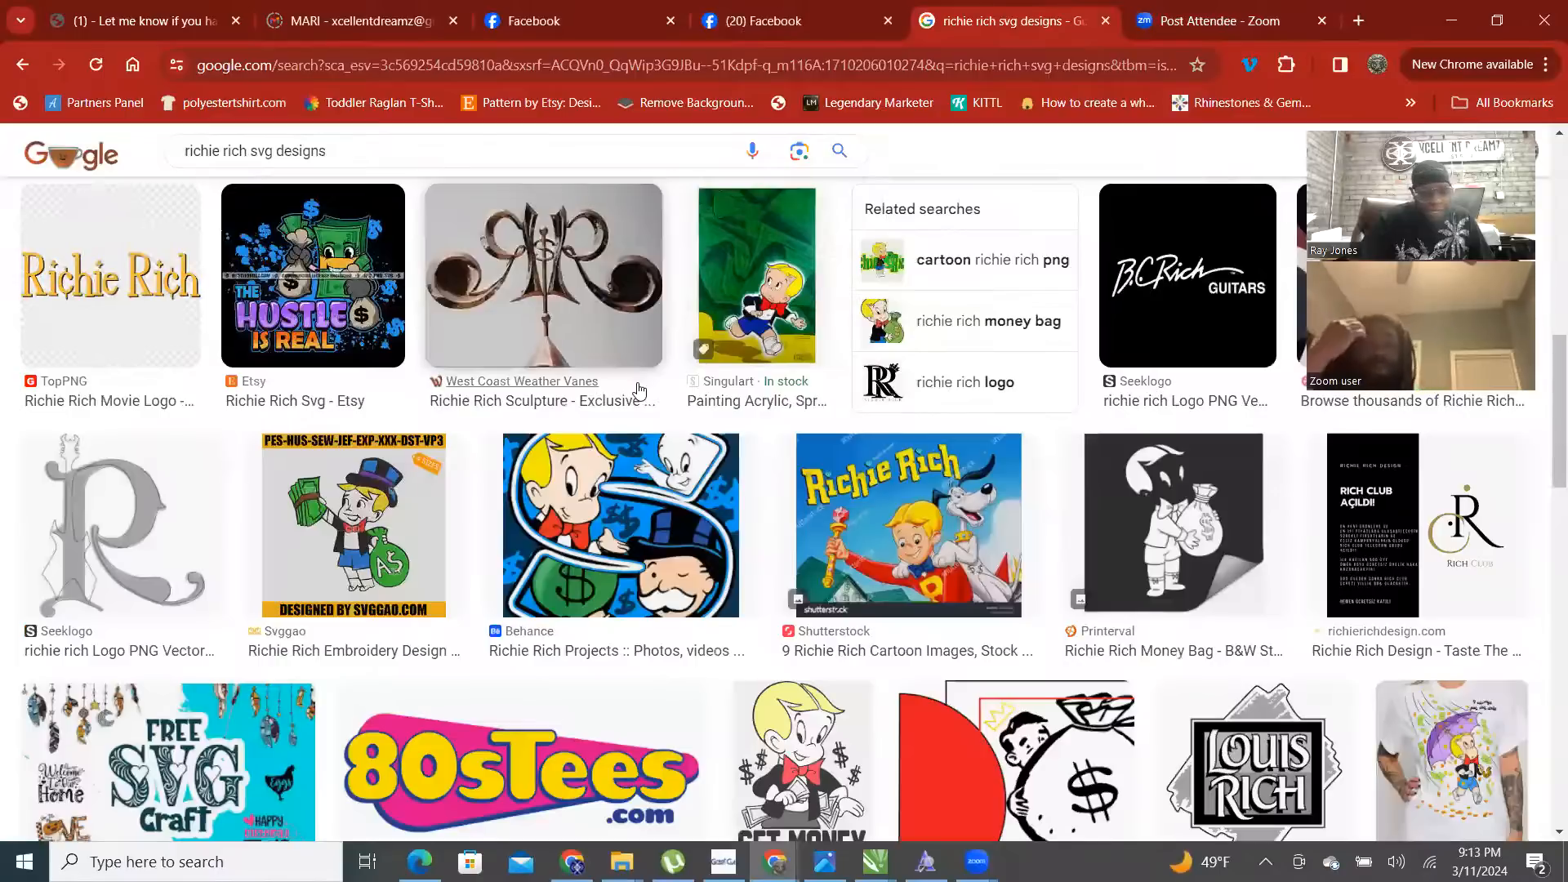
- Scroll through the svg designs image results and back up to the search box
scroll(653, 400, "down", 1)
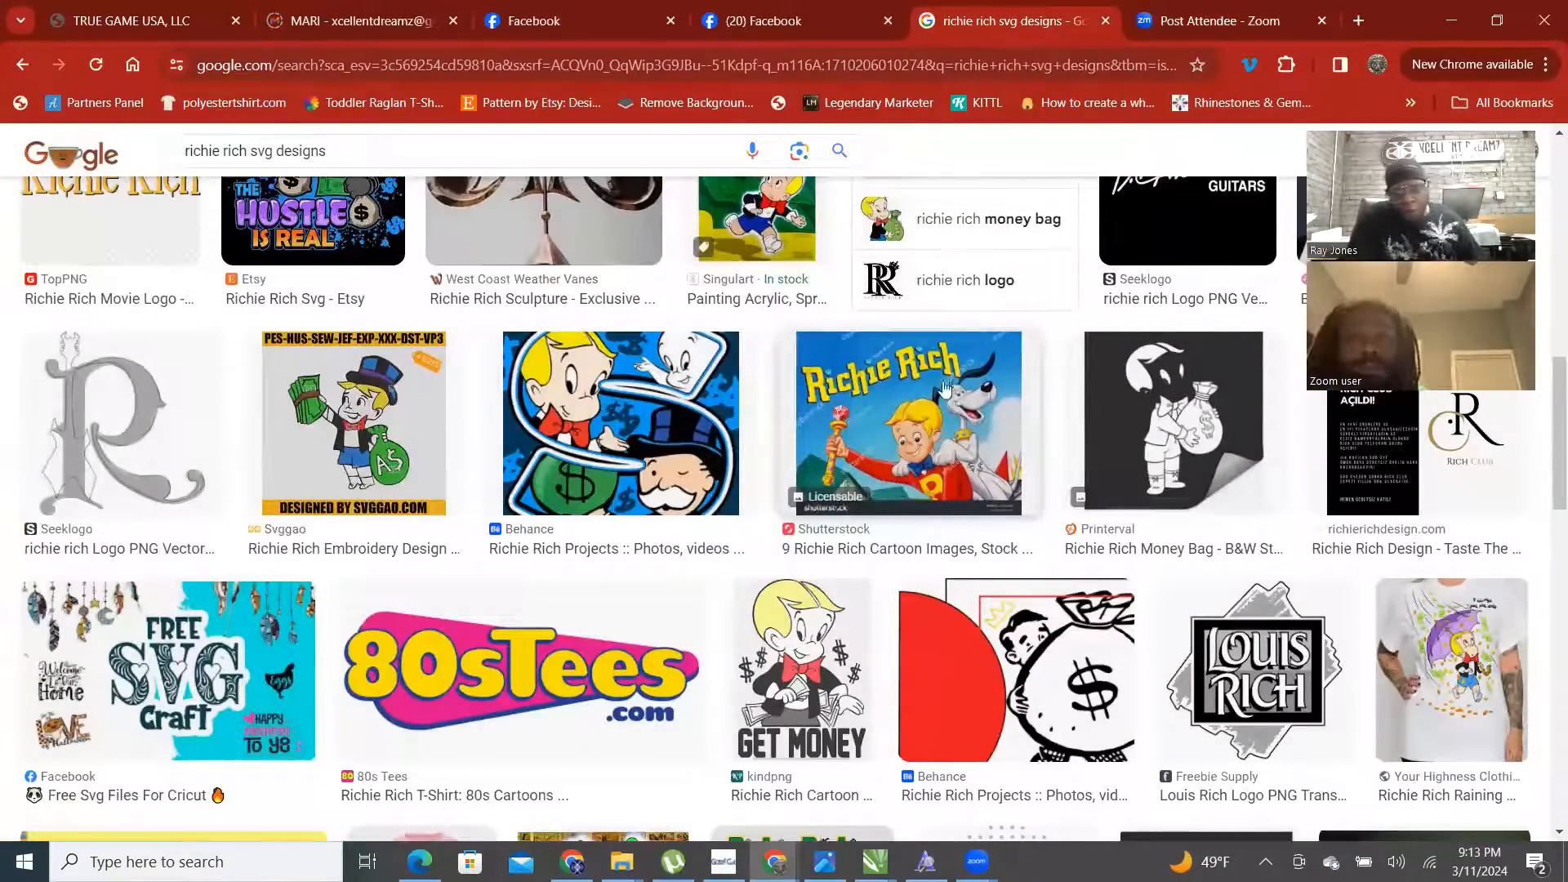
scroll(645, 425, "down", 2)
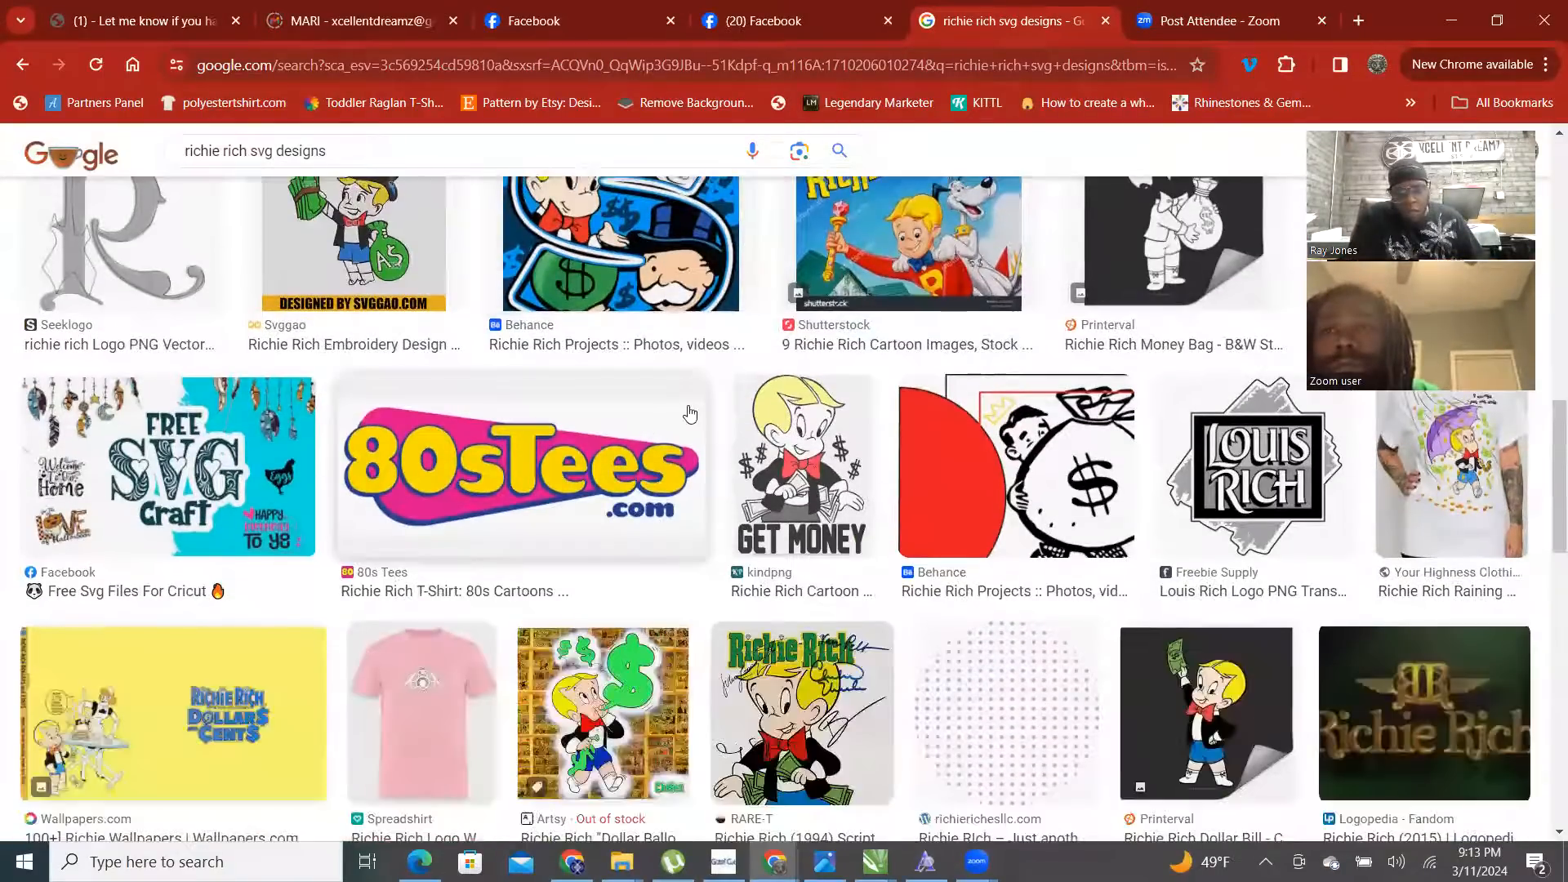
scroll(545, 413, "down", 4)
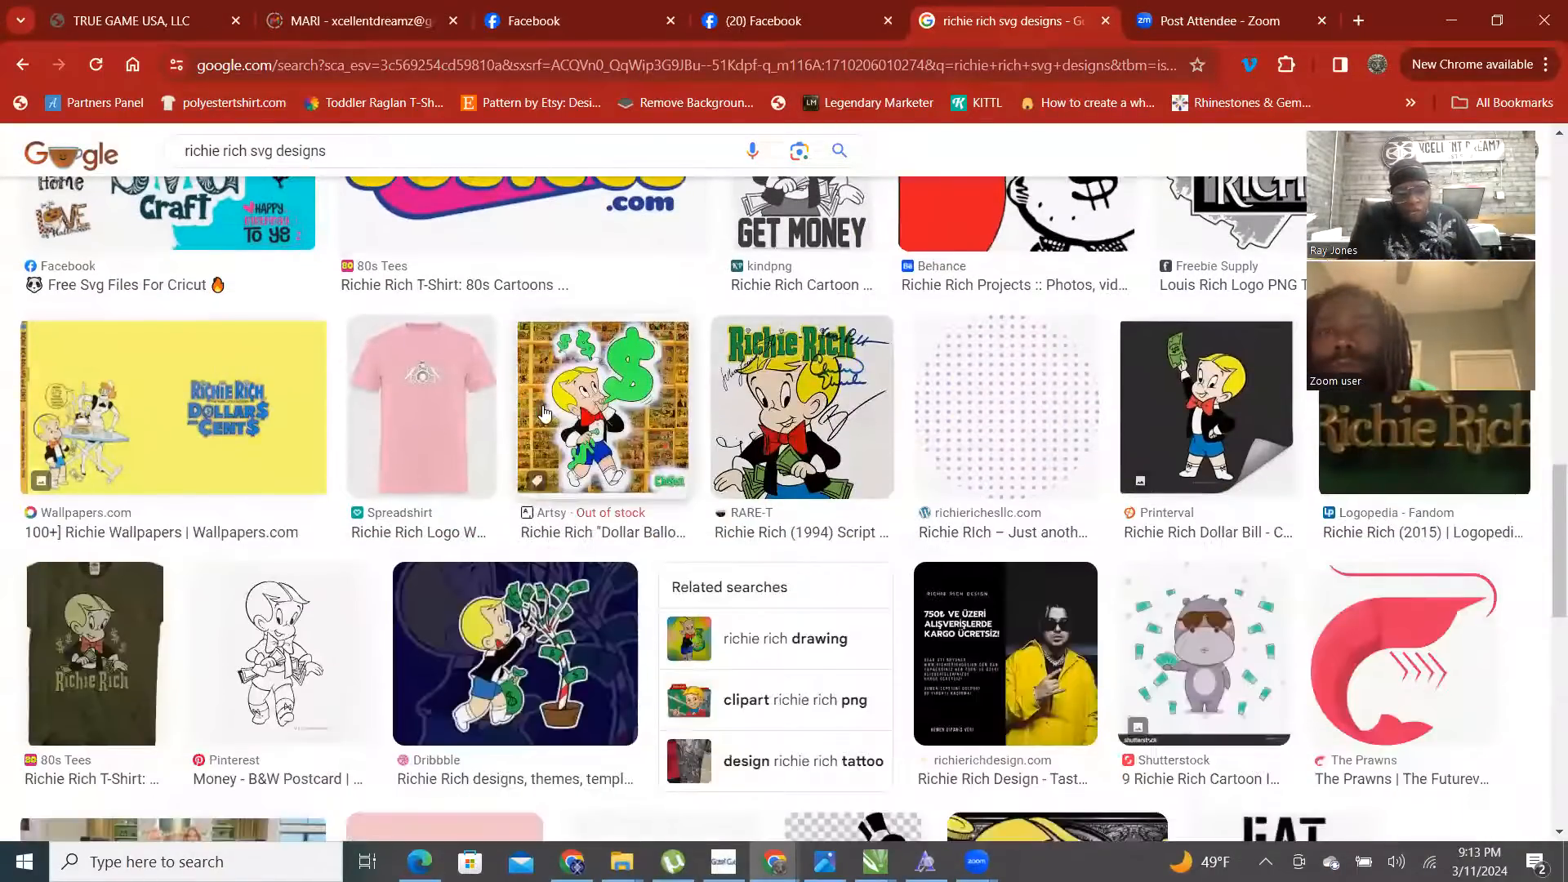
scroll(544, 414, "down", 4)
scroll(544, 415, "down", 5)
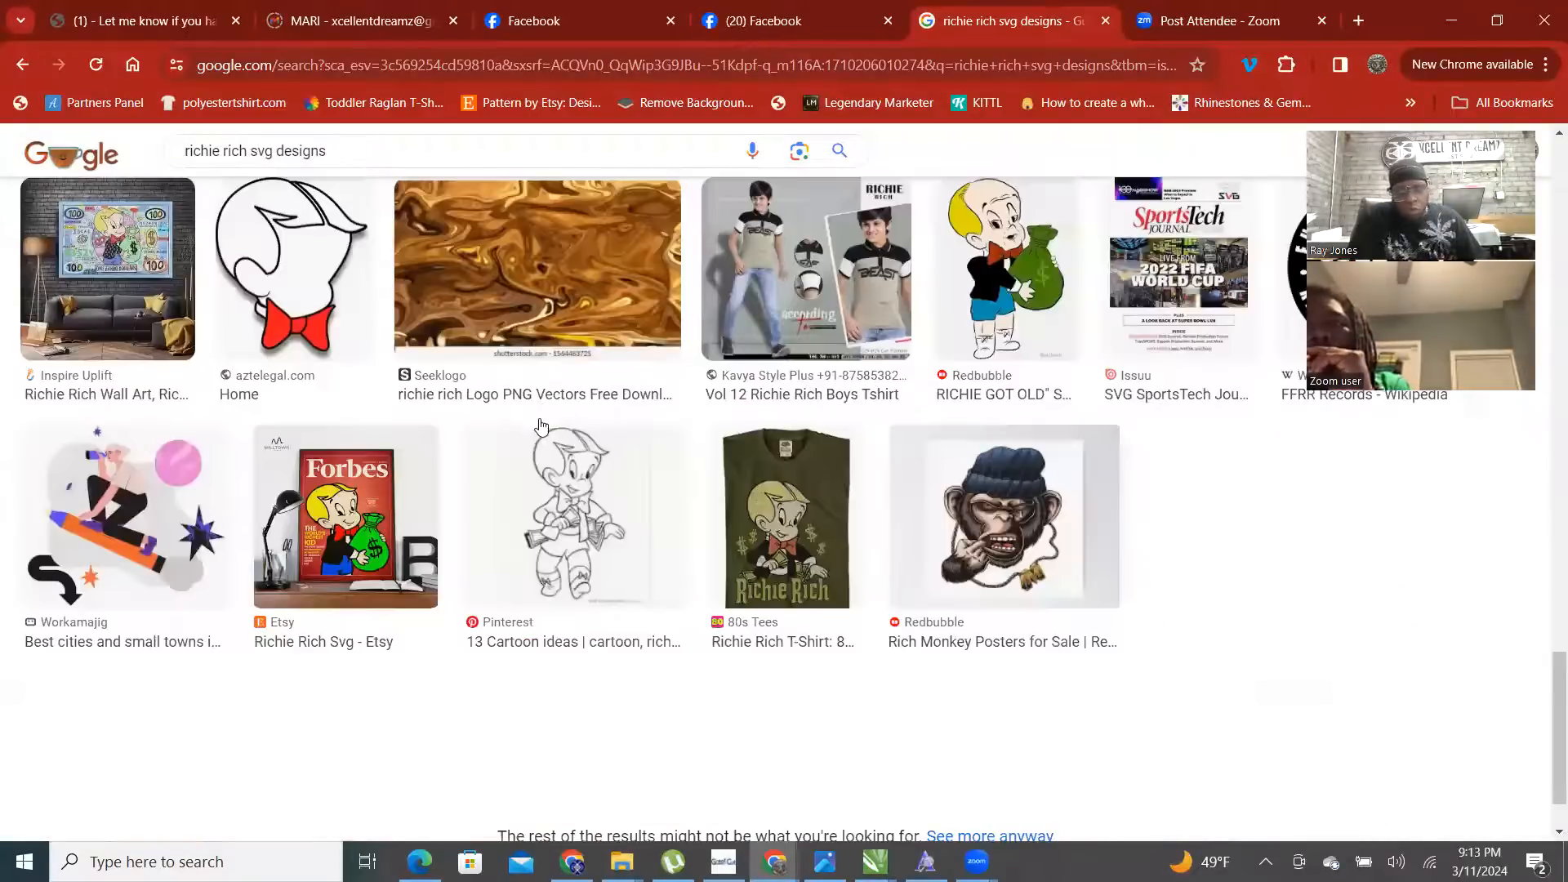
scroll(530, 421, "up", 8)
scroll(483, 389, "up", 5)
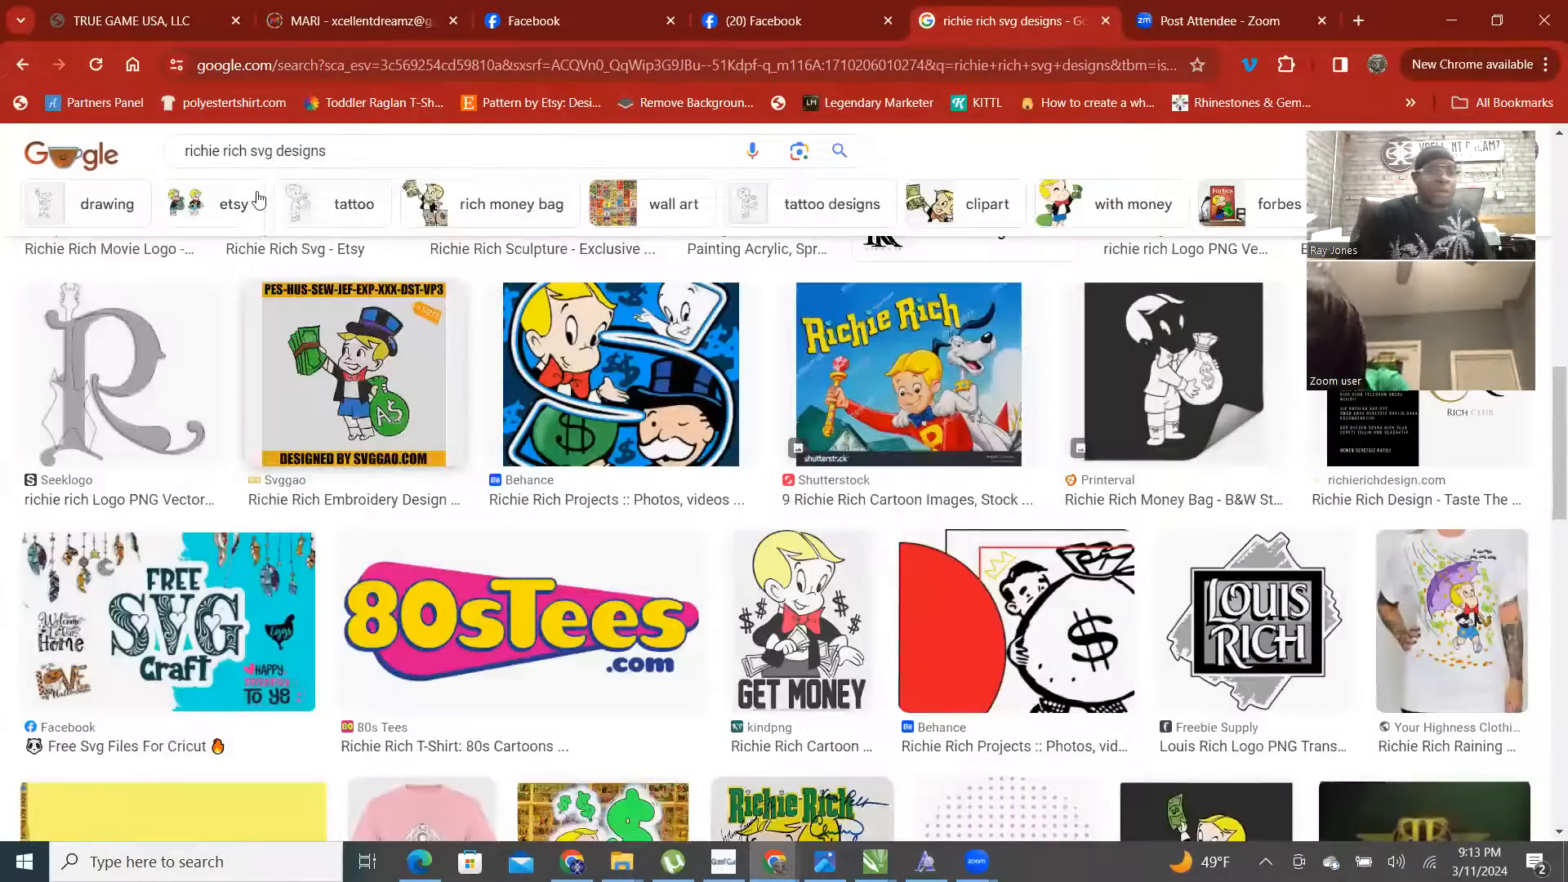
scroll(258, 204, "up", 5)
- Replace 'svg designs' with 'comic book covers' and search for richie rich comic book covers
left_click_drag(259, 173, 298, 173)
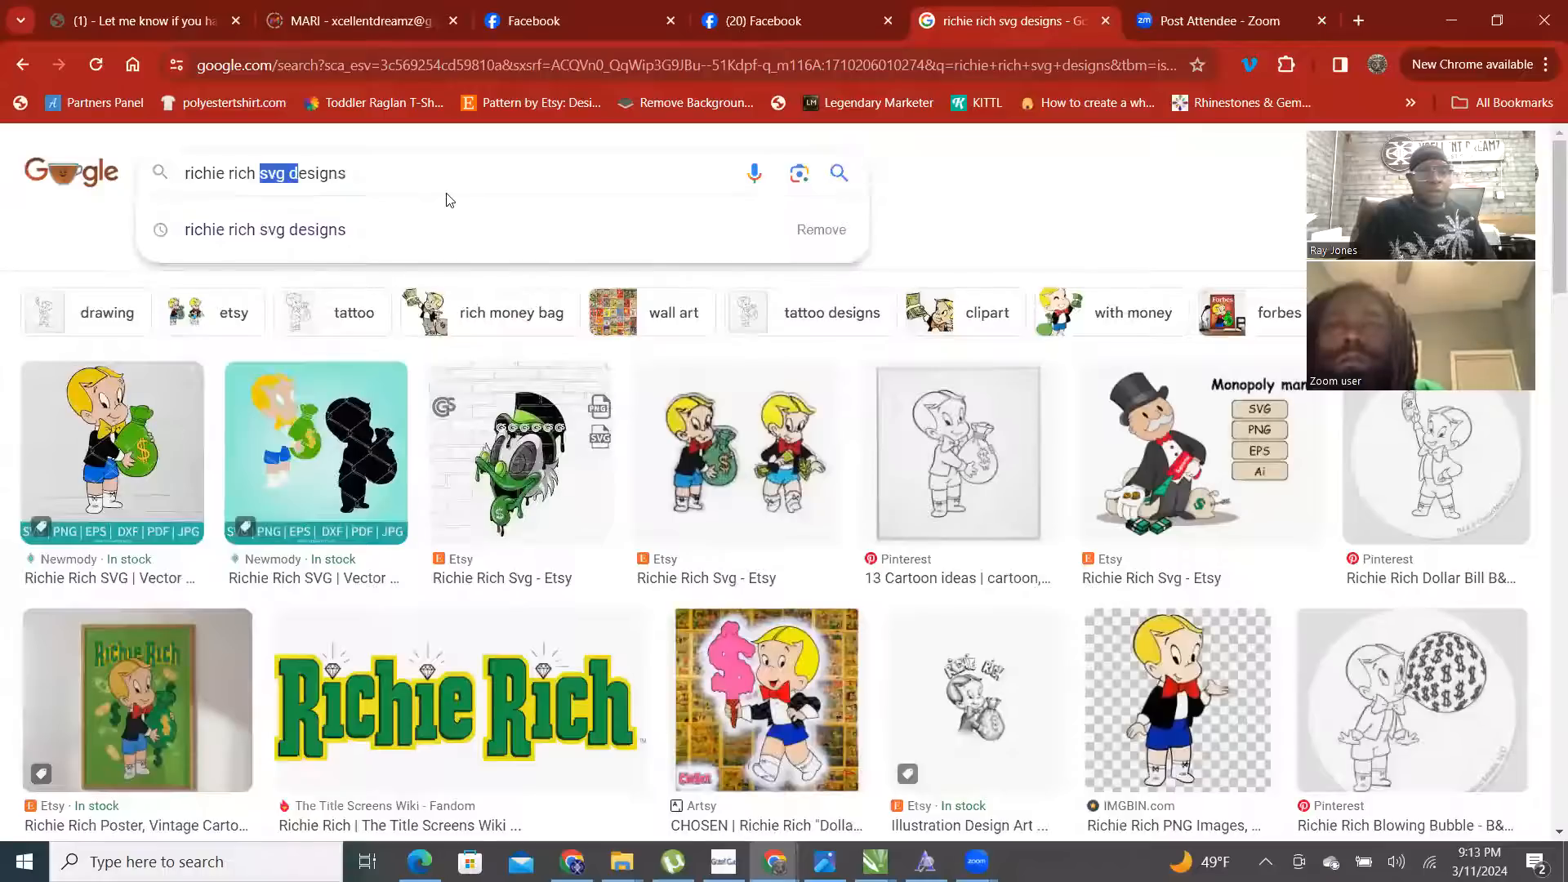
left_click_drag(426, 191, 449, 202)
type("comic bu")
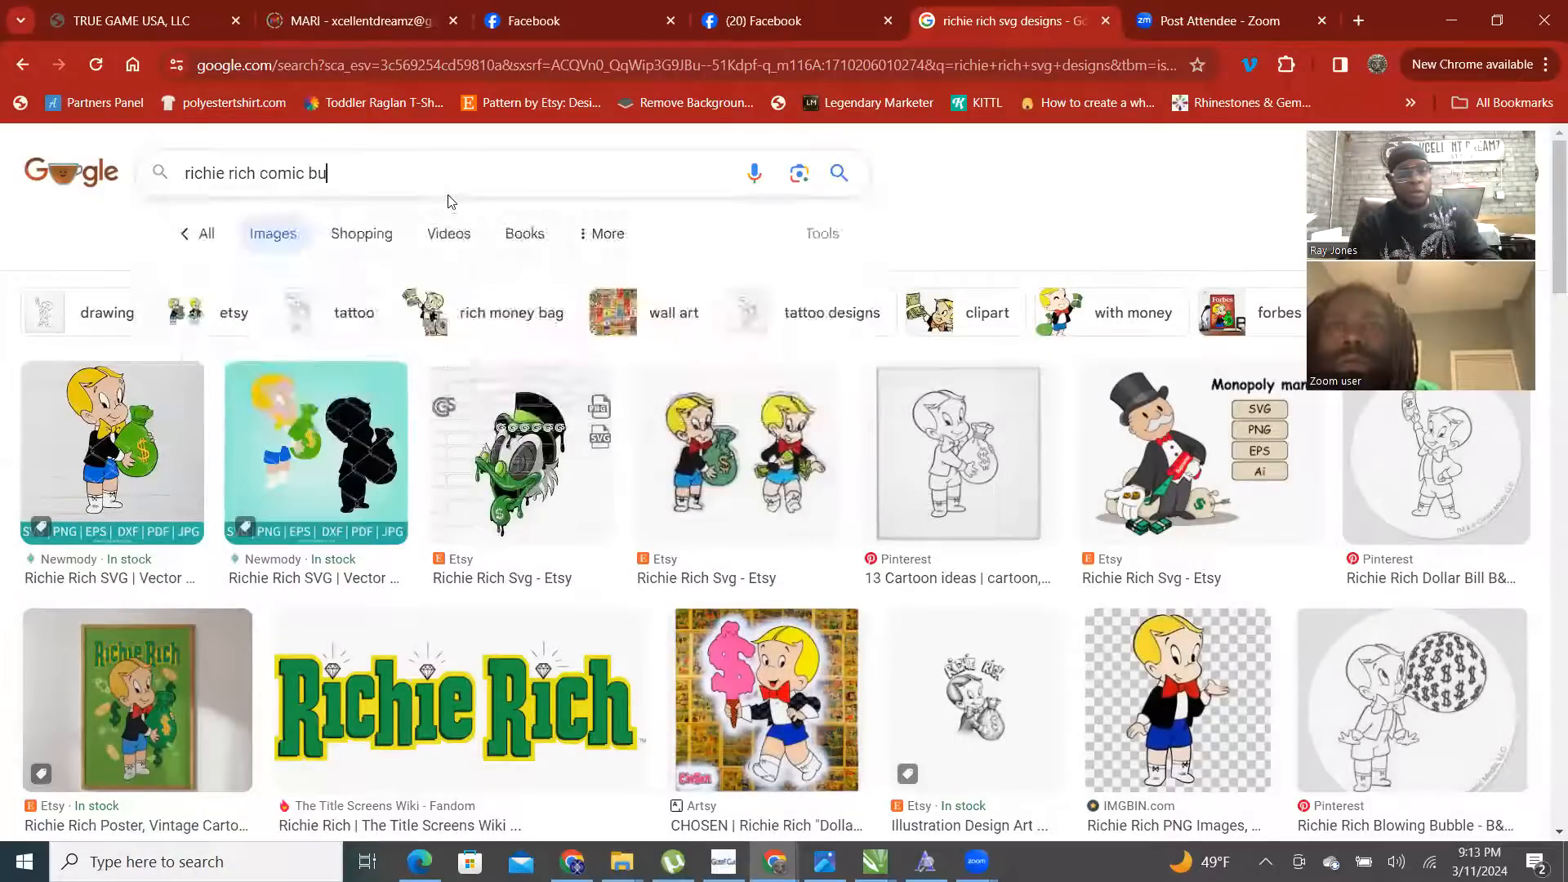
key("BackSpace")
type("ook ")
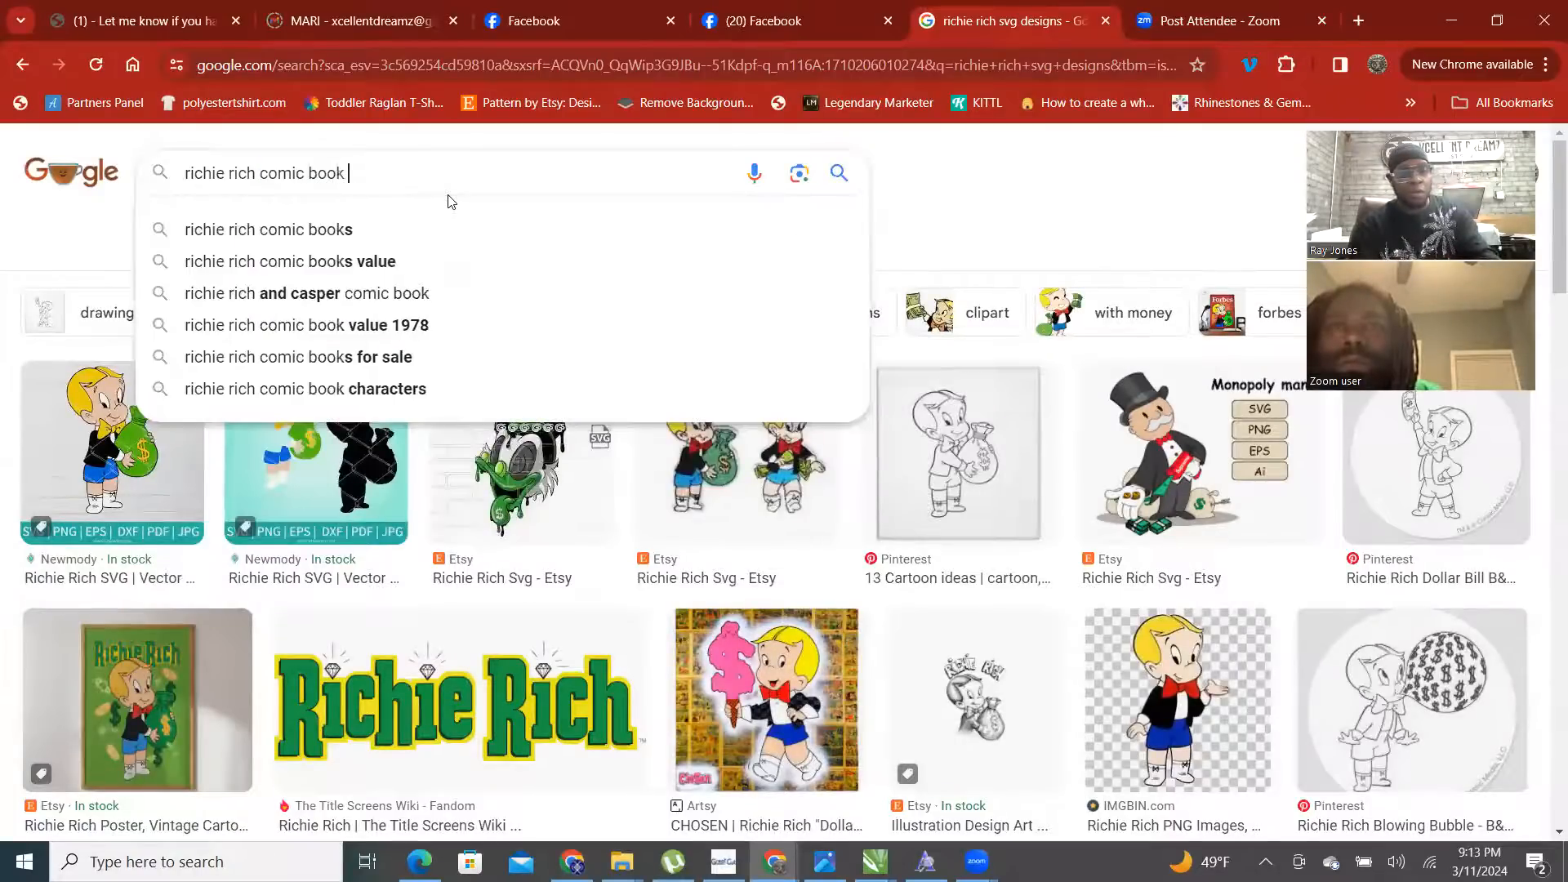
type("covers")
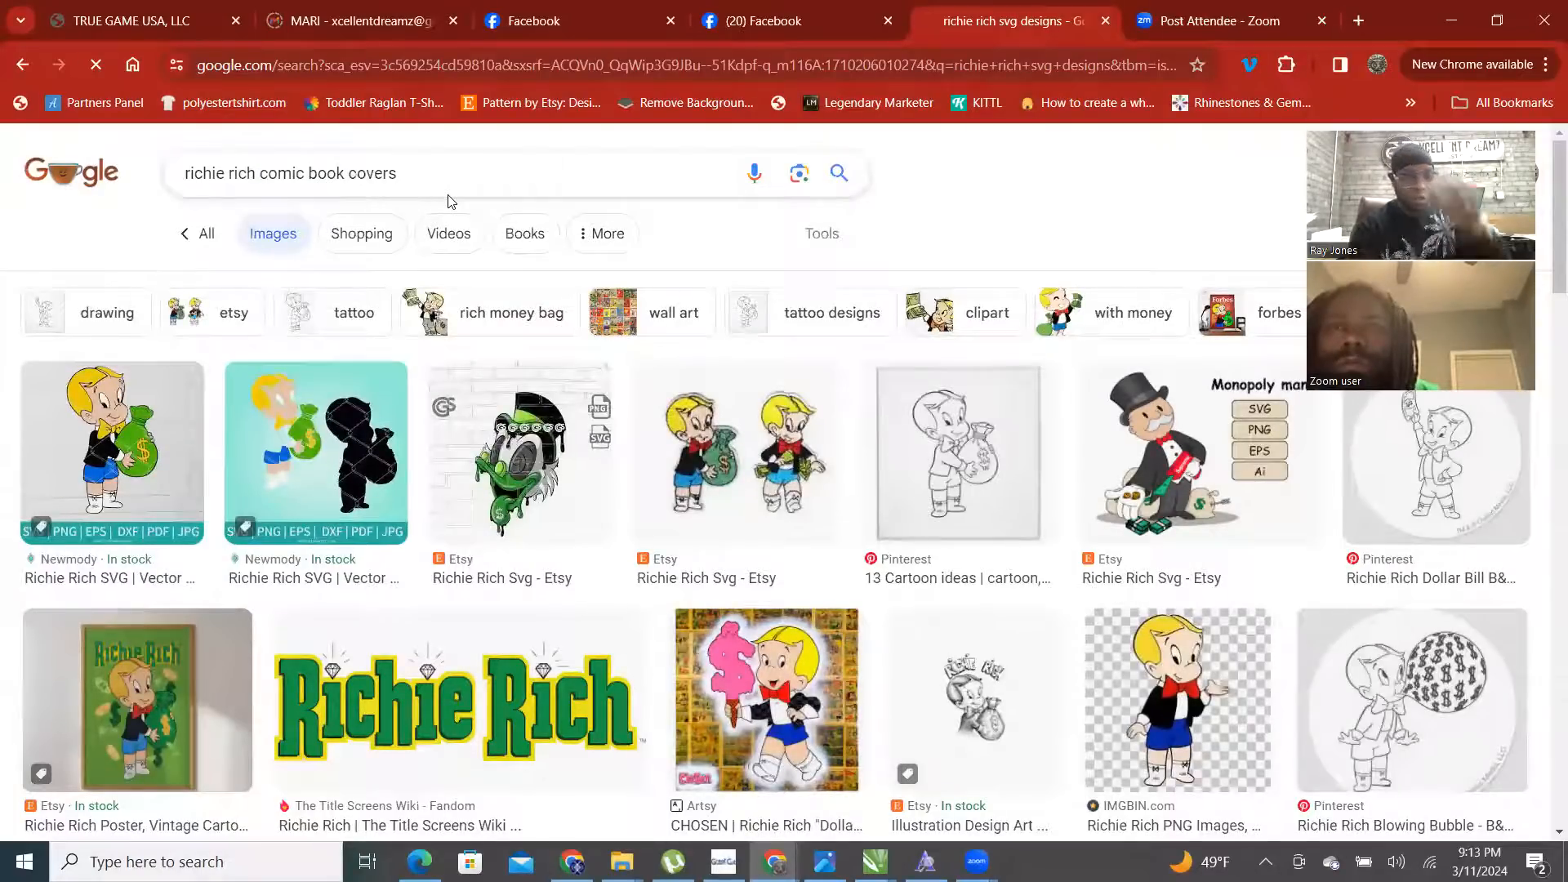
key("Return")
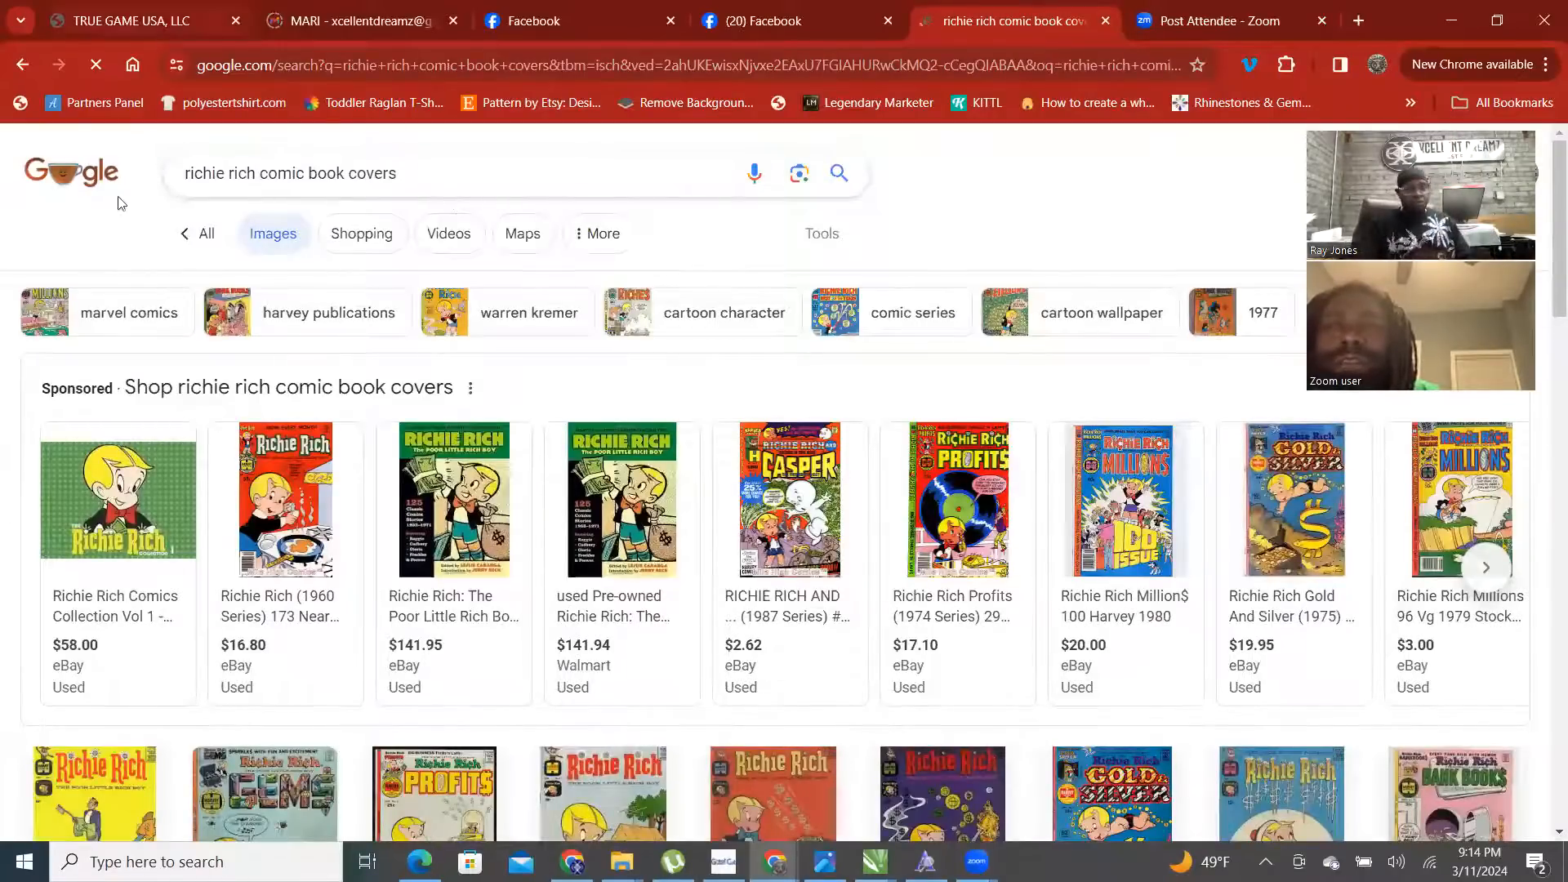
- Preview the seesaw Richie Rich cover and open its 'Richie Rich Covers' Pinterest pin
scroll(230, 276, "down", 1)
scroll(230, 276, "down", 3)
scroll(865, 429, "down", 5)
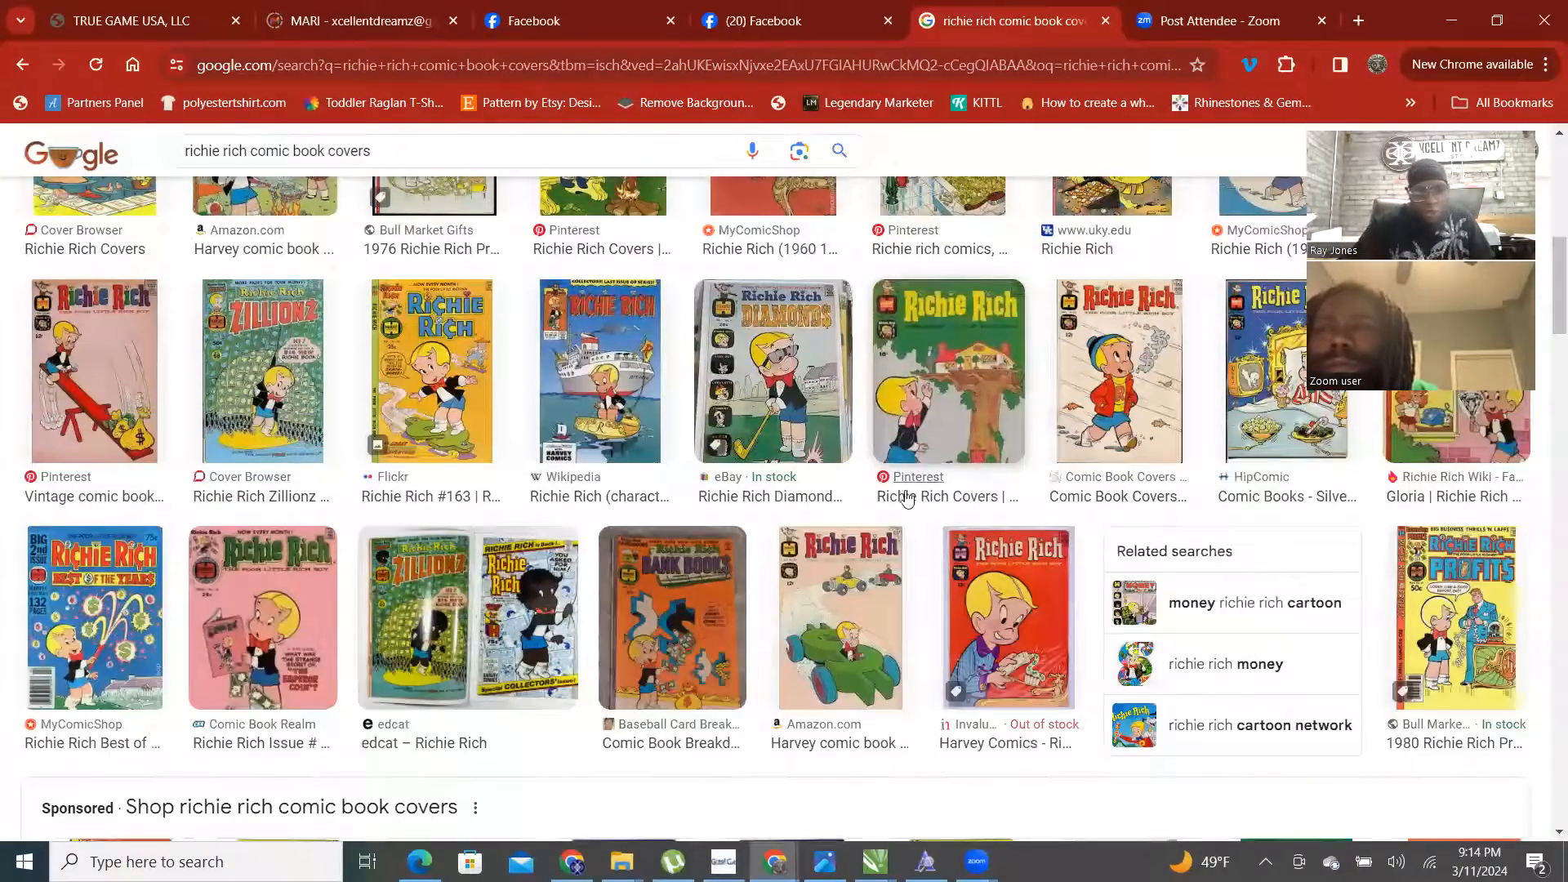
left_click(121, 349)
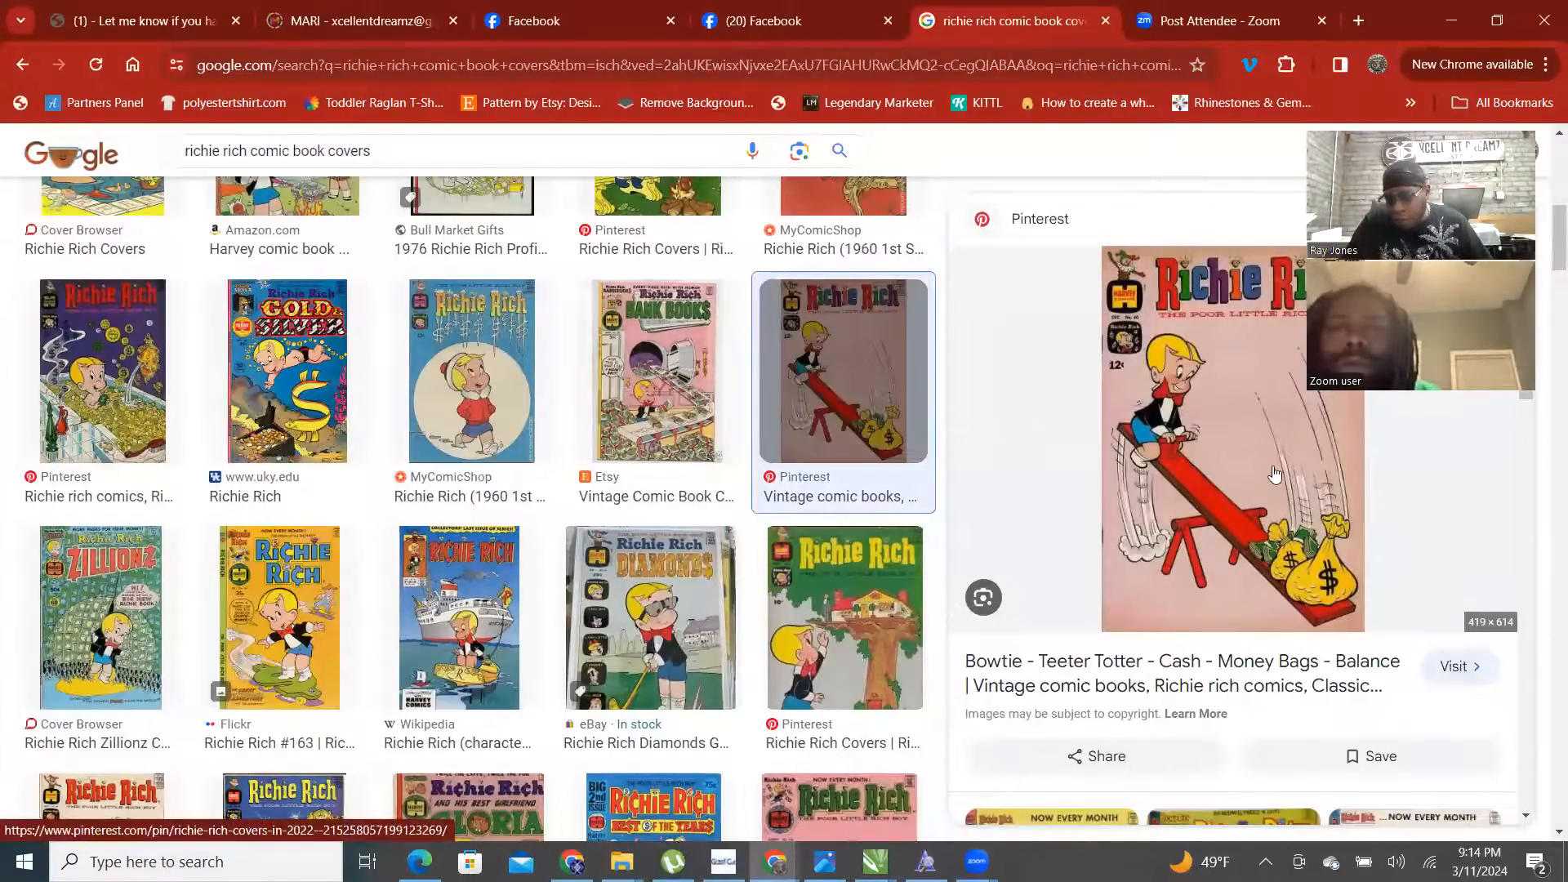
left_click(1275, 474)
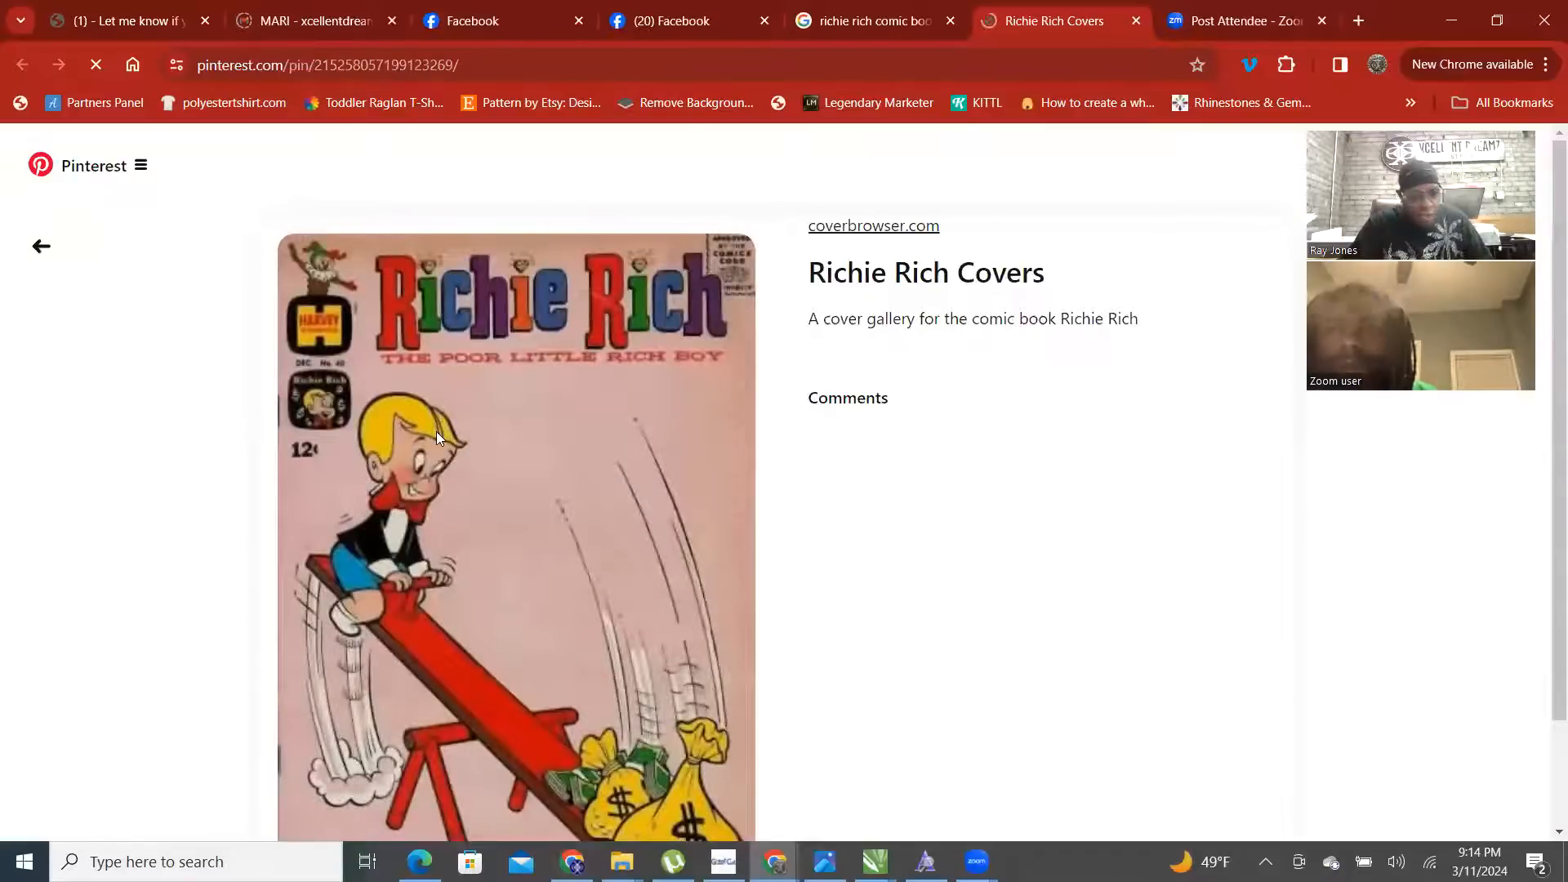
- Open the related go-kart Richie Rich cover pin in a new tab
scroll(618, 418, "down", 3)
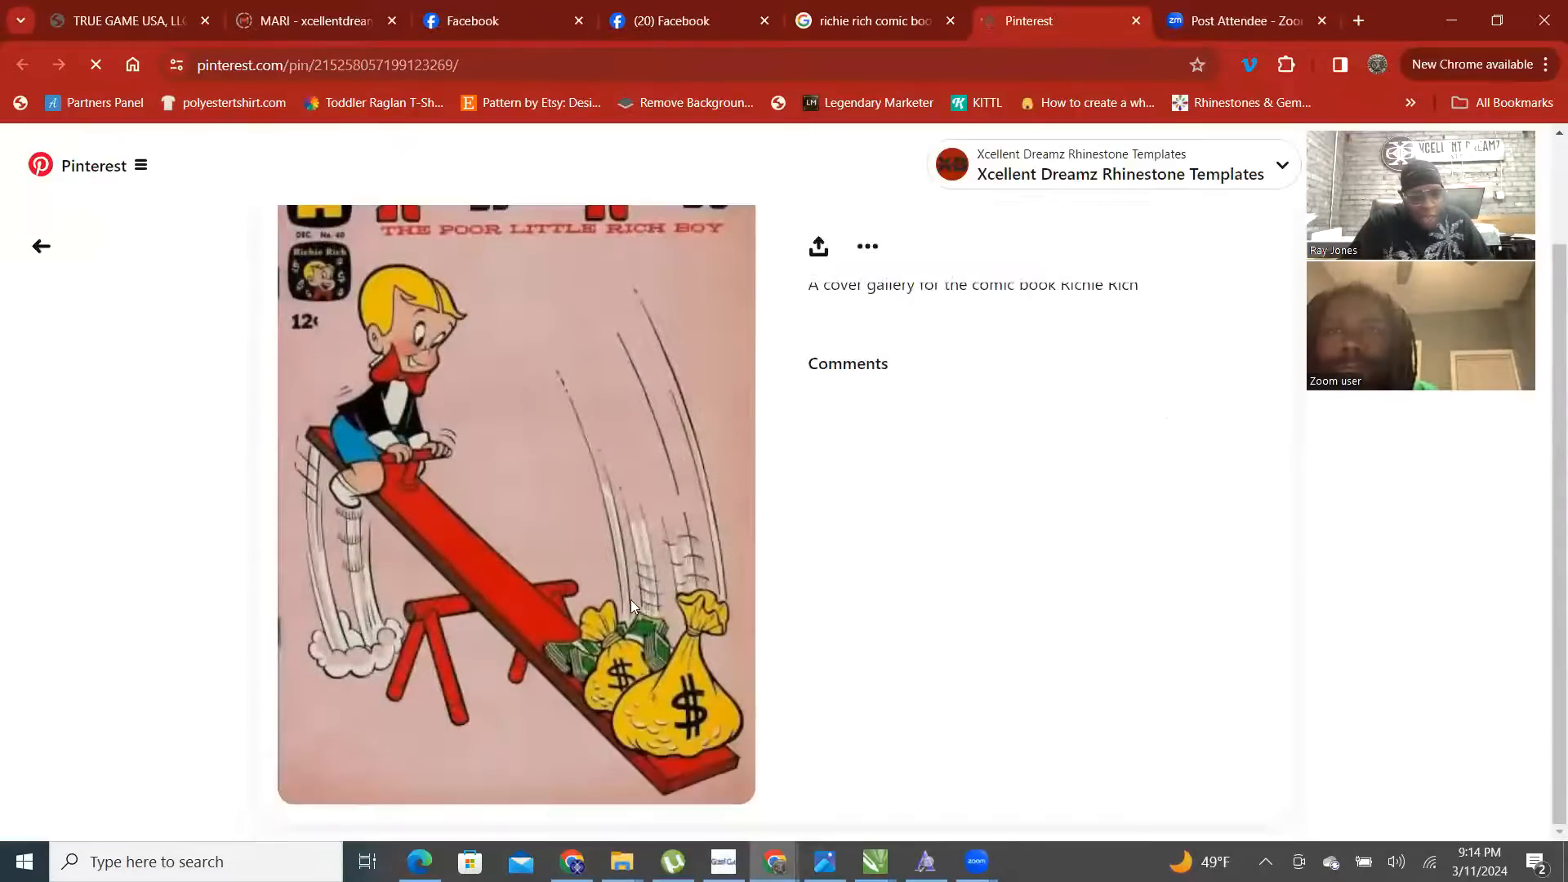
scroll(632, 581, "down", 5)
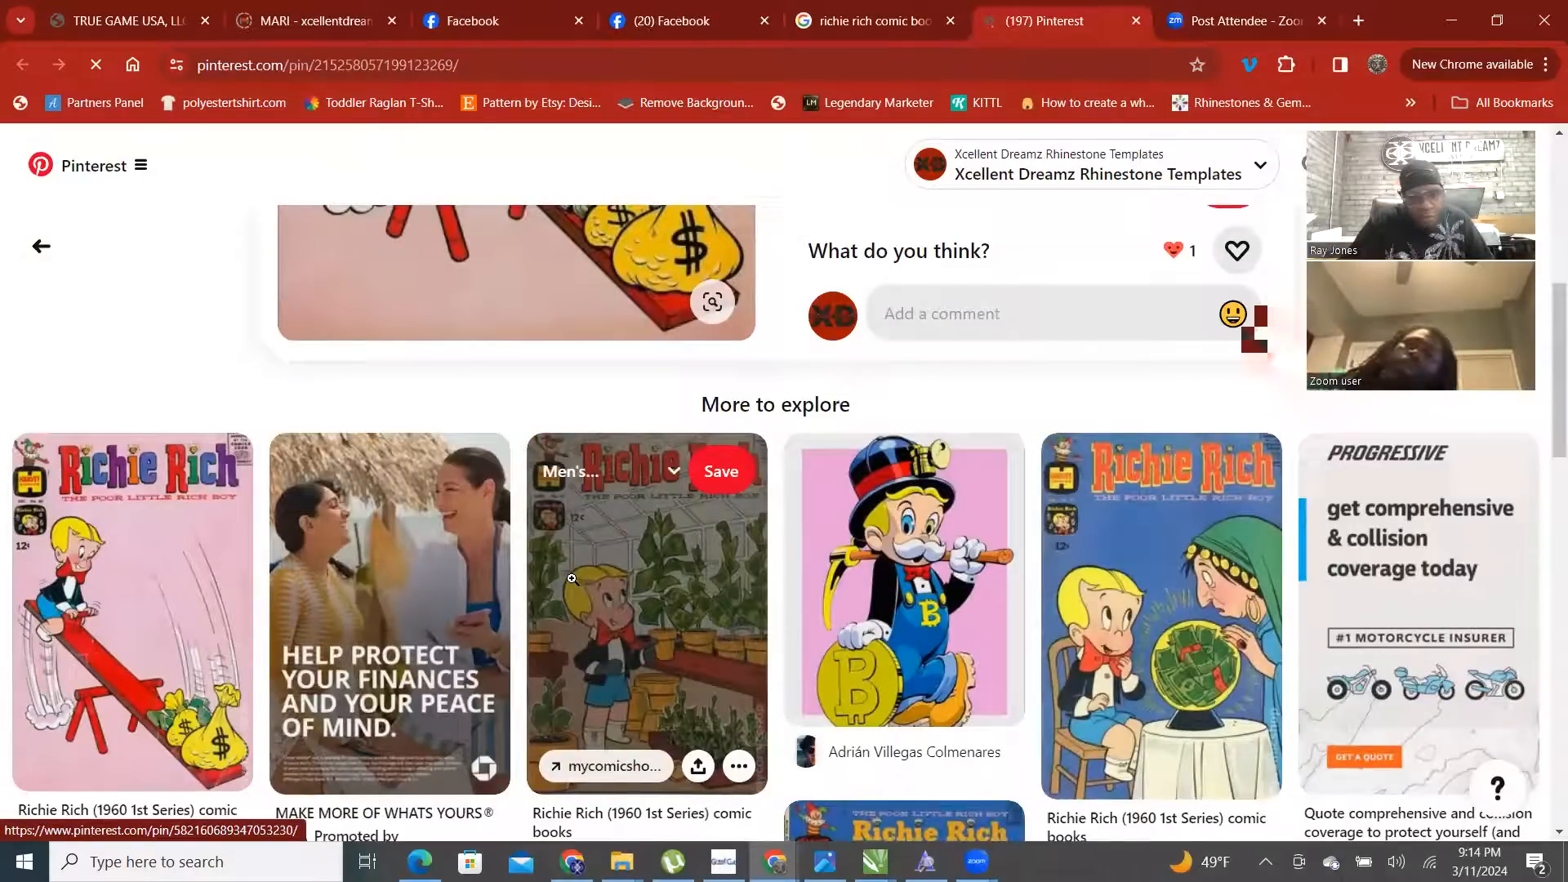
scroll(689, 585, "down", 1)
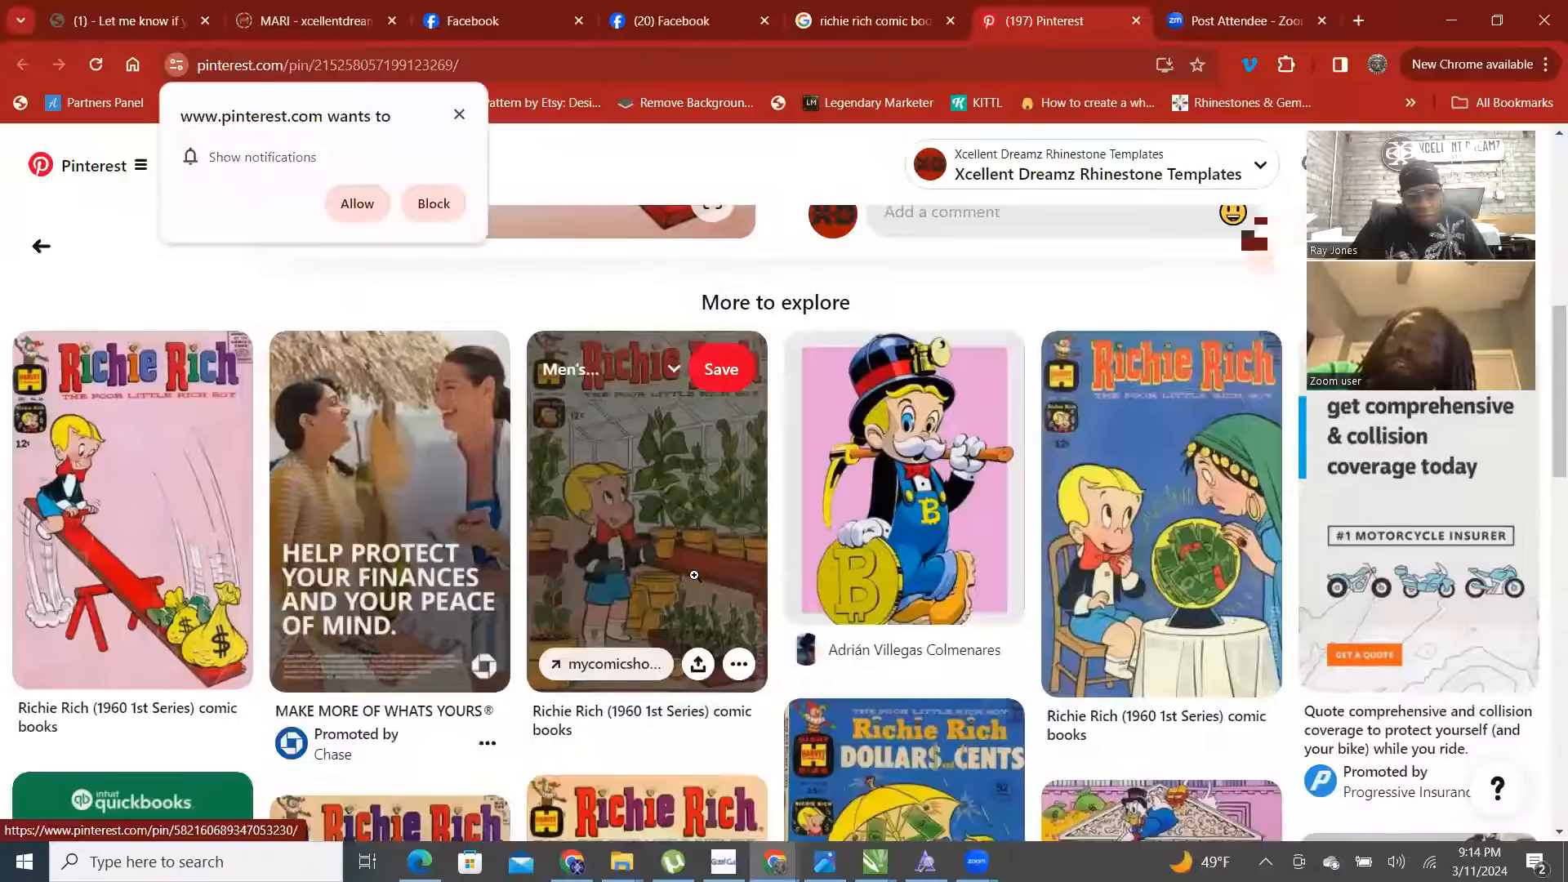
scroll(694, 575, "down", 6)
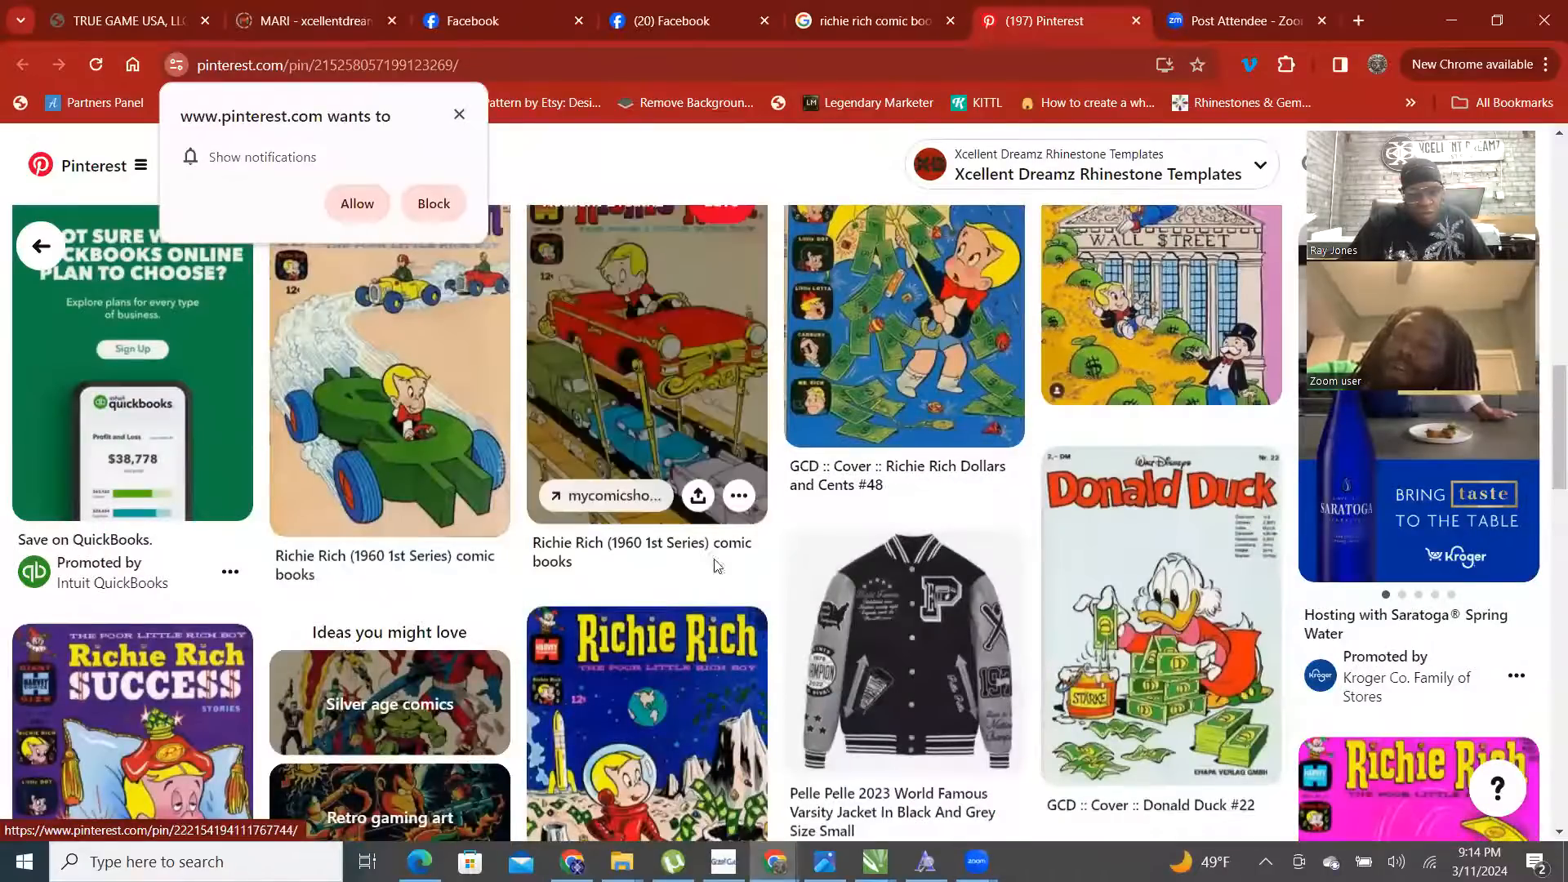
scroll(731, 564, "down", 2)
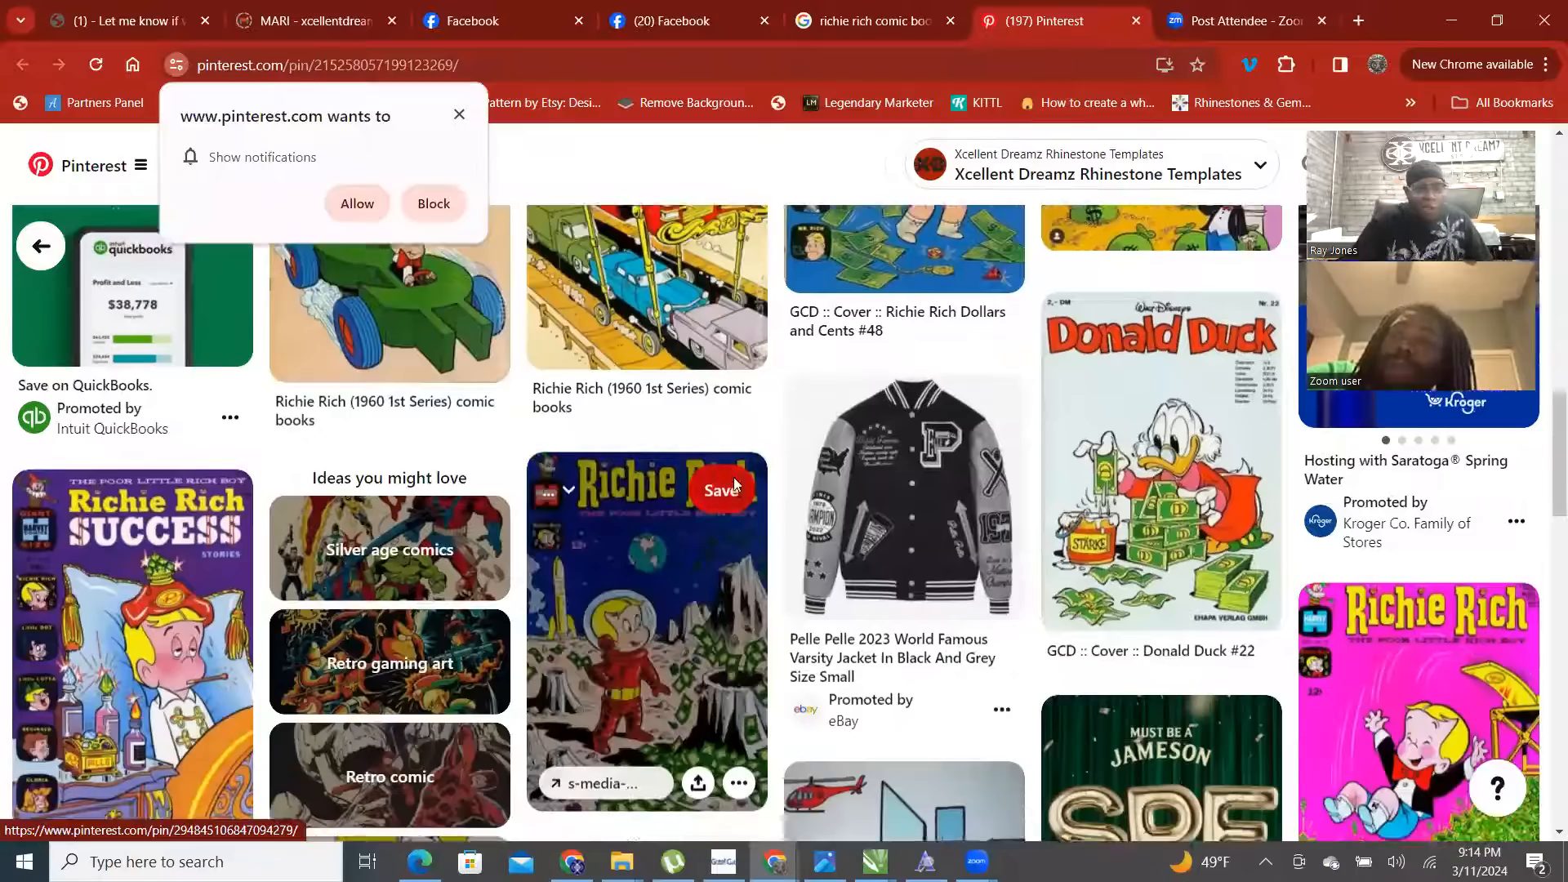
scroll(716, 503, "down", 6)
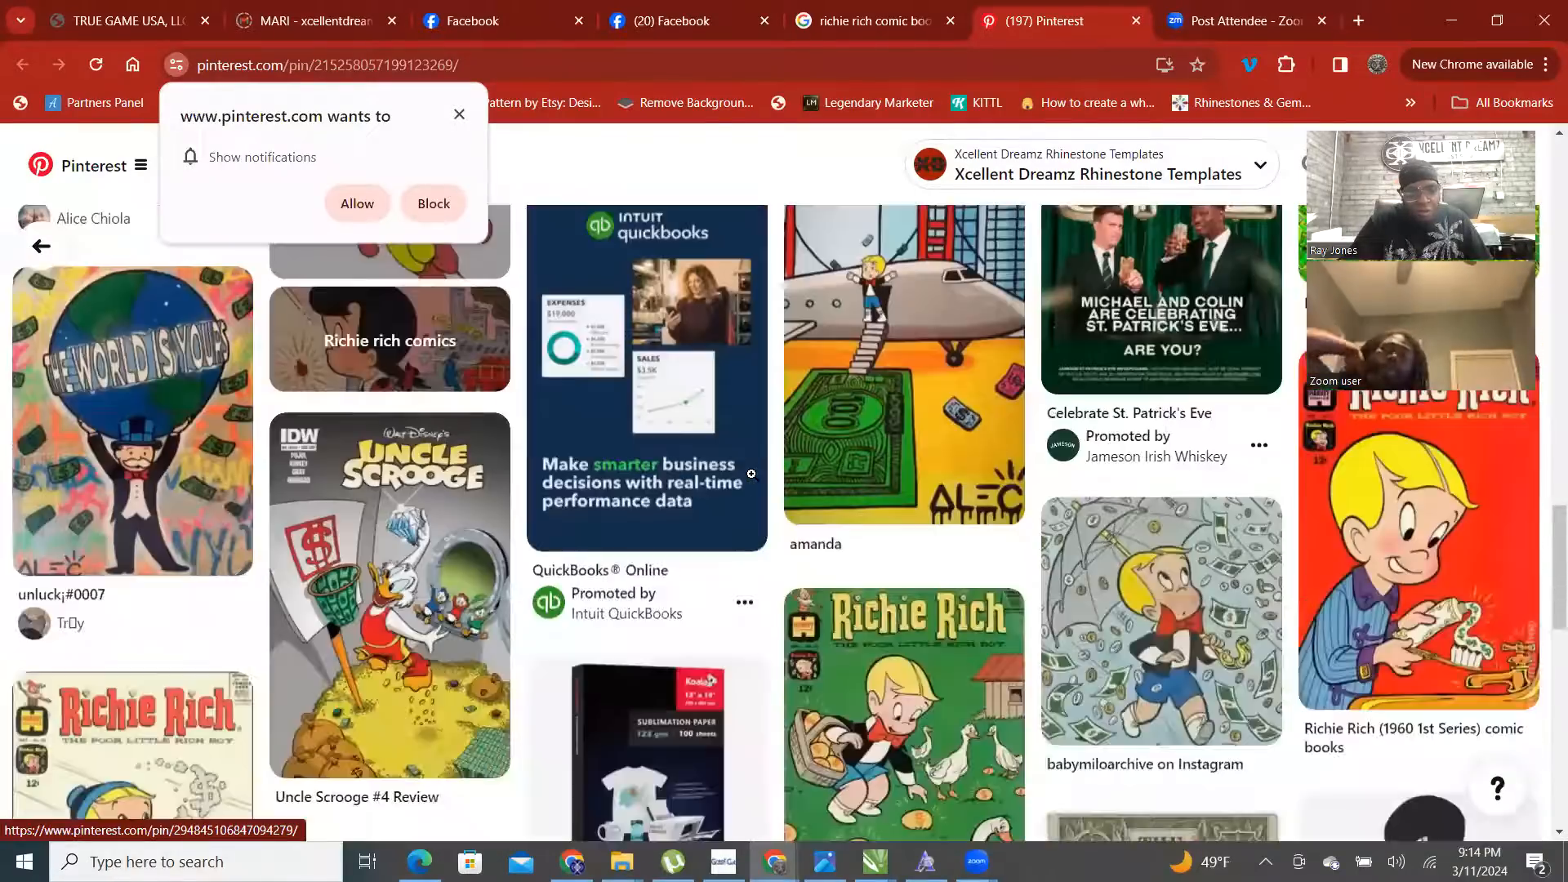
scroll(752, 474, "up", 9)
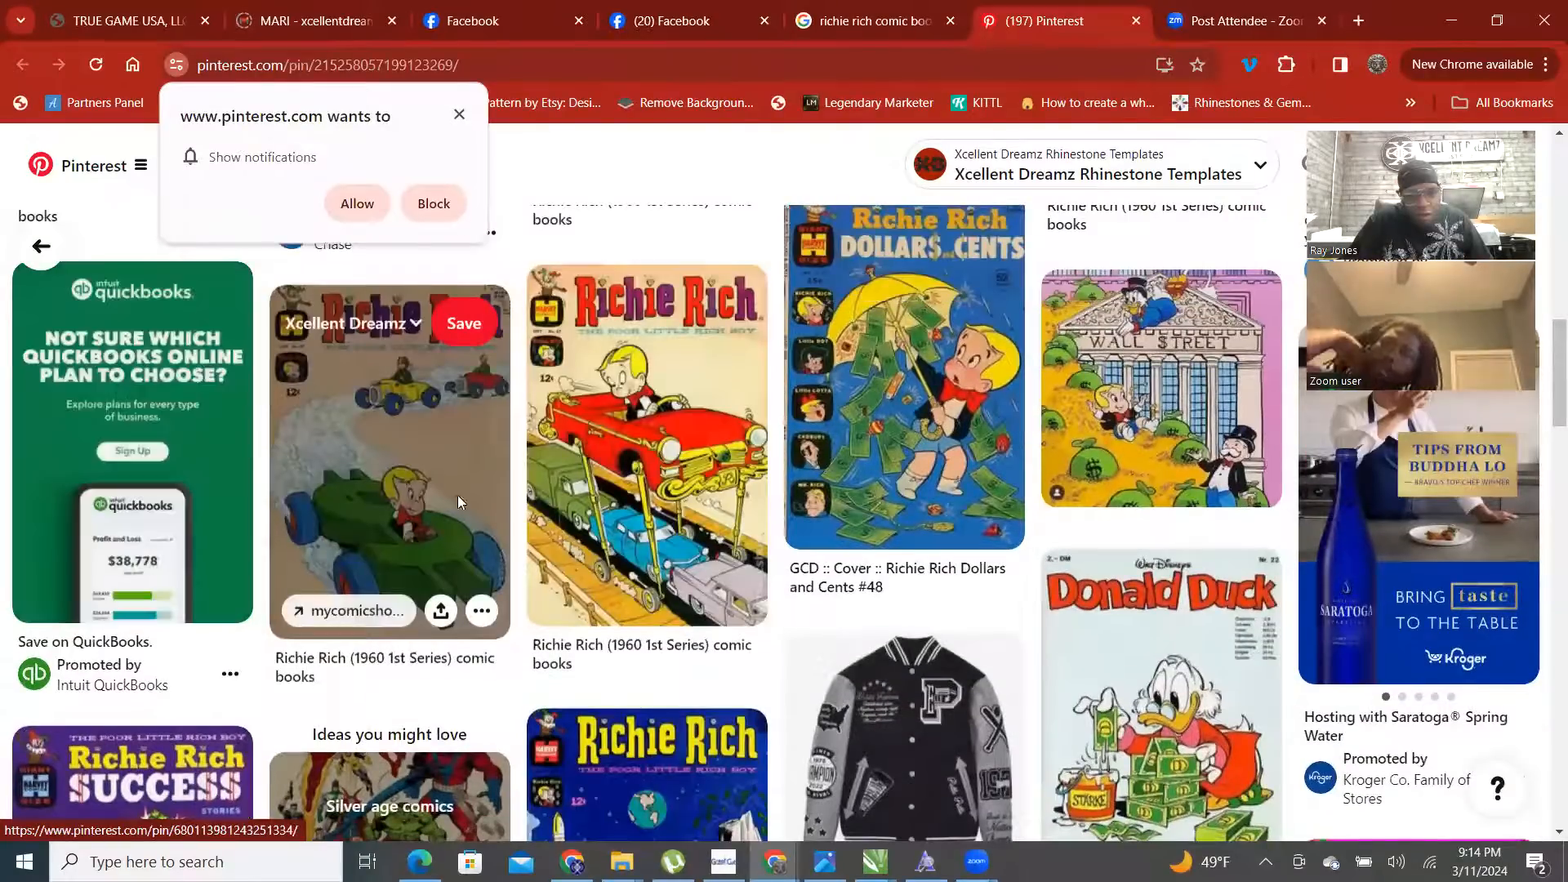
right_click(458, 496)
left_click(608, 92)
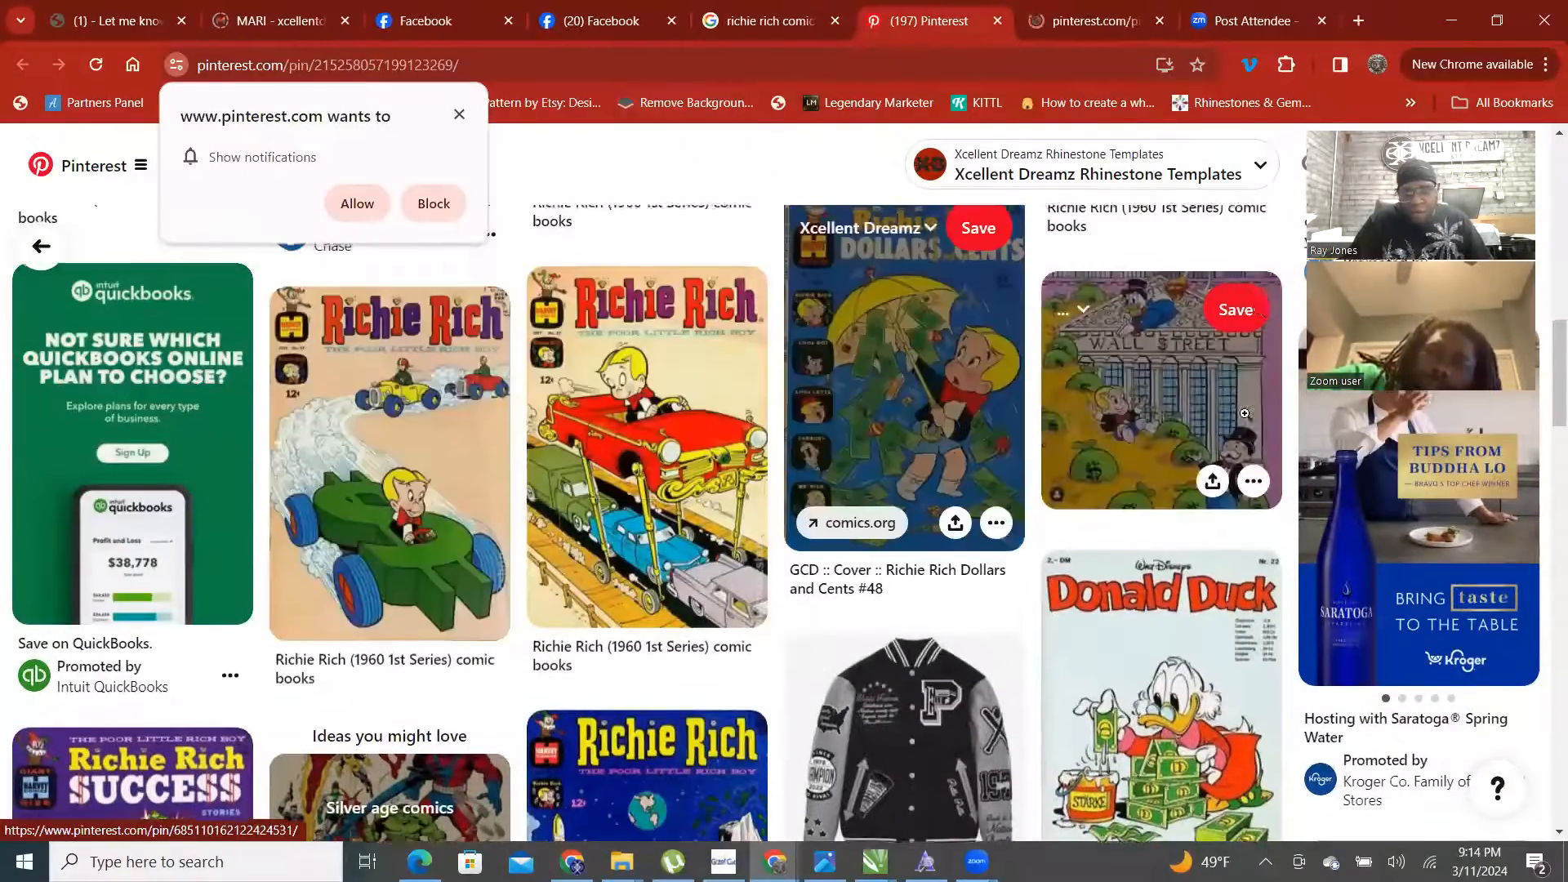
- Back at the seesaw cover, choose Save image as for its picture
scroll(680, 451, "up", 5)
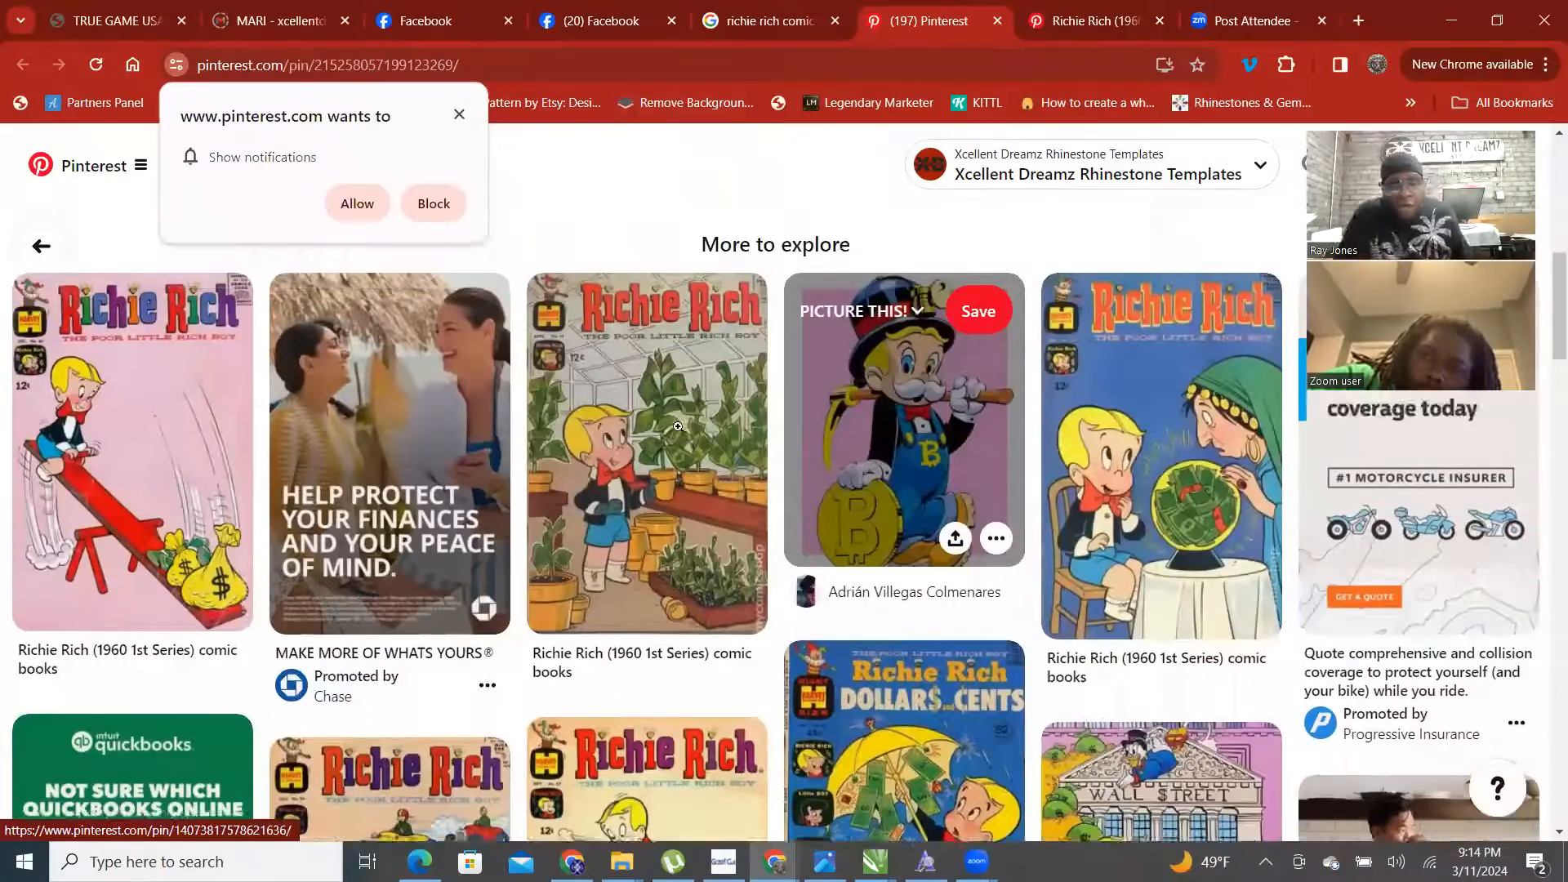
scroll(680, 451, "up", 3)
scroll(508, 411, "up", 3)
right_click(508, 412)
left_click(599, 469)
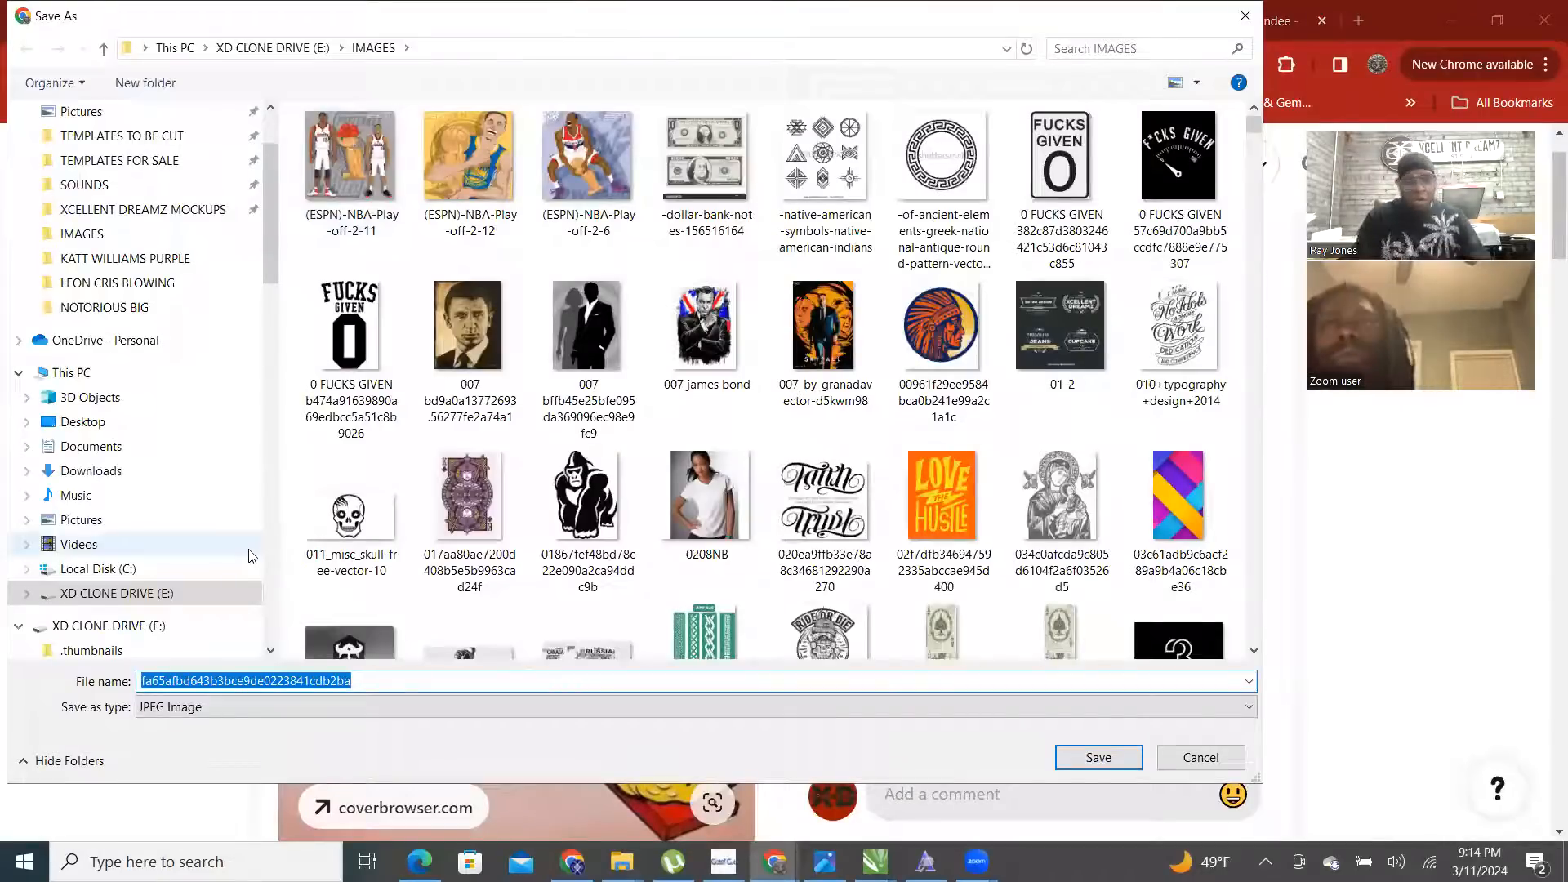
- Save the seesaw cover with 'richie rich' prefixed to its file name
left_click(140, 680)
type("richie rich fa65afbd643b3bce9de0223841cdb2ba")
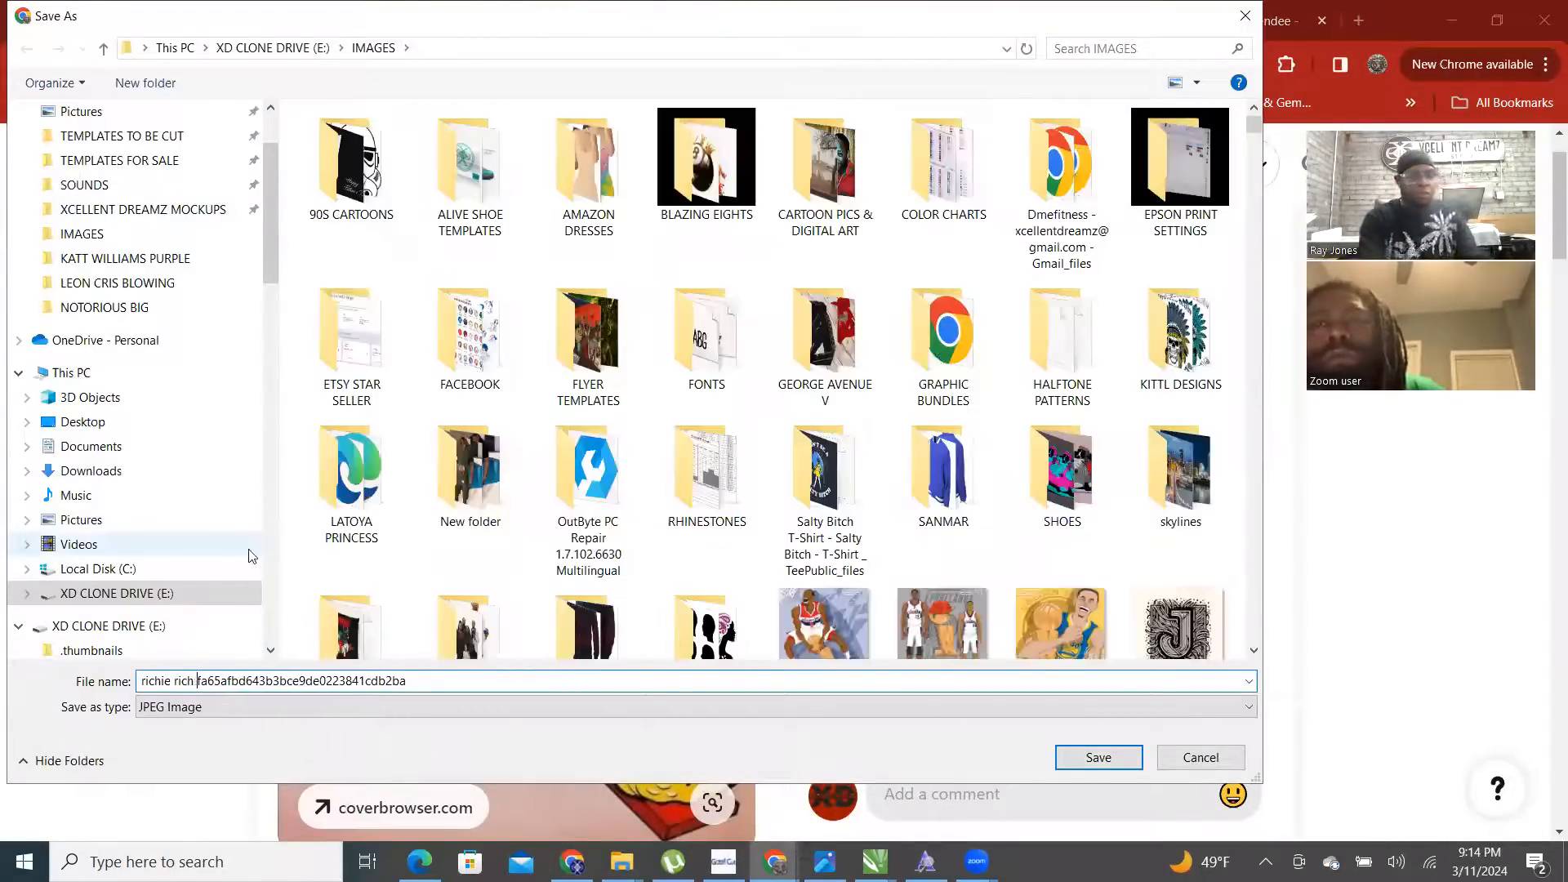
key("Return")
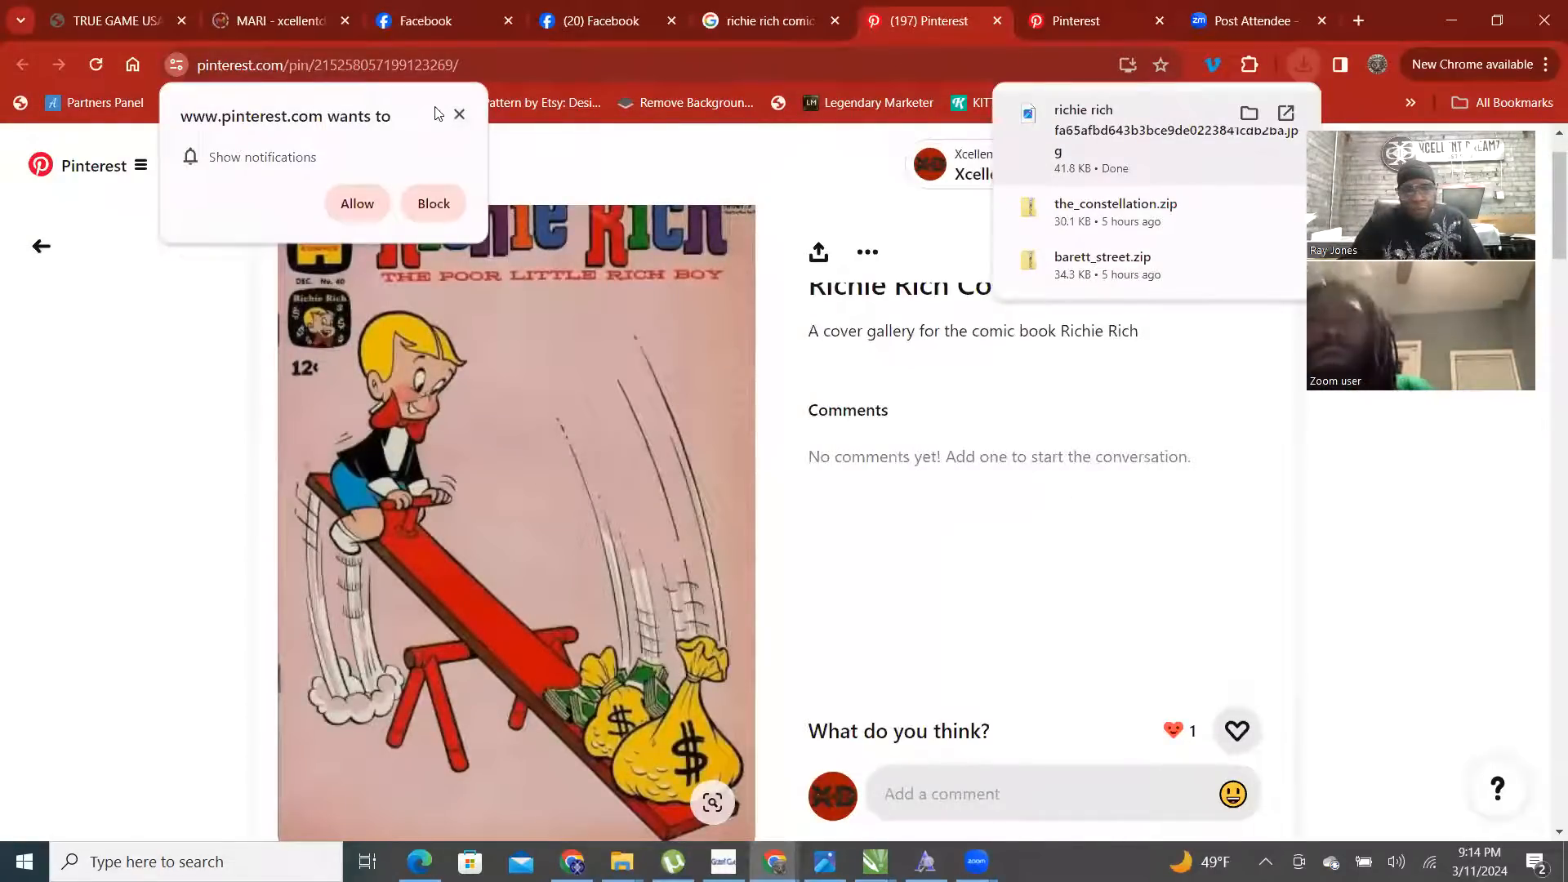
left_click(460, 118)
- Save the race-car cover with a 'richie rich' prefix, replacing the existing file
key("ctrl+Tab")
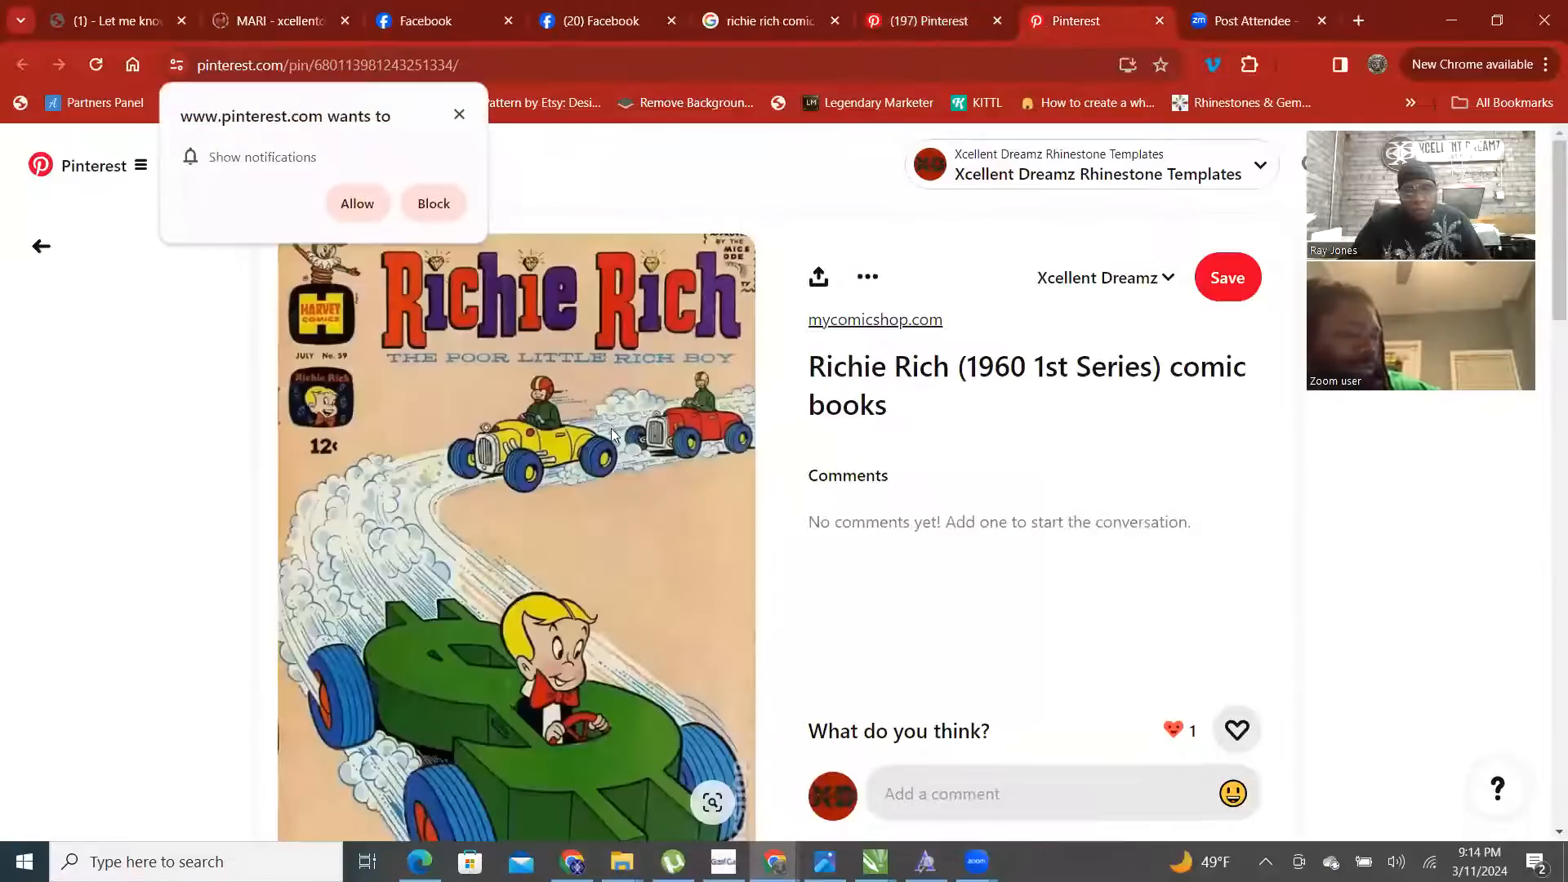
right_click(553, 320)
left_click(641, 364)
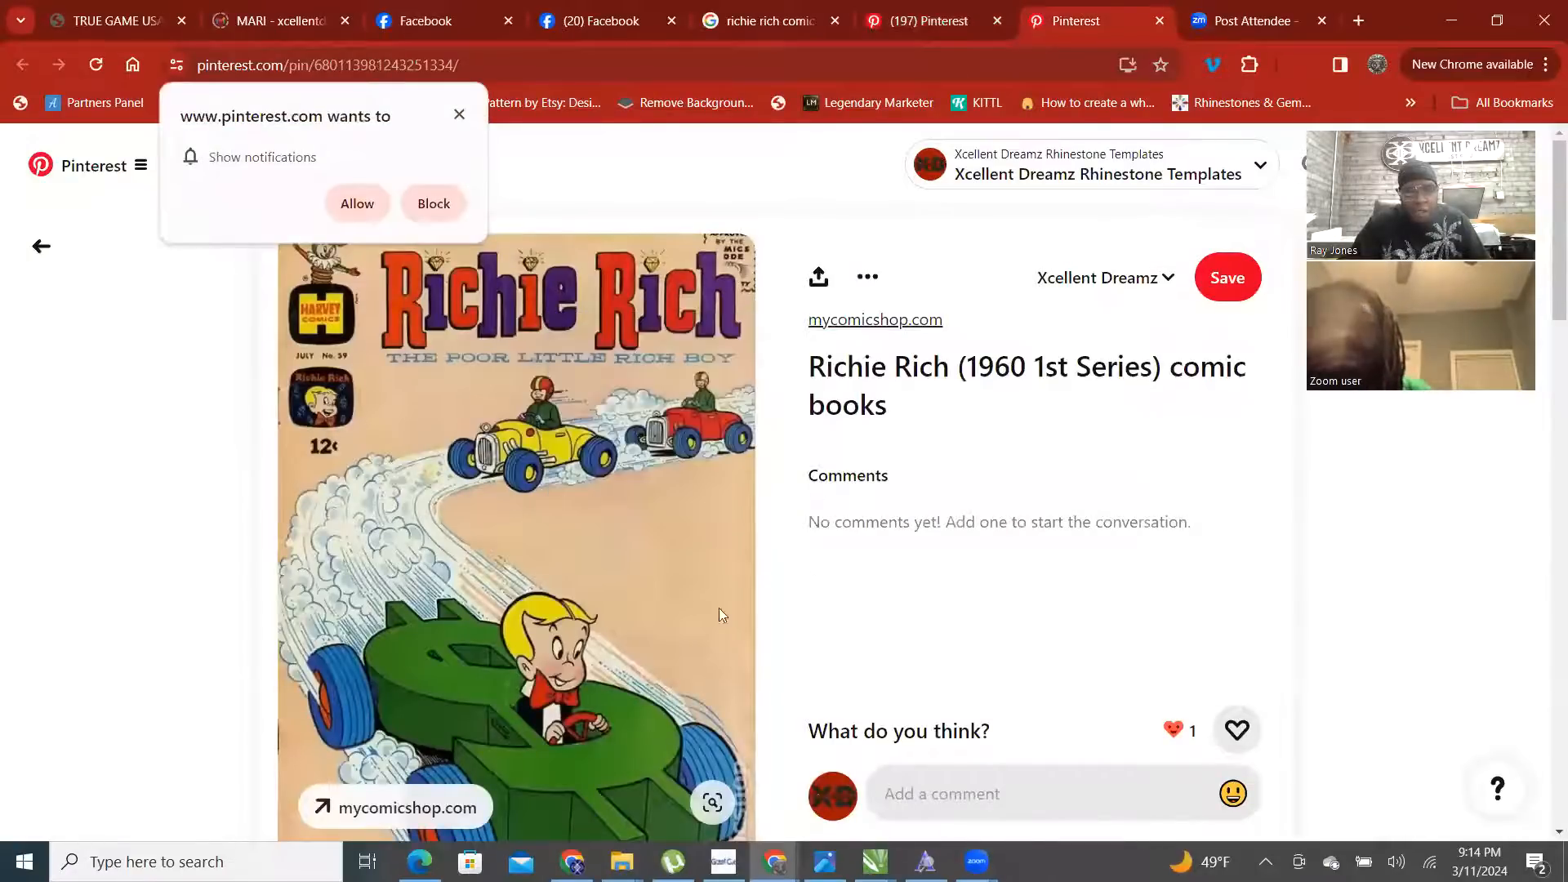
key("Home")
type("richie ")
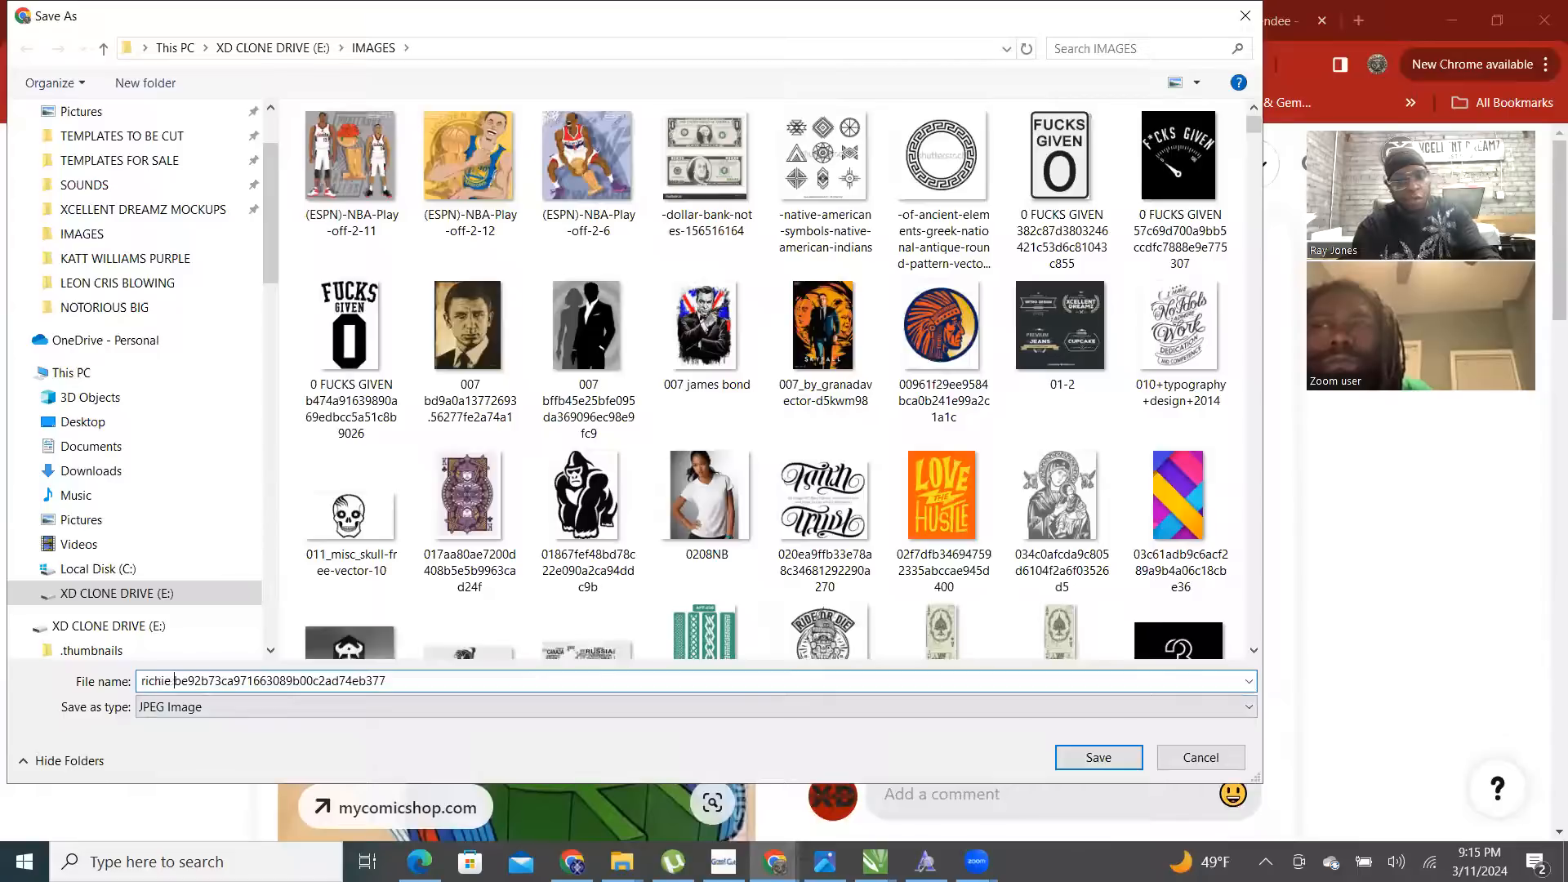
type("rich")
key("Return")
key("Left")
key("Return")
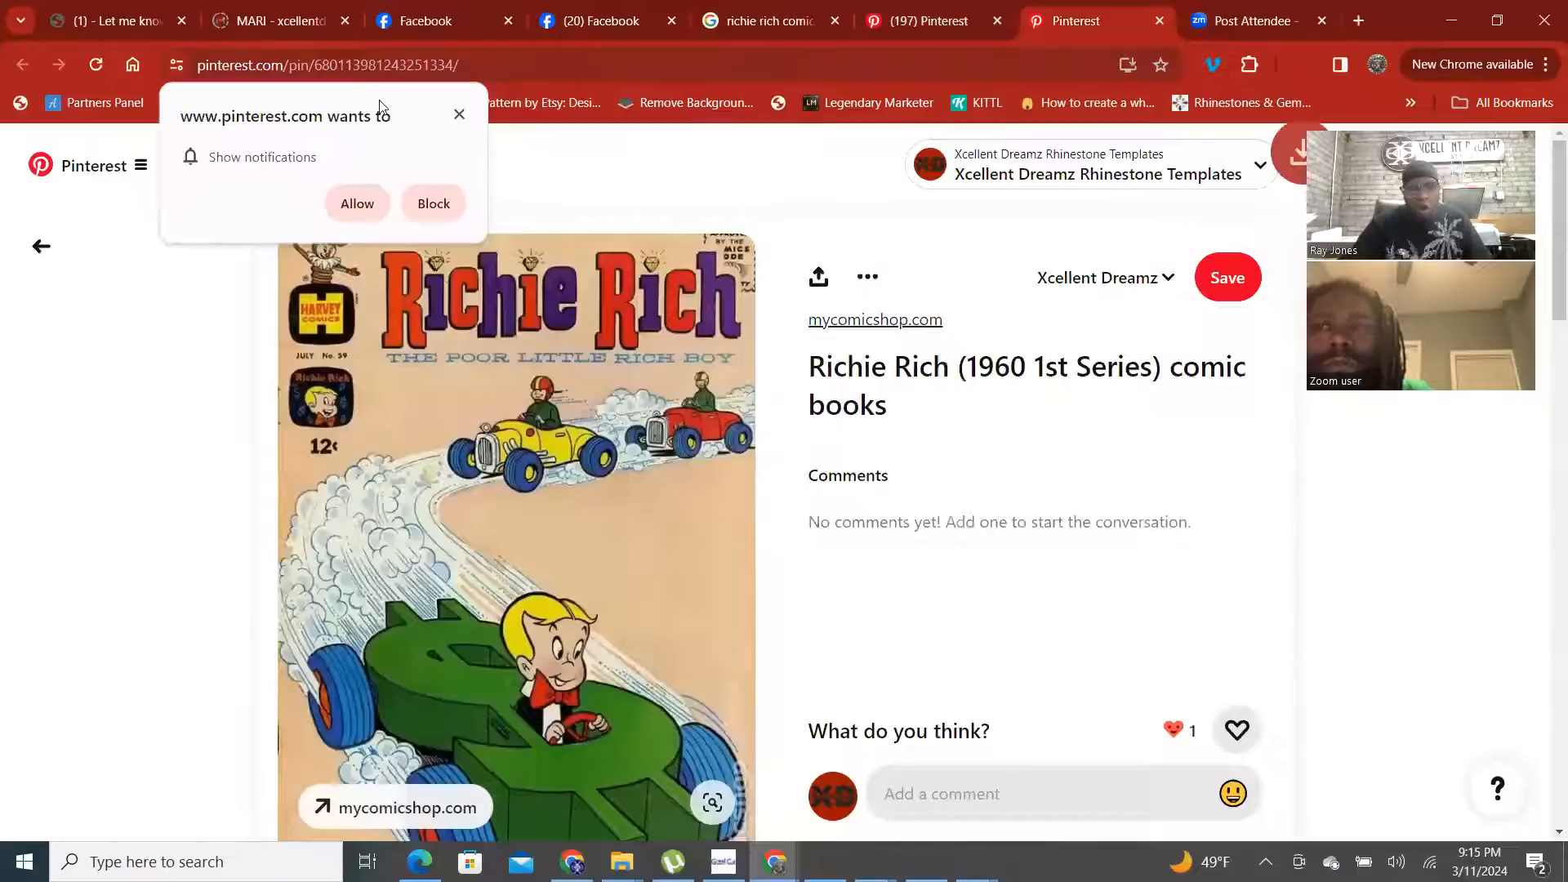
- Block Pinterest notifications, minimize Chrome, and bring CorelDRAW forward with the font list hidden
left_click(418, 205)
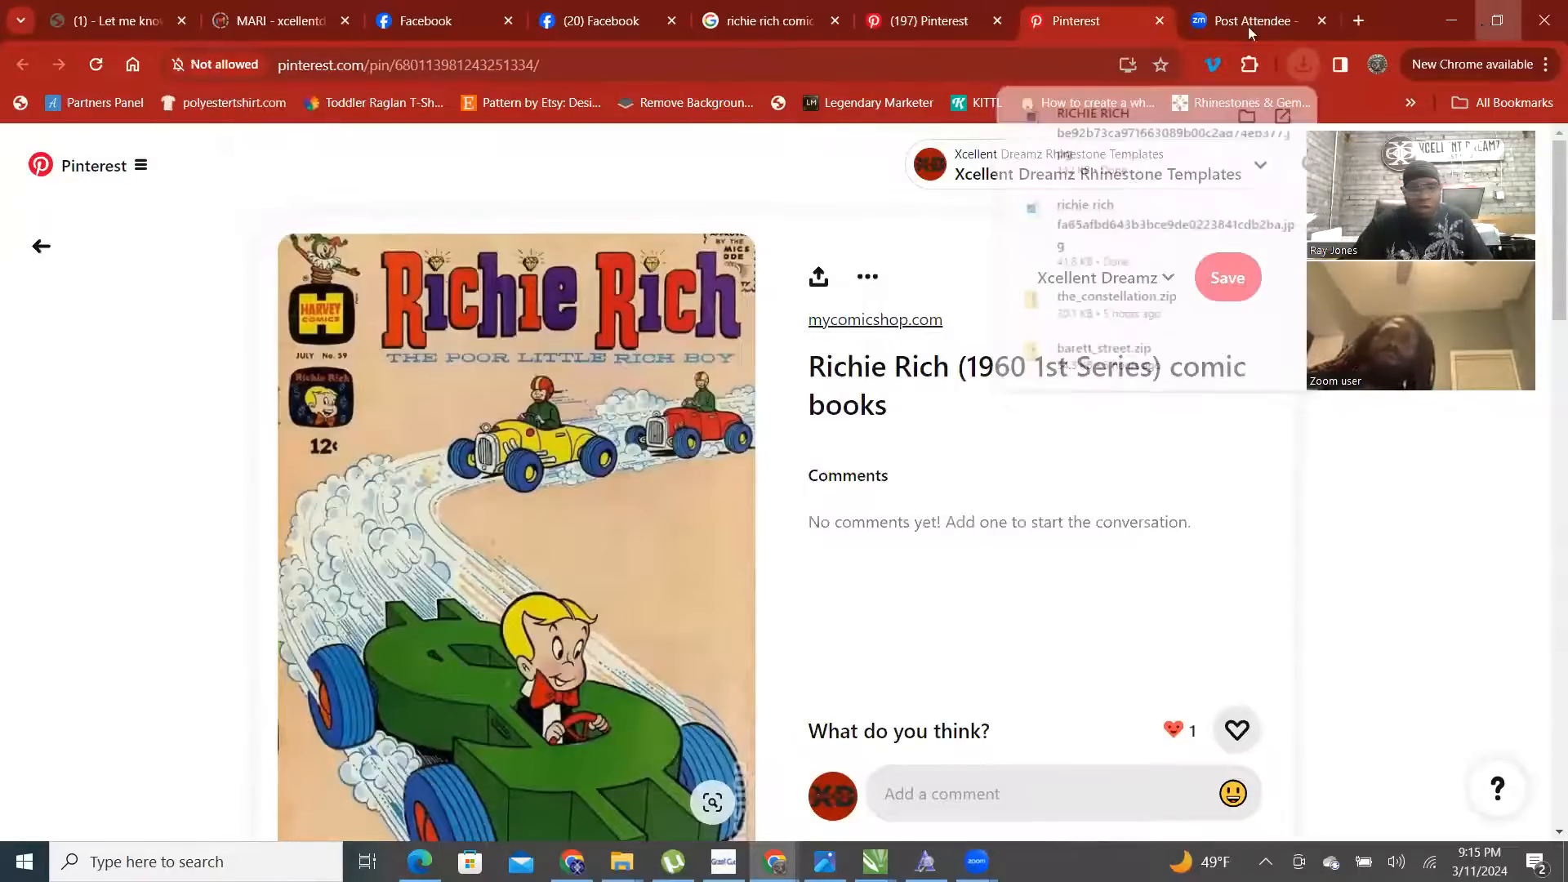
left_click(1485, 21)
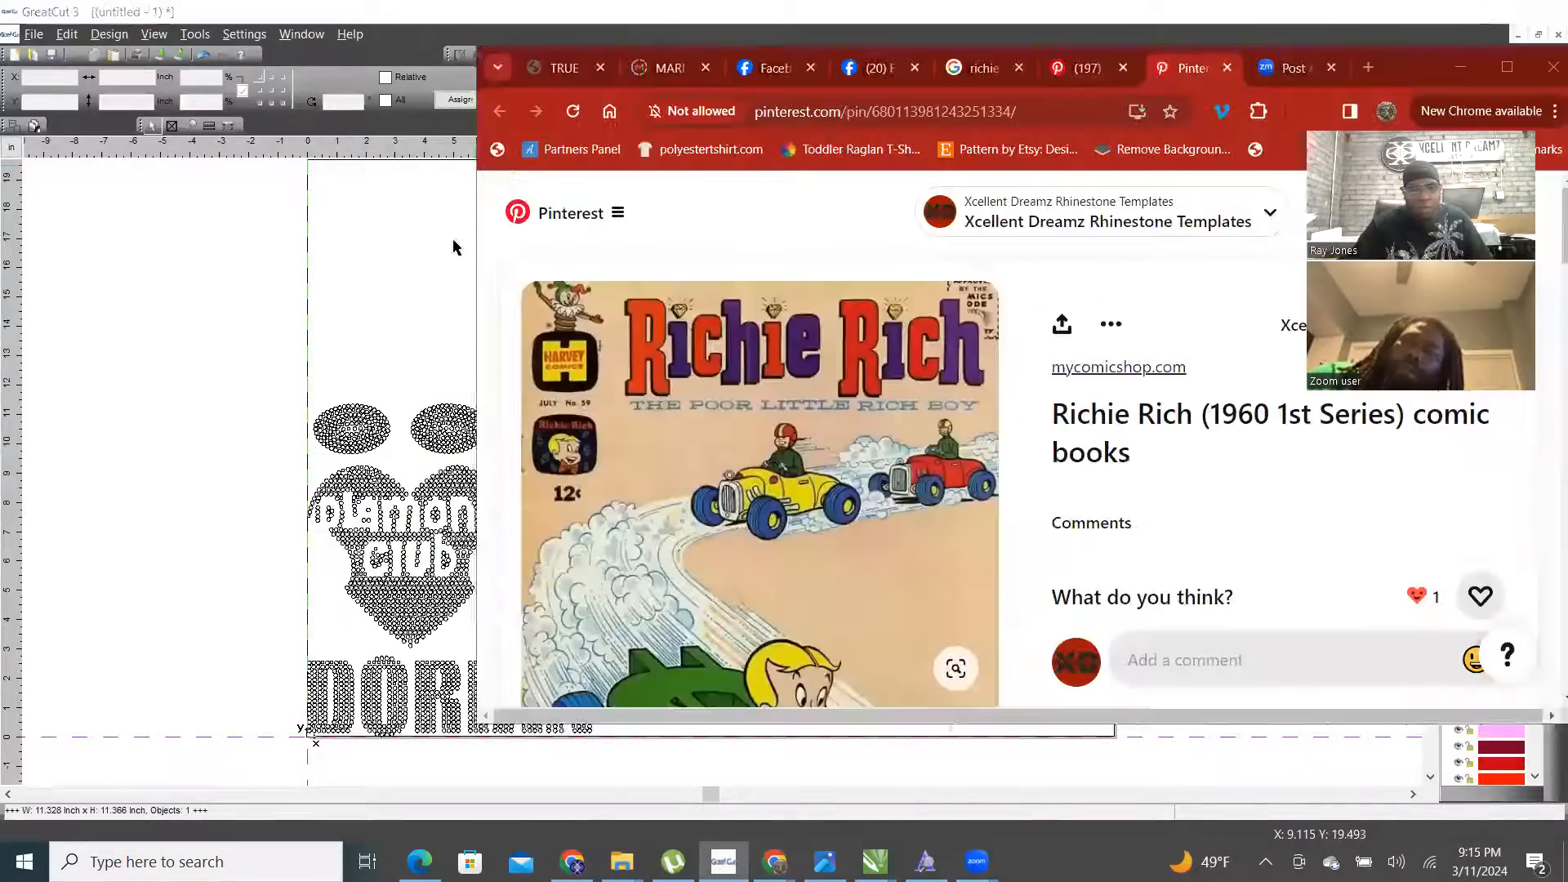
left_click(280, 272)
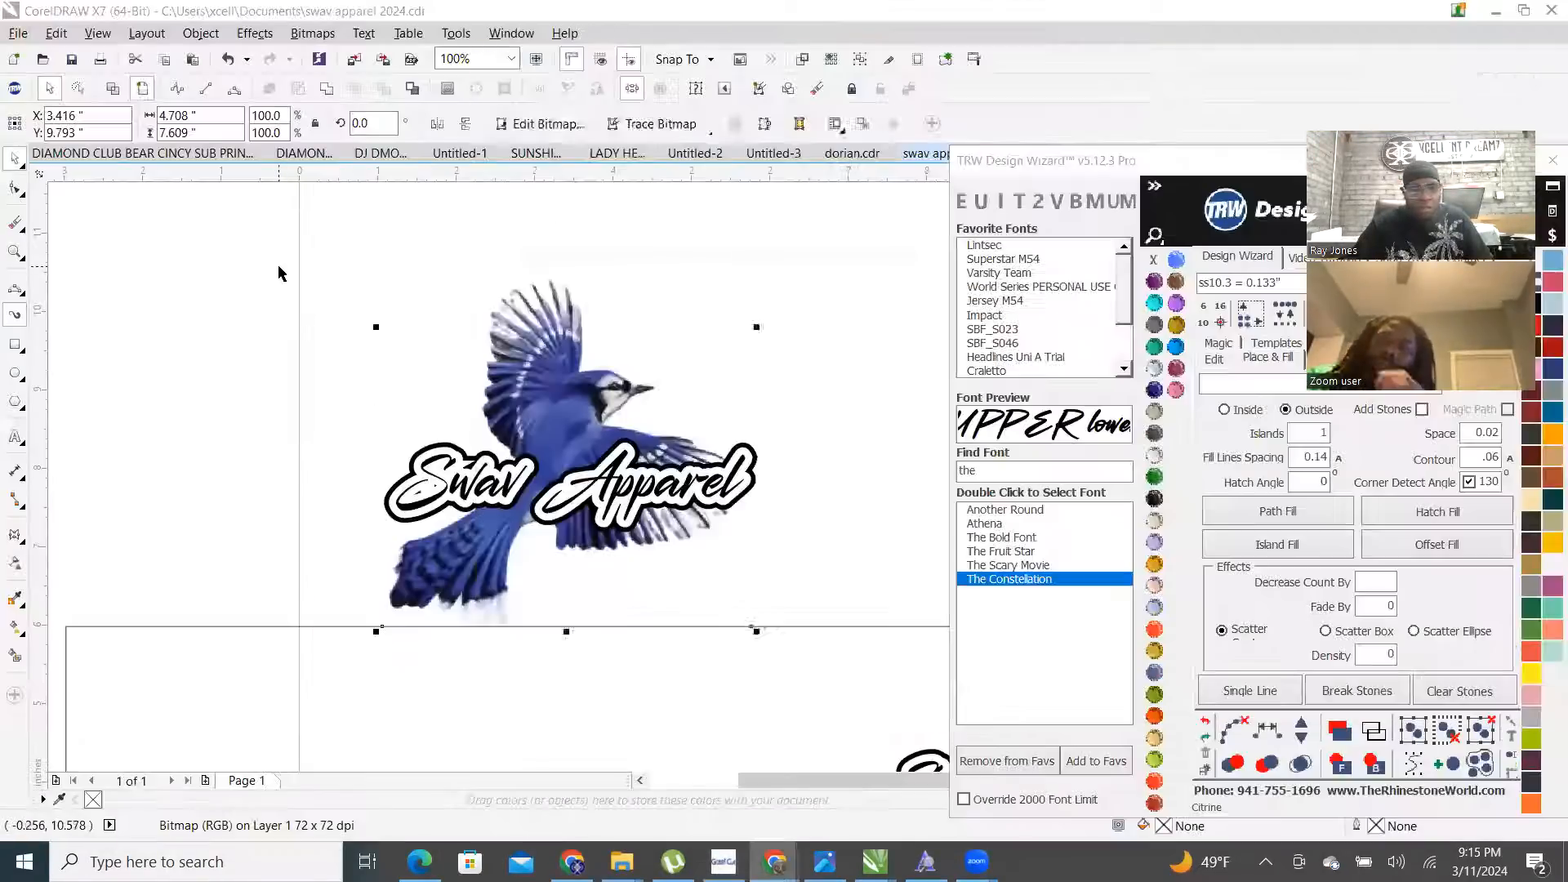
left_click(1163, 185)
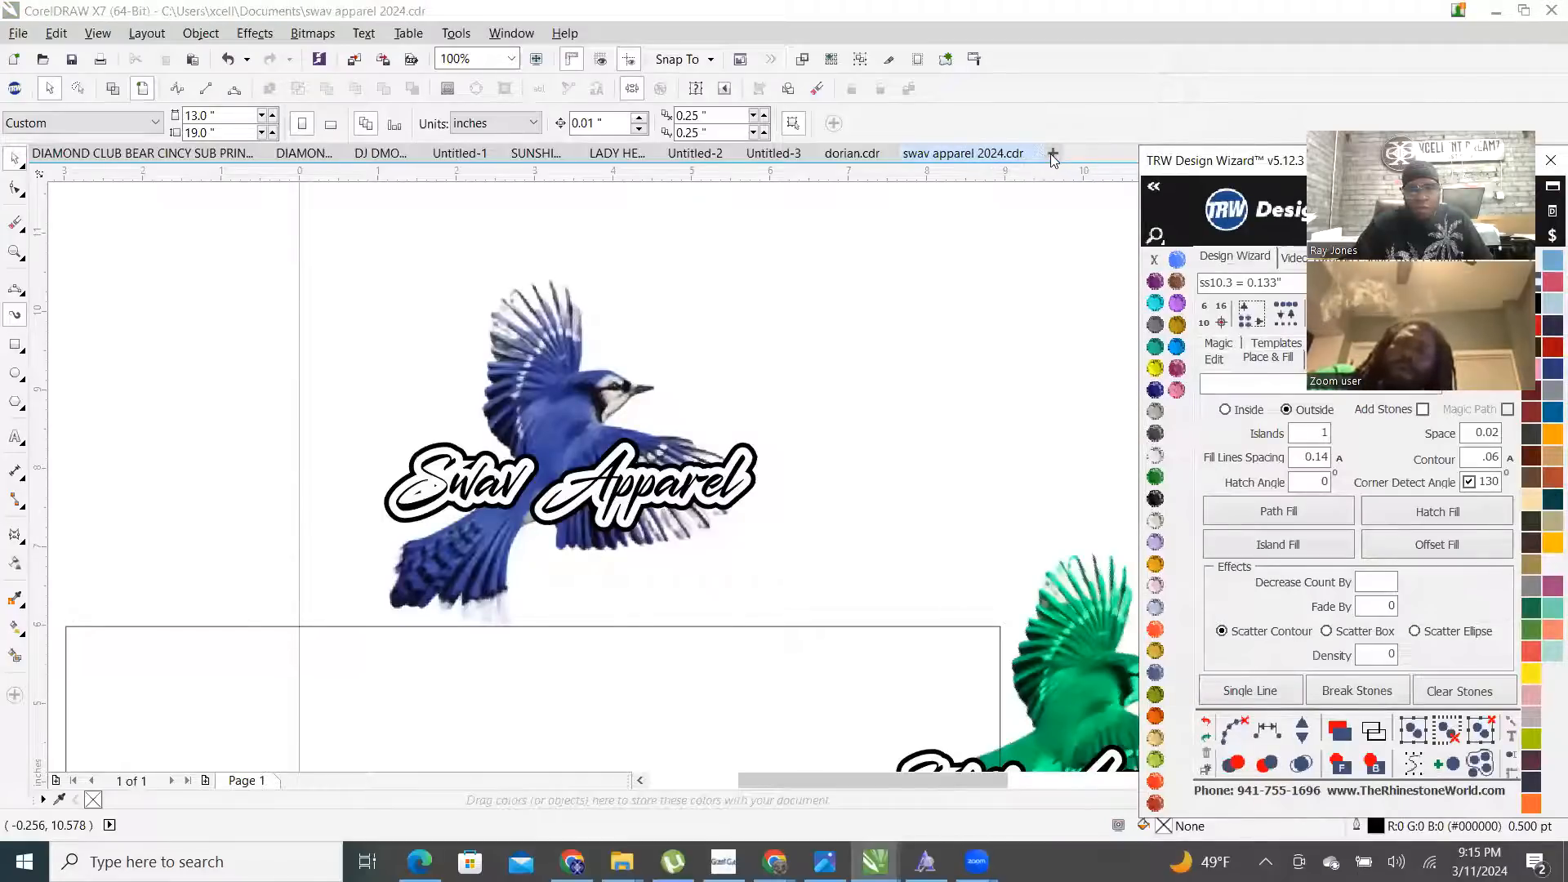
- Add blank document Untitled-4, then return to the swav apparel 2024.cdr tab
left_click(1039, 155)
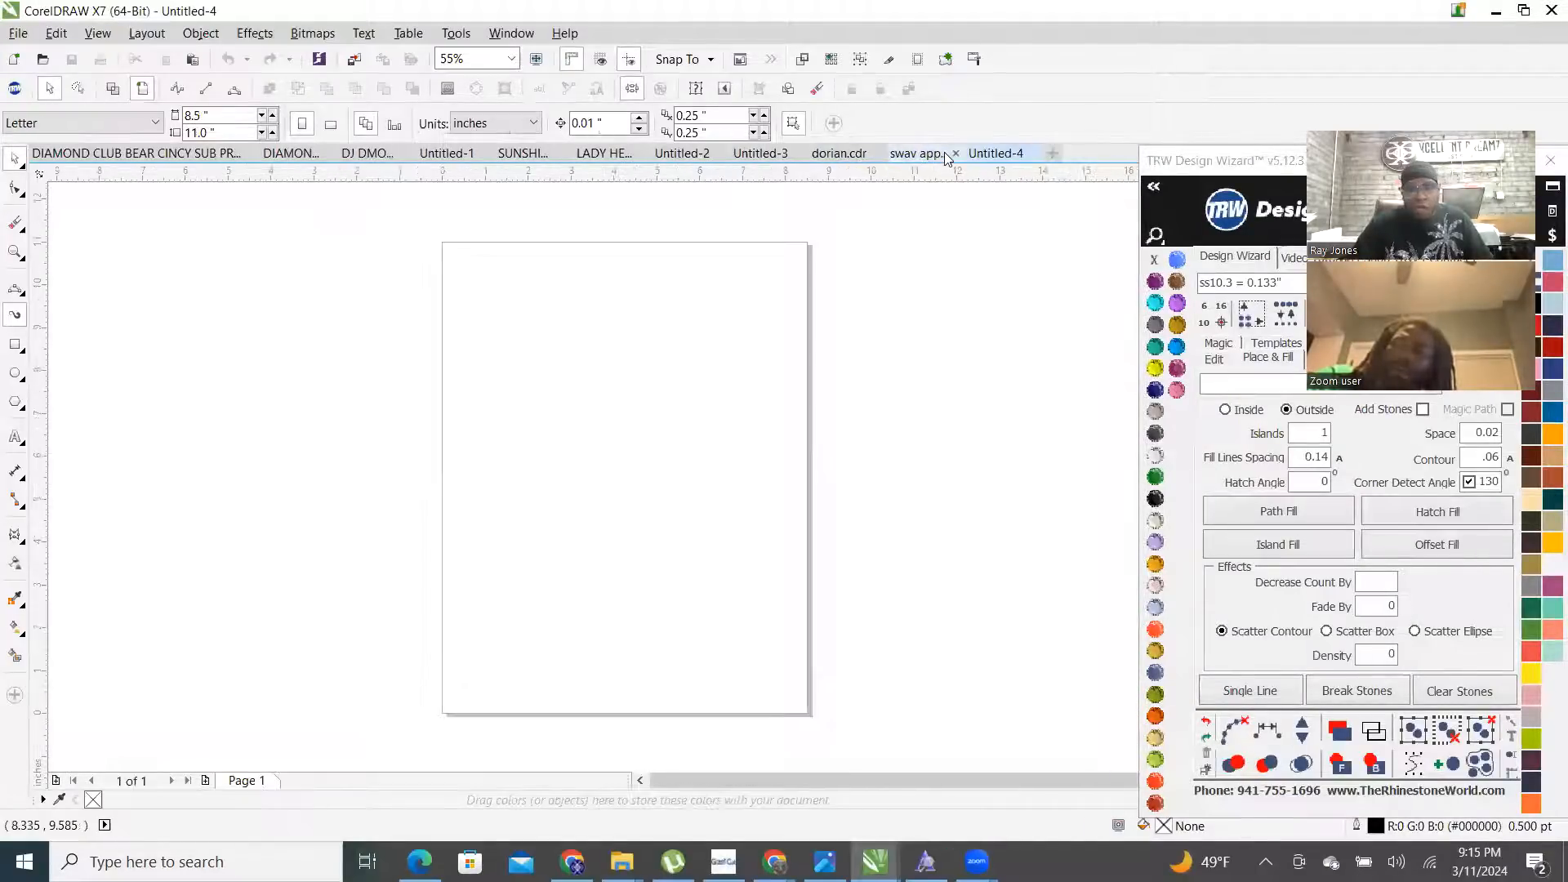
left_click(939, 154)
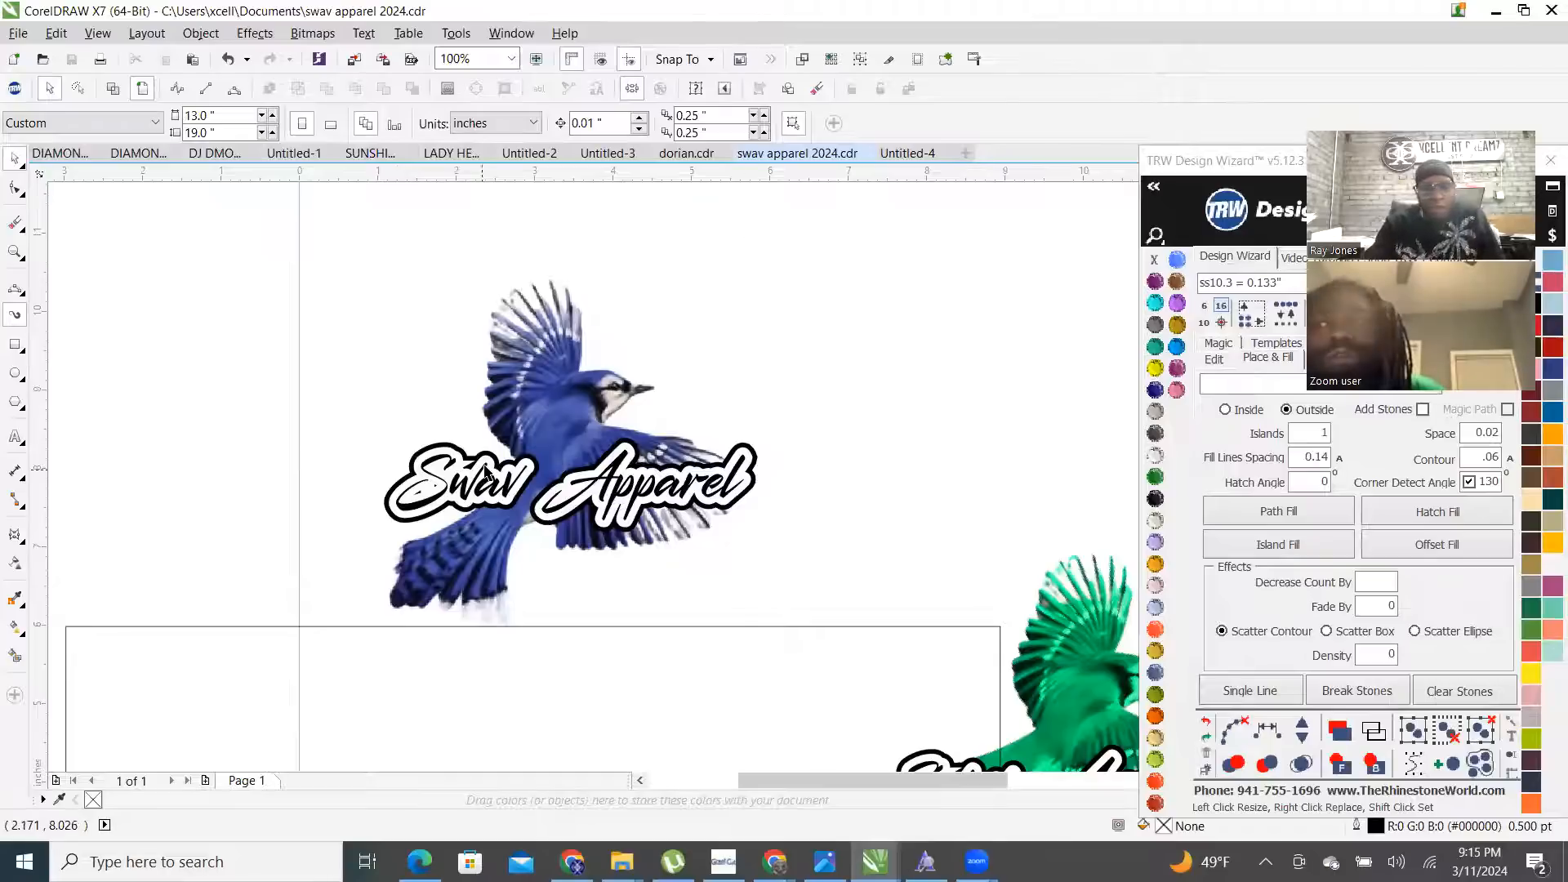
- Delete the empty rectangle on the page
scroll(485, 472, "up", 2)
scroll(485, 472, "down", 3)
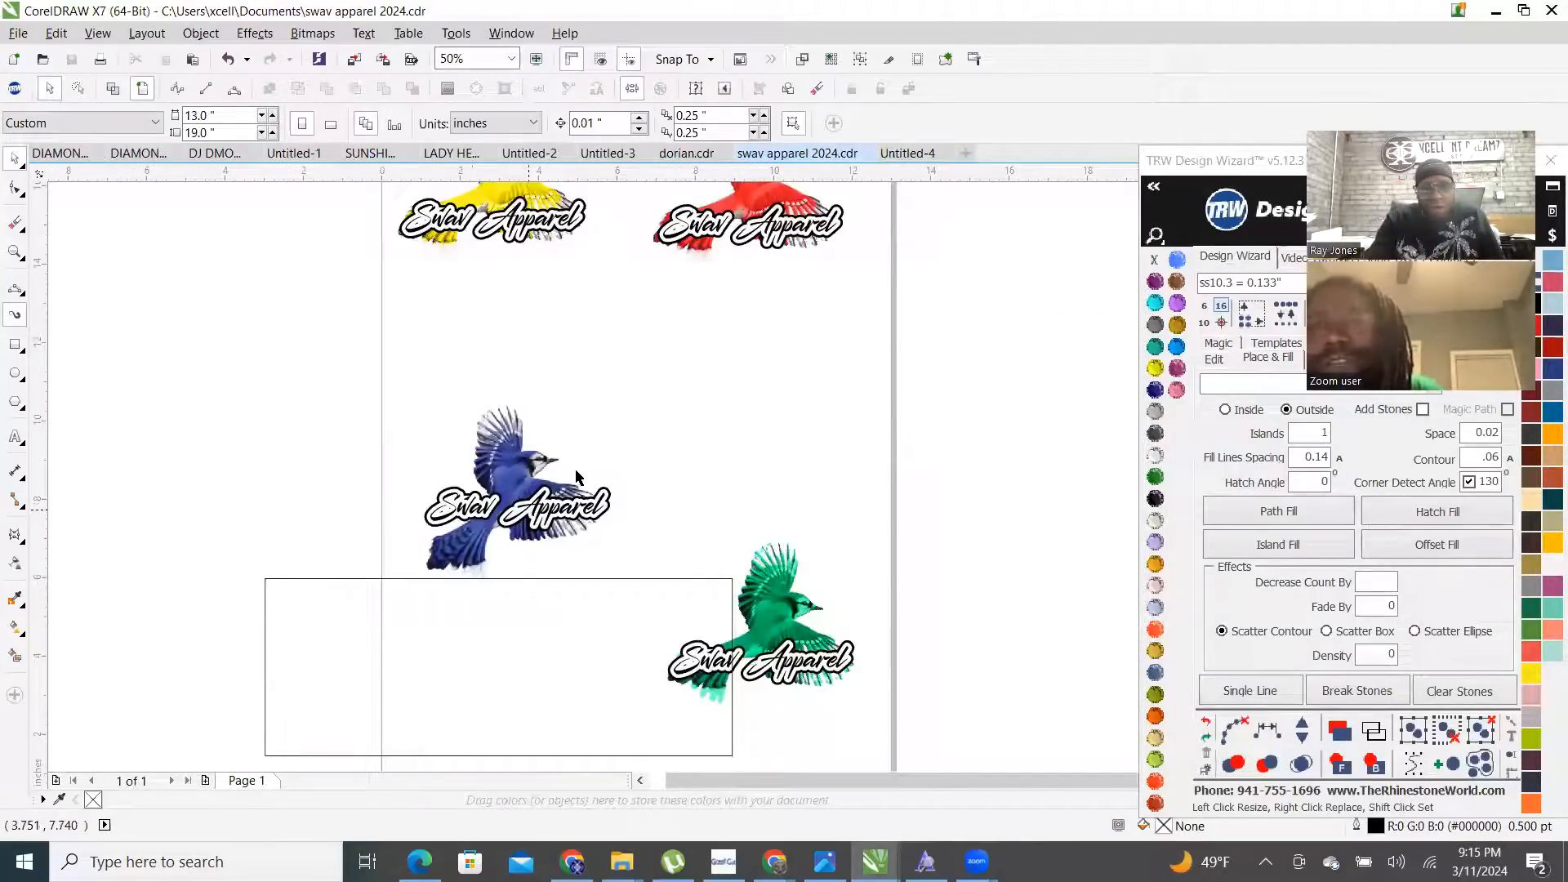
scroll(574, 478, "down", 2)
left_click(555, 562)
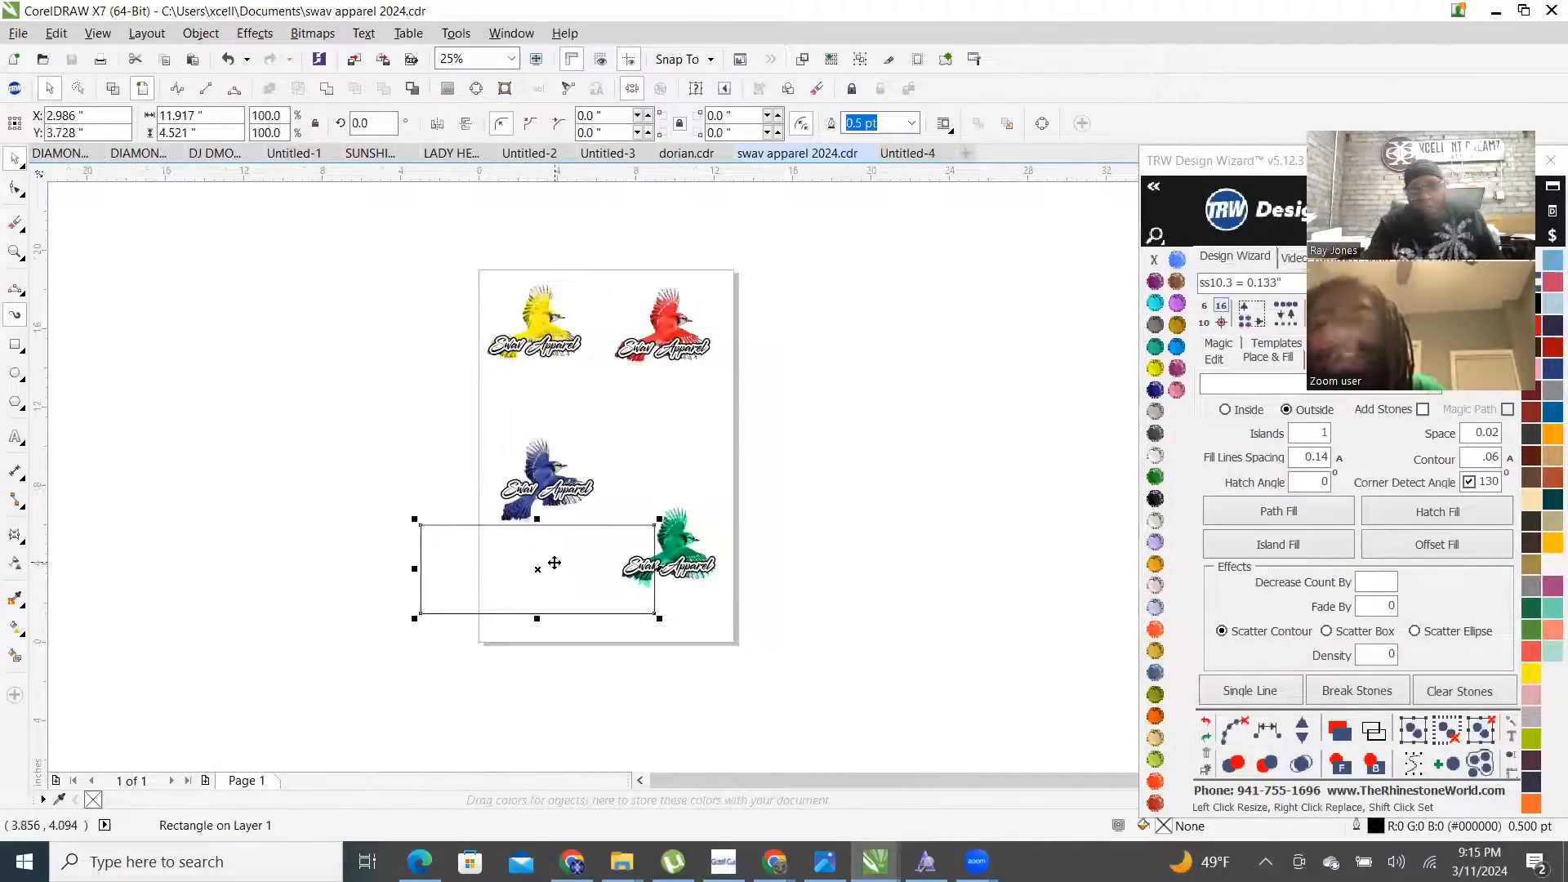
key("Delete")
- Marquee-select the three parts of the blue bird logo, deselect, and switch to wireframe view
scroll(665, 500, "up", 2)
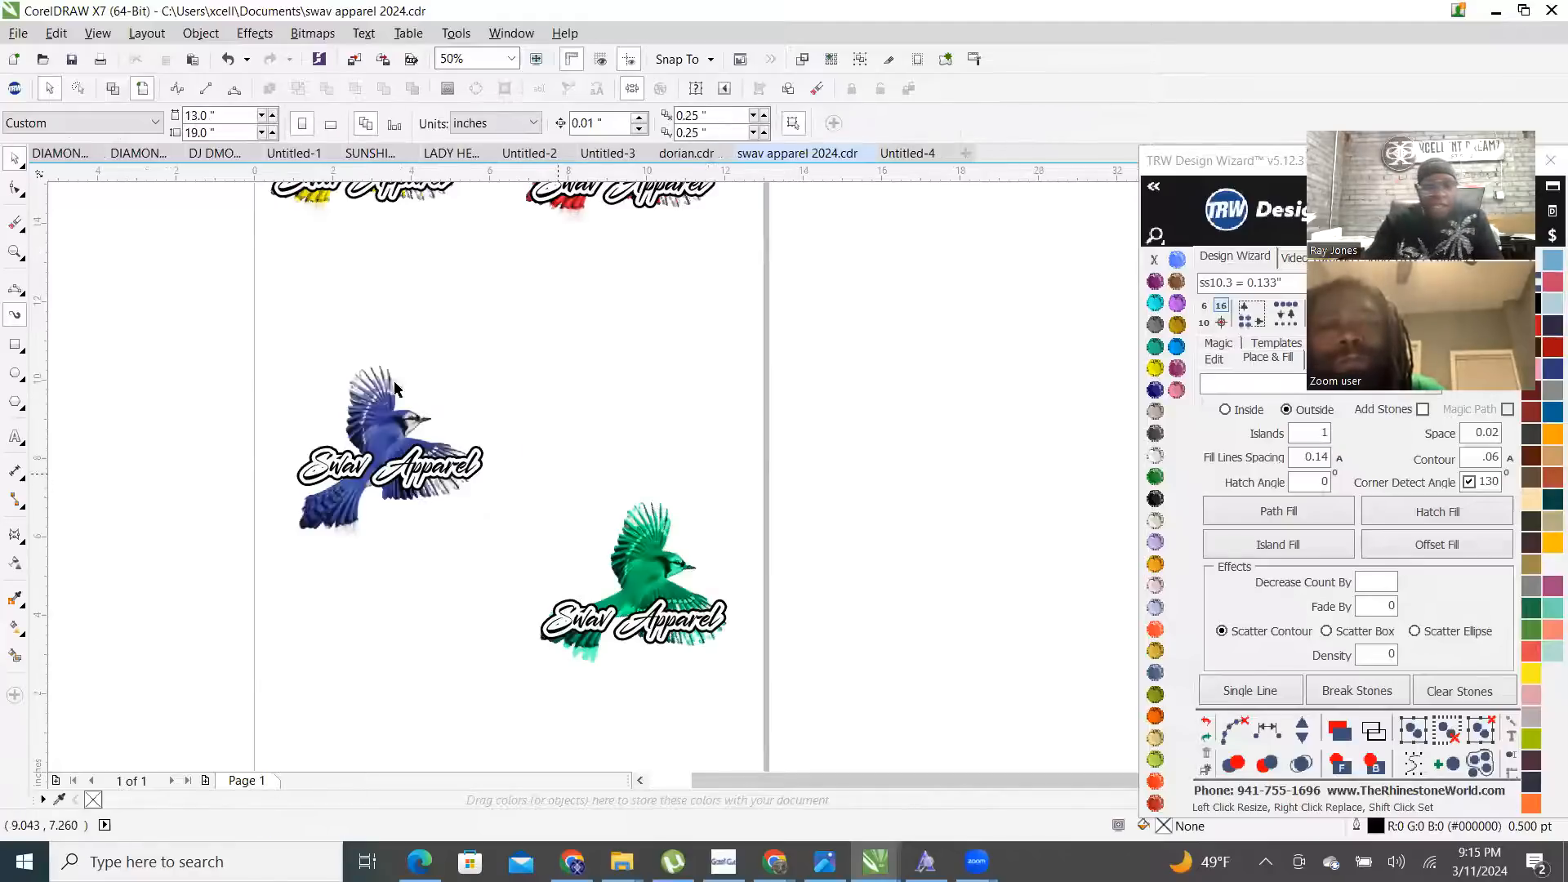
scroll(408, 399, "up", 2)
left_click_drag(63, 248, 741, 735)
scroll(733, 525, "down", 1)
left_click_drag(305, 300, 788, 710)
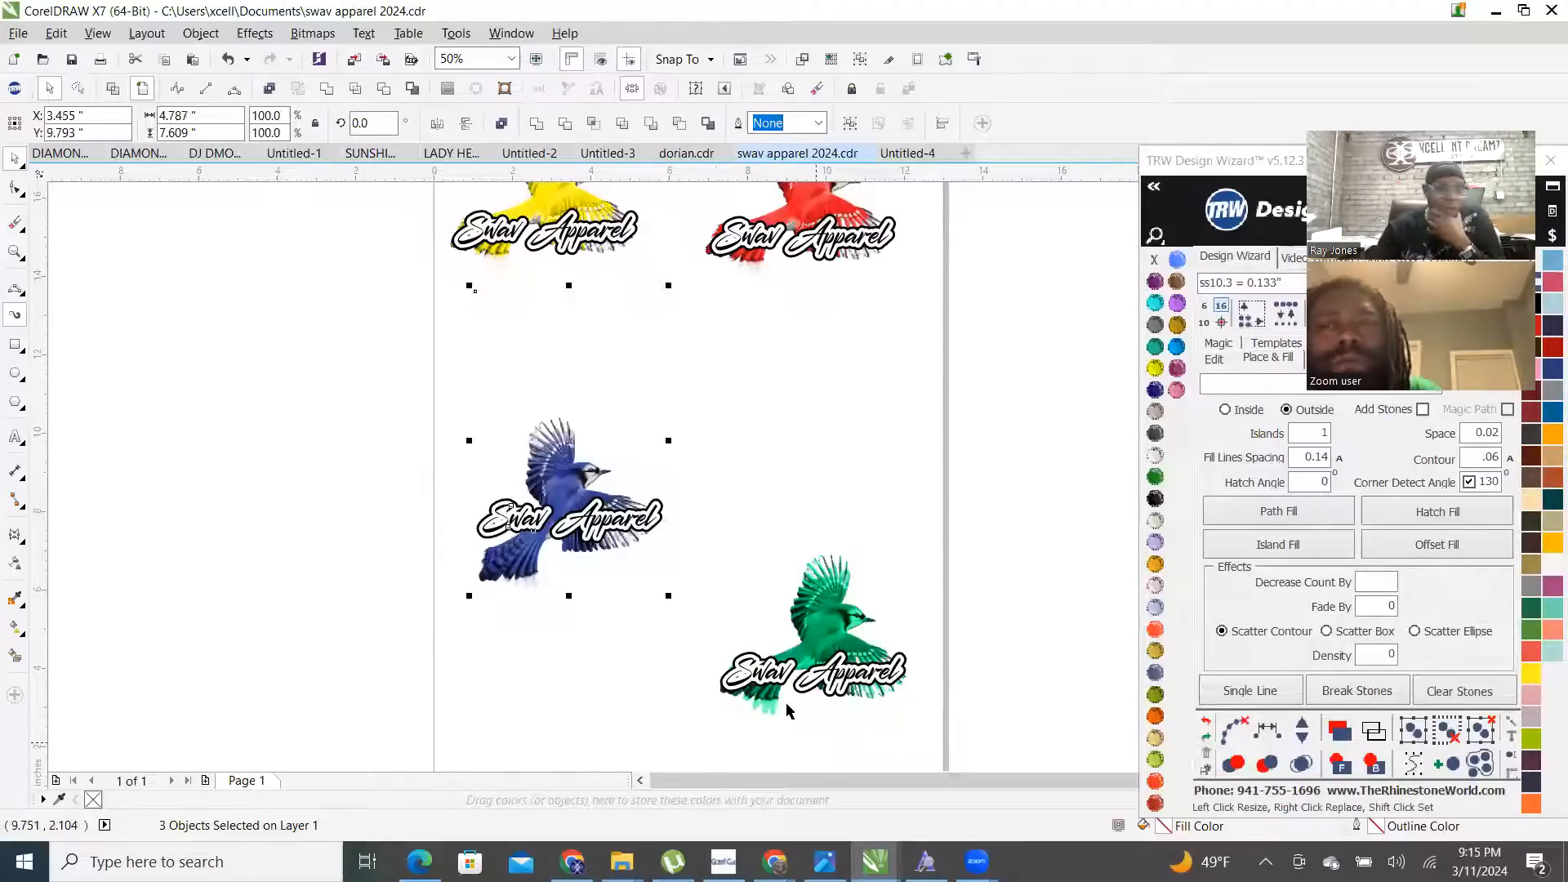
left_click(434, 395)
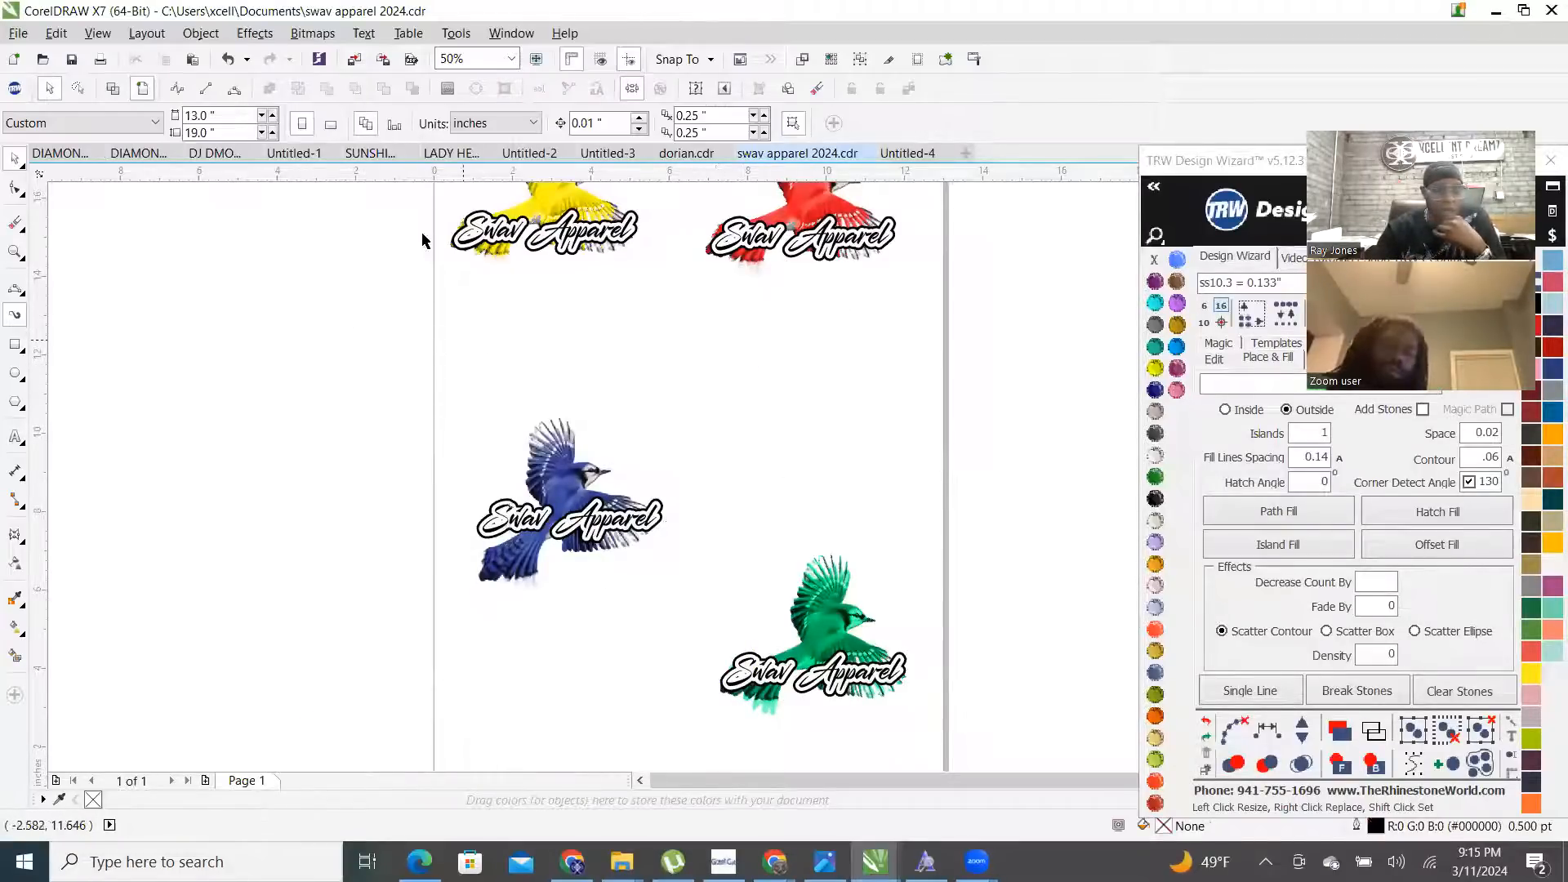
left_click(108, 90)
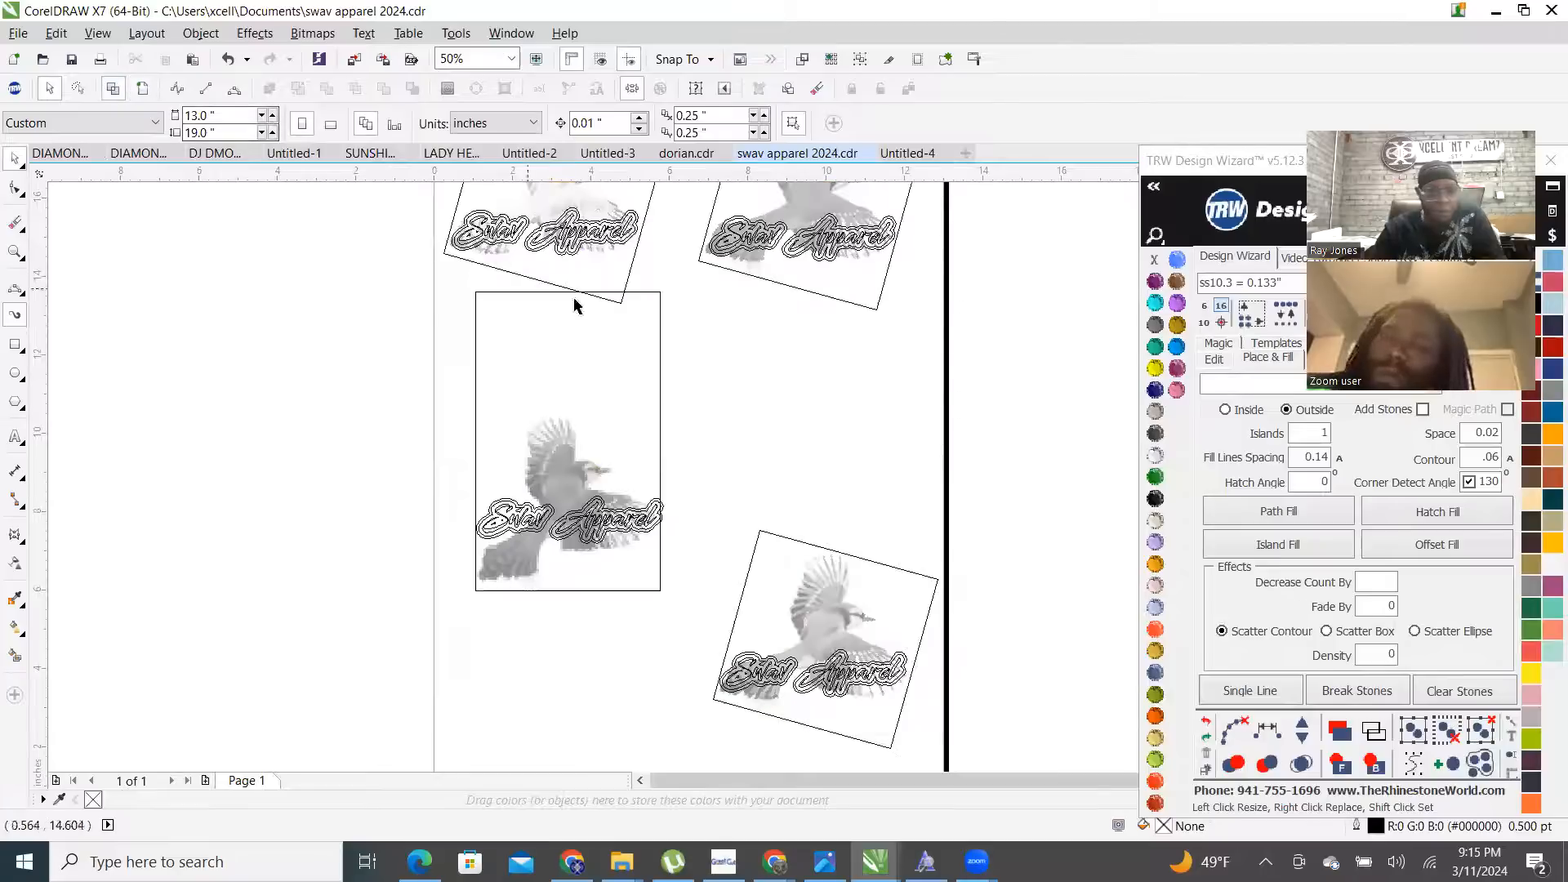
- Draw a rectangle framing the blue bird logo and trim the bird bitmap with it
left_click(15, 344)
left_click_drag(259, 235, 797, 415)
scroll(588, 476, "up", 4)
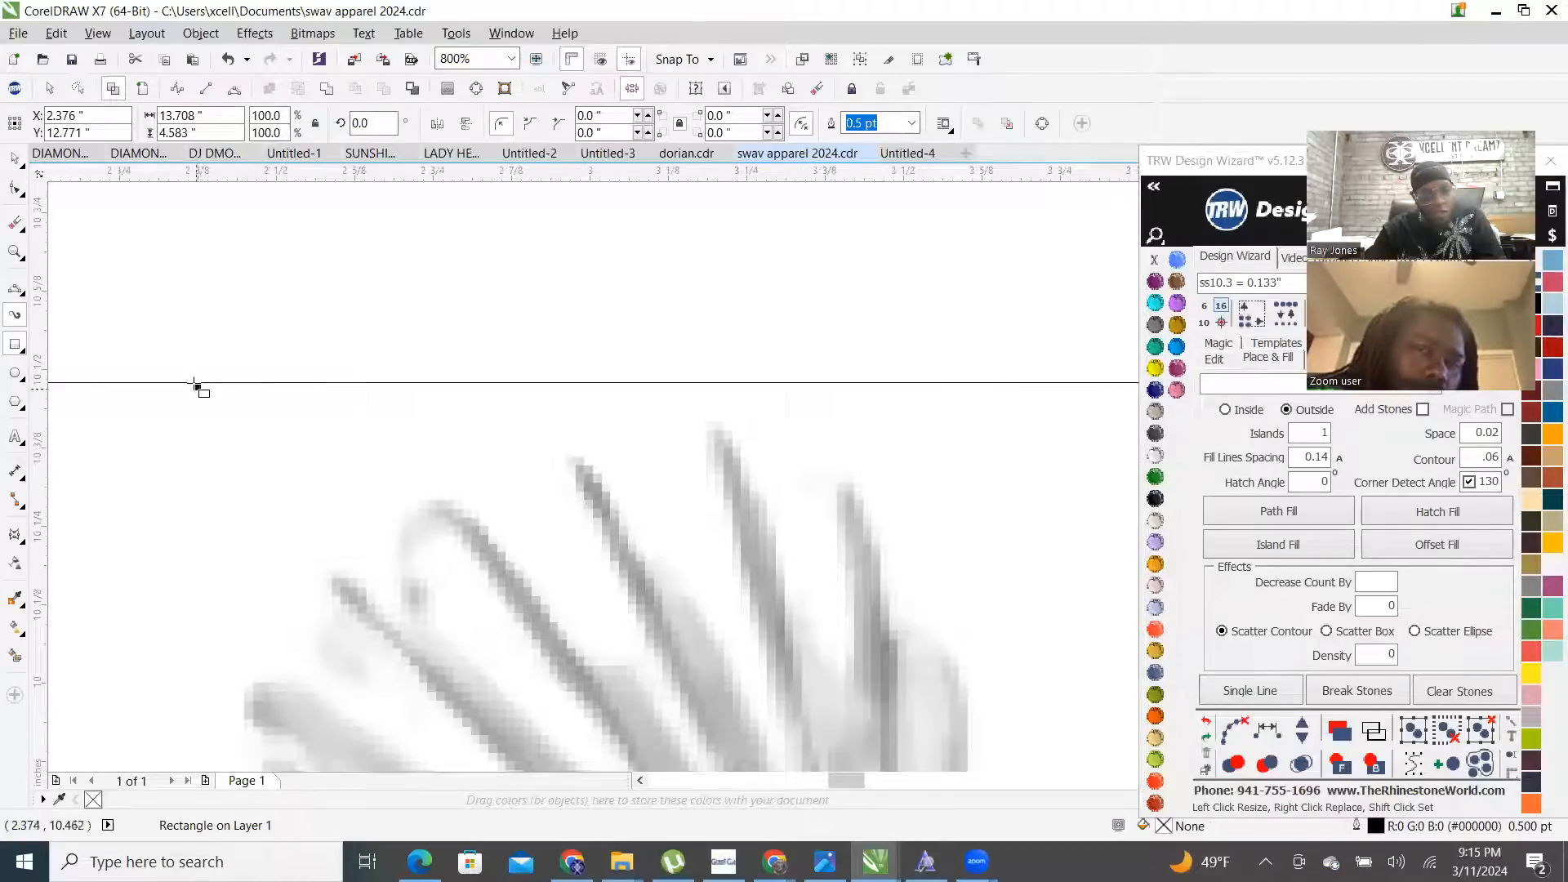
left_click_drag(197, 386, 195, 413)
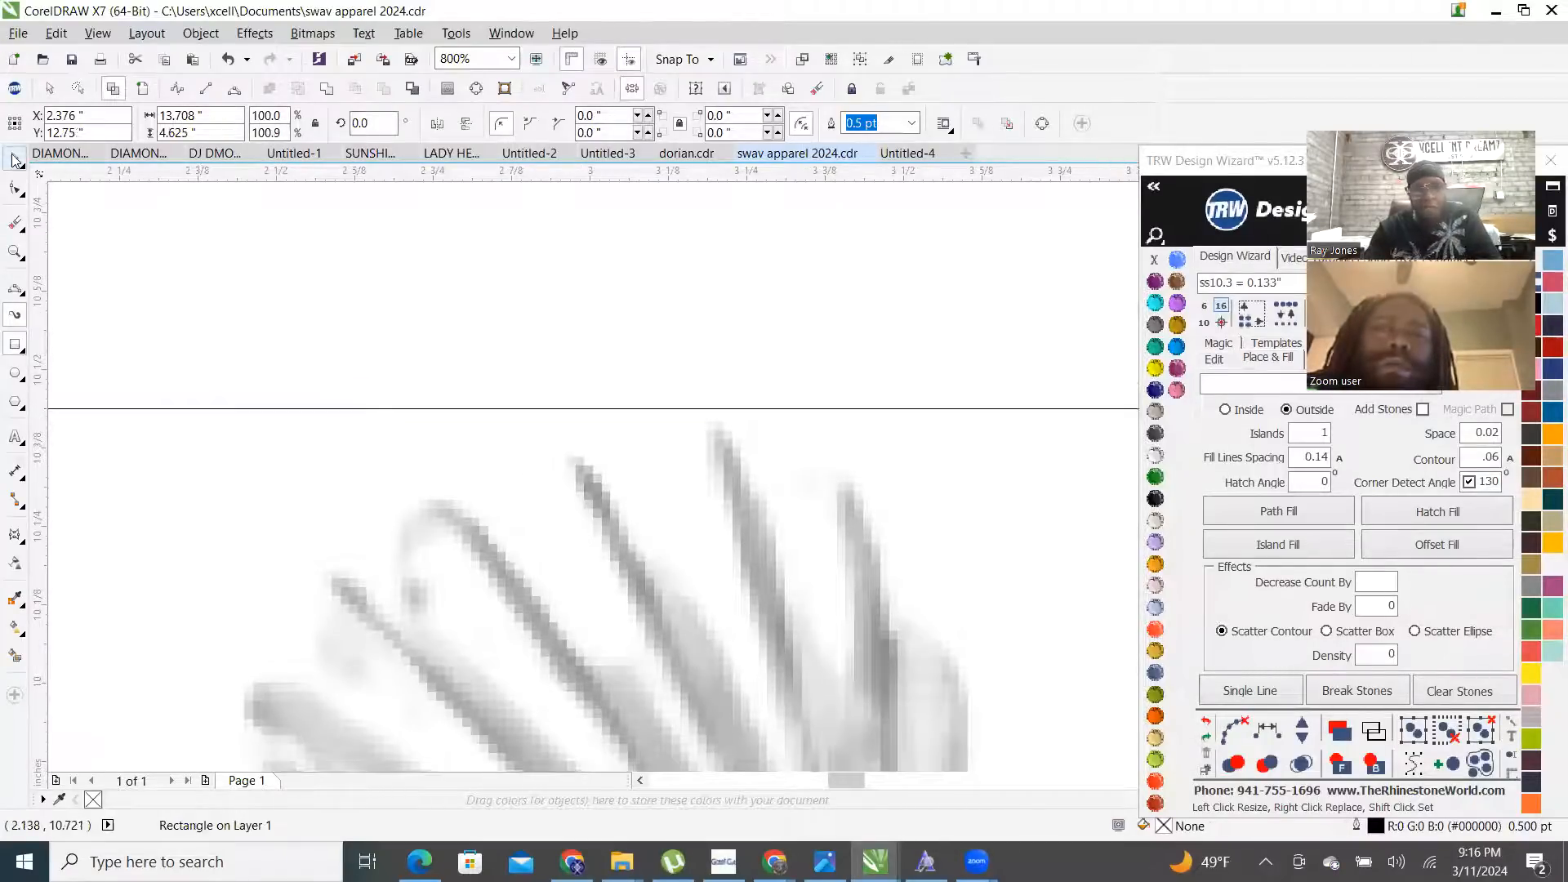
scroll(503, 482, "down", 3)
left_click(496, 367, "shift")
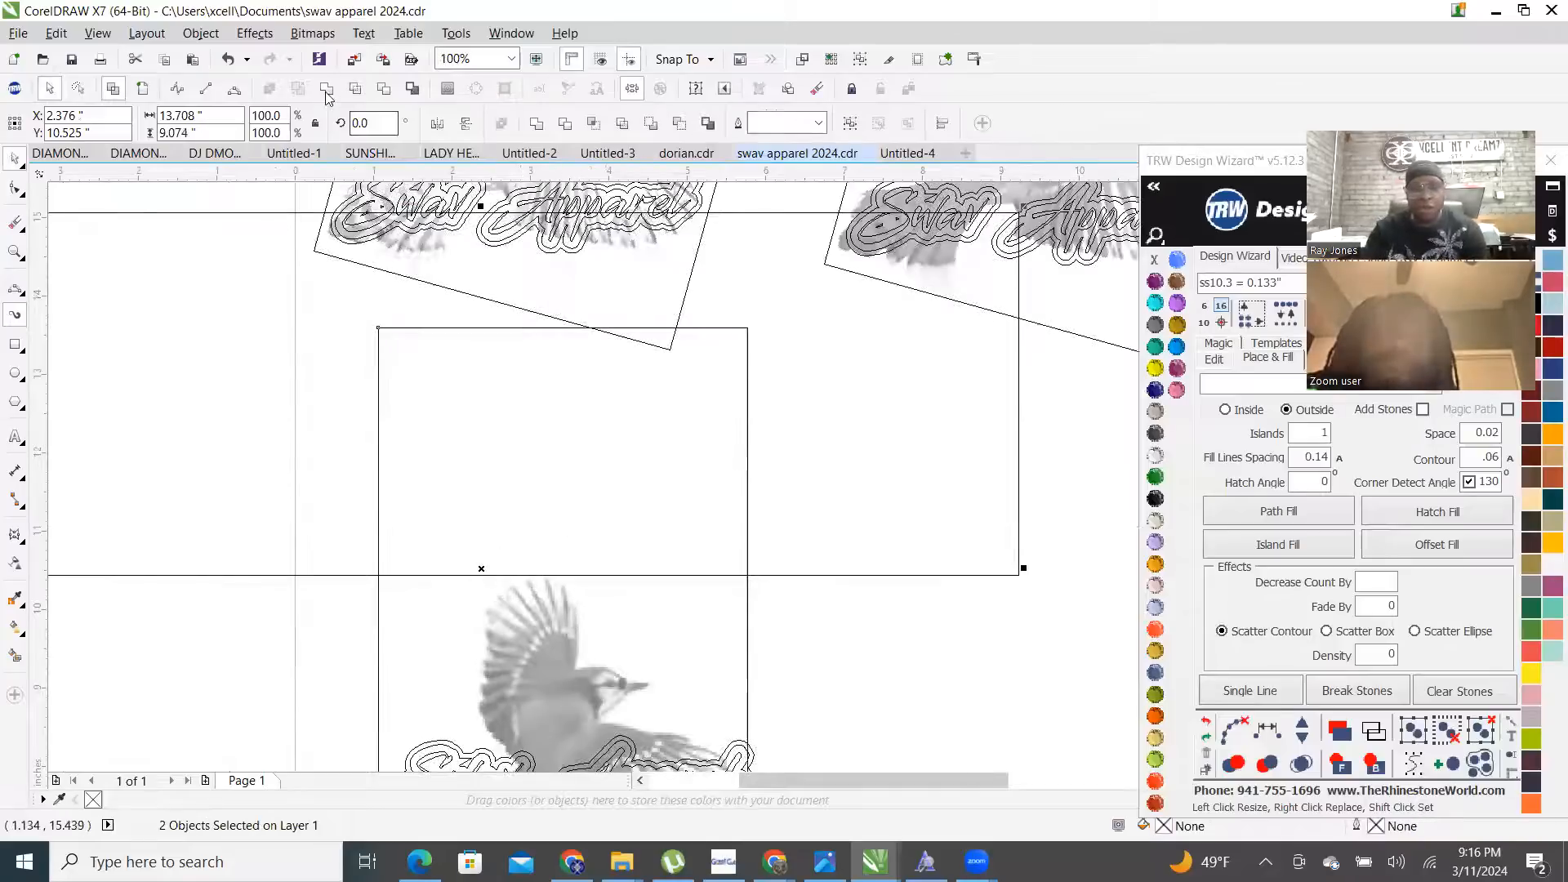
left_click(385, 90)
- Move the rectangle over the lower right bird and rotate it to about 21.56°
scroll(569, 433, "down", 1)
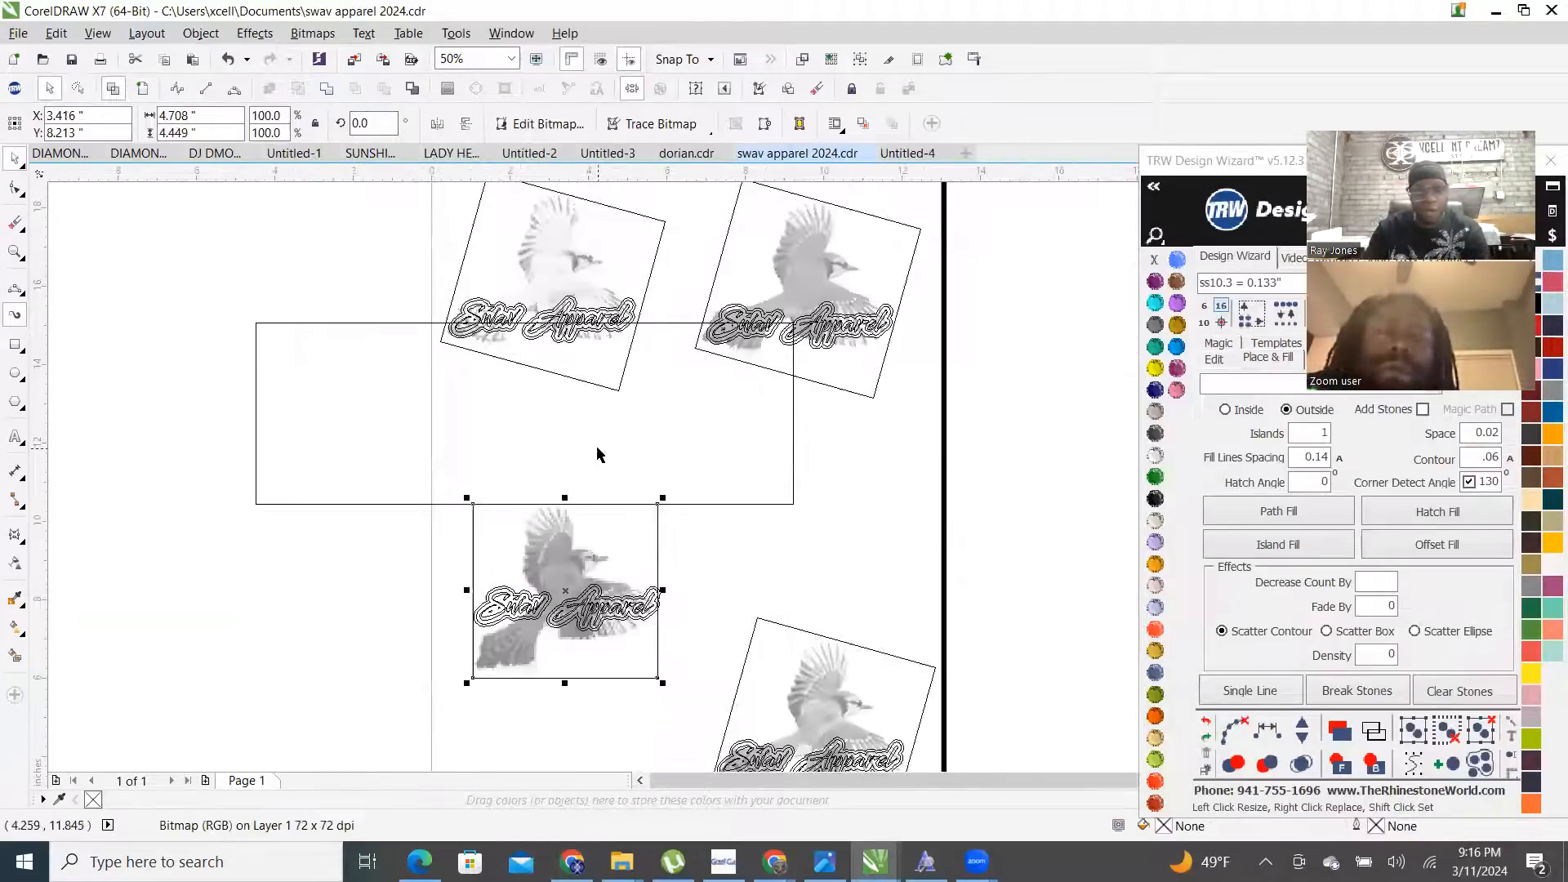
left_click(716, 456)
left_click_drag(395, 455, 481, 730)
scroll(437, 333, "down", 1)
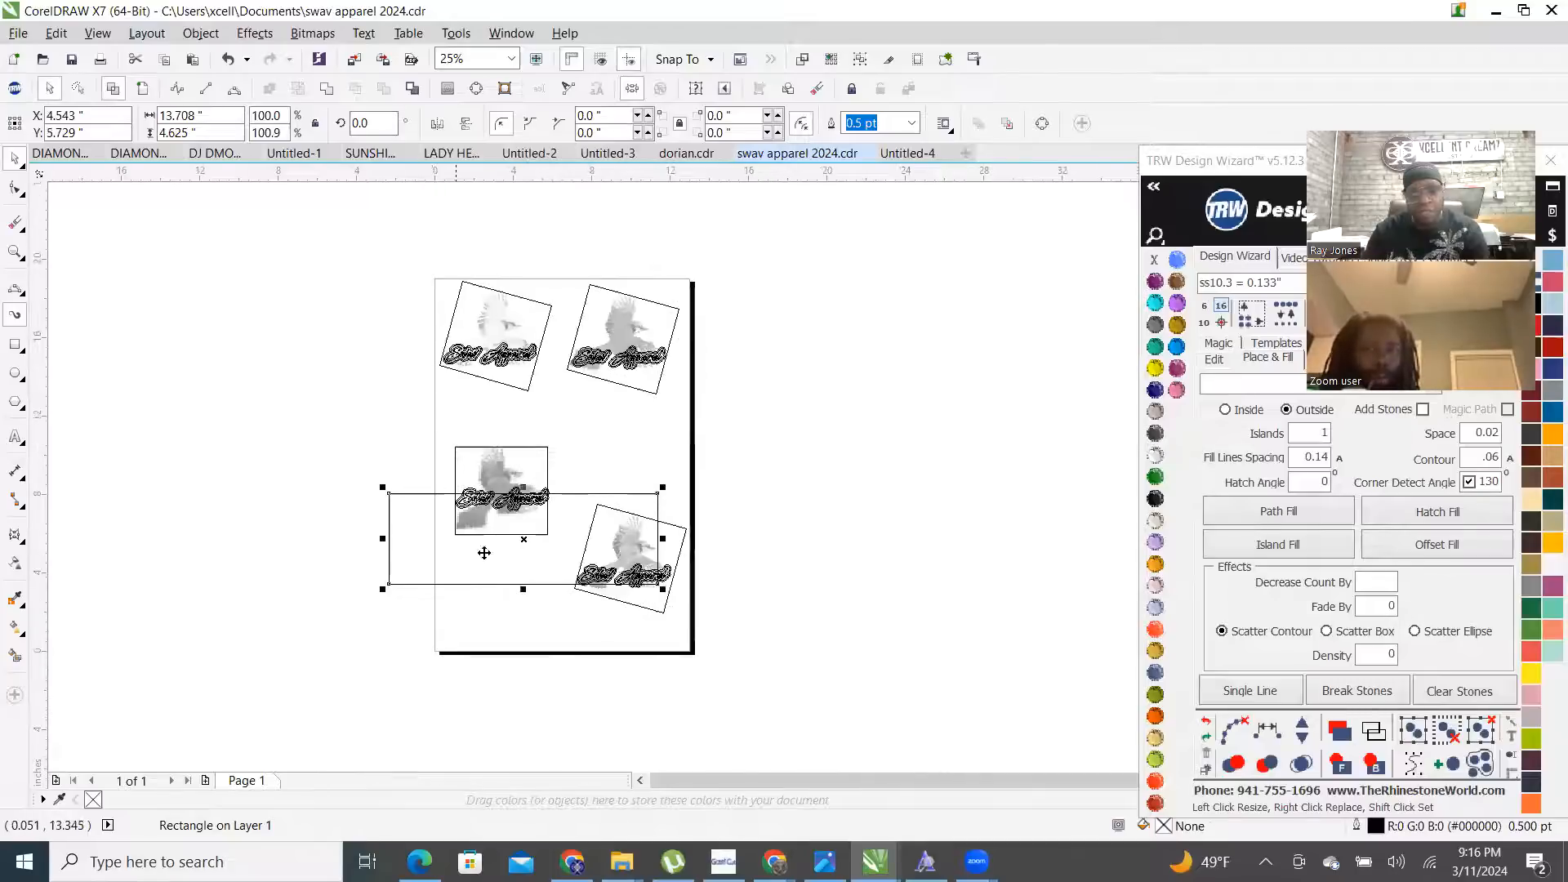
scroll(486, 550, "up", 2)
scroll(506, 408, "down", 1)
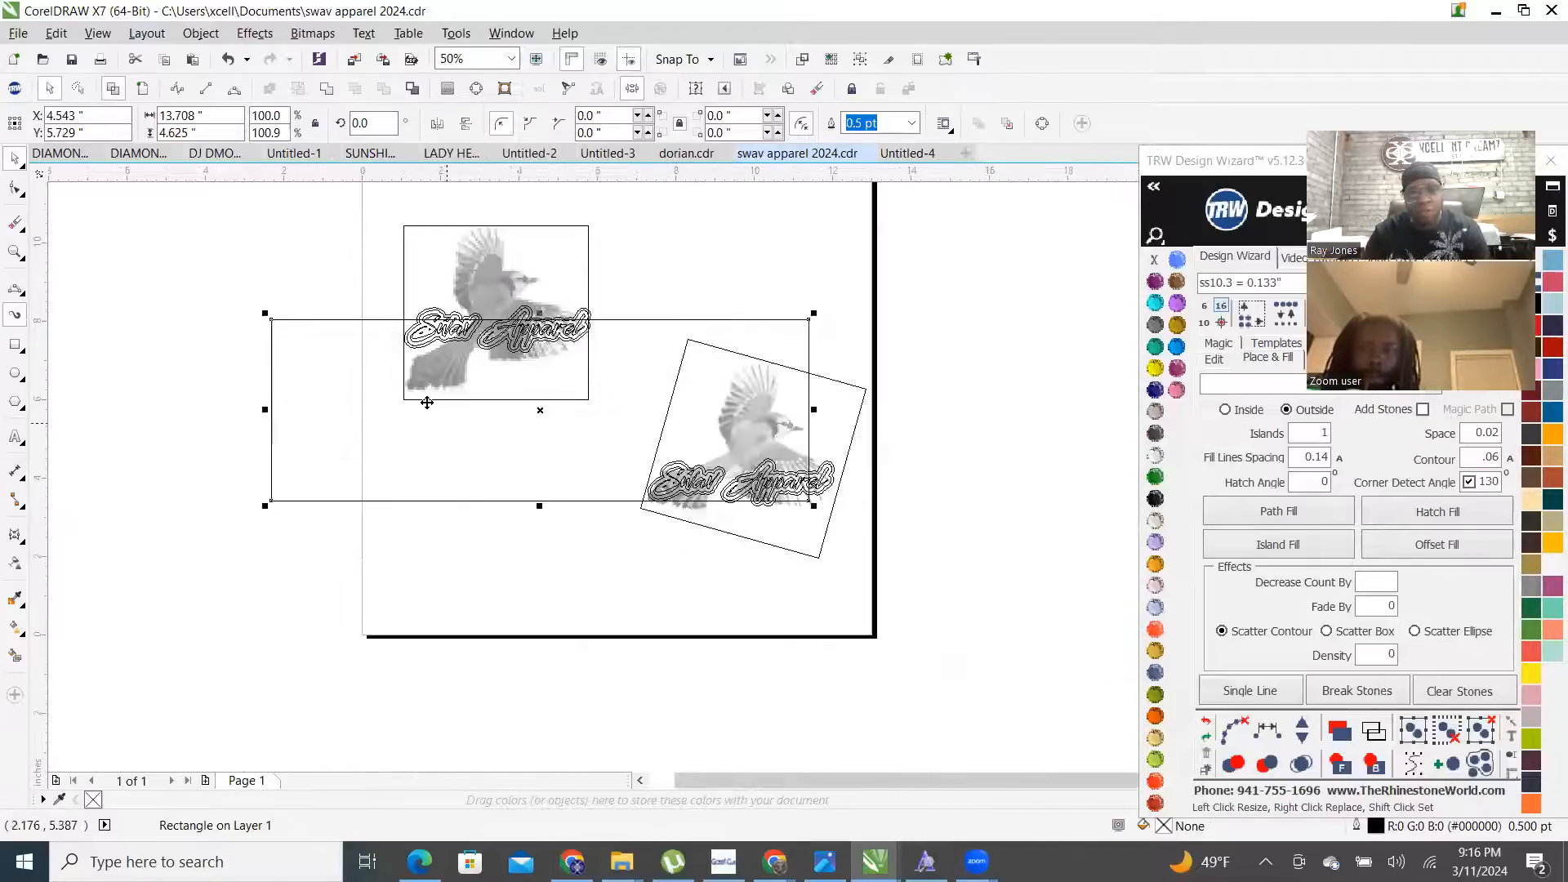
scroll(443, 418, "up", 1)
left_click_drag(368, 473, 395, 548)
left_click(394, 547)
scroll(394, 548, "down", 2)
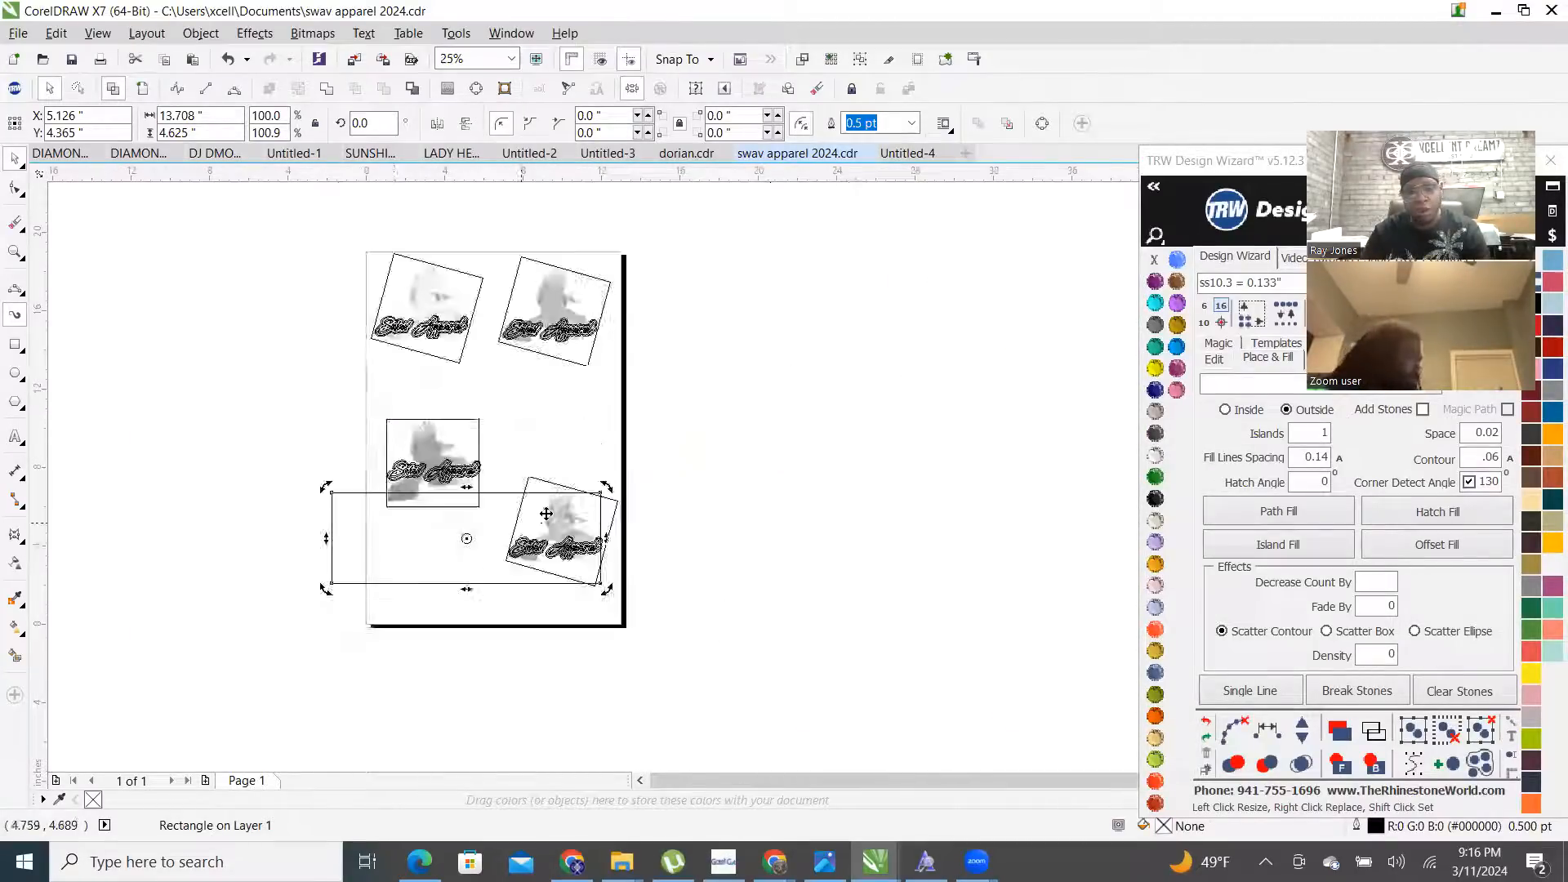
scroll(547, 514, "up", 1)
left_click_drag(662, 469, 553, 395)
- Shift the tilted rectangle up-right and trim the bird bitmap with it
scroll(223, 561, "up", 1)
scroll(397, 439, "up", 2)
scroll(444, 606, "down", 2)
scroll(648, 425, "up", 2)
scroll(648, 433, "down", 2)
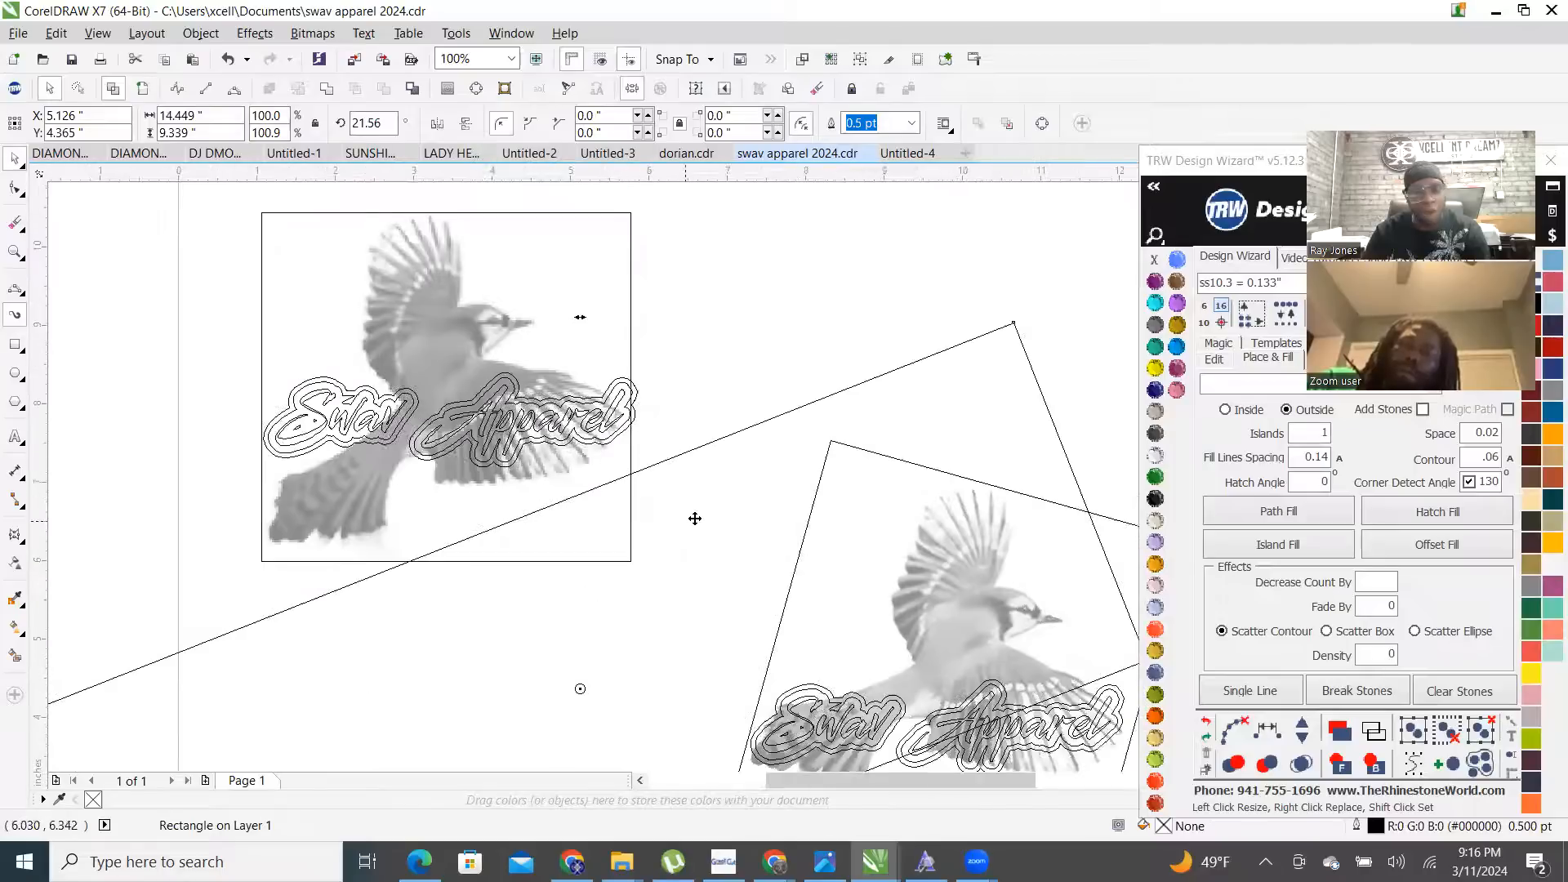
left_click_drag(506, 663, 540, 636)
scroll(319, 558, "up", 2)
scroll(575, 498, "down", 2)
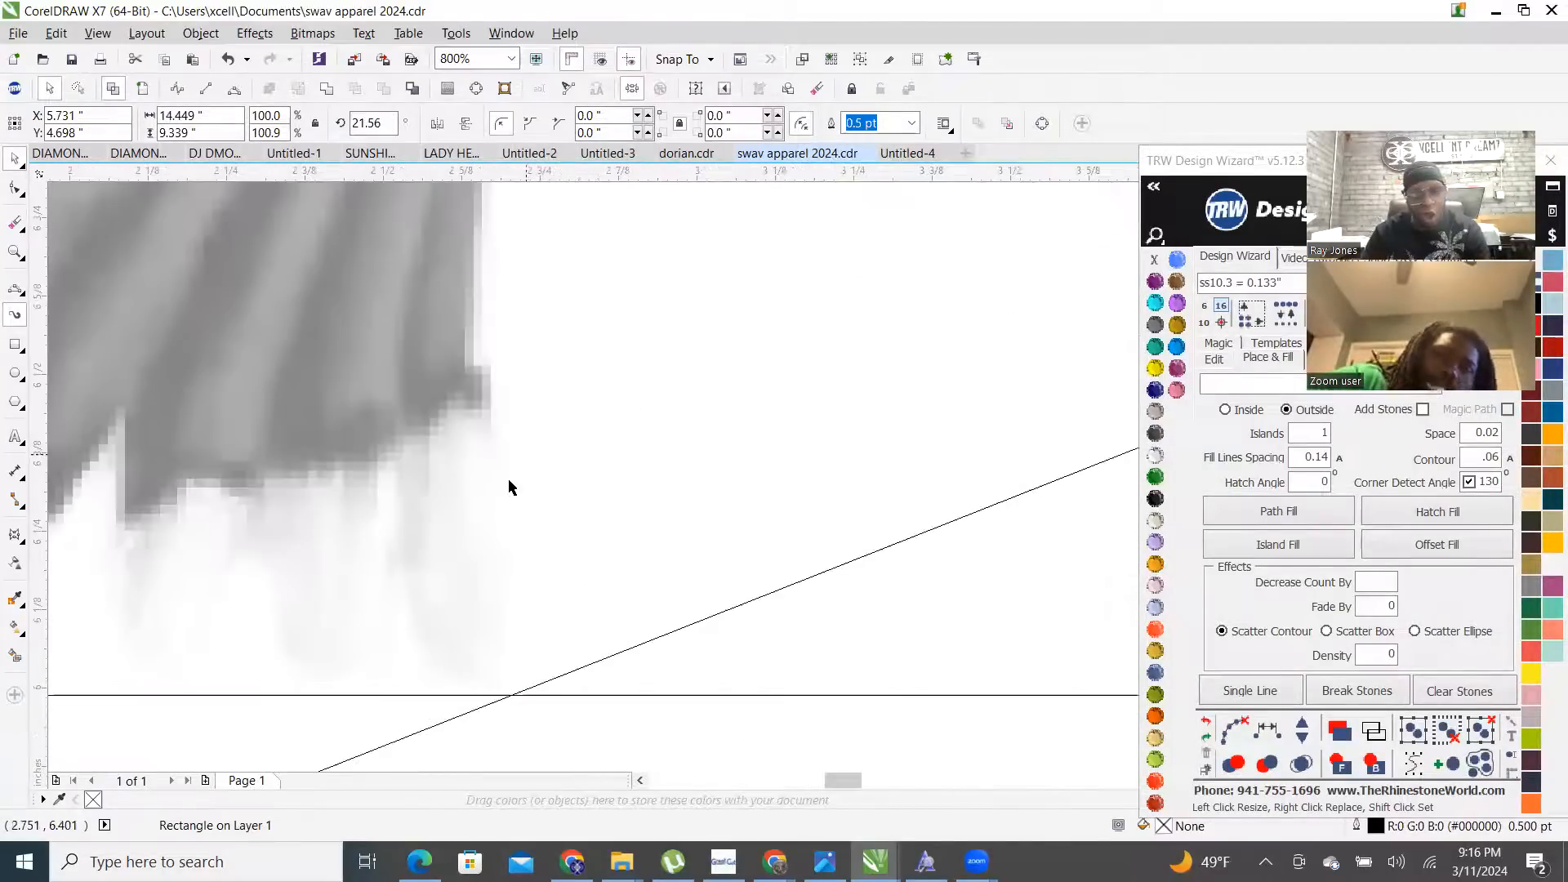
left_click(580, 415, "shift")
scroll(561, 438, "down", 2)
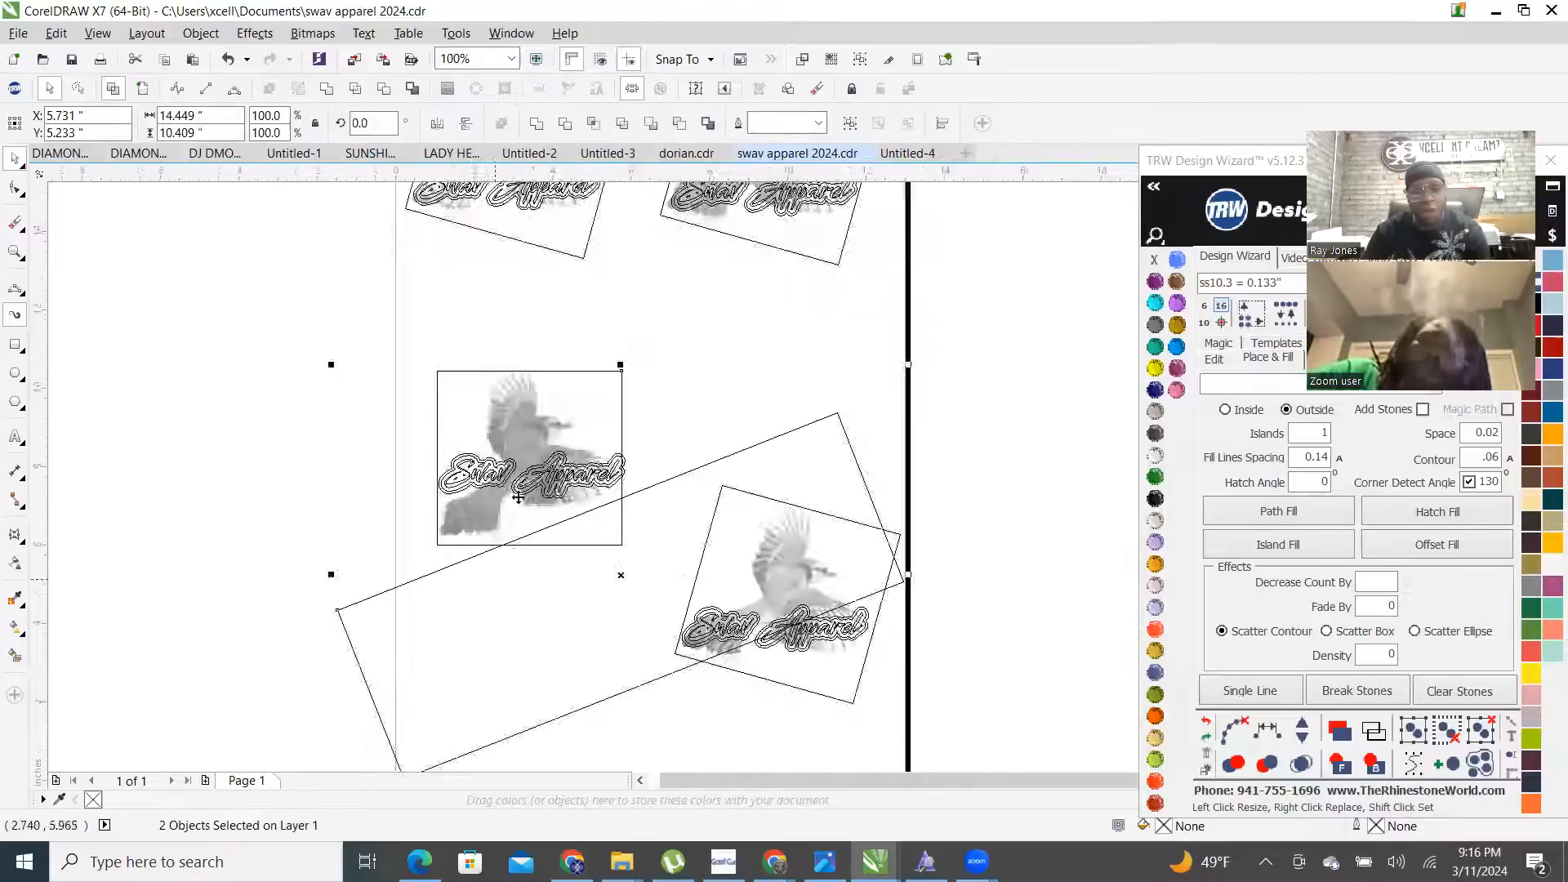
left_click(384, 90)
- Move the rectangle beside the middle bird and reduce its tilt to about 1.655°
left_click(315, 497)
scroll(443, 523, "up", 2)
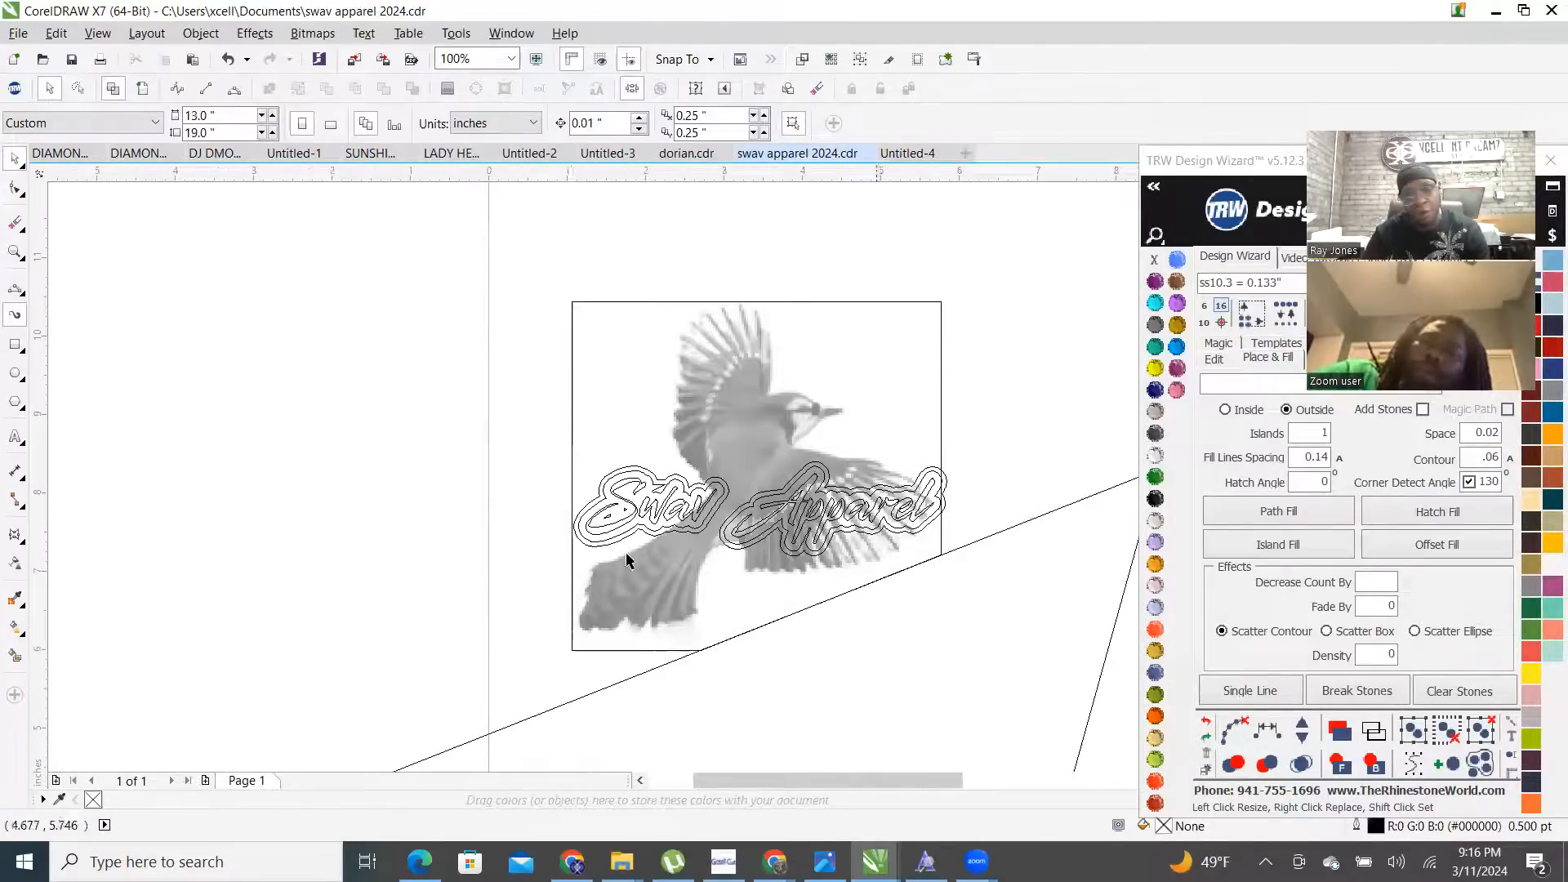
scroll(627, 560, "down", 2)
left_click_drag(651, 629, 527, 541)
scroll(539, 544, "up", 1)
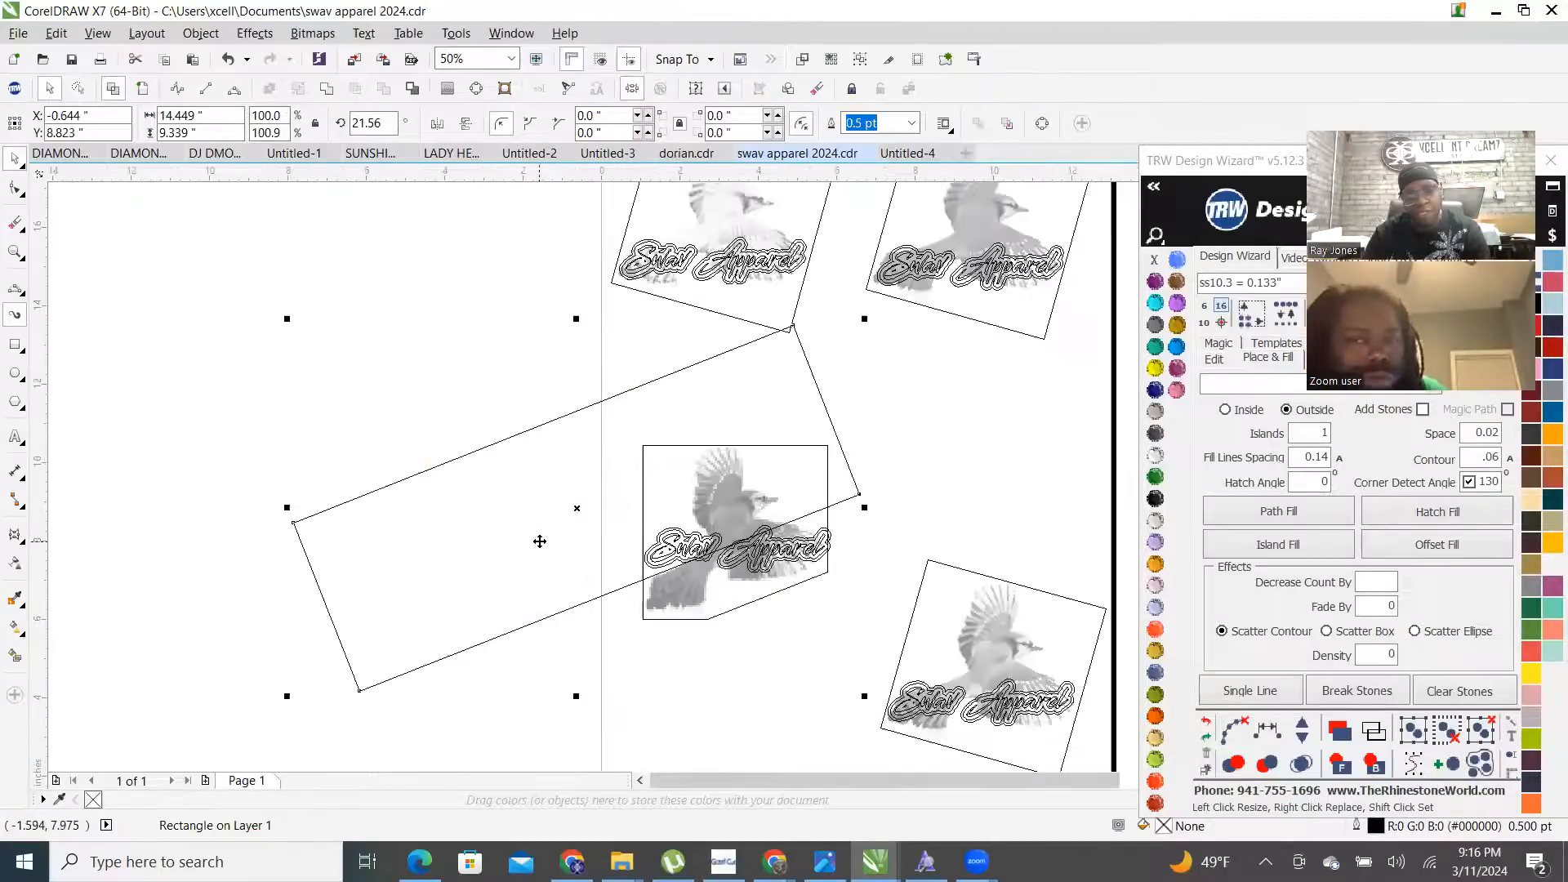
left_click_drag(867, 318, 904, 438)
- Position the rectangle over the middle bird and trim the bitmap's upper edge
scroll(314, 542, "down", 1)
scroll(486, 549, "up", 1)
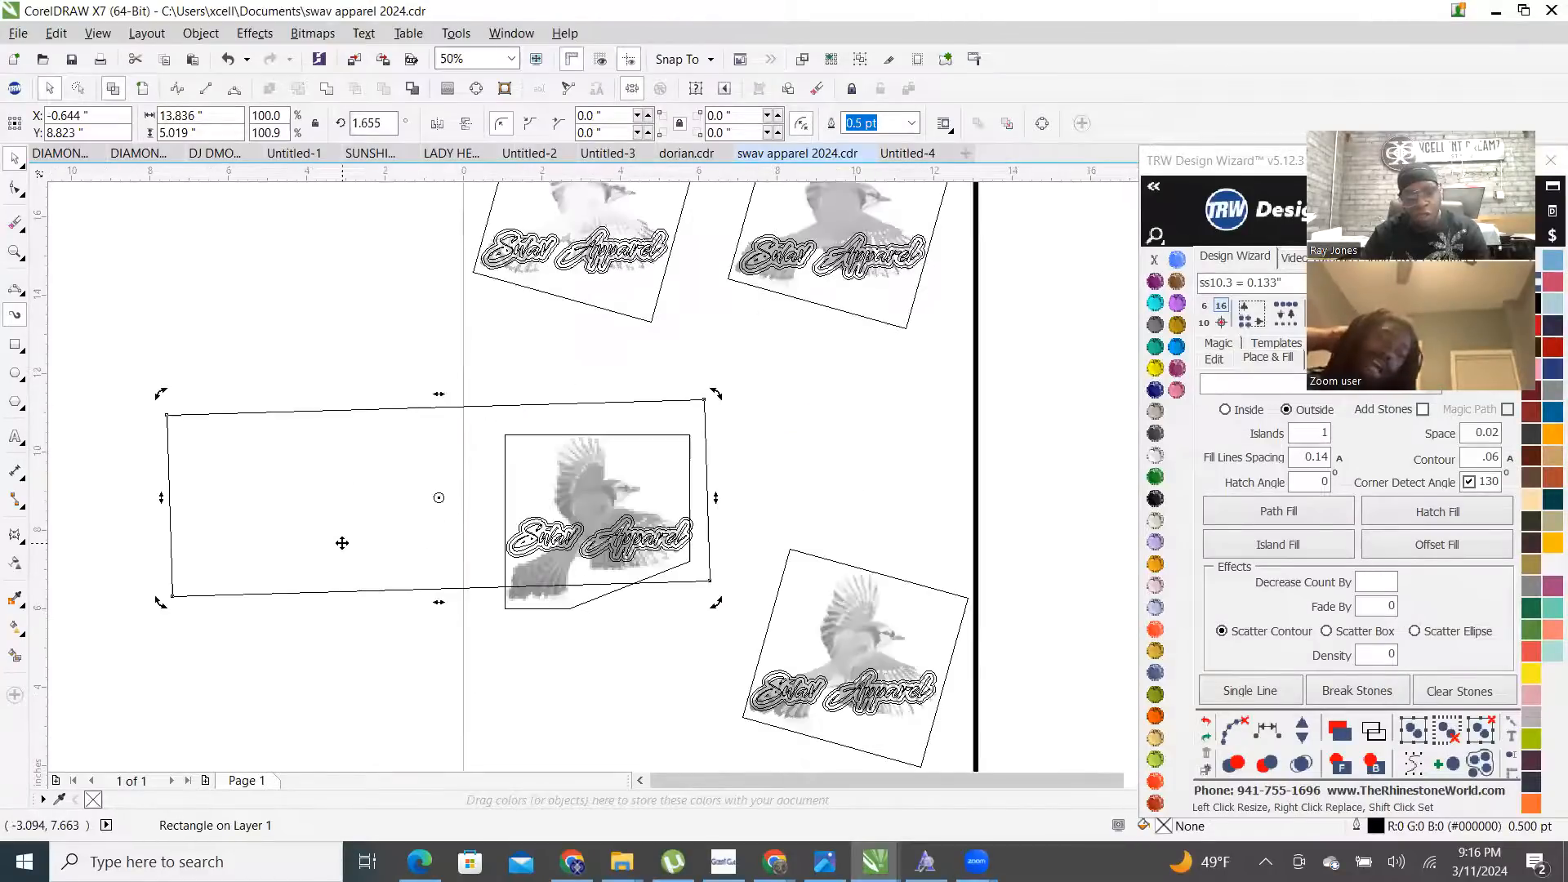
left_click_drag(237, 554, 713, 466)
scroll(666, 490, "up", 2)
left_click_drag(752, 596, 729, 609)
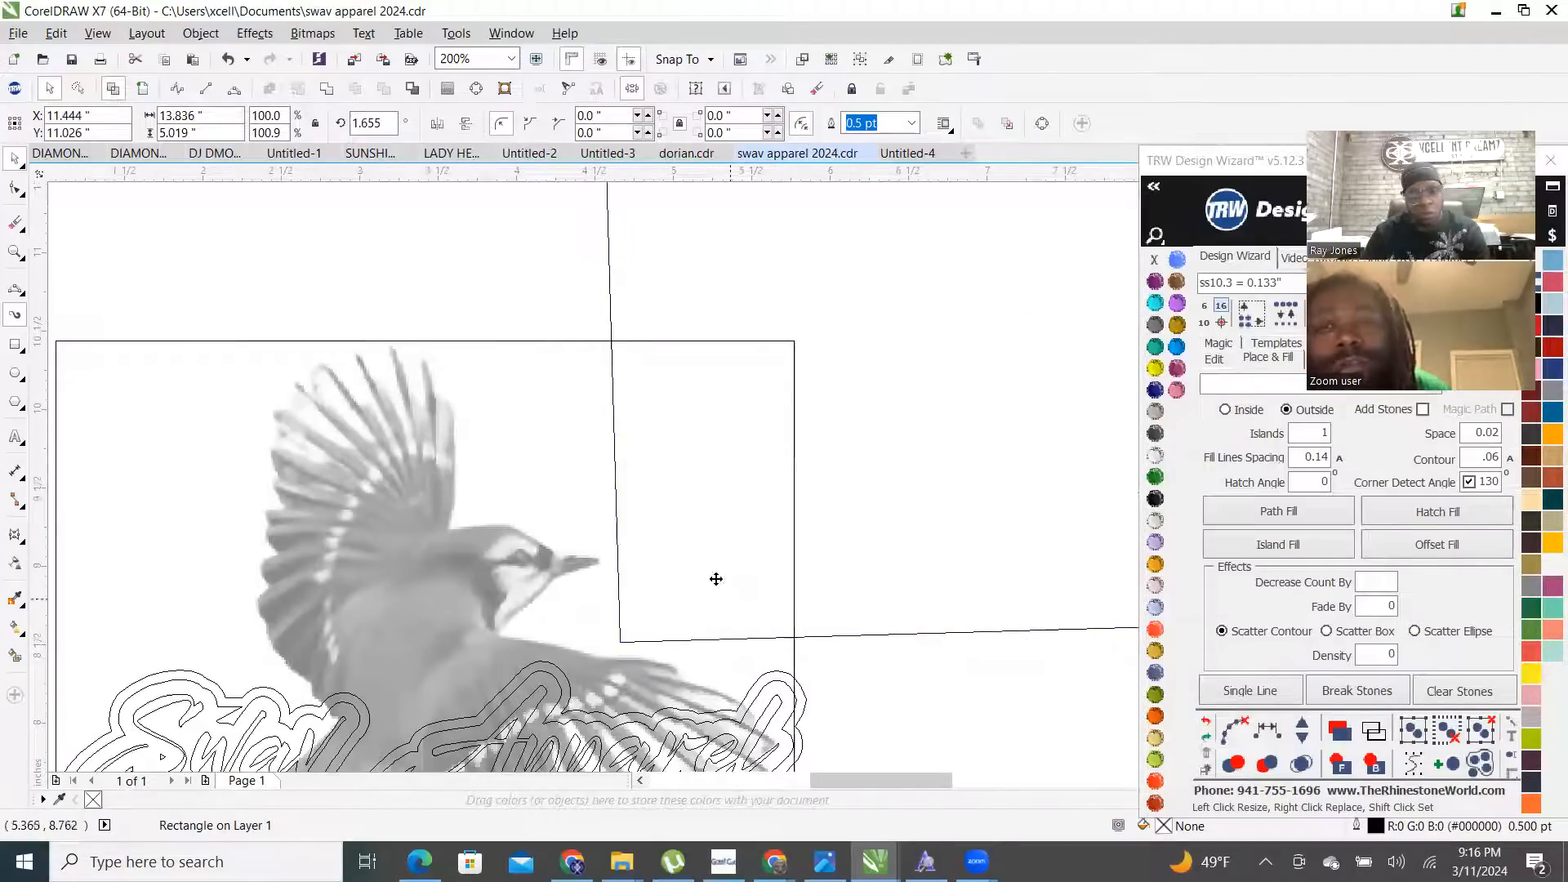
scroll(717, 579, "down", 2)
scroll(686, 549, "up", 2)
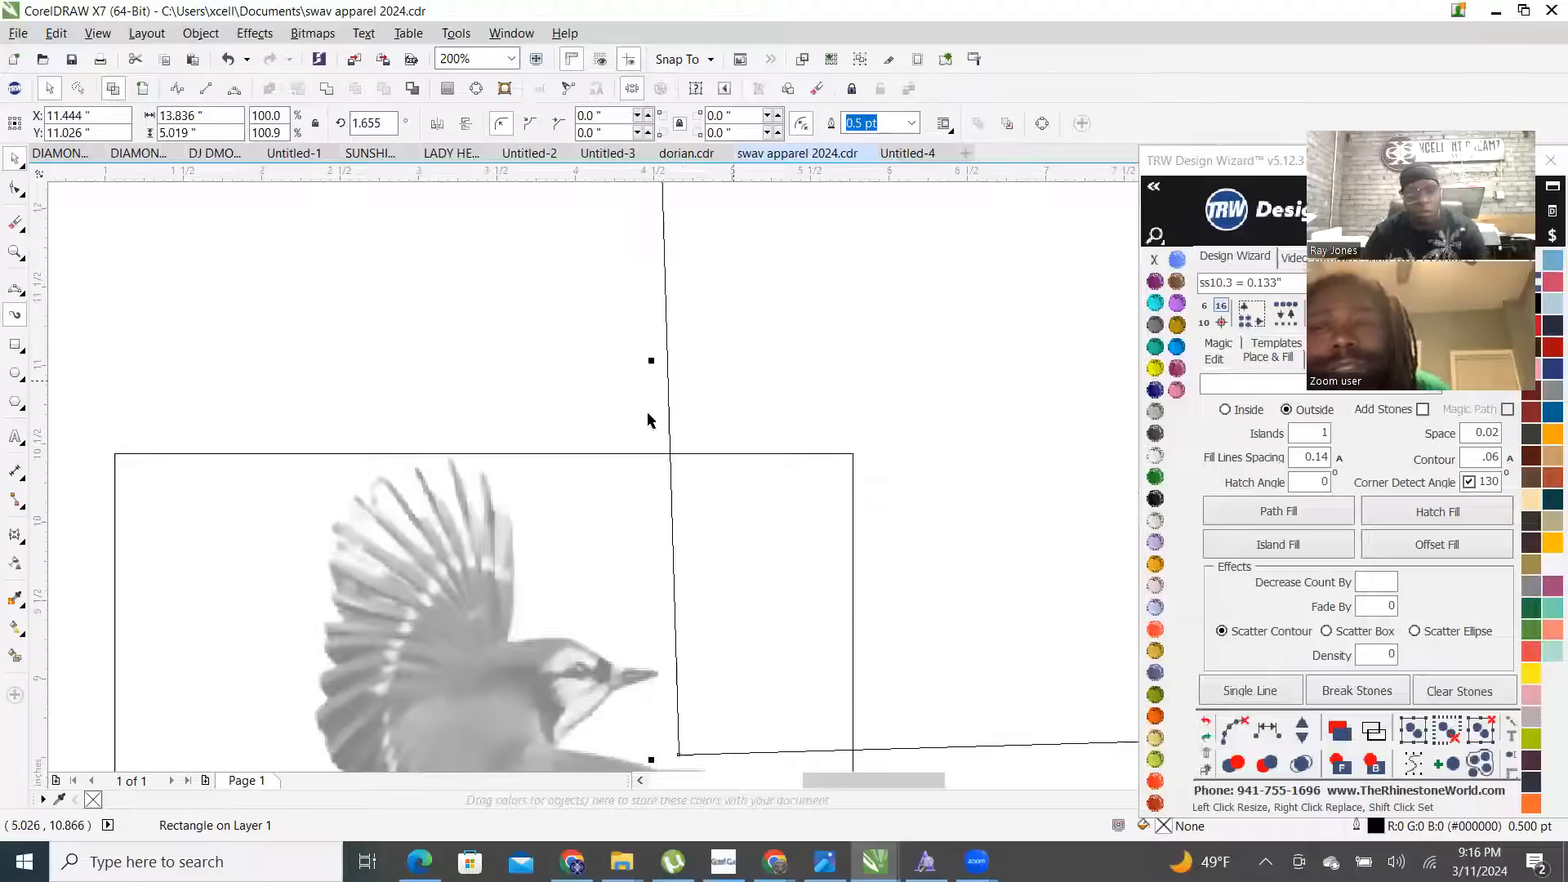
left_click(547, 543, "shift")
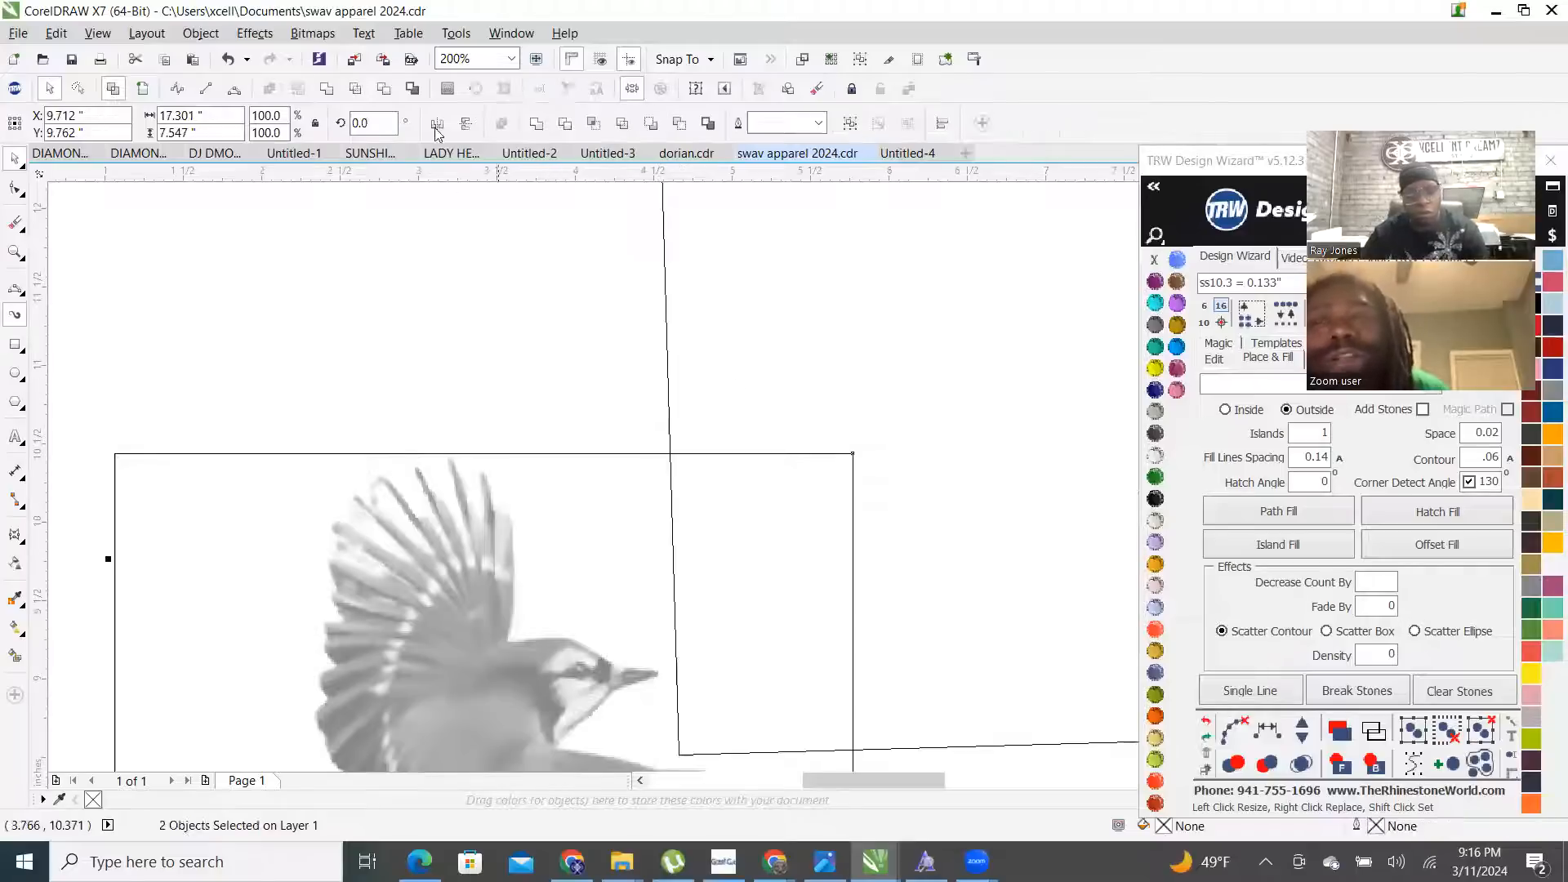
left_click(388, 93)
- Move the rectangle over the bird's top and trim the bitmap again
left_click(980, 747)
left_click_drag(916, 649, 846, 573)
left_click(345, 527, "shift")
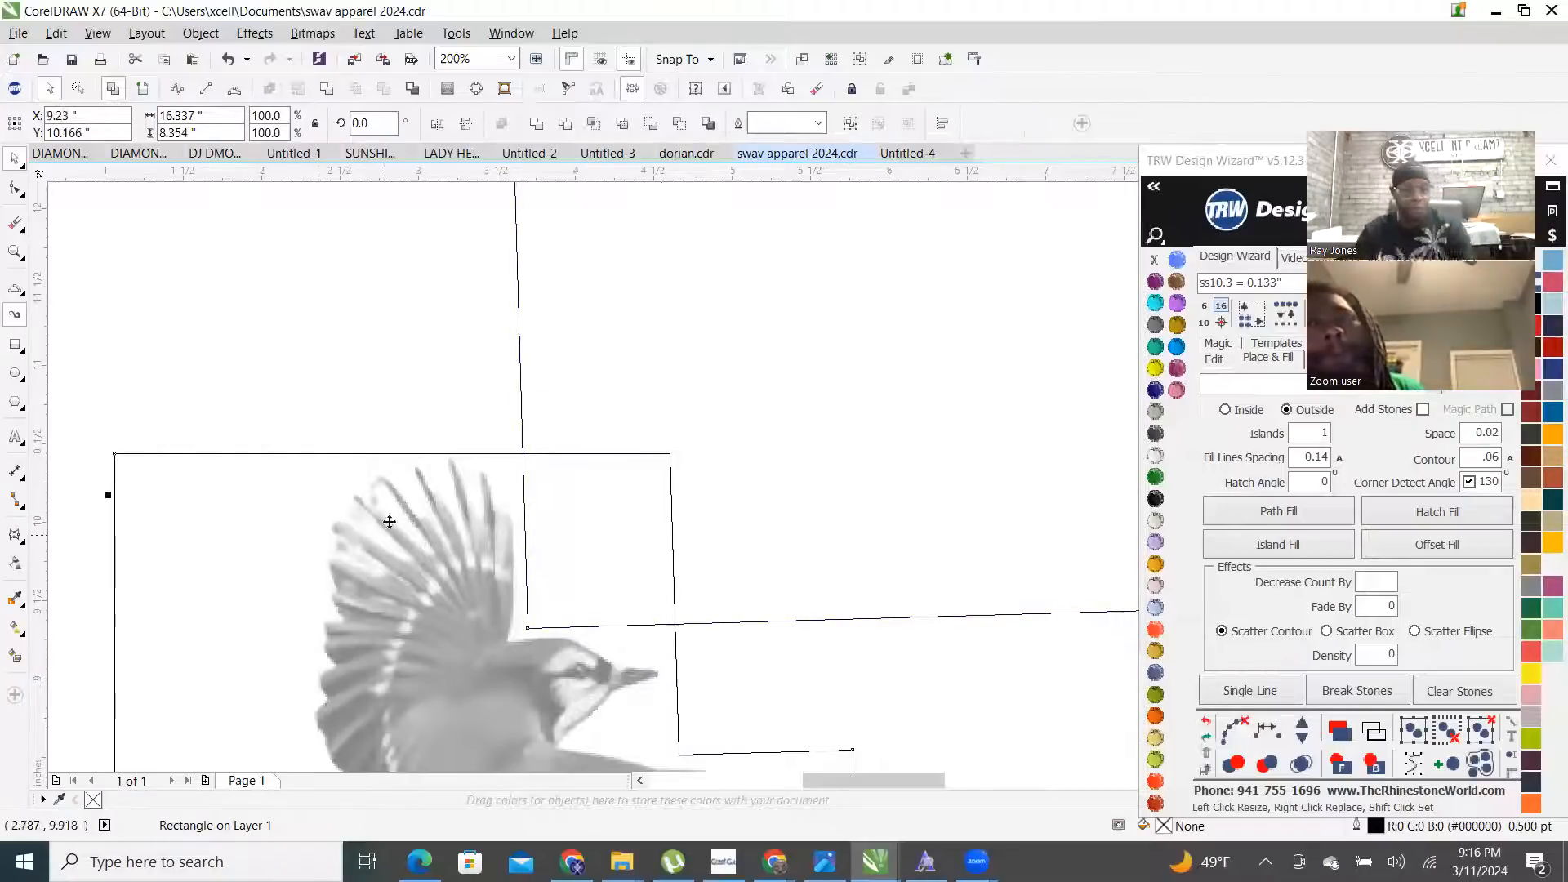
left_click(386, 90)
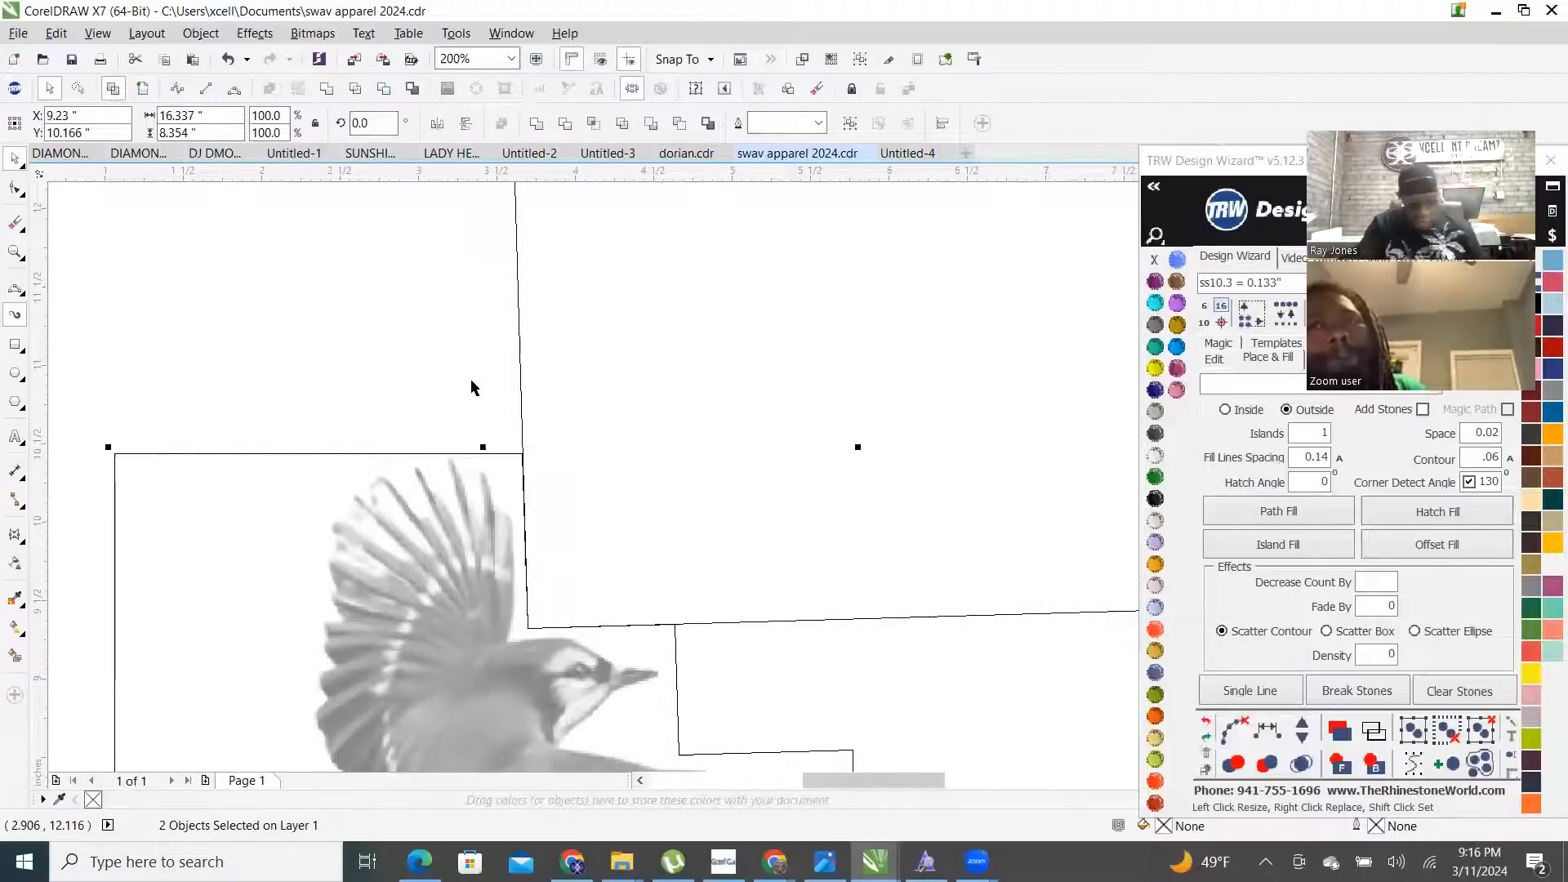
- Move the rectangle to the bird's left side and trim another notch
scroll(604, 587, "down", 5)
scroll(580, 565, "up", 1)
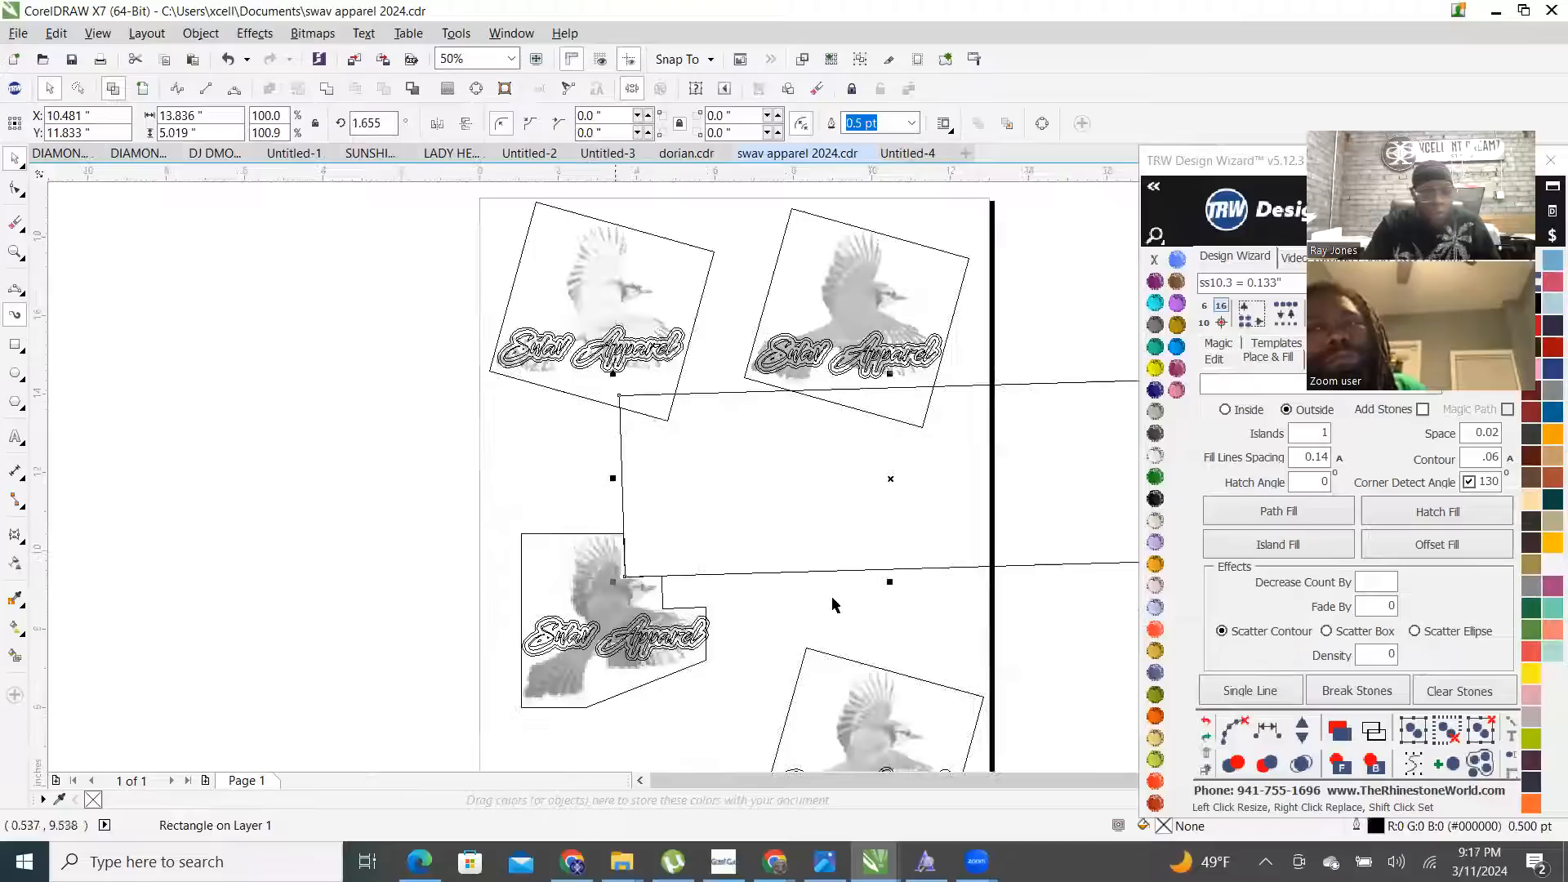
left_click_drag(1013, 525, 542, 638)
scroll(572, 612, "up", 2)
scroll(564, 564, "up", 1)
scroll(542, 637, "down", 2)
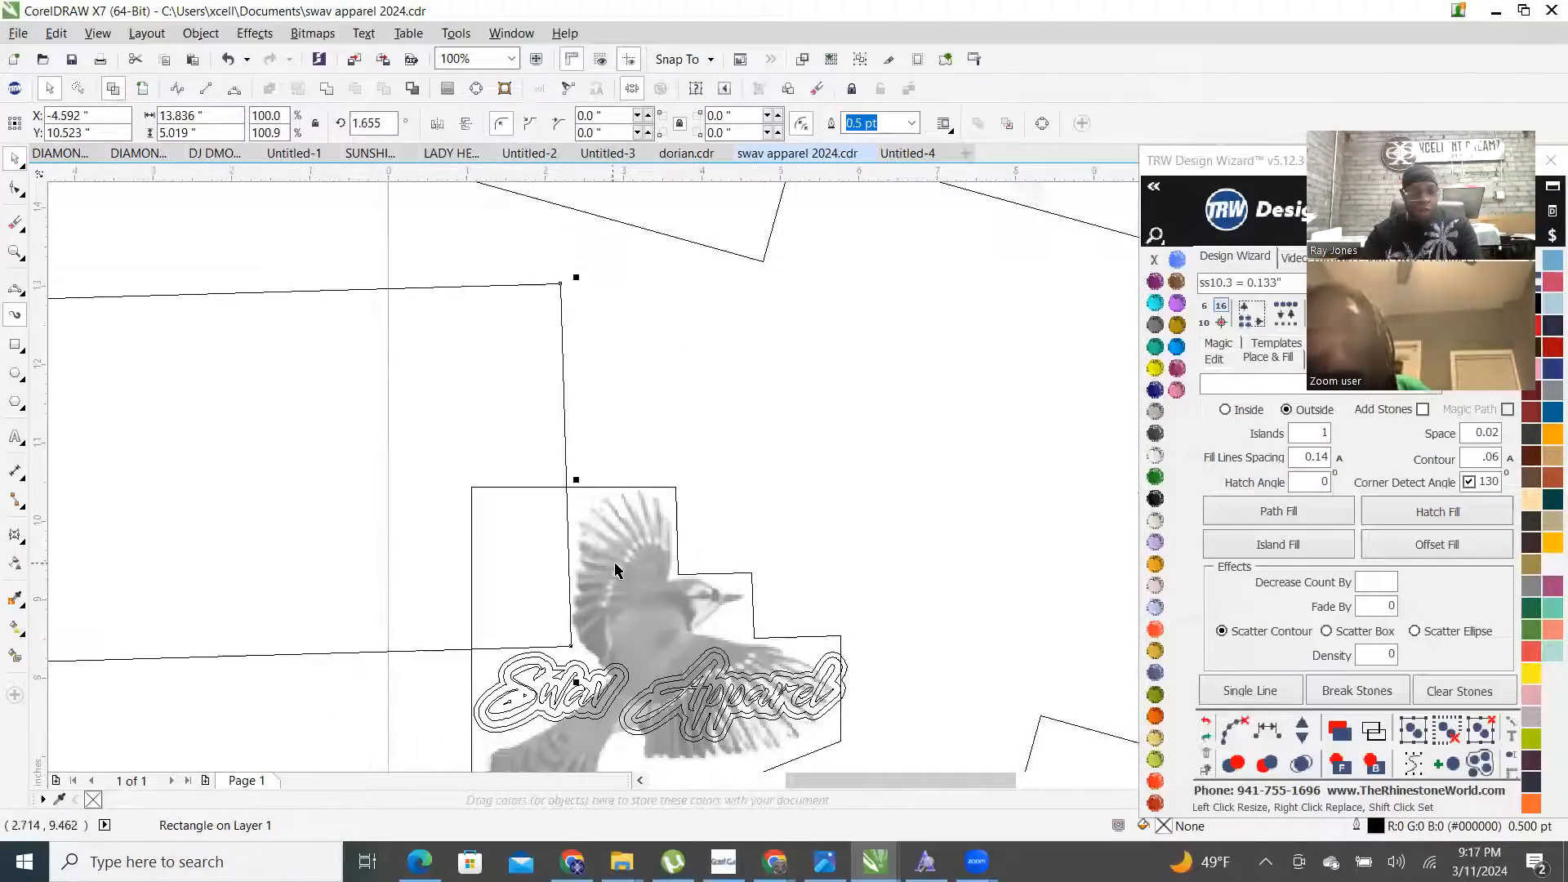
left_click(635, 525, "shift")
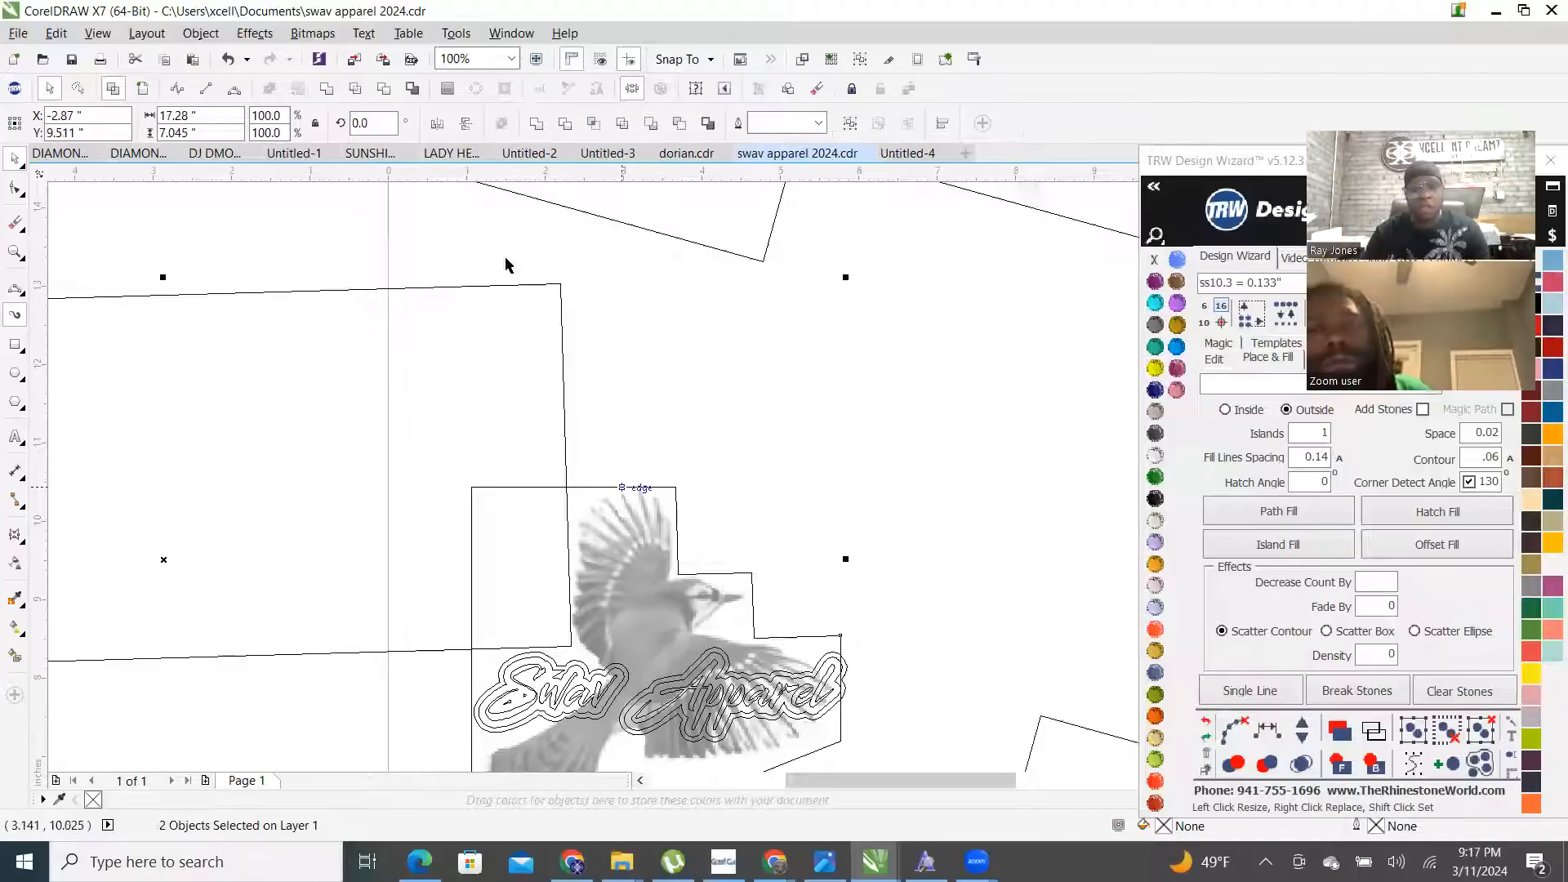
left_click(383, 88)
- Delete the tilted rectangle
left_click(819, 471)
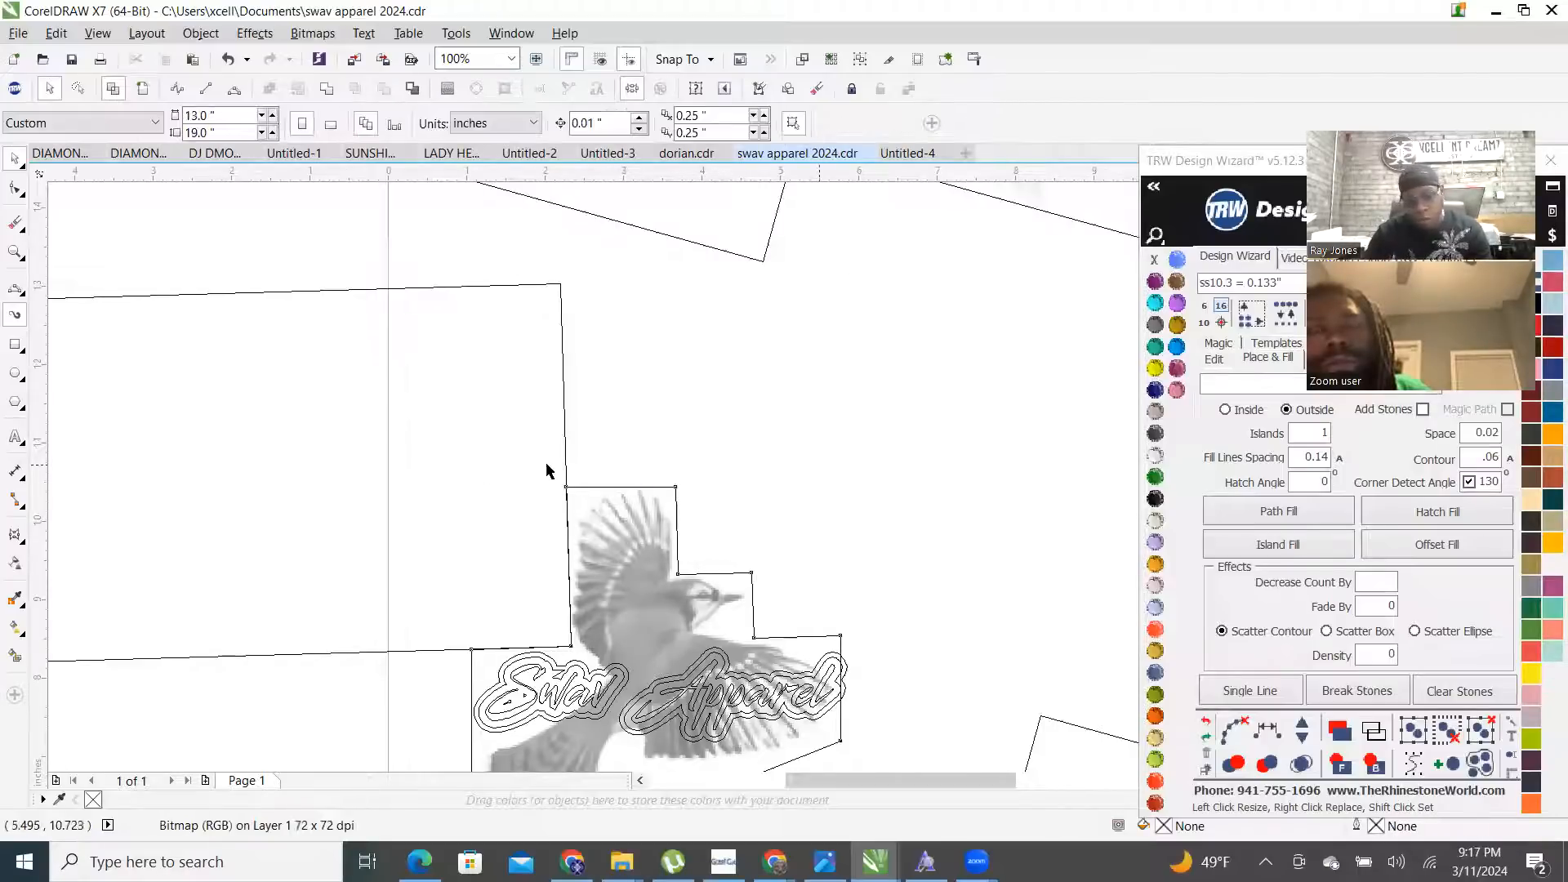
left_click(495, 455)
scroll(495, 459, "down", 2)
scroll(469, 503, "up", 2)
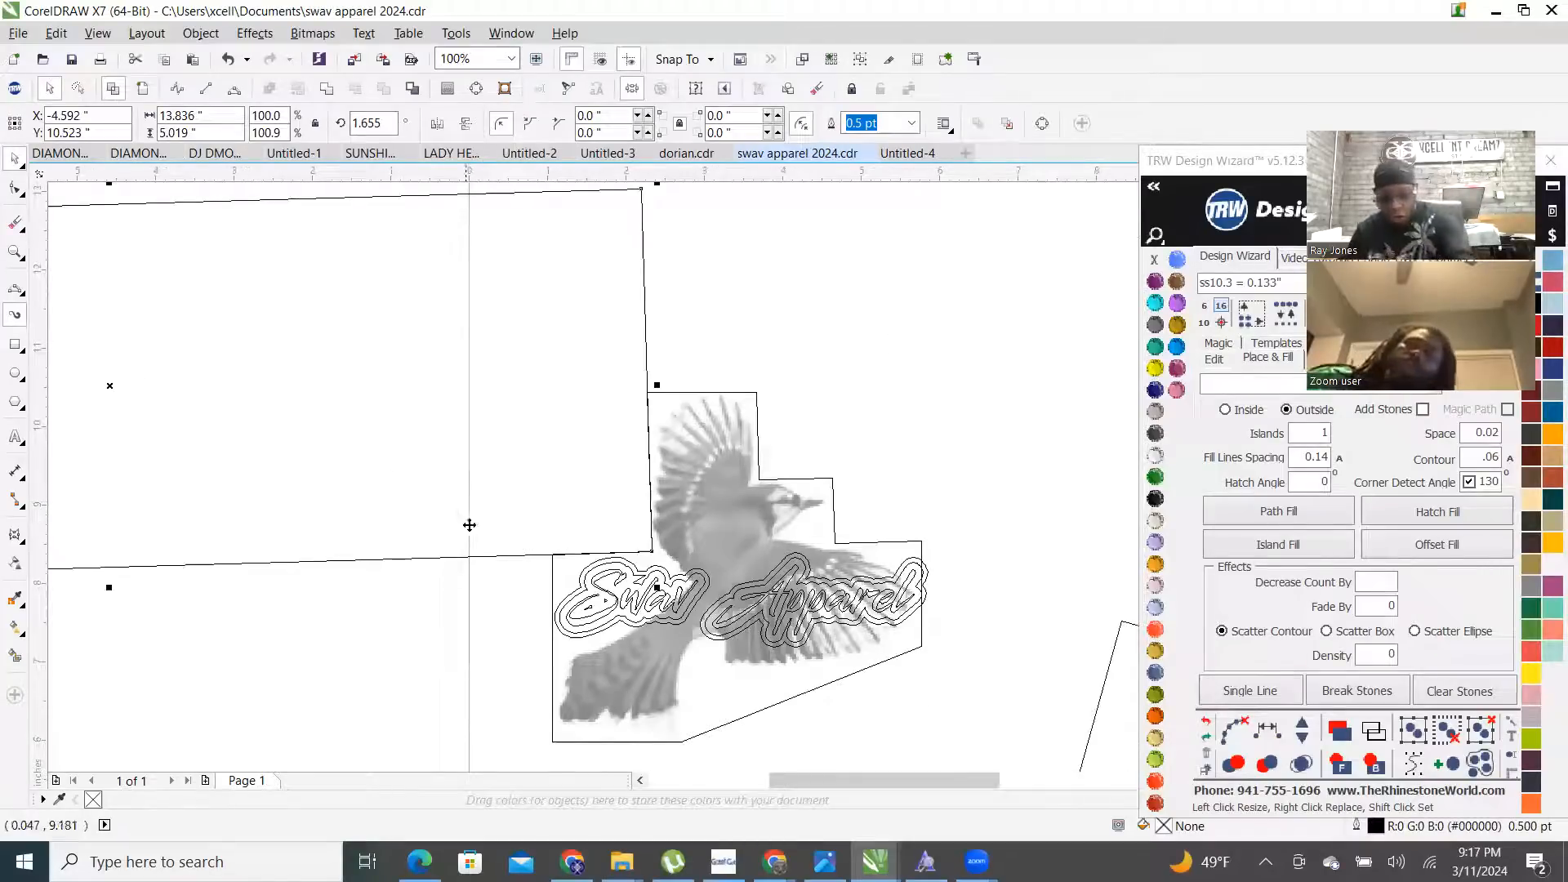
key("Delete")
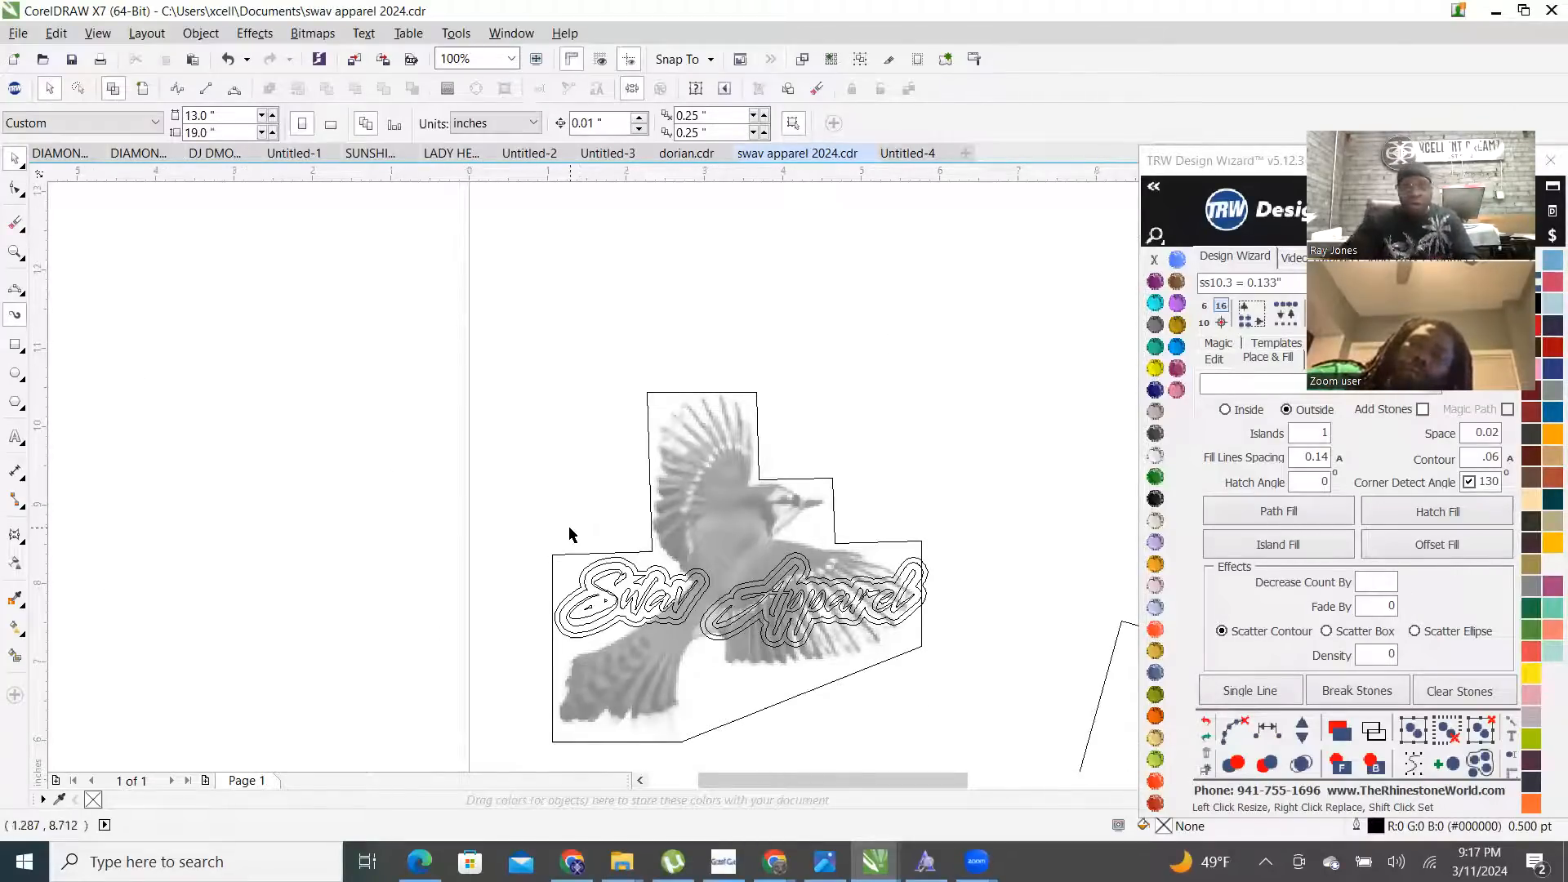
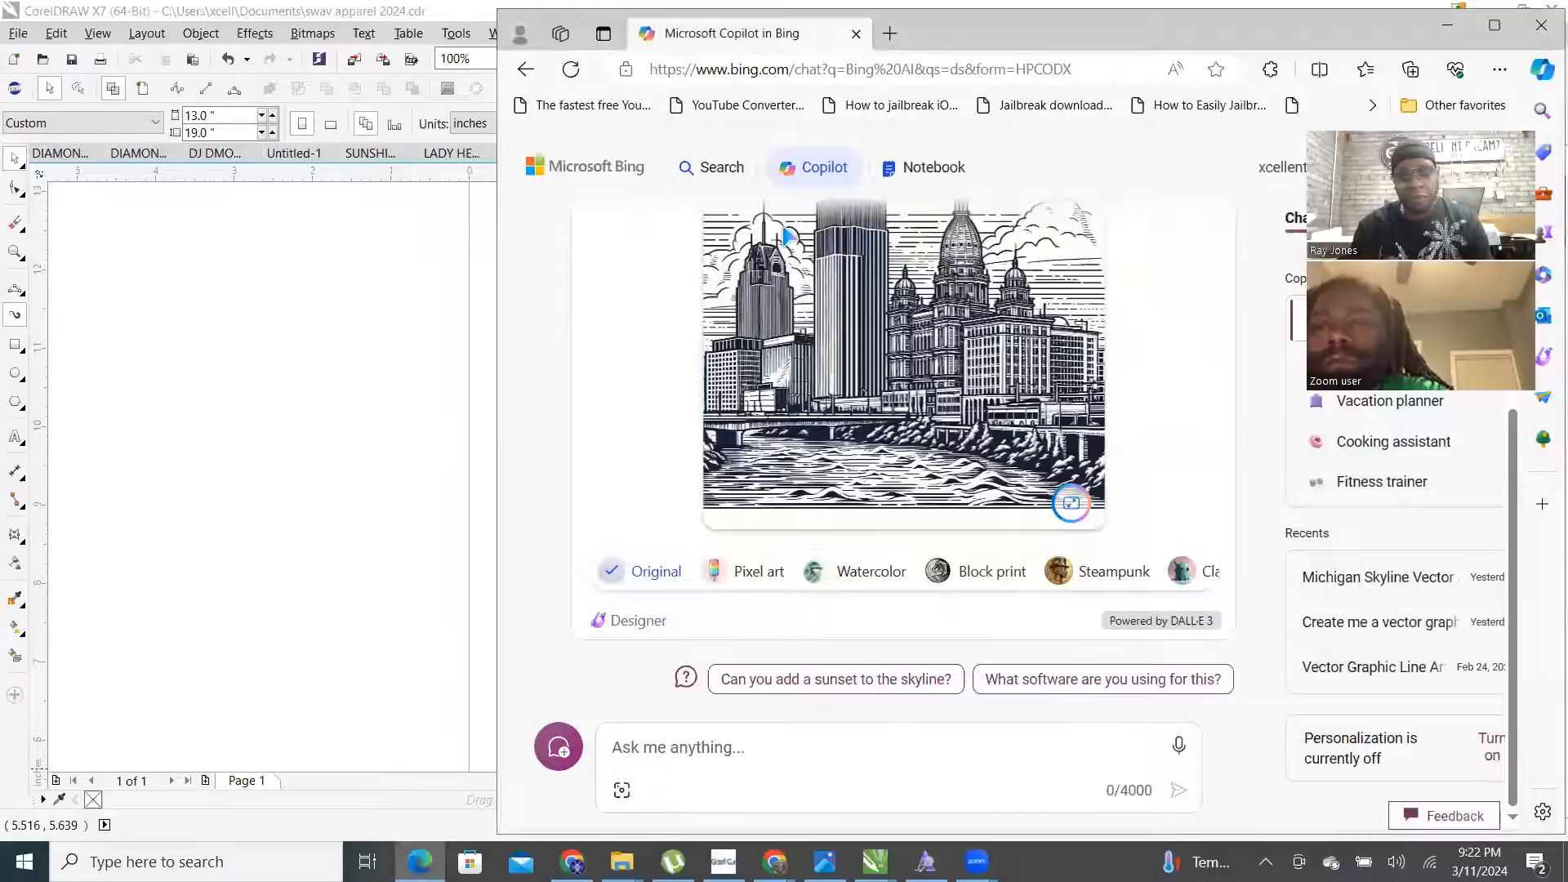
- Start the Copilot prompt: 'Create me a vector graphic line art of a character similar to a 1960 cartoon character that's a rich young'
type("te a")
type("me a vec")
type("tro")
key("BackSpace")
type("or ")
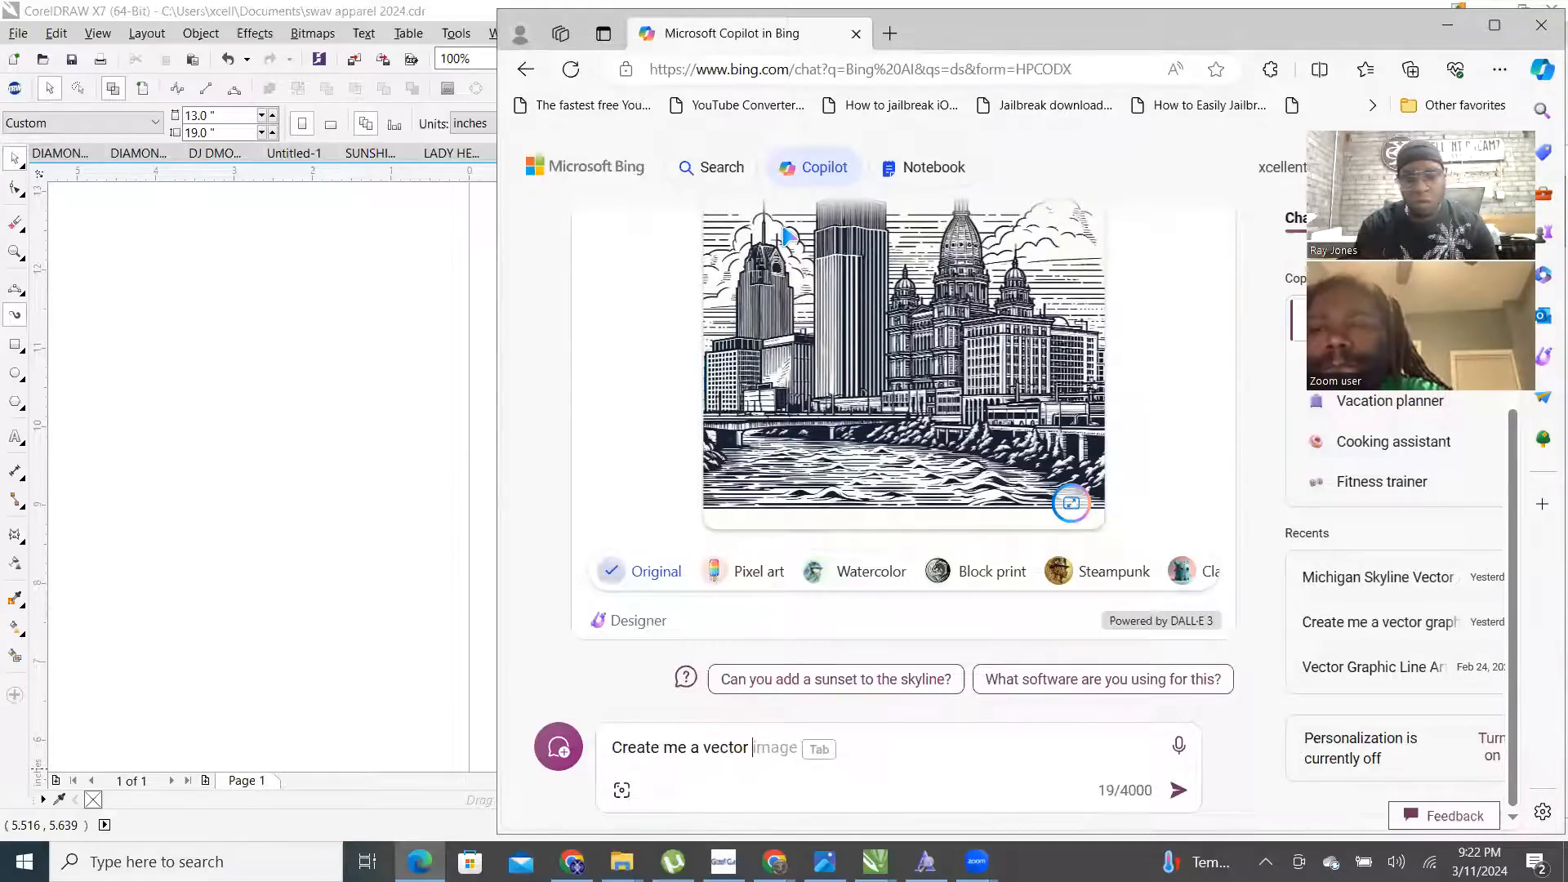
type("graphic ")
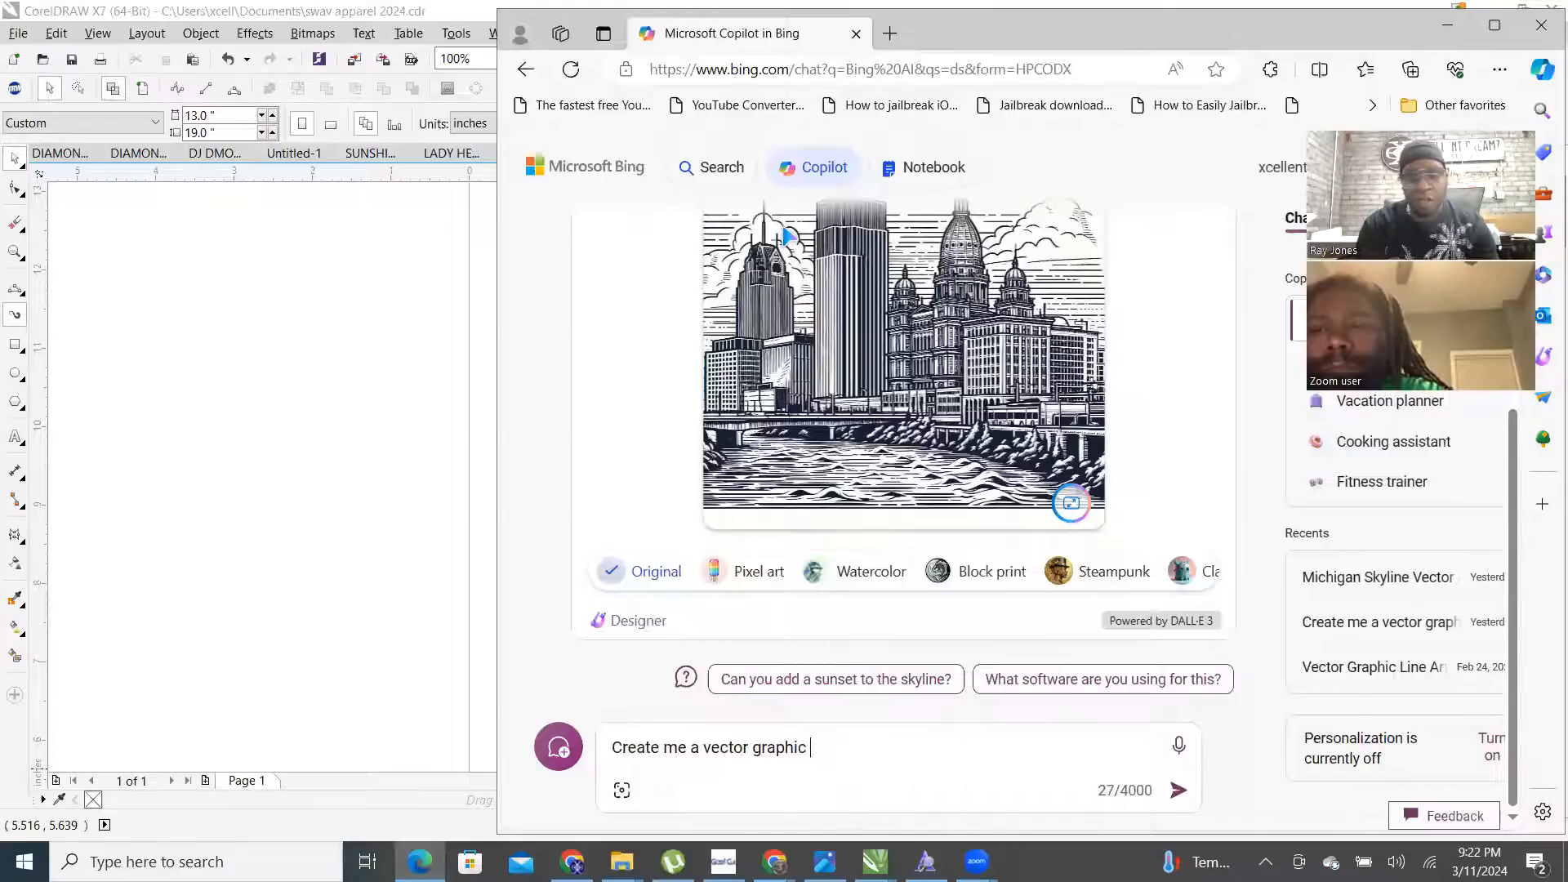
type("line art of a")
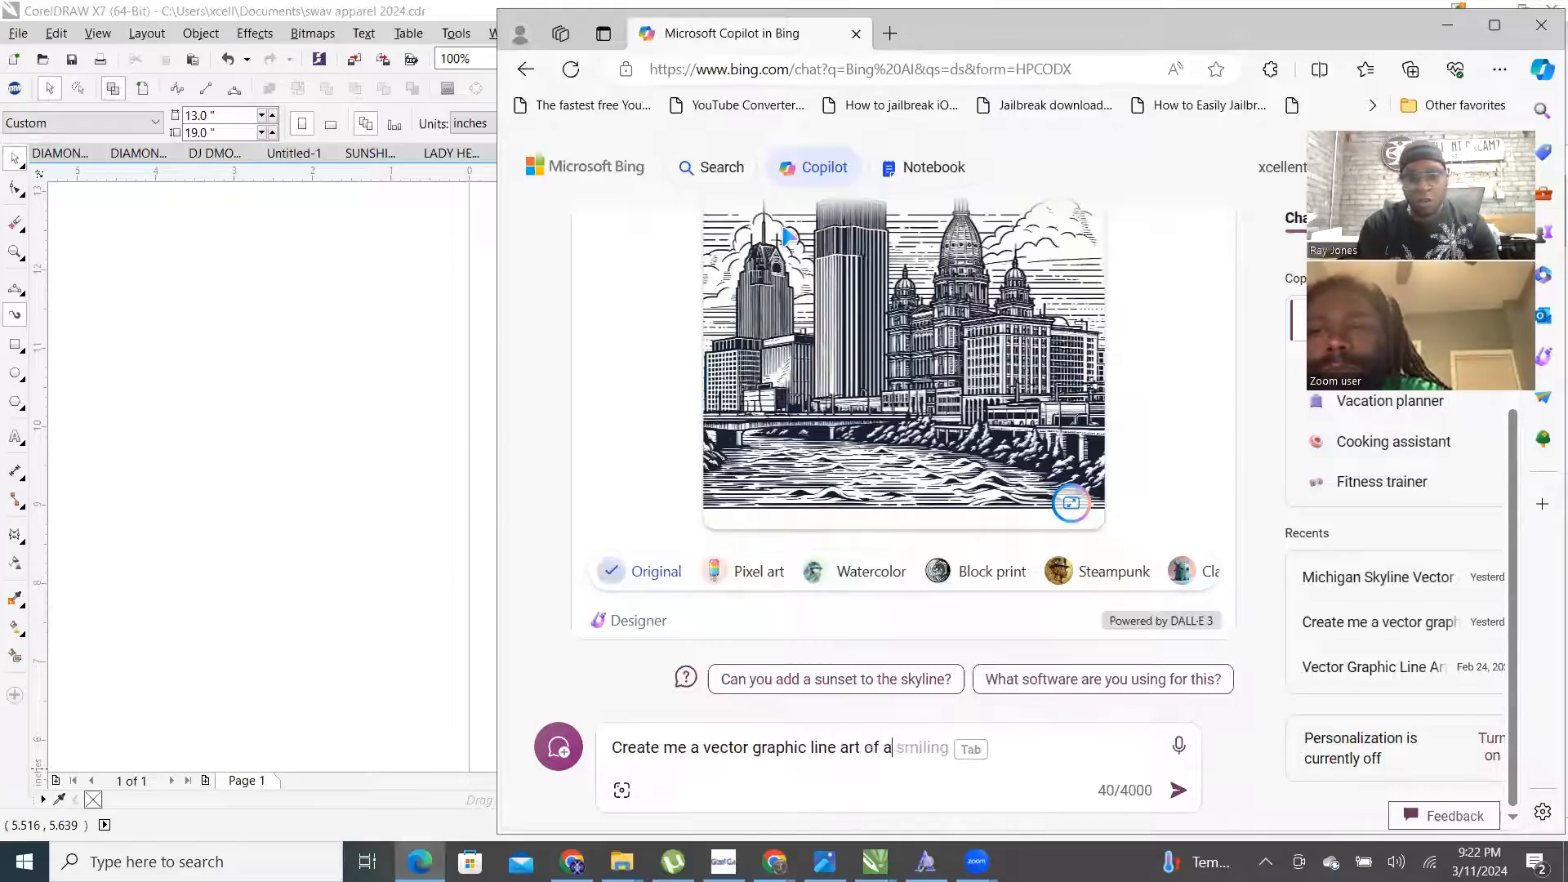
type(" cat")
key("BackSpace")
key("BackSpace")
key("BackSpace")
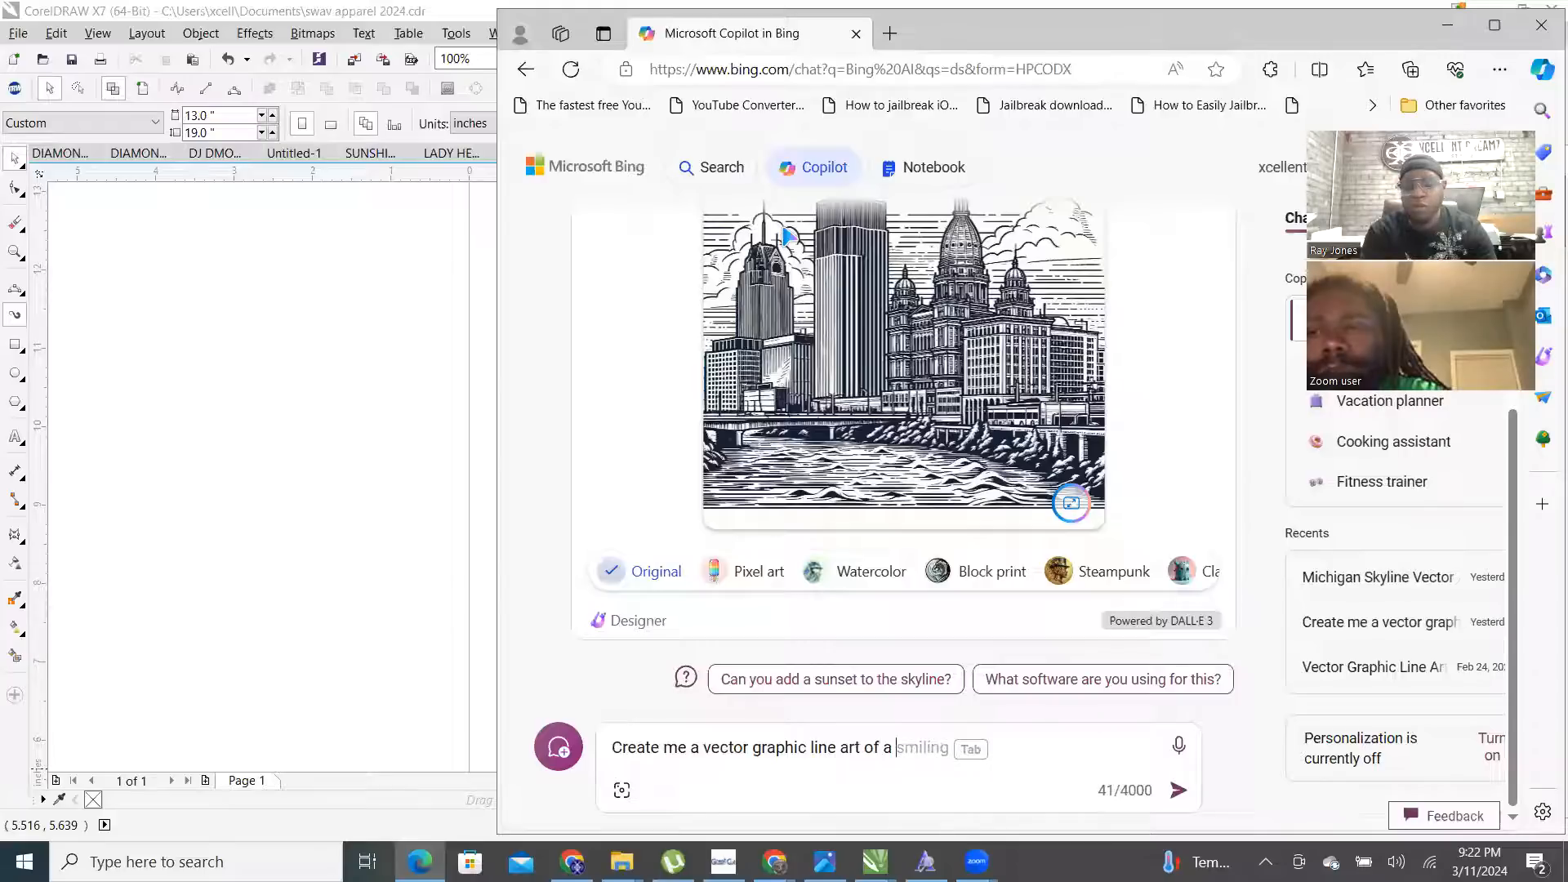
type("chart")
key("BackSpace")
type("acter similar to")
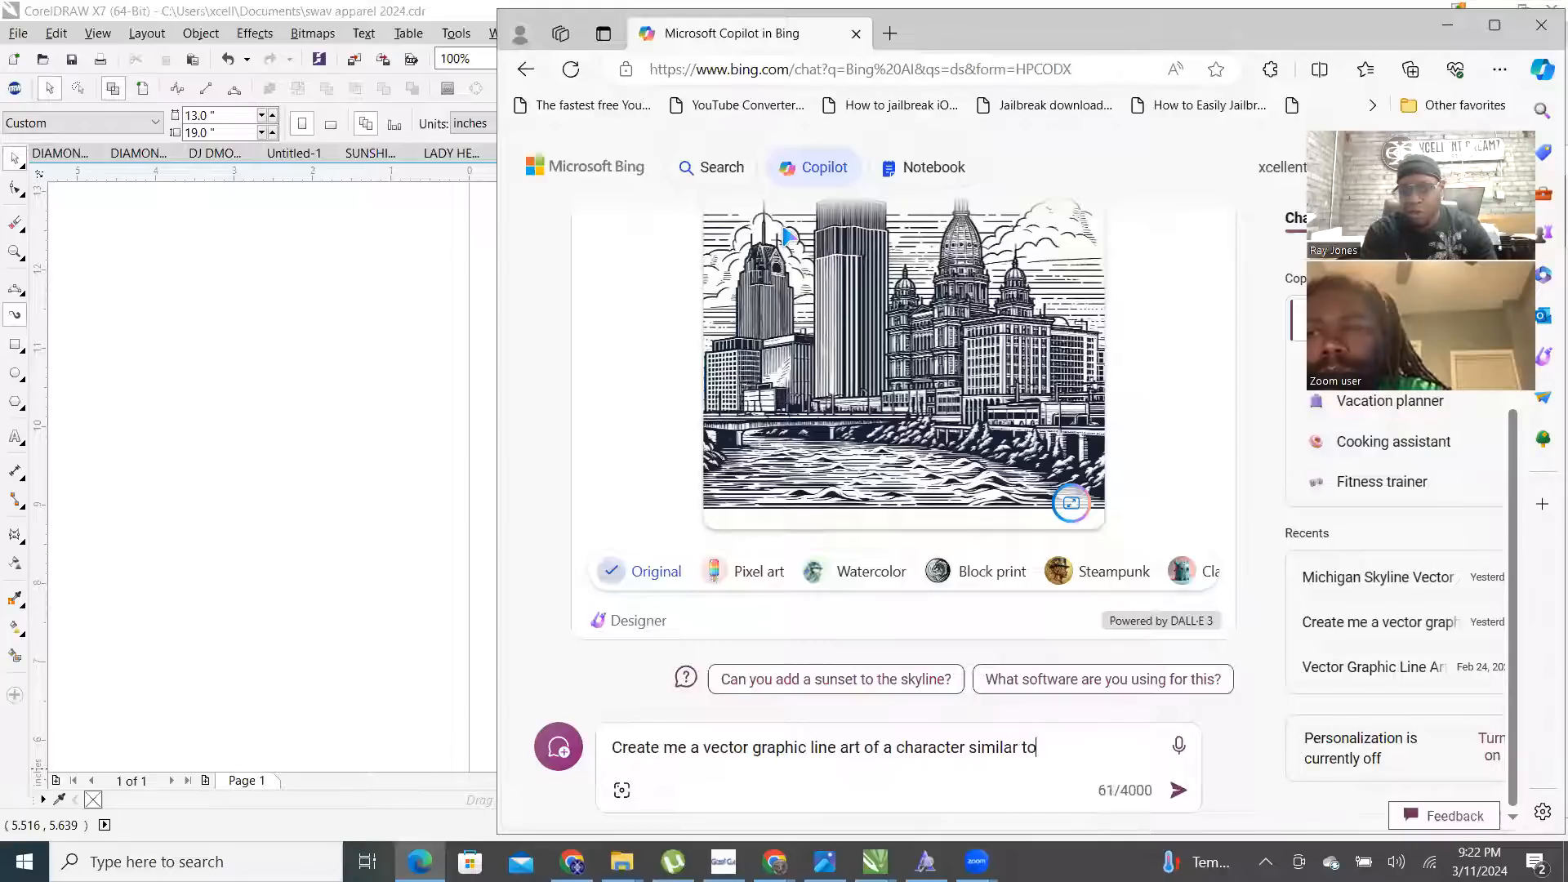
type(" a 19")
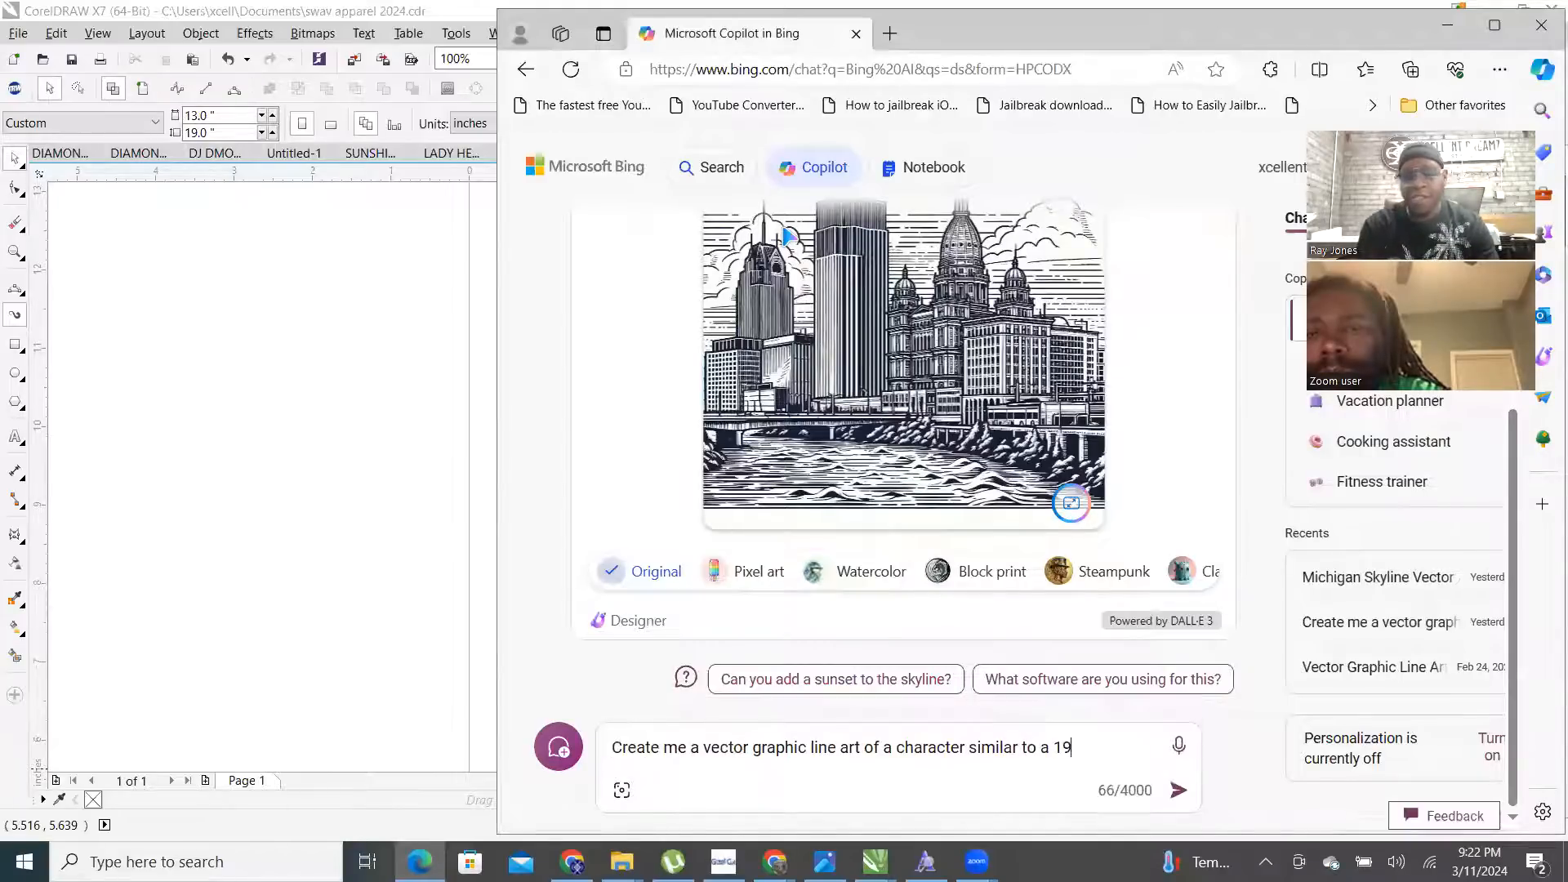
type("60 cartoon character")
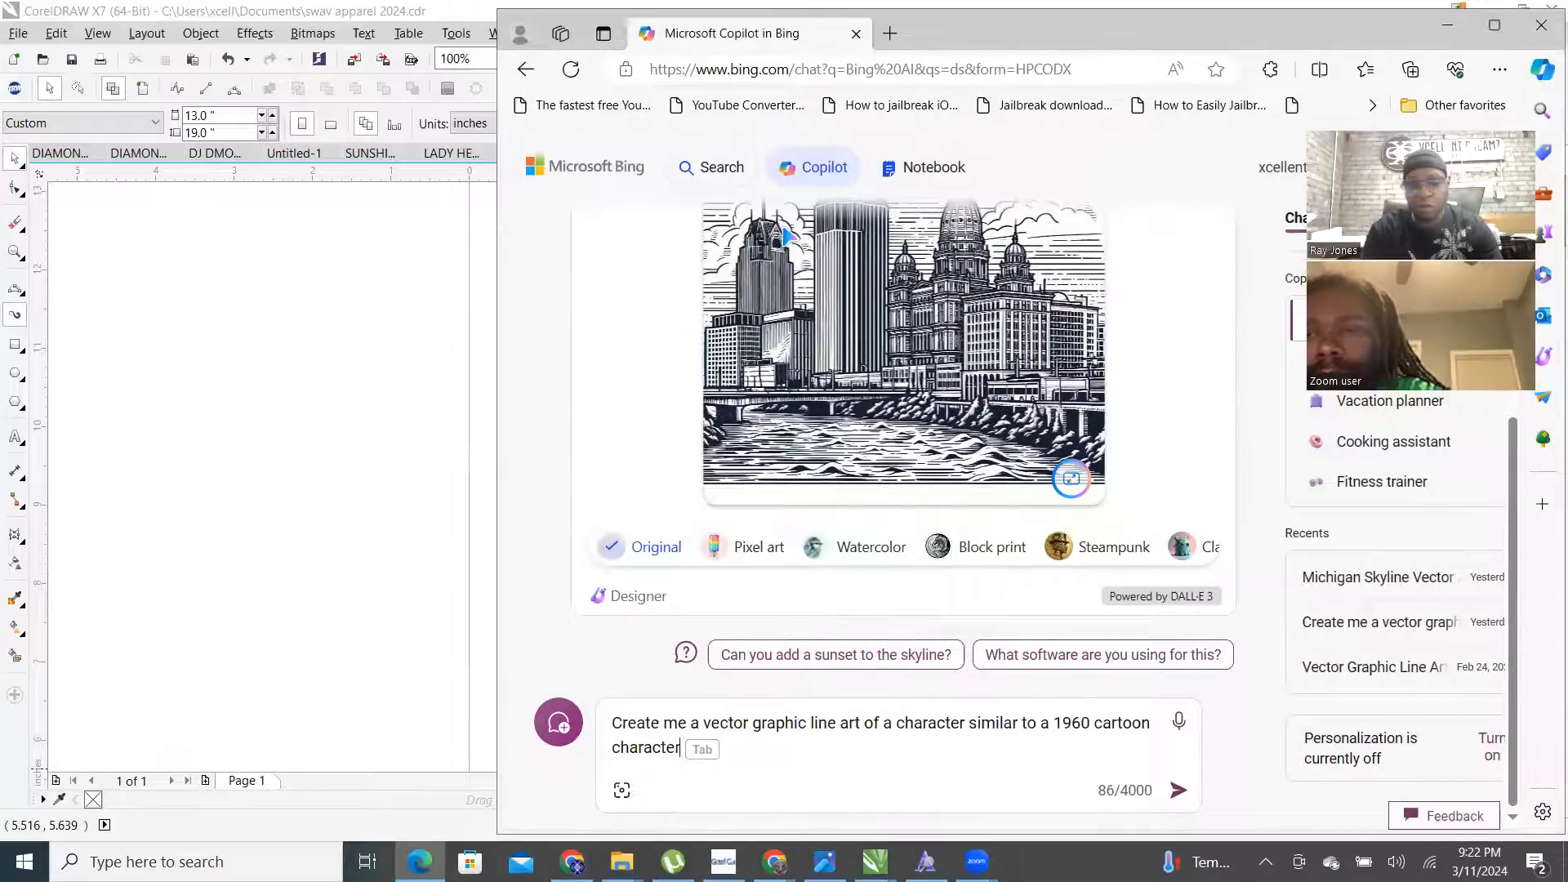
type(" that")
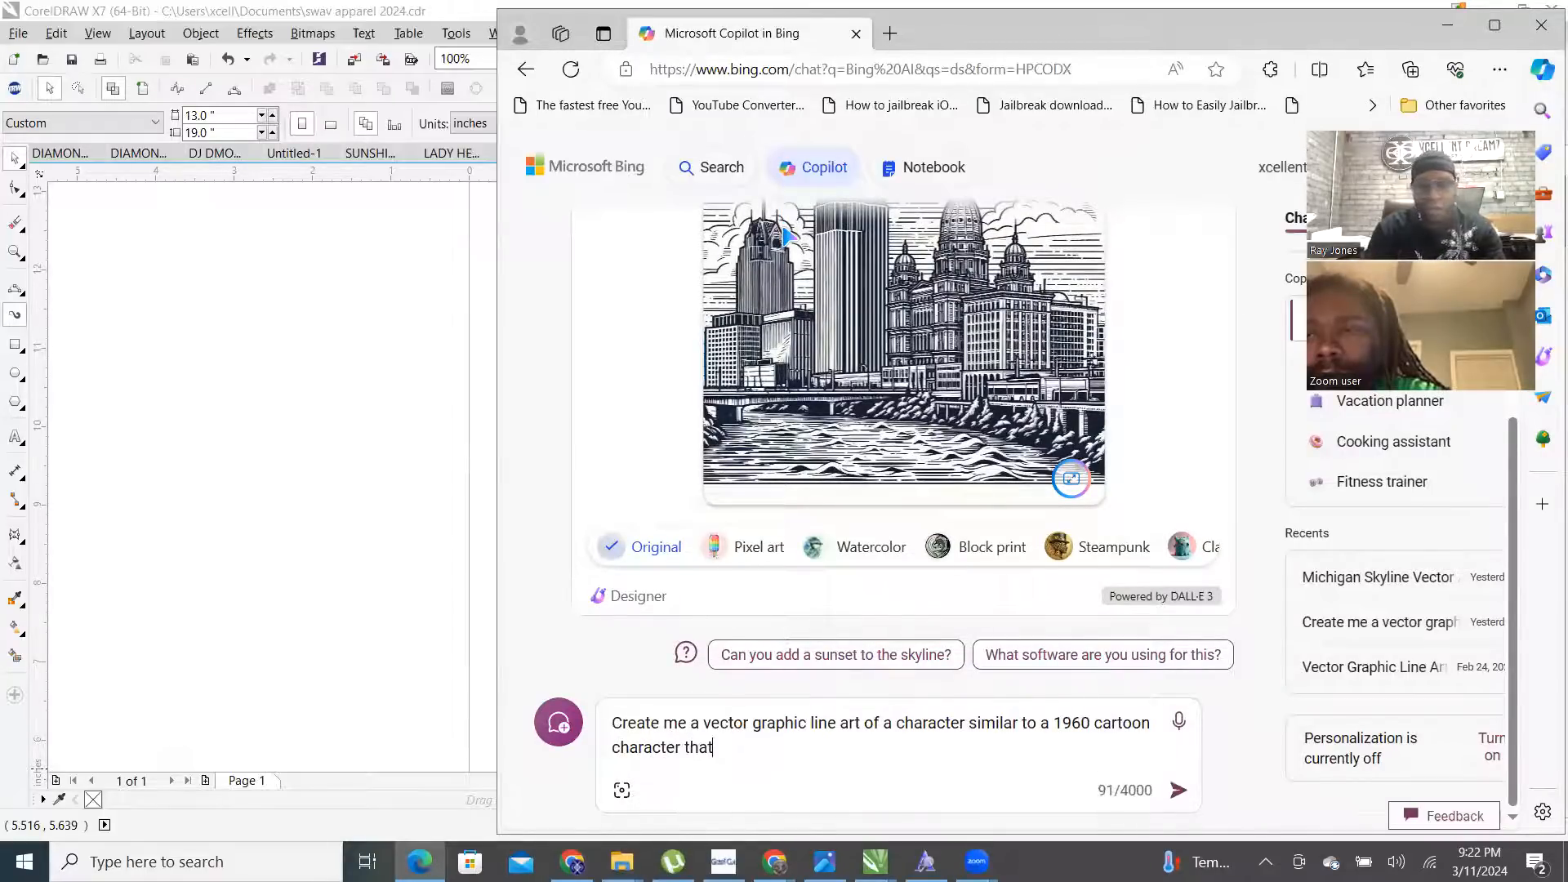
type("'s a ri")
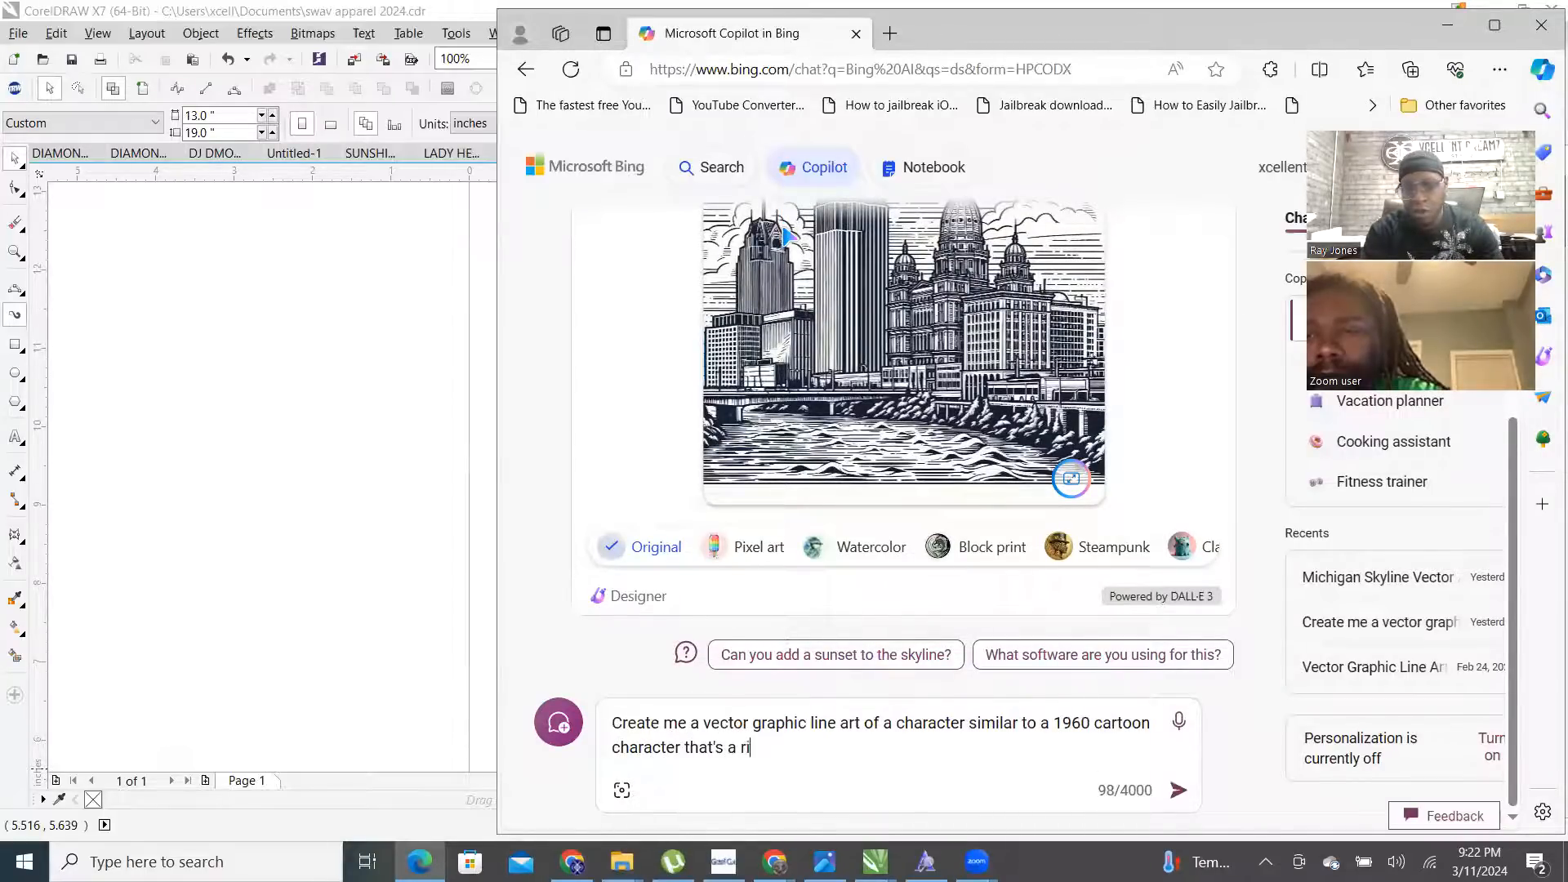
type("ch young whit")
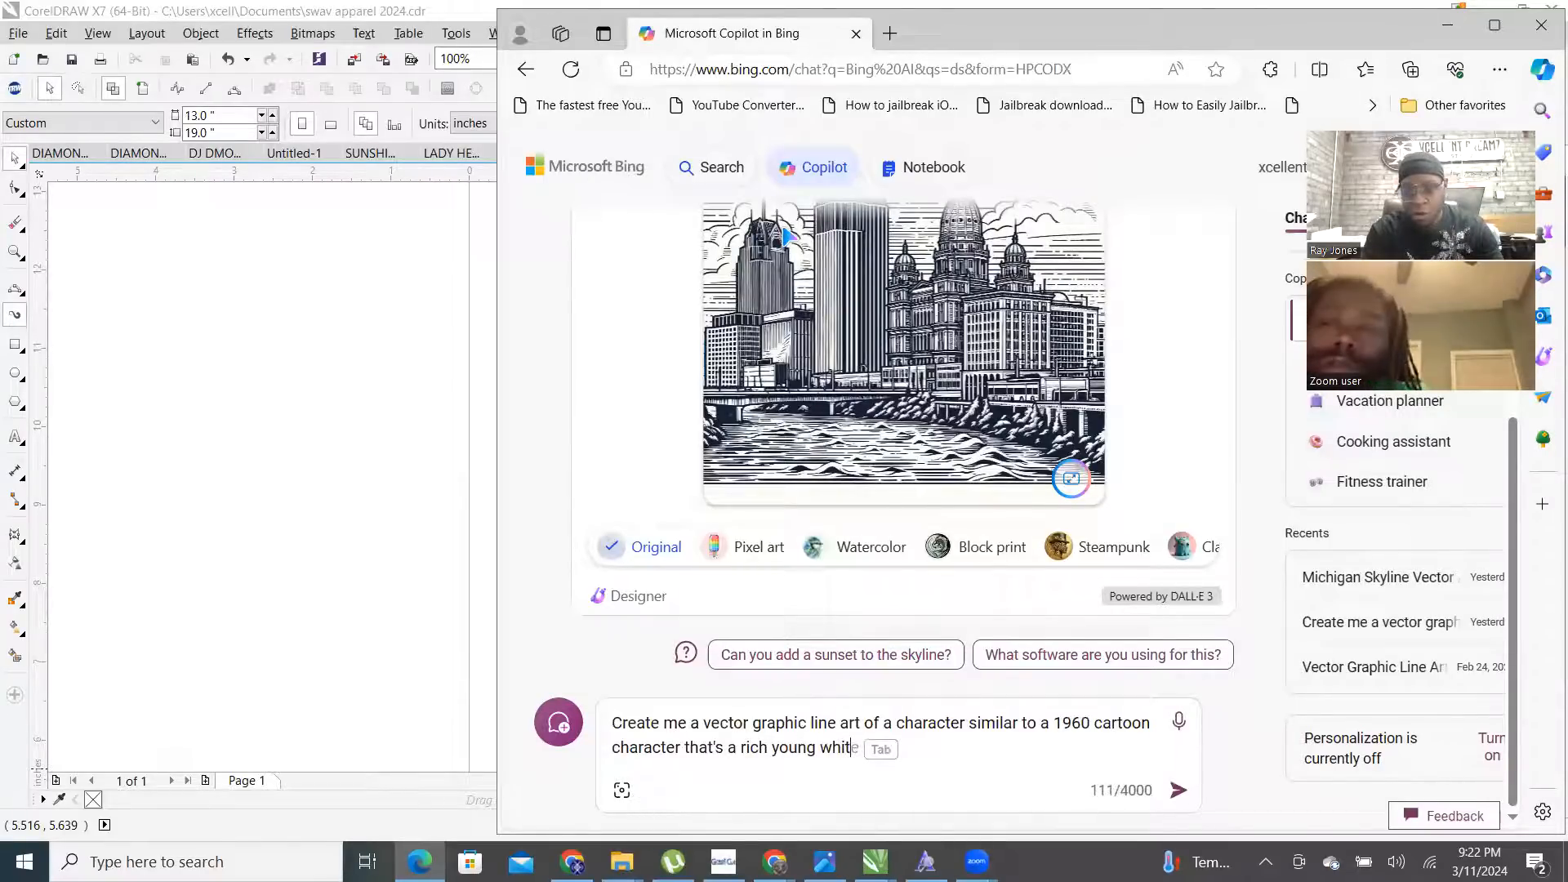
- Continue with 'caucasian male. He is very rich and has a mansion and a butler and dog named'
key("BackSpace")
key("BackSpace")
key("BackSpace")
key("BackSpace")
type("ca")
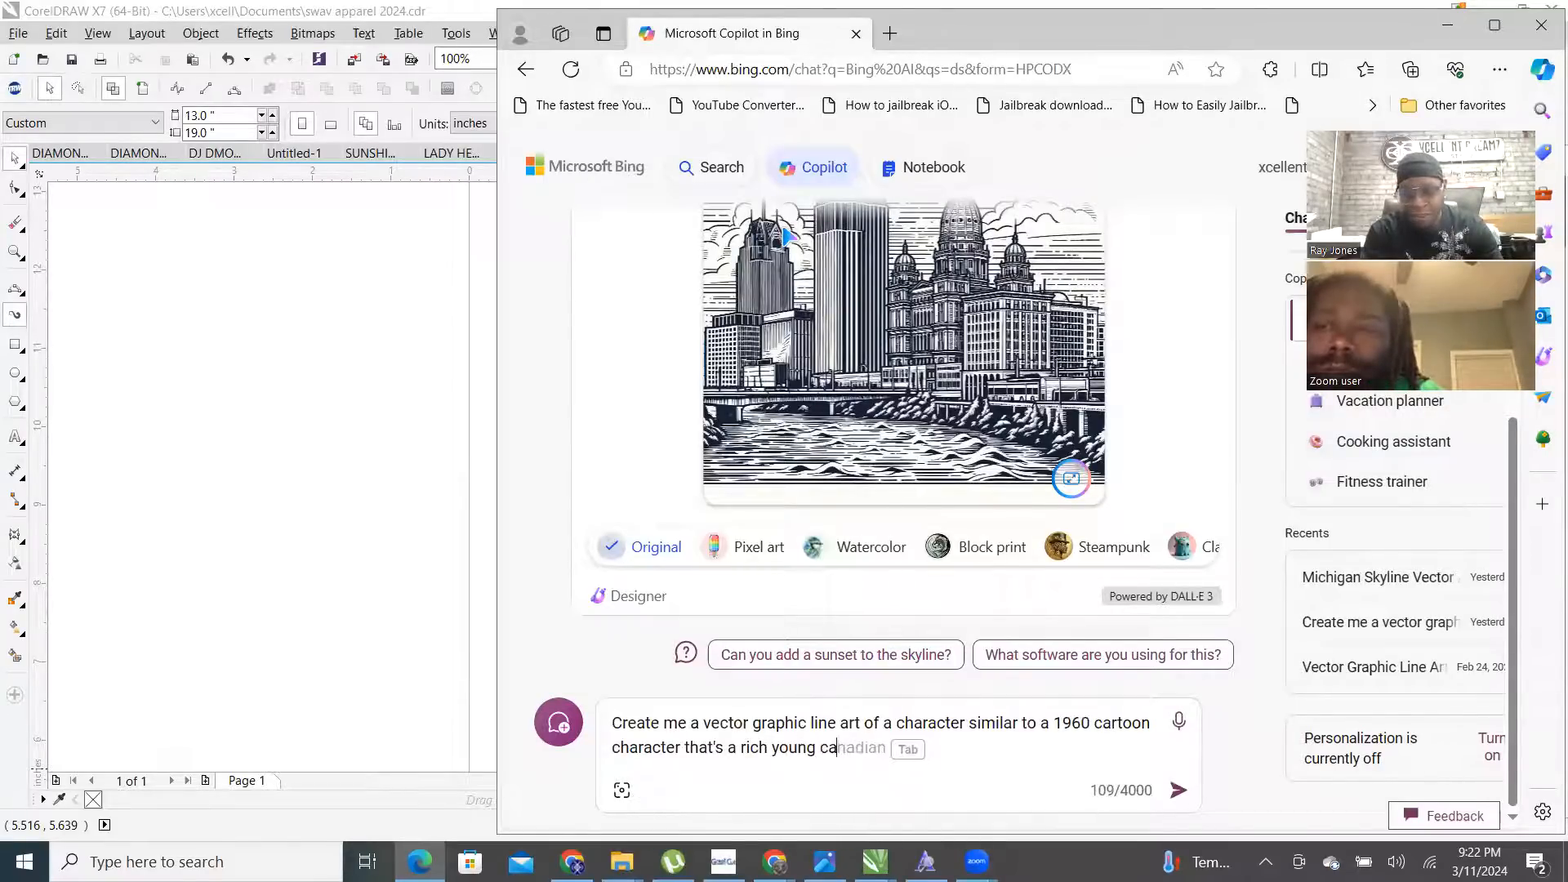
type("c")
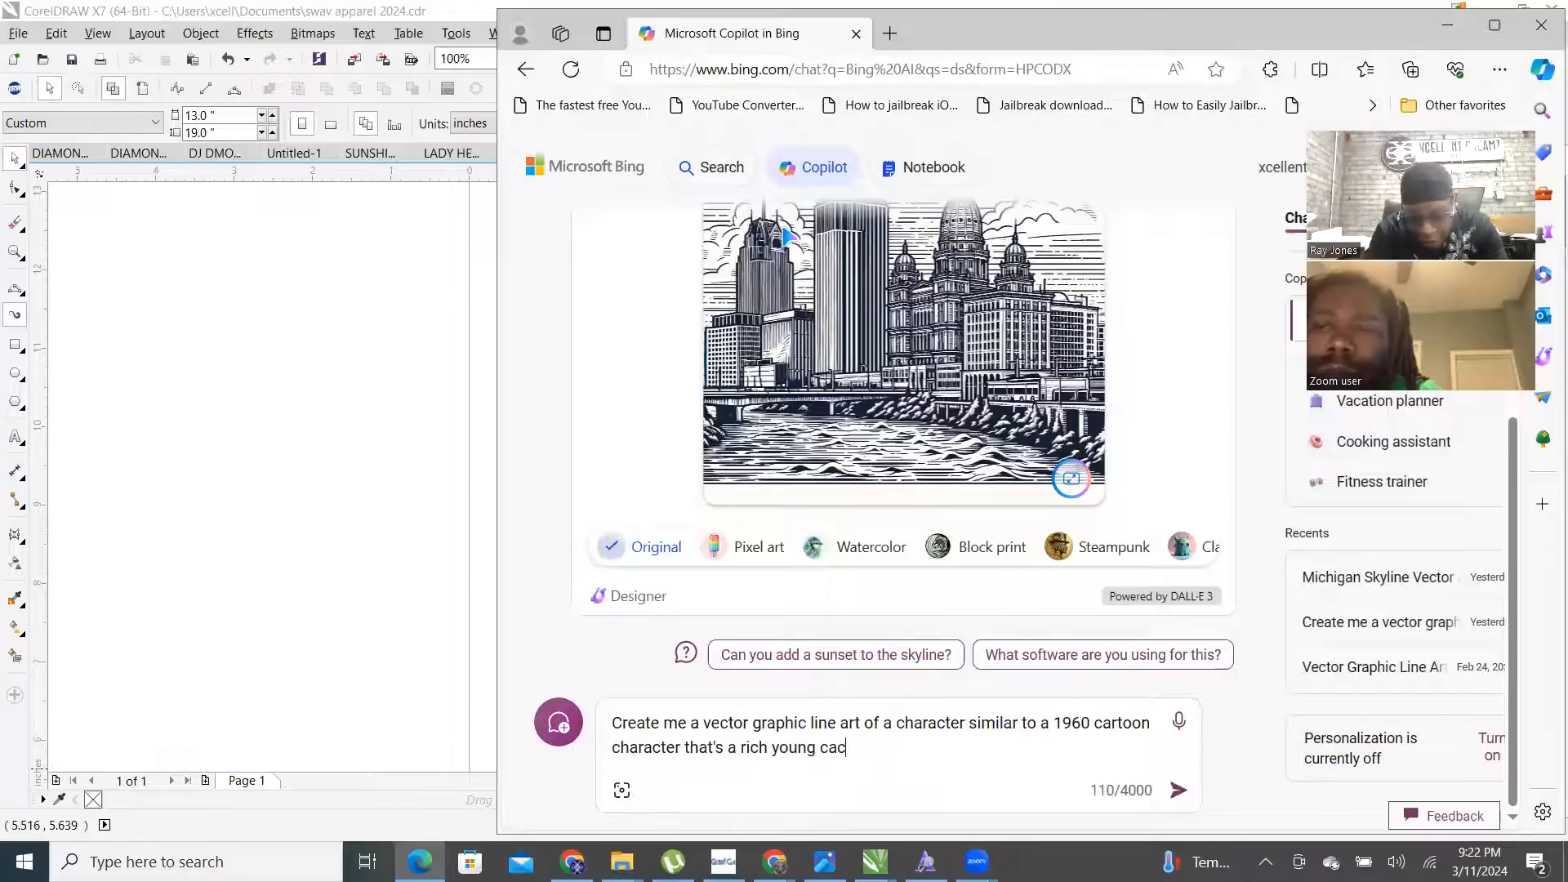
key("BackSpace")
type("u")
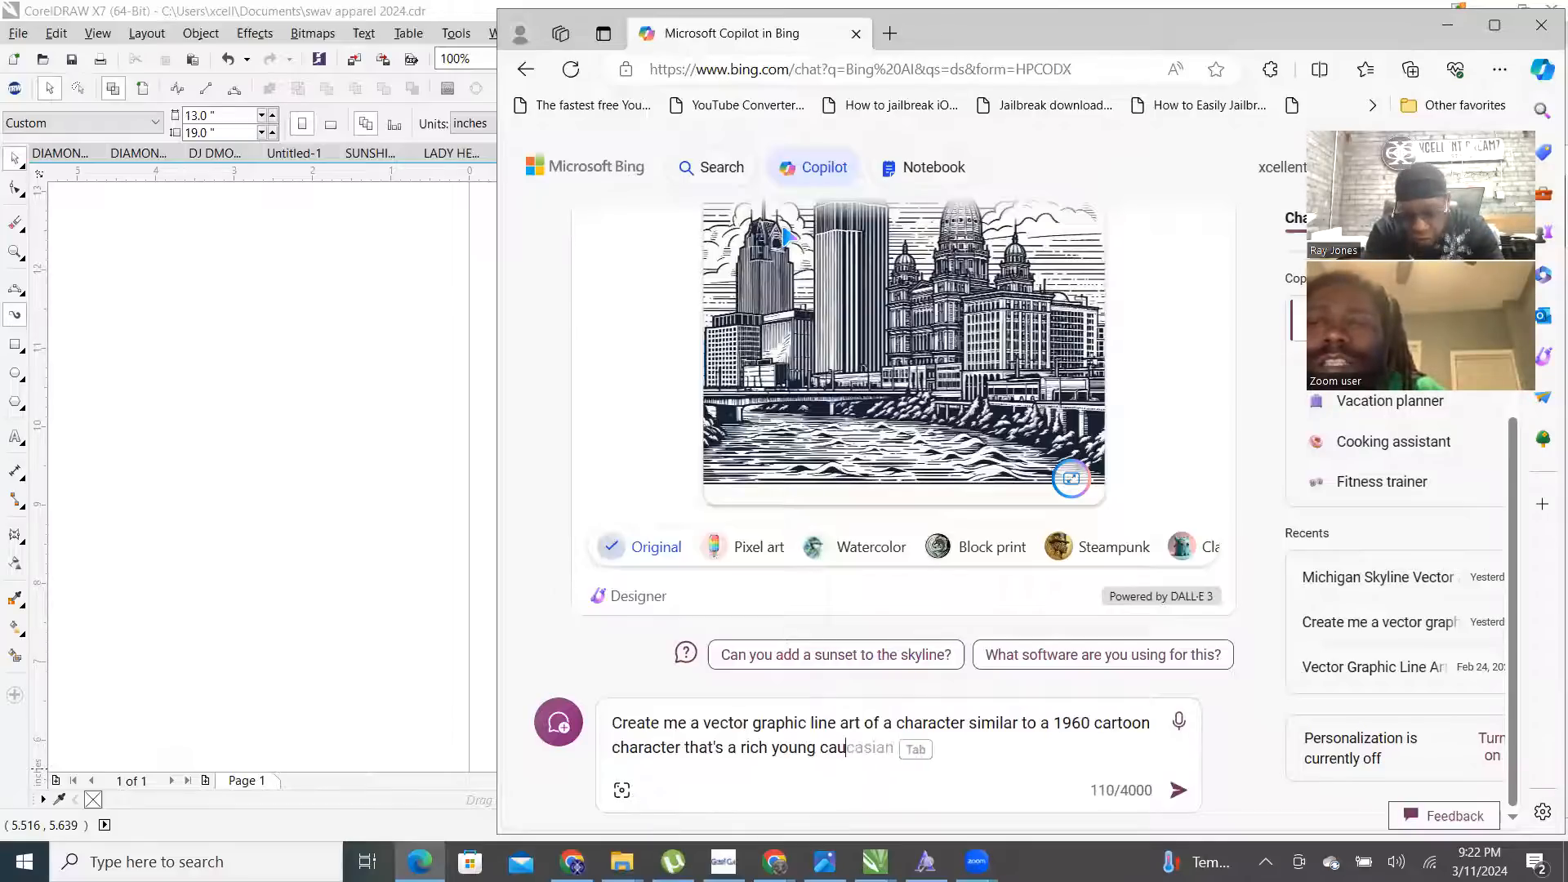
type("ca")
key("Tab")
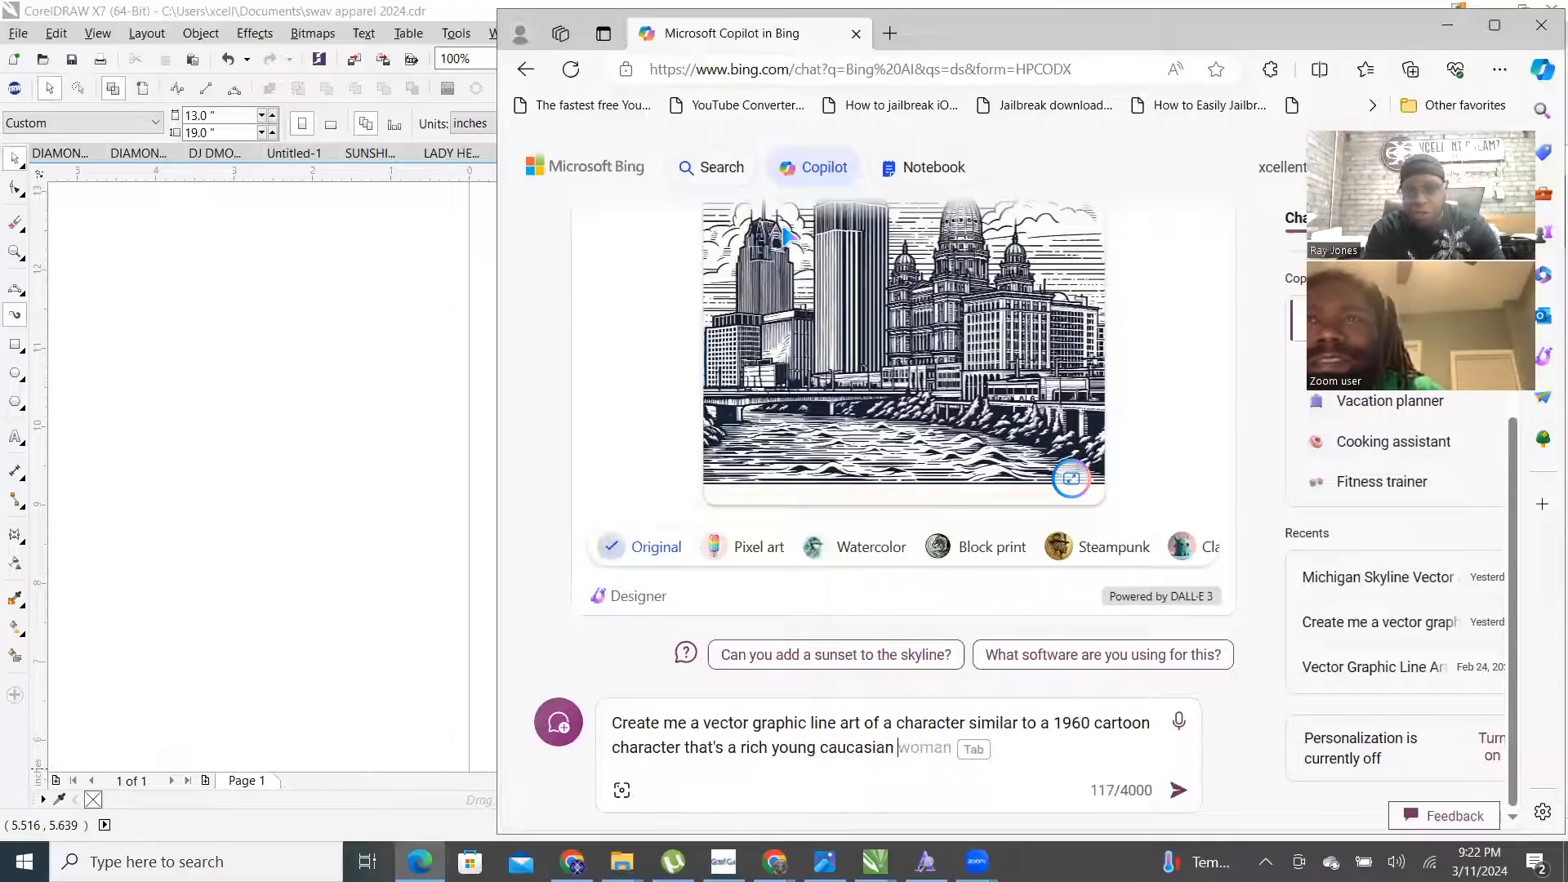
type("male.")
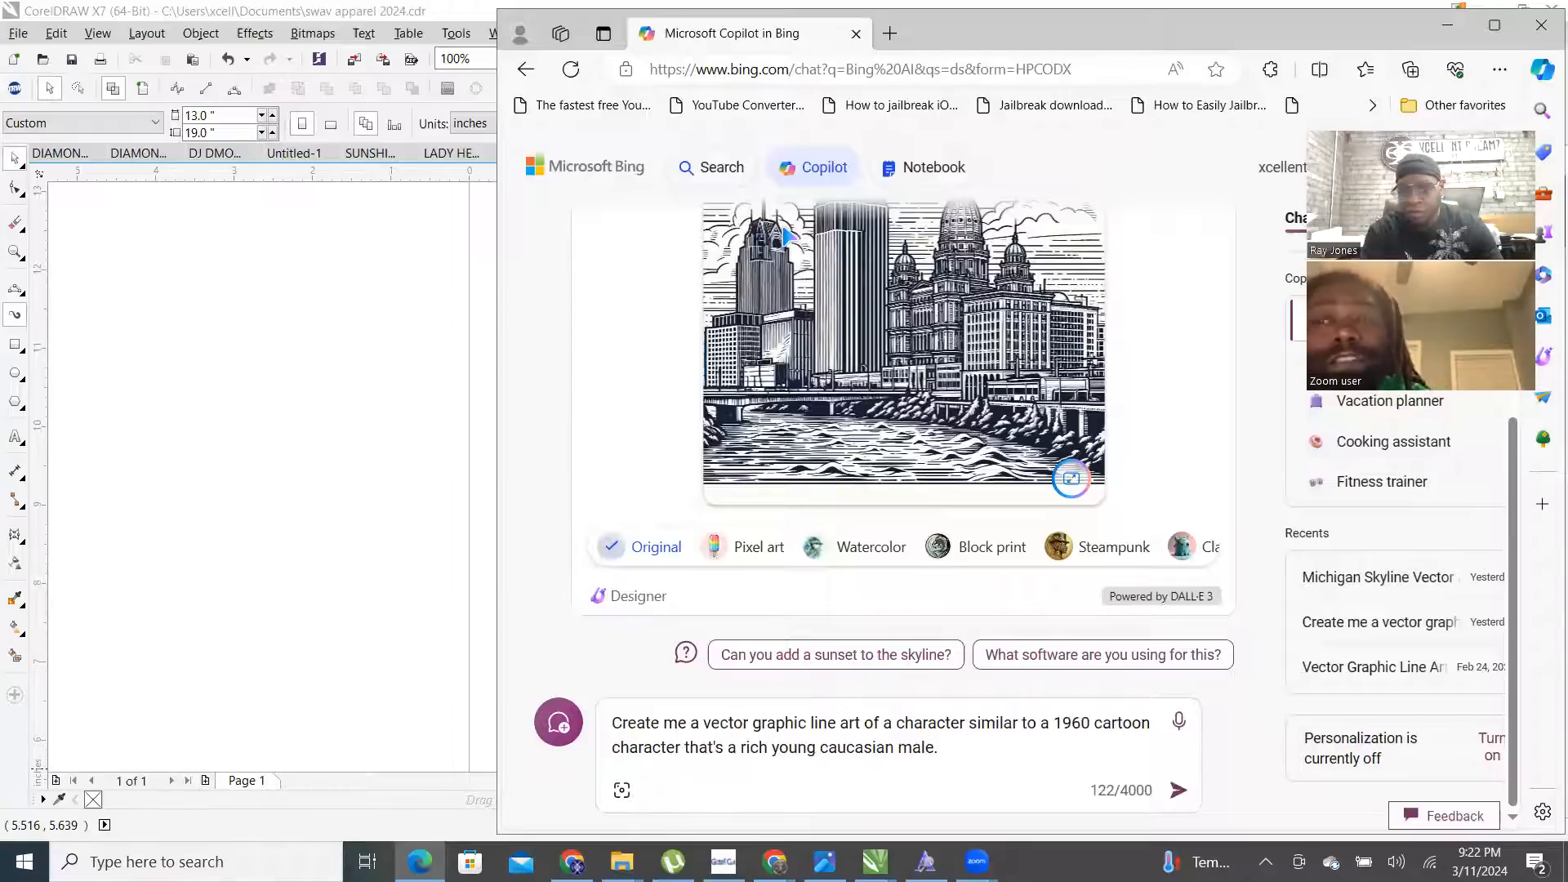
type(" He is very")
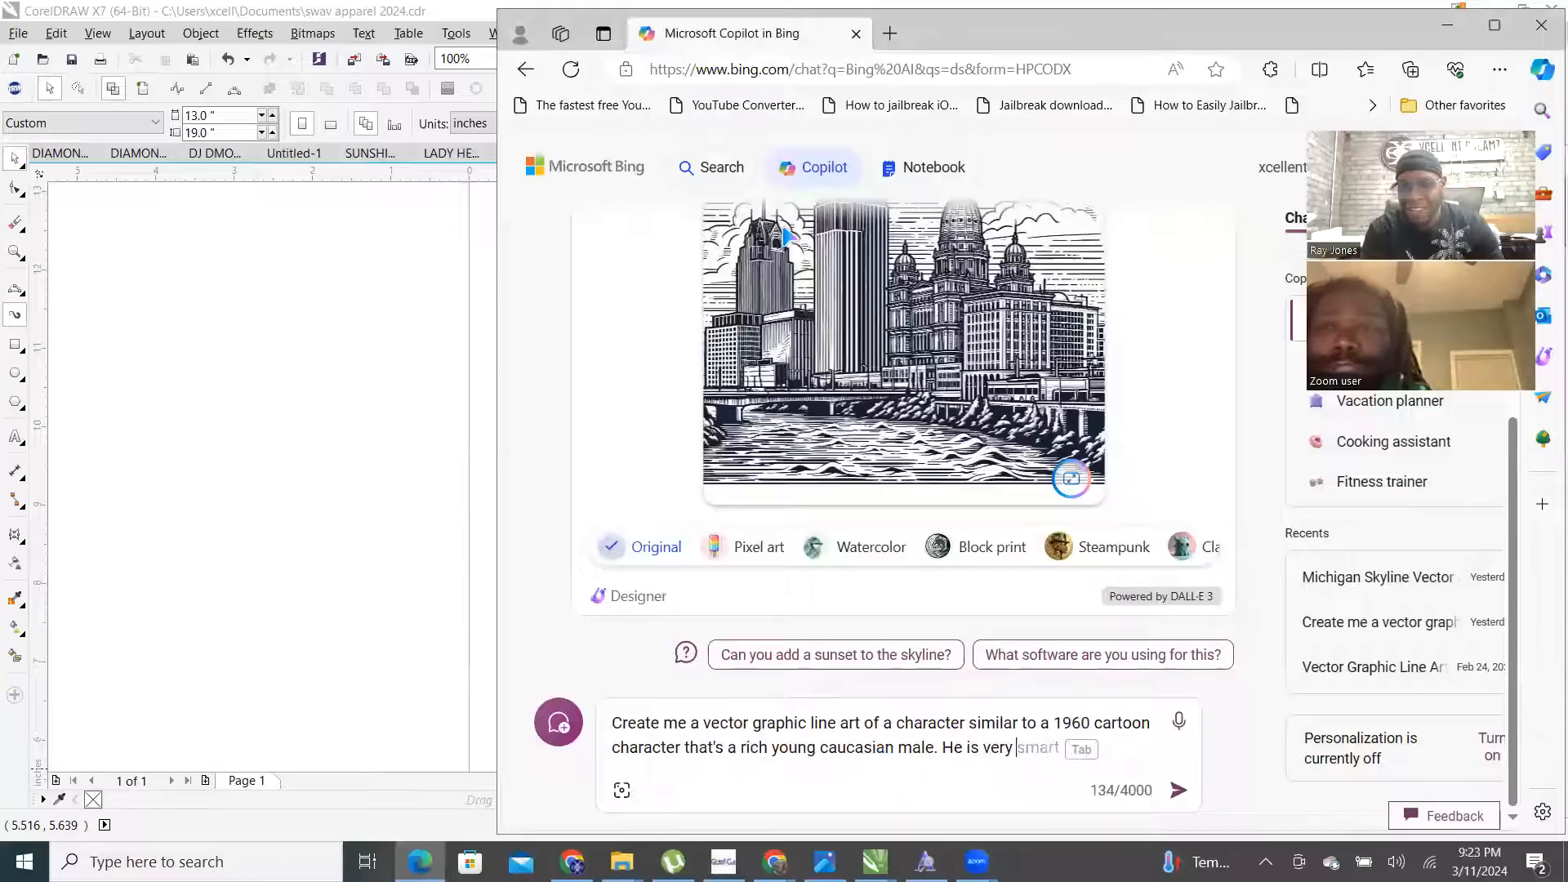
type("rich and ")
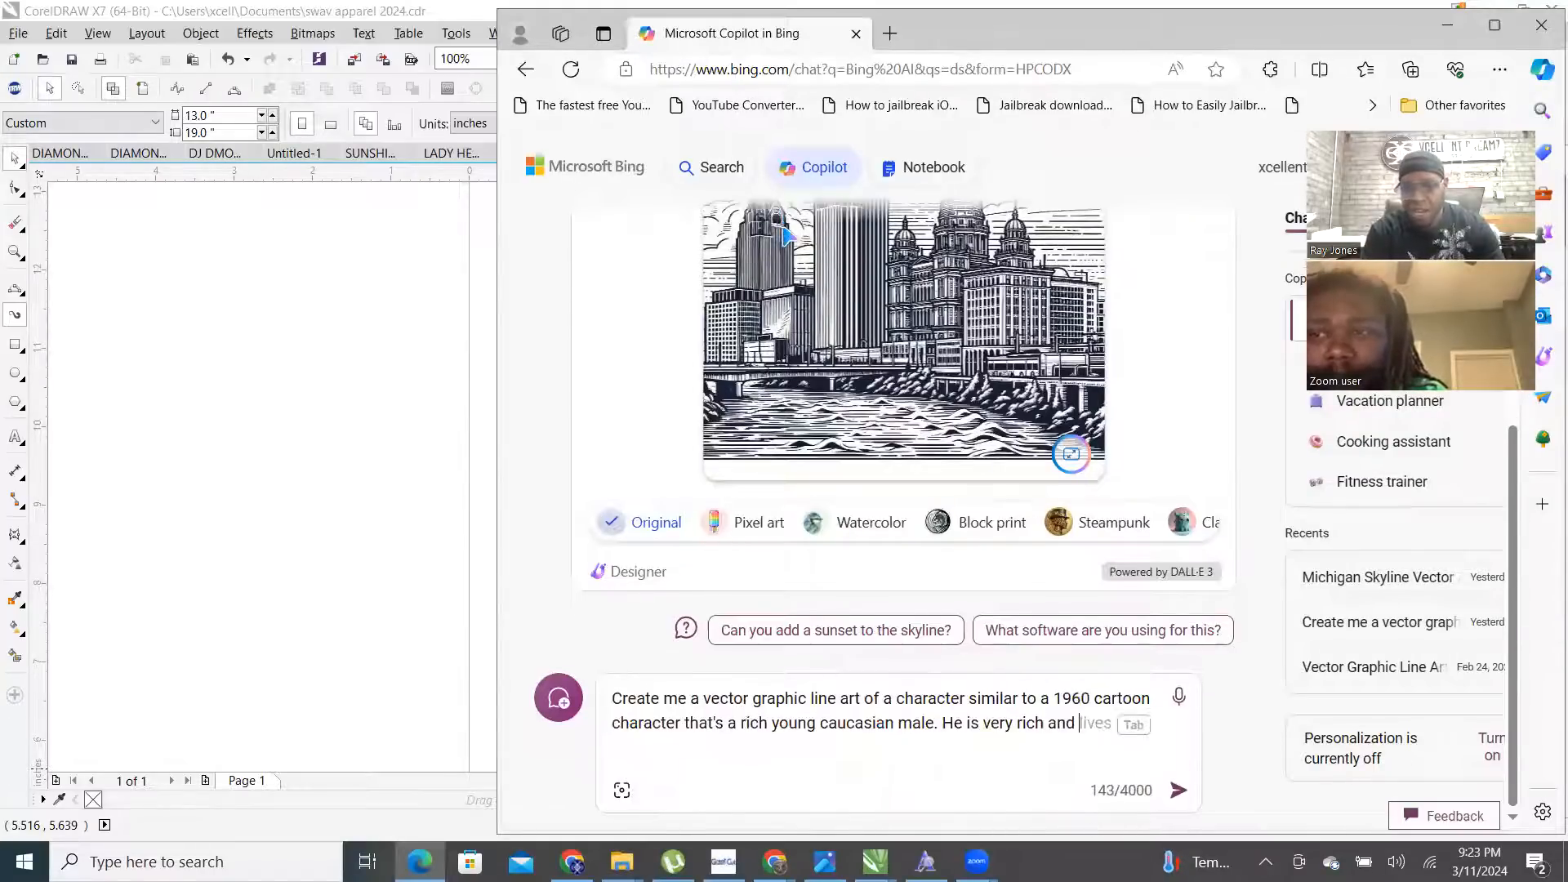
type("has a l")
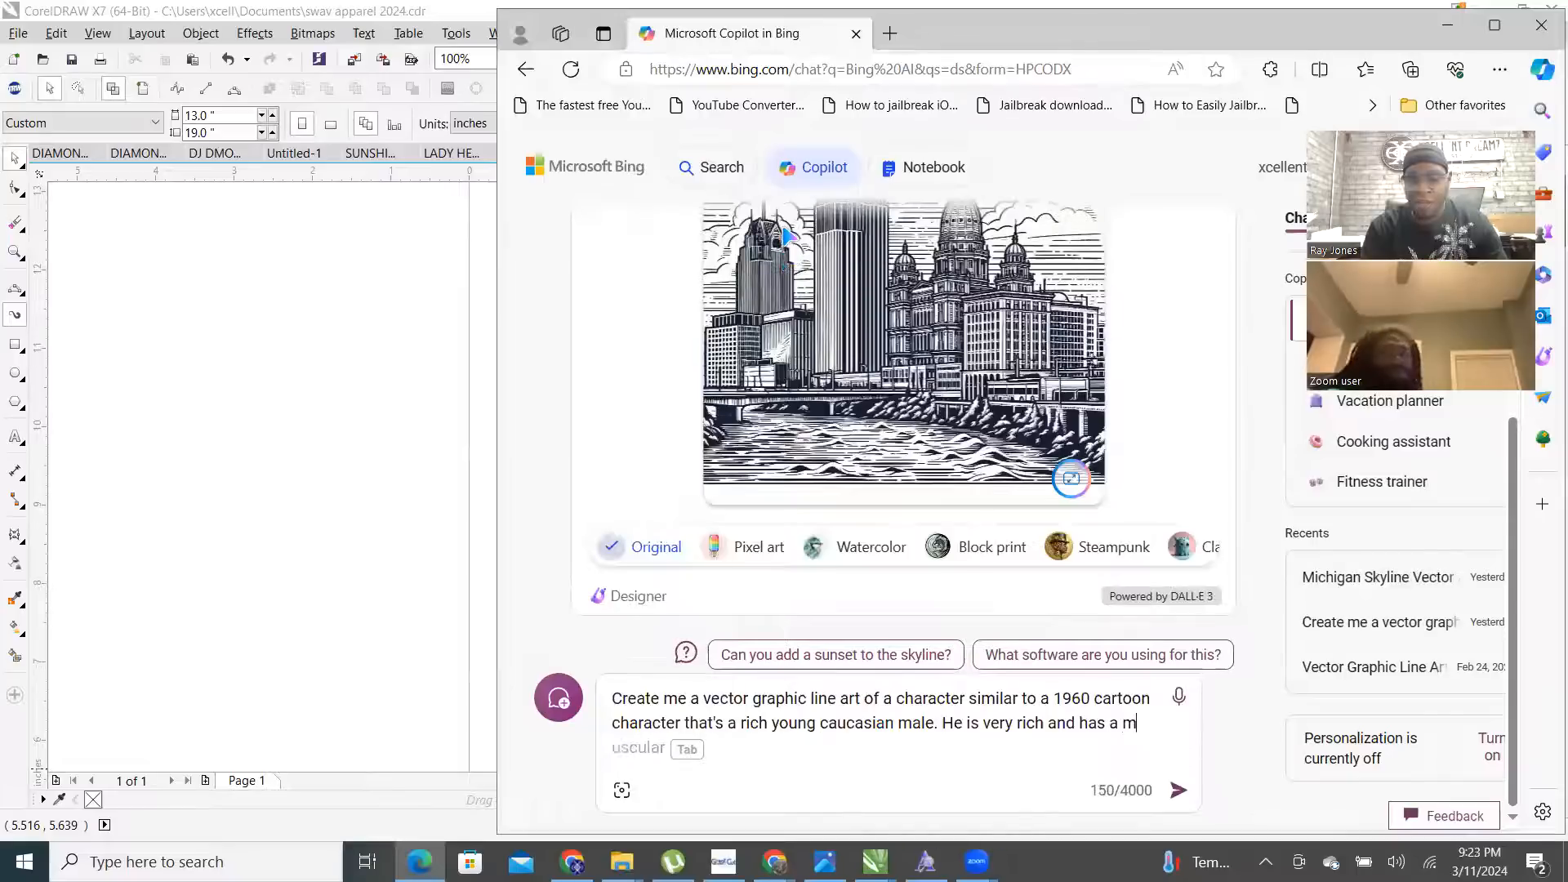
type("as")
key("BackSpace")
type("nsi")
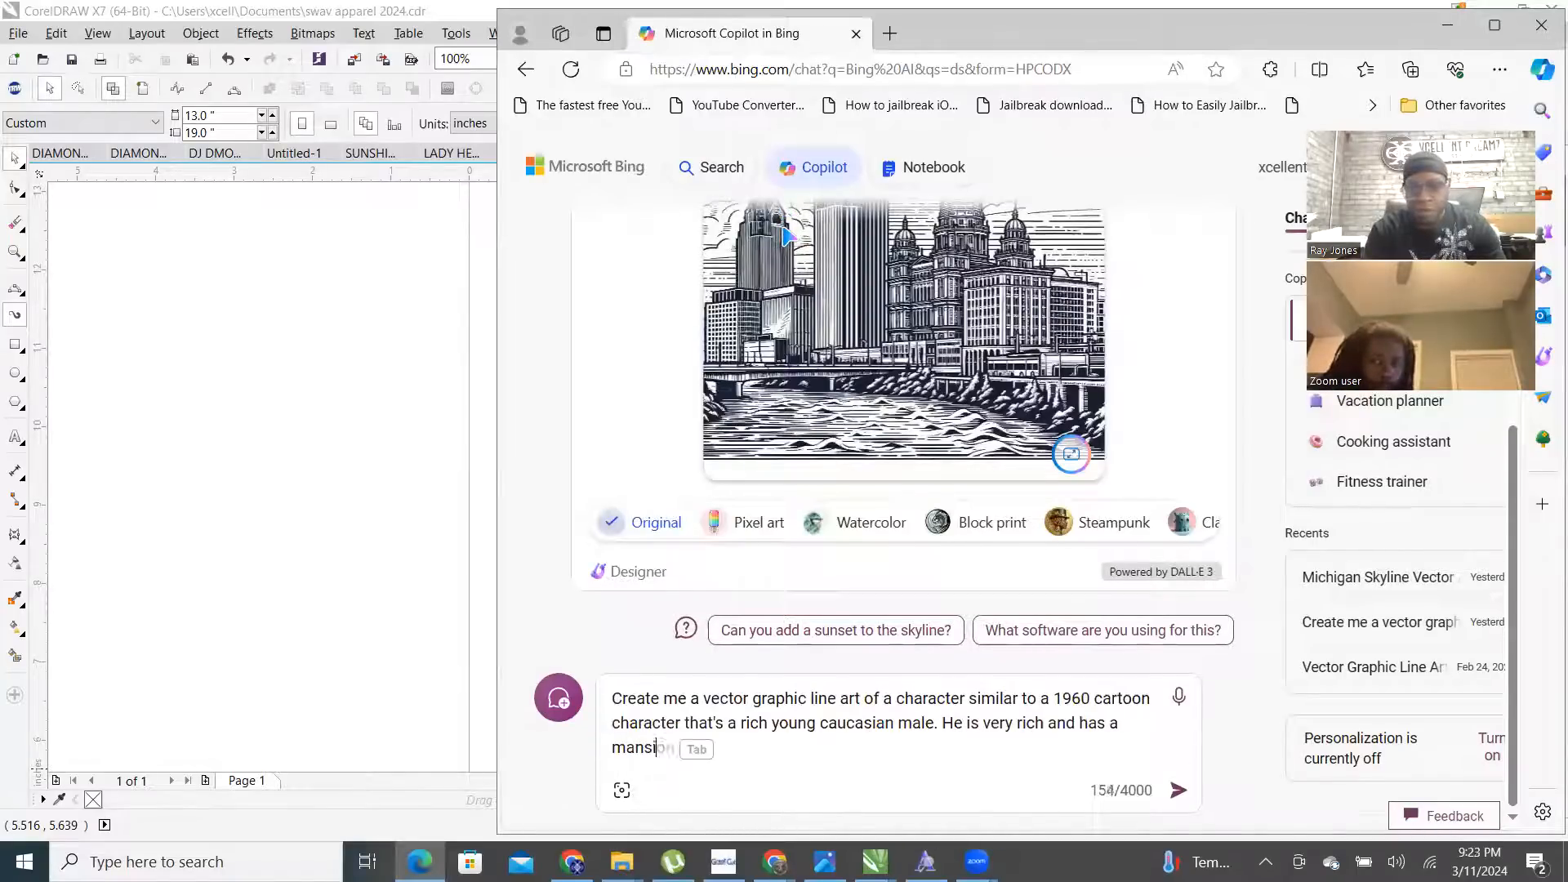
type("on and a butler and dog ")
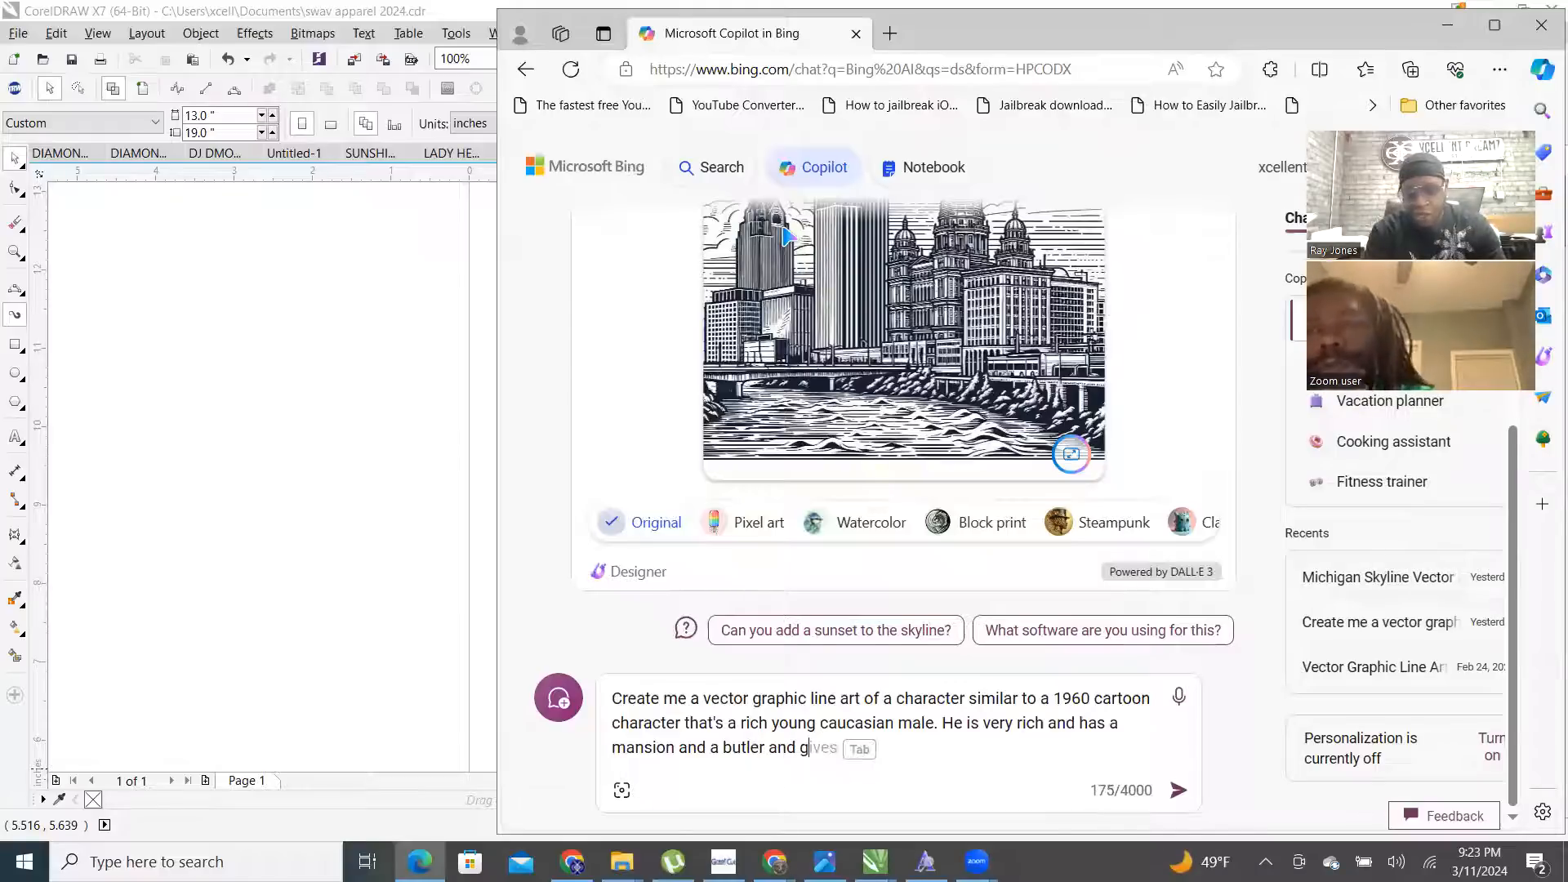
type("named")
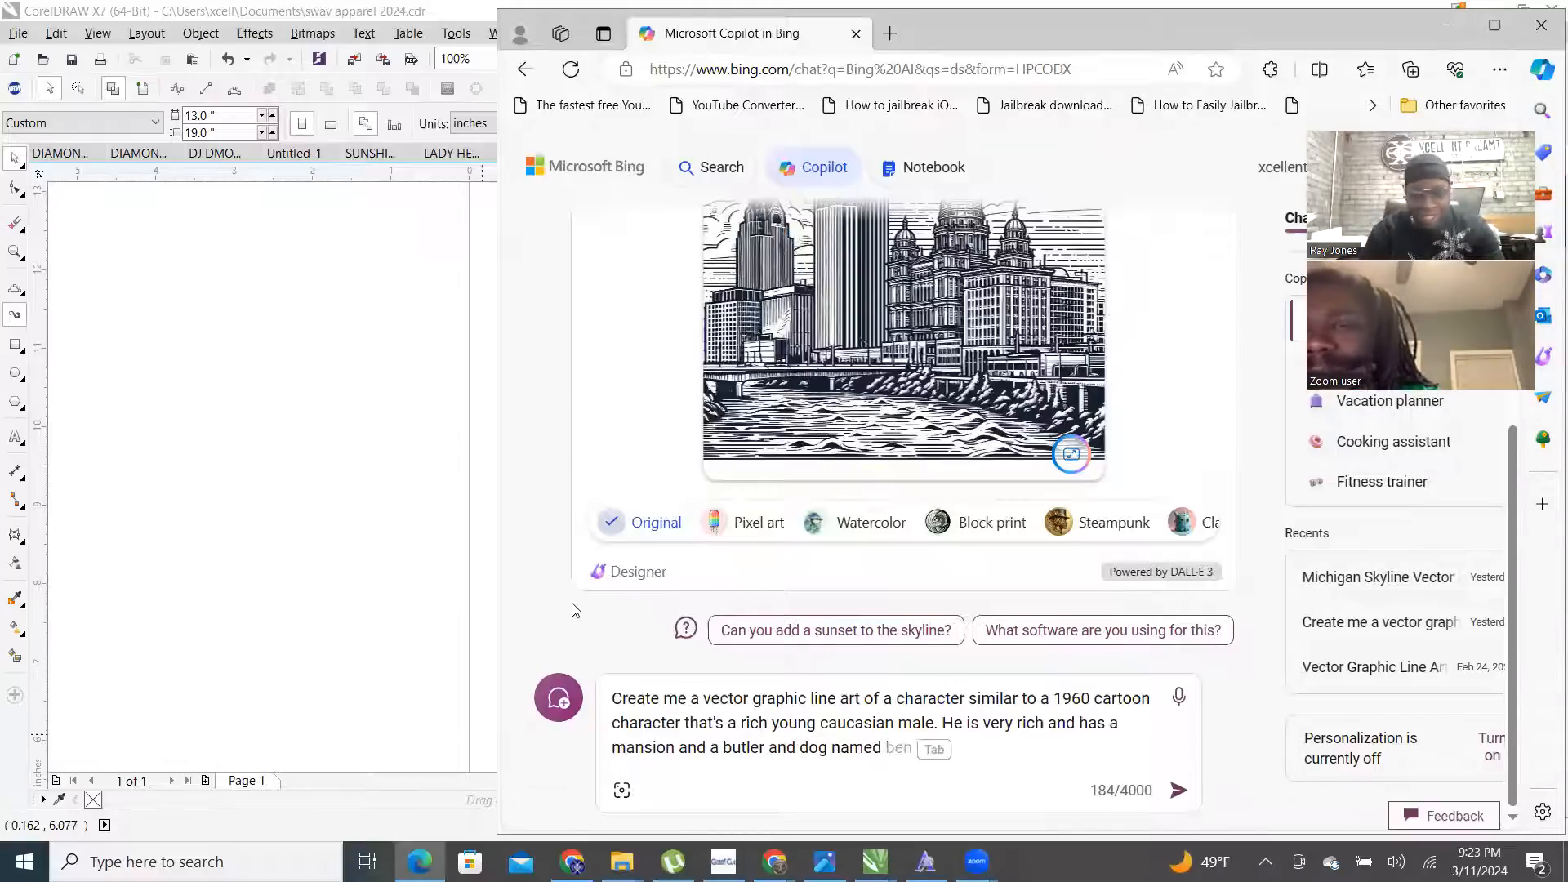
- Add the dog's name Dollar, an African American character in DIAMOND CLUB rhinestone apparel, and the mansion's setting
left_click(775, 862)
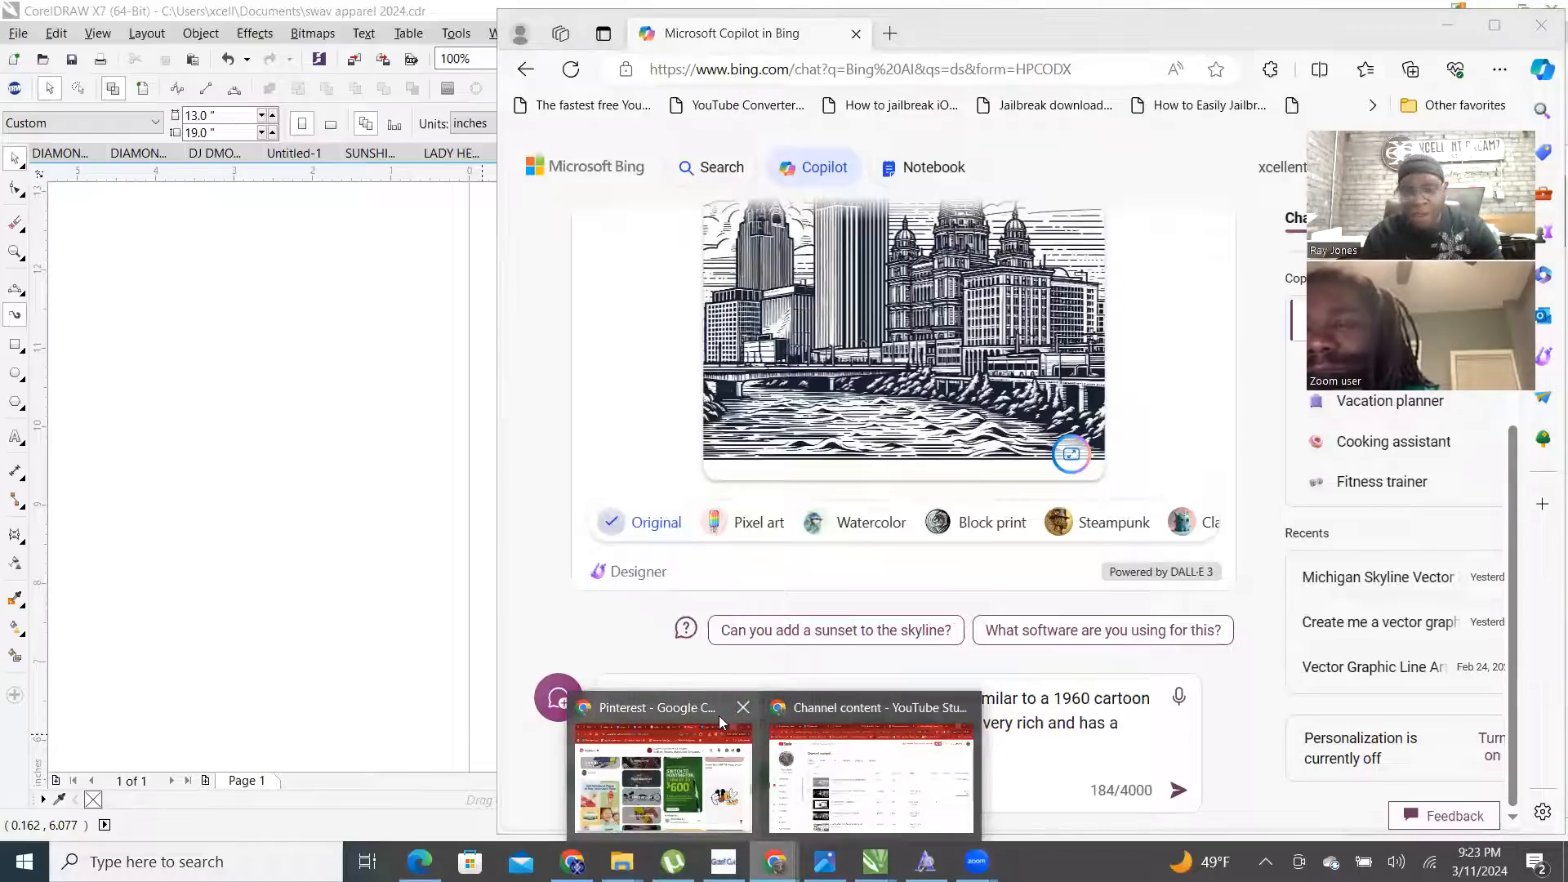
left_click(1072, 807)
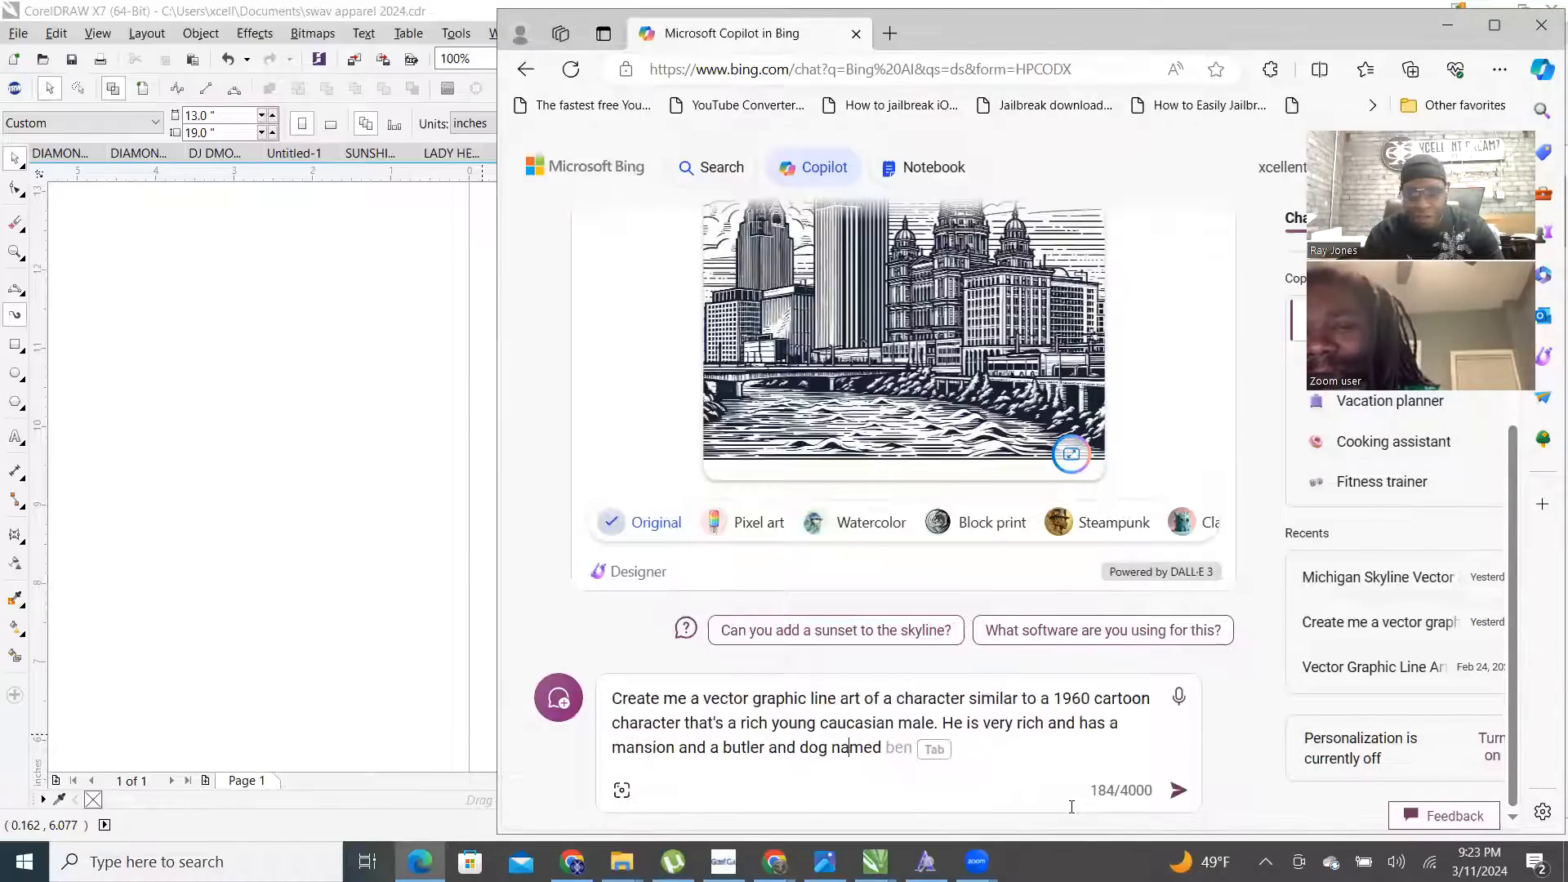
type("D")
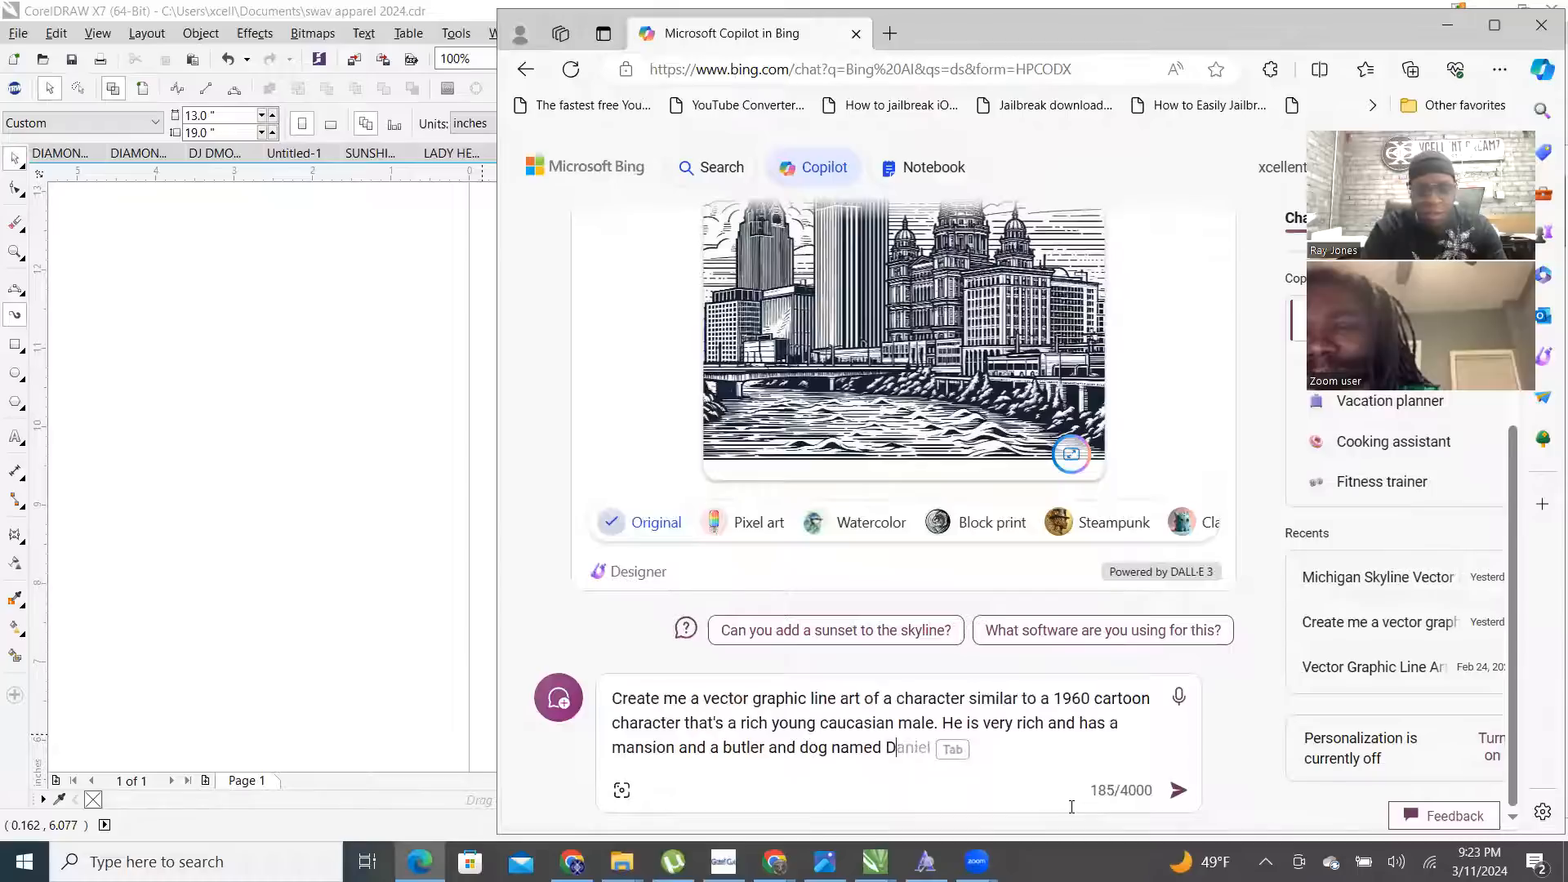
type("ollatr")
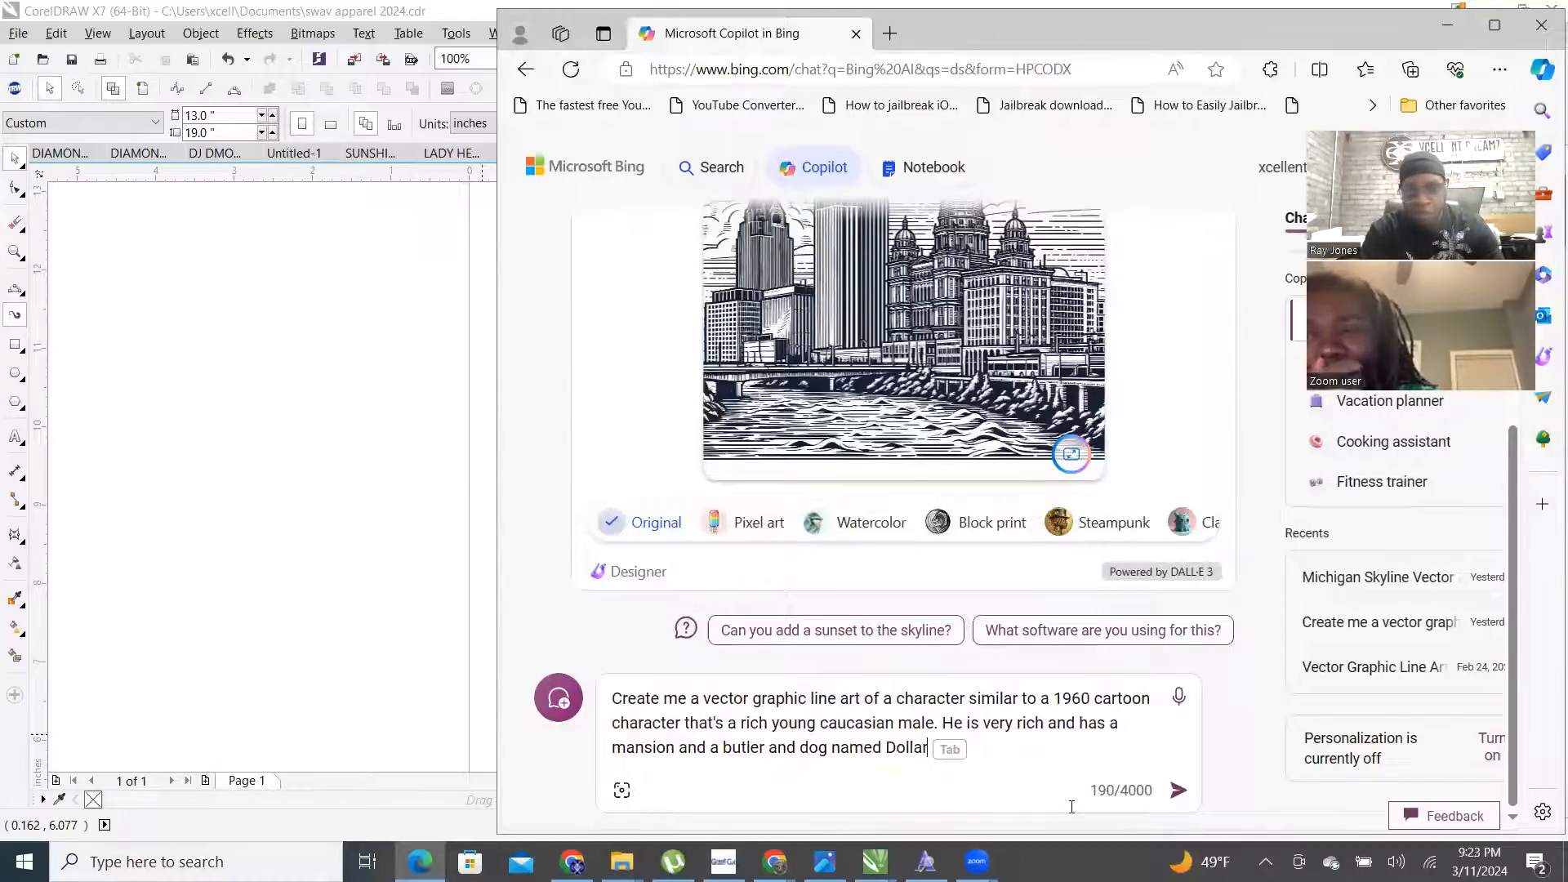
type(". Make the C")
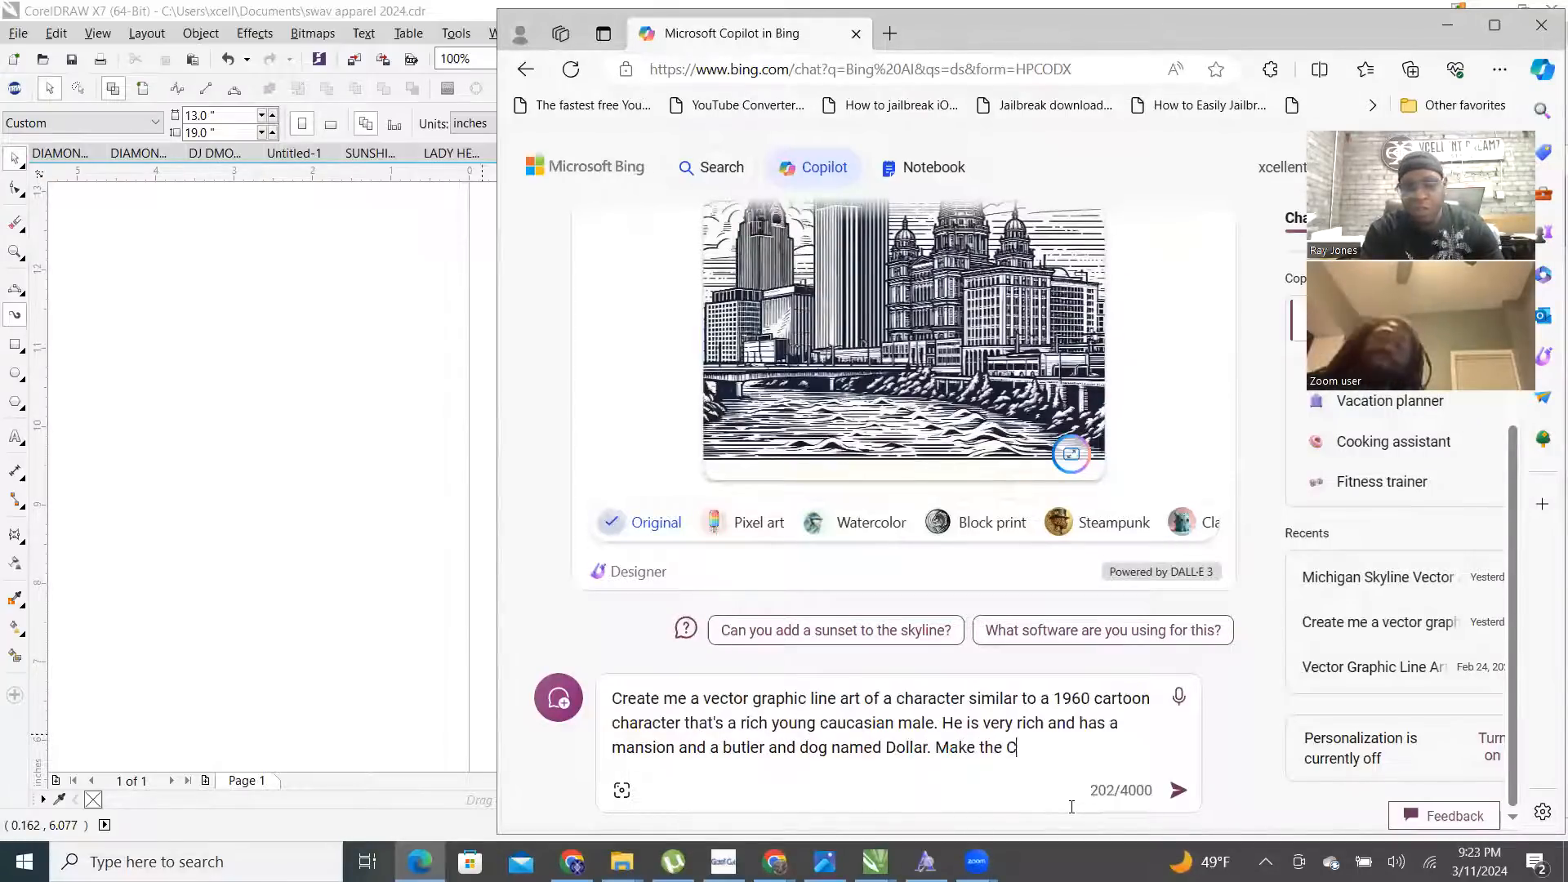
type("haracter ")
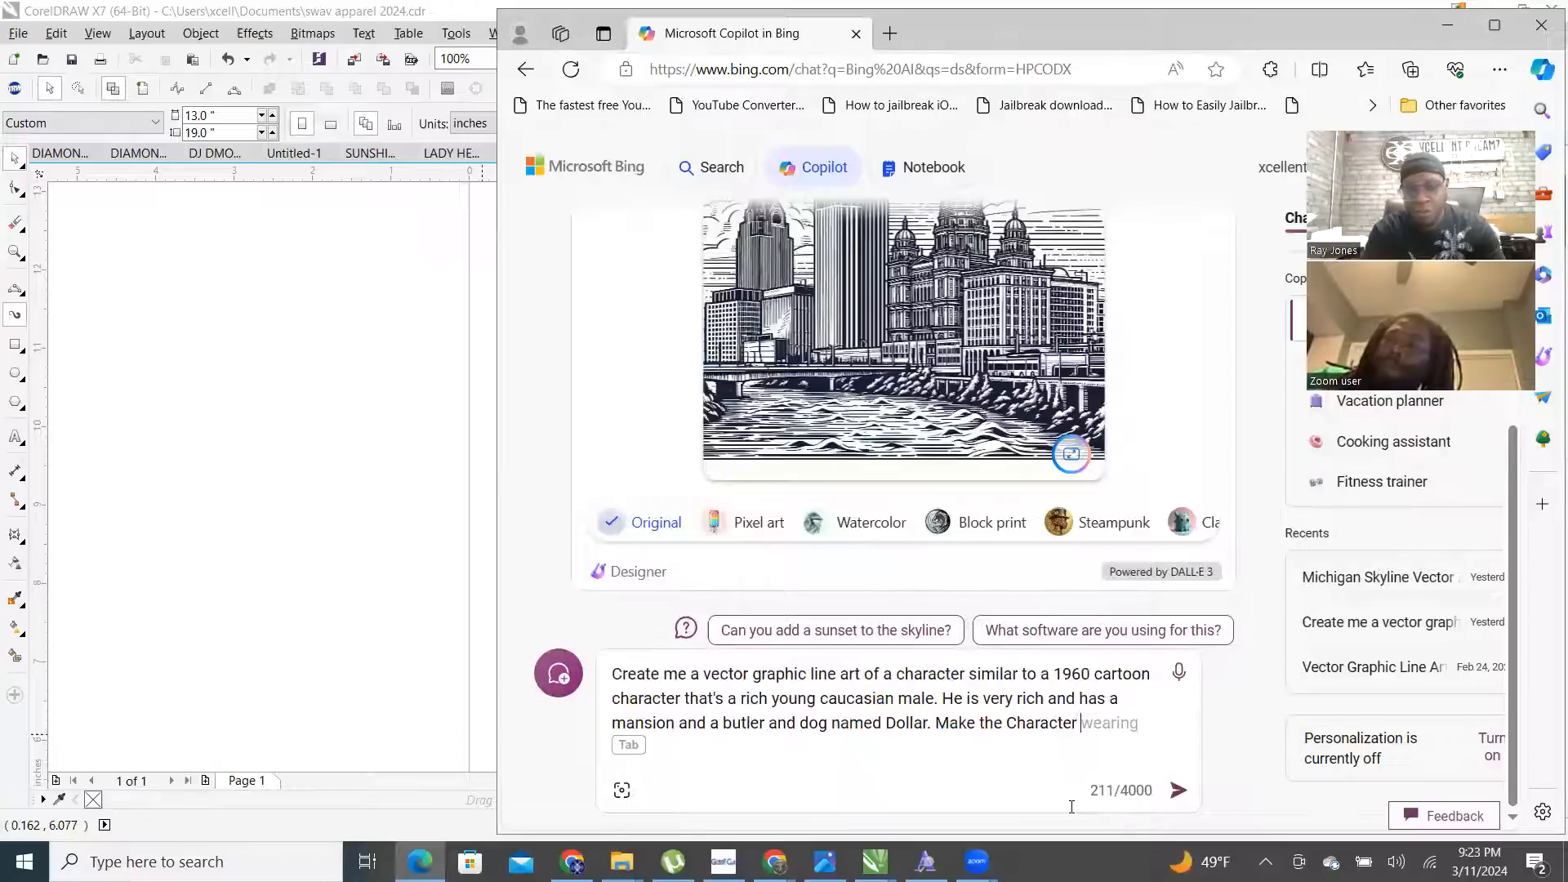
type("Africacn")
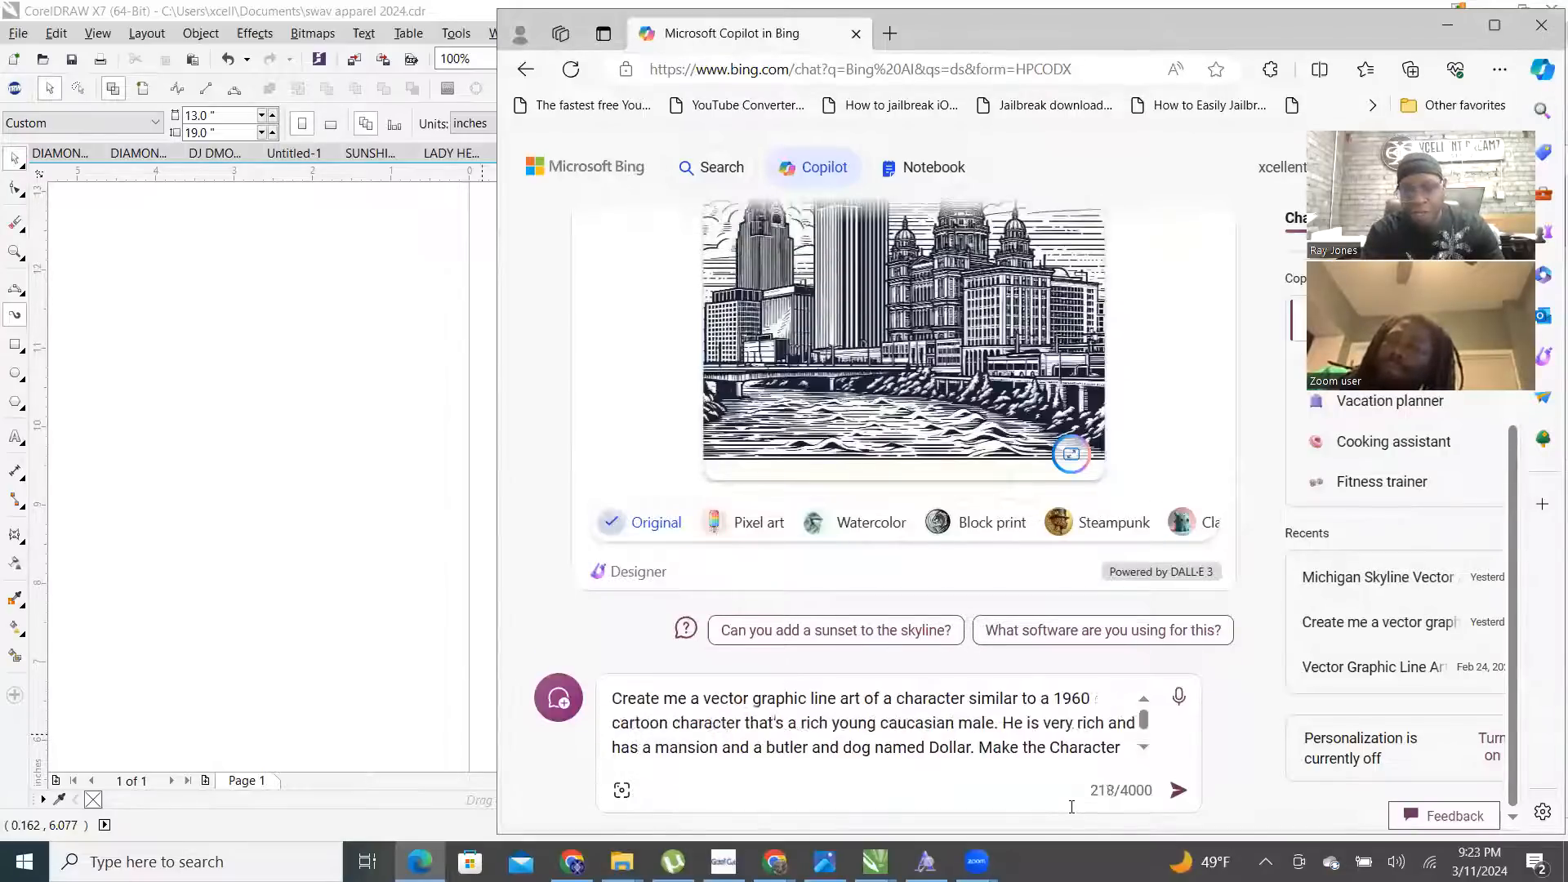
key("BackSpace")
key("BackSpace")
key("BackSpace")
key("BackSpace")
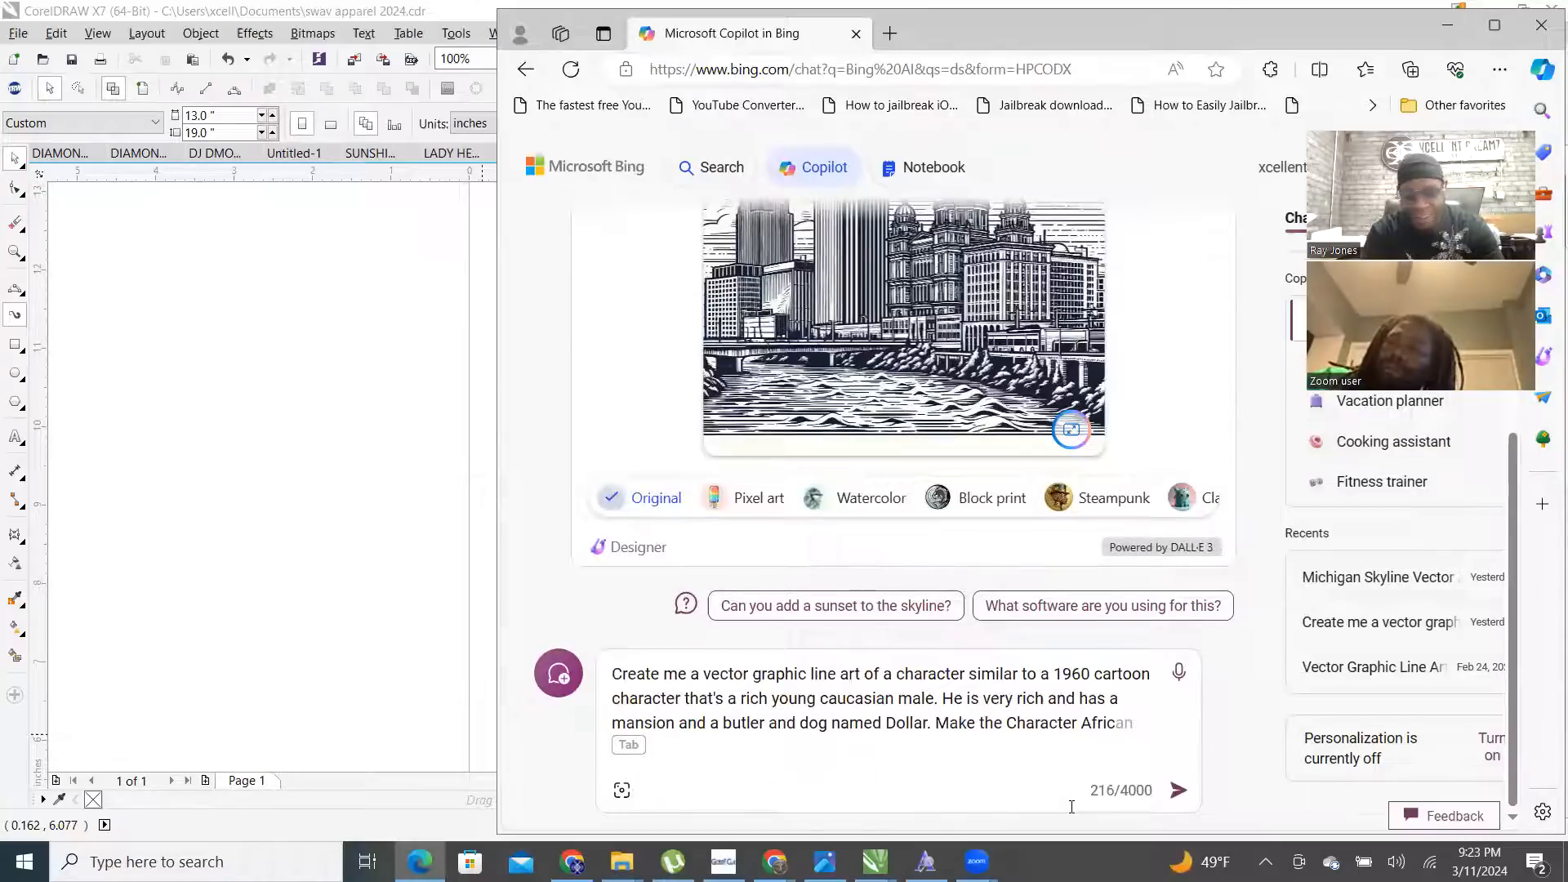
type("an Amer")
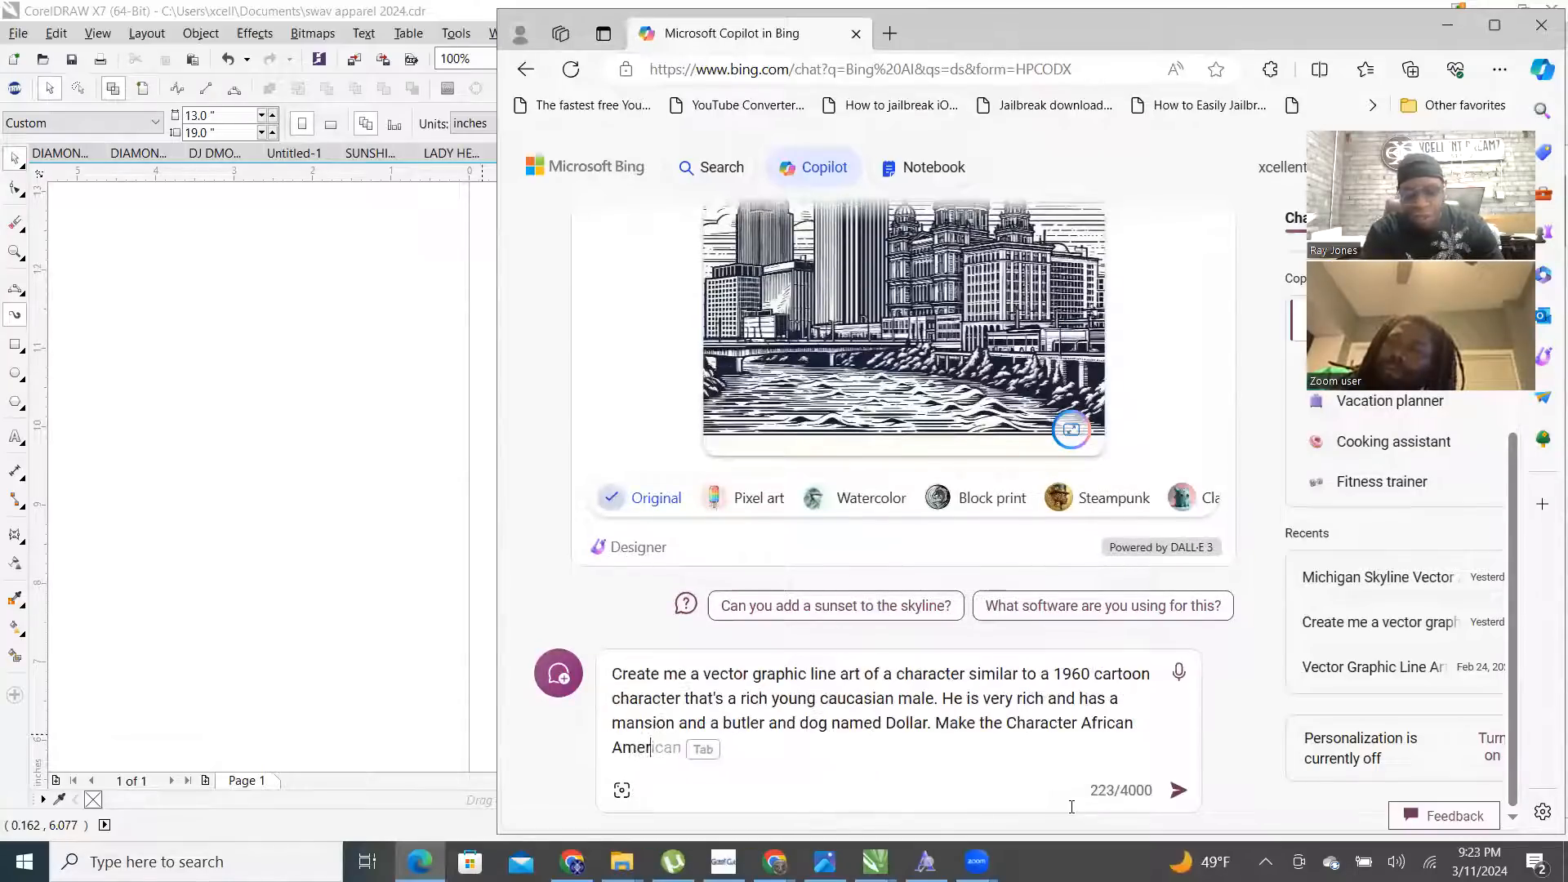
type("ican and her")
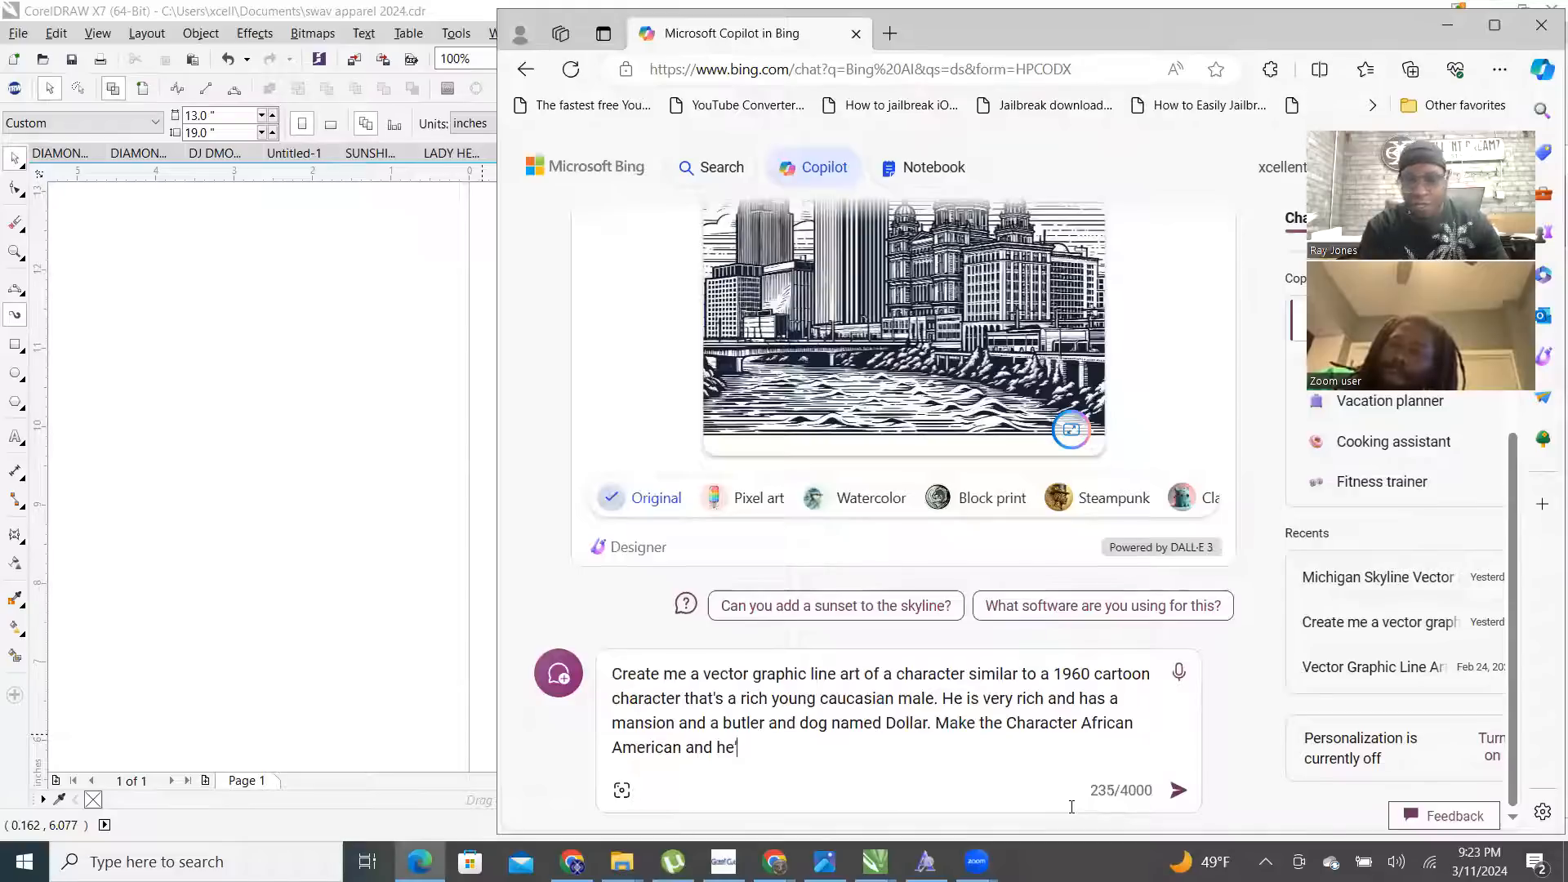
type("s dra")
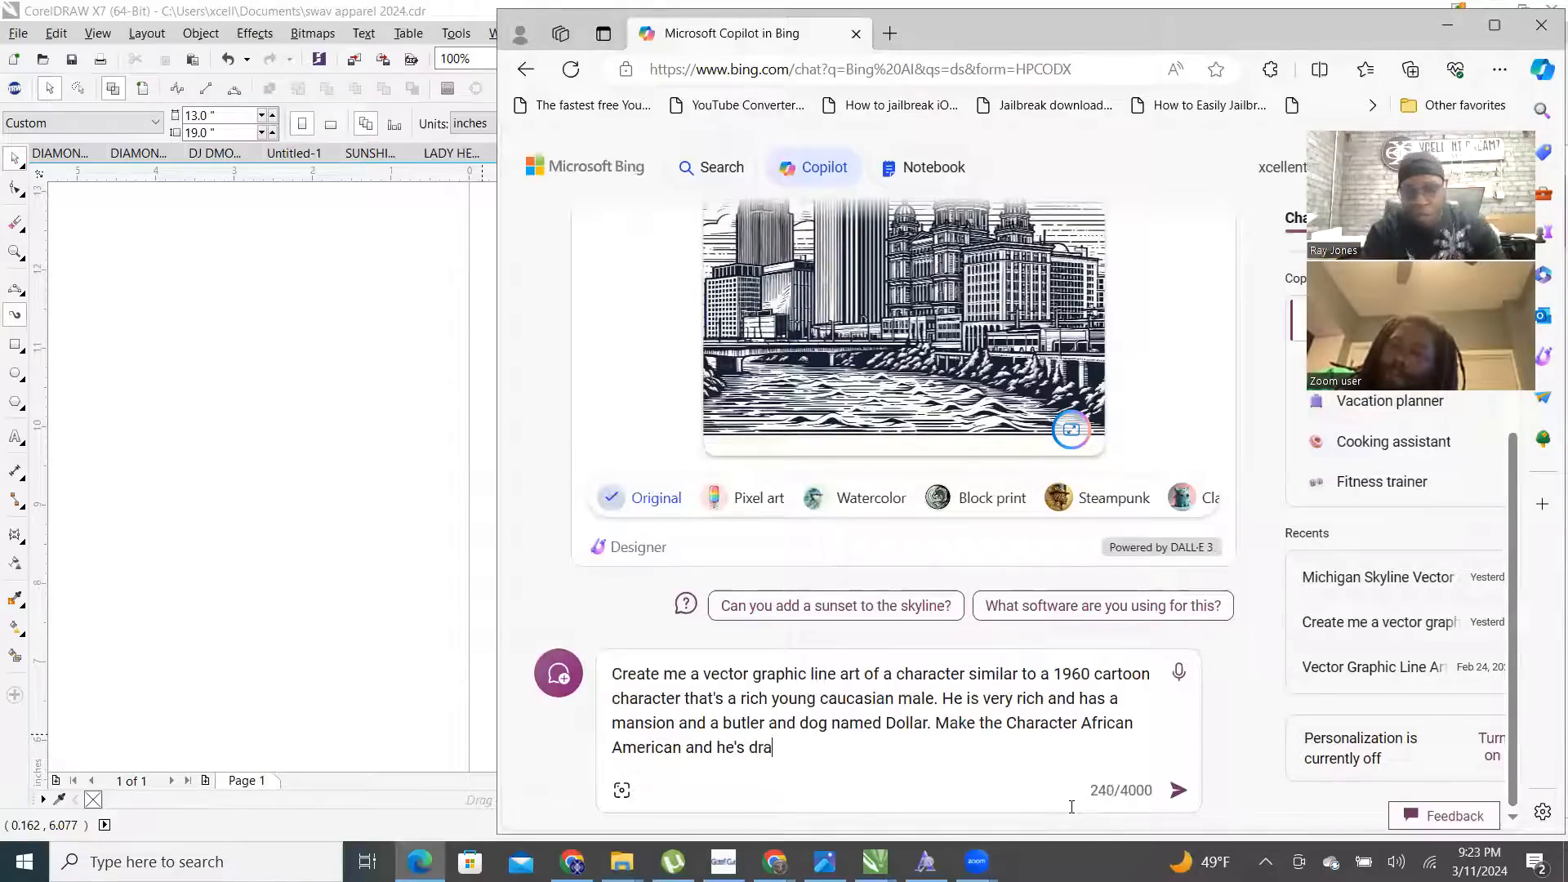
type("ped in Di")
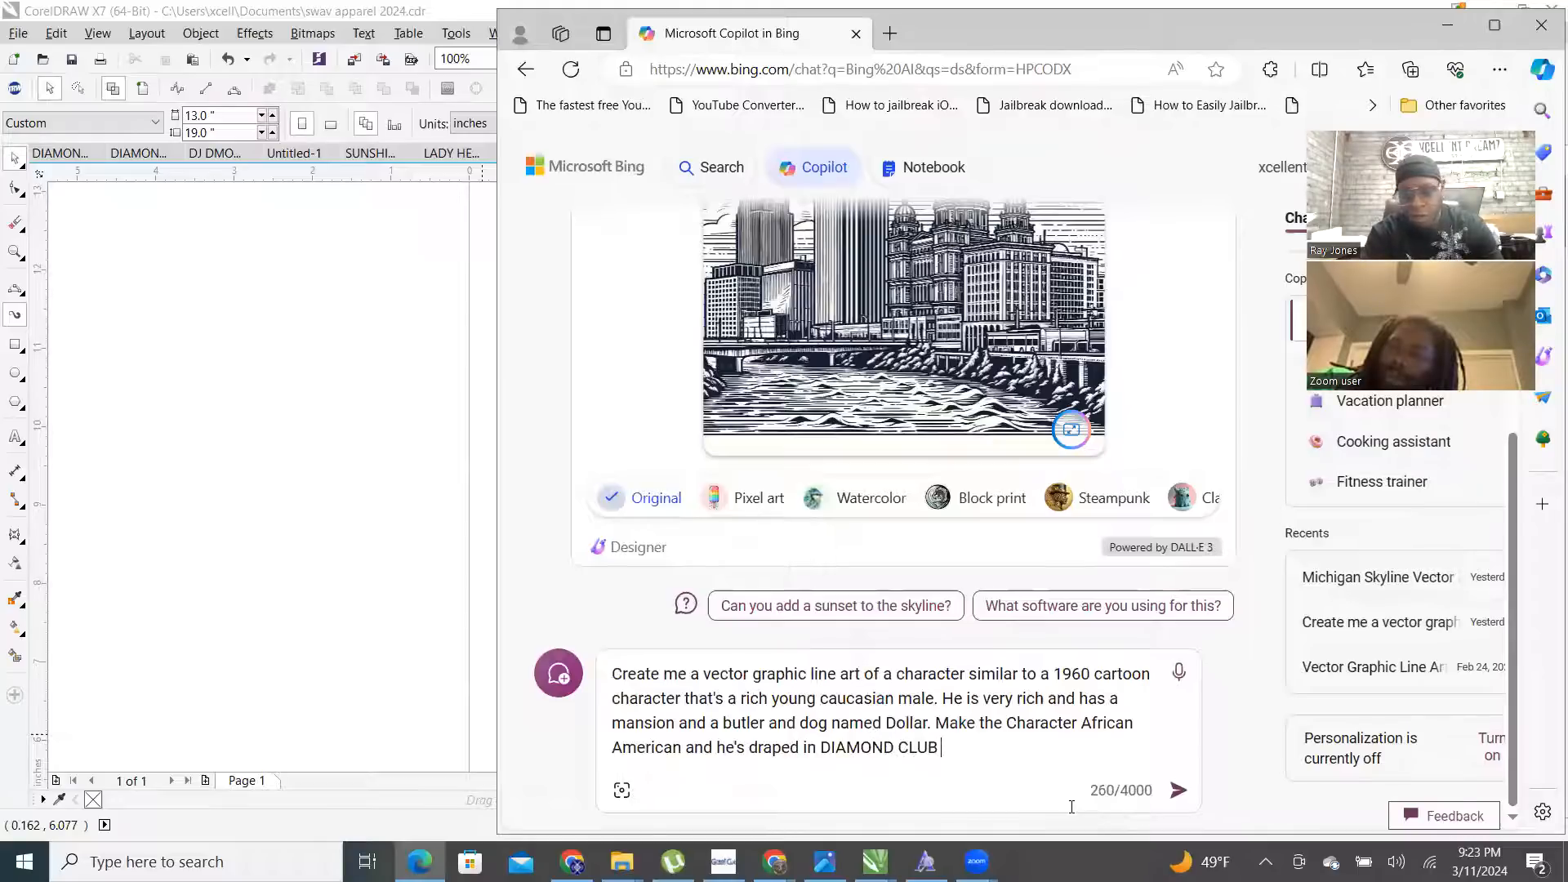
type("AMOND CLUB rhine")
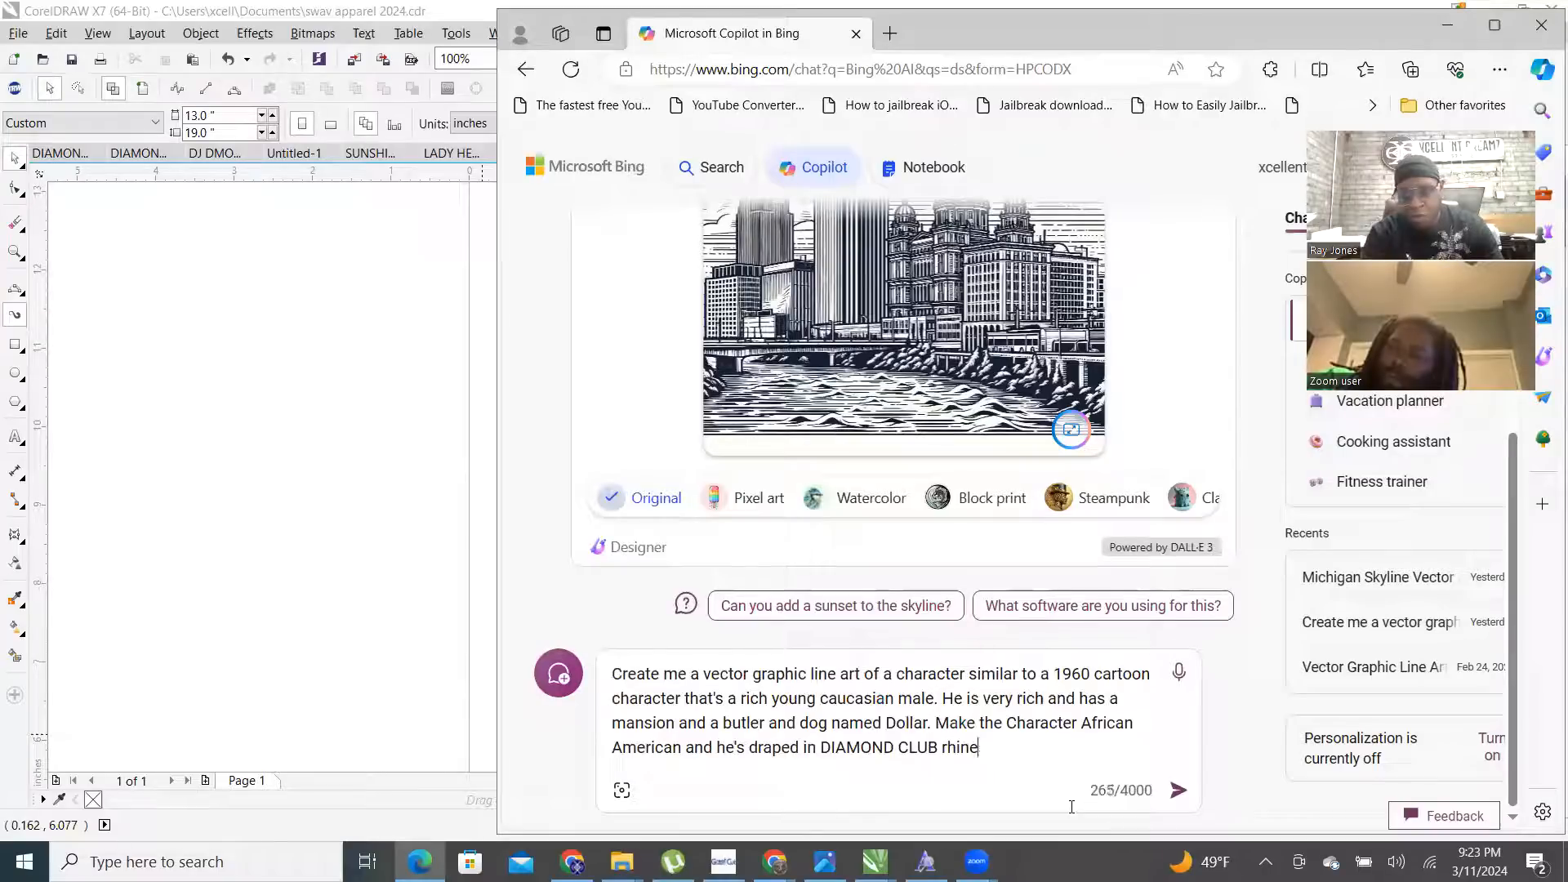
type("stone apparel. ")
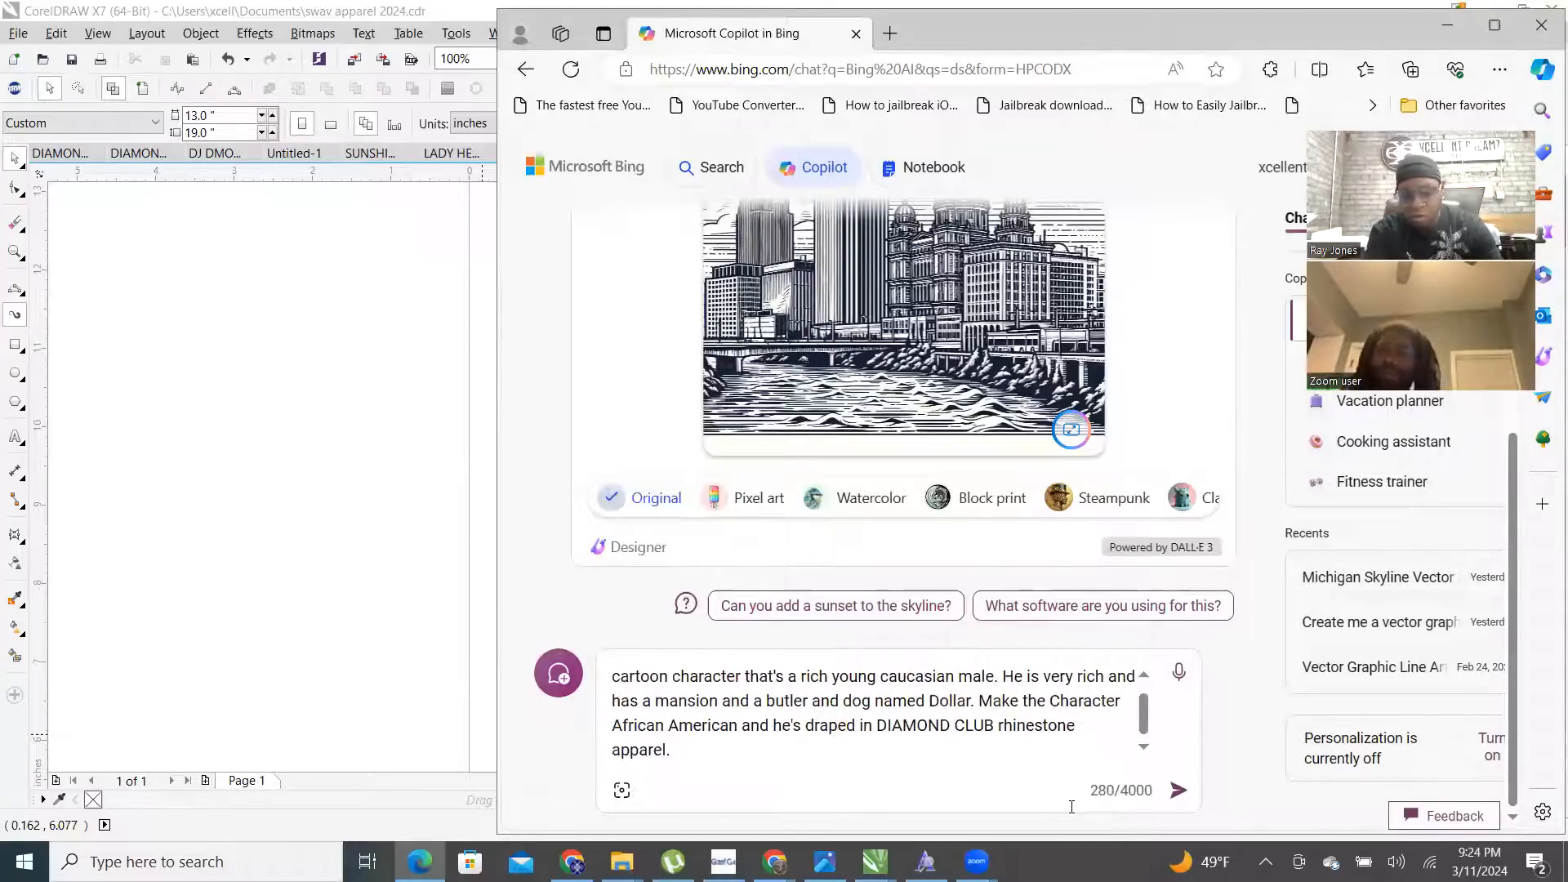
type("His ")
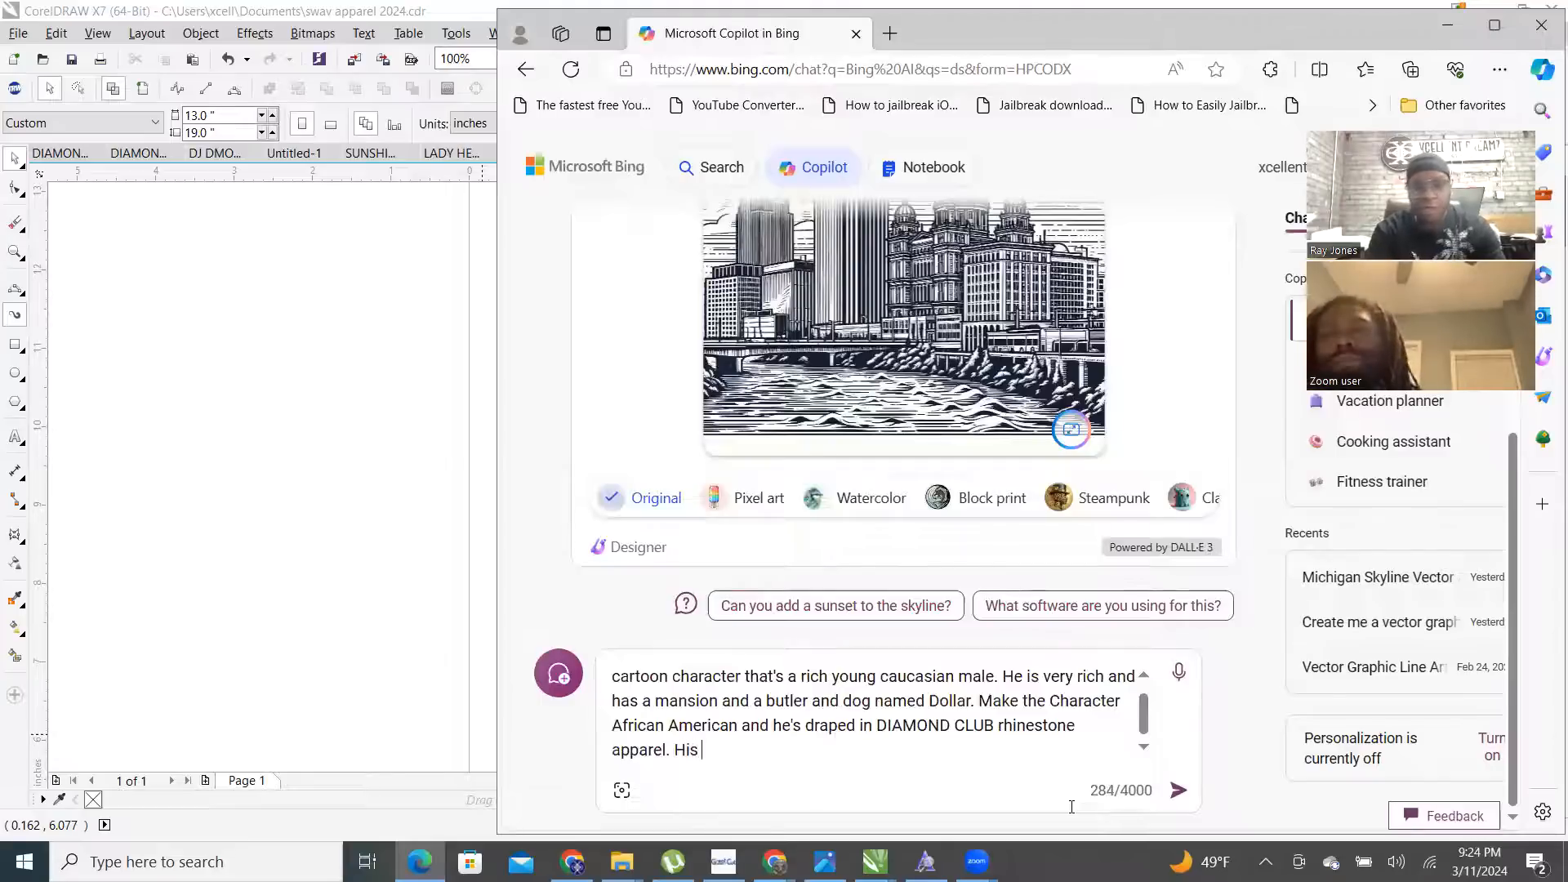
type("mansio")
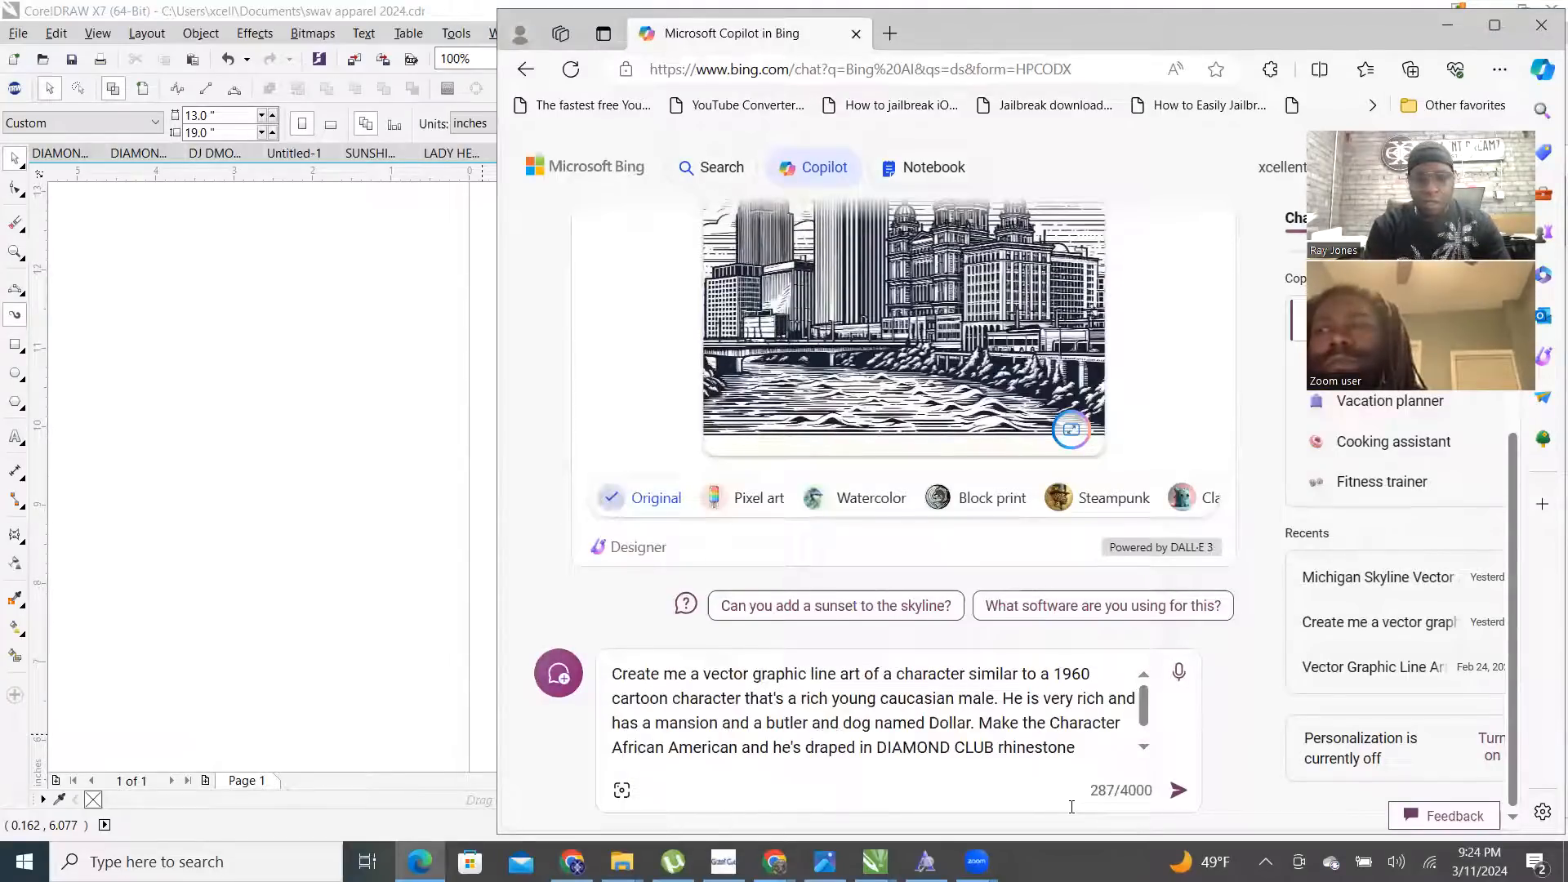
type("n is sitting o")
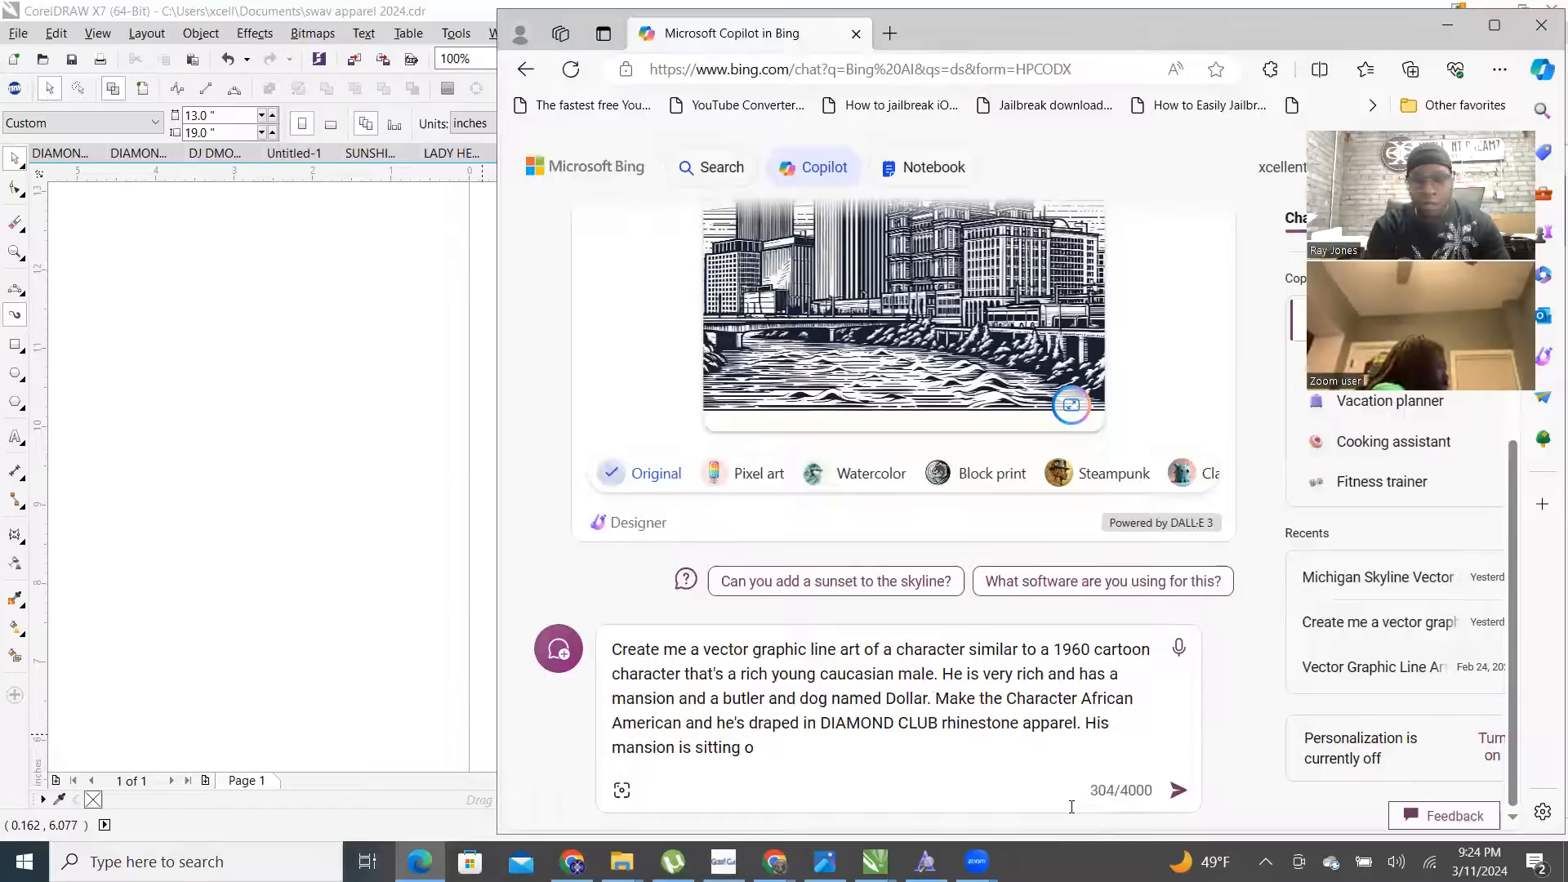
key("BackSpace")
type("in ")
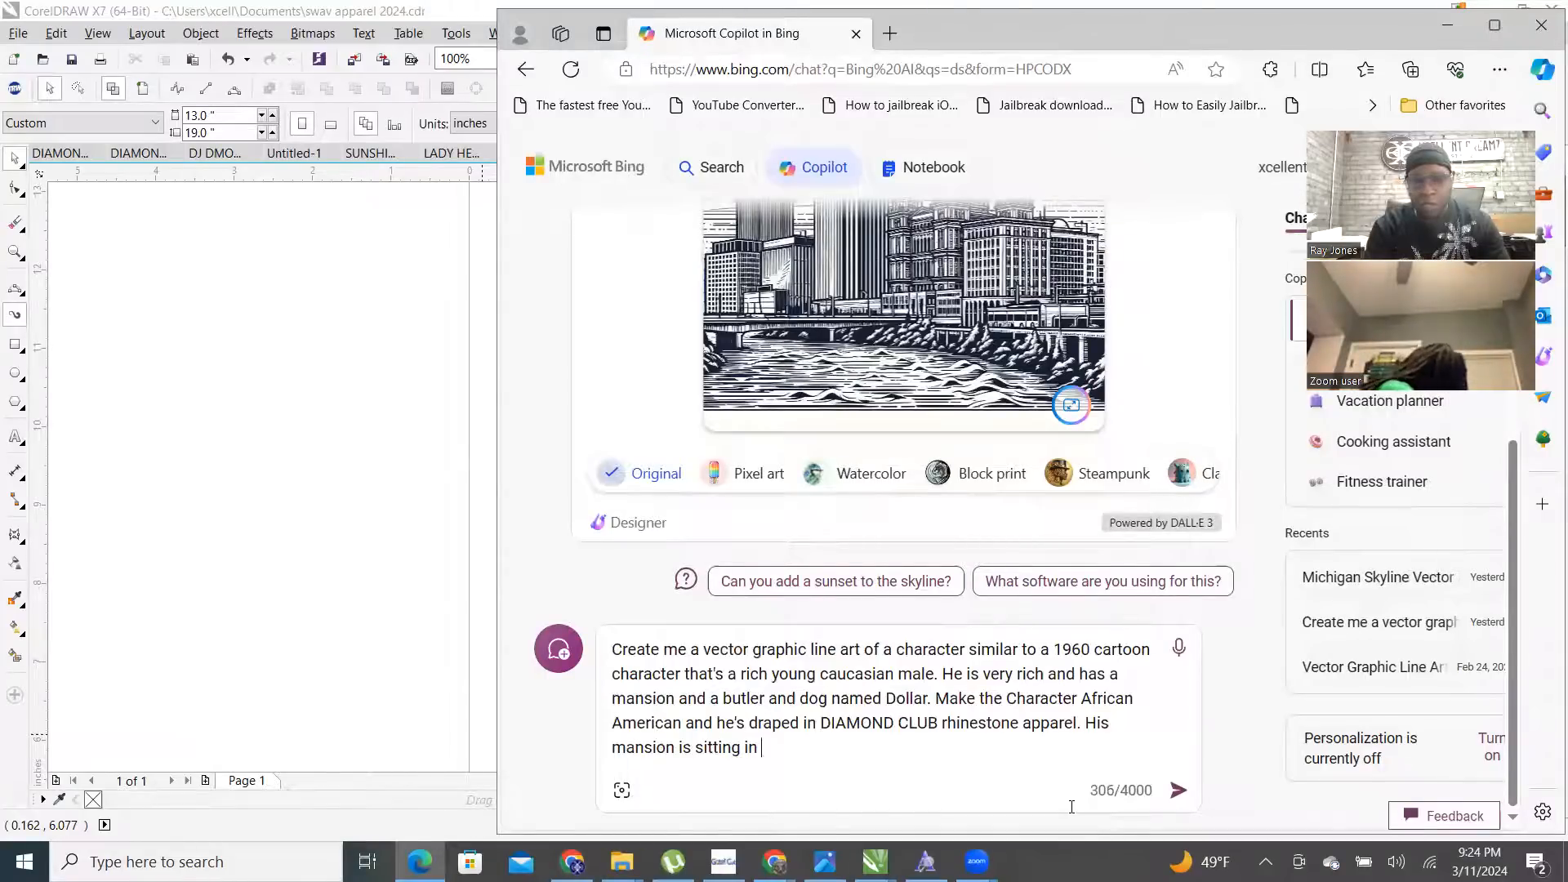
type("downtown")
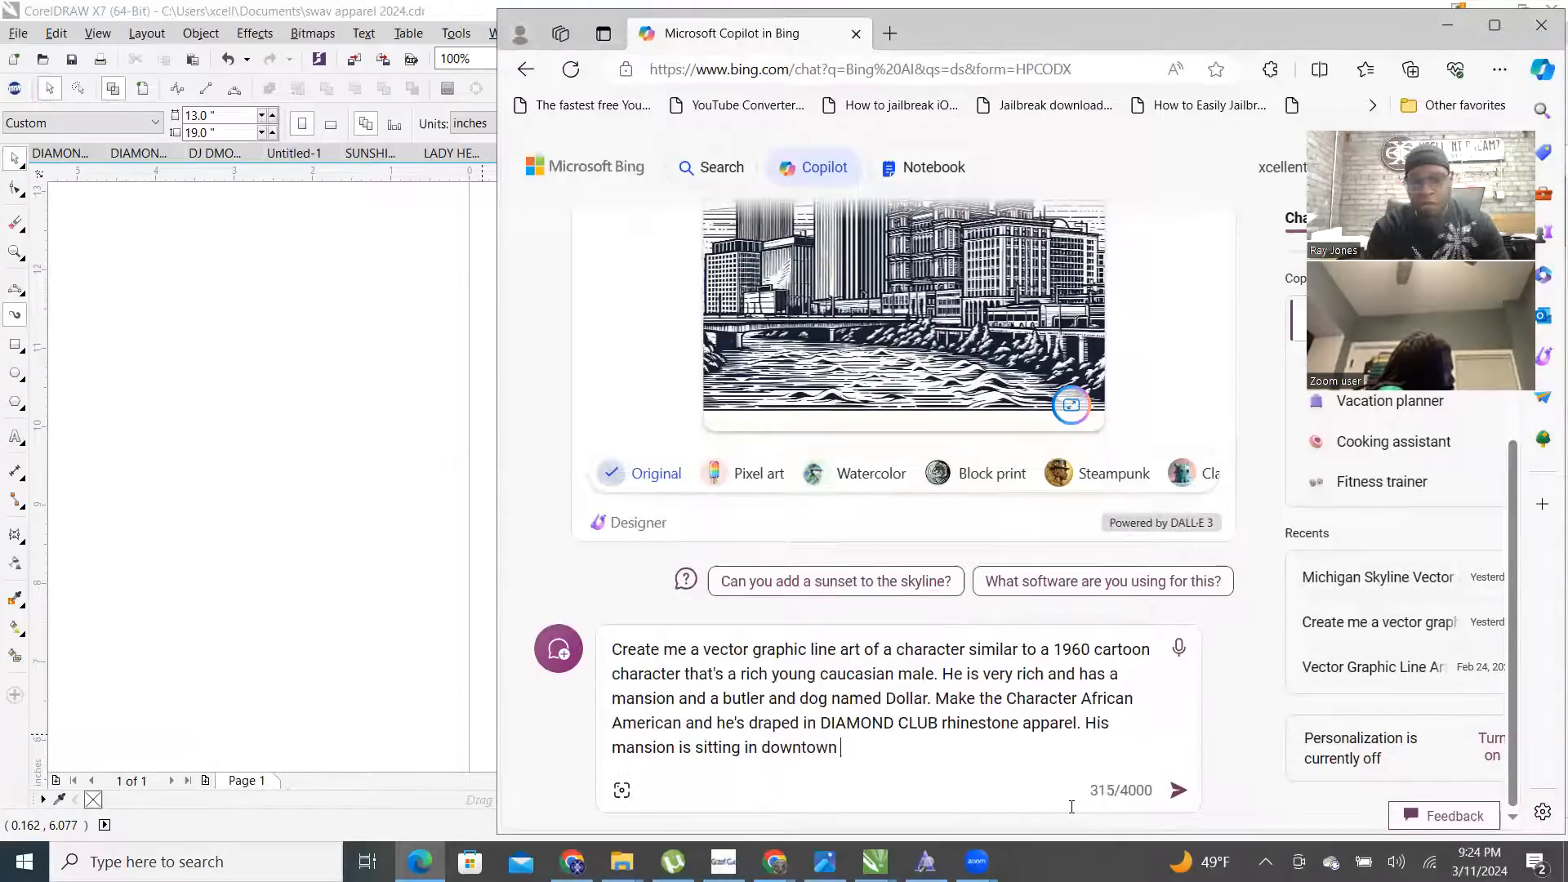
type(" Cincinnati Ohio.")
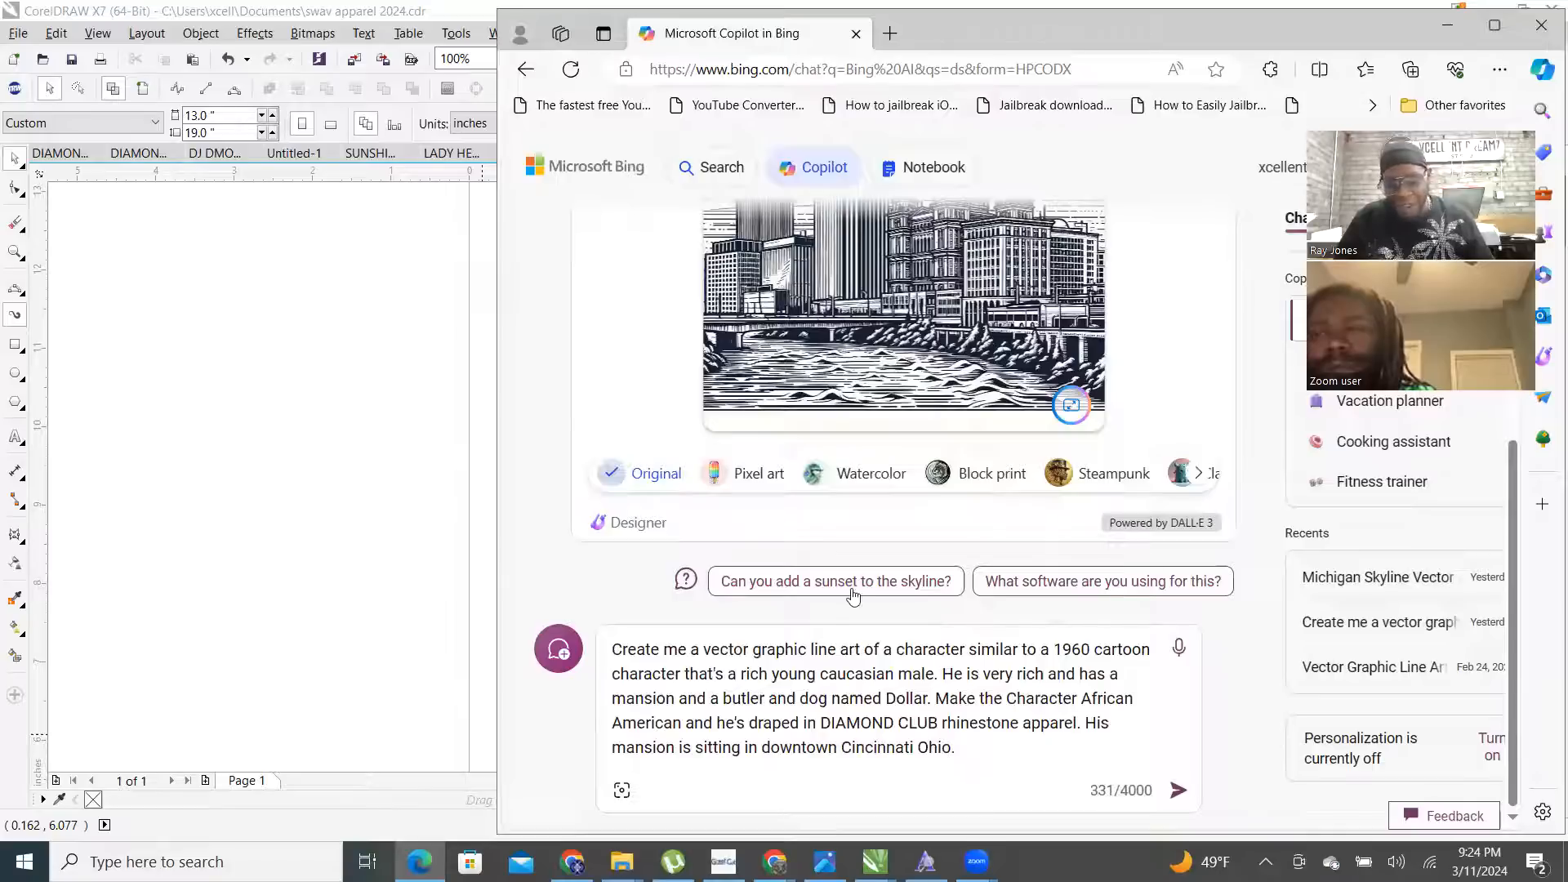
- Submit the finished character prompt to Copilot to generate four images
left_click_drag(957, 748, 524, 633)
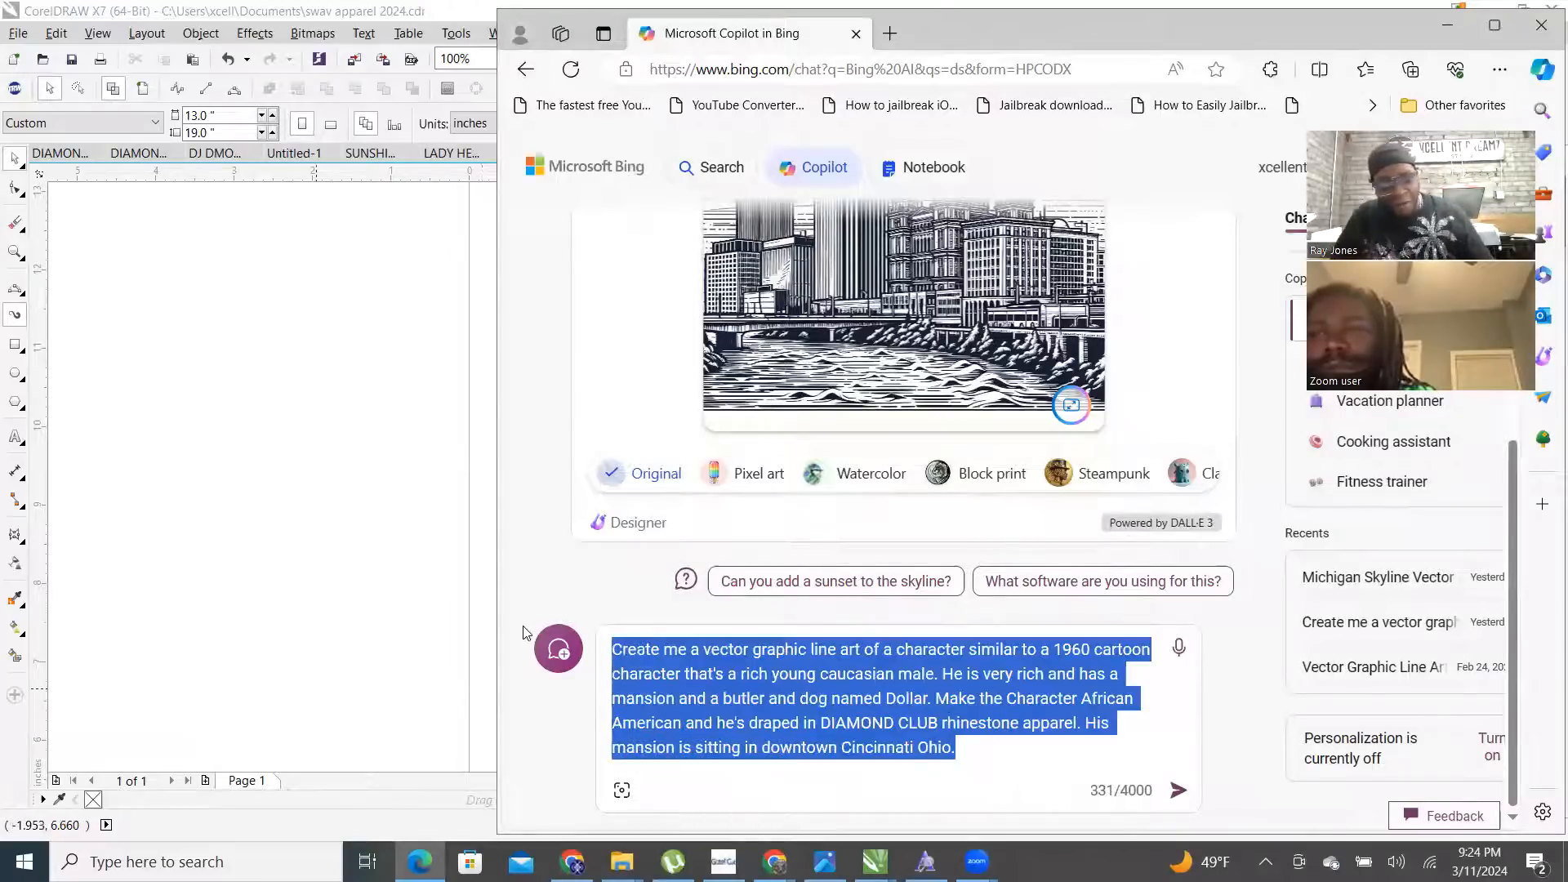
left_click(1179, 793)
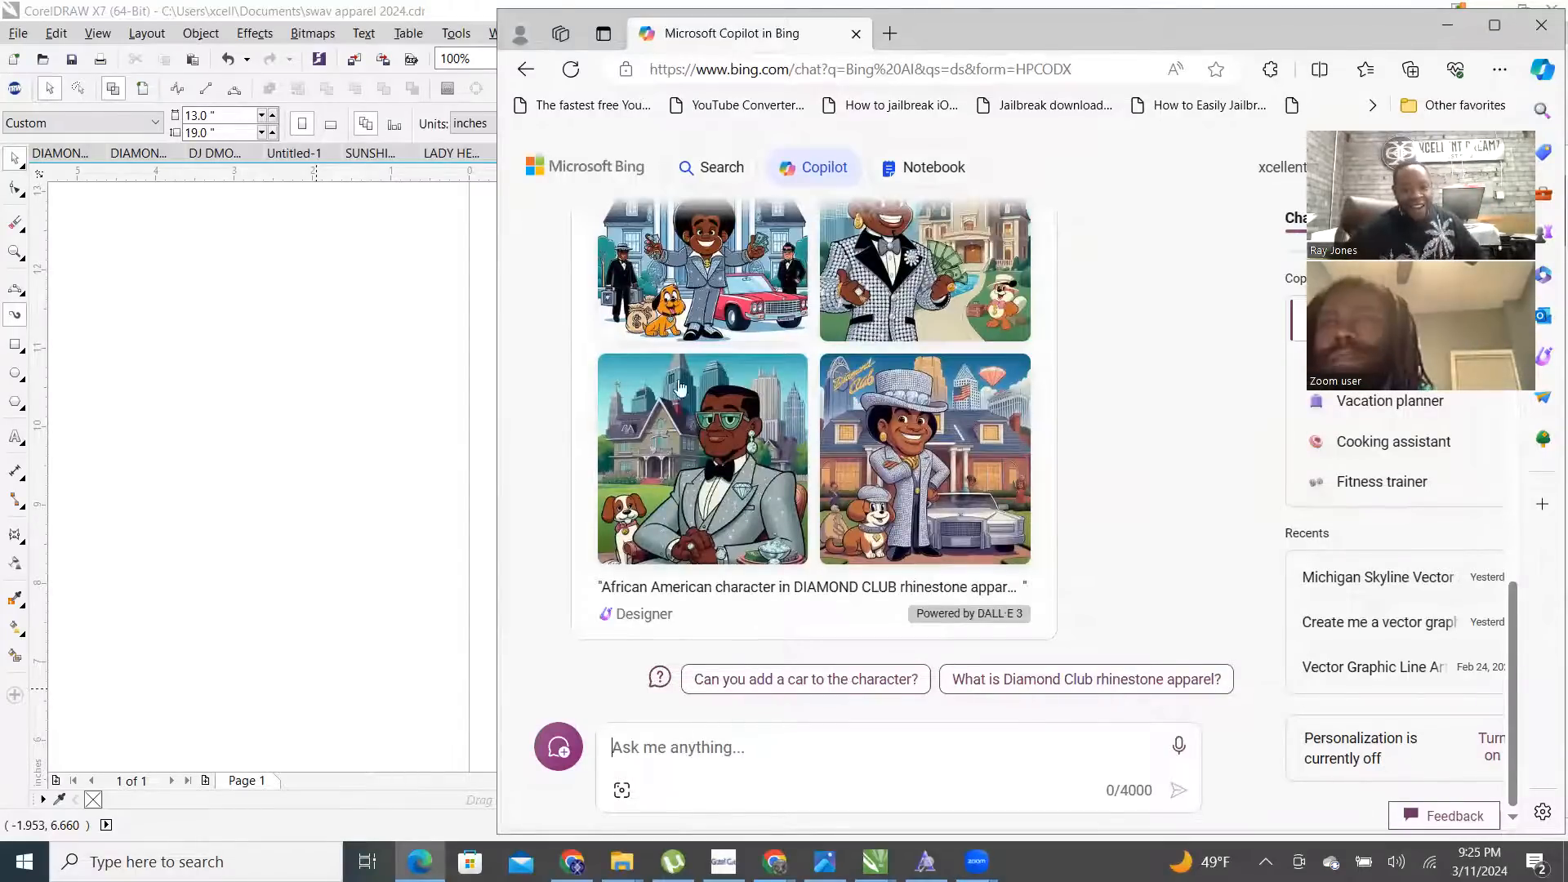
- Open the first Diamond Club mansion image and maximize the Edge window
scroll(681, 387, "up", 3)
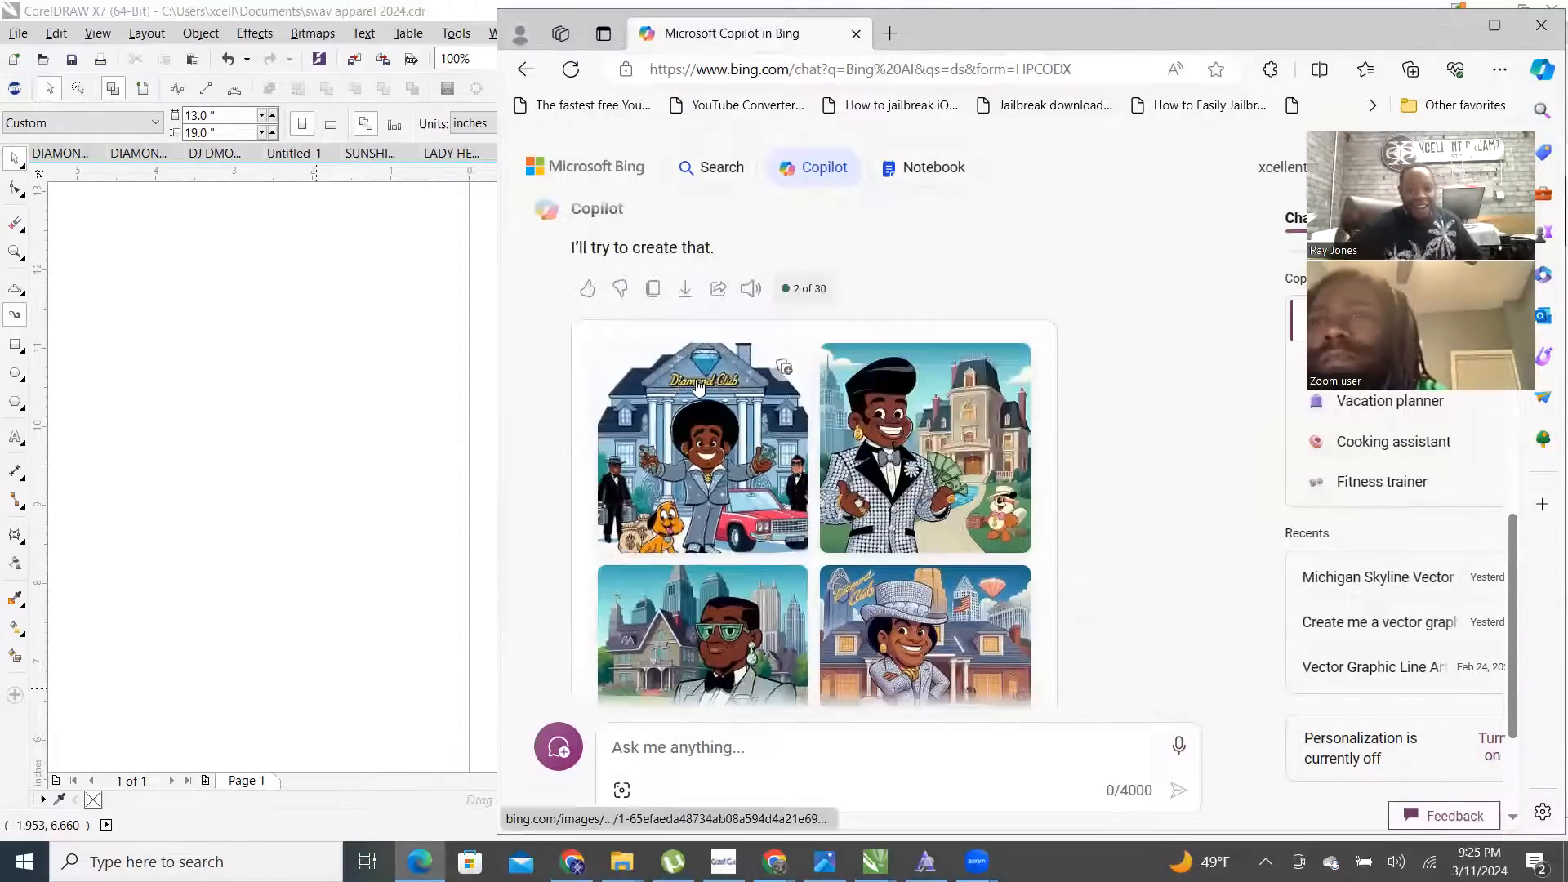
left_click(734, 478)
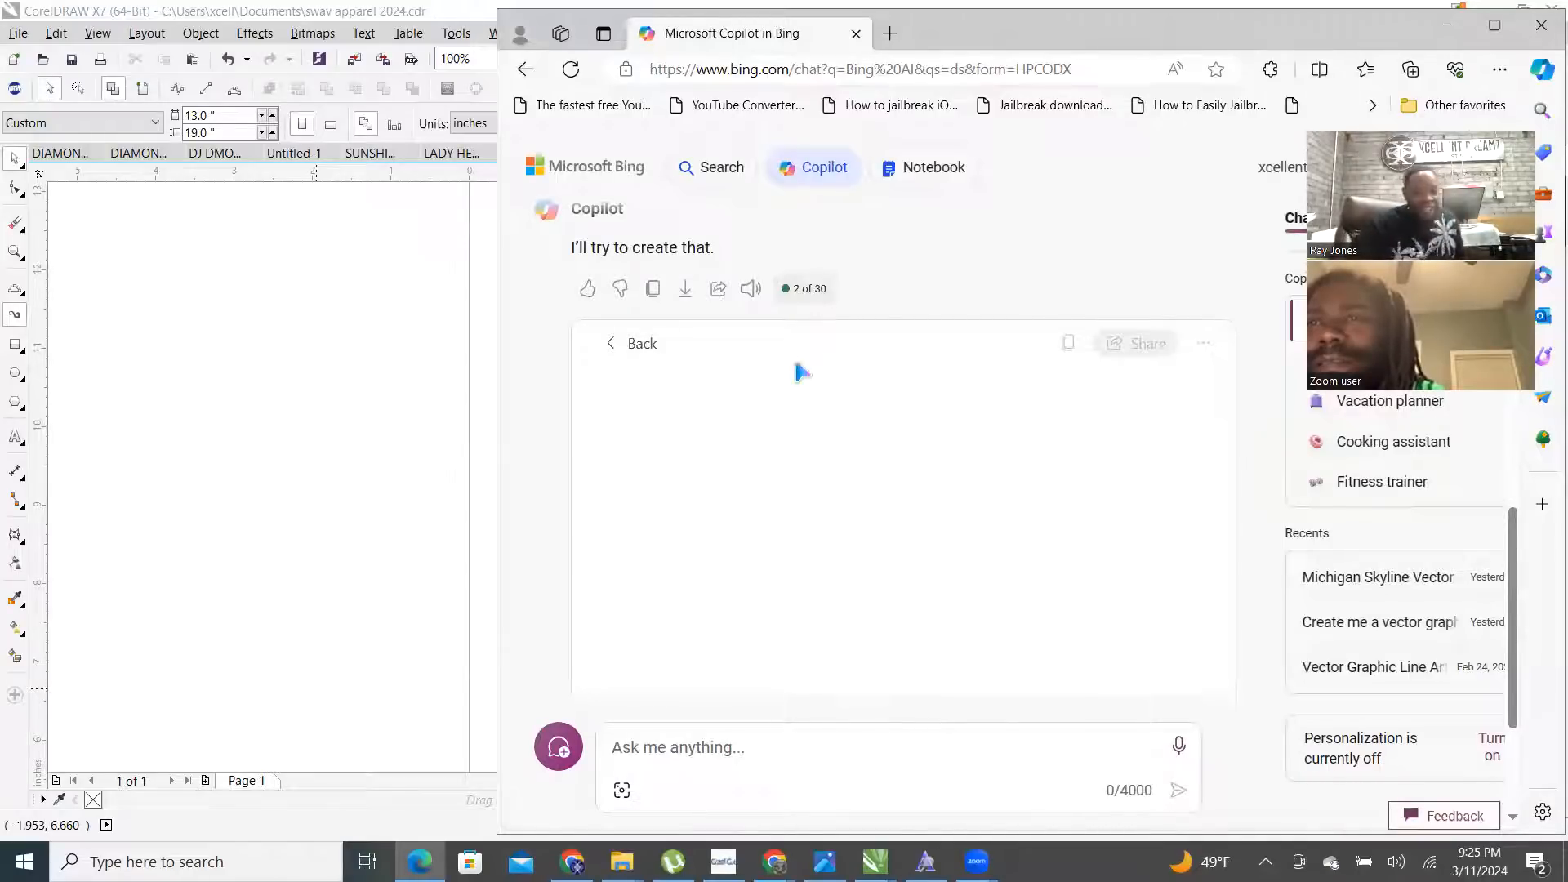
left_click(1501, 30)
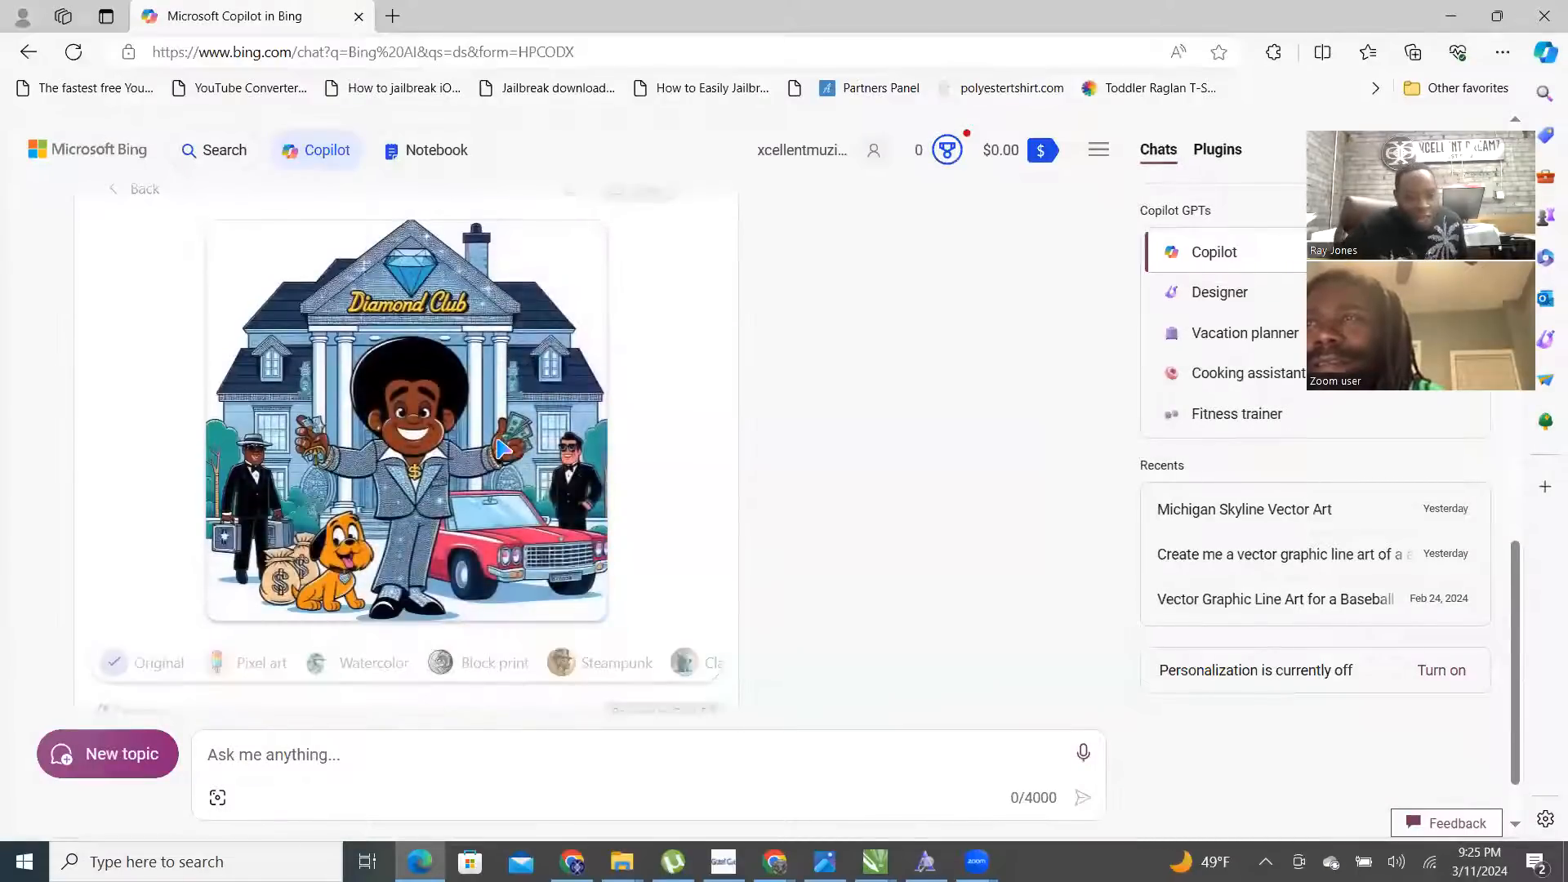
- Download the Diamond Club mansion image and go back to the four-image grid
scroll(427, 482, "up", 2)
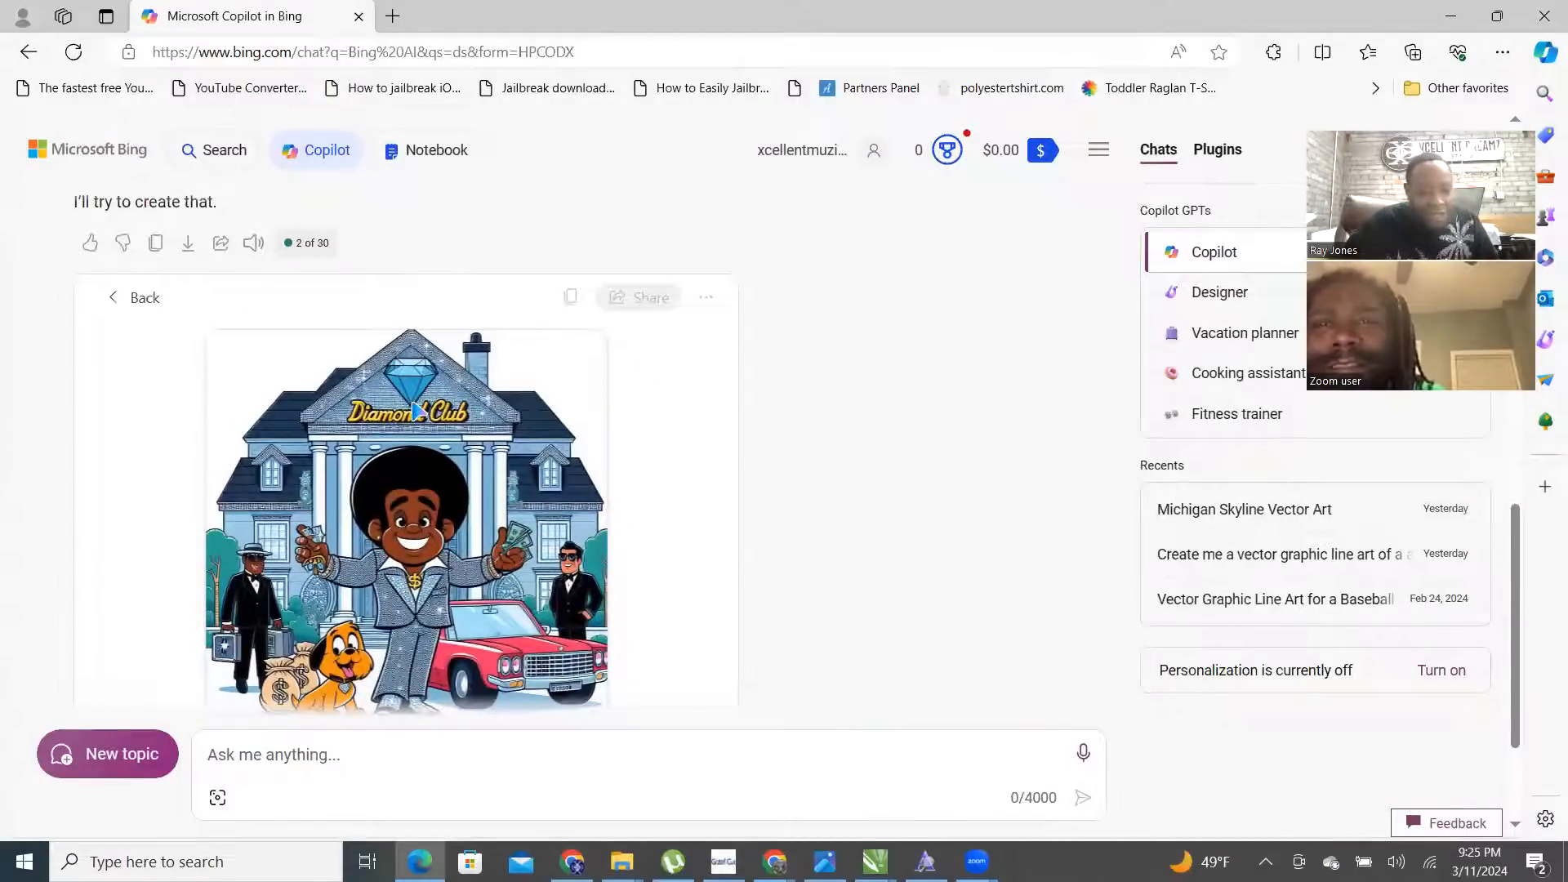
scroll(418, 411, "down", 1)
scroll(445, 380, "up", 1)
left_click(708, 300)
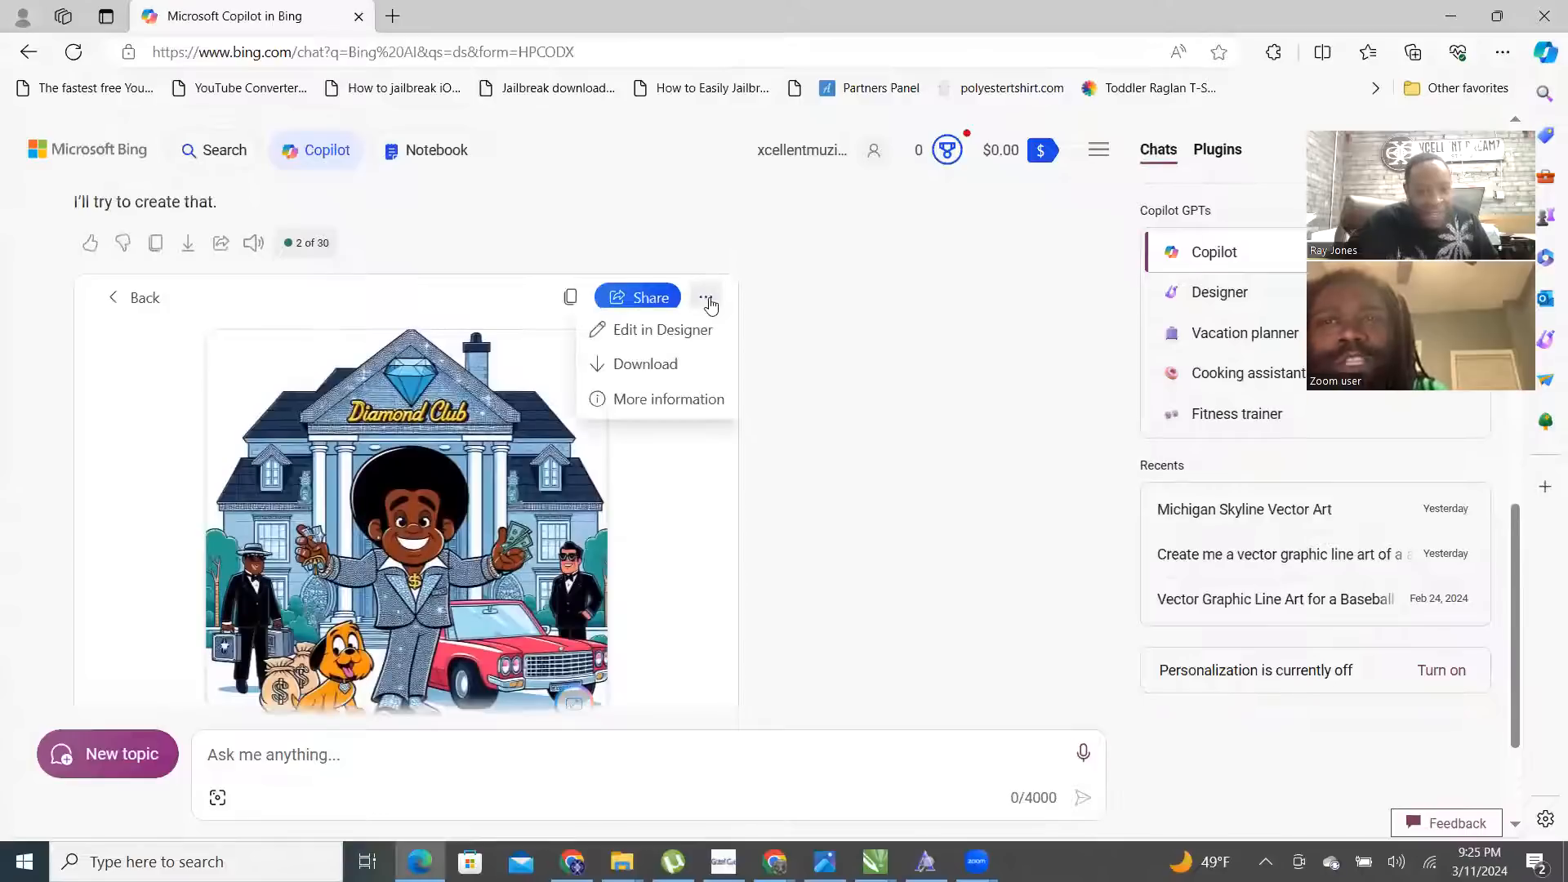
left_click(654, 378)
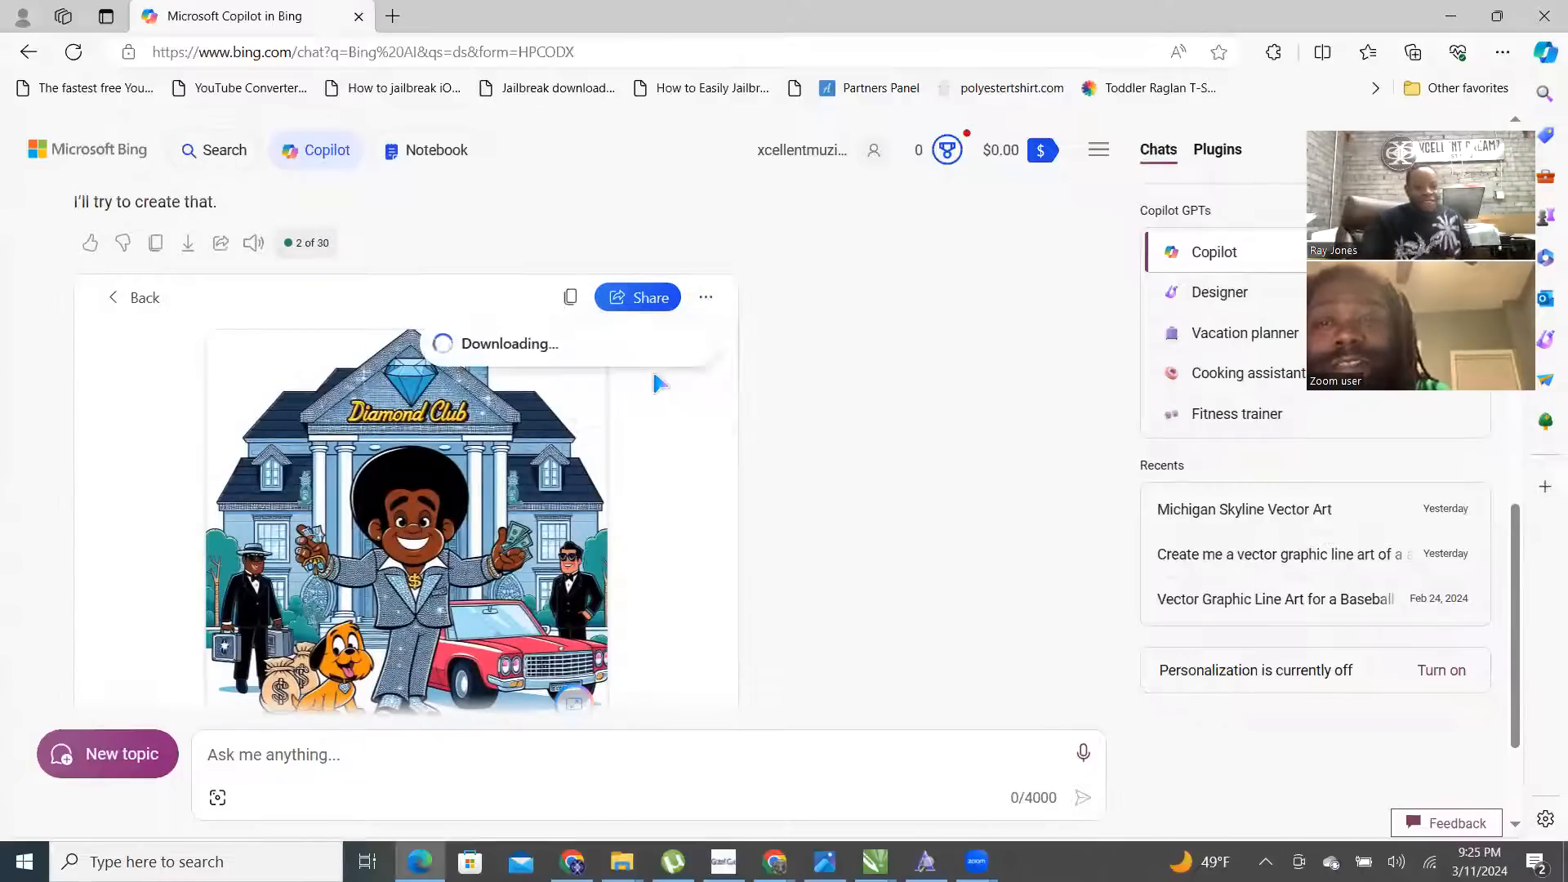
left_click(125, 303)
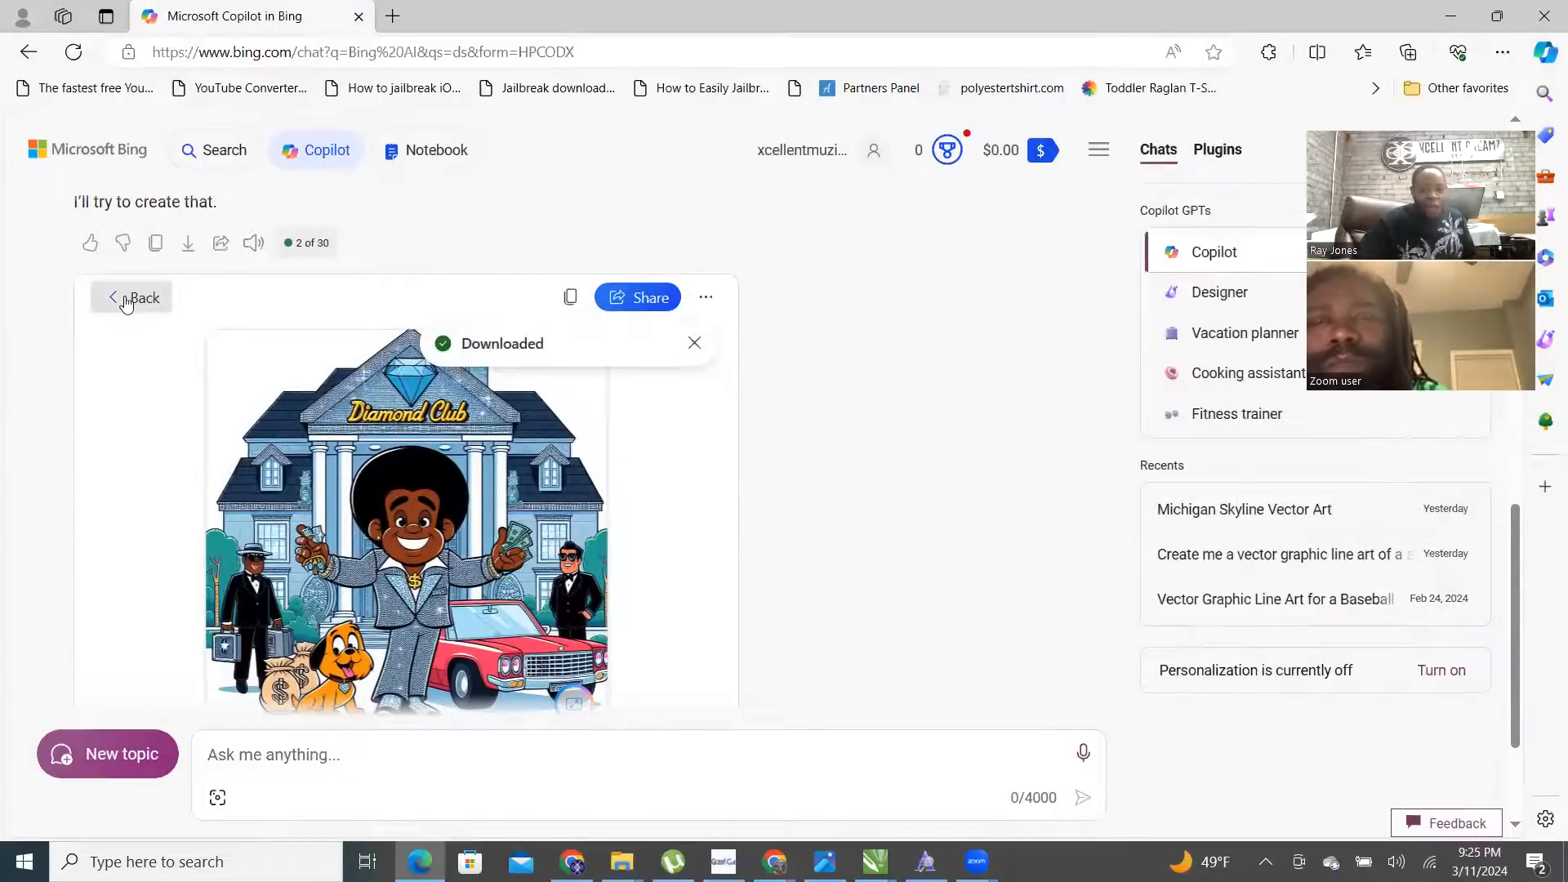
left_click(127, 302)
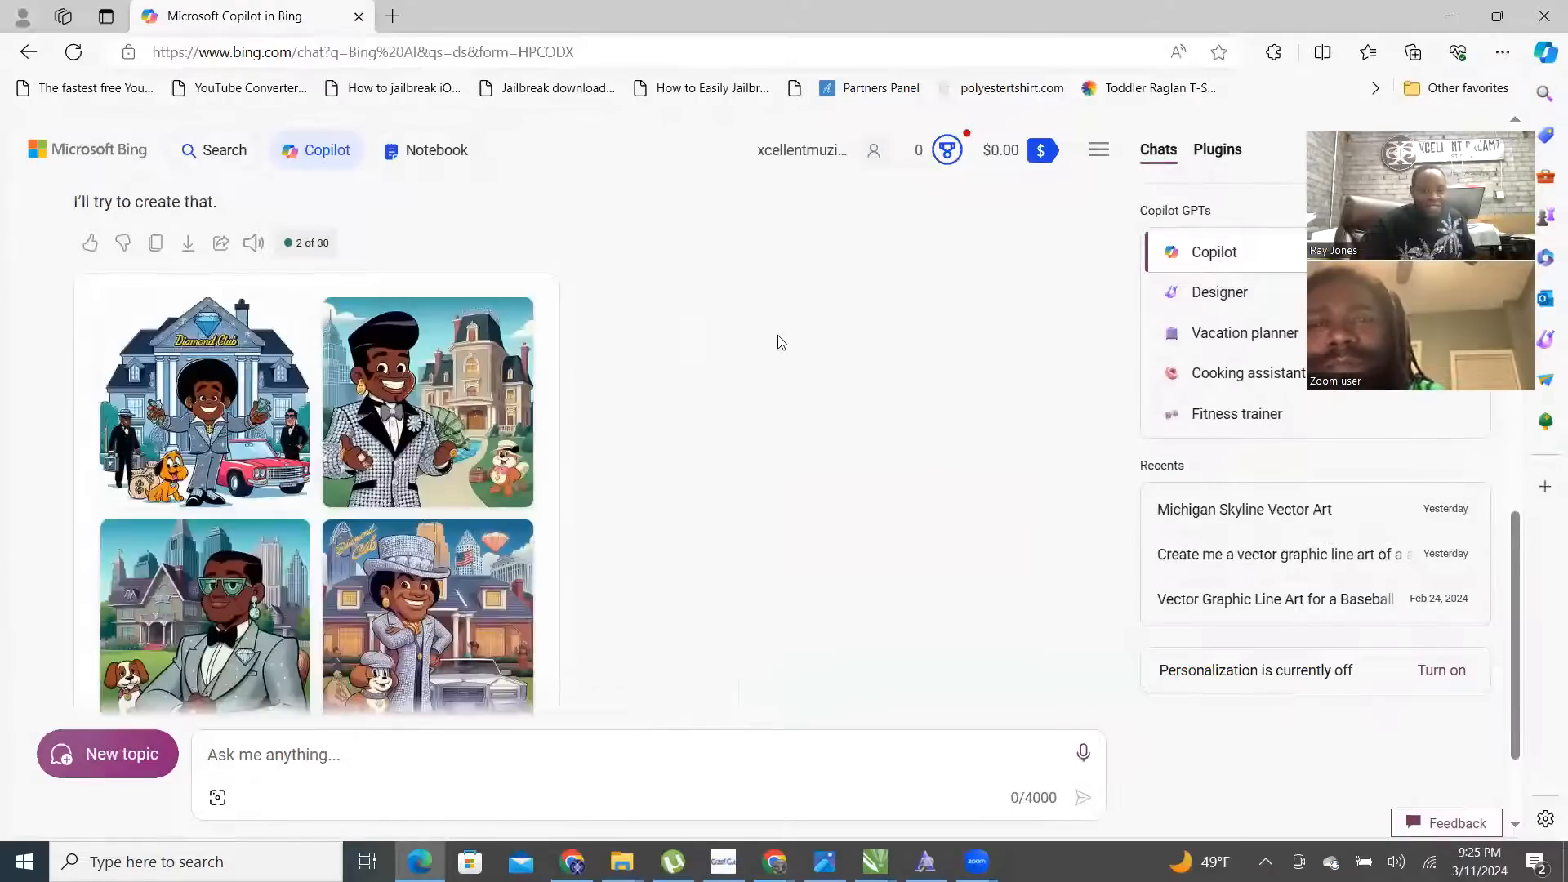
- Open the checkered-suit character image and download it
left_click(424, 419)
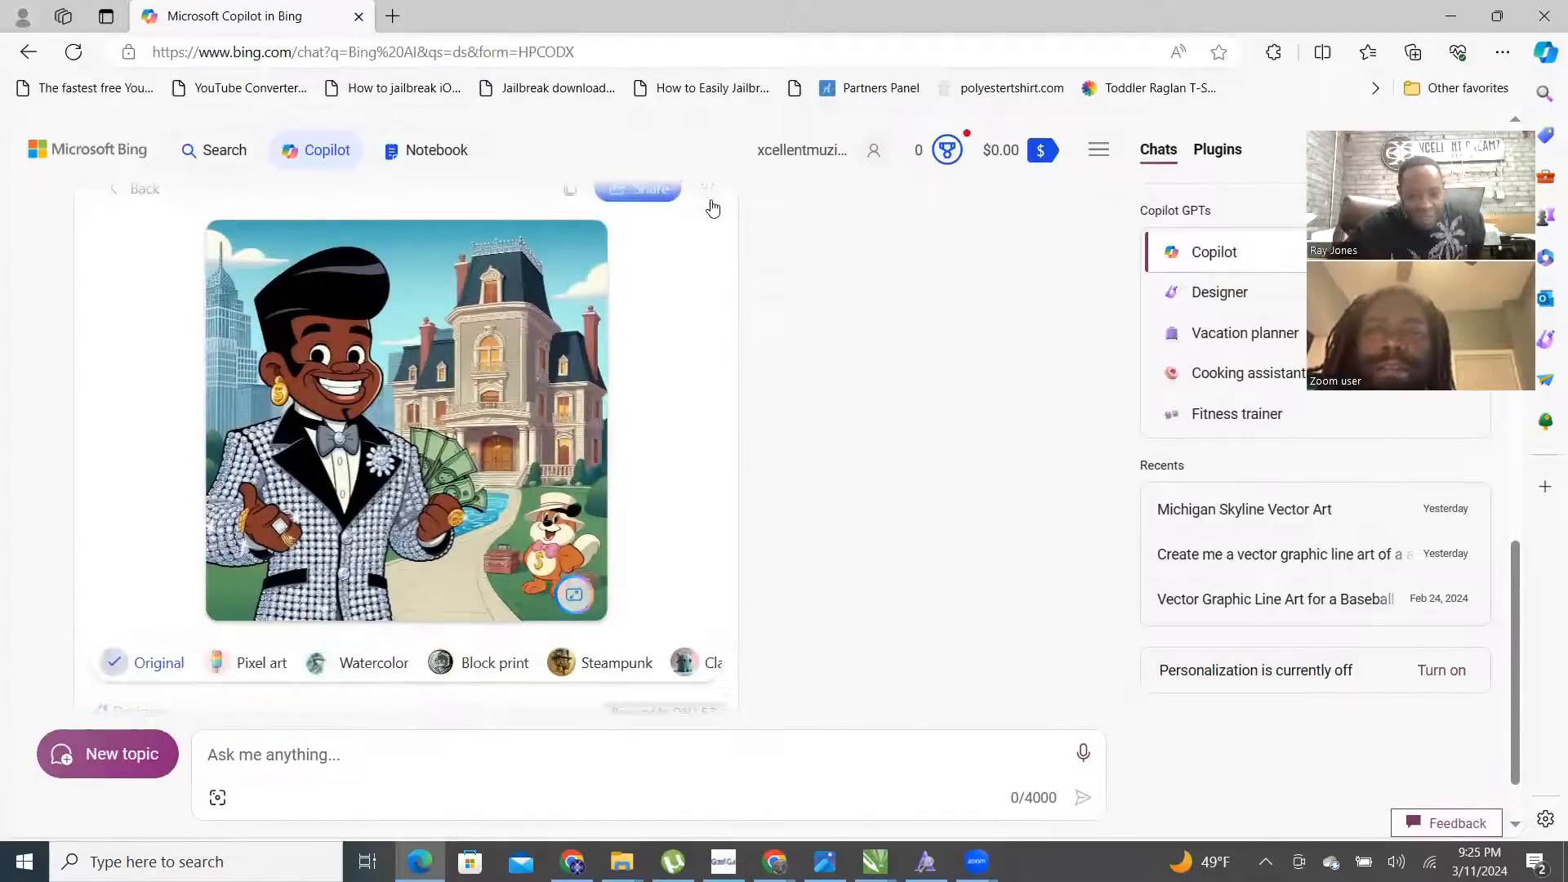
scroll(707, 336, "up", 3)
scroll(708, 326, "down", 3)
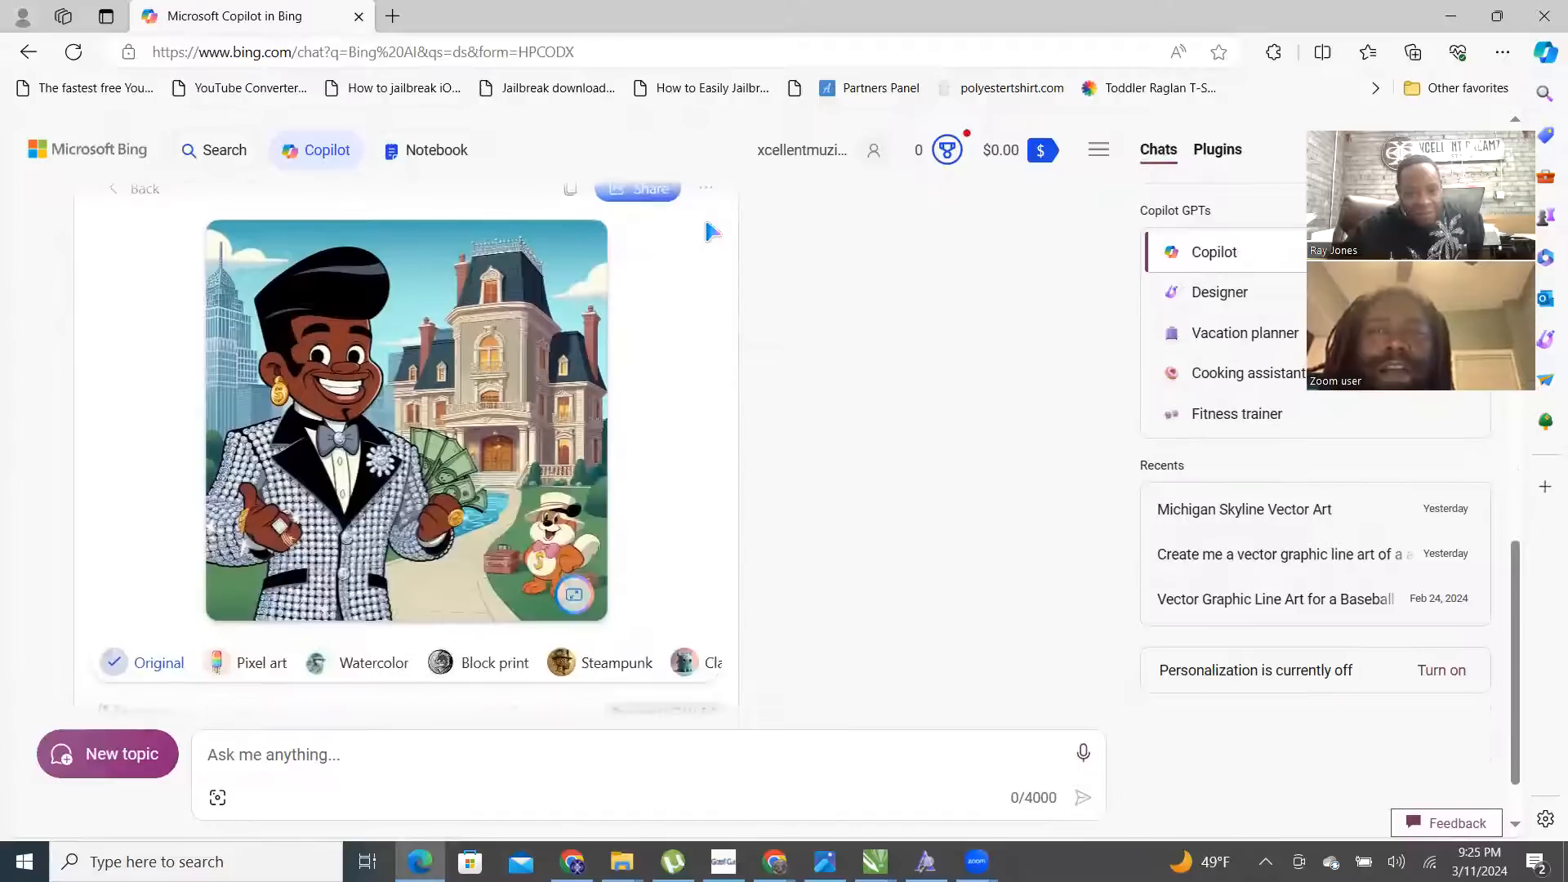
left_click(716, 305)
scroll(716, 307, "up", 1)
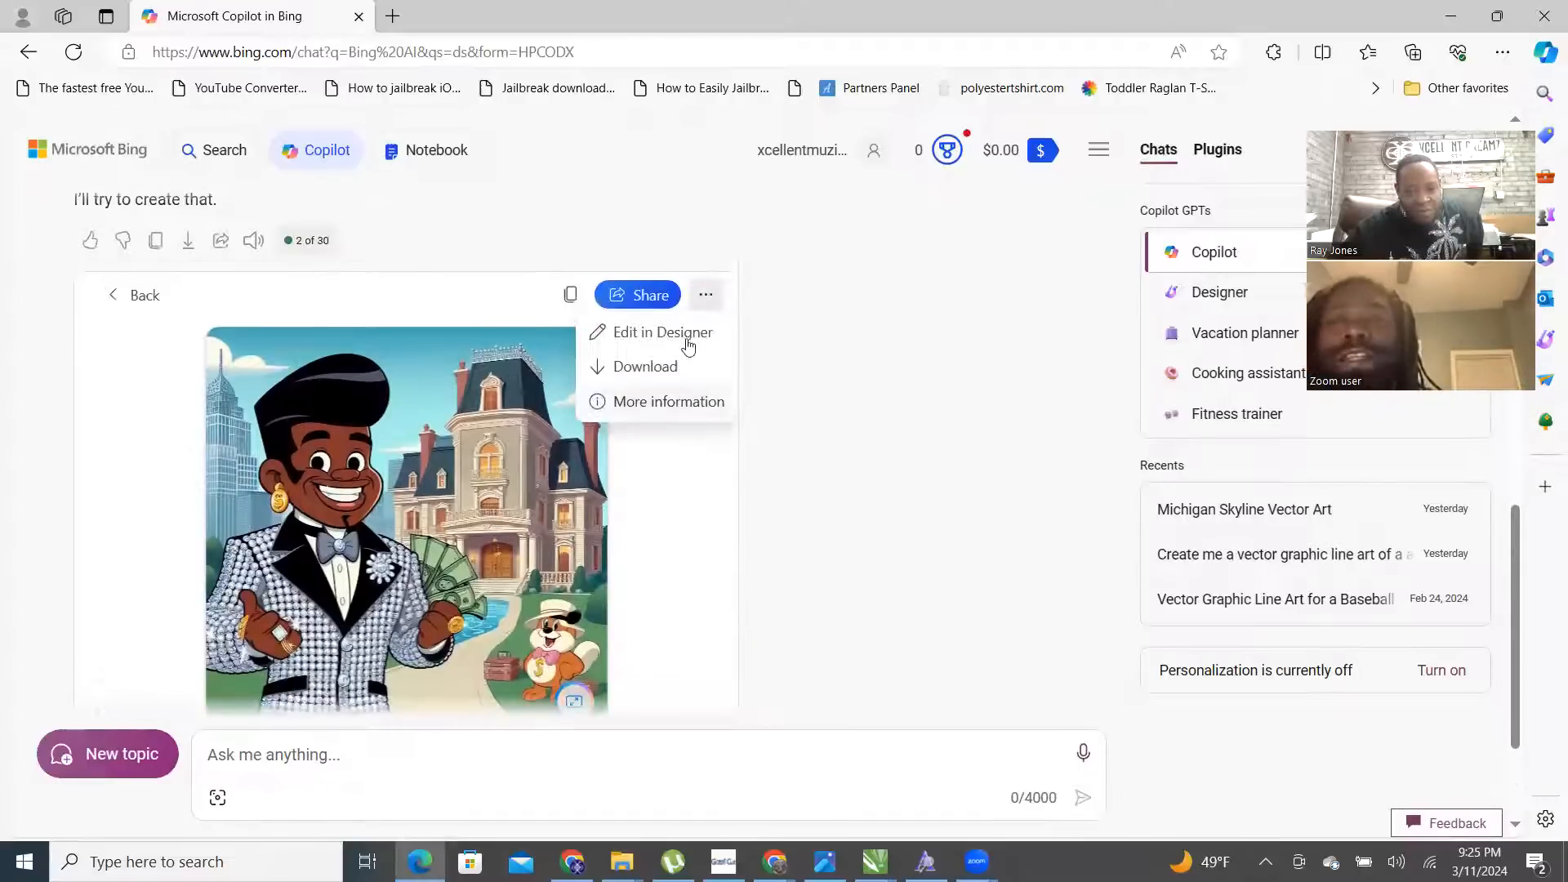
left_click(672, 379)
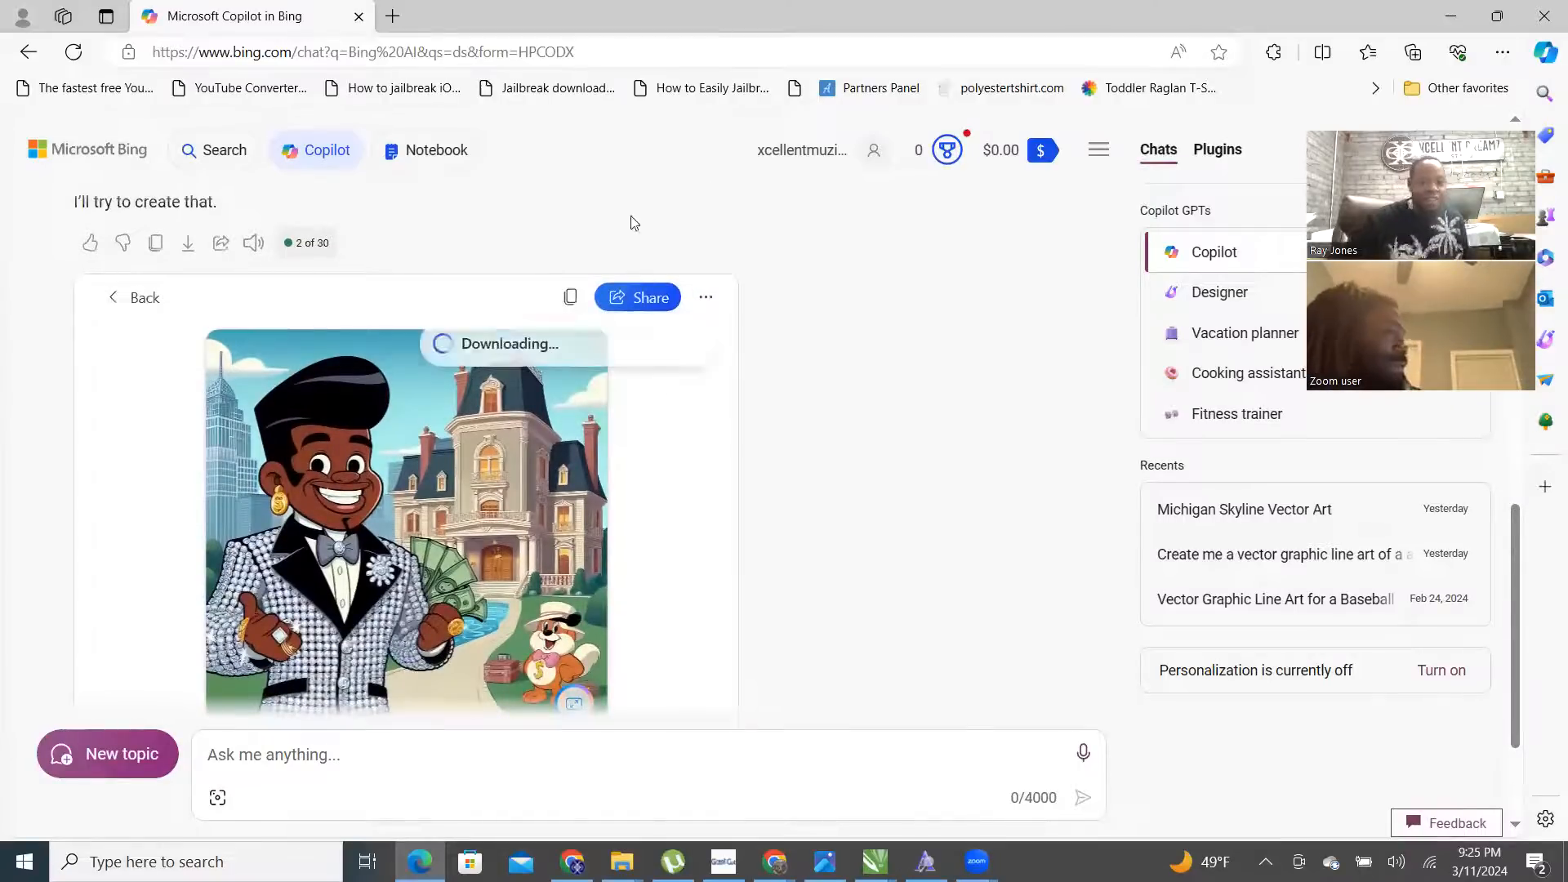
- Return to the grid and enlarge the third, green-glasses character image
left_click(143, 302)
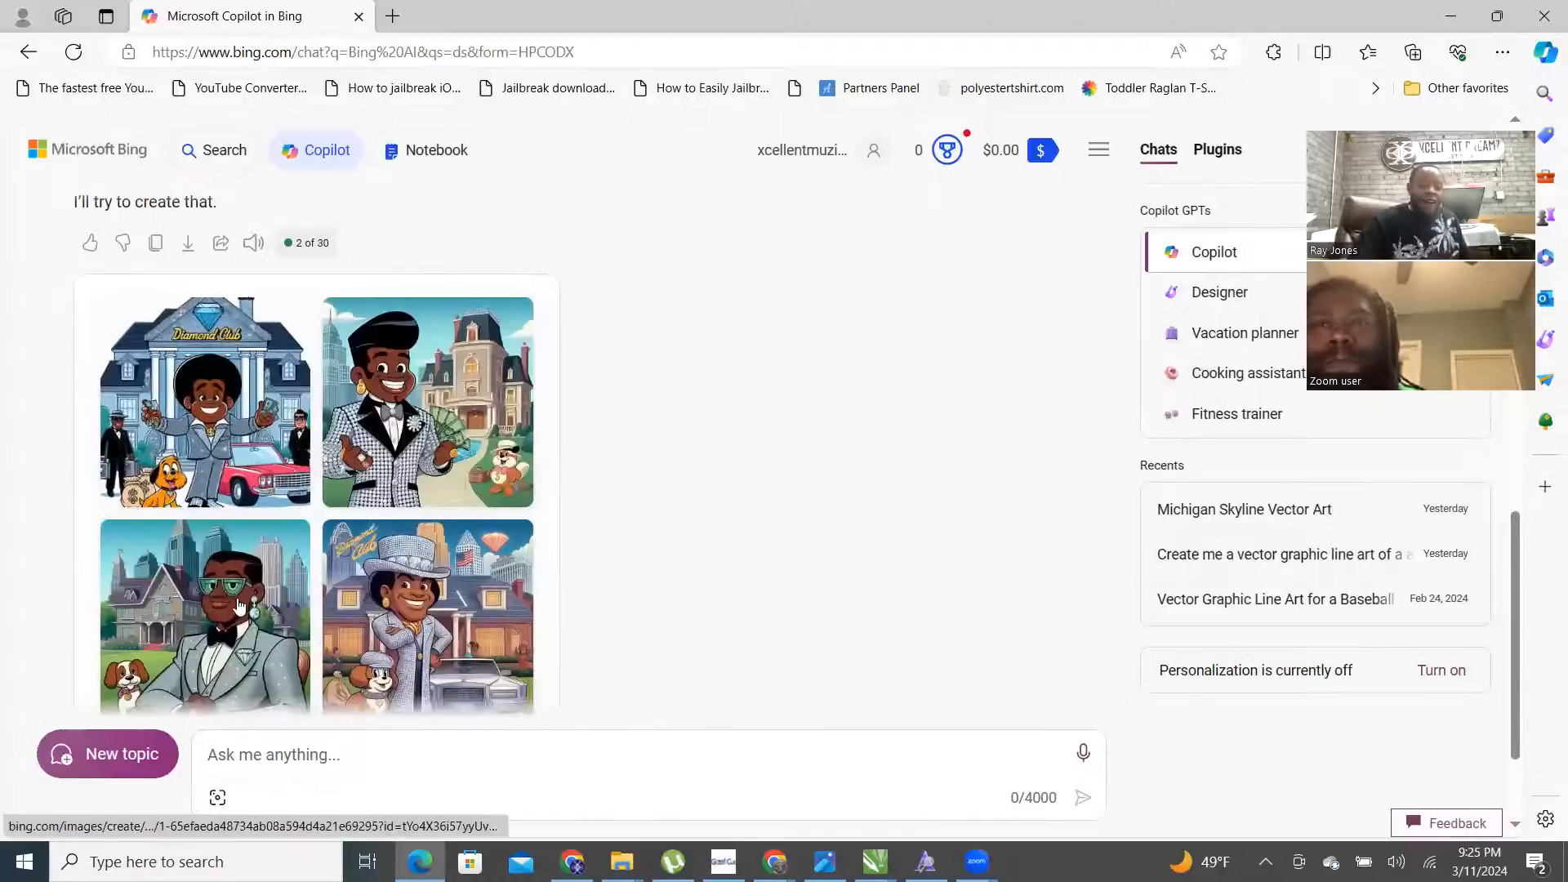
scroll(210, 479, "down", 2)
left_click(210, 480)
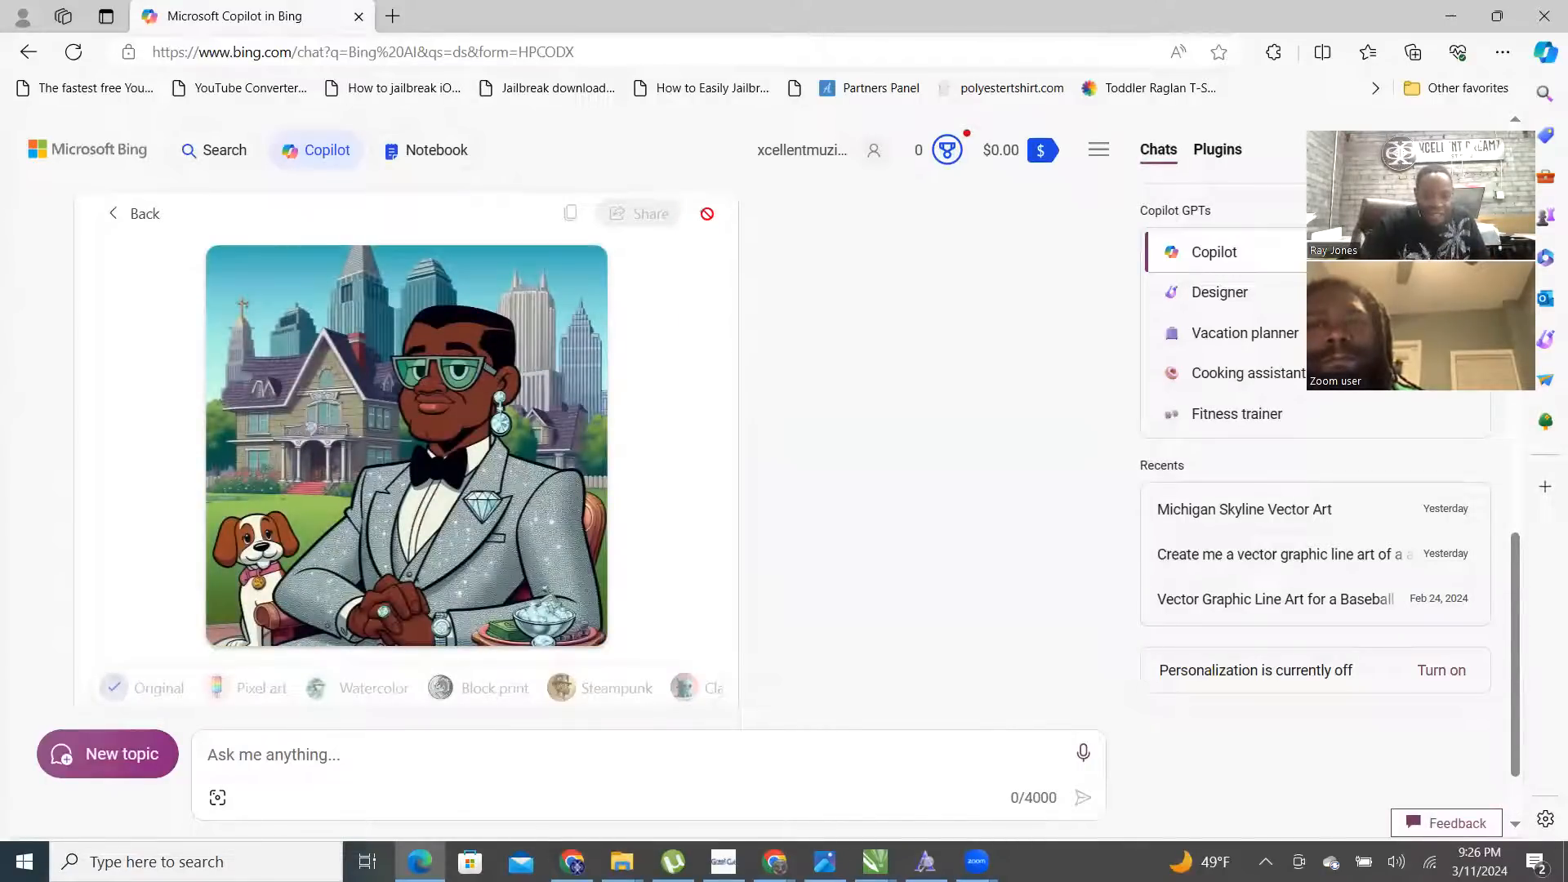
- Download the green-glasses image, then recreate it in Pixel art style
left_click(706, 218)
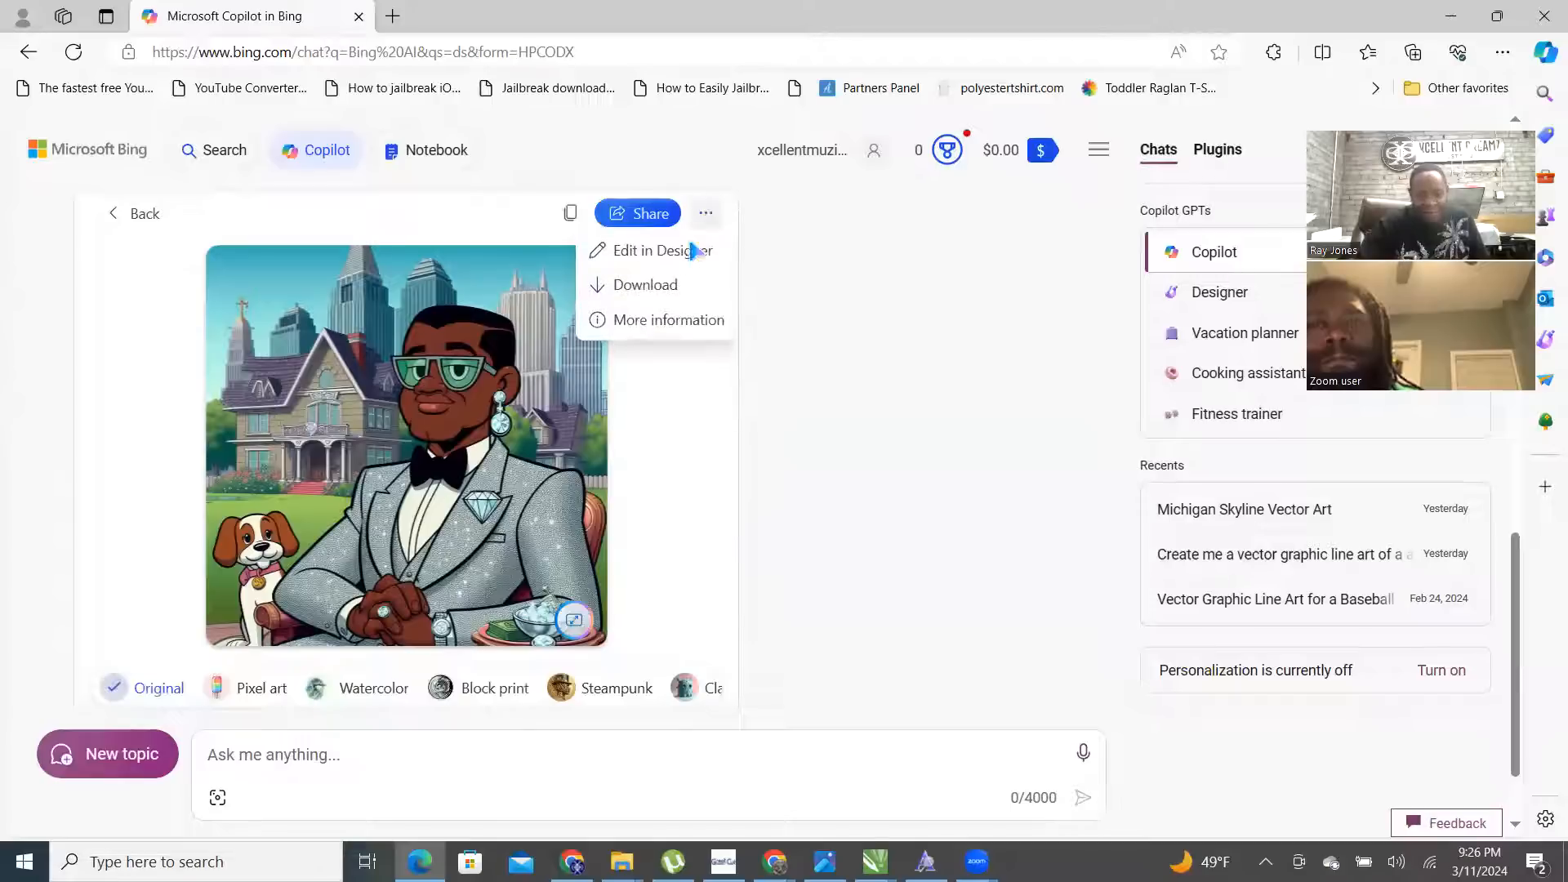
left_click(640, 290)
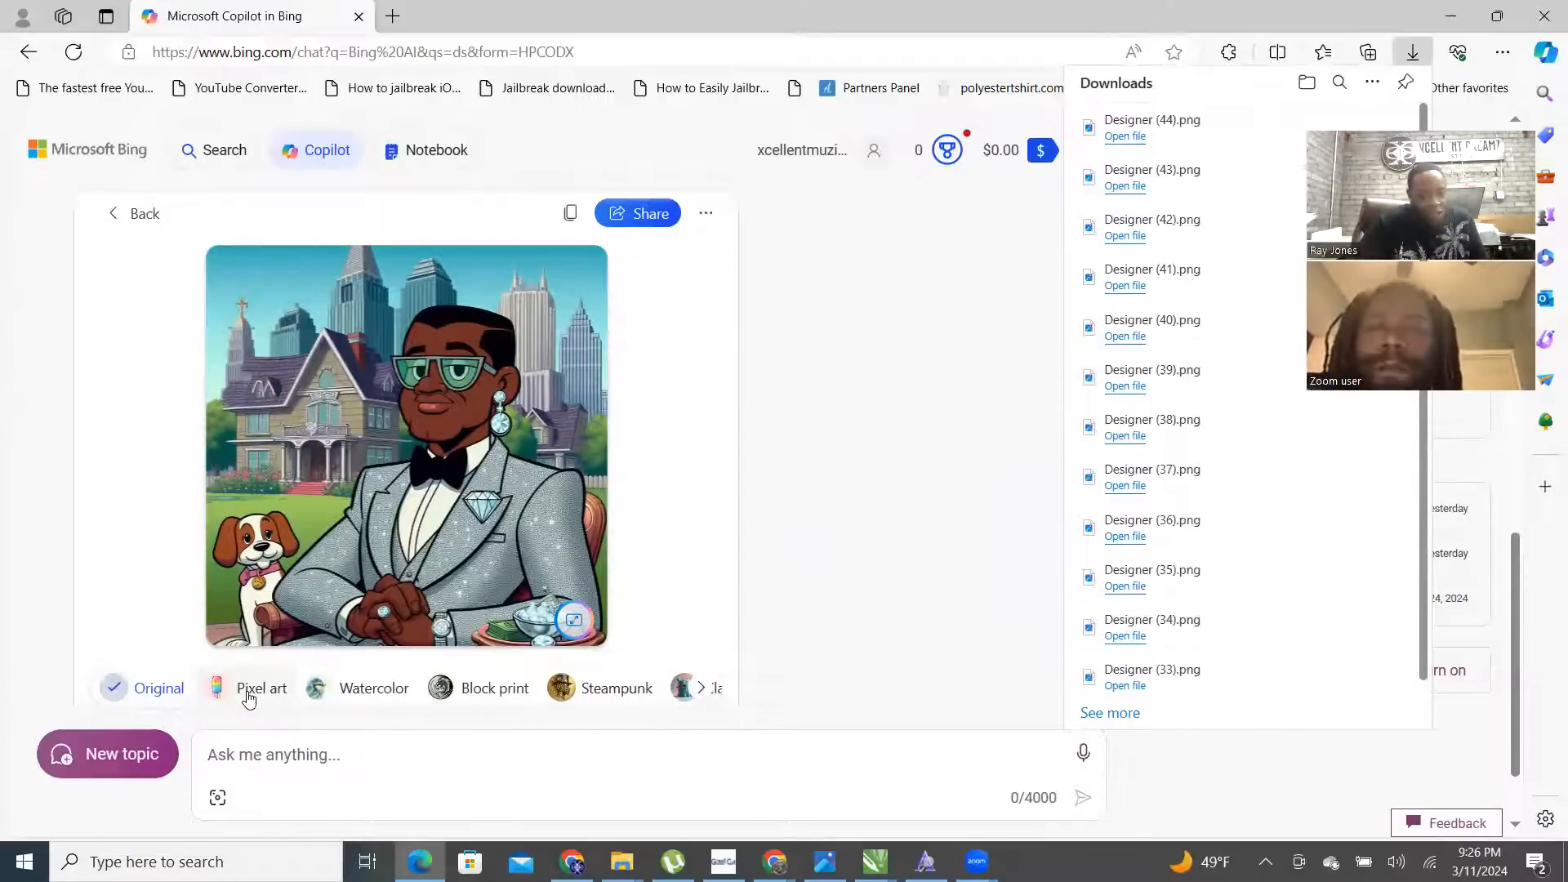
left_click(249, 698)
left_click(249, 699)
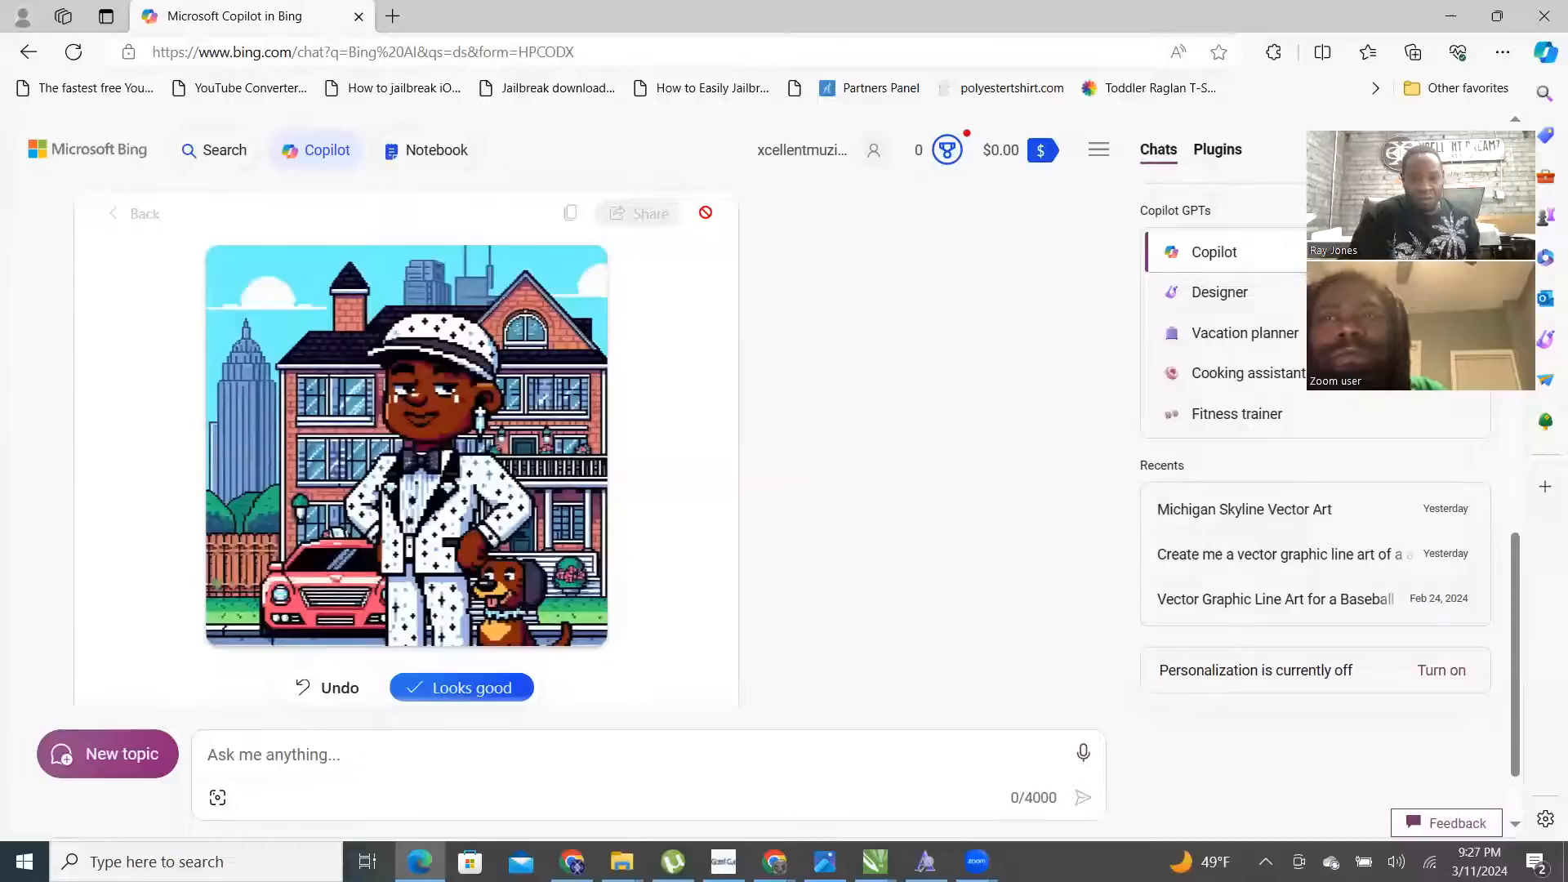
- Accept the pixel-art version, download it as Designer (45).png, and go back to the grid
scroll(679, 351, "down", 1)
scroll(508, 594, "up", 6)
scroll(498, 441, "down", 5)
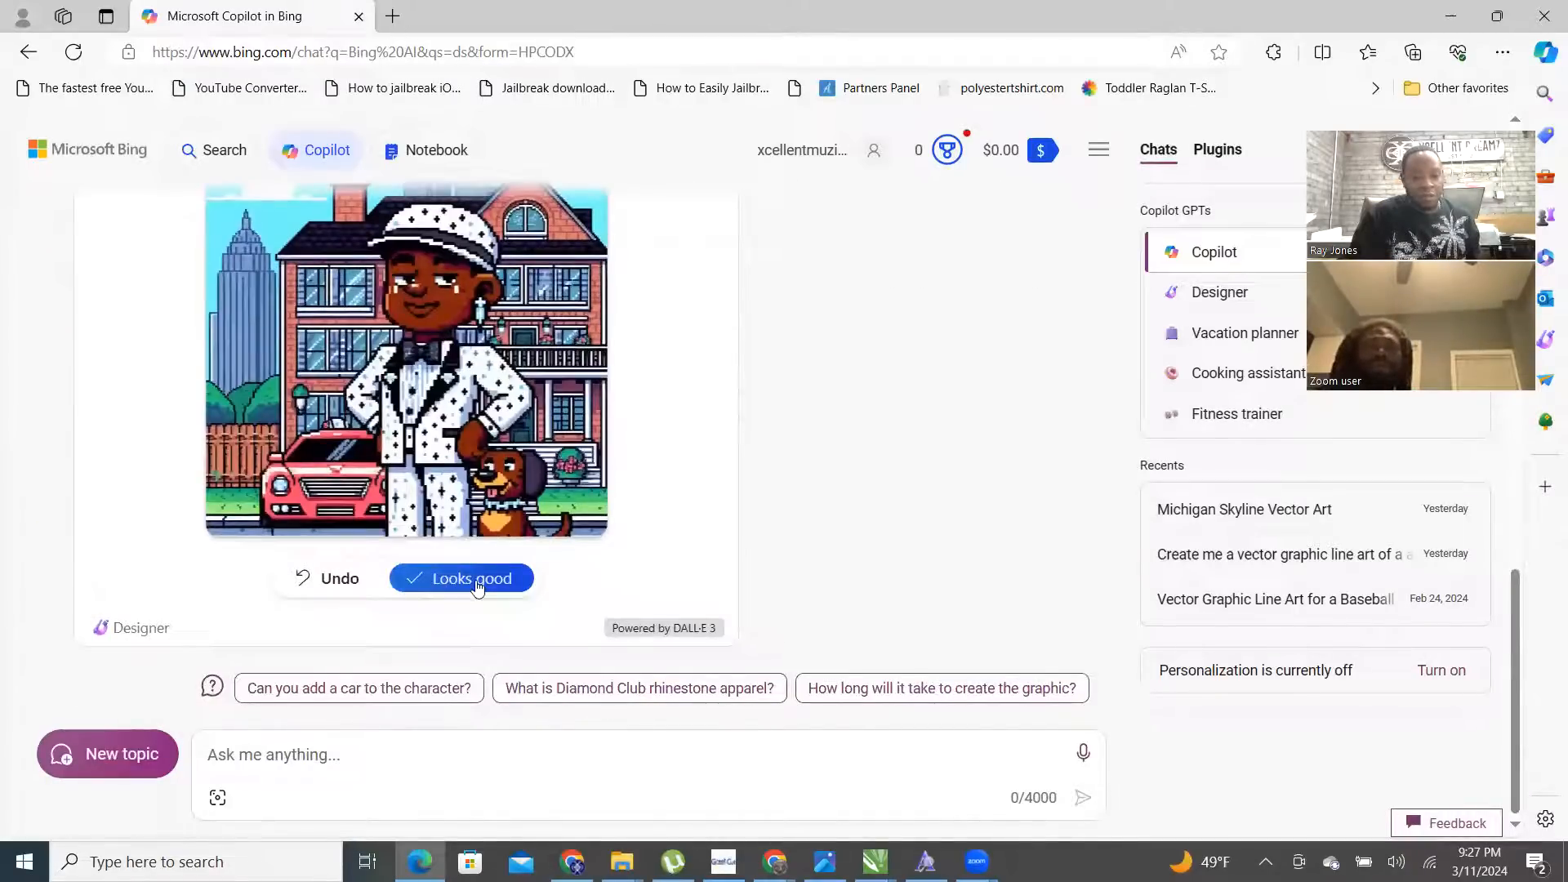
left_click(478, 580)
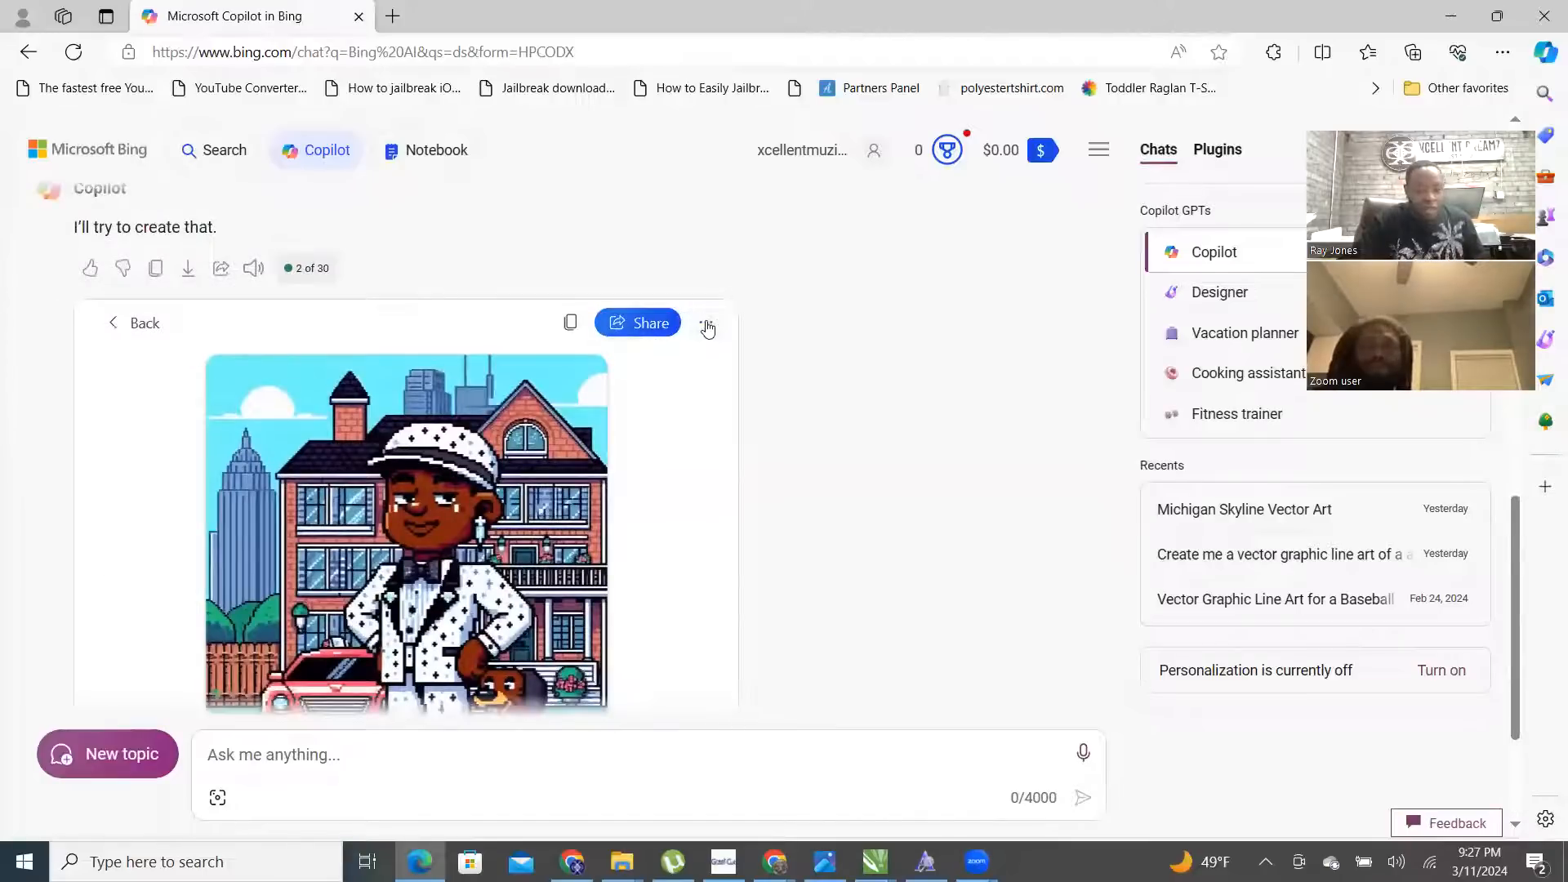
left_click(708, 327)
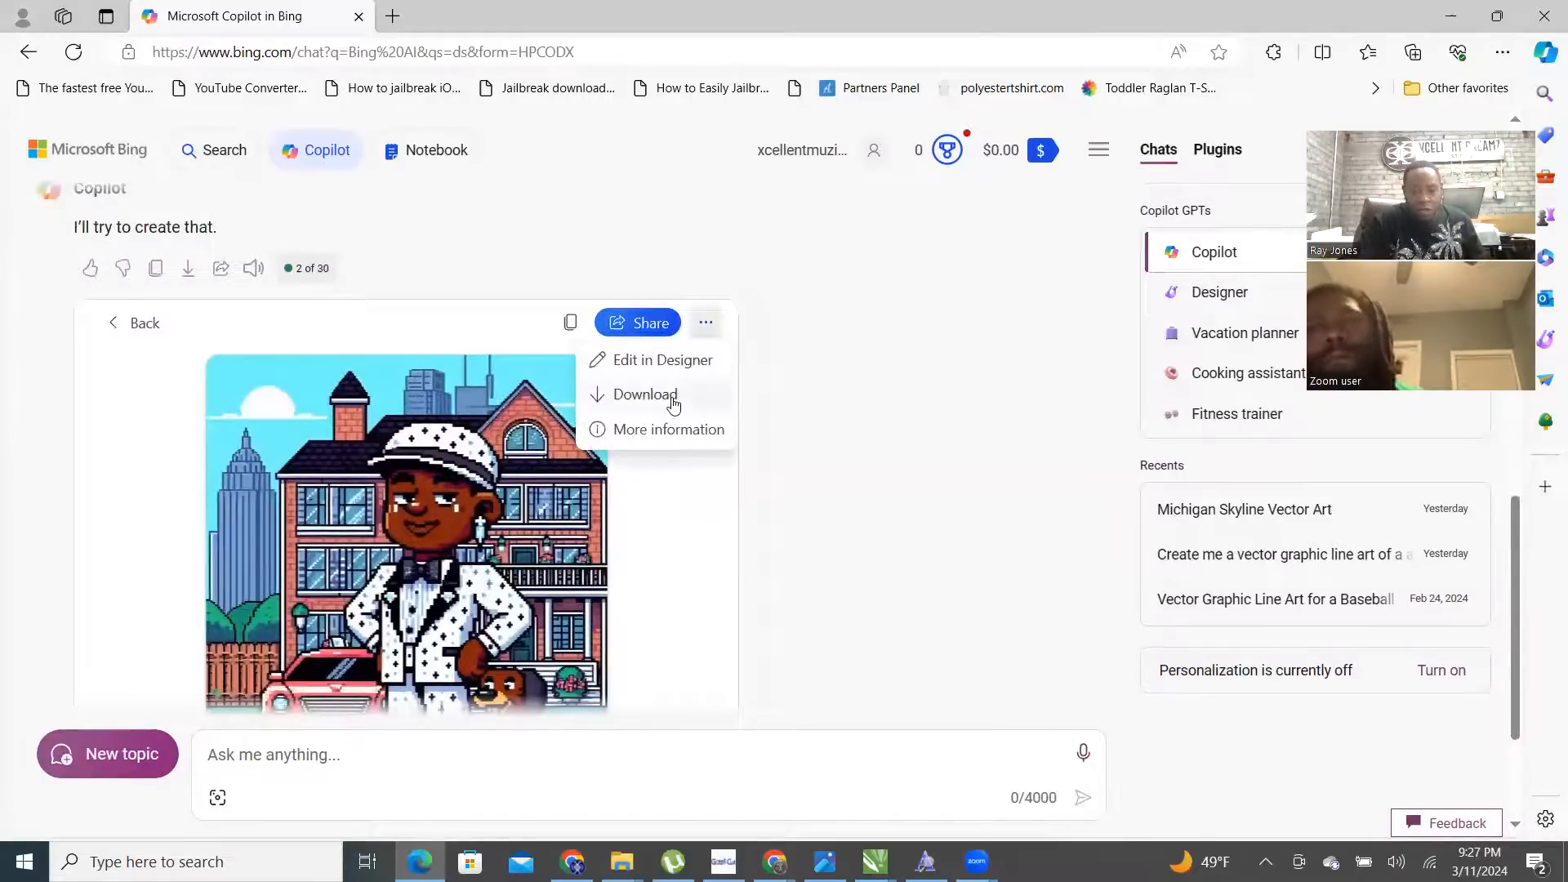
left_click(675, 395)
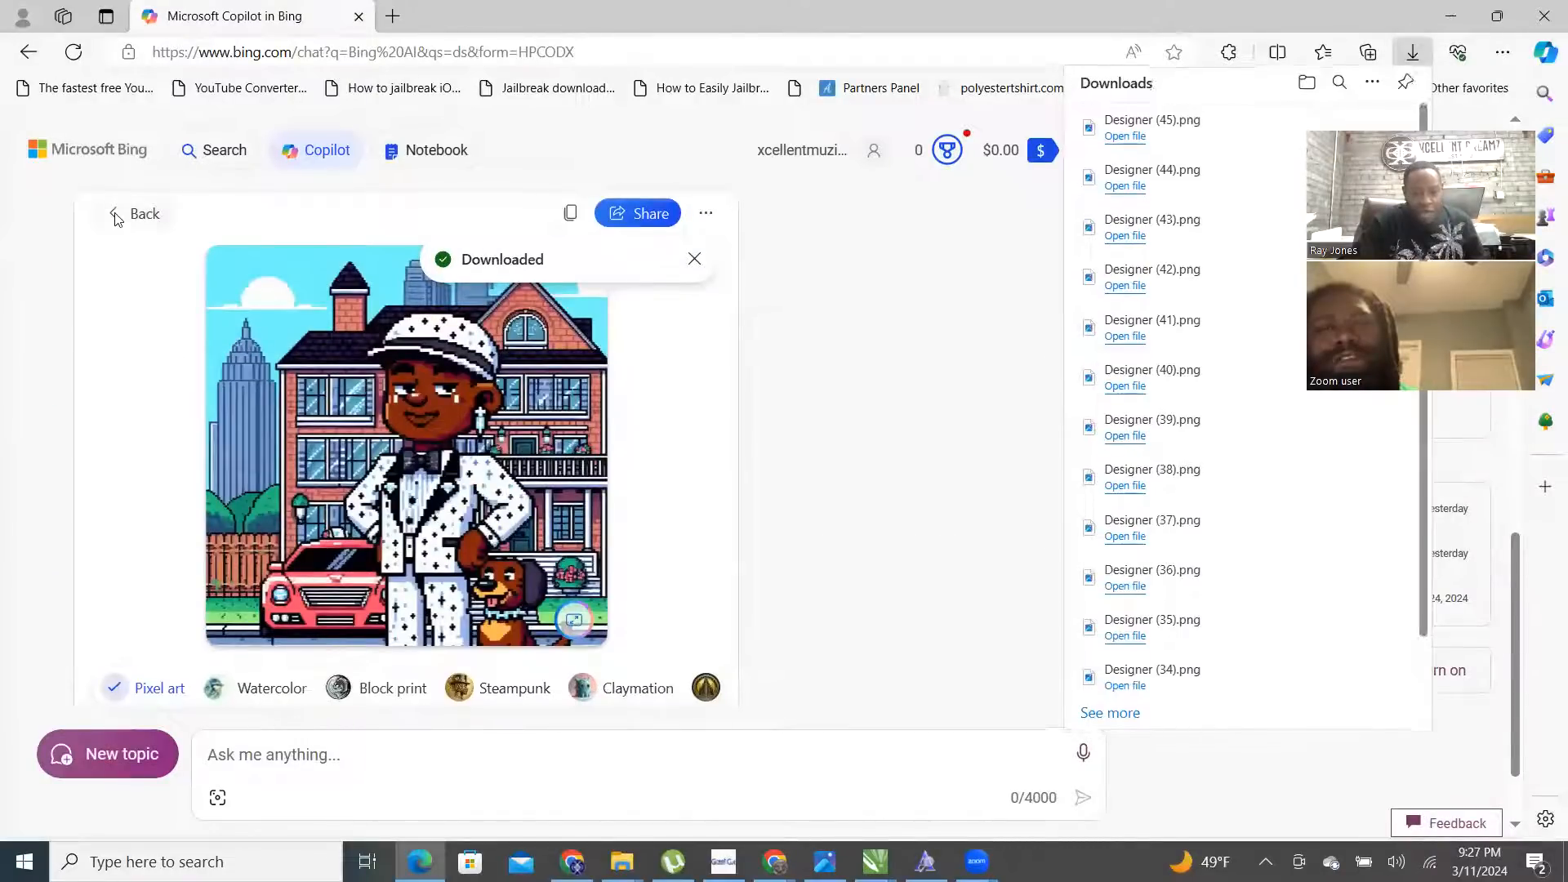
left_click(114, 215)
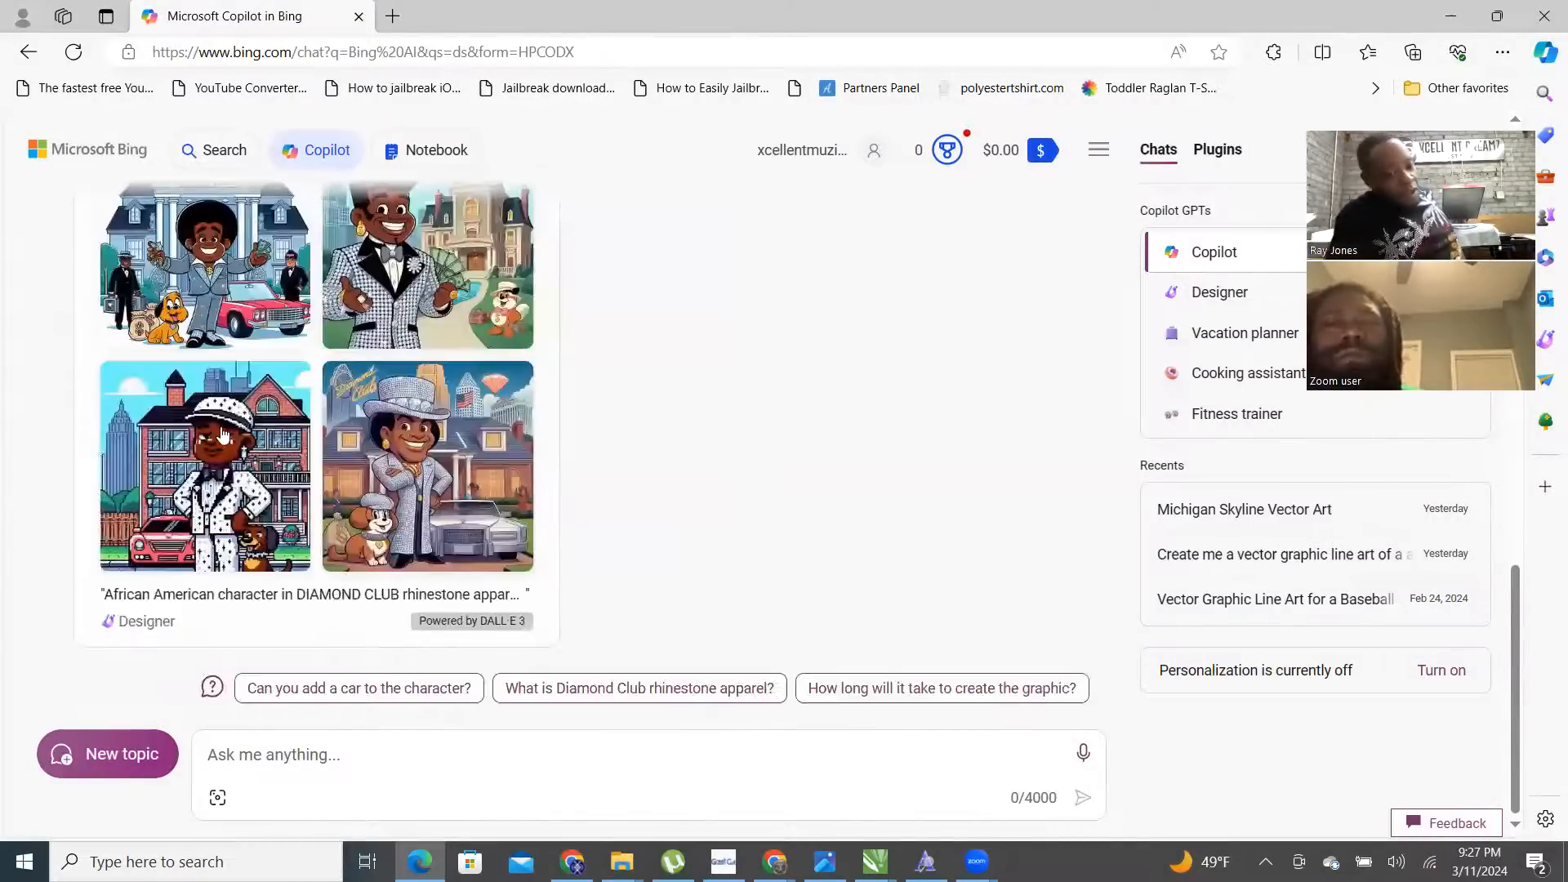
- Start a new Copilot topic and scroll down to the conversation-style choices
scroll(374, 334, "up", 3)
scroll(374, 335, "down", 4)
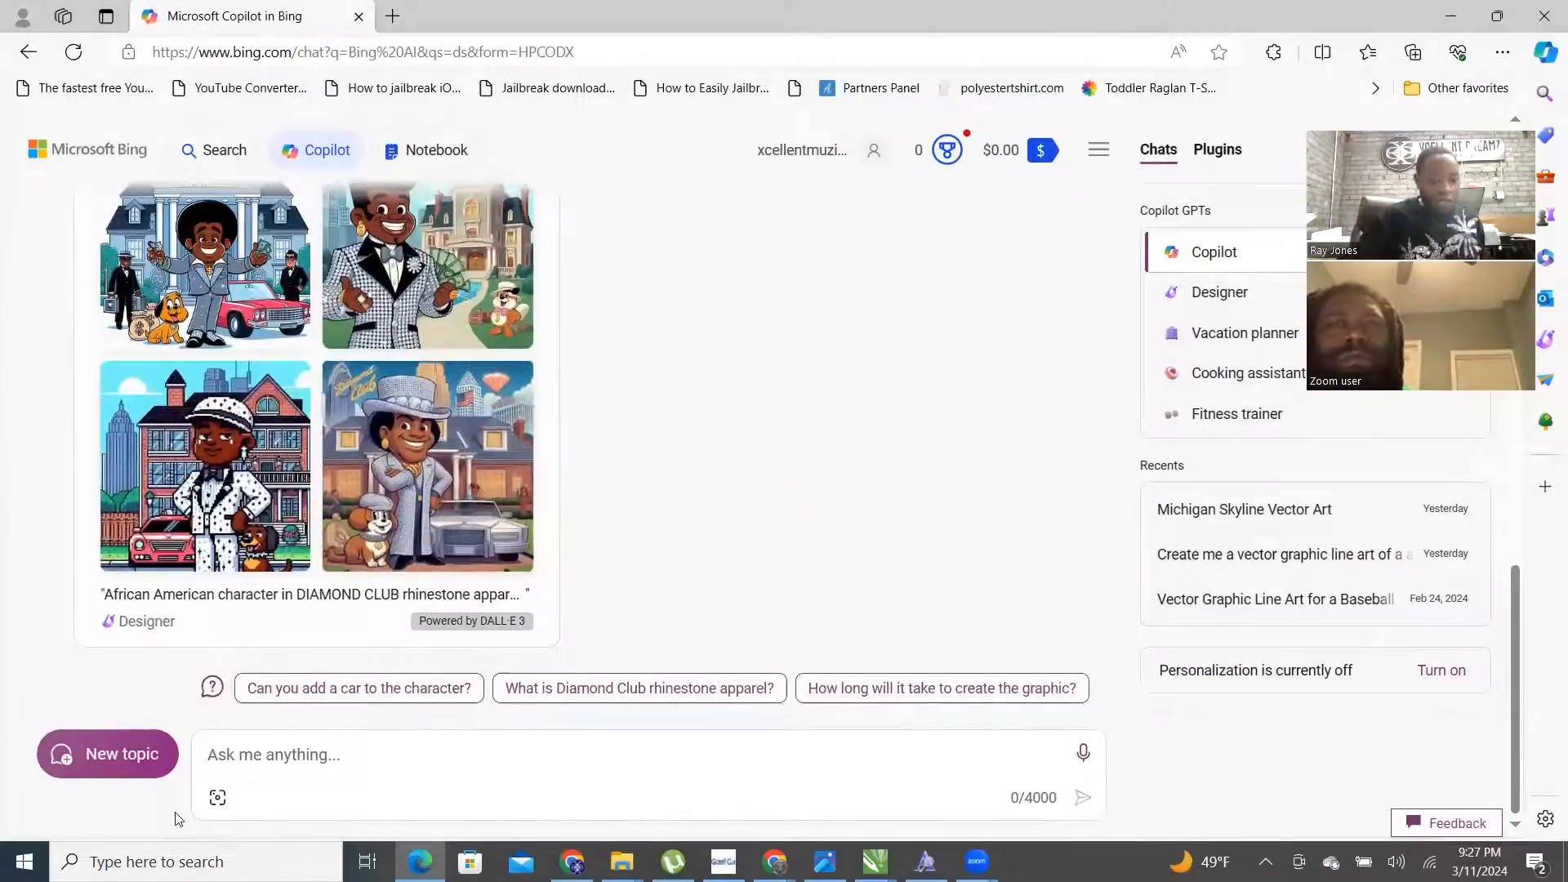
left_click(103, 753)
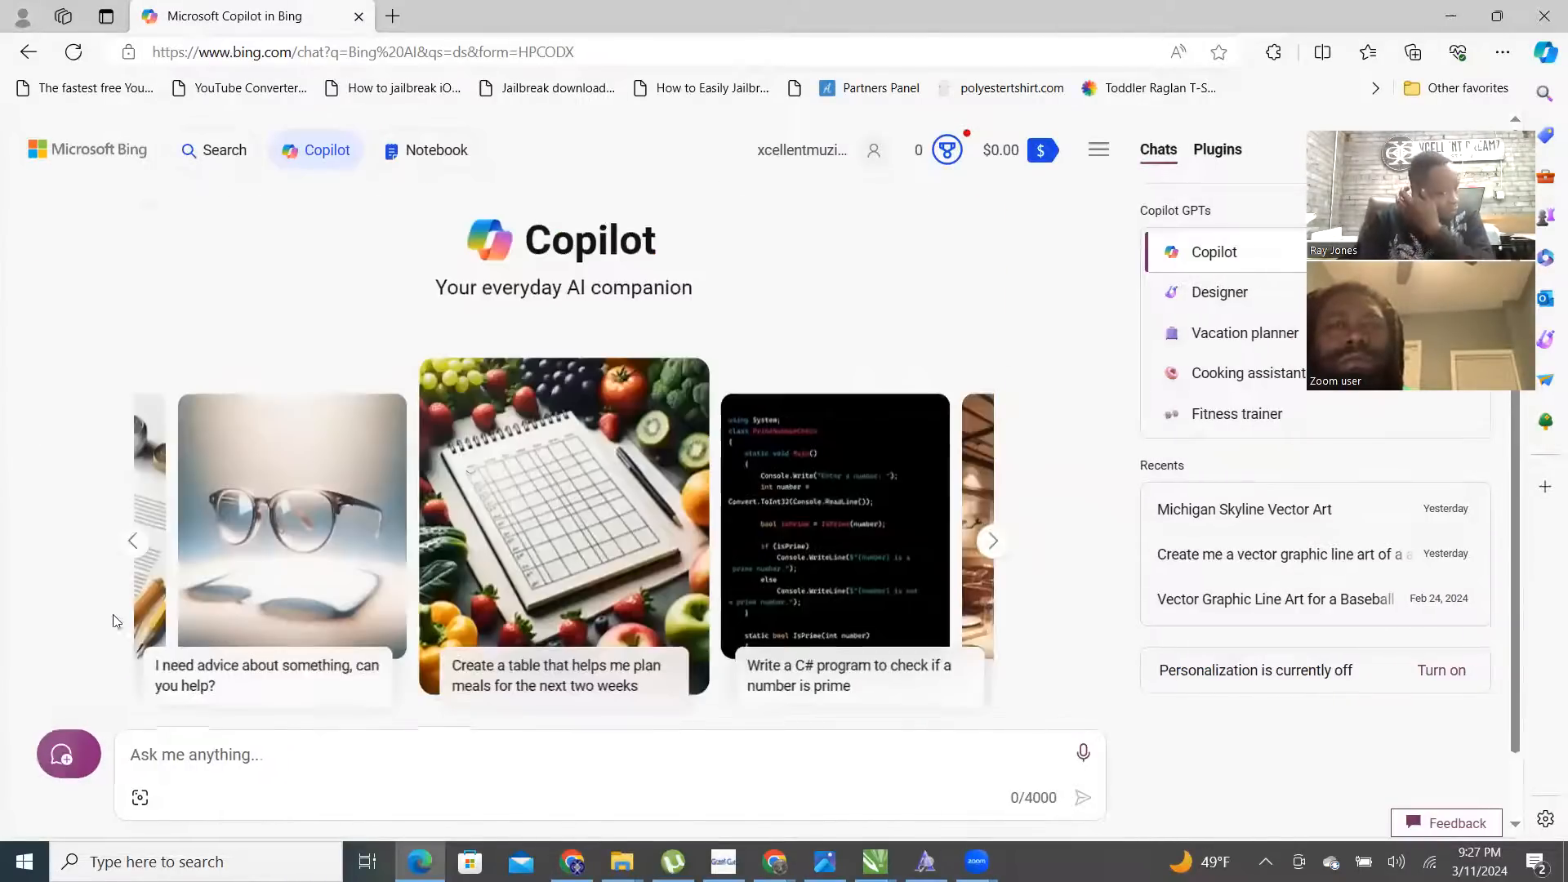
scroll(630, 503, "down", 4)
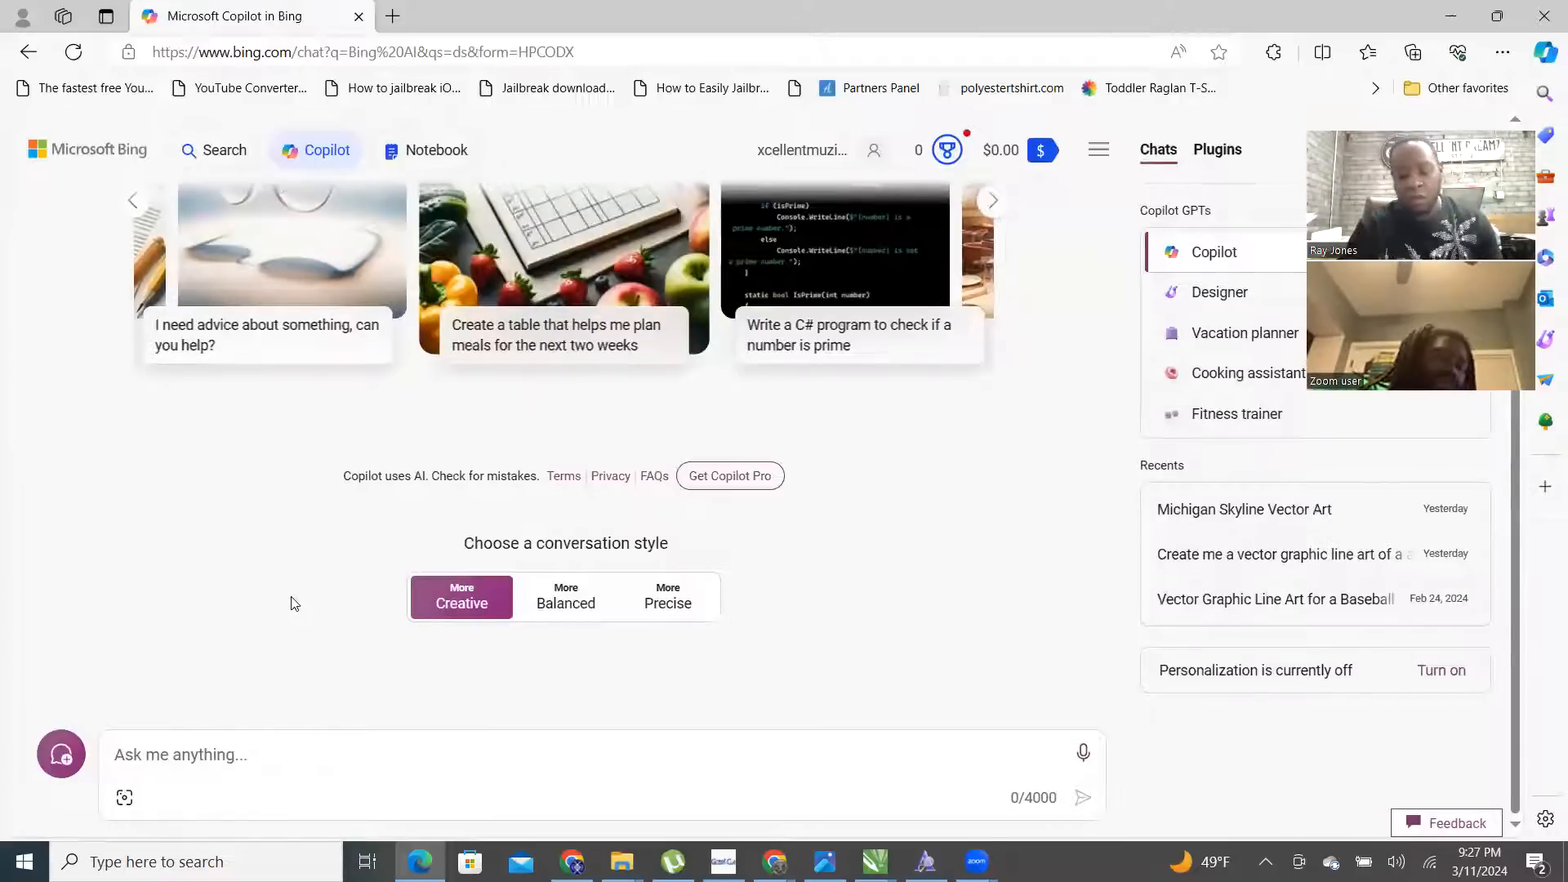
- Type 'Create me a vector graphic line art' into the new Copilot prompt
type("V")
key("BackSpace")
type("Create me a vector graphic line ")
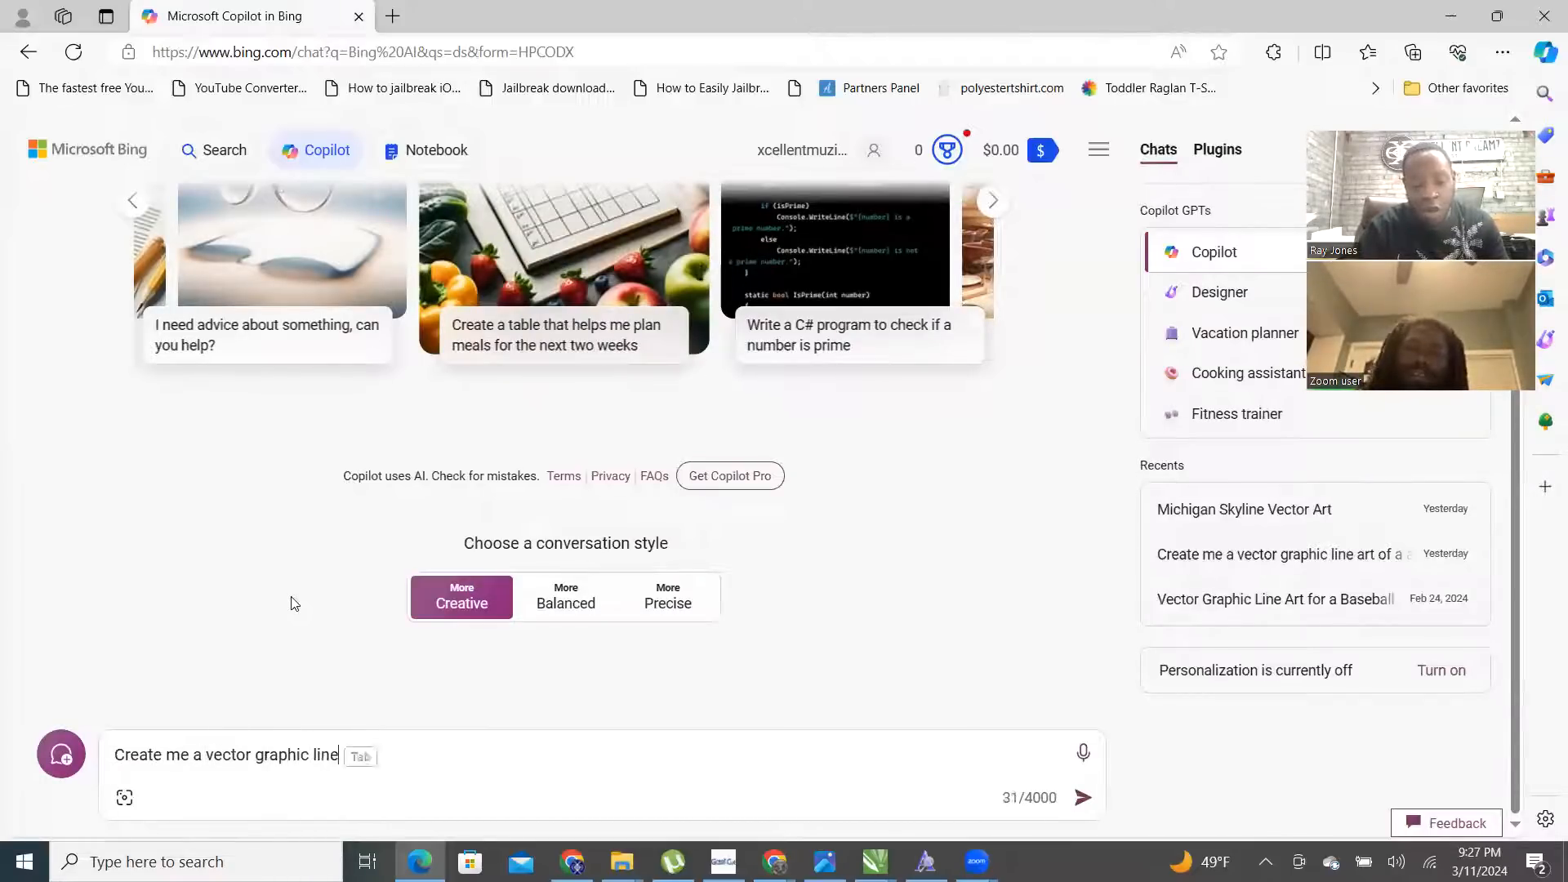
type("art")
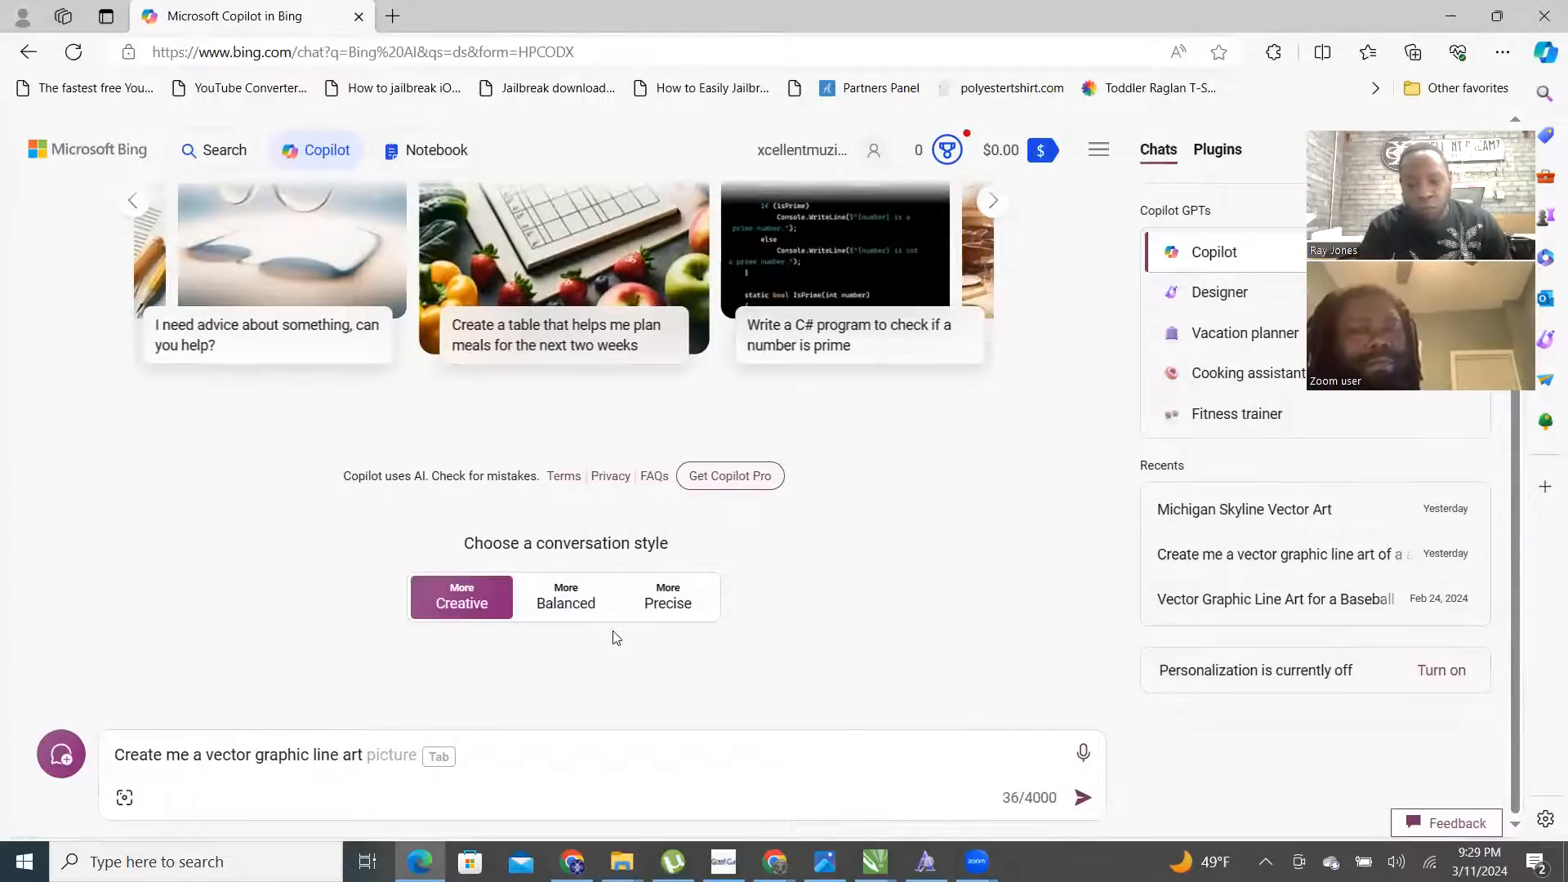
- Draft the prompt describing a 90's cartoon character, a very rich man who swam in a pool of money
type("of ")
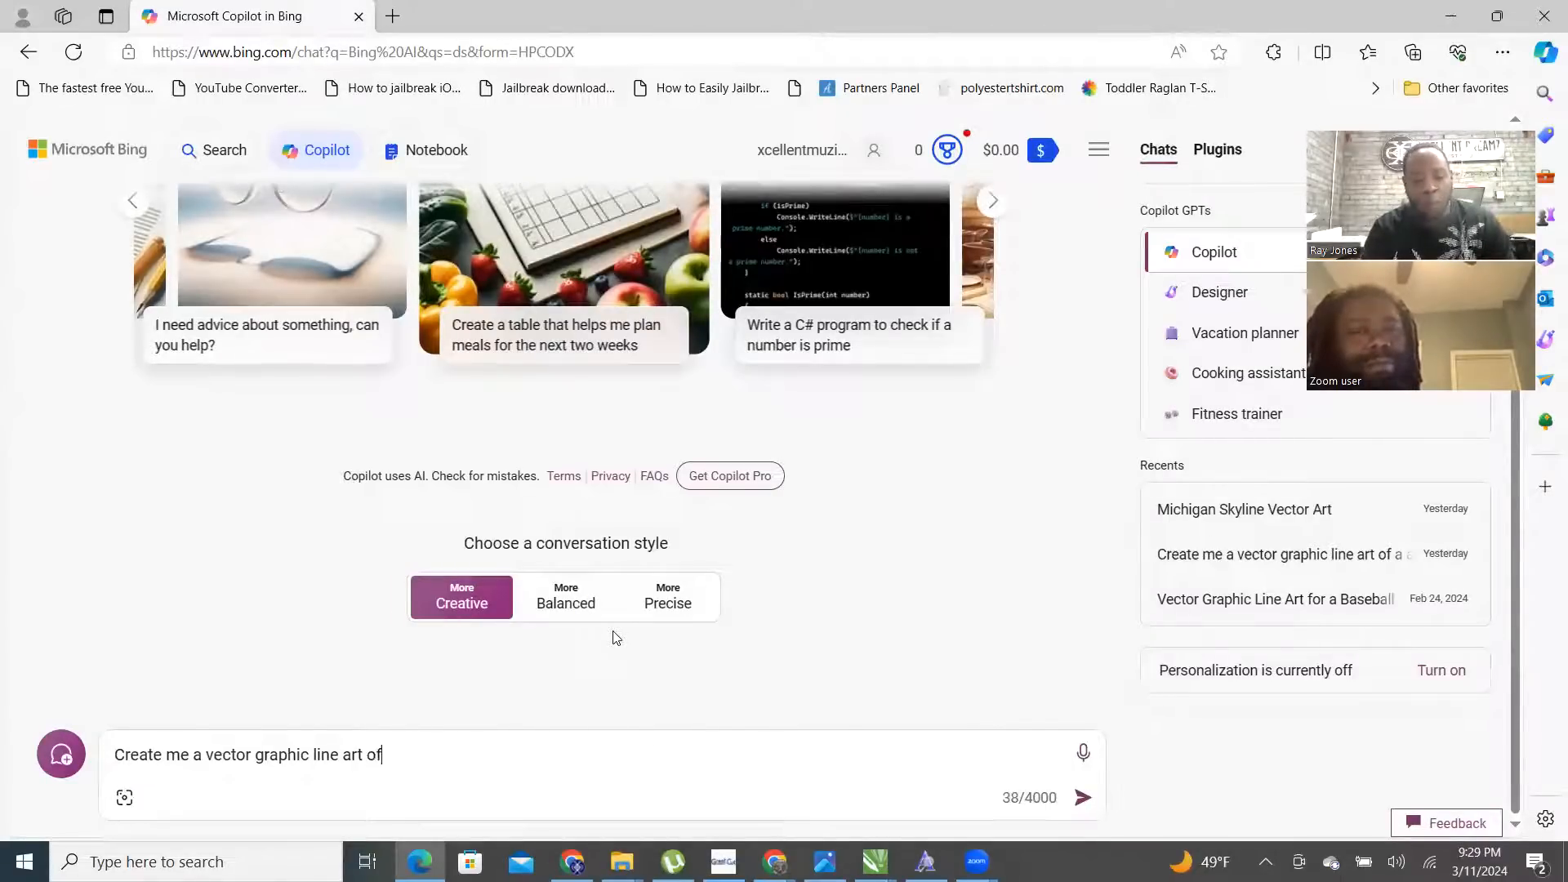
type("a fam")
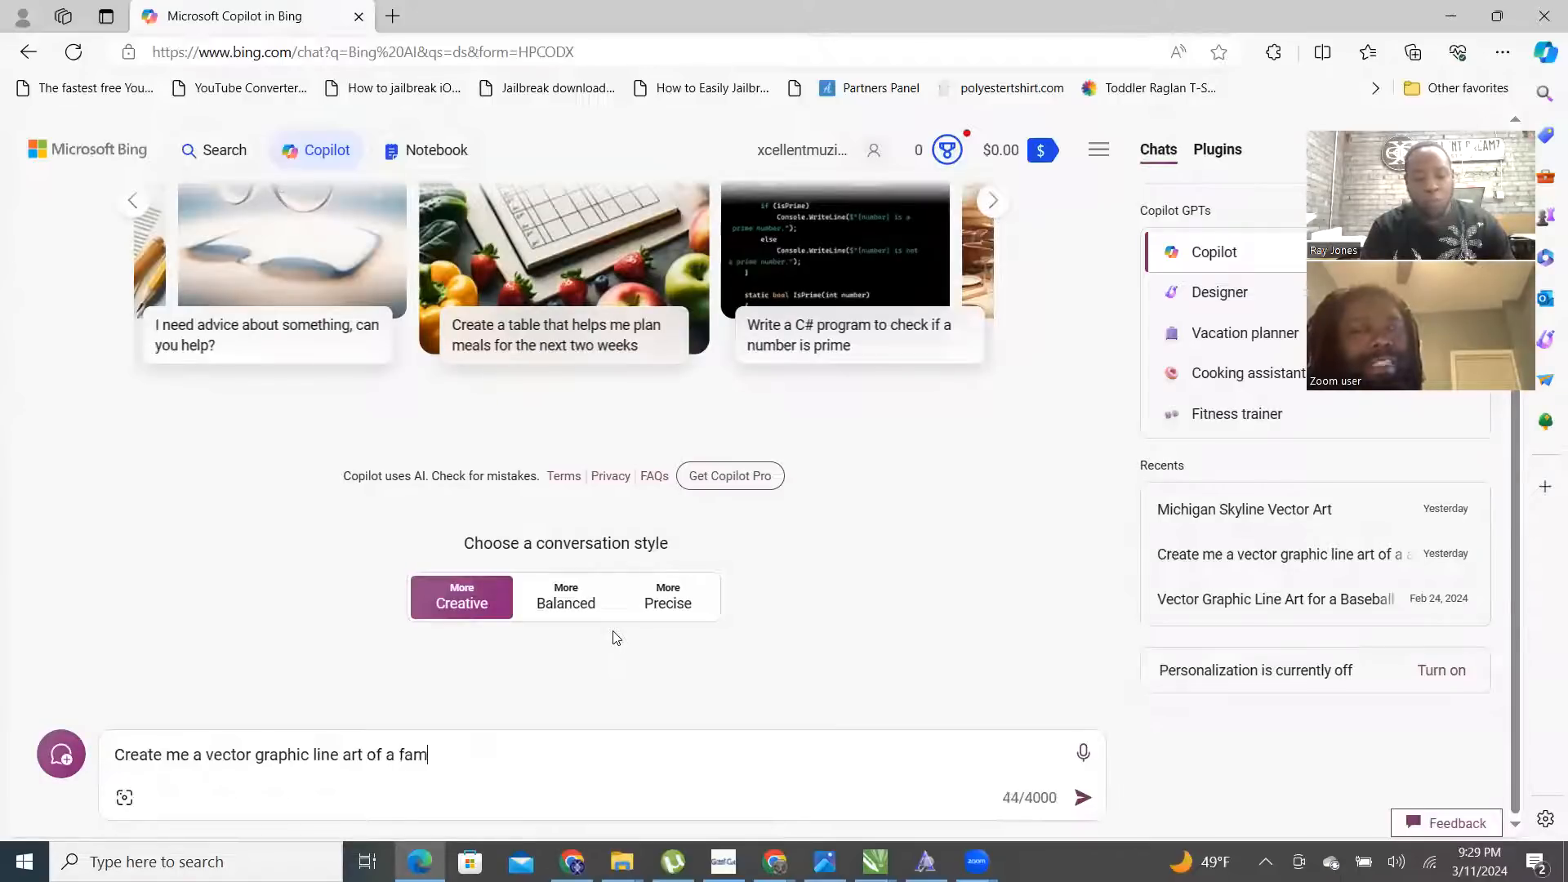
type("ous char")
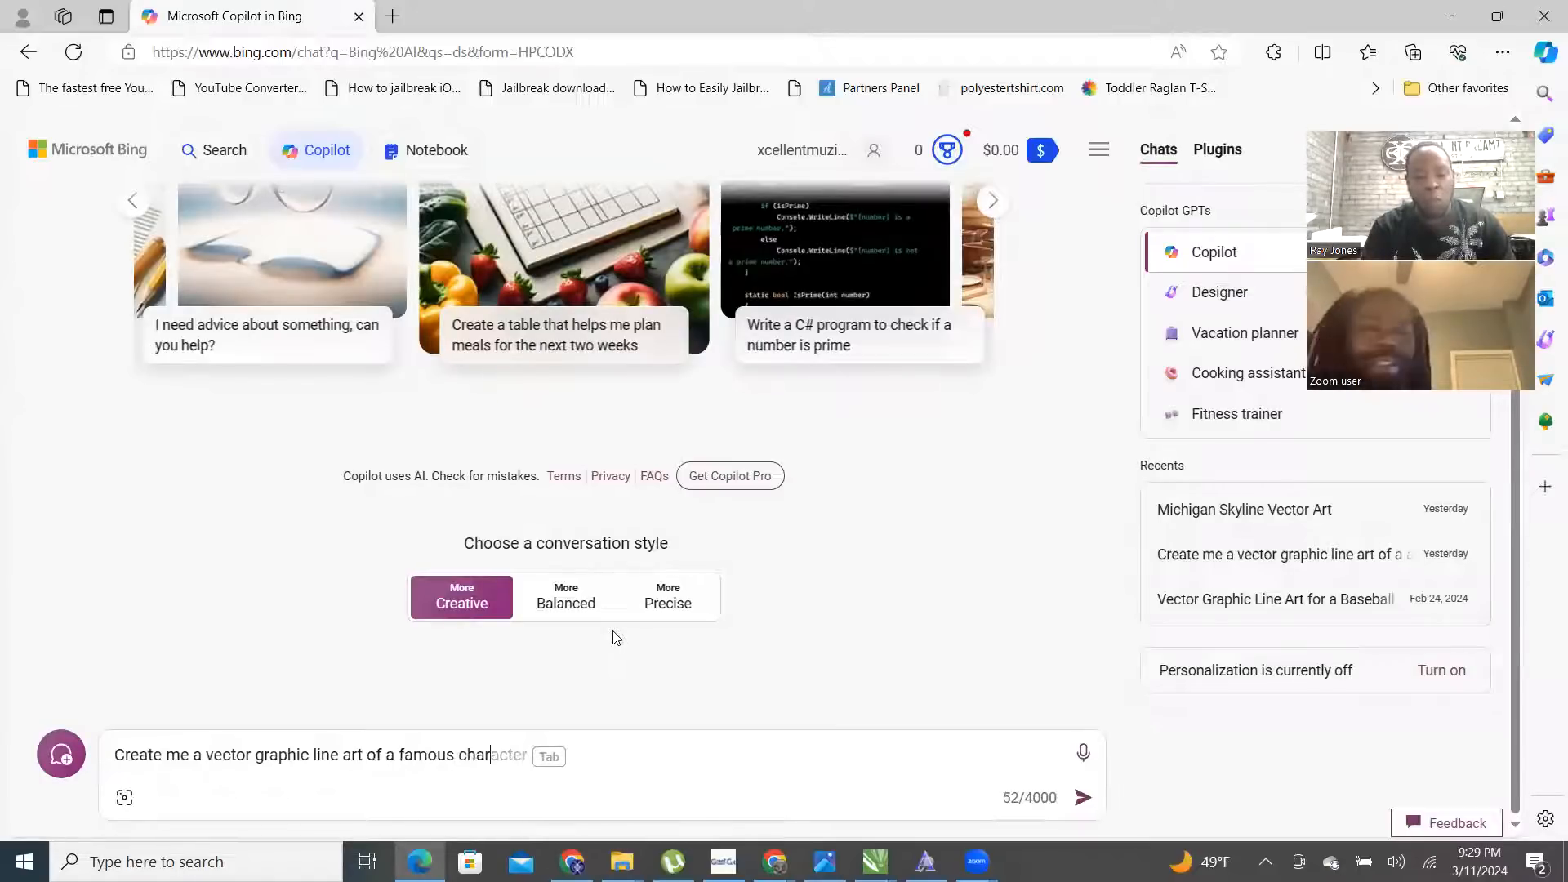
type("acter from")
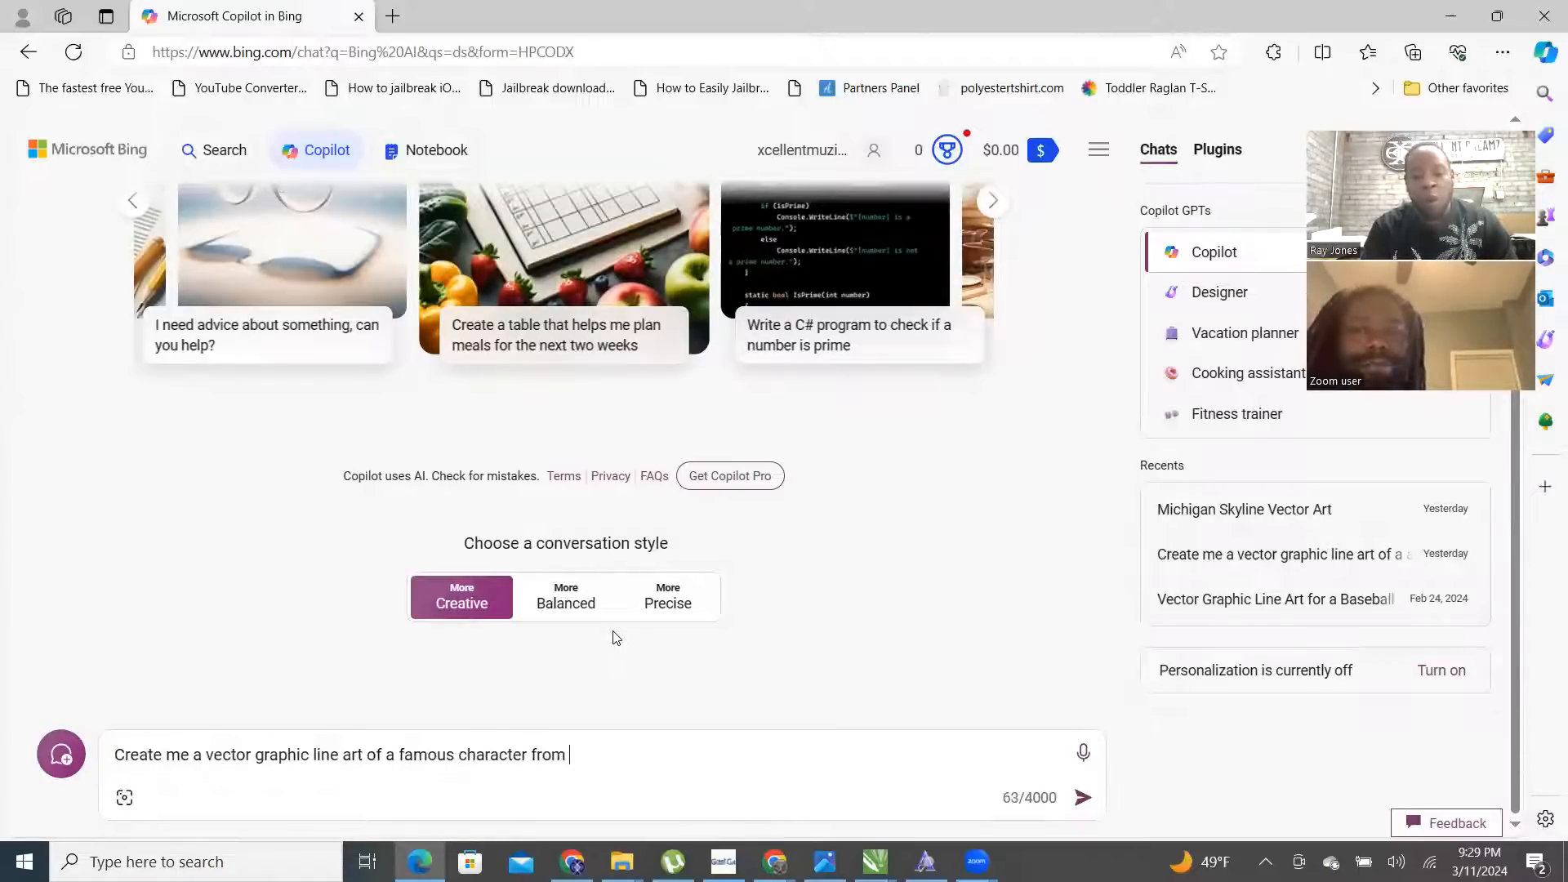
key("BackSpace")
key("BackSpace")
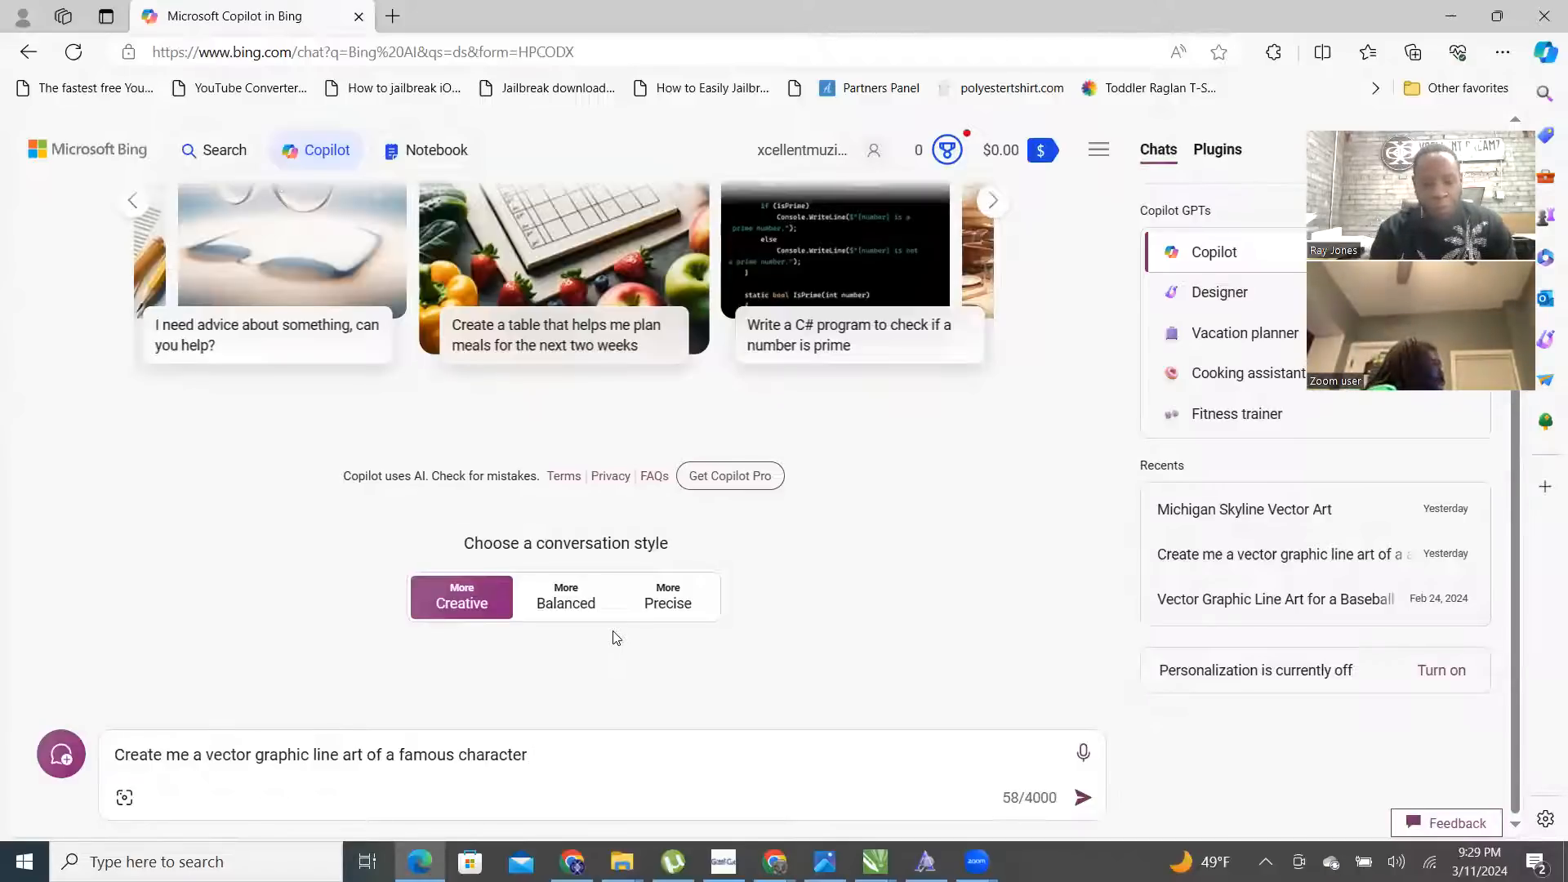
type("the")
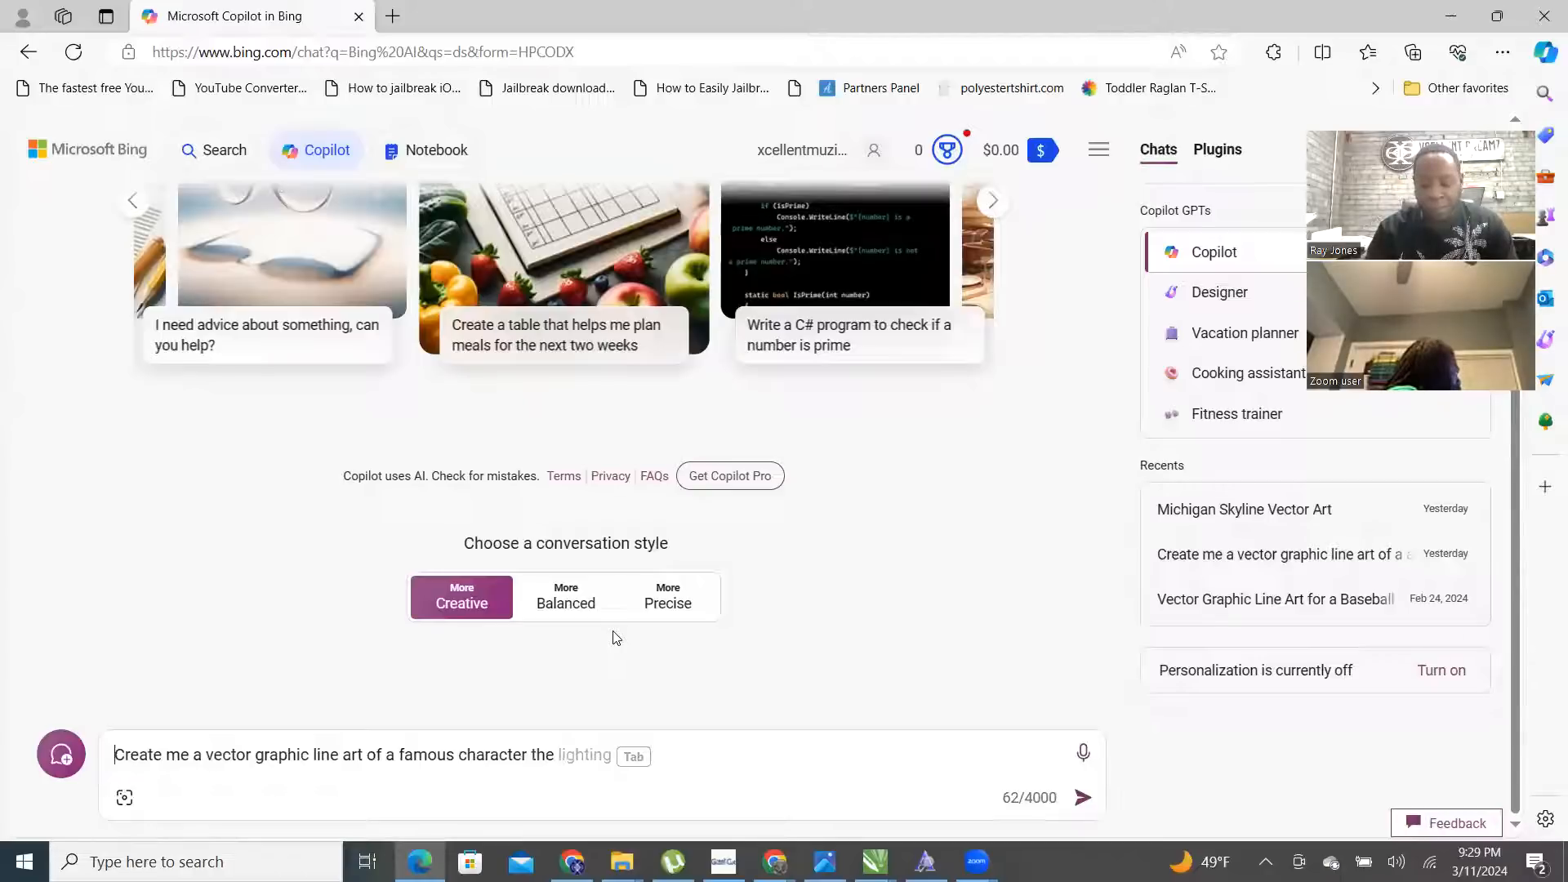
key("Home")
type("'s")
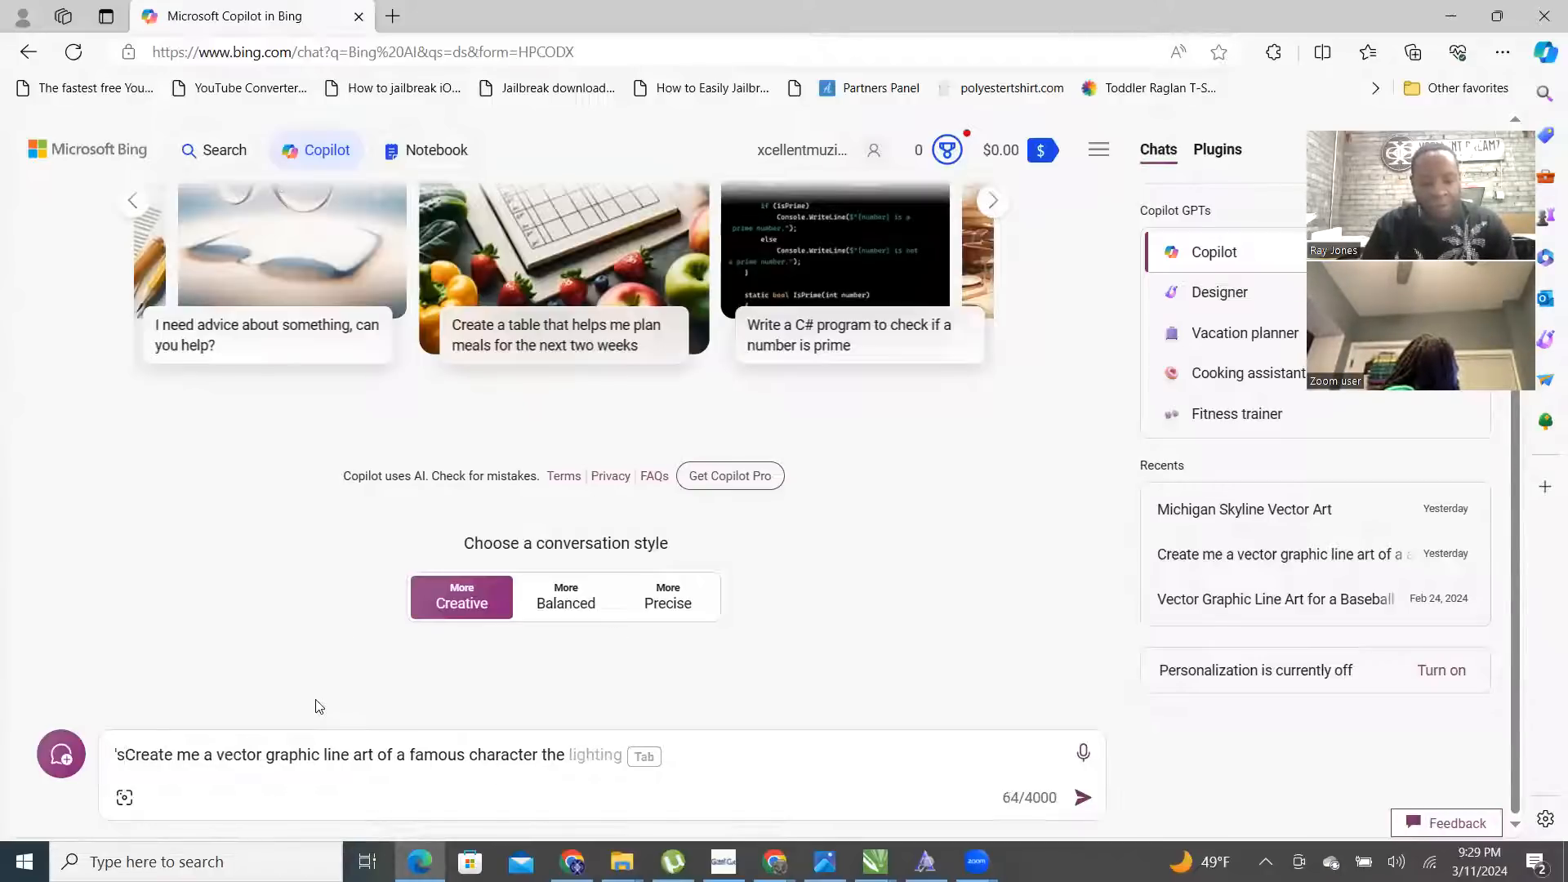
type("cartoon")
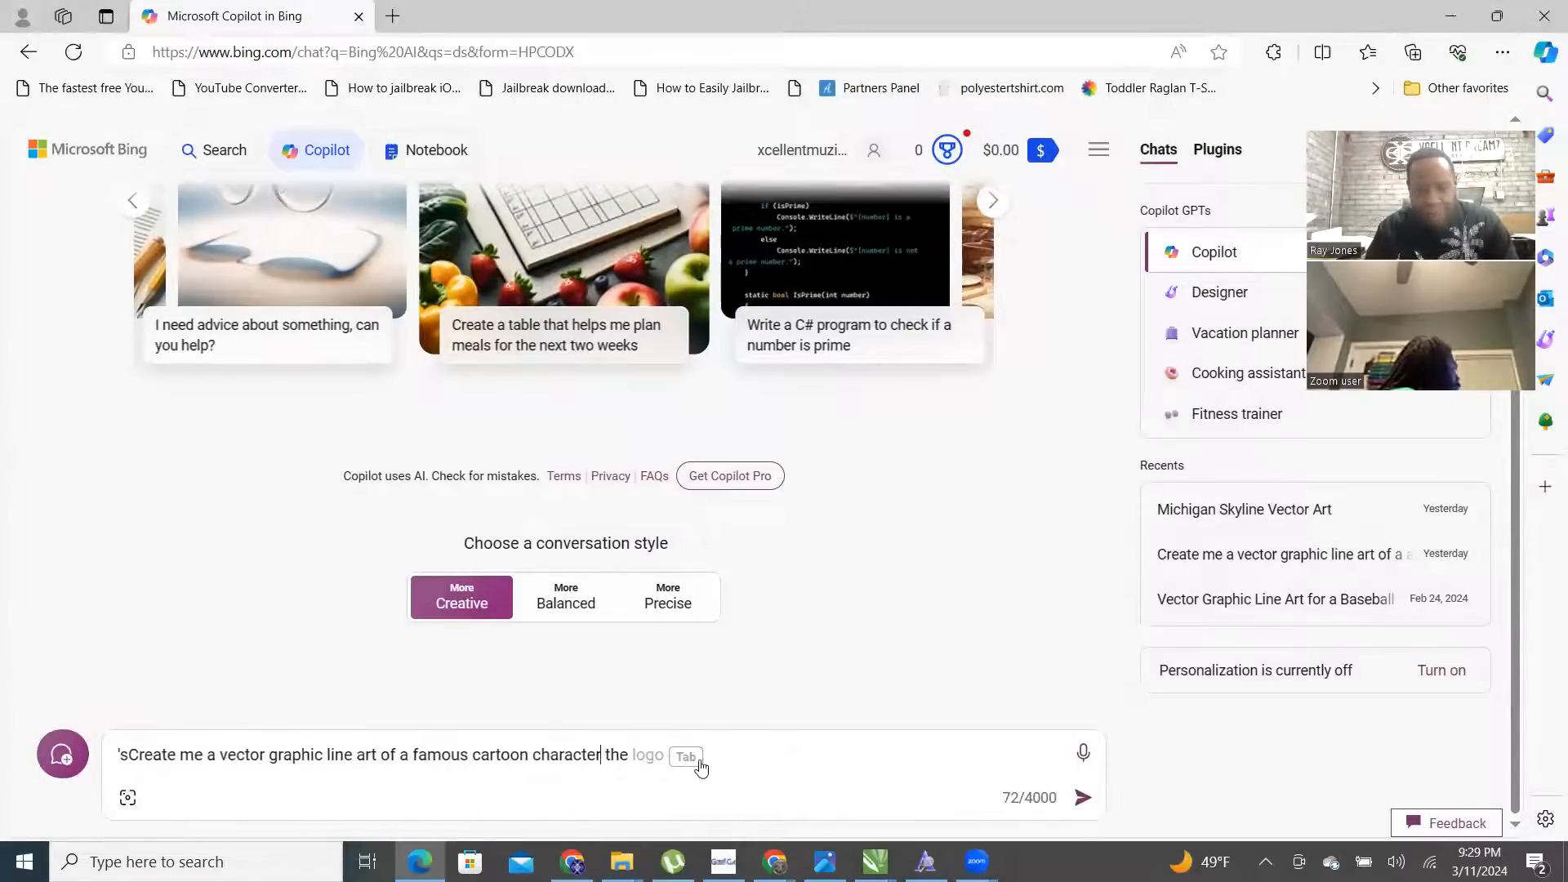
key("BackSpace")
key("BackSpace")
key("BackSpace")
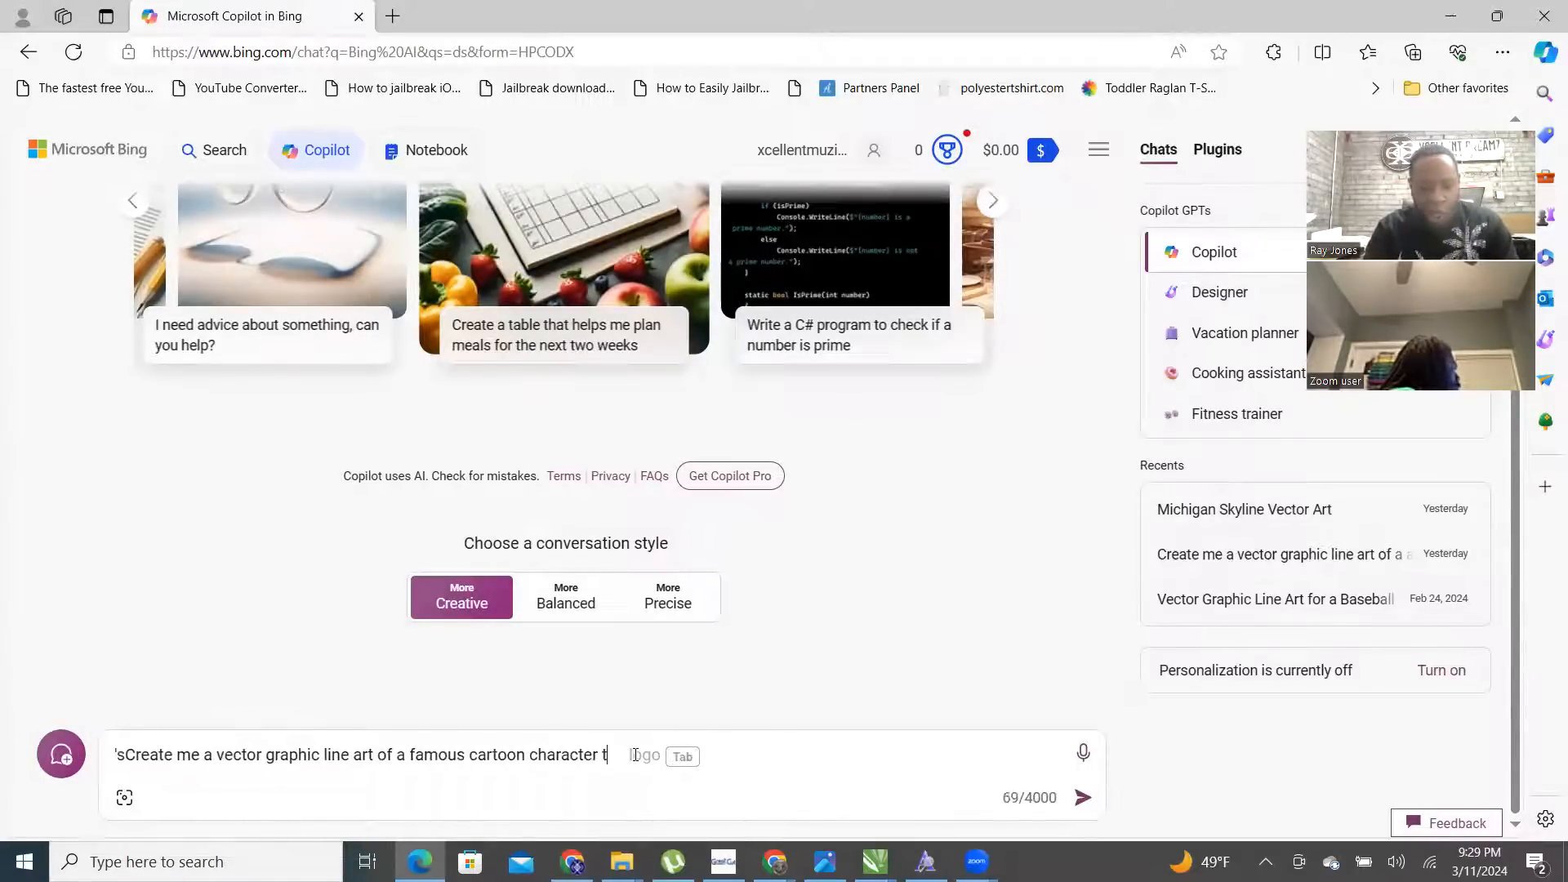
type("from the ")
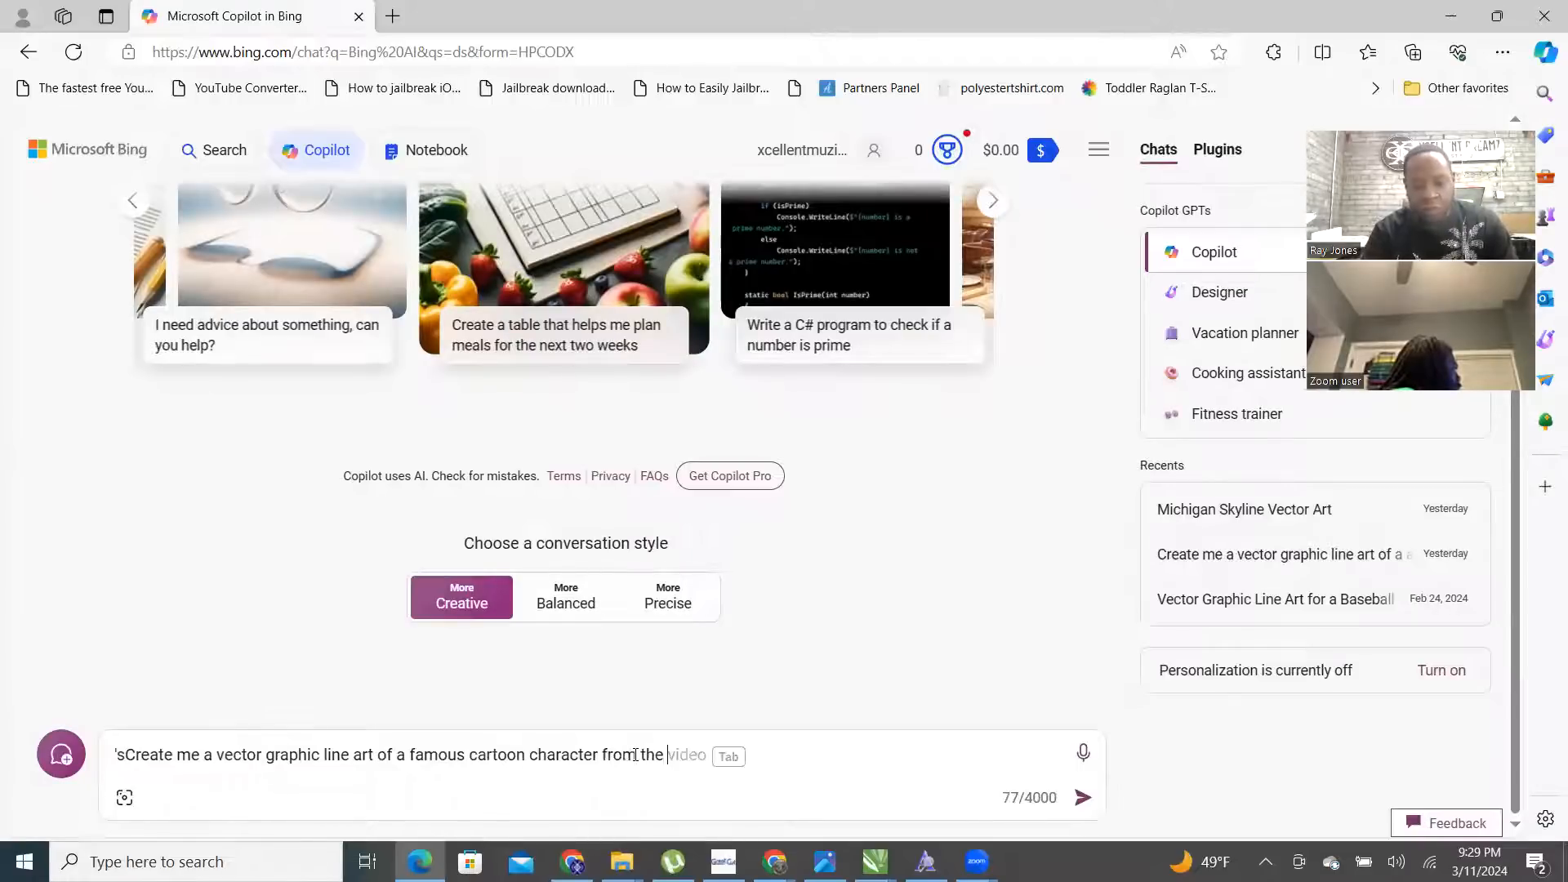
type("90's")
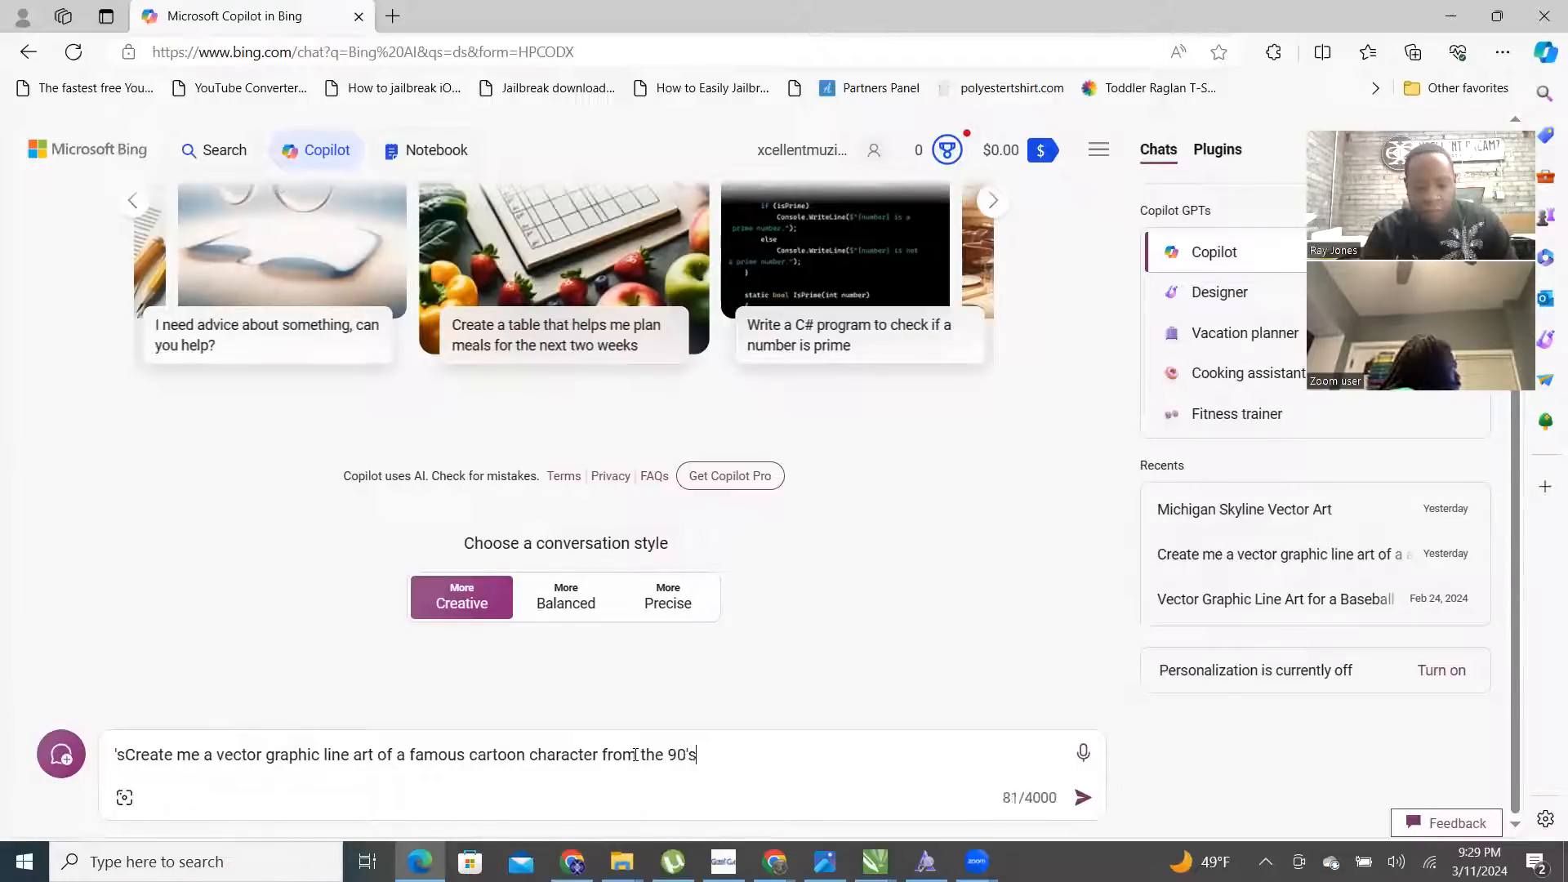
type(" that was a")
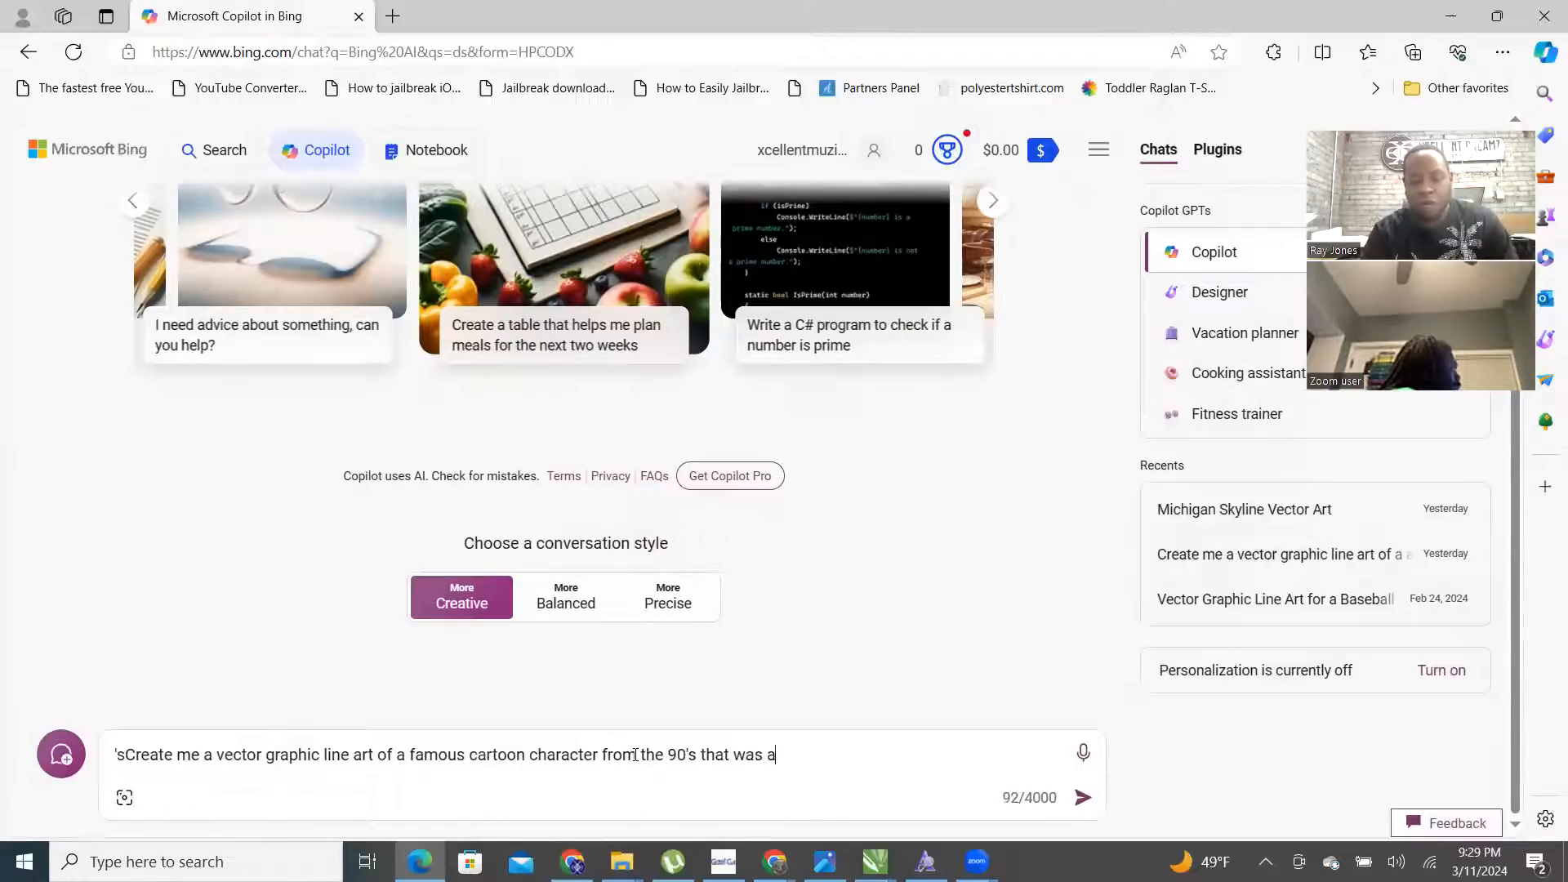
type(" very ric")
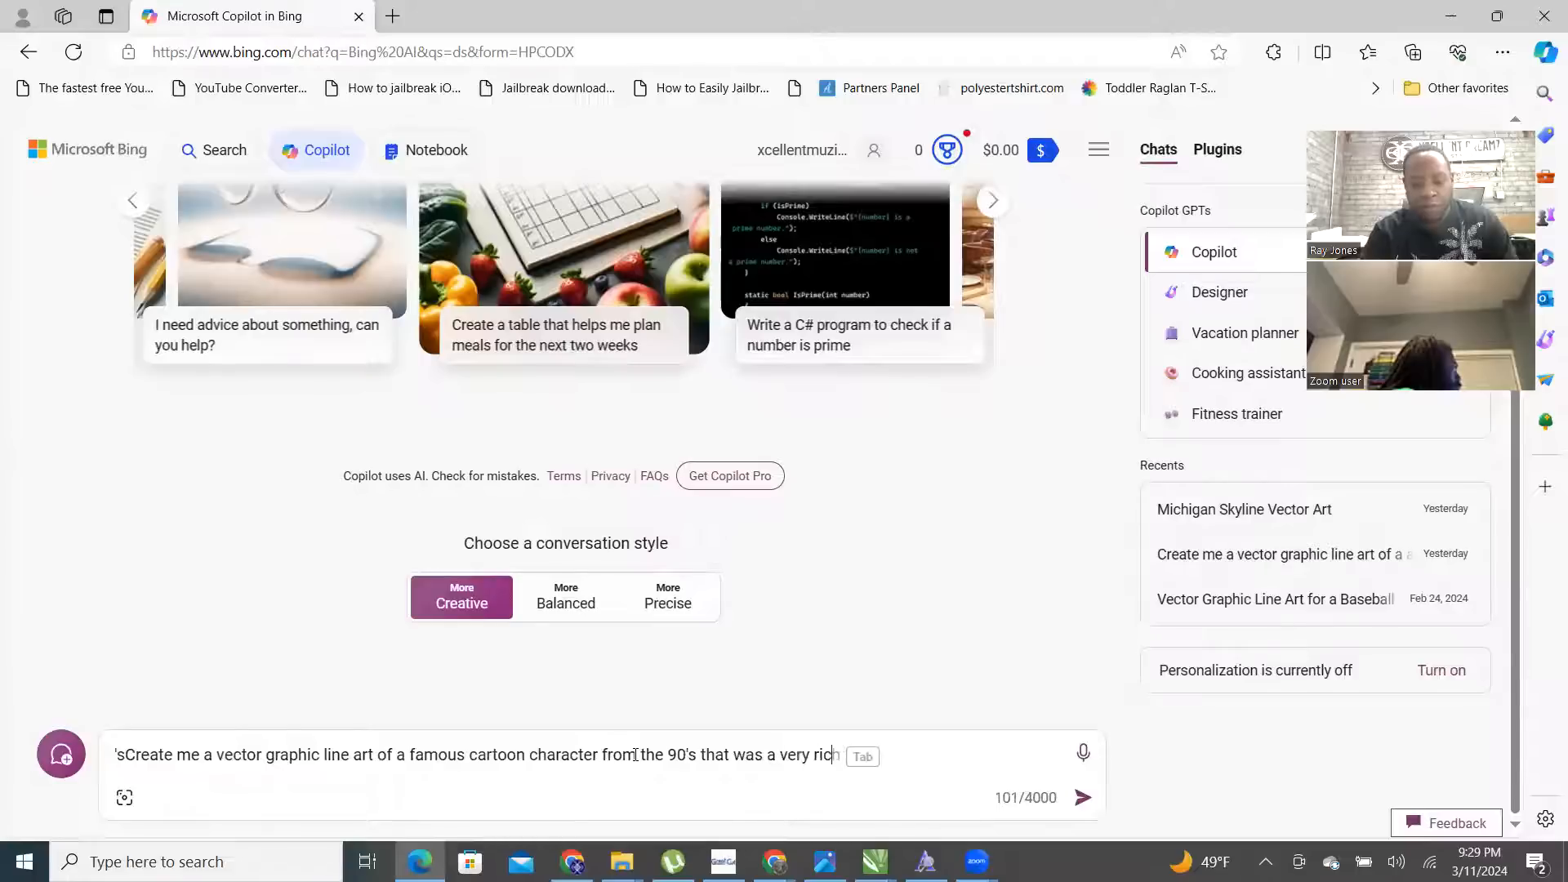
type("h man and ")
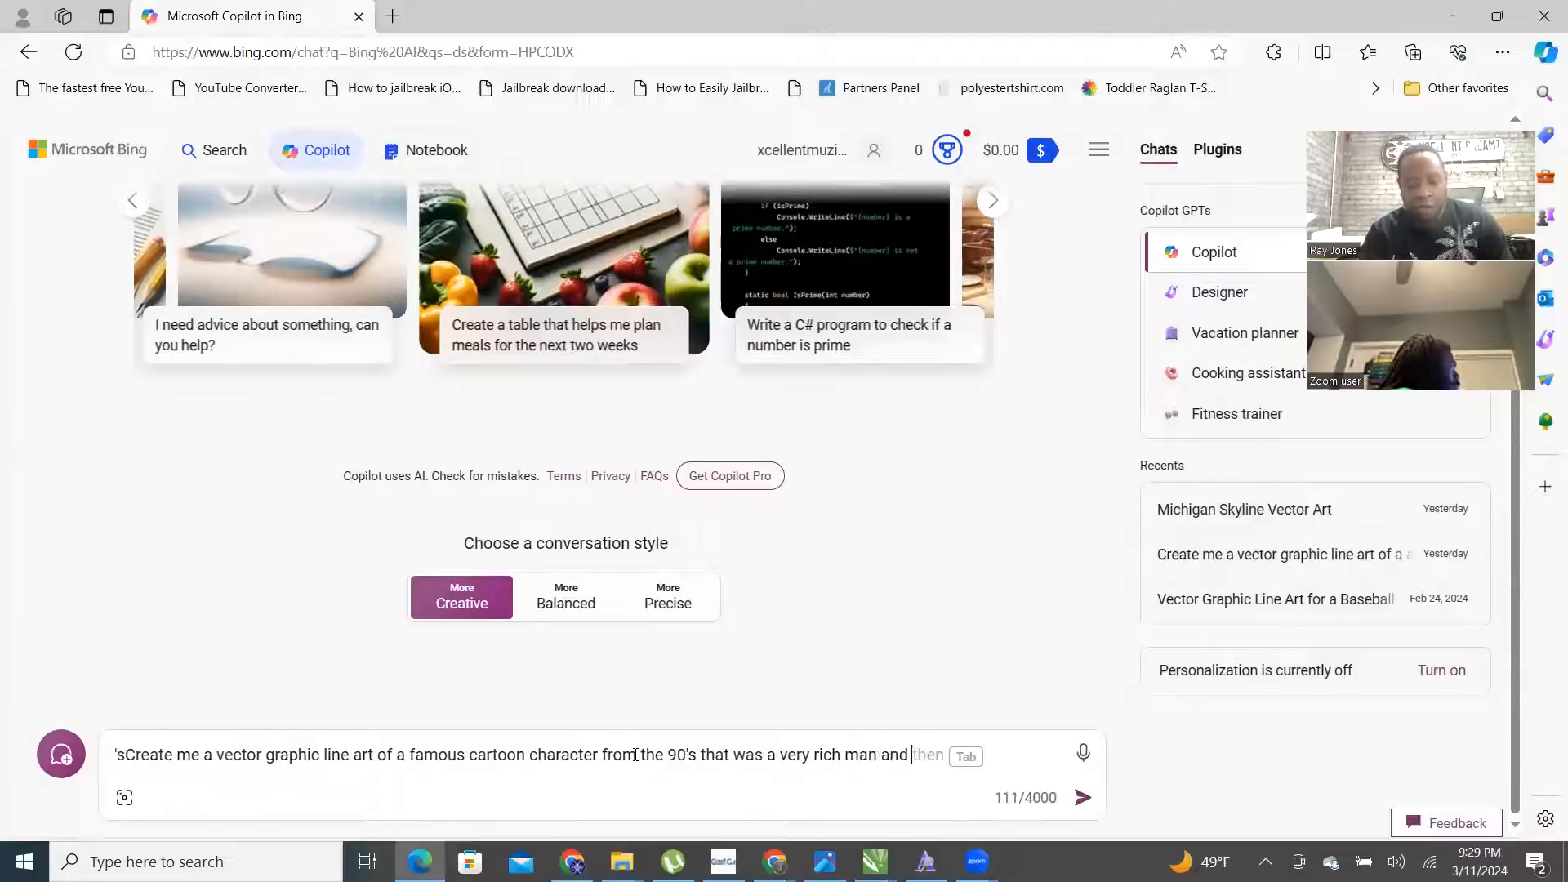
type("he ofta")
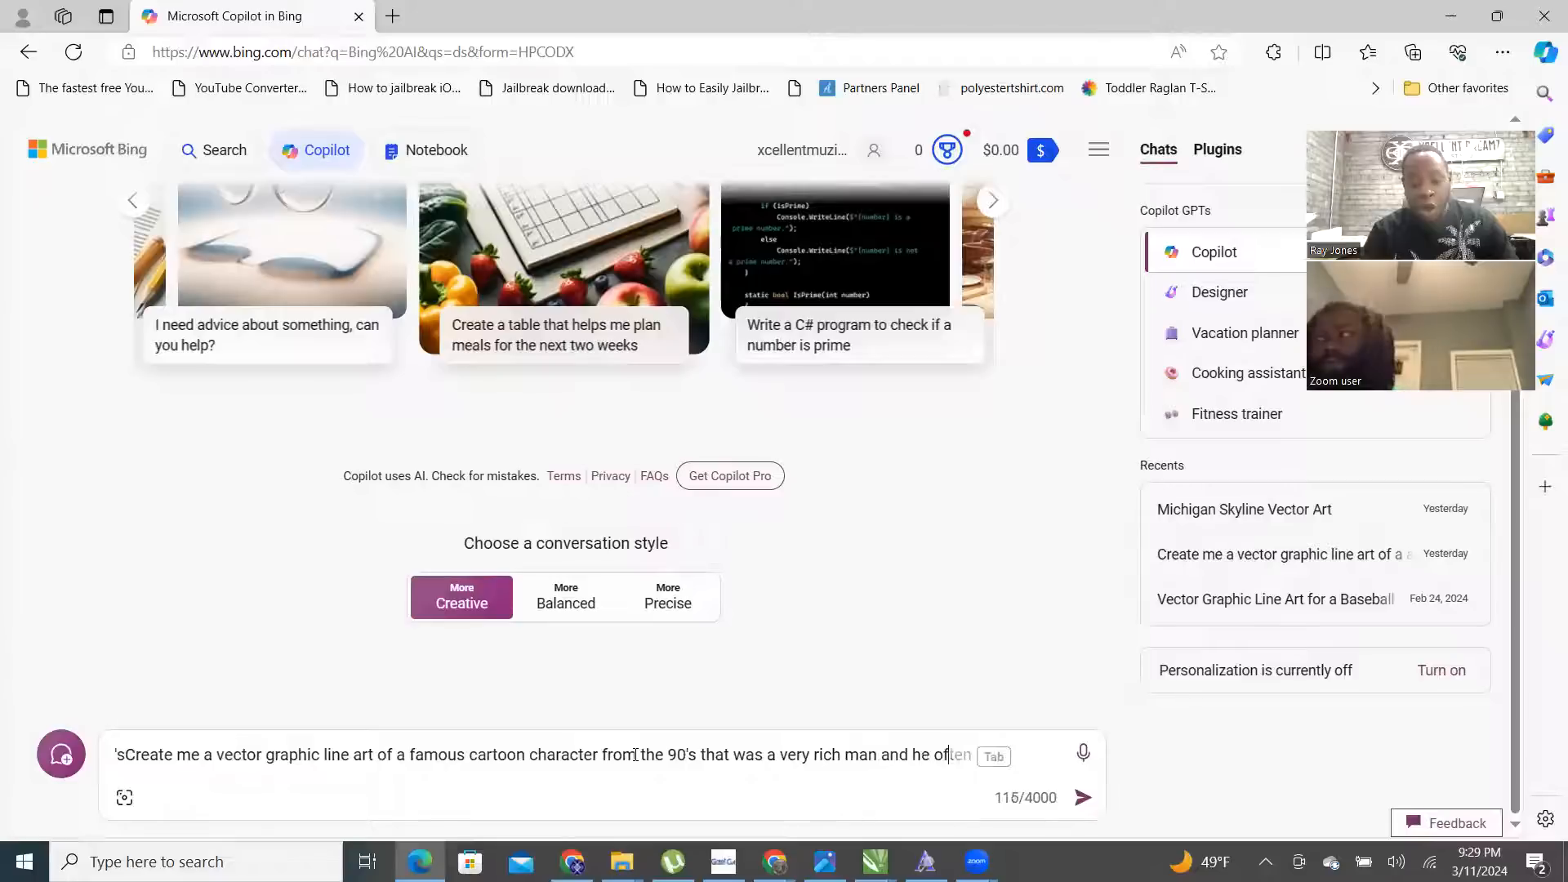
key("BackSpace")
key("BackSpace")
type("en swam ")
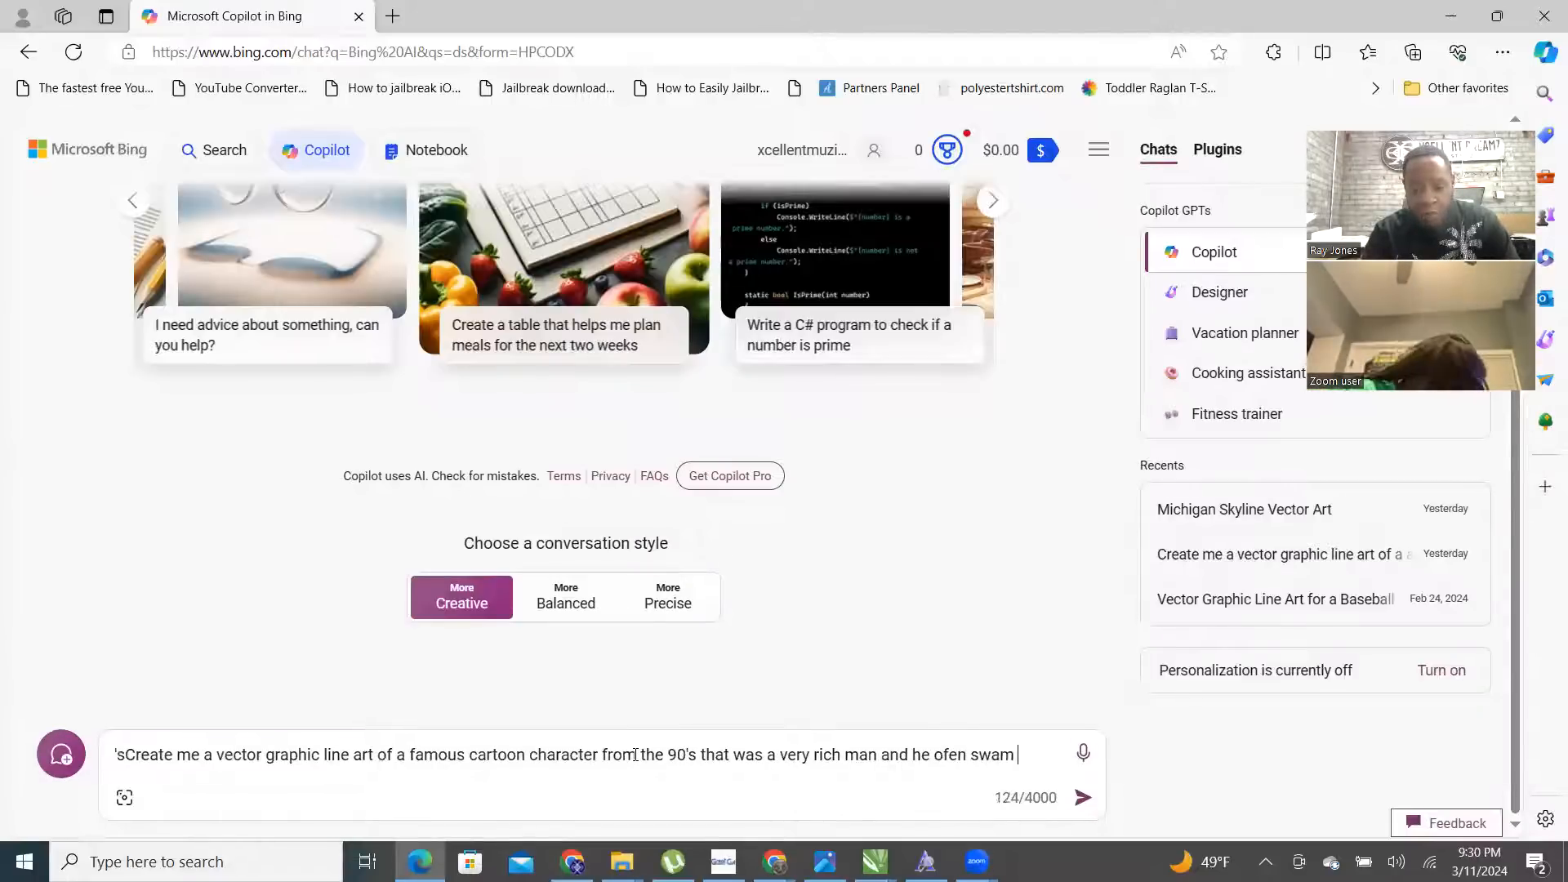
type("in a ppol")
key("BackSpace")
key("BackSpace")
key("BackSpace")
type("ool of money.")
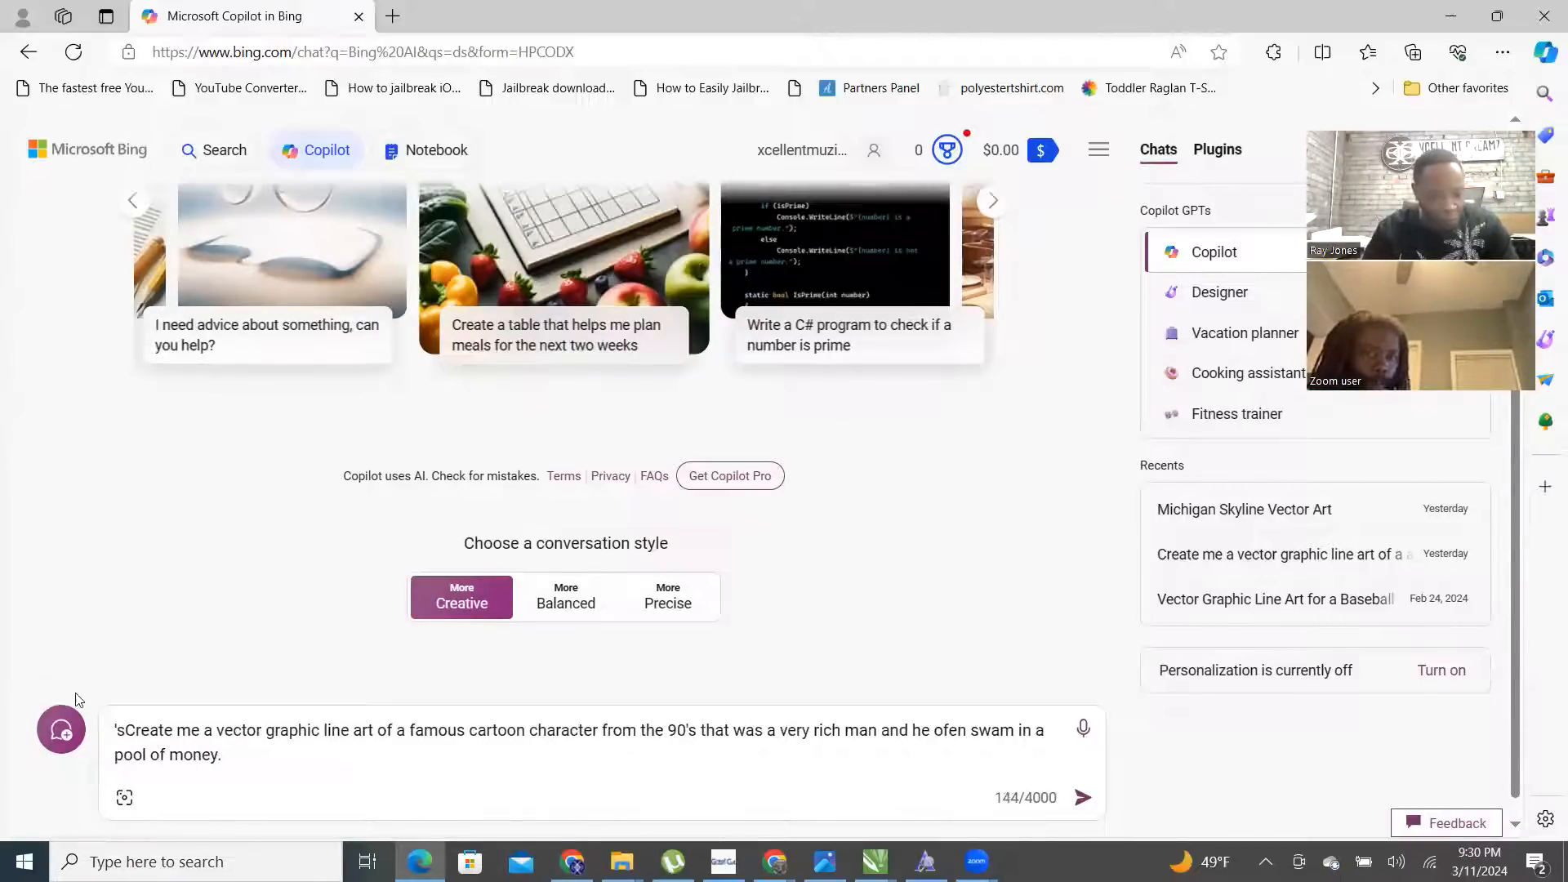
- Add 'Please' and 'old', replace 'he' with 'that', add 'He was a duck and owned a mansion', and send
left_click(125, 729)
key("BackSpace")
key("BackSpace")
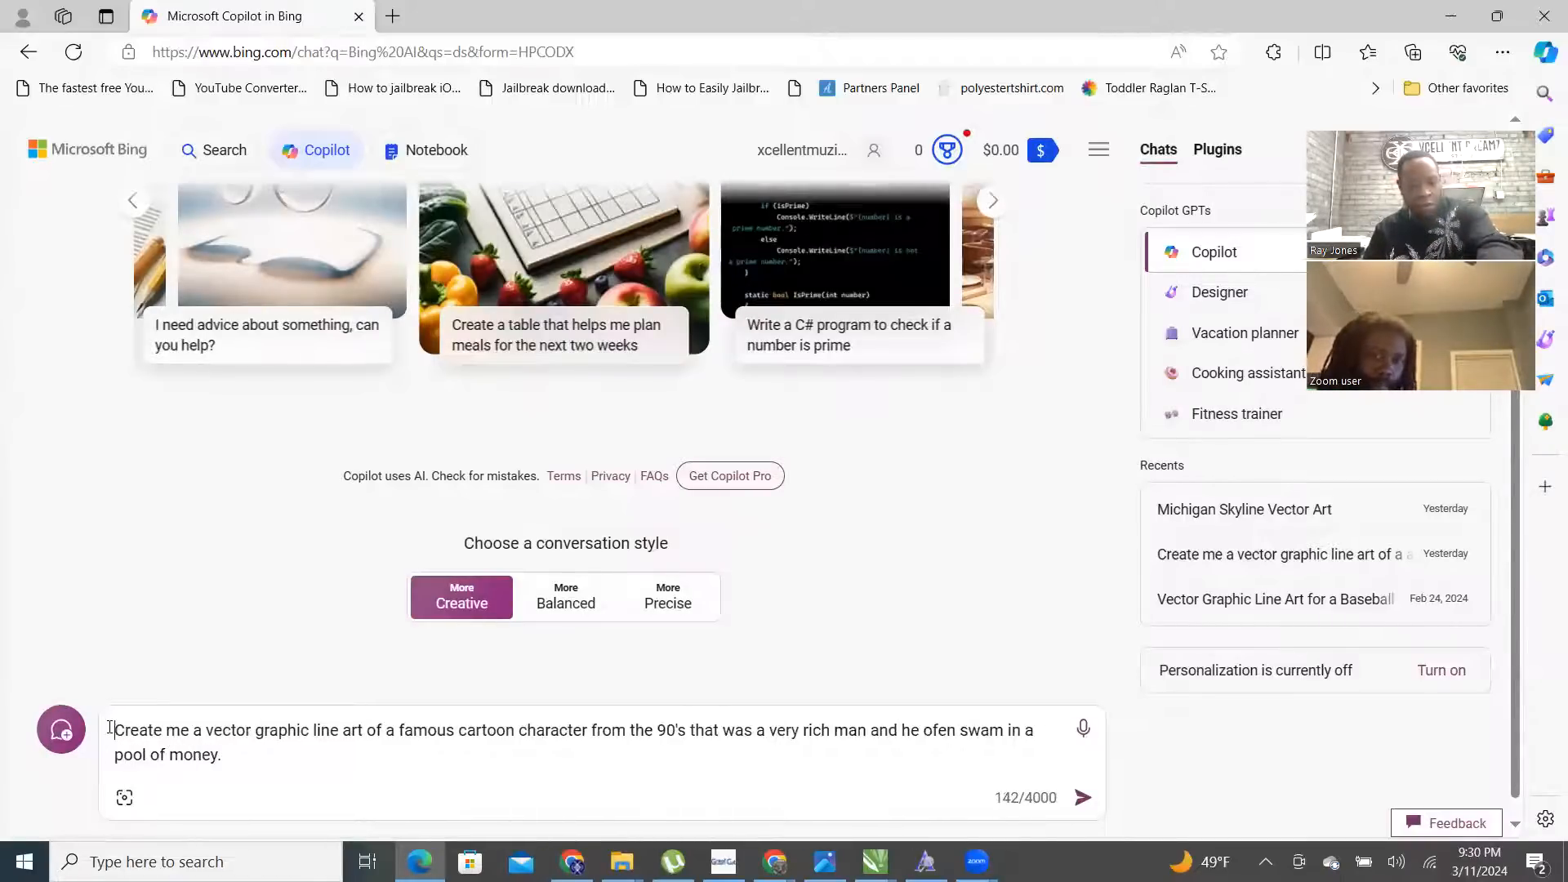
type("Ple")
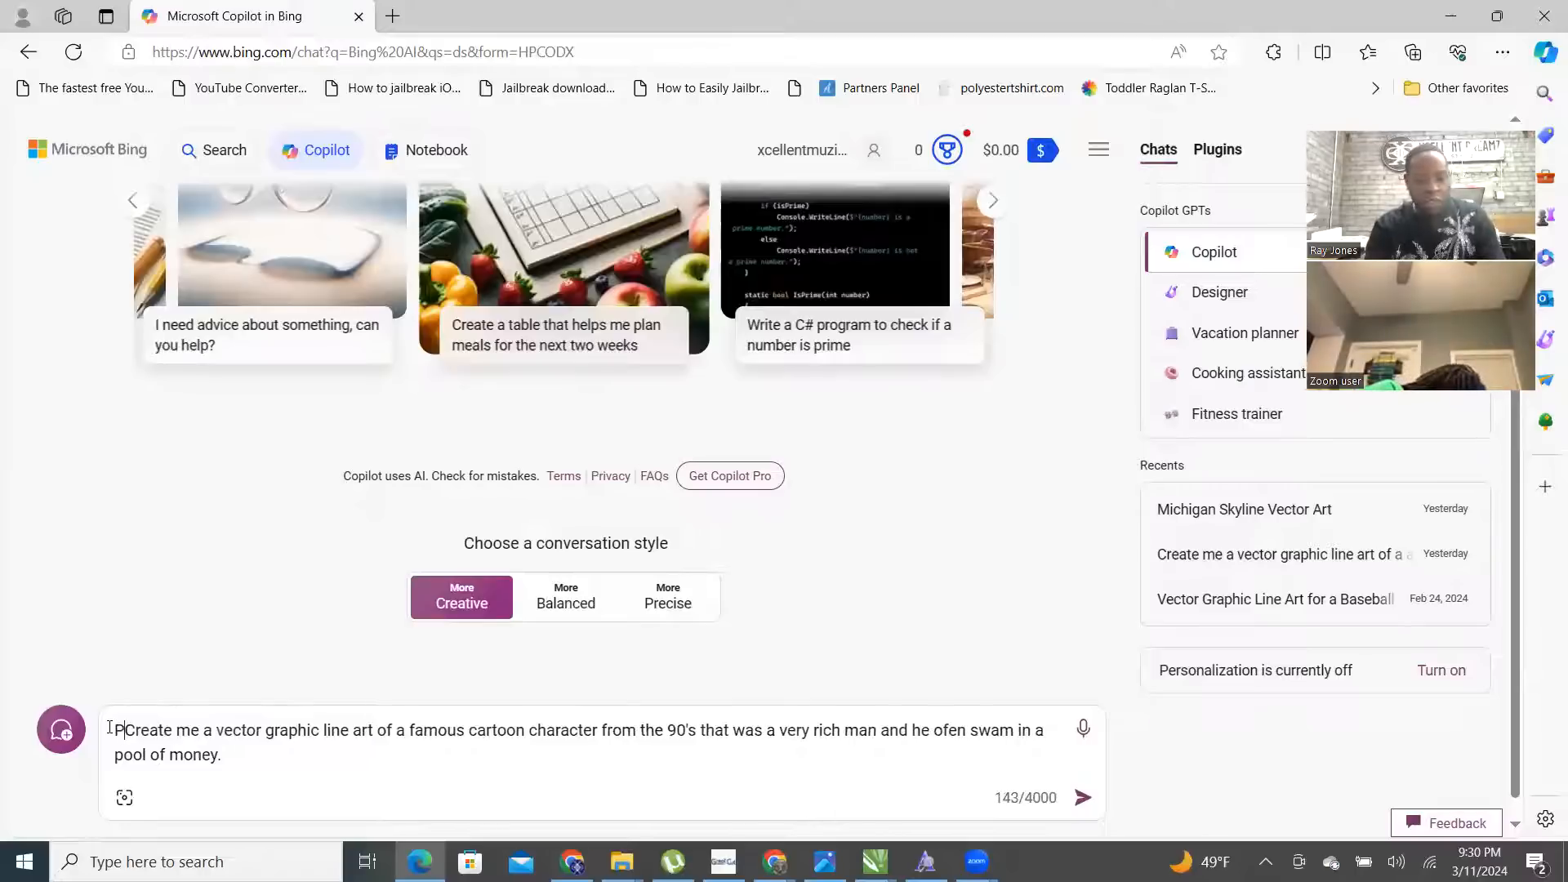
type("ase")
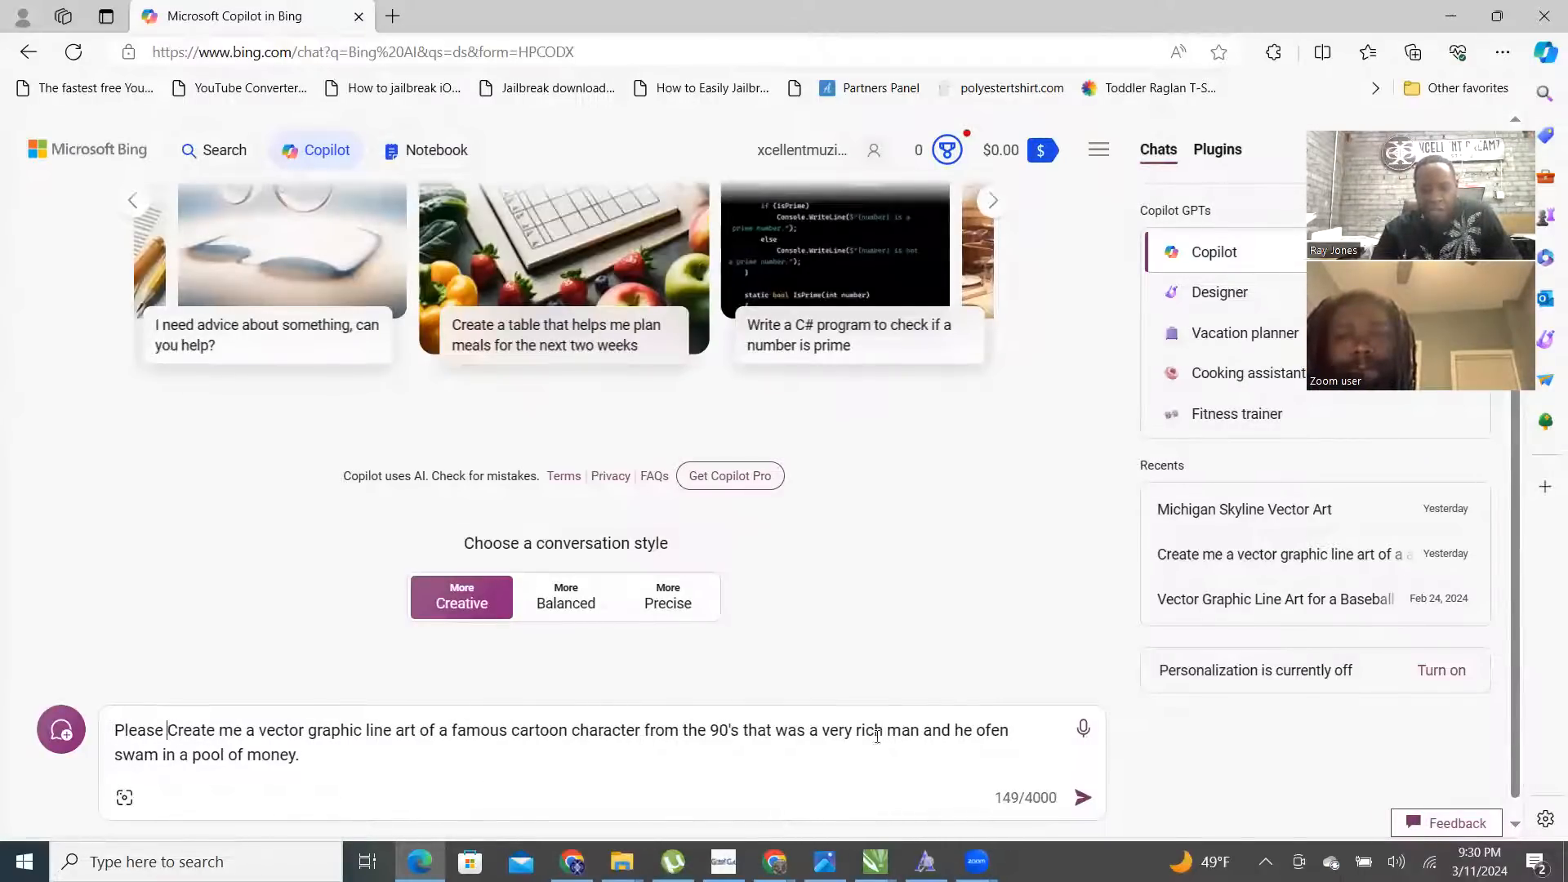
type("old")
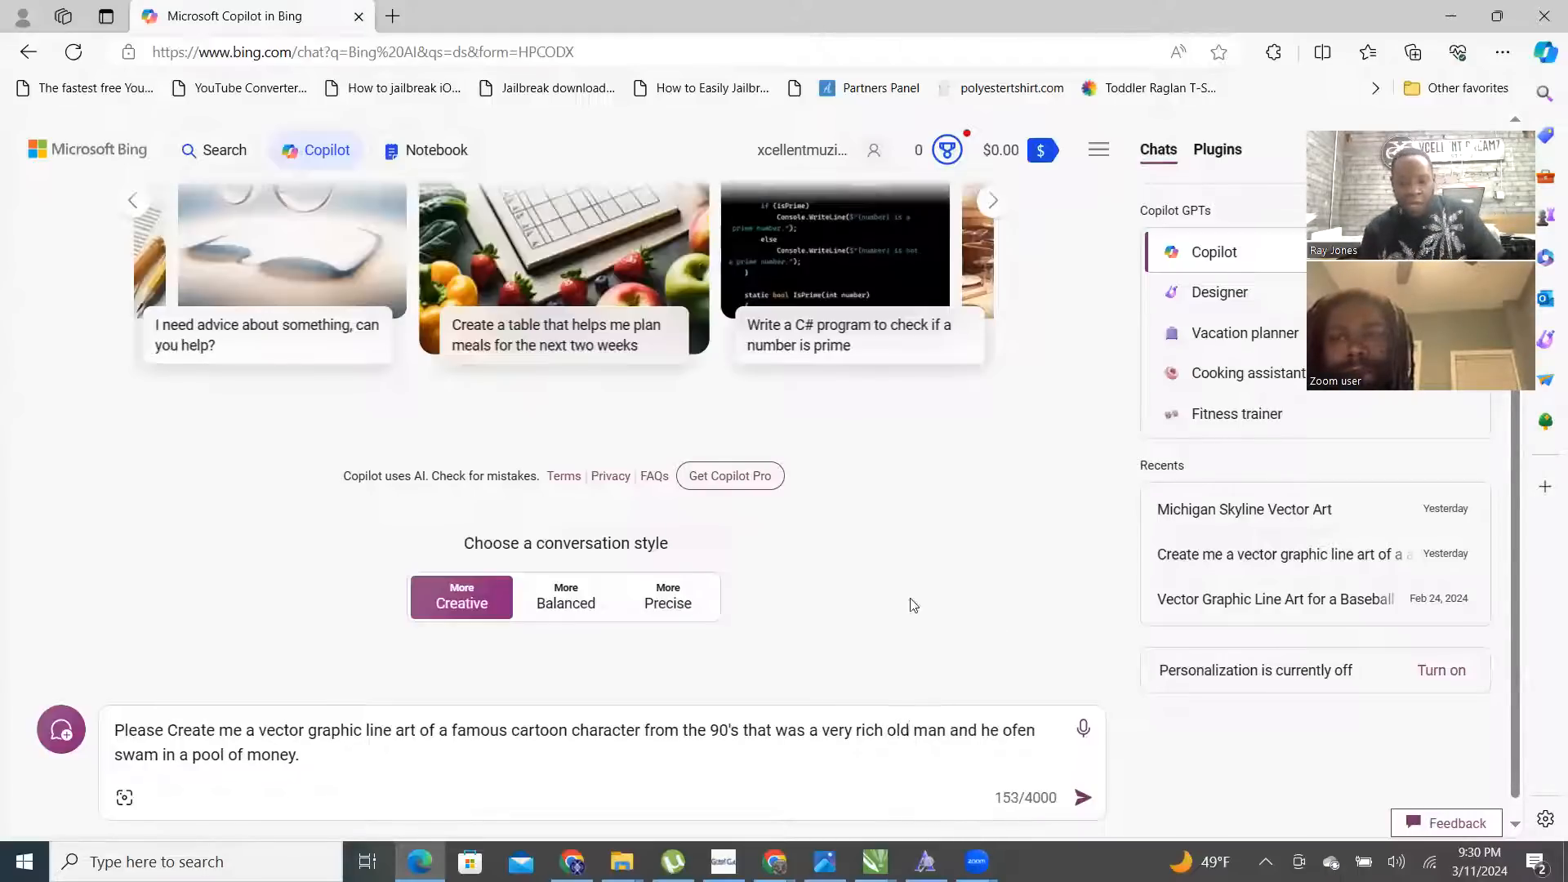
left_click_drag(999, 729, 981, 730)
key("BackSpace")
key("BackSpace")
key("BackSpace")
key("BackSpace")
key("BackSpace")
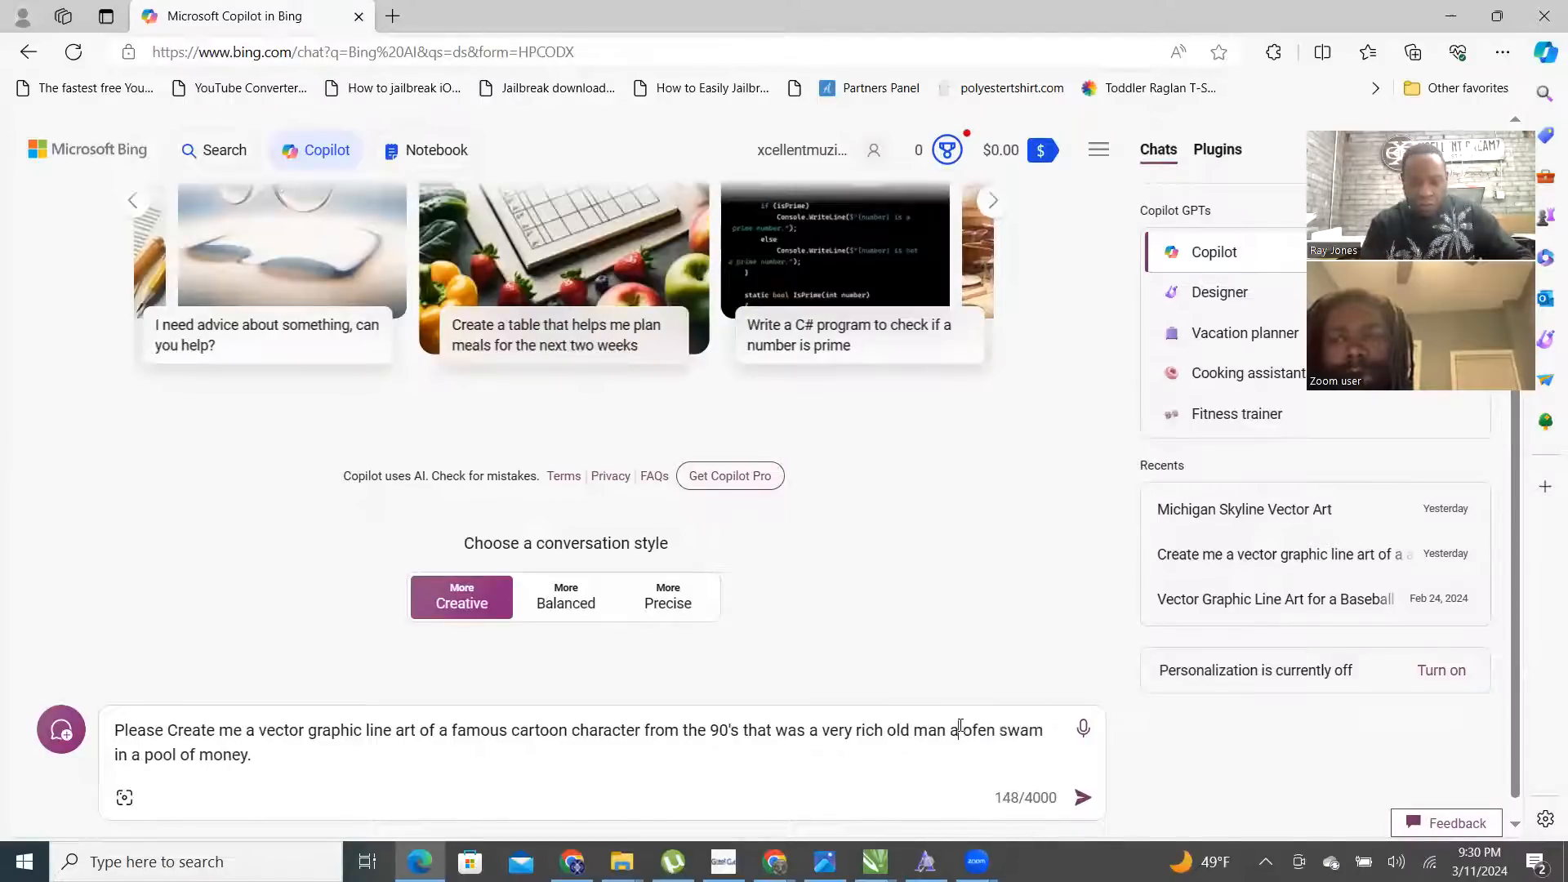
type("that")
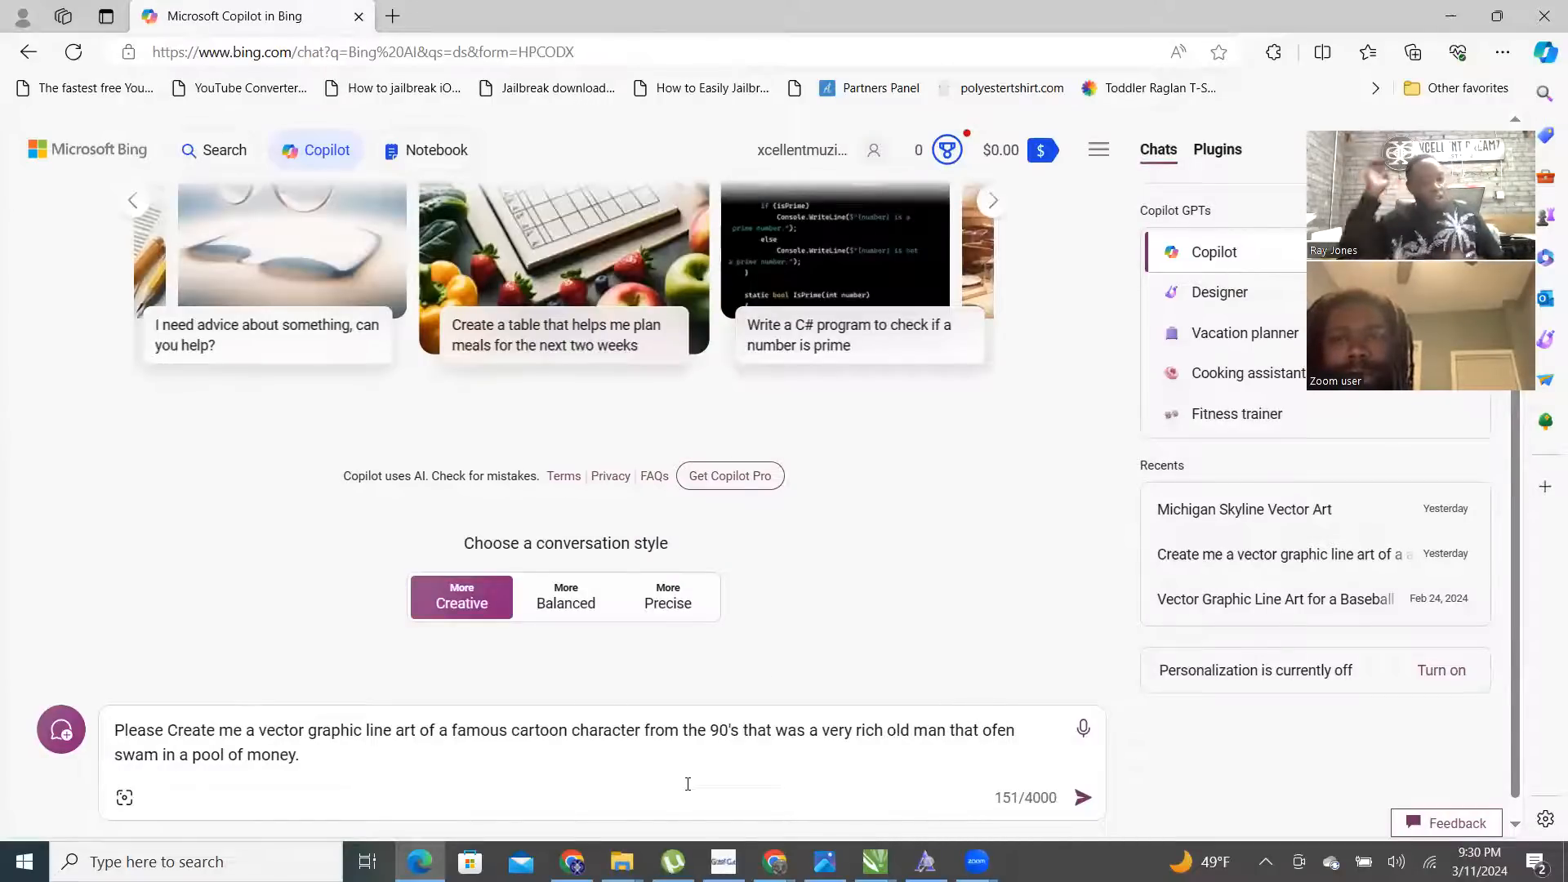
type("He")
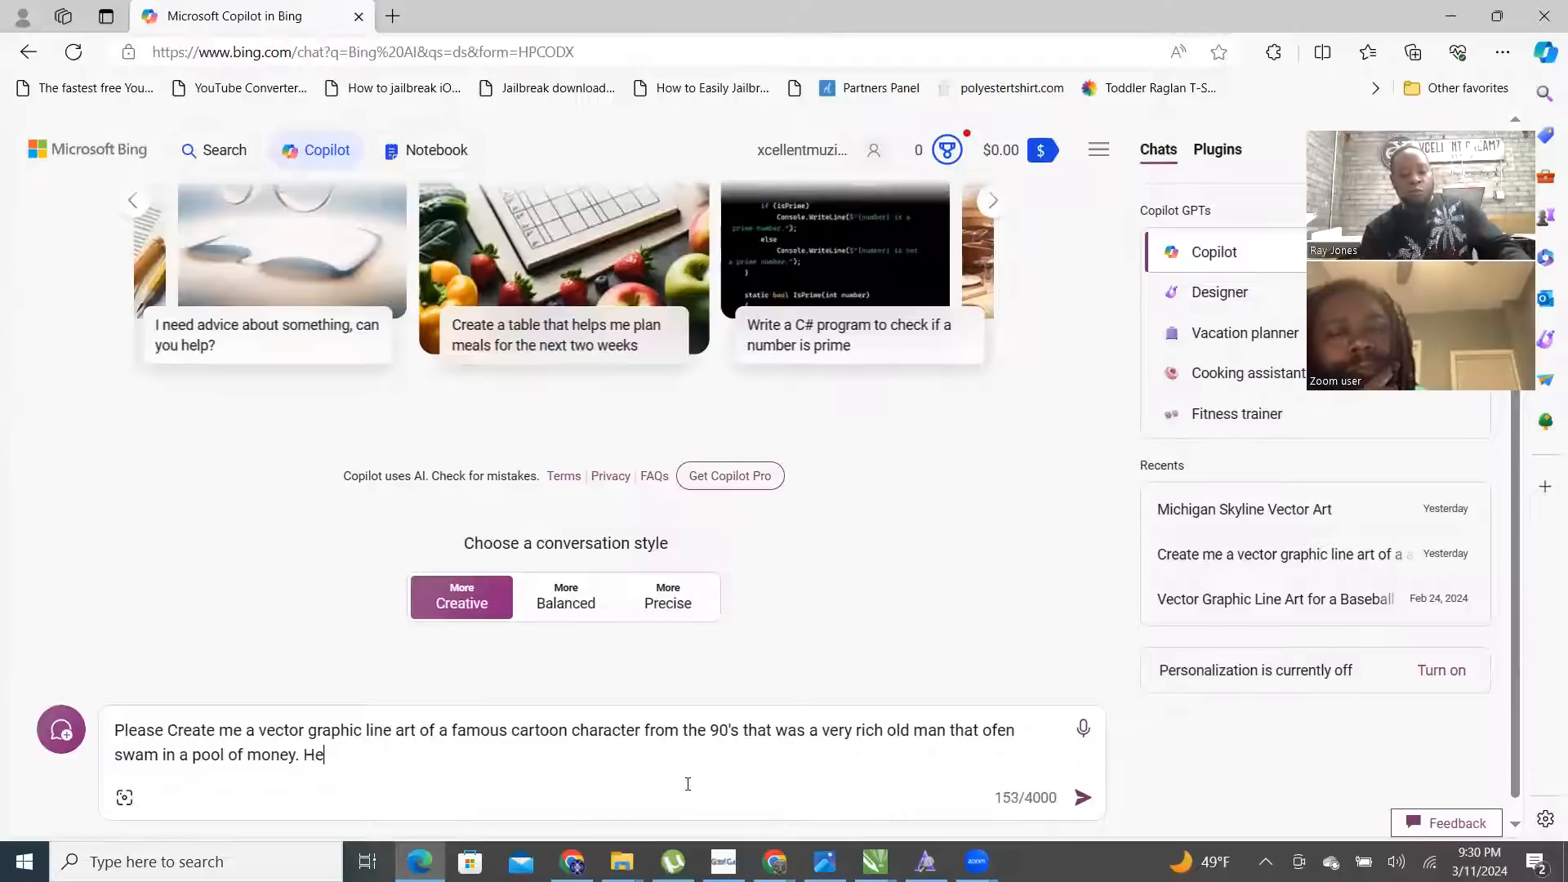
type(" was a")
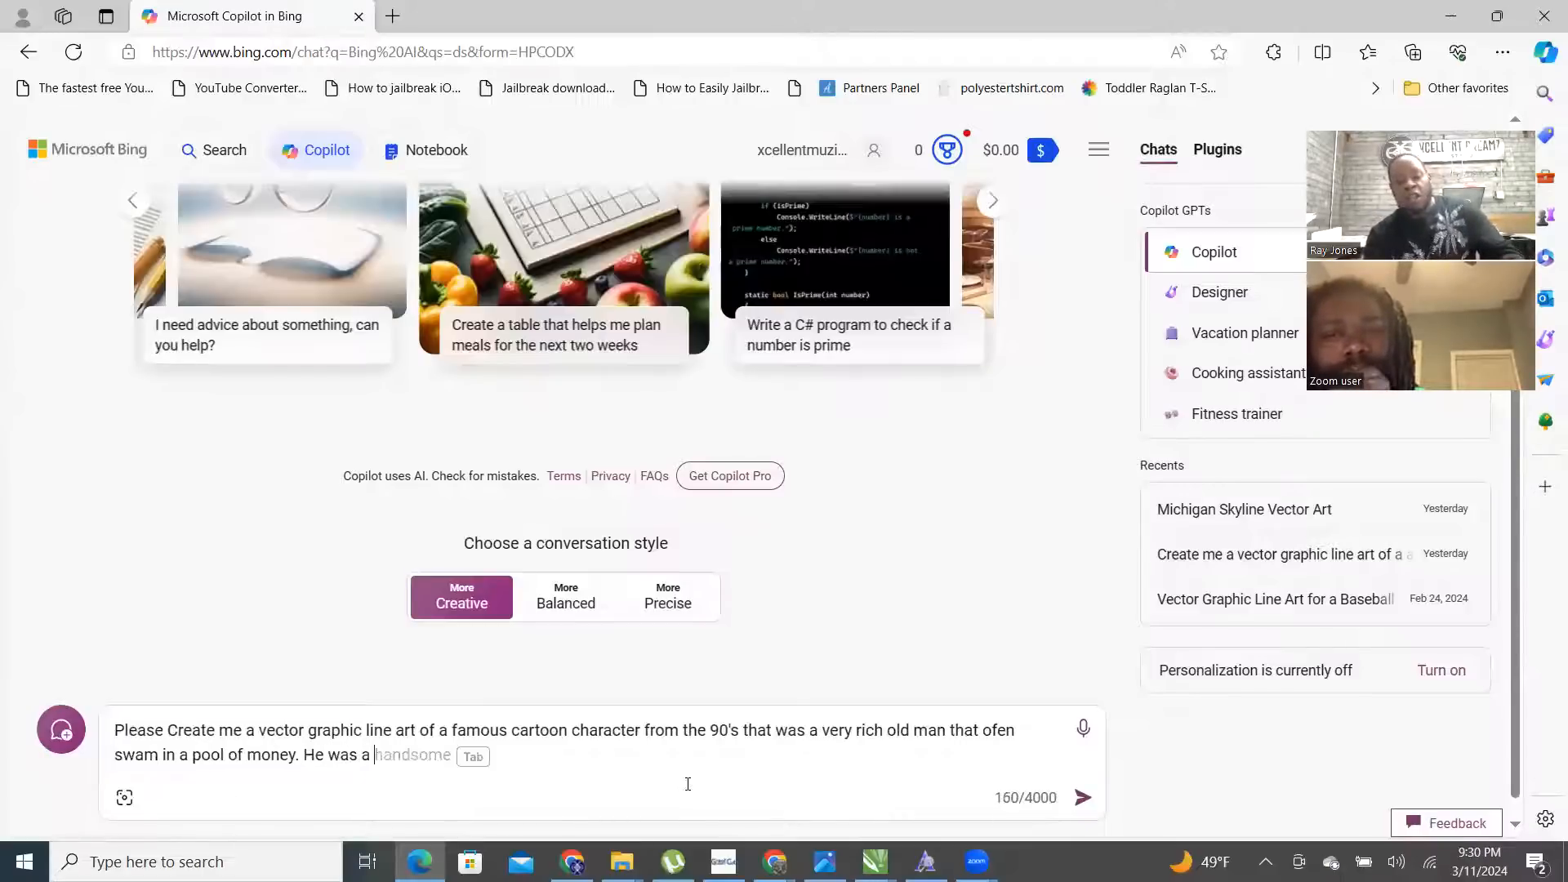
type(" duck and owned a mas")
type("sion")
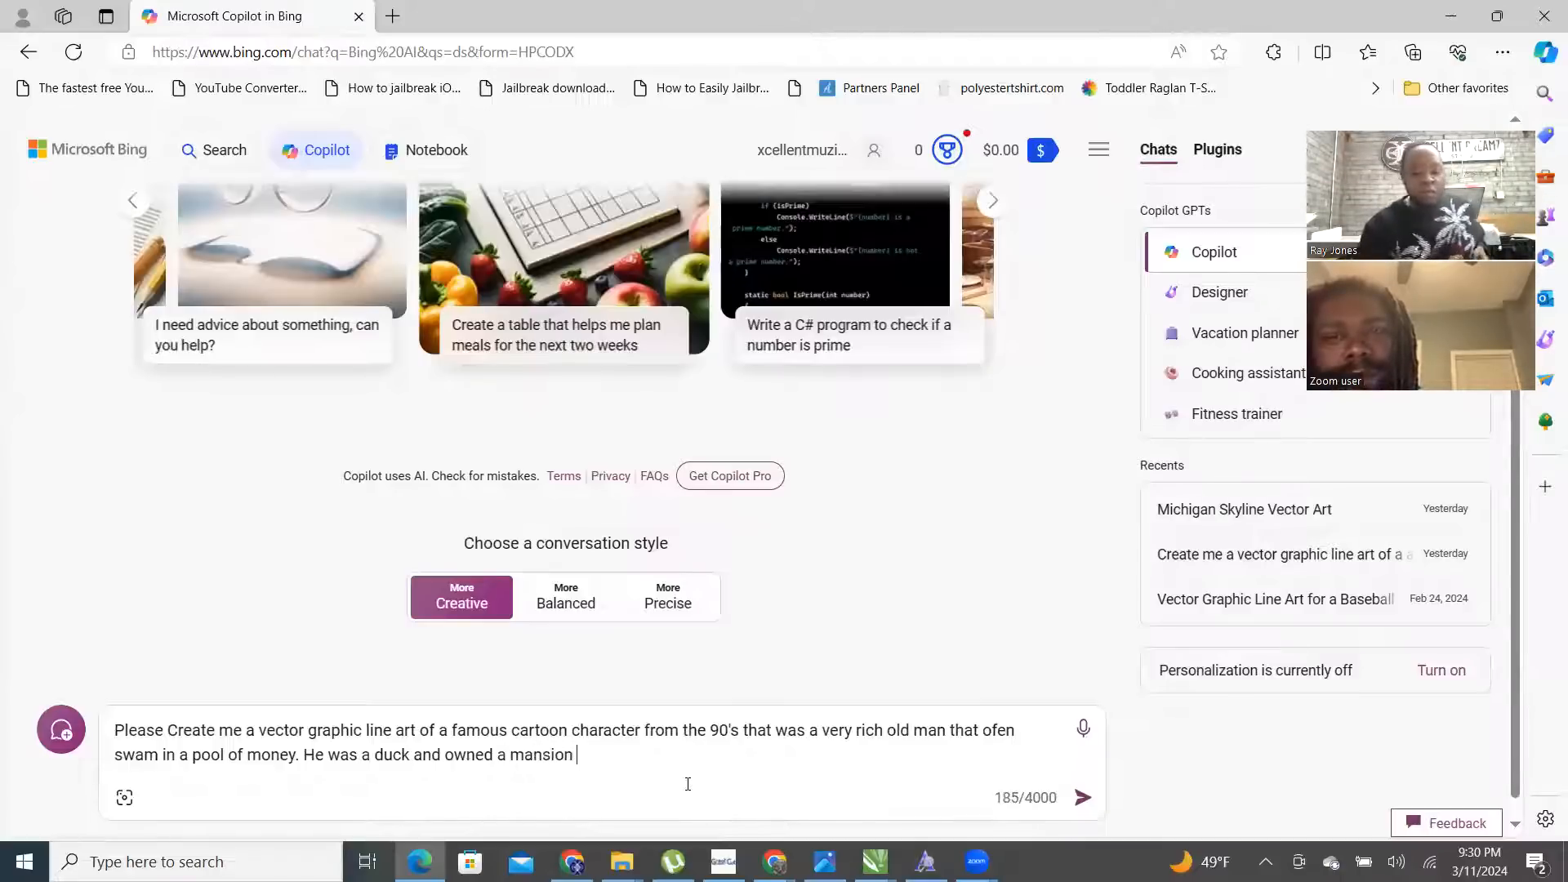
key("Return")
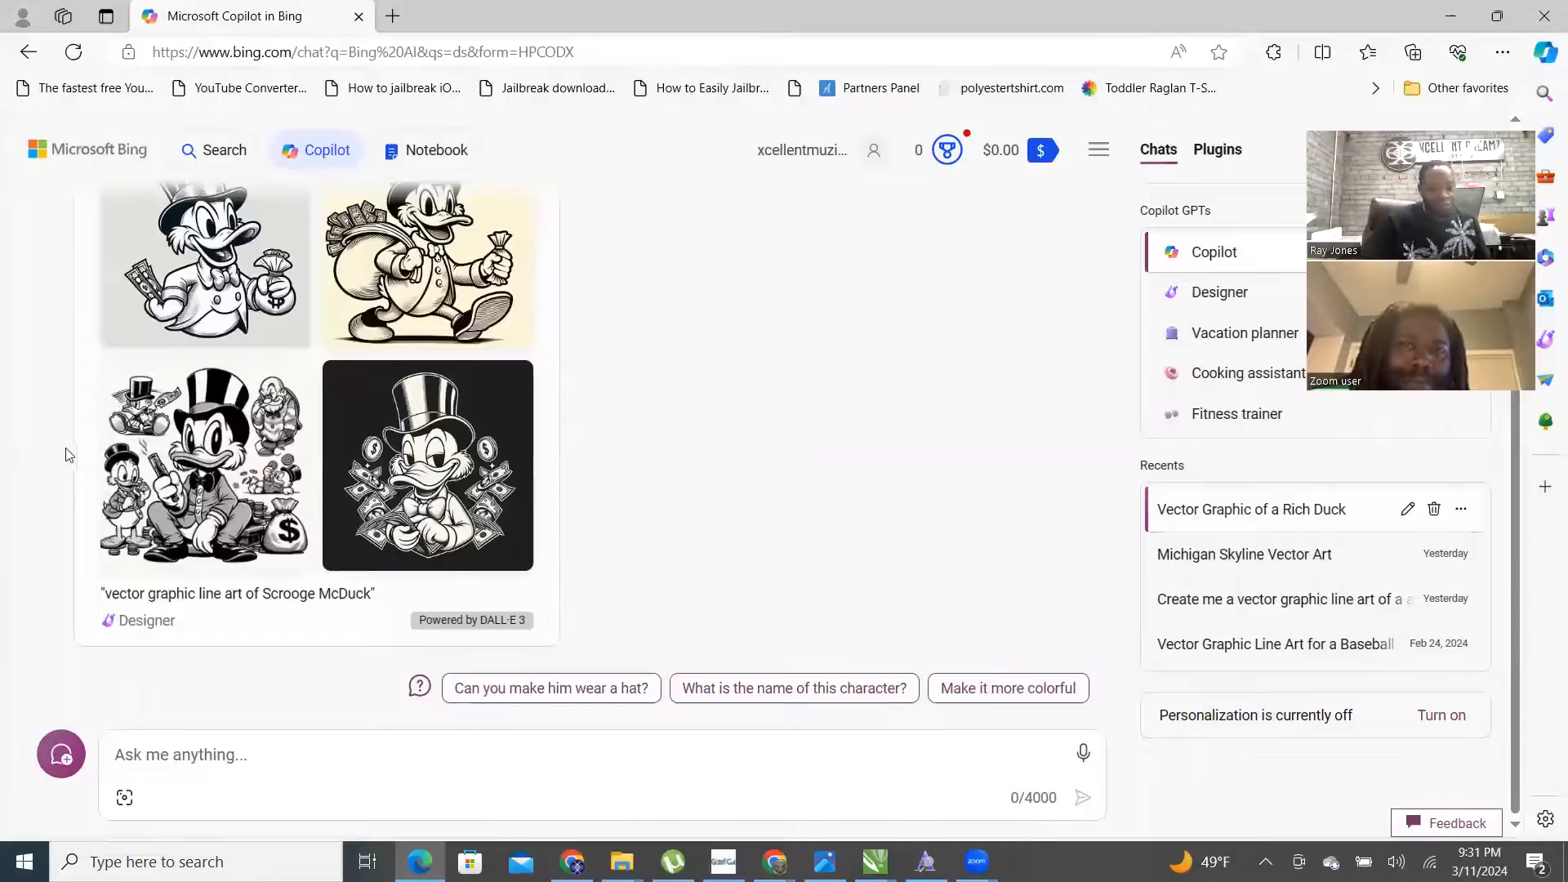
- Download the first generated duck line-art image
scroll(245, 445, "up", 4)
scroll(258, 448, "down", 1)
left_click(233, 470)
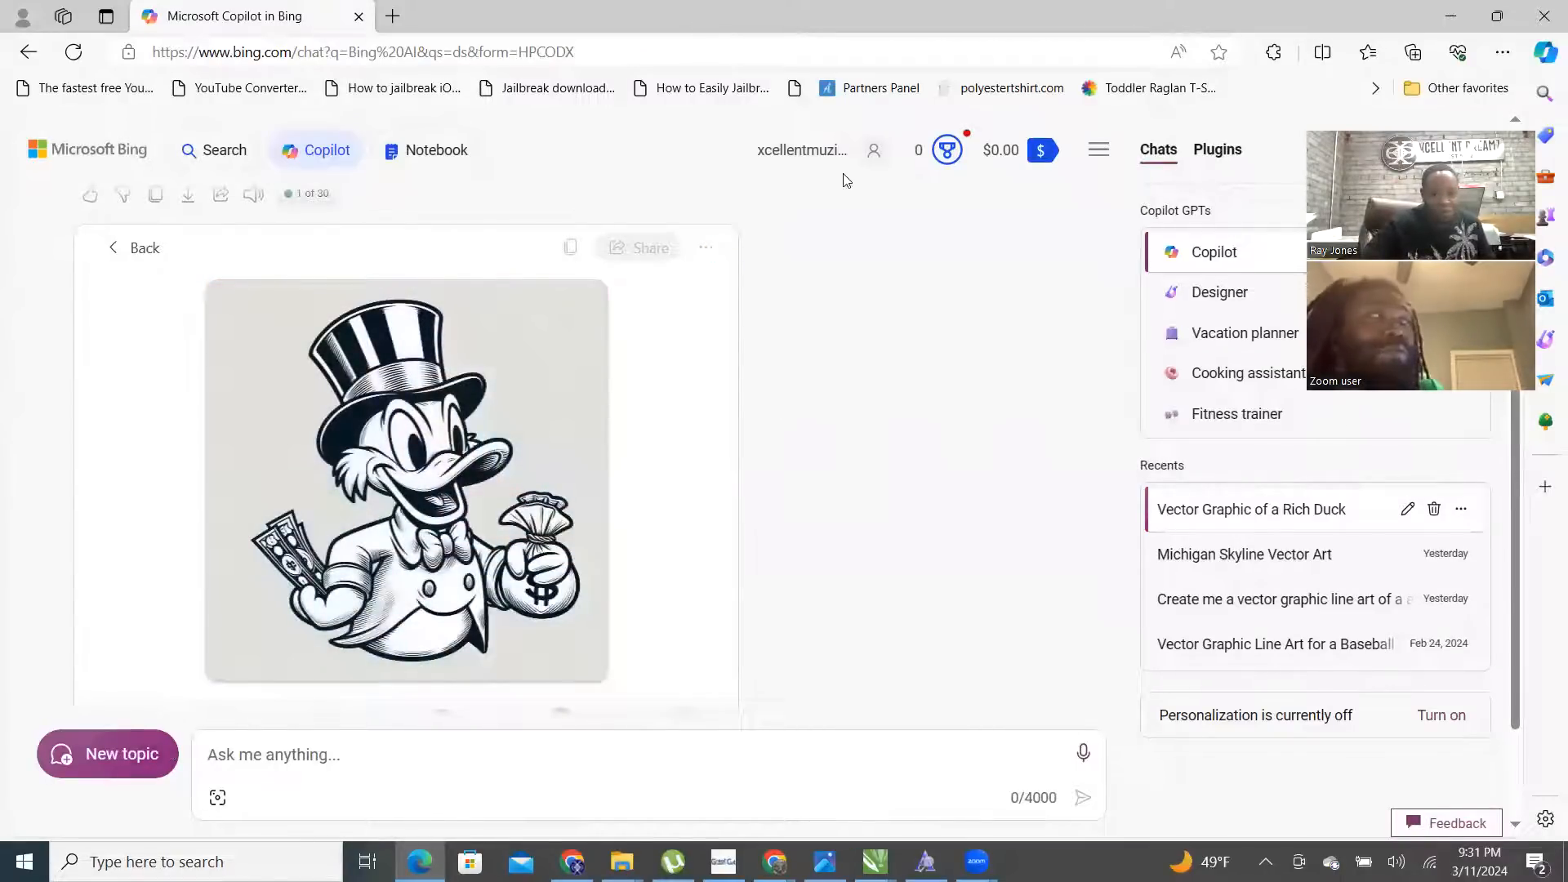
left_click(706, 246)
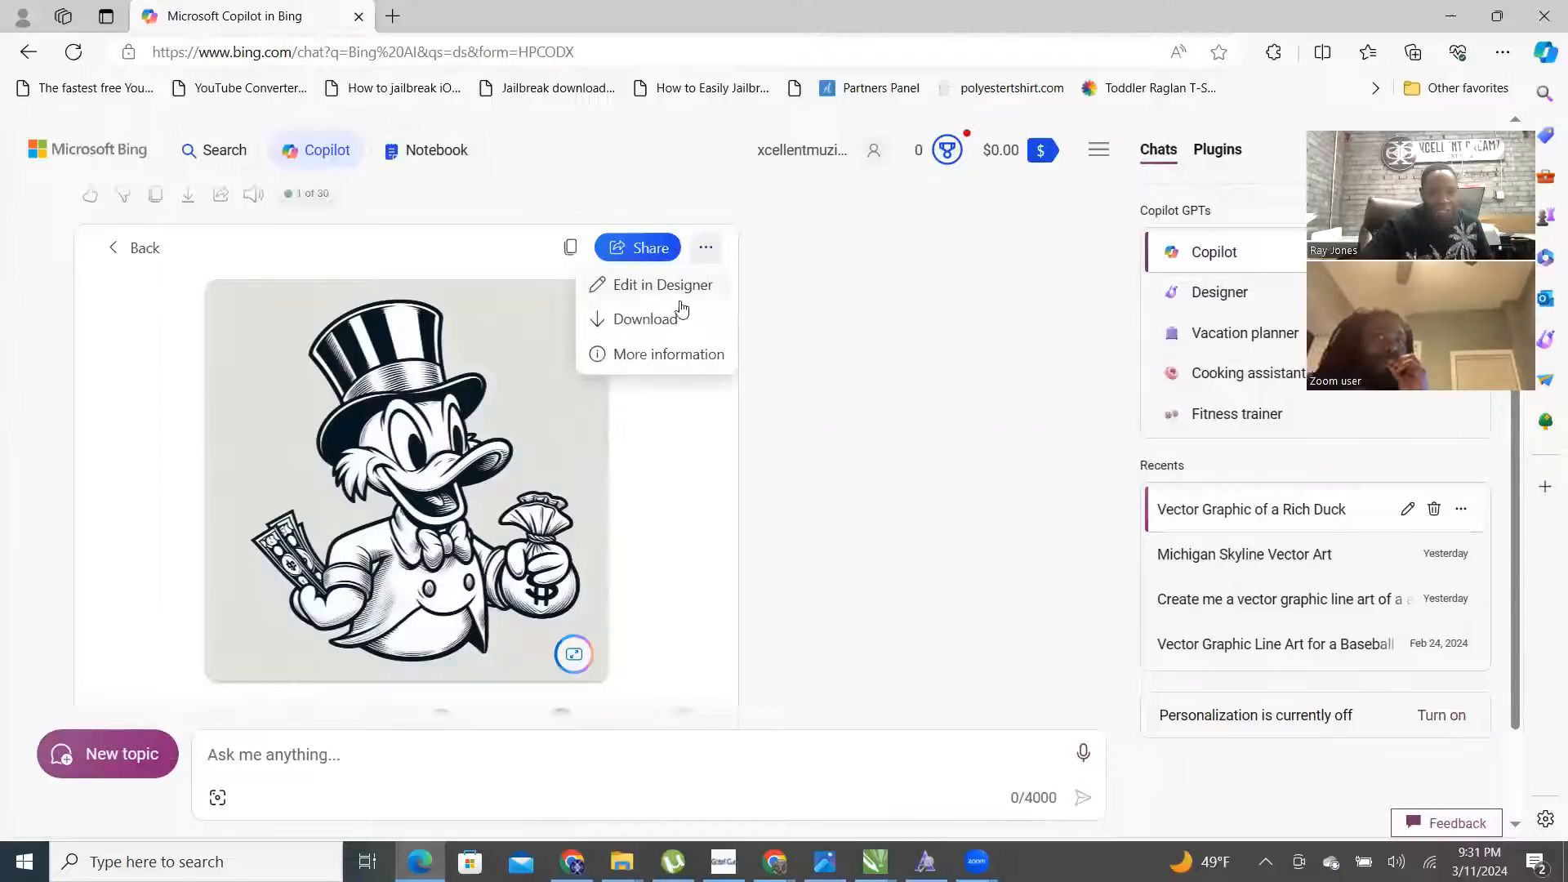
left_click(659, 327)
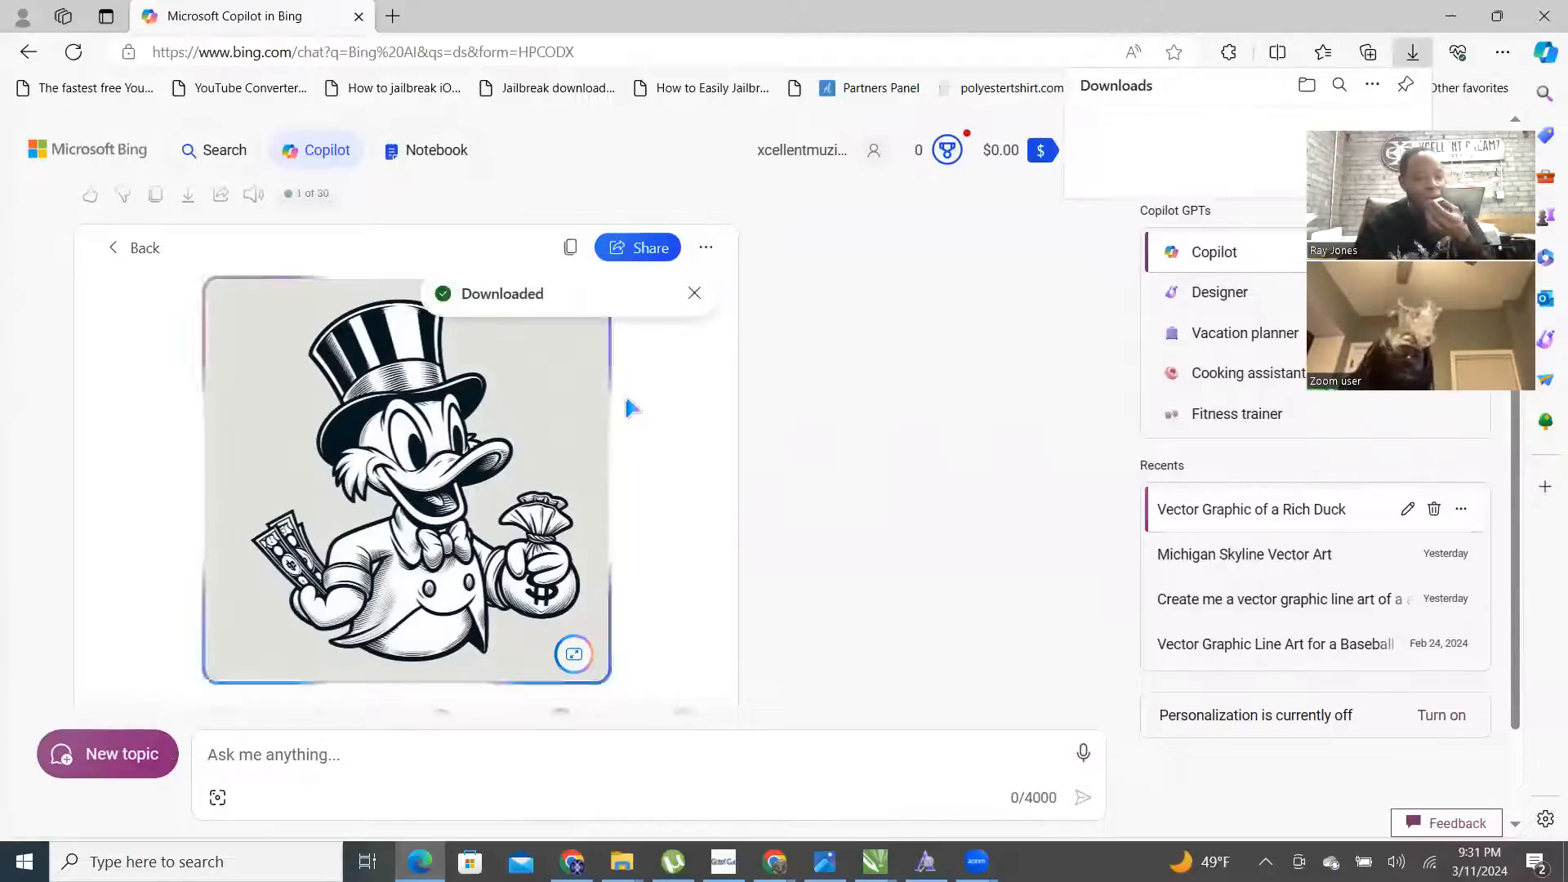
- Download the black-background duck image and begin a request to make him African American, diving off his diving board
left_click(137, 252)
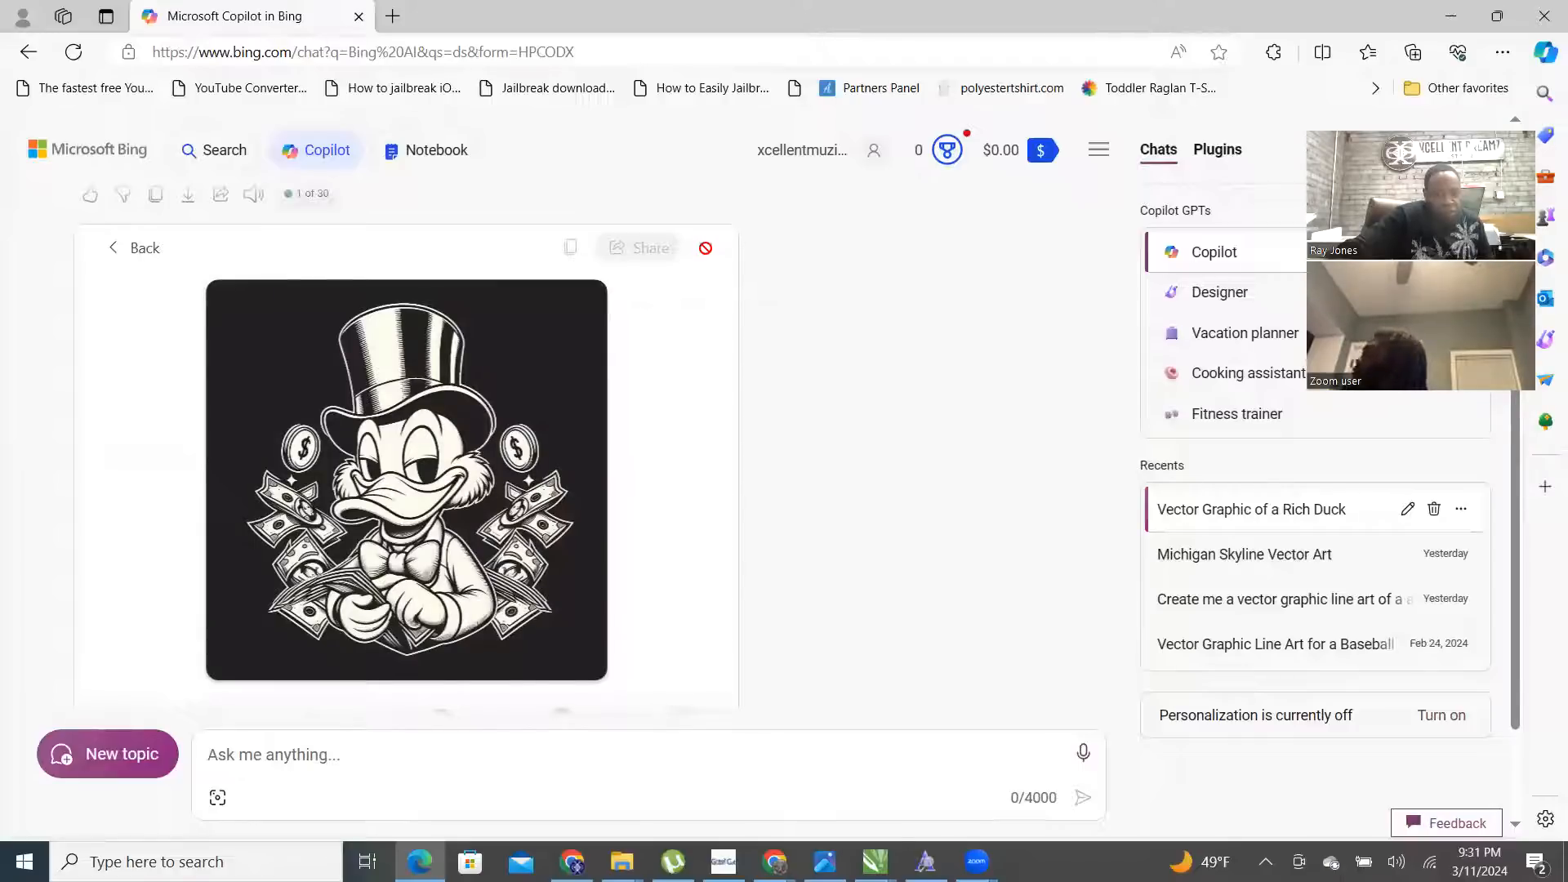
left_click(707, 255)
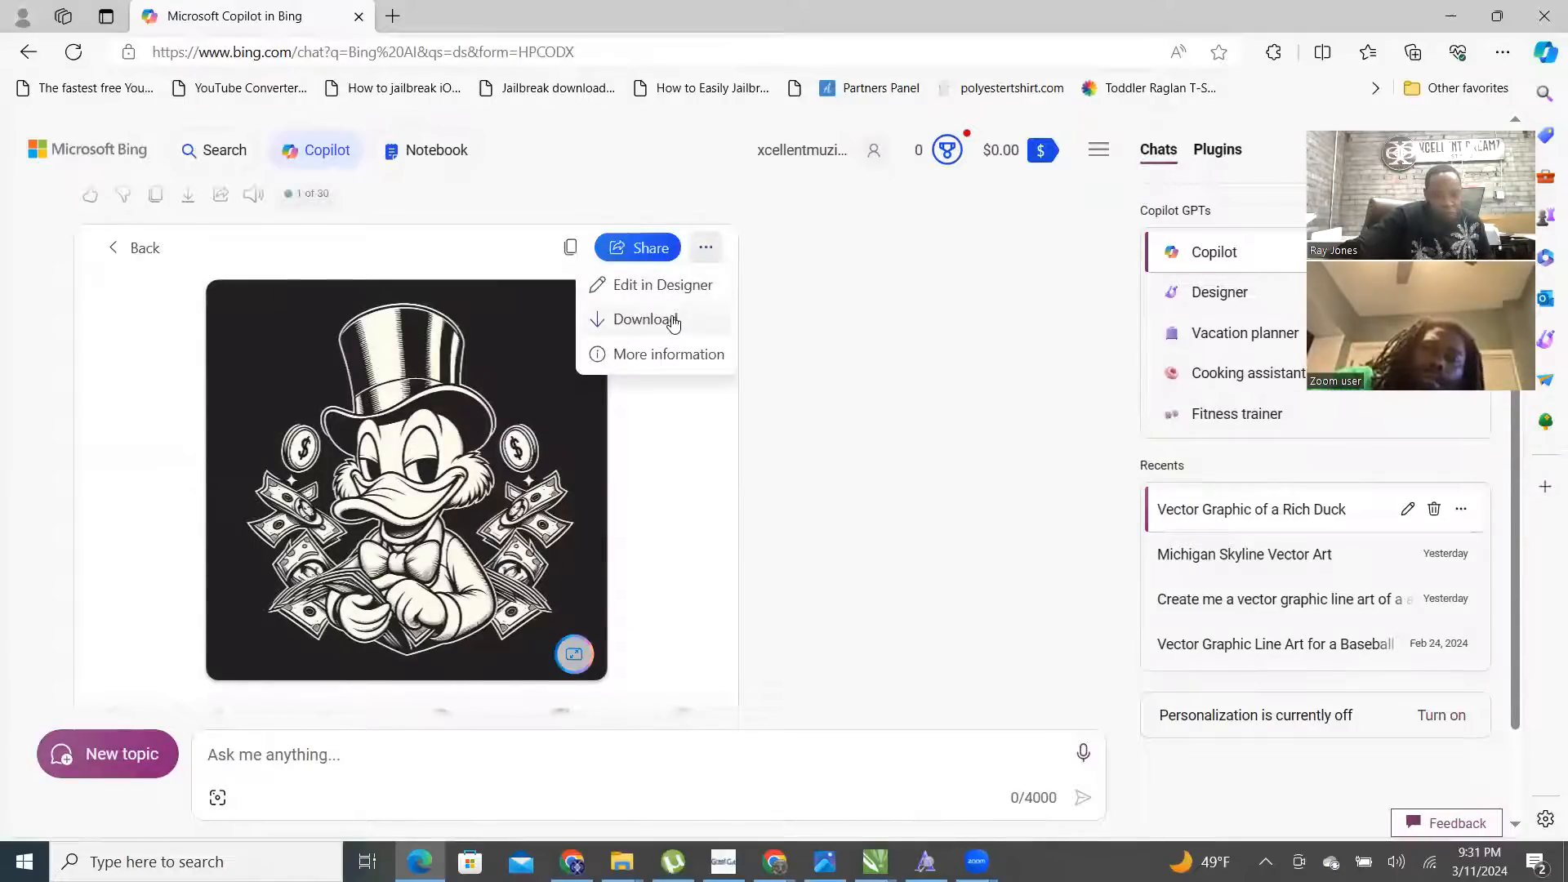
left_click(674, 317)
left_click(302, 743)
type("Can yo")
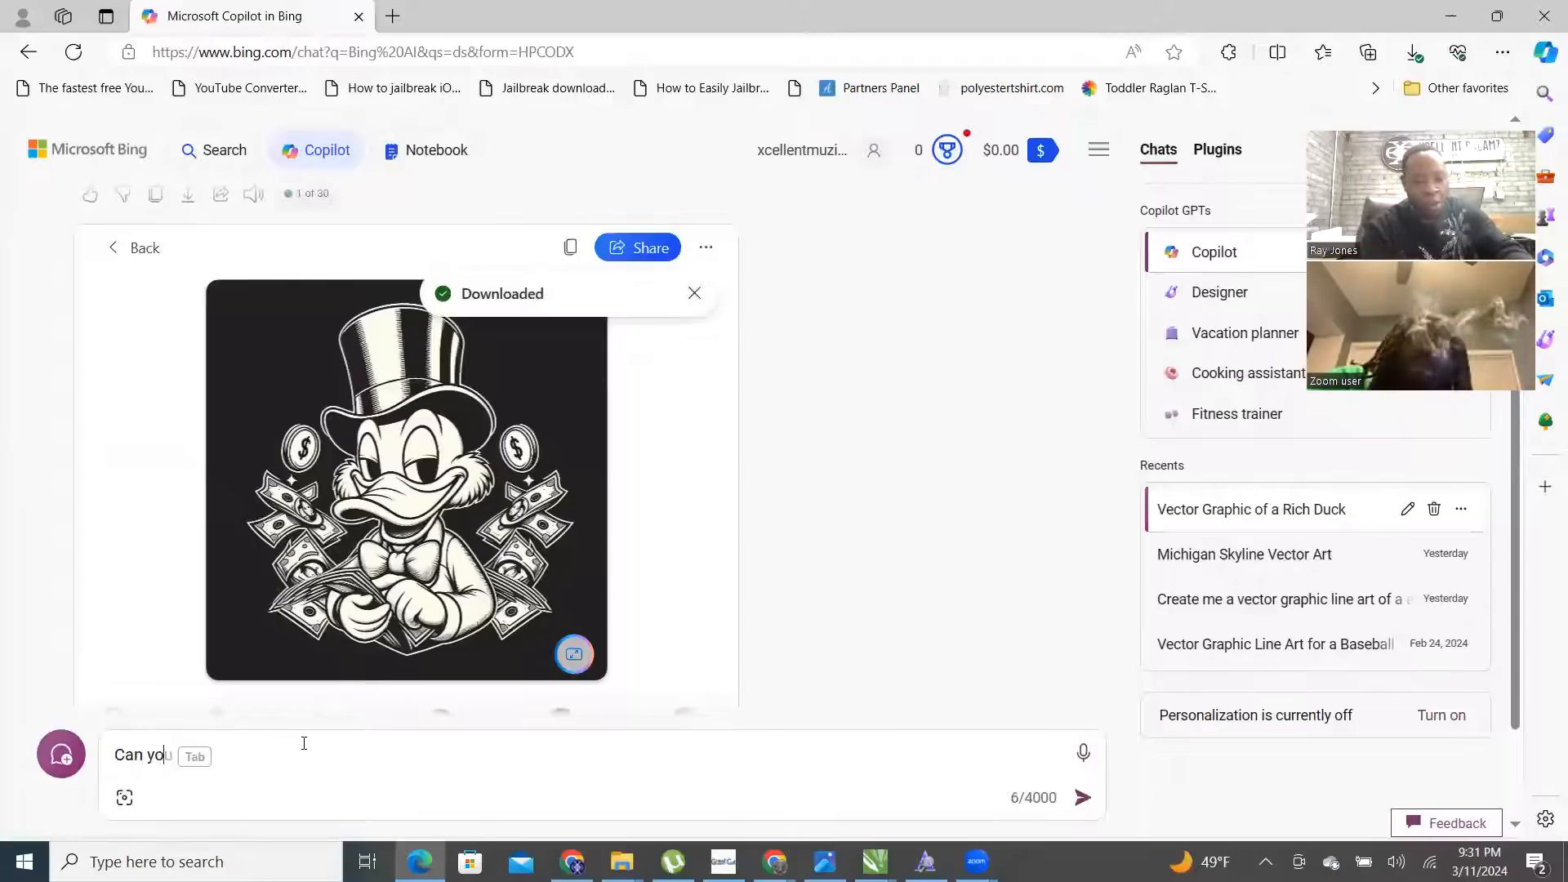
type("u chan")
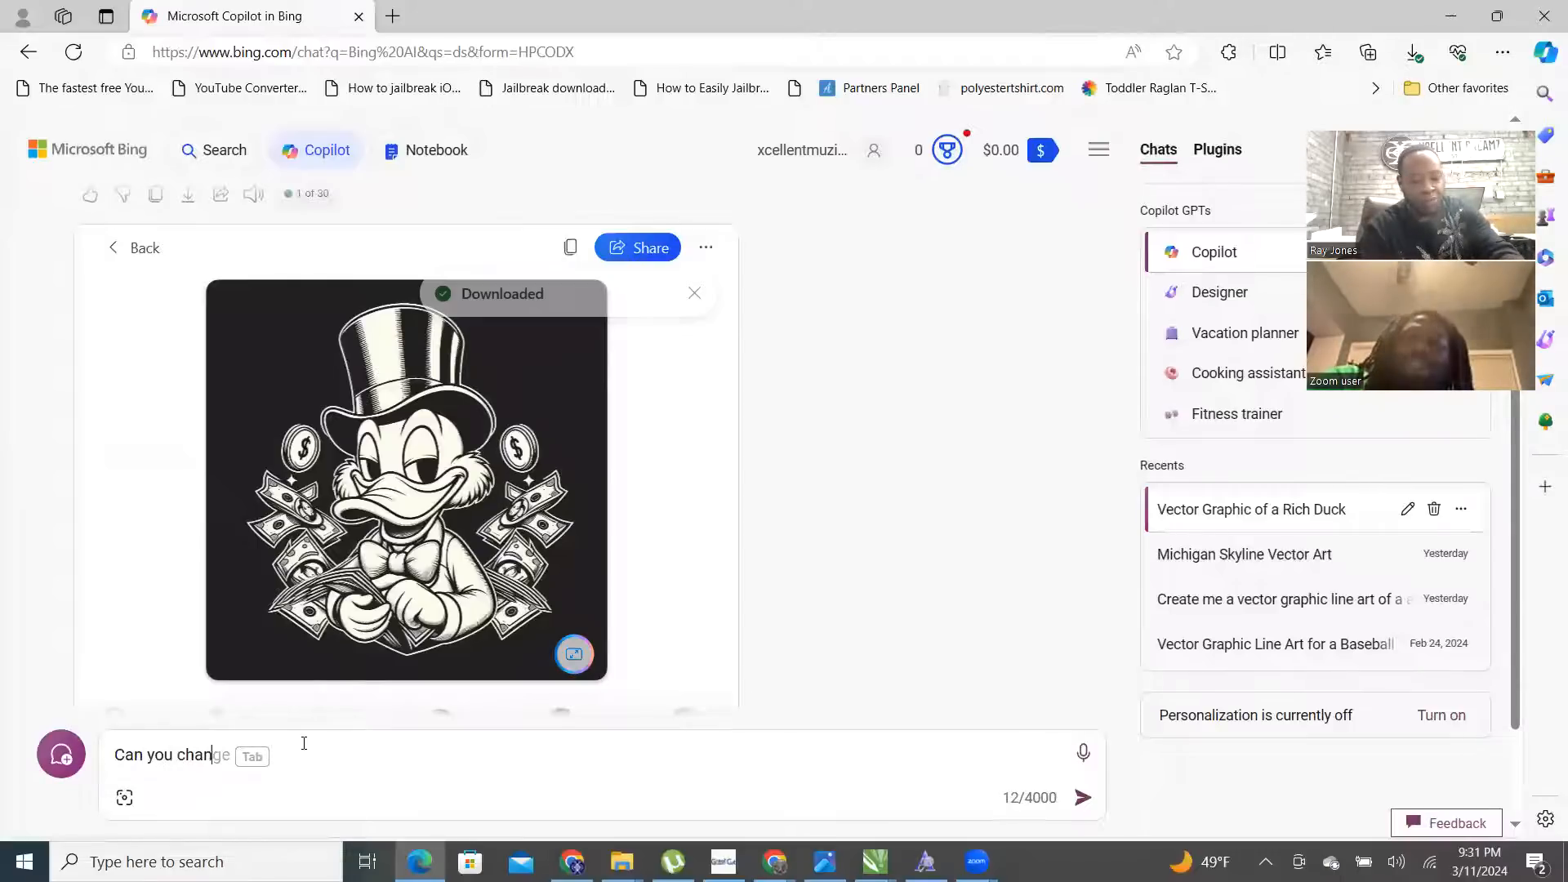
type("ge him to be african american ")
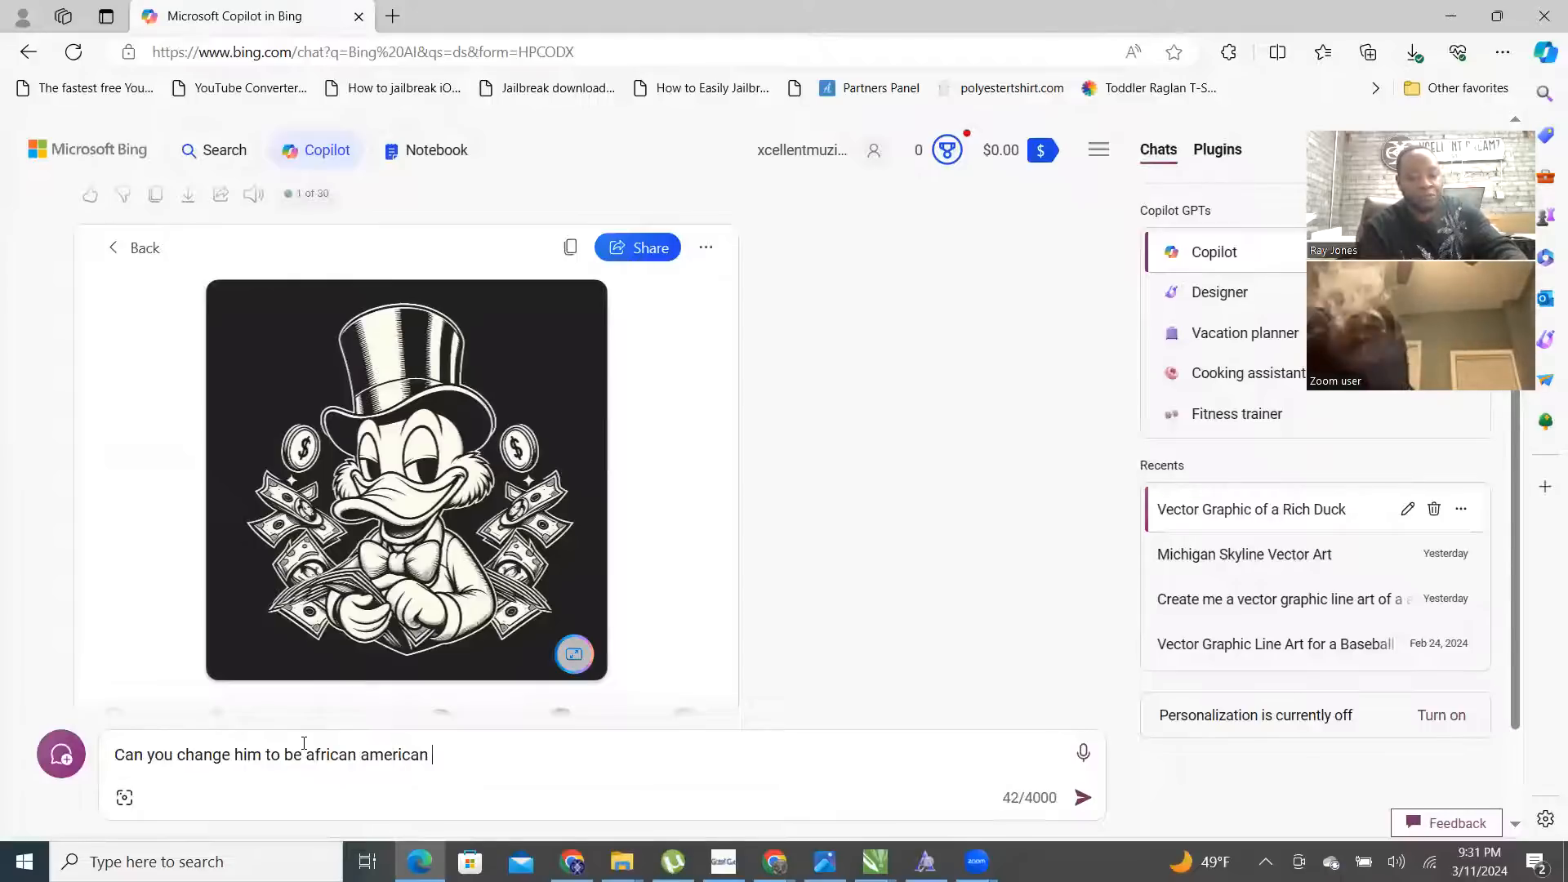
type("and have ")
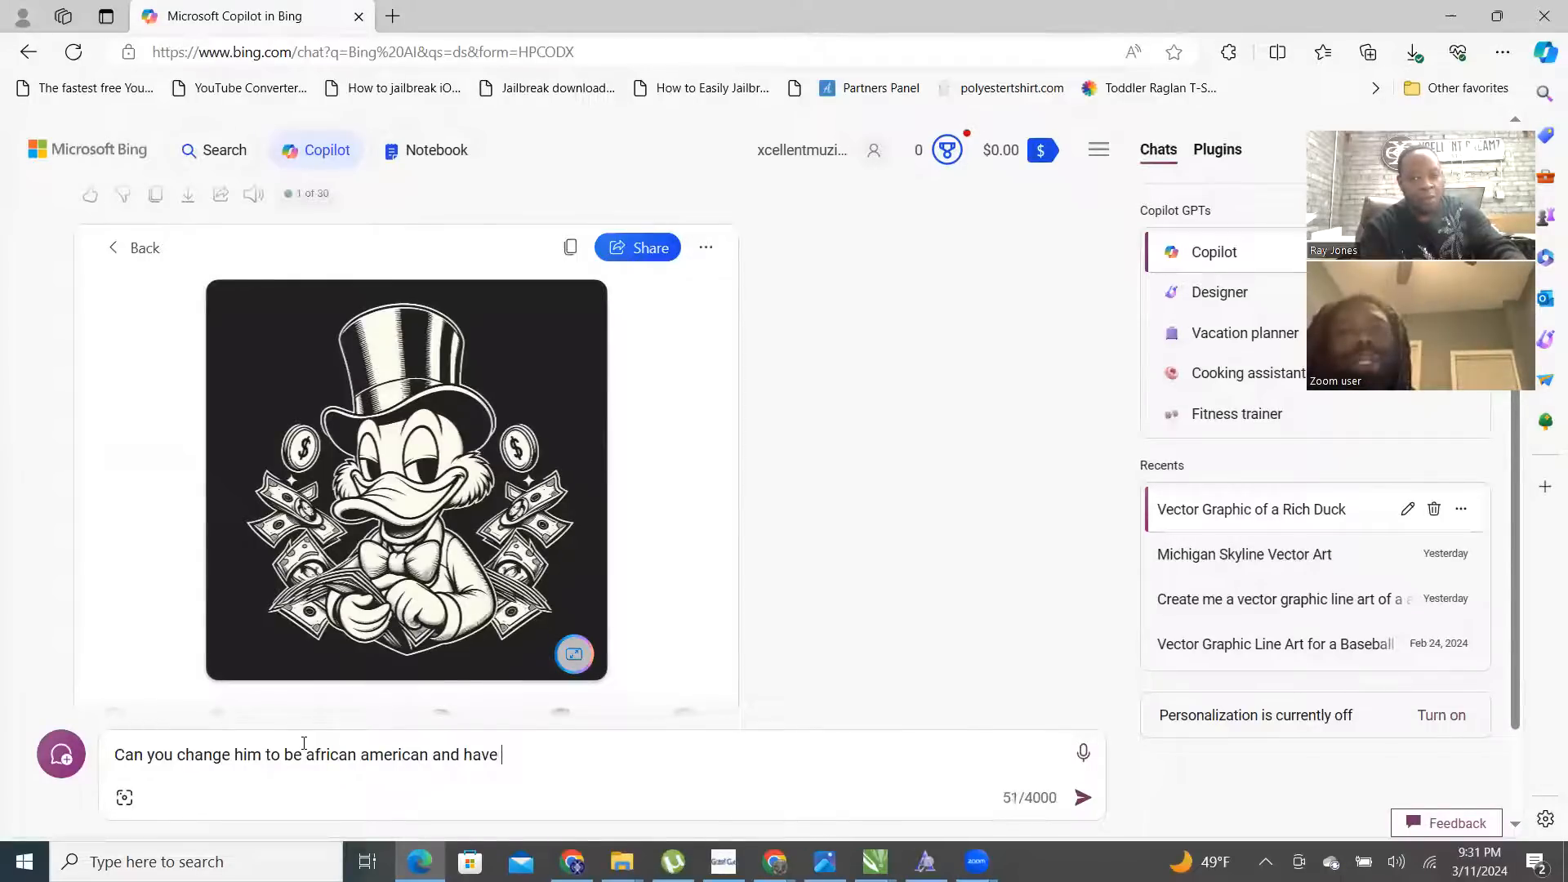
type("him ")
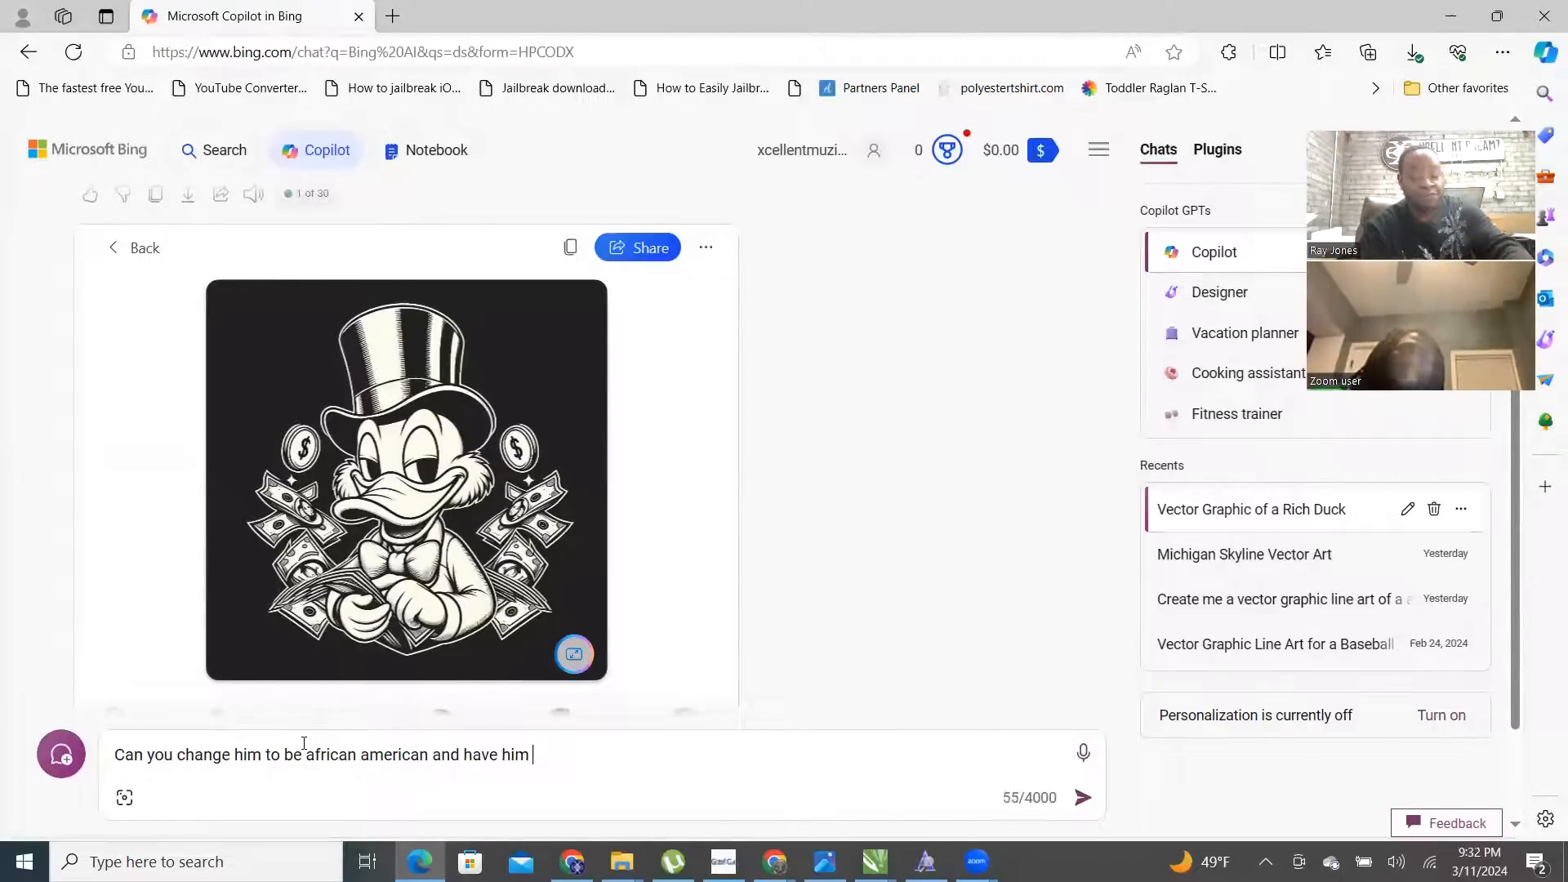
type("diving off h")
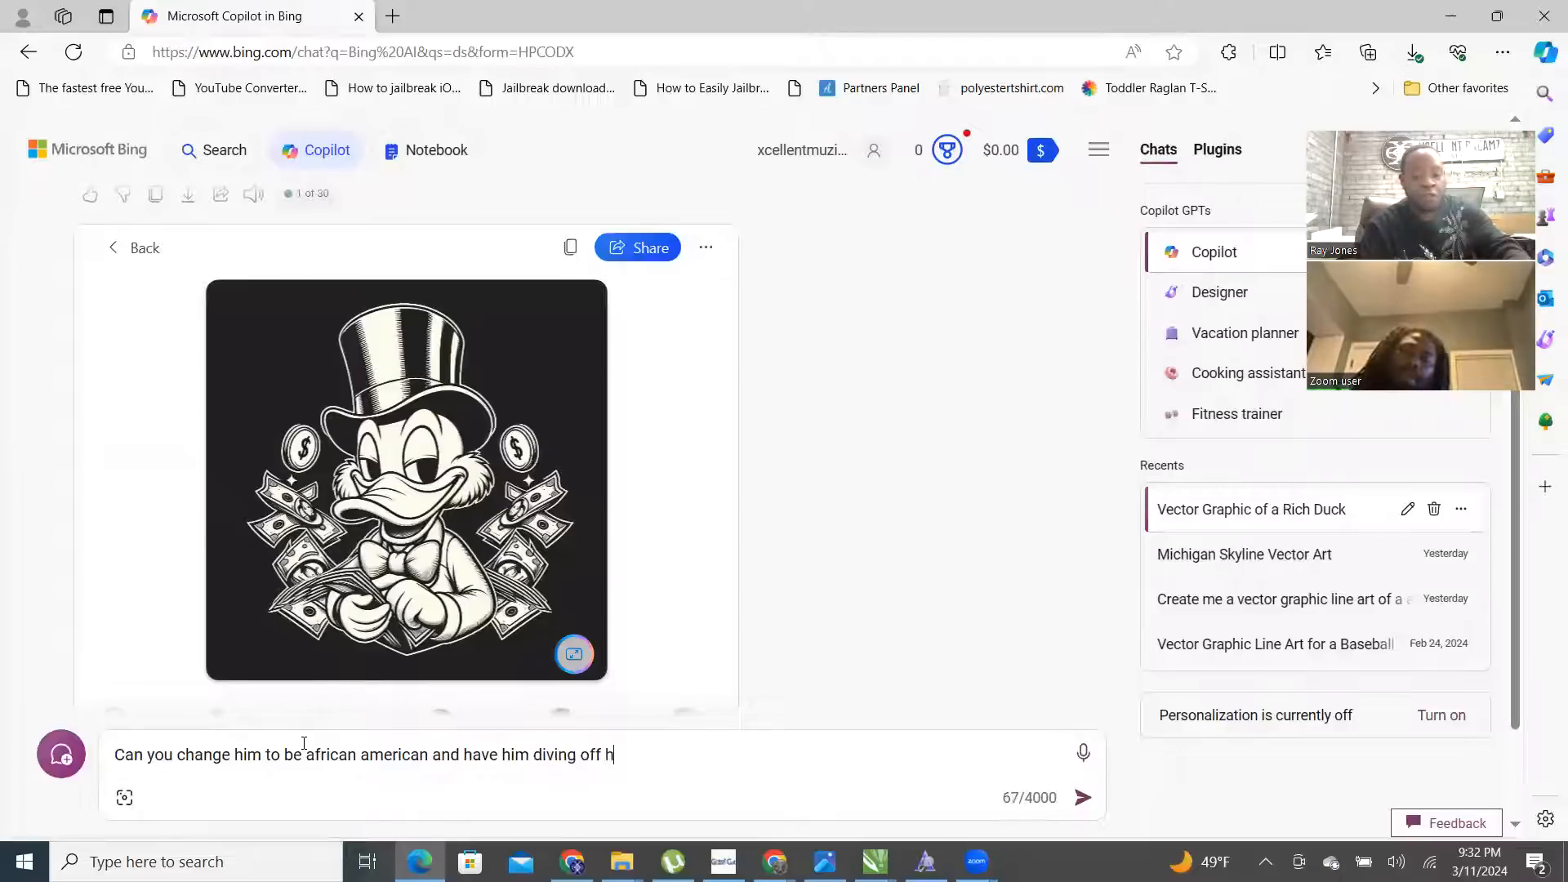
type("is diving board into a pool of money in the back o")
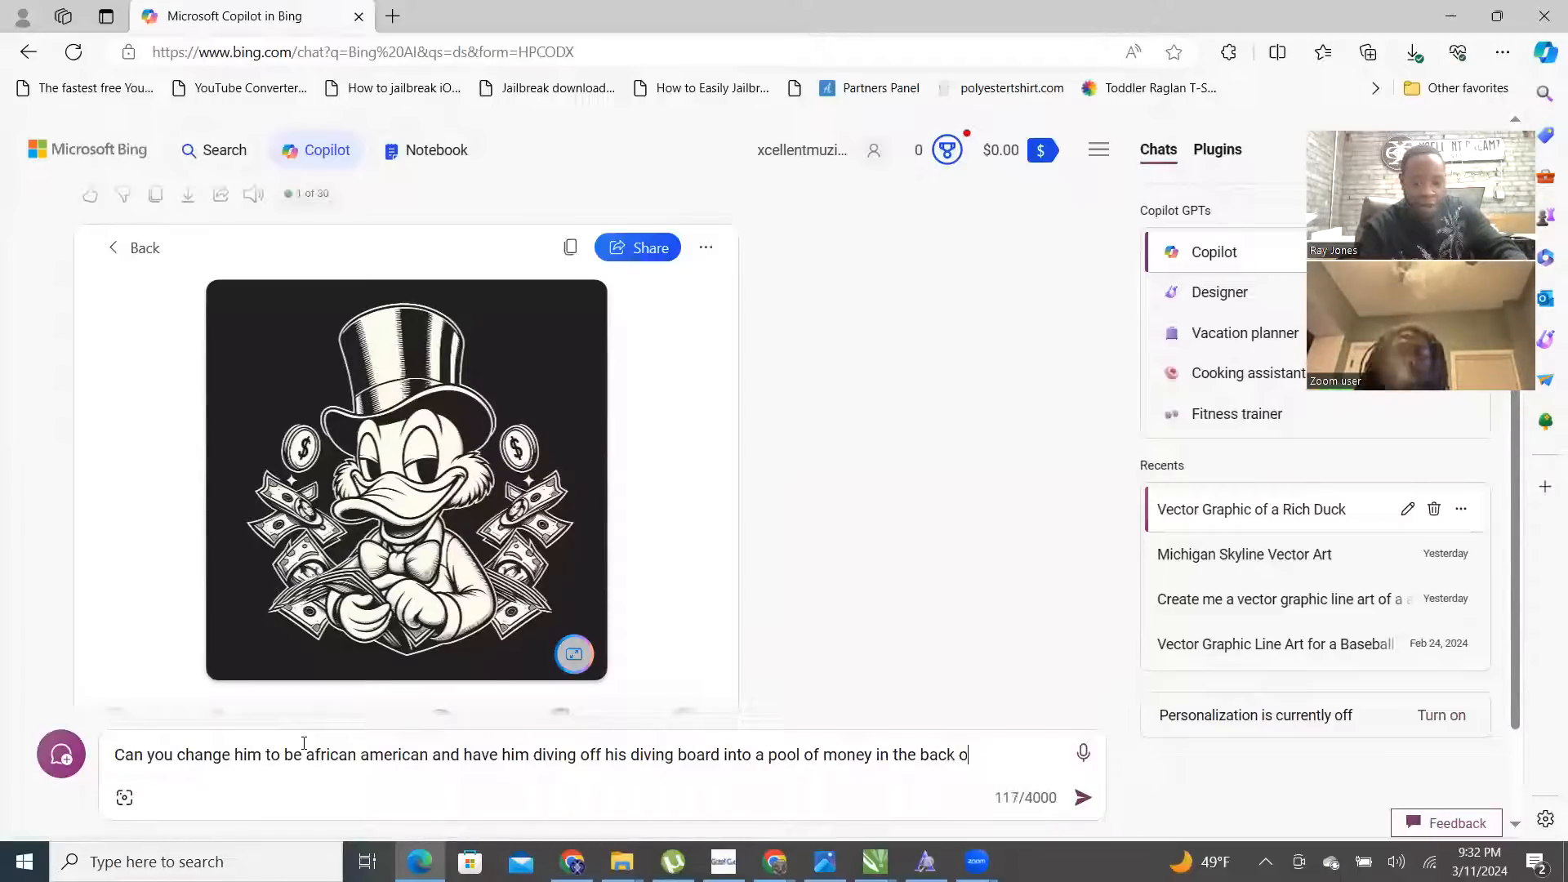
- Finish the request with his mansion and the Philadelphia Pennsylvania skyline in the distance, and send it
type("f his ")
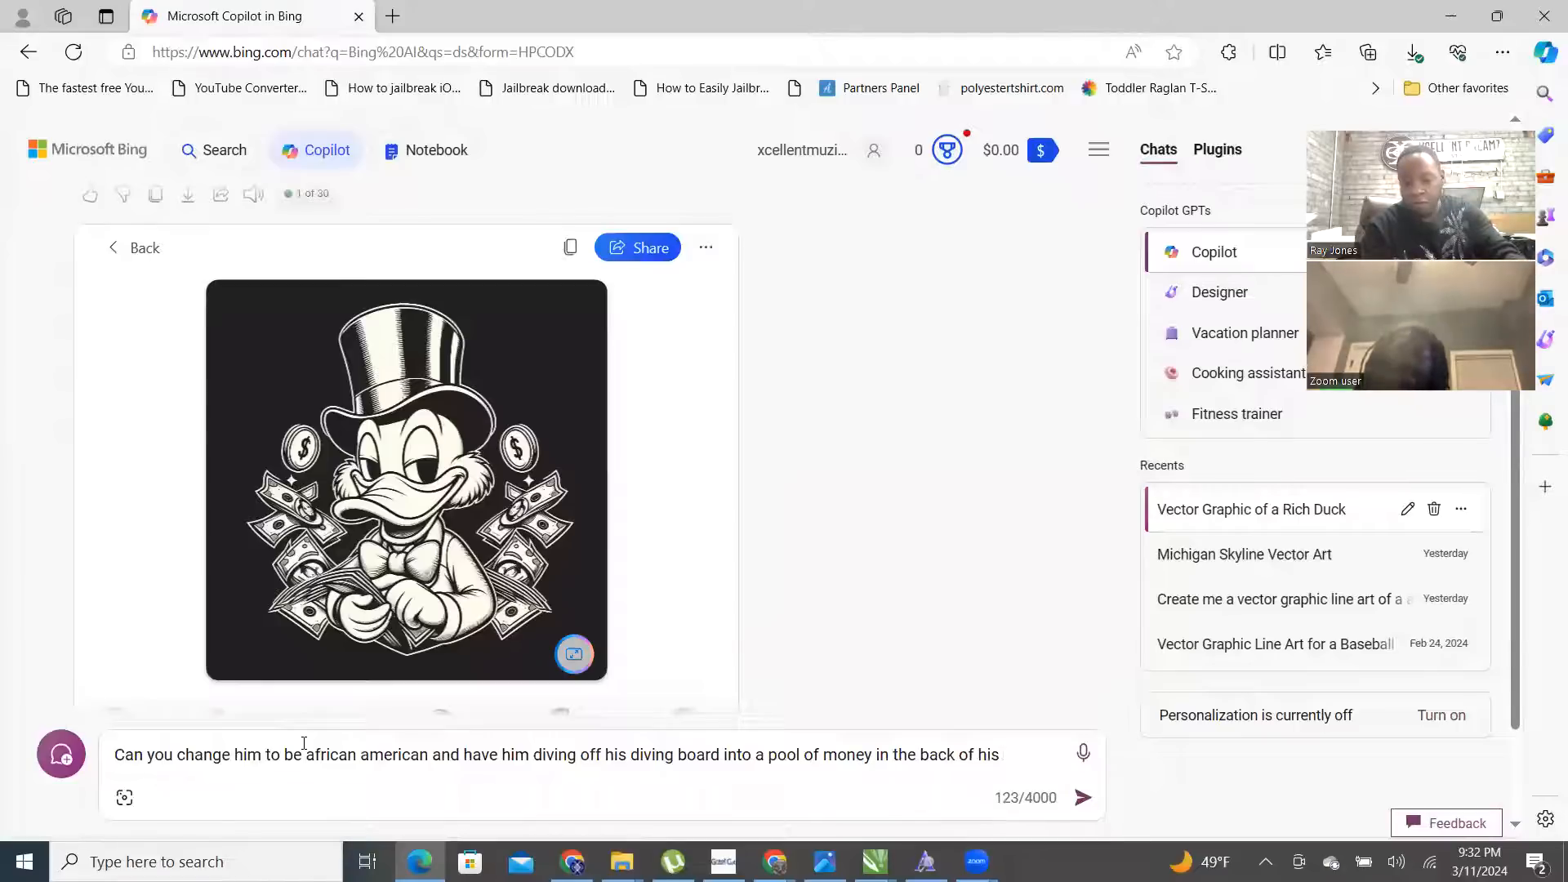
type("mansion. His m")
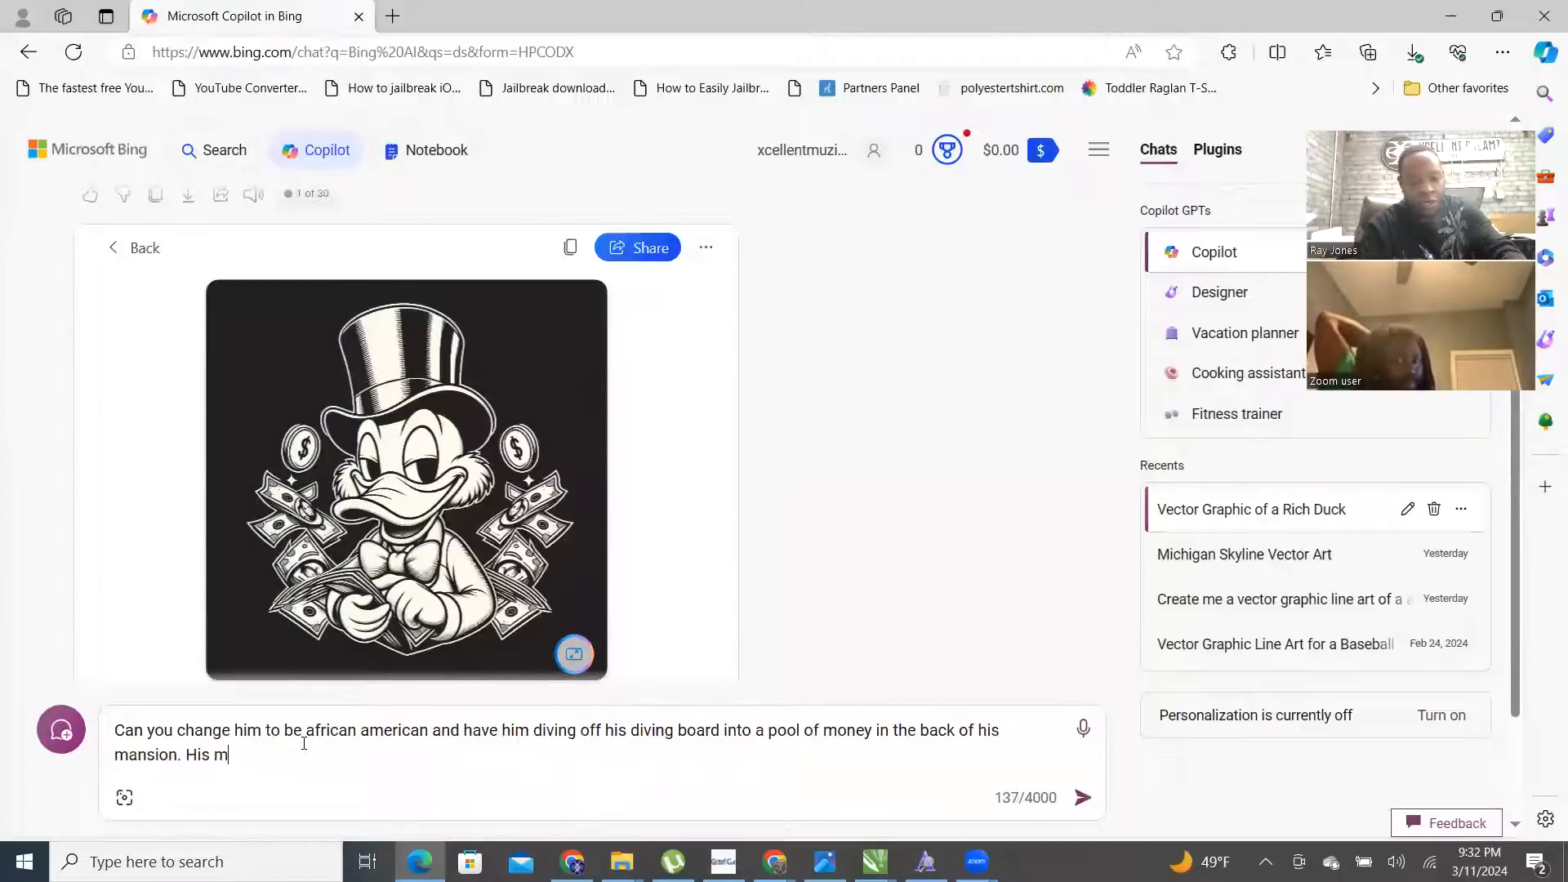
type("ansion shows the Philadelph")
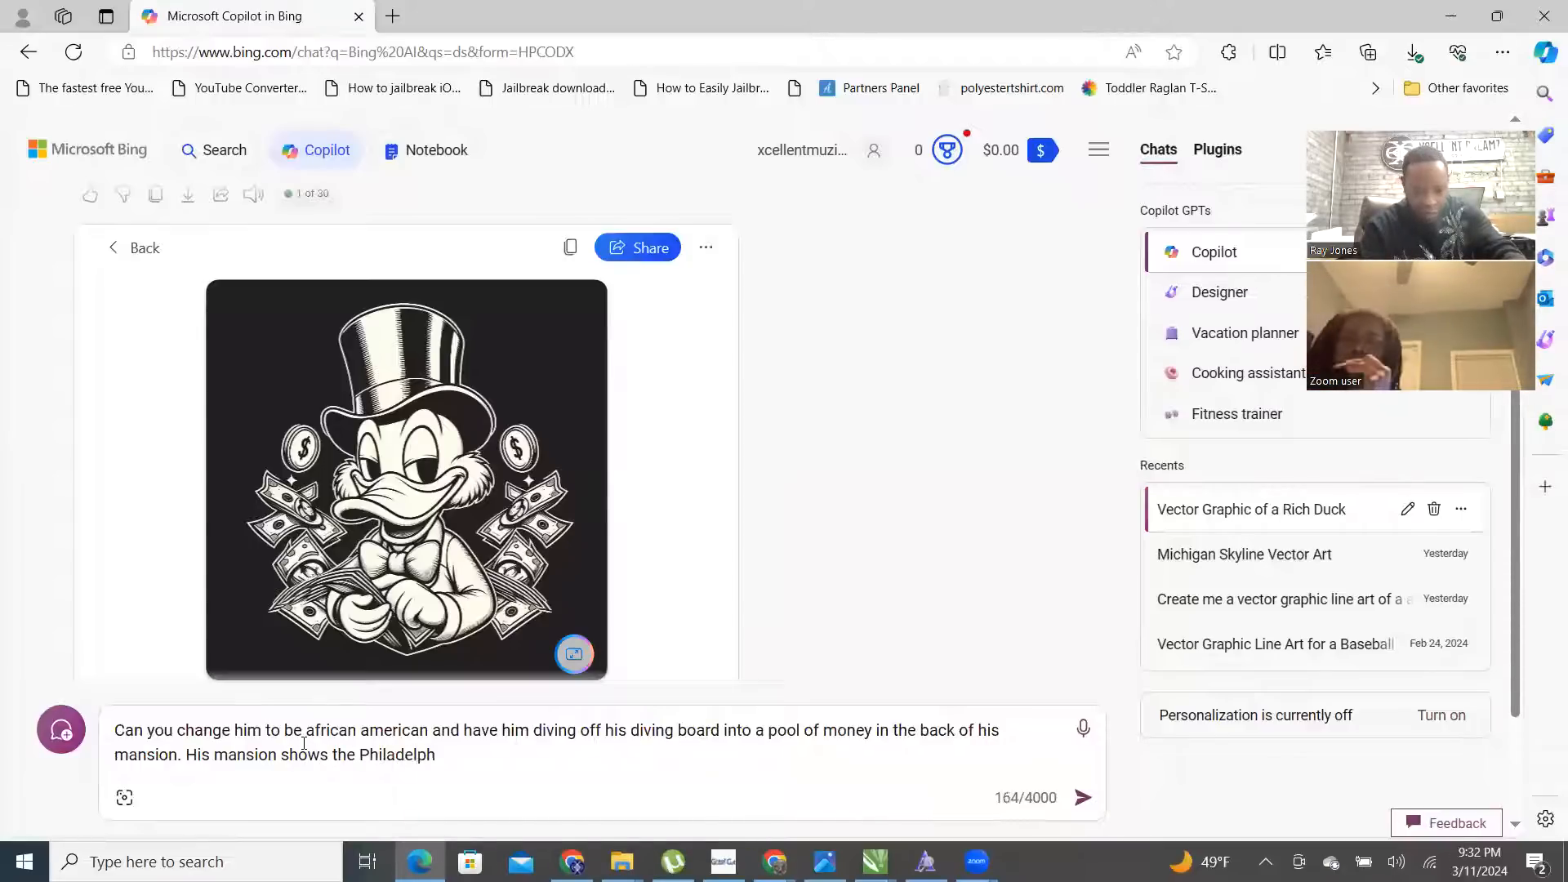
type("n shows the Philadelphia Pennsy")
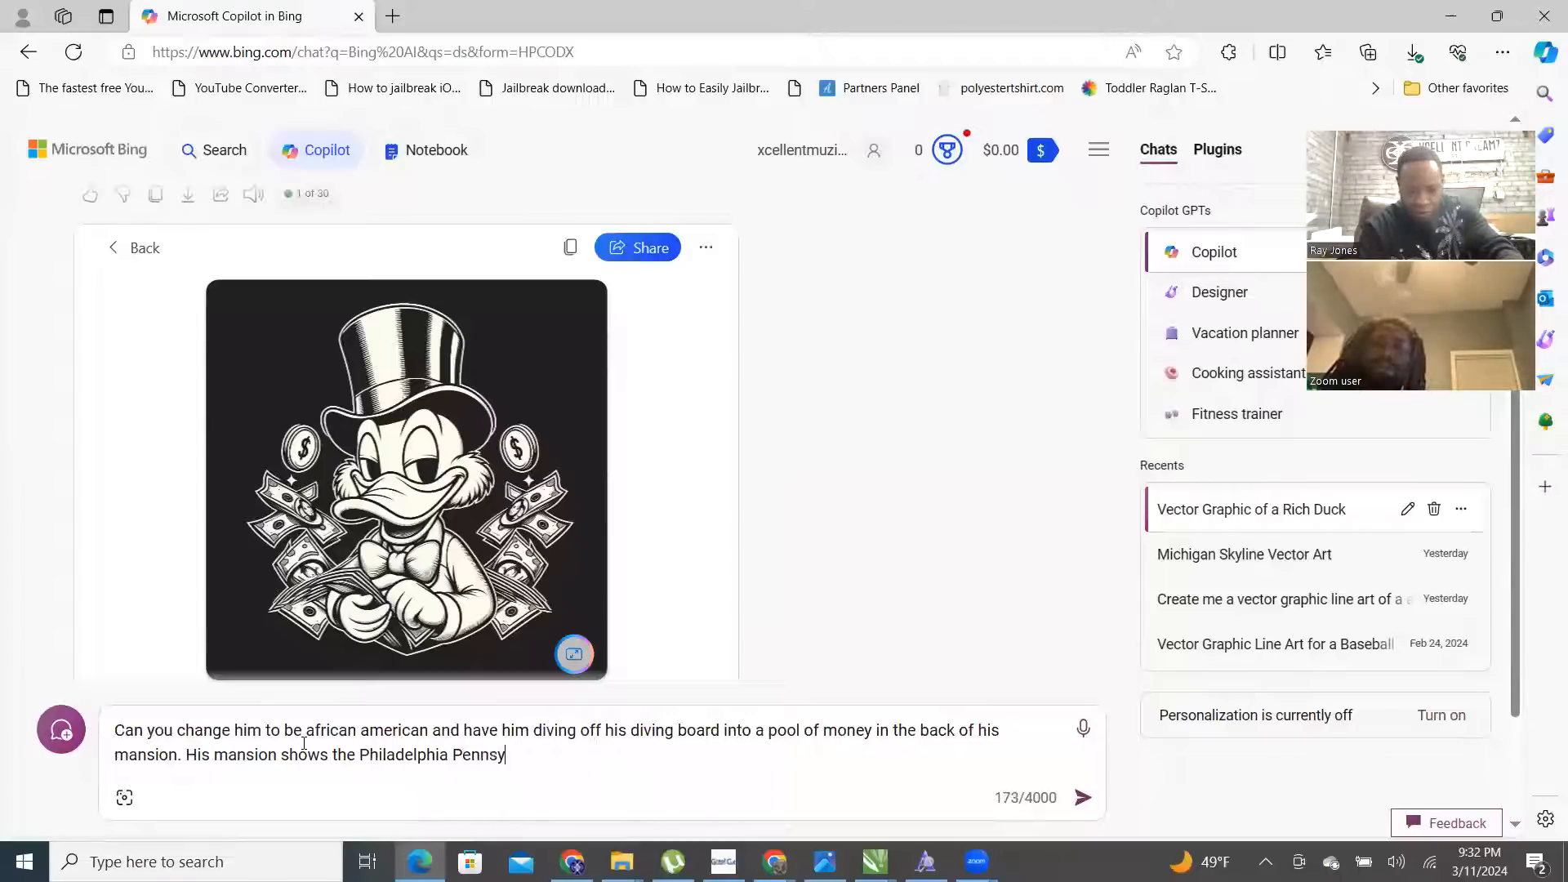
type("lania skyline")
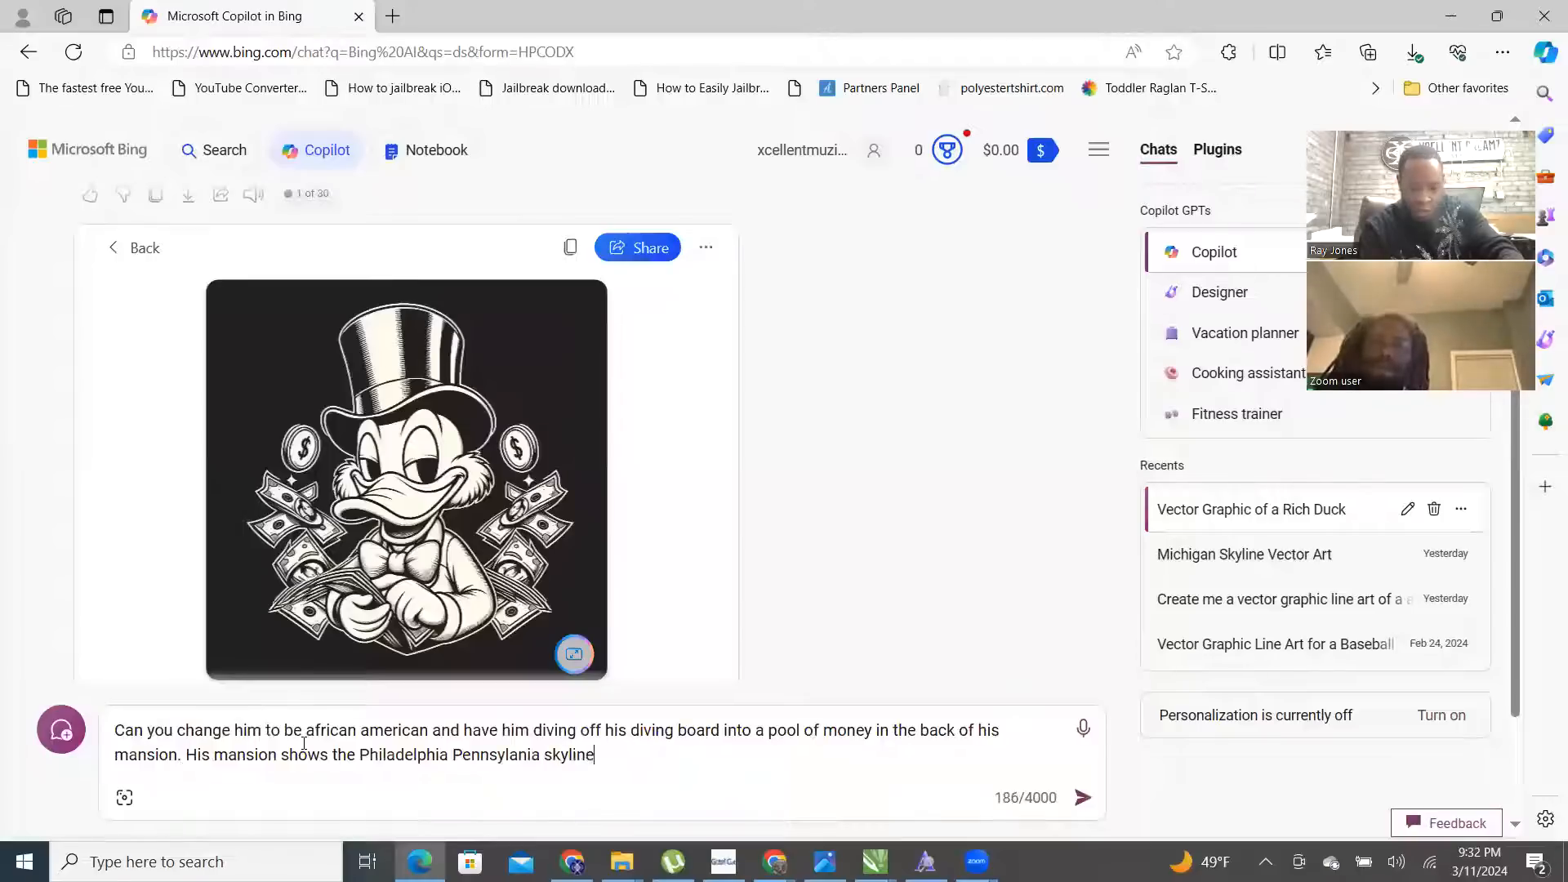
type(" in the distance.")
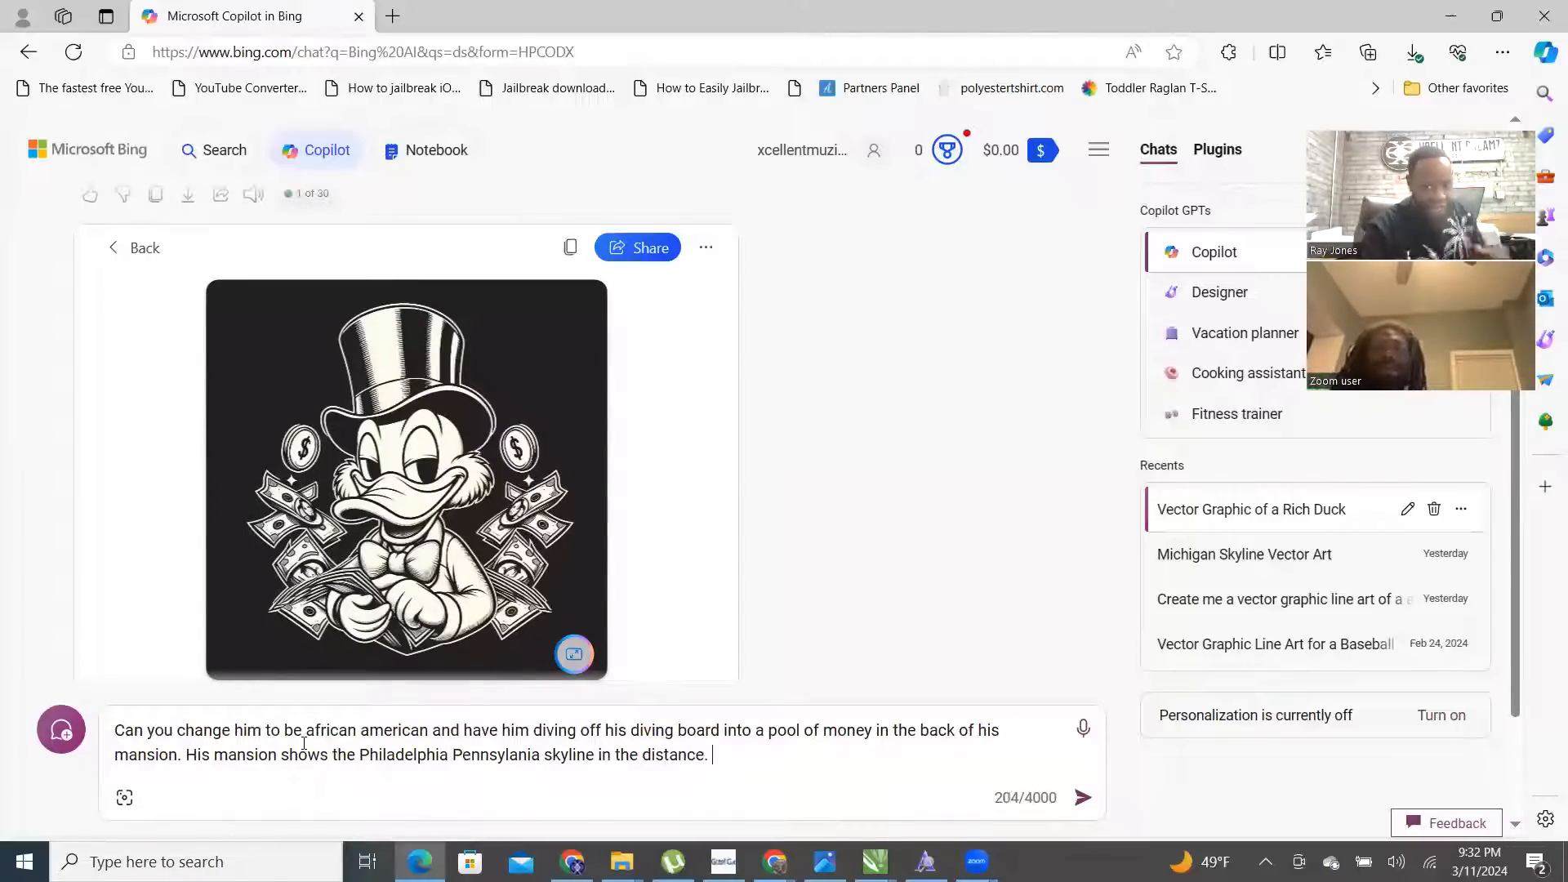
key("Return")
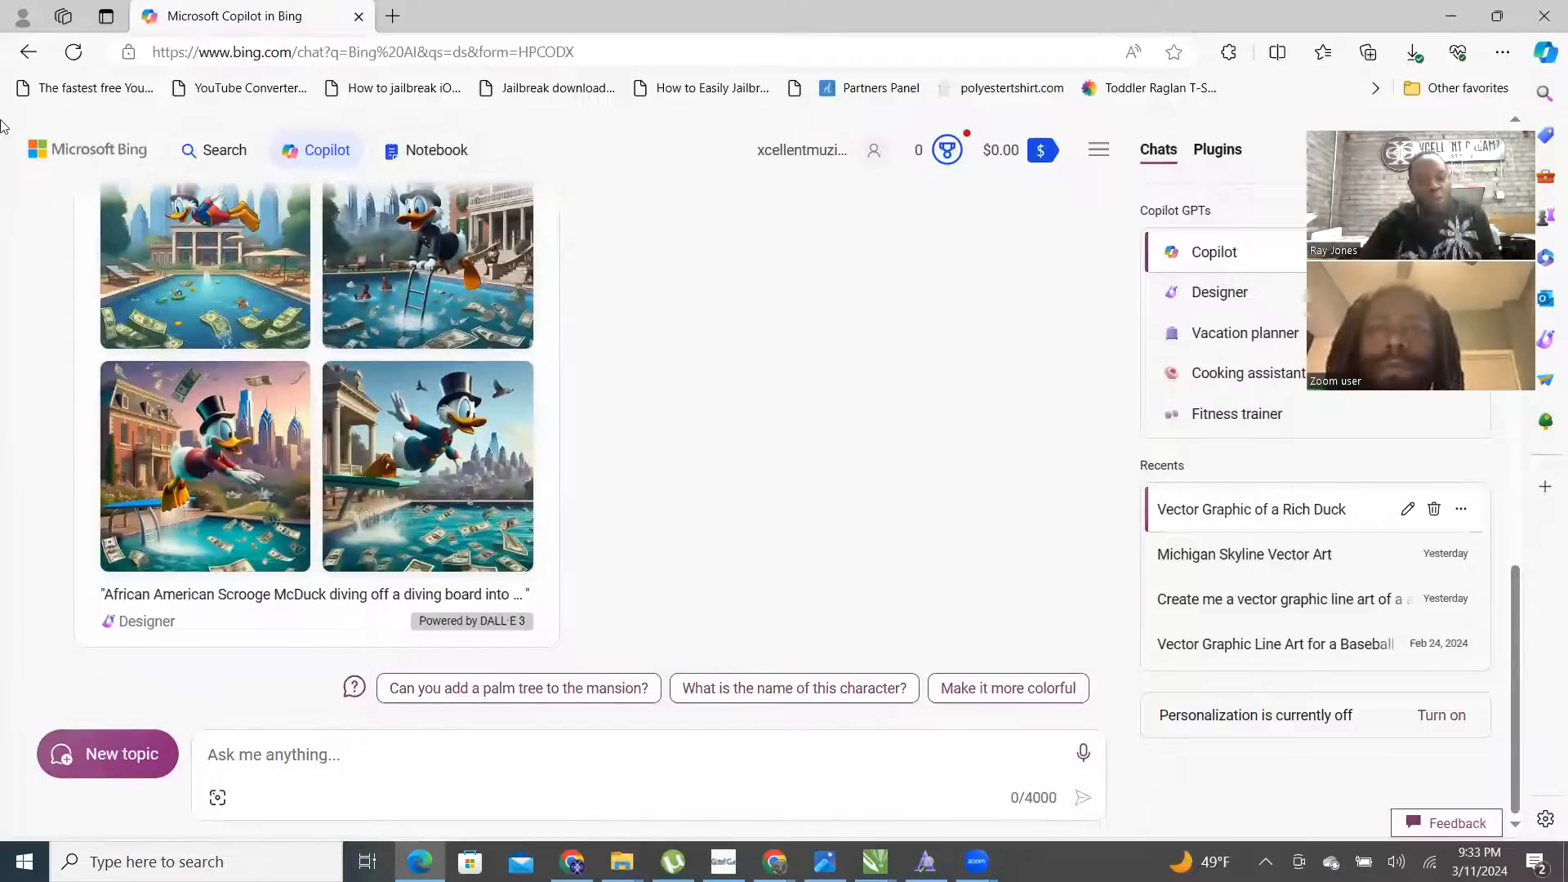
- Download the first image of the duck diving into the money pool, then return to the four-image grid
scroll(186, 464, "up", 2)
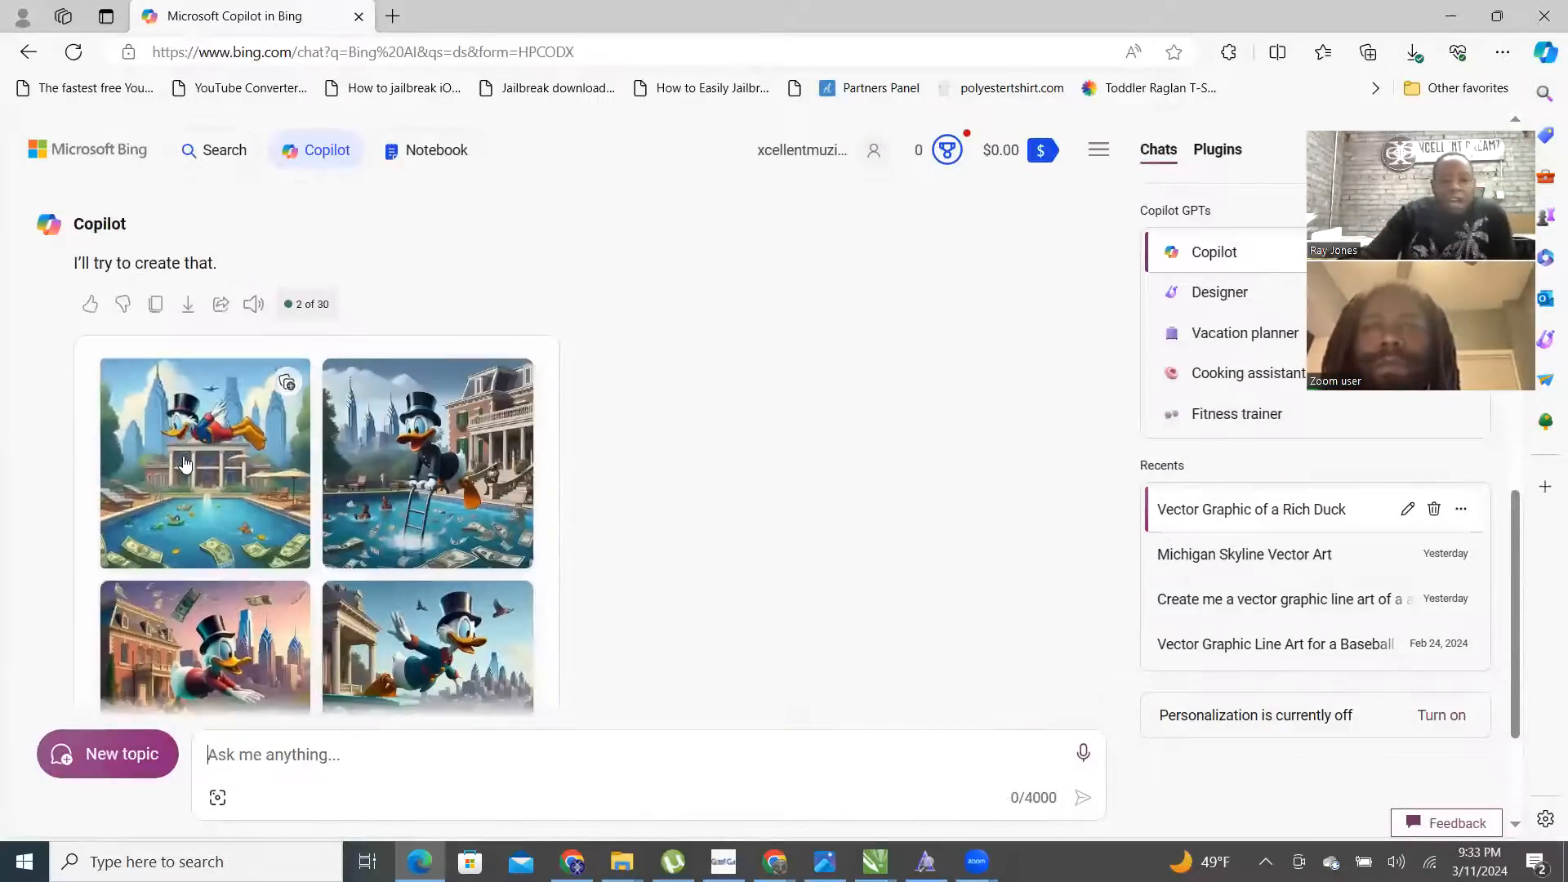
right_click(225, 481)
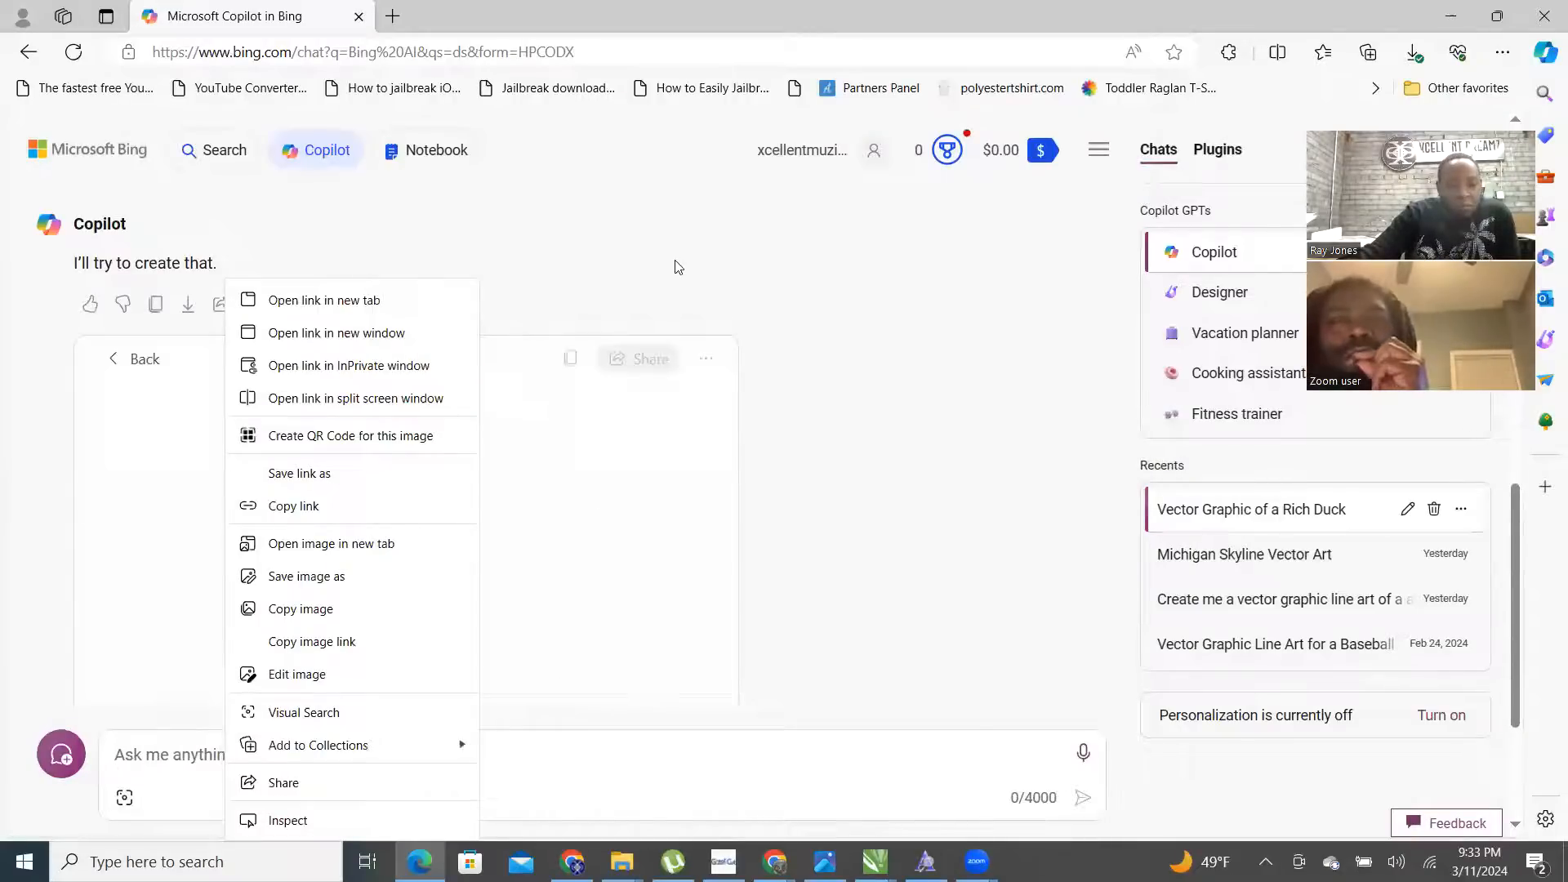
left_click(628, 296)
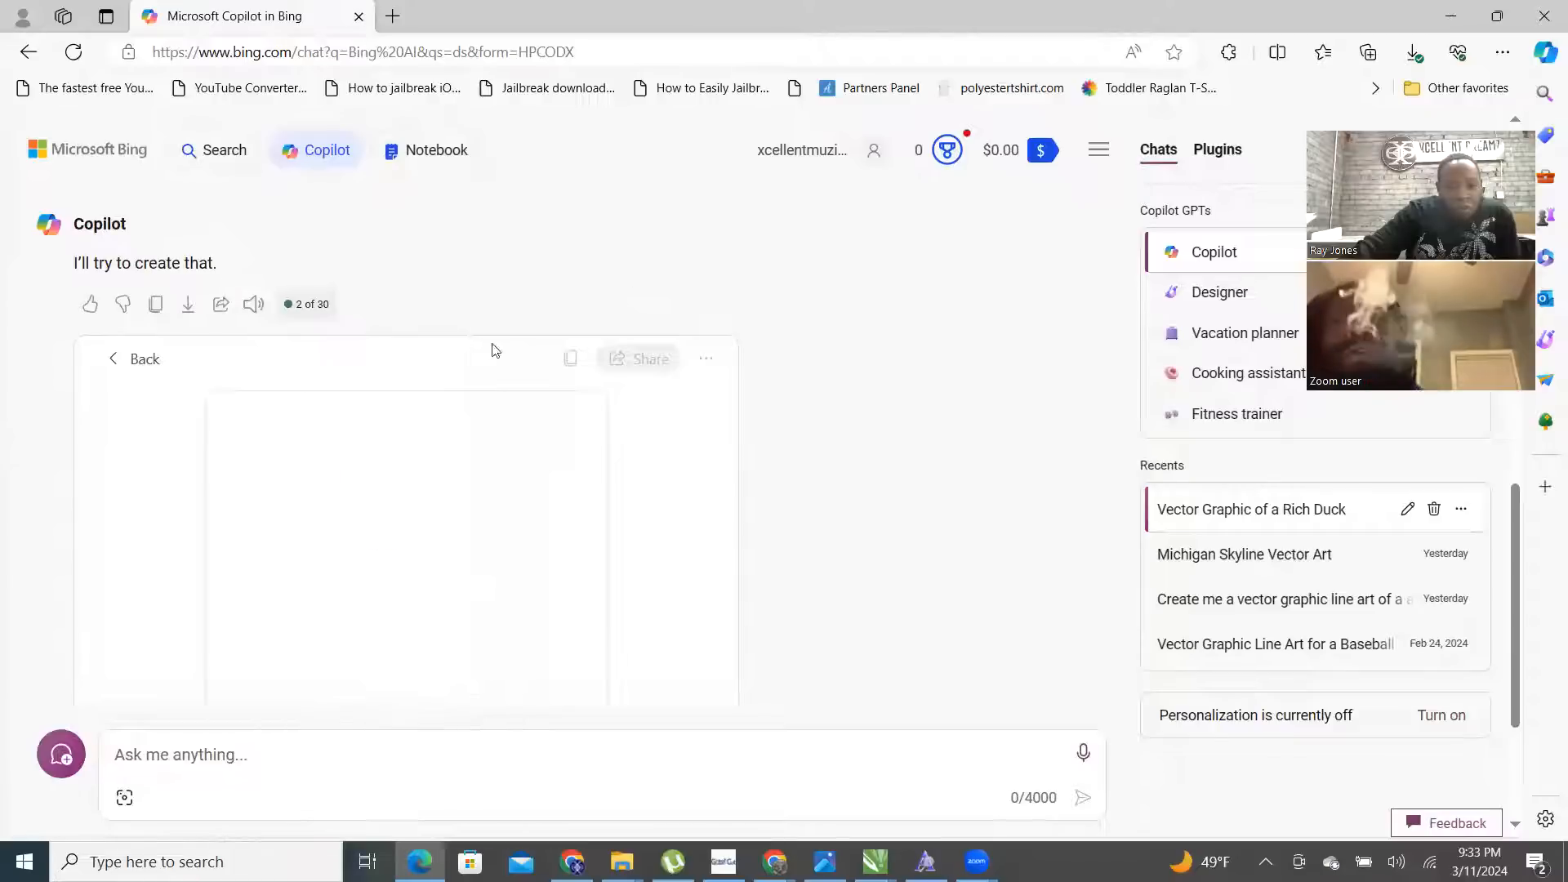
scroll(397, 394, "down", 1)
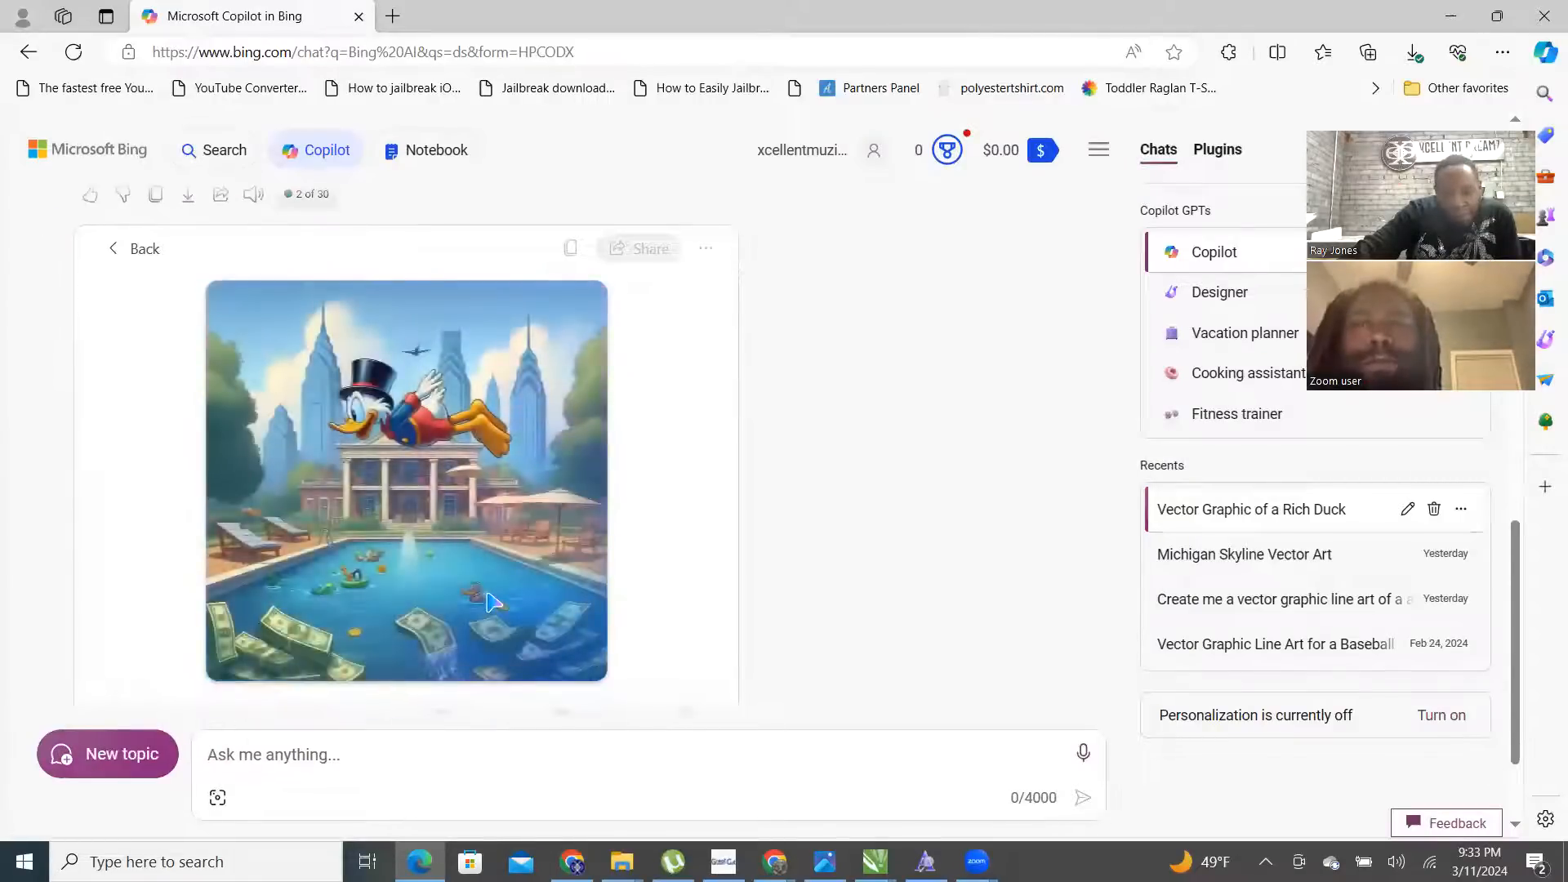
scroll(500, 539, "down", 1)
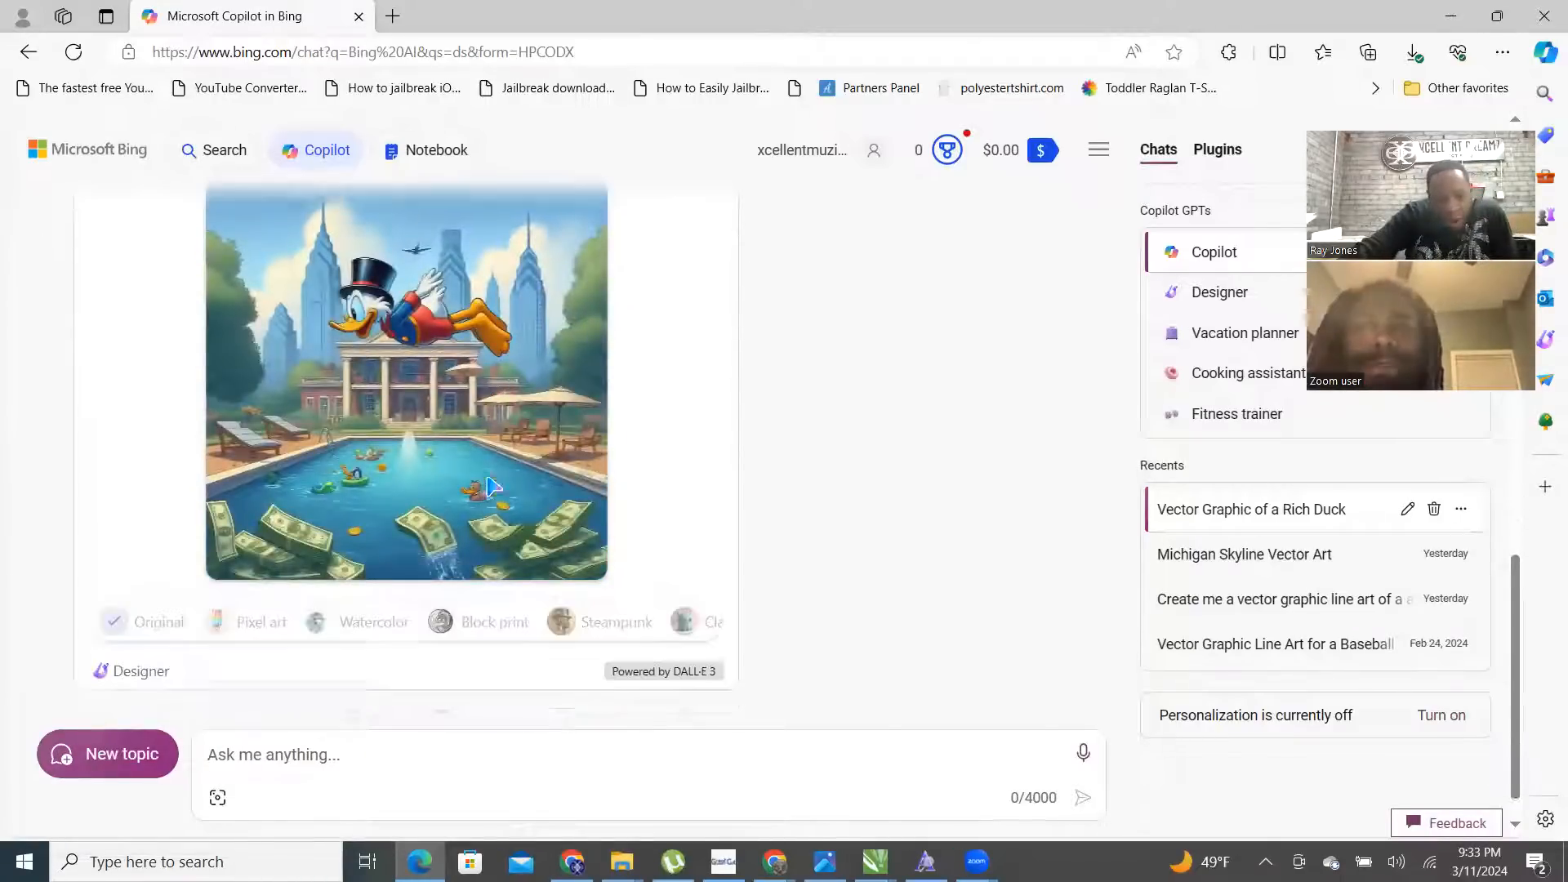
scroll(596, 482, "up", 1)
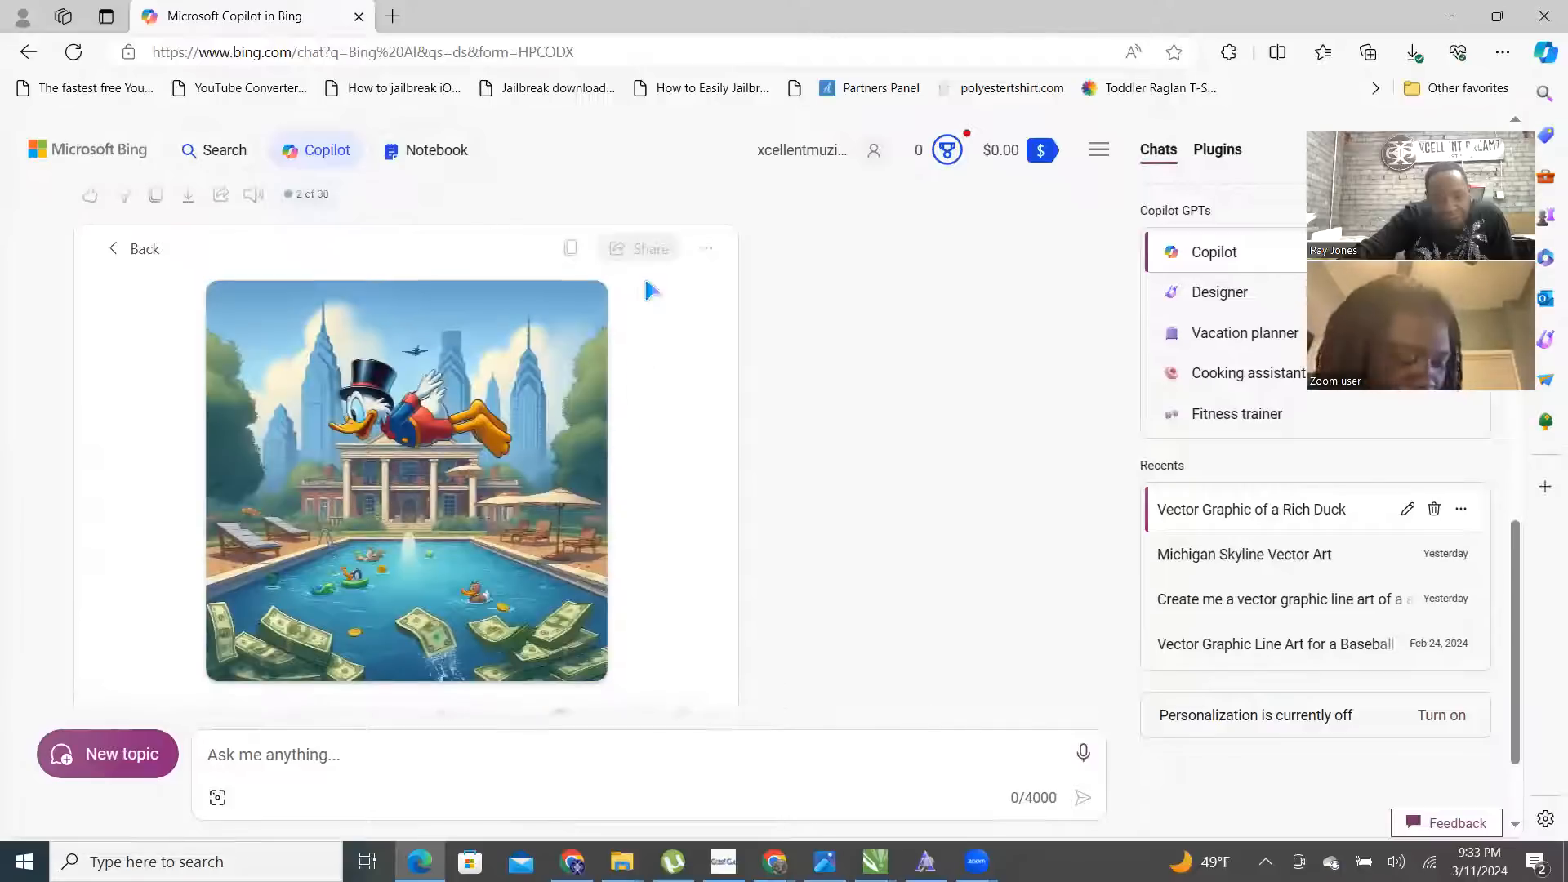
left_click(706, 248)
left_click(691, 321)
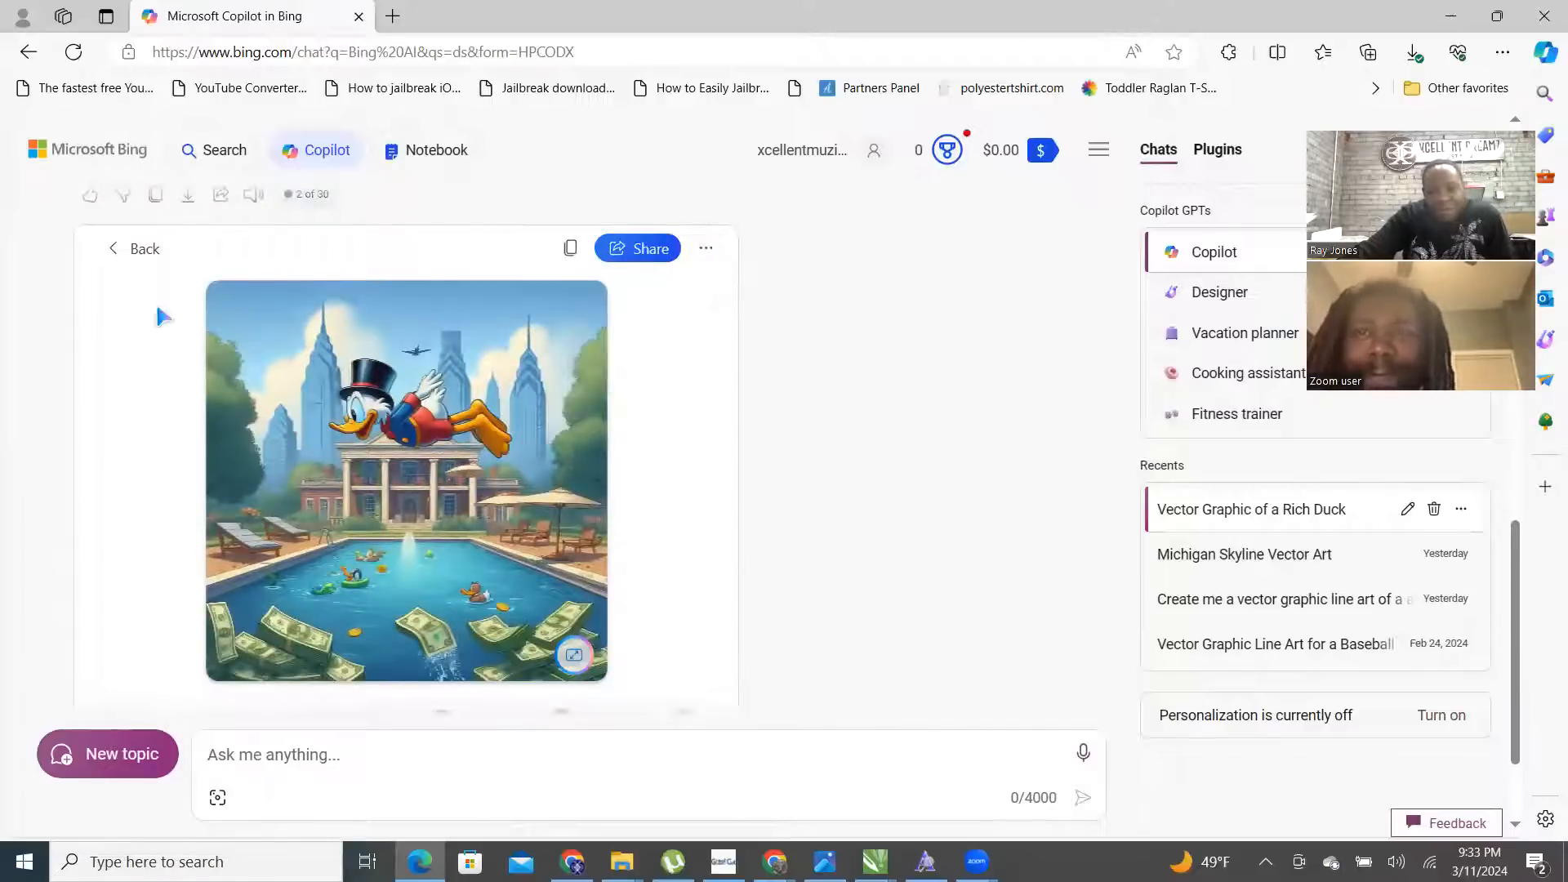
left_click(133, 249)
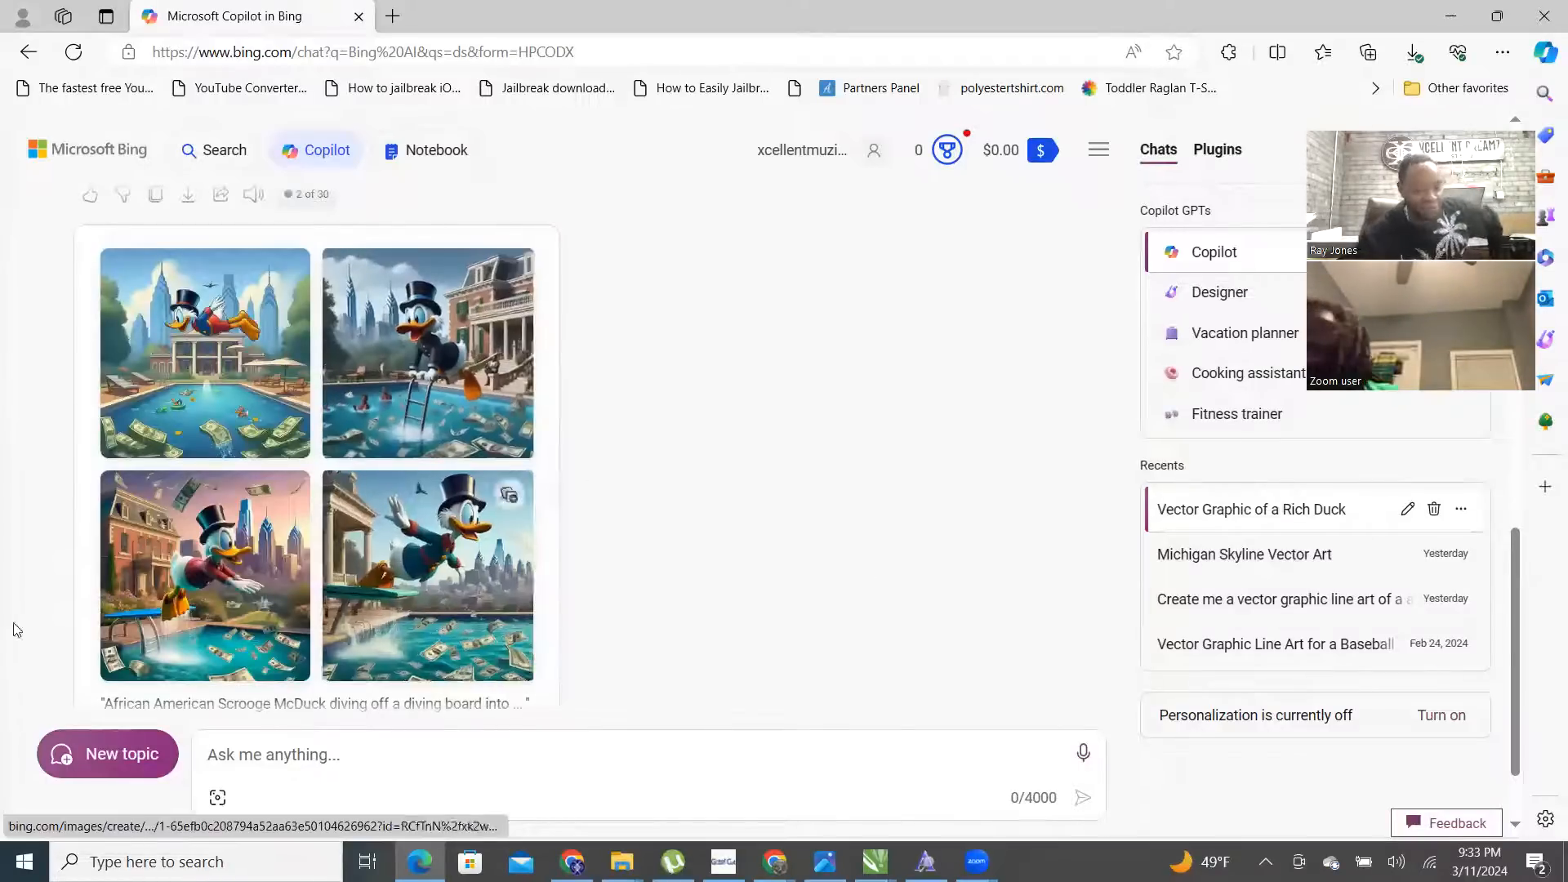
- Download the lower-left image of the duck diving in front of the brick mansion
left_click(217, 565)
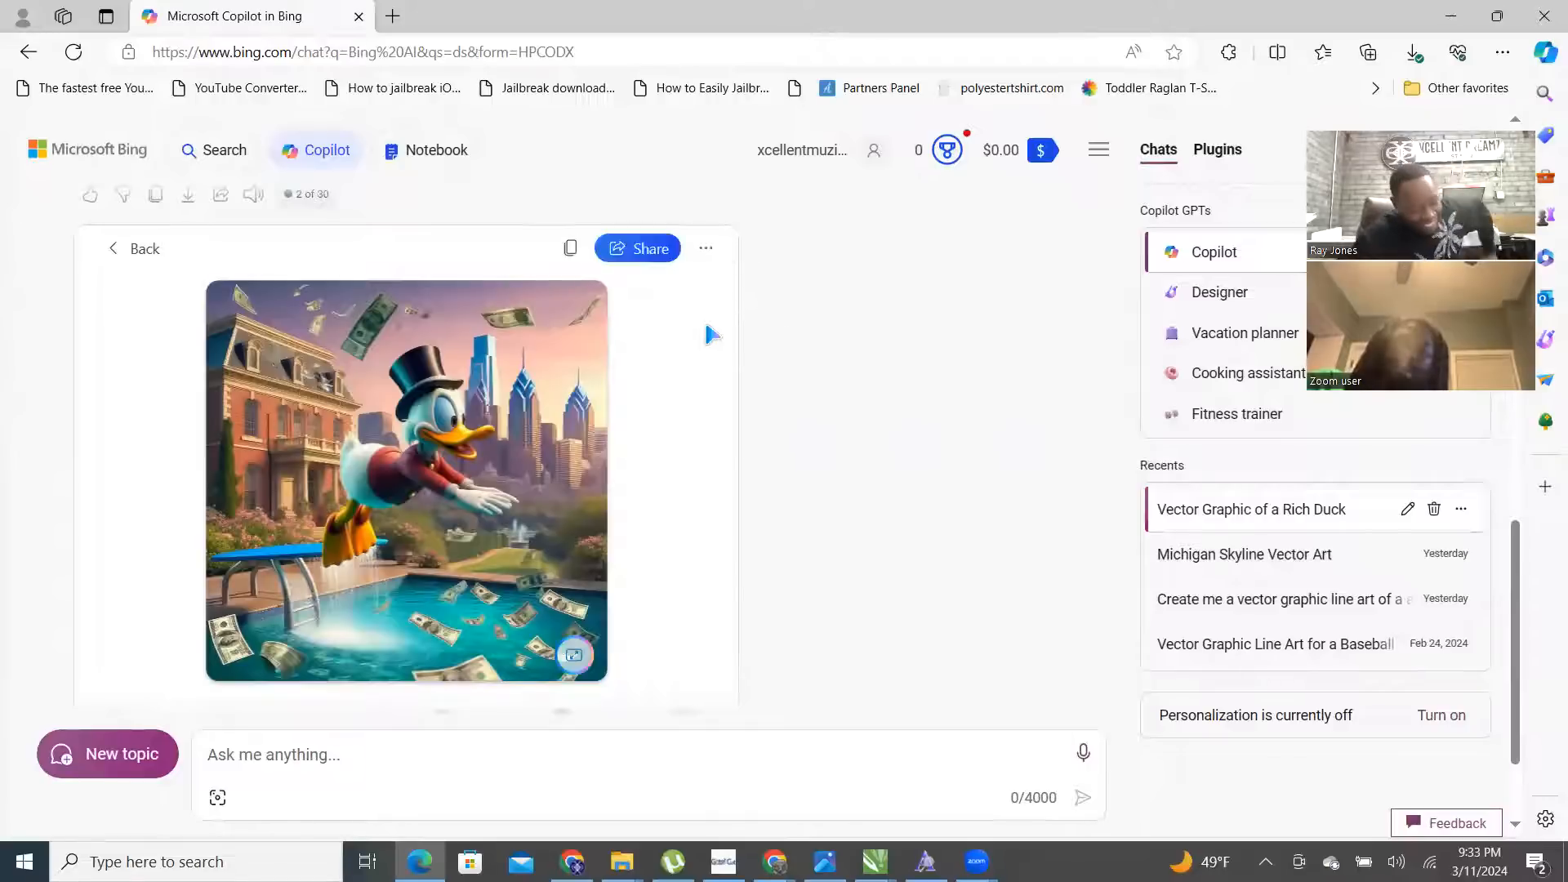
left_click(706, 248)
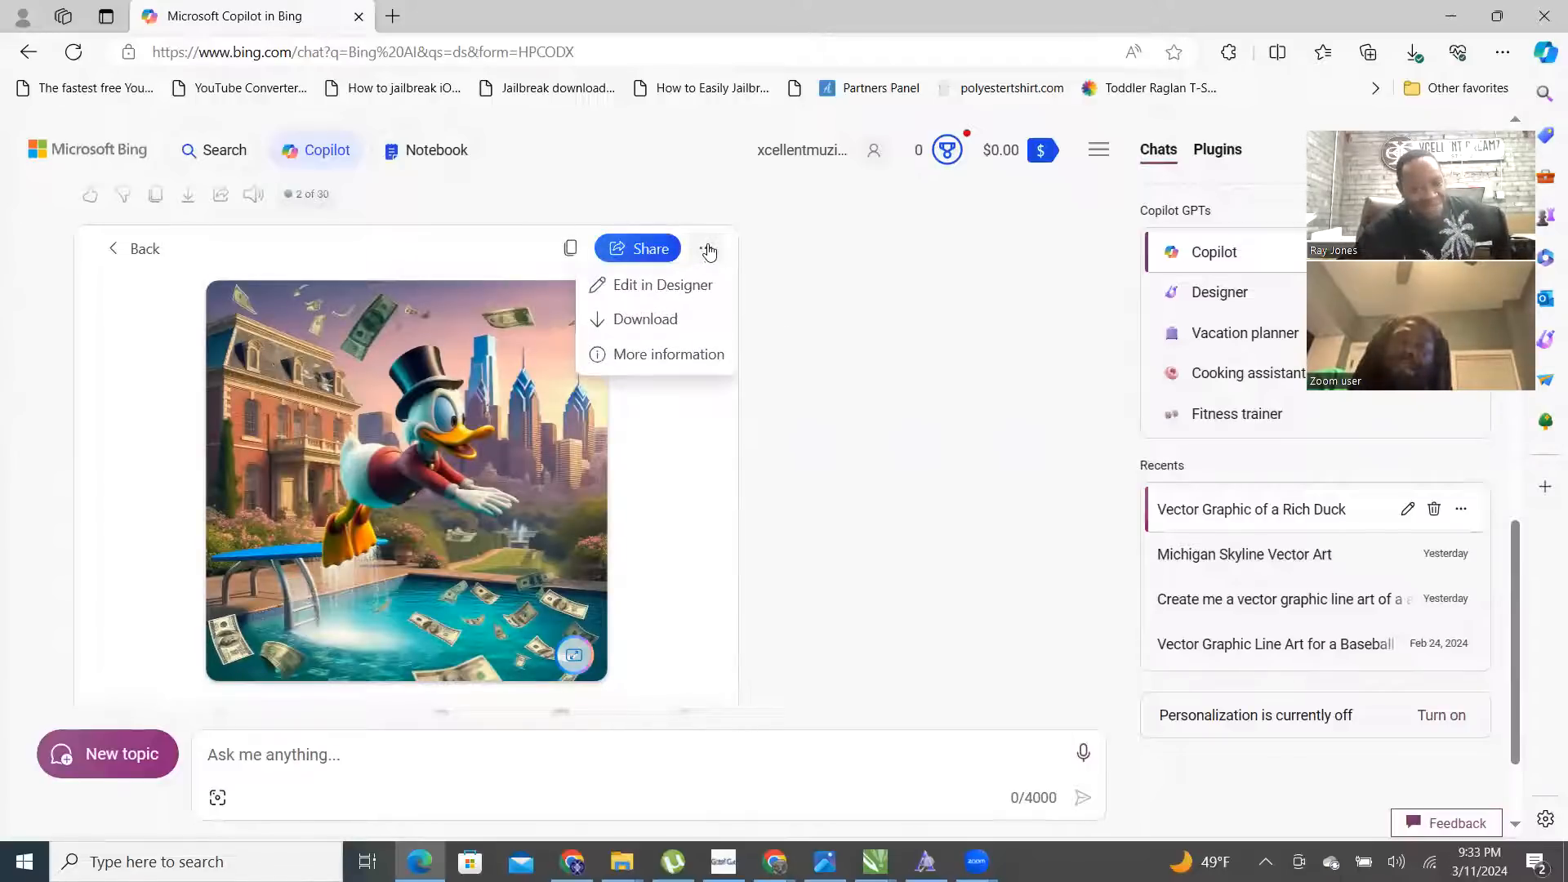
left_click(664, 321)
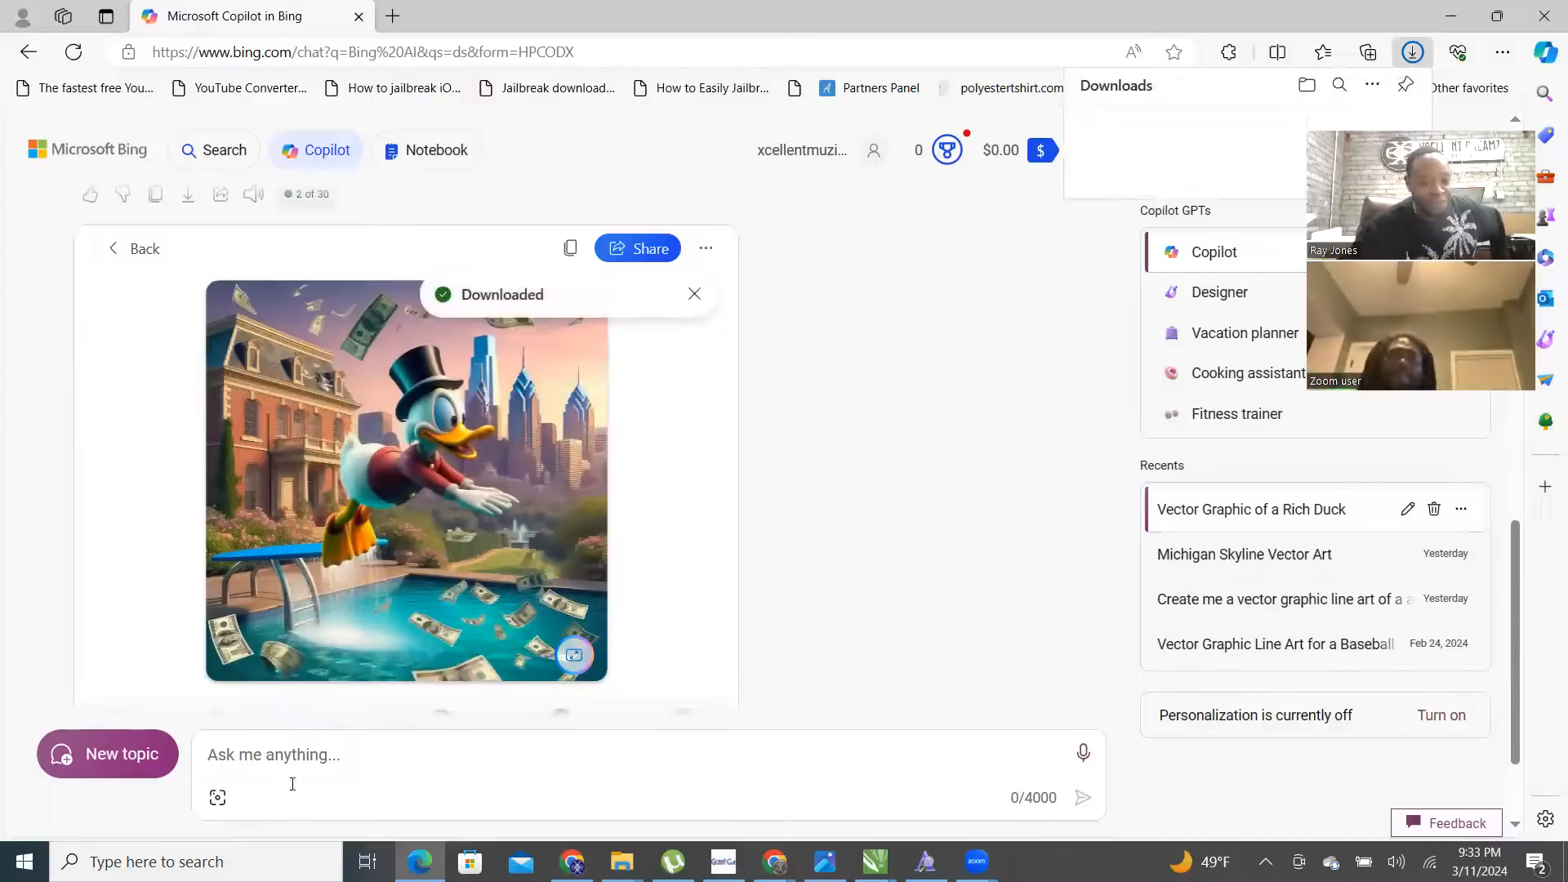
- Ask Copilot to make it vector graphic line art with the duck African American
left_click(325, 745)
type("Can ")
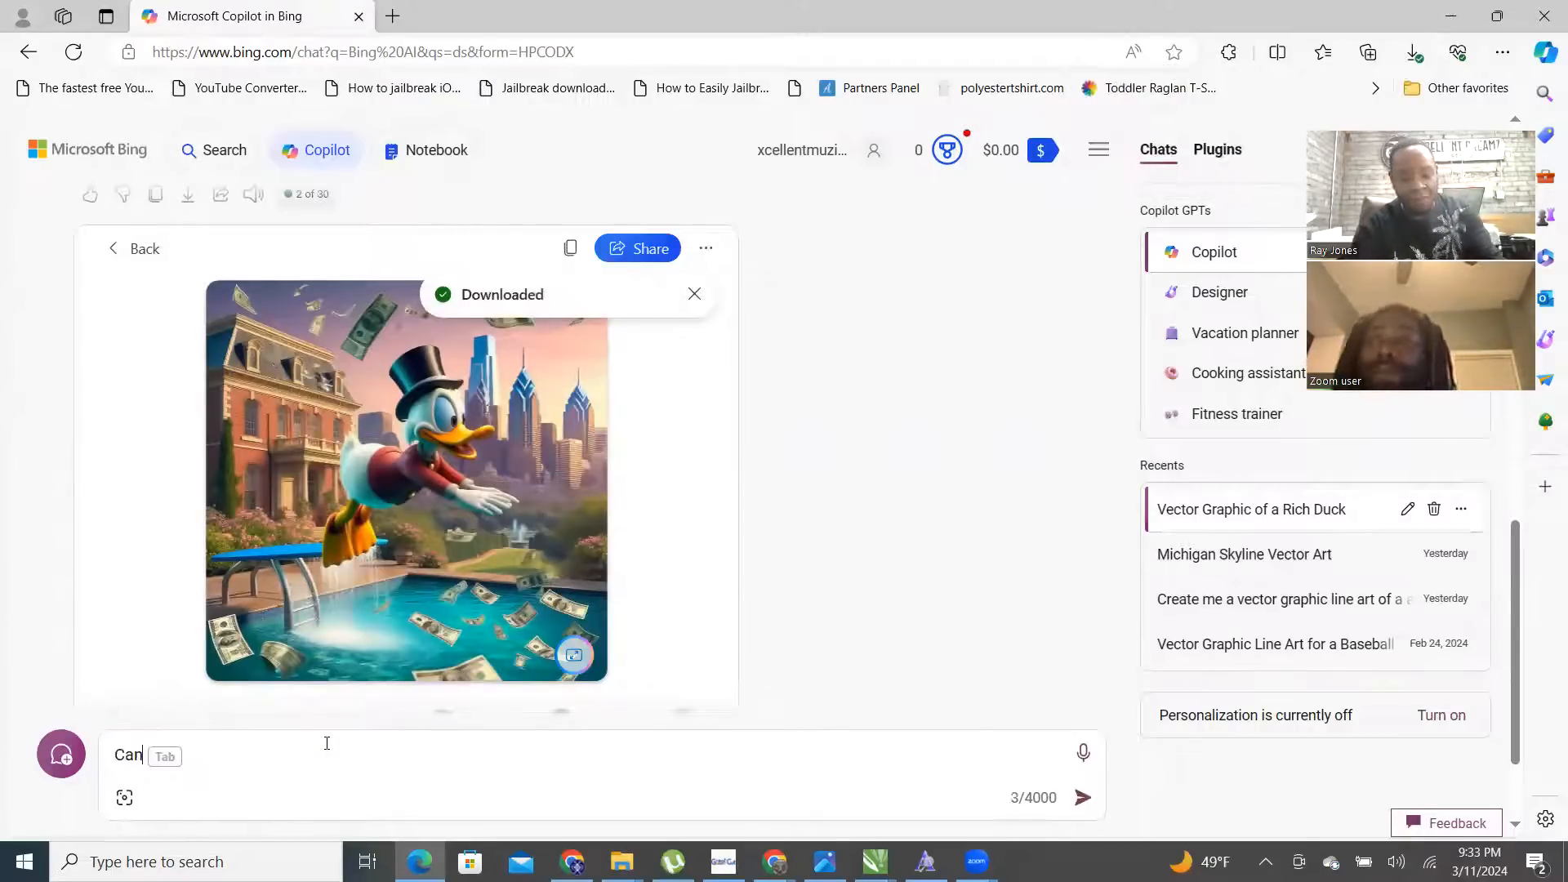
type("you ")
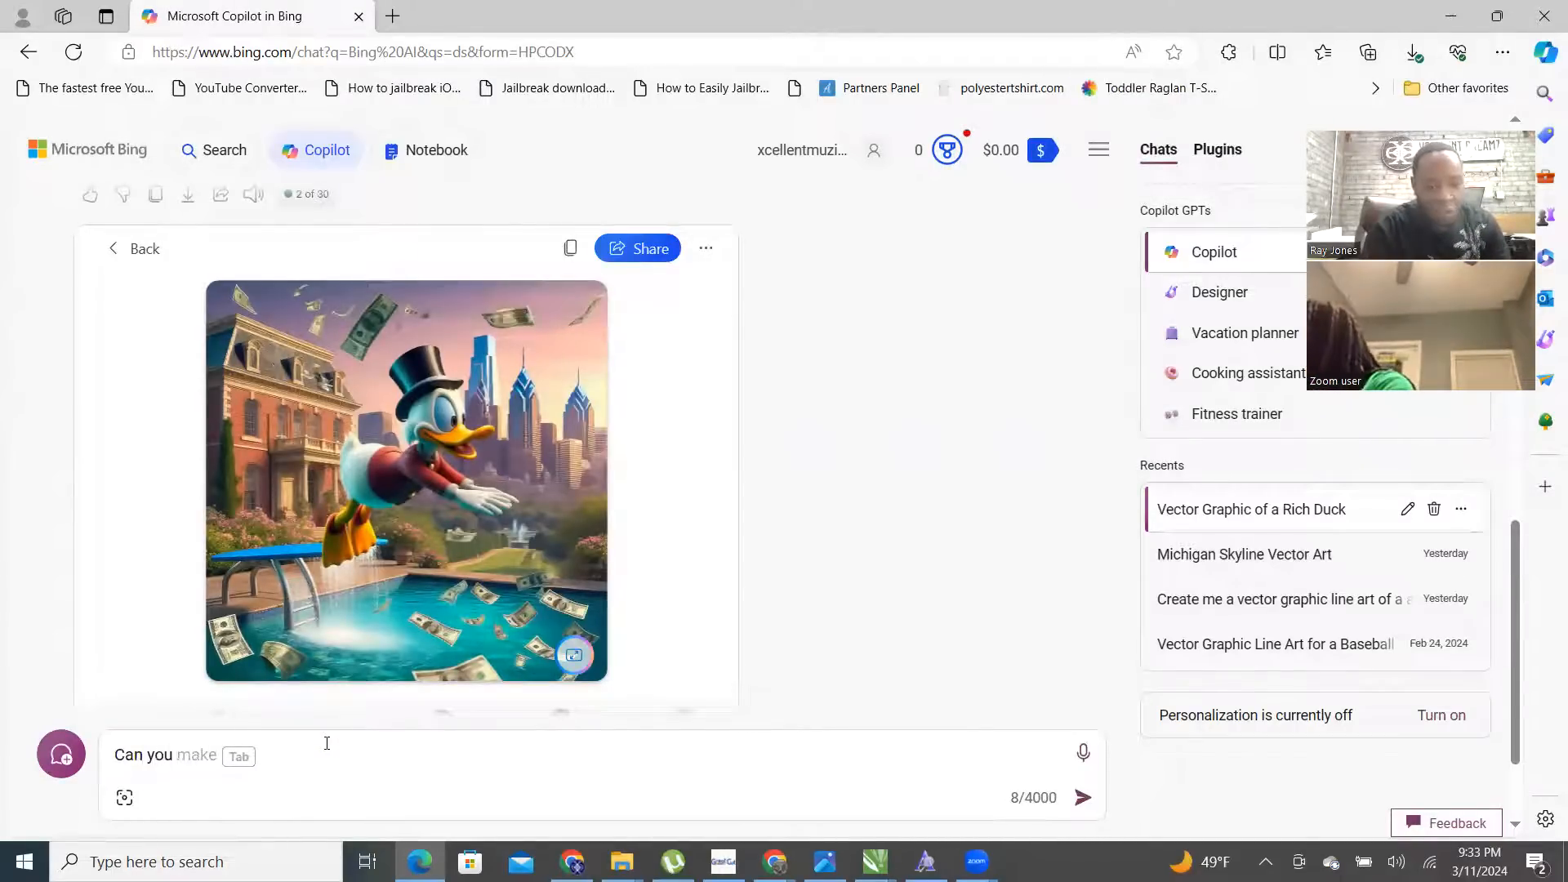
type("please make")
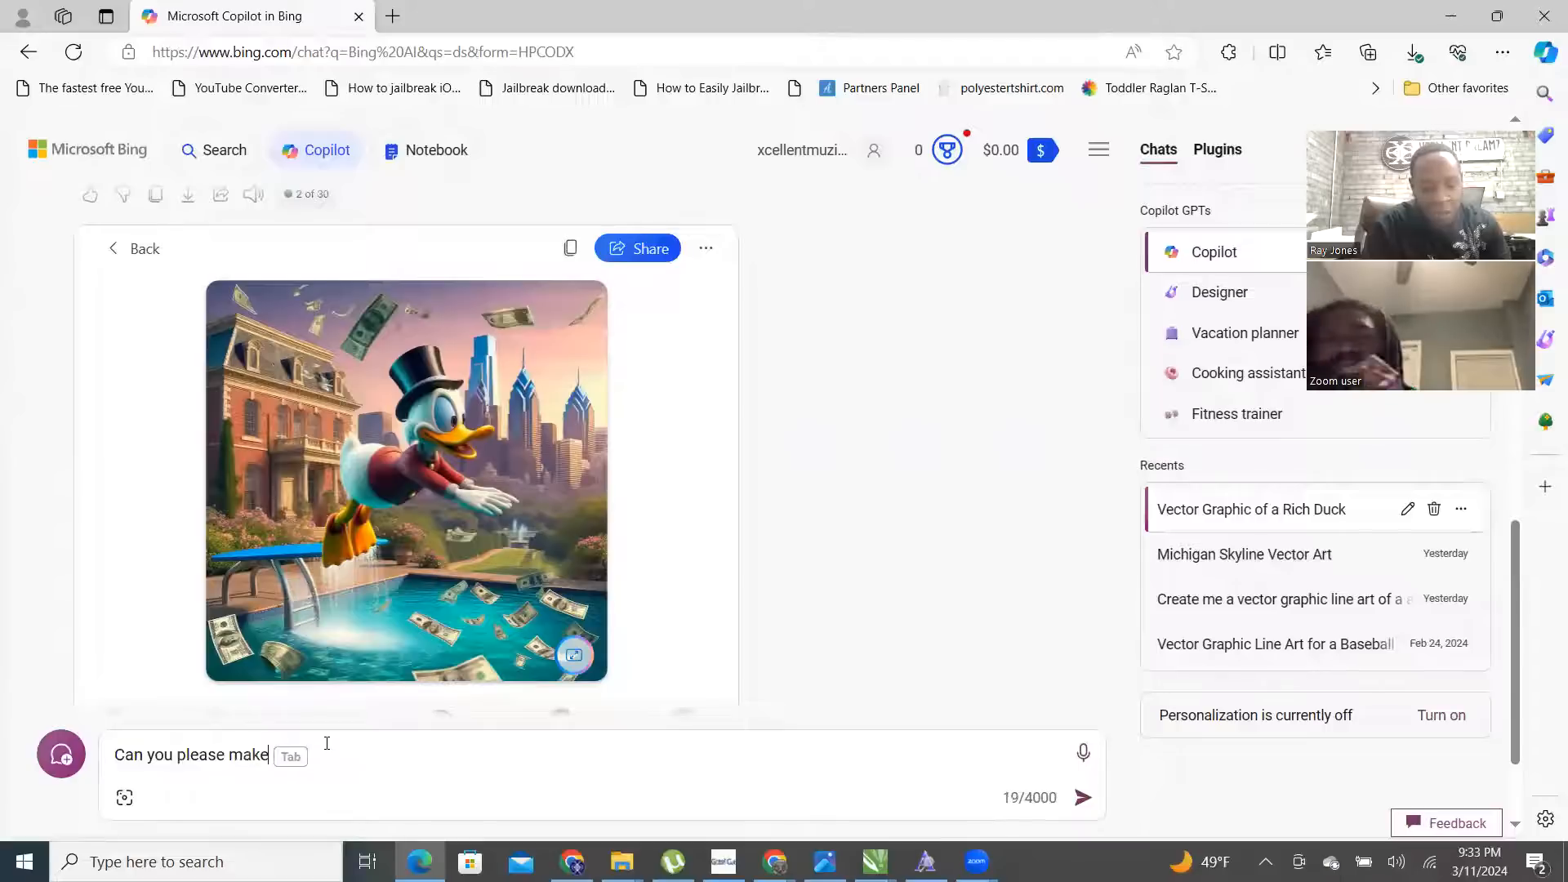
type(" it vec")
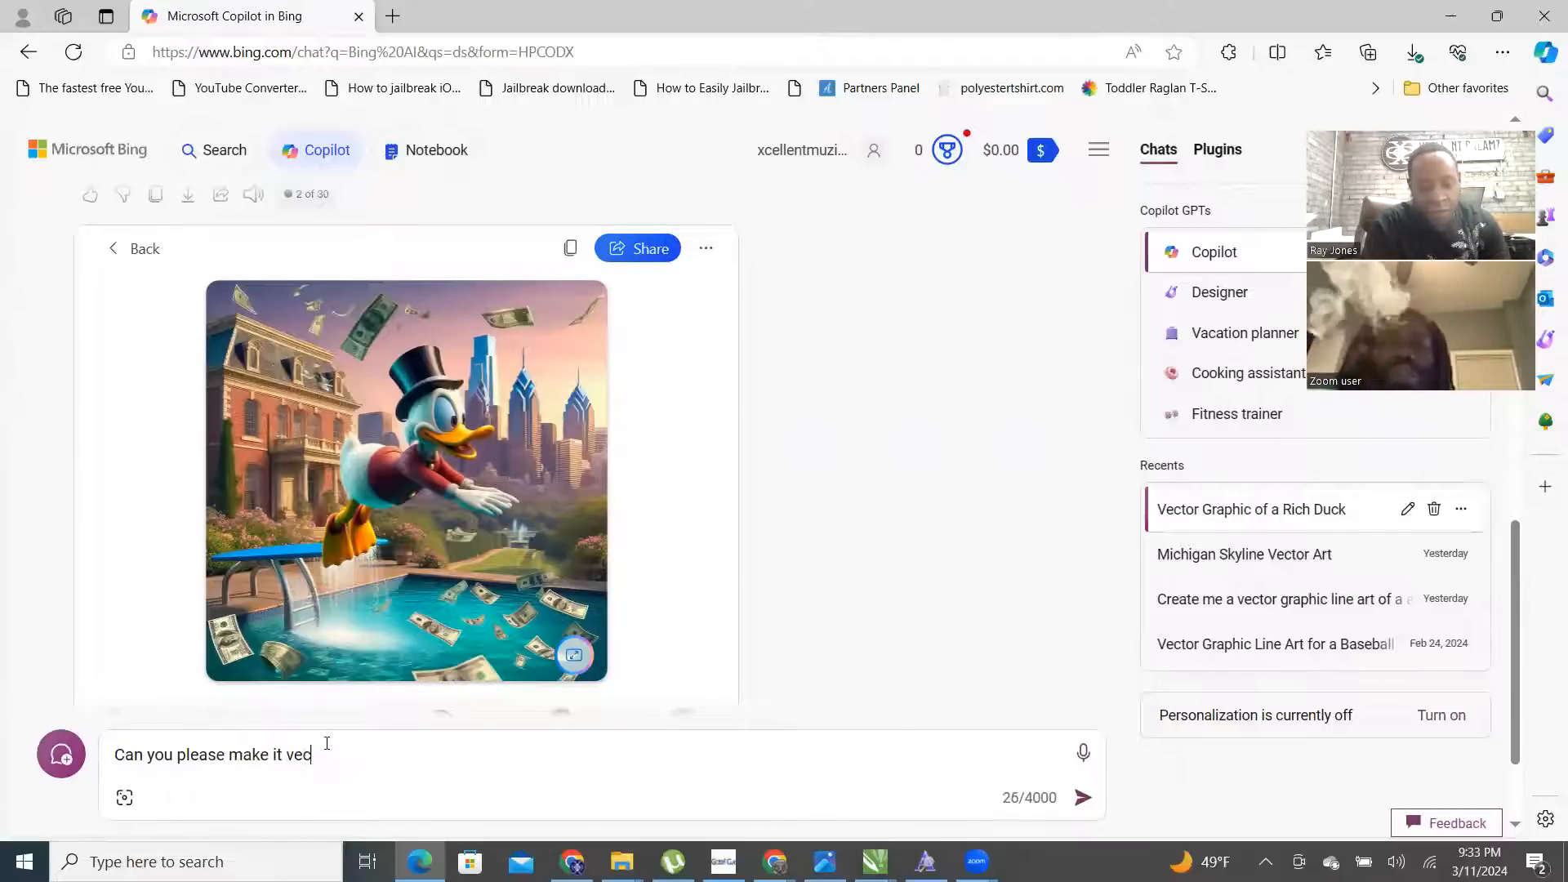
type("tor graphi")
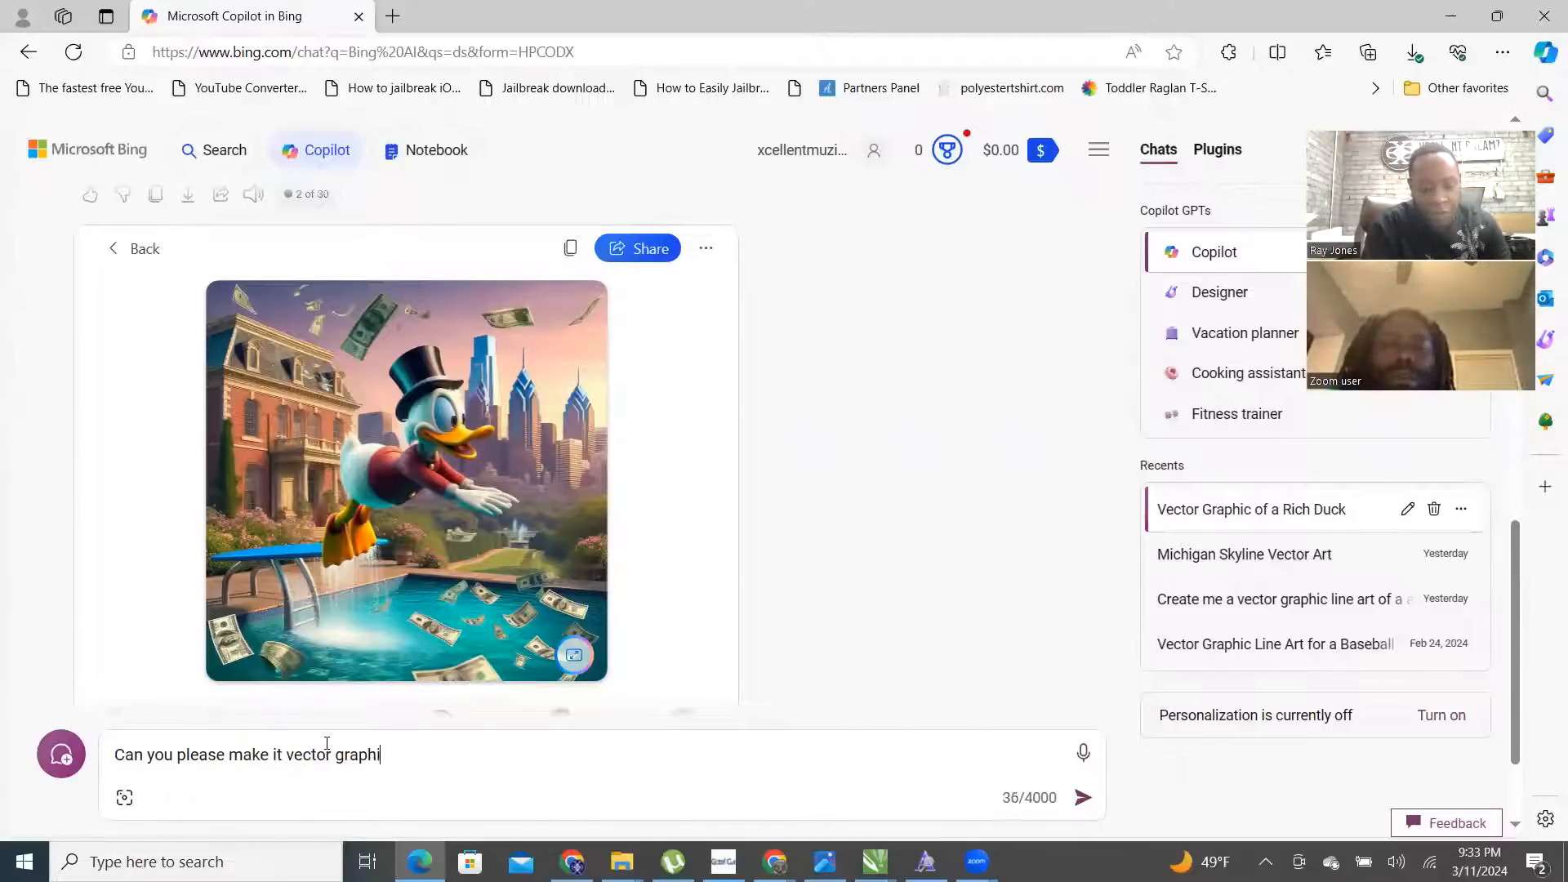
type("c line art ple")
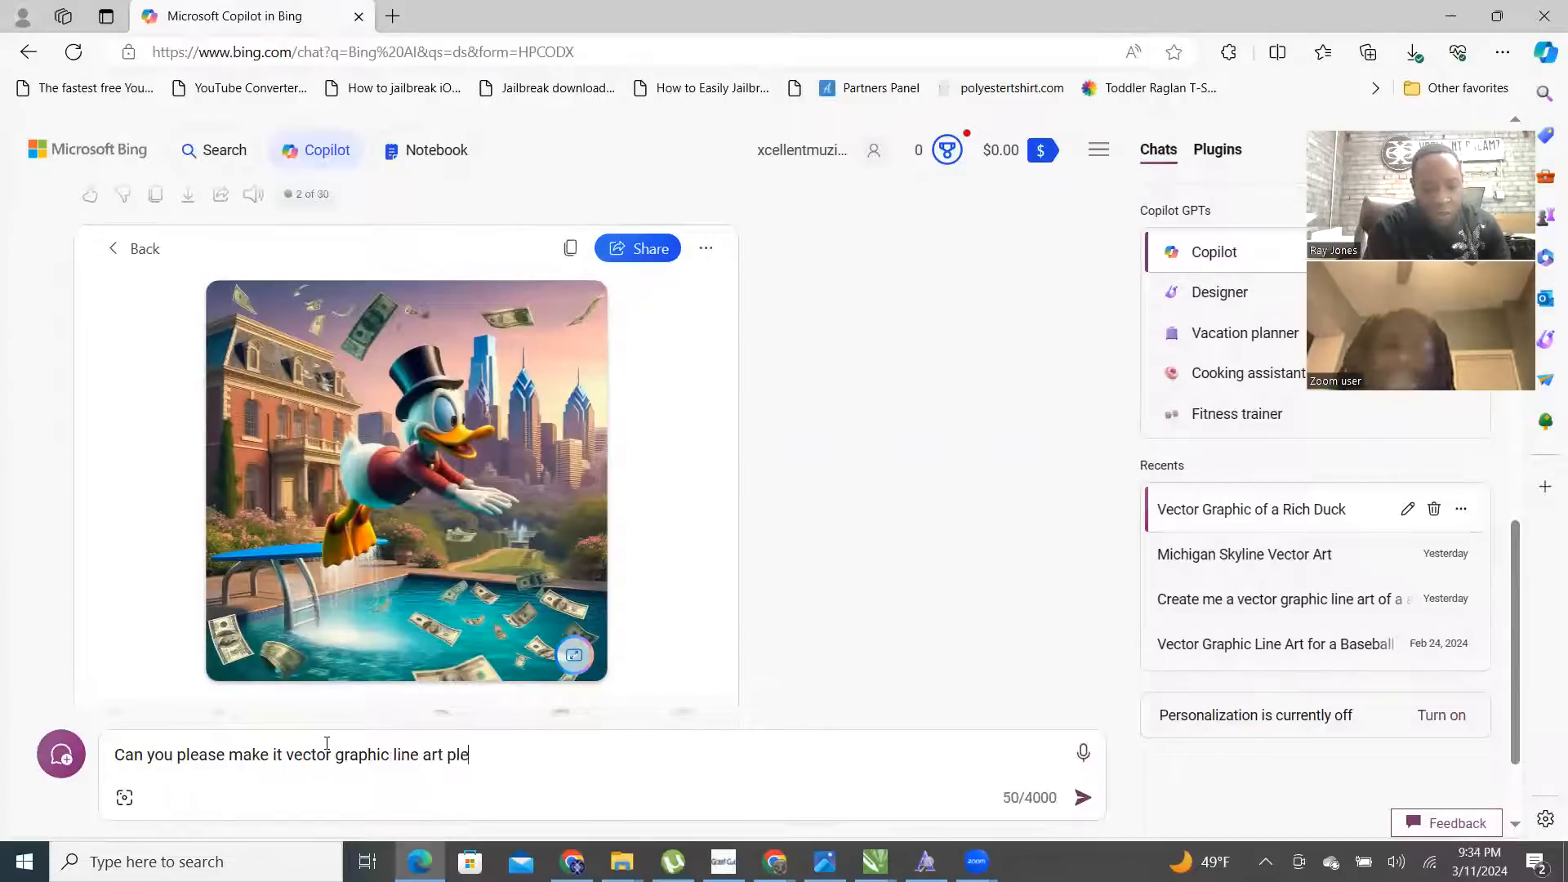
type("ase and make the duck african am")
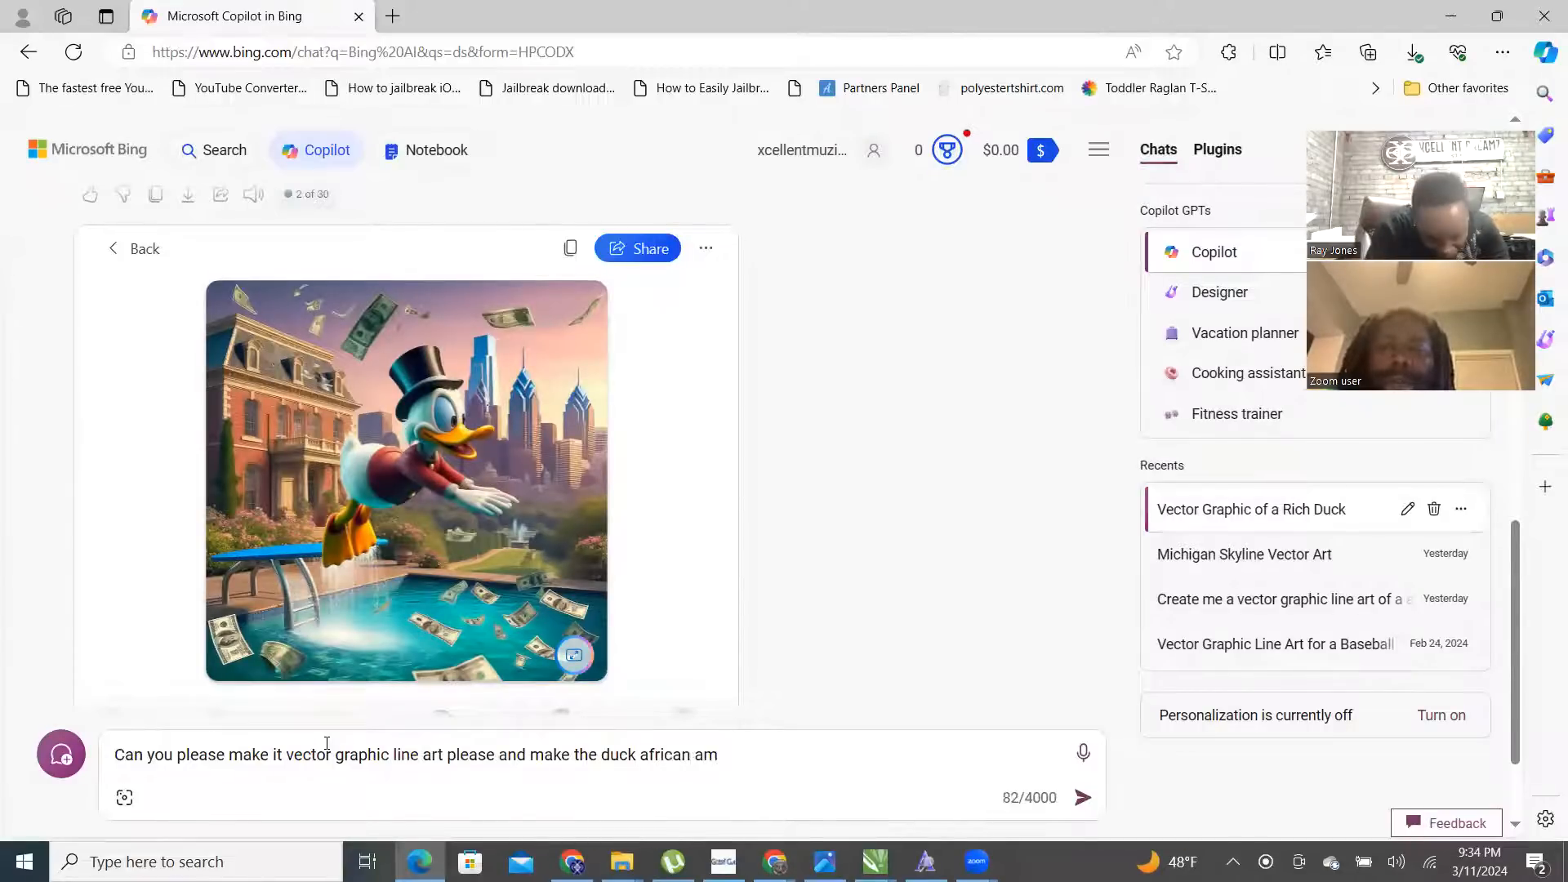
type("erican")
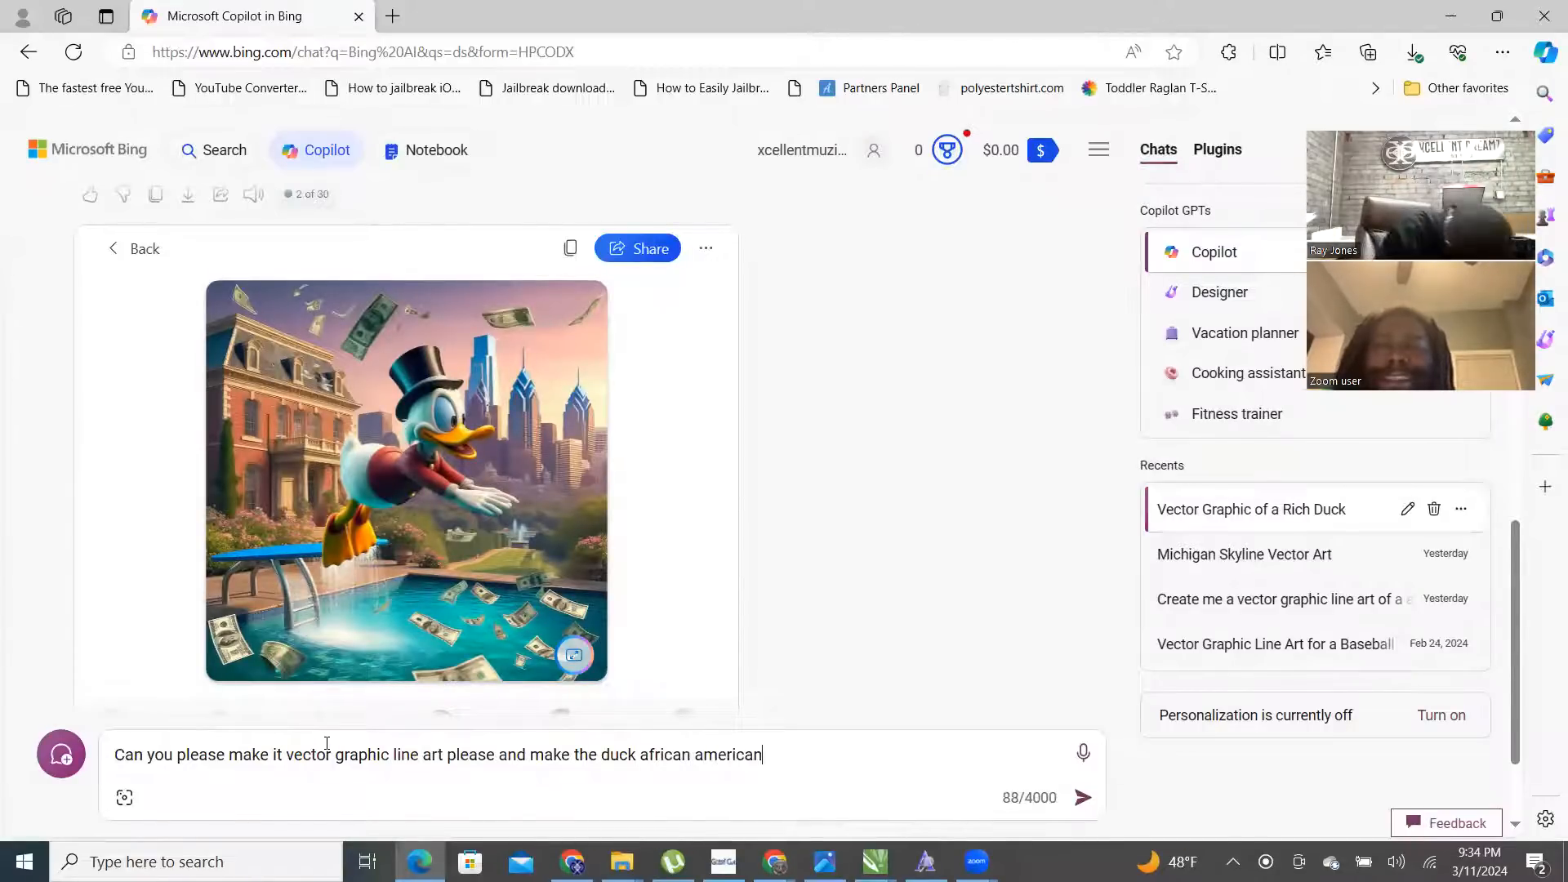
key("Return")
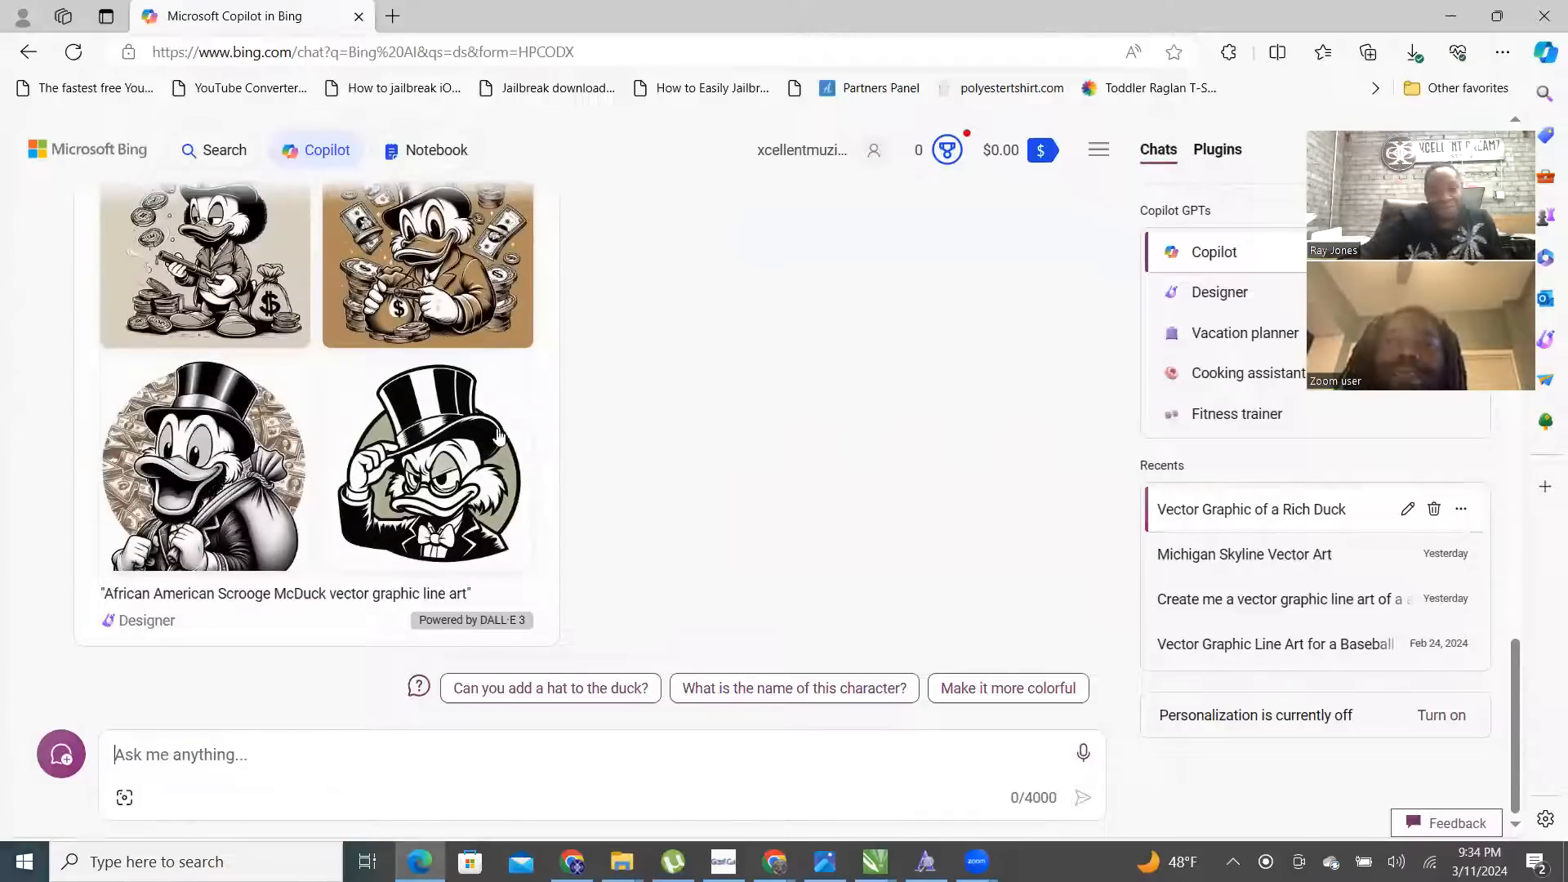
- Download the coin-tossing line-art duck image and return to the four images
scroll(554, 458, "up", 5)
scroll(553, 455, "down", 3)
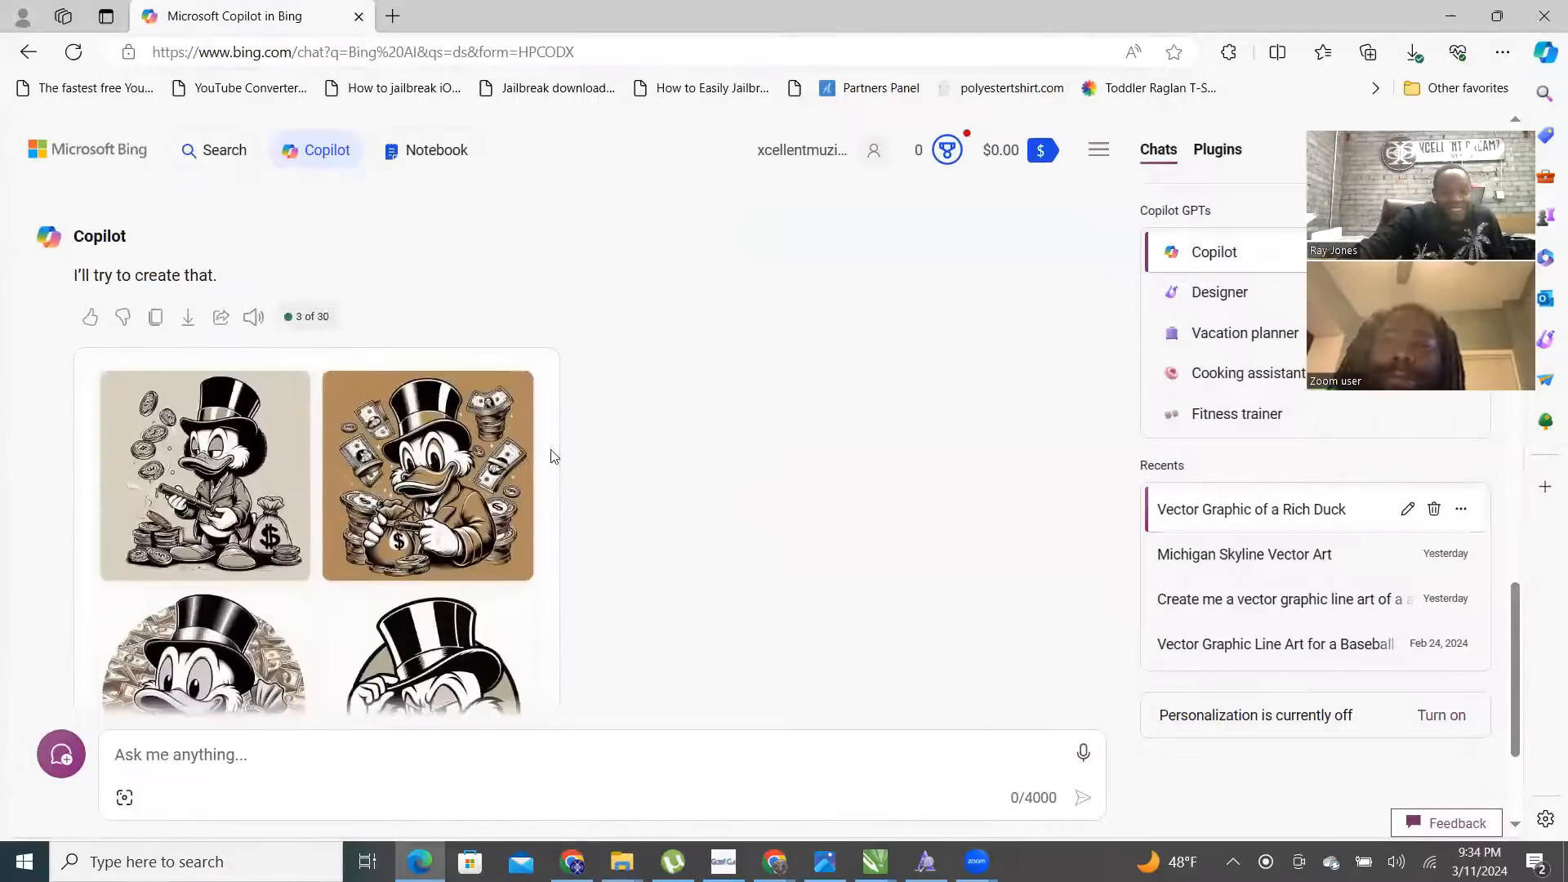
scroll(564, 445, "down", 2)
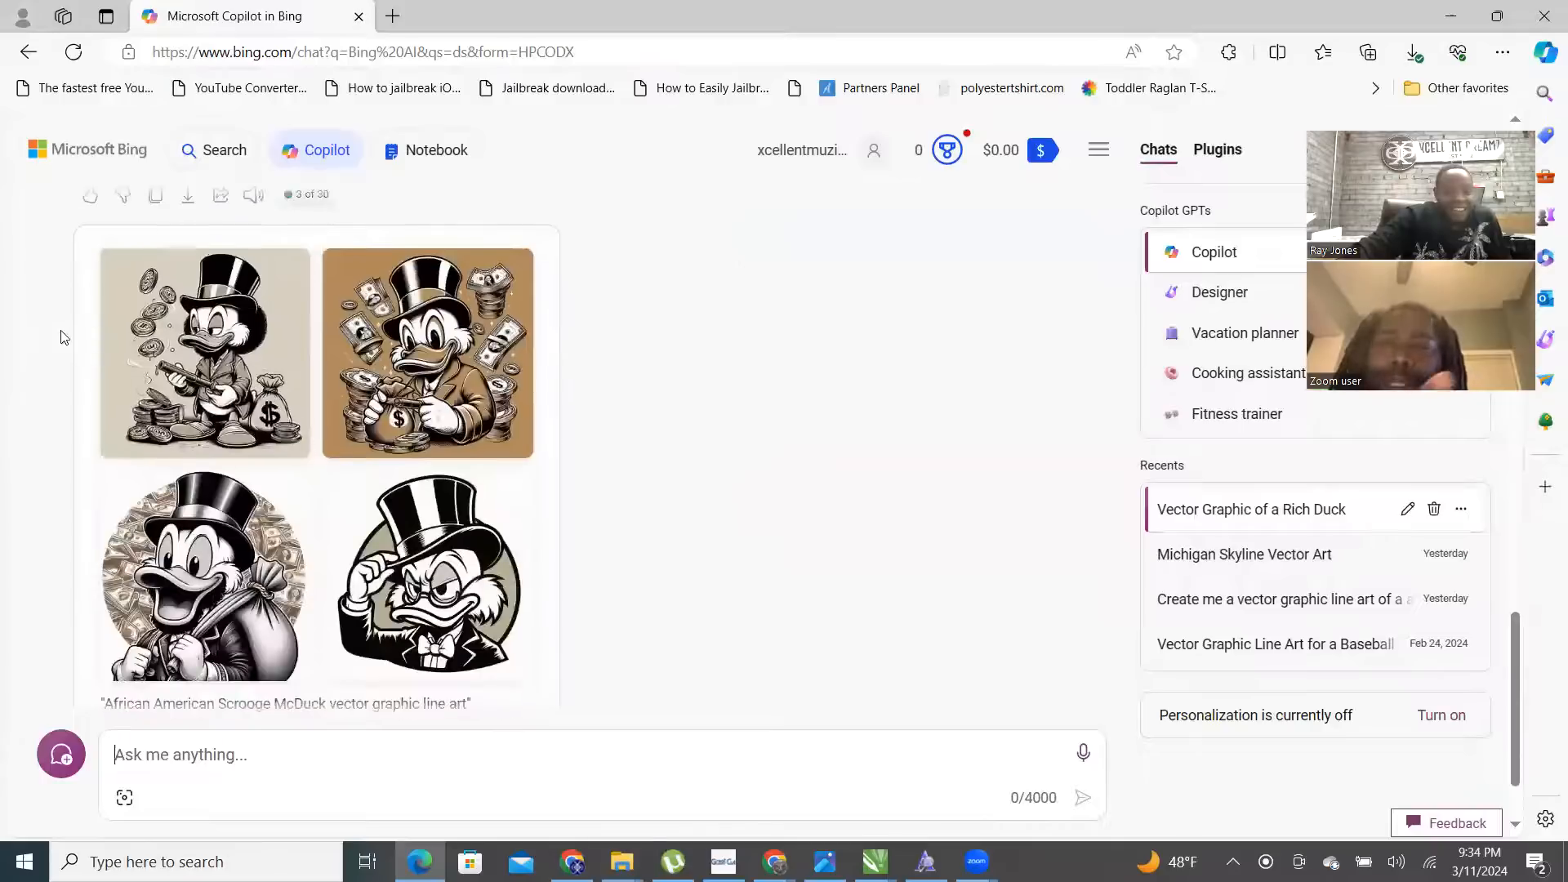
left_click(199, 377)
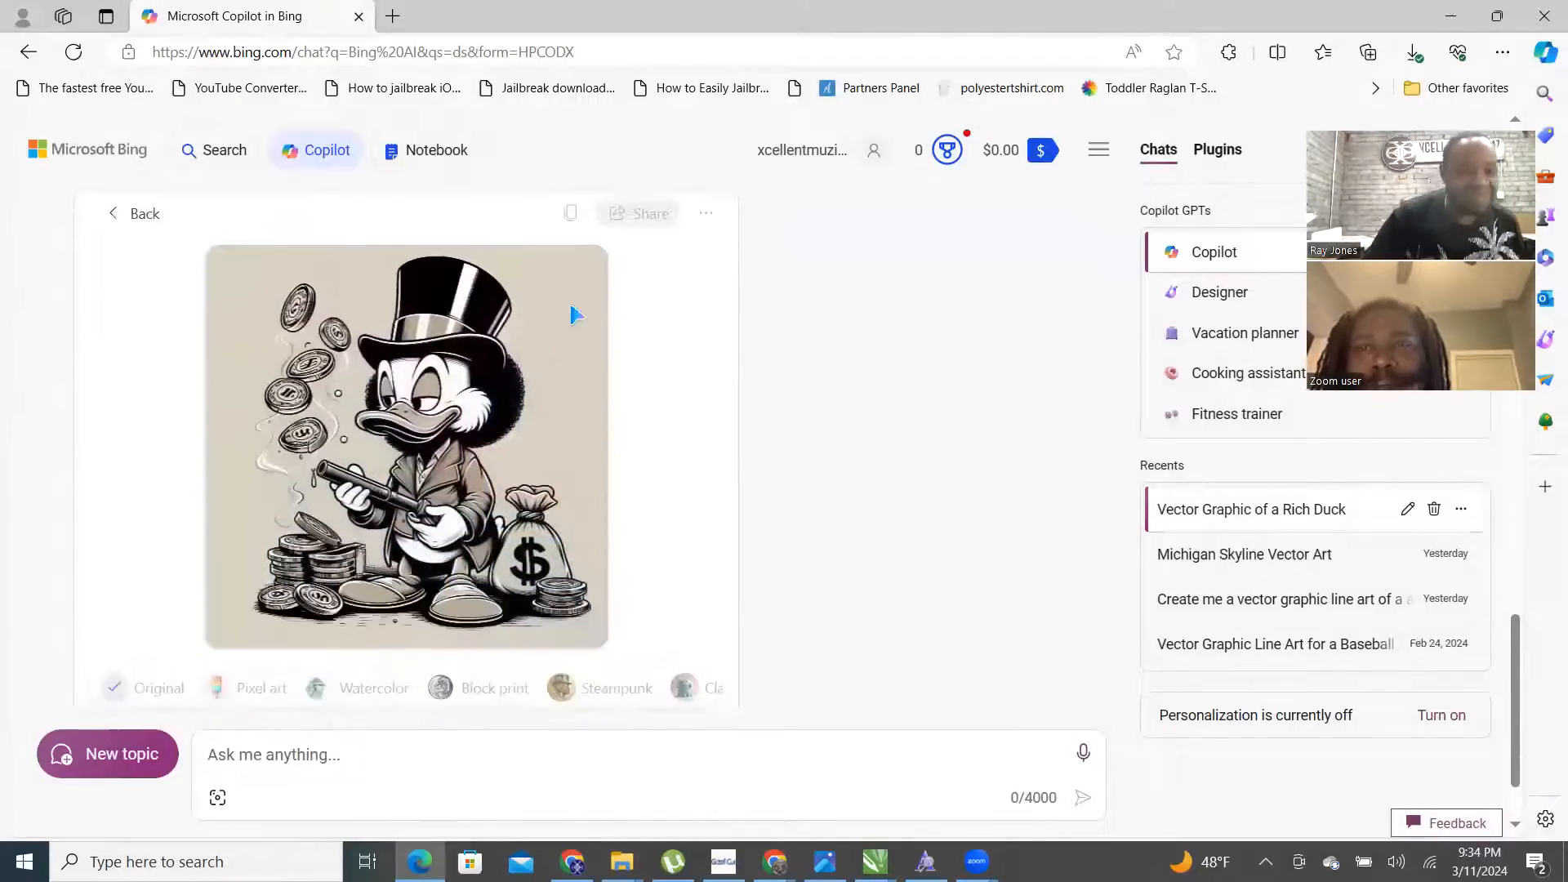
left_click(707, 216)
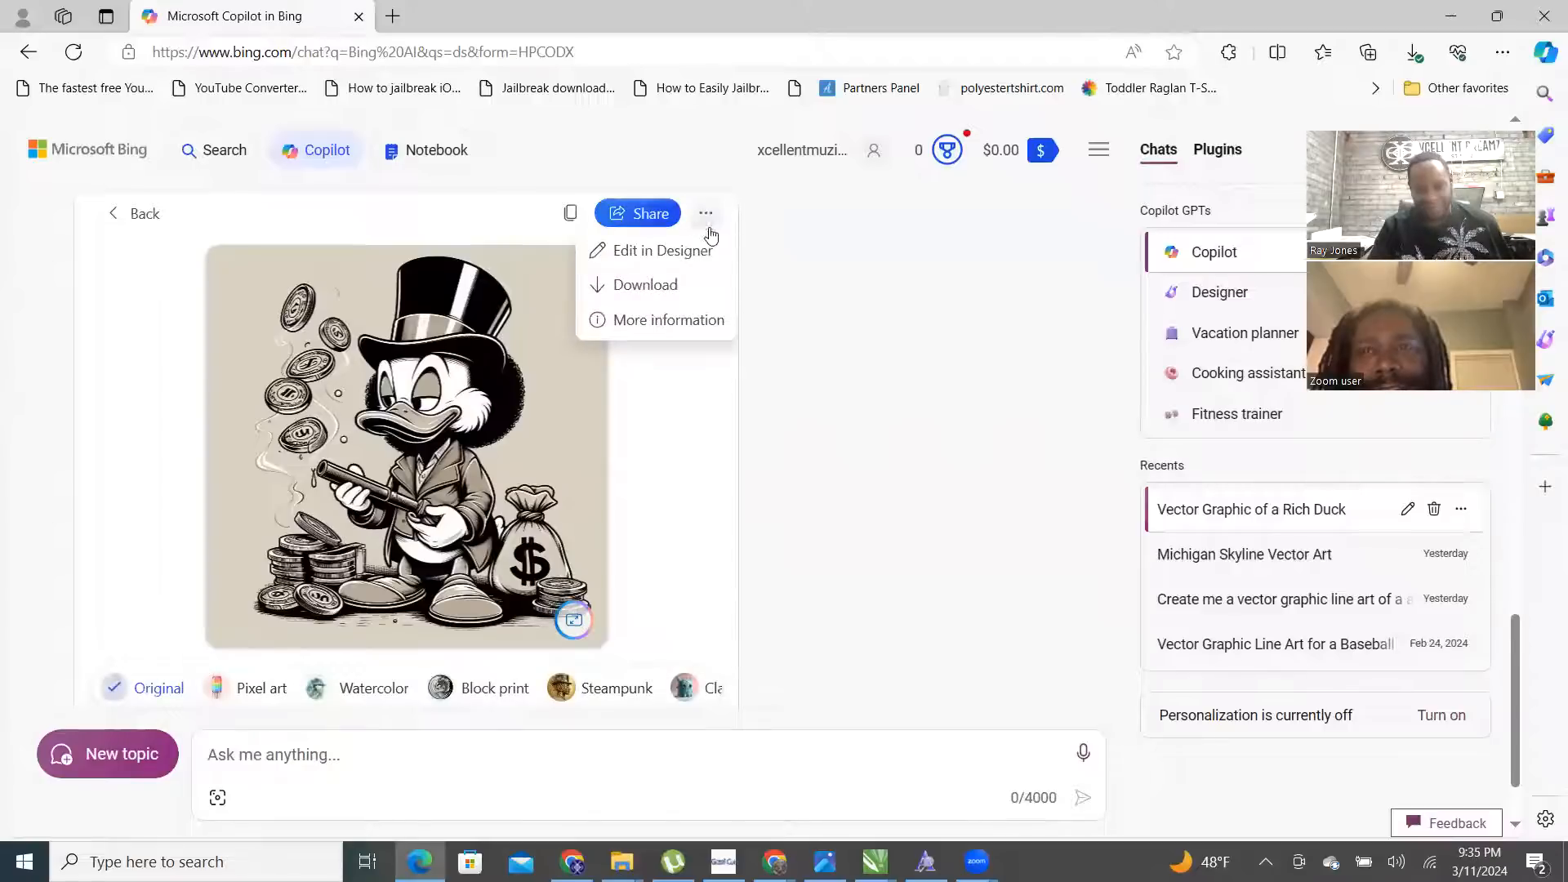
left_click(677, 286)
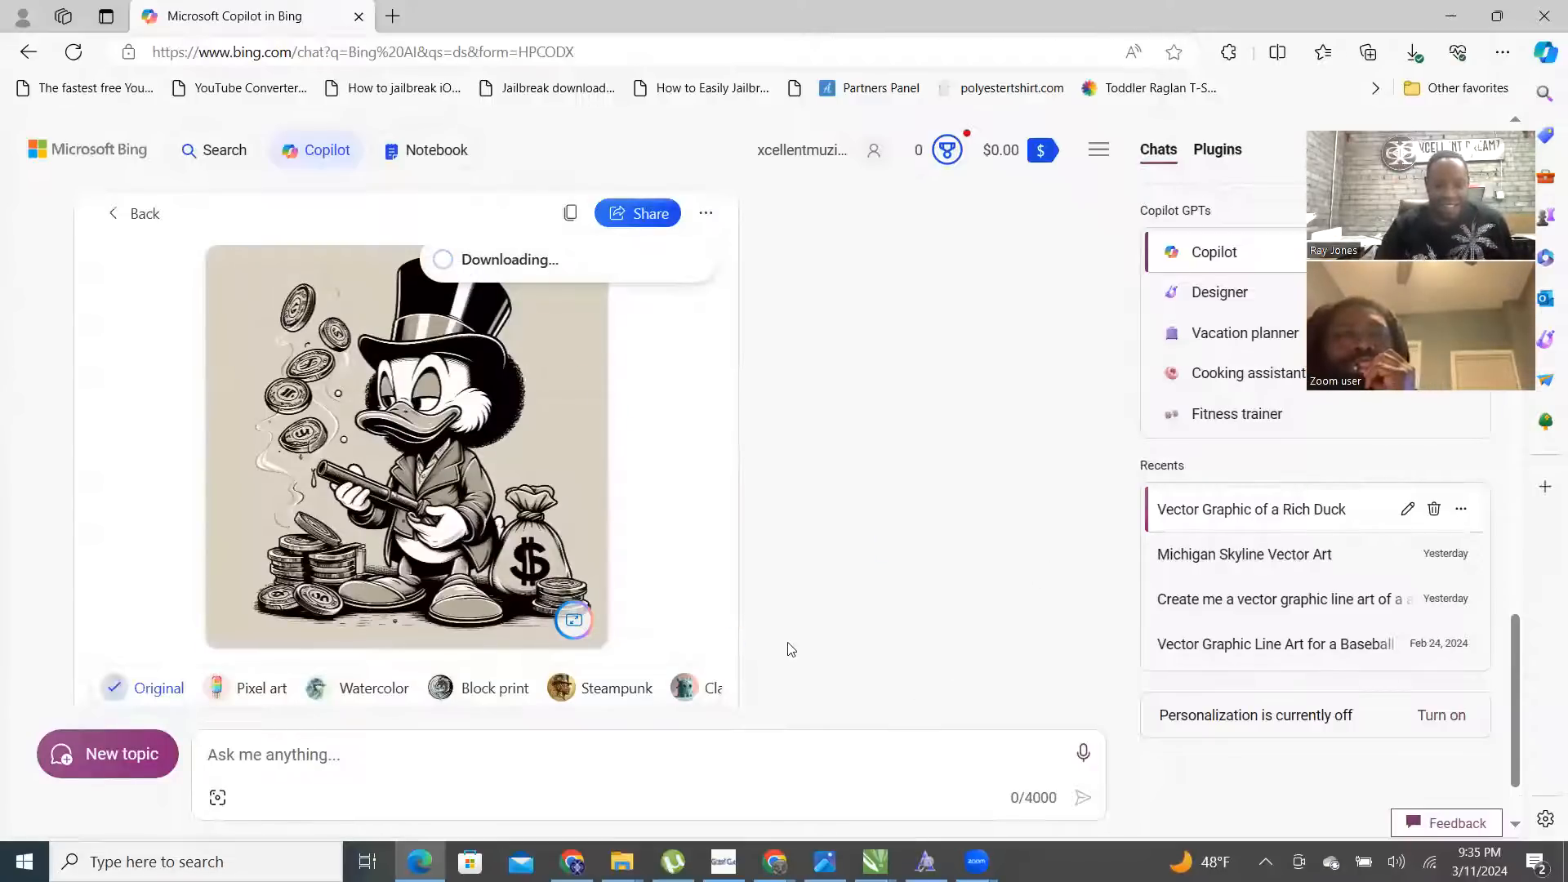
left_click(144, 213)
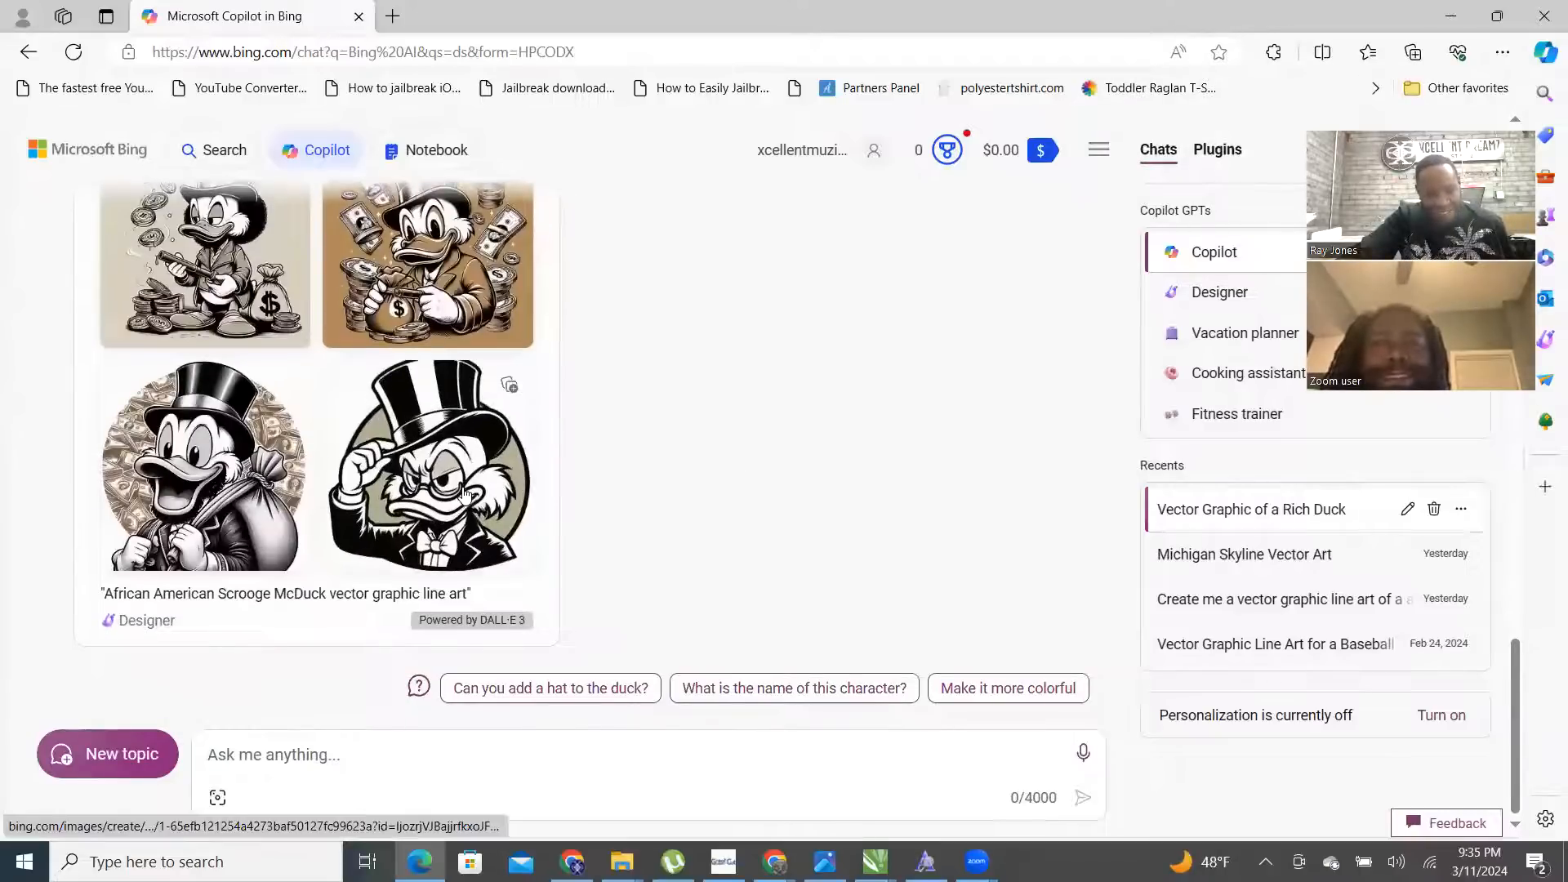
- View the hat-tipping duck, then download the money-bag line-art duck image
left_click(437, 336)
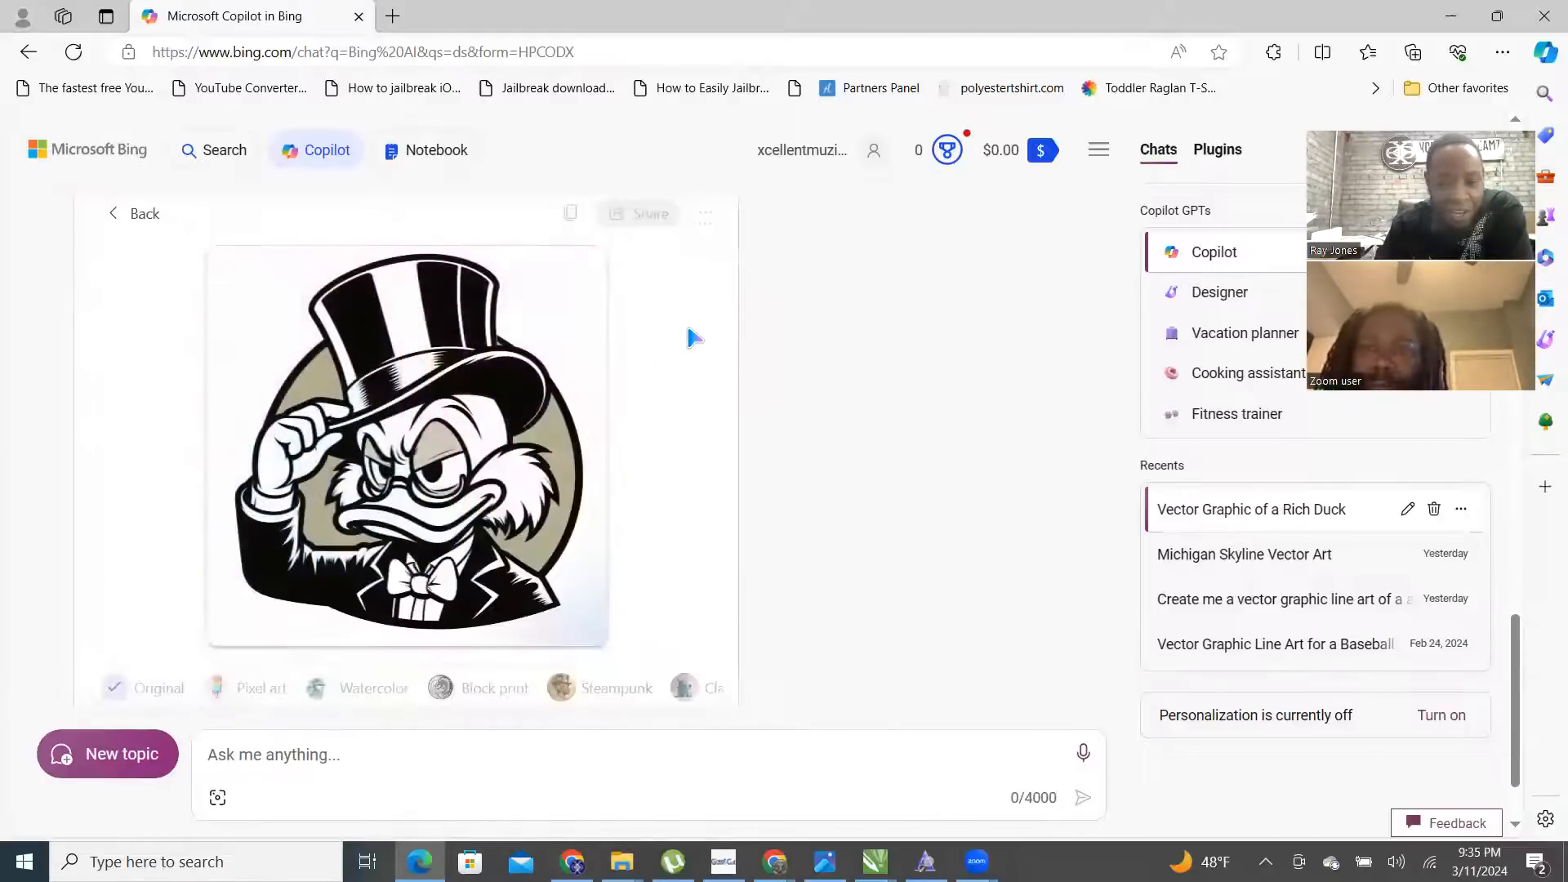
left_click(709, 216)
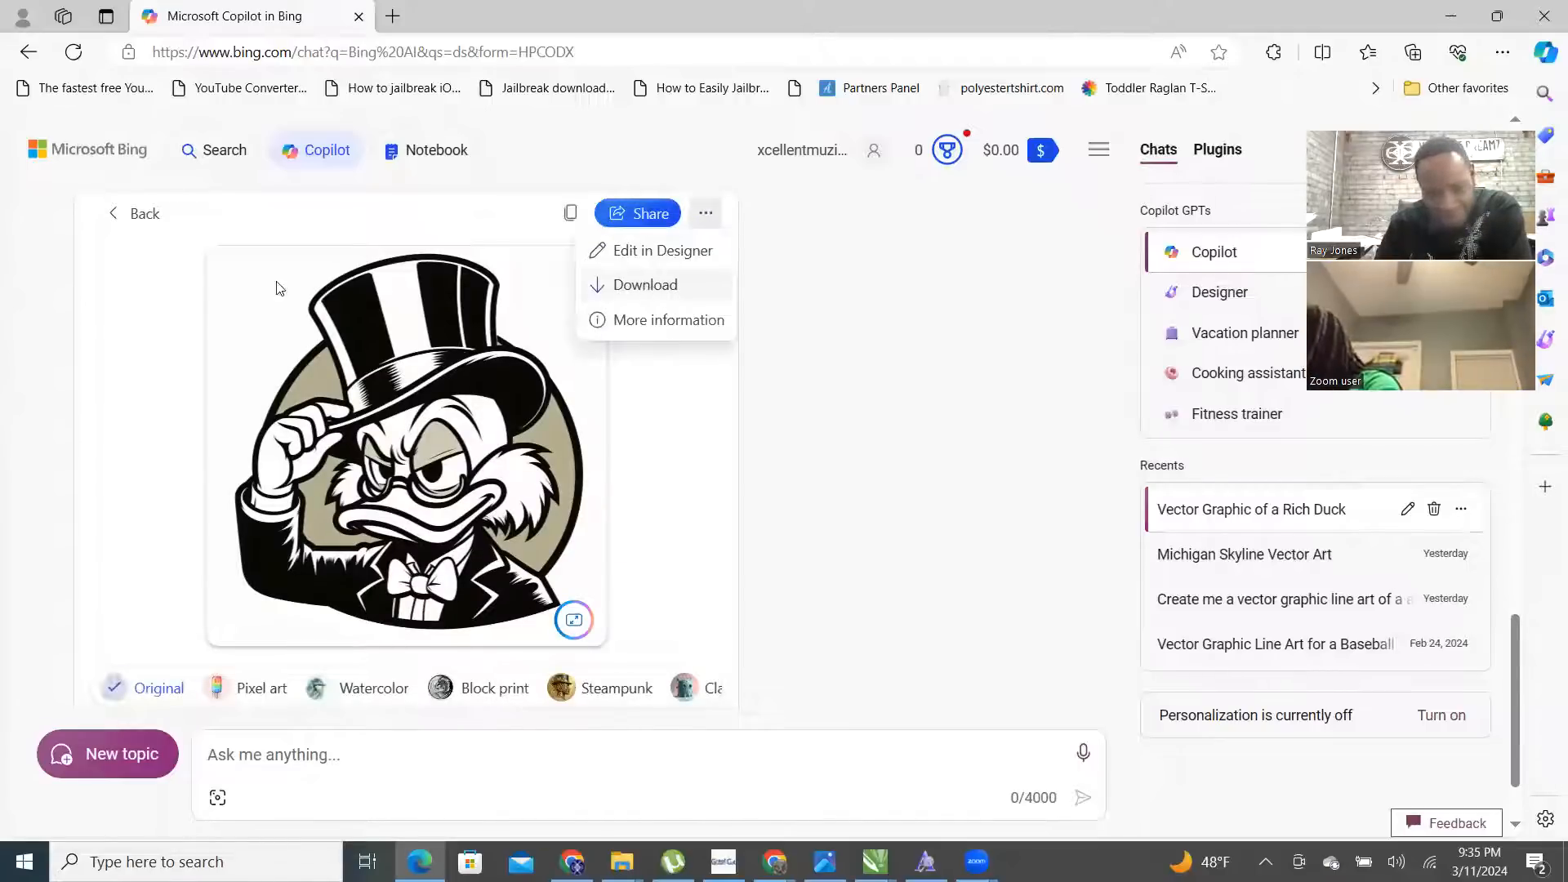
left_click(118, 216)
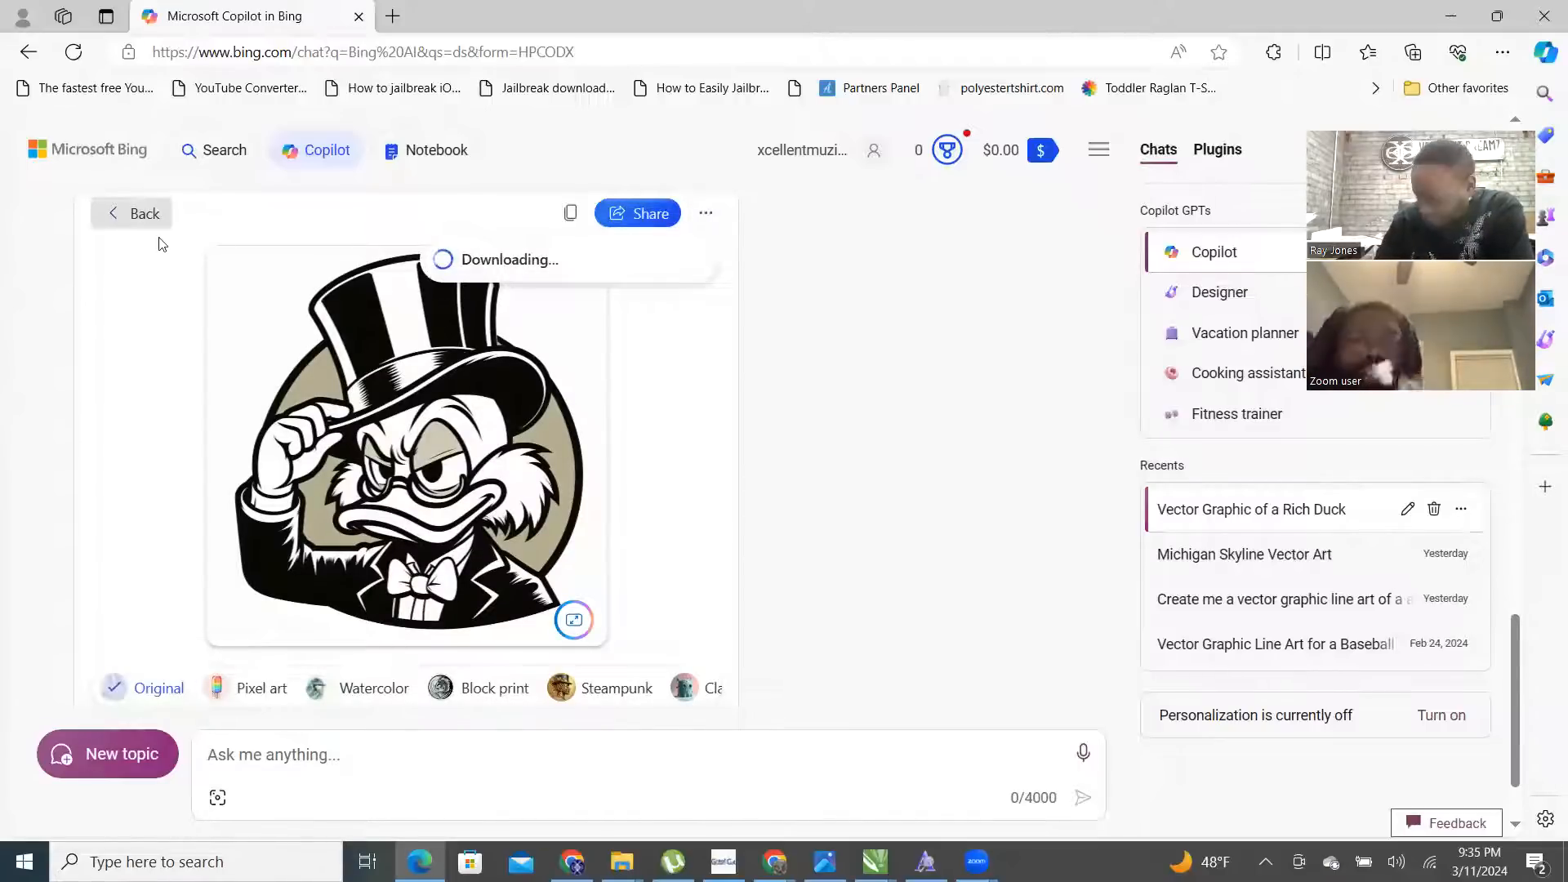
scroll(424, 368, "up", 1)
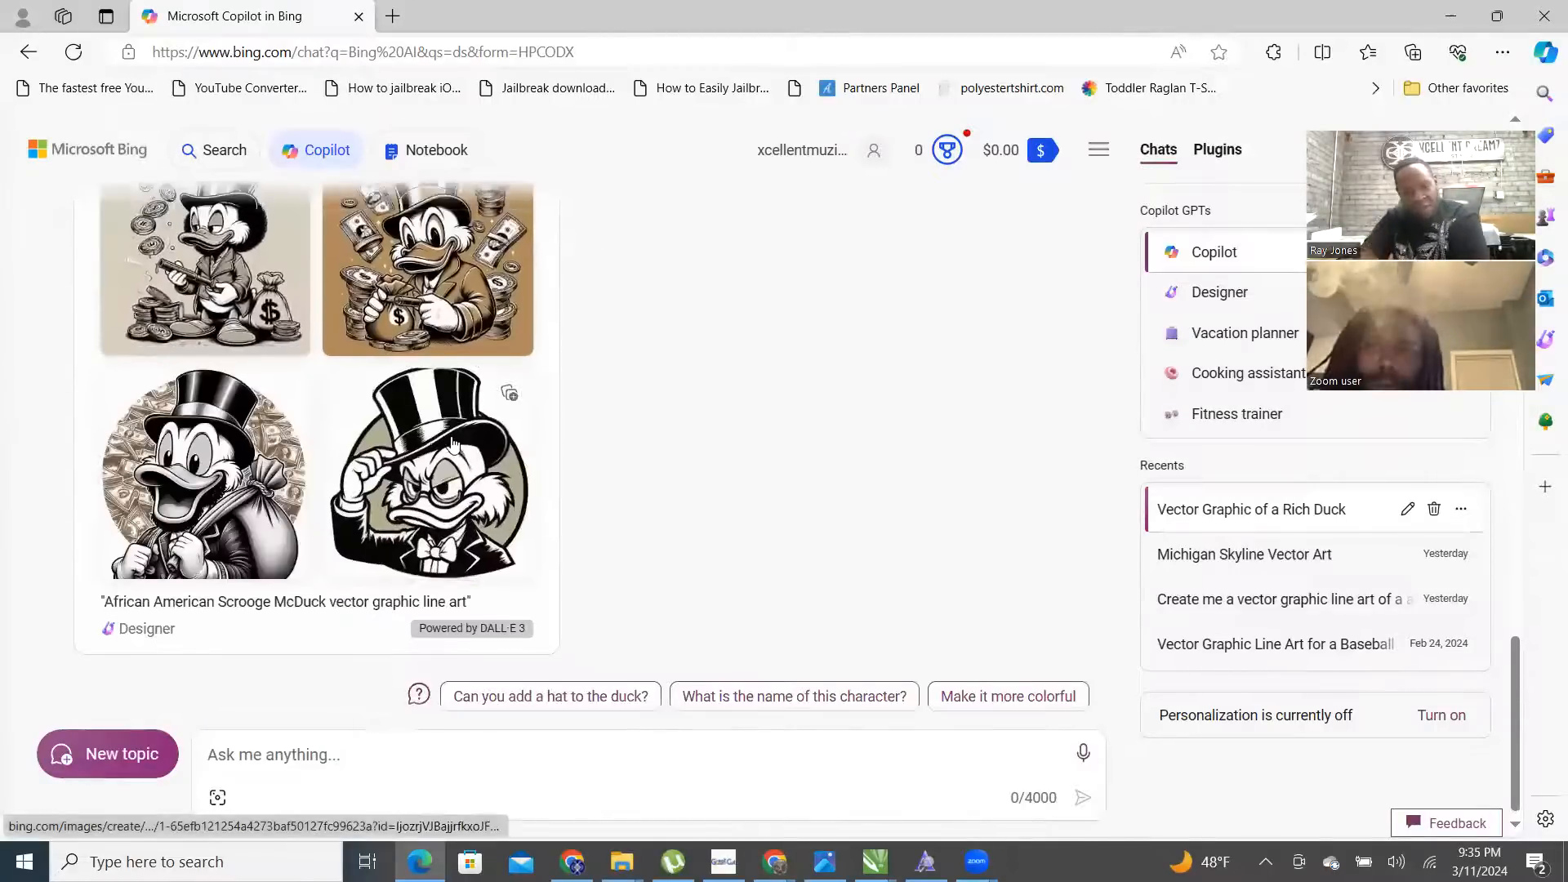
left_click(423, 365)
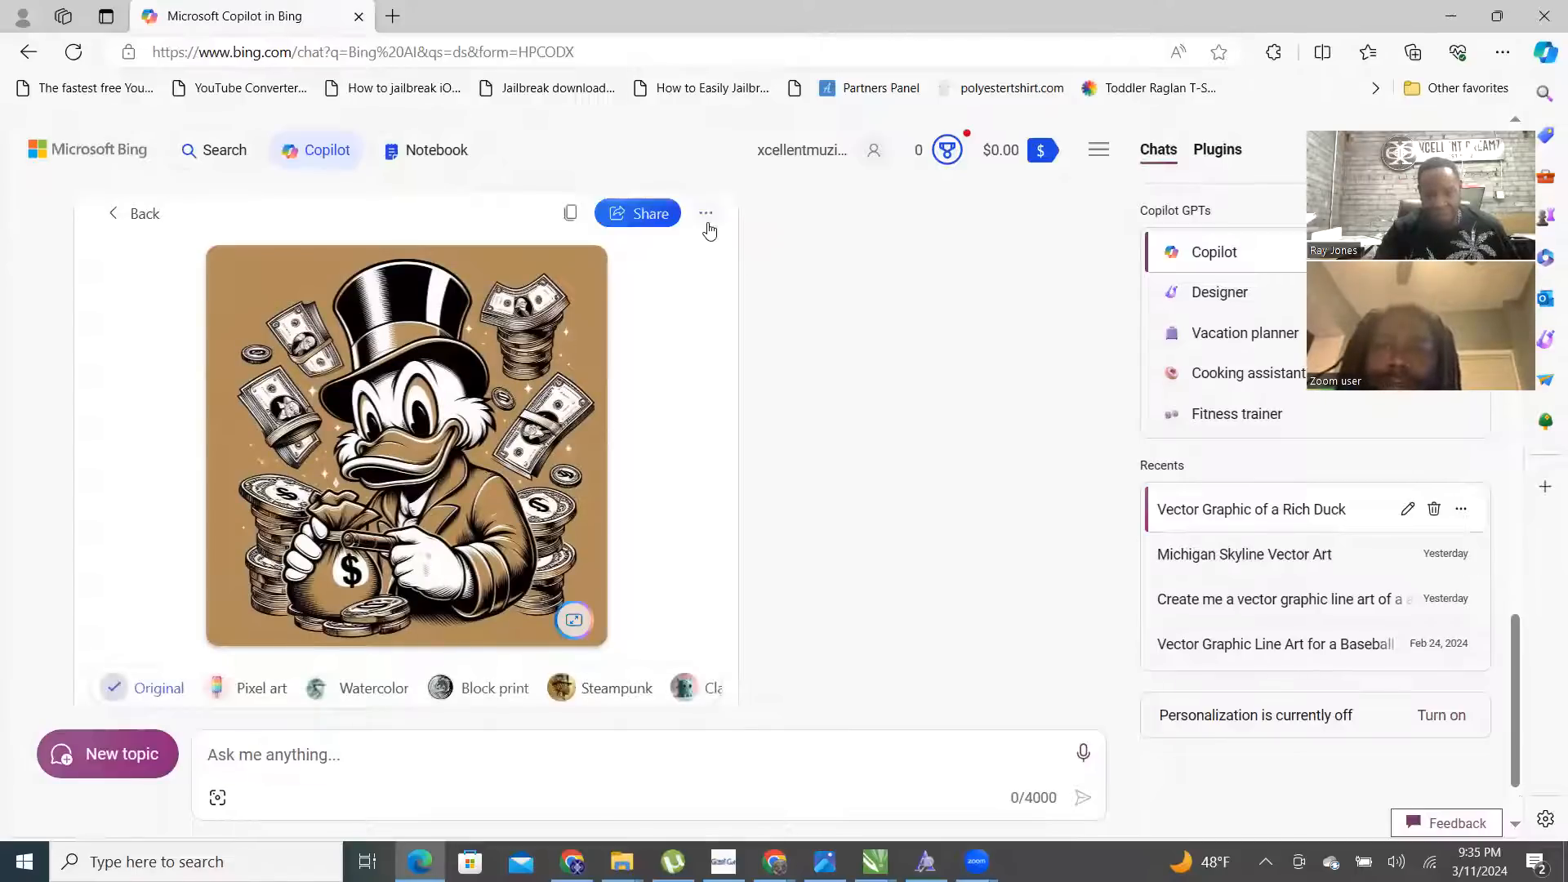
left_click(706, 214)
left_click(647, 286)
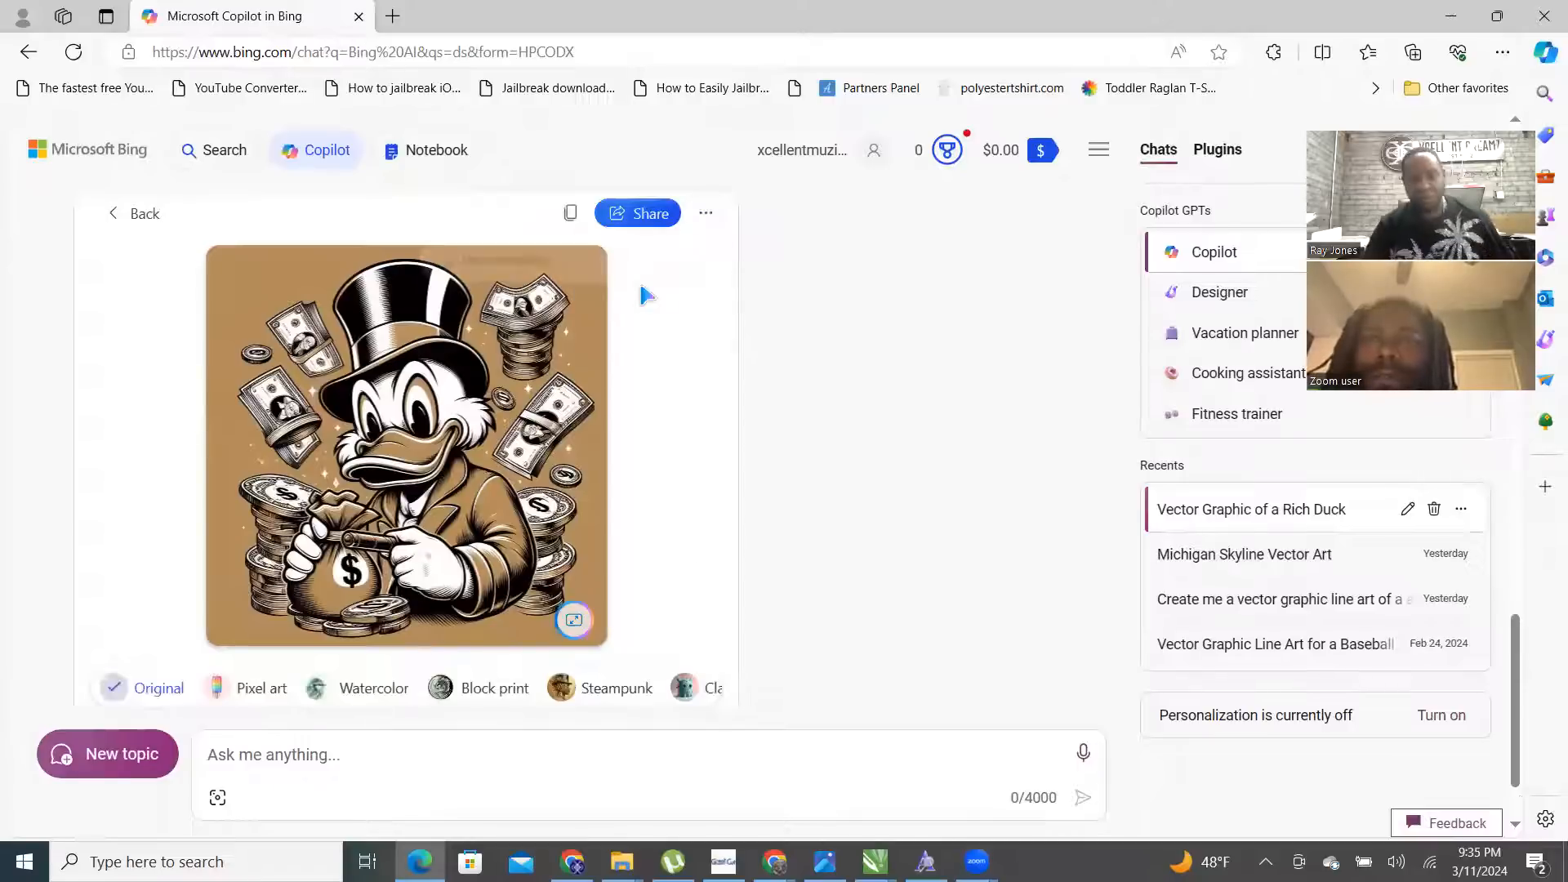
- Request a DIAMOND CLUB CASINO background with palm trees and a luxury vehicle instead of the mansion
left_click(281, 755)
type("can you add a m")
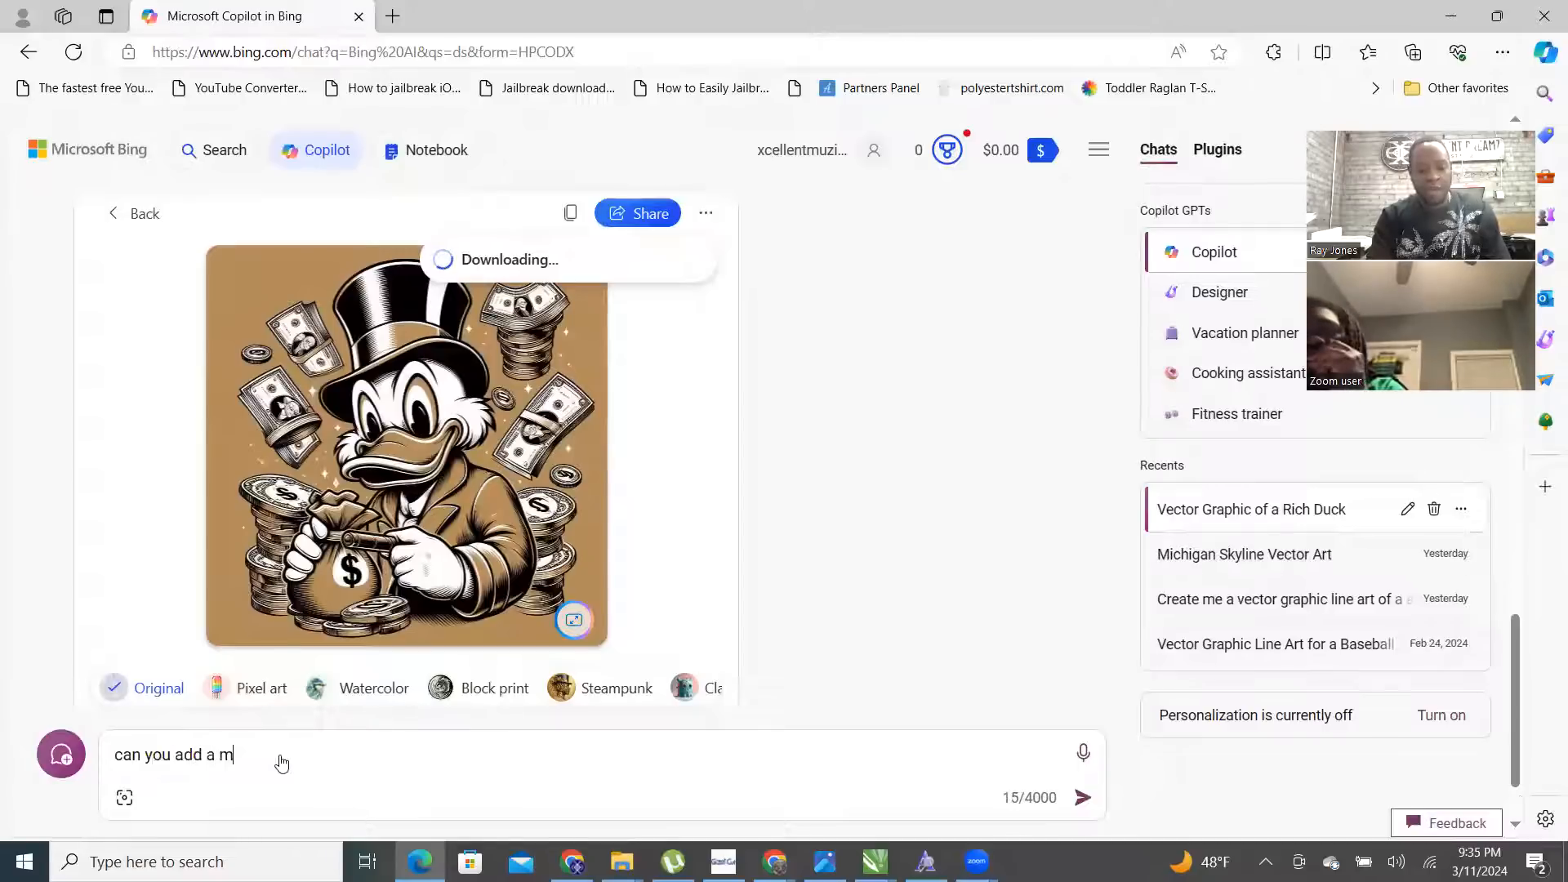
type("ansion in")
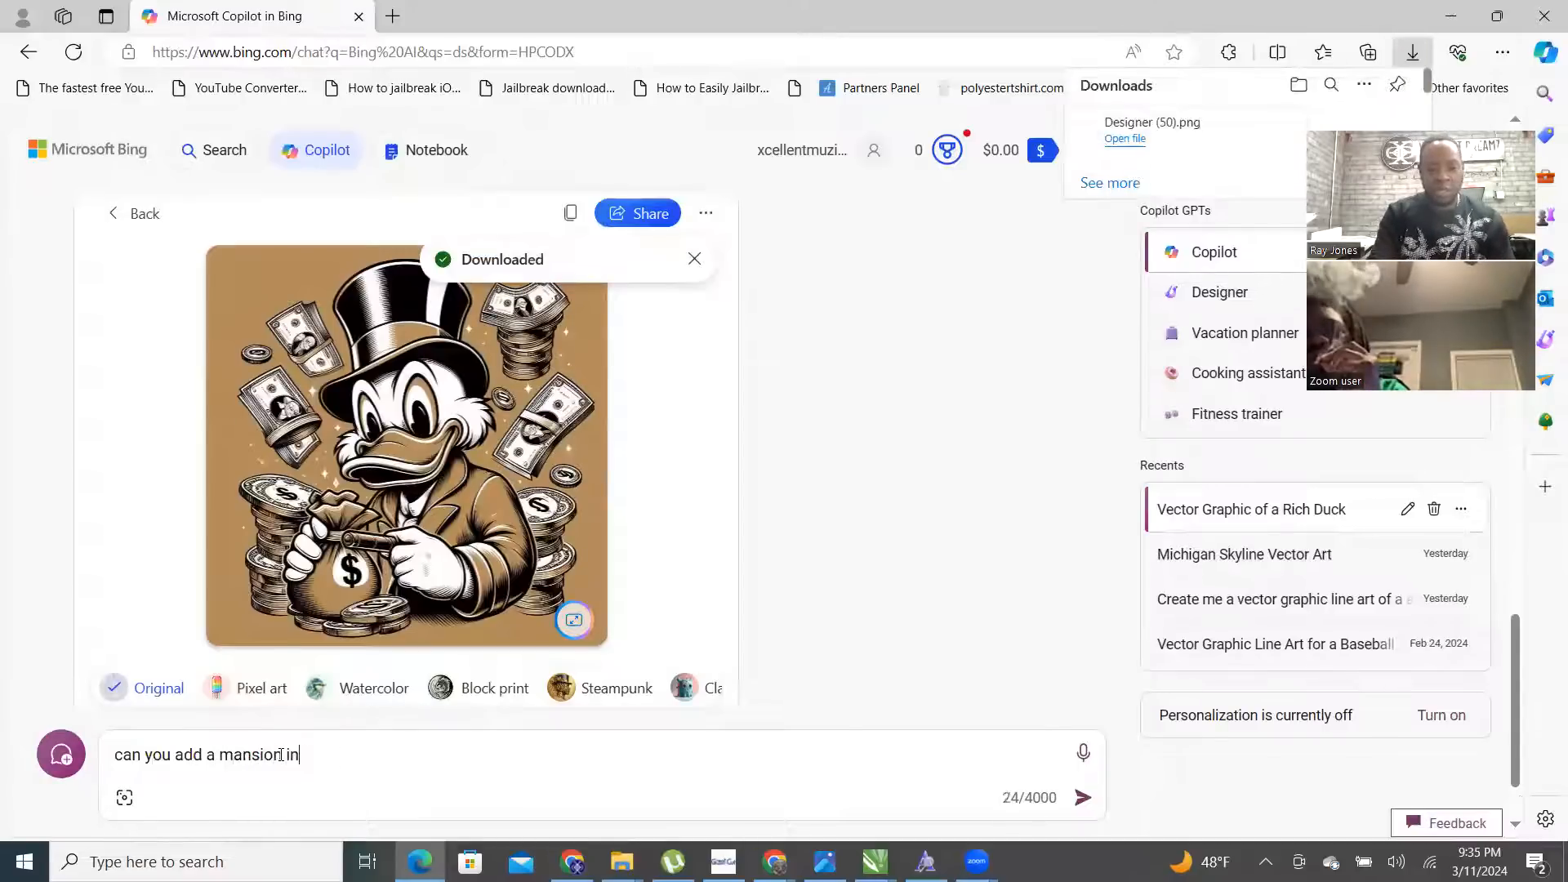
type(" the backg")
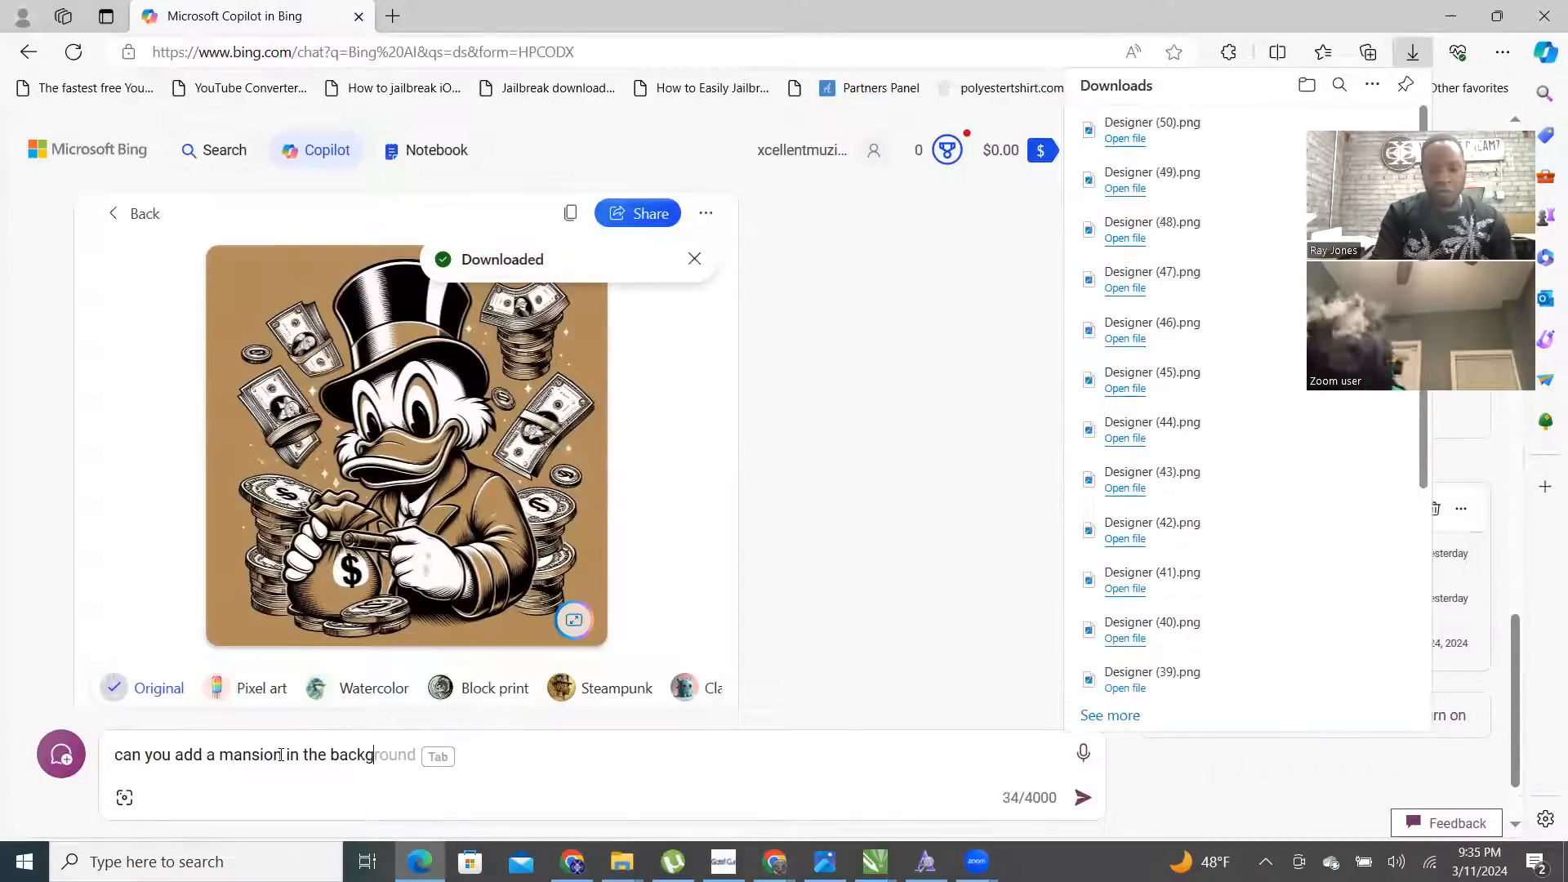
type("round with the w")
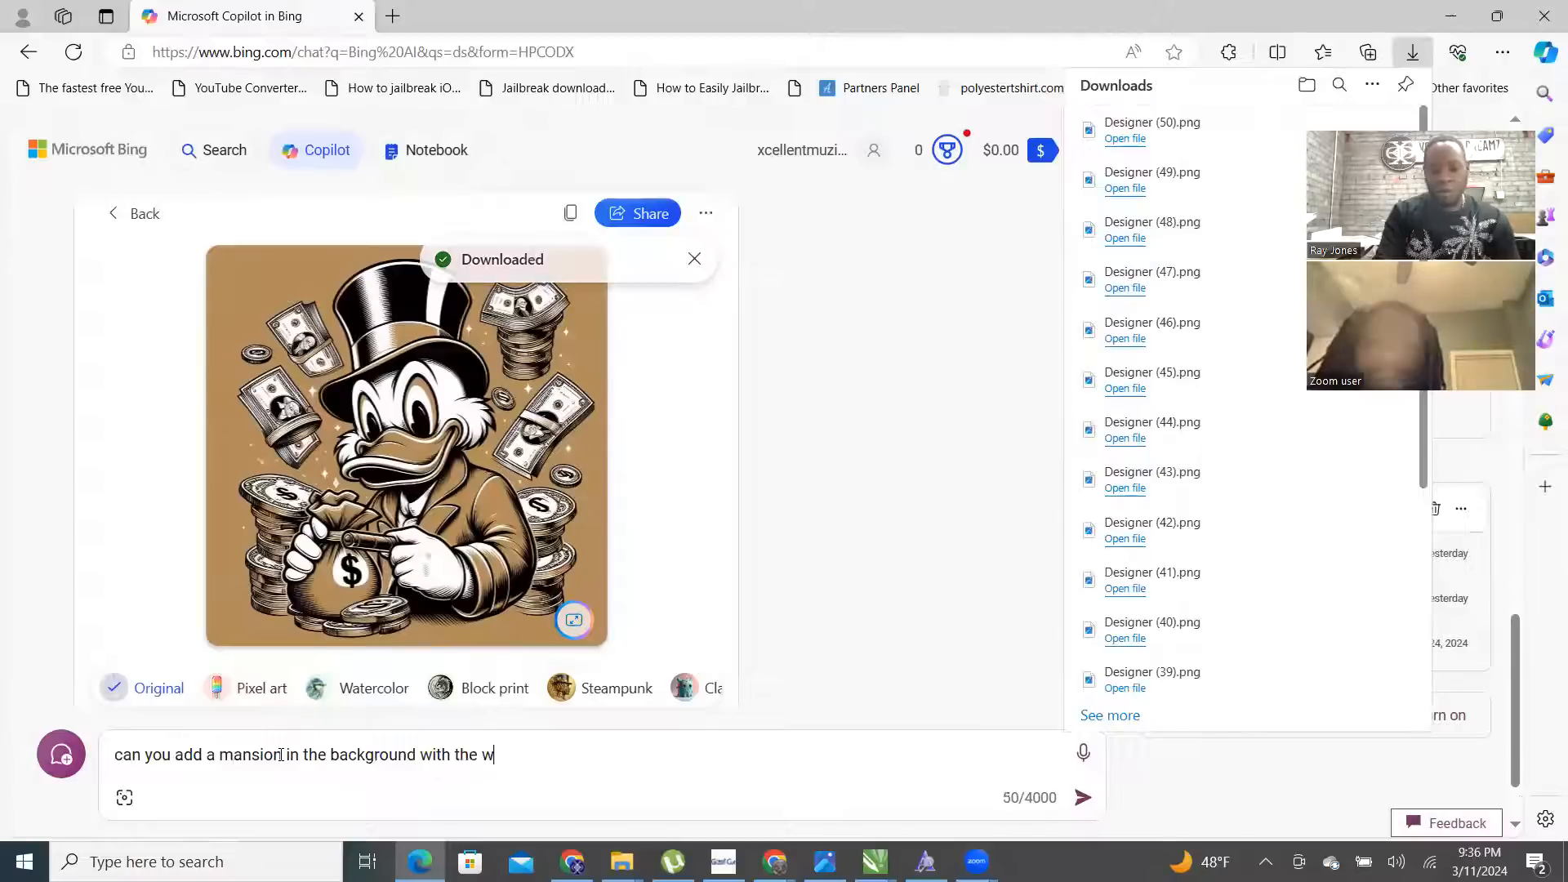
type("ords that s")
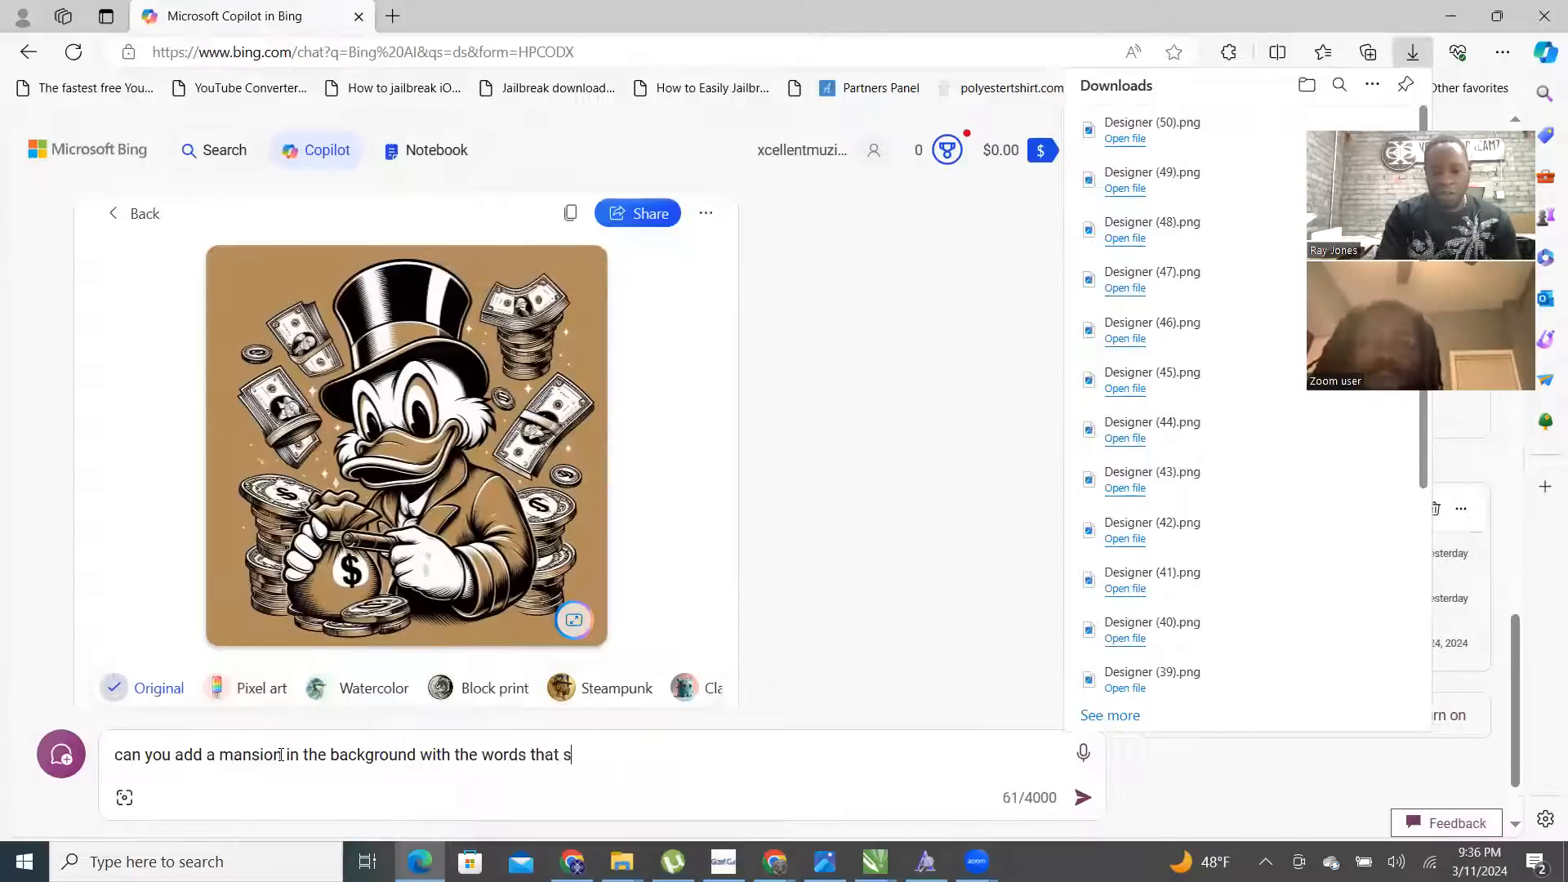
type("ay")
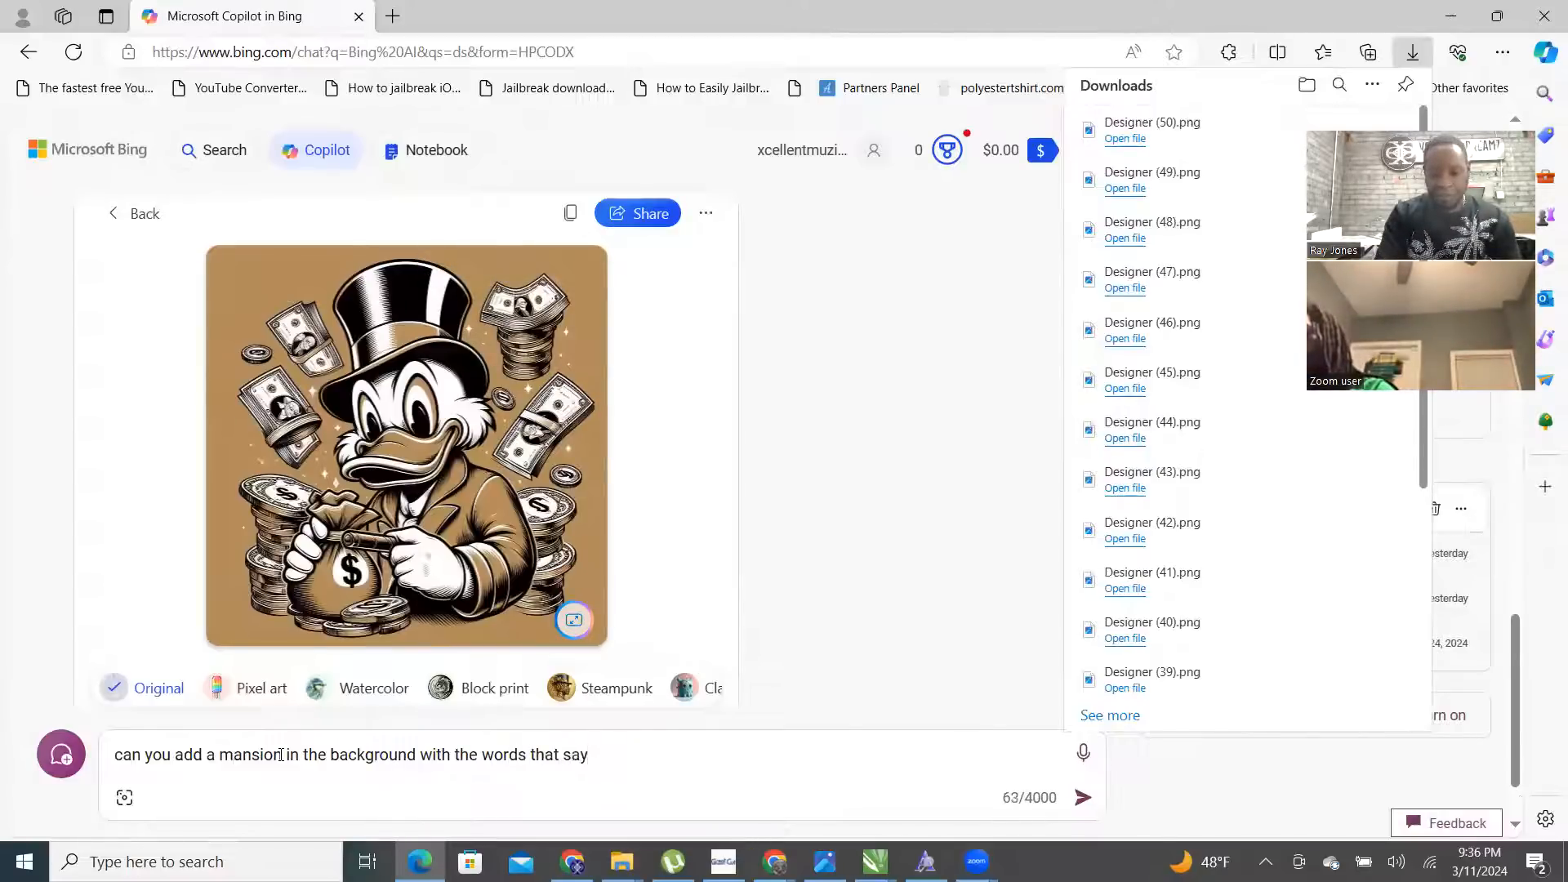
type(" DIAMOND CLUB")
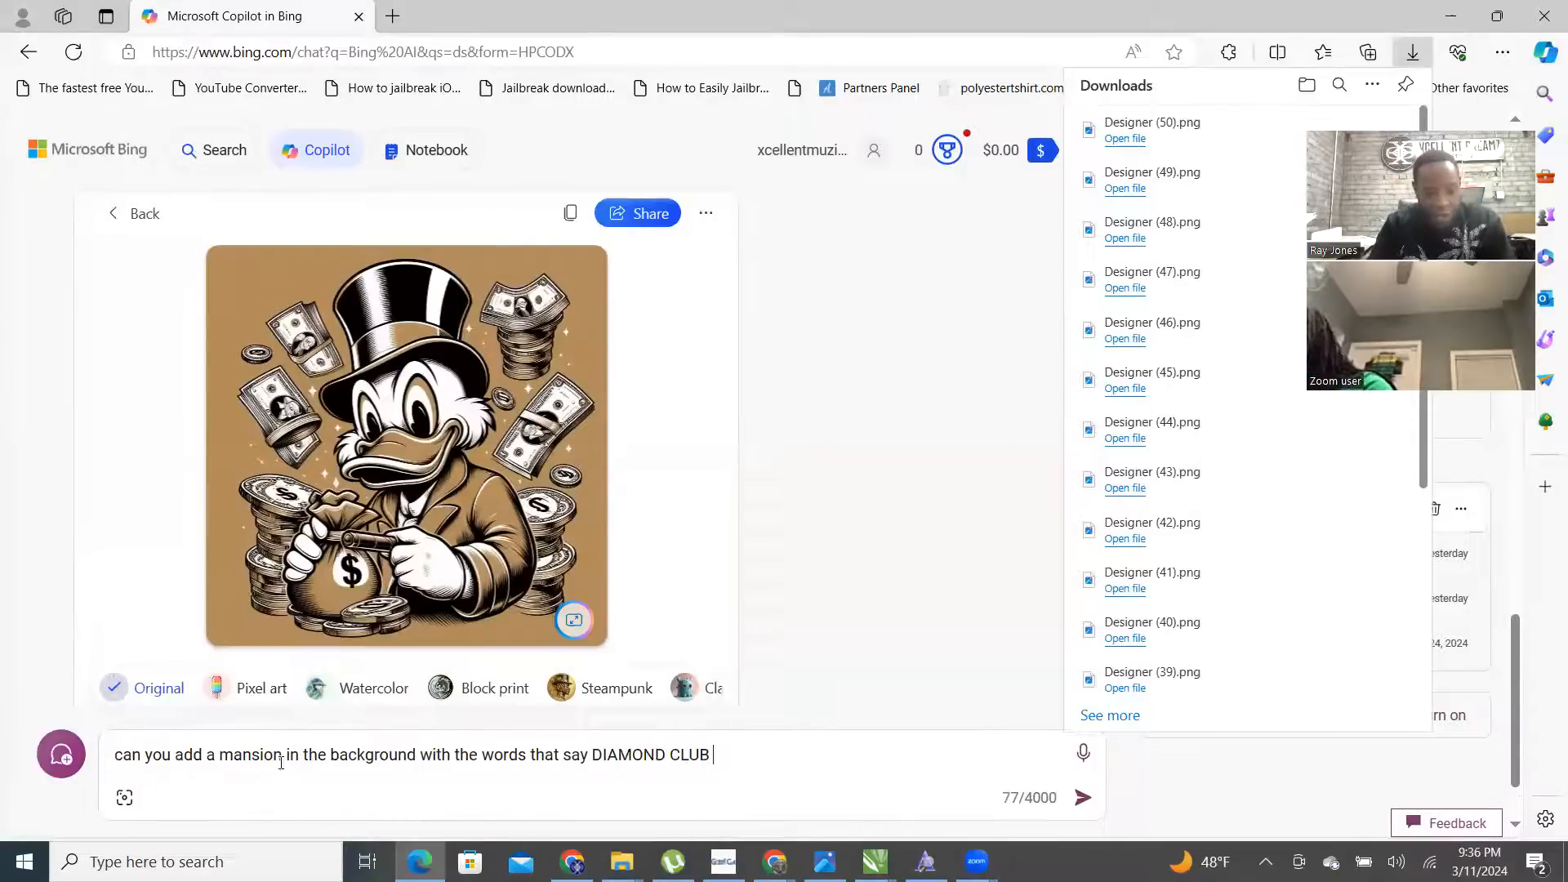
left_click(281, 754)
left_click_drag(280, 754, 220, 760)
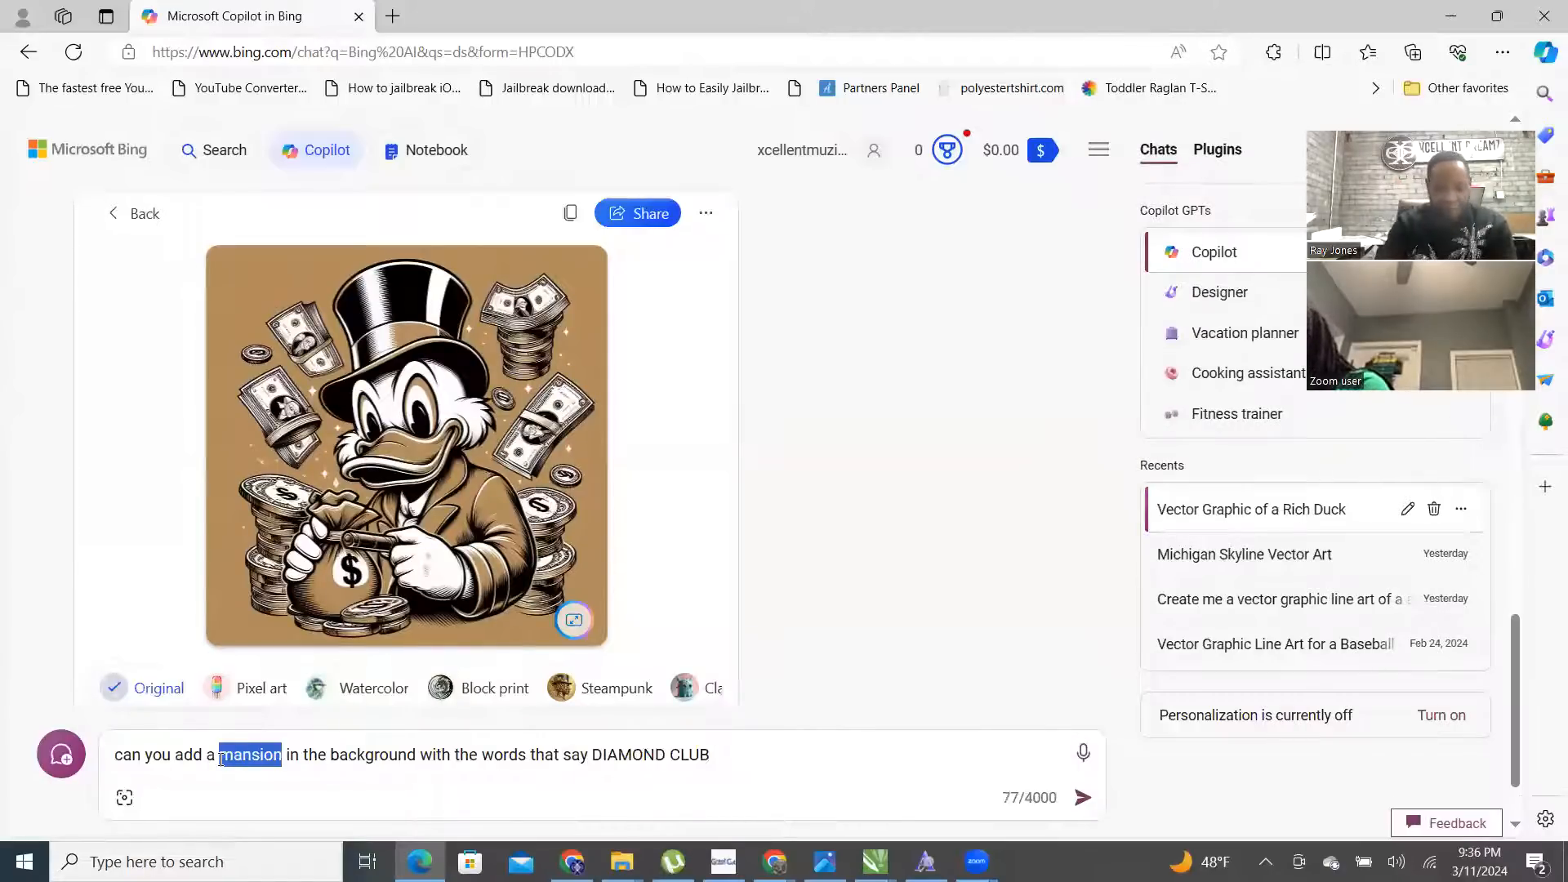
type("CASINO")
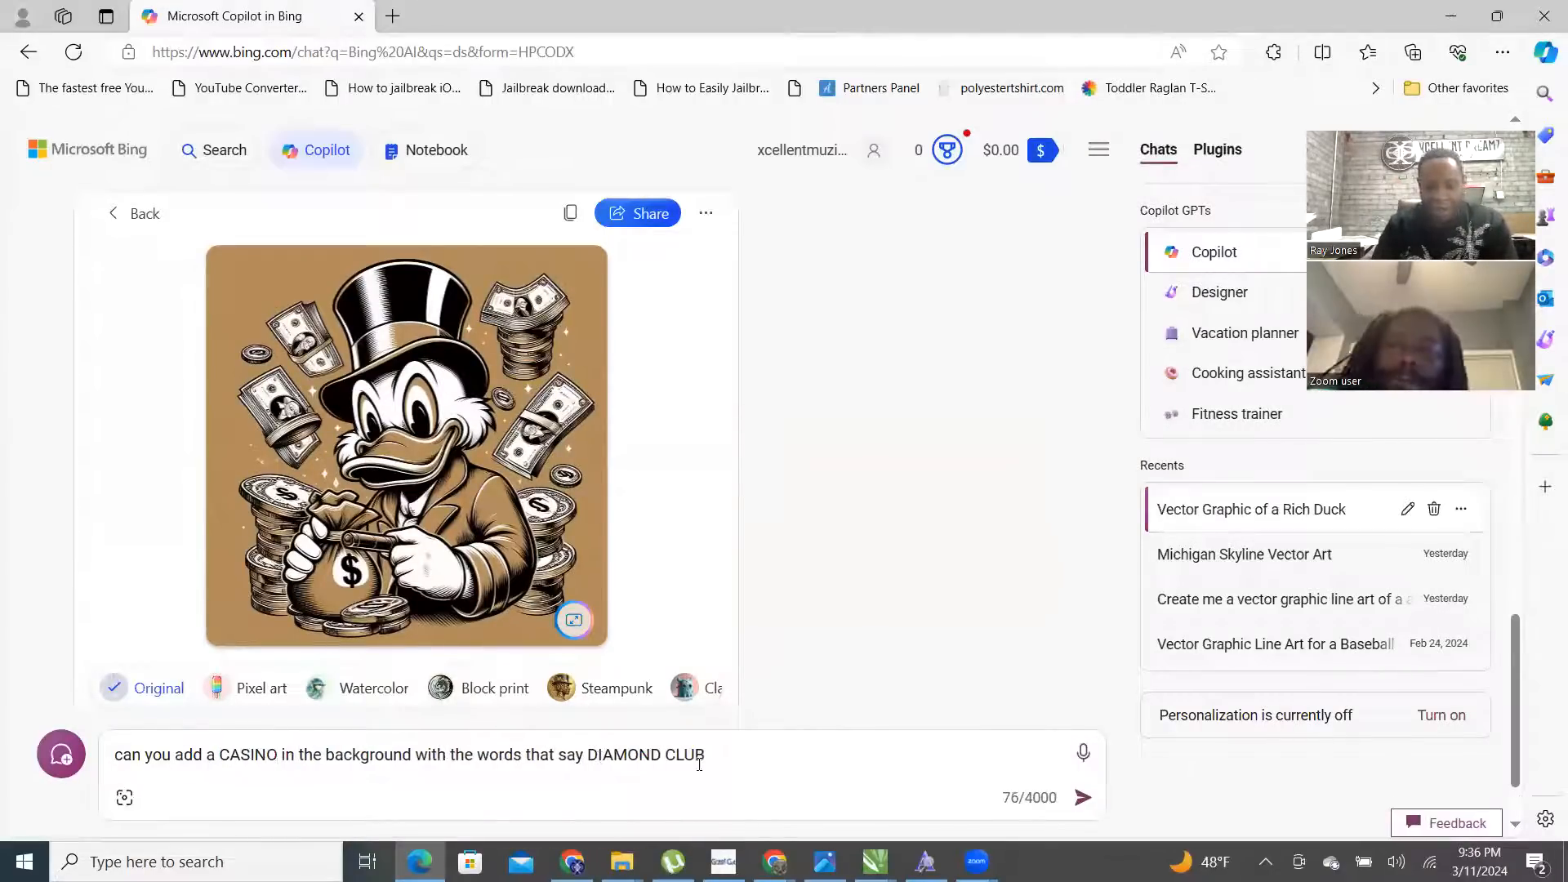
type("CAS")
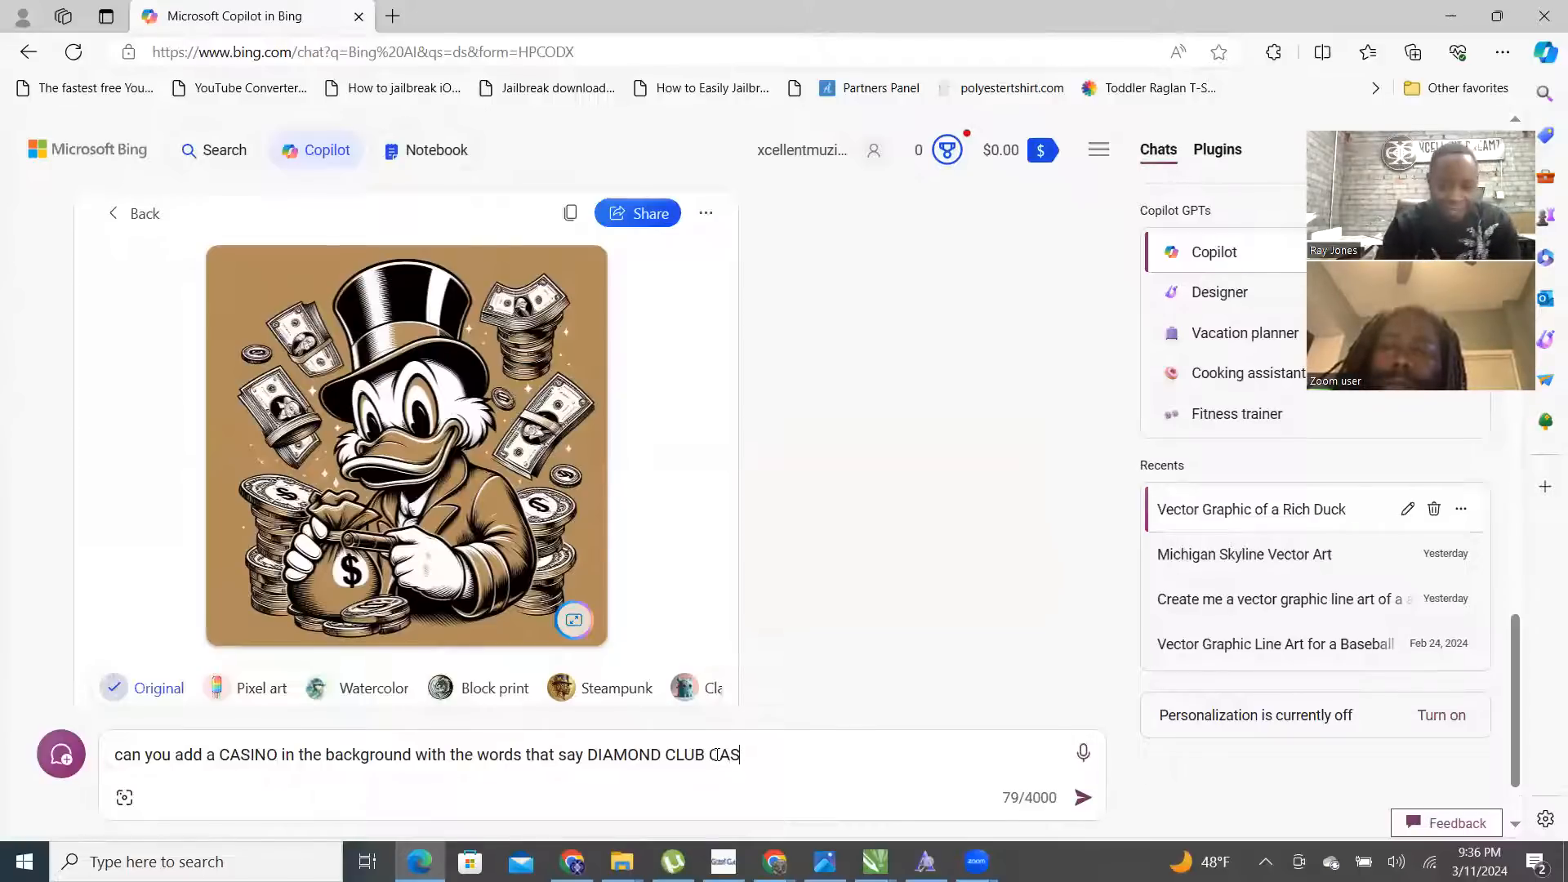
type("INO")
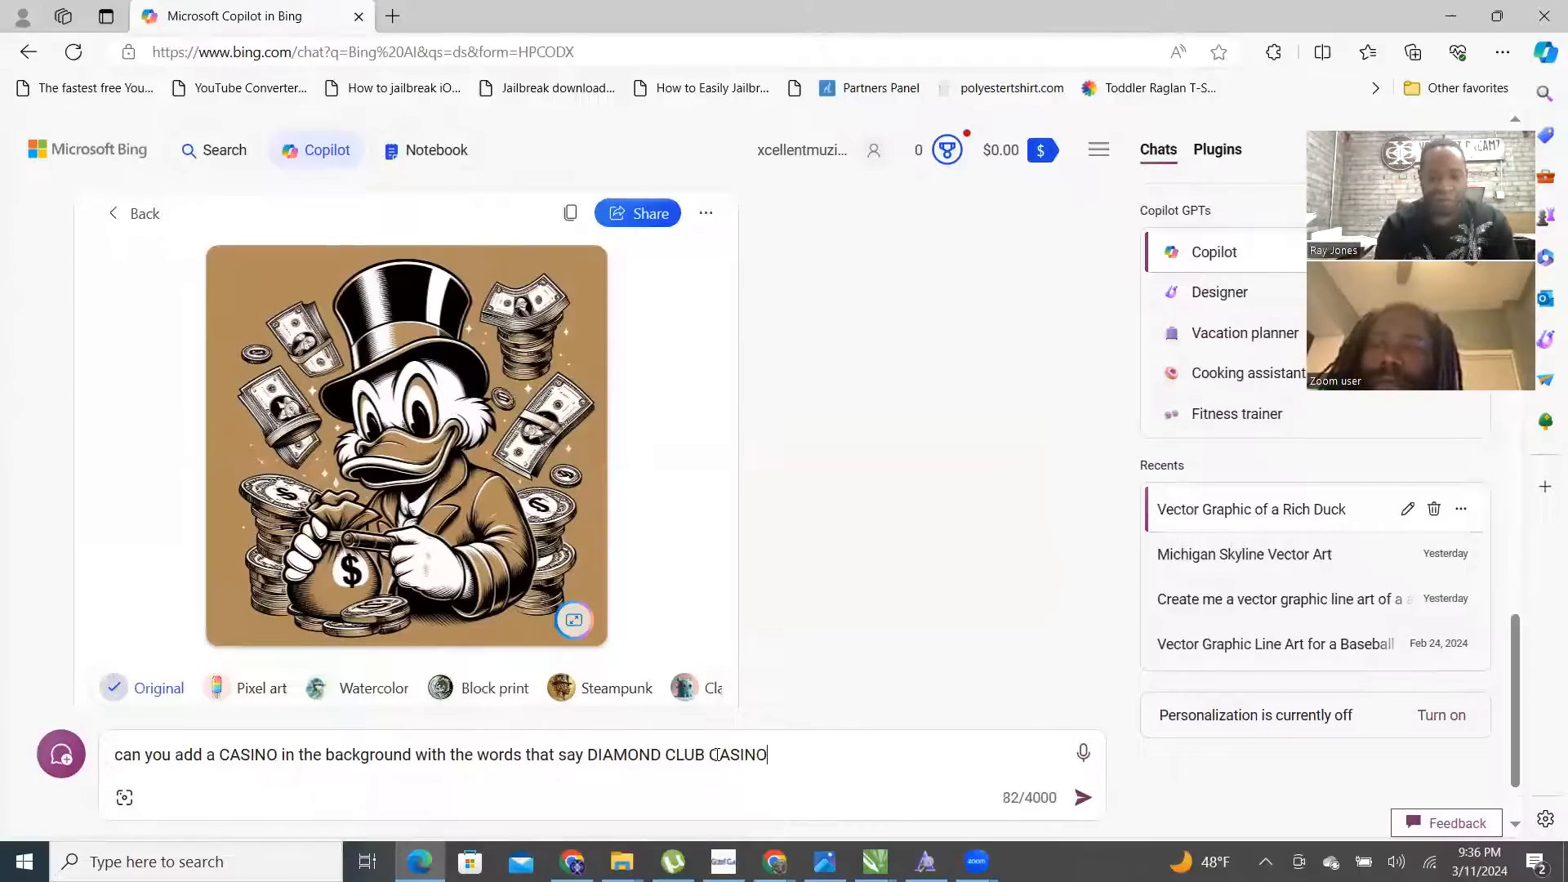
type(". ADD IN P")
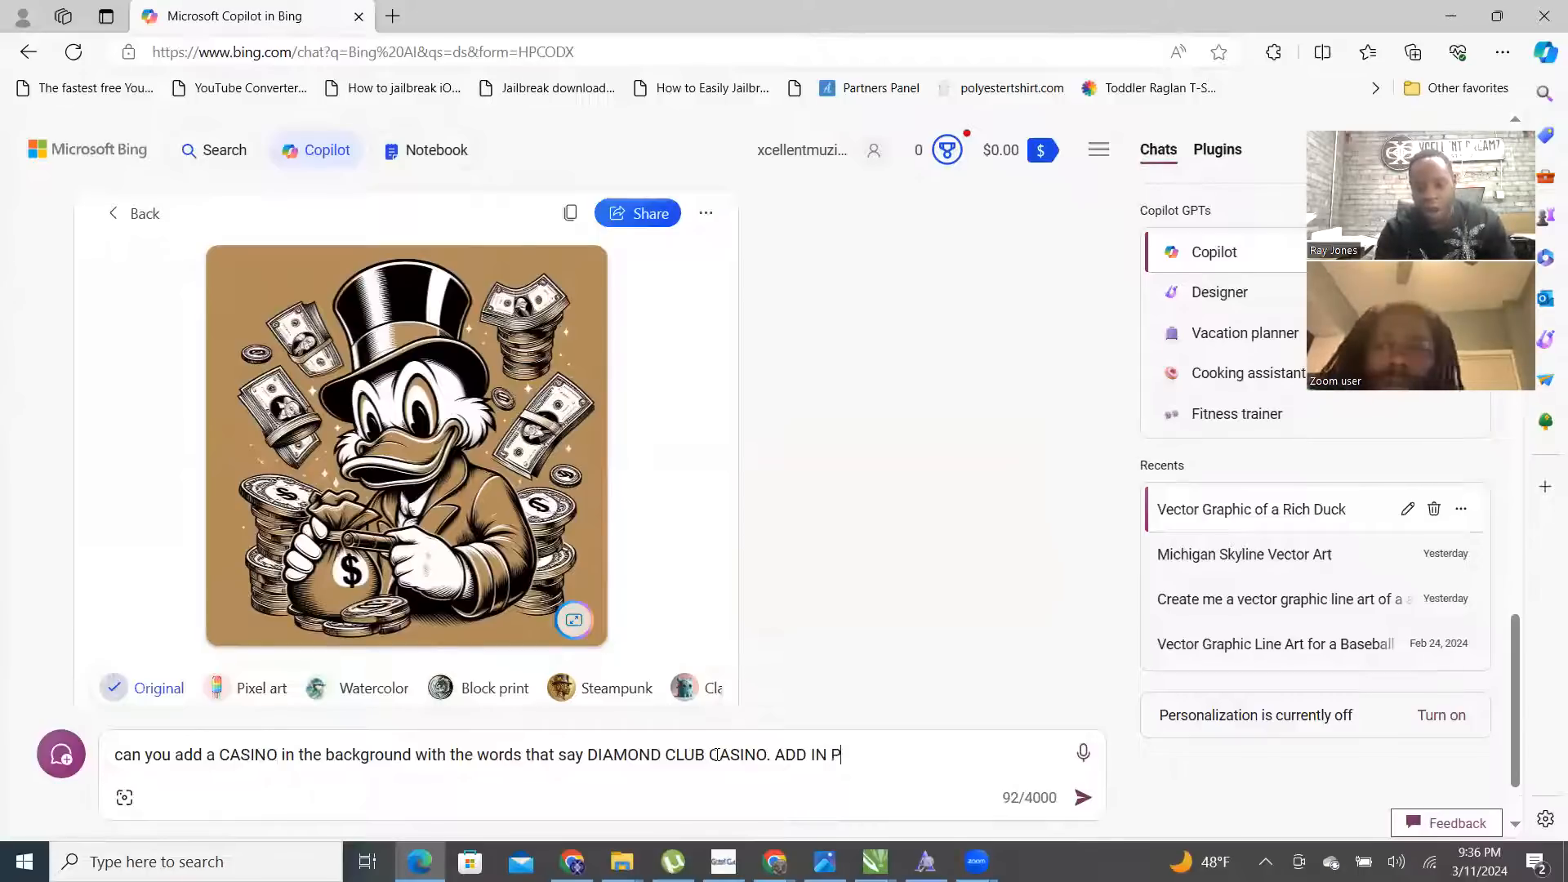
type("ALM TREES AND A LUXURU")
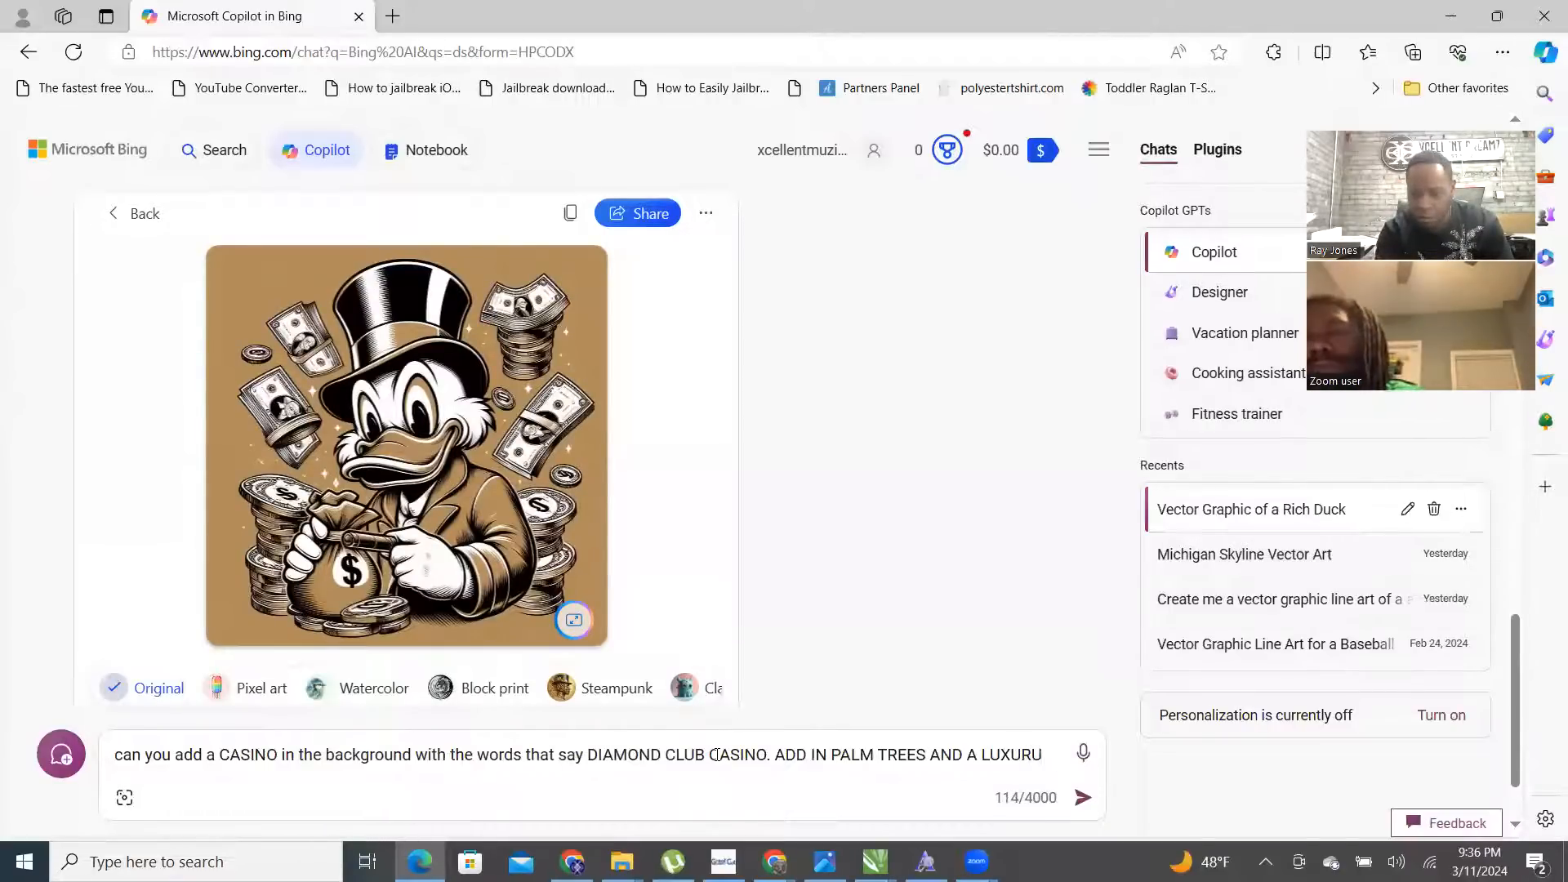
key("BackSpace")
type("Y")
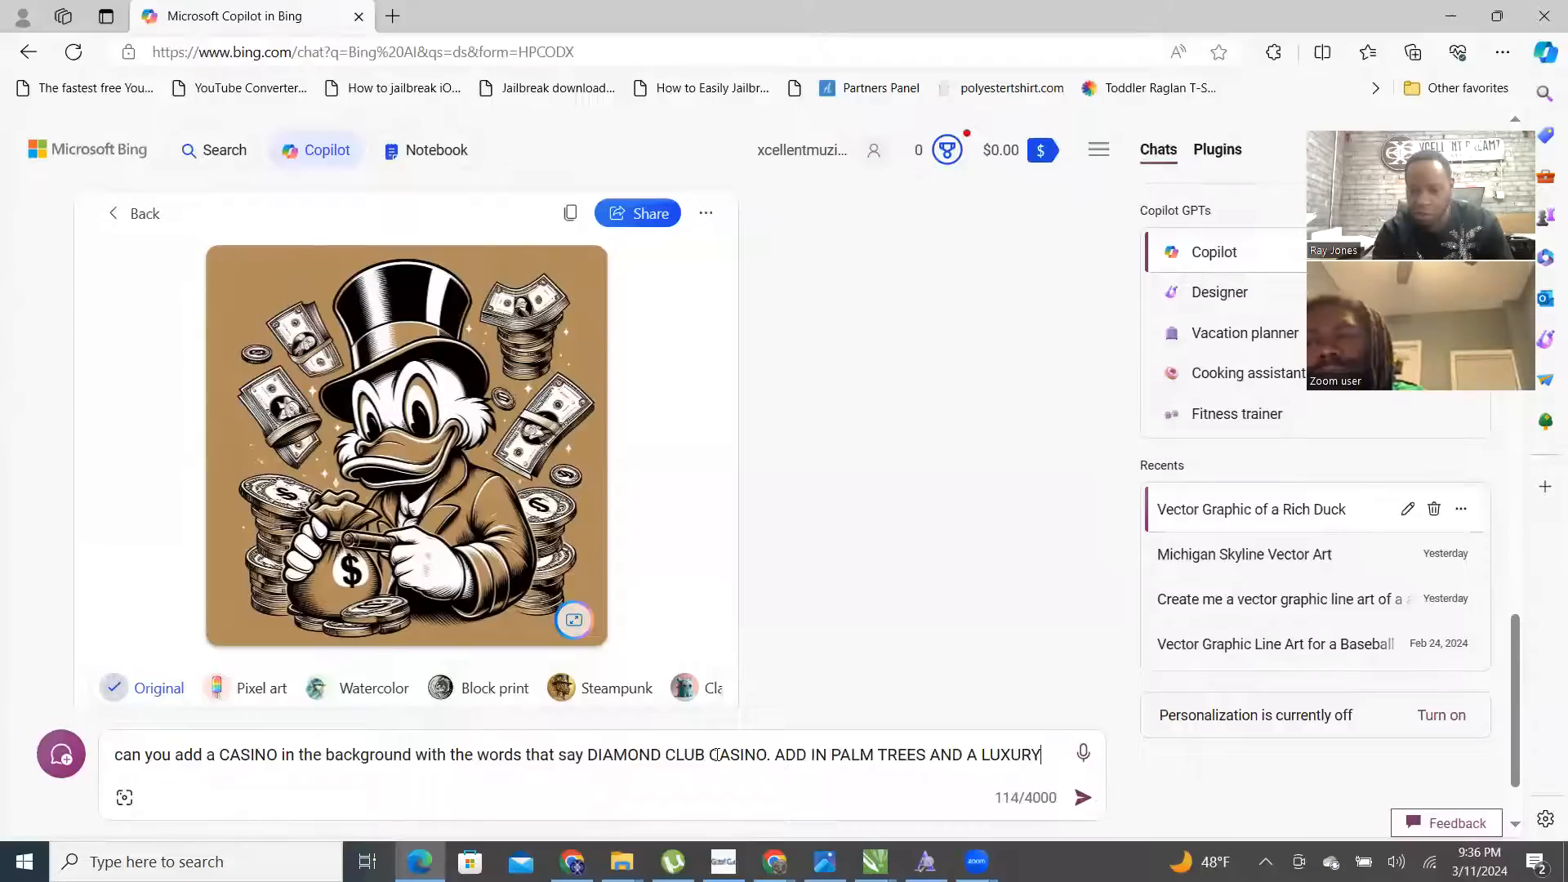
type(" VEHICLE")
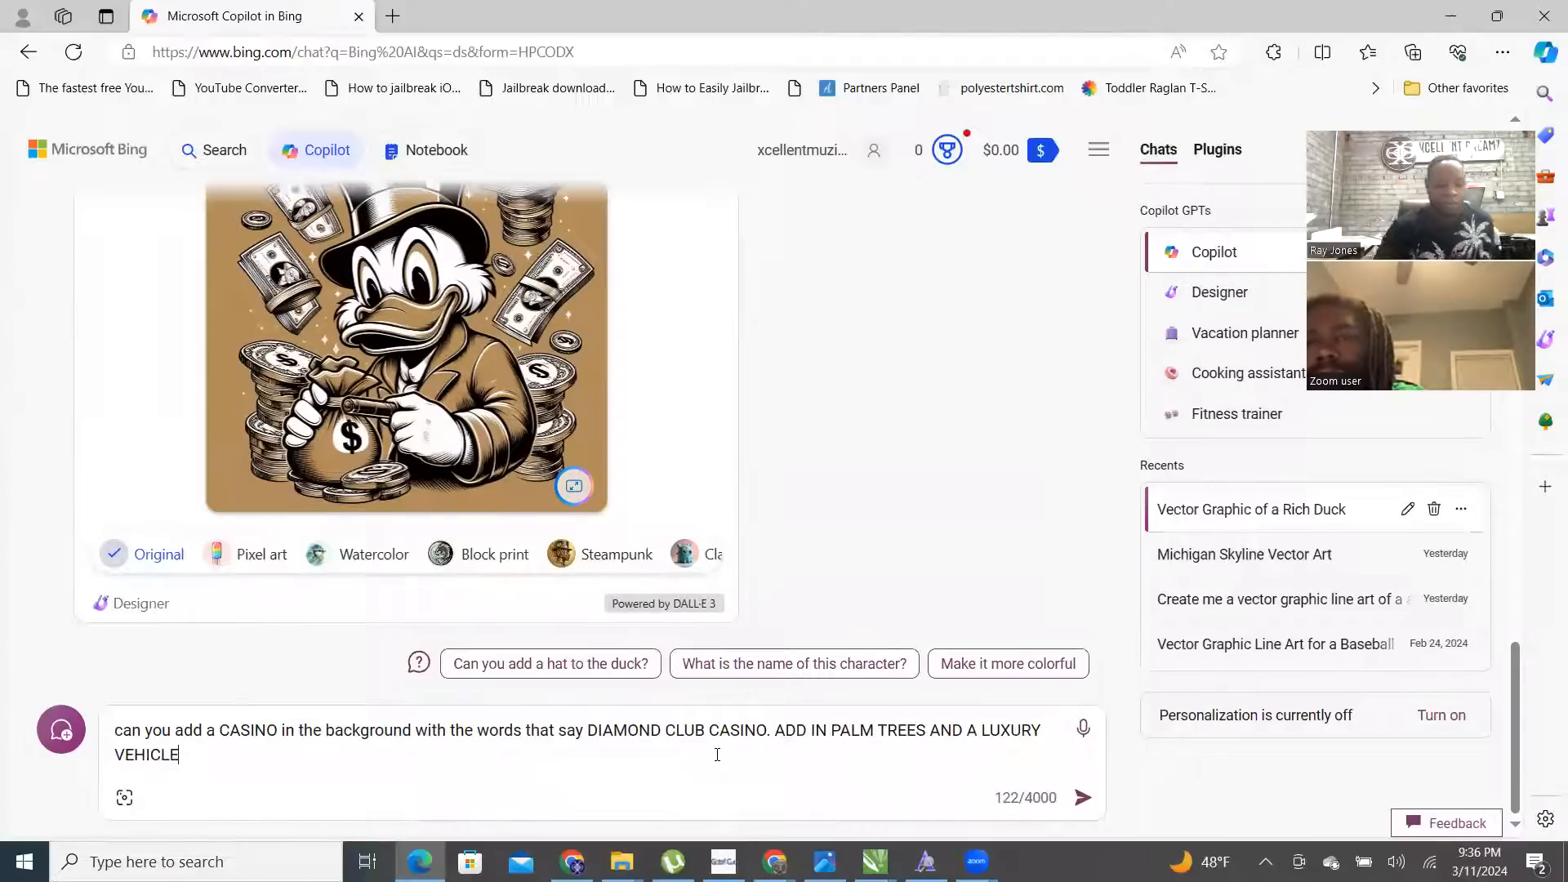
key("Return")
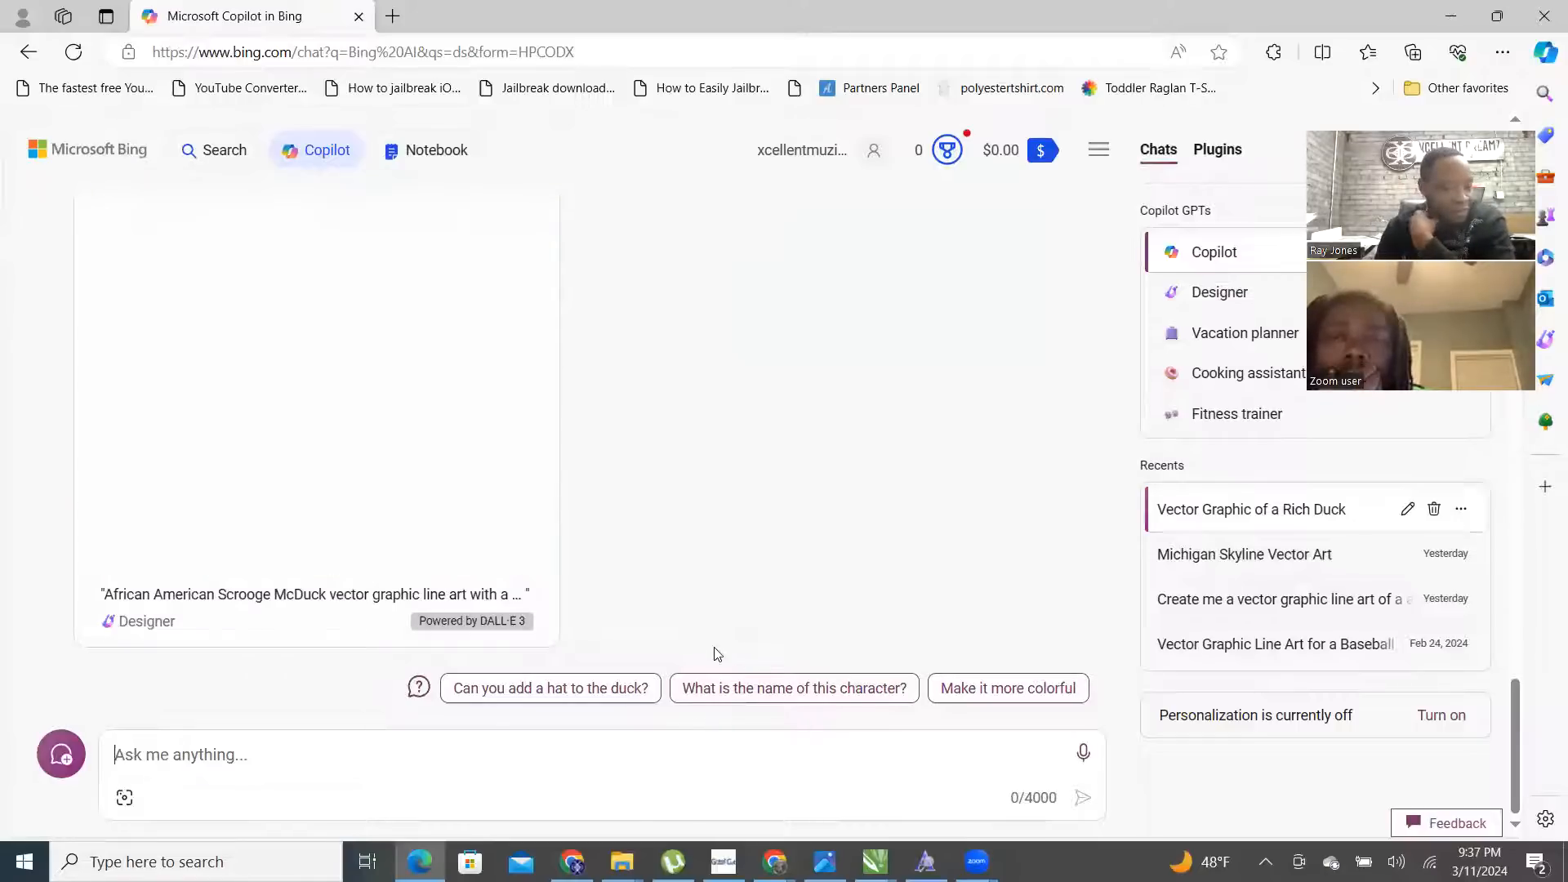
- Download the casino image with the limousine
scroll(637, 562, "up", 1)
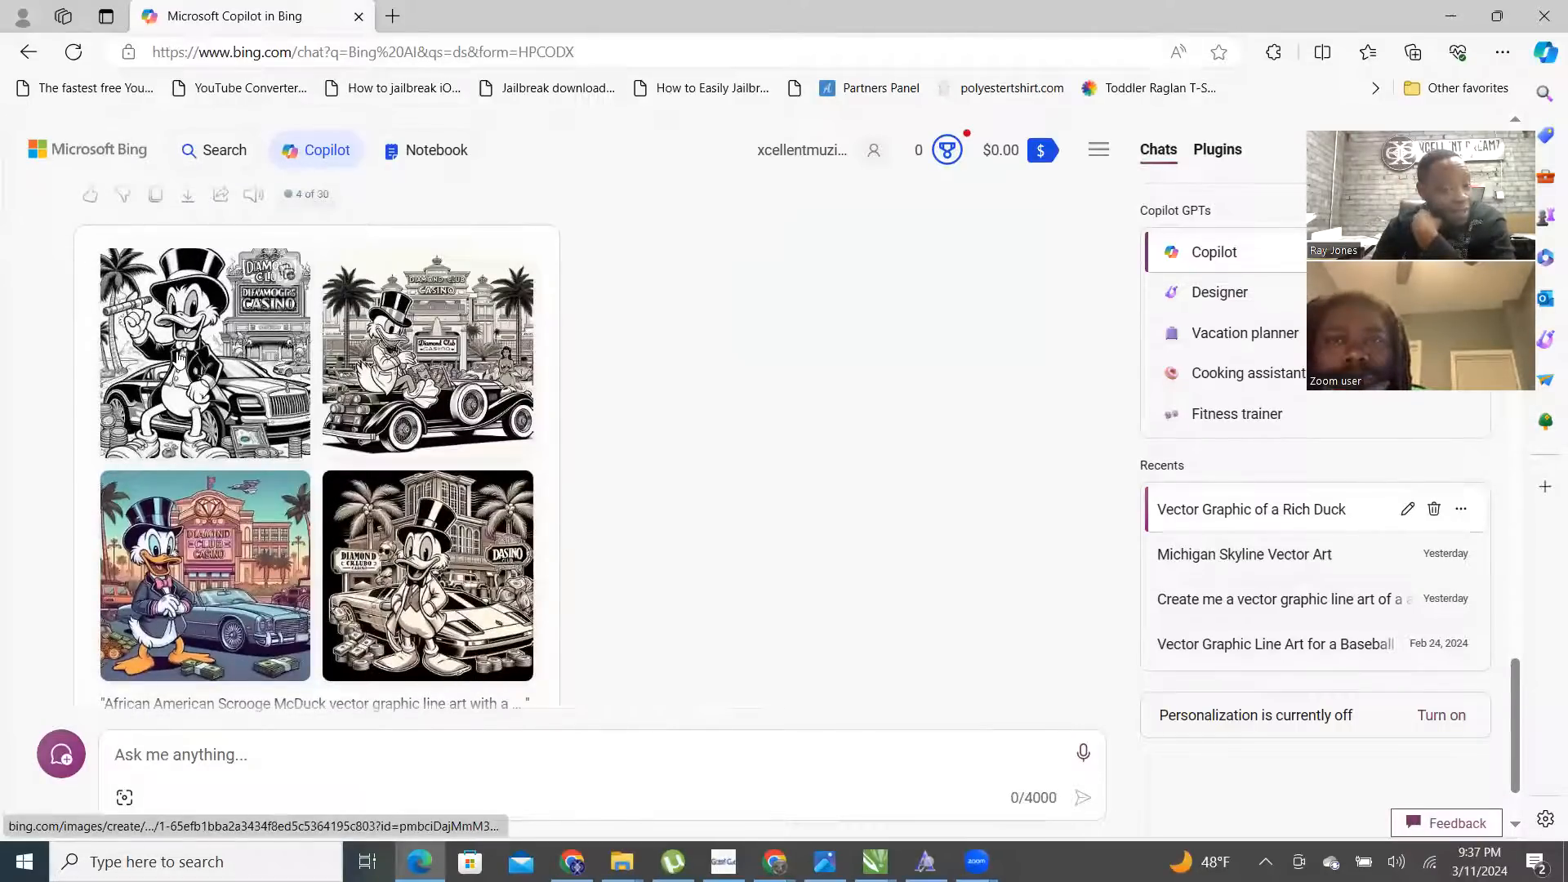
left_click(178, 355)
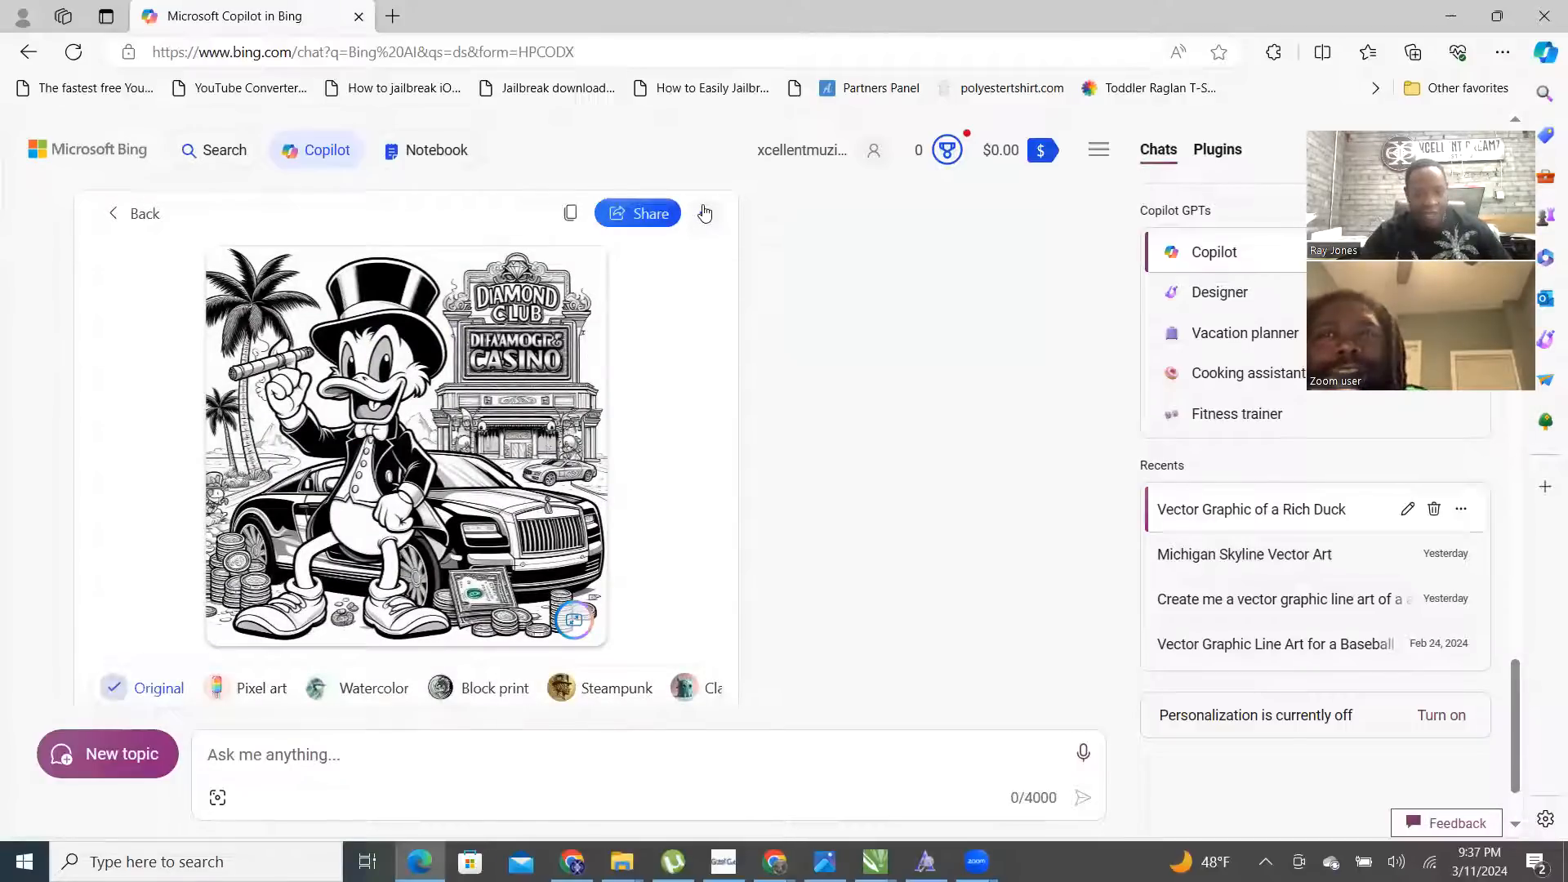
left_click(704, 213)
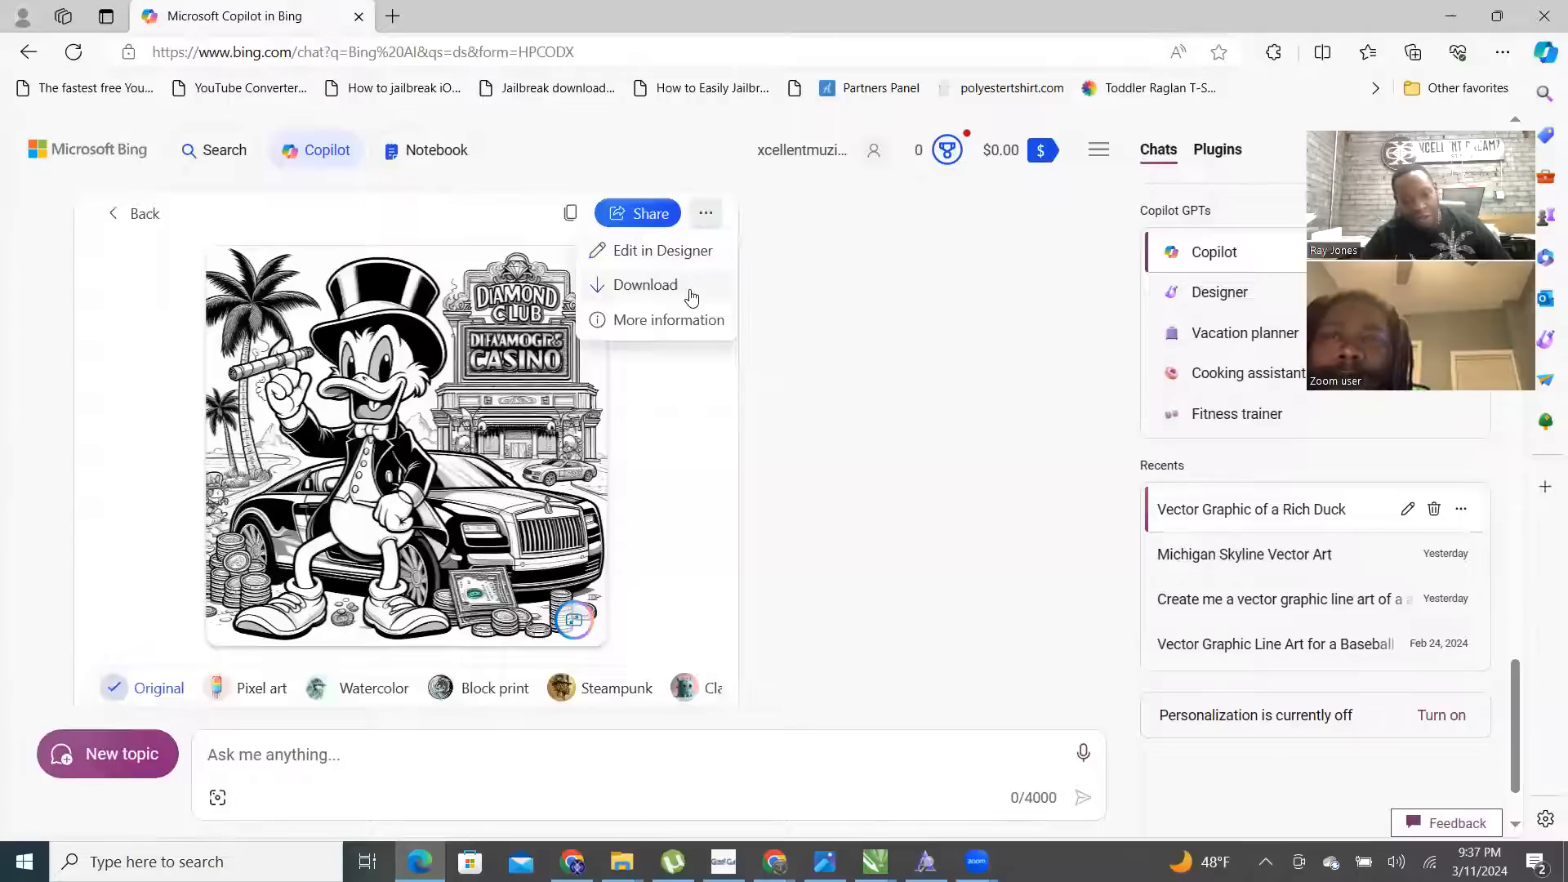
left_click(692, 287)
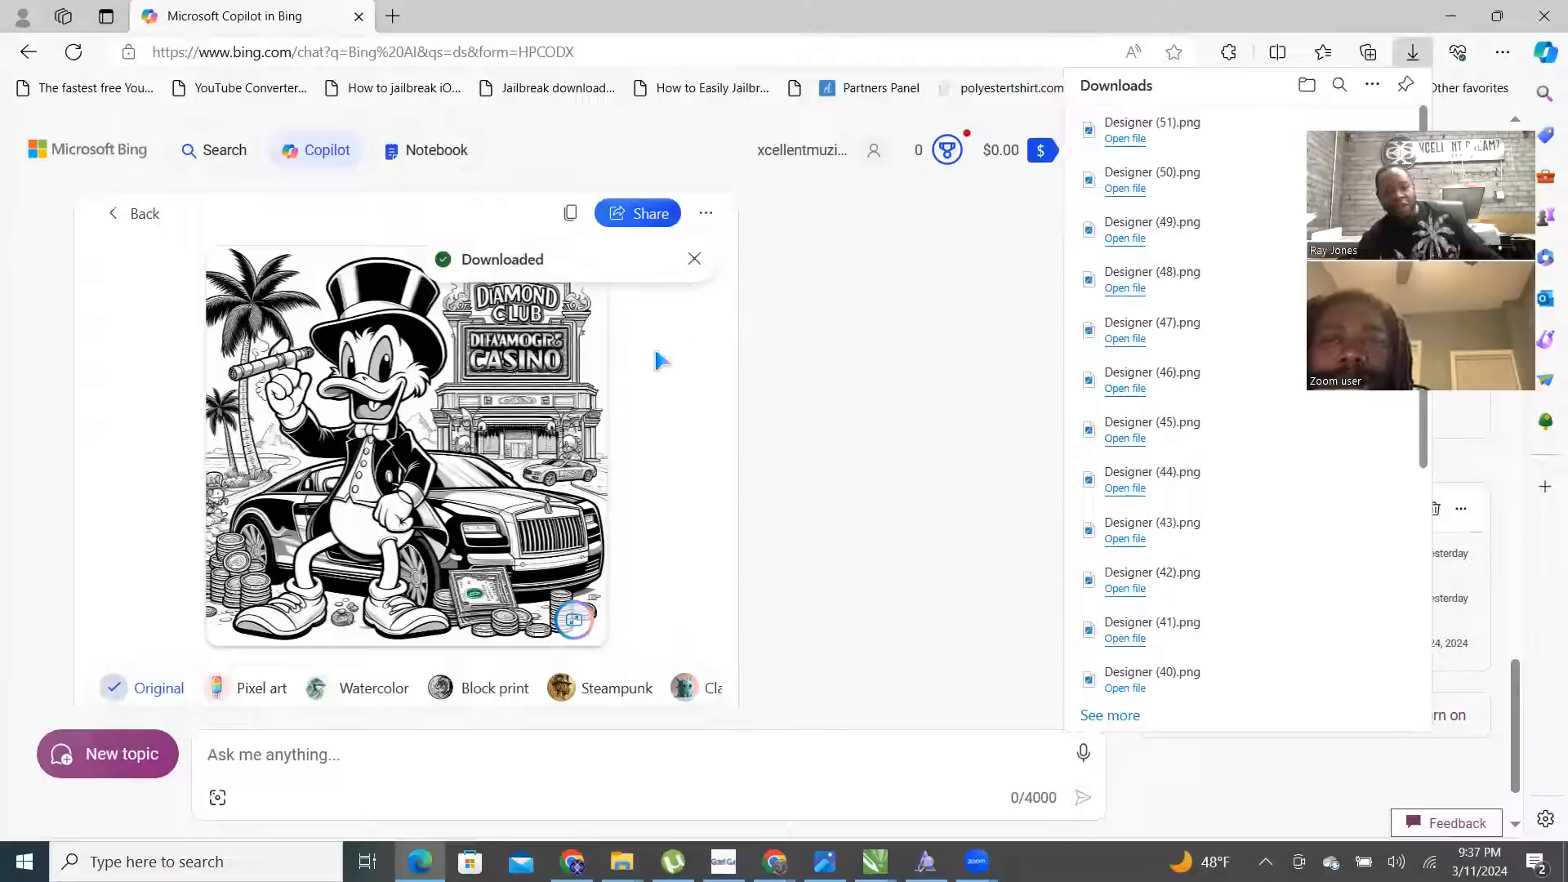
left_click(134, 214)
left_click(135, 214)
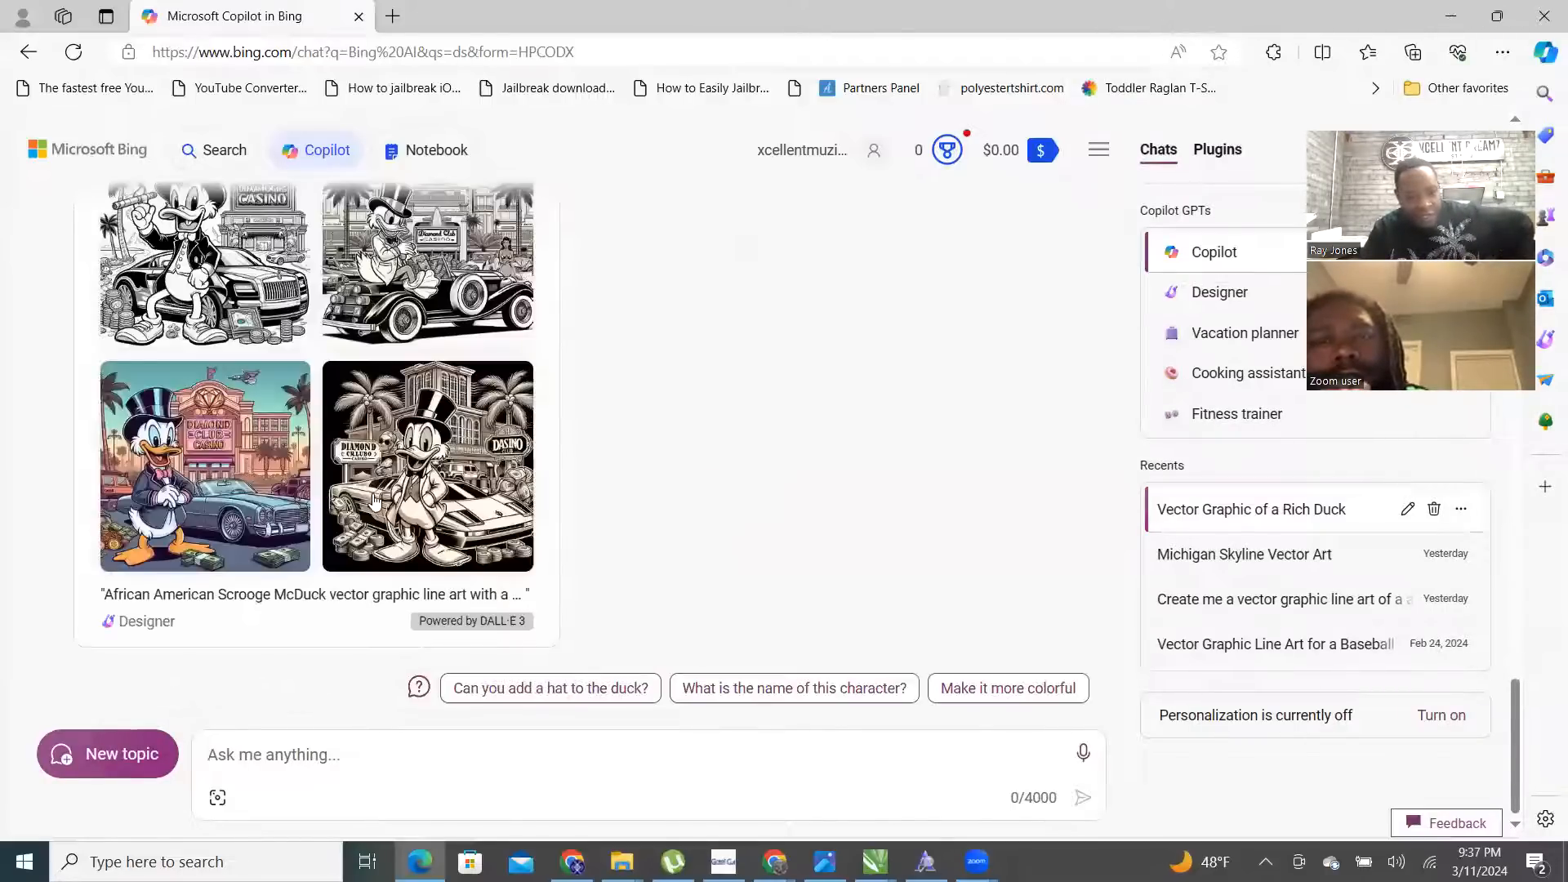
- Download the vintage car casino image
scroll(374, 500, "up", 2)
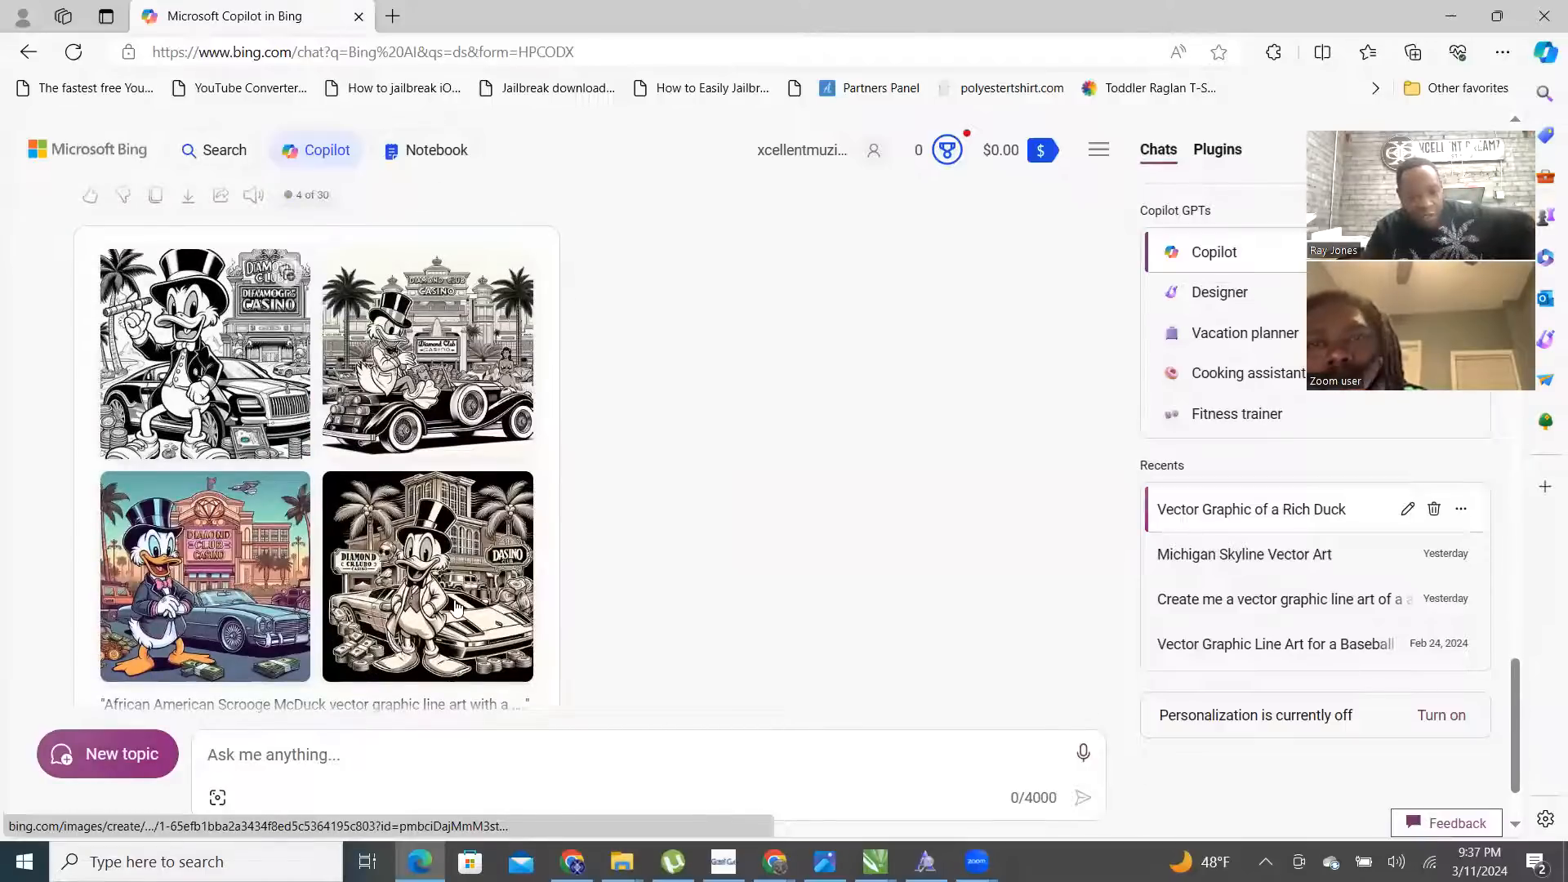
left_click(306, 423)
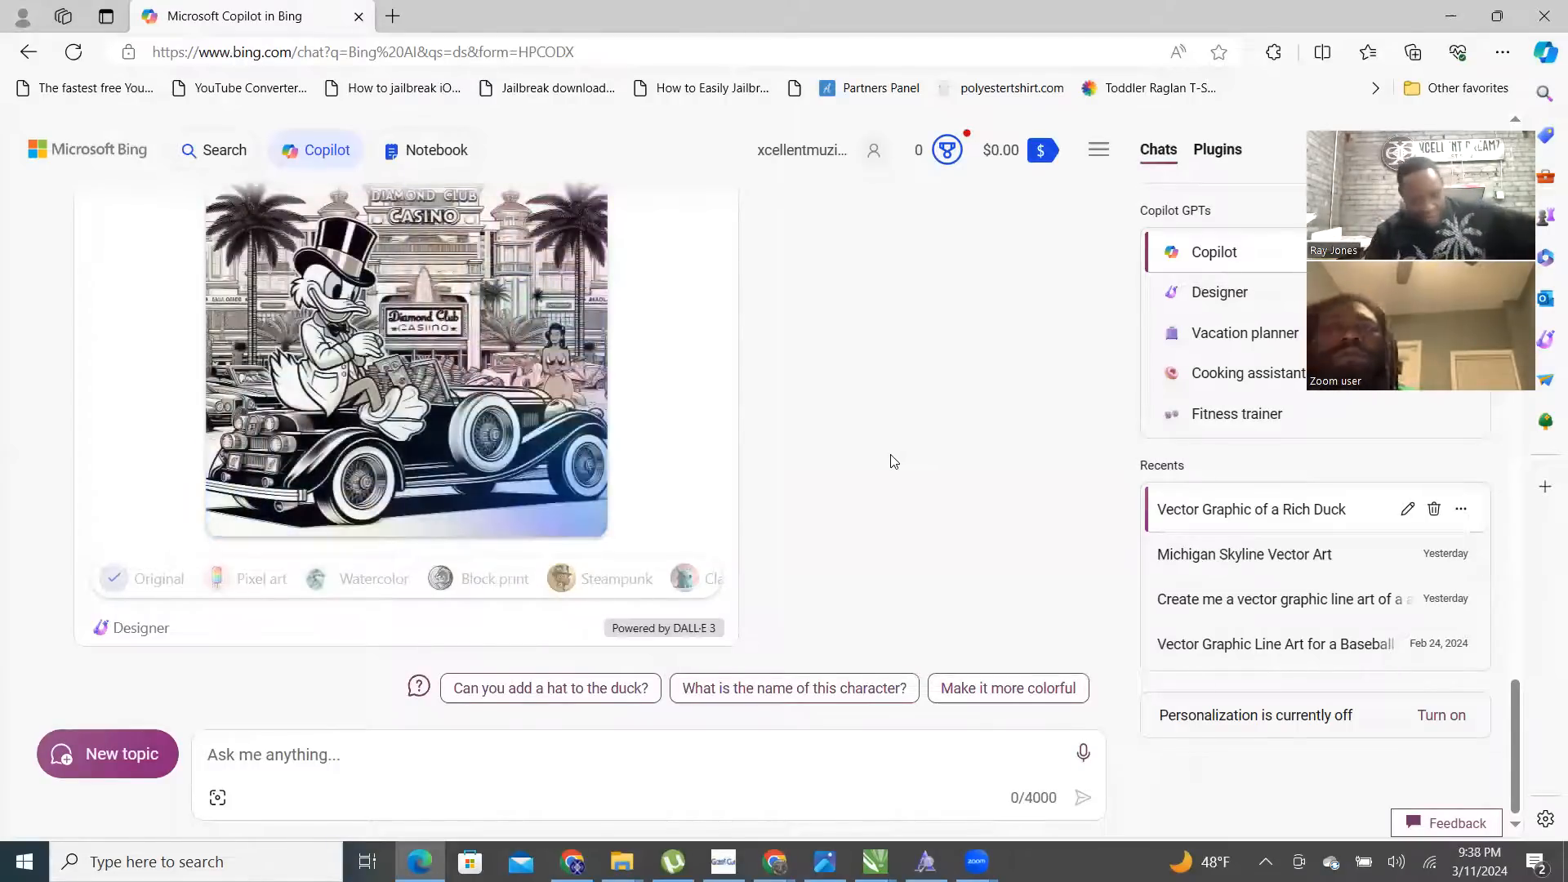
left_click(418, 374)
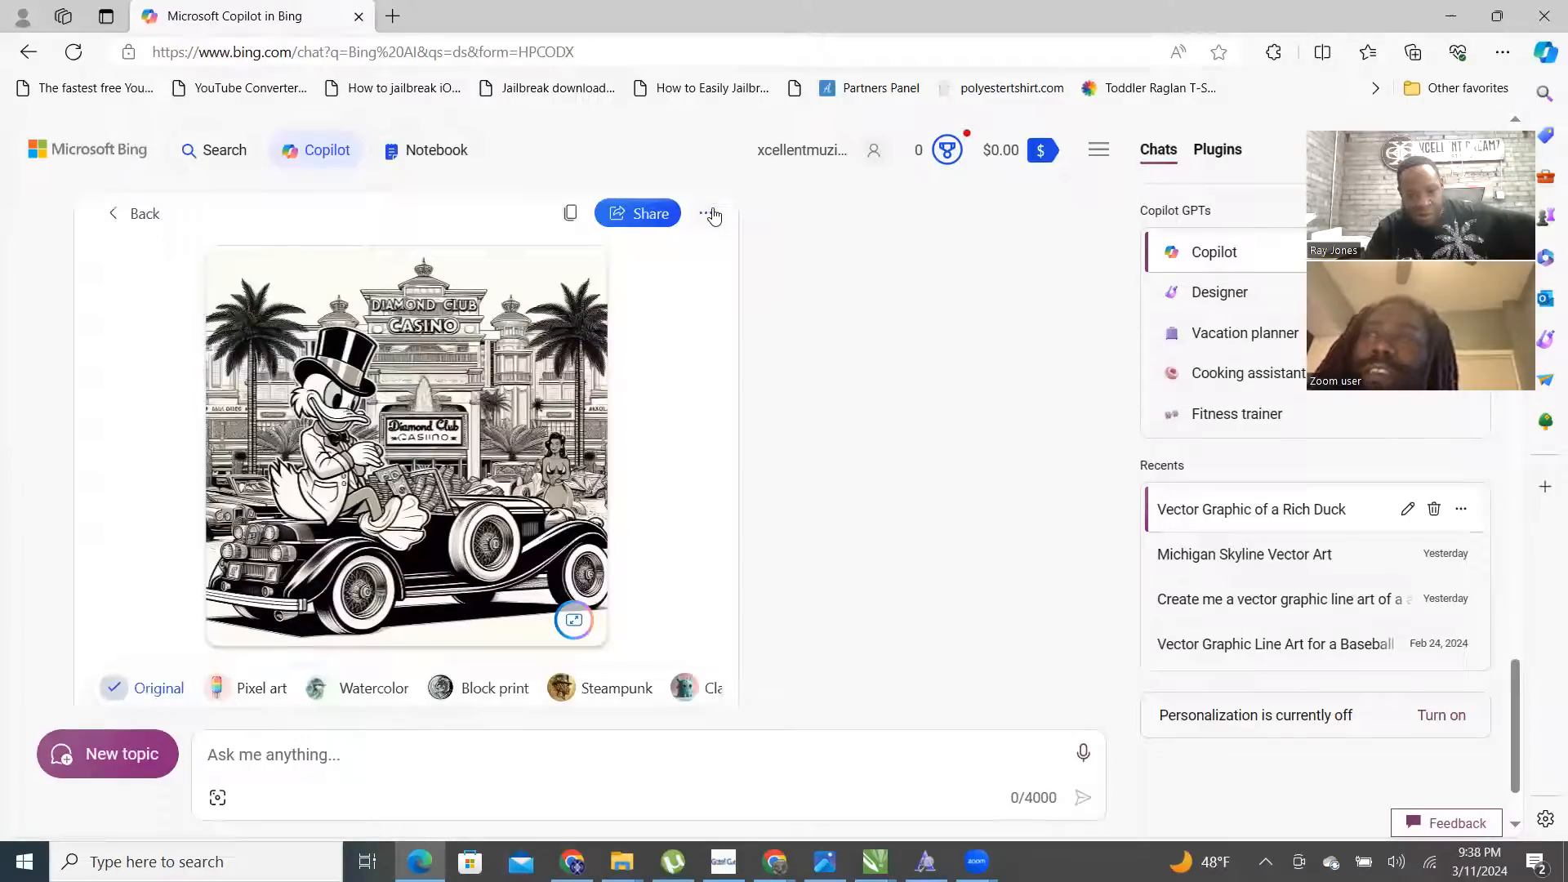
left_click(710, 213)
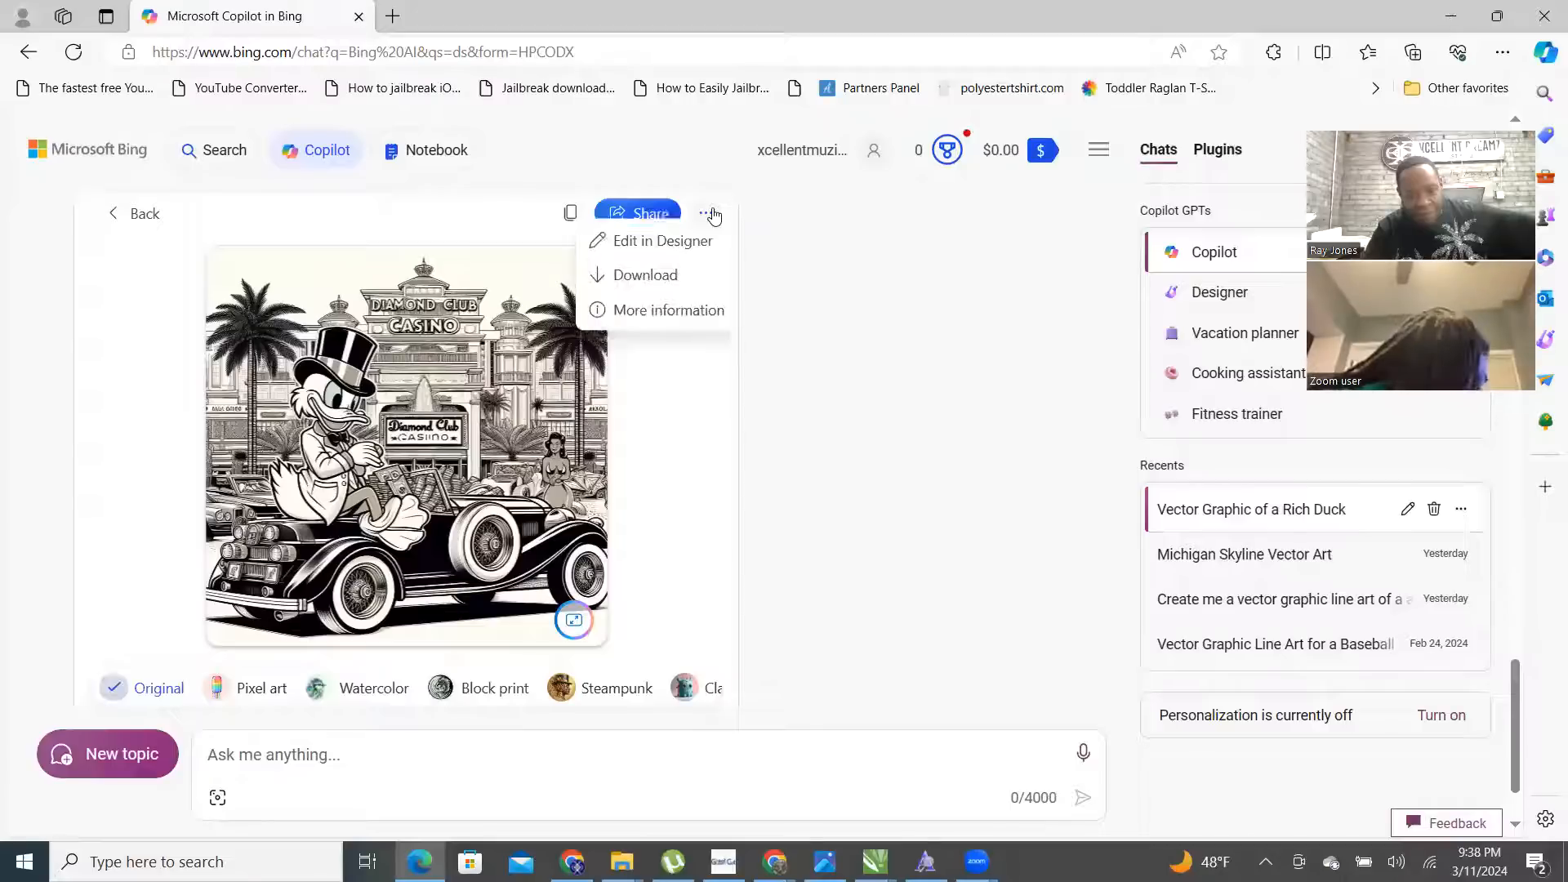
left_click(645, 285)
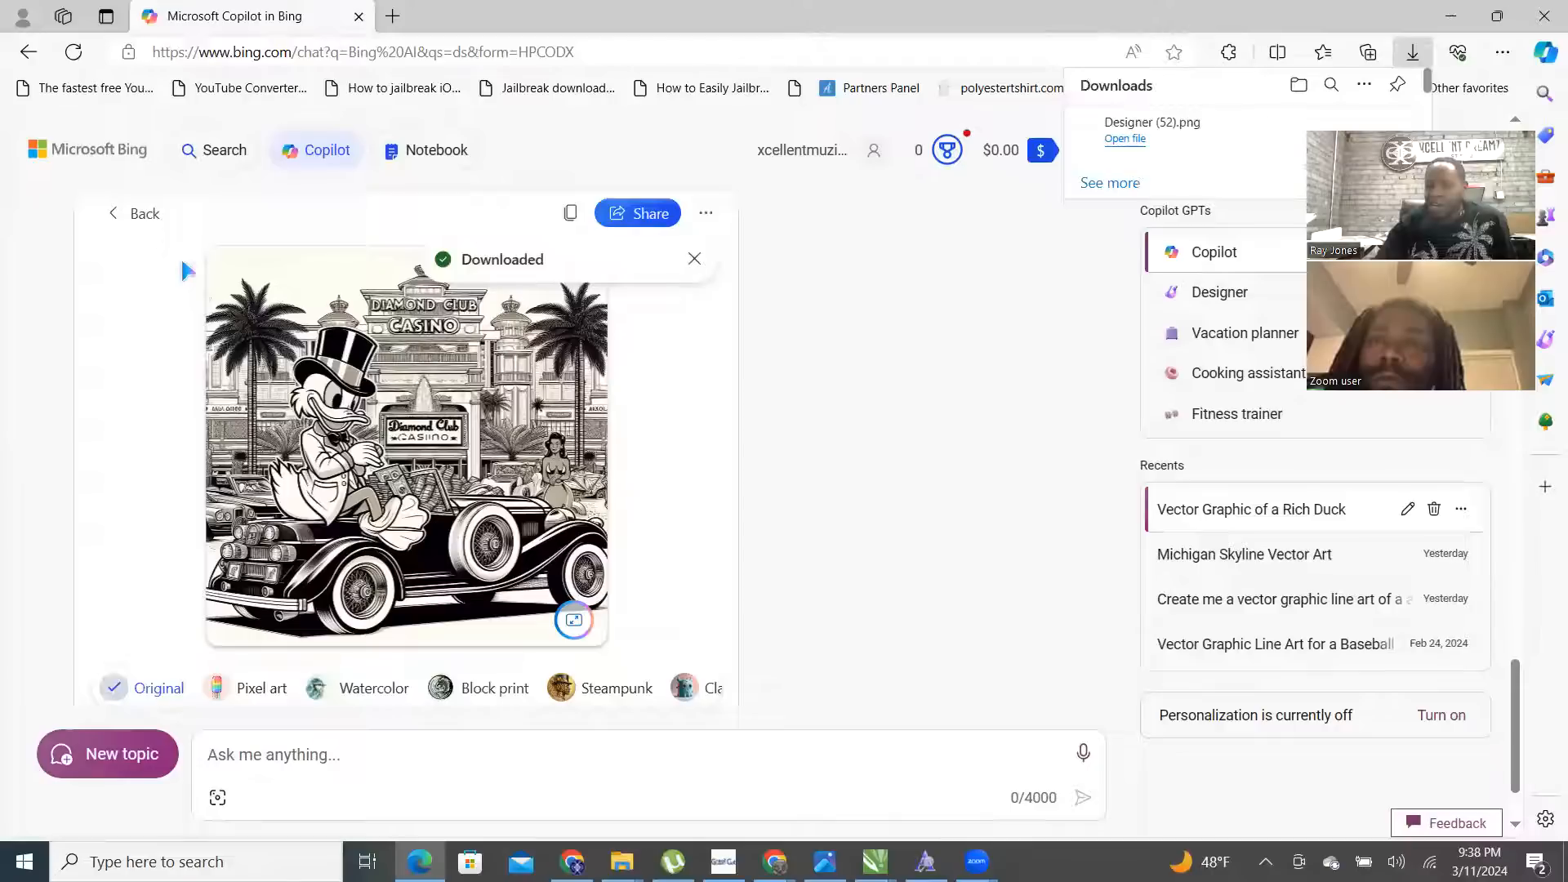
left_click(139, 214)
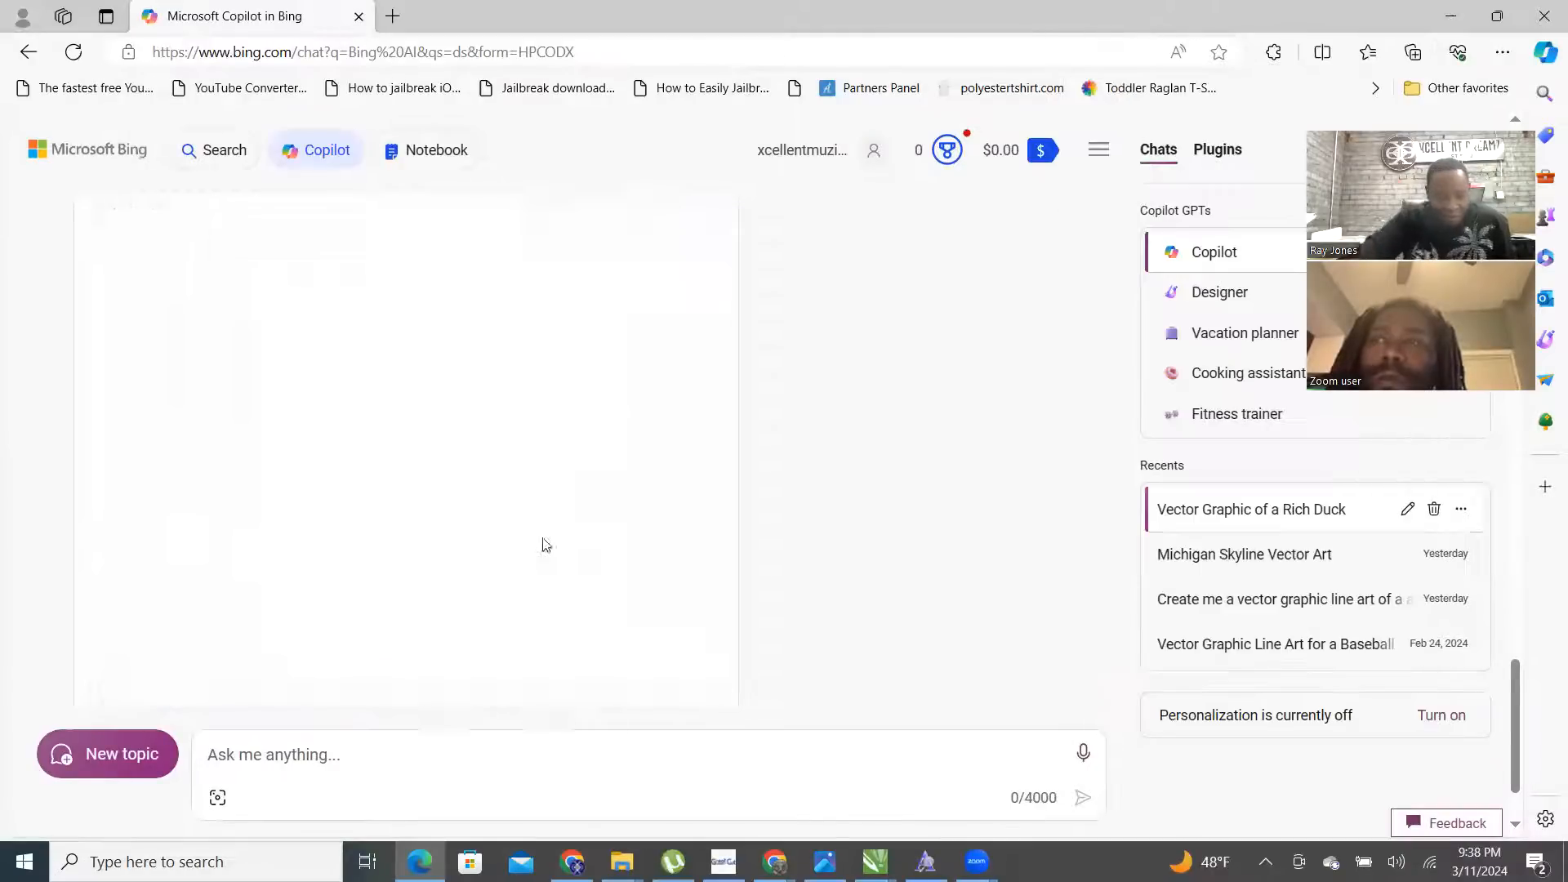
- Download the dark sports car and colourful Diamond Club Casino images, then minimize the browser
left_click(443, 471)
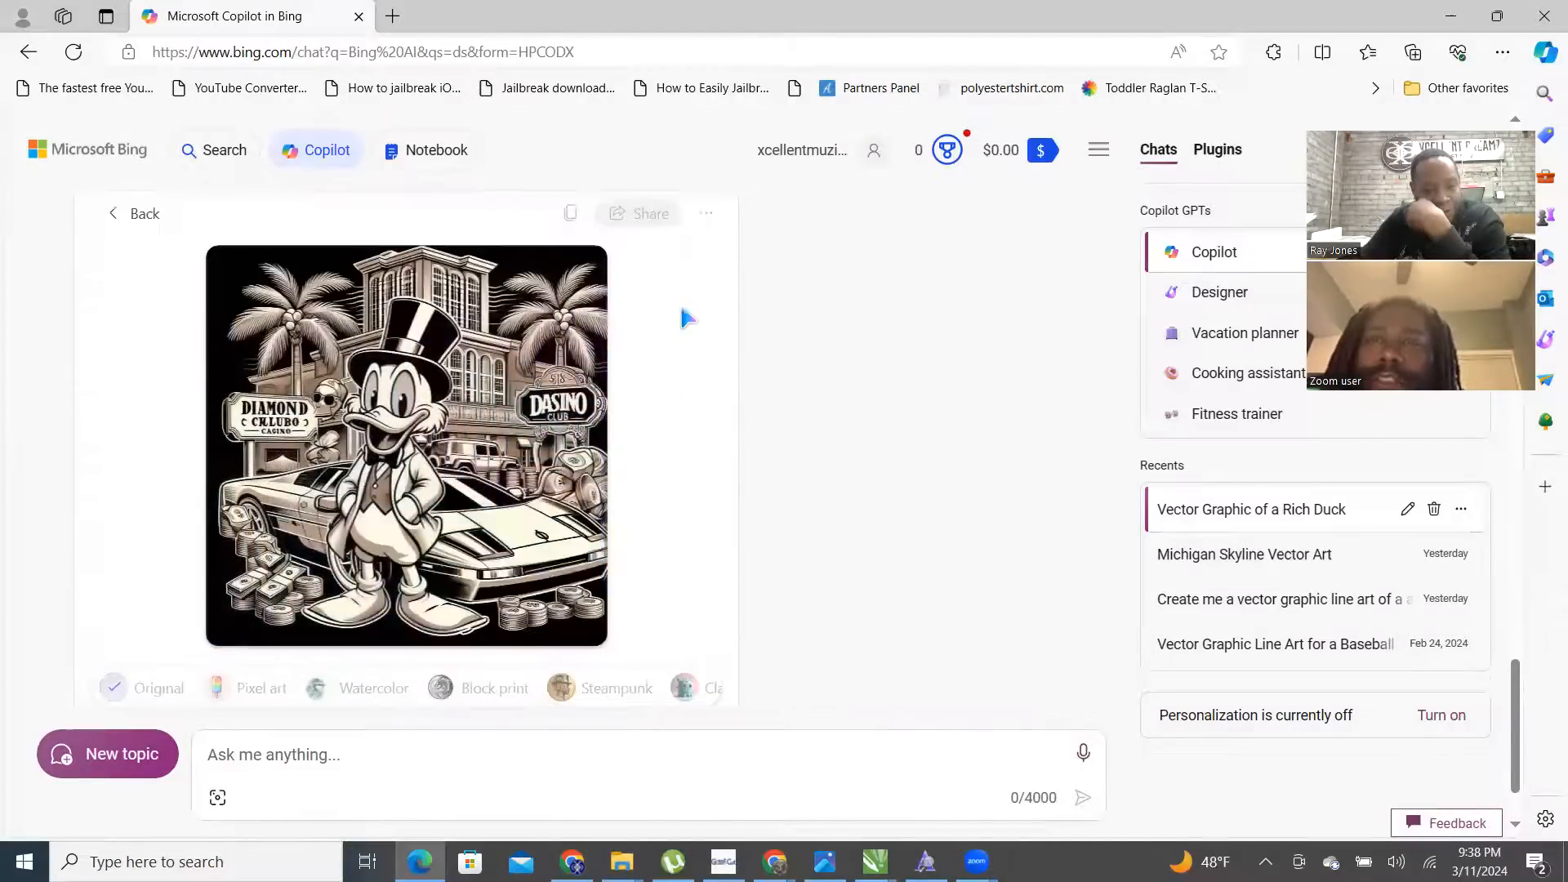
left_click(707, 216)
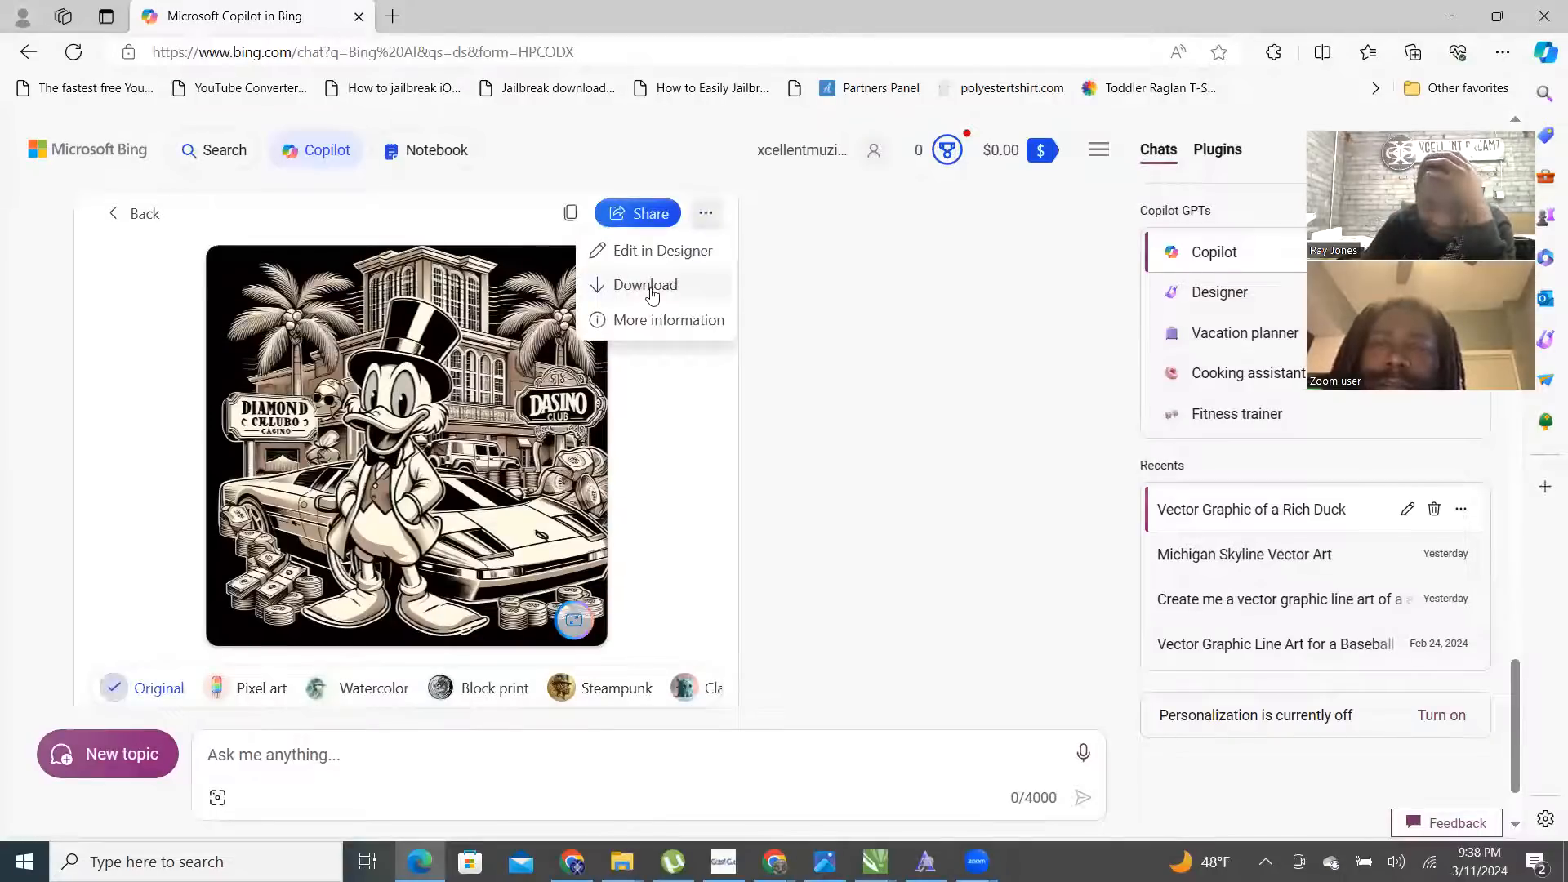
left_click(654, 288)
left_click(144, 215)
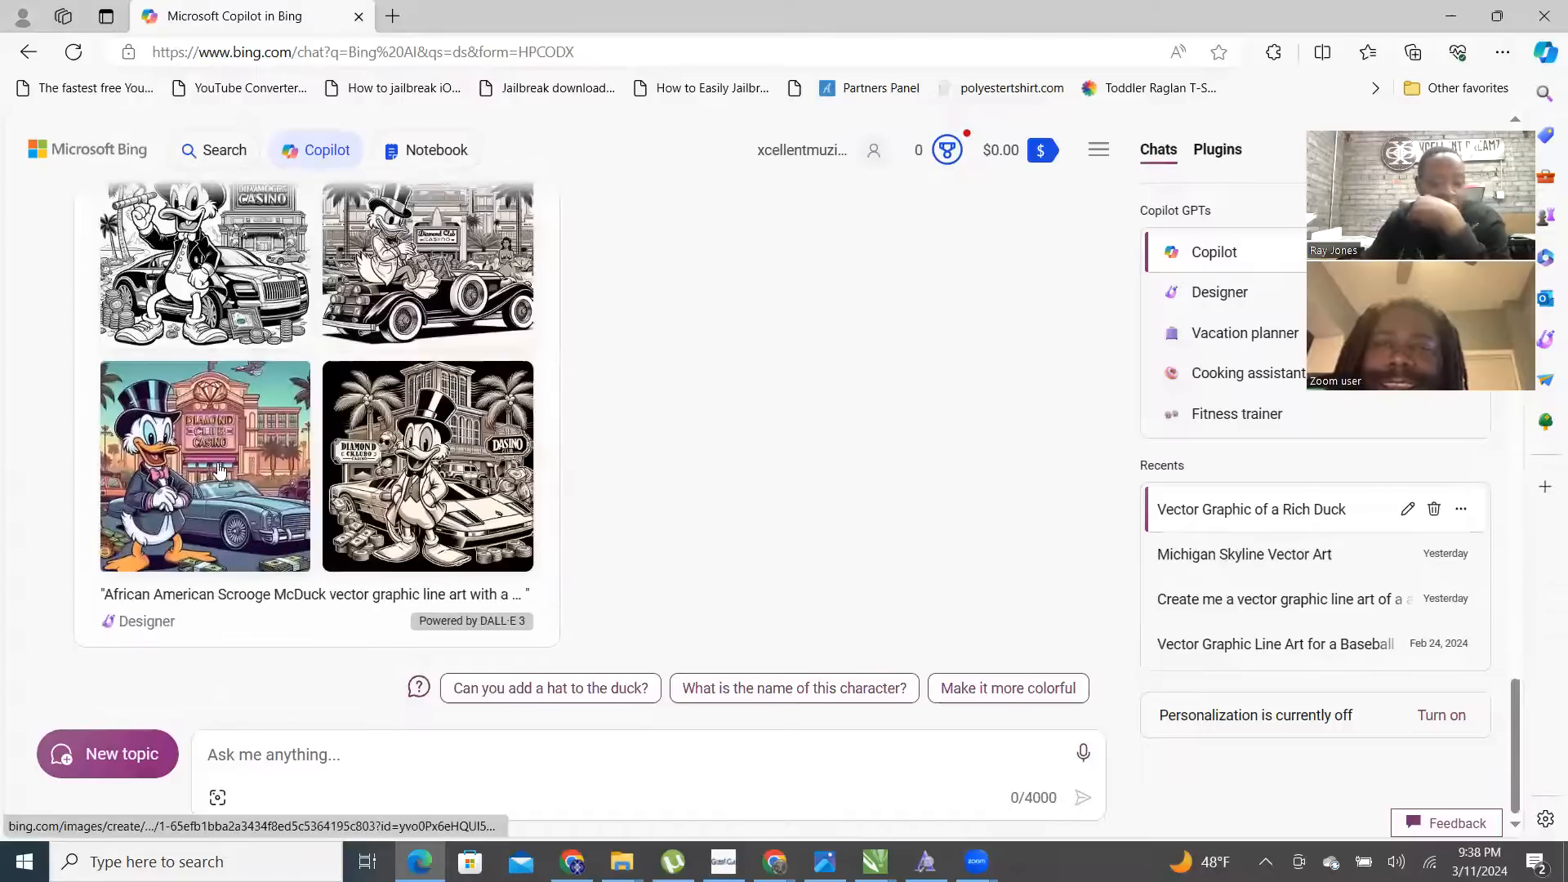
left_click(229, 494)
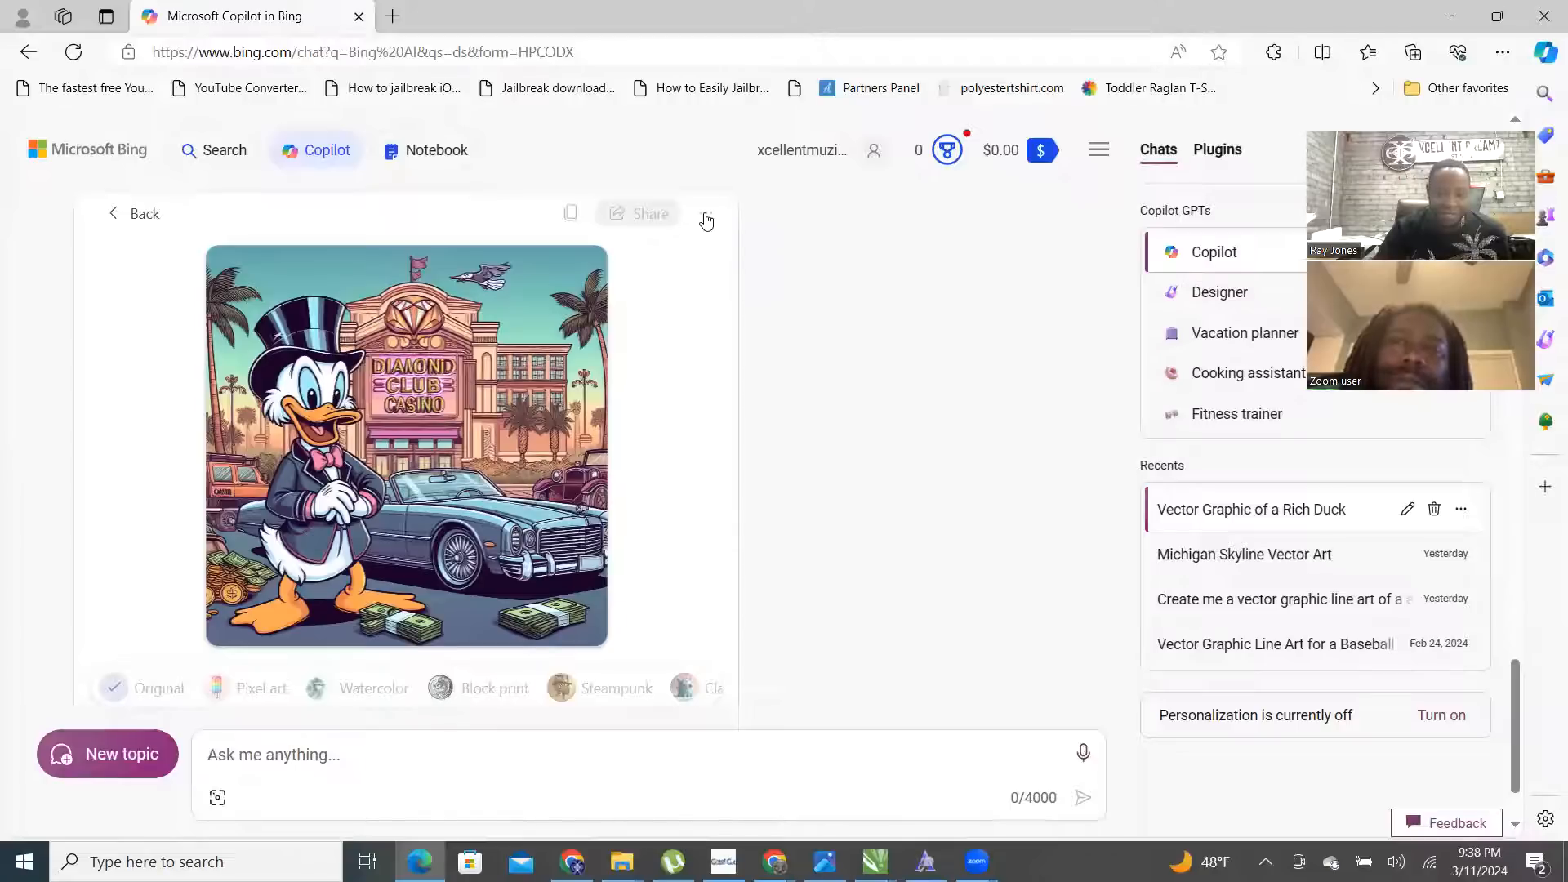
left_click(705, 215)
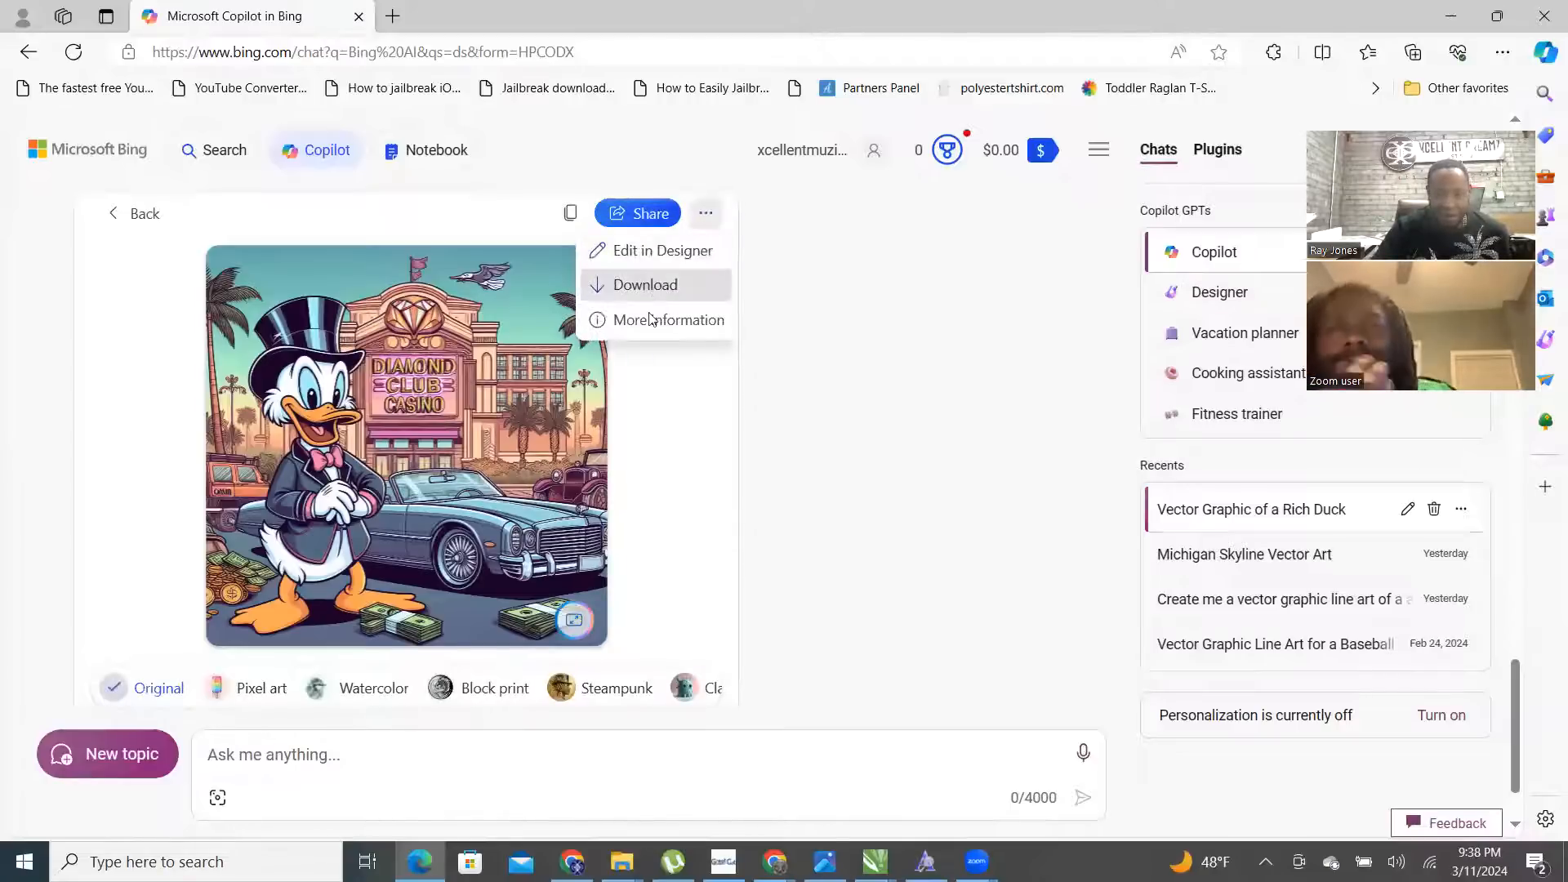
left_click(646, 286)
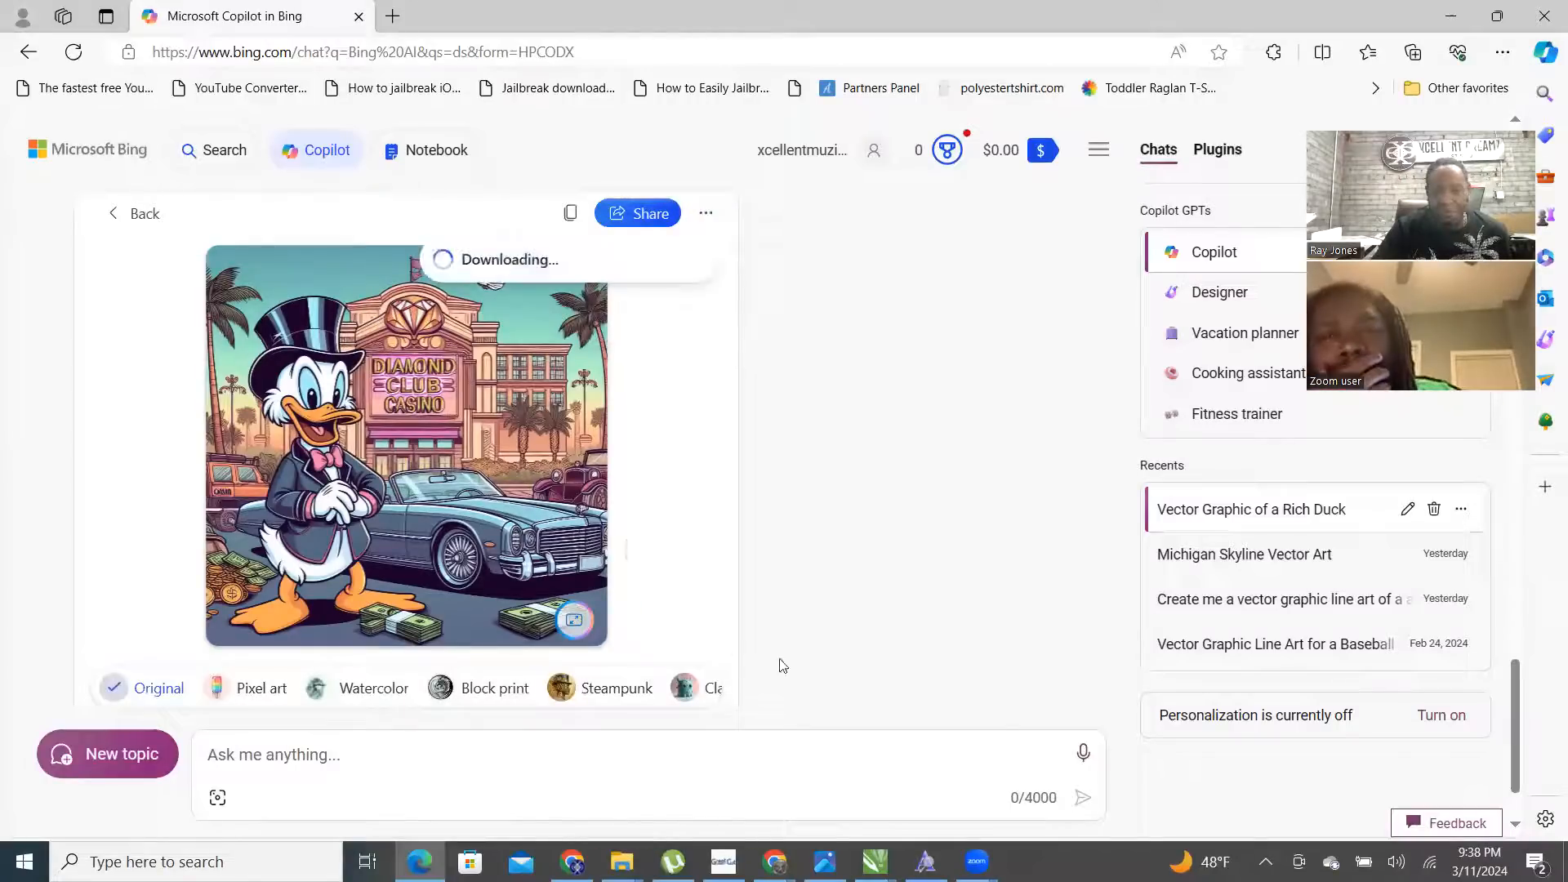
left_click(1450, 17)
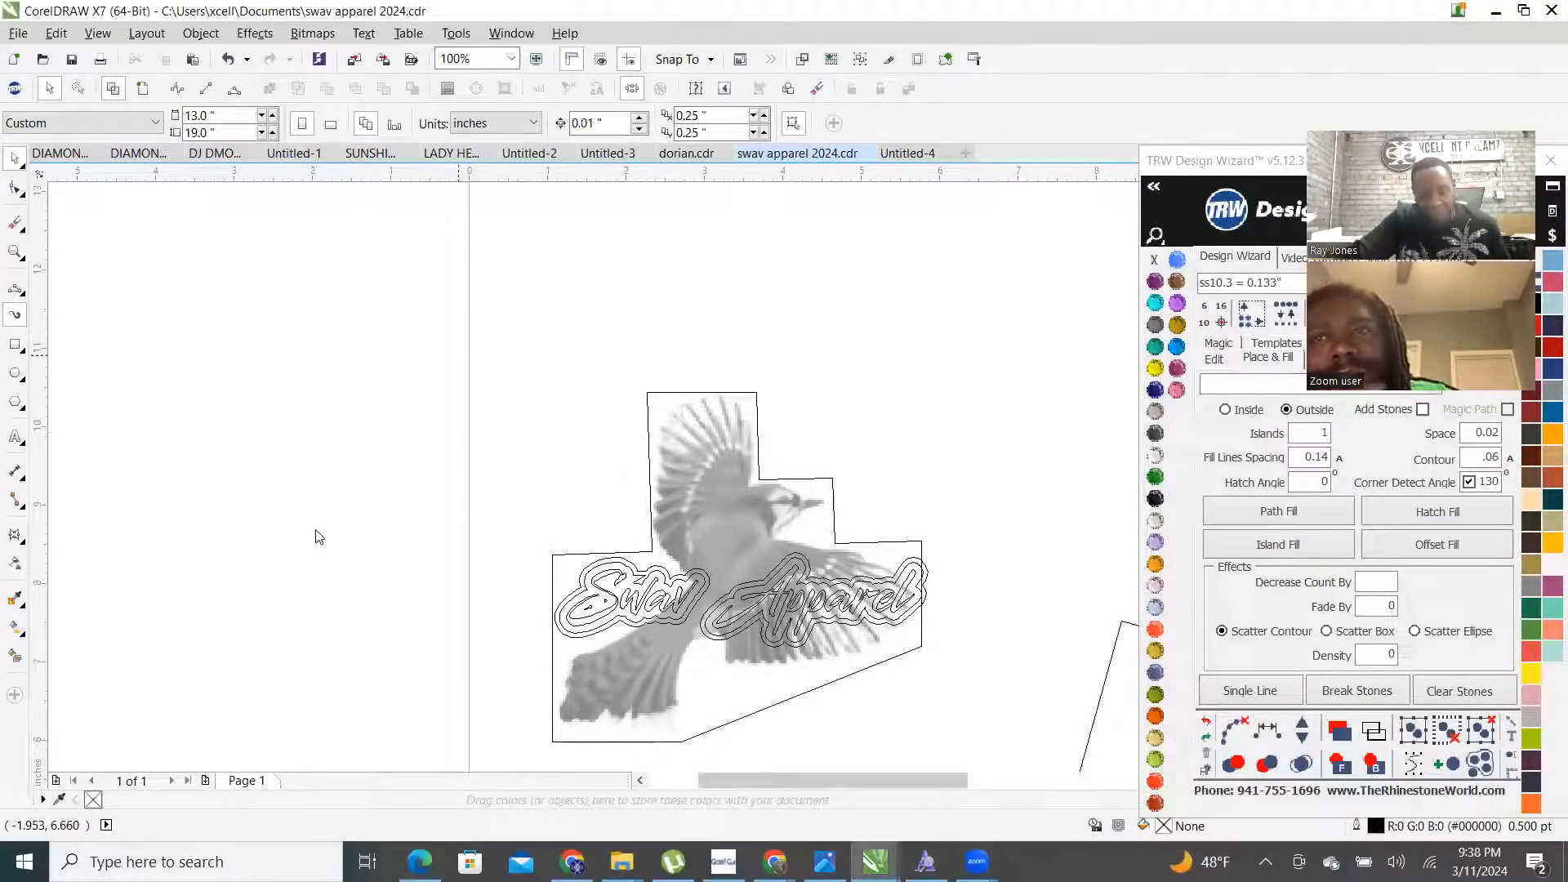
- From the Downloads folder, import Designer (53), (50), (51) and (52) onto the Untitled-4 page
scroll(318, 537, "down", 4)
scroll(250, 583, "up", 1)
scroll(196, 535, "up", 3)
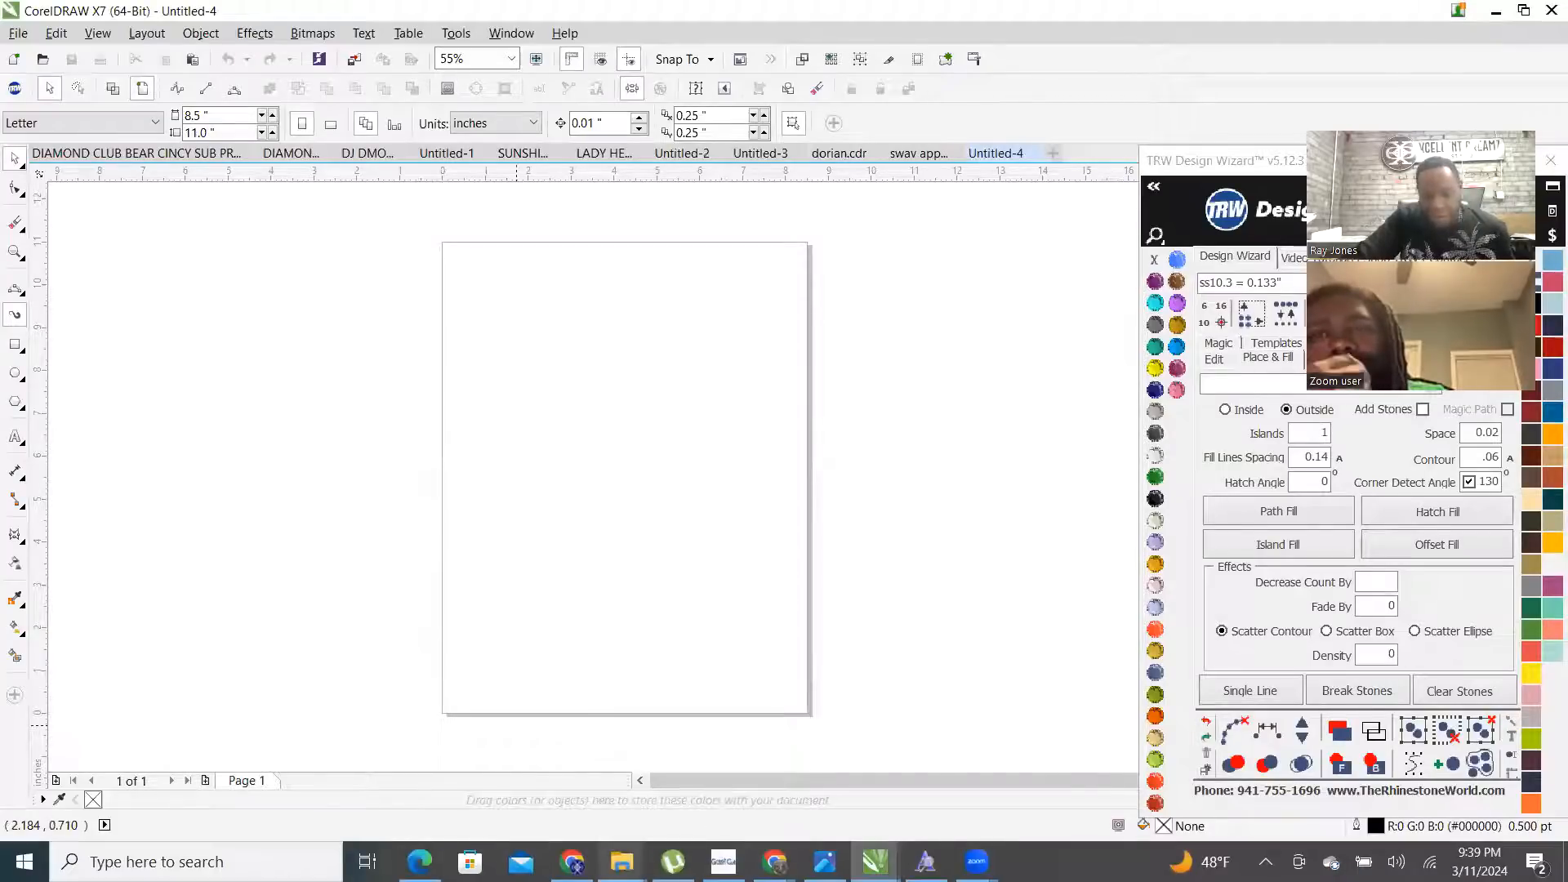
left_click(623, 861)
left_click(702, 709)
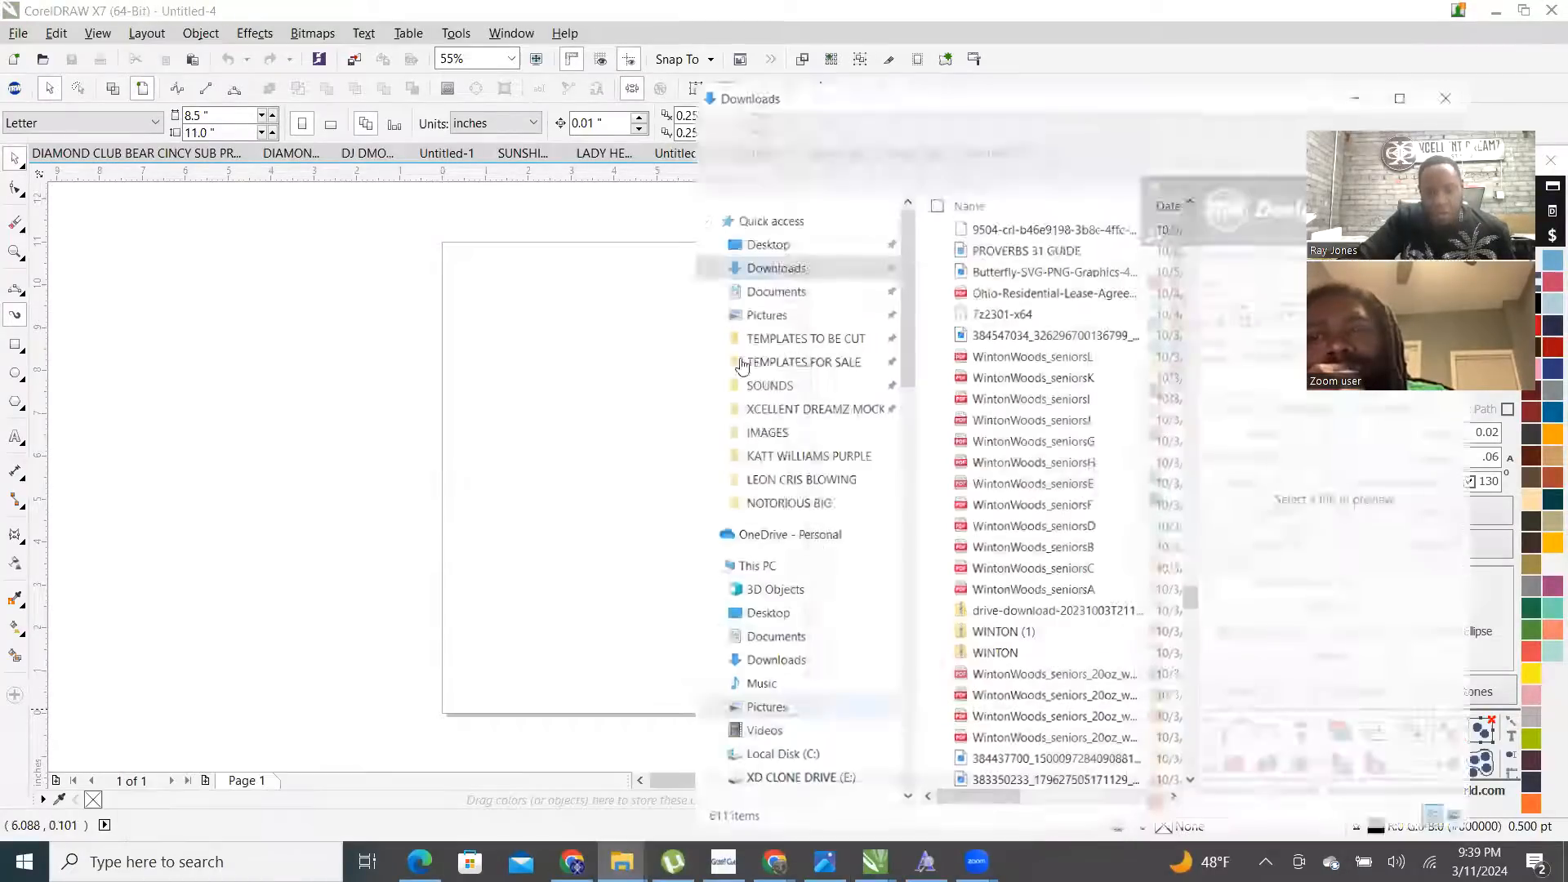
scroll(1075, 327, "up", 10)
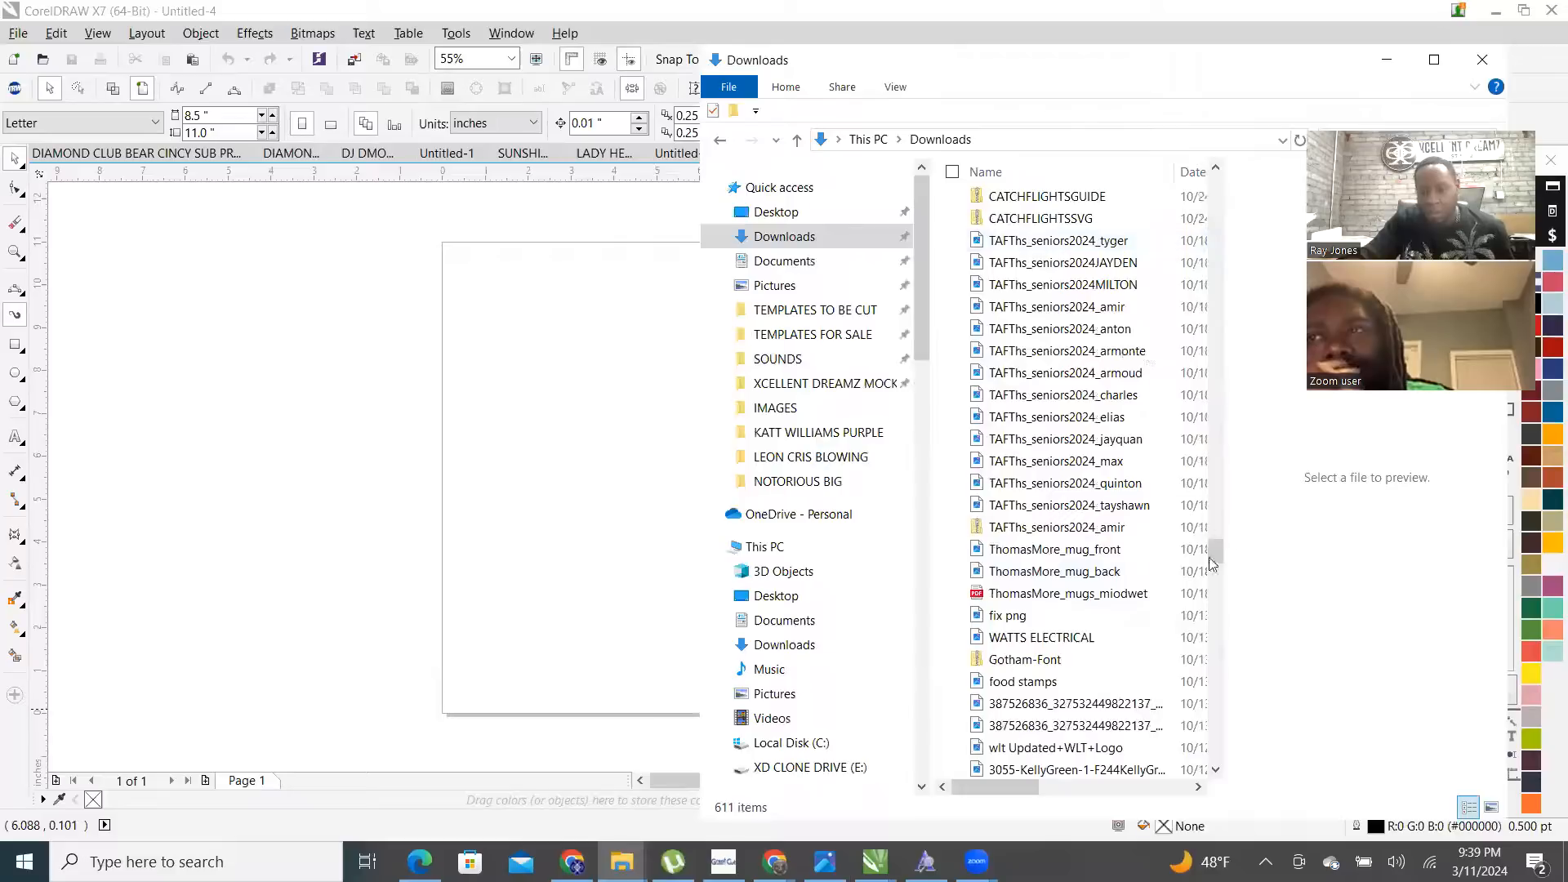
scroll(1062, 555, "up", 10)
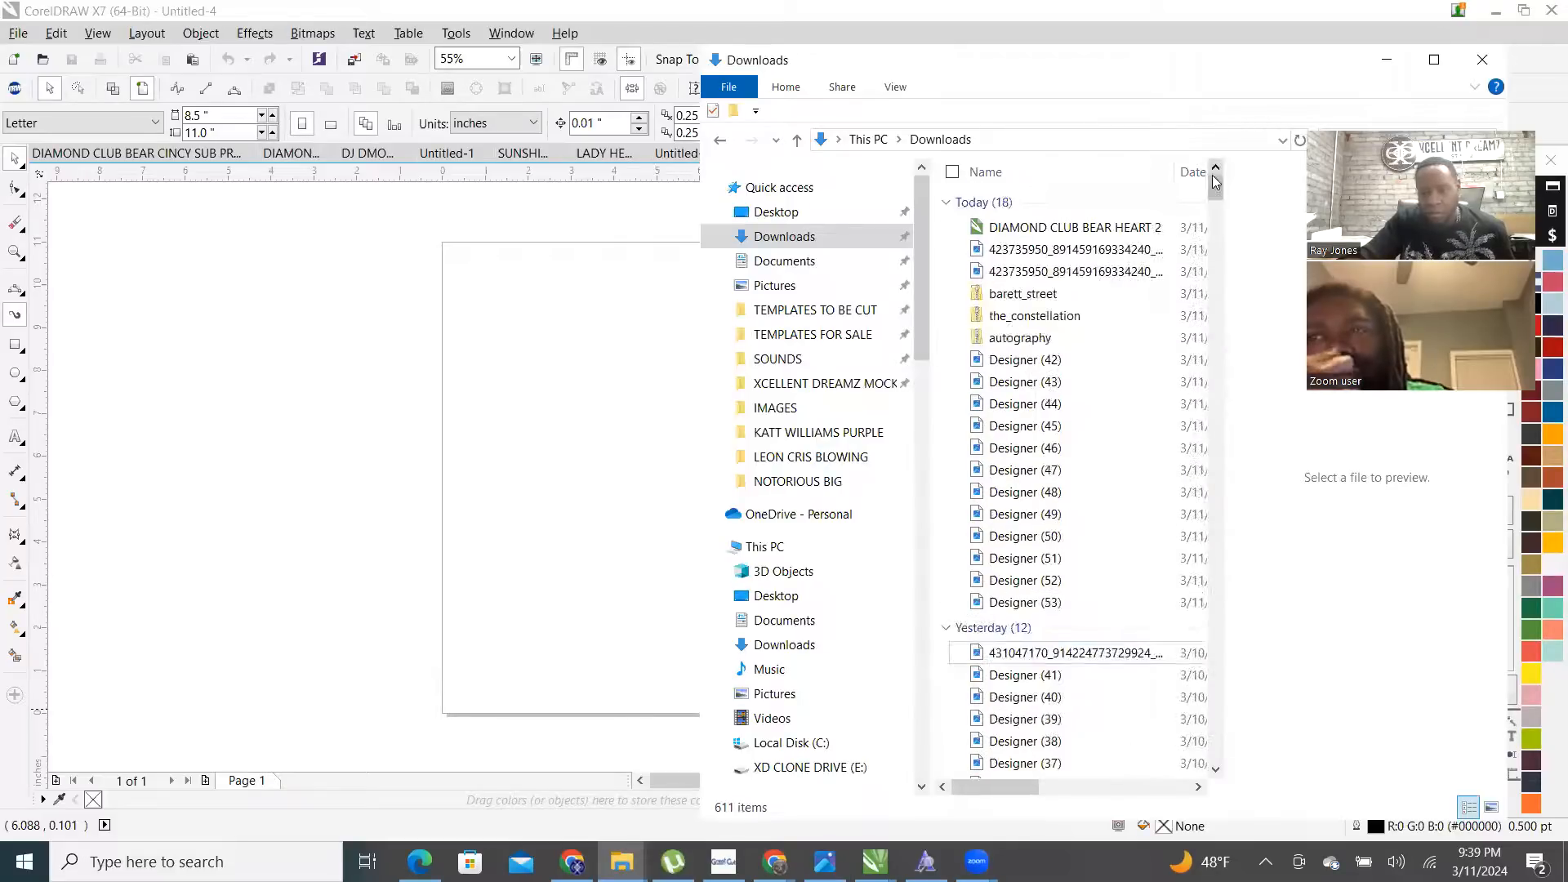
left_click_drag(1025, 602, 540, 451)
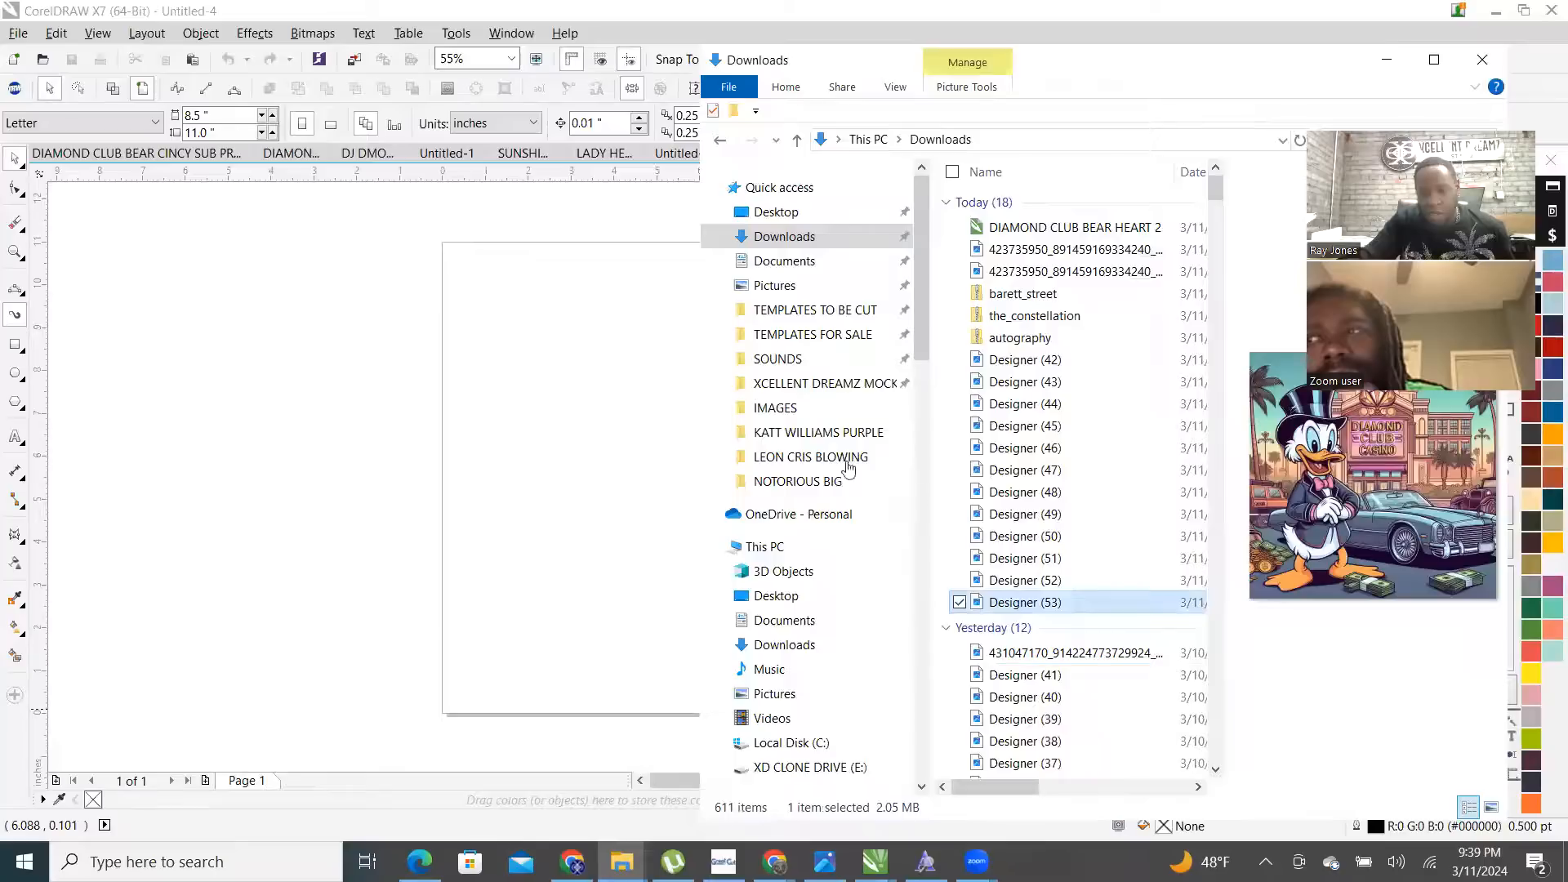
left_click_drag(1026, 535, 134, 331)
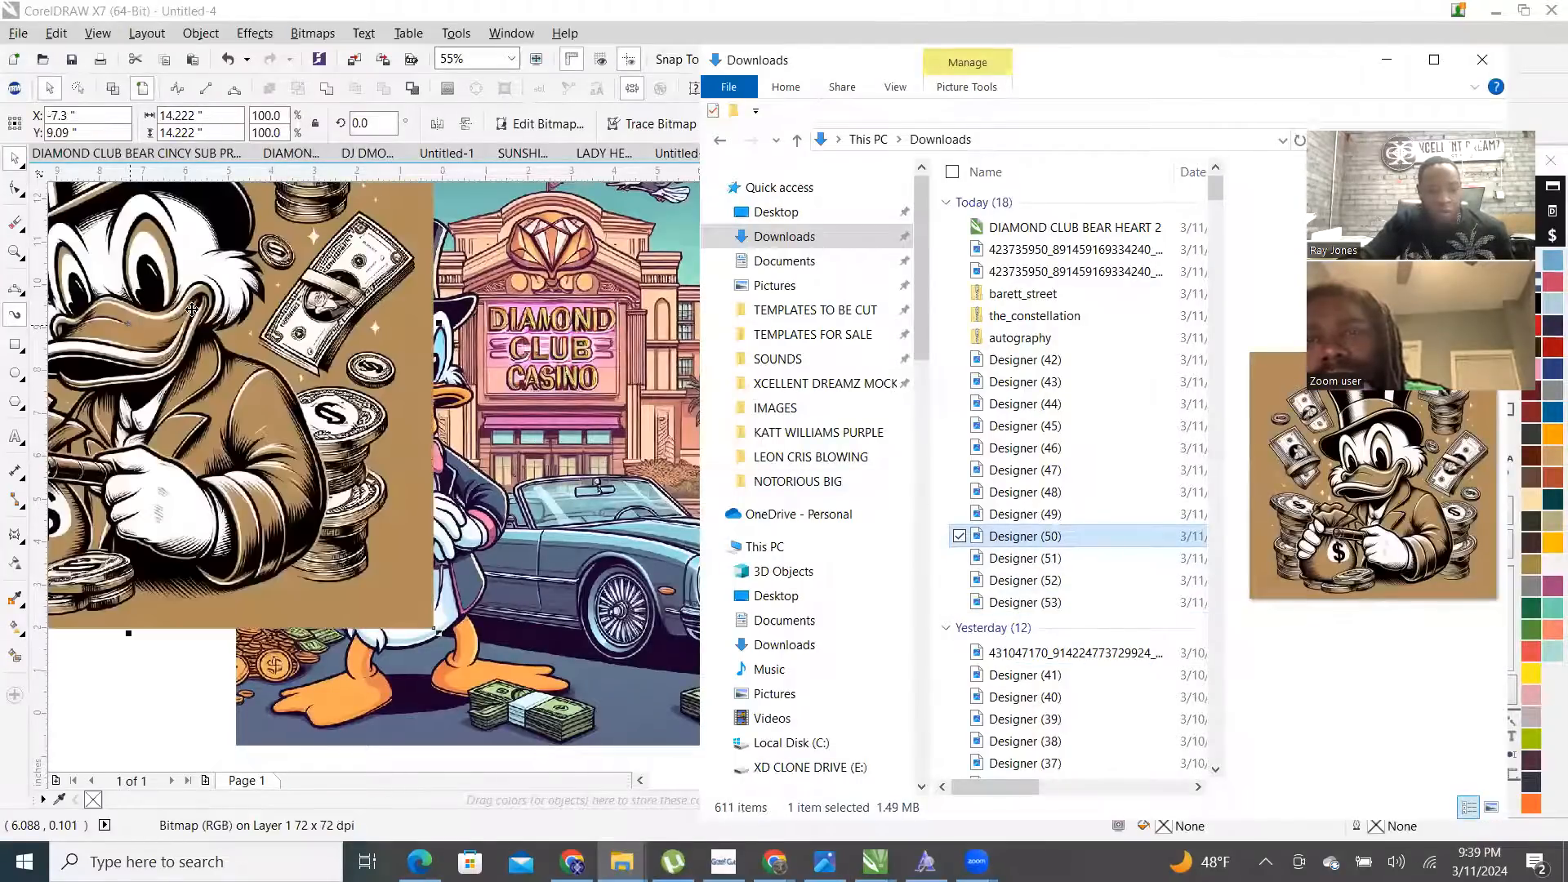
scroll(351, 323, "down", 2)
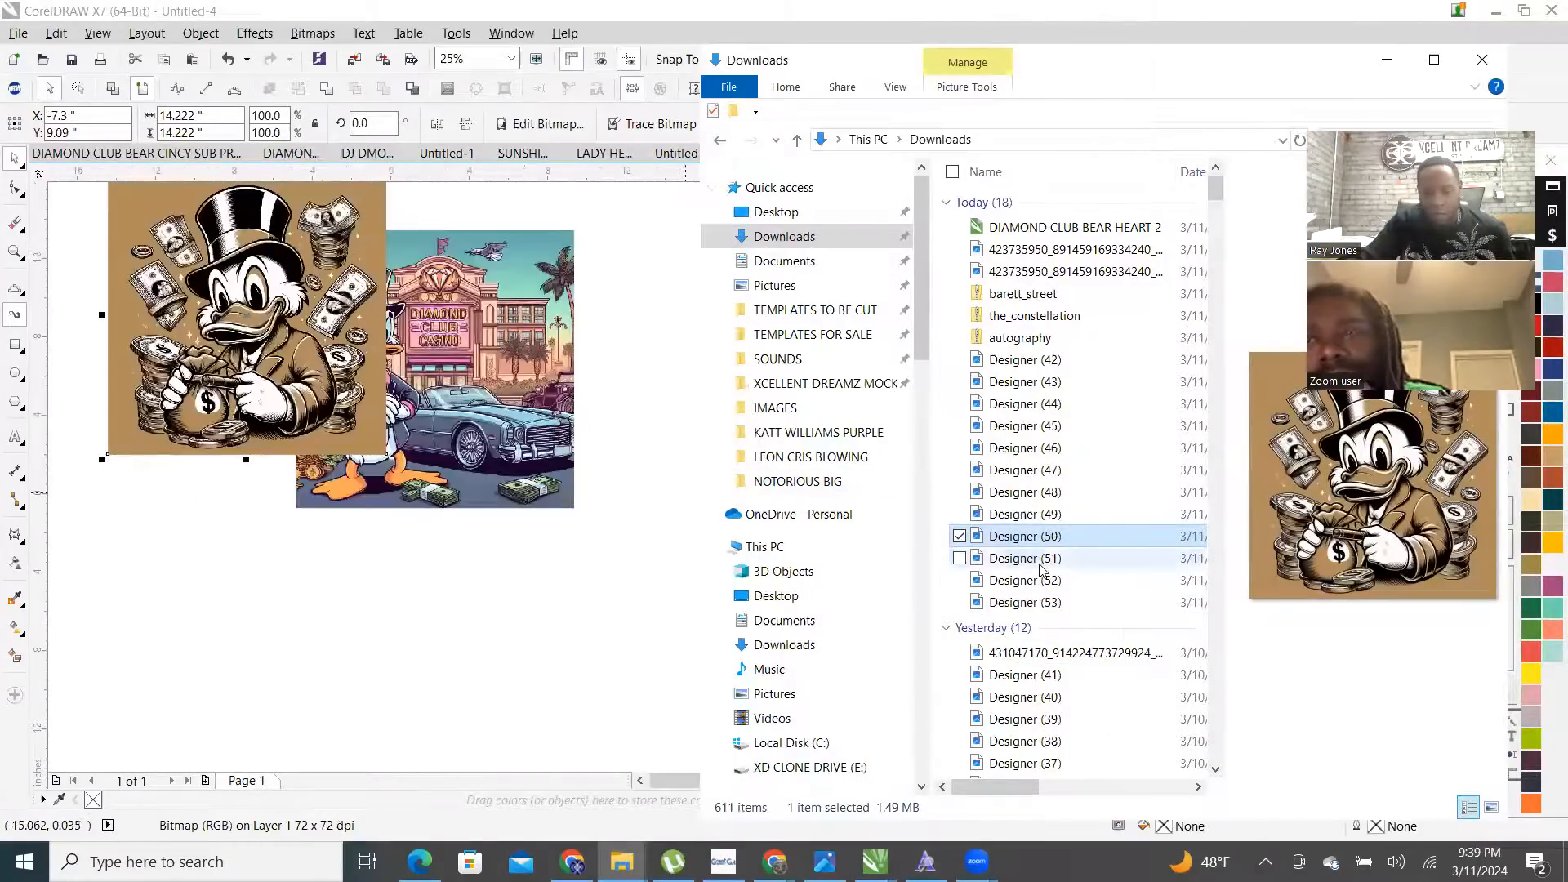
left_click_drag(1042, 569, 194, 625)
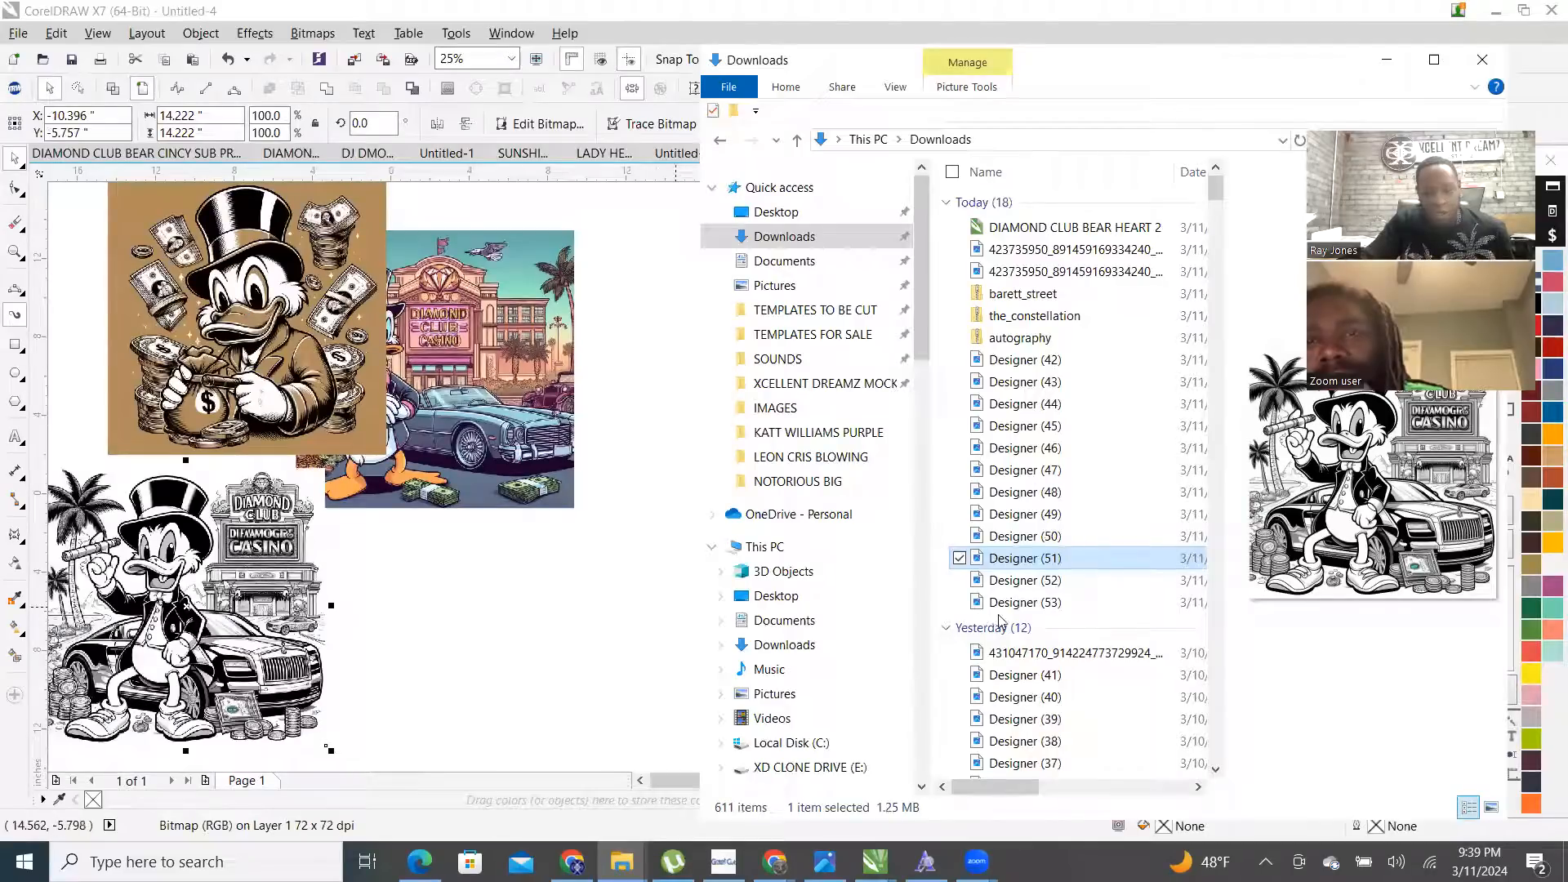
left_click_drag(1037, 586, 552, 650)
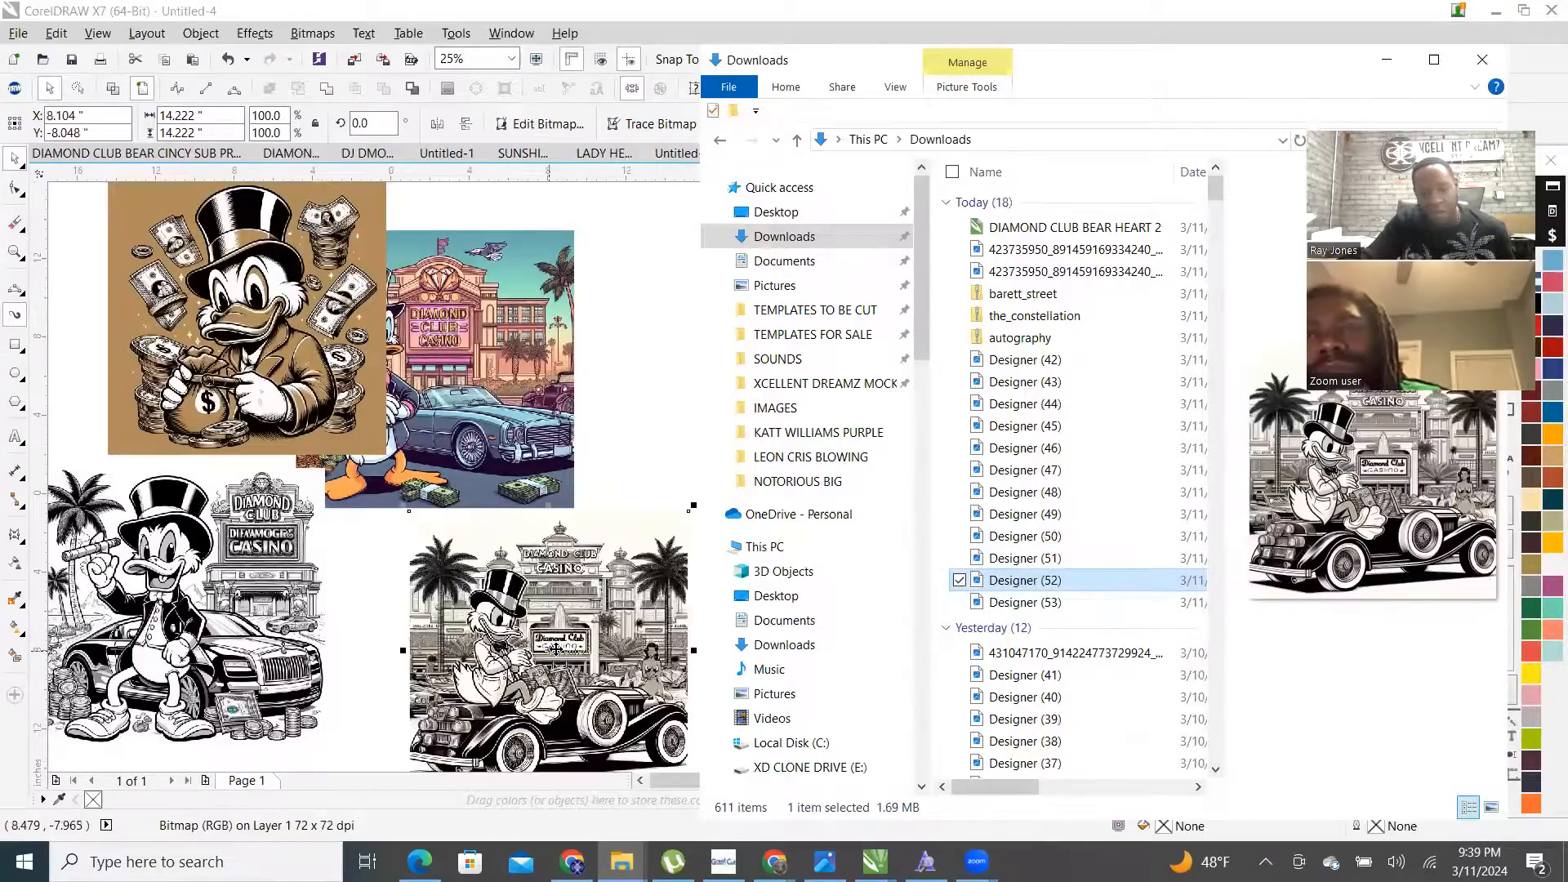
- Import Designer (49), (48) and (47) onto the page as well, then deselect
scroll(472, 540, "down", 2)
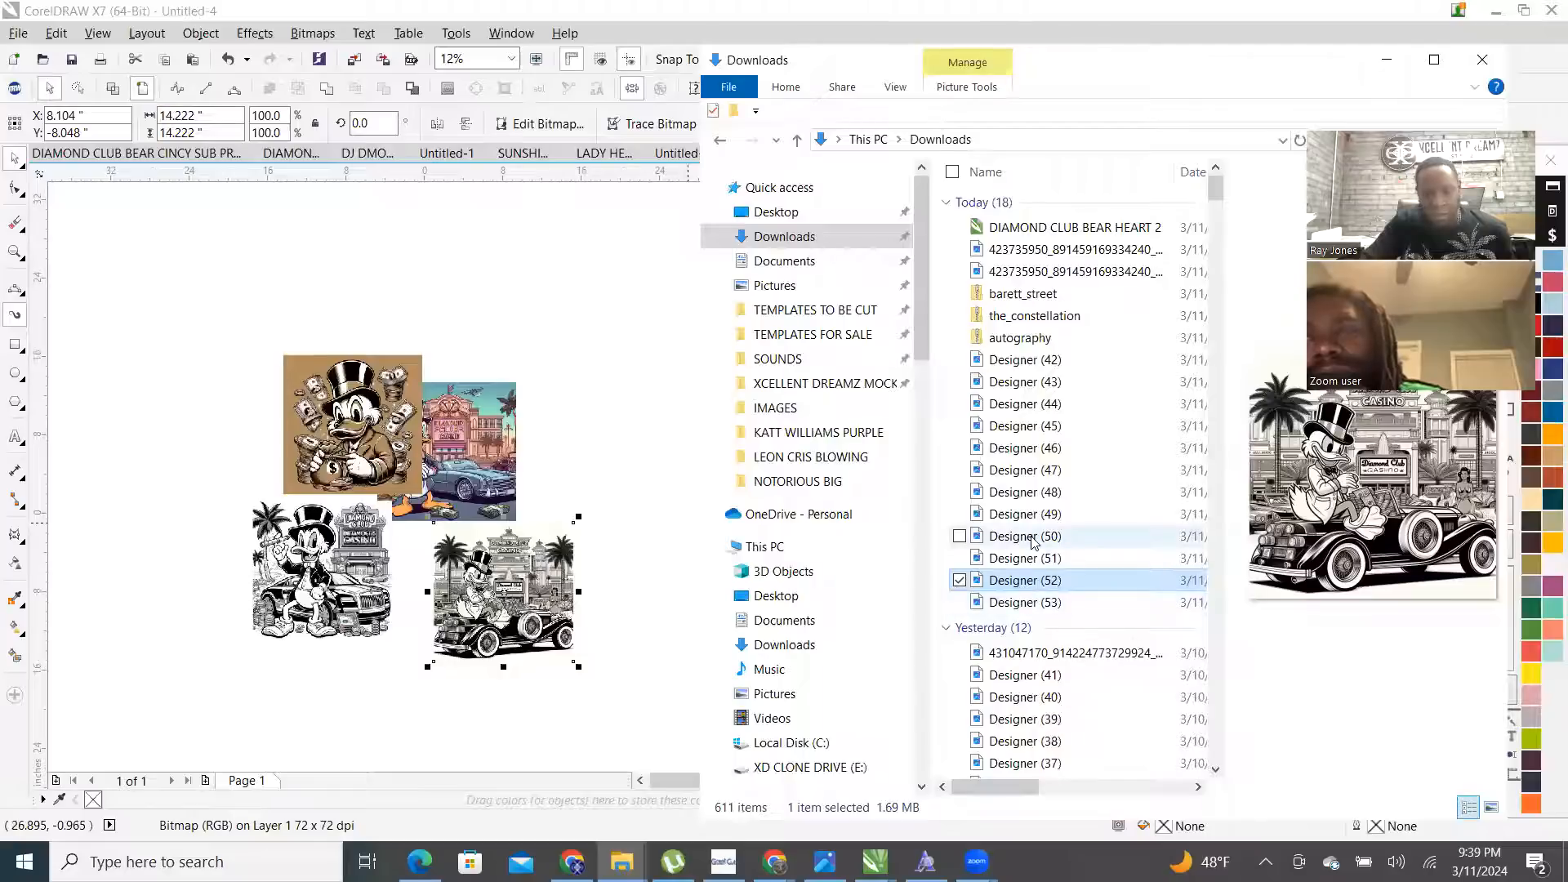
left_click_drag(1025, 514, 576, 311)
scroll(572, 300, "up", 2)
scroll(526, 311, "down", 1)
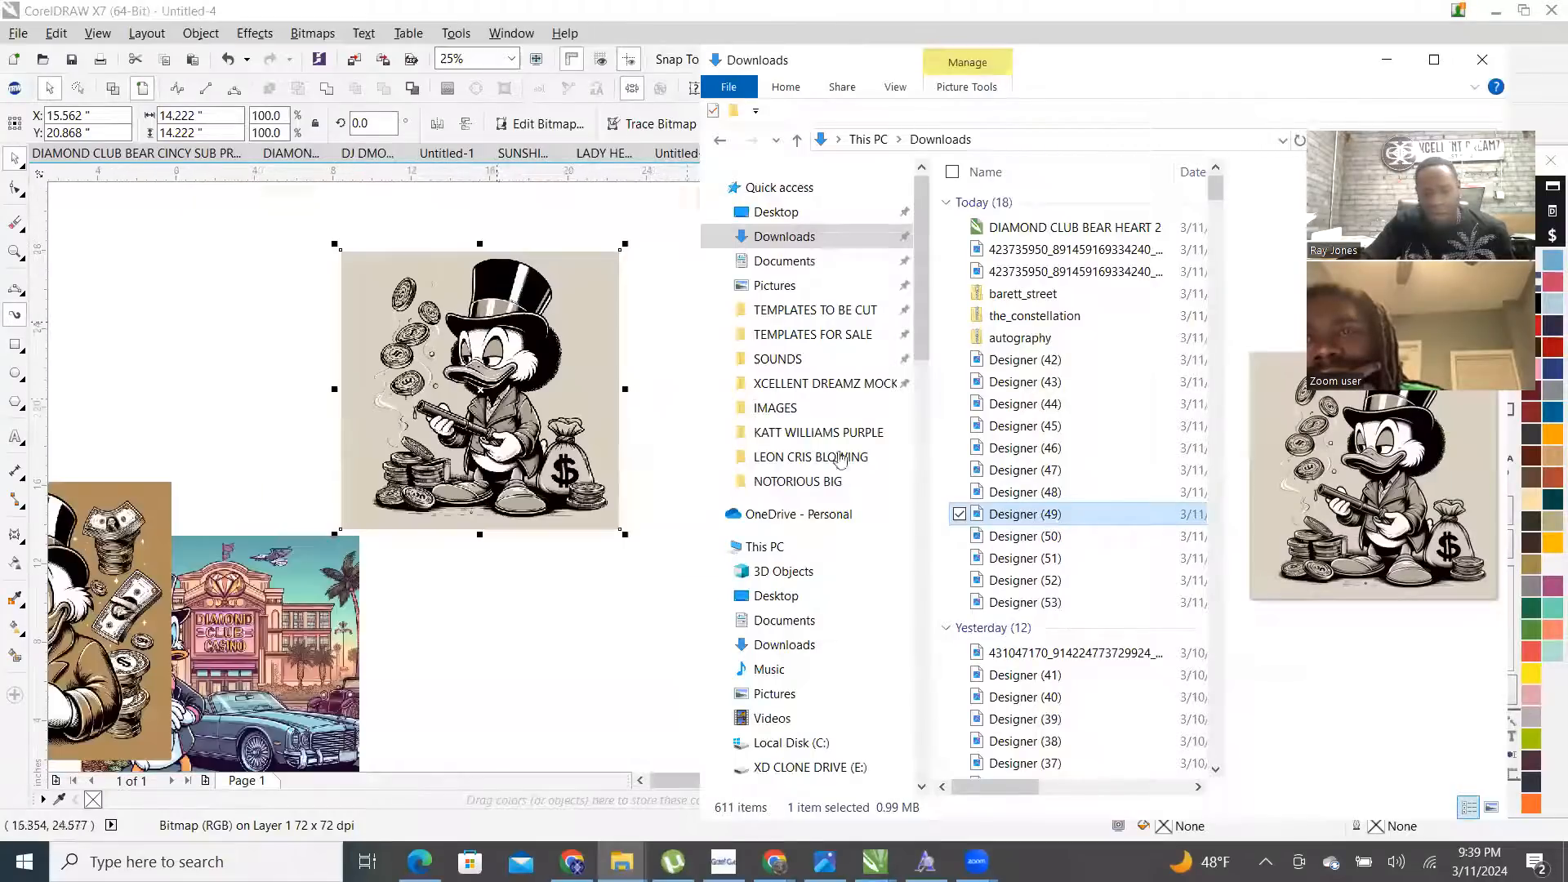
left_click_drag(1026, 492, 507, 629)
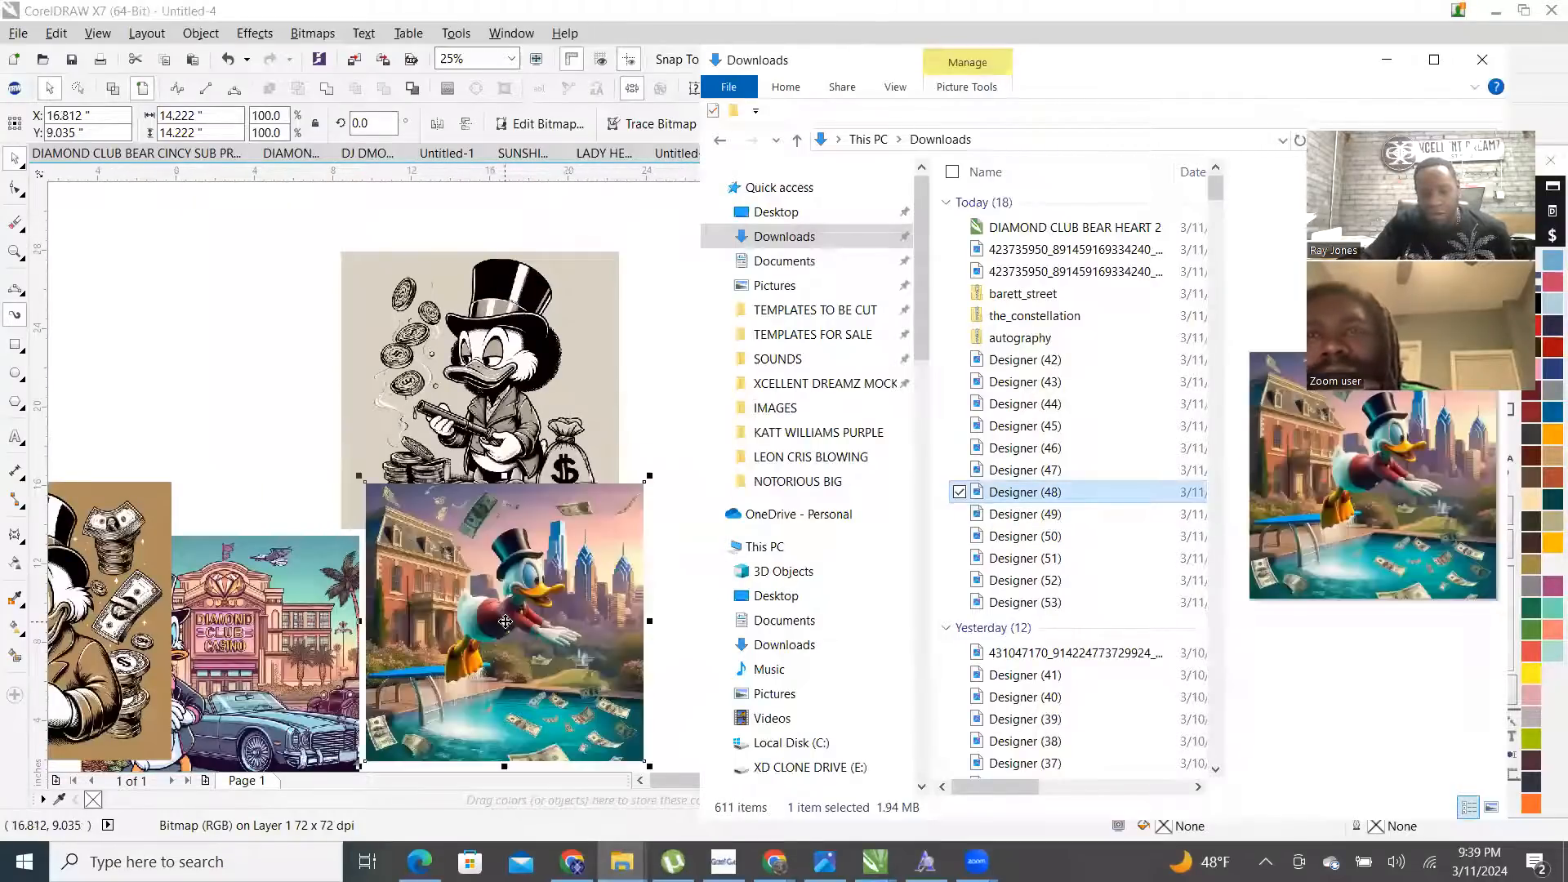
scroll(623, 532, "down", 2)
left_click_drag(1025, 470, 516, 273)
scroll(339, 406, "up", 1)
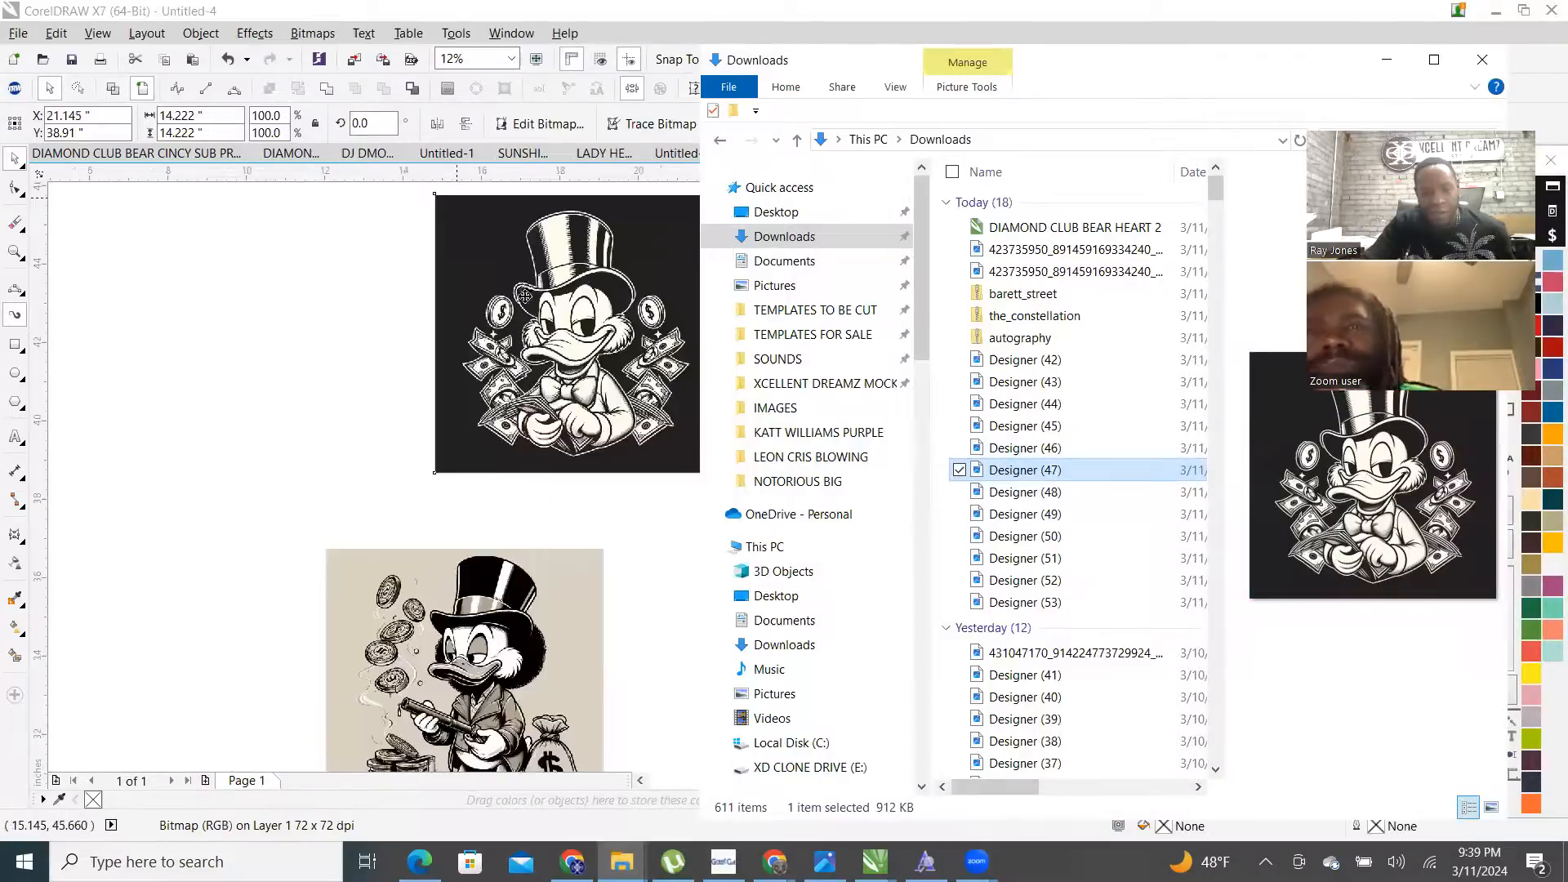
scroll(339, 406, "down", 1)
scroll(379, 332, "up", 2)
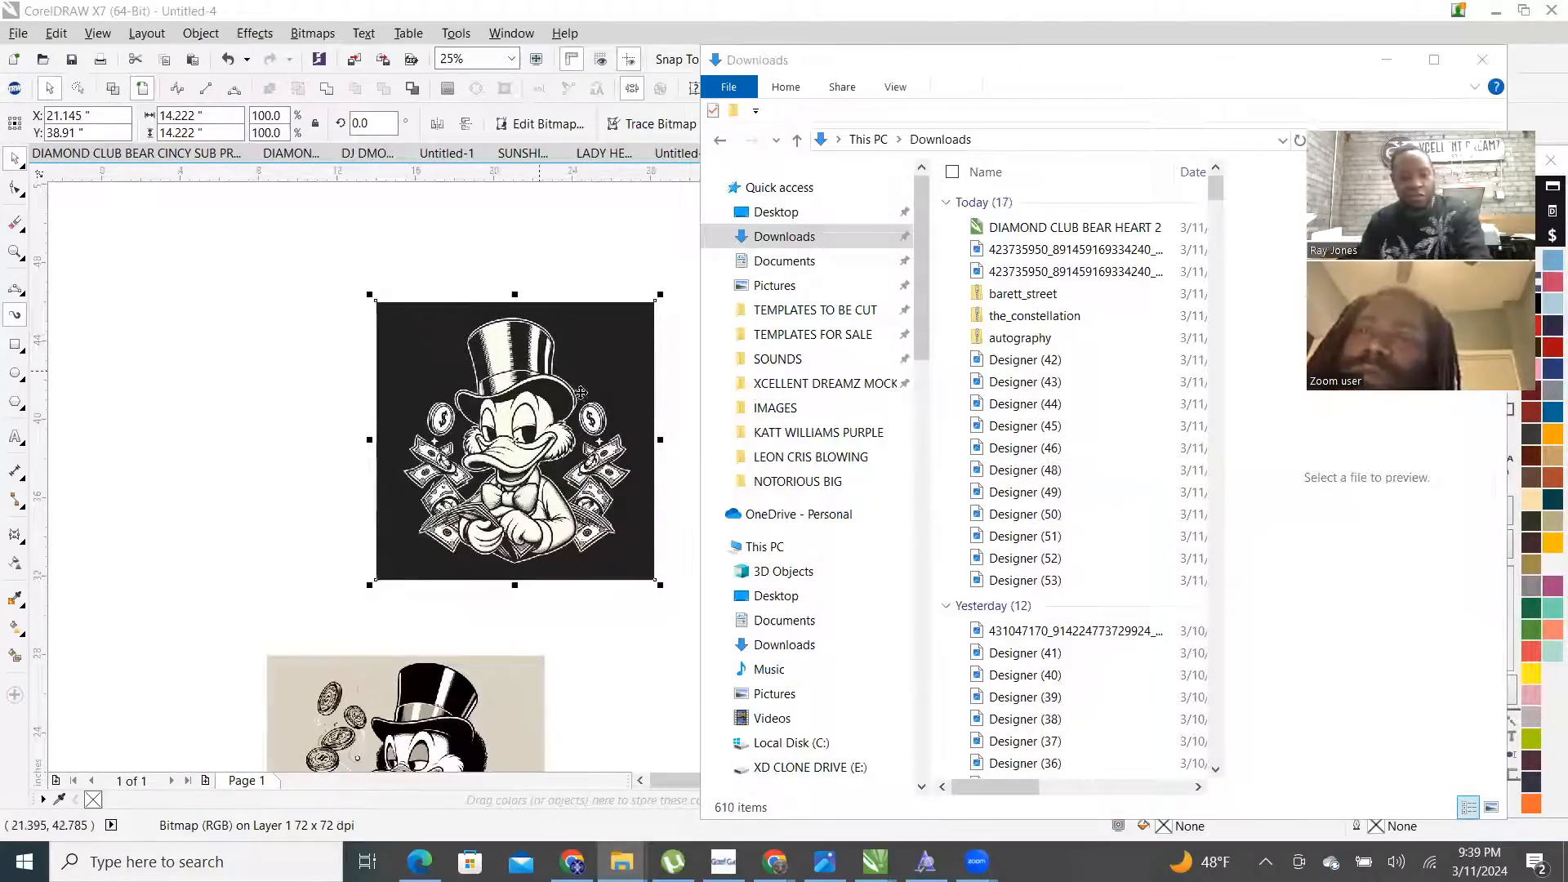
left_click(1118, 113)
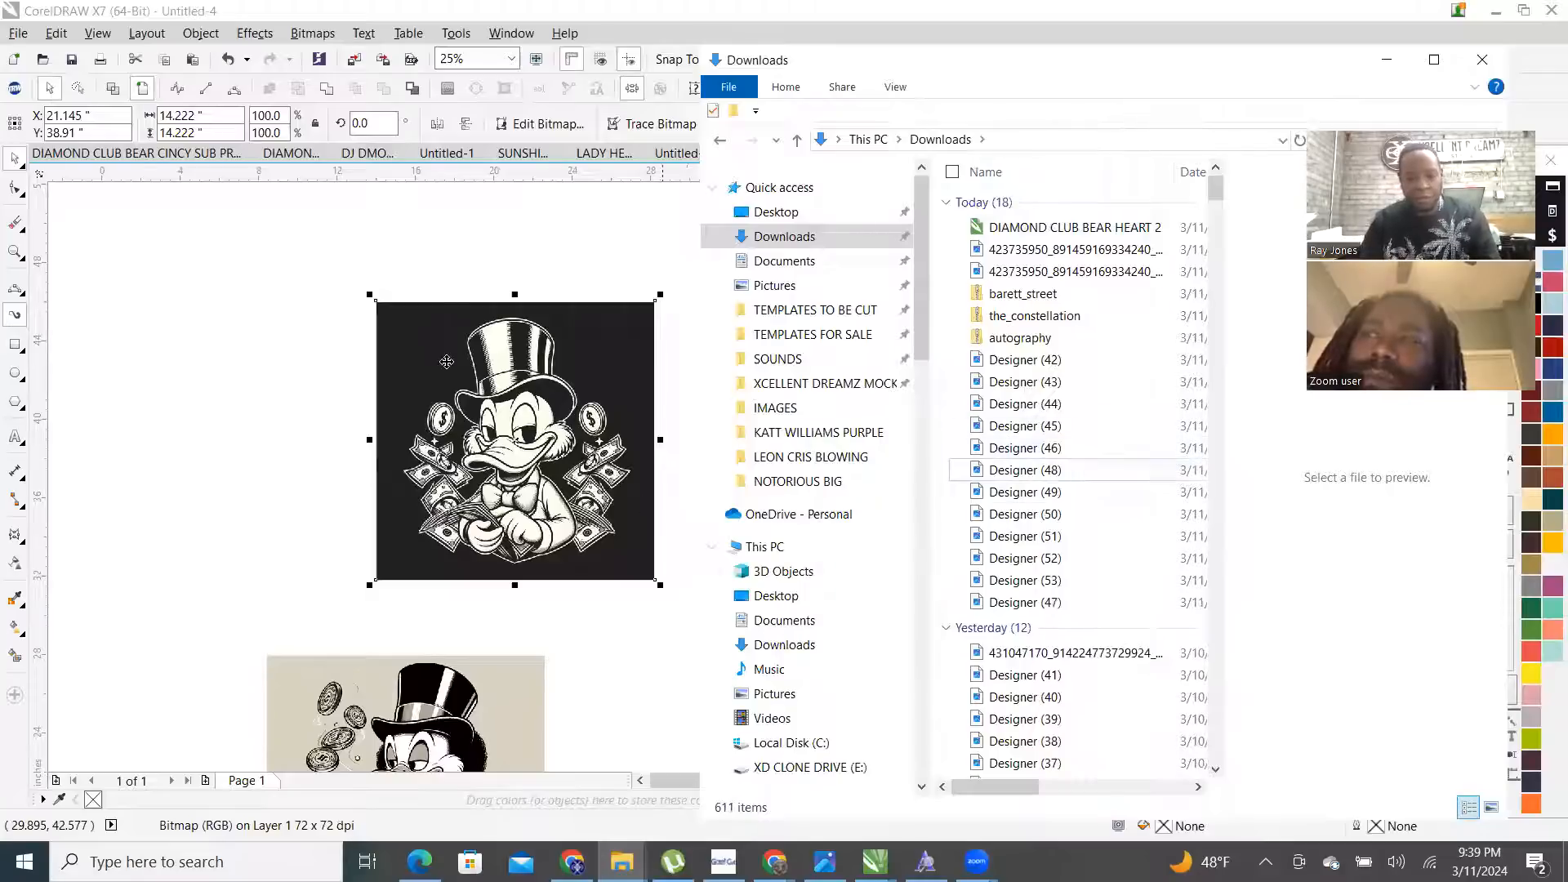
left_click(445, 283)
left_click(719, 605)
- Move the brown Scrooge image to the top-left and the beige coin-tossing image leftward
scroll(707, 313, "down", 5)
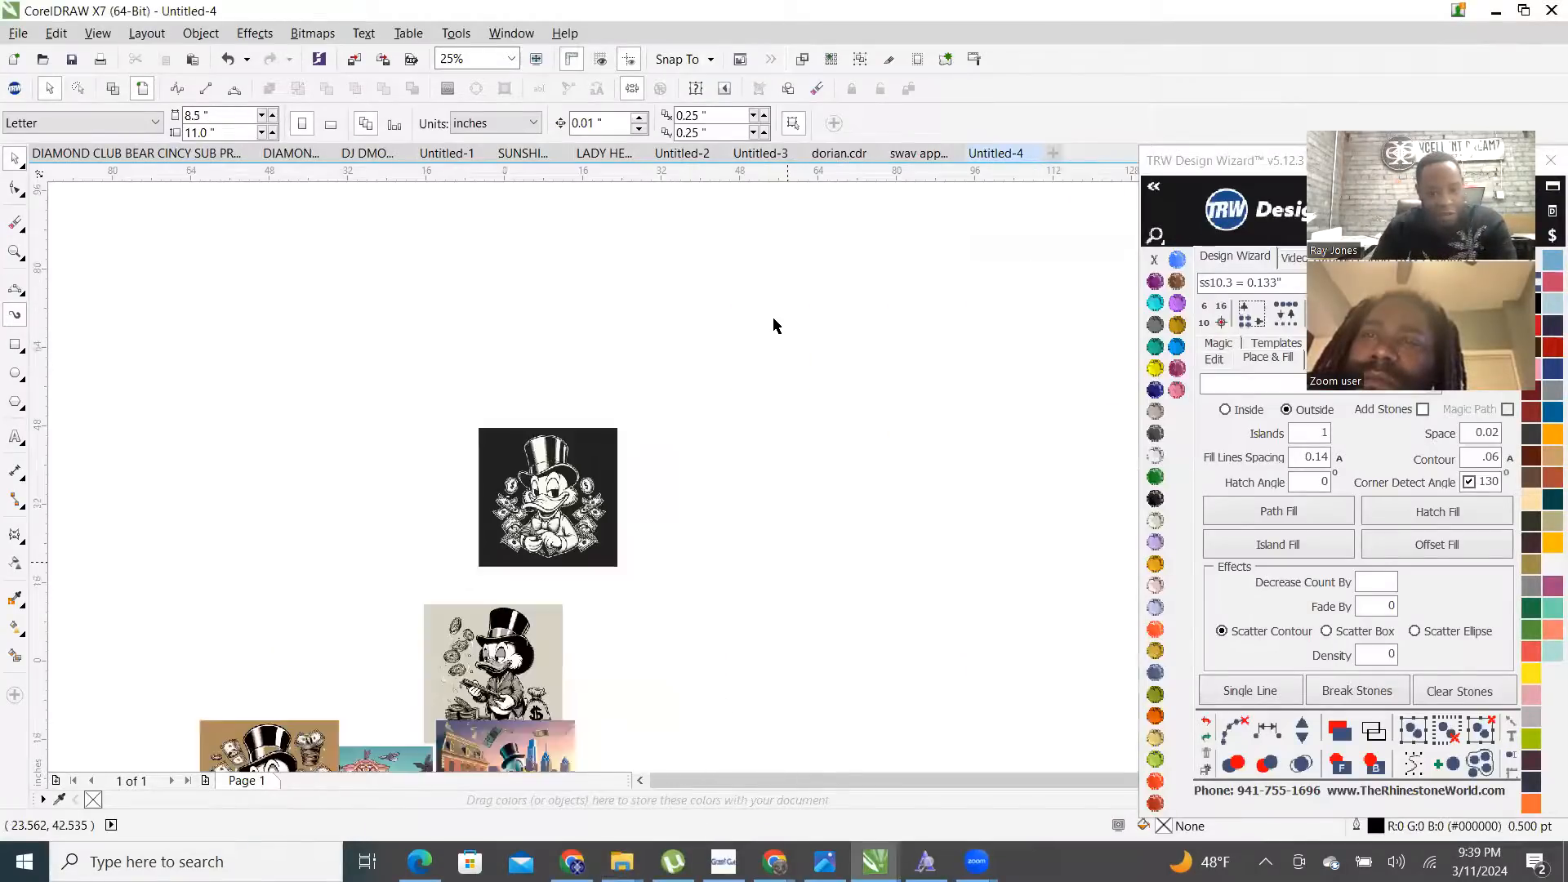
scroll(707, 313, "up", 5)
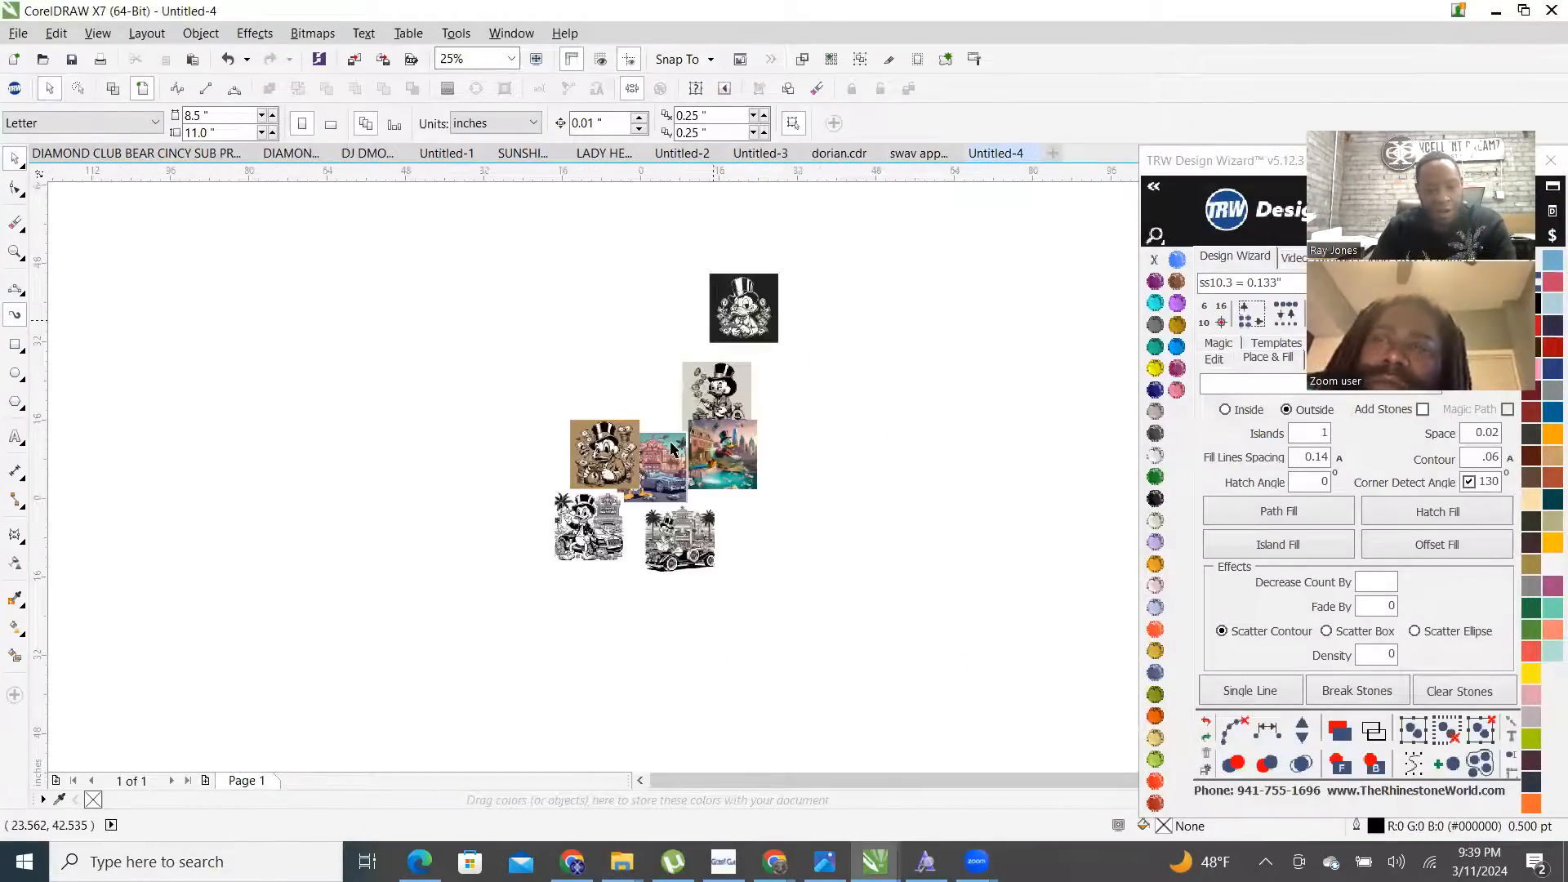
scroll(305, 360, "down", 3)
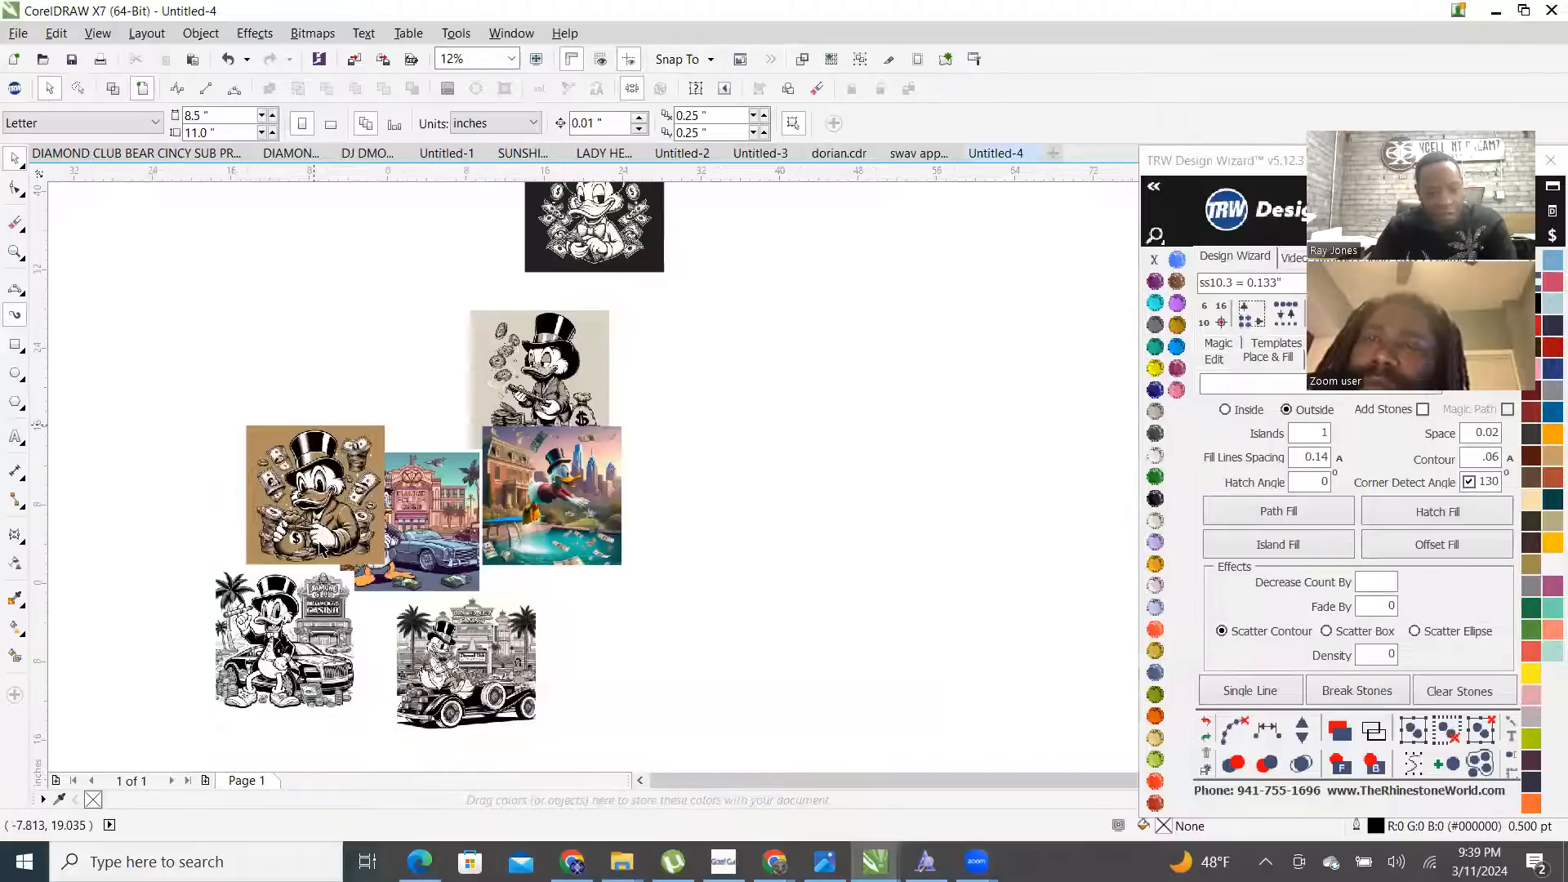
scroll(311, 732, "up", 3)
left_click_drag(344, 298, 201, 272)
scroll(463, 512, "down", 1)
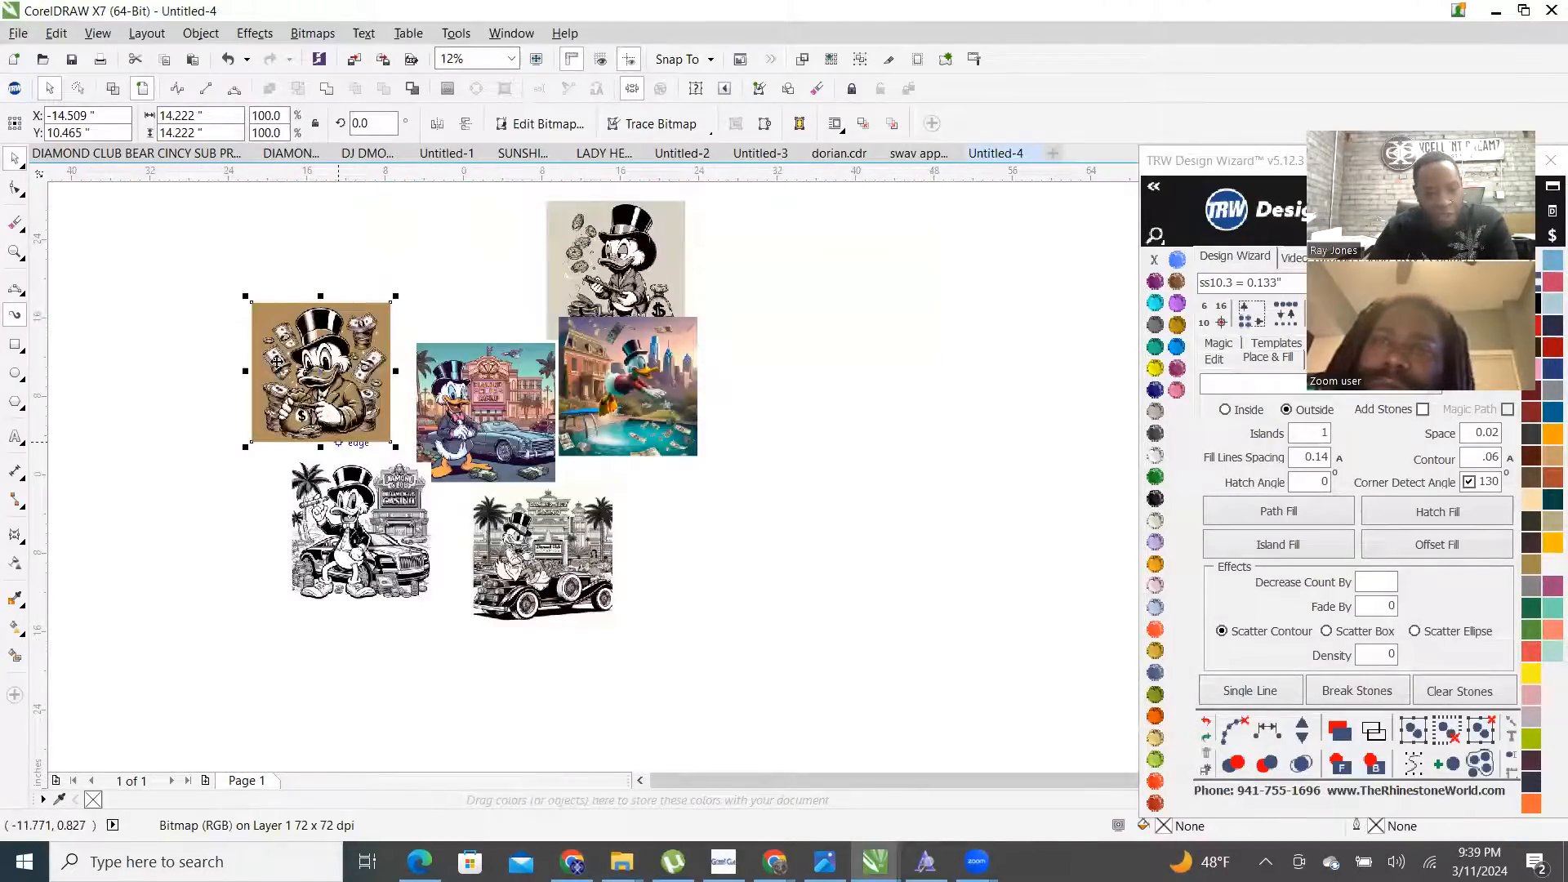
left_click_drag(612, 253, 117, 345)
scroll(116, 345, "up", 1)
- Trace the beige Scrooge bitmap with Outline Trace > Clipart into 260 objects, removing its background
right_click(319, 302)
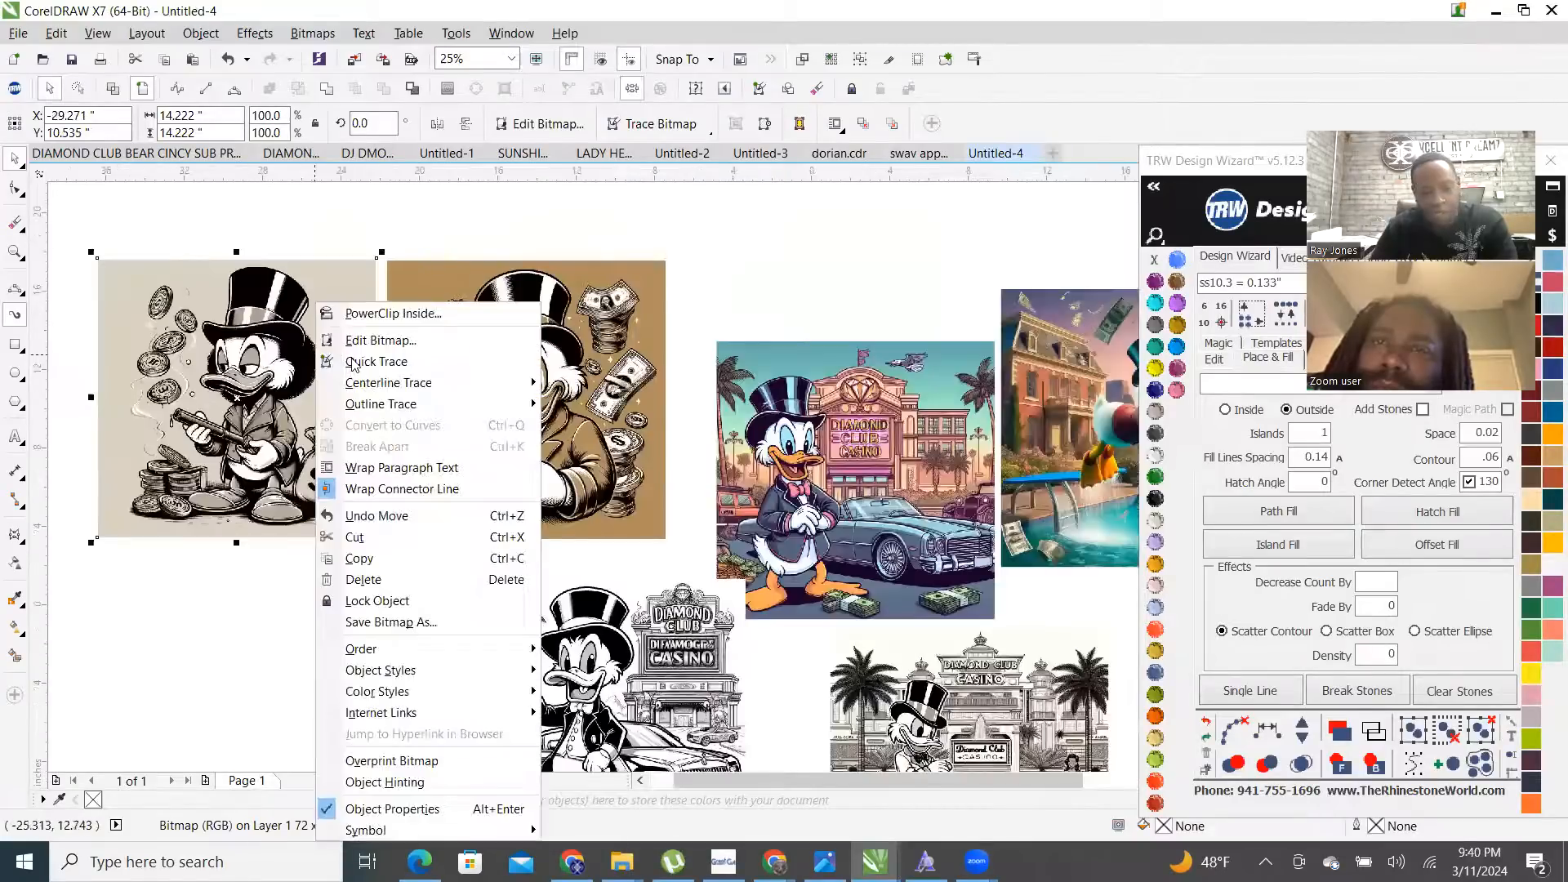
mouse_move(471, 413)
left_click(614, 471)
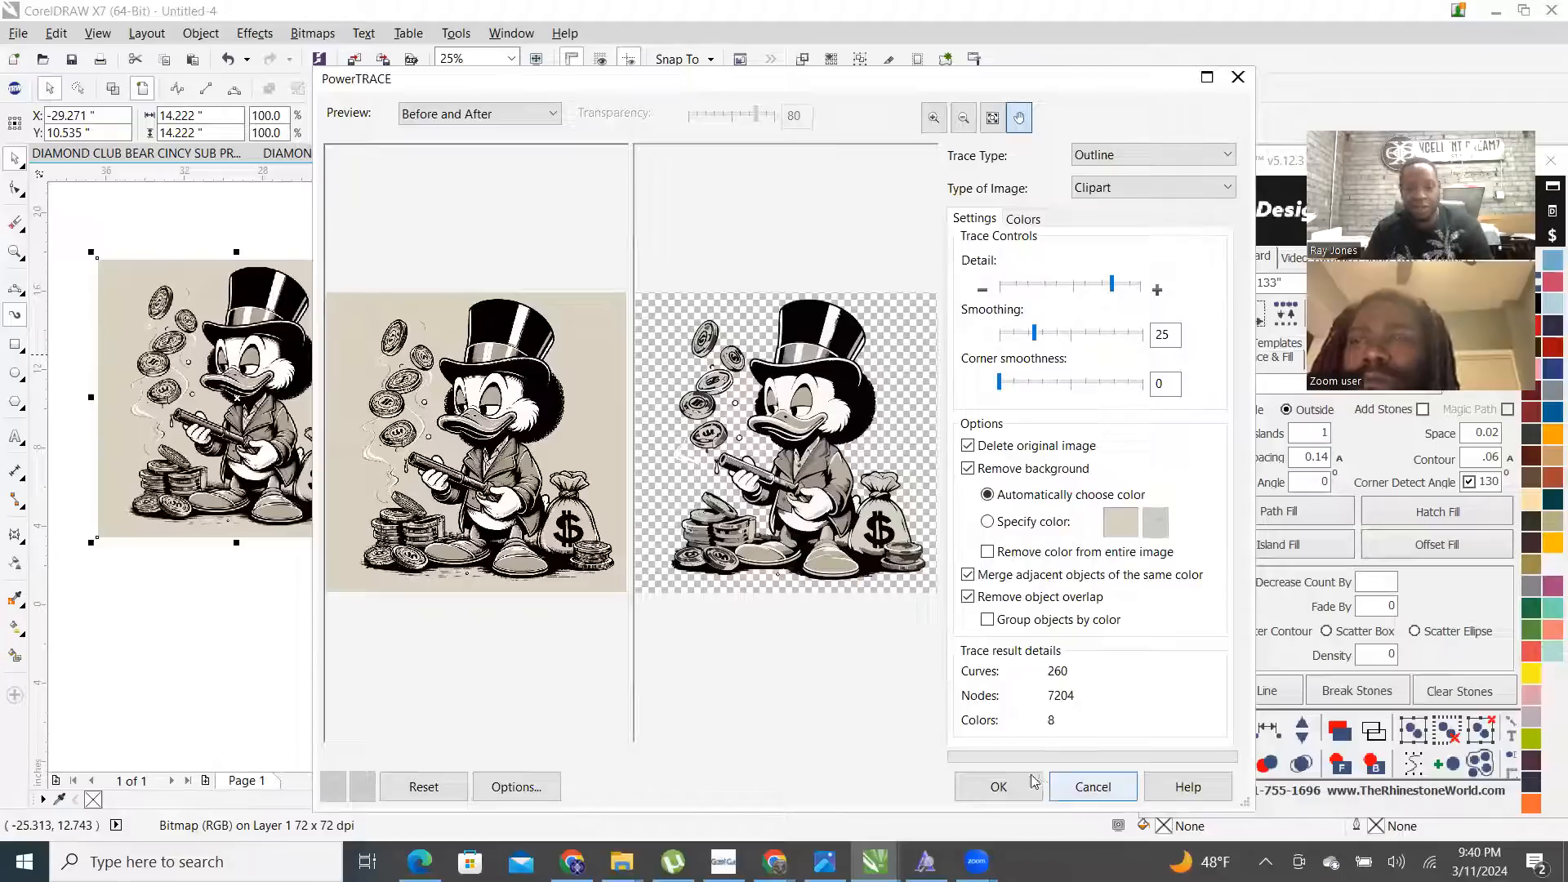
left_click(1004, 789)
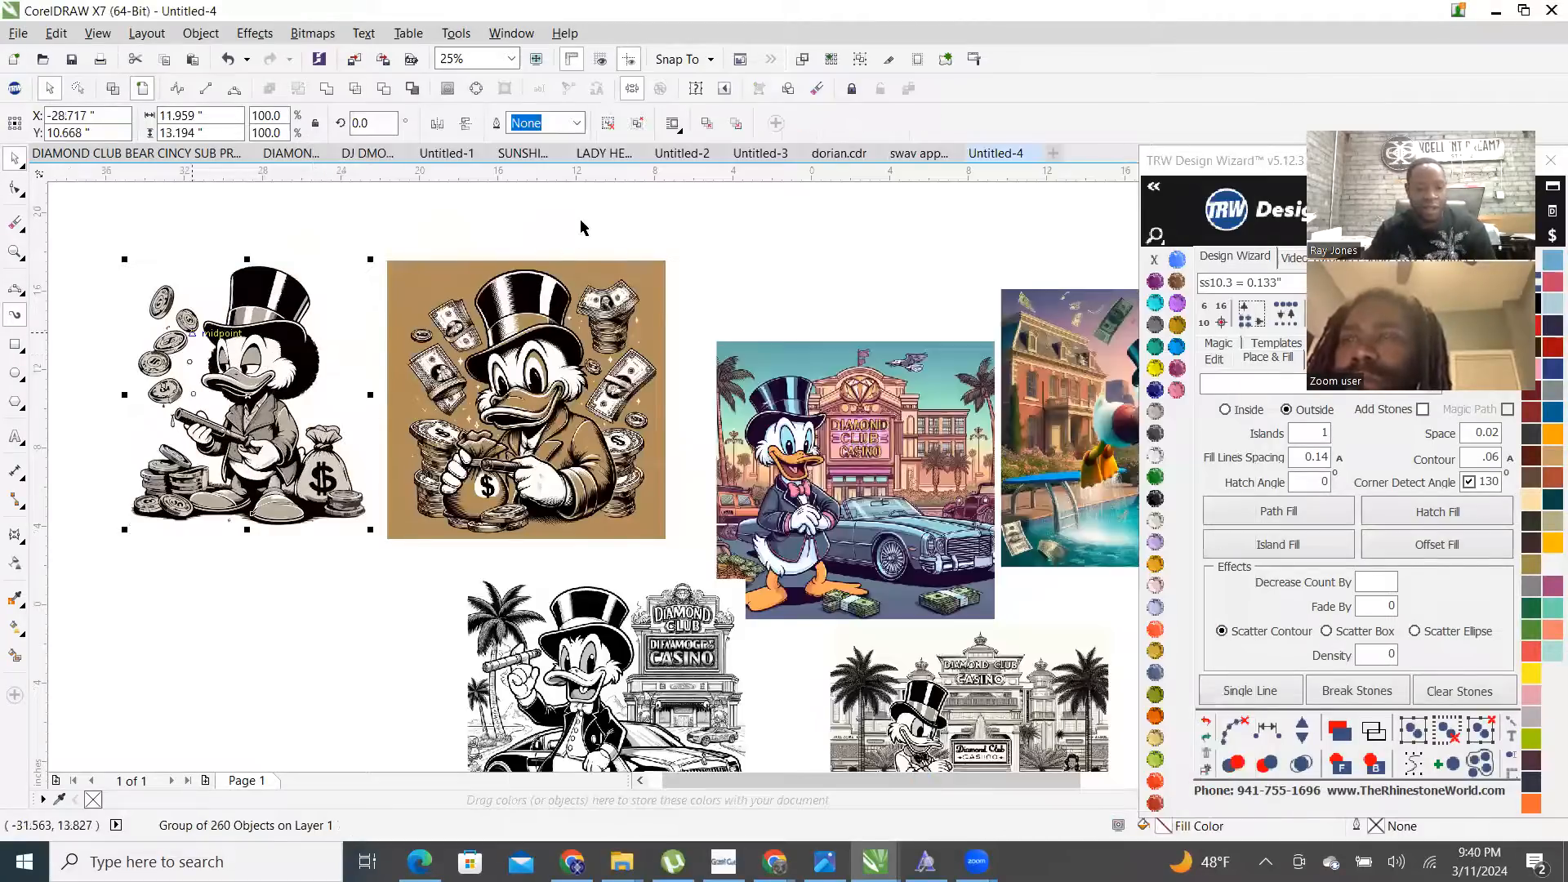
left_click(550, 246)
- Trace the brown money-bag Scrooge bitmap as Clipart outlines into 340 objects, then deselect it
right_click(578, 275)
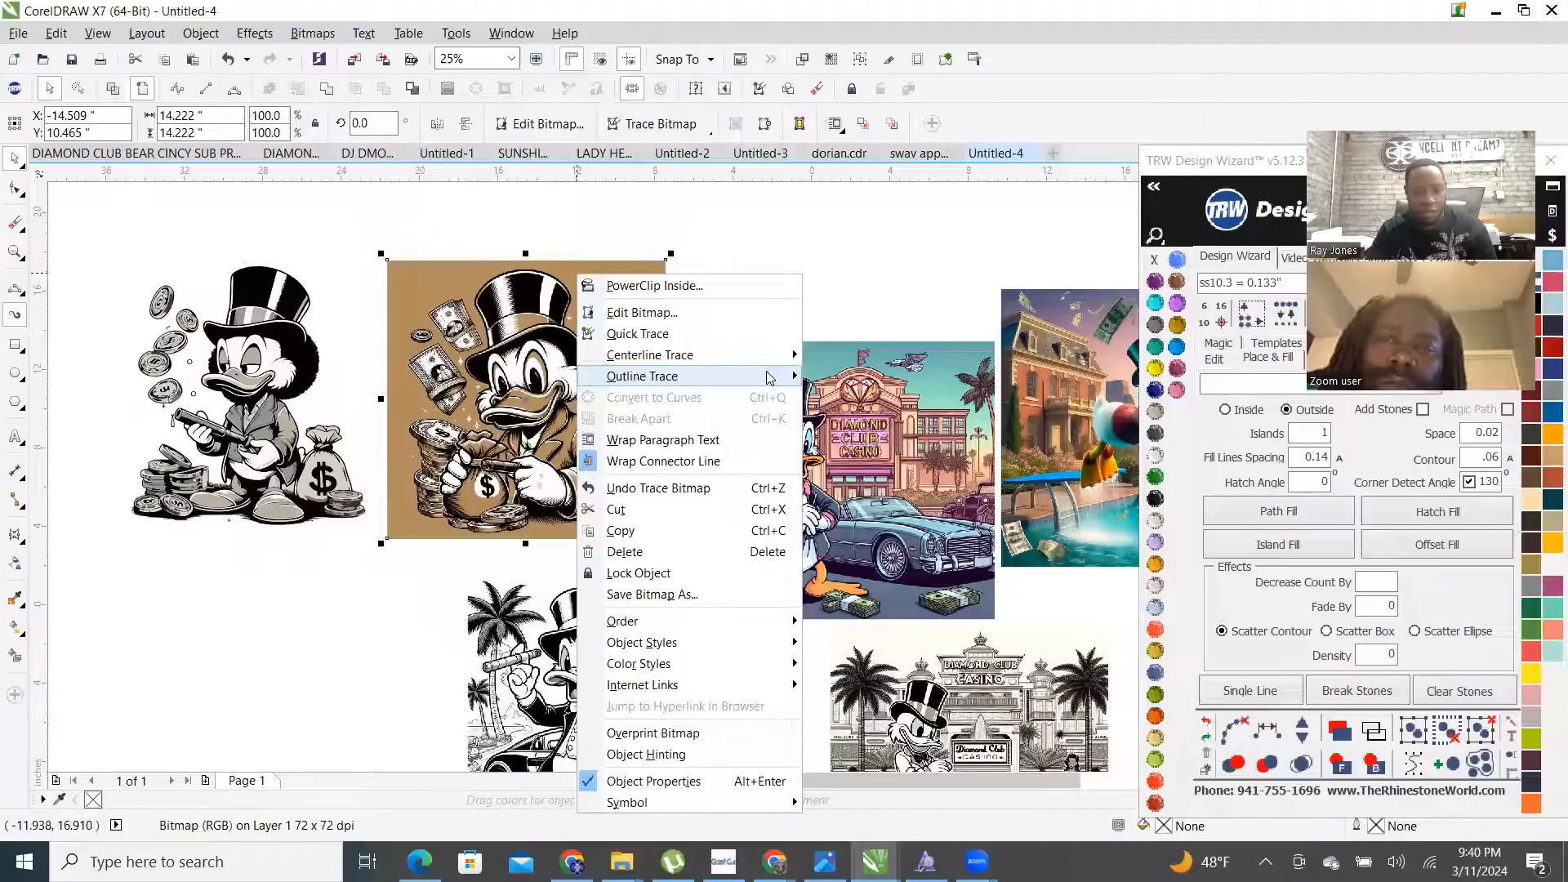
mouse_move(768, 377)
left_click(877, 445)
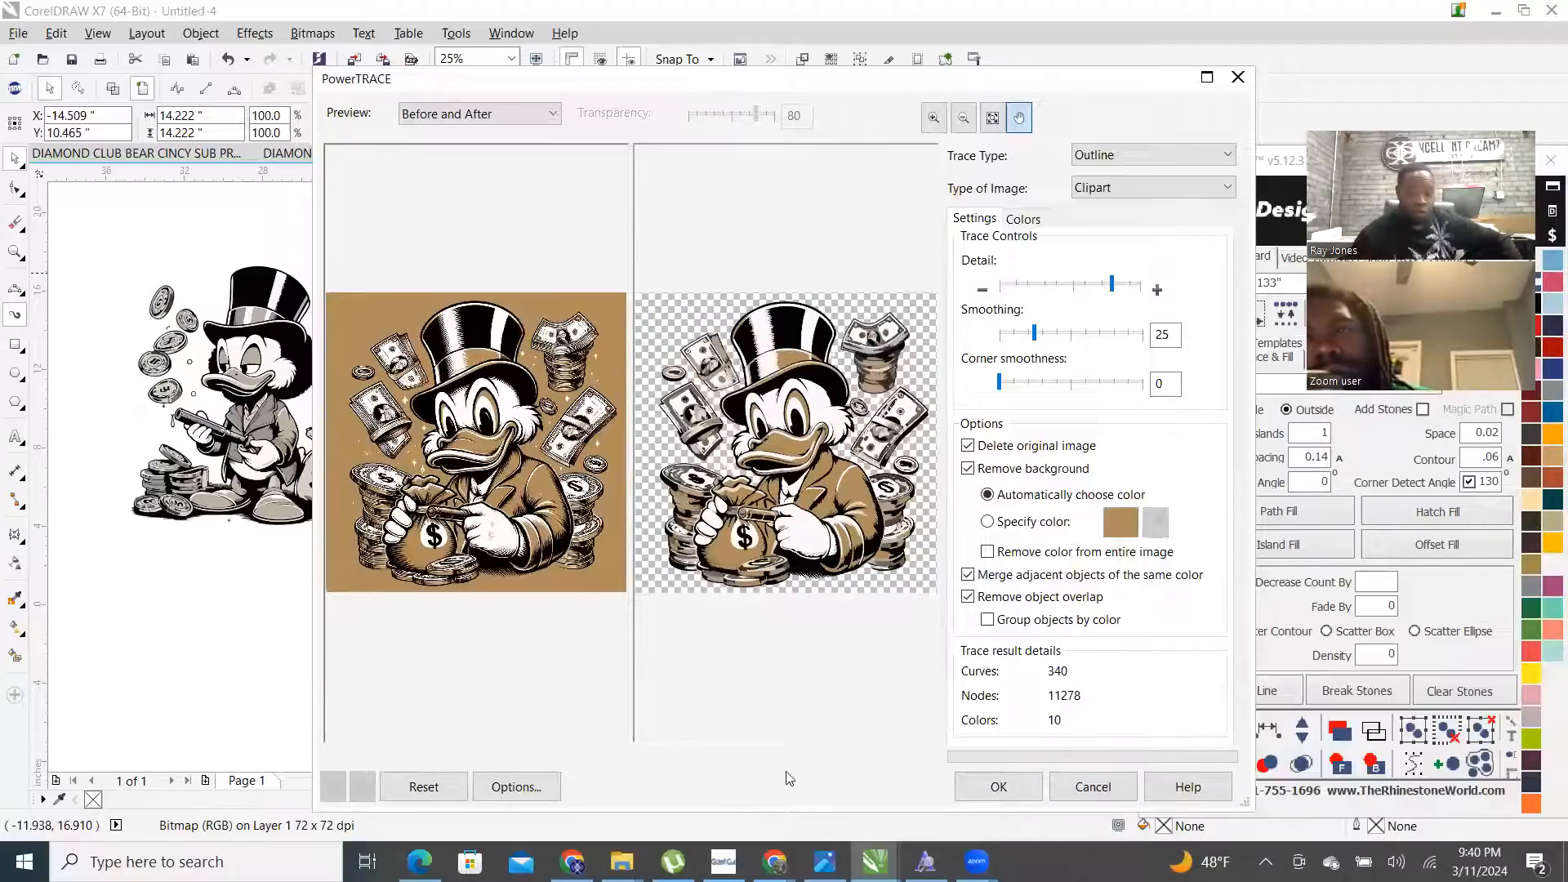
left_click(1000, 787)
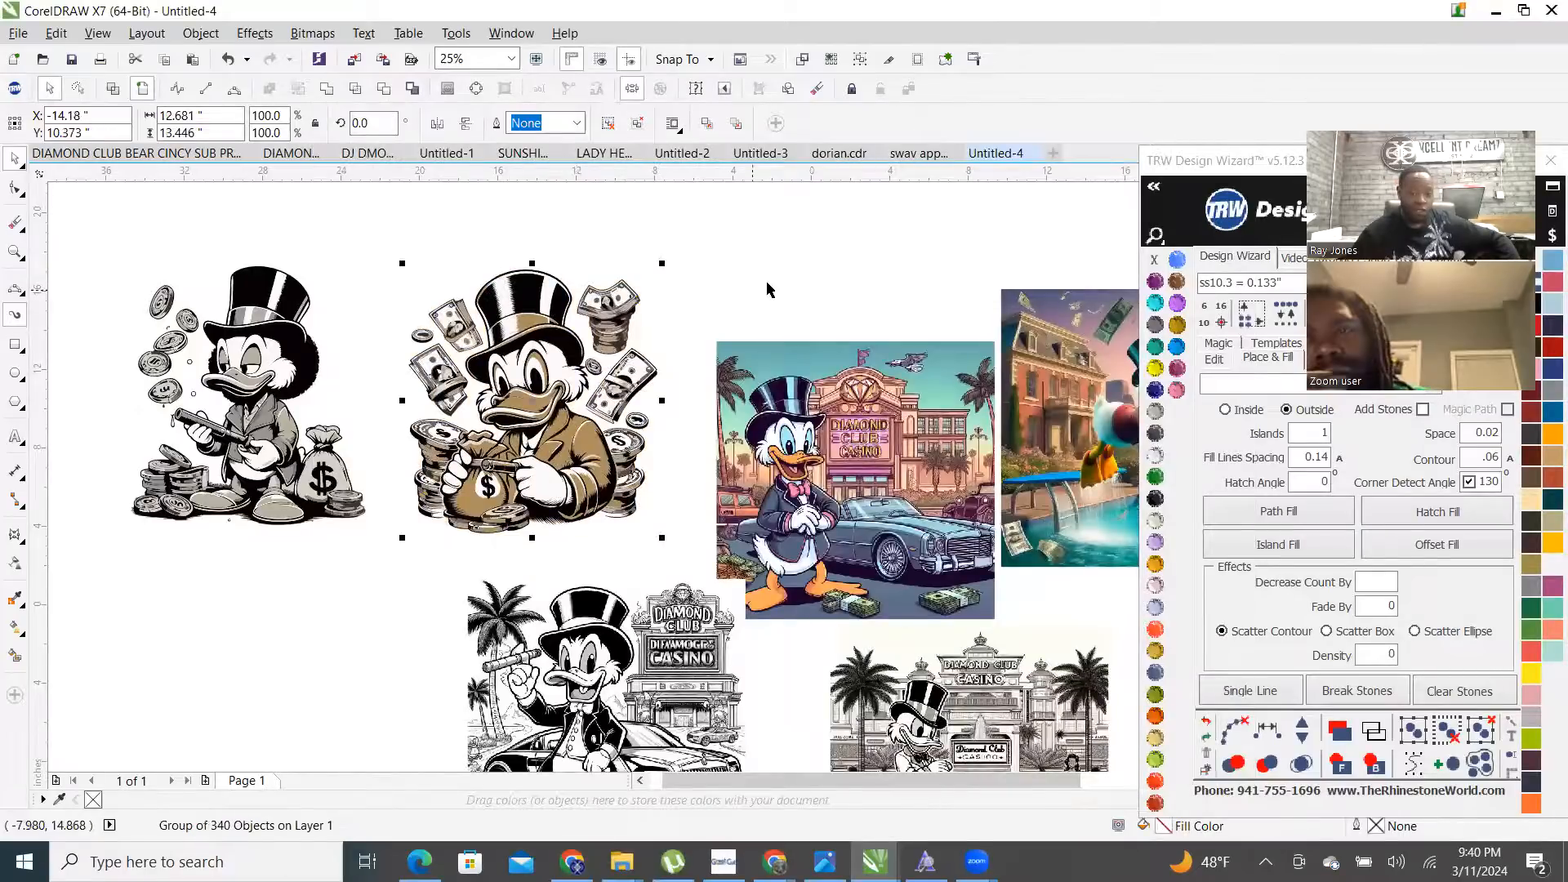
scroll(645, 315, "up", 2)
scroll(645, 321, "down", 2)
left_click(793, 288)
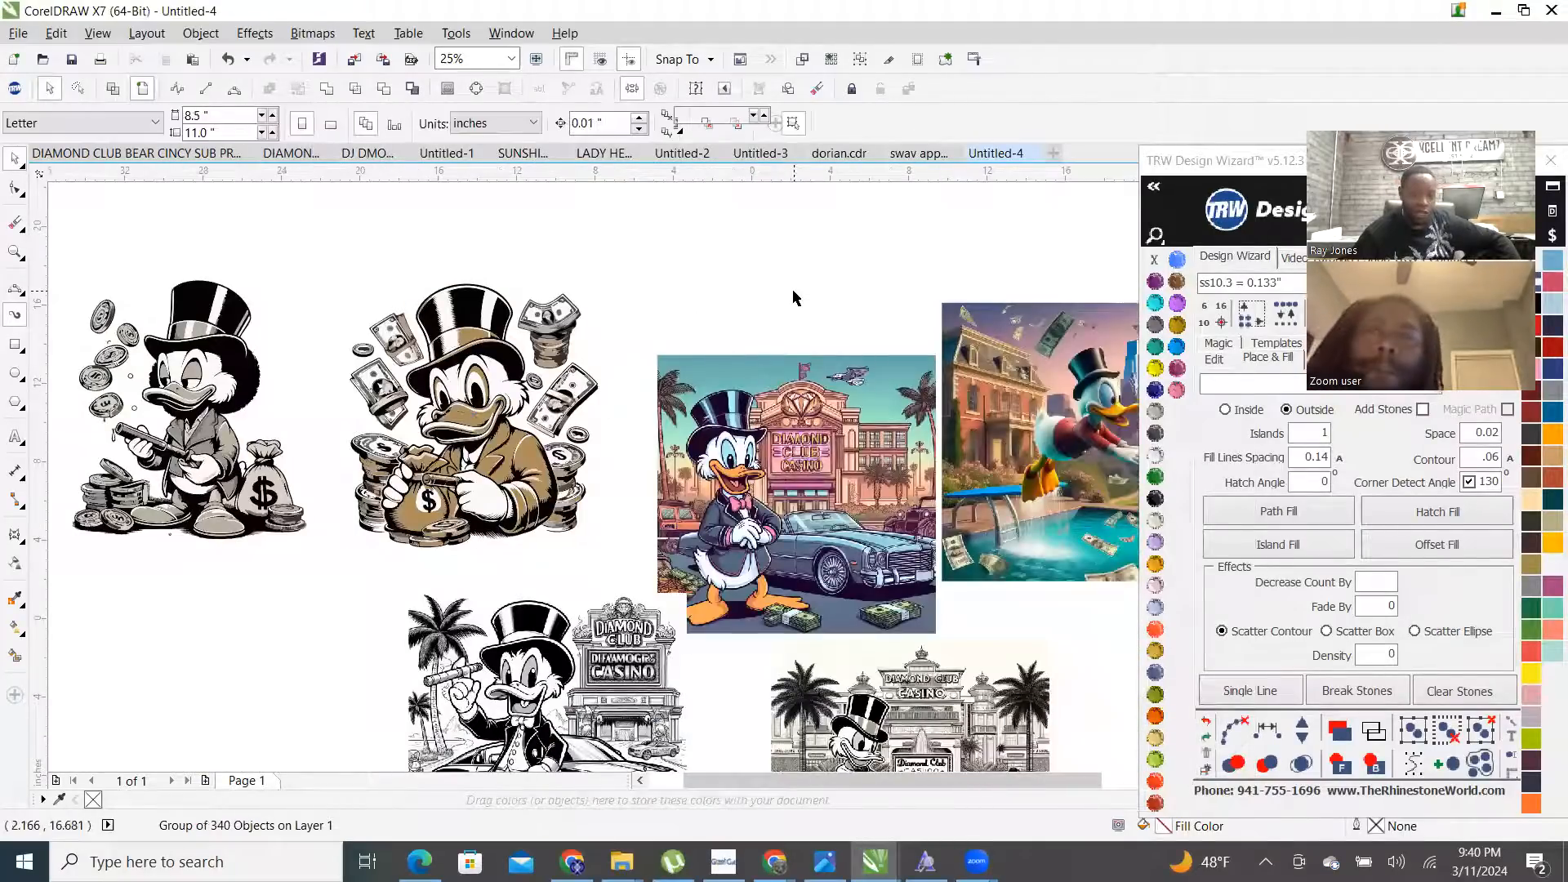
scroll(628, 500, "down", 2)
scroll(600, 678, "up", 2)
scroll(608, 646, "down", 2)
- Move the casino duck image left and Clipart-trace it with raised detail into 772 objects
scroll(634, 599, "up", 2)
mouse_move(633, 599)
left_mouse_down()
mouse_move(409, 617)
mouse_move(295, 604)
left_mouse_up()
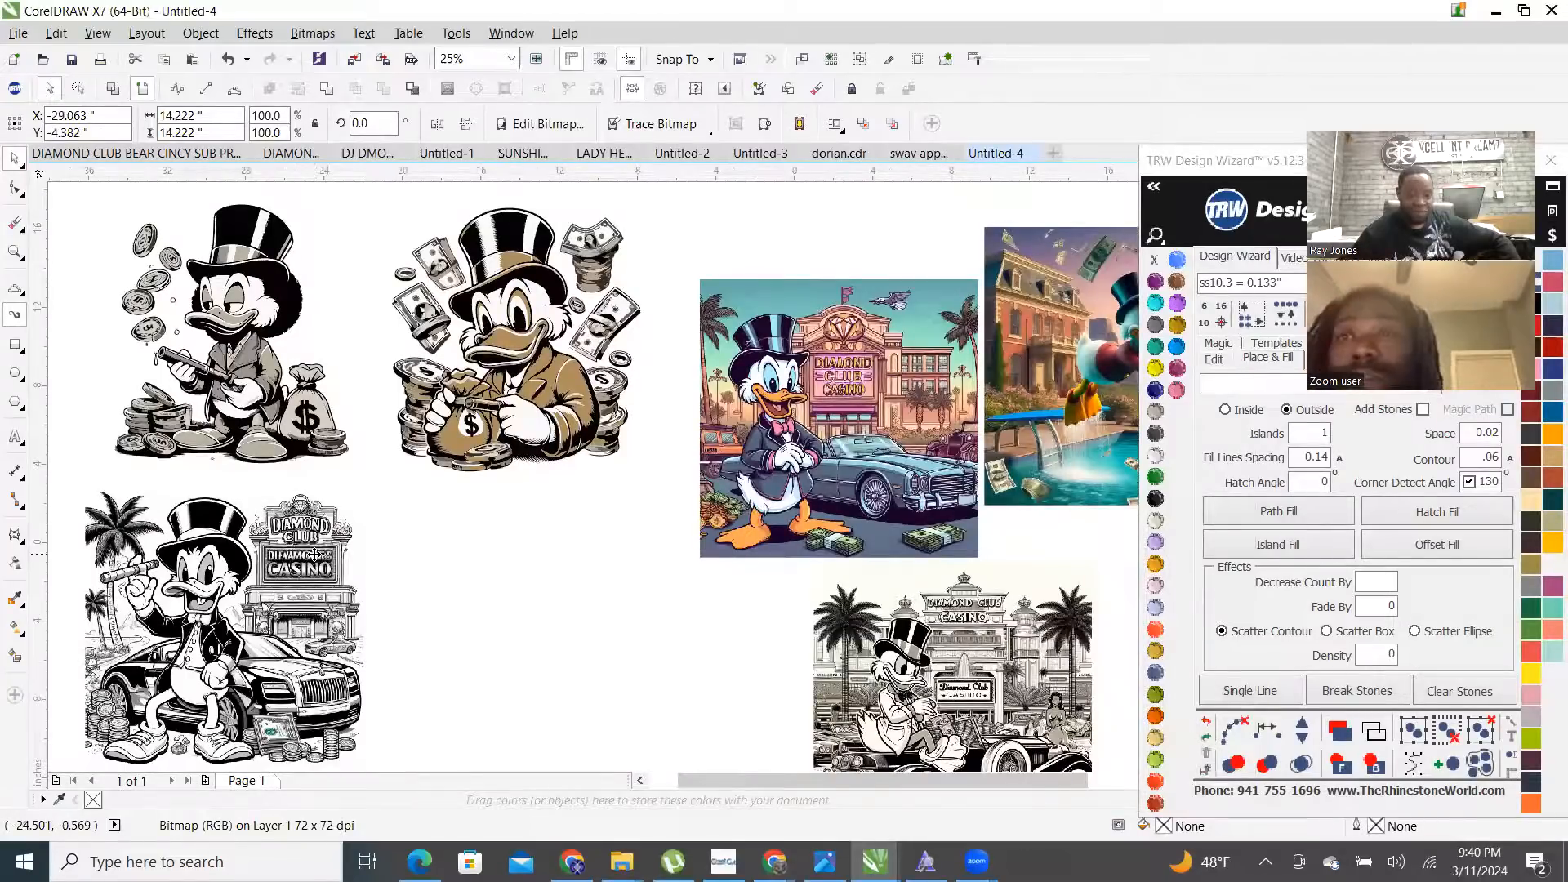
right_click(314, 555)
mouse_move(490, 118)
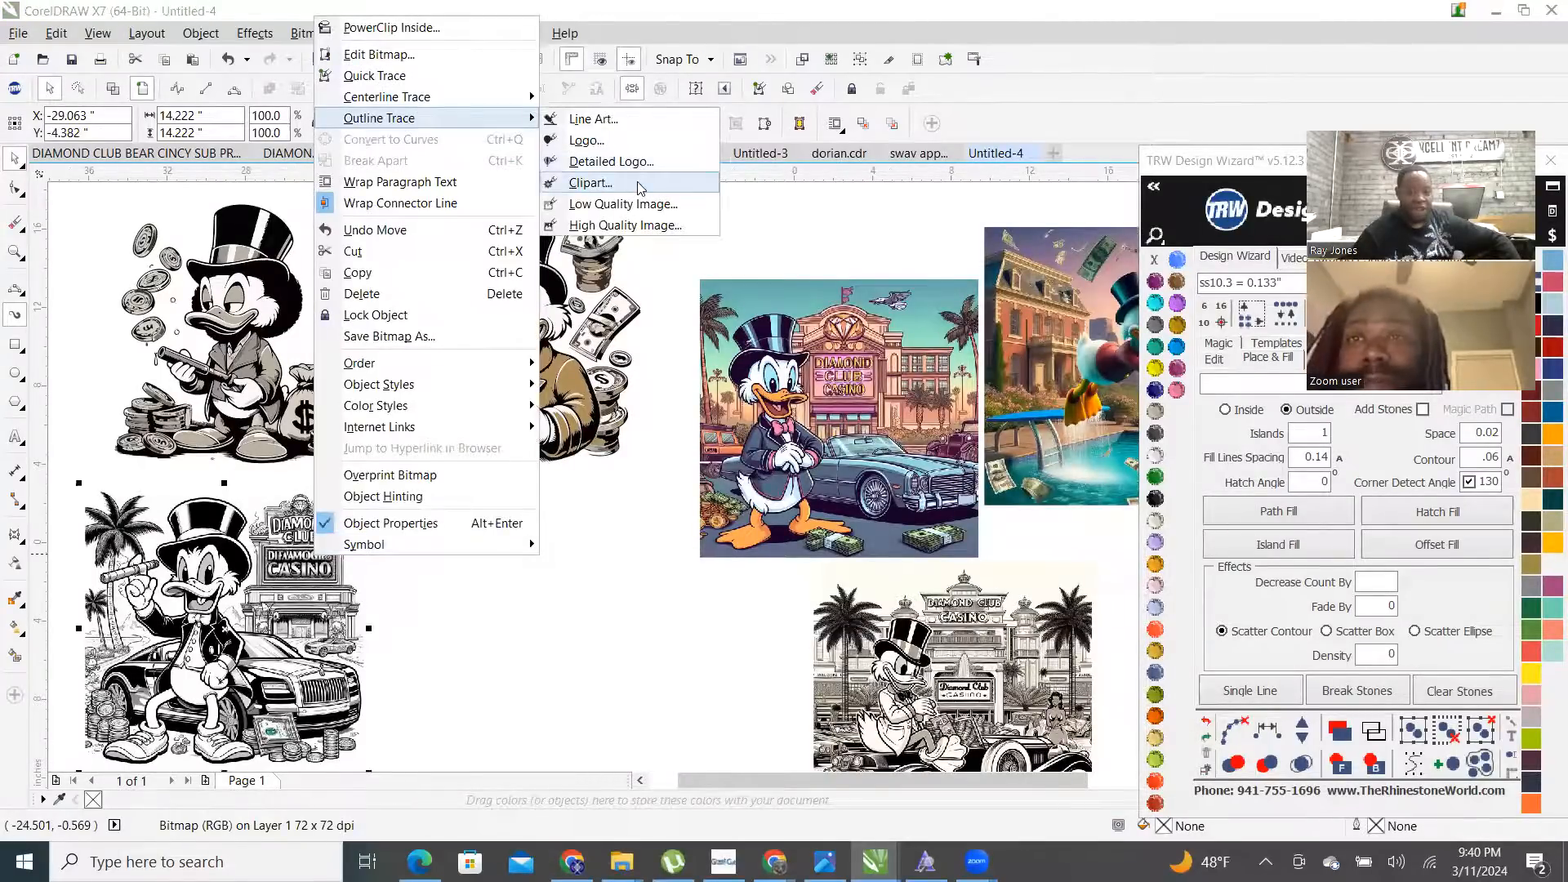
left_click(637, 185)
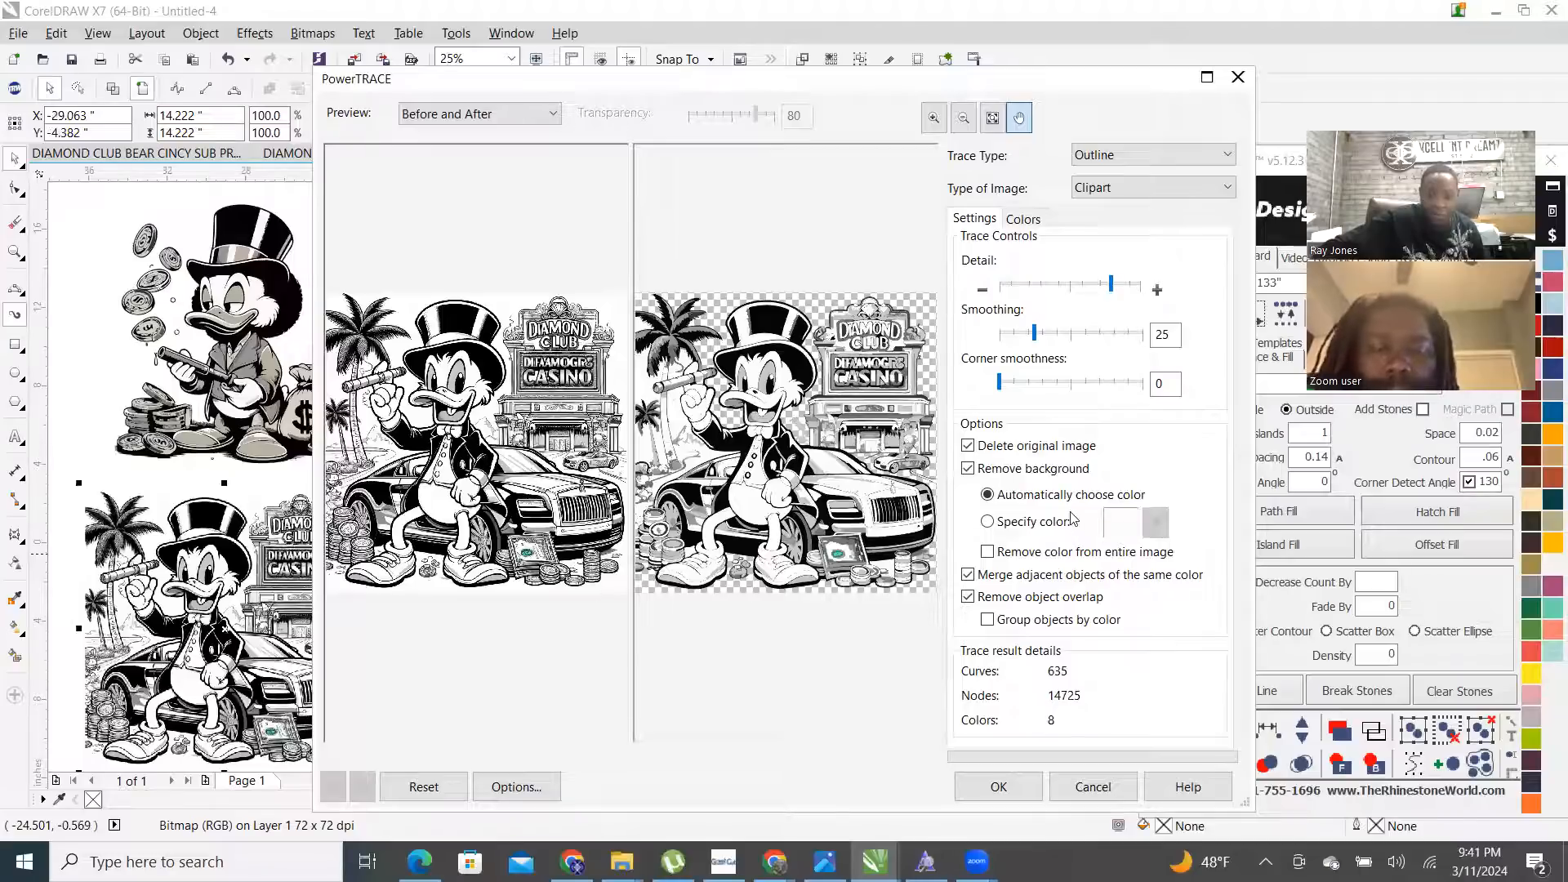
left_click(1121, 292)
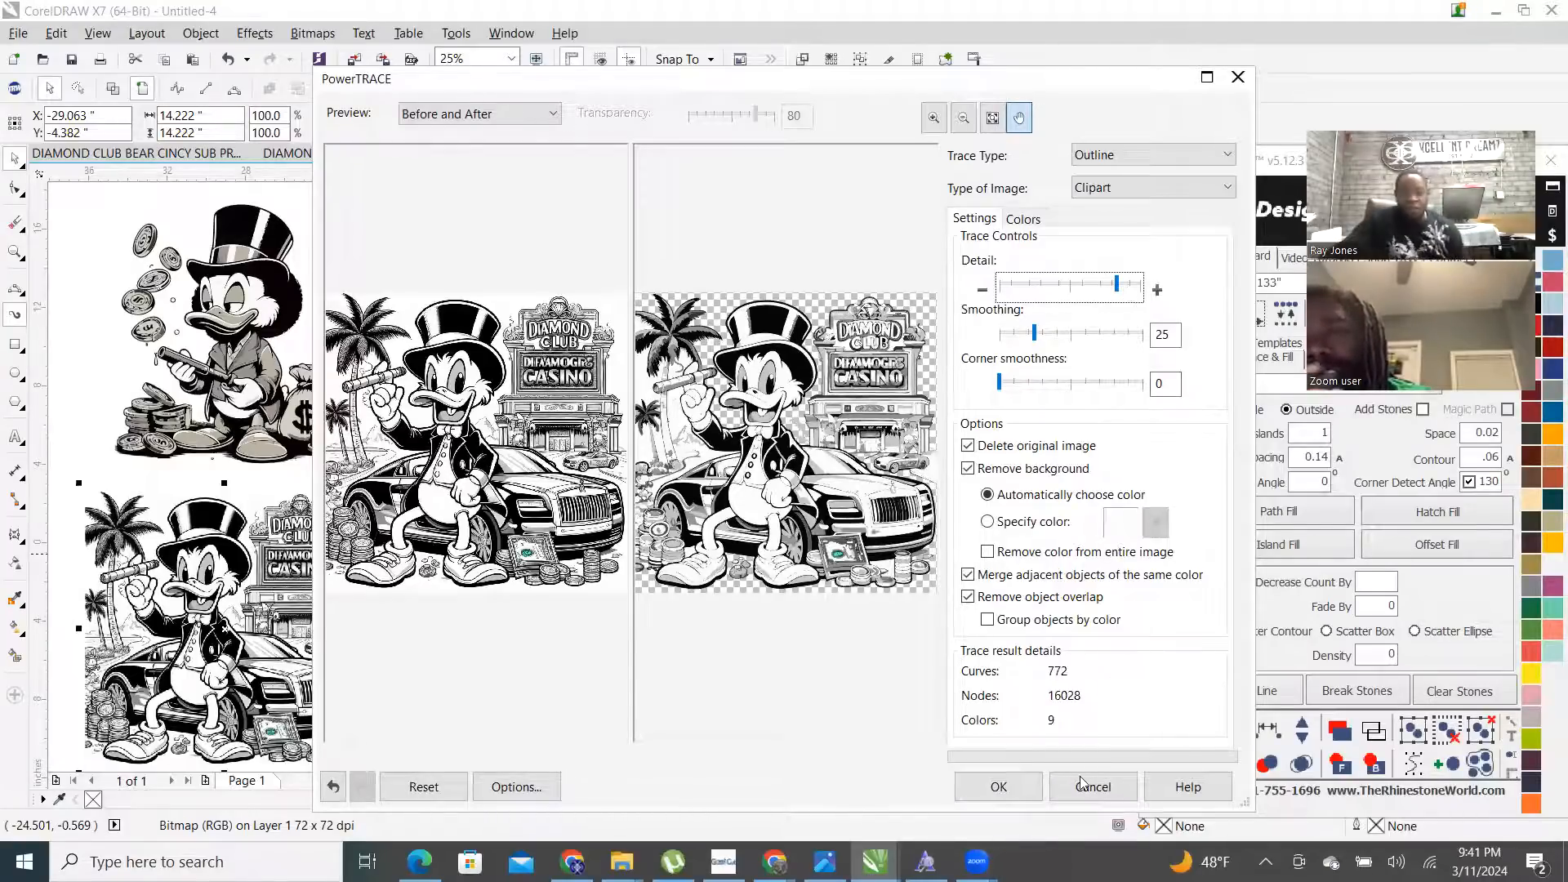
left_click(999, 787)
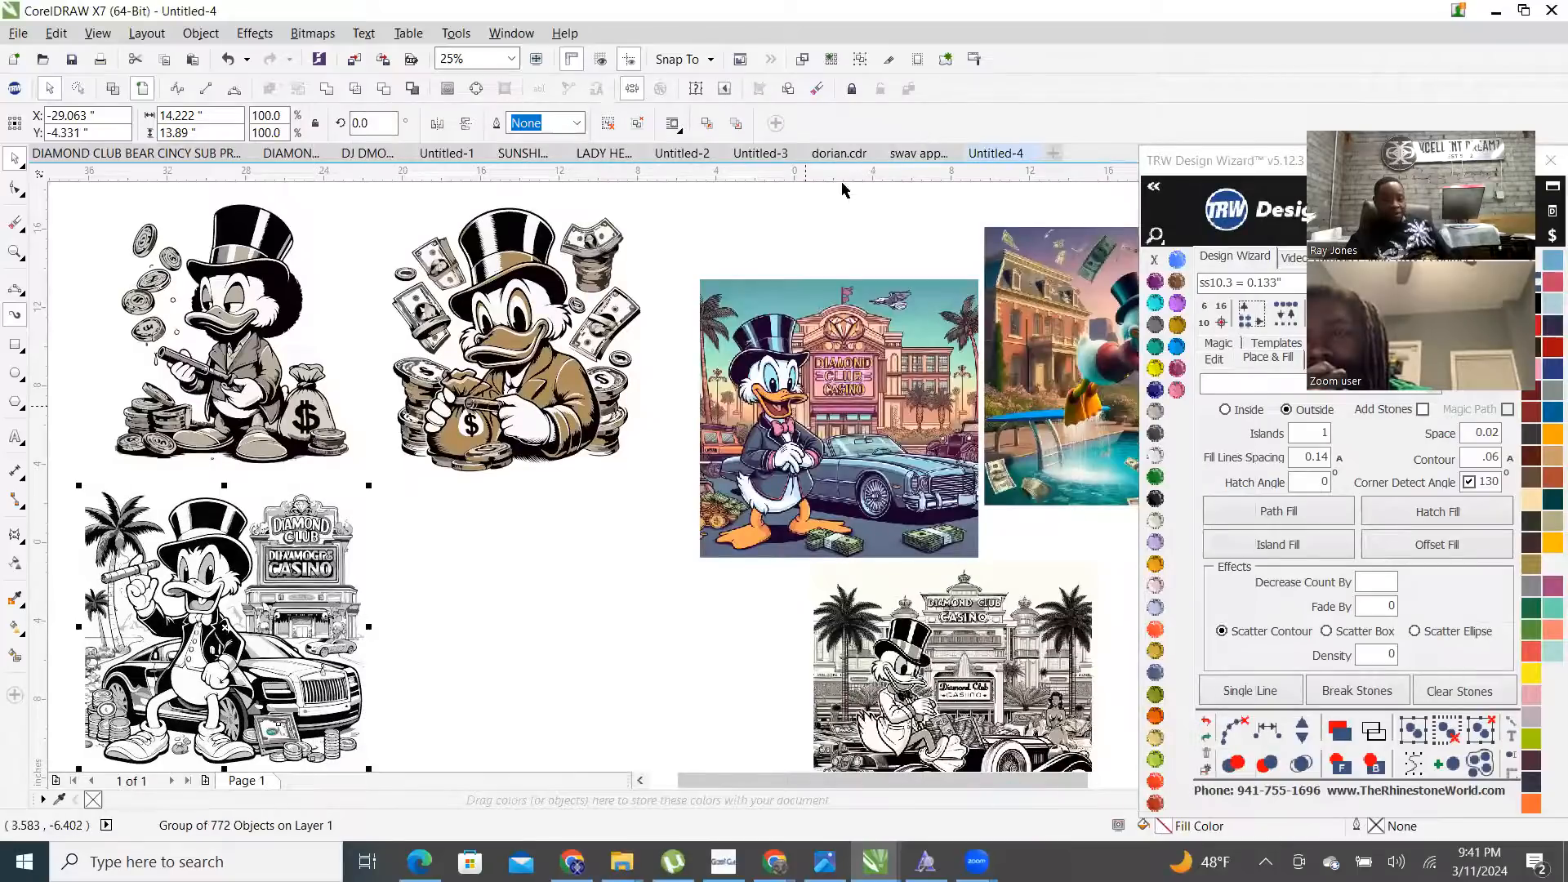
scroll(858, 245, "down", 1)
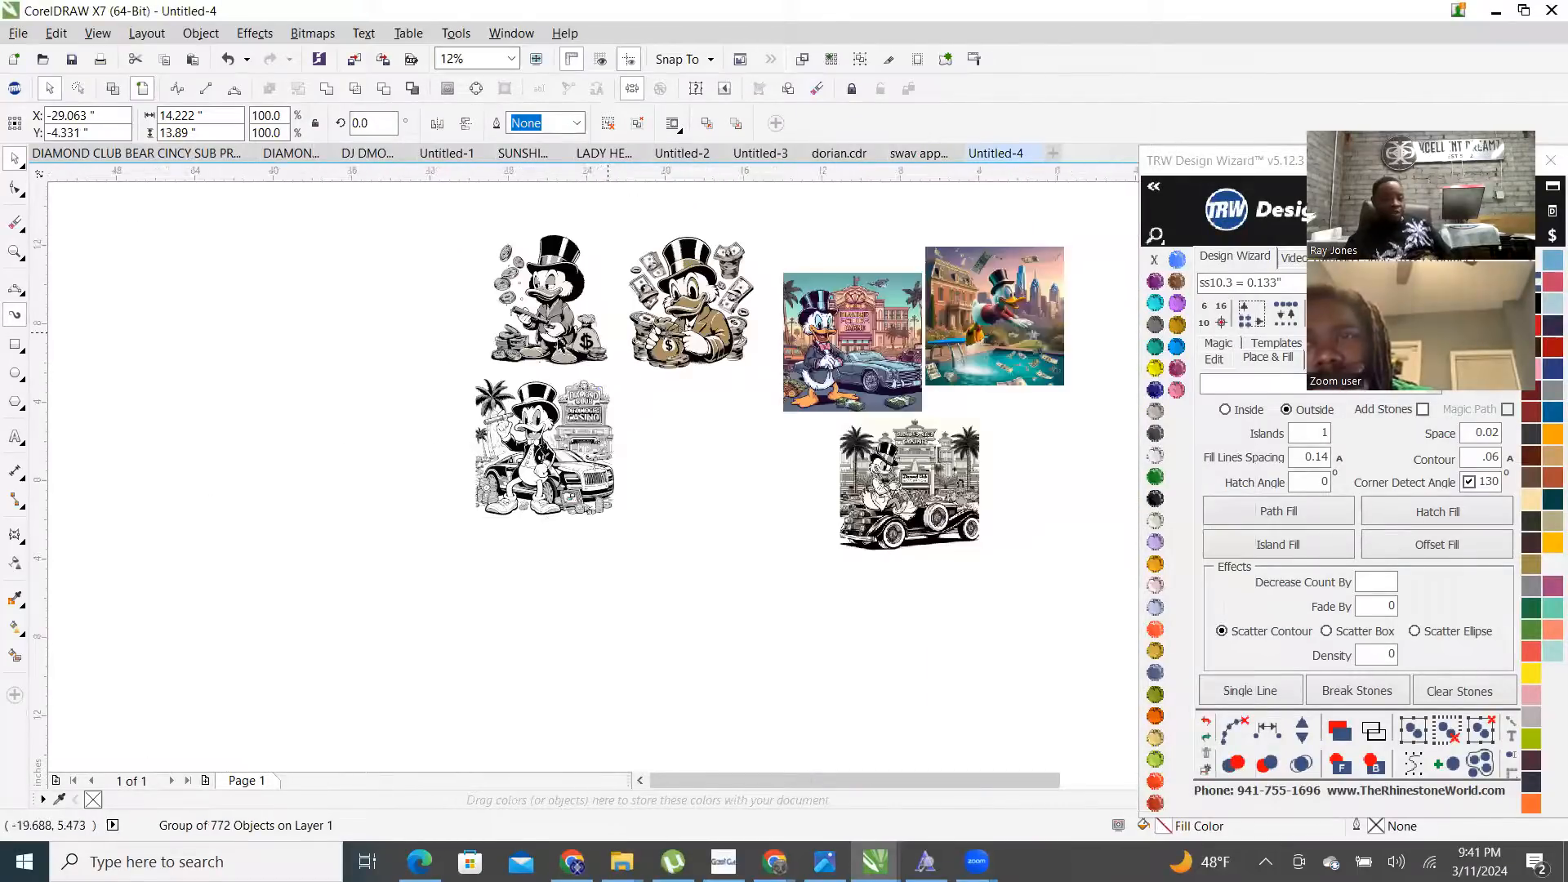
scroll(535, 417, "up", 3)
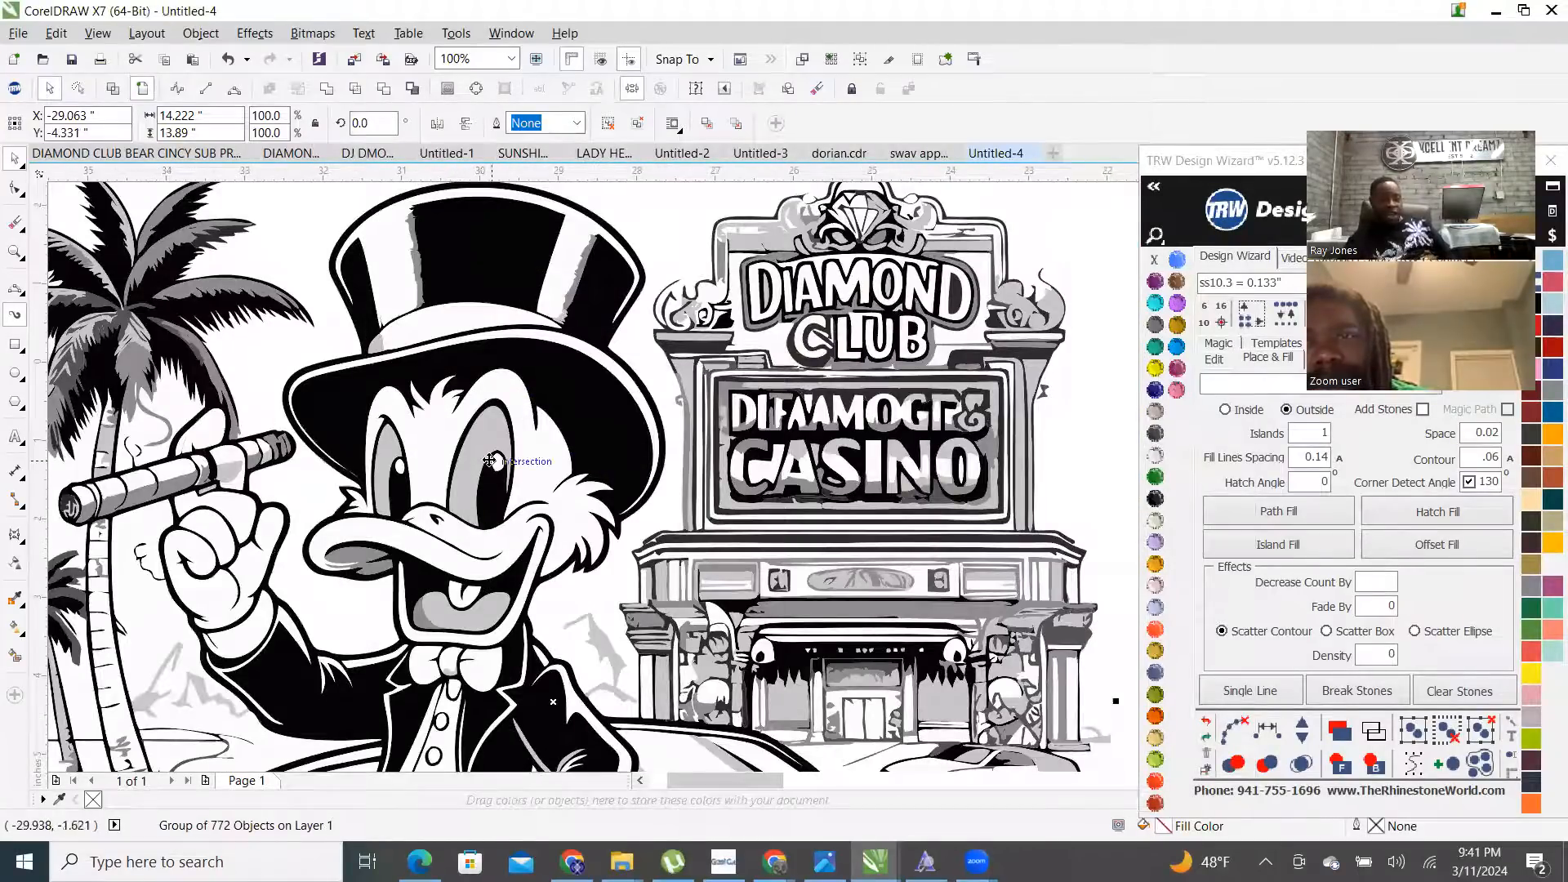
- Ungroup all objects of the traced casino duck group, then clear the selection
scroll(488, 462, "down", 1)
scroll(491, 486, "down", 1)
scroll(481, 597, "up", 1)
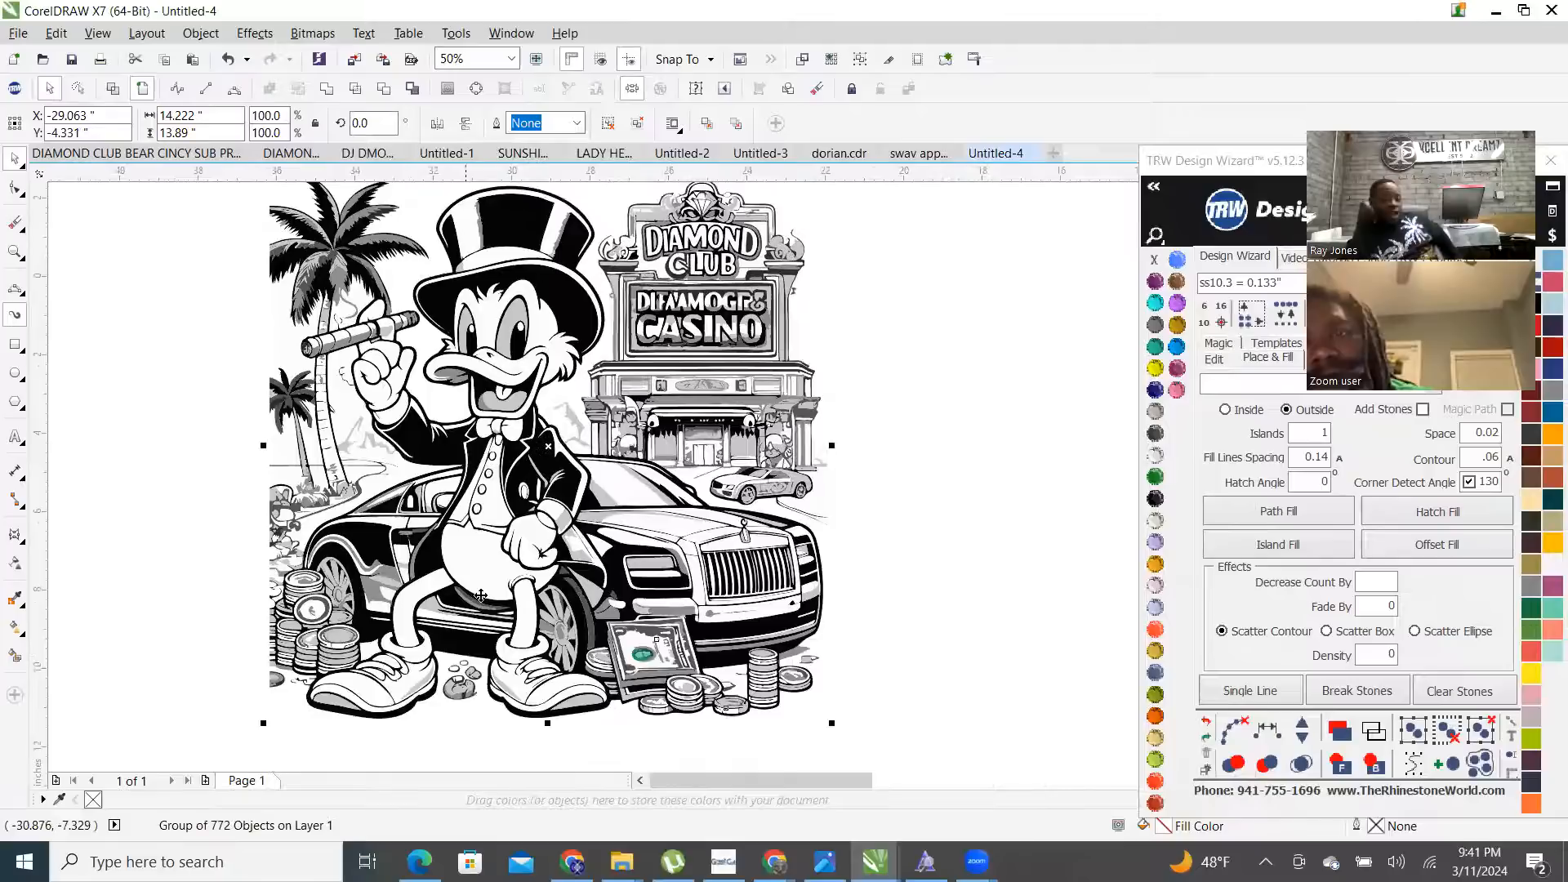
scroll(481, 596, "up", 1)
right_click(815, 431)
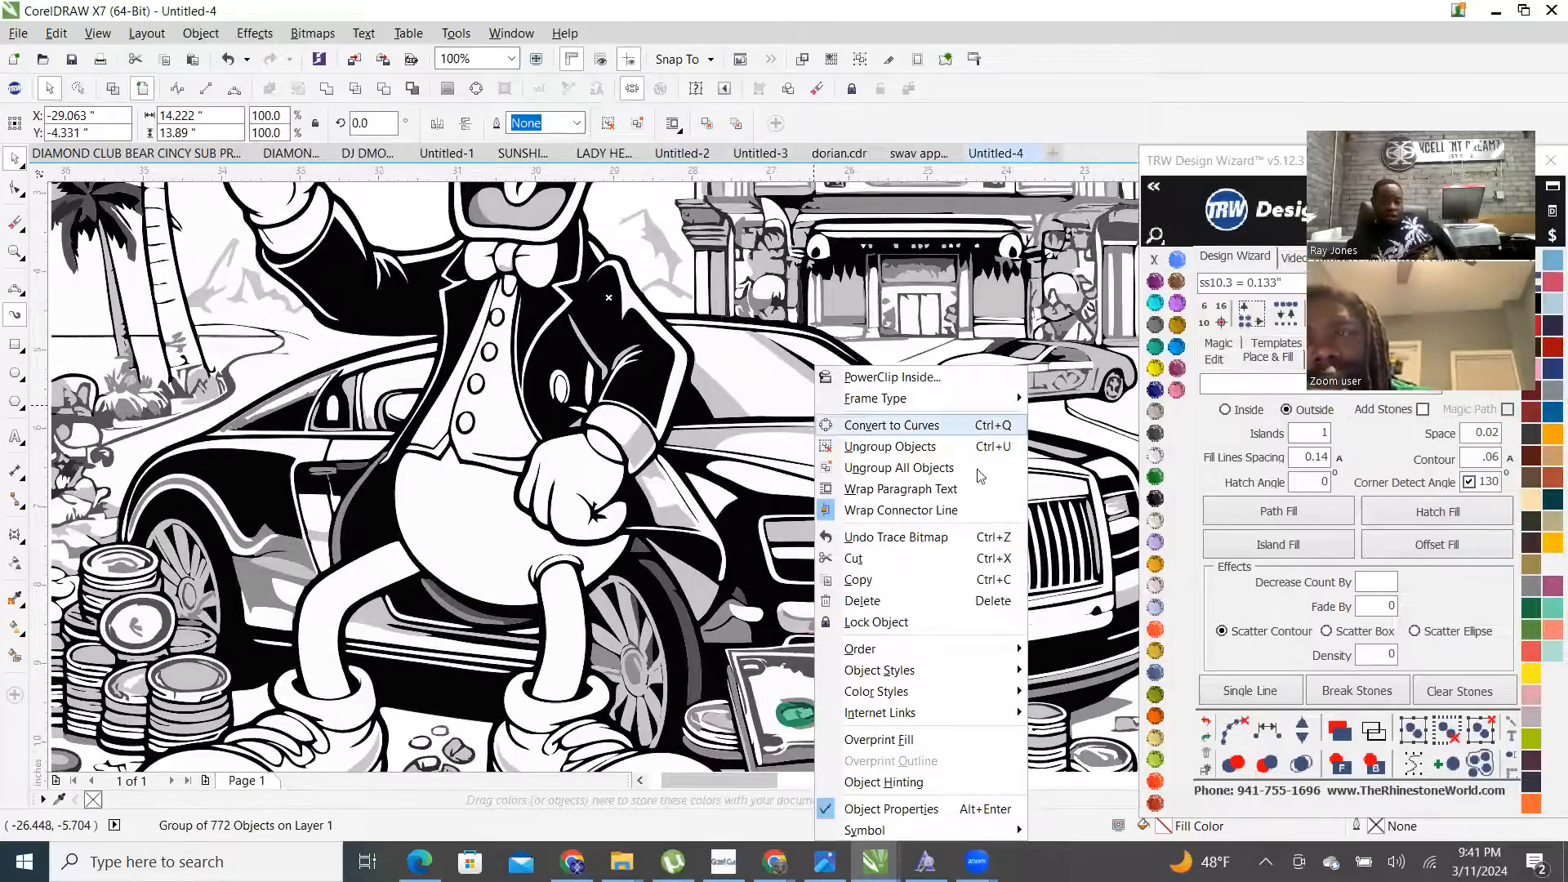
left_click(1007, 468)
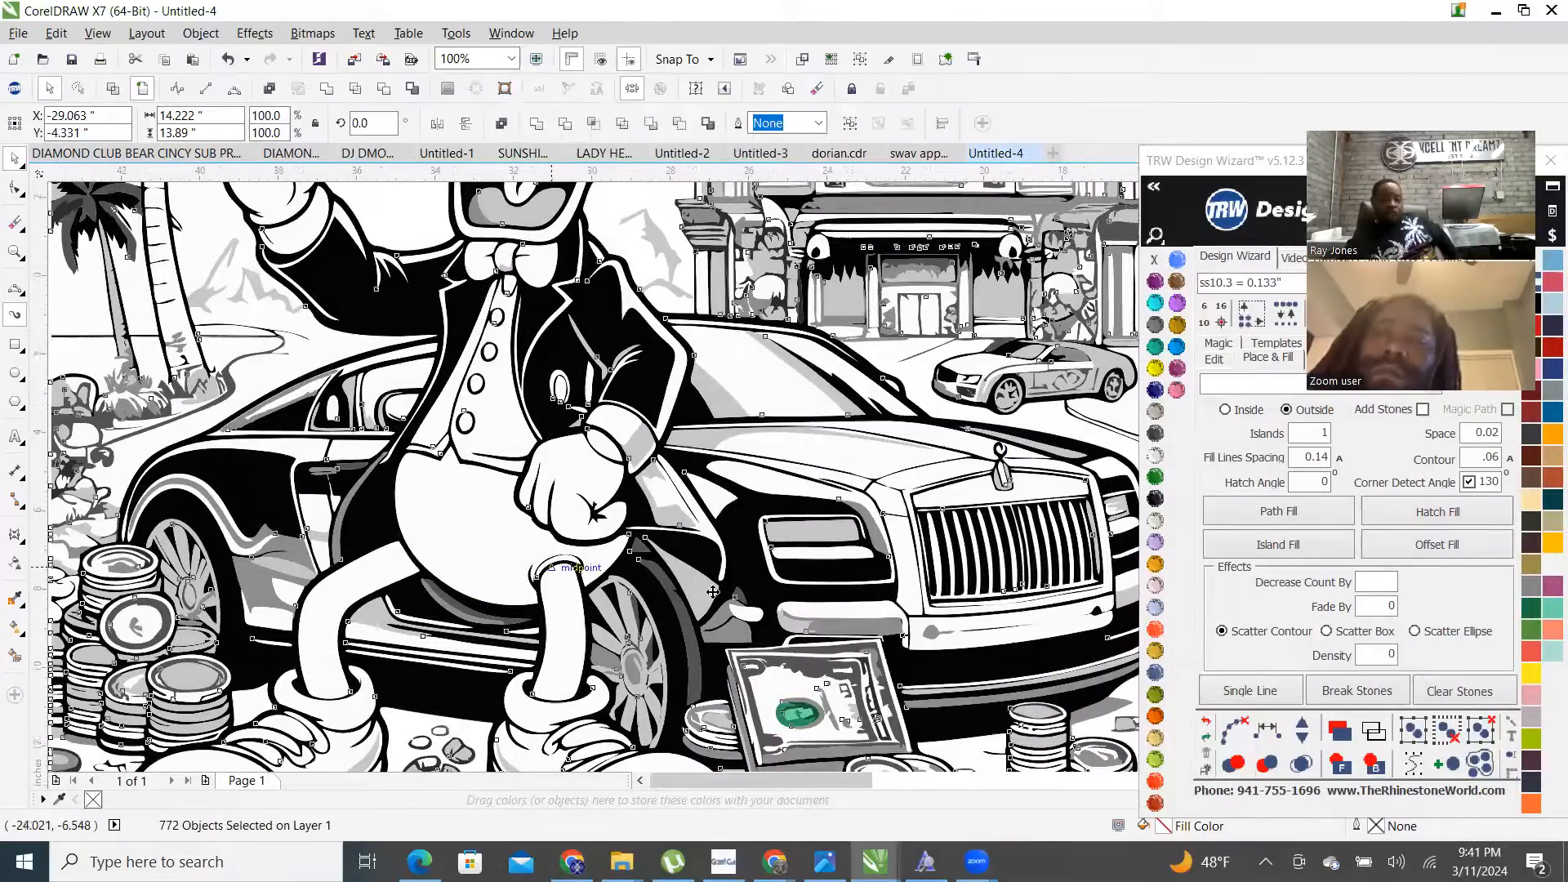
scroll(868, 518, "down", 2)
left_click(925, 519)
- In Wireframe view, delete three stray curves beside the left palm tree
scroll(588, 403, "up", 2)
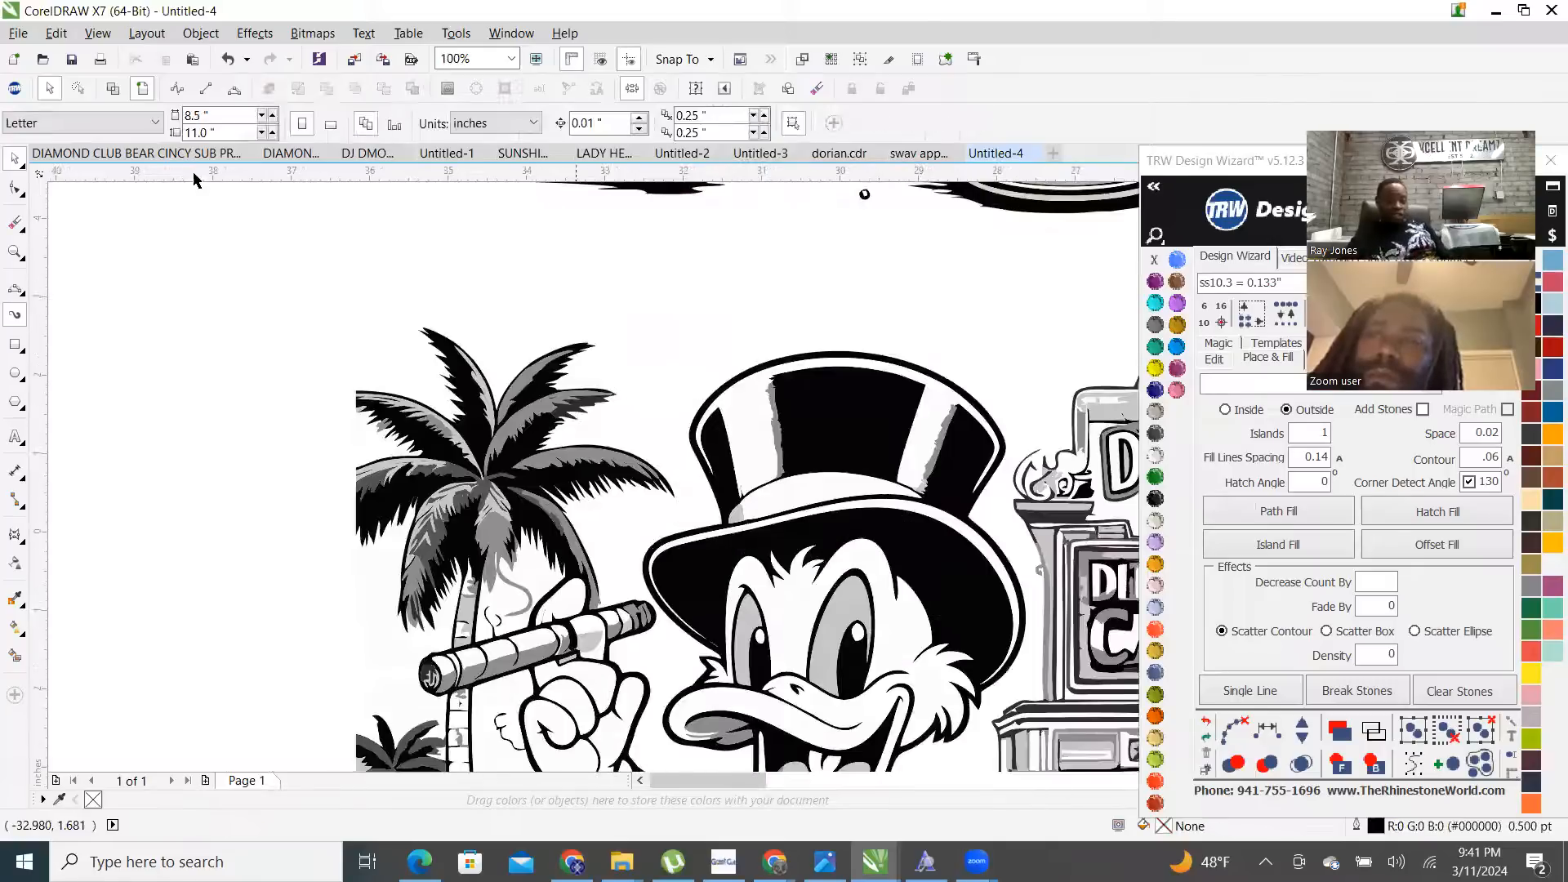
left_click(116, 91)
scroll(270, 391, "down", 1)
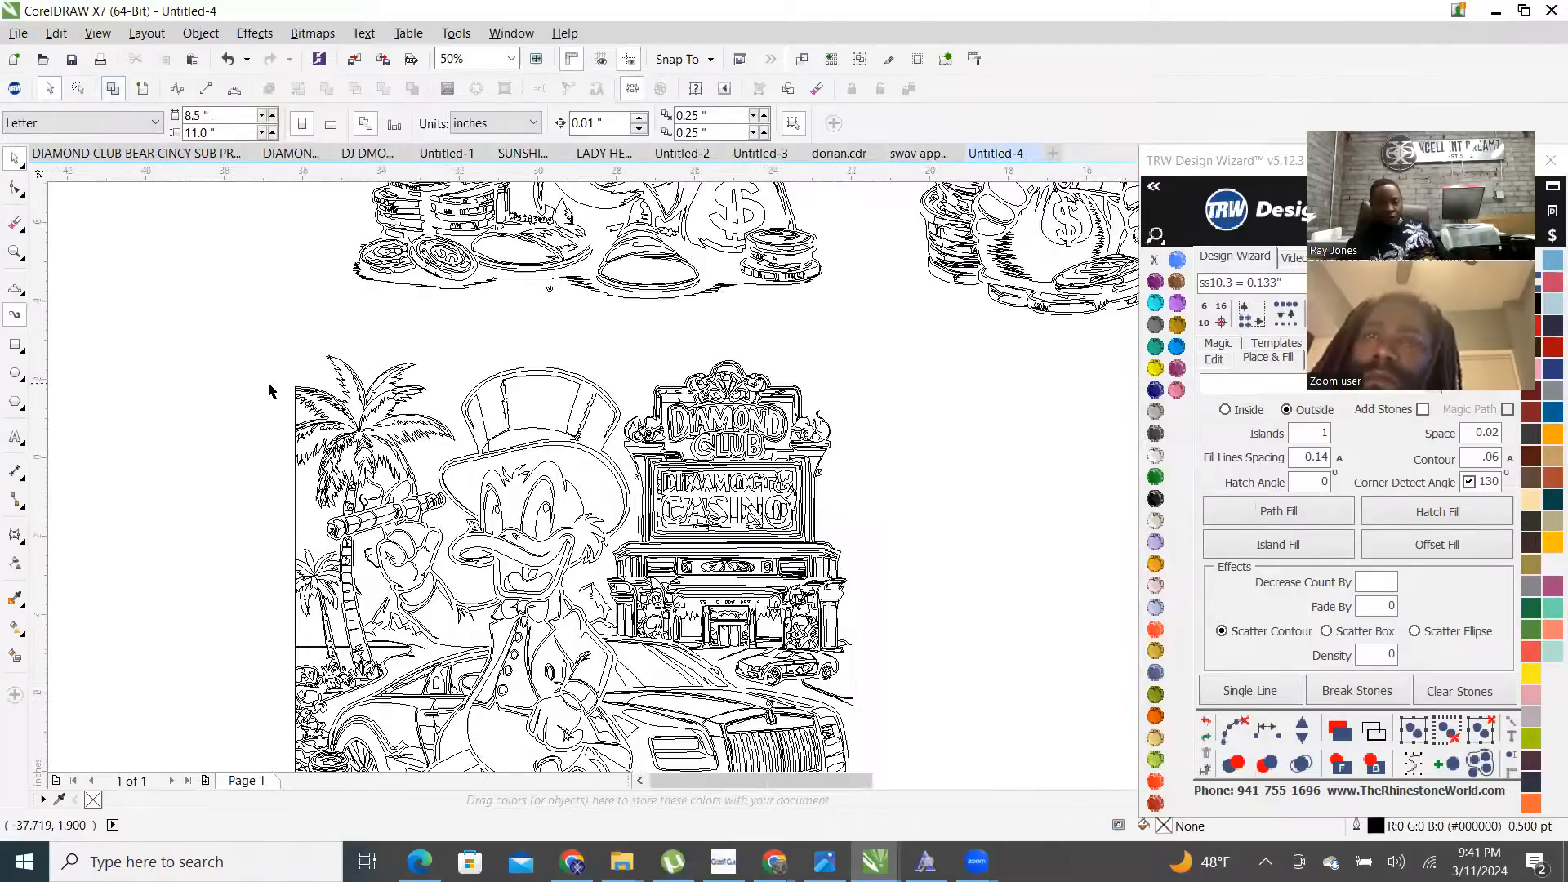
left_click(306, 521)
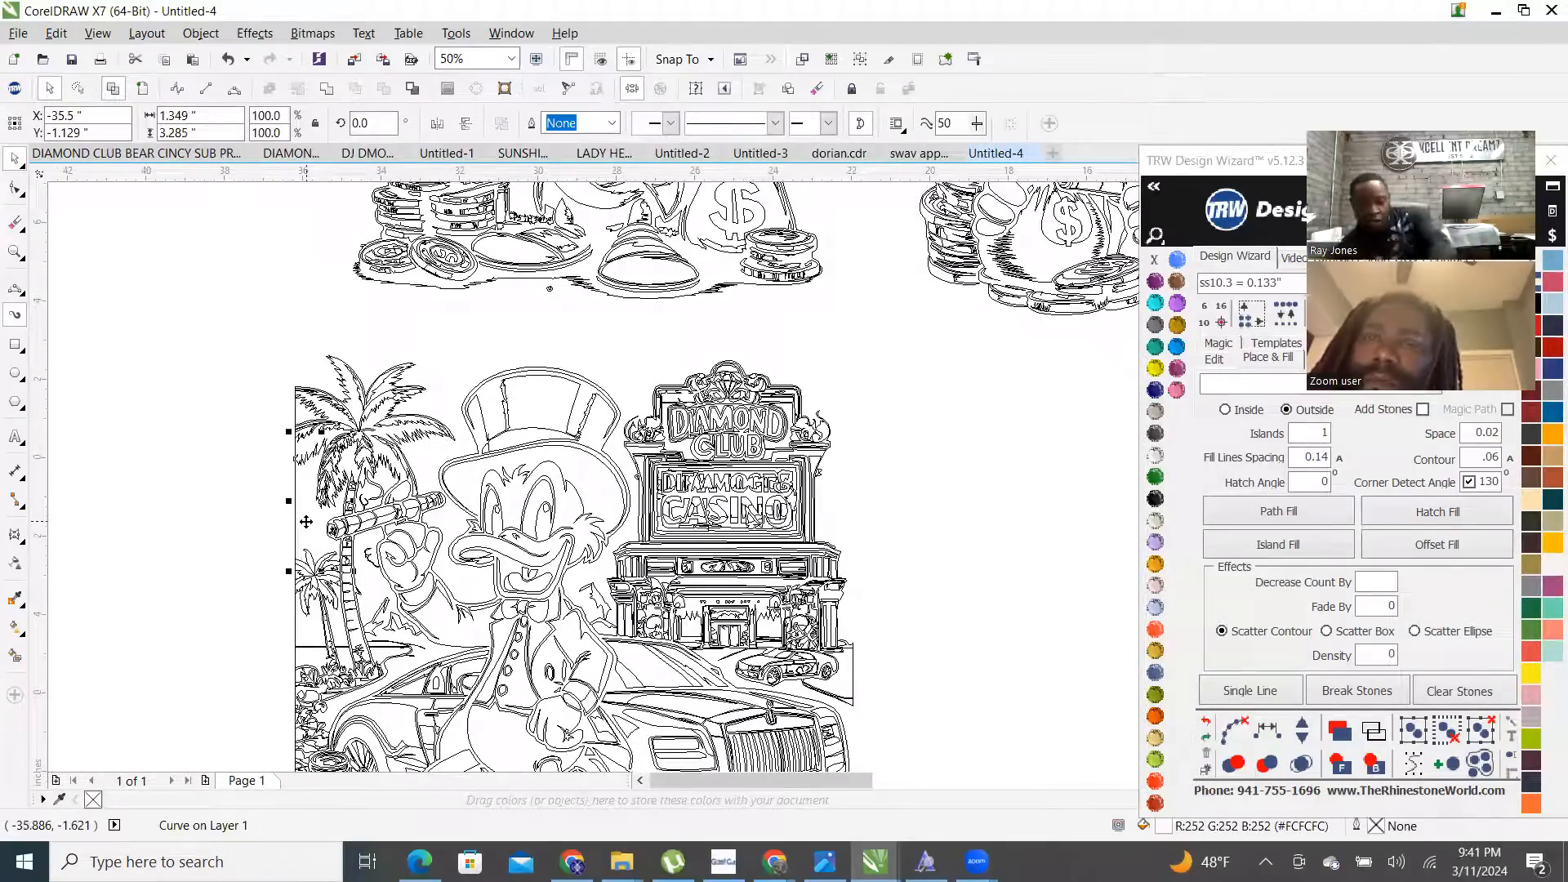
key("Delete")
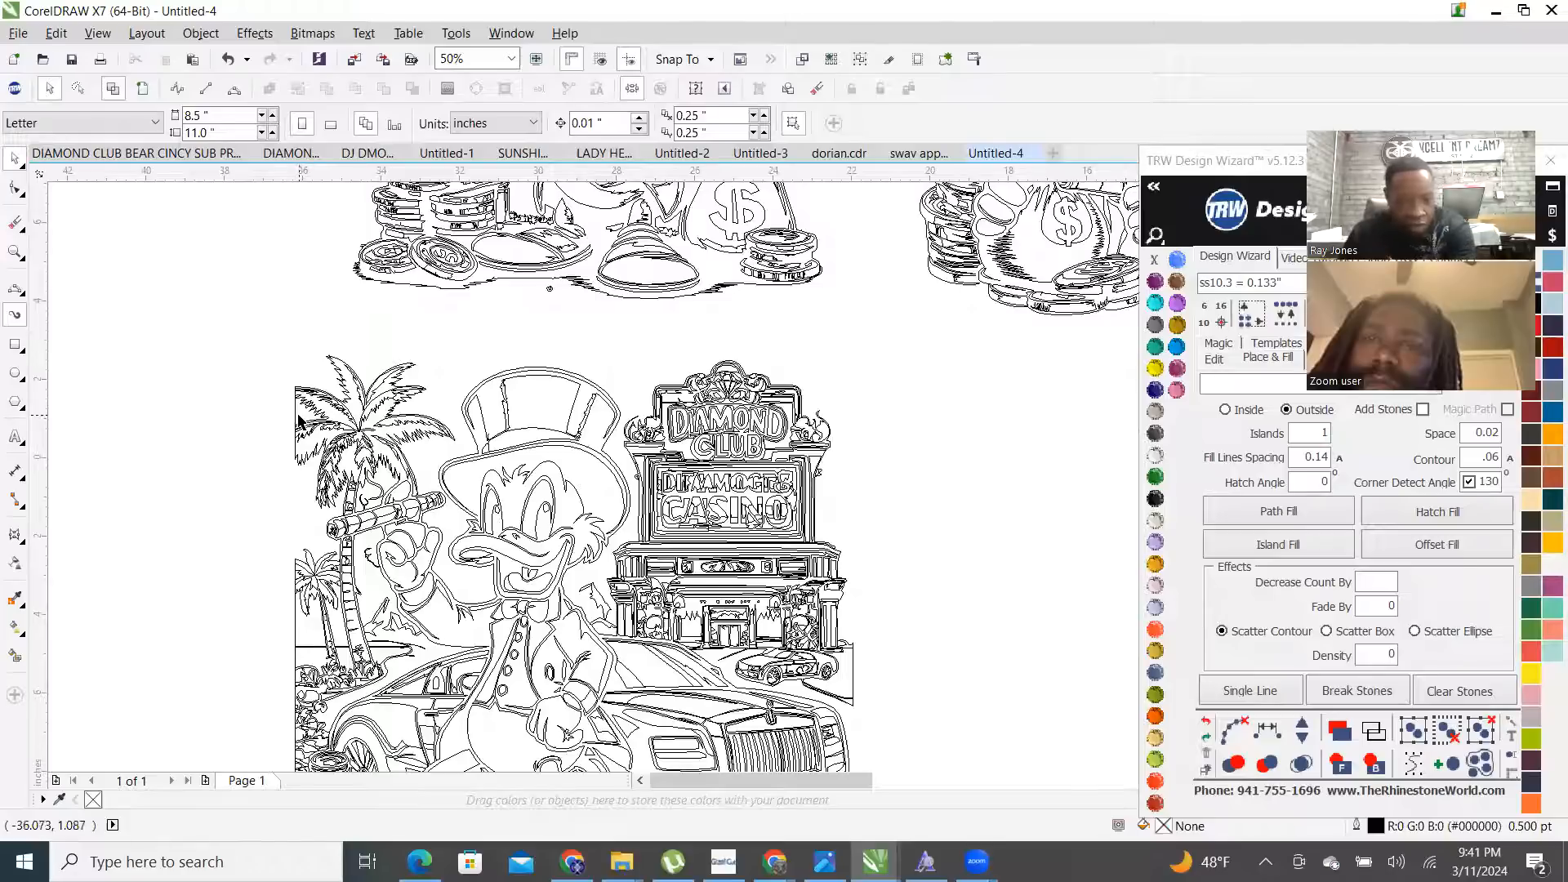
left_click(308, 524)
key("Delete")
left_click(307, 633)
key("Delete")
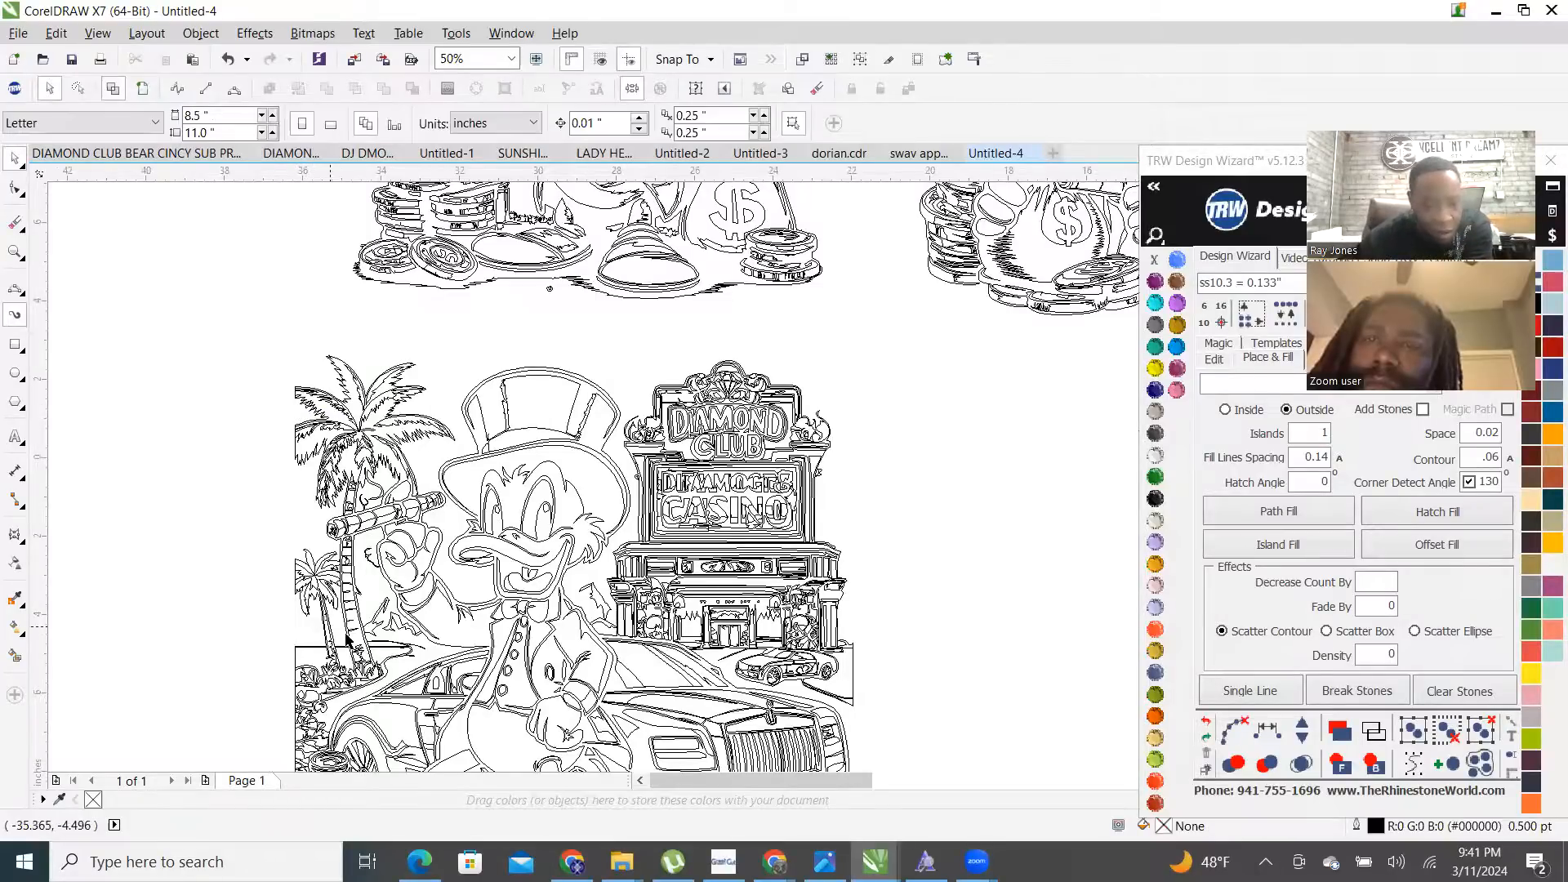
- Delete the two stray curves beside the palm trunk
scroll(348, 633, "up", 2)
left_click(315, 591)
key("Delete")
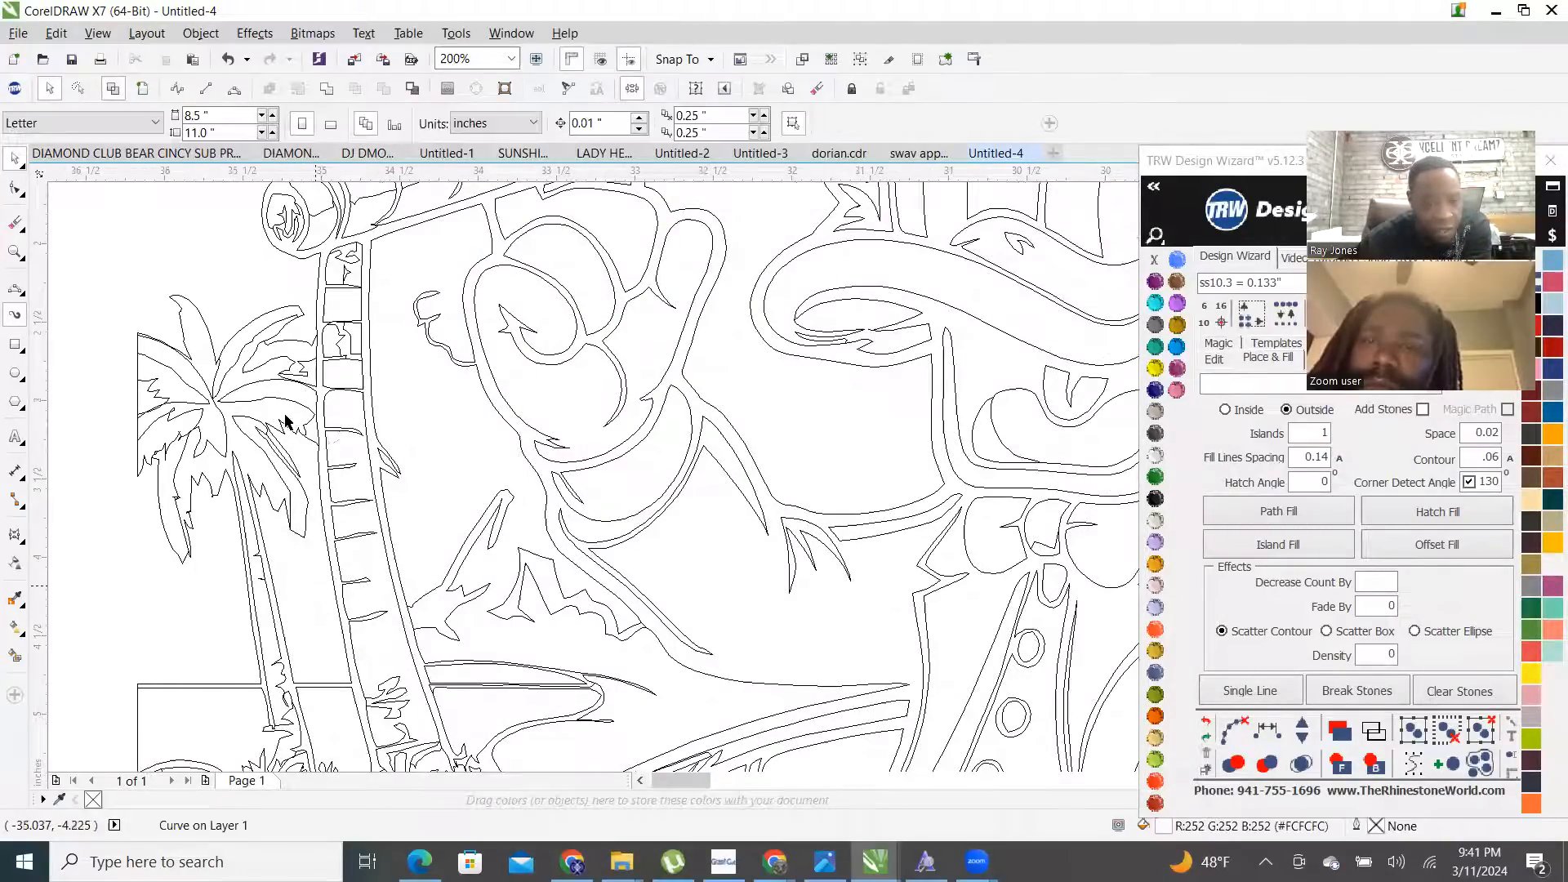
scroll(299, 421, "up", 2)
left_click(349, 482)
scroll(351, 473, "down", 2)
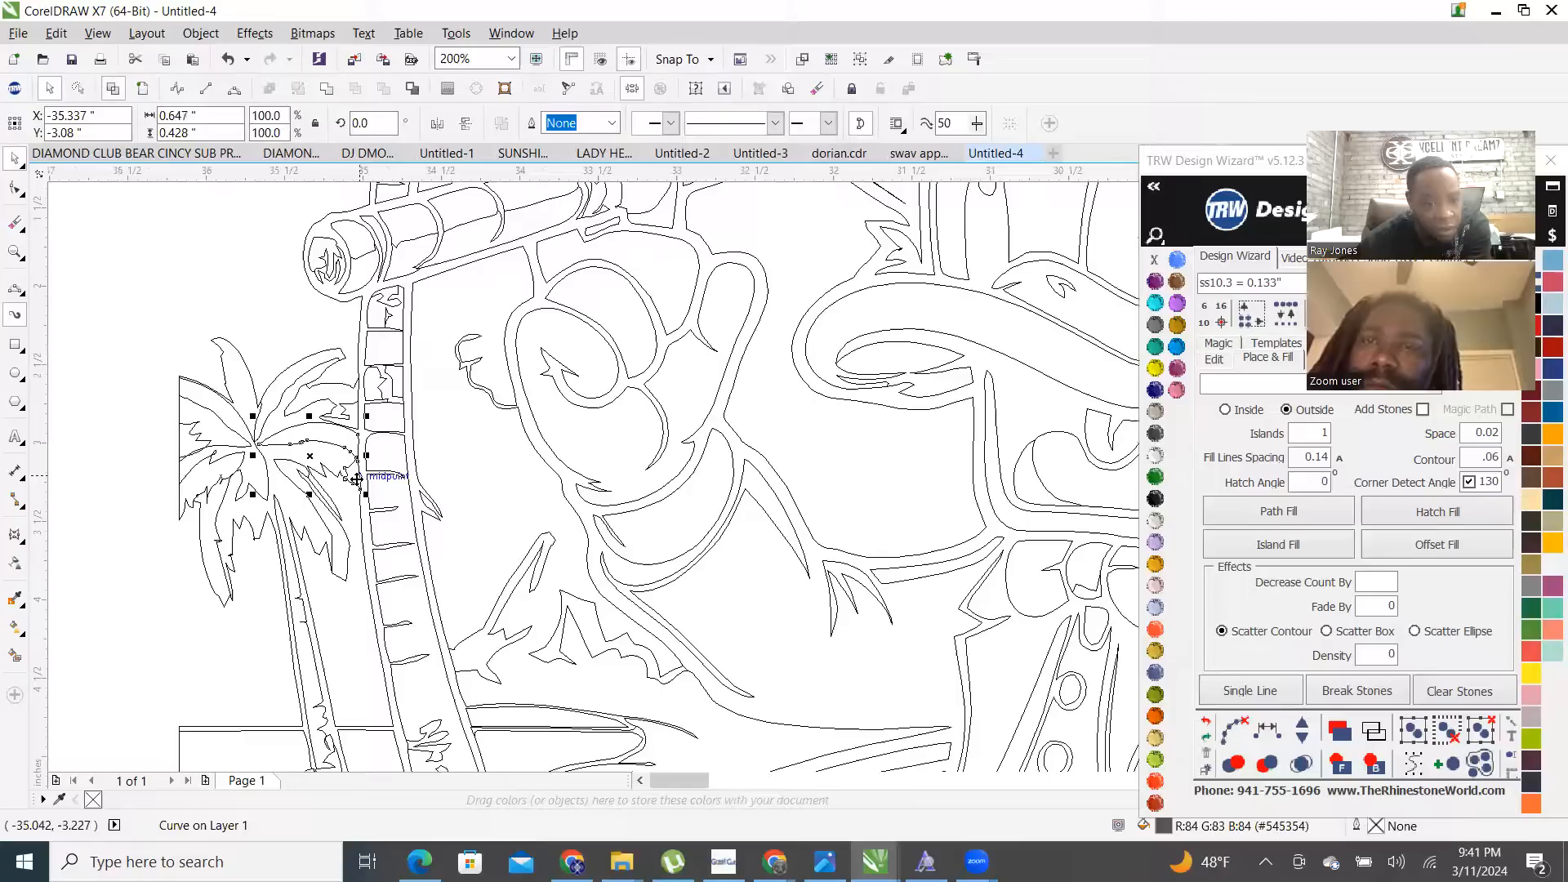
scroll(369, 472, "up", 2)
scroll(375, 478, "down", 1)
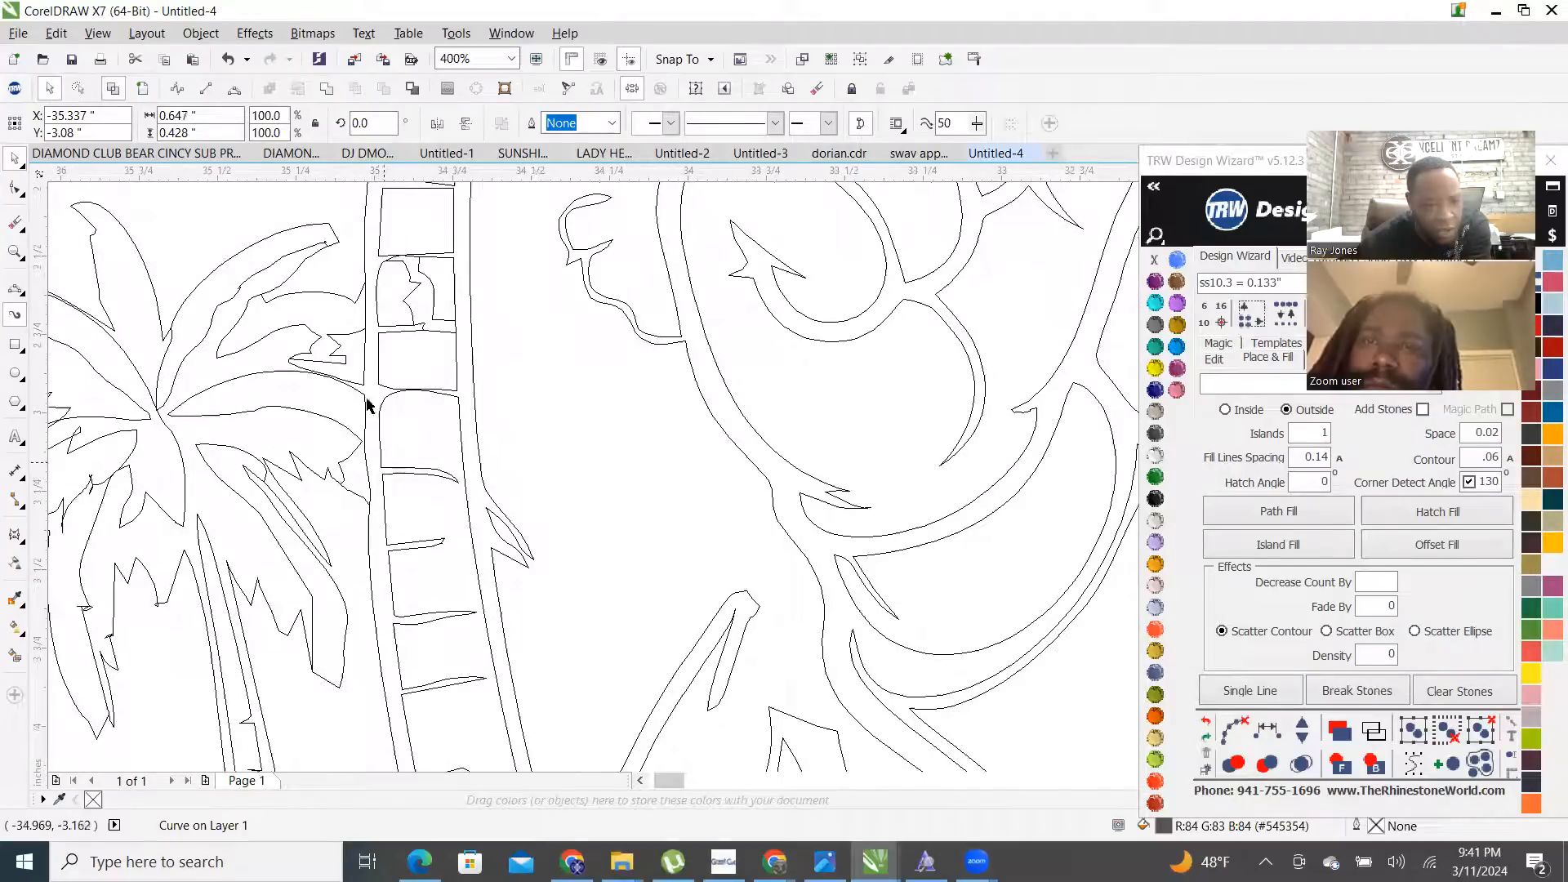
key("Delete")
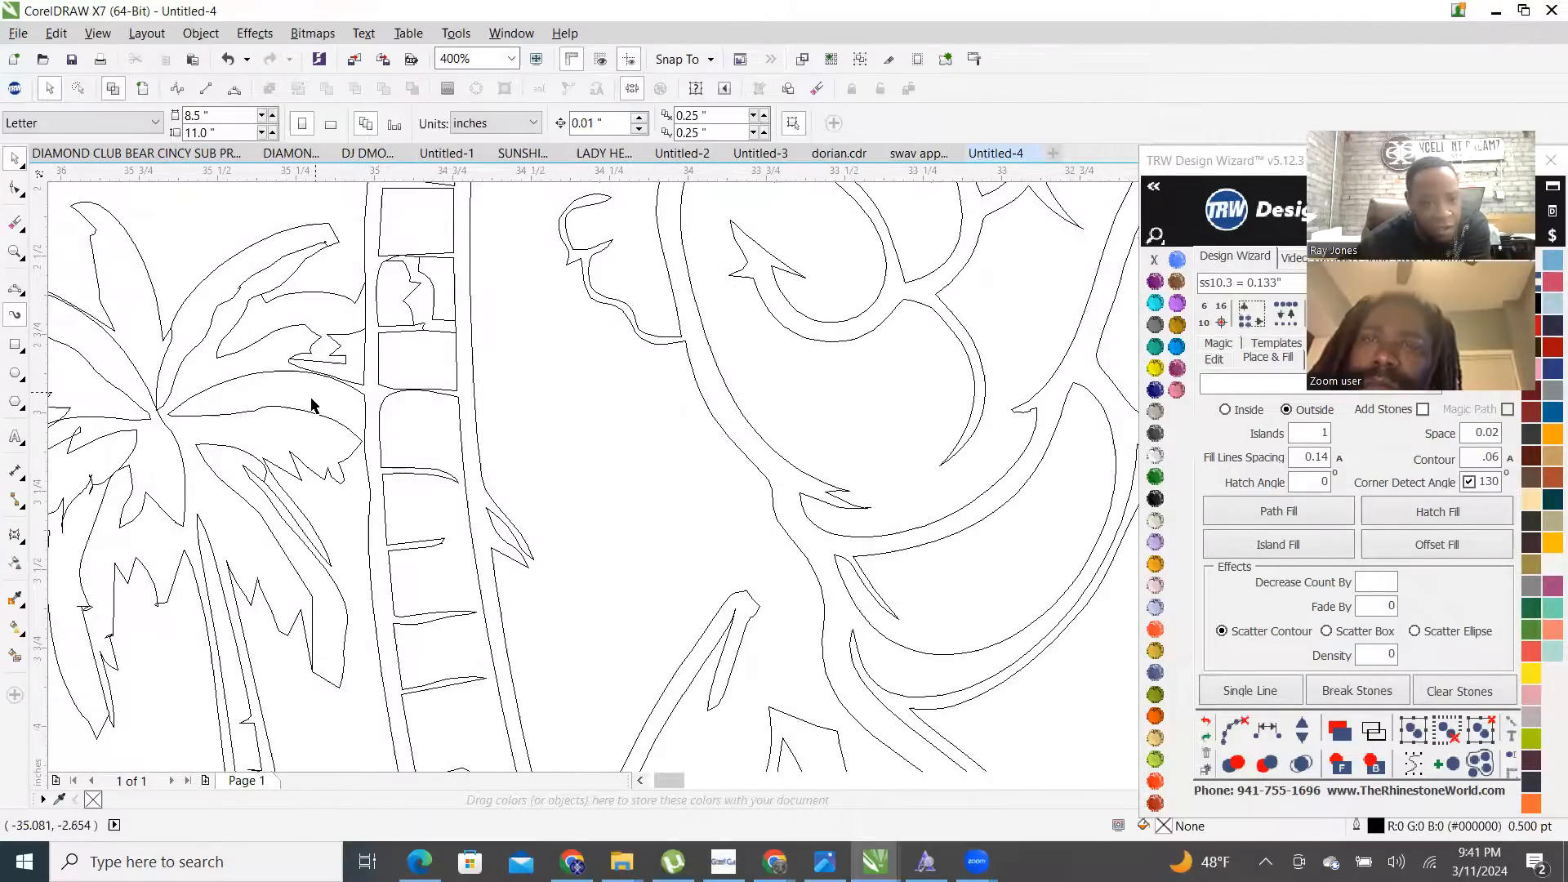
- Return to Enhanced view and select a curve in the duck artwork
scroll(318, 384, "down", 2)
scroll(319, 384, "up", 2)
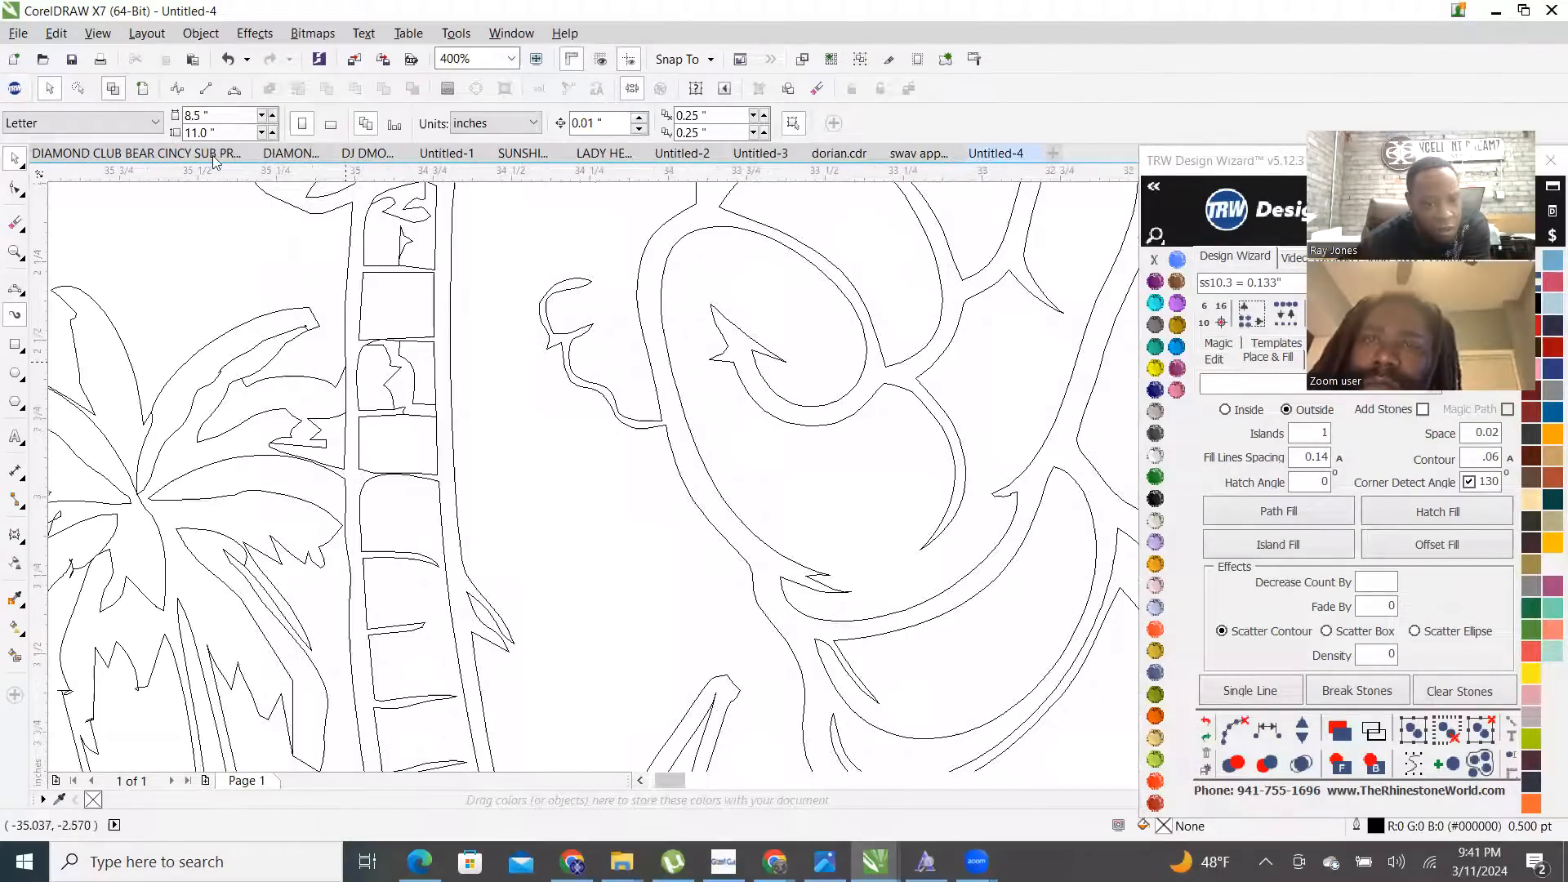
left_click(142, 90)
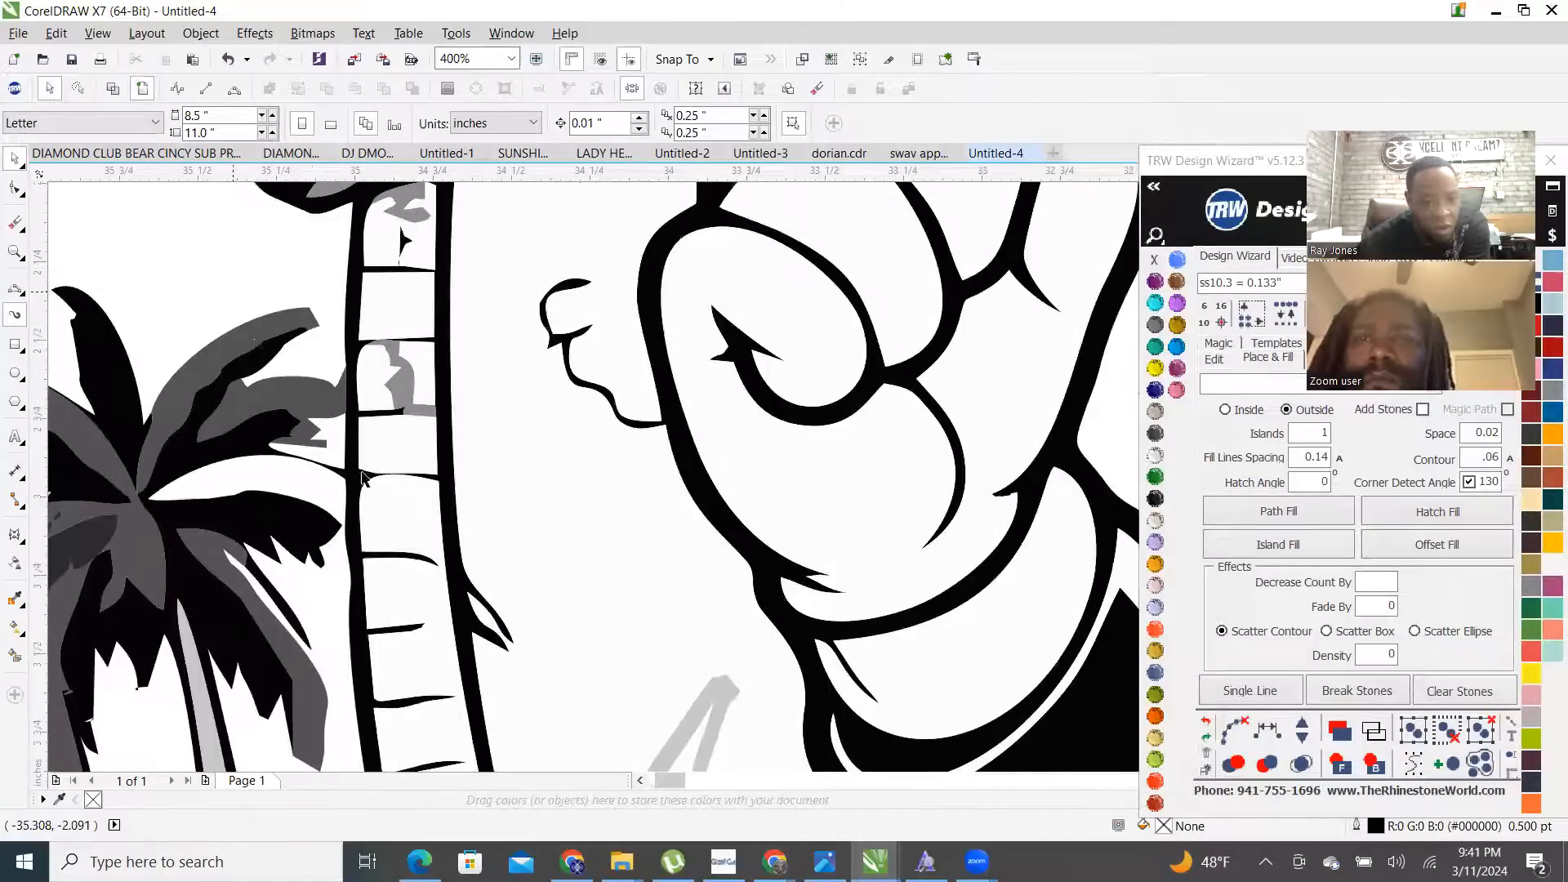
scroll(377, 464, "down", 2)
left_click(424, 511)
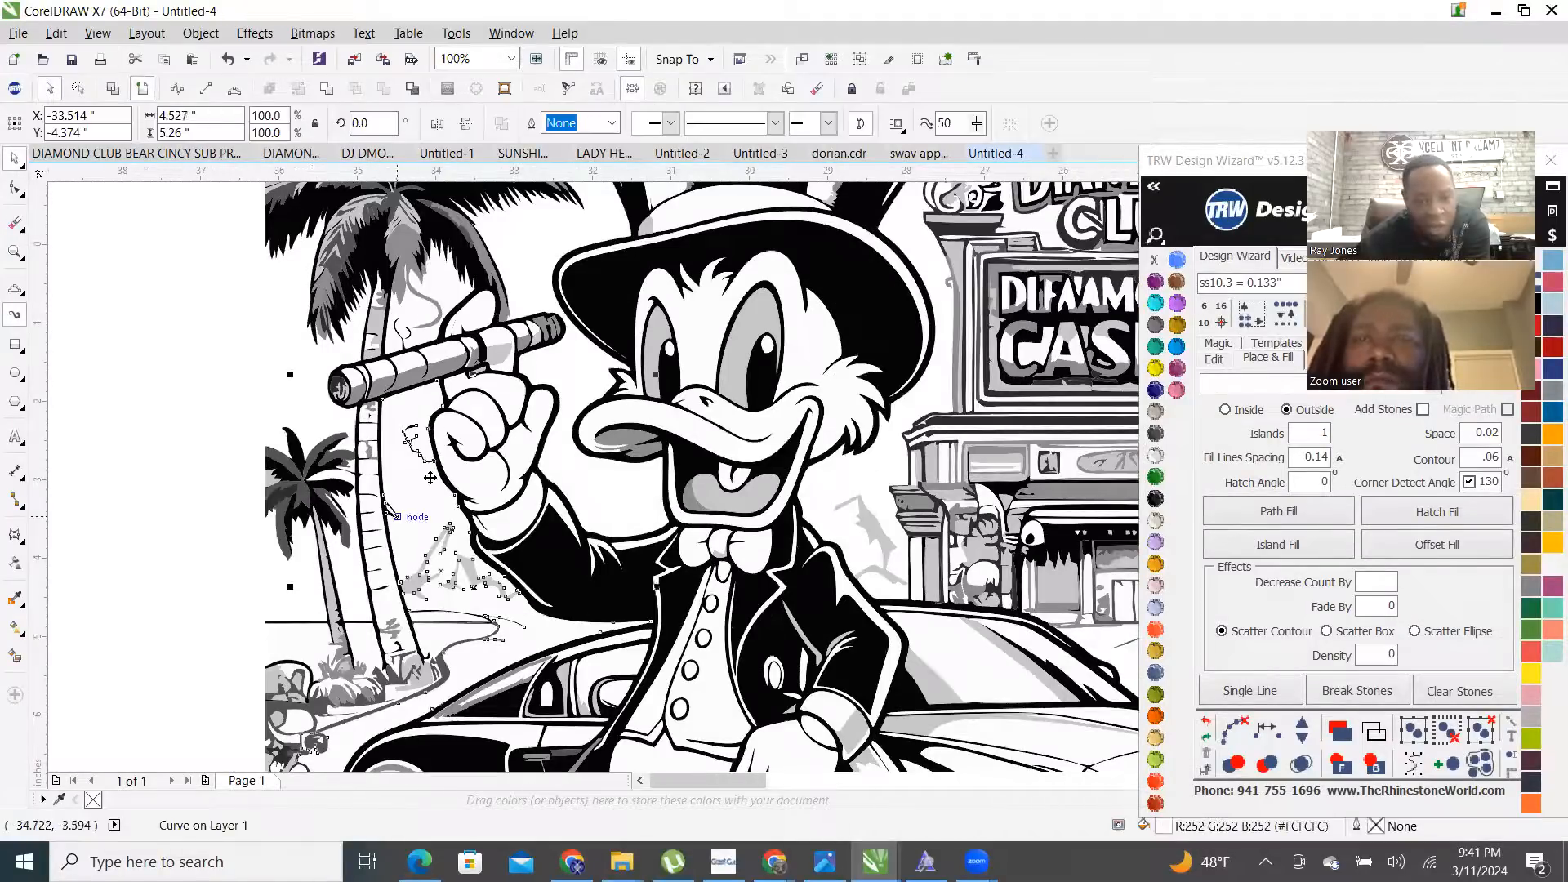
- Move the TRW Design Wizard window left and select all objects matching the curve's colour
scroll(259, 469, "down", 1)
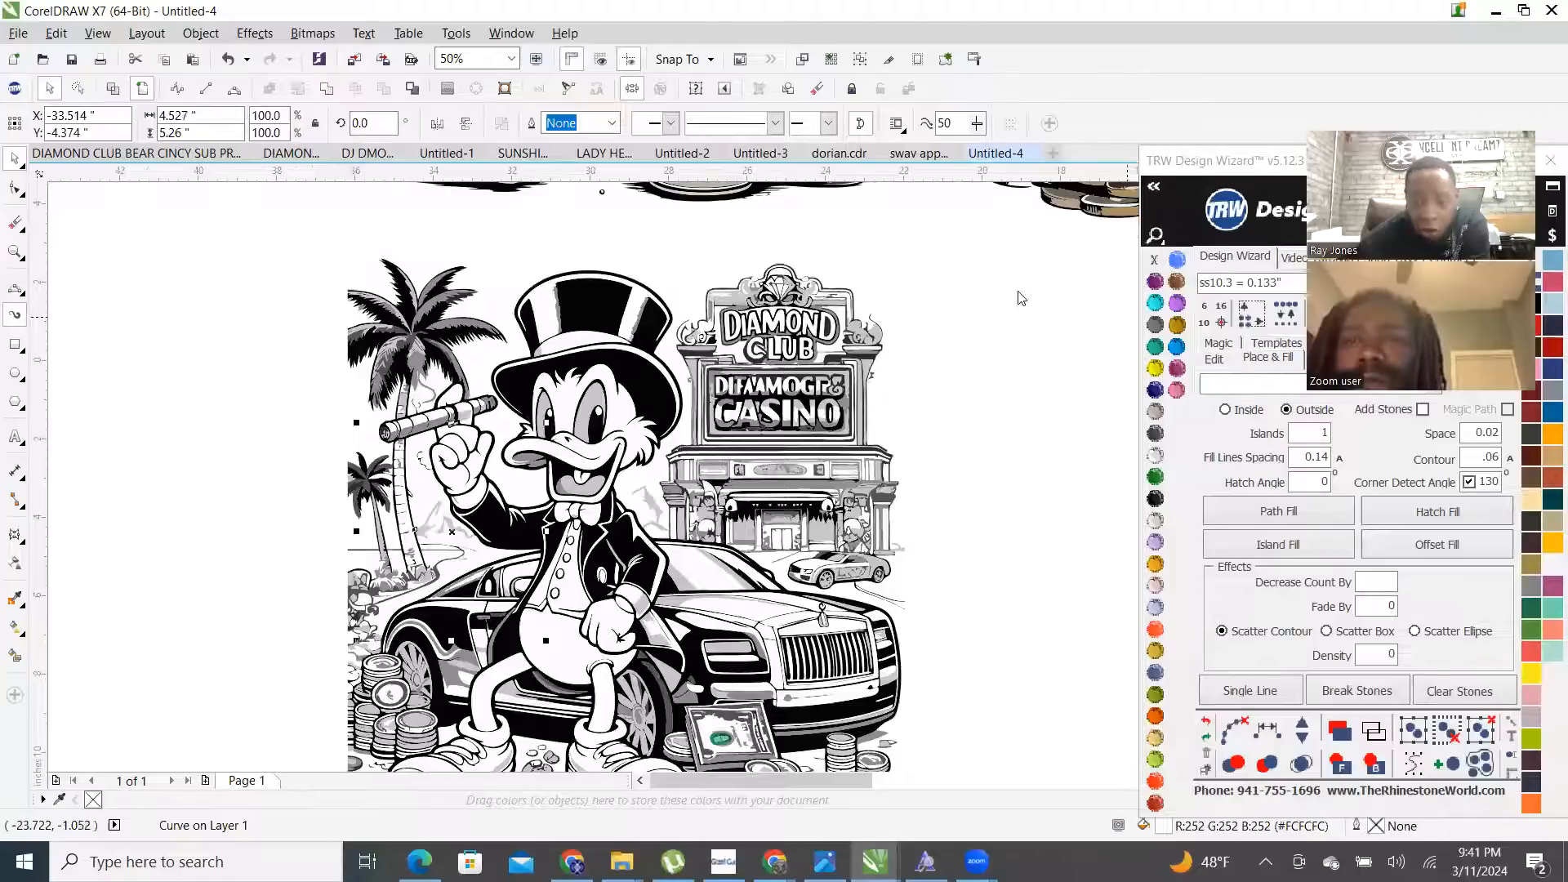
left_click_drag(1262, 161, 922, 154)
left_click(1090, 309)
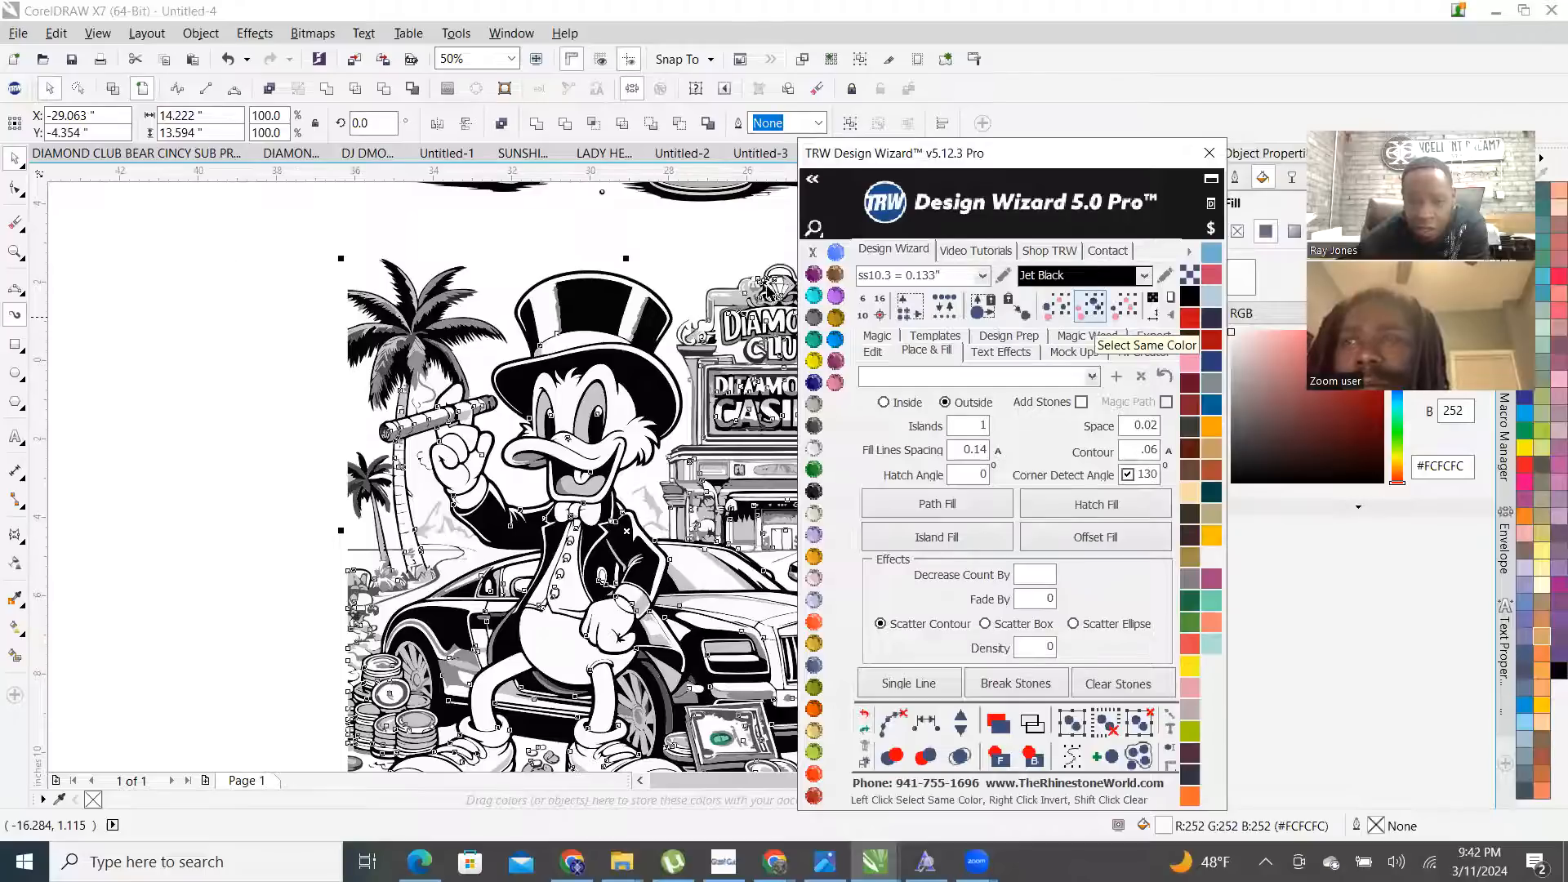
- Fill a background curve with cream Jonquil from the Magic Weed tab
left_click(56, 268)
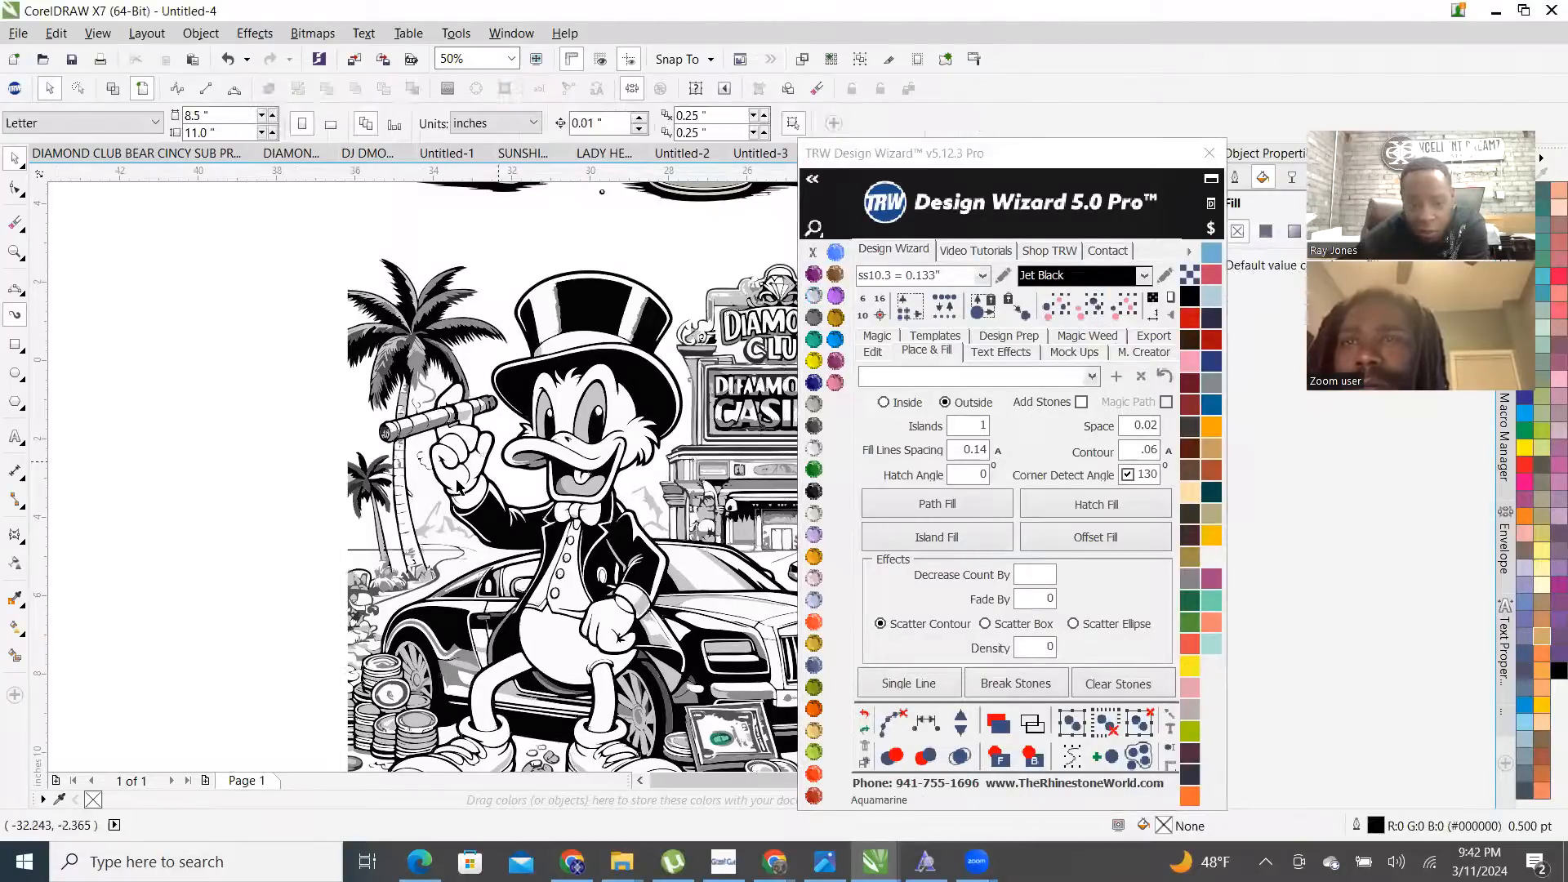
left_click(426, 492)
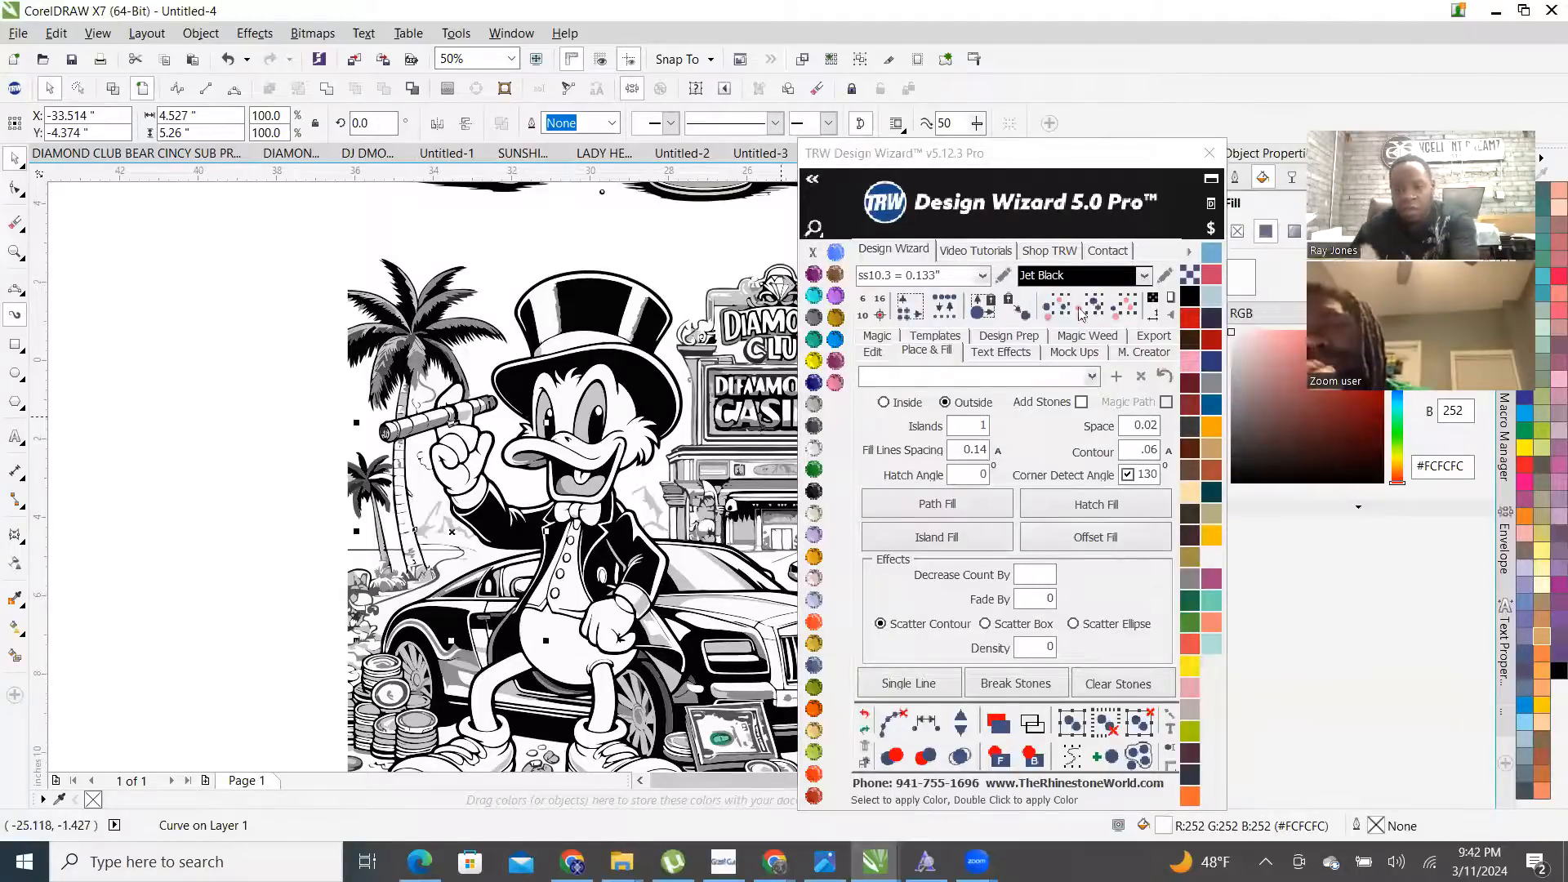
left_click(1091, 336)
left_click(815, 513)
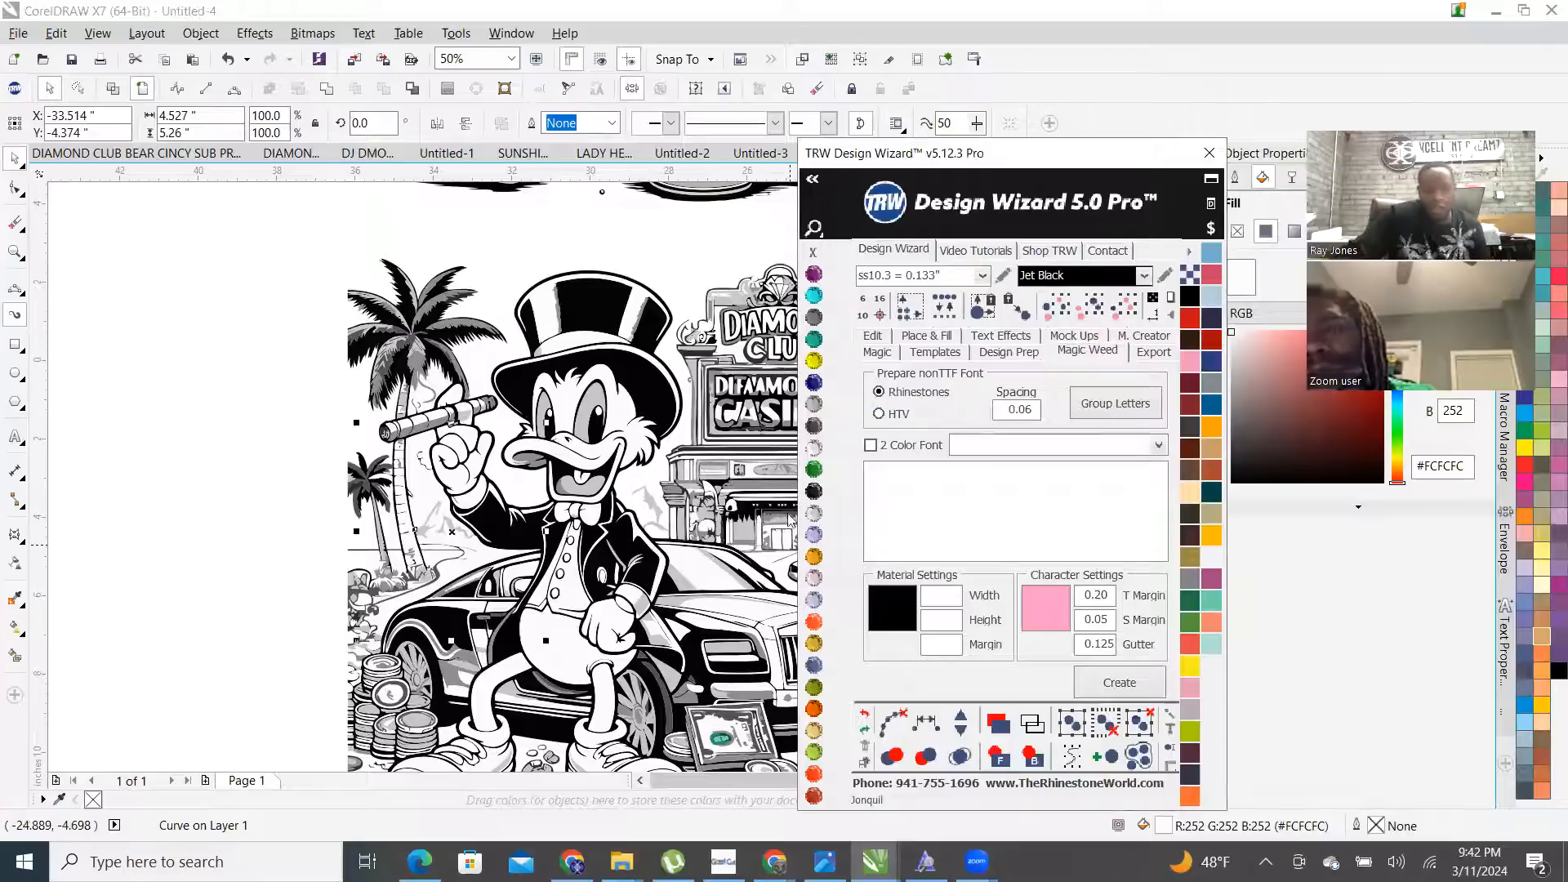
- Select a small curve on the car hood and every object sharing its colour
scroll(295, 510, "down", 3)
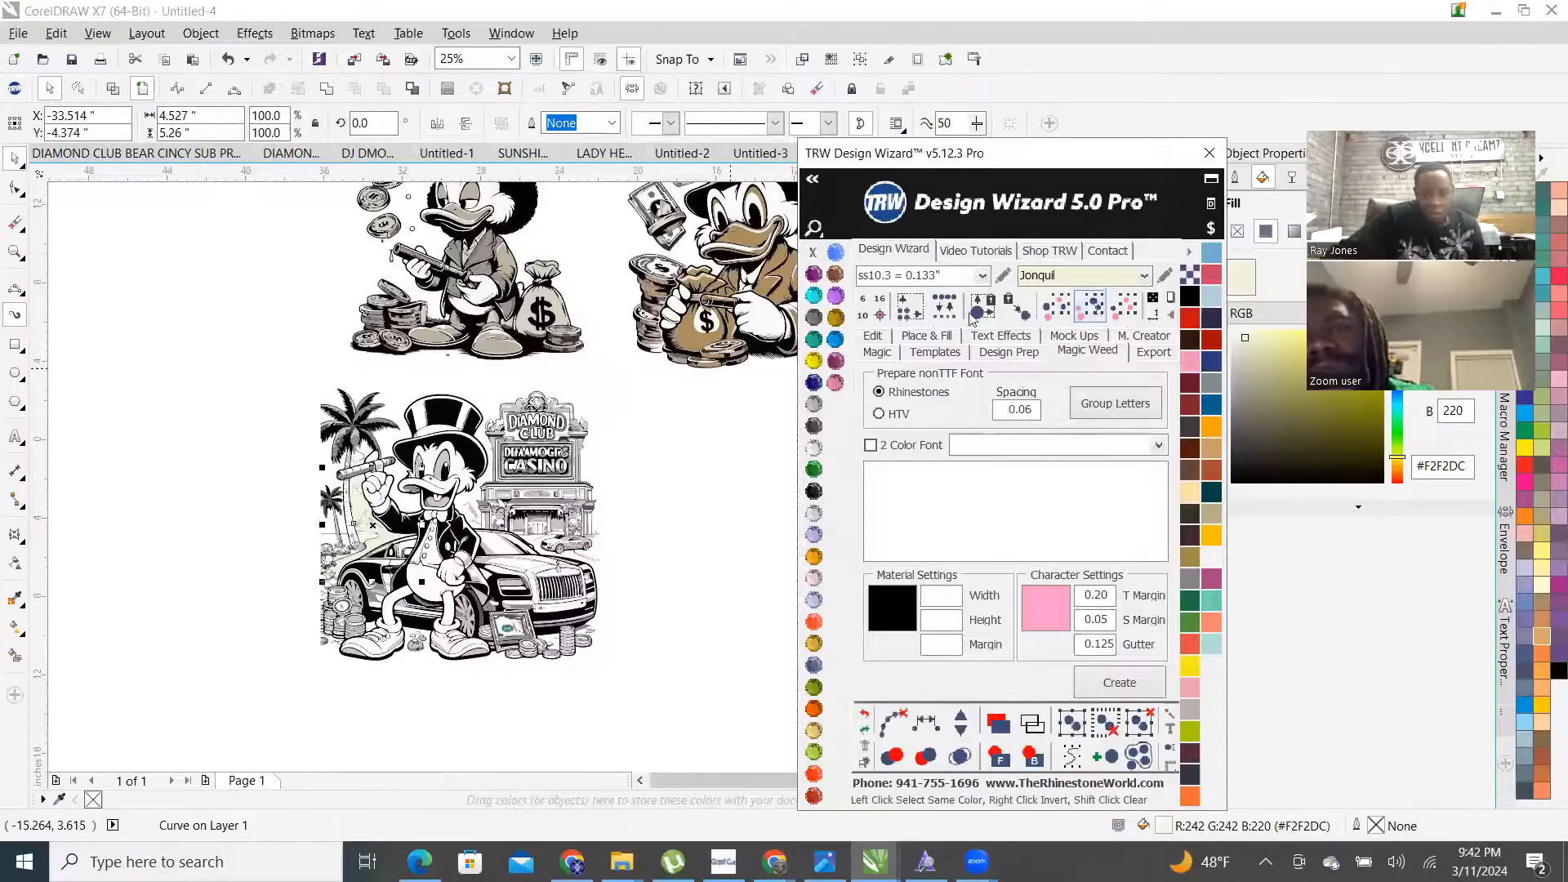
scroll(455, 569, "down", 2)
scroll(455, 570, "up", 2)
scroll(455, 570, "up", 5)
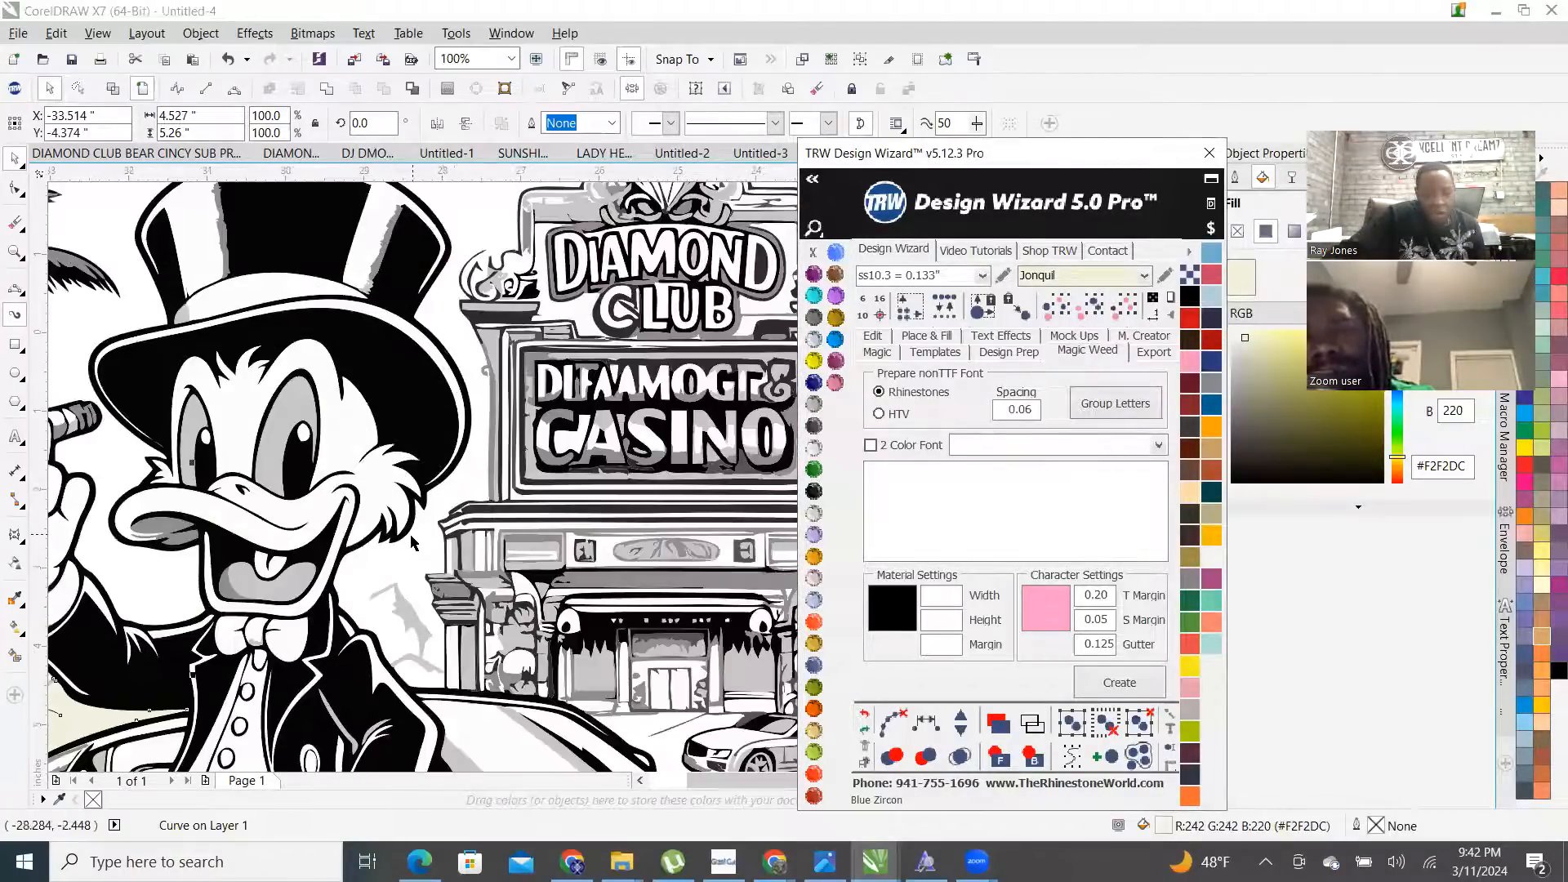
scroll(413, 543, "down", 1)
left_click(470, 651)
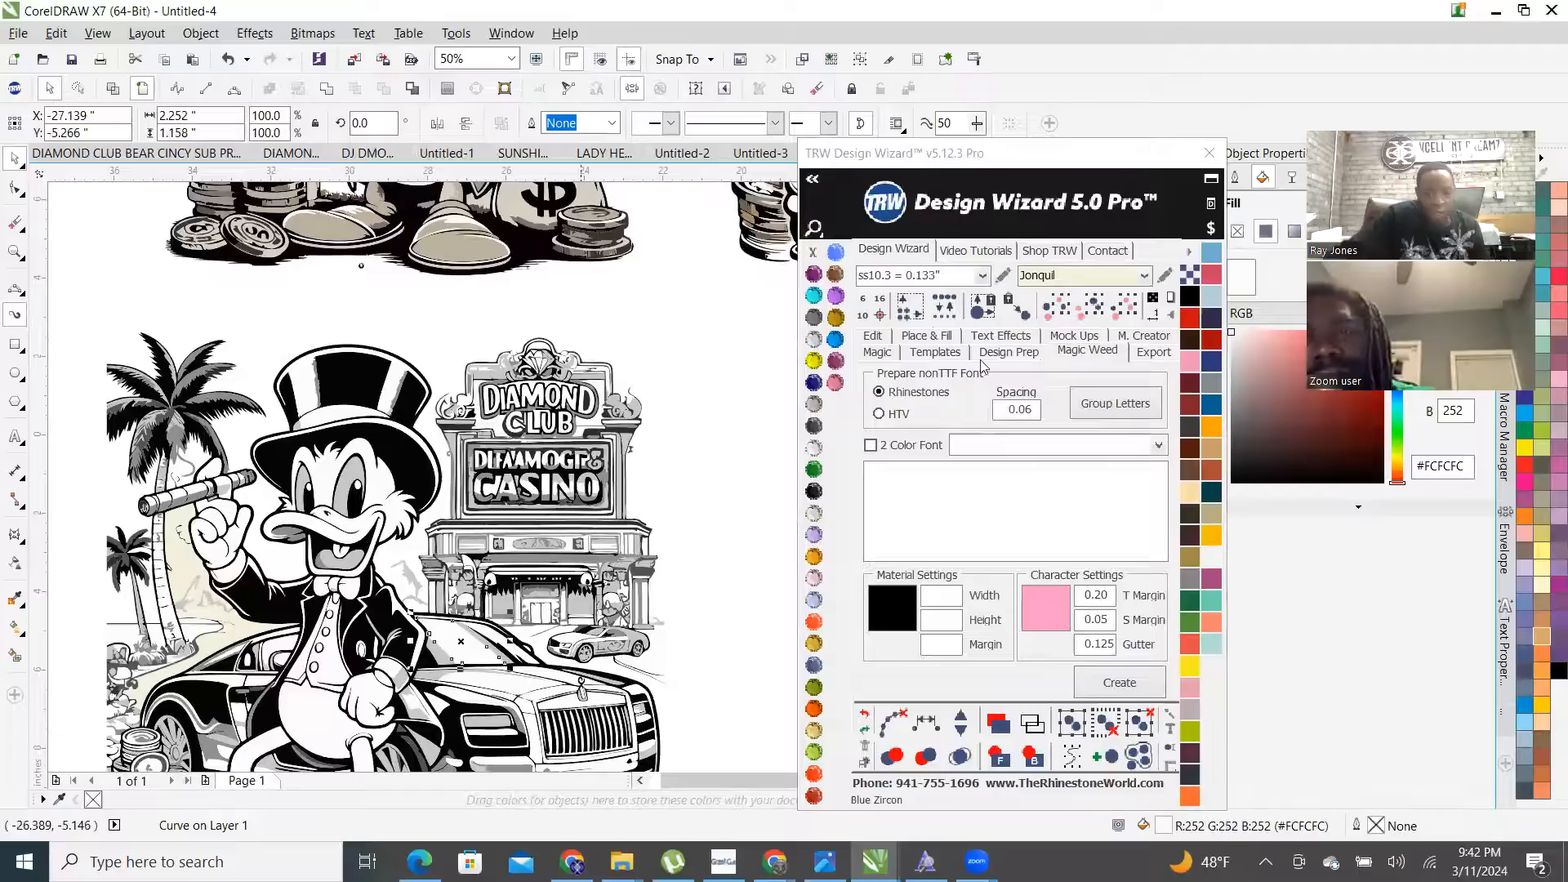
left_click(1091, 314)
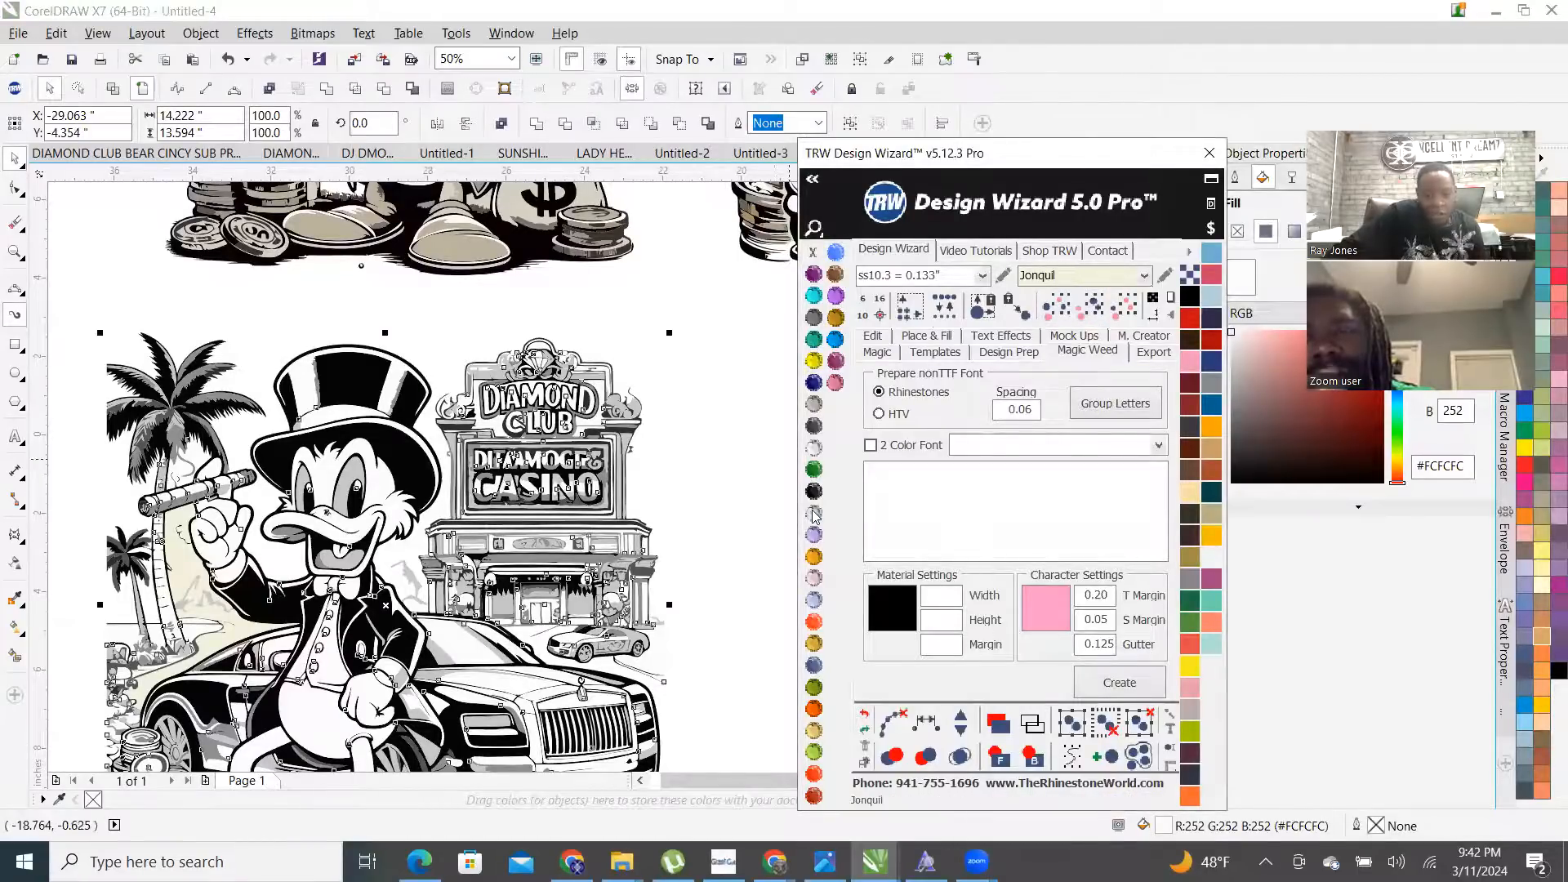
scroll(482, 488, "down", 1)
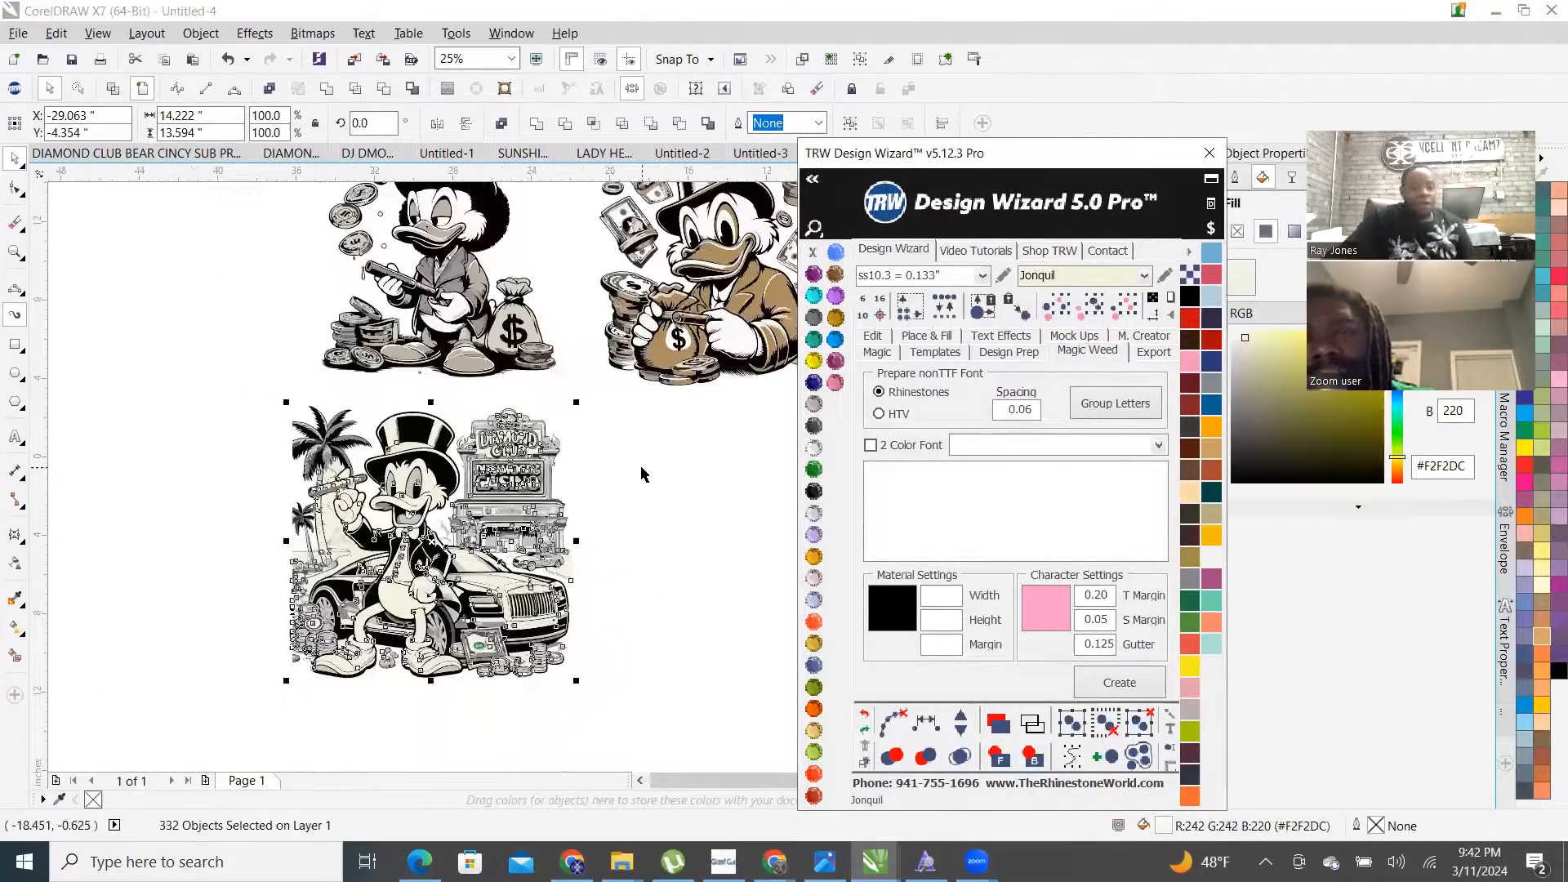
scroll(455, 700, "up", 1)
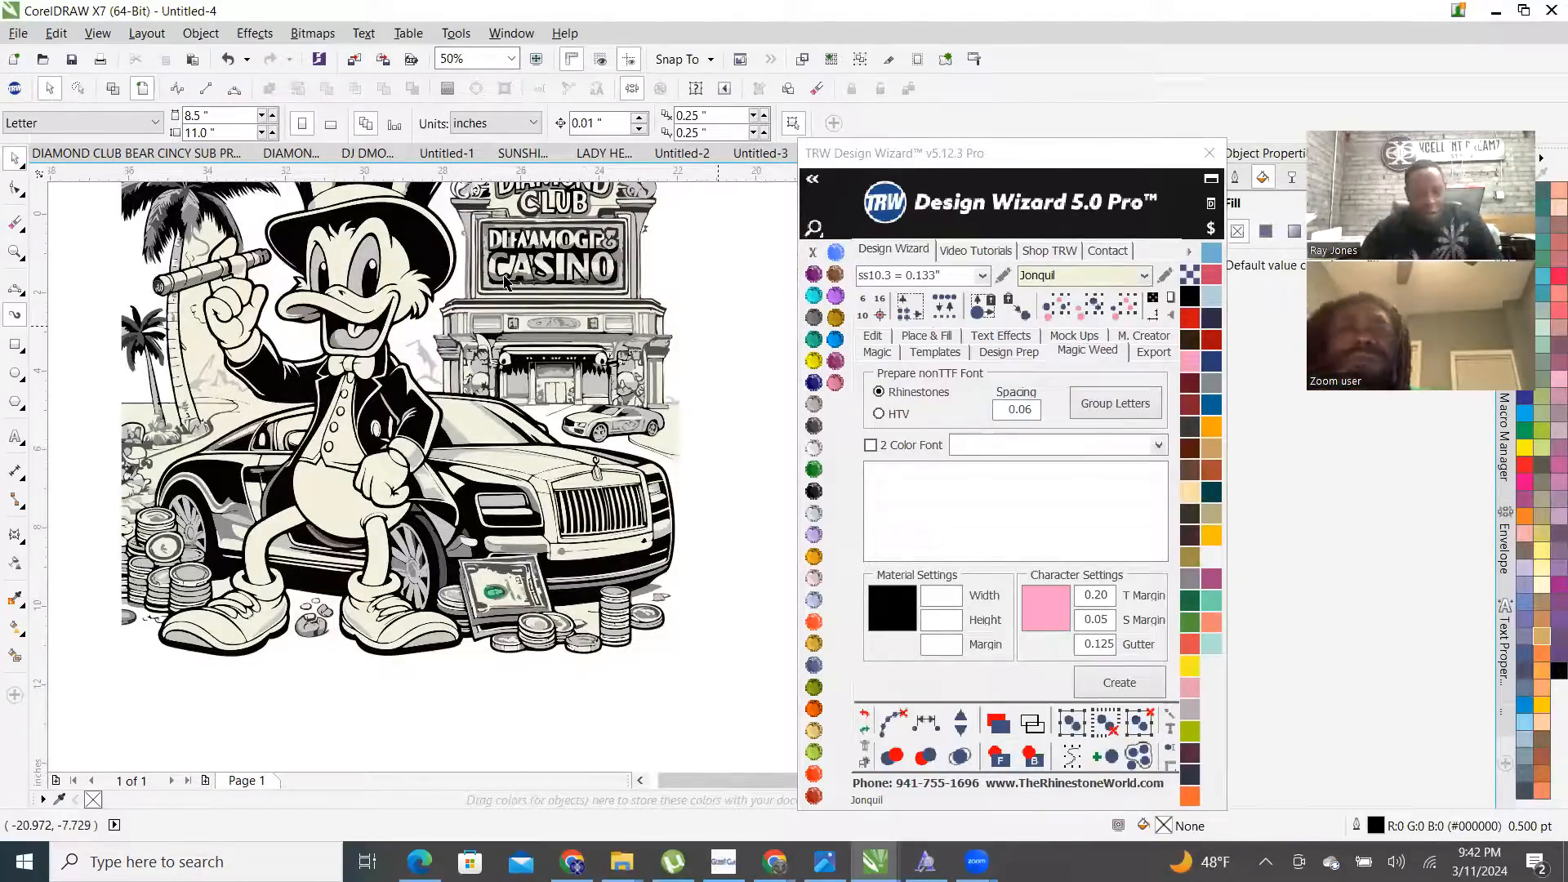
scroll(526, 527, "down", 2)
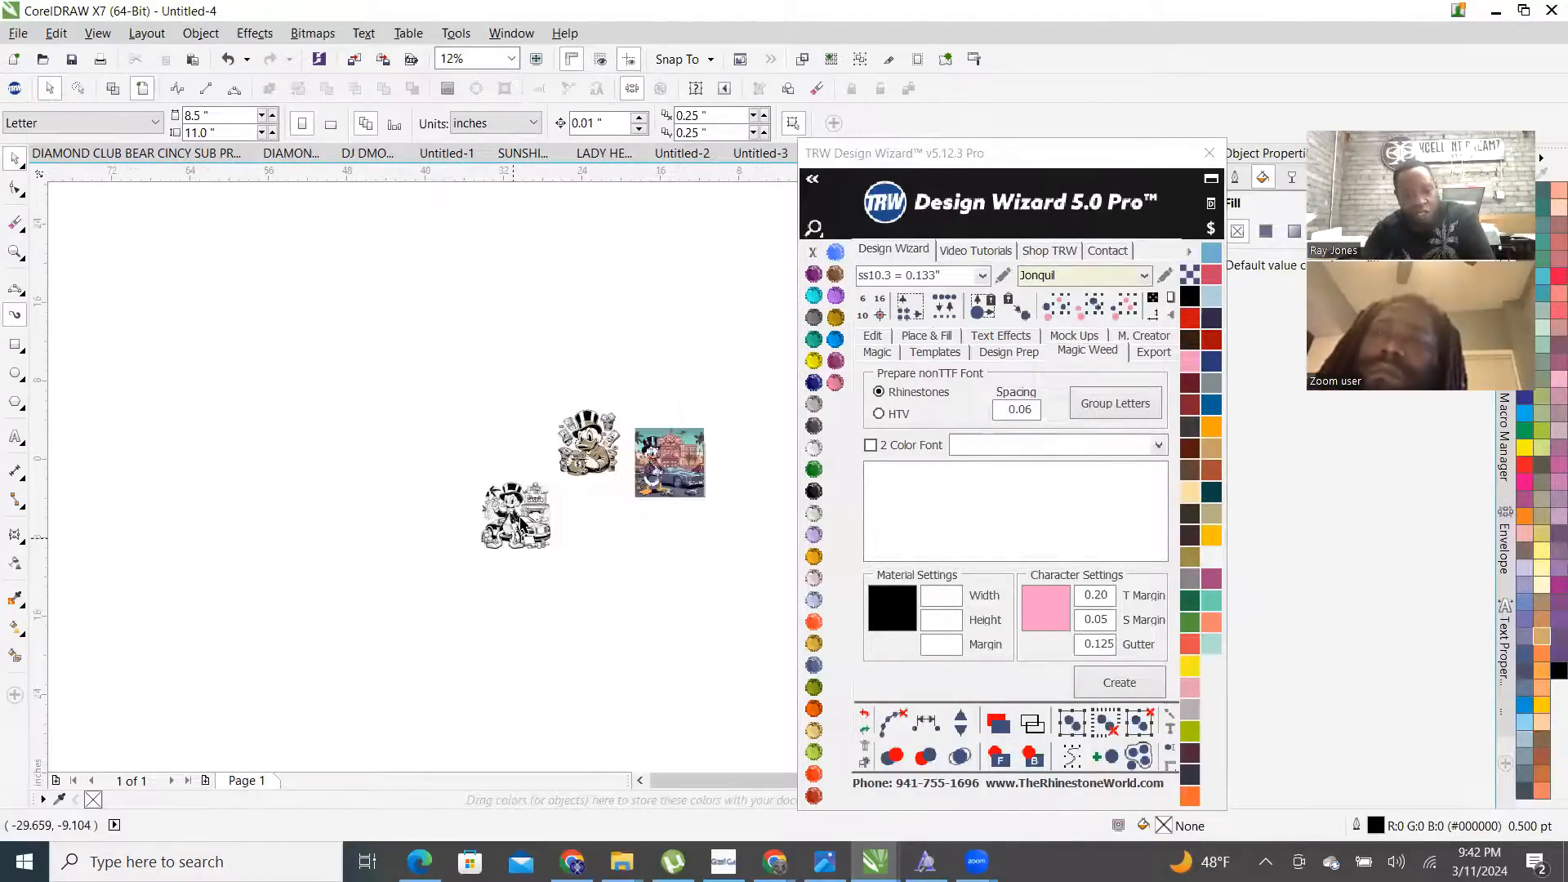
scroll(496, 520, "up", 4)
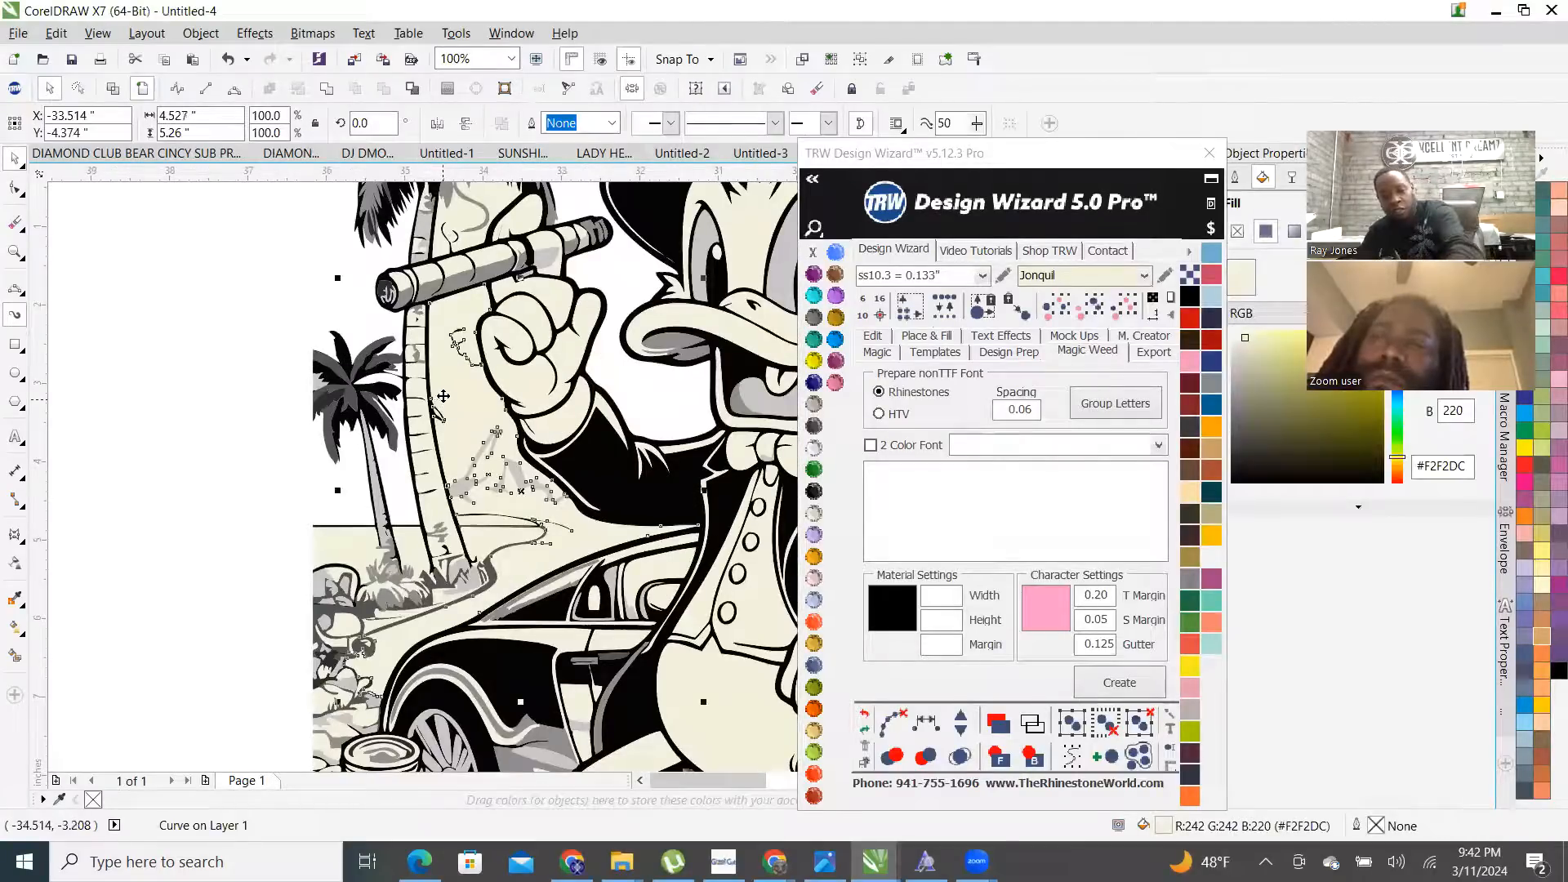
scroll(446, 290, "down", 2)
scroll(426, 317, "up", 2)
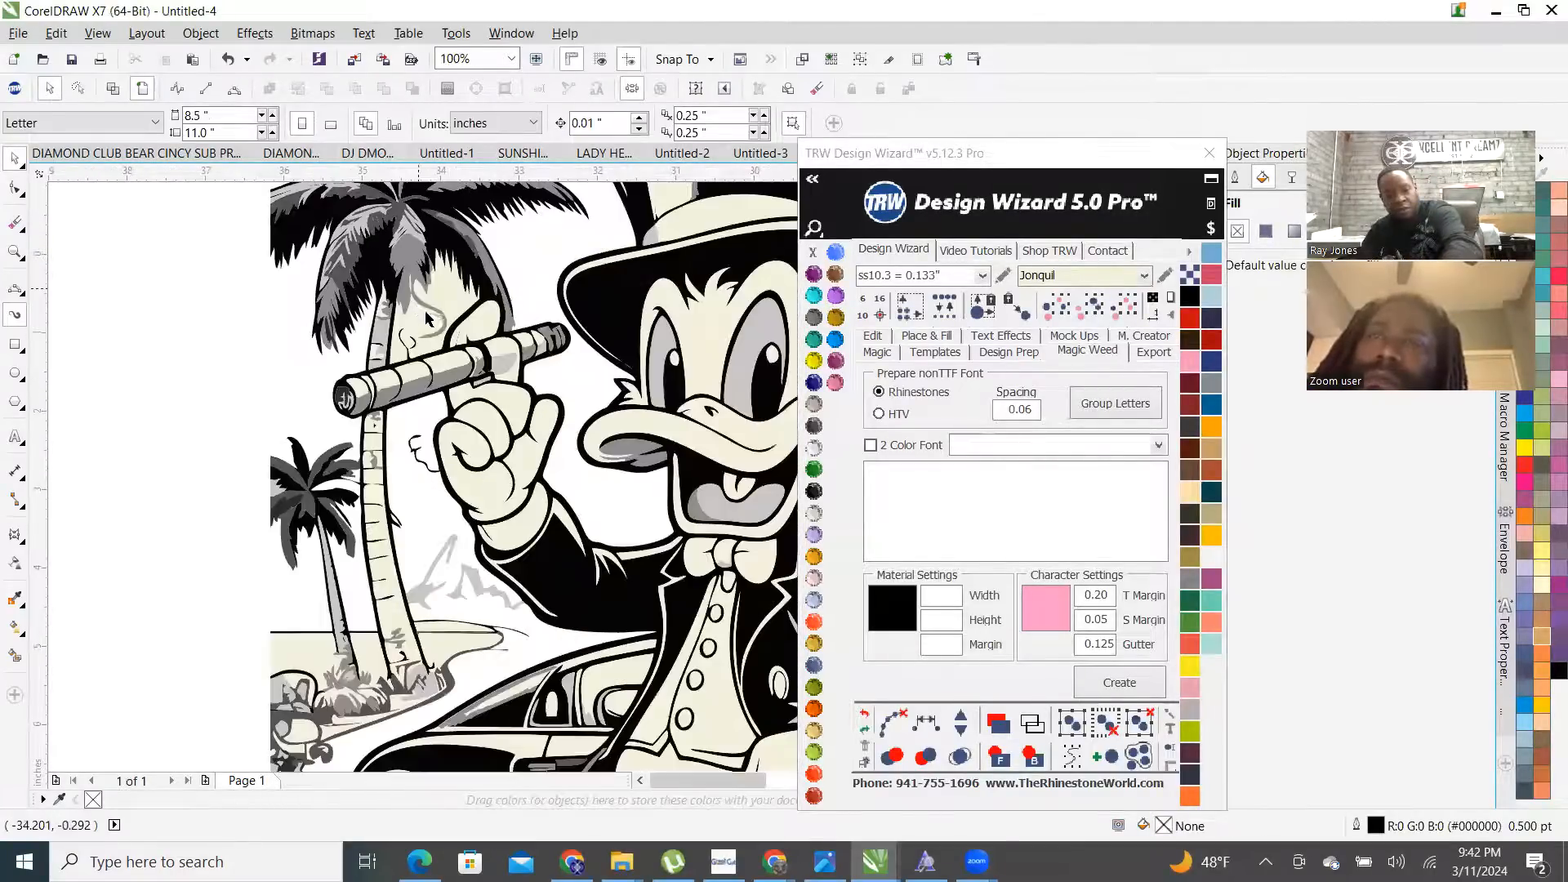
scroll(433, 360, "down", 2)
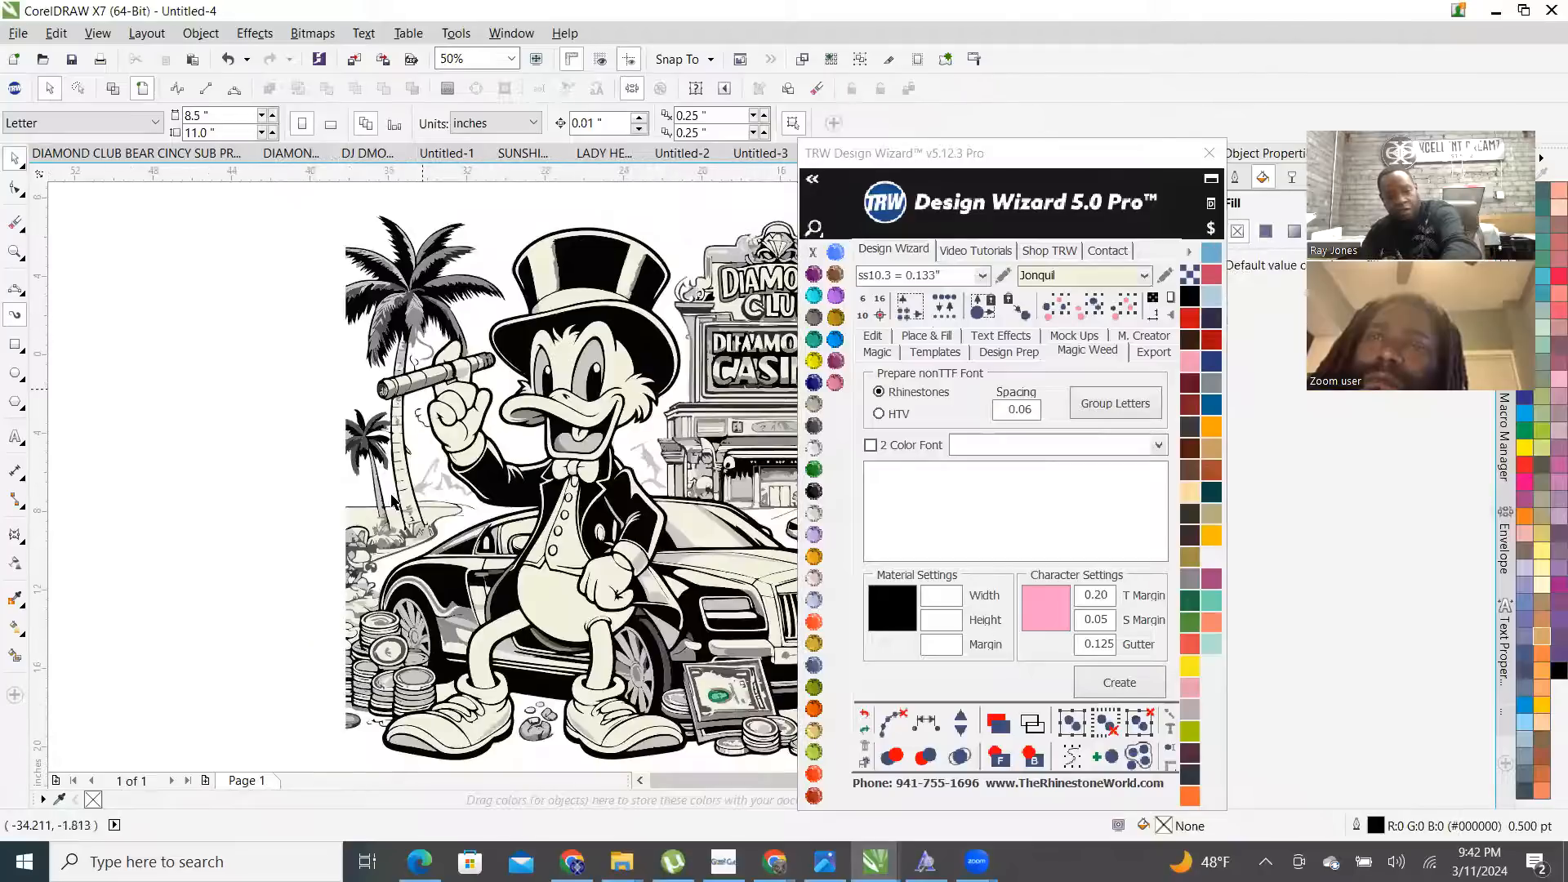
scroll(412, 441, "up", 3)
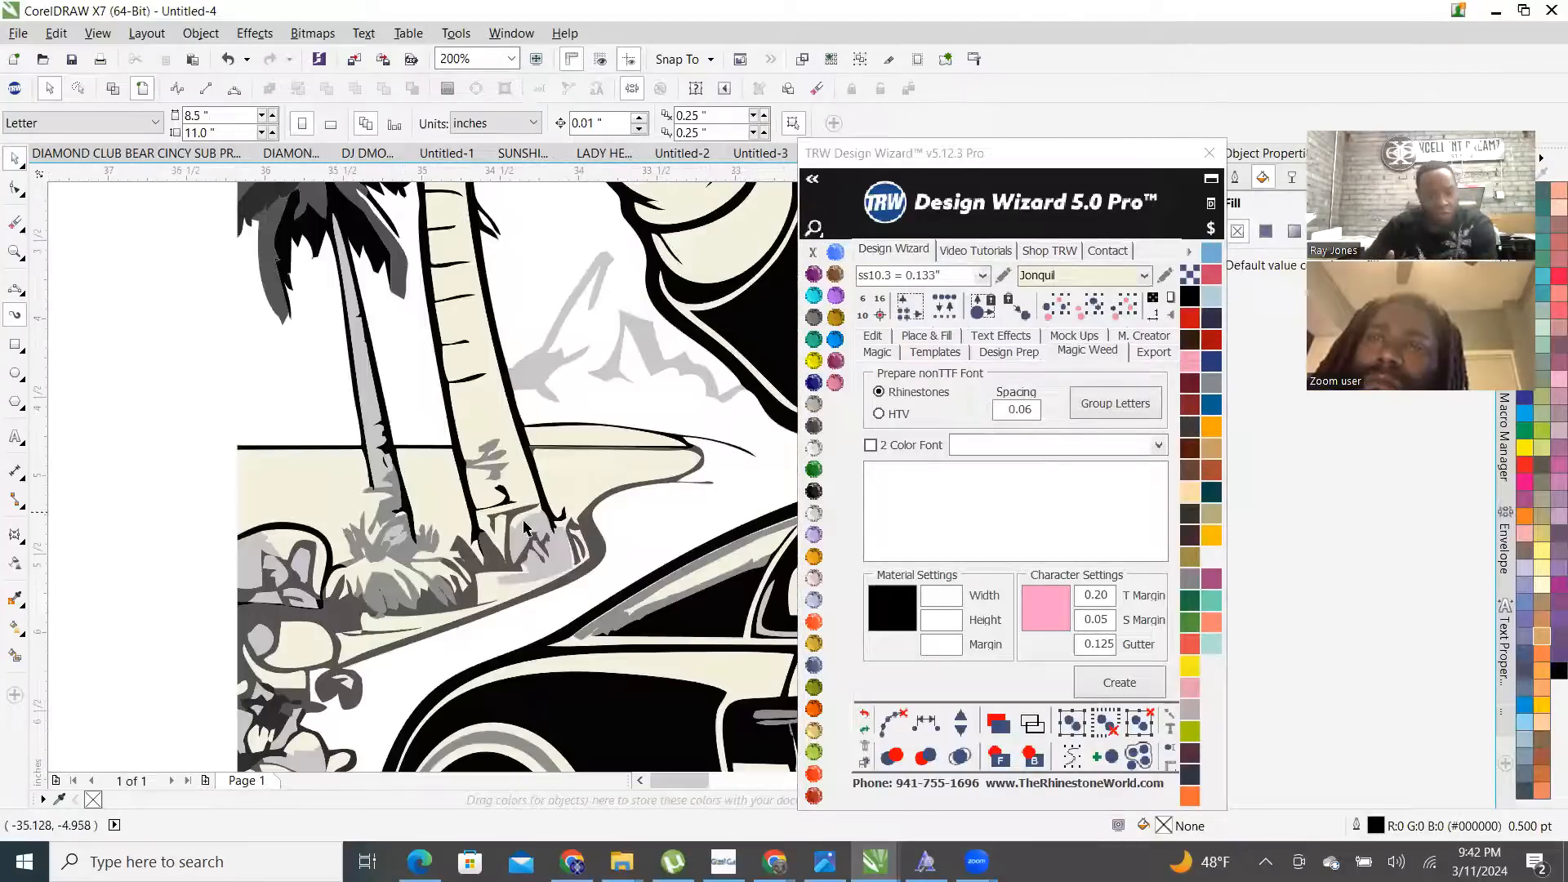
scroll(302, 523, "down", 2)
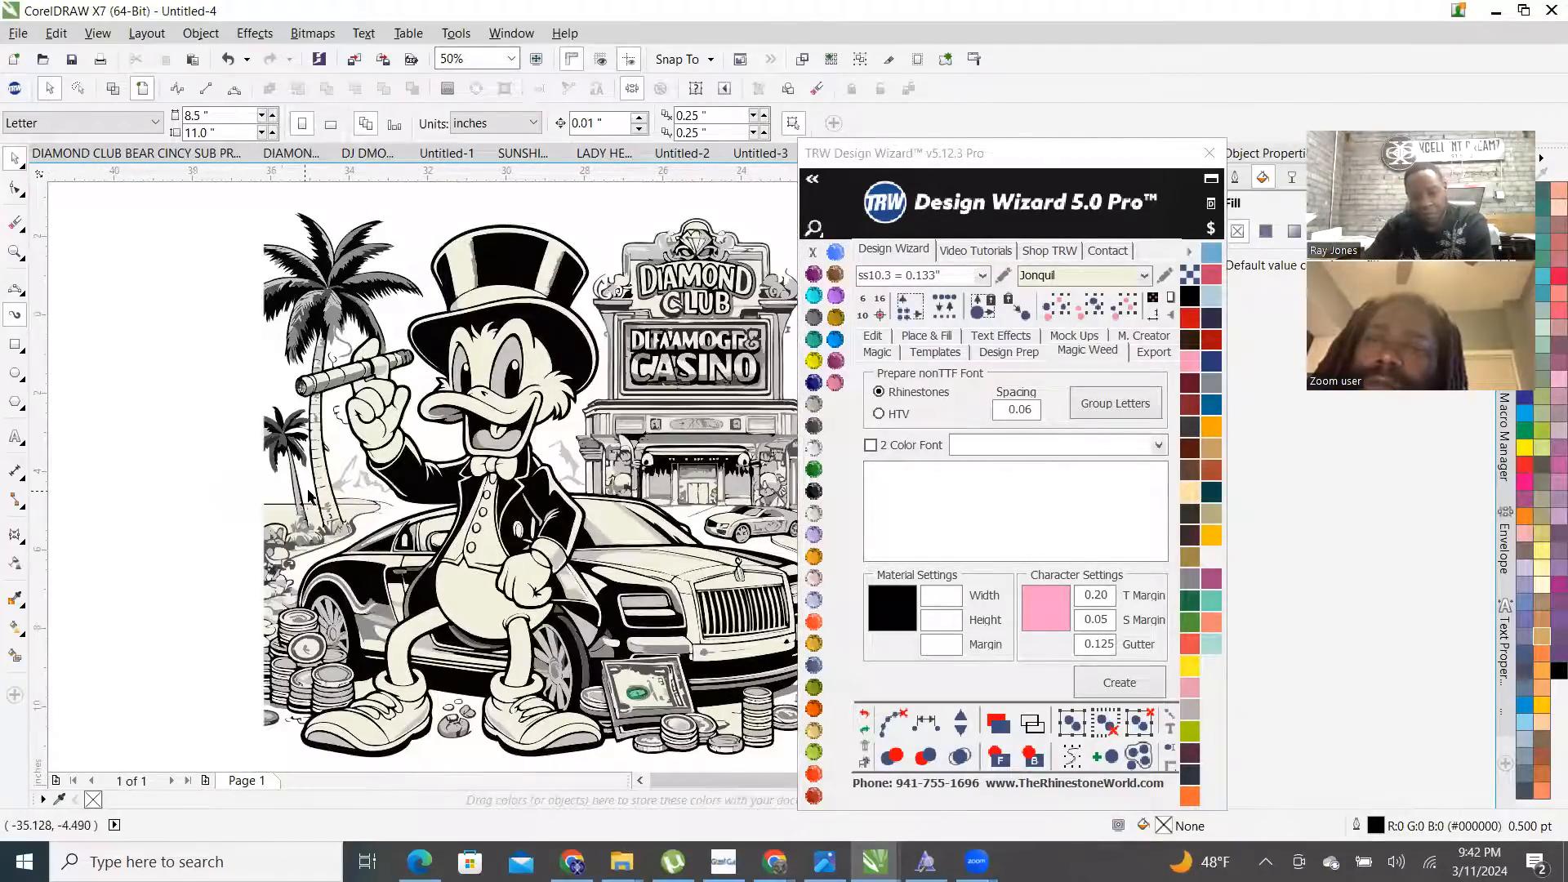
scroll(614, 495, "up", 3)
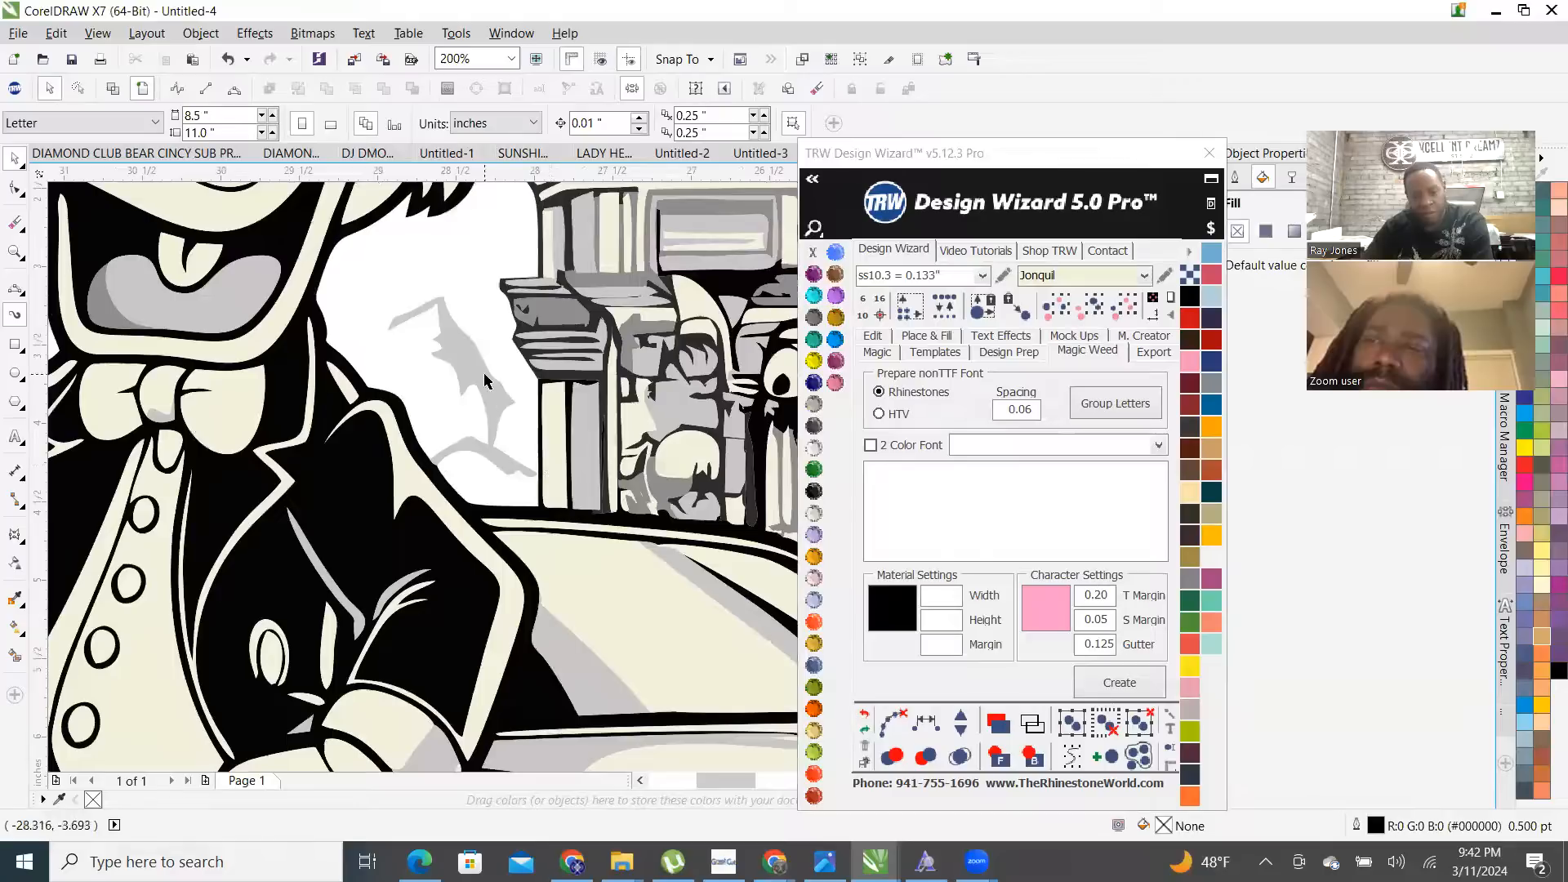
scroll(485, 380, "down", 2)
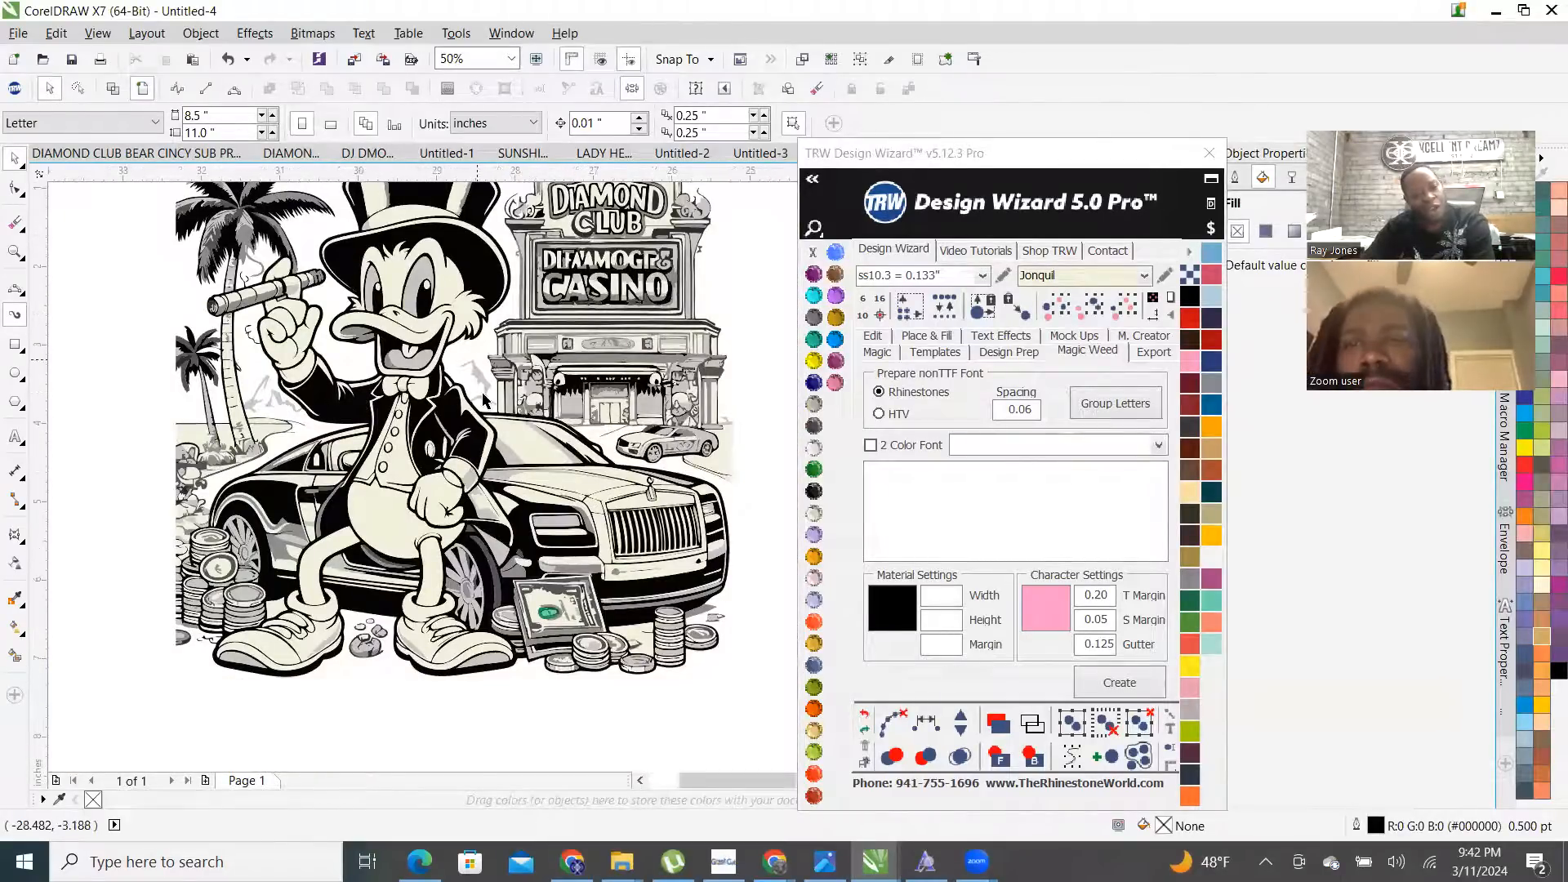
scroll(500, 405, "up", 3)
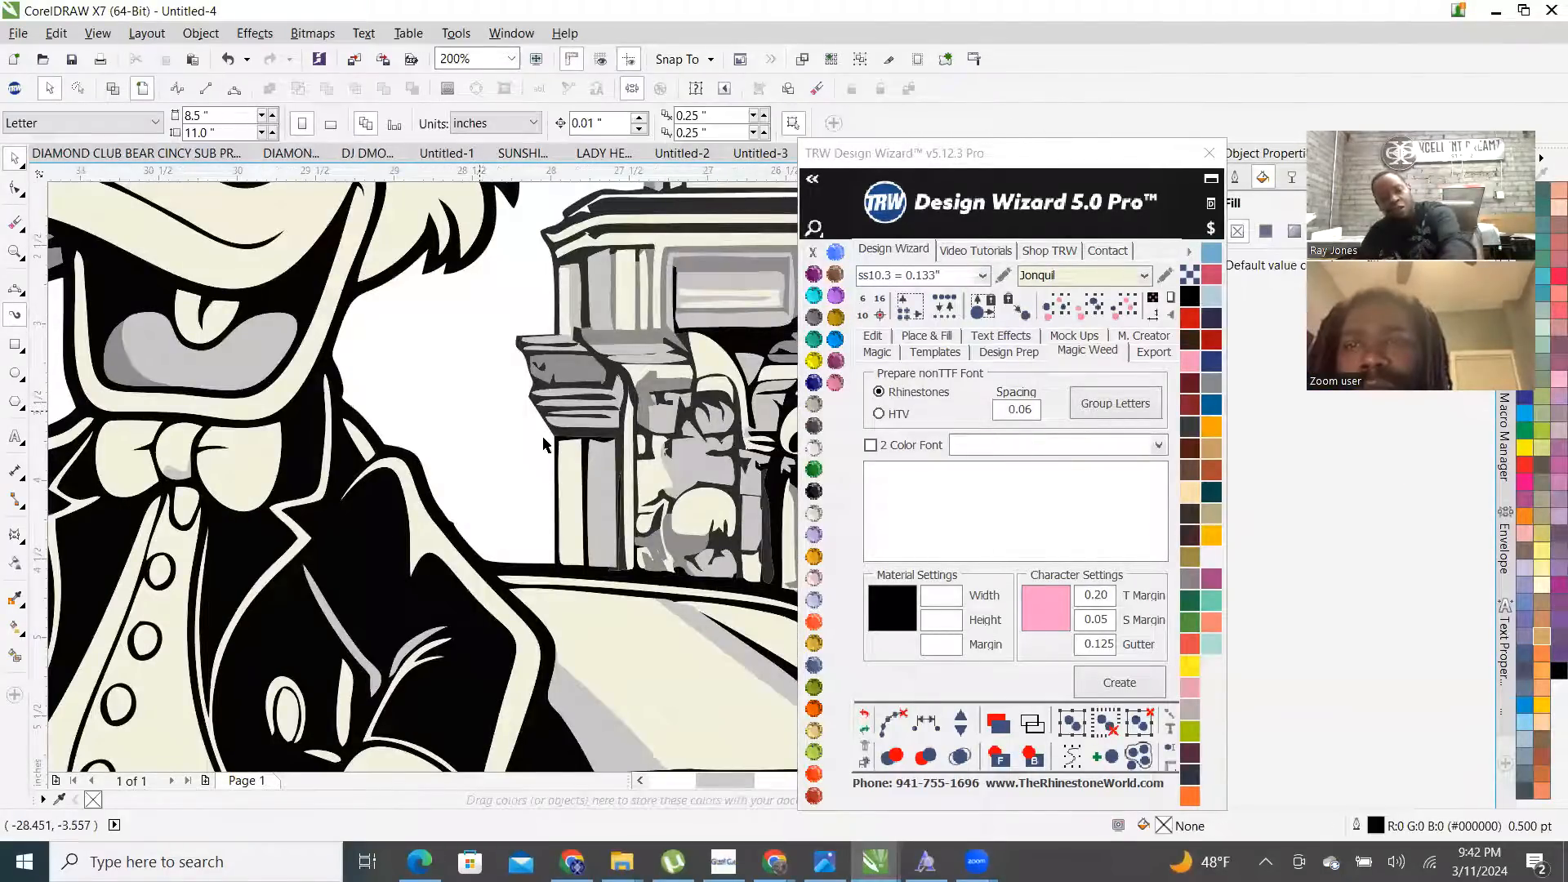
scroll(283, 447, "down", 2)
- Delete the stray cream shape beside the small car, leaving the grey mountain shape
scroll(283, 448, "up", 3)
left_click(420, 474)
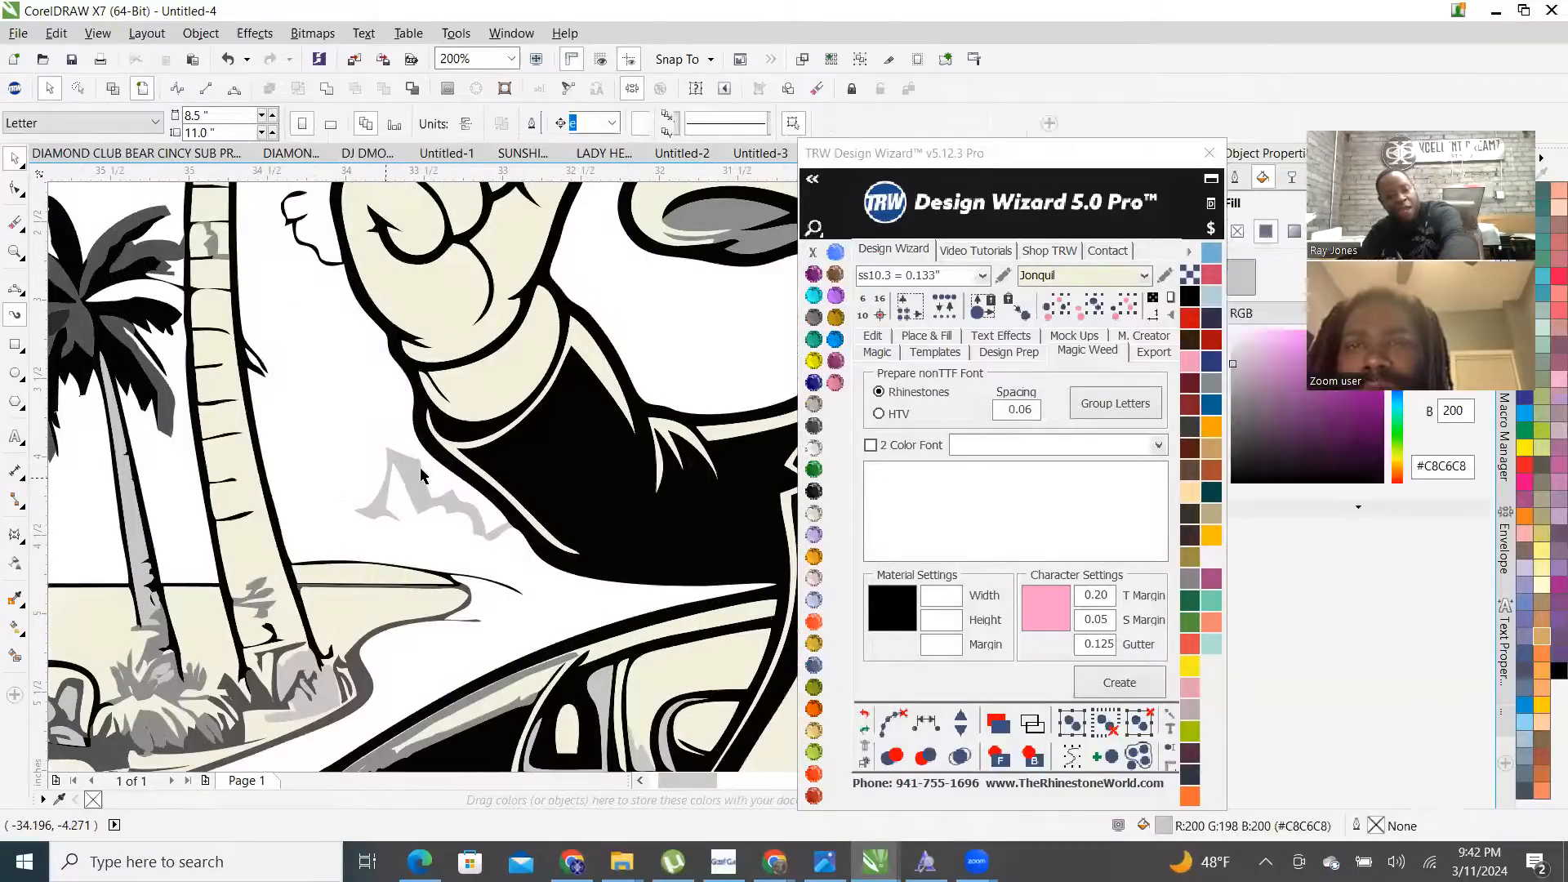
key("Escape")
scroll(417, 457, "down", 2)
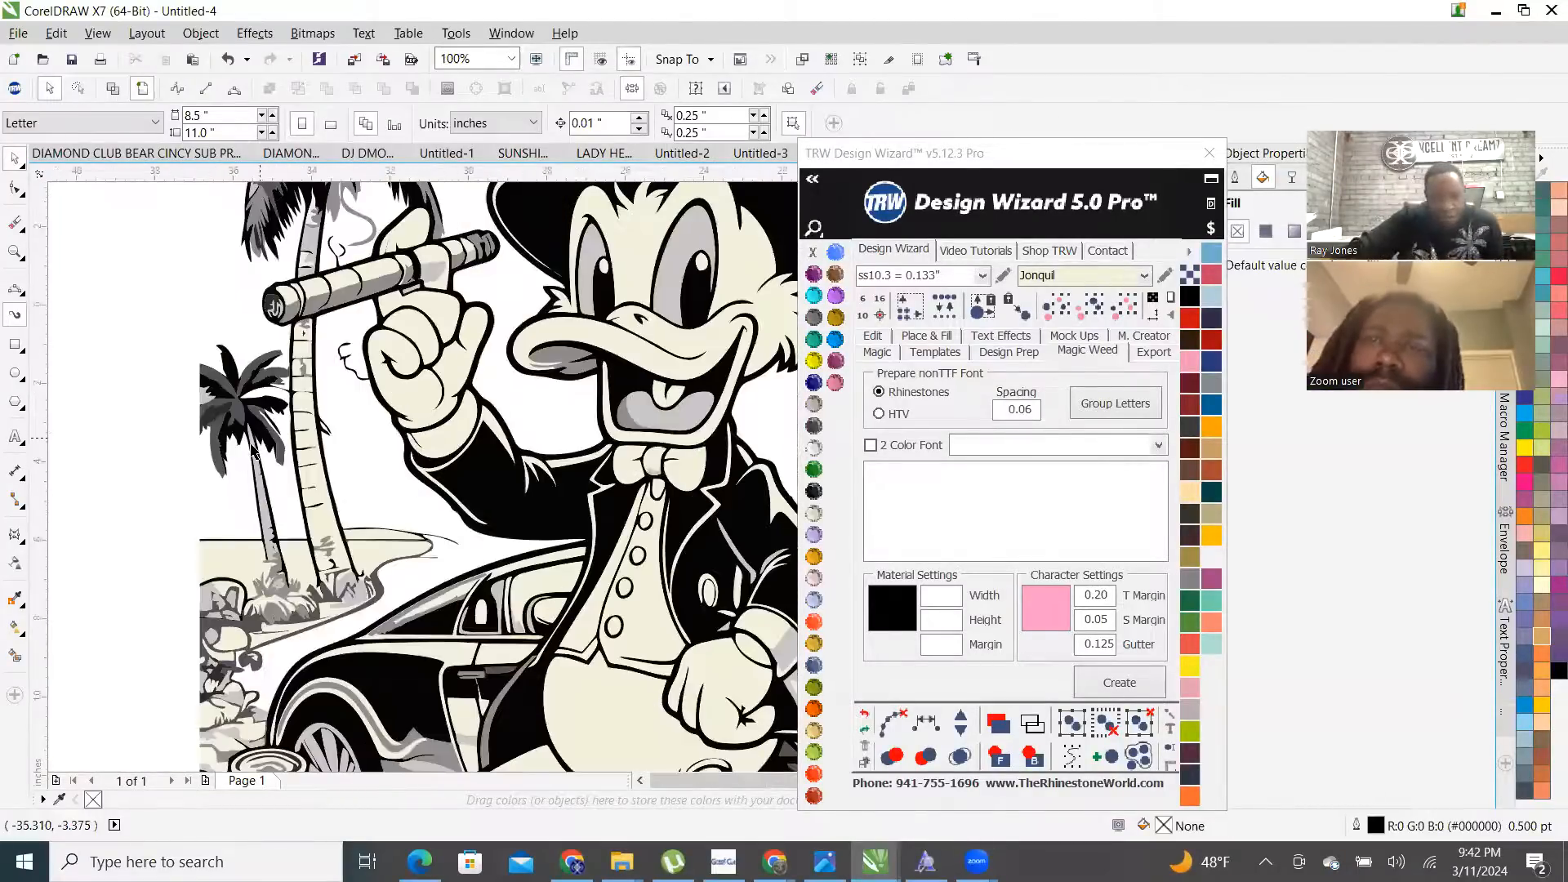
scroll(456, 452, "down", 1)
scroll(624, 511, "up", 2)
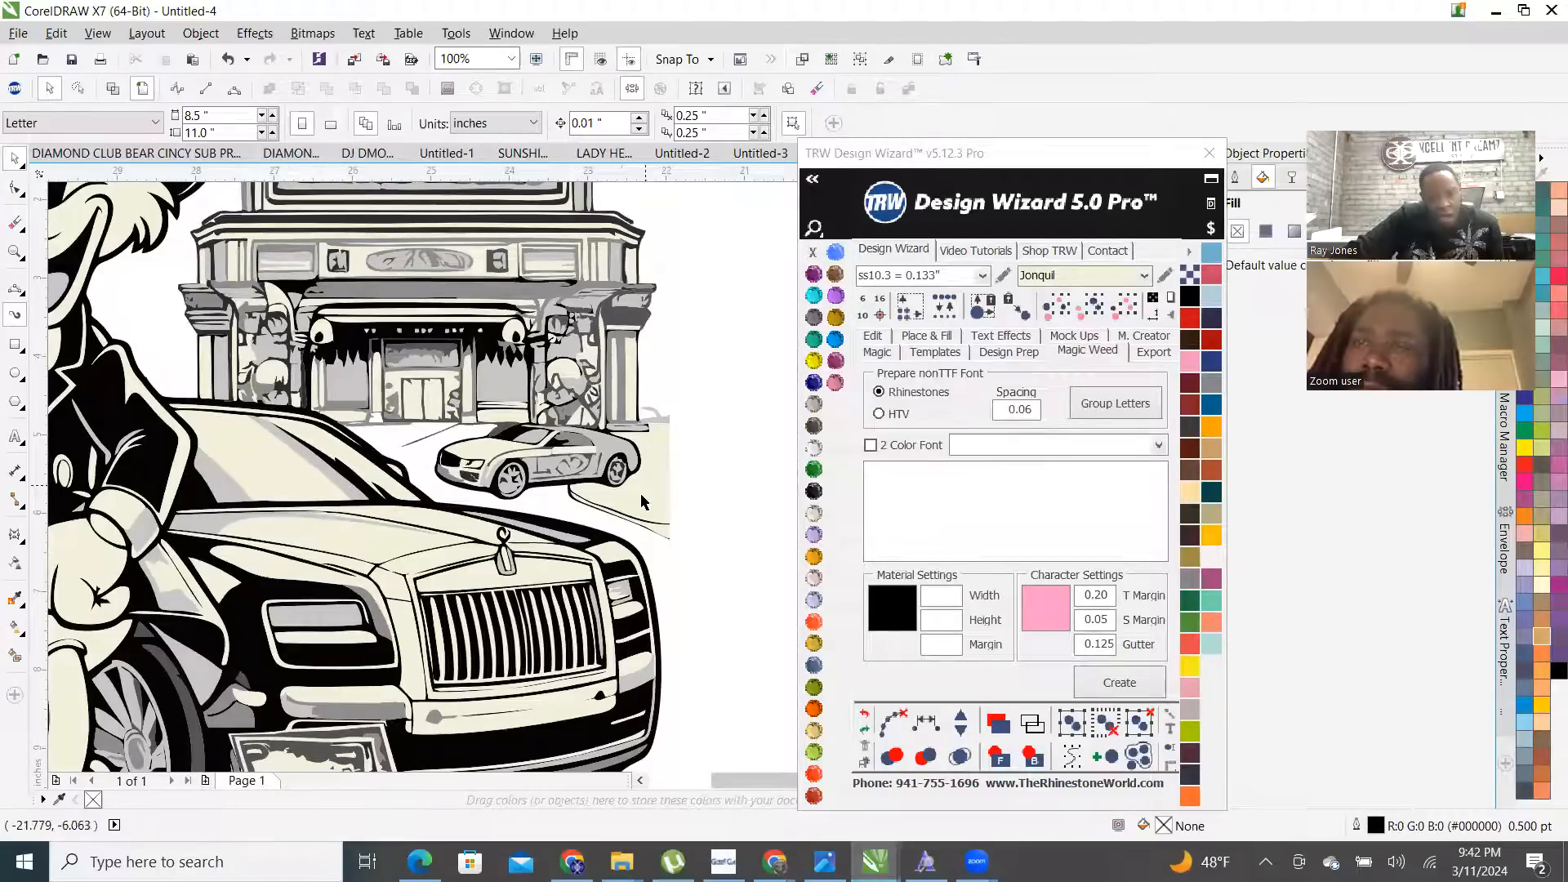
left_click(642, 499)
key("Delete")
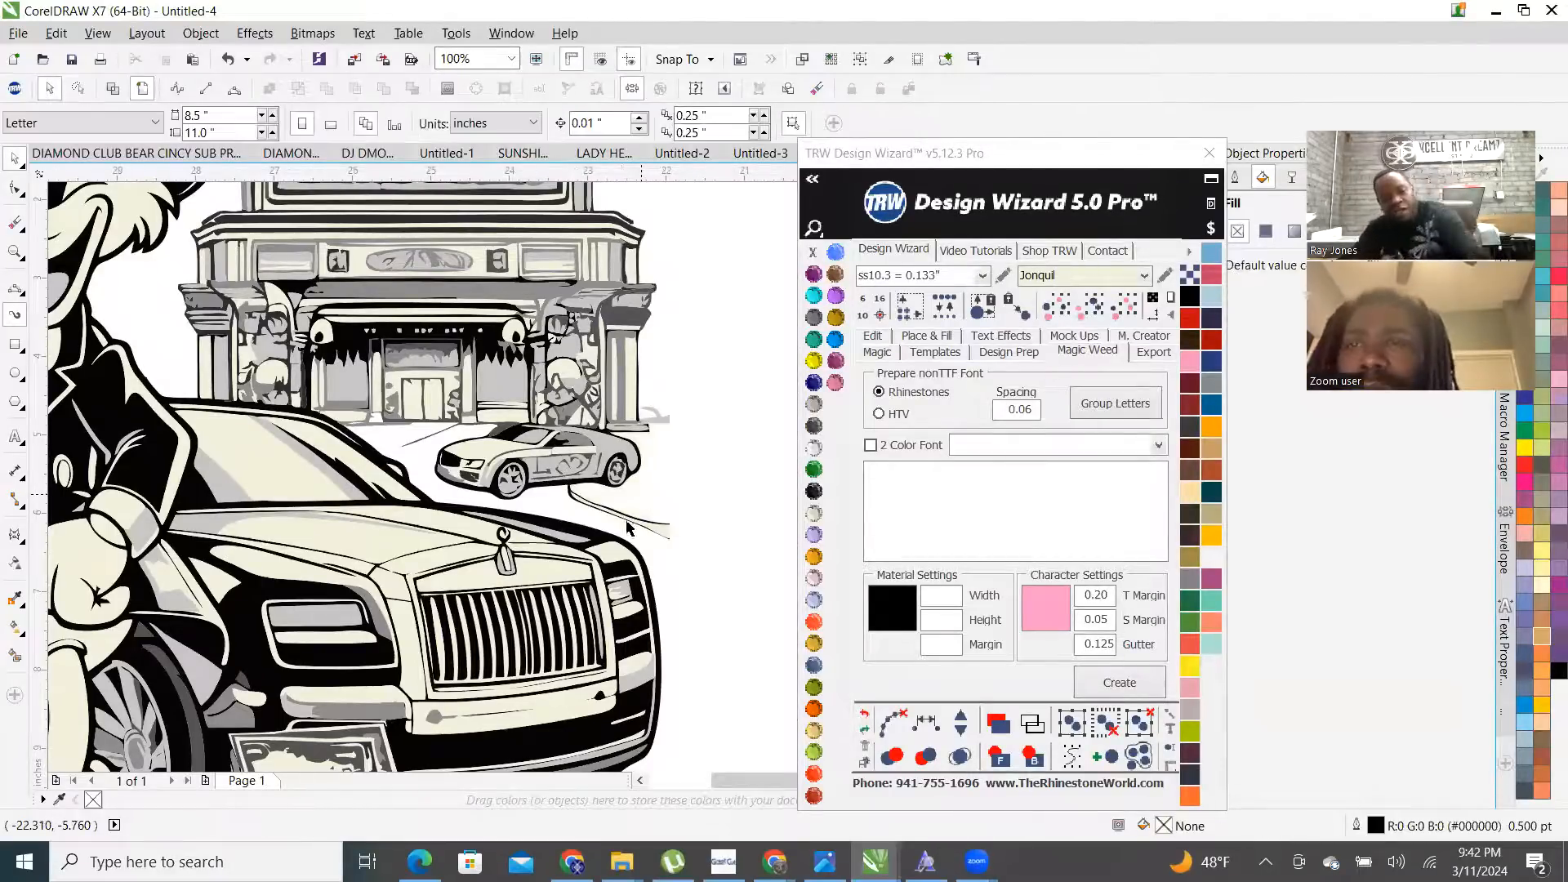
scroll(626, 520, "down", 1)
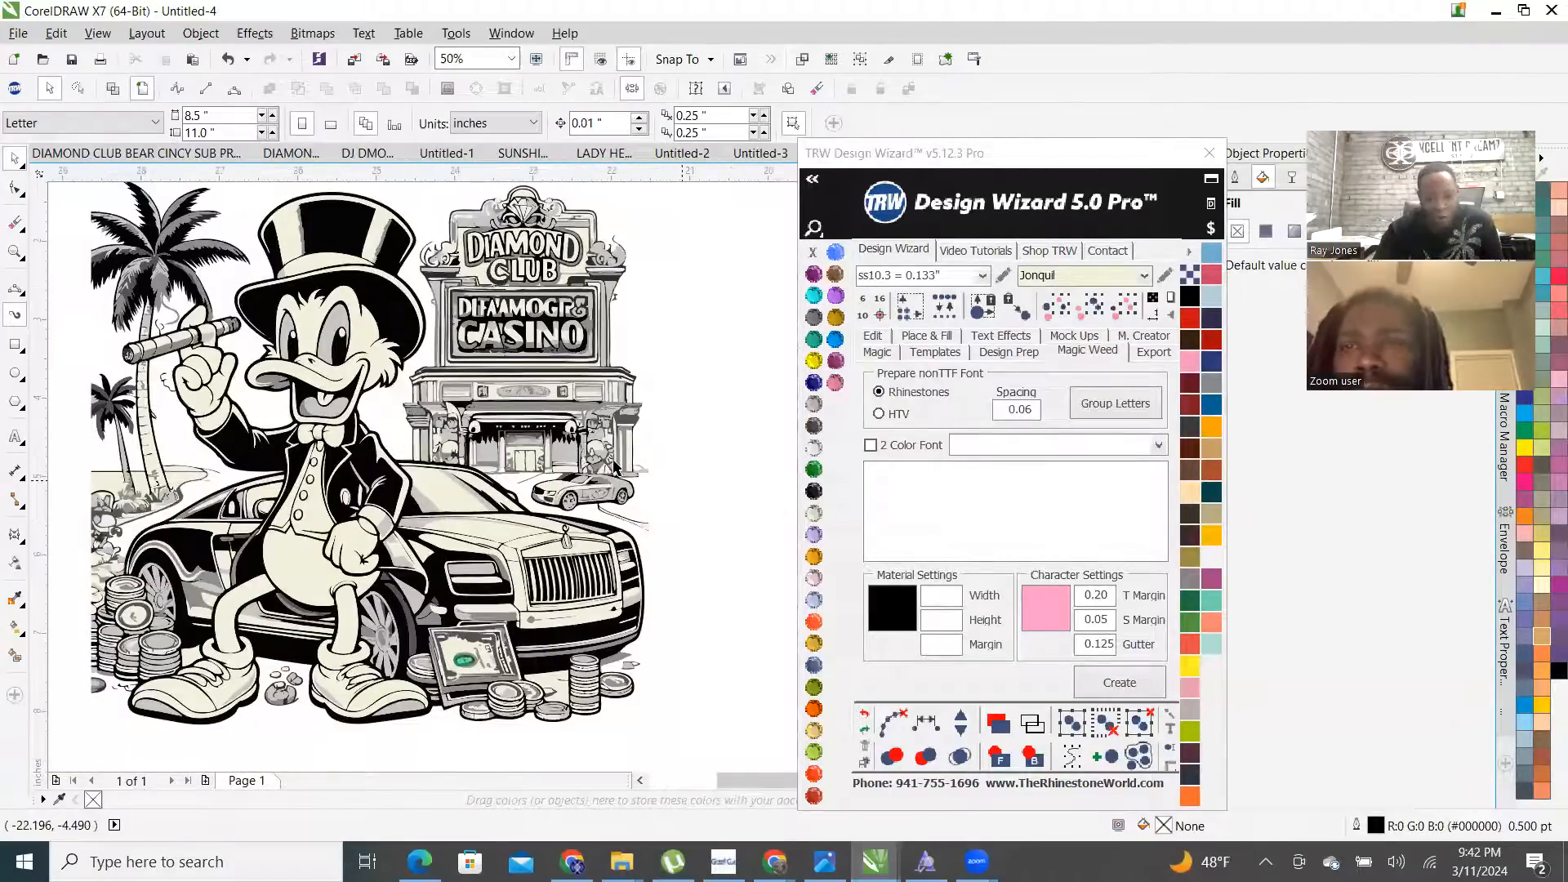
scroll(569, 459, "up", 6)
- Delete the grey fragment near the casino entrance and the shard at the sign's edge
left_click(518, 539)
key("Delete")
scroll(517, 606, "down", 4)
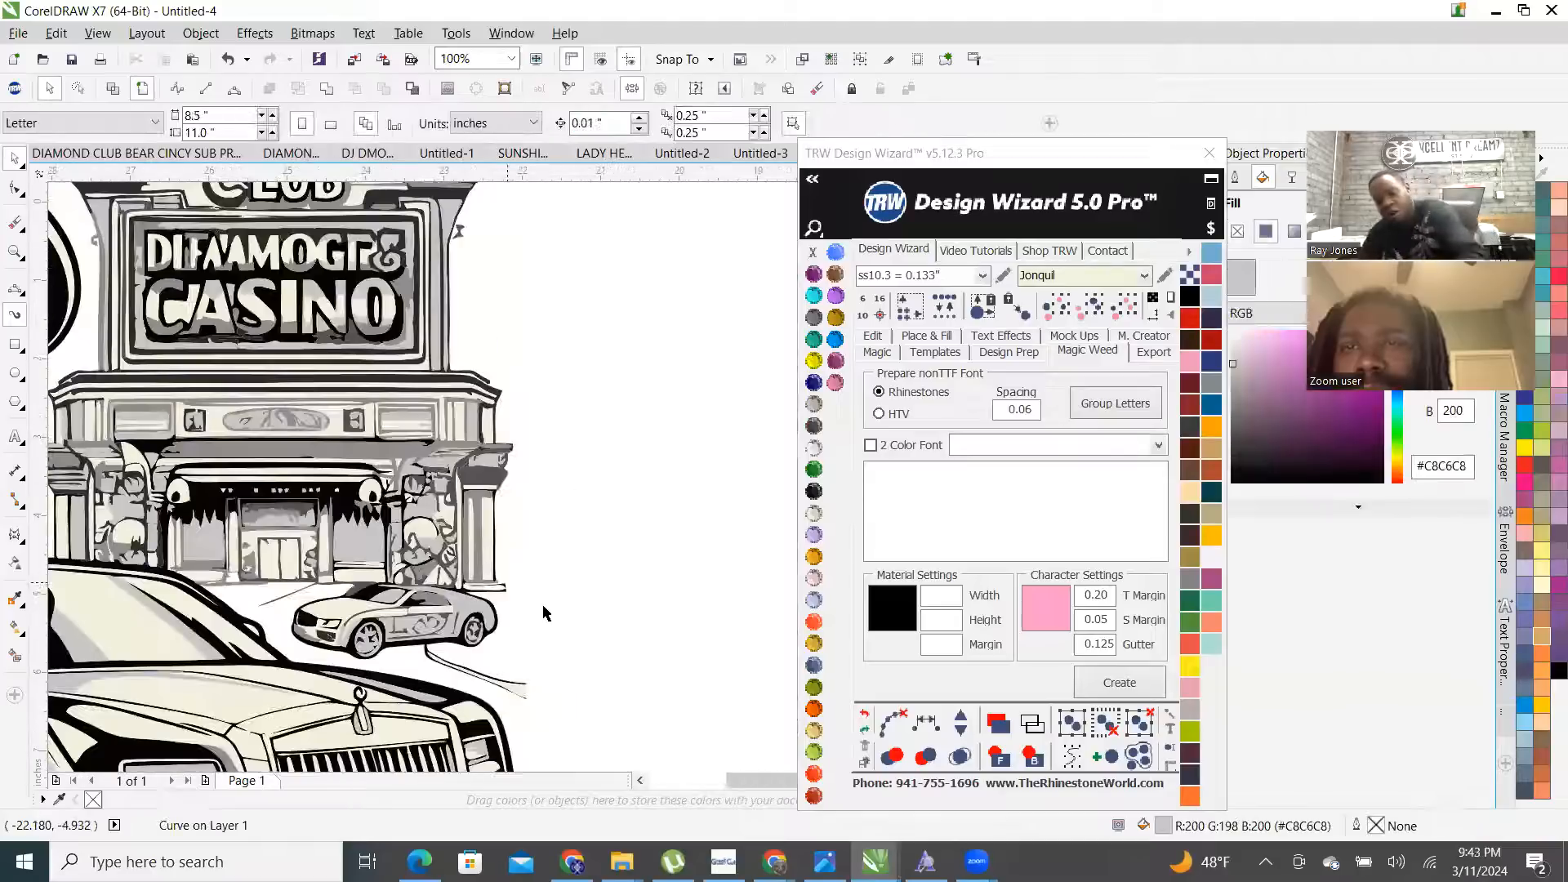
scroll(600, 603, "up", 1)
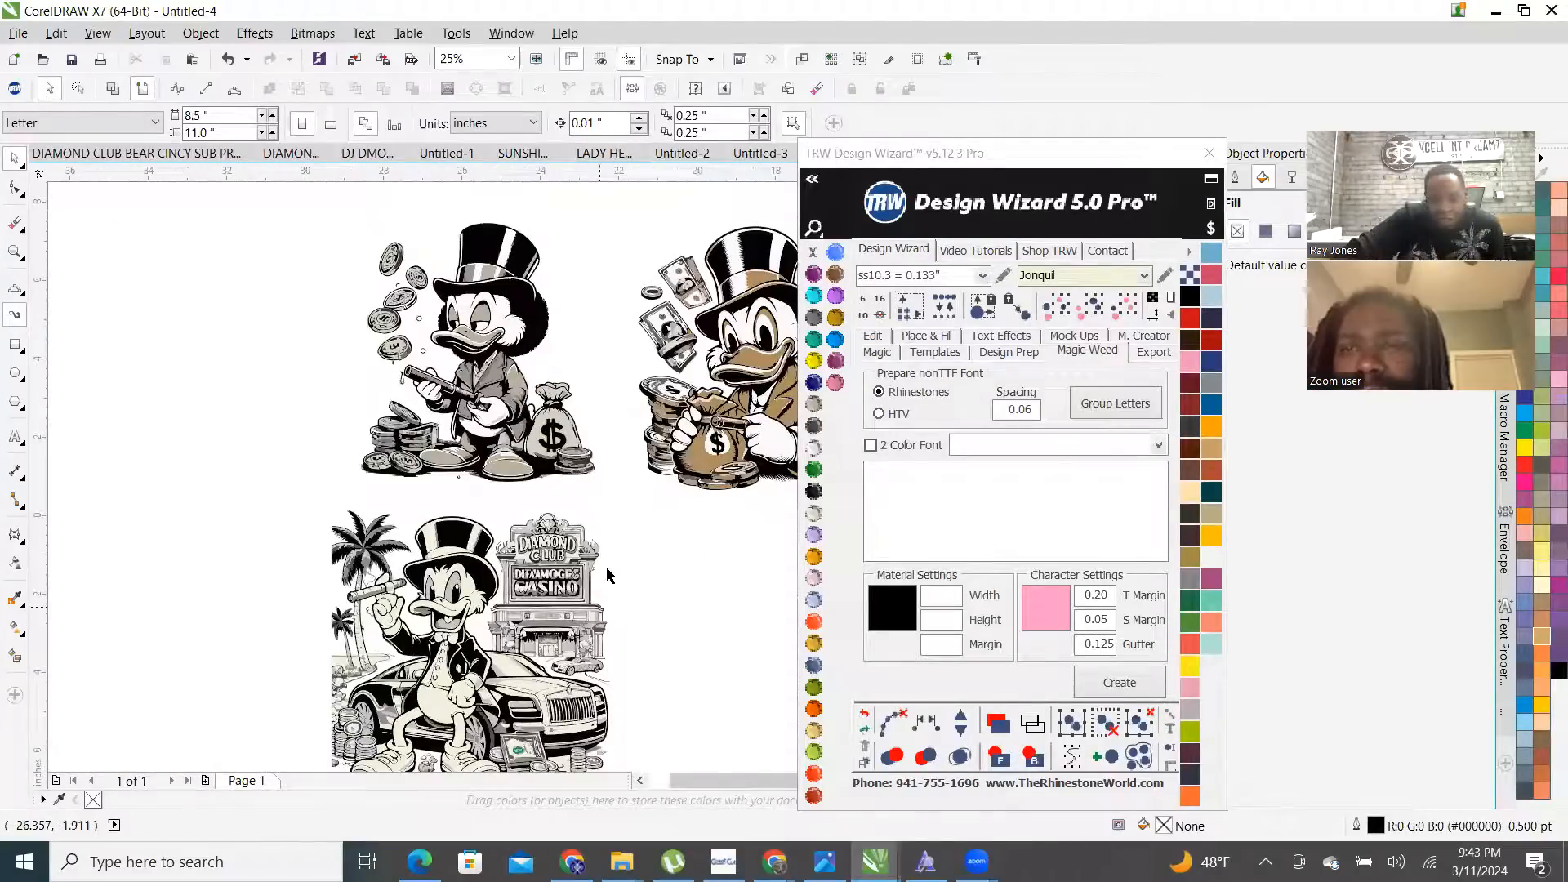
scroll(607, 563, "up", 4)
scroll(502, 474, "up", 4)
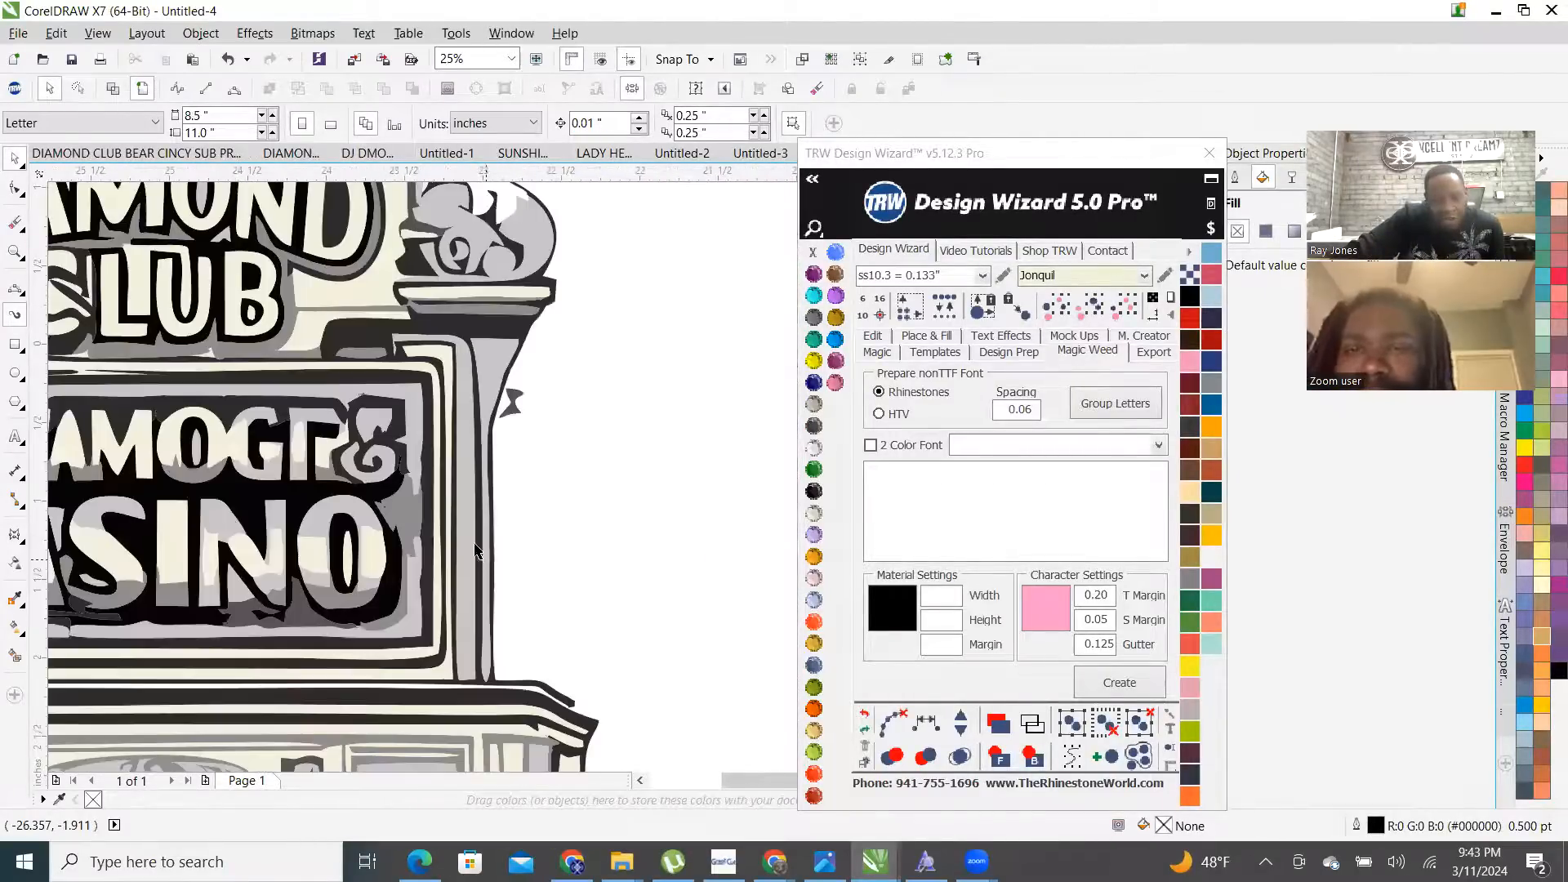
left_click(517, 398)
scroll(523, 408, "down", 2)
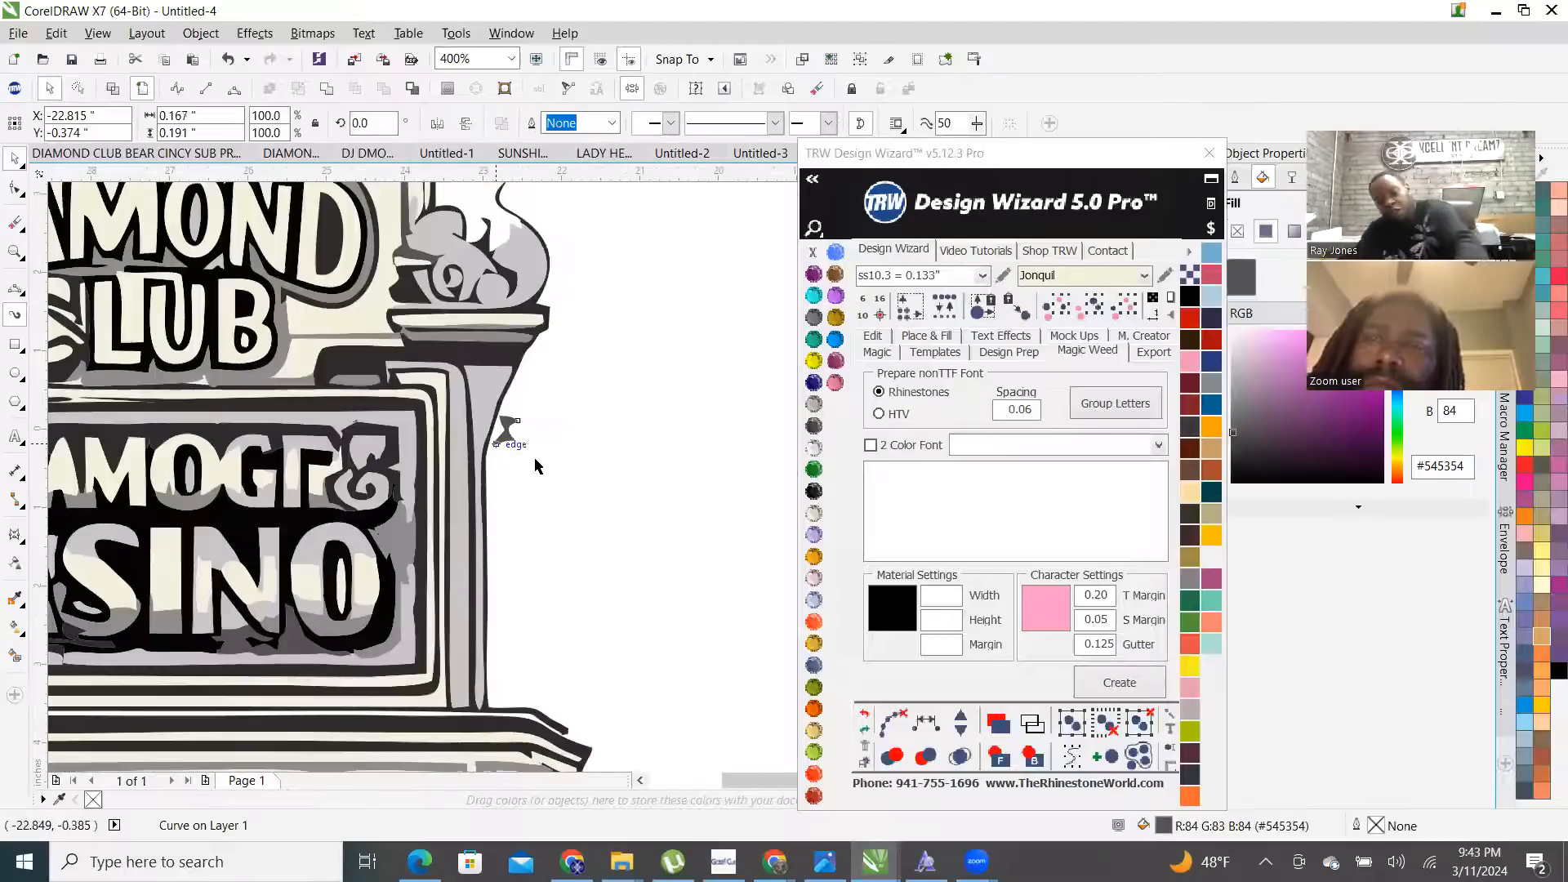
key("Delete")
scroll(490, 408, "down", 1)
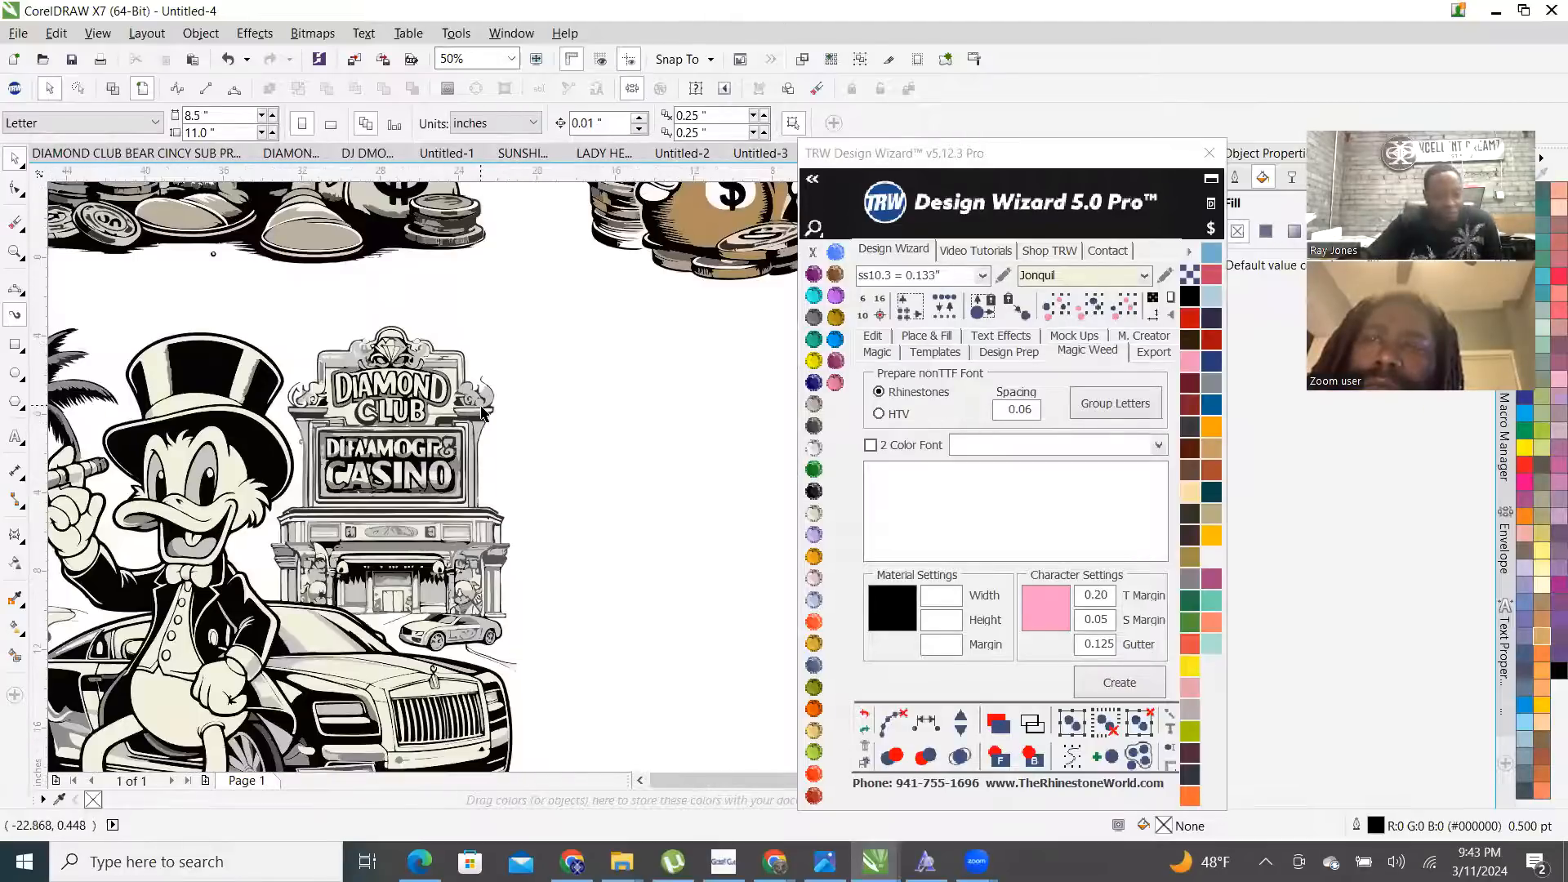
scroll(482, 411, "down", 1)
scroll(344, 596, "up", 1)
scroll(49, 670, "up", 1)
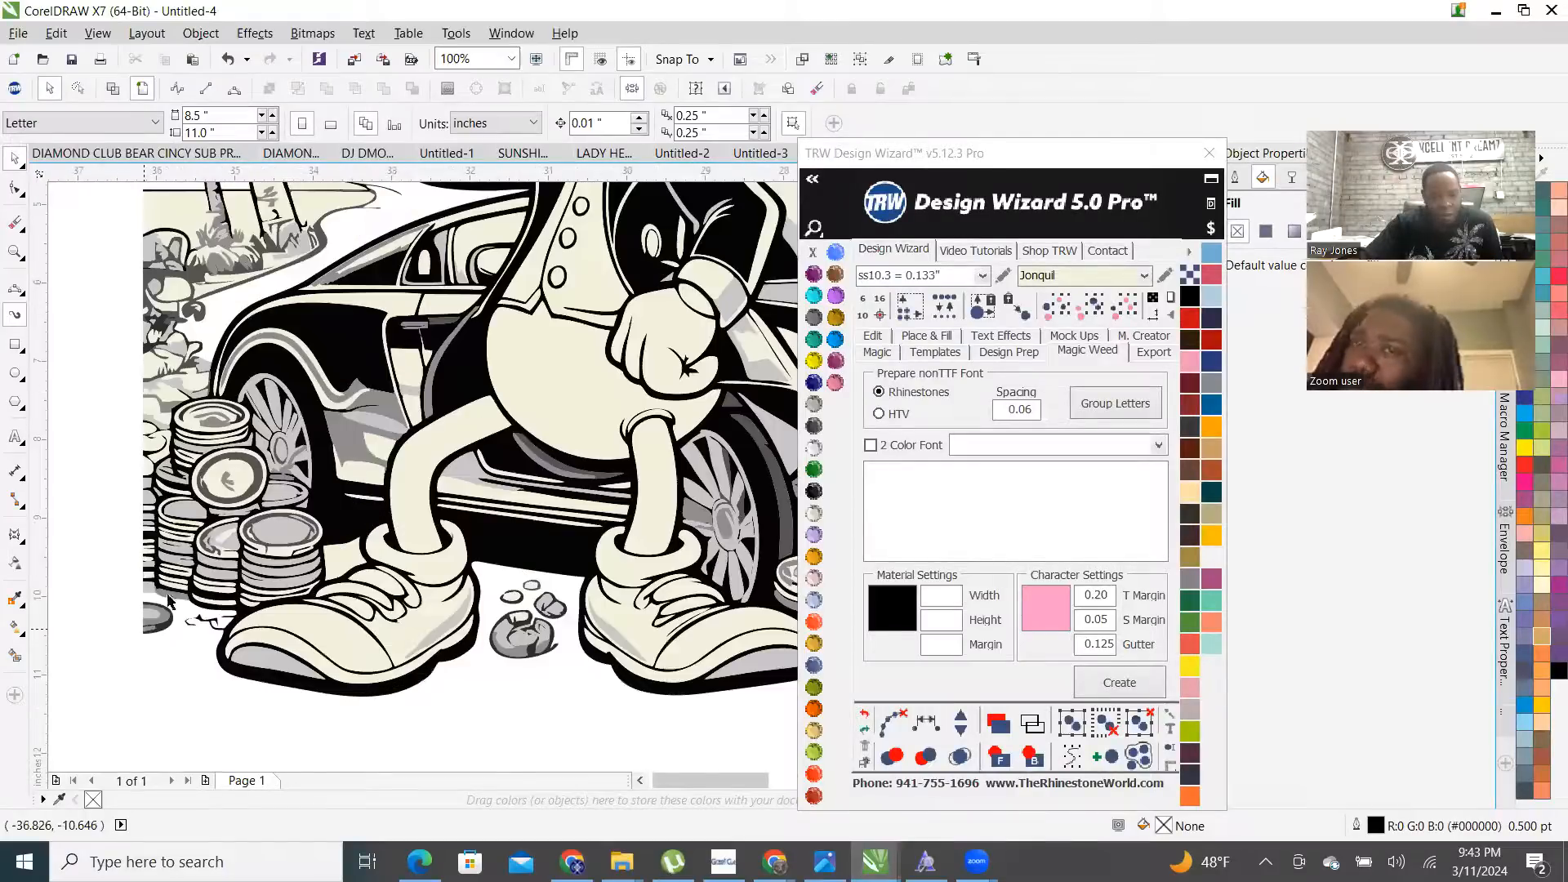
- Leave the curve beside the coin stack and select the cream car hood shape
left_click(329, 537)
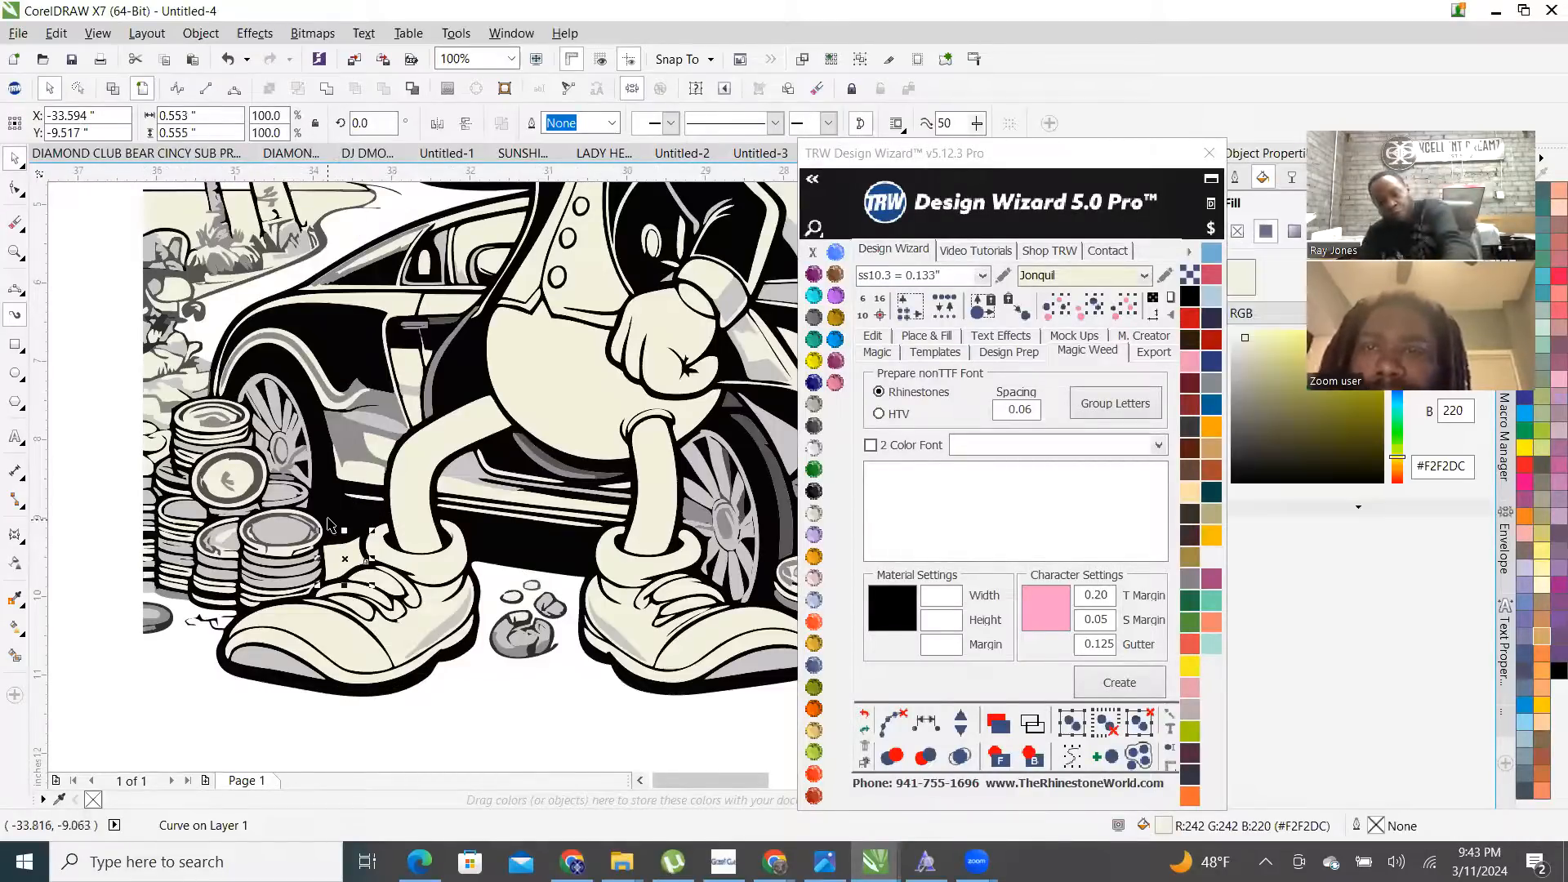
key("Escape")
scroll(409, 654, "down", 2)
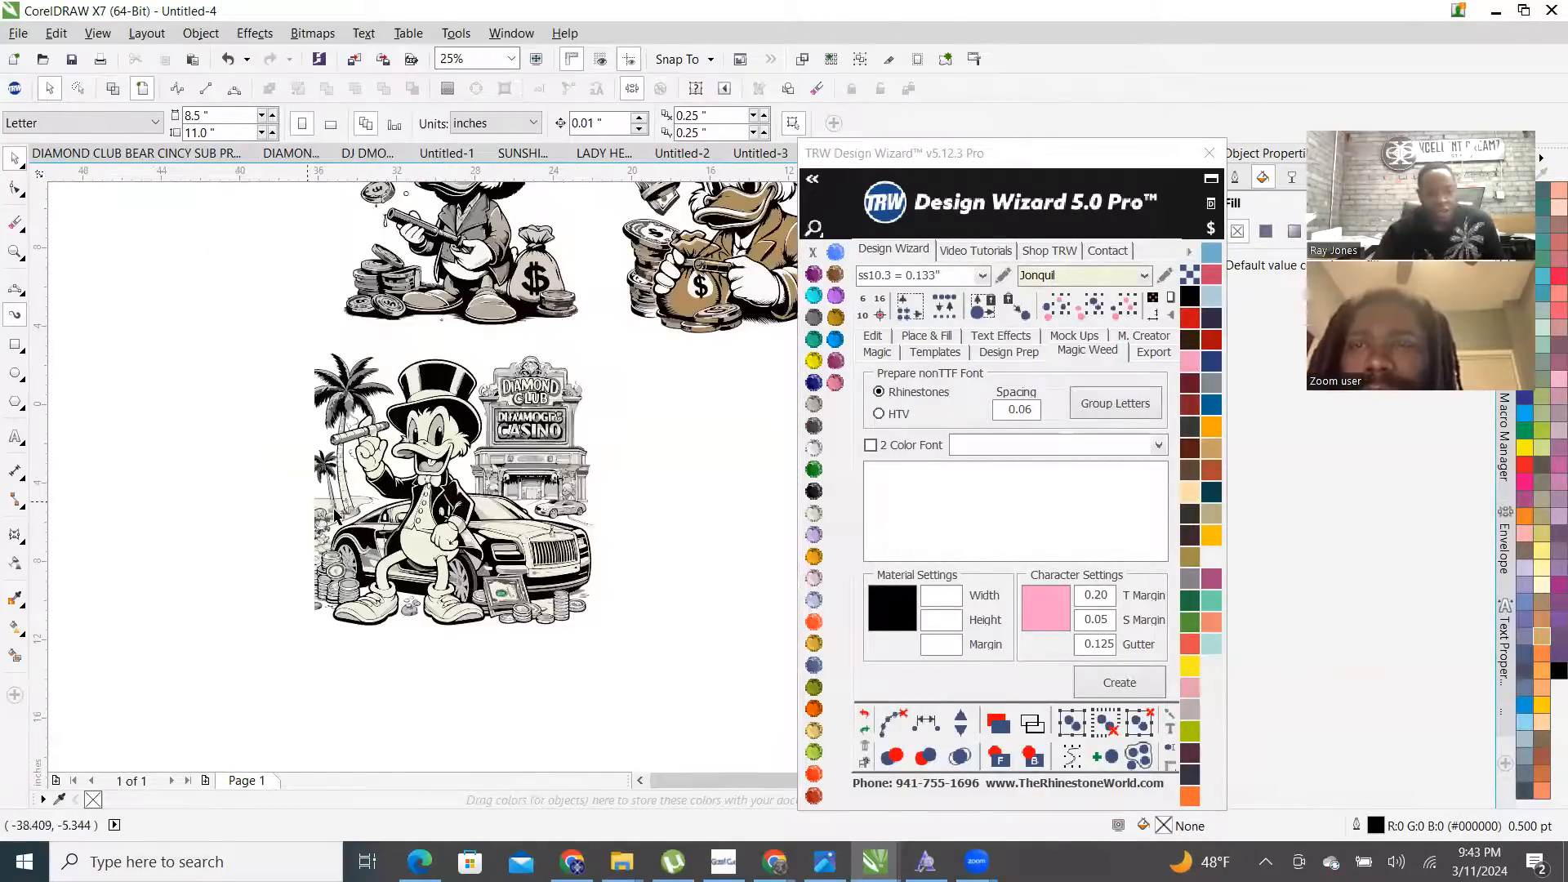
scroll(335, 515, "up", 1)
scroll(310, 593, "down", 1)
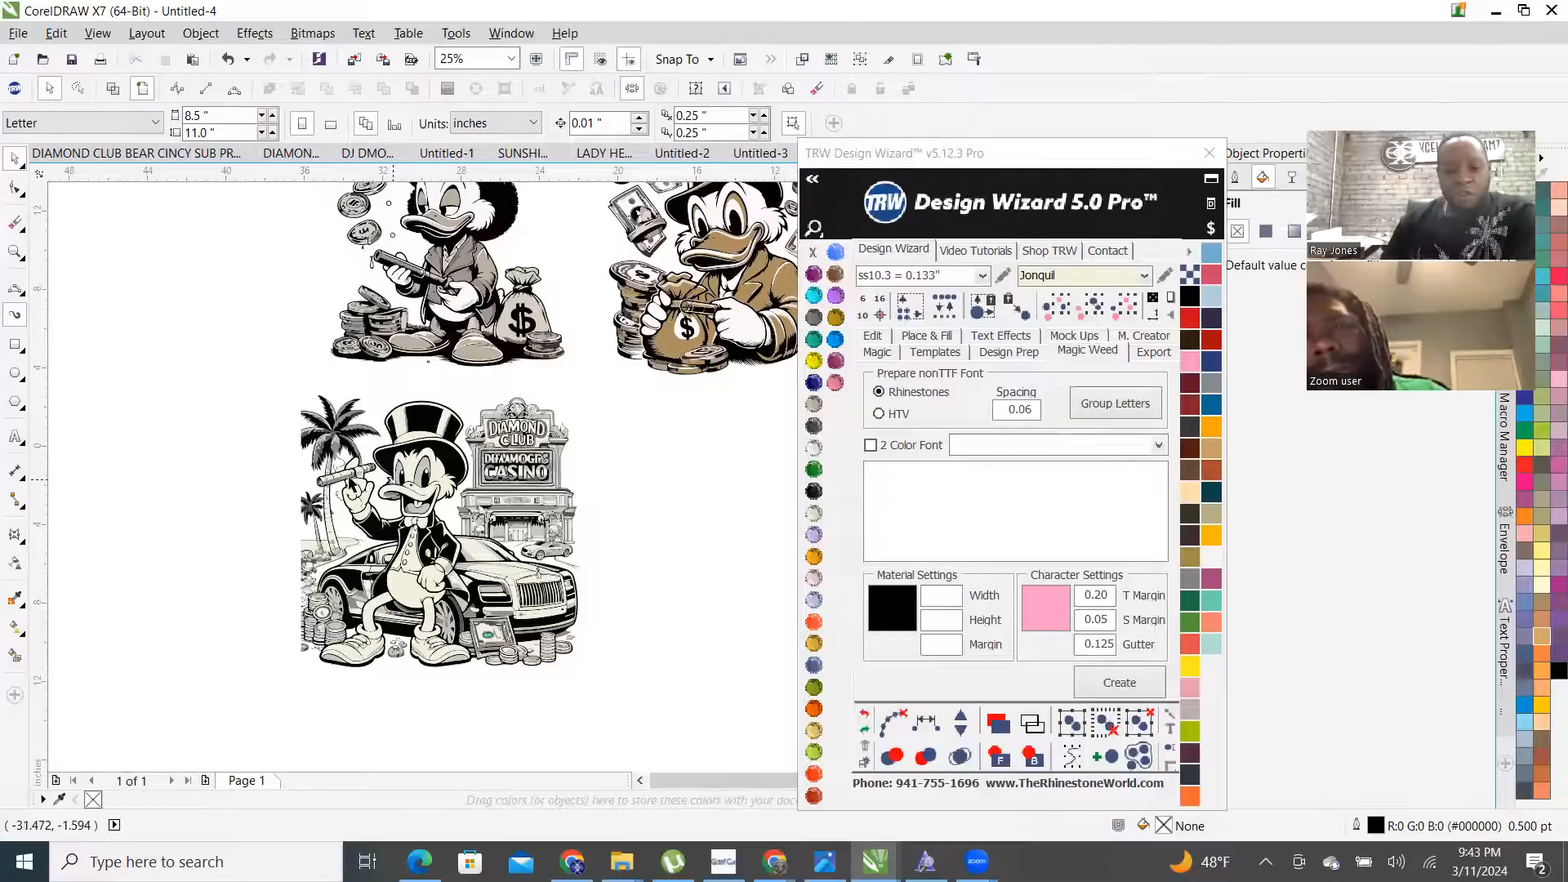
scroll(368, 478, "up", 1)
left_click(611, 656)
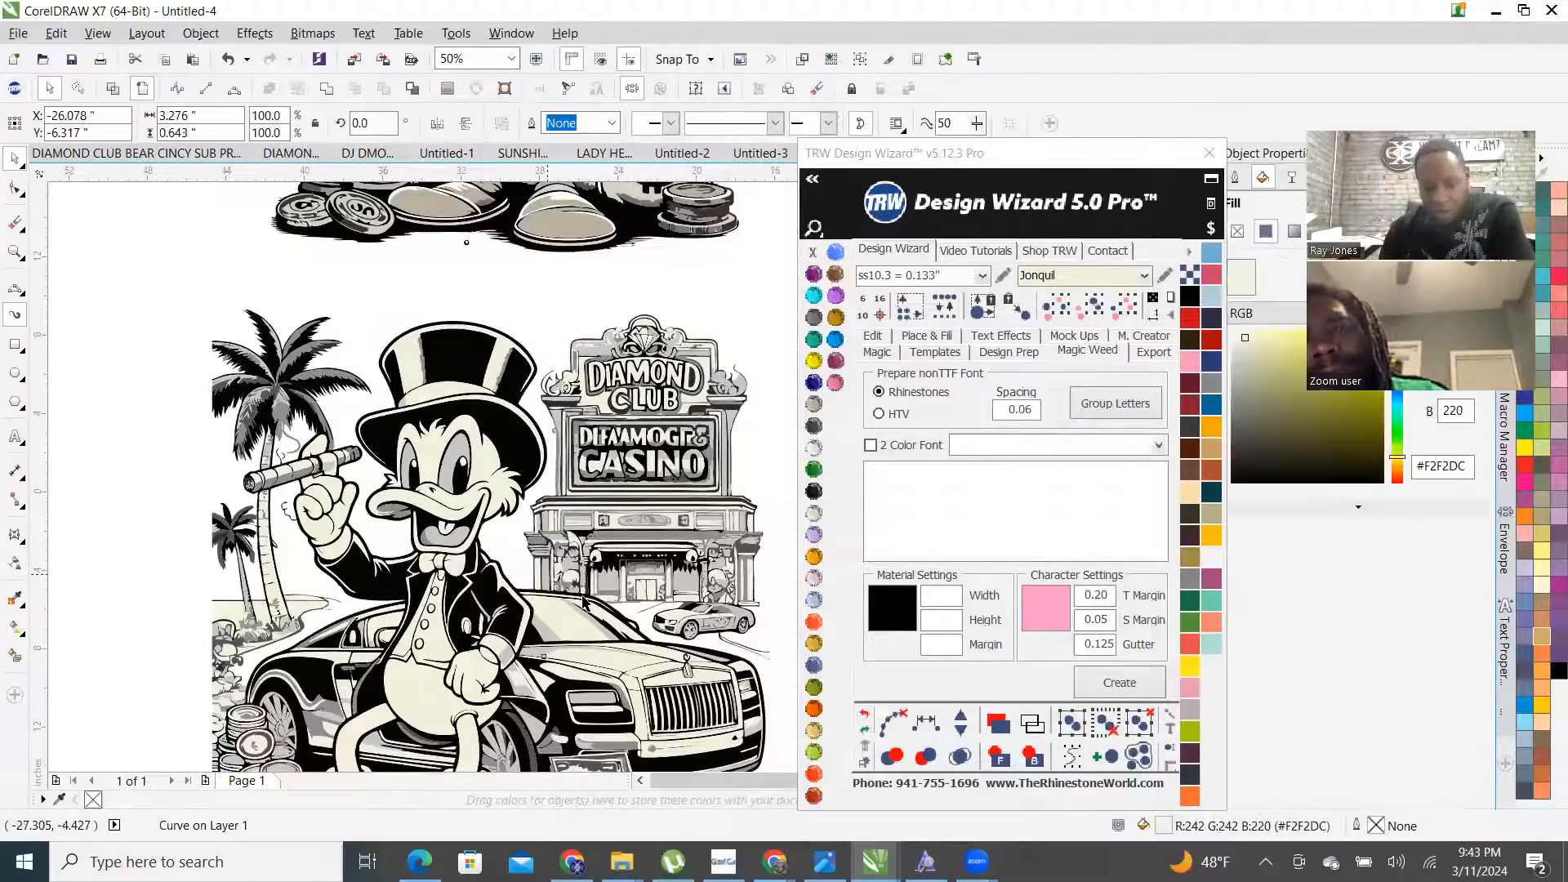
scroll(577, 579, "down", 1)
scroll(617, 656, "up", 1)
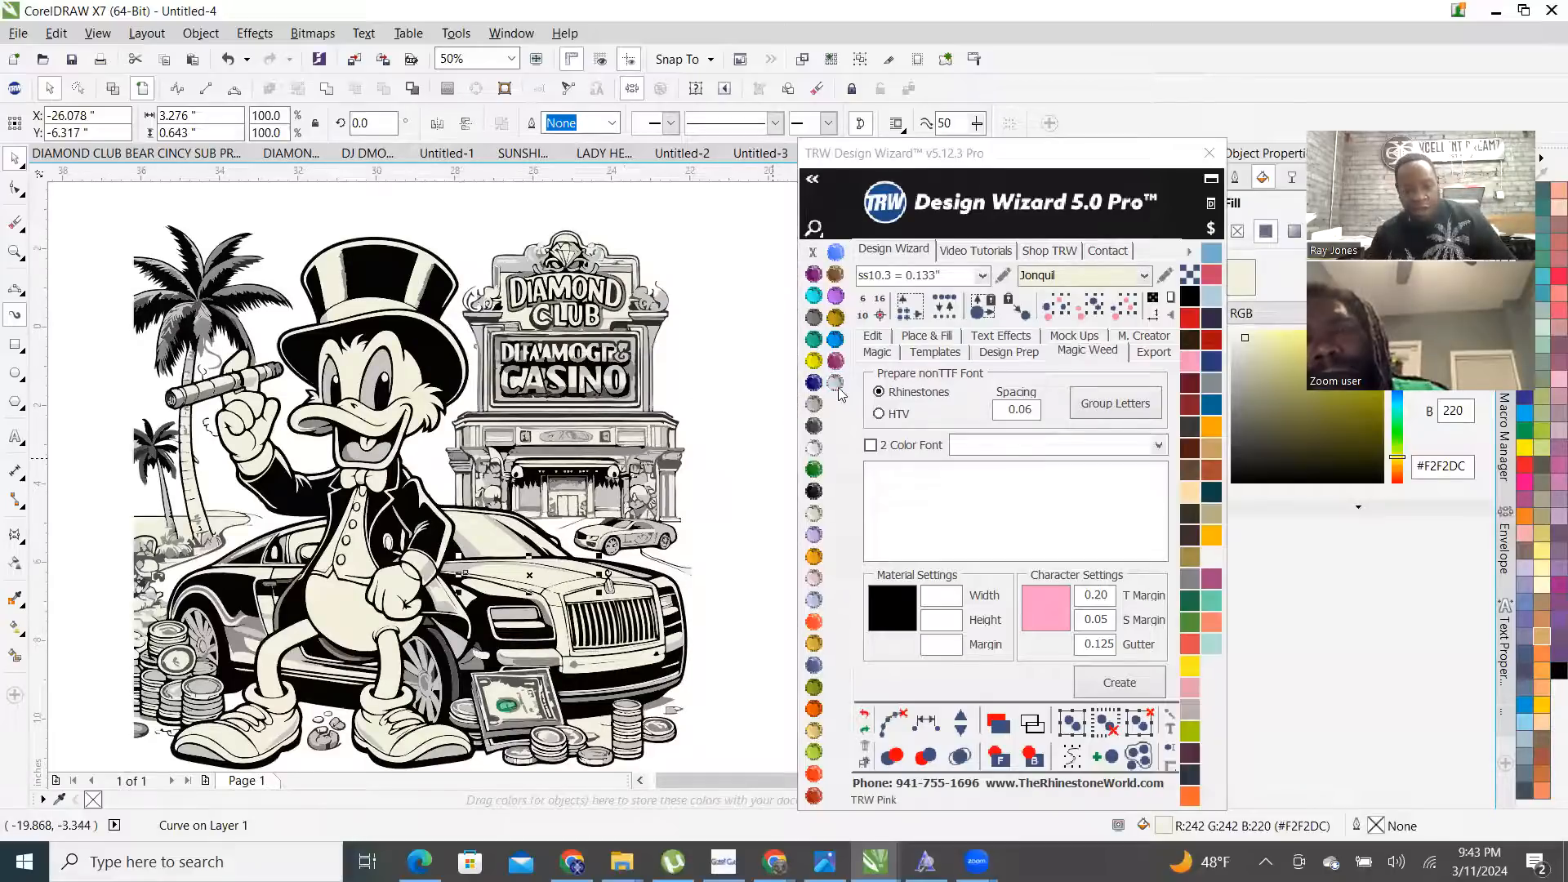
- Fill the car hood, body shape, grille-side panel and hood-edge curves with TRW Pink
left_click(836, 384)
scroll(611, 588, "up", 1)
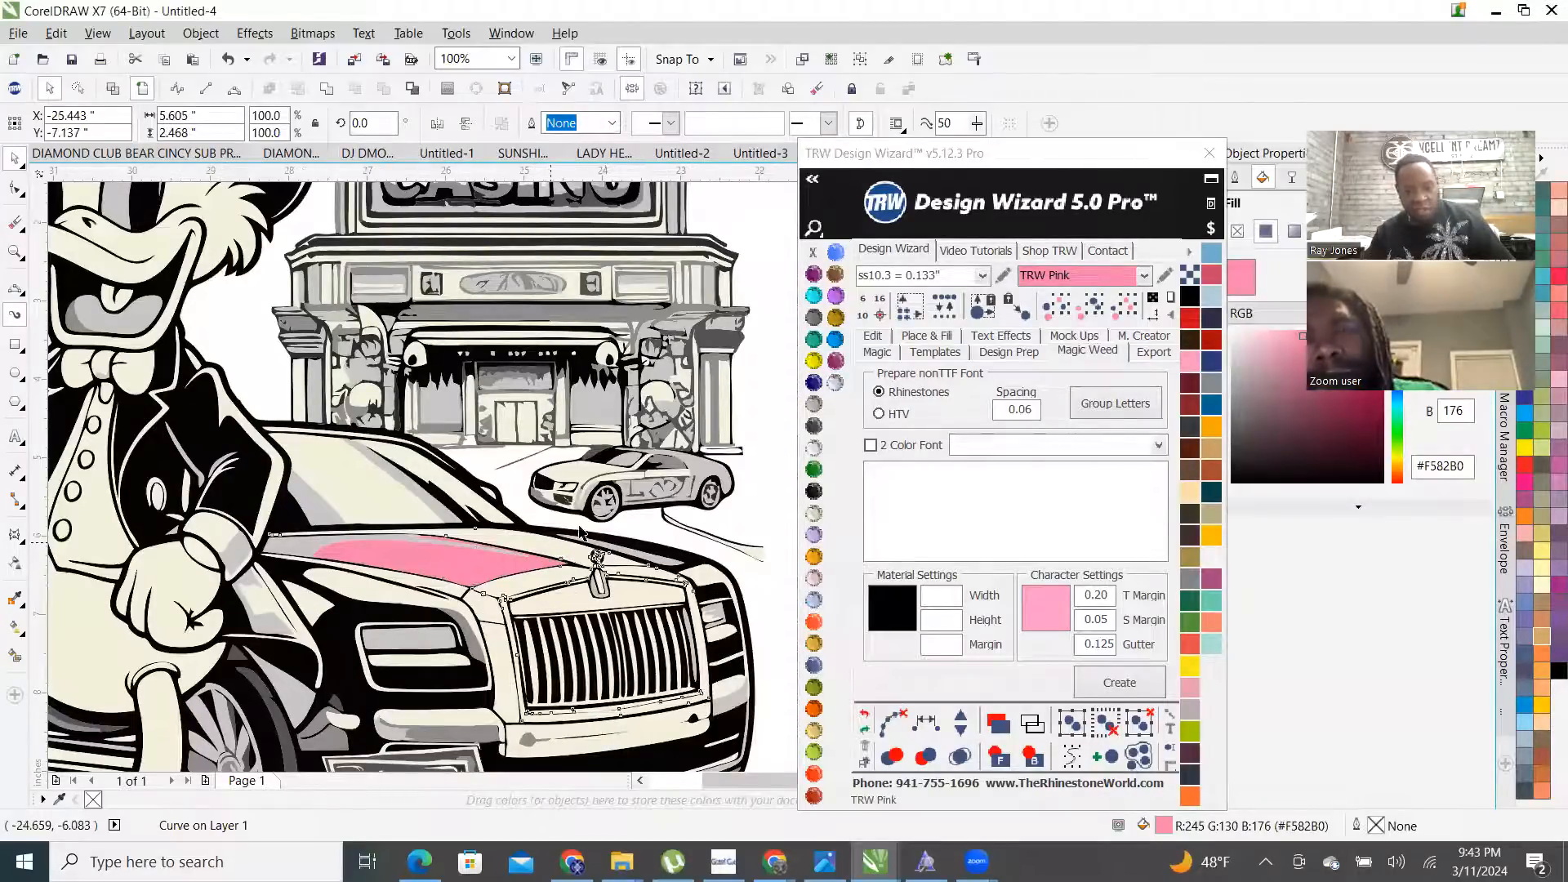
left_click(582, 533)
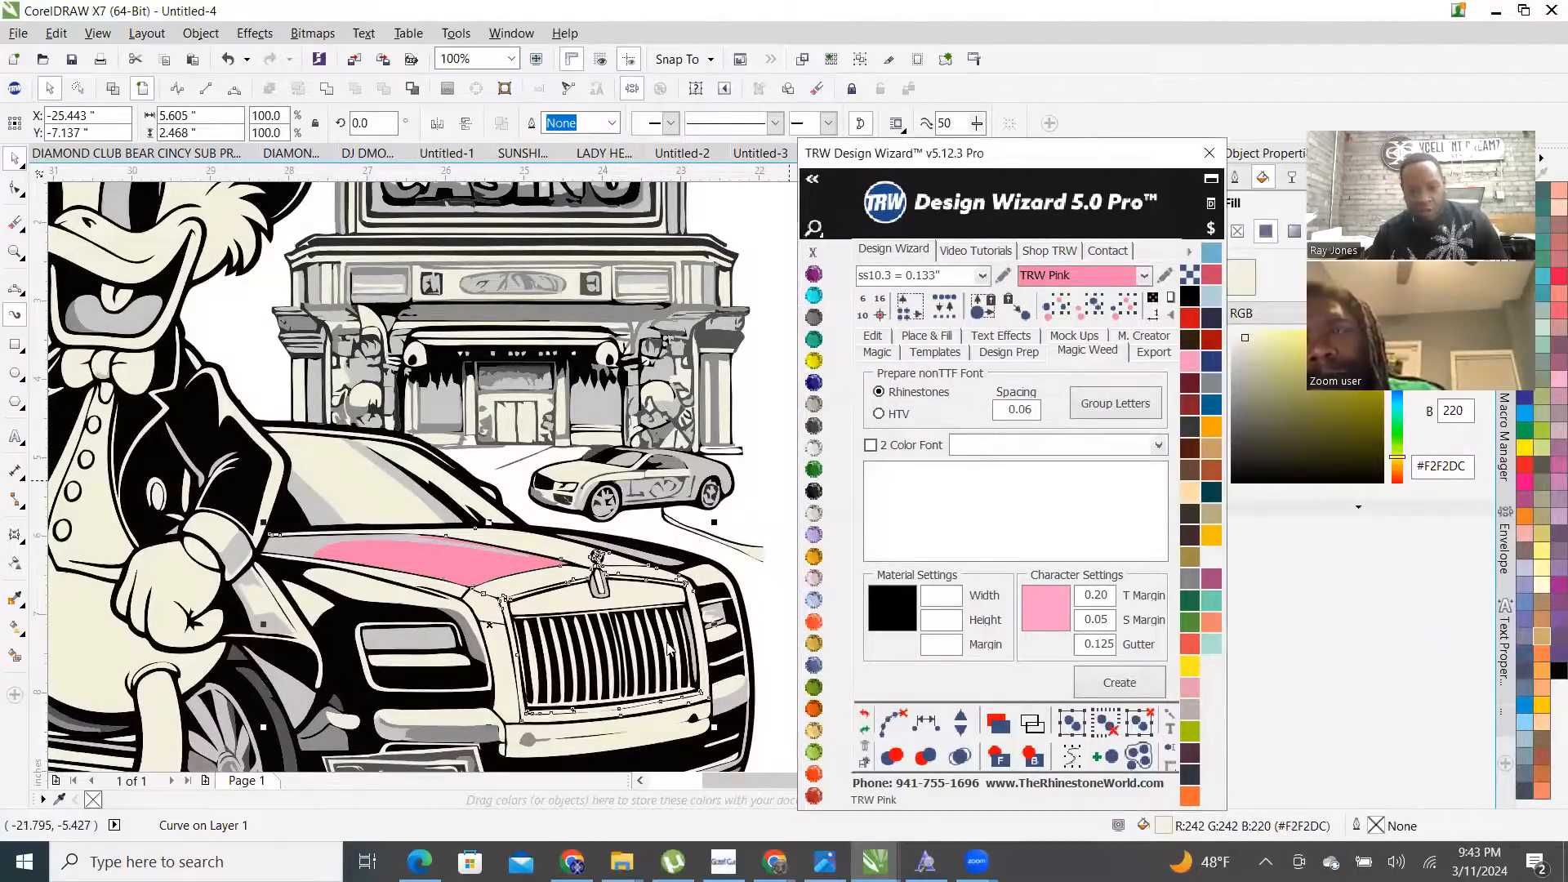
left_click(508, 644)
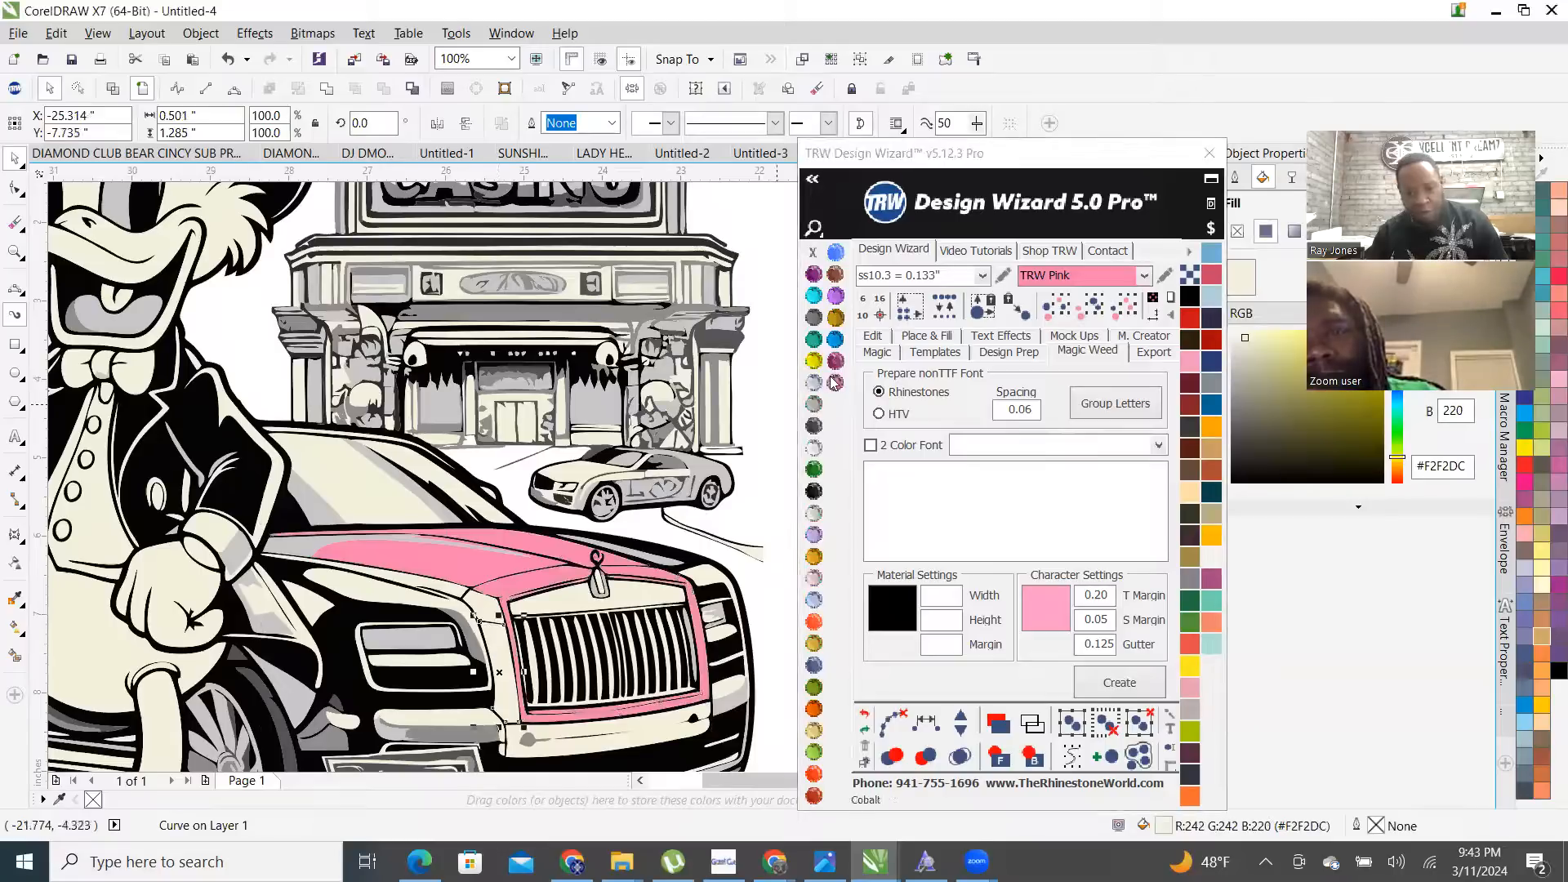
left_click(834, 383)
left_click(482, 606)
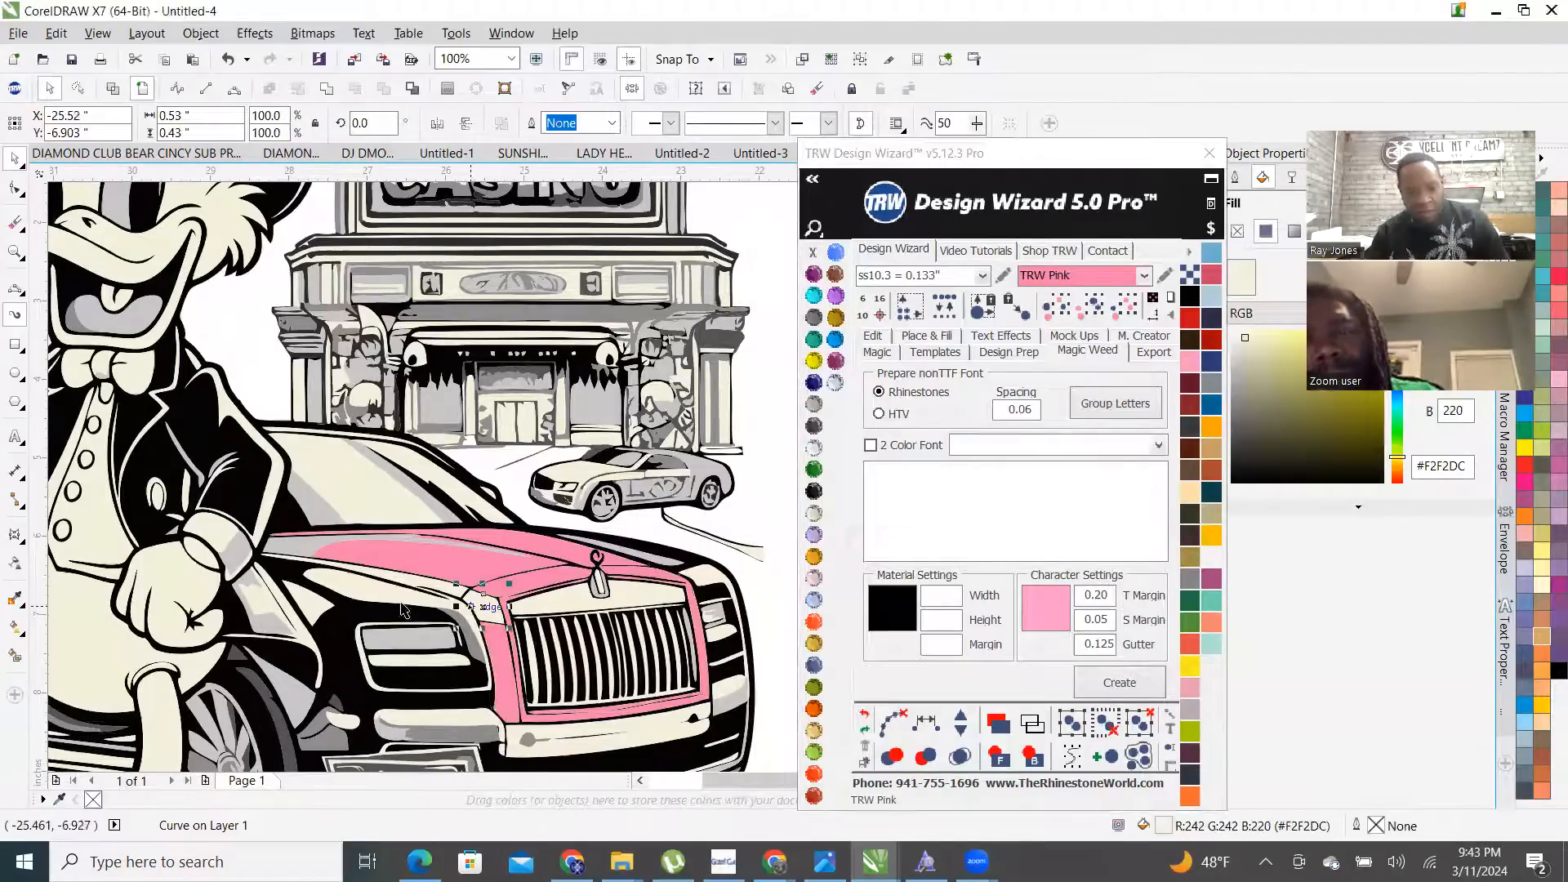
left_click(353, 586, "shift")
left_click(709, 583, "shift")
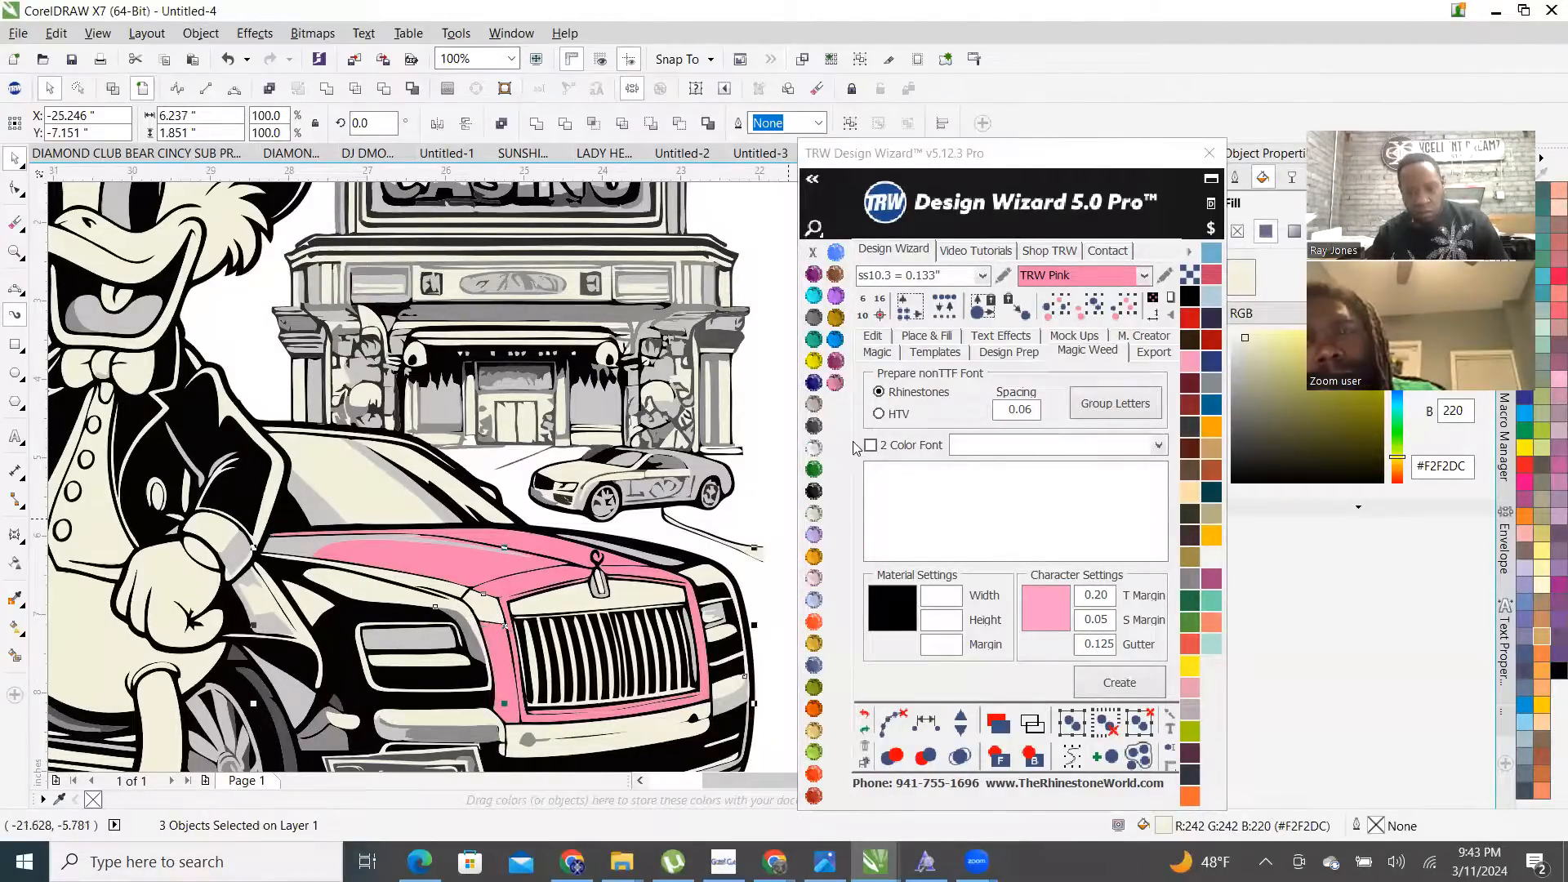
left_click(835, 384)
- Fill the three front bumper pieces and the strip above the windshield with TRW Pink
left_click(653, 730)
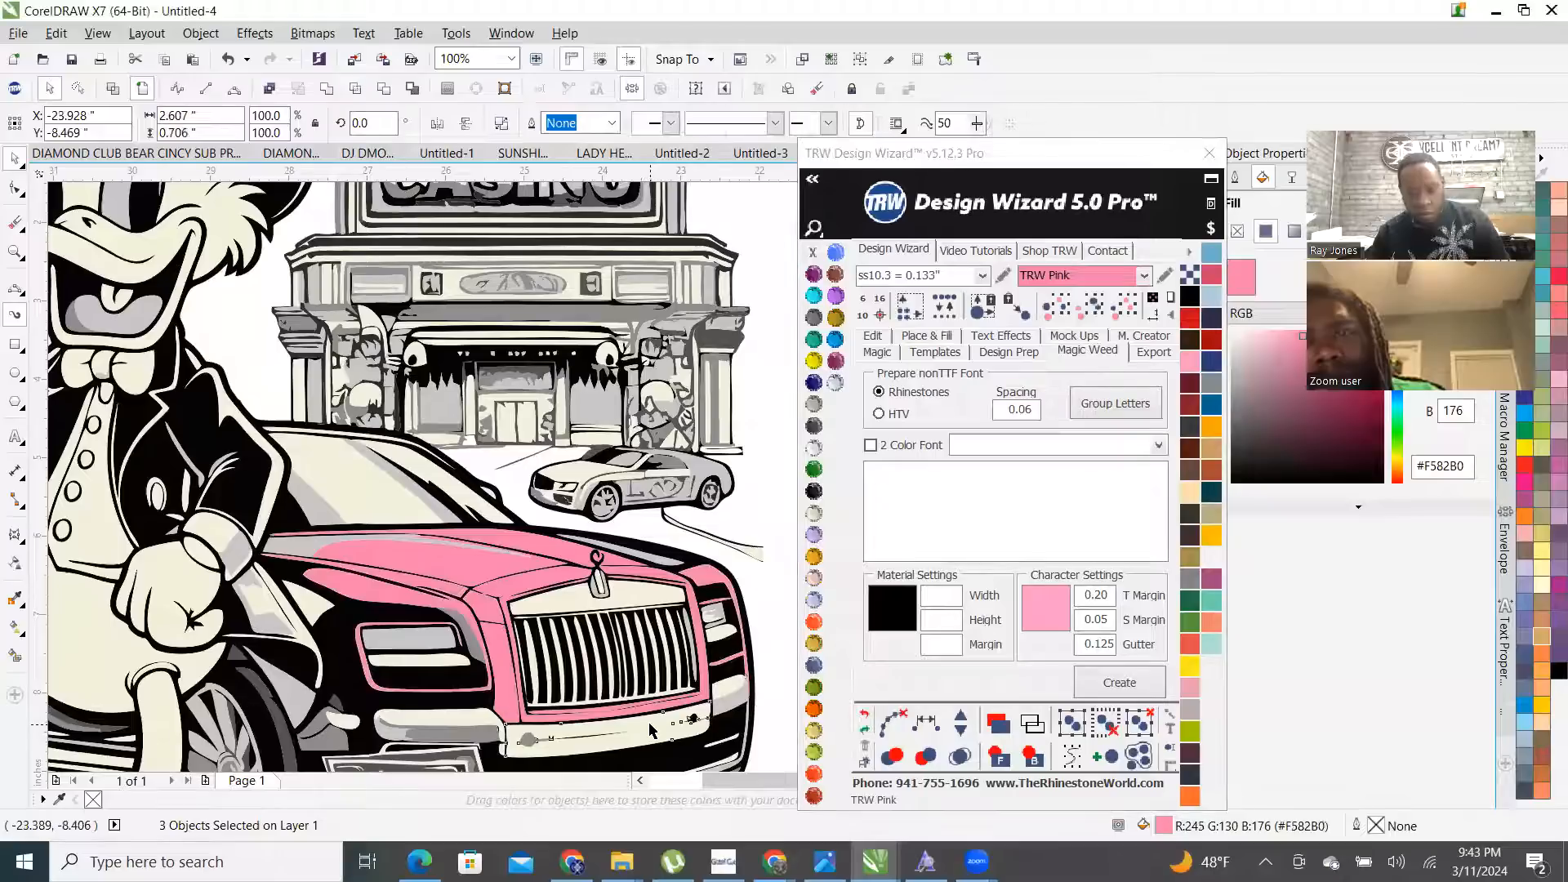
left_click(726, 693, "shift")
left_click(454, 721, "shift")
scroll(324, 424, "up", 2)
left_click(303, 453, "shift")
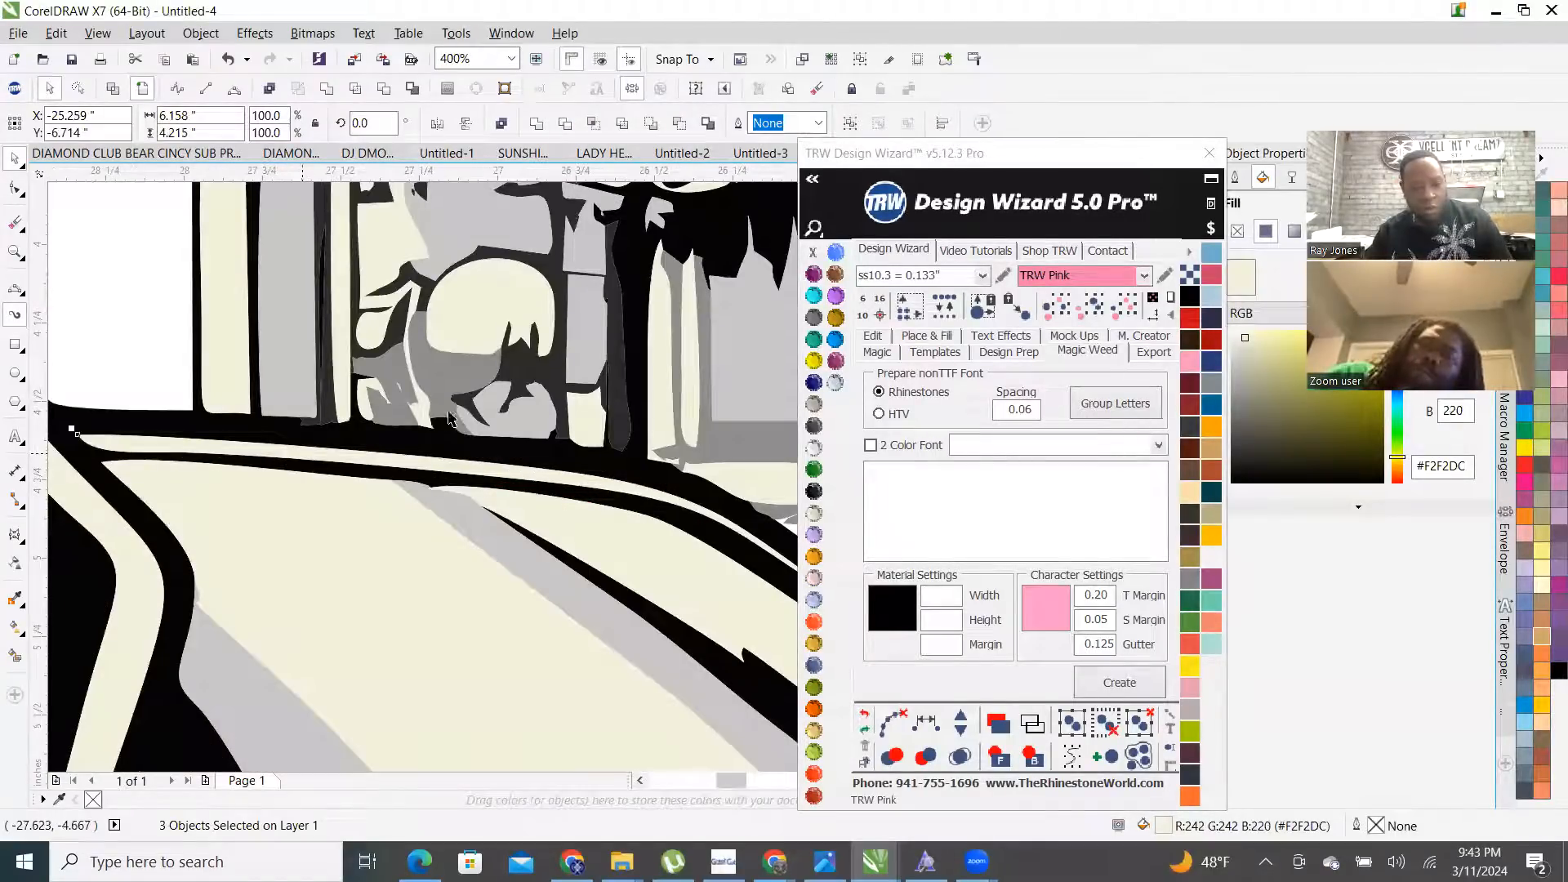
left_click(835, 383)
scroll(482, 449, "down", 3)
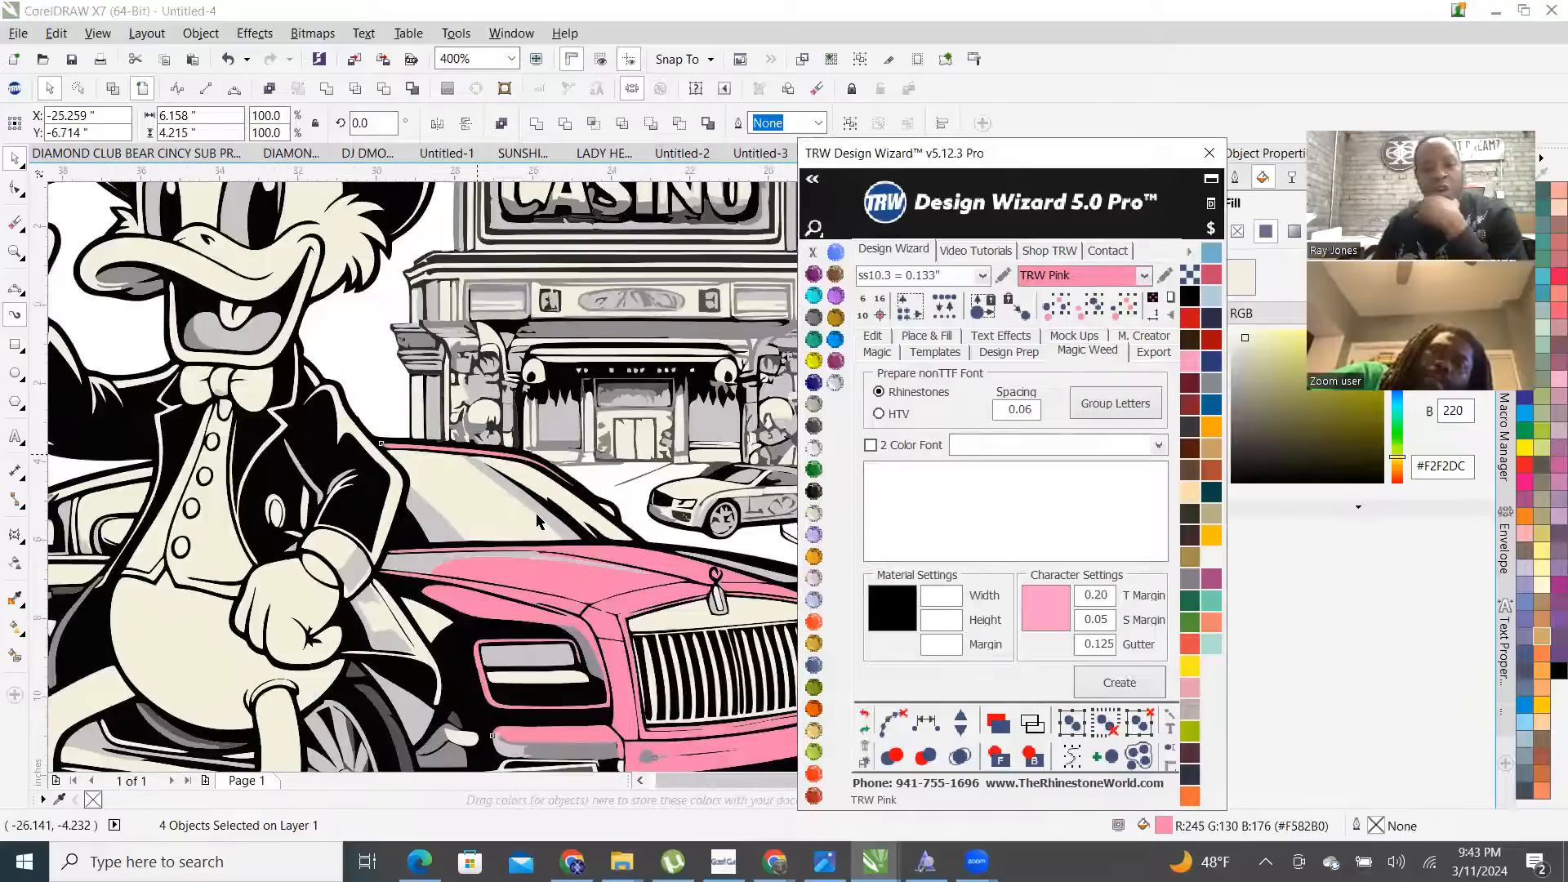
scroll(537, 521, "down", 3)
scroll(553, 452, "up", 2)
- Fill the thin grey windshield strip with TRW Pink
left_click(554, 453)
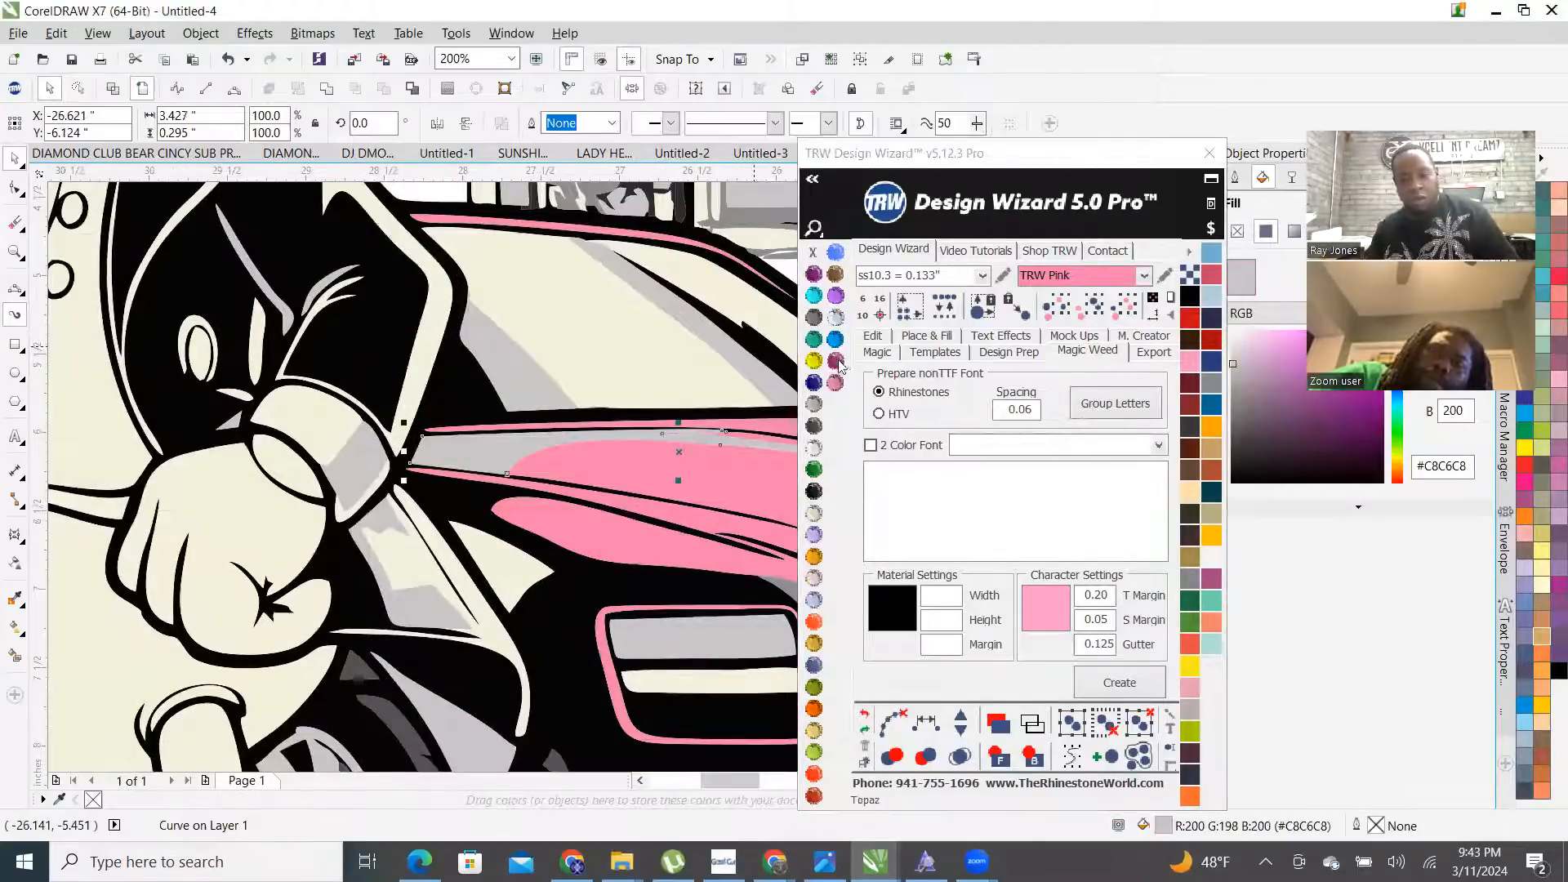
left_click(835, 384)
scroll(540, 577, "down", 1)
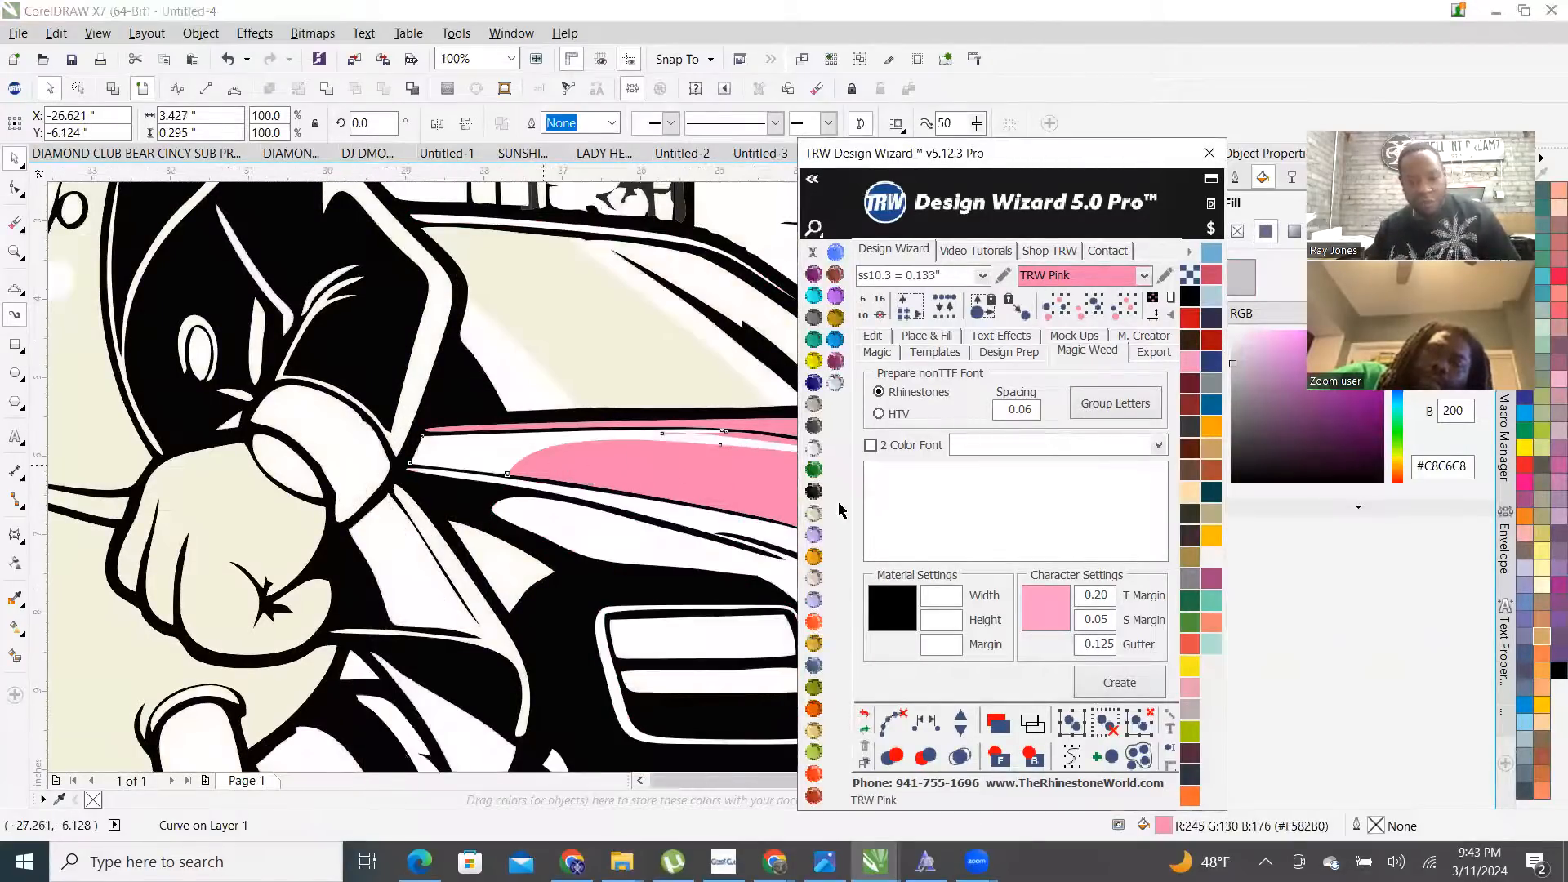
scroll(539, 577, "down", 1)
scroll(539, 555, "down", 1)
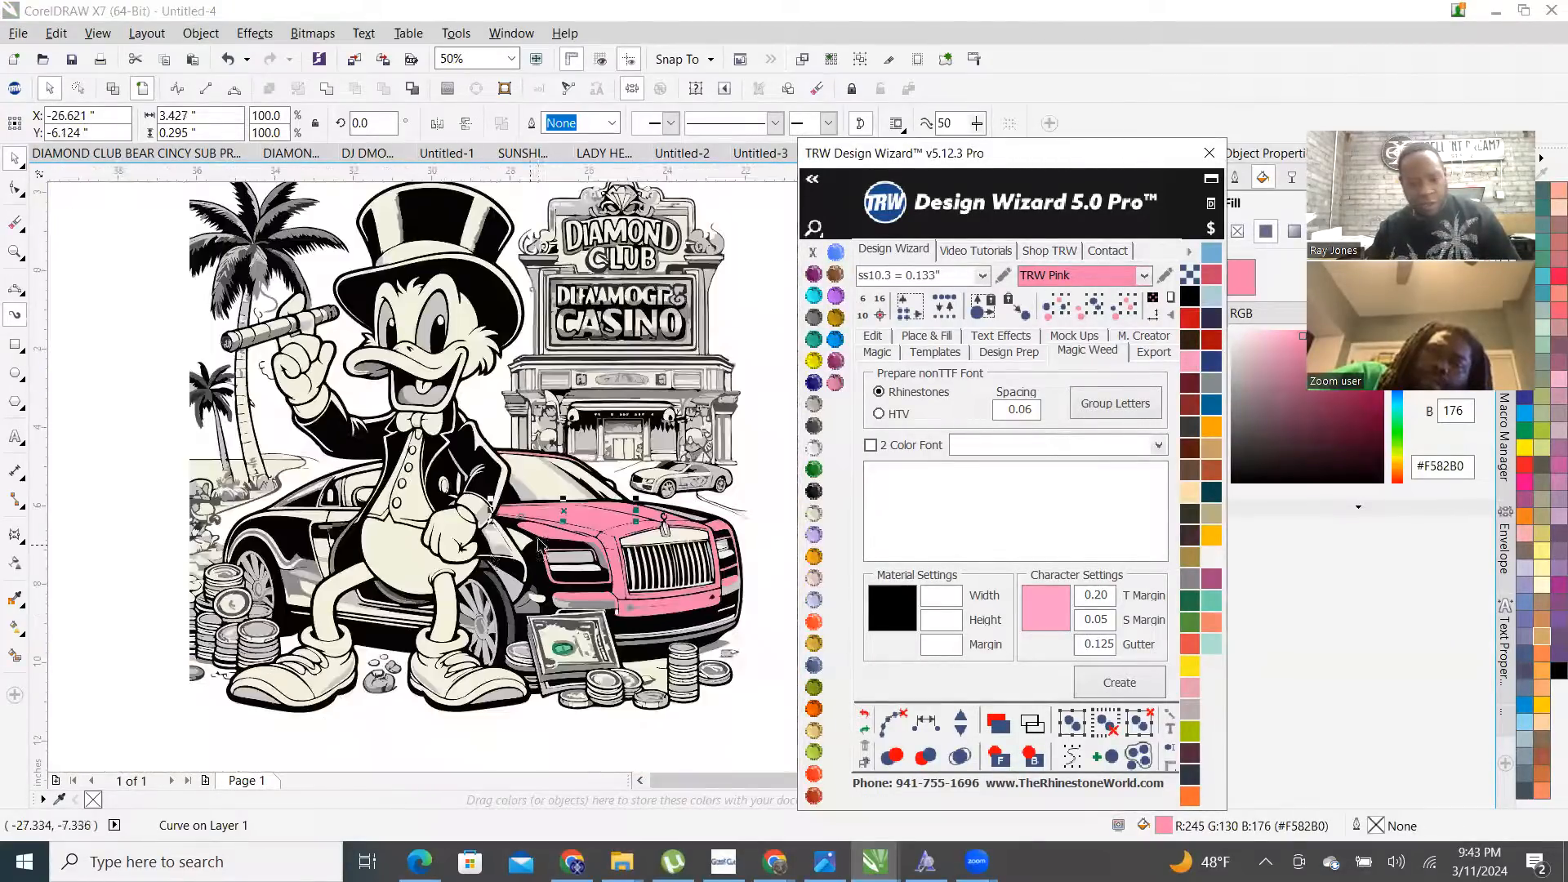
- Pick a small cream shape on the car and select every shape sharing its colour
left_click(412, 743)
scroll(623, 618, "up", 2)
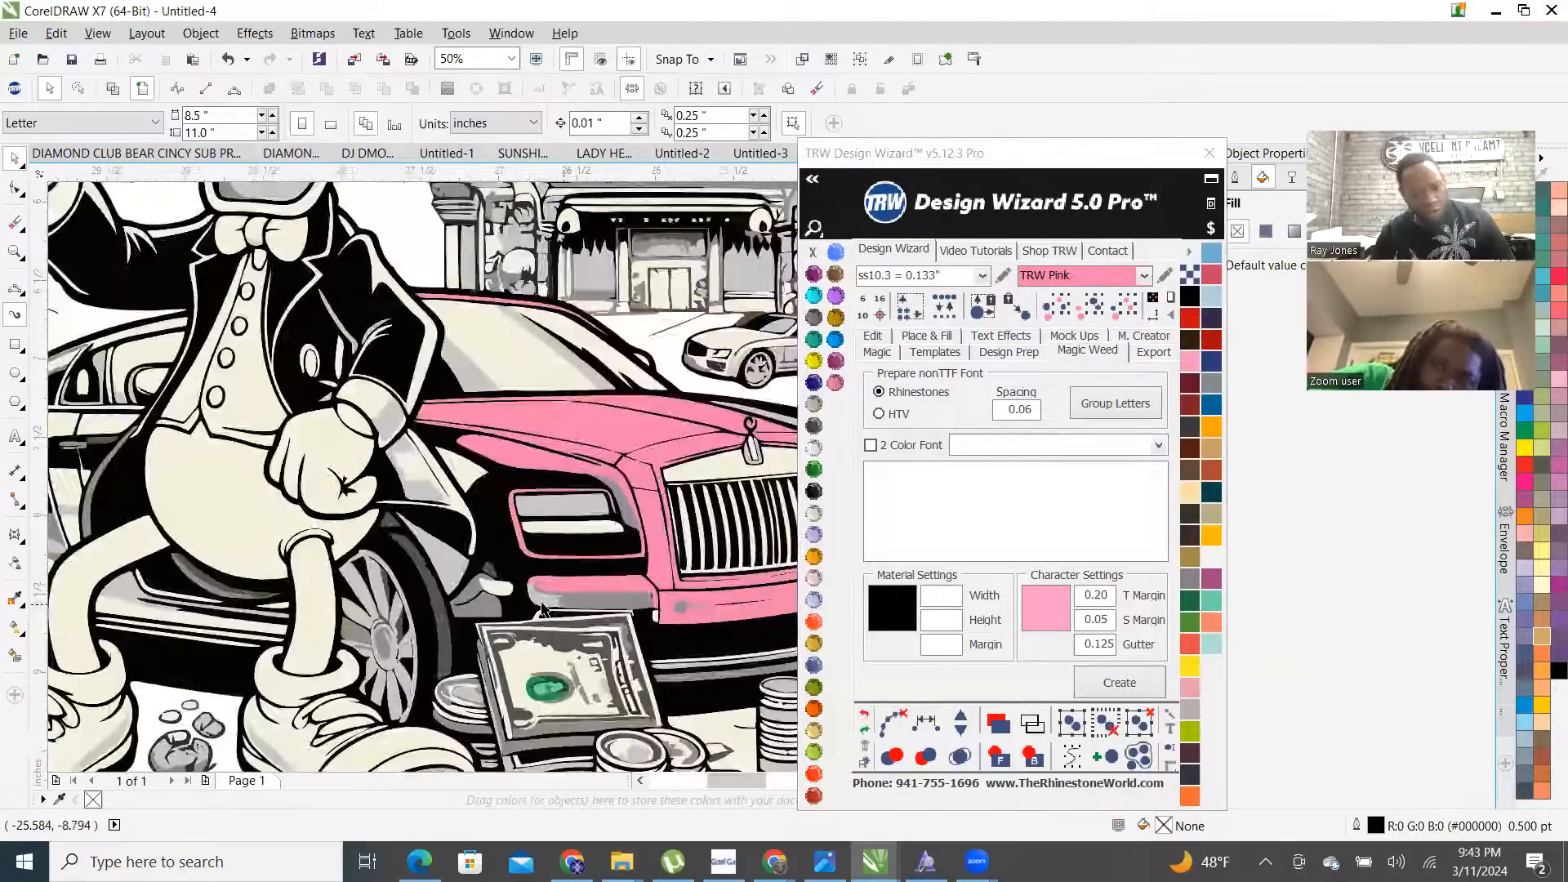
scroll(490, 529, "down", 2)
scroll(490, 530, "up", 2)
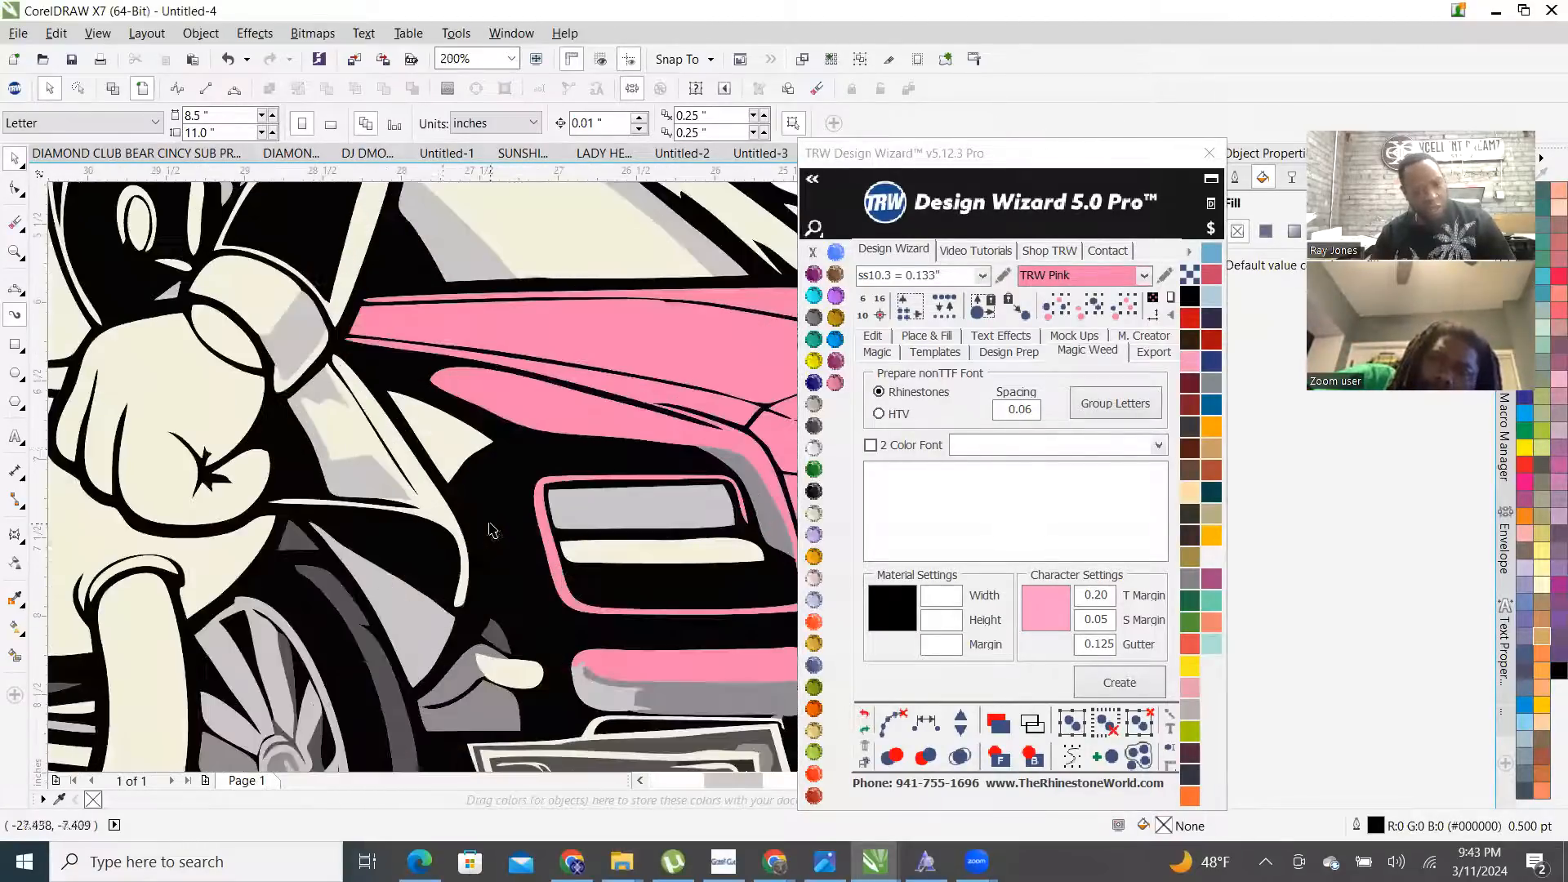
left_click(442, 454)
scroll(442, 455, "down", 1)
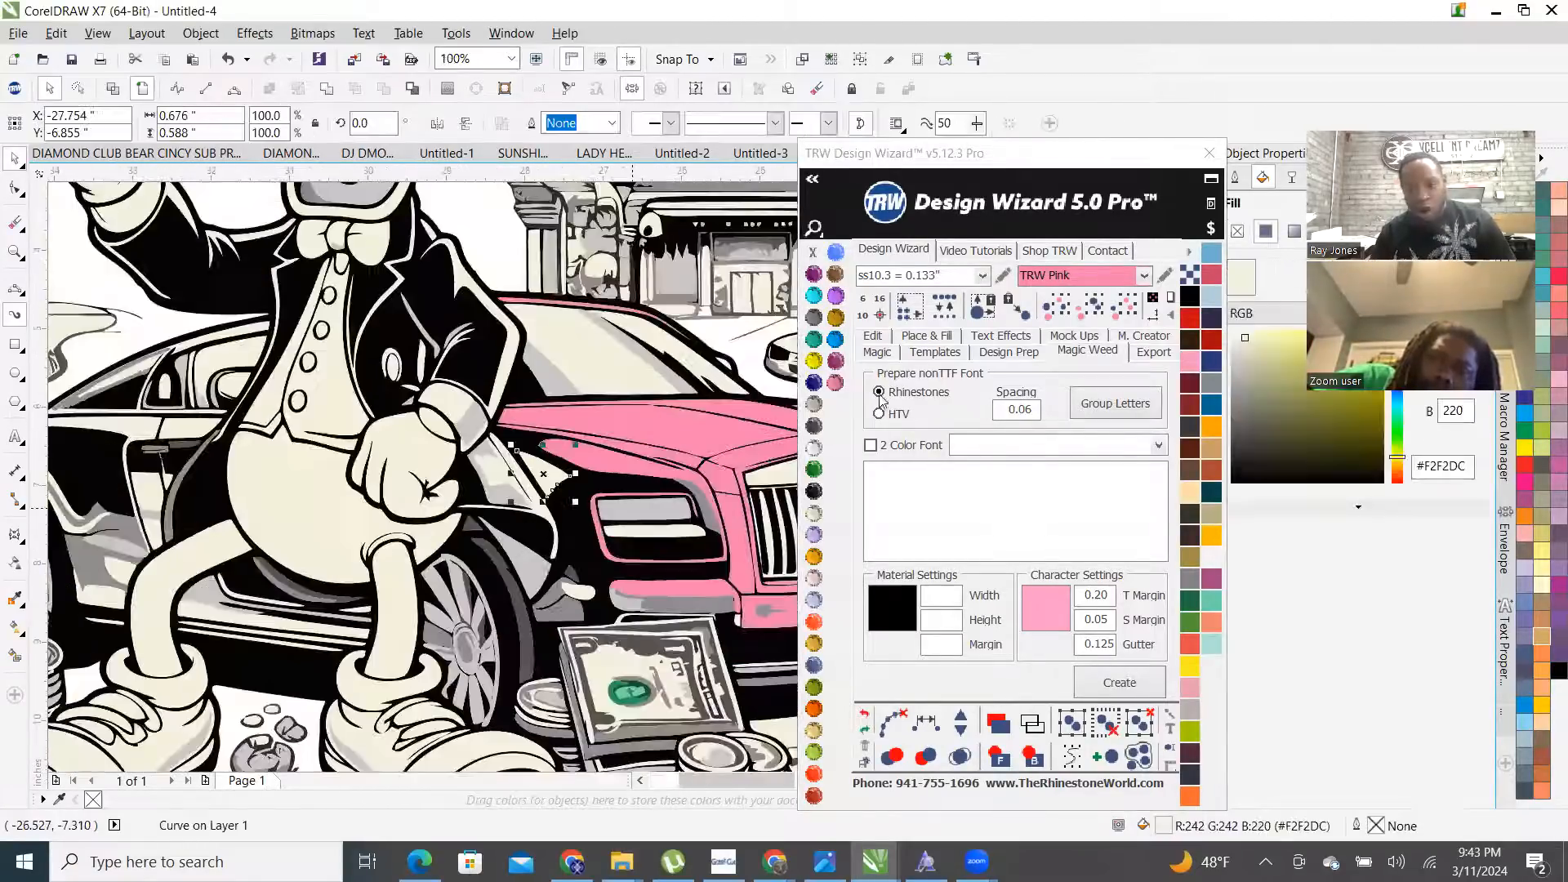
left_click(1098, 313)
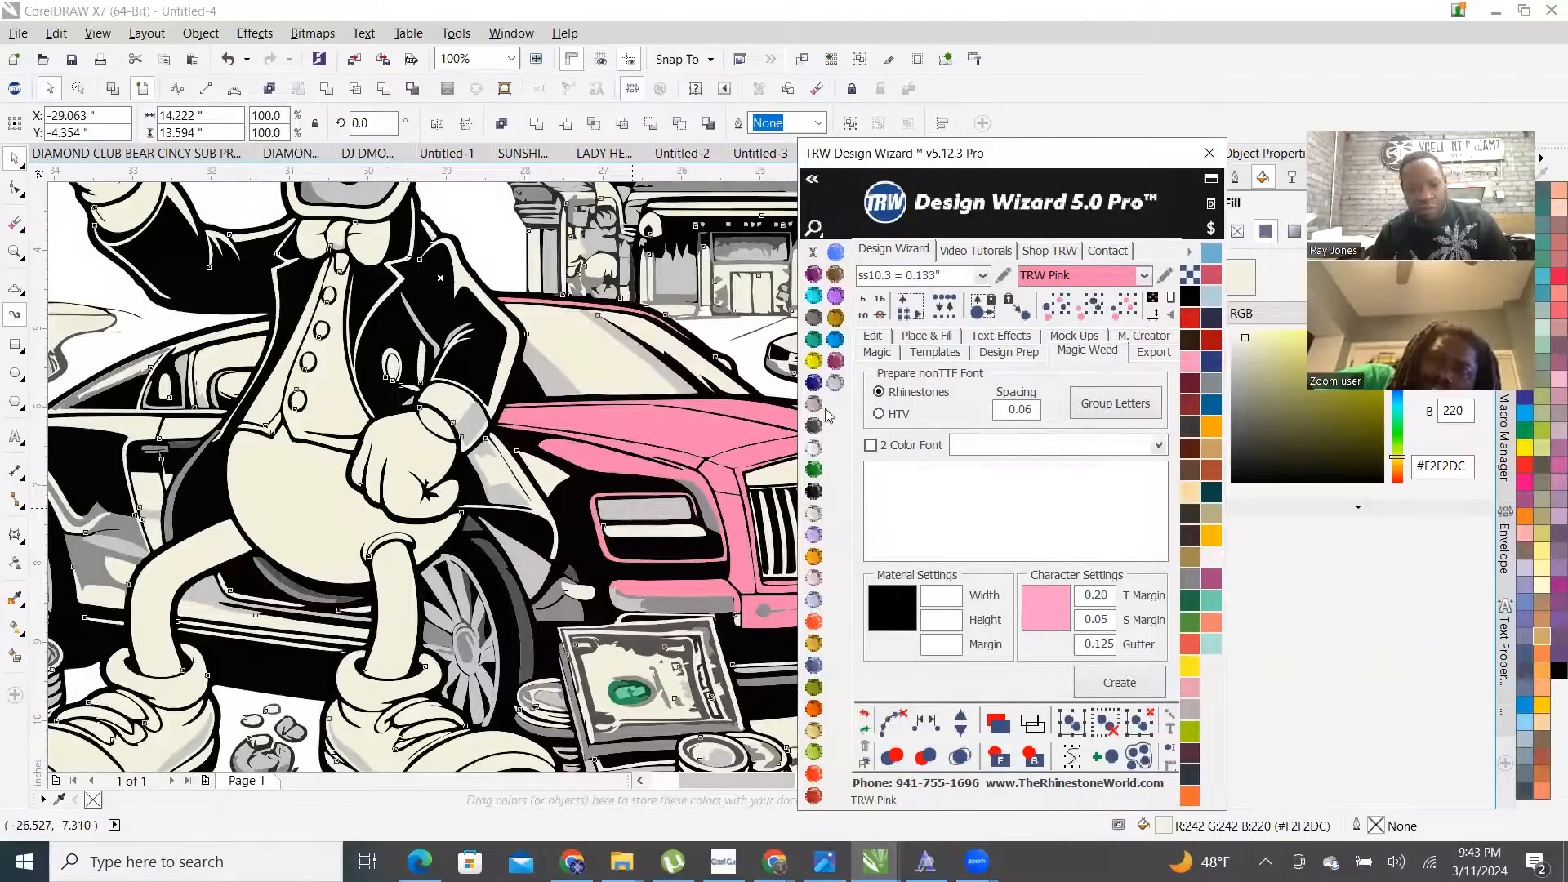
scroll(668, 545, "down", 2)
- Undo the pink that covered the whole artwork and reapply pink to the curve beside the duck's fist
left_click(868, 716)
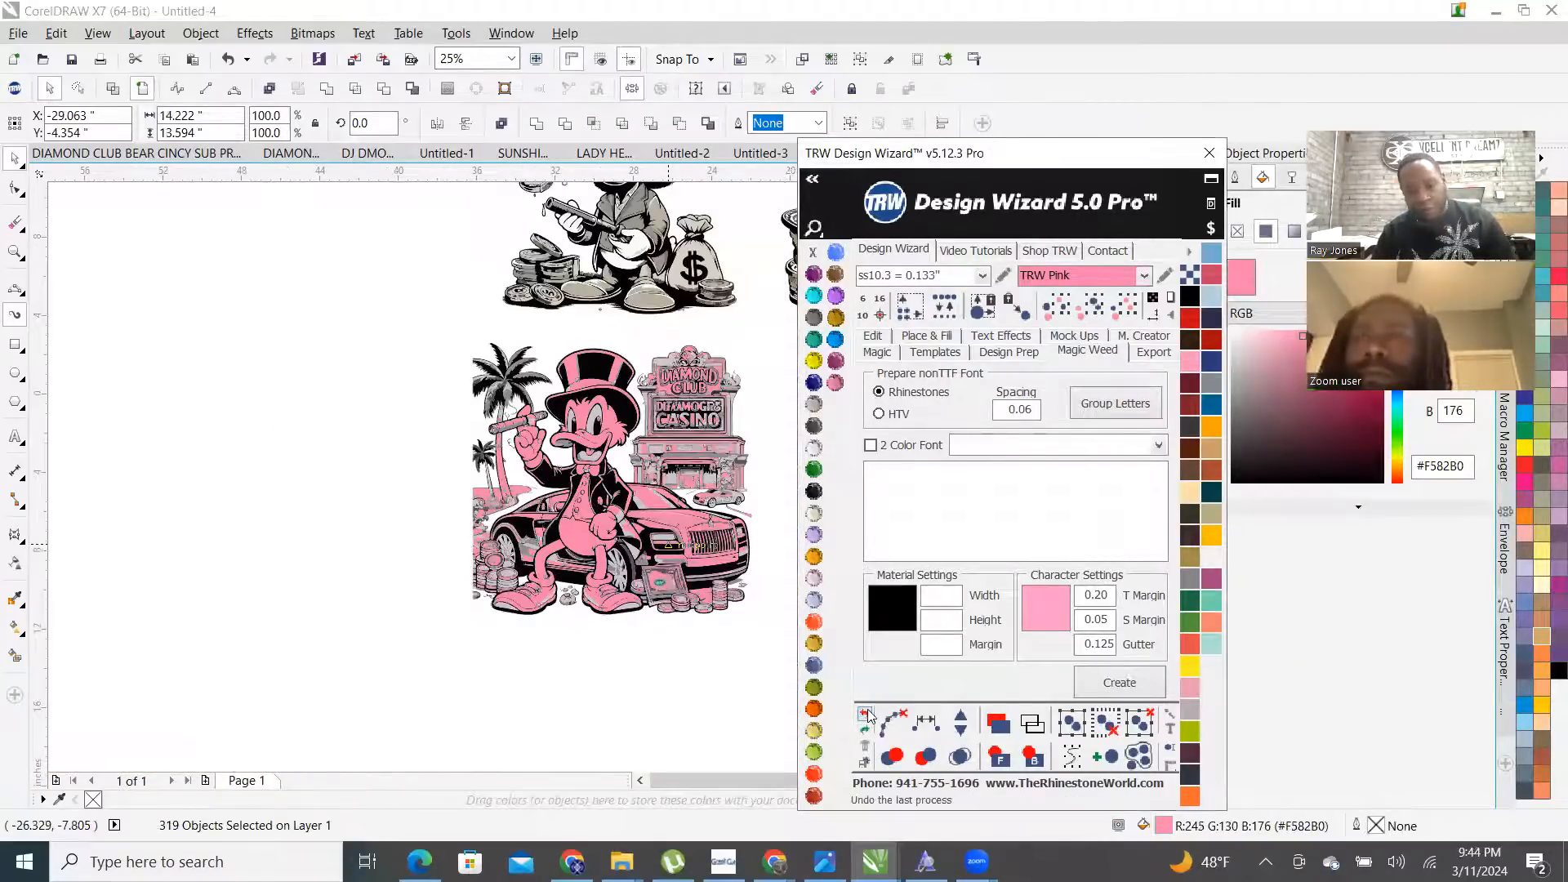
left_click(588, 634)
scroll(645, 508, "up", 3)
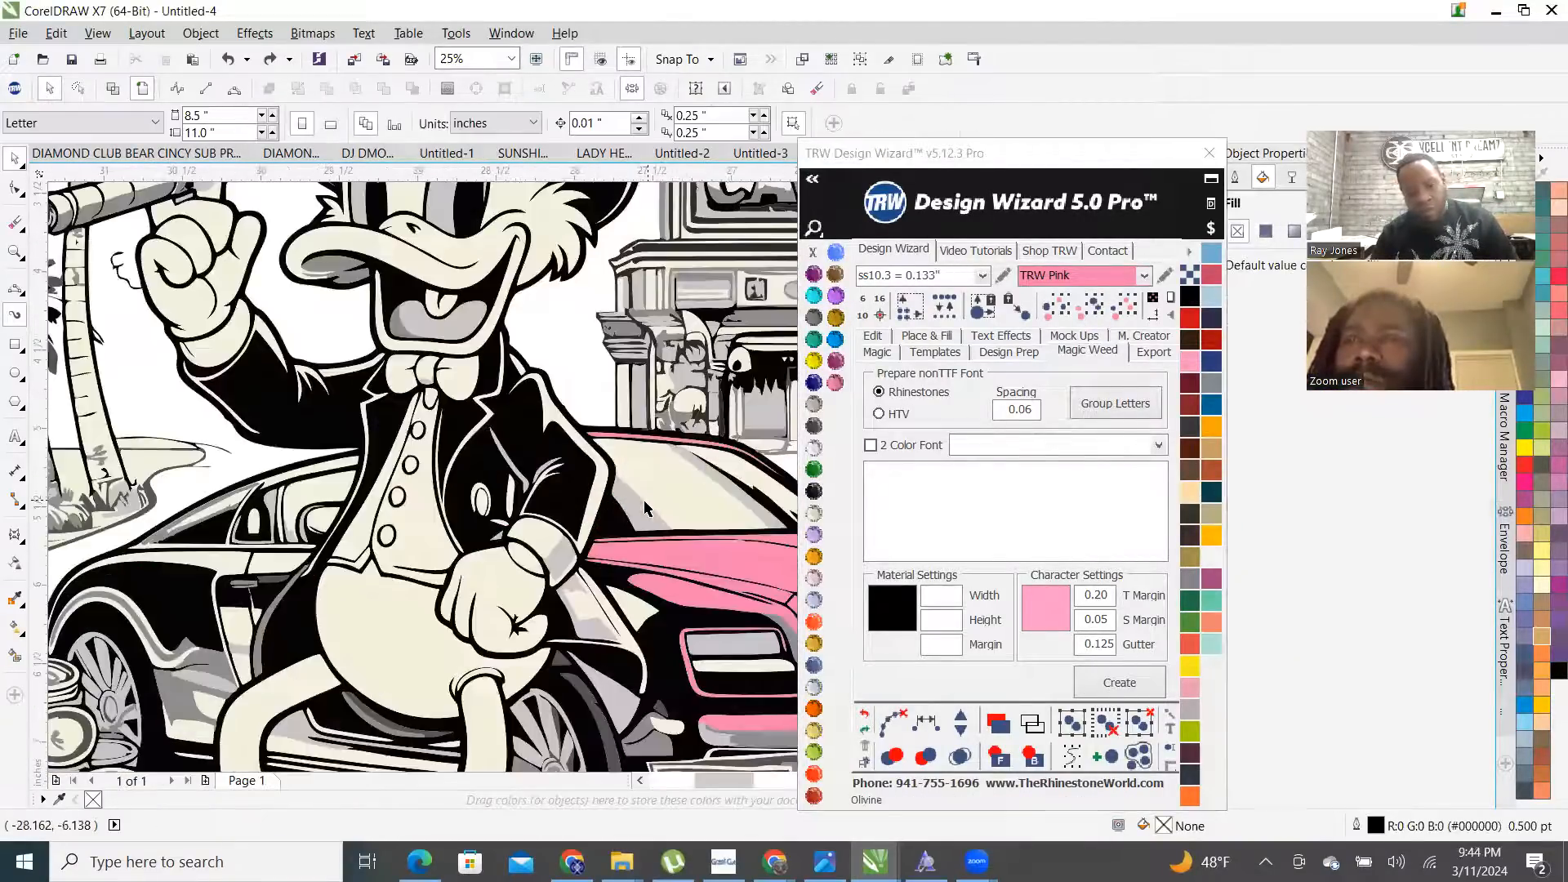
left_click(648, 508)
scroll(615, 527, "down", 1)
left_click(608, 623)
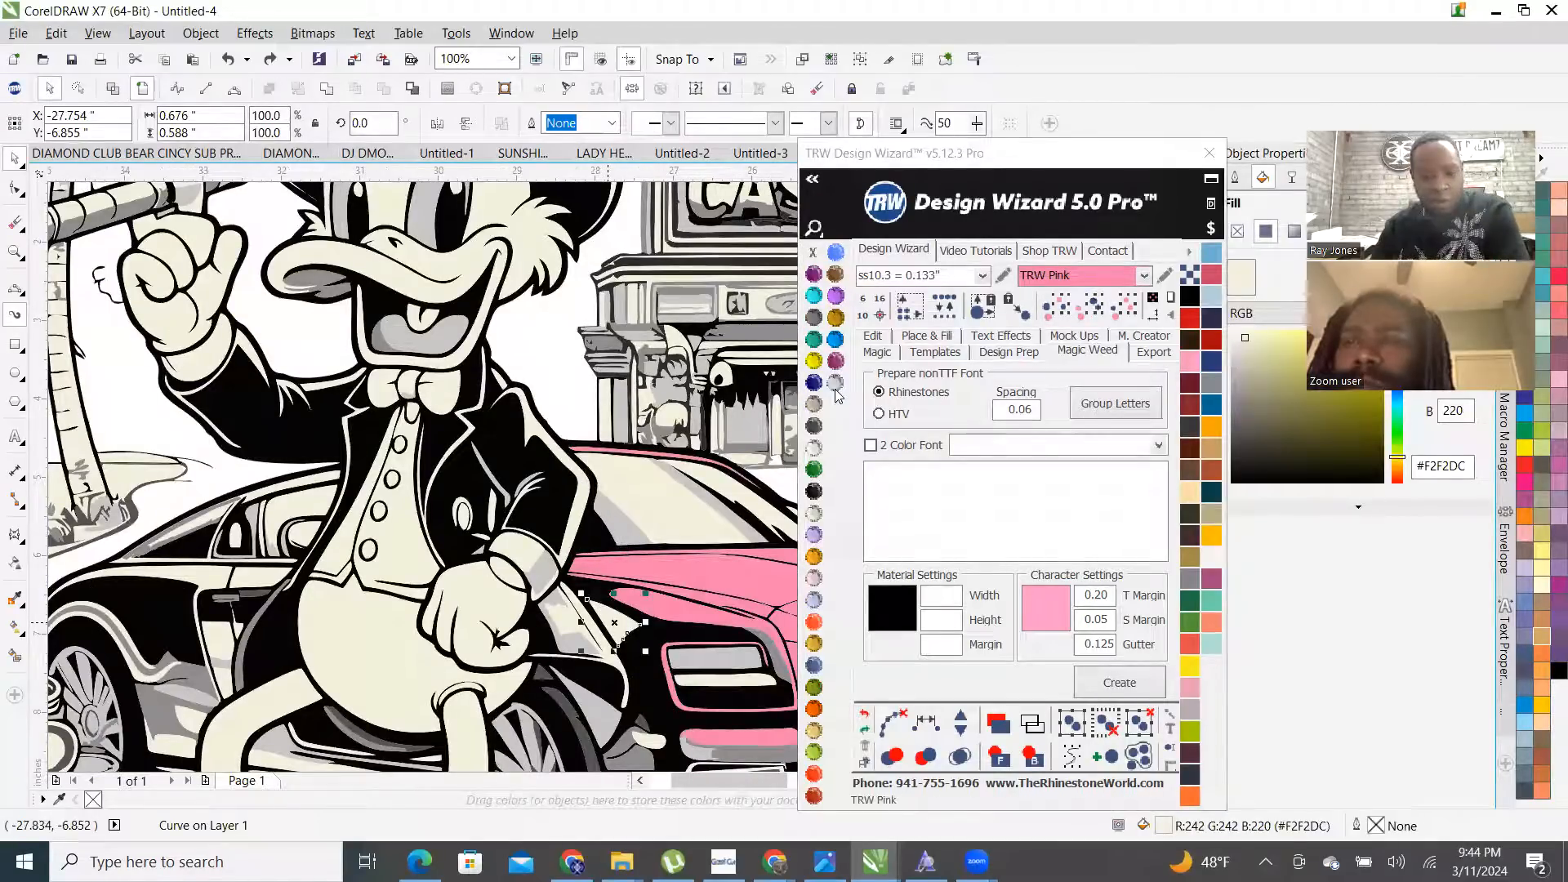
key("ctrl+shift+z")
- Fill the swoosh curve along the car's side TRW Pink
scroll(275, 508, "up", 4)
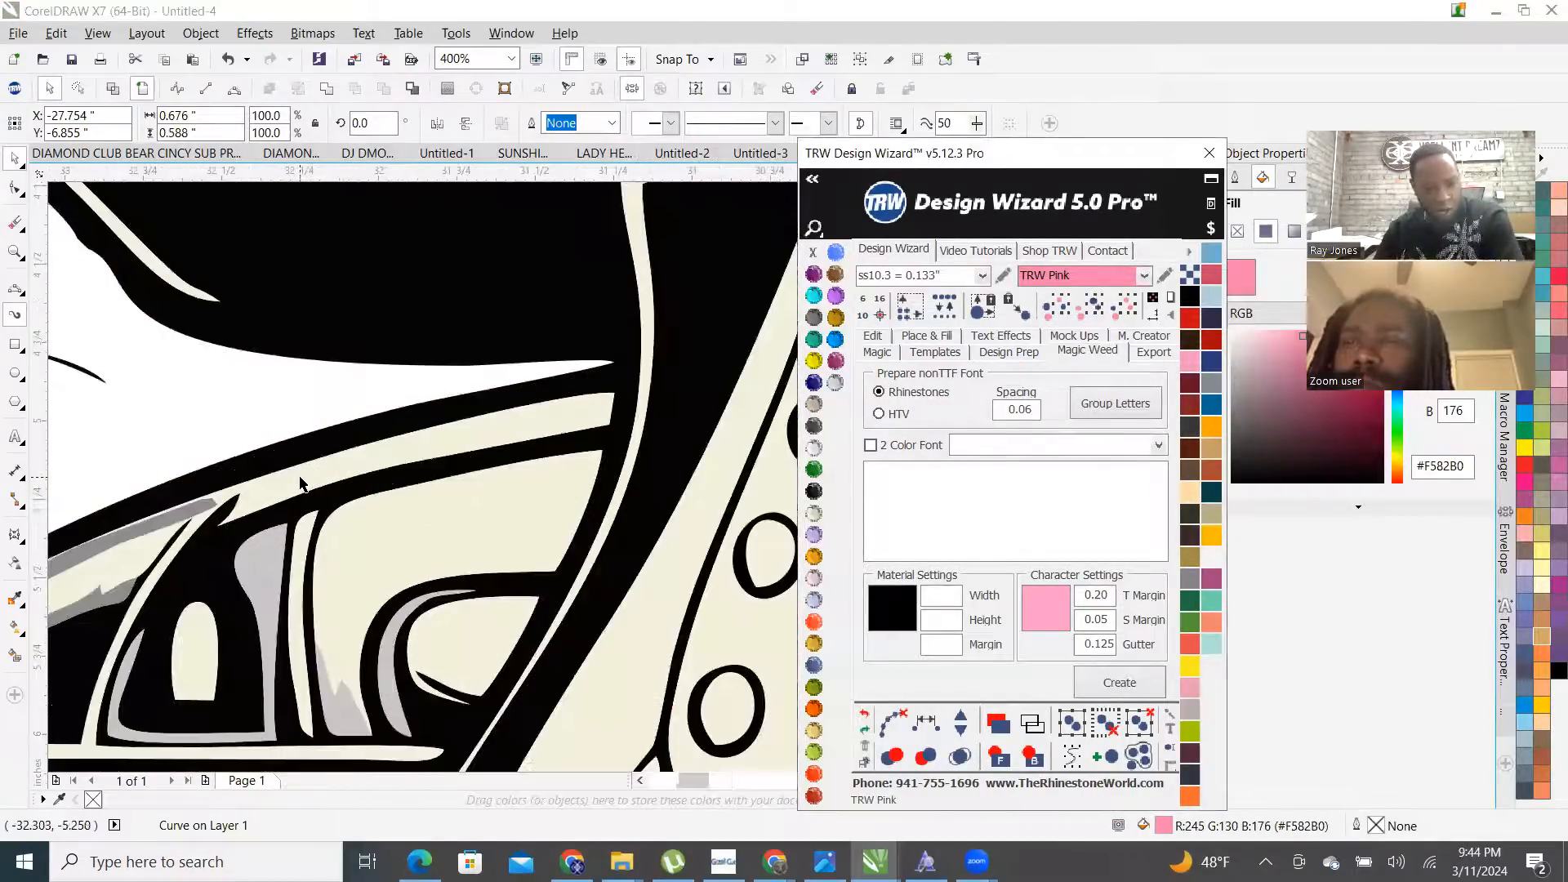
scroll(364, 482, "down", 4)
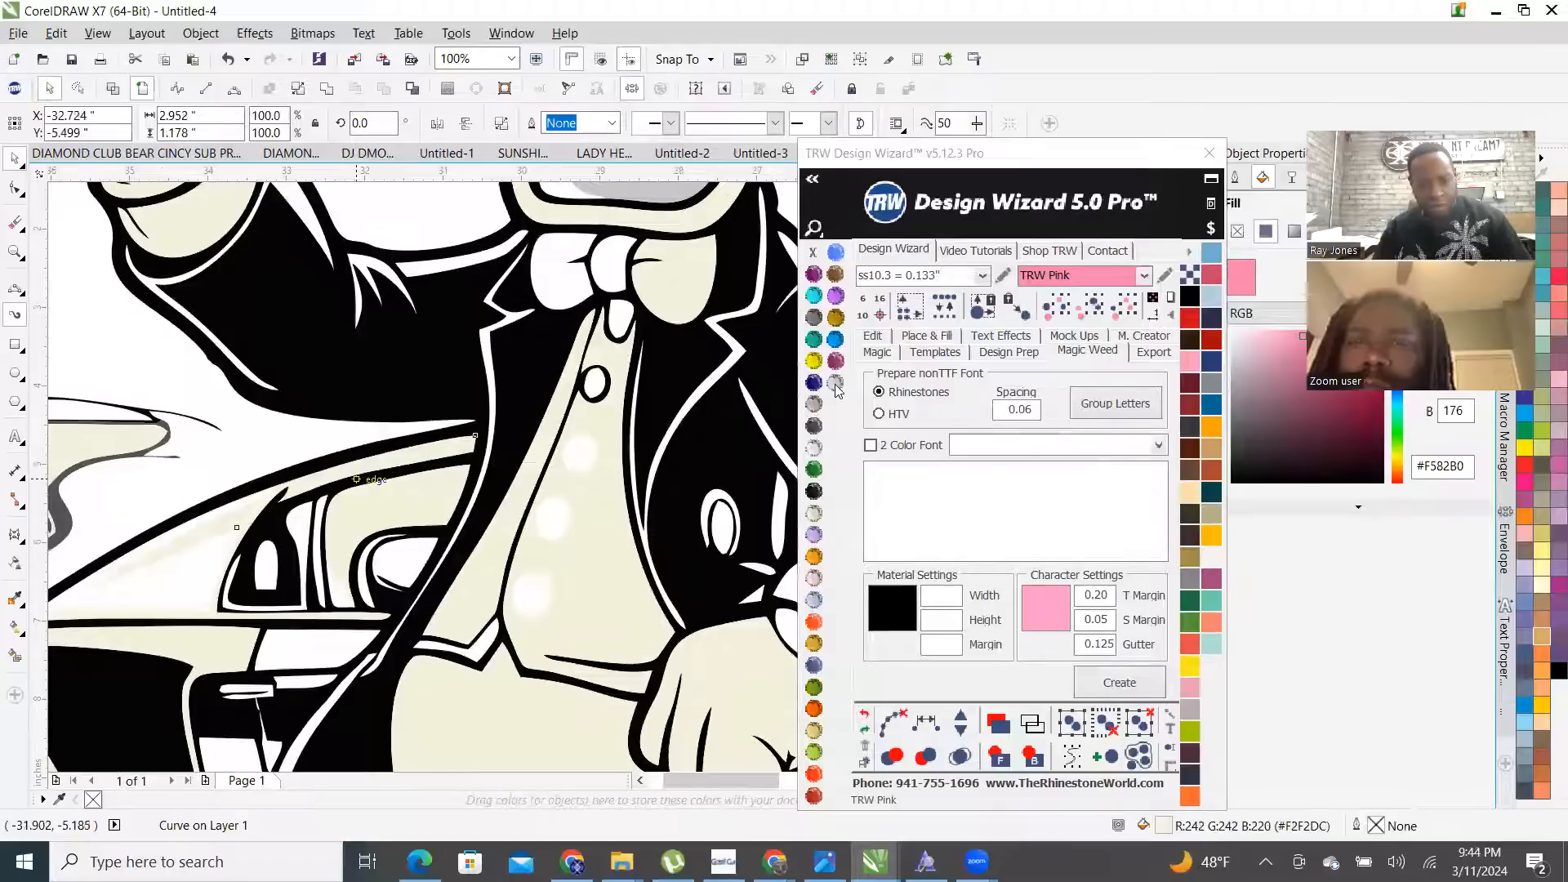
scroll(162, 539, "up", 4)
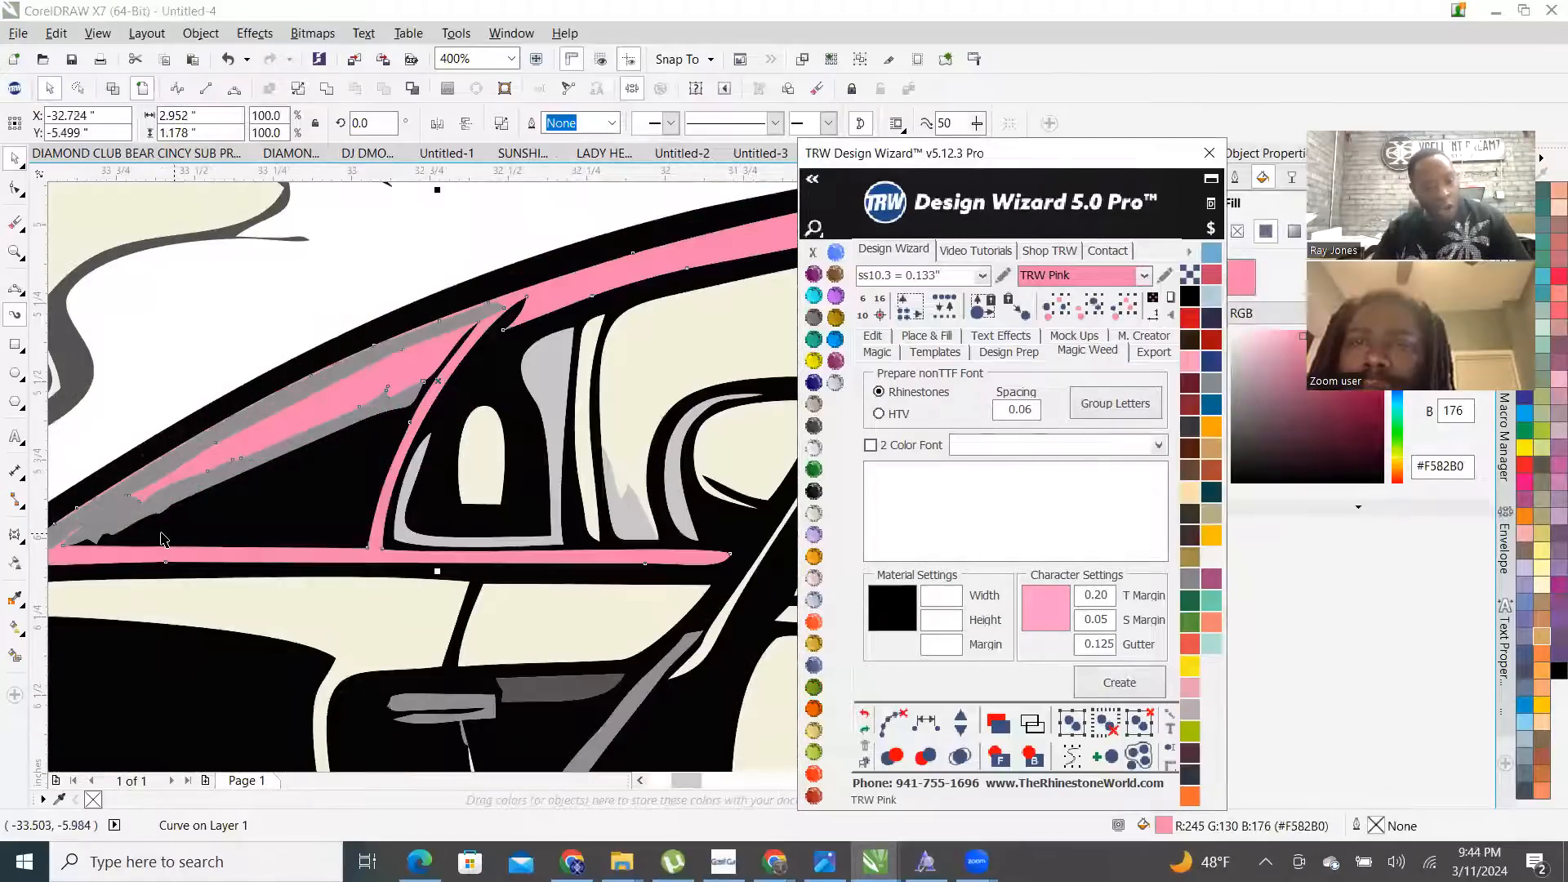
left_click(112, 514, "shift")
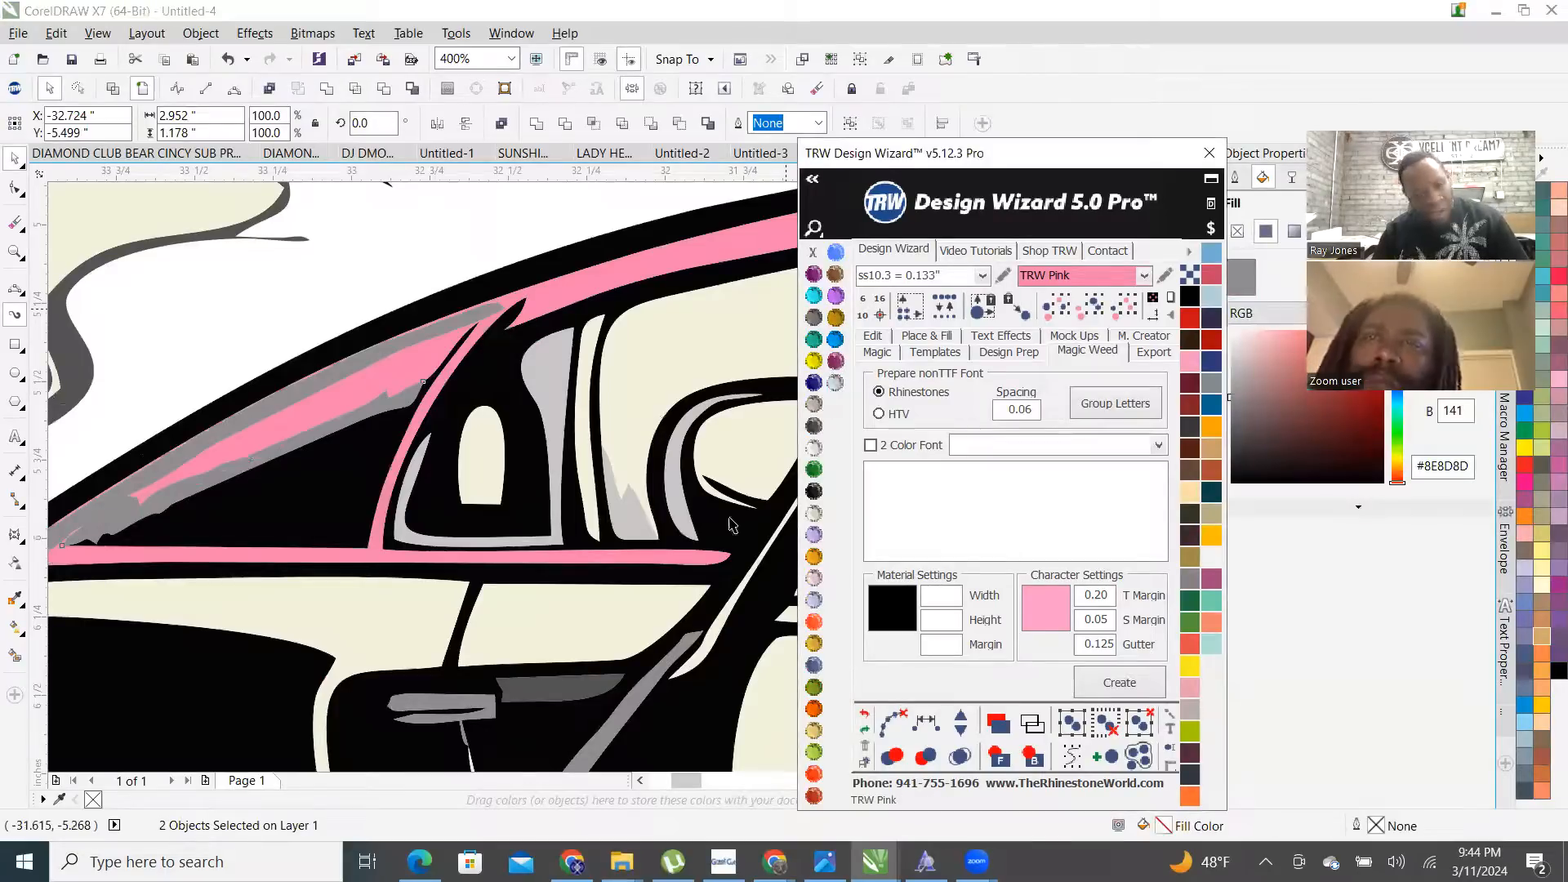
scroll(731, 525, "down", 4)
scroll(596, 543, "up", 4)
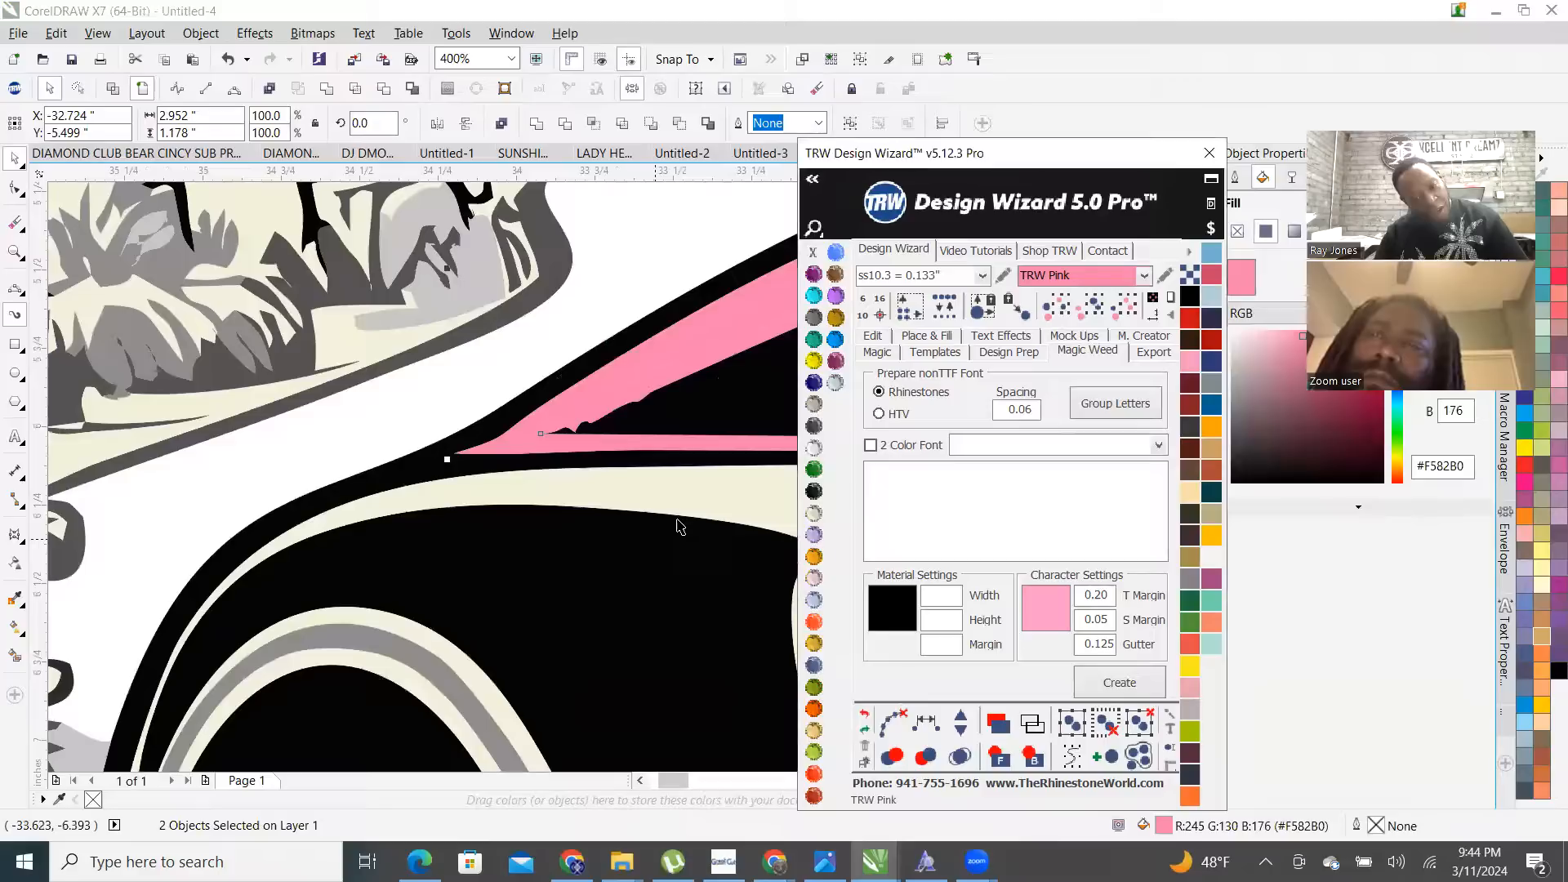
left_click(712, 487)
scroll(452, 620, "down", 4)
left_click(452, 621)
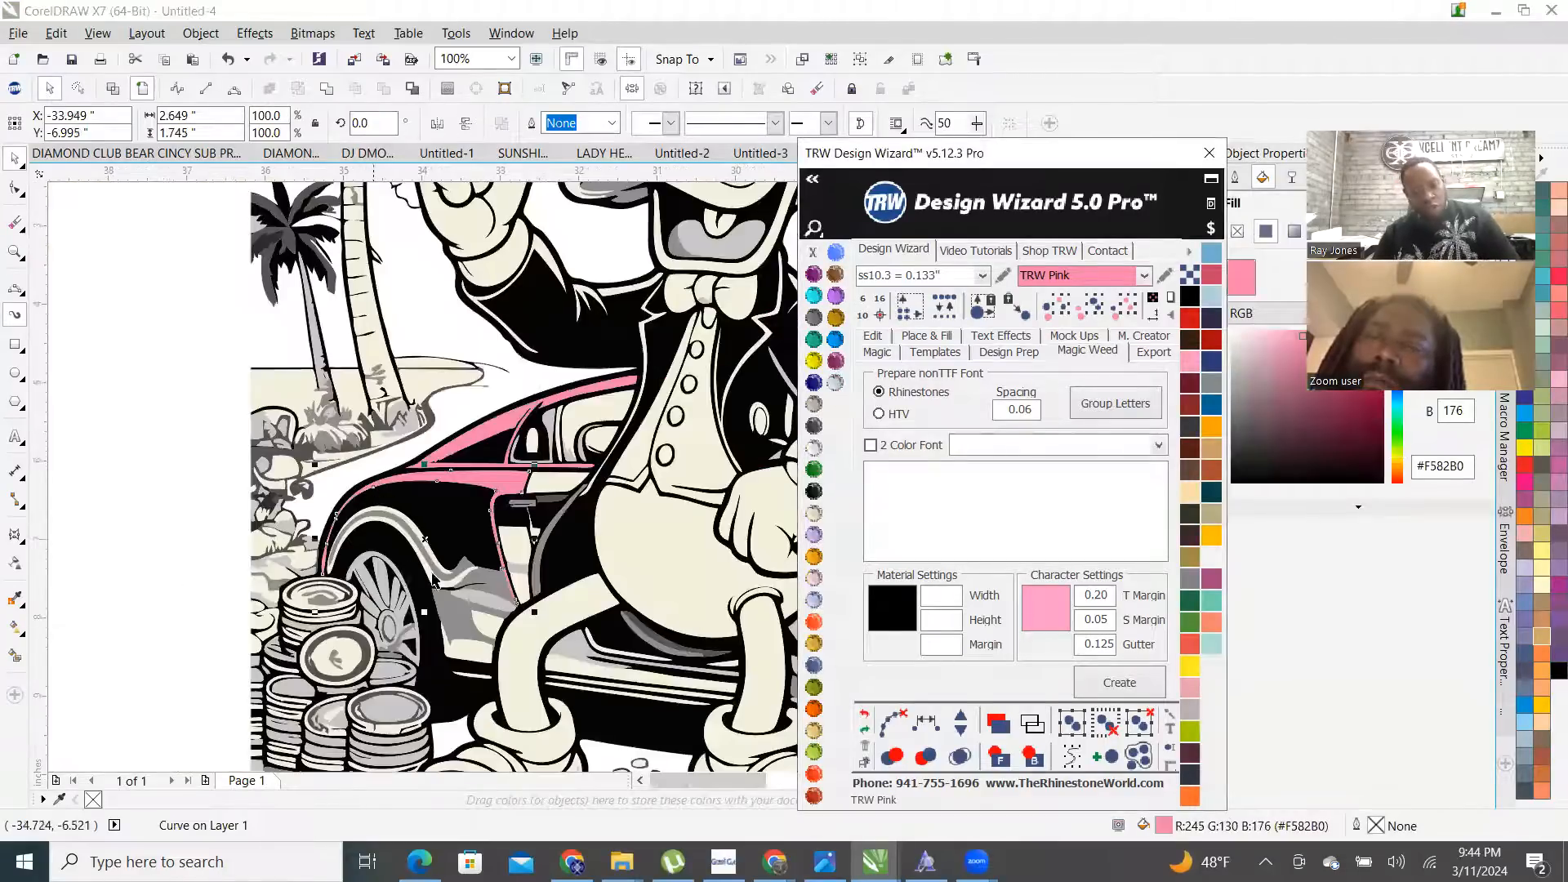
scroll(452, 621, "up", 2)
left_click(451, 600)
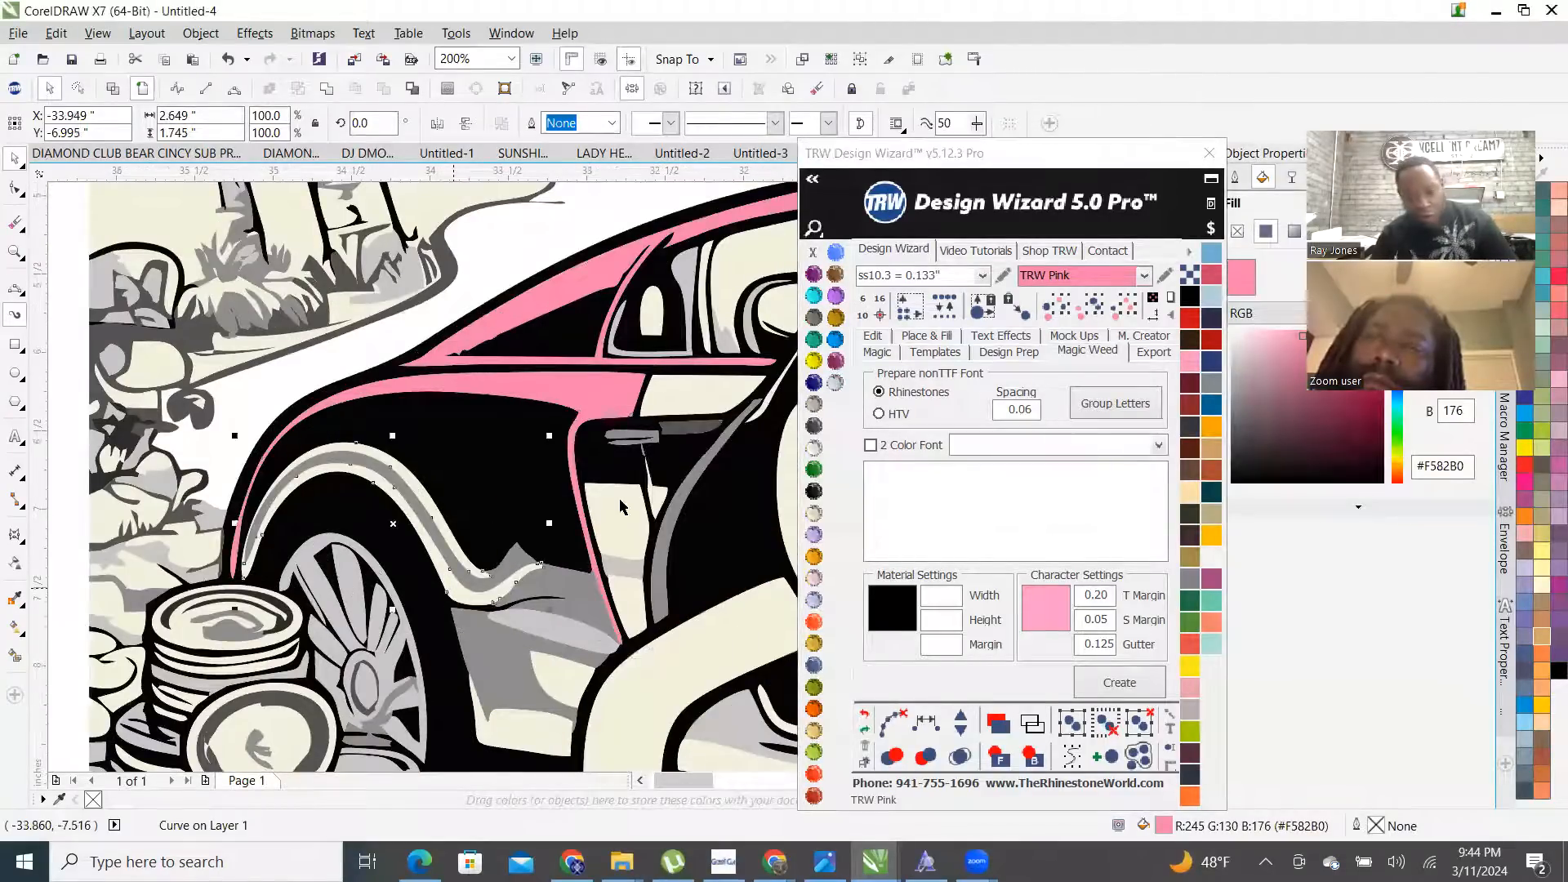
left_click(833, 386)
- Fill the cream lower-door shape and two grey door shapes TRW Pink
scroll(496, 508, "down", 4)
scroll(497, 508, "up", 4)
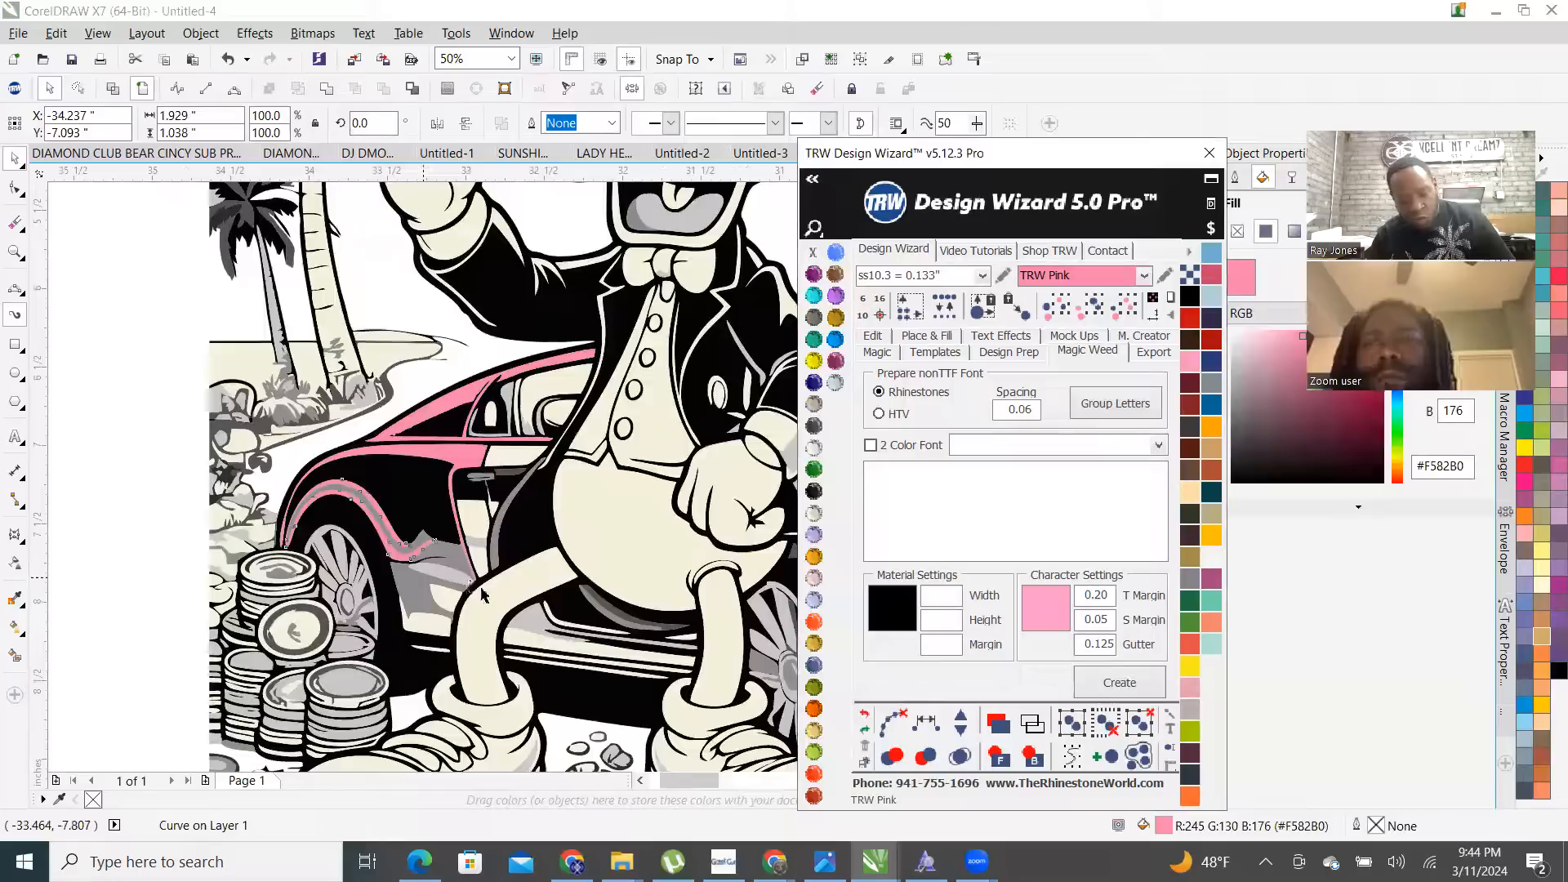
left_click(408, 666)
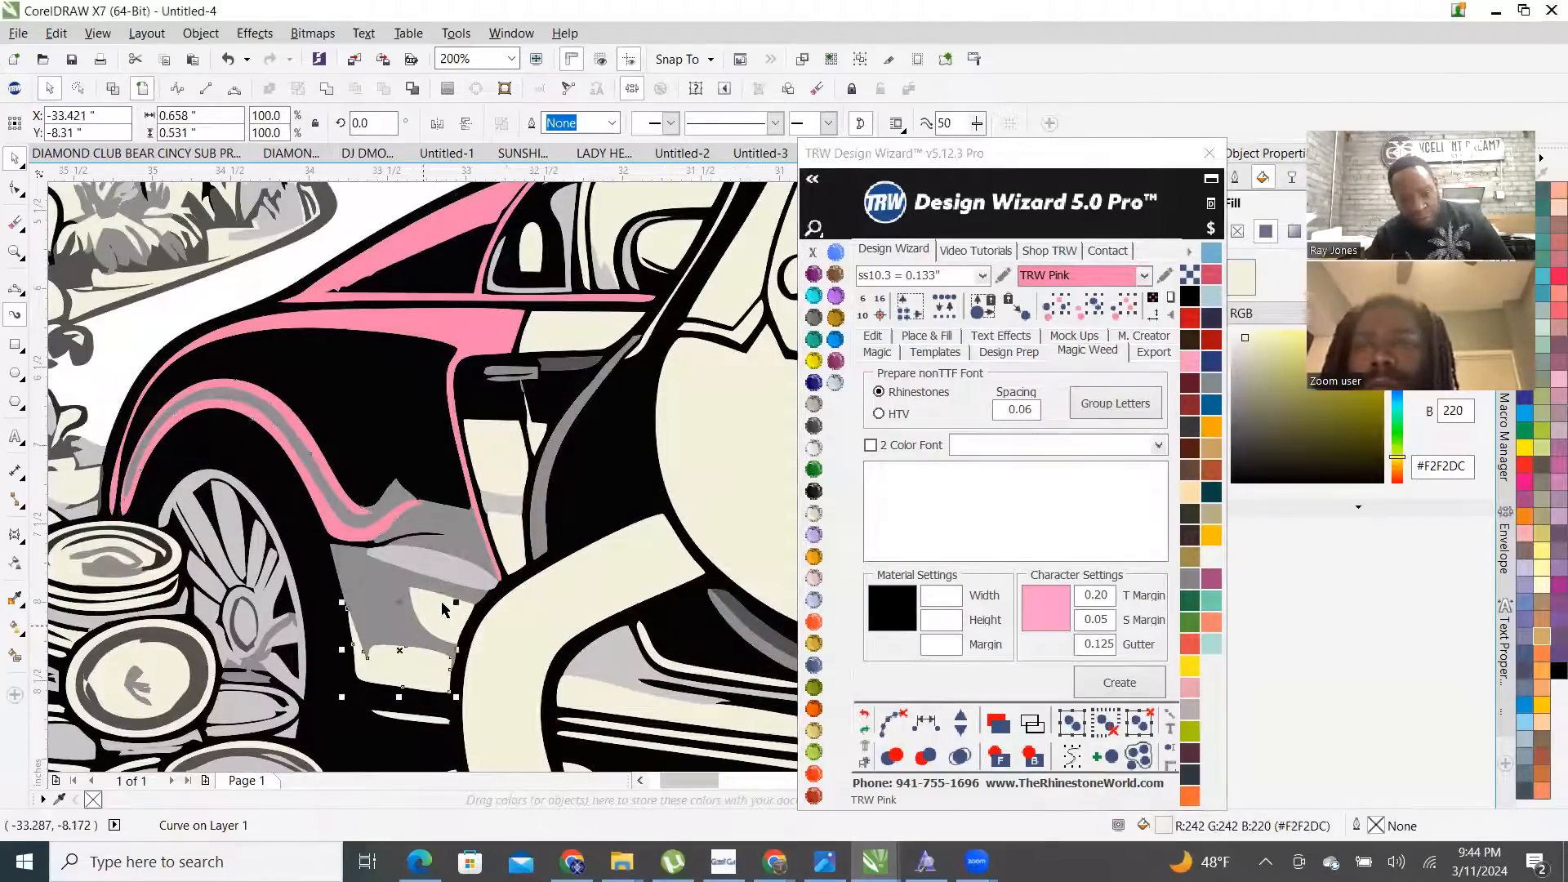
left_click(378, 591, "shift")
left_click(454, 527, "shift")
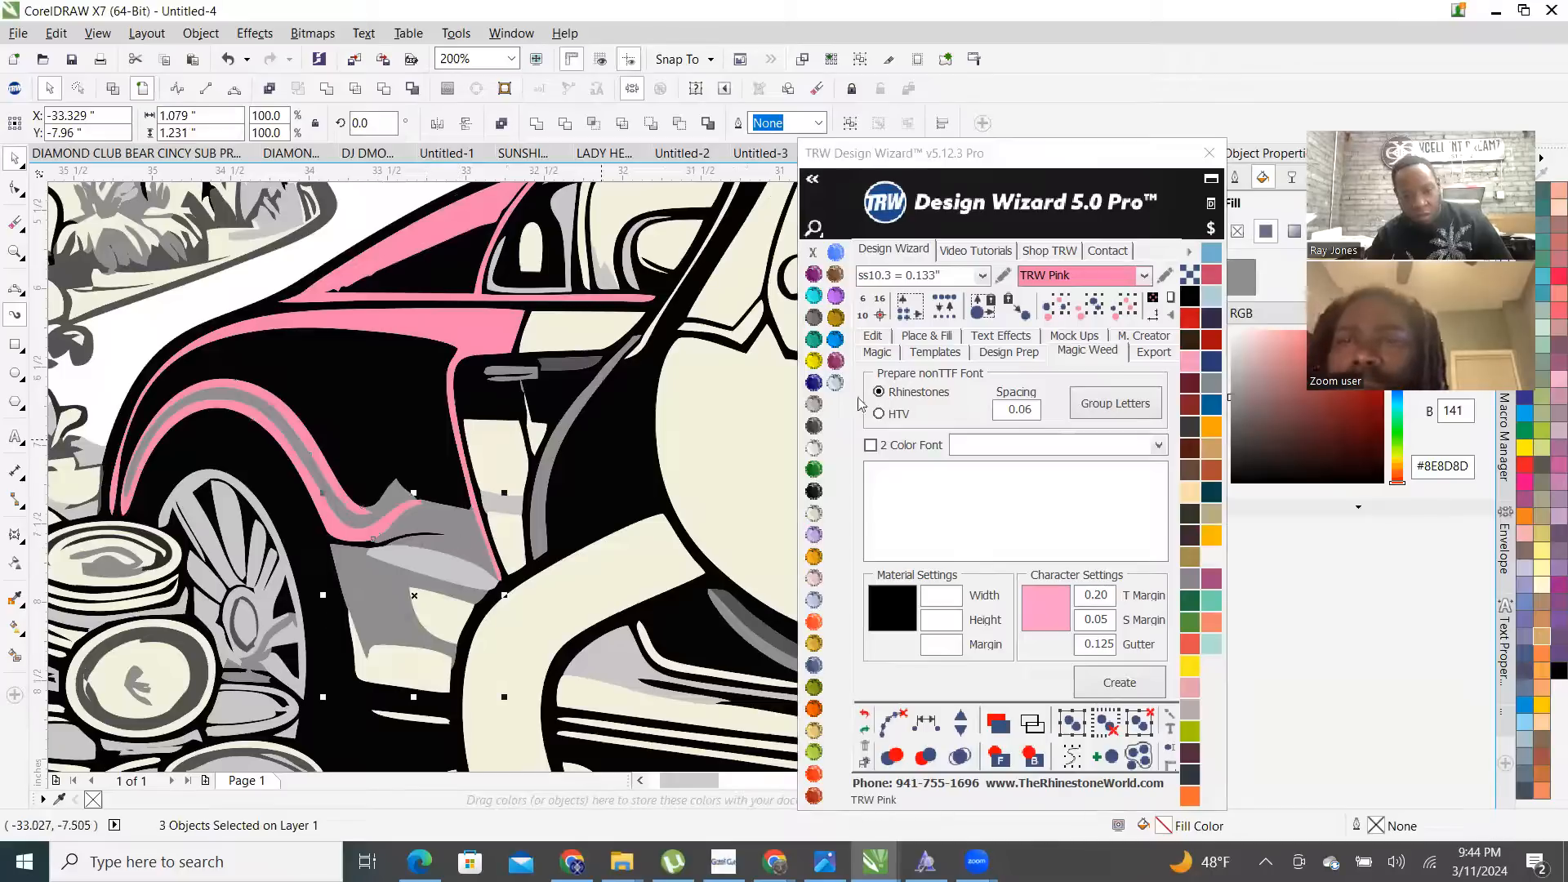
left_click(834, 383)
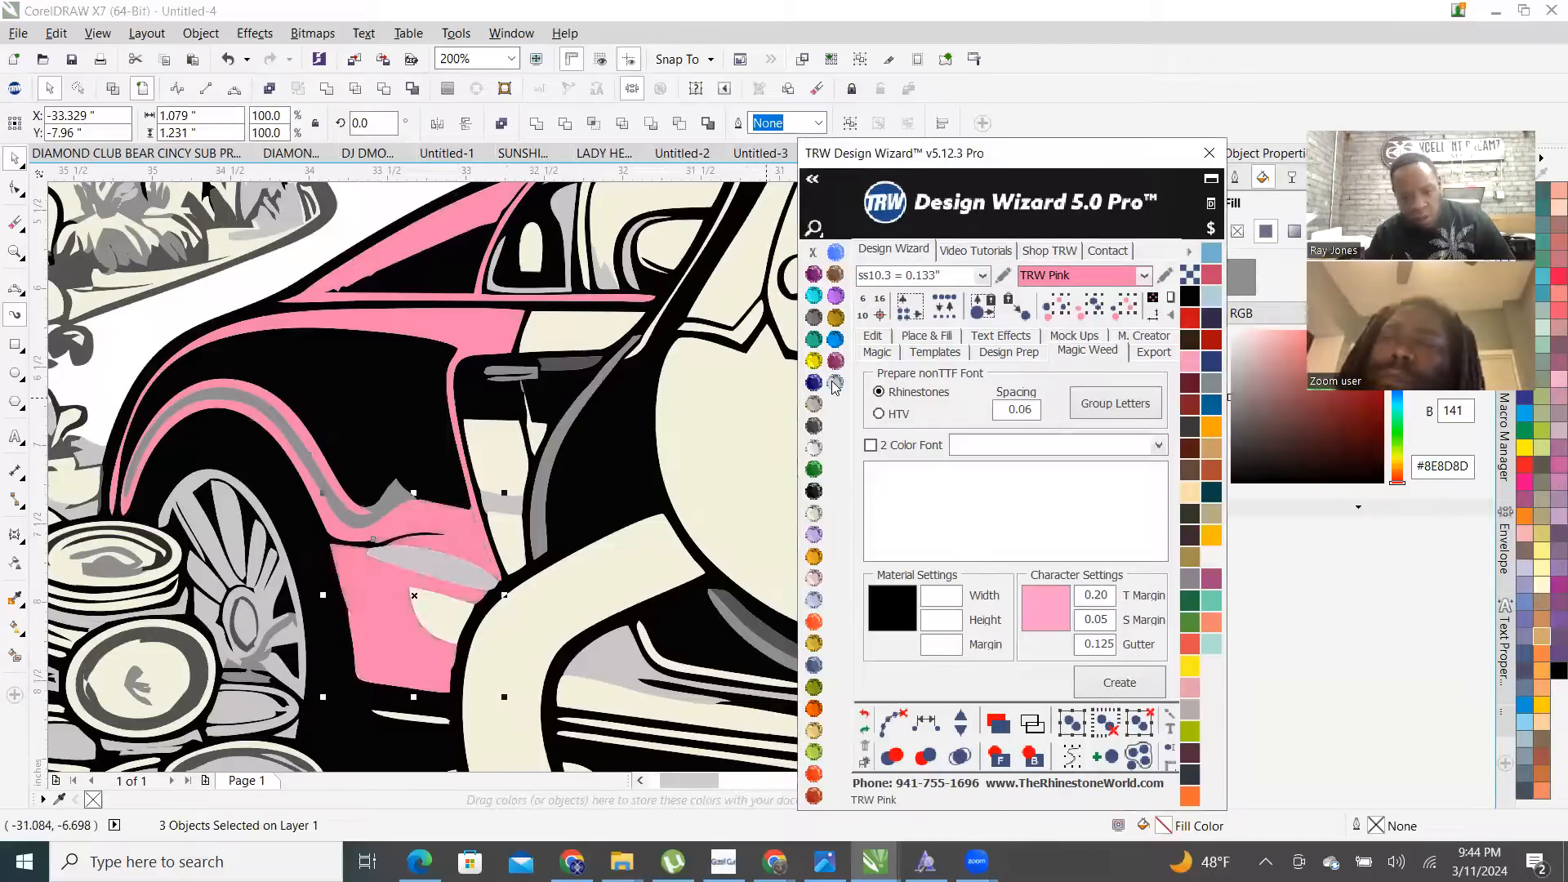
- Select a curve on the car and zoom around to inspect the pink rear side panels
left_click(469, 563)
scroll(474, 561, "down", 2)
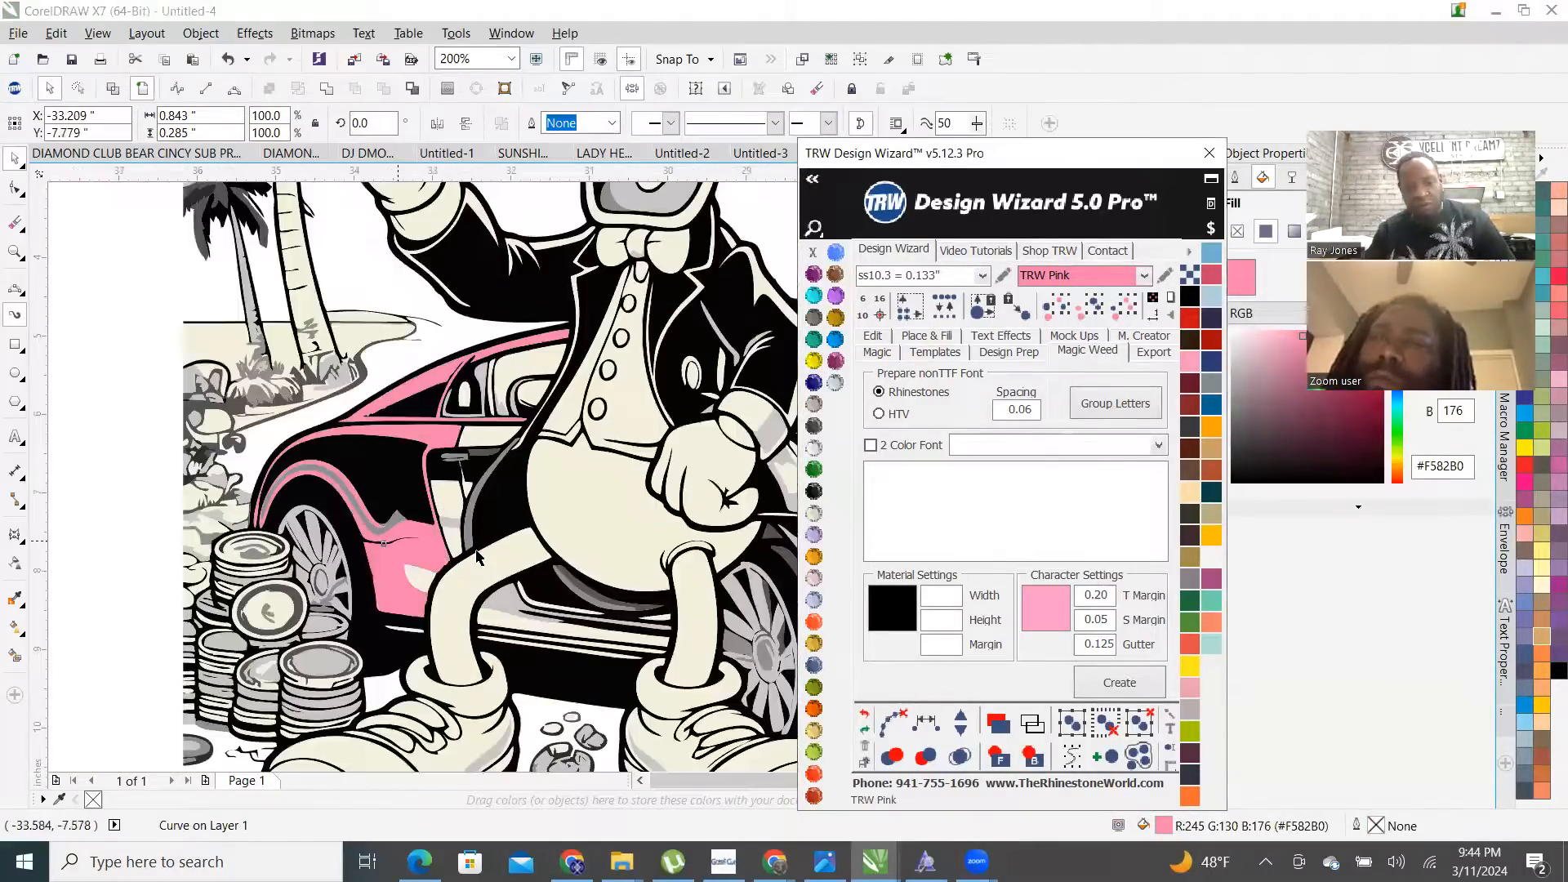
scroll(477, 555, "down", 2)
scroll(503, 519, "down", 1)
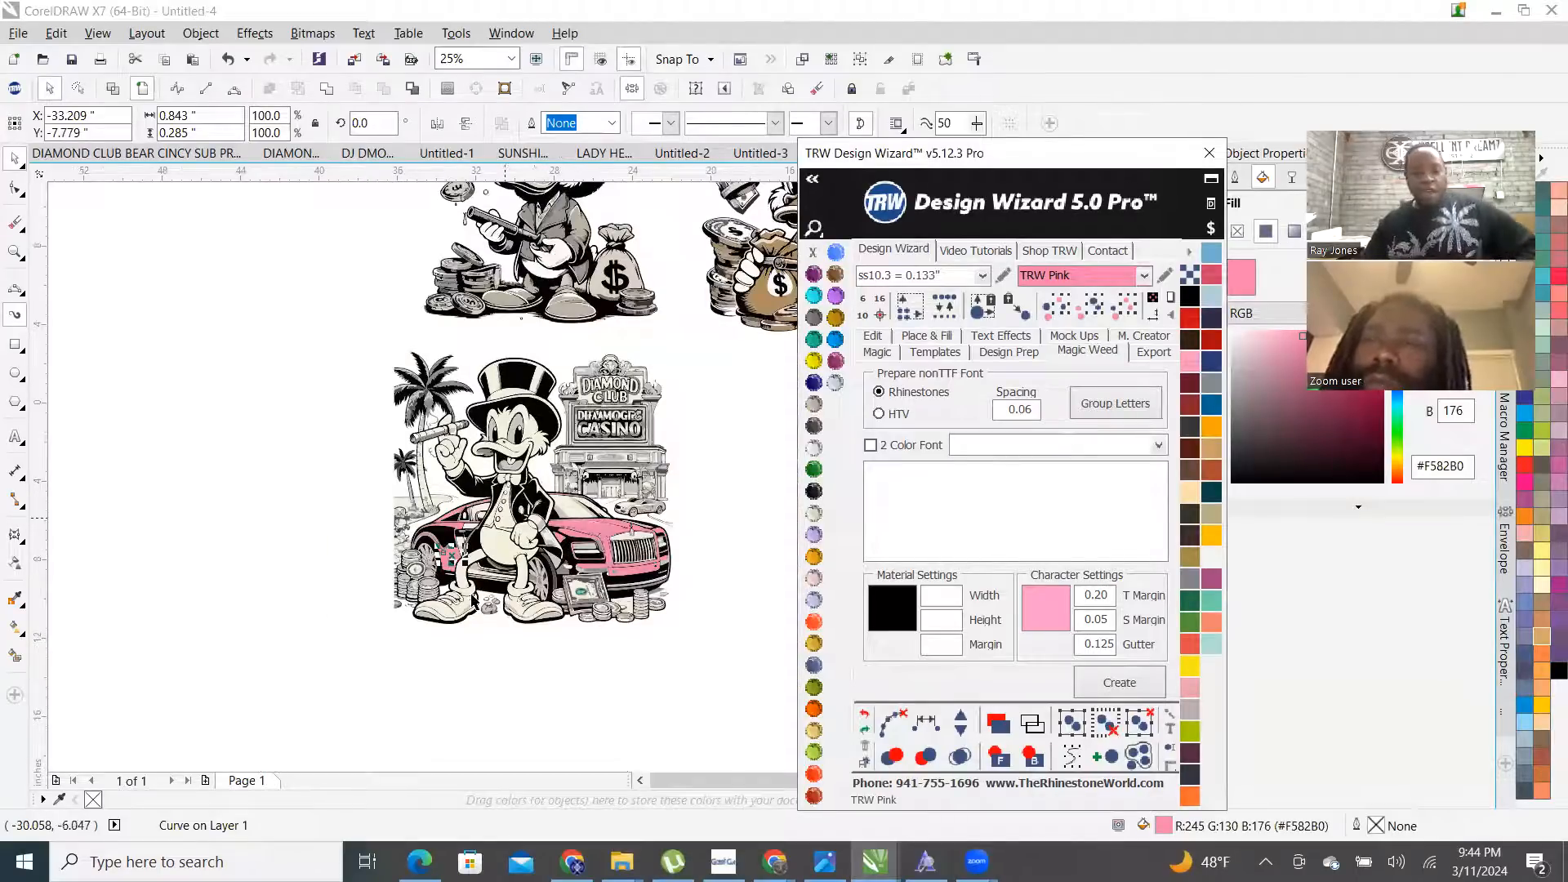
scroll(508, 554, "up", 1)
scroll(359, 554, "down", 1)
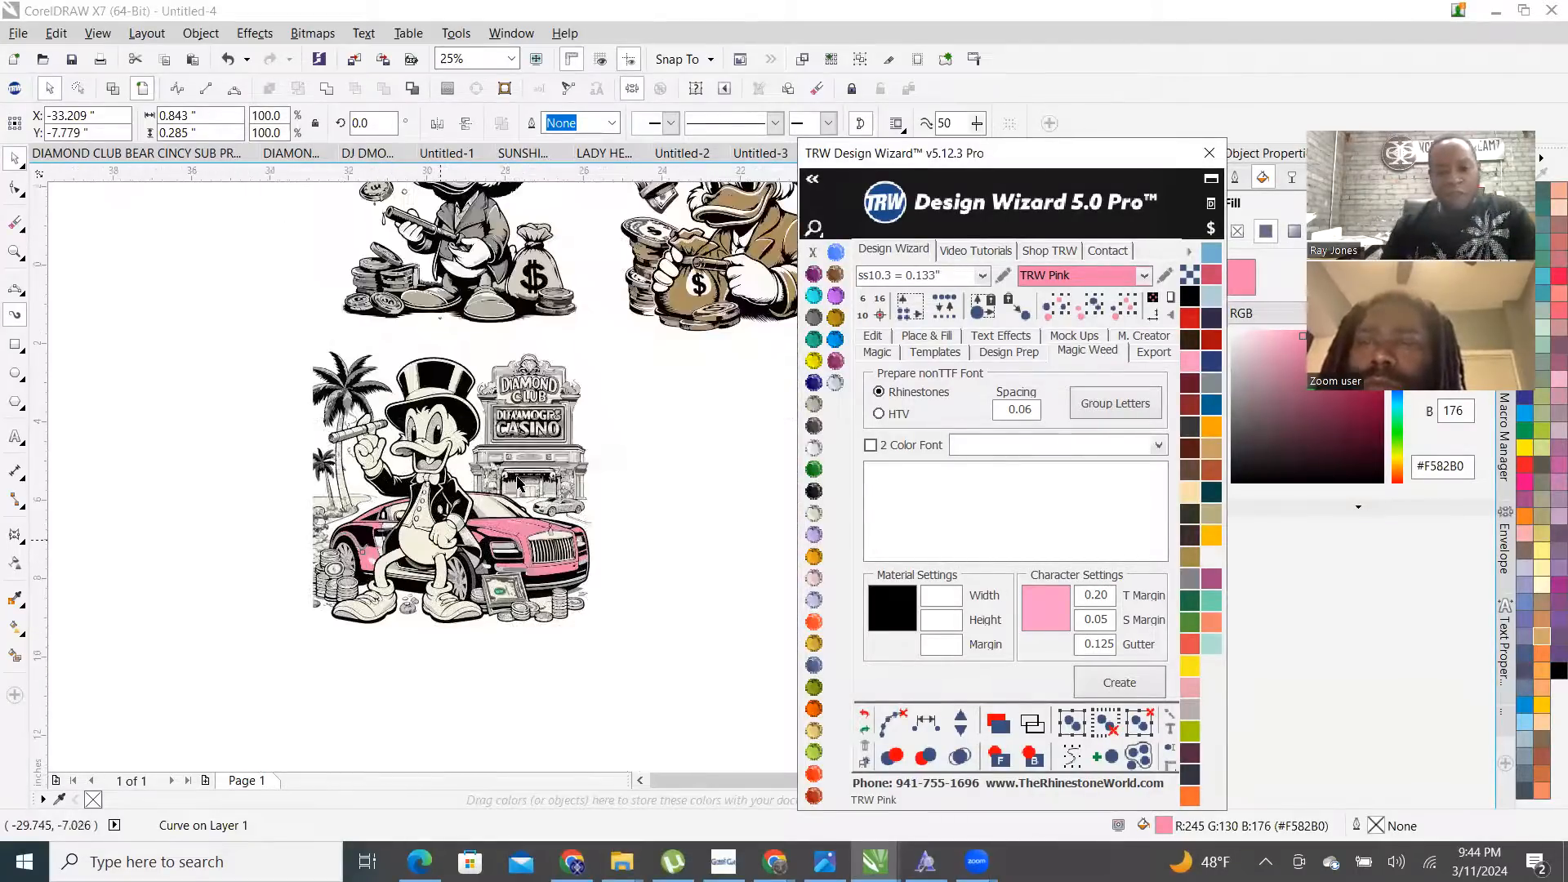
scroll(375, 555, "up", 1)
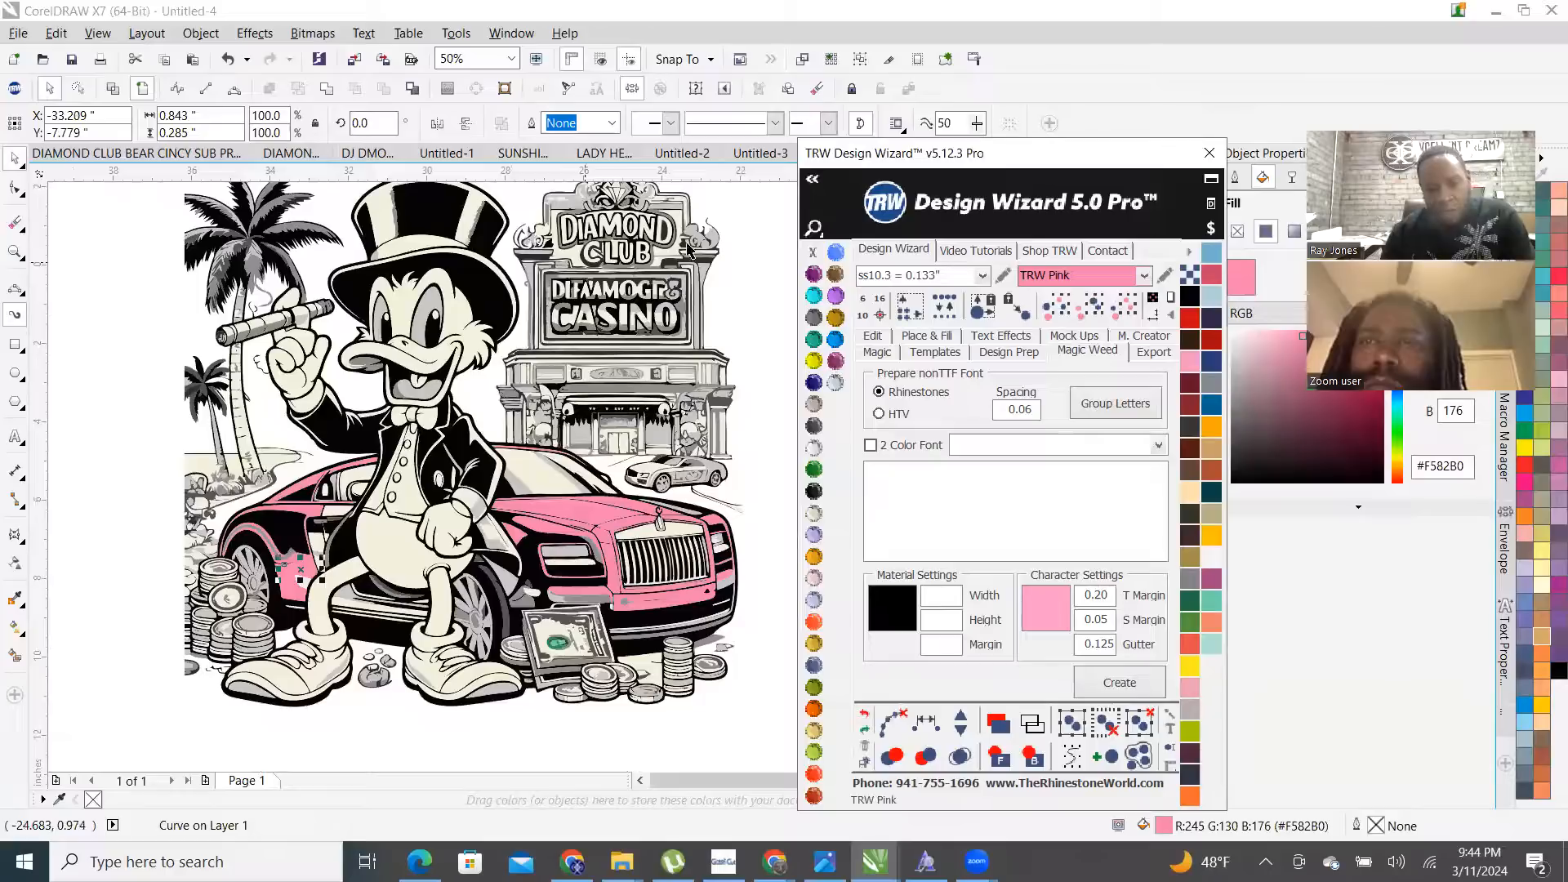
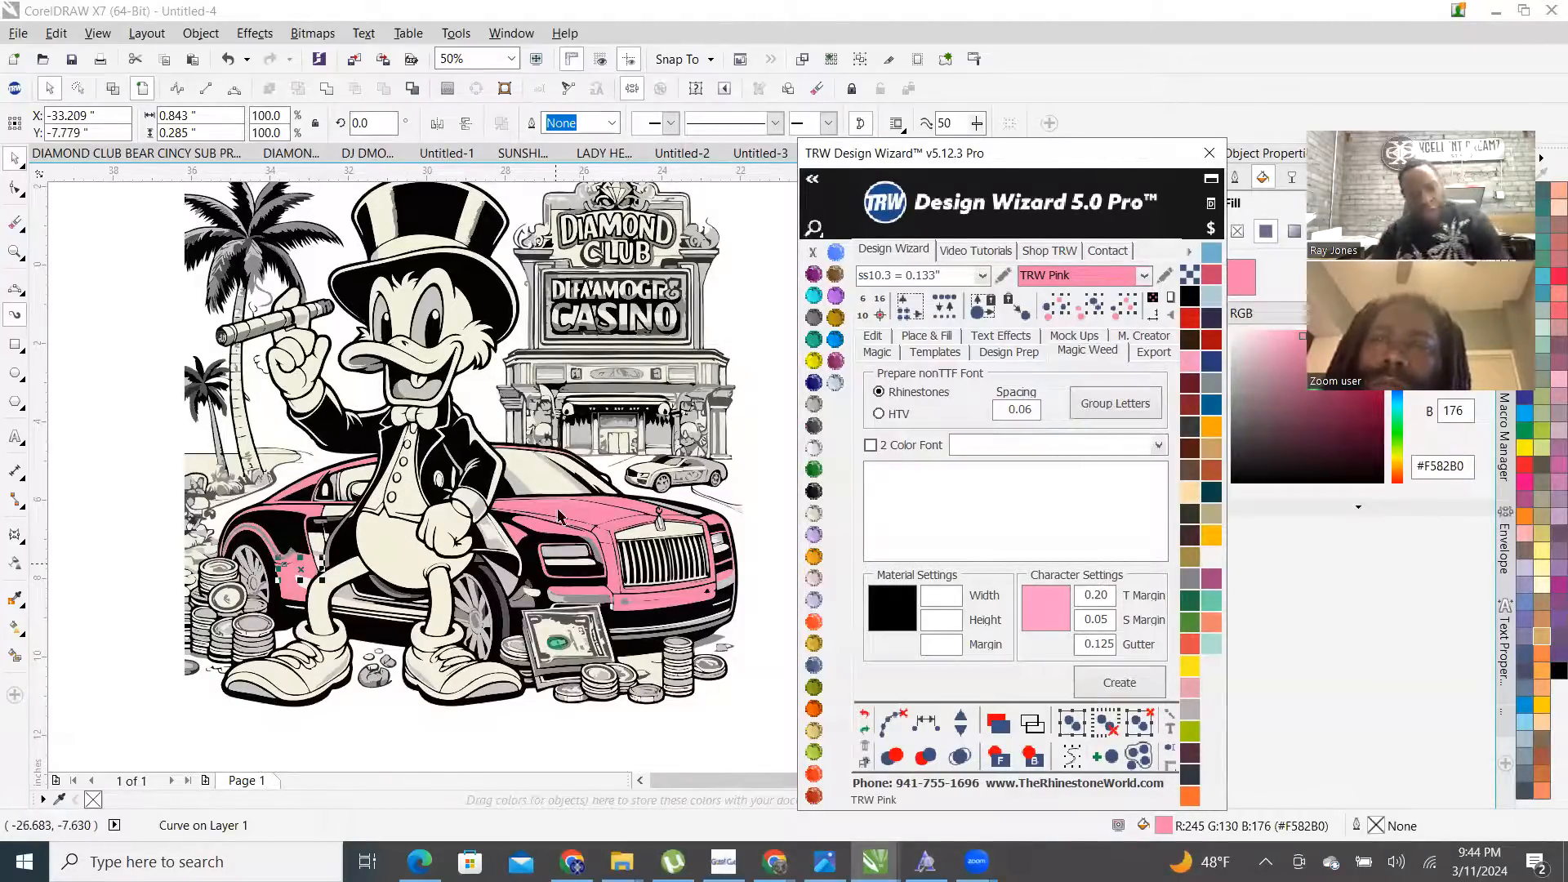
- Fill the grey stripe on the car Jet Black
scroll(269, 547, "up", 4)
scroll(284, 548, "up", 1)
left_click(282, 546)
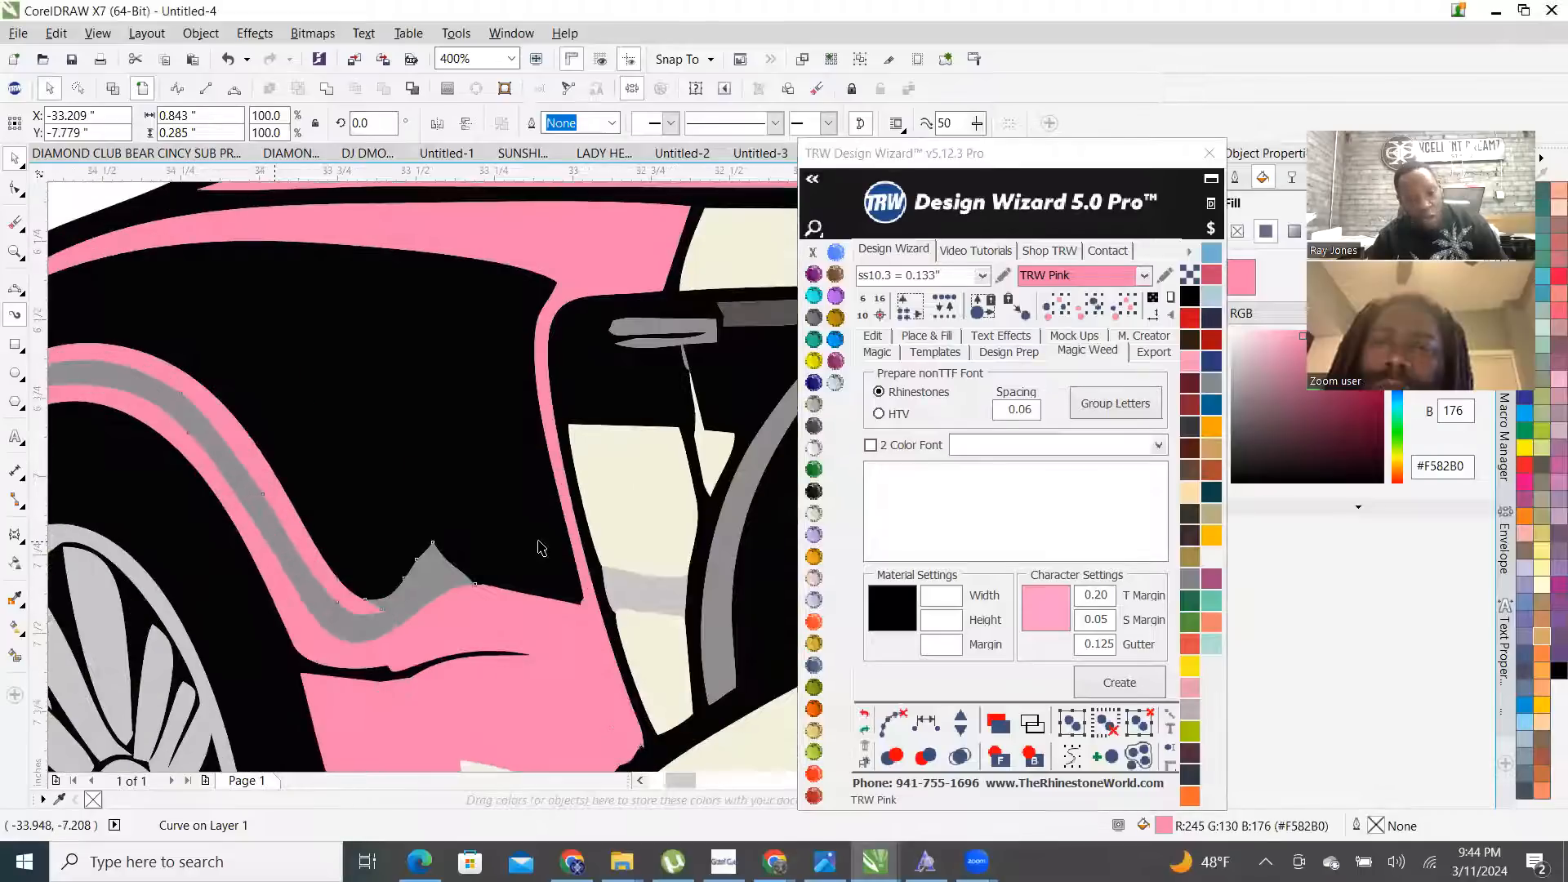
left_click(816, 499)
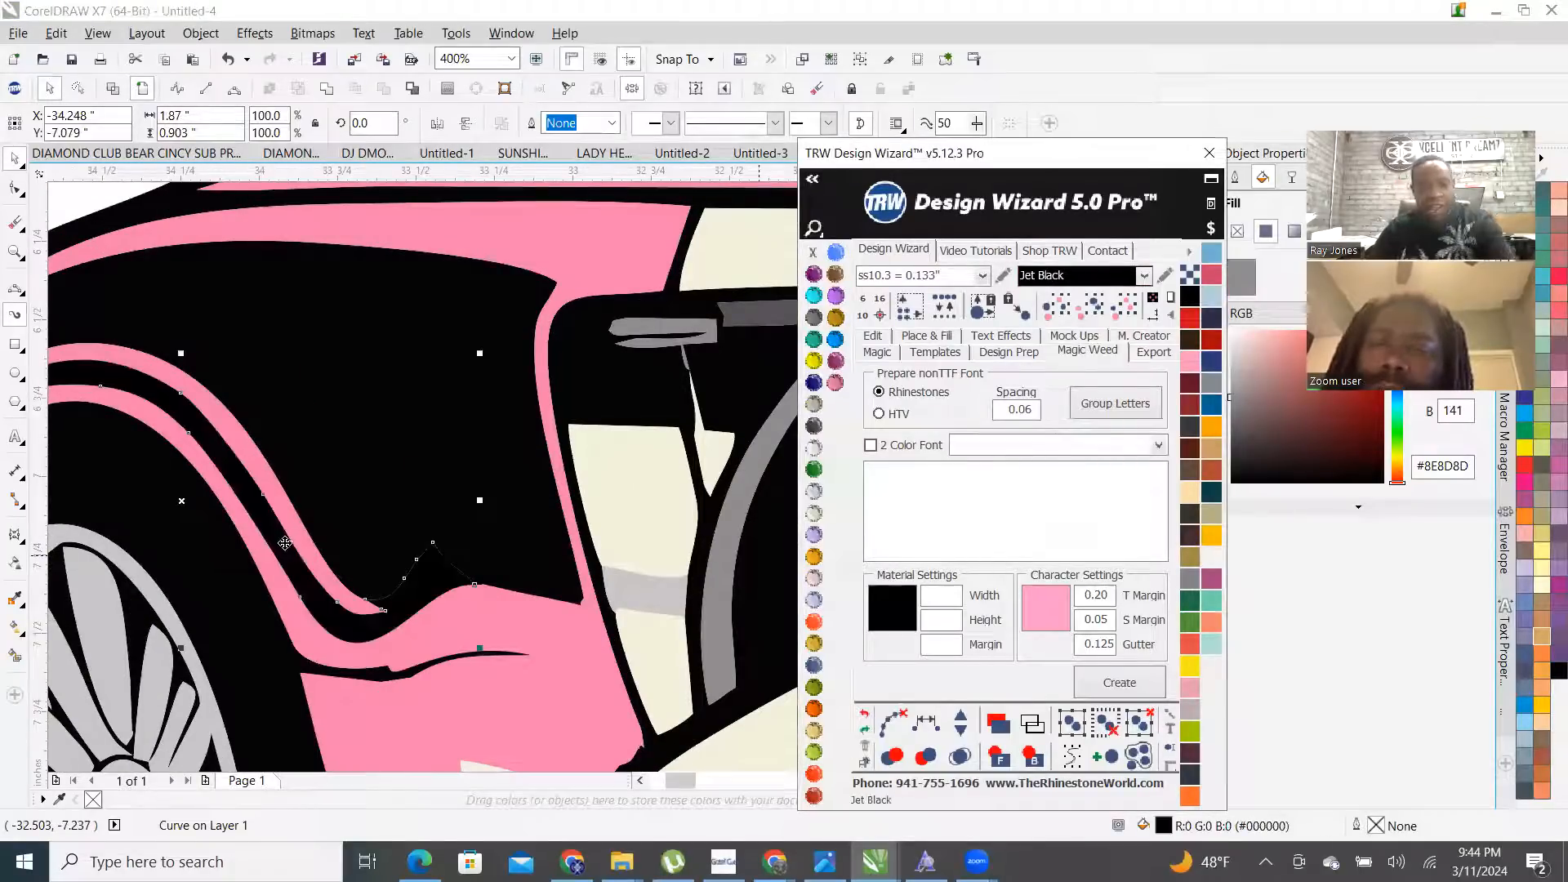
- Turn the small cream shape on the car TRW Pink
scroll(237, 604, "down", 2)
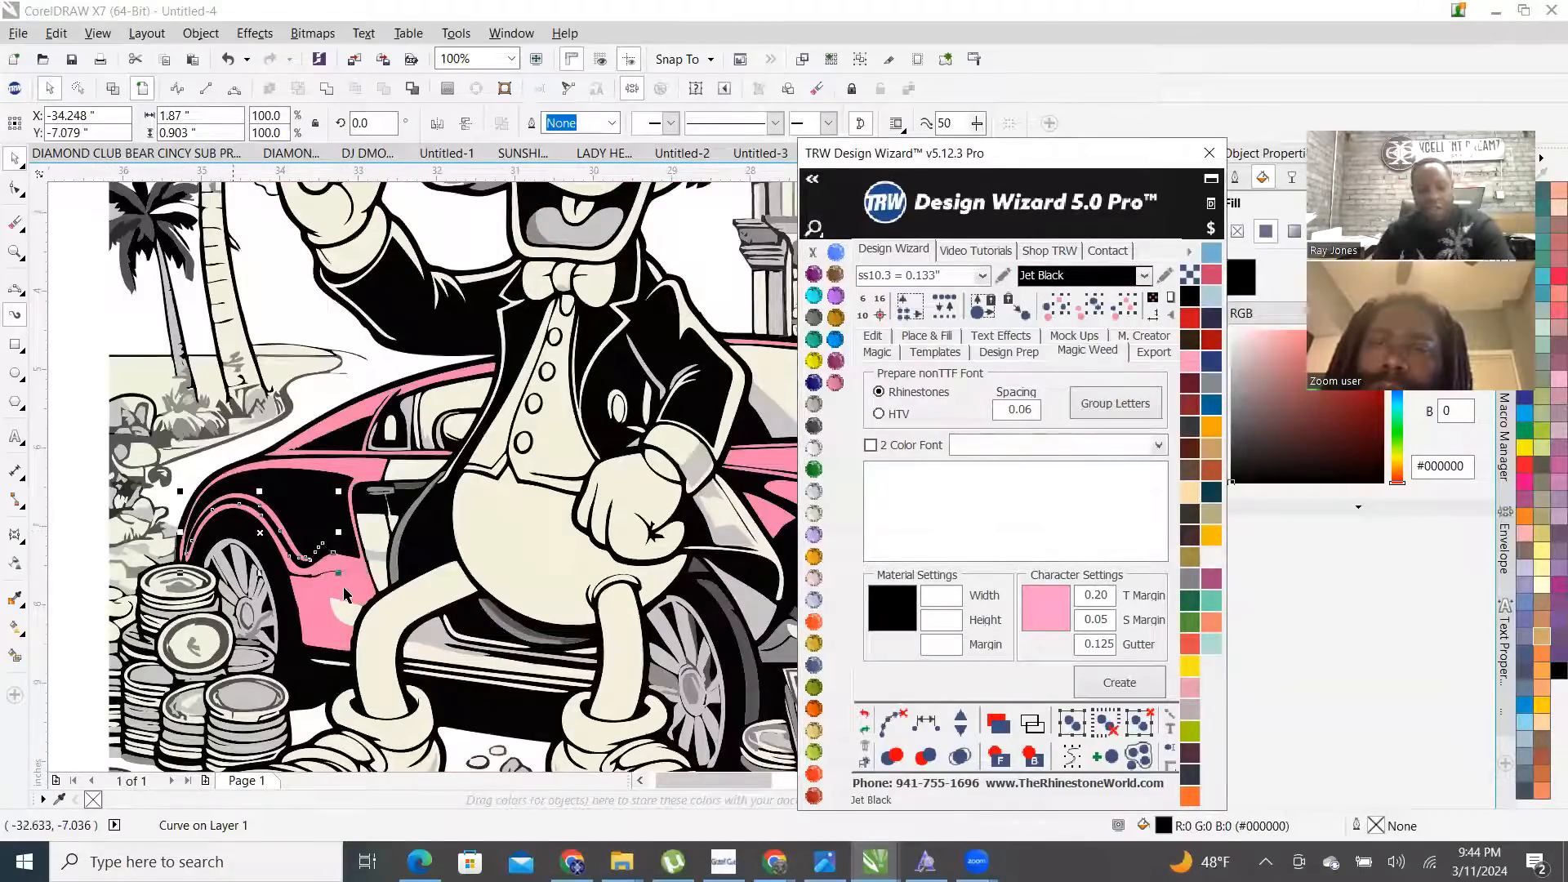
left_click(349, 608)
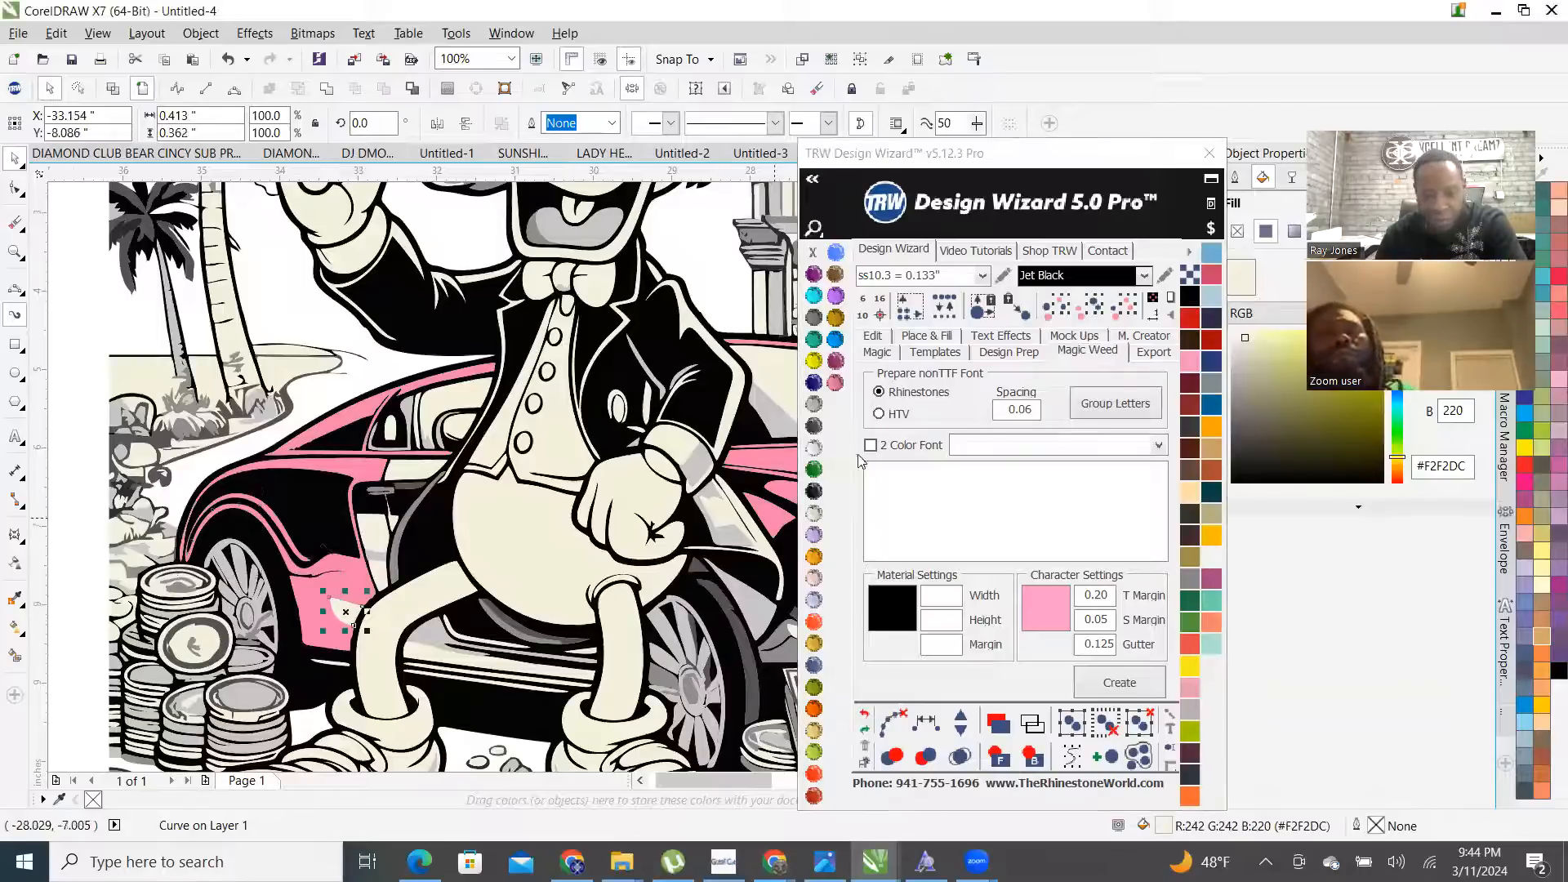
left_click(837, 386)
scroll(490, 518, "down", 1)
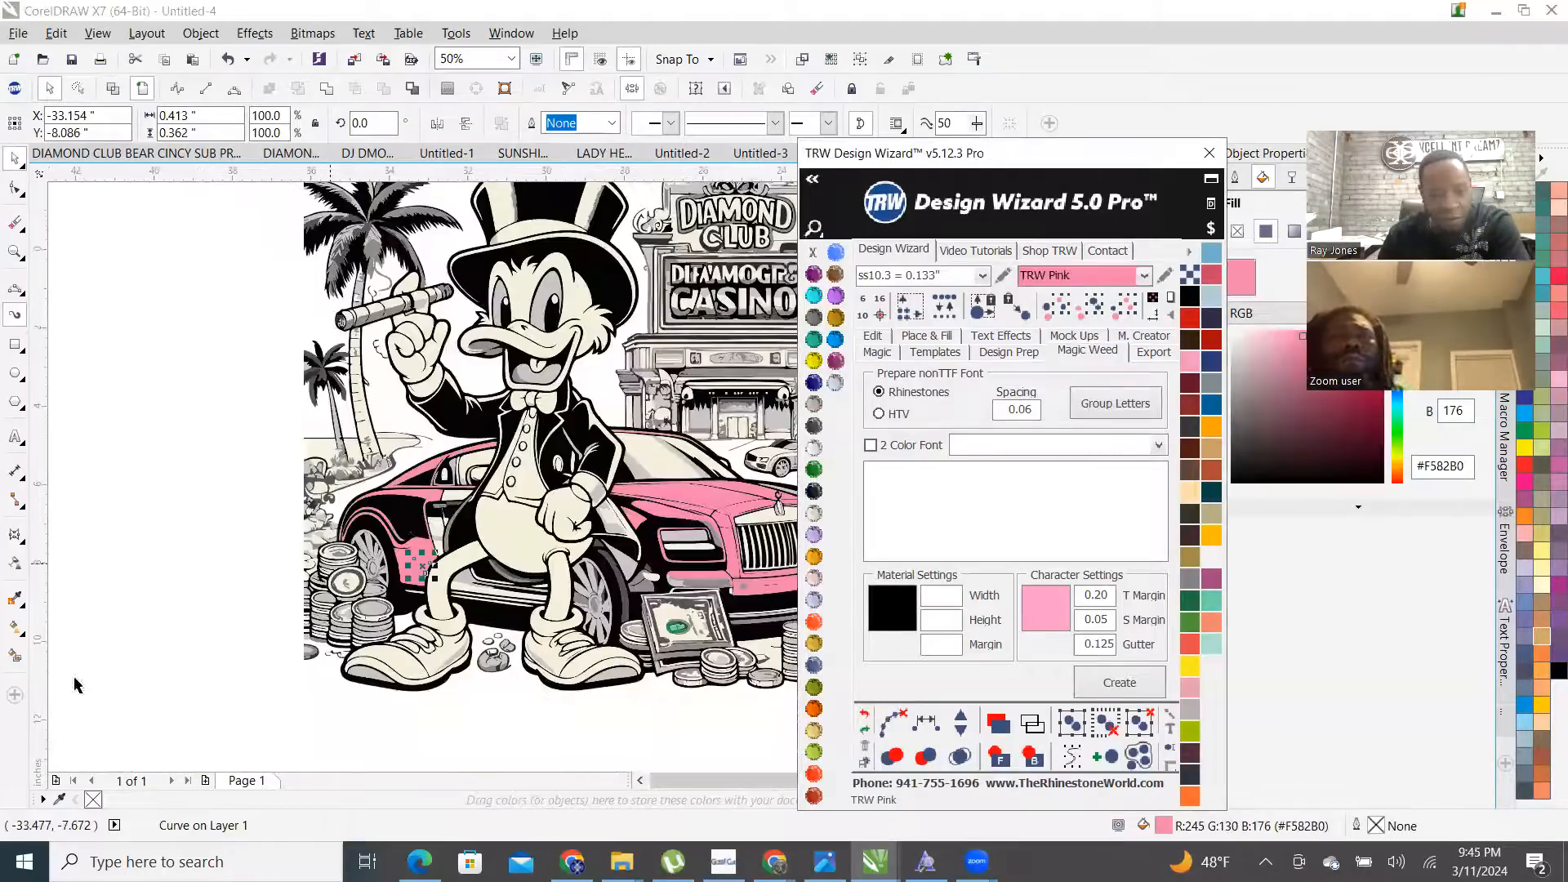
left_click(182, 668)
- Select the cream door panel piece together with the grey stripe, then clear the selection
scroll(454, 539, "up", 2)
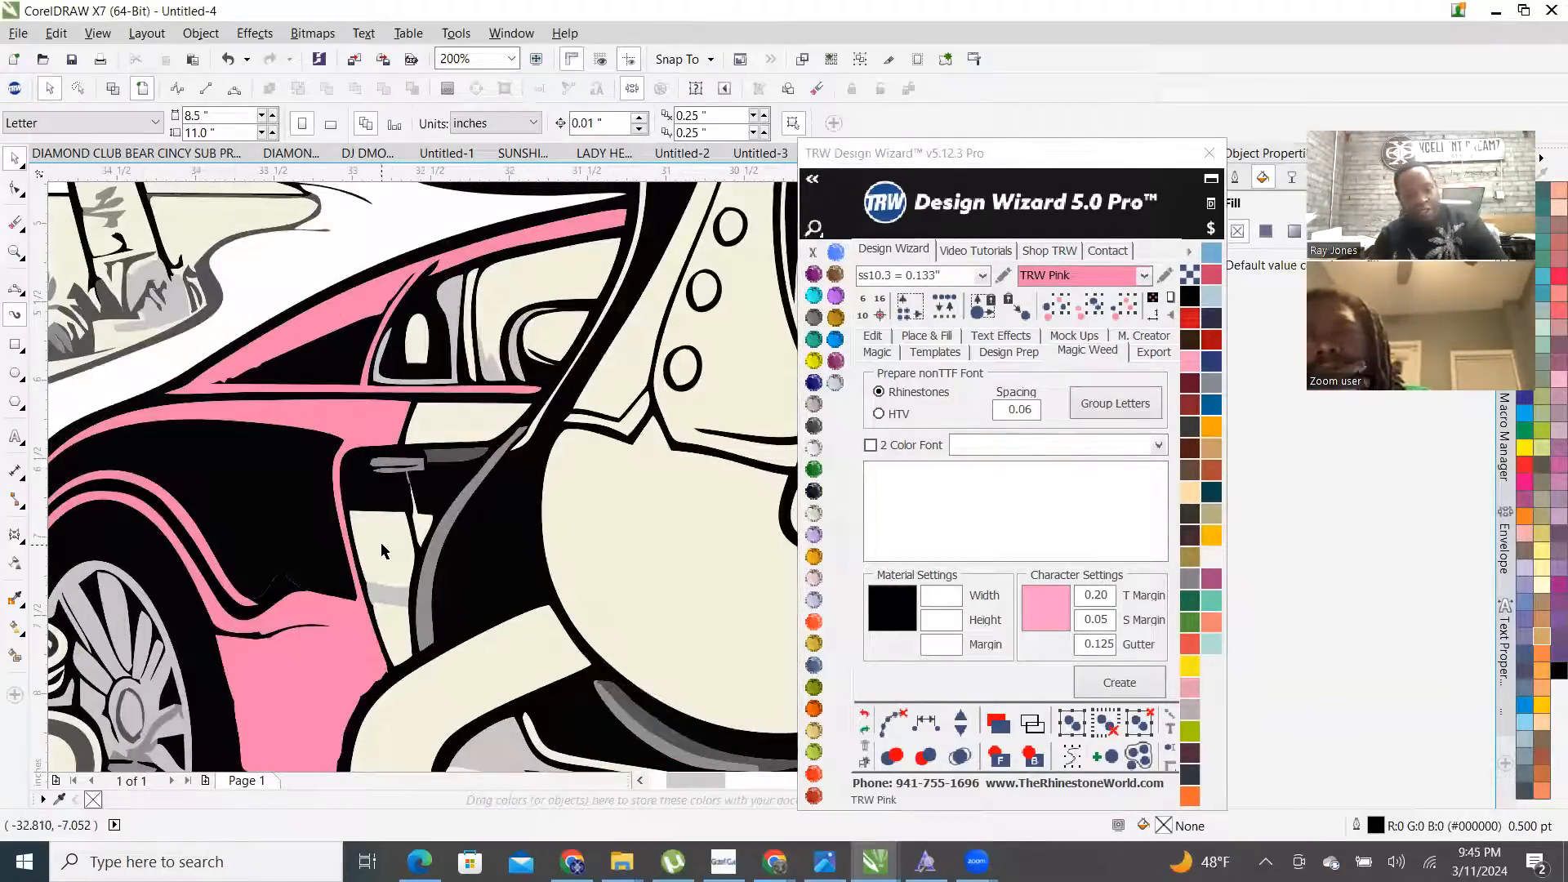
left_click(382, 552)
scroll(381, 551, "up", 1)
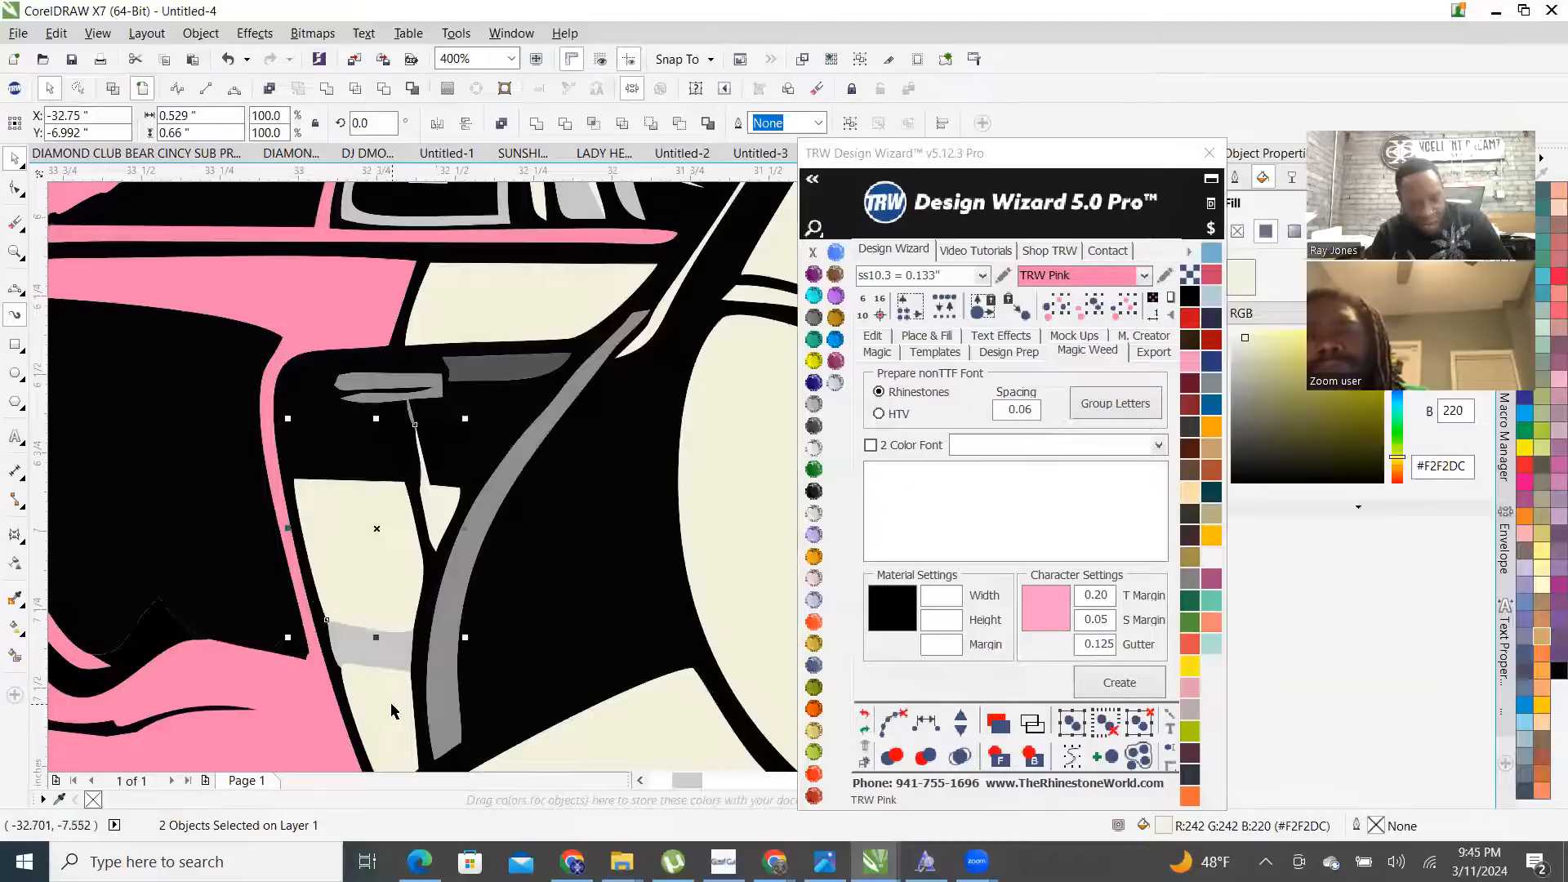
left_click(470, 590, "shift")
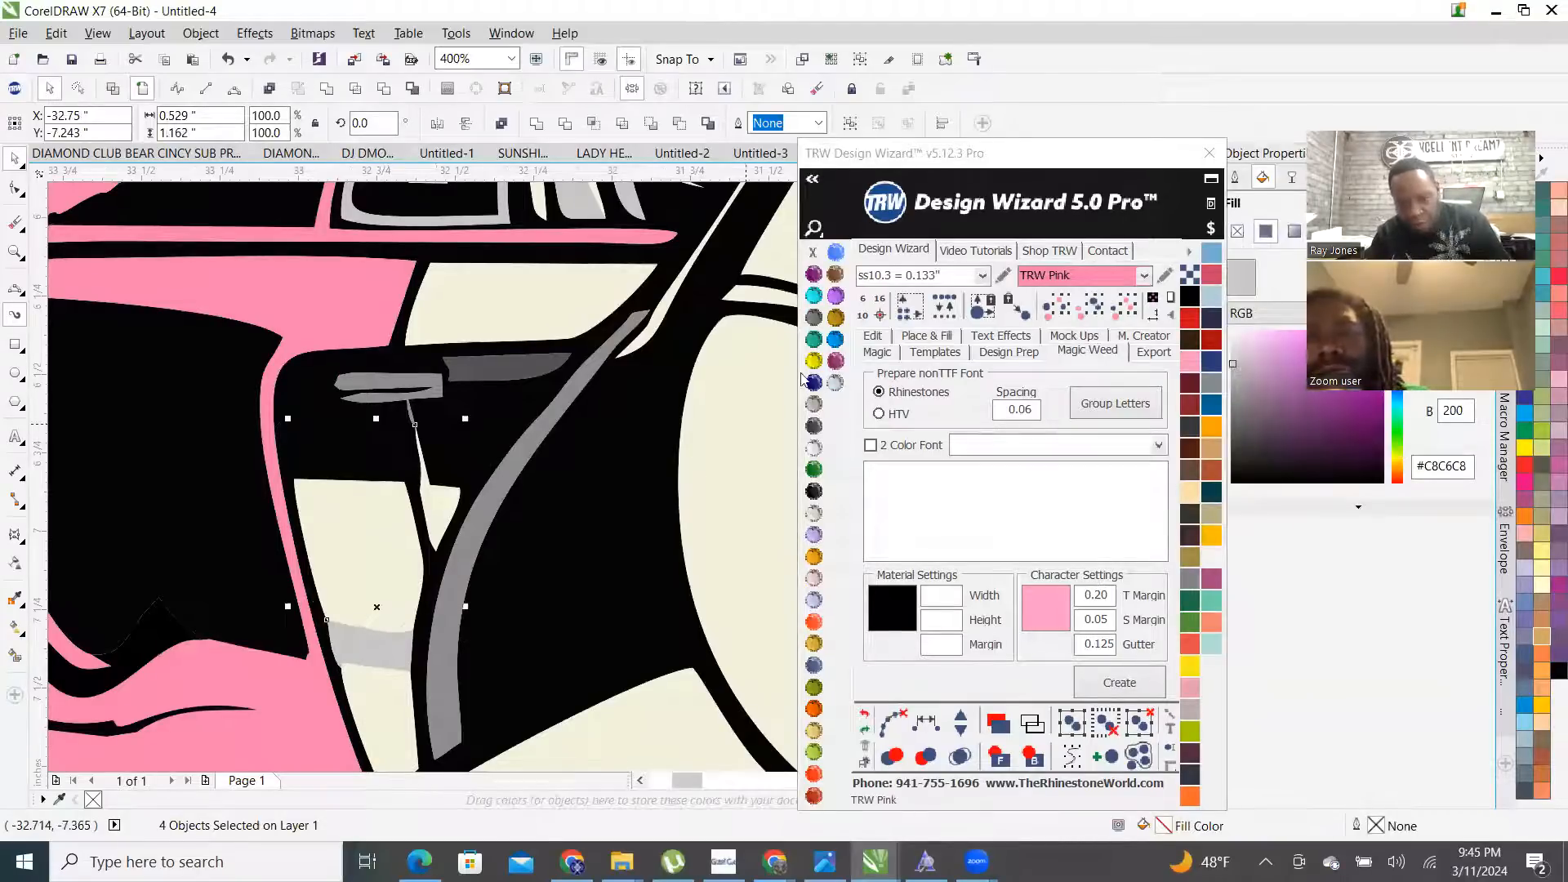
scroll(408, 584, "down", 2)
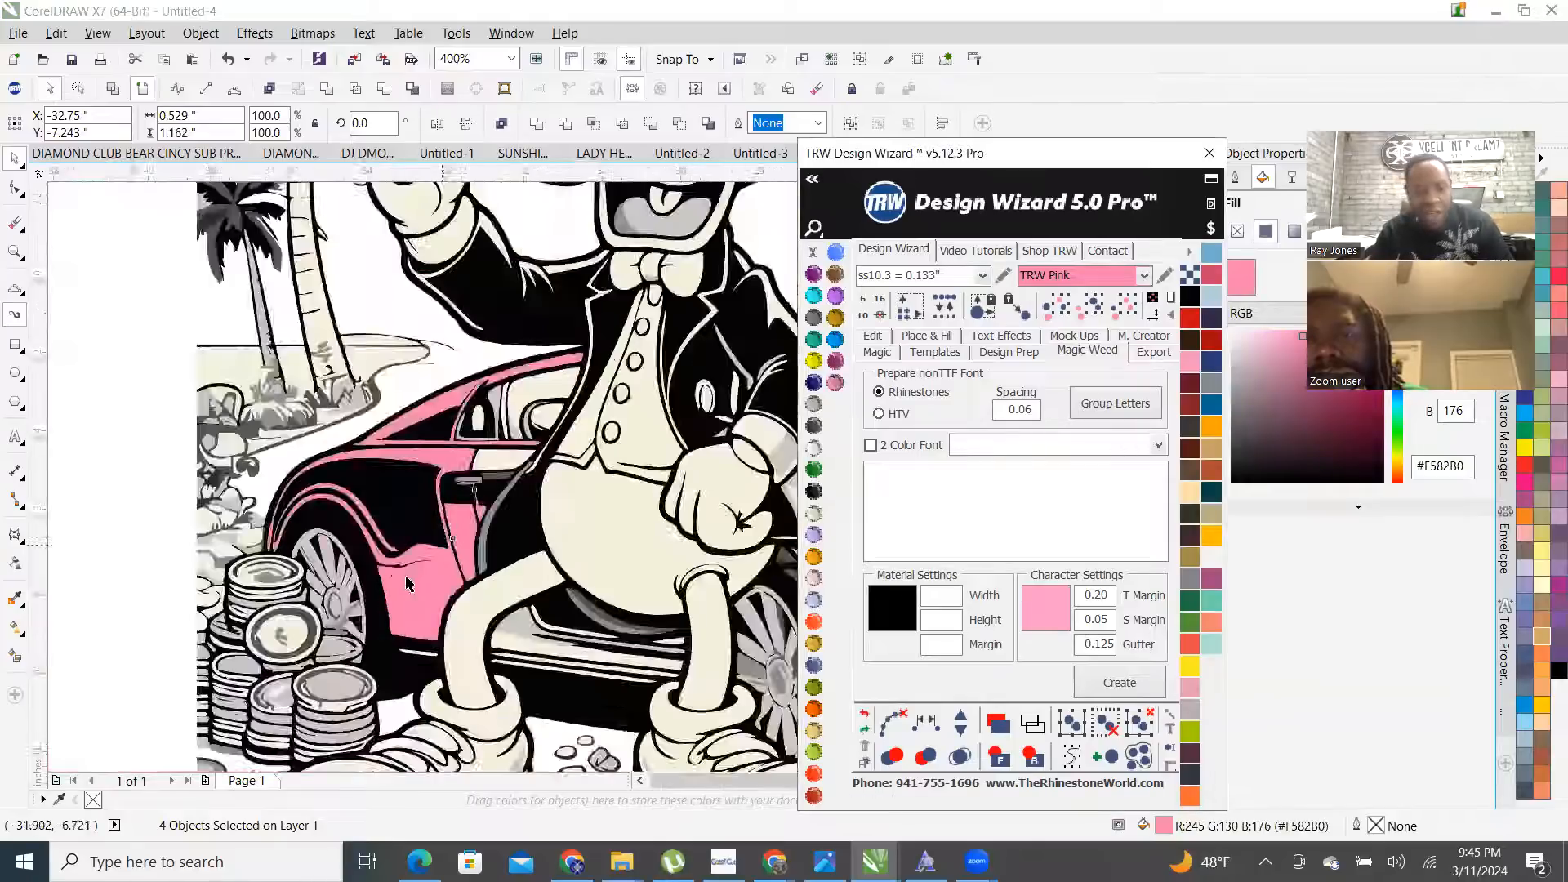
scroll(409, 584, "down", 3)
left_click(521, 757)
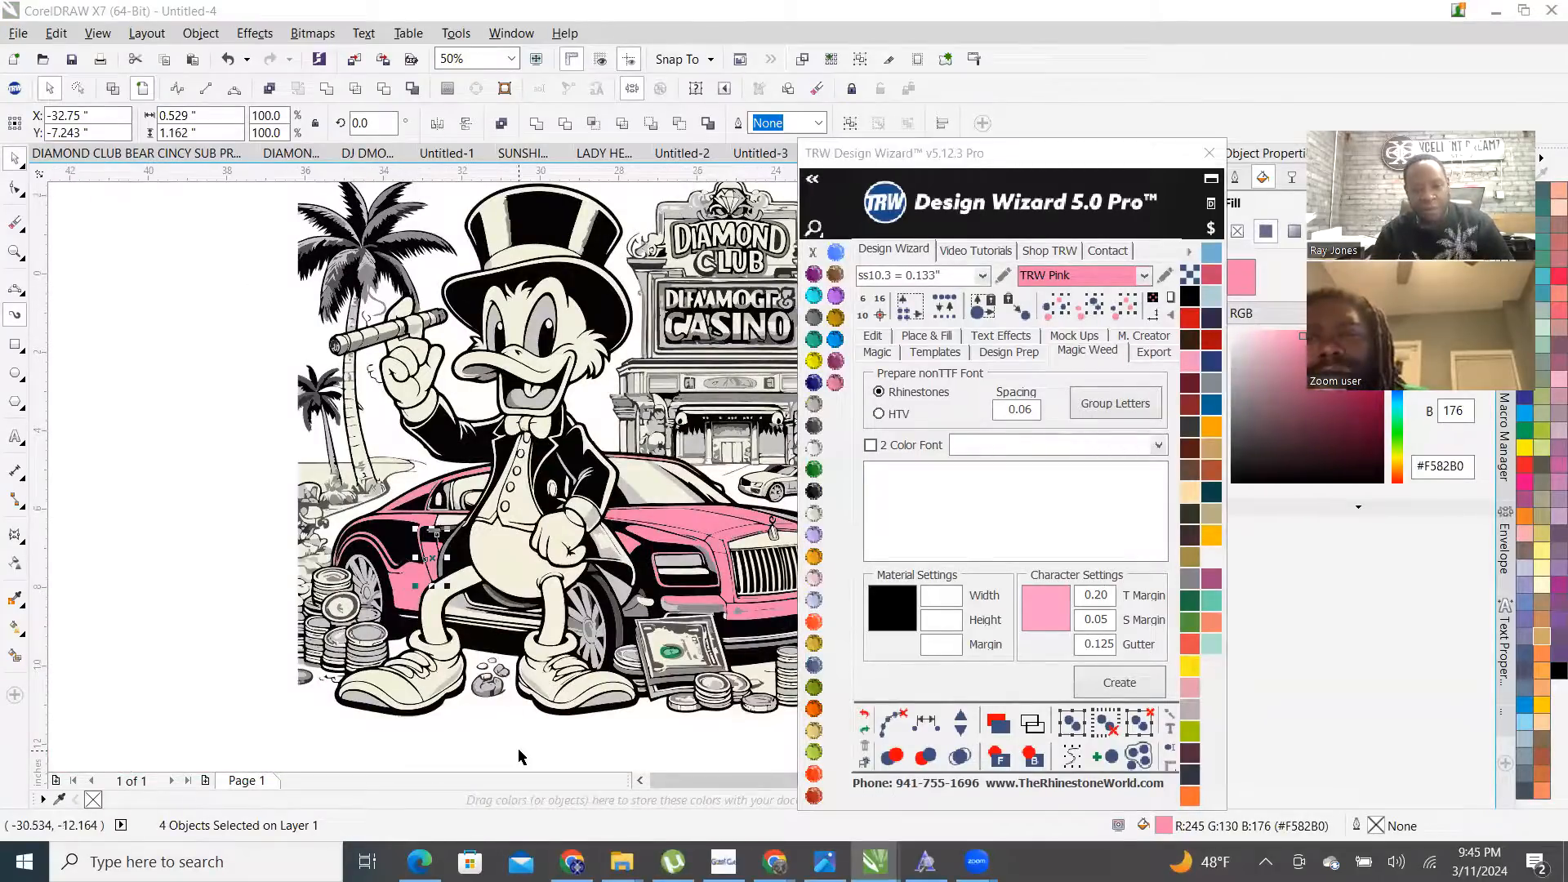
- Select the small curve on the car door to check it, then deselect
scroll(433, 535, "up", 1)
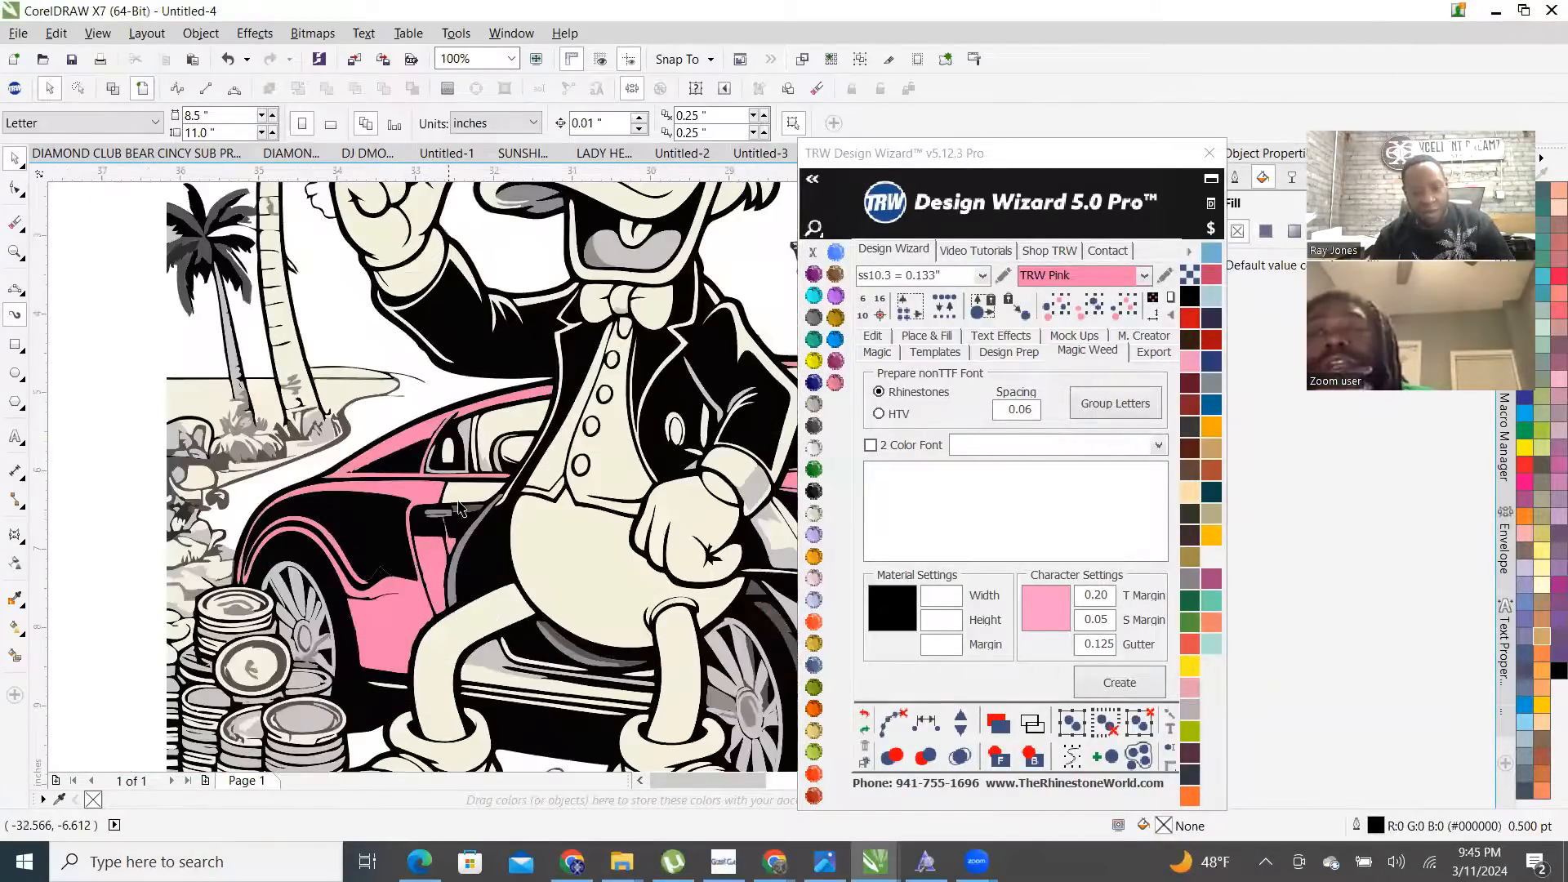
left_click(464, 498)
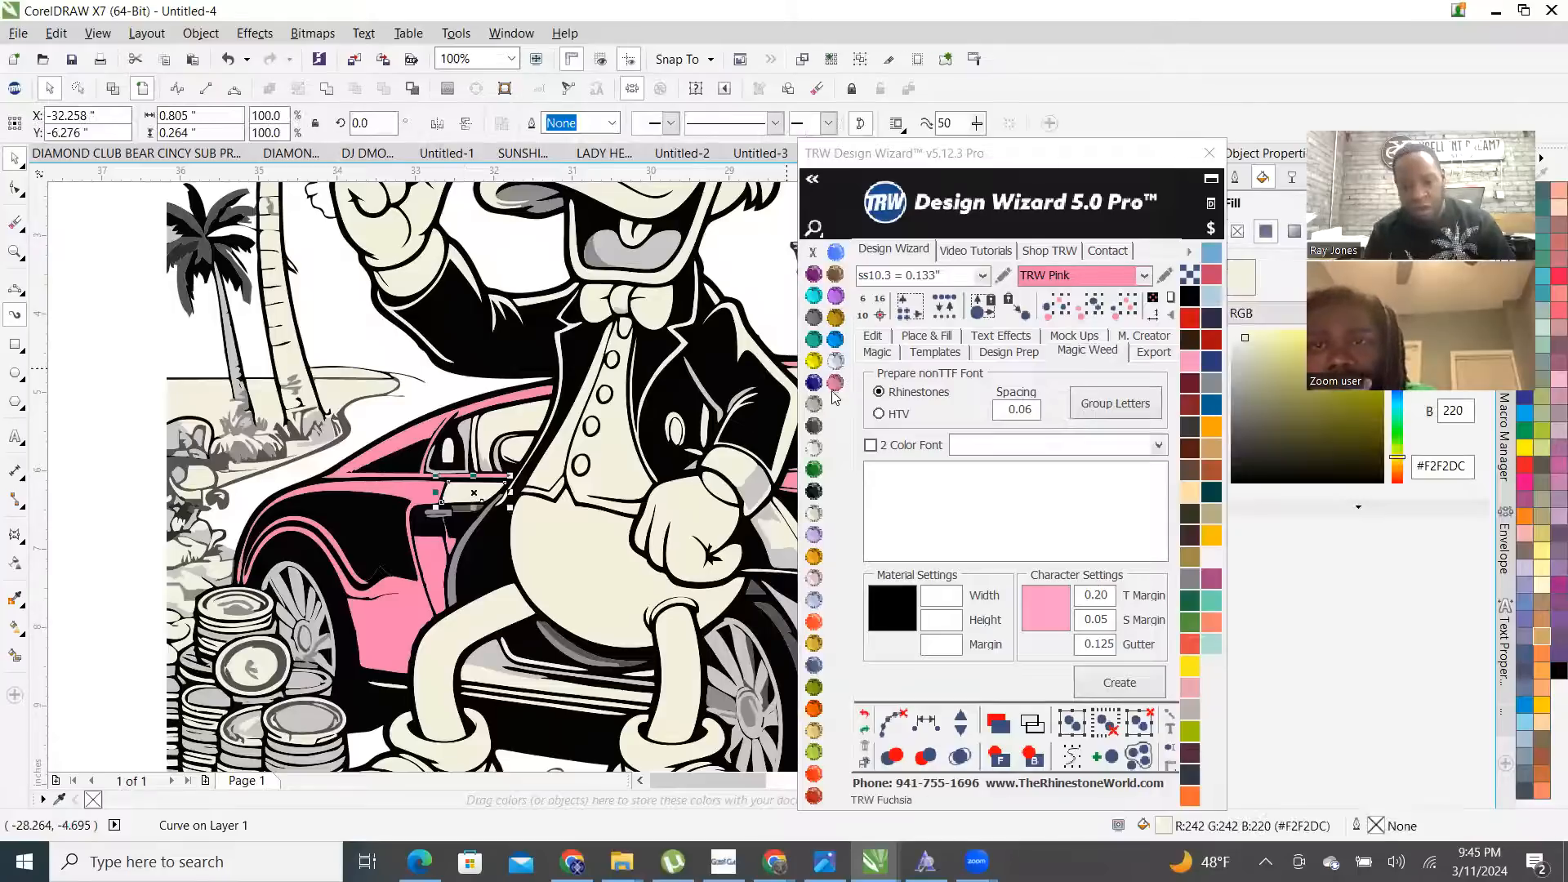
scroll(586, 402, "down", 4)
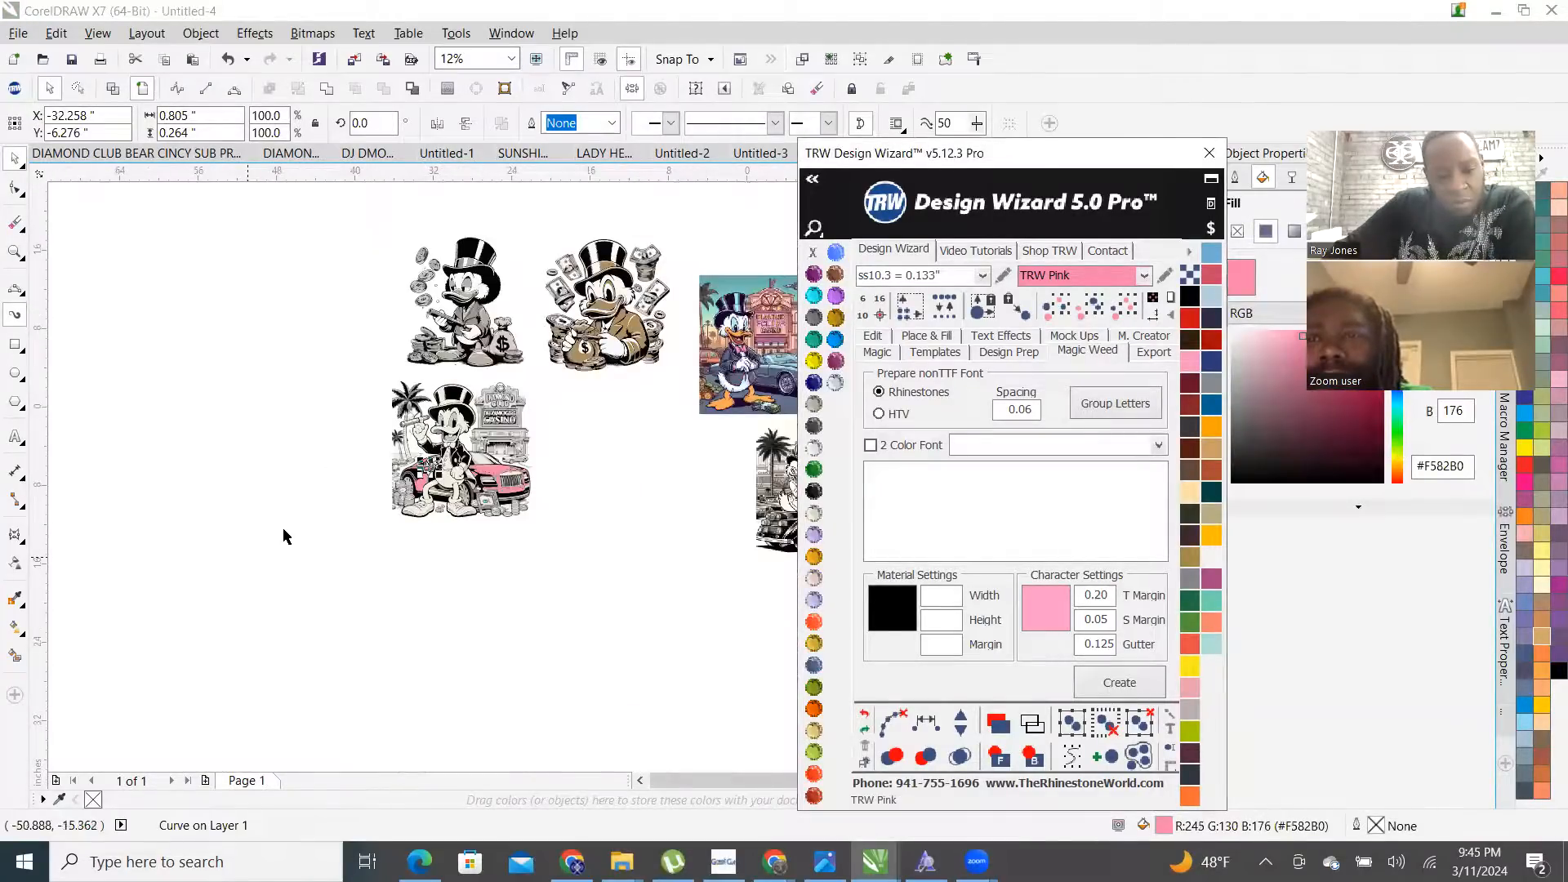
left_click(284, 534)
- Select the grey shape on the car plus the cream shape below it
scroll(487, 473, "up", 1)
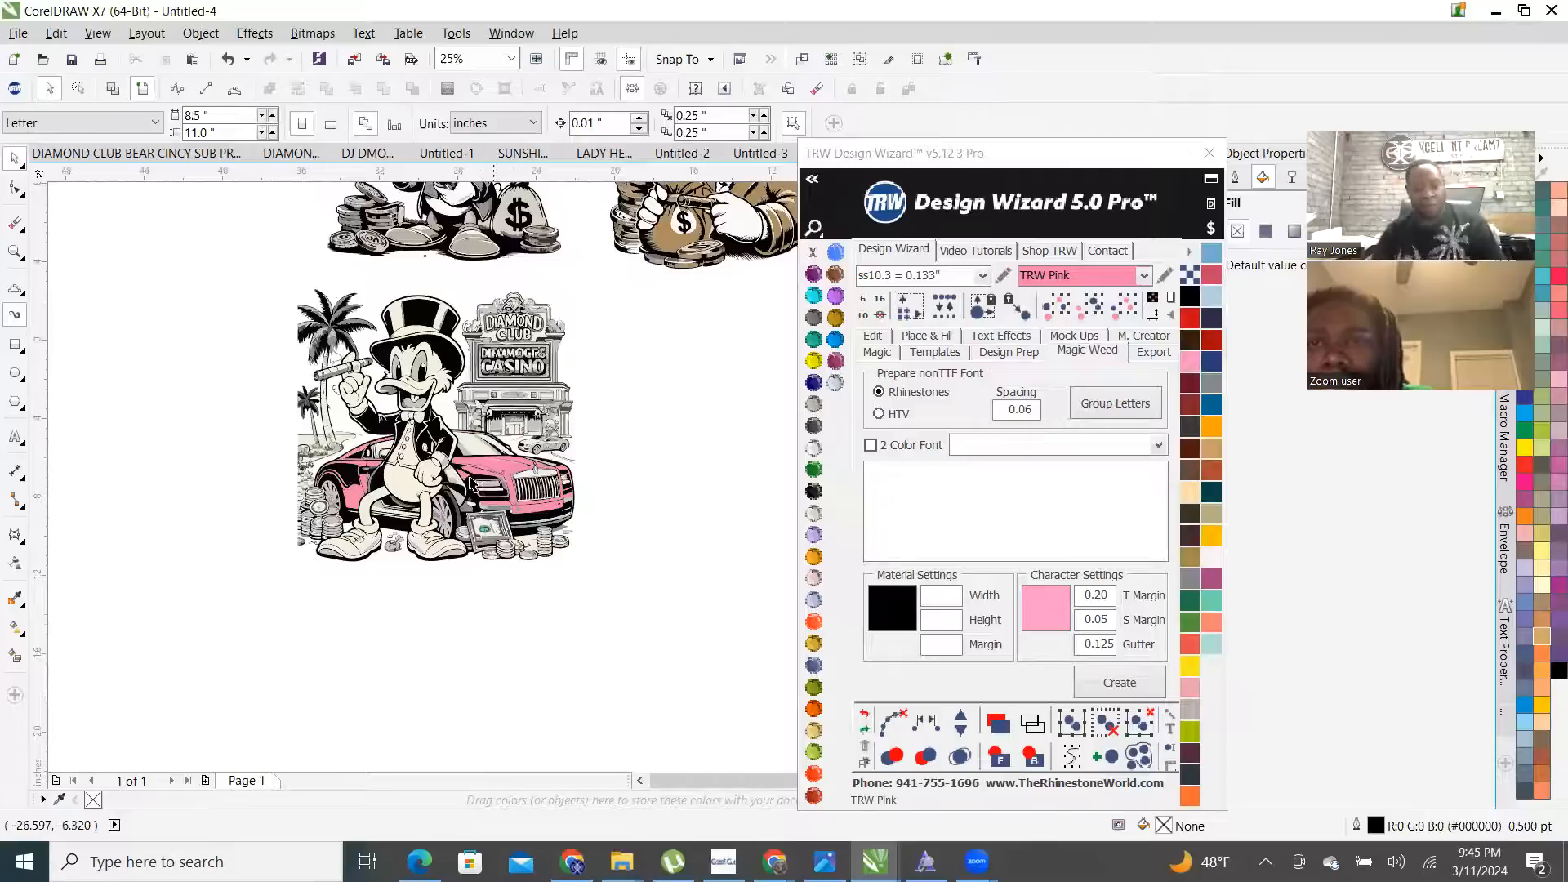
scroll(168, 379, "up", 2)
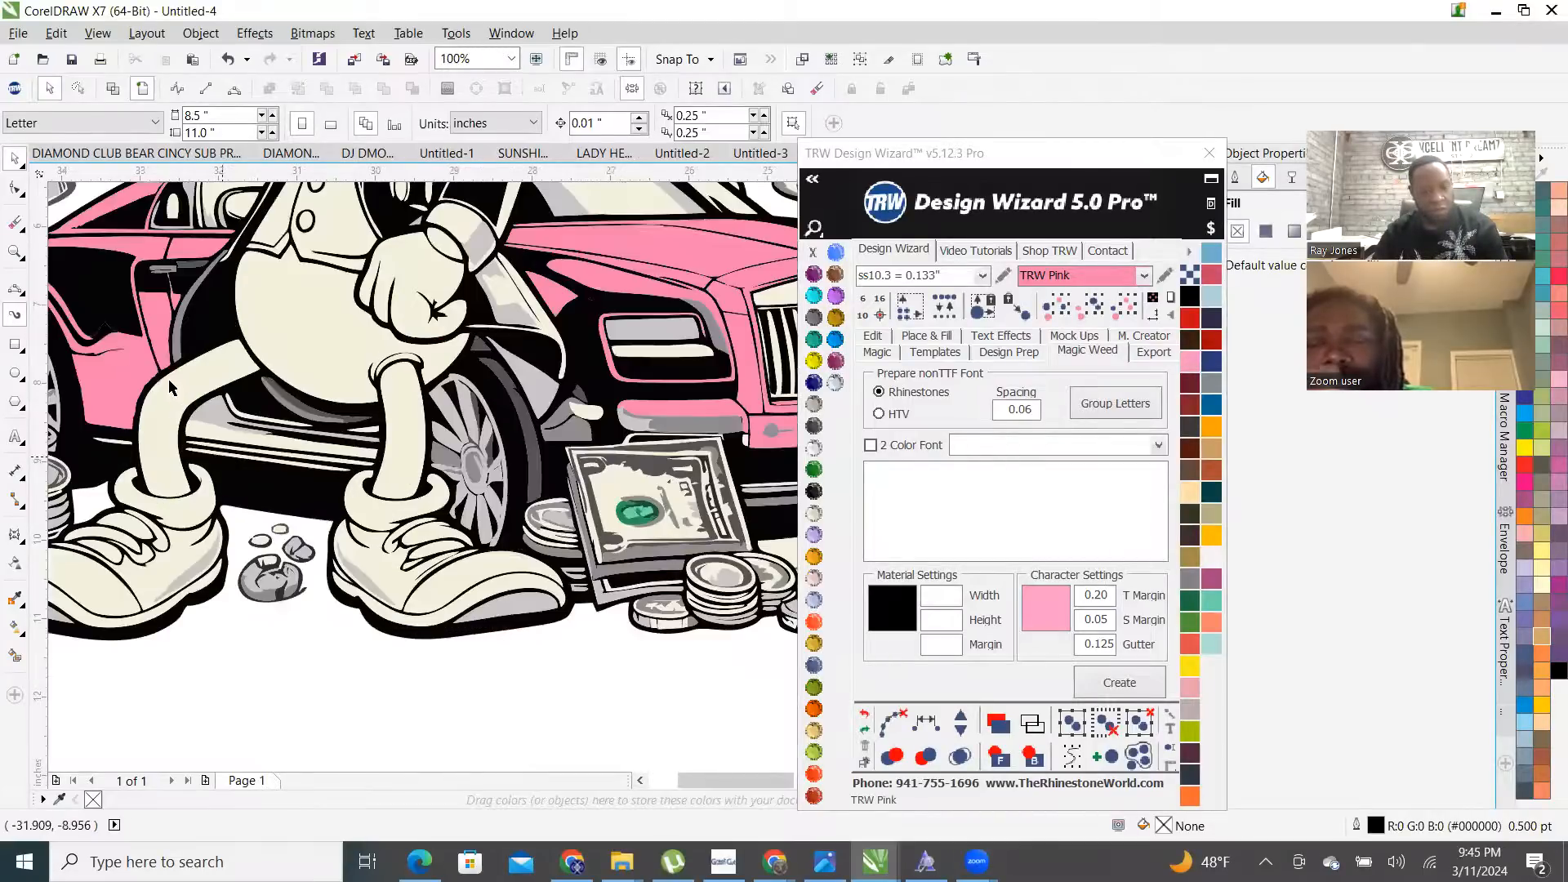
scroll(194, 433, "up", 1)
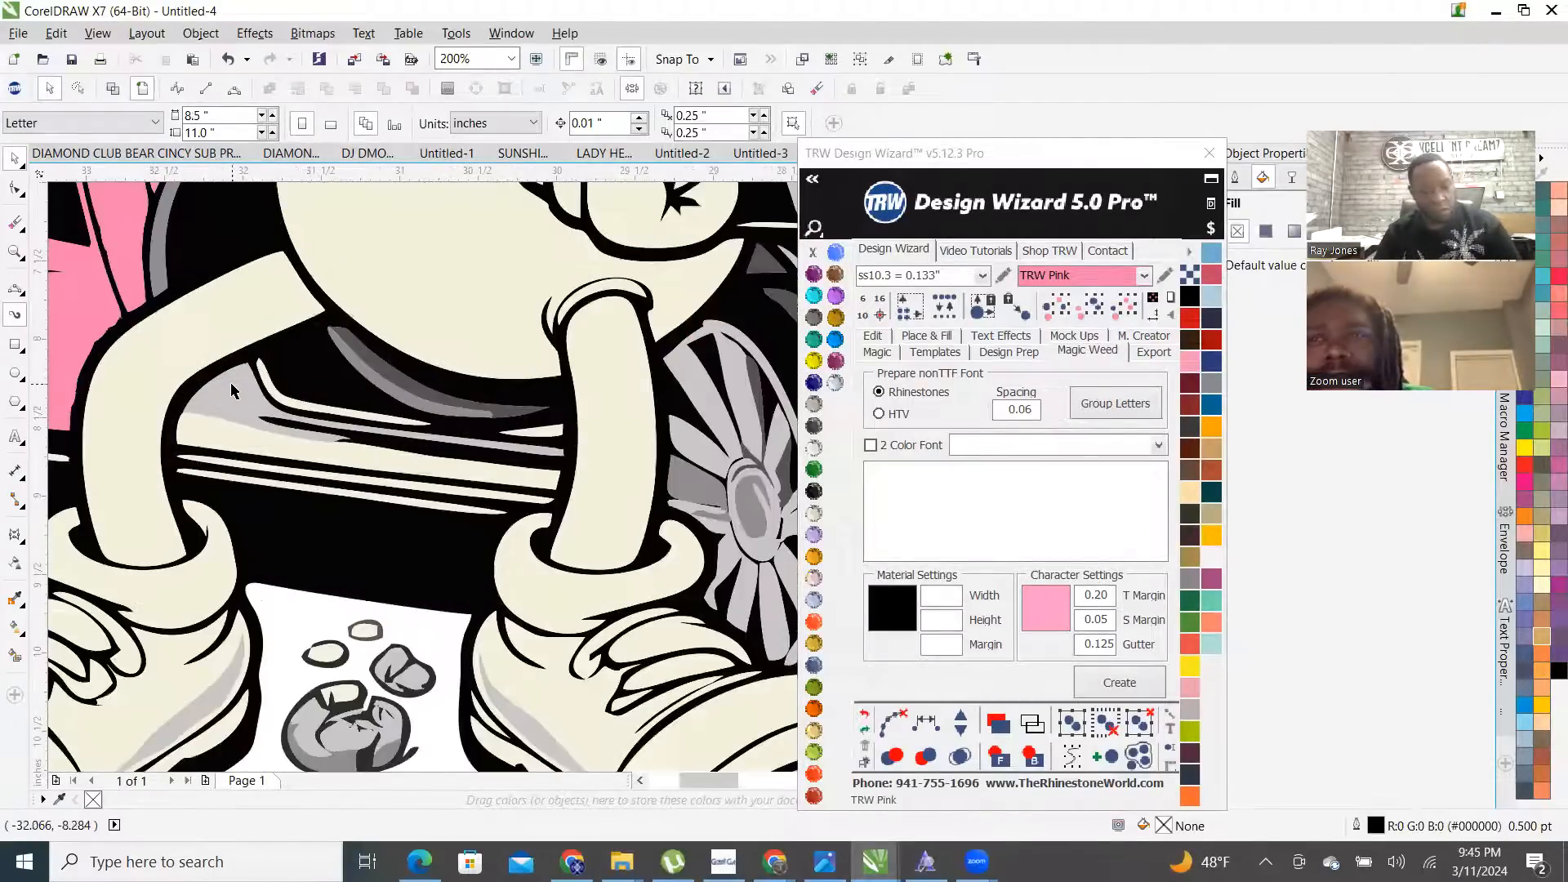
left_click(230, 383)
left_click(214, 437, "shift")
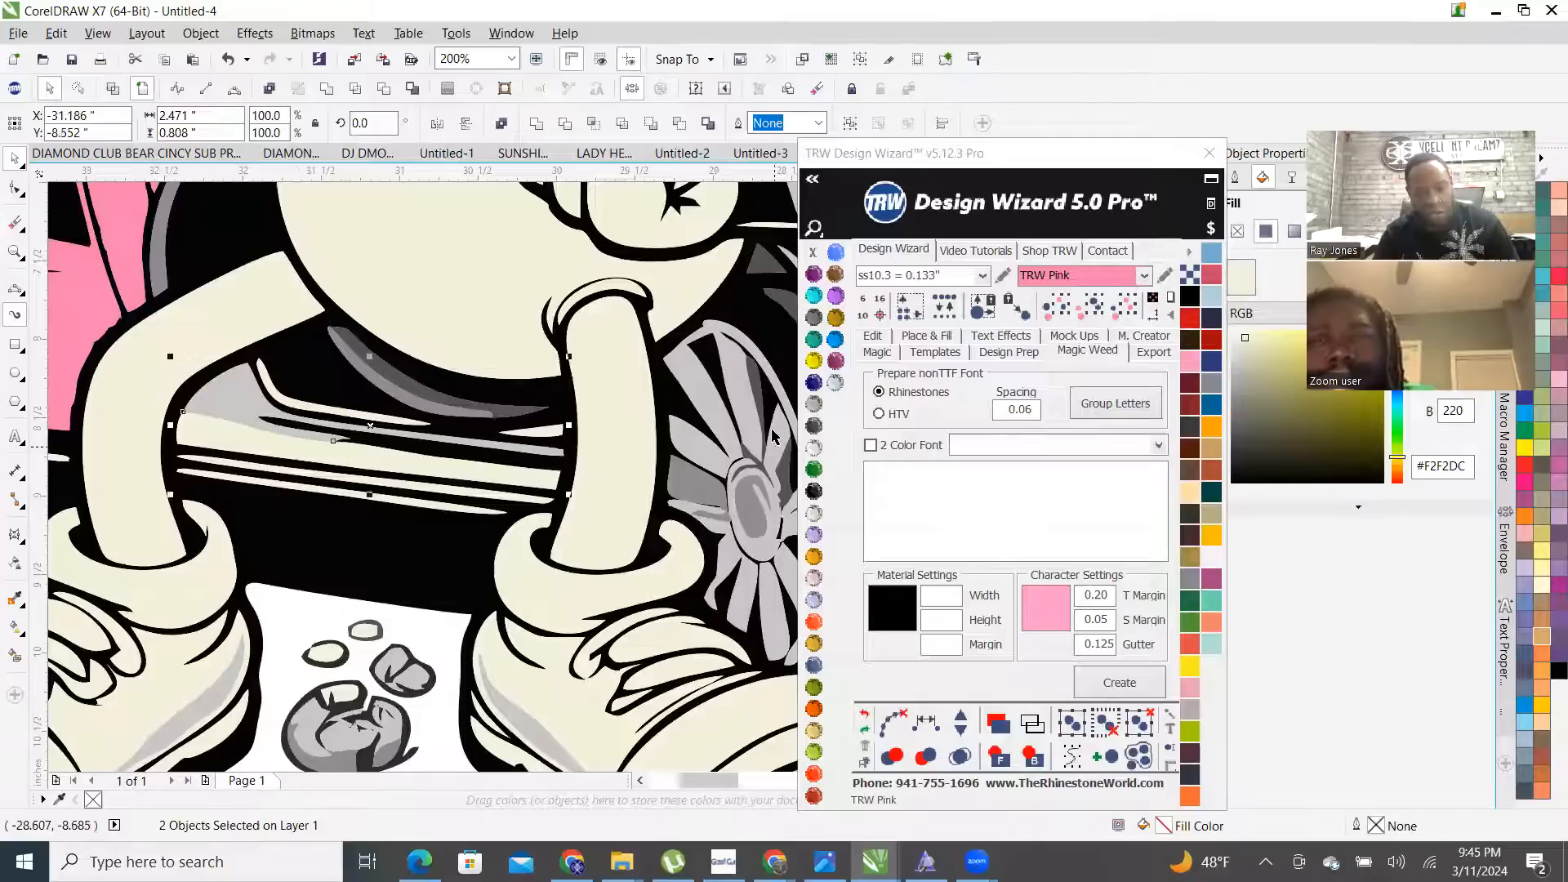
scroll(486, 572, "down", 3)
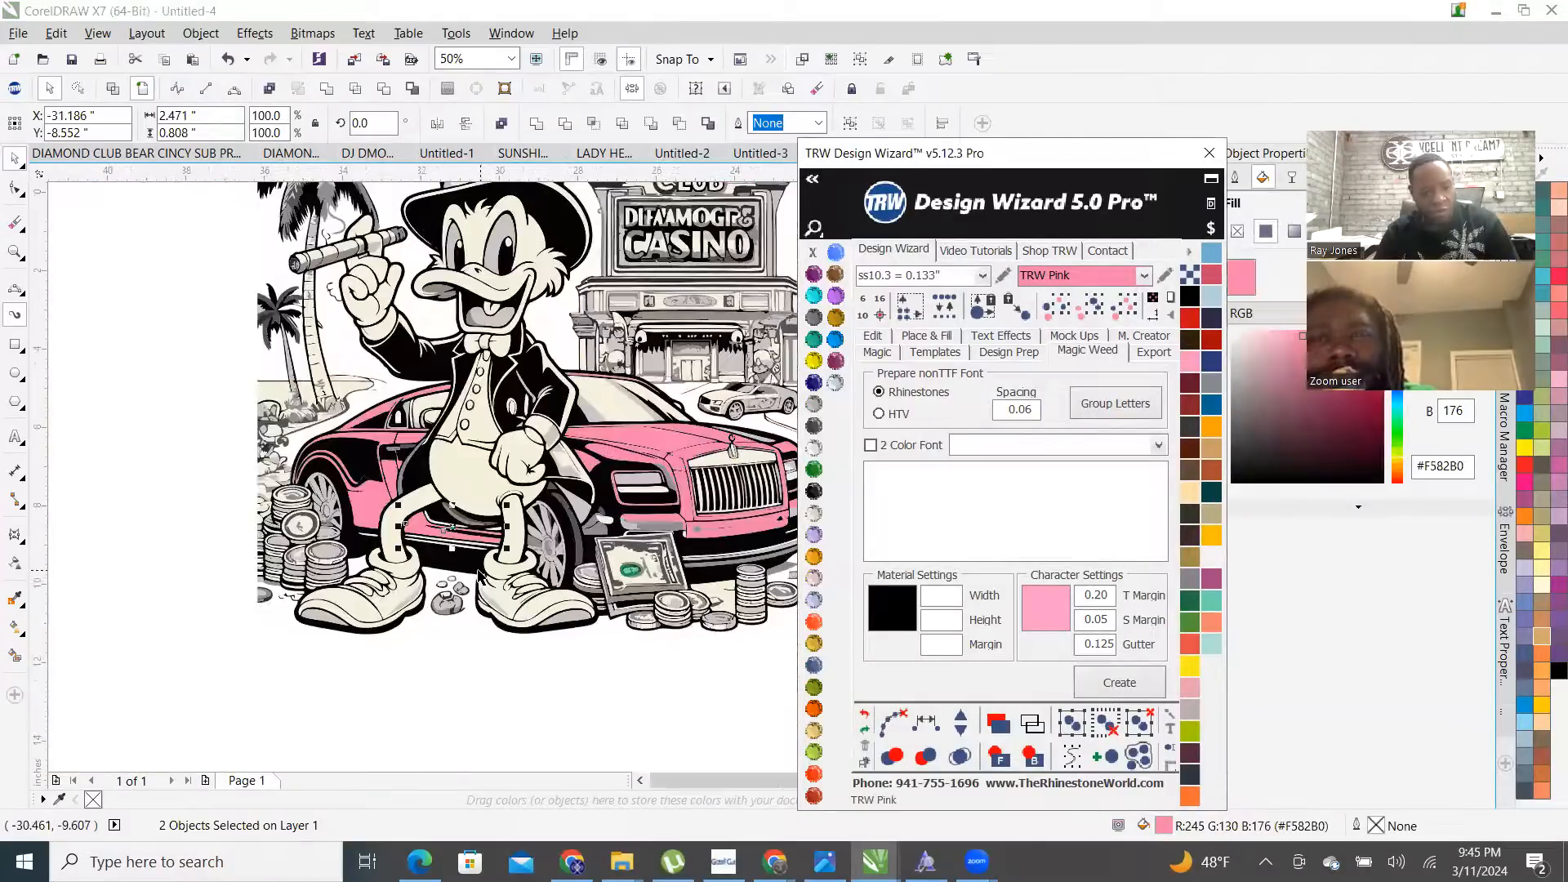
scroll(453, 555, "up", 4)
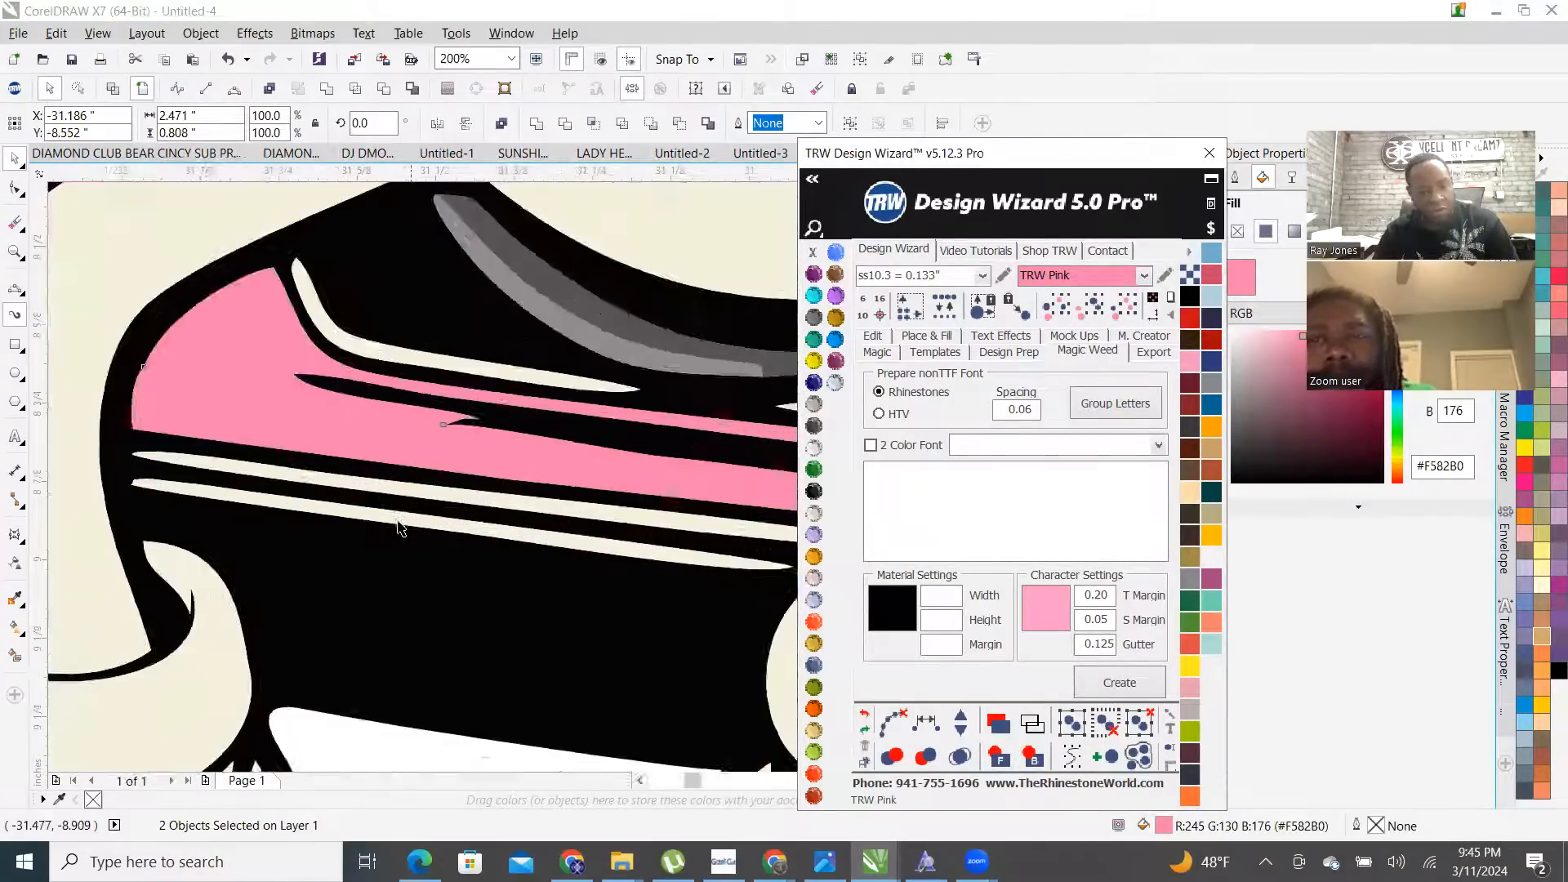
- Turn the lower and second cream stripes on the car TRW Pink
left_click(396, 529)
left_click(409, 477, "shift")
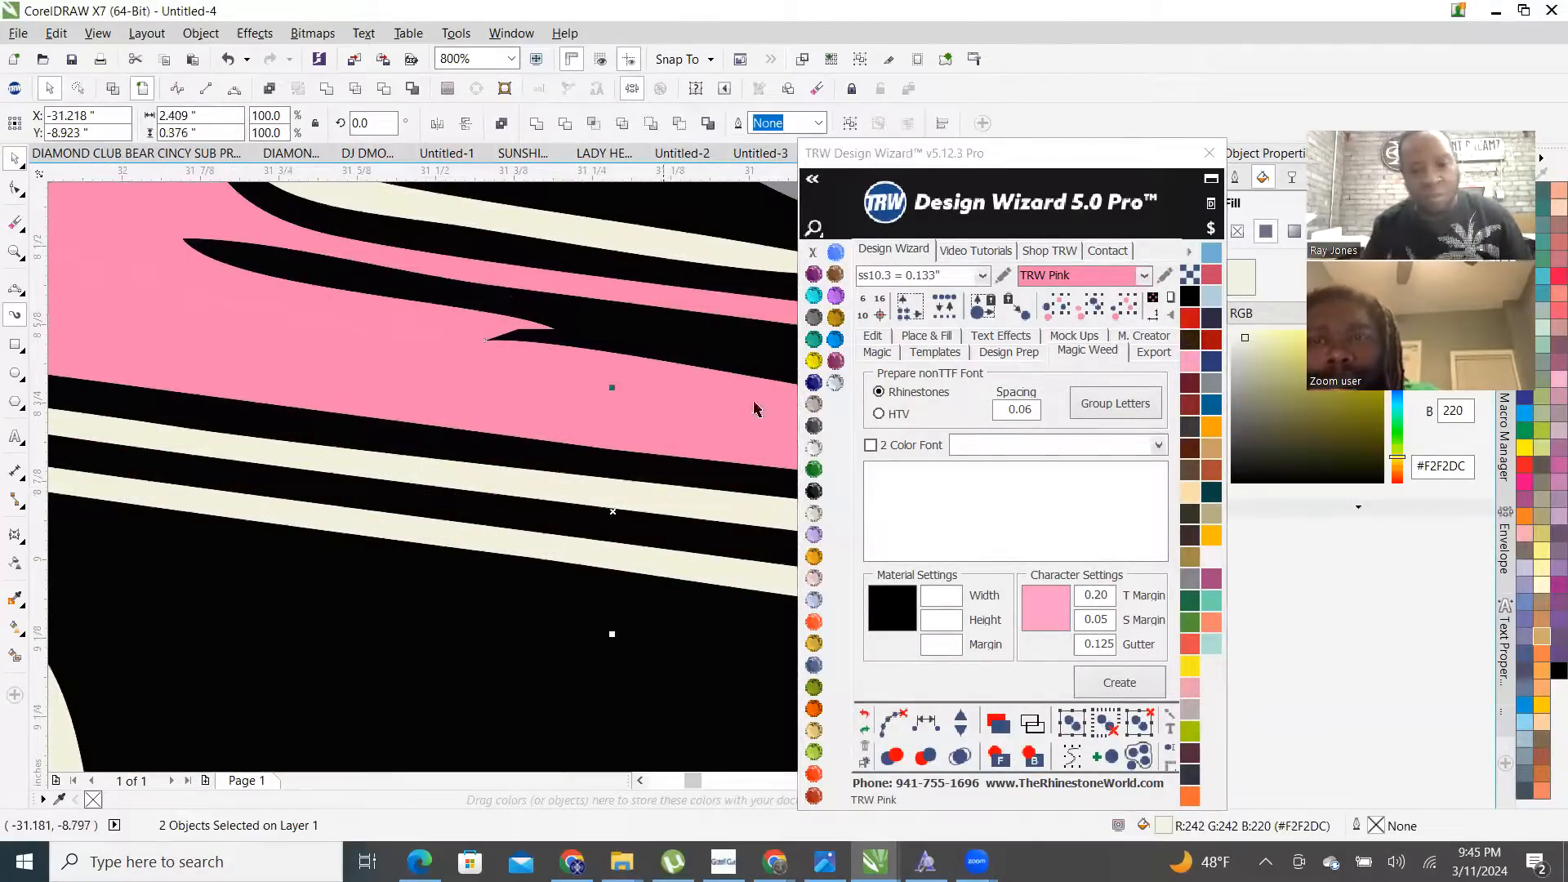
left_click(832, 386)
scroll(693, 484, "down", 2)
scroll(397, 539, "down", 2)
scroll(320, 513, "up", 4)
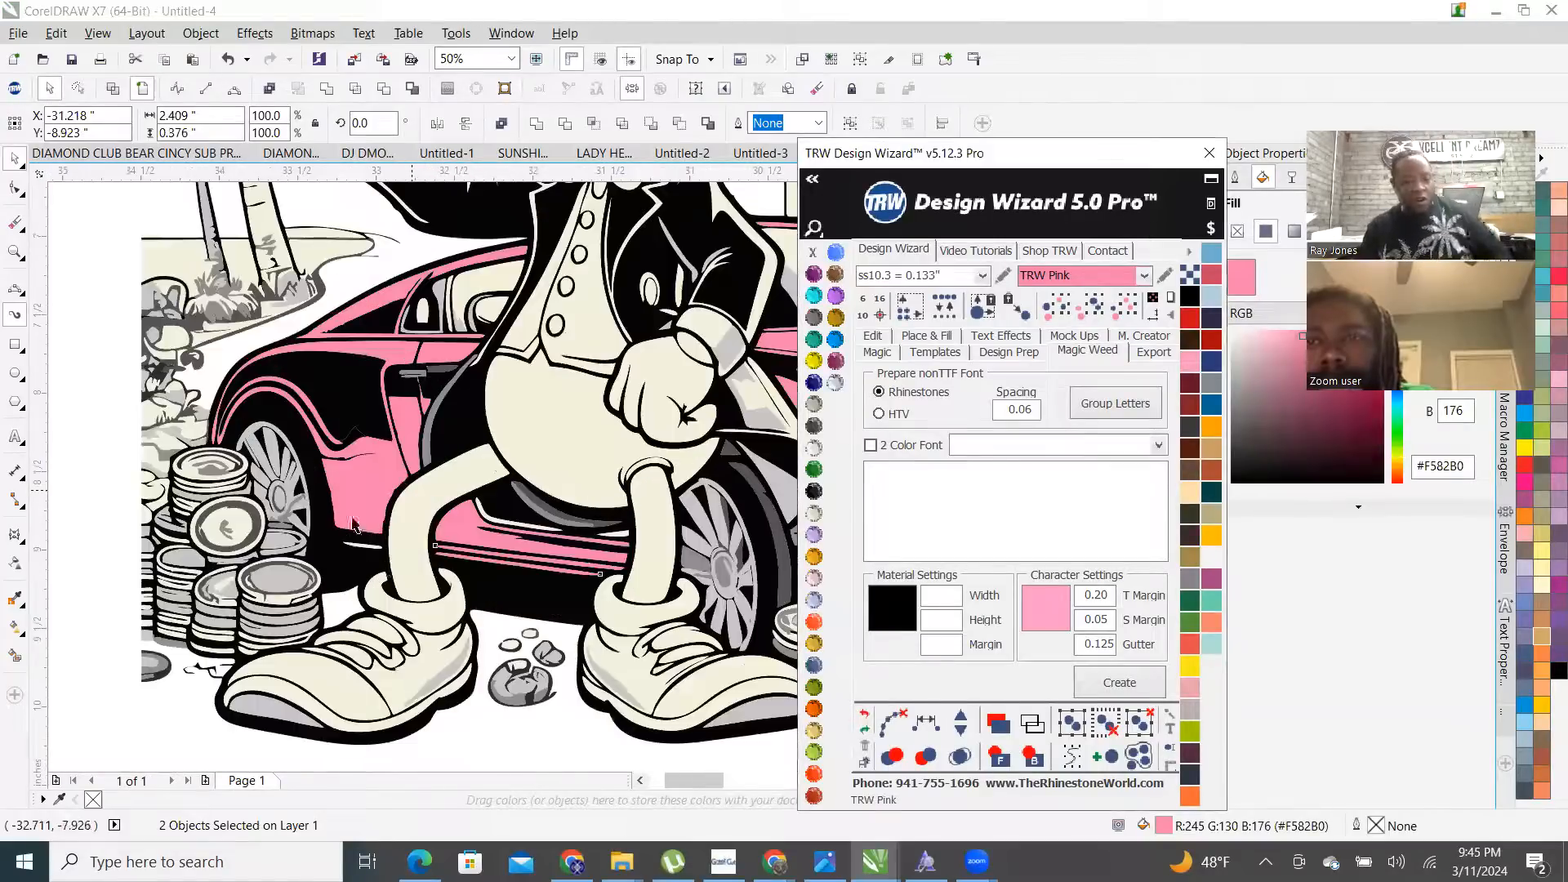
- Turn another cream stripe TRW Pink, then select the pink car body
left_click(328, 502)
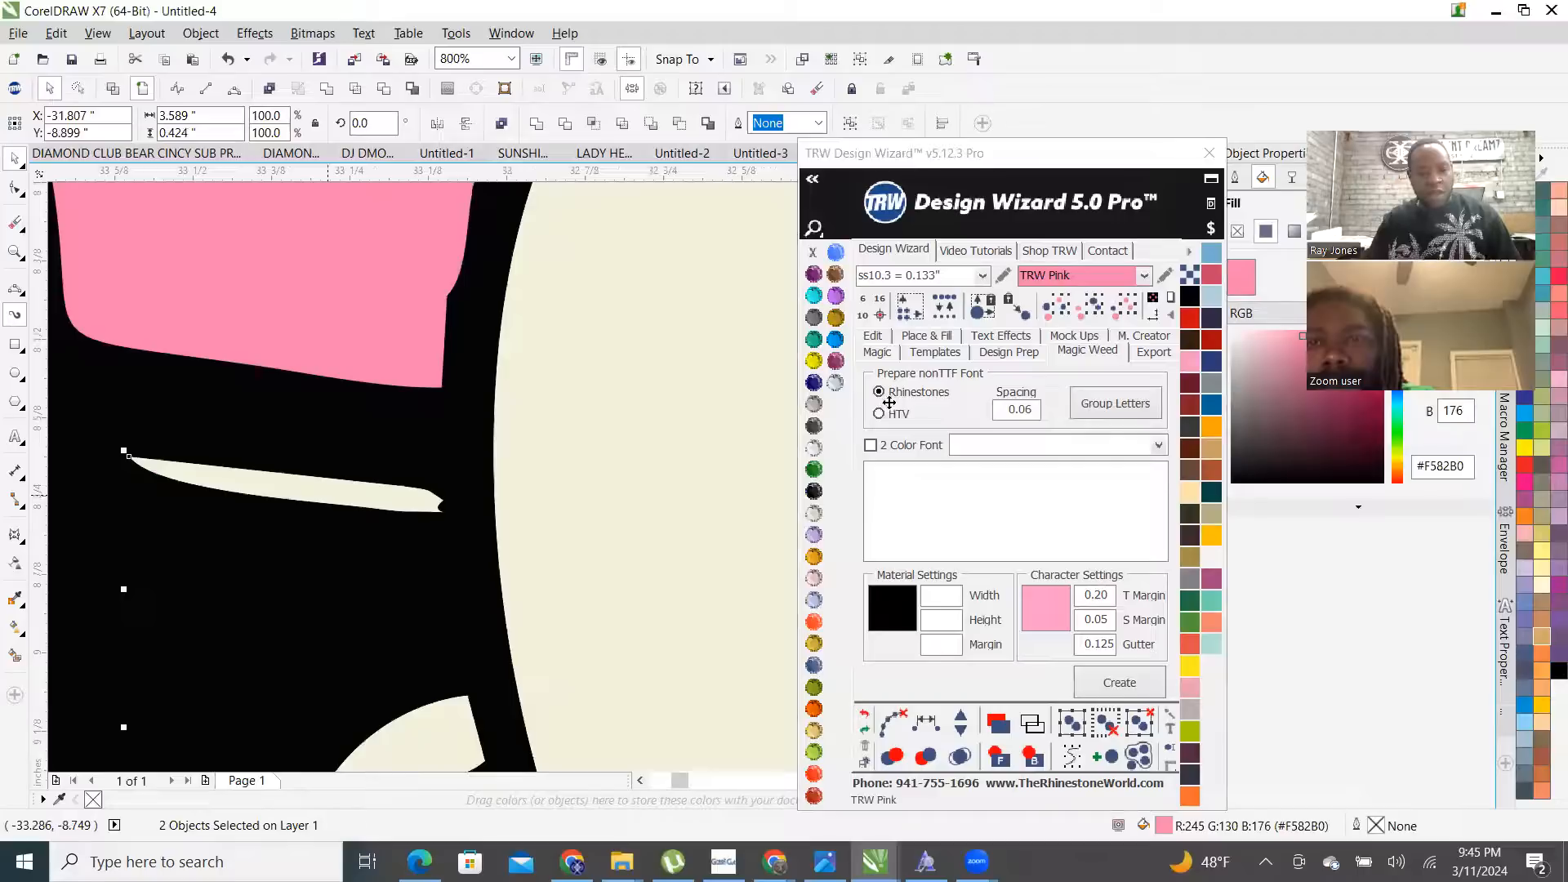
left_click(835, 384)
scroll(406, 549, "down", 4)
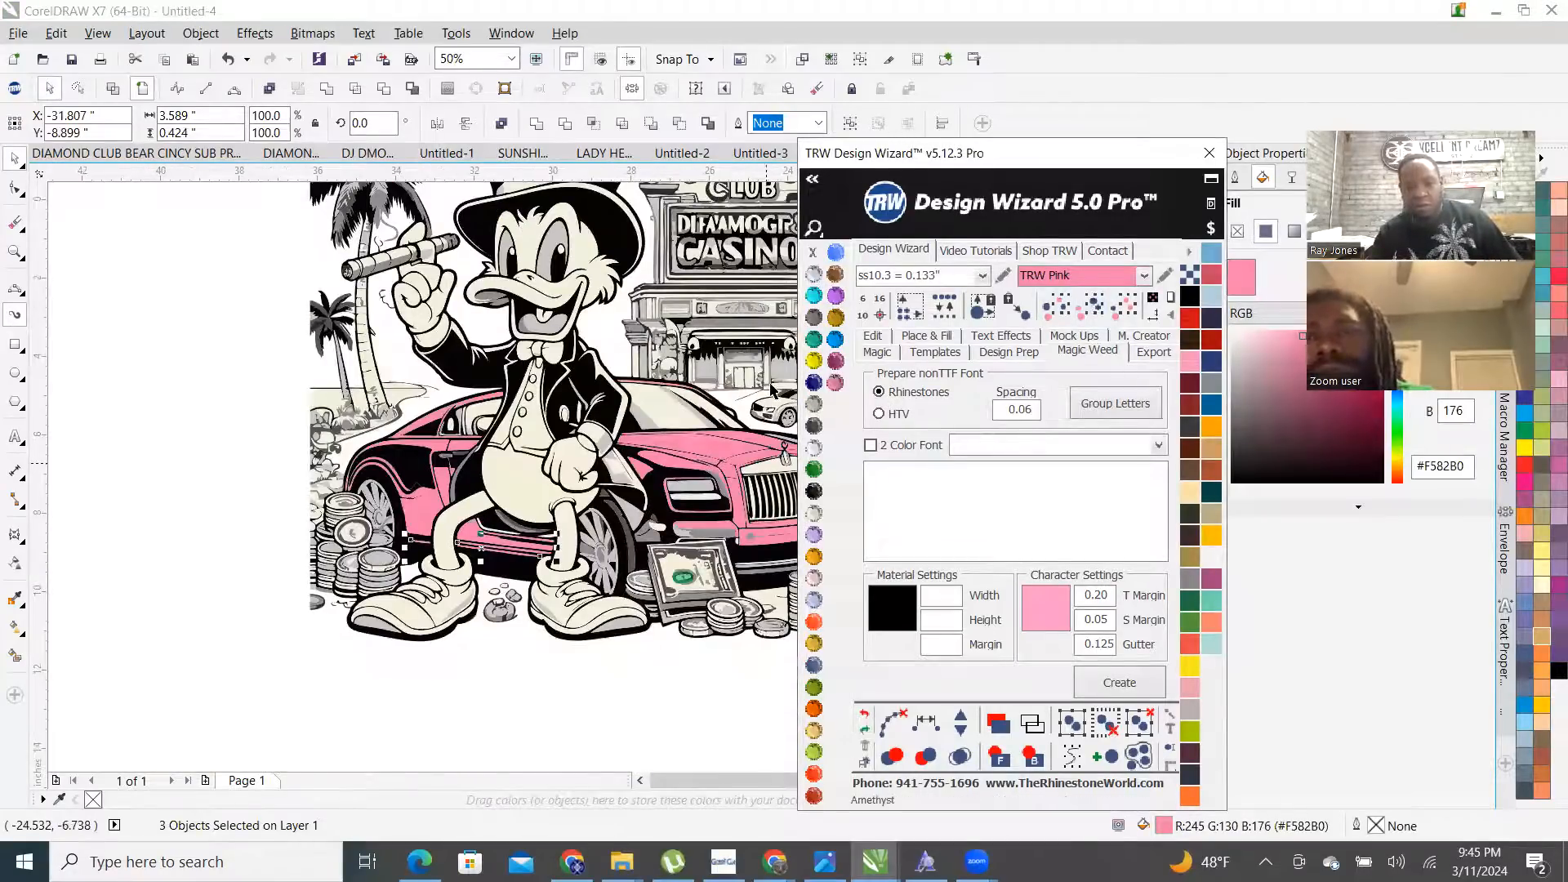
left_click(557, 728)
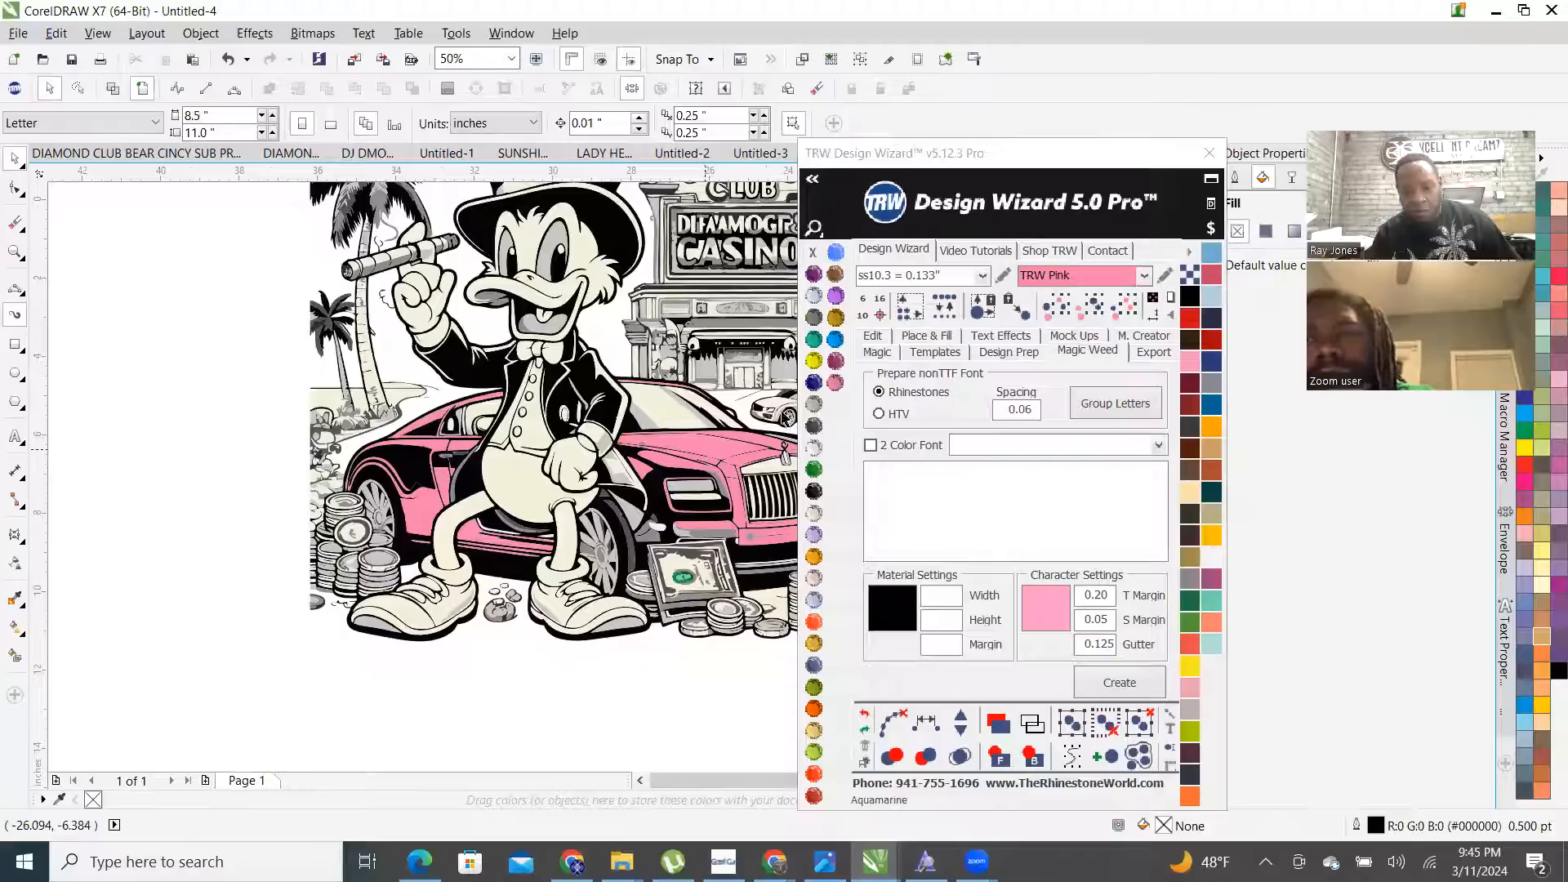
left_click(786, 416)
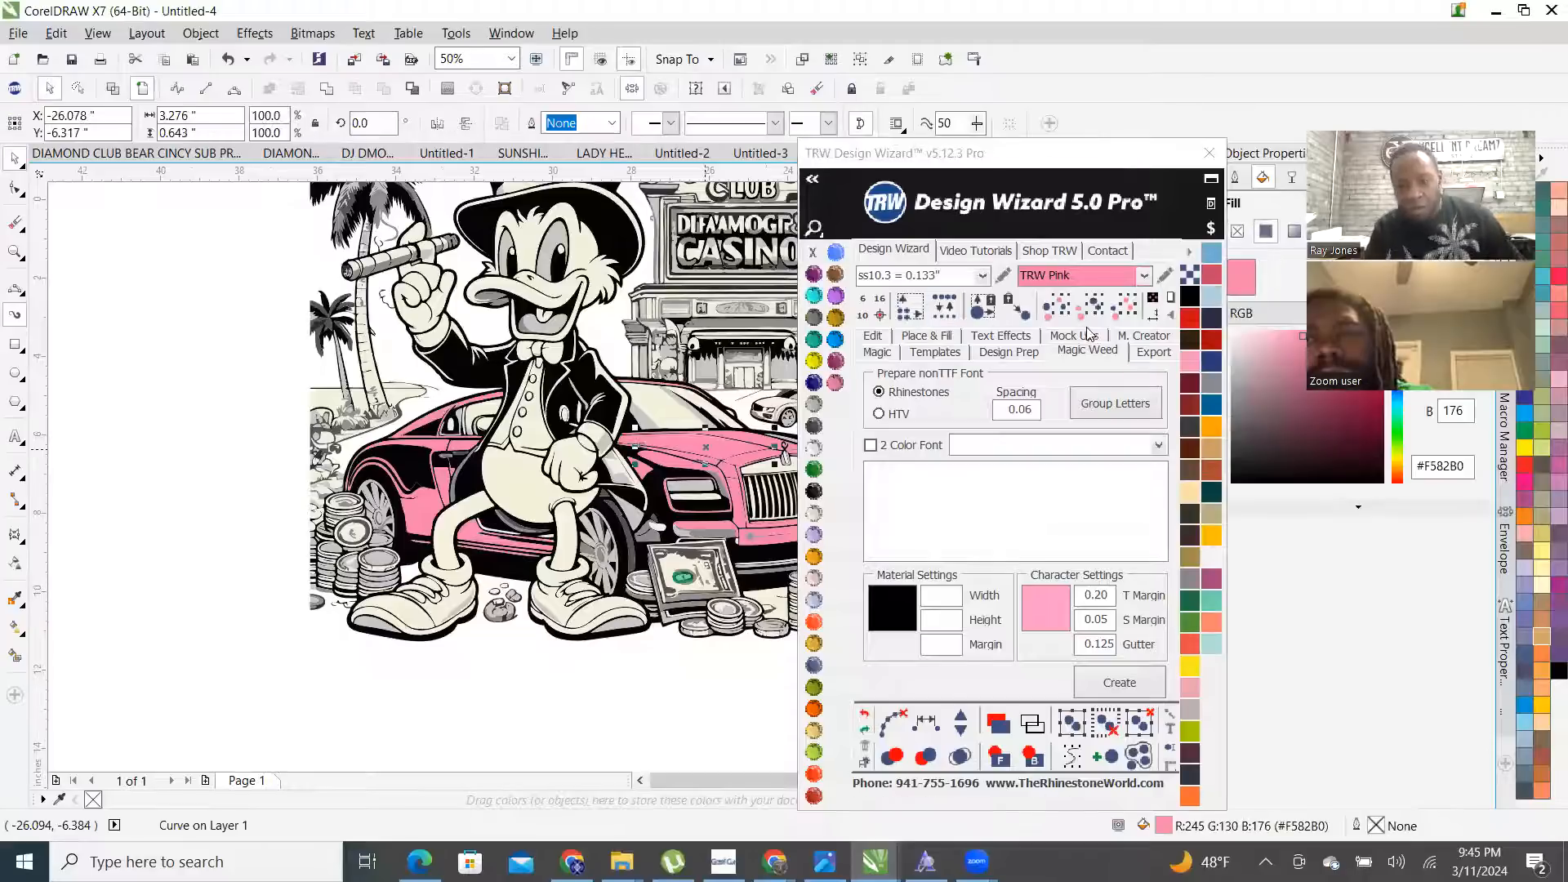
- Combine the selected pink car pieces into one object
right_click(711, 451)
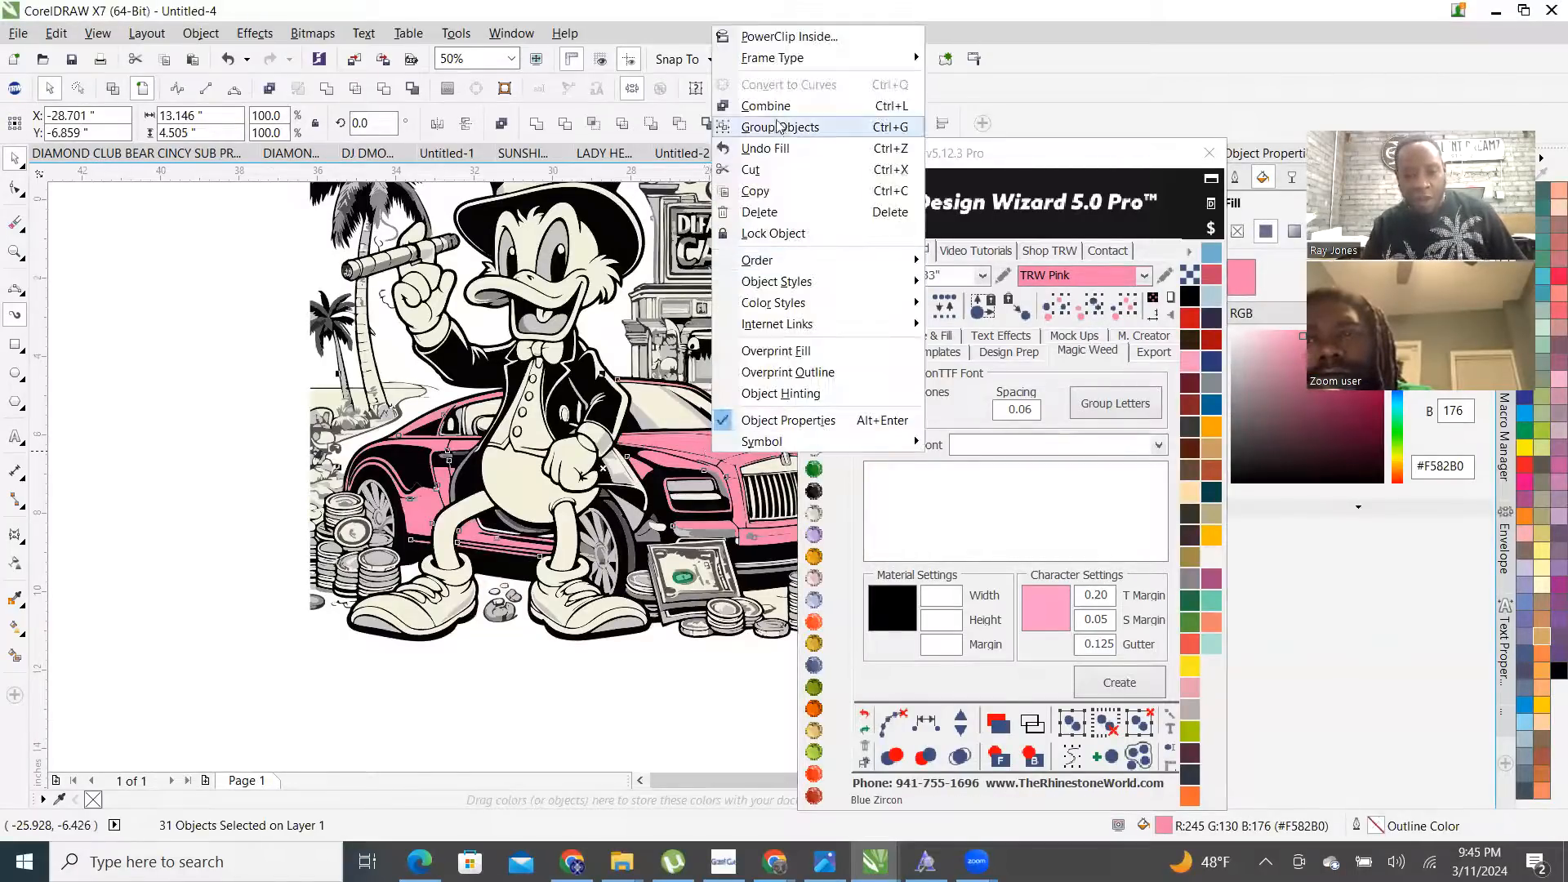
left_click(750, 102)
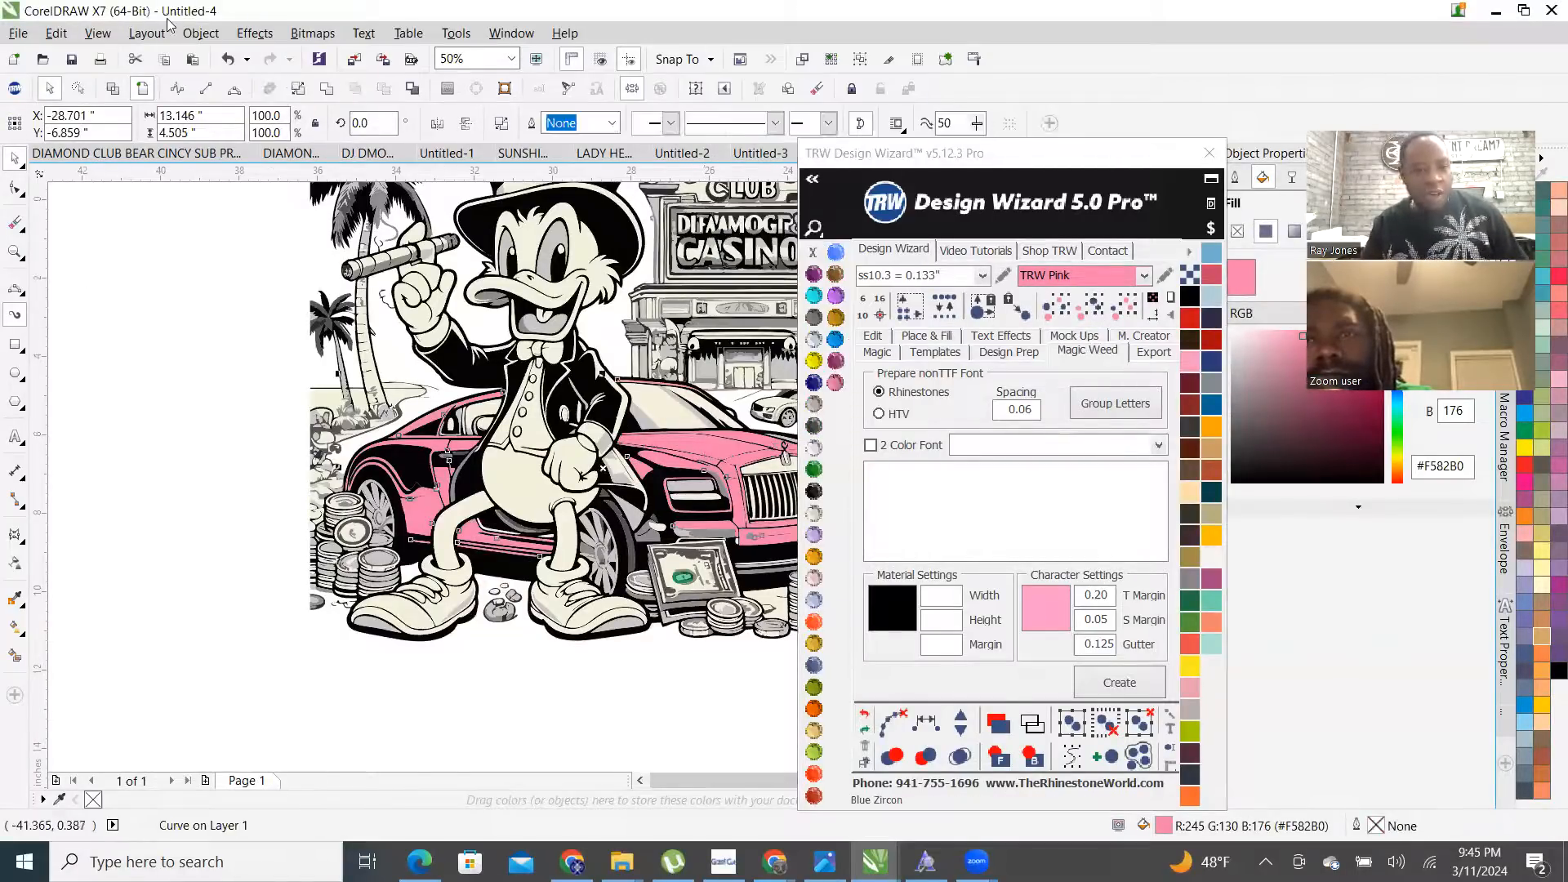
scroll(549, 629, "down", 2)
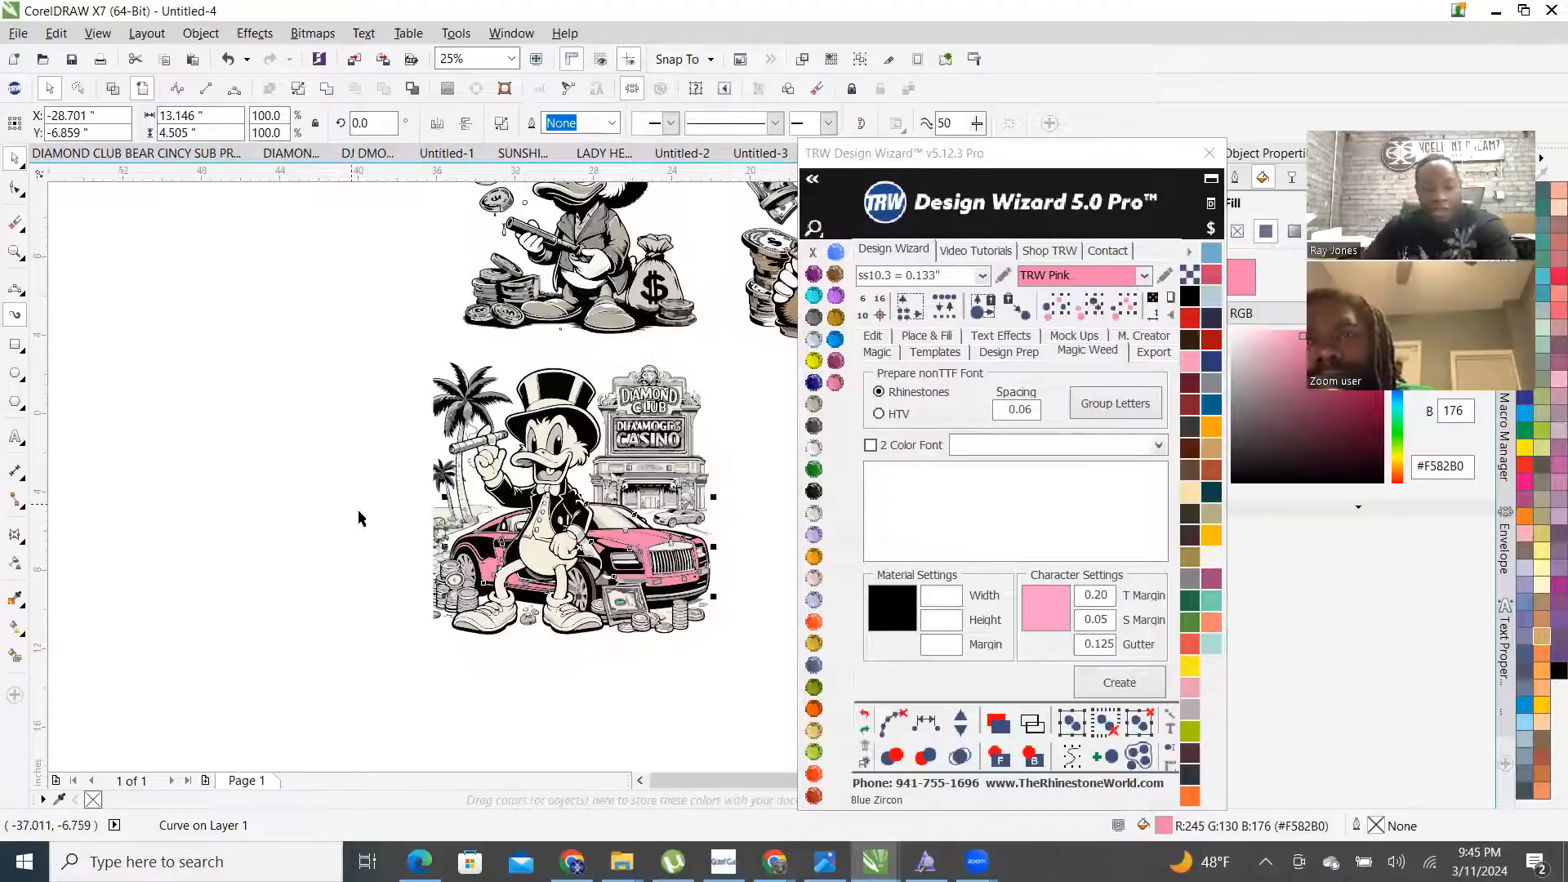
scroll(582, 578, "up", 1)
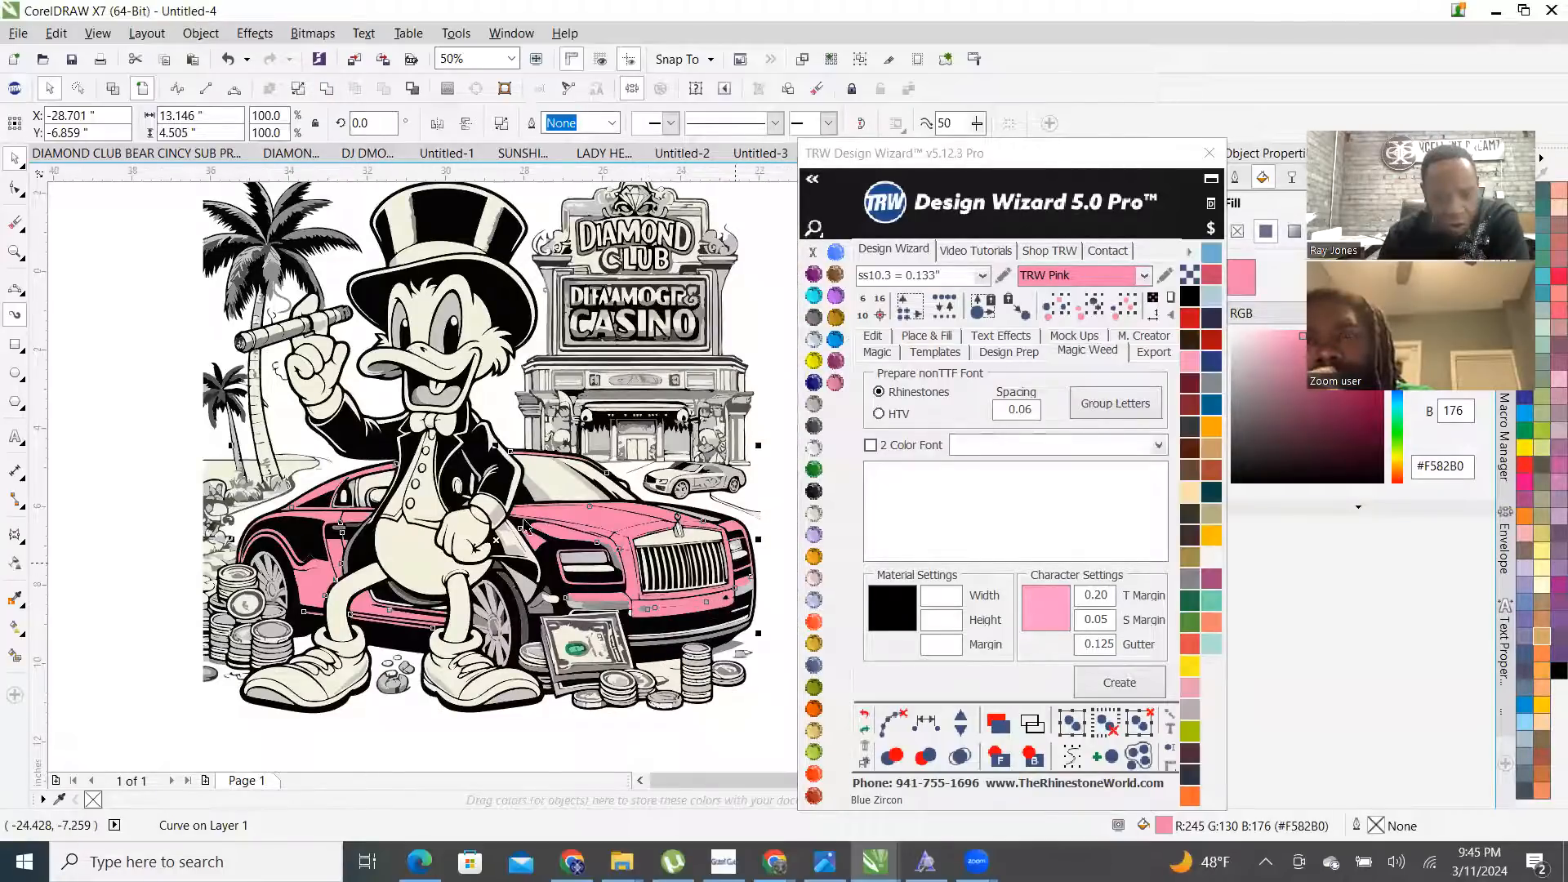
scroll(464, 588, "up", 2)
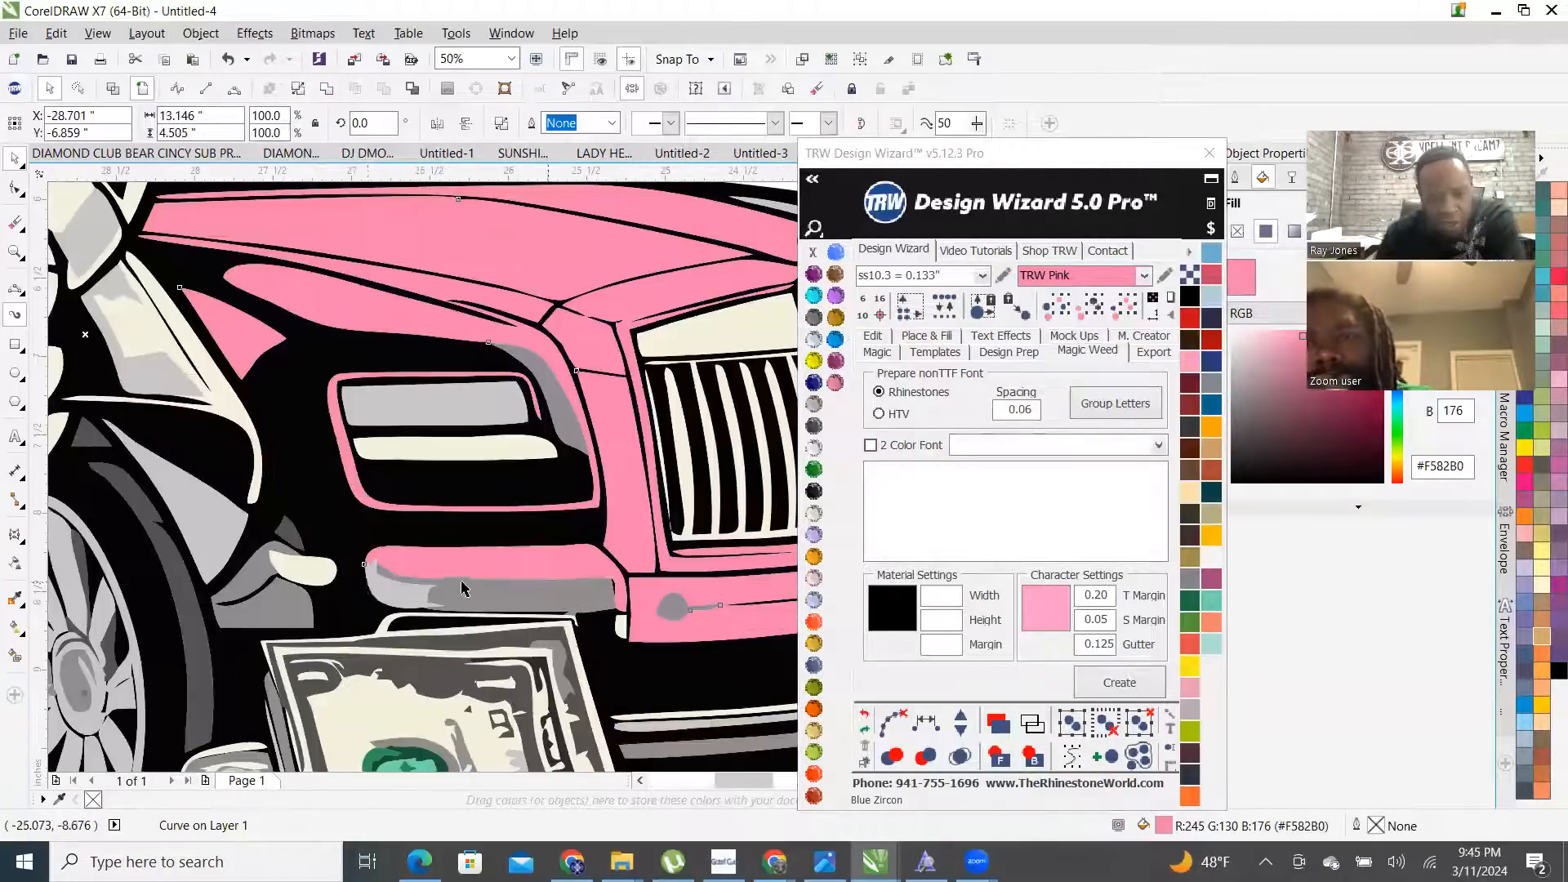
scroll(394, 591, "up", 1)
- Combine the grey bumper shading and pink bumper strip into one curve
left_click(473, 611)
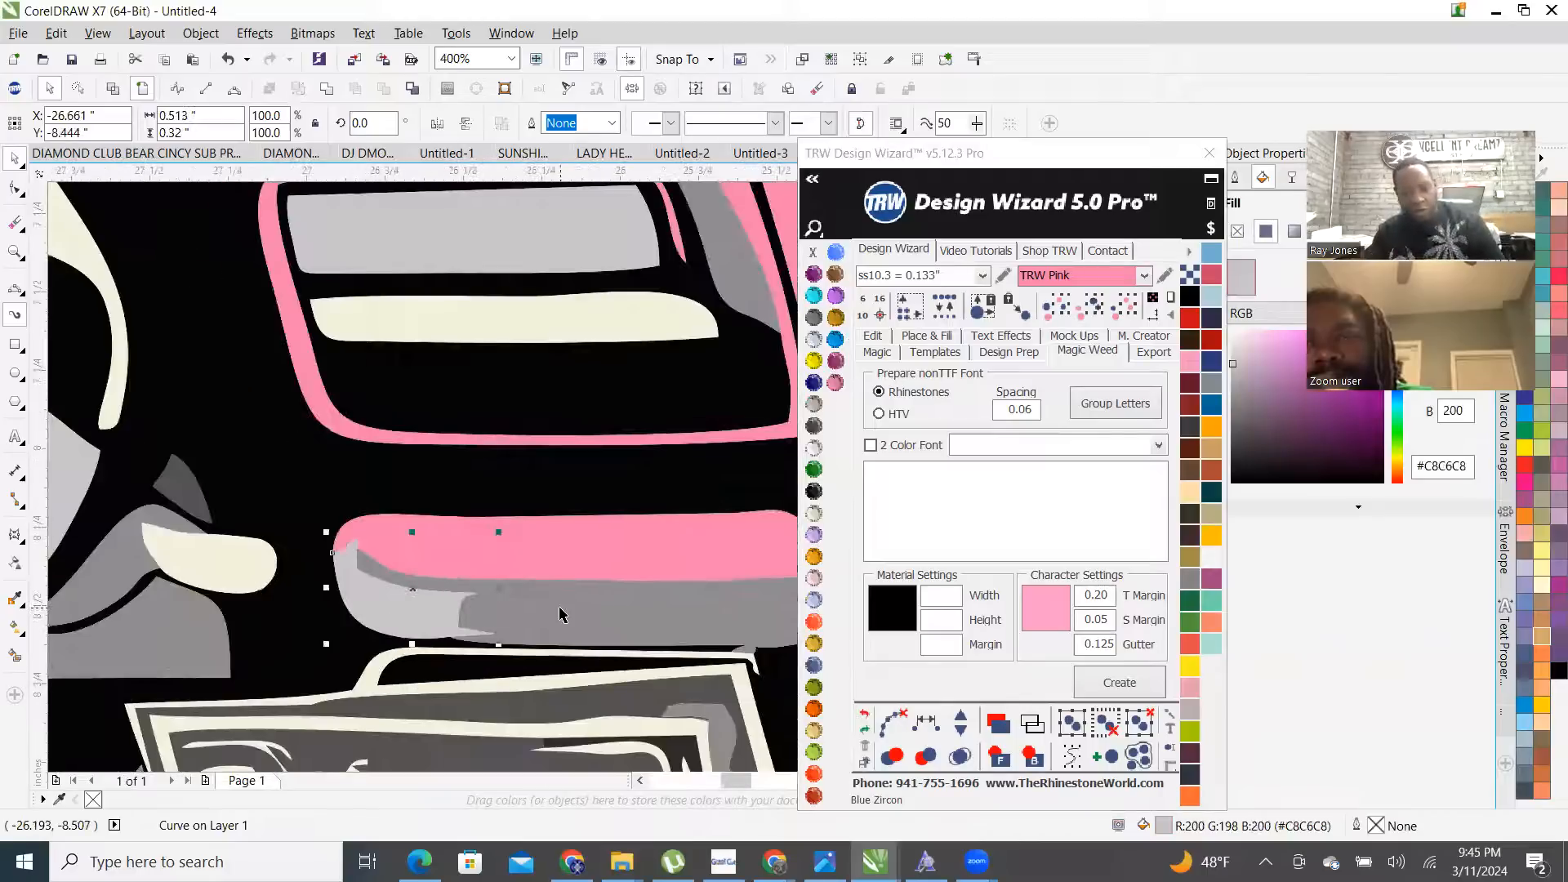
left_click(598, 549, "shift")
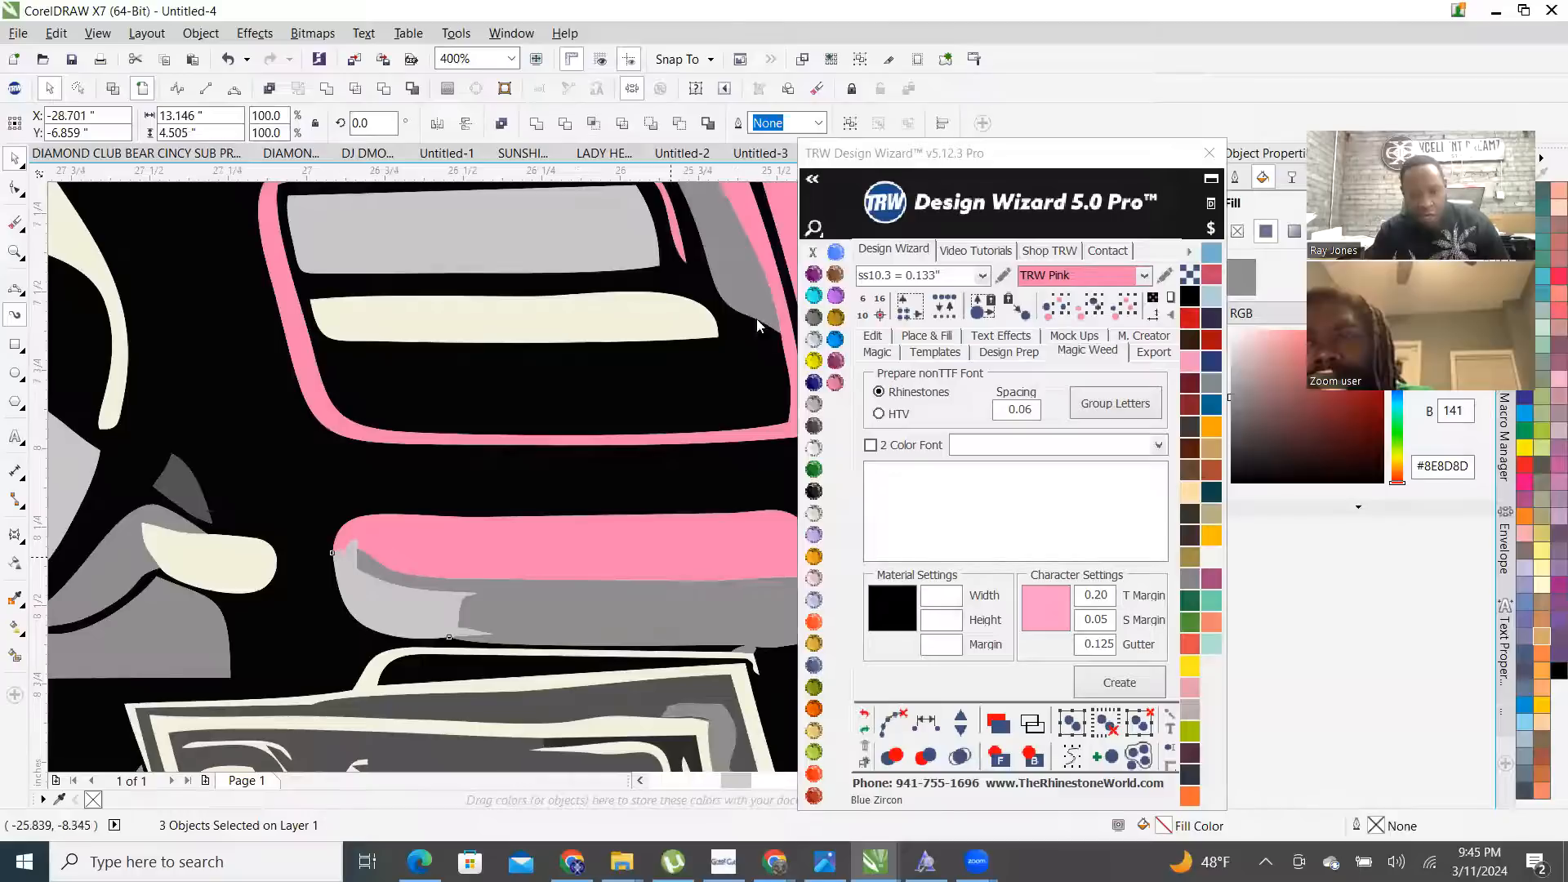
right_click(668, 132)
left_click(707, 222)
scroll(394, 572, "down", 1)
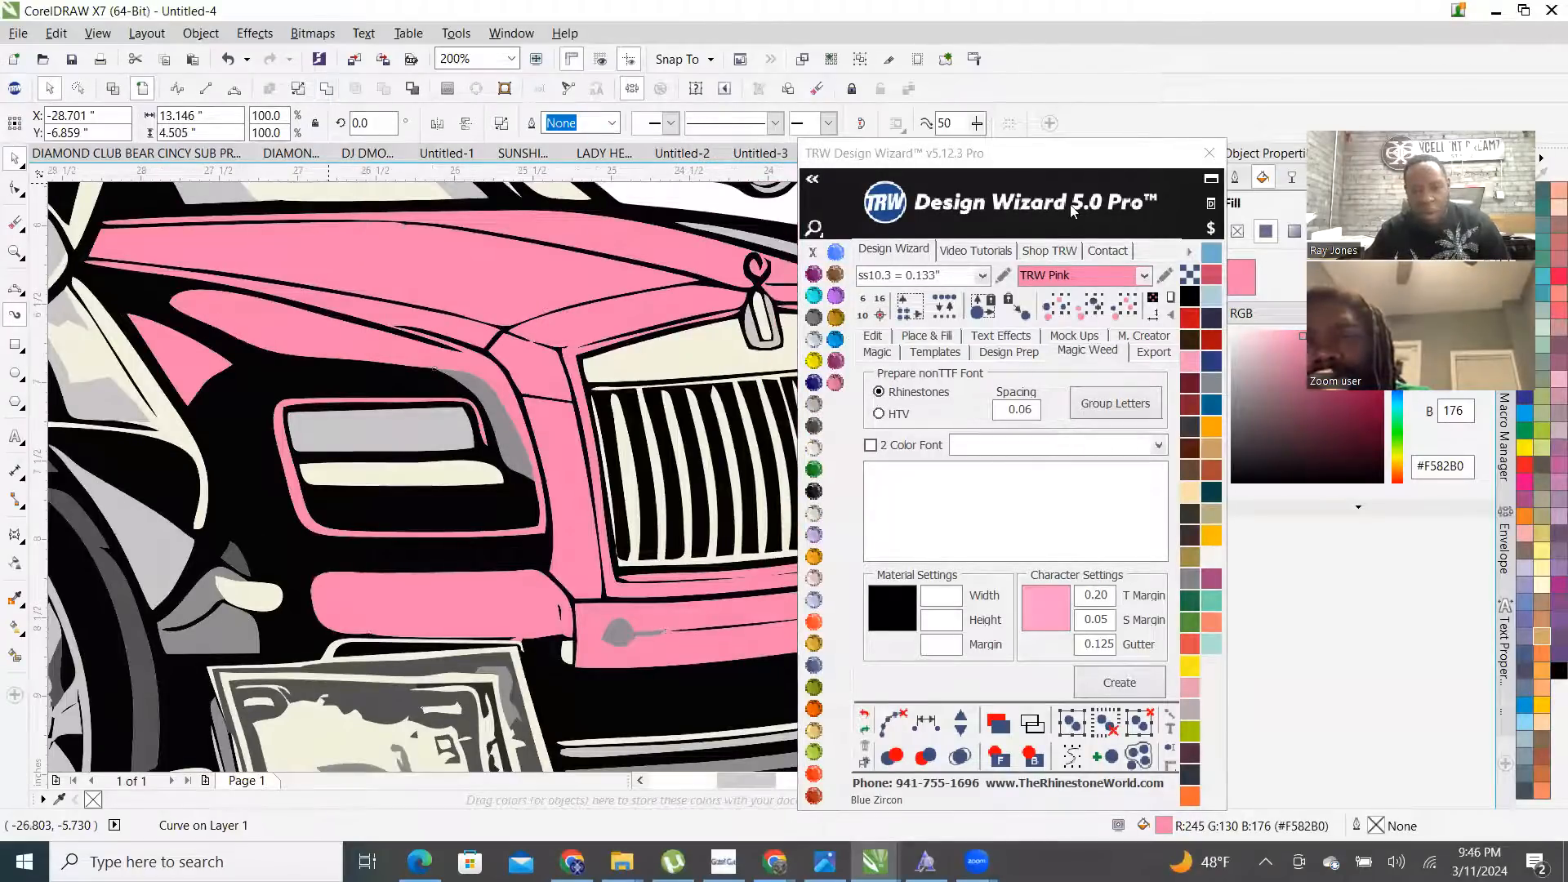
left_click(879, 352)
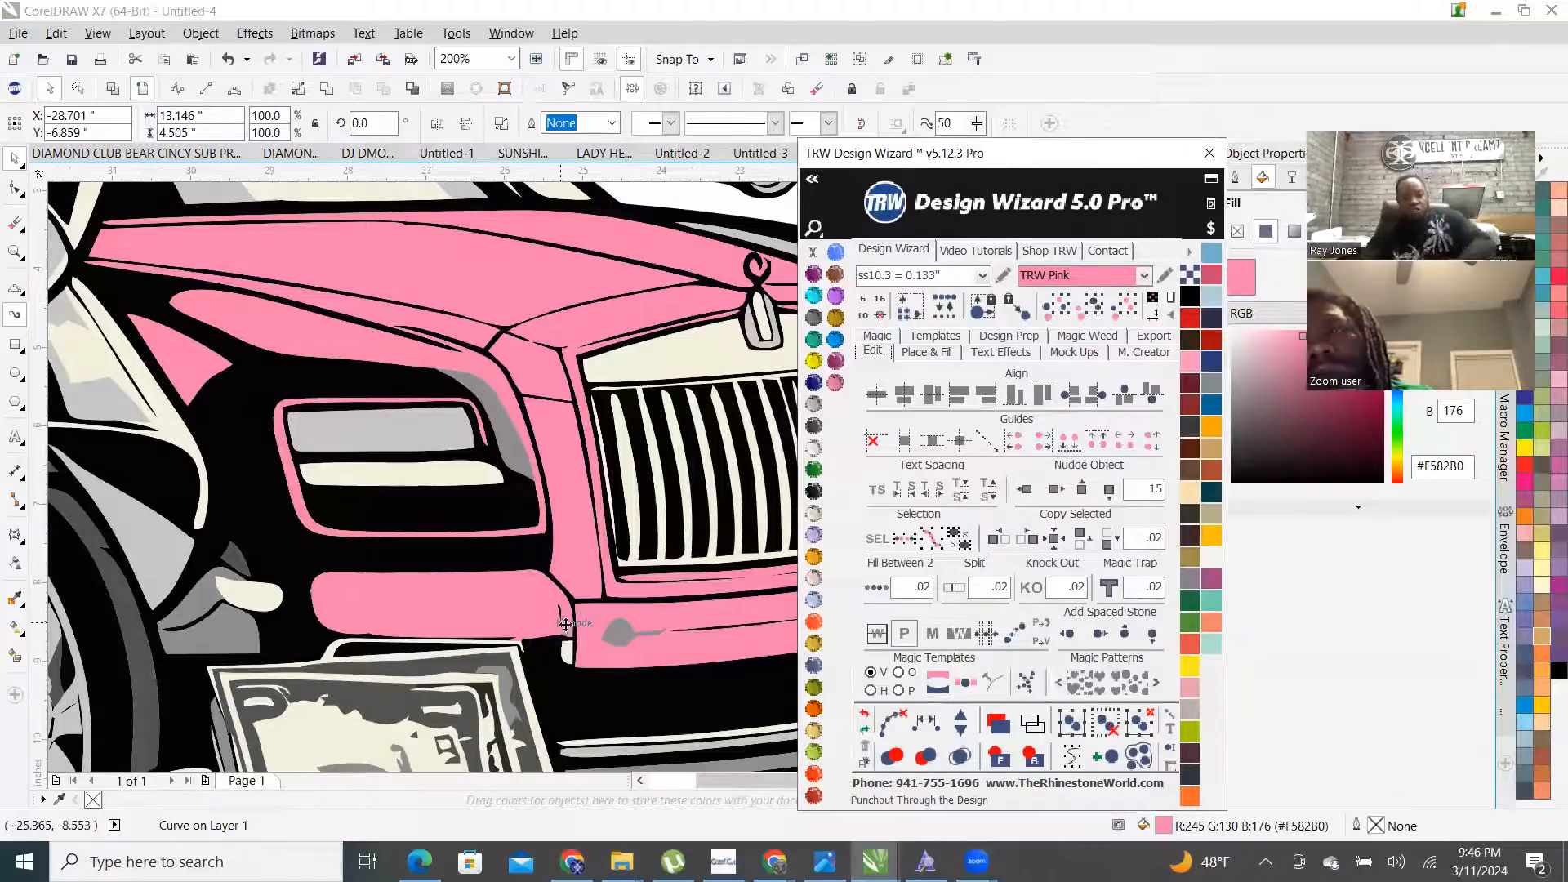
scroll(571, 627, "down", 2)
left_click(750, 495)
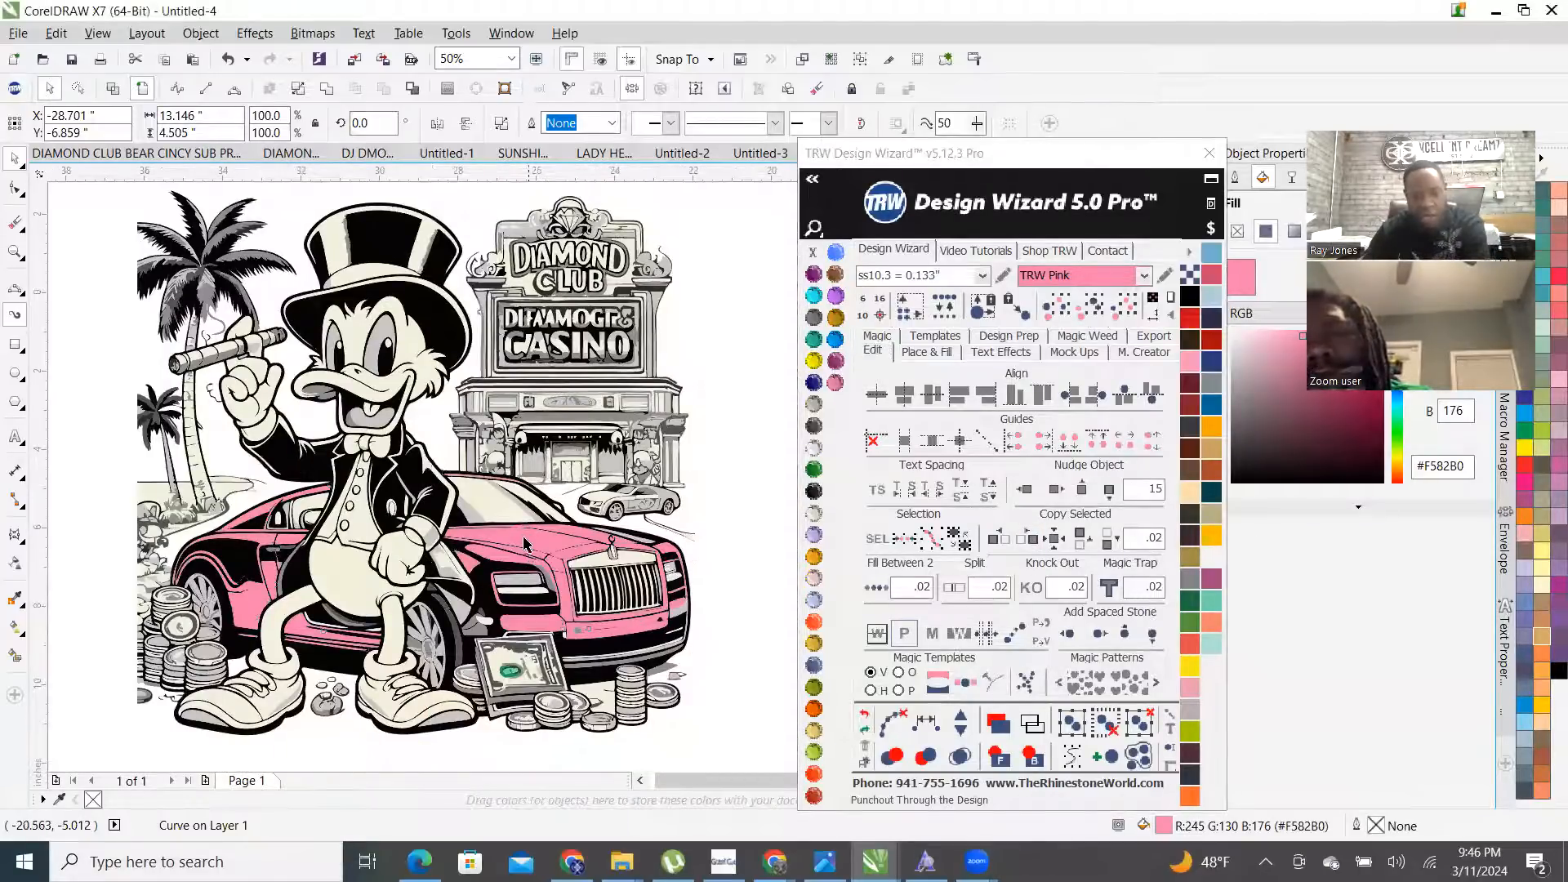
left_click(527, 547)
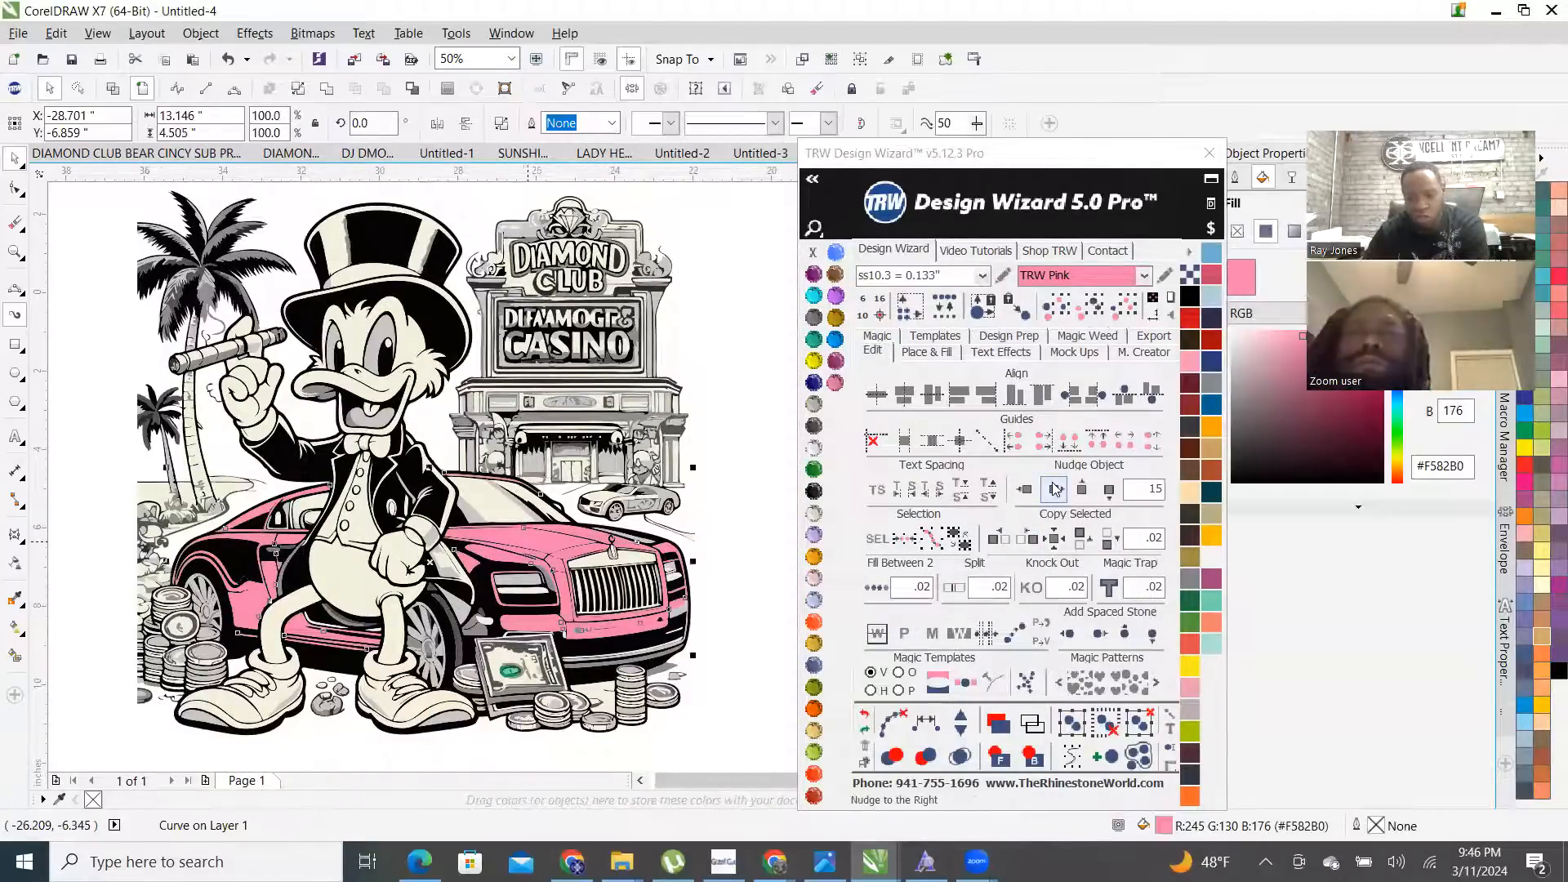
left_click(1057, 488)
scroll(241, 606, "down", 1)
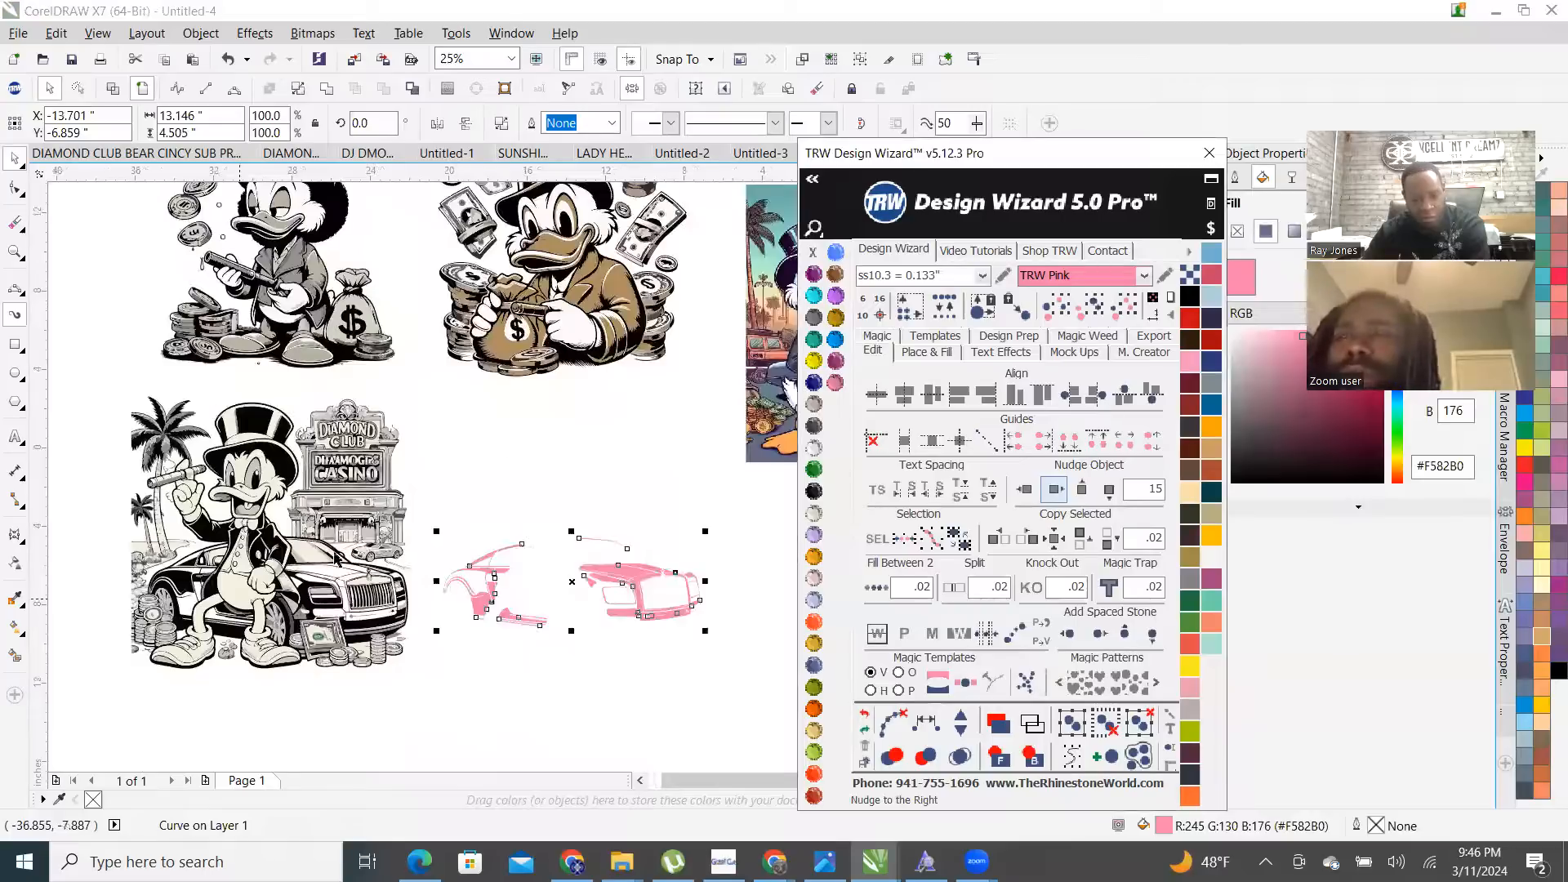
left_click(511, 458)
scroll(347, 609, "up", 1)
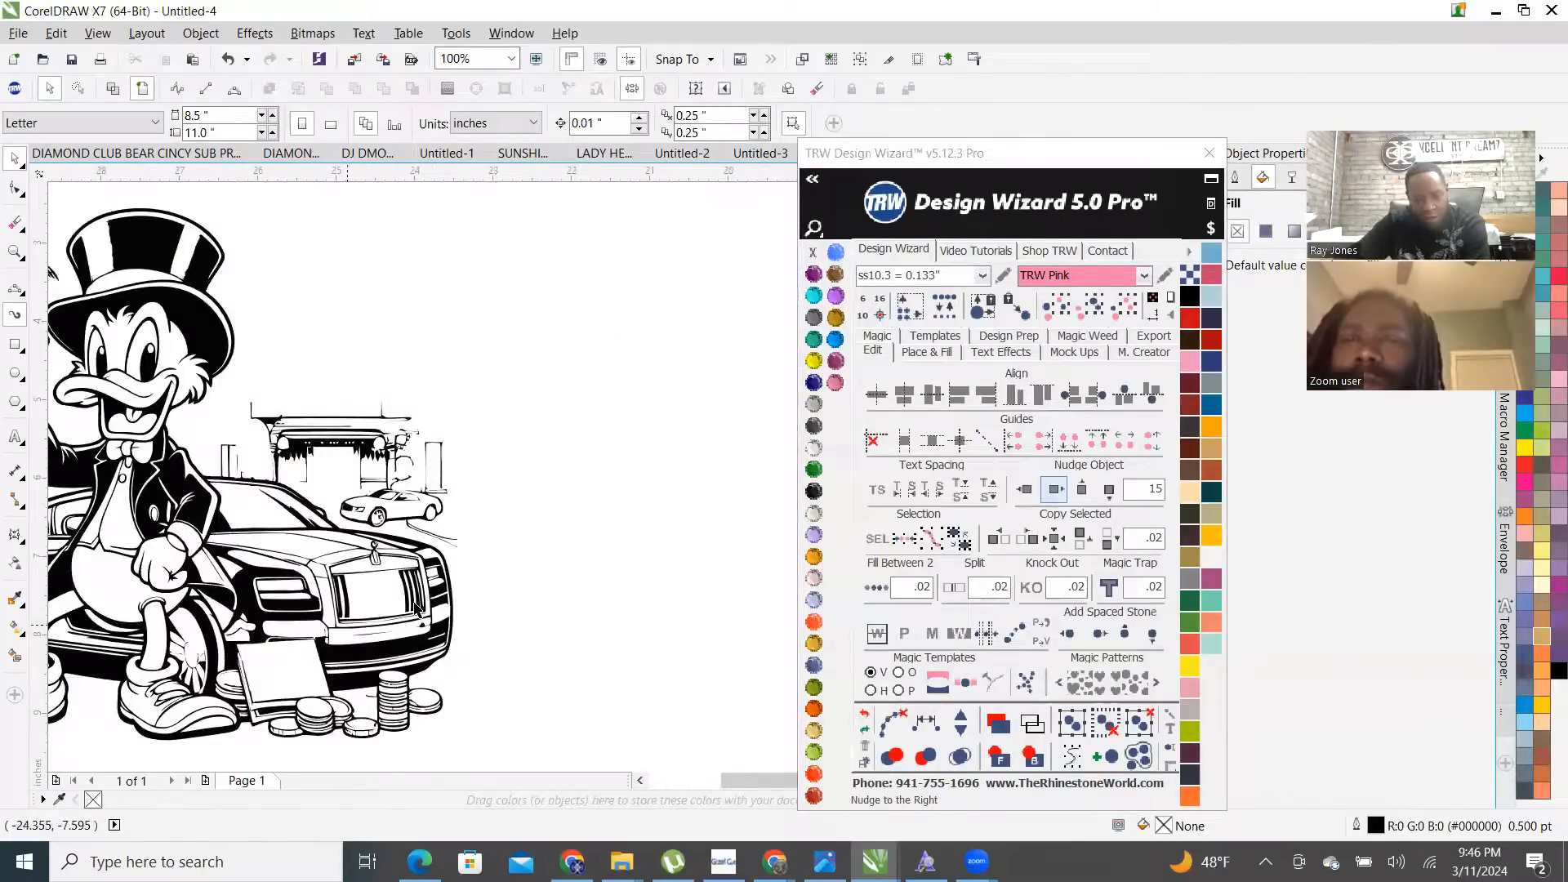
scroll(416, 608, "up", 1)
scroll(543, 574, "down", 4)
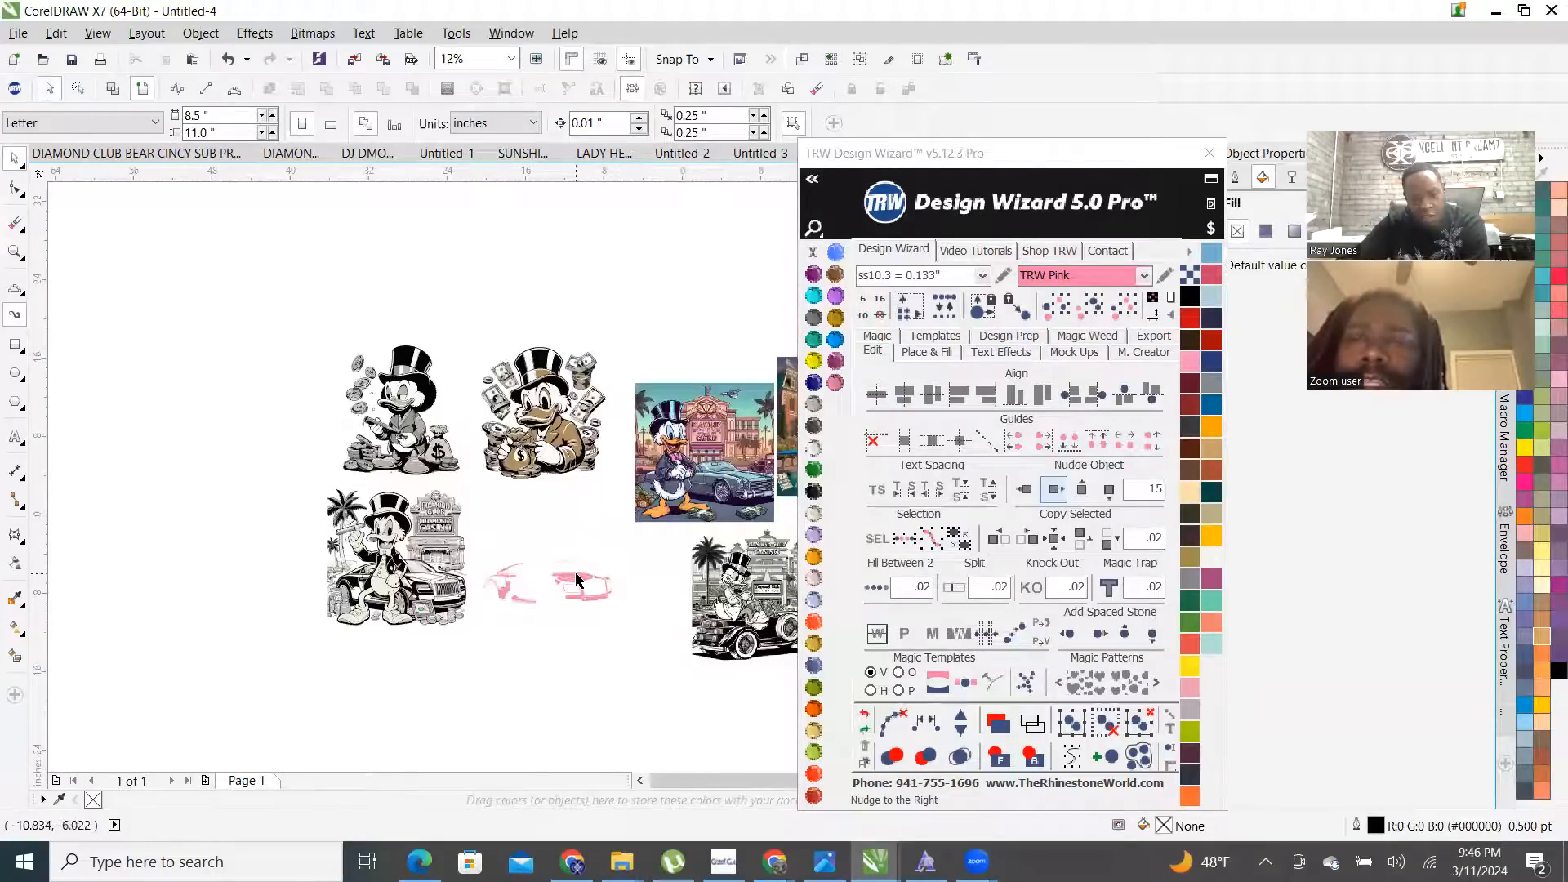
left_click(577, 579)
left_click(1025, 489)
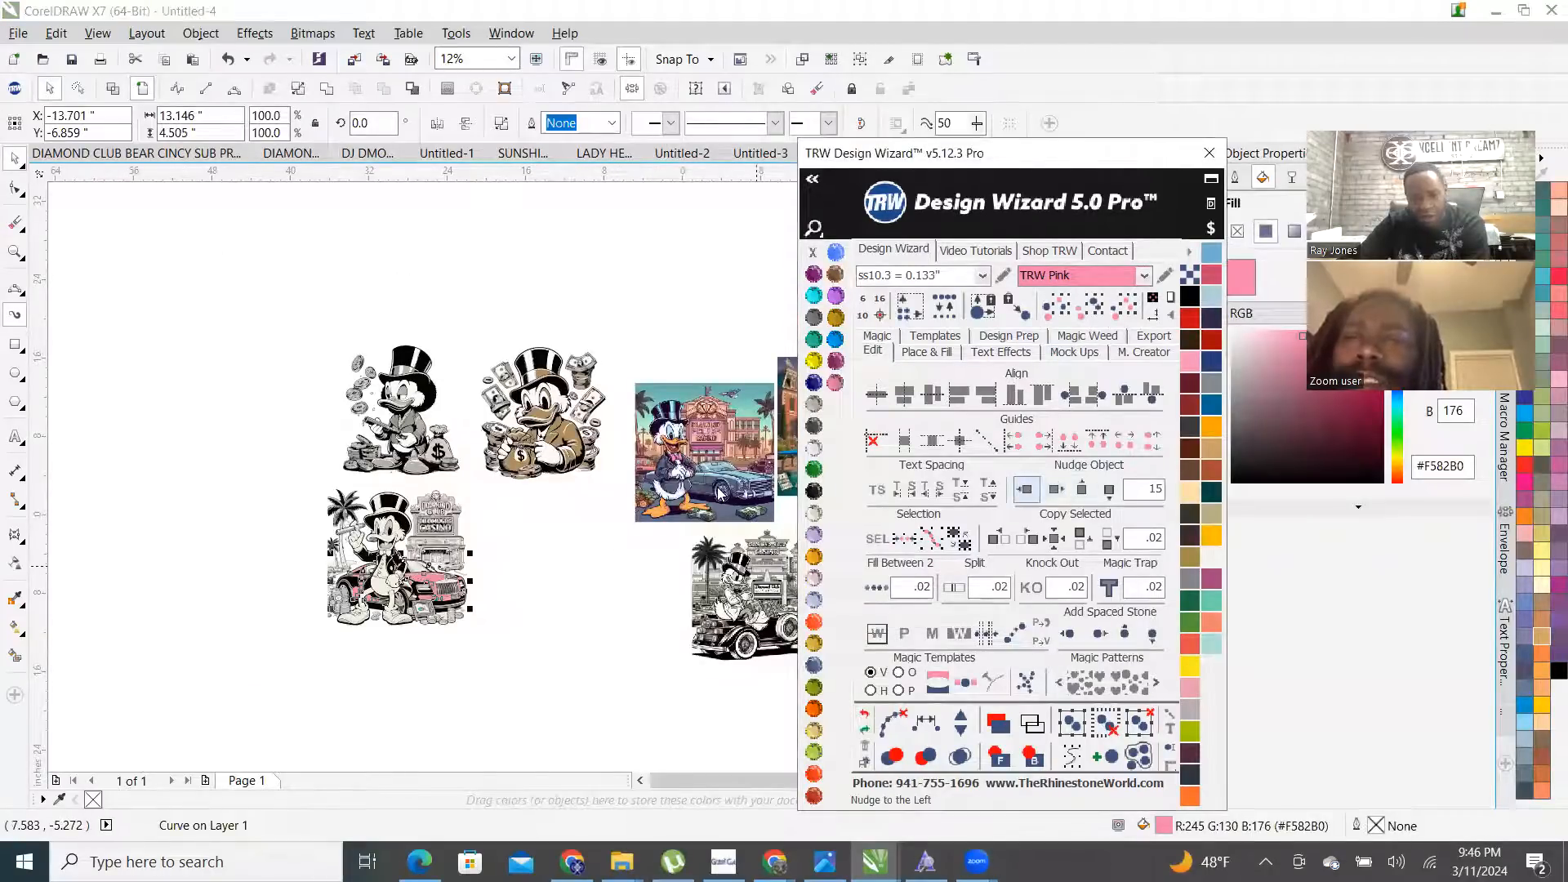
left_click(309, 560)
scroll(399, 593, "up", 2)
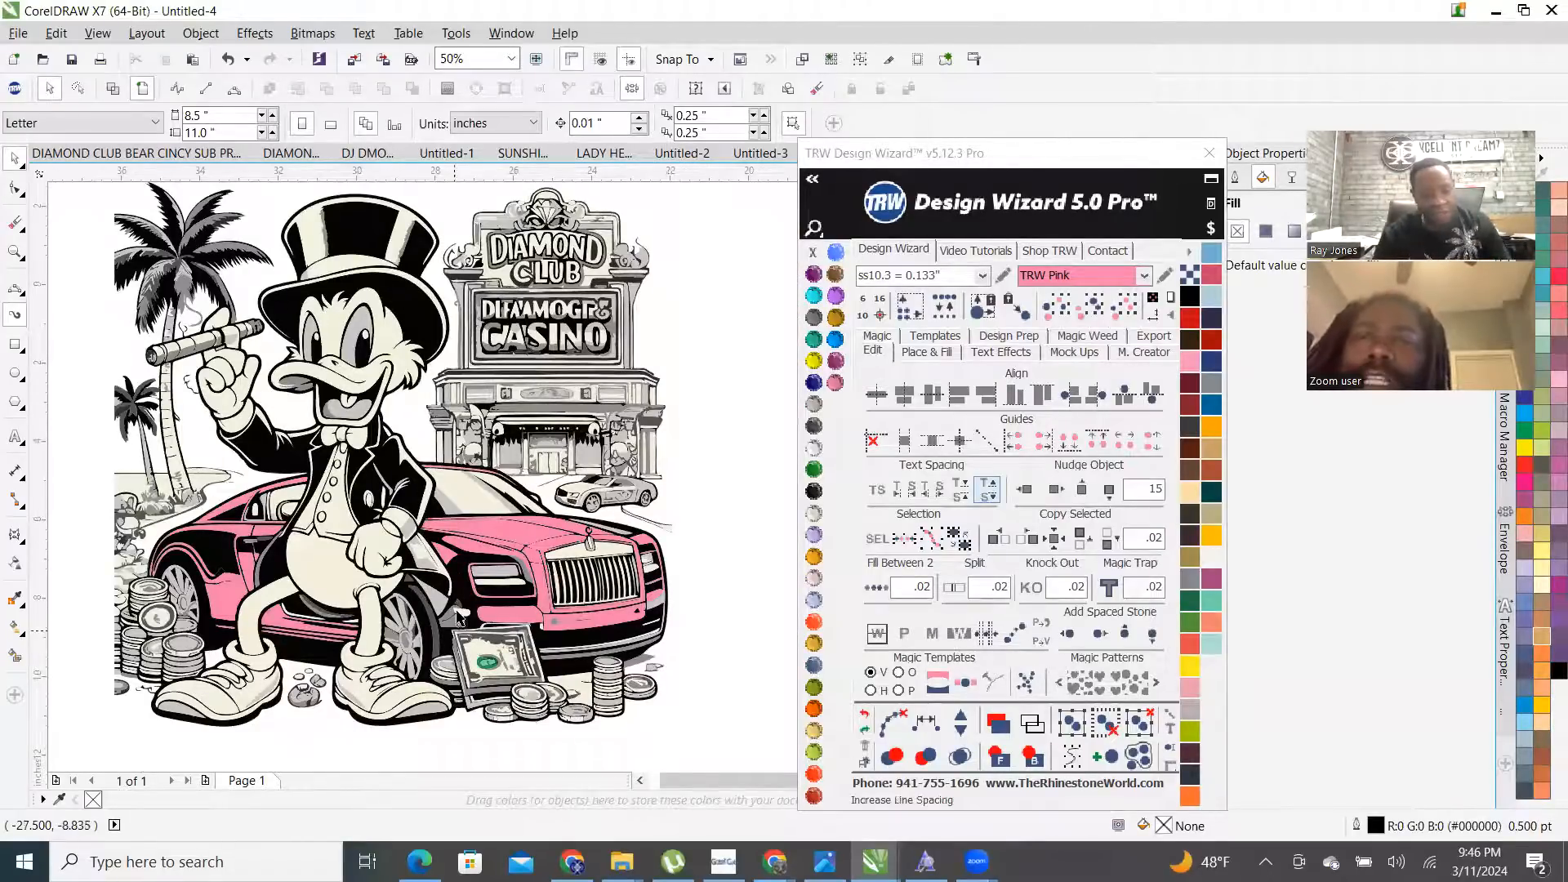
scroll(459, 619, "up", 2)
scroll(490, 637, "down", 1)
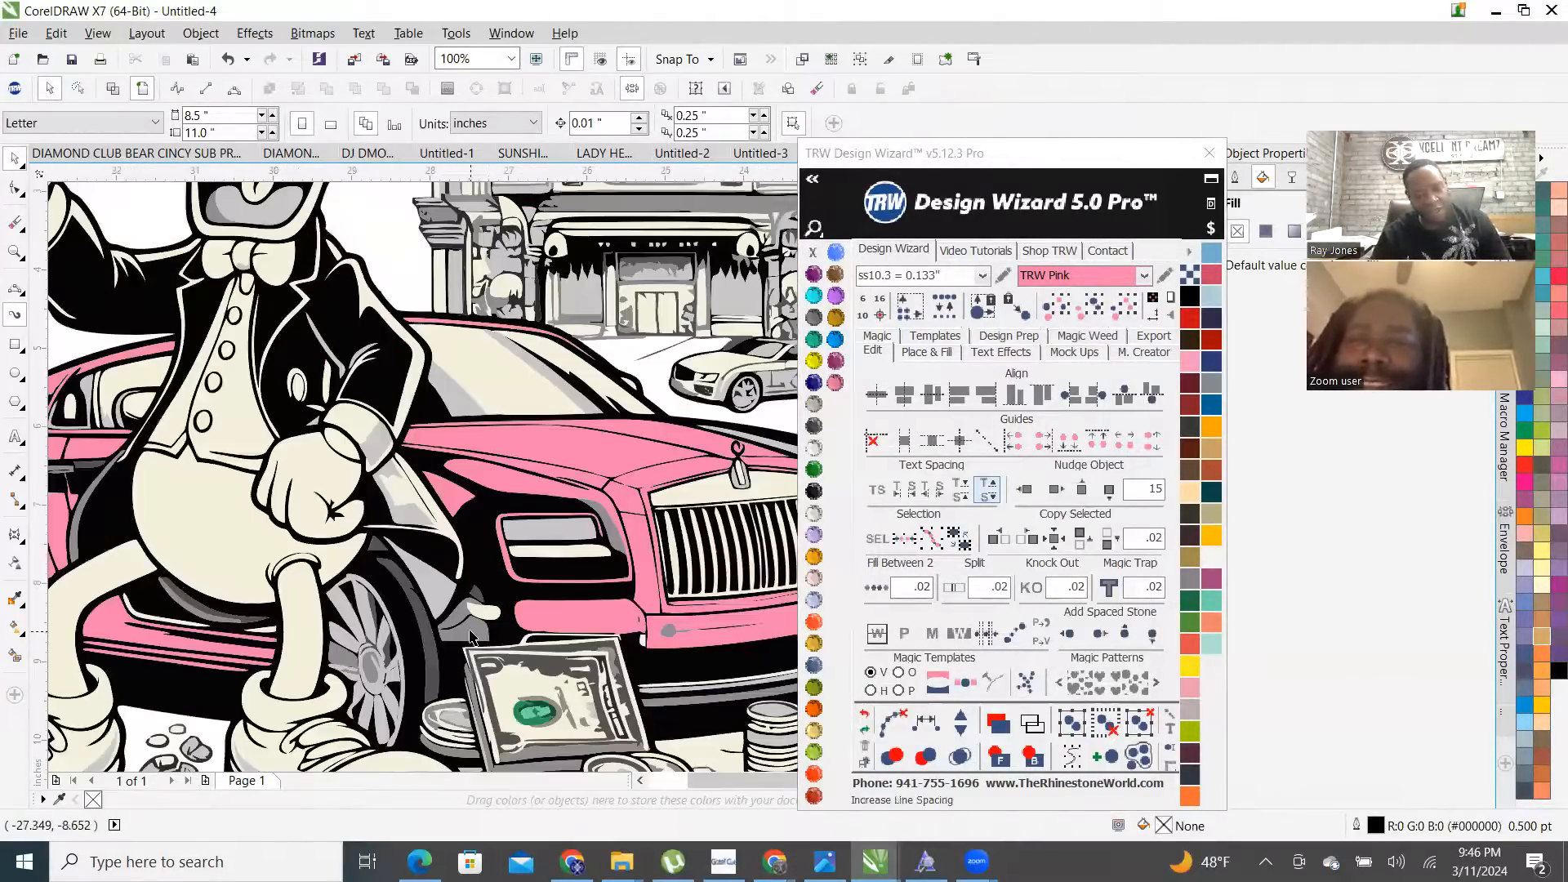
left_click(471, 613)
scroll(459, 644, "up", 3)
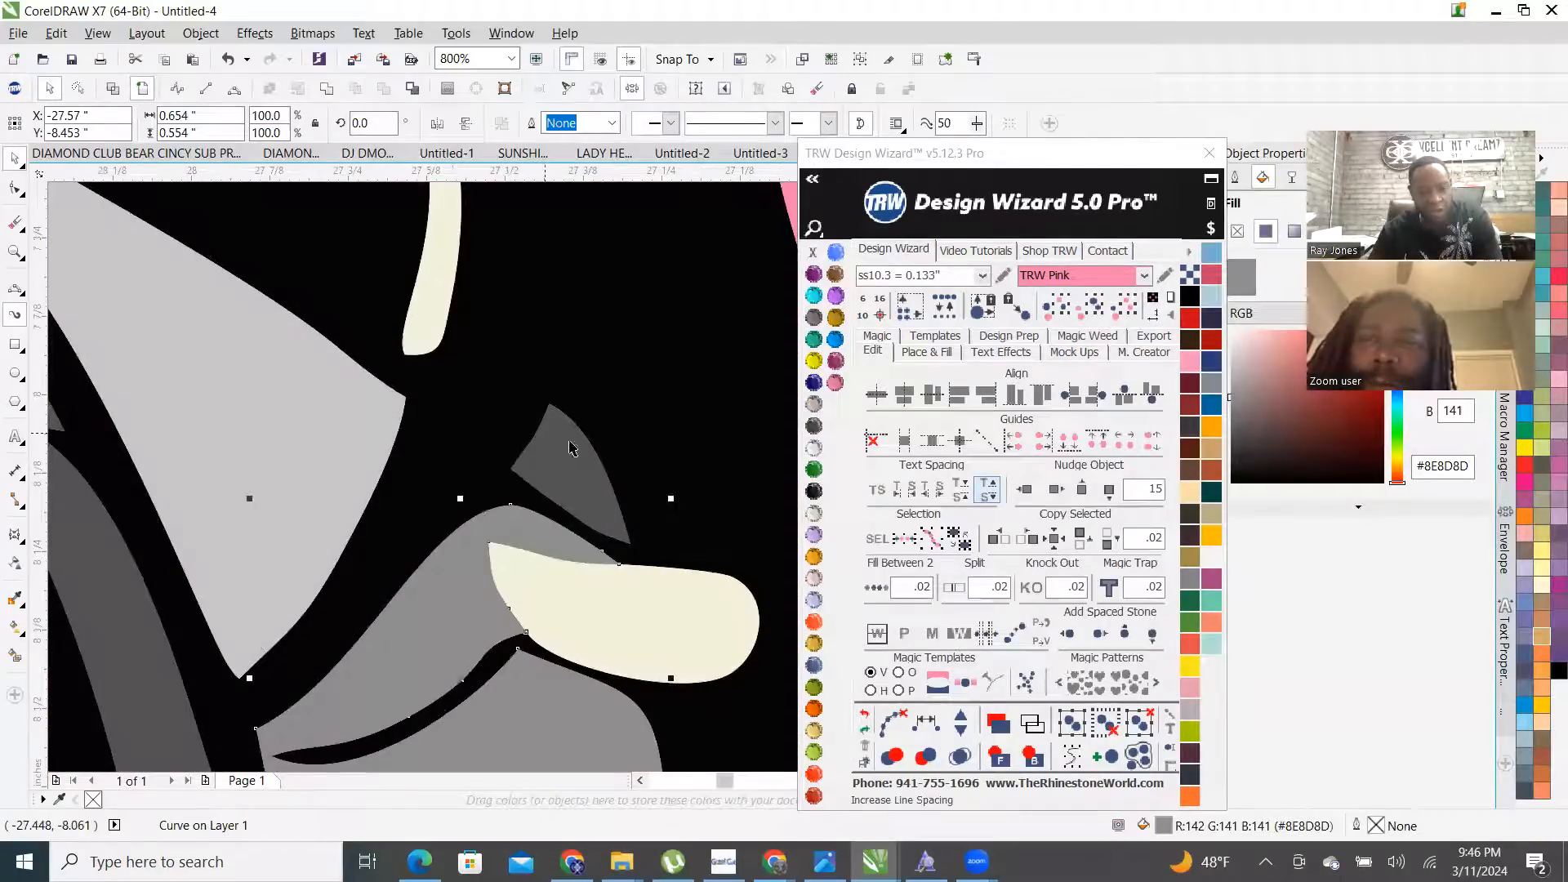
scroll(413, 518, "down", 5)
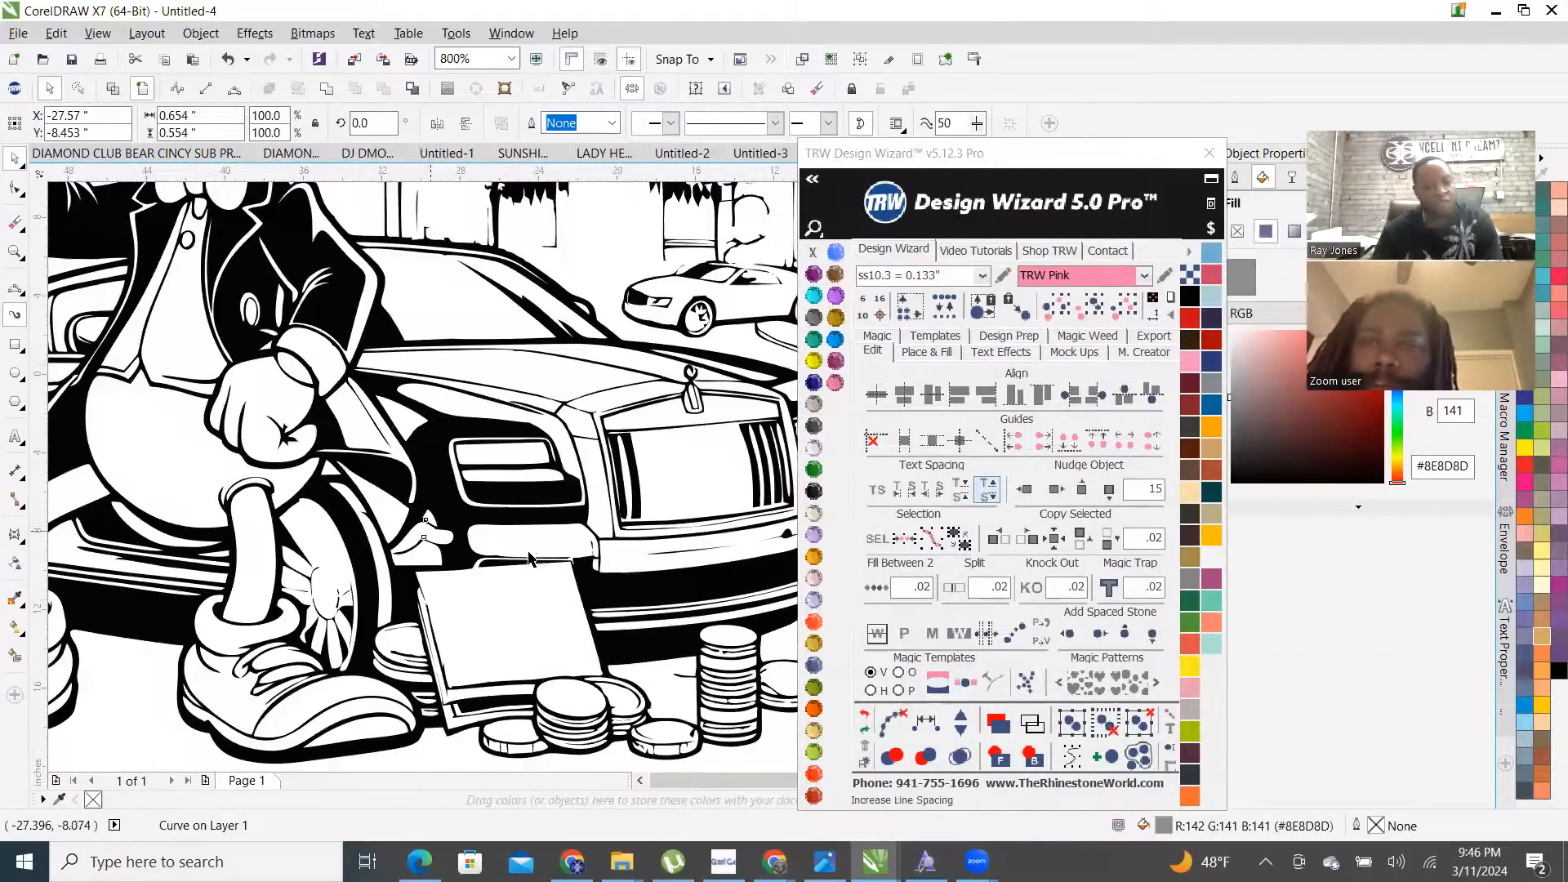
scroll(491, 542, "up", 2)
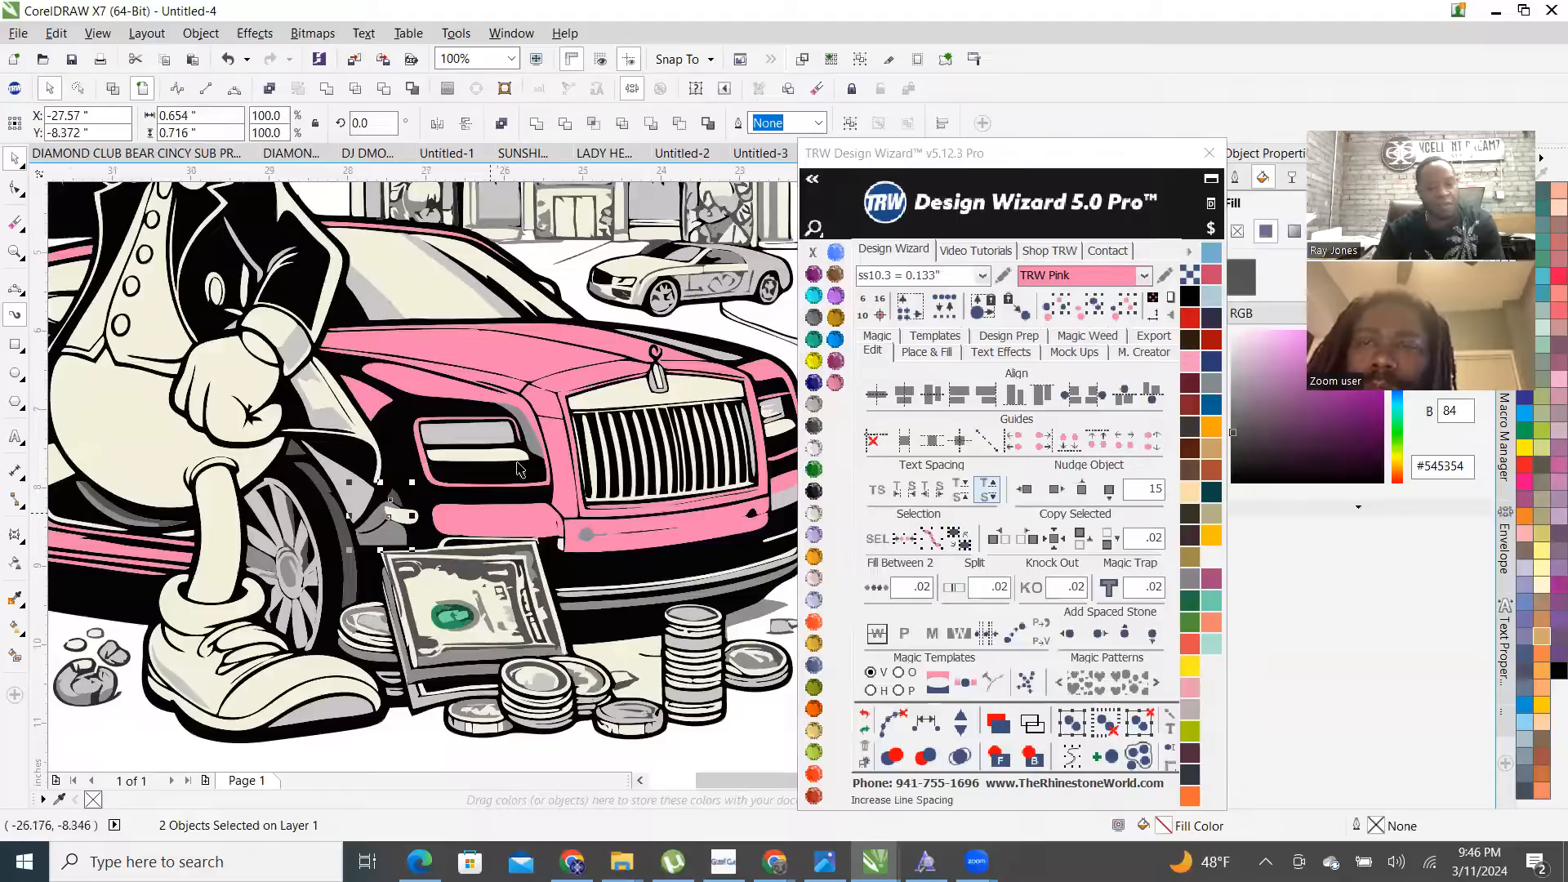
- Combine the grey bumper spot with the pink bumper piece into one curve
left_click(590, 538, "shift")
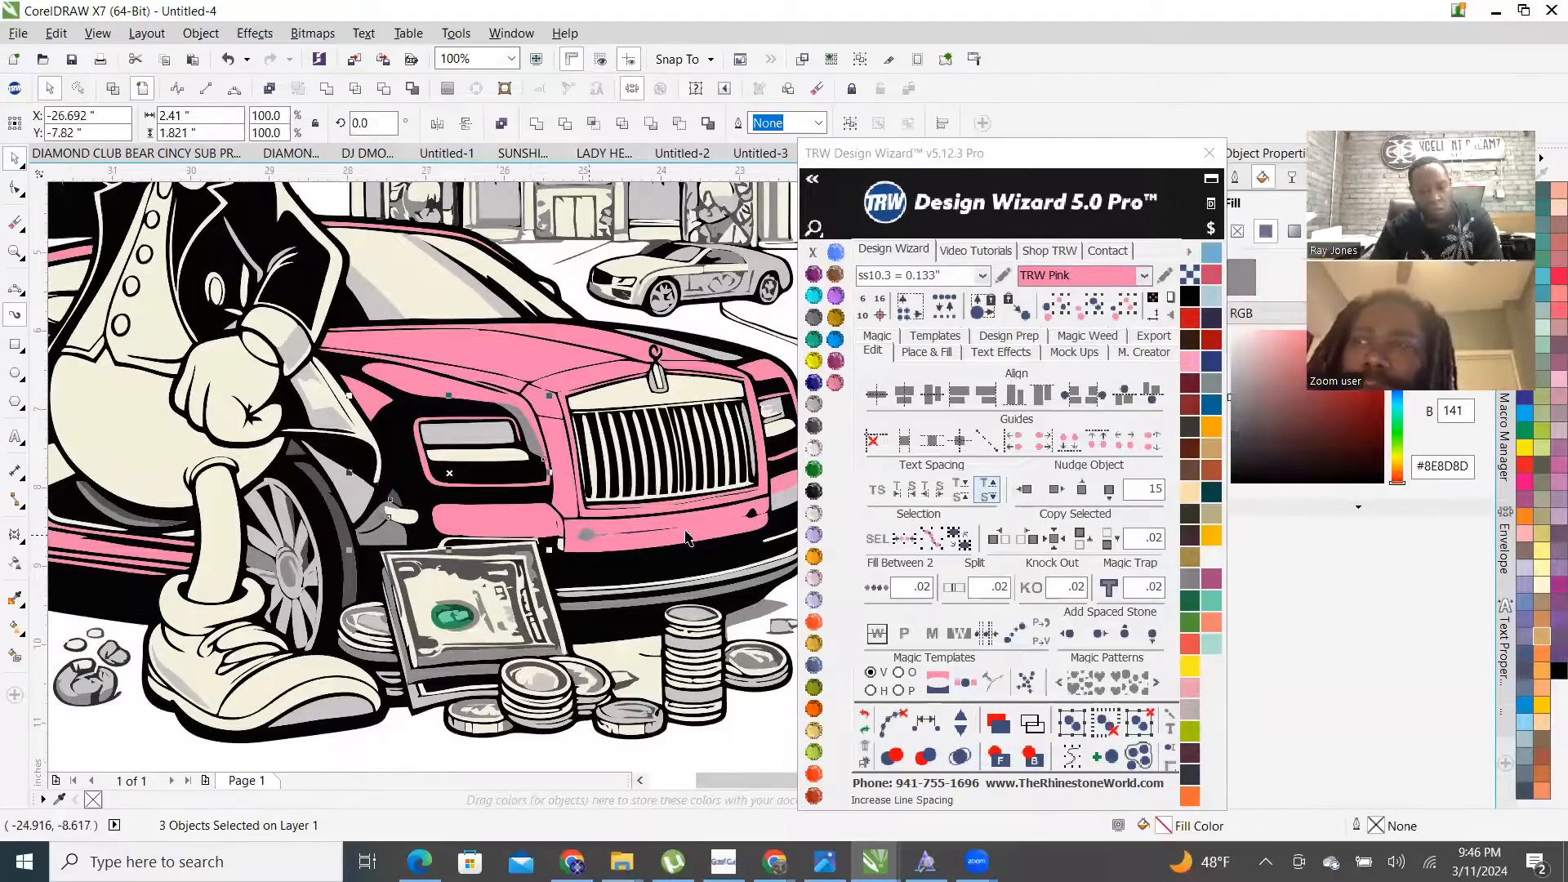
left_click(707, 530, "shift")
scroll(707, 546, "up", 2)
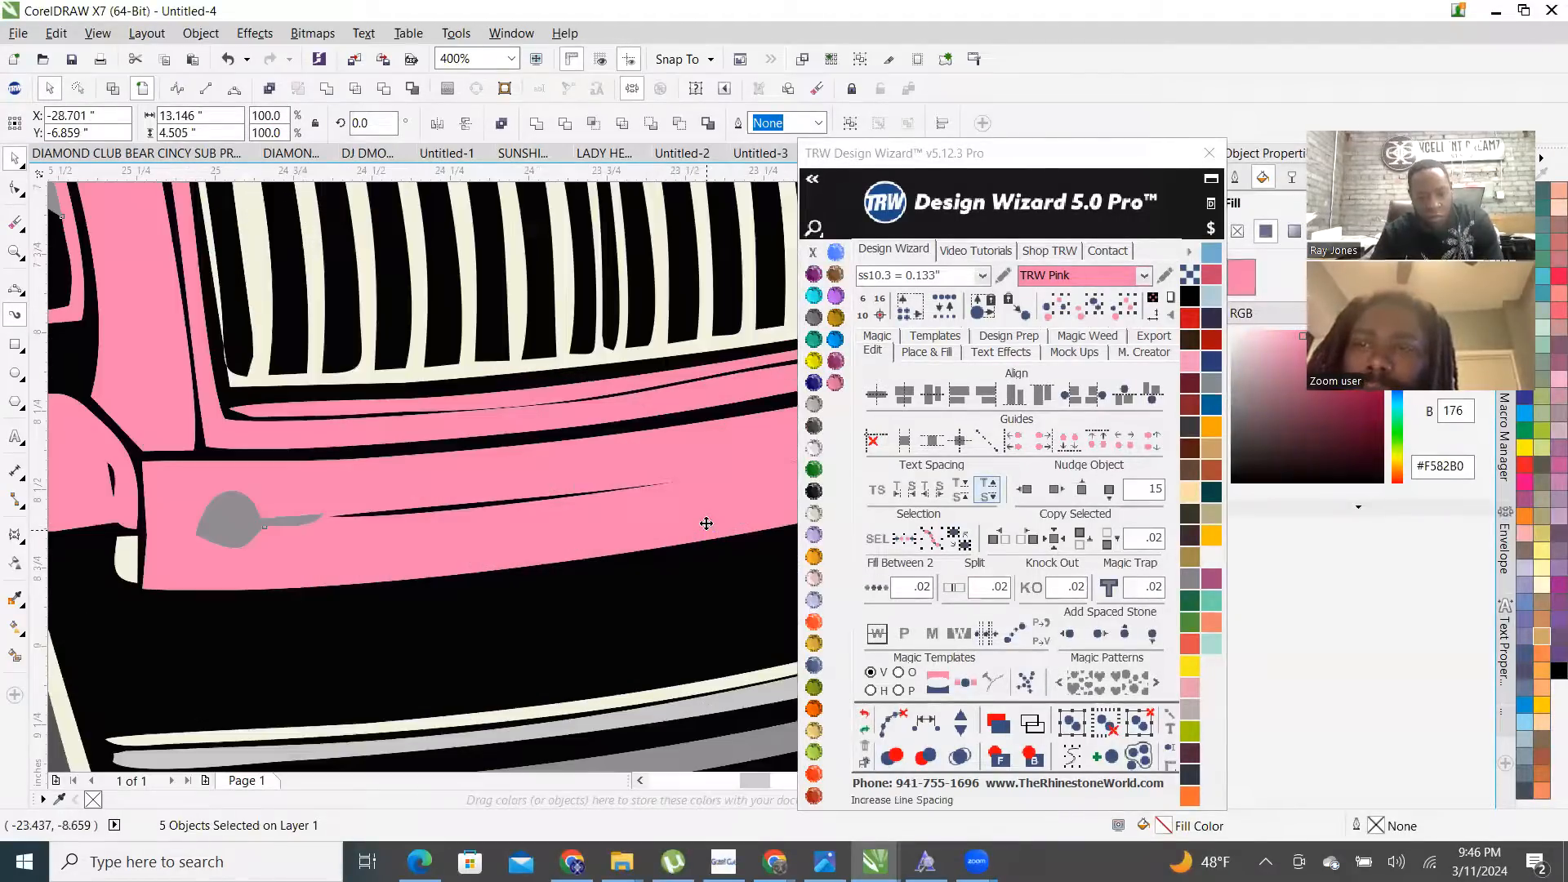
right_click(701, 512)
left_click(755, 165)
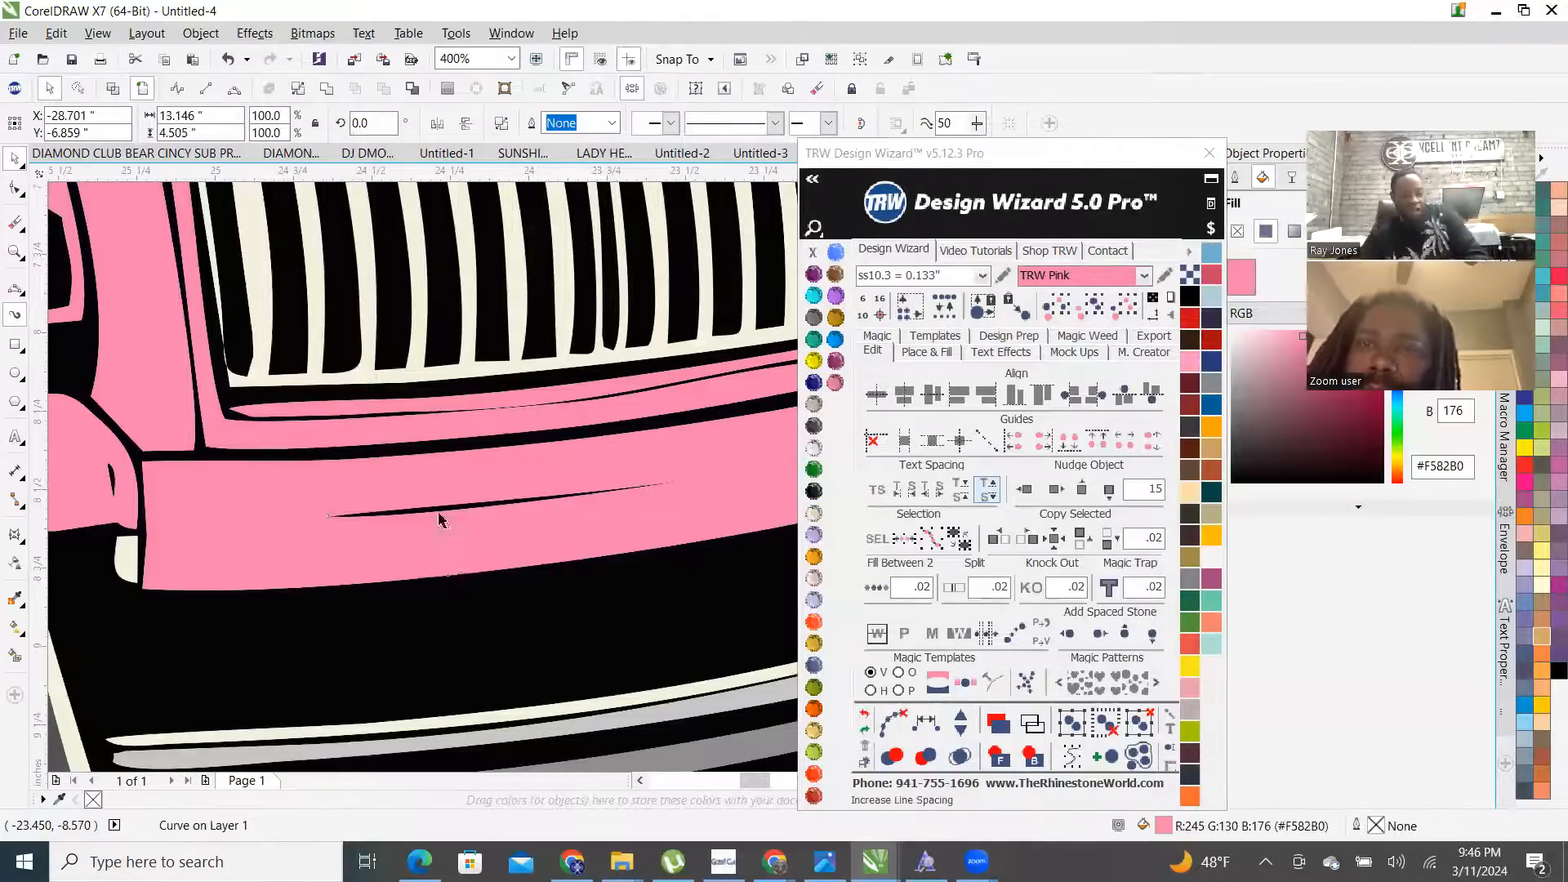
scroll(441, 521, "down", 4)
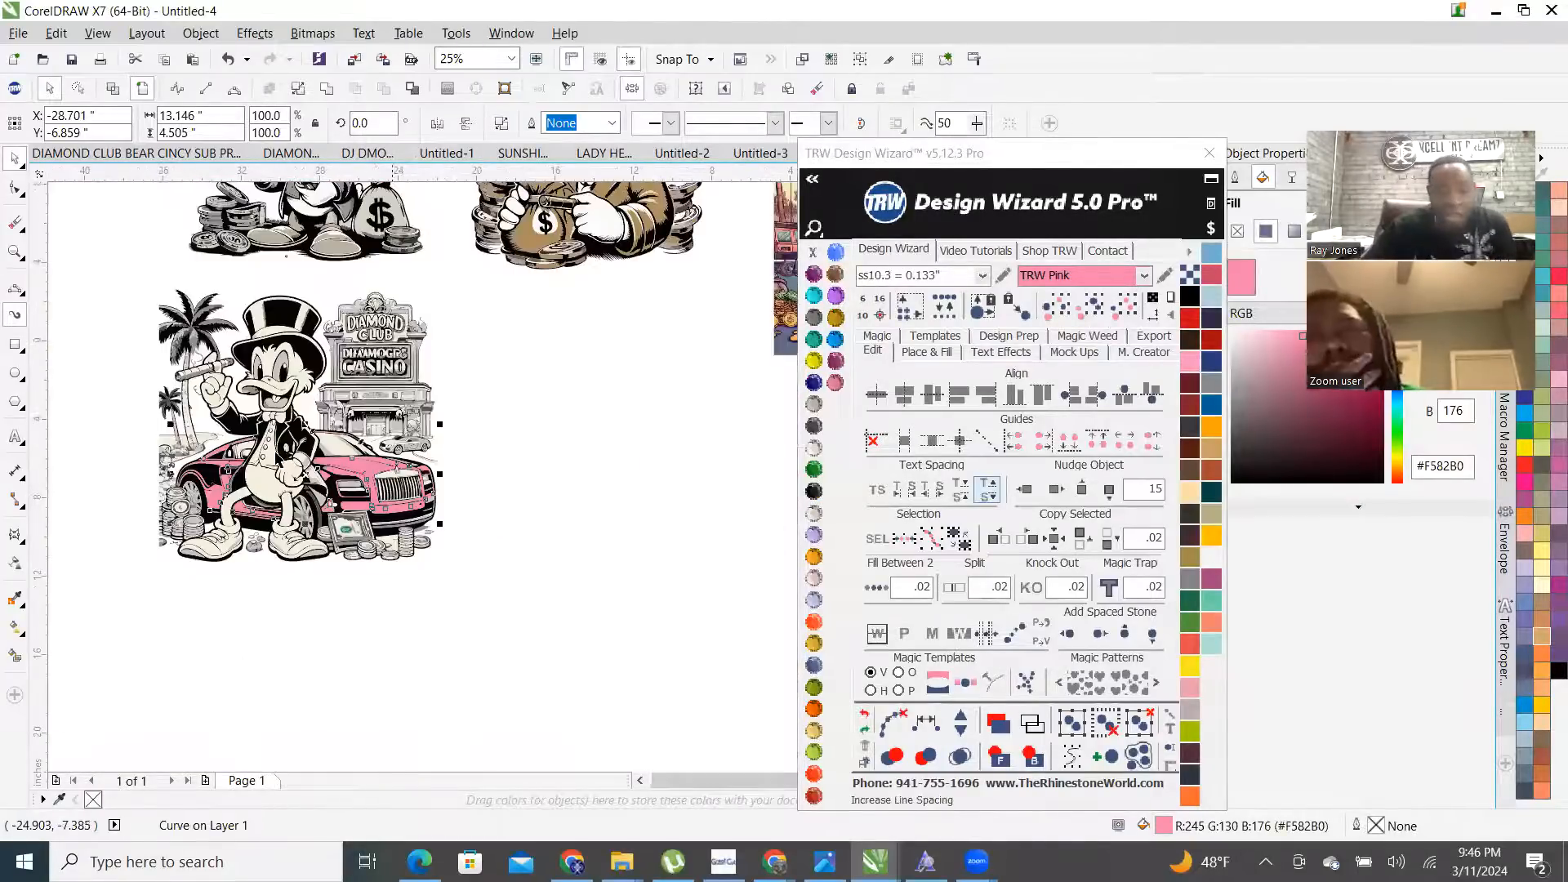
scroll(106, 382, "up", 1)
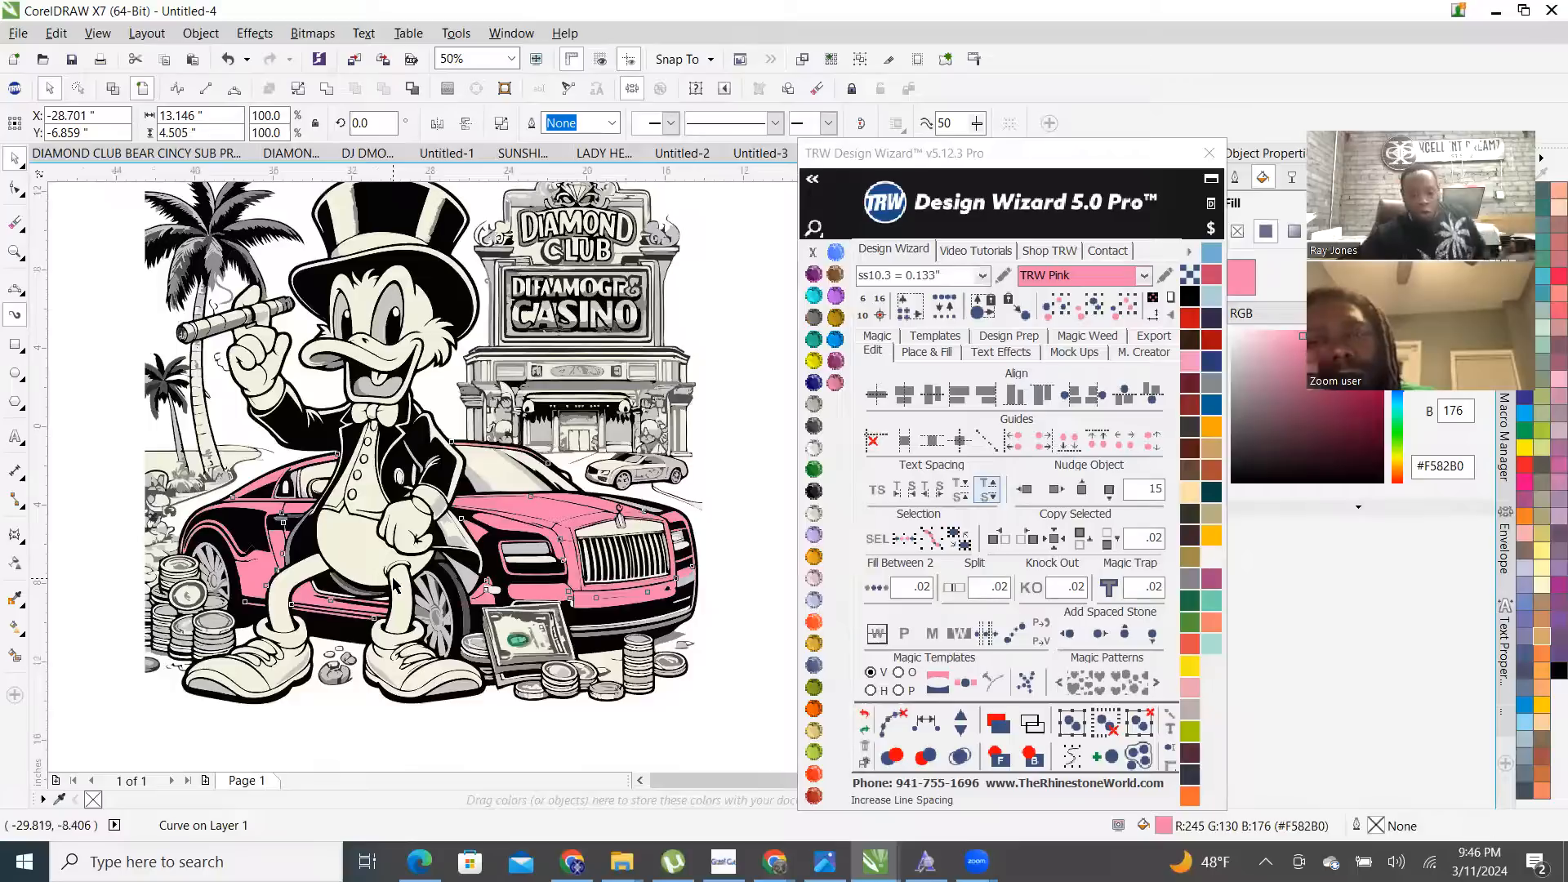
scroll(395, 586, "down", 1)
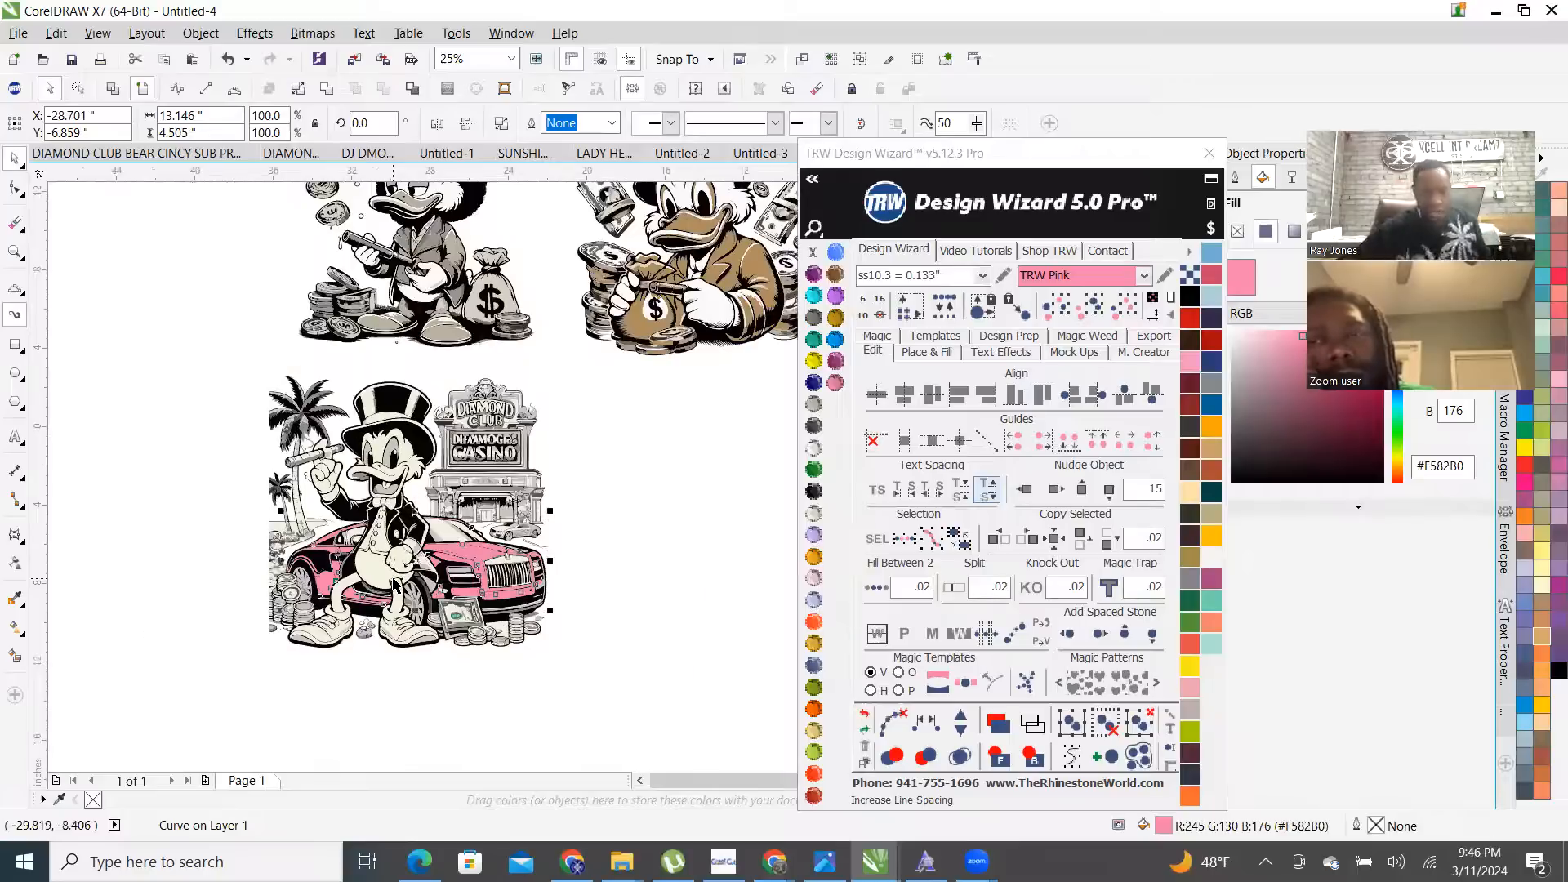
left_click(174, 508)
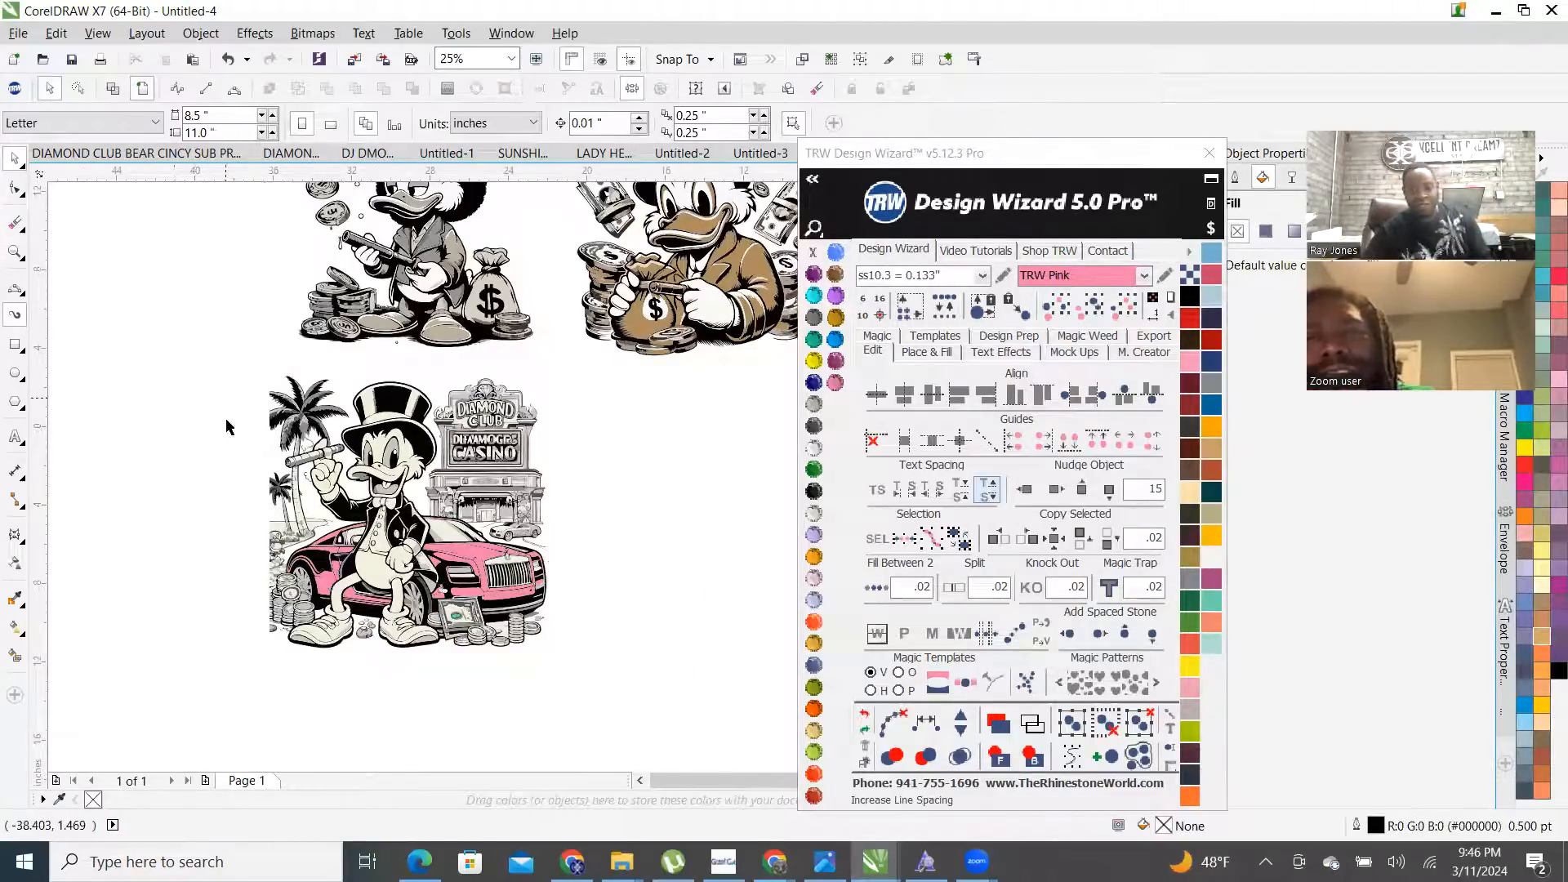
- Select the small cream shape beside the bumper to check it, then deselect
scroll(471, 577, "up", 3)
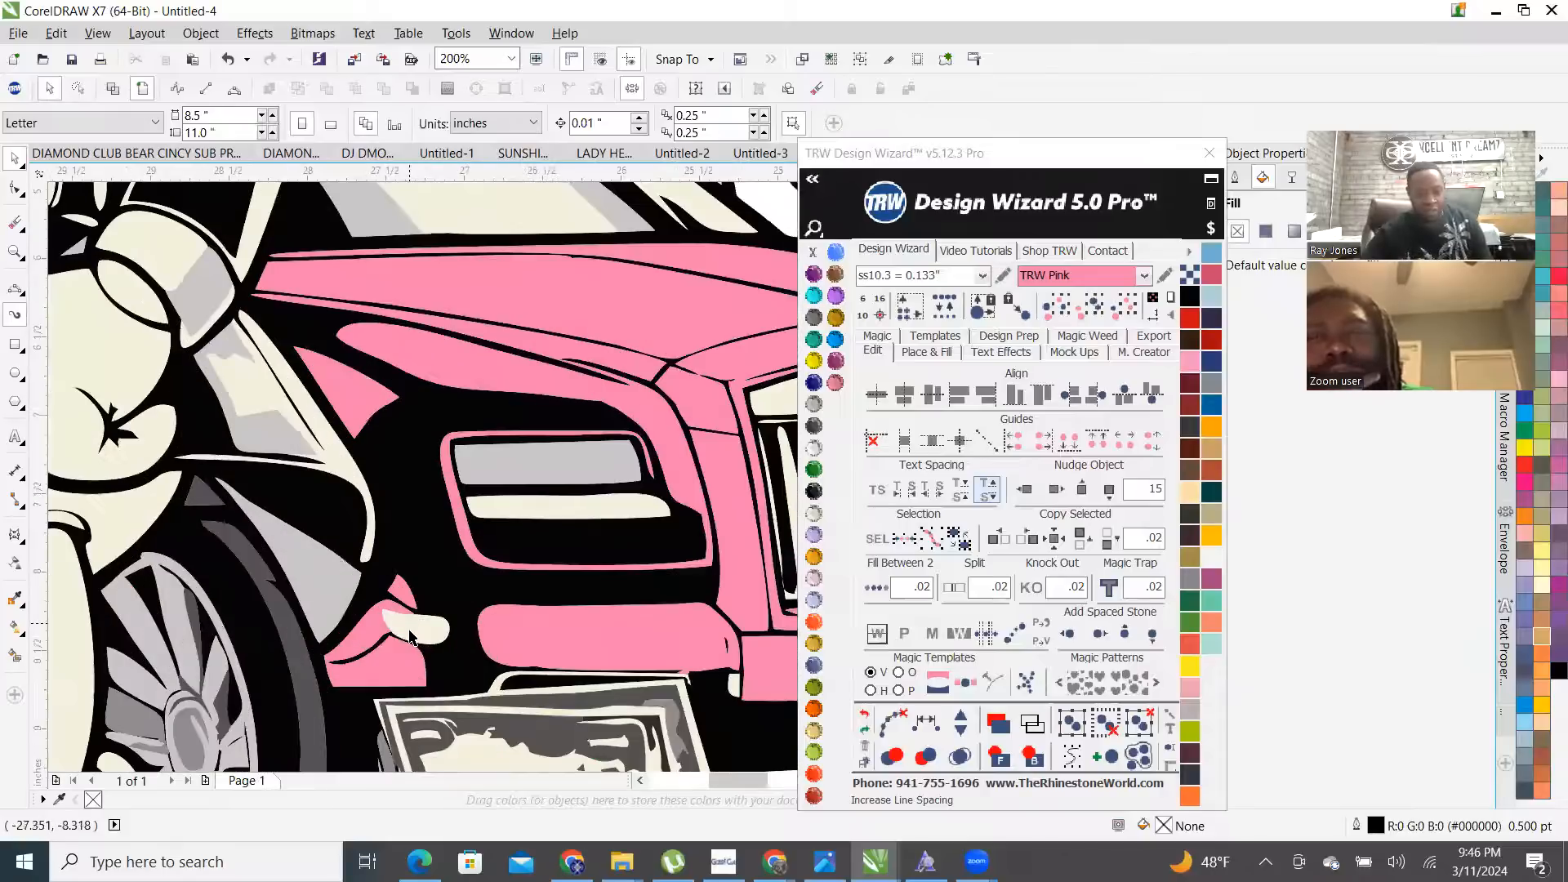
left_click(413, 636)
scroll(412, 637, "down", 2)
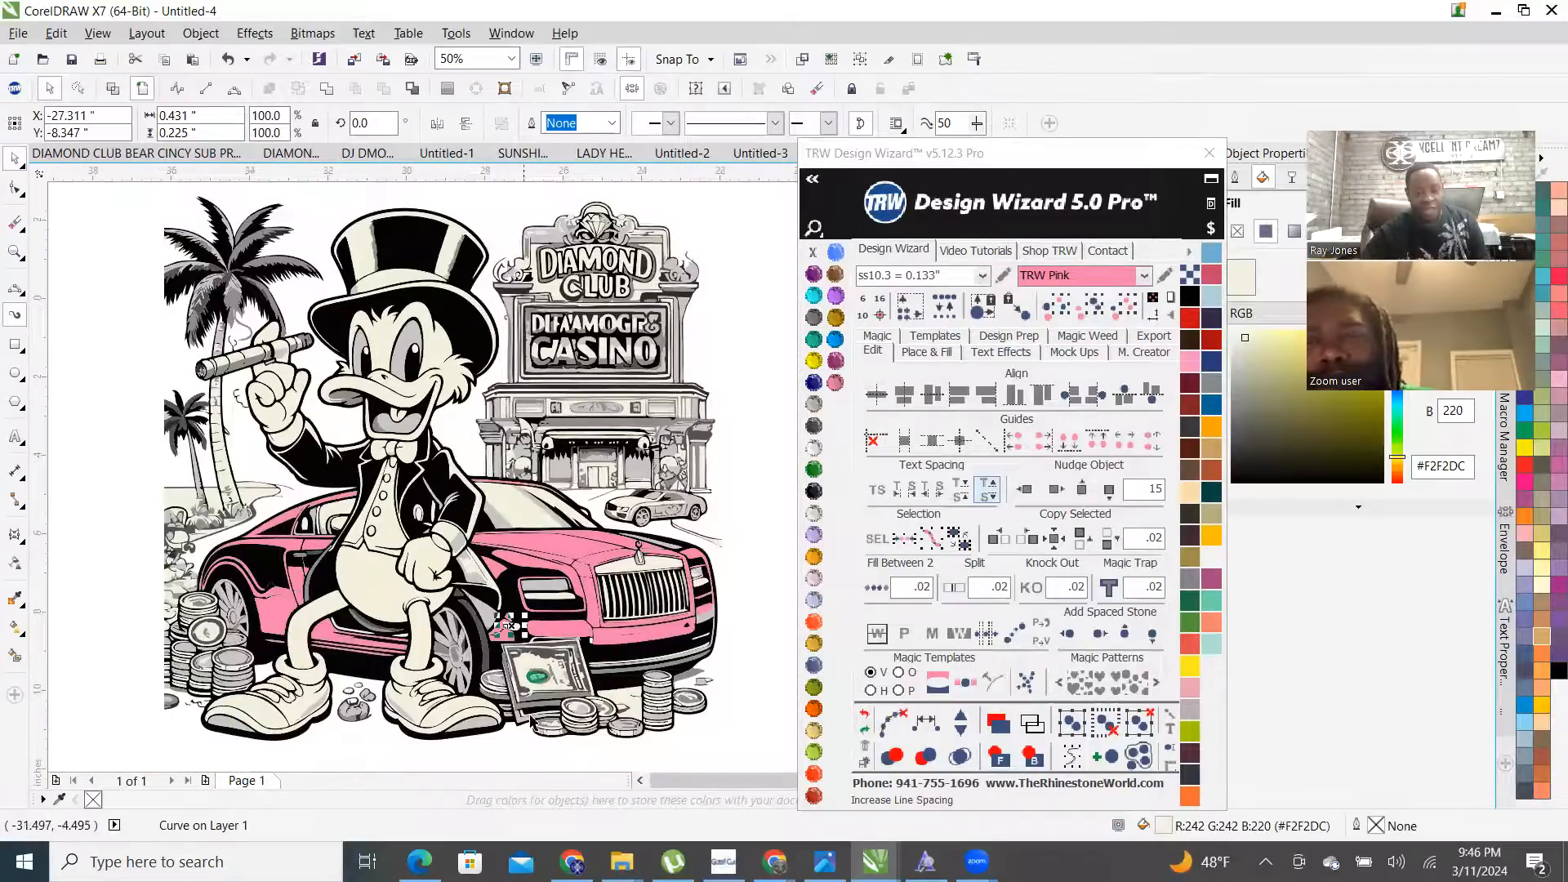
scroll(543, 634, "up", 1)
scroll(511, 659, "down", 2)
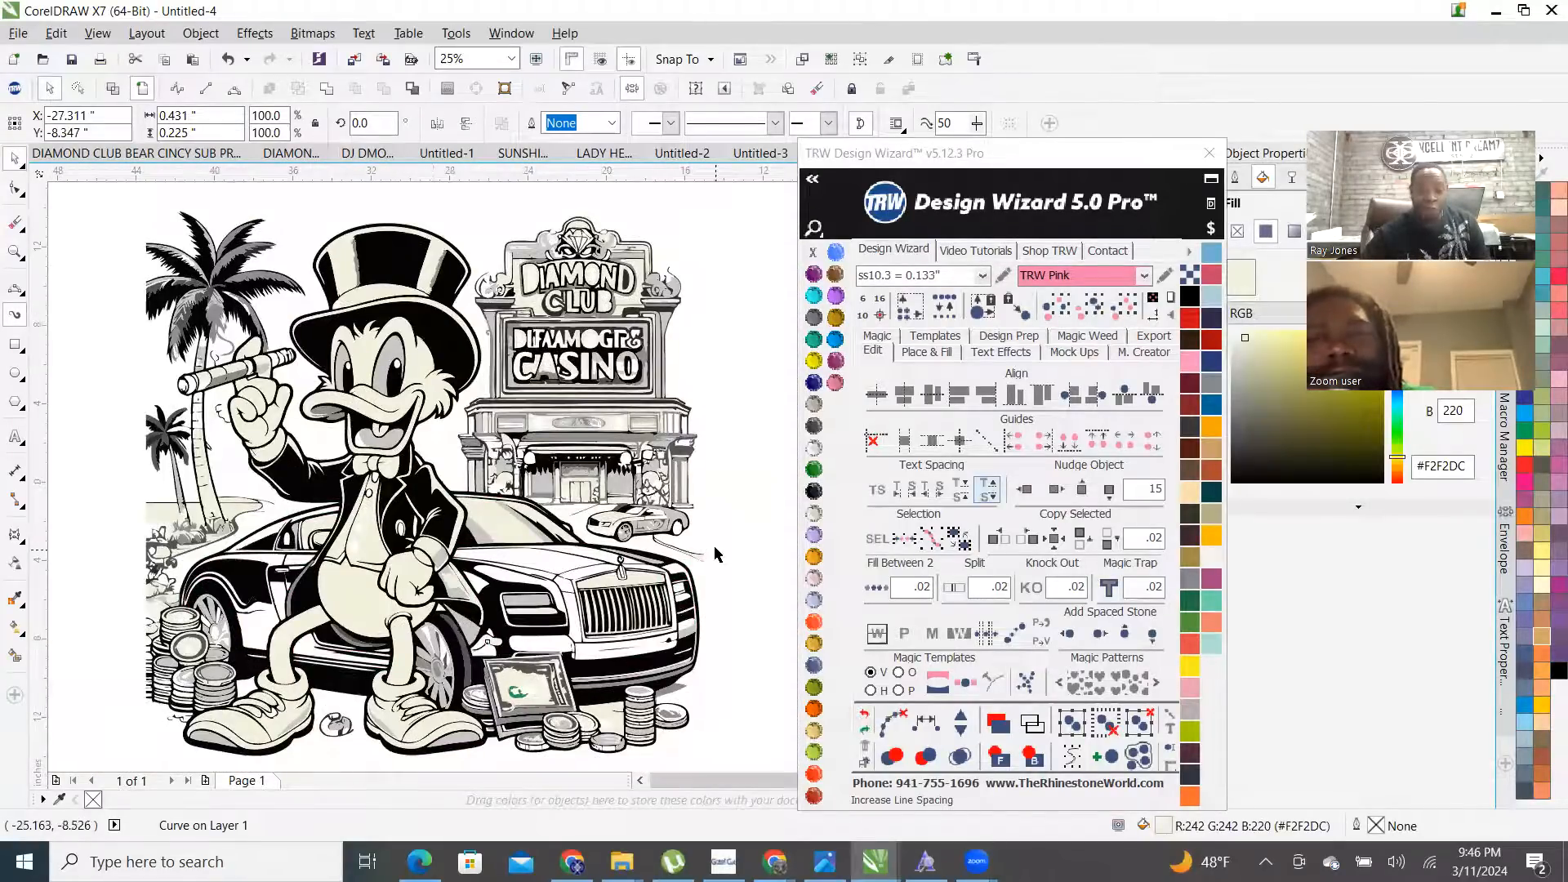
left_click(689, 517)
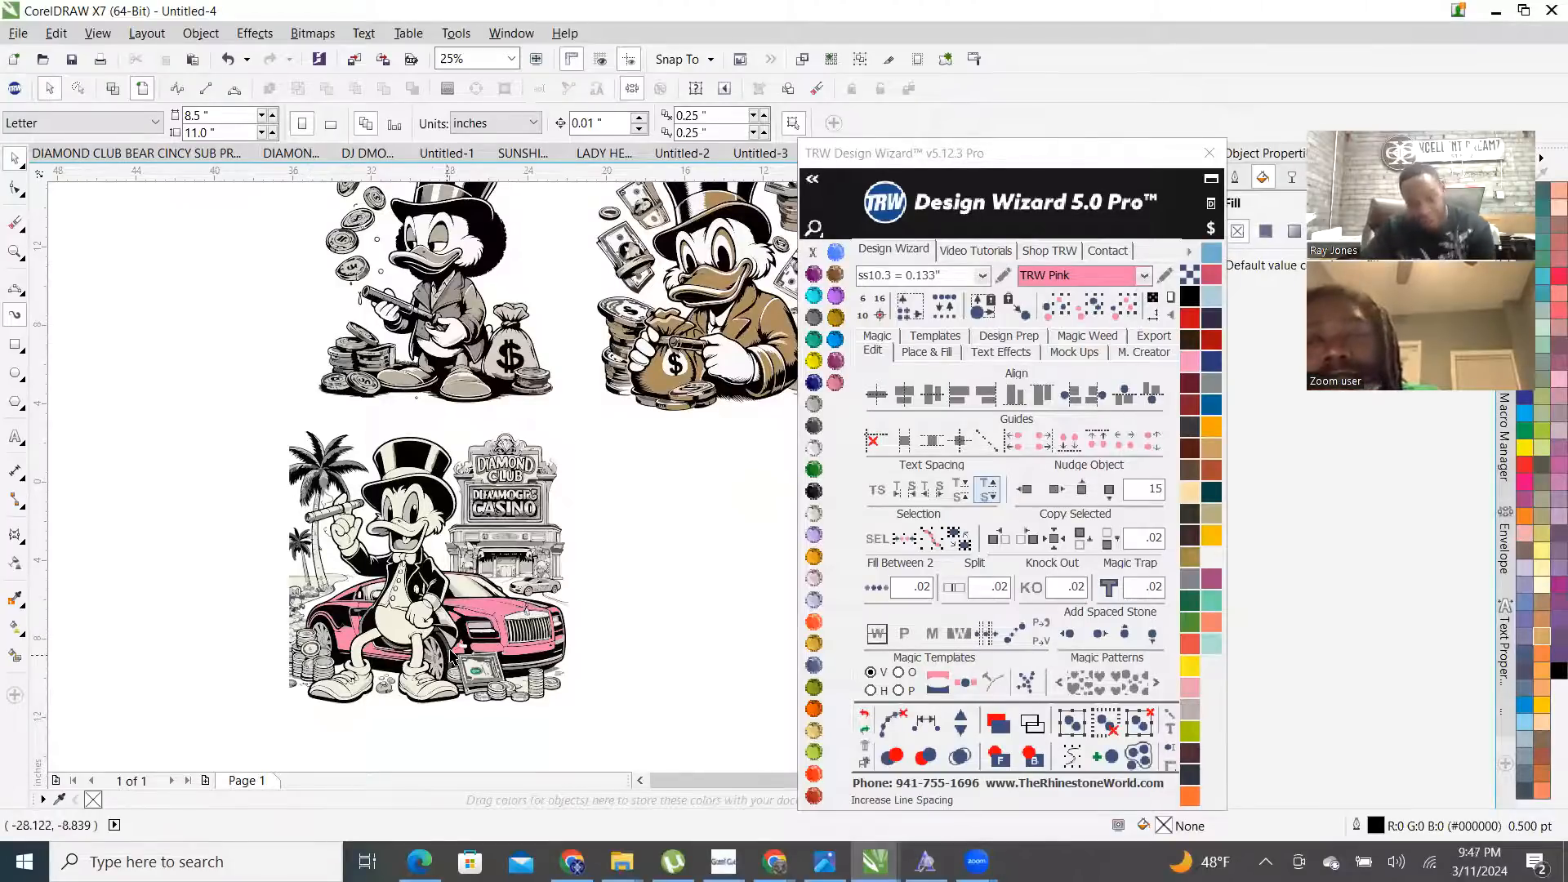
- Fill the small cream shape TRW Pink and combine it with the neighbouring pink piece
scroll(454, 645, "up", 2)
scroll(456, 629, "up", 1)
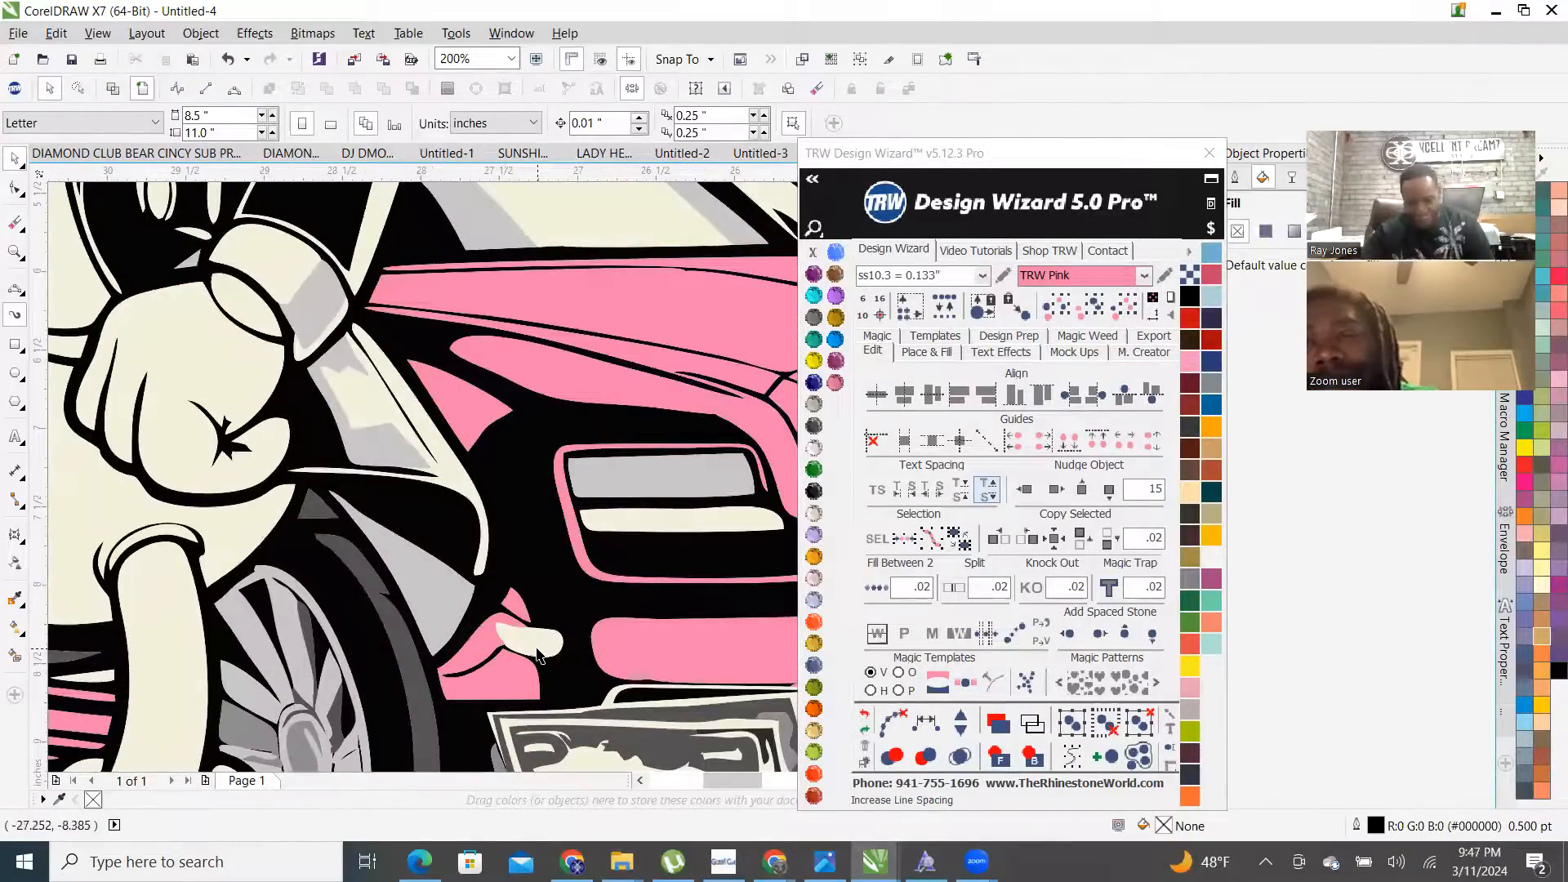
left_click(540, 656)
left_click(835, 383)
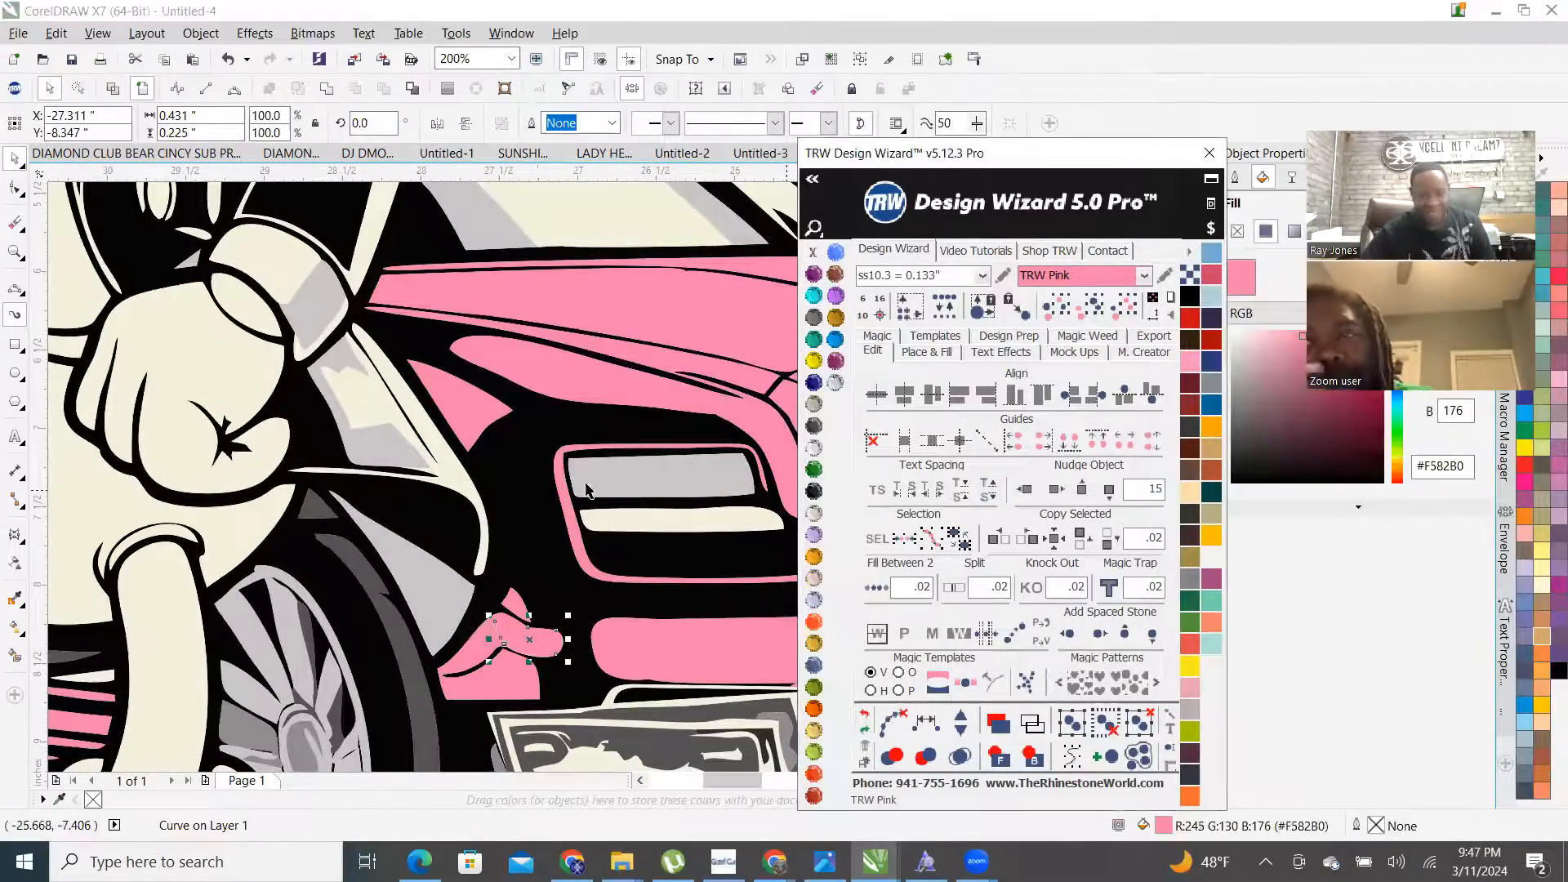
scroll(587, 490, "down", 2)
scroll(443, 594, "up", 4)
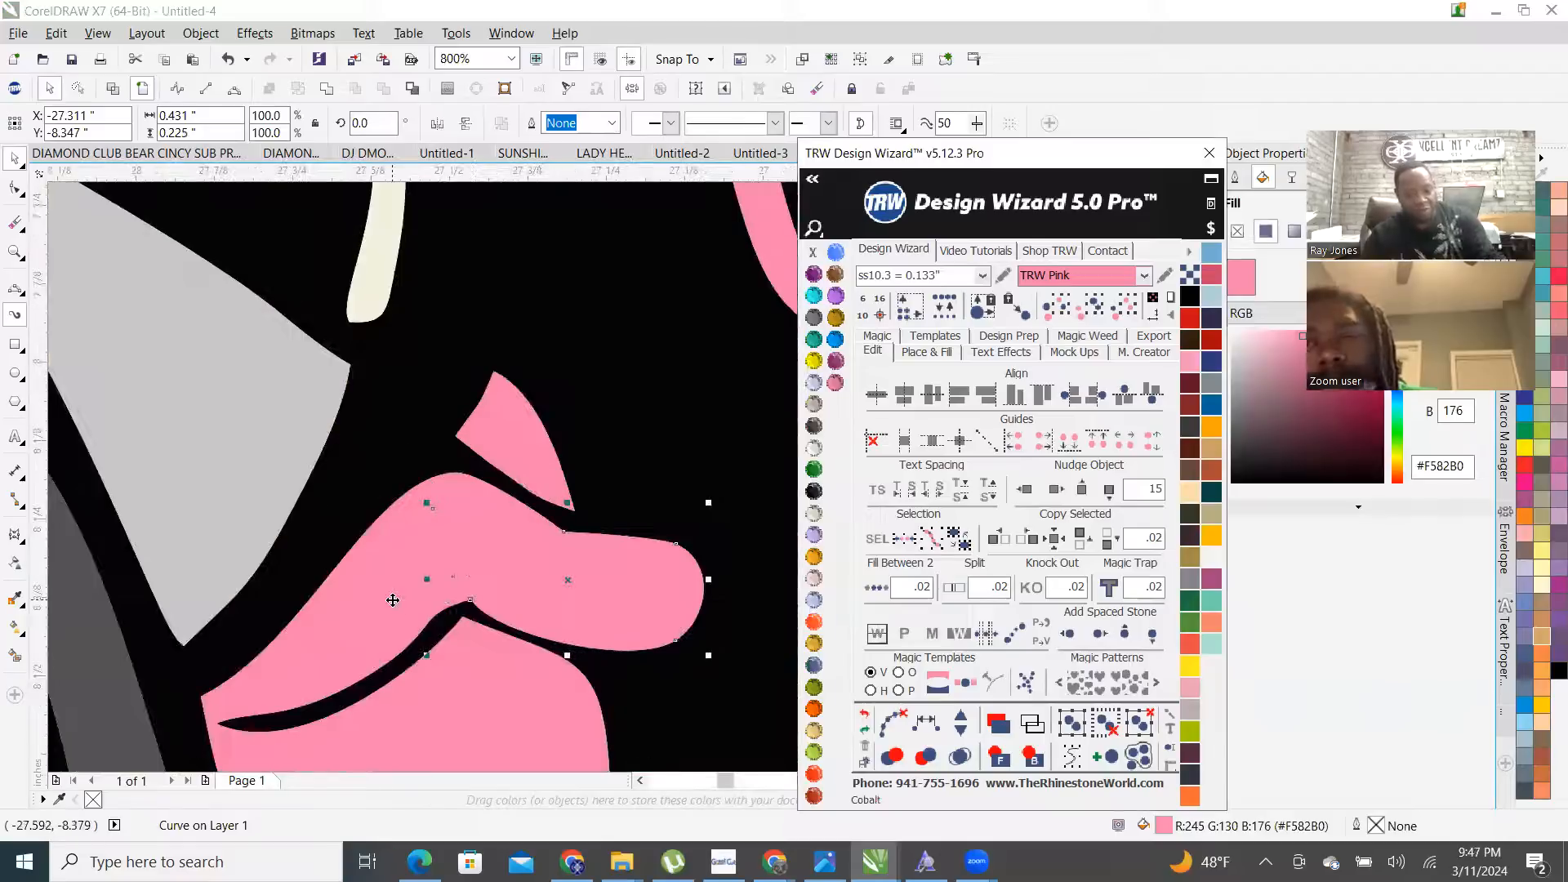
left_click(393, 600, "shift")
right_click(392, 600)
left_click(488, 255)
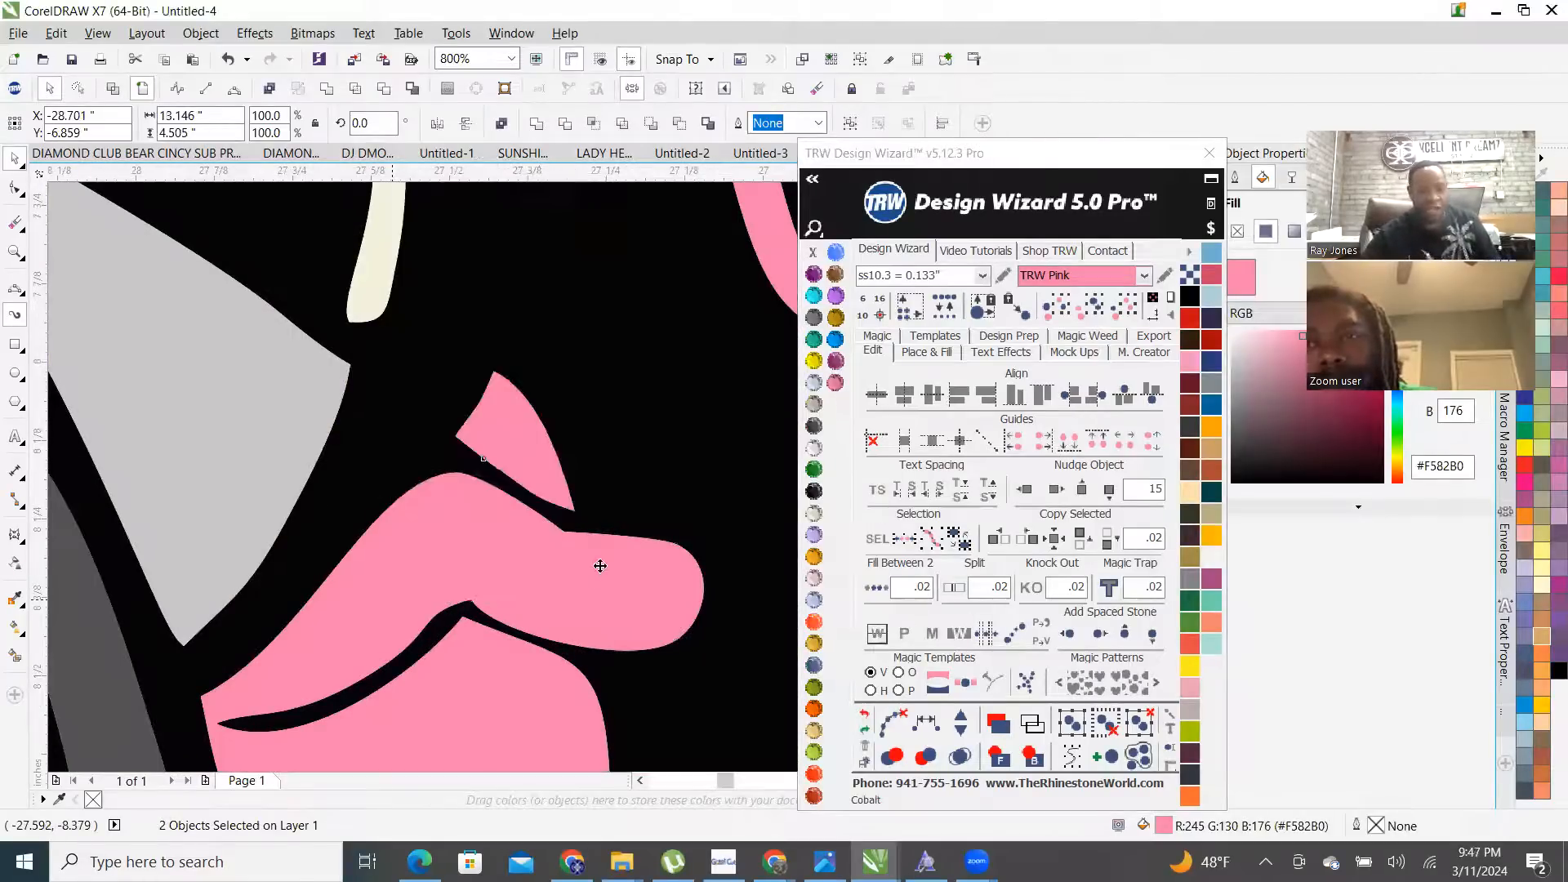
scroll(605, 568, "down", 4)
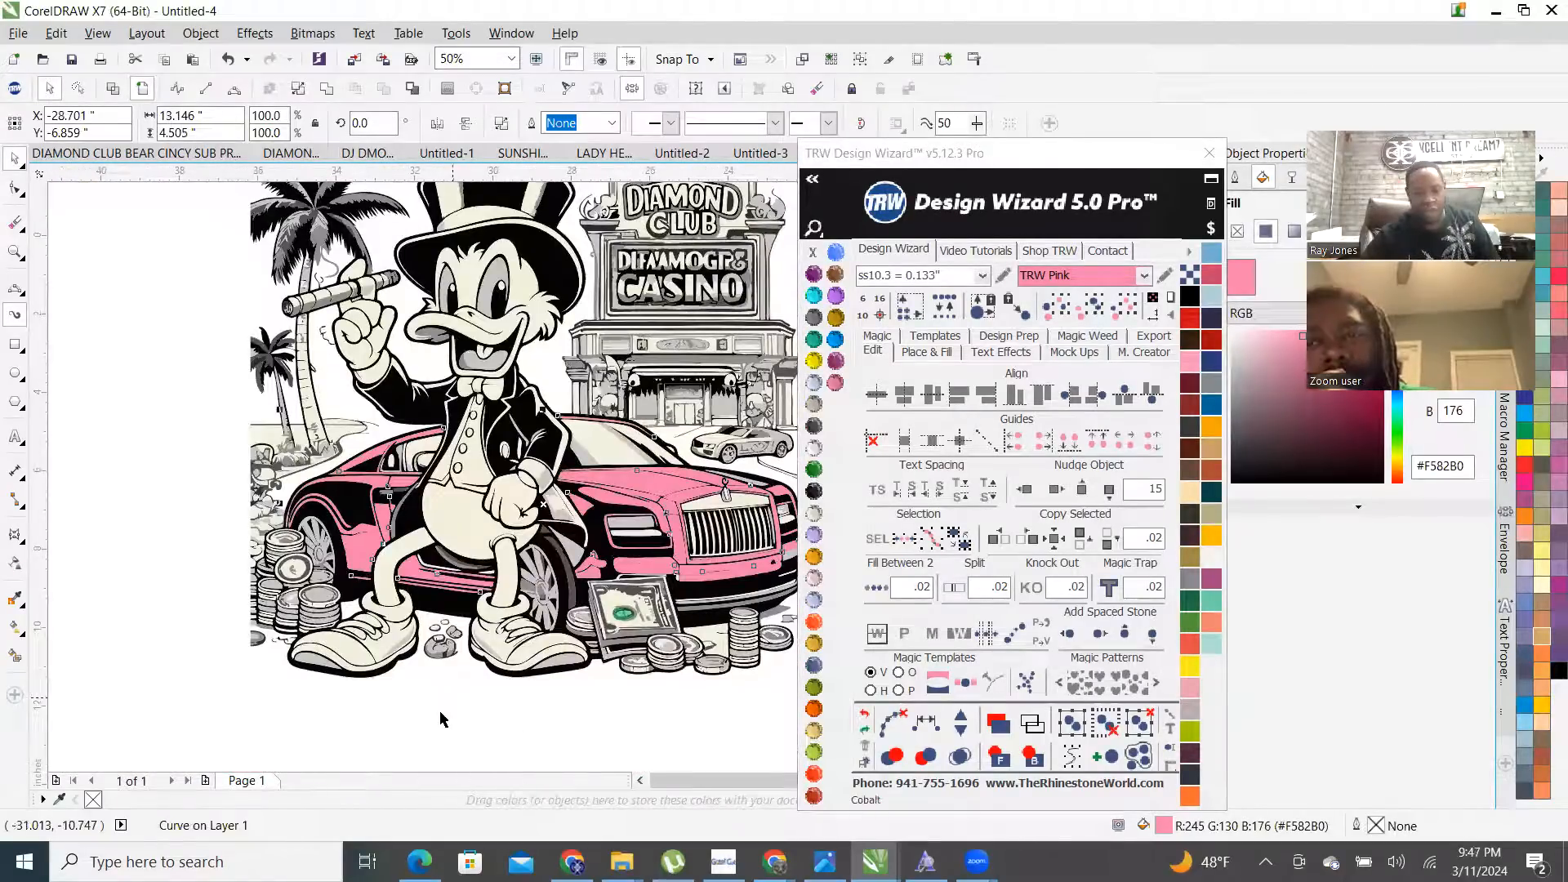
left_click(437, 720)
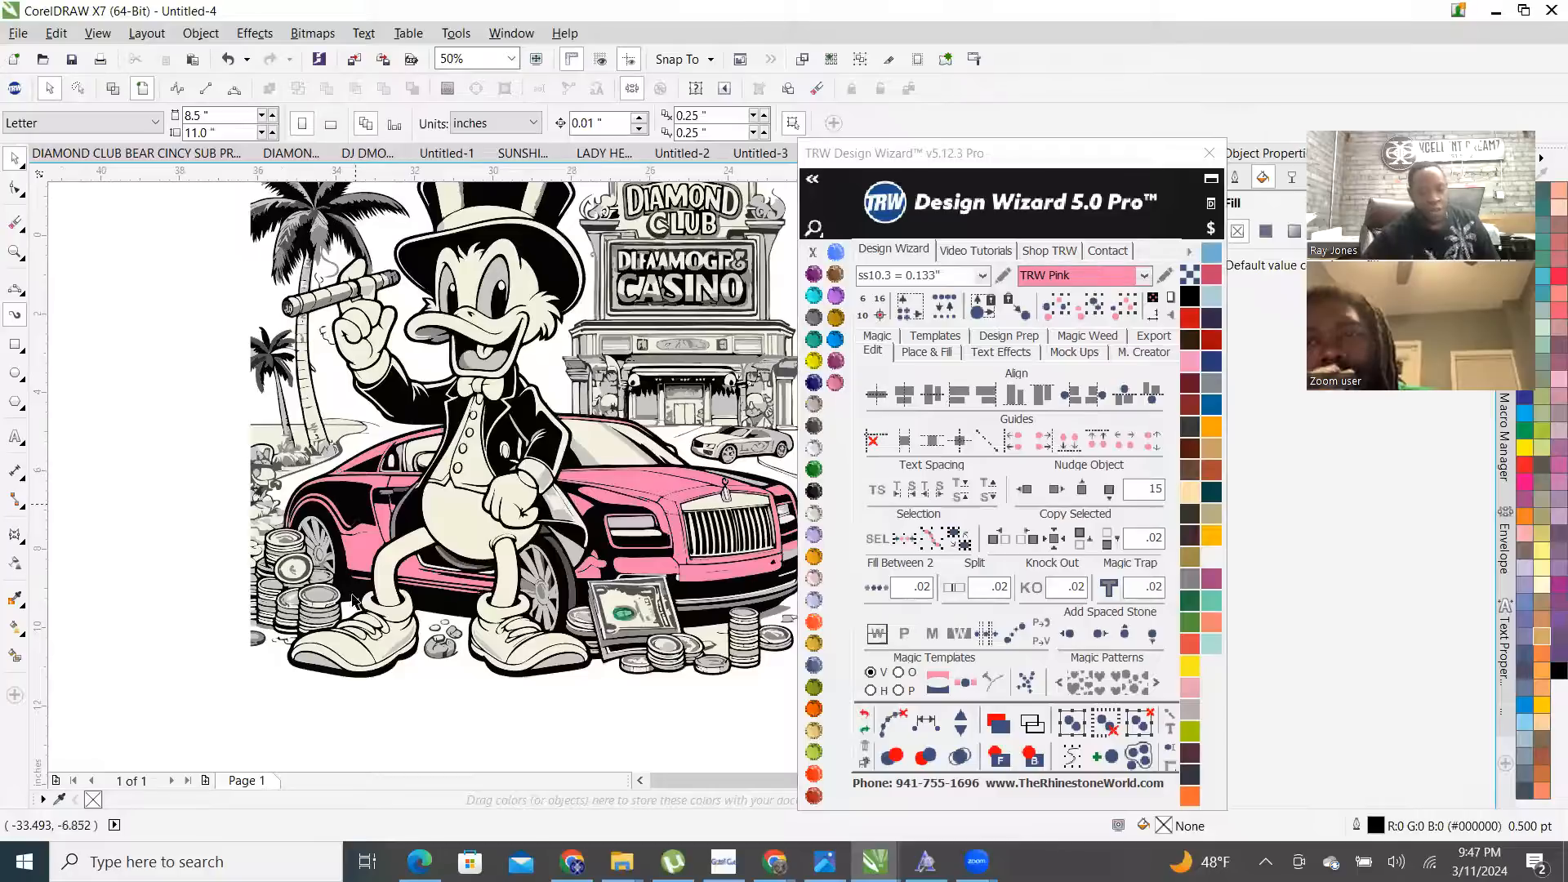
- Select three cream-coloured parts of the duck
left_click(392, 571)
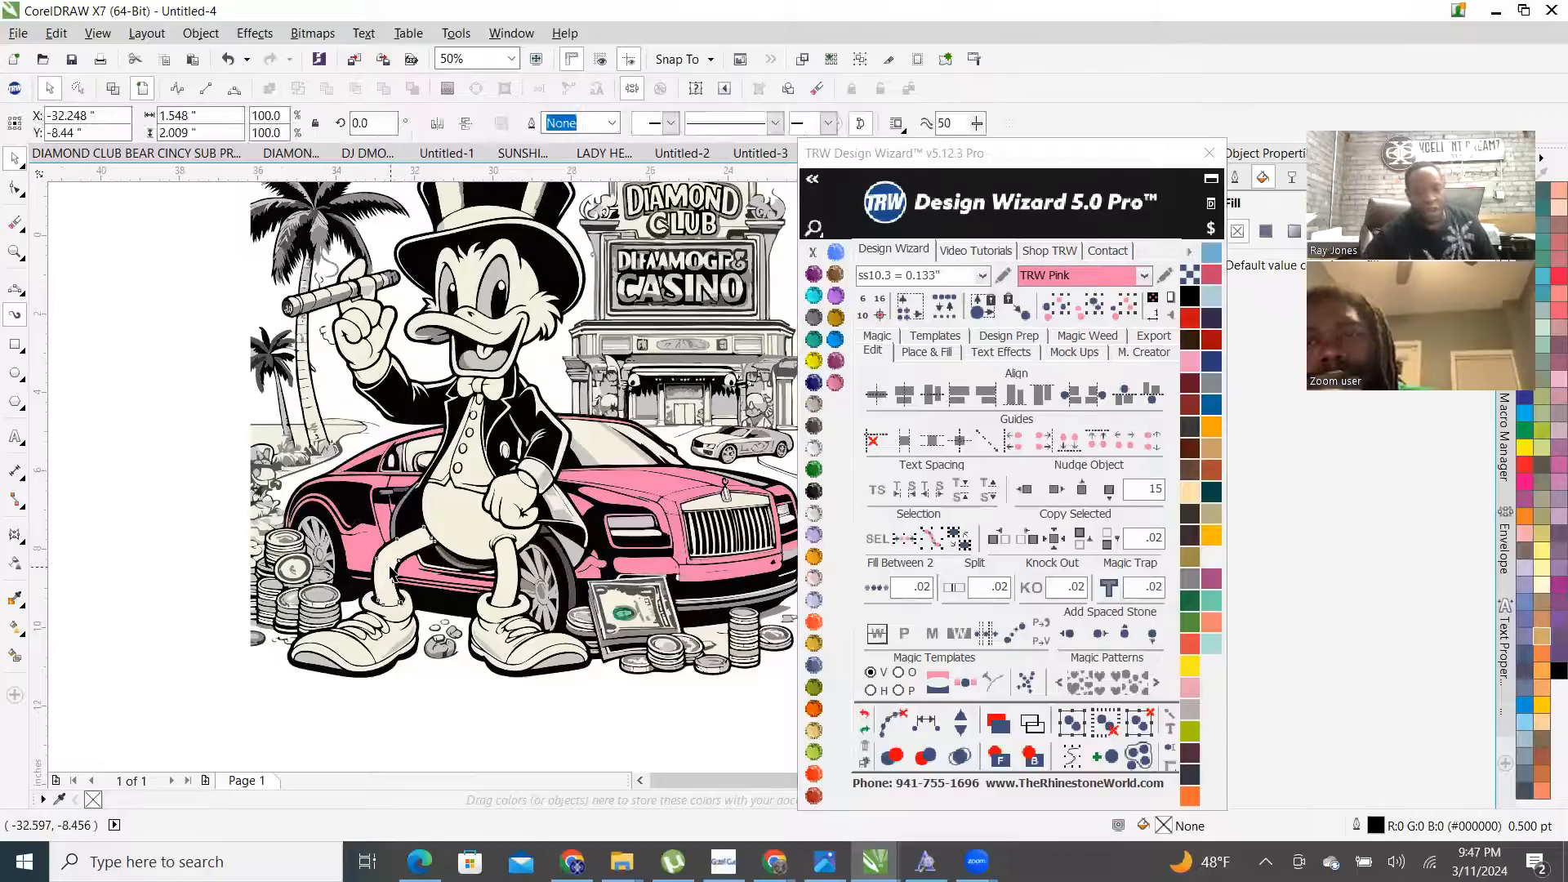
left_click(509, 588, "shift")
left_click(353, 360, "shift")
- Fill the selected duck parts, plus a fourth one, with Crystal
scroll(352, 360, "up", 4)
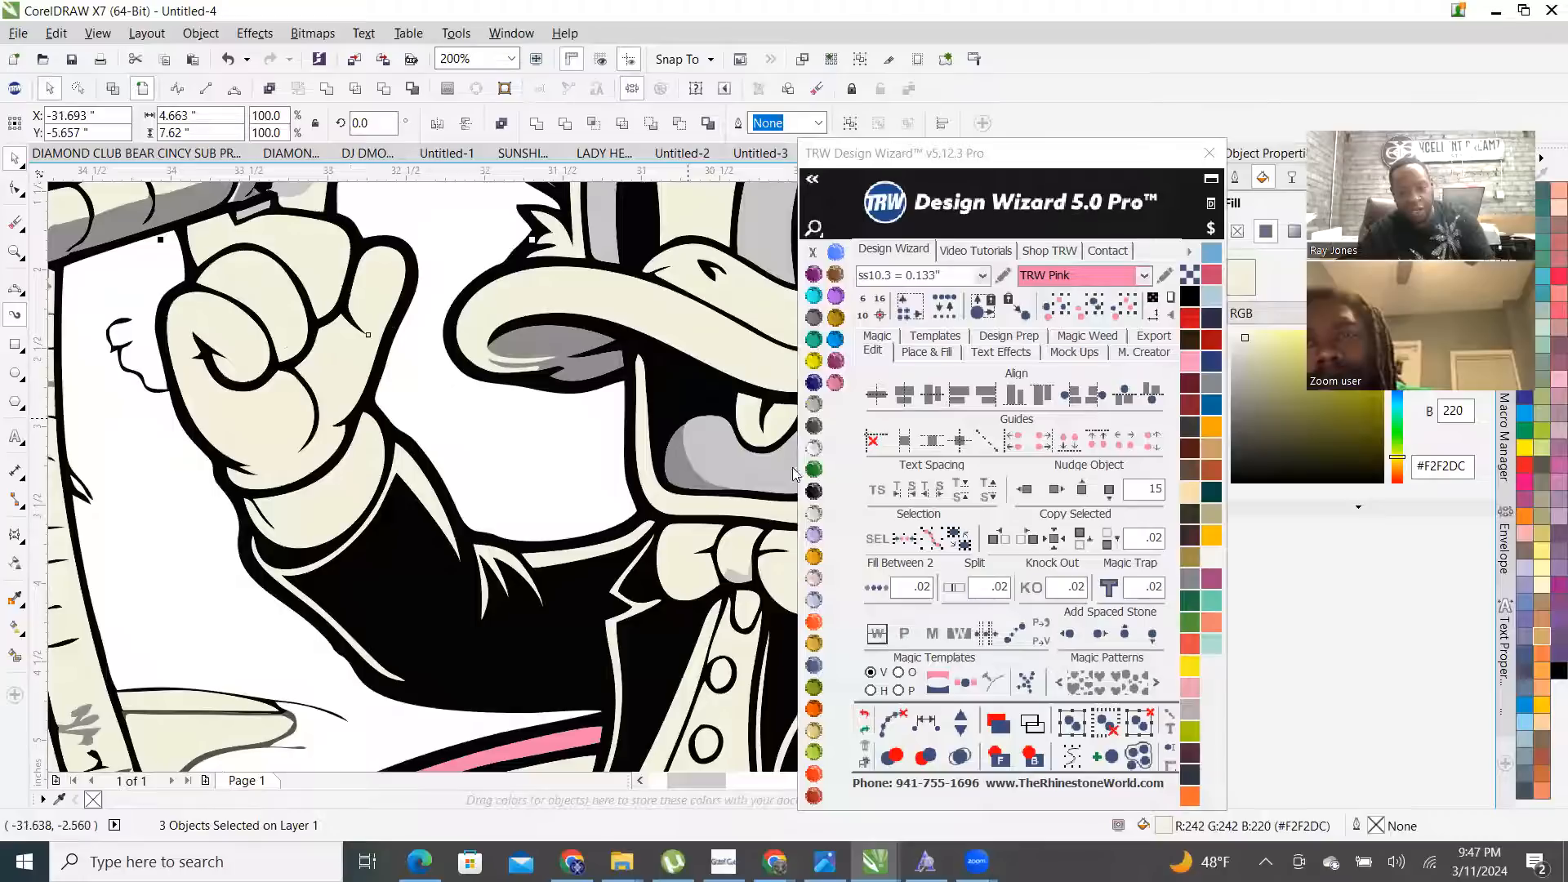
left_click(814, 447)
scroll(480, 459, "down", 4)
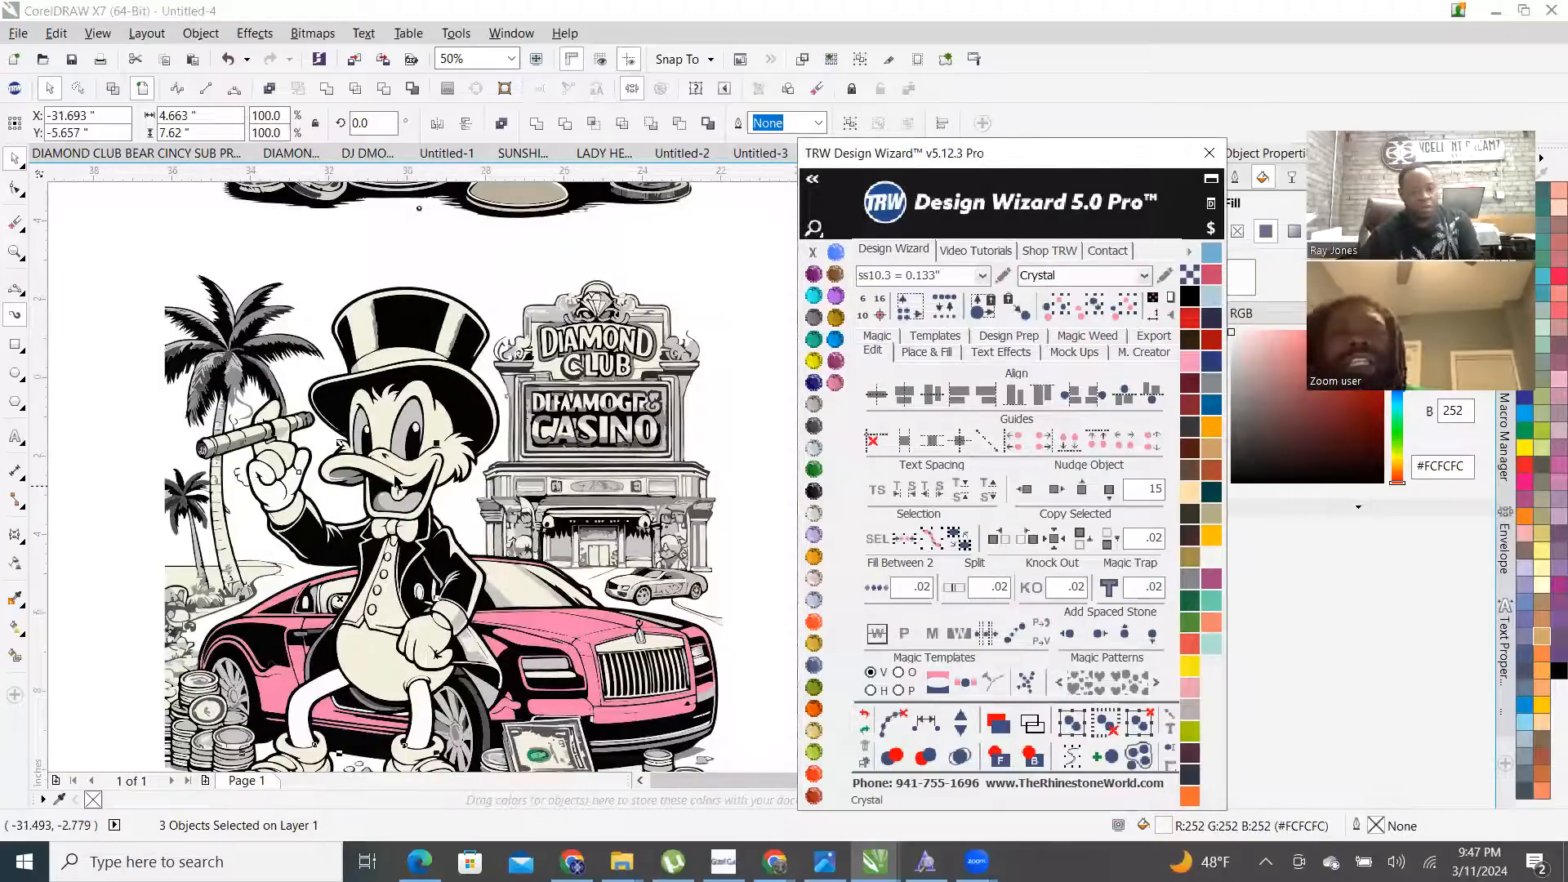
scroll(480, 459, "up", 4)
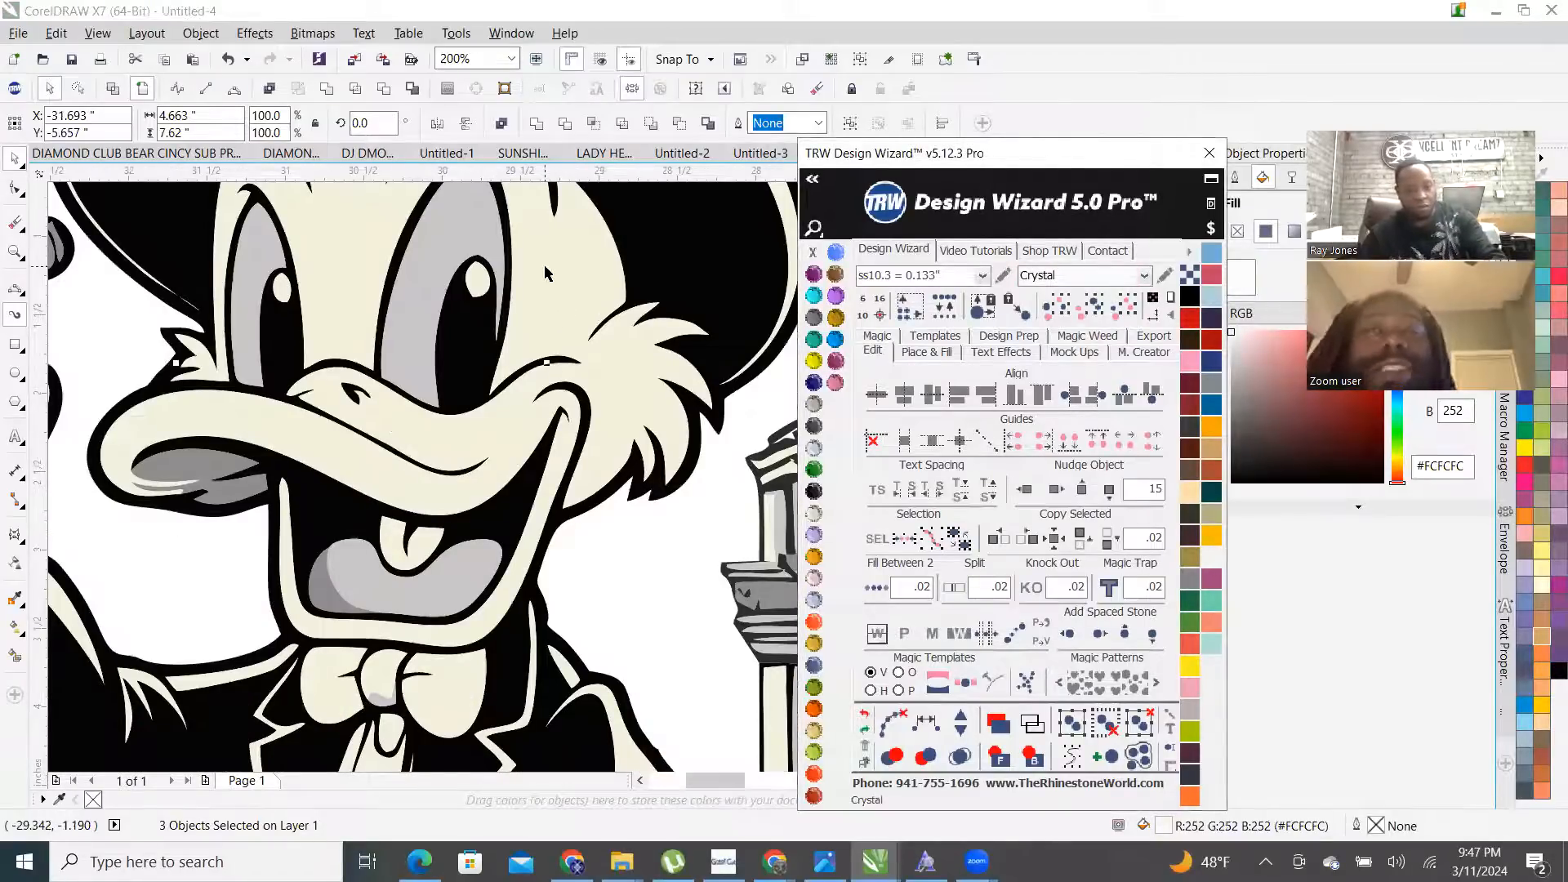
left_click(370, 247, "shift")
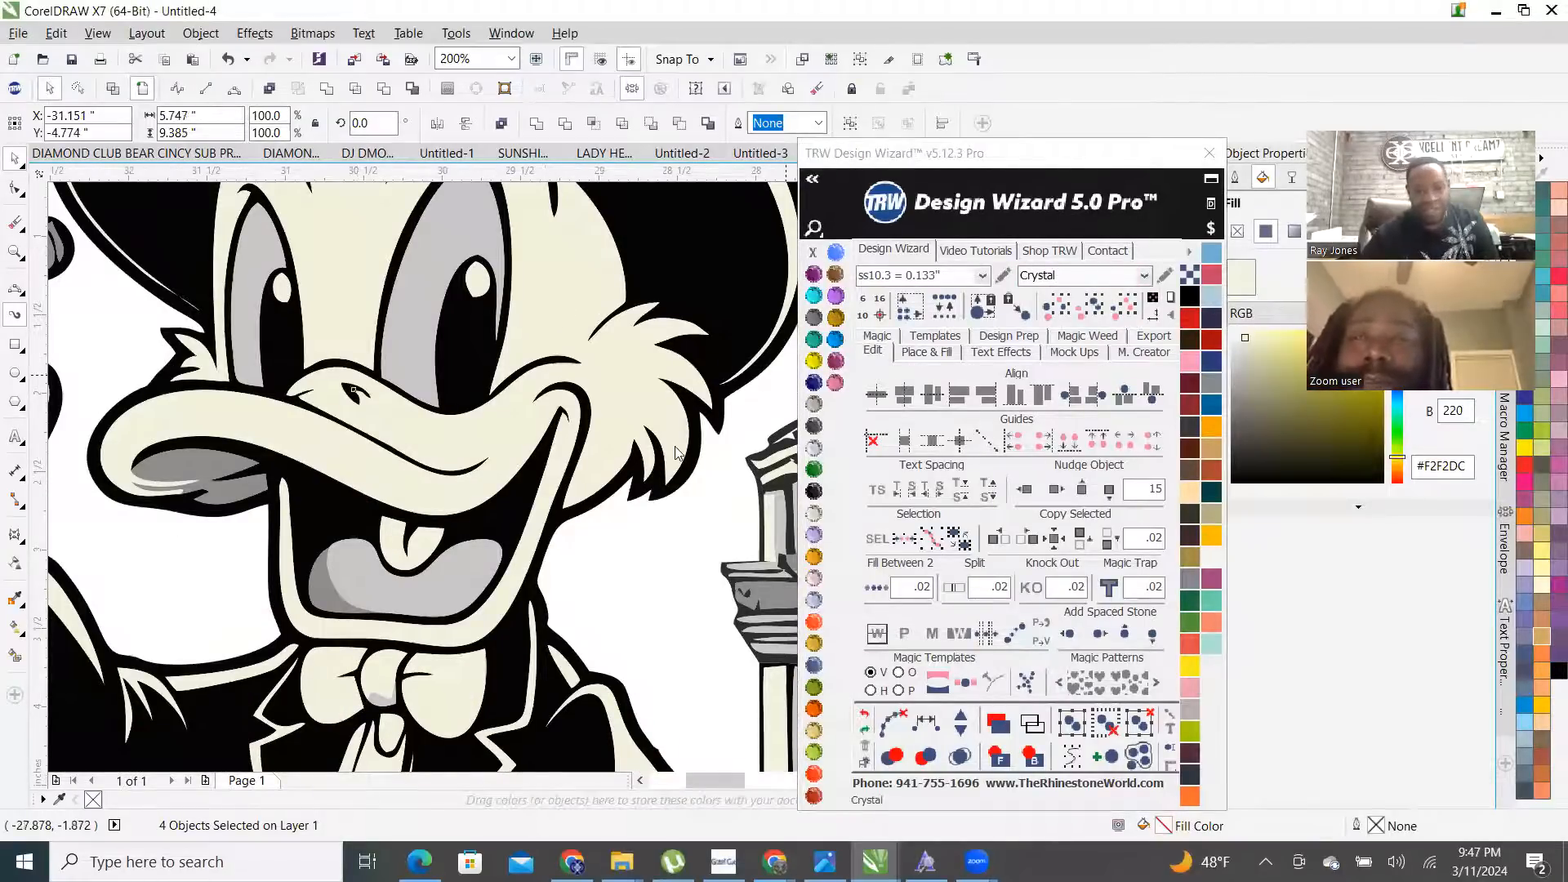
left_click(813, 448)
- Fill two of the duck's skin parts with TRW Pink
scroll(522, 463, "down", 1)
scroll(522, 463, "down", 3)
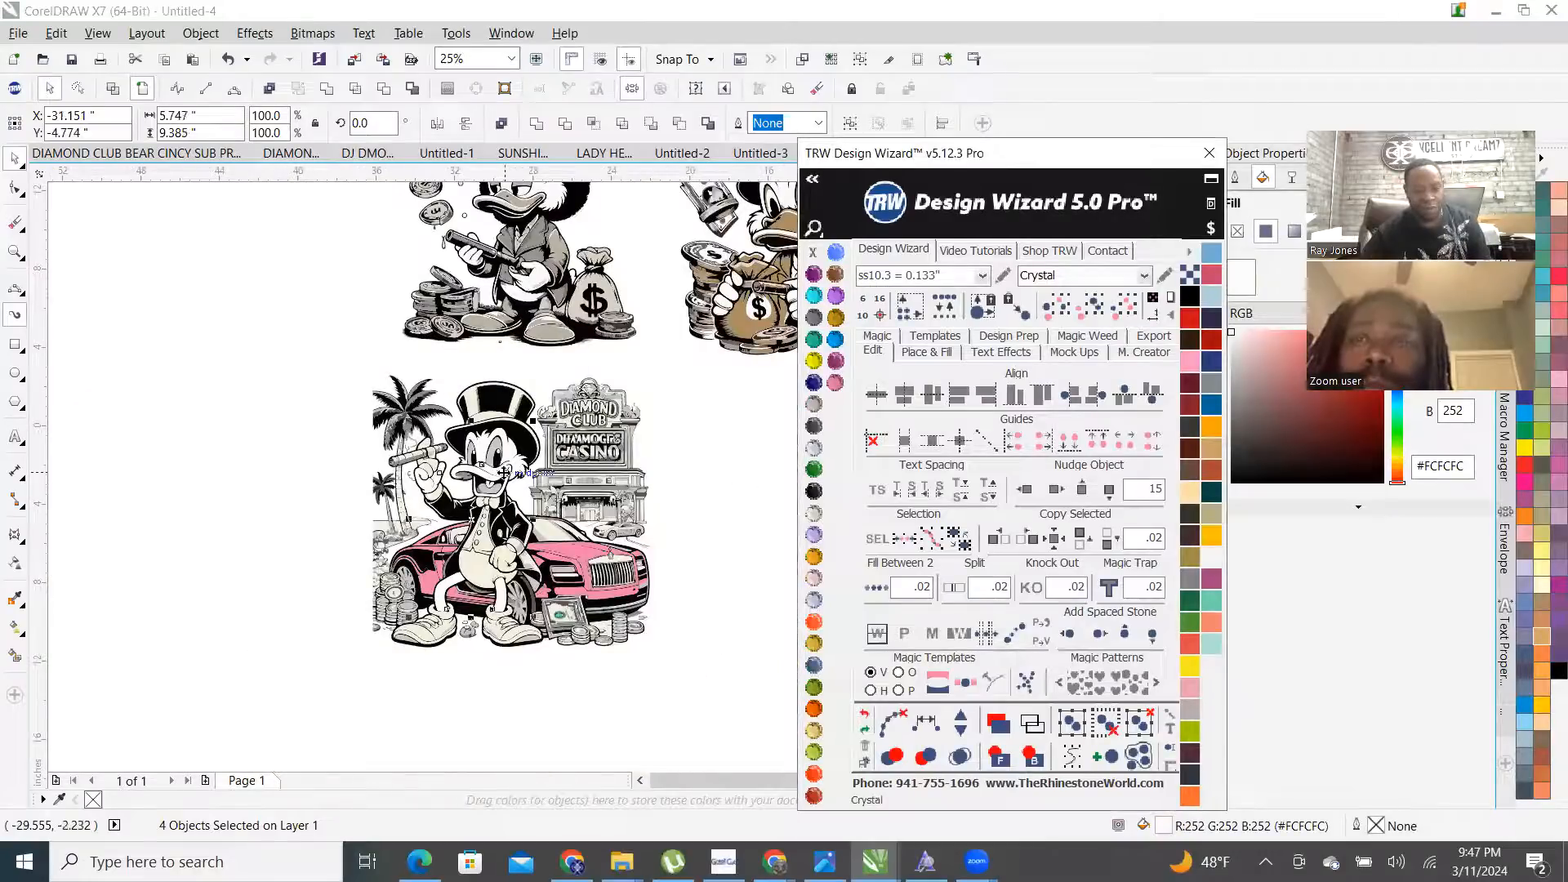
scroll(505, 478, "up", 1)
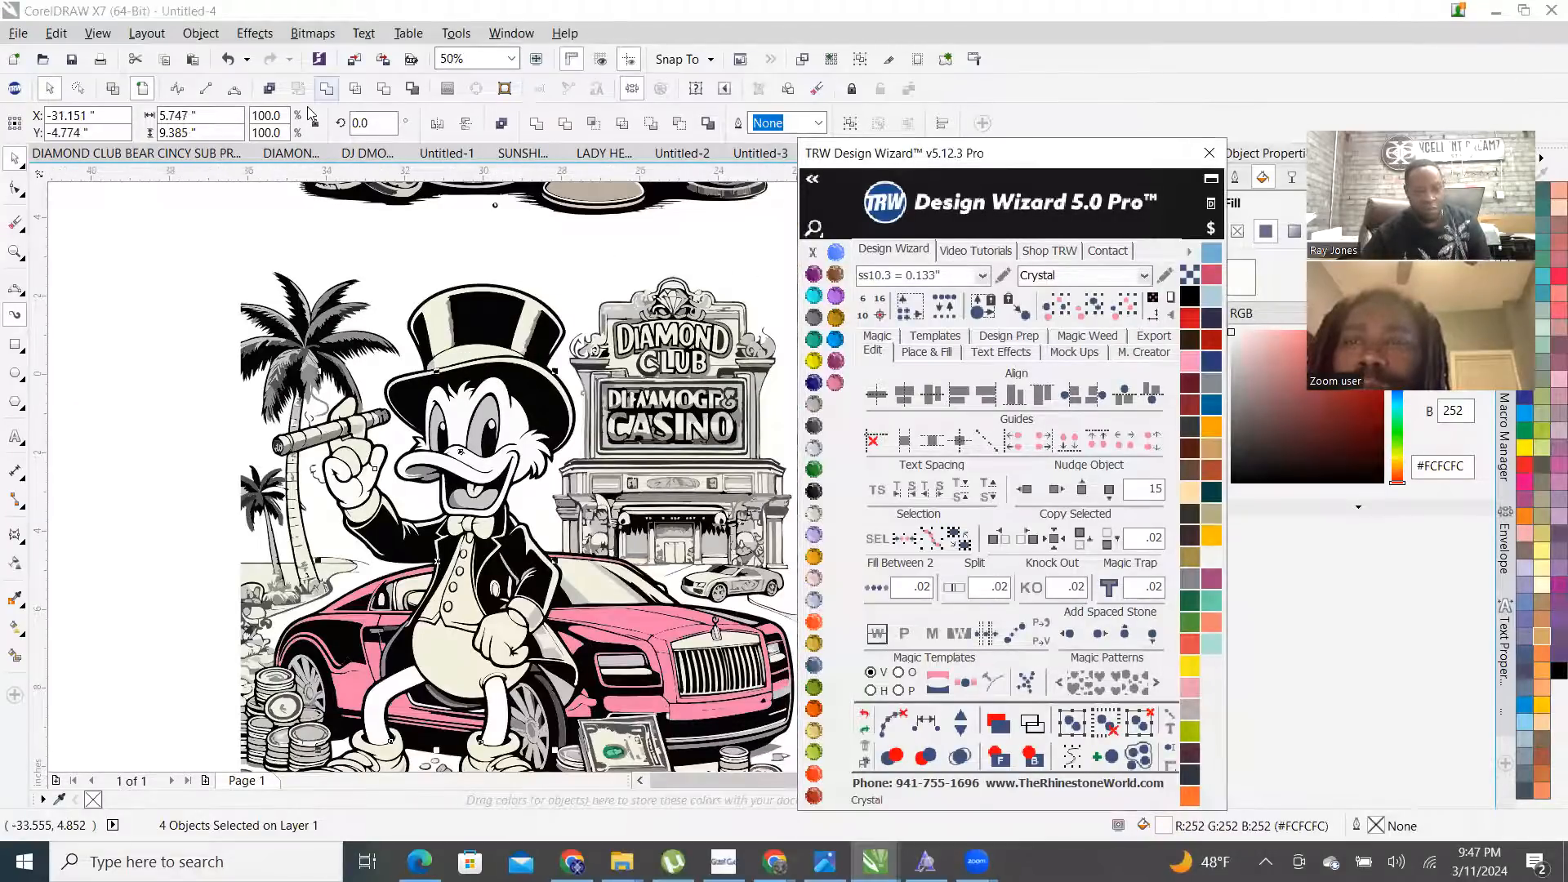
left_click(508, 611)
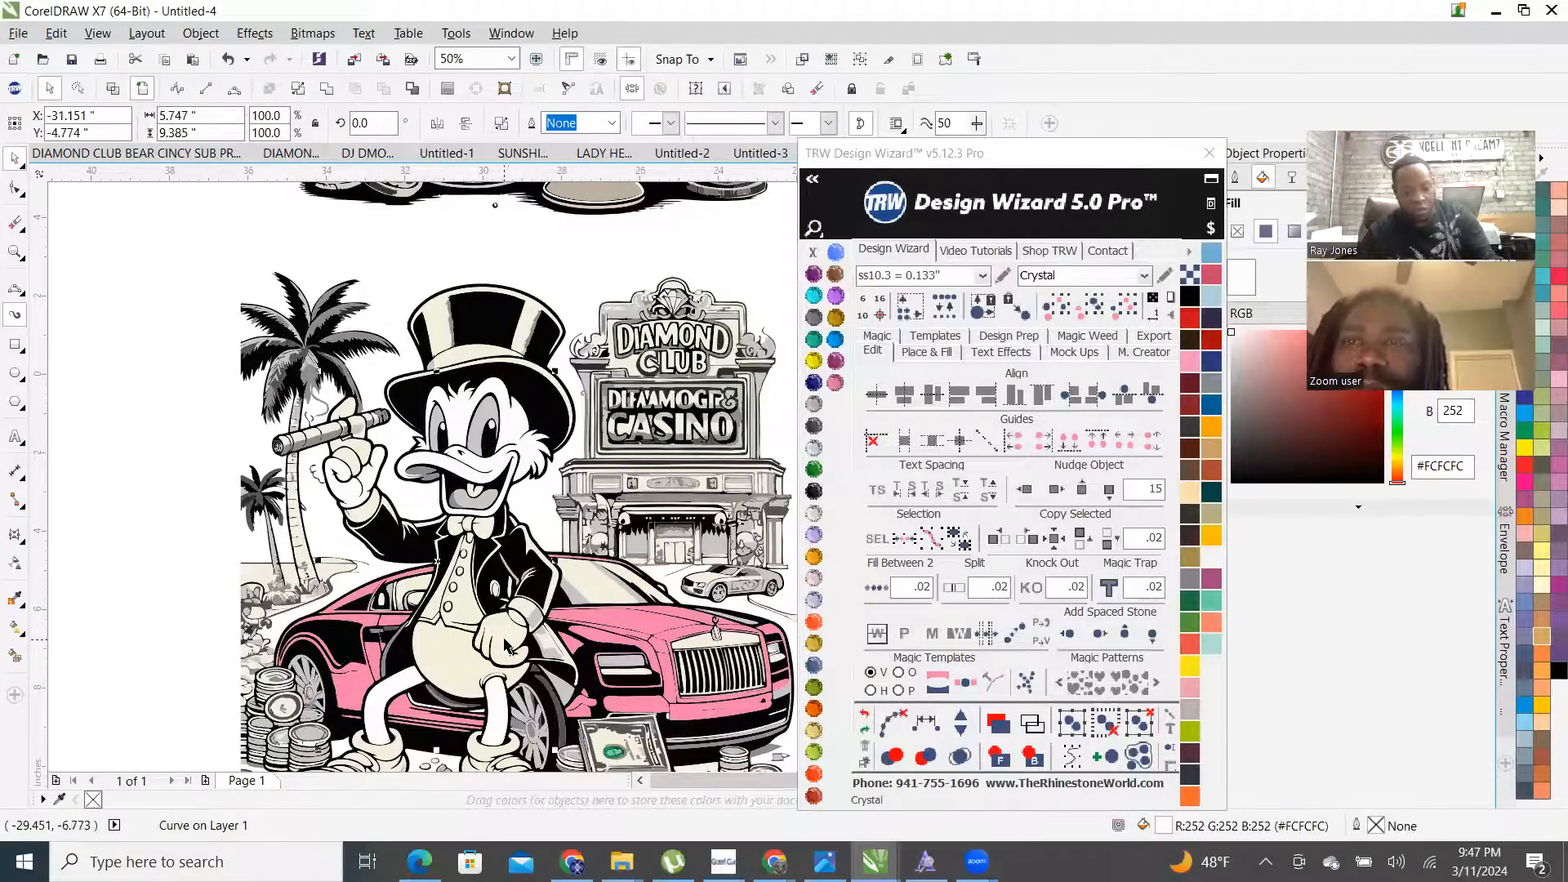
left_click(505, 643, "shift")
scroll(380, 455, "up", 2)
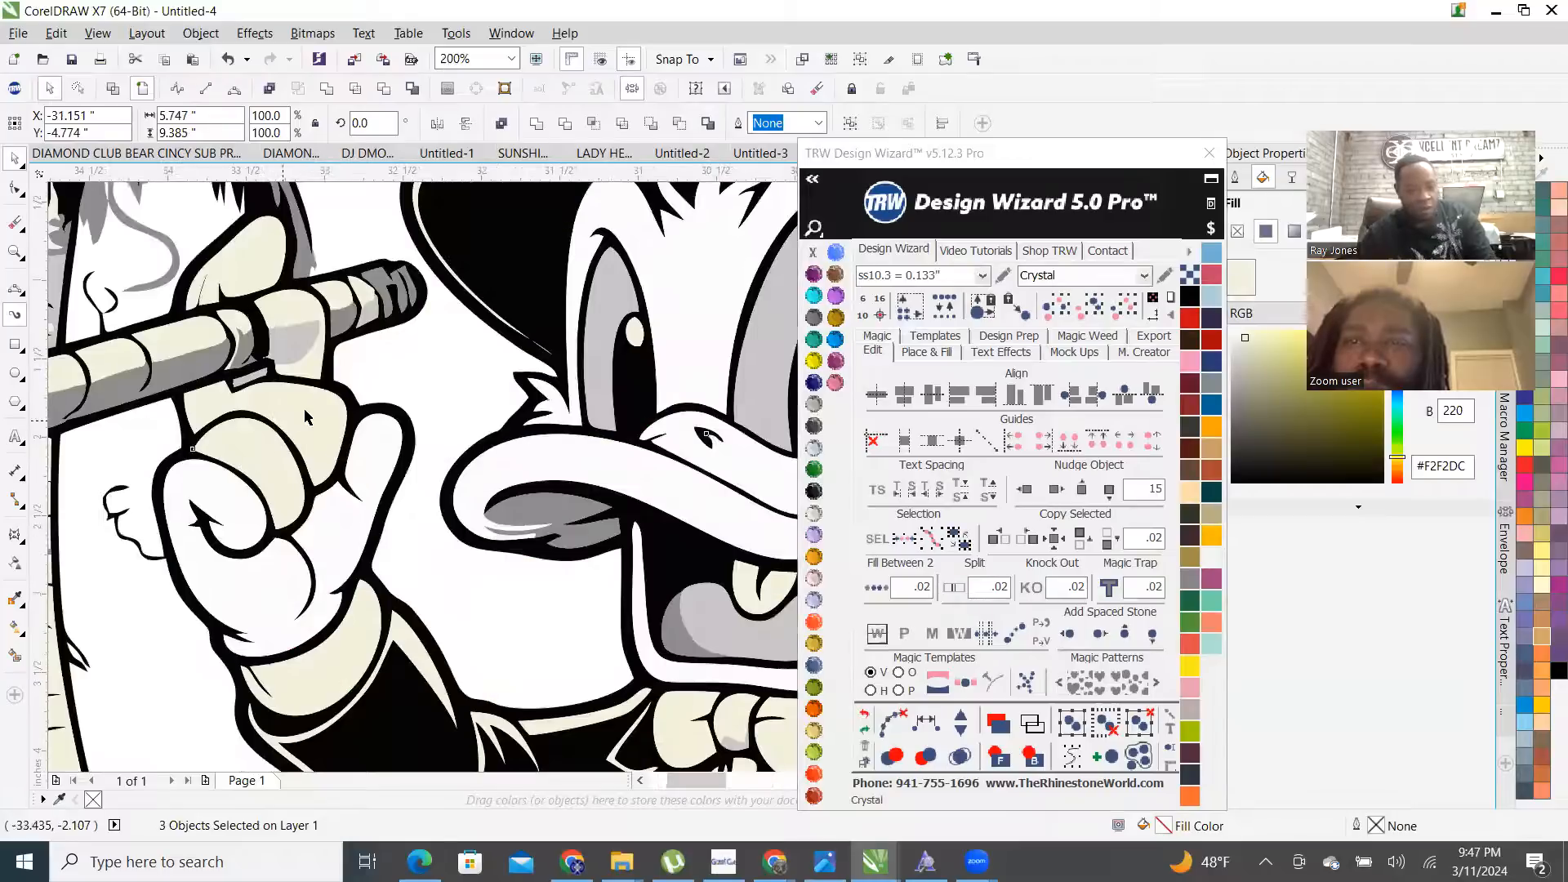
left_click(835, 382)
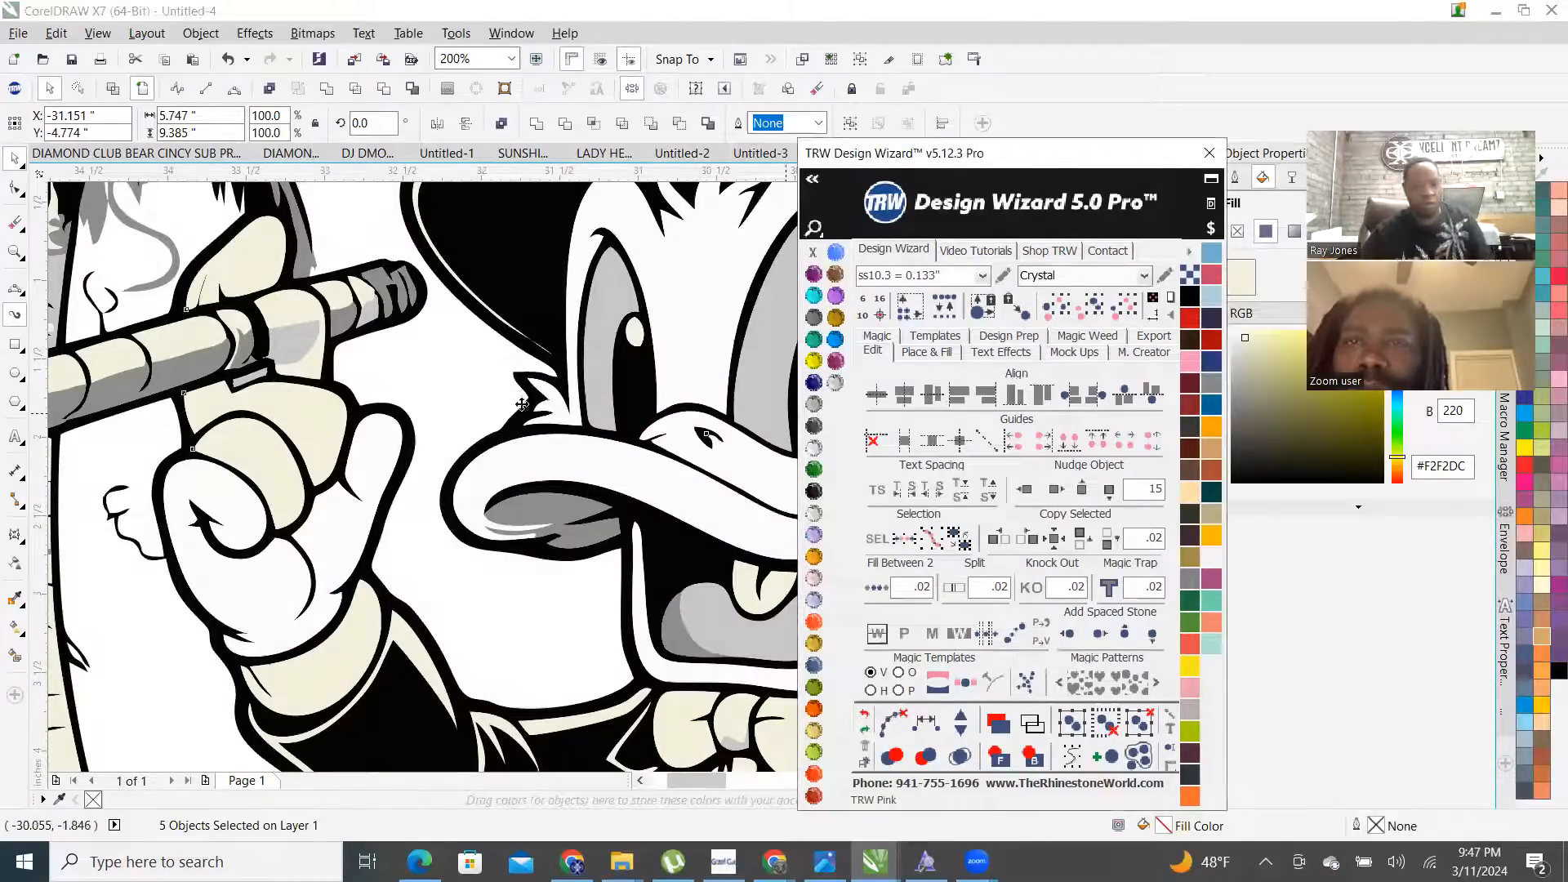
scroll(158, 372, "down", 3)
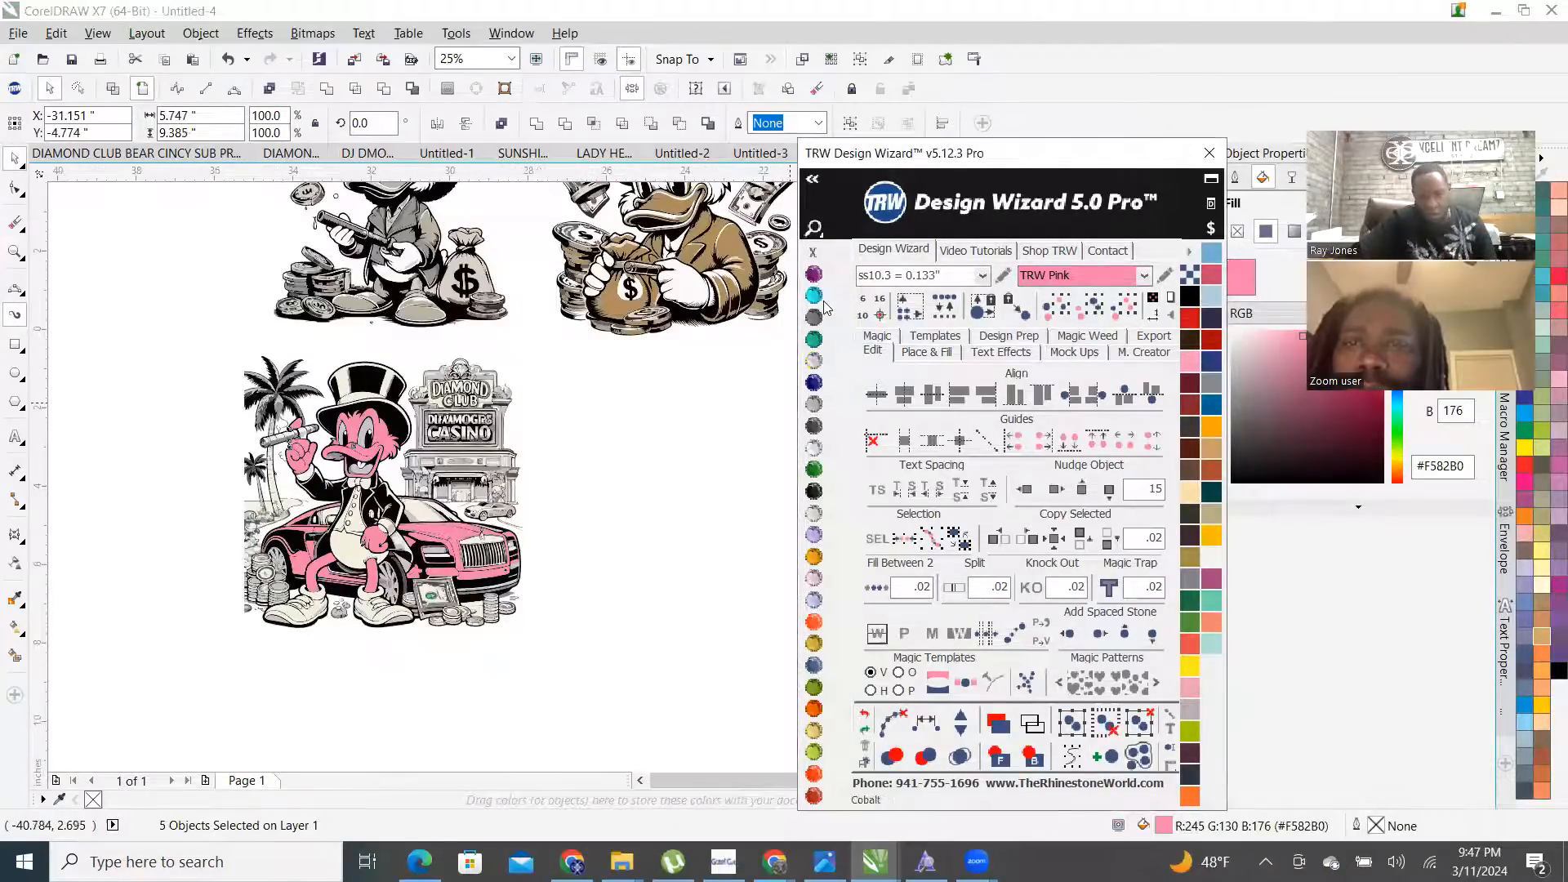
- Select the duck's hand and look over the figure
scroll(335, 503, "up", 1)
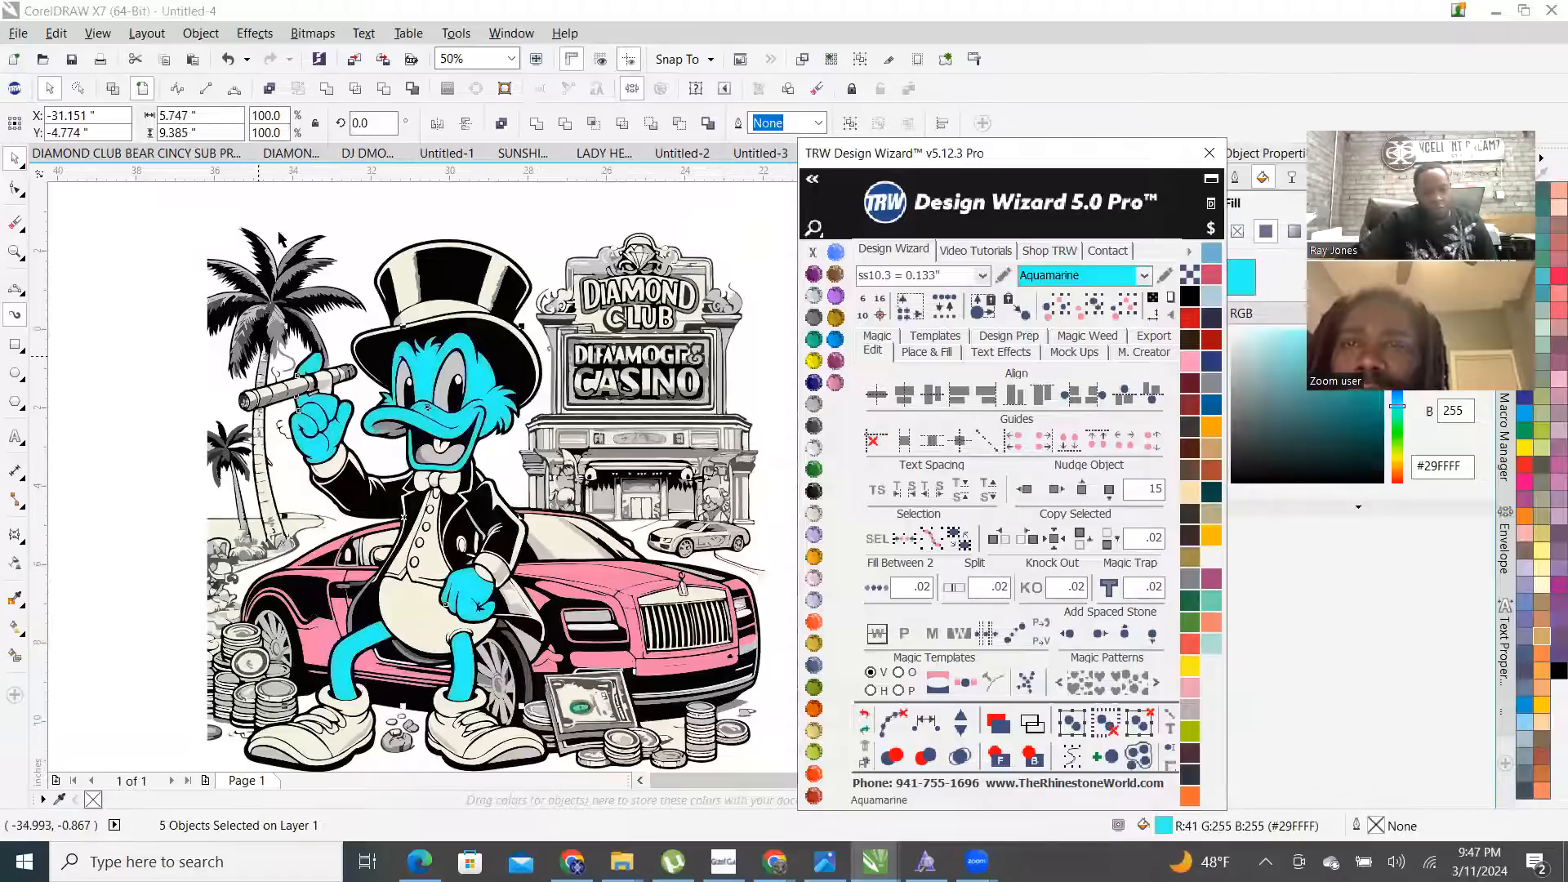
left_click(468, 586)
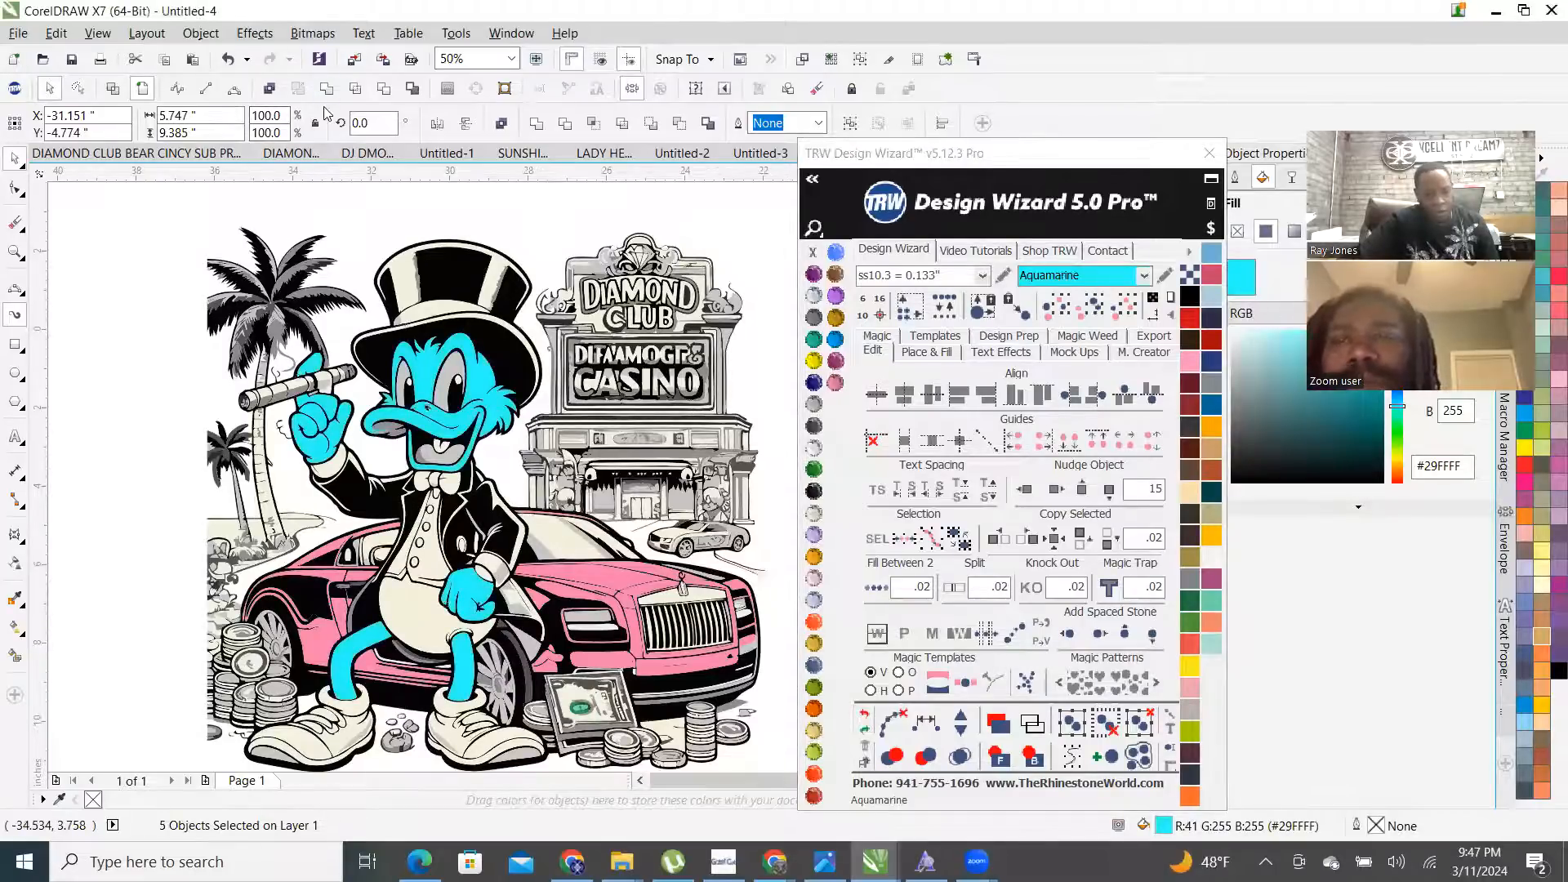
scroll(468, 586, "up", 2)
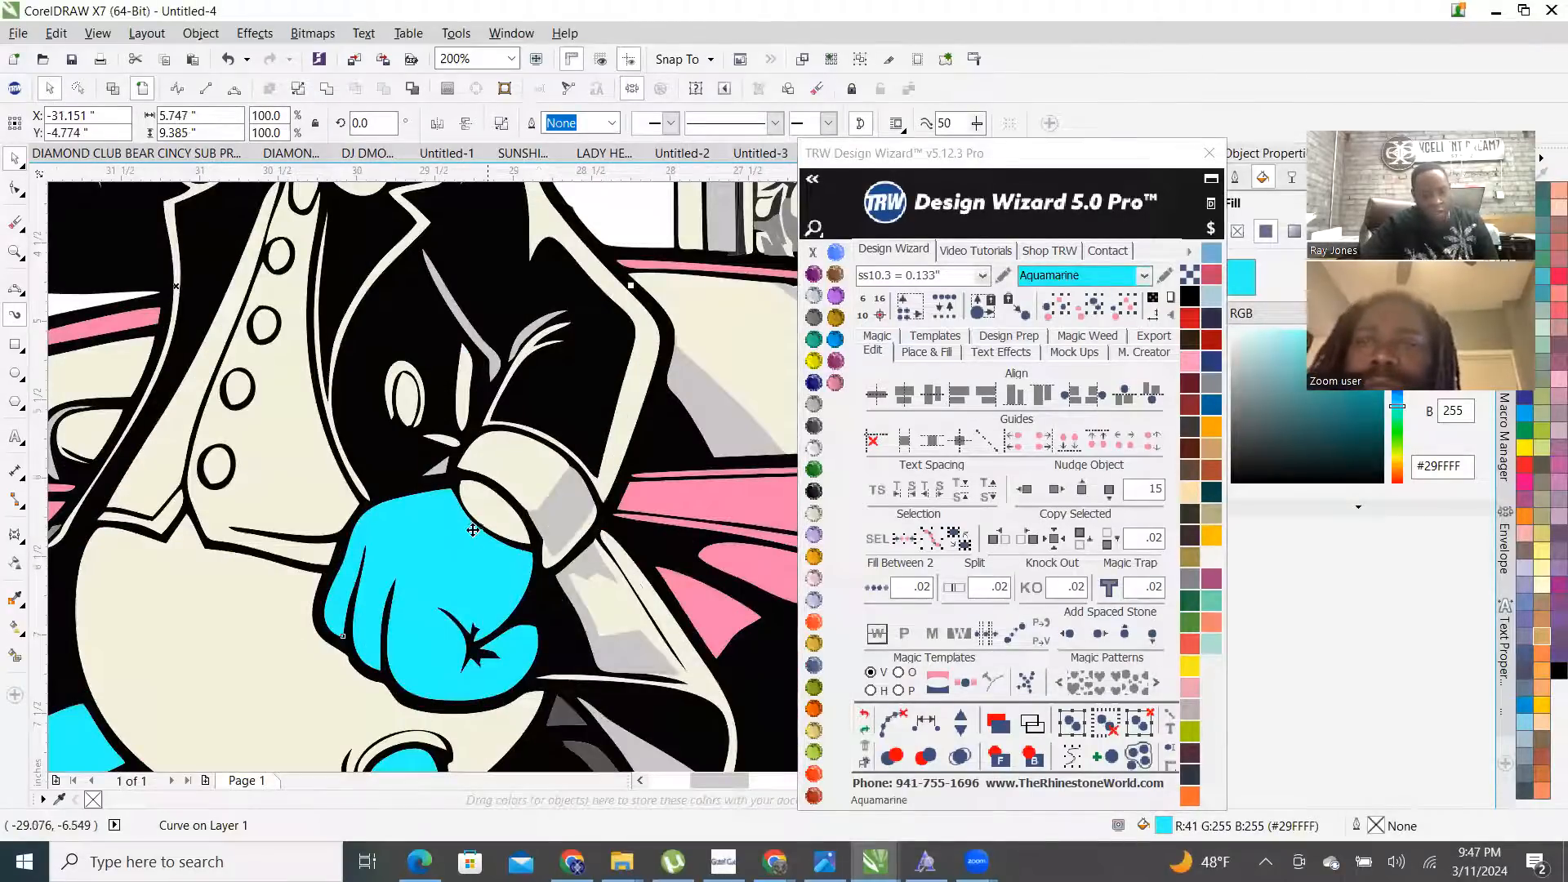
scroll(478, 581, "down", 2)
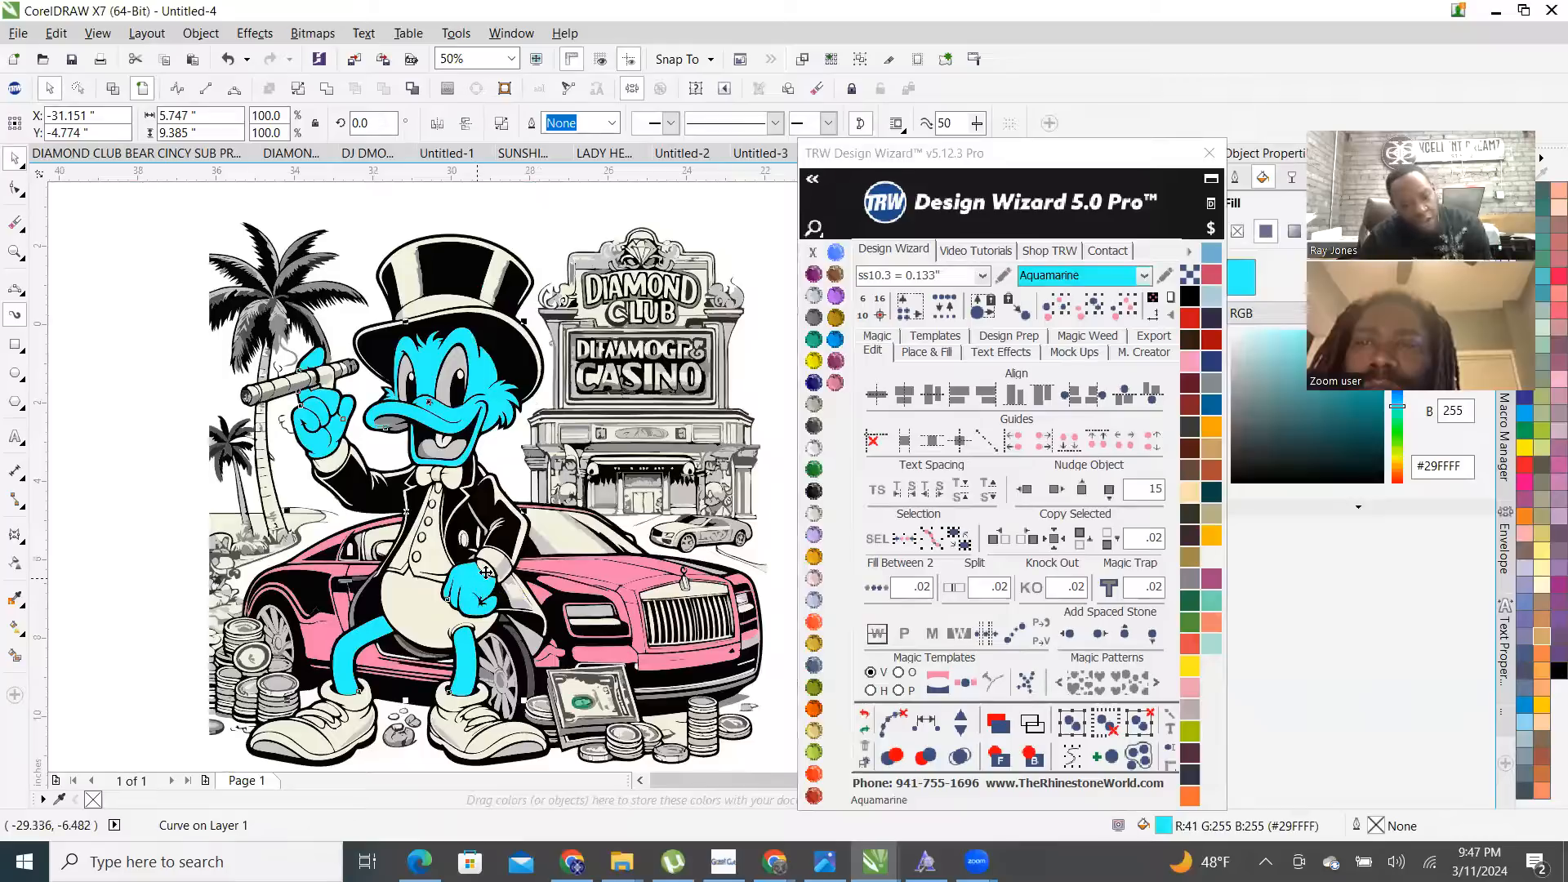
scroll(486, 572, "up", 2)
scroll(469, 520, "up", 2)
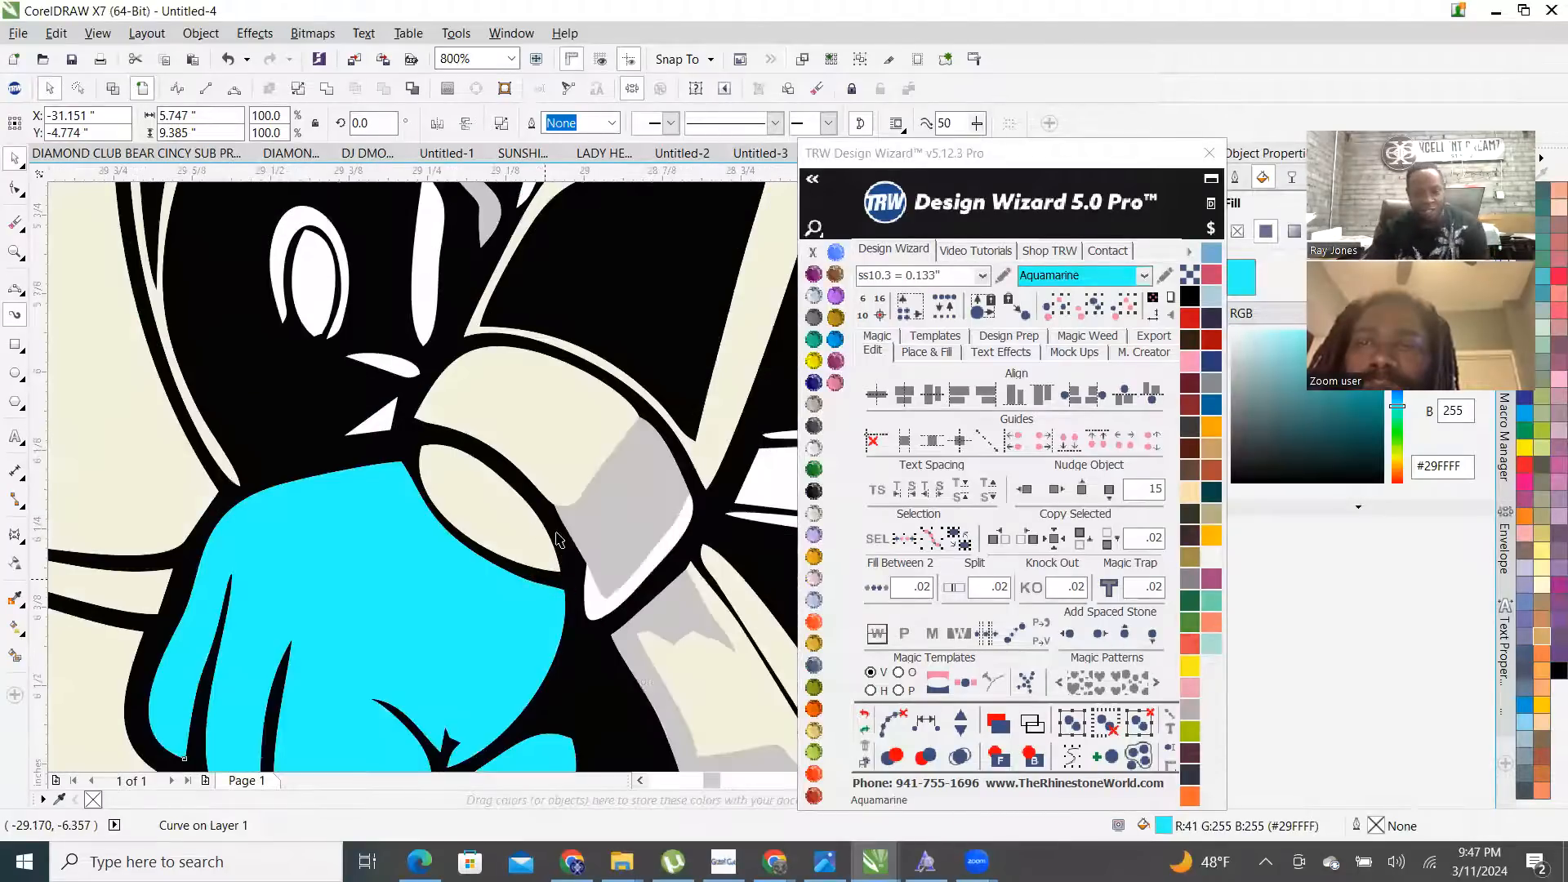
scroll(461, 480, "up", 1)
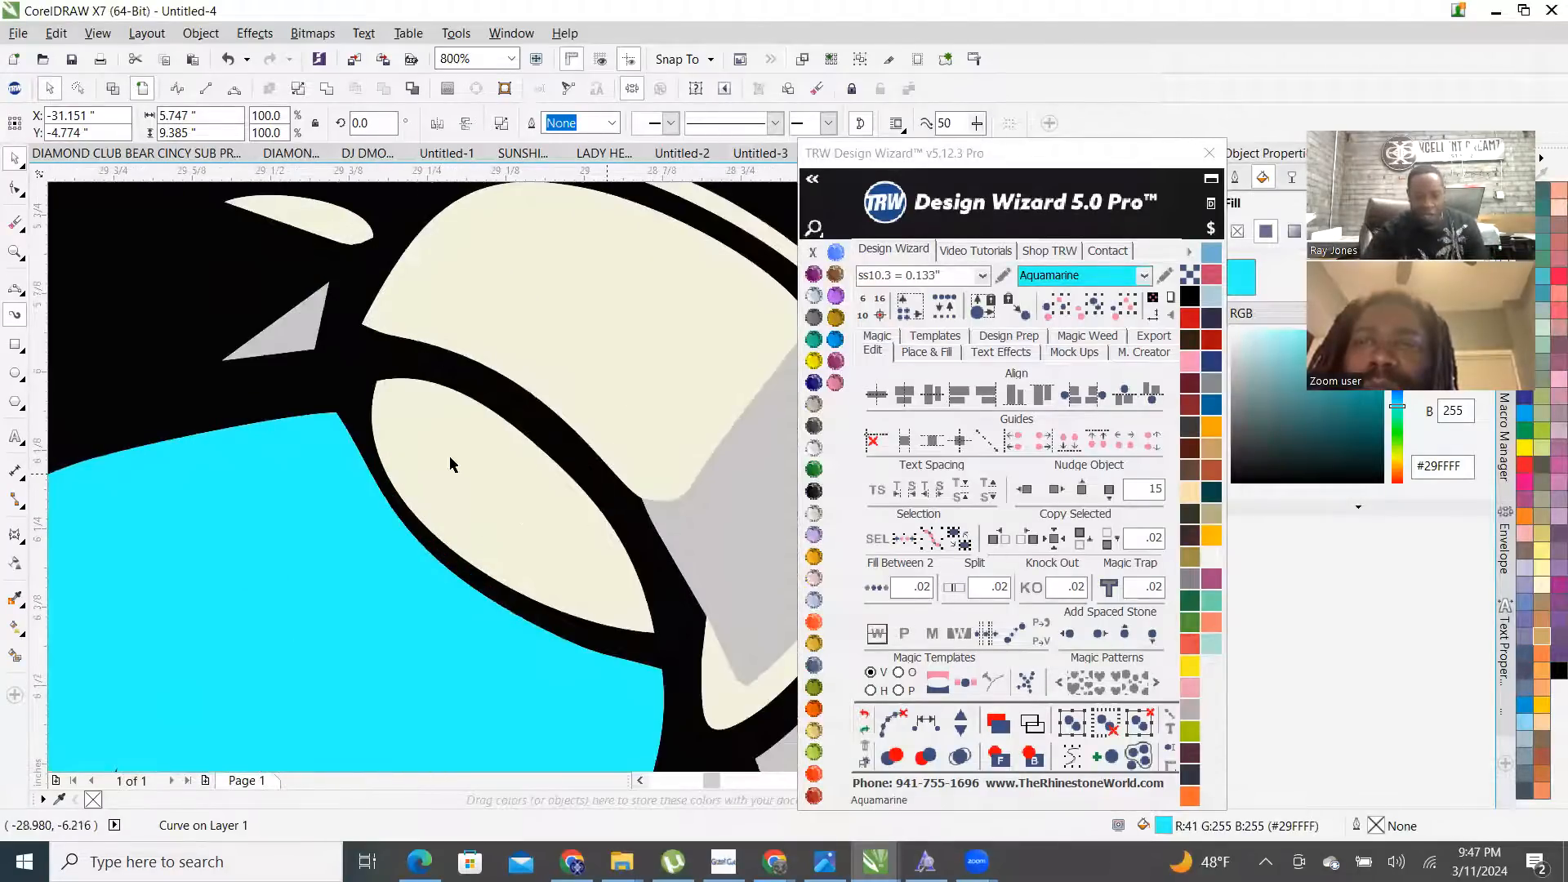
scroll(561, 561, "down", 3)
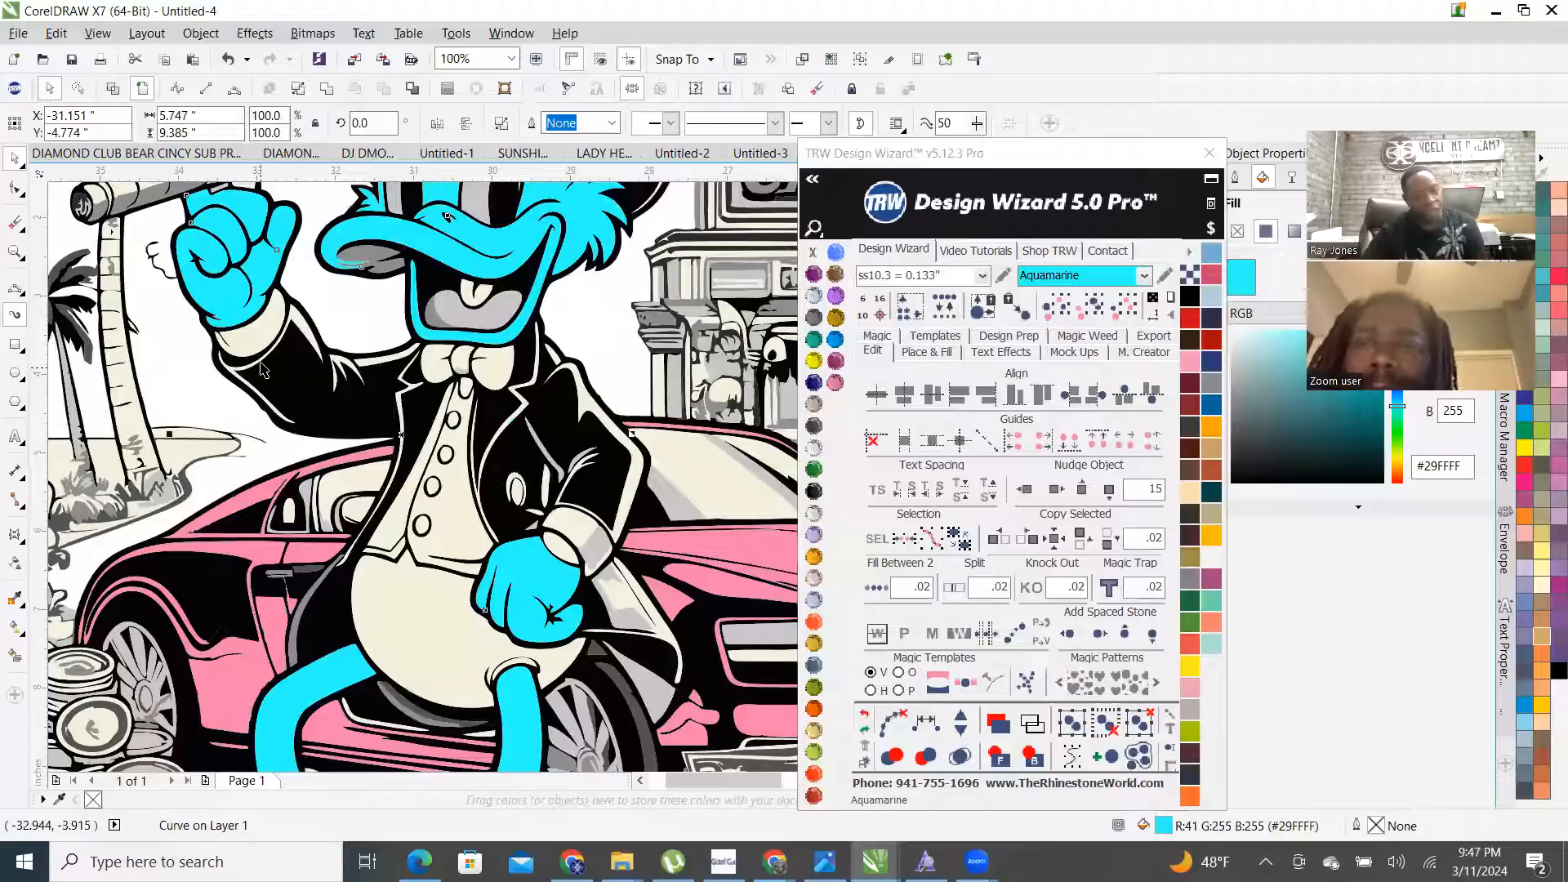
scroll(263, 347, "down", 1)
scroll(262, 300, "up", 1)
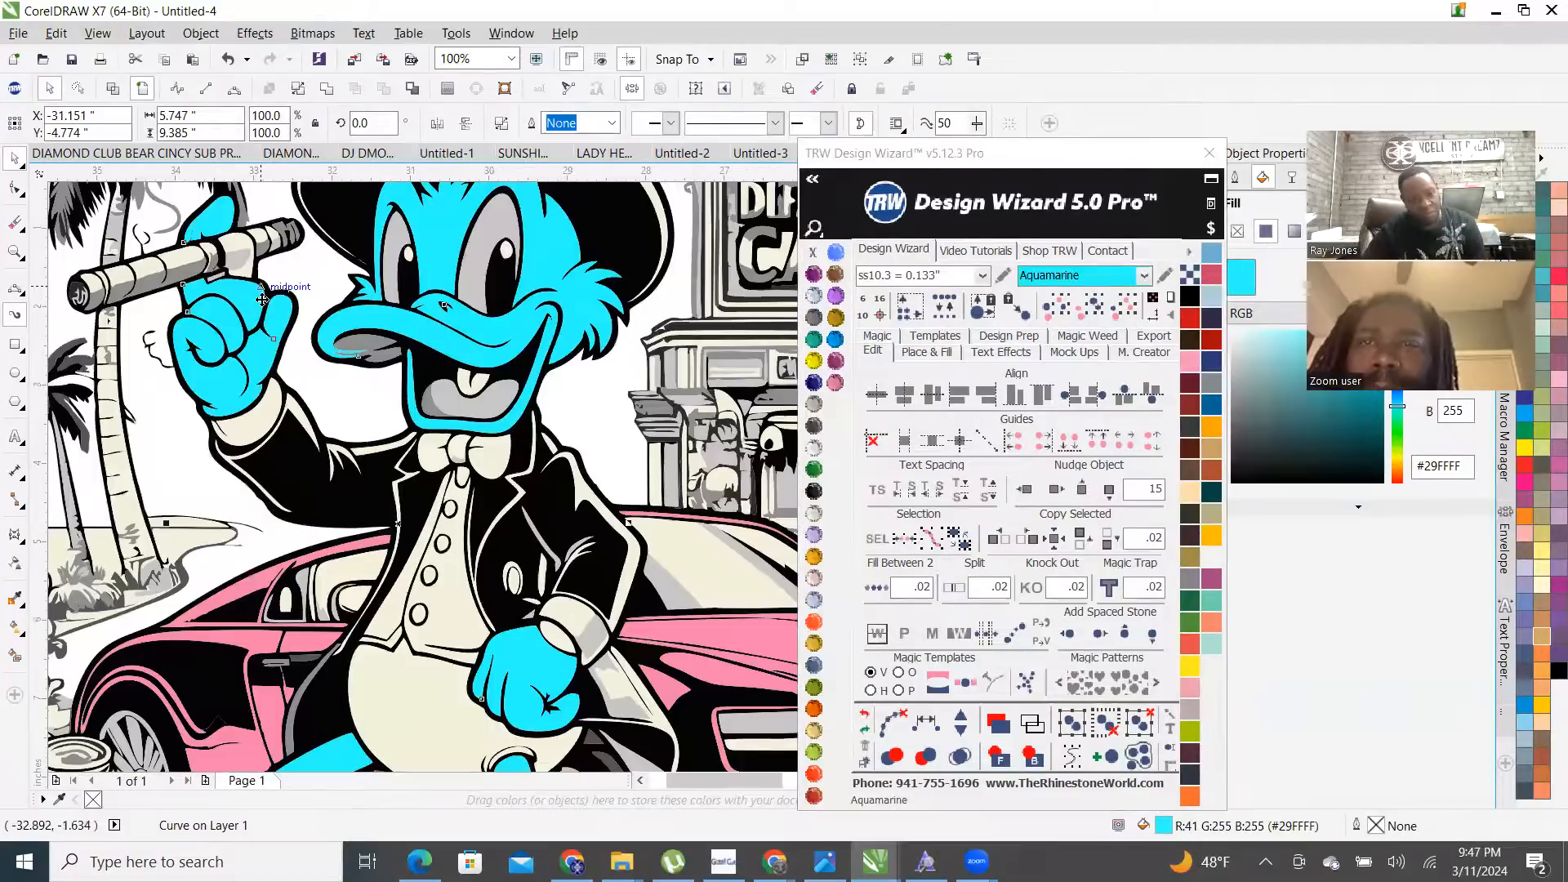
- Fill the duck's cuff, vest and a vest button with Red Siam
left_click(253, 429)
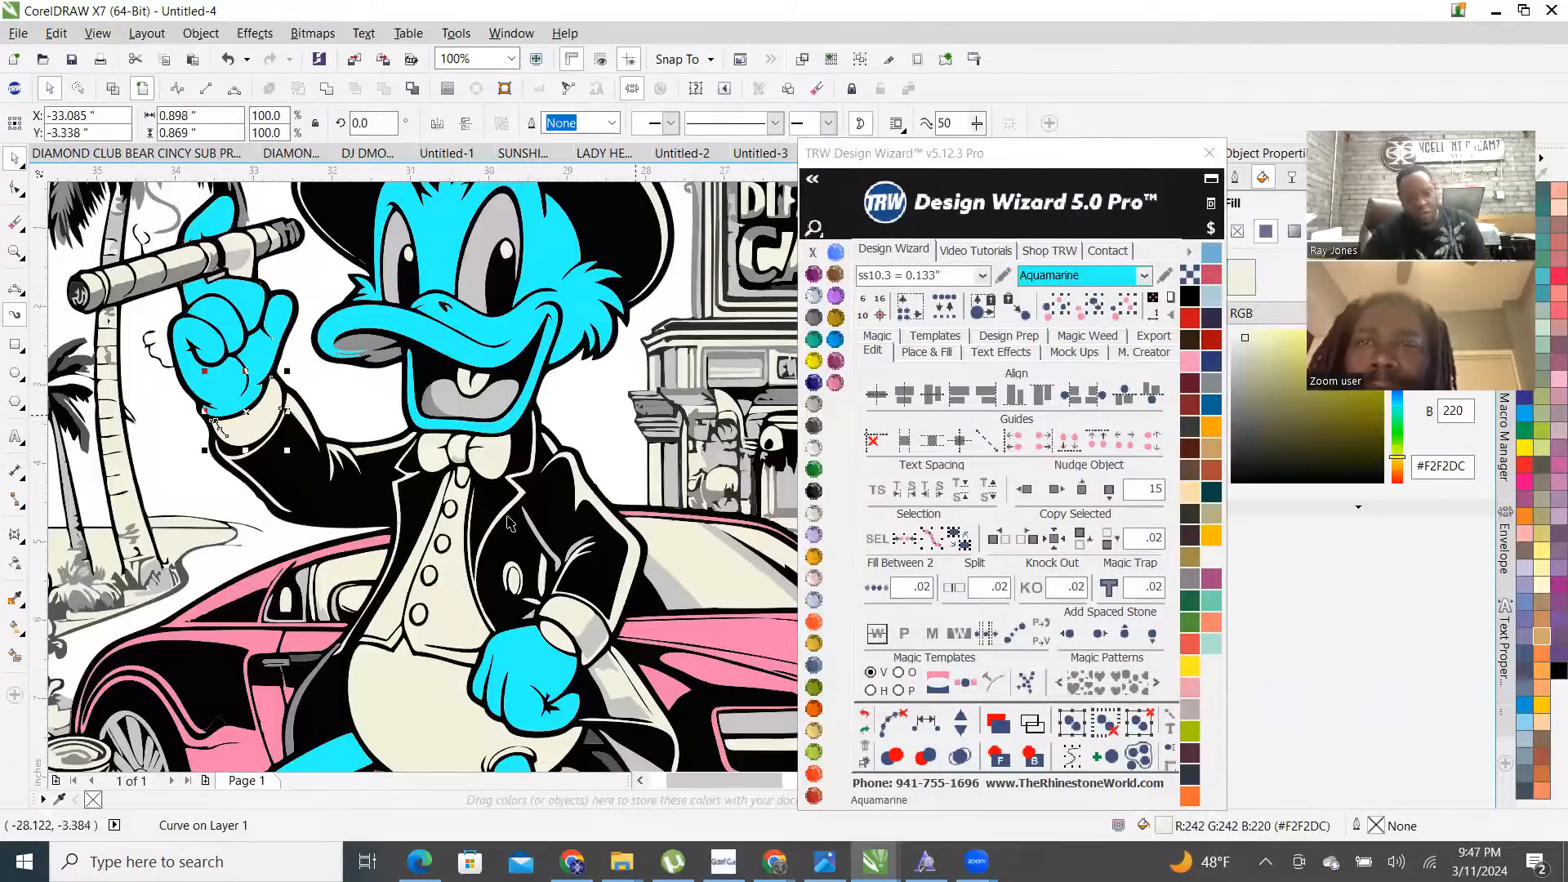
left_click(454, 608, "shift")
left_click(418, 613, "shift")
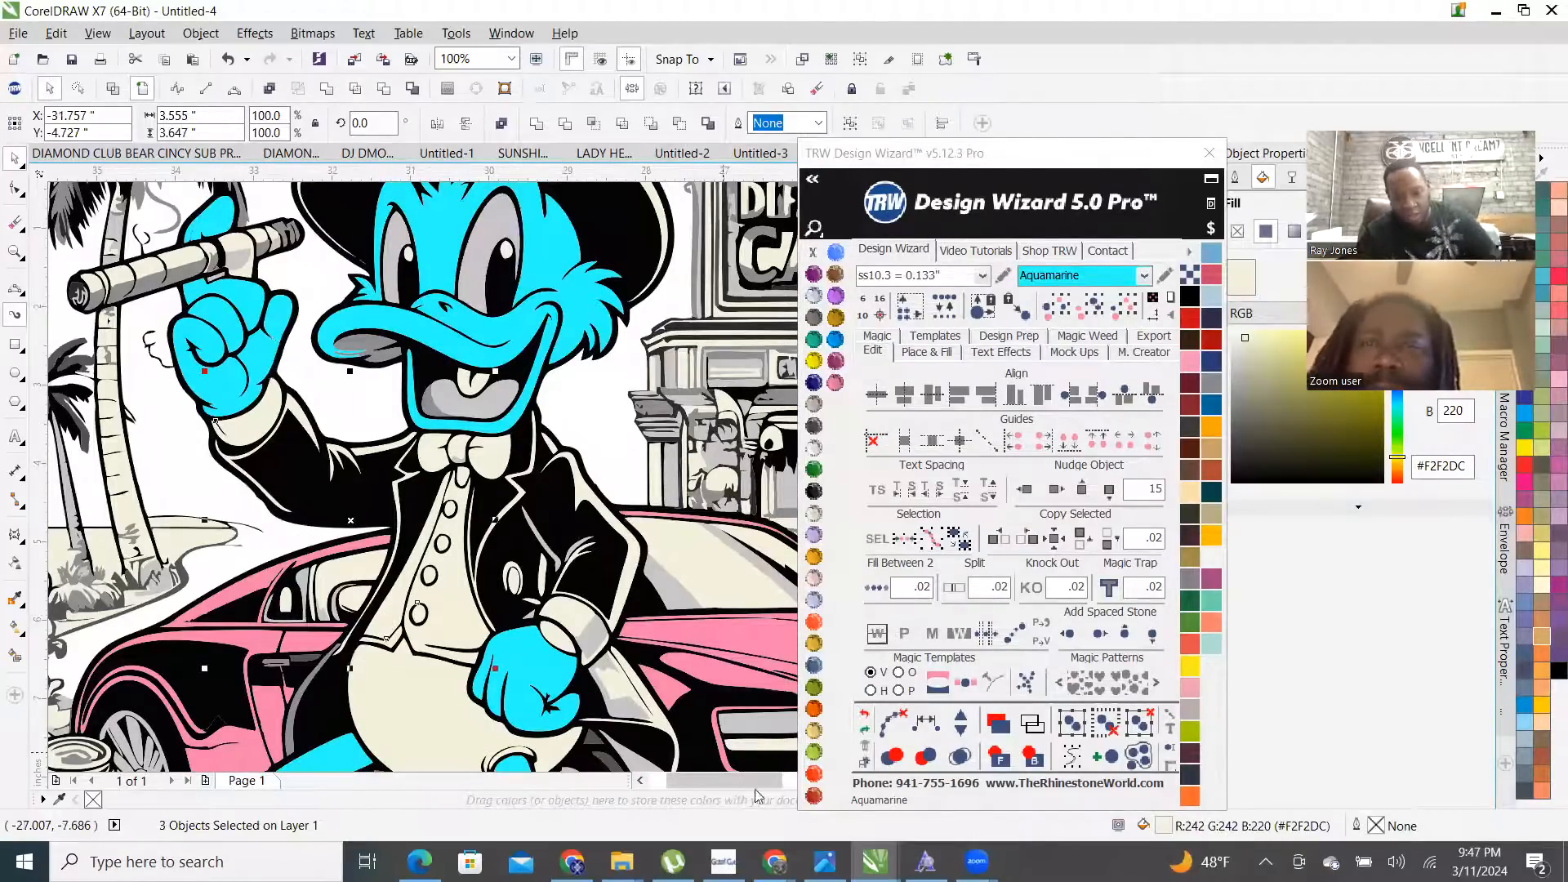
left_click(814, 791)
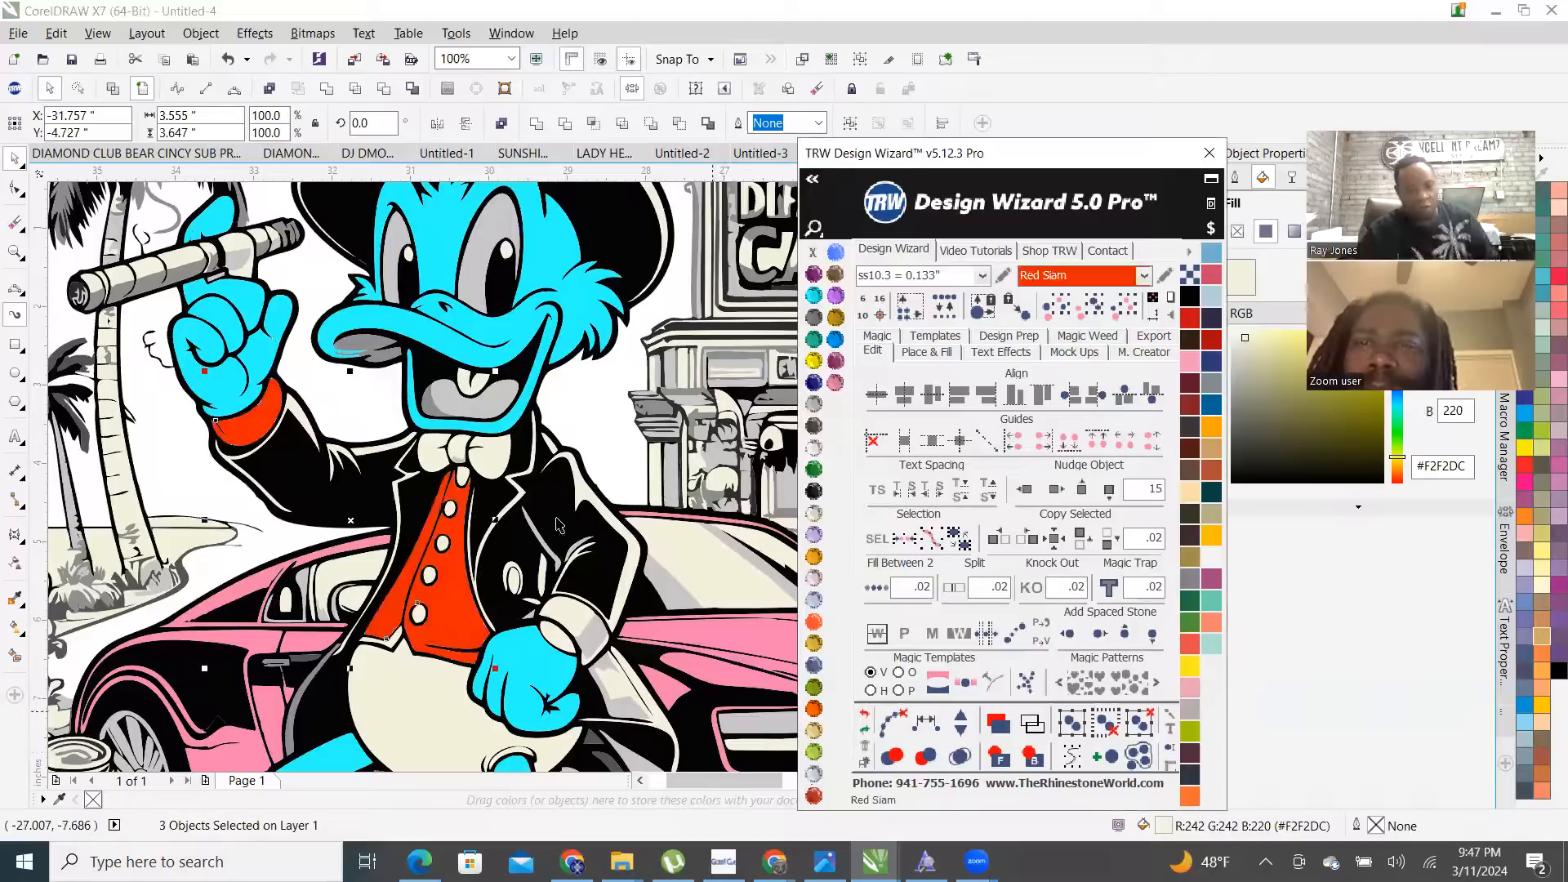
- Combine the three red pieces with Ctrl+L and fill both bow-tie halves TRW Blue
left_click(438, 7)
key("ctrl+l")
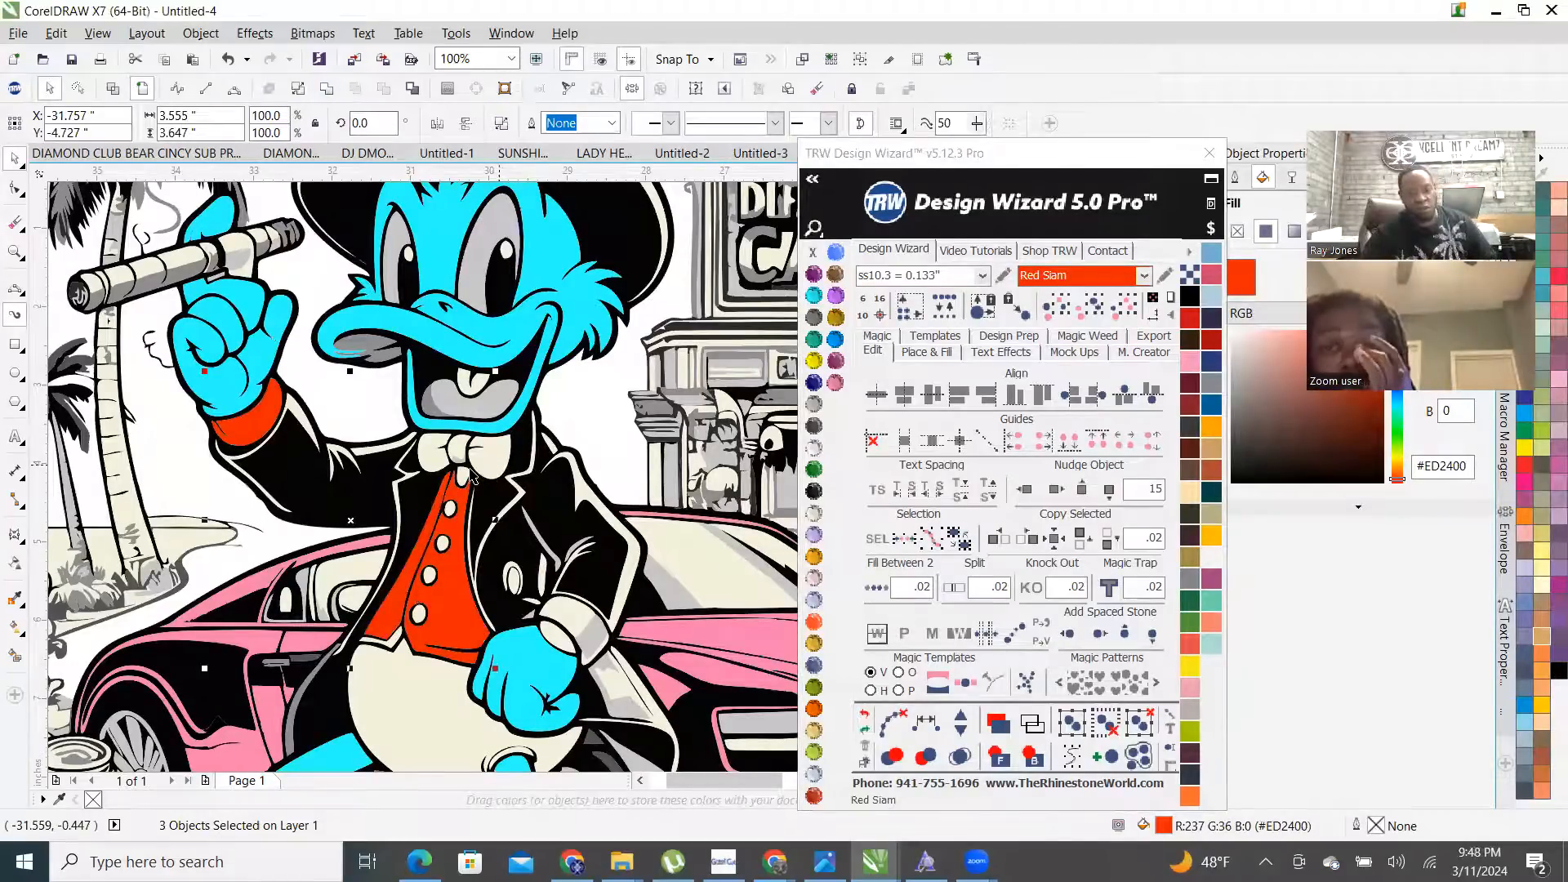
scroll(465, 469, "up", 2)
left_click(508, 448)
left_click(333, 424, "shift")
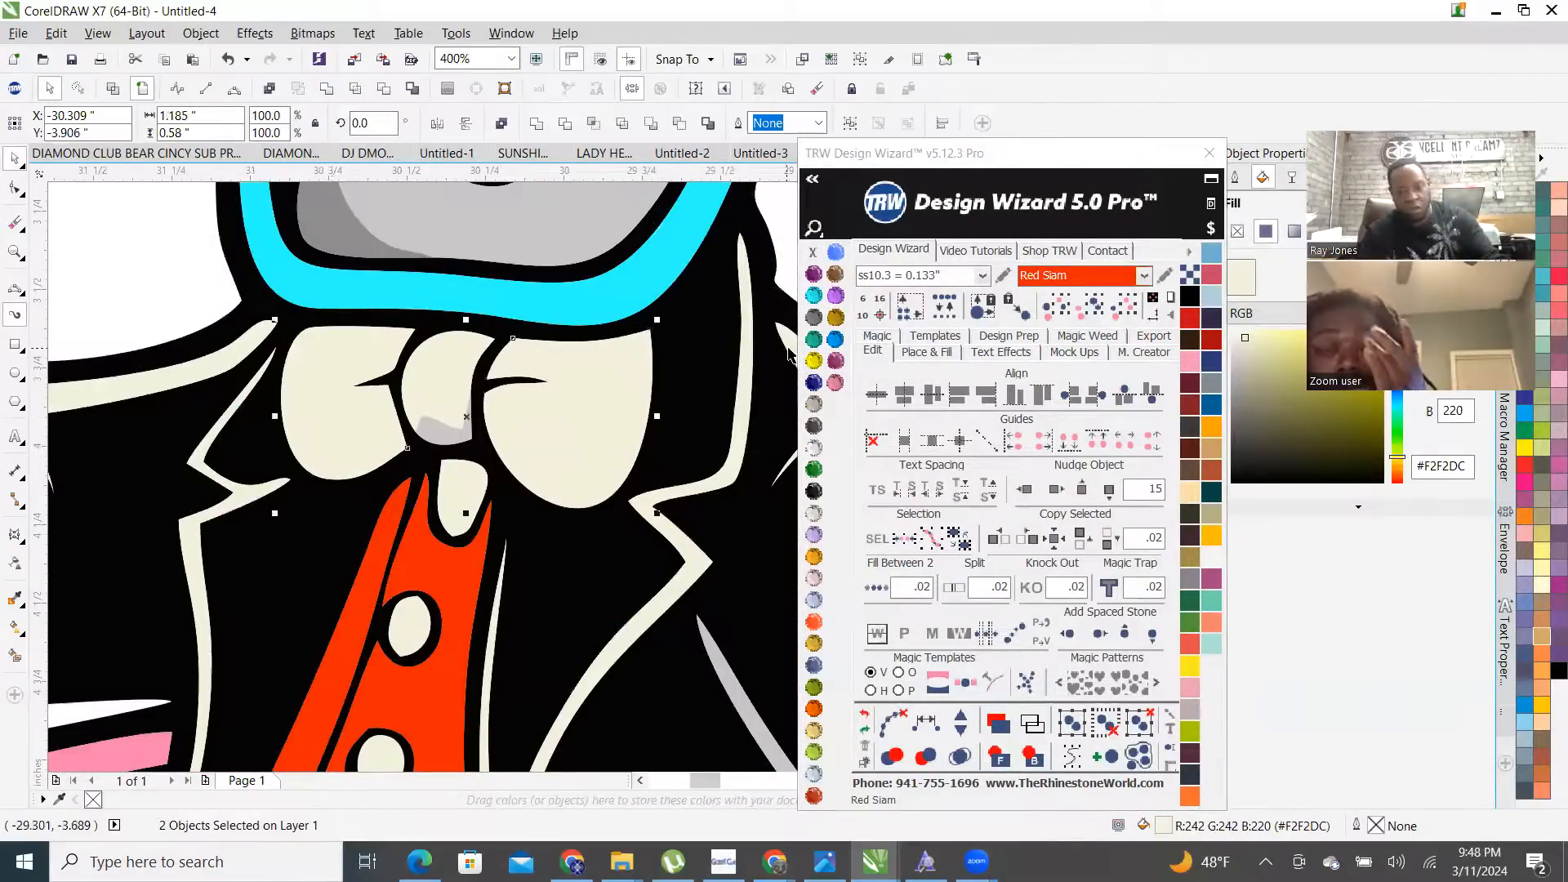
left_click(835, 339)
- Weld the cream bow-tie knot with its grey shadow into one shape
left_click(428, 378)
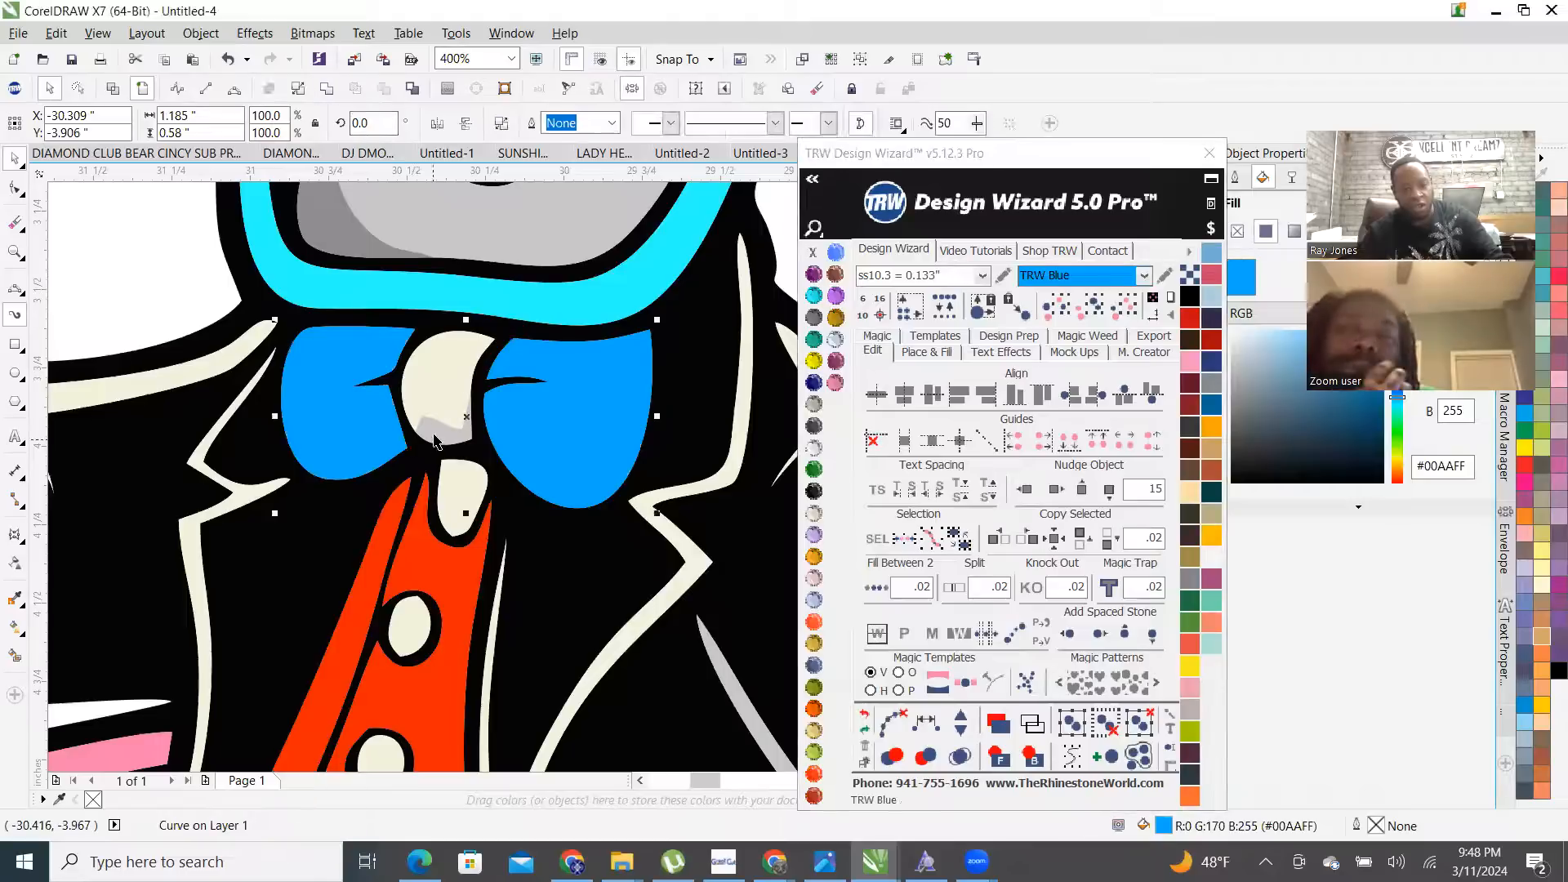
left_click(327, 88)
scroll(561, 457, "down", 5)
scroll(560, 456, "up", 4)
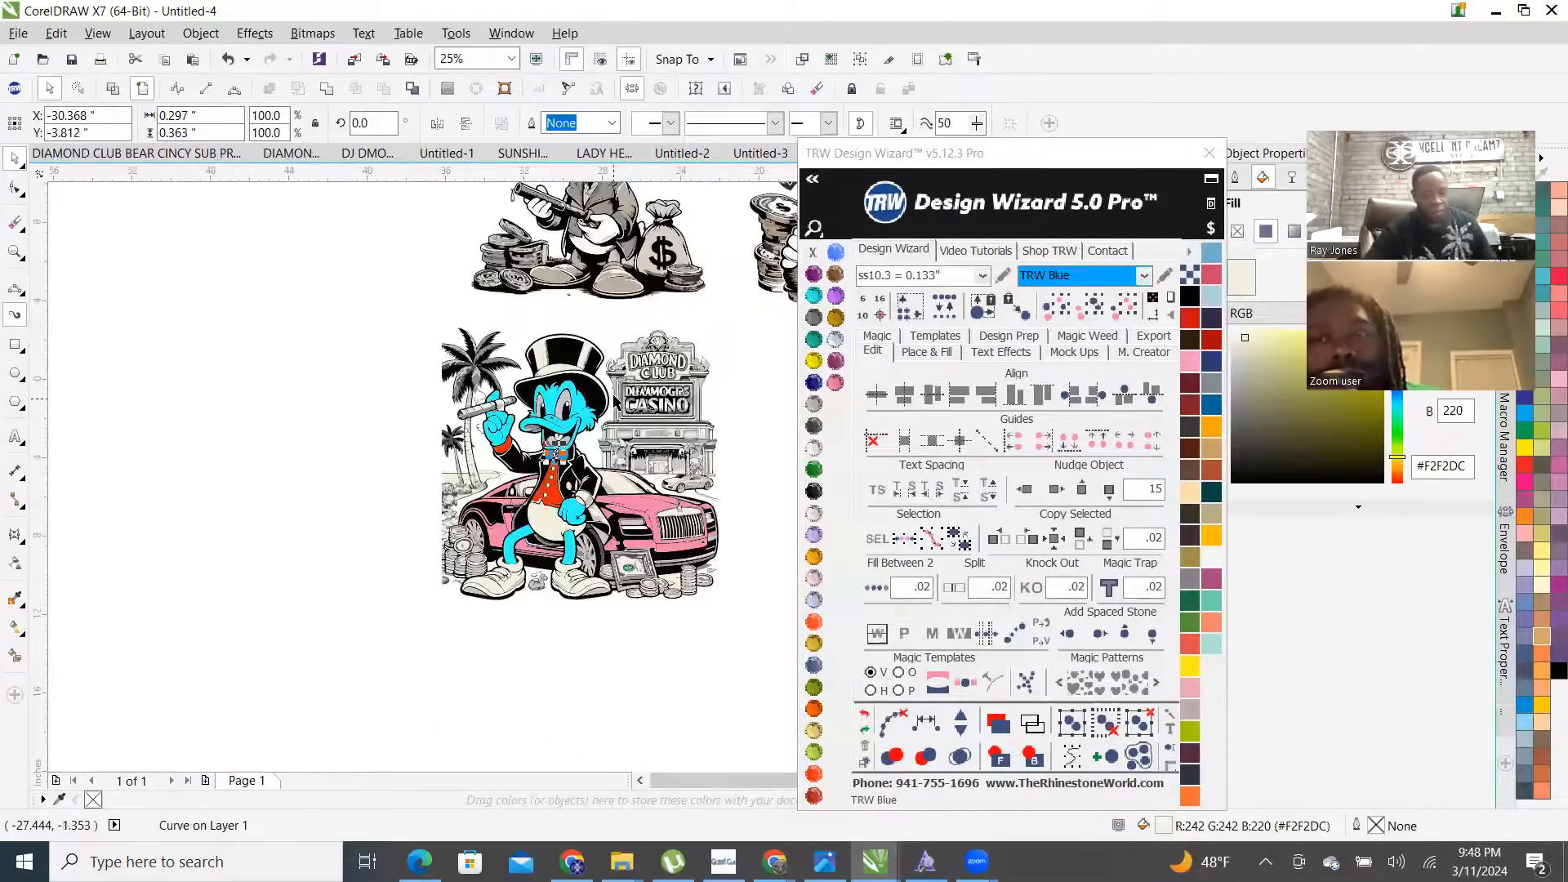
- Select every cream-coloured object in the artwork and recolour them TRW Mint
left_click(553, 420)
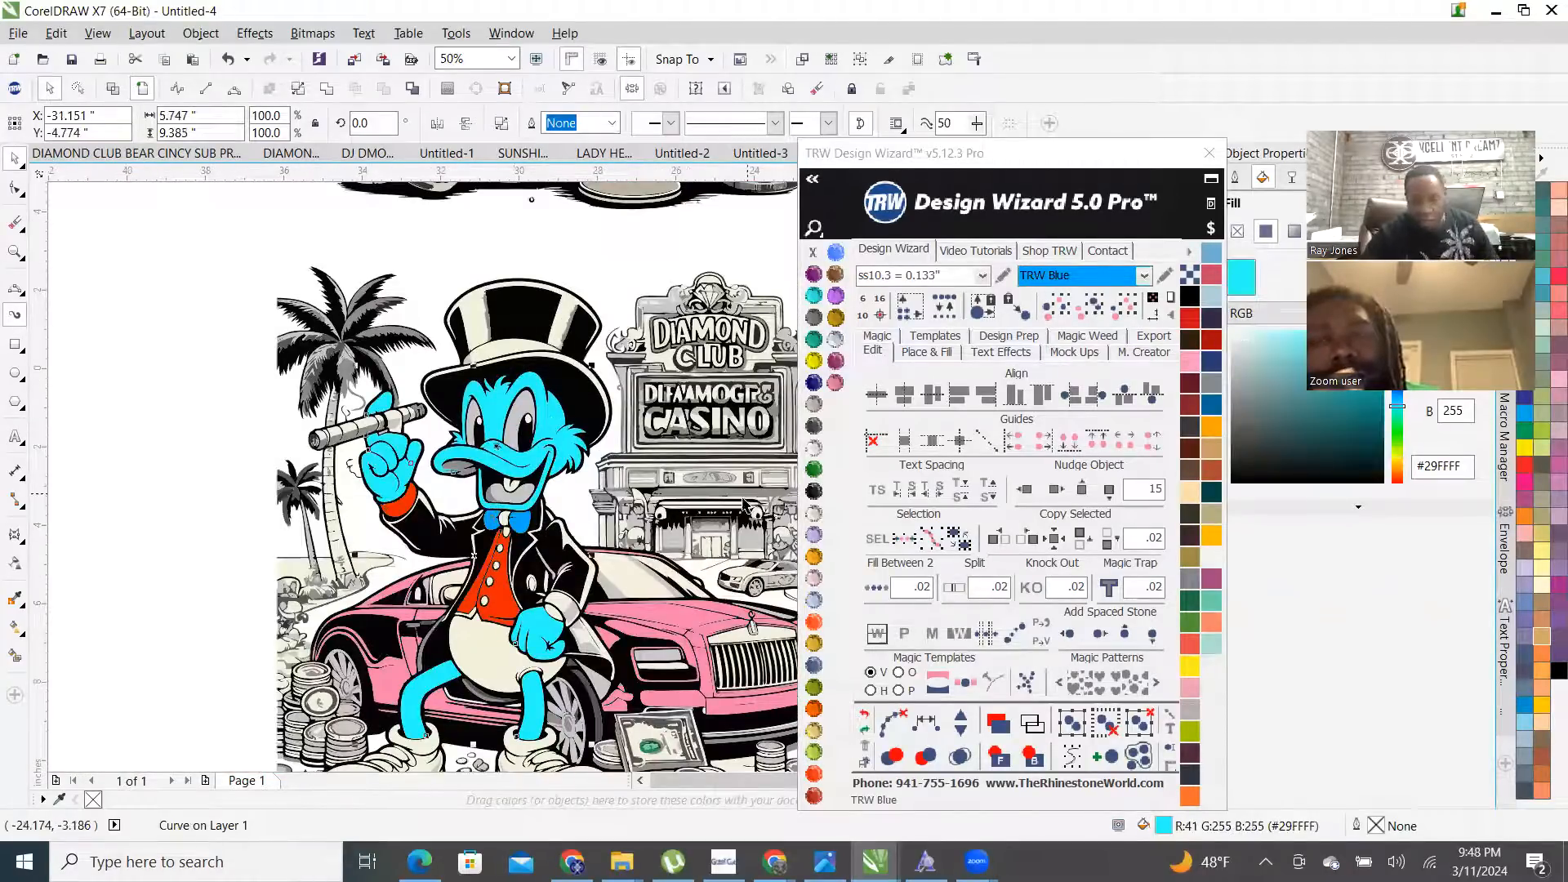
left_click(631, 593)
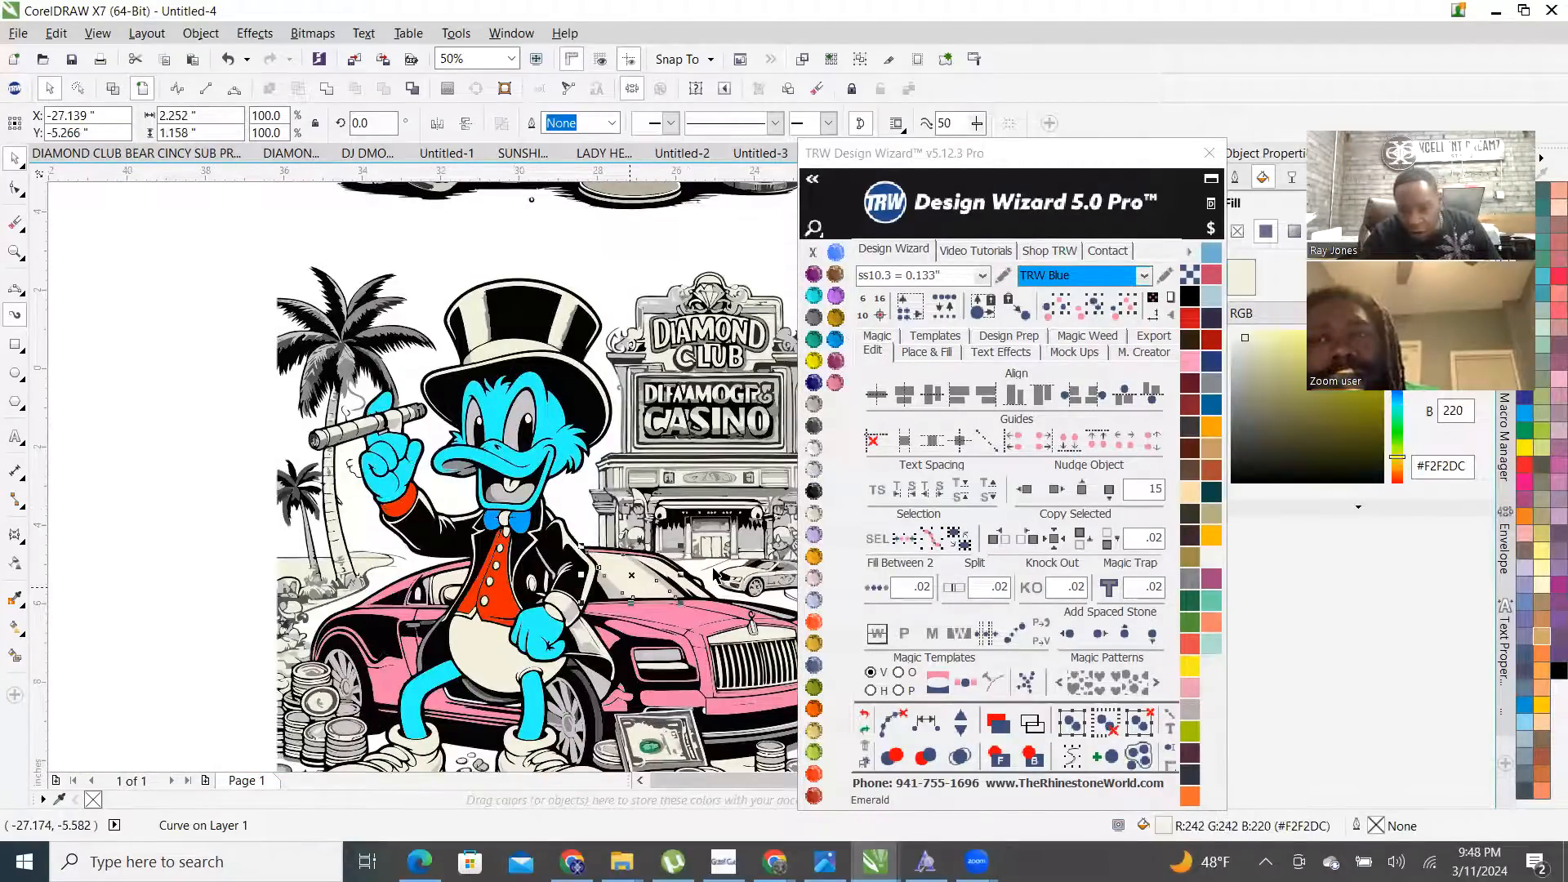
left_click(1086, 317)
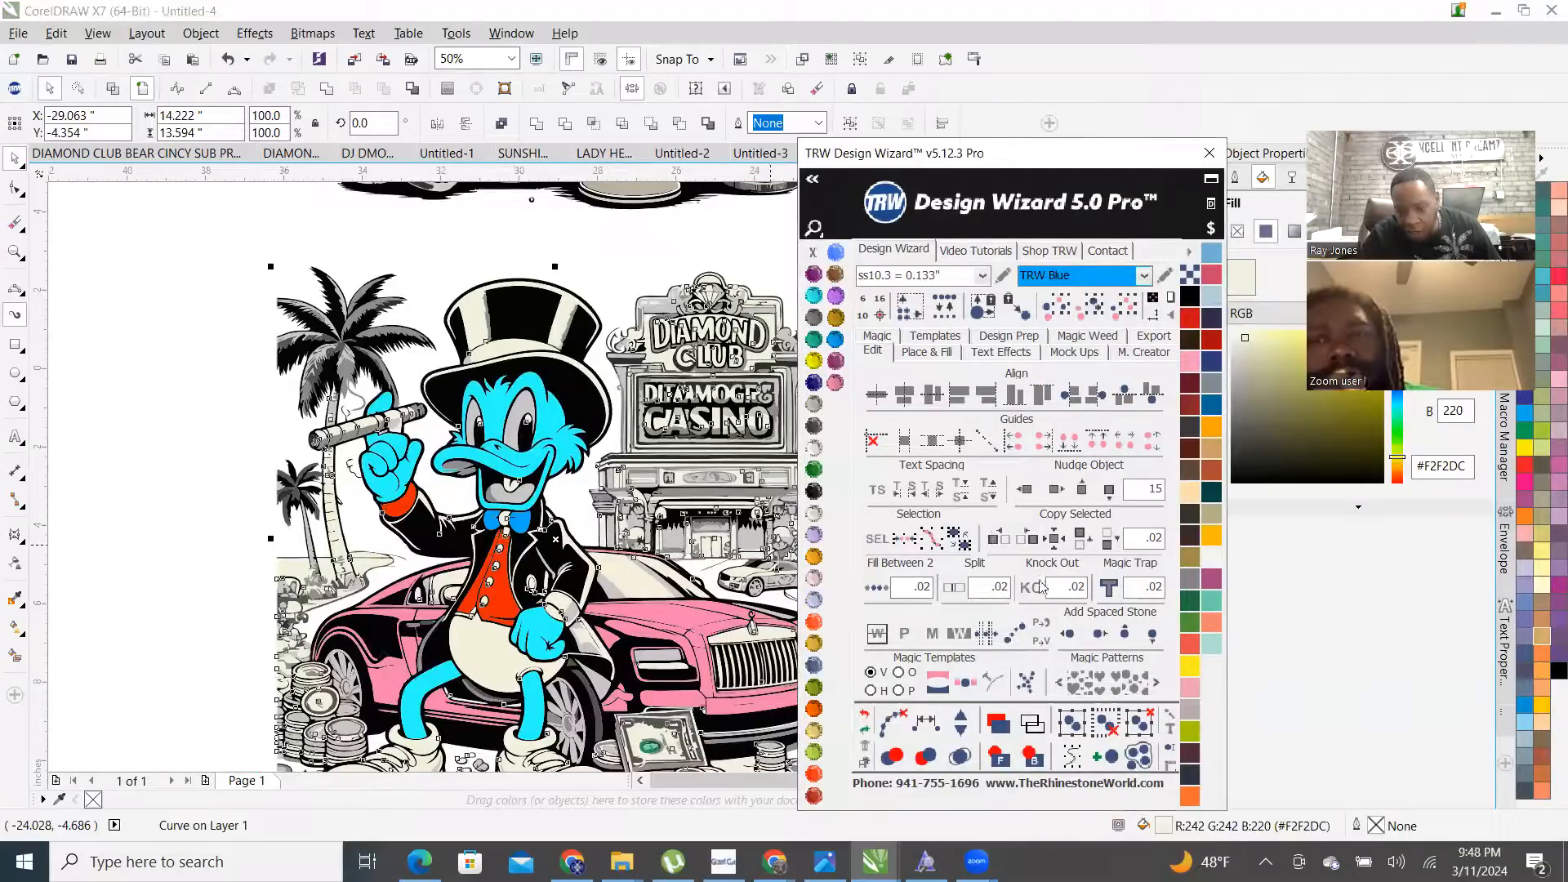
left_click(1210, 645)
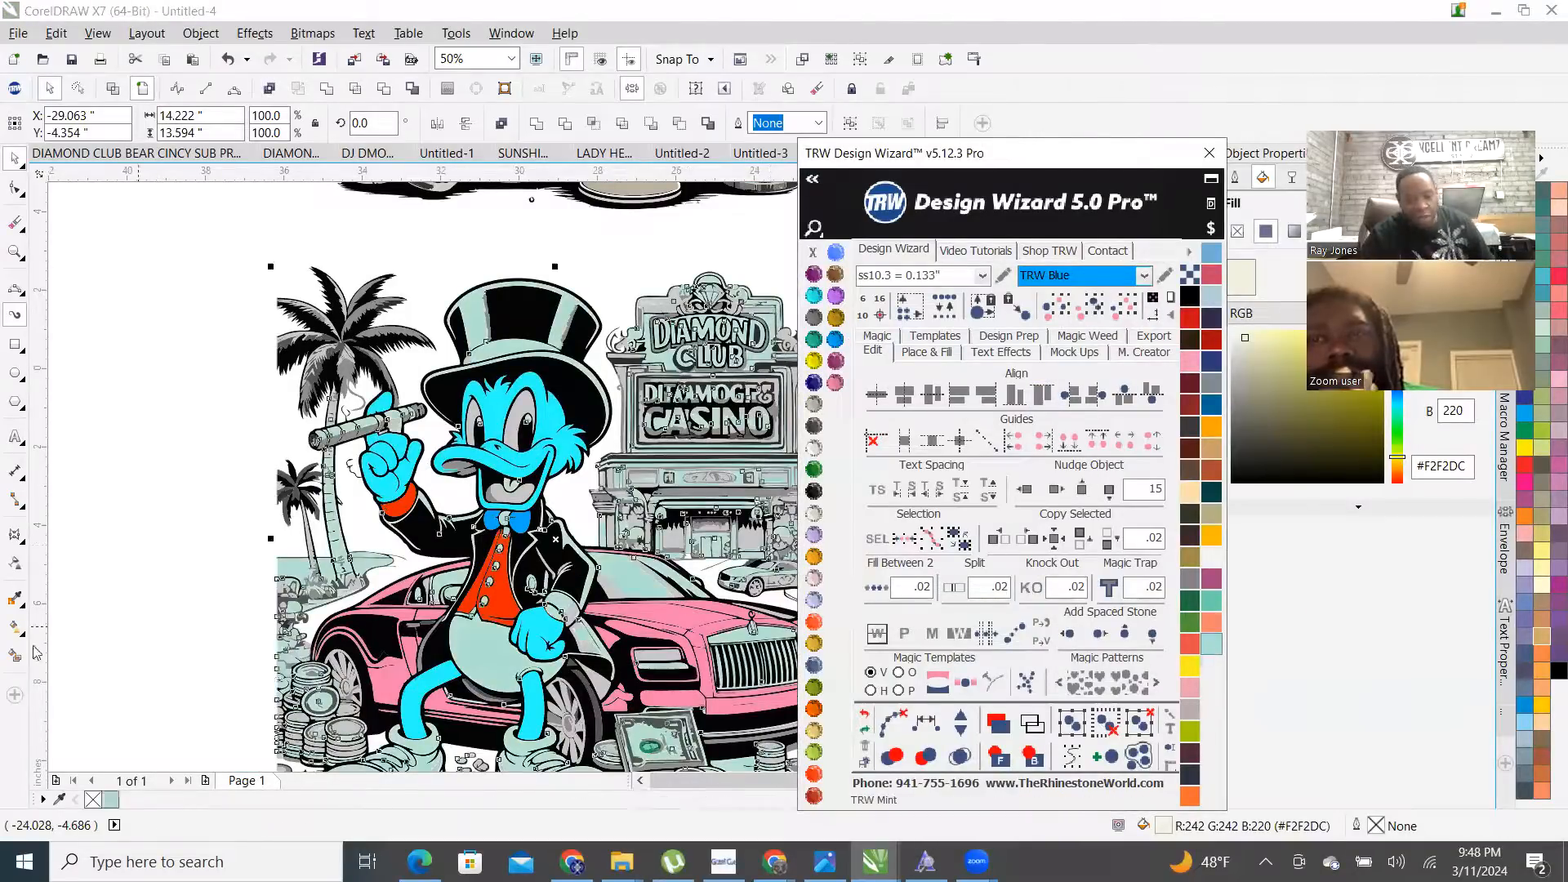
- Fill the cyan duck body with Jonquil and the hand shape with white Crystal
left_click(380, 462)
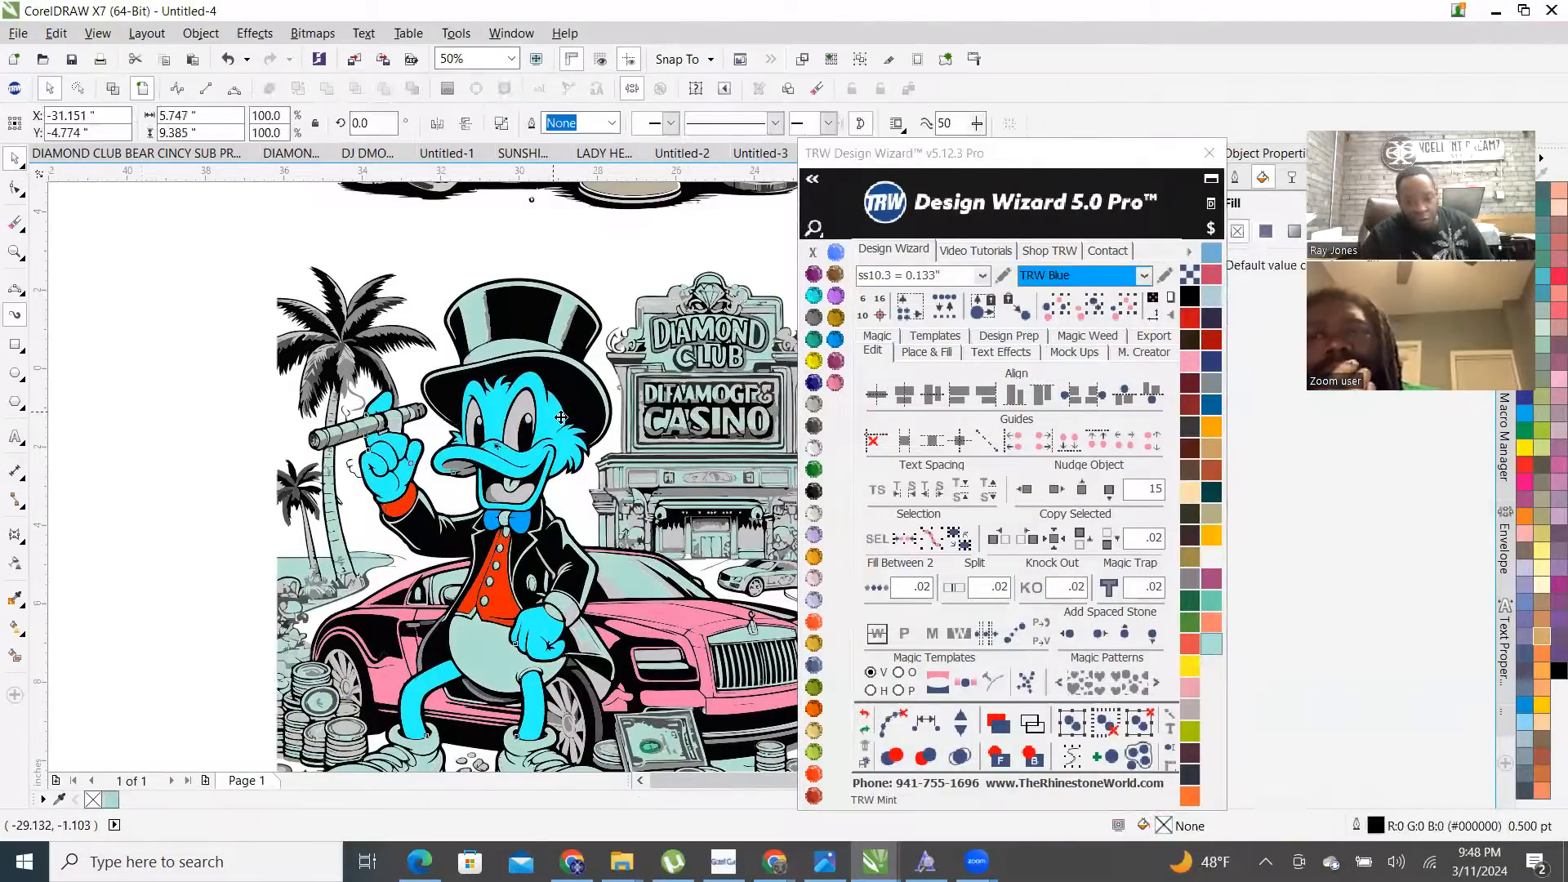
left_click(815, 523)
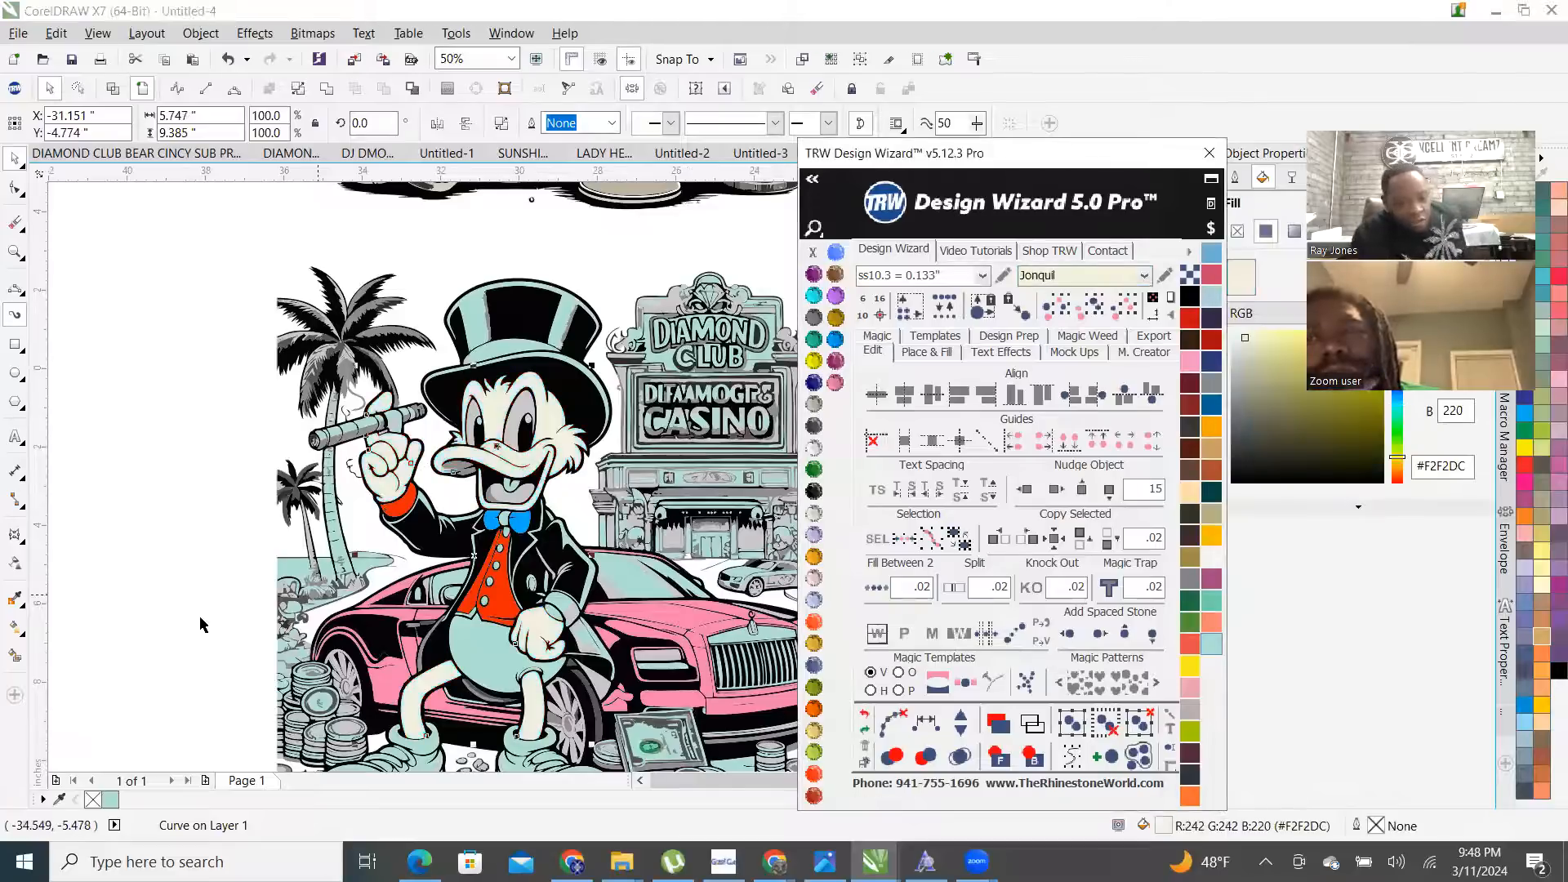
left_click(194, 585)
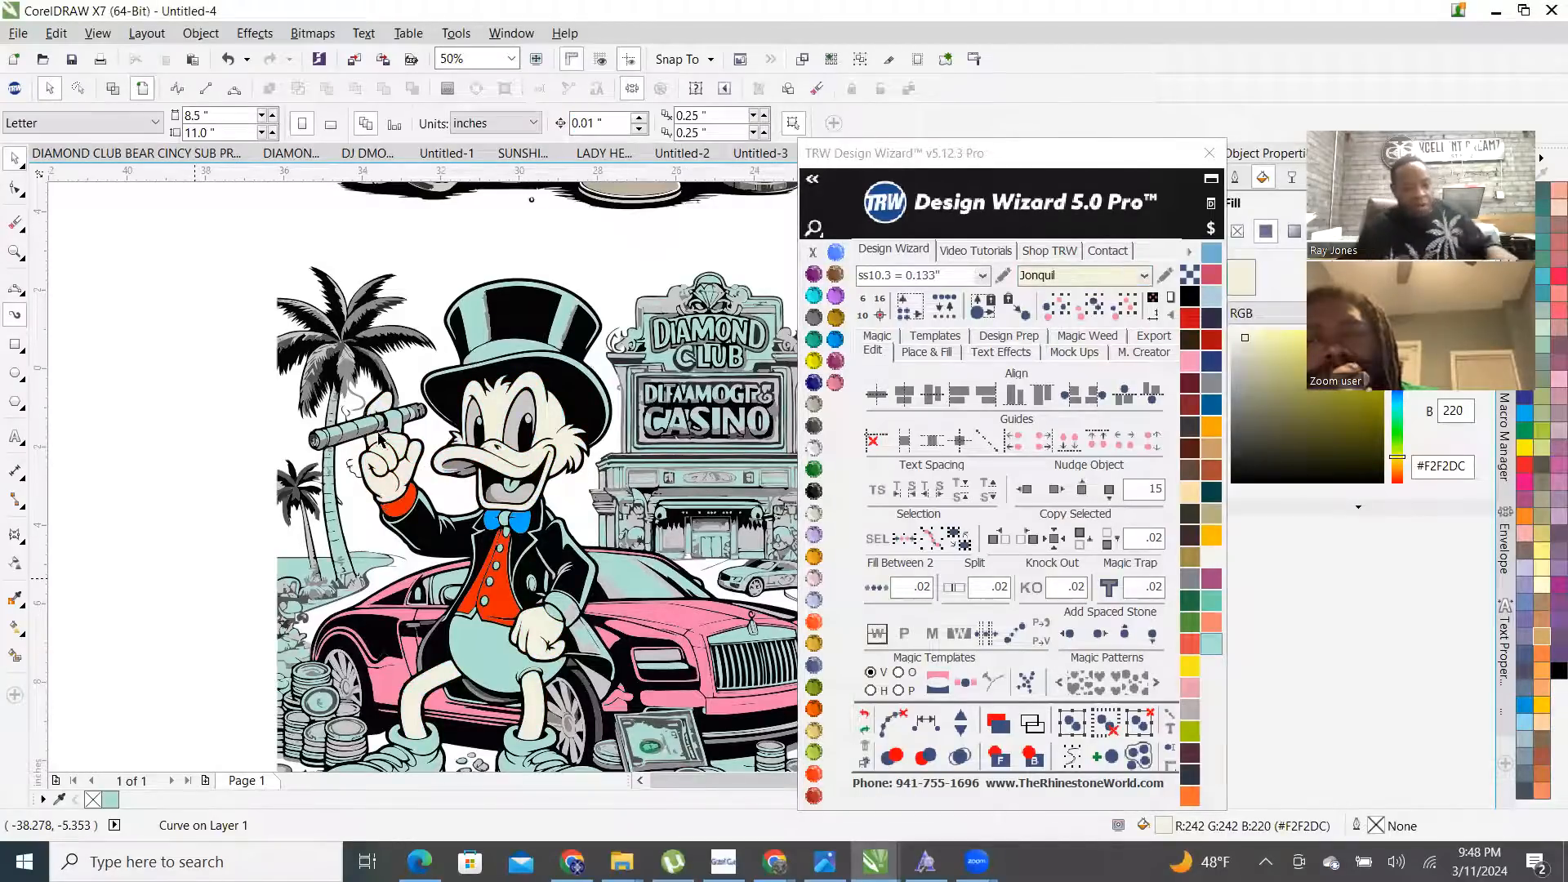
scroll(407, 470, "up", 2)
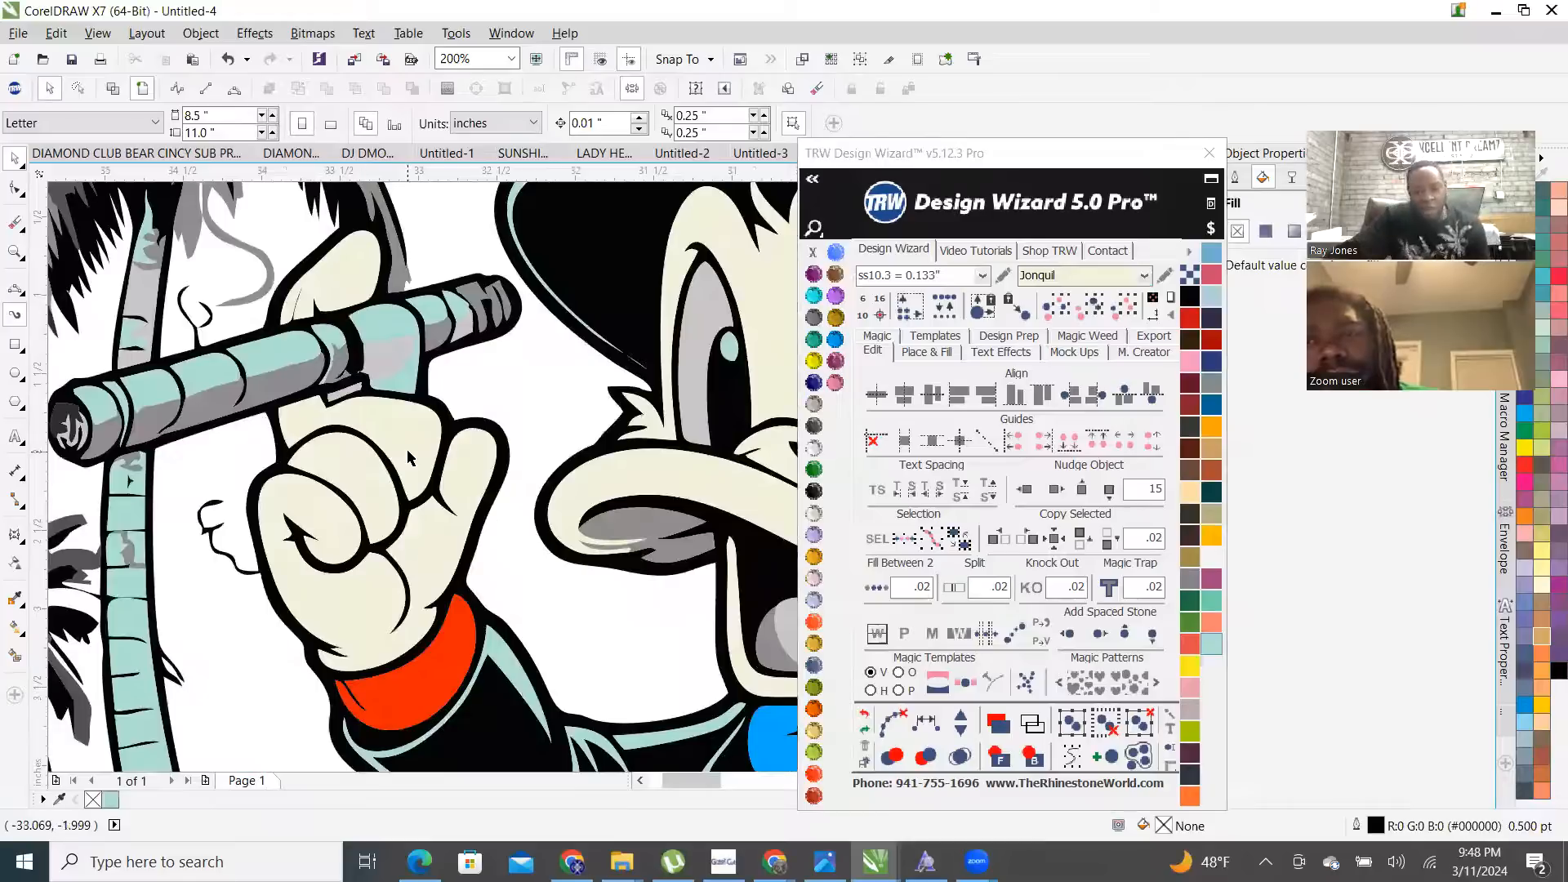
left_click(356, 453)
scroll(356, 453, "down", 1)
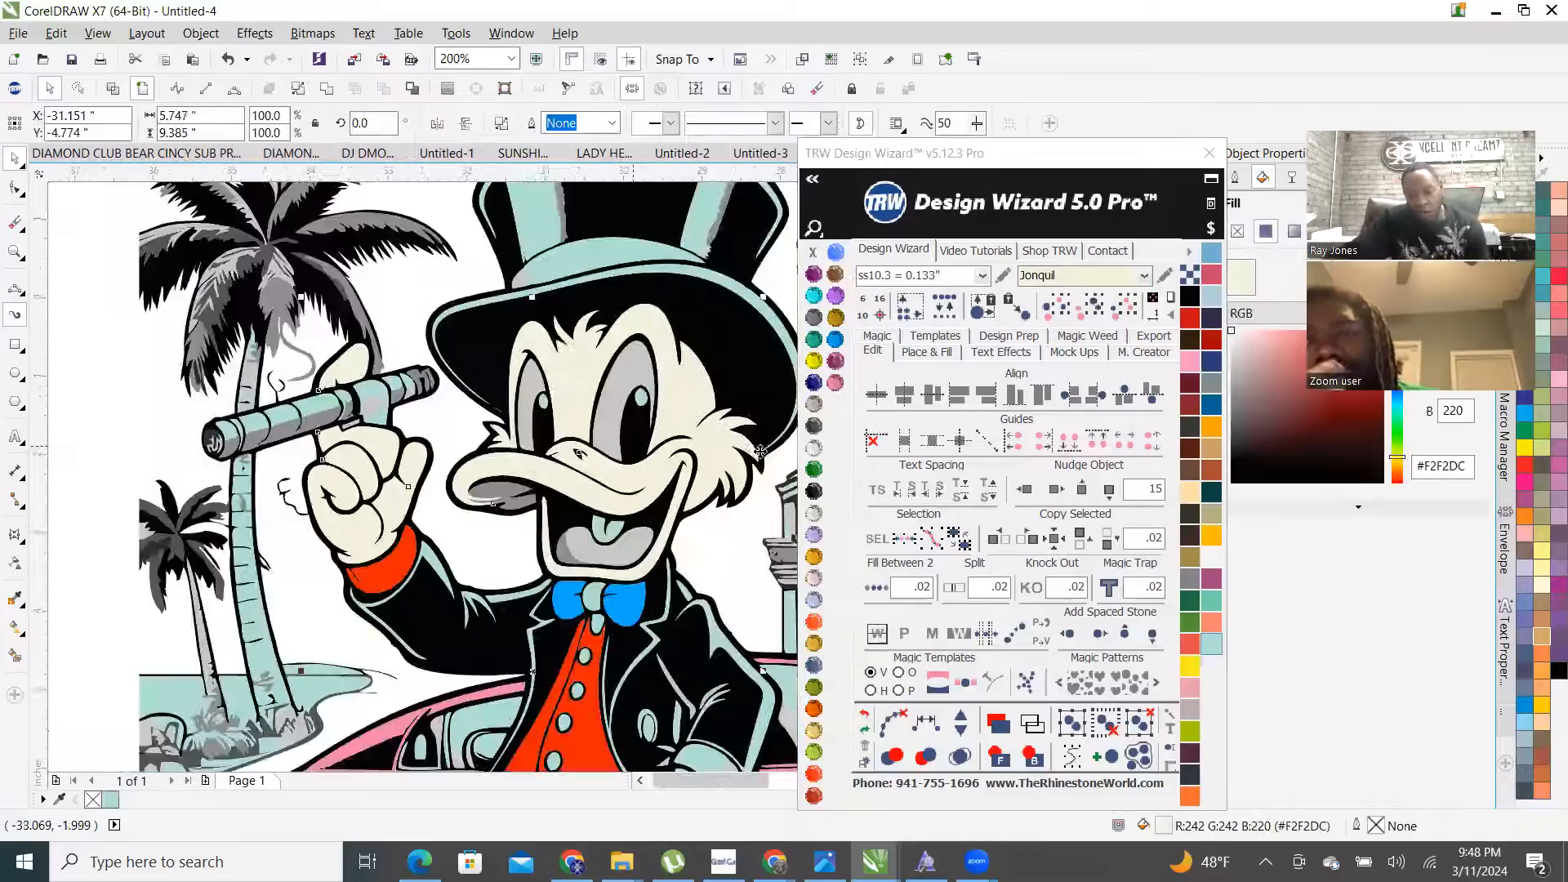
left_click(815, 448)
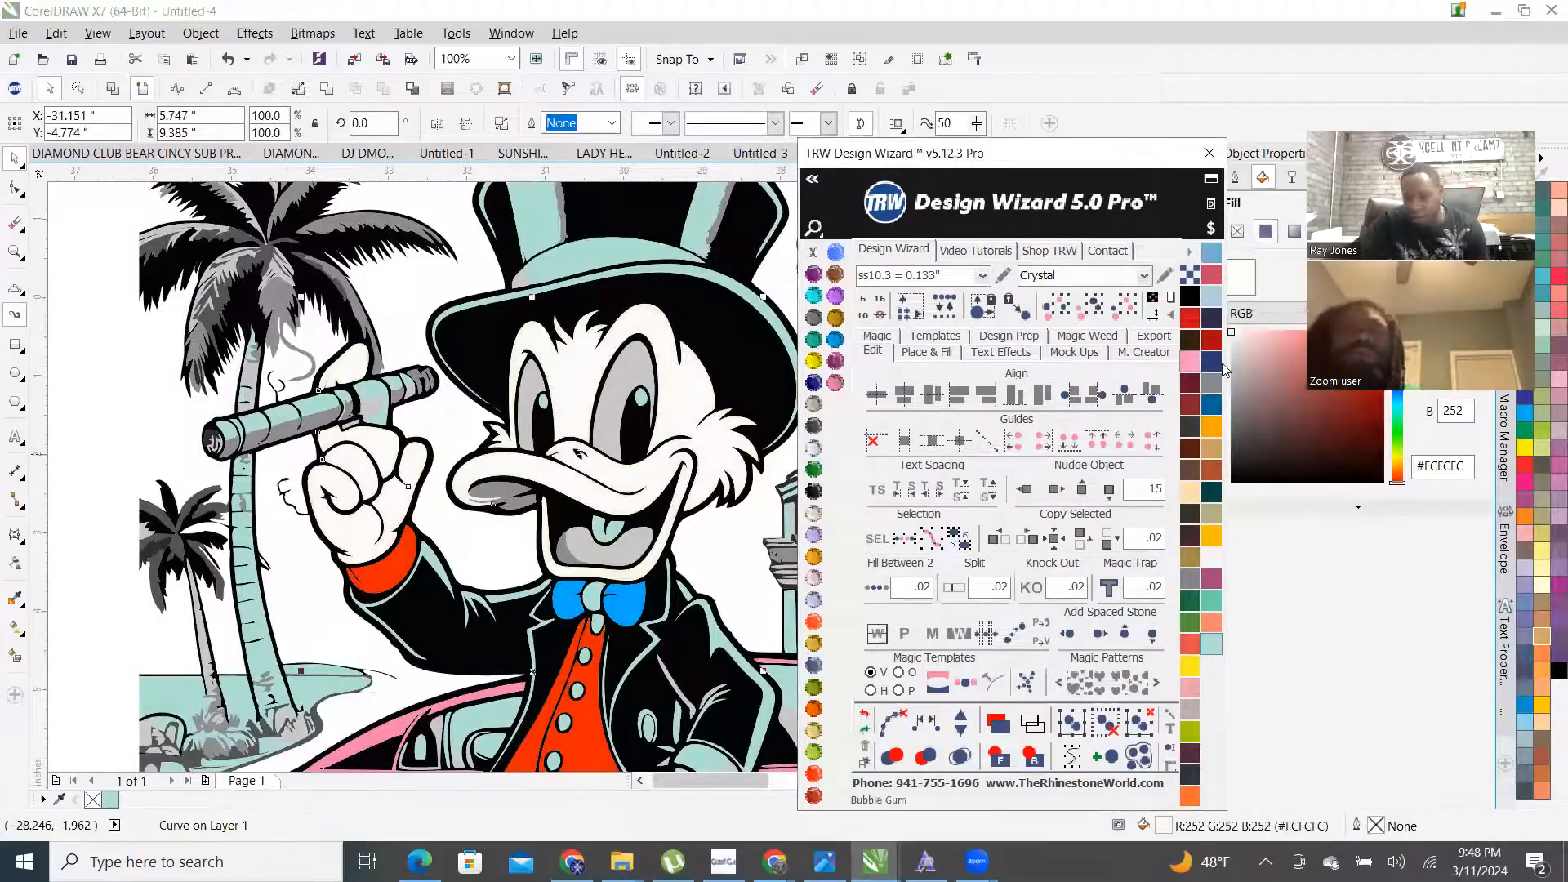
- Turn the duck's white face and hand a pale light grey from the colour palette
left_click_drag(1389, 343, 1271, 330)
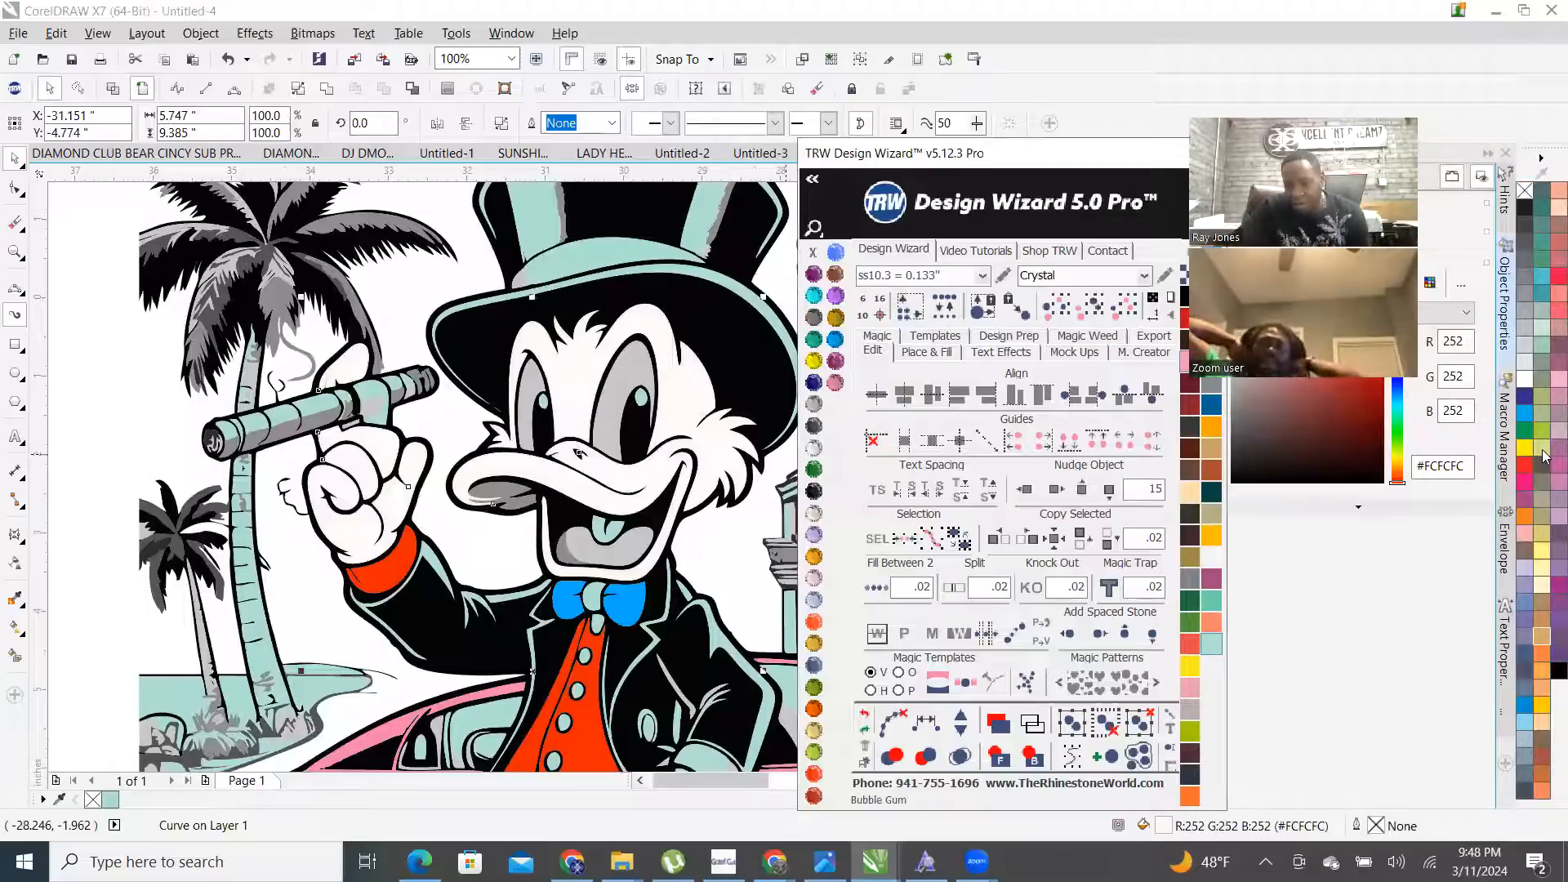
left_click(1525, 350)
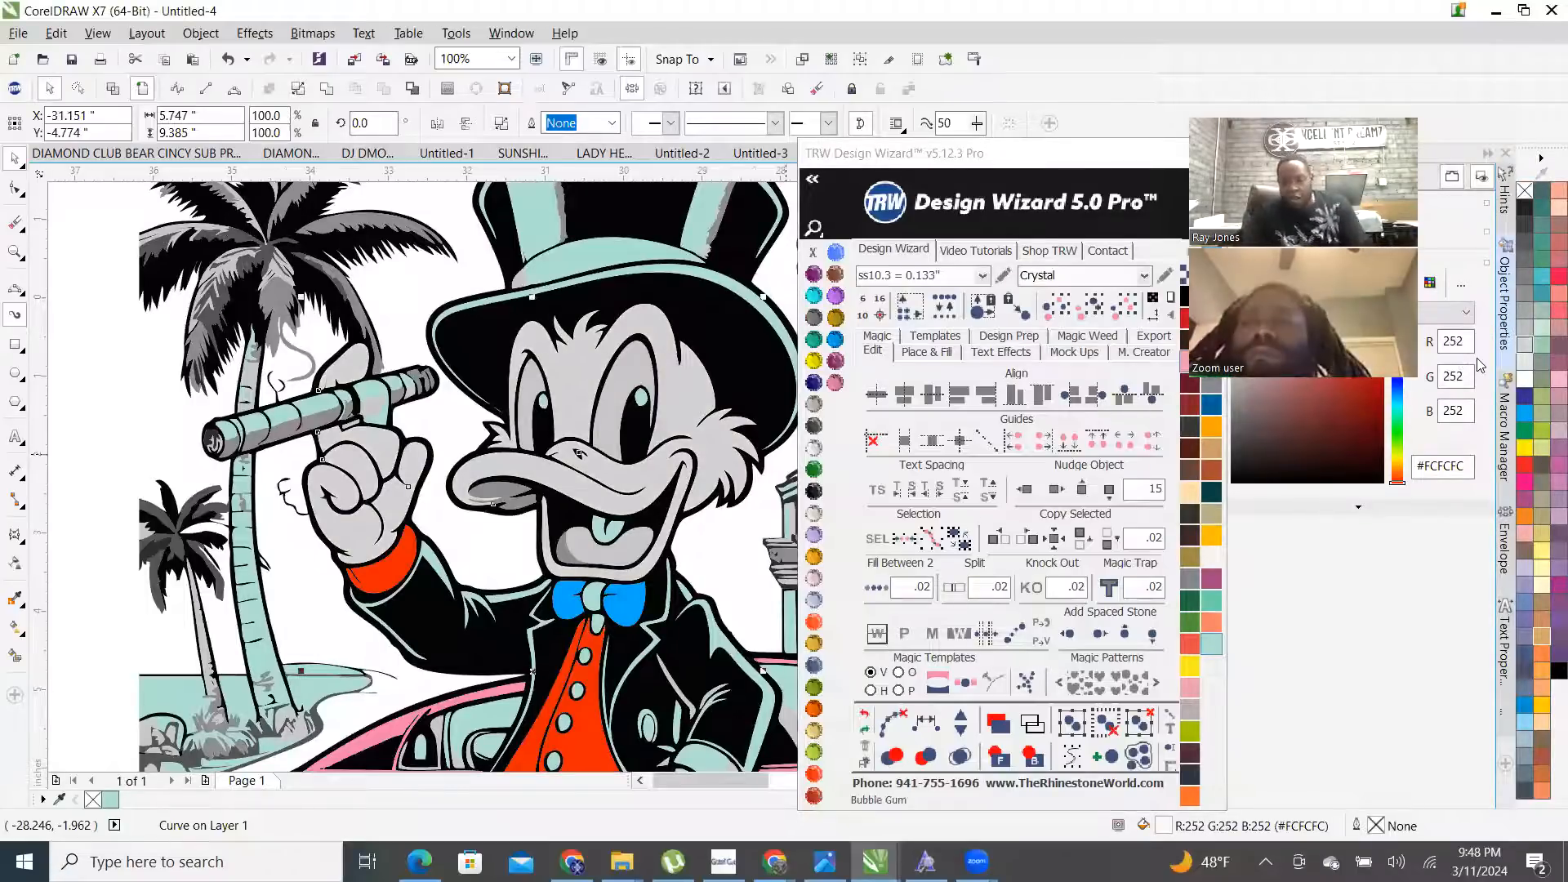
left_click(1523, 367)
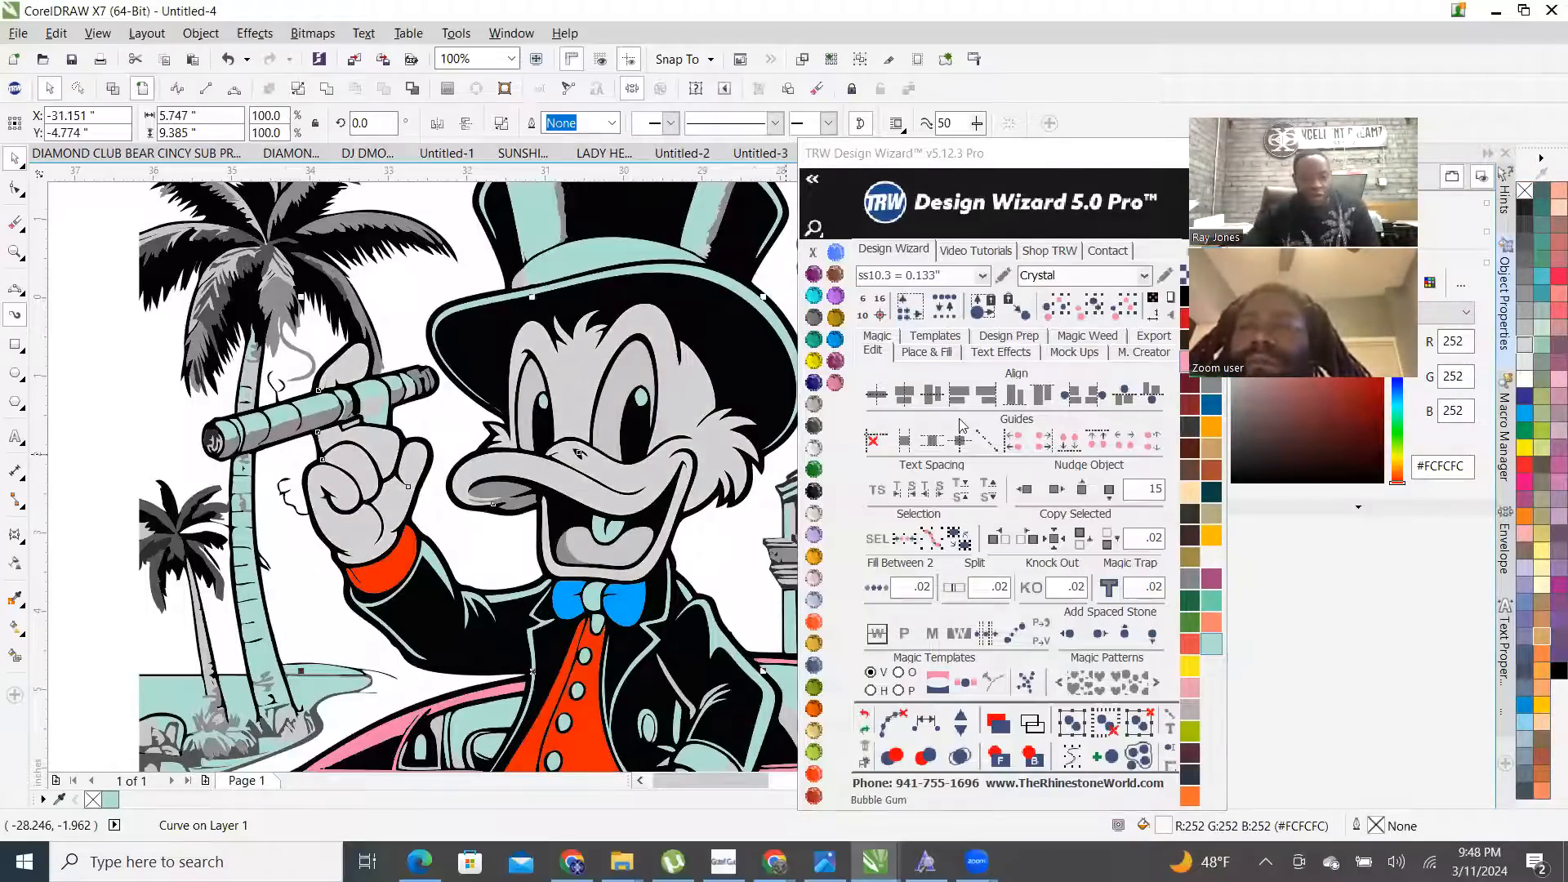
scroll(657, 375, "down", 1)
left_click(288, 589)
scroll(352, 654, "down", 1)
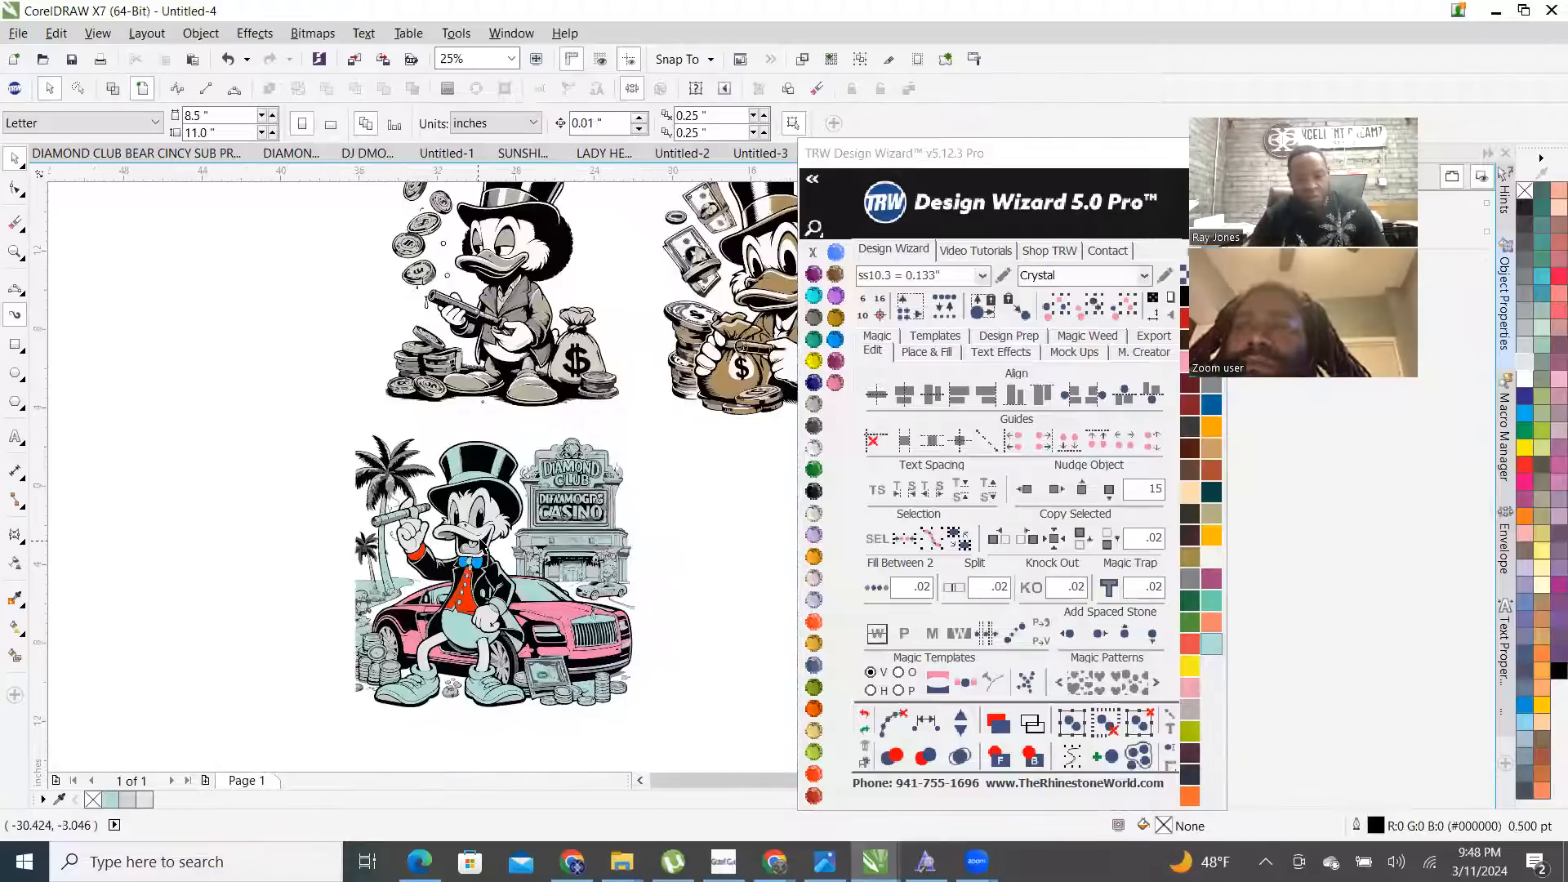
scroll(481, 545, "up", 1)
- Fill the DIAMOND letters D, I, A, M, O, N with Citrine yellow
scroll(553, 358, "up", 2)
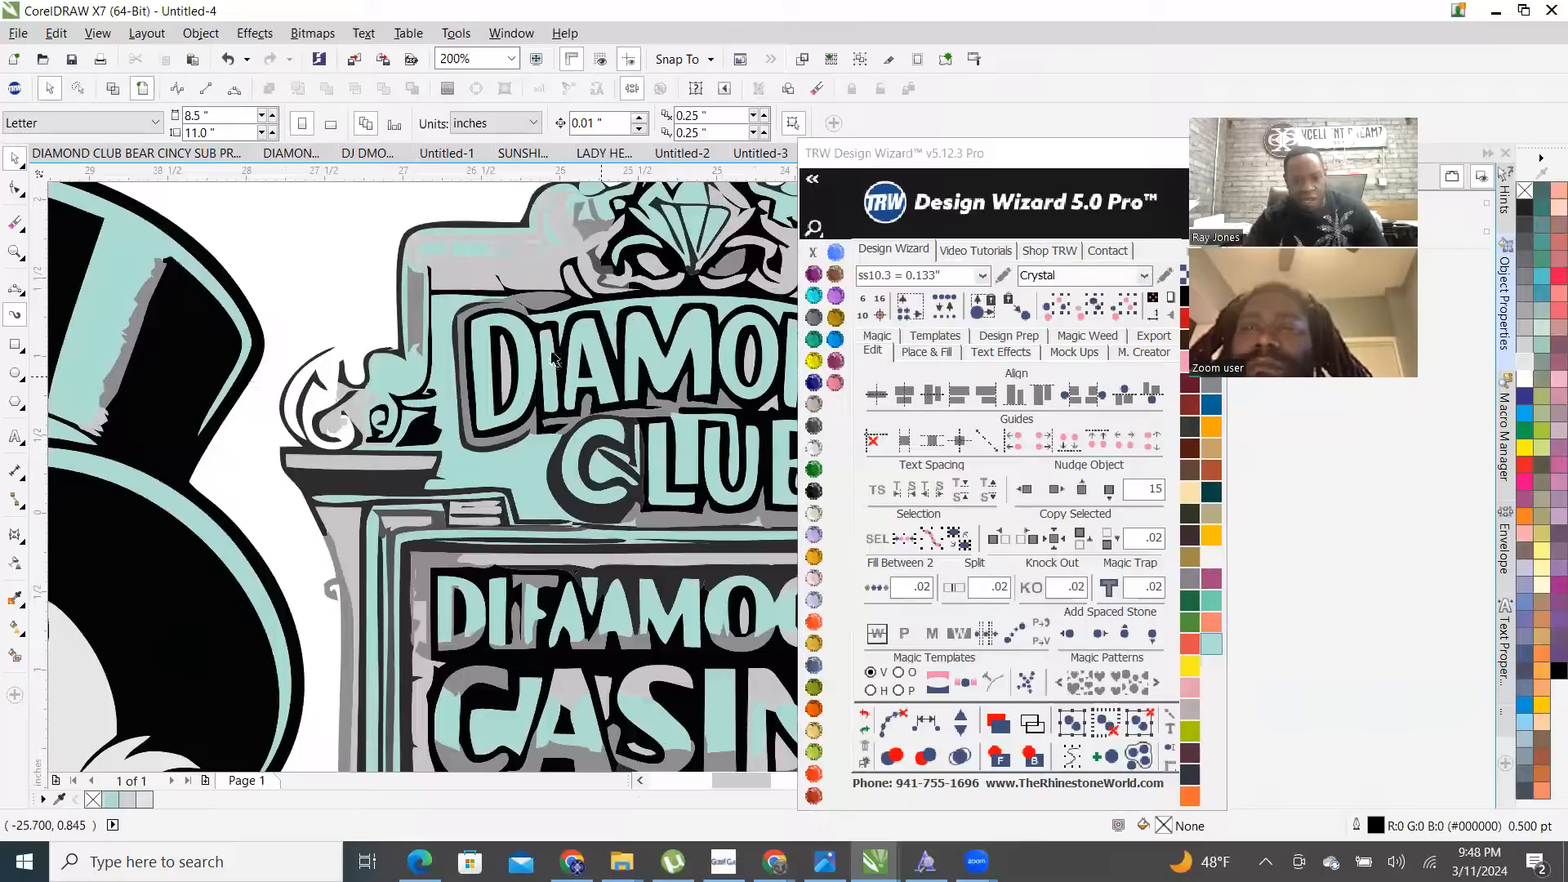
left_click(527, 360)
scroll(508, 392, "up", 1)
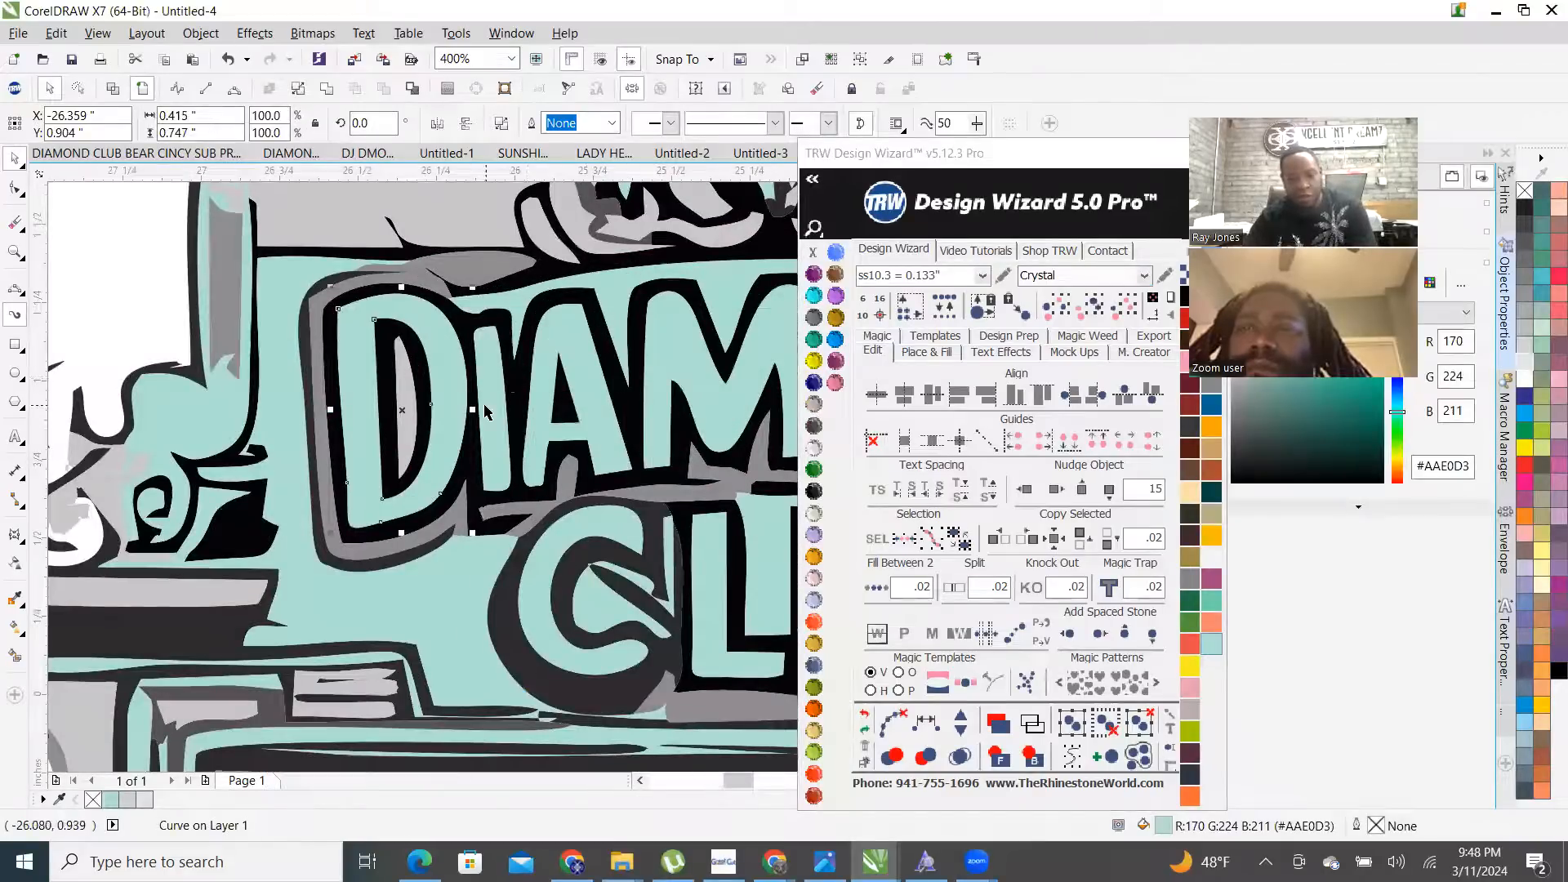
left_click(490, 408, "shift")
left_click(574, 320, "shift")
left_click(670, 343, "shift")
scroll(196, 529, "down", 2)
scroll(368, 500, "up", 3)
left_click(380, 394, "shift")
left_click(656, 403, "shift")
scroll(625, 425, "down", 3)
scroll(639, 478, "up", 1)
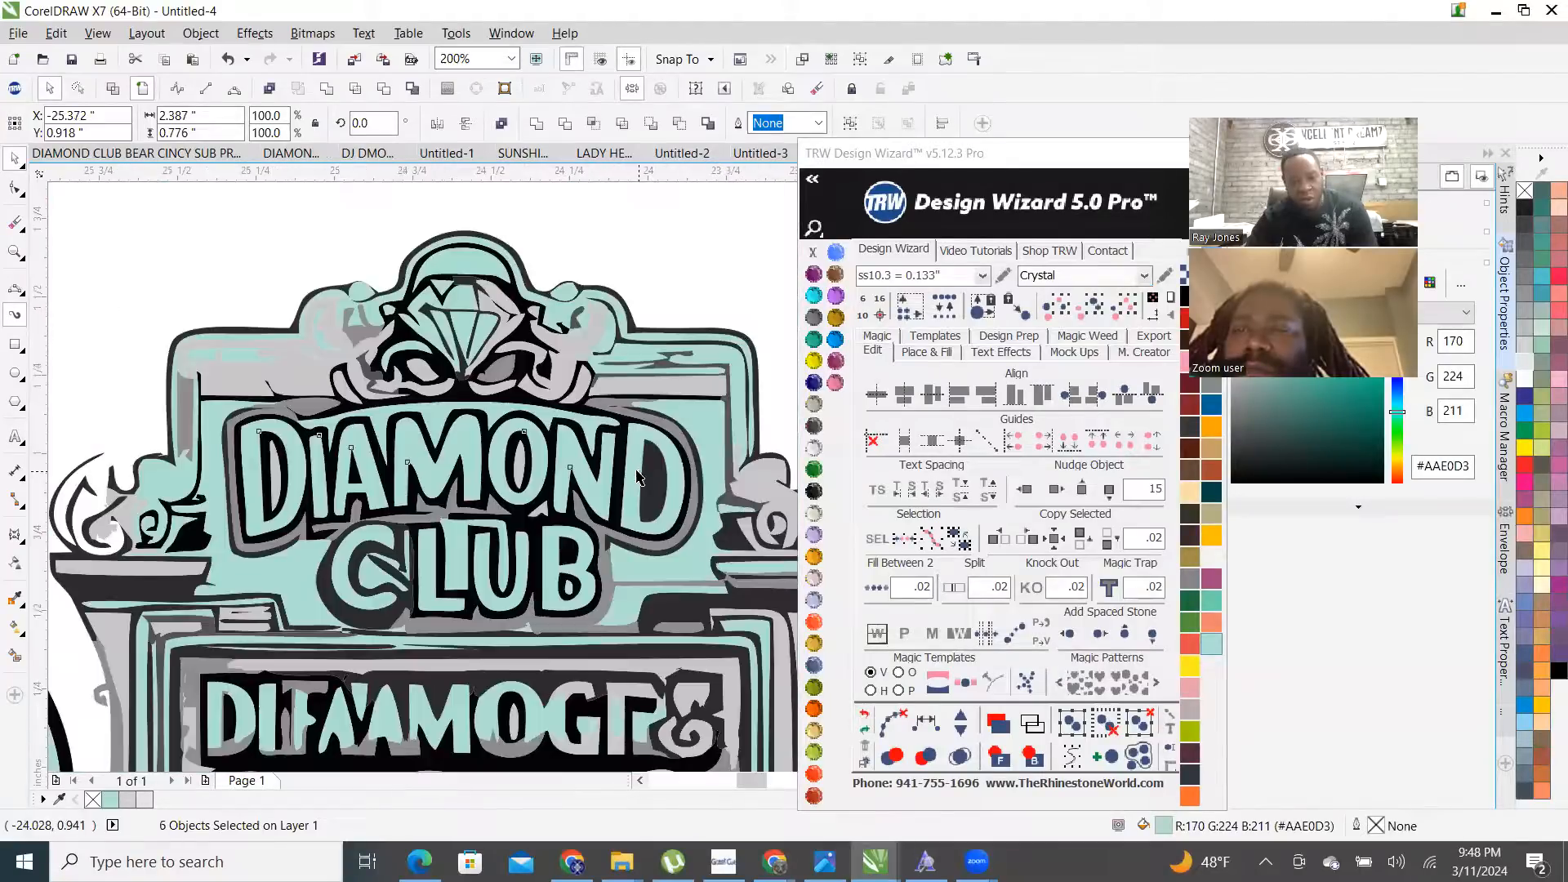
scroll(639, 478, "up", 1)
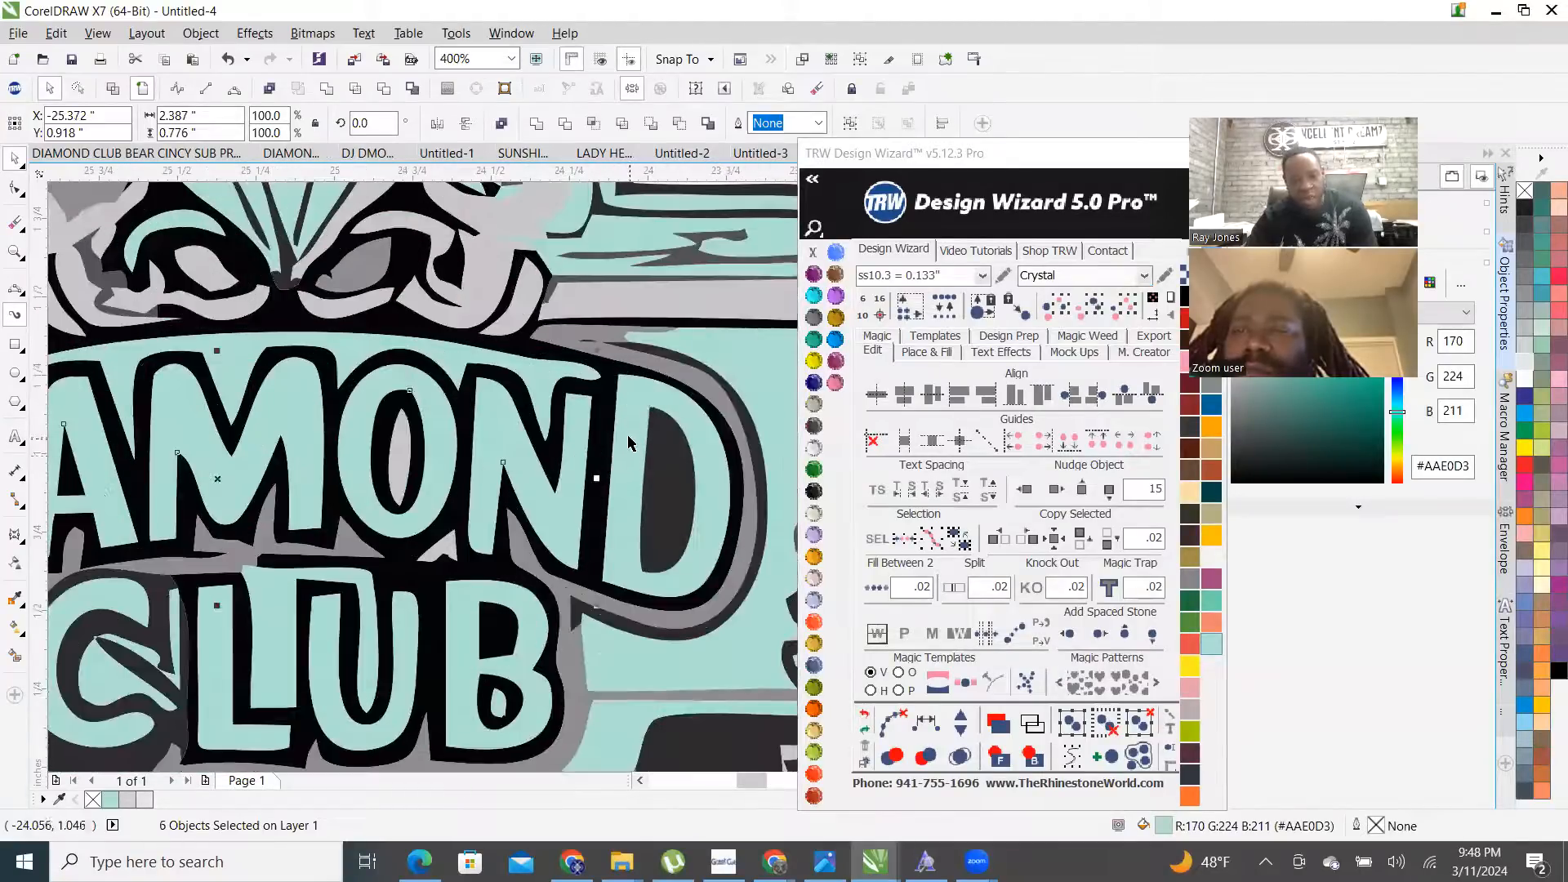
left_click(821, 360)
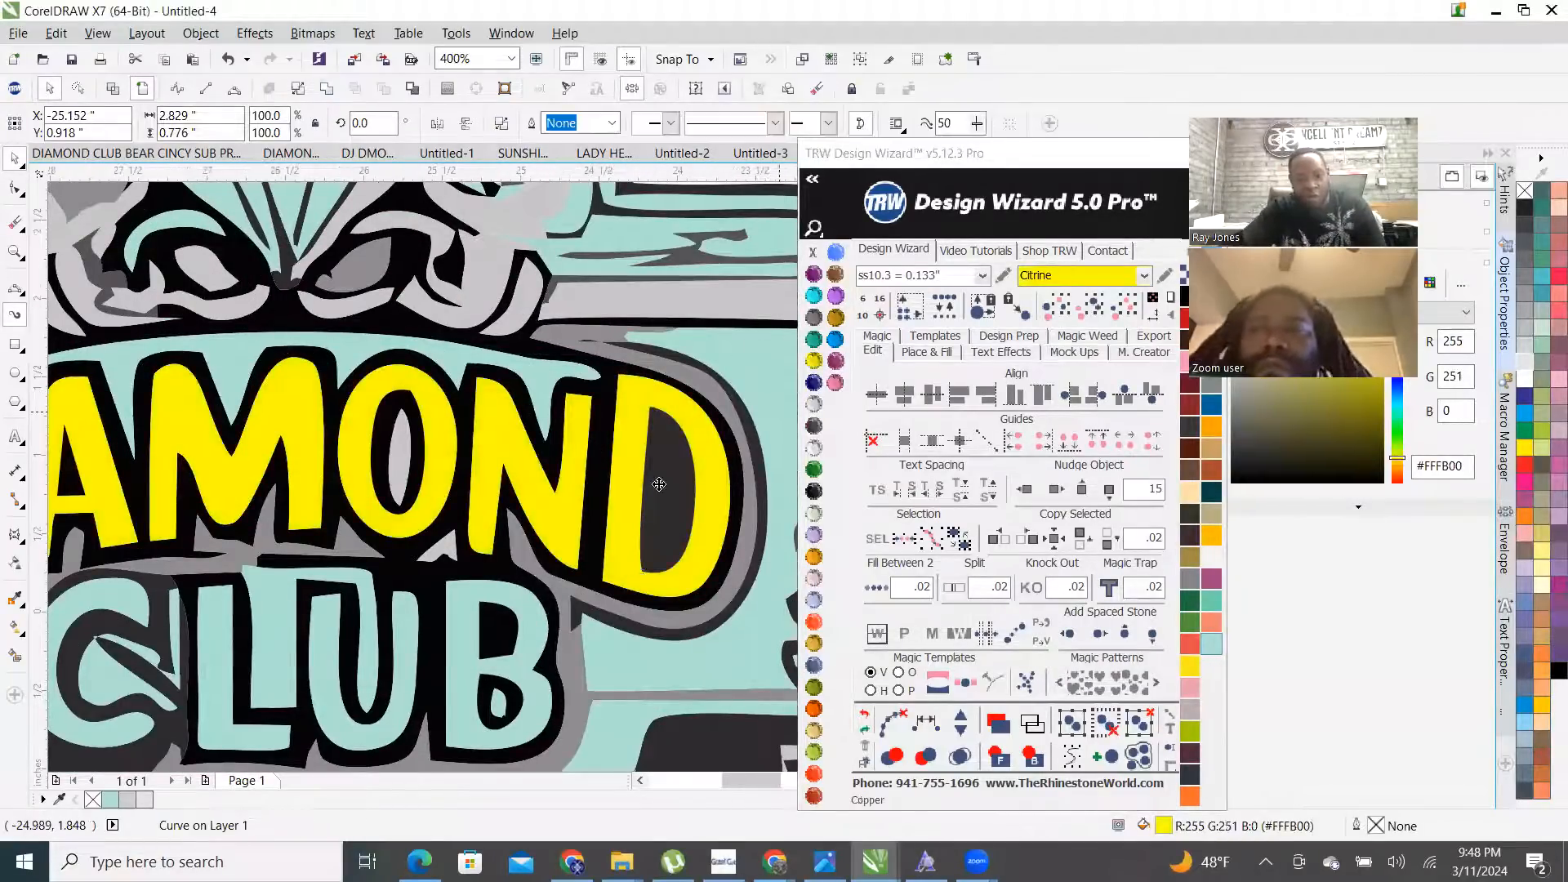
- Fill the CLUB letters Citrine yellow and combine them into one curve with Ctrl+L
scroll(660, 484, "down", 2)
scroll(605, 523, "up", 3)
scroll(444, 513, "down", 1)
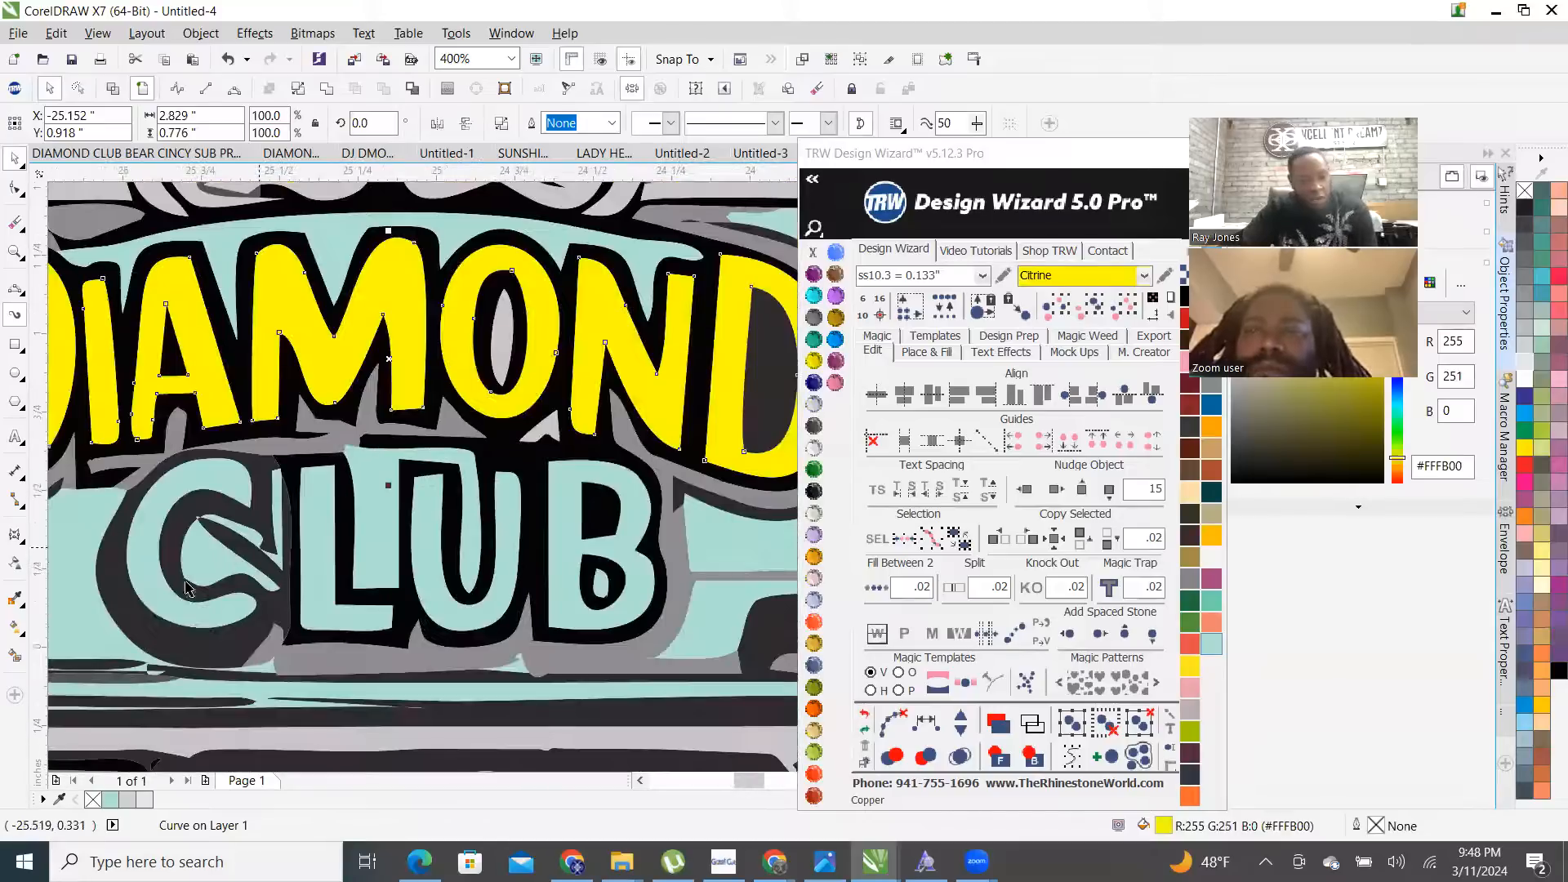
left_click(143, 577)
left_click(318, 522, "shift")
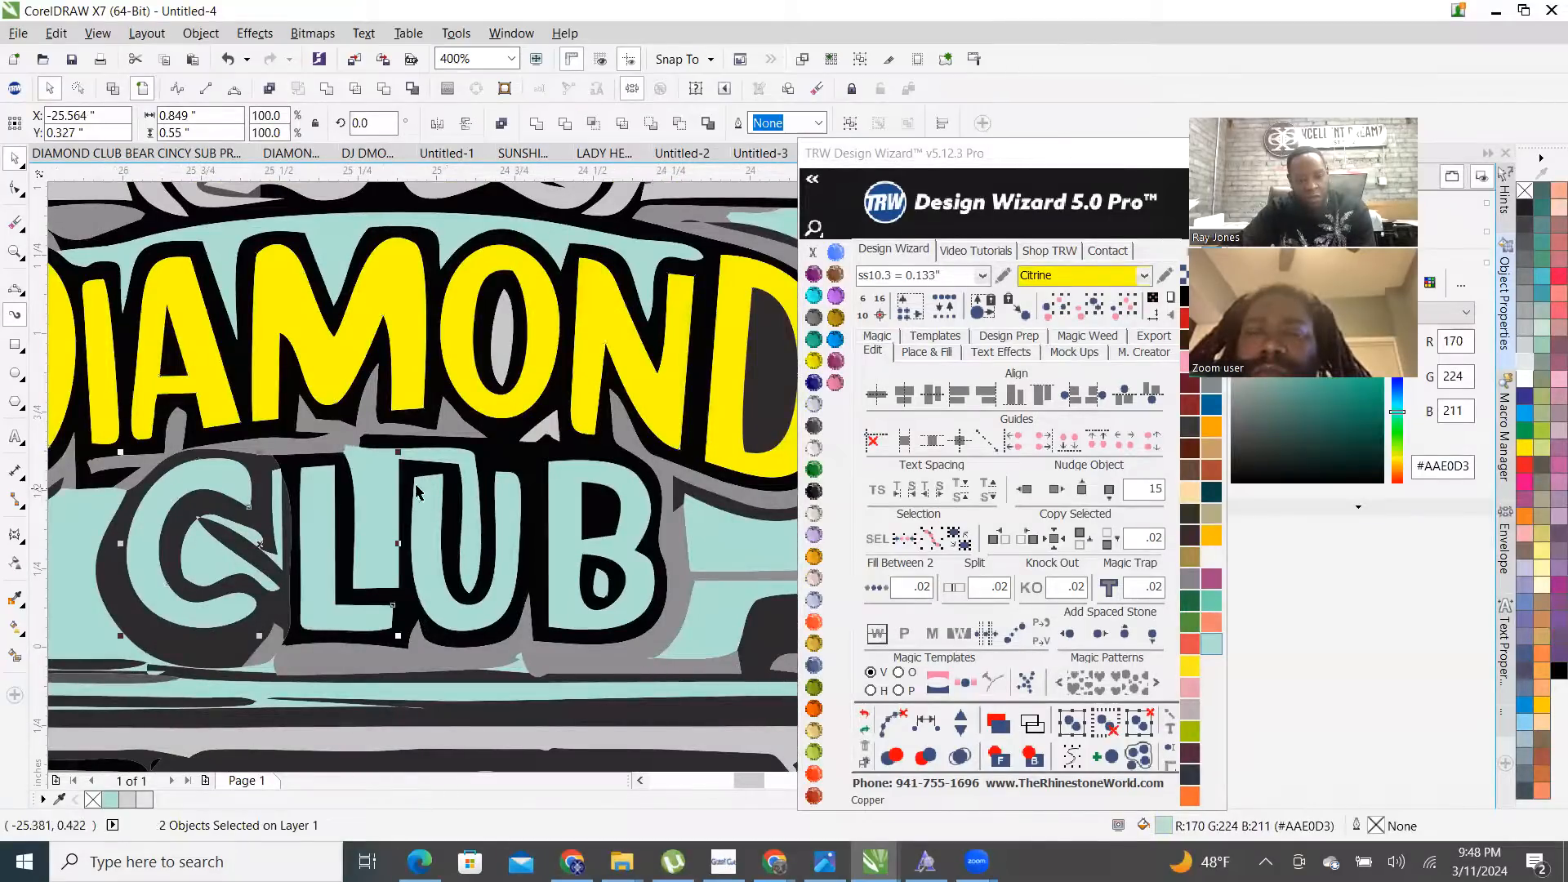
left_click(563, 491, "shift")
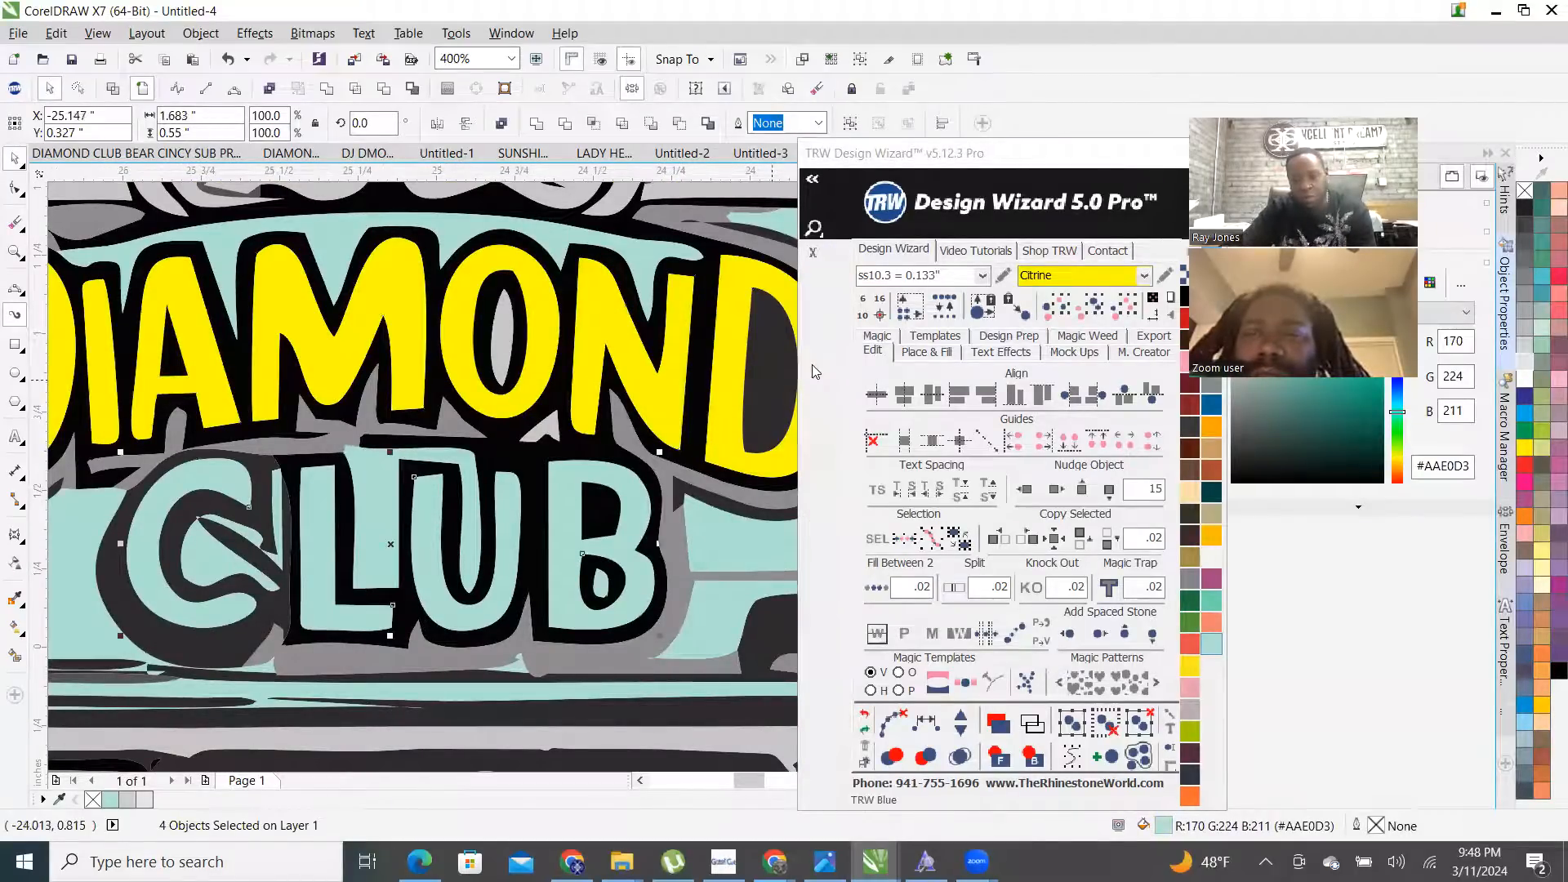
left_click(814, 360)
scroll(574, 521, "down", 6)
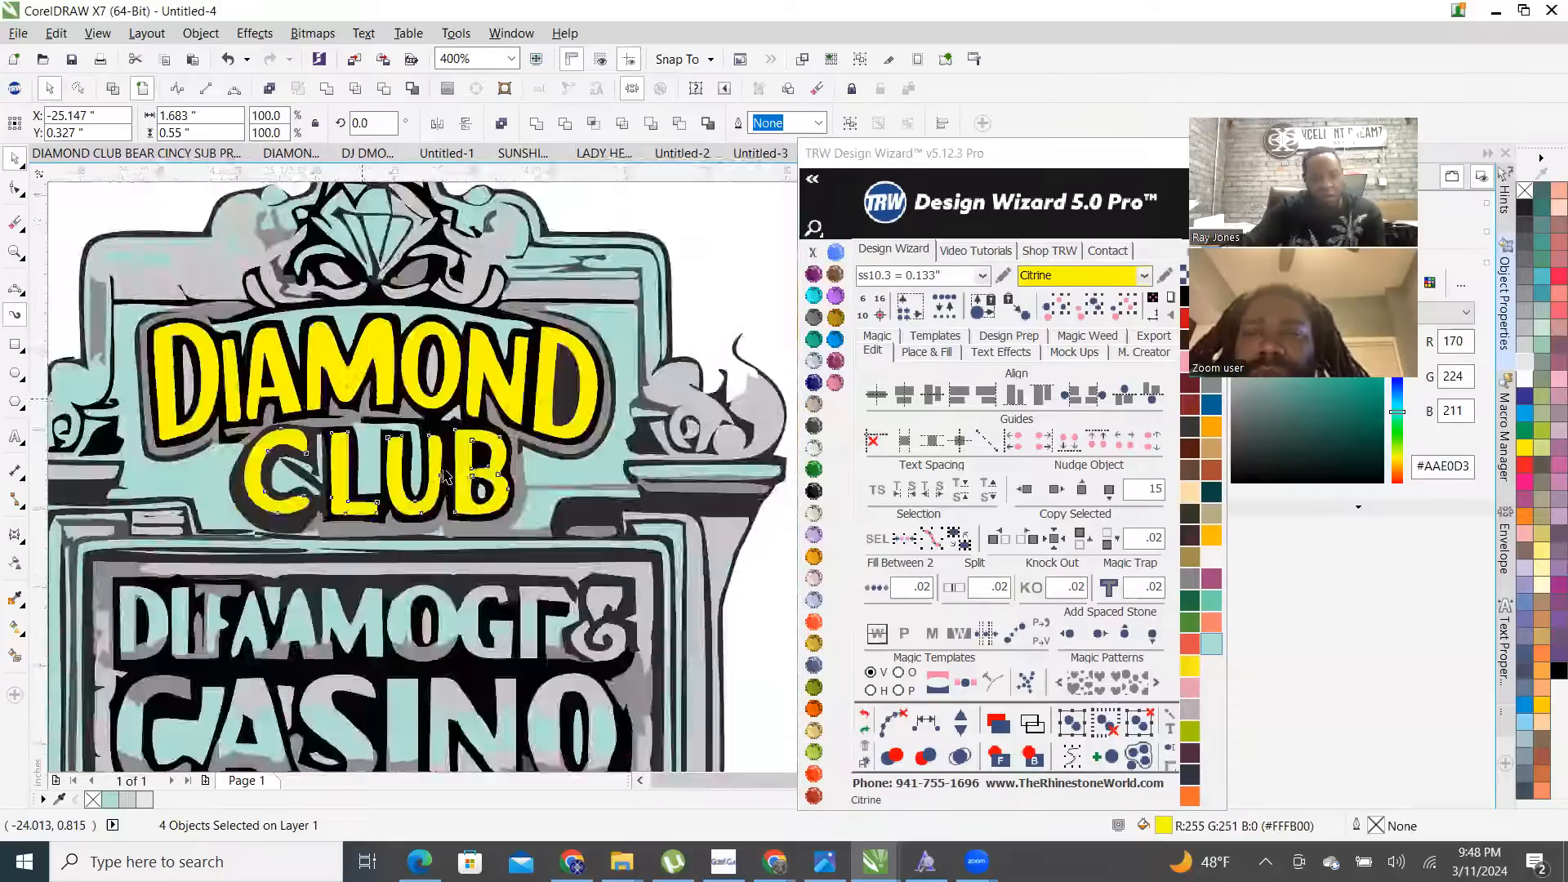
key("ctrl+l")
left_click(408, 580)
- Delete the stray money-duck images from the artwork
scroll(525, 531, "down", 1)
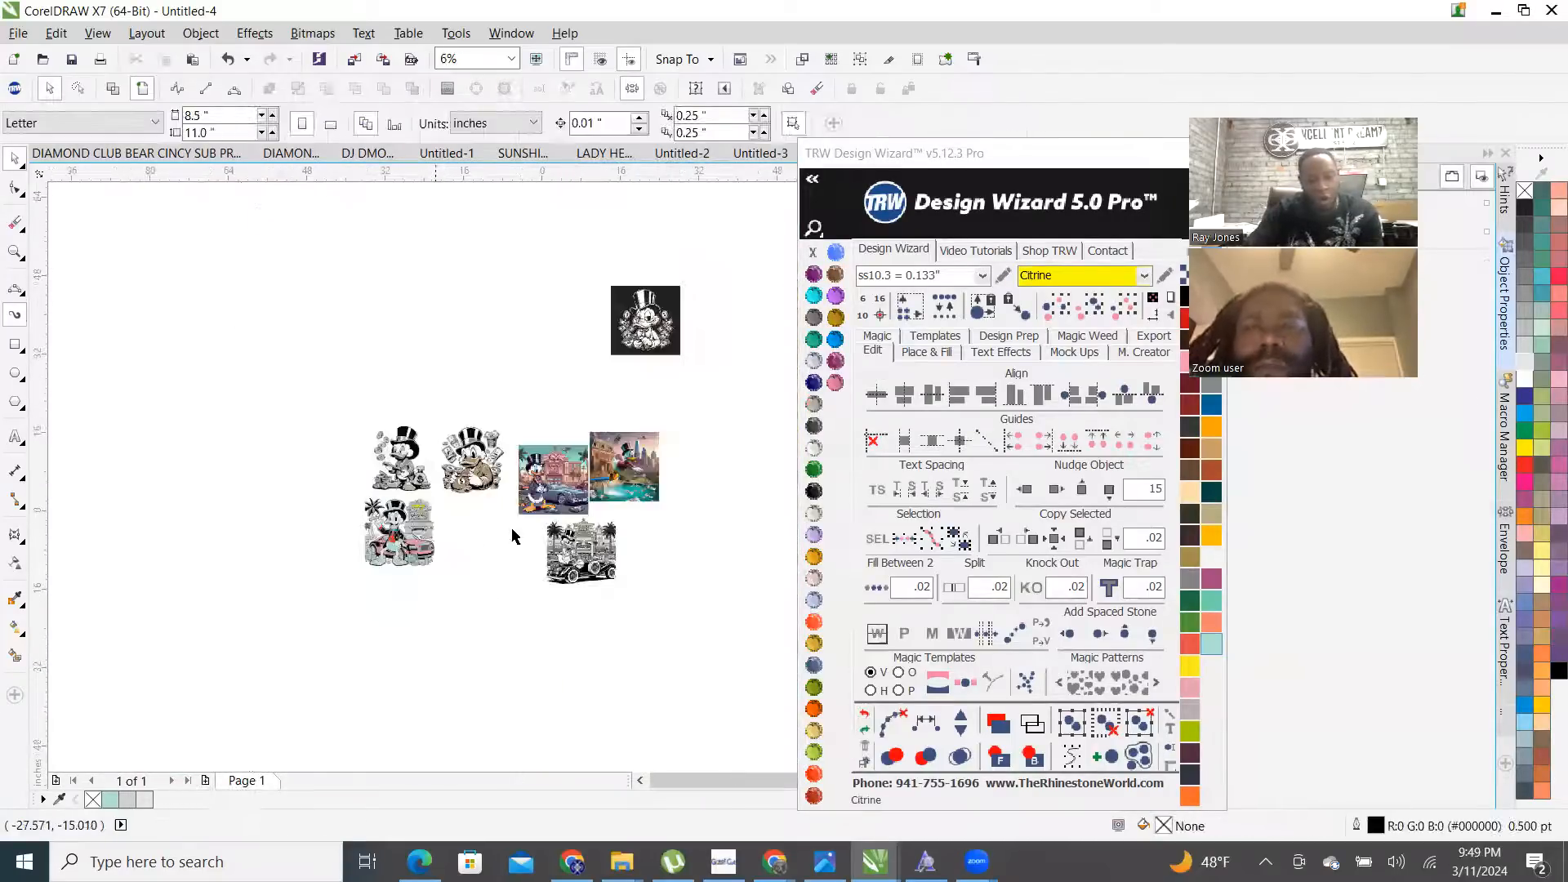
scroll(443, 395, "up", 1)
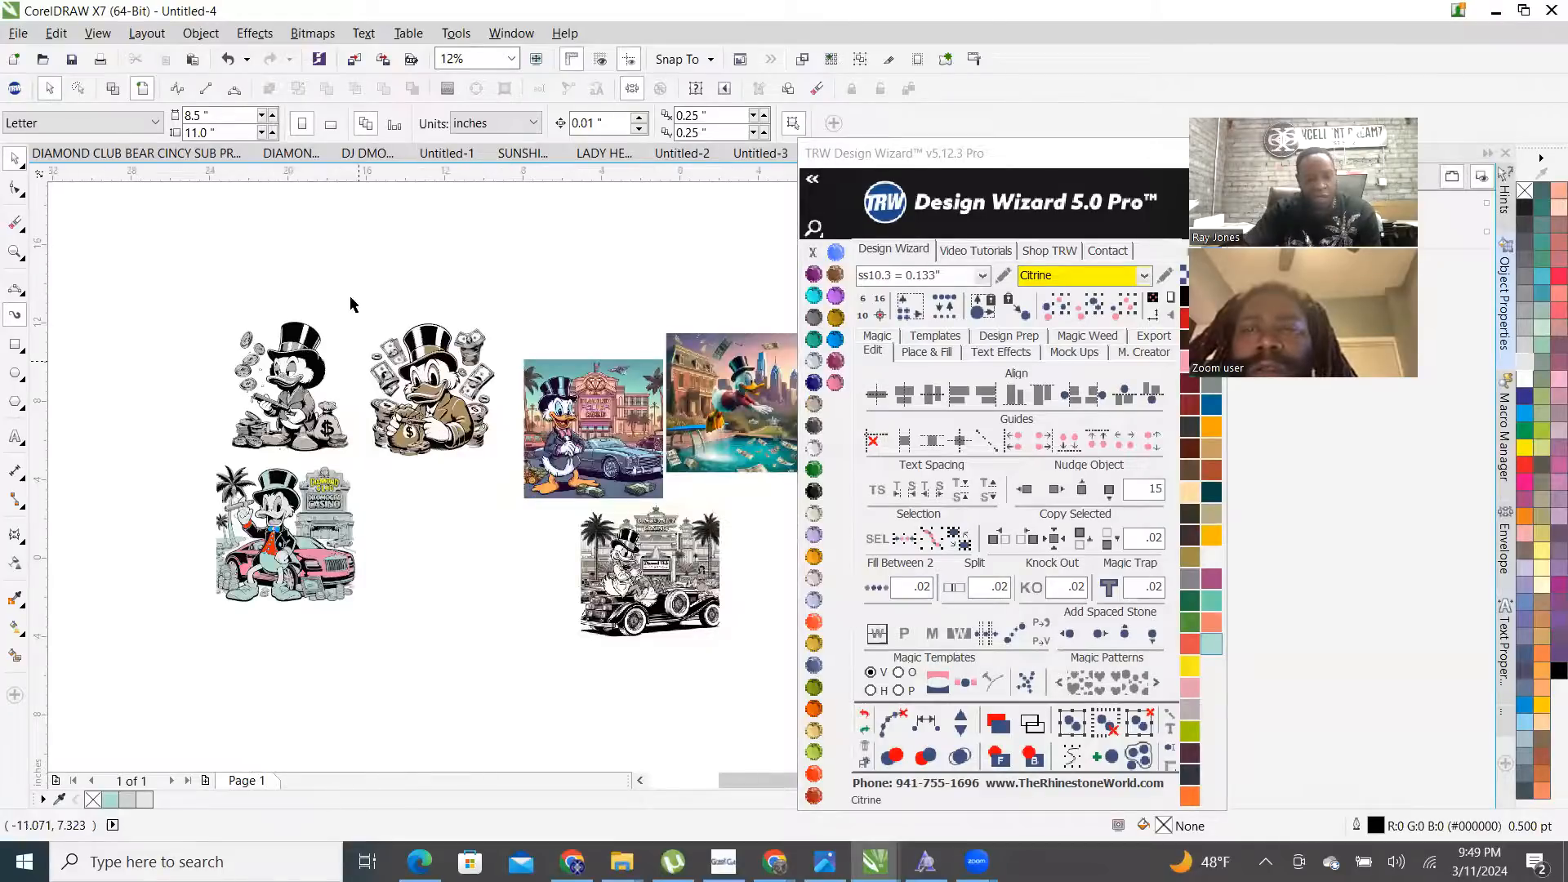
scroll(354, 302, "up", 1)
left_click_drag(252, 196, 525, 625)
scroll(497, 595, "down", 1)
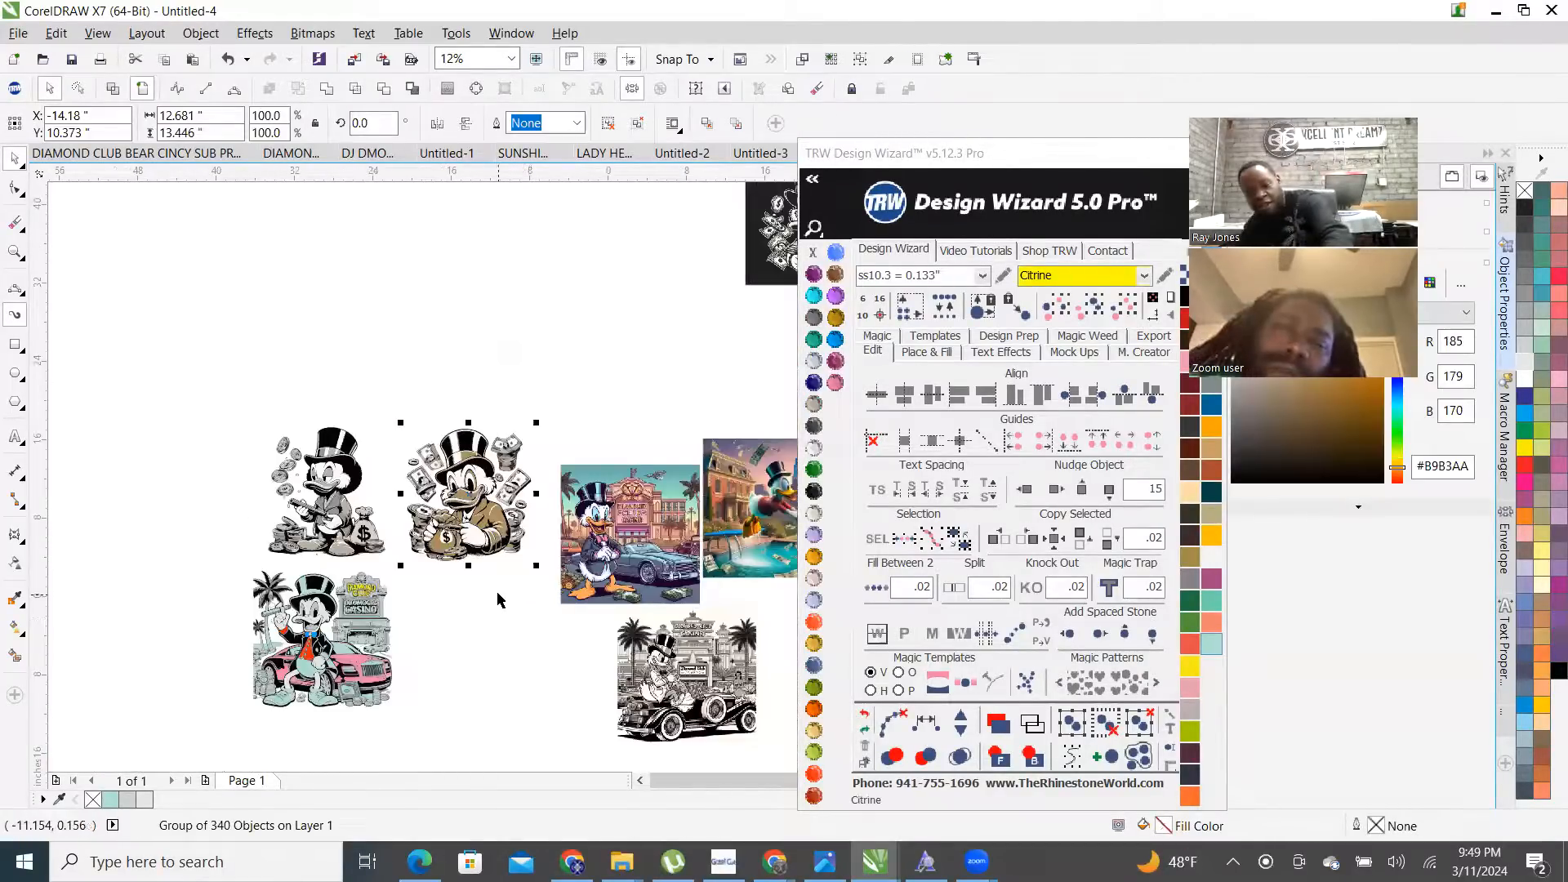
key("Delete")
scroll(507, 462, "down", 1)
left_click_drag(494, 248, 718, 537)
key("Delete")
scroll(450, 467, "up", 2)
left_click_drag(139, 350, 498, 654)
key("Delete")
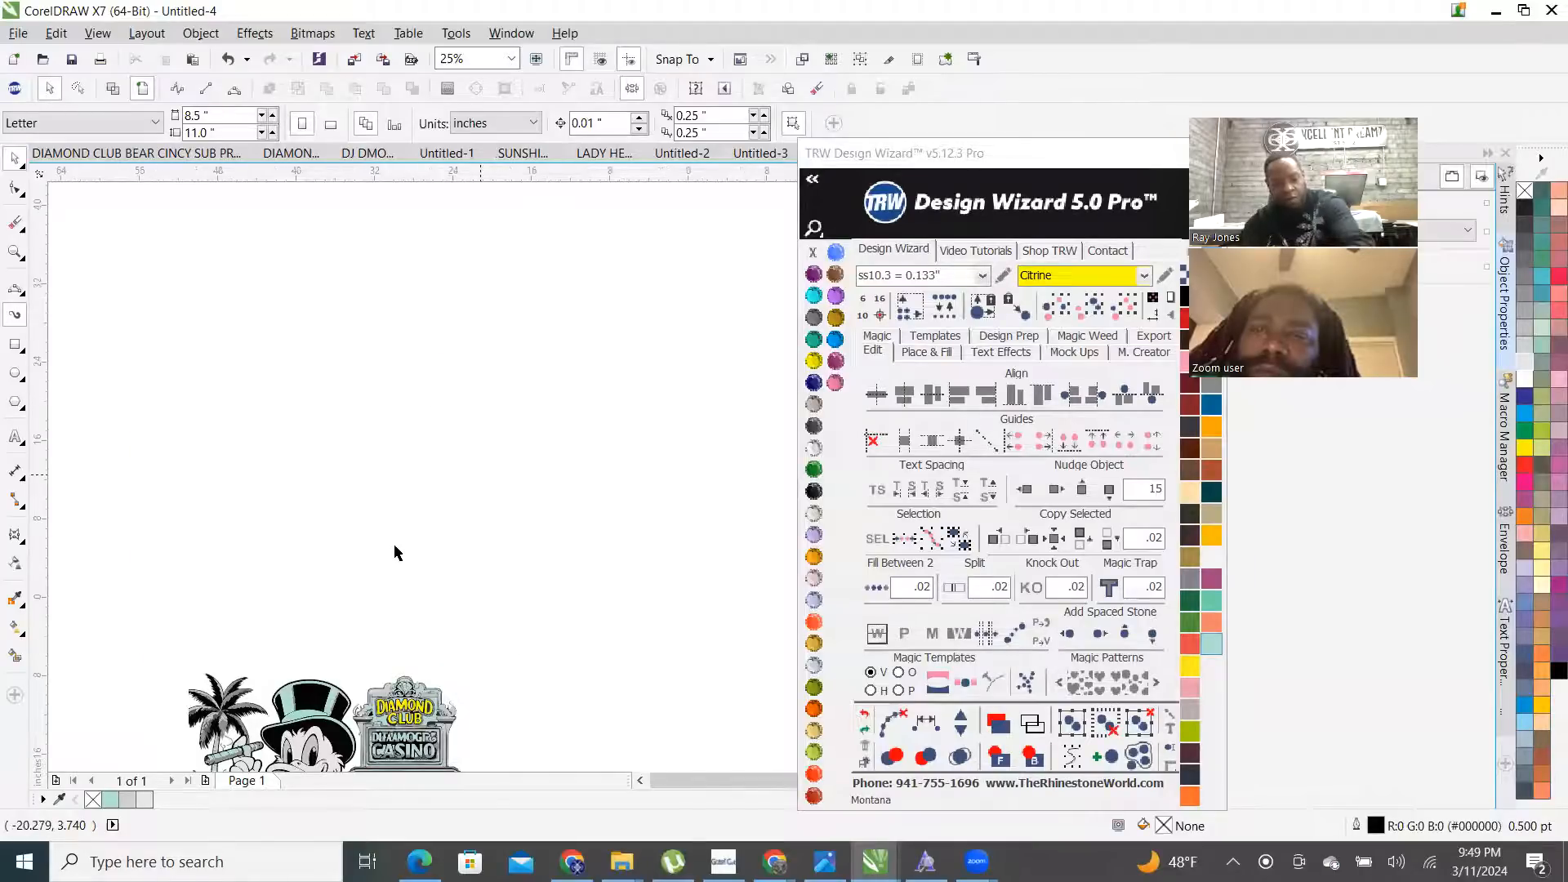
- Group all 700 remaining pieces into one object and centre it on the page
scroll(370, 541, "down", 2)
left_click_drag(245, 505, 498, 684)
right_click(401, 579)
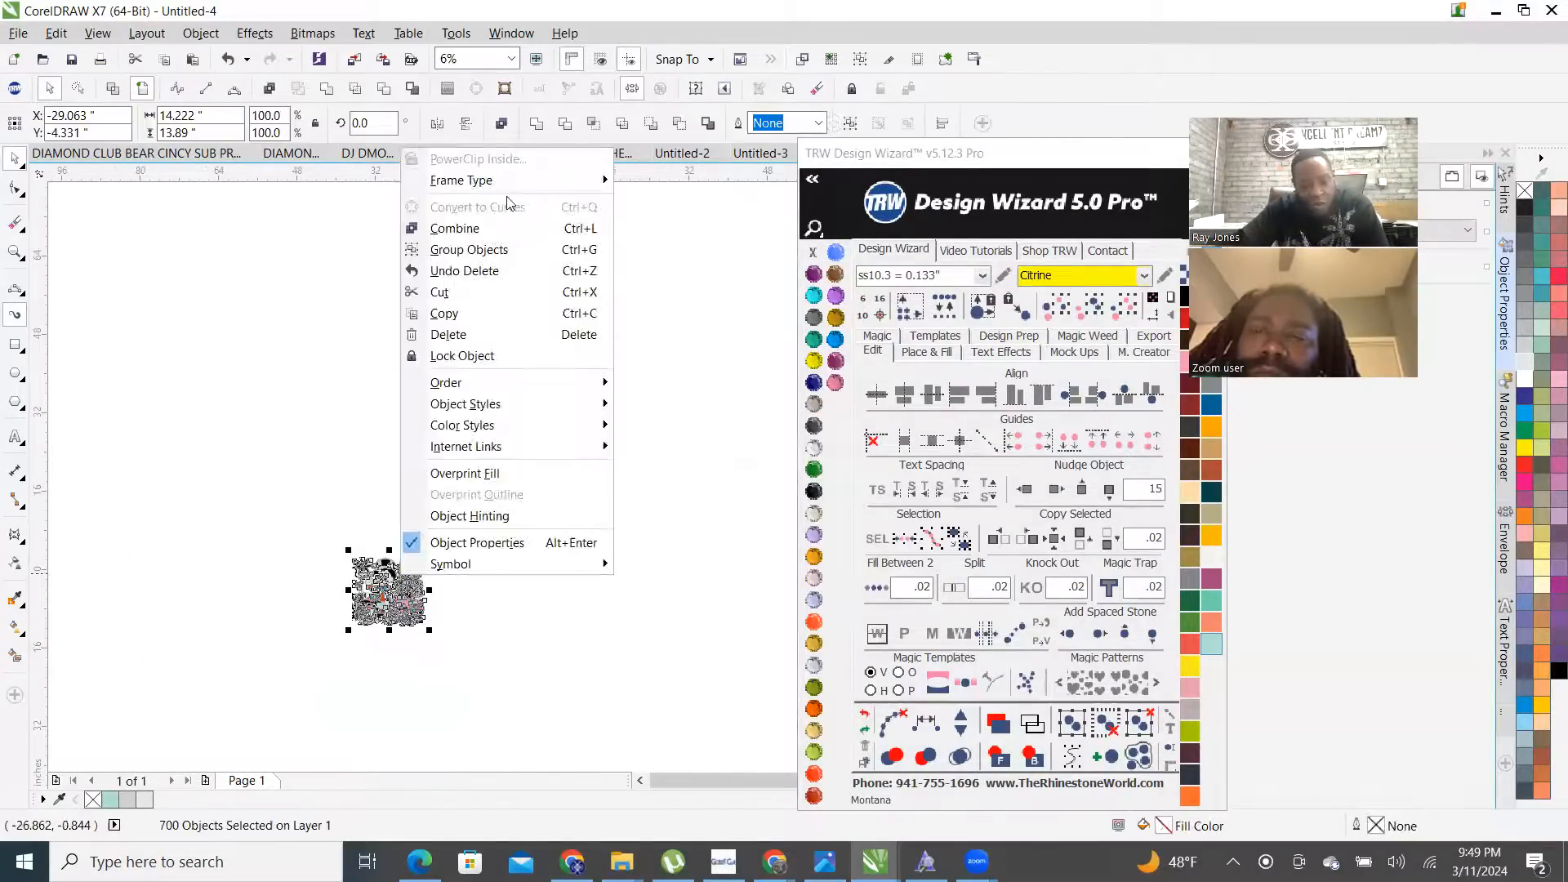
left_click(483, 252)
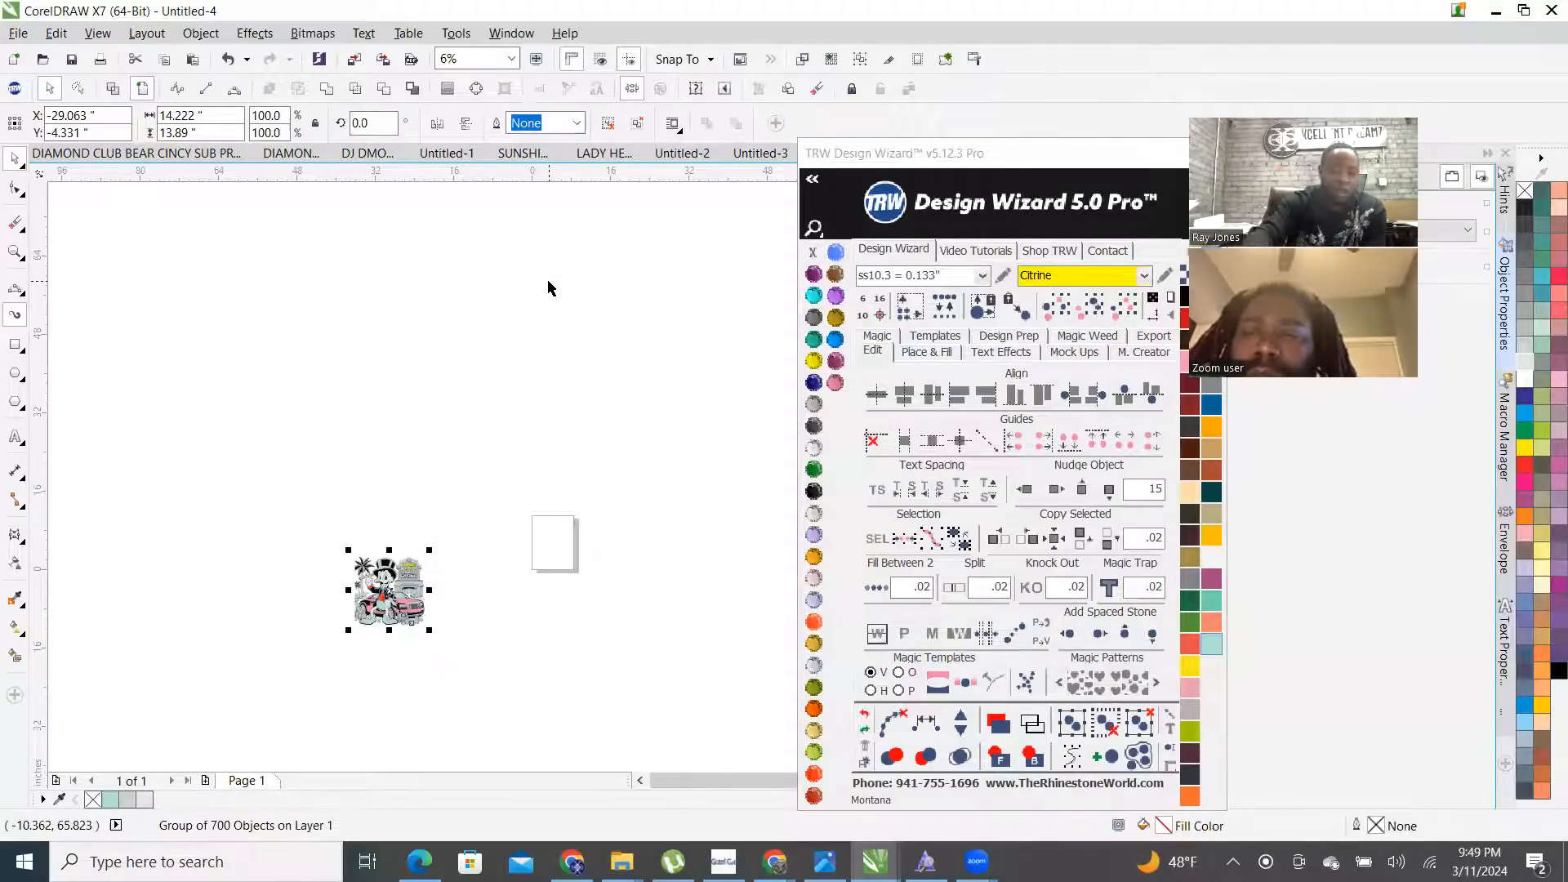
key("p")
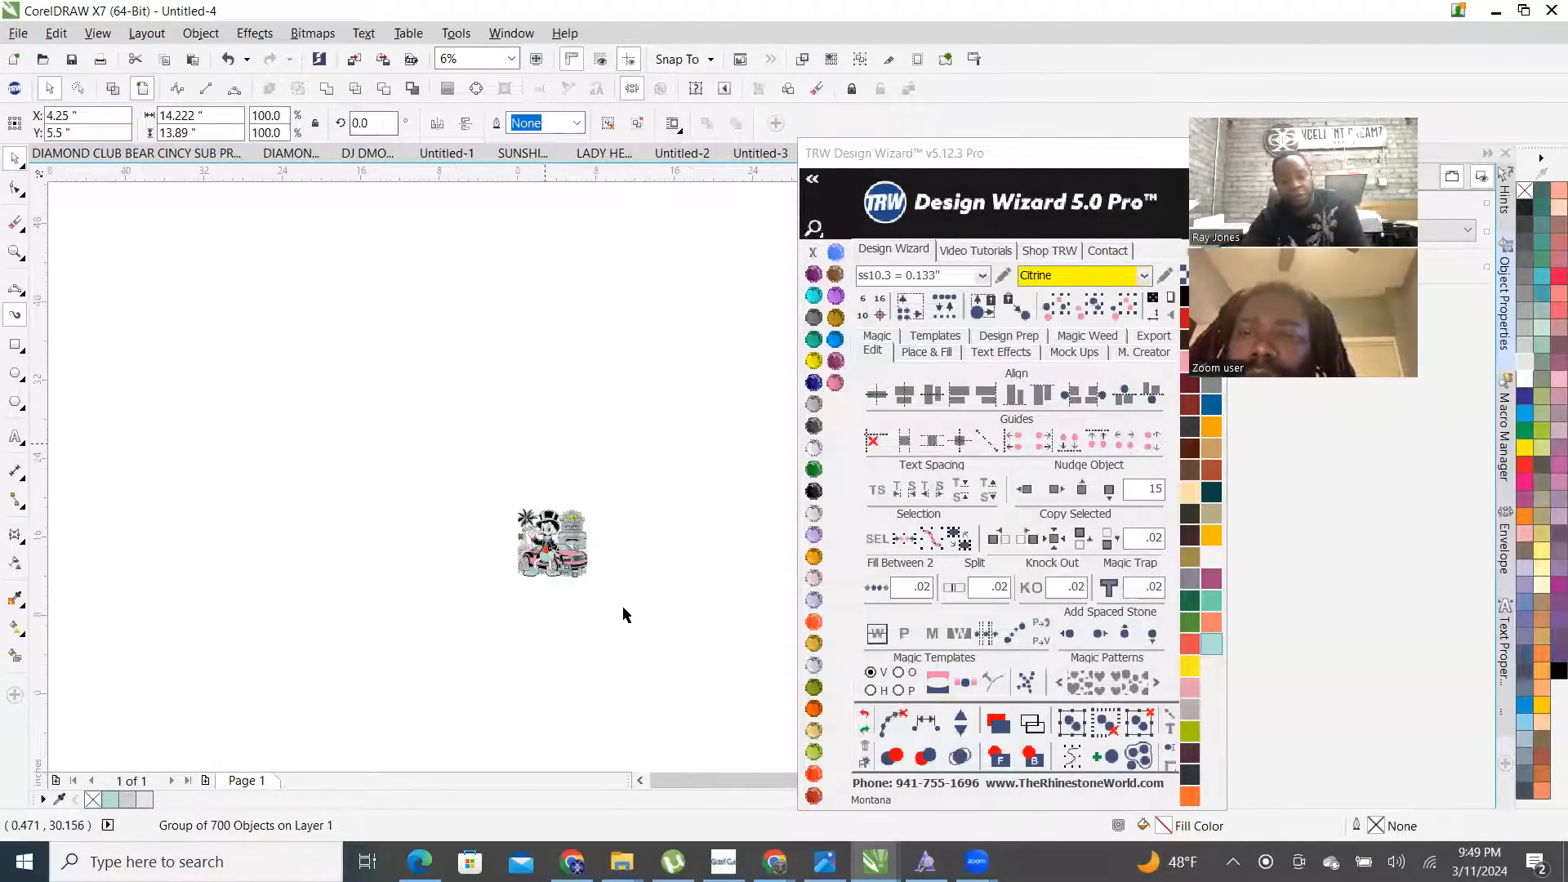
- Deselect the artwork and begin editing the page width value
scroll(564, 473, "up", 1)
left_click(577, 458)
scroll(574, 653, "up", 1)
left_click(196, 116)
key("Right")
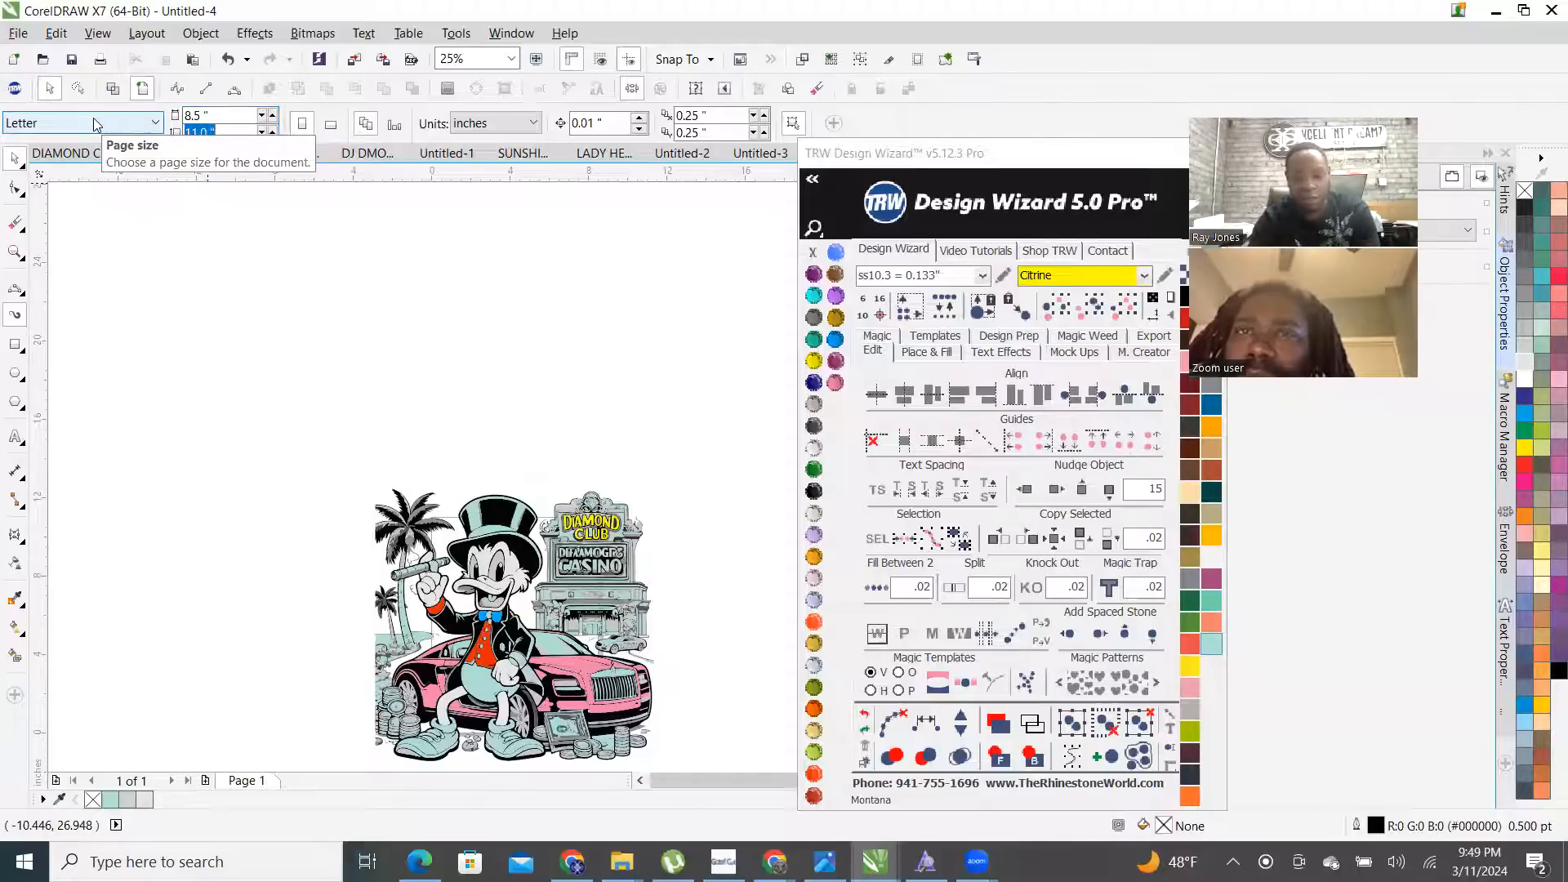
- Set the page width to 13 inches and select the grouped artwork
key("shift+Tab")
type("13")
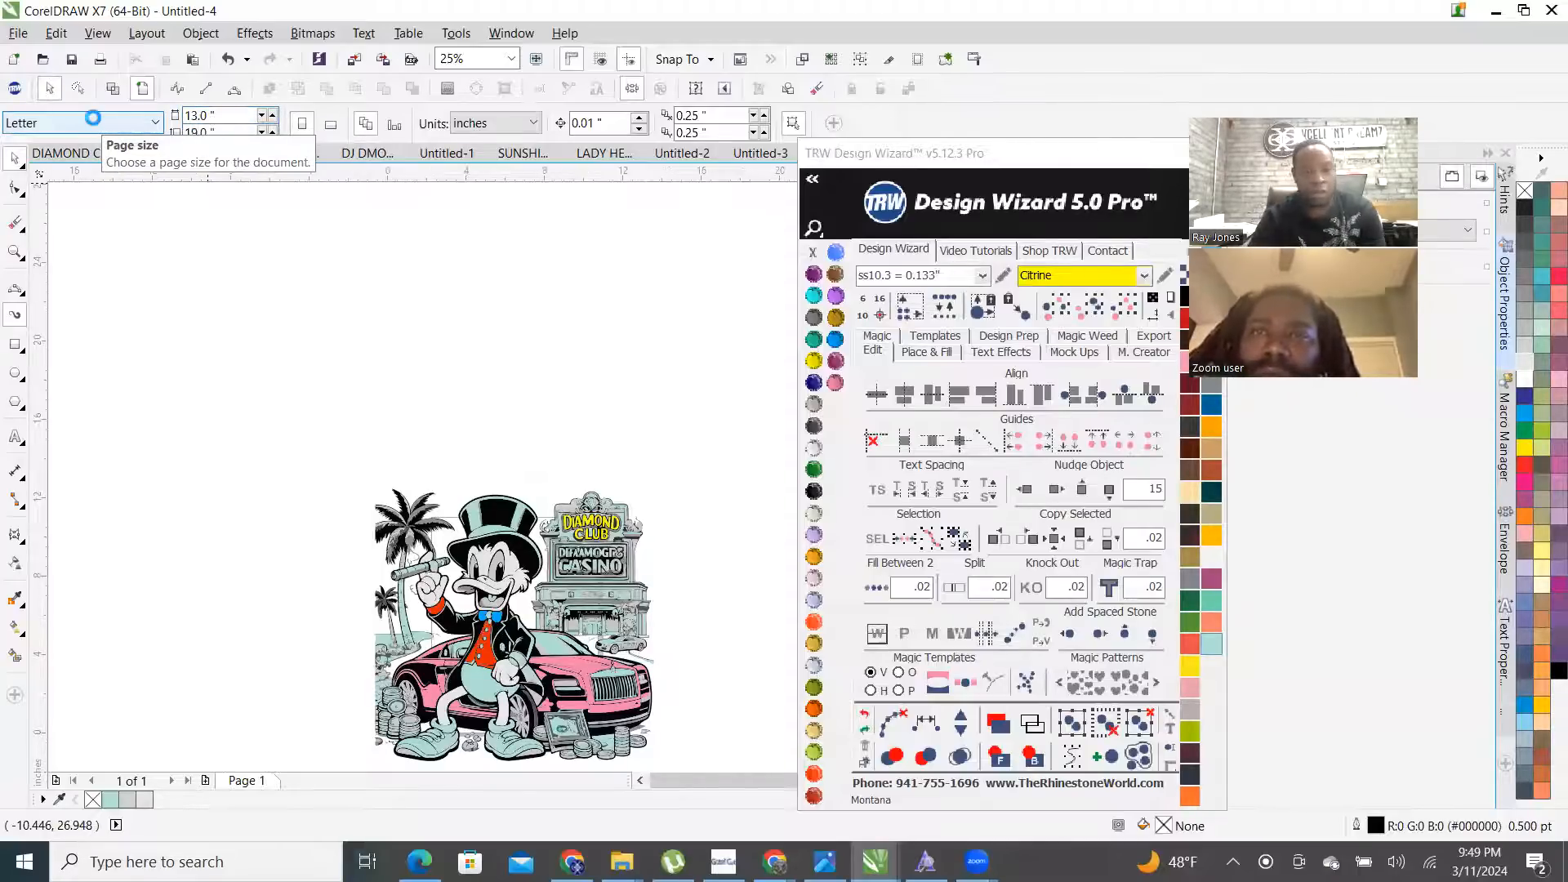
scroll(339, 399, "down", 1)
left_click_drag(308, 384, 583, 630)
scroll(526, 539, "up", 2)
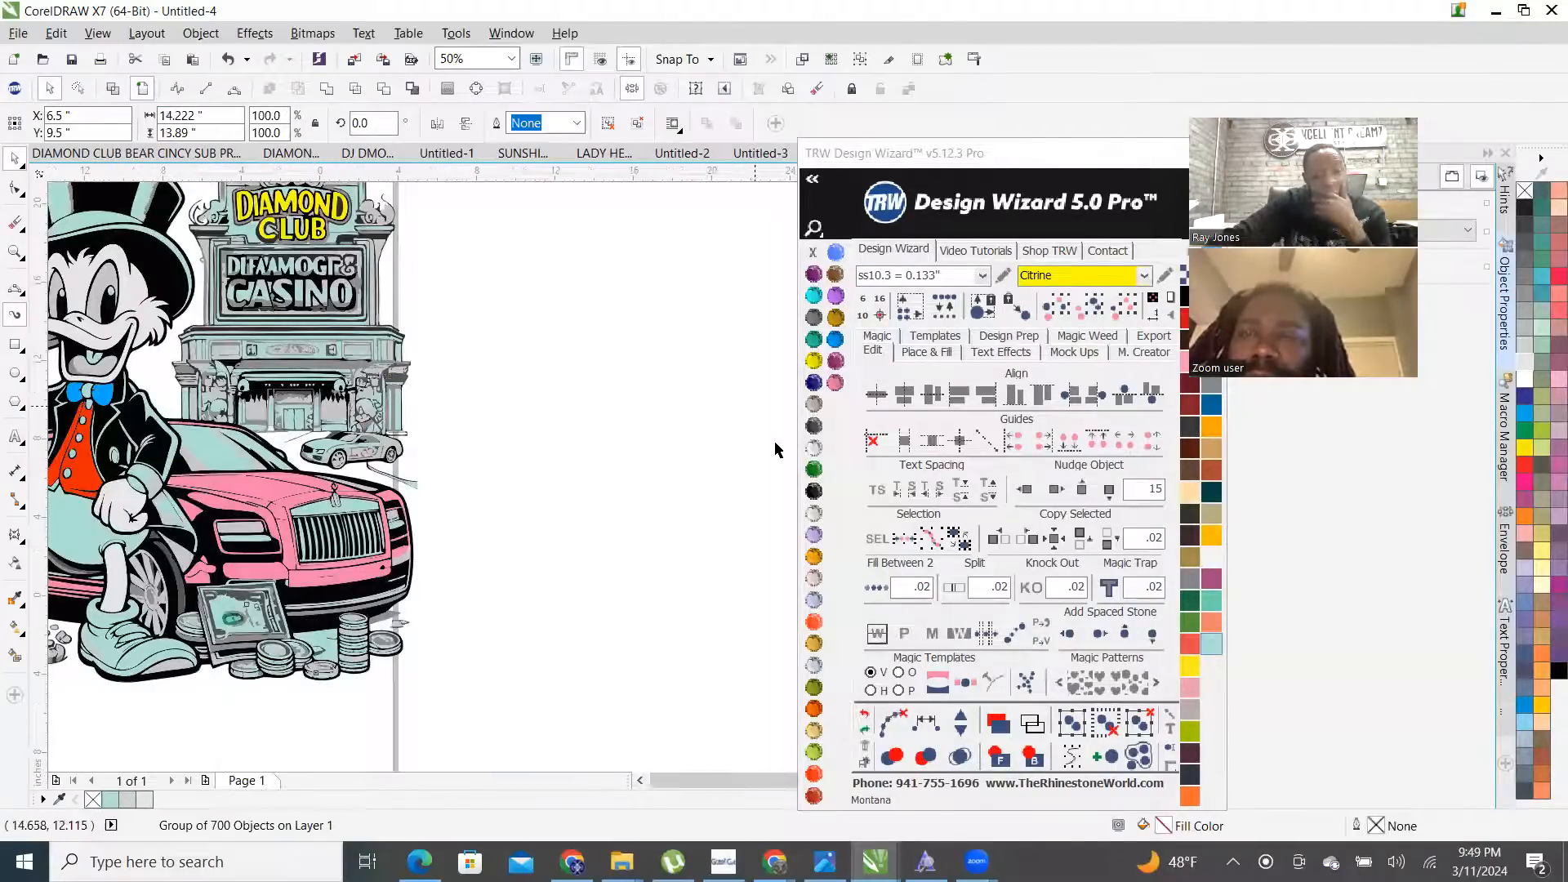
scroll(751, 449, "down", 2)
scroll(690, 359, "up", 3)
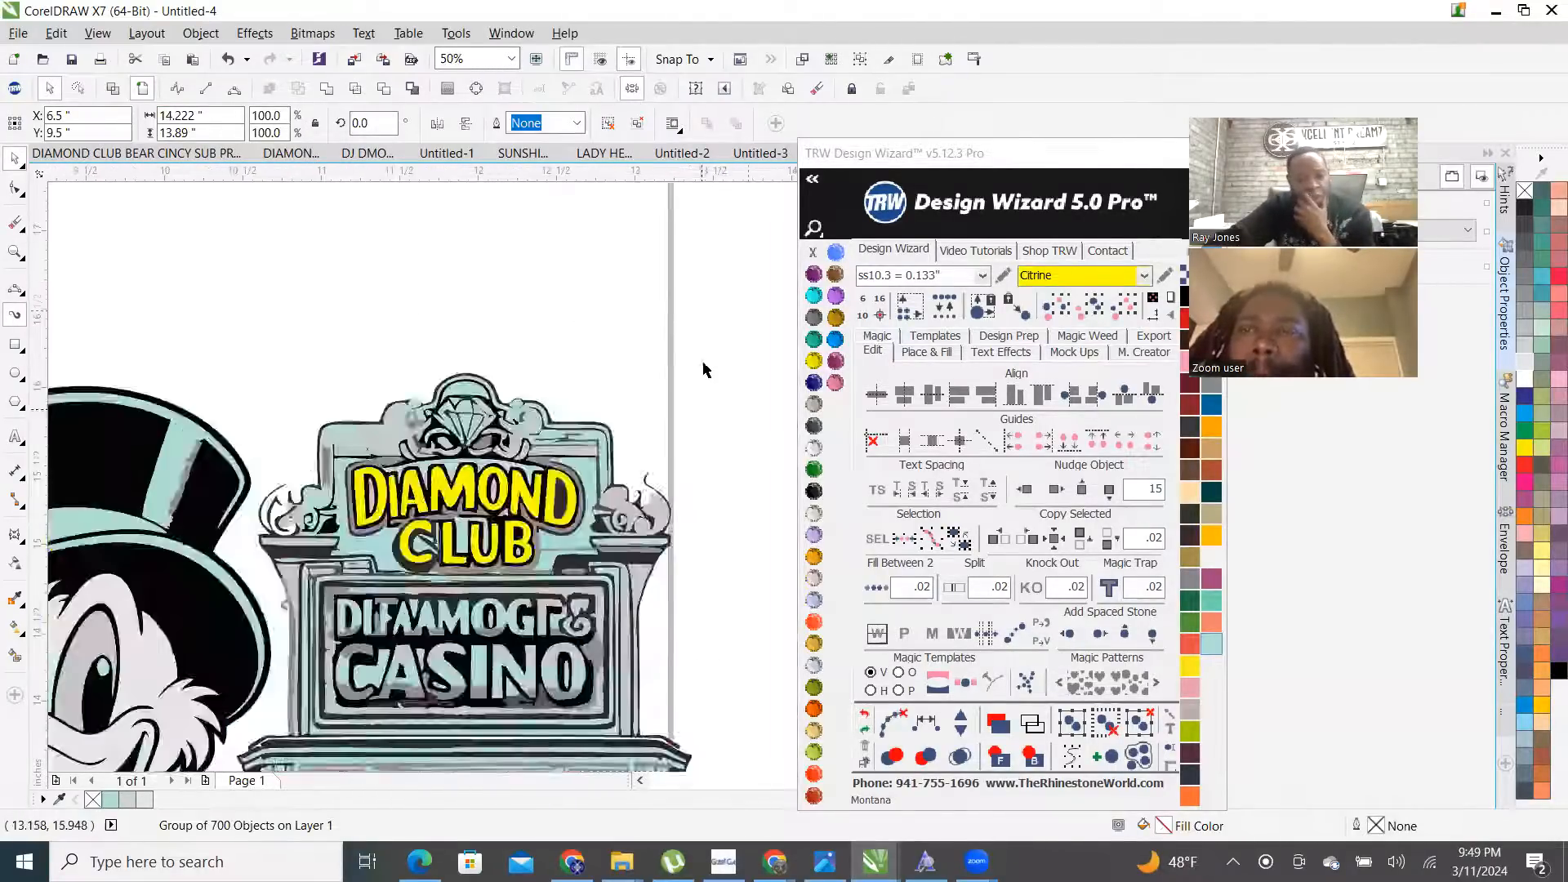
scroll(707, 370, "up", 2)
- Scale the artwork to about 89% and centre it on the 13 x 19 inch page
left_click_drag(737, 312, 504, 455)
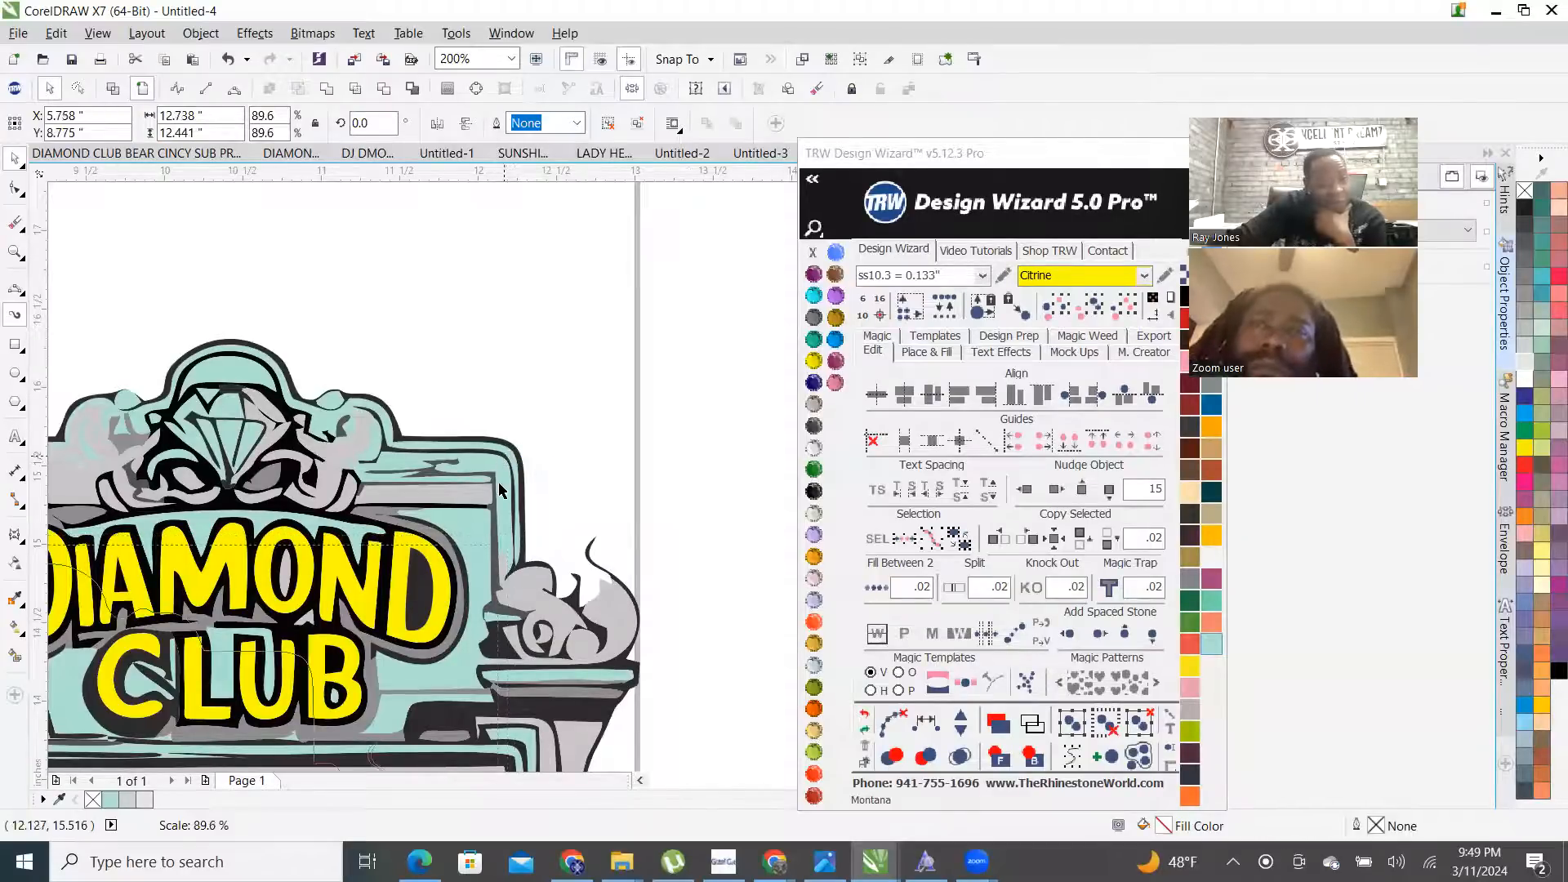
scroll(479, 448, "down", 2)
scroll(400, 400, "down", 1)
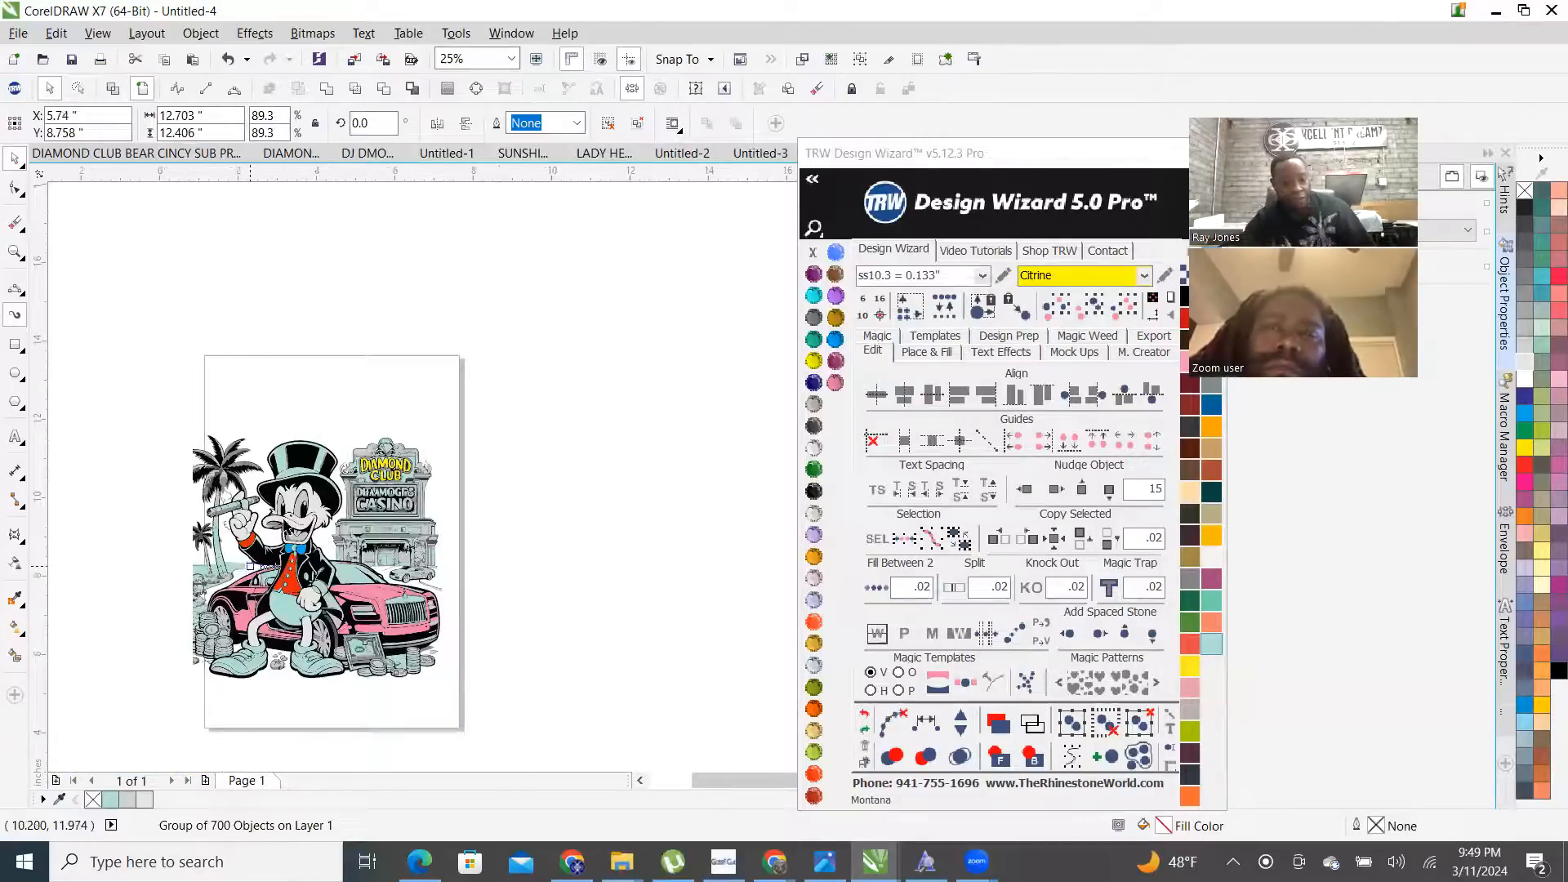
scroll(252, 568, "up", 2)
scroll(387, 463, "down", 1)
left_click_drag(388, 463, 451, 458)
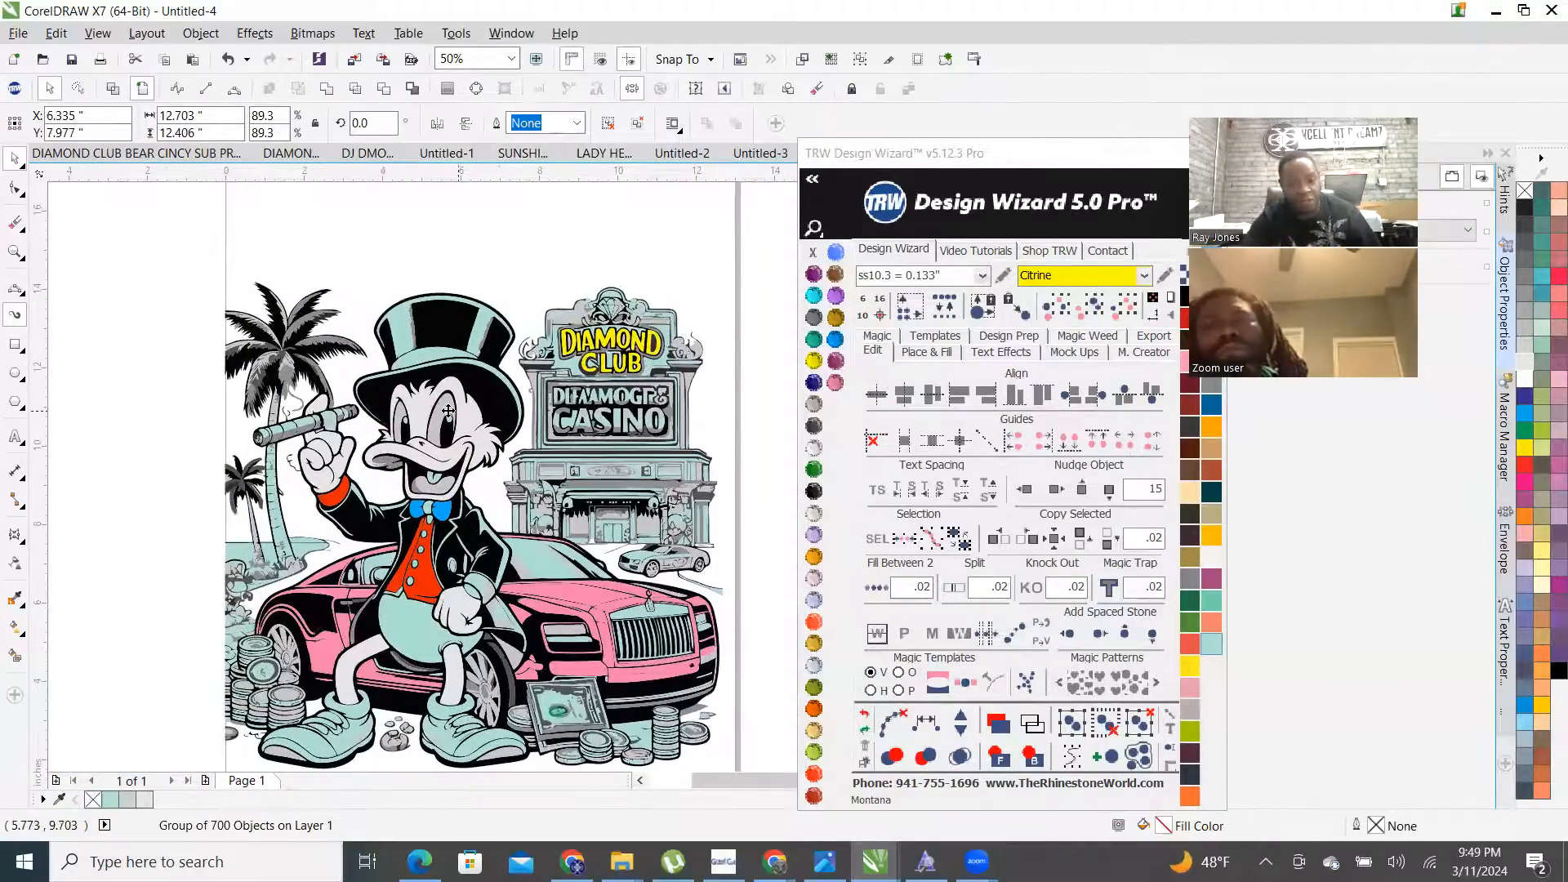
key("p")
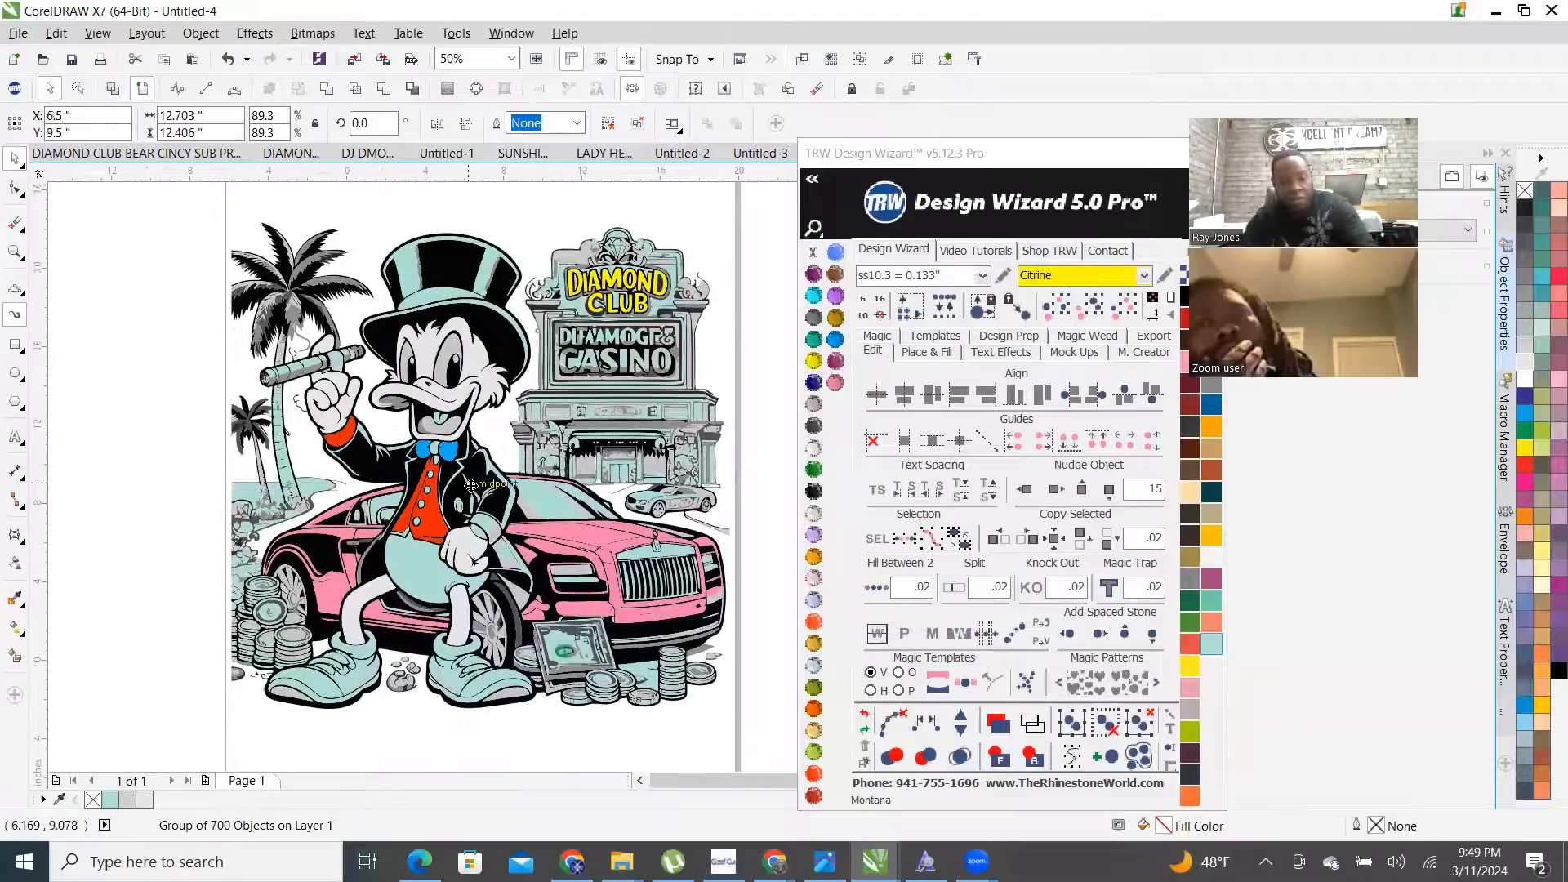
scroll(469, 486, "down", 1)
left_click(616, 358)
scroll(608, 367, "up", 2)
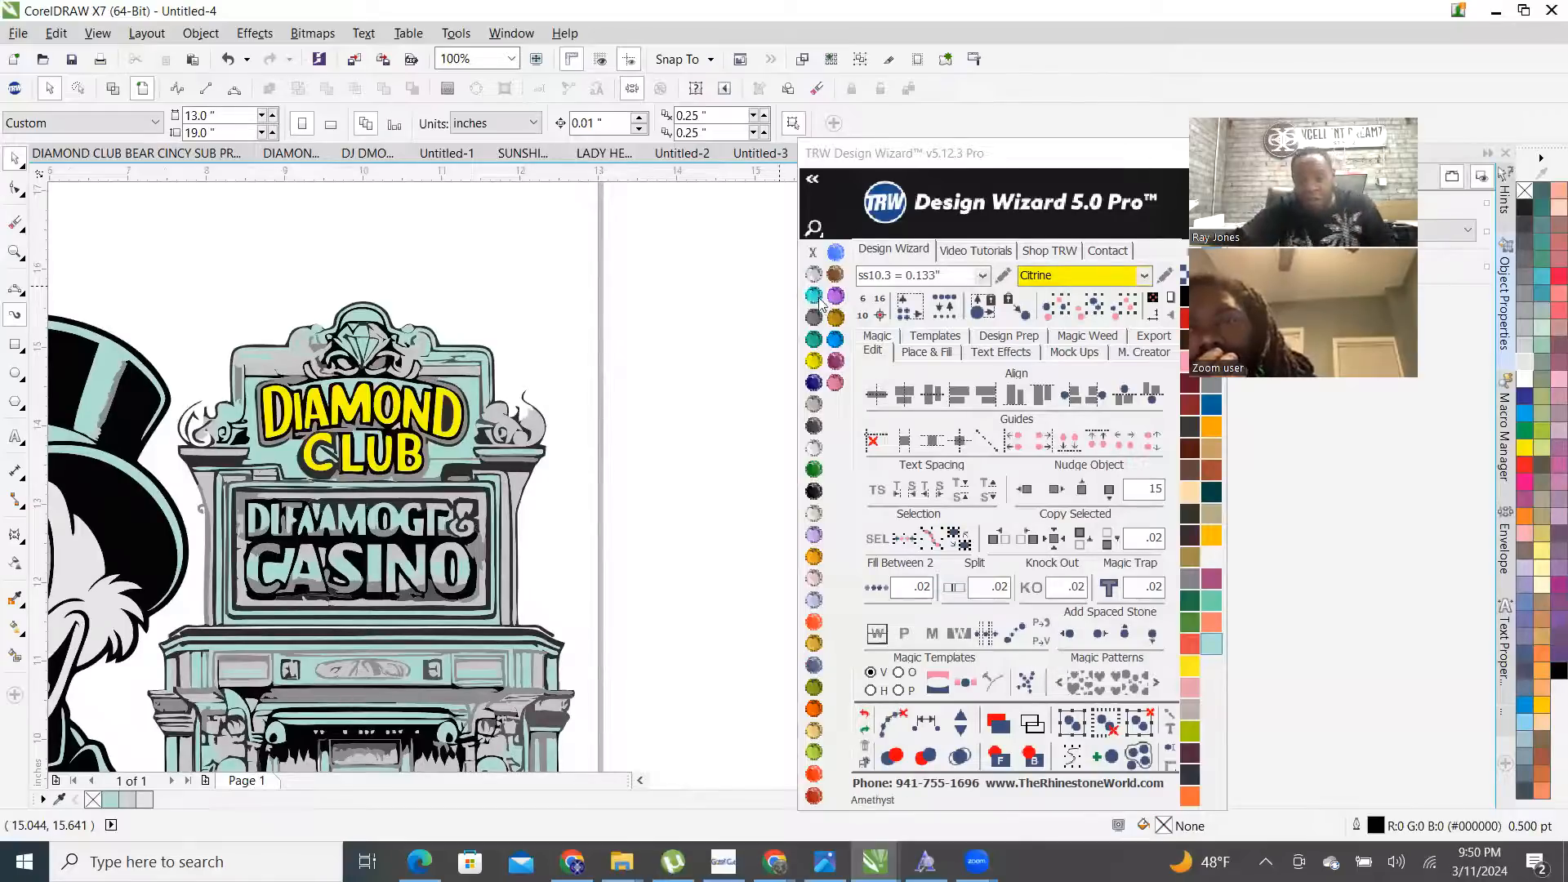
- Choose Topaz as the stone colour and ungroup all of the artwork's objects
left_click(836, 325)
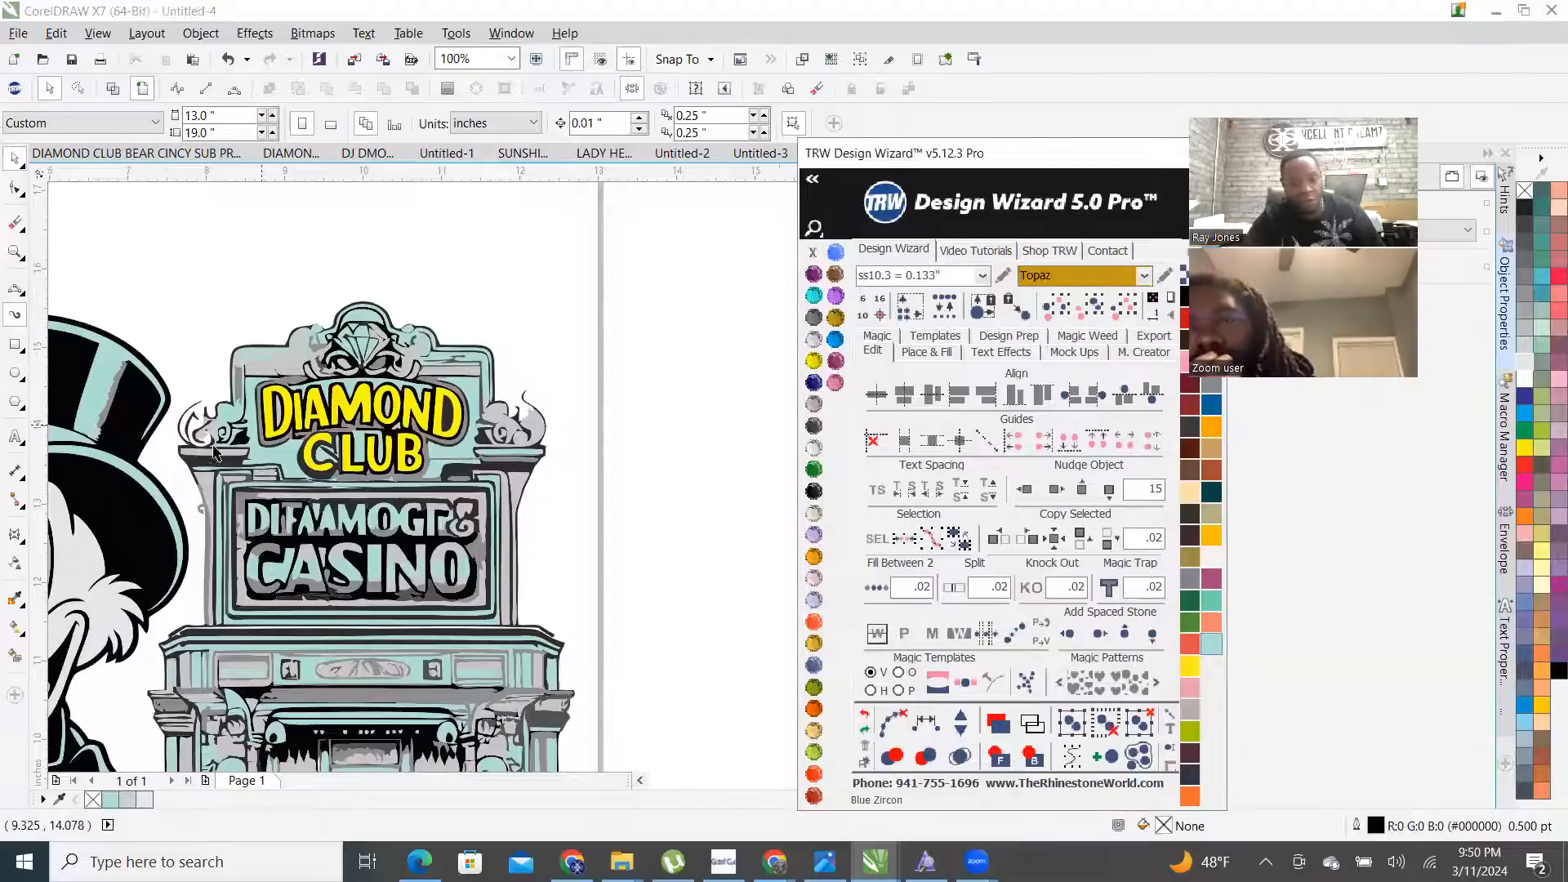
scroll(214, 449, "up", 2)
left_click(468, 327)
right_click(467, 325)
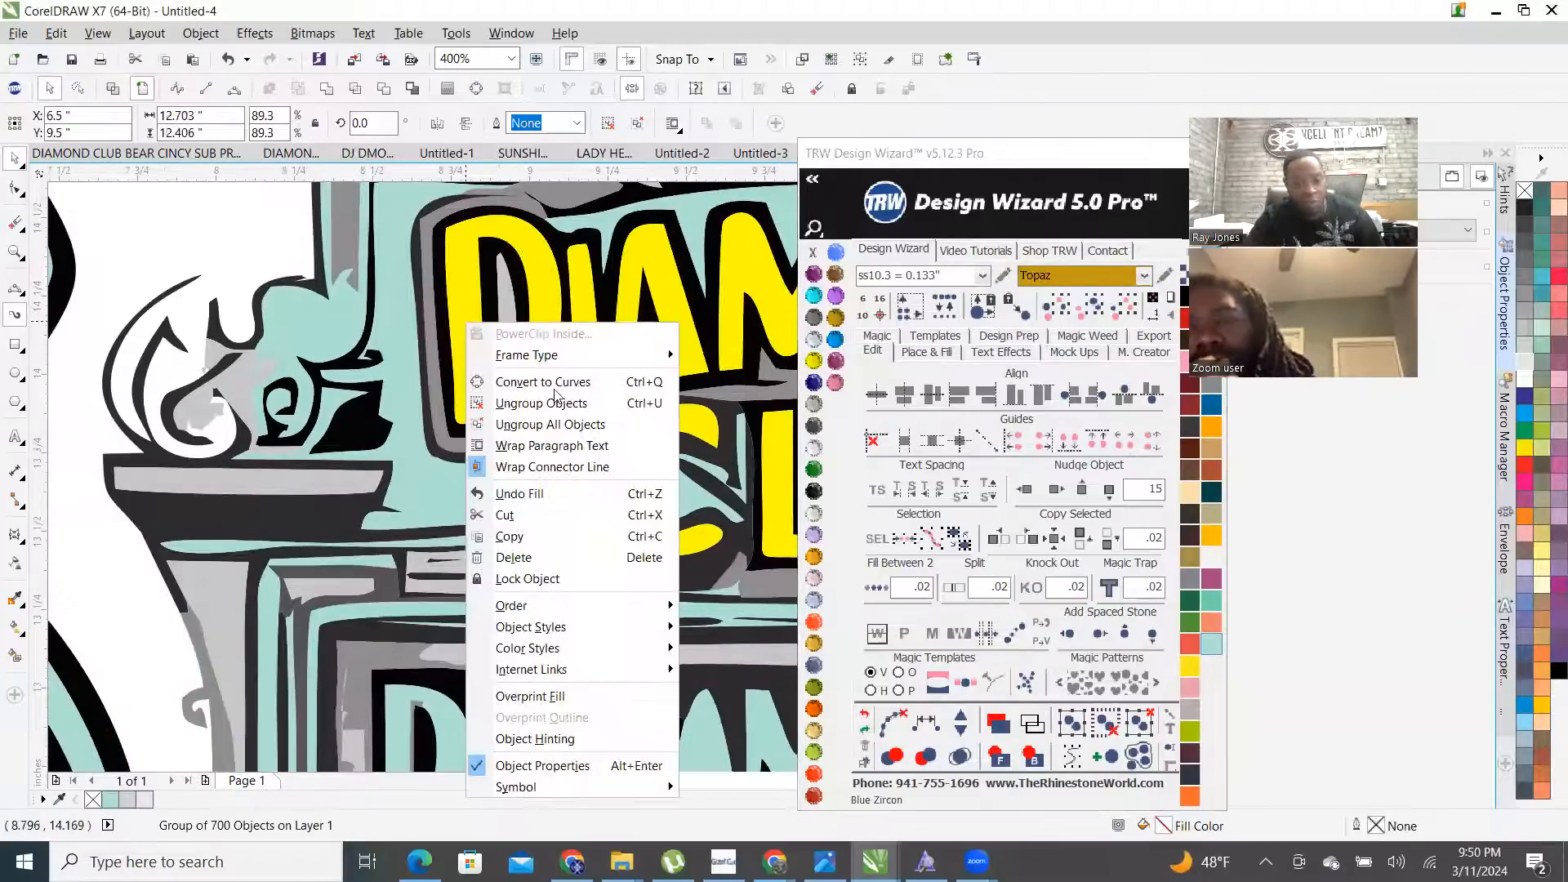
left_click(586, 433)
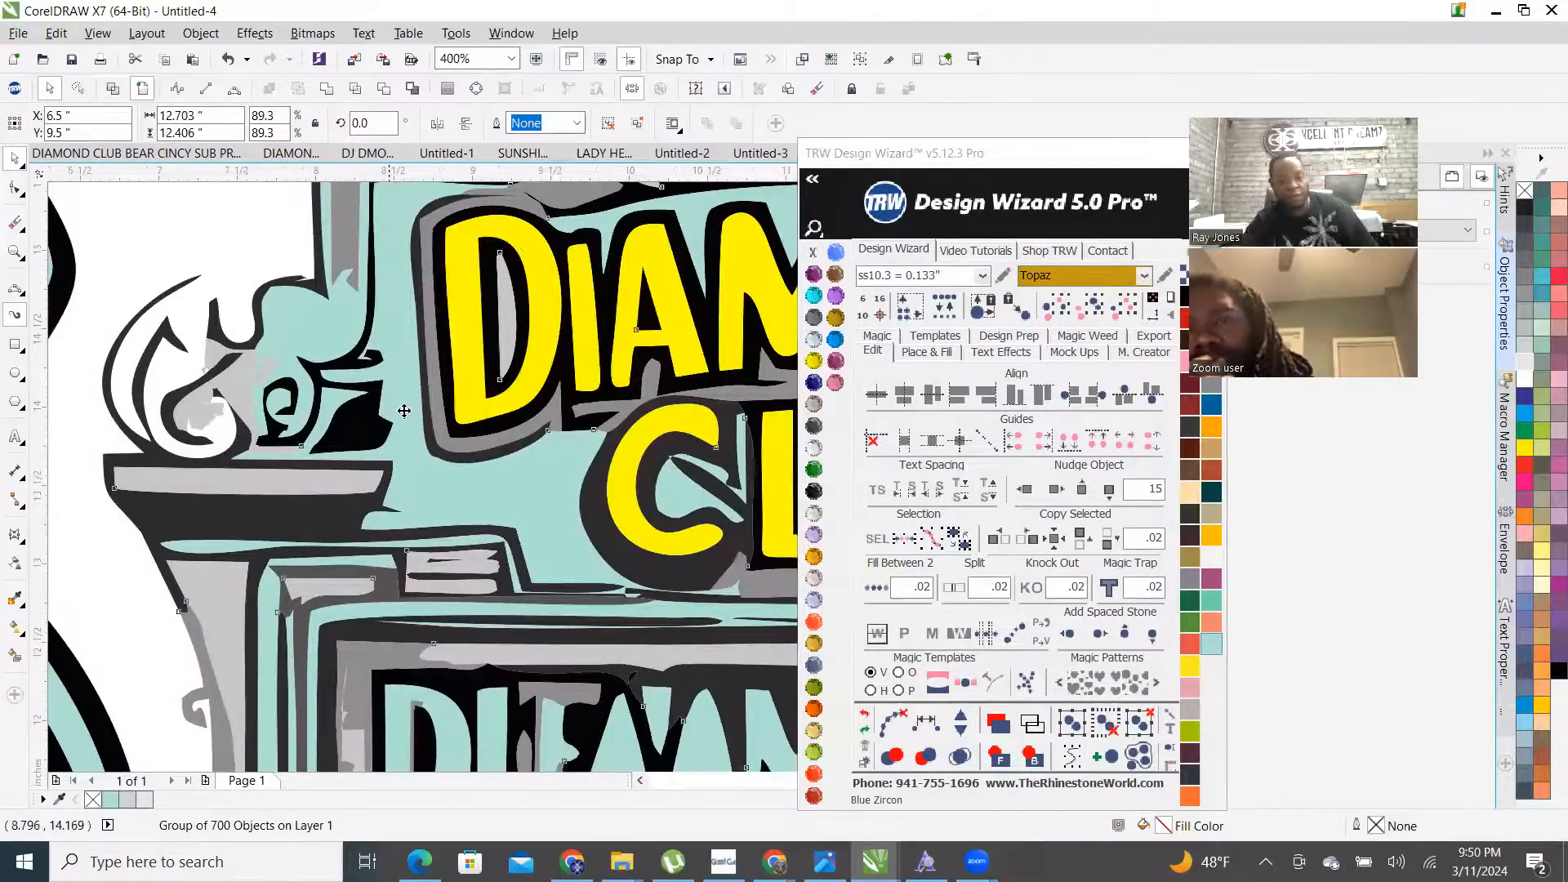
scroll(420, 365, "down", 1)
left_click(293, 278)
- Select the yellow DIAMOND and CLUB lettering together
left_click(443, 378)
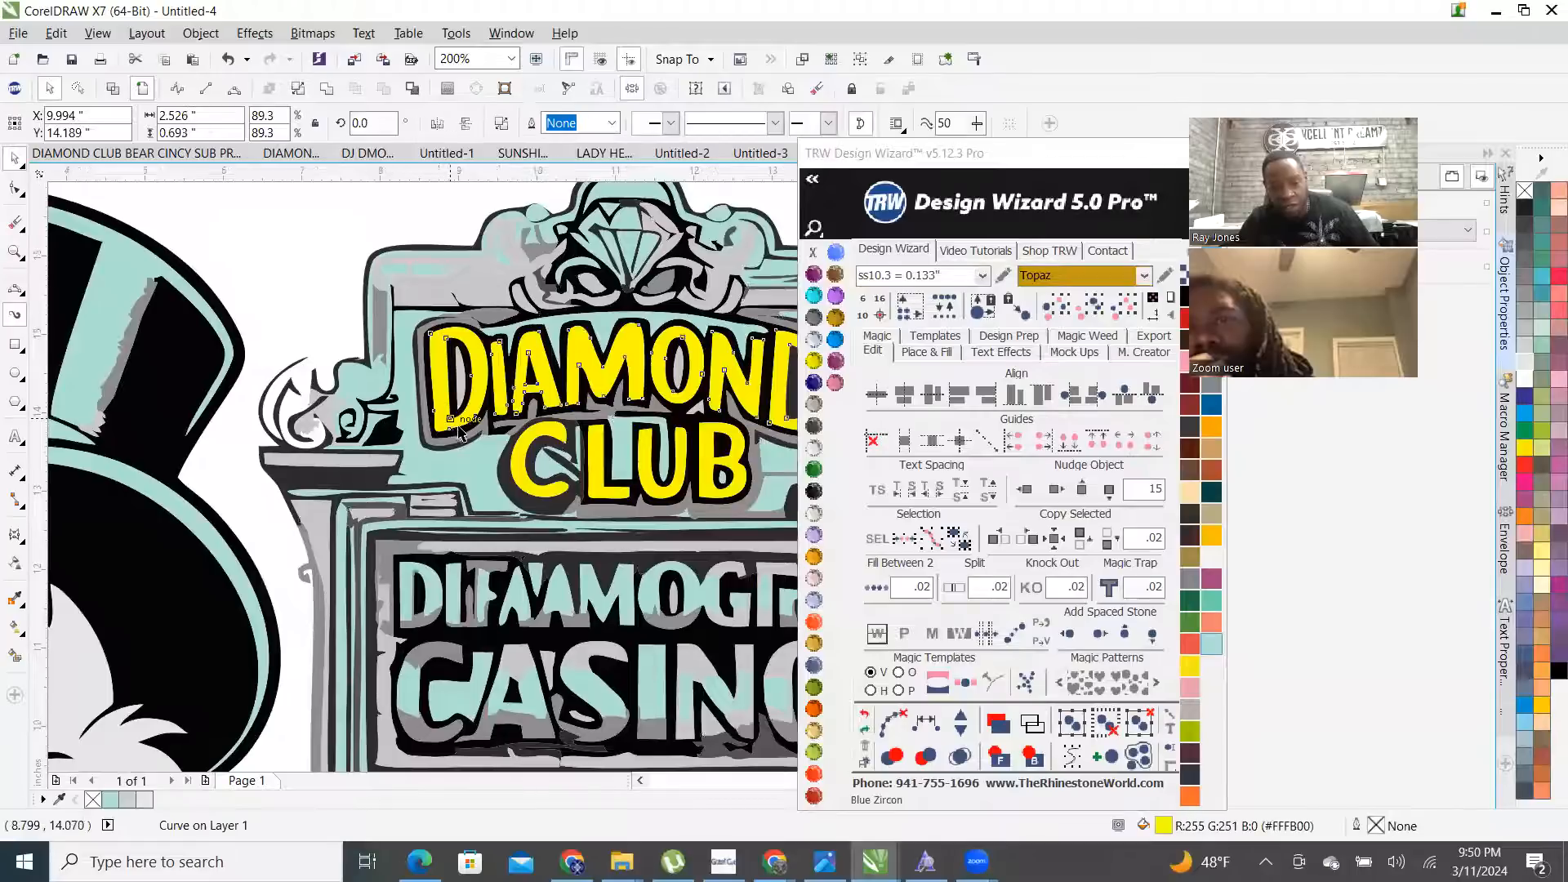
scroll(452, 413, "down", 2)
scroll(478, 410, "up", 1)
scroll(572, 460, "up", 2)
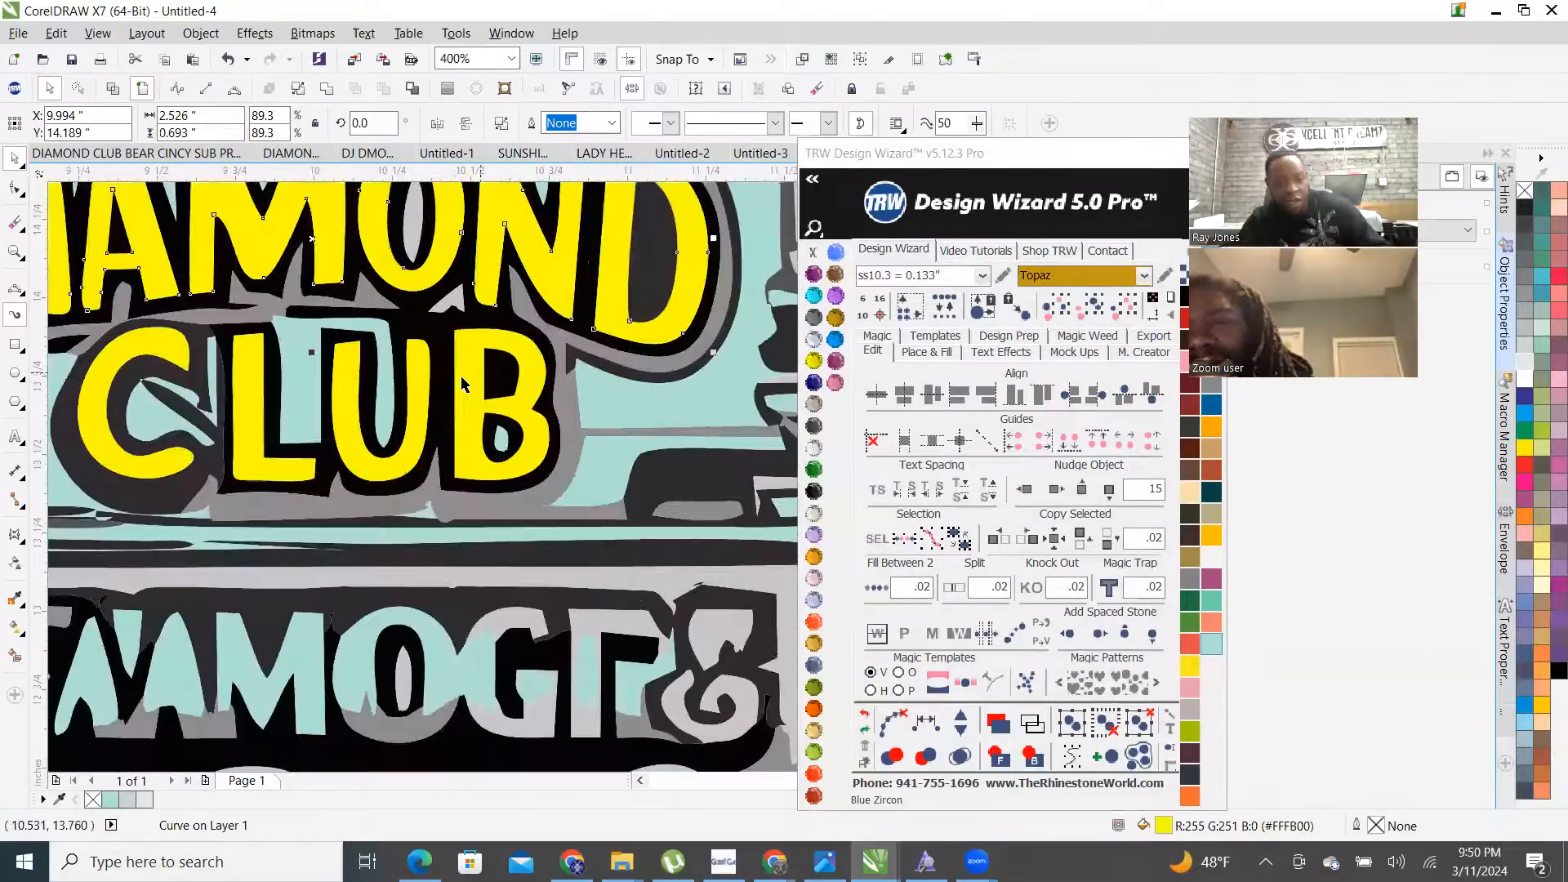
left_click(438, 391, "shift")
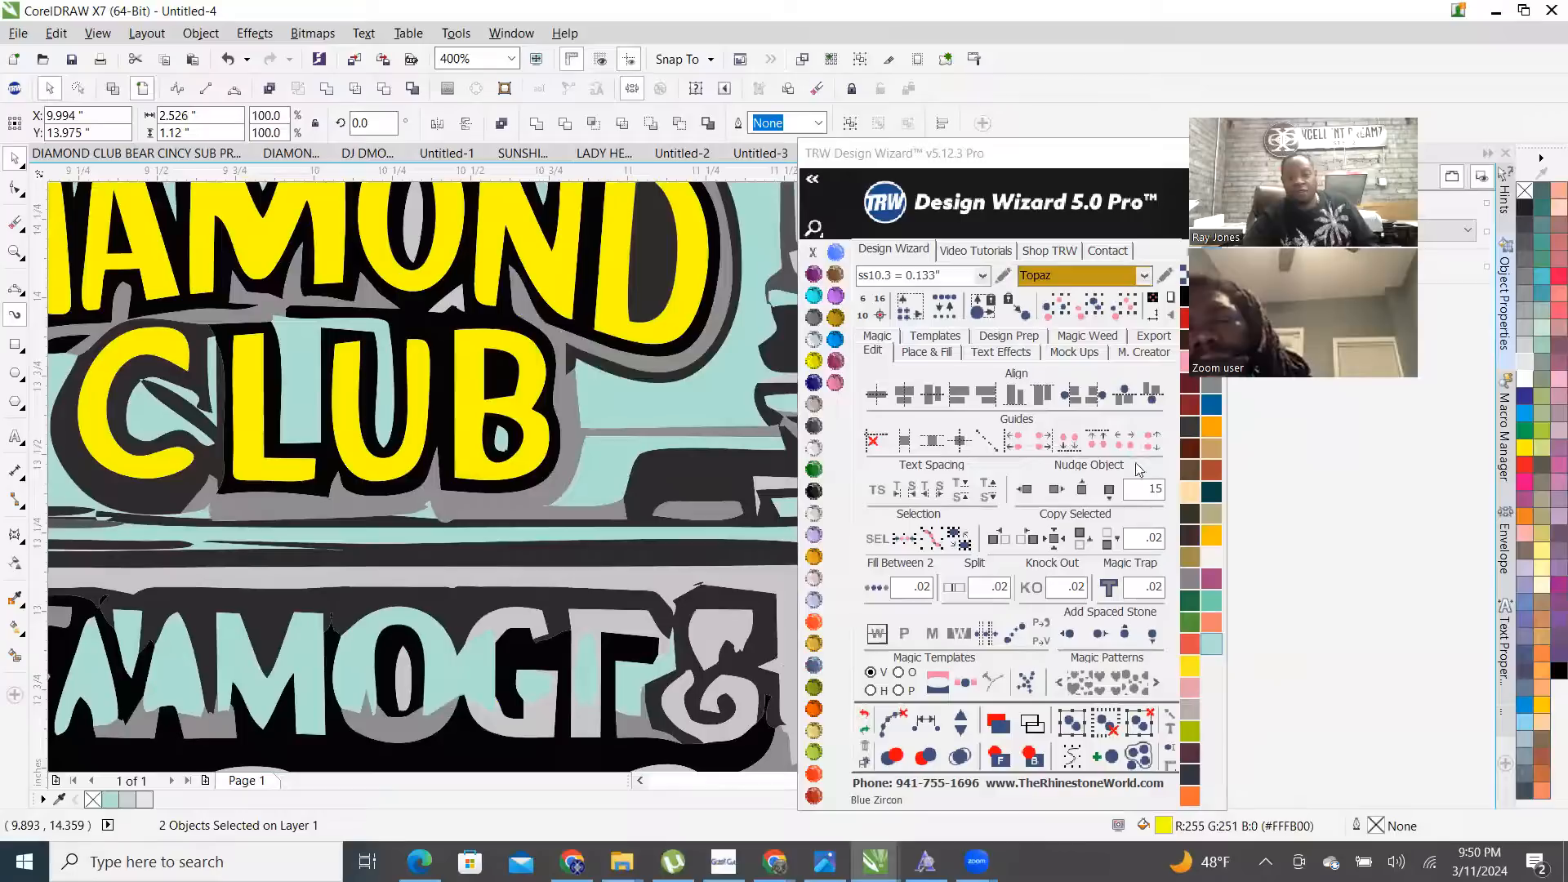
- Island-fill the lettering inside with Topaz stones, Add Stones on, and merge overlapping stones
left_click(916, 353)
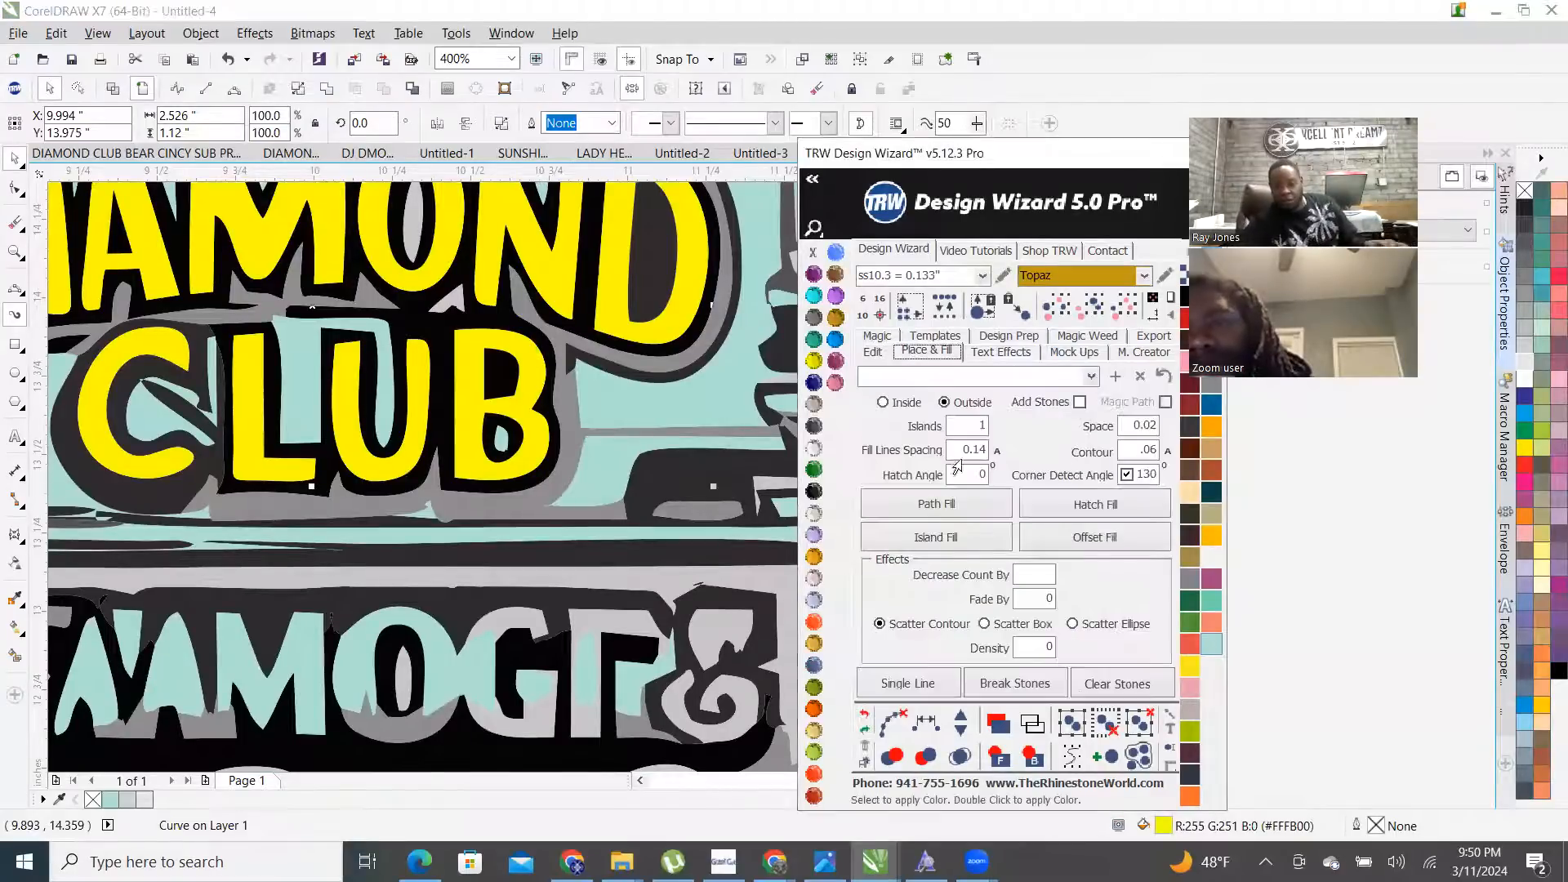
left_click(883, 403)
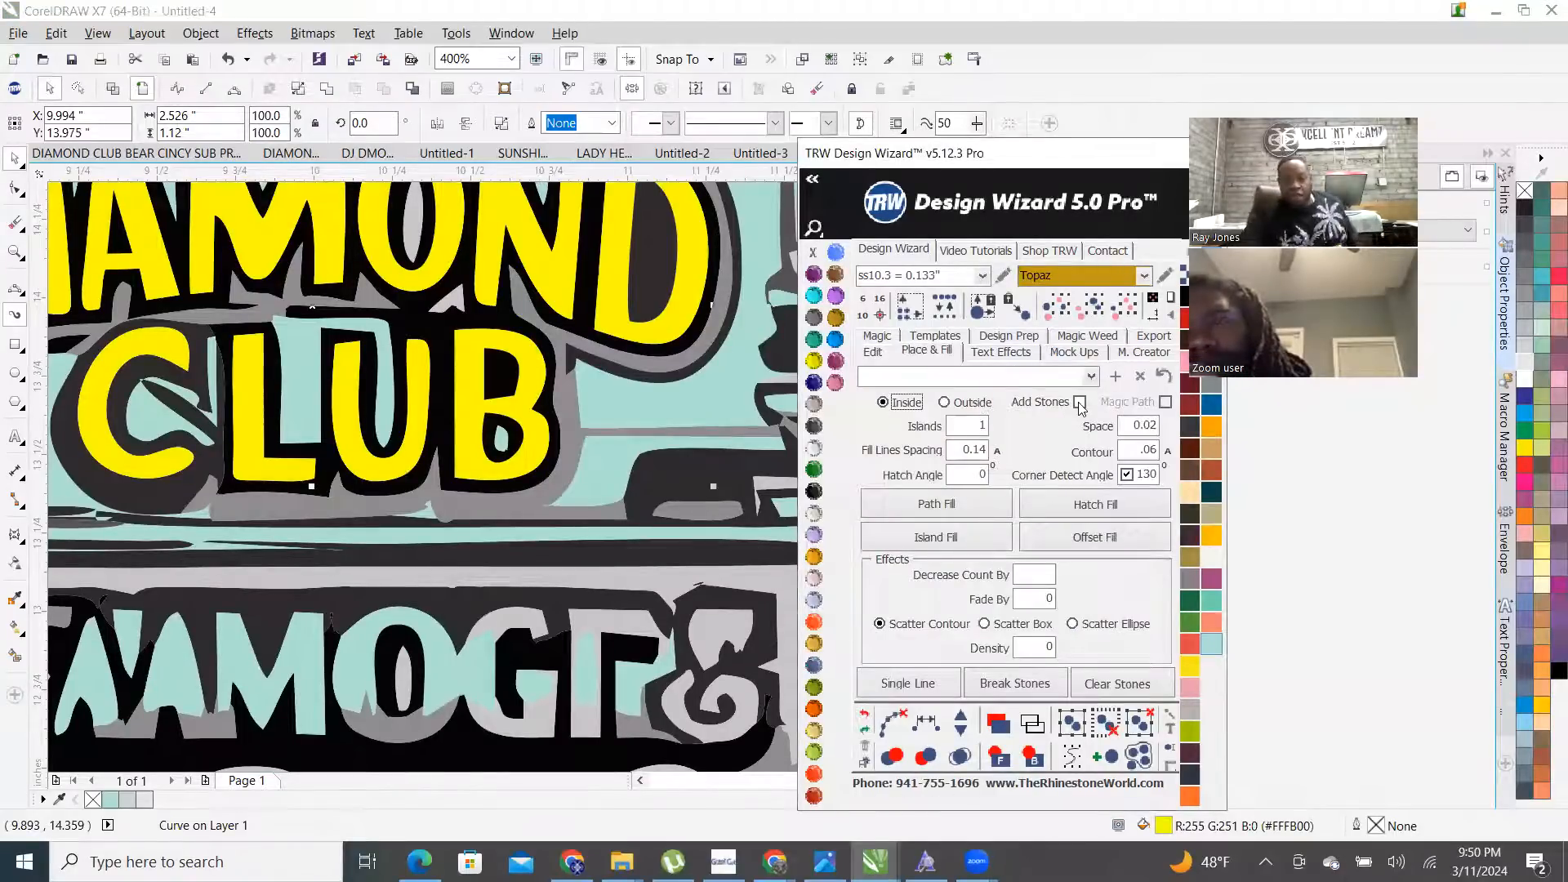
left_click(1079, 402)
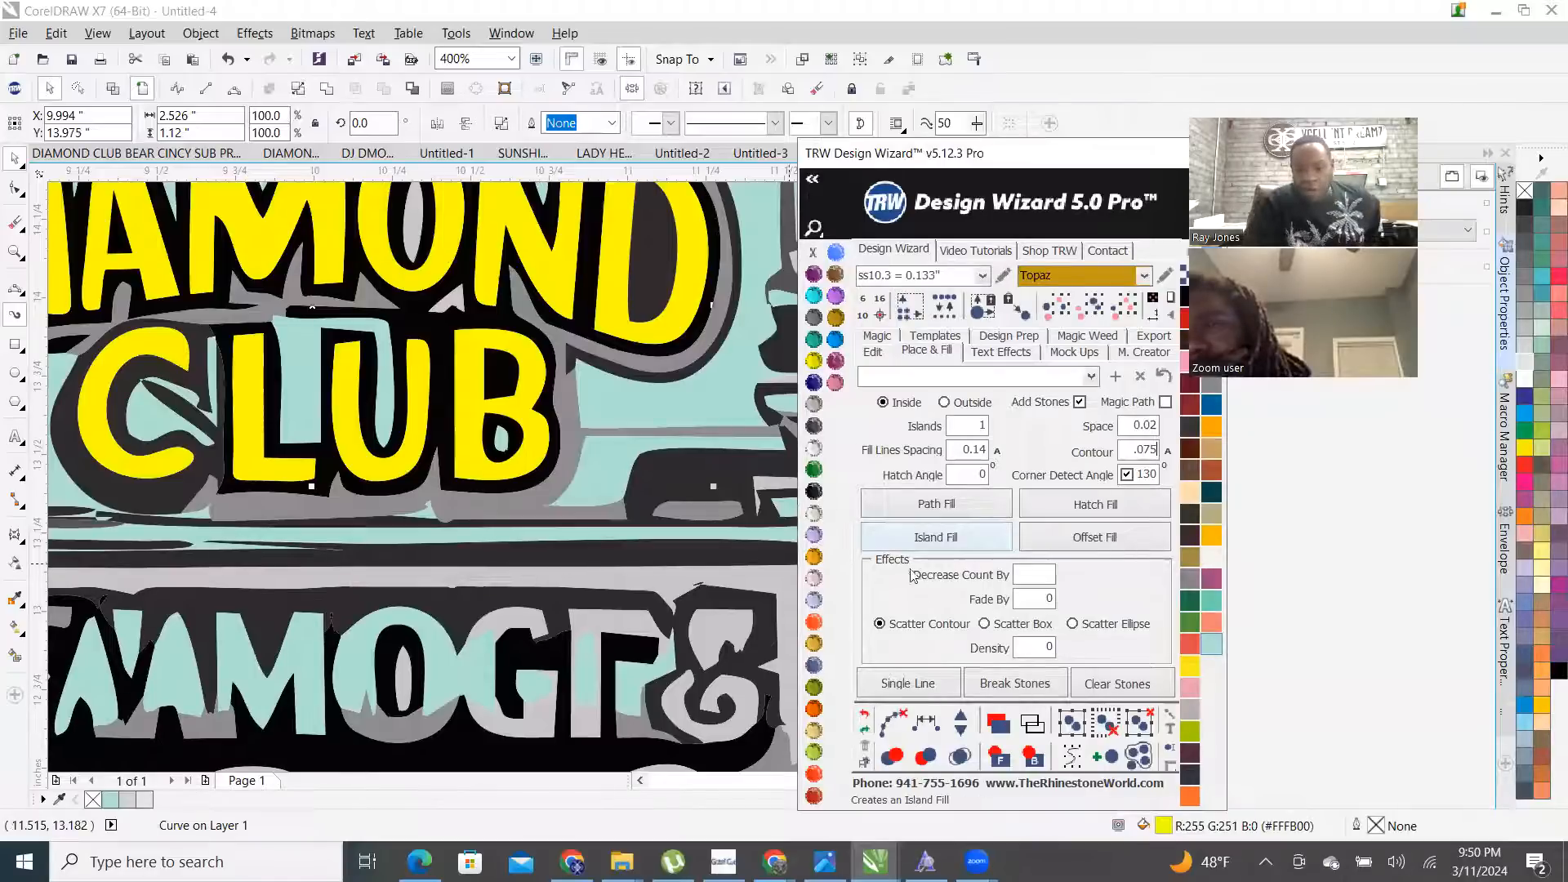
left_click(951, 542)
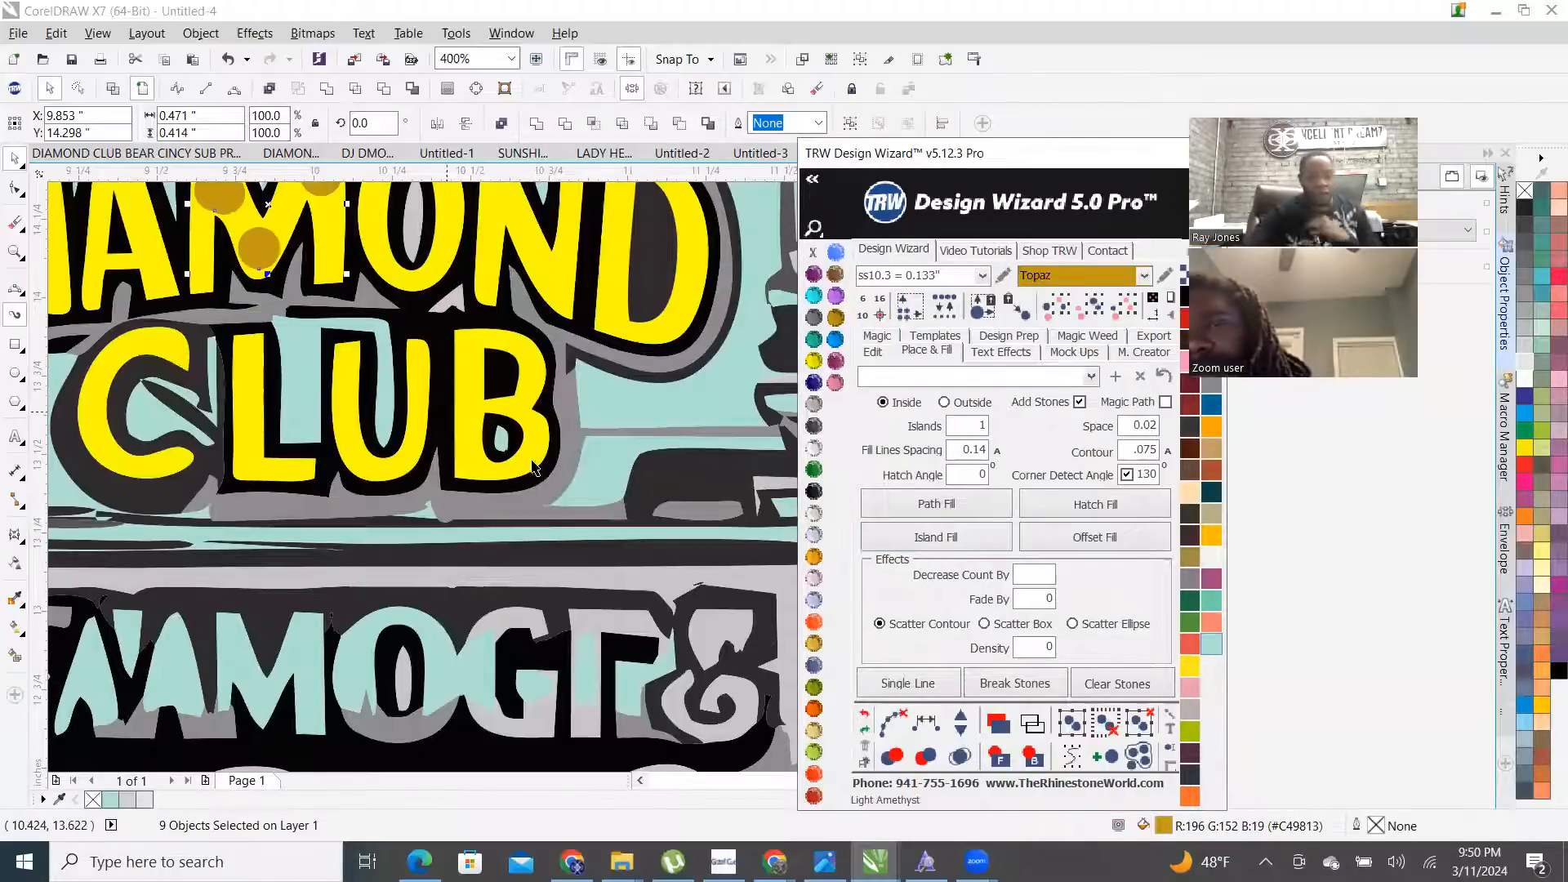
scroll(532, 468, "down", 1)
scroll(532, 468, "down", 1)
scroll(532, 468, "up", 1)
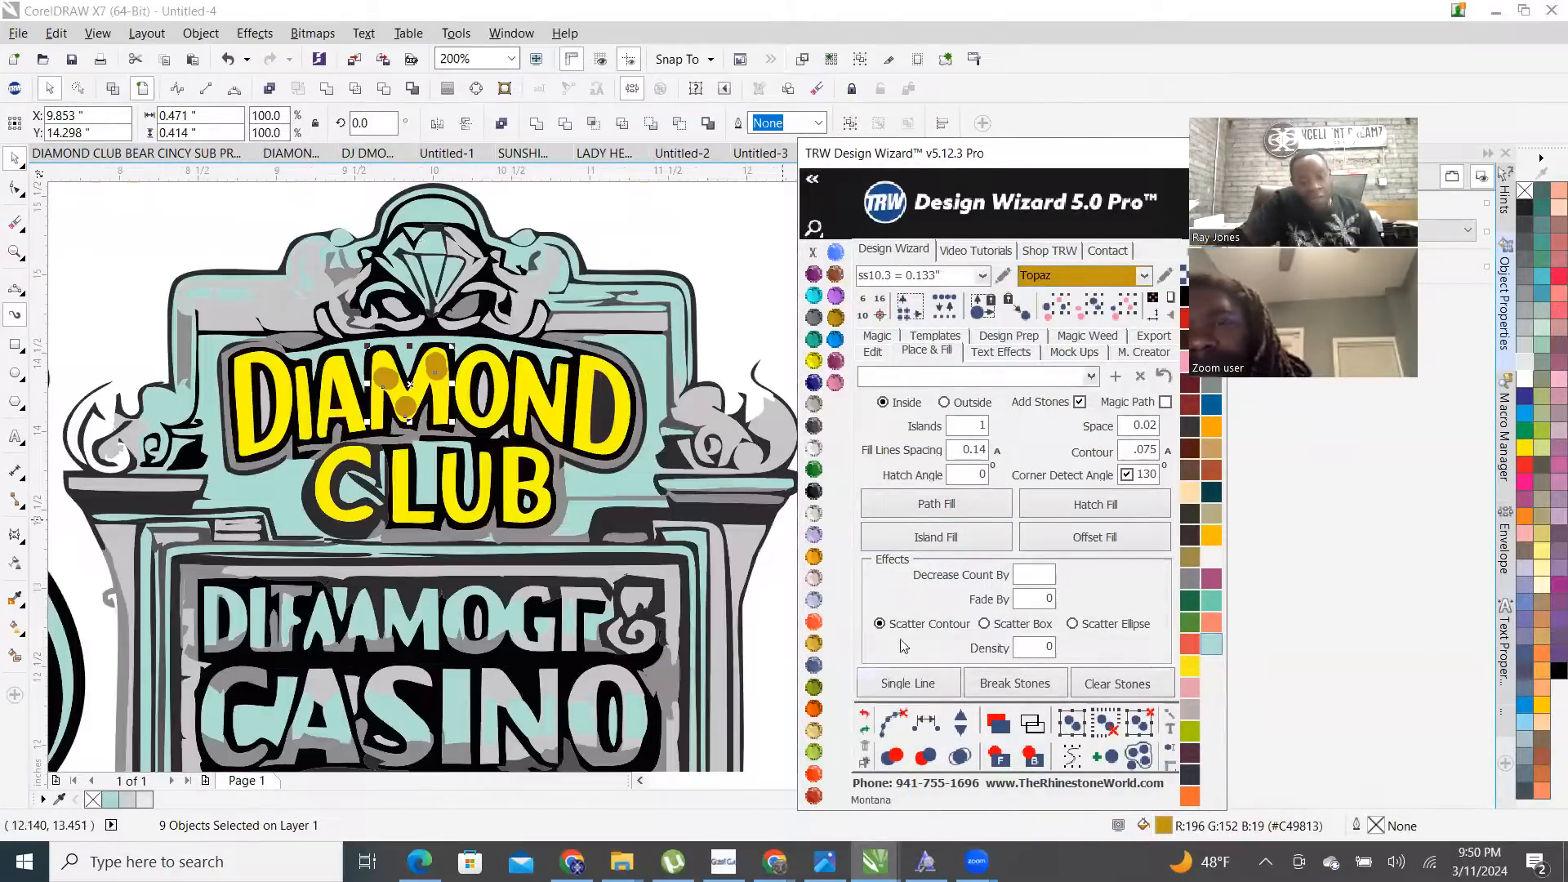
left_click(964, 760)
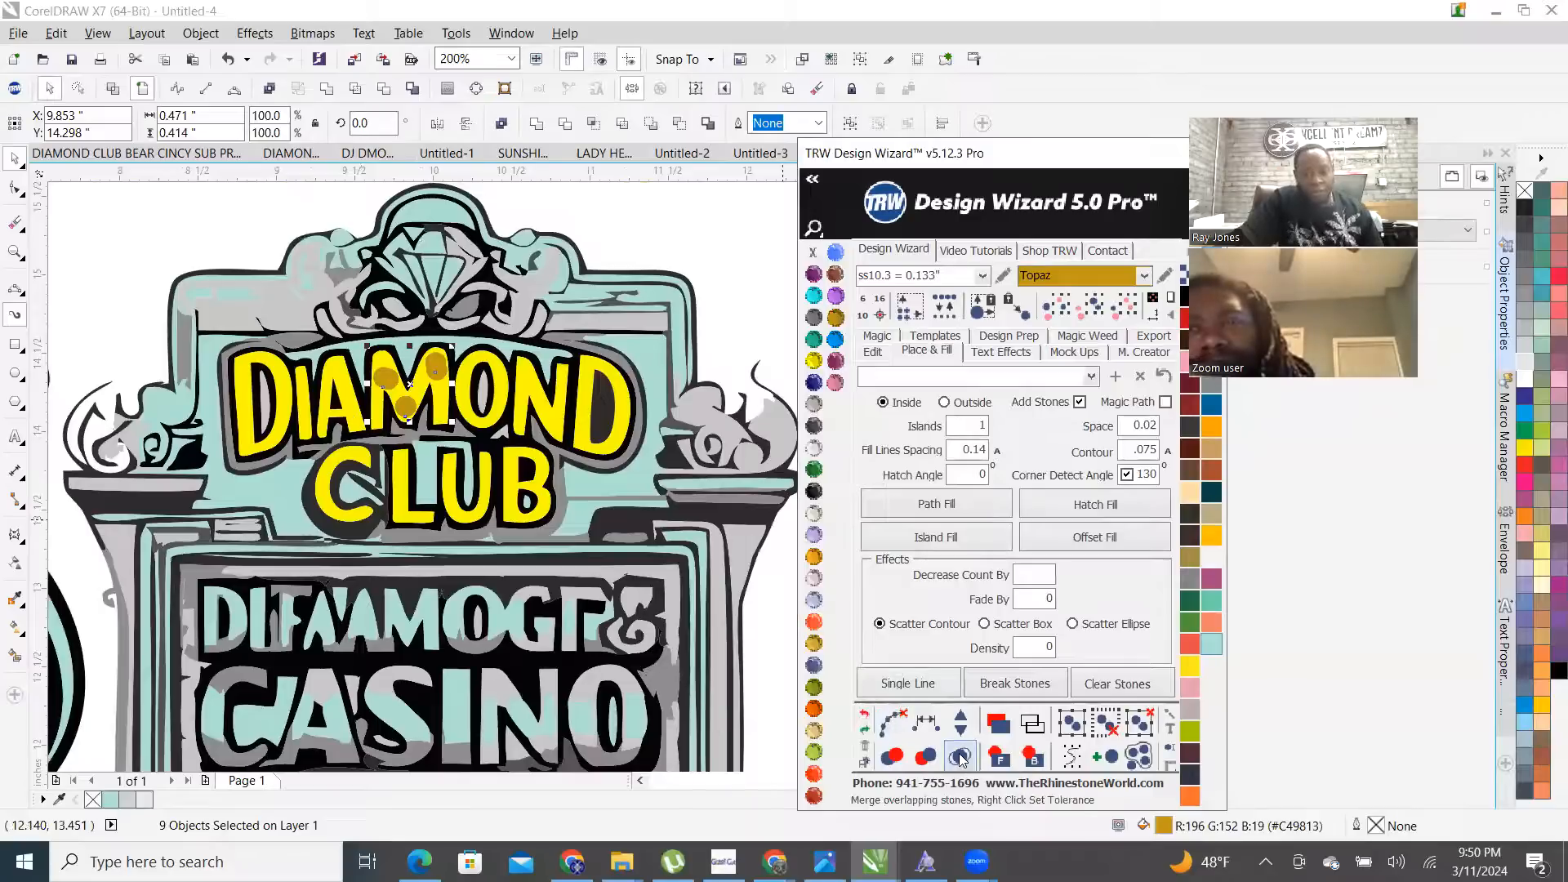
scroll(501, 608, "down", 2)
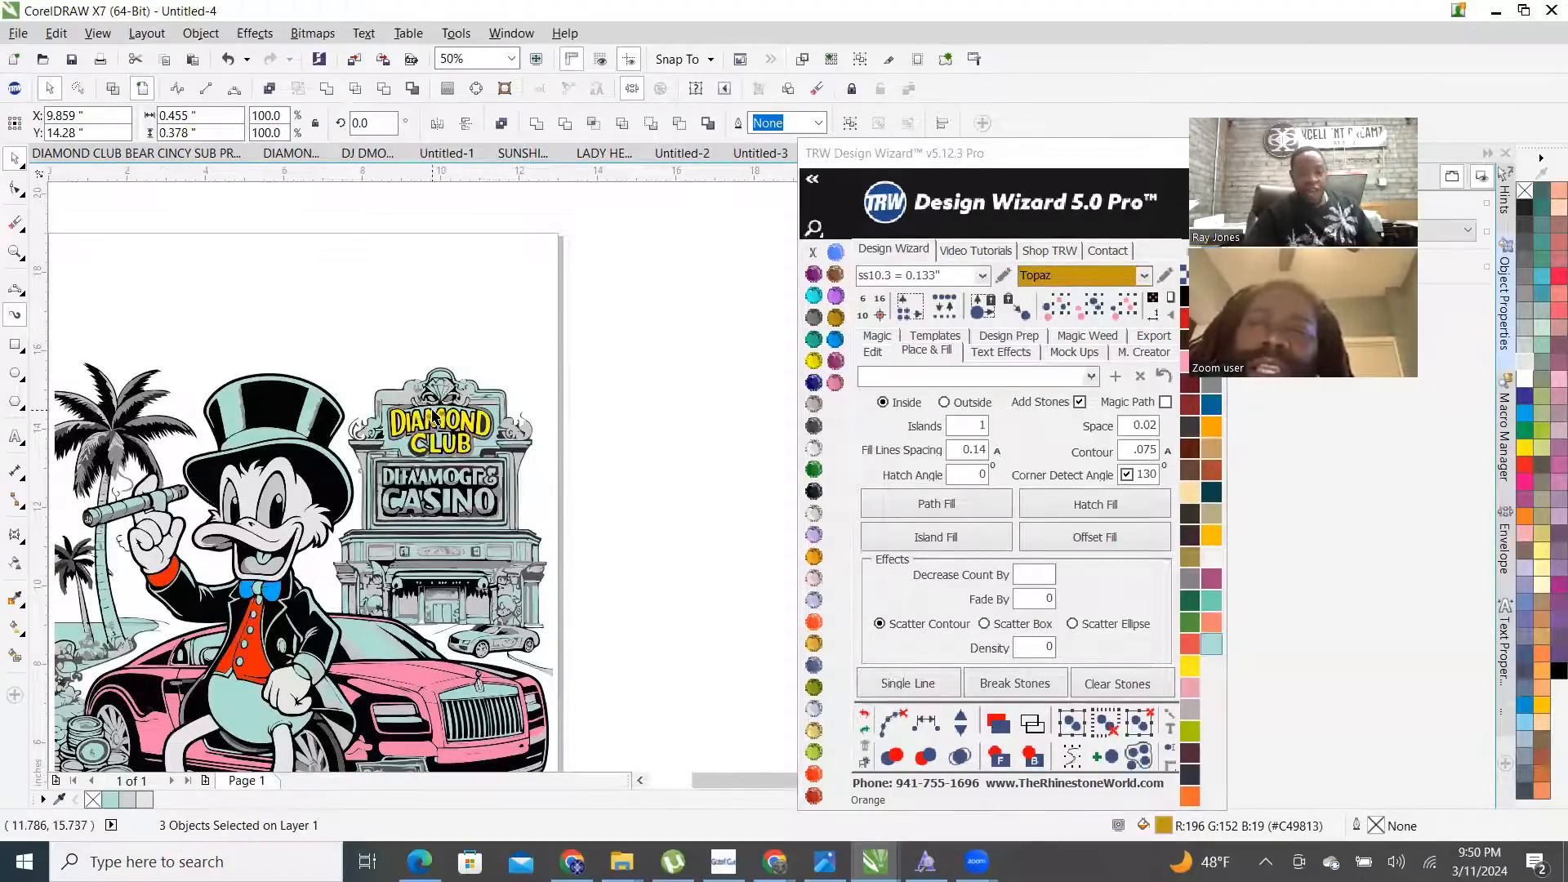
- Delete the three stones the fill produced near the A and M of DIAMOND
key("Escape")
scroll(458, 433, "up", 3)
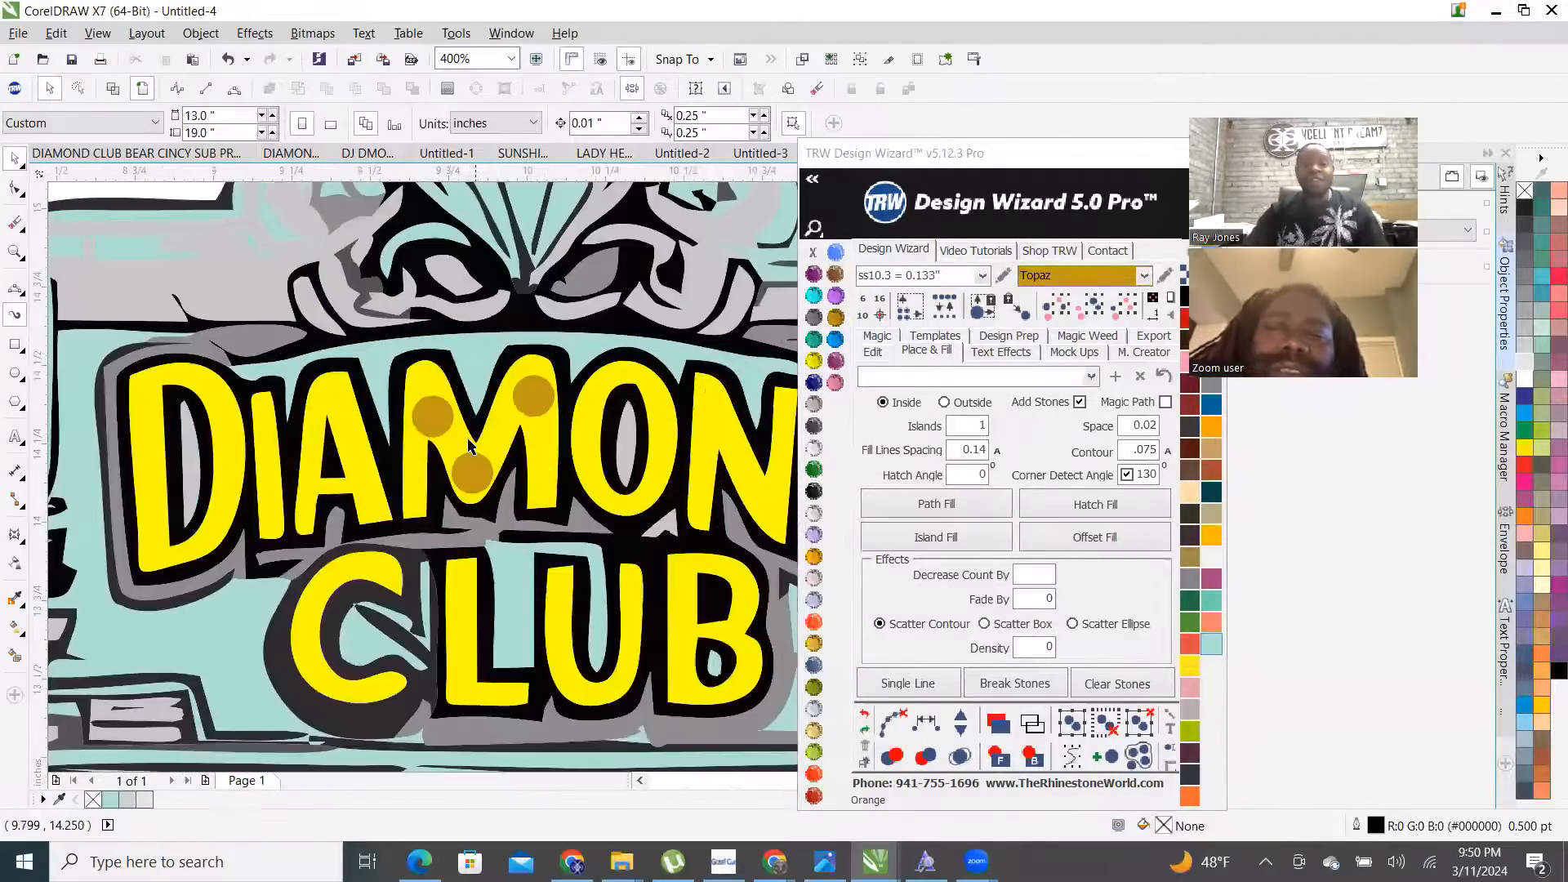
scroll(458, 437, "up", 1)
left_click(421, 431)
scroll(433, 441, "down", 2)
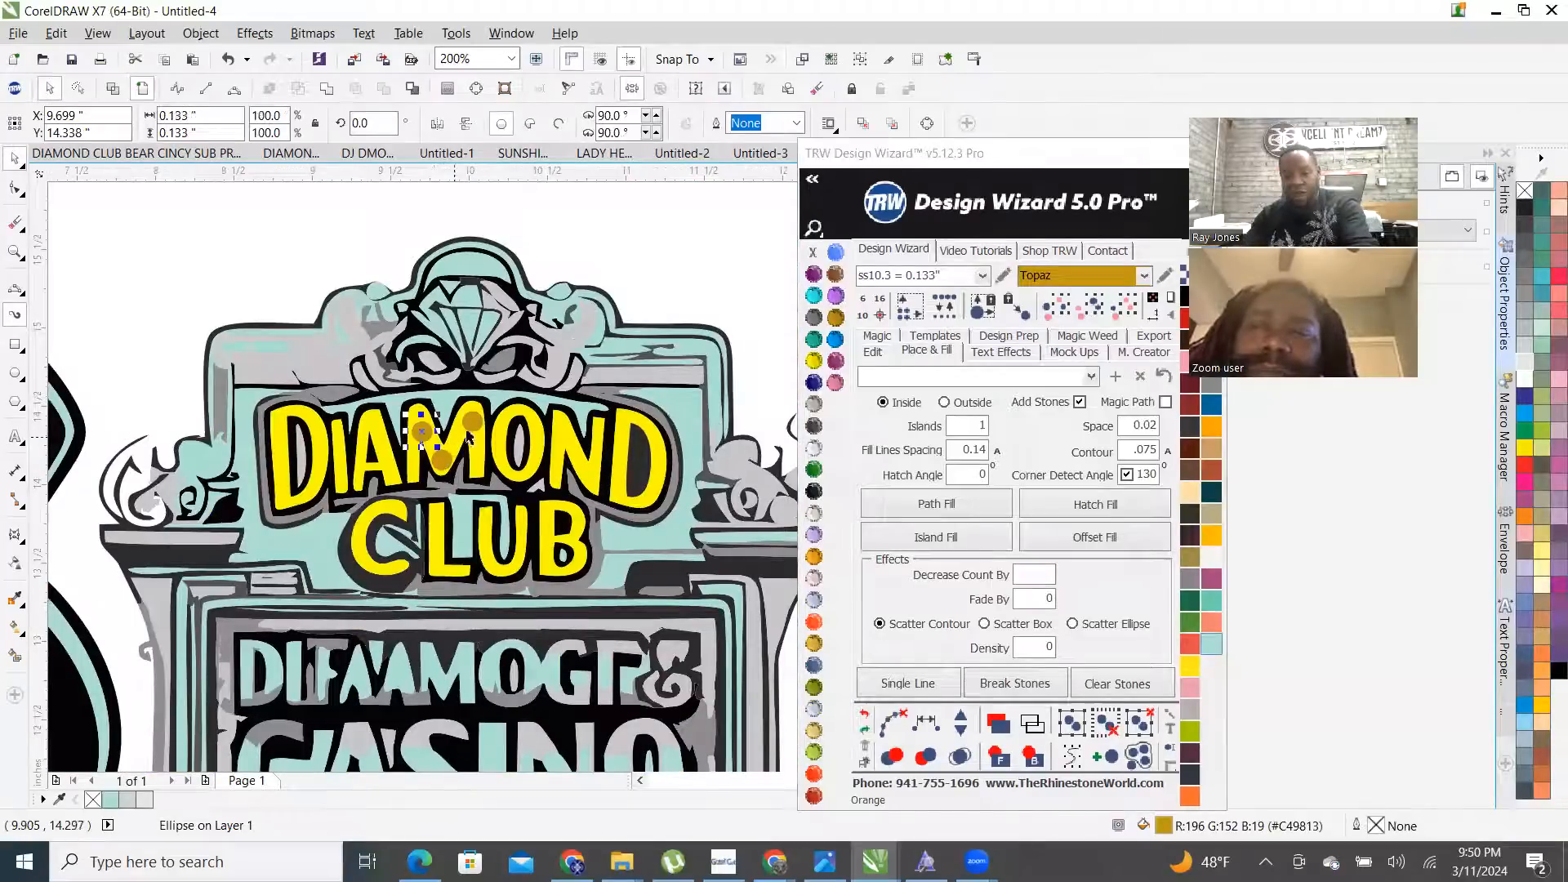
key("Delete")
left_click(447, 462)
key("Delete")
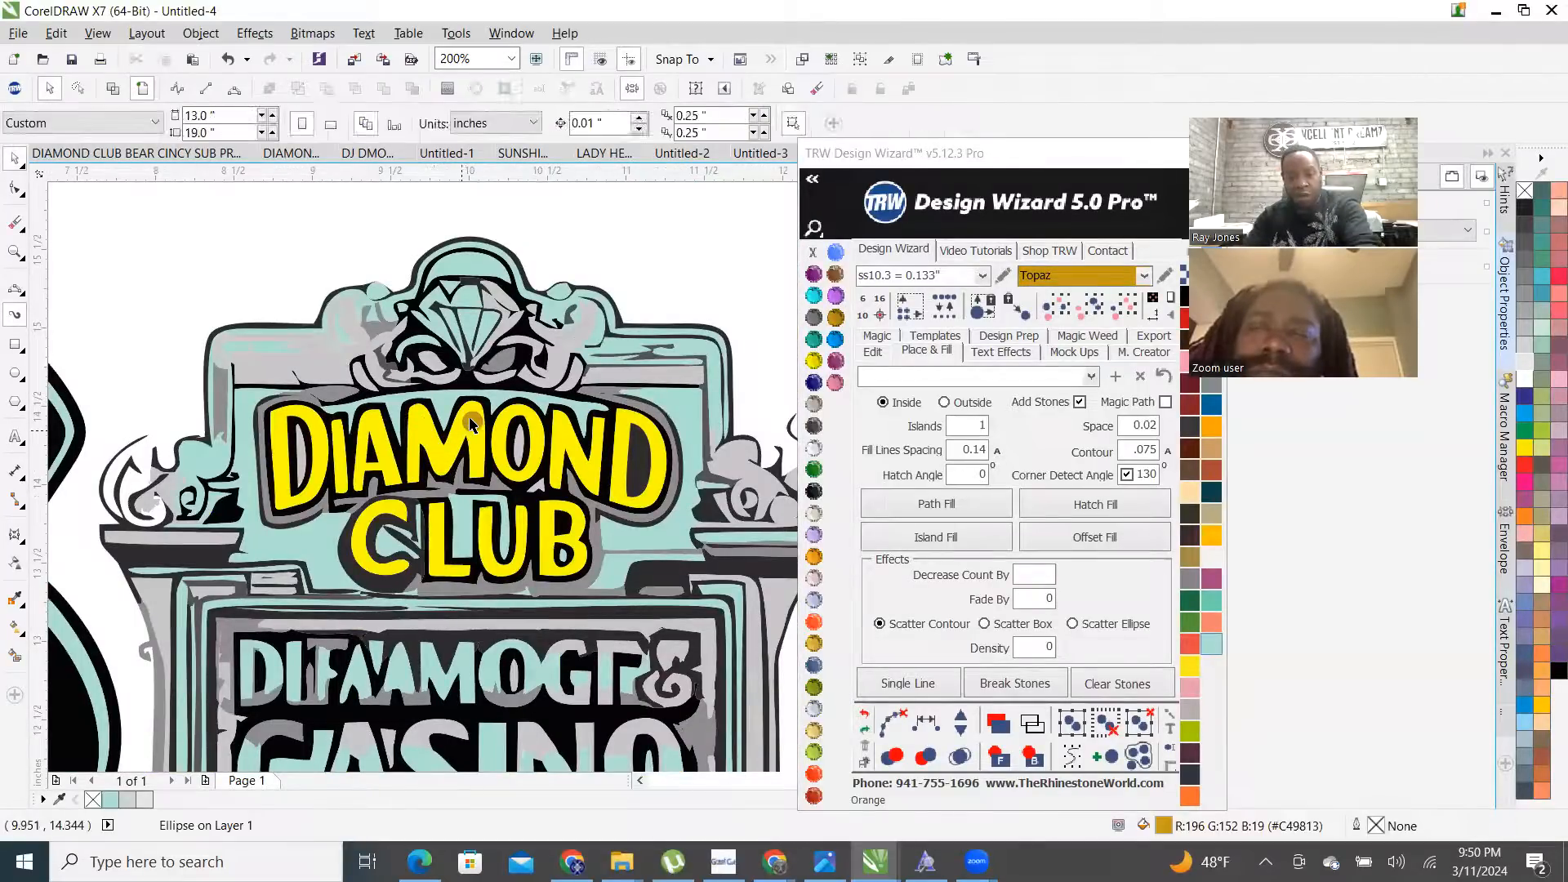
left_click(470, 421)
key("Delete")
scroll(491, 405, "down", 2)
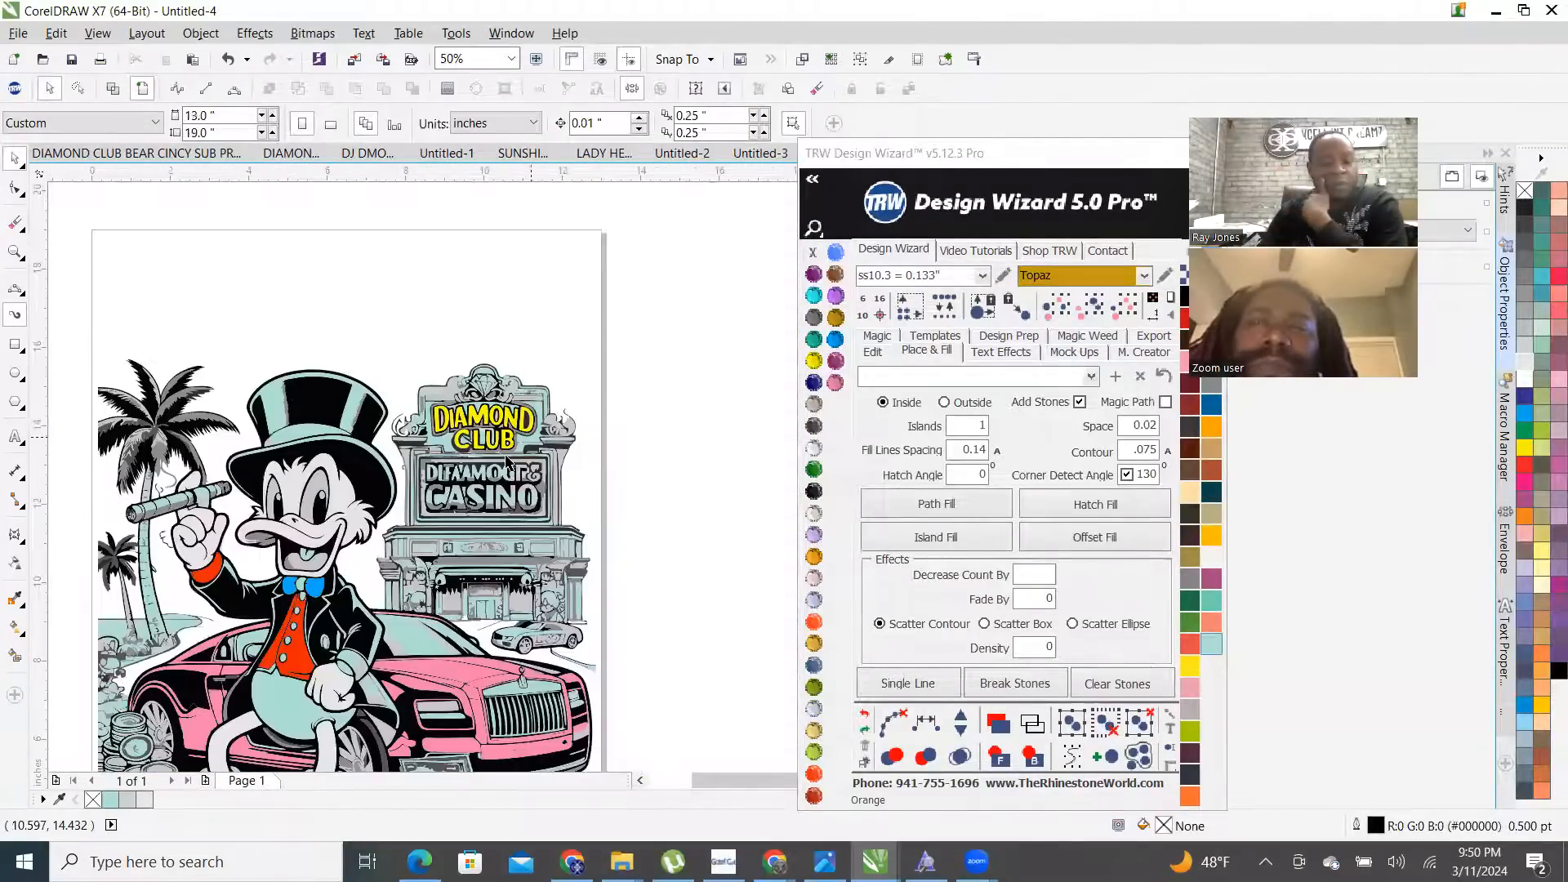
scroll(478, 658, "up", 1)
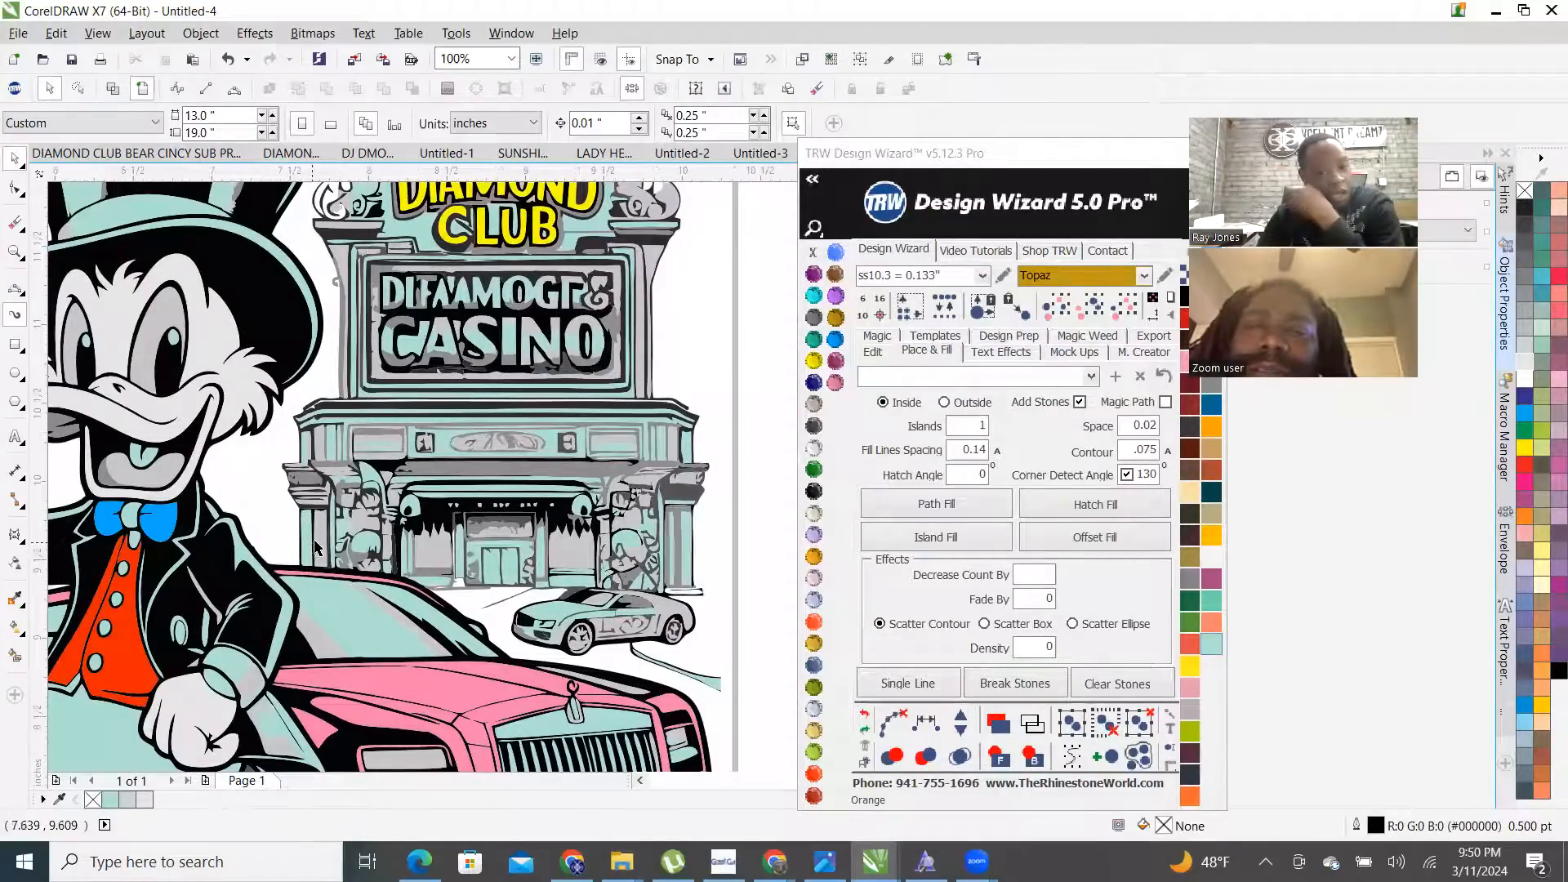
- Combine two storefront shapes into one curve and fill it Tanzanite purple
scroll(314, 548, "up", 1)
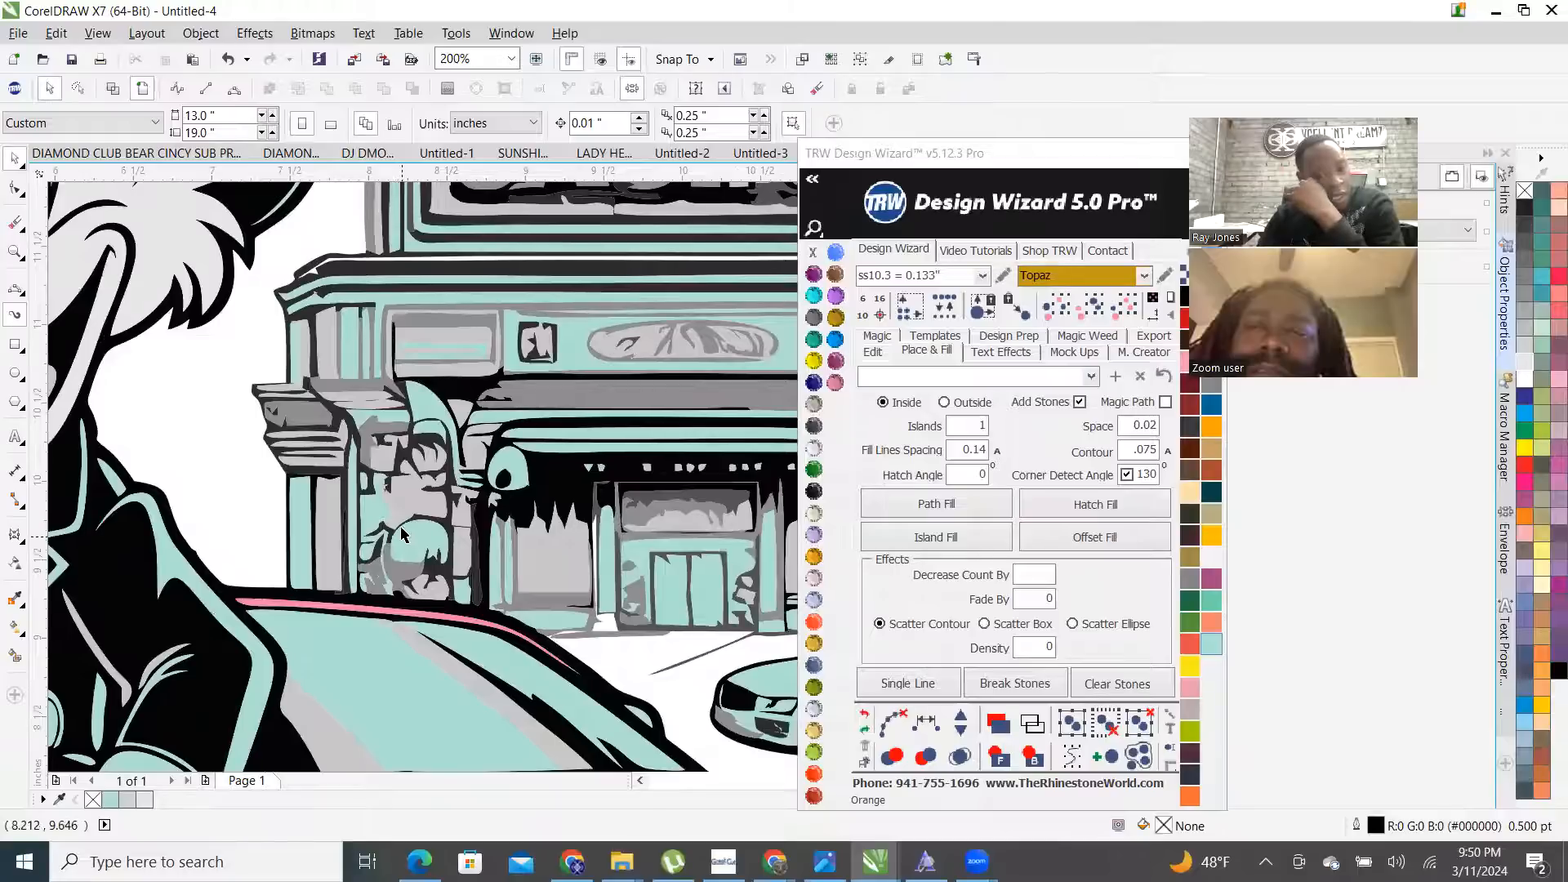
left_click(372, 384)
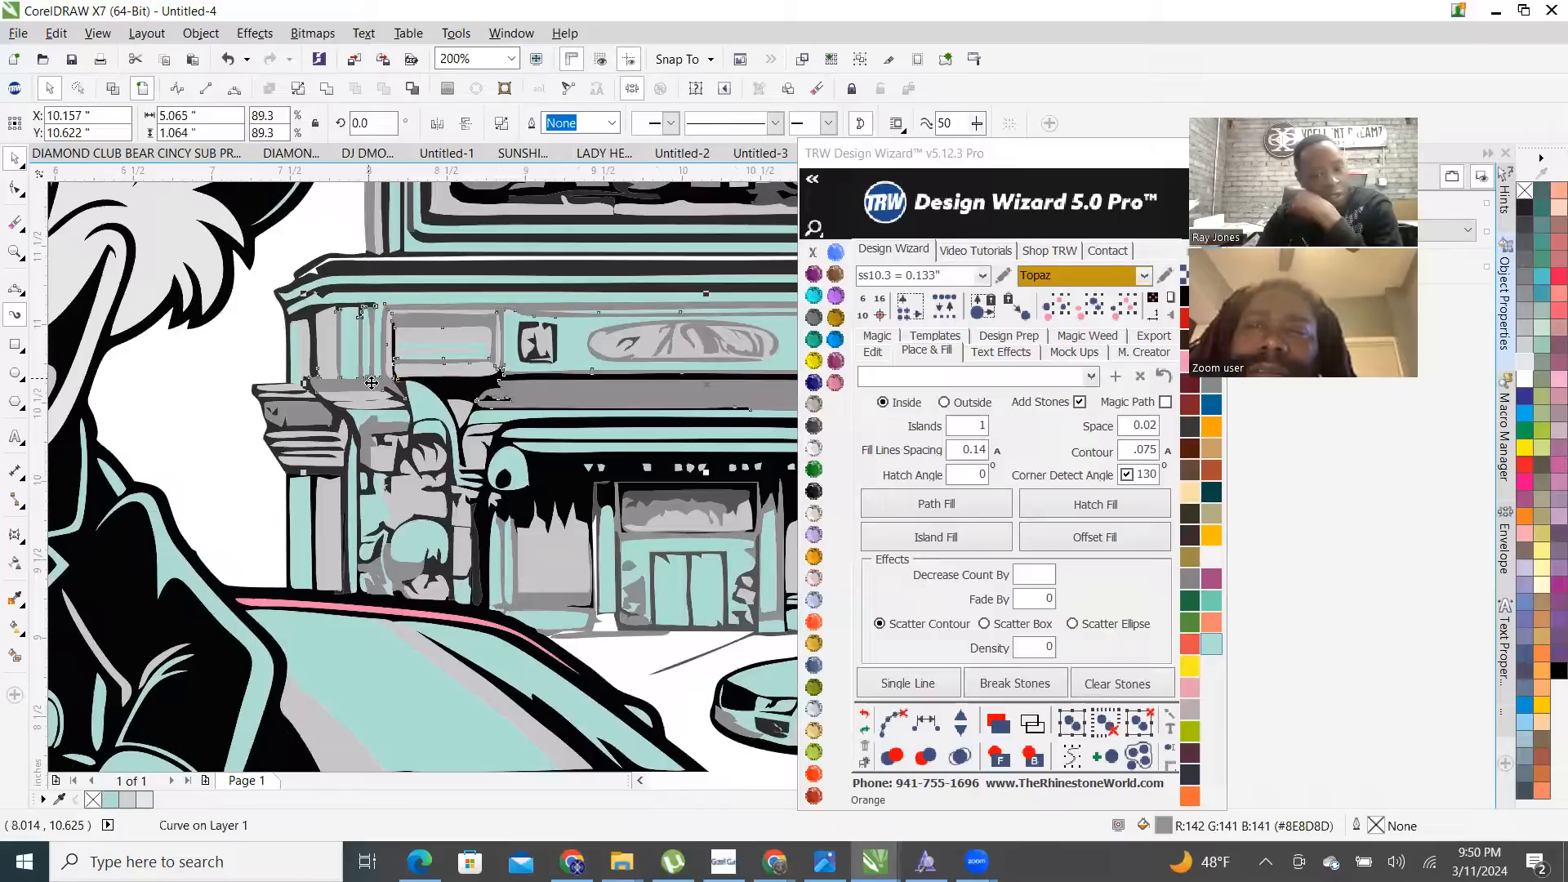
left_click(814, 493)
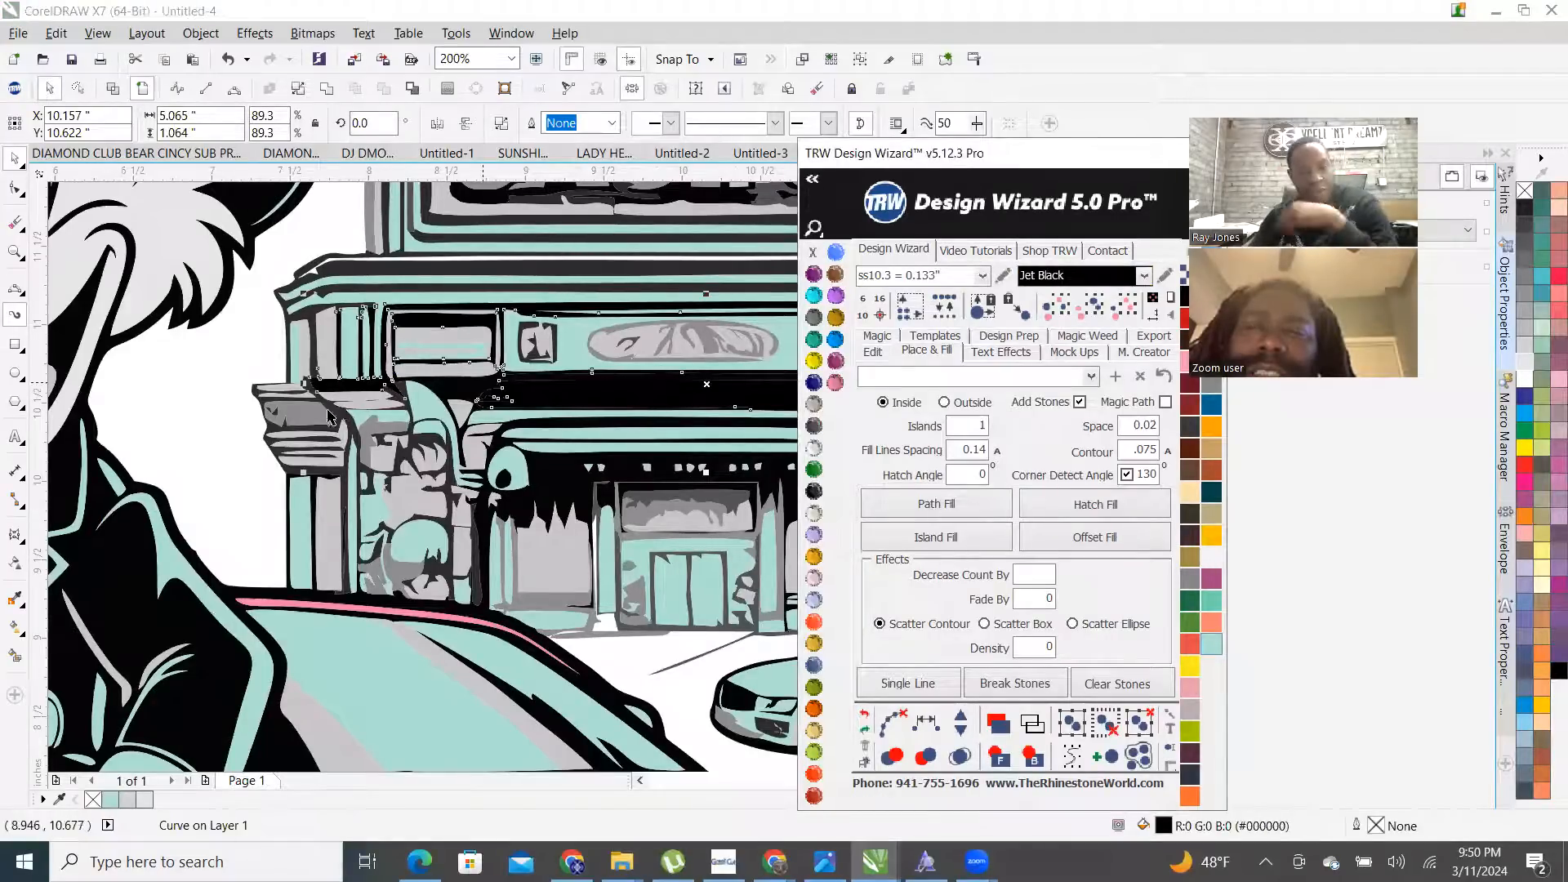
scroll(331, 414, "up", 3)
left_click(354, 411, "shift")
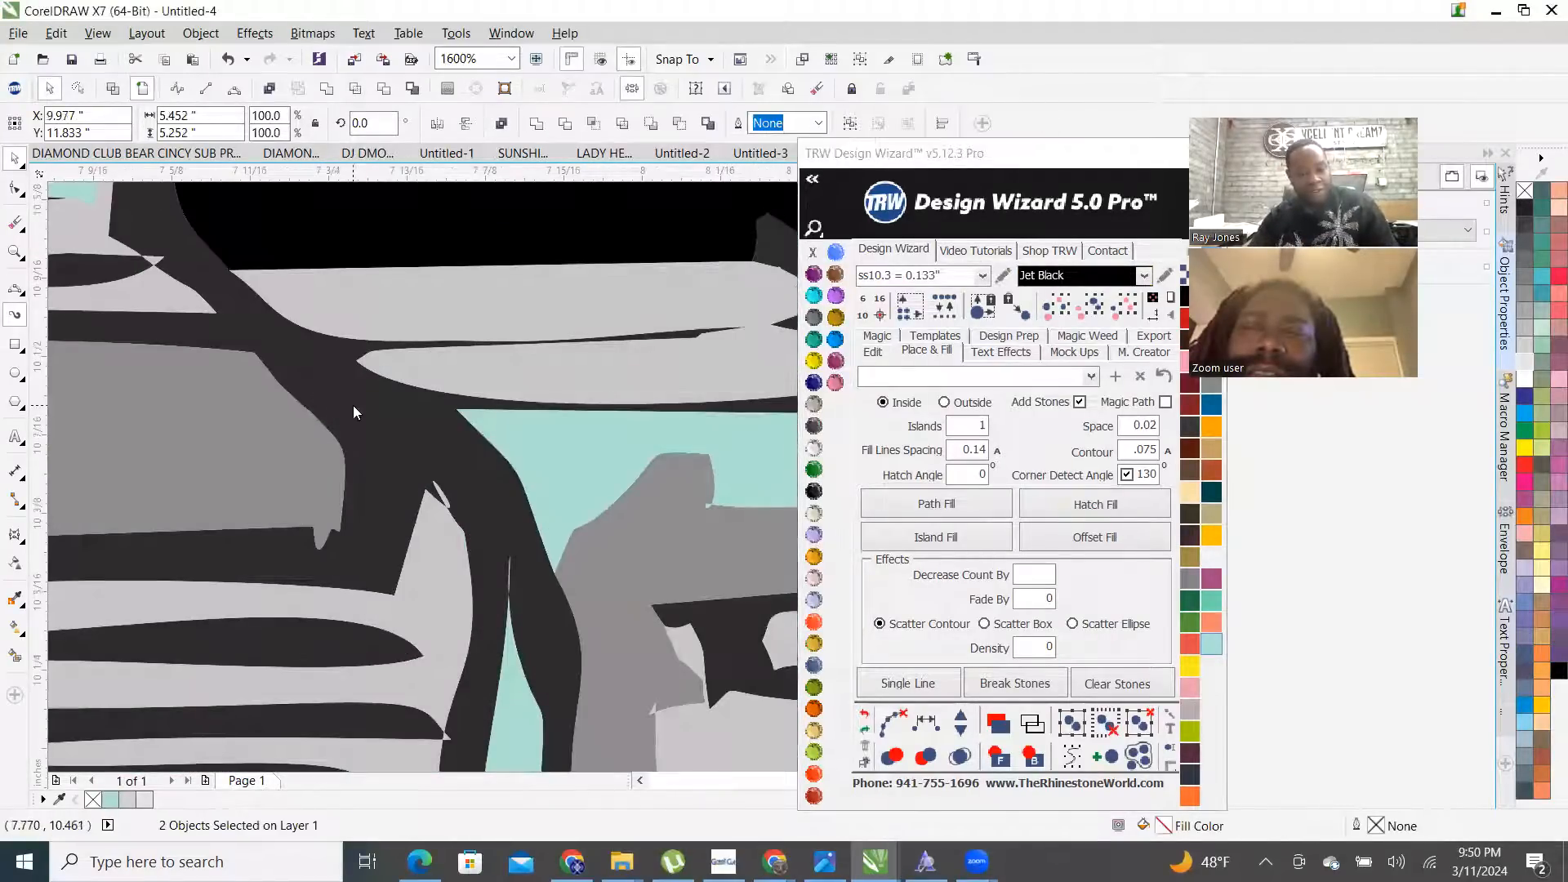
right_click(354, 408)
left_click(448, 488)
scroll(441, 507, "down", 3)
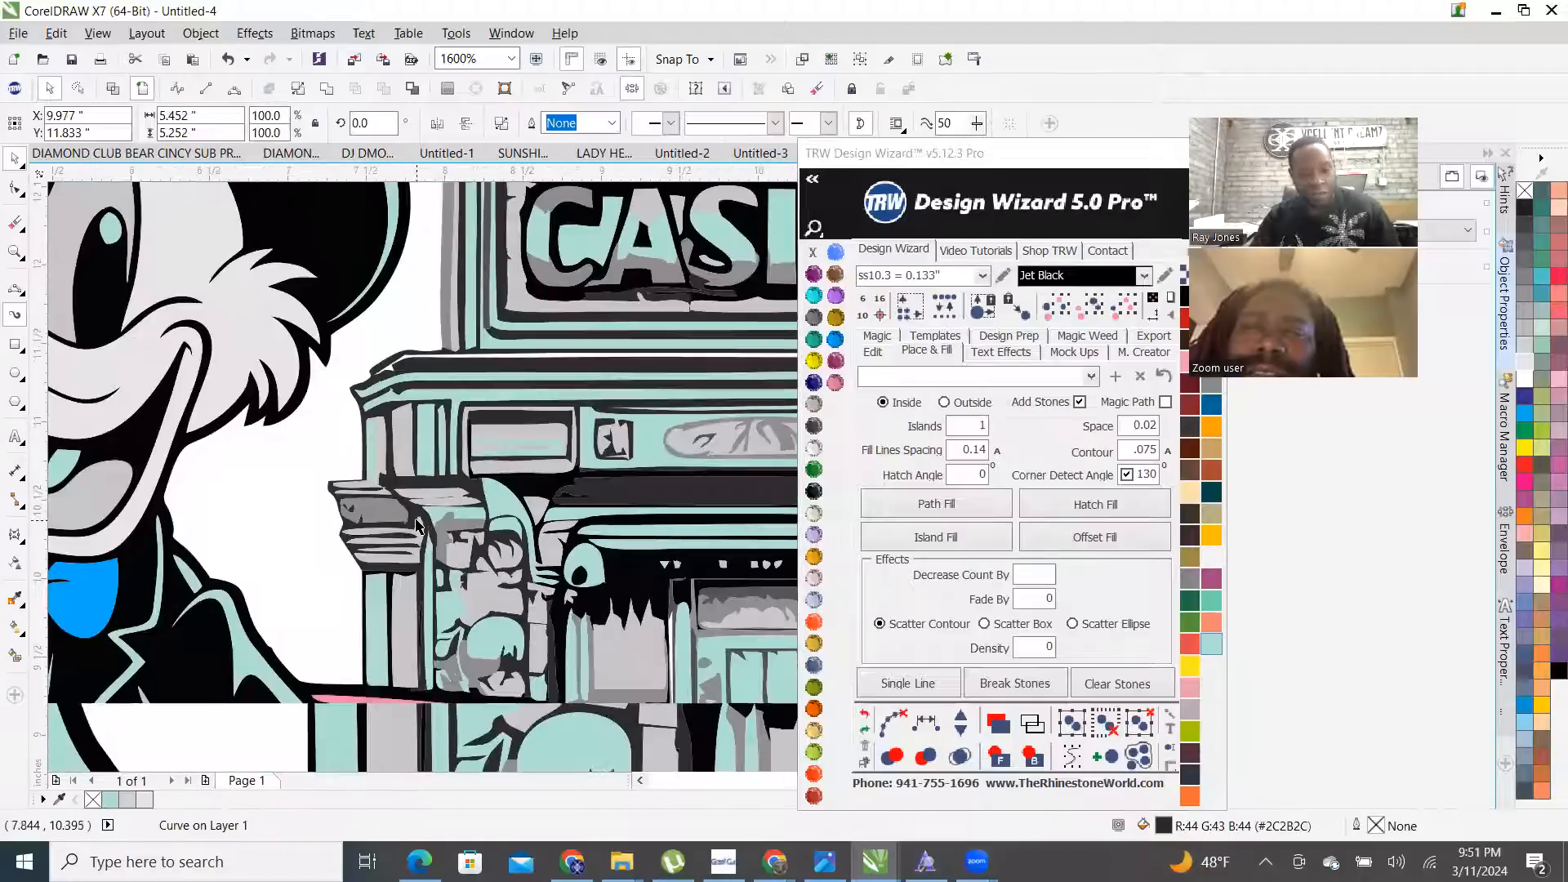
left_click(836, 296)
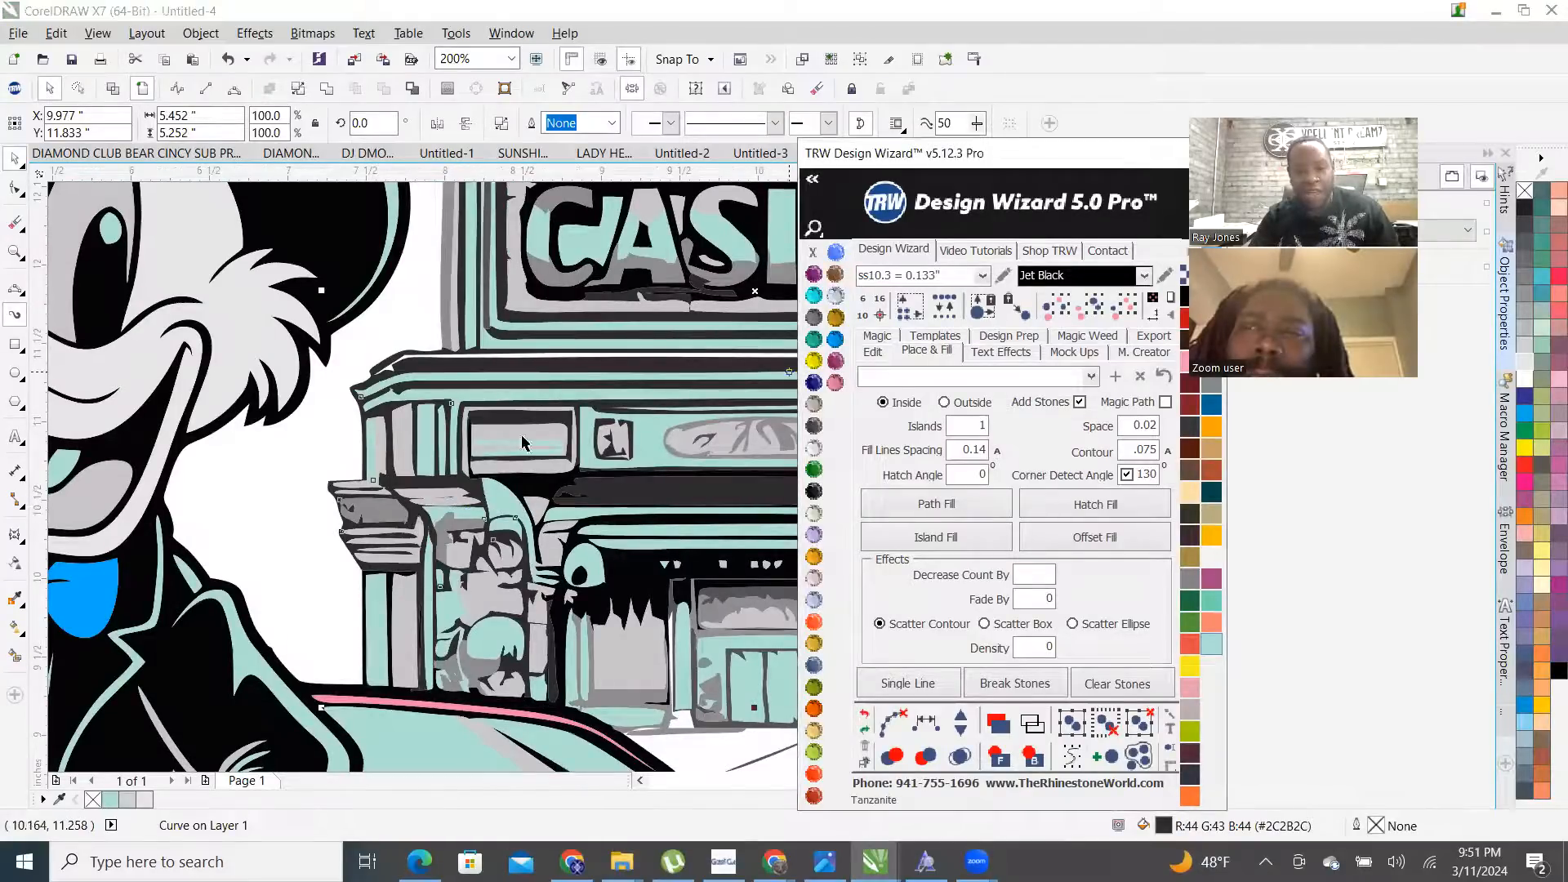
- Try filling the black line-art Tanzanite purple, then undo it
scroll(599, 496, "down", 2)
scroll(599, 496, "up", 2)
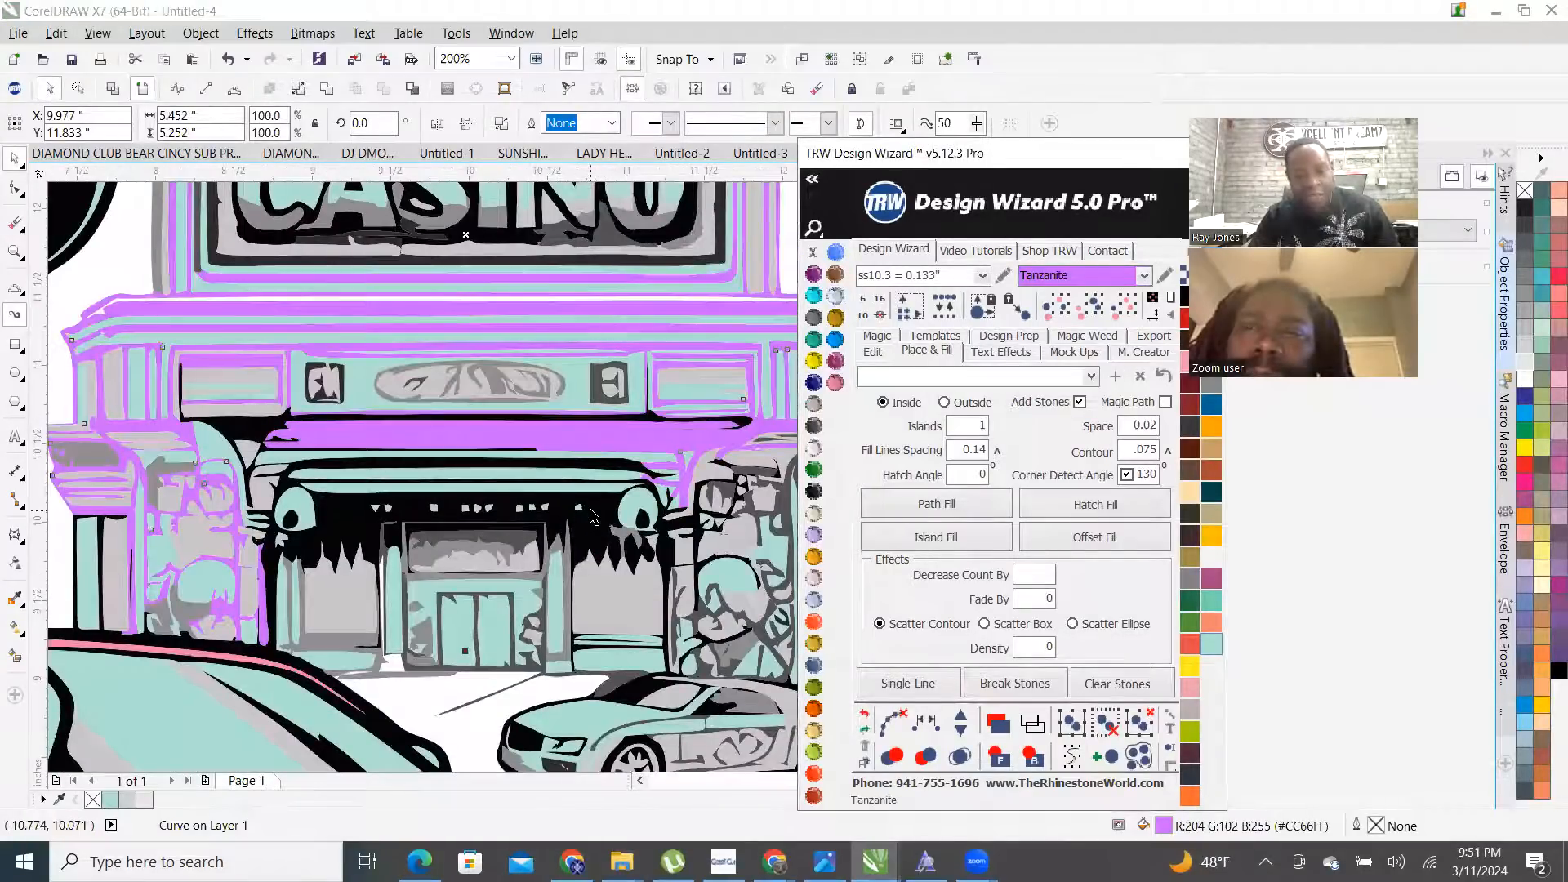
left_click(593, 516)
scroll(593, 516, "down", 1)
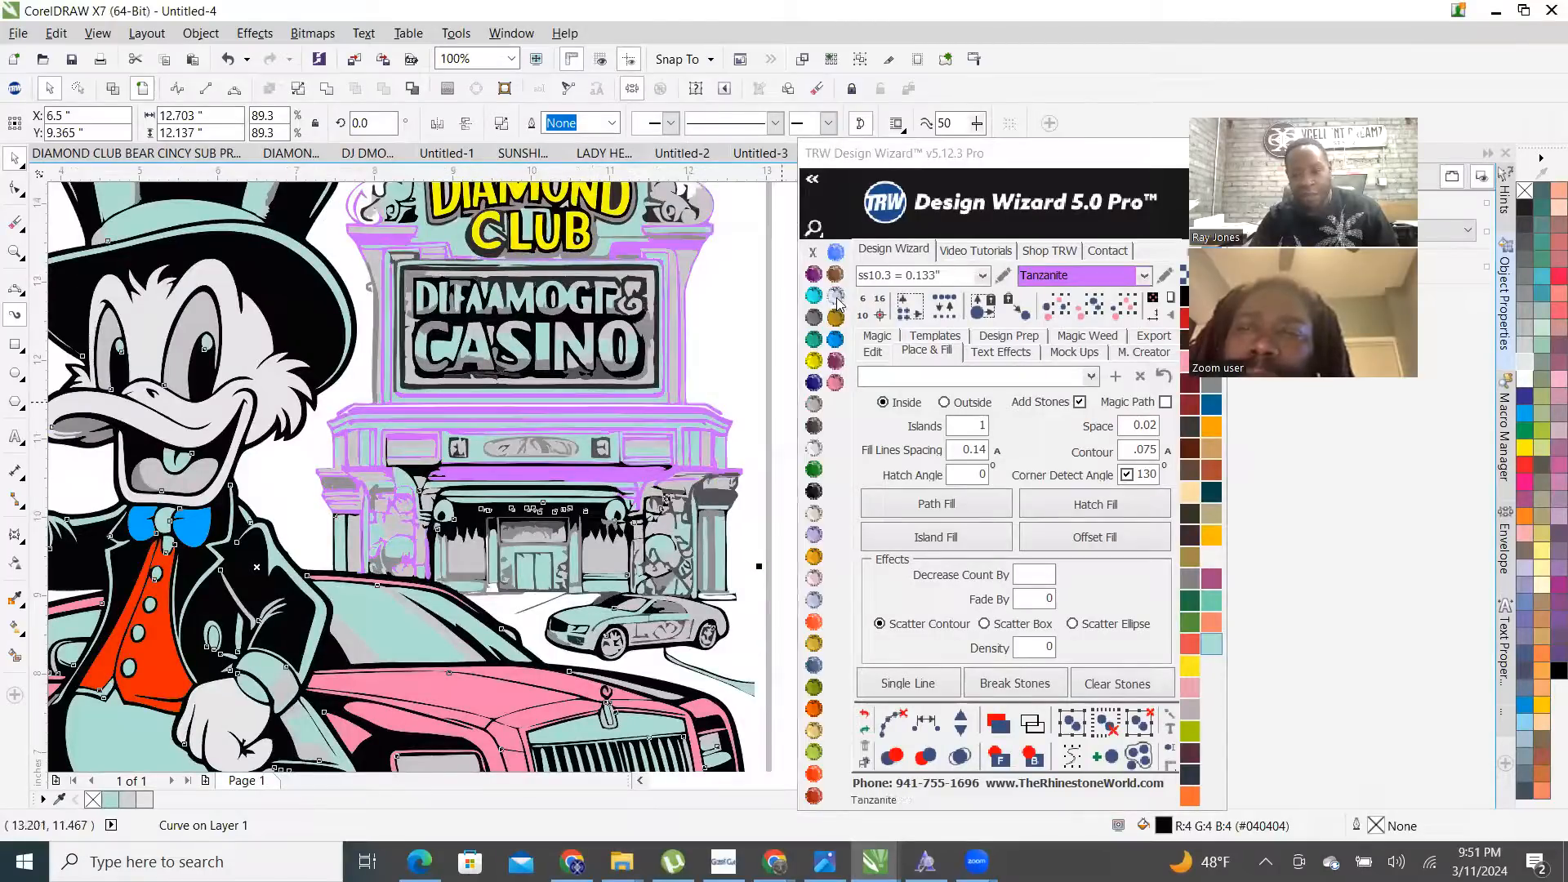
left_click(836, 297)
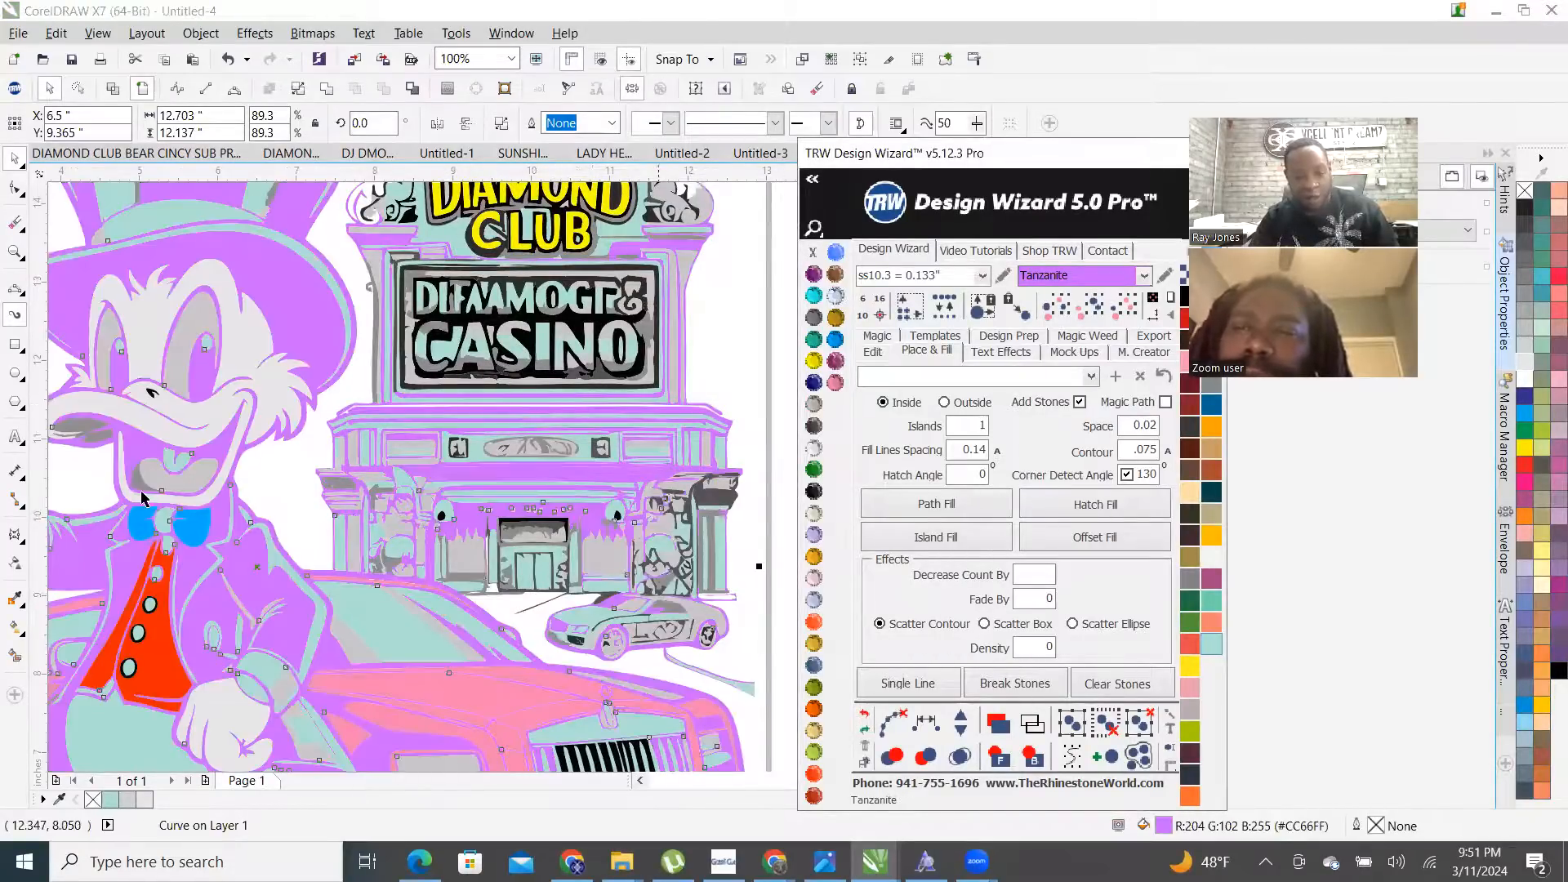
left_click(865, 714)
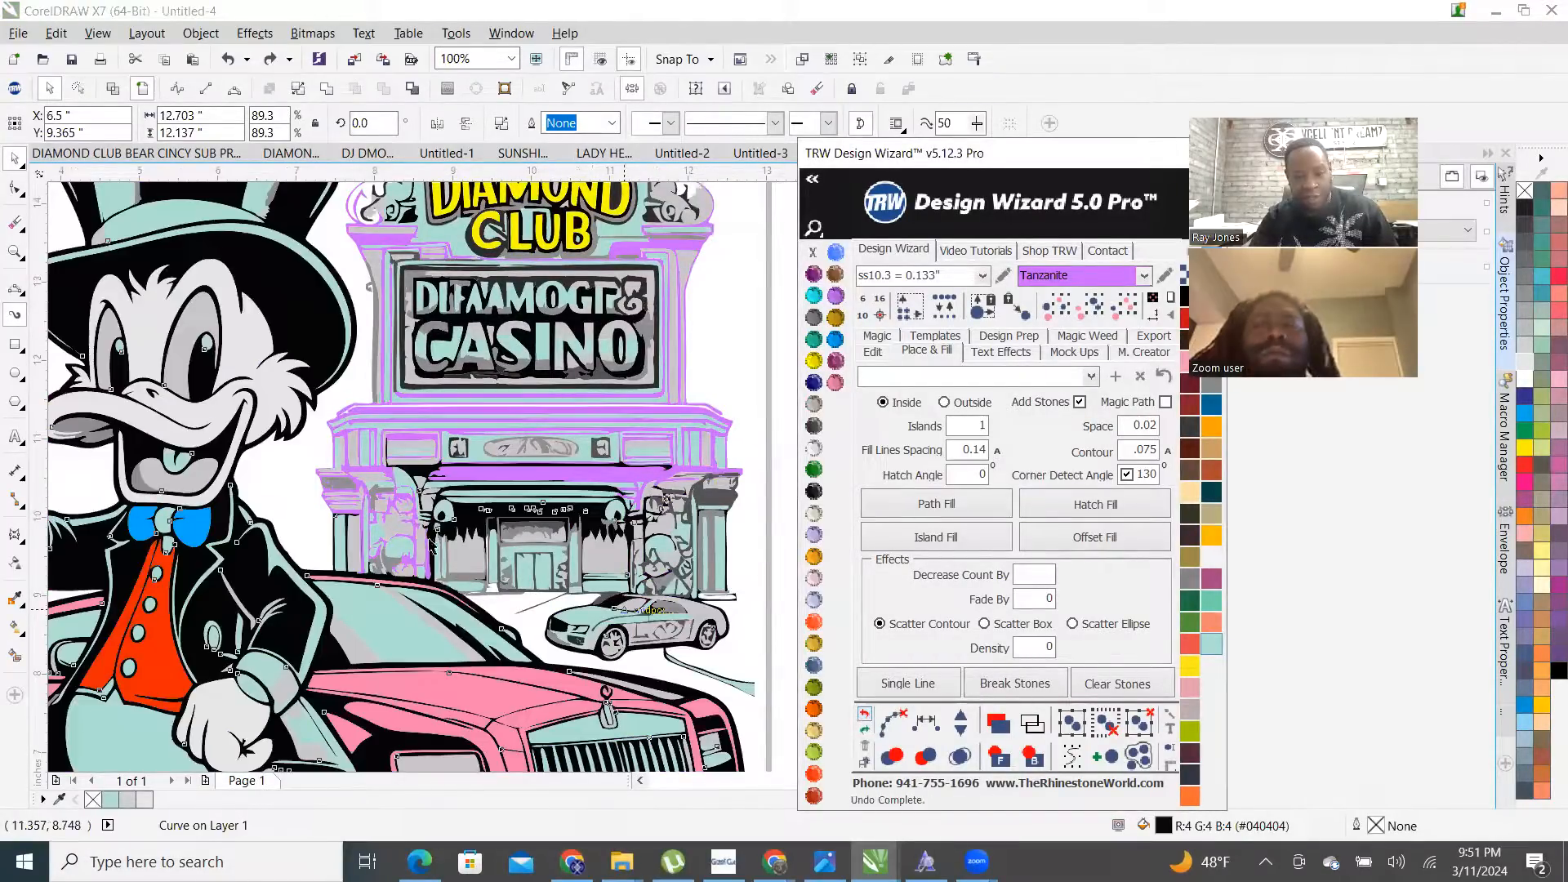
scroll(430, 546, "up", 2)
scroll(400, 608, "down", 1)
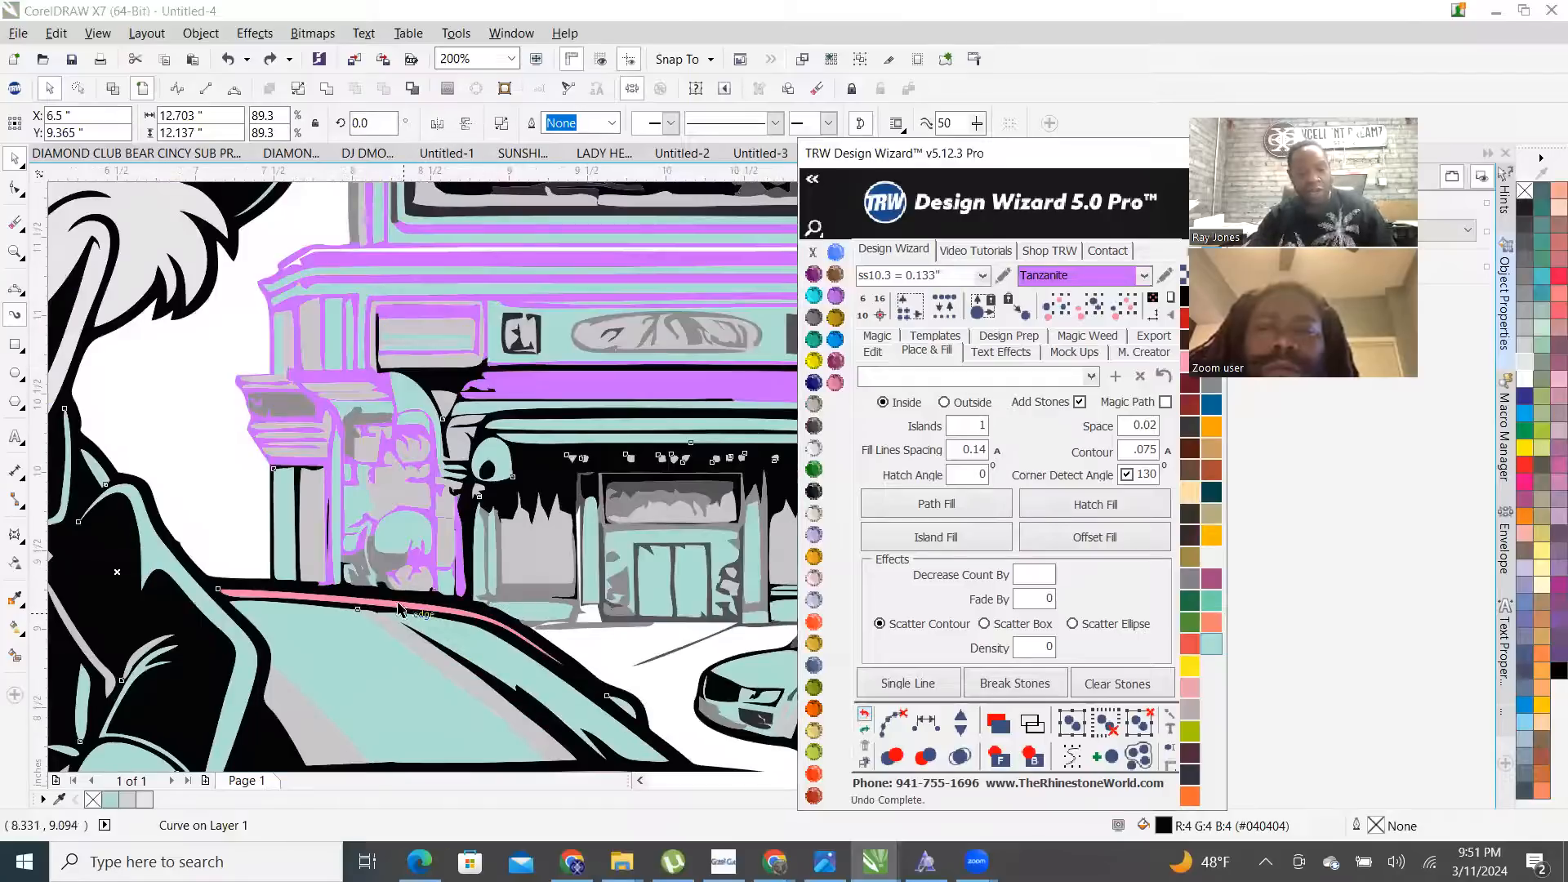
scroll(287, 596, "up", 2)
scroll(291, 553, "down", 1)
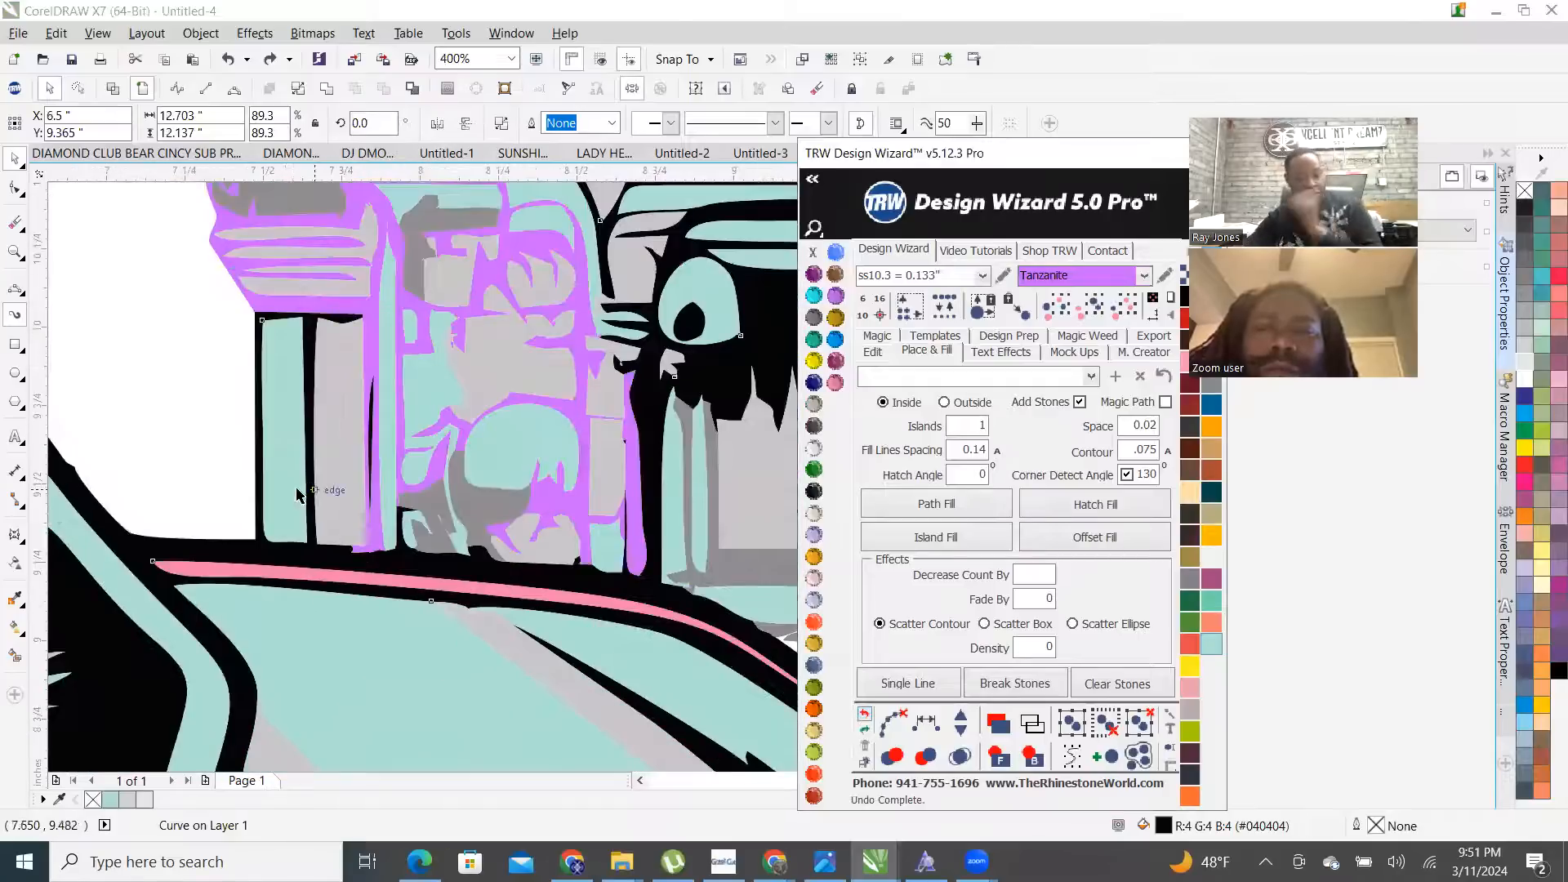
- Draw a 3-point curve along the building's base at the car hood with a Citrine outline
left_click(13, 317)
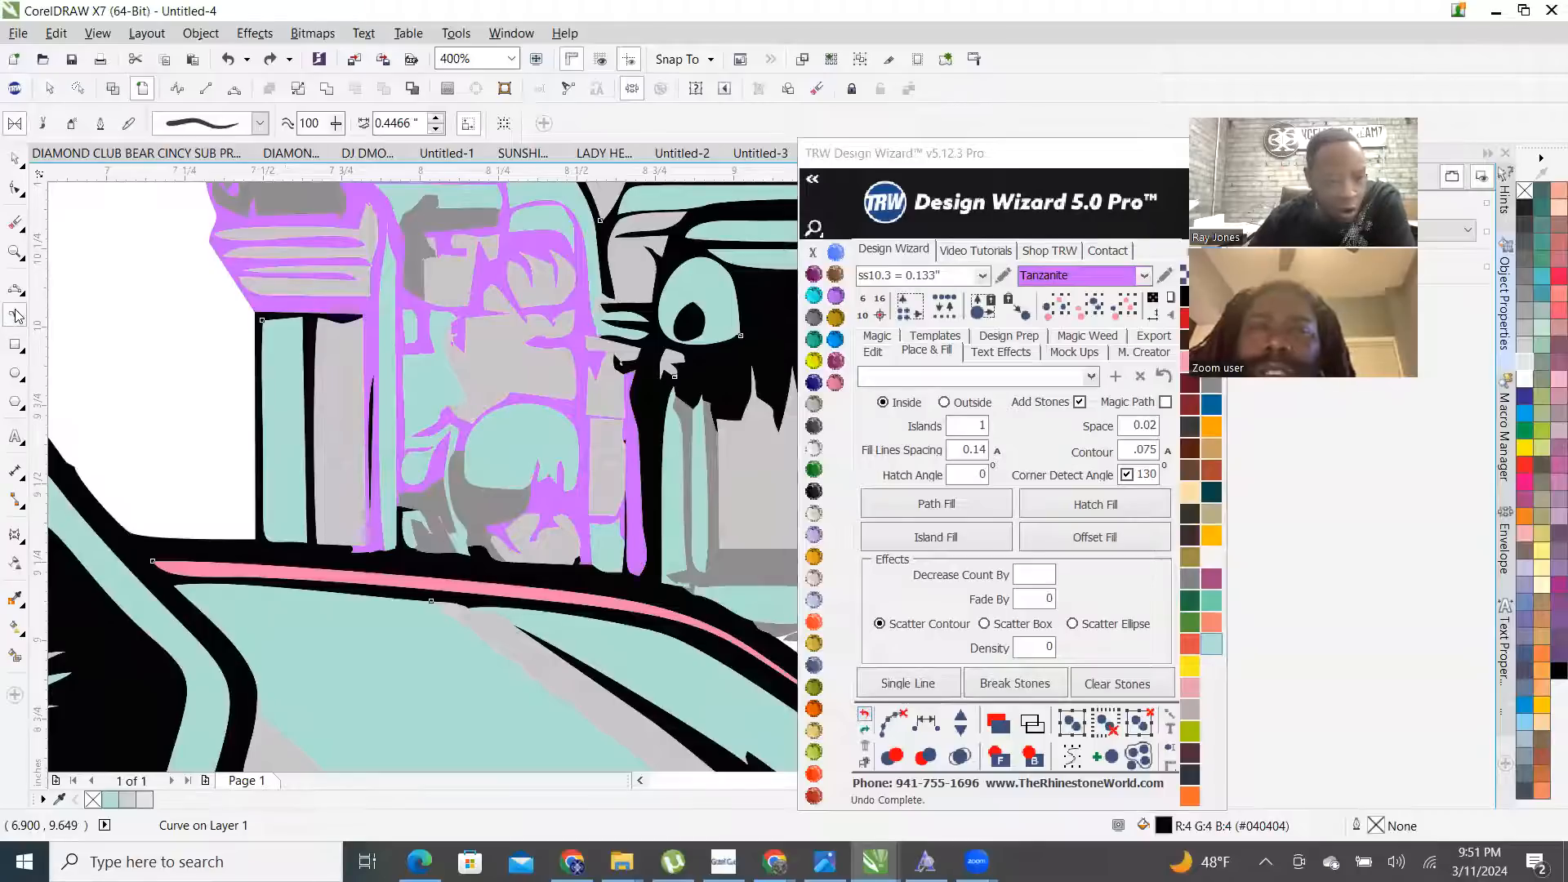
left_click(13, 292)
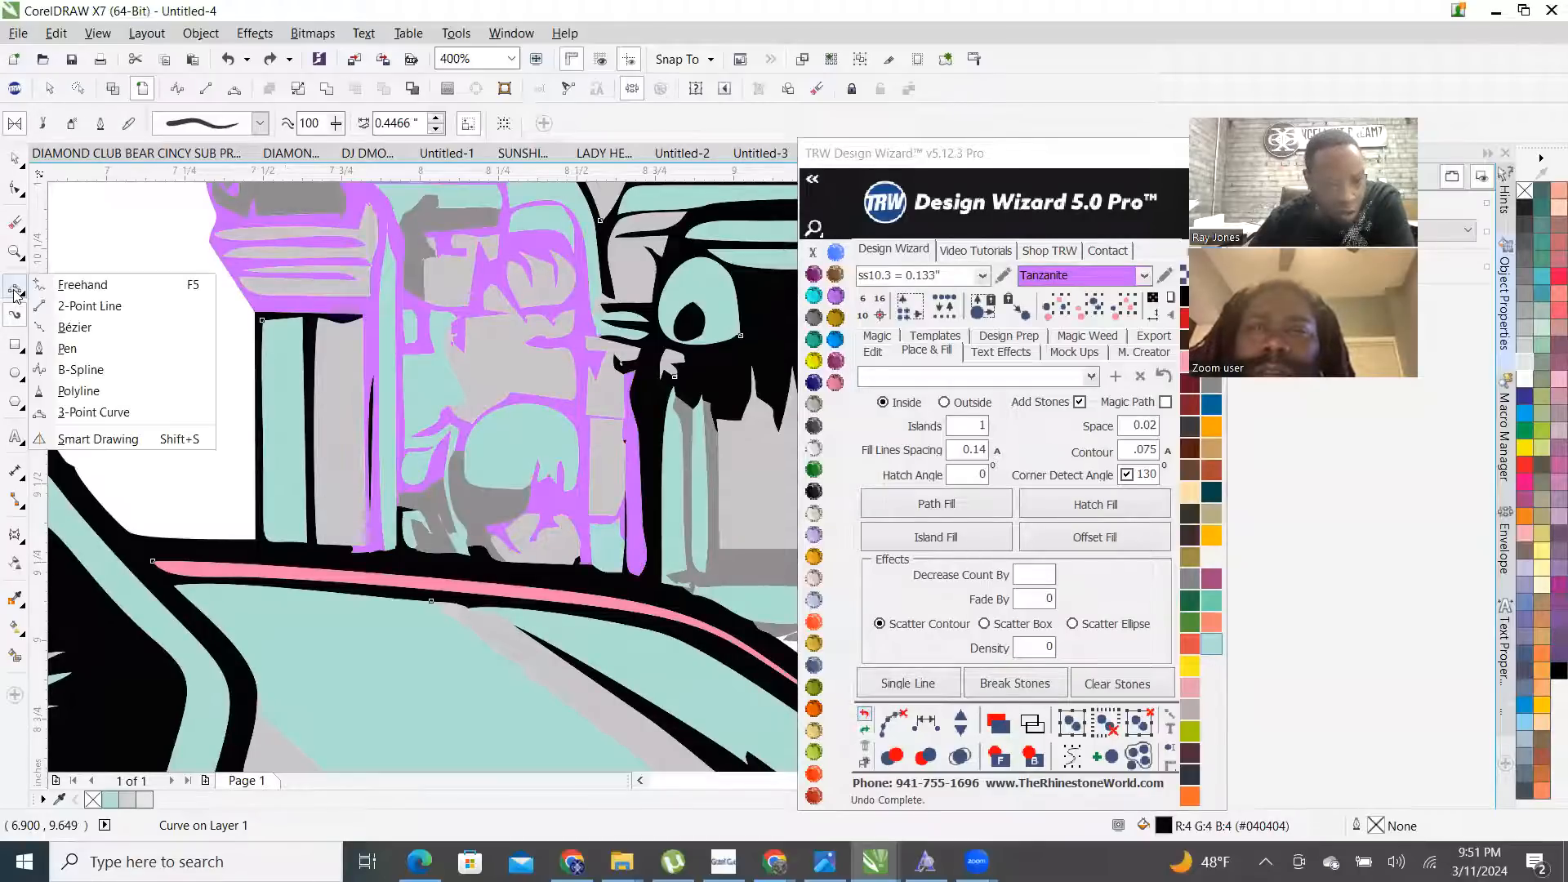
left_click(93, 413)
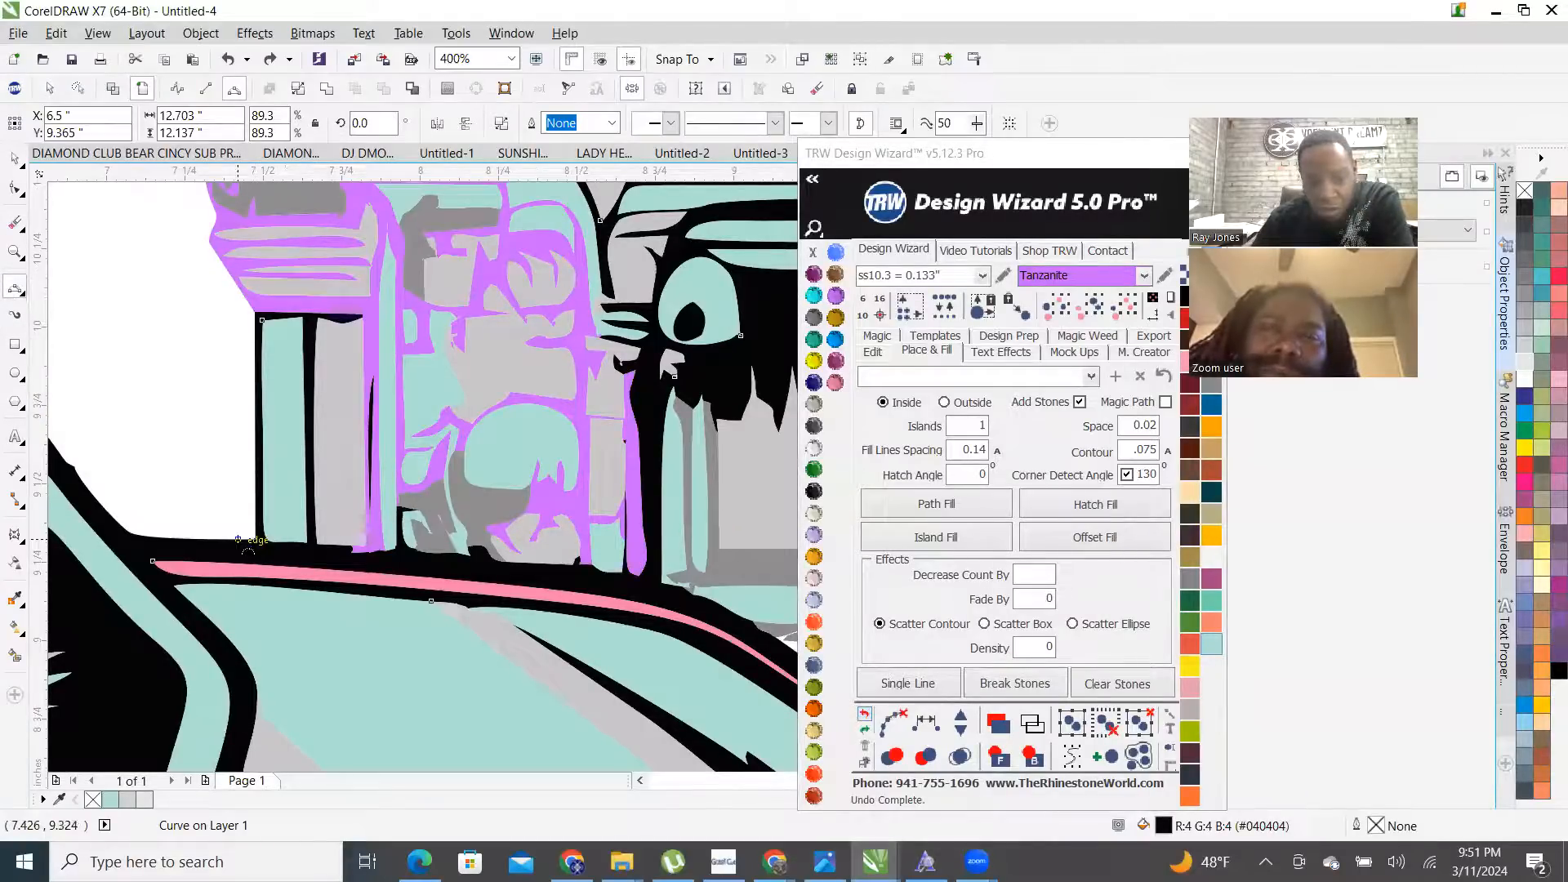
left_click_drag(261, 542, 320, 542)
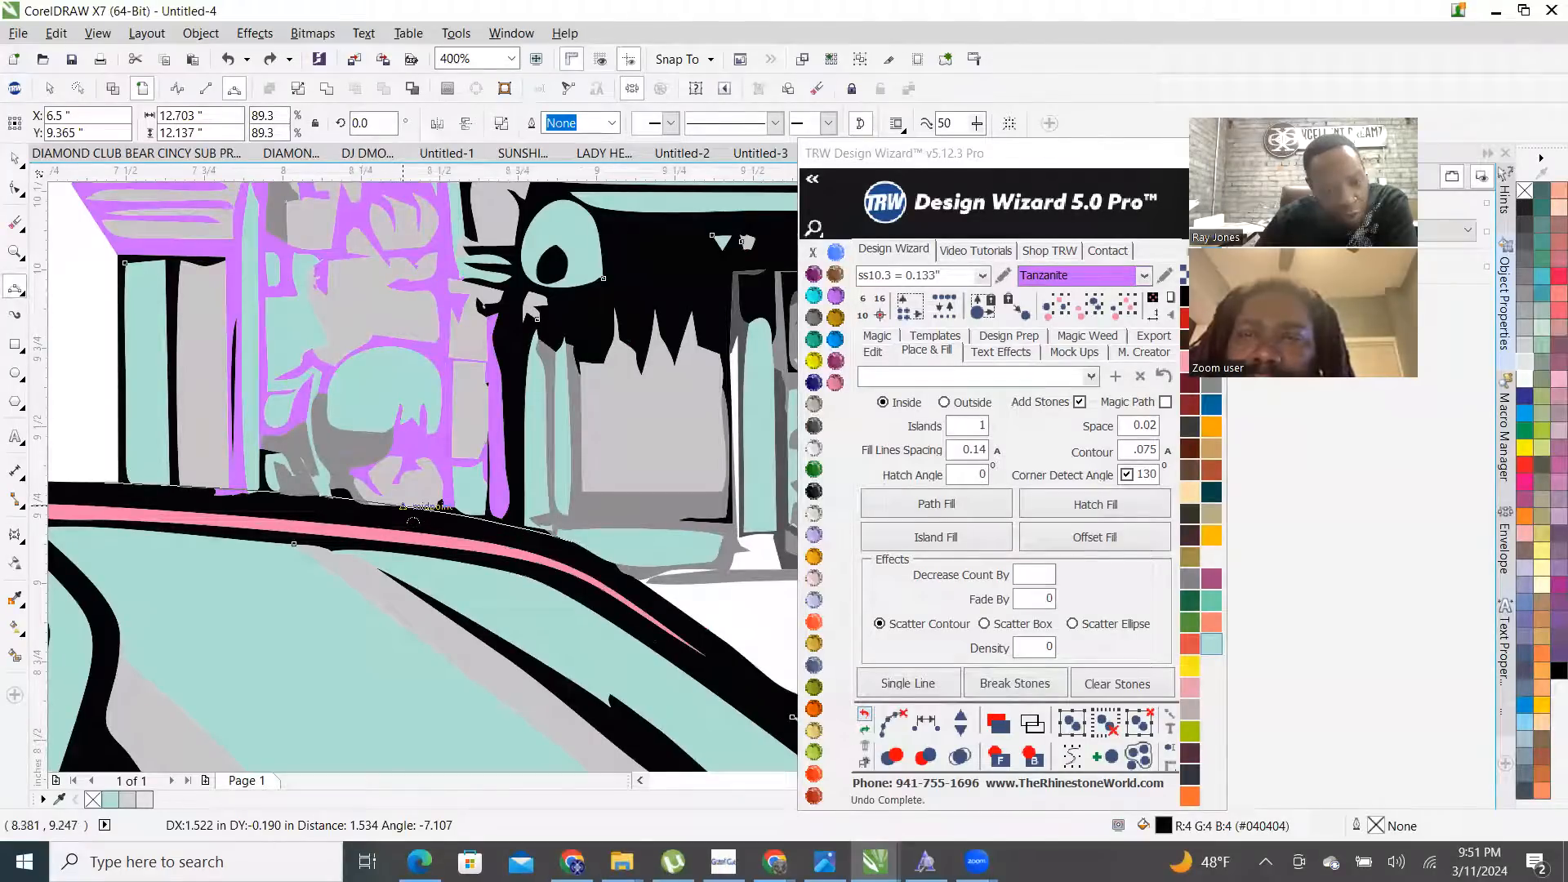
left_click(415, 524)
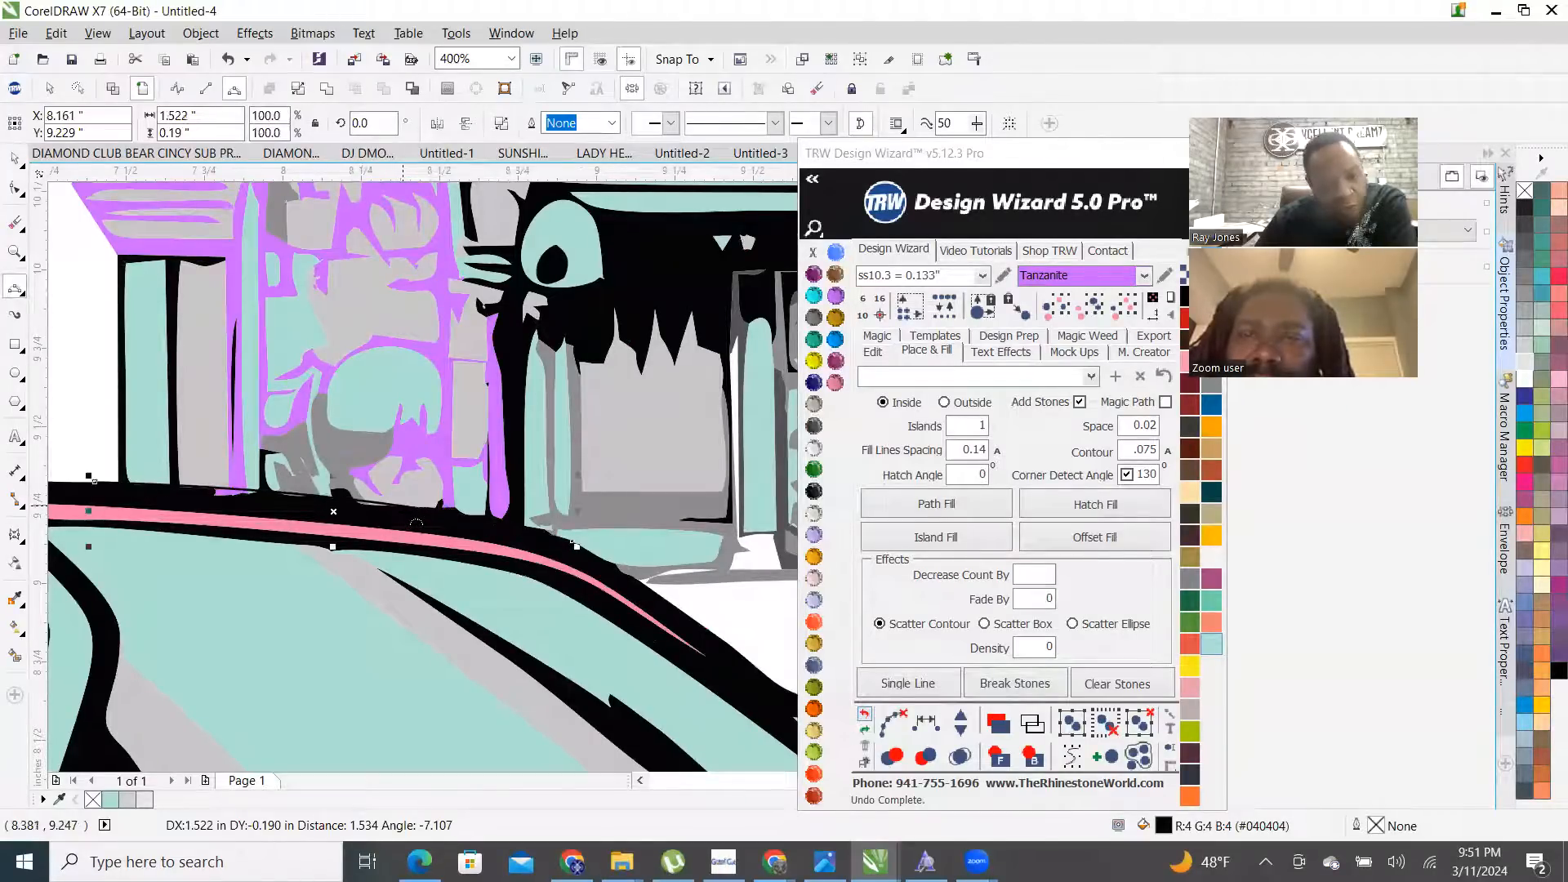
left_click(814, 360)
key("space")
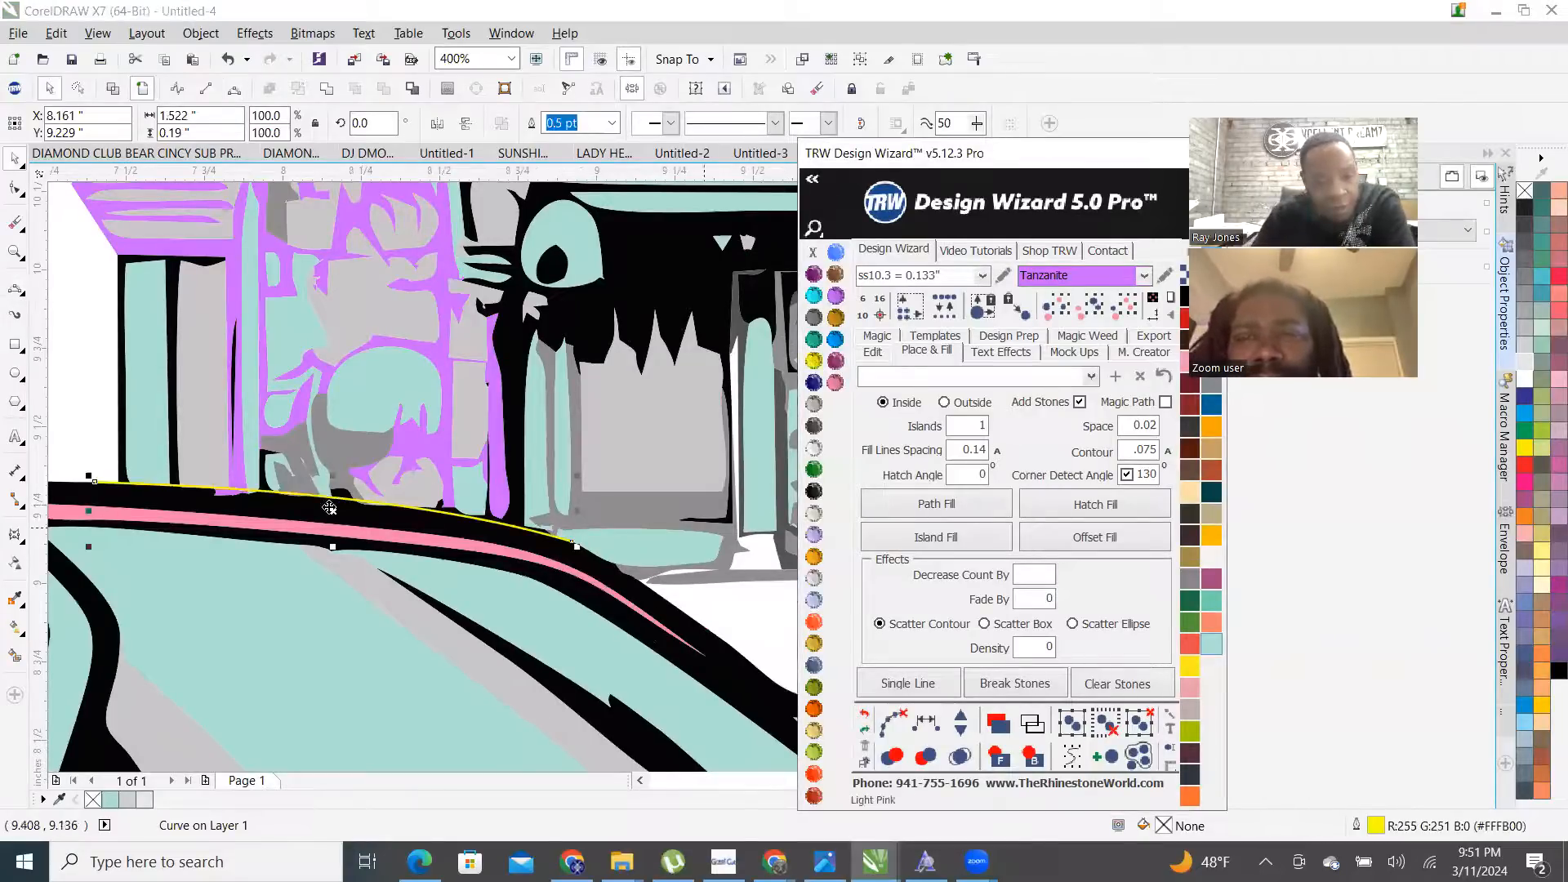
- Try a Smart Fill near the storefront column, then undo it
scroll(396, 506, "down", 2)
left_click(230, 383)
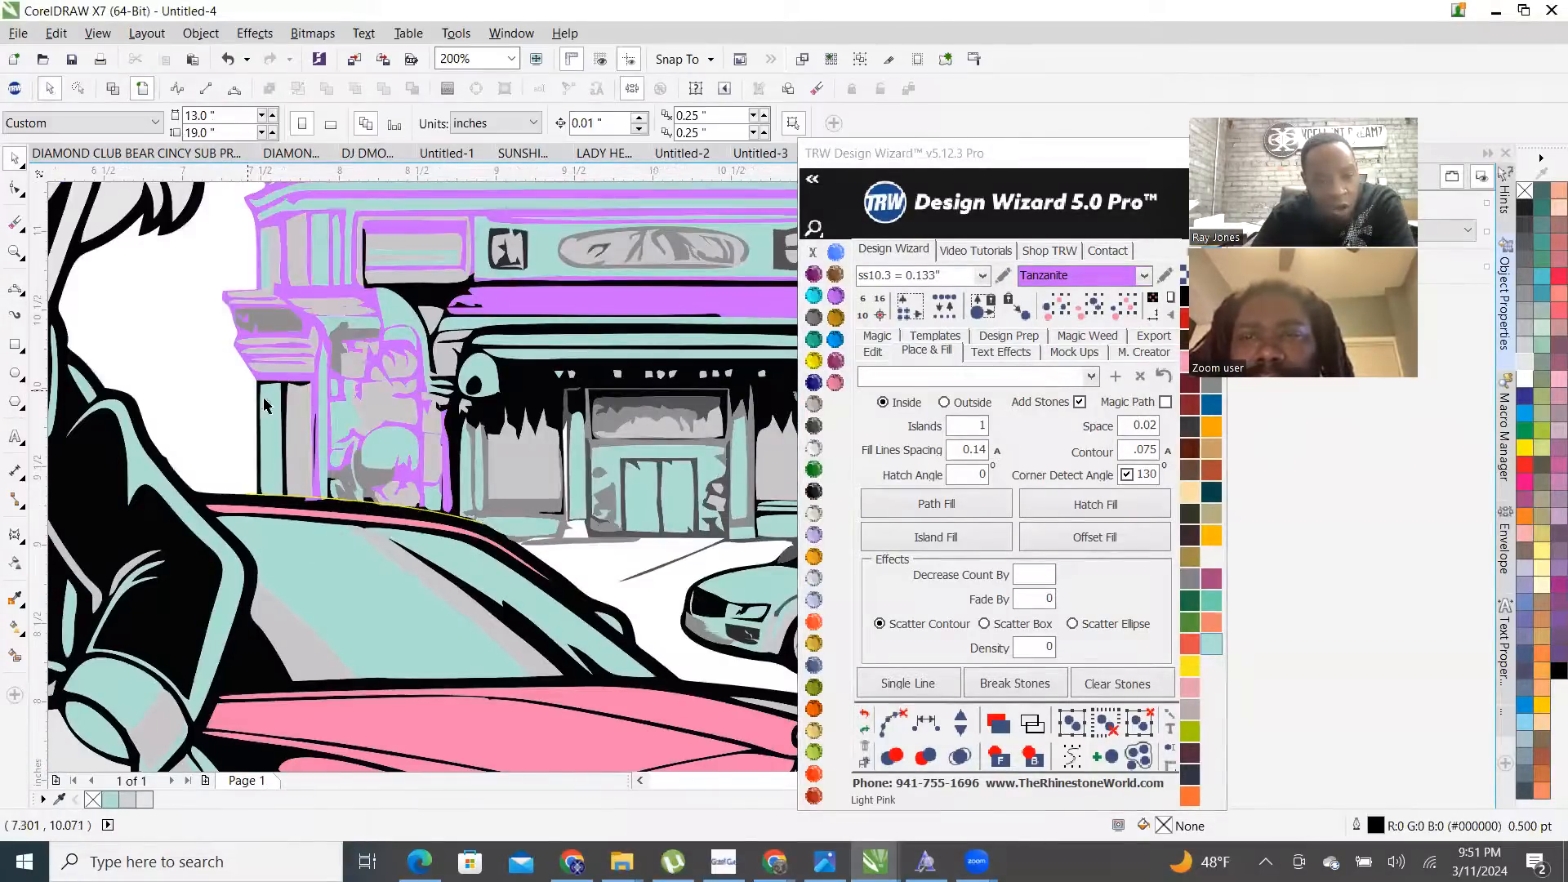
scroll(265, 388, "up", 2)
scroll(472, 382, "down", 1)
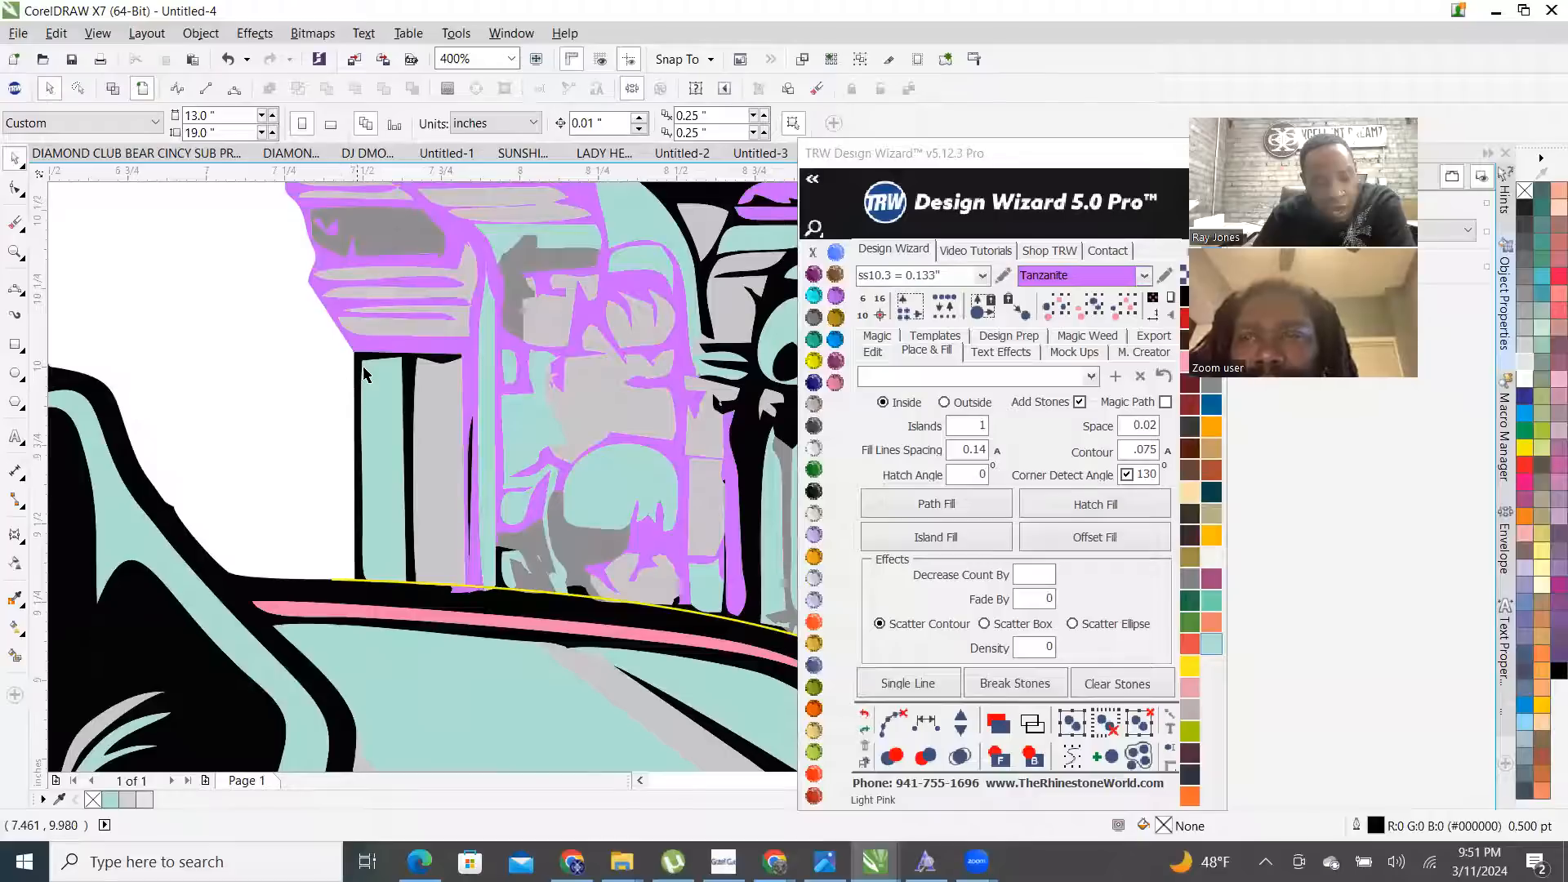
scroll(347, 368, "up", 2)
scroll(343, 359, "down", 2)
left_click(344, 359)
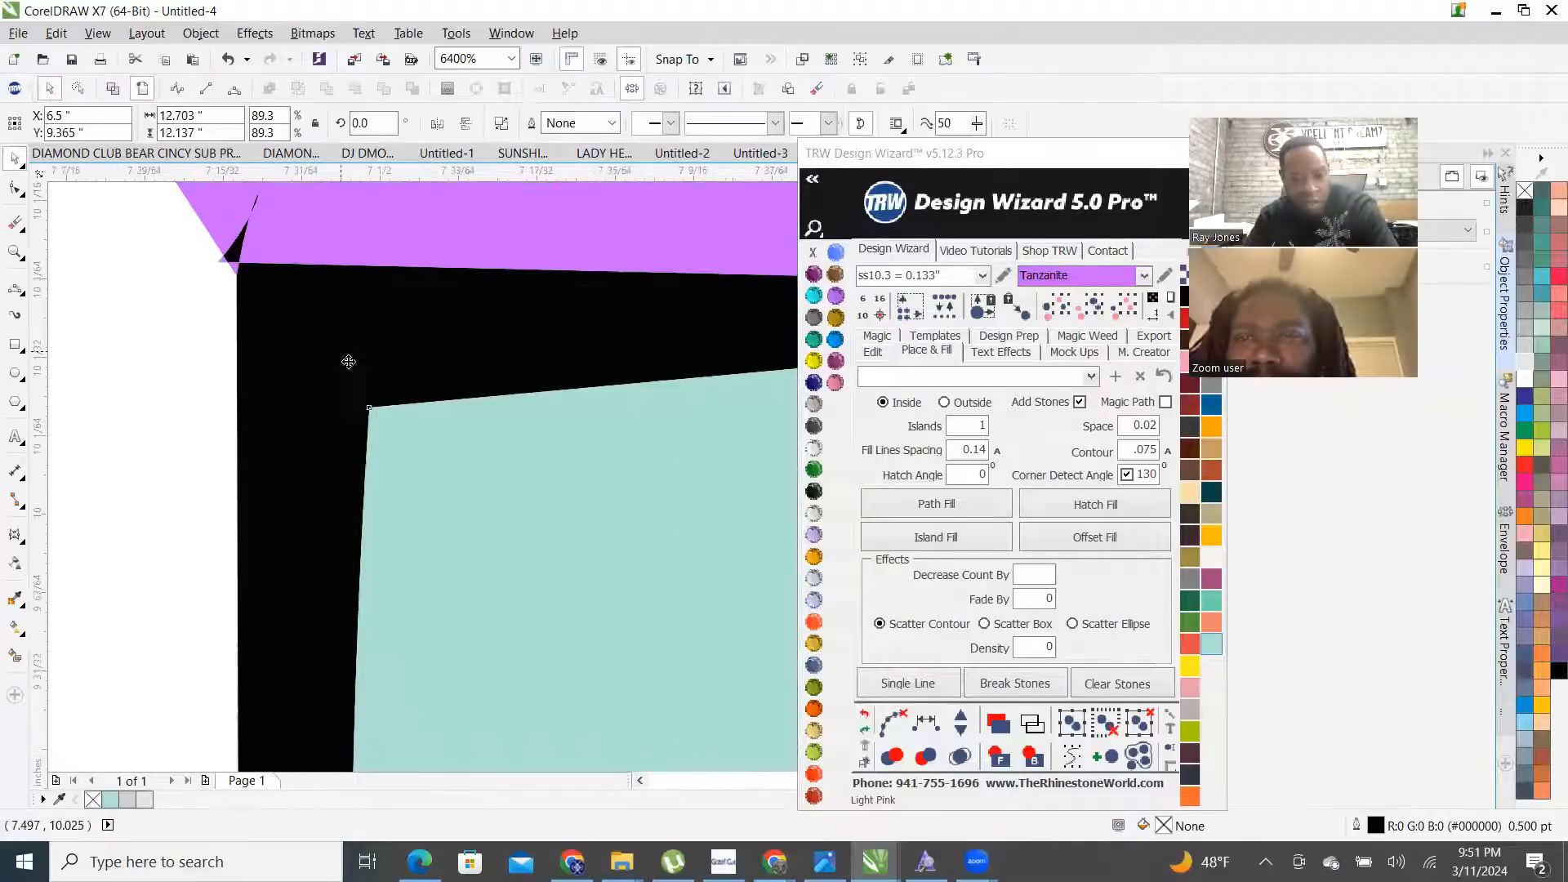
left_click(14, 657)
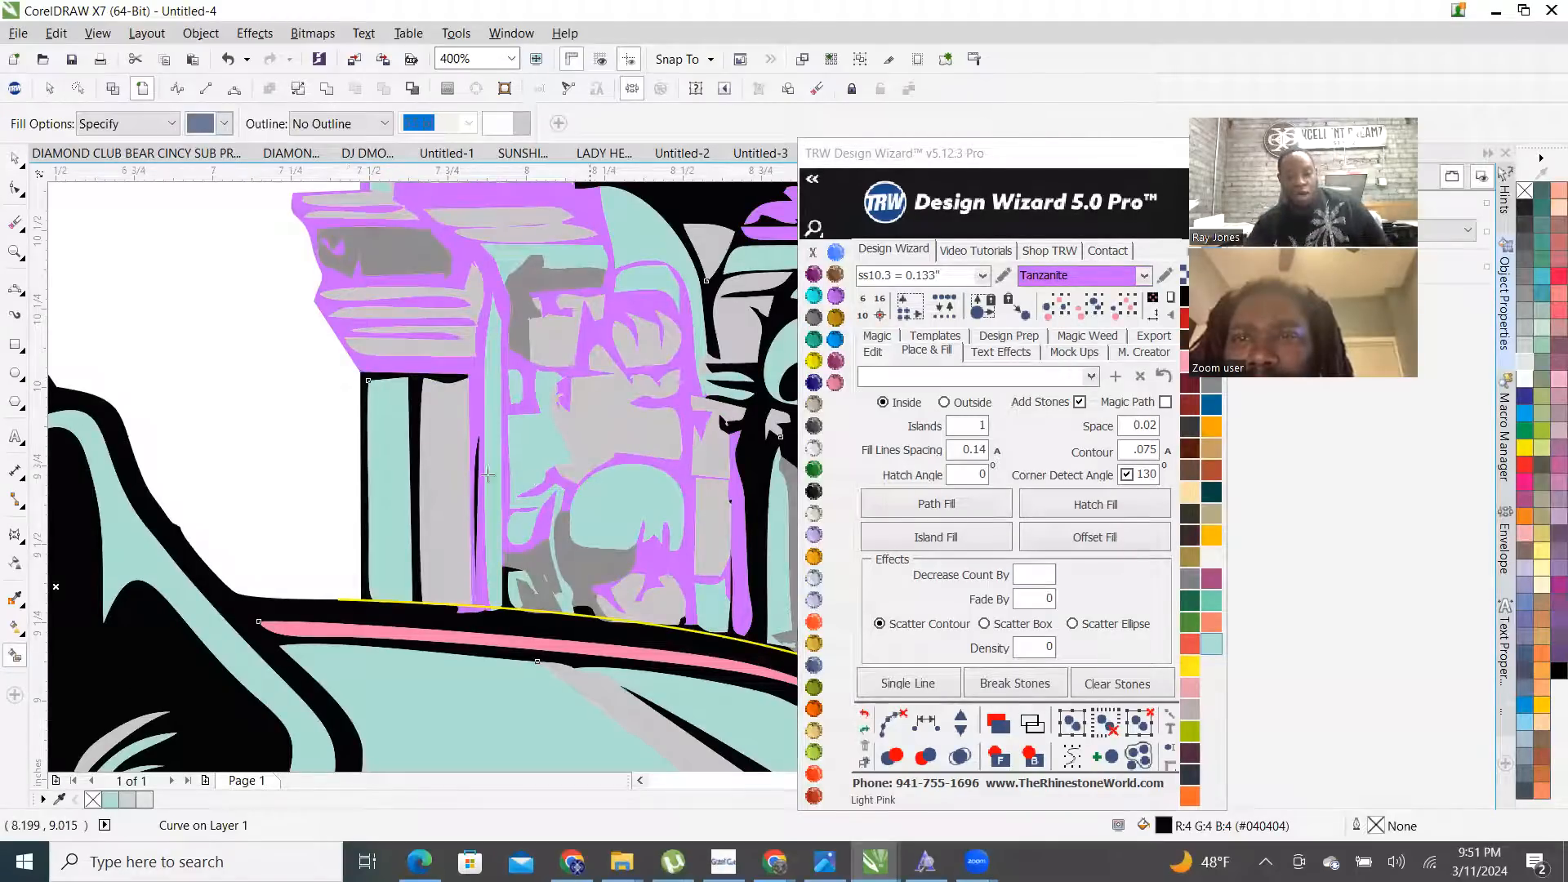
scroll(487, 473, "up", 2)
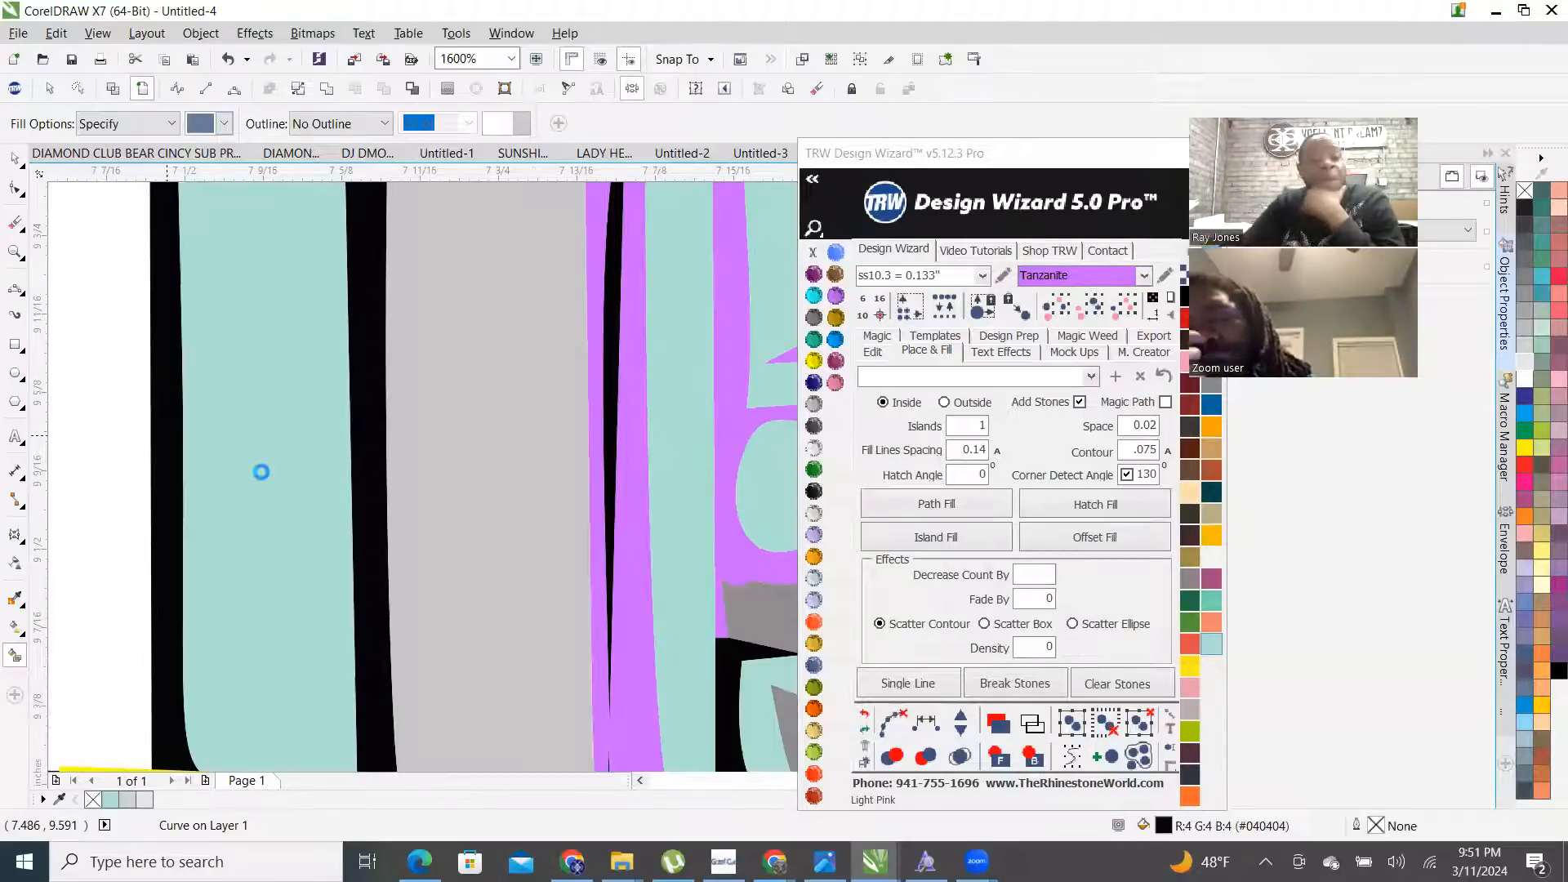
scroll(260, 467, "down", 3)
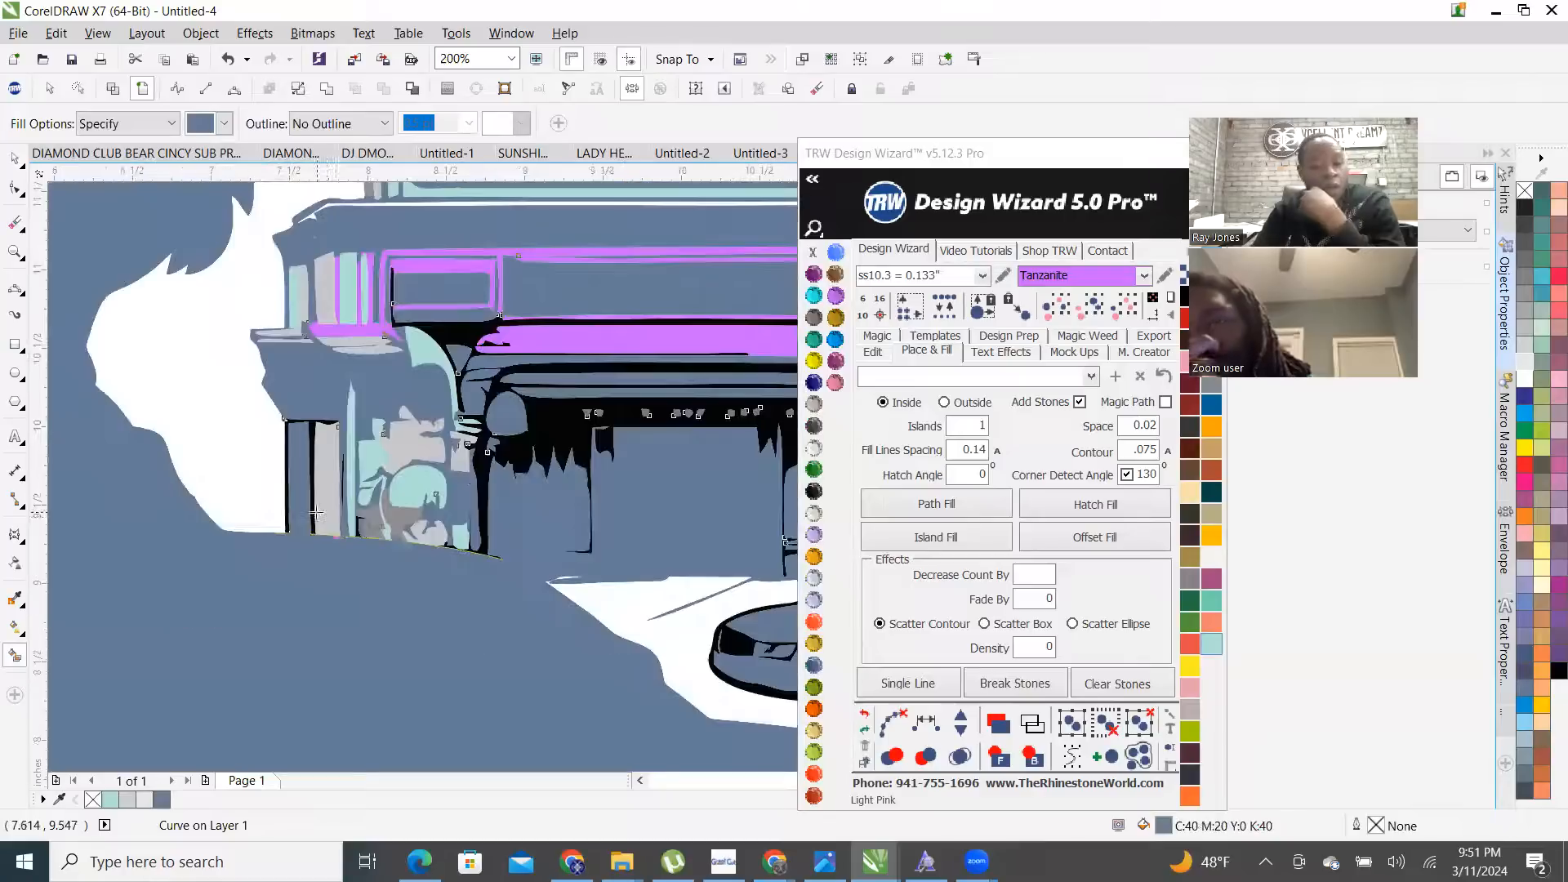
left_click(864, 714)
scroll(441, 543, "down", 2)
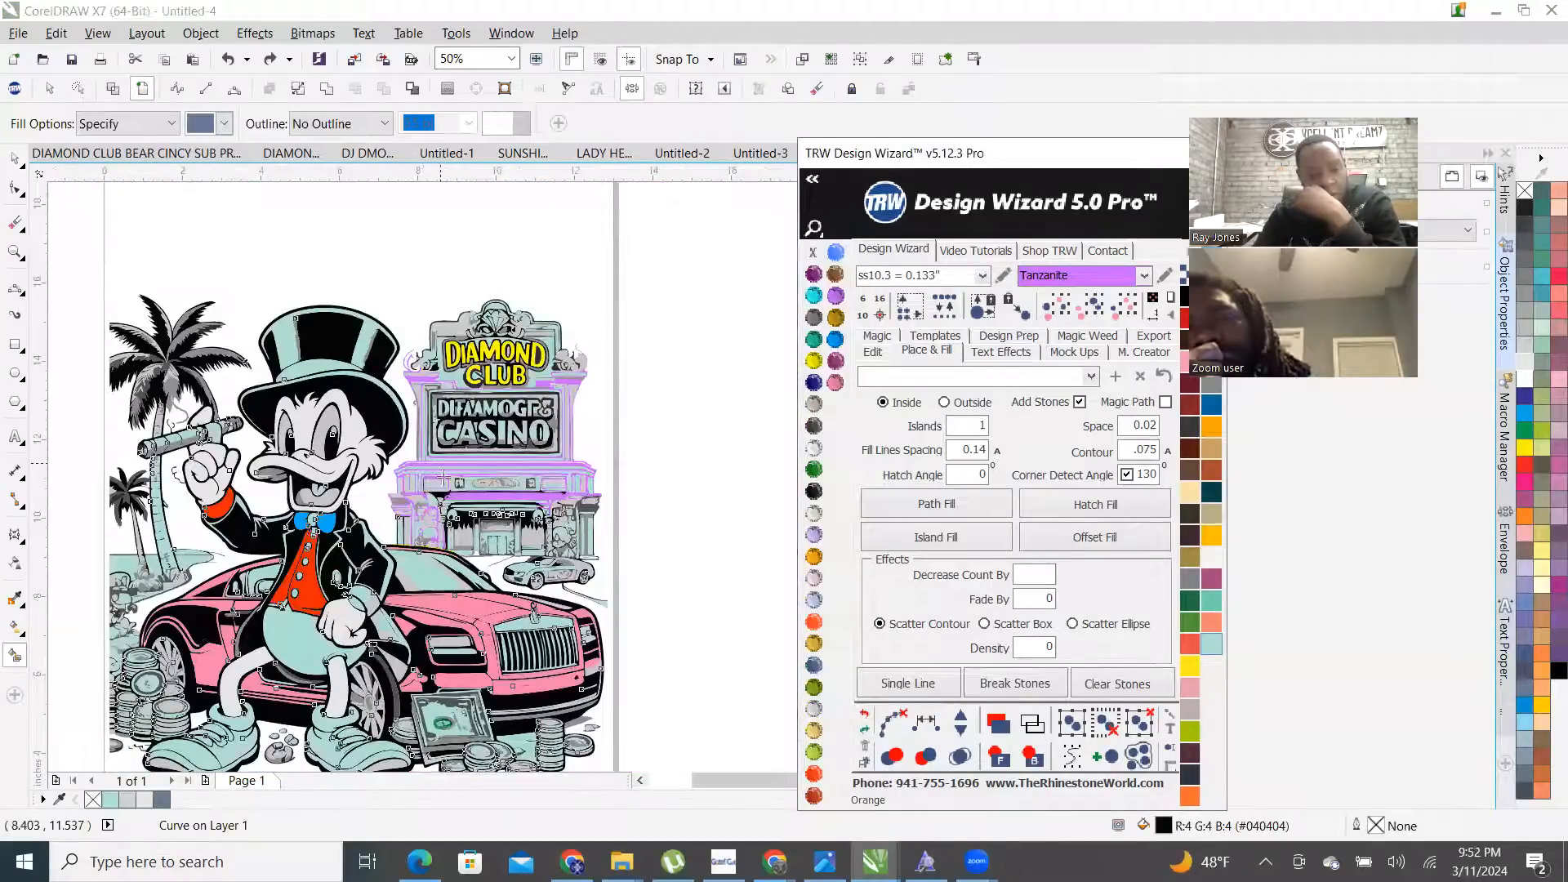
scroll(444, 477, "up", 1)
scroll(486, 588, "up", 3)
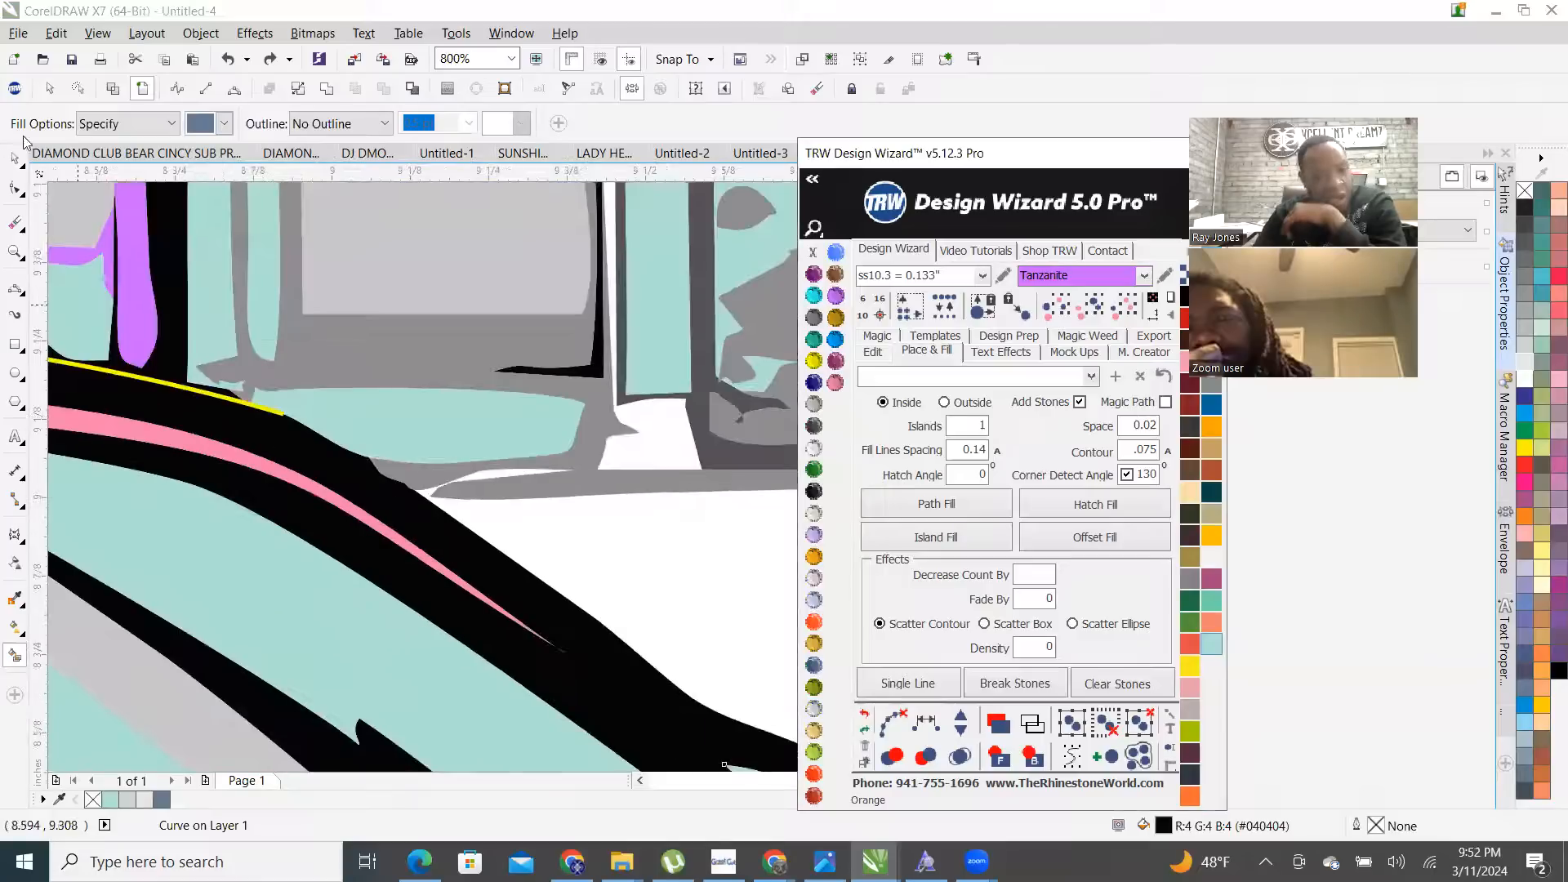
- Draw a thin three-point curve along the car roof edge to seal the gap
left_click(14, 161)
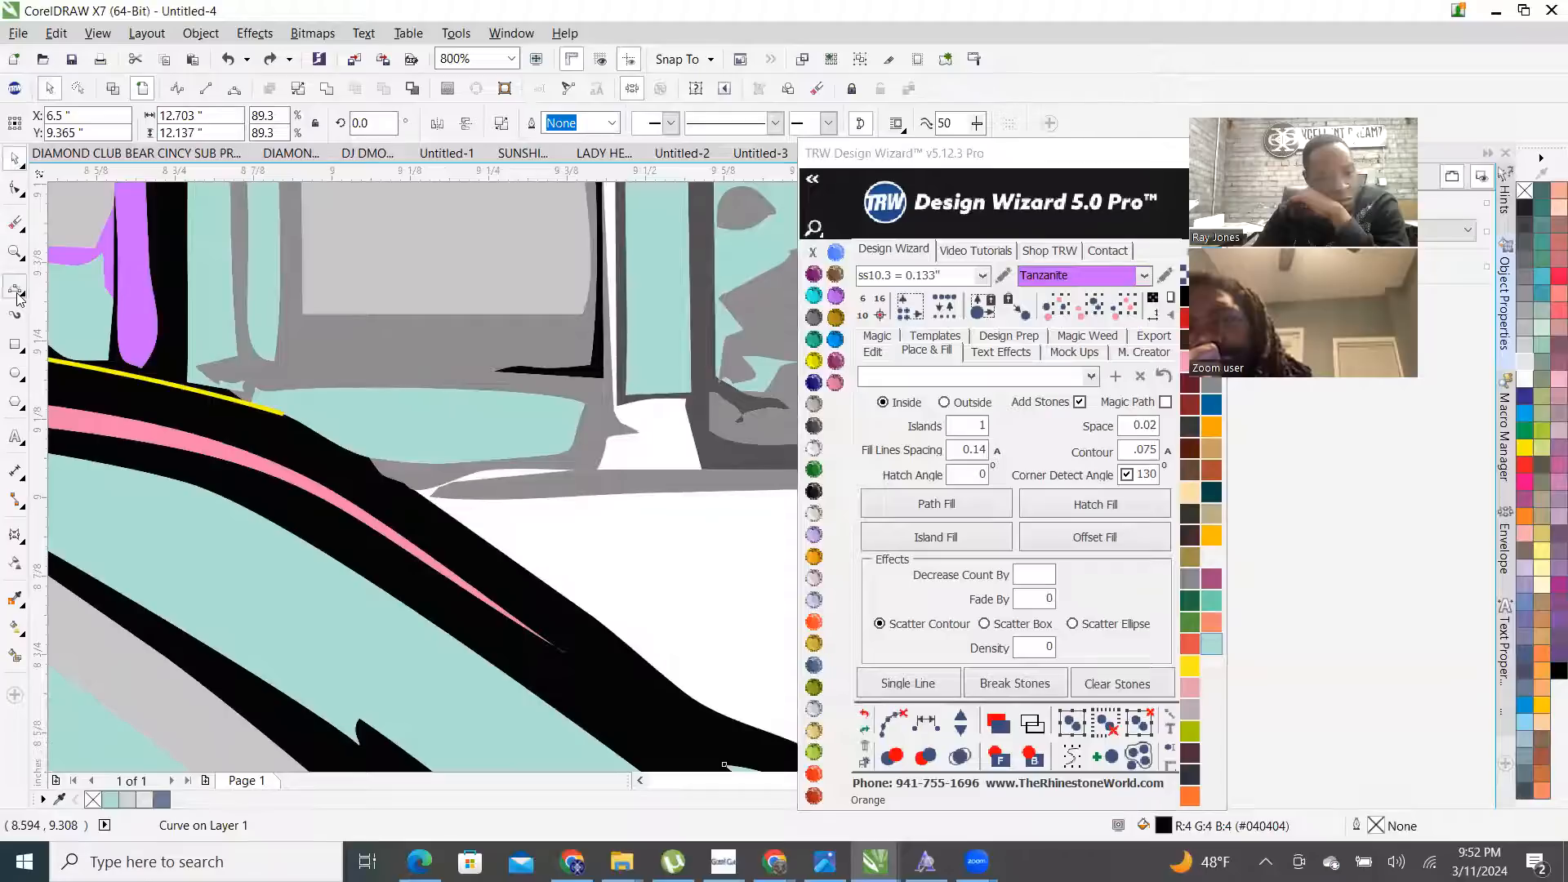
left_click(17, 293)
left_click(93, 412)
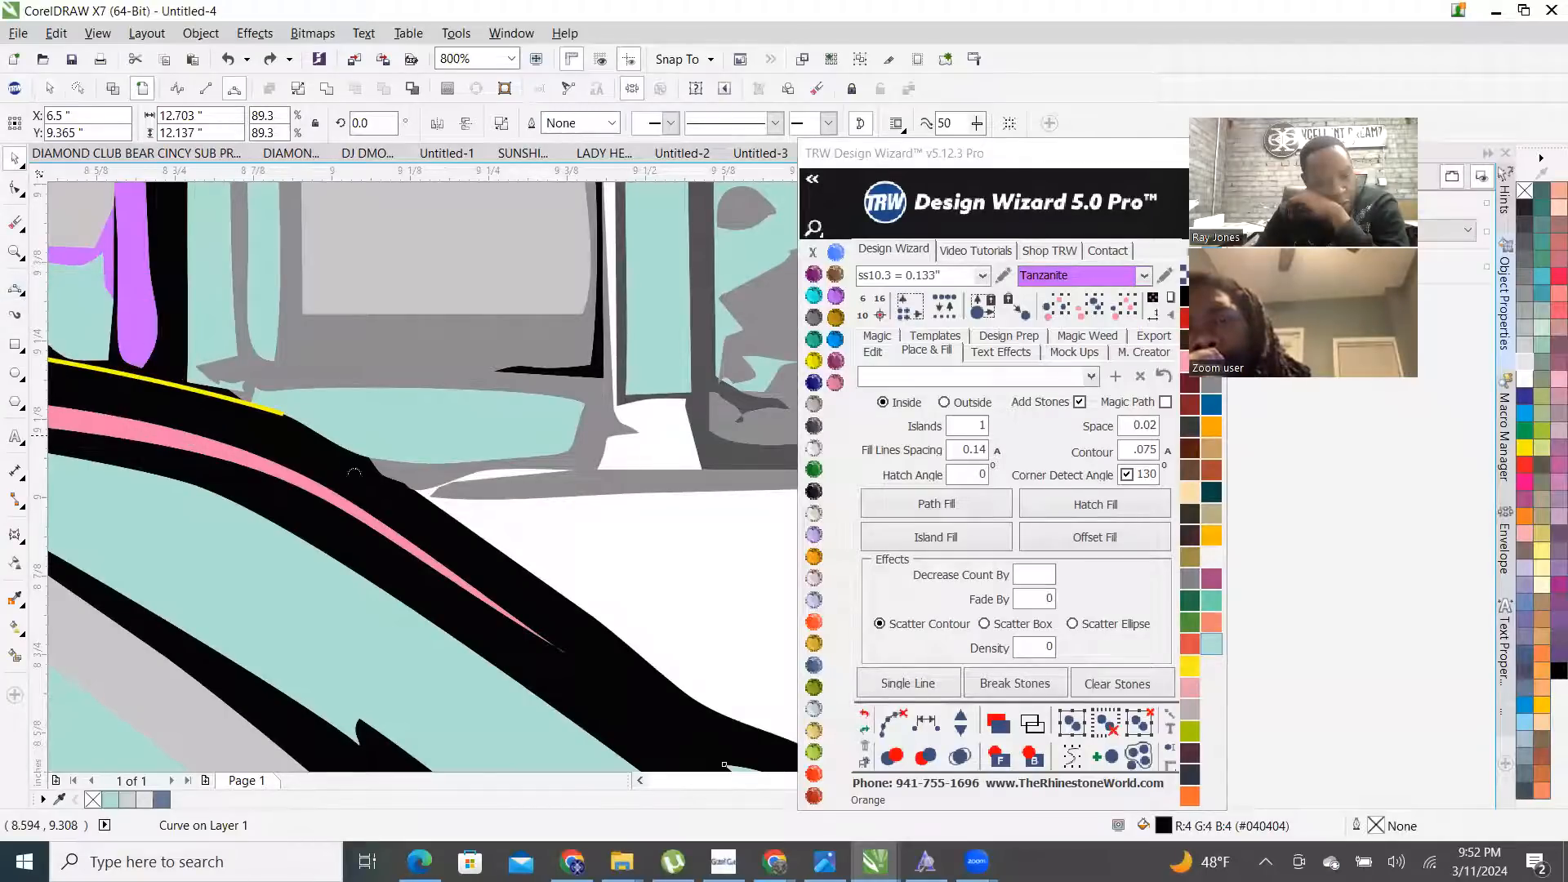
left_click_drag(279, 413, 463, 524)
left_click(464, 525)
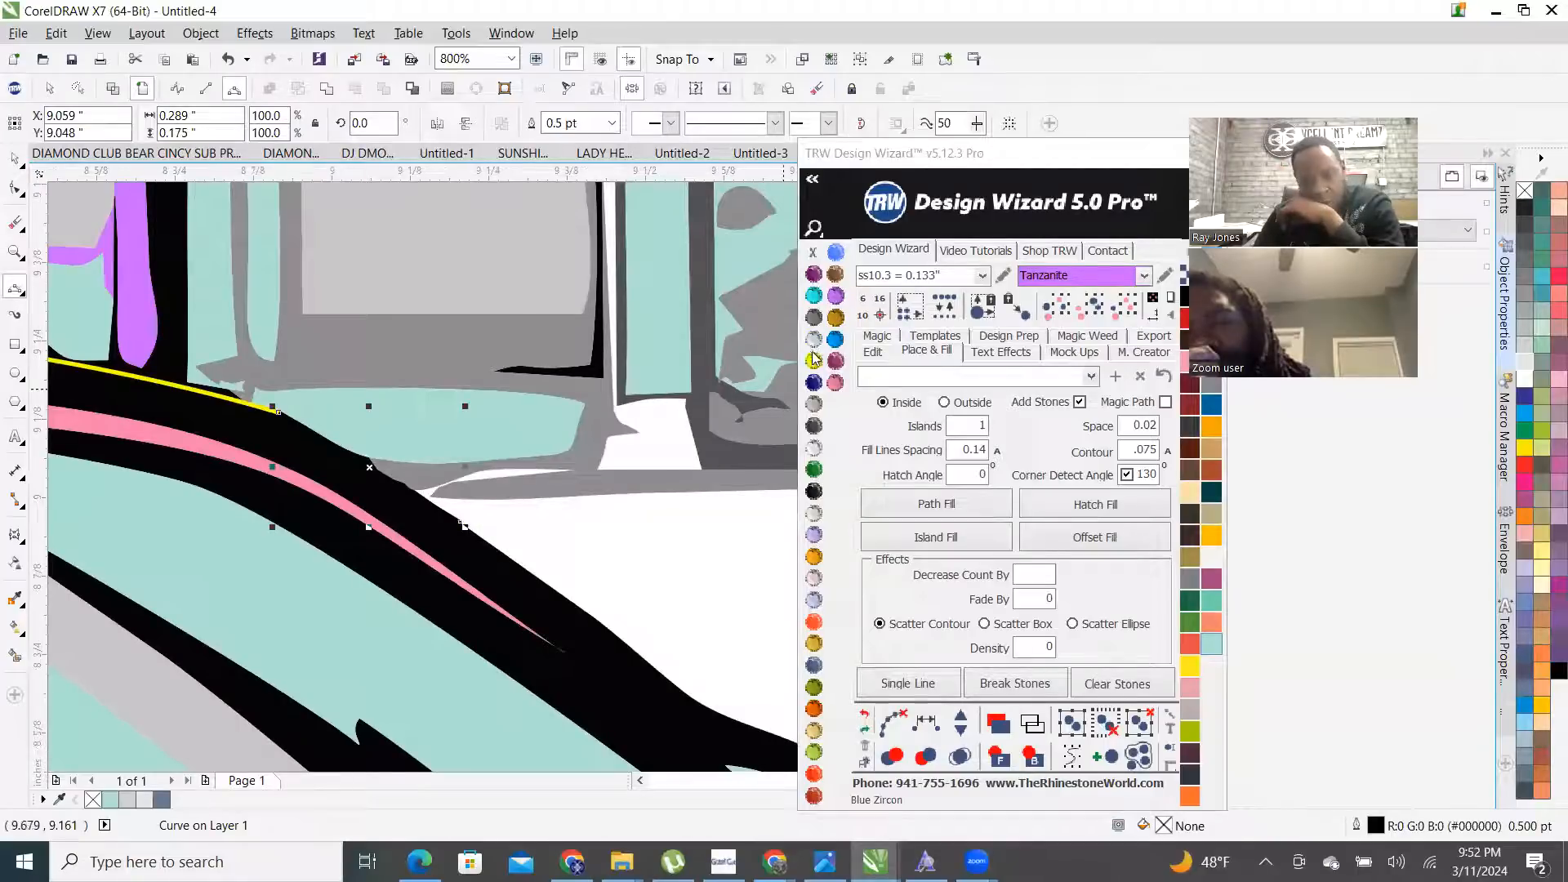
- Check the gap in wireframe view, then return to the full-colour view
scroll(658, 621, "down", 3)
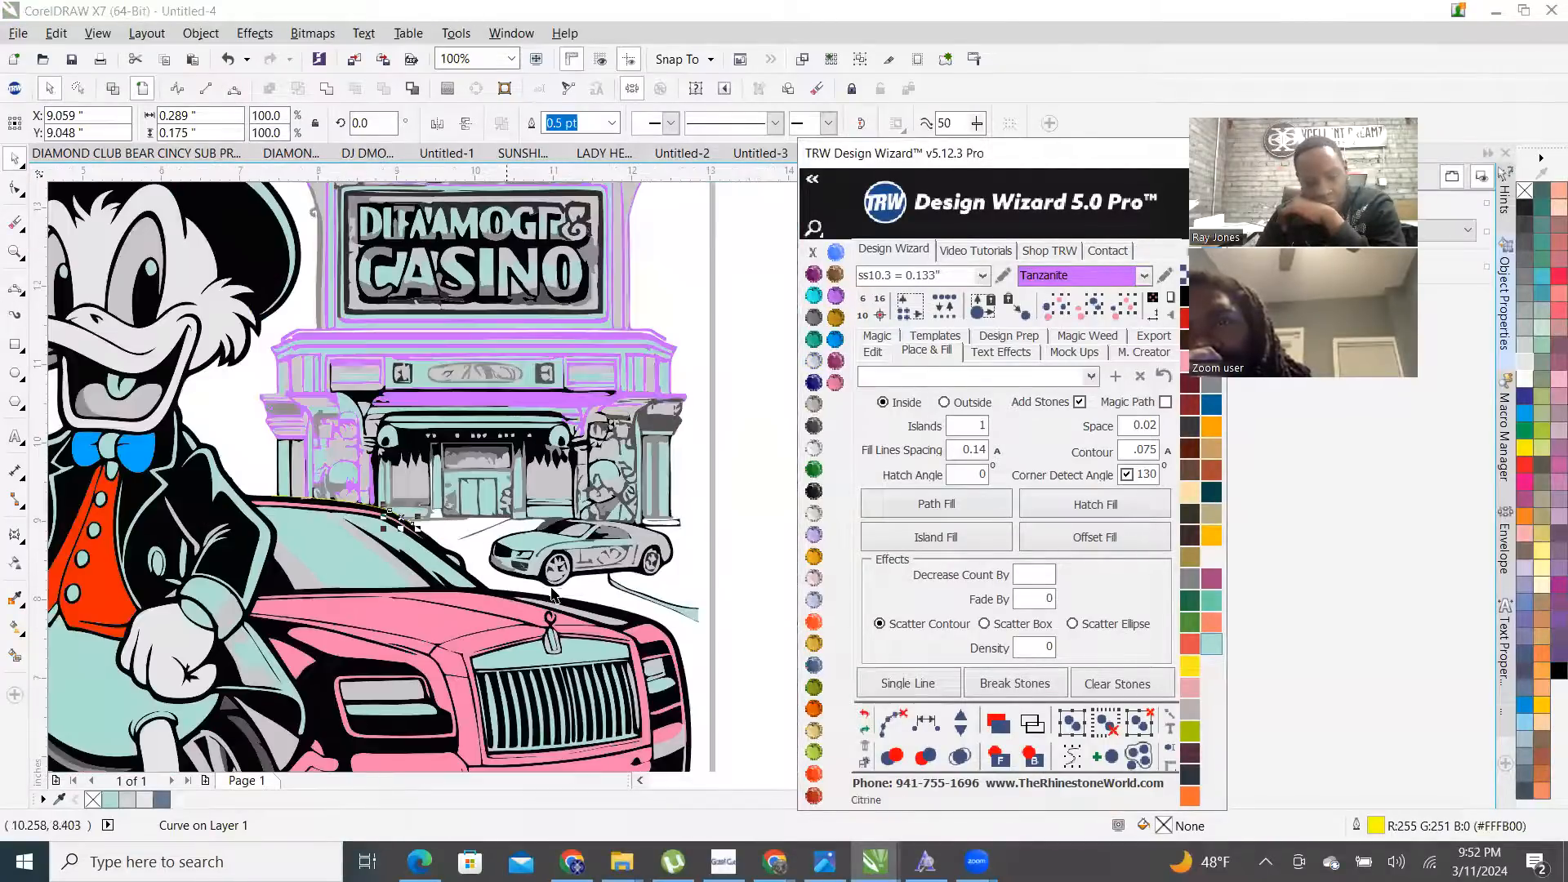
scroll(384, 519, "up", 2)
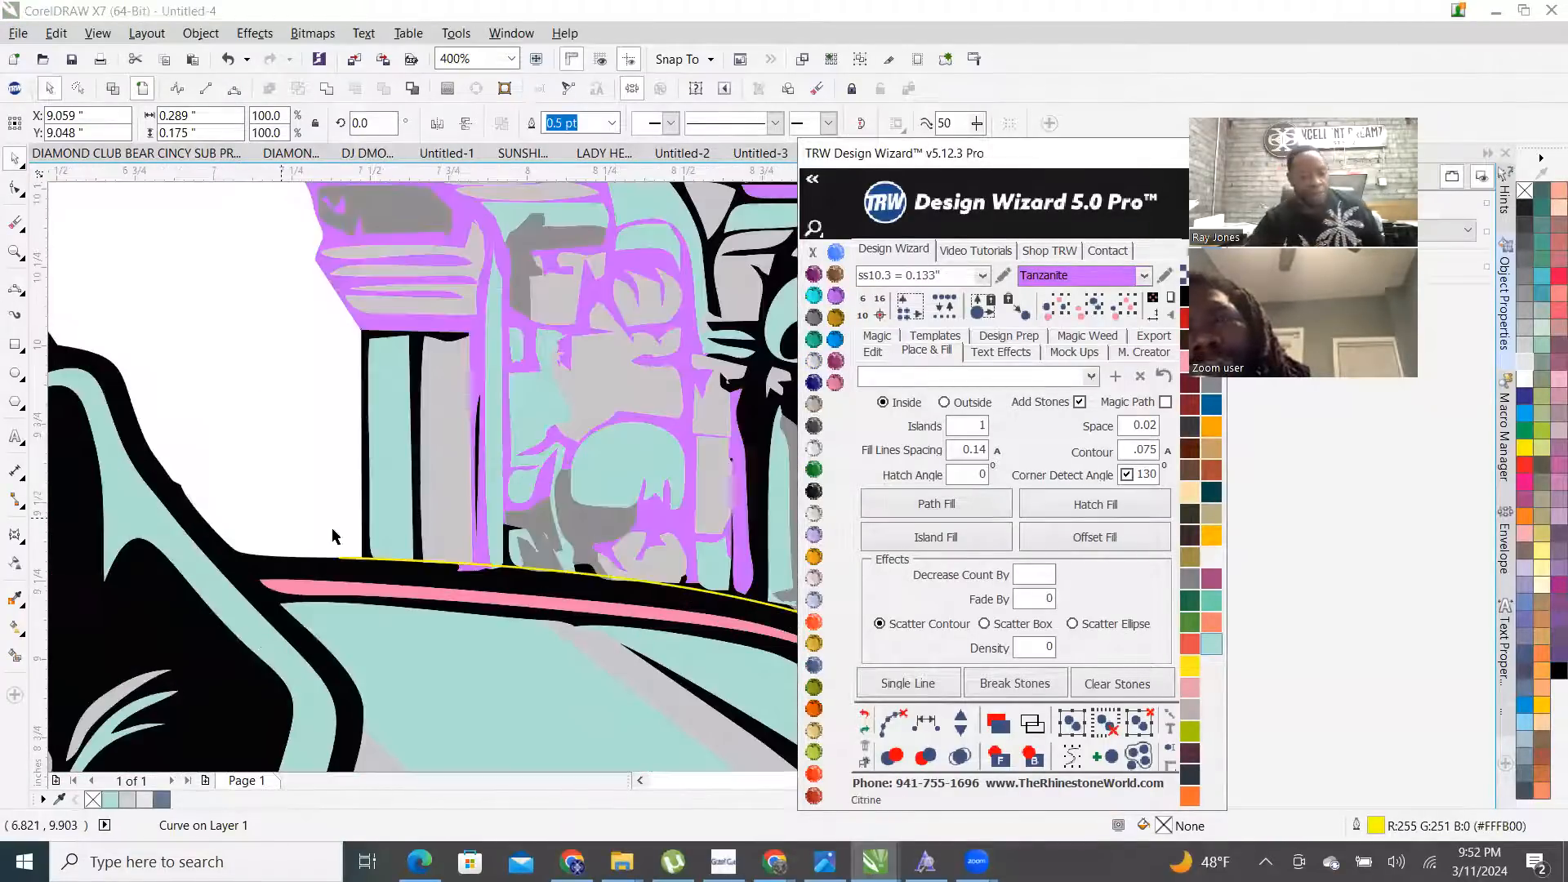
scroll(313, 572, "up", 2)
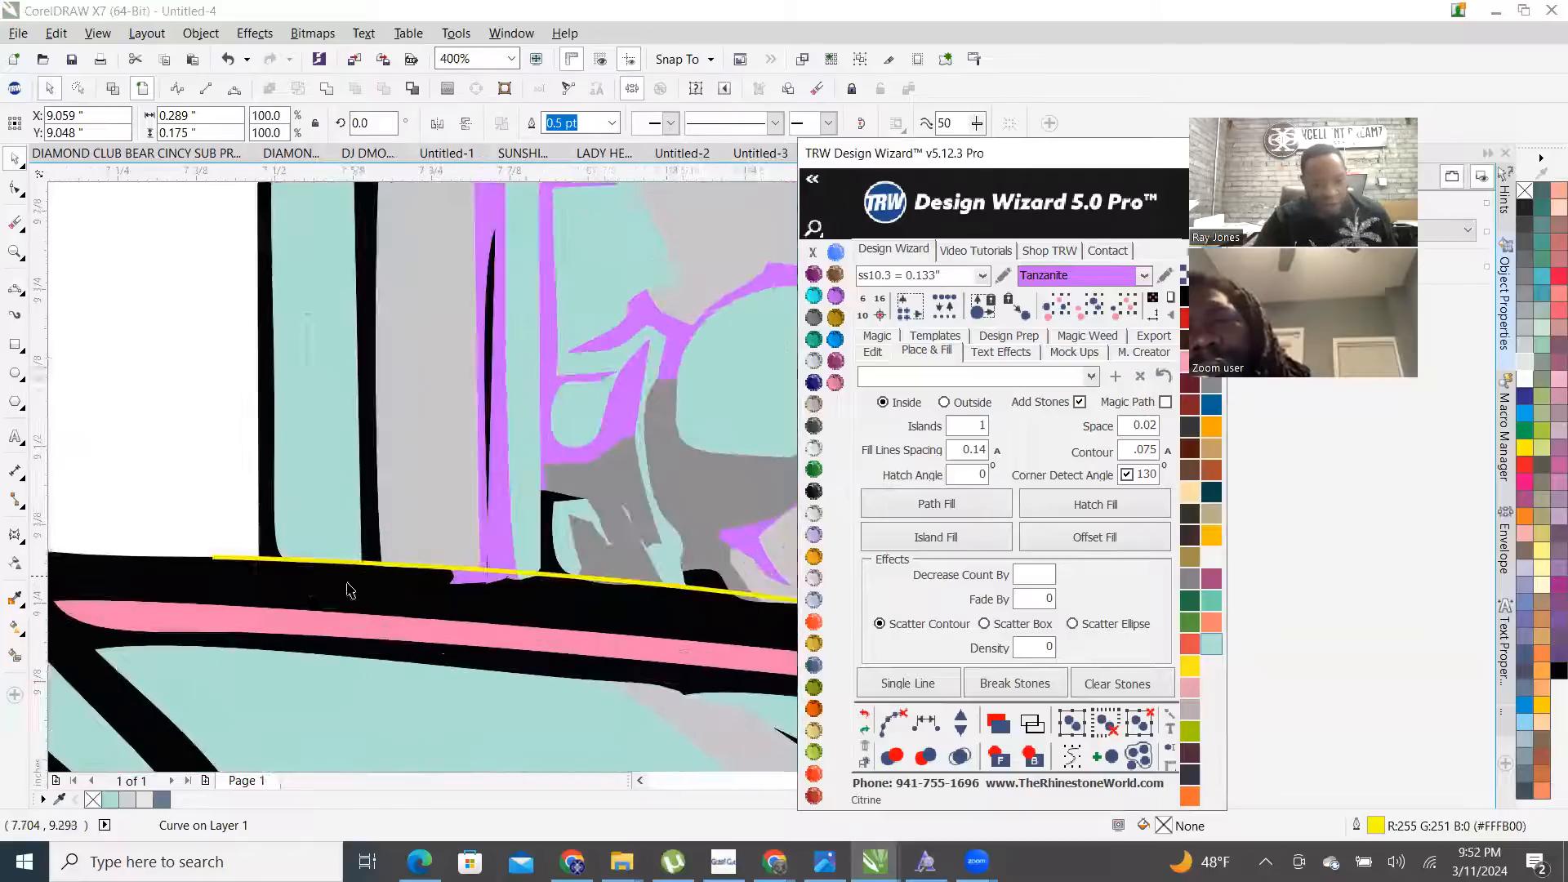
scroll(325, 597, "up", 1)
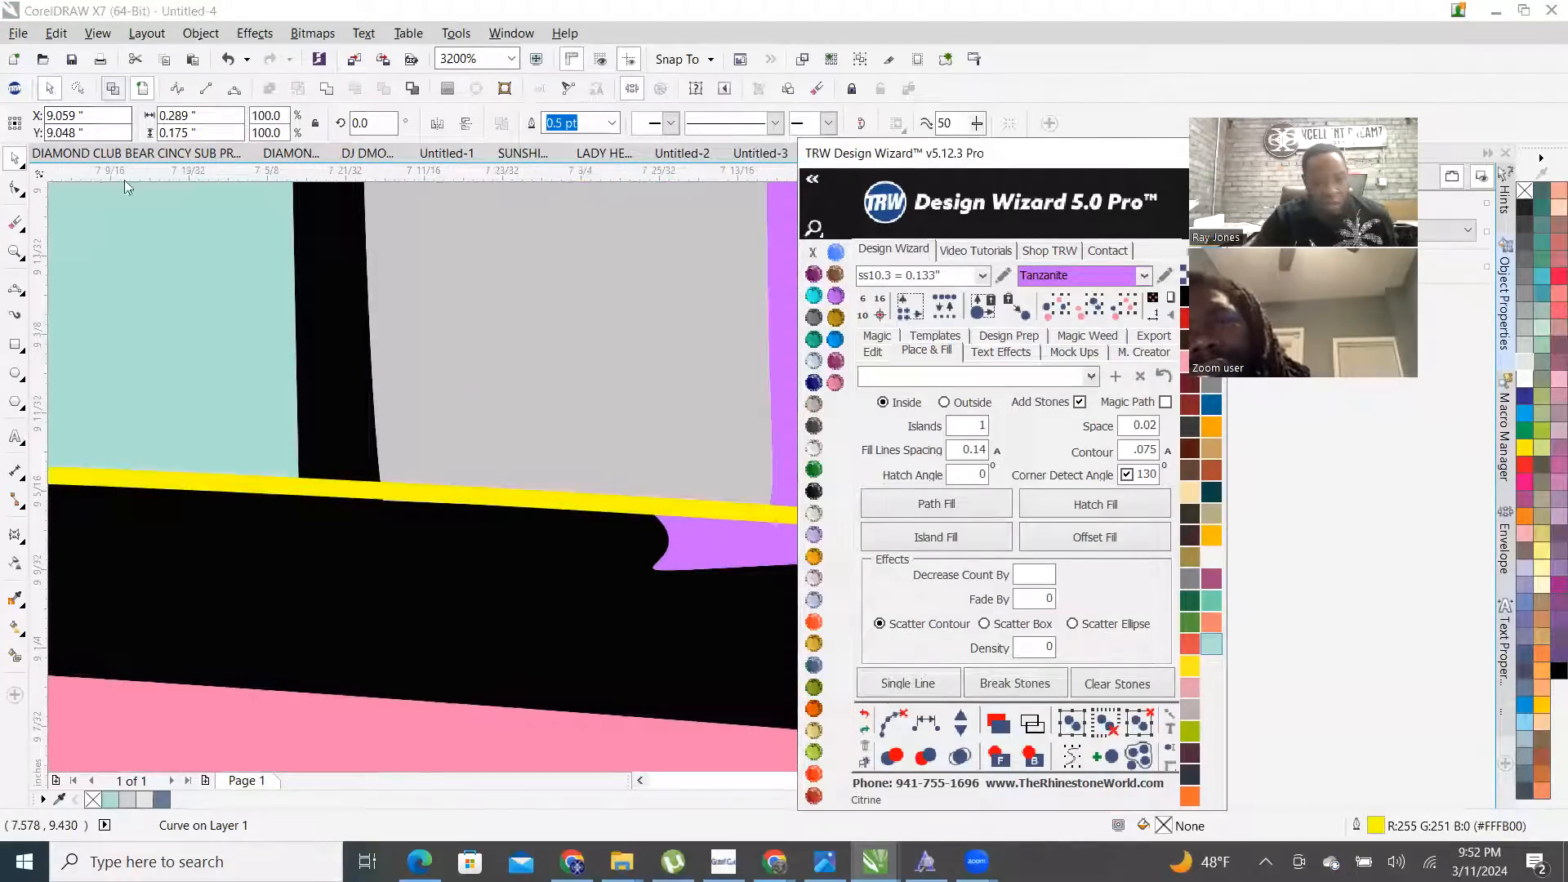
key("shift+F9")
scroll(225, 463, "down", 1)
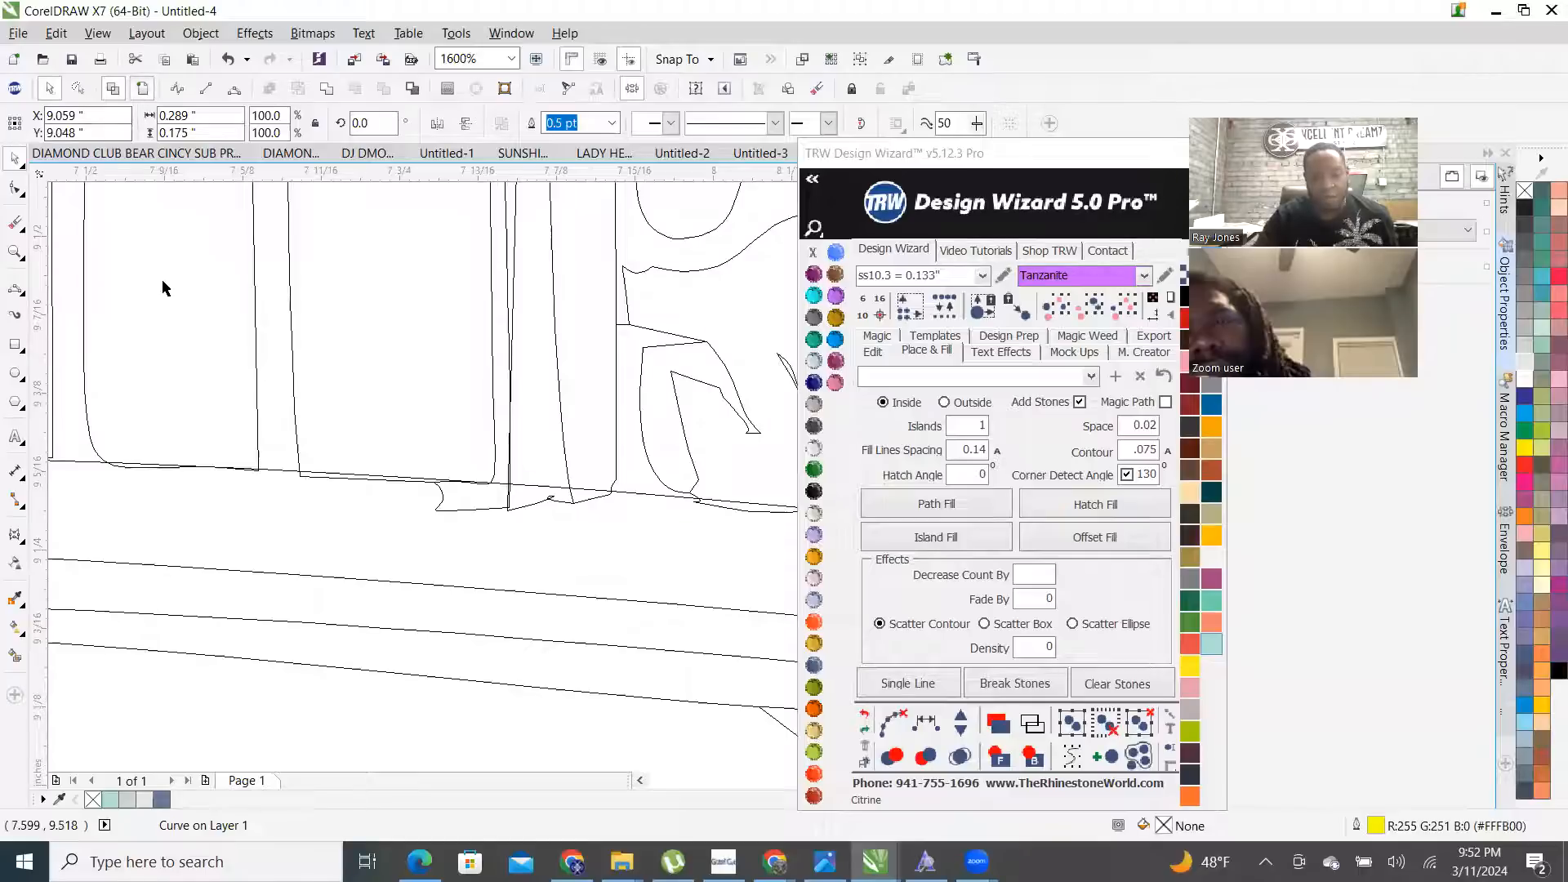
key("shift+F9")
scroll(318, 384, "down", 2)
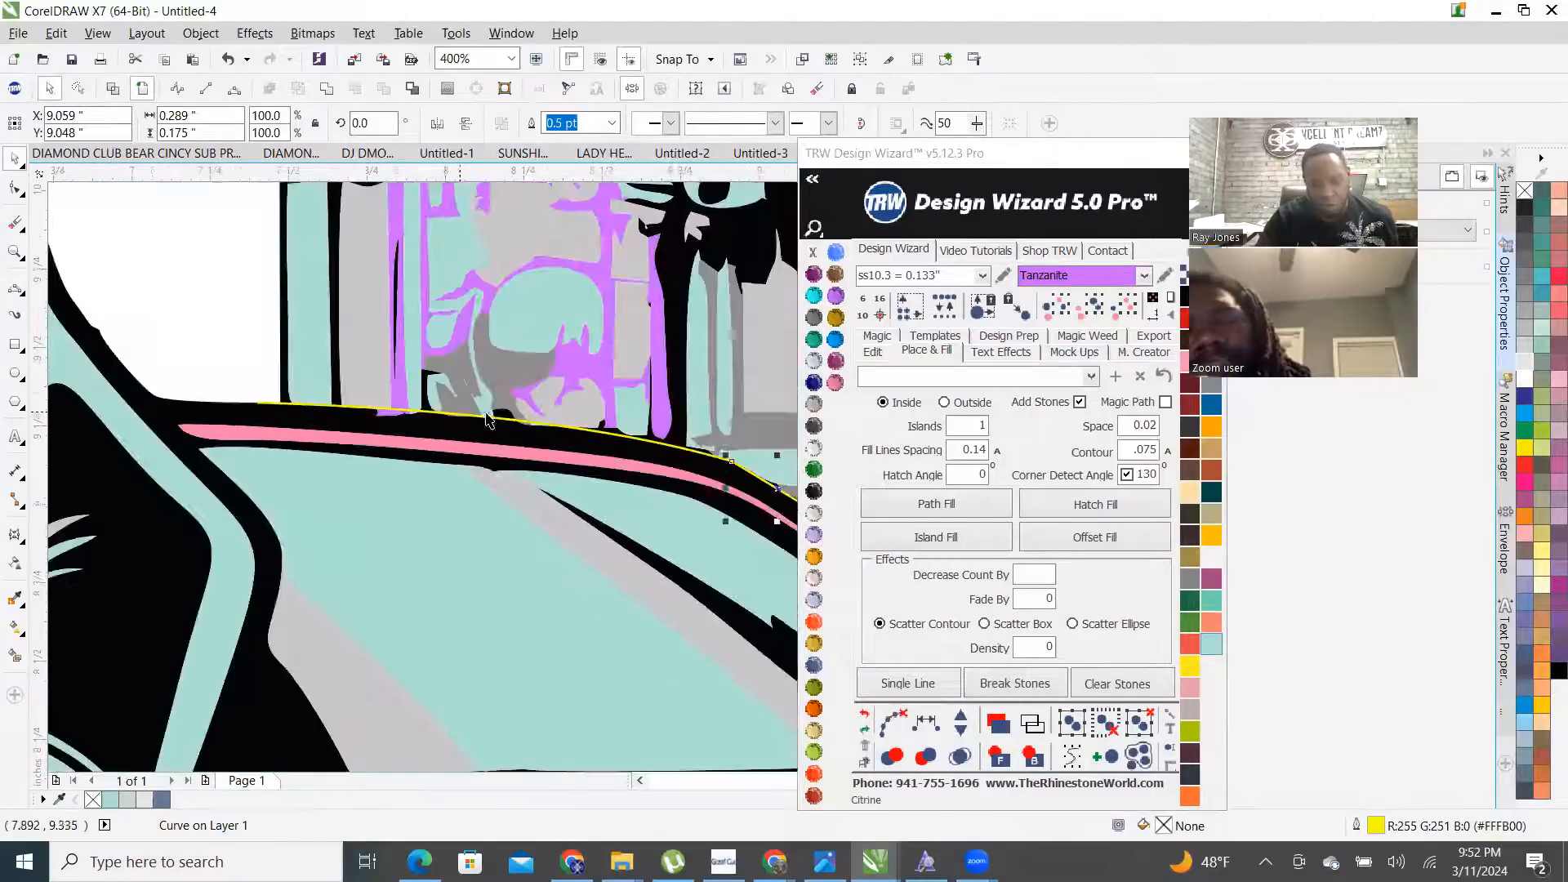
scroll(485, 419, "down", 1)
scroll(563, 432, "up", 3)
scroll(559, 429, "down", 1)
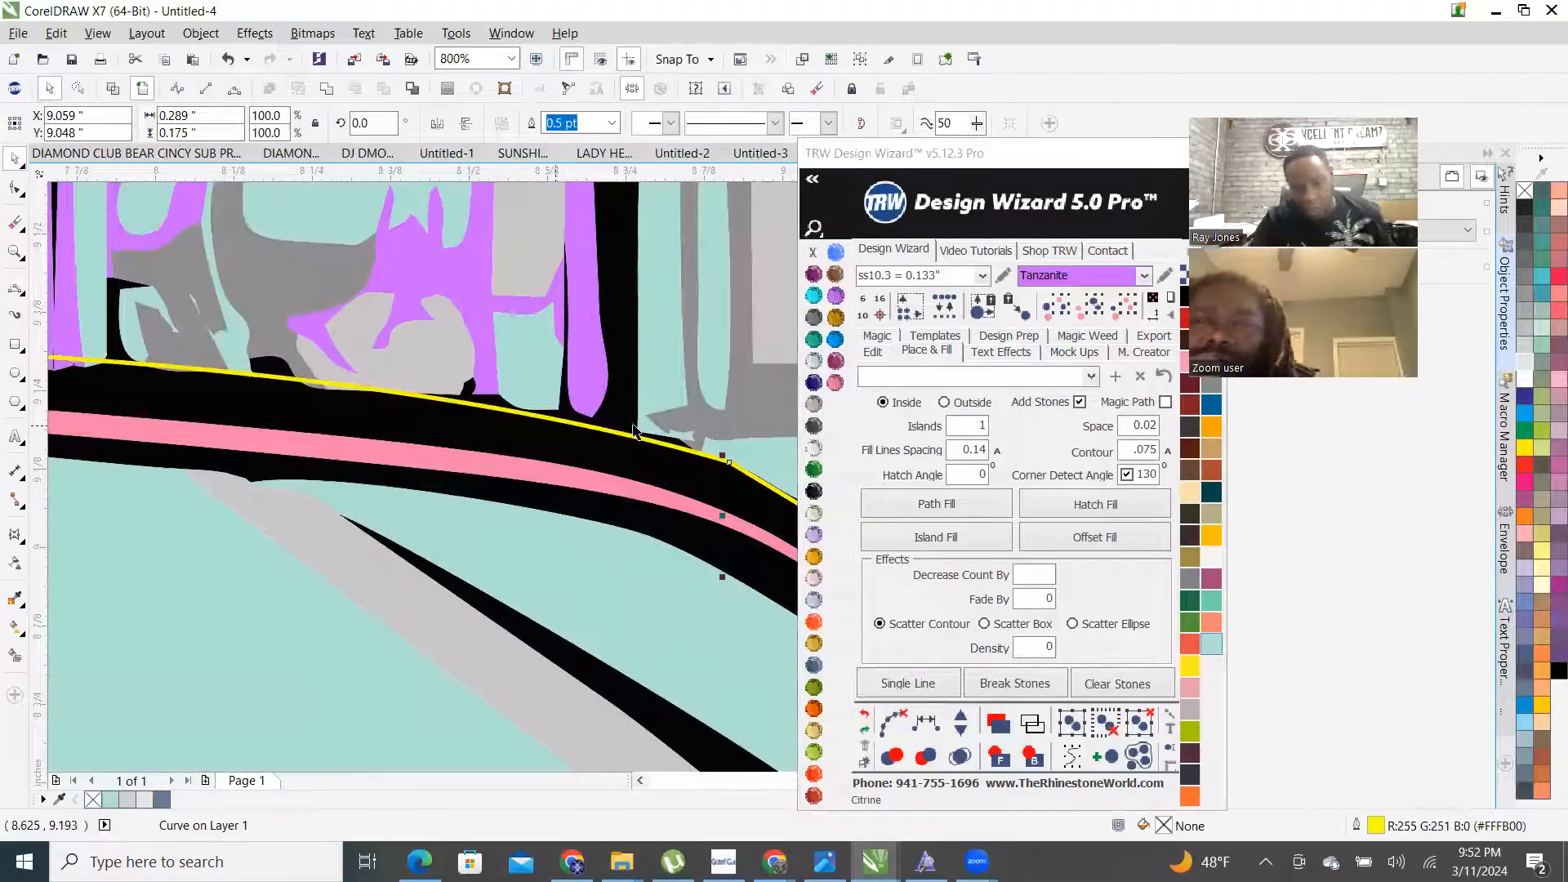
scroll(633, 429, "up", 1)
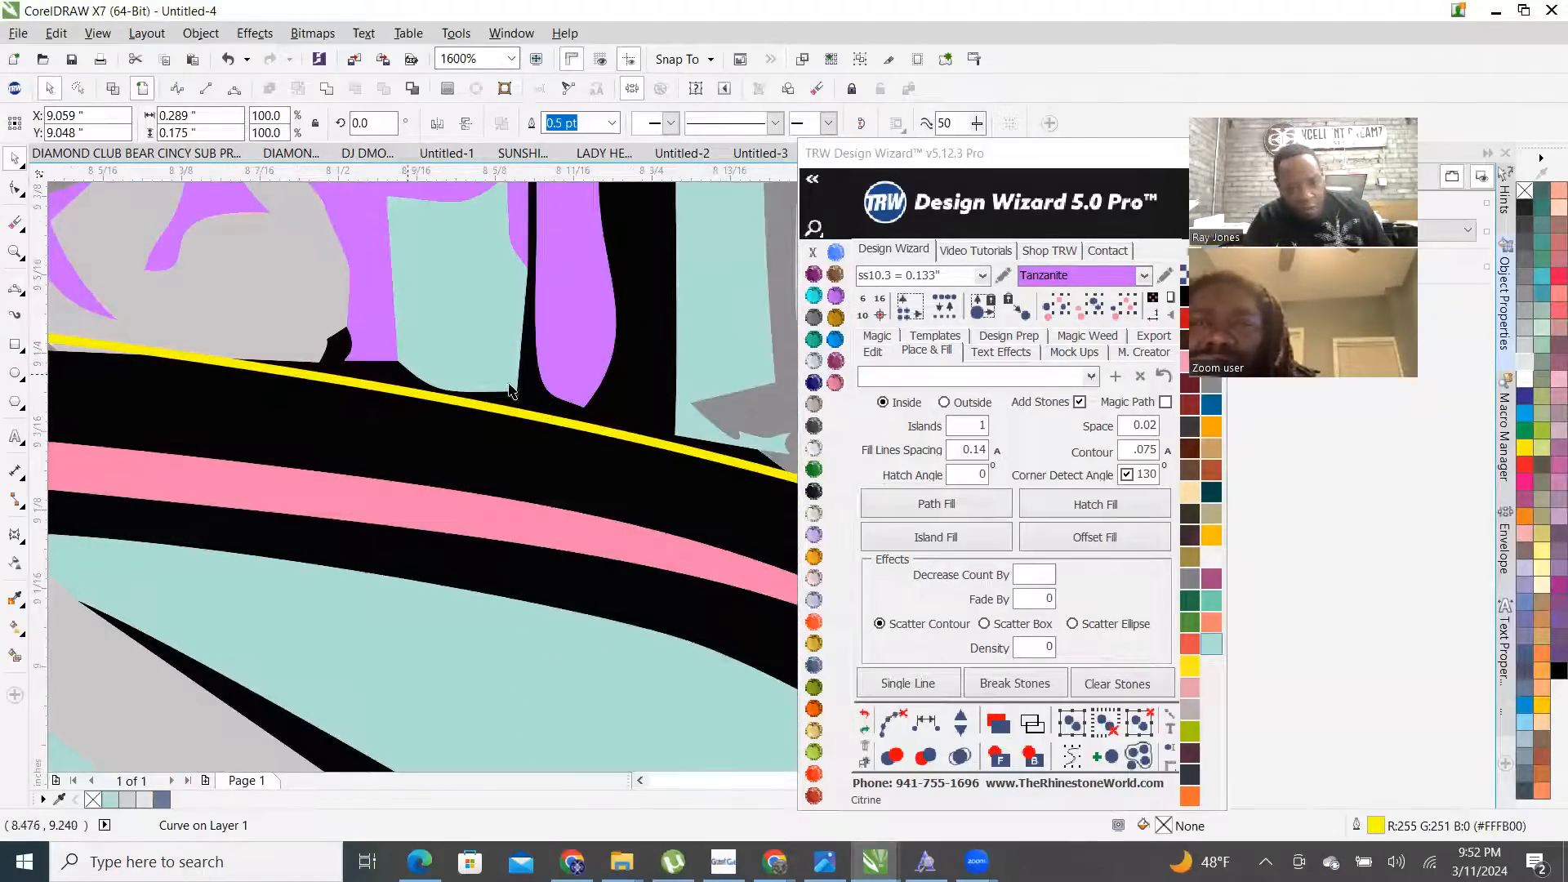
scroll(658, 445, "down", 2)
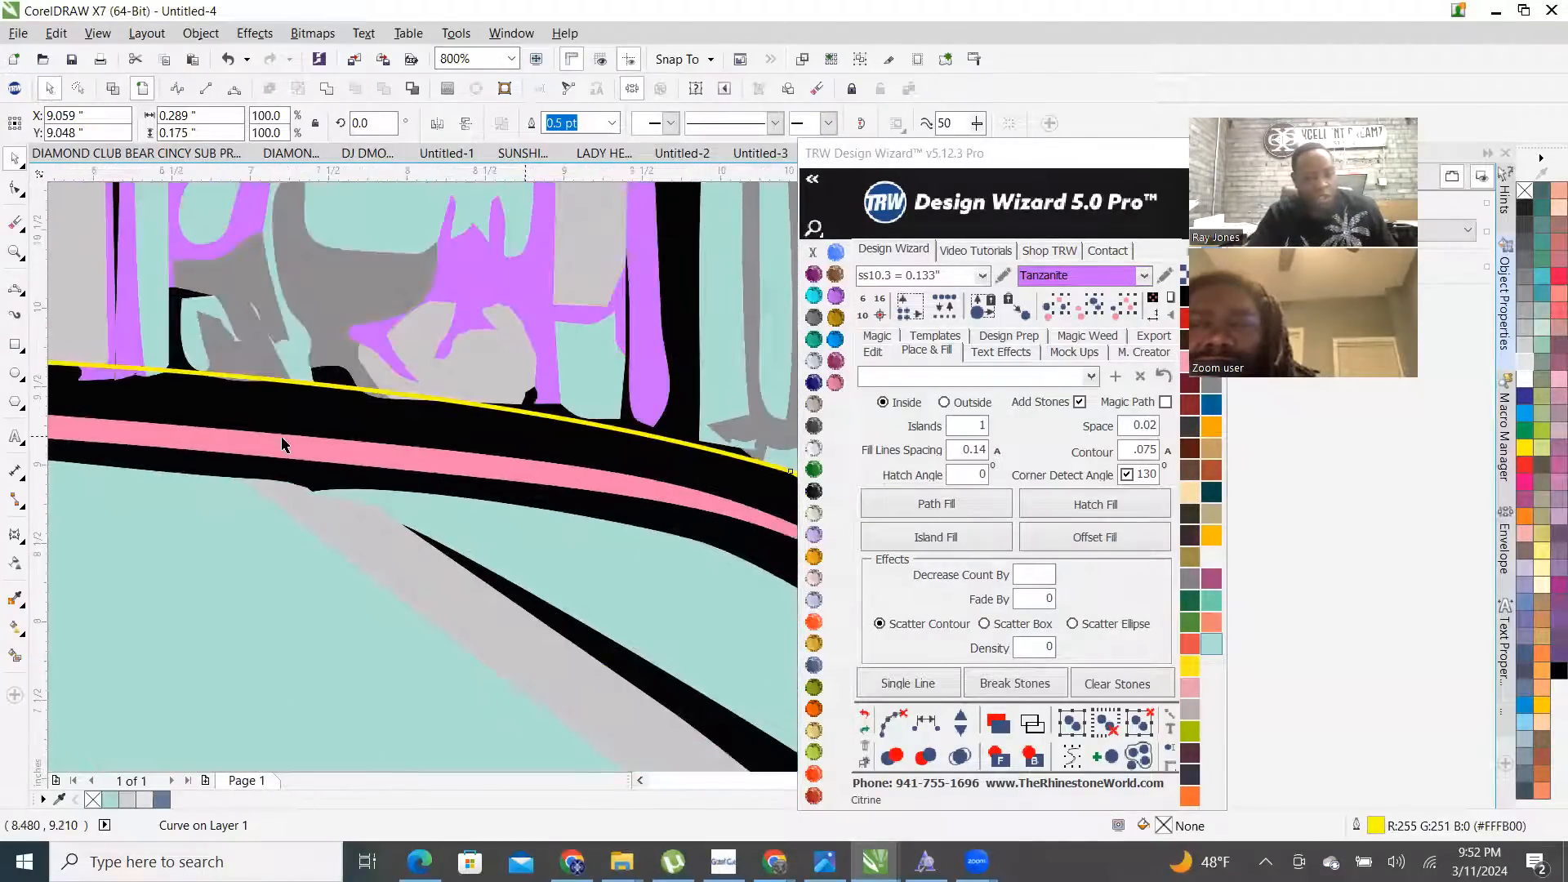
scroll(204, 466, "down", 1)
scroll(113, 494, "down", 1)
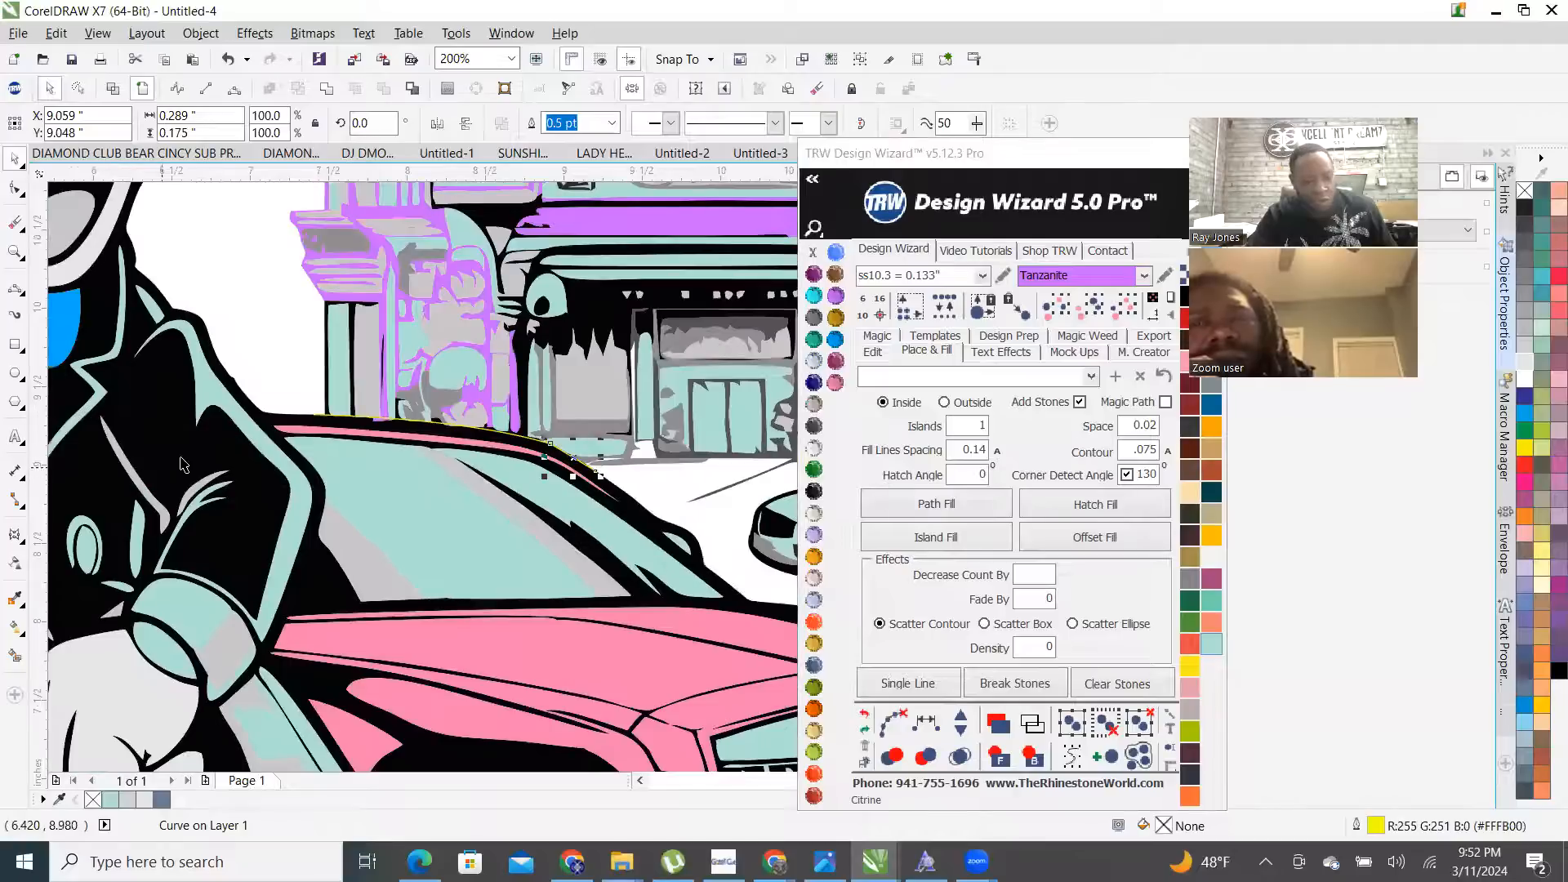
- Smart Fill the enclosed area behind the car blue-grey, then undo the unwanted fill
left_click(15, 656)
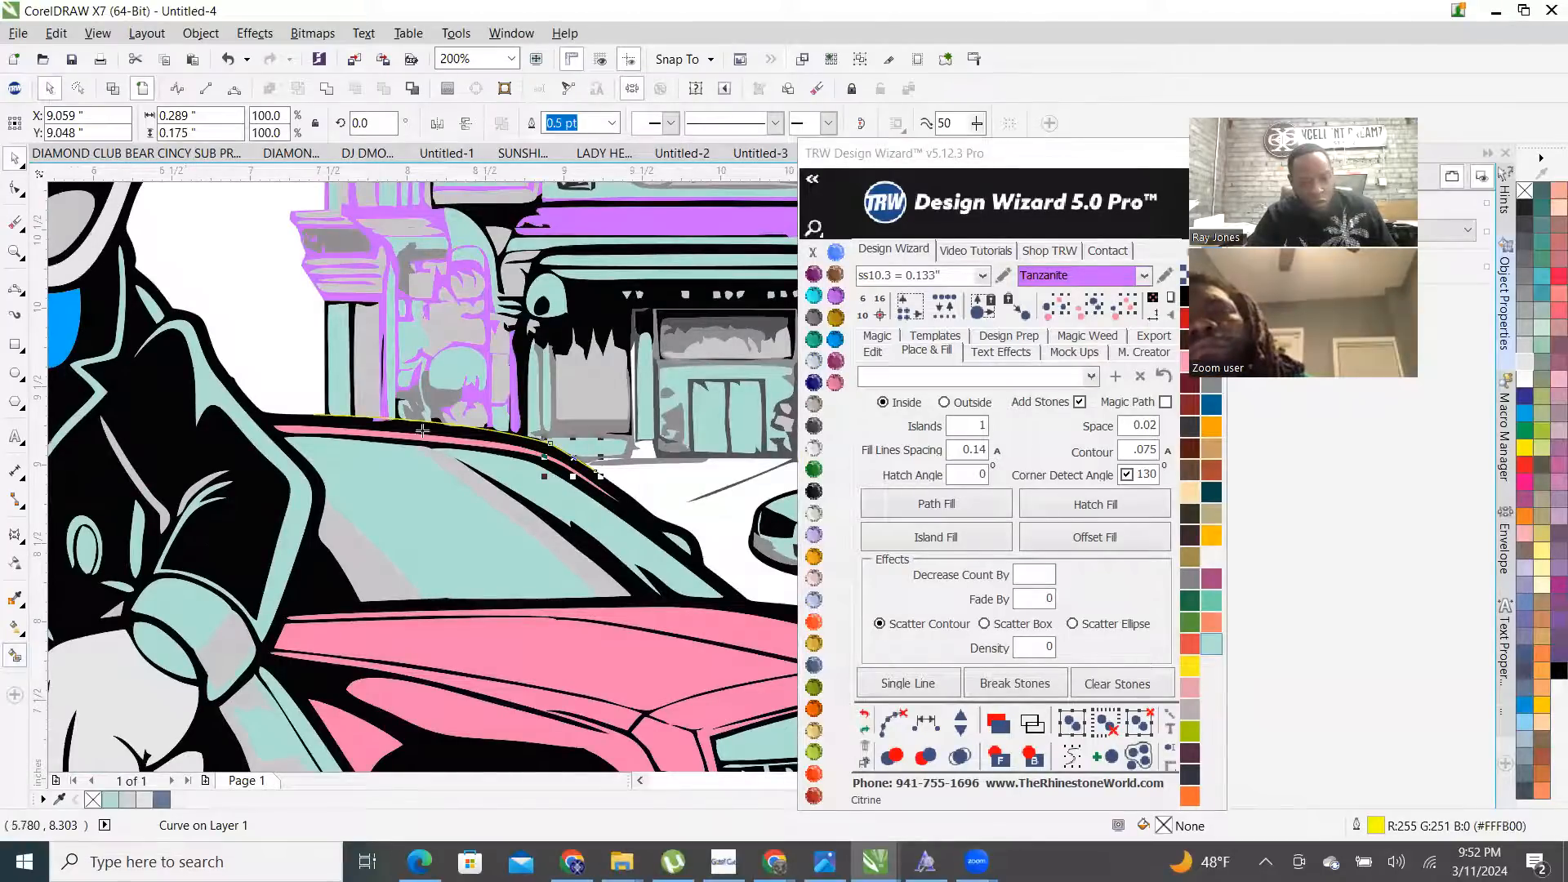
left_click(520, 353)
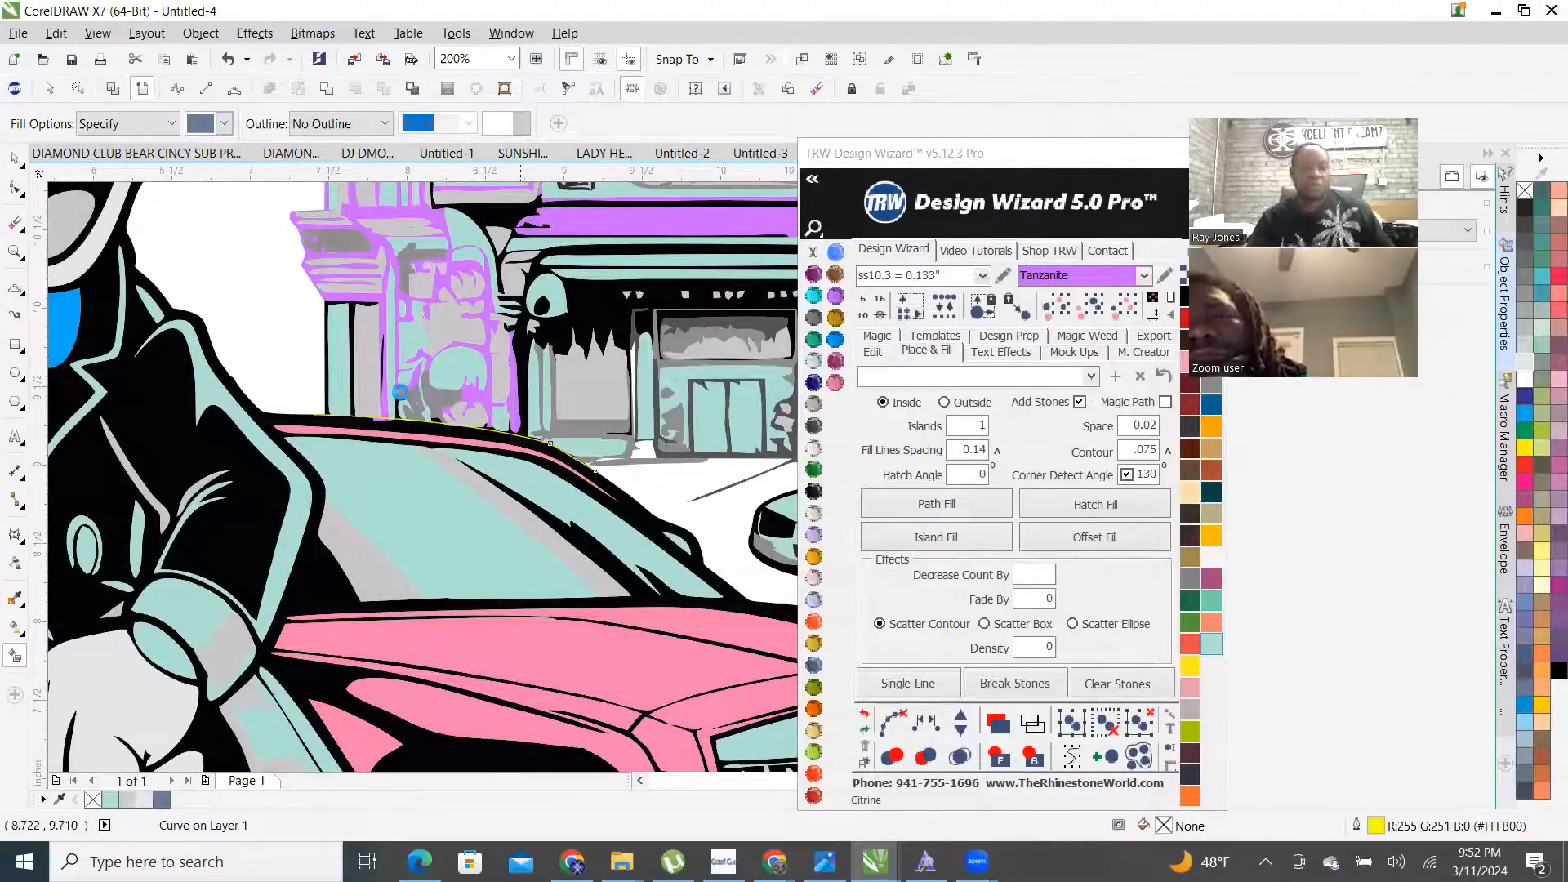
scroll(422, 441, "down", 2)
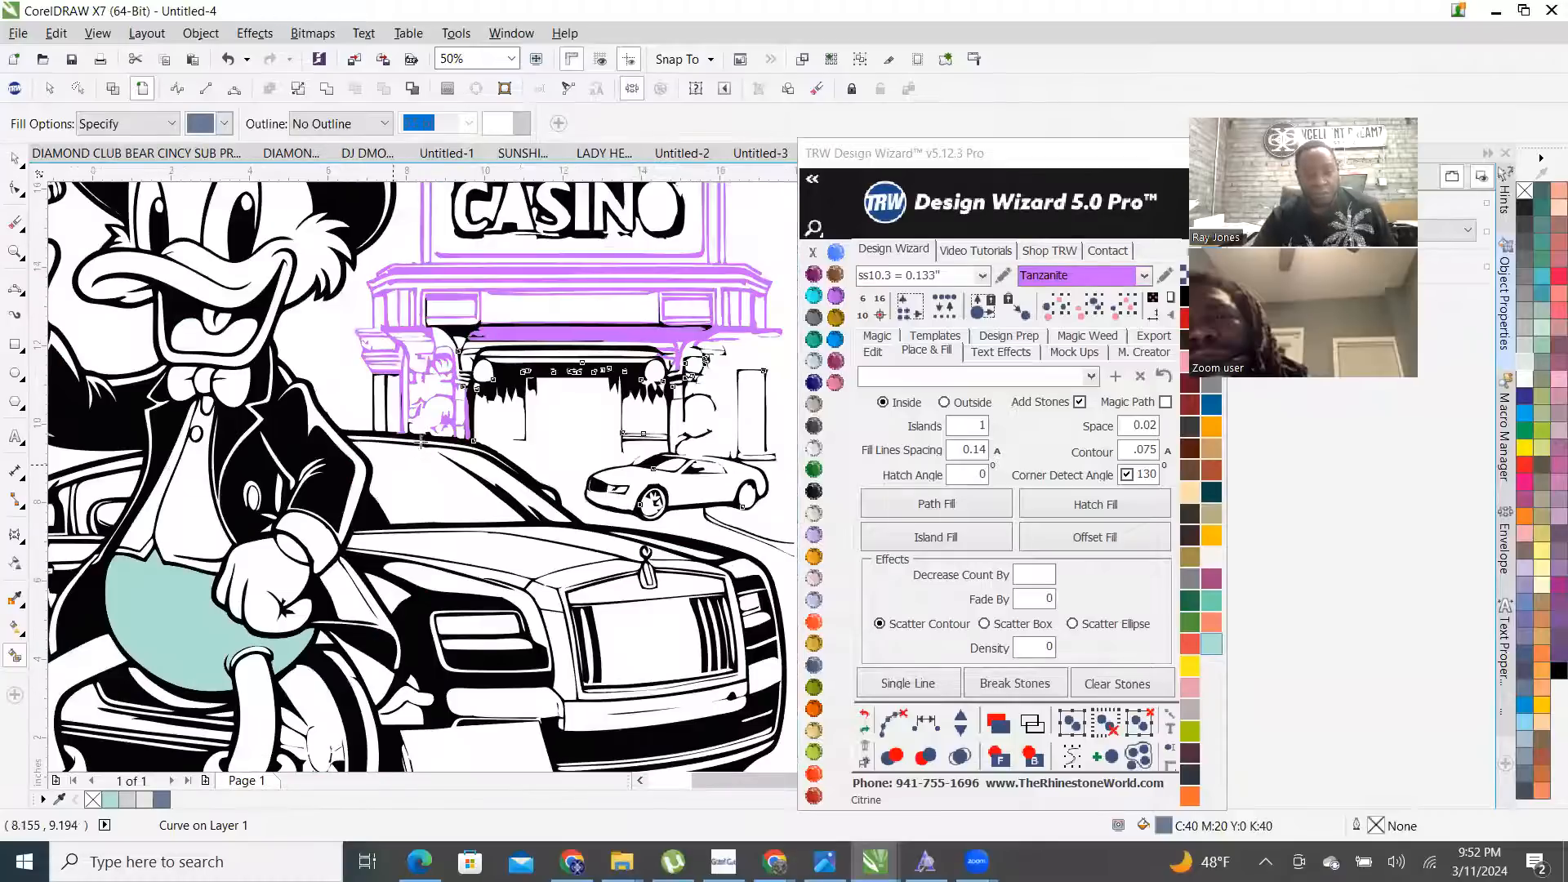
scroll(436, 426, "up", 3)
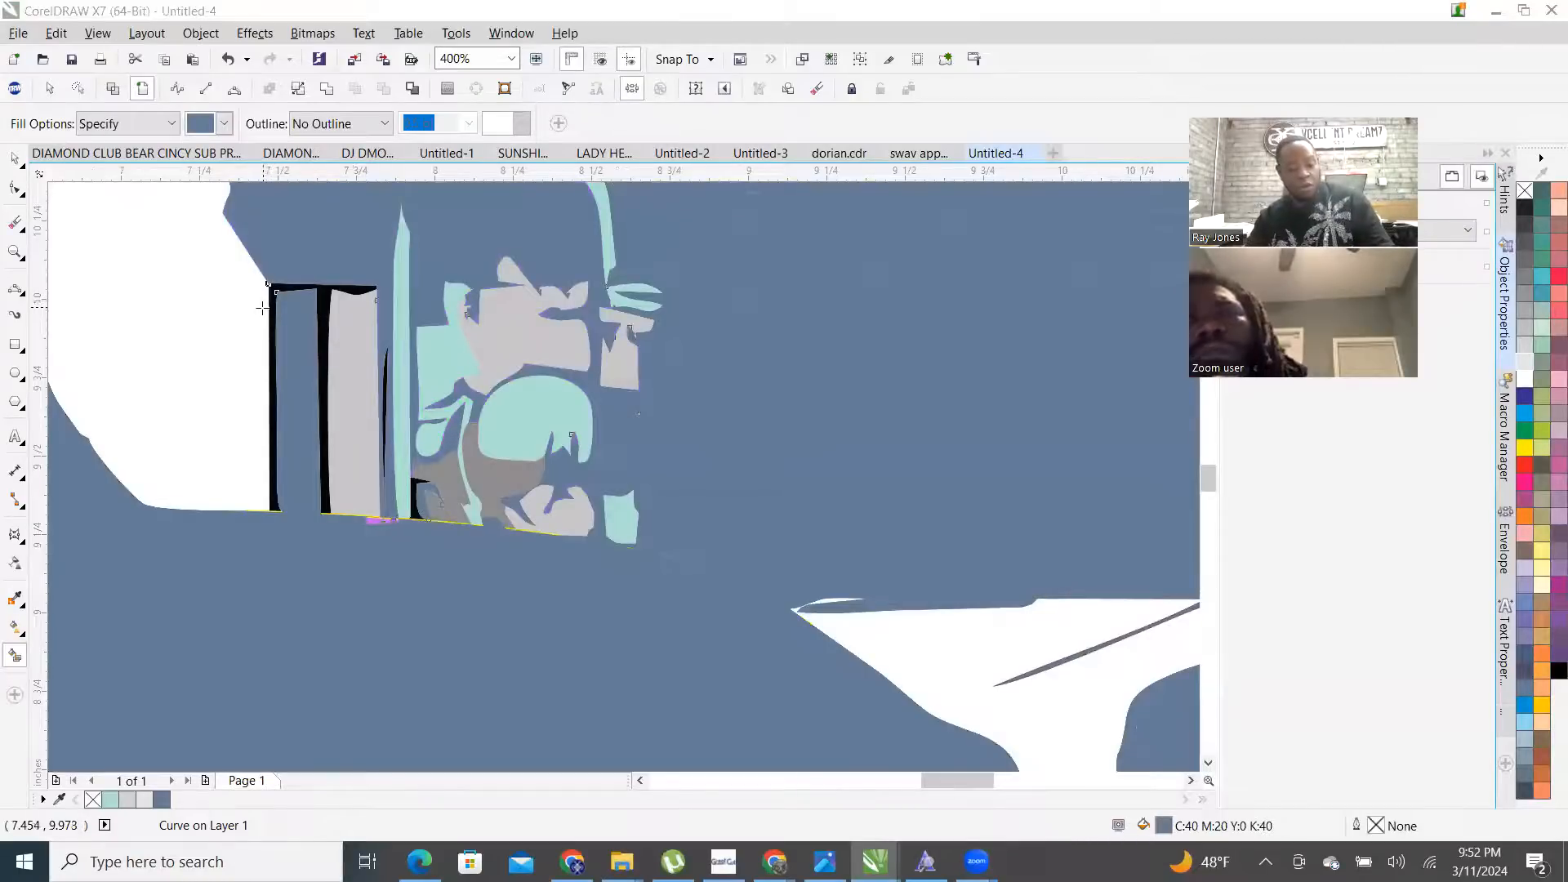
left_click(17, 160)
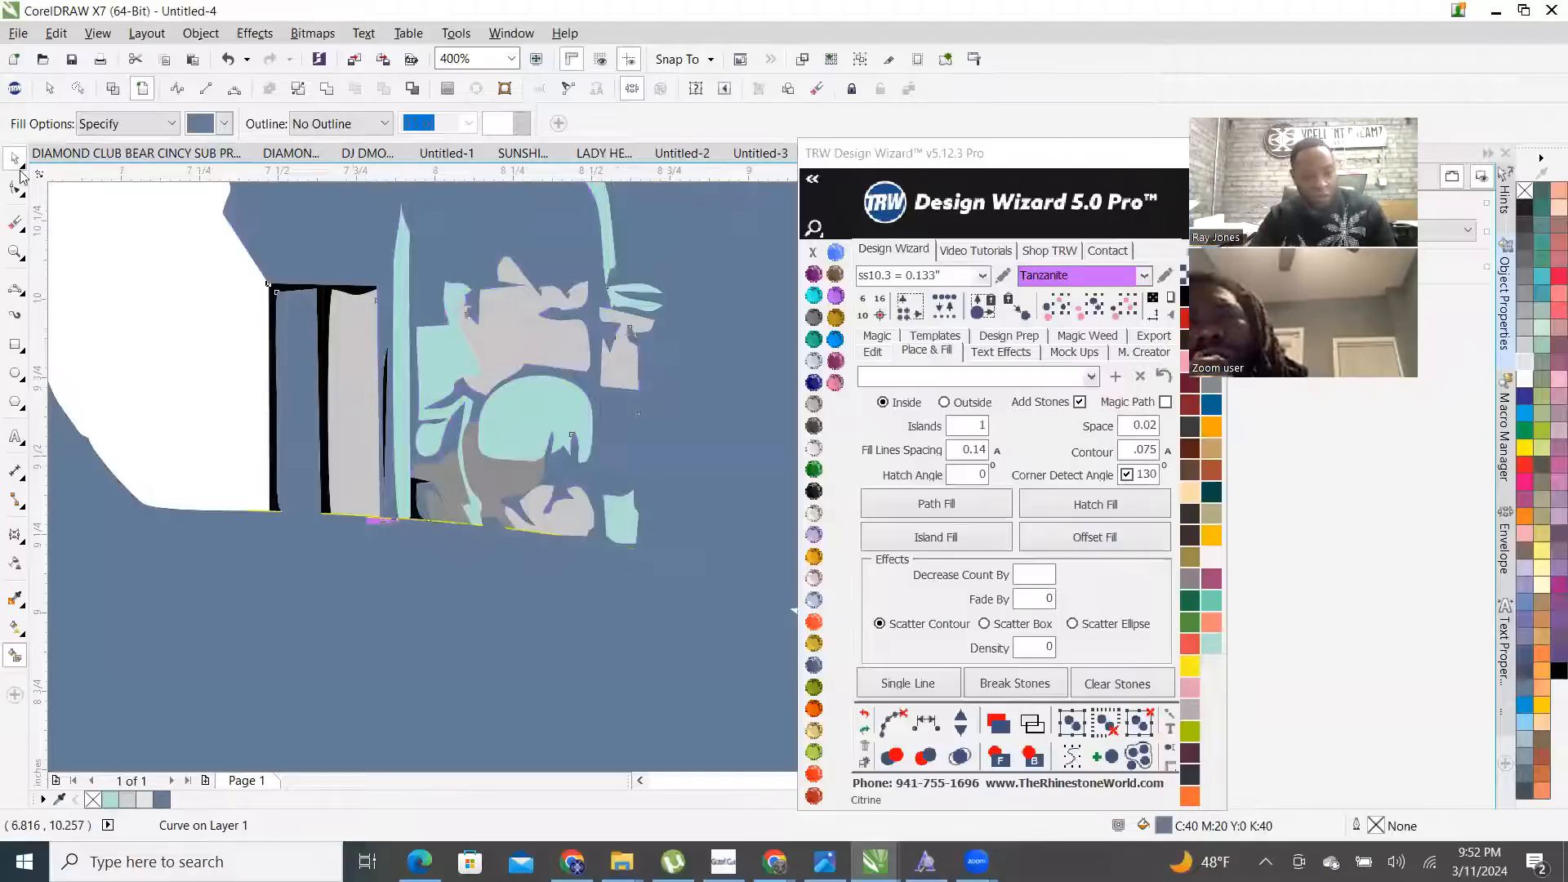
key("ctrl+z")
- Draw a small rectangle covering the gap above the car roof
left_click(15, 344)
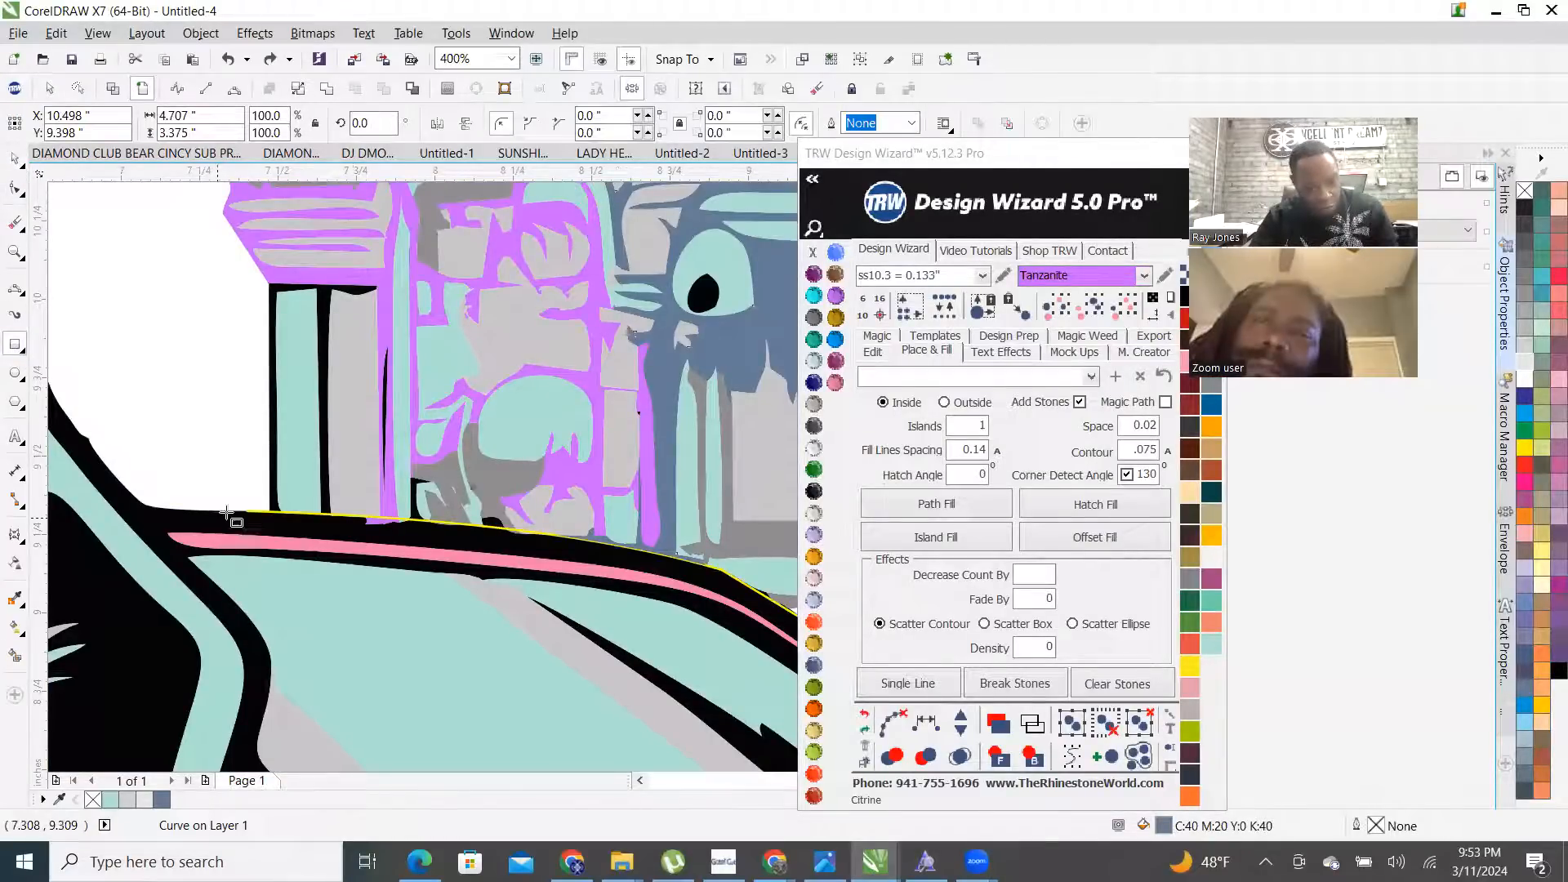
left_click_drag(216, 511, 407, 606)
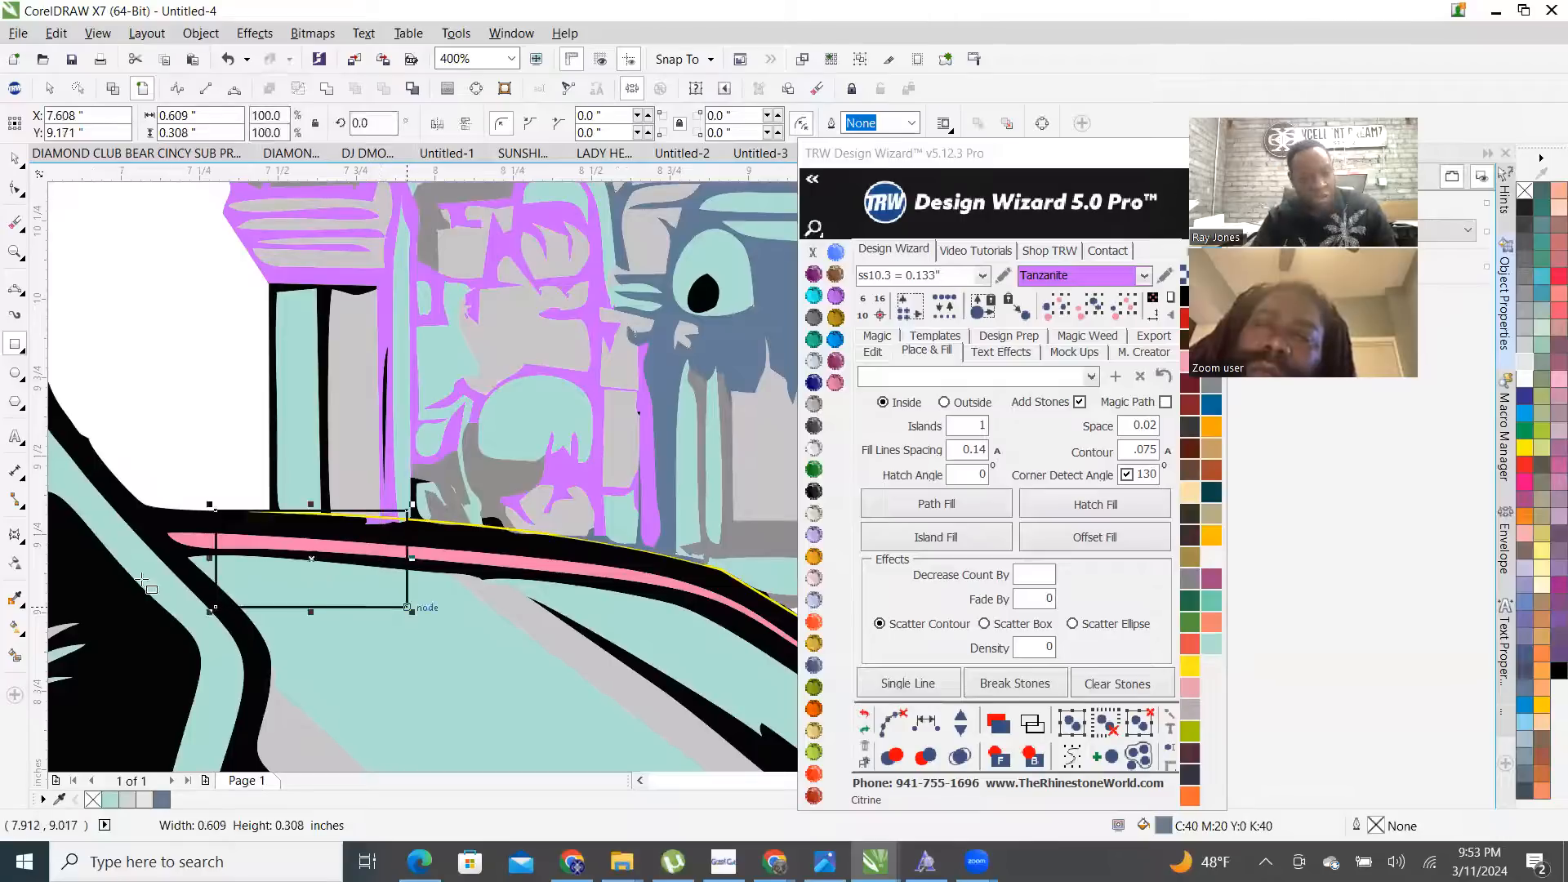
left_click(14, 657)
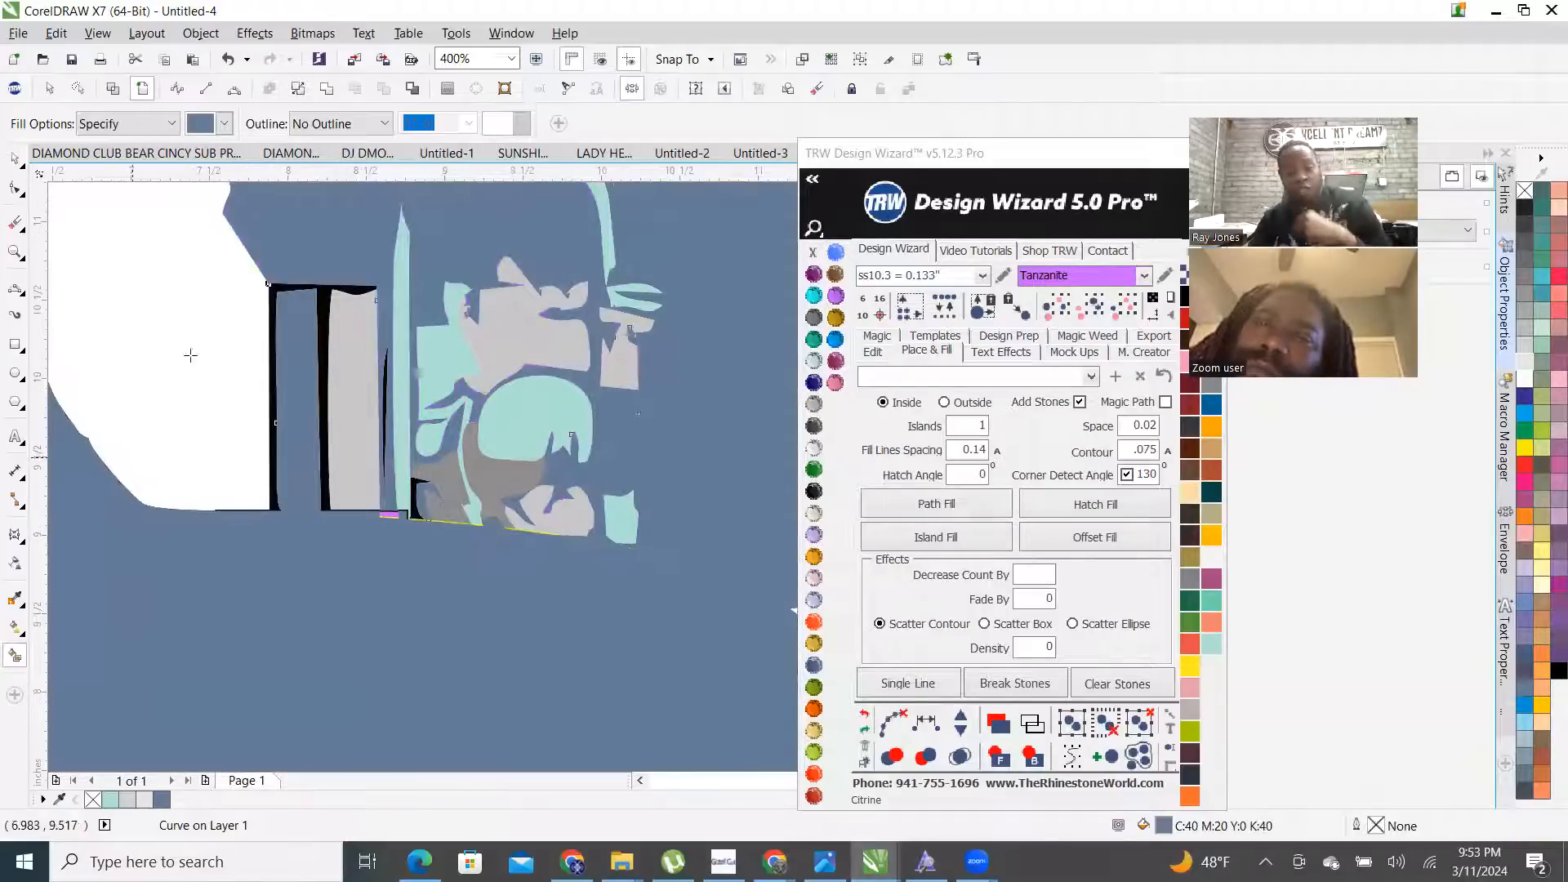
- Undo the blue-grey fill that flooded the background with the wizard's Undo arrow
scroll(196, 352, "down", 3)
scroll(429, 381, "down", 1)
scroll(326, 383, "up", 2)
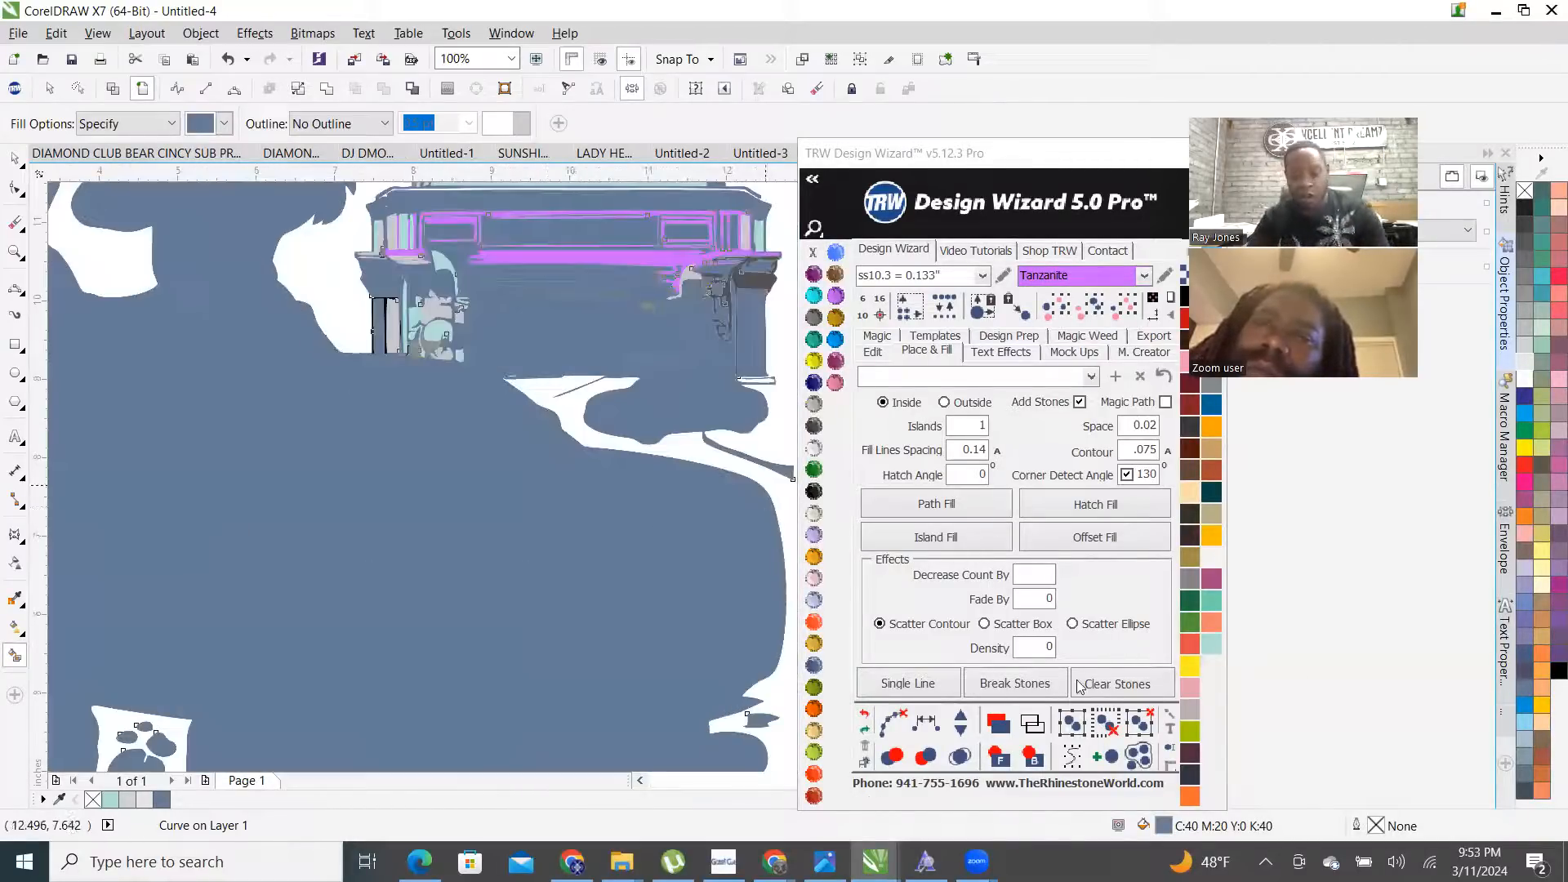
left_click(863, 716)
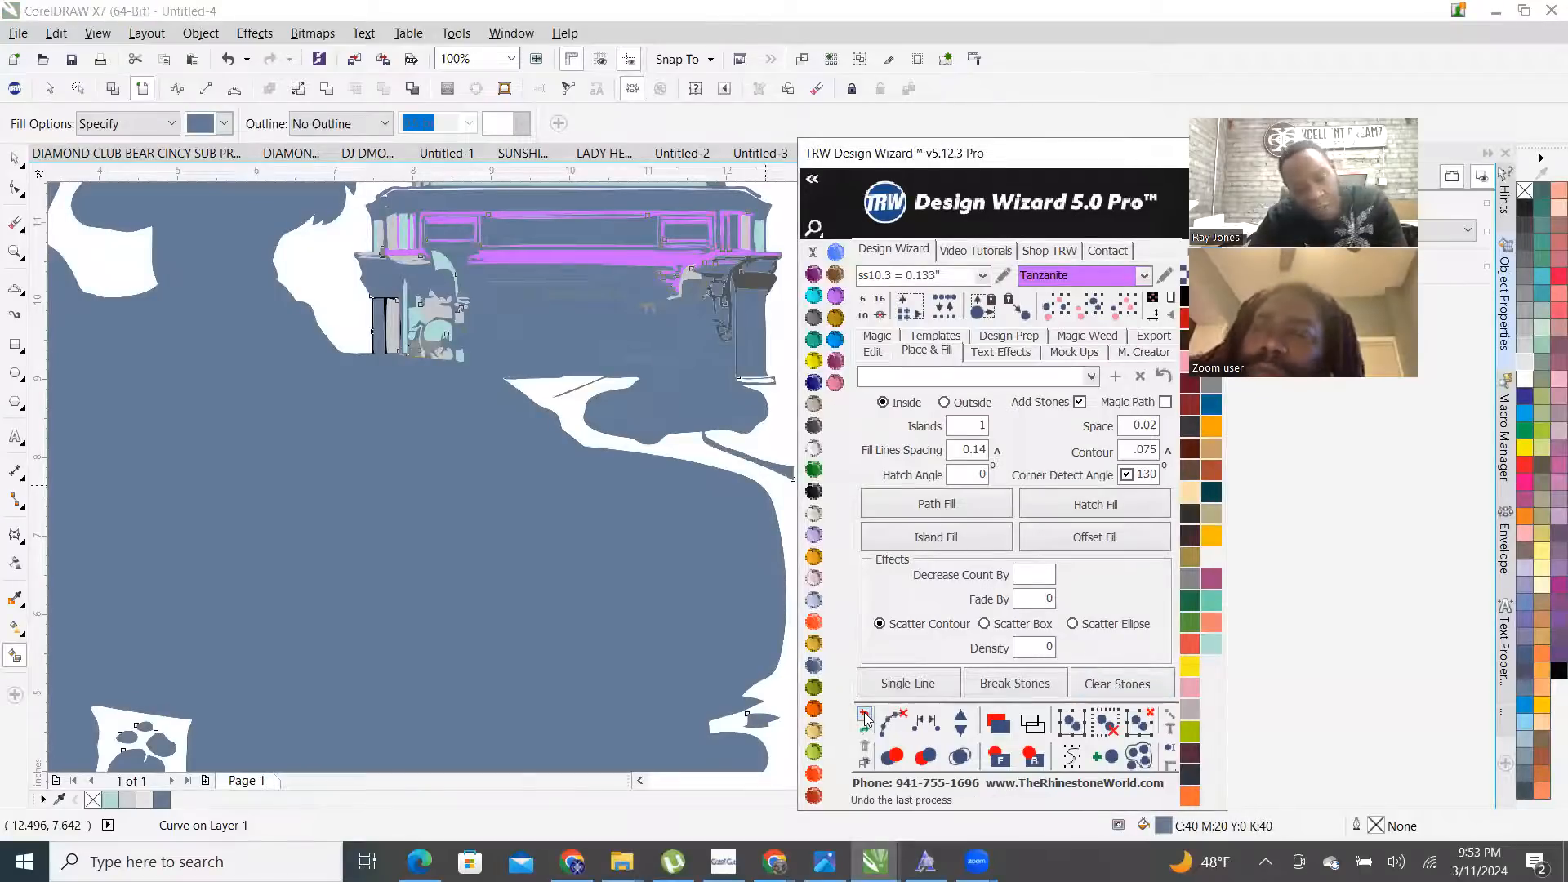
- Fill the casino building area blue-grey and zoom in to inspect the result
scroll(544, 577, "down", 1)
scroll(380, 307, "up", 6)
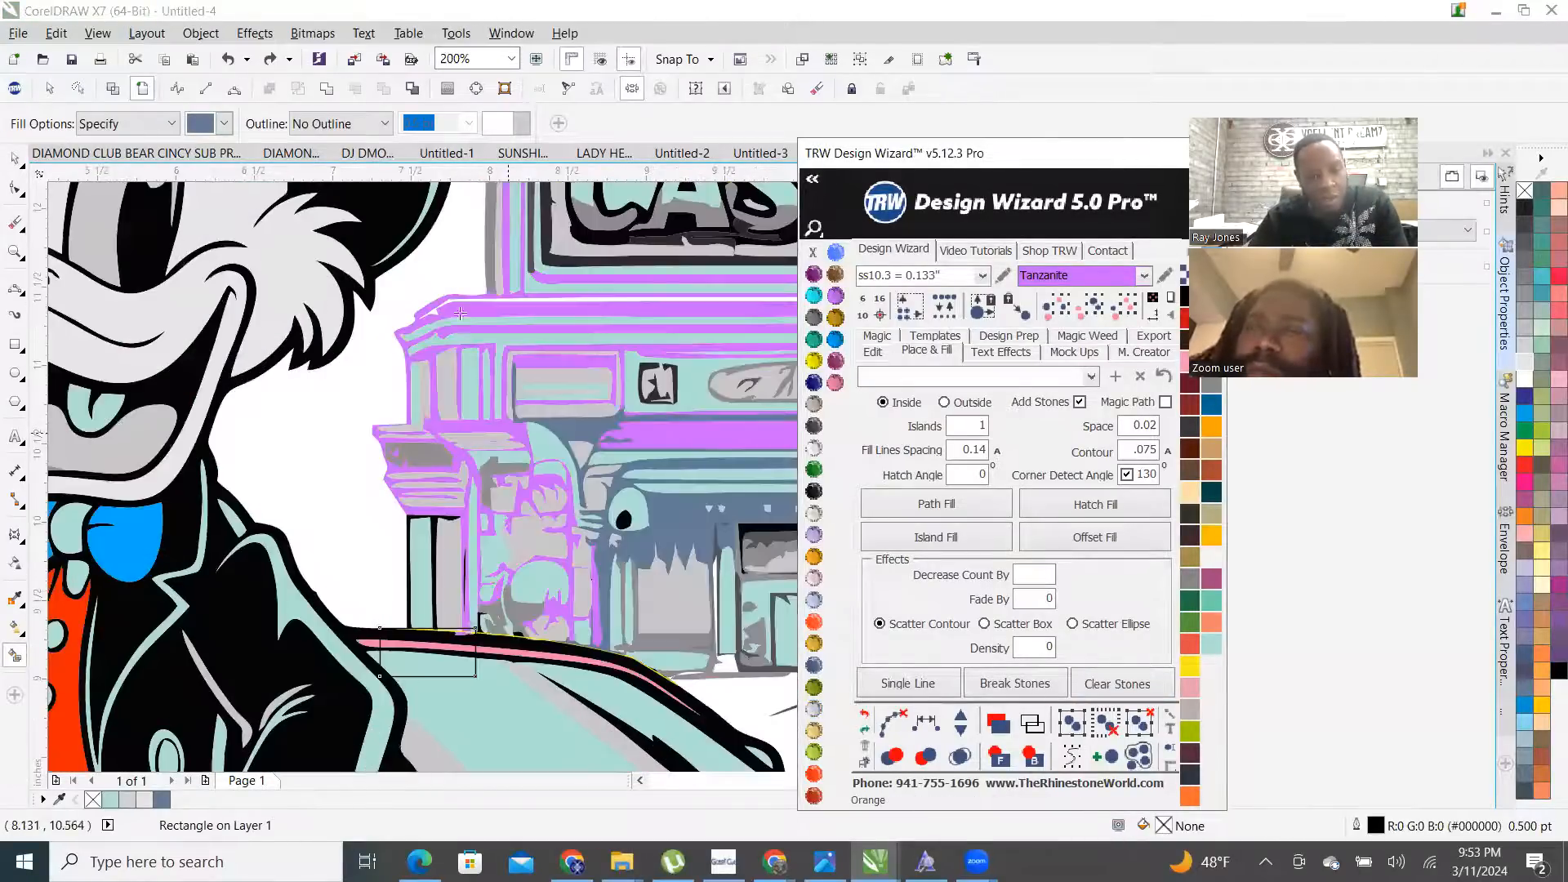
left_click(371, 296)
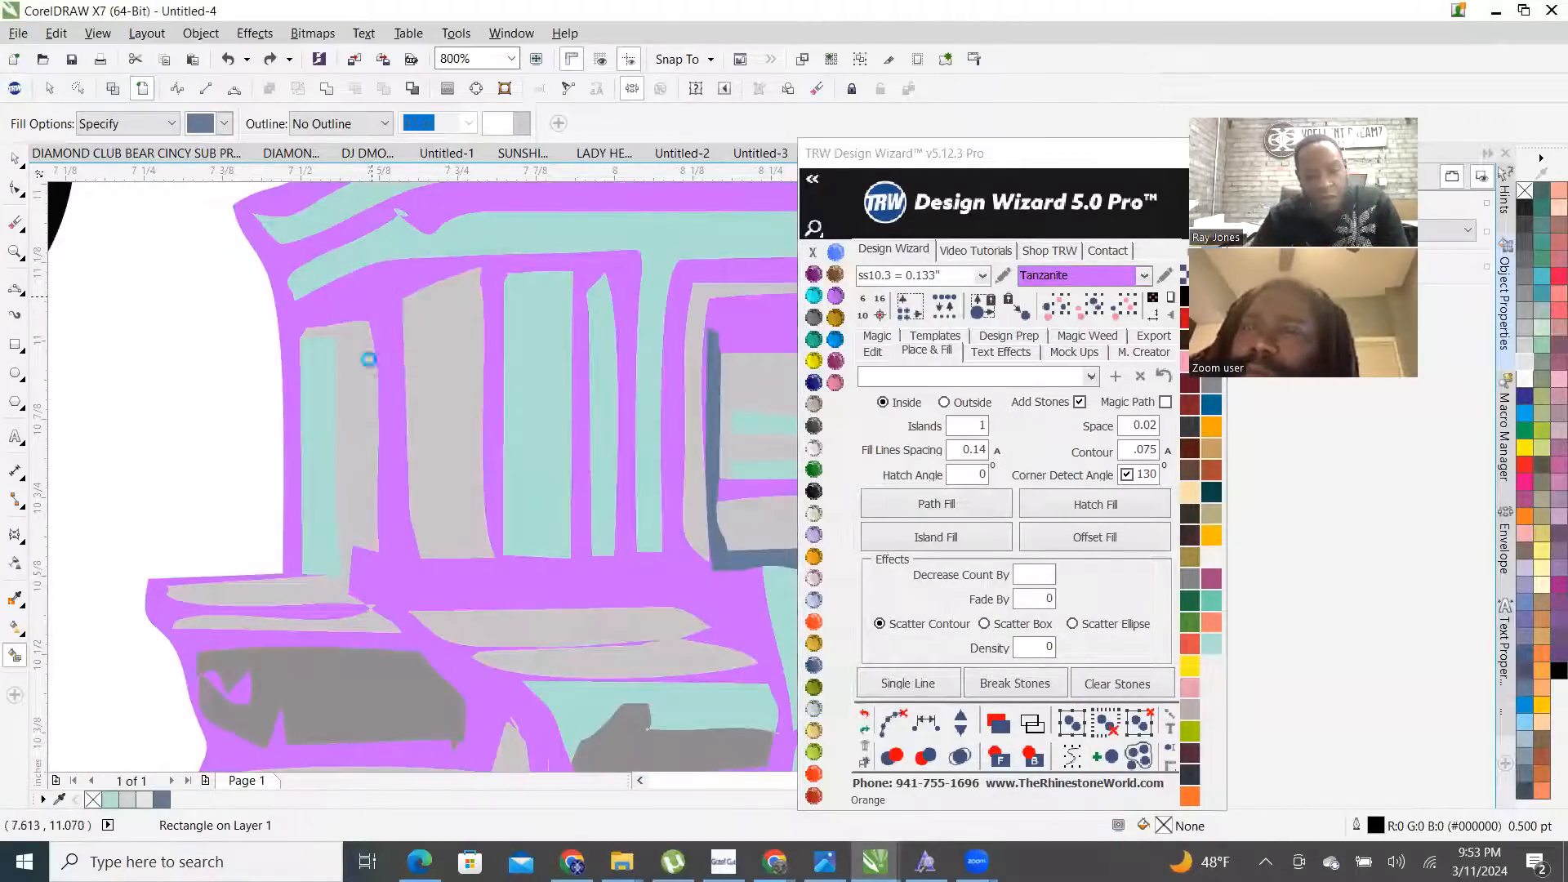
scroll(369, 359, "down", 5)
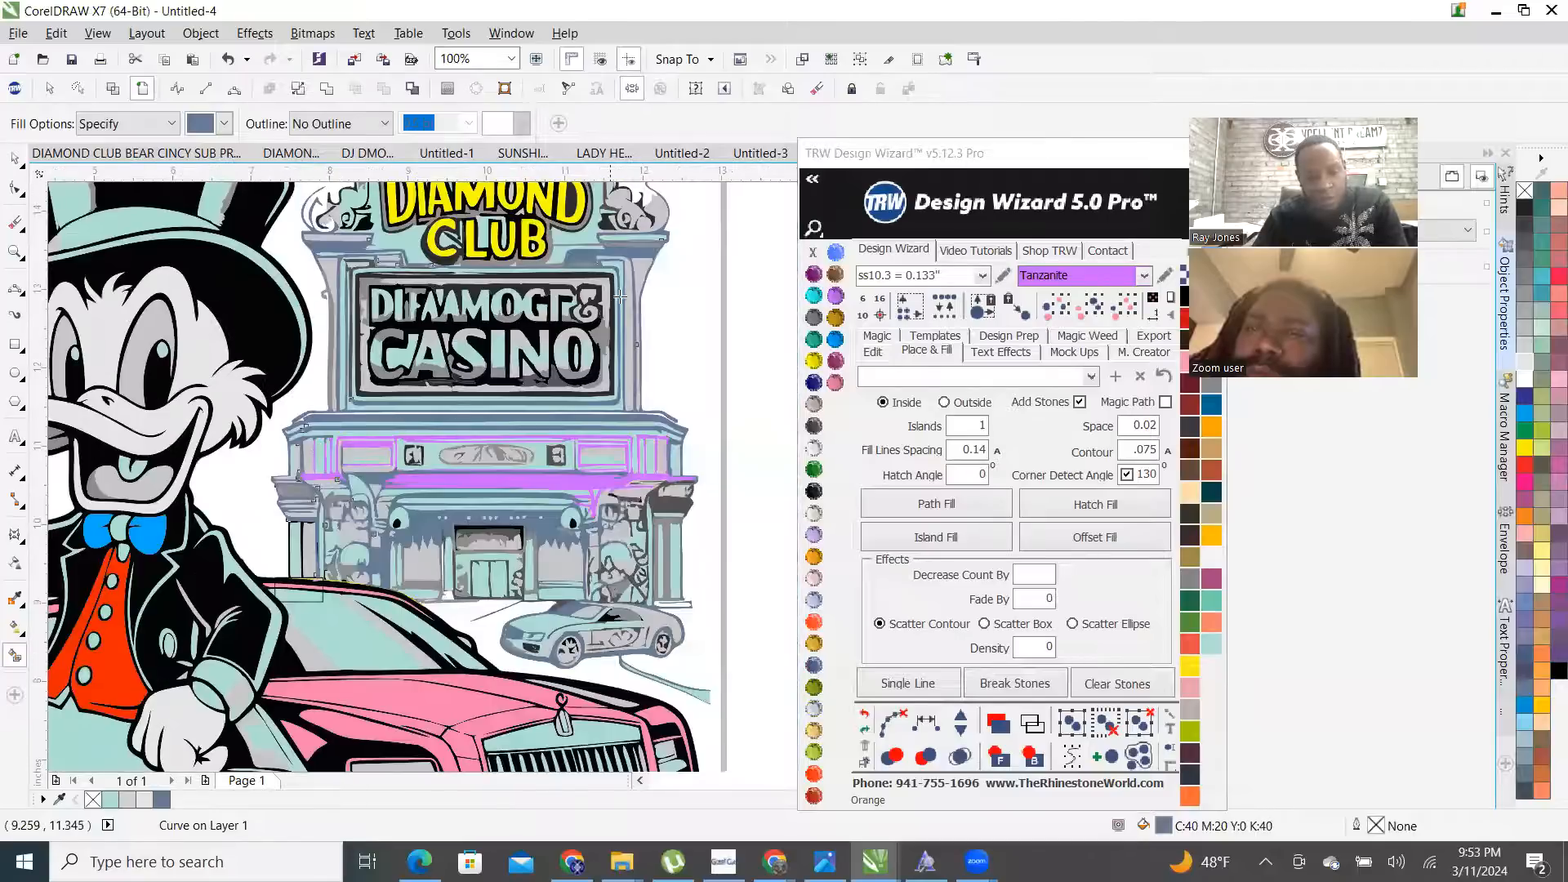
scroll(617, 367, "up", 1)
scroll(574, 488, "down", 1)
scroll(581, 646, "down", 1)
scroll(571, 641, "up", 2)
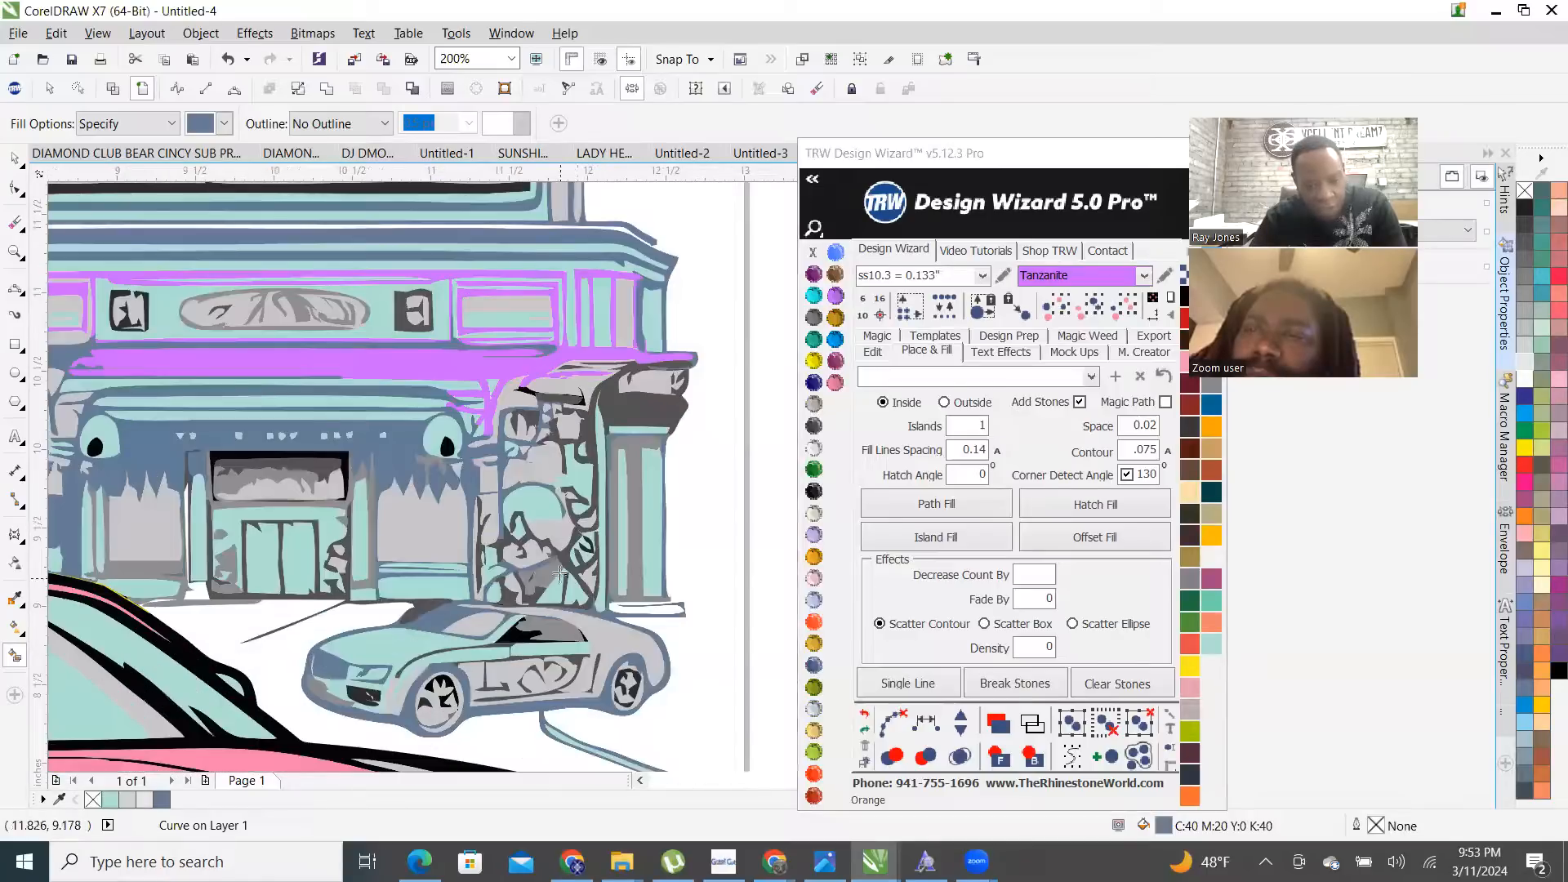
scroll(561, 575, "up", 1)
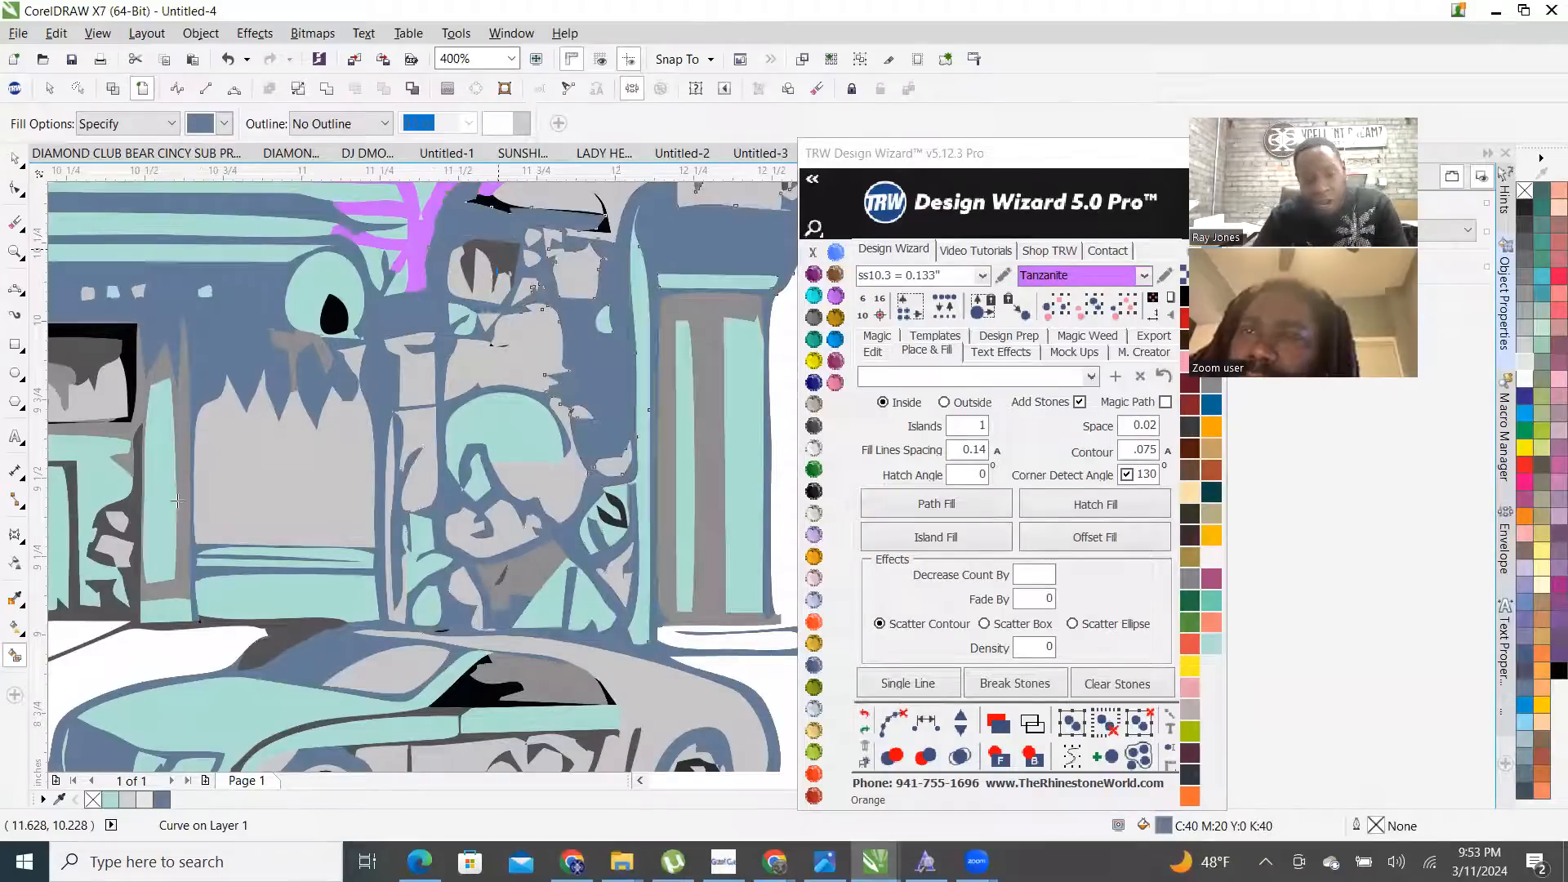
scroll(567, 446, "down", 2)
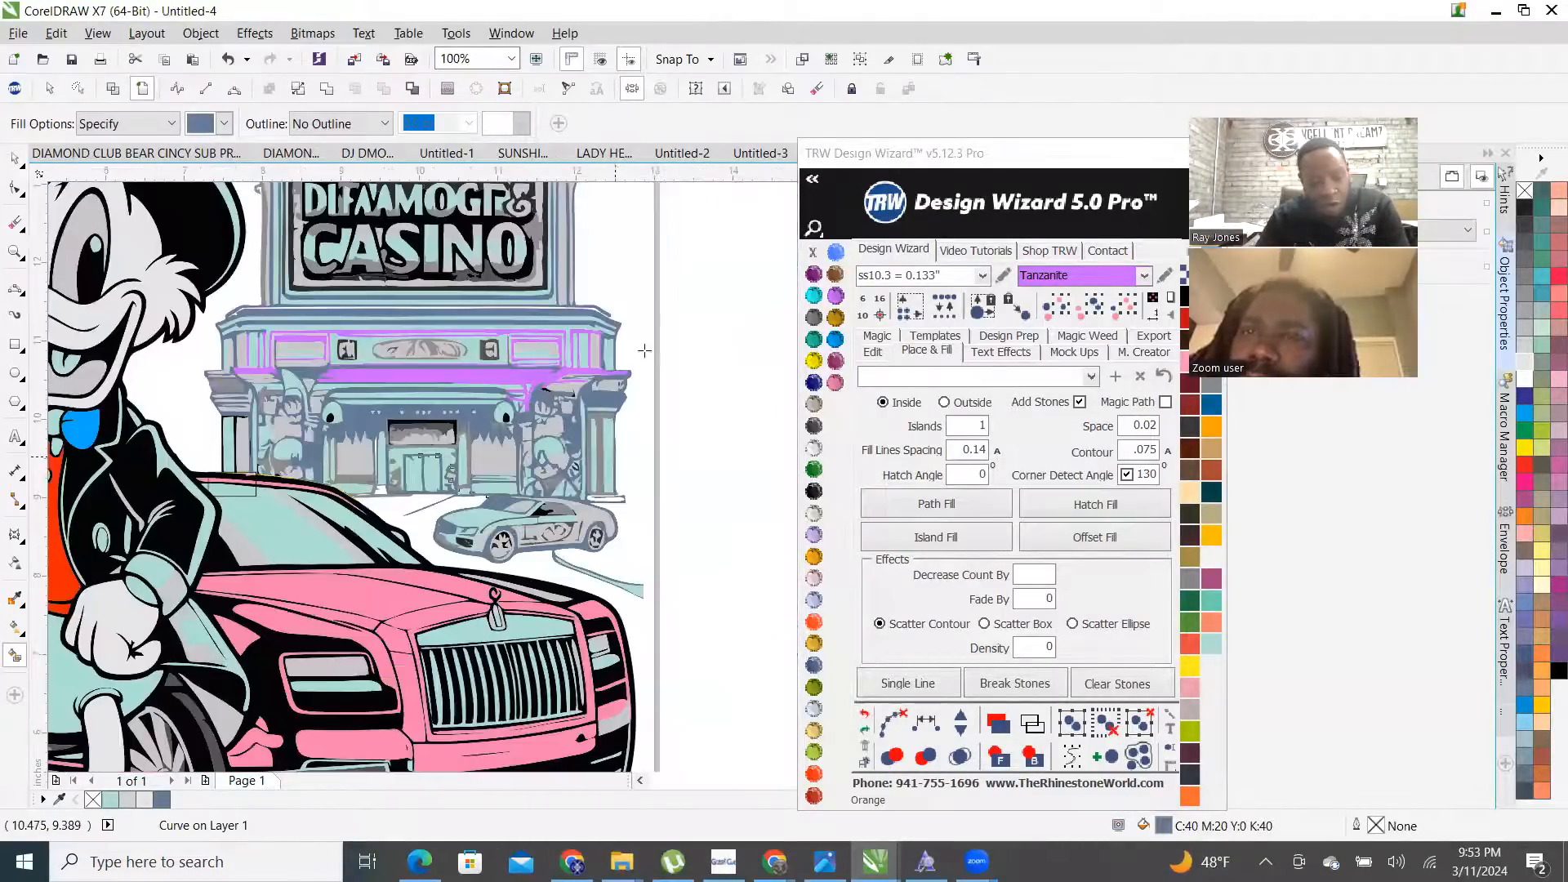
scroll(348, 455, "up", 1)
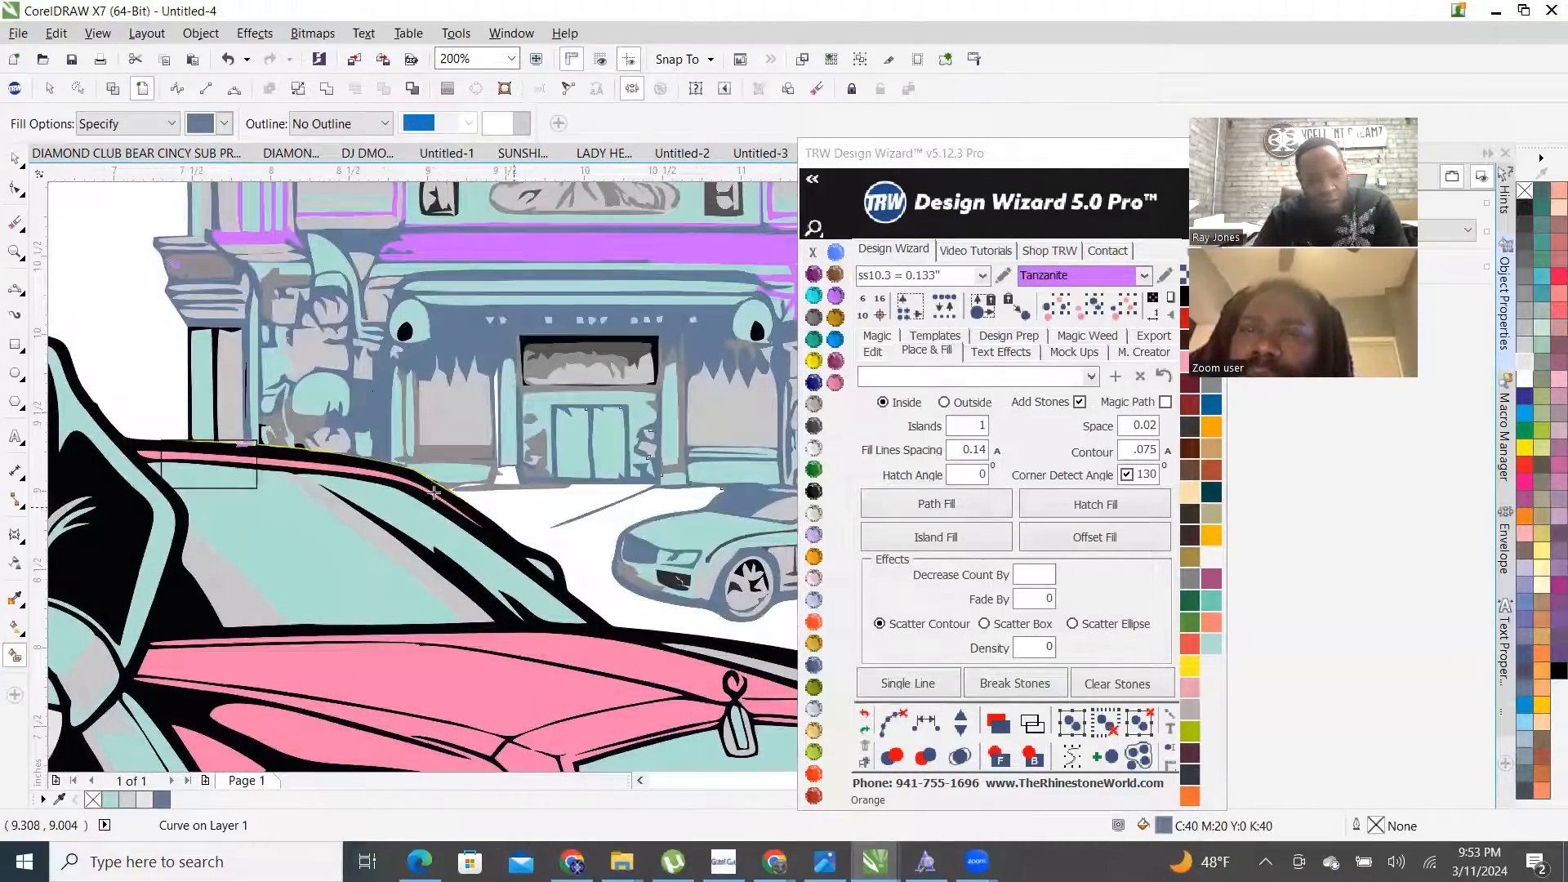
scroll(596, 350, "up", 2)
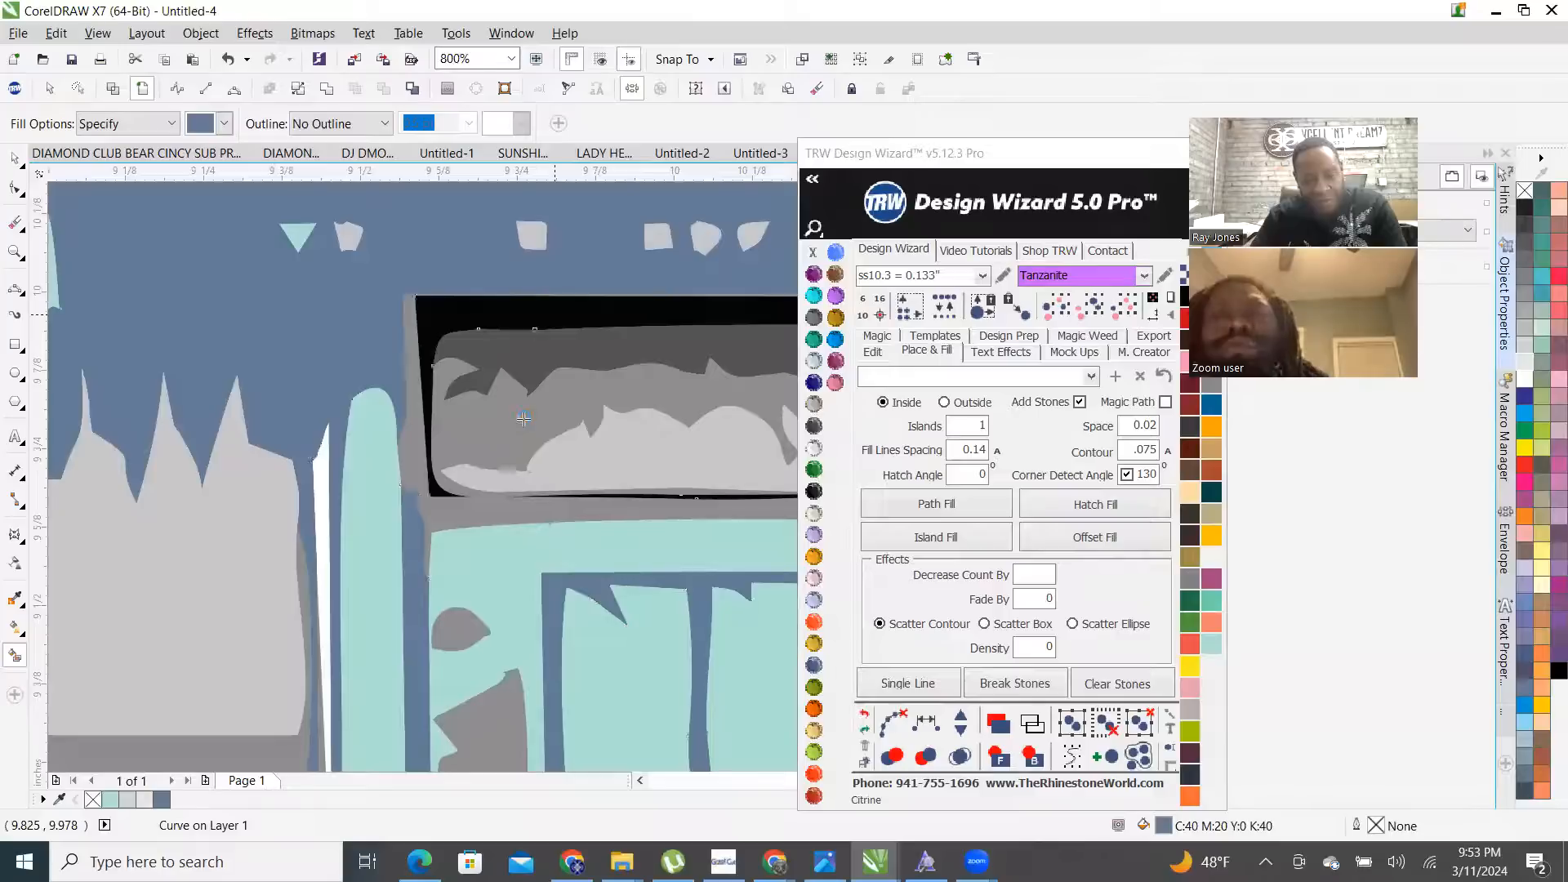
scroll(478, 405, "down", 1)
scroll(393, 406, "down", 2)
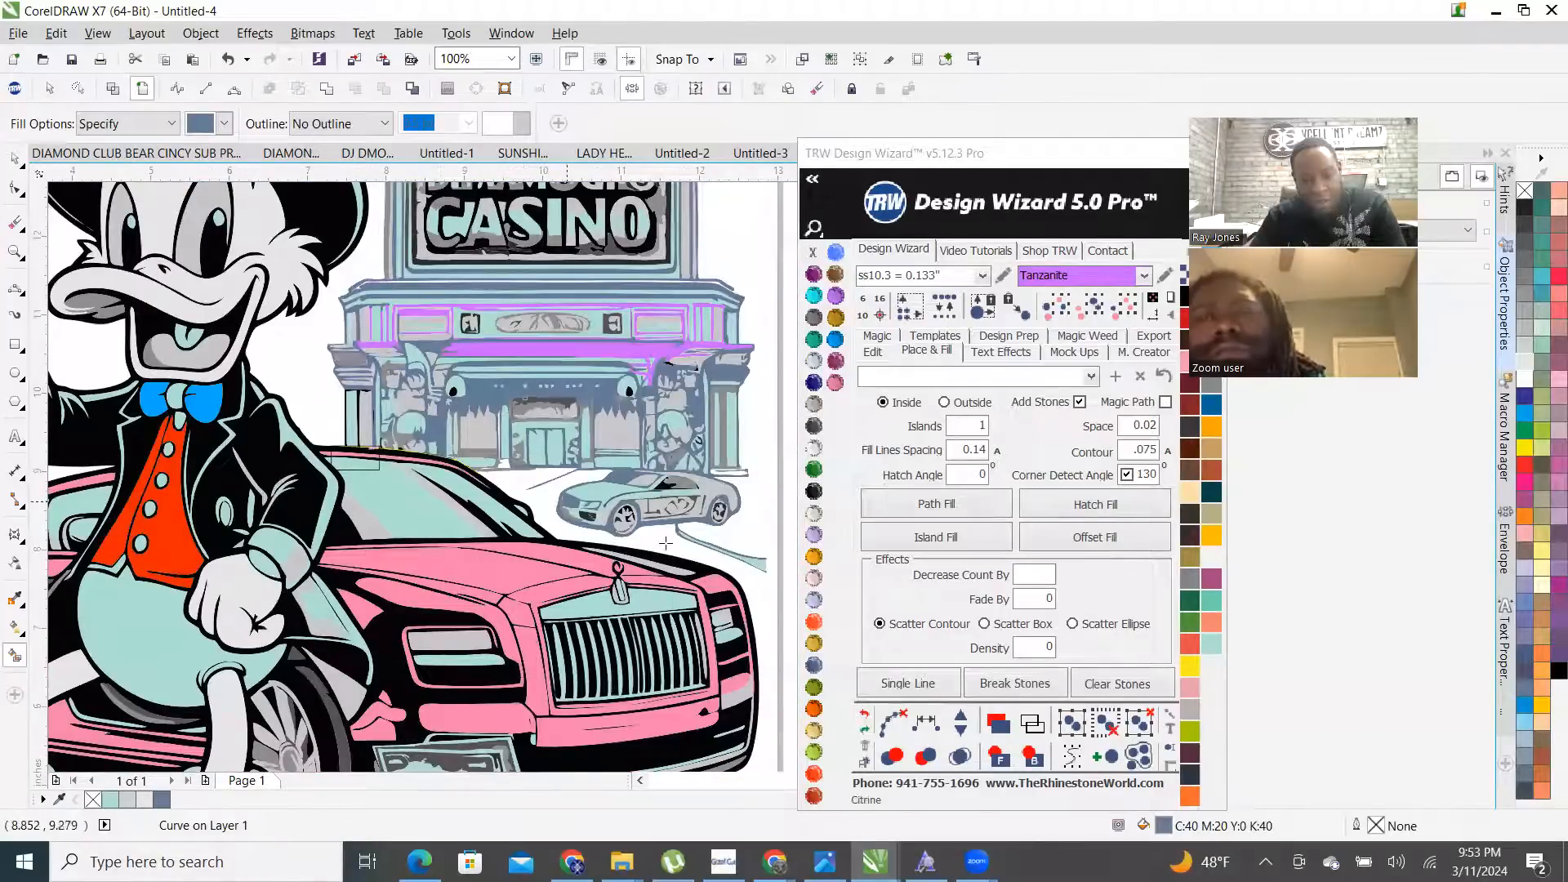
scroll(581, 398, "up", 5)
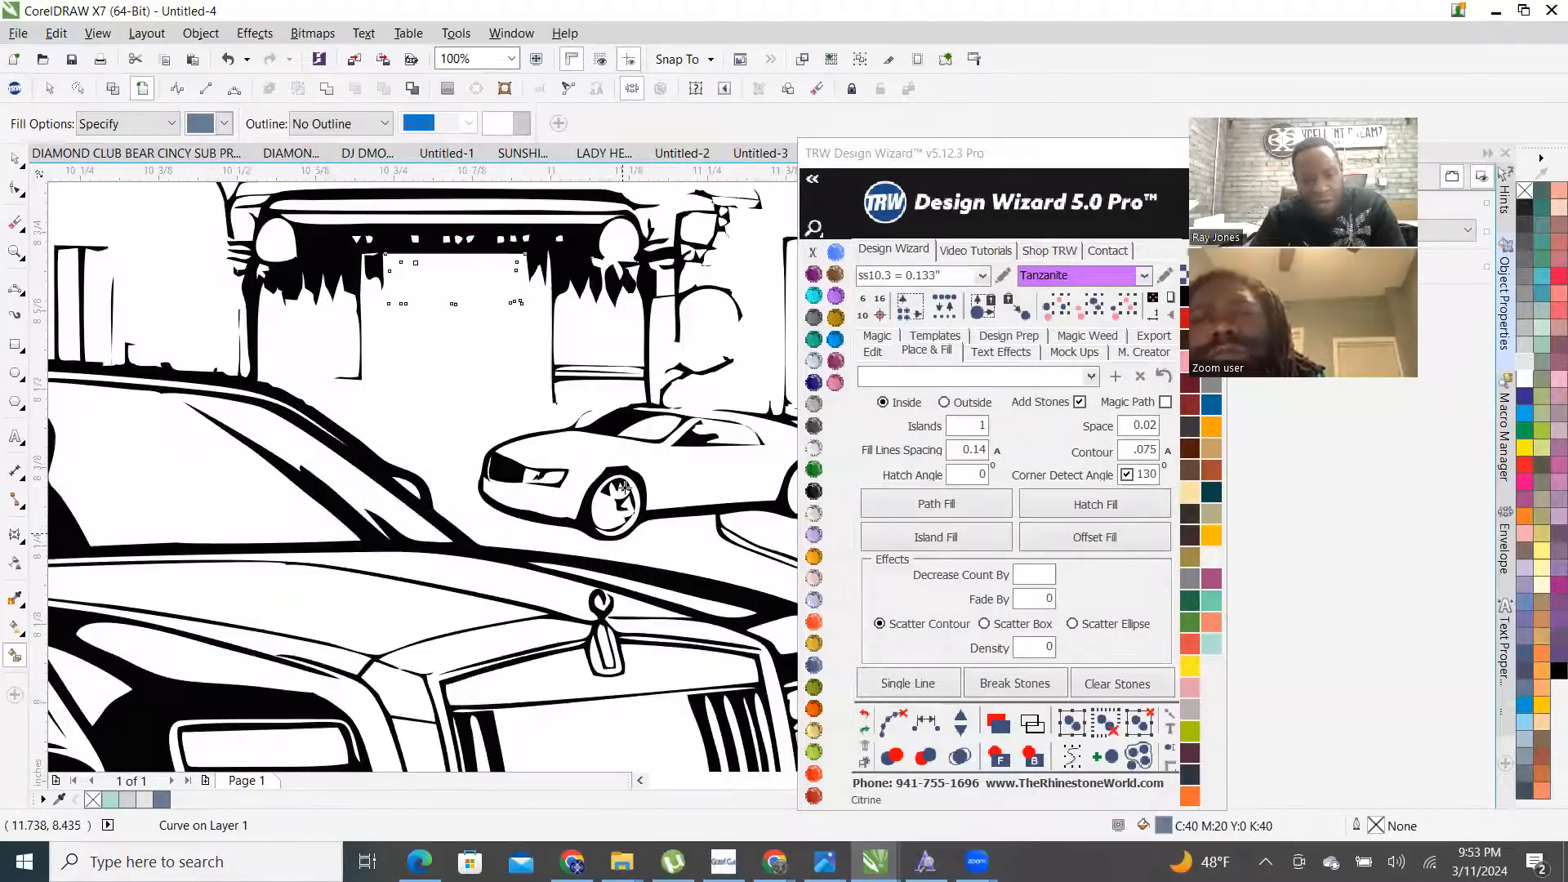
scroll(502, 481, "down", 2)
scroll(504, 444, "down", 2)
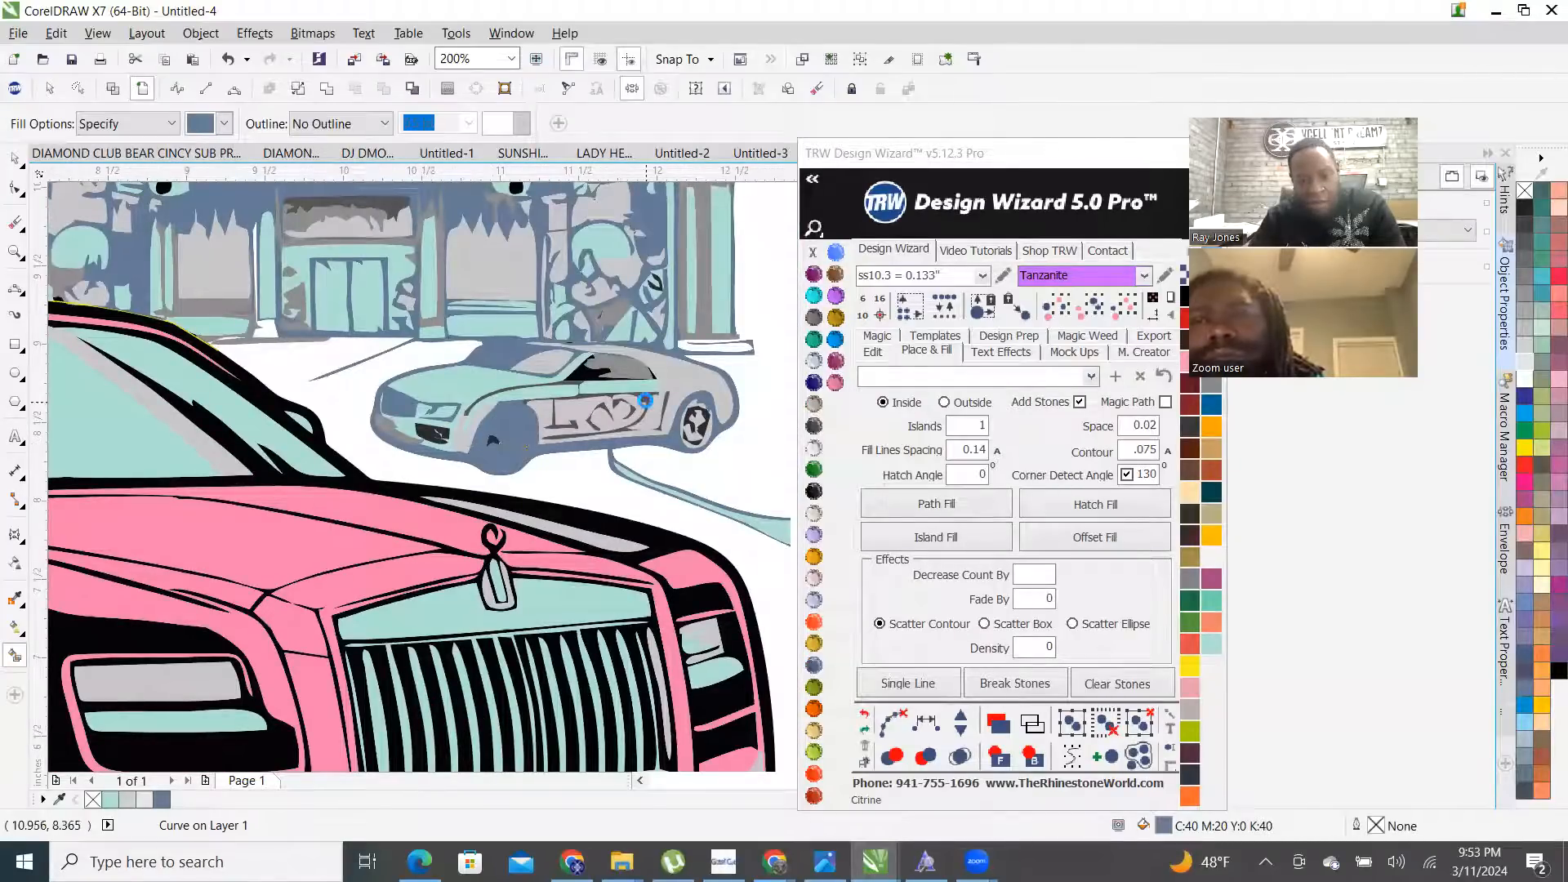
- Undo the fill on the small parked car so it returns to light teal
left_click(864, 714)
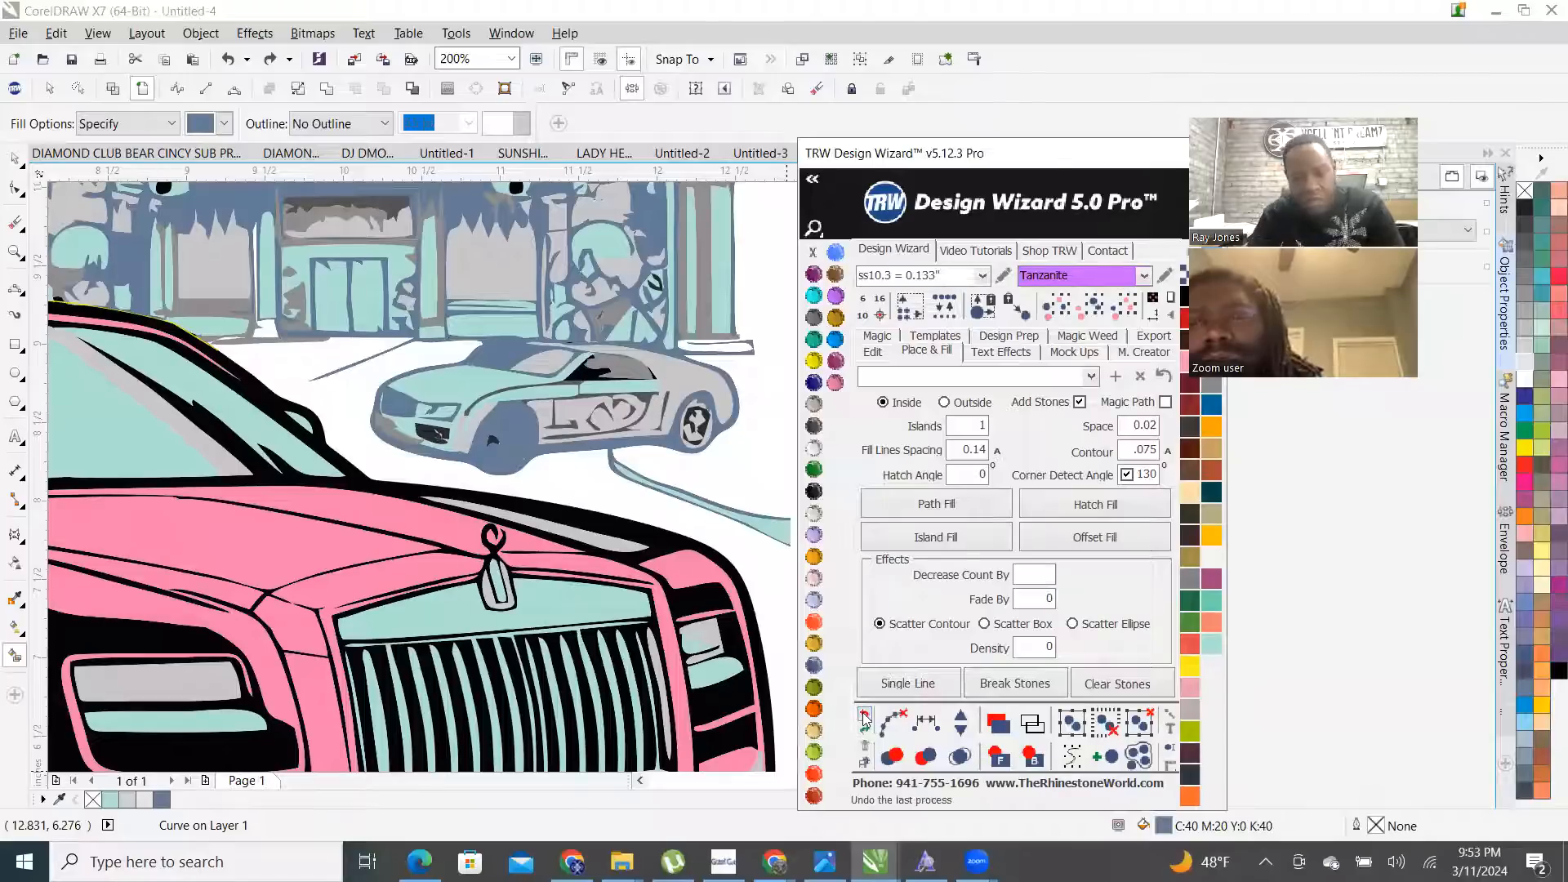
scroll(668, 398, "up", 3)
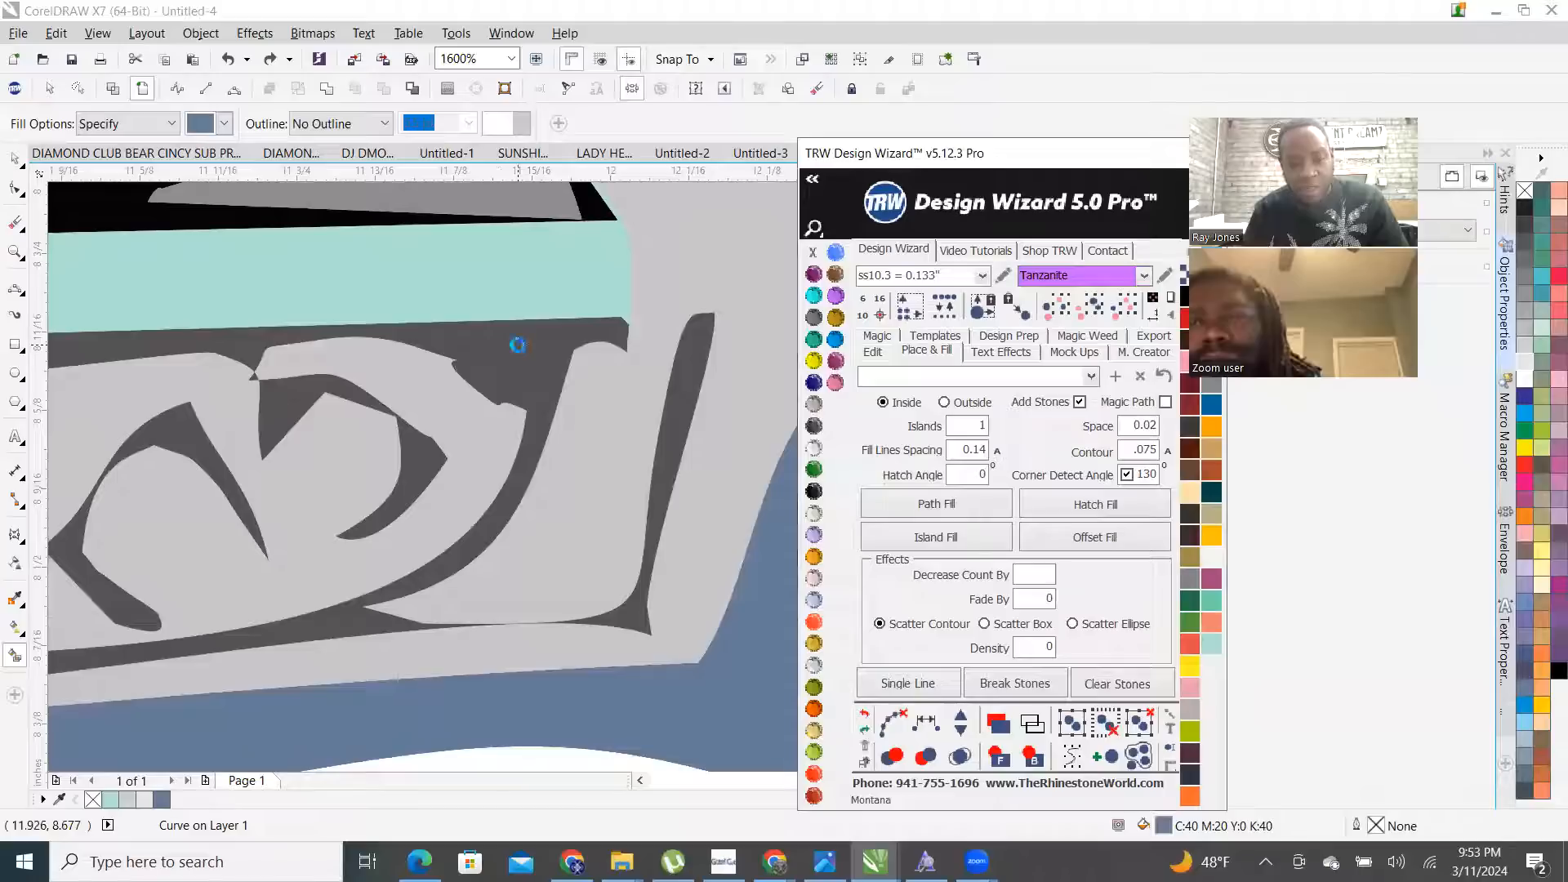
scroll(386, 439, "down", 1)
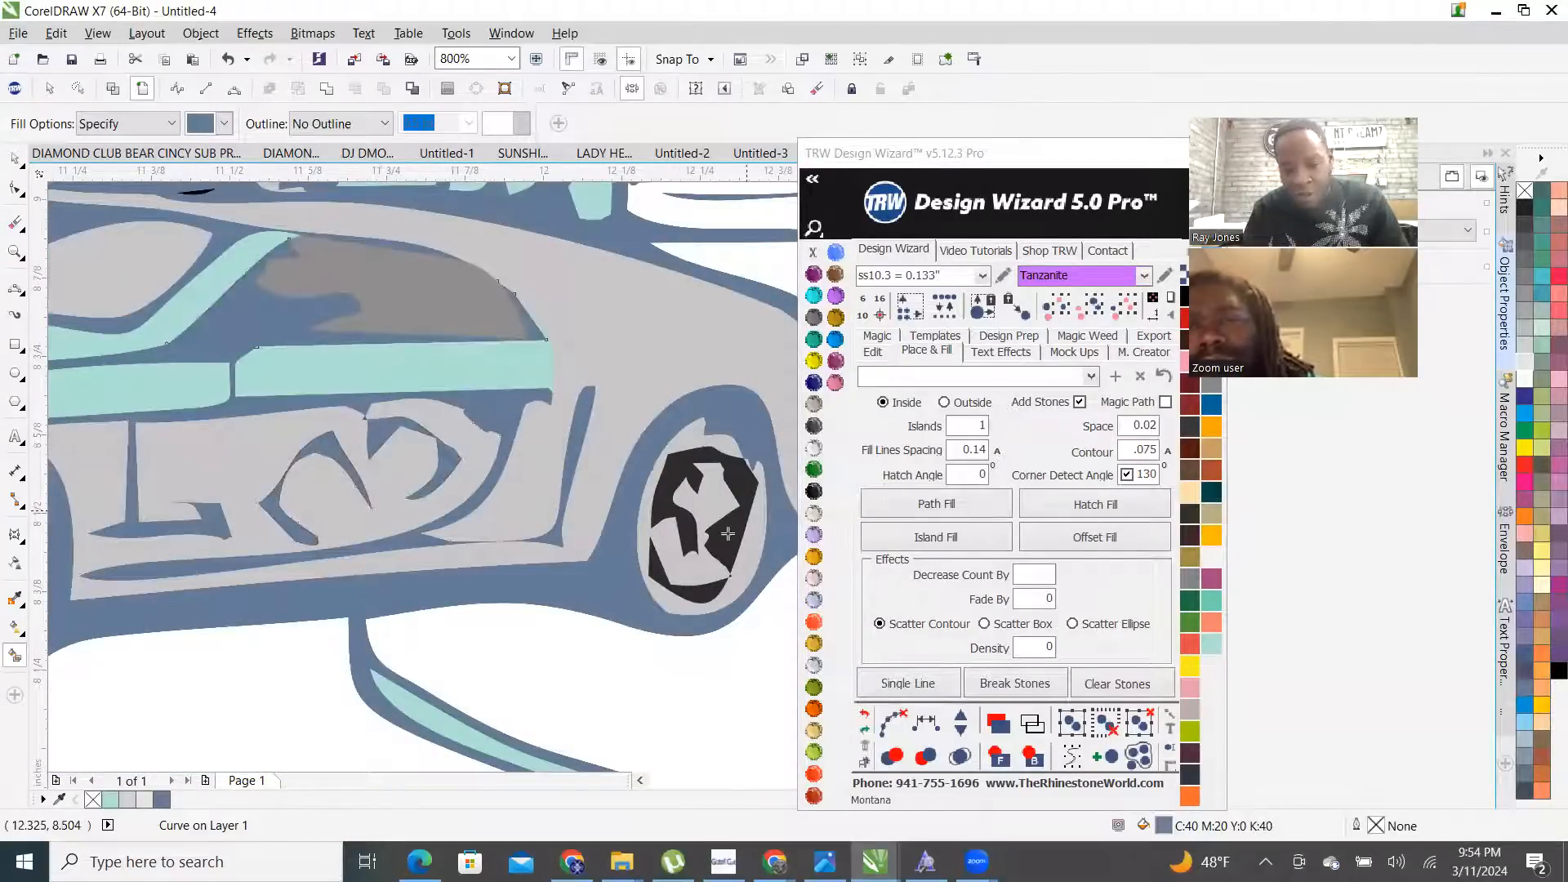
scroll(625, 430, "down", 2)
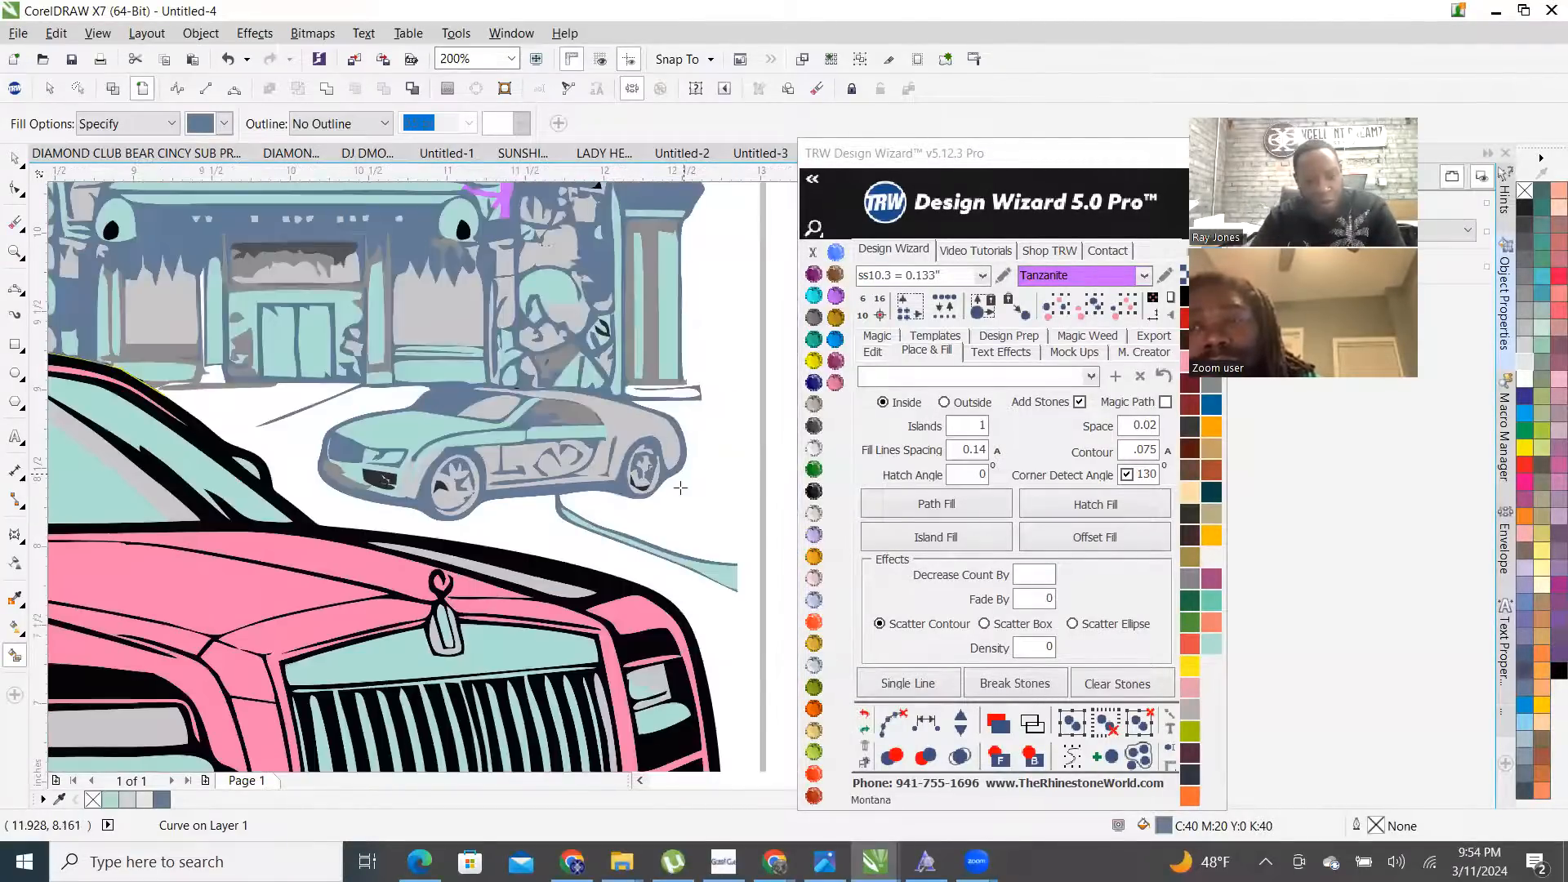
scroll(646, 494, "up", 5)
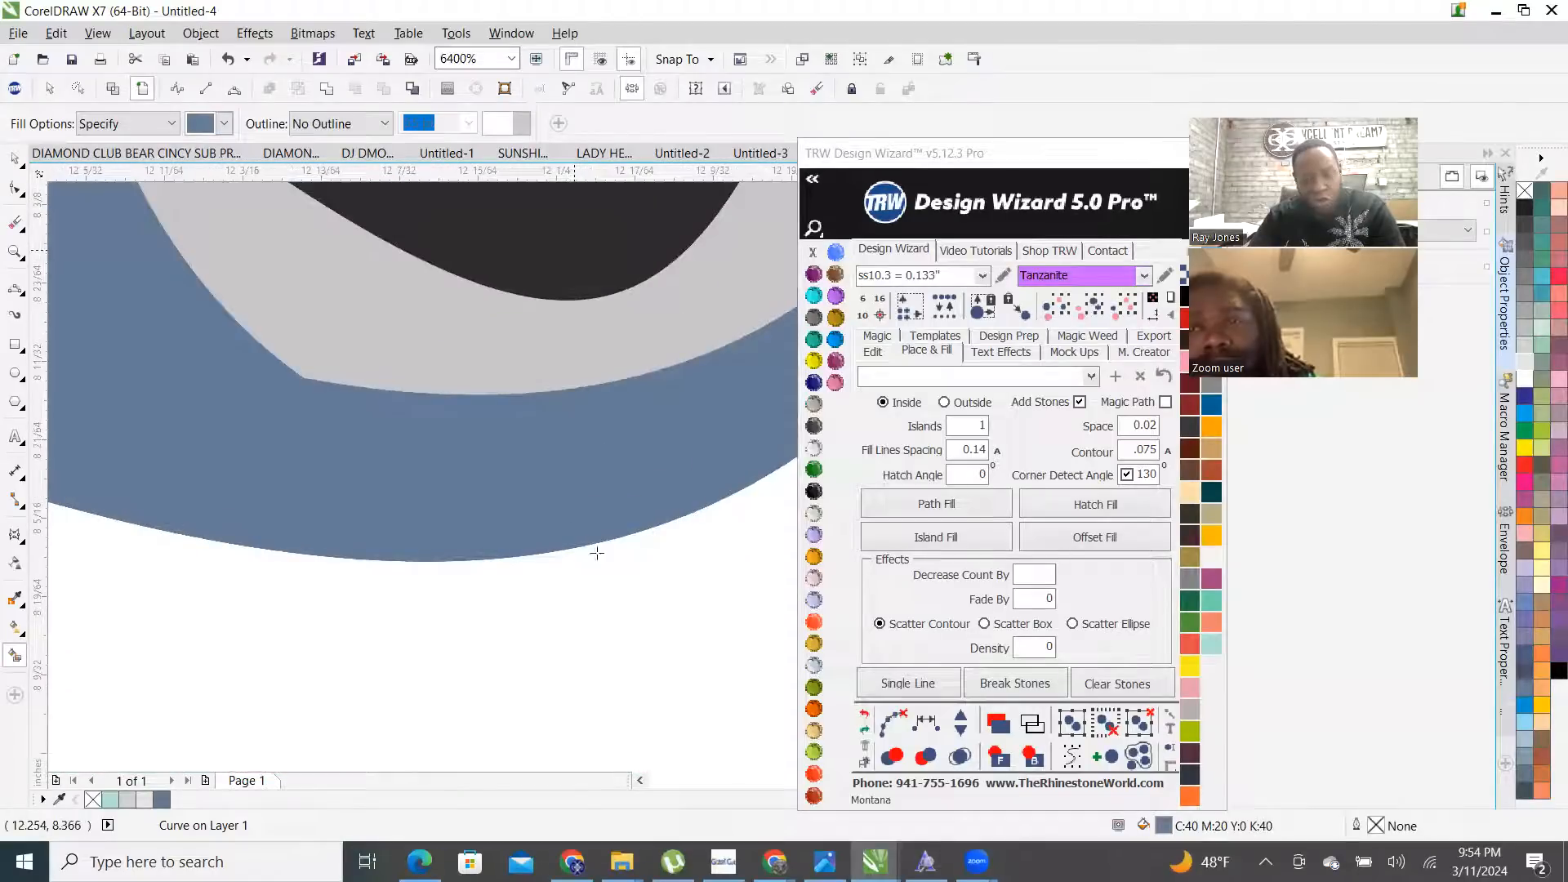
scroll(597, 553, "down", 6)
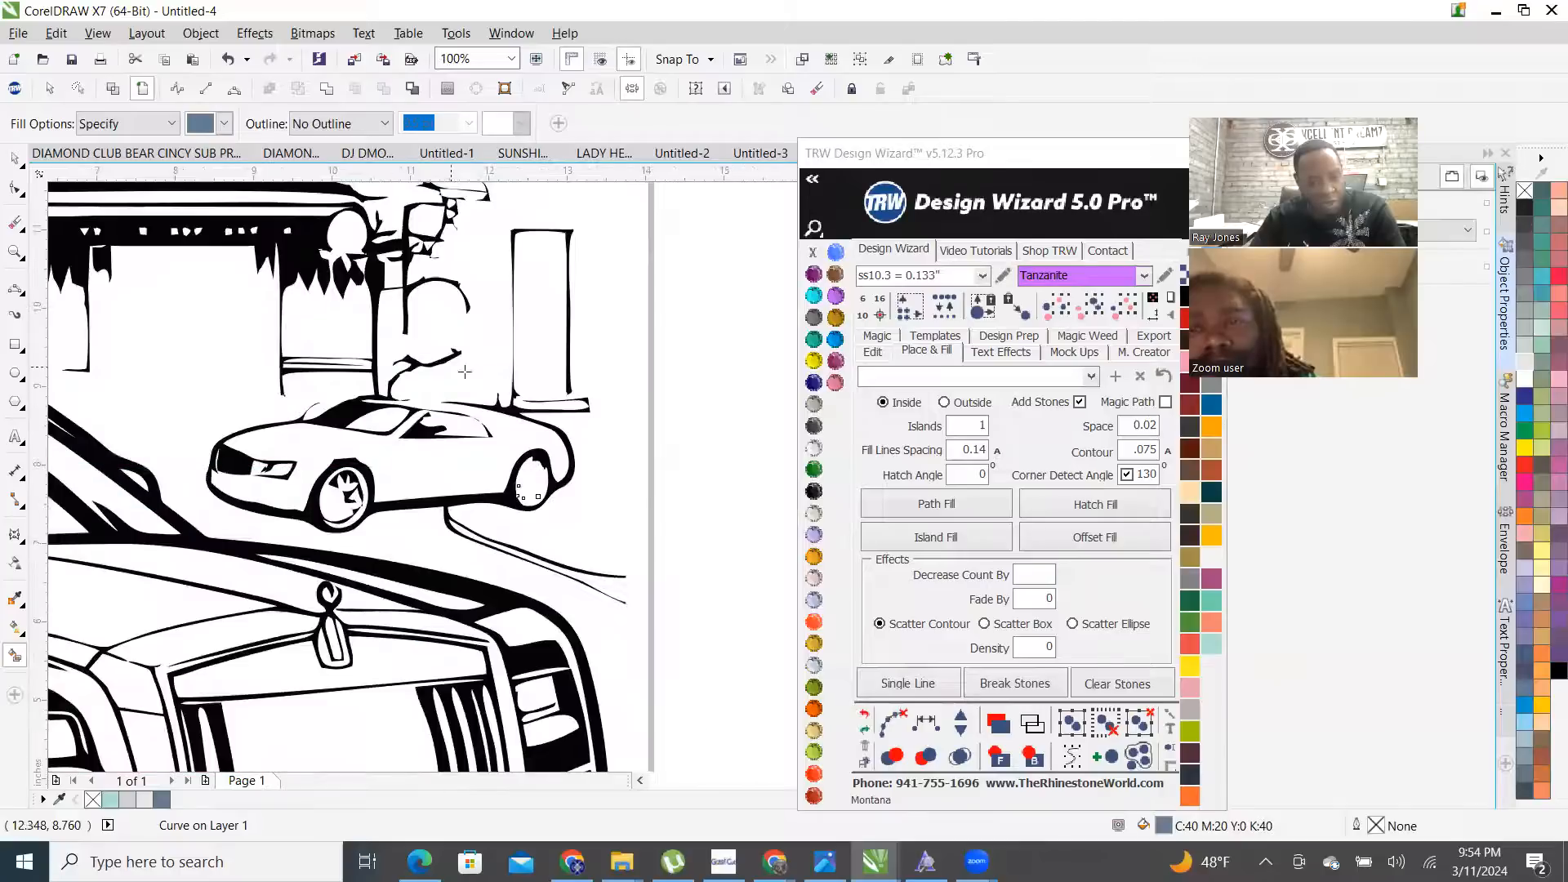
- Select all same-coloured building shapes and combine them into one curve
left_click(1095, 318)
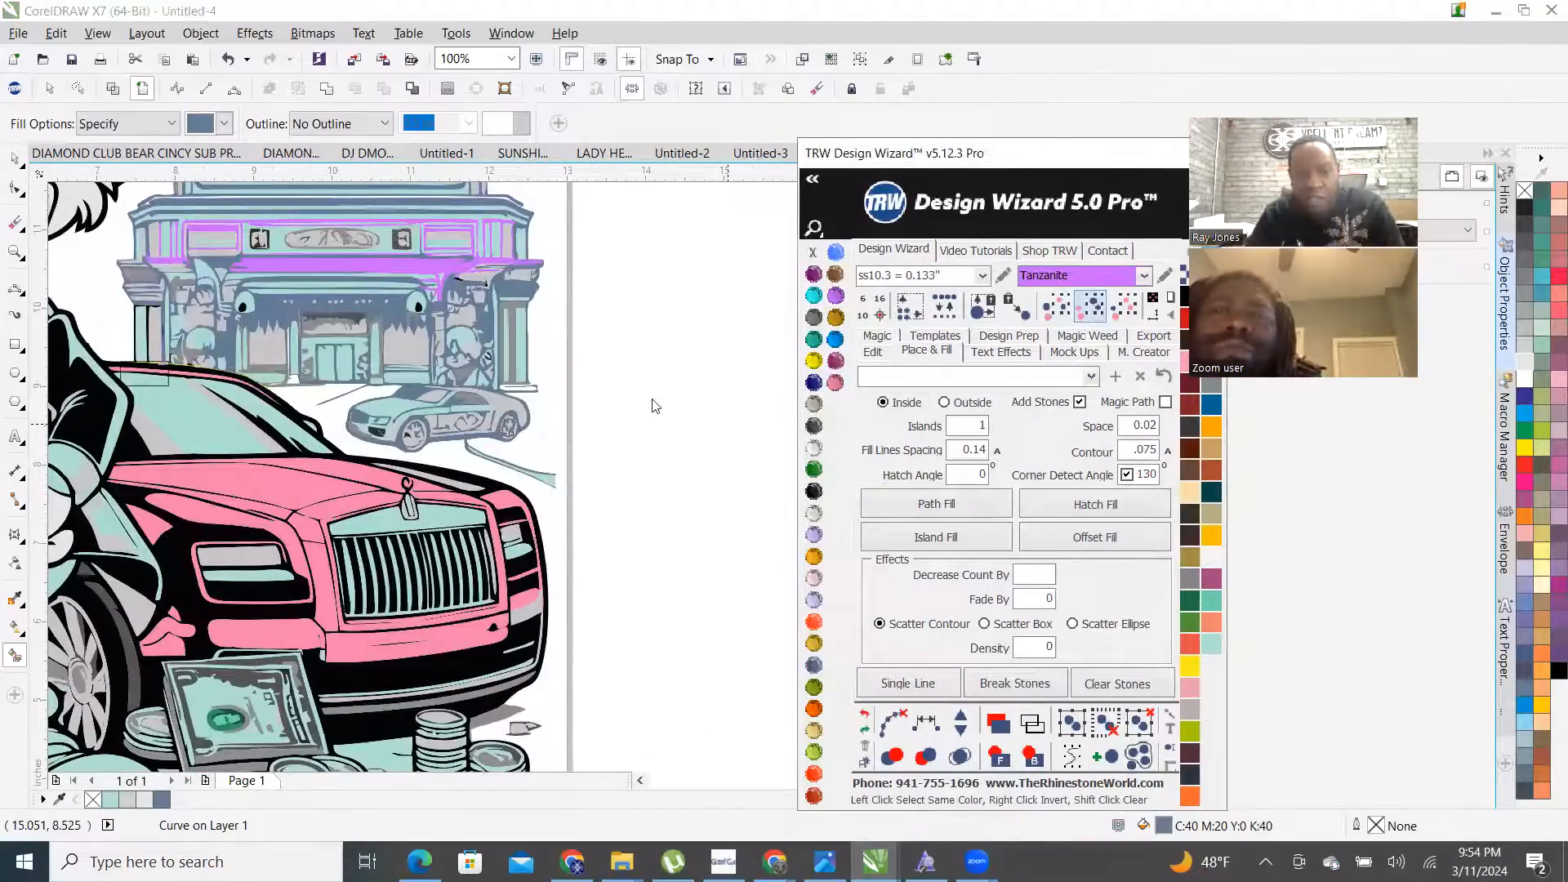
right_click(347, 306)
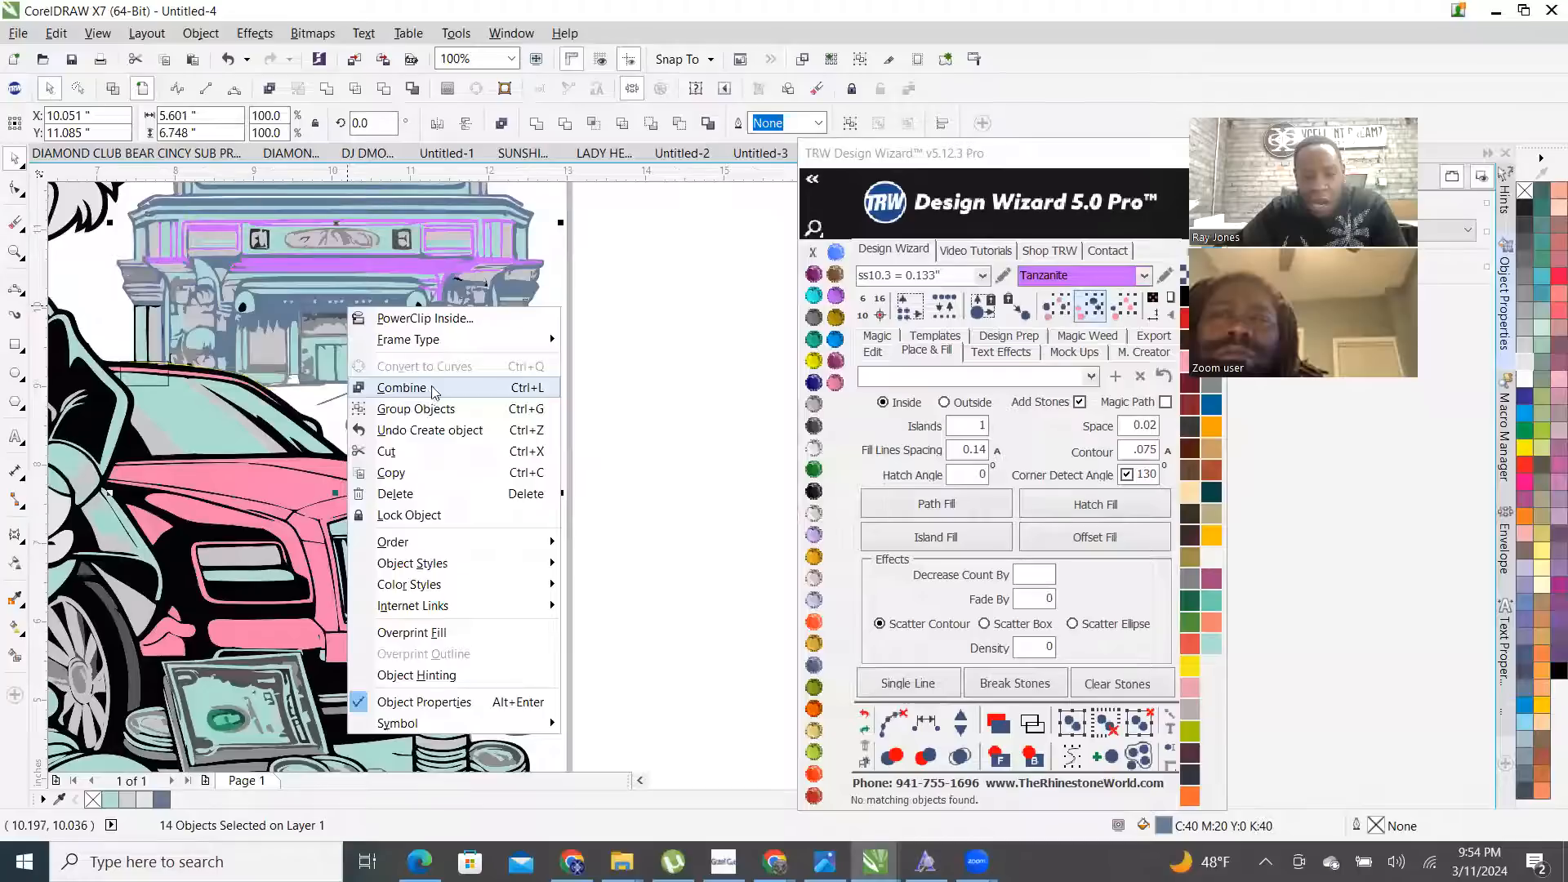
left_click(429, 386)
- Nudge the combined building curve back into place on the casino artwork
key("F3")
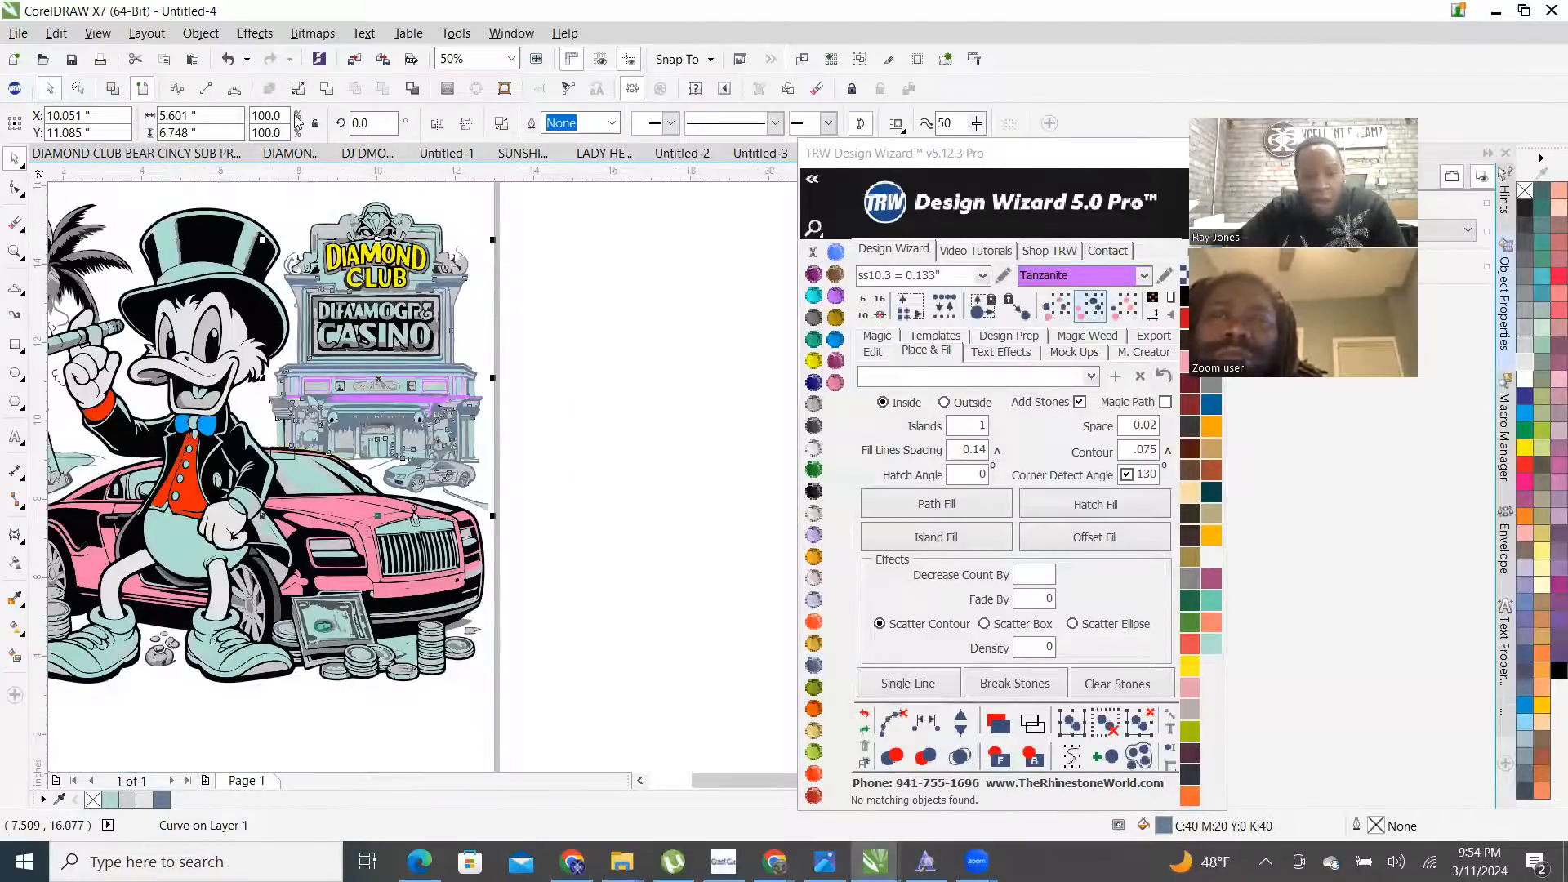
left_click(943, 500)
left_click(874, 350)
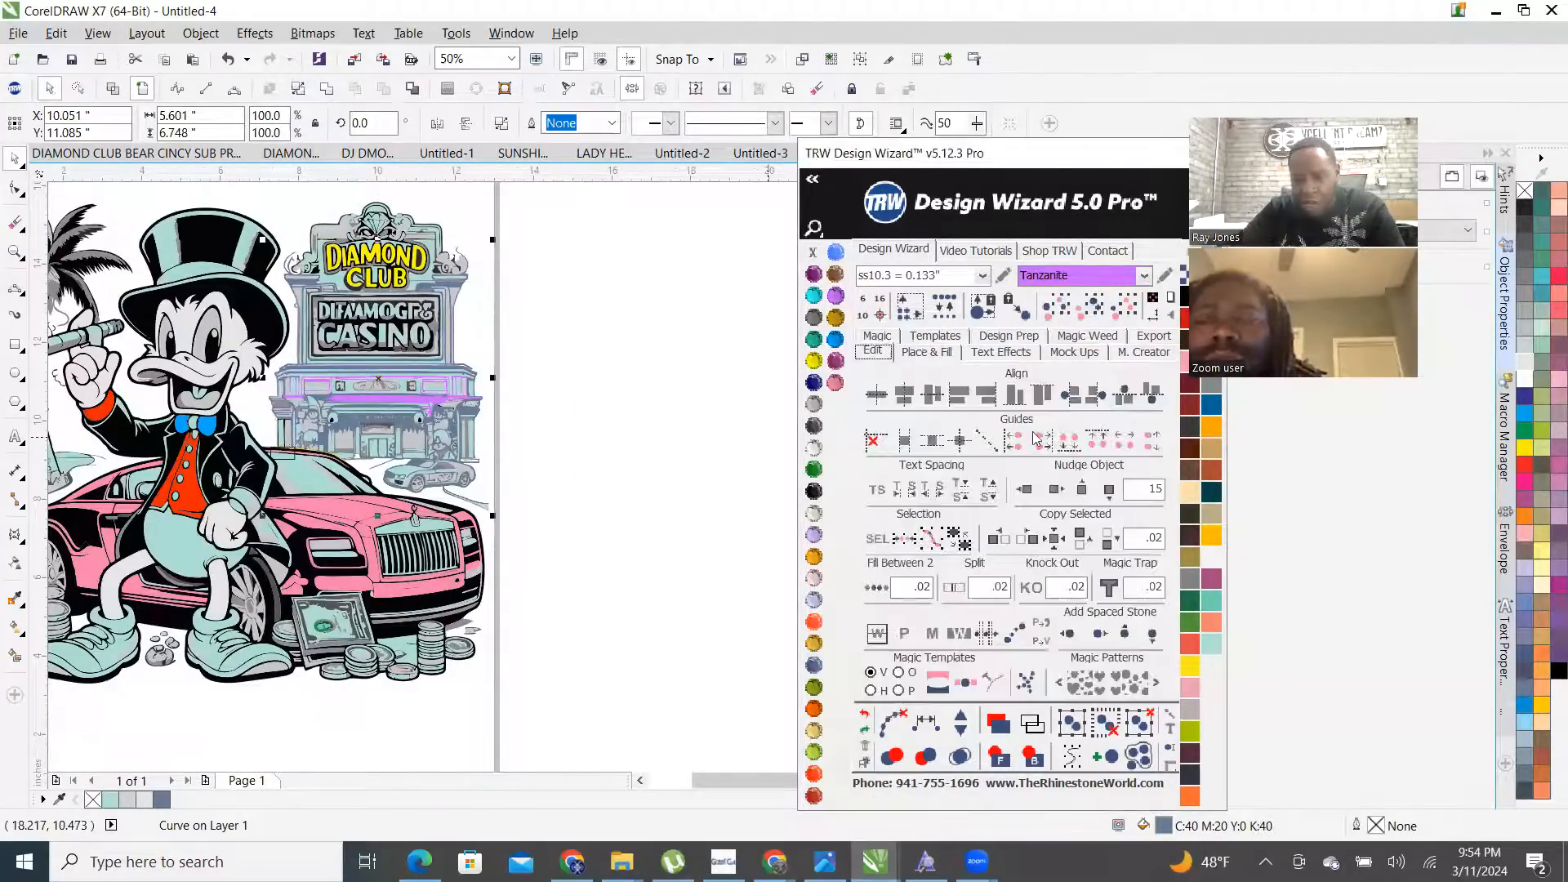
key("F3")
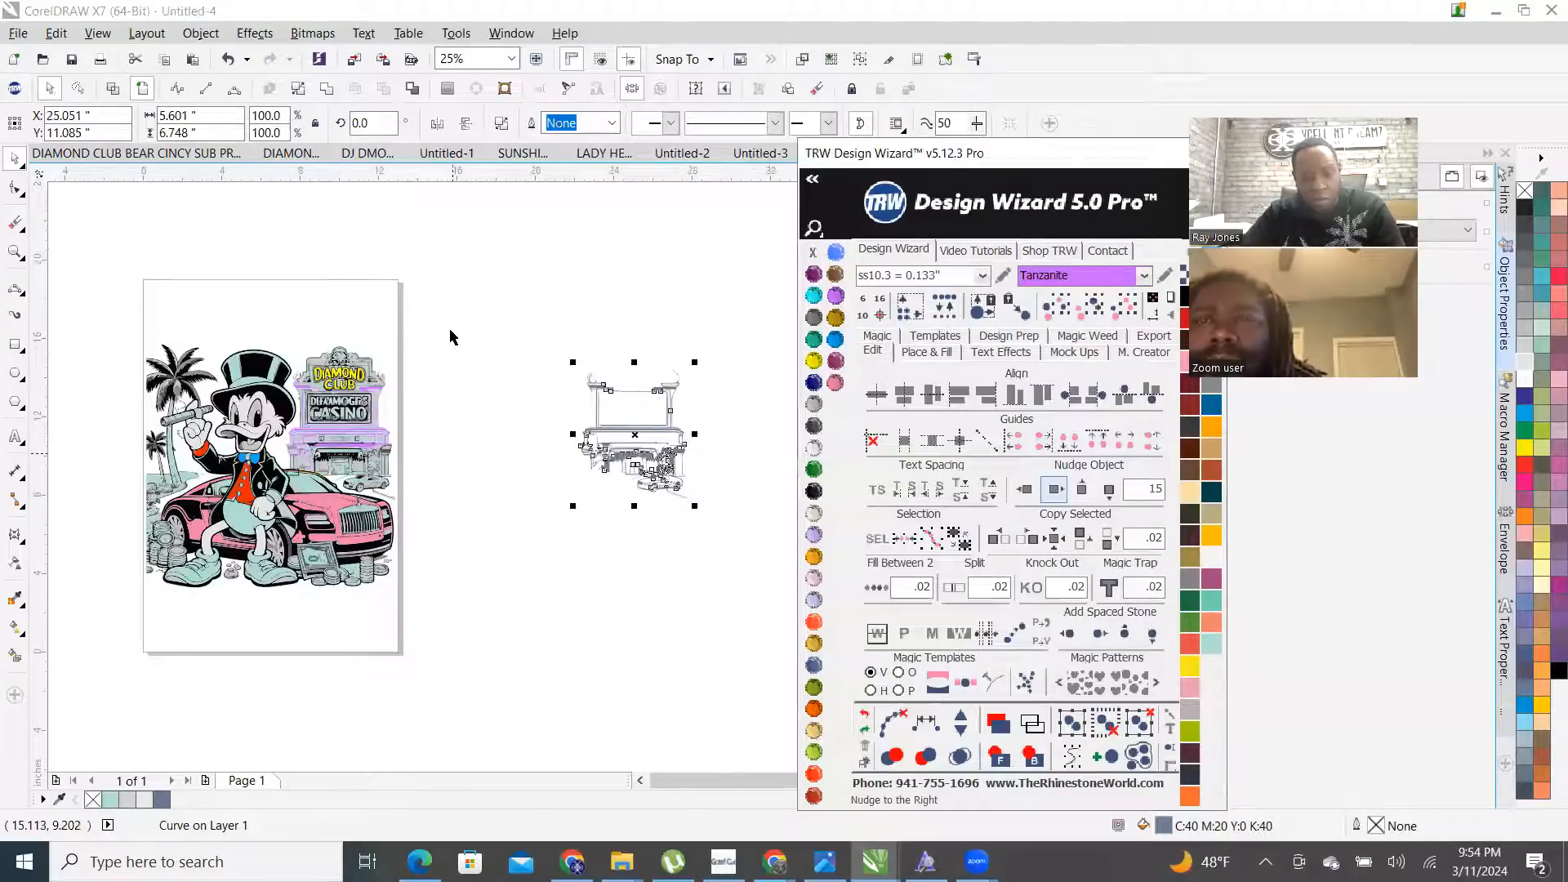
left_click(450, 330)
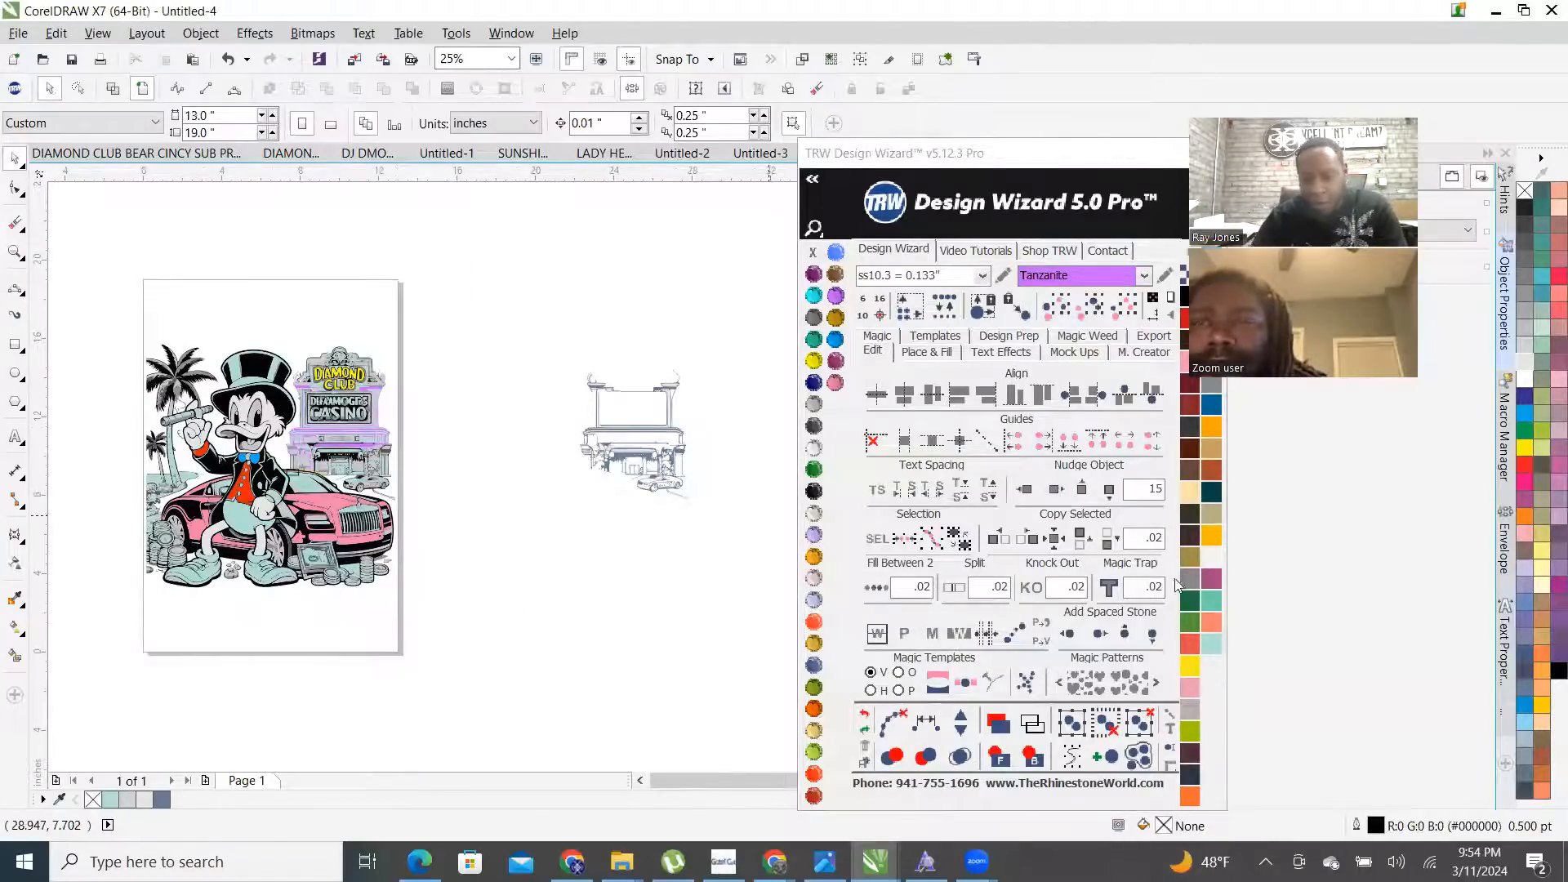
left_click(625, 426)
left_click(1026, 490)
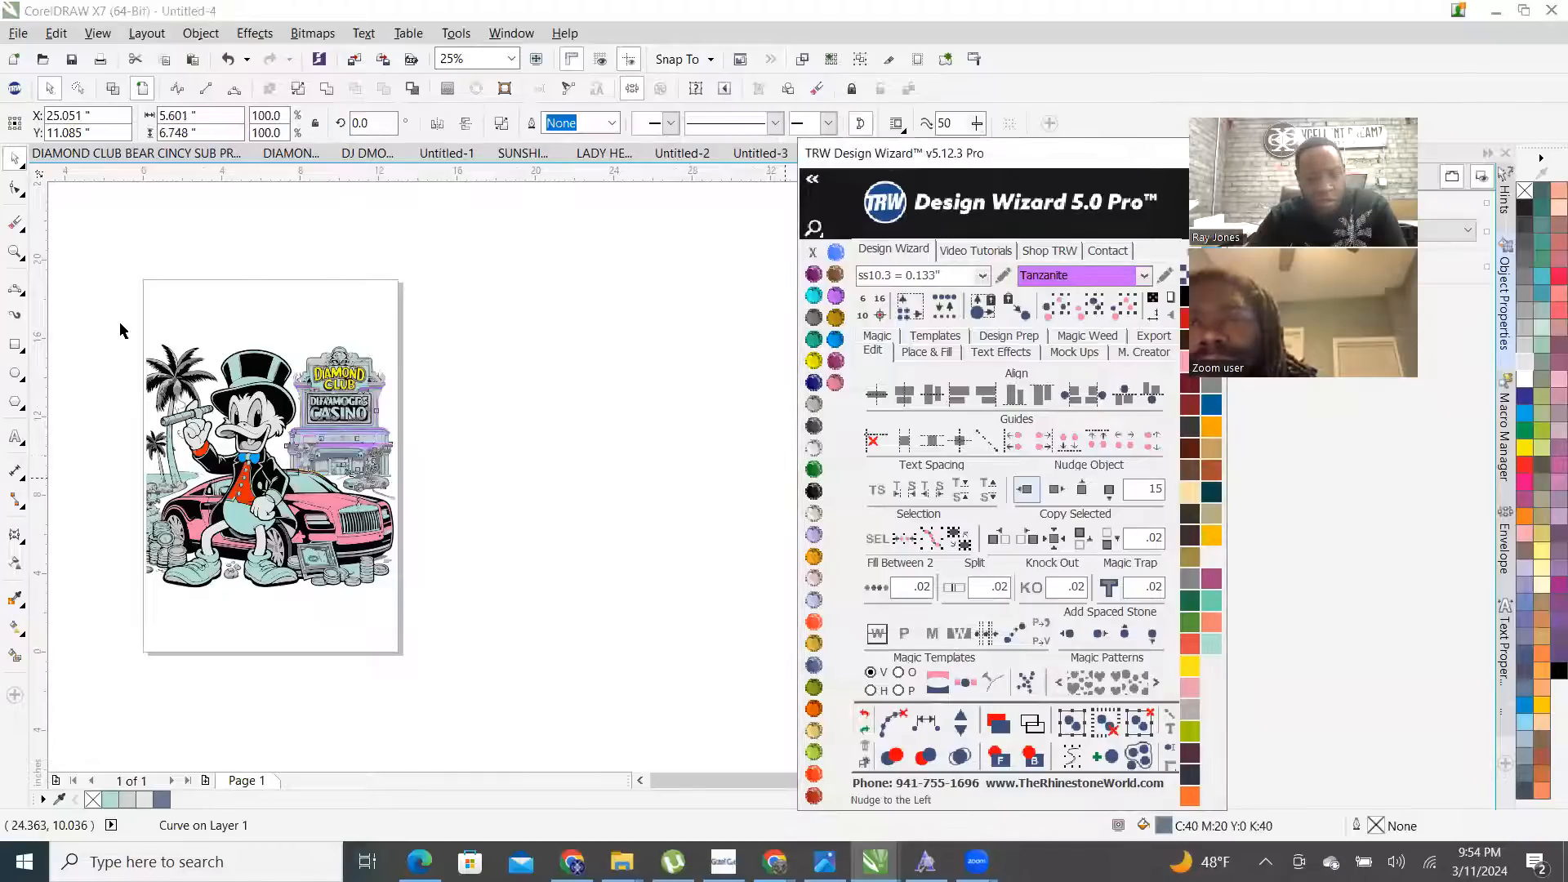
scroll(294, 363, "up", 2)
left_click(632, 268)
scroll(538, 470, "up", 1)
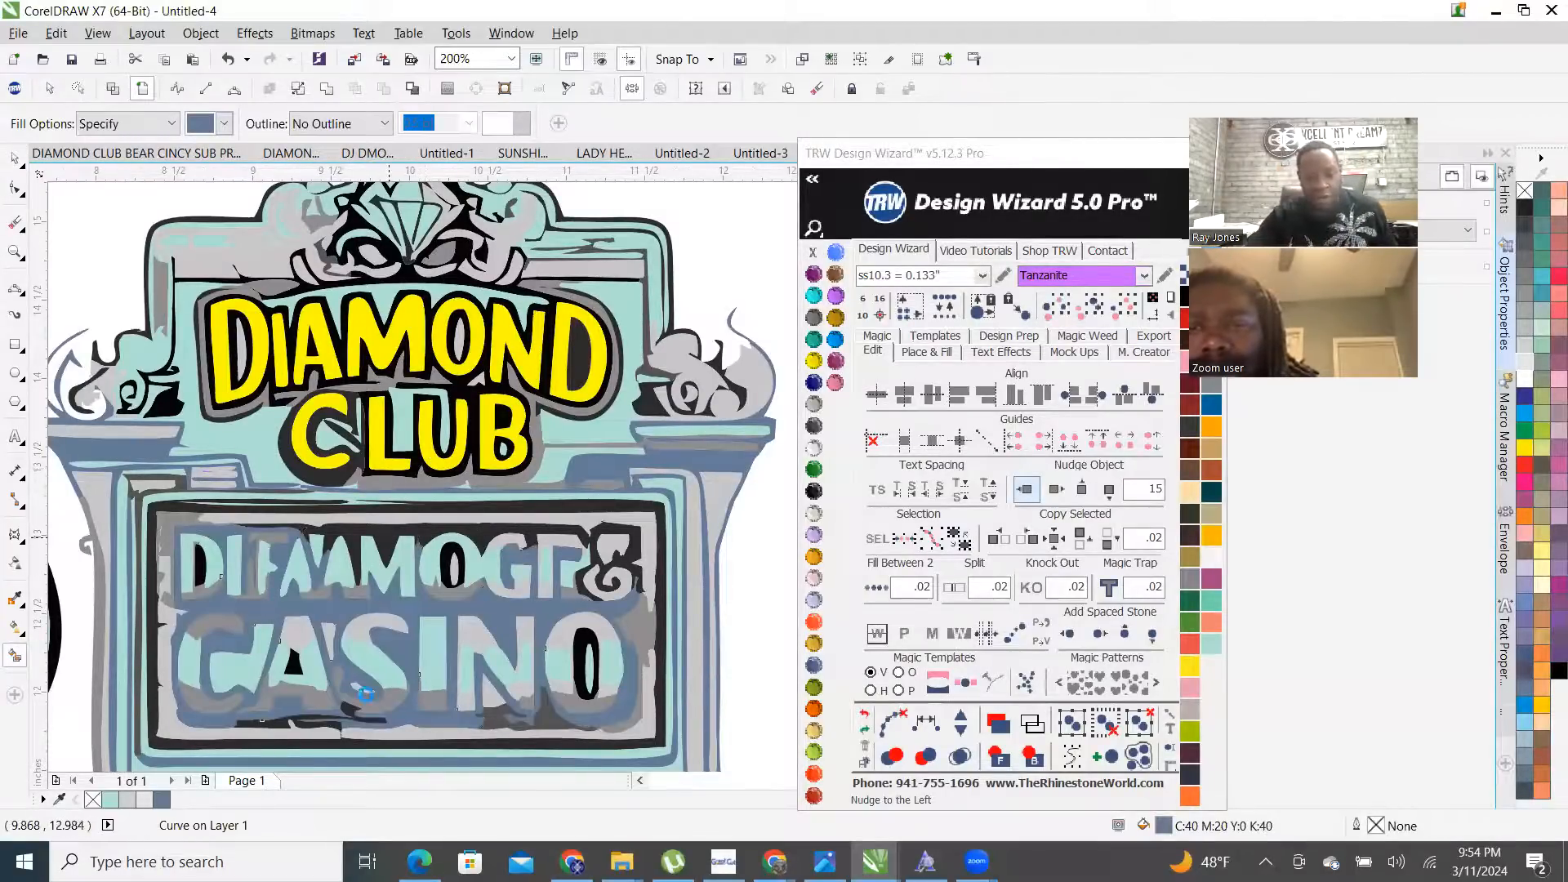
- Fill the black holes inside the O's and the A of the CASINO lettering
left_click(587, 631)
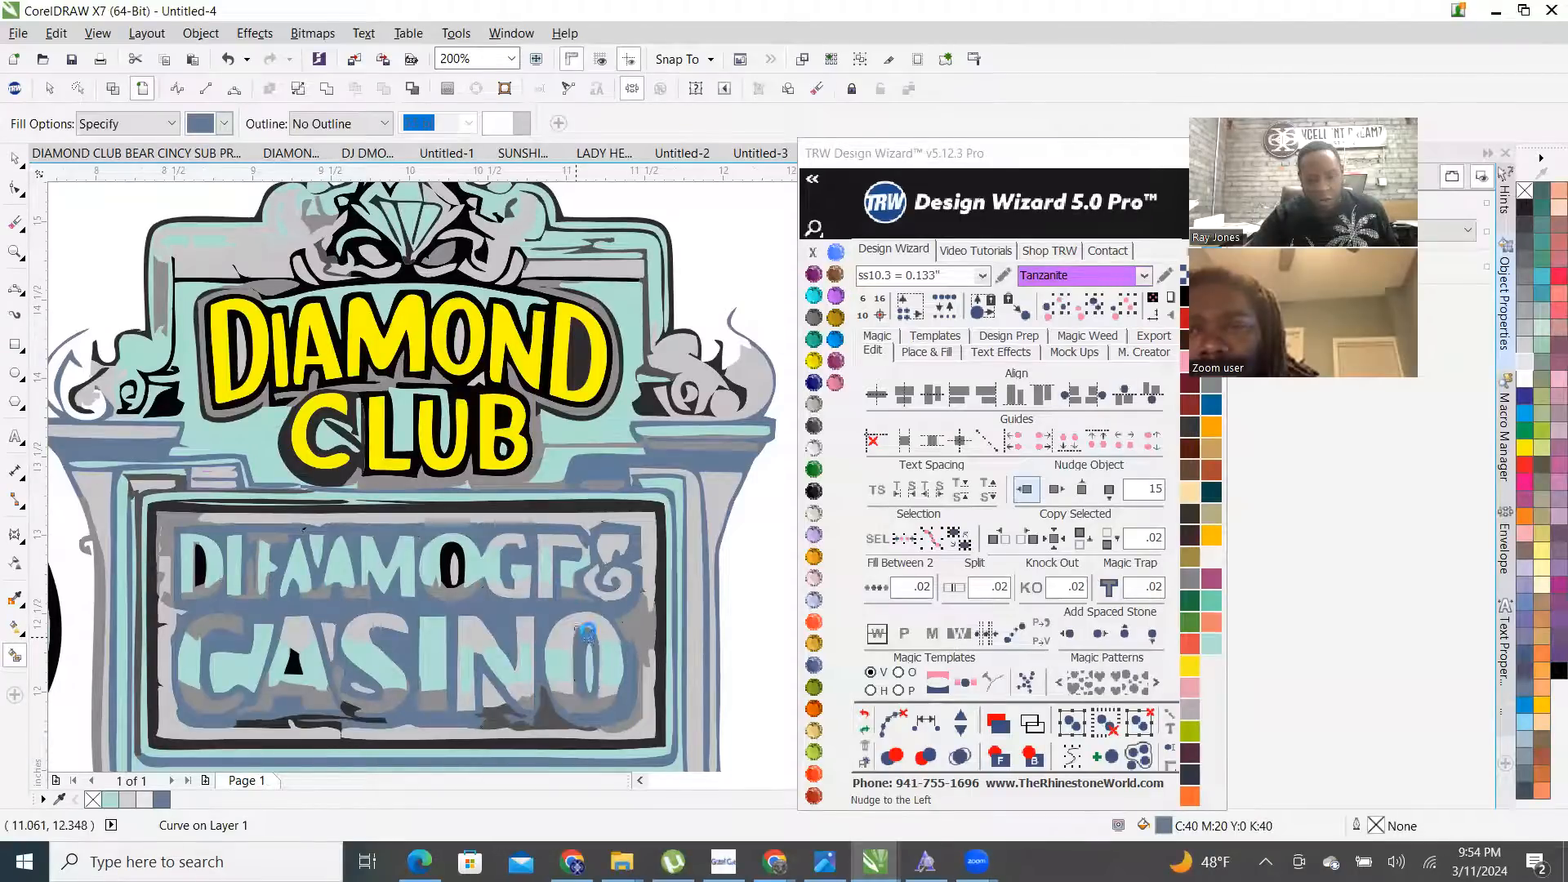
left_click(451, 562)
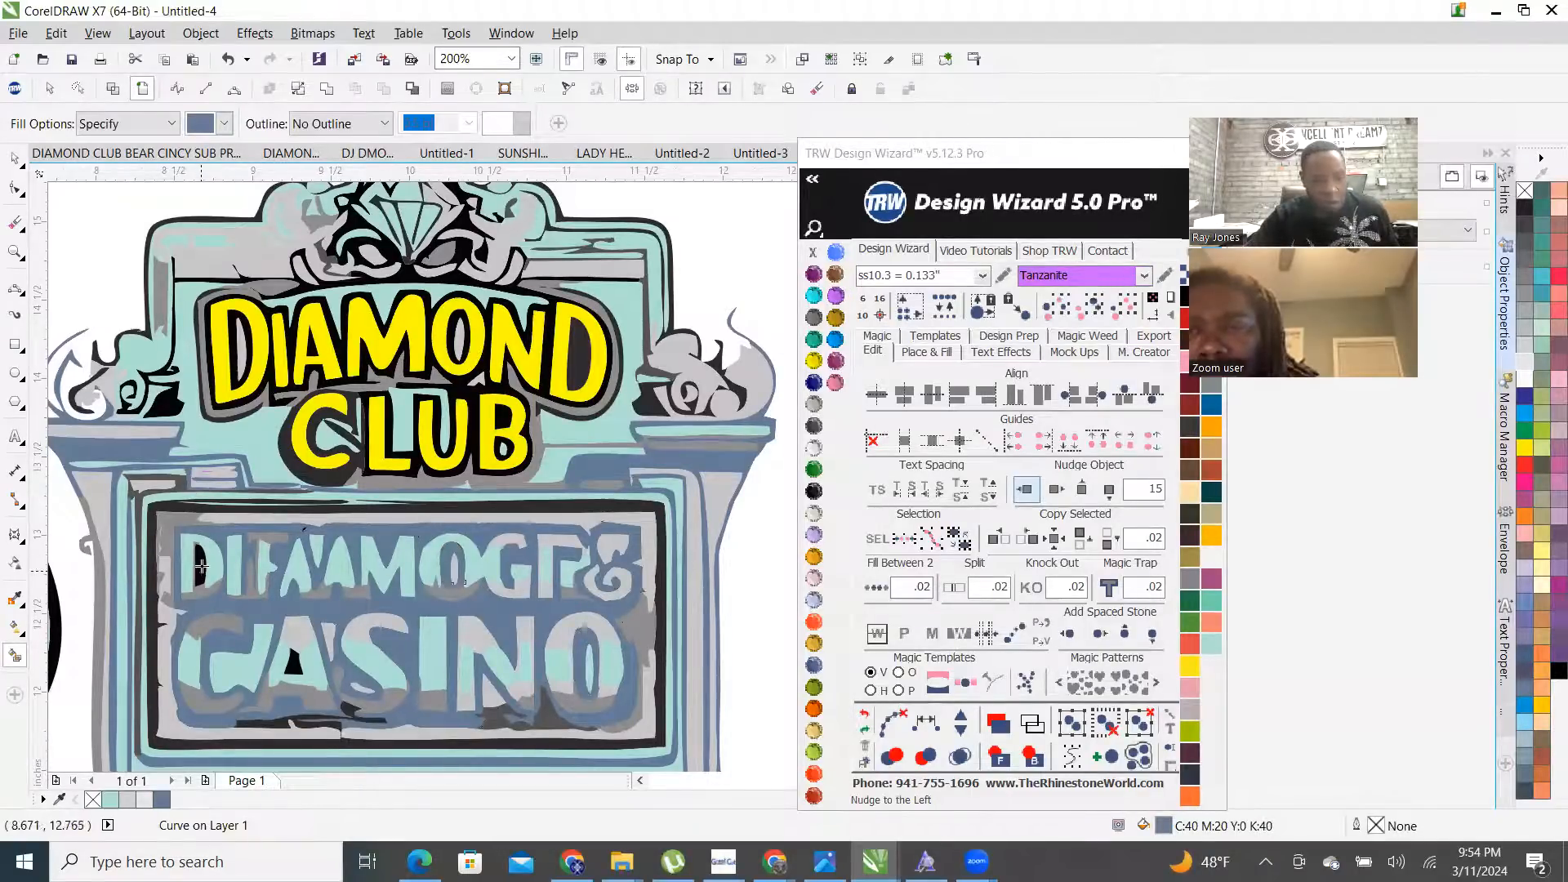
left_click(291, 664)
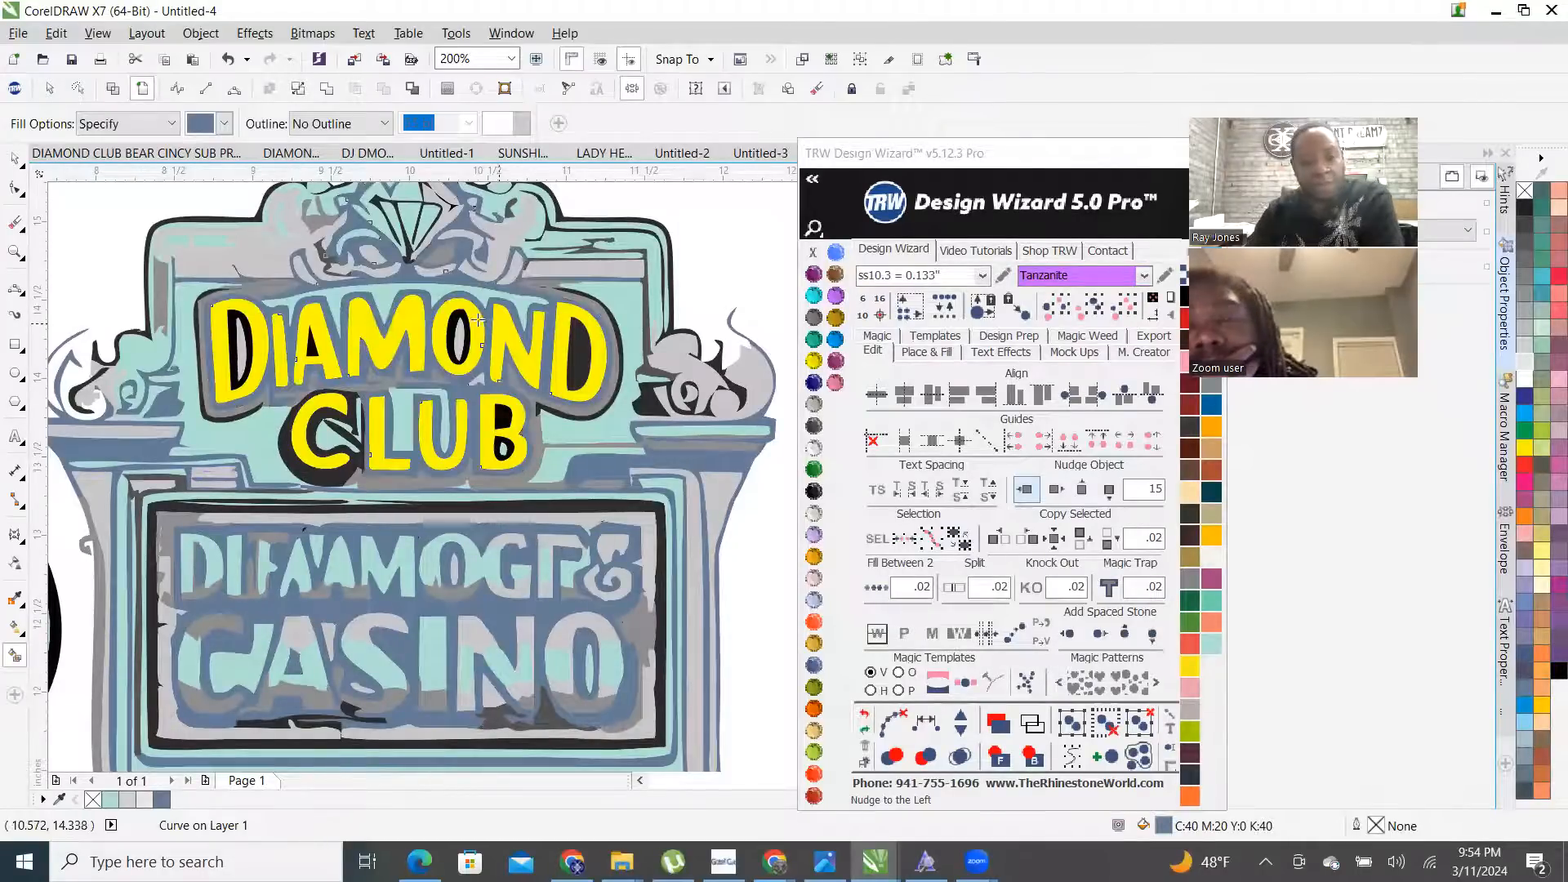
- Fill the dark areas in DIAMOND and around CLUB, then undo the unwanted CLUB fill
scroll(445, 318, "up", 1)
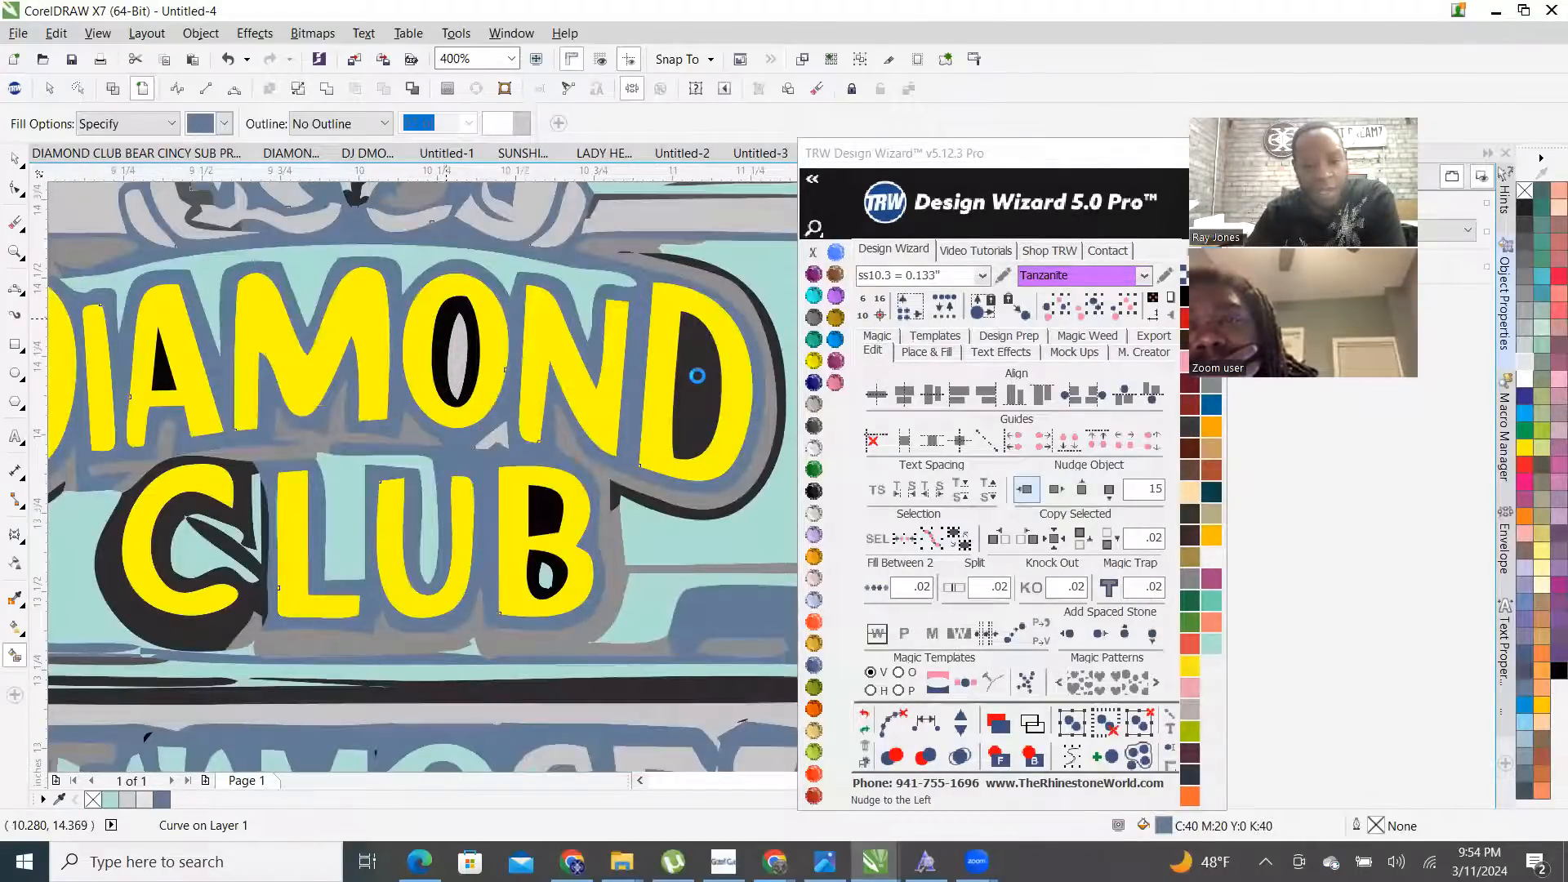
left_click(697, 376)
left_click(246, 485)
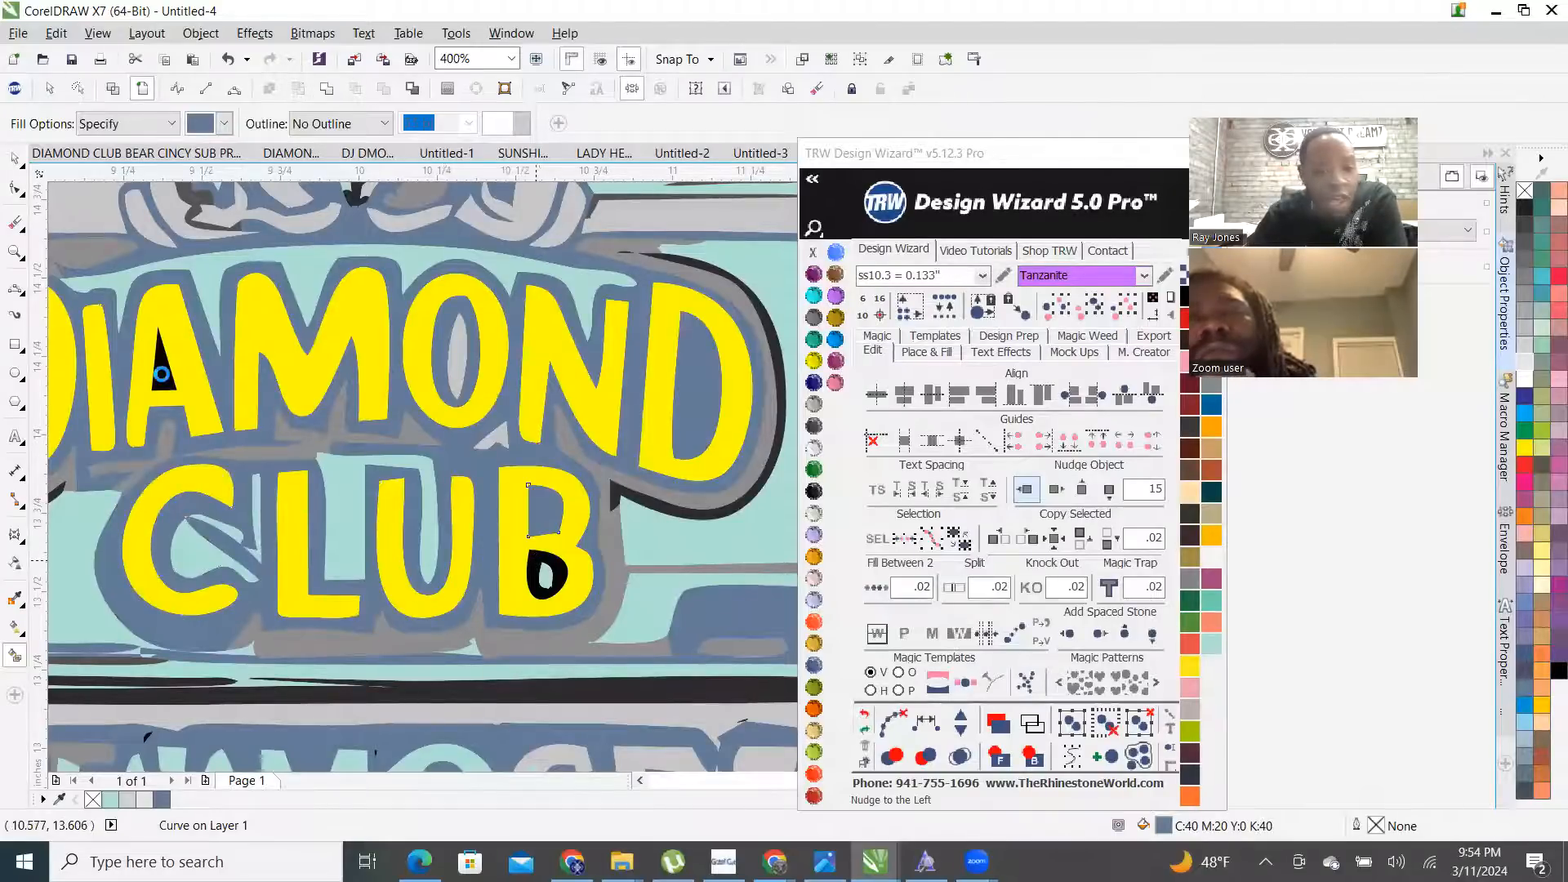
scroll(616, 417, "down", 3)
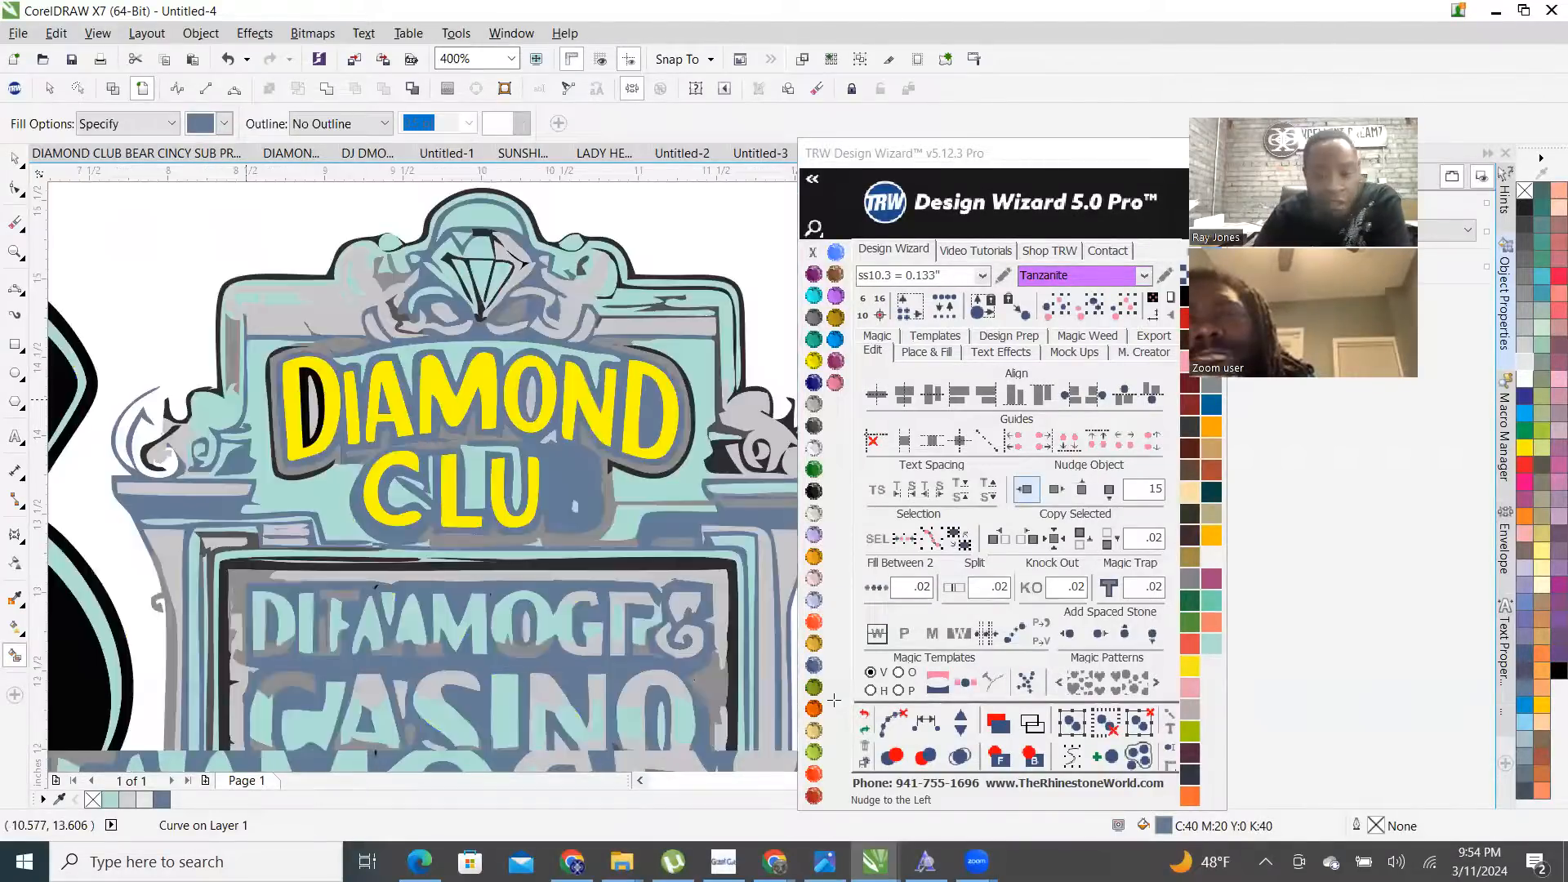
left_click(864, 717)
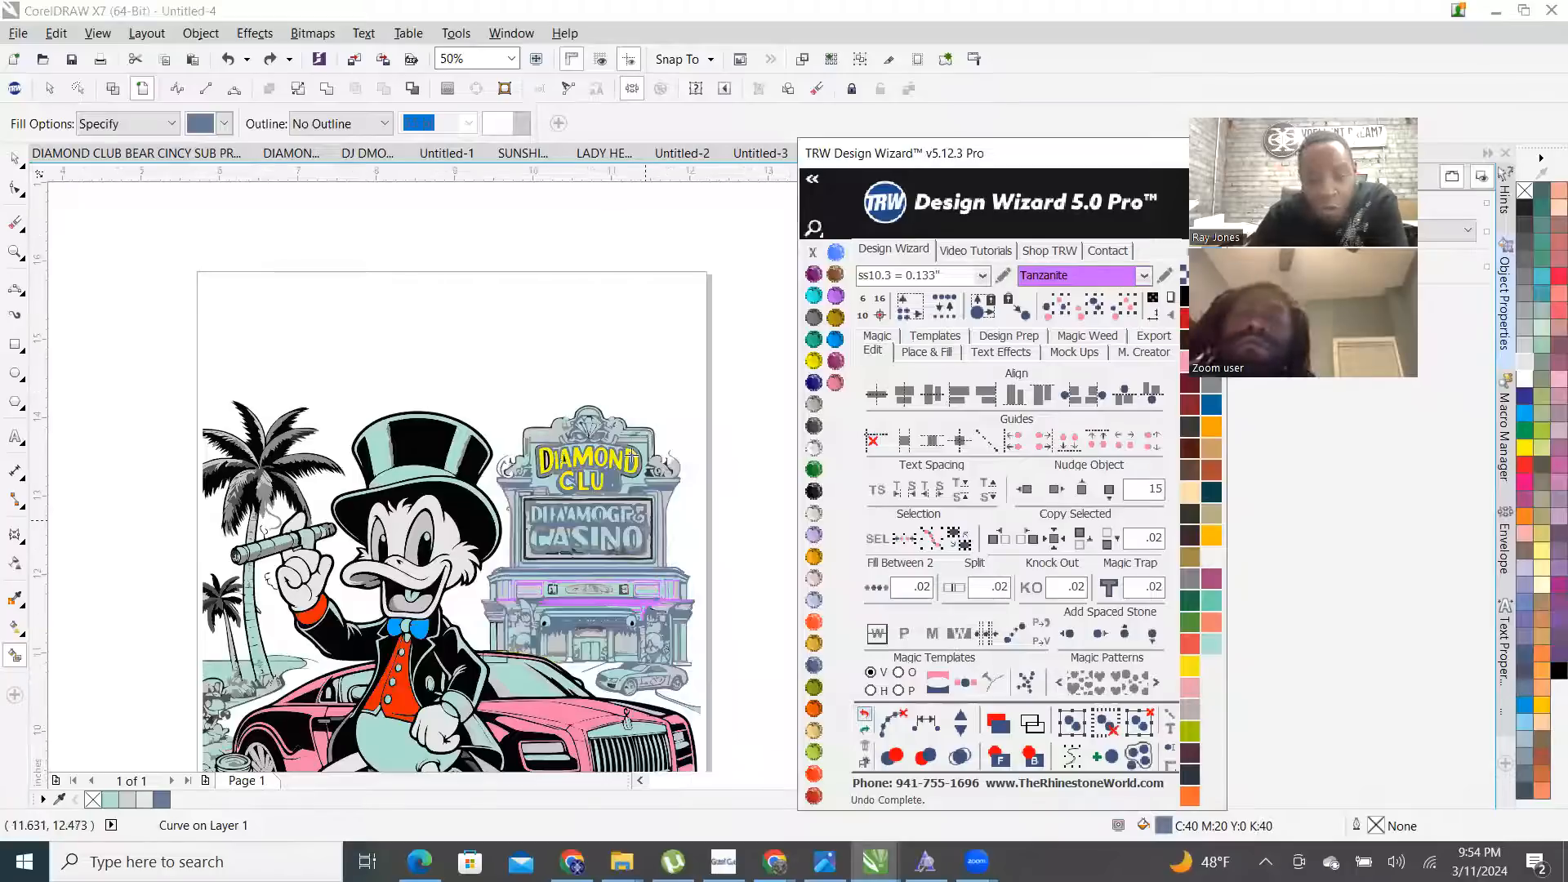
- Undo the stray B fills, then fill the B's two black counters slate blue
left_click(865, 716)
left_click(864, 717)
scroll(544, 446, "up", 2)
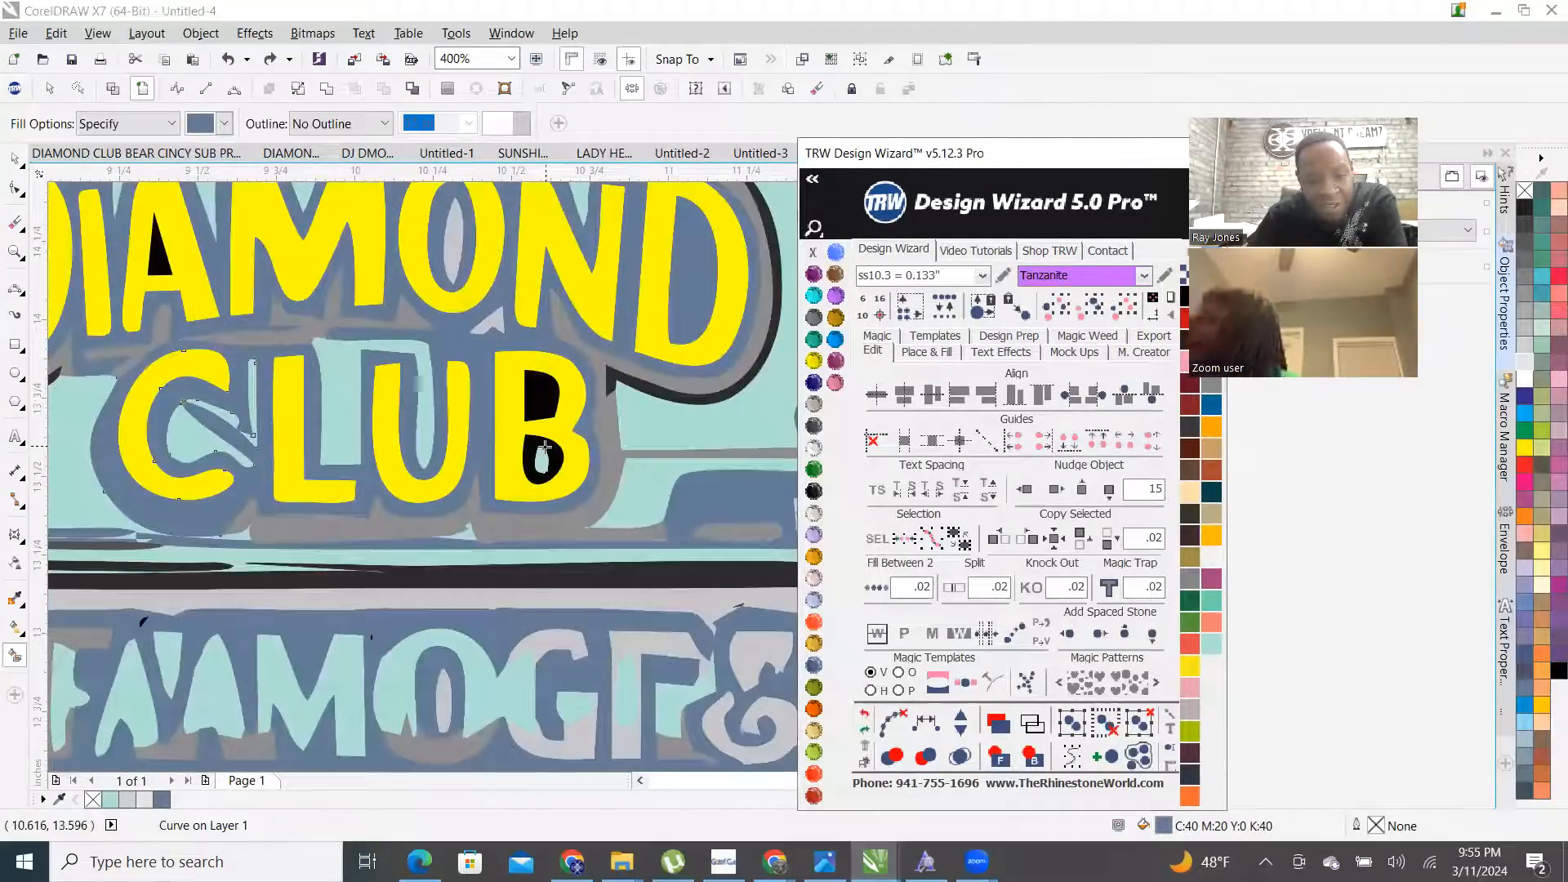
left_click(547, 446)
left_click(540, 392)
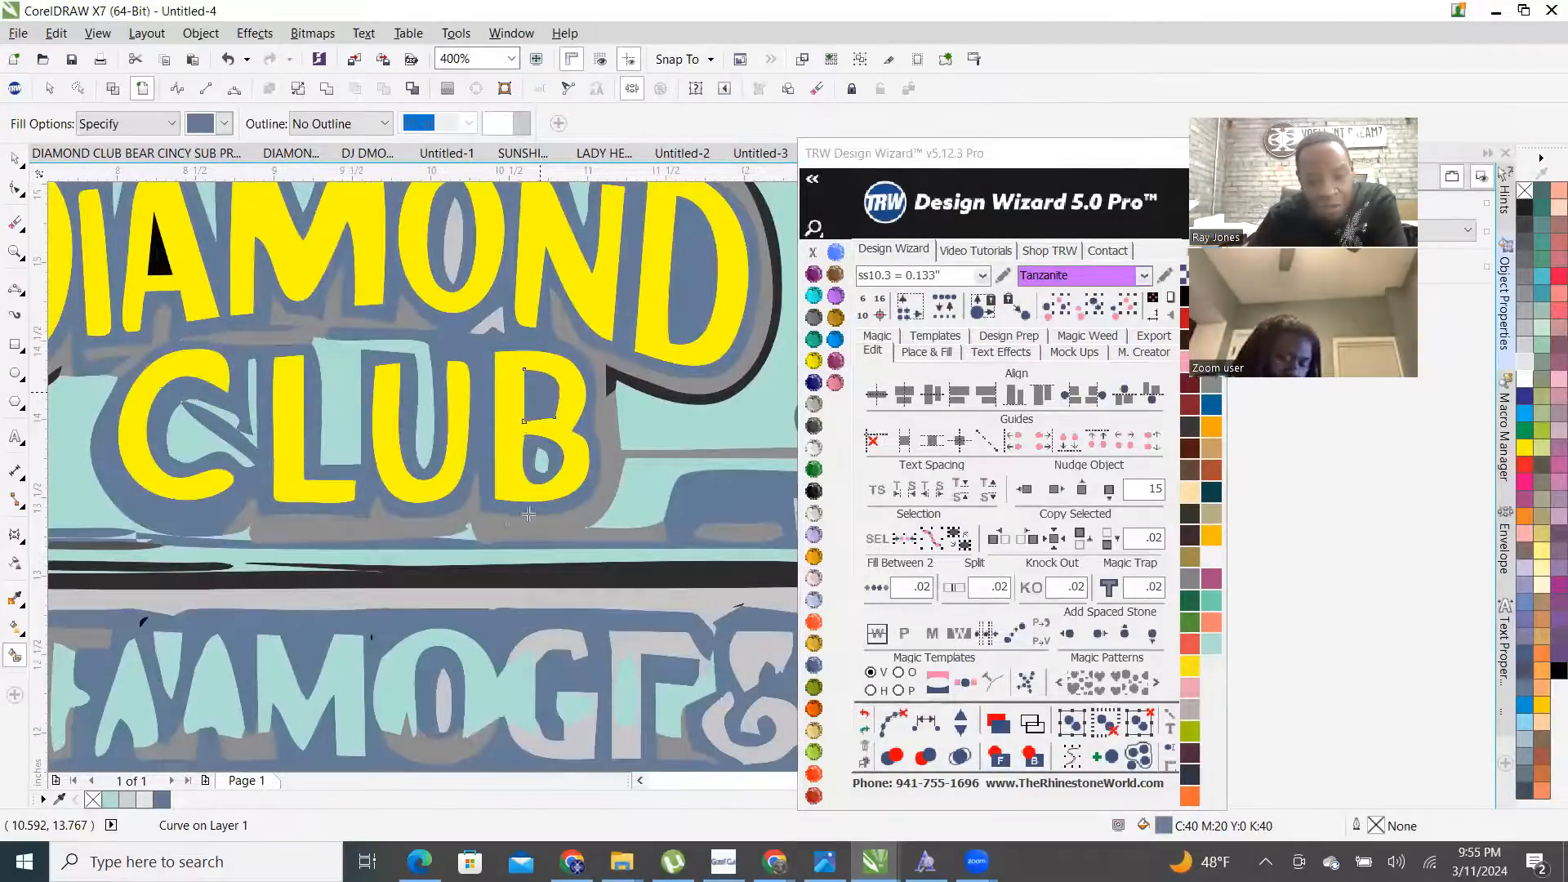
- Fill the black inside of the D and the area around the ornament curl slate blue
scroll(513, 520, "down", 2)
scroll(567, 470, "up", 2)
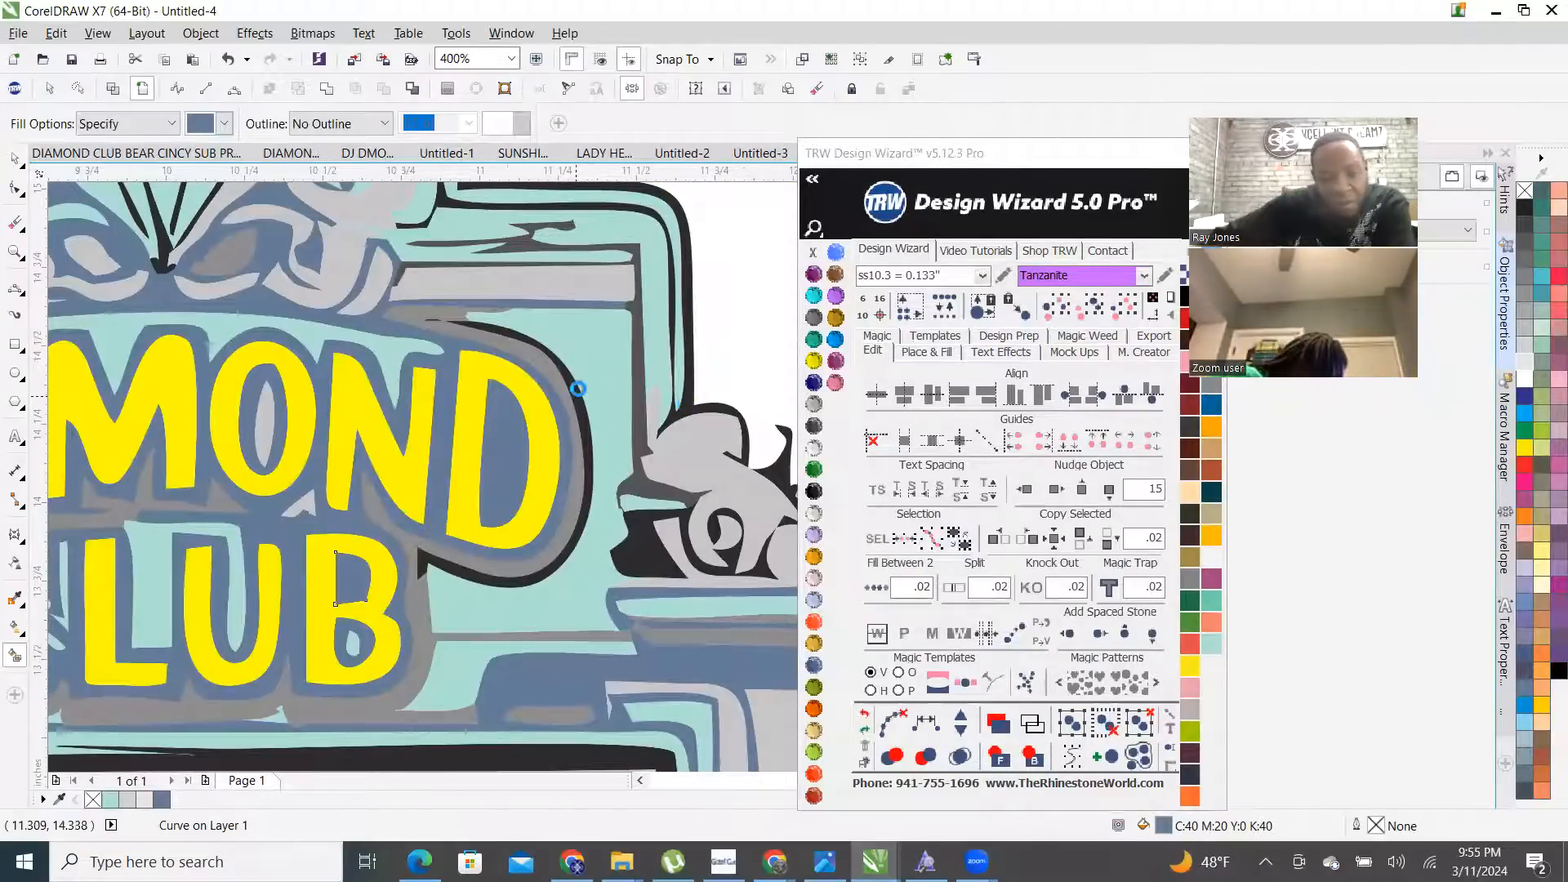
scroll(368, 360, "down", 2)
scroll(218, 361, "up", 2)
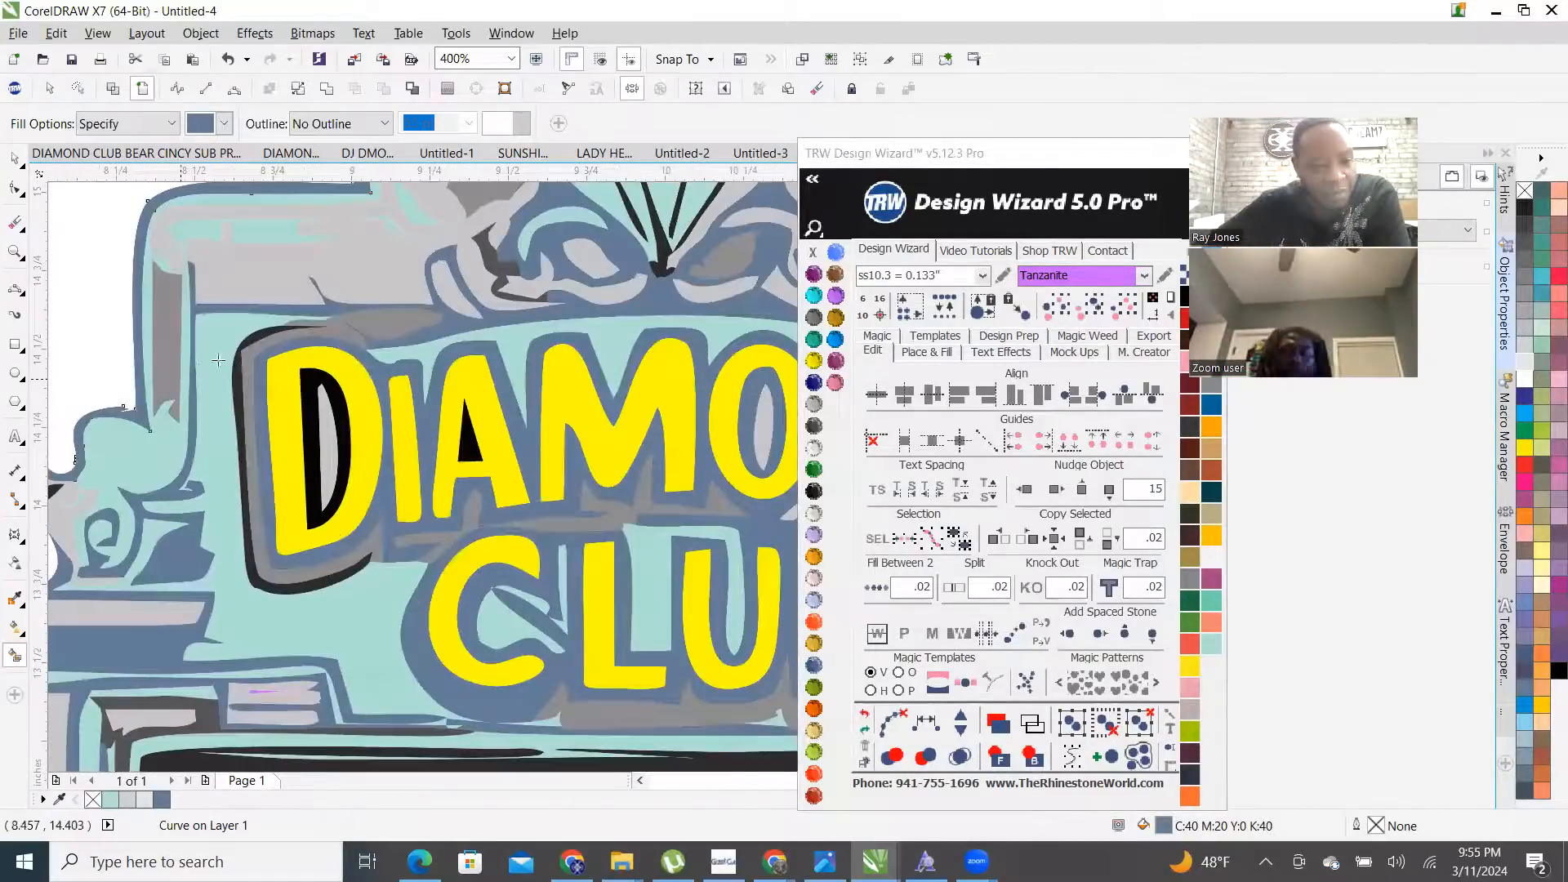
left_click(309, 390)
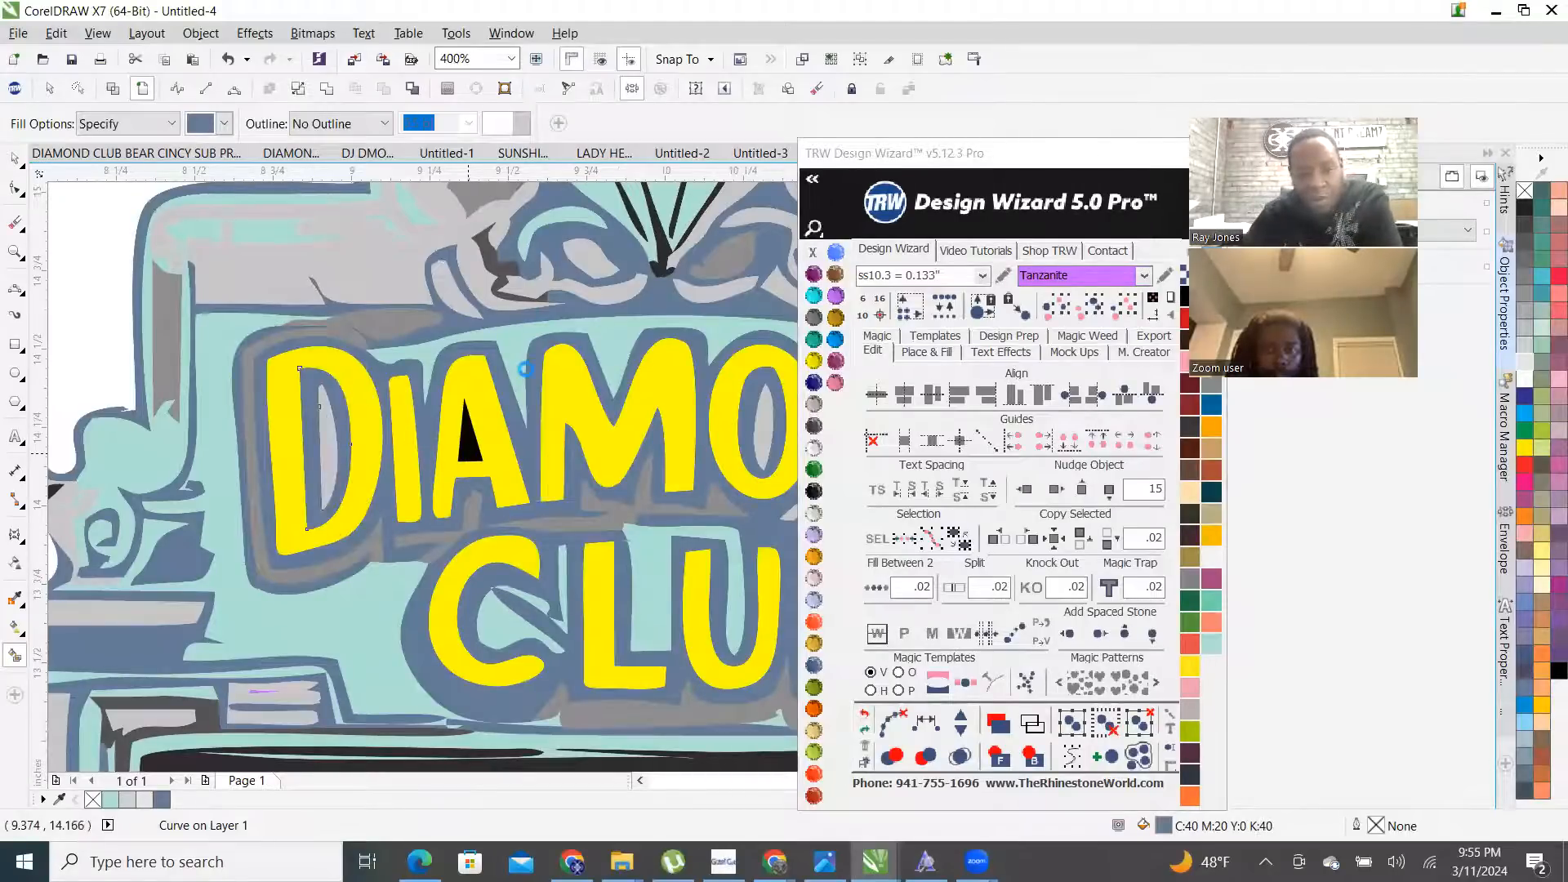
scroll(515, 286, "down", 2)
scroll(517, 265, "up", 3)
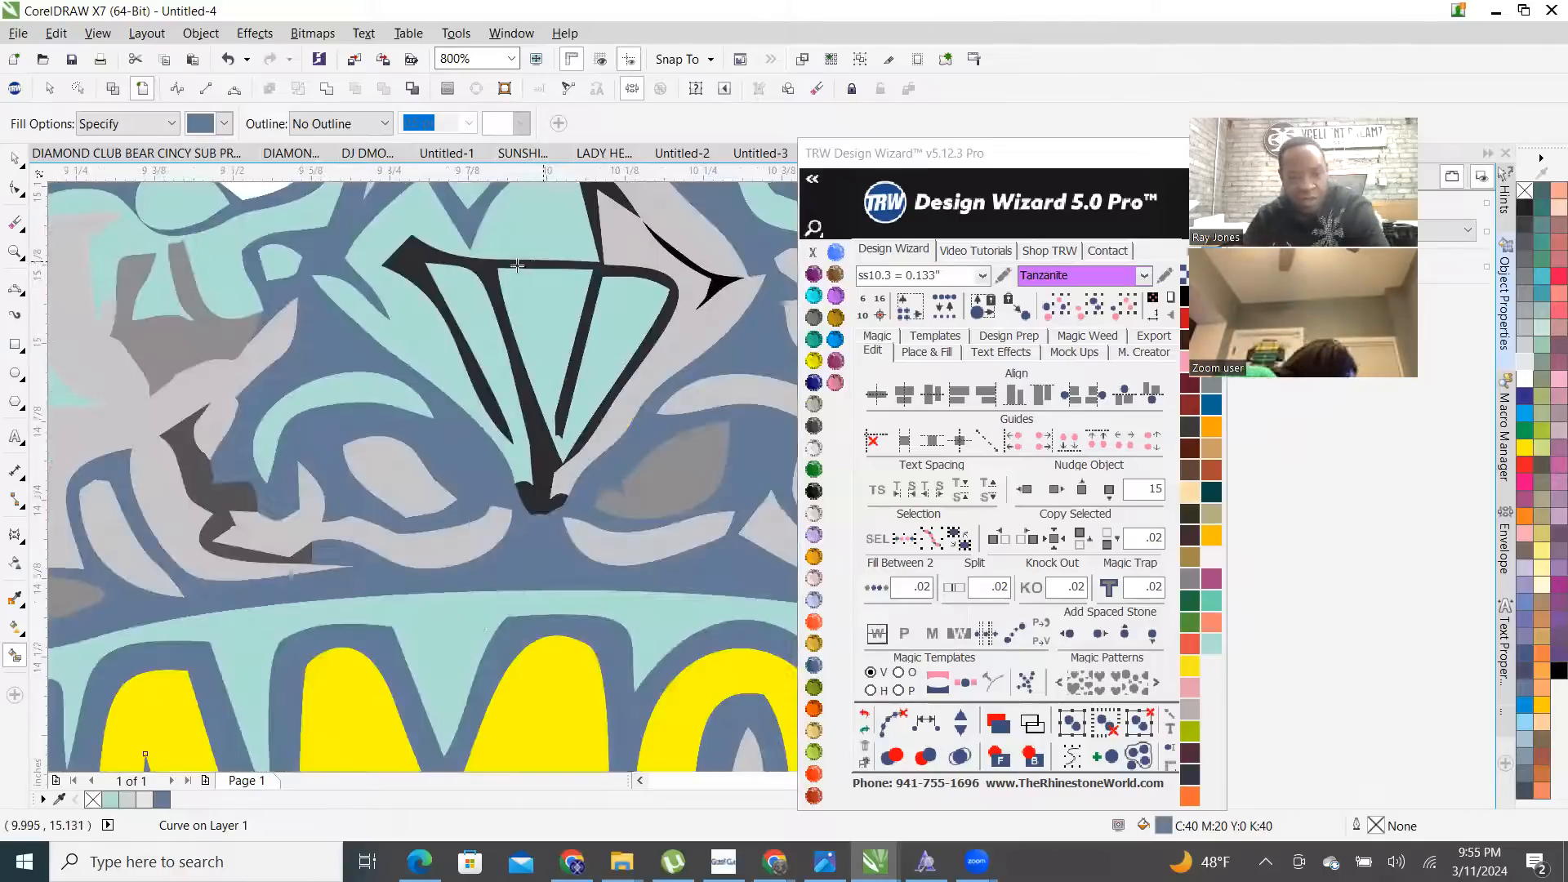
scroll(335, 315, "down", 4)
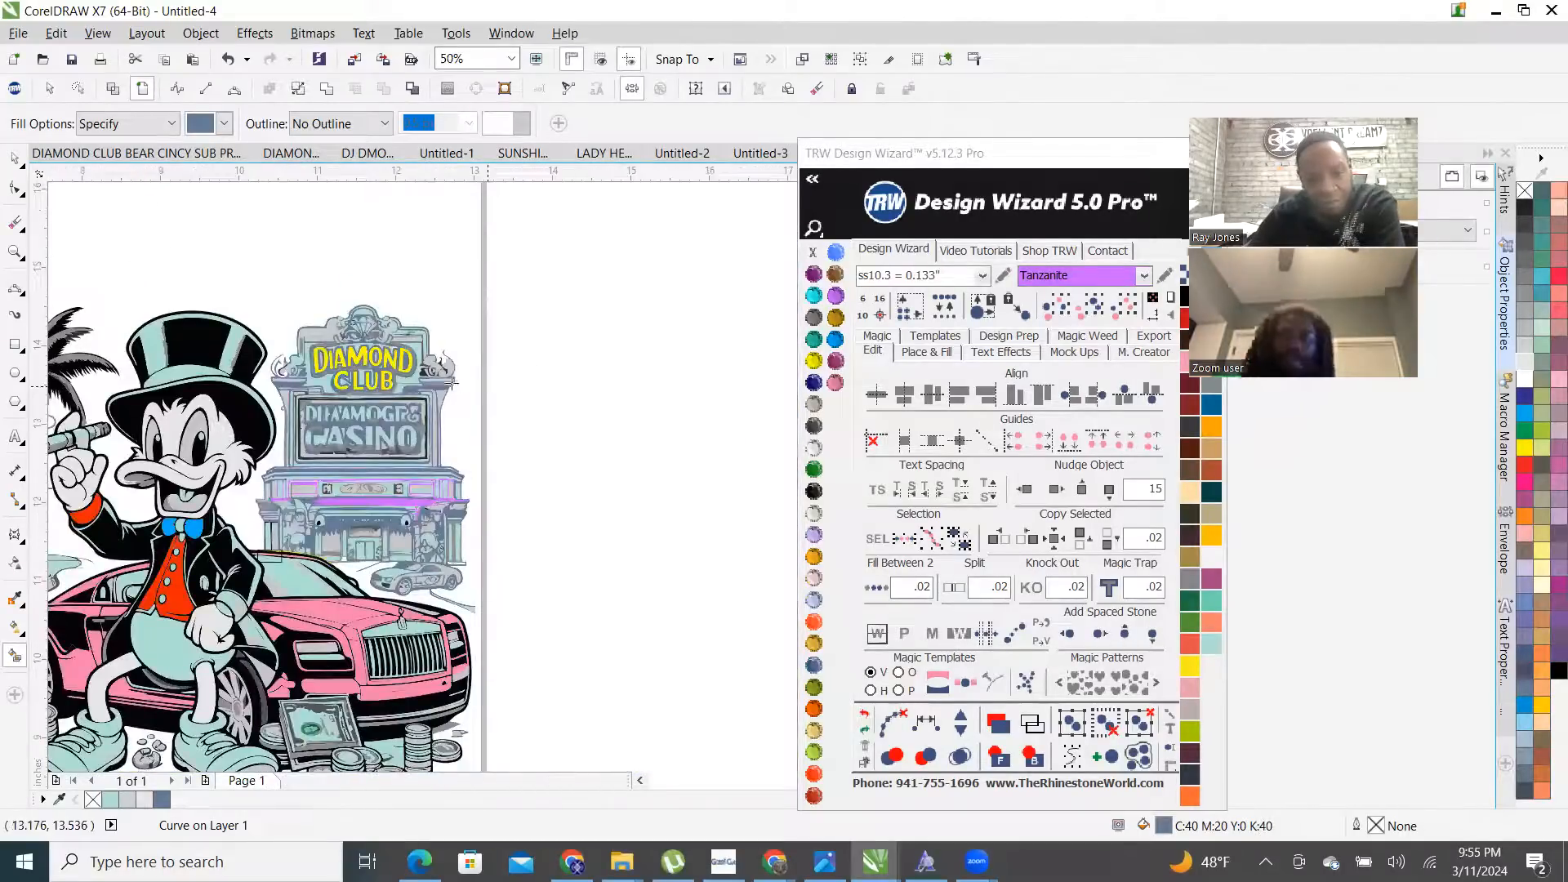
scroll(452, 382, "up", 4)
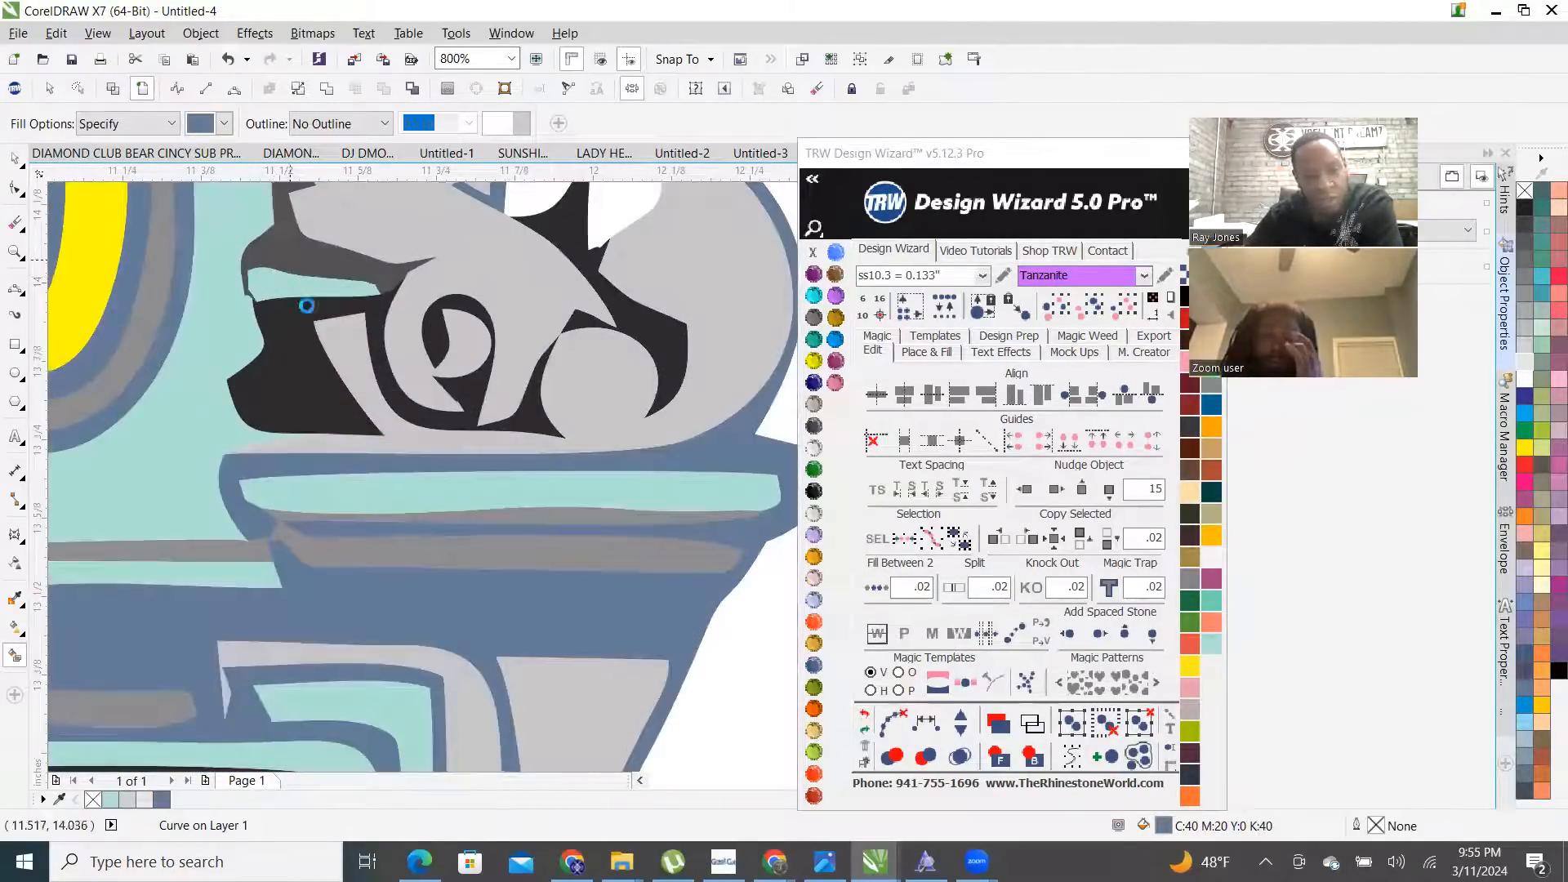
left_click(477, 305)
- Revert the last slate blue fill with TRW Undo
scroll(710, 500, "down", 2)
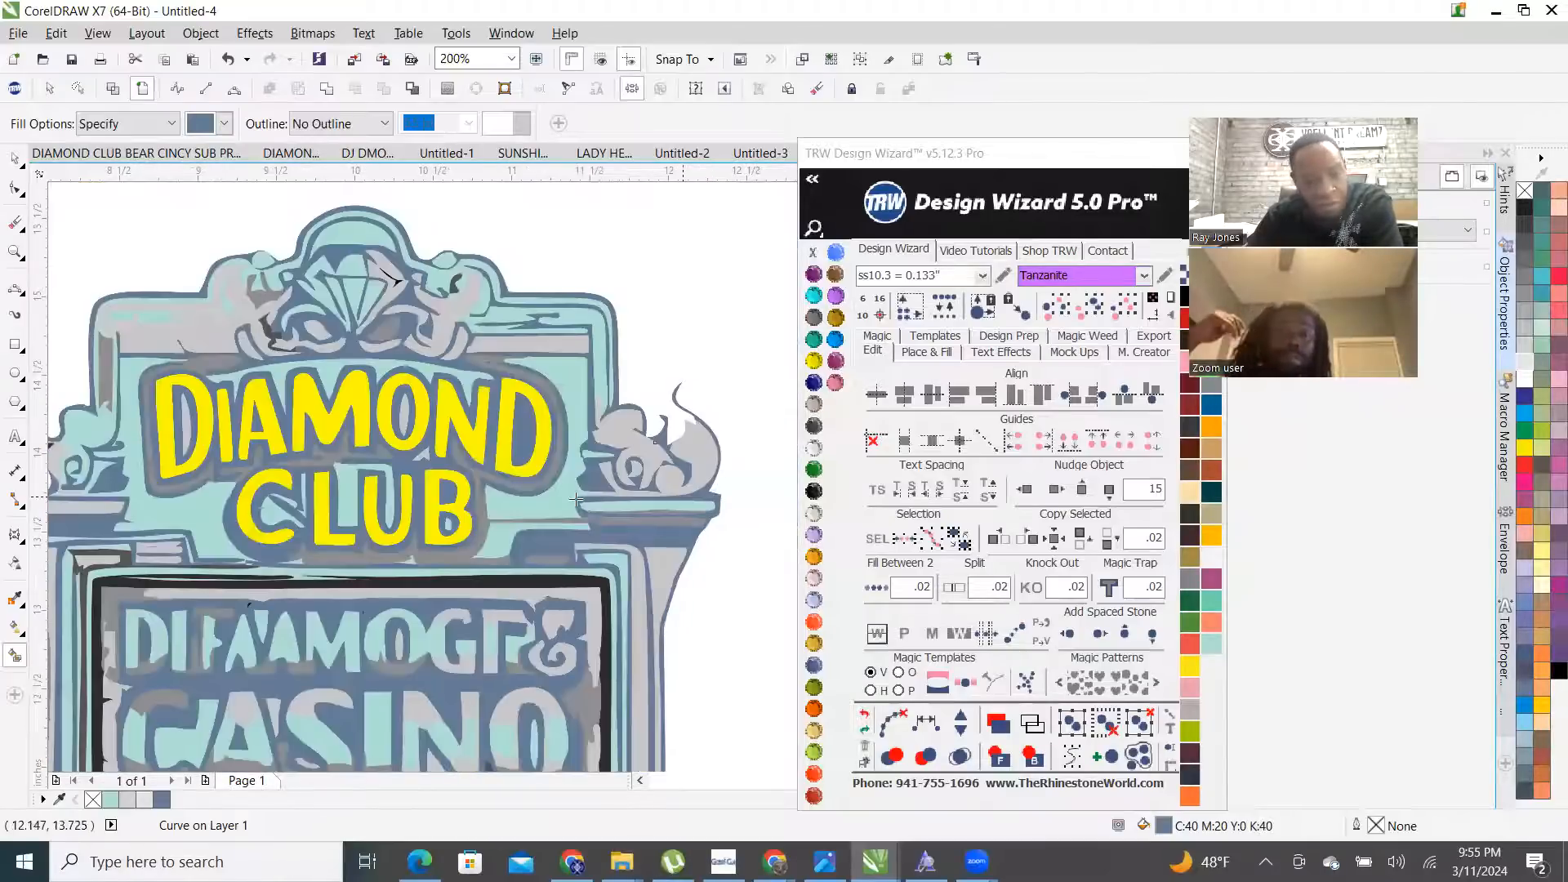
scroll(272, 486, "down", 1)
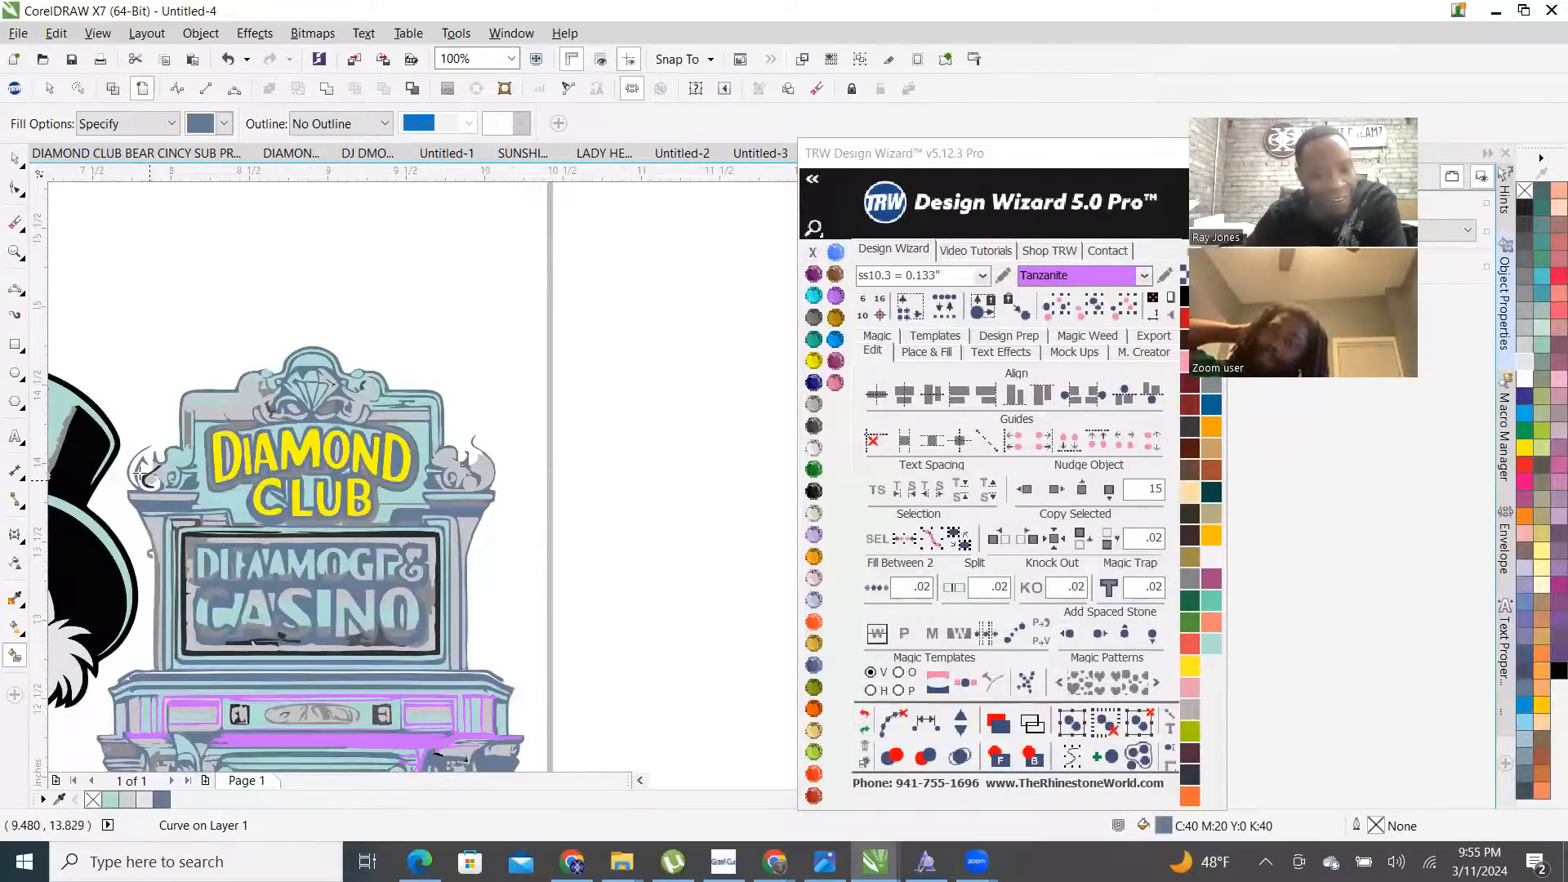
scroll(164, 482, "up", 2)
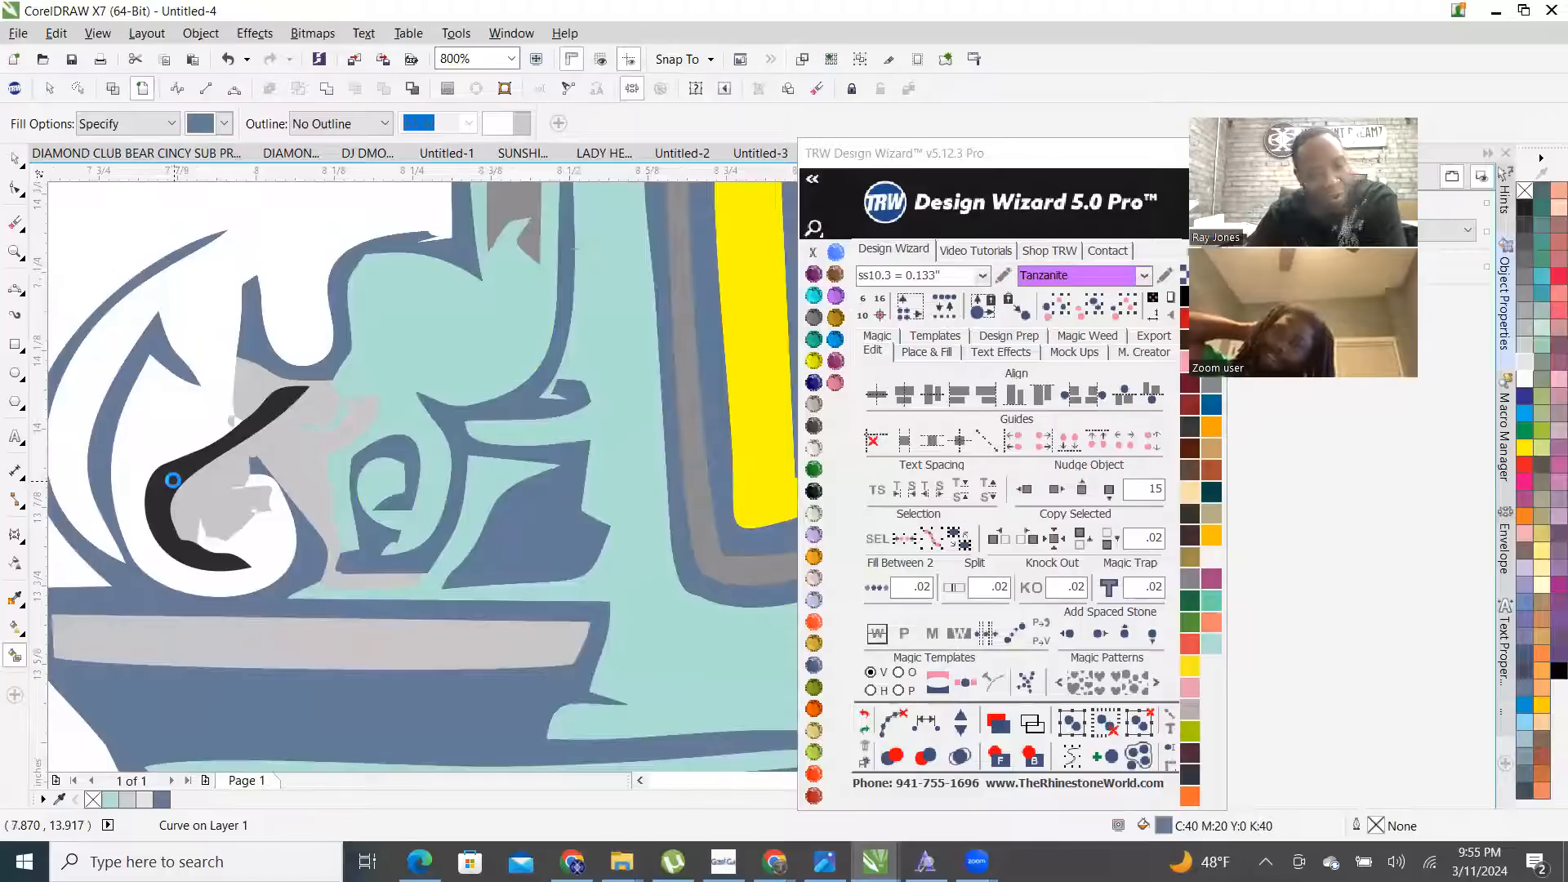
scroll(312, 508, "down", 3)
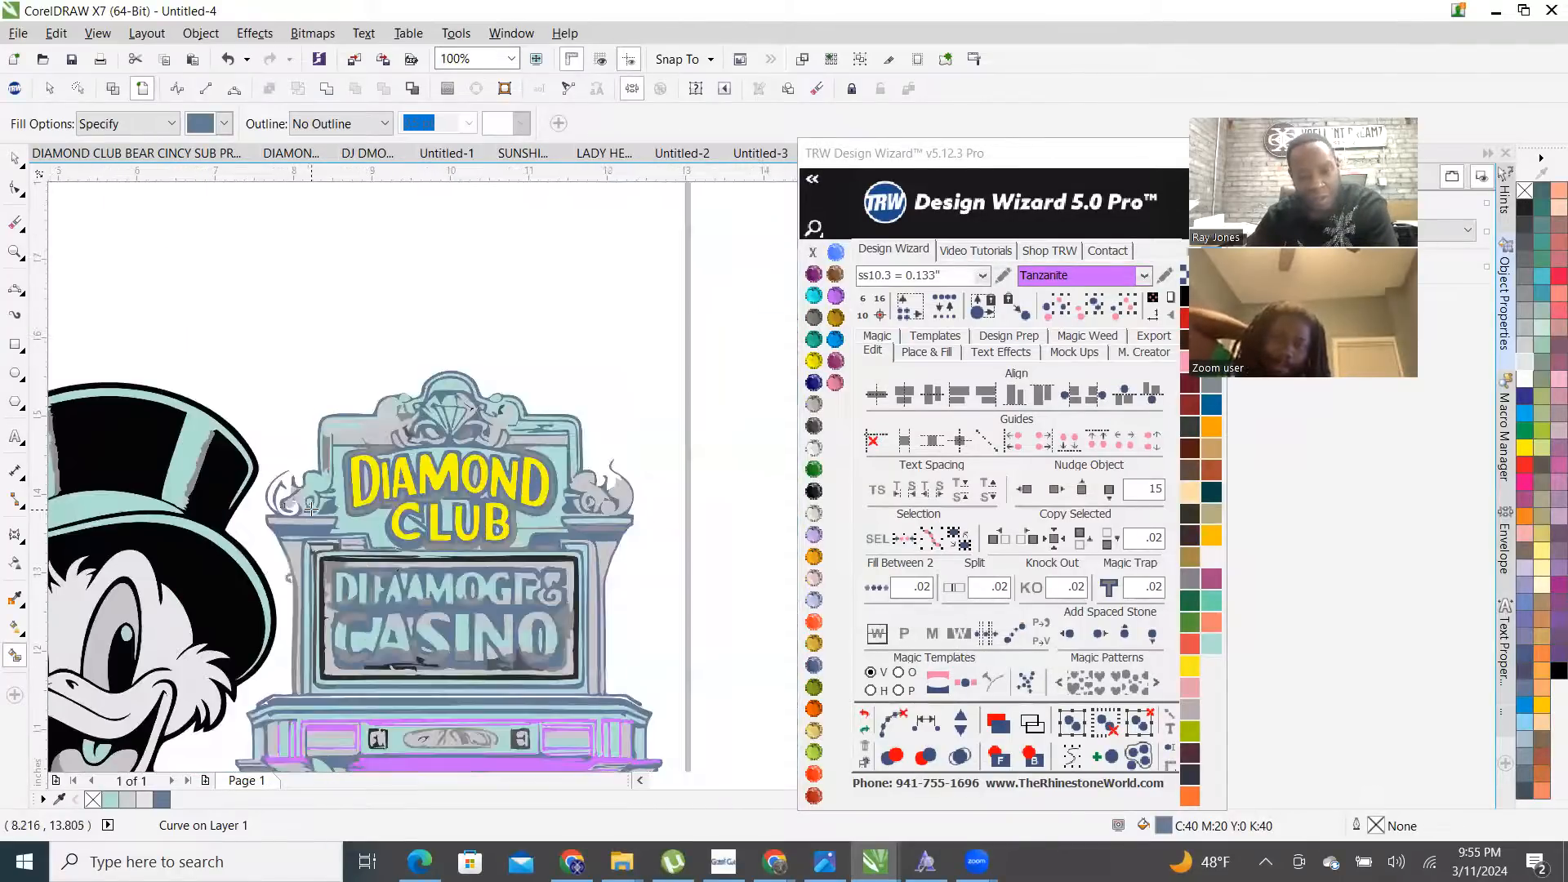
scroll(373, 467, "up", 1)
scroll(507, 370, "up", 2)
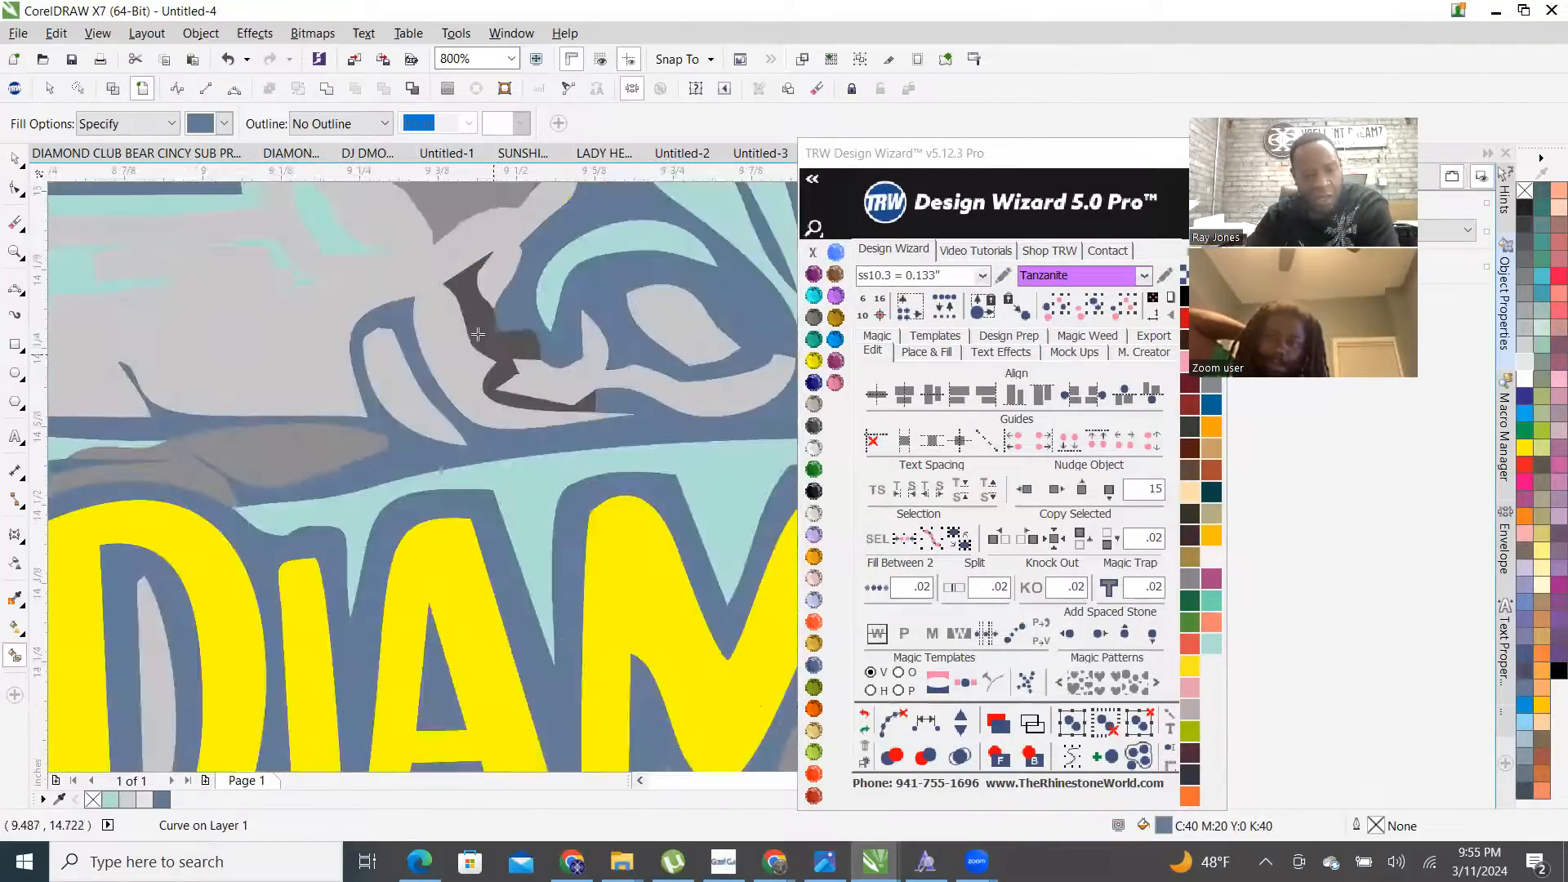
scroll(392, 399, "down", 2)
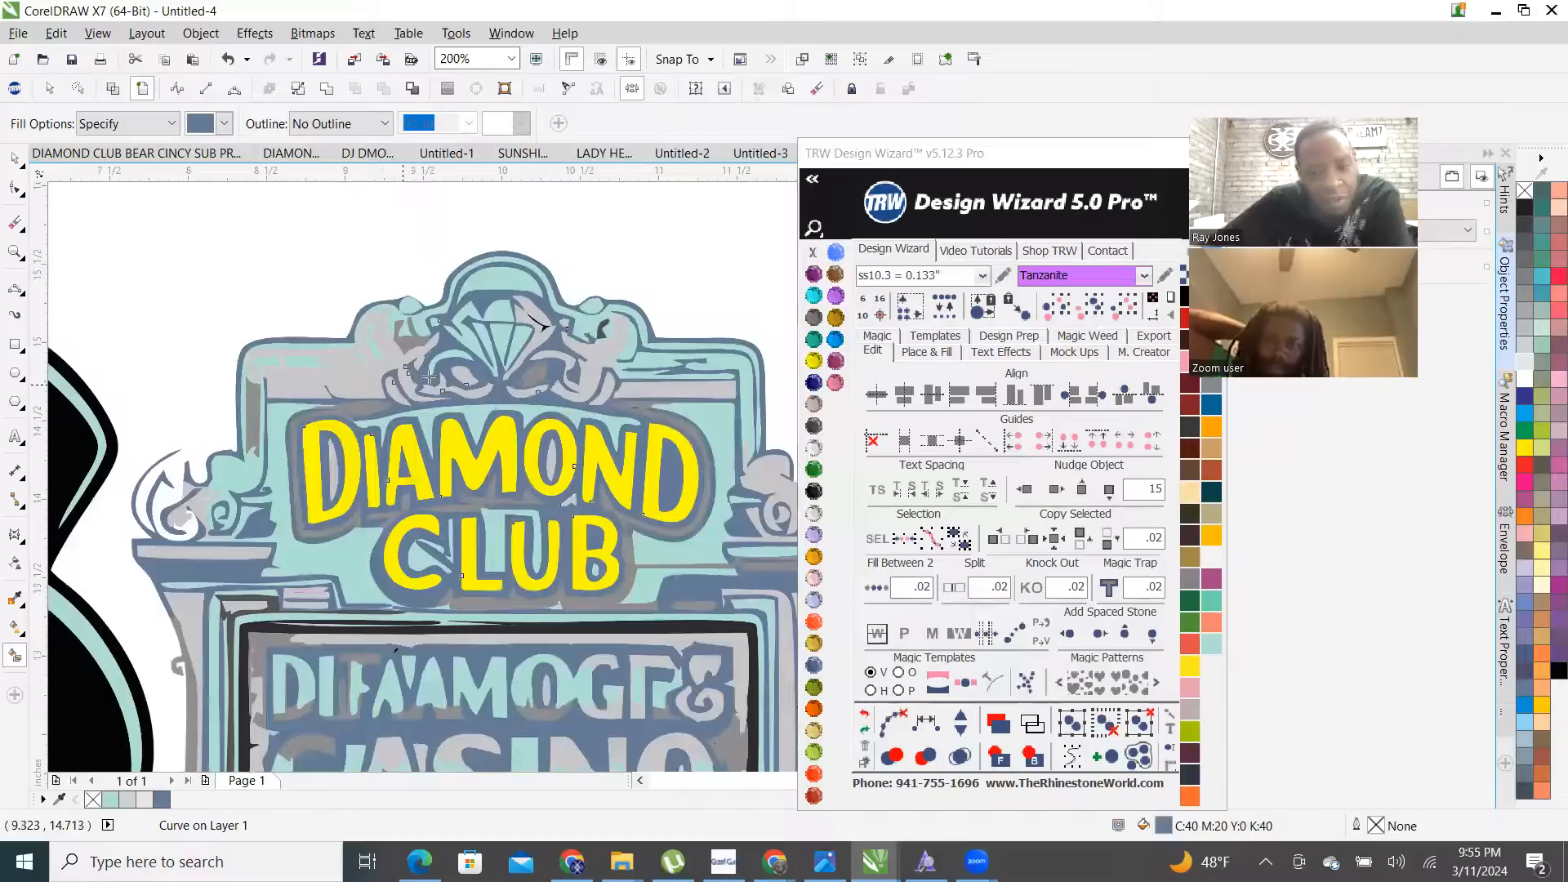
scroll(465, 363, "down", 1)
scroll(442, 455, "up", 1)
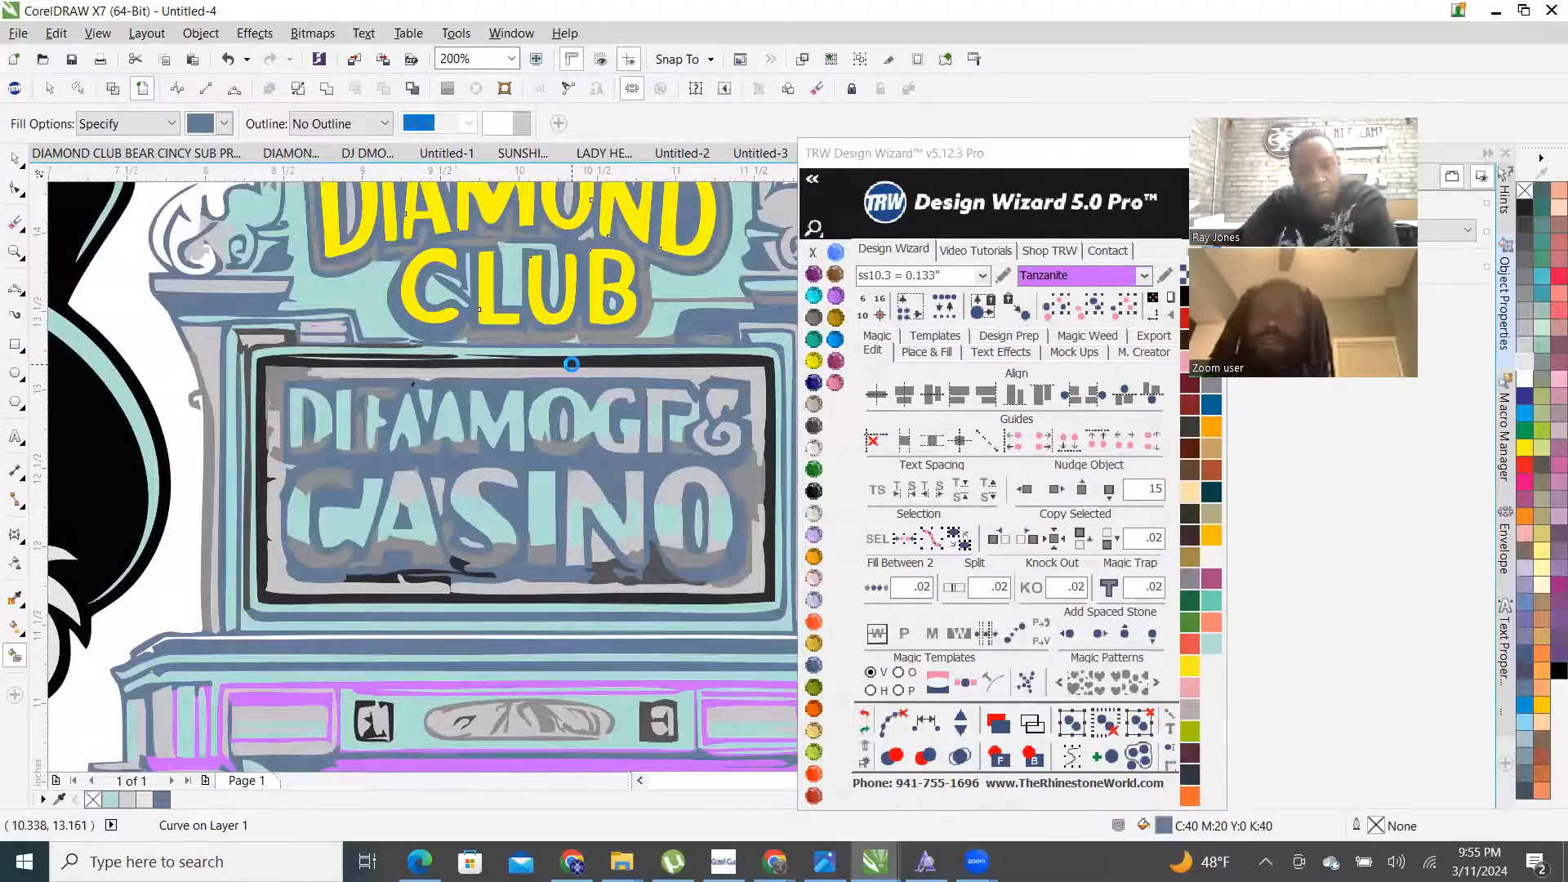
scroll(242, 347, "up", 2)
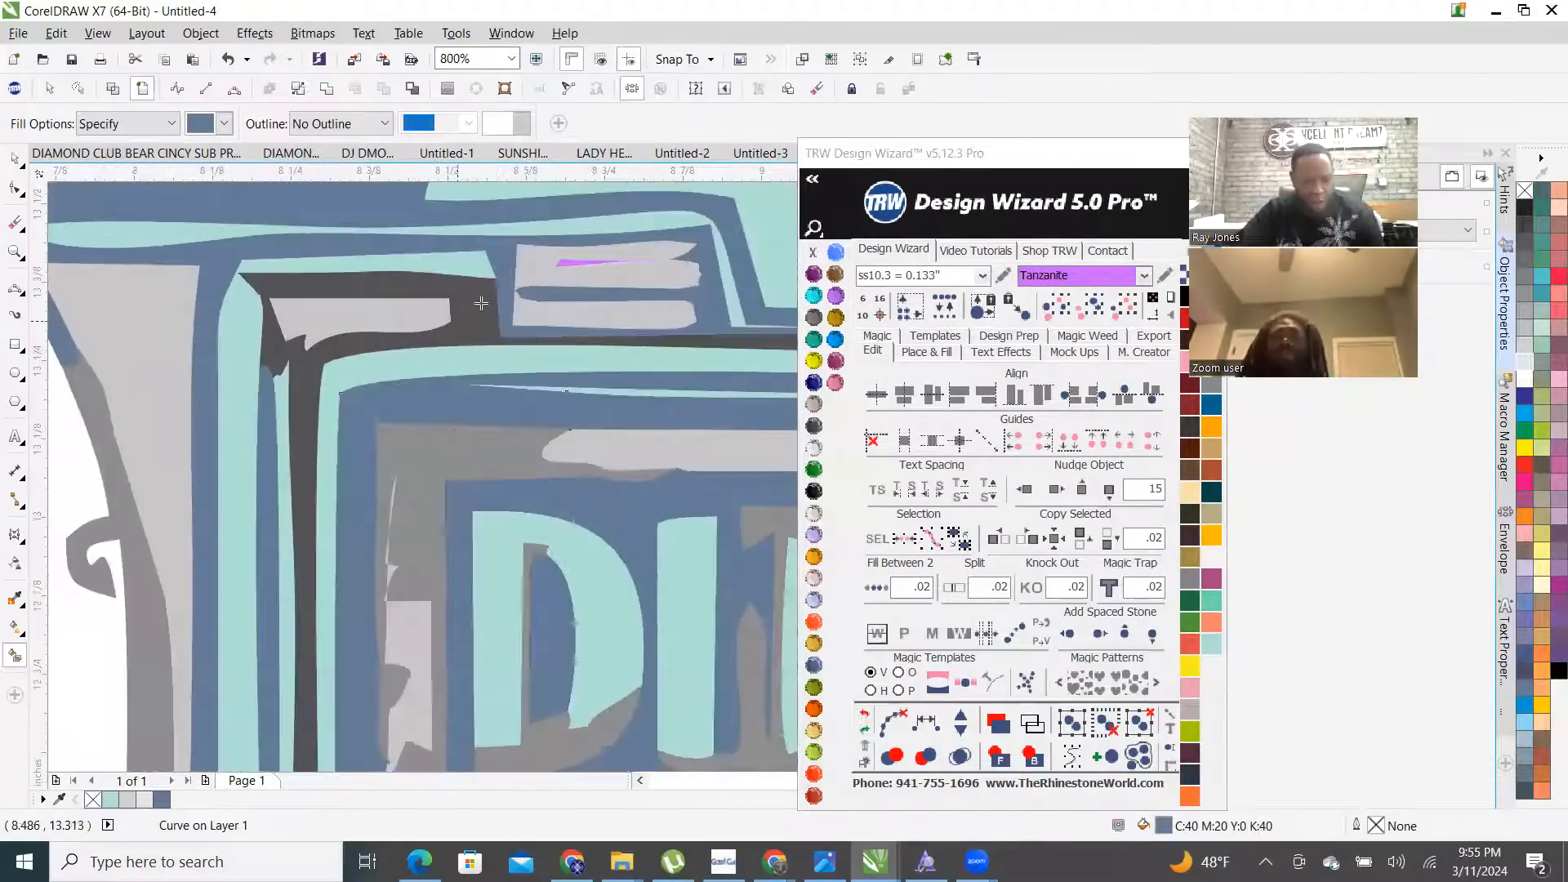
scroll(373, 431, "down", 3)
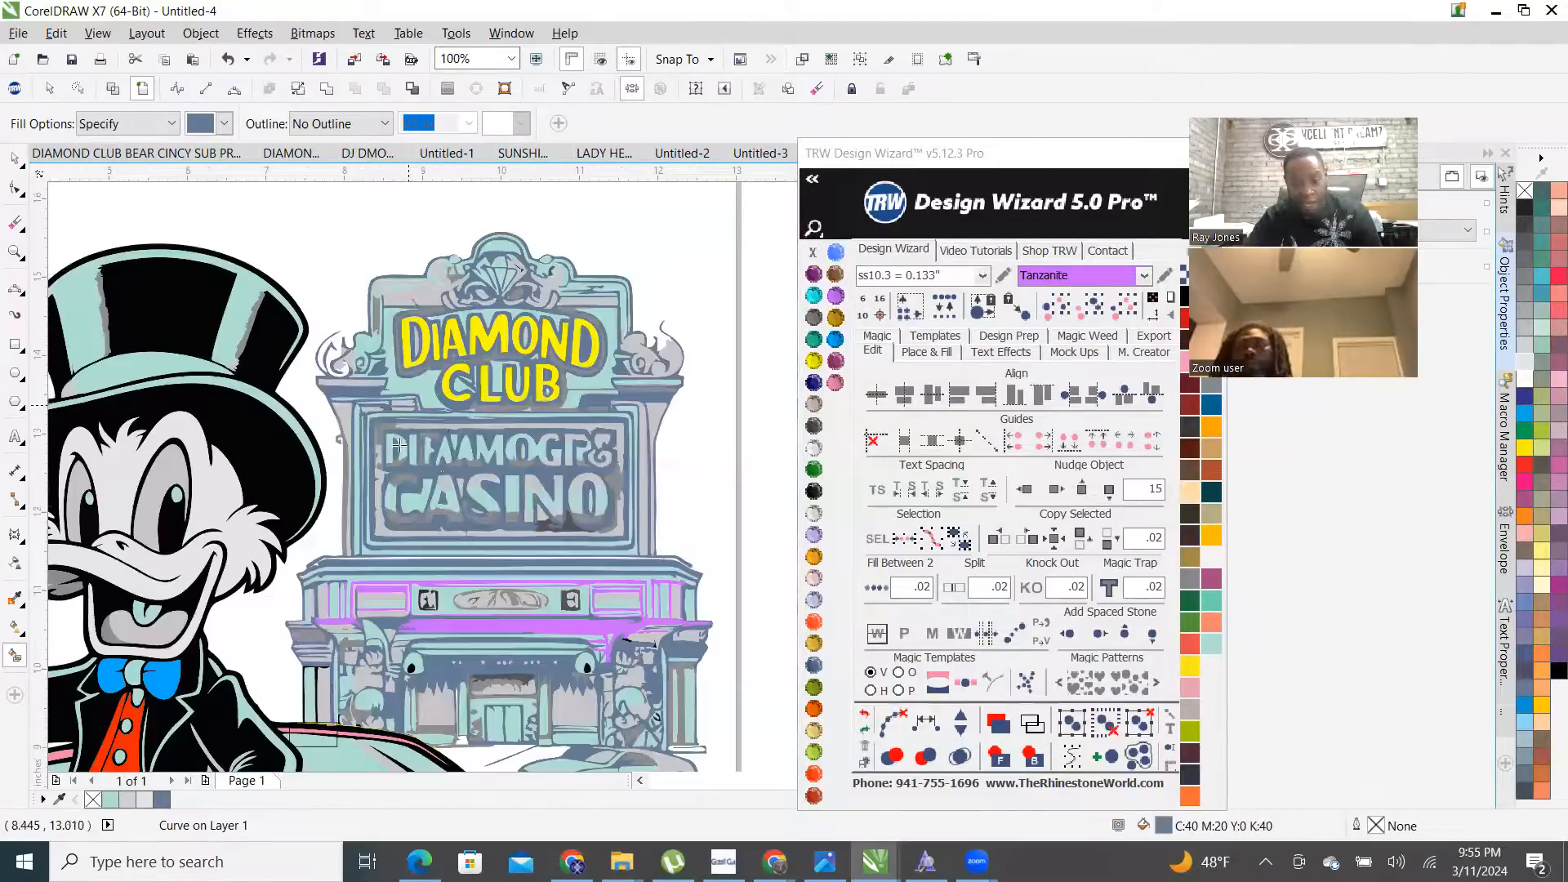
scroll(527, 515, "up", 2)
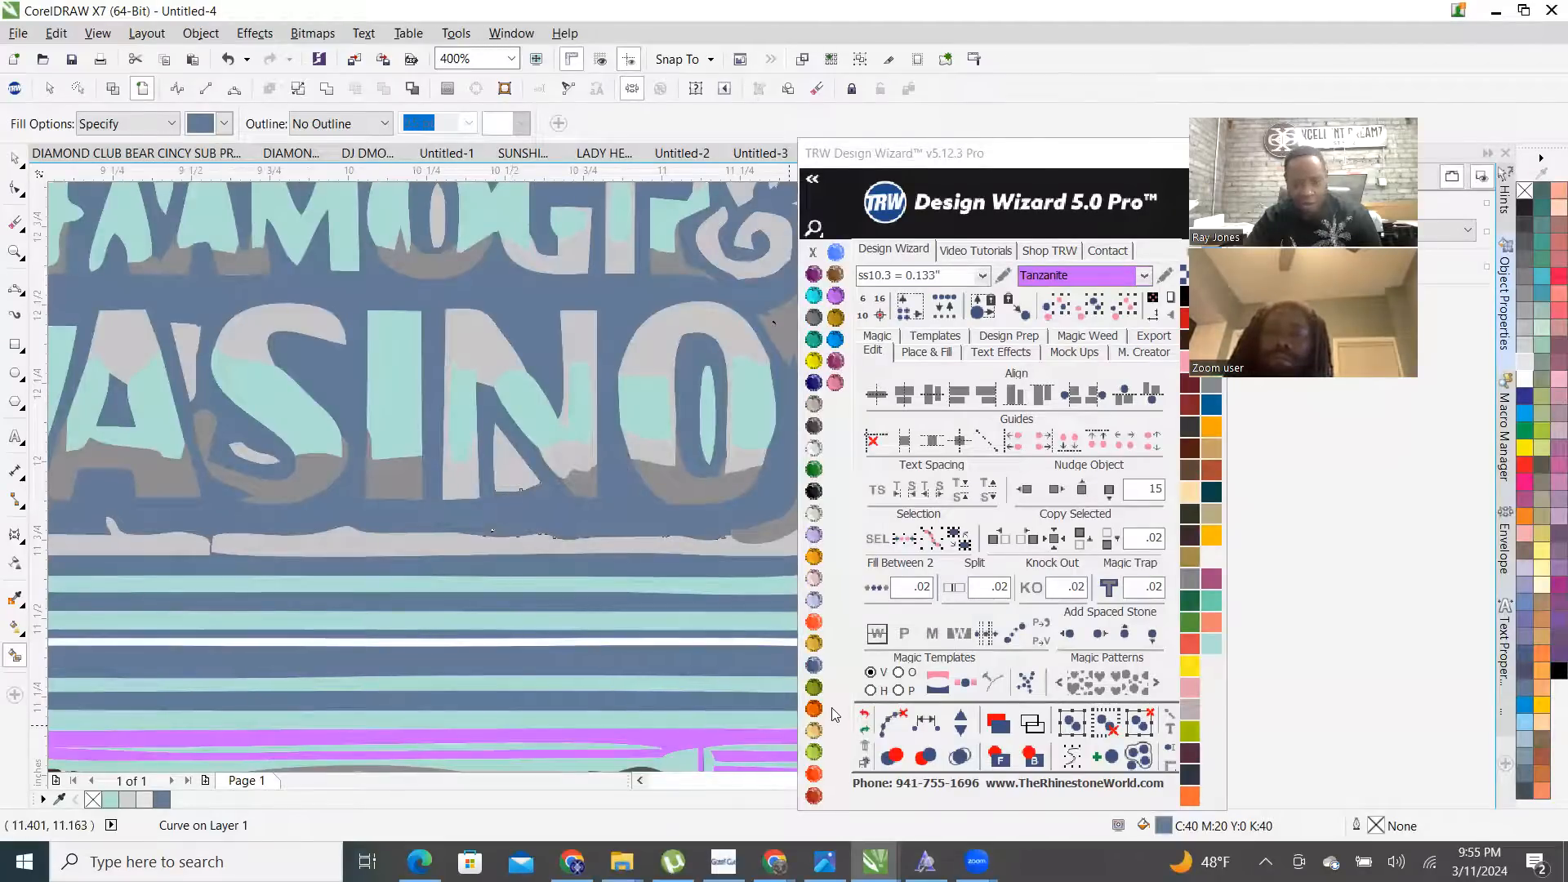
left_click(865, 721)
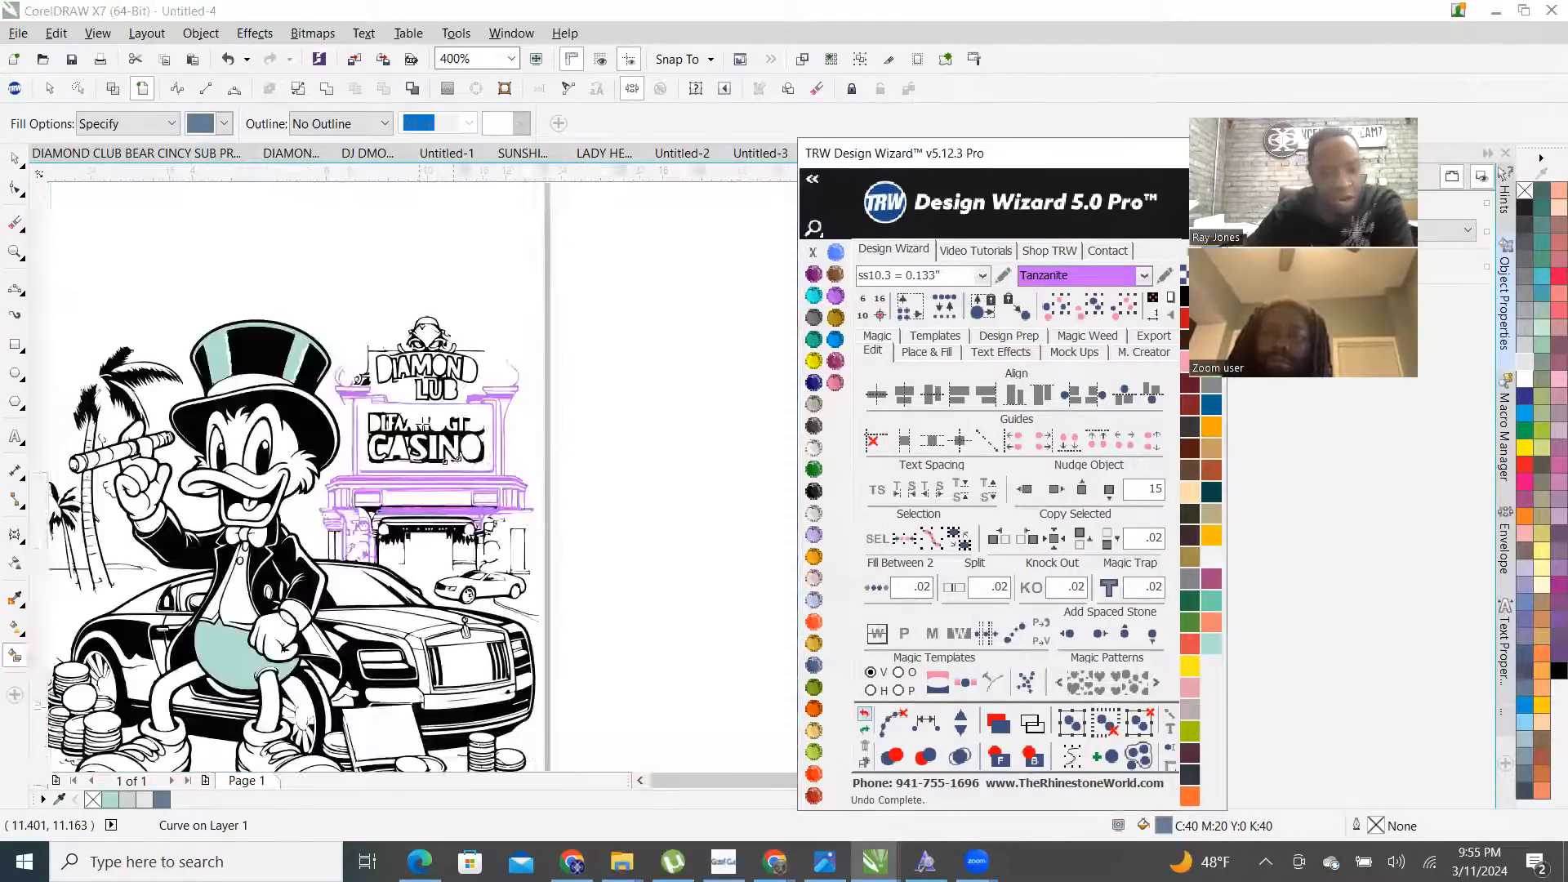
- Fill the black spot on the small car's front slate blue
scroll(426, 455, "up", 4)
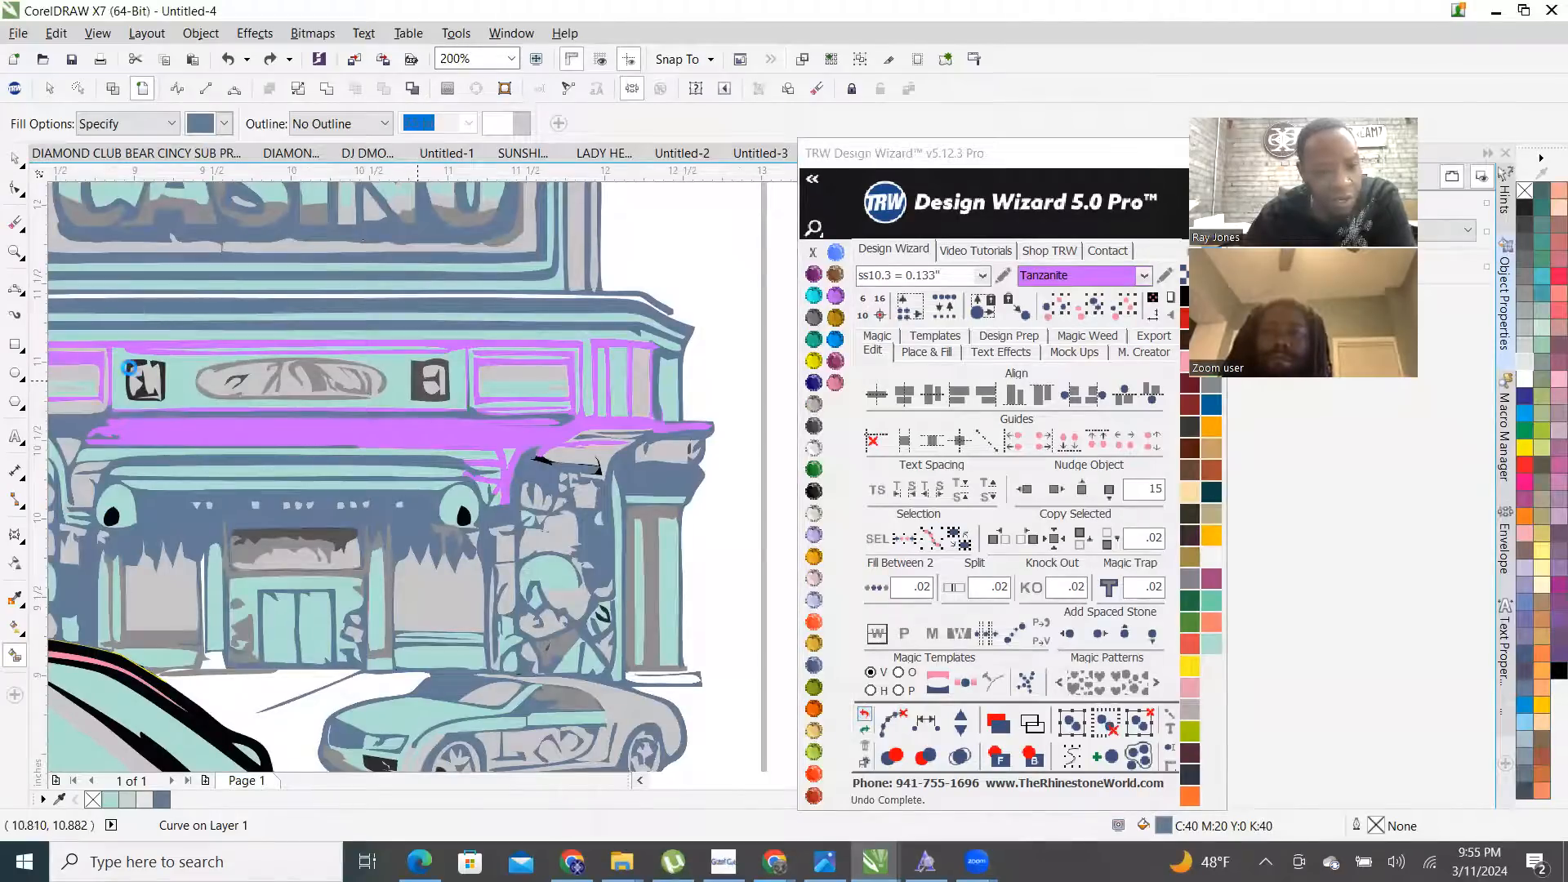
scroll(129, 368, "up", 1)
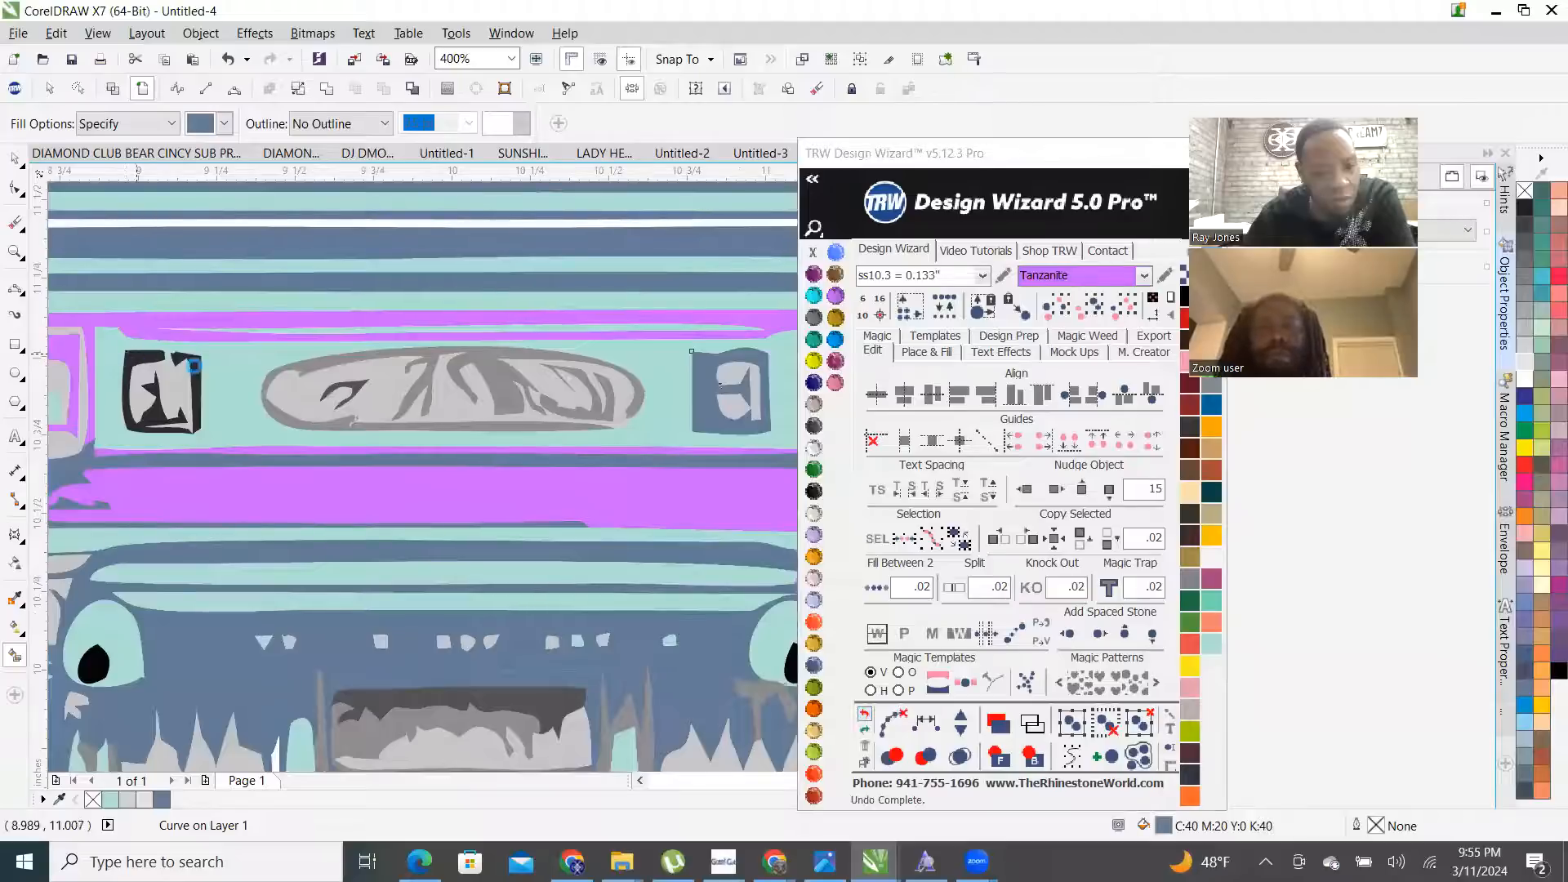
scroll(186, 553, "down", 1)
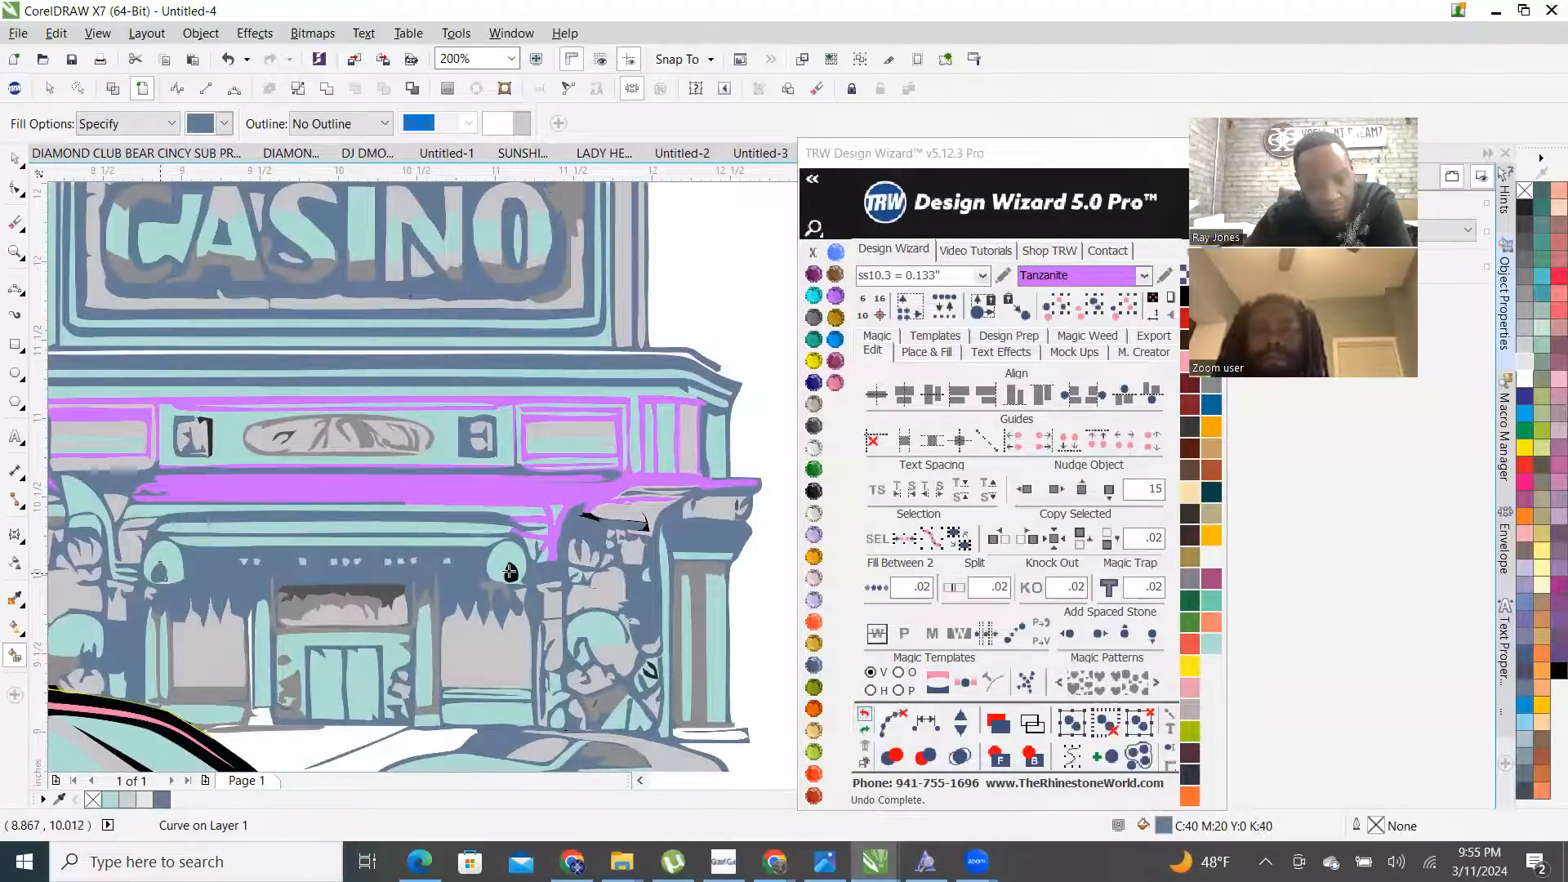
scroll(383, 481, "down", 1)
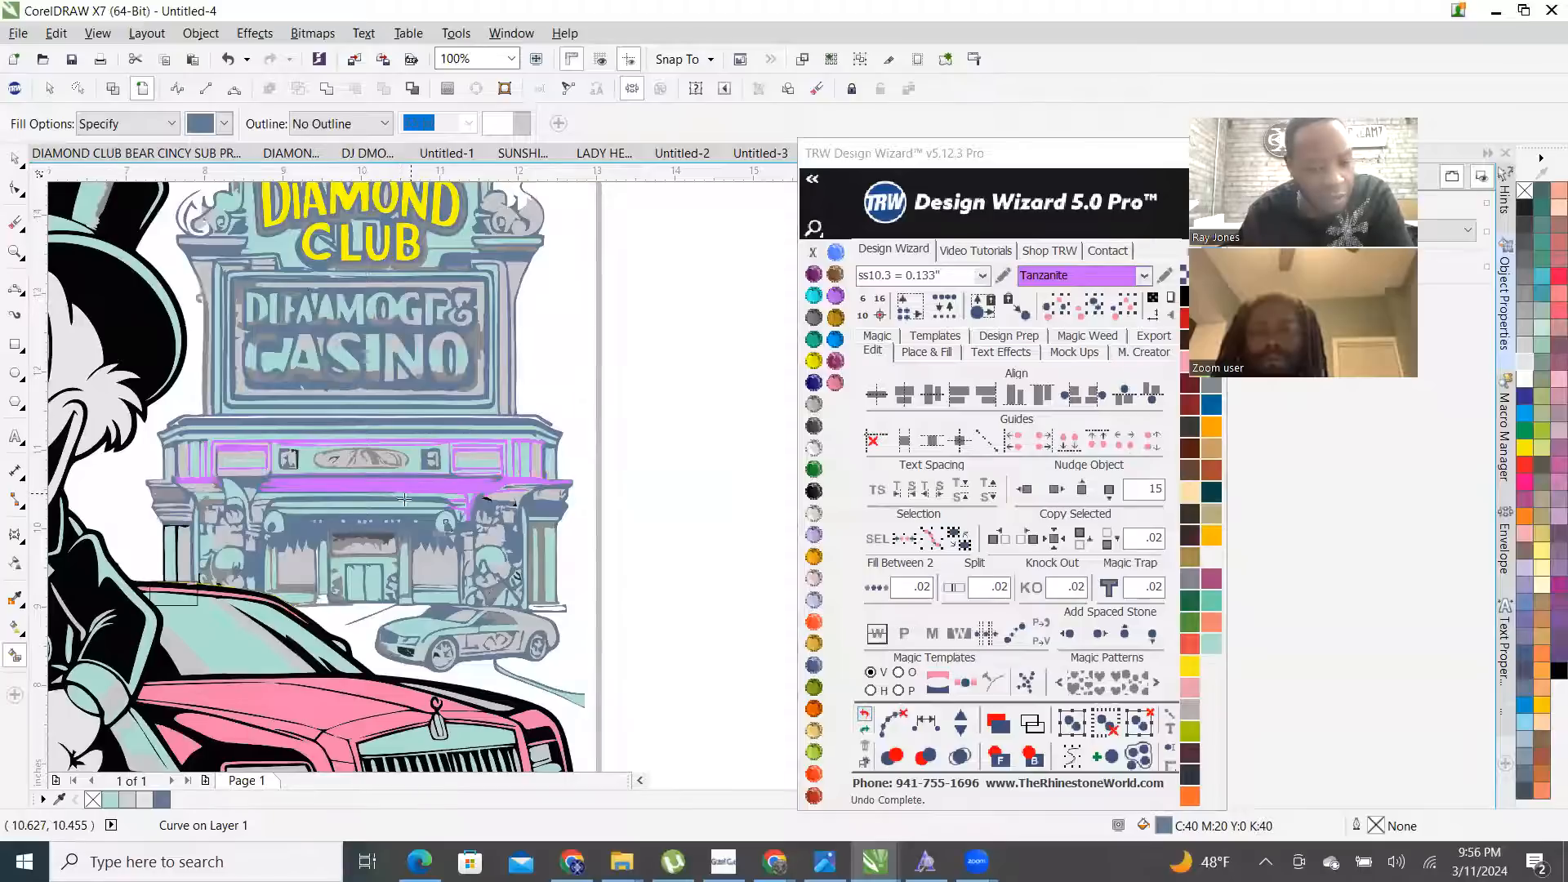
scroll(401, 655, "up", 2)
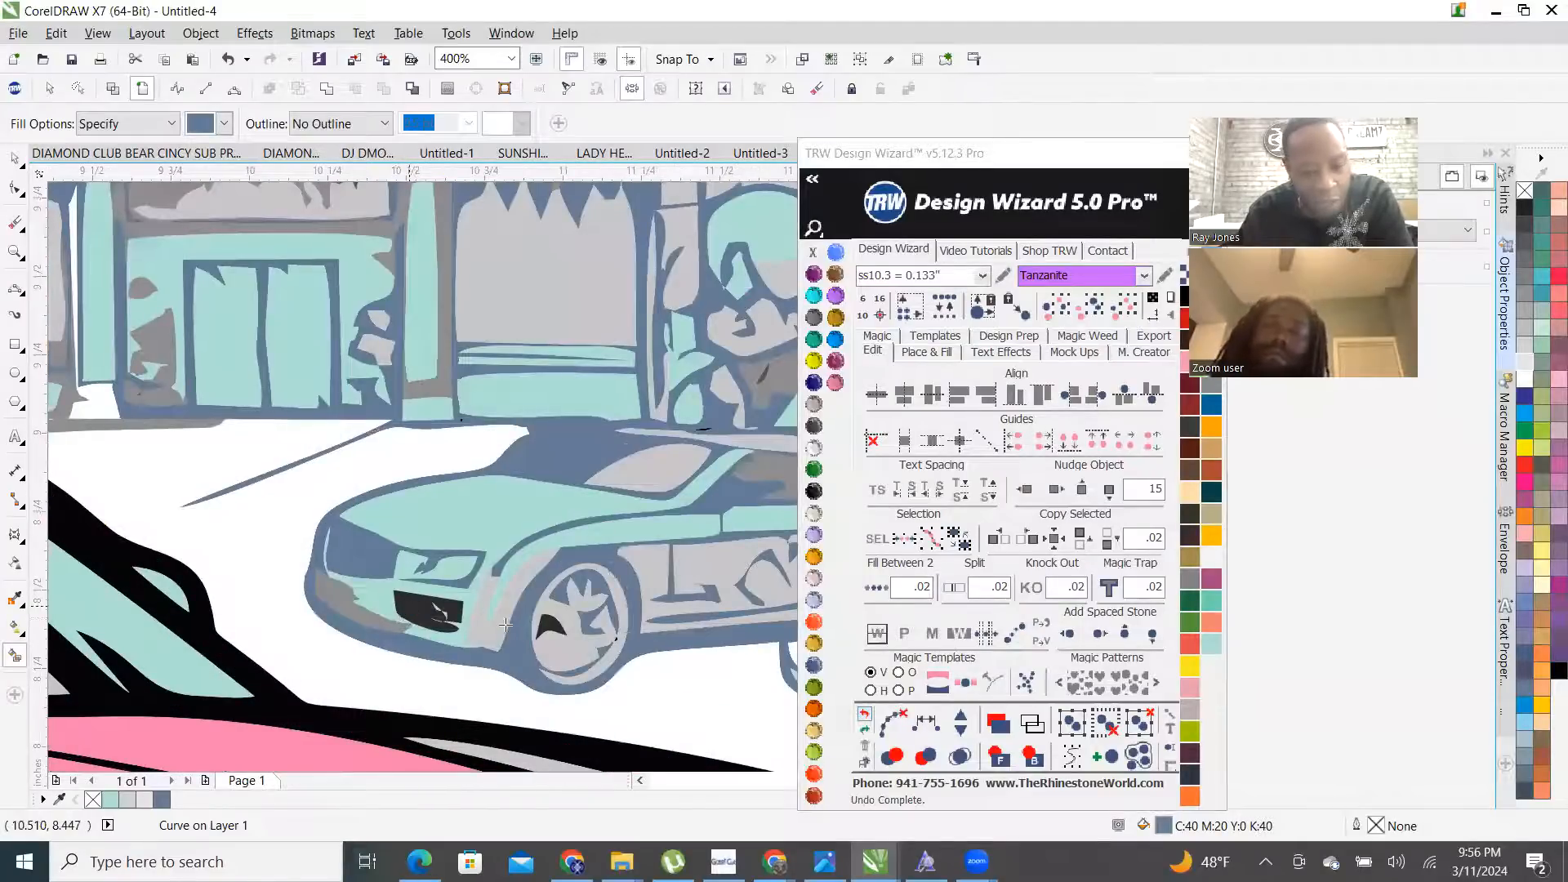
left_click(550, 626)
scroll(550, 630, "down", 1)
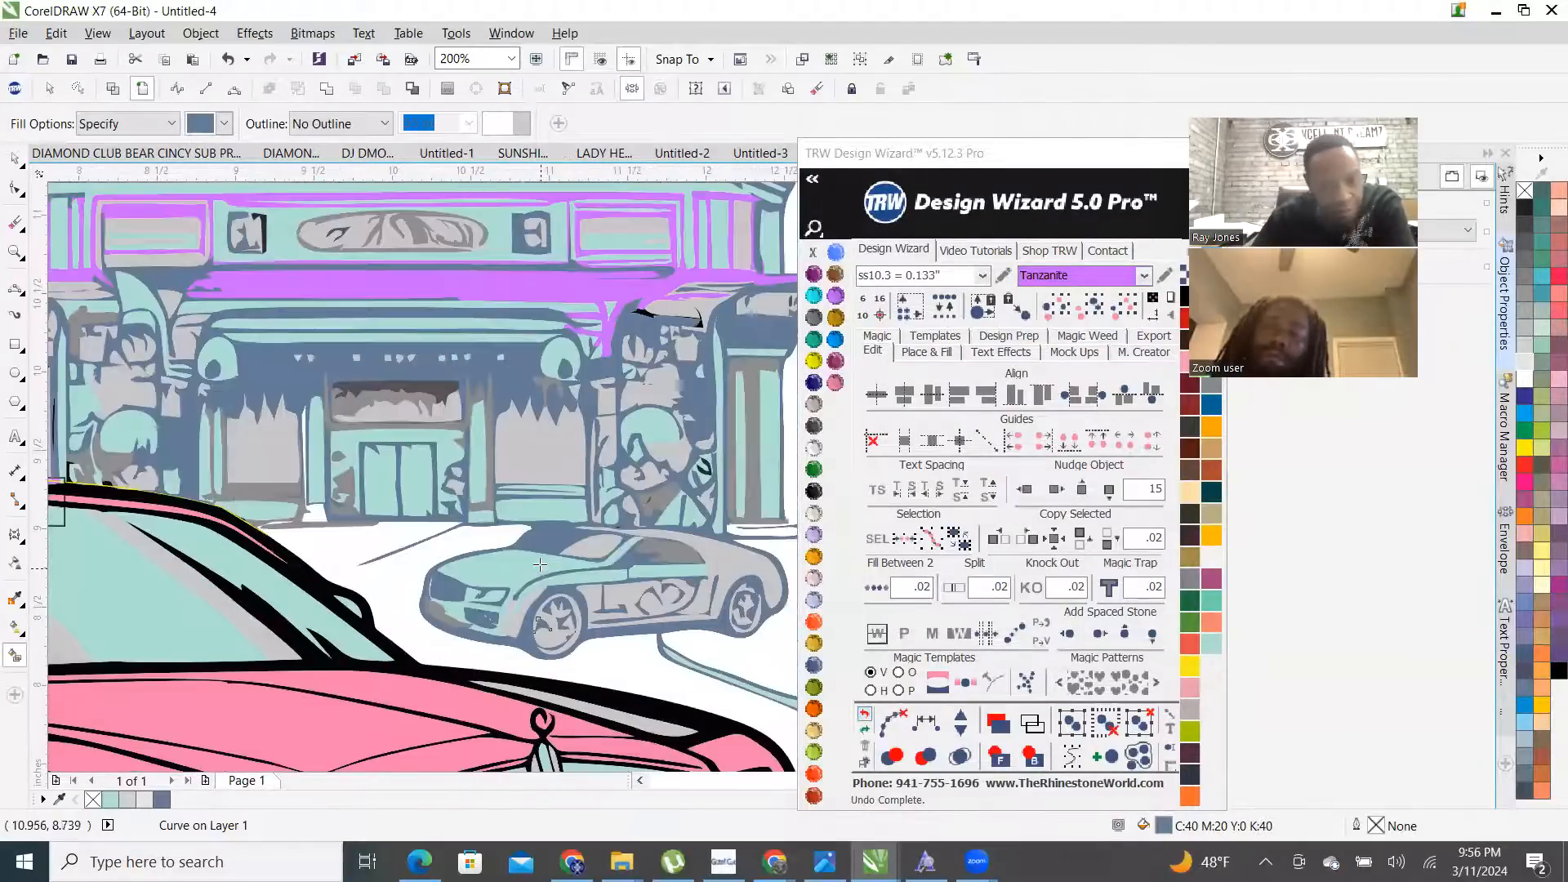
scroll(534, 553, "down", 1)
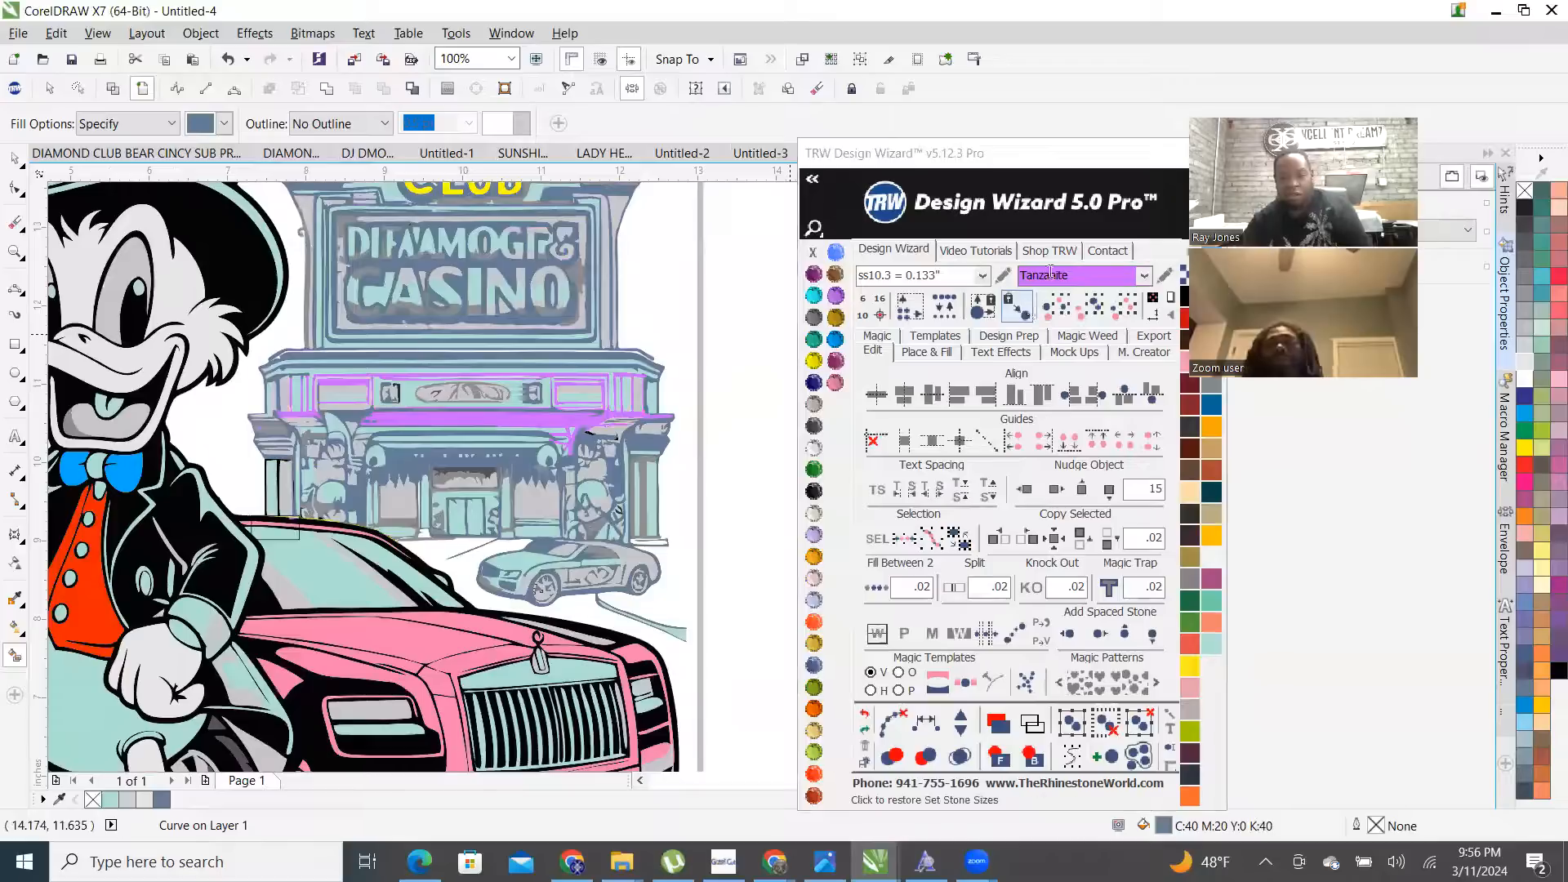
- Select all same-coloured casino curves and move them 15 inches right, off the page
left_click(1090, 309)
scroll(292, 485, "down", 1)
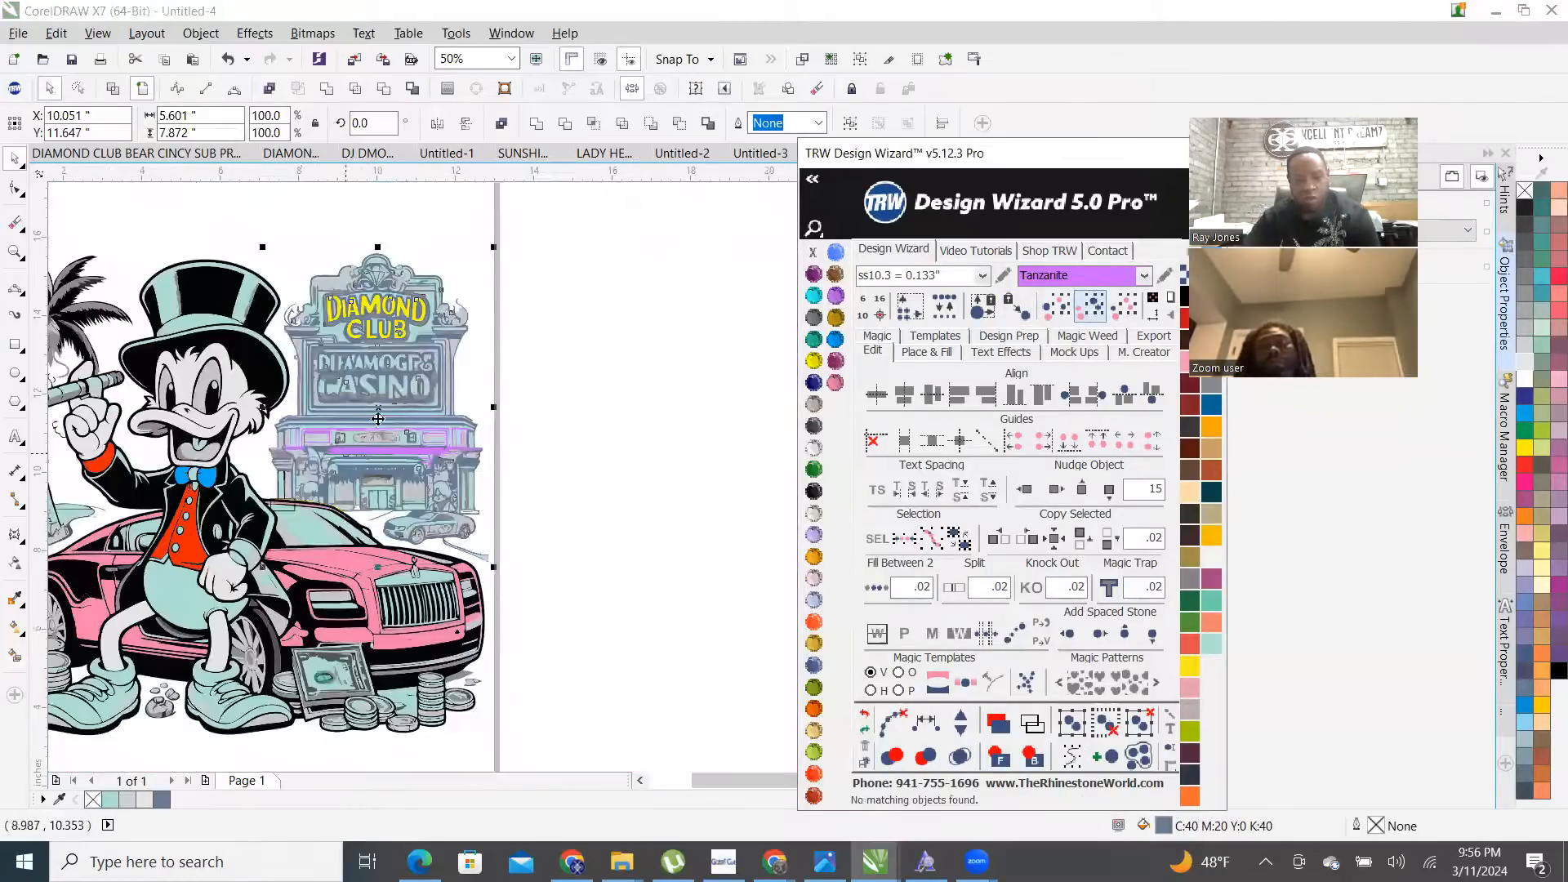
left_click(1056, 488)
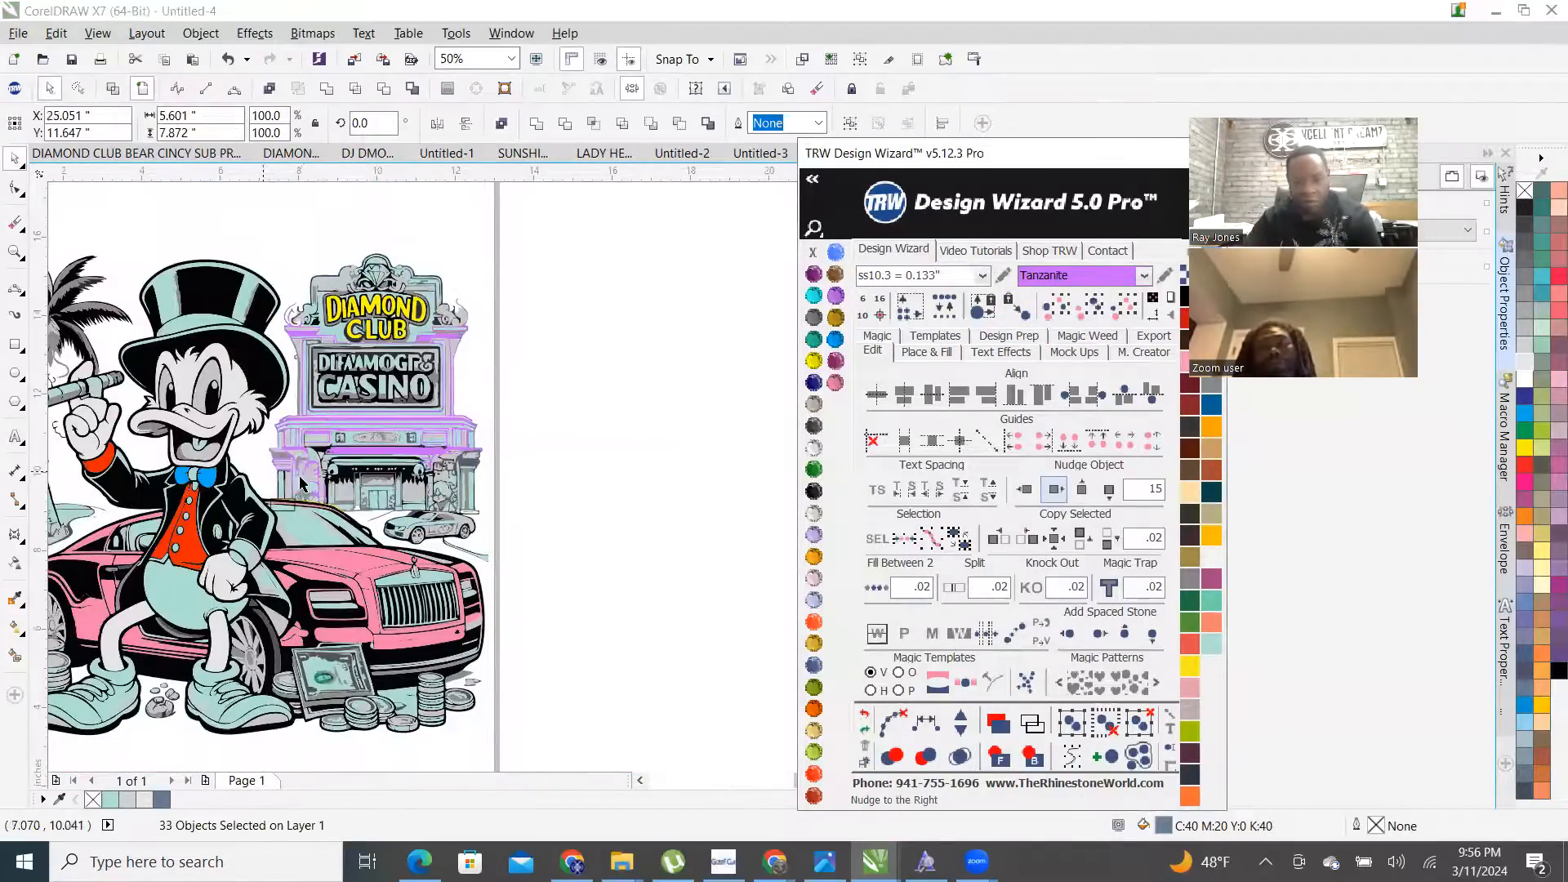
scroll(302, 485, "down", 1)
- Combine the selected casino pieces into one curve and nudge it left onto the design
right_click(640, 412)
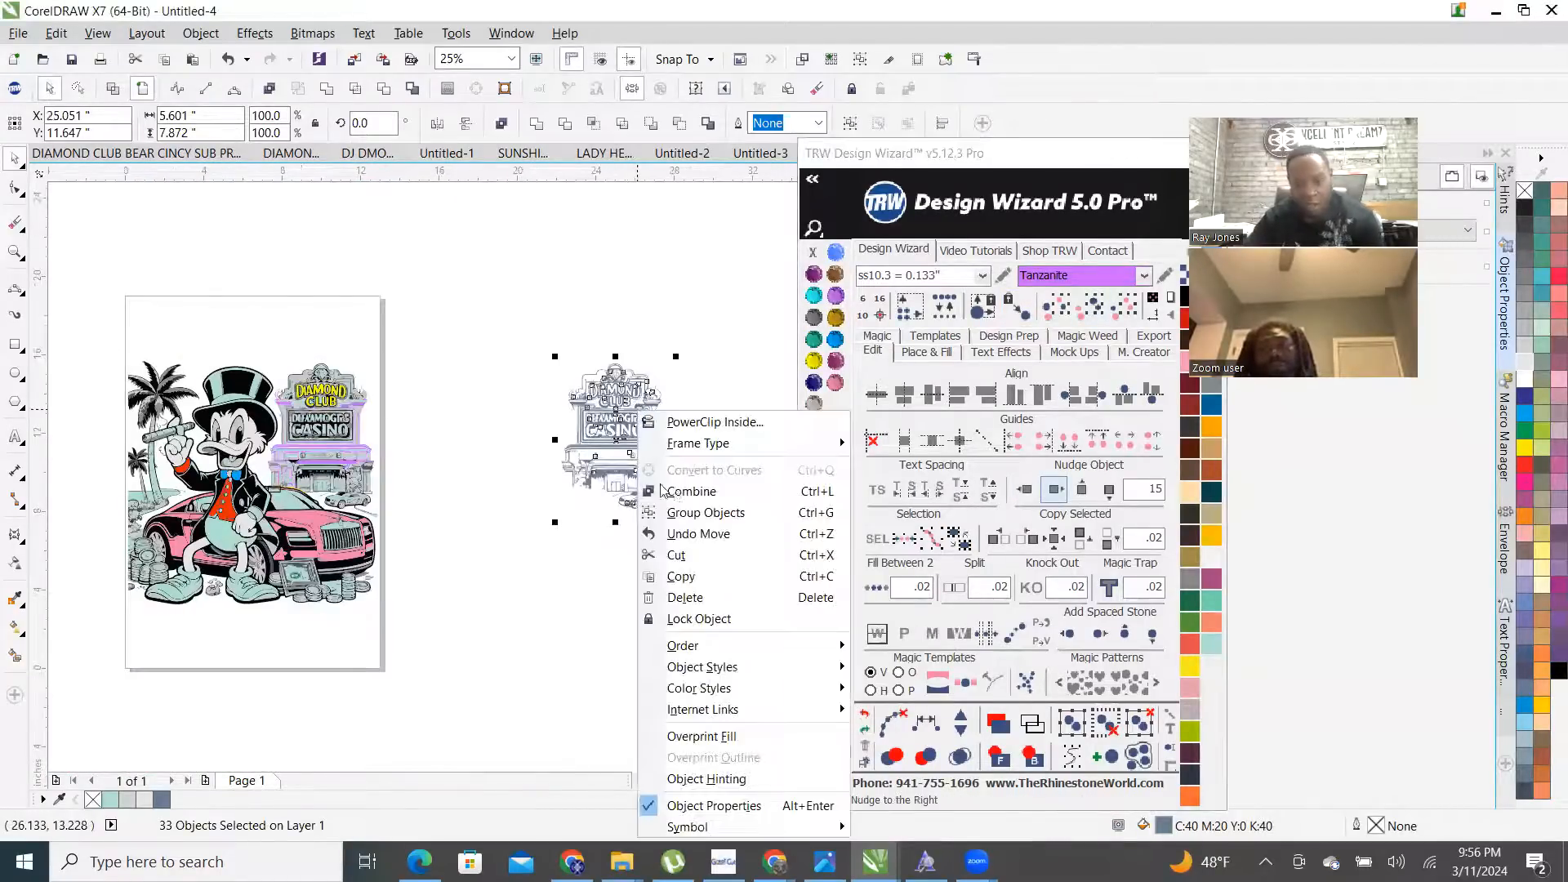
left_click(704, 491)
scroll(841, 457, "up", 1)
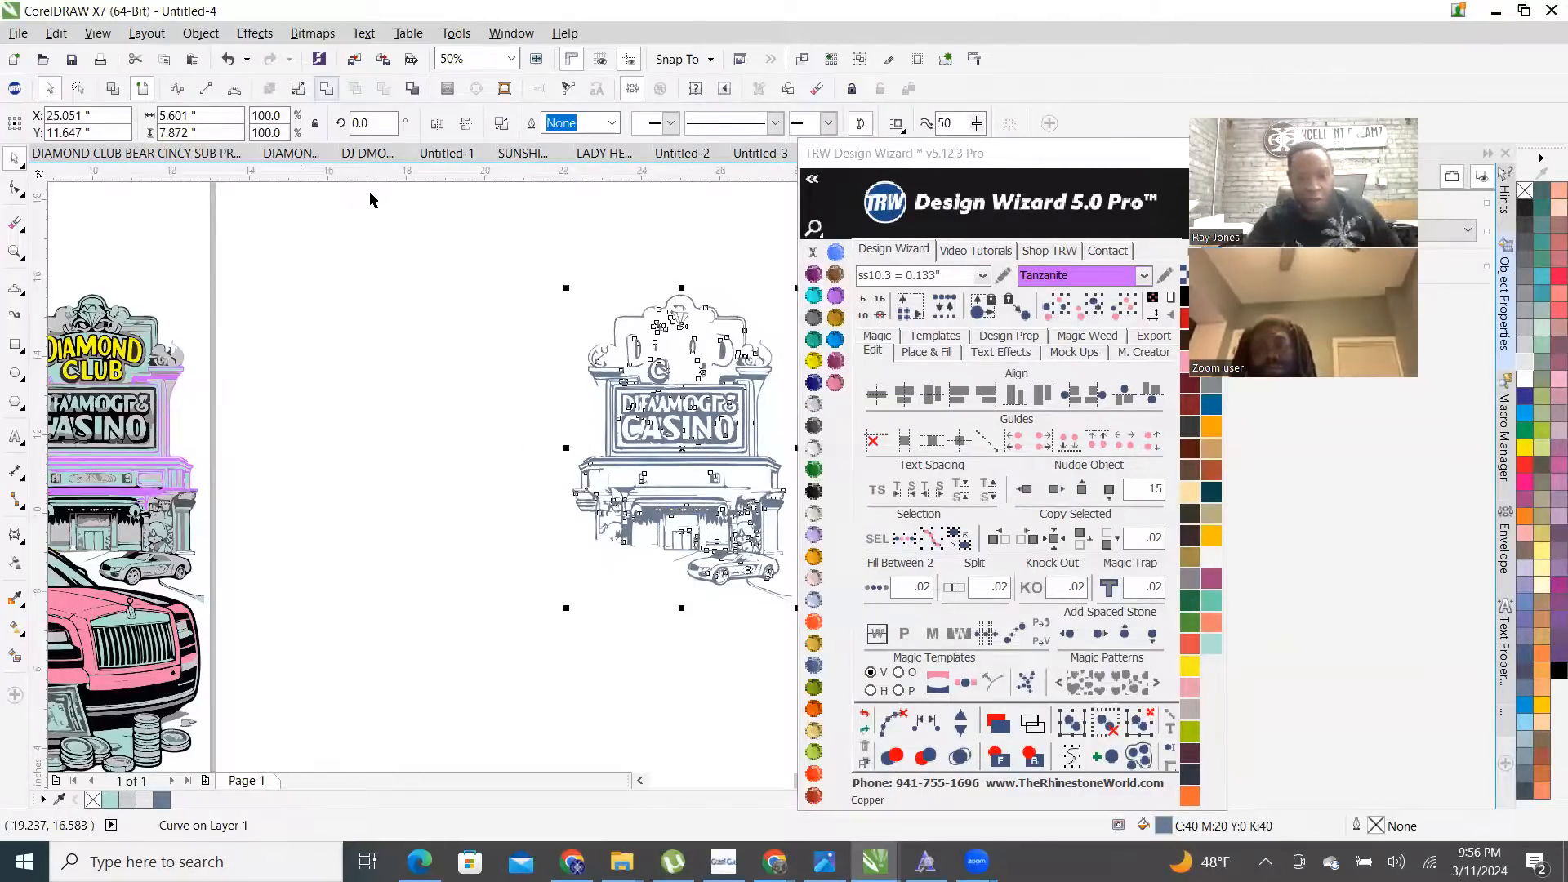
left_click(1025, 489)
scroll(621, 404, "down", 2)
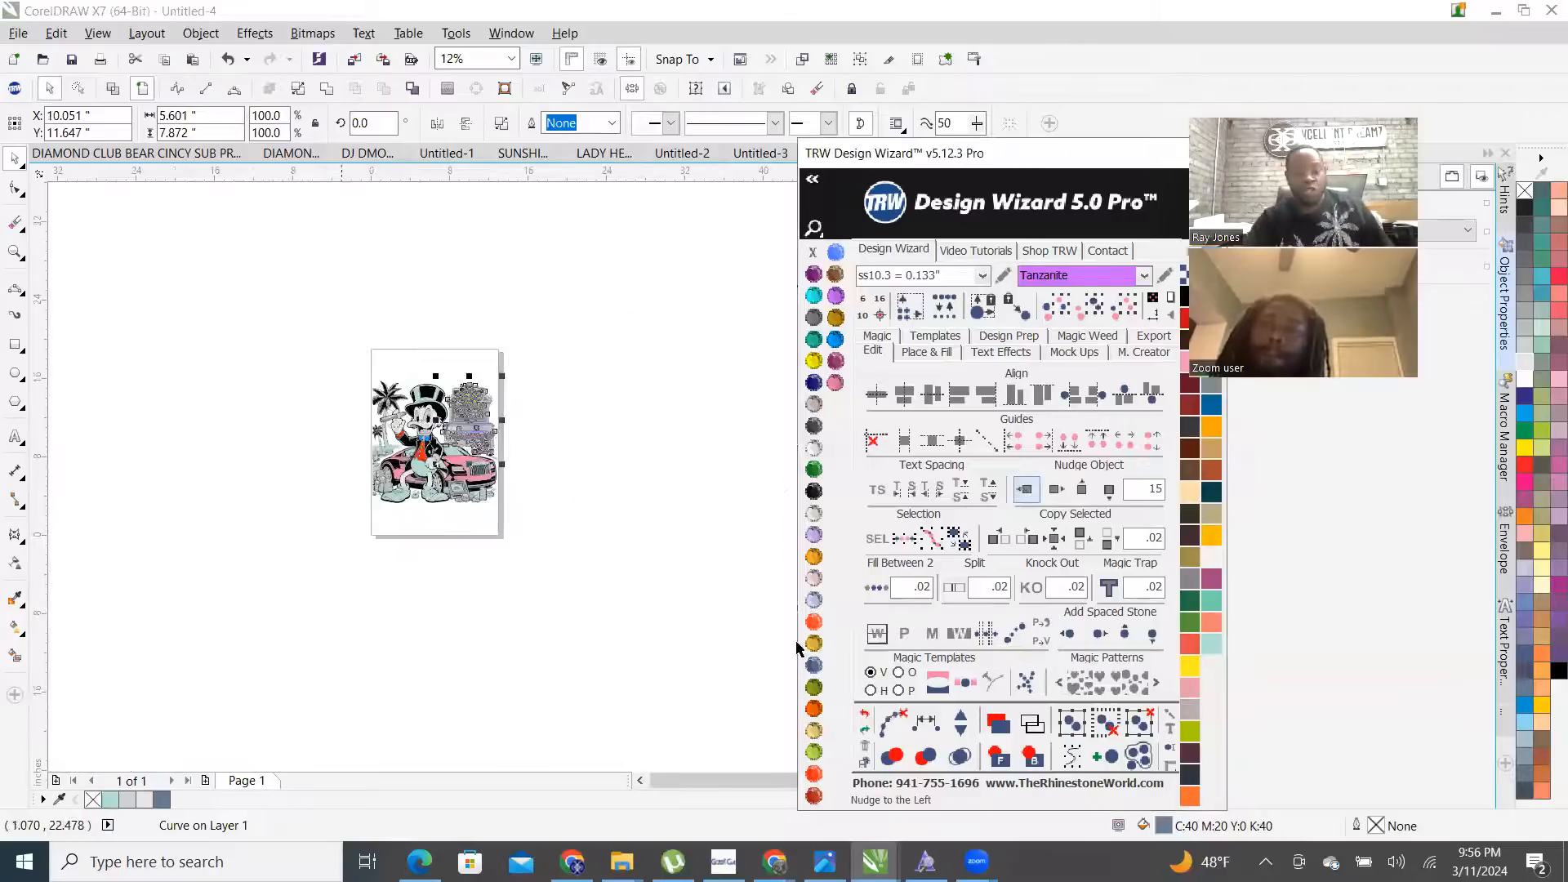
scroll(471, 424, "up", 2)
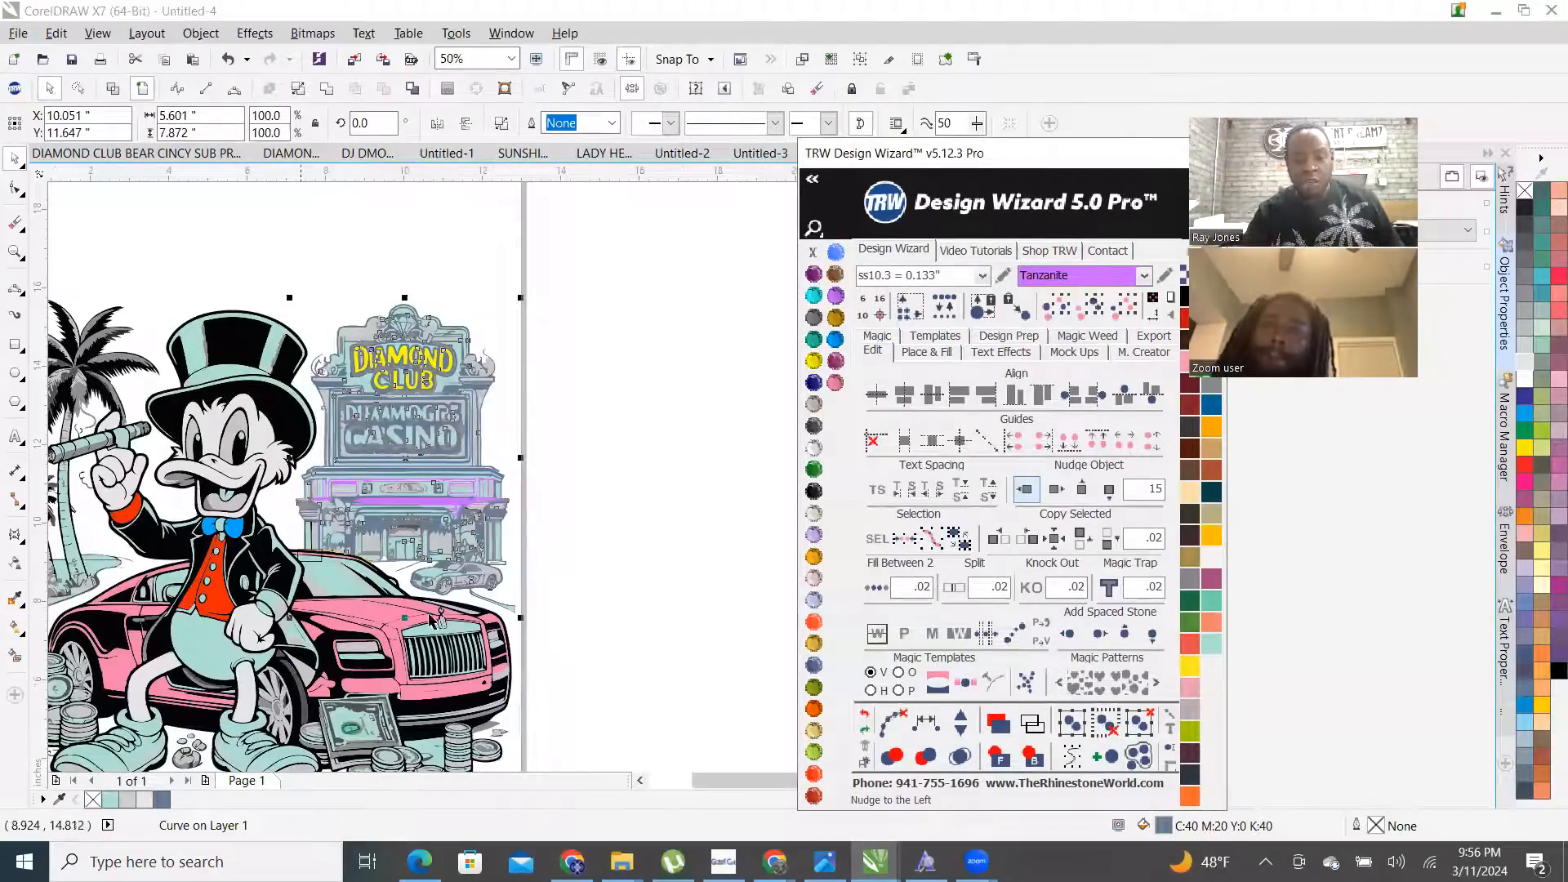
scroll(311, 557, "up", 1)
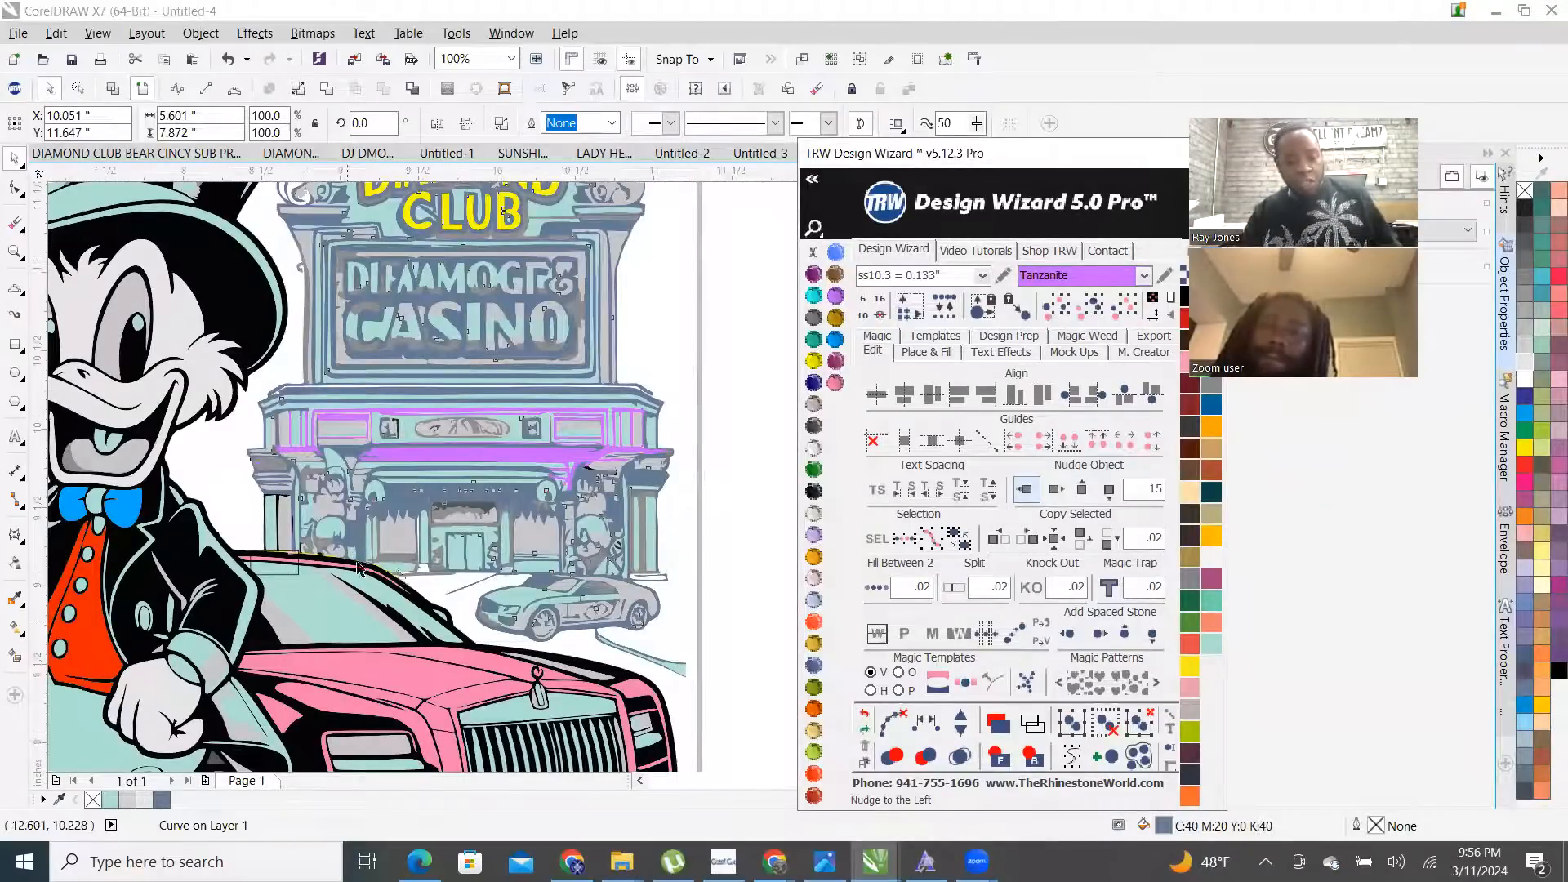
scroll(358, 567, "up", 2)
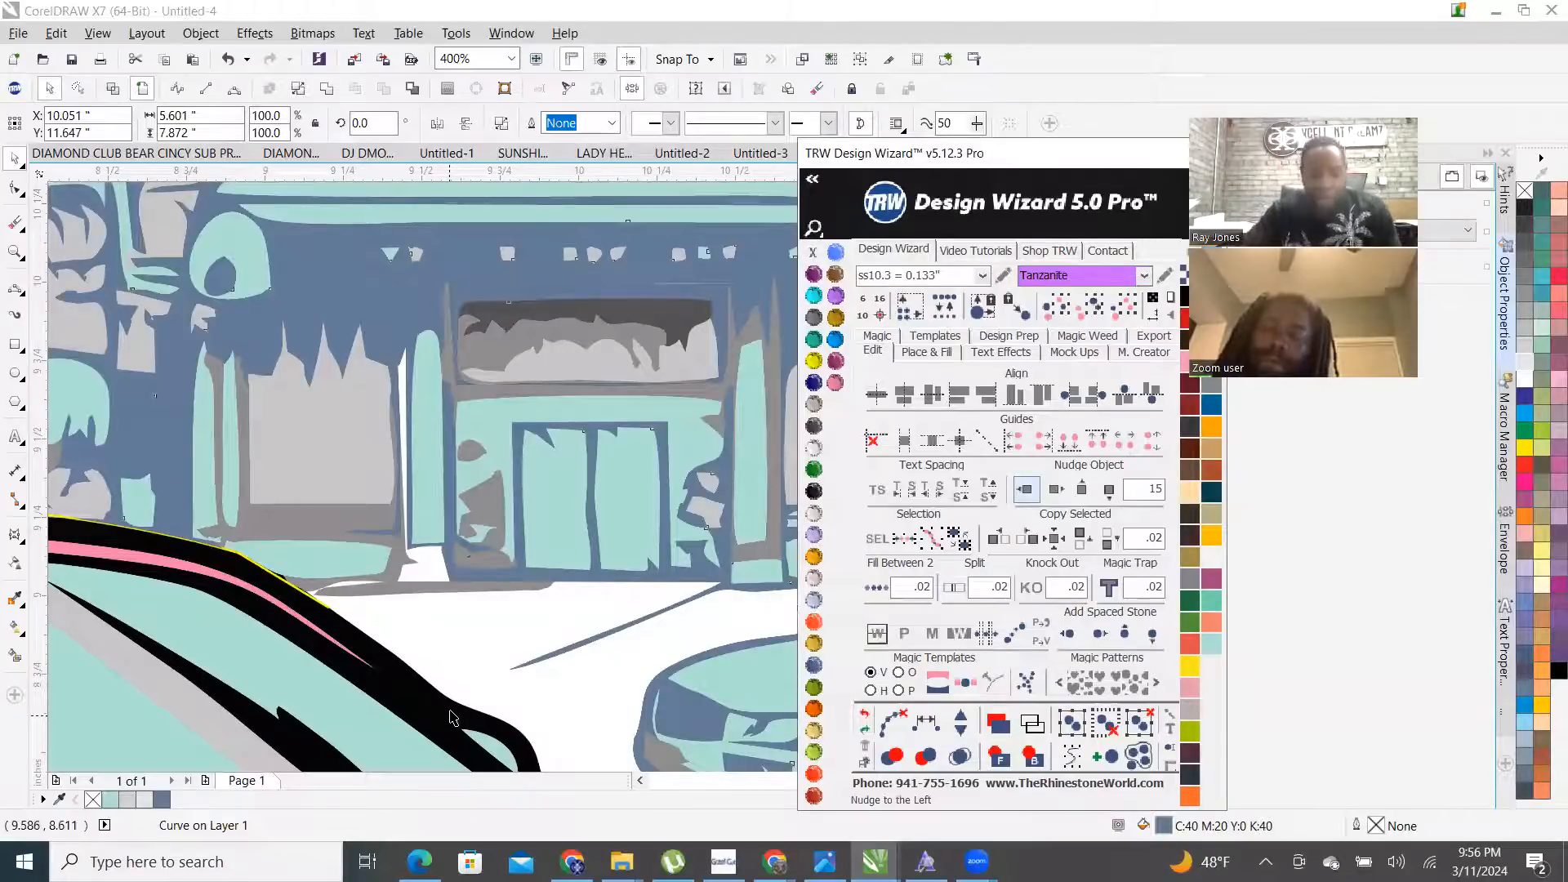
- Nudge the casino line art back off the page to the right
left_click(450, 712, "shift")
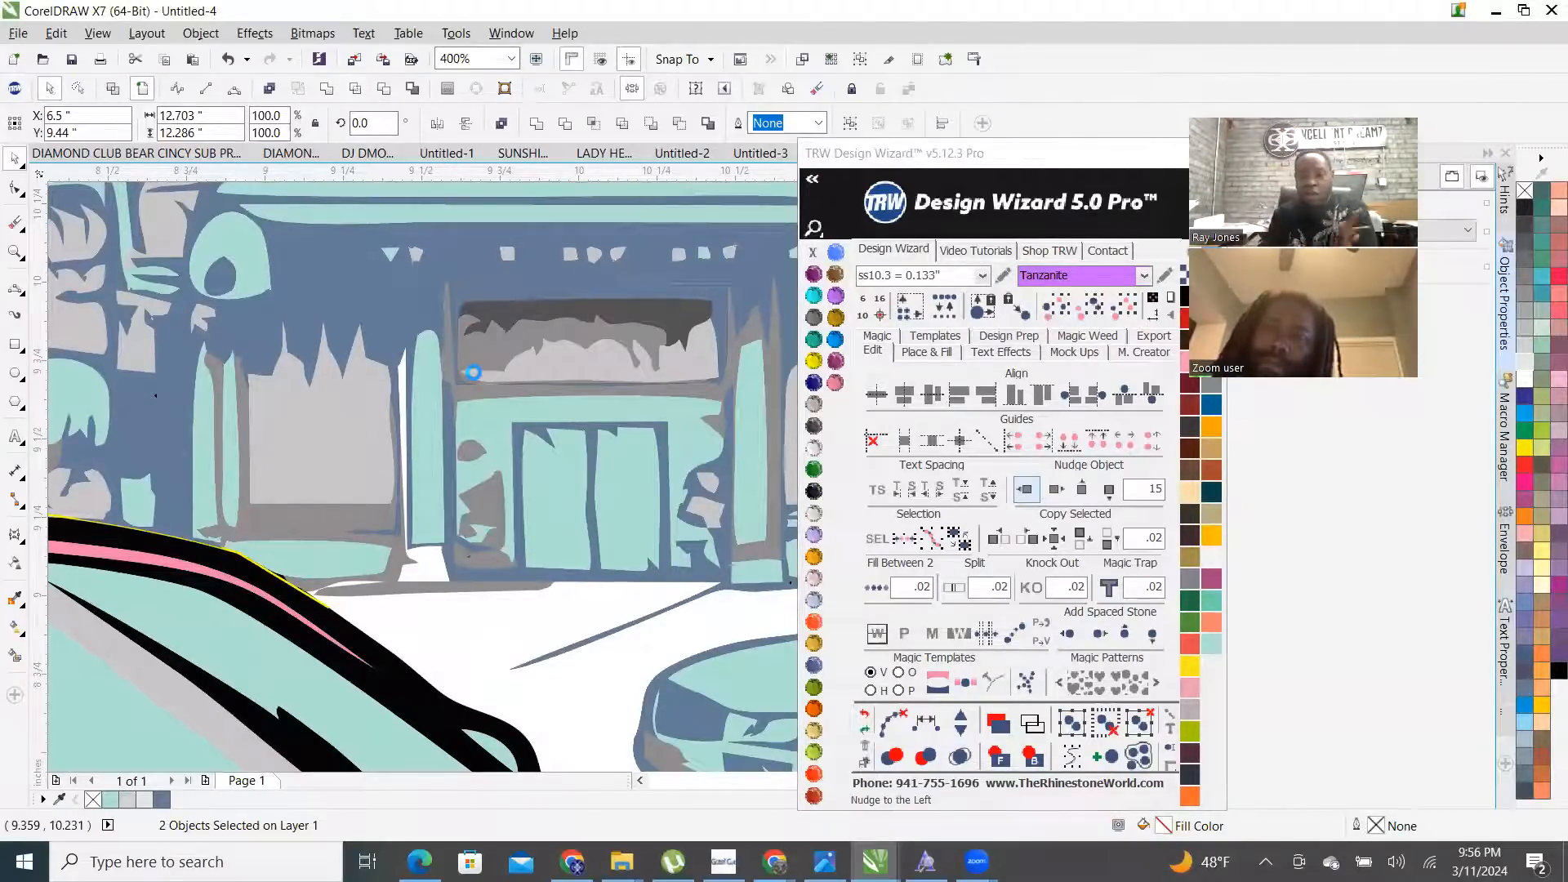
scroll(473, 372, "down", 1)
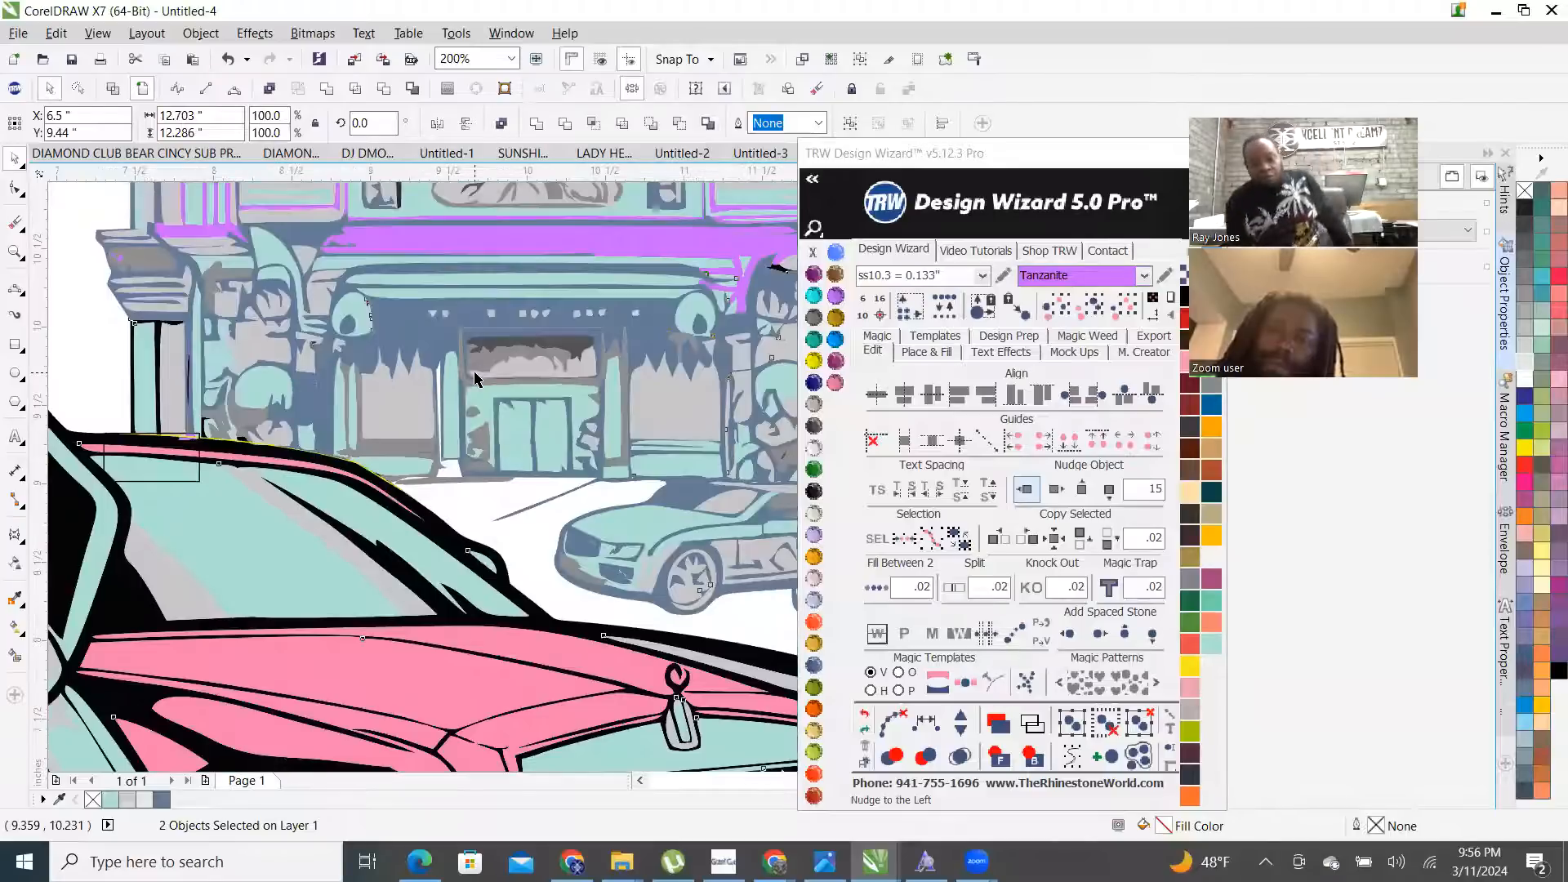
left_click(475, 378)
scroll(470, 384, "down", 3)
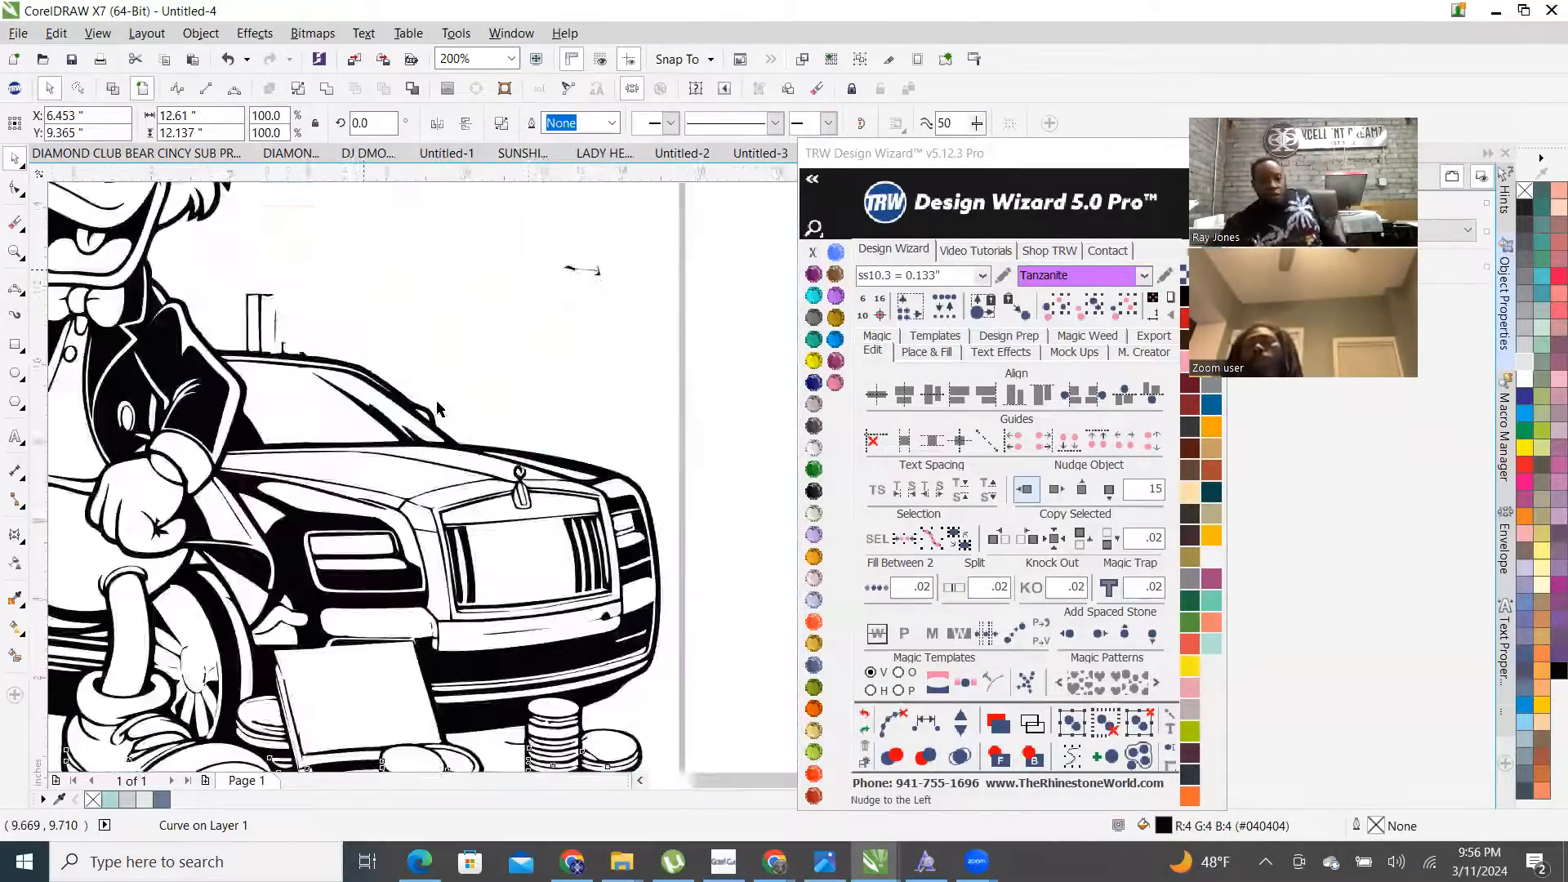
scroll(453, 372, "up", 1)
scroll(453, 372, "up", 2)
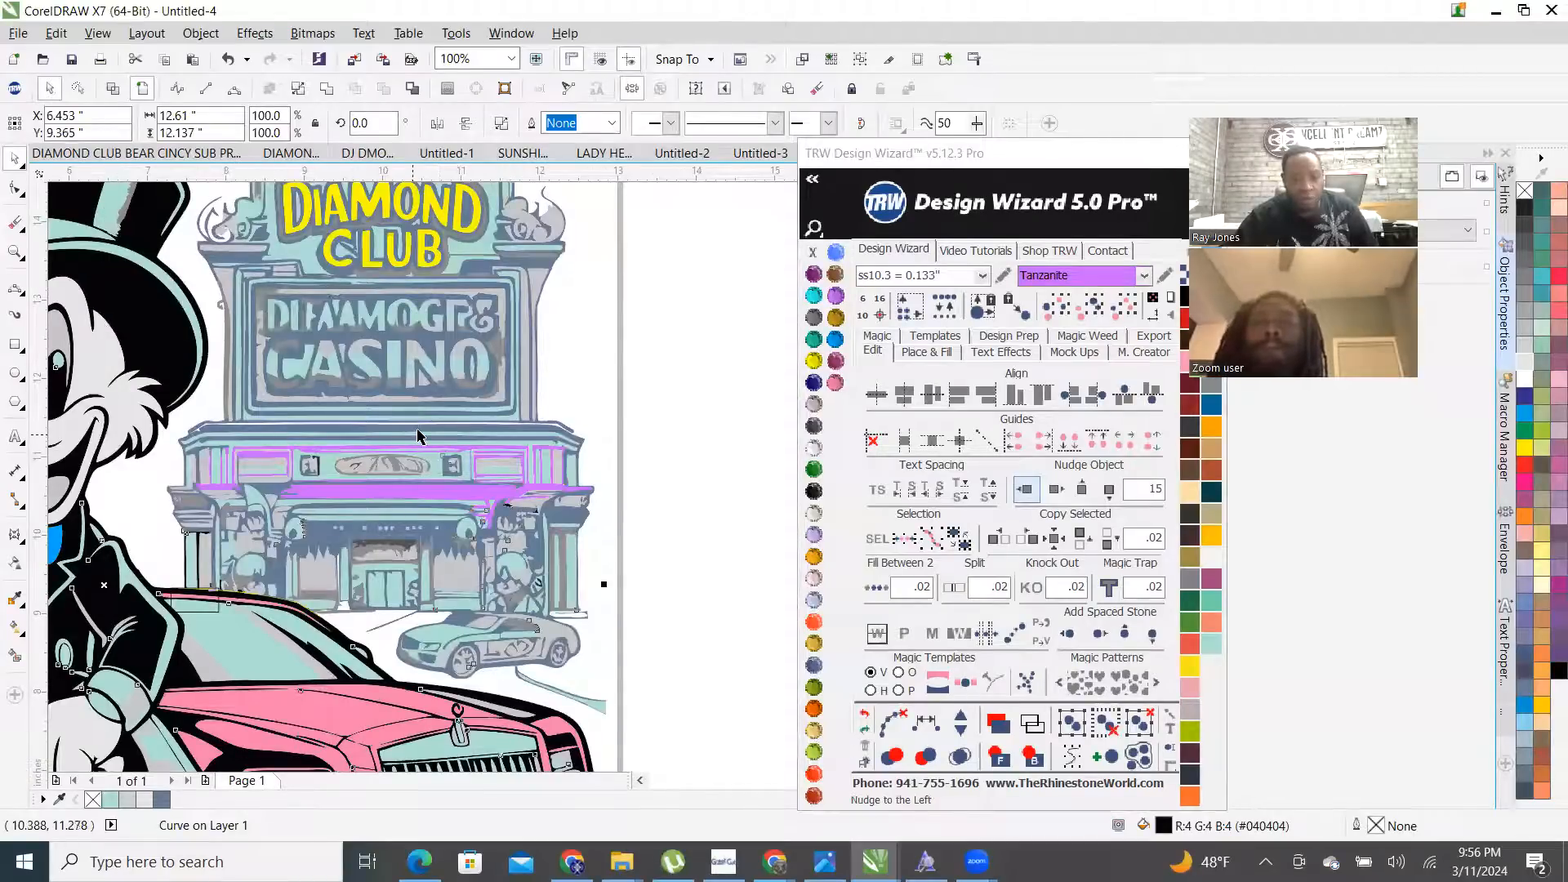
left_click(1055, 489)
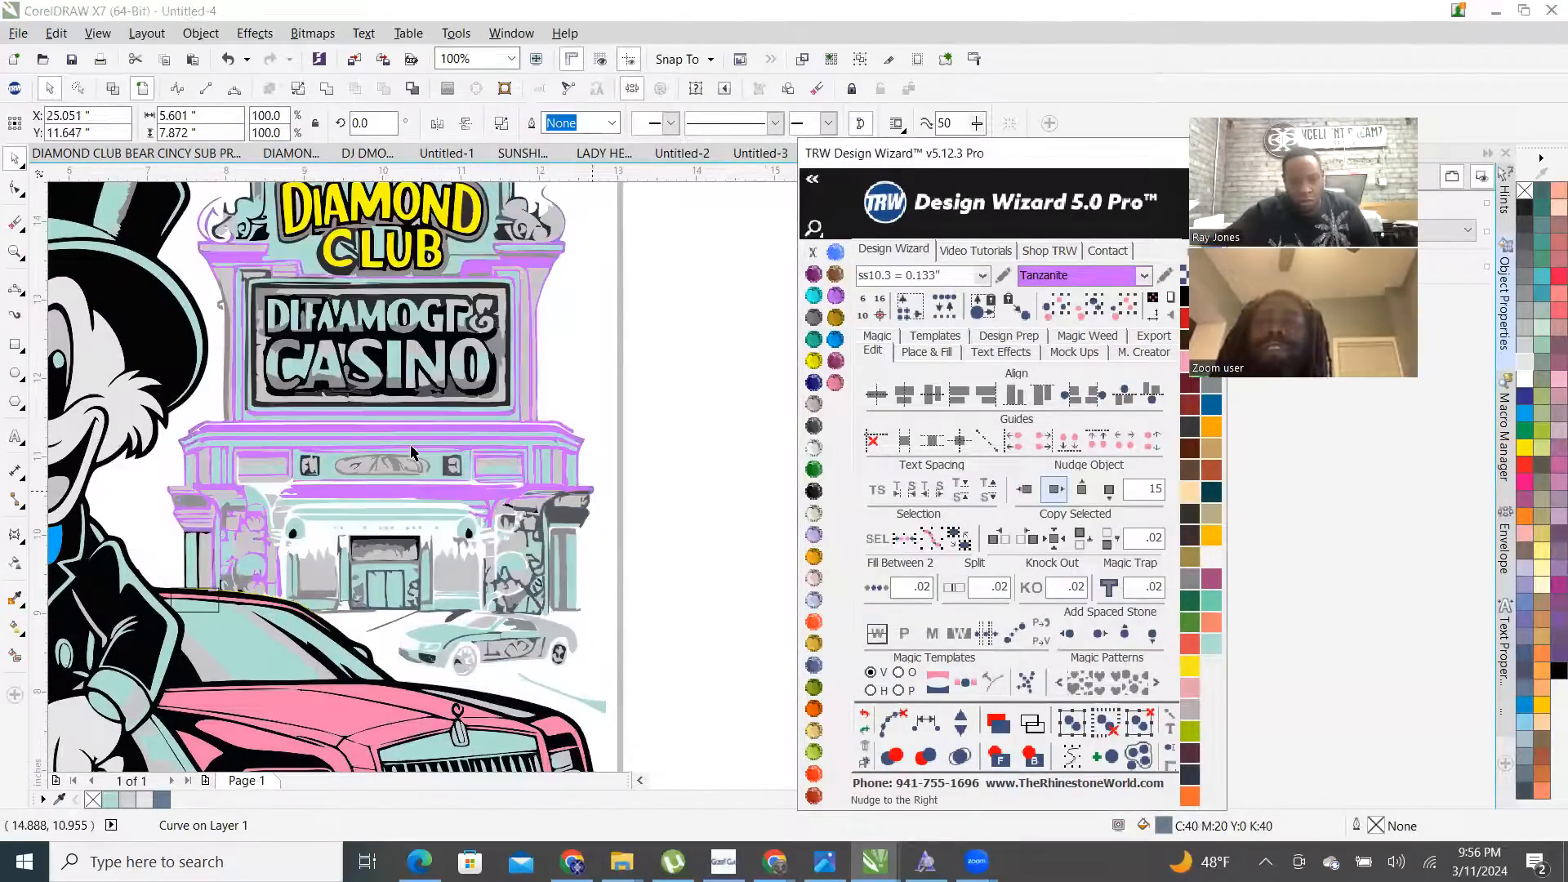
scroll(411, 452, "down", 2)
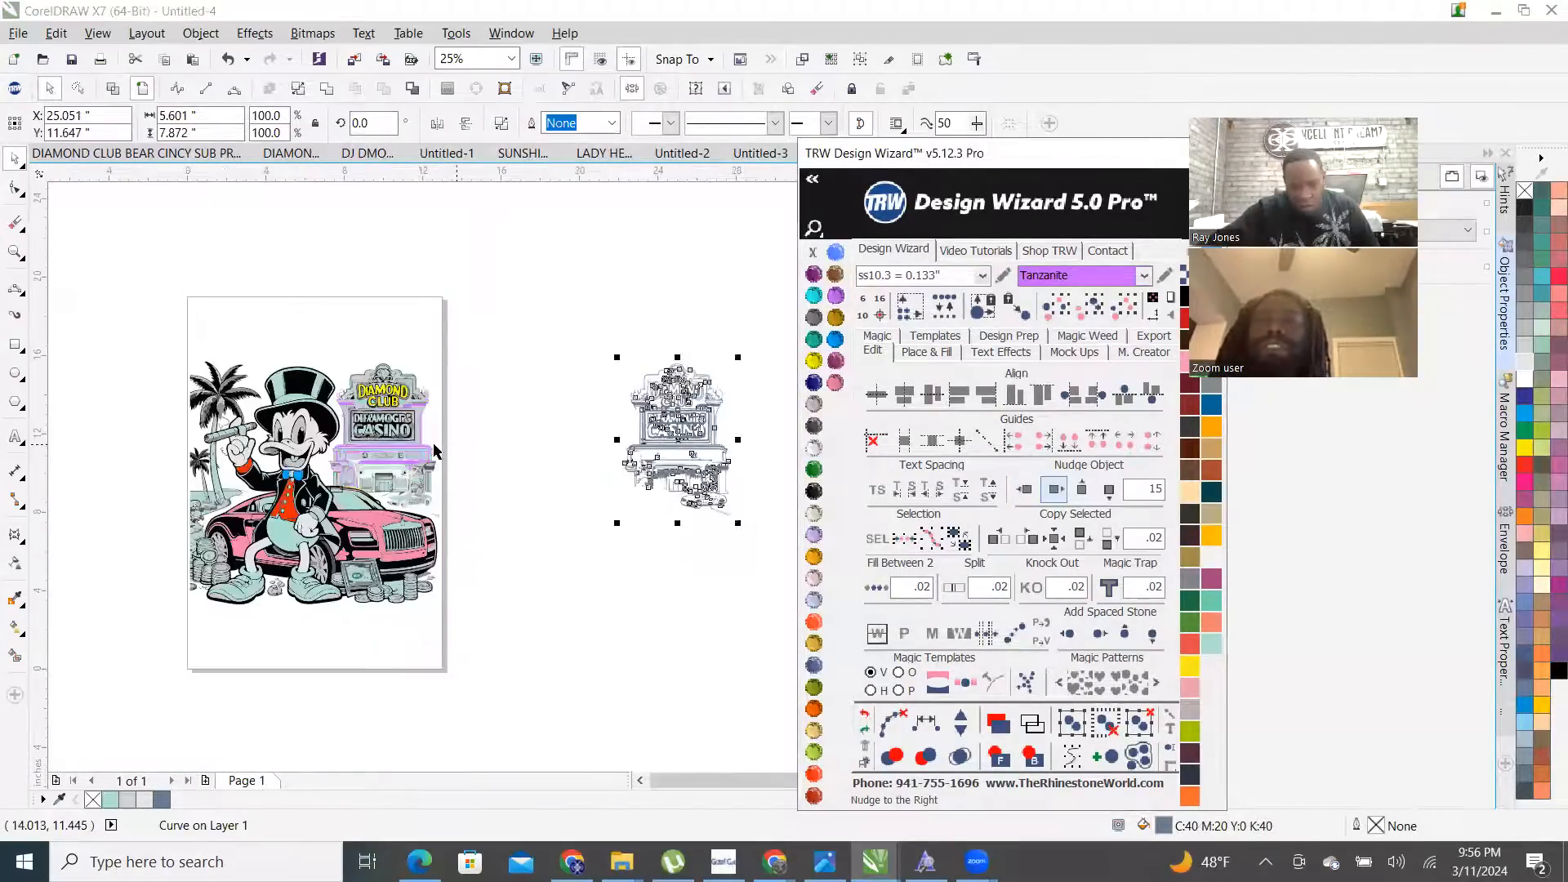
- Select the old casino sign artwork and the purple building curve on the page
left_click(536, 389)
scroll(409, 429, "up", 2)
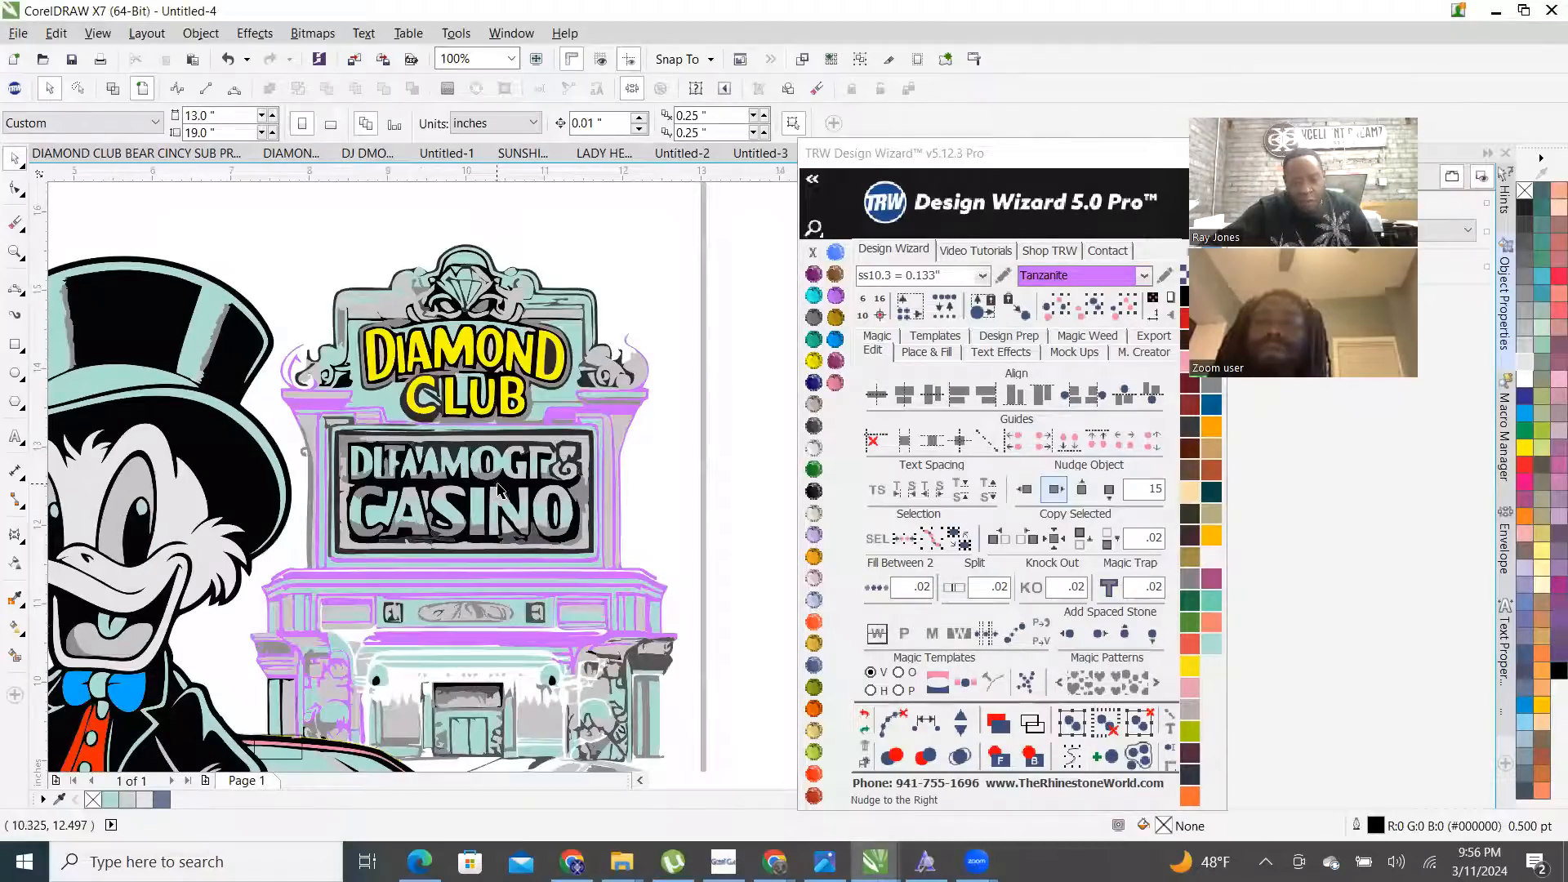
scroll(500, 488, "up", 2)
left_click(423, 496)
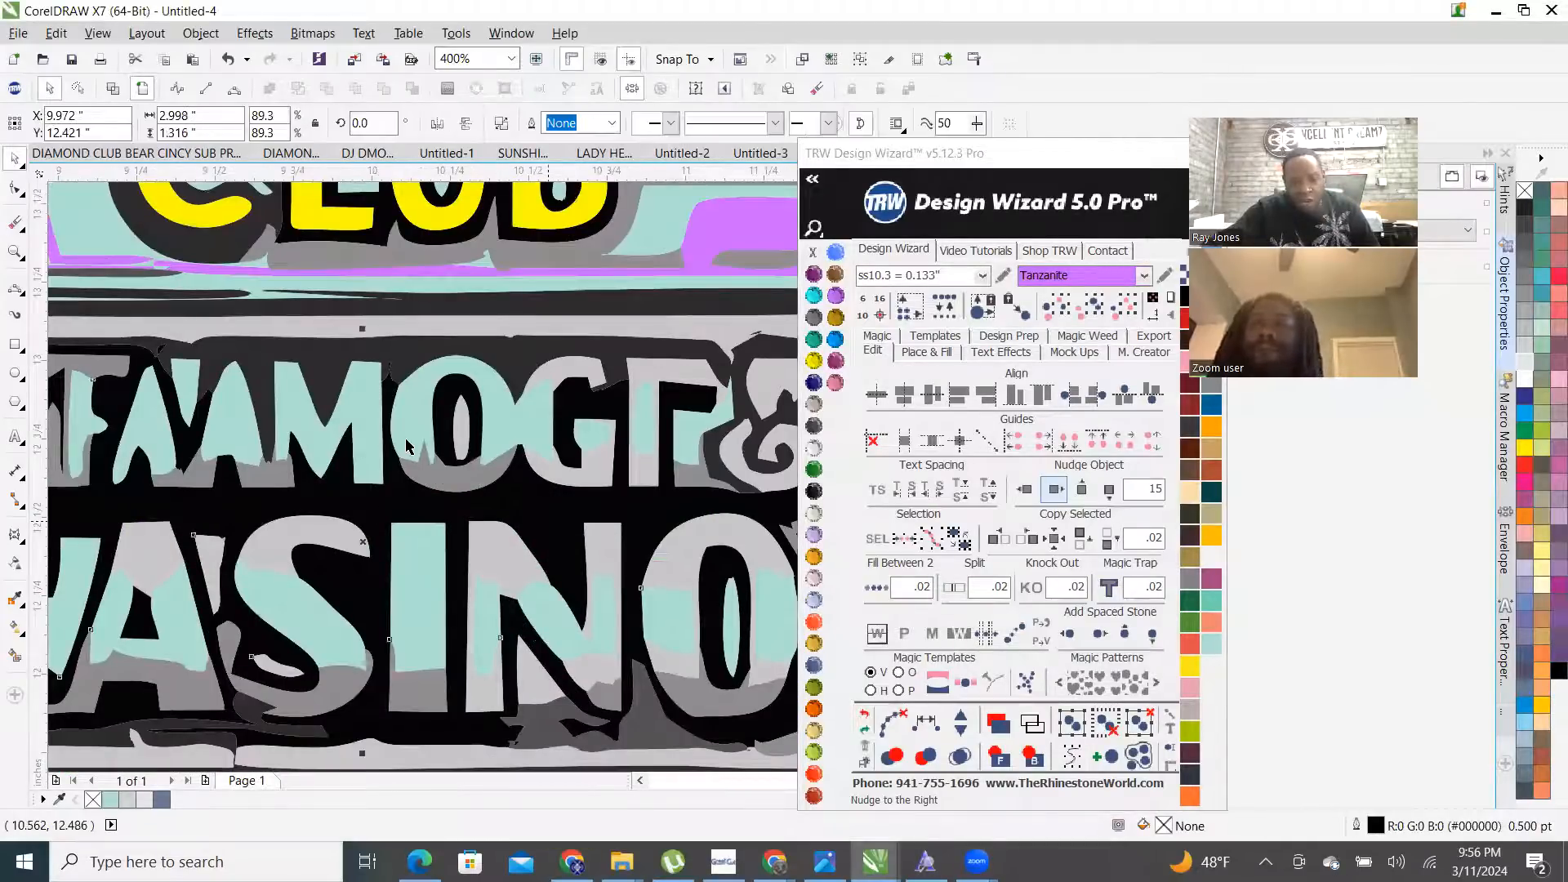
scroll(499, 396, "down", 4)
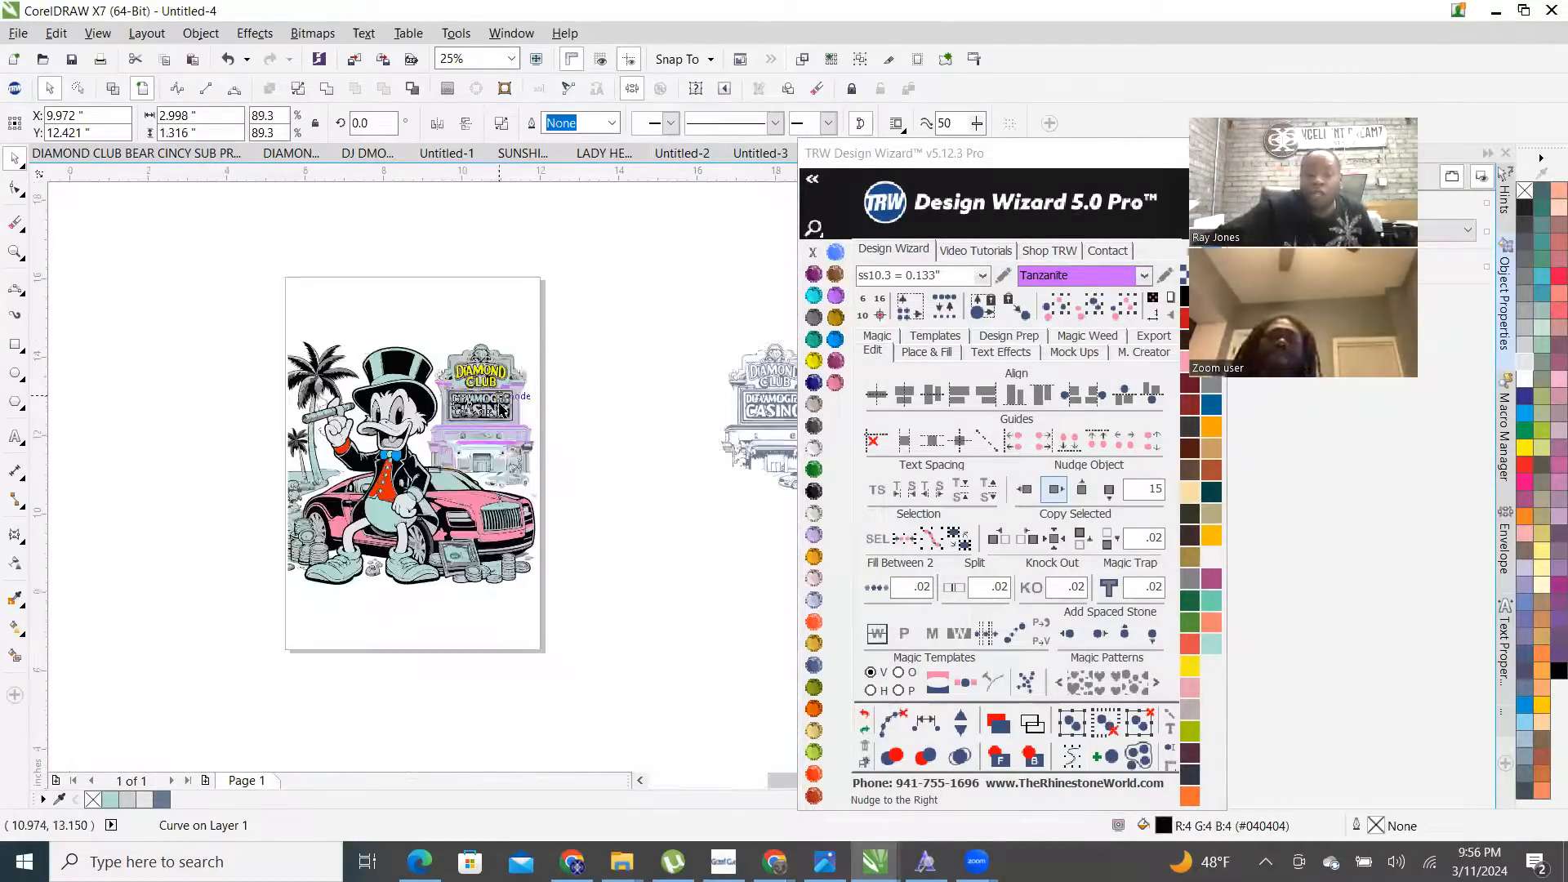
scroll(498, 394, "up", 1)
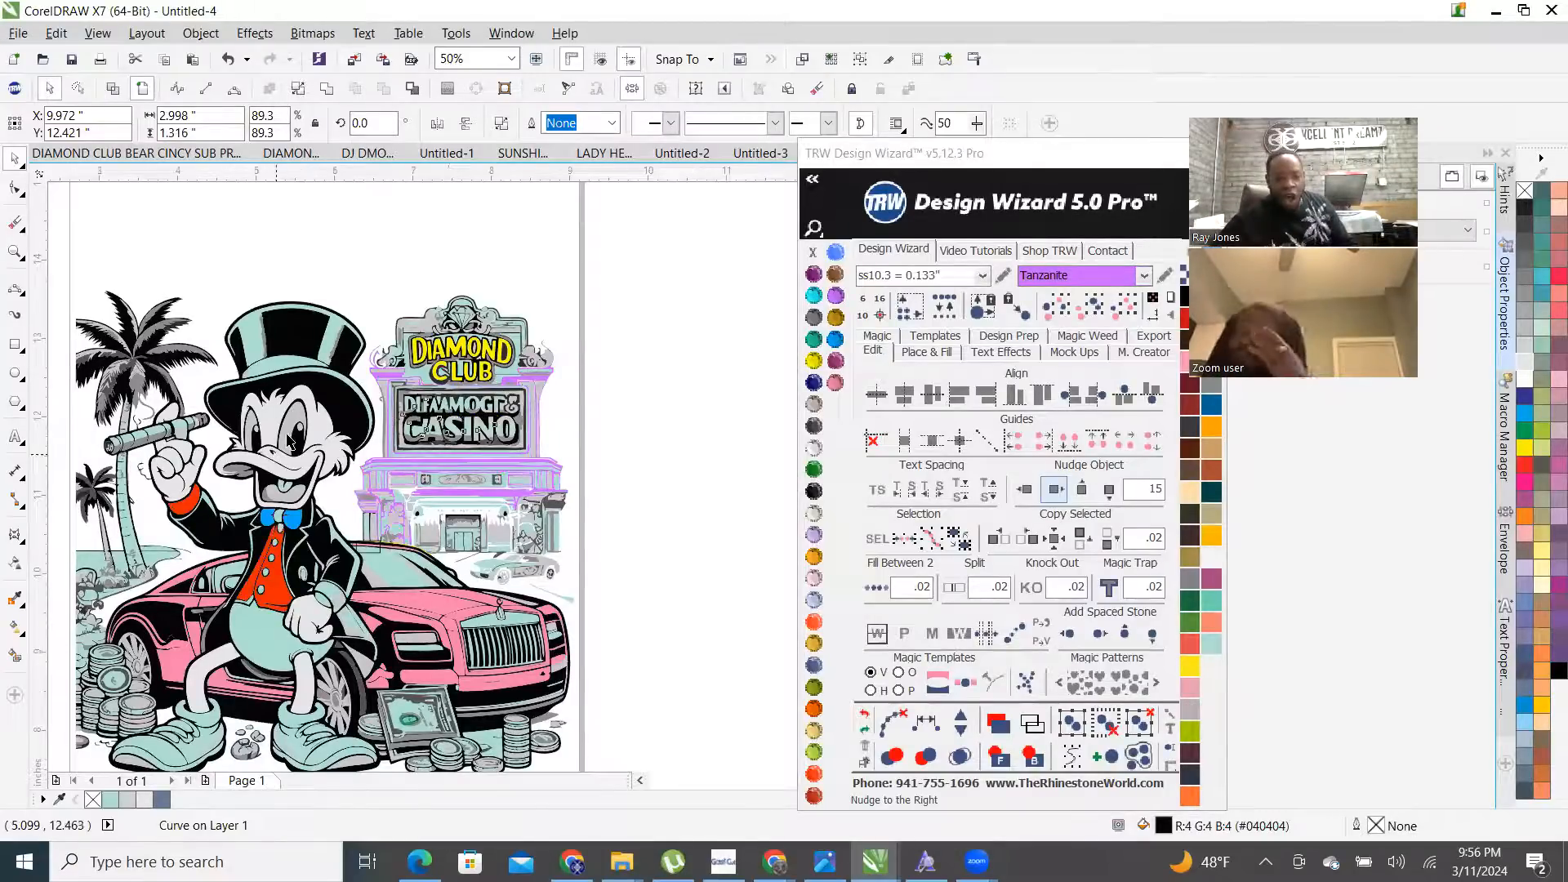
scroll(308, 448, "up", 1)
scroll(325, 446, "down", 2)
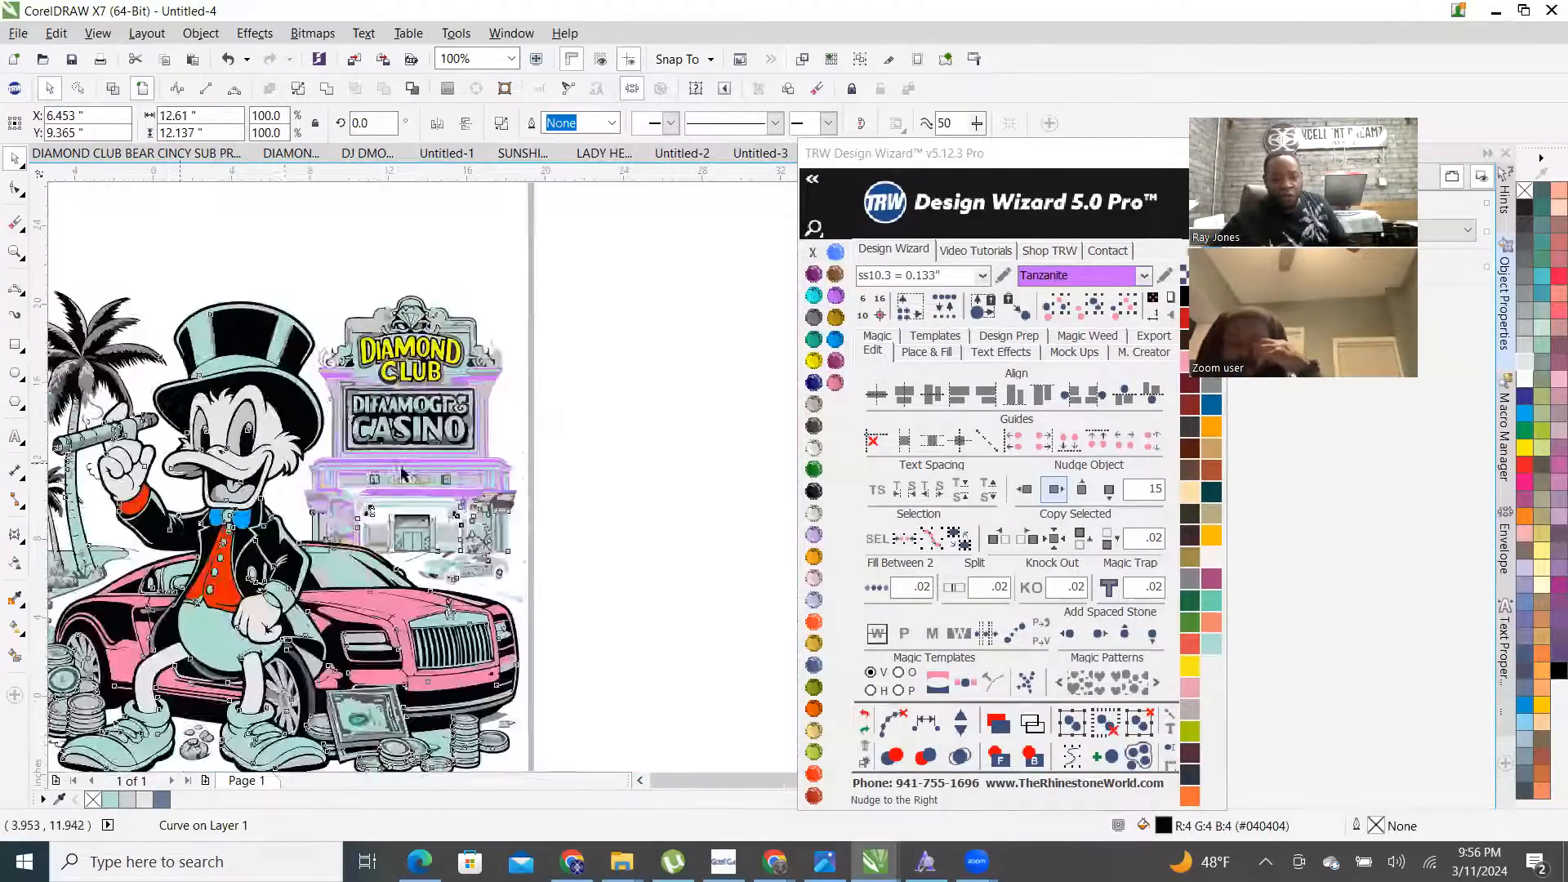
left_click(495, 384)
scroll(313, 413, "up", 1)
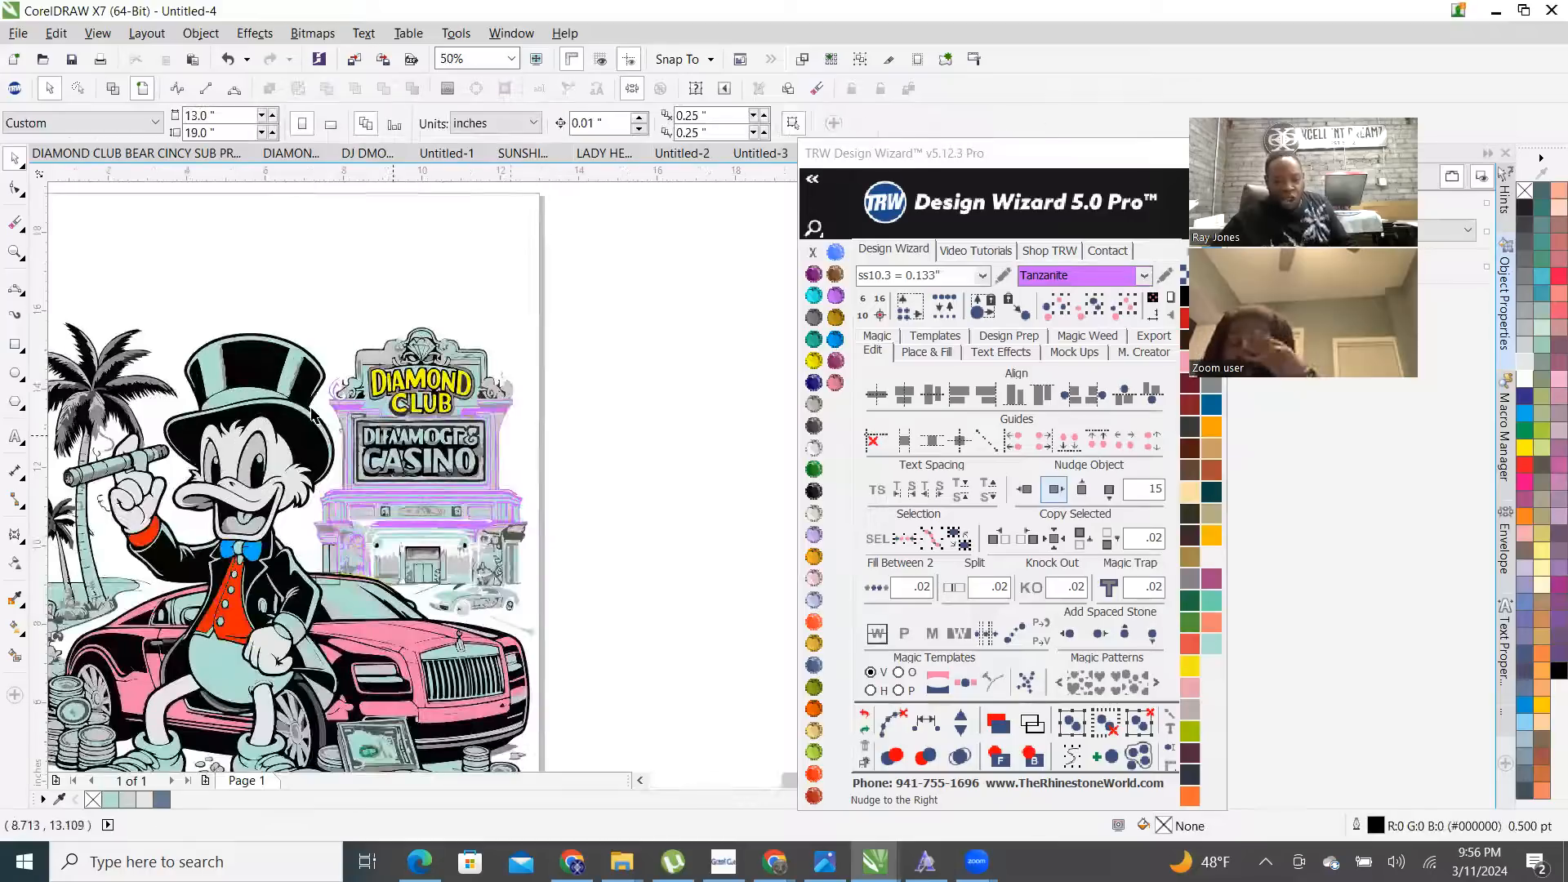
scroll(274, 414, "up", 1)
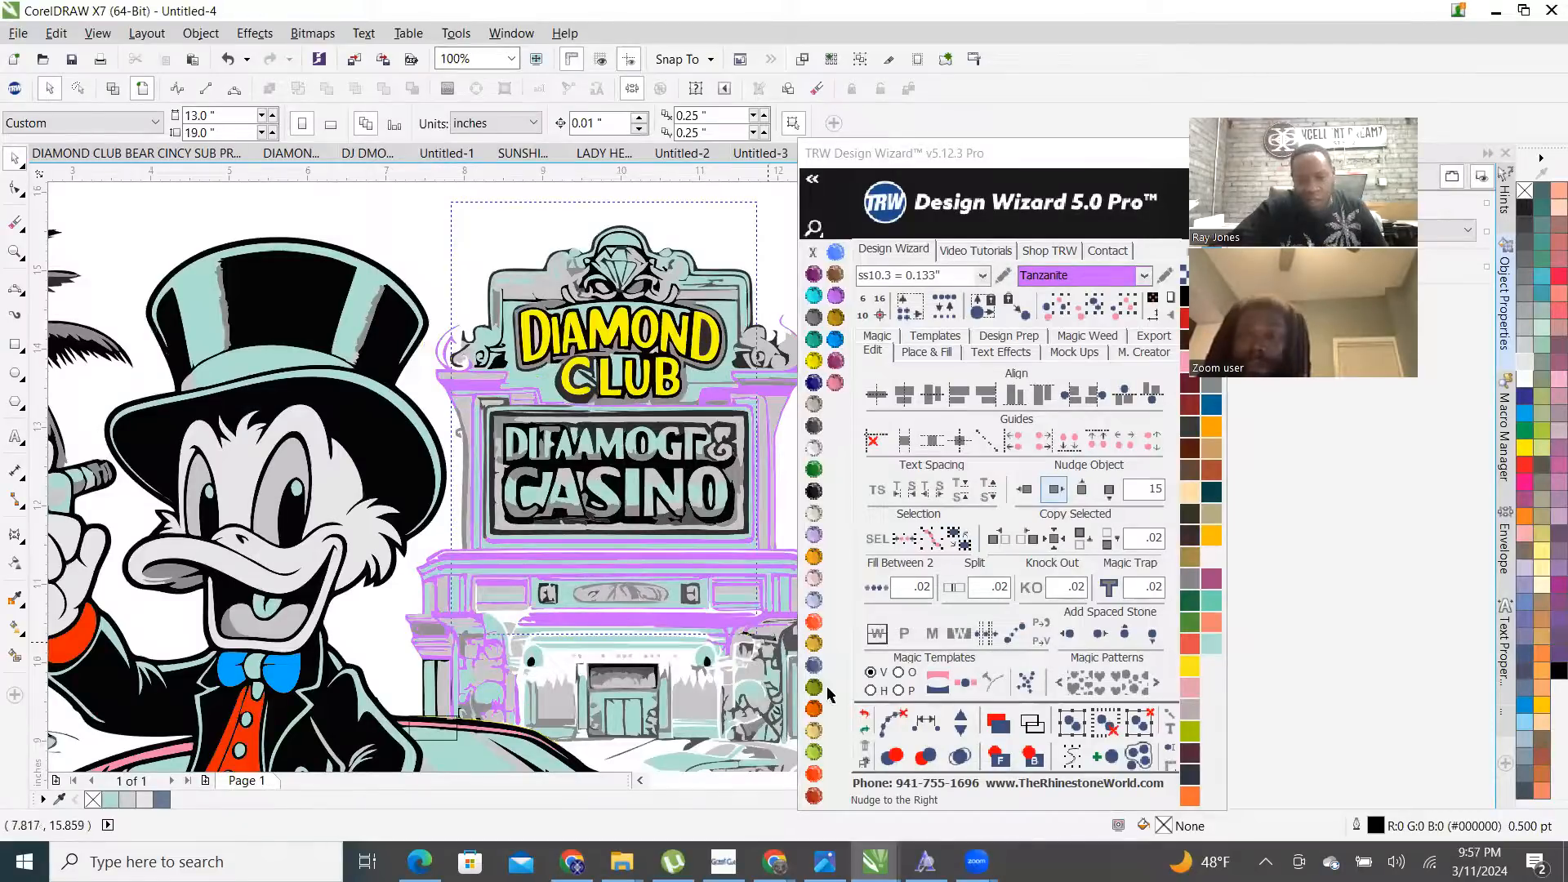
scroll(694, 571, "right", 3)
left_click_drag(793, 670, 720, 709)
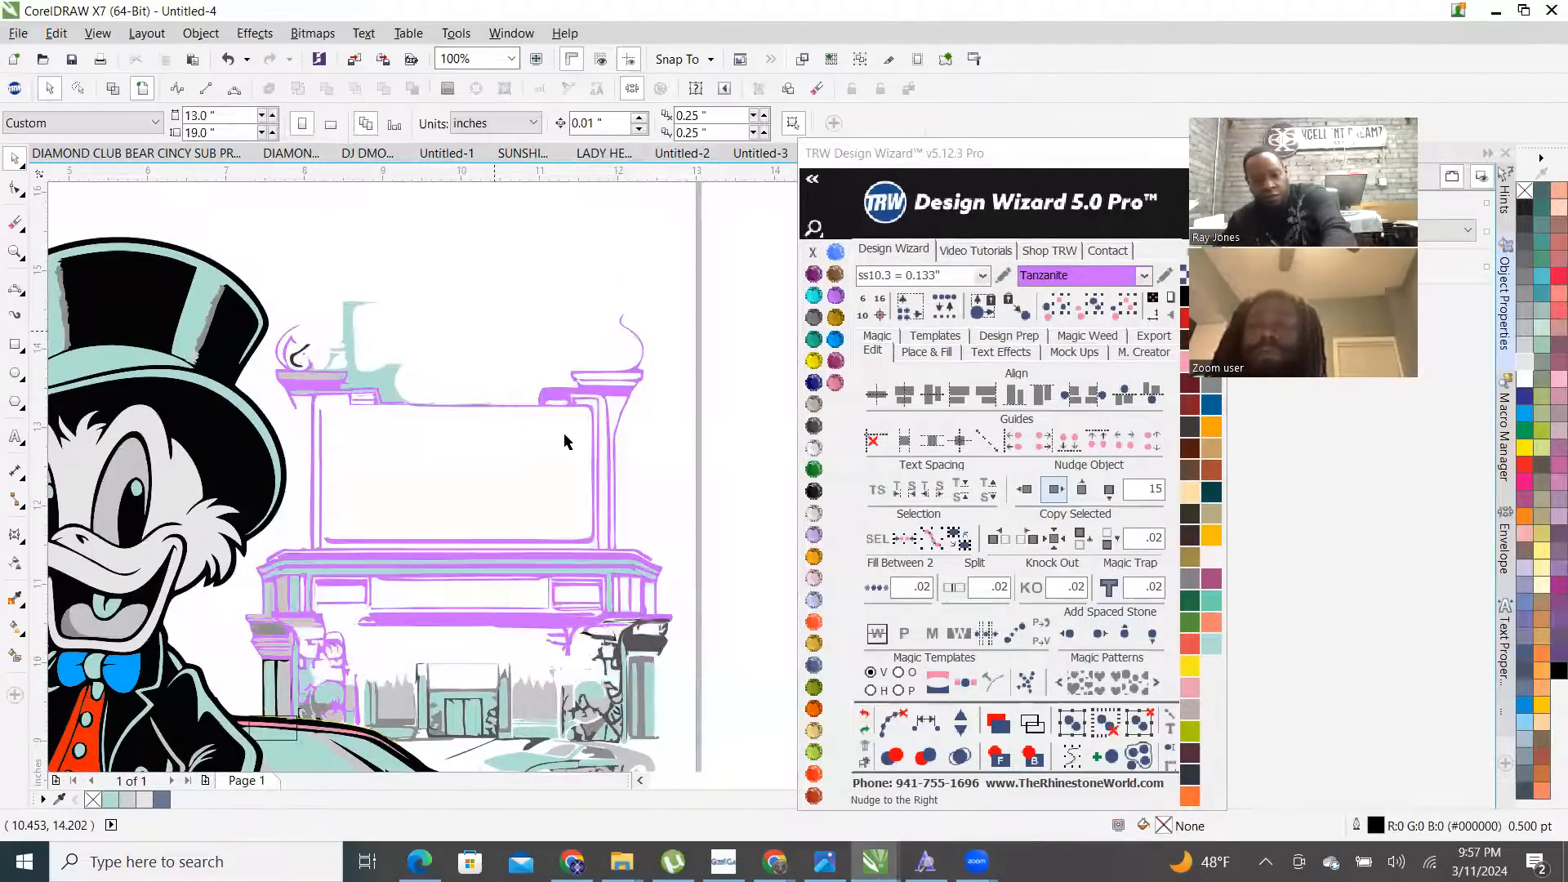
left_click(604, 400)
scroll(504, 448, "down", 2)
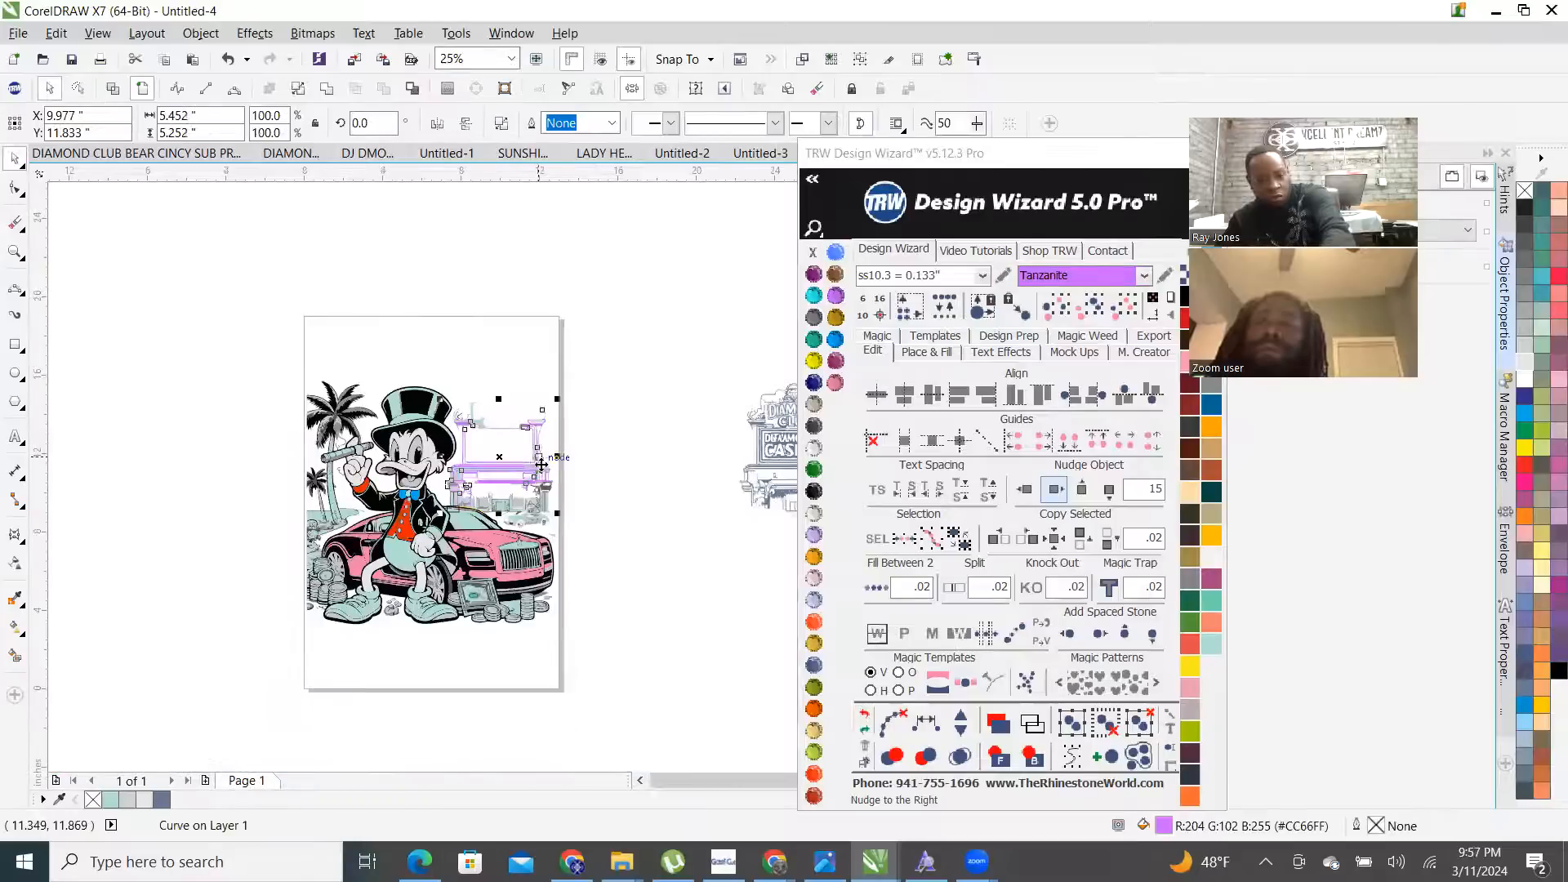
- Delete the purple building curve, faint line, window piece and teal building fill
key("Delete")
scroll(545, 493, "up", 1)
left_click_drag(508, 485, 458, 394)
scroll(523, 608, "up", 1)
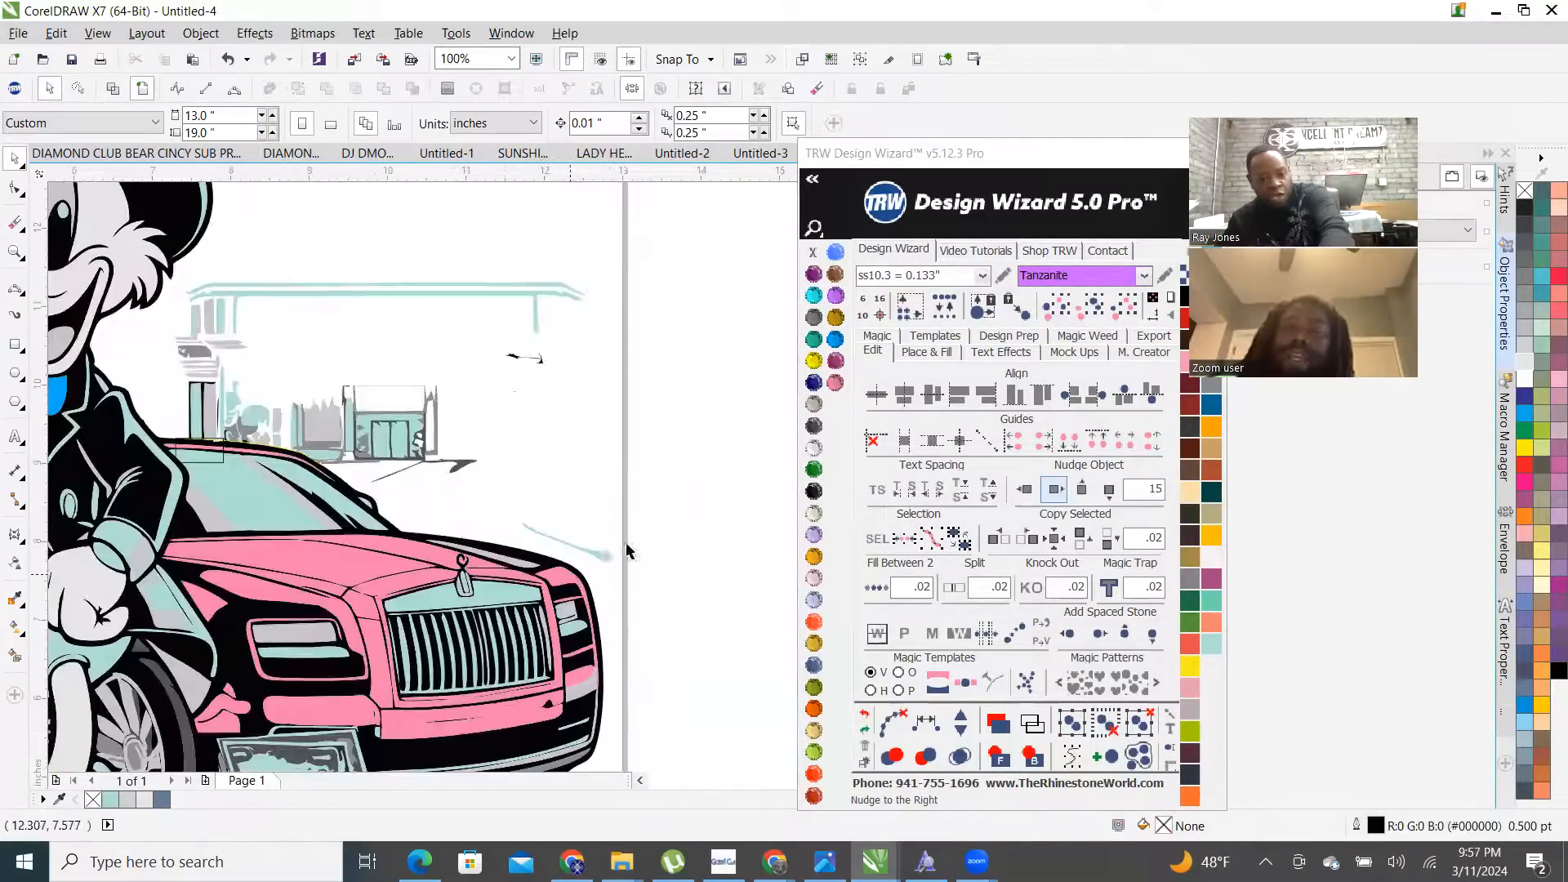
left_click(602, 555)
key("Delete")
left_click_drag(640, 497, 373, 206)
key("Delete")
left_click(414, 419)
key("Delete")
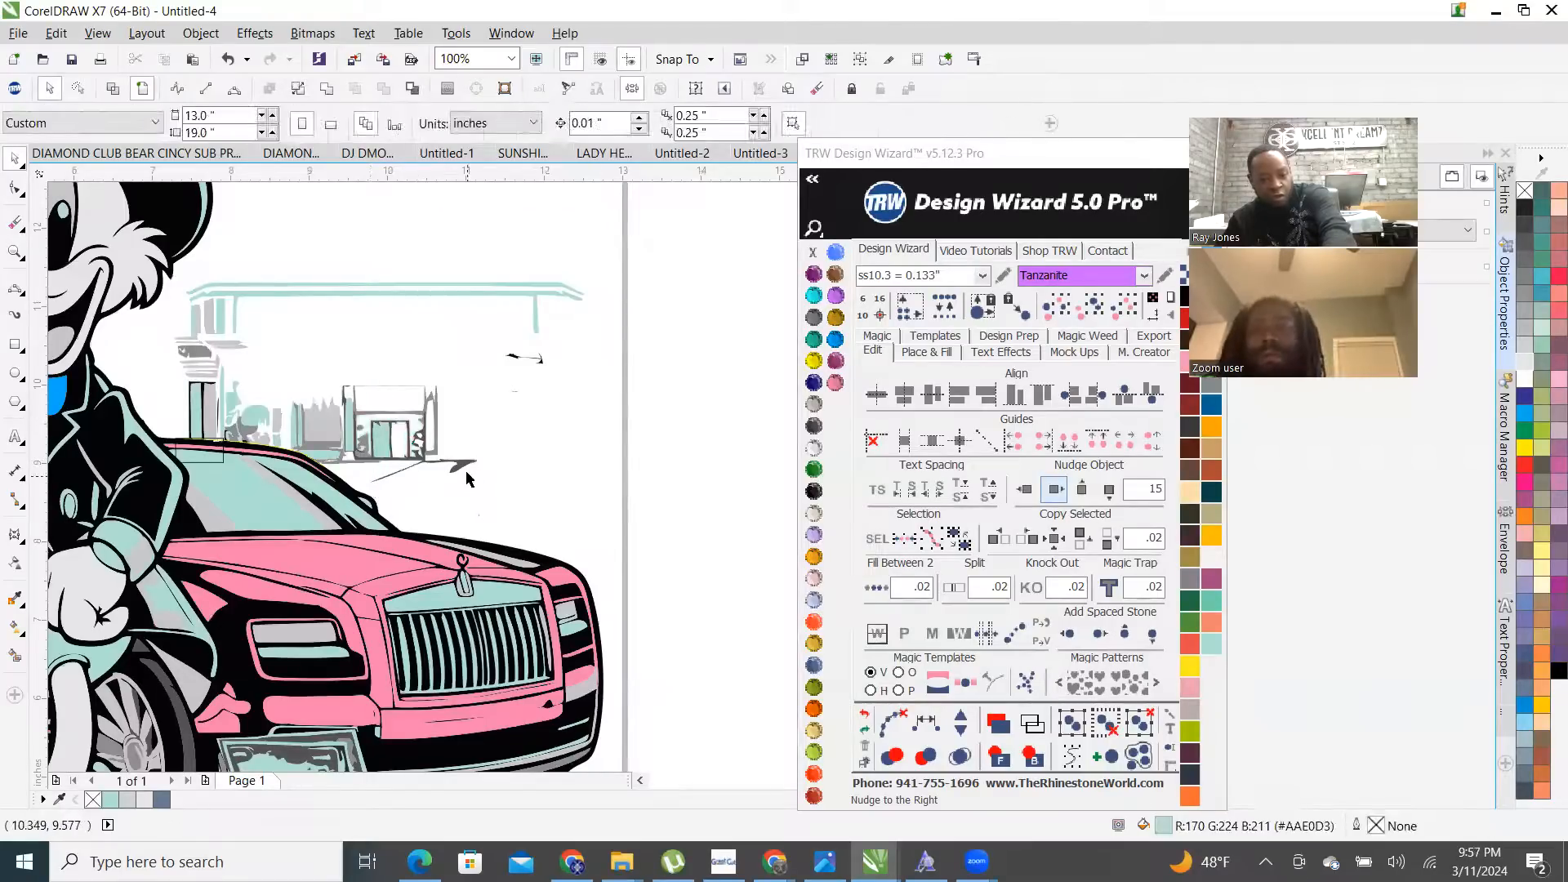
- Delete the building outline, panel frame and remaining grey background building pieces
left_click(433, 461)
key("Delete")
left_click(437, 425)
key("Delete")
left_click_drag(677, 448, 172, 272)
key("Delete")
left_click_drag(180, 361, 474, 465)
key("Delete")
left_click(332, 446)
key("Delete")
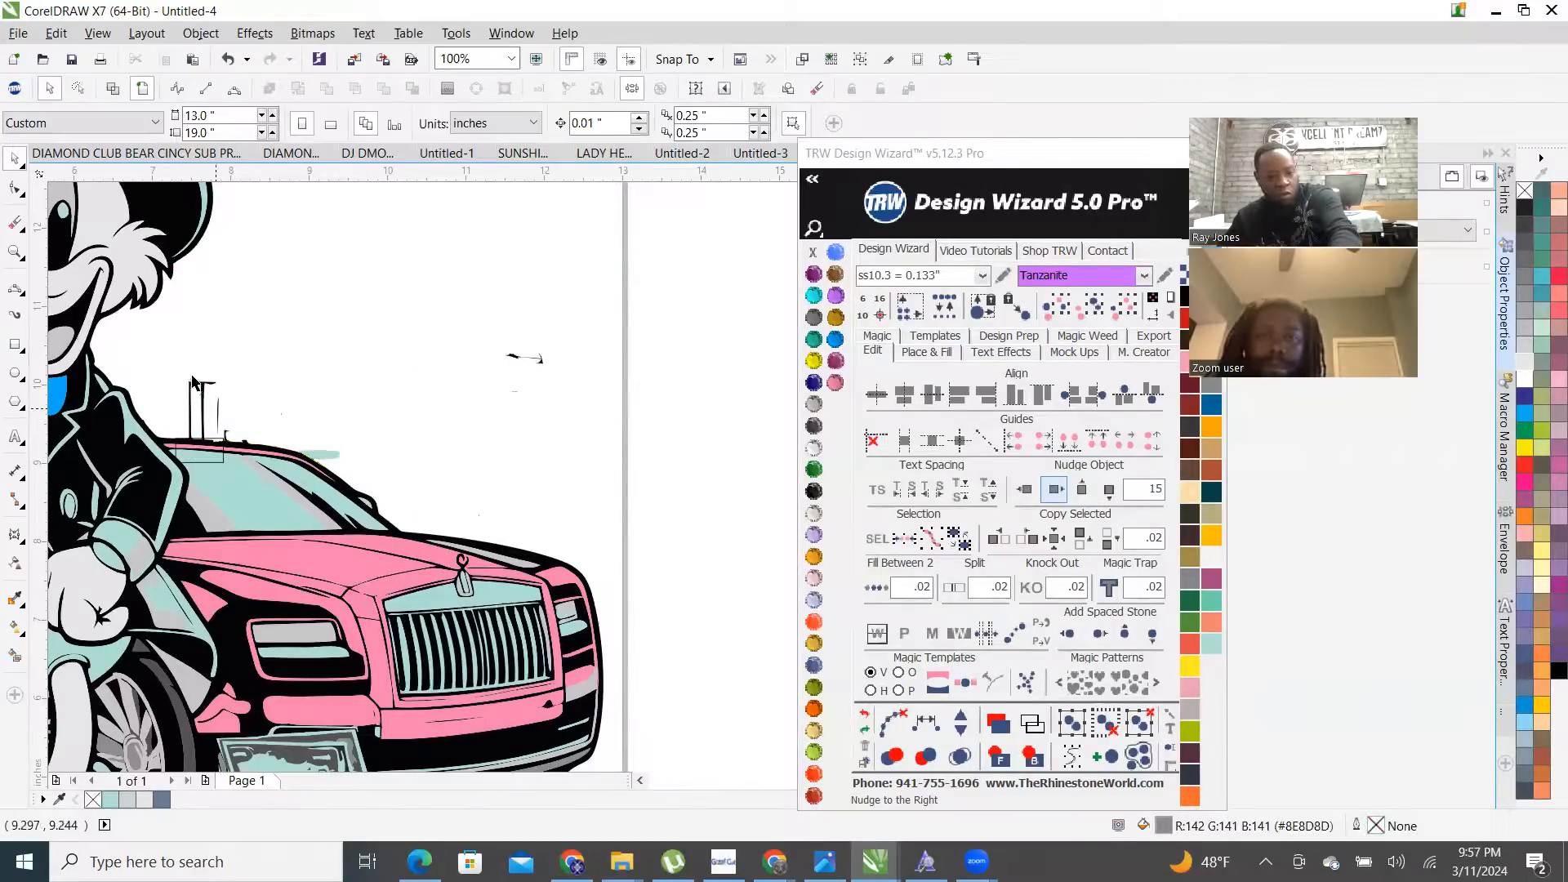
left_click(196, 384)
scroll(419, 453, "down", 4)
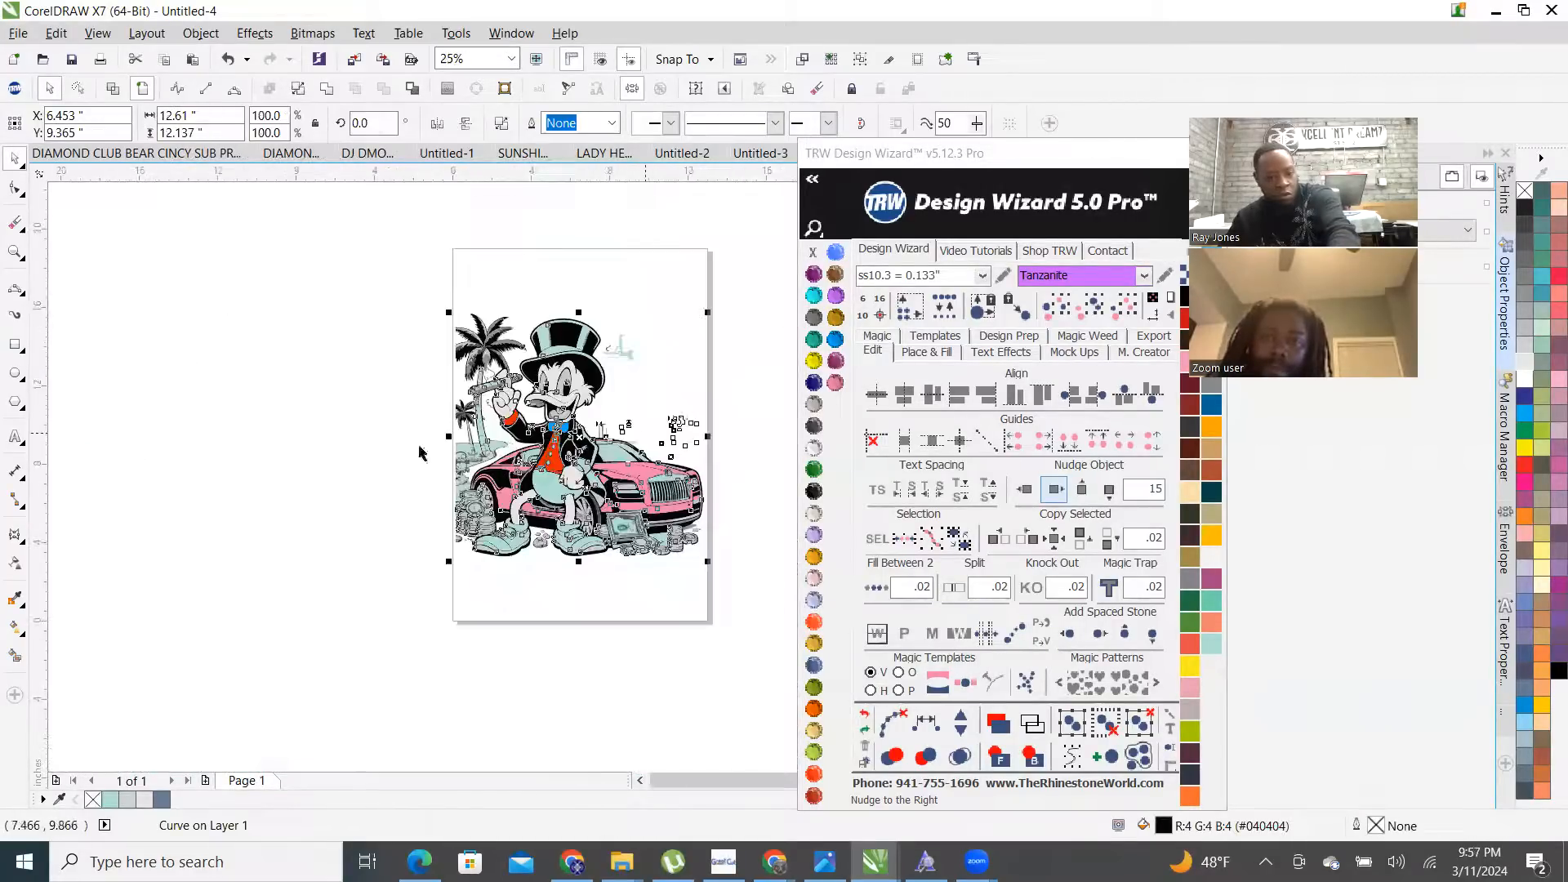
- Restore the accidentally deleted black outline curve with Ctrl+Z
scroll(666, 433, "up", 2)
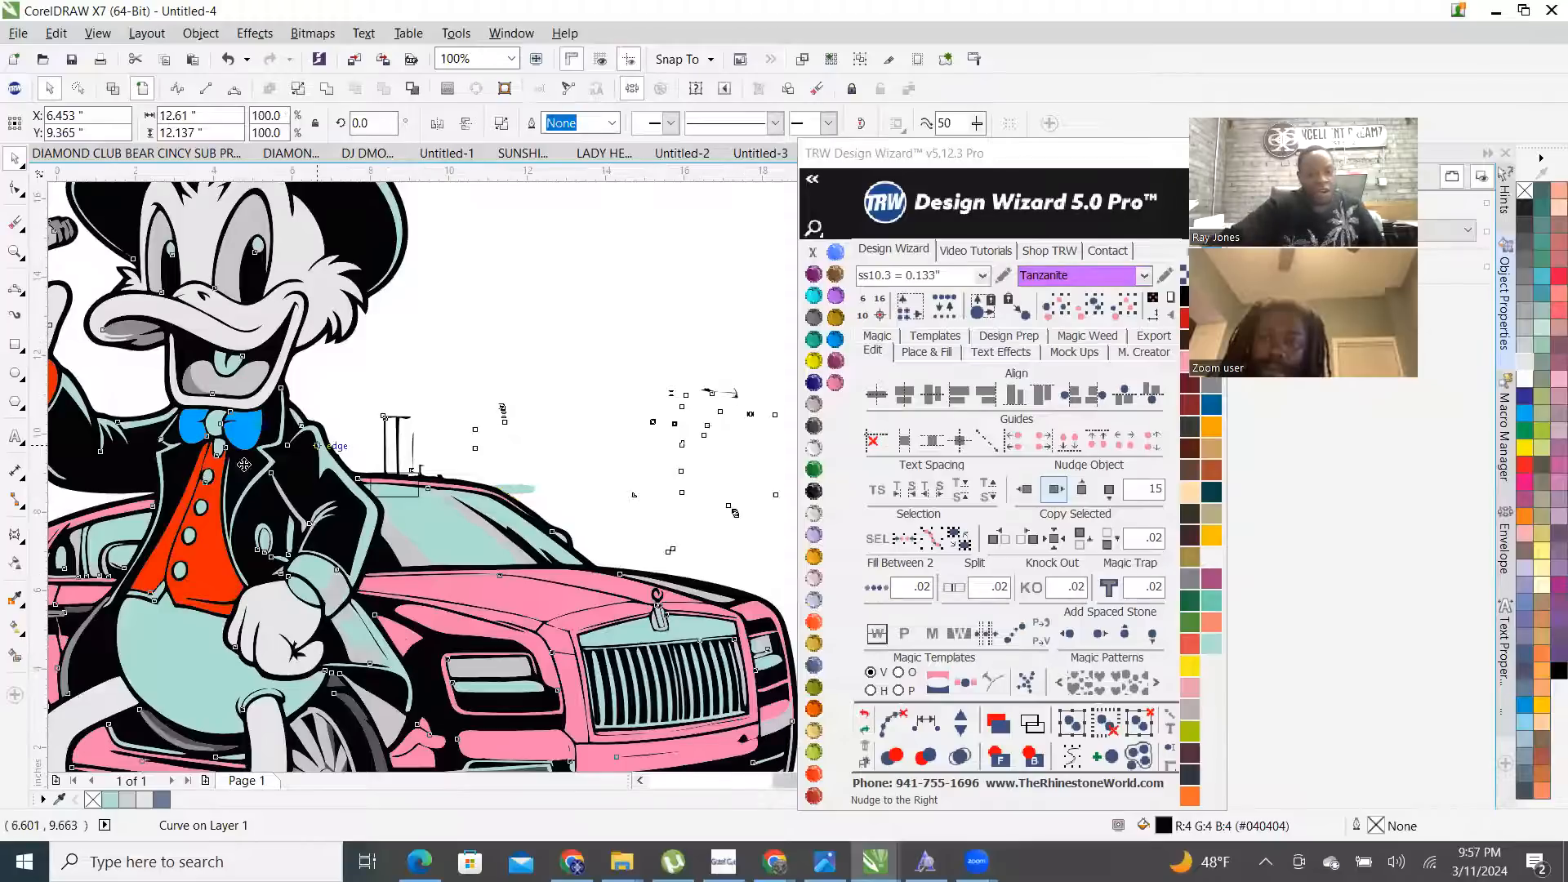
scroll(322, 448, "down", 1)
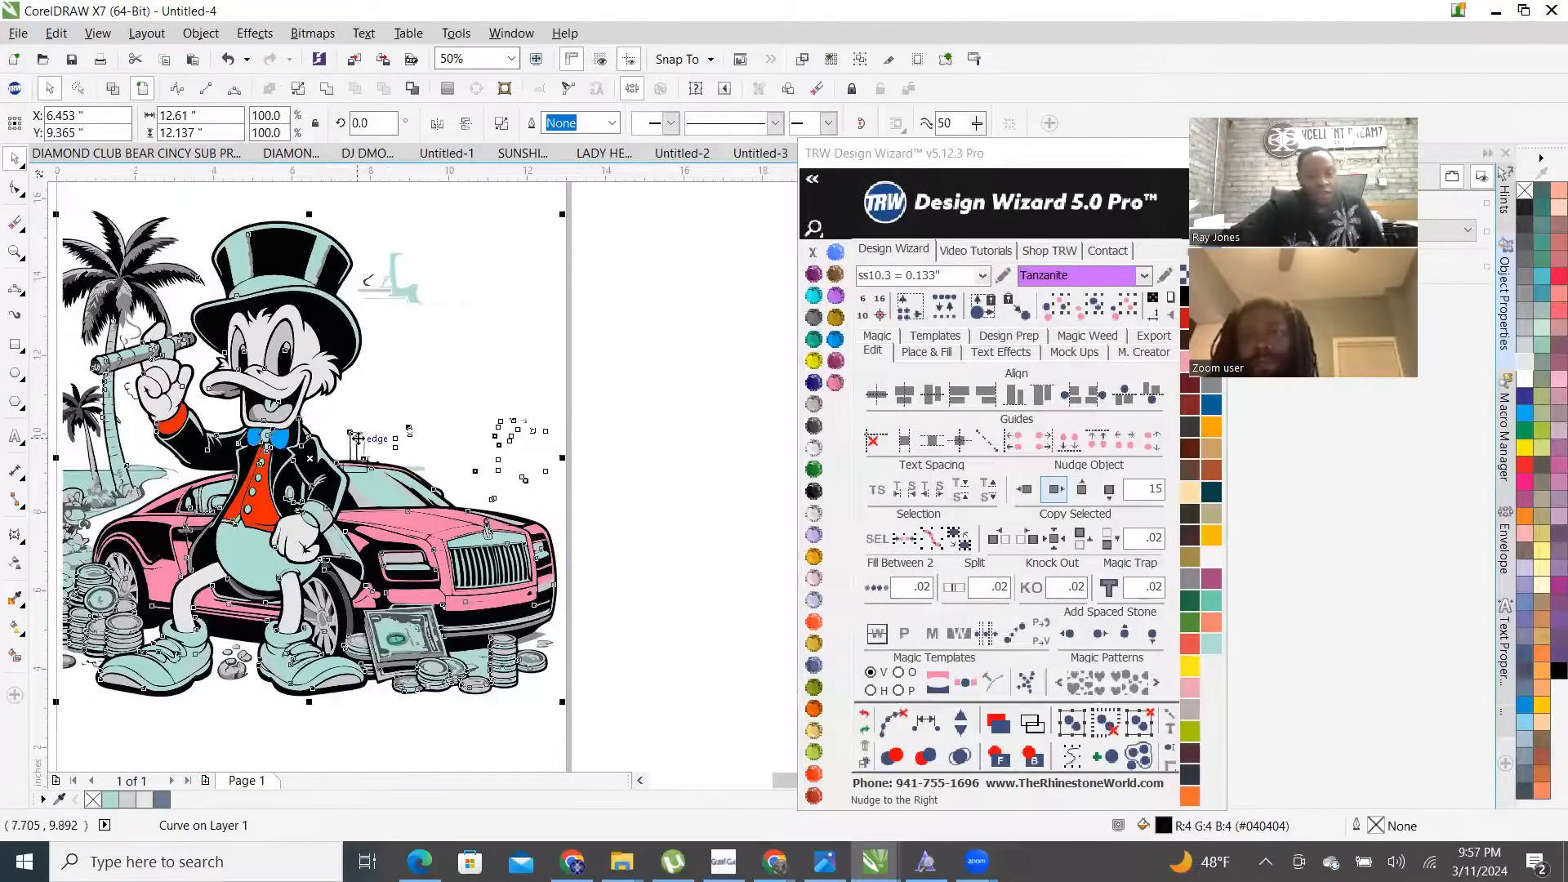
scroll(358, 439, "up", 1)
scroll(348, 412, "down", 1)
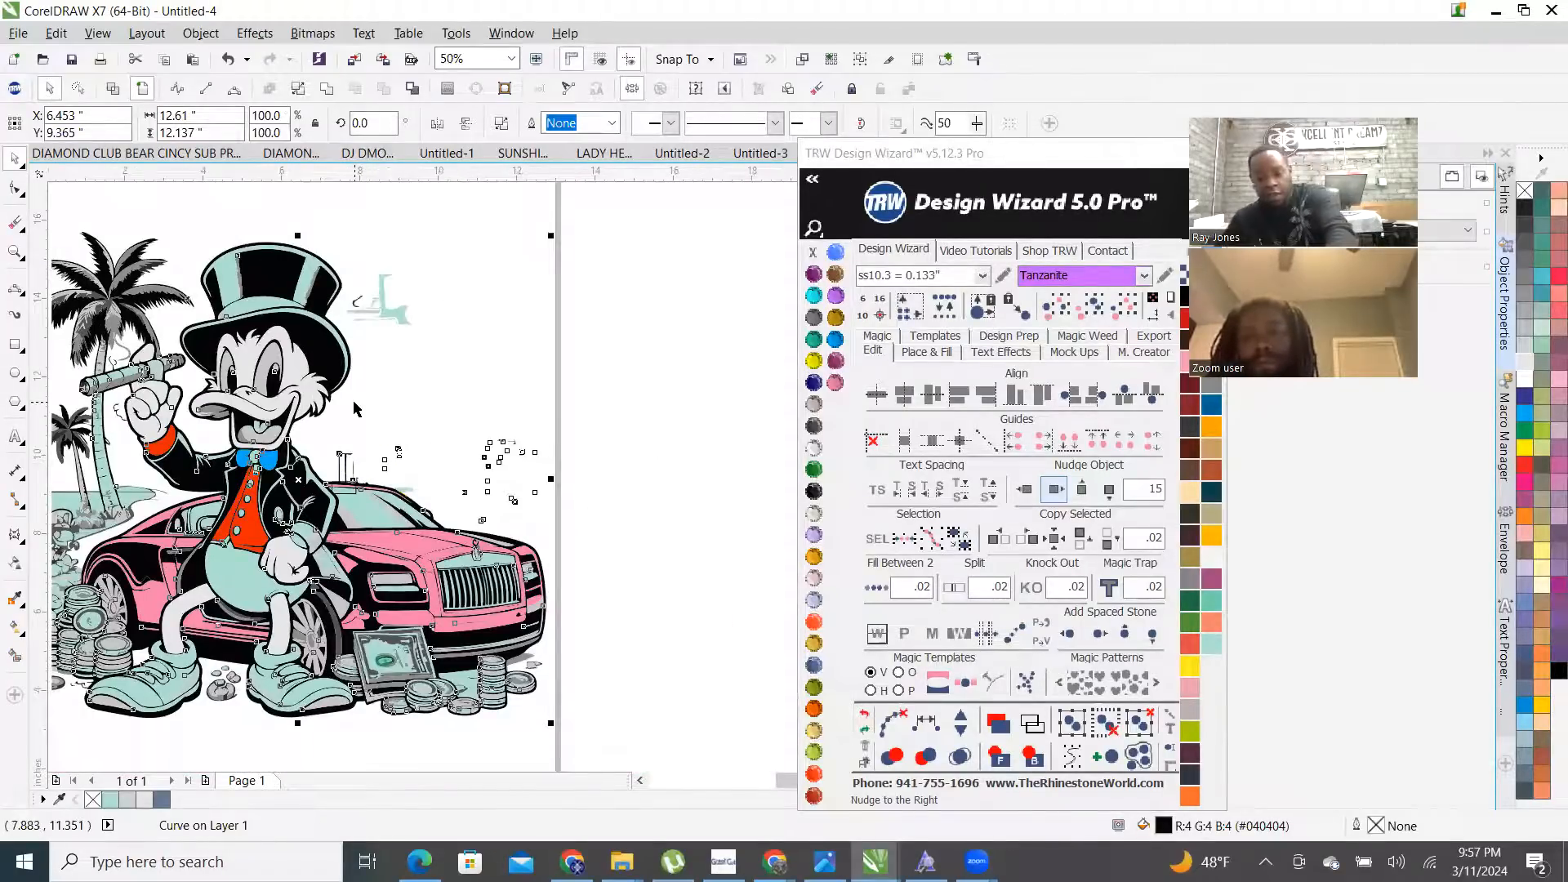
key("Delete")
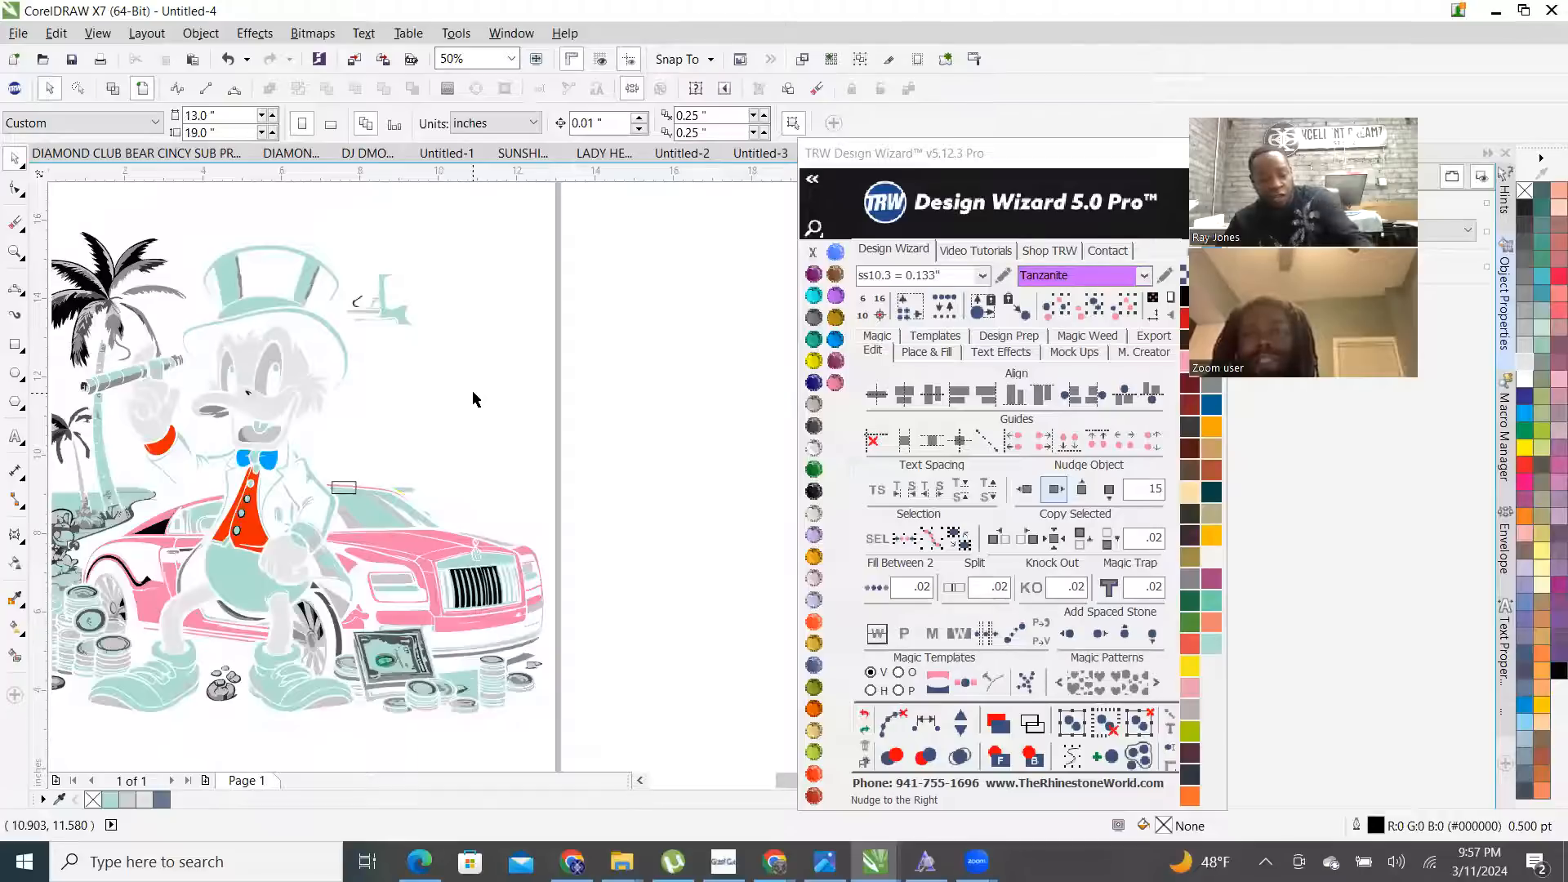
key("ctrl+z")
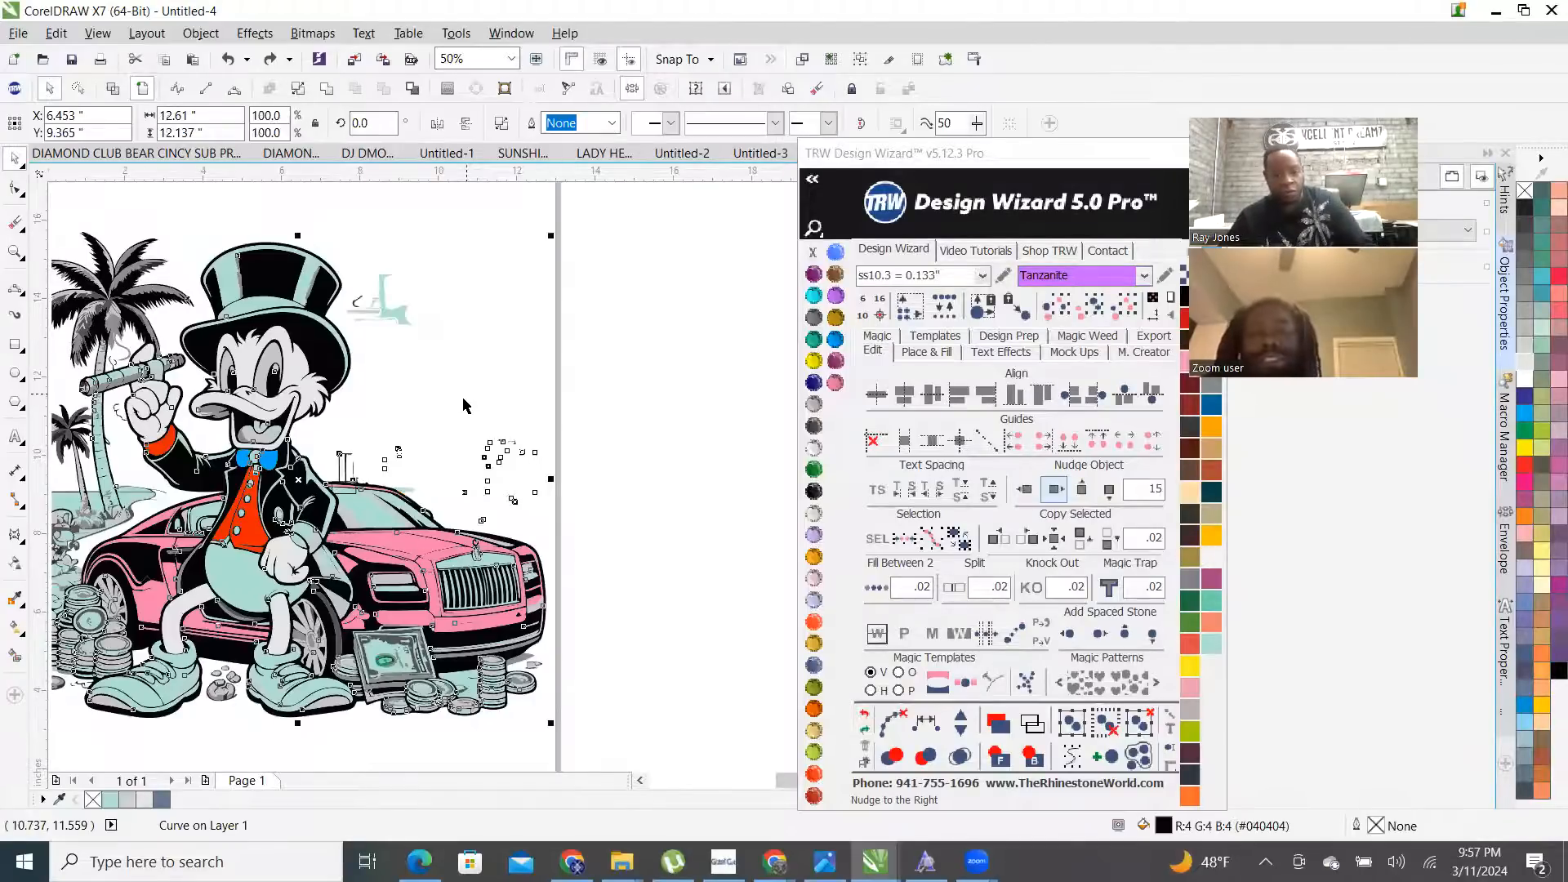
- Zoom in above the car and switch the outline curve to node editing
scroll(483, 460, "up", 1)
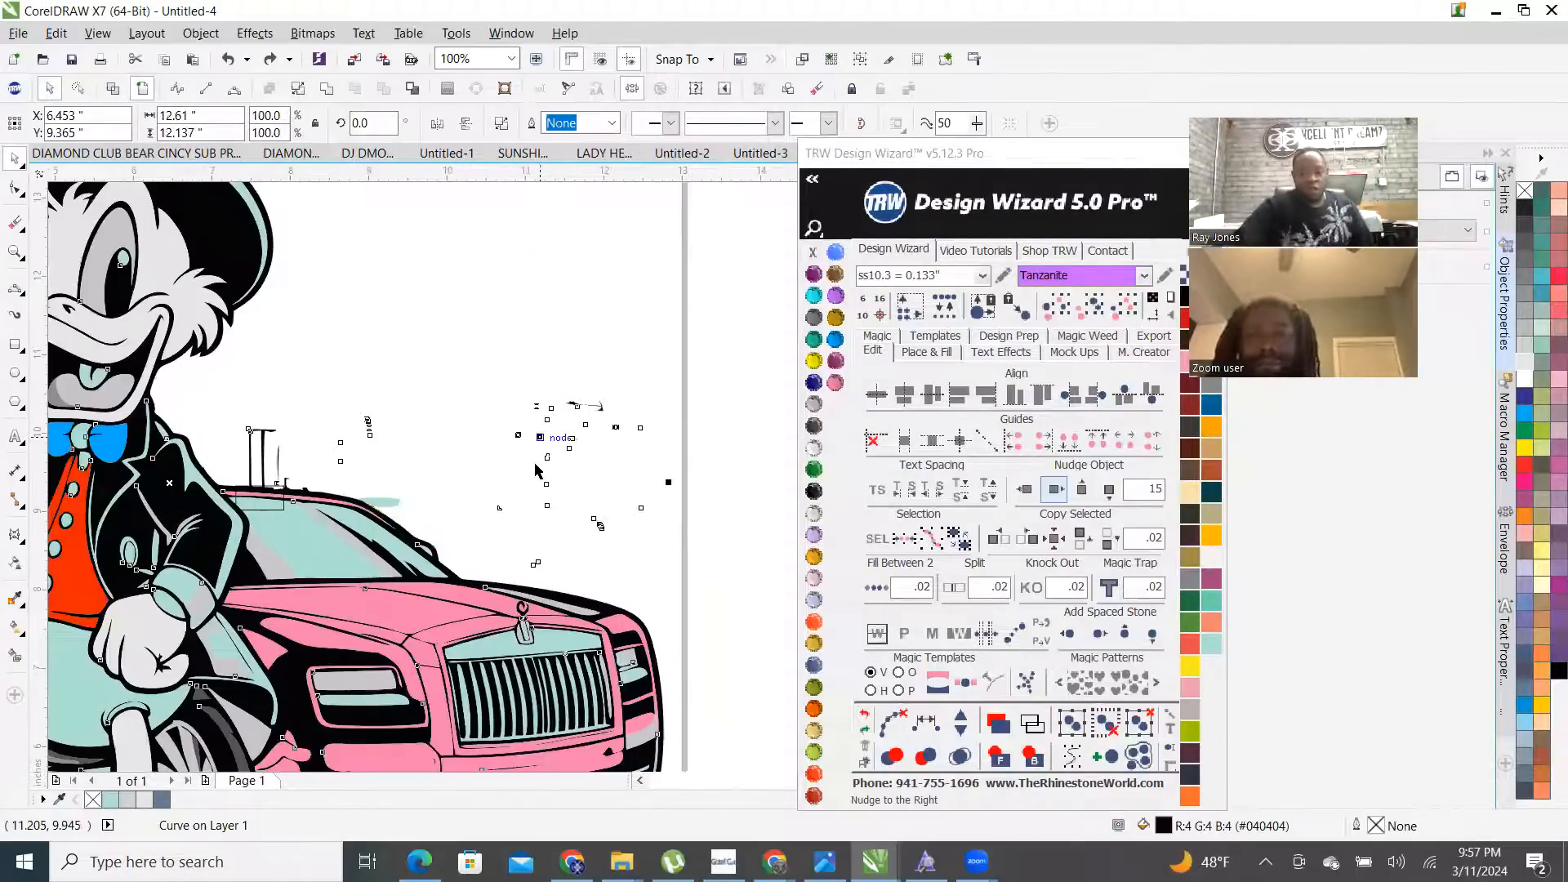
scroll(537, 470, "up", 2)
scroll(617, 410, "down", 2)
scroll(602, 352, "up", 2)
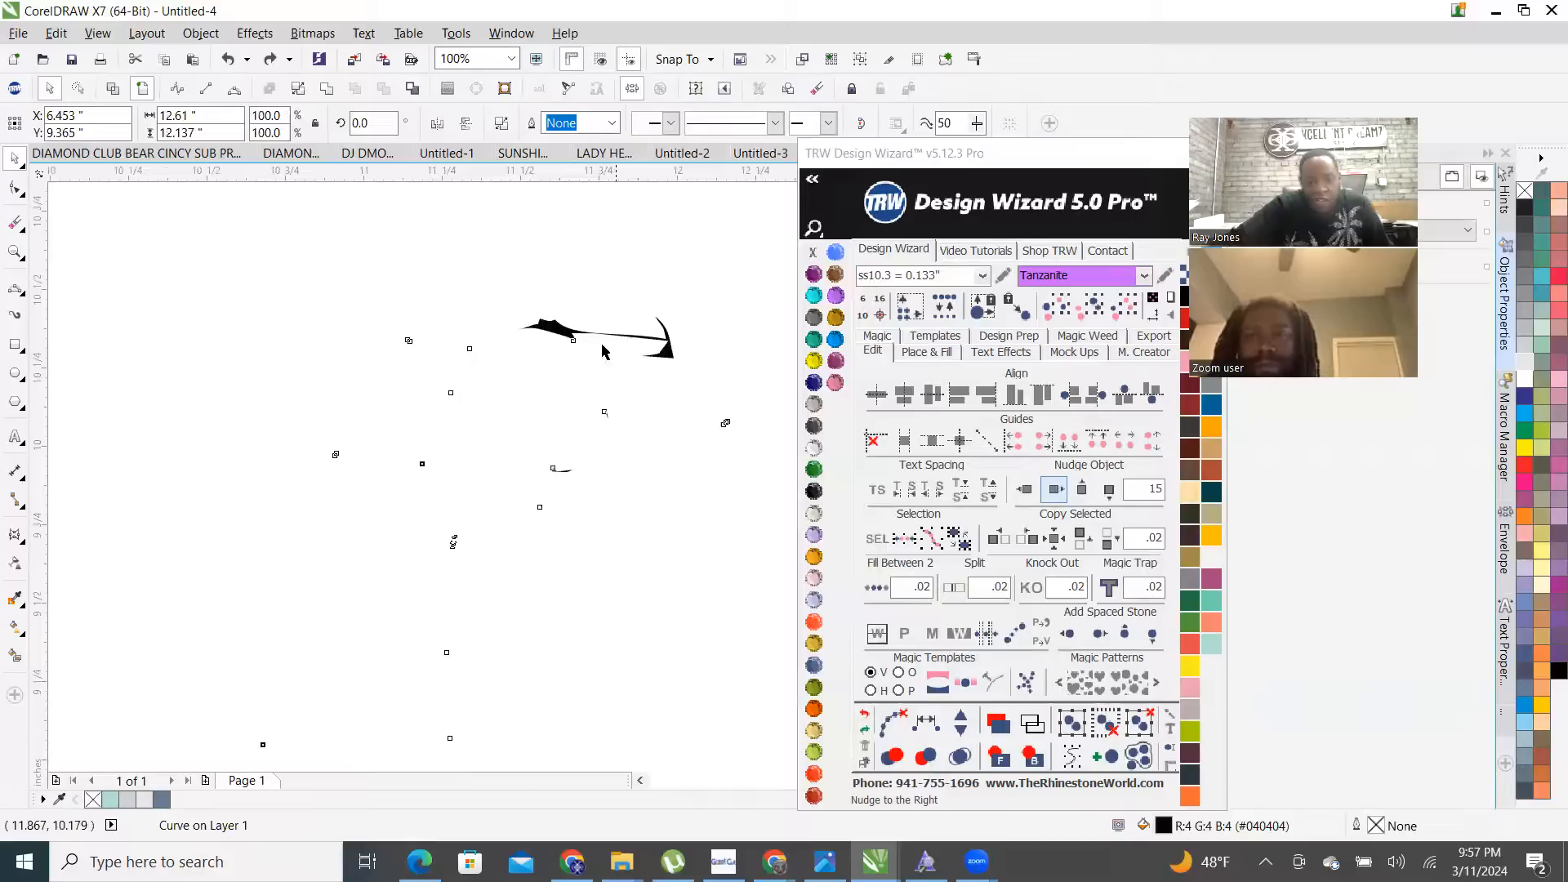
key("F10")
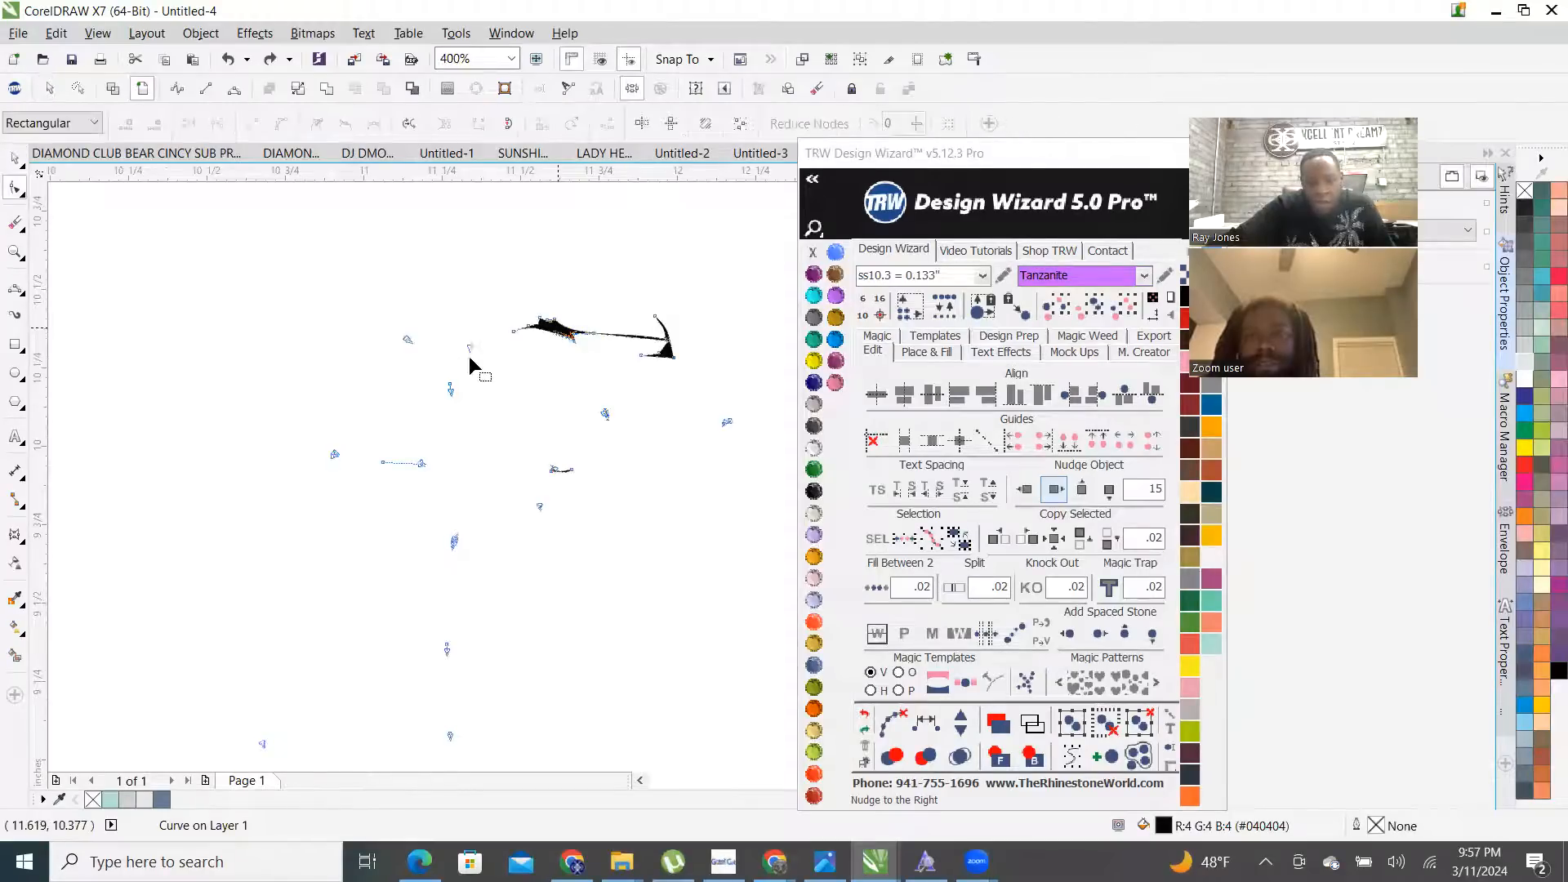
scroll(472, 356, "down", 1)
- Delete the stray specks above the car from the black outline curve
left_click_drag(345, 304, 726, 651)
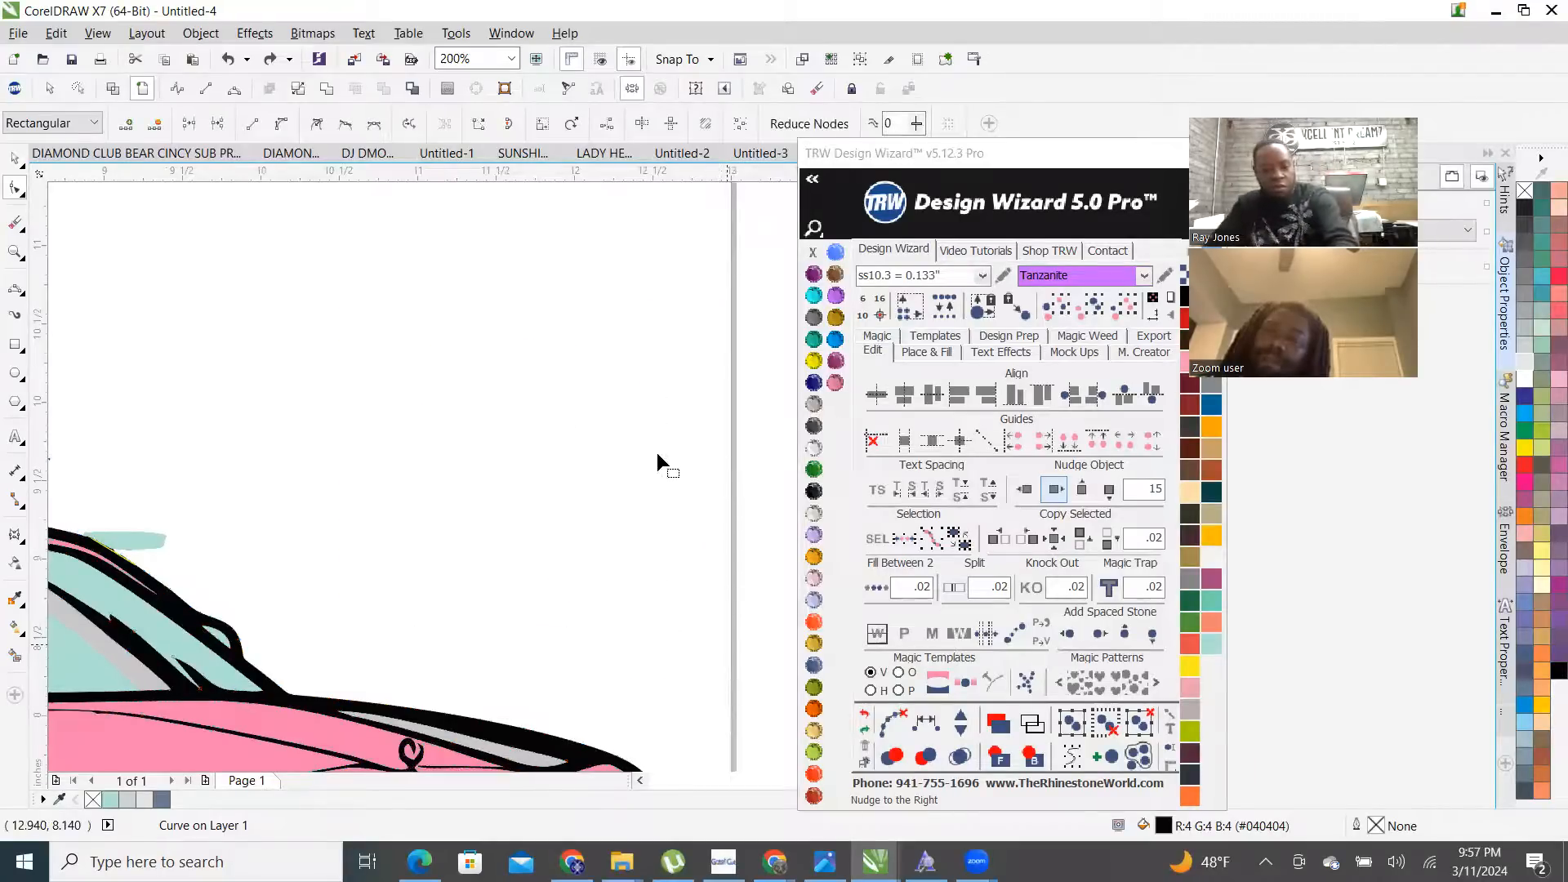
key("Delete")
scroll(202, 413, "down", 1)
scroll(338, 408, "up", 2)
left_click_drag(288, 332, 500, 494)
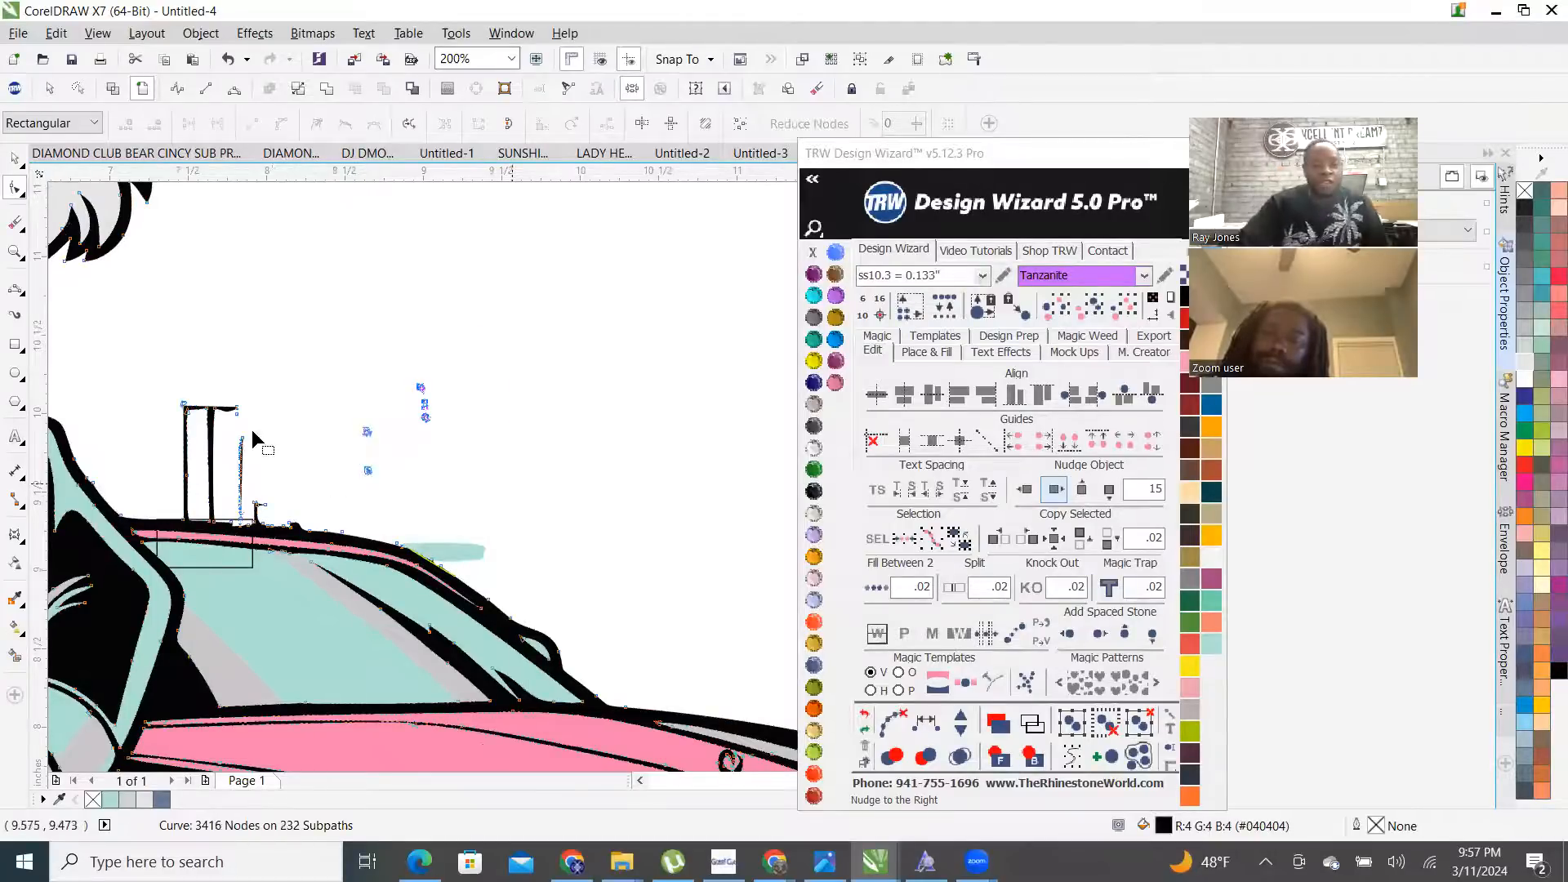
scroll(377, 367, "up", 1)
scroll(517, 394, "down", 2)
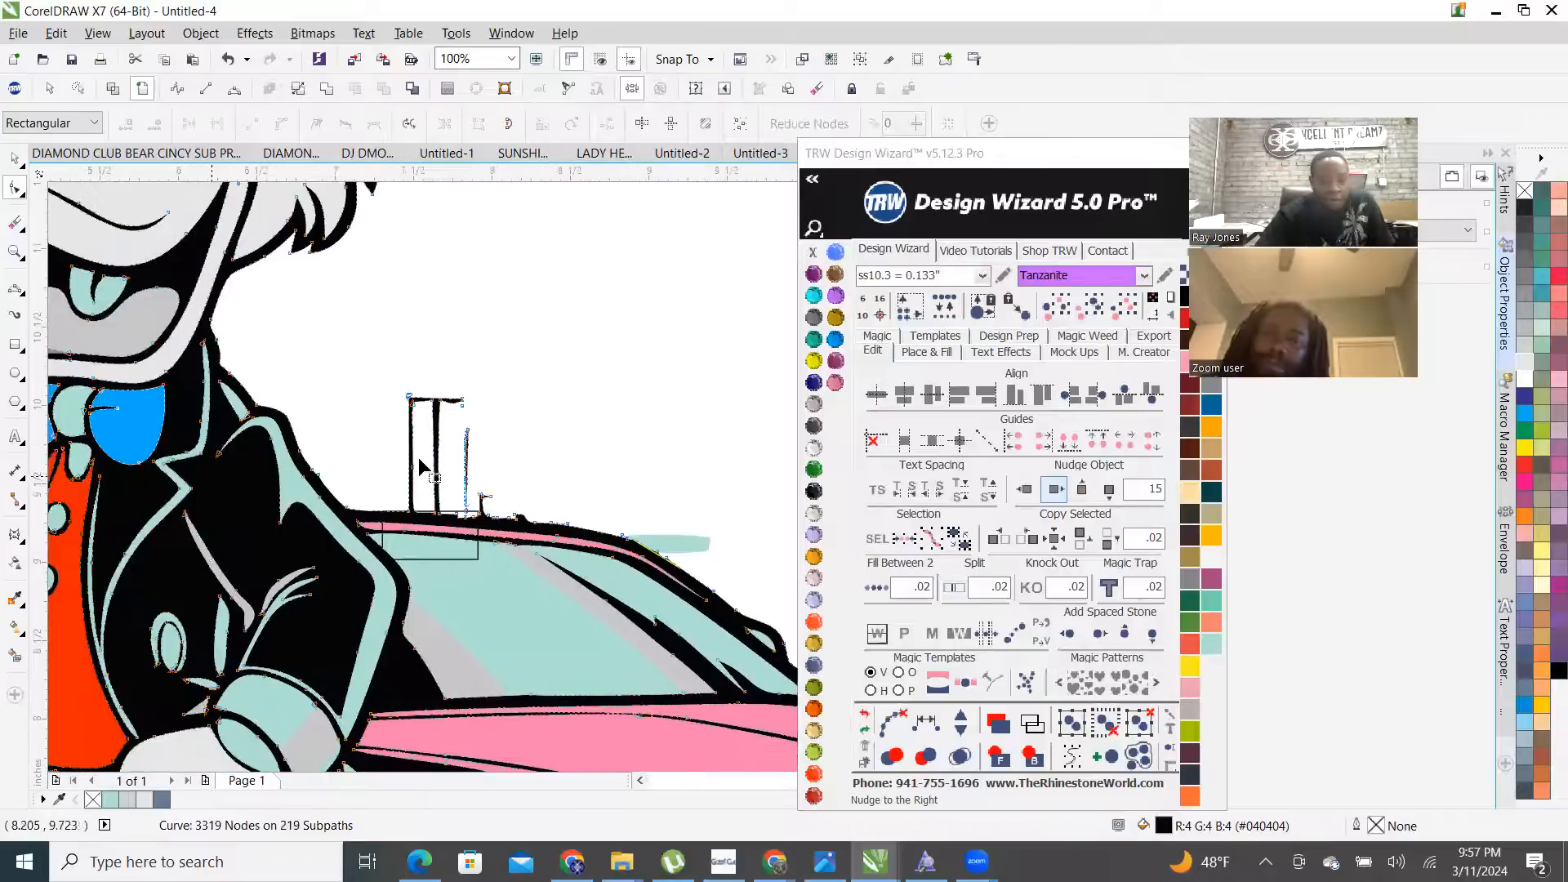
scroll(347, 418, "up", 1)
- Trim the thin pole above the car roof, including its leftover and base nodes
left_click_drag(298, 274, 531, 487)
key("Delete")
scroll(400, 538, "up", 1)
left_click_drag(390, 600, 392, 601)
key("Delete")
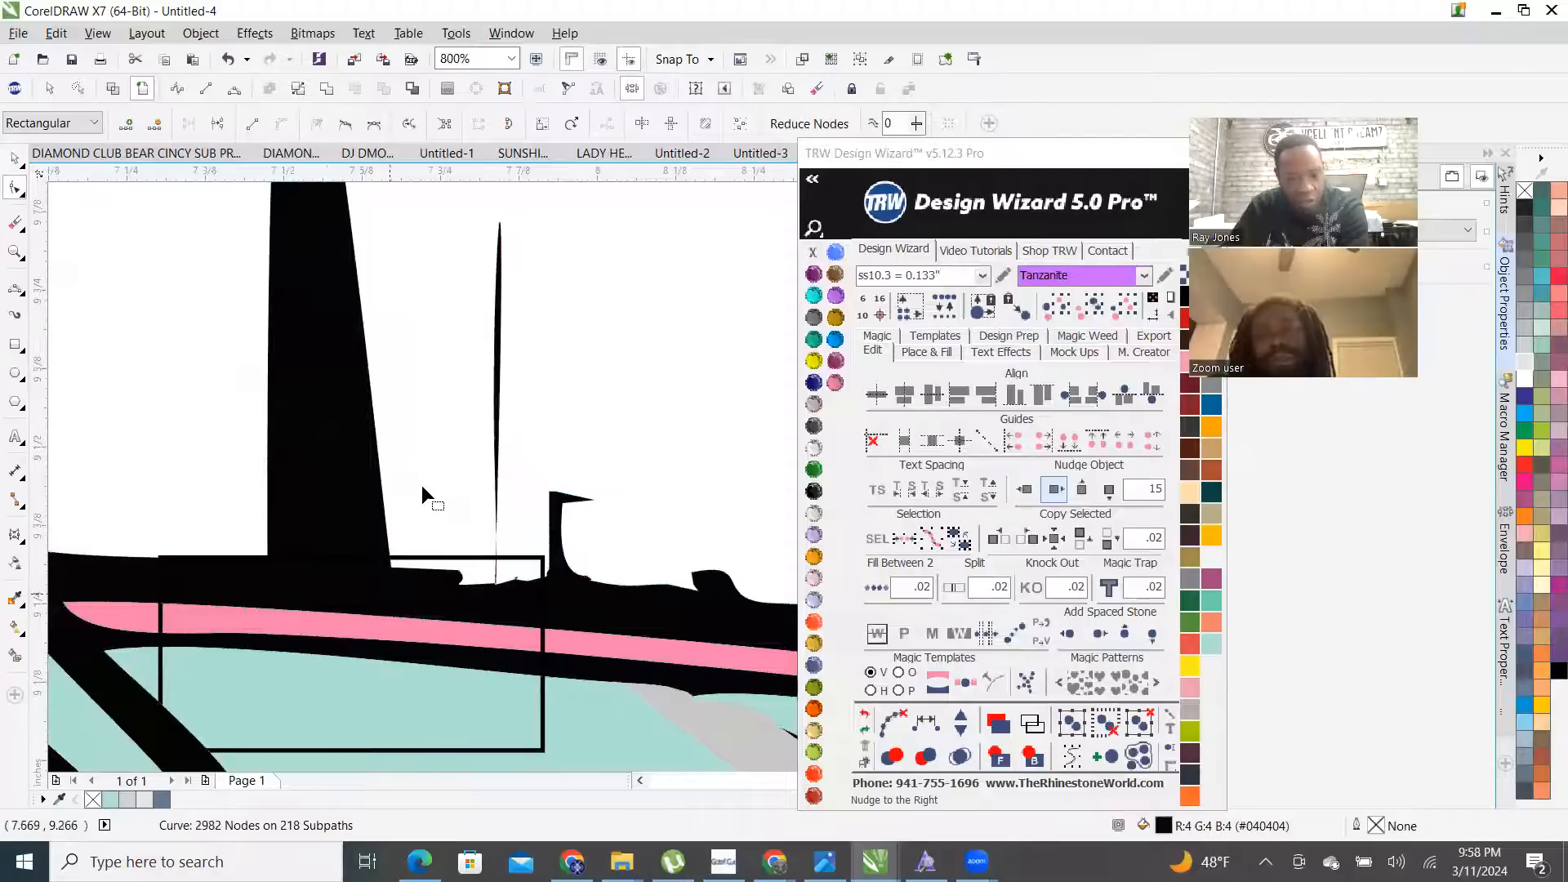
scroll(423, 487, "down", 1)
scroll(446, 467, "up", 1)
left_click_drag(314, 471, 581, 517)
key("Delete")
key("Delete")
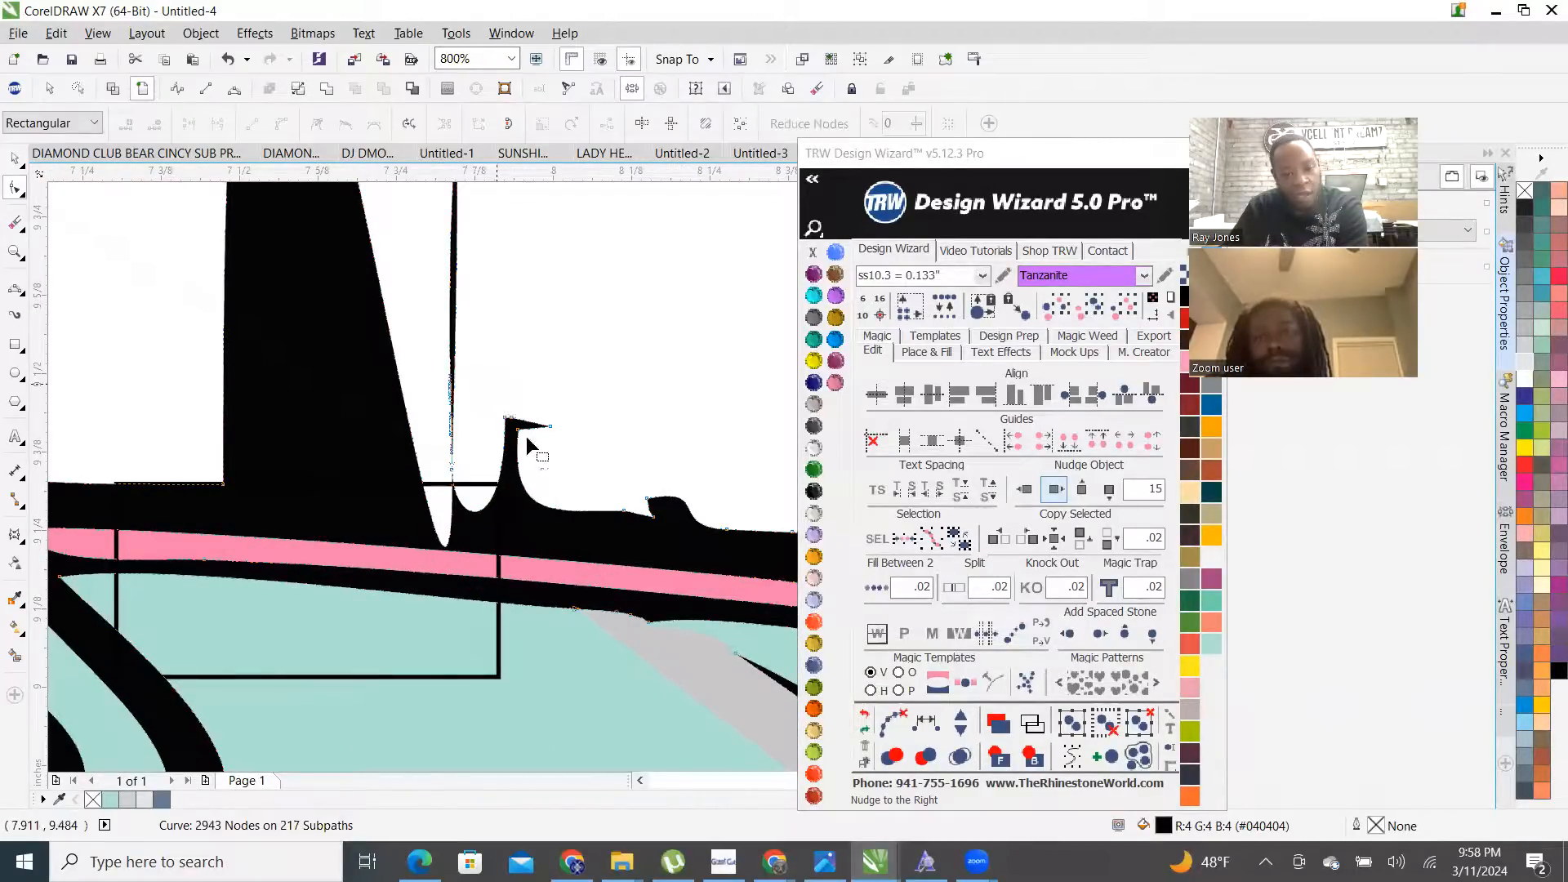
key("Delete")
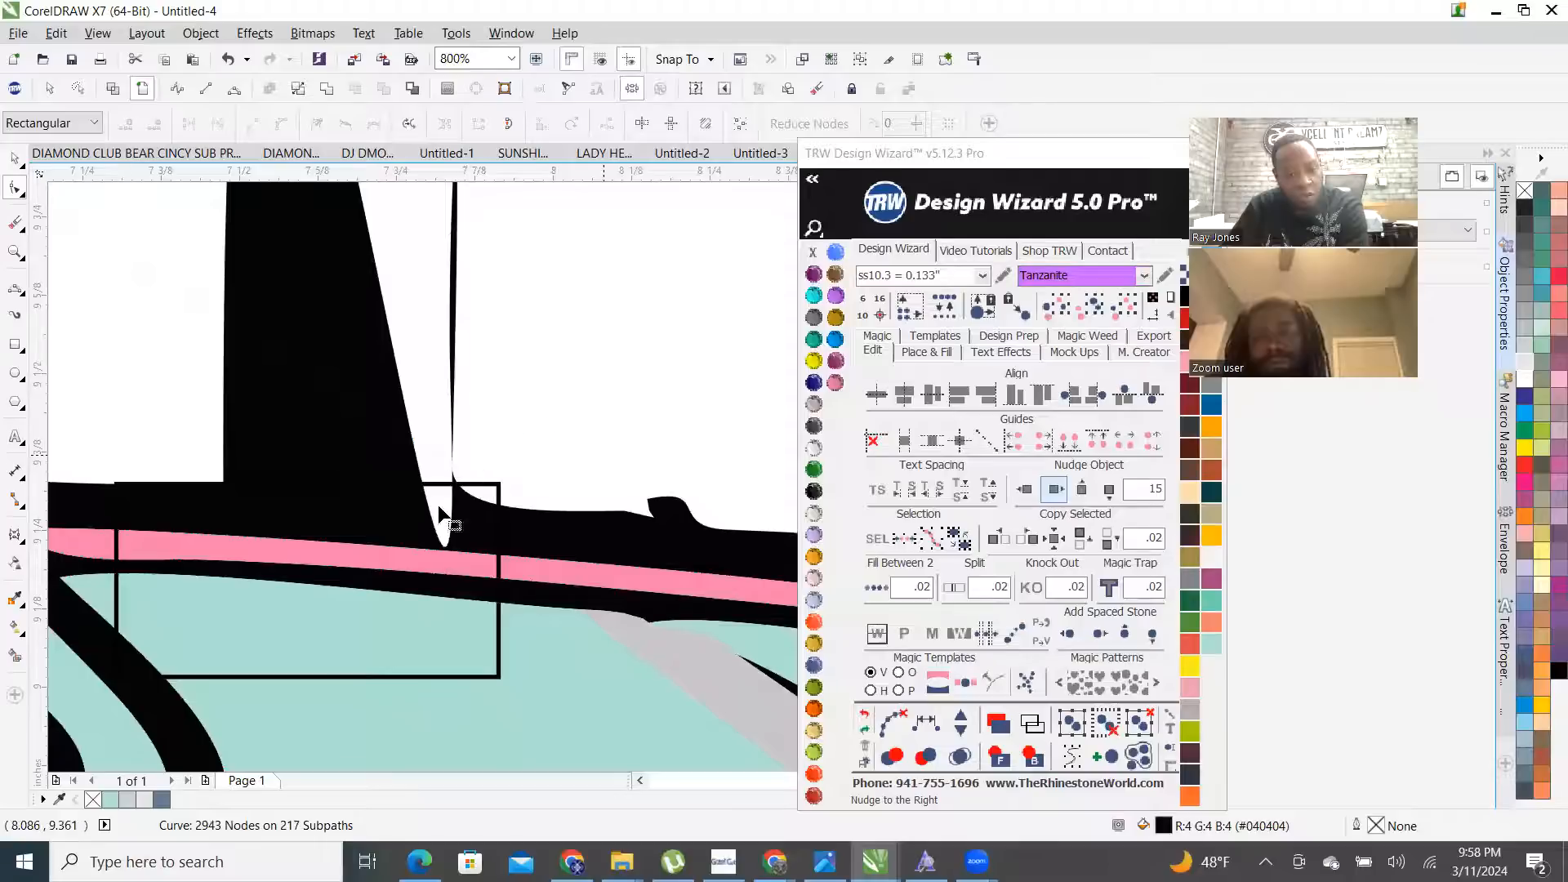
scroll(437, 500, "down", 1)
- Pull the pole-base node and its control handles down onto the car roof line
left_click(335, 496)
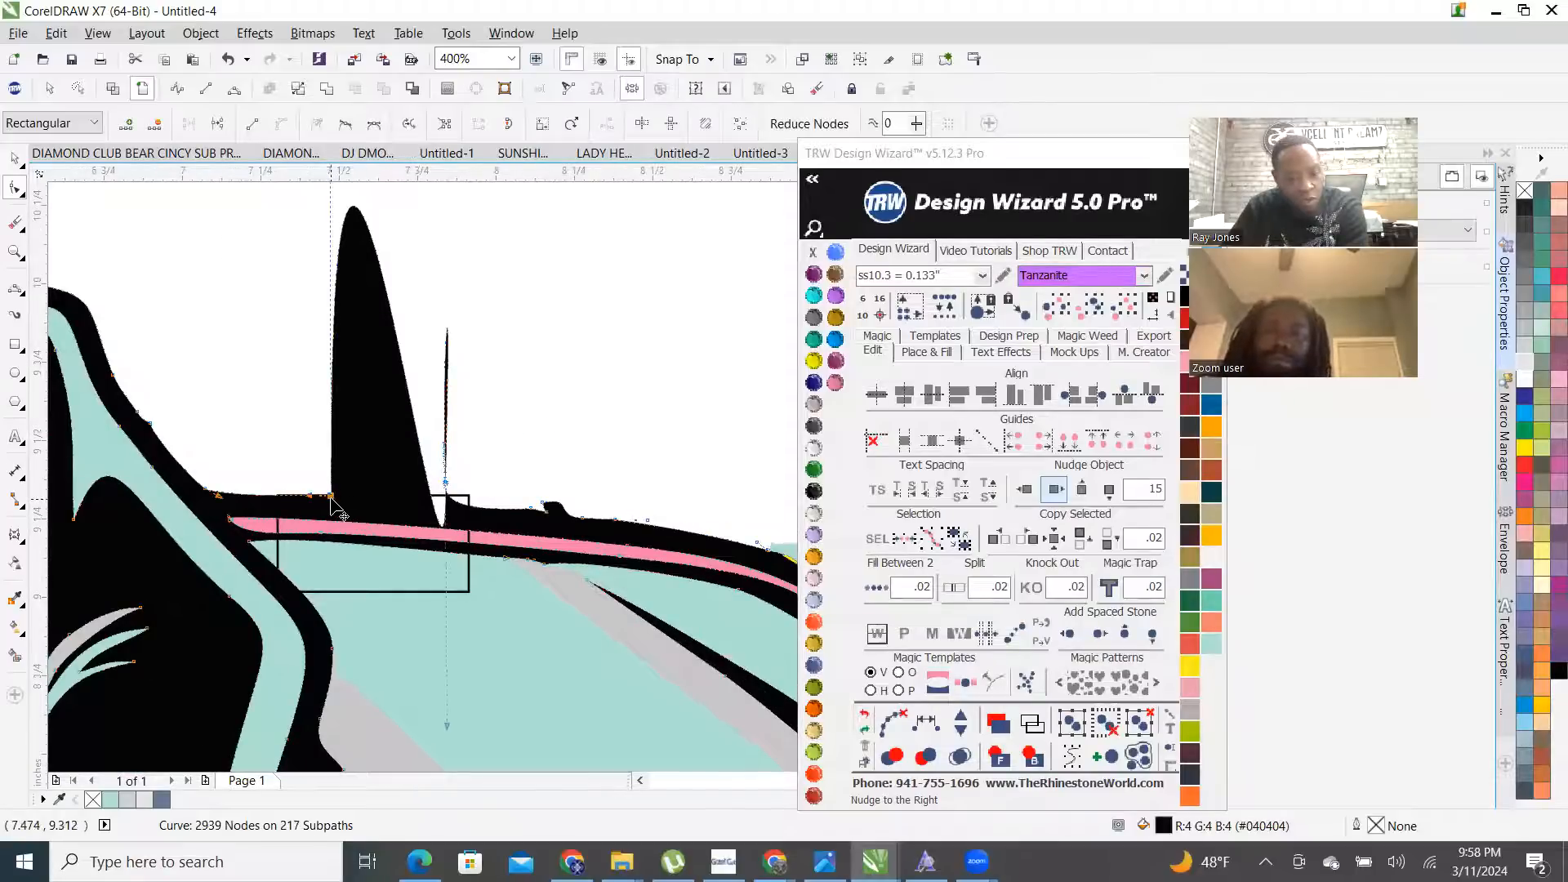
scroll(337, 498, "down", 1)
scroll(356, 401, "down", 1)
scroll(338, 246, "up", 2)
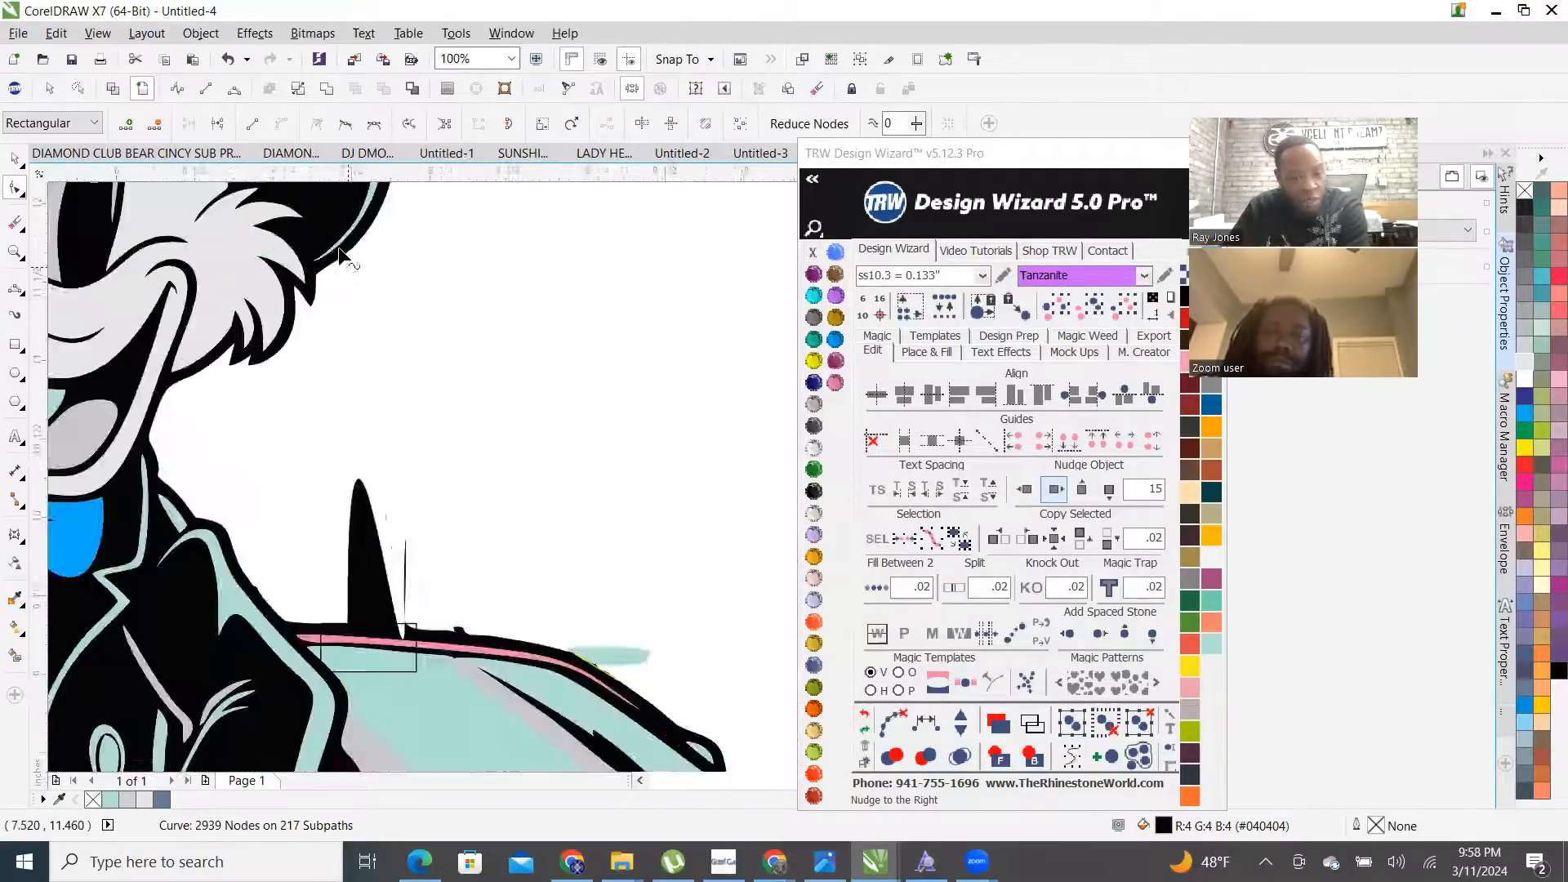
left_click_drag(351, 242, 438, 677)
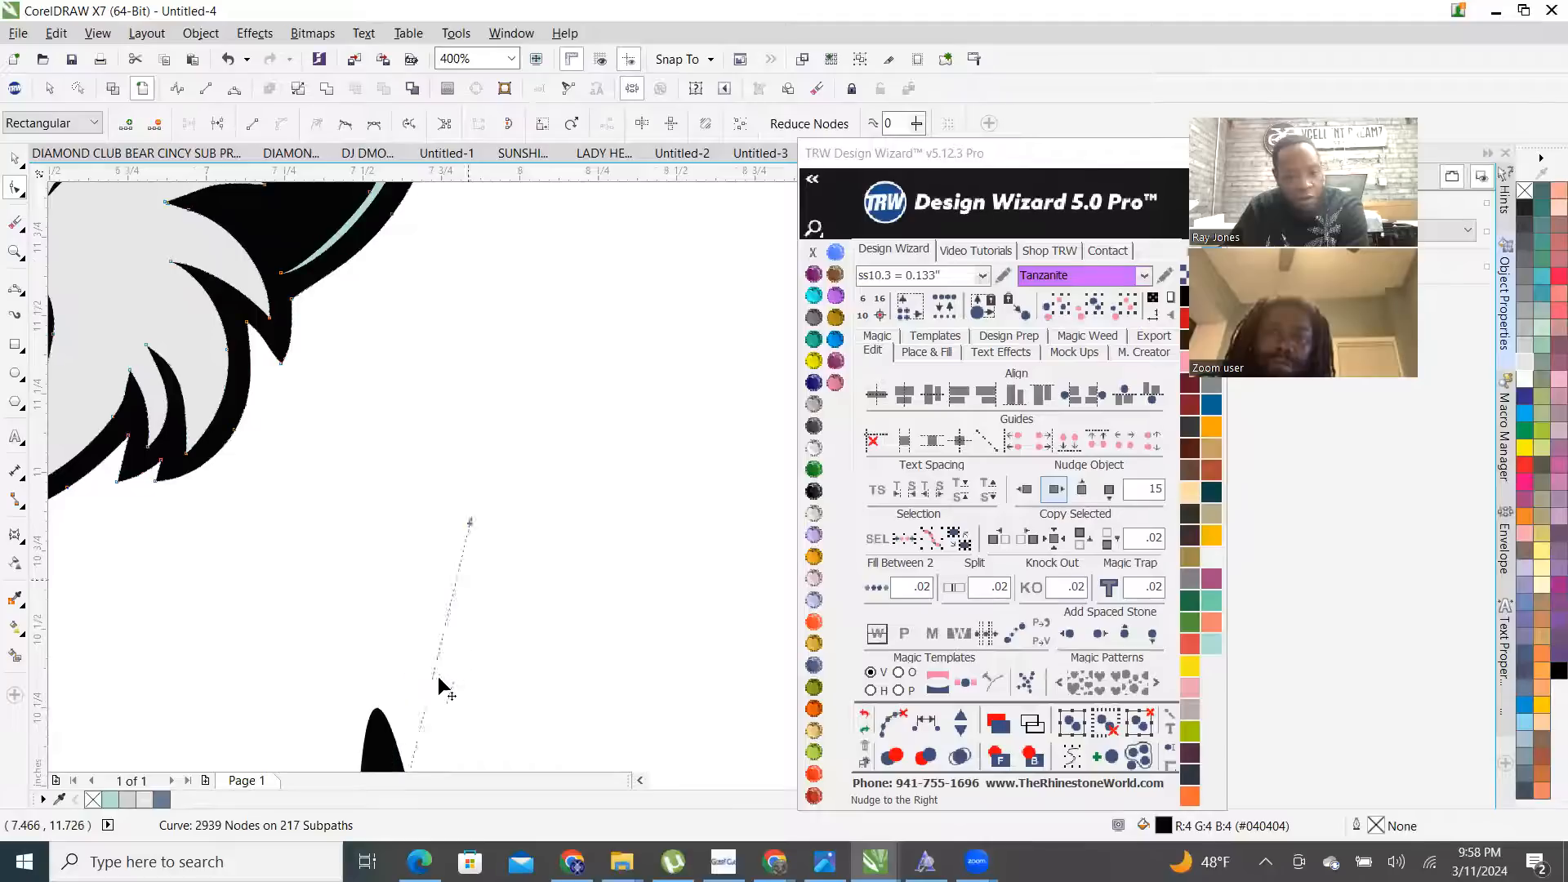
scroll(462, 457, "down", 2)
scroll(450, 490, "up", 3)
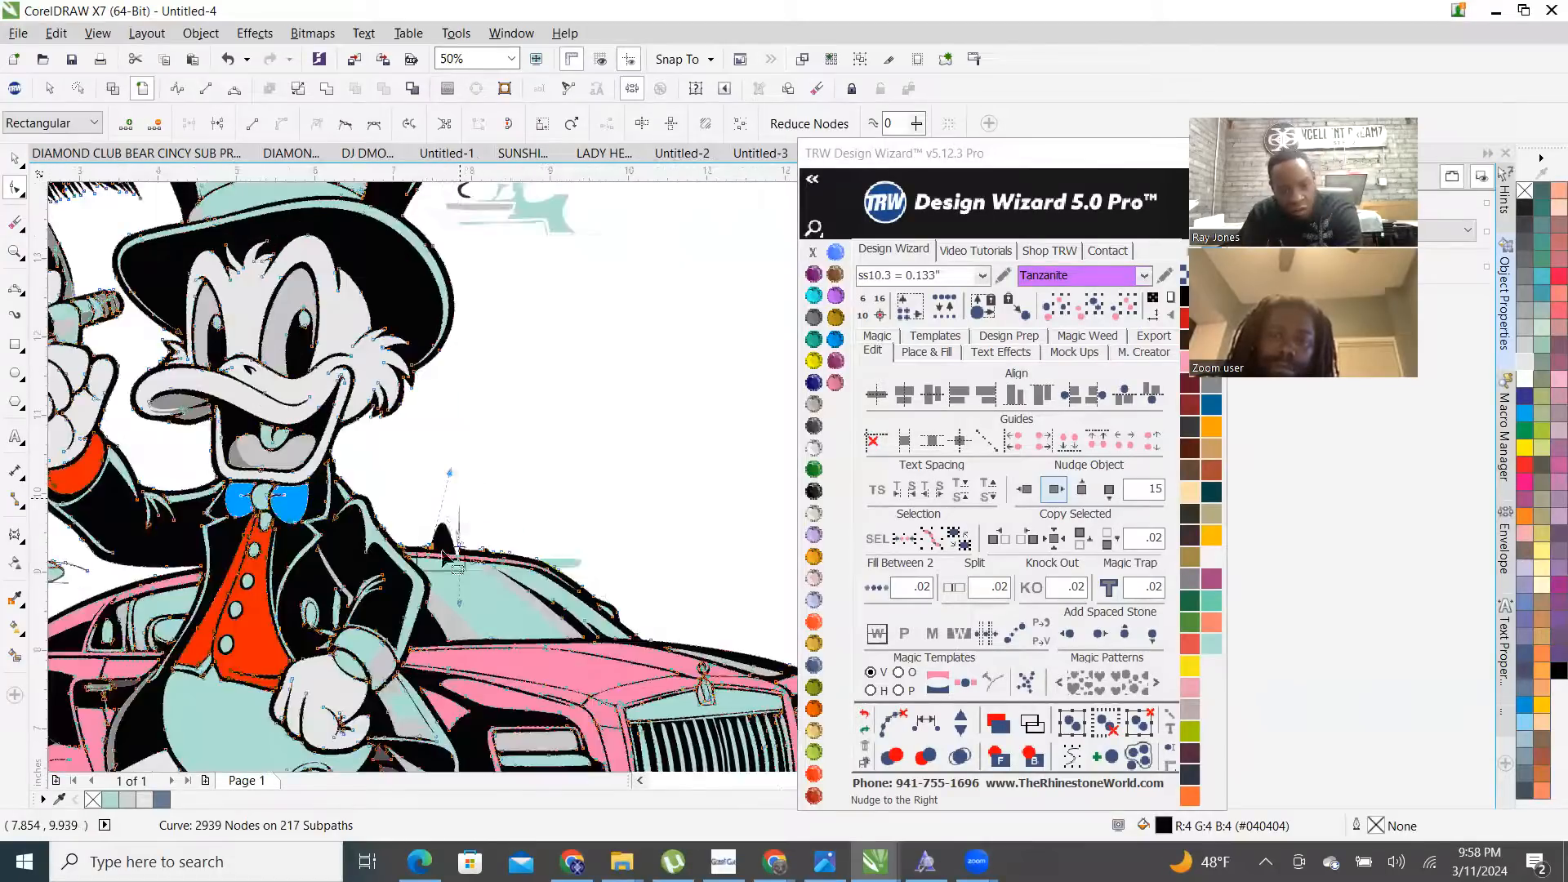
scroll(443, 459, "down", 1)
left_click_drag(477, 225, 396, 527)
left_click_drag(511, 753, 477, 533)
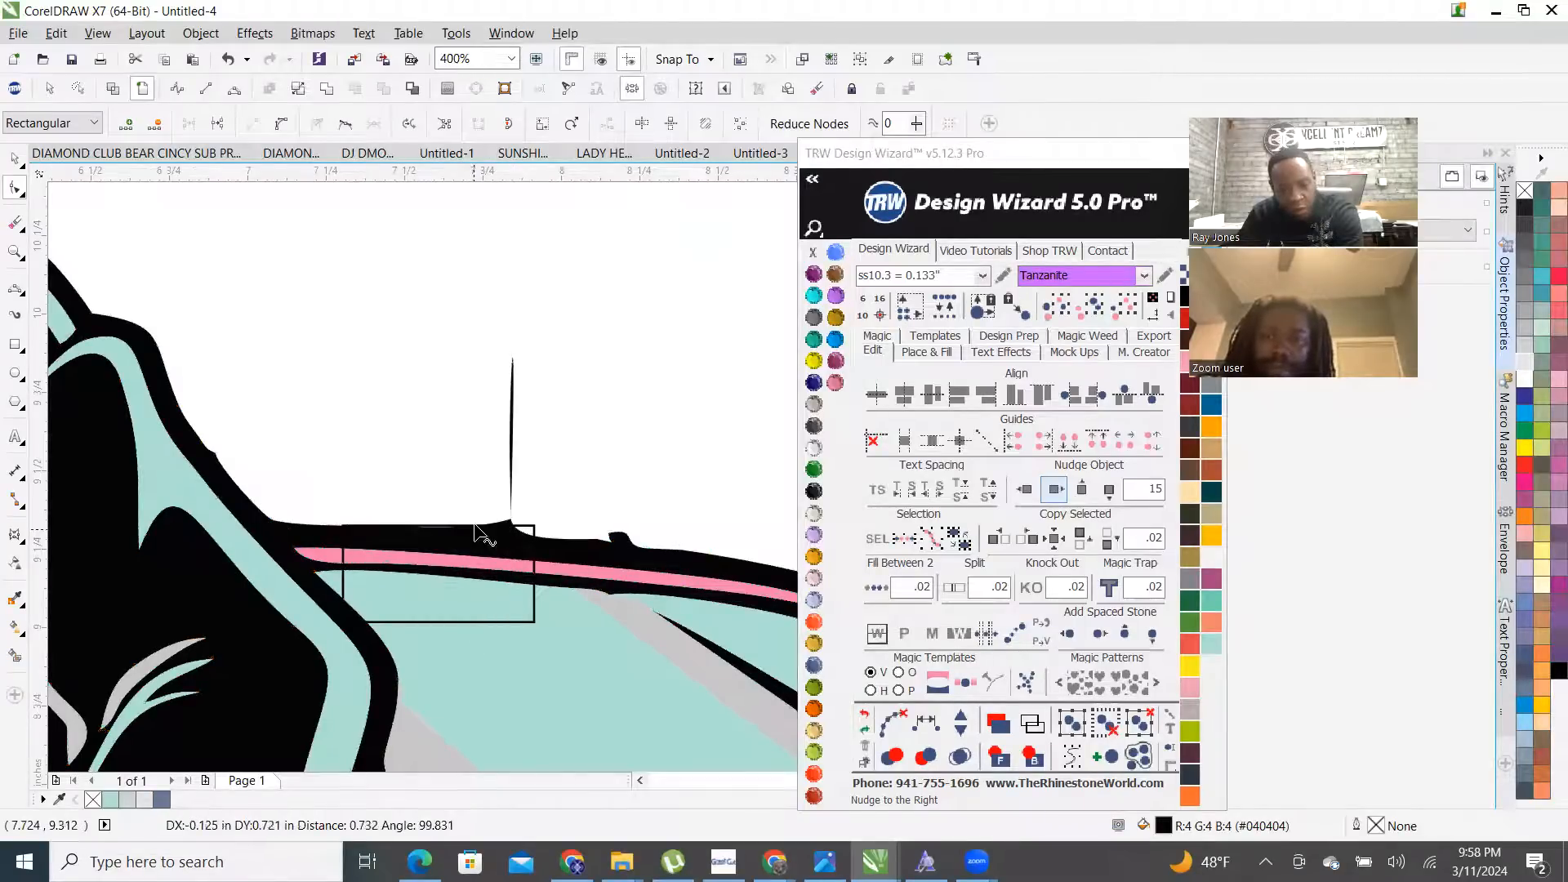
scroll(542, 467, "up", 2)
scroll(428, 585, "down", 2)
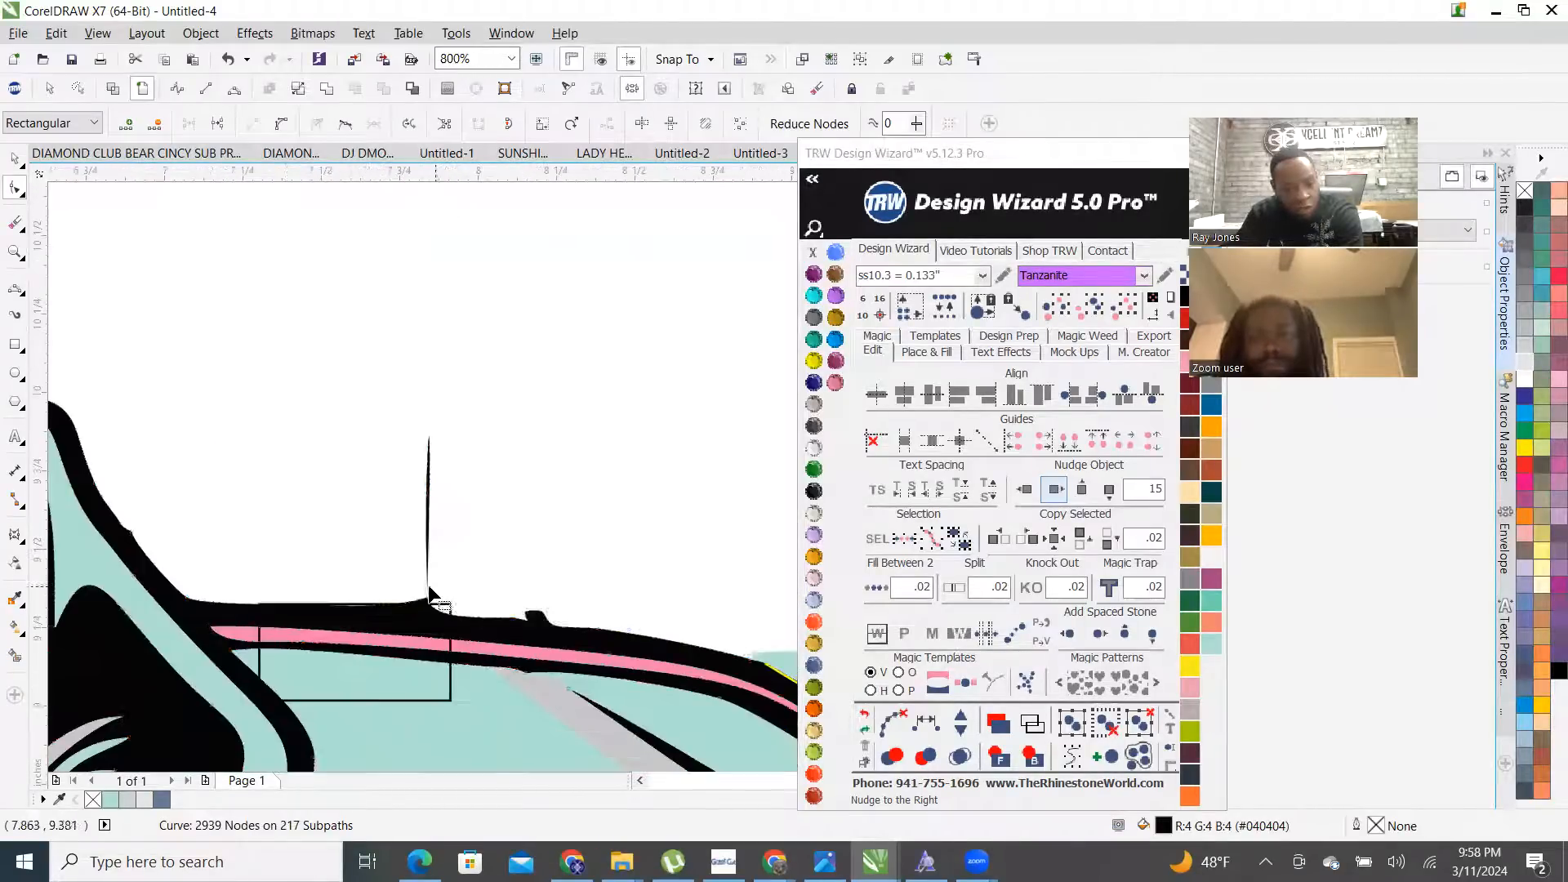
scroll(393, 556, "up", 2)
scroll(479, 503, "down", 4)
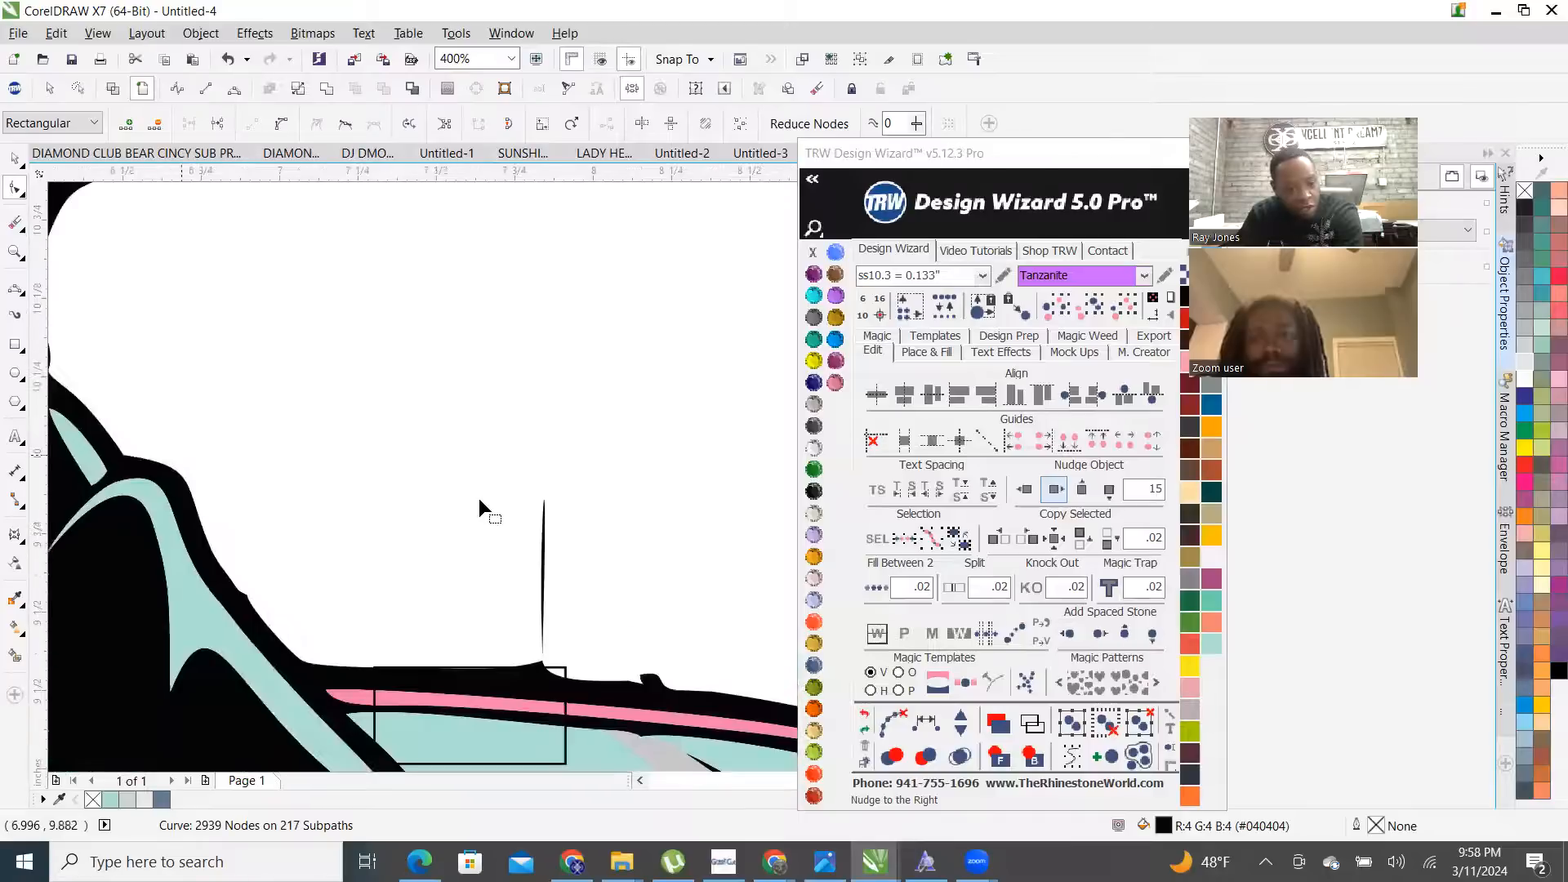
scroll(102, 369, "down", 2)
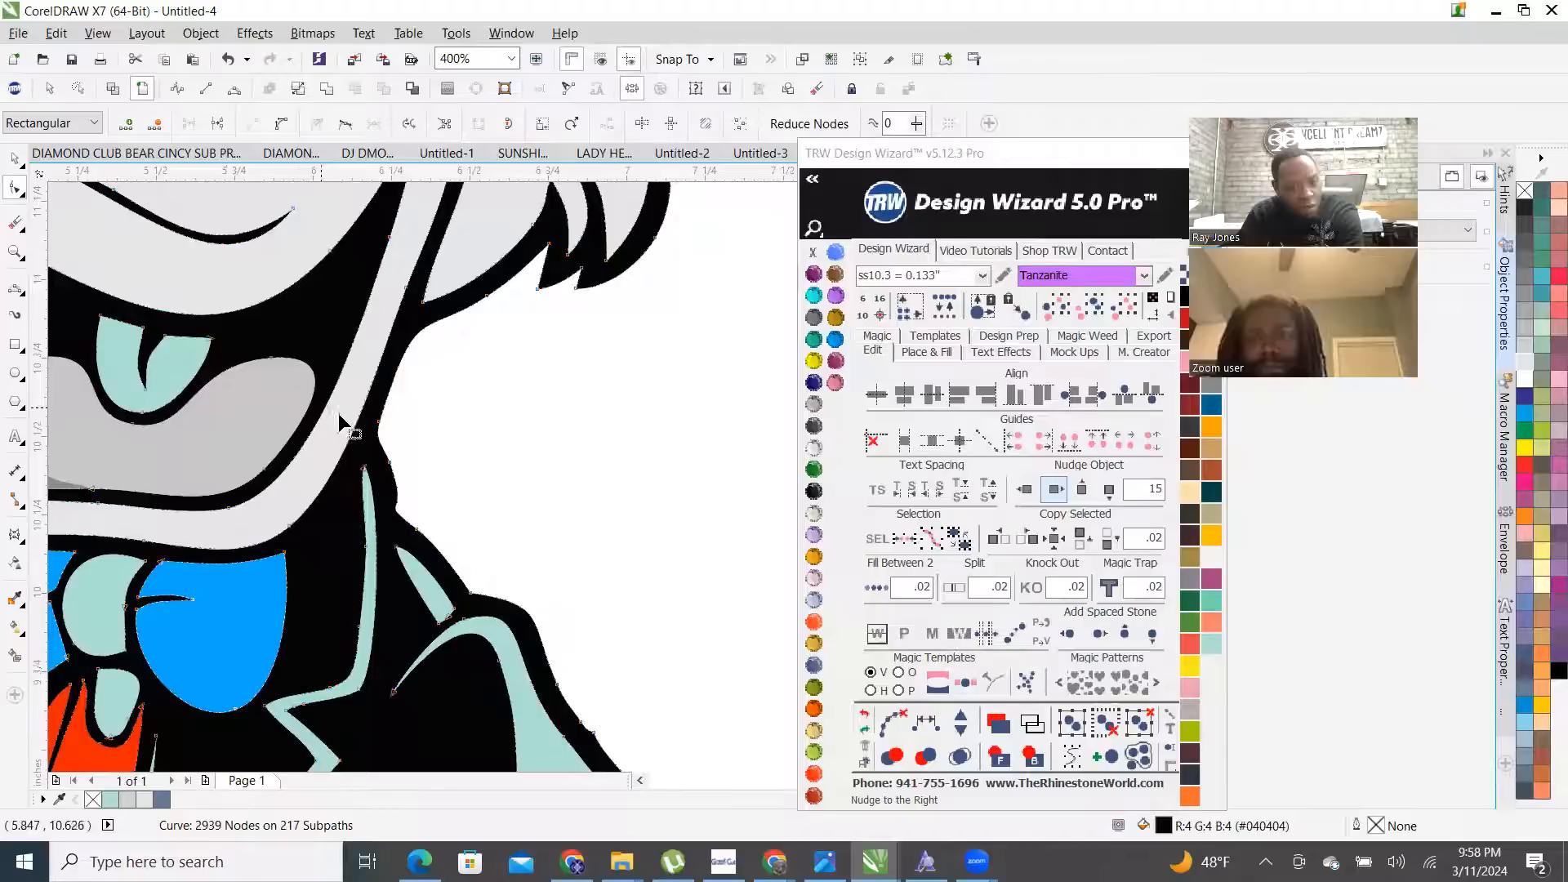
scroll(446, 463, "up", 4)
scroll(412, 410, "down", 5)
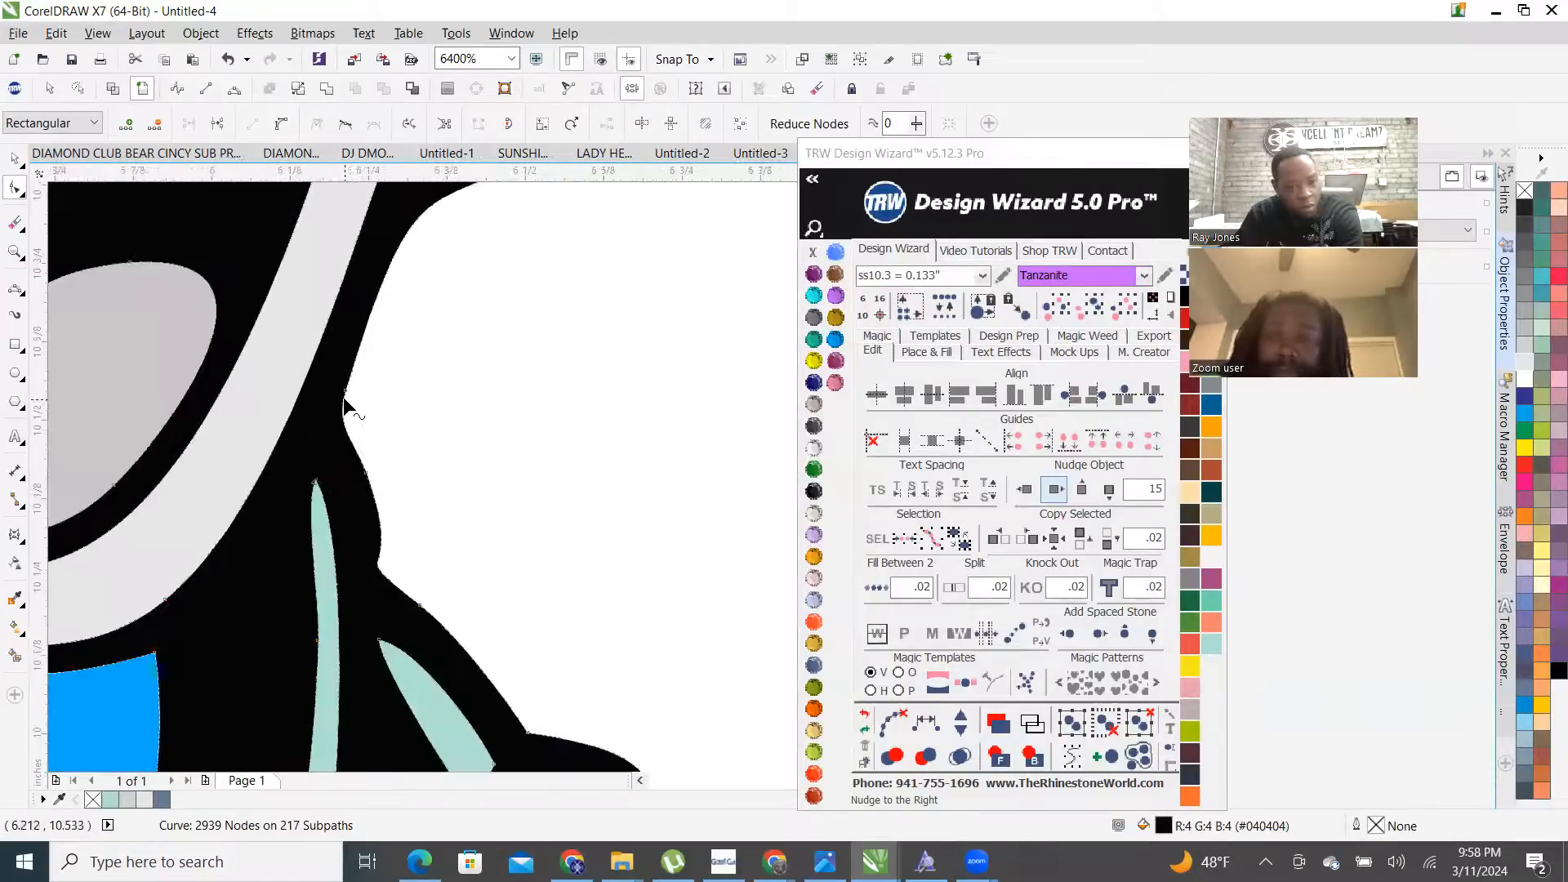
left_click(717, 488)
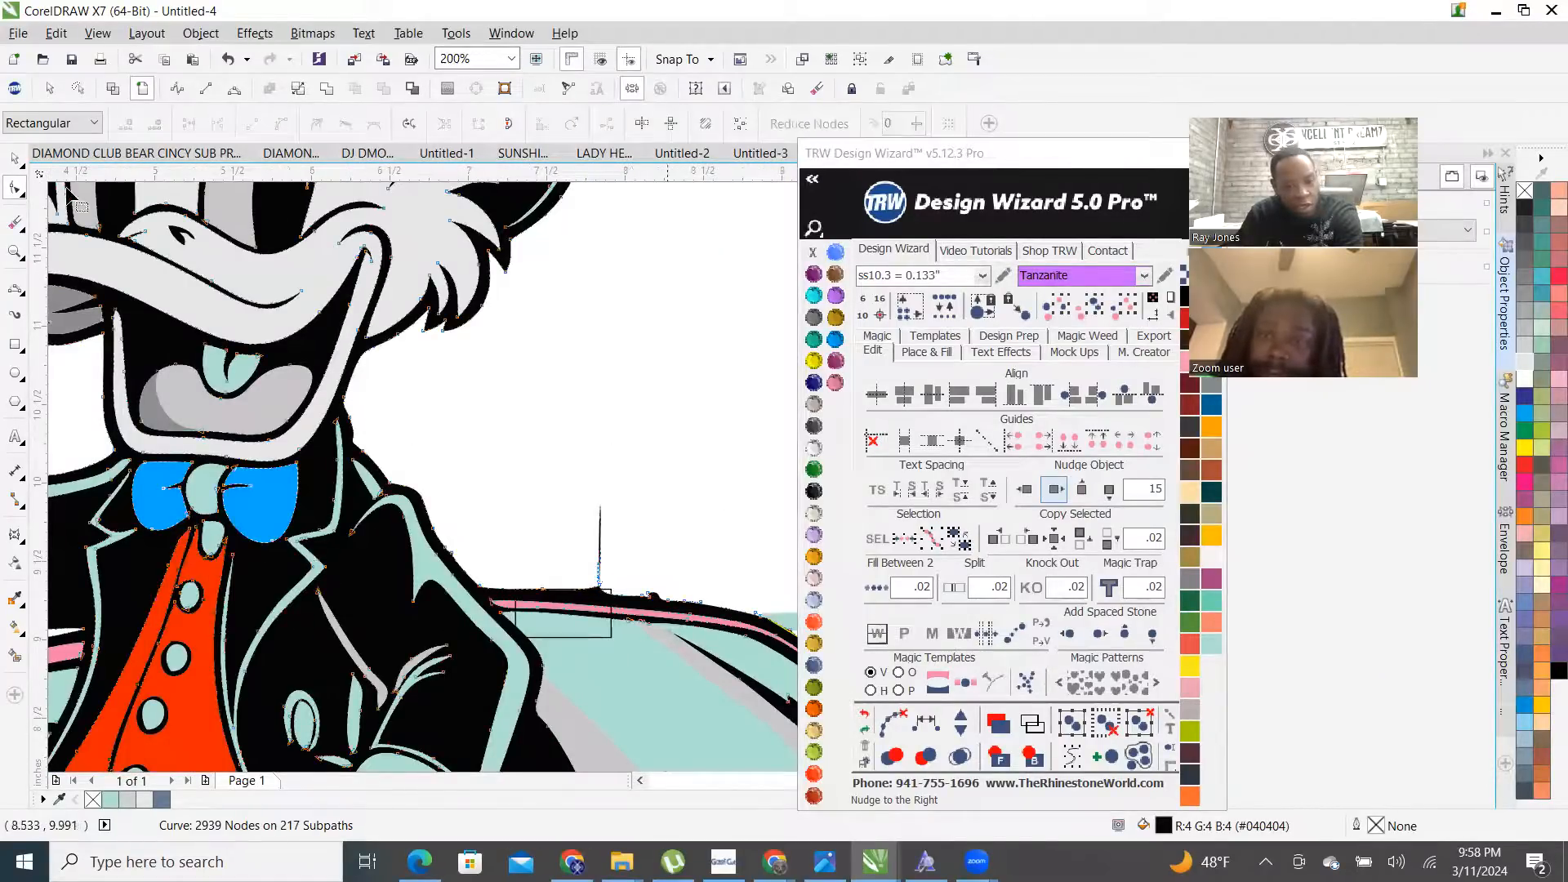
- Delete the stray rectangle sitting over the car roof
left_click(16, 159)
key("Escape")
scroll(572, 633, "up", 2)
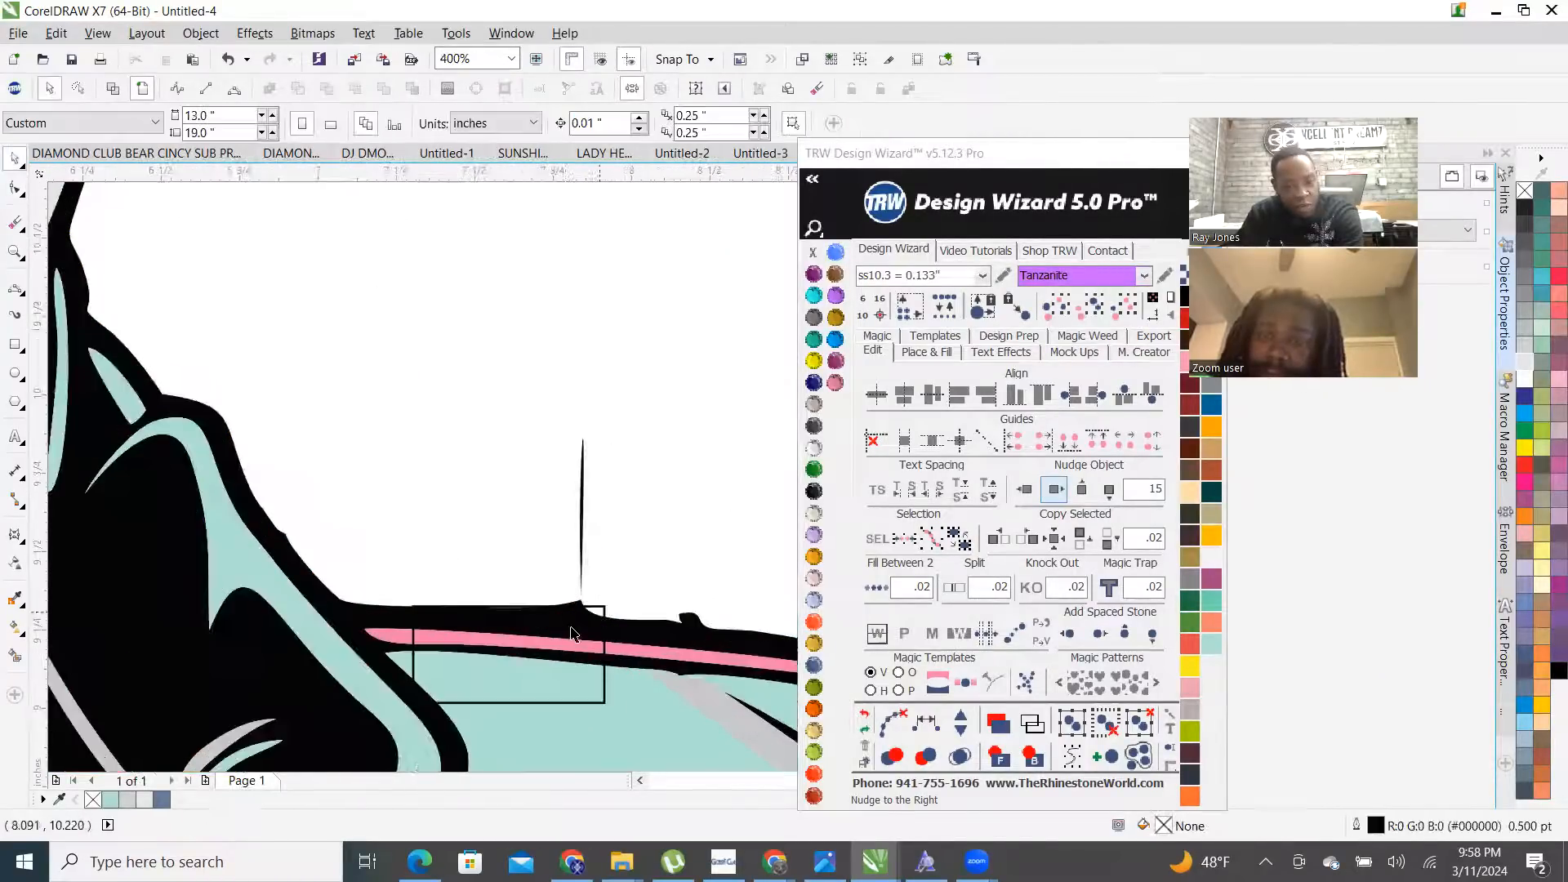
left_click(604, 702)
key("Delete")
- Delete the thin spike's nodes from the black outline curve, leaving 2896 nodes
double_click(626, 634)
left_click_drag(526, 394, 622, 618)
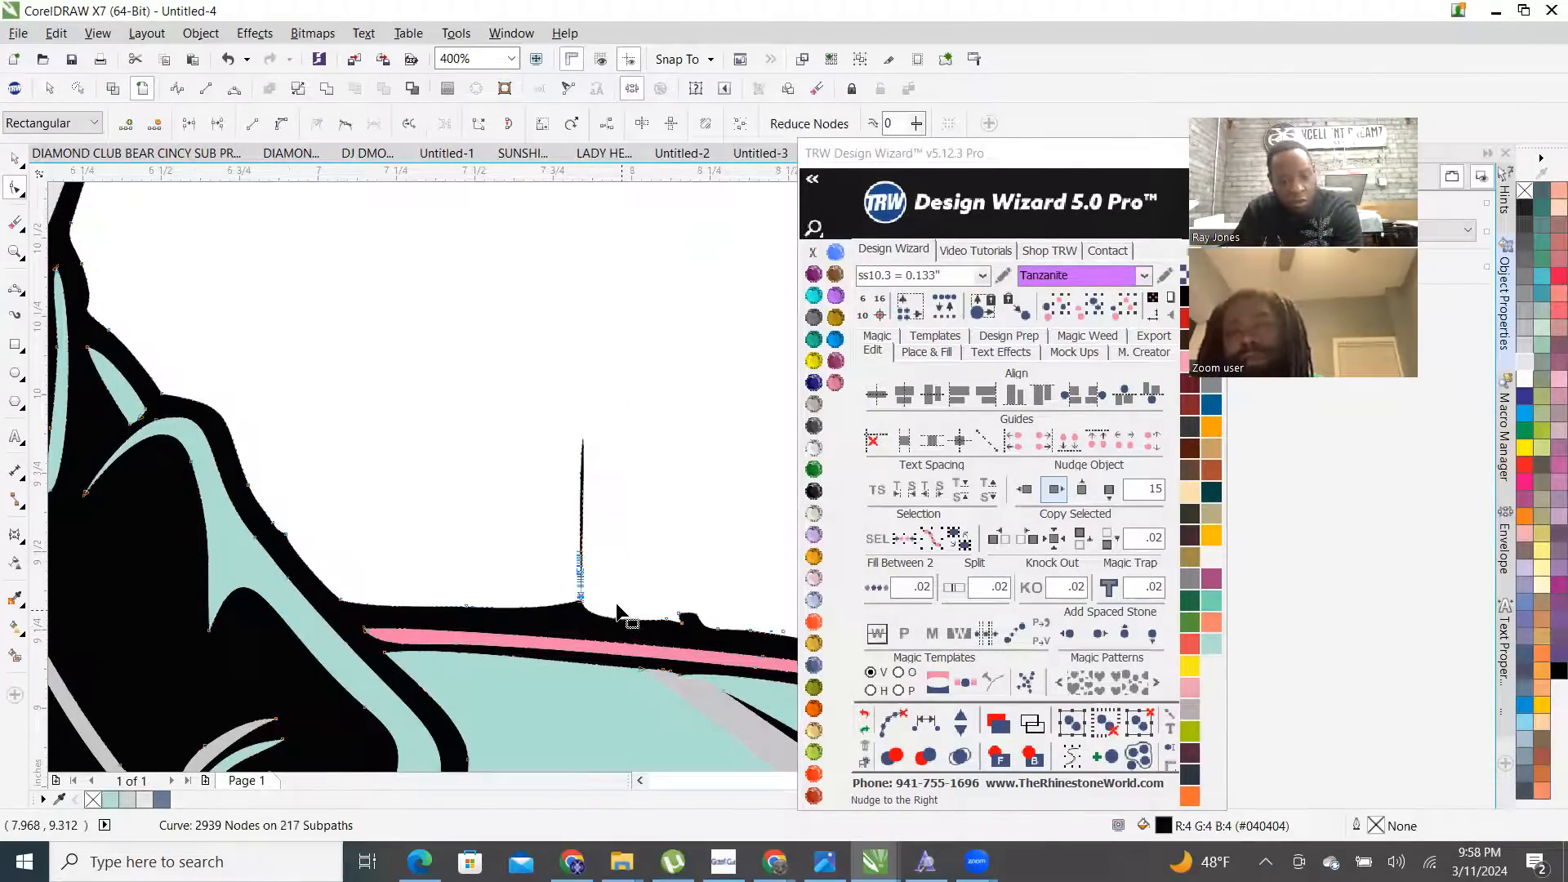
key("Delete")
scroll(542, 602, "down", 6)
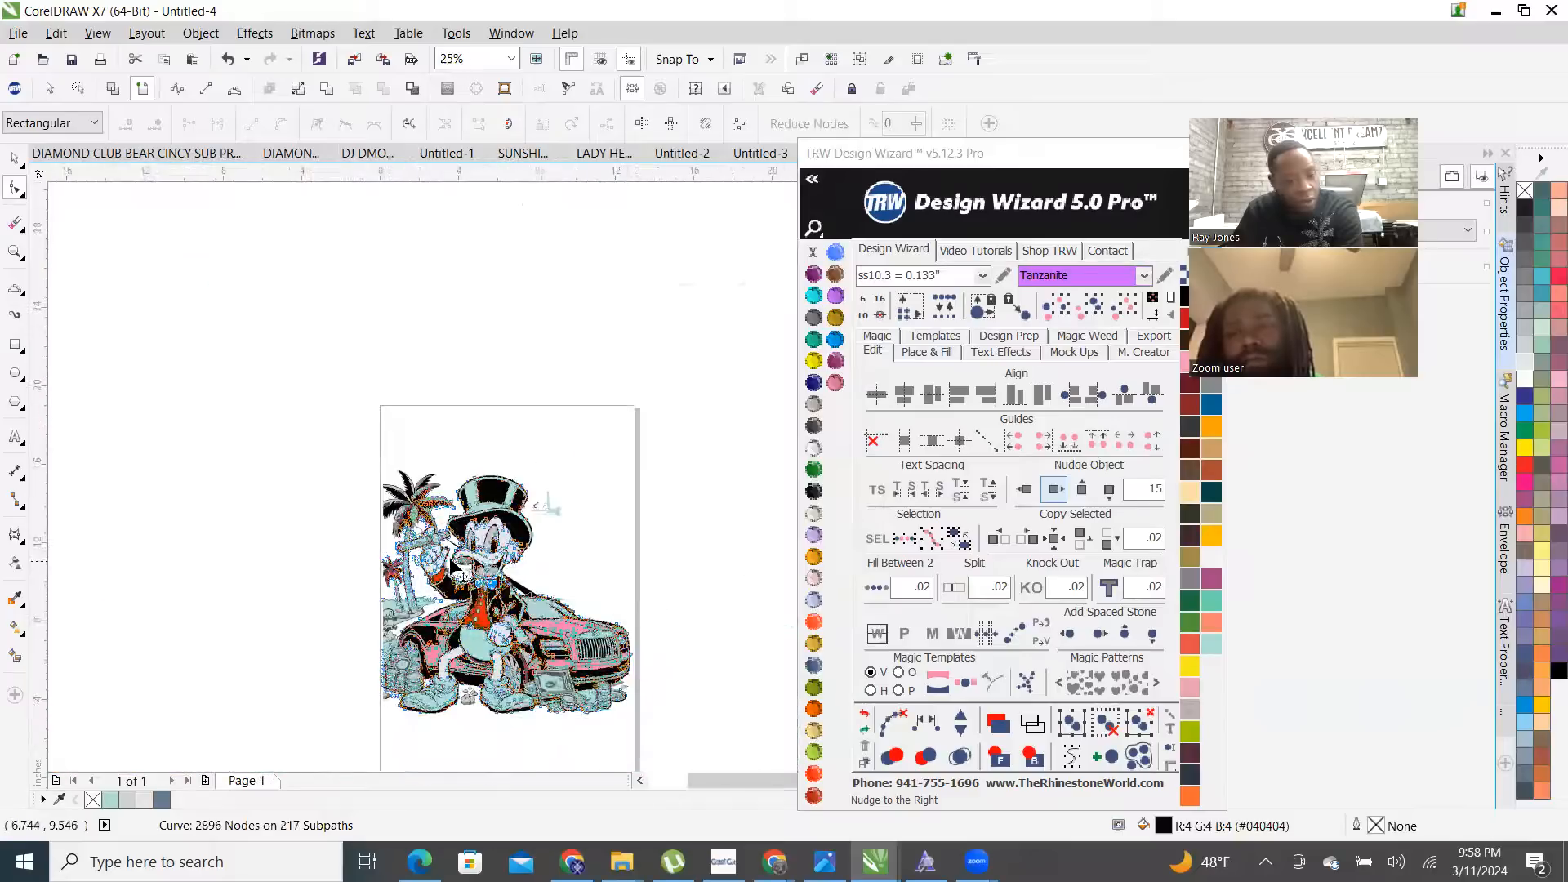
- Undo the spike deletion to restore 2939 nodes, then select the small rectangle and the black artwork curve
scroll(454, 566, "up", 10)
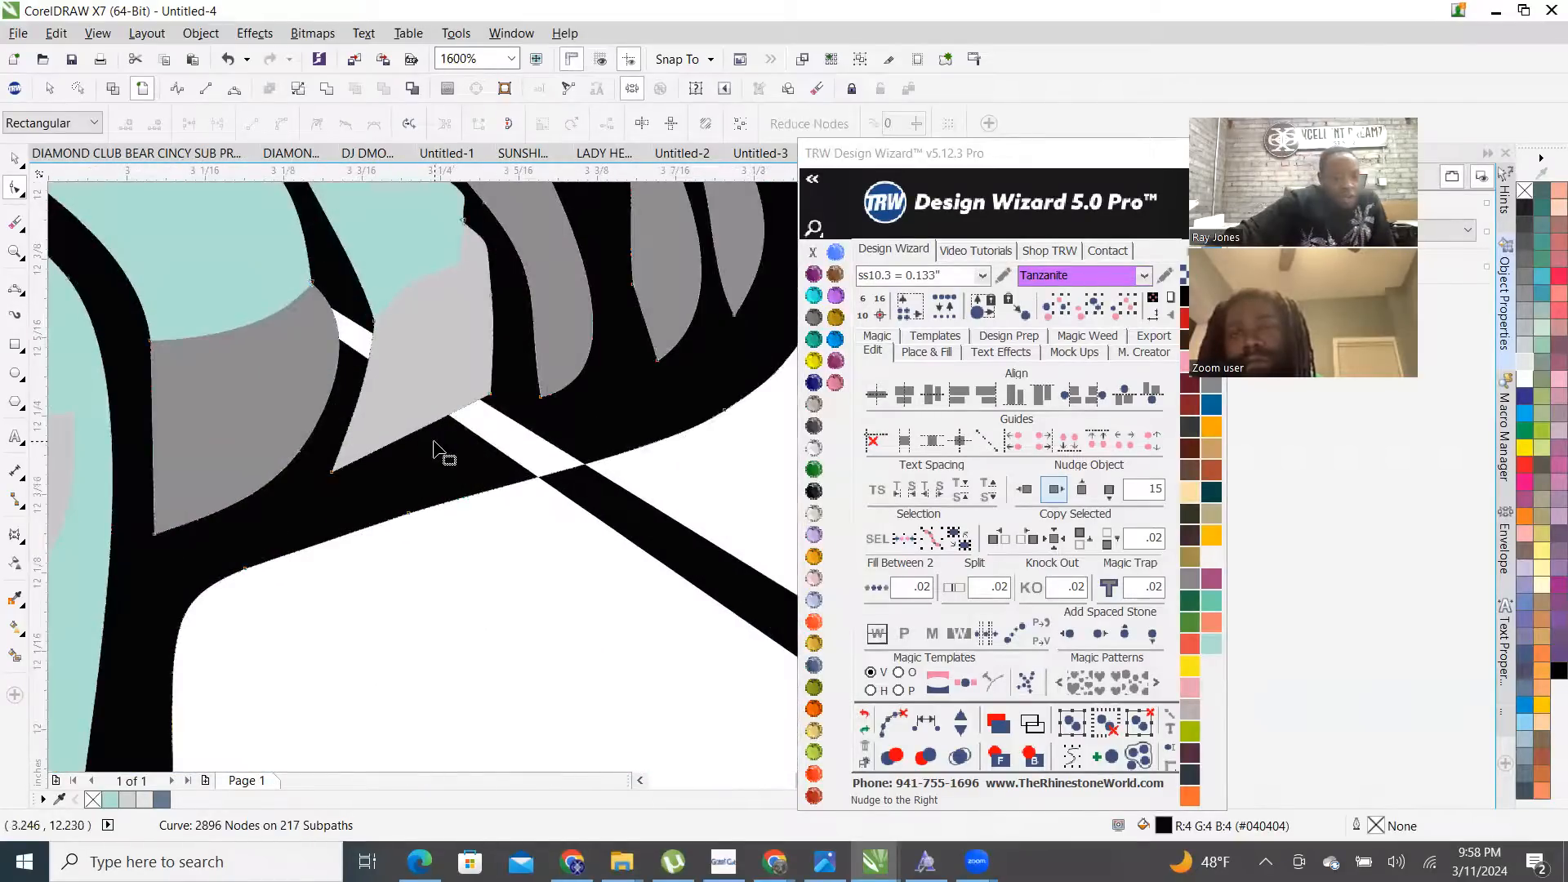
scroll(433, 448, "down", 3)
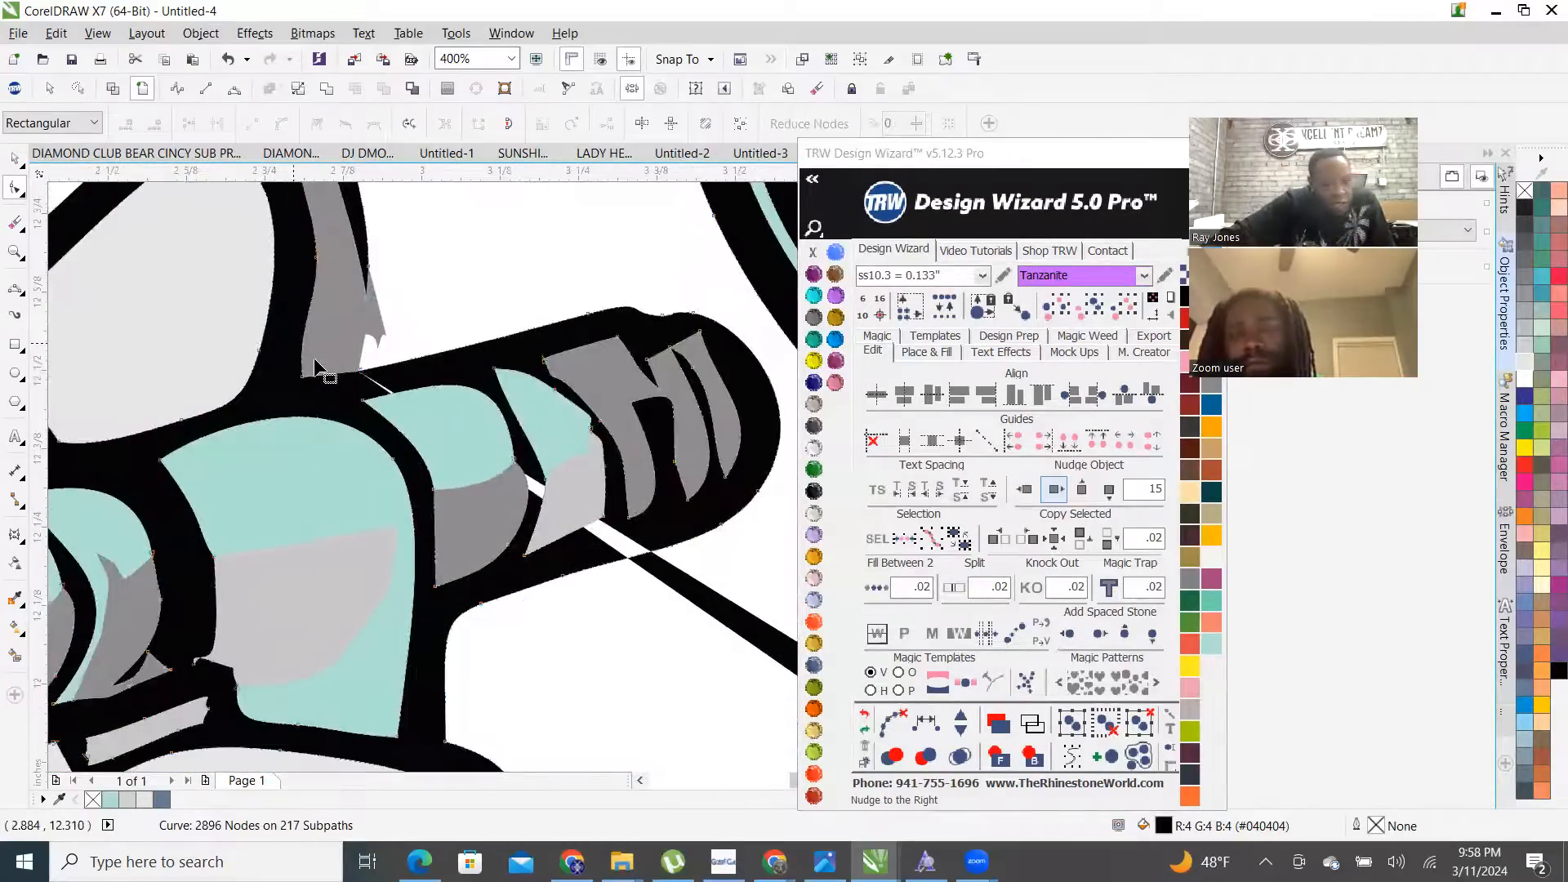
scroll(311, 360, "up", 5)
scroll(311, 390, "down", 6)
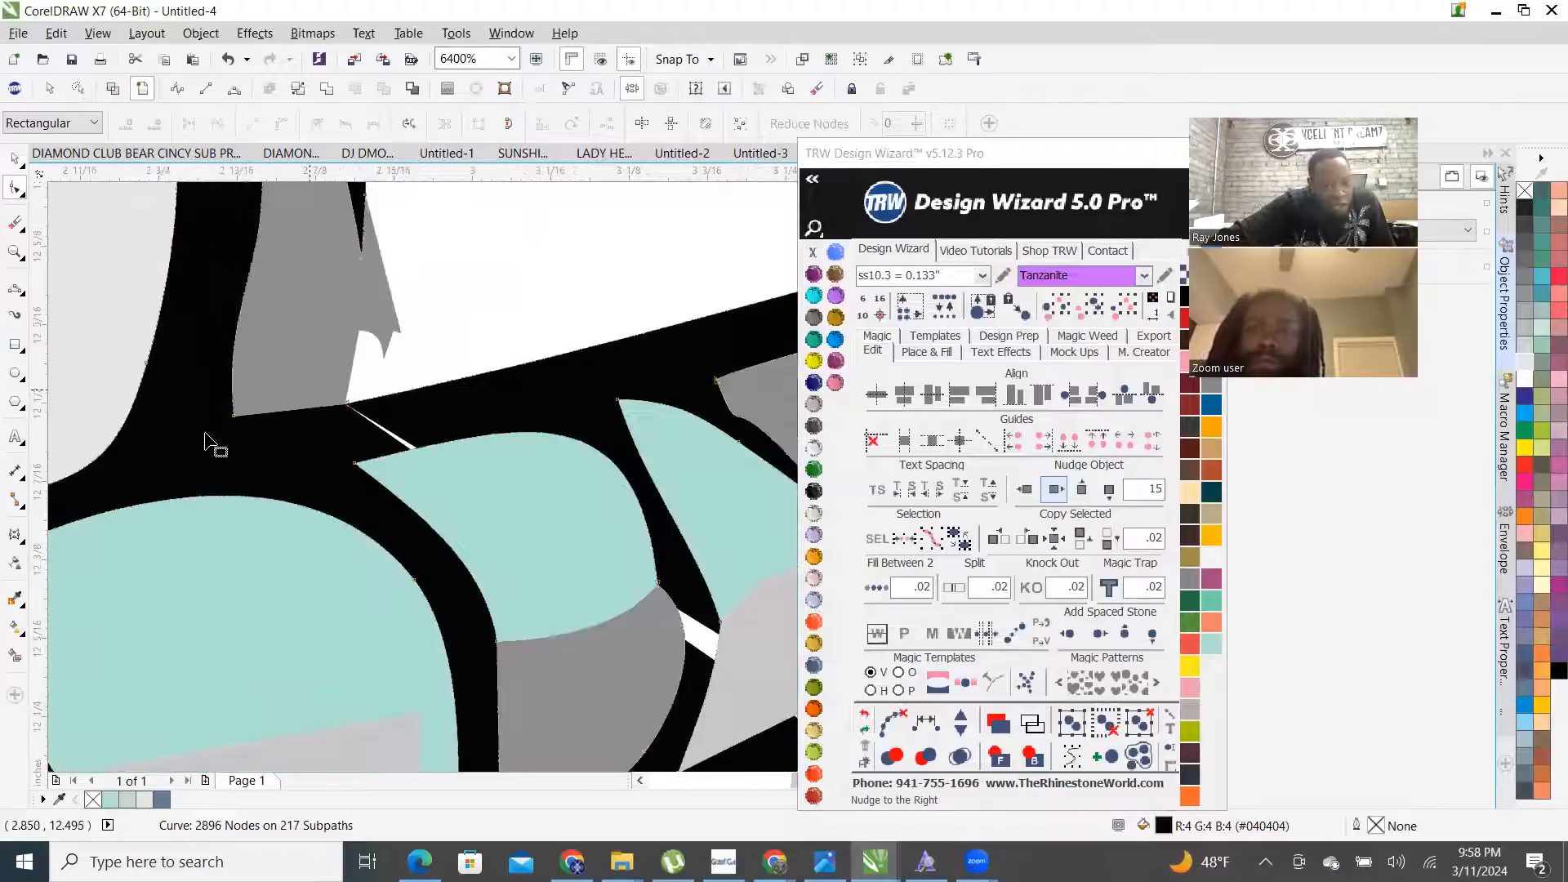
scroll(238, 435, "down", 2)
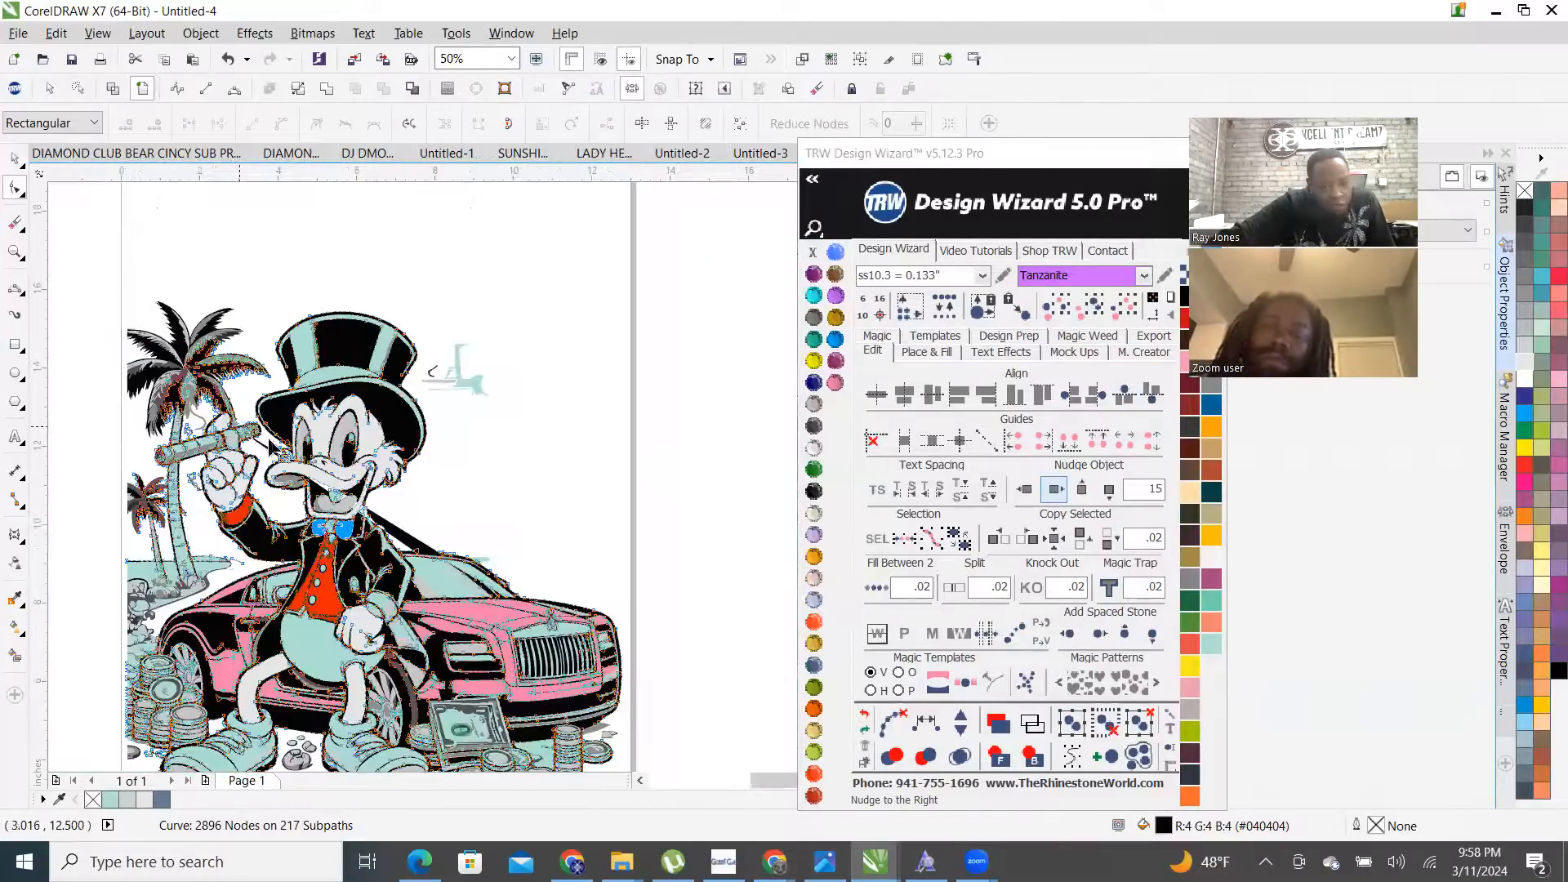
scroll(401, 539, "up", 2)
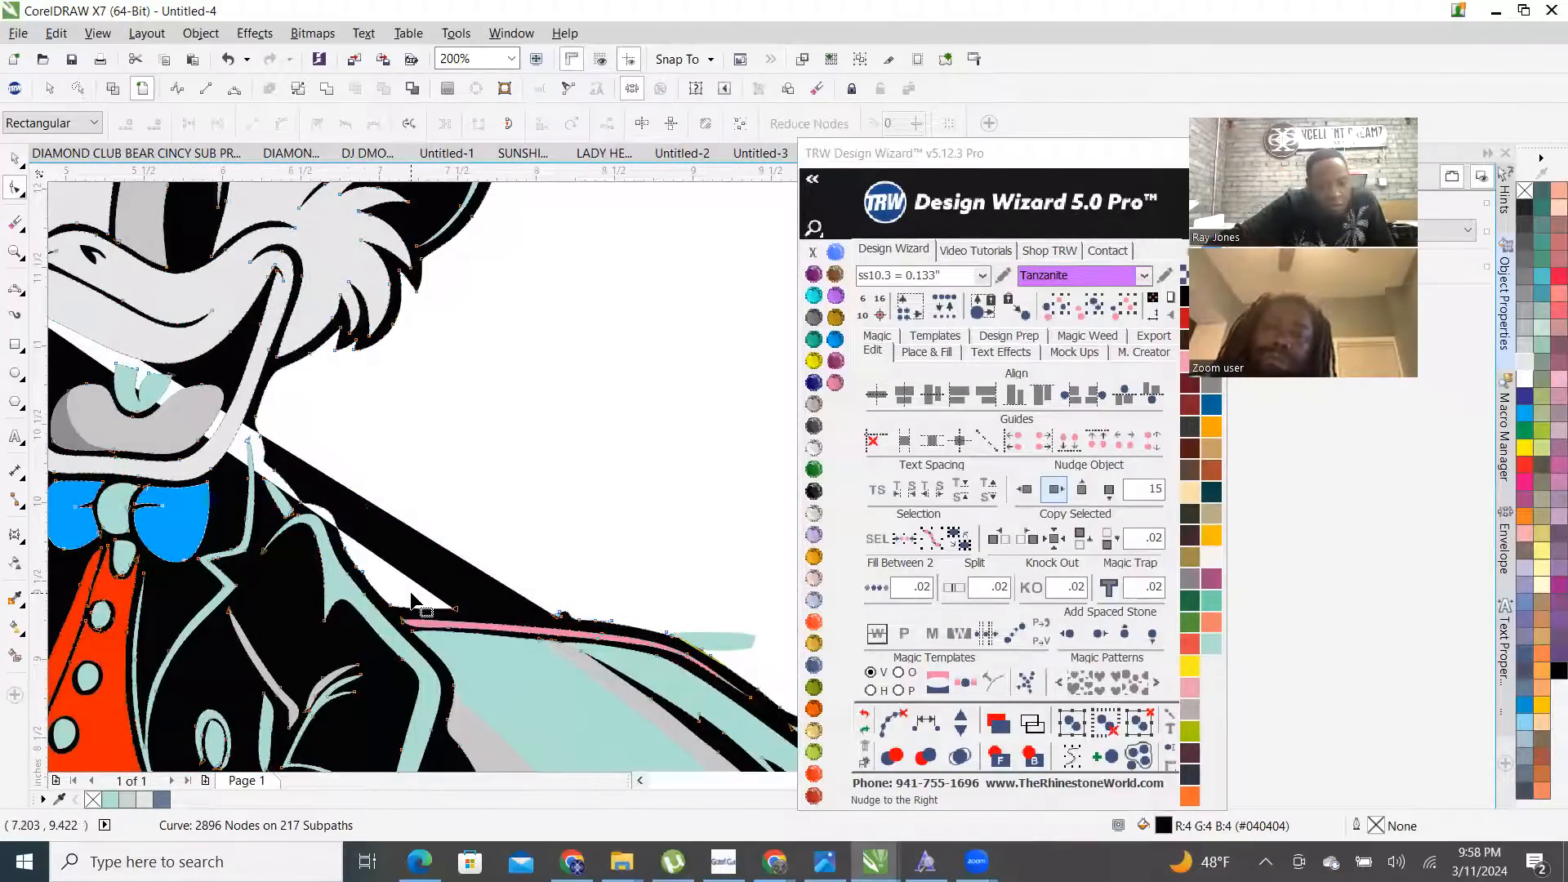
left_click(864, 716)
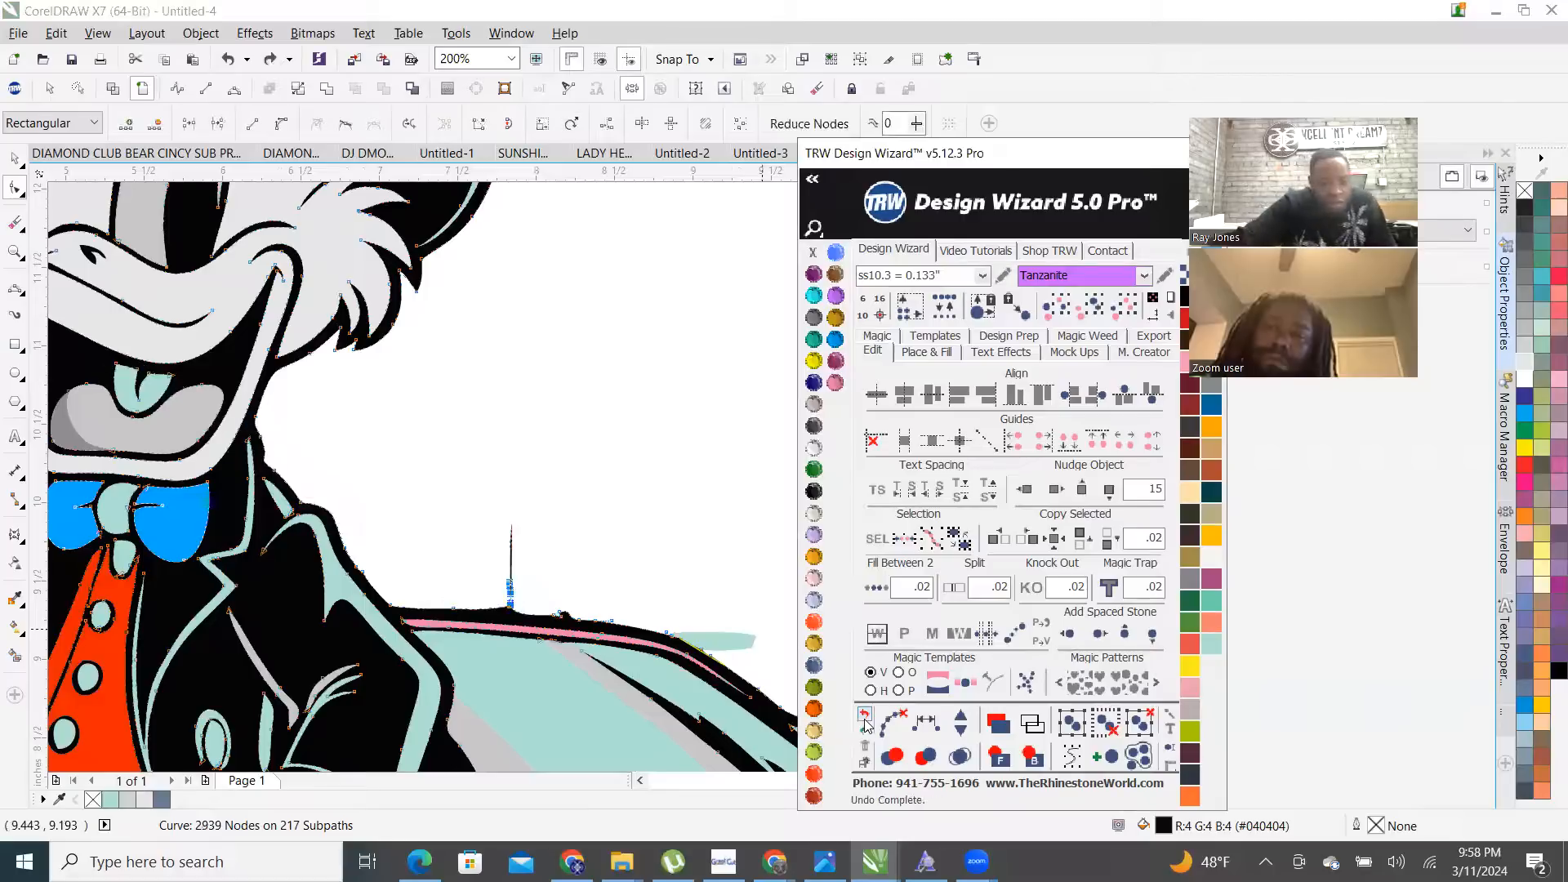
left_click(864, 719)
left_click(508, 681)
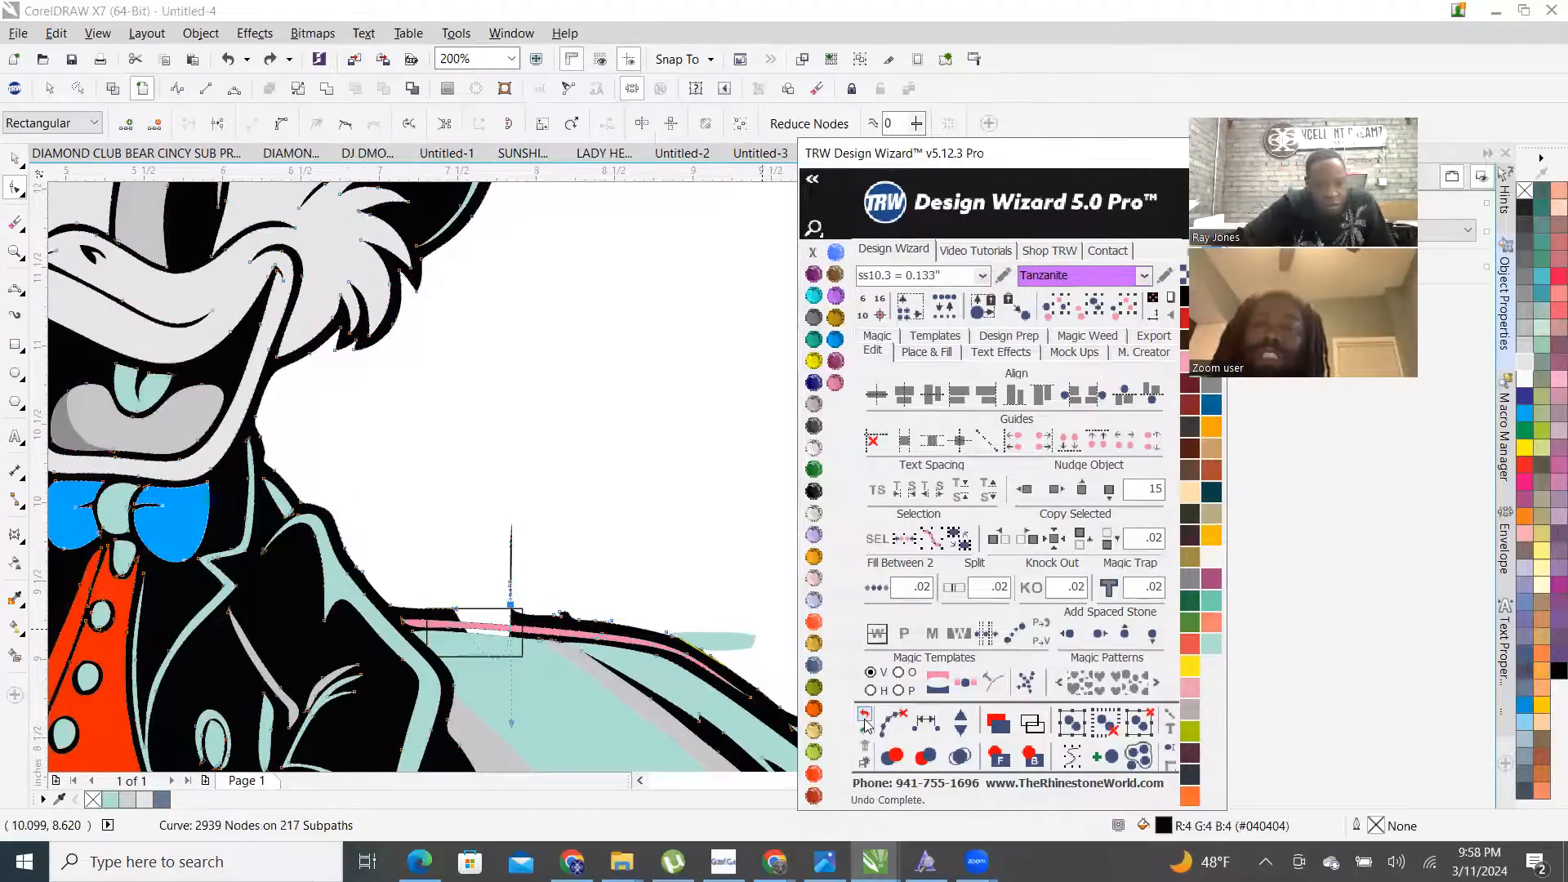
scroll(507, 659, "up", 2)
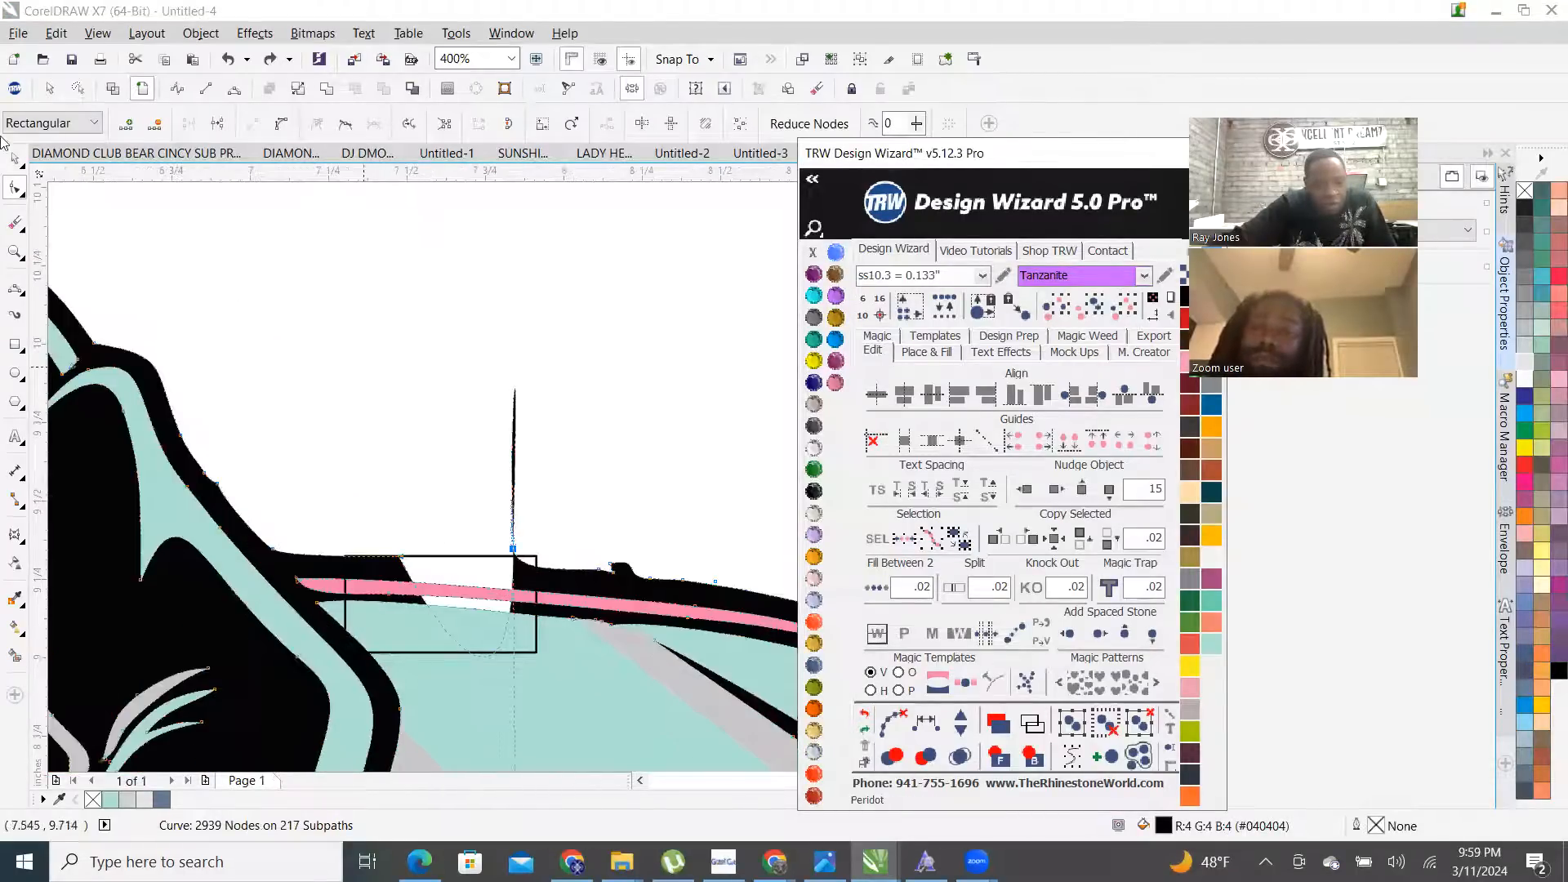
- Move the small rectangle to the spike and stretch it to cover it in wireframe view
left_click(18, 160)
left_click_drag(471, 629, 390, 375)
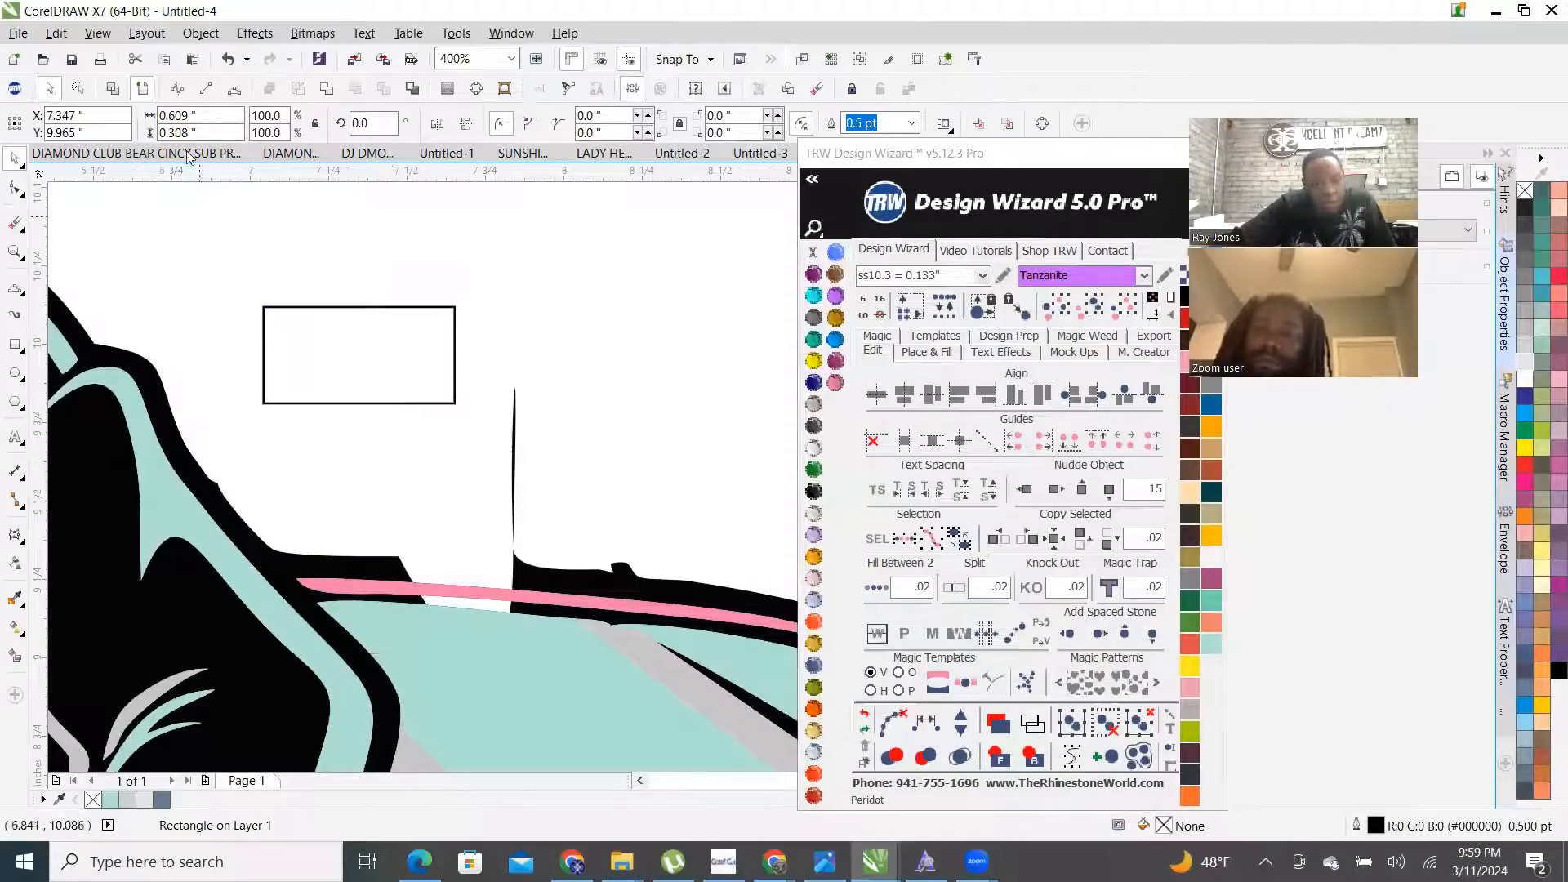
left_click(118, 90)
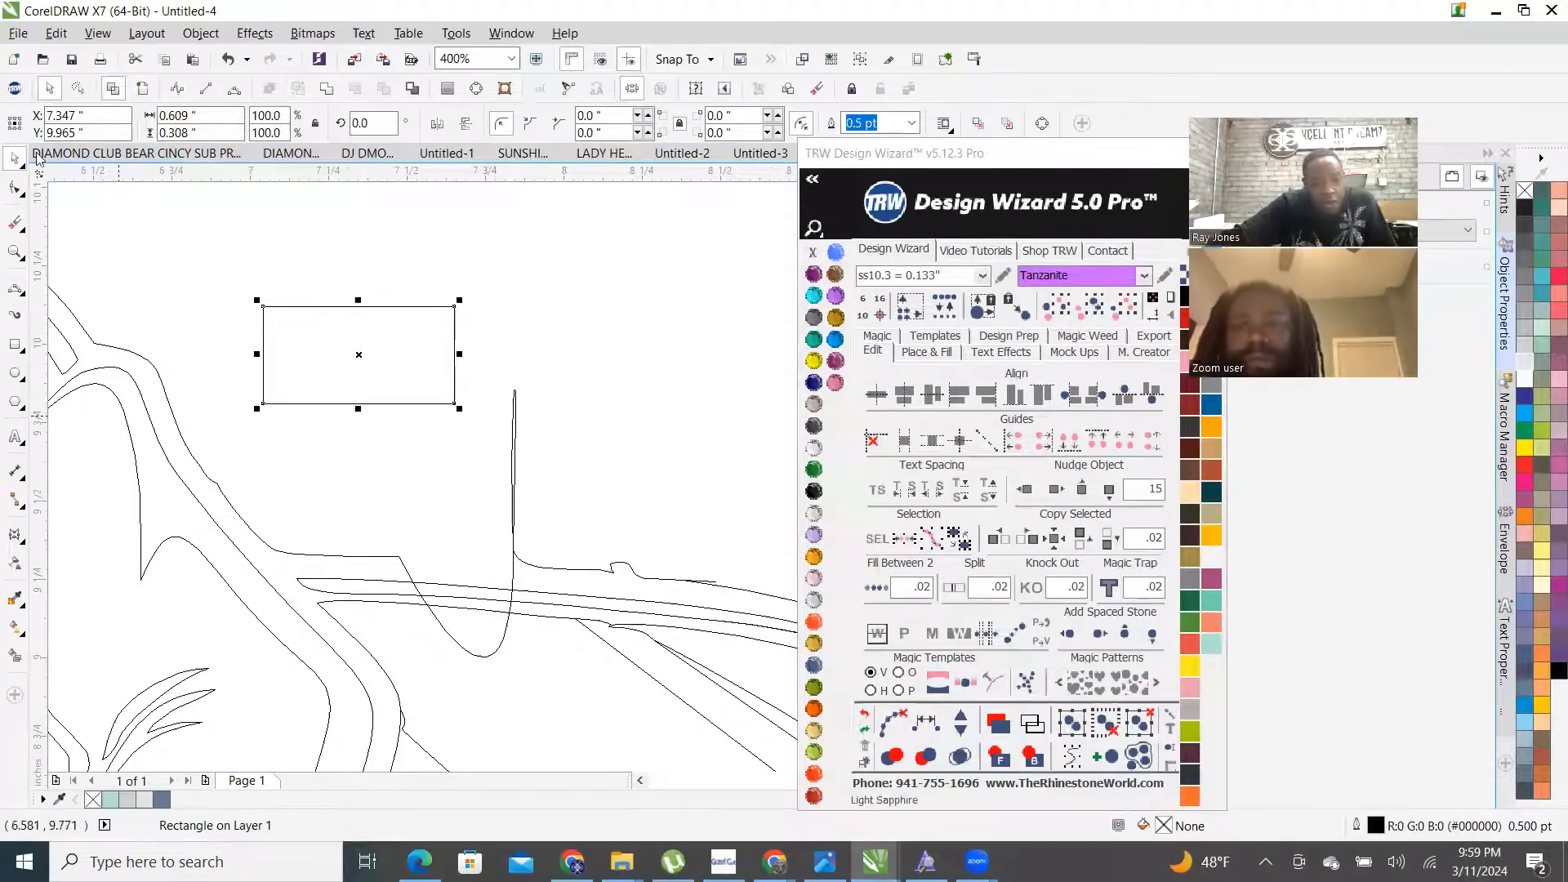
left_click(16, 89)
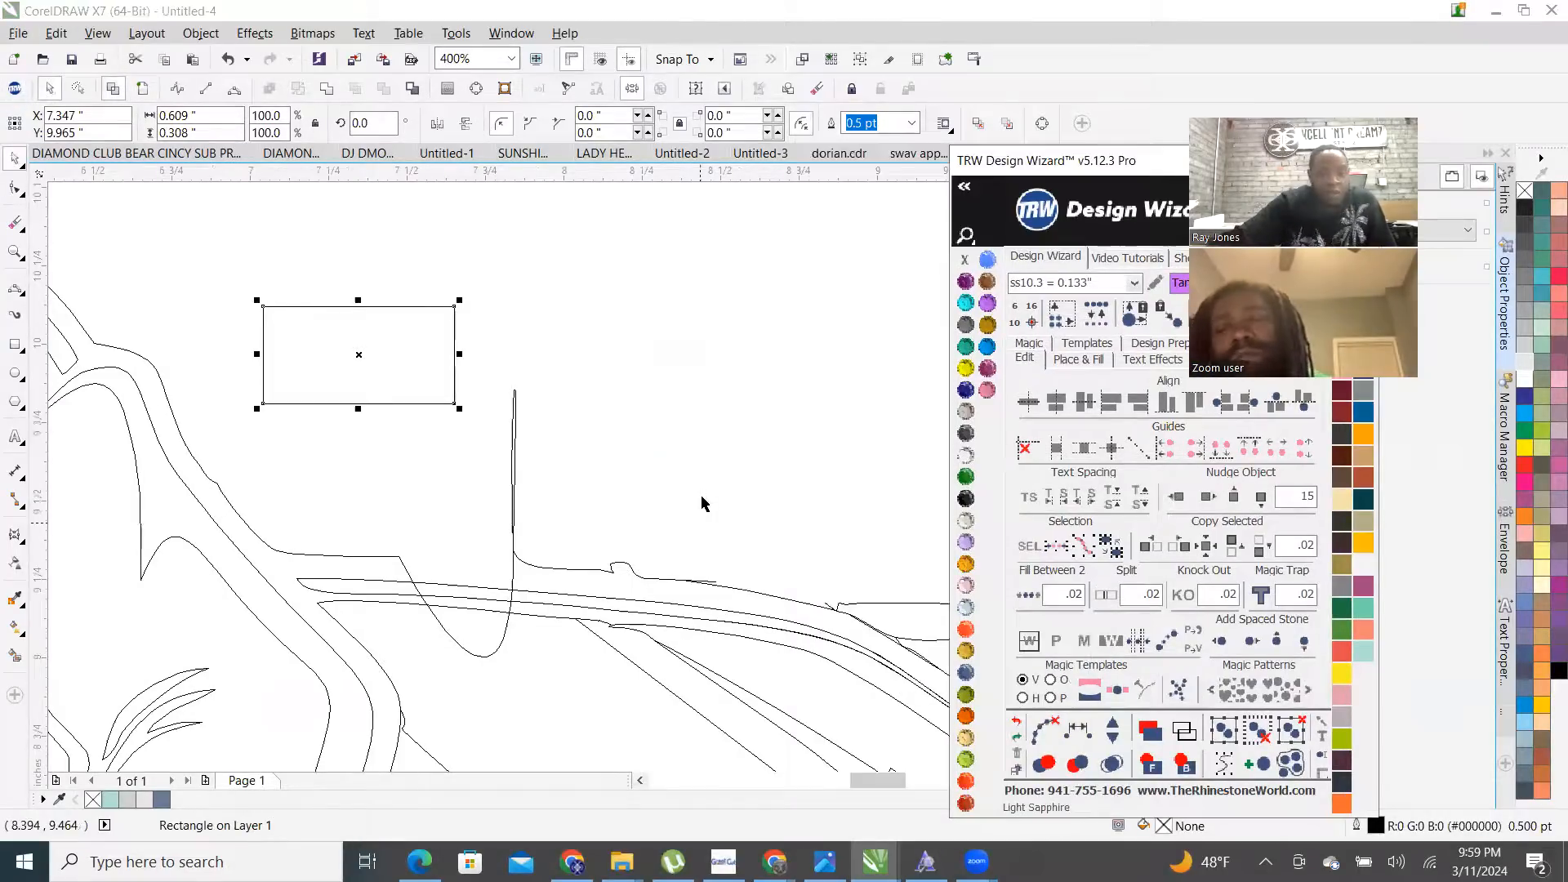
left_click_drag(357, 413, 363, 513)
scroll(371, 506, "down", 1)
left_click_drag(363, 415, 368, 316)
scroll(437, 518, "up", 2)
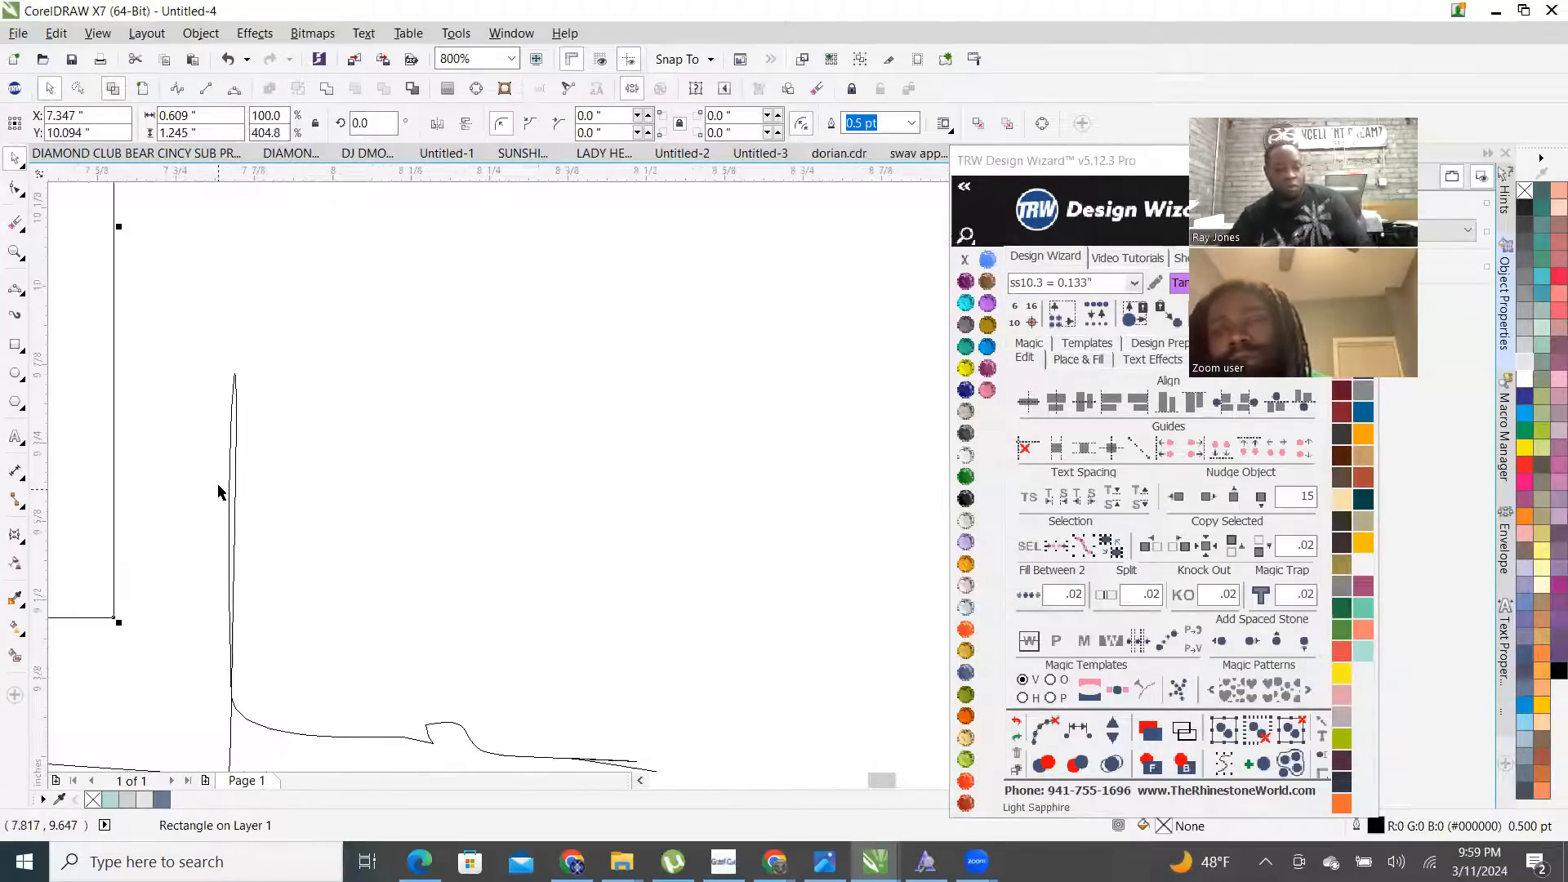
scroll(224, 485, "up", 1)
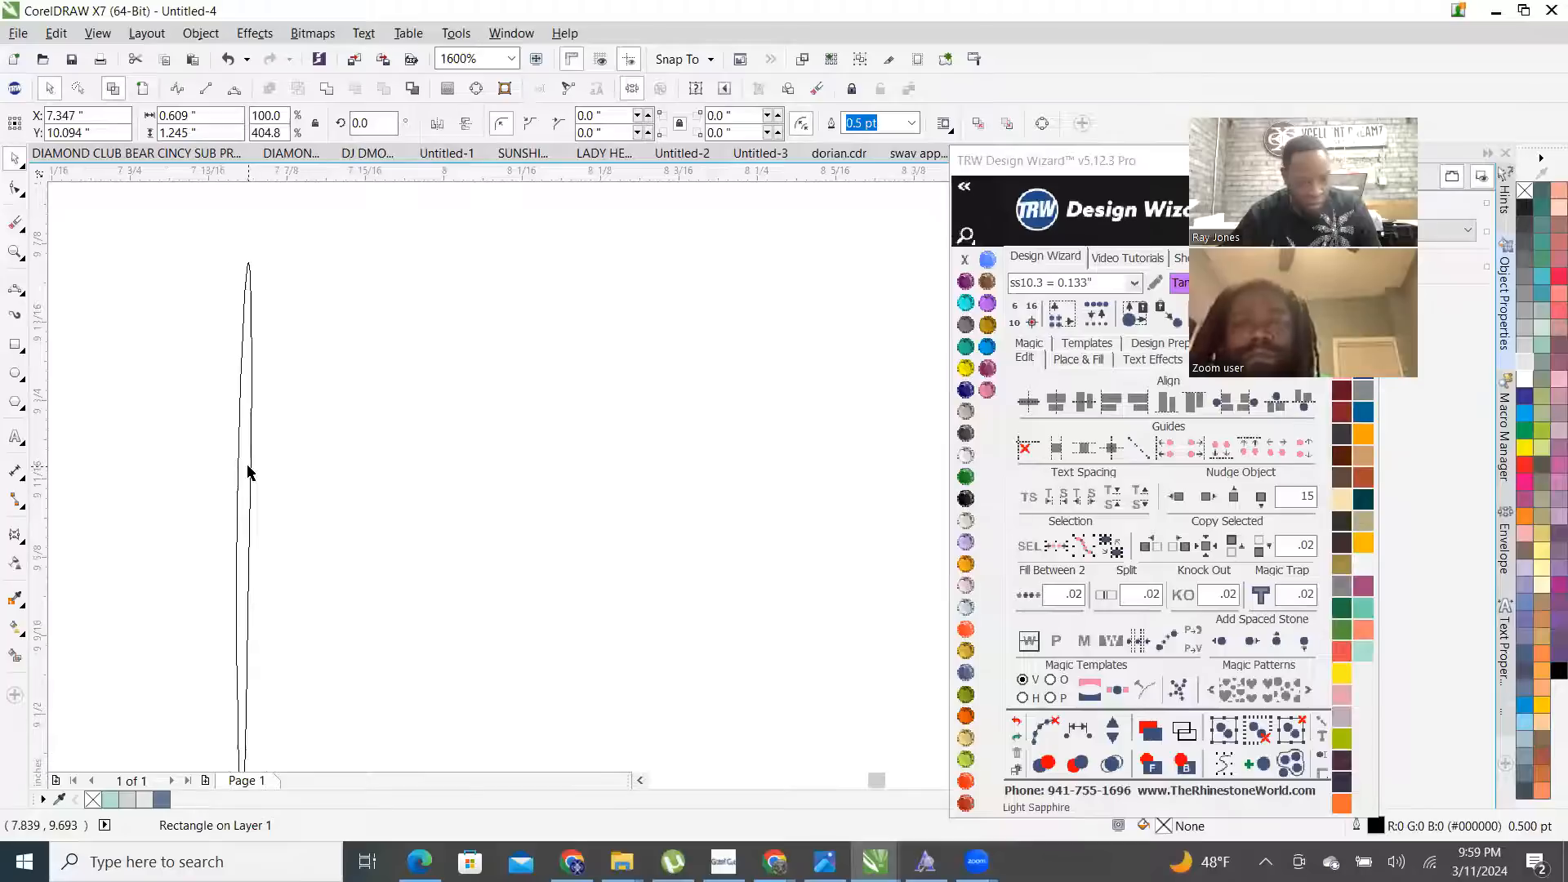
- Apply the shaping command to the rectangle and the artwork curve, then return to full-colour view
left_click(250, 468, "shift")
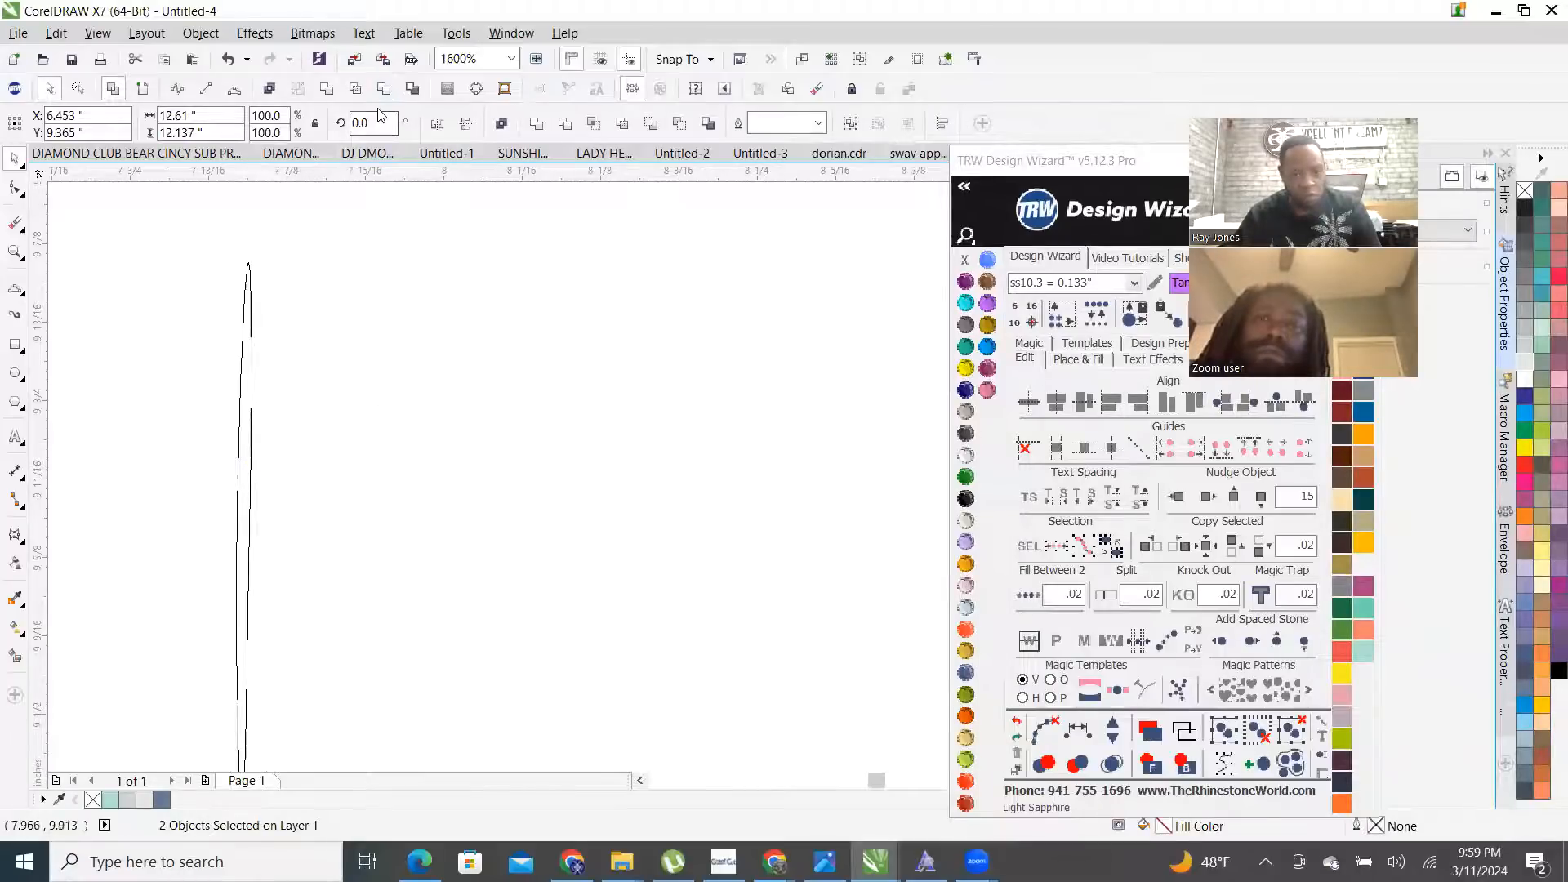
left_click(384, 91)
scroll(718, 627, "down", 3)
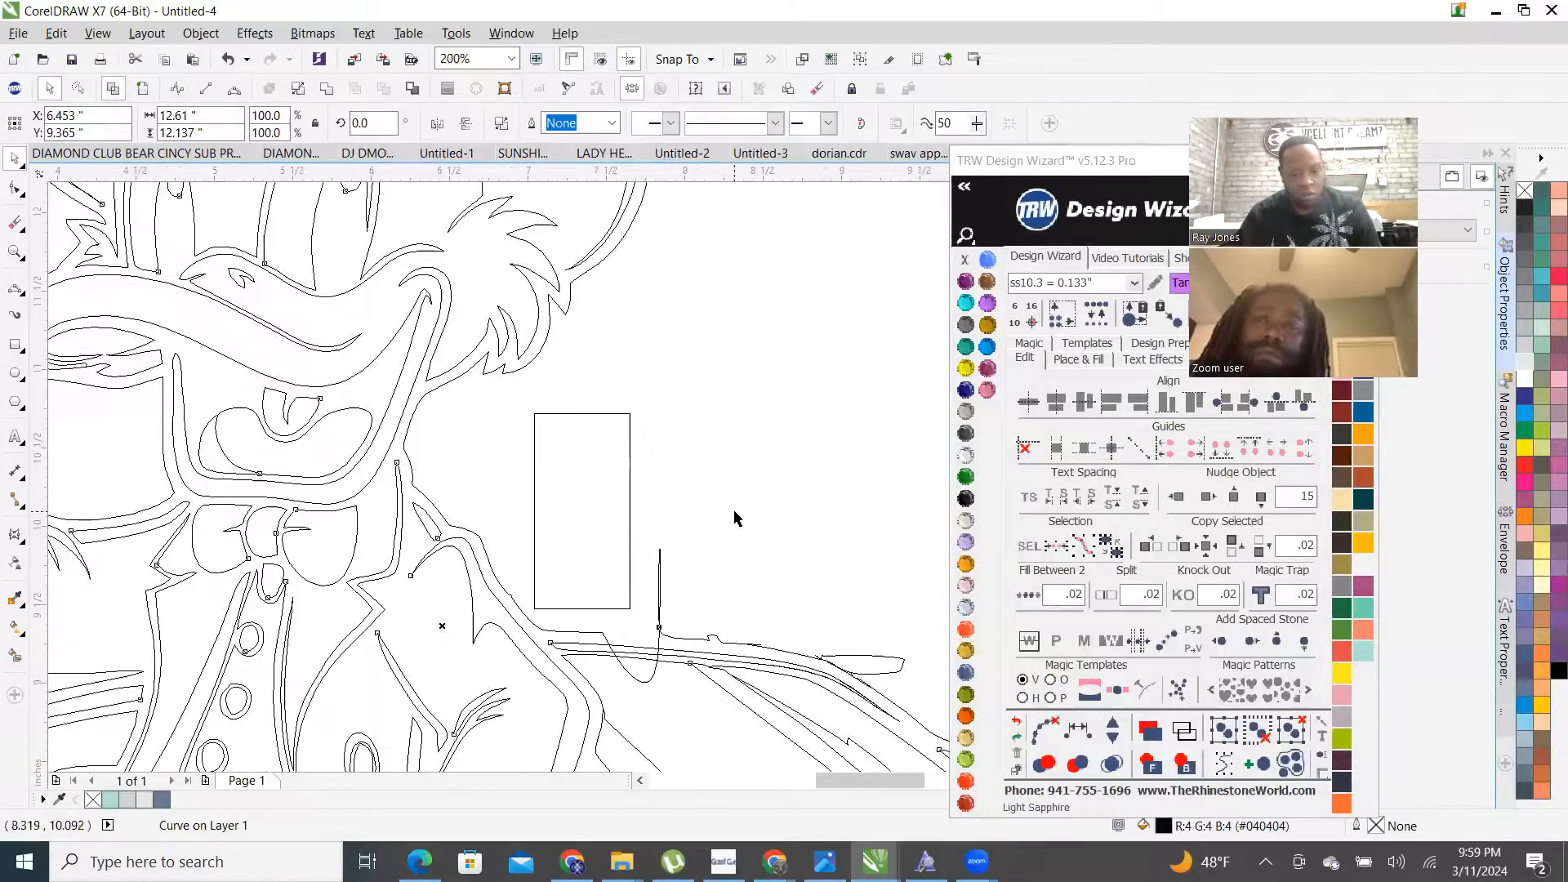
left_click(141, 86)
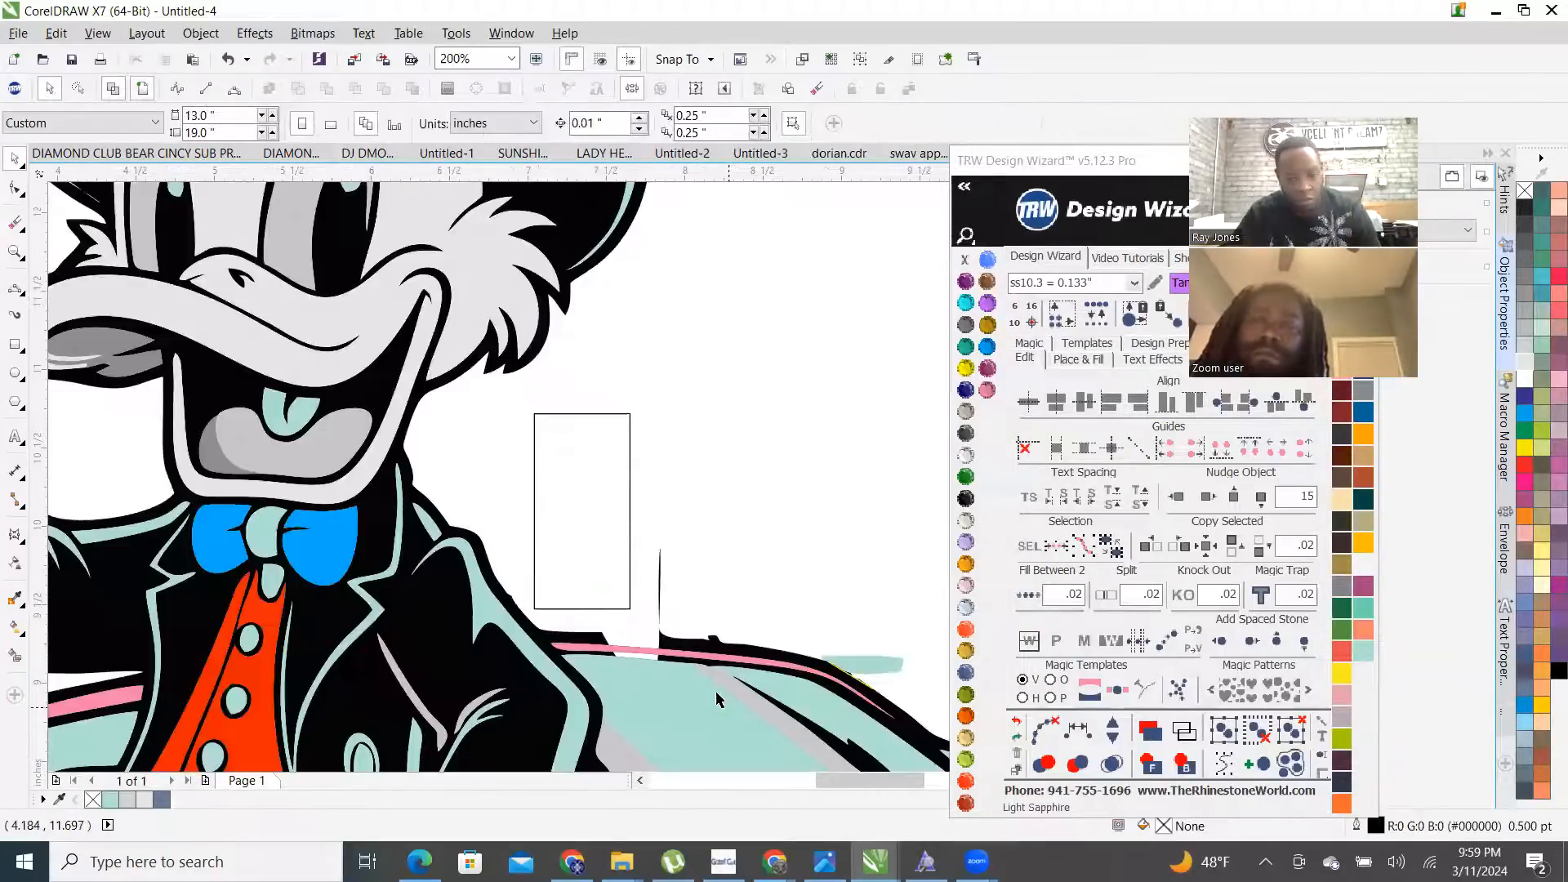
scroll(655, 667, "up", 2)
- Shift the rectangle right and down, then combine it with the curve using Ctrl+L
left_click_drag(456, 413, 584, 493)
scroll(587, 482, "up", 3)
scroll(541, 232, "up", 2)
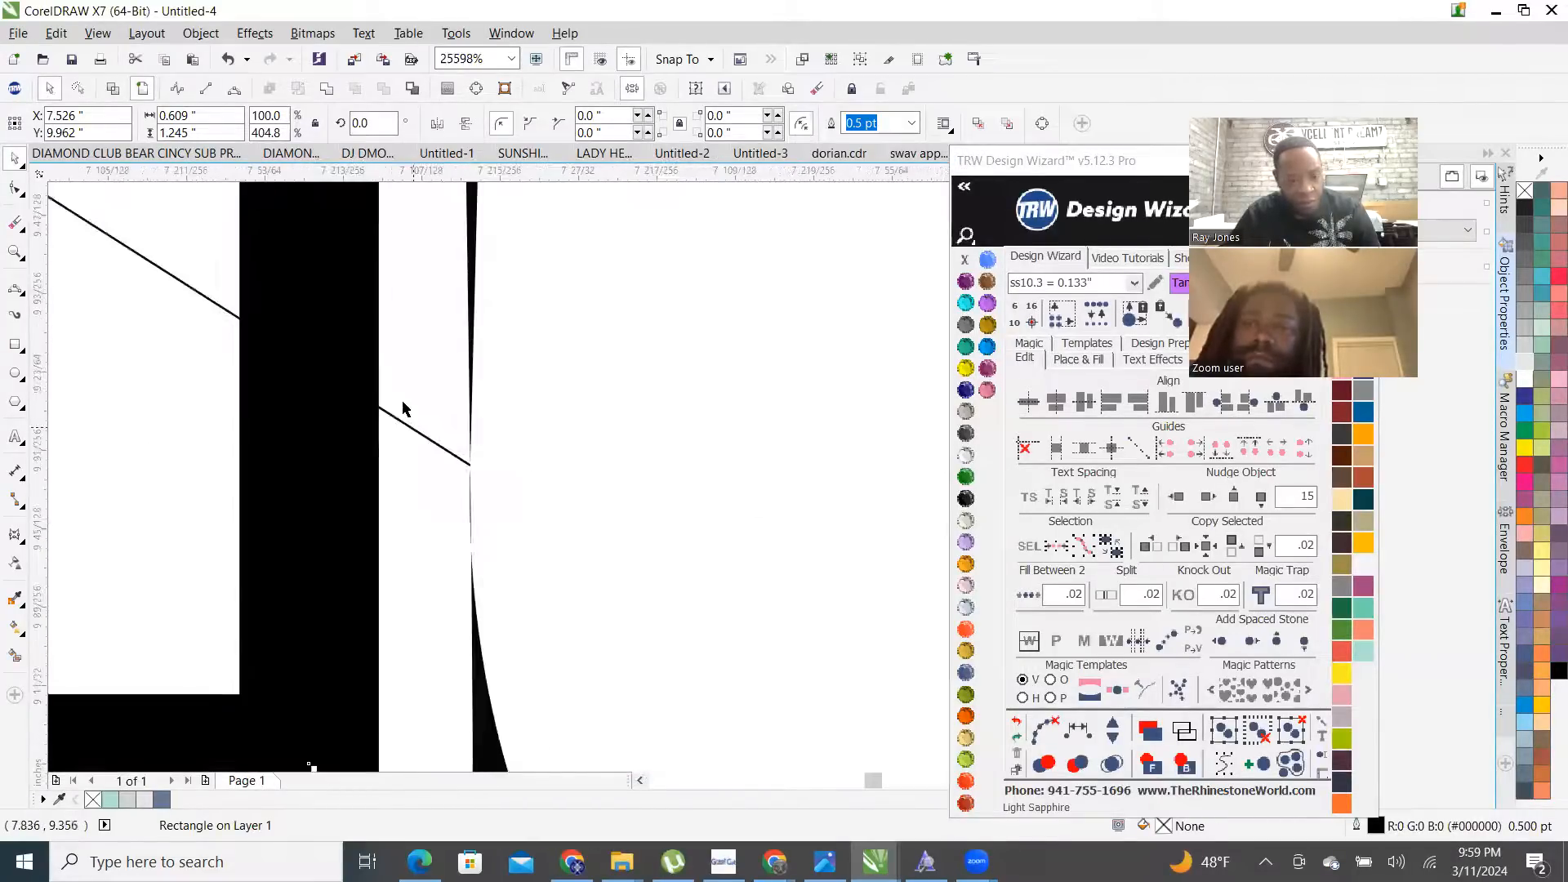
scroll(402, 408, "up", 2)
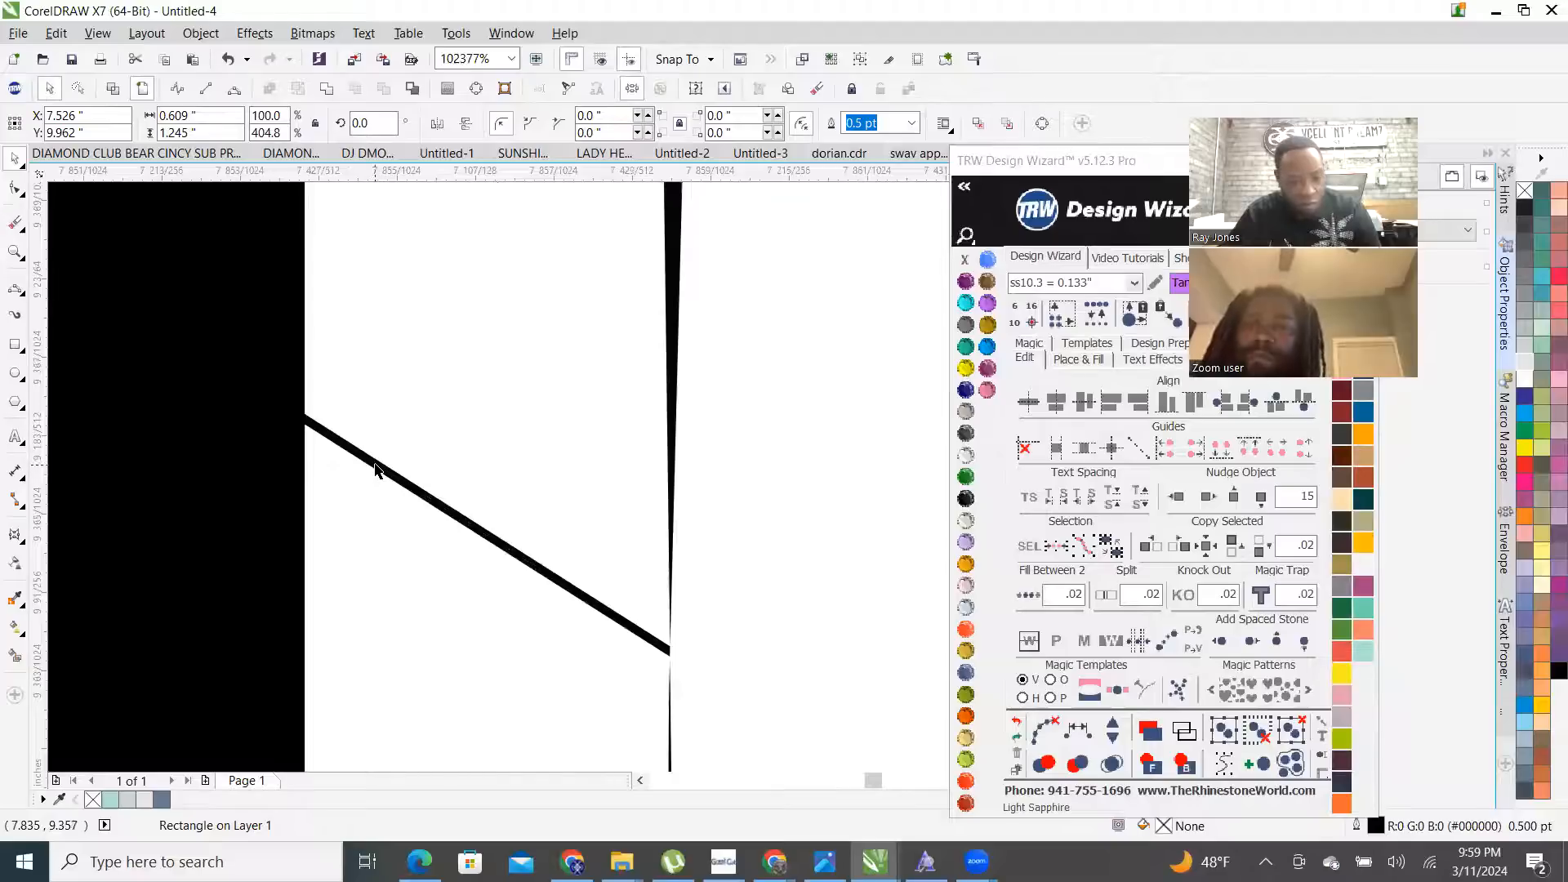
left_click(375, 468, "shift")
scroll(466, 507, "down", 6)
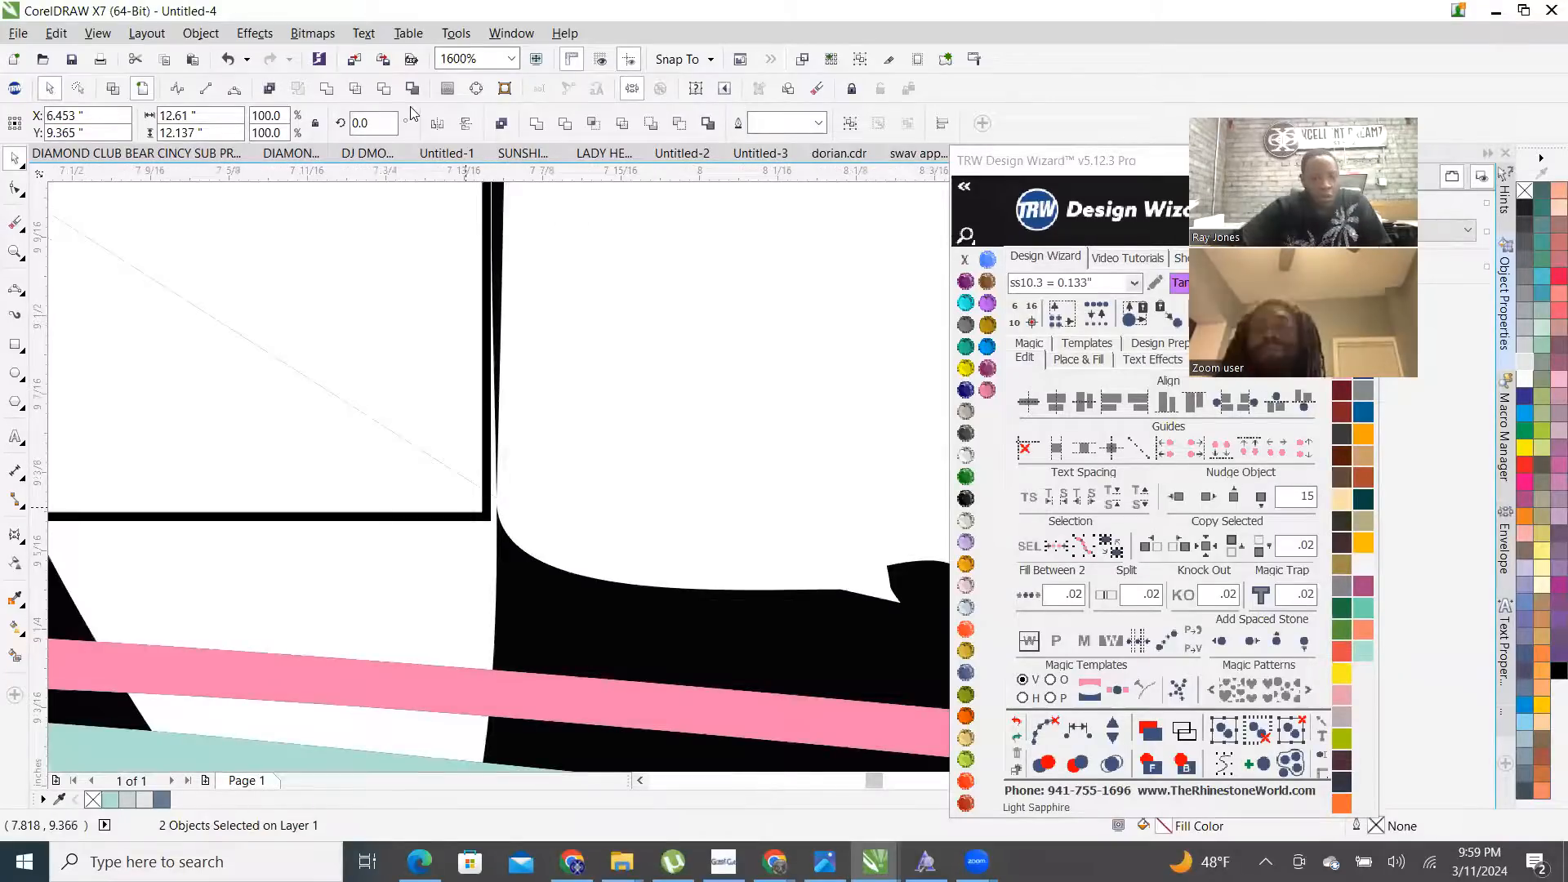
key("ctrl+l")
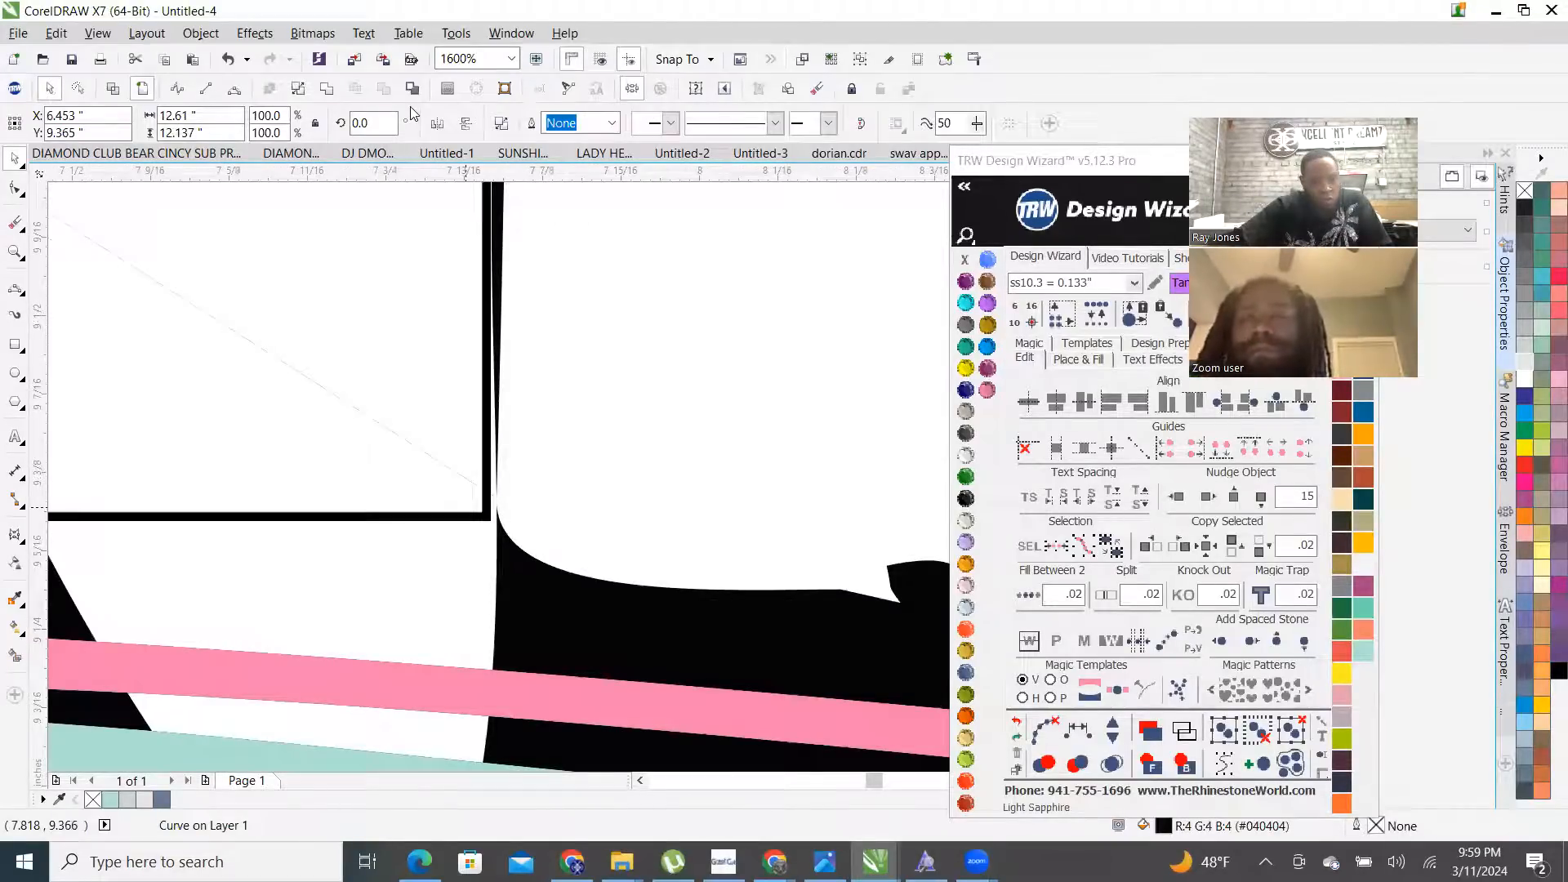
- Delete the leftover rectangle outline
scroll(396, 462, "down", 2)
scroll(536, 521, "up", 1)
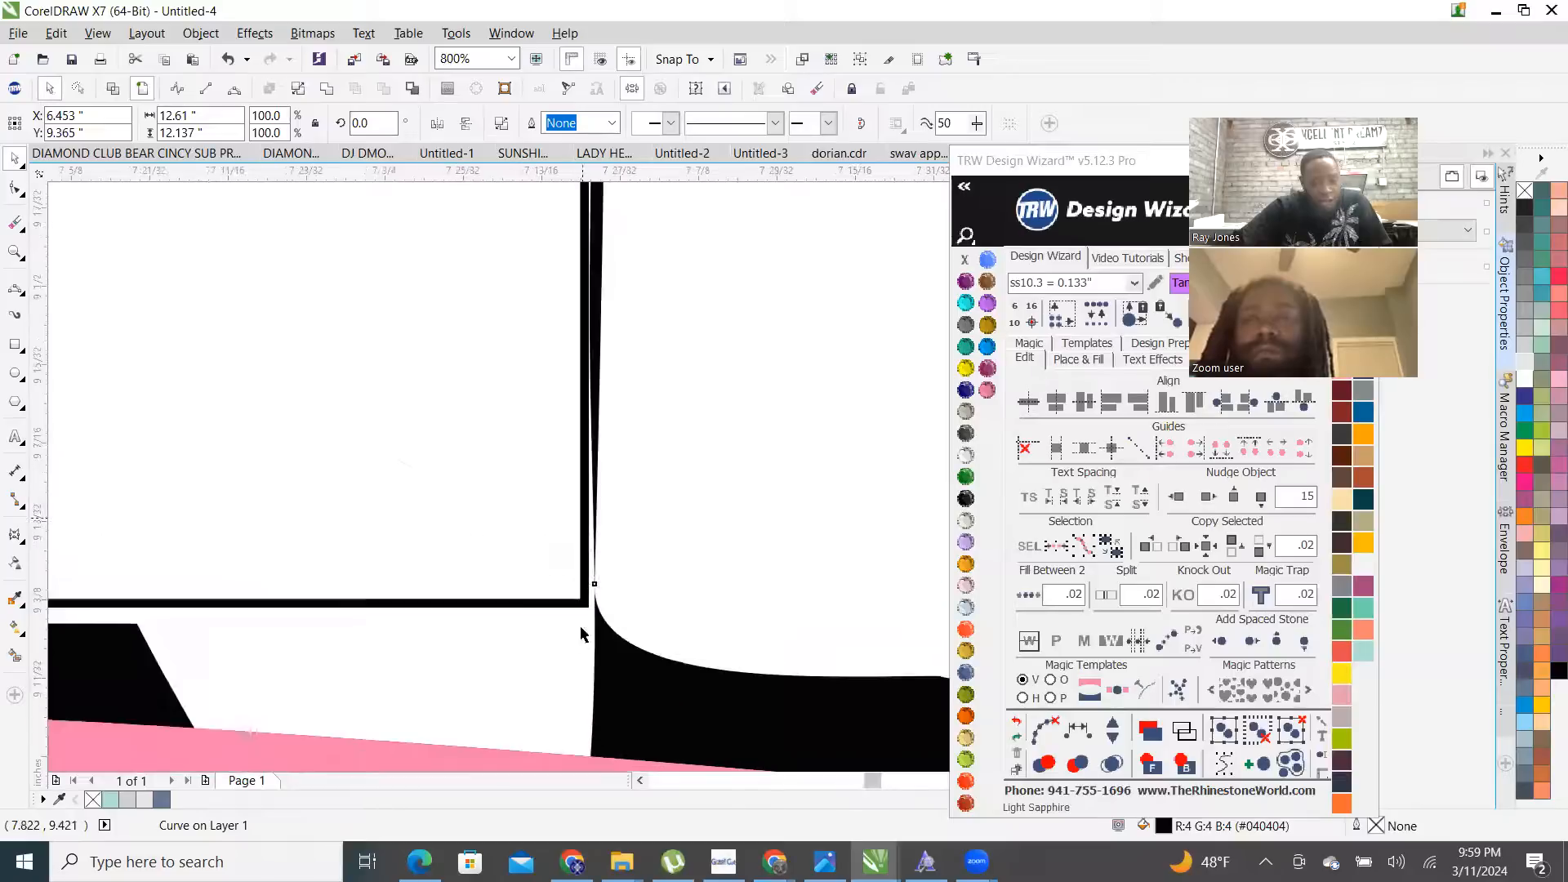
scroll(581, 634, "up", 3)
left_click(595, 616)
key("Delete")
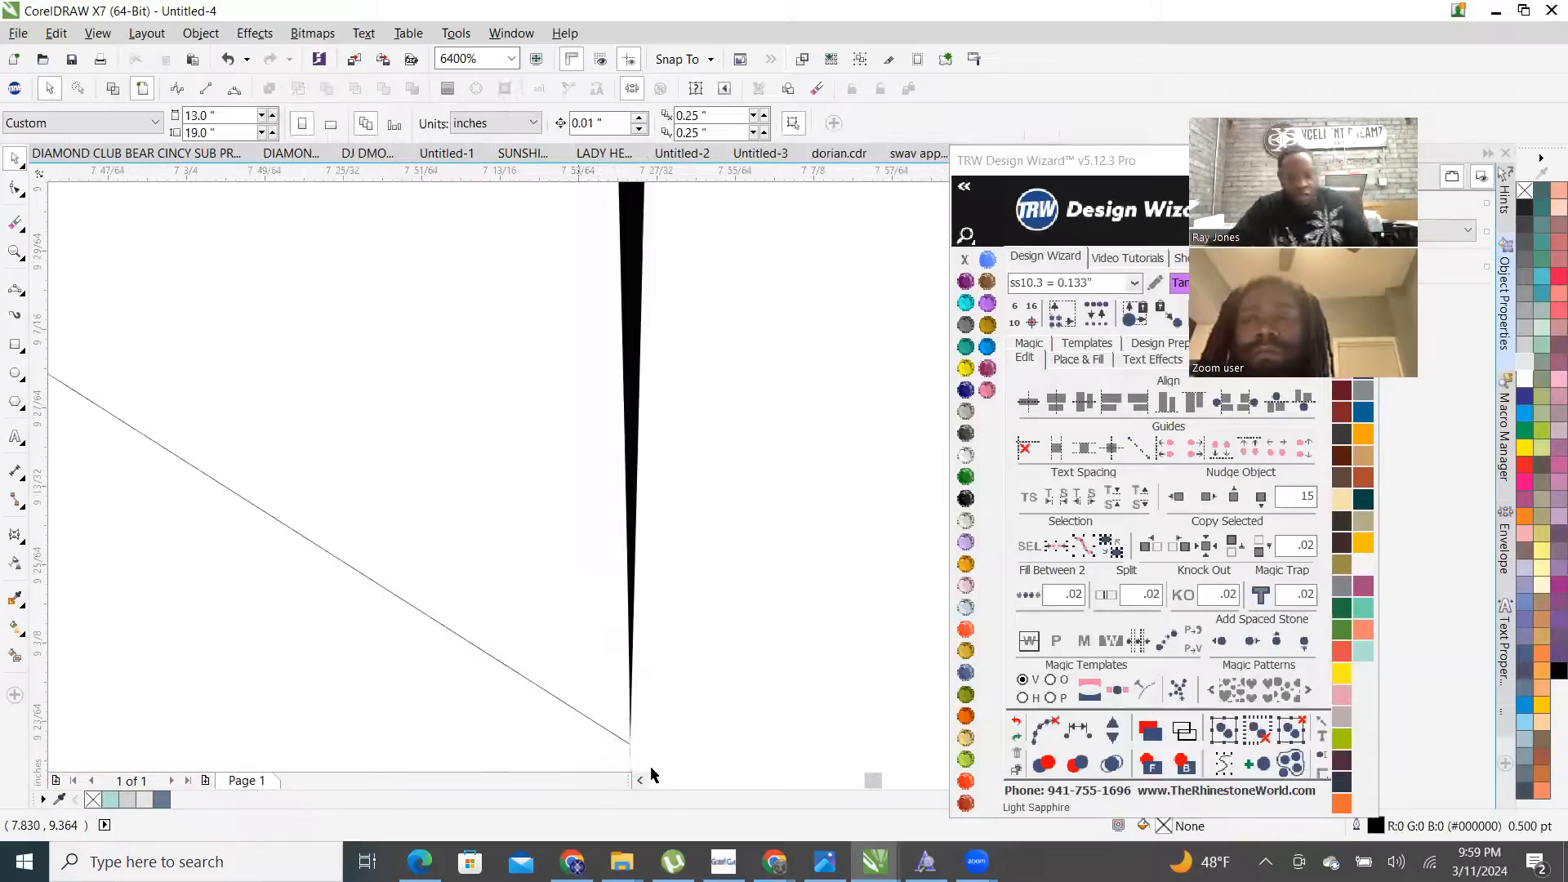
- Break the black artwork curve apart into 217 separate objects
scroll(654, 752, "up", 3)
left_click(741, 725)
right_click(740, 725)
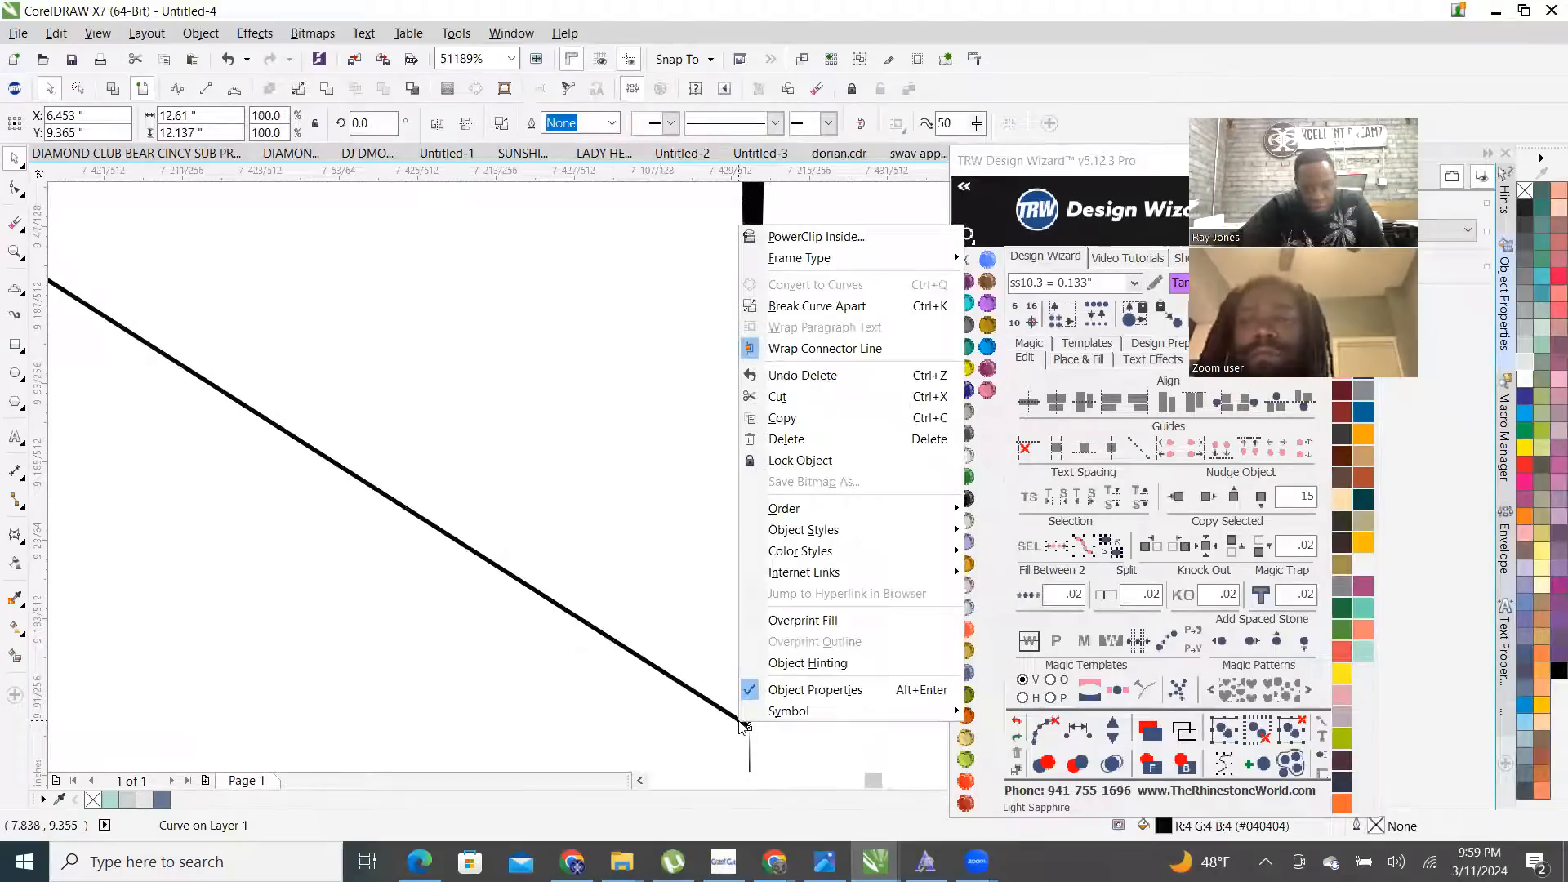
left_click(837, 308)
scroll(605, 539, "down", 10)
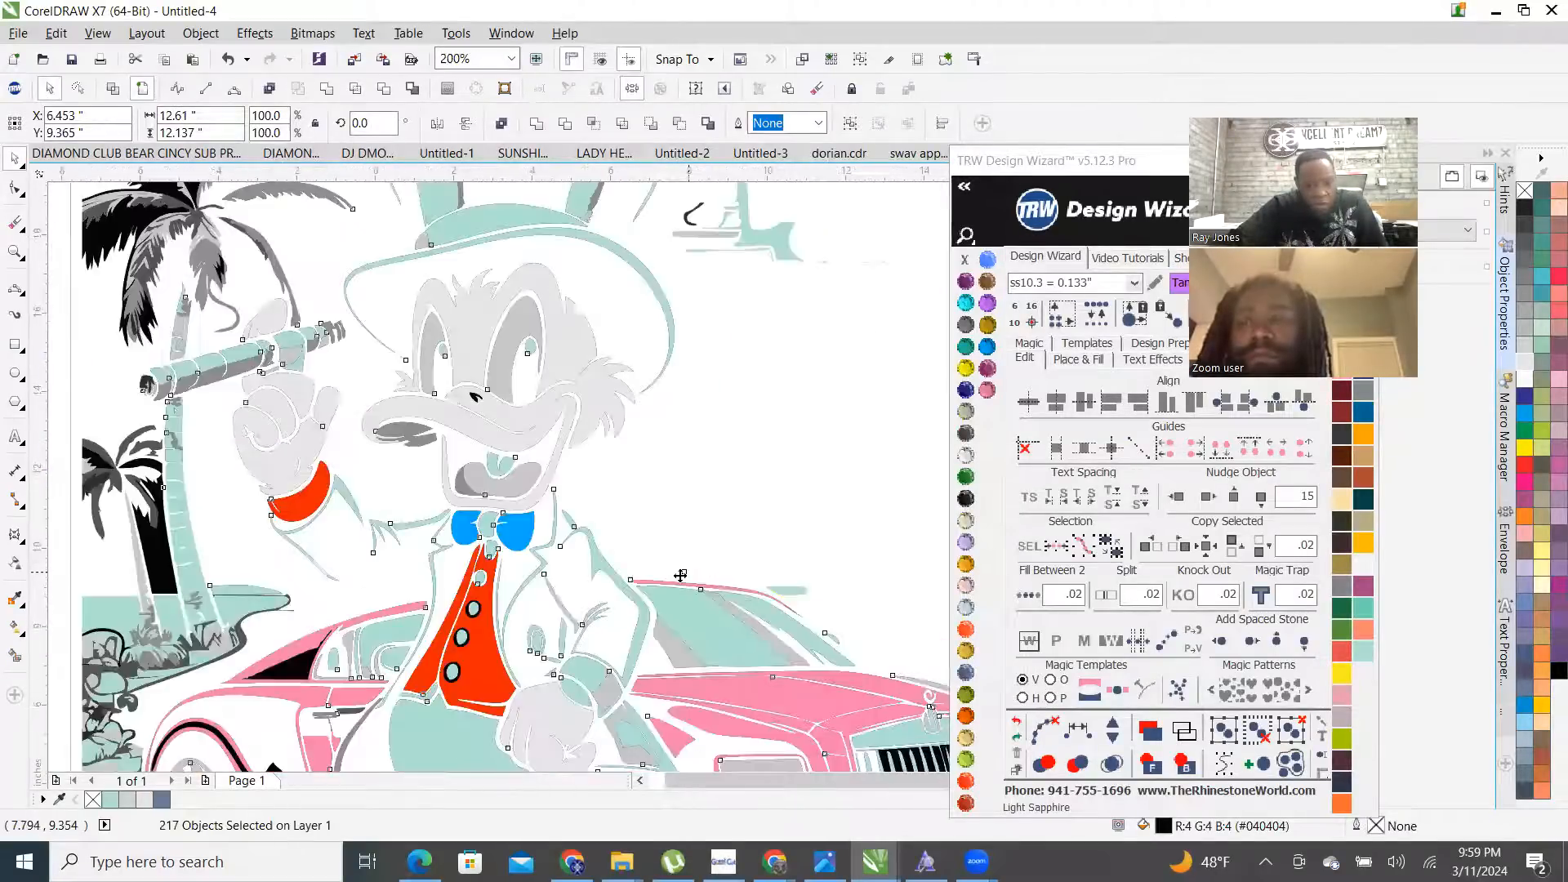
scroll(681, 575, "down", 6)
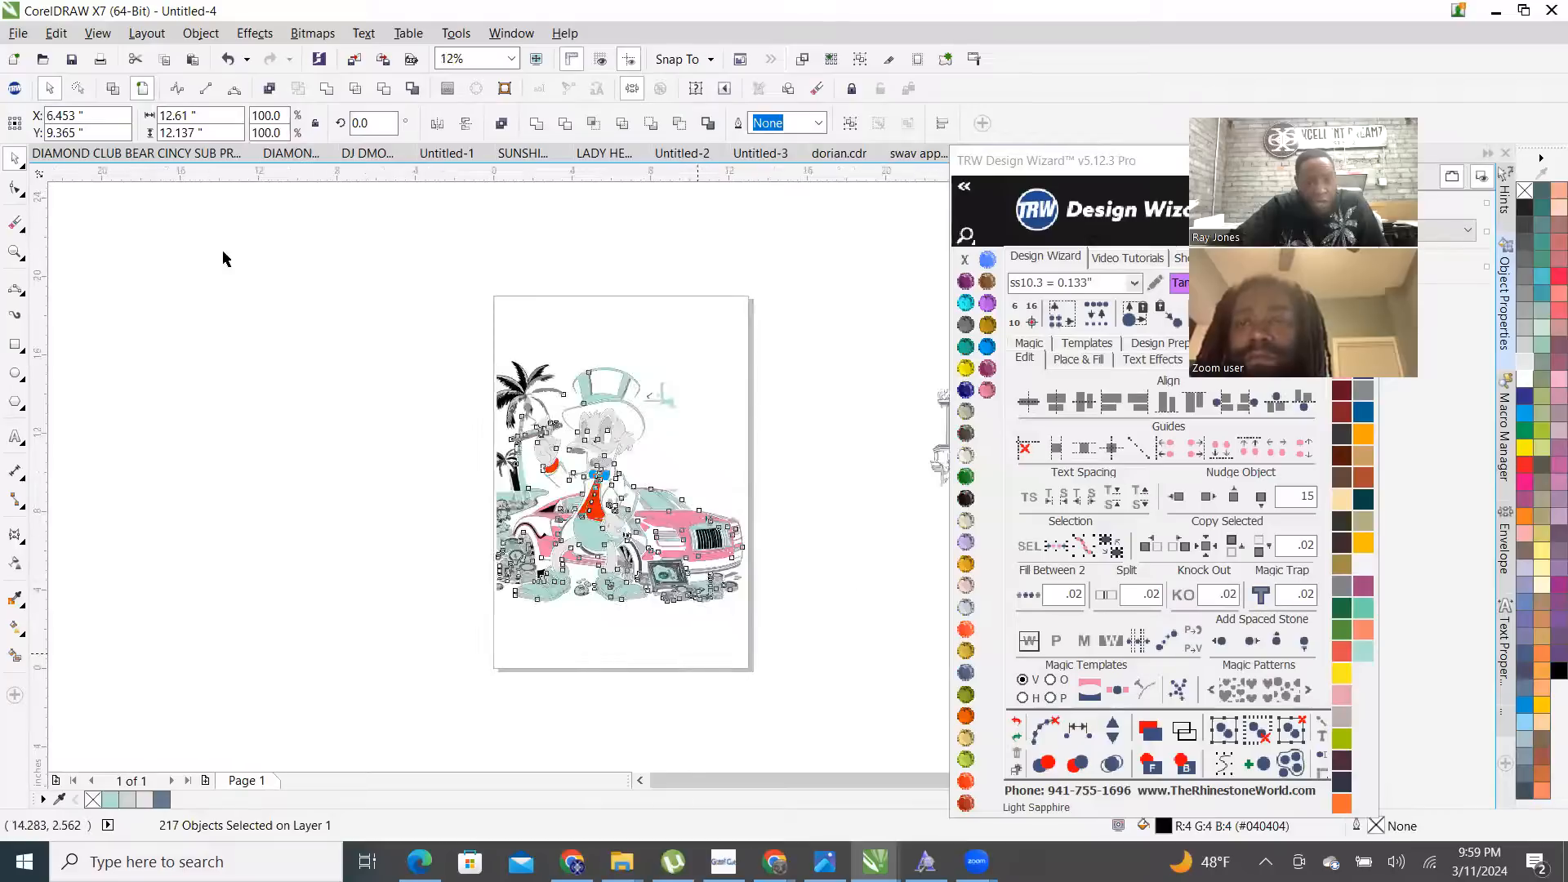
left_click(114, 93)
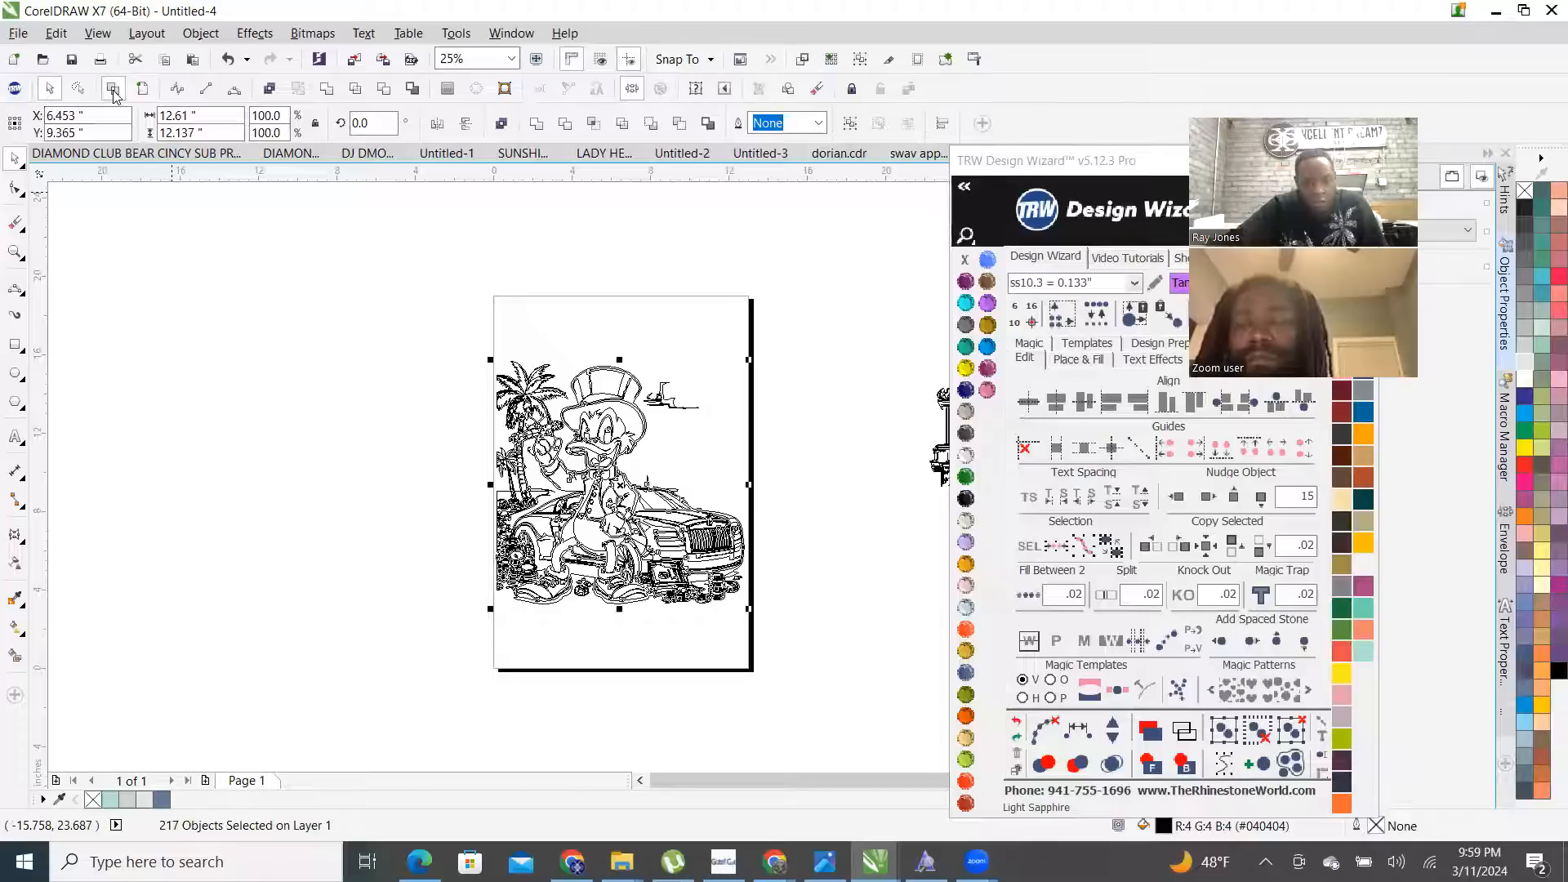
left_click(142, 89)
scroll(645, 380, "up", 2)
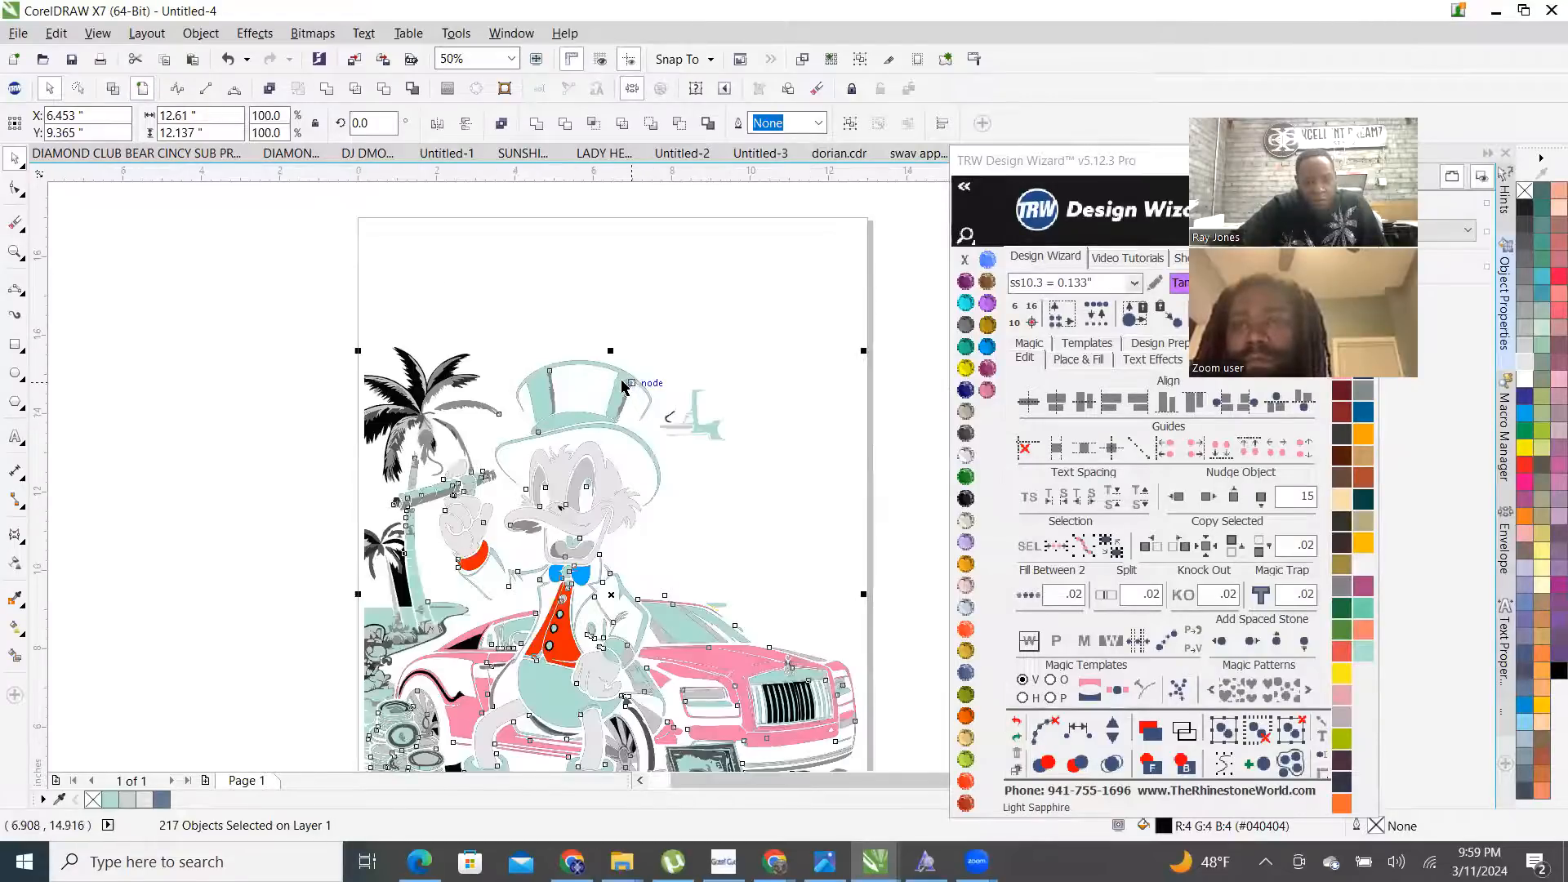
left_click(1177, 497)
scroll(540, 516, "down", 2)
scroll(541, 517, "up", 4)
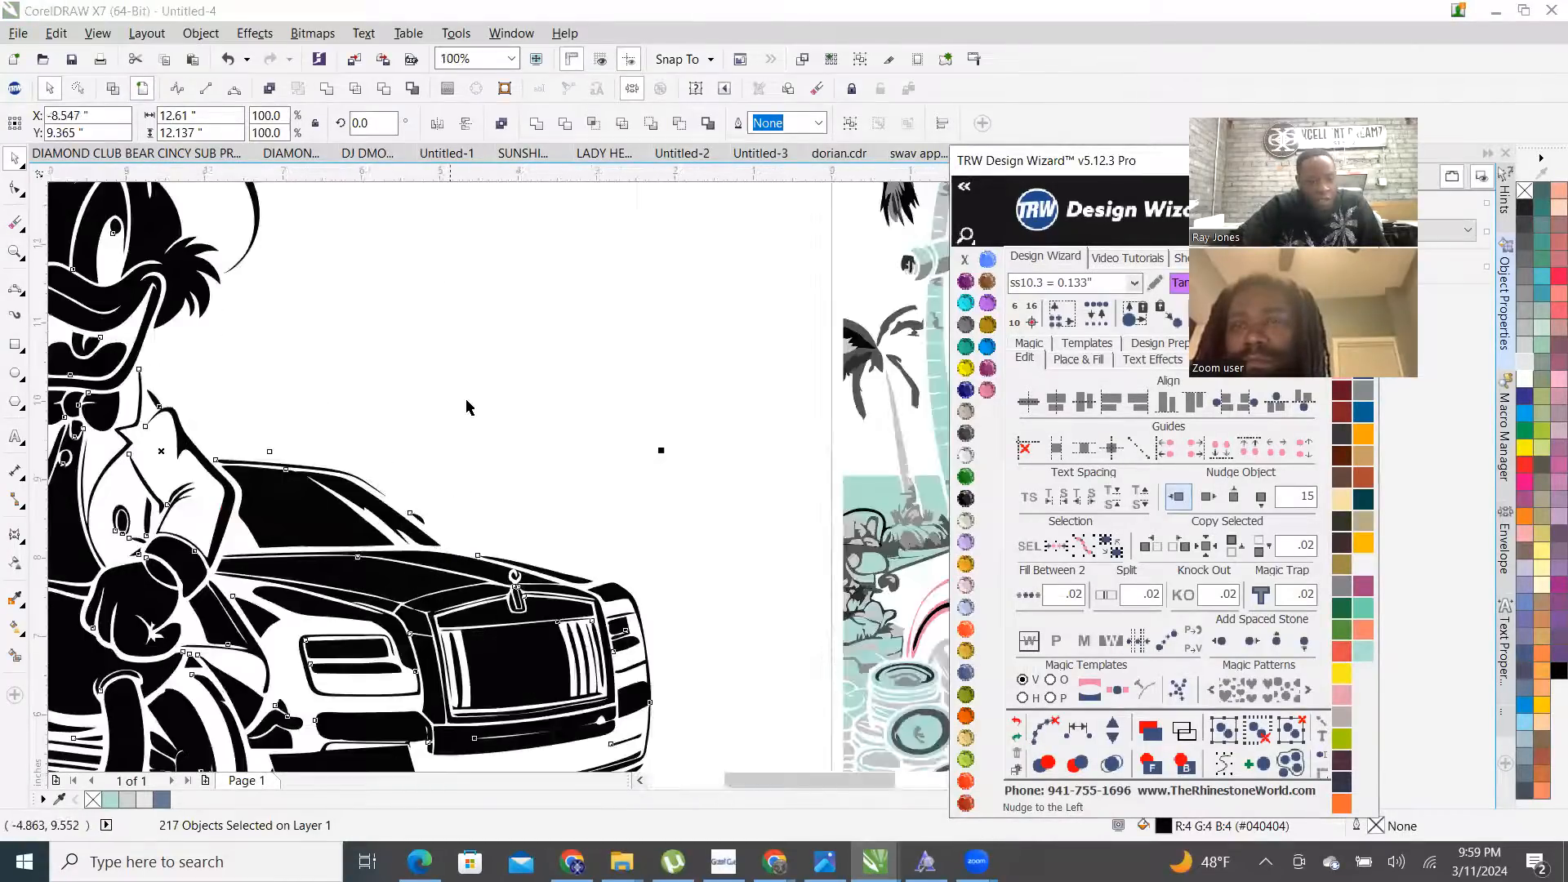
left_click(501, 444)
scroll(500, 449, "down", 1)
scroll(501, 452, "down", 1)
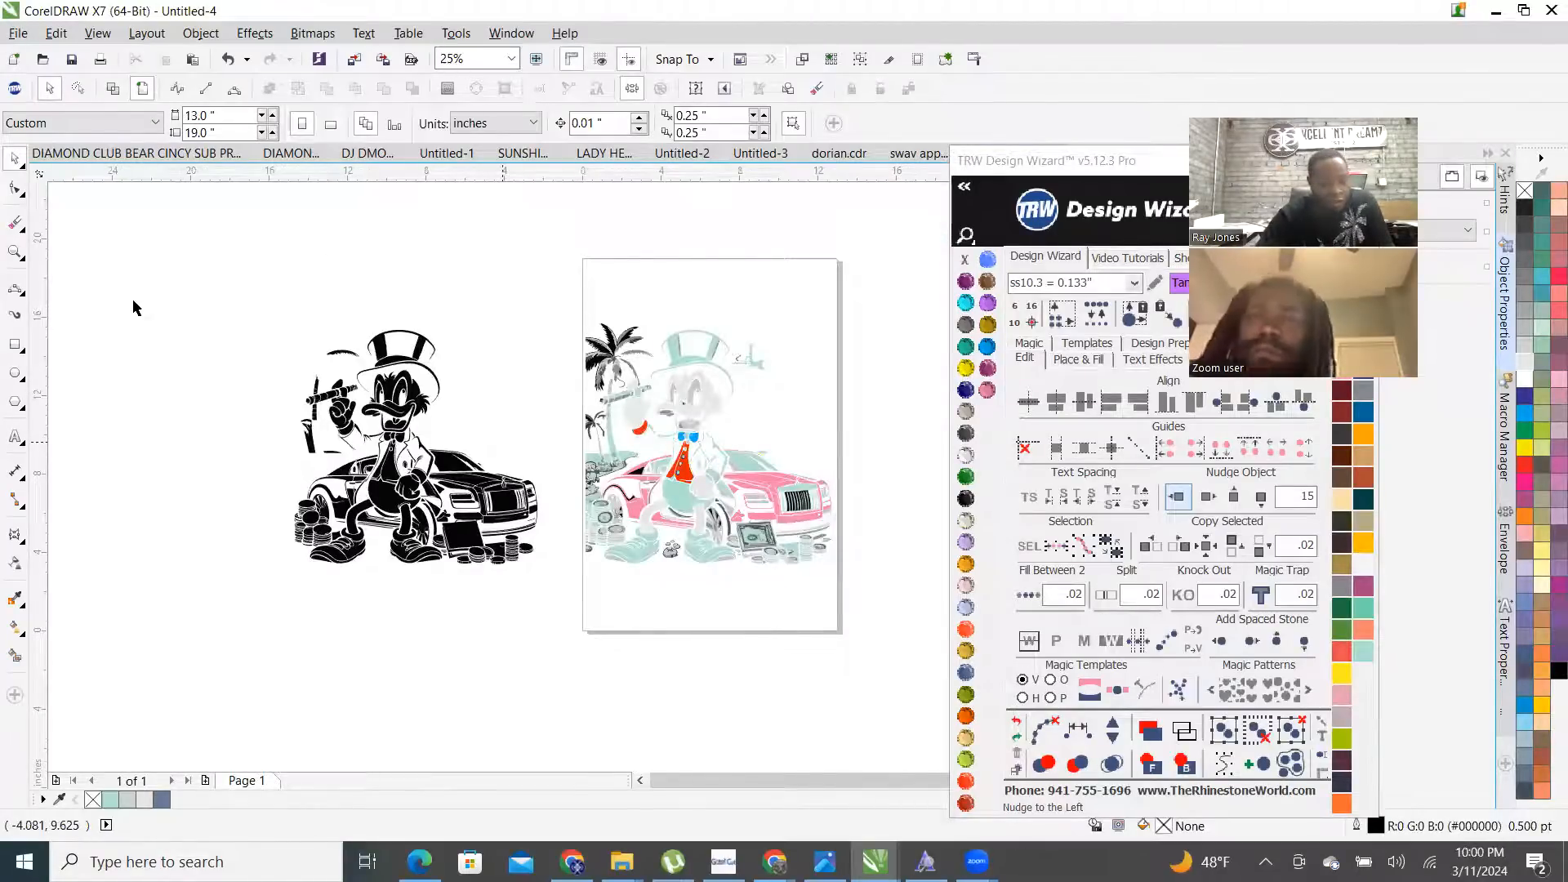
scroll(132, 297, "up", 1)
scroll(120, 353, "down", 1)
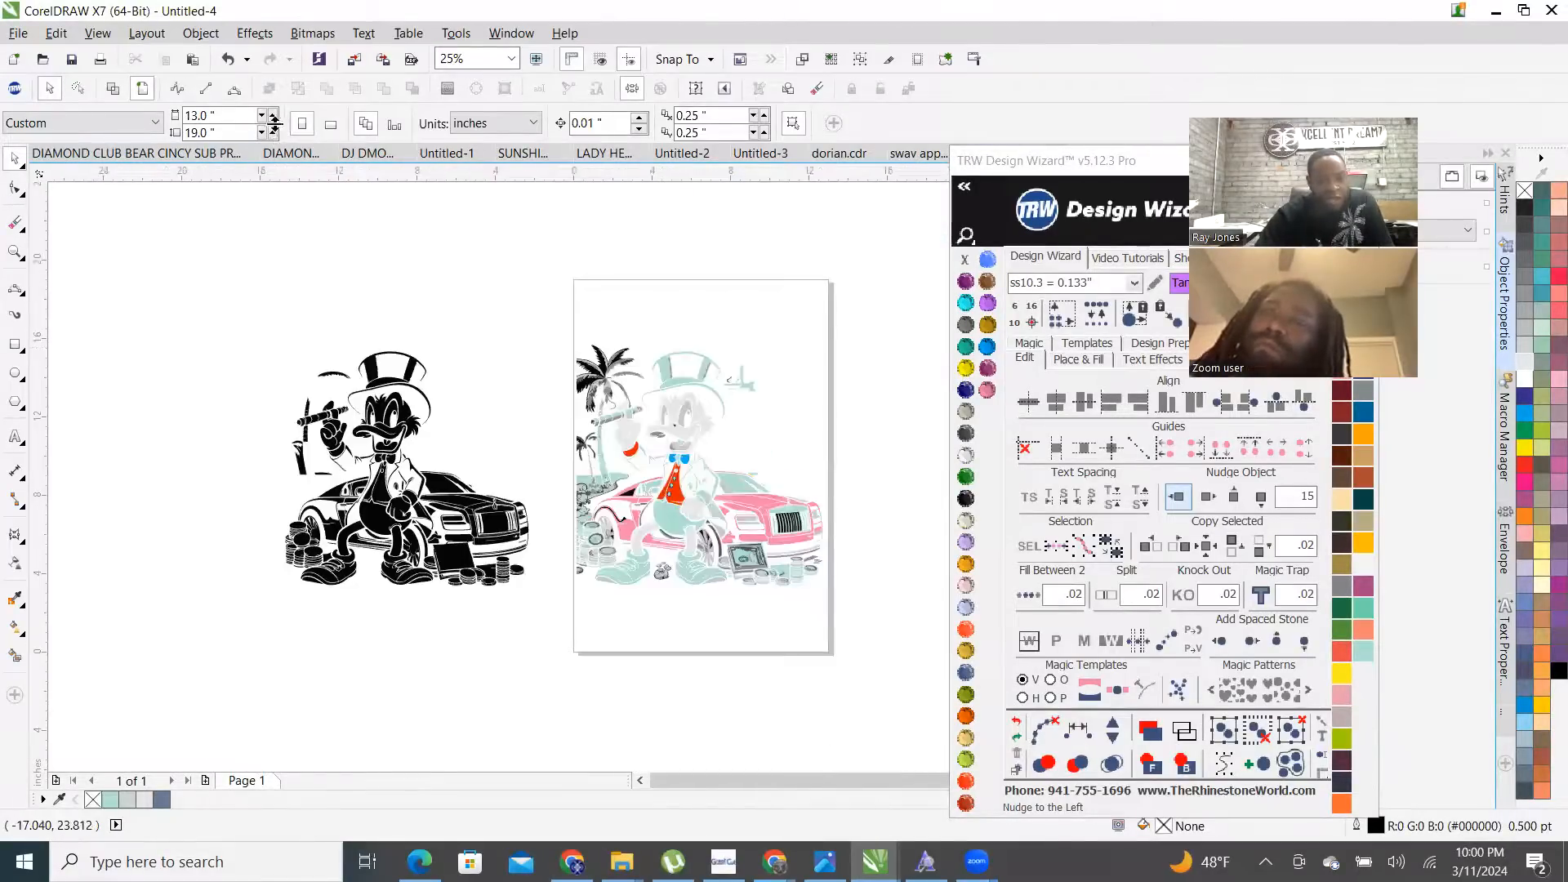
left_click_drag(280, 392, 560, 674)
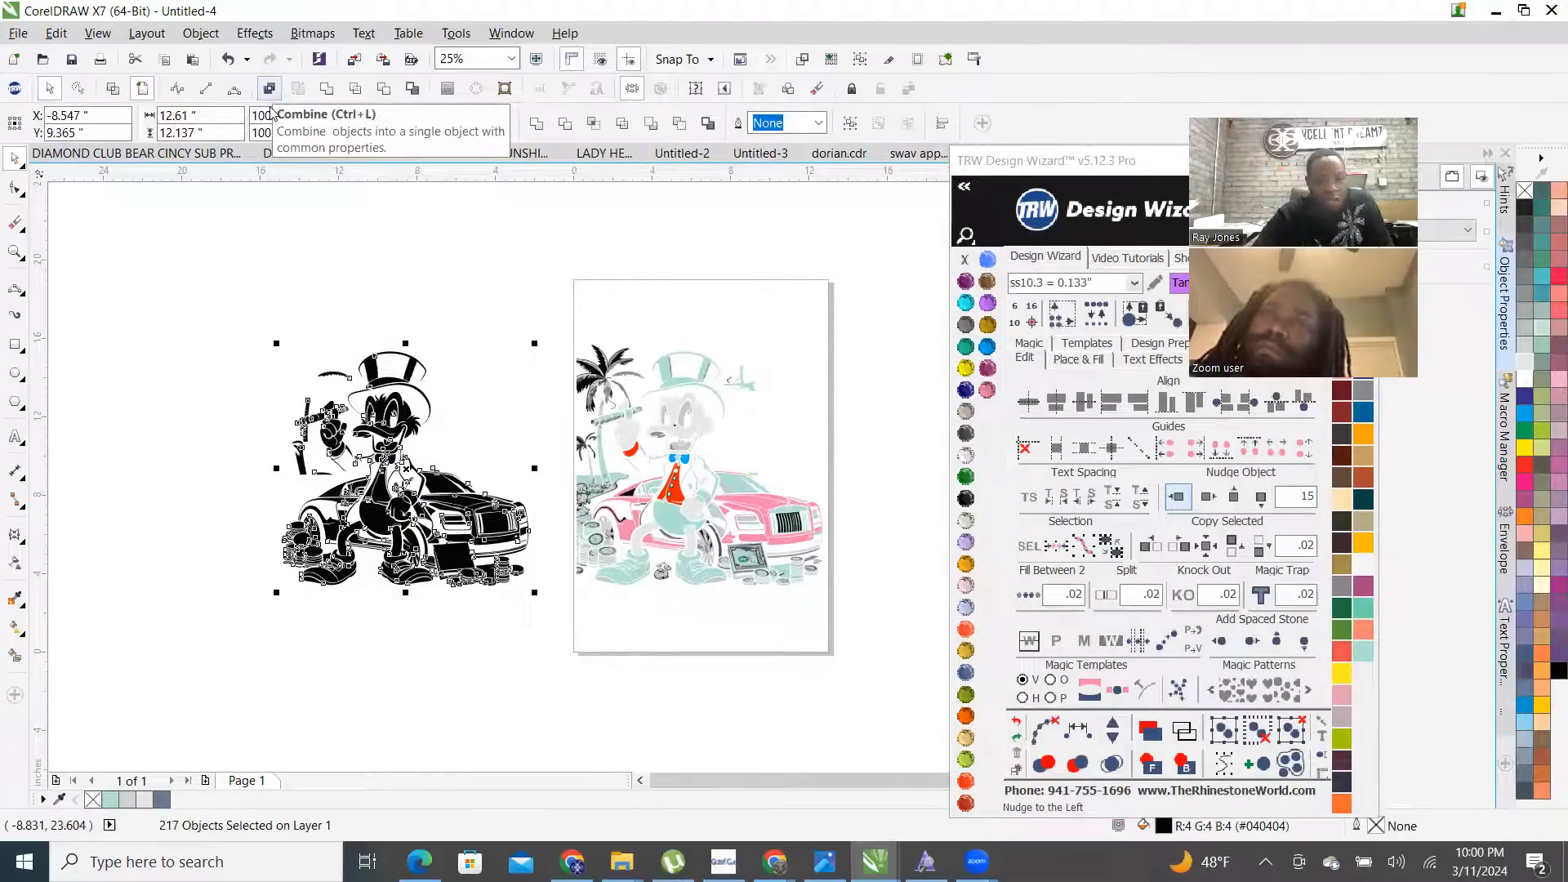
left_click(270, 91)
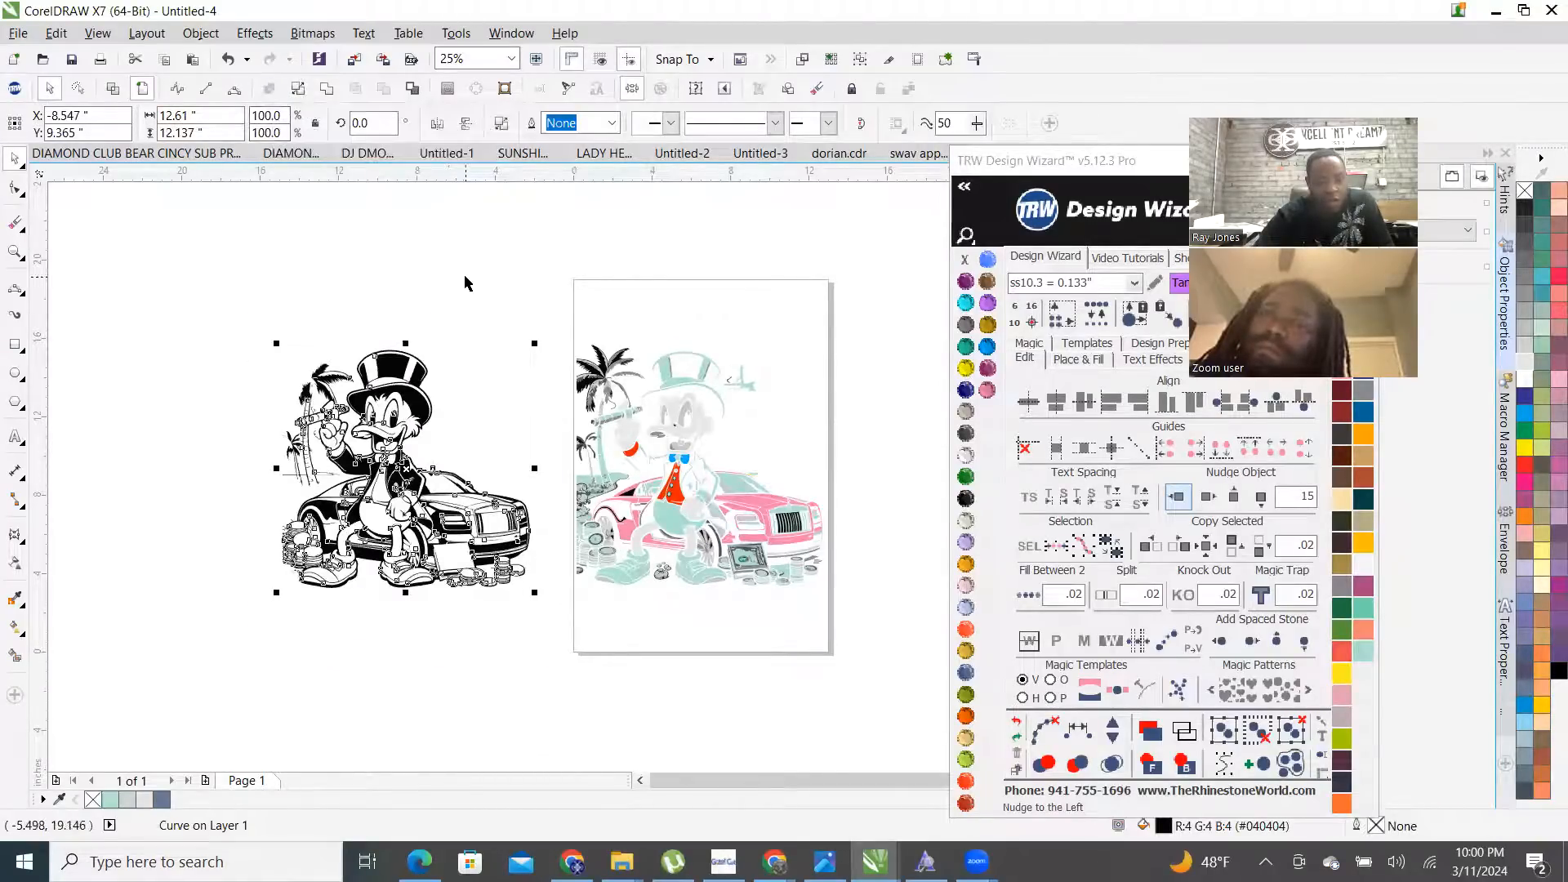
left_click(433, 325)
scroll(396, 431, "up", 3)
scroll(429, 557, "down", 2)
scroll(441, 695, "up", 4)
scroll(625, 352, "up", 10)
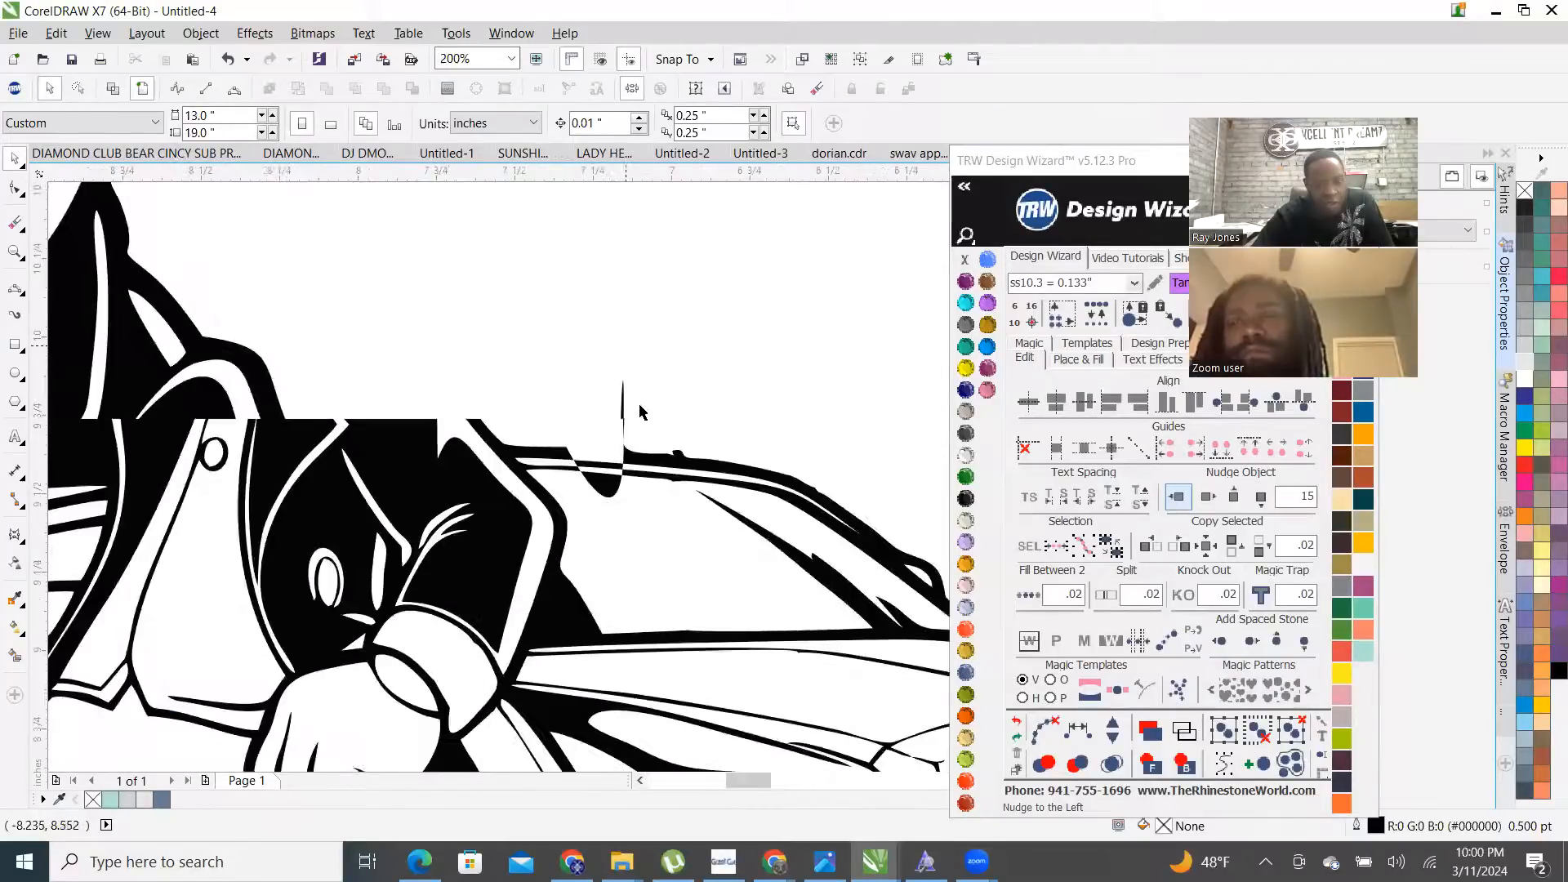
scroll(605, 490, "down", 2)
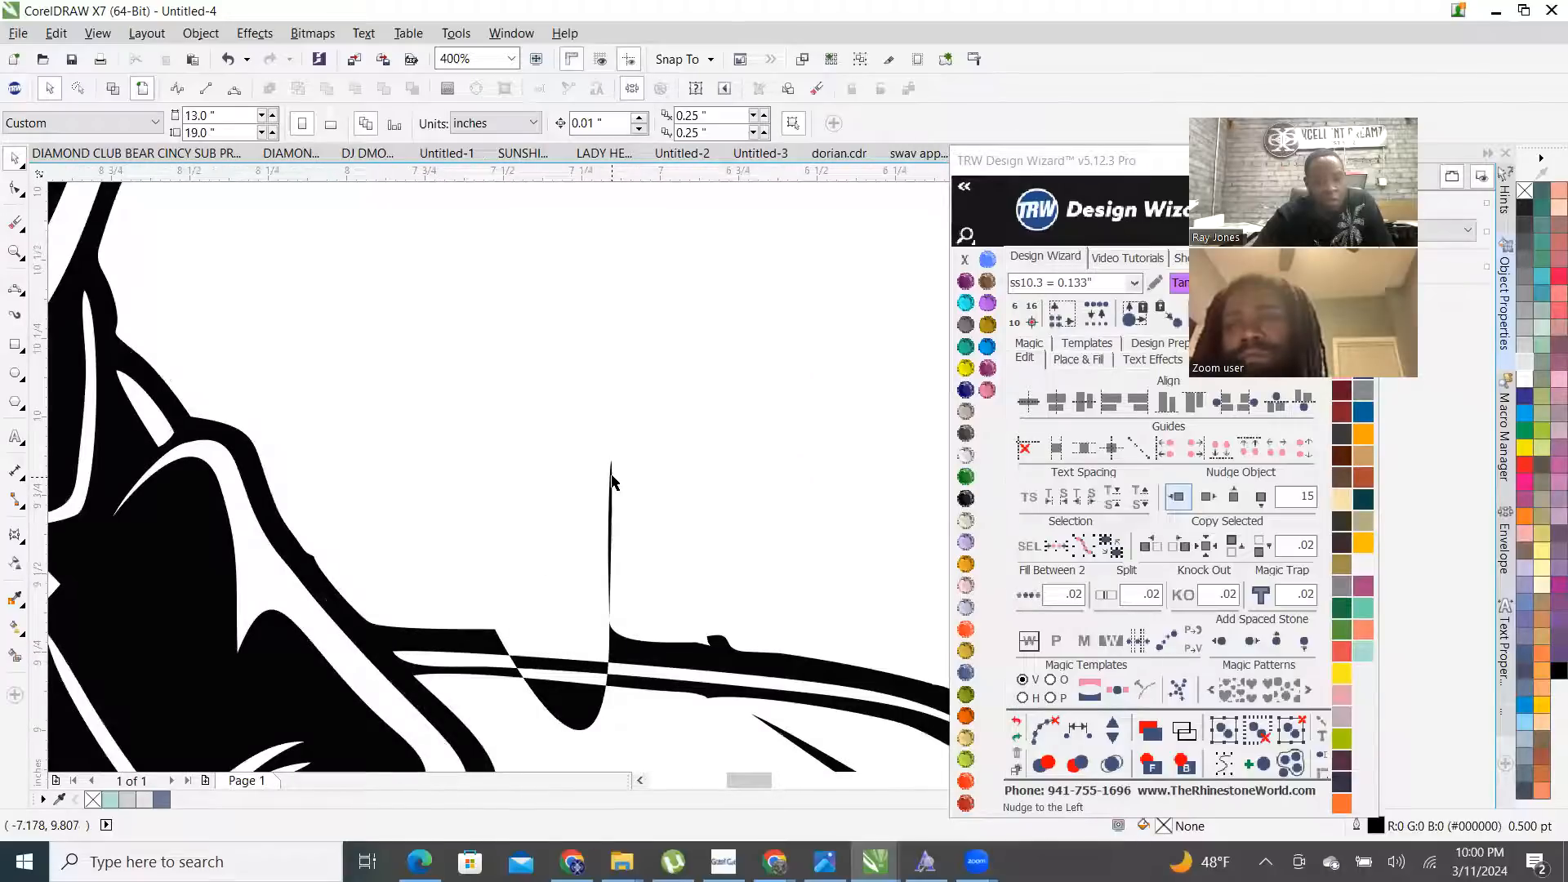
scroll(578, 649, "up", 2)
scroll(560, 683, "down", 2)
scroll(571, 687, "up", 1)
scroll(576, 685, "up", 1)
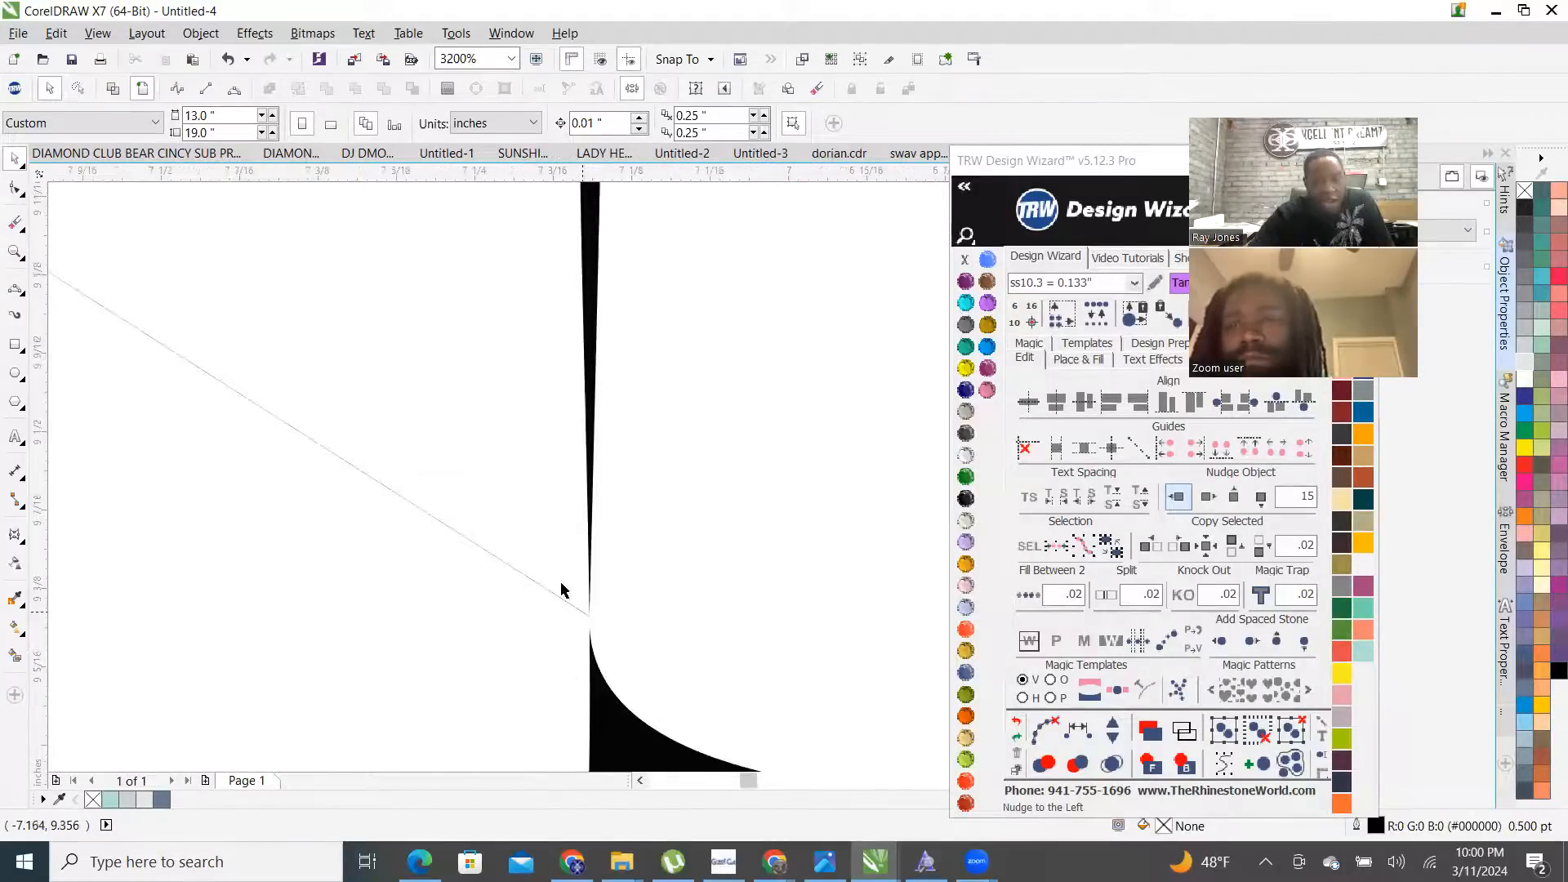
scroll(560, 588, "down", 4)
scroll(368, 567, "down", 3)
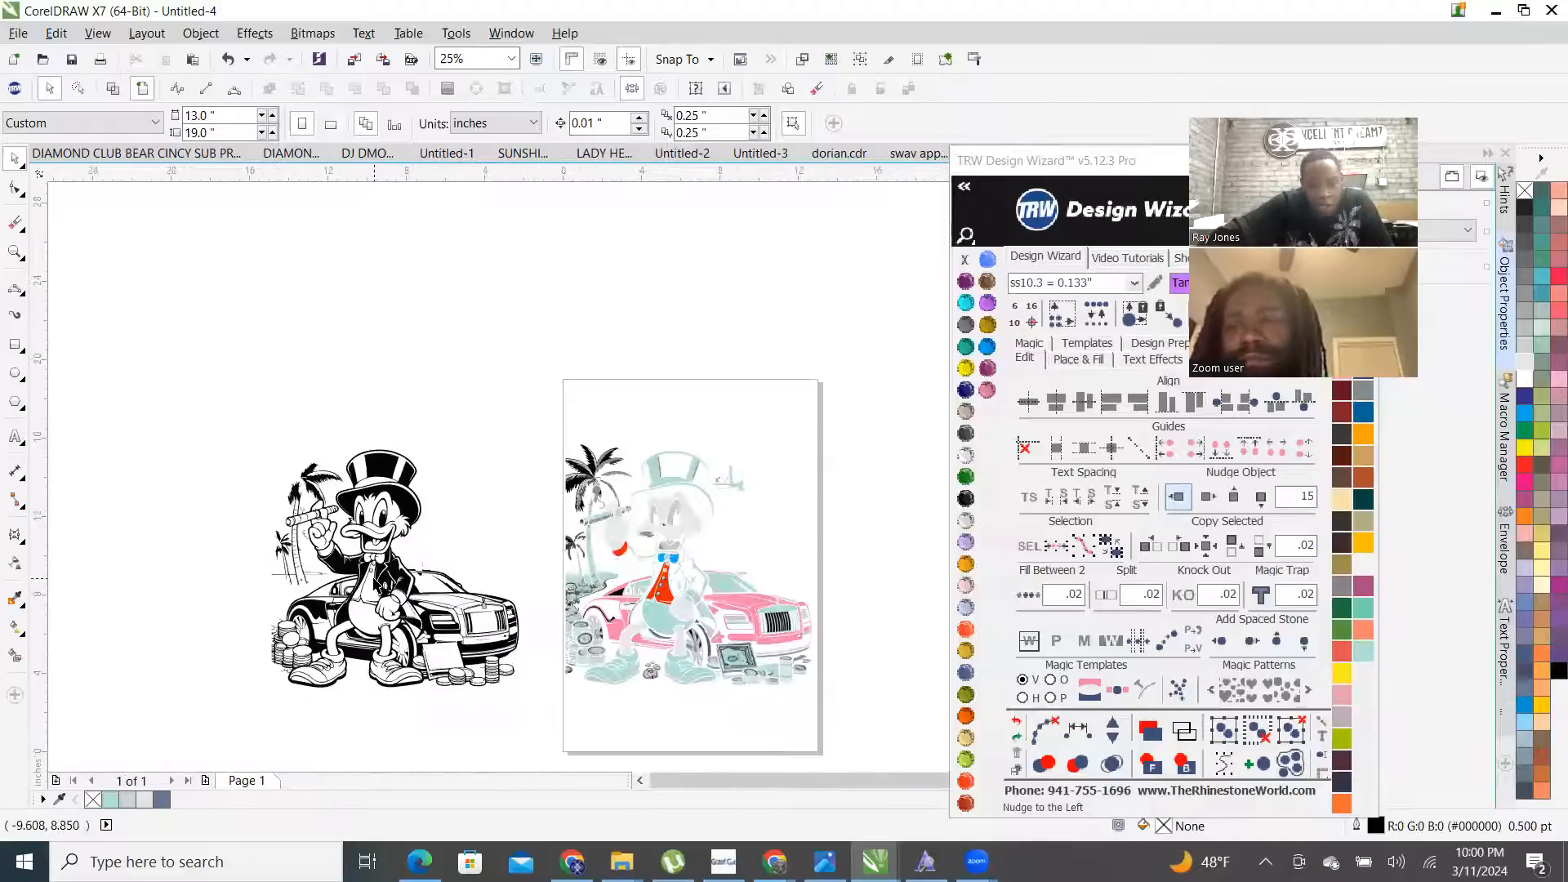
left_click(376, 583)
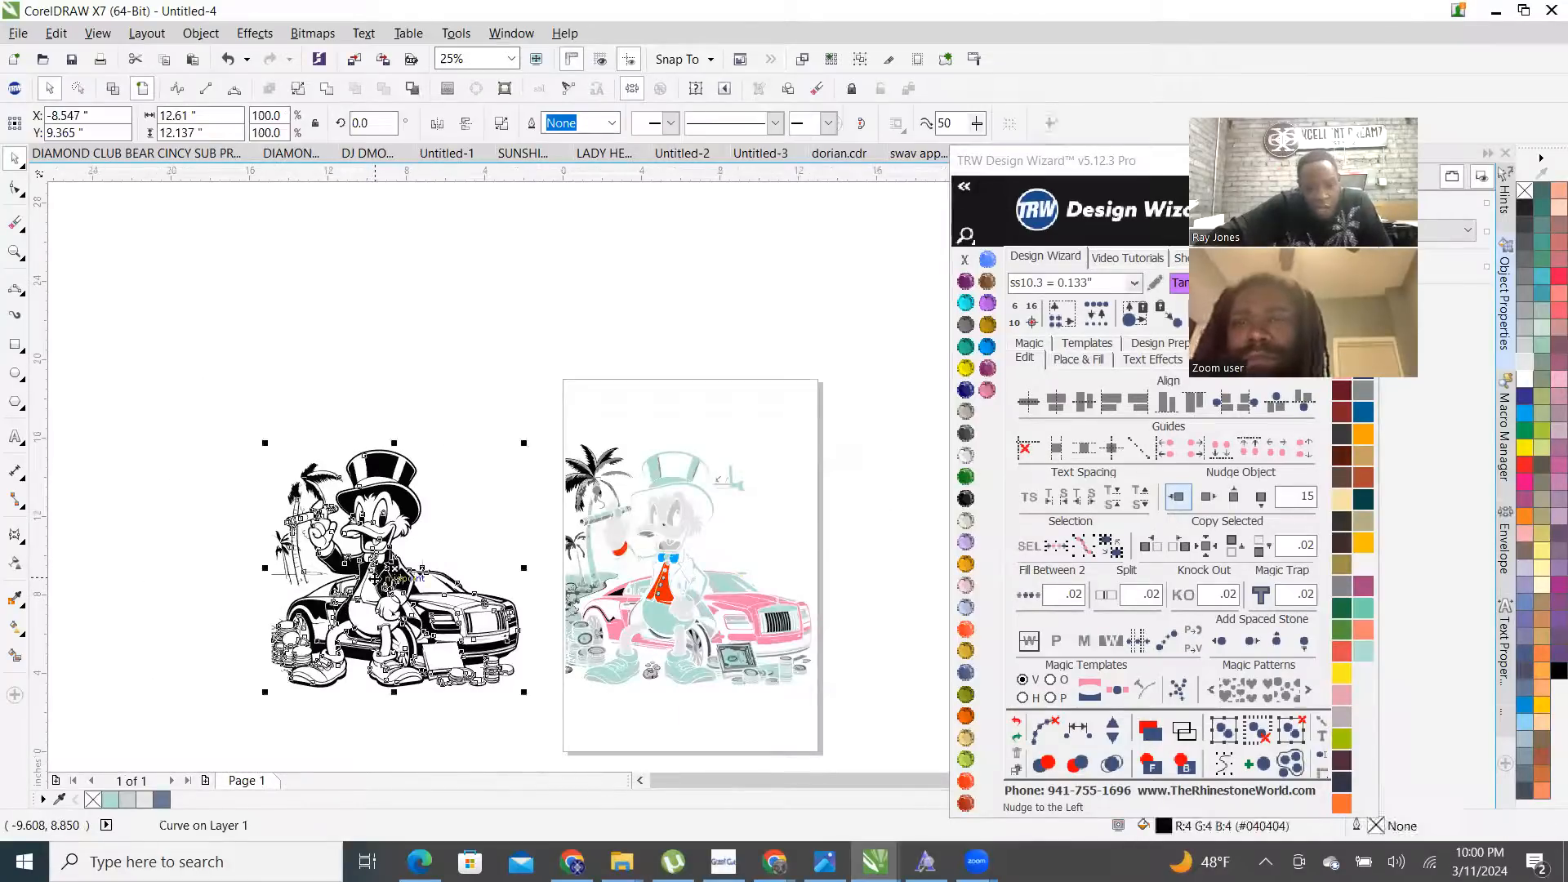
- Convert the black artwork to a 600 dpi bitmap with a transparent background
left_click(313, 33)
left_click(351, 52)
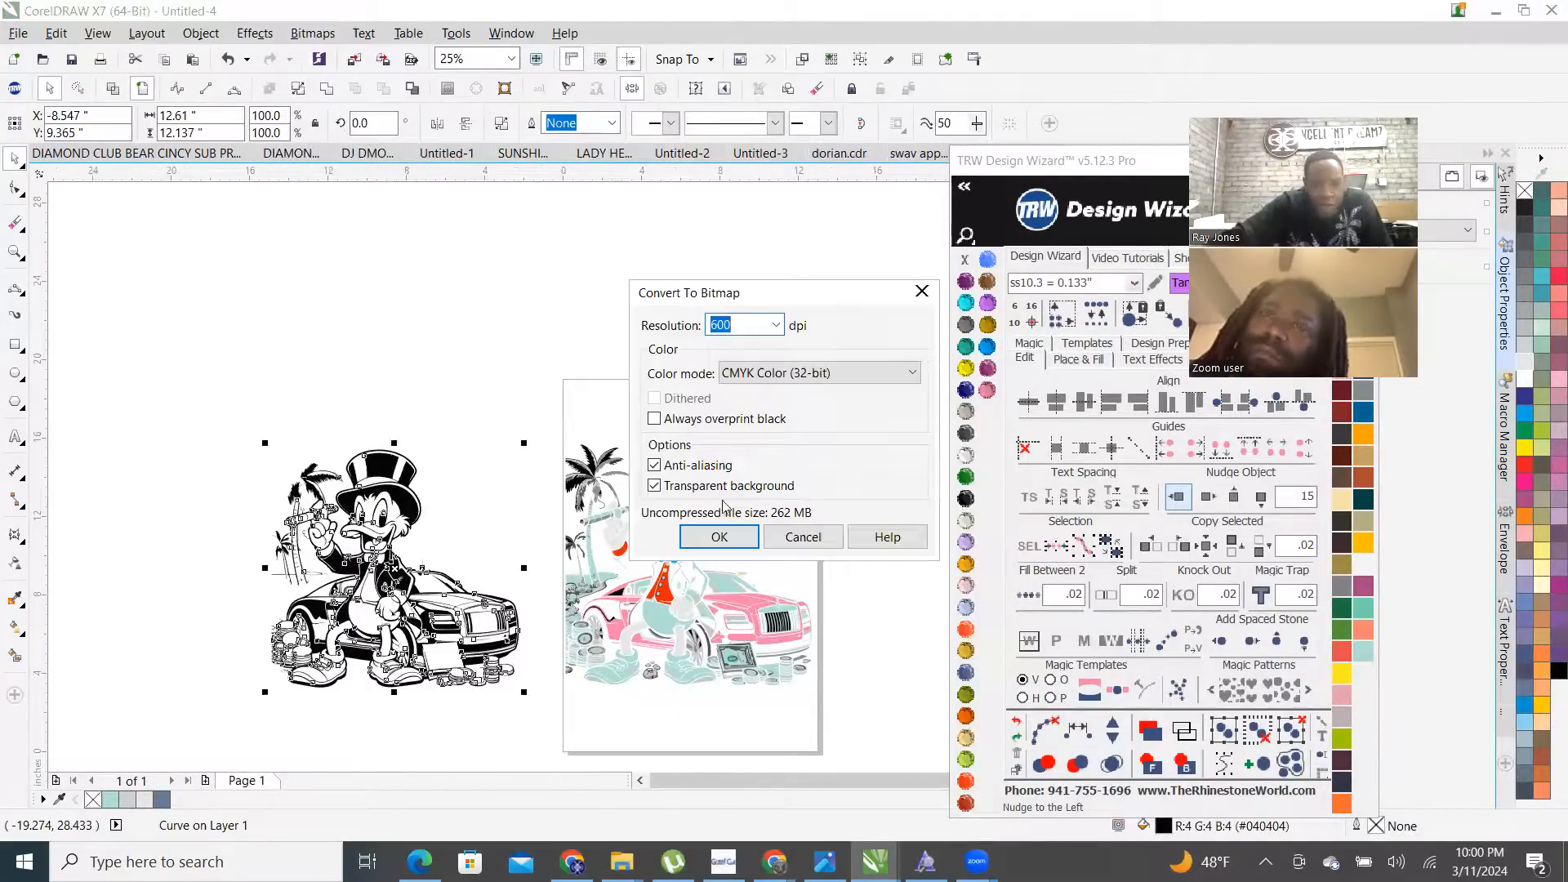
left_click(729, 537)
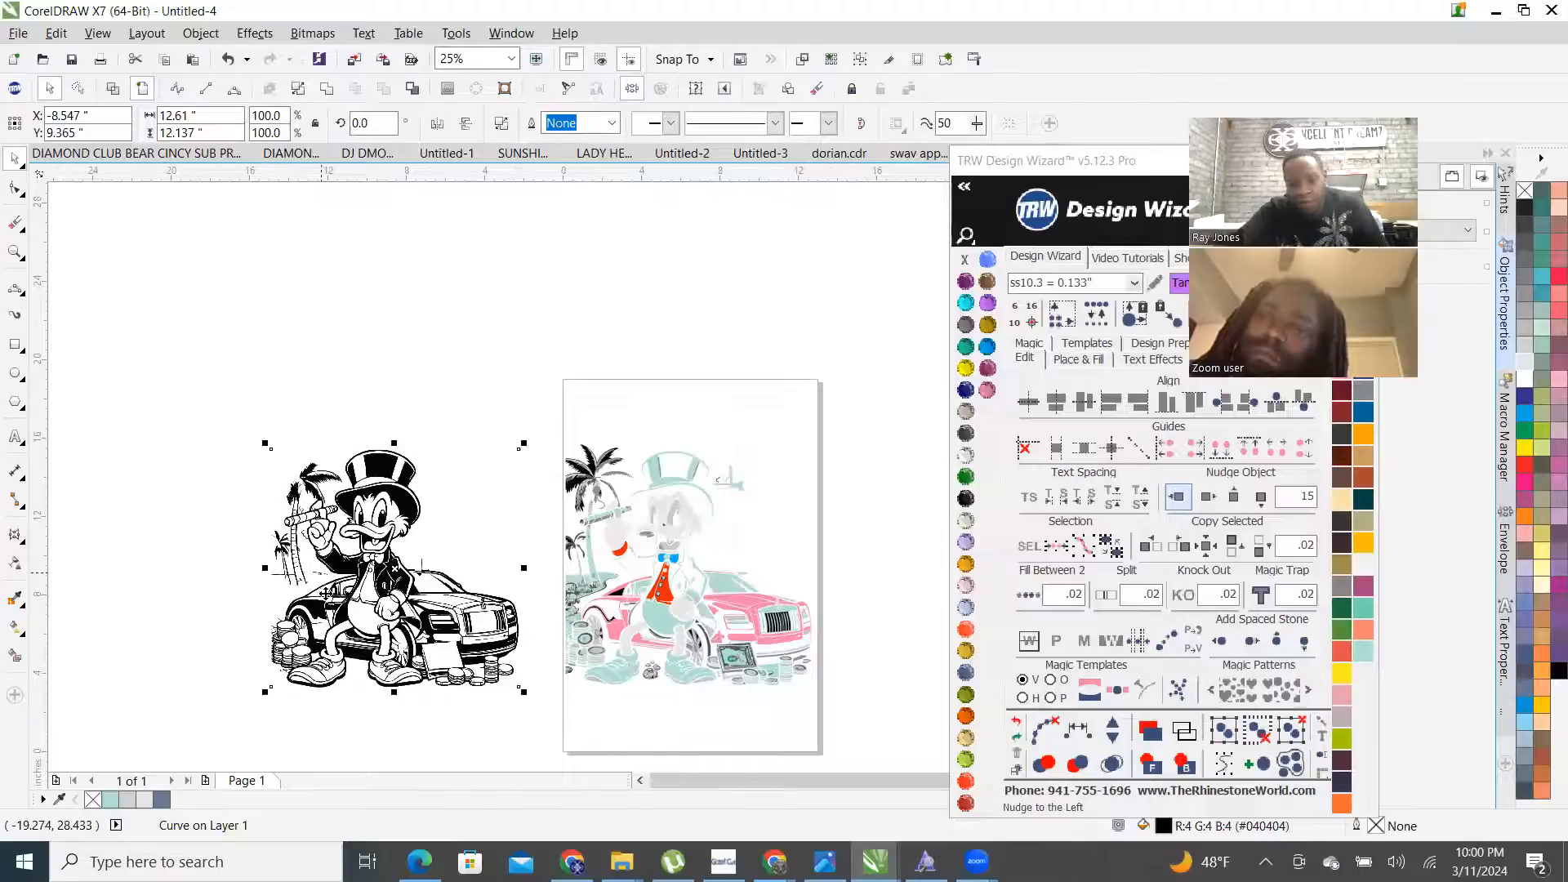
scroll(339, 591, "up", 2)
scroll(535, 503, "up", 1)
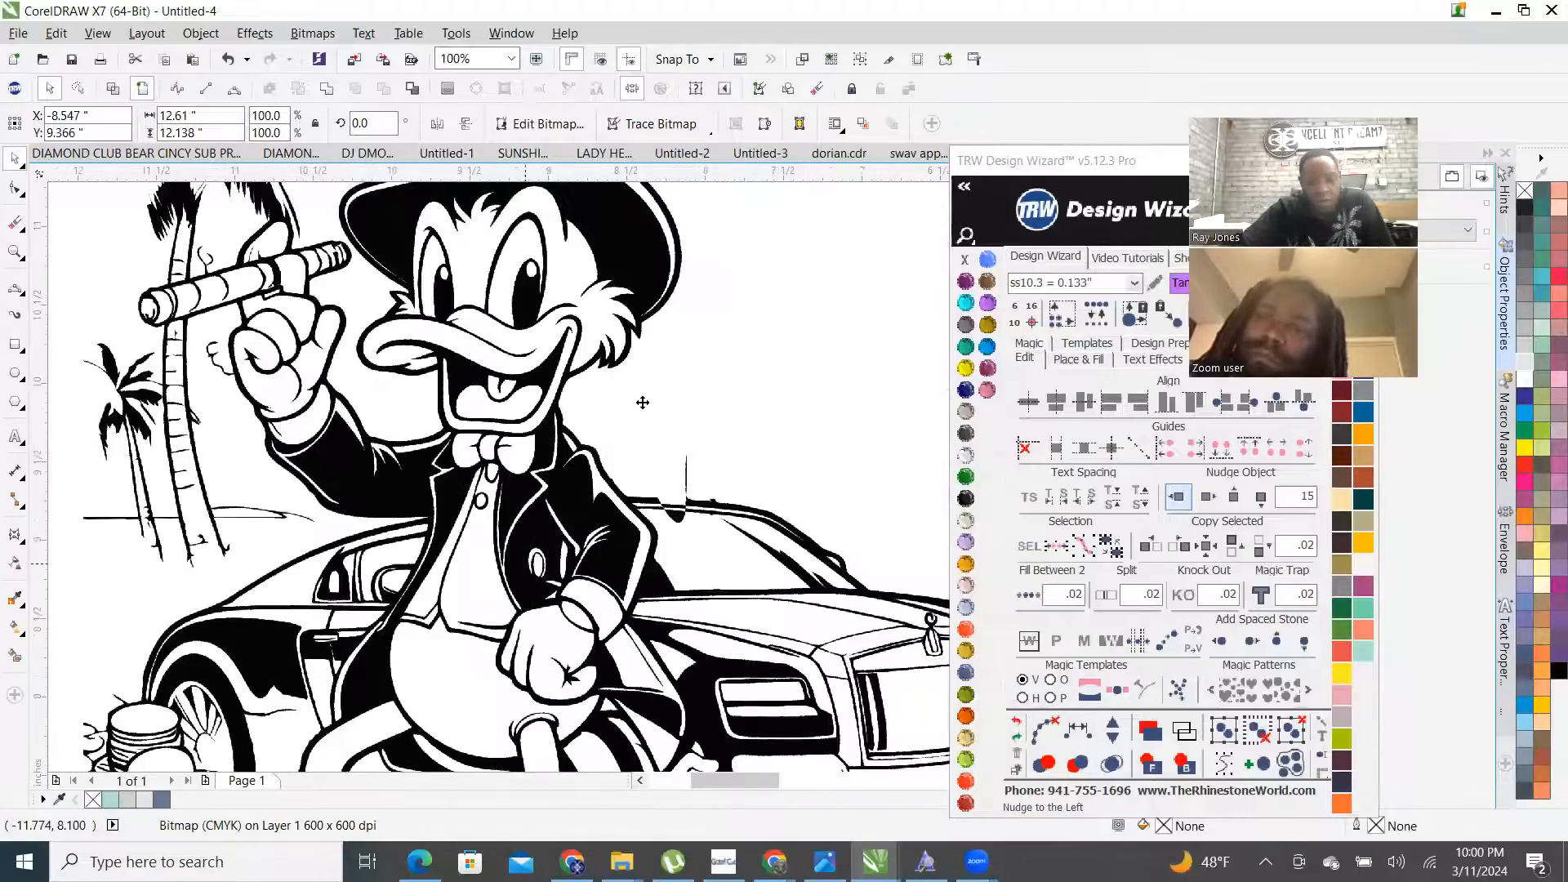
scroll(594, 405, "up", 1)
scroll(555, 576, "up", 1)
- Trace the bitmap as Clipart outlines, reducing its size, to get 252 curves
right_click(547, 572)
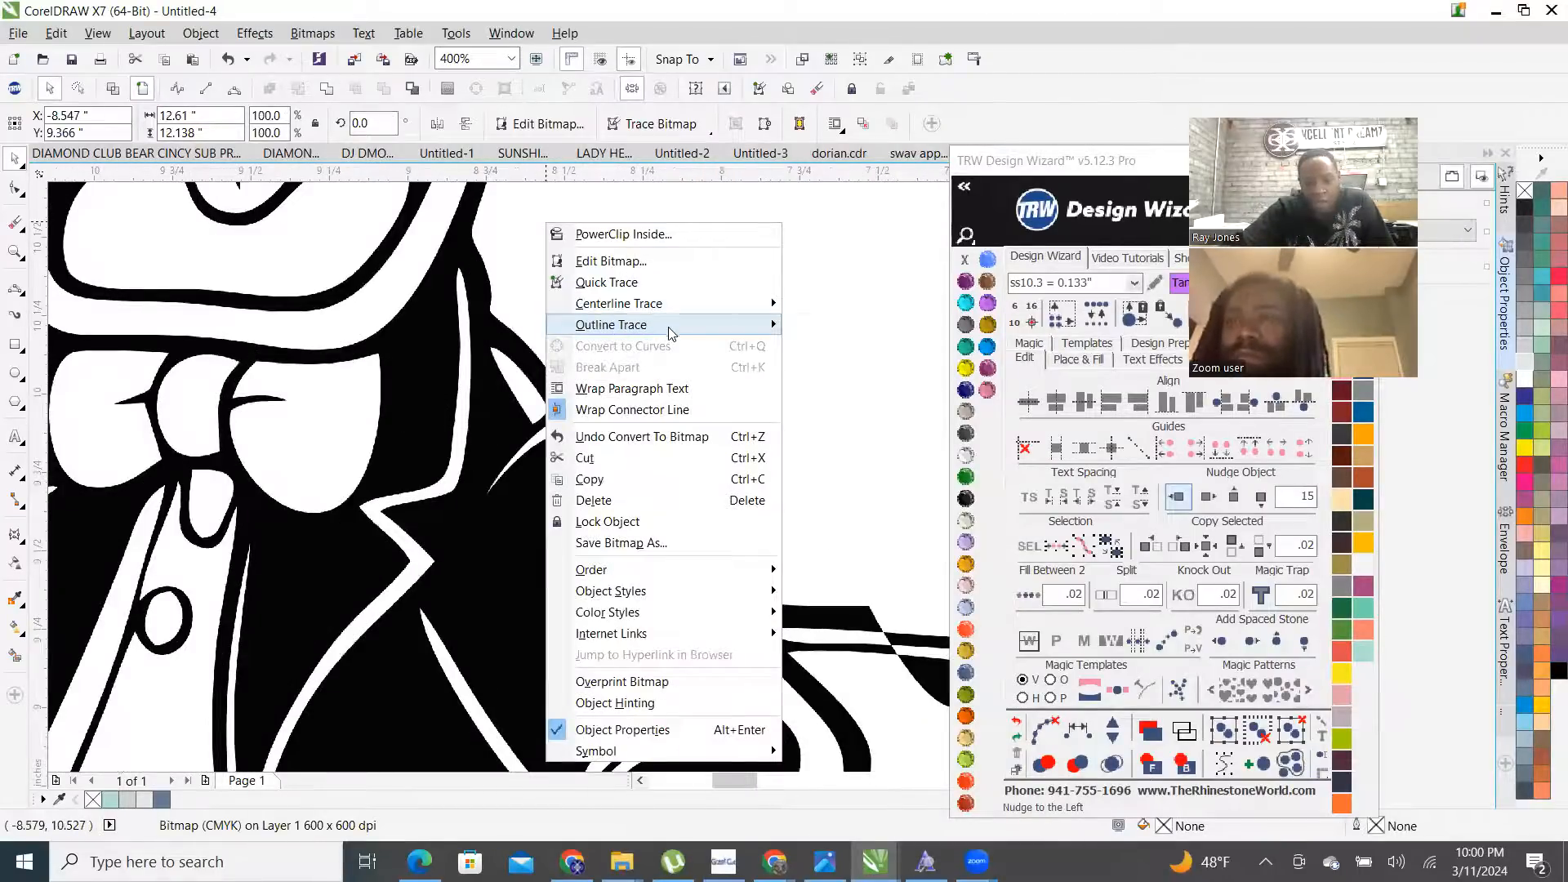
mouse_move(670, 331)
left_click(861, 396)
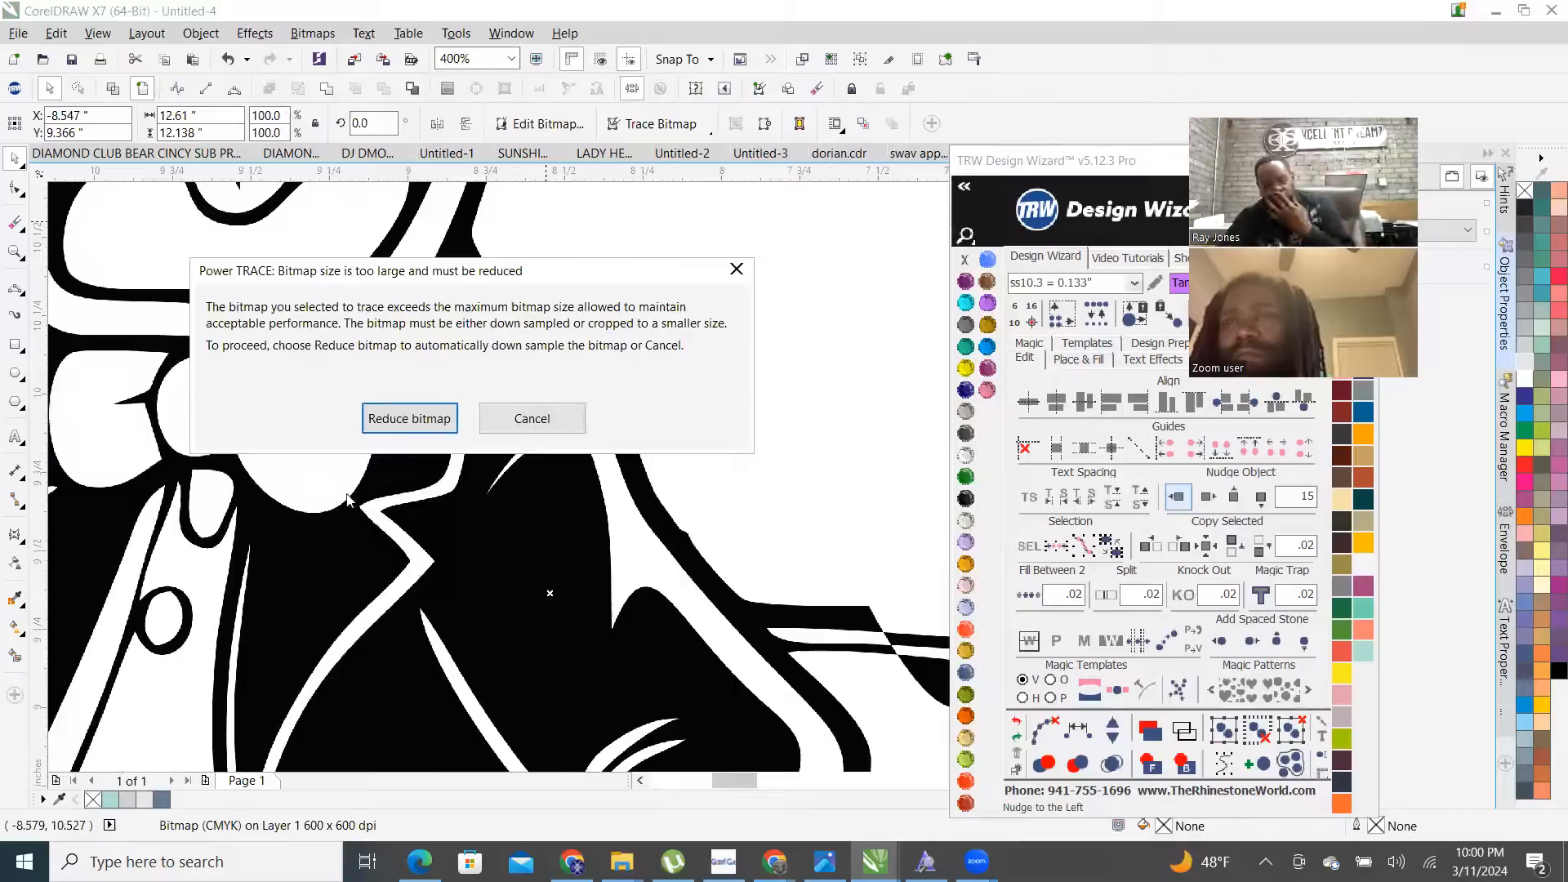
left_click(413, 417)
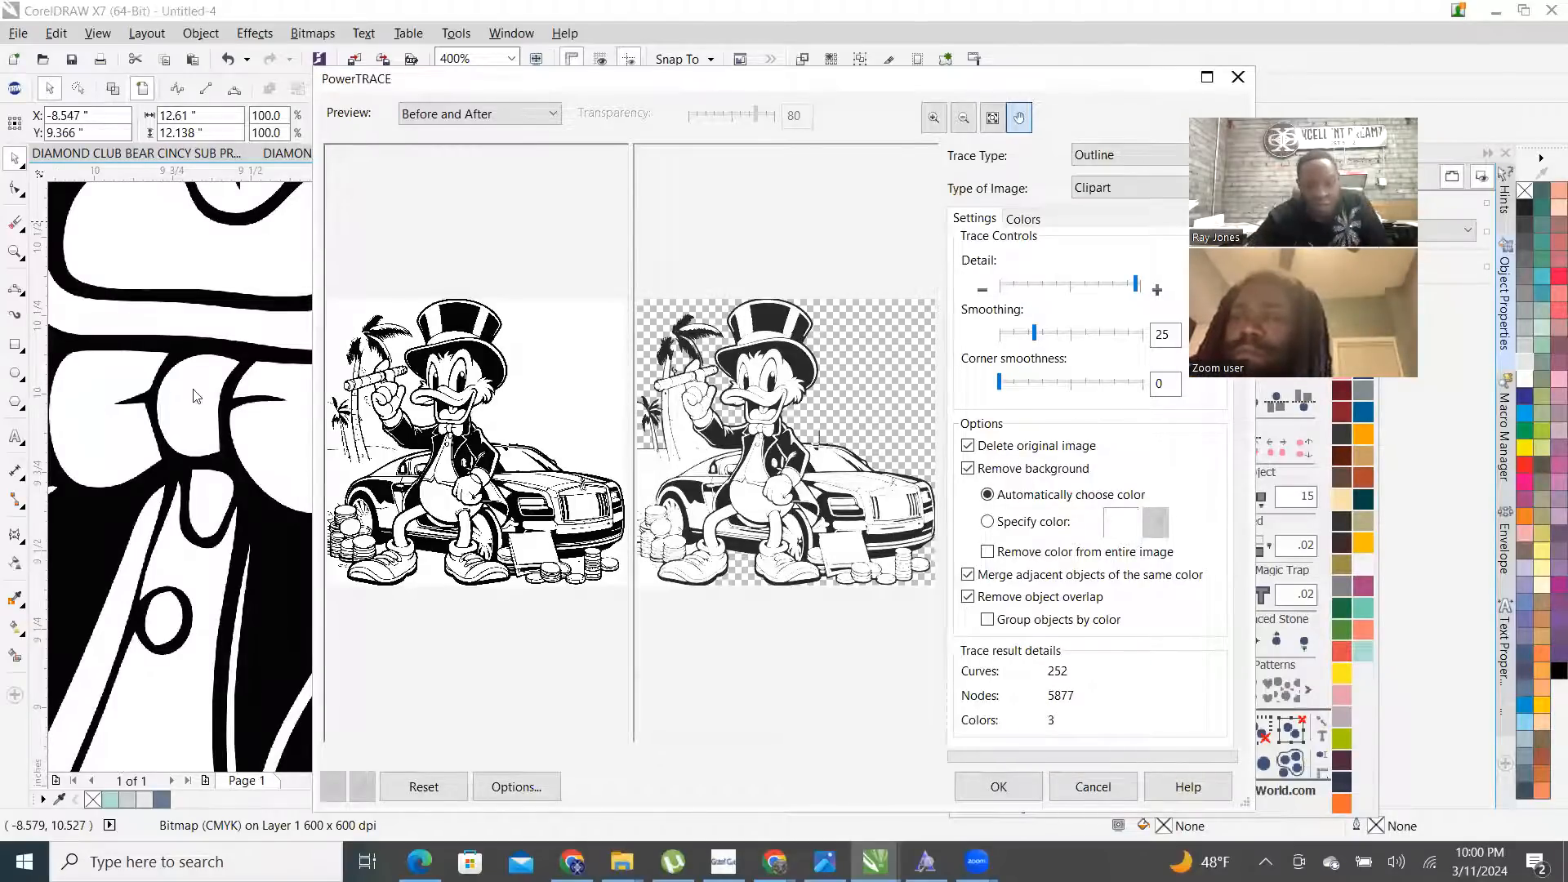
left_click(998, 787)
scroll(471, 488, "down", 3)
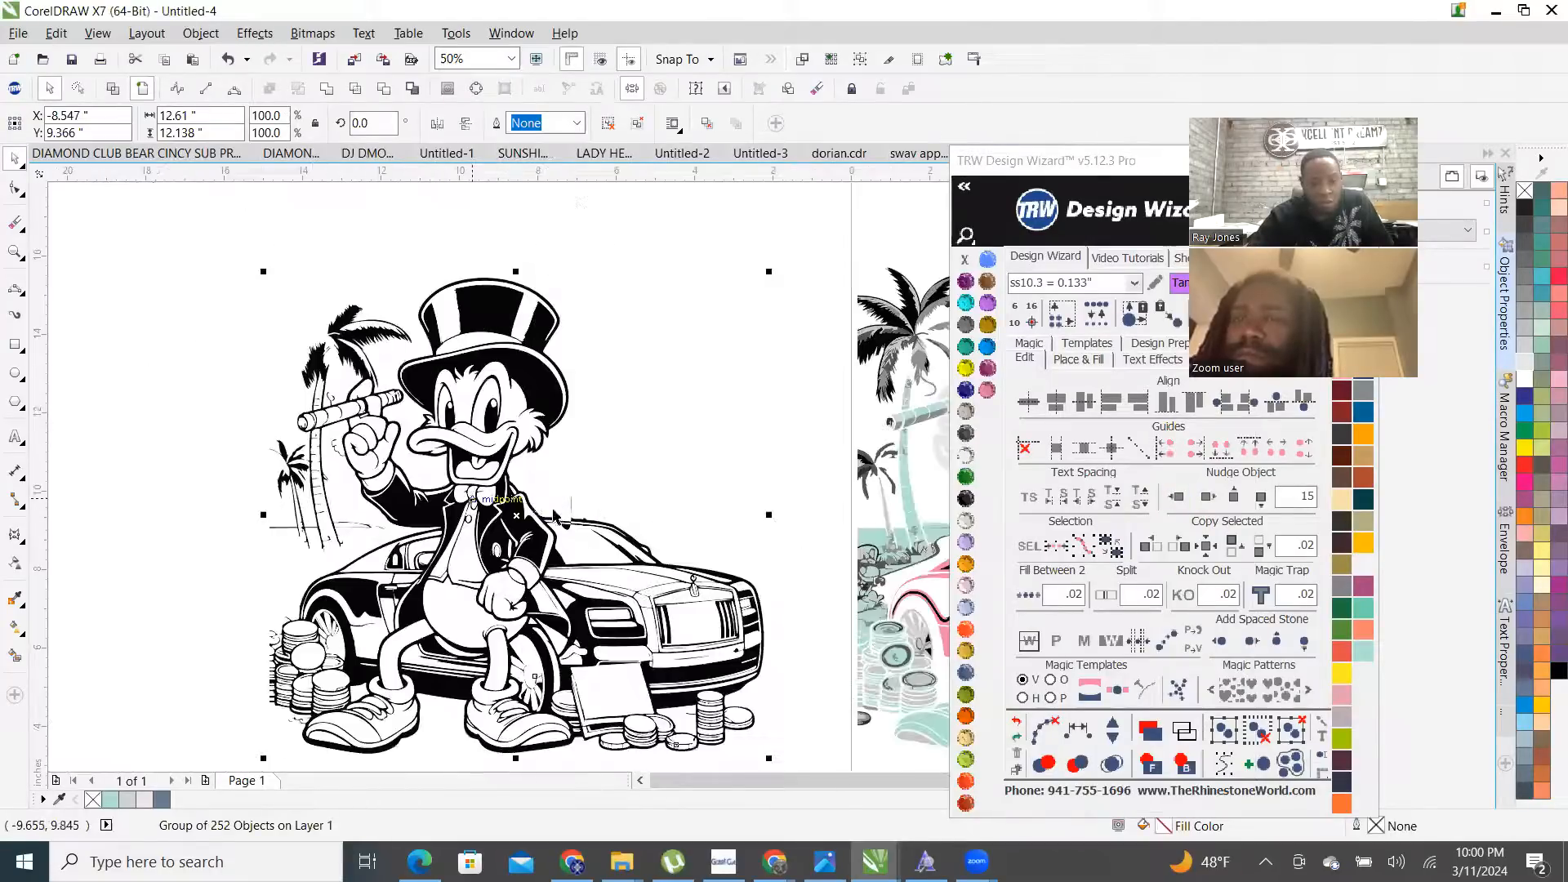
- Break the traced group apart into separate objects and clear the selection
scroll(536, 490, "up", 3)
scroll(478, 408, "up", 2)
scroll(515, 527, "down", 5)
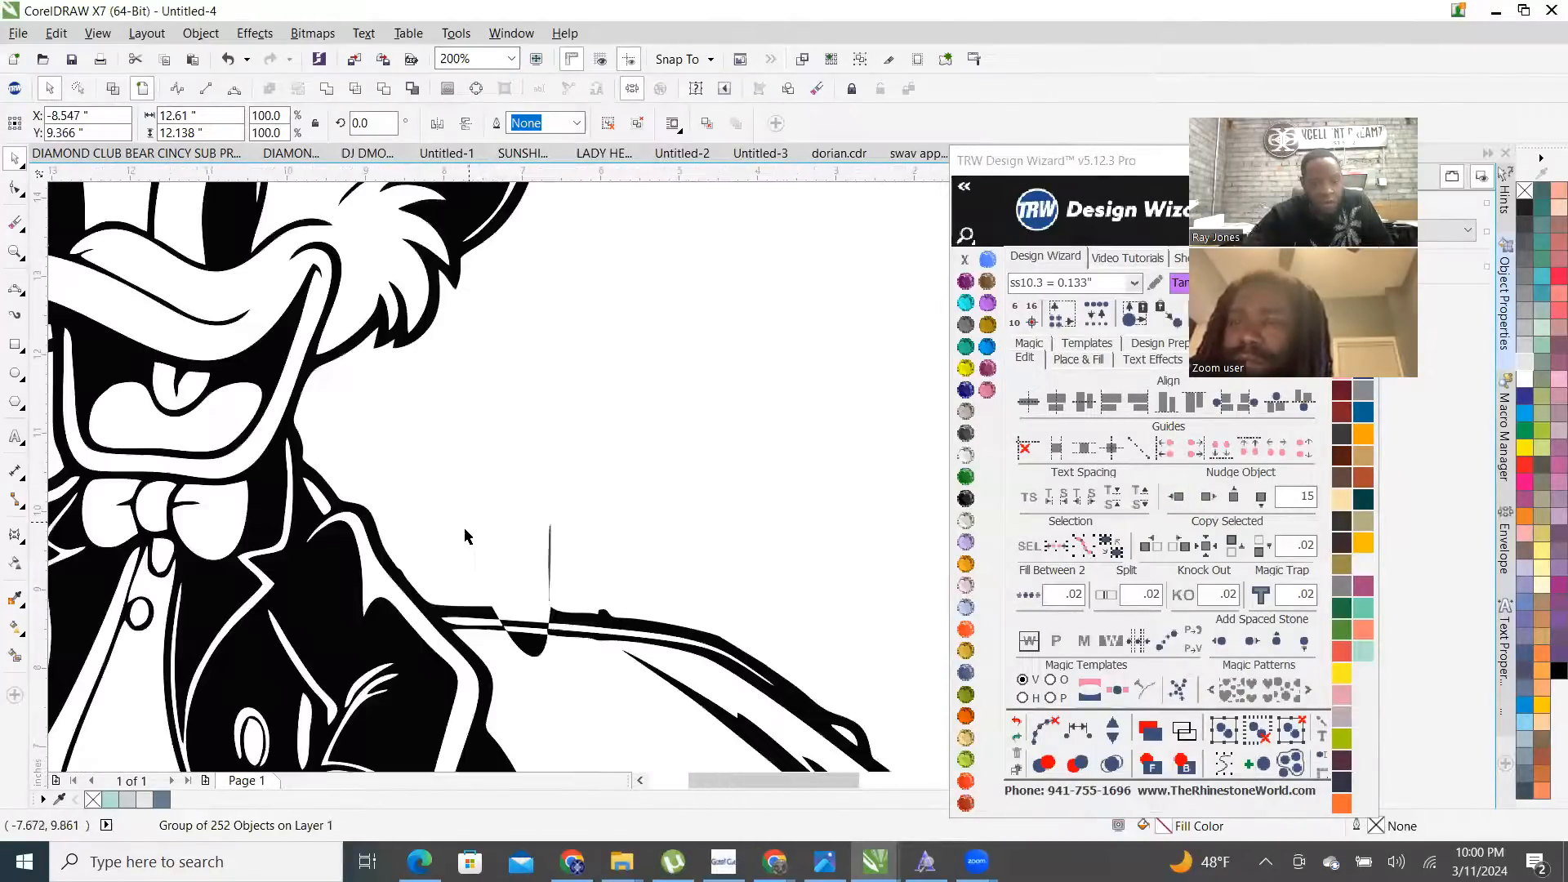
right_click(424, 559)
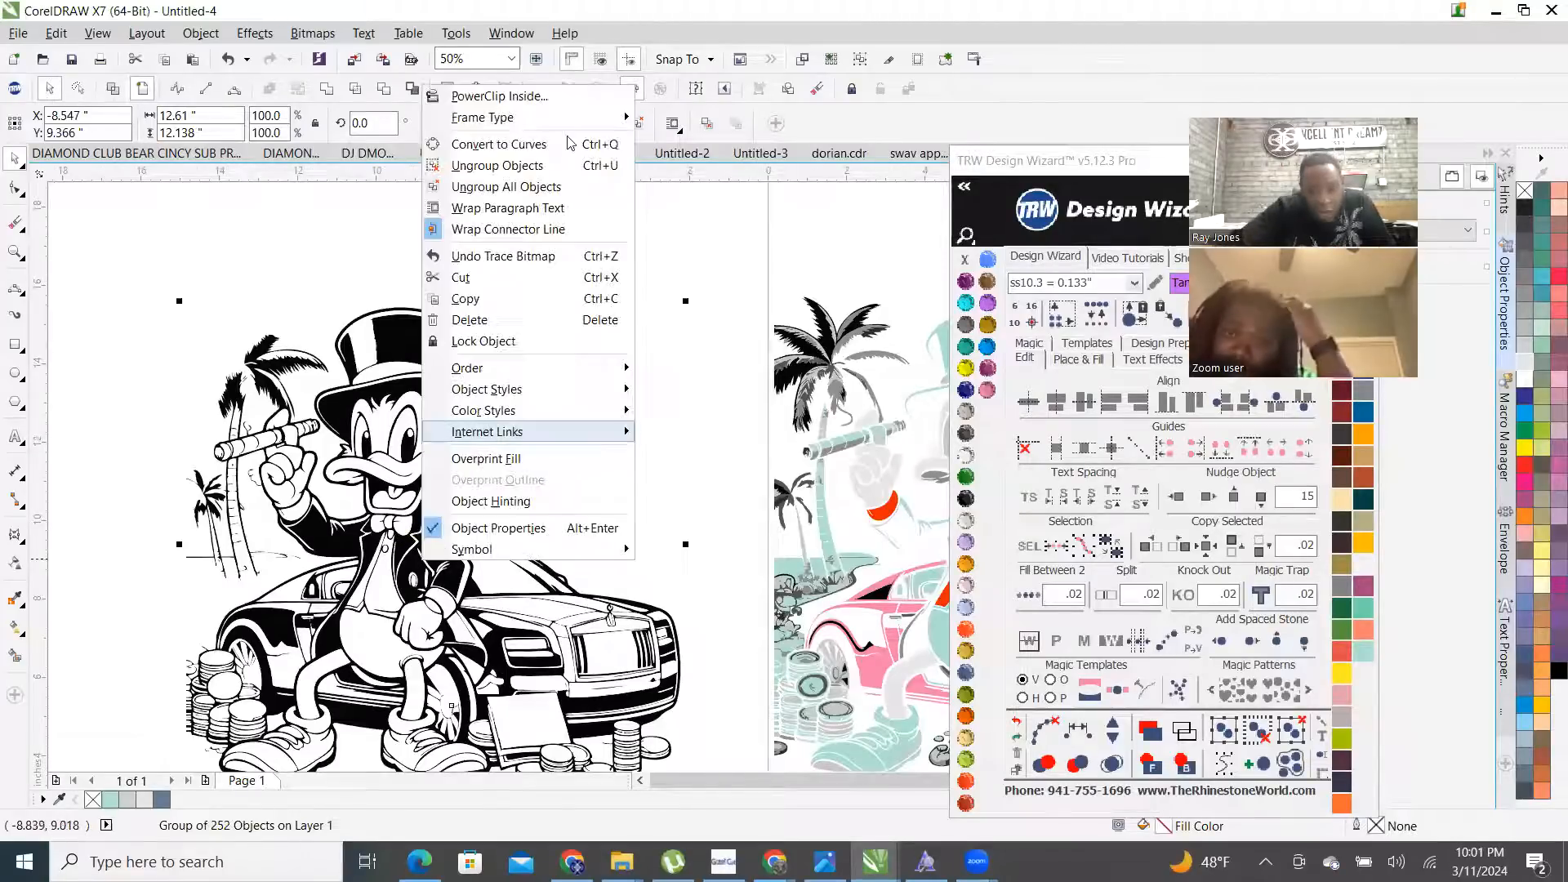
left_click(511, 187)
left_click(553, 502)
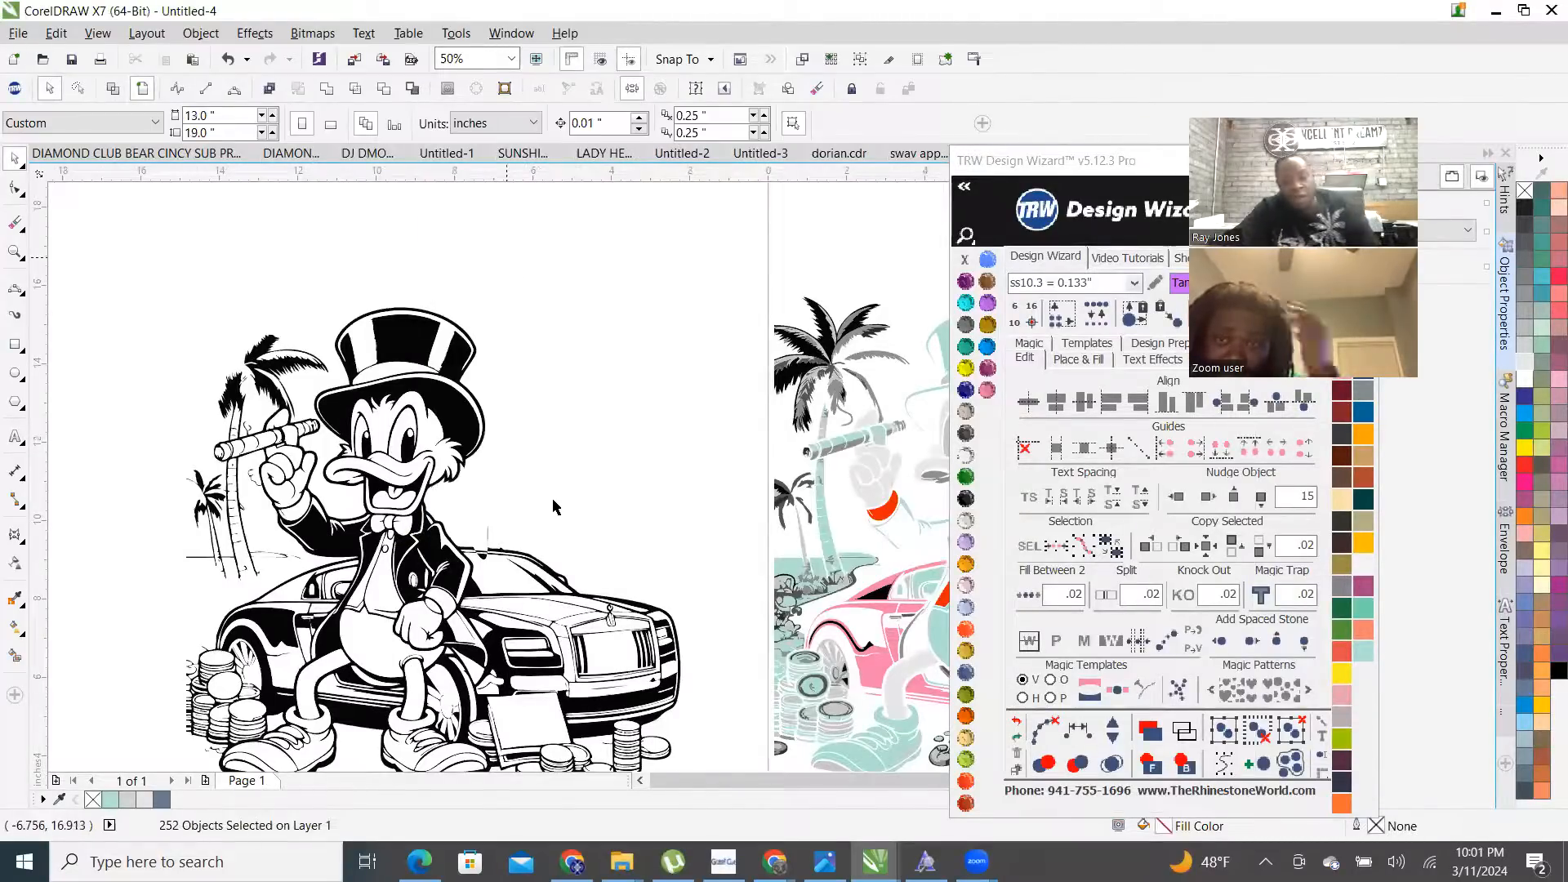
scroll(548, 472, "down", 1)
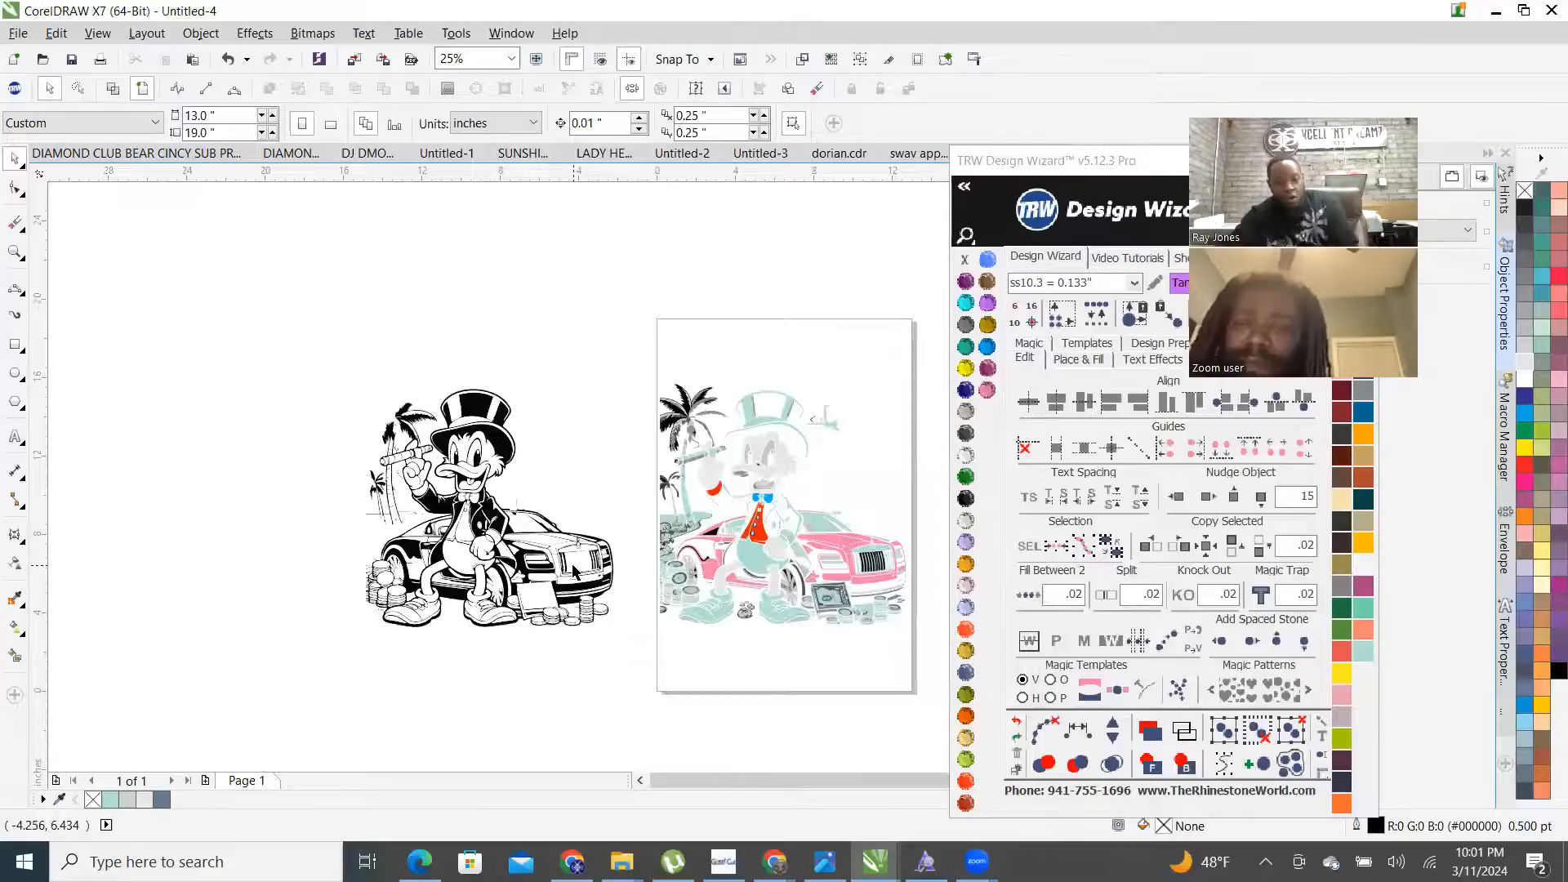
scroll(571, 572, "up", 2)
scroll(572, 589, "down", 1)
scroll(570, 589, "up", 5)
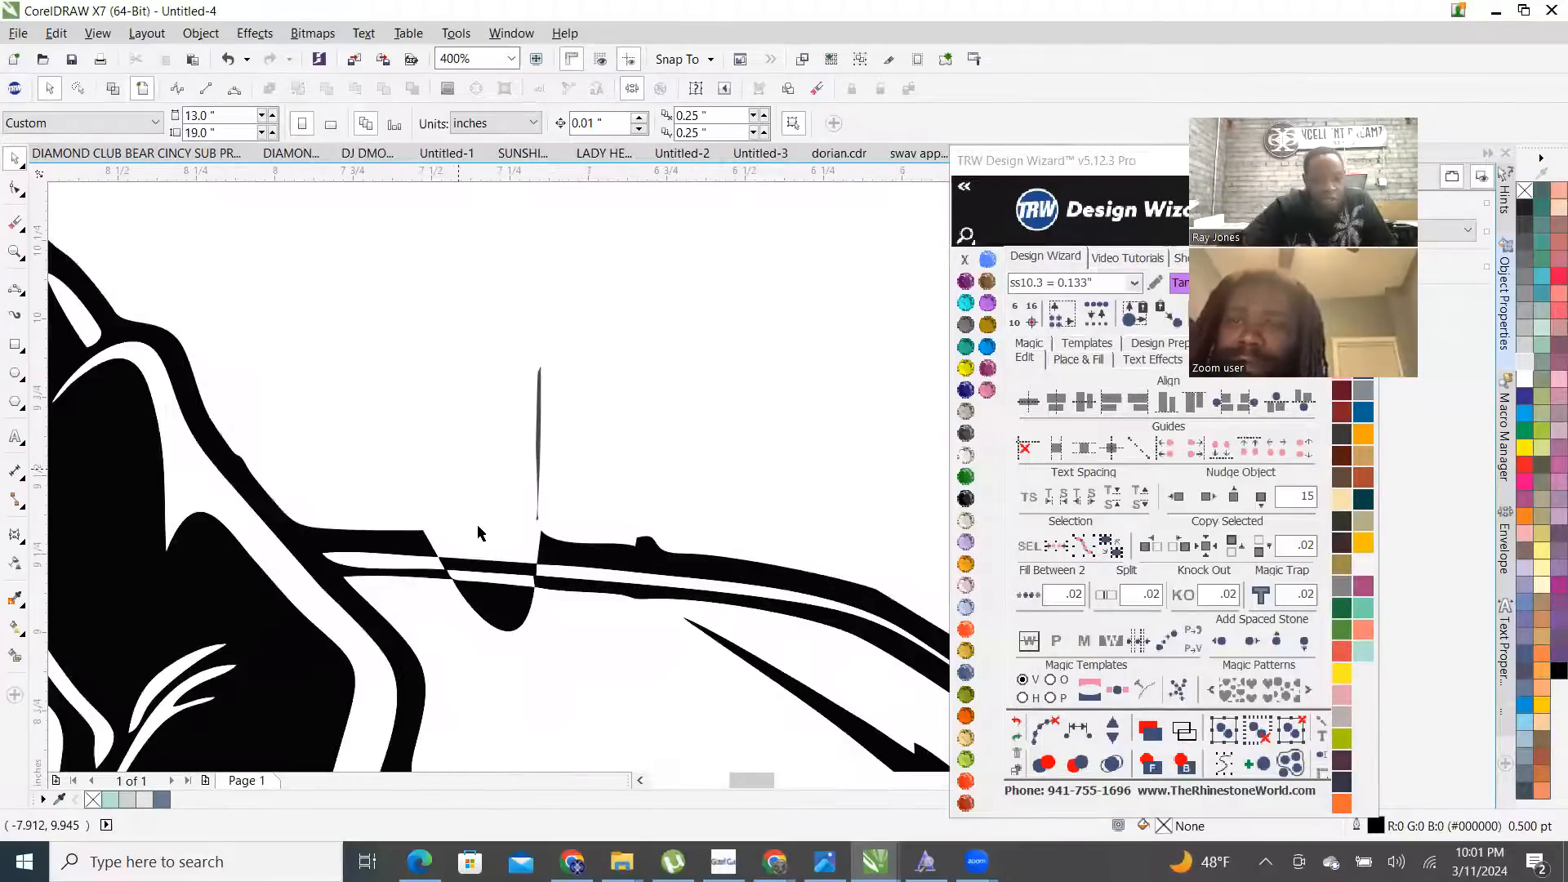
- Delete the stray nodes at the notch on the traced curve near the car
double_click(630, 532)
scroll(577, 532, "down", 2)
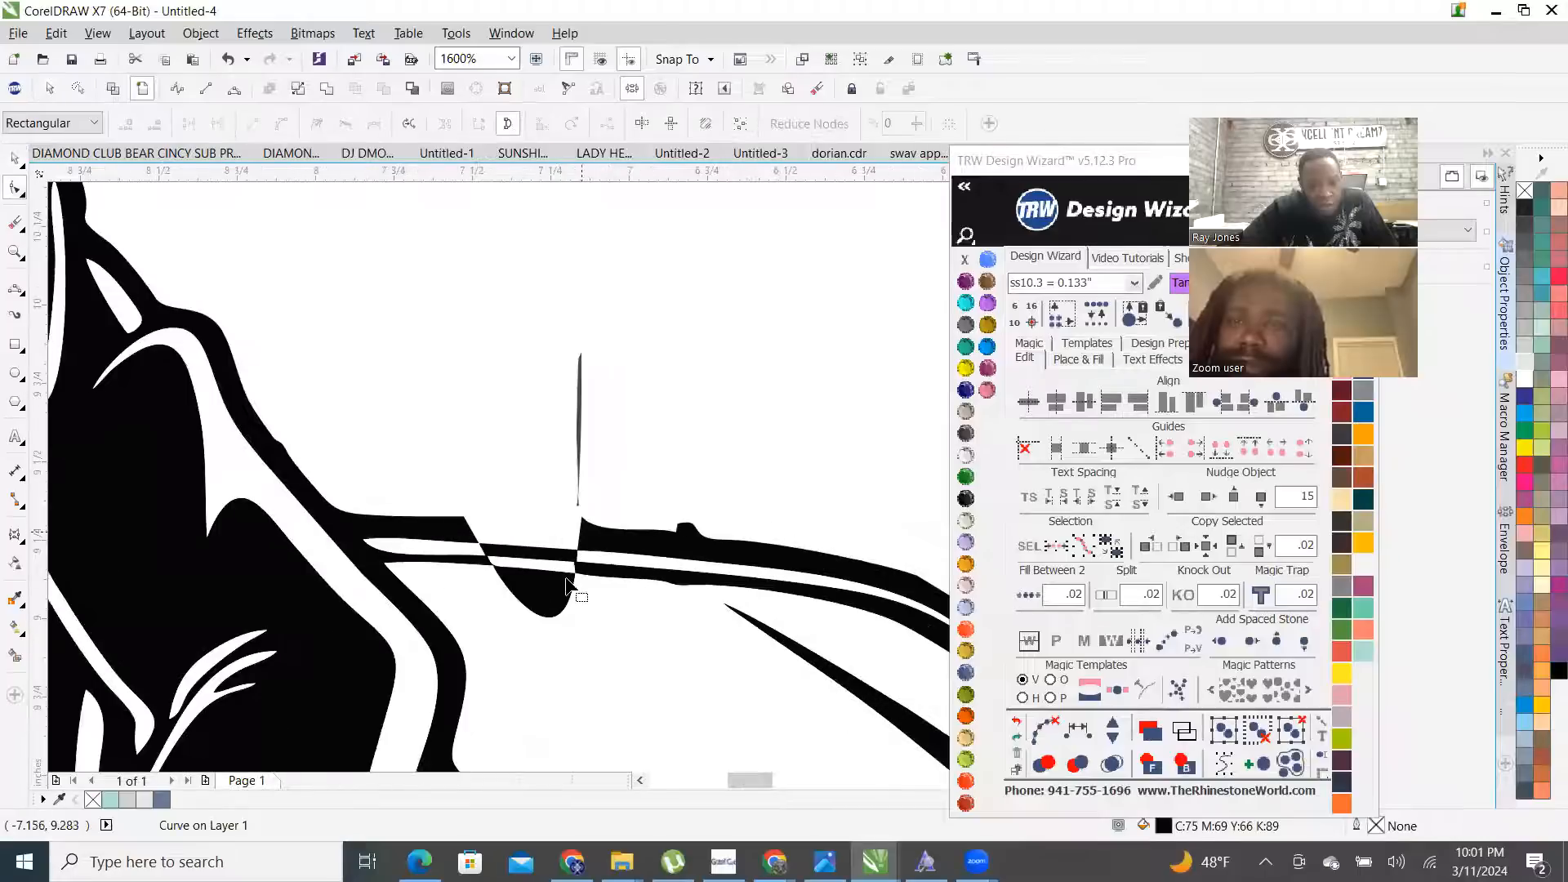
scroll(504, 578, "up", 1)
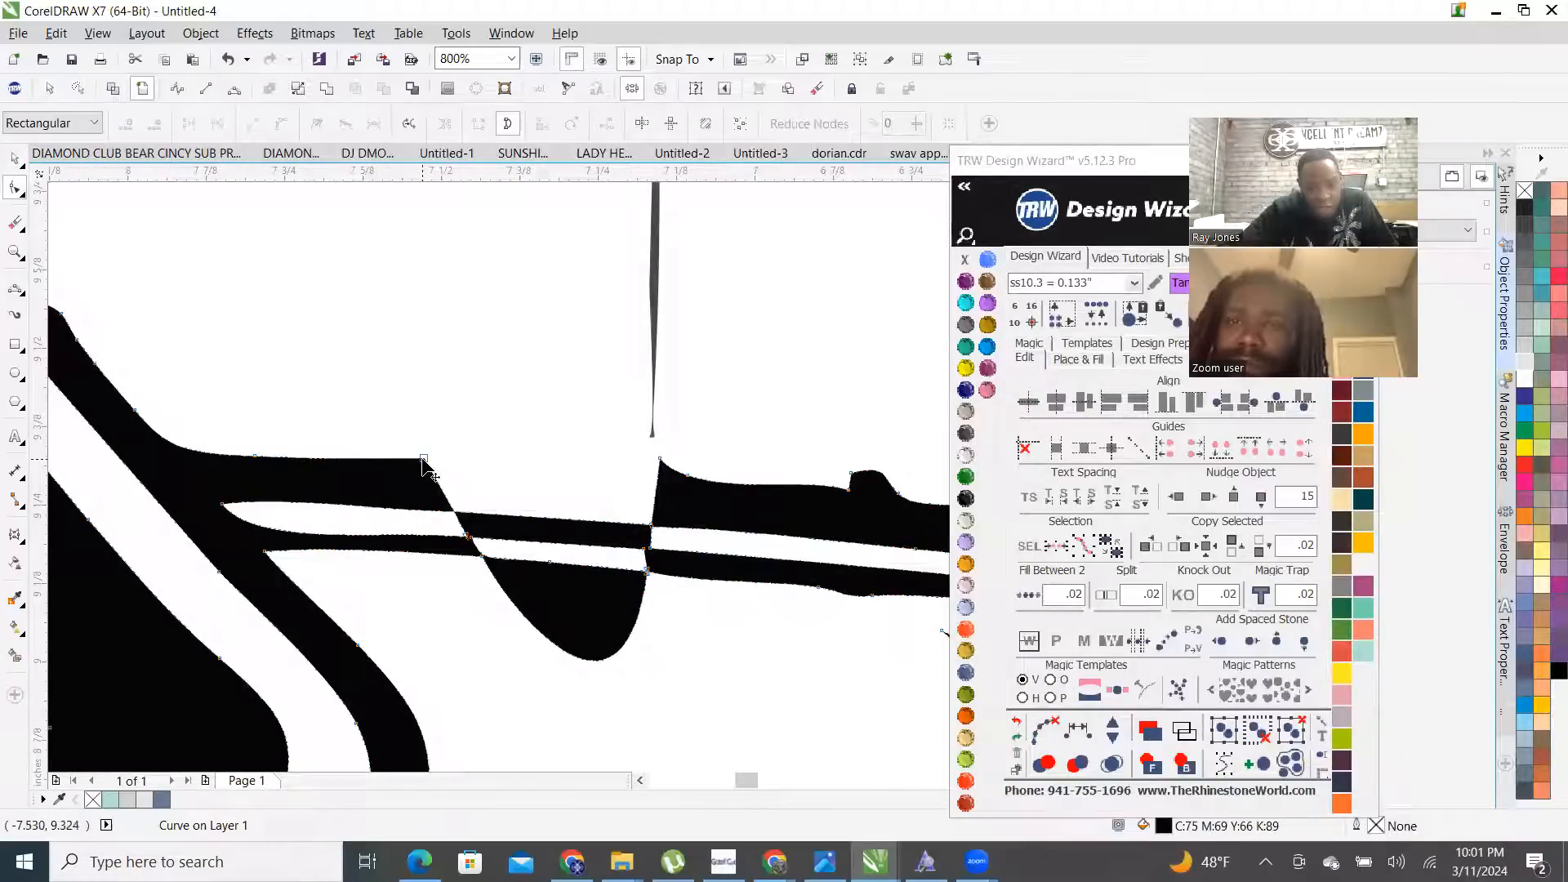
left_click(423, 460)
scroll(455, 469, "down", 1)
scroll(446, 470, "up", 1)
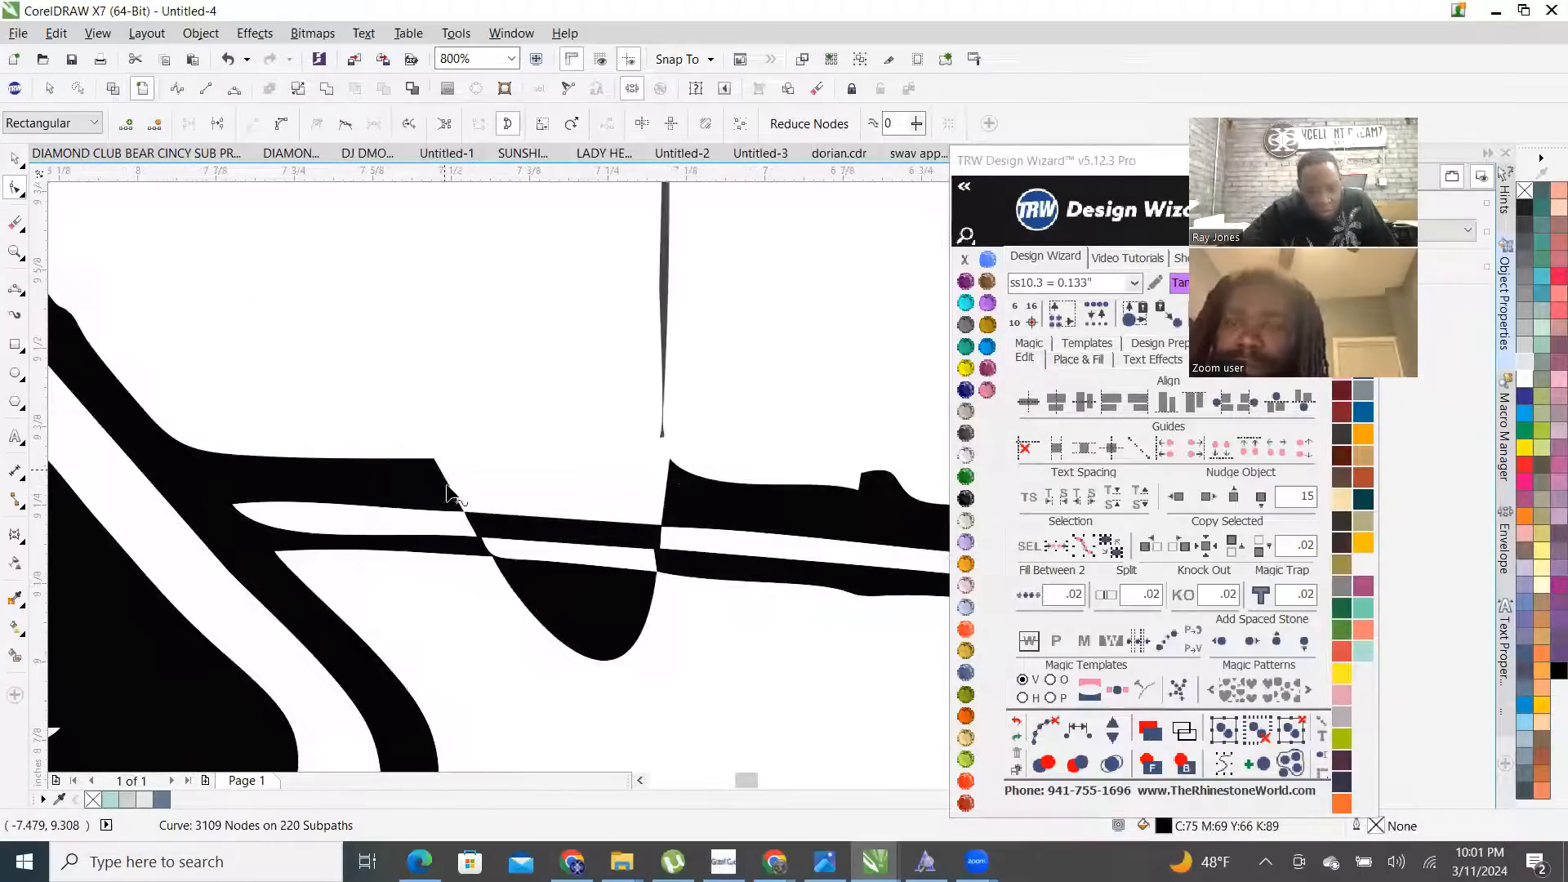
left_click(447, 489)
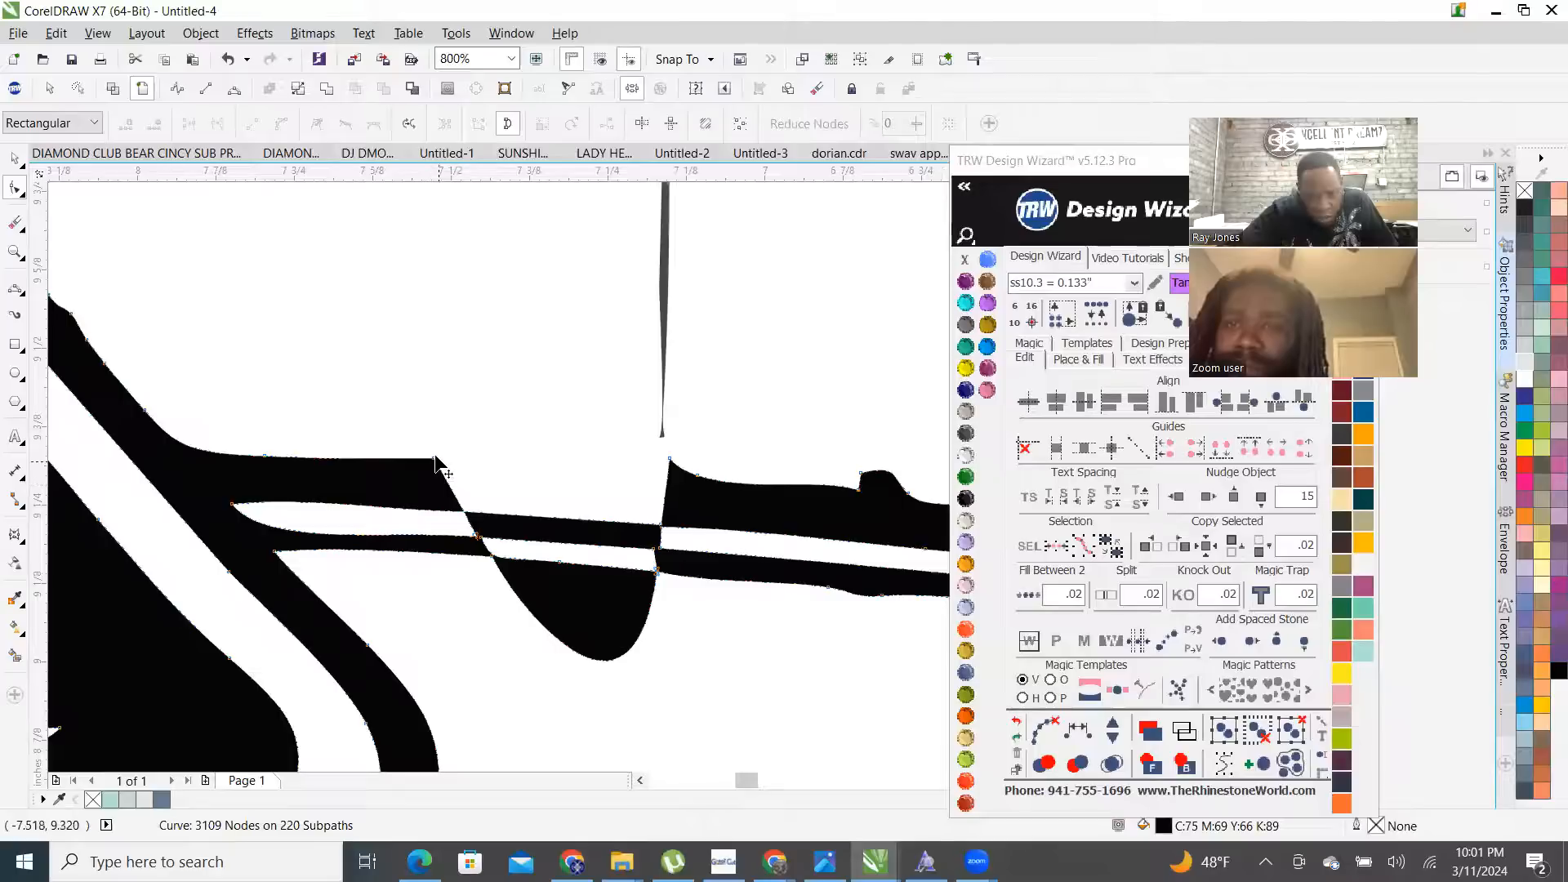
left_click(435, 459)
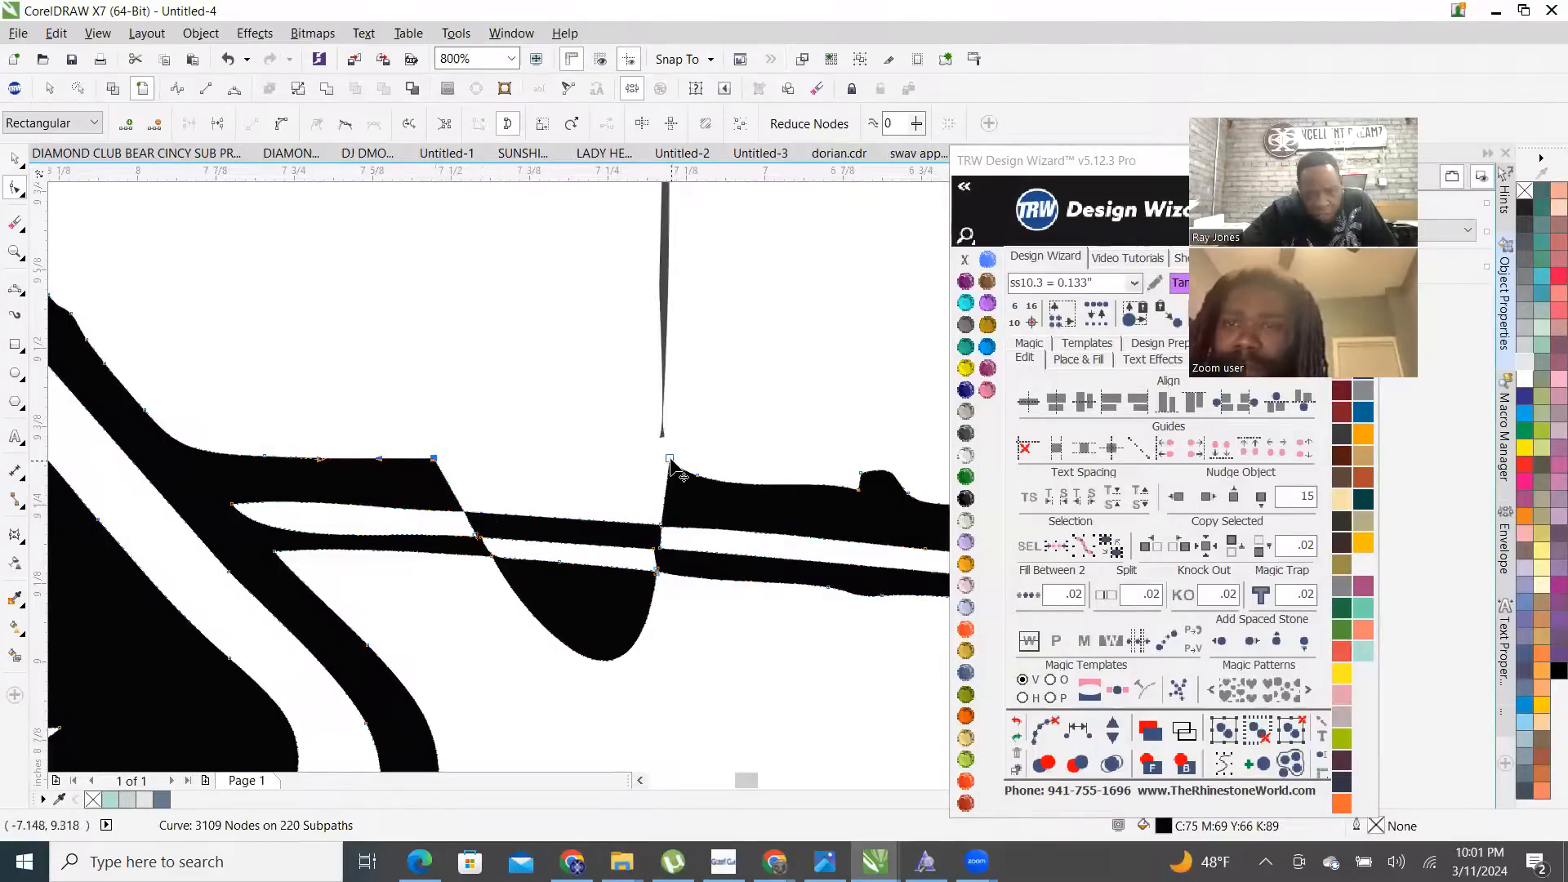
scroll(629, 620, "down", 2)
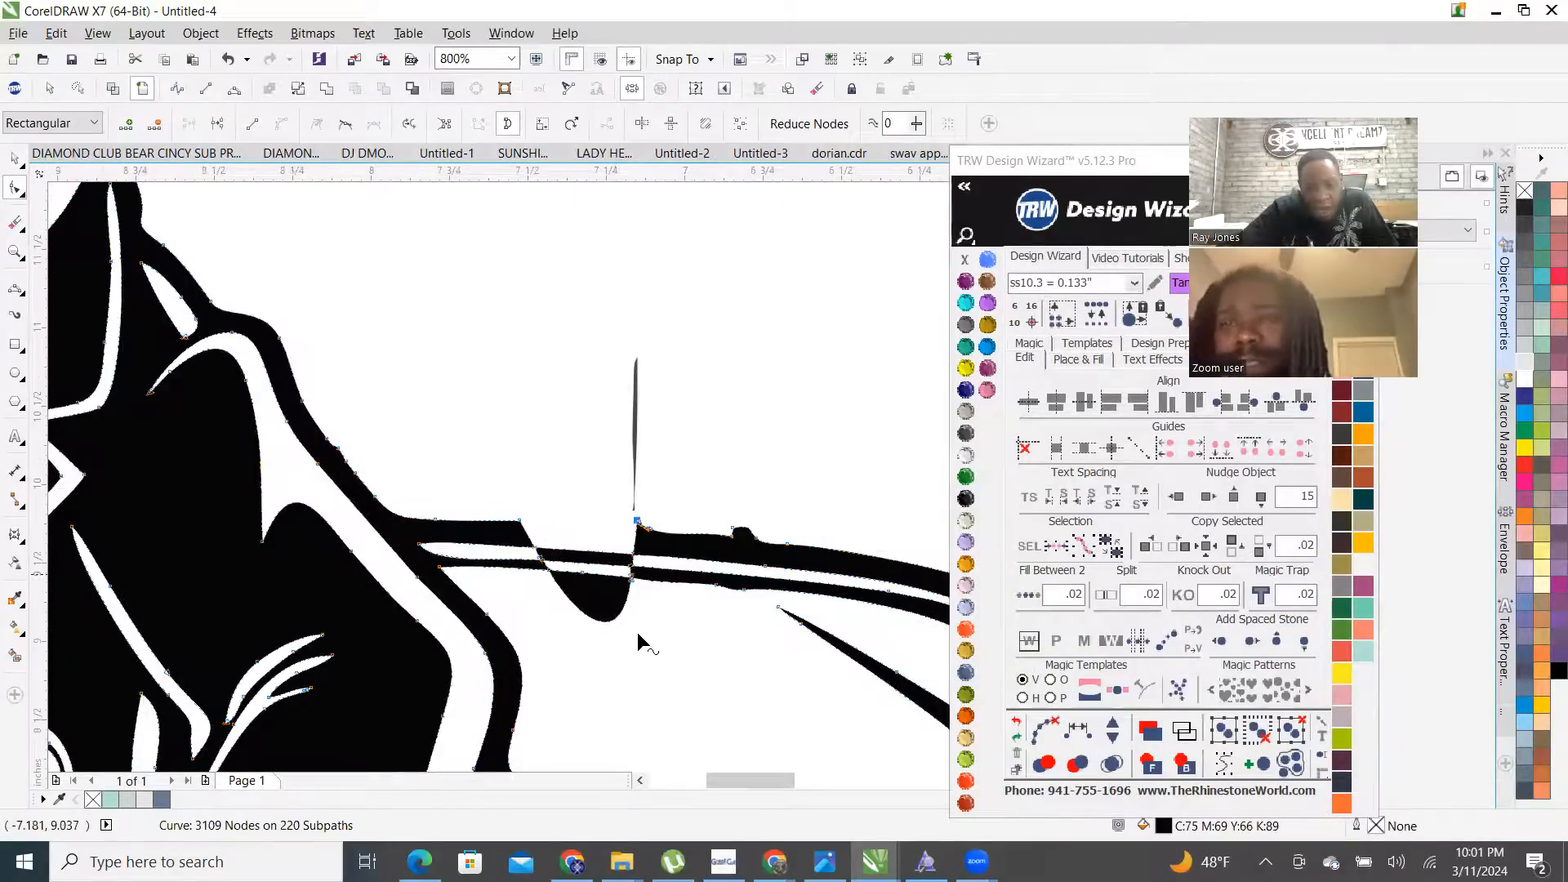
scroll(654, 695, "up", 2)
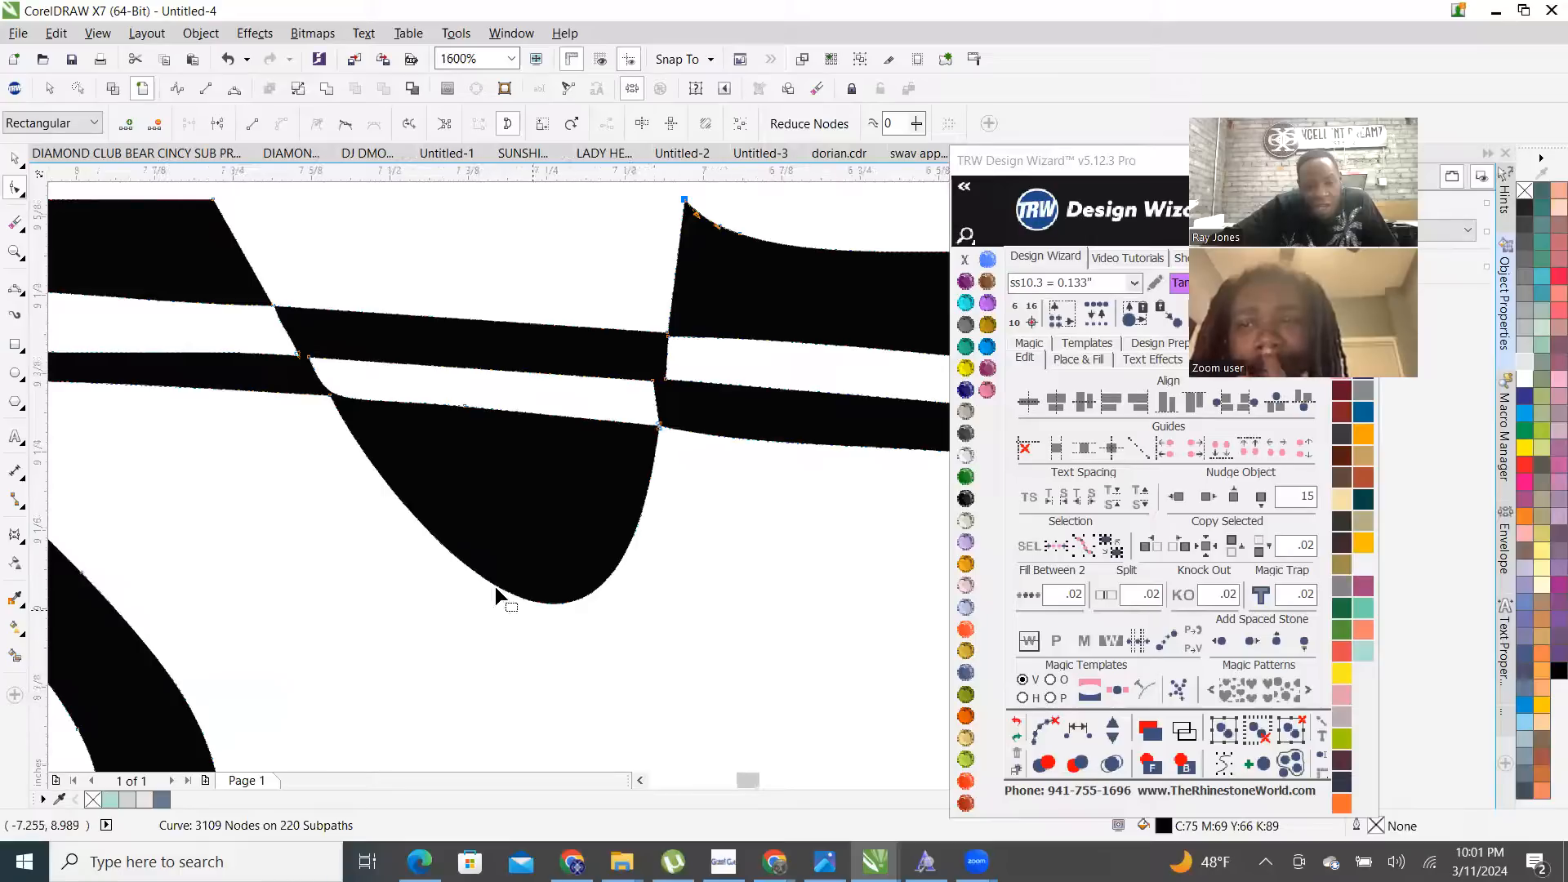
scroll(523, 604, "down", 1)
scroll(552, 575, "up", 1)
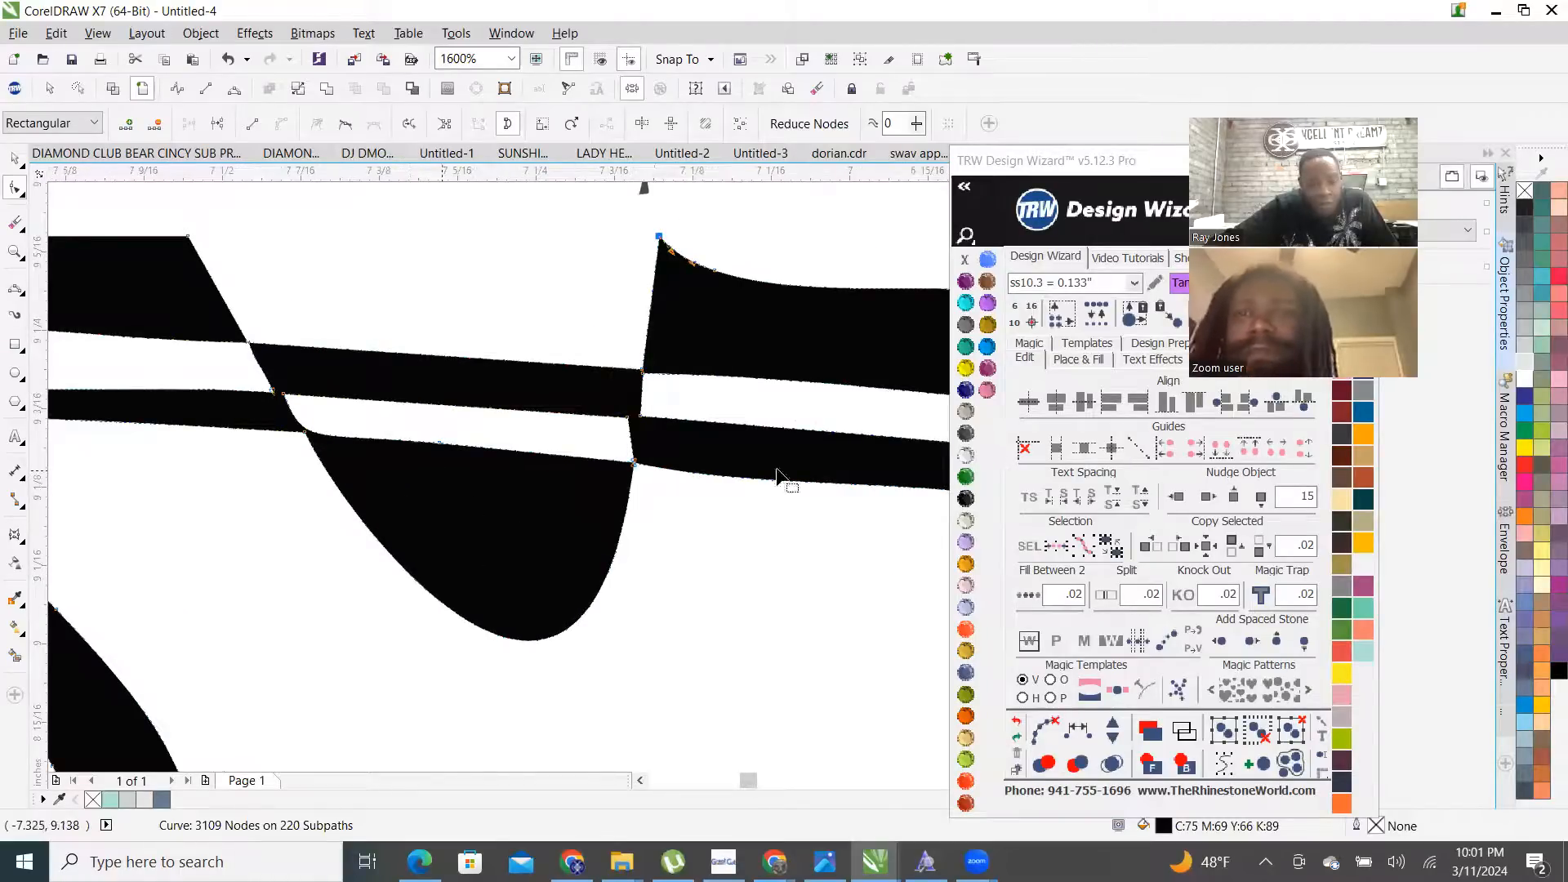
scroll(286, 403, "up", 1)
left_click_drag(263, 360, 334, 436)
key("Delete")
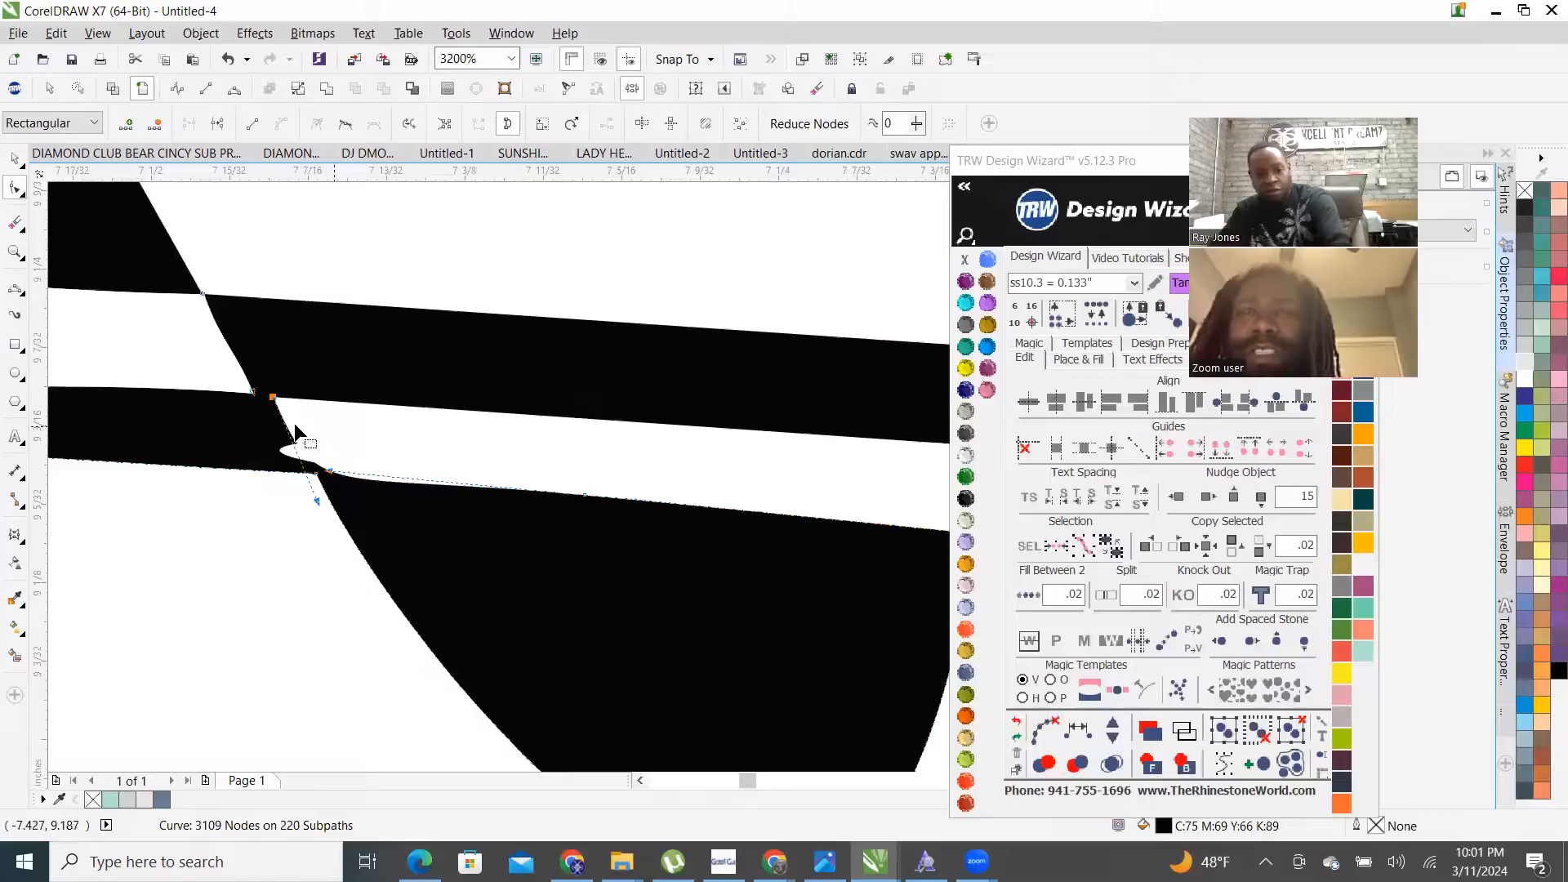
- Delete another stray node further along the curve
scroll(291, 425, "down", 1)
scroll(576, 464, "up", 1)
left_click_drag(693, 482, 700, 483)
key("Delete")
scroll(572, 433, "down", 3)
scroll(367, 392, "up", 1)
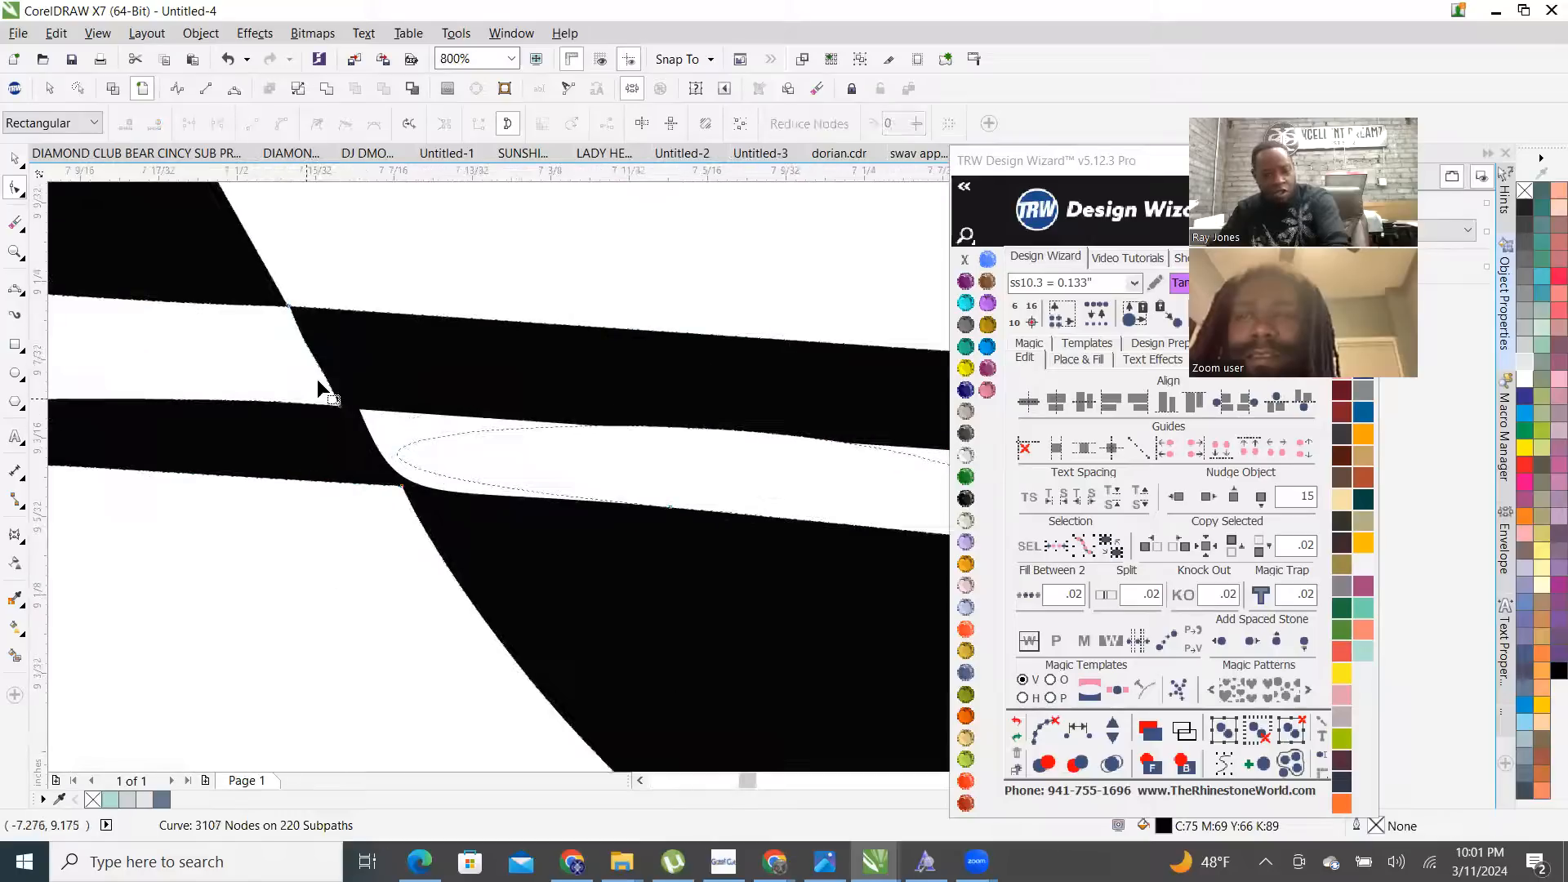
- Delete the small white sliver curve
key("space")
scroll(371, 442, "down", 2)
left_click(387, 442)
key("Delete")
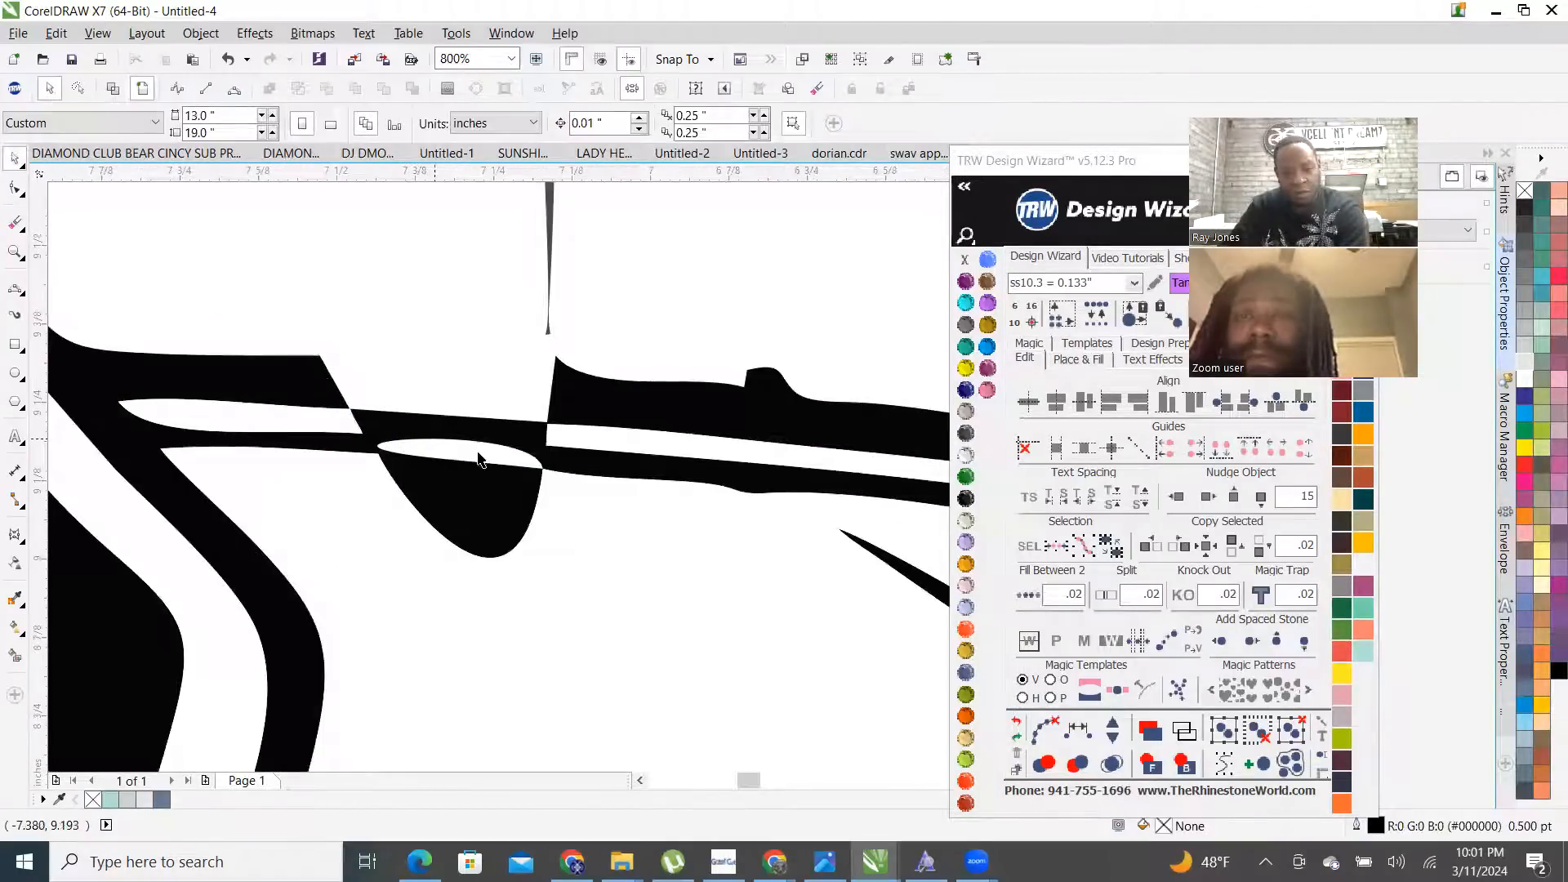
scroll(480, 460, "up", 1)
- Delete the node at the white wedge's tip on the black curve
key("space")
left_click(577, 514)
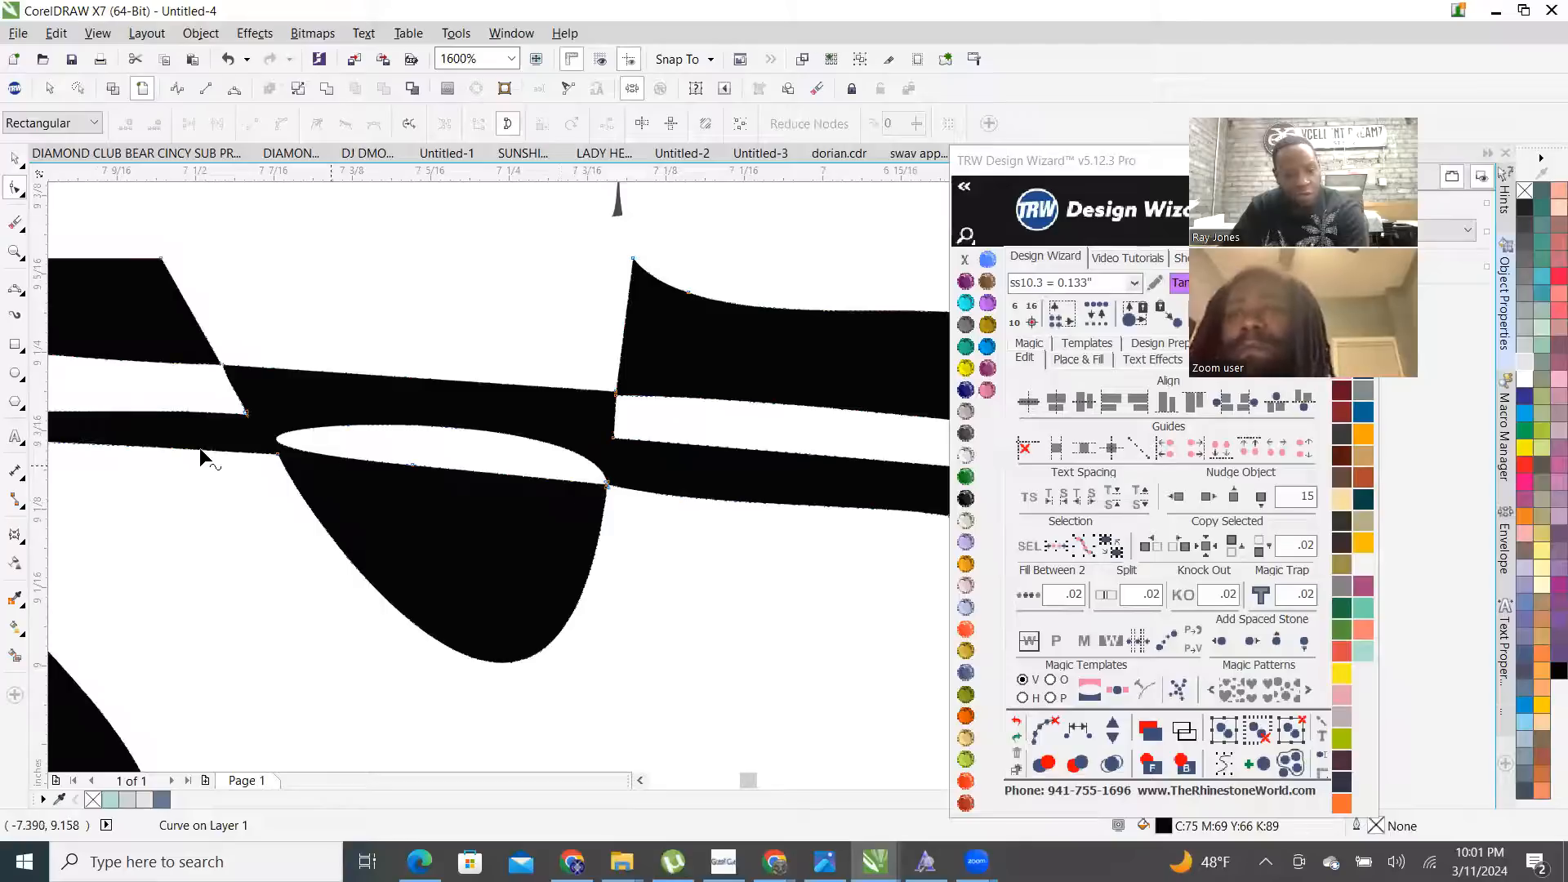
scroll(601, 490, "up", 1)
scroll(555, 473, "up", 1)
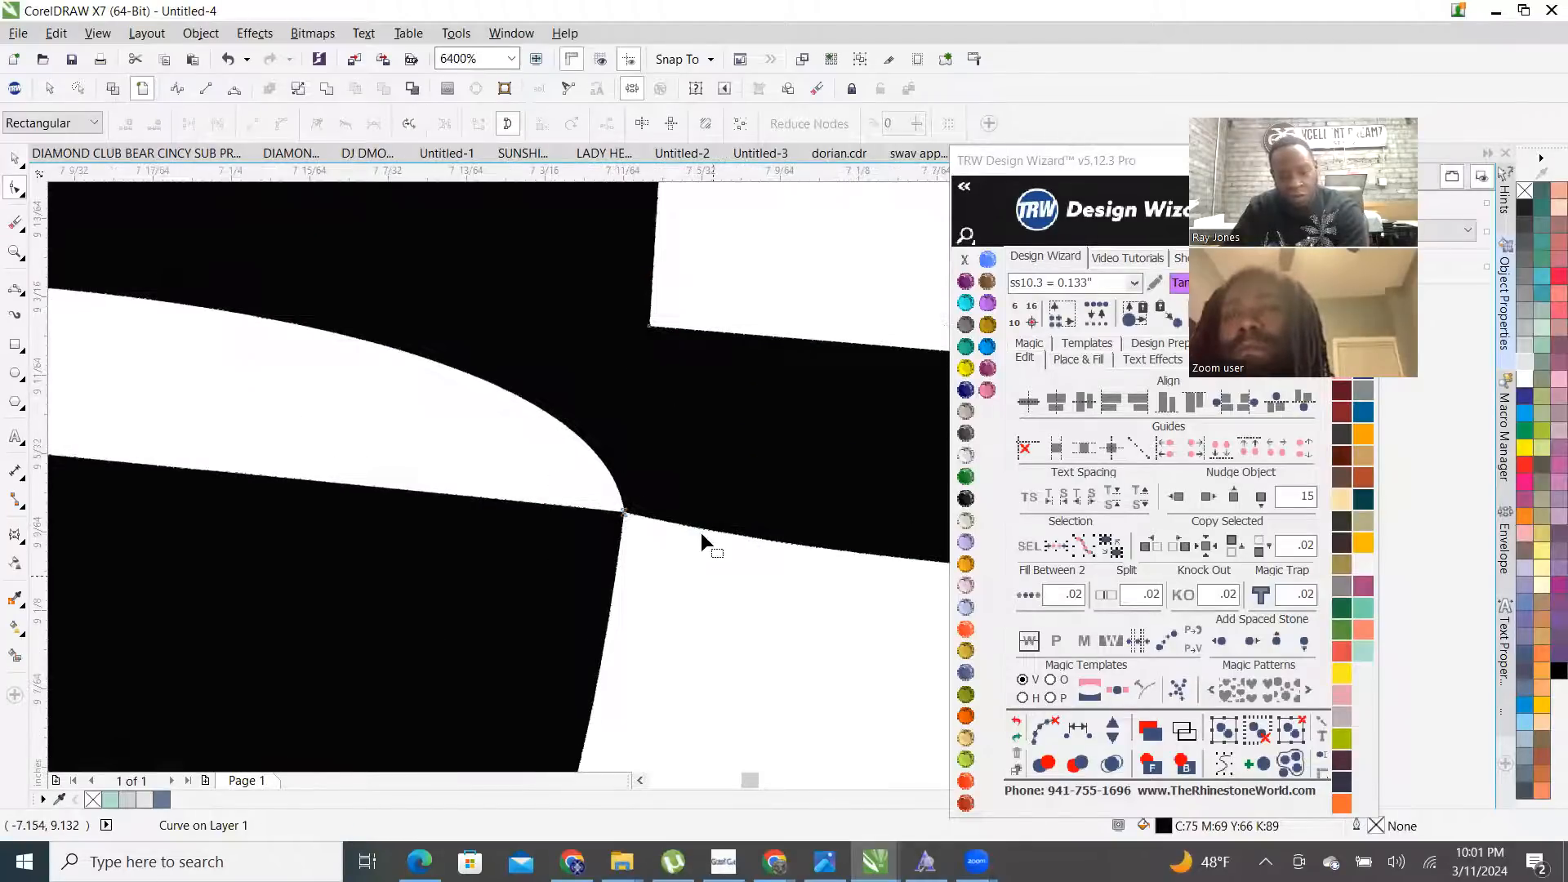
key("Delete")
scroll(653, 506, "down", 3)
scroll(514, 500, "up", 2)
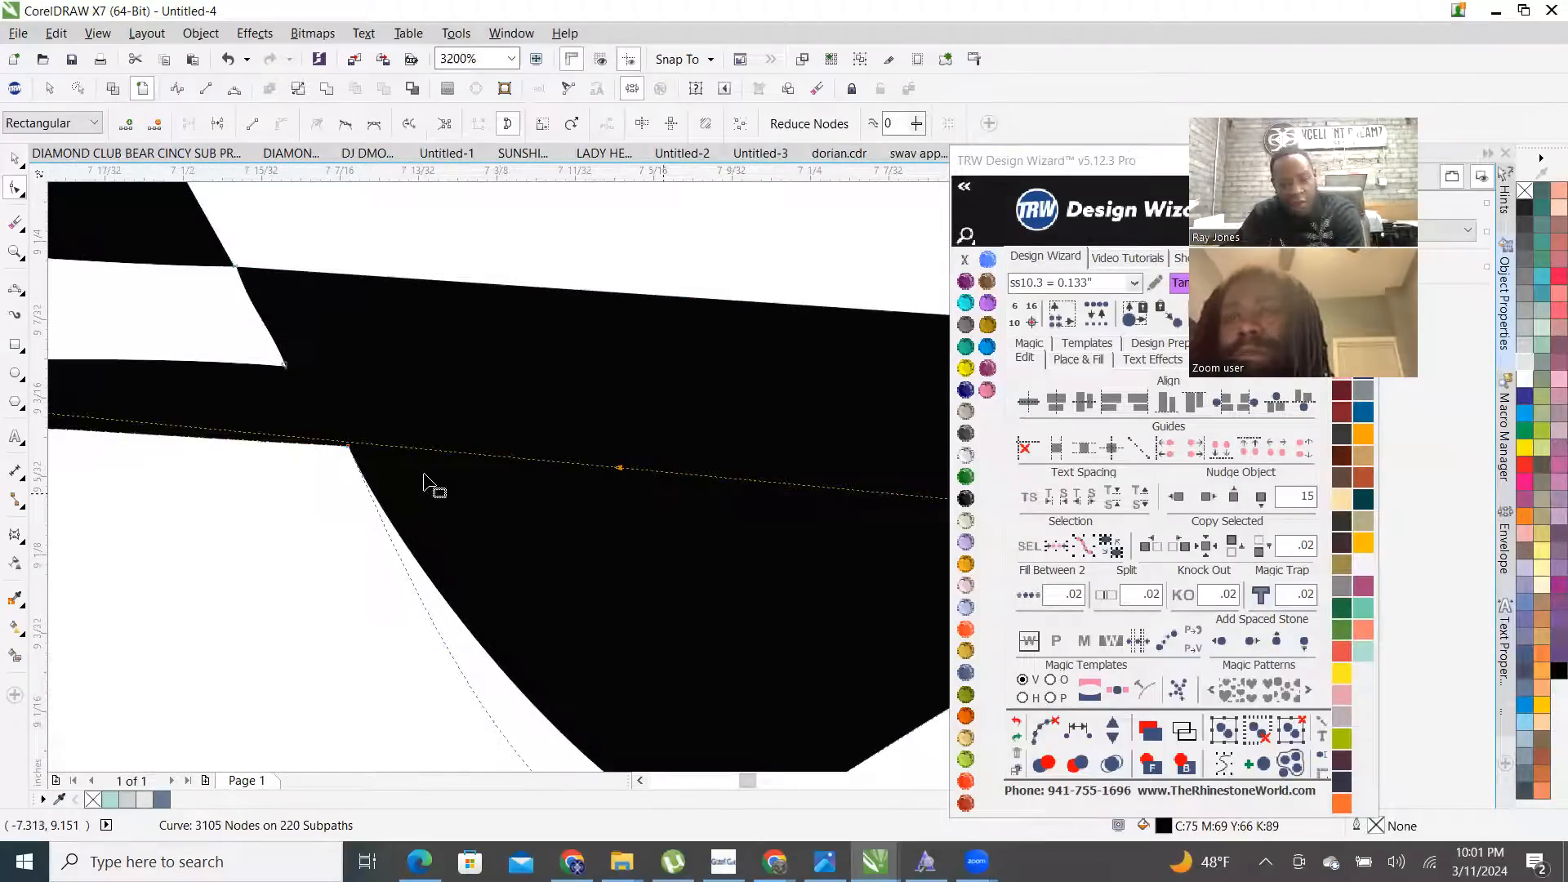
scroll(328, 482, "down", 1)
- Delete the inner white-strip and junction nodes to smooth the roofline edge
left_click_drag(291, 402, 717, 453)
key("Delete")
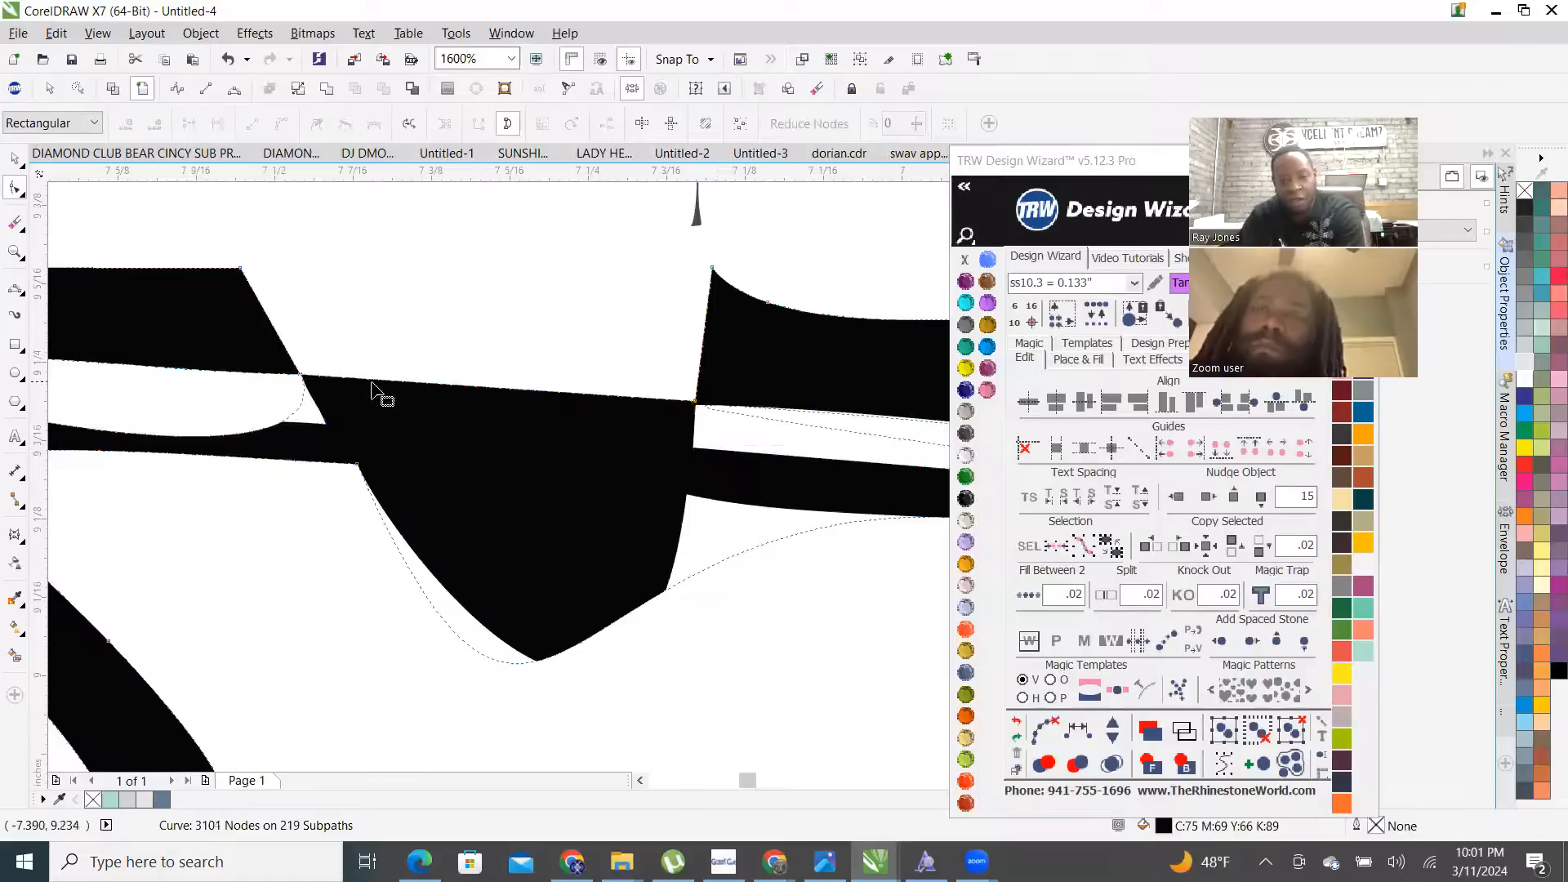
left_click_drag(258, 350, 746, 462)
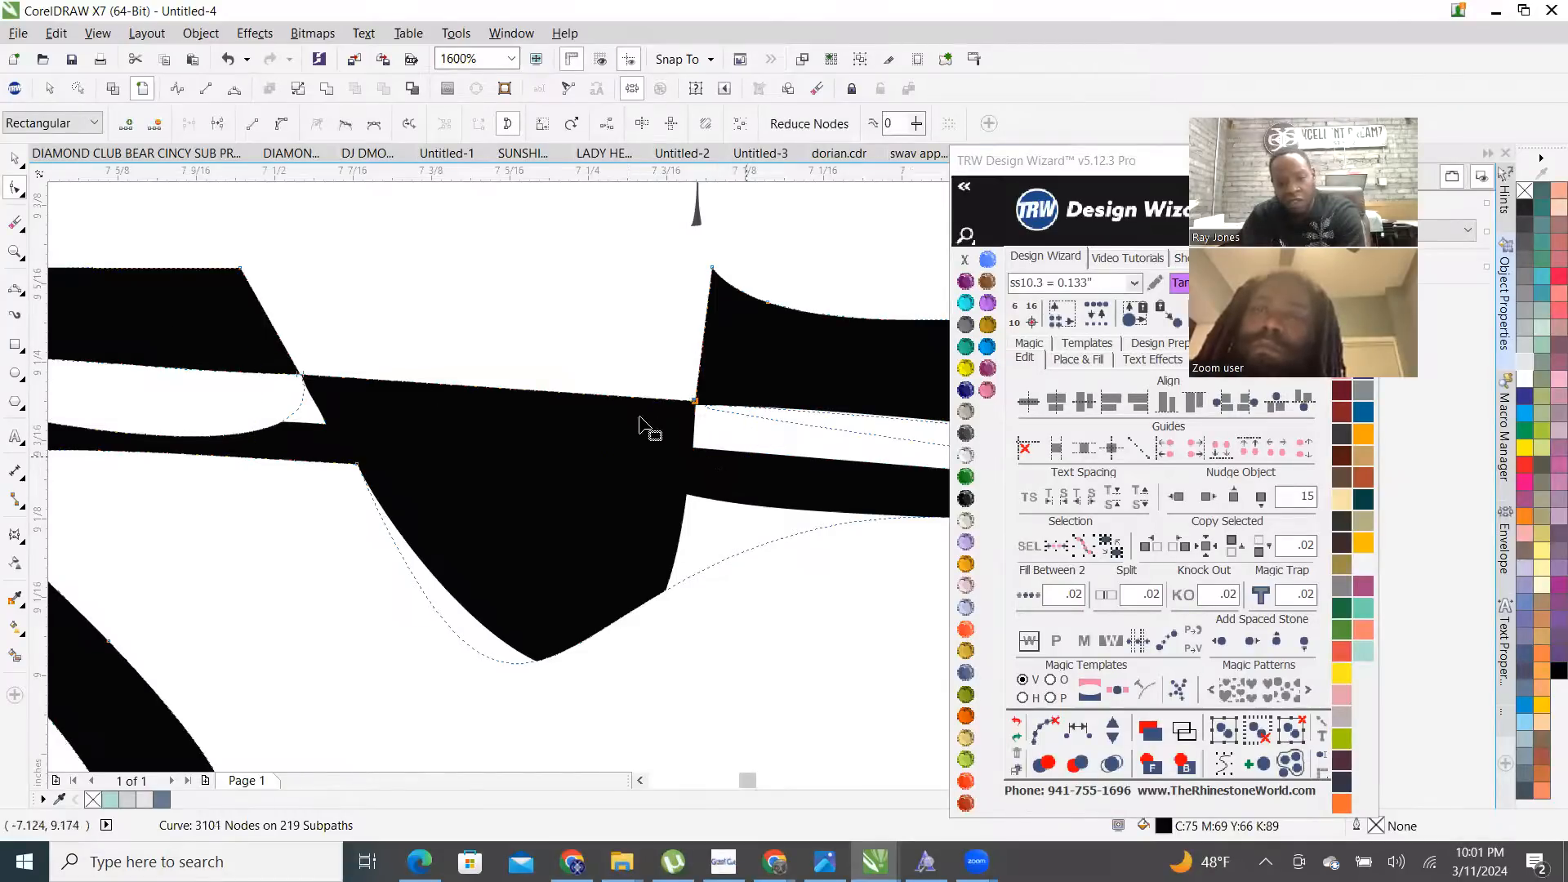
key("Delete")
scroll(527, 364, "down", 1)
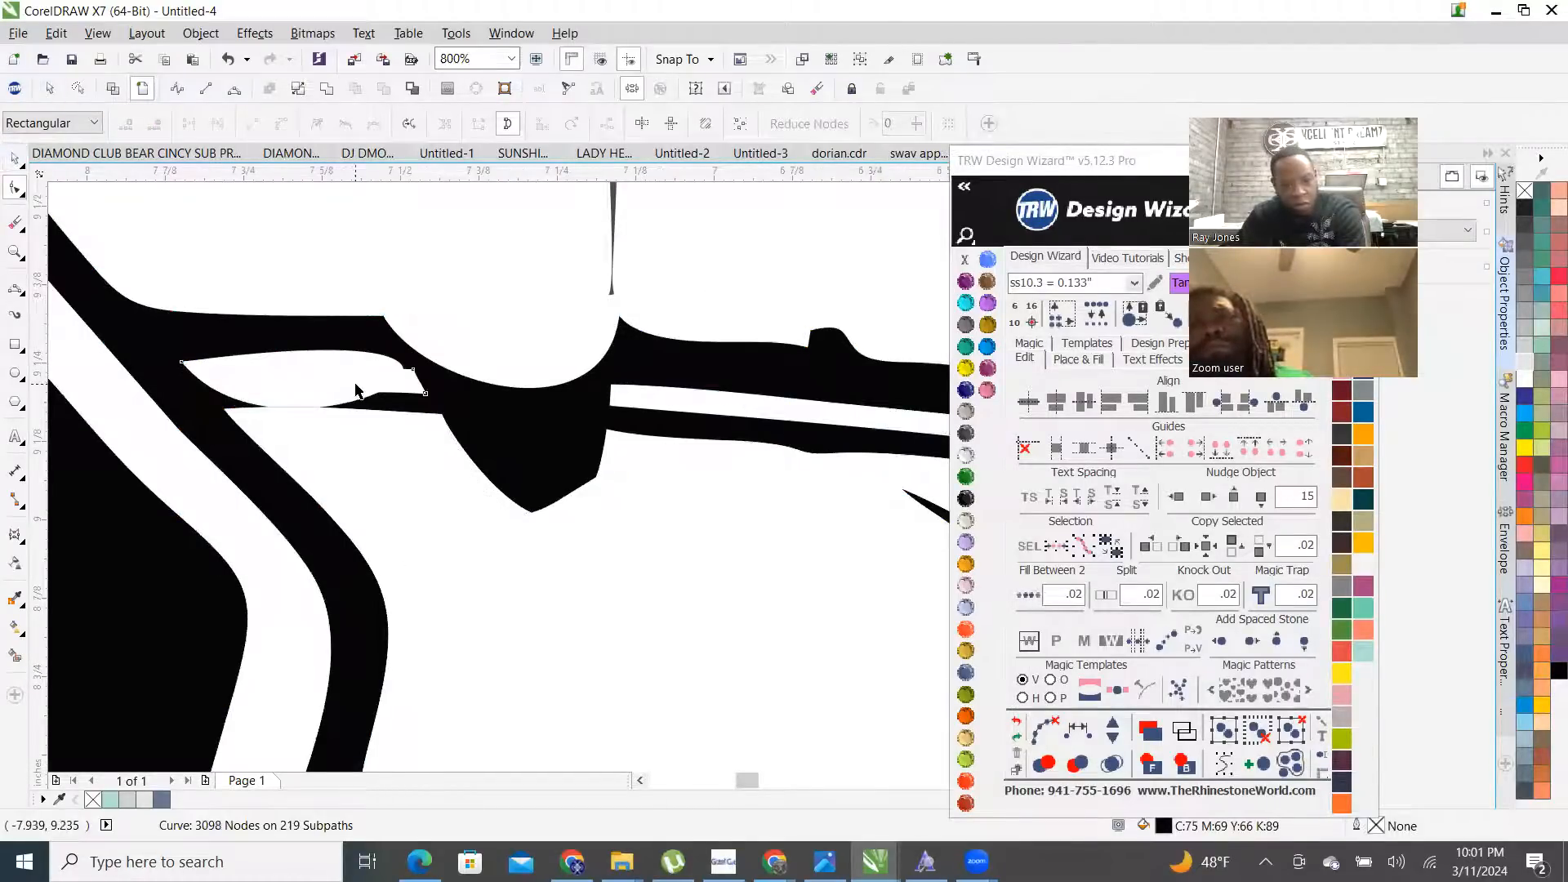
- Delete the nodes around the stray white hole so it fills black
key("space")
left_click(666, 405)
key("Escape")
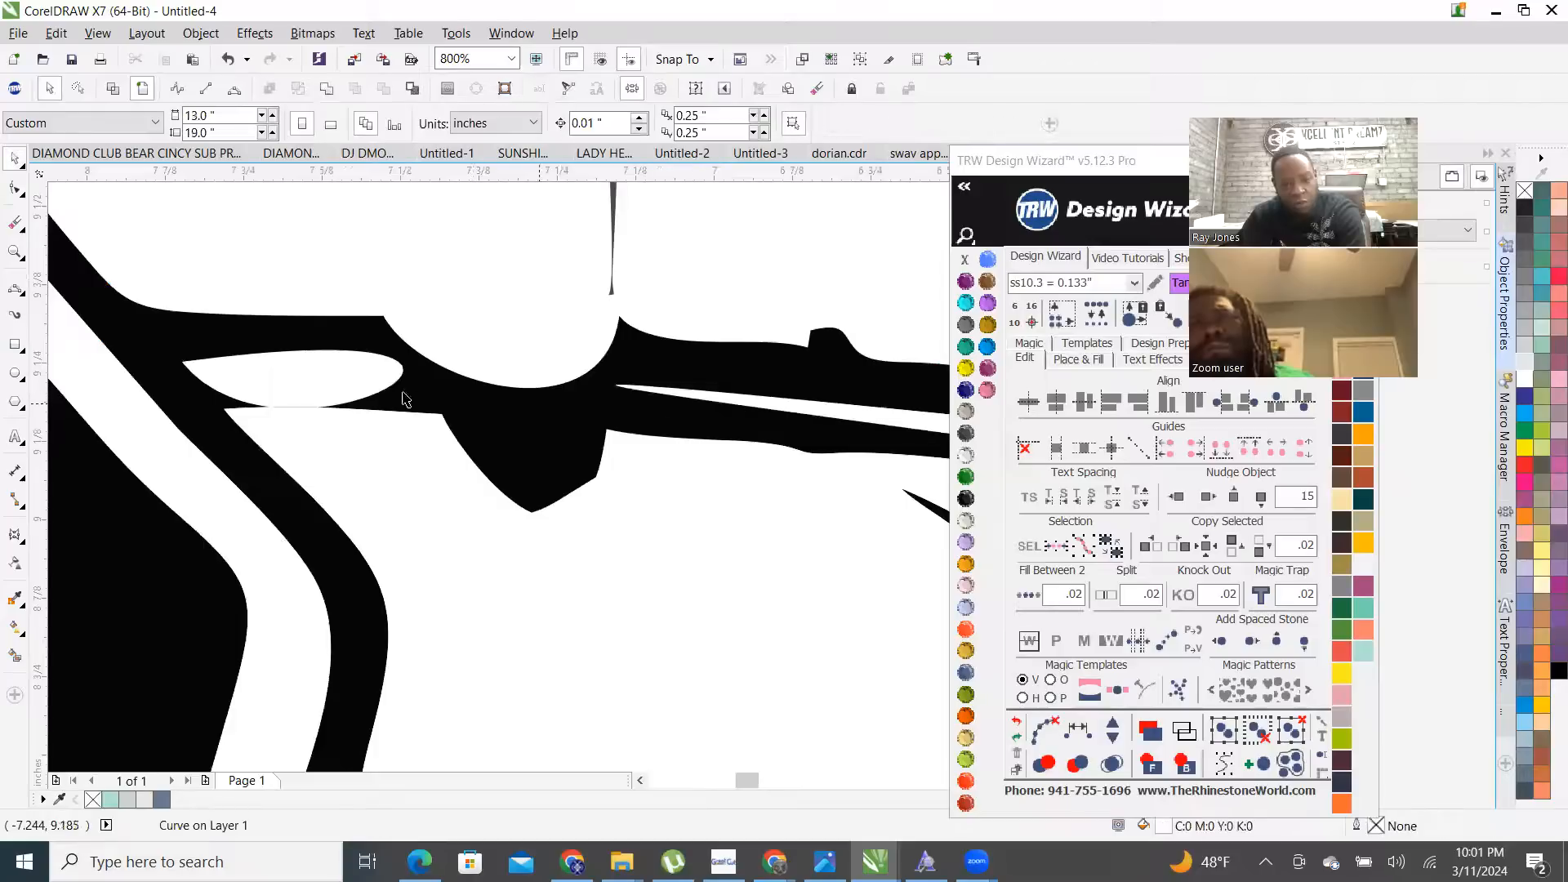
key("space")
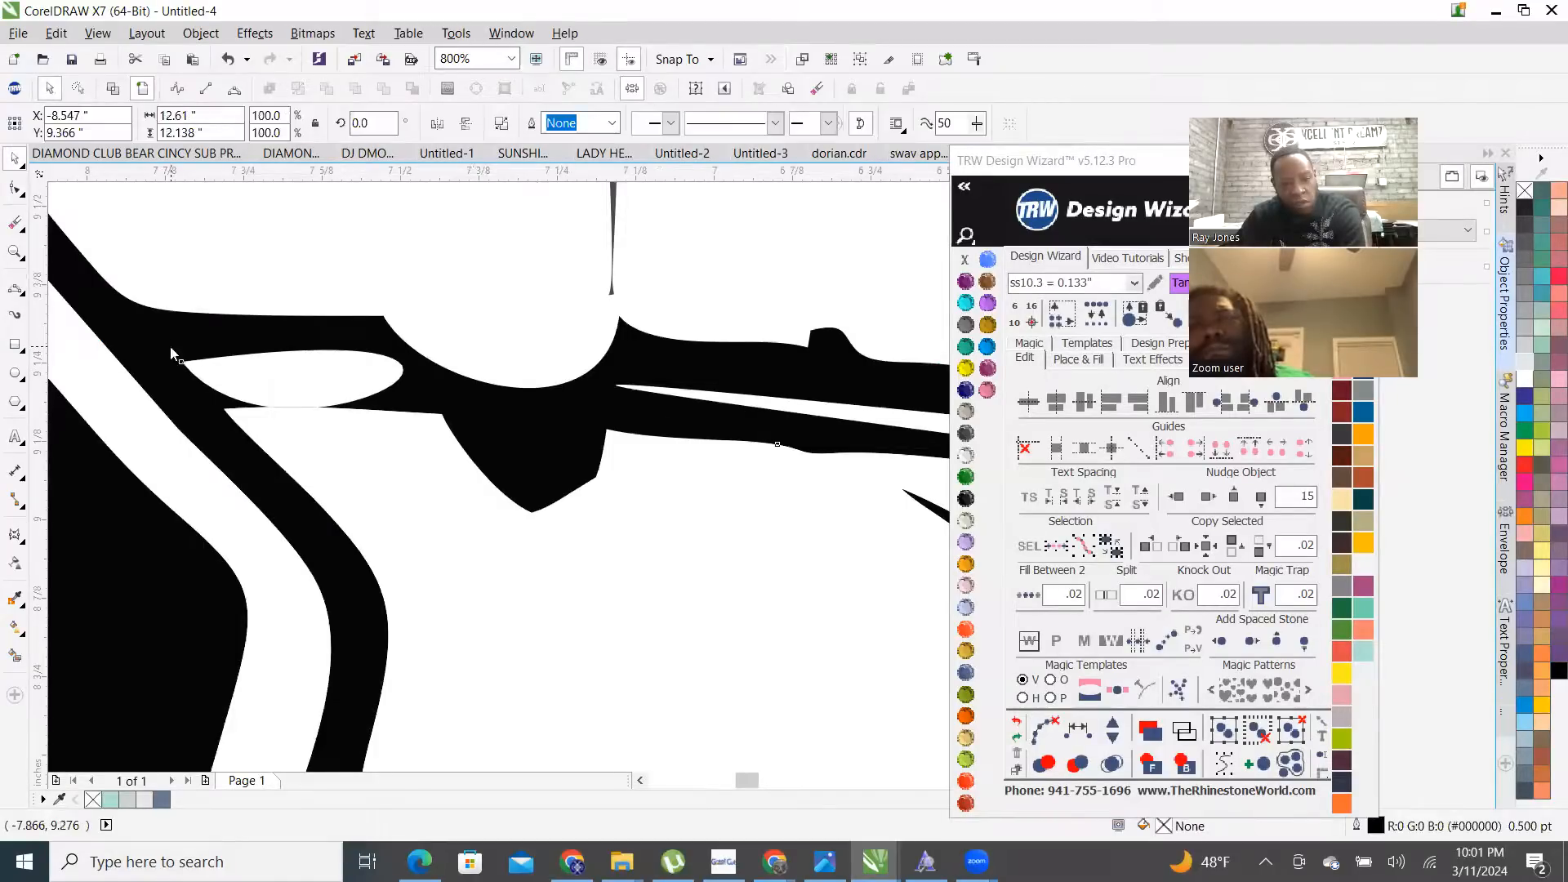
left_click_drag(168, 347, 203, 377)
key("Delete")
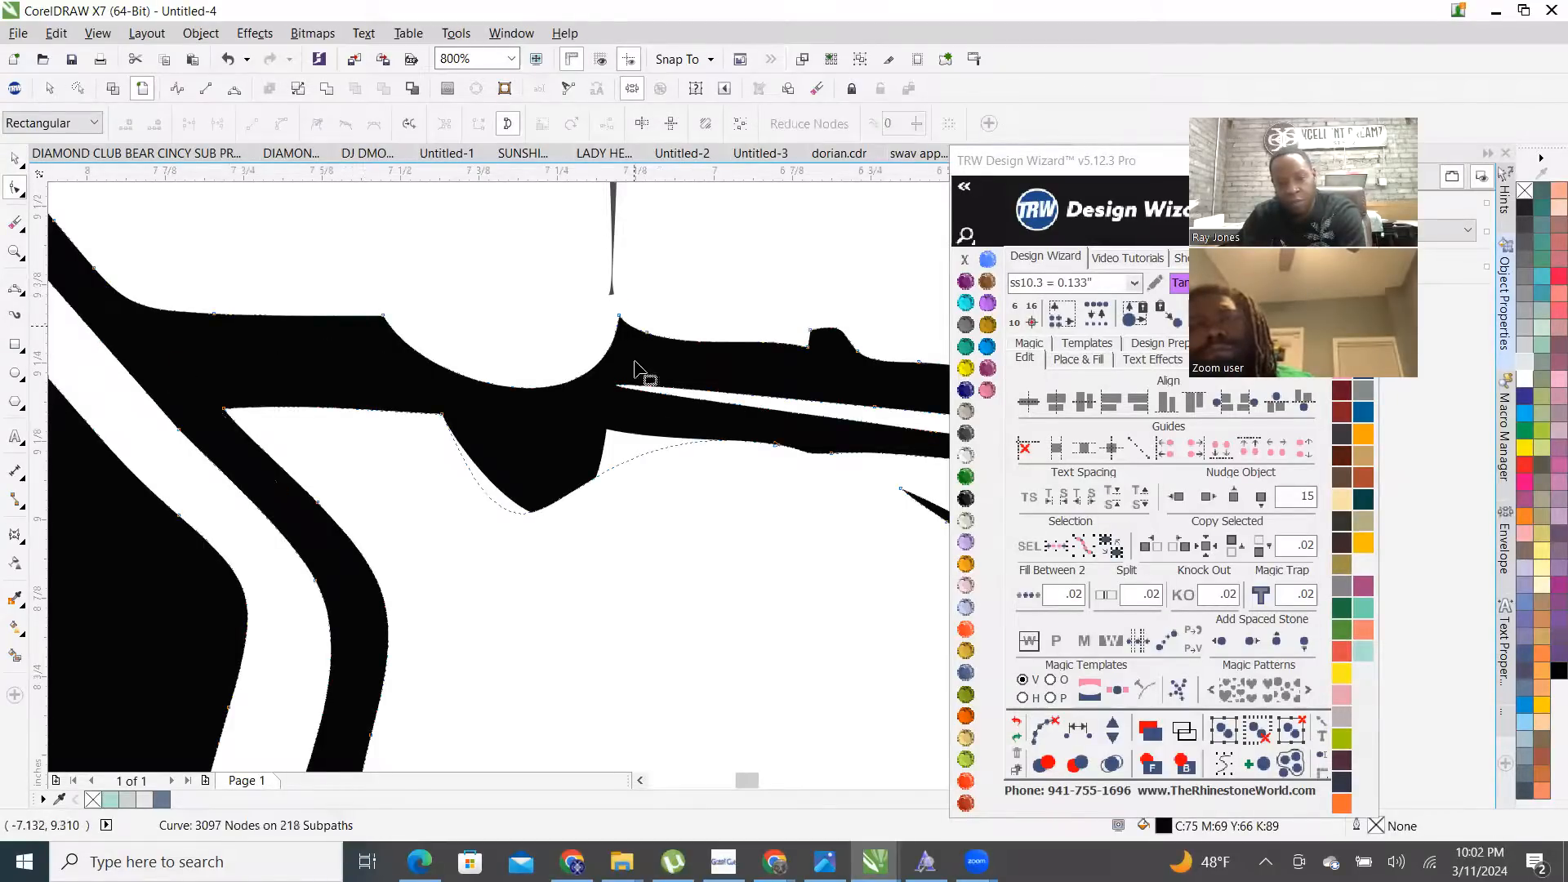
- Delete the notch nodes to flatten the notch in the roof edge
left_click_drag(662, 343, 663, 343)
key("Delete")
left_click_drag(352, 299, 433, 348)
key("Delete")
- Delete the bulge node to straighten the black roof edge
scroll(599, 328, "down", 1)
scroll(663, 421, "down", 2)
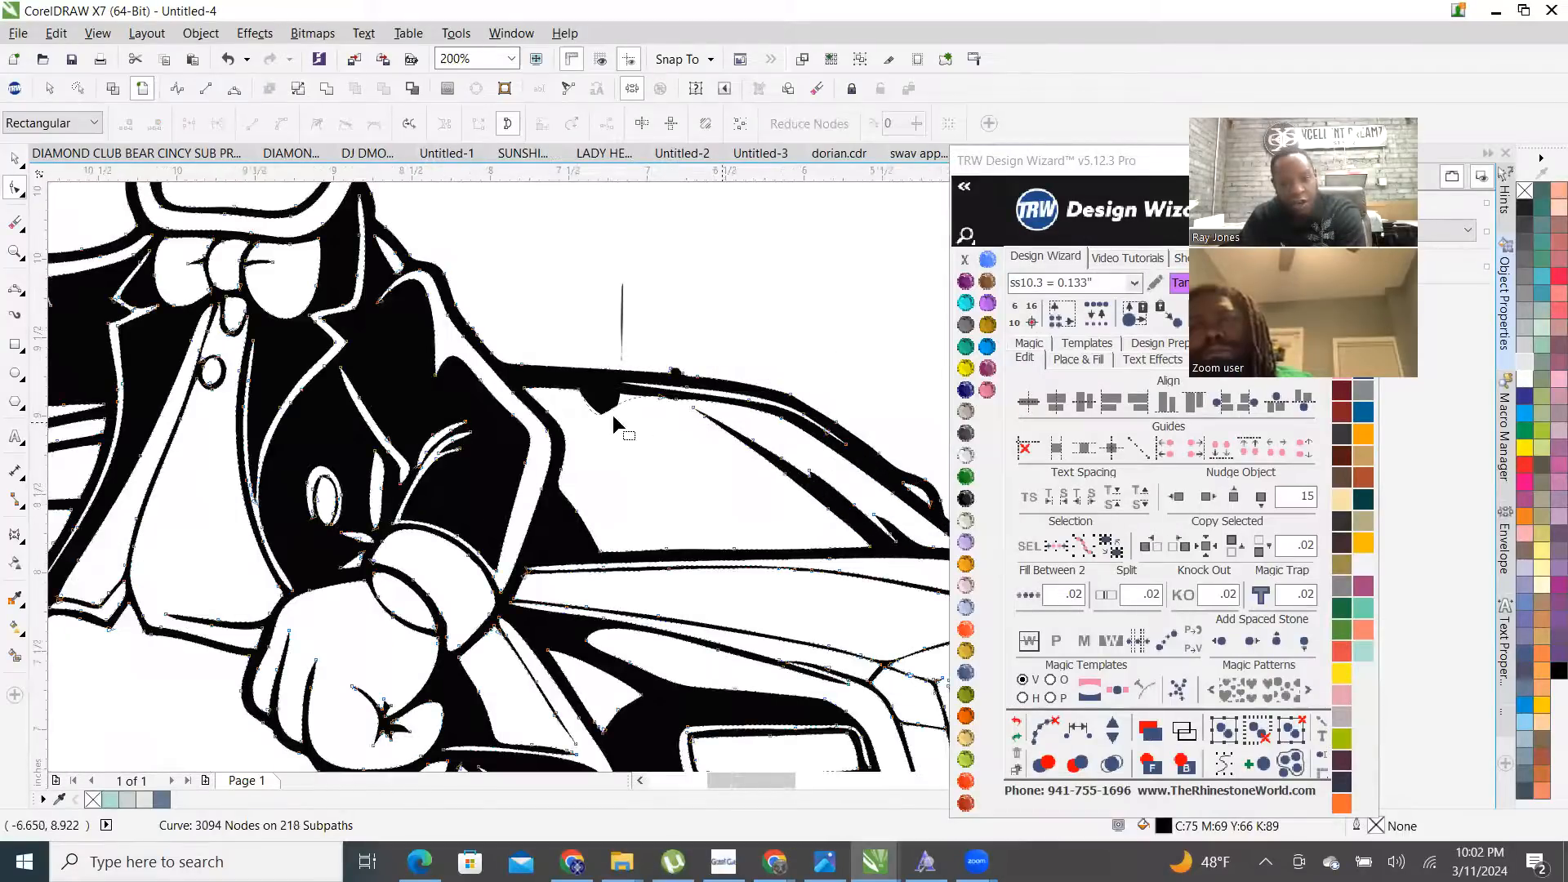
scroll(613, 415, "up", 2)
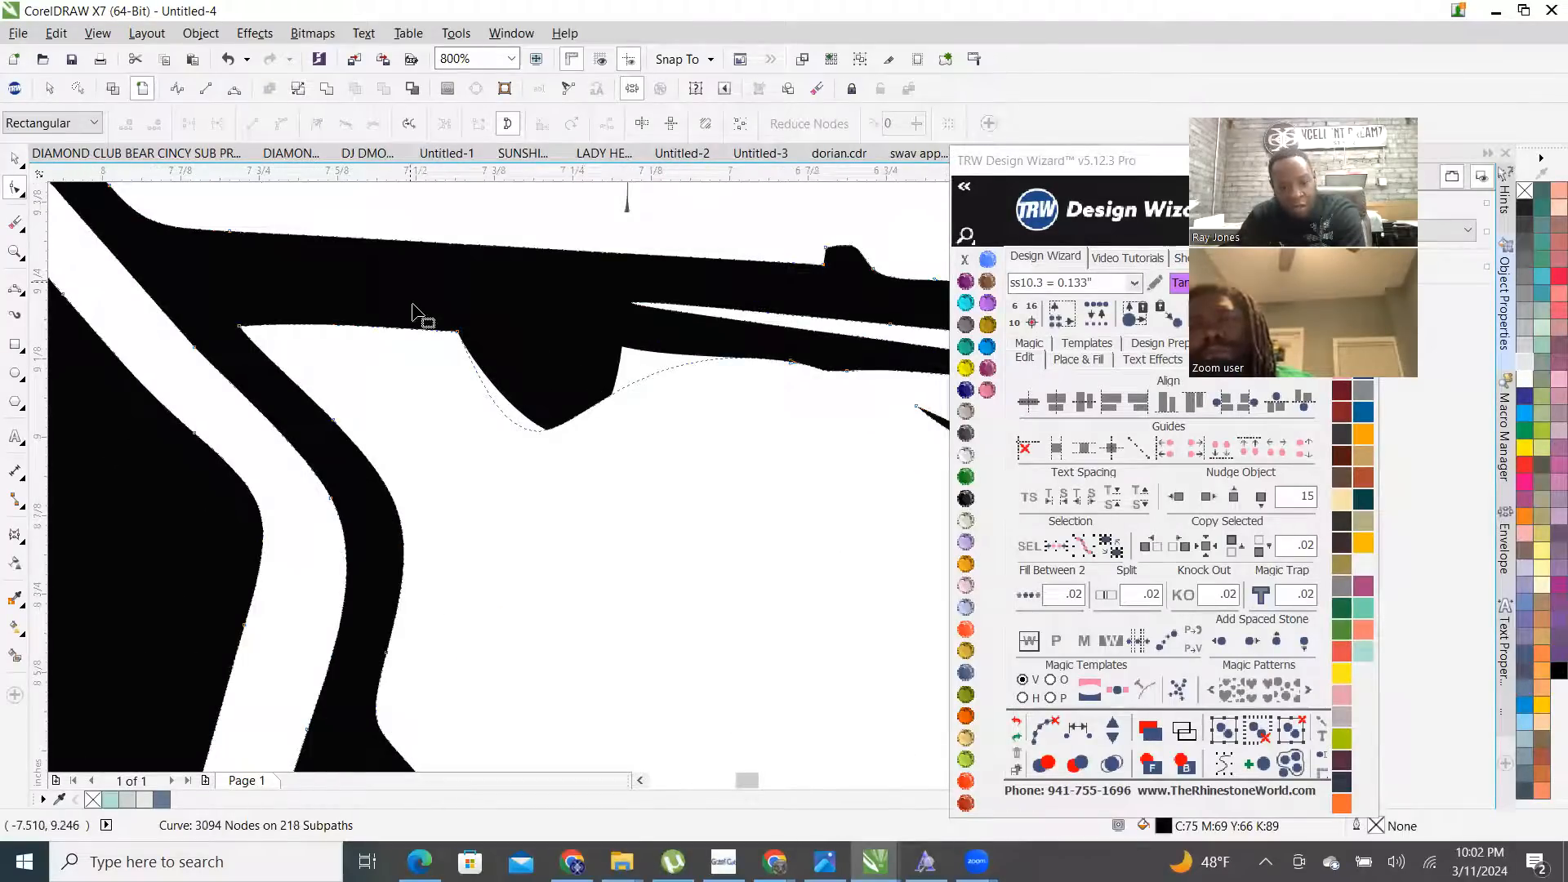
left_click_drag(563, 361, 642, 401)
key("Delete")
key("Delete")
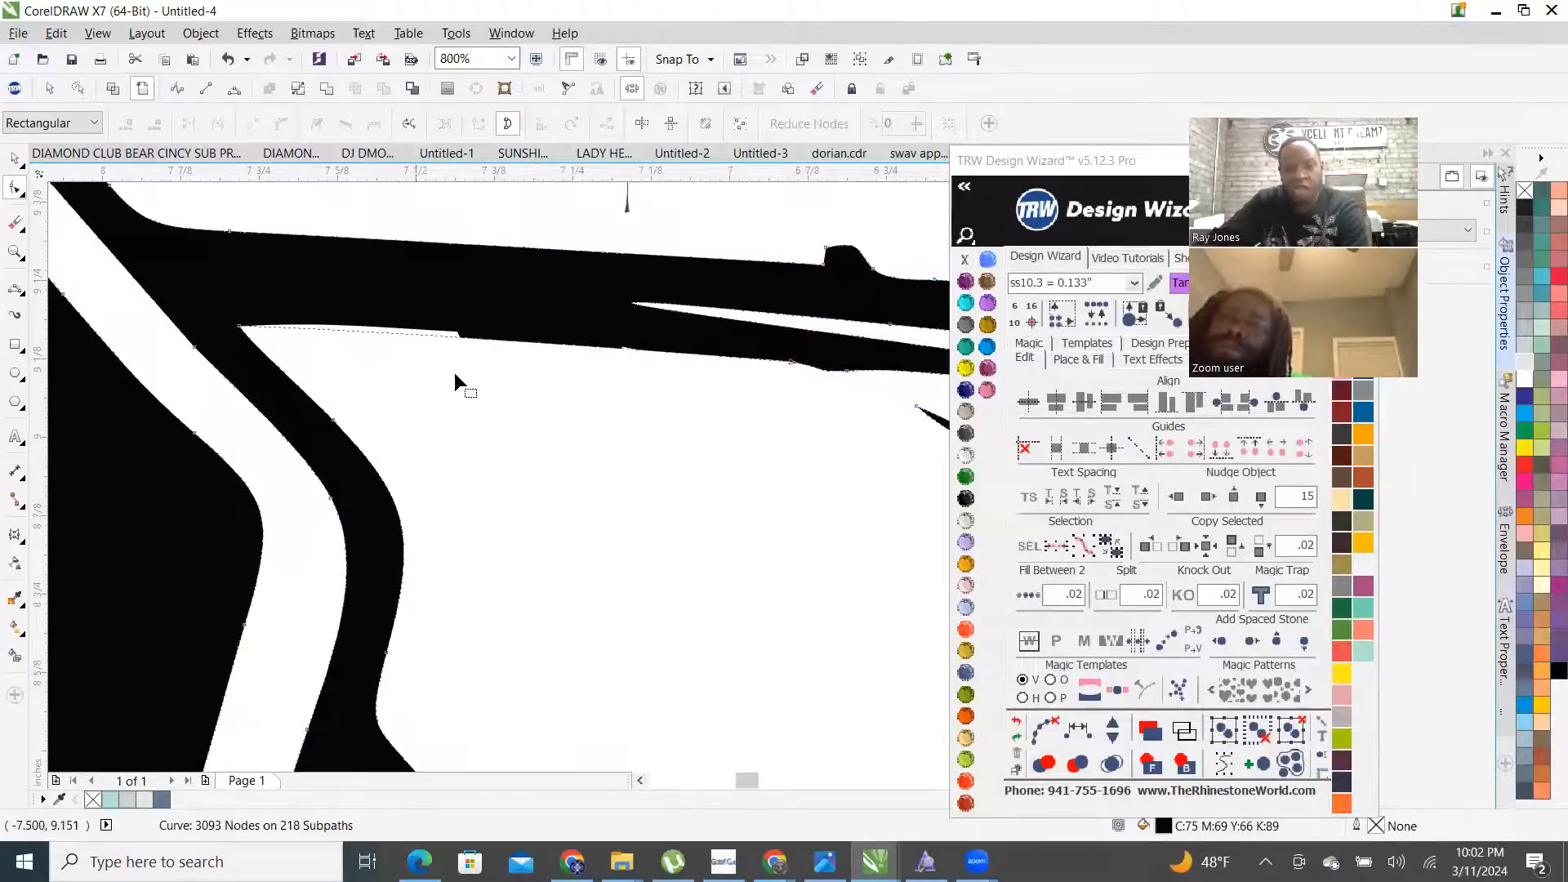
- Select the roofline curve's nodes with the Shape tool for editing
scroll(455, 376, "up", 3)
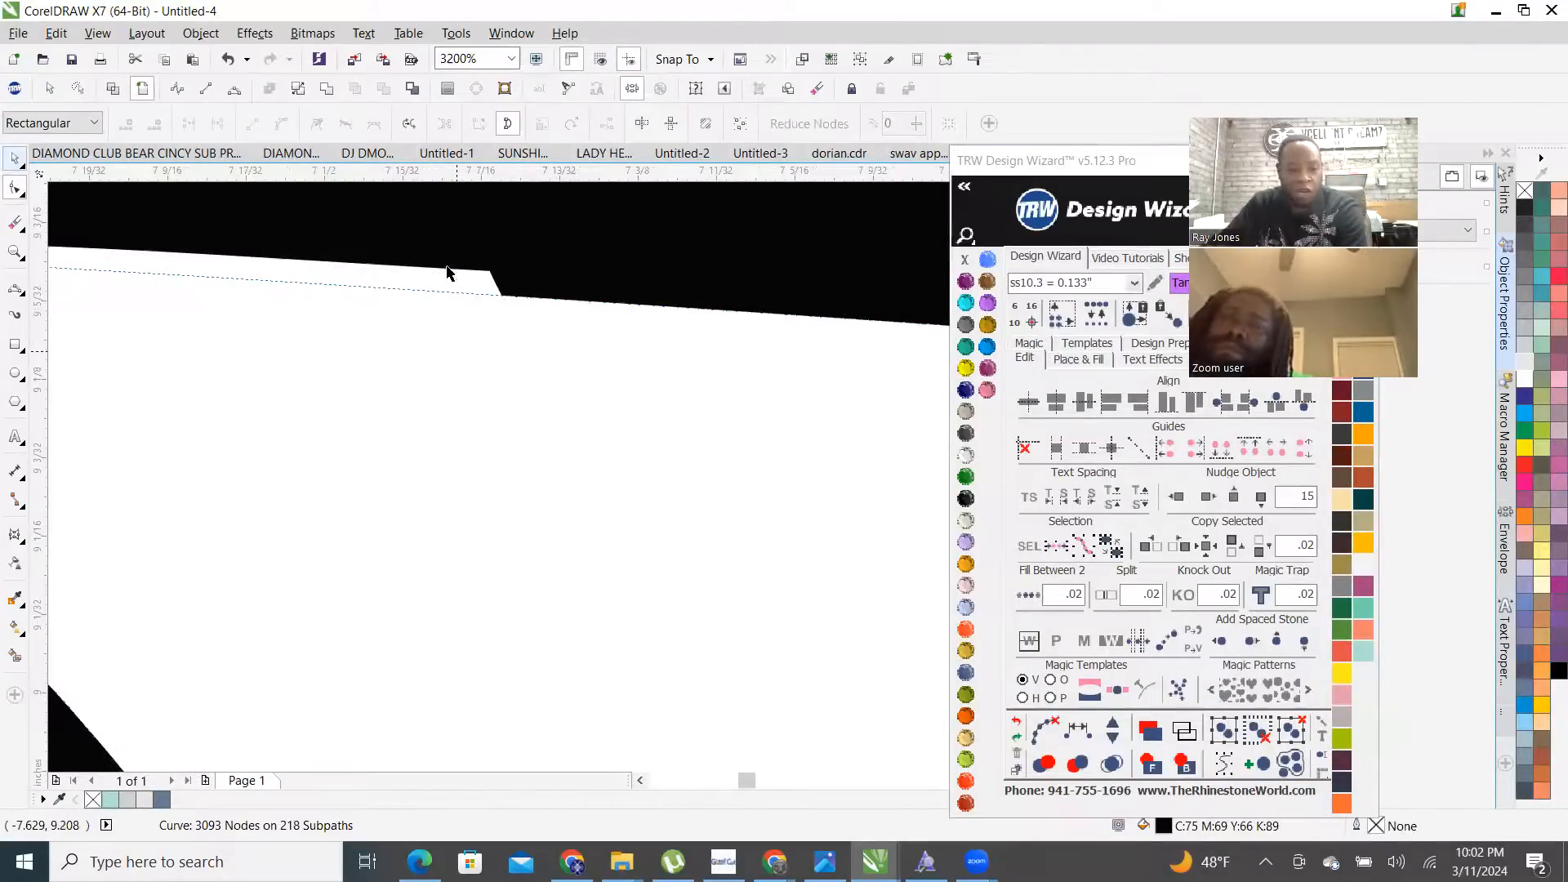
key("space")
scroll(512, 259, "down", 6)
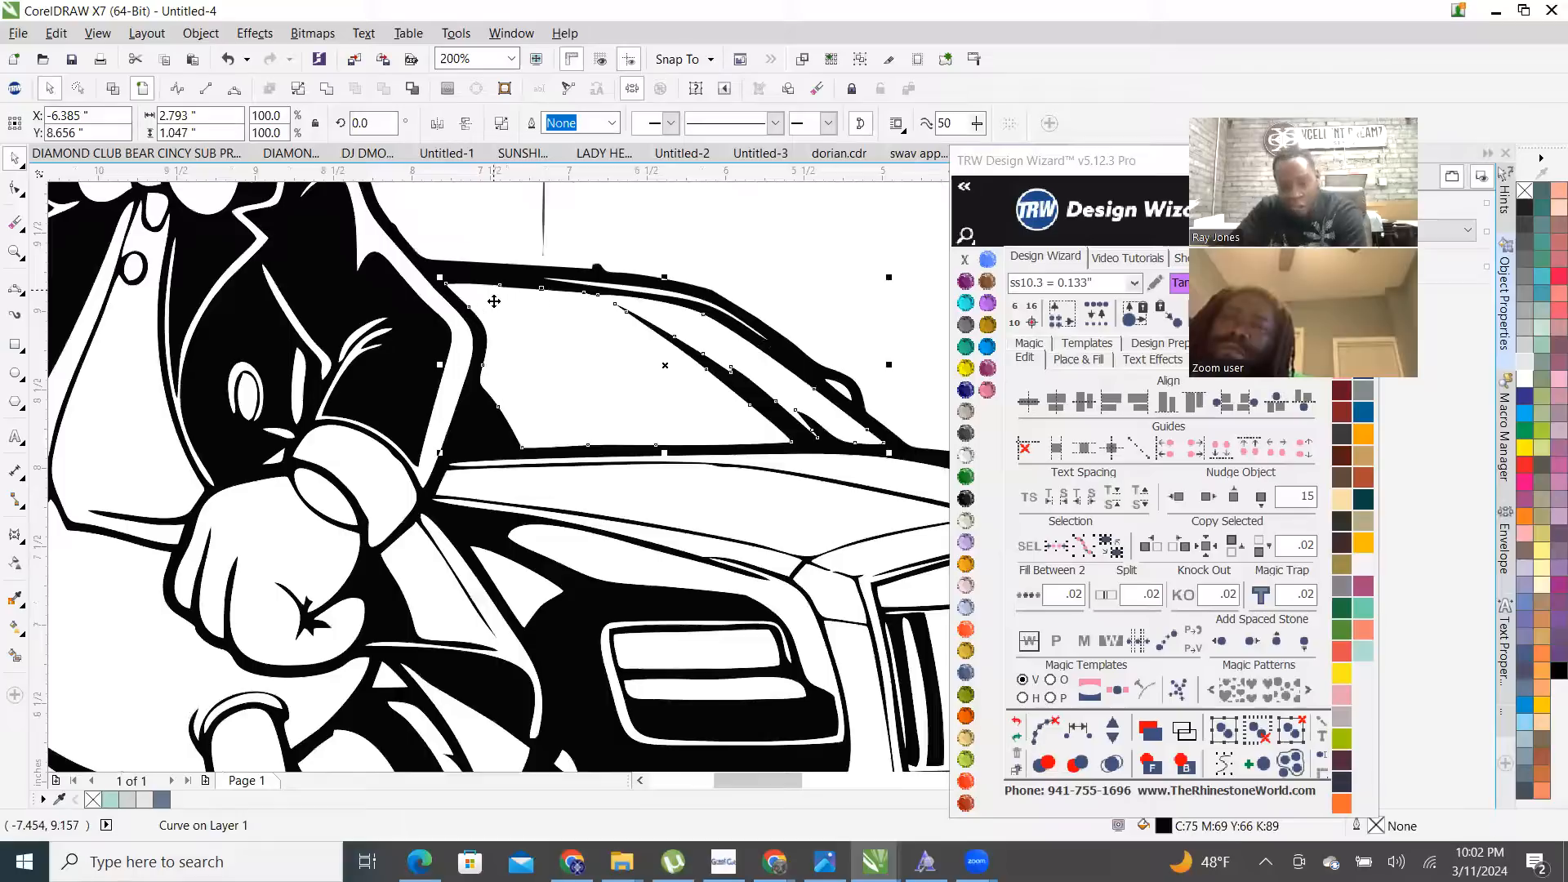
left_click(750, 287)
scroll(633, 285, "up", 3)
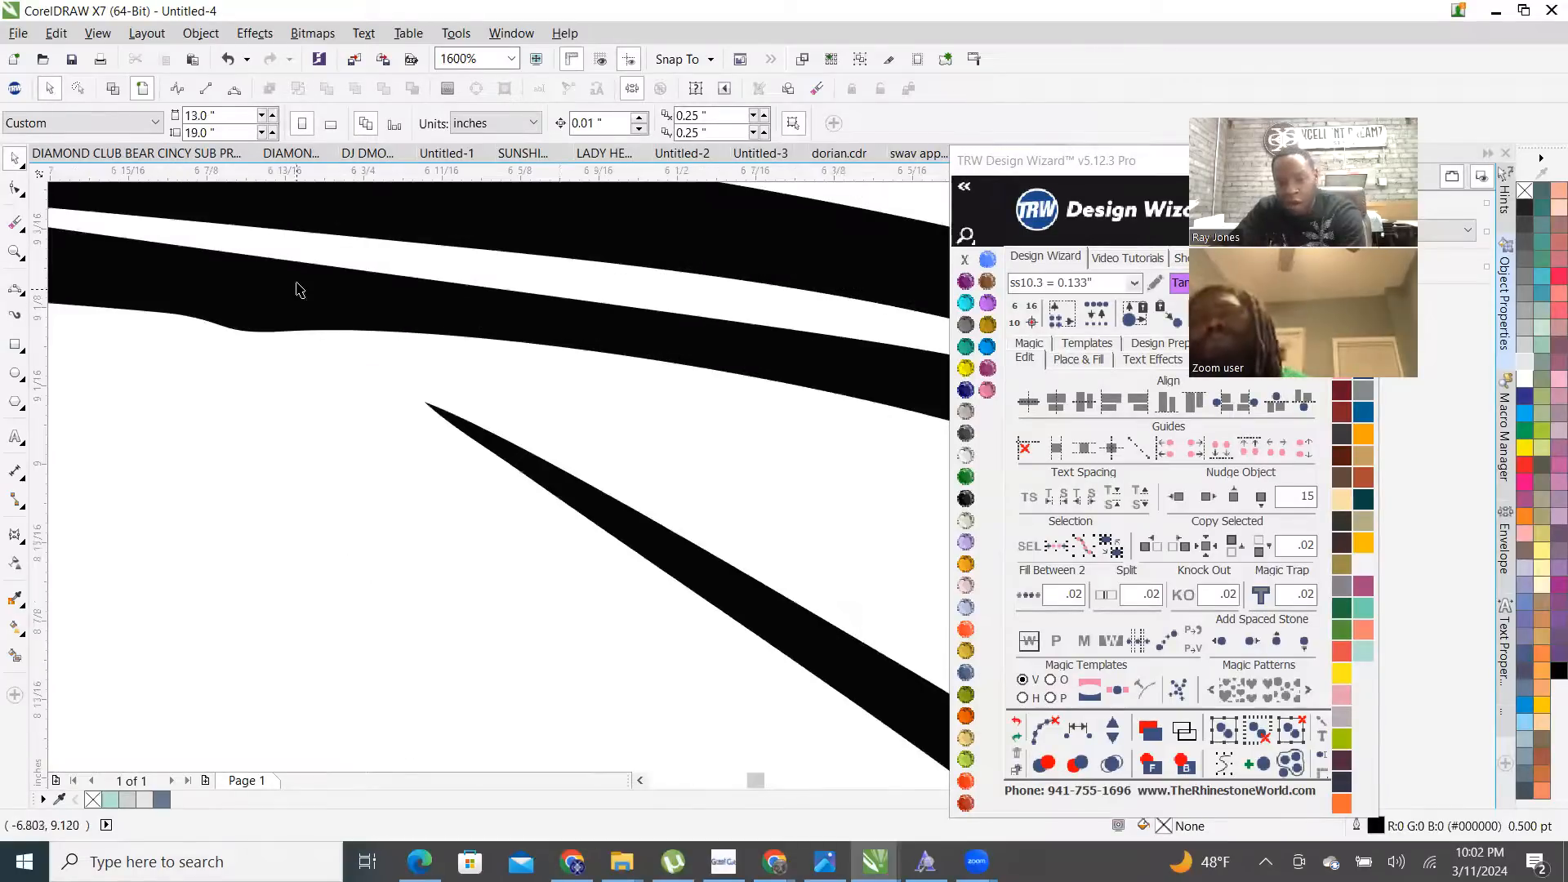
key("F10")
left_click_drag(140, 287, 328, 405)
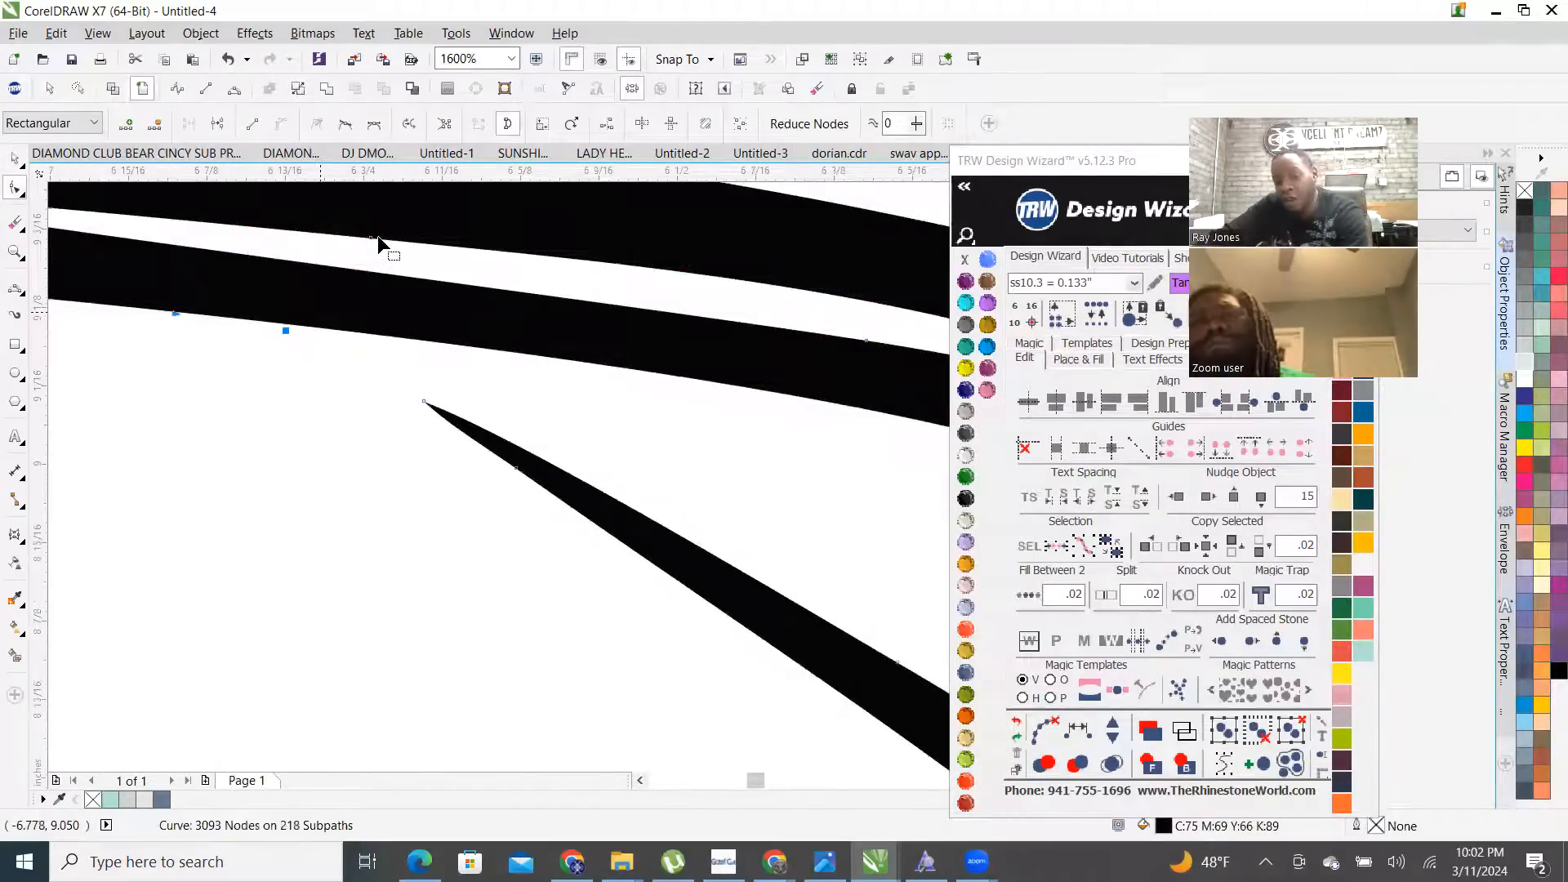
scroll(377, 236, "down", 2)
scroll(444, 223, "down", 1)
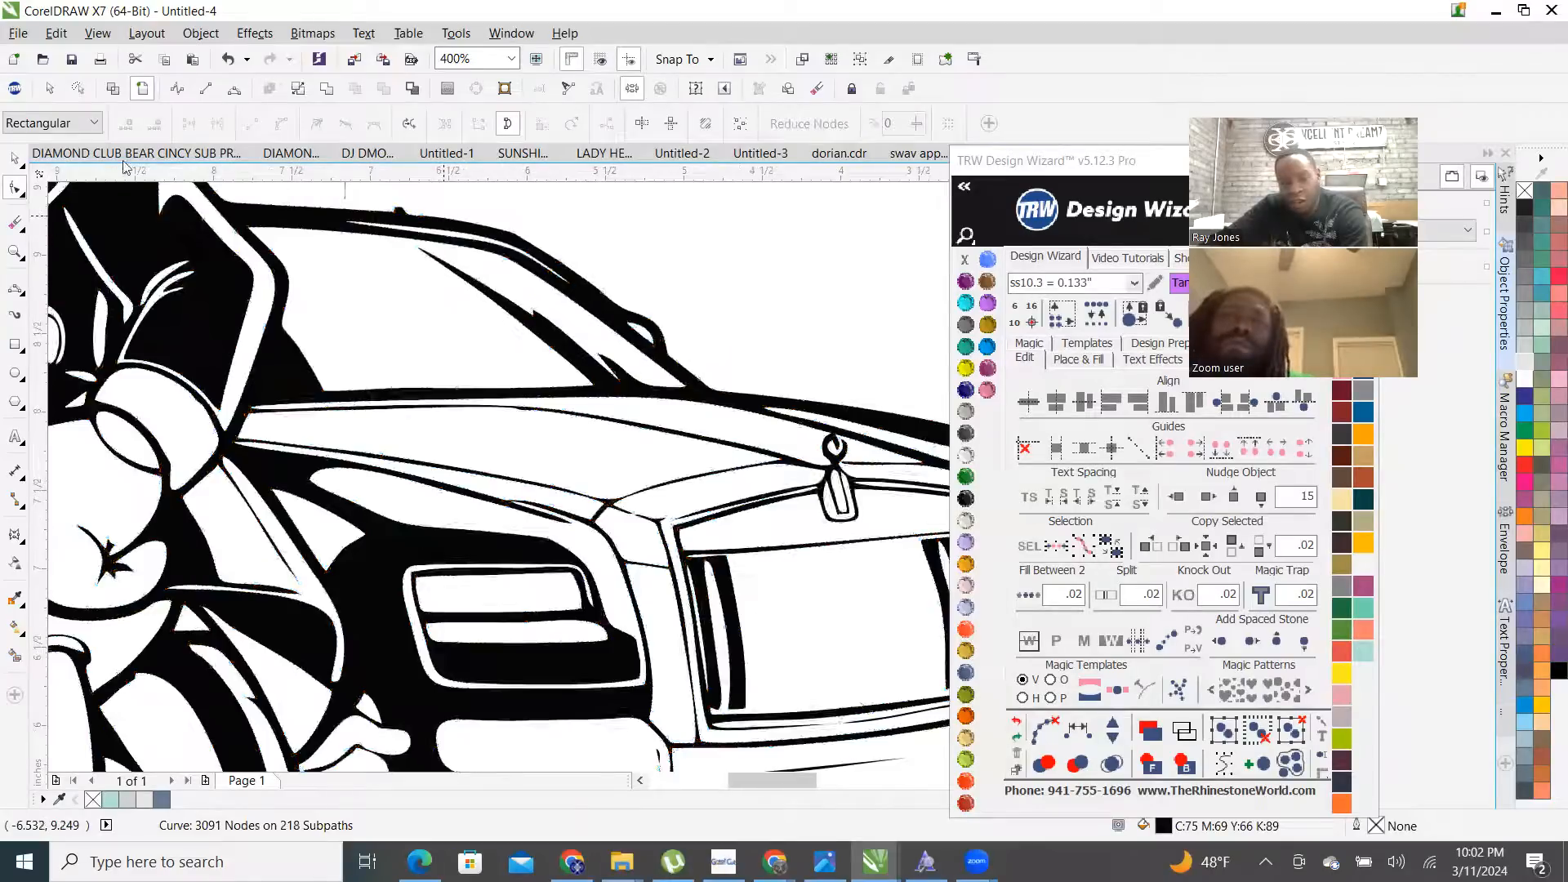
- Select the thin vertical roof spike curve and marquee its nodes
left_click(15, 161)
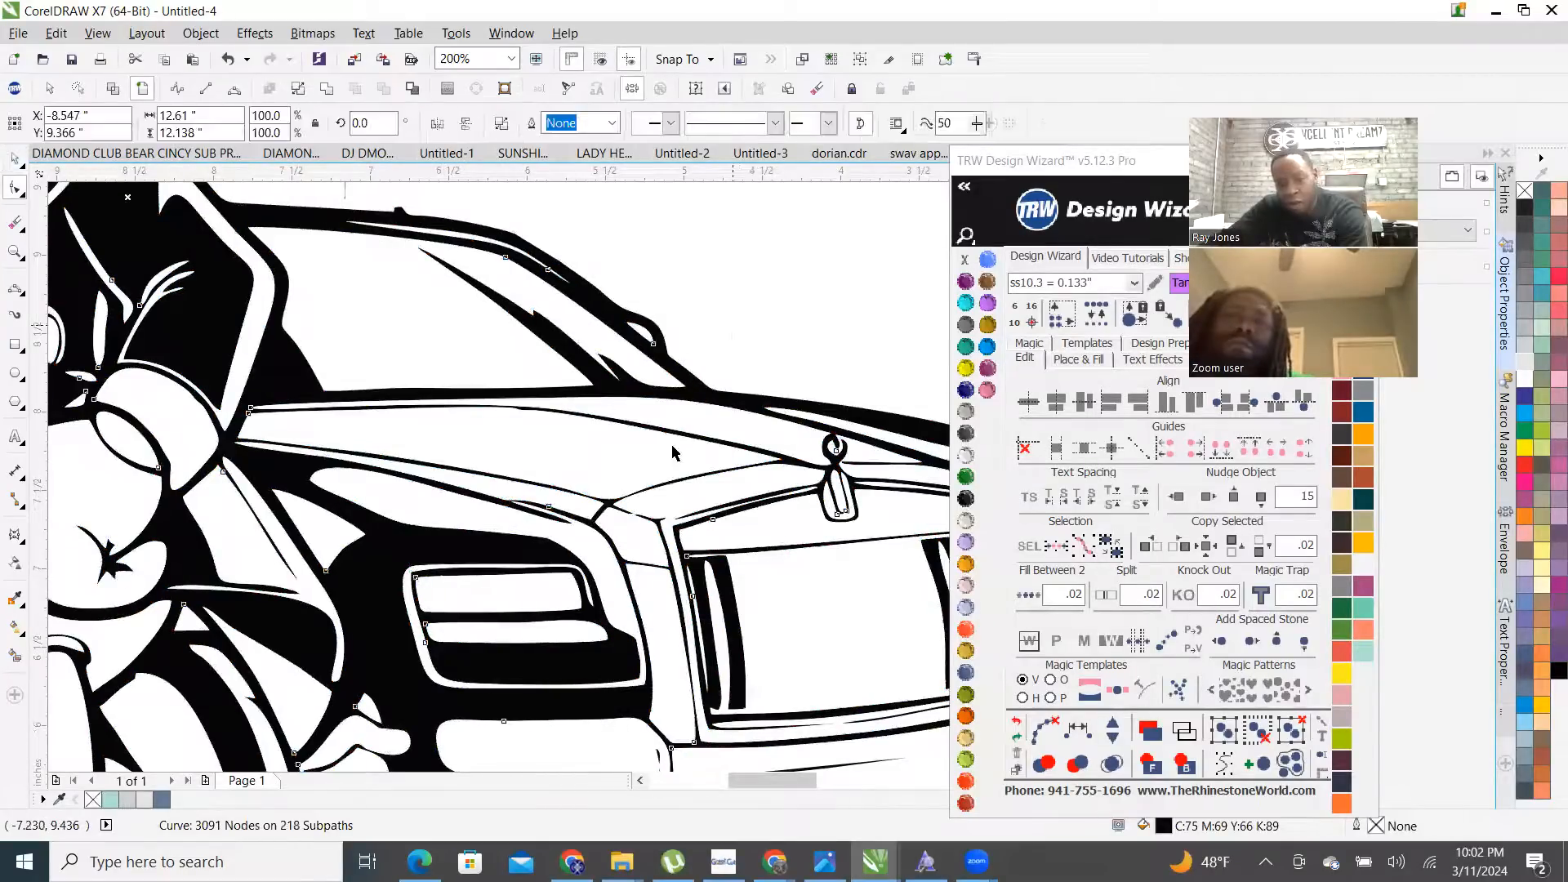
scroll(666, 420, "down", 1)
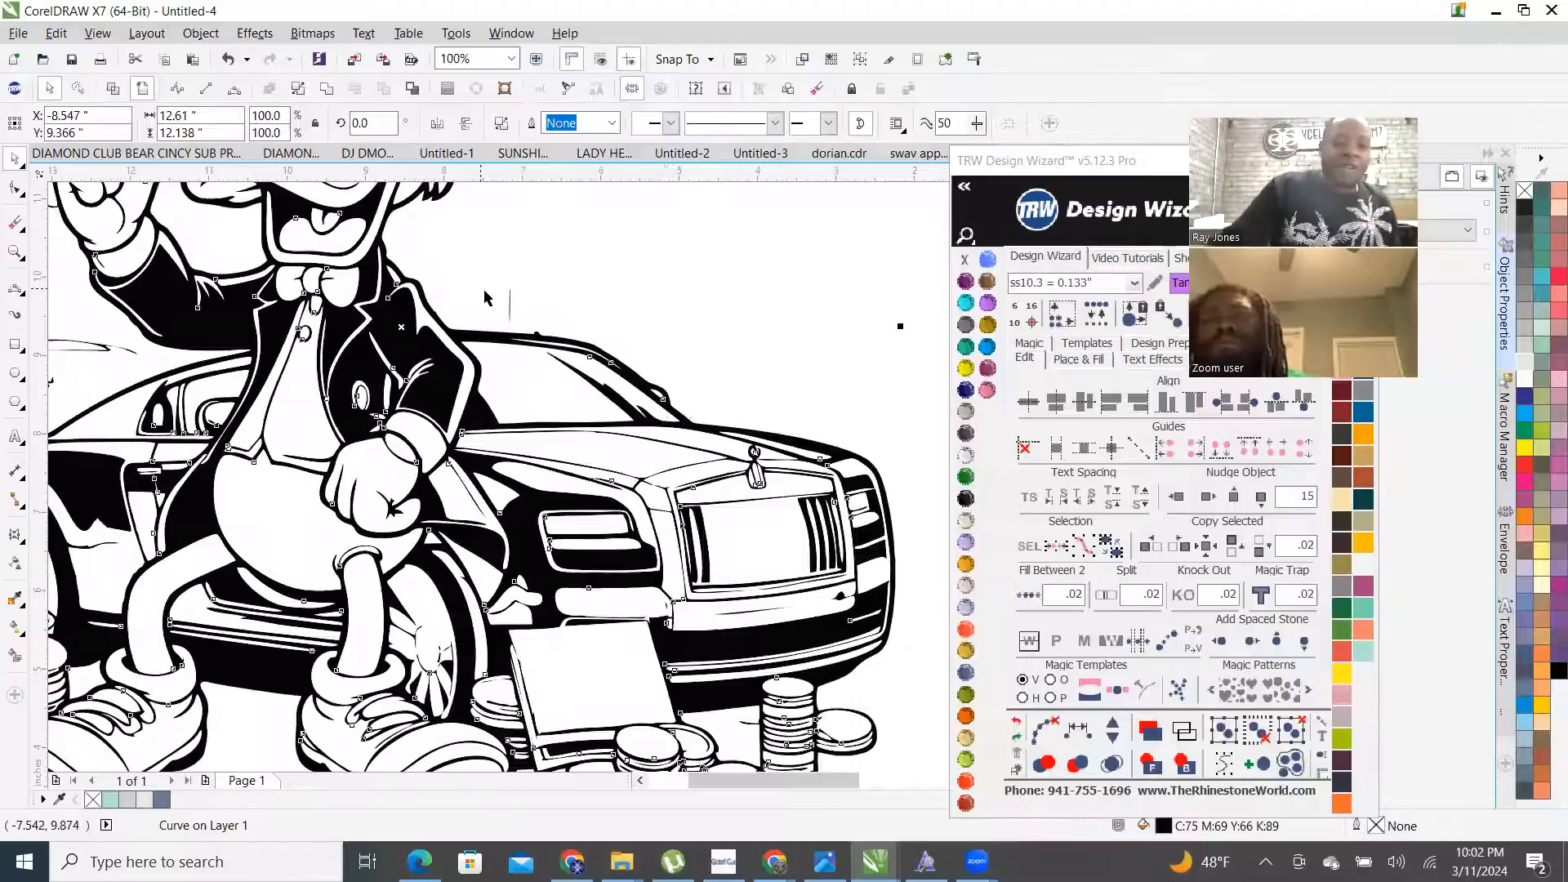
scroll(500, 310, "up", 3)
scroll(605, 543, "up", 1)
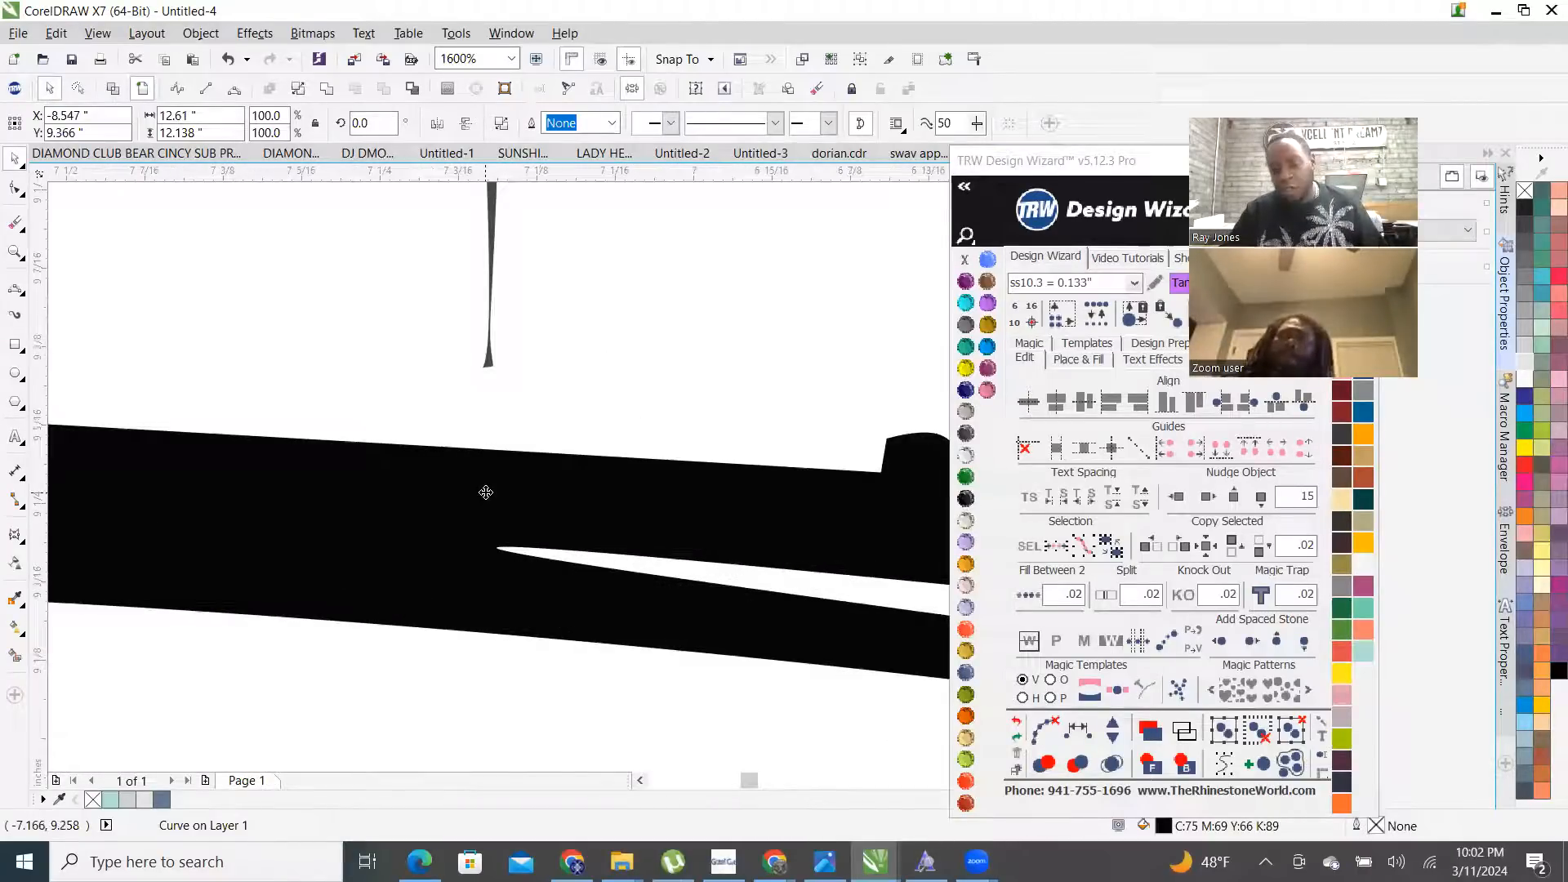
key("F10")
scroll(495, 377, "down", 1)
scroll(494, 355, "up", 2)
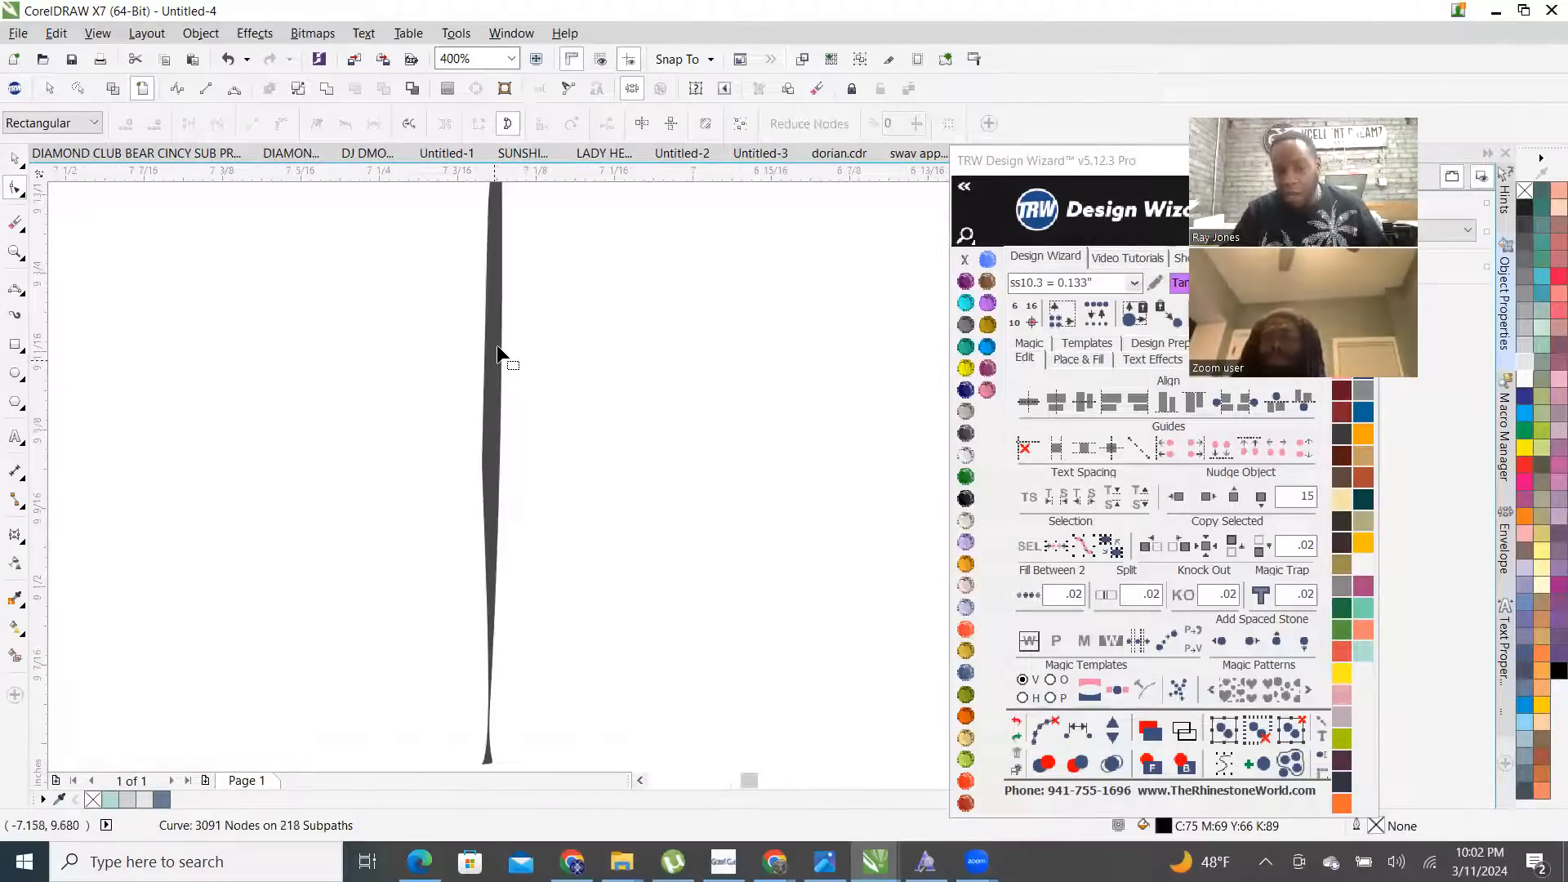
left_click(497, 344)
scroll(497, 345, "down", 3)
scroll(500, 369, "up", 1)
left_click_drag(436, 252, 552, 453)
- Delete the bump nodes from the black roofline curve, then deselect it with the Pick tool
scroll(539, 351, "down", 2)
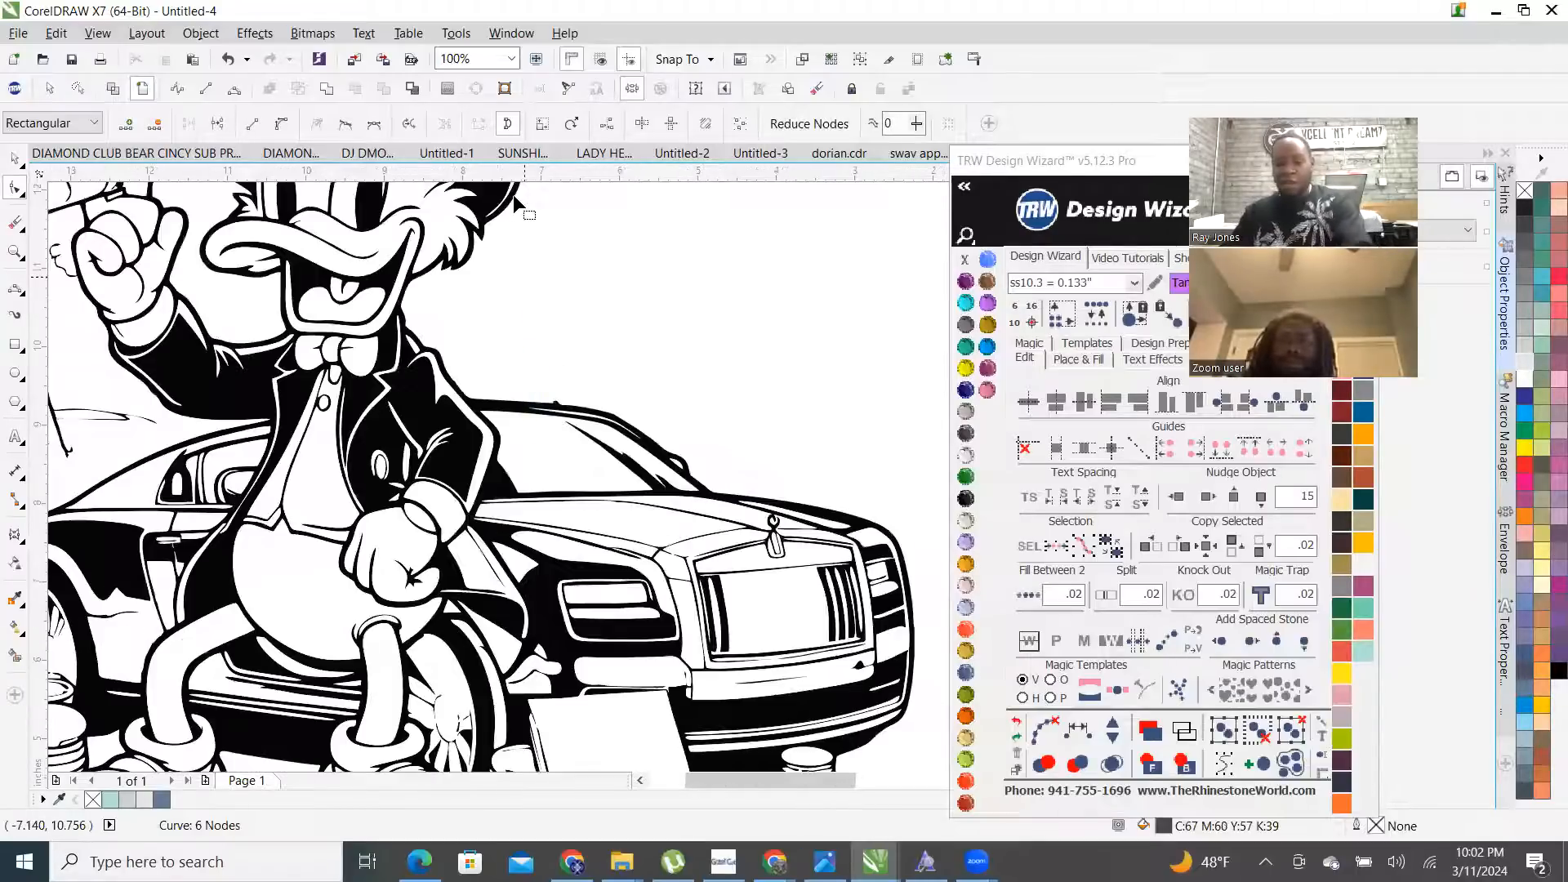
scroll(561, 414, "up", 4)
left_click(719, 618)
left_click_drag(603, 468, 784, 575)
scroll(568, 480, "down", 2)
key("Delete")
scroll(679, 309, "down", 2)
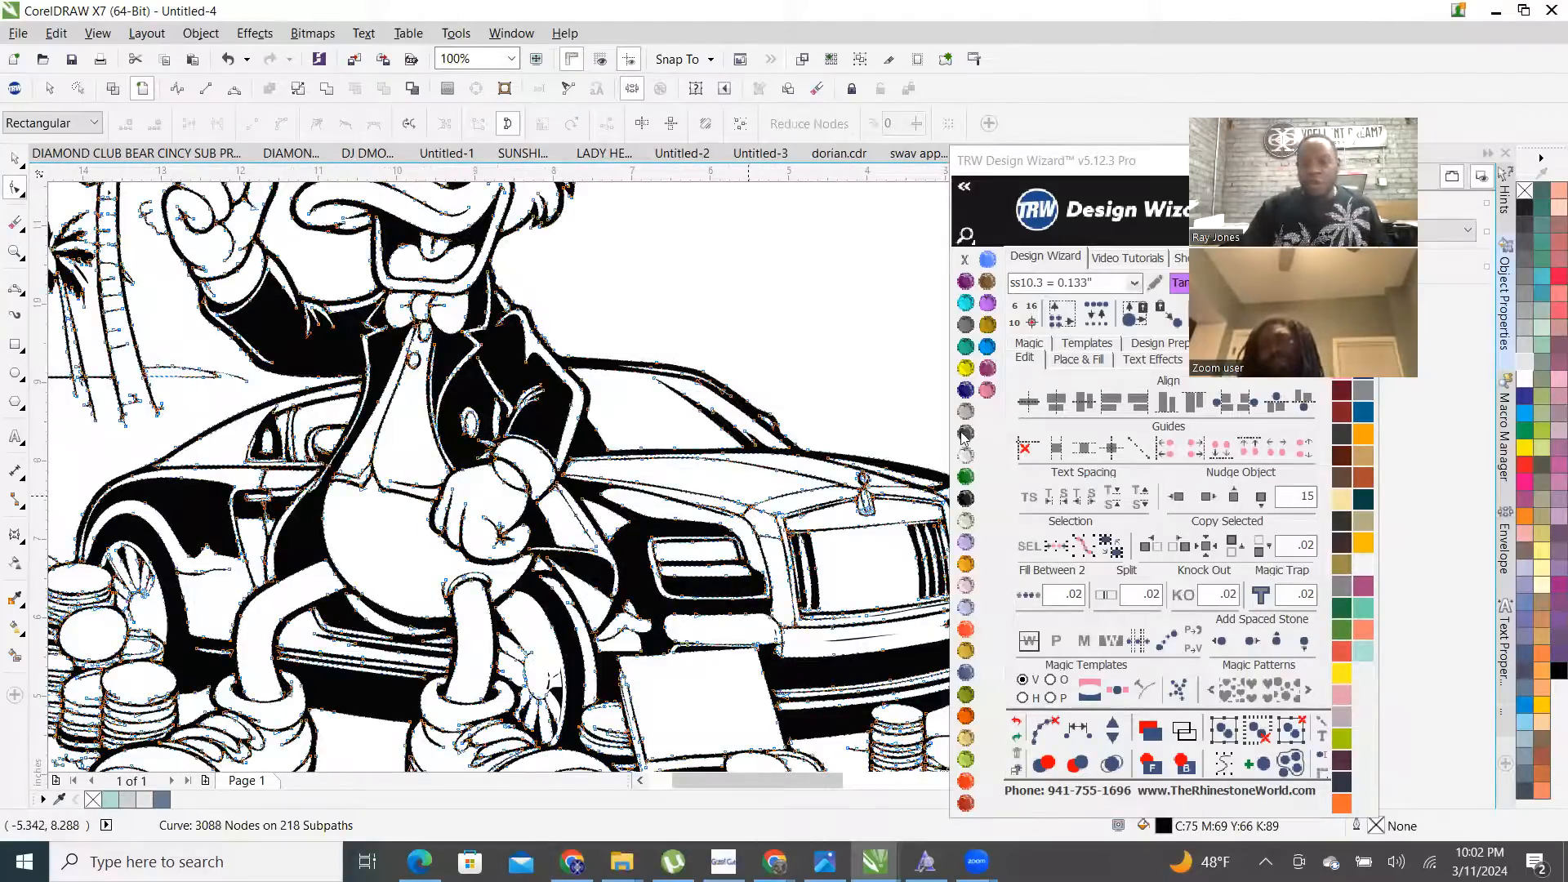
scroll(763, 360, "up", 2)
scroll(697, 413, "down", 2)
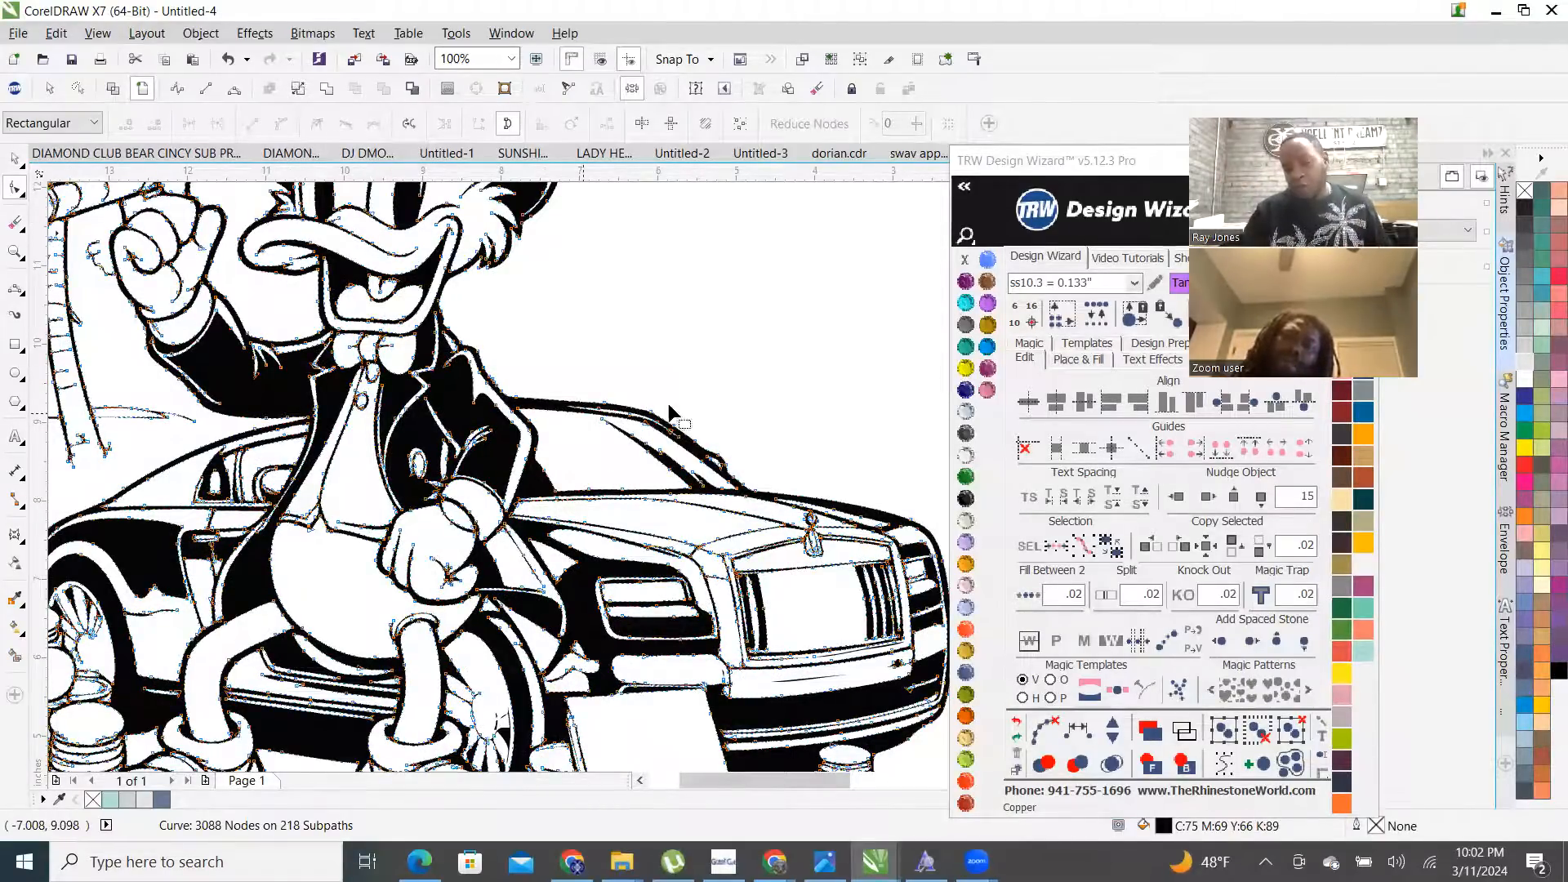
scroll(629, 400, "up", 2)
scroll(467, 376, "down", 2)
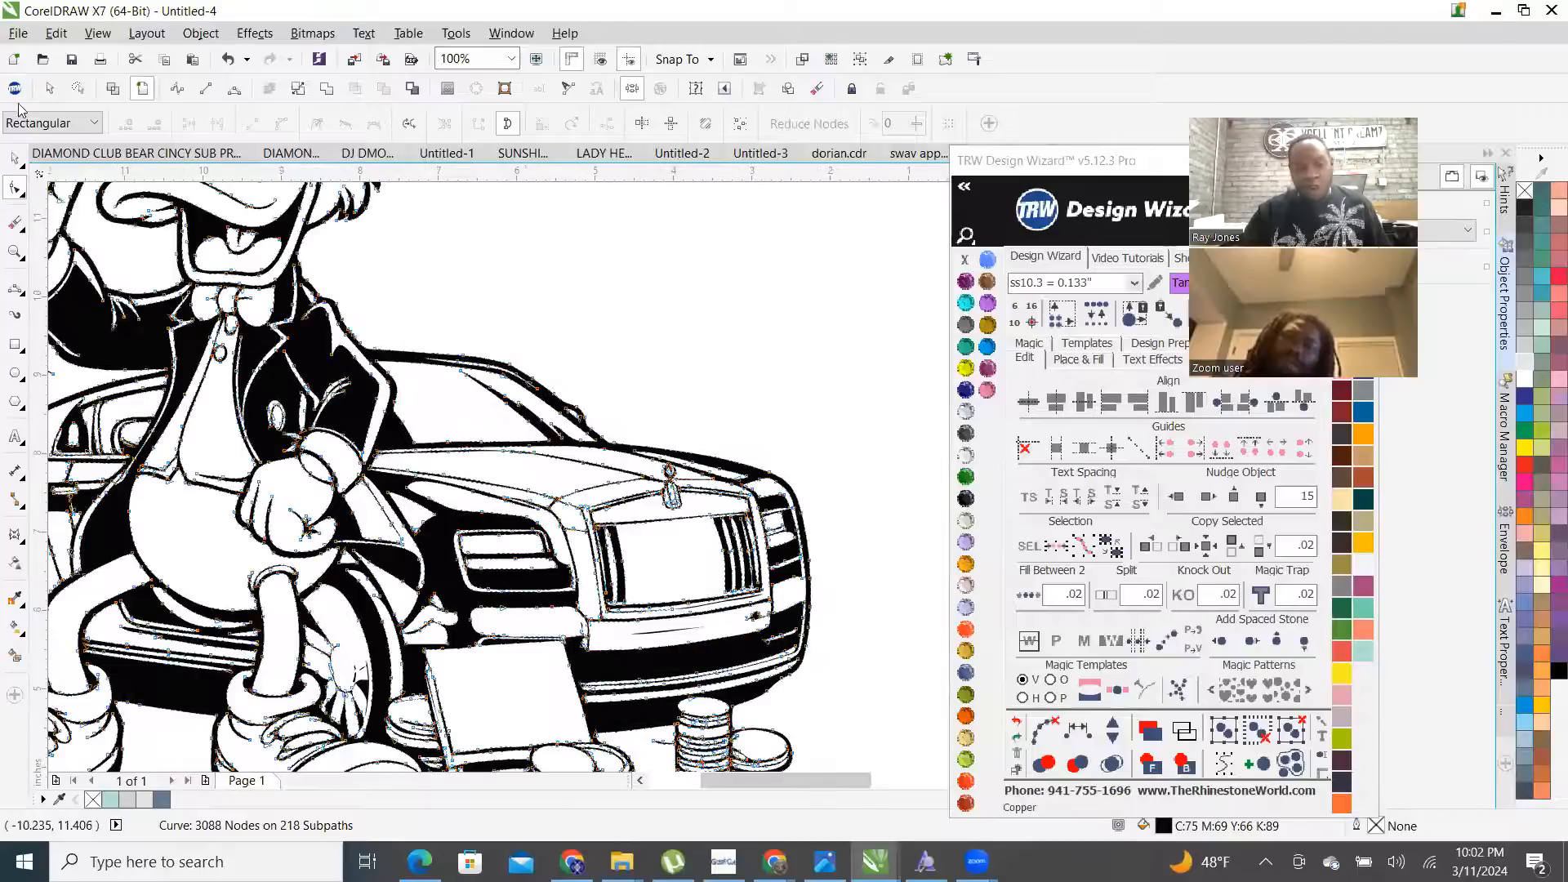
left_click(14, 160)
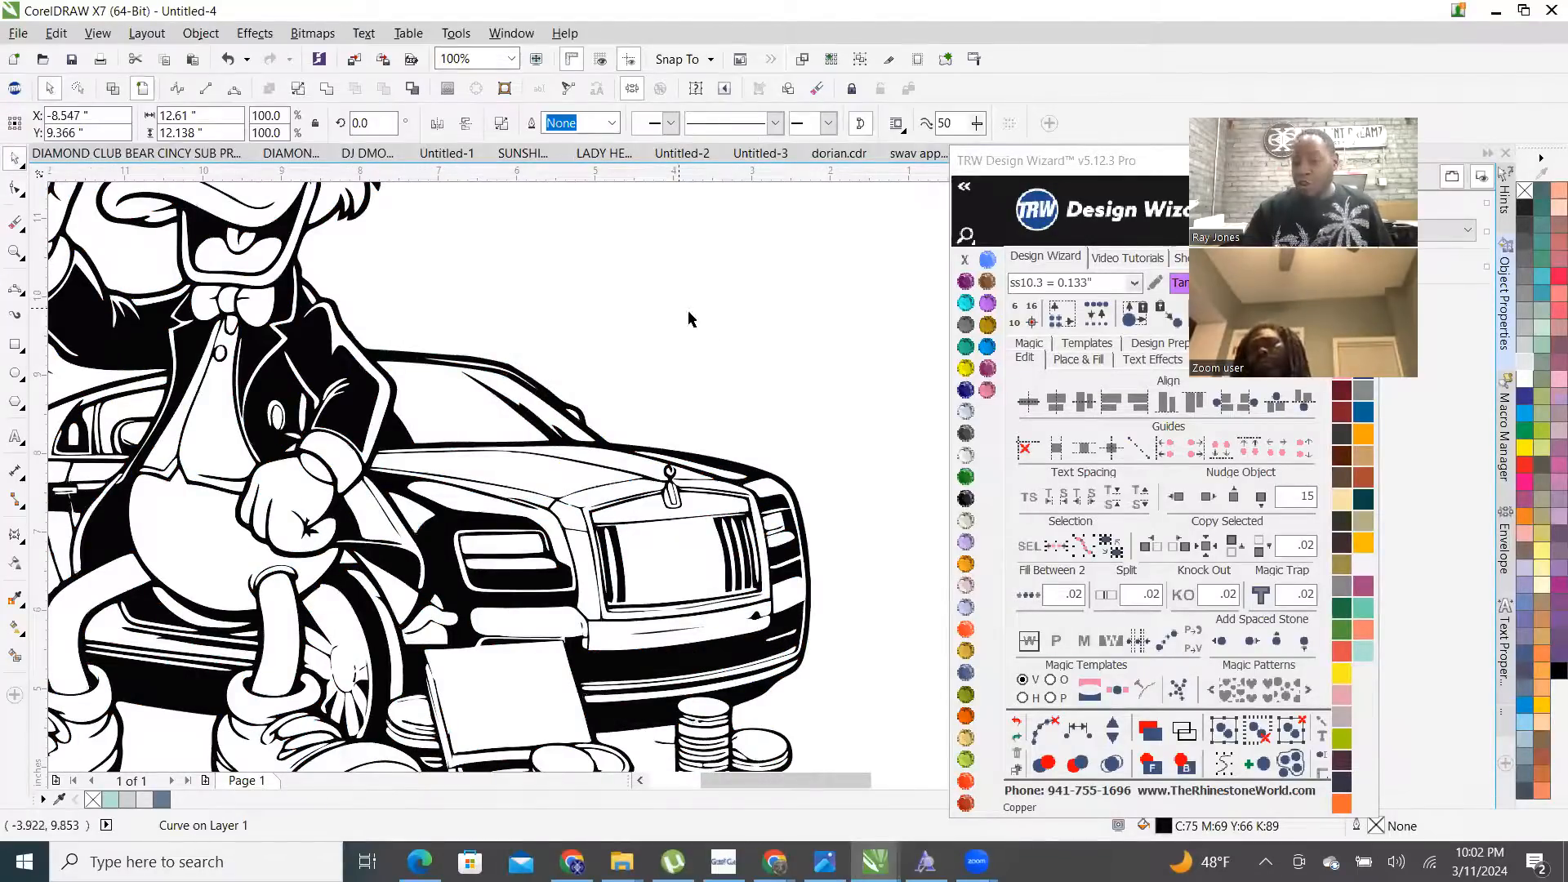
left_click(688, 320)
scroll(678, 352, "down", 2)
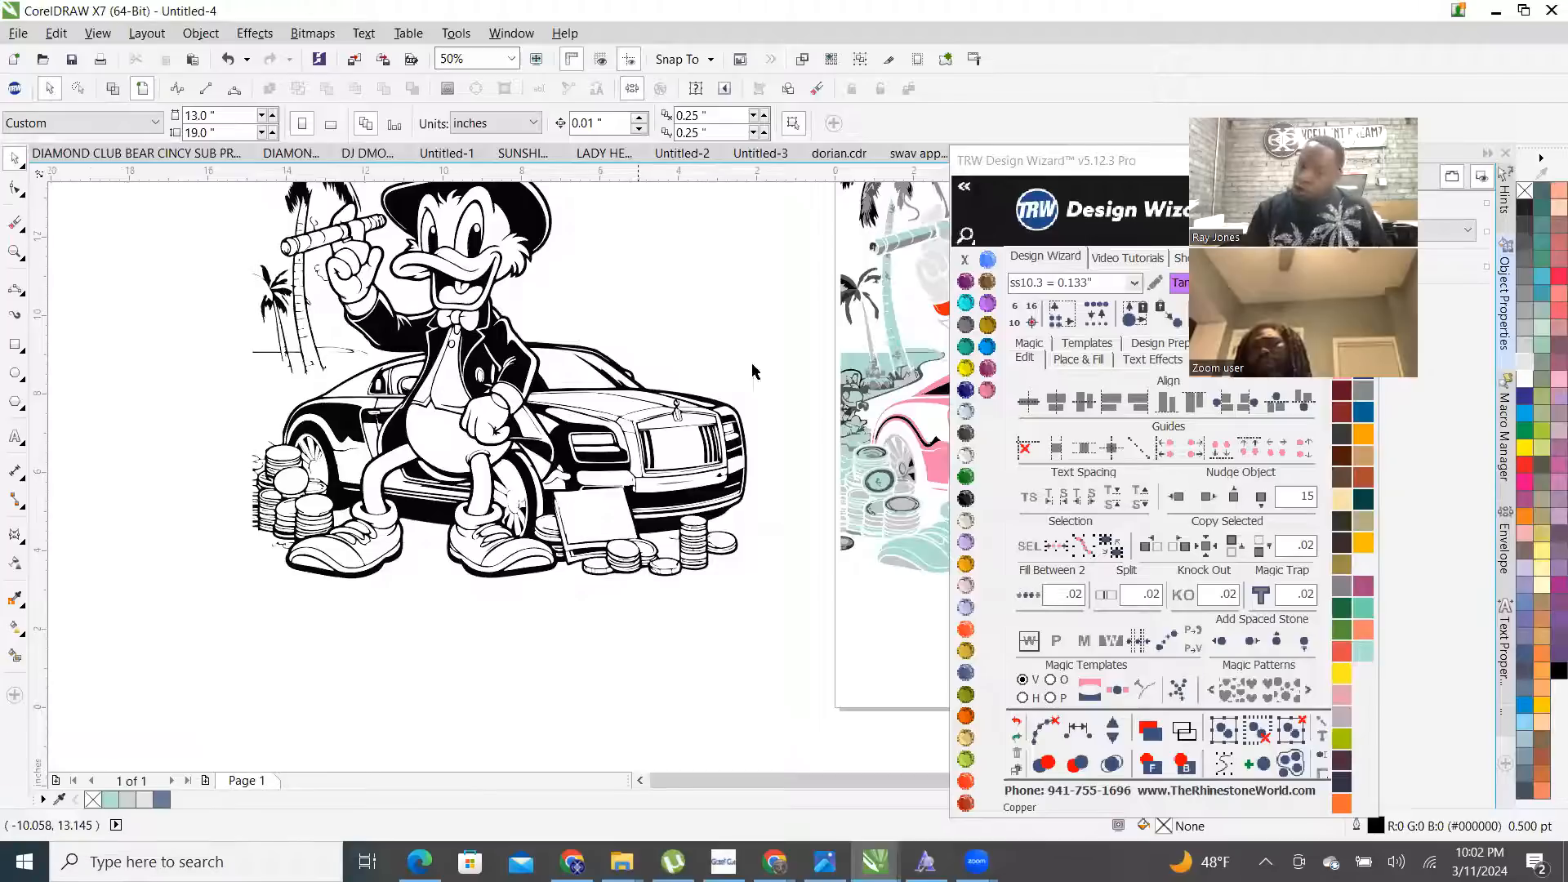
- Nudge the whole black duck drawing 15 inches right onto the coloured artwork
scroll(335, 594, "down", 1)
left_click_drag(170, 305, 546, 667)
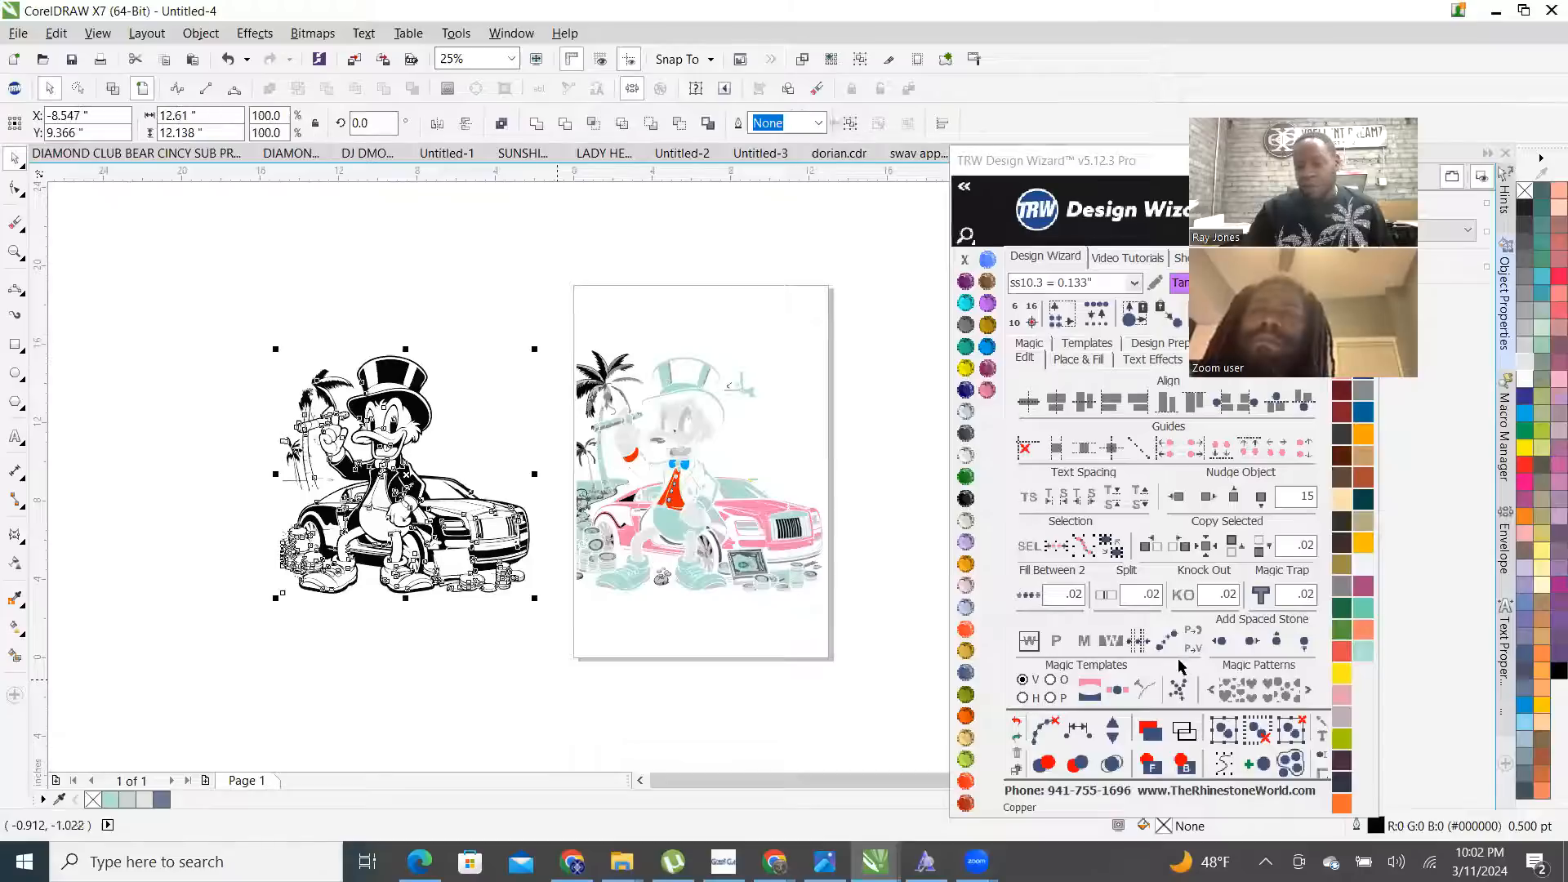
left_click(1208, 496)
left_click(891, 464)
- Delete the stray curve and grey bar beside the top hat
scroll(735, 409, "up", 1)
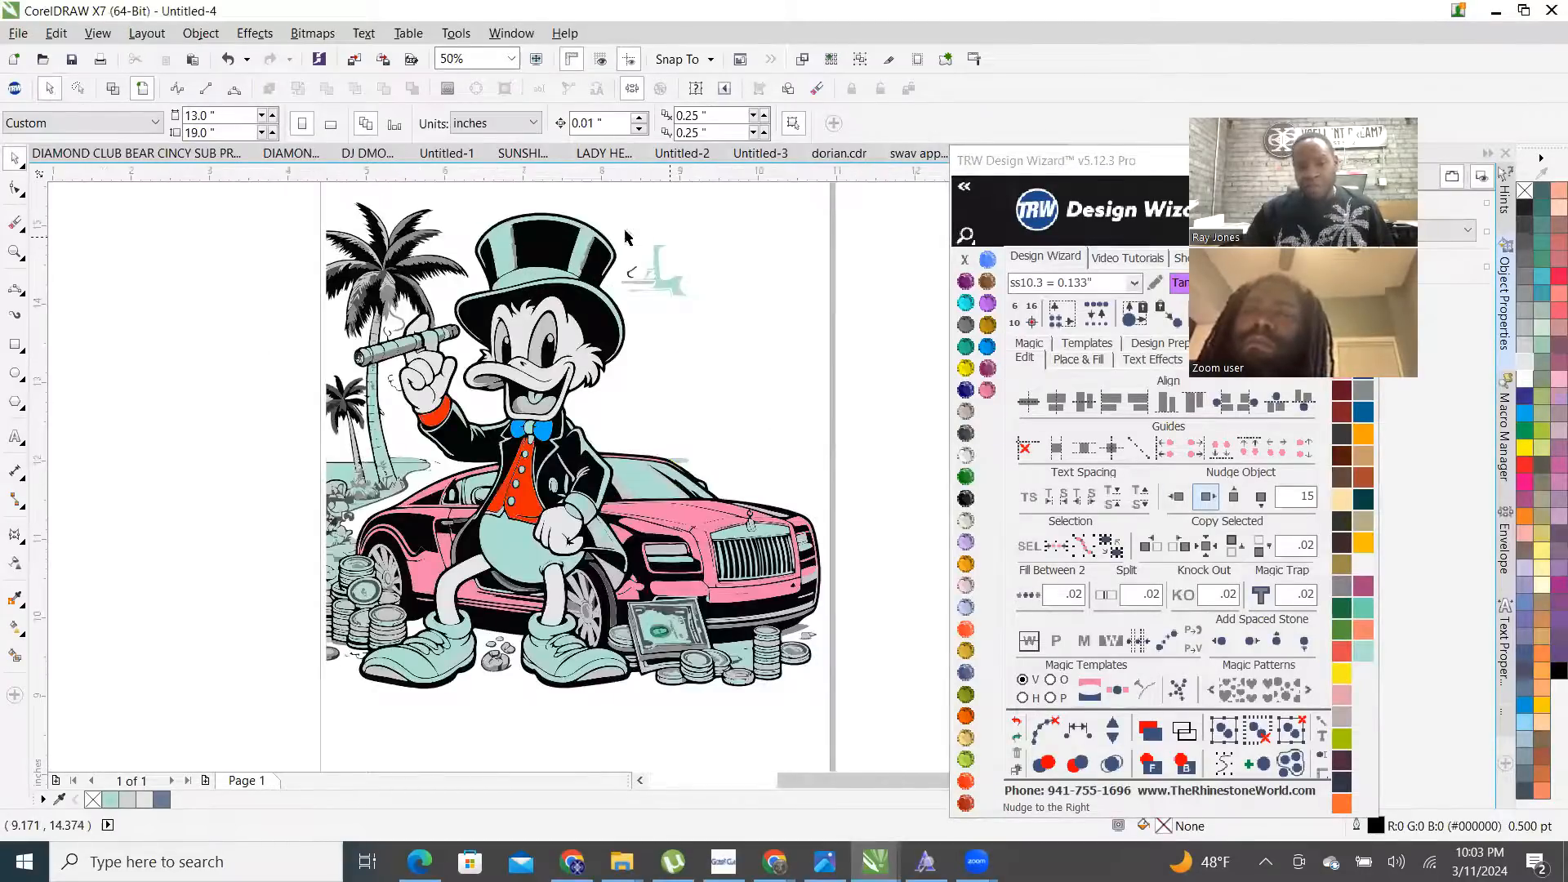
scroll(478, 204, "up", 2)
left_click_drag(478, 198, 858, 543)
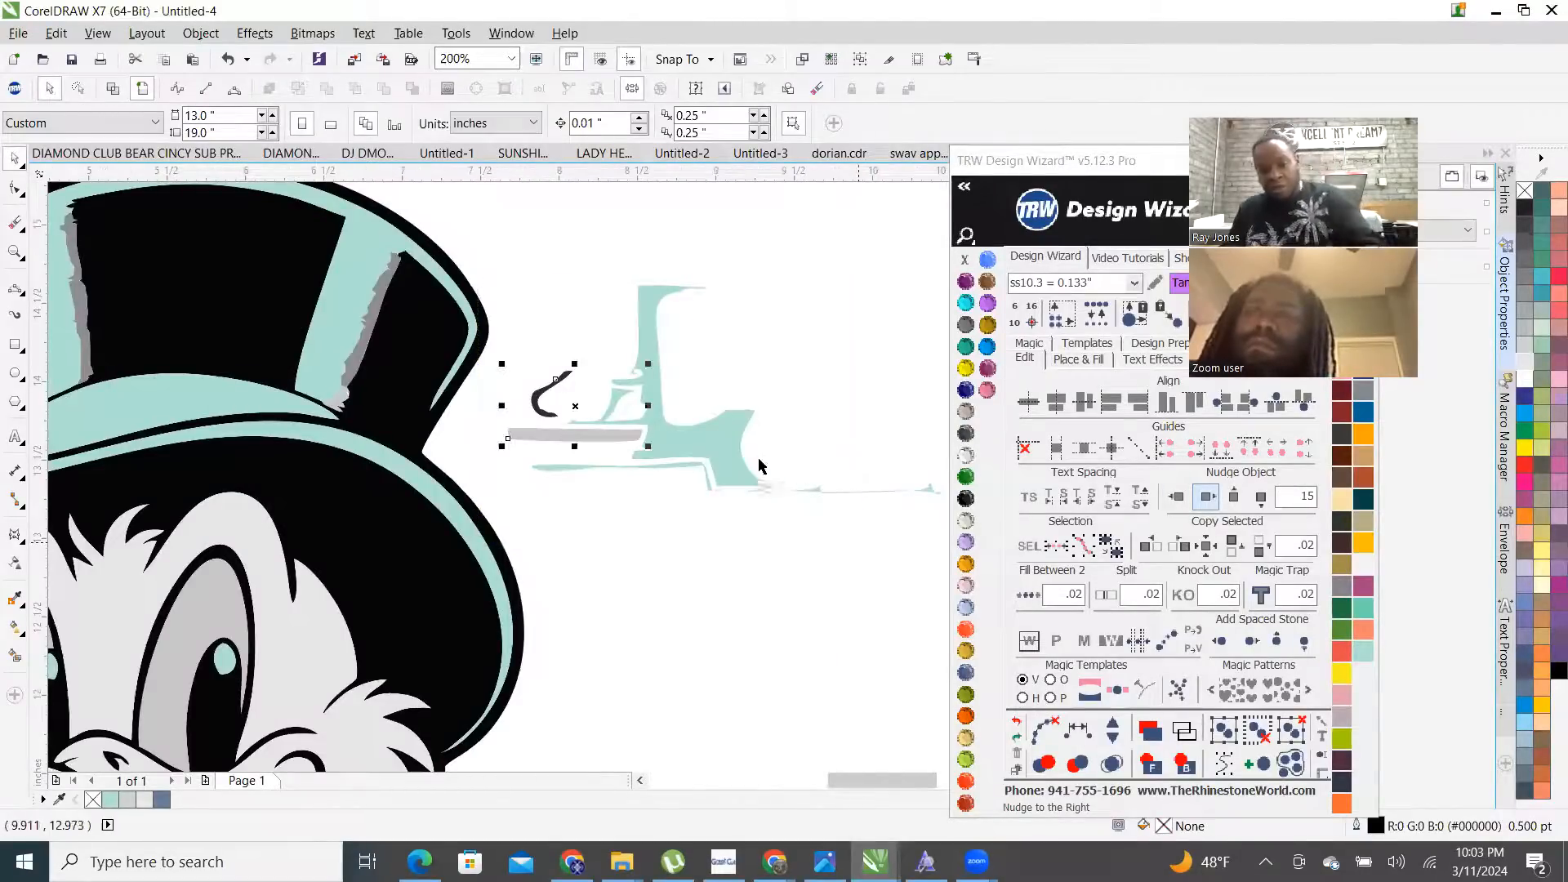
key("Delete")
key("Escape")
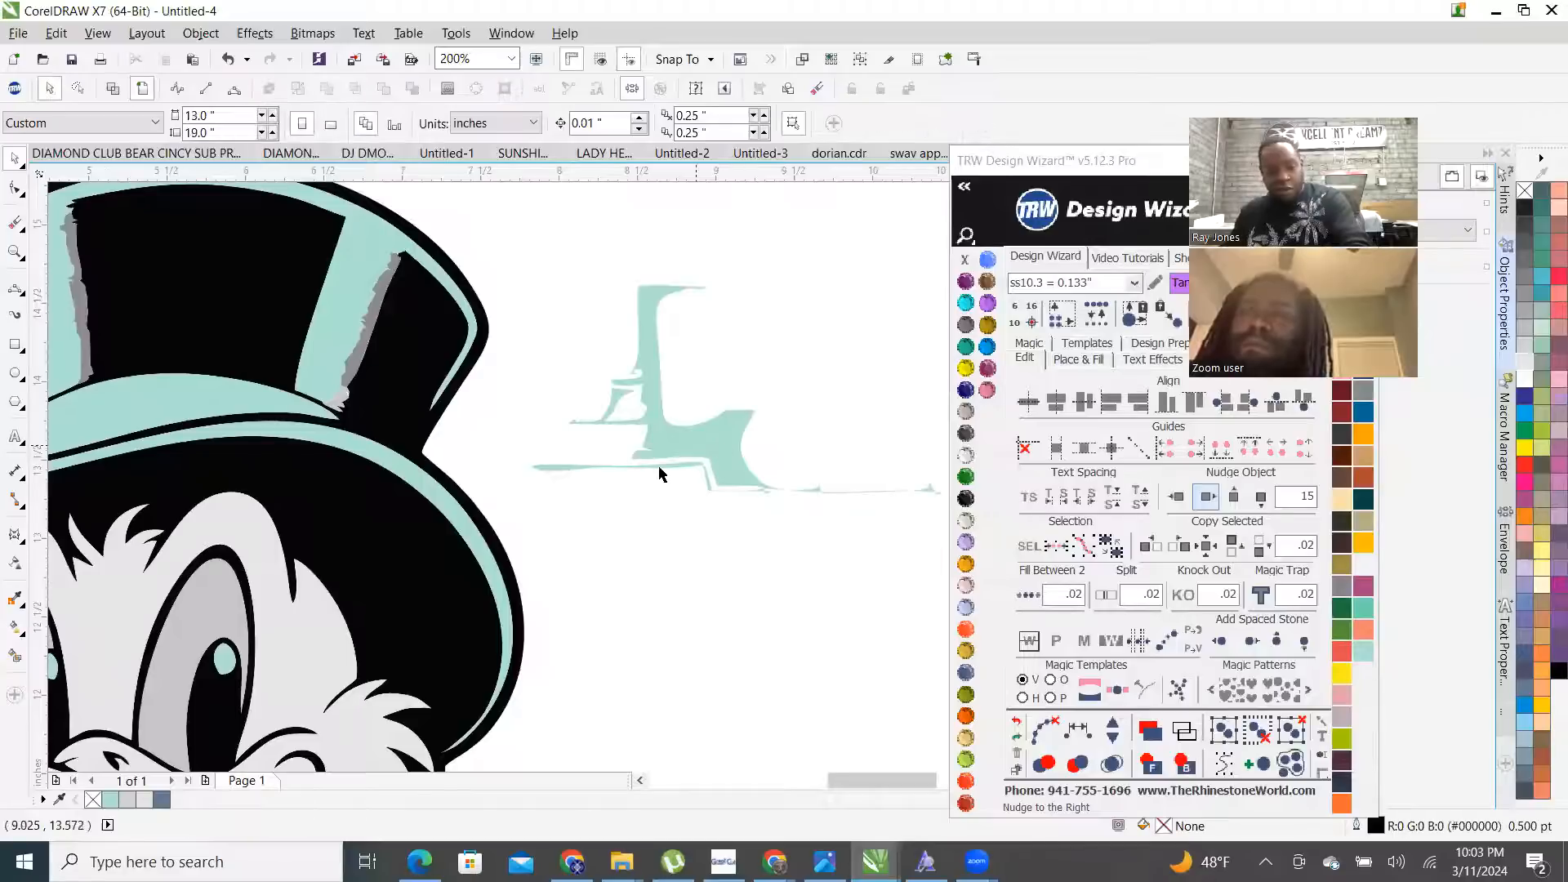
scroll(653, 474, "down", 3)
scroll(580, 531, "up", 1)
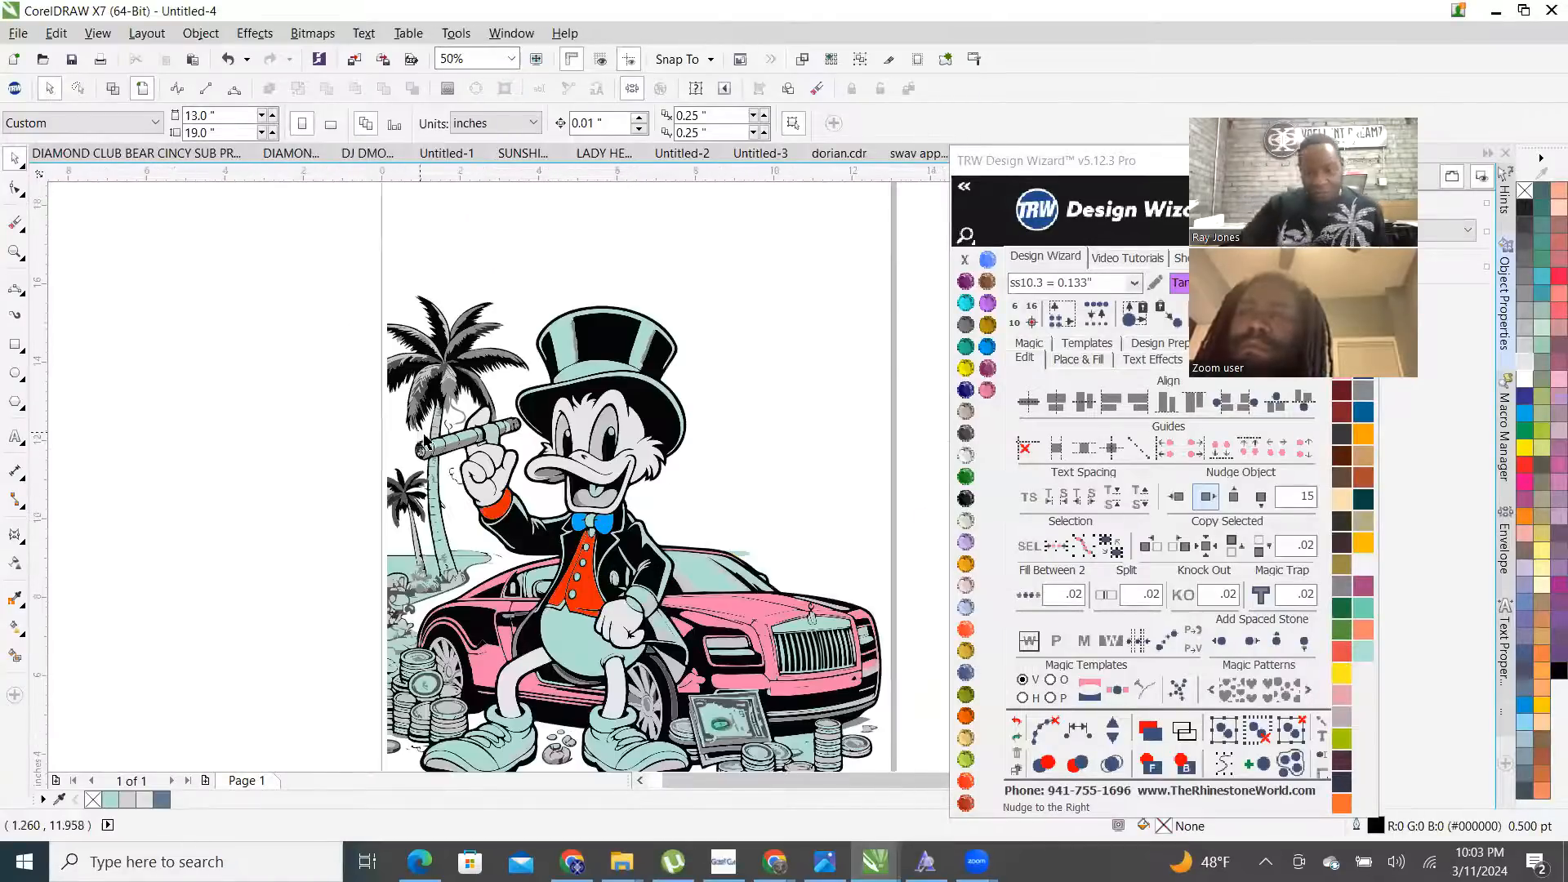
scroll(424, 442, "down", 1)
left_click_drag(798, 352, 972, 572)
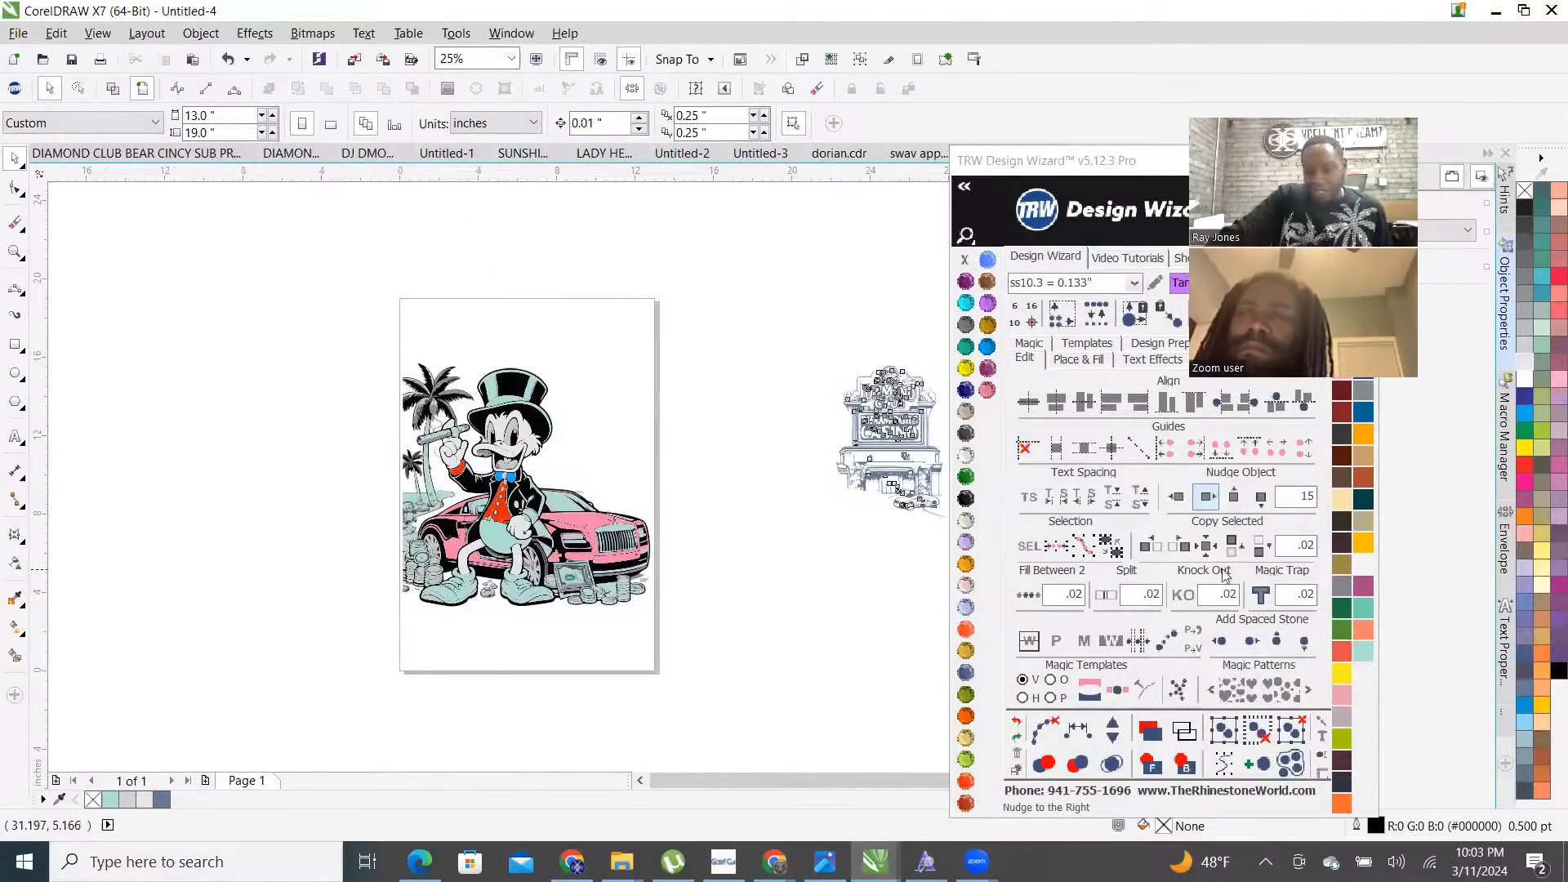
- Bring the casino sign onto the page and select it
left_click(1178, 500)
scroll(716, 444, "up", 1)
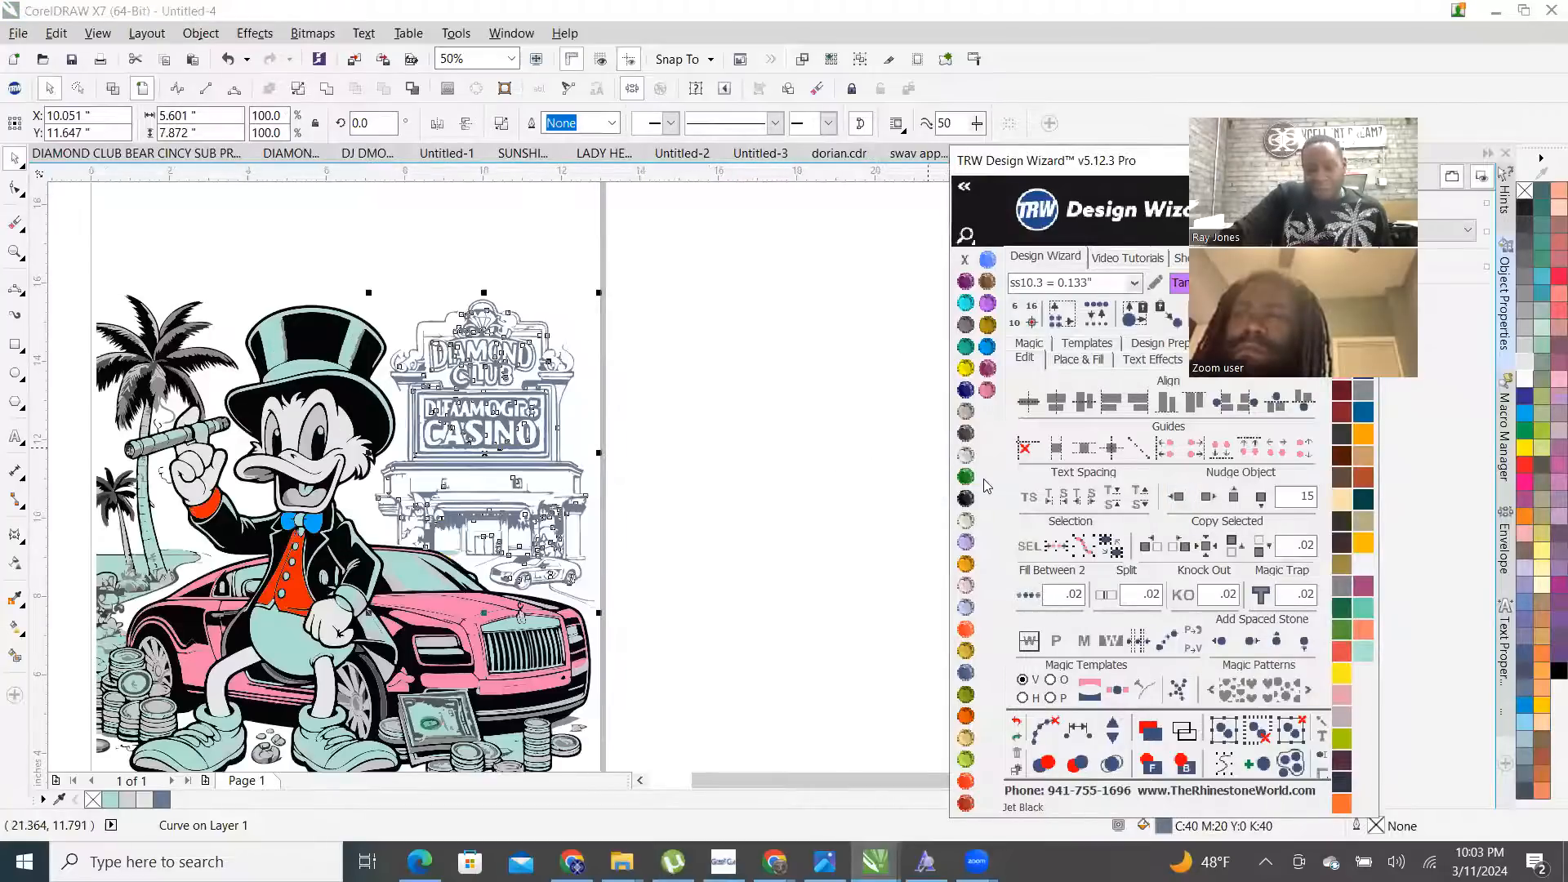
left_click(732, 460)
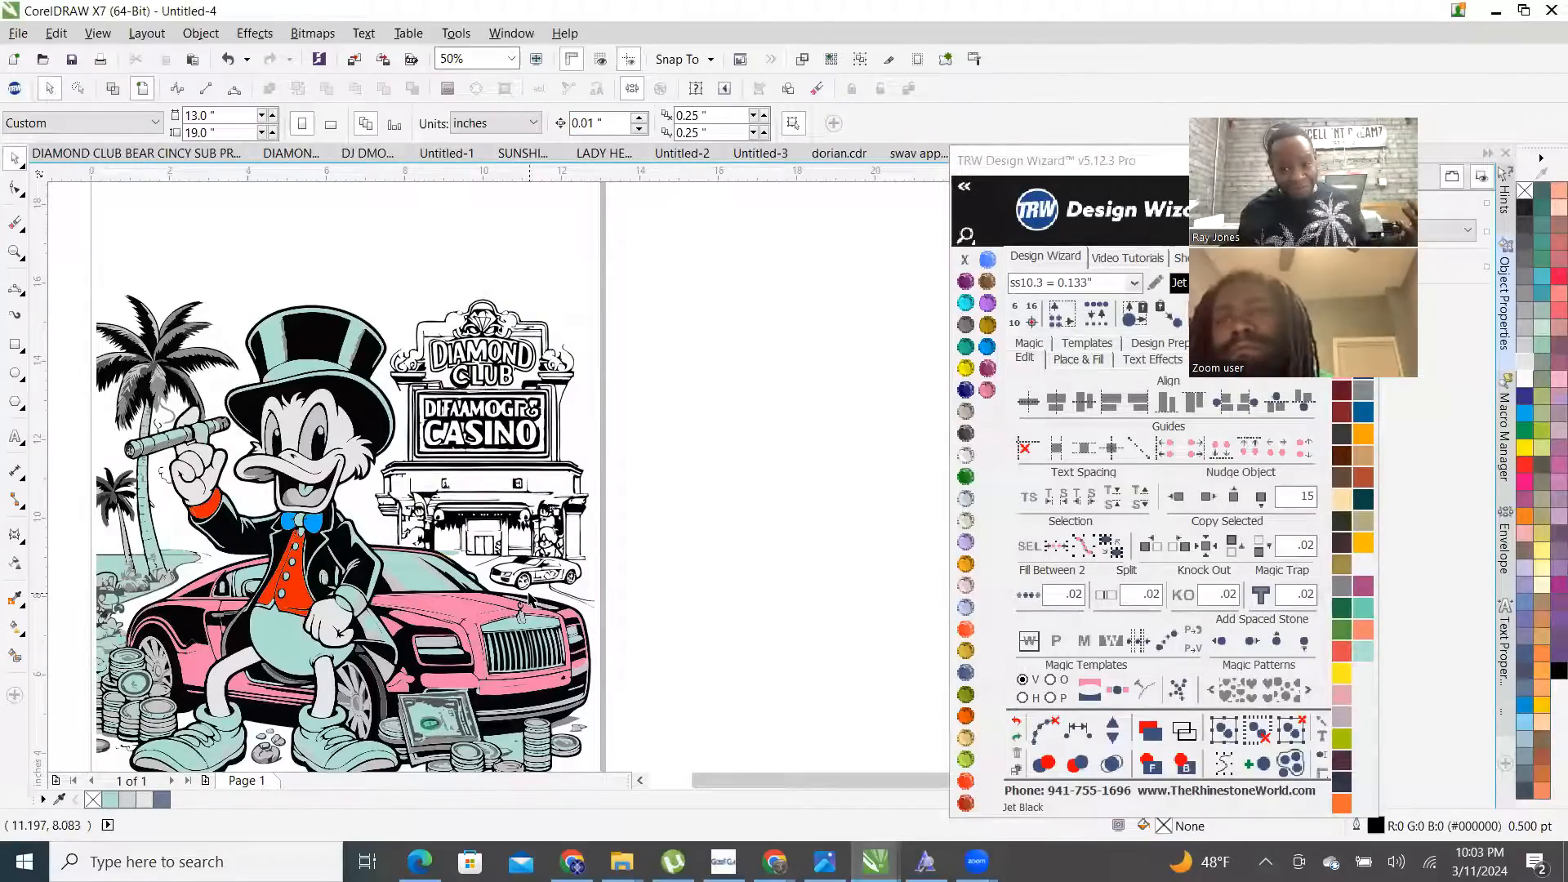
left_click_drag(373, 257, 384, 281)
left_click_drag(464, 424, 644, 217)
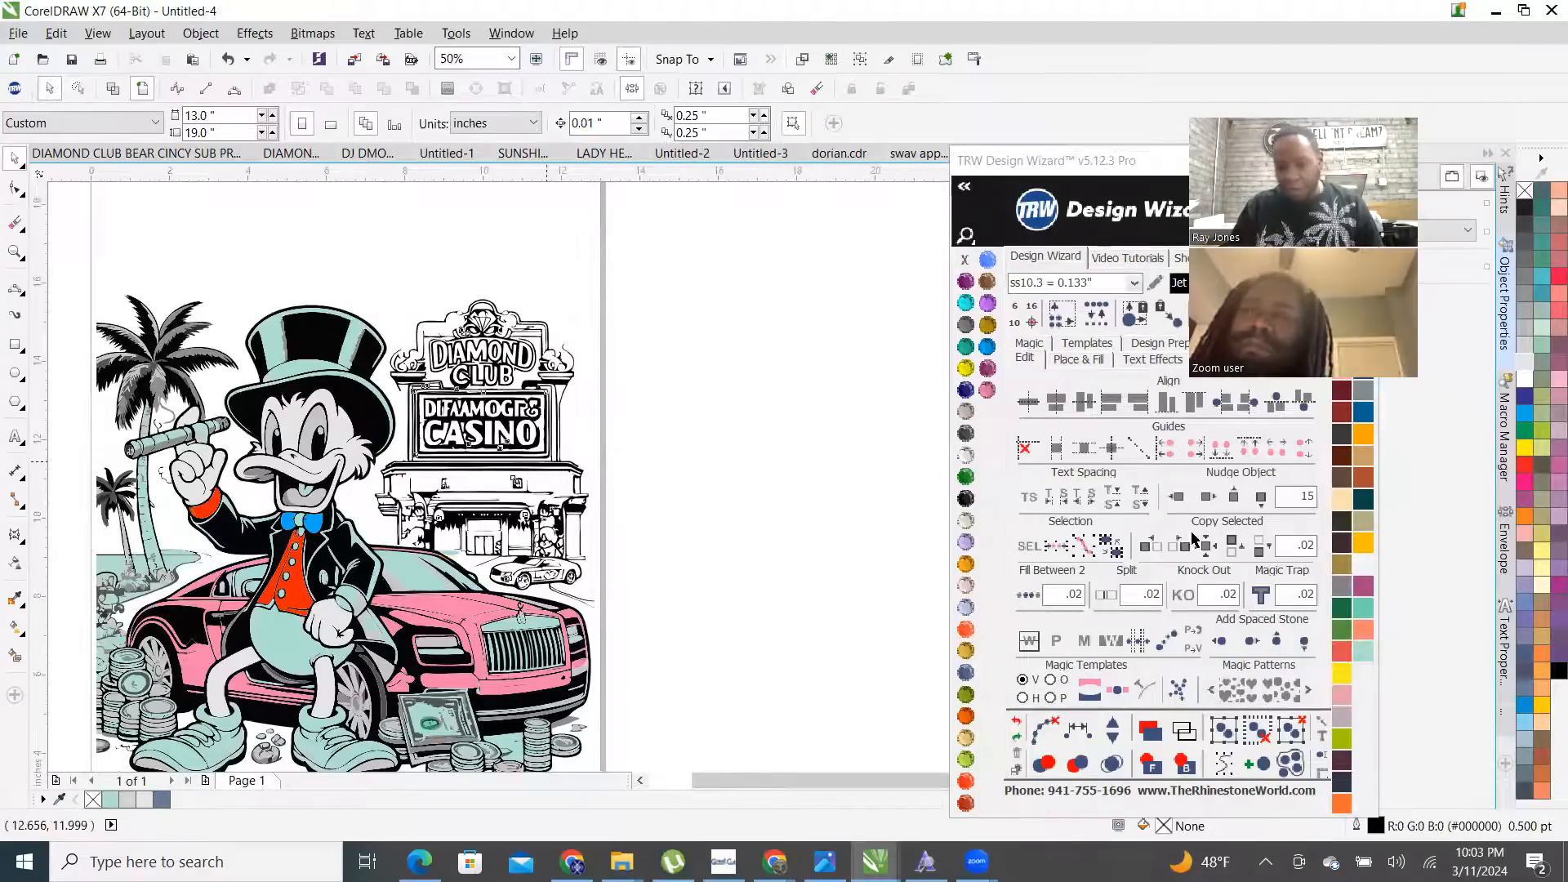
left_click(1209, 497)
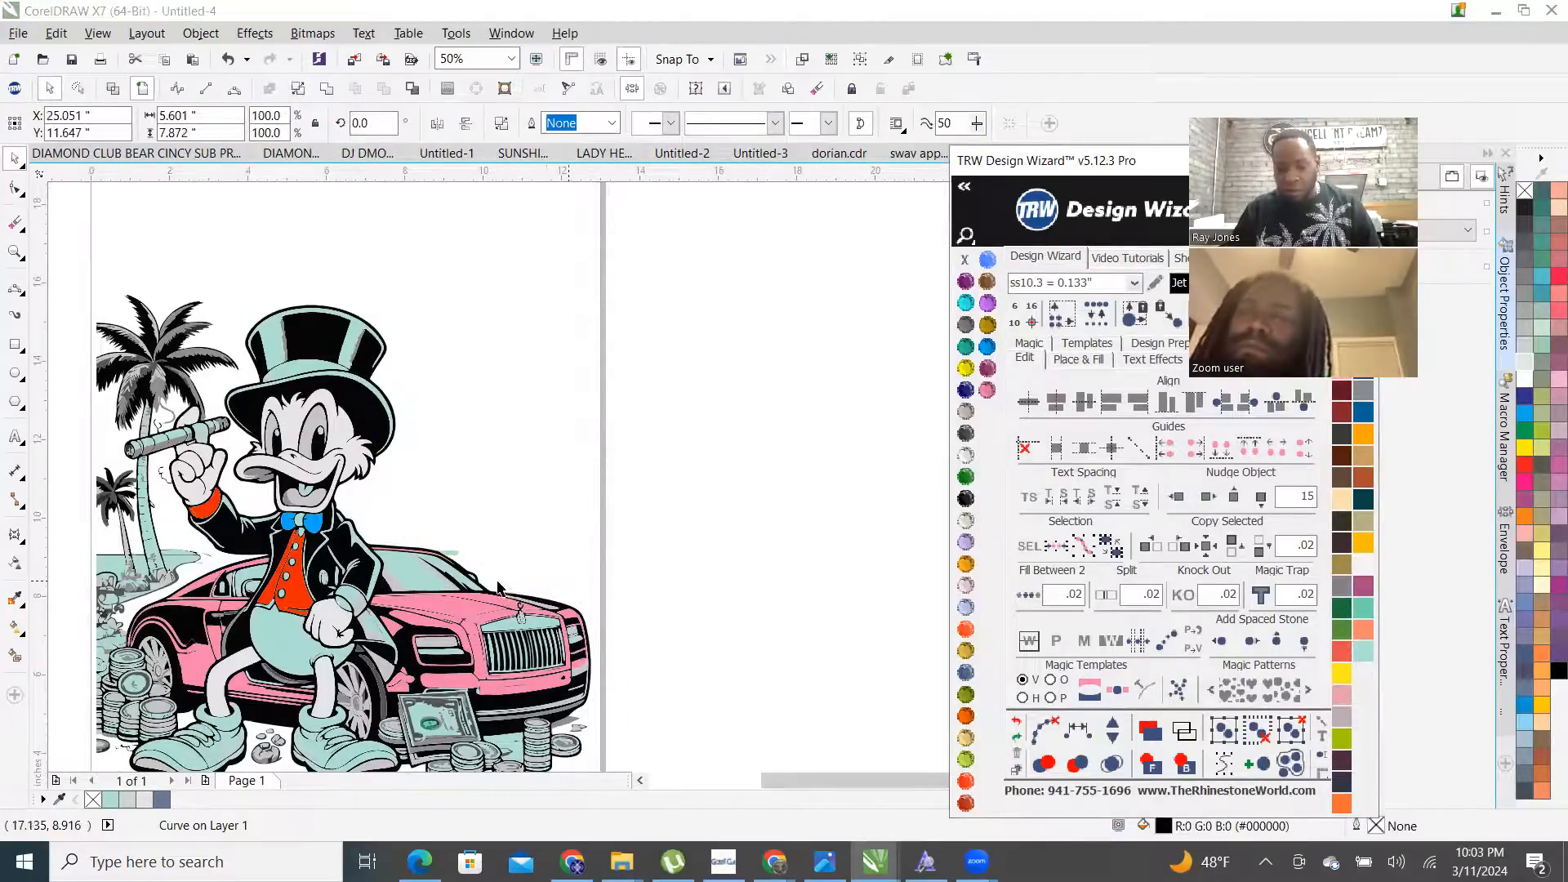
scroll(499, 587, "down", 1)
left_click(1177, 497)
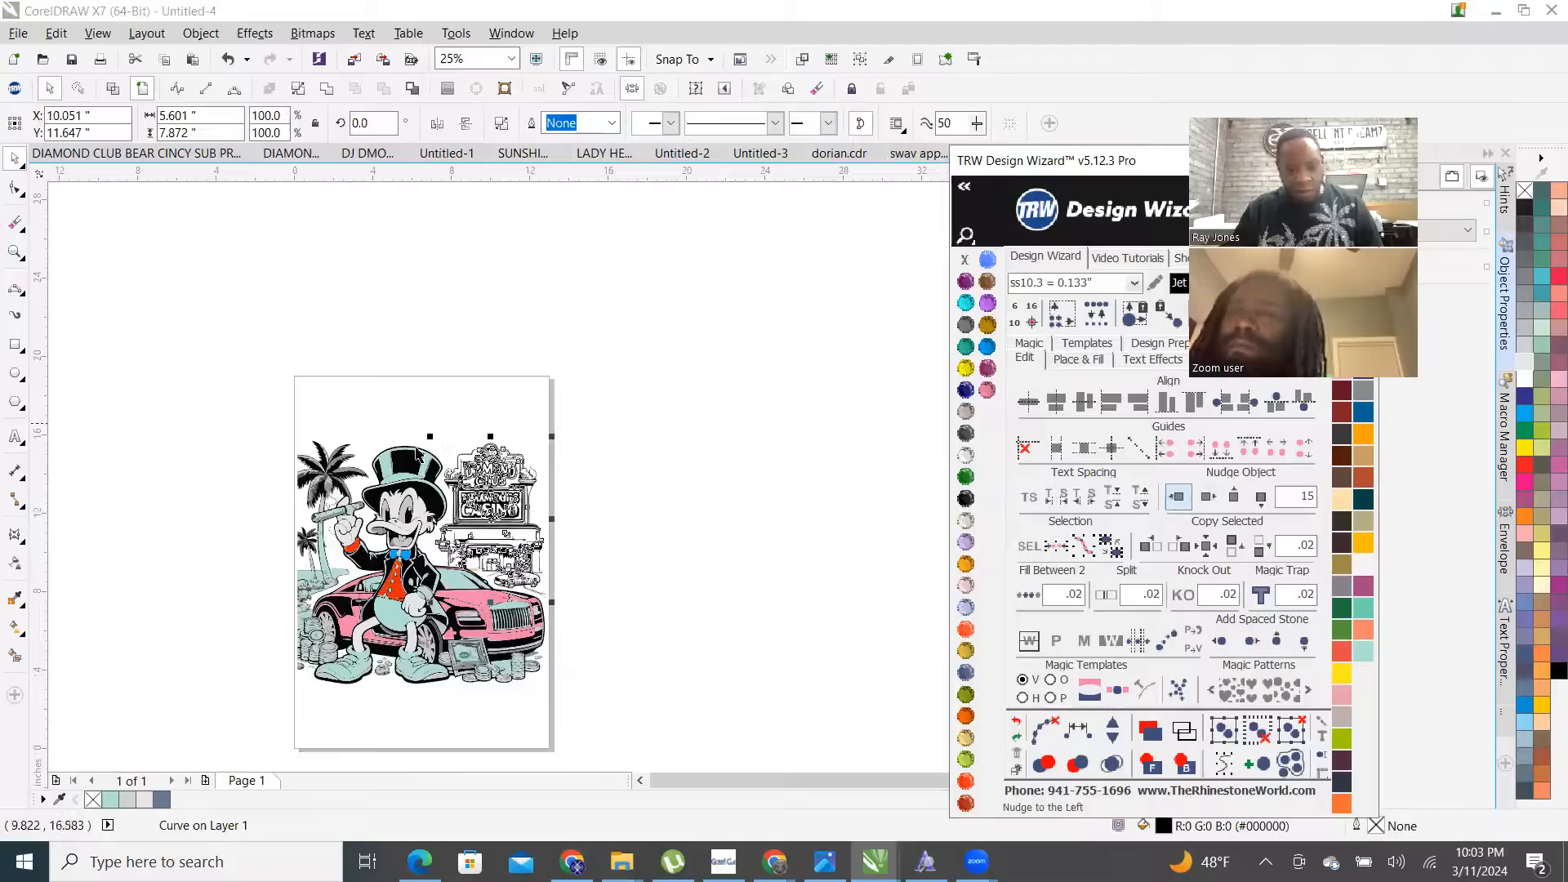
scroll(417, 455, "up", 1)
- Scale the casino sign up by corner handle to 133.6%
left_click_drag(451, 431, 389, 330)
scroll(574, 470, "up", 1)
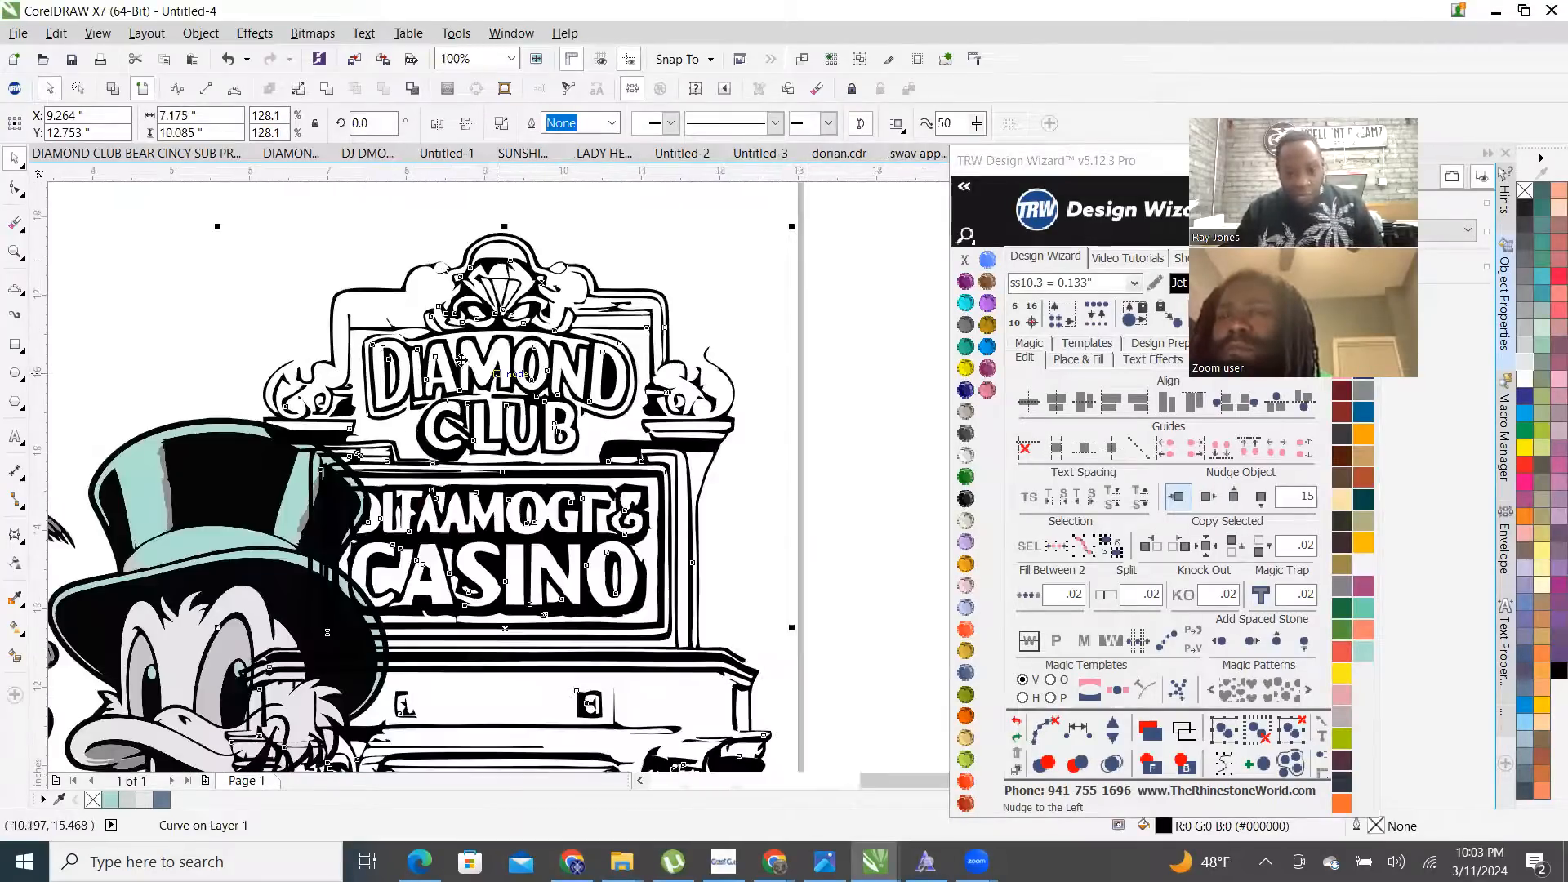
scroll(565, 310, "down", 2)
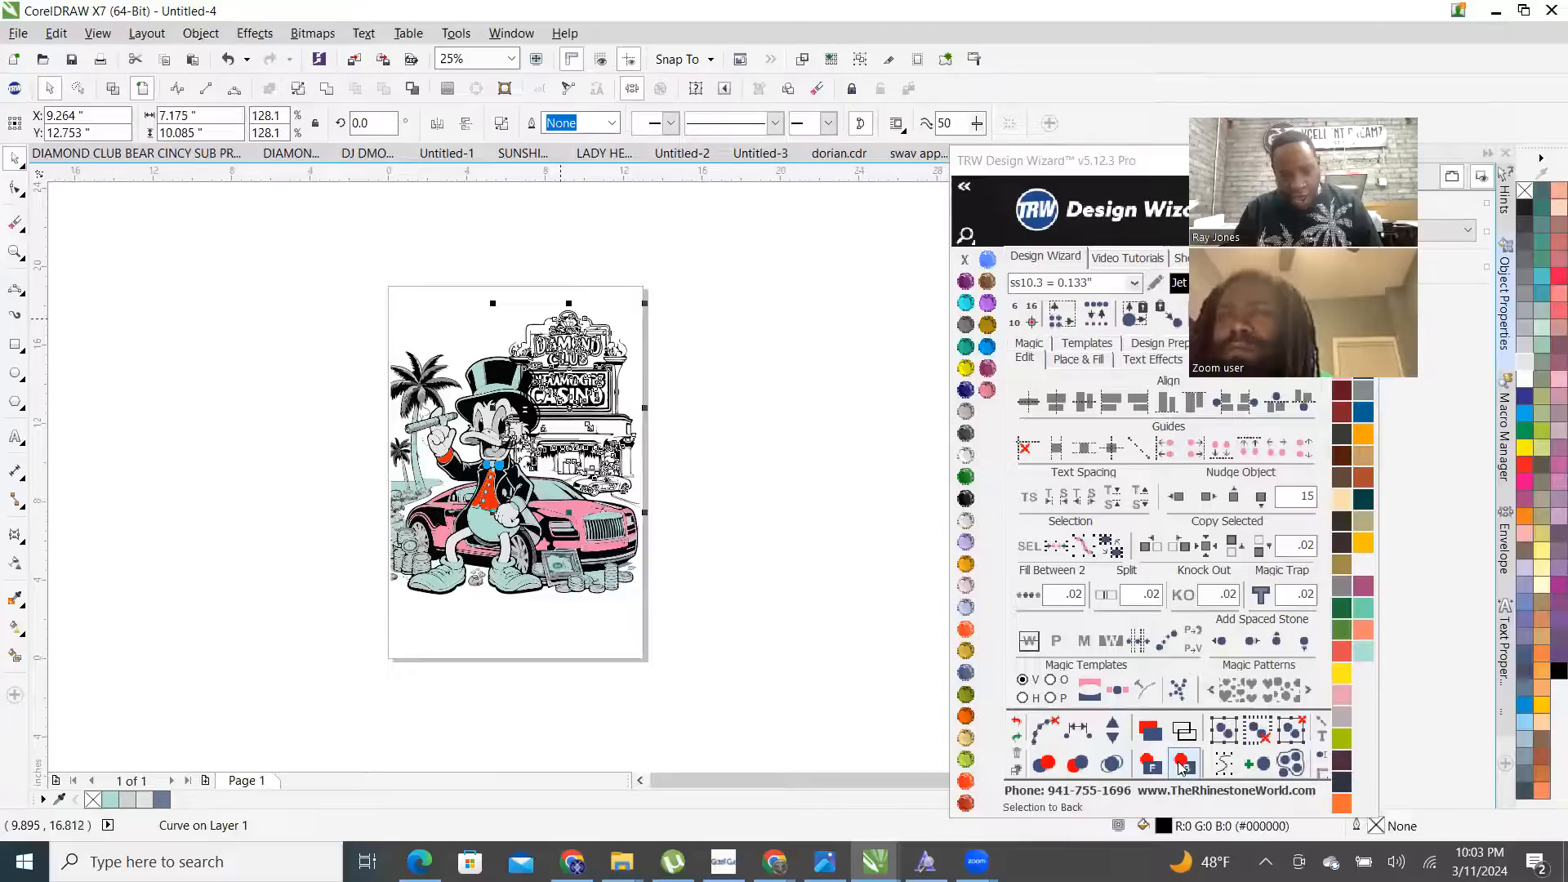
scroll(648, 285, "up", 1)
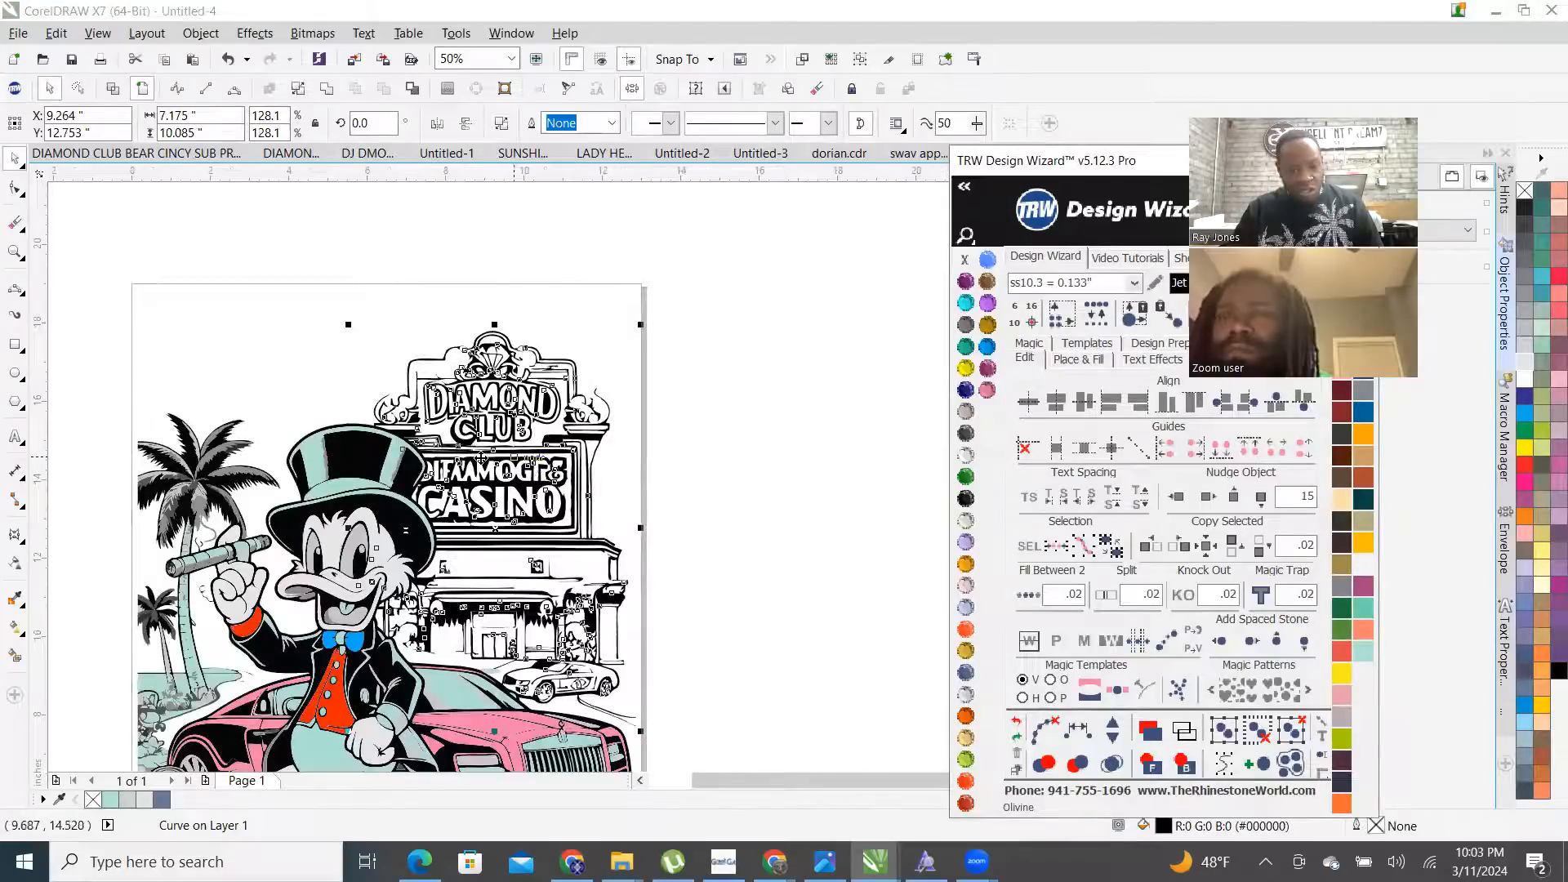
left_click(550, 262)
scroll(614, 504, "down", 1)
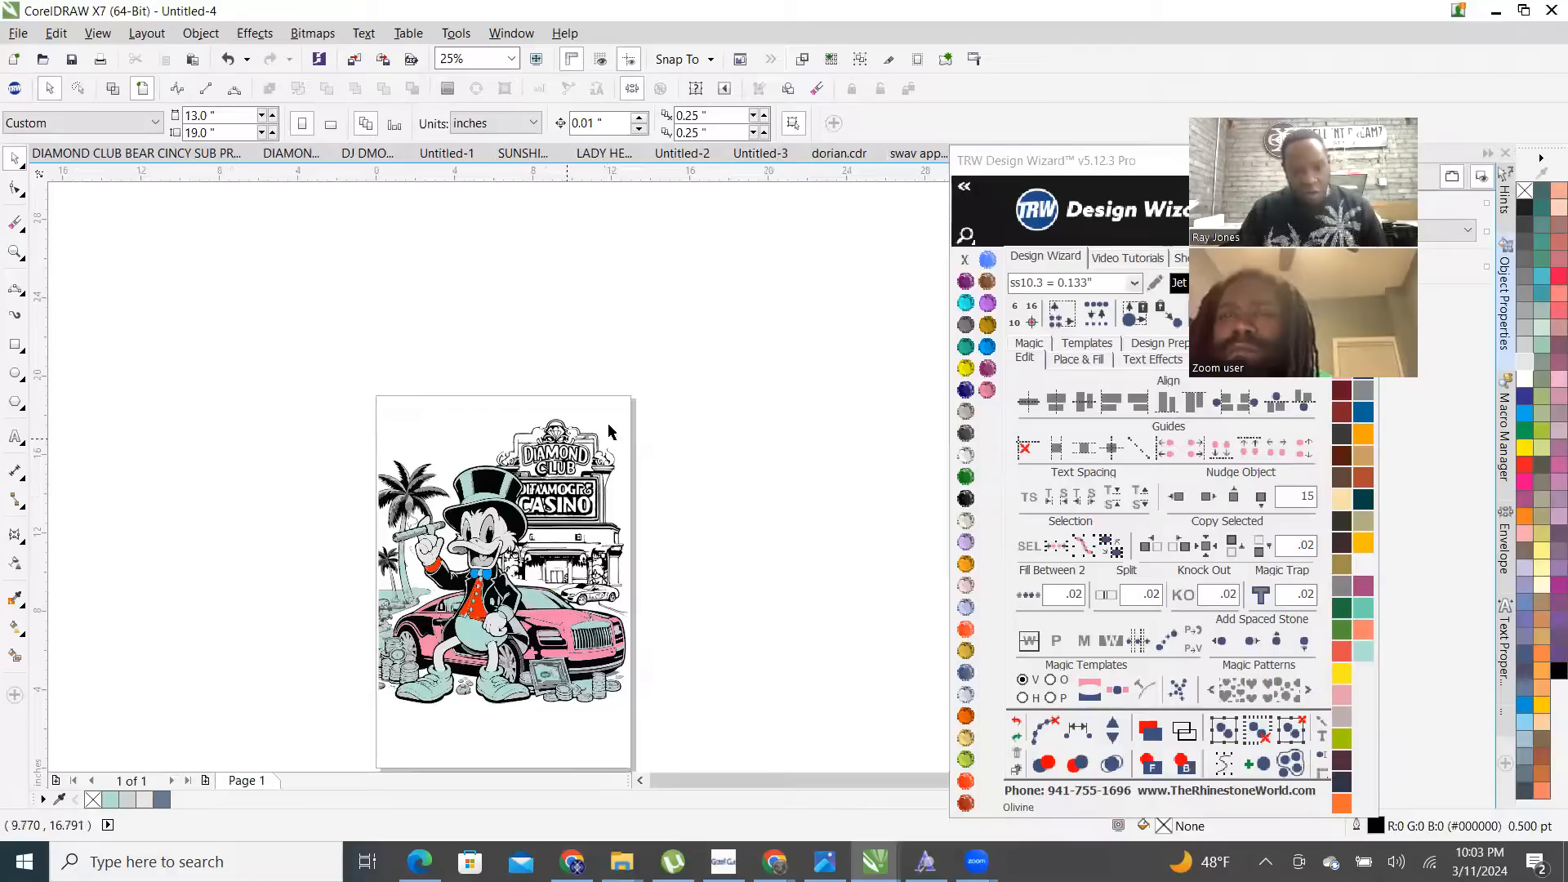
scroll(564, 384, "up", 1)
scroll(558, 365, "down", 1)
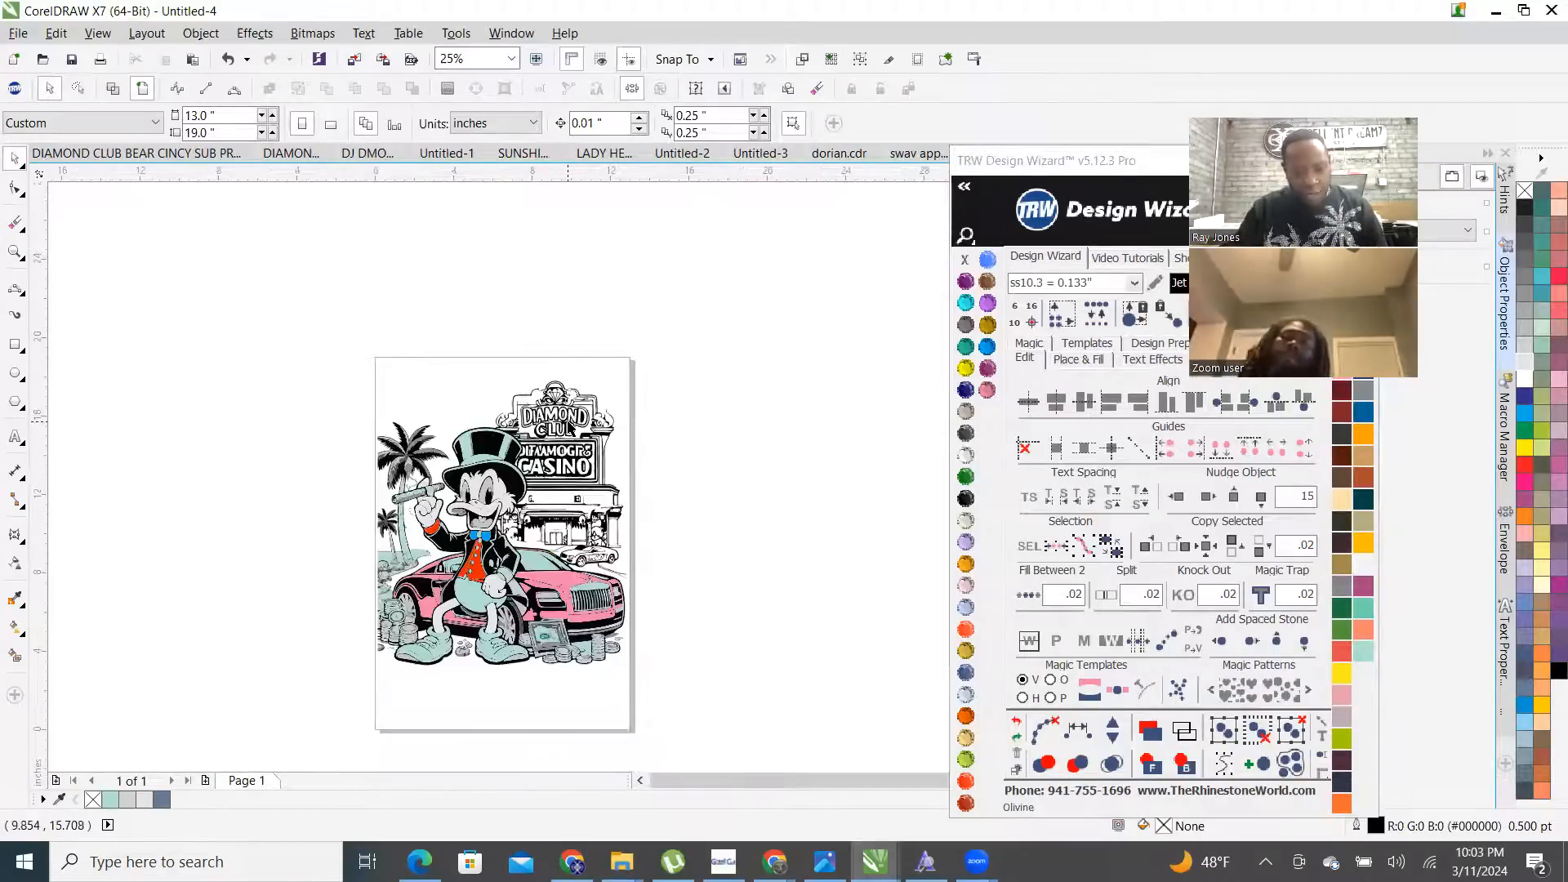
left_click(616, 363)
scroll(616, 363, "up", 1)
left_click_drag(641, 349, 645, 334)
scroll(746, 406, "down", 1)
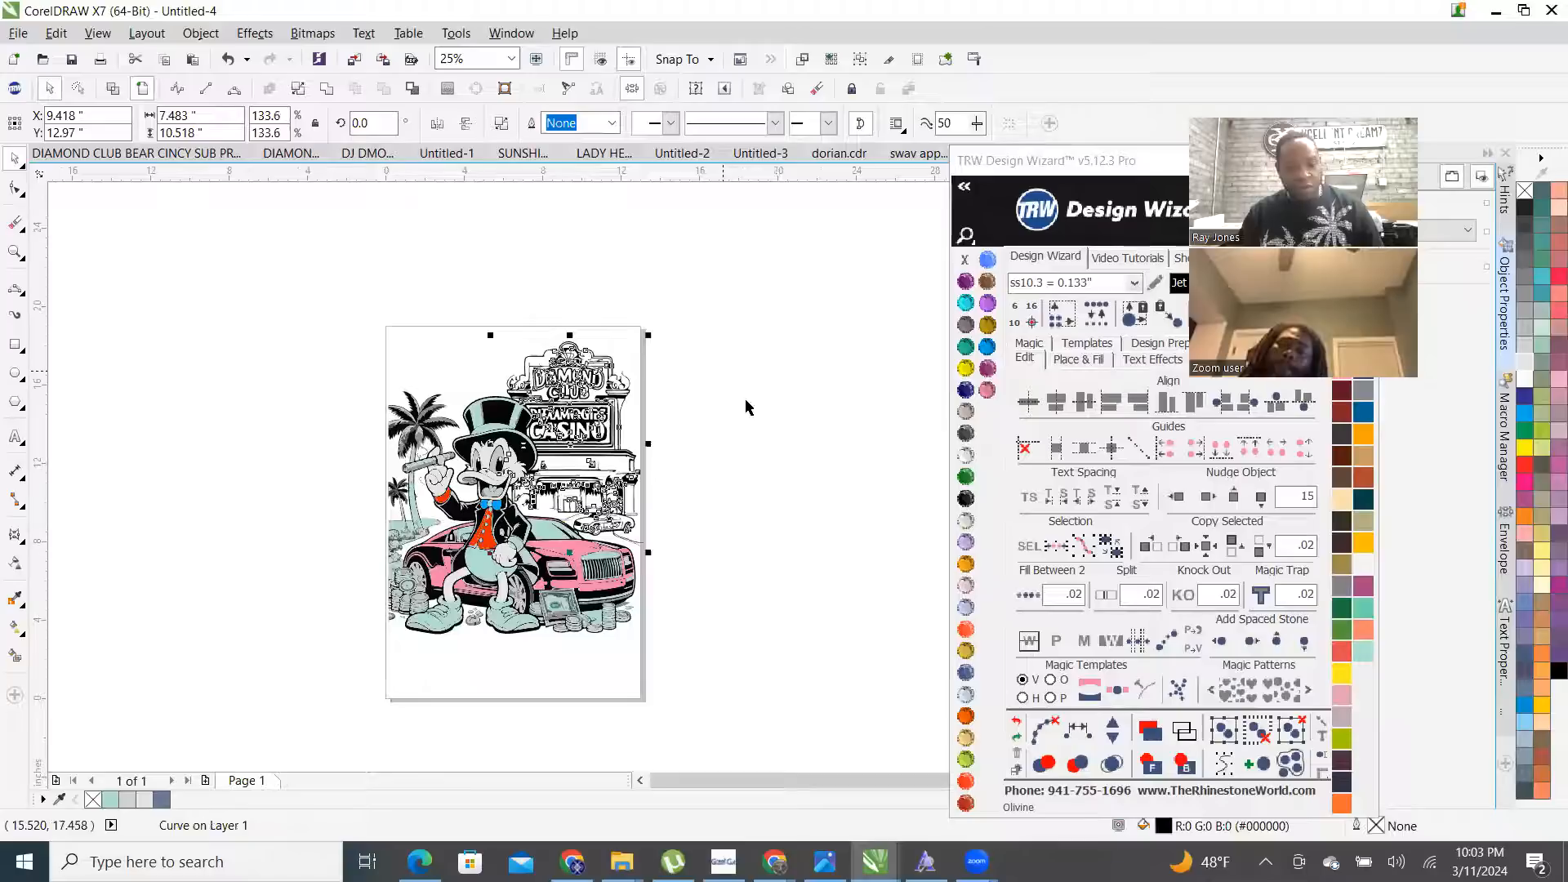
- Nudge the casino sign 15 inches right off the page
left_click(715, 521)
left_click(611, 421)
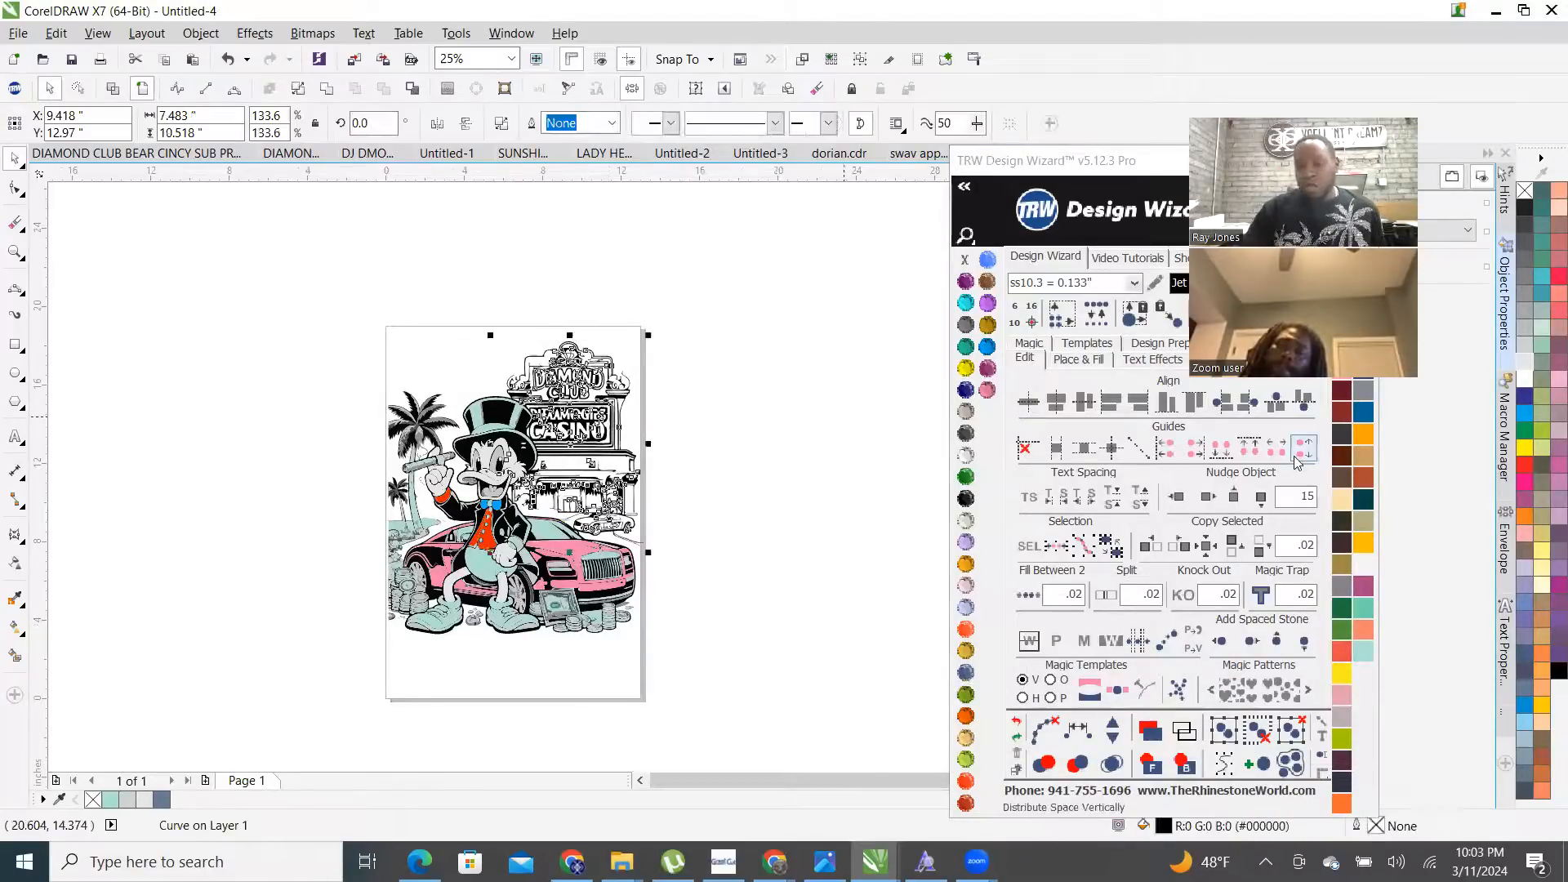
left_click(1207, 496)
left_click(710, 421)
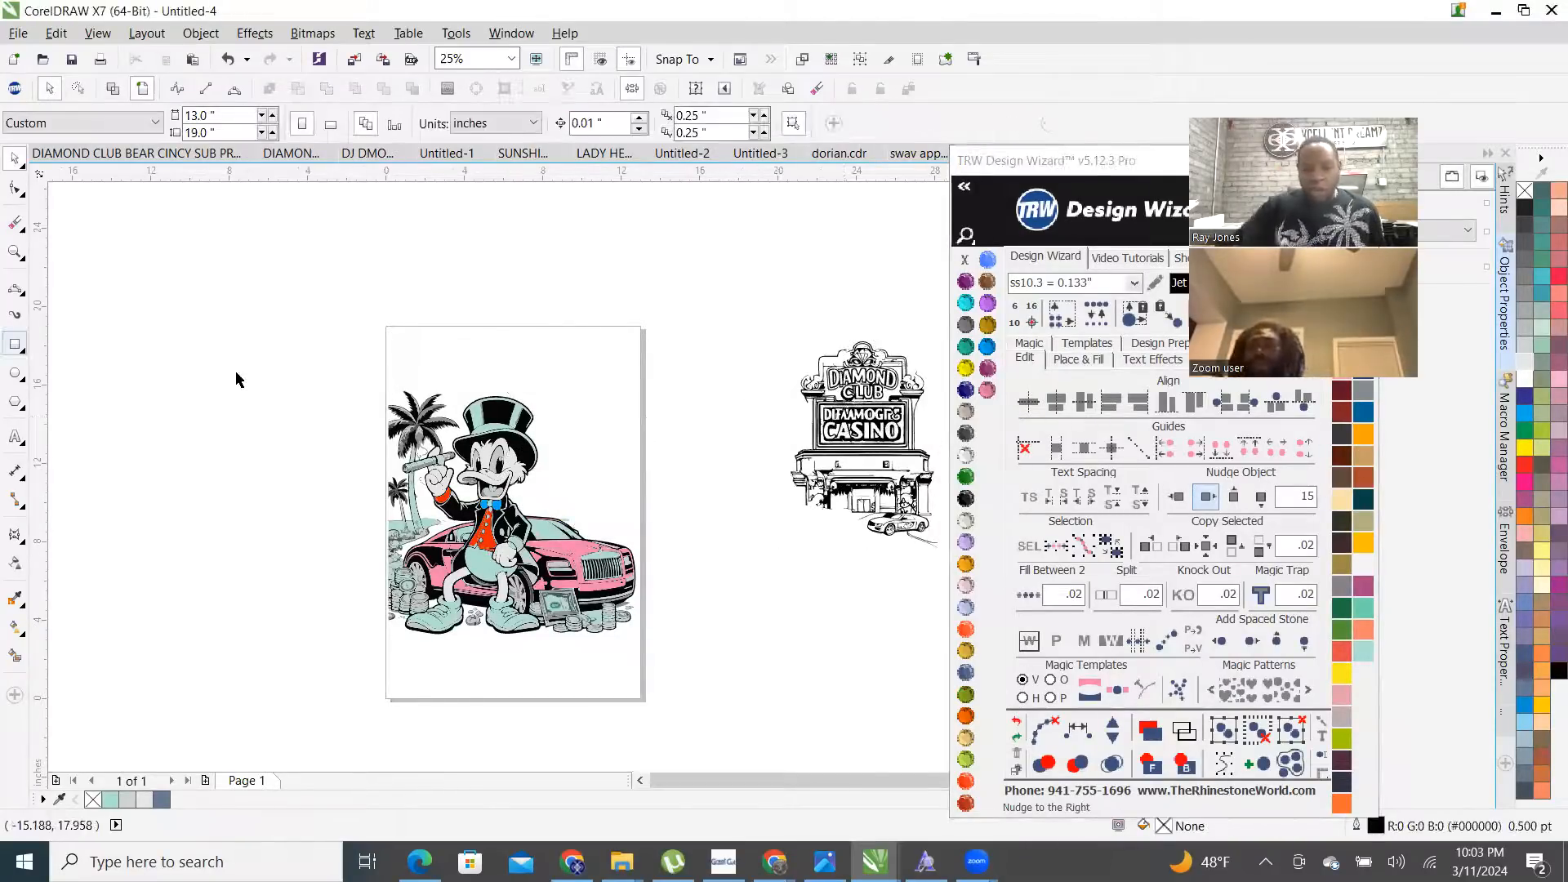
- Group all 660 pieces of the Scrooge artwork
left_click_drag(279, 347, 701, 700)
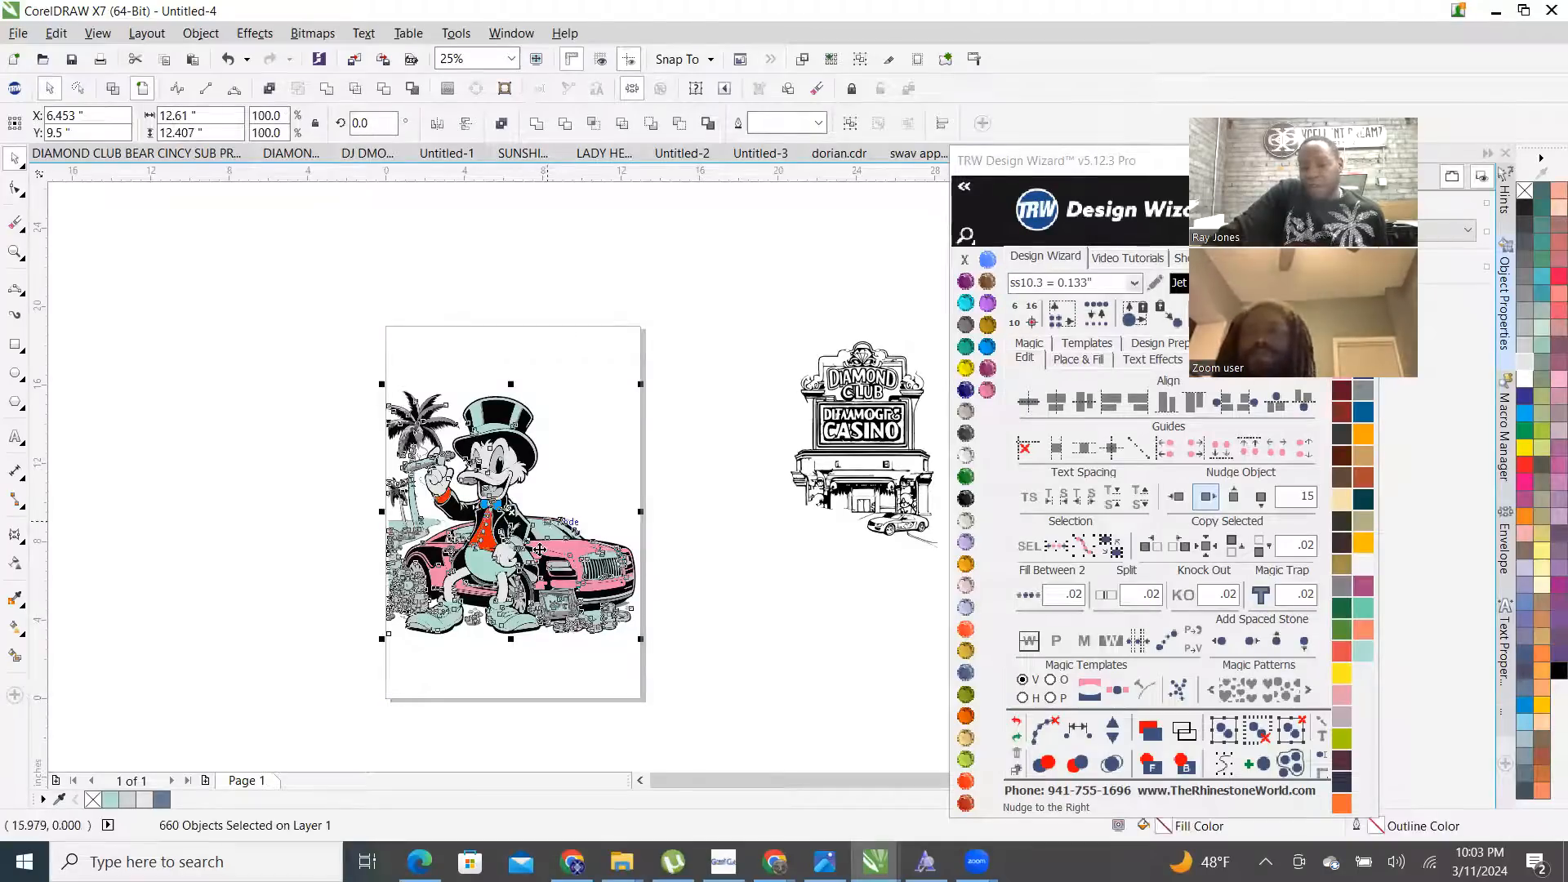
right_click(558, 528)
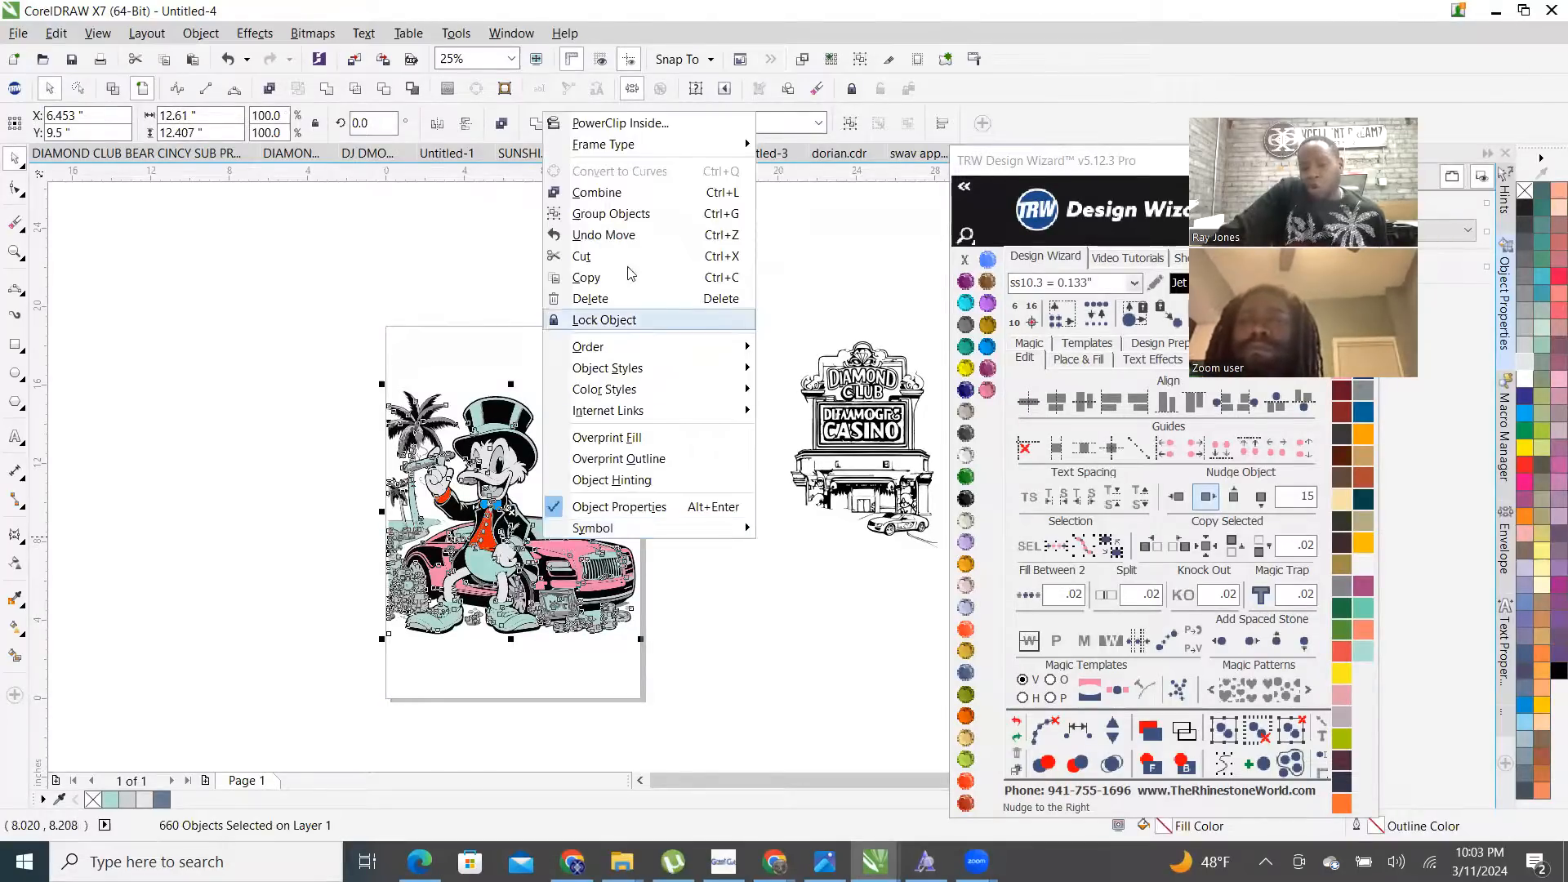
left_click(629, 214)
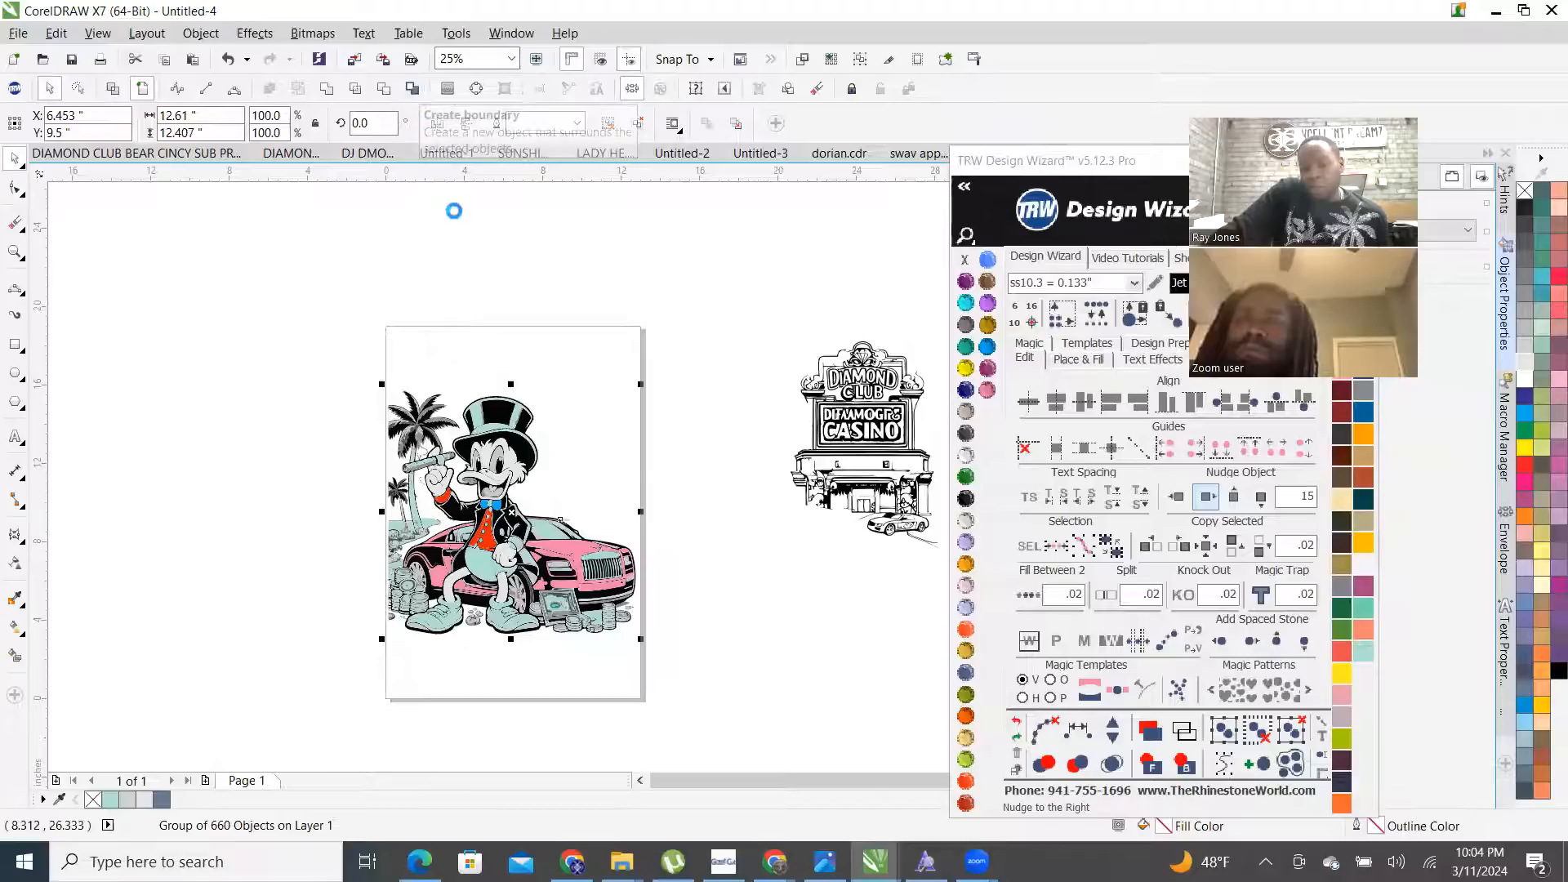
- Fill the Scrooge boundary curve Jet Black with no outline and nudge it onto the casino sign
left_click(1177, 497)
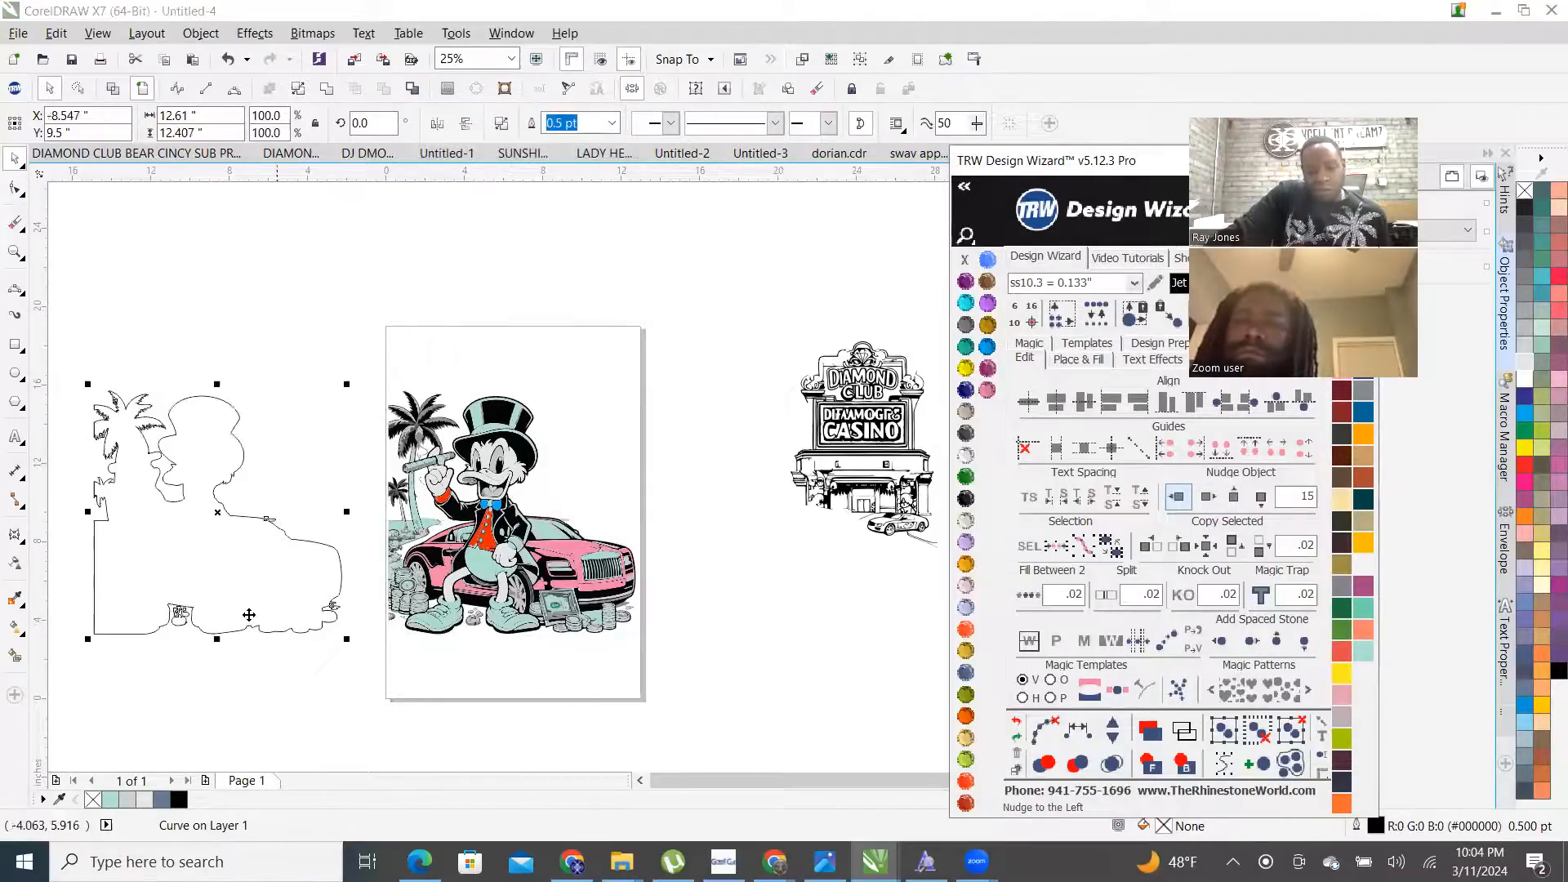
left_click(966, 499)
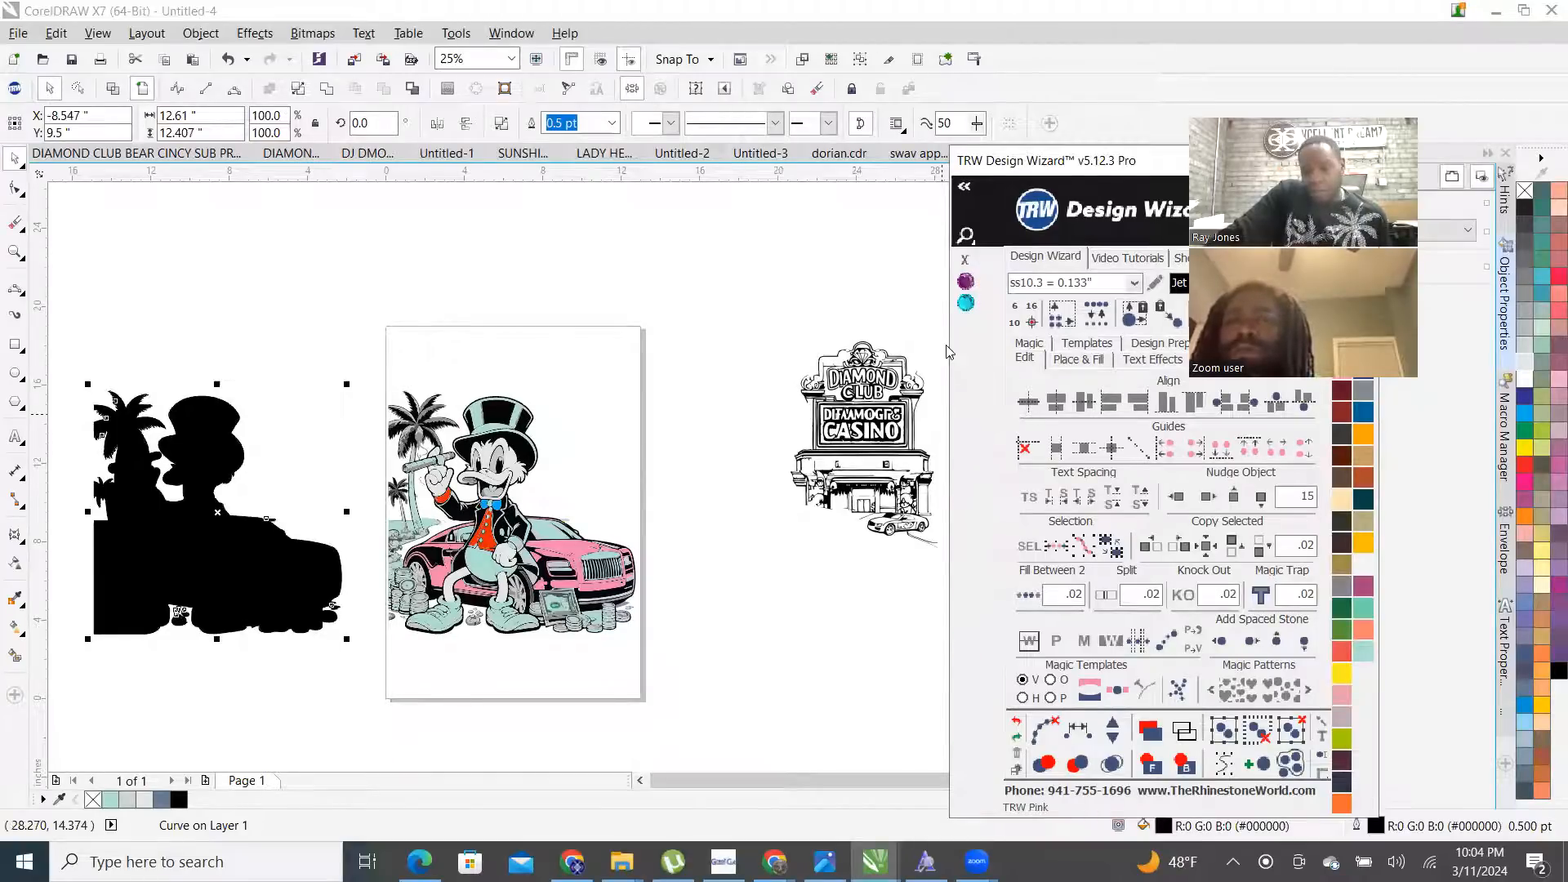
right_click(965, 259)
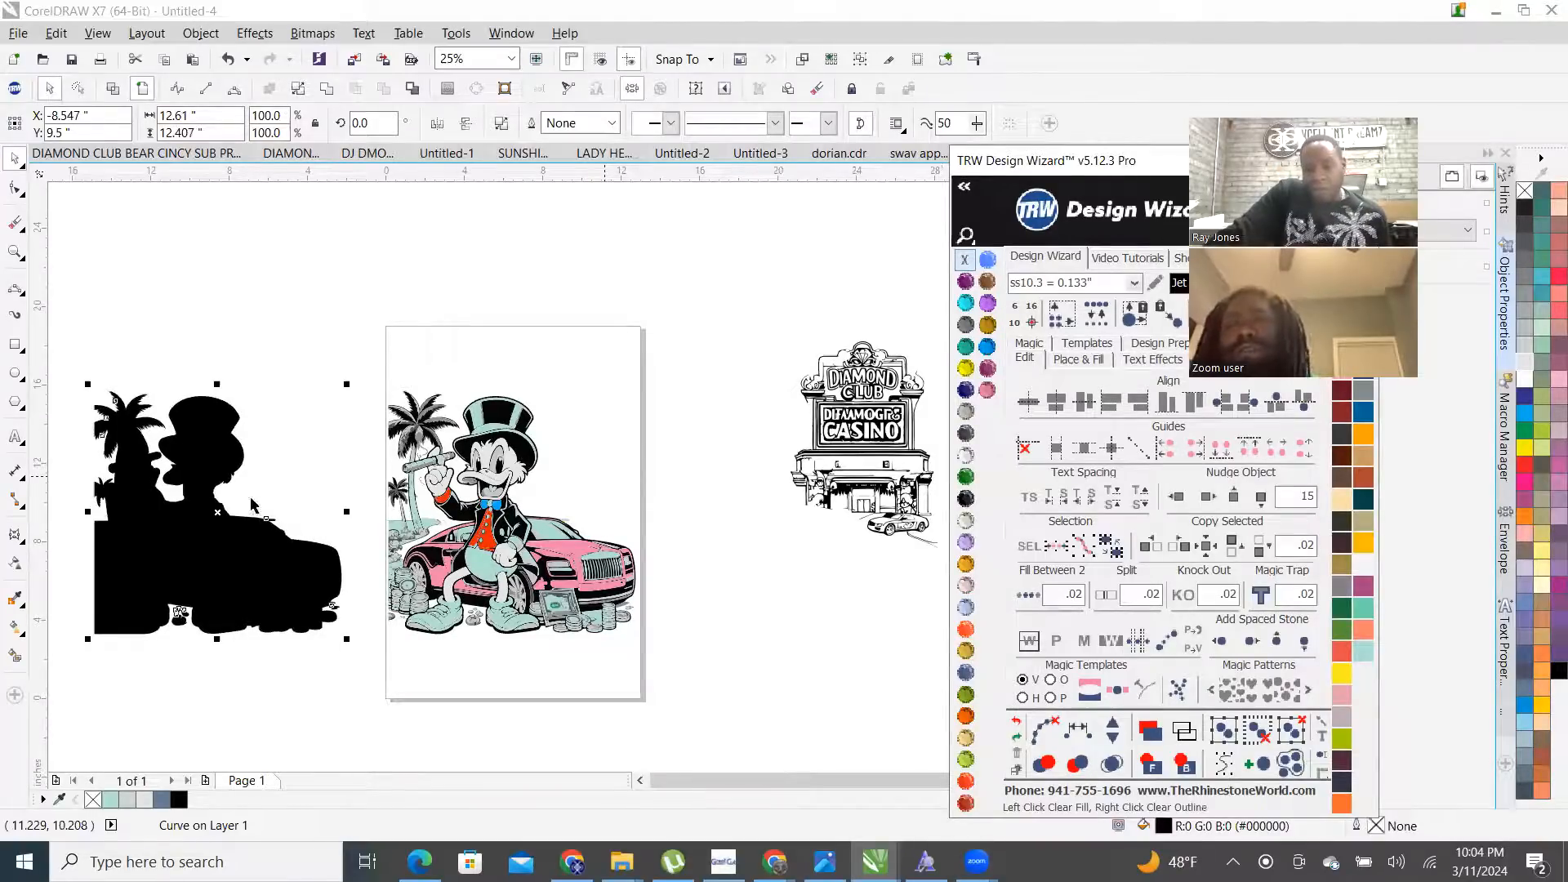
left_click(262, 564)
left_click(663, 513)
left_click(189, 563)
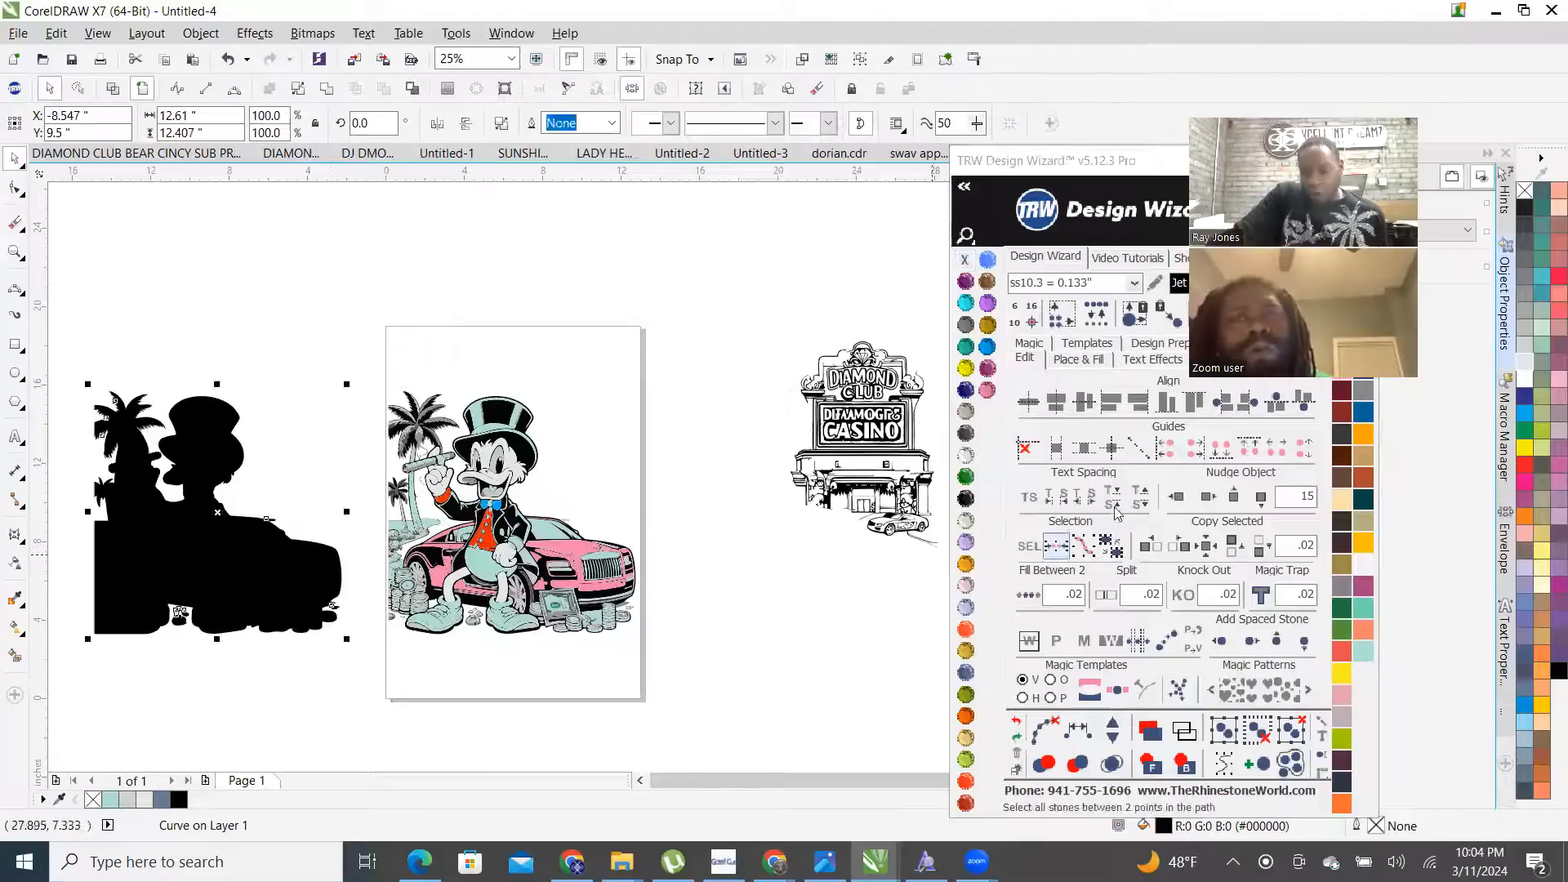
left_click(1208, 495)
left_click(1208, 496)
- In Wireframe view, trim the Diamond Club sign with the black silhouette, then return to Enhanced view
scroll(637, 555, "down", 1)
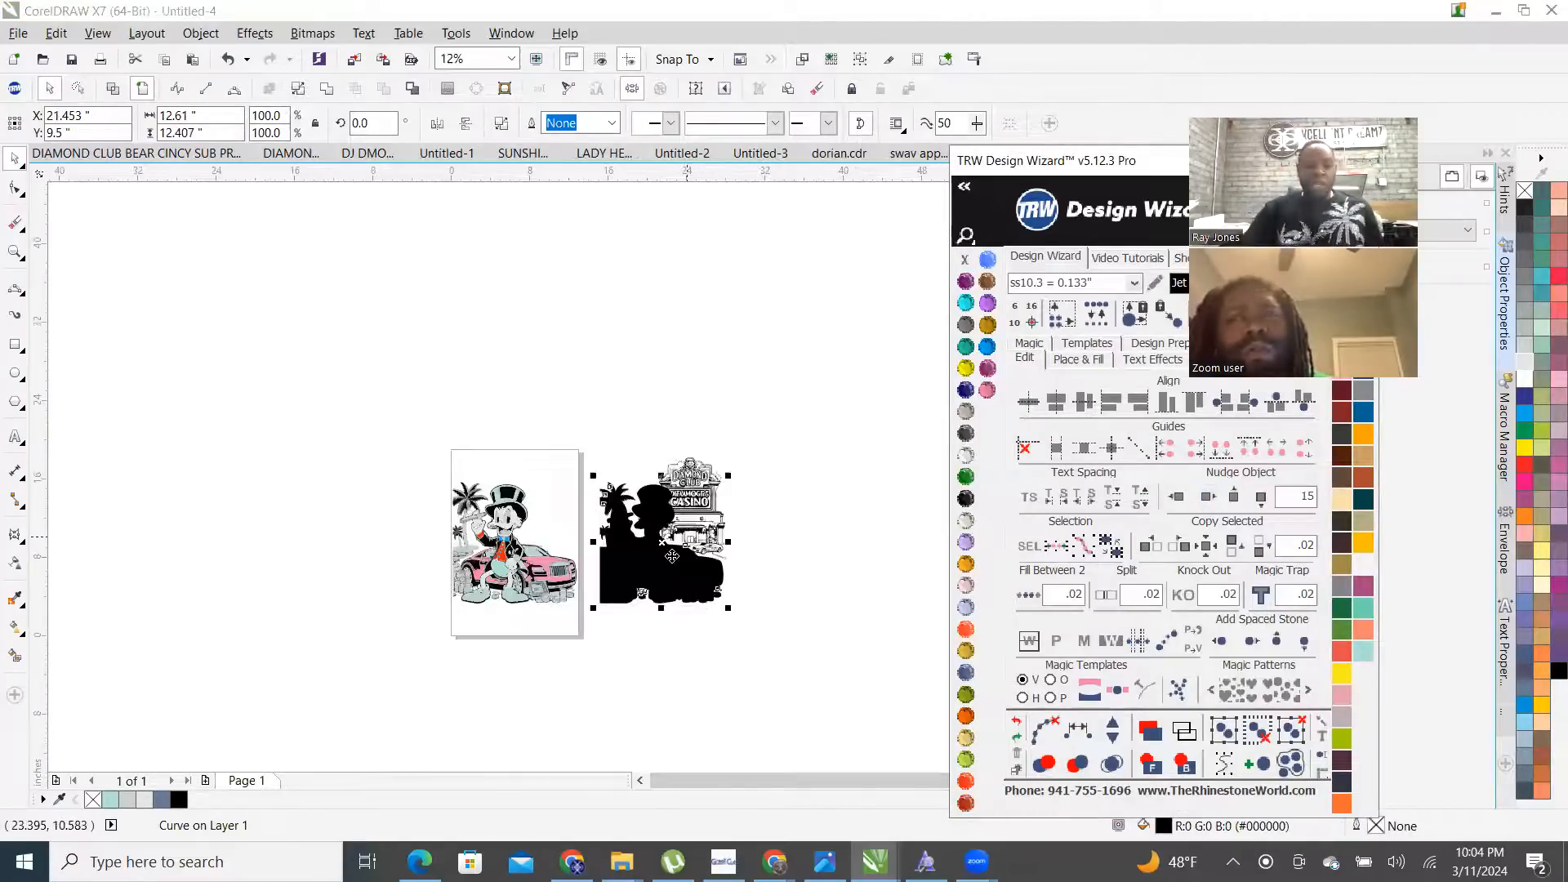
scroll(672, 551, "up", 2)
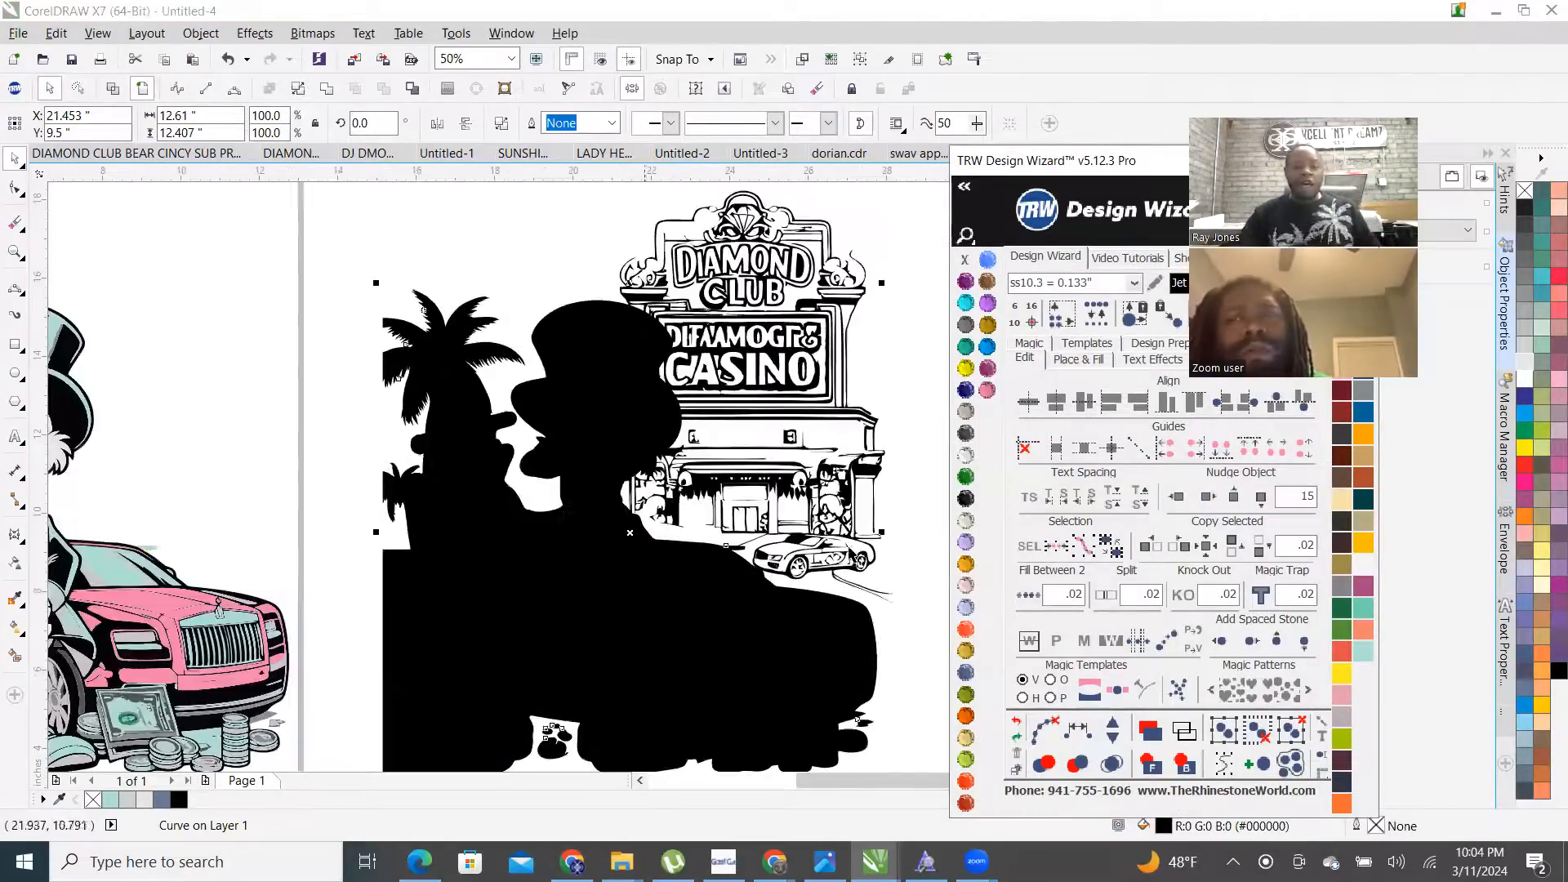
left_click(114, 91)
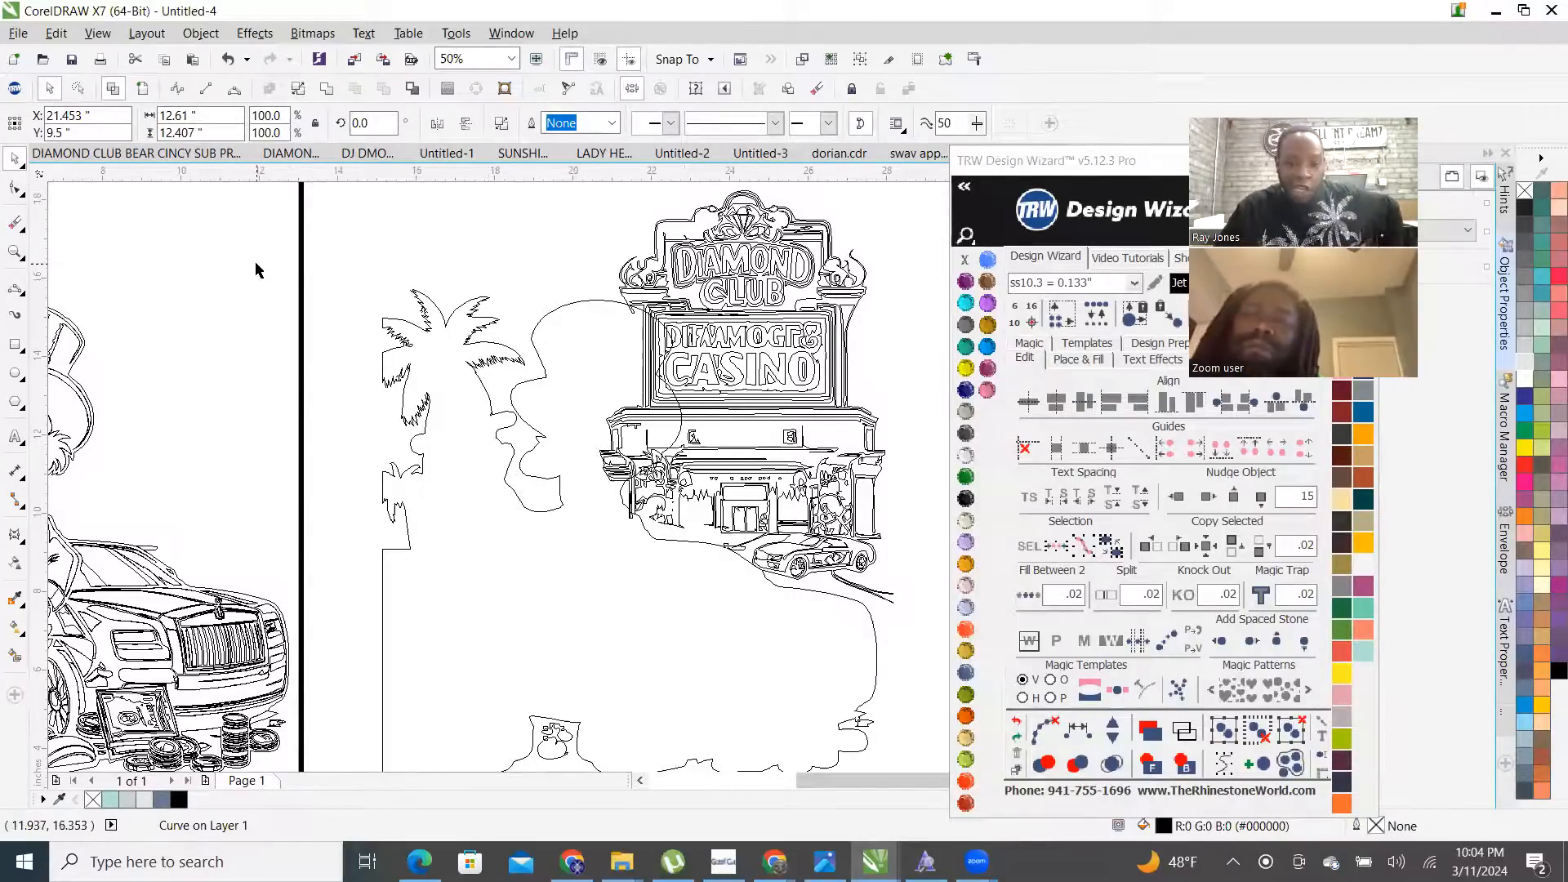
left_click(445, 623)
left_click(480, 582)
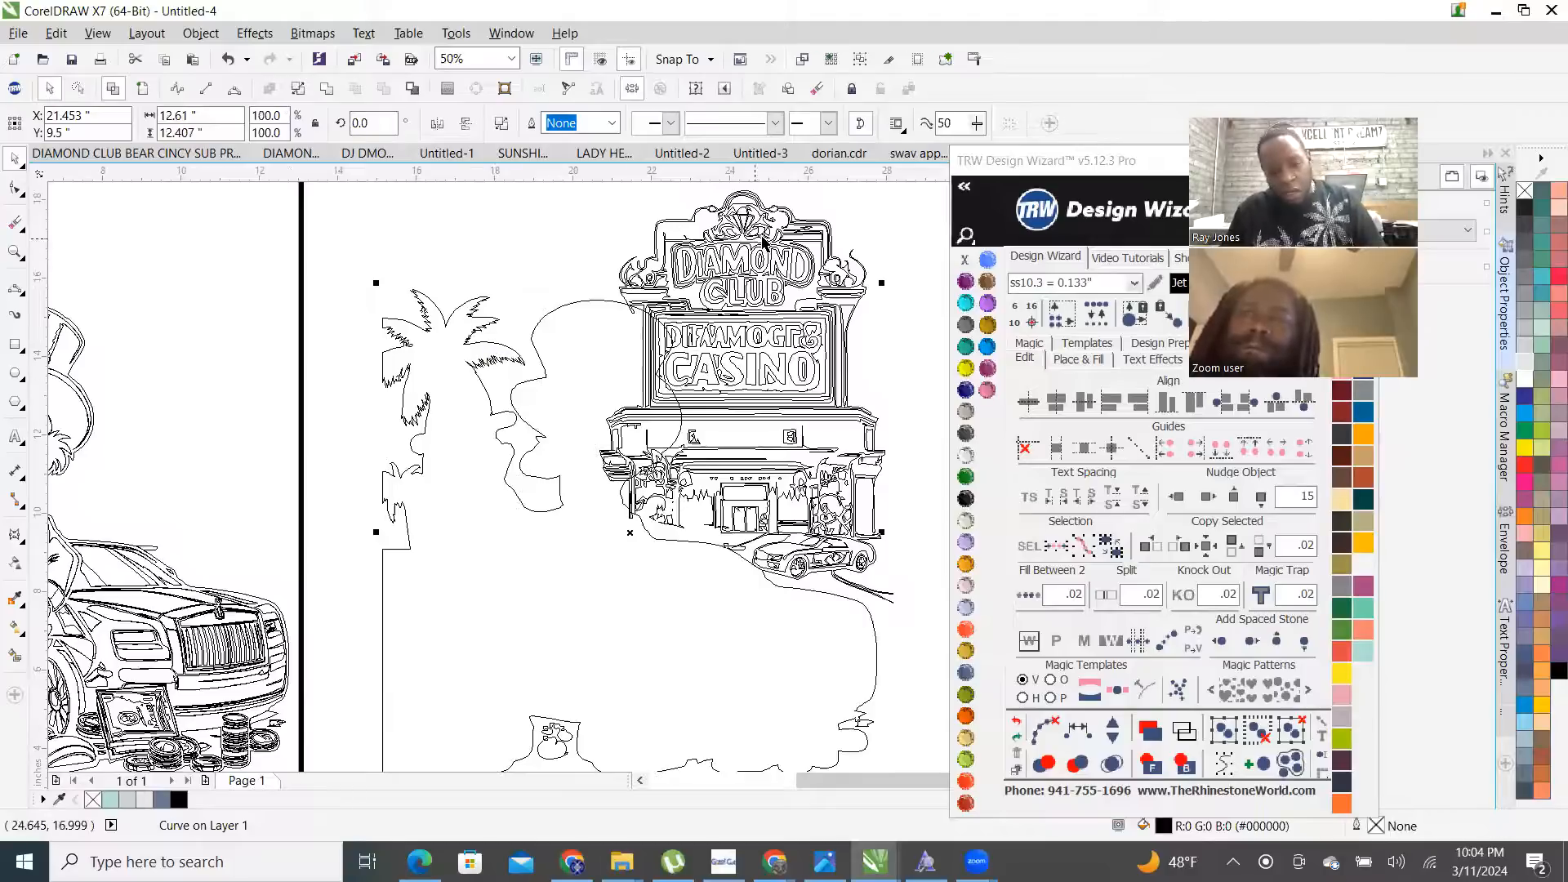
left_click(813, 237, "shift")
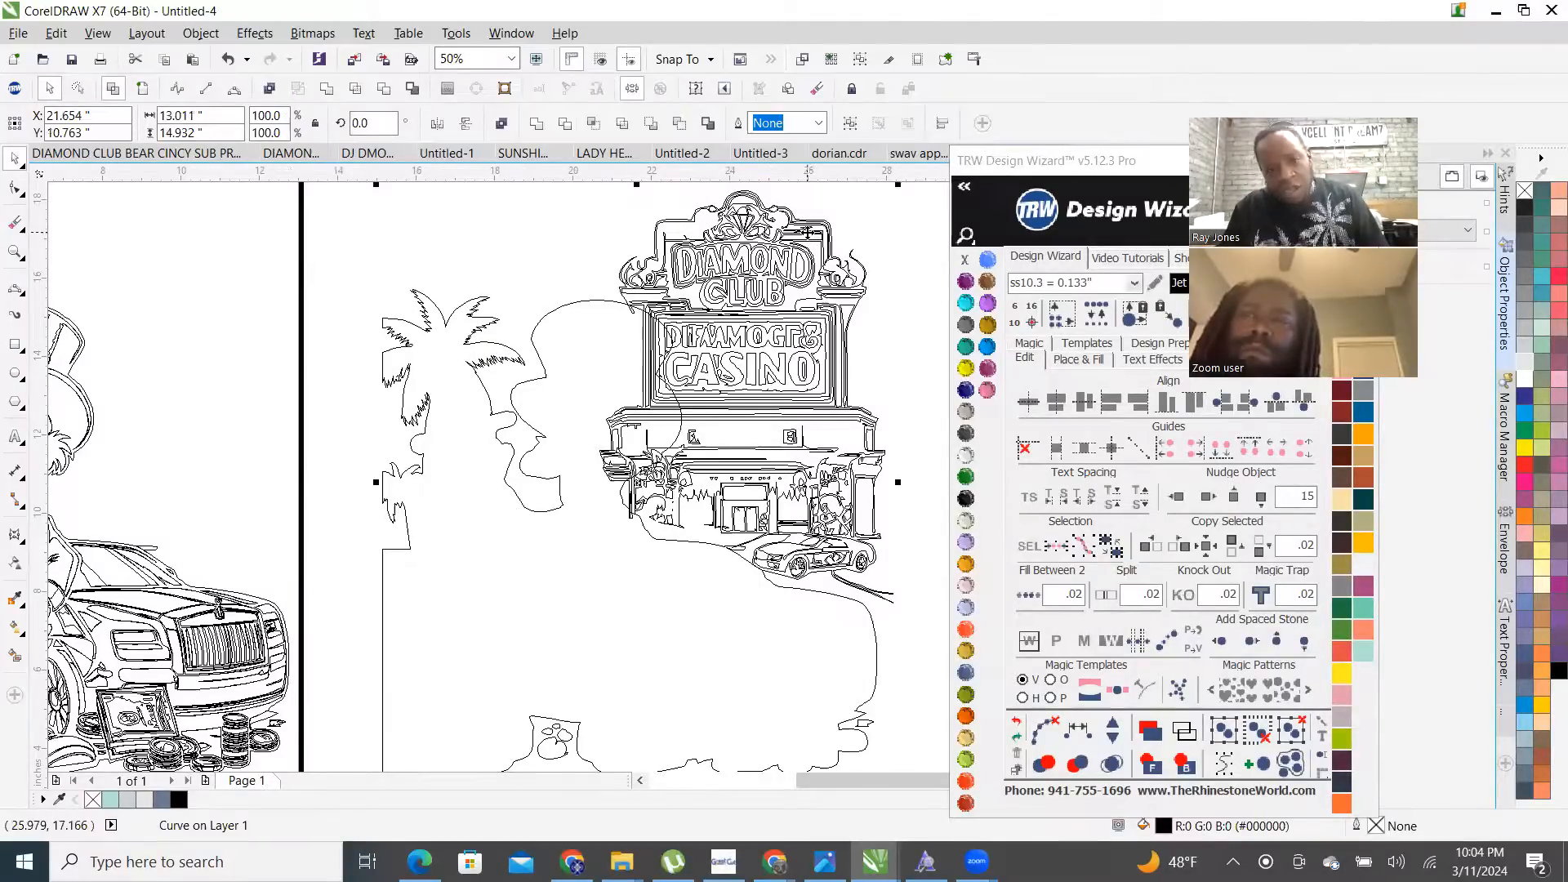
left_click(384, 88)
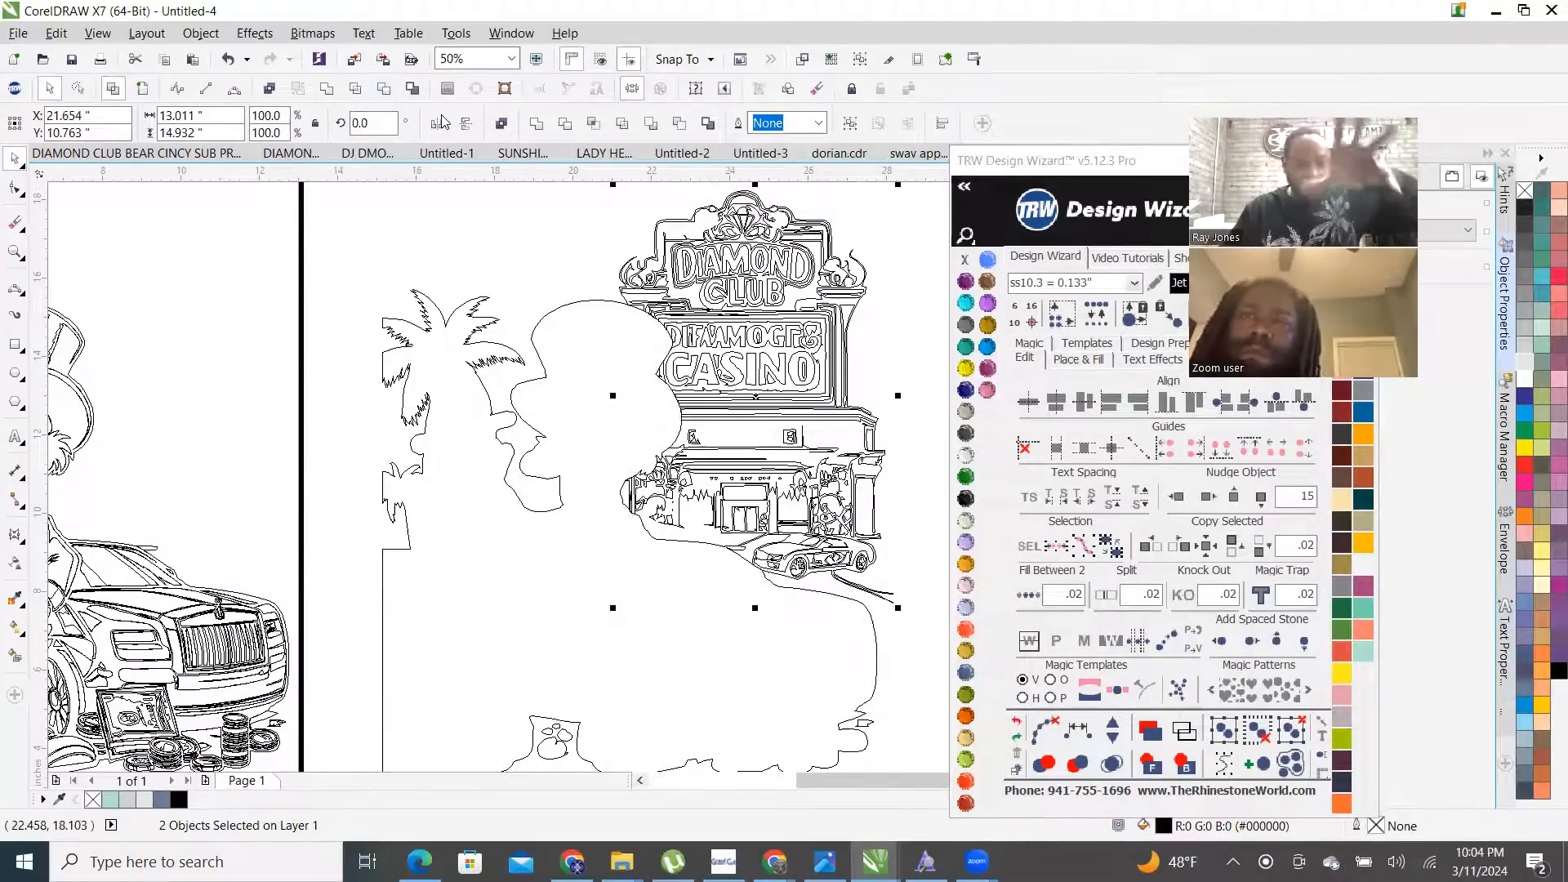
scroll(796, 490, "down", 2)
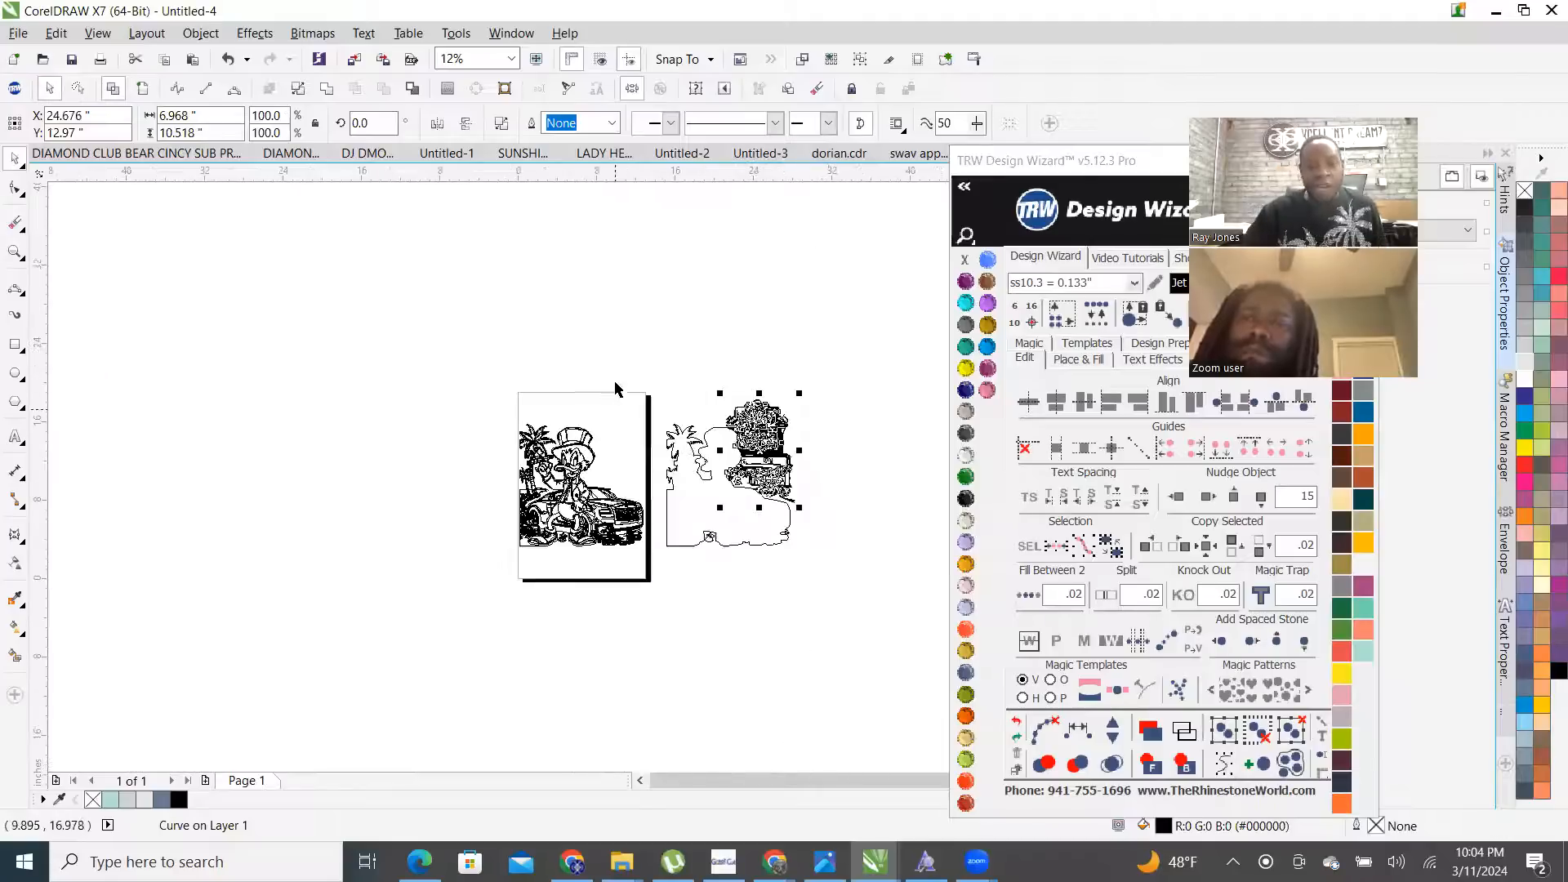
left_click(810, 570)
scroll(808, 586, "up", 1)
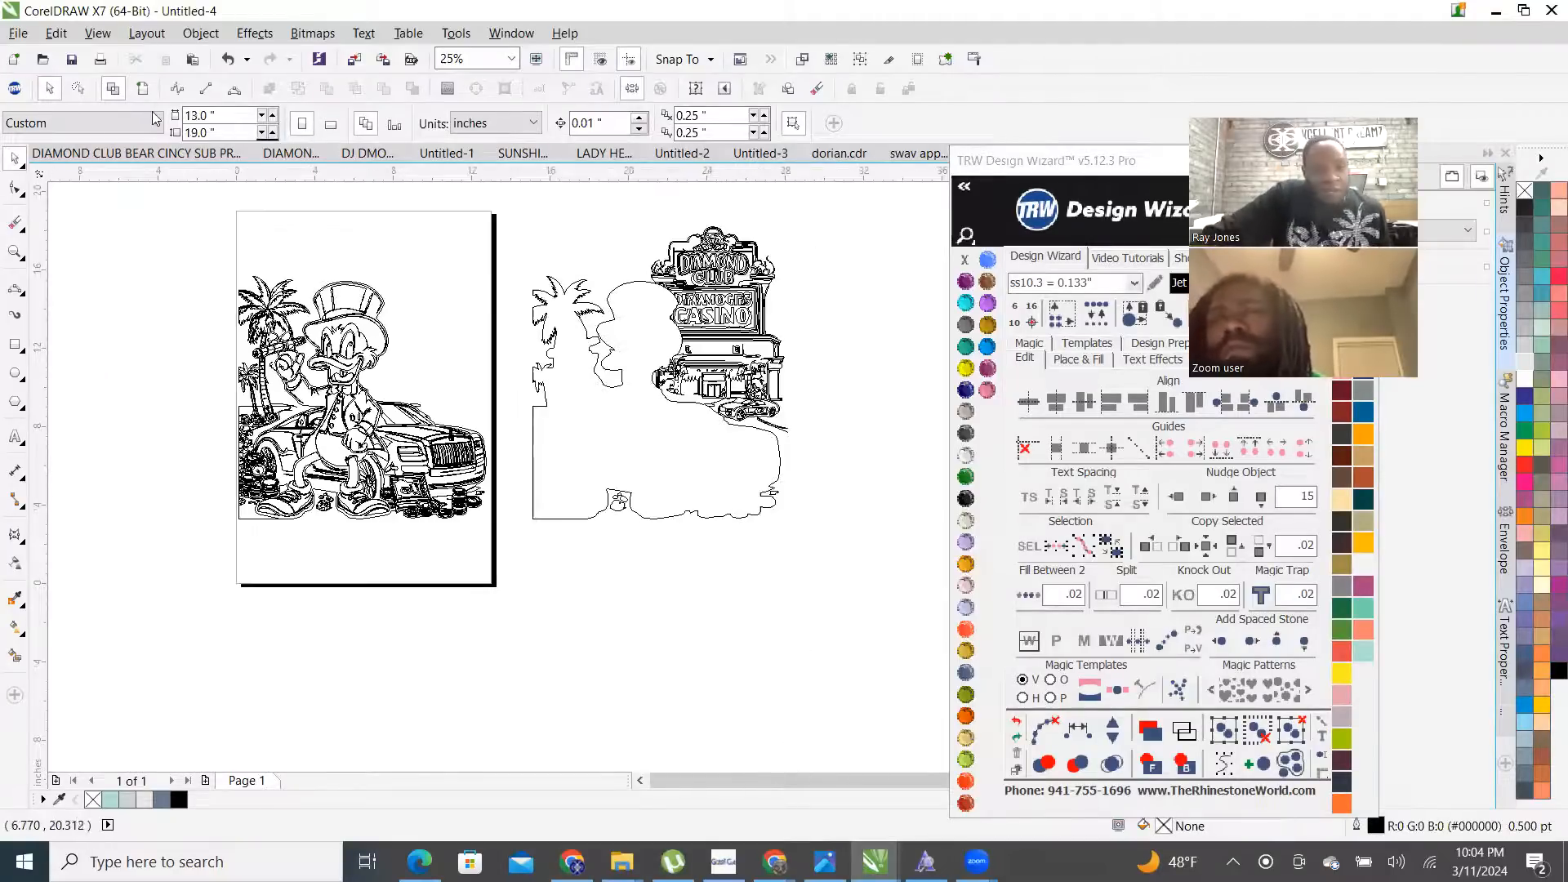
left_click(114, 88)
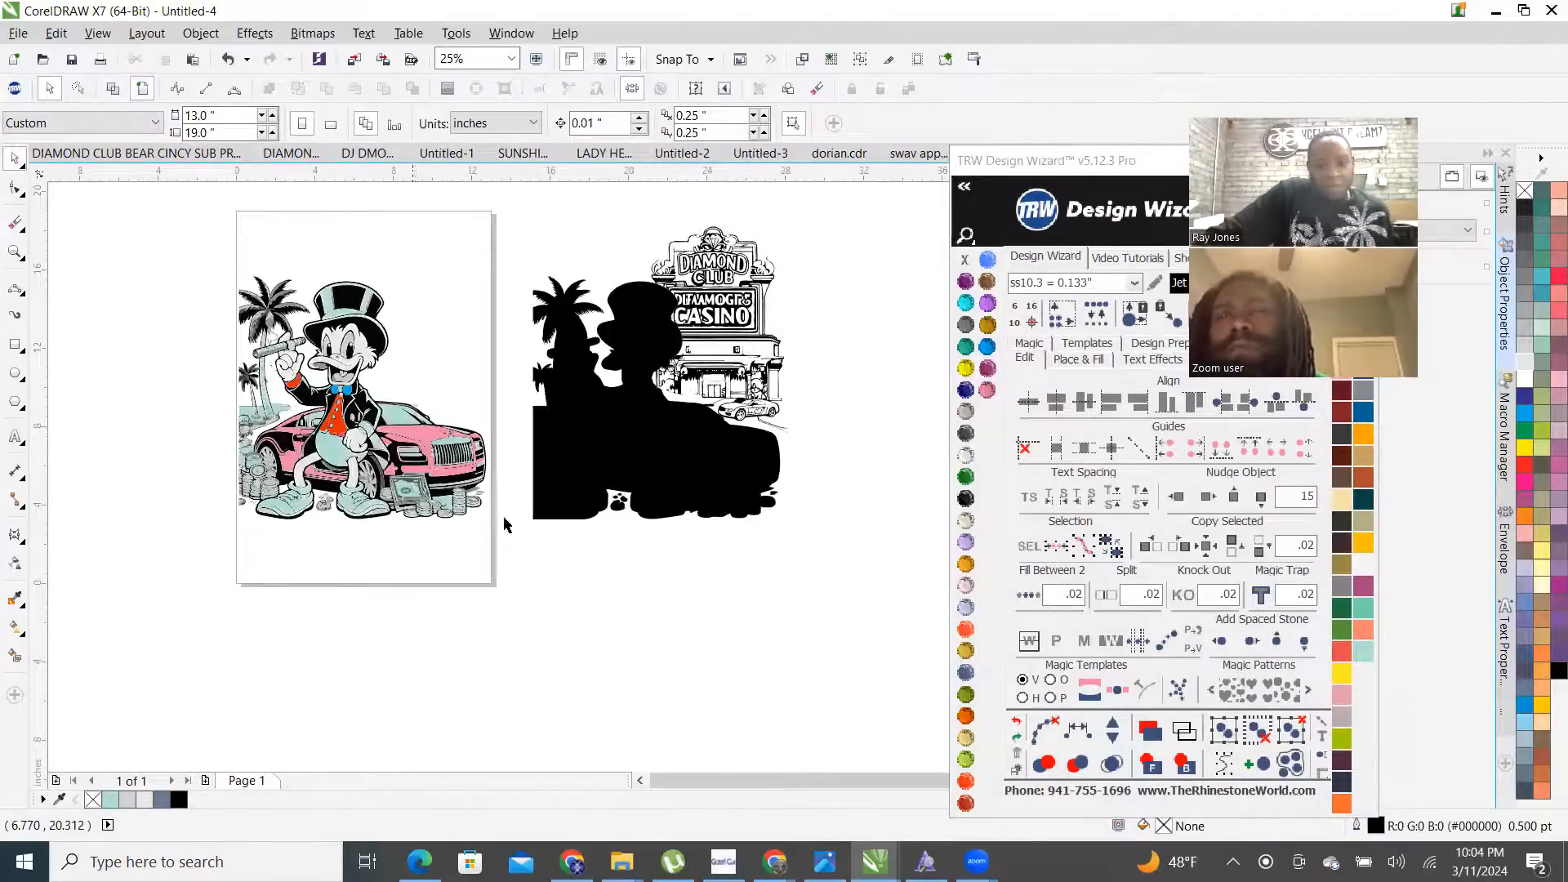
left_click(674, 462)
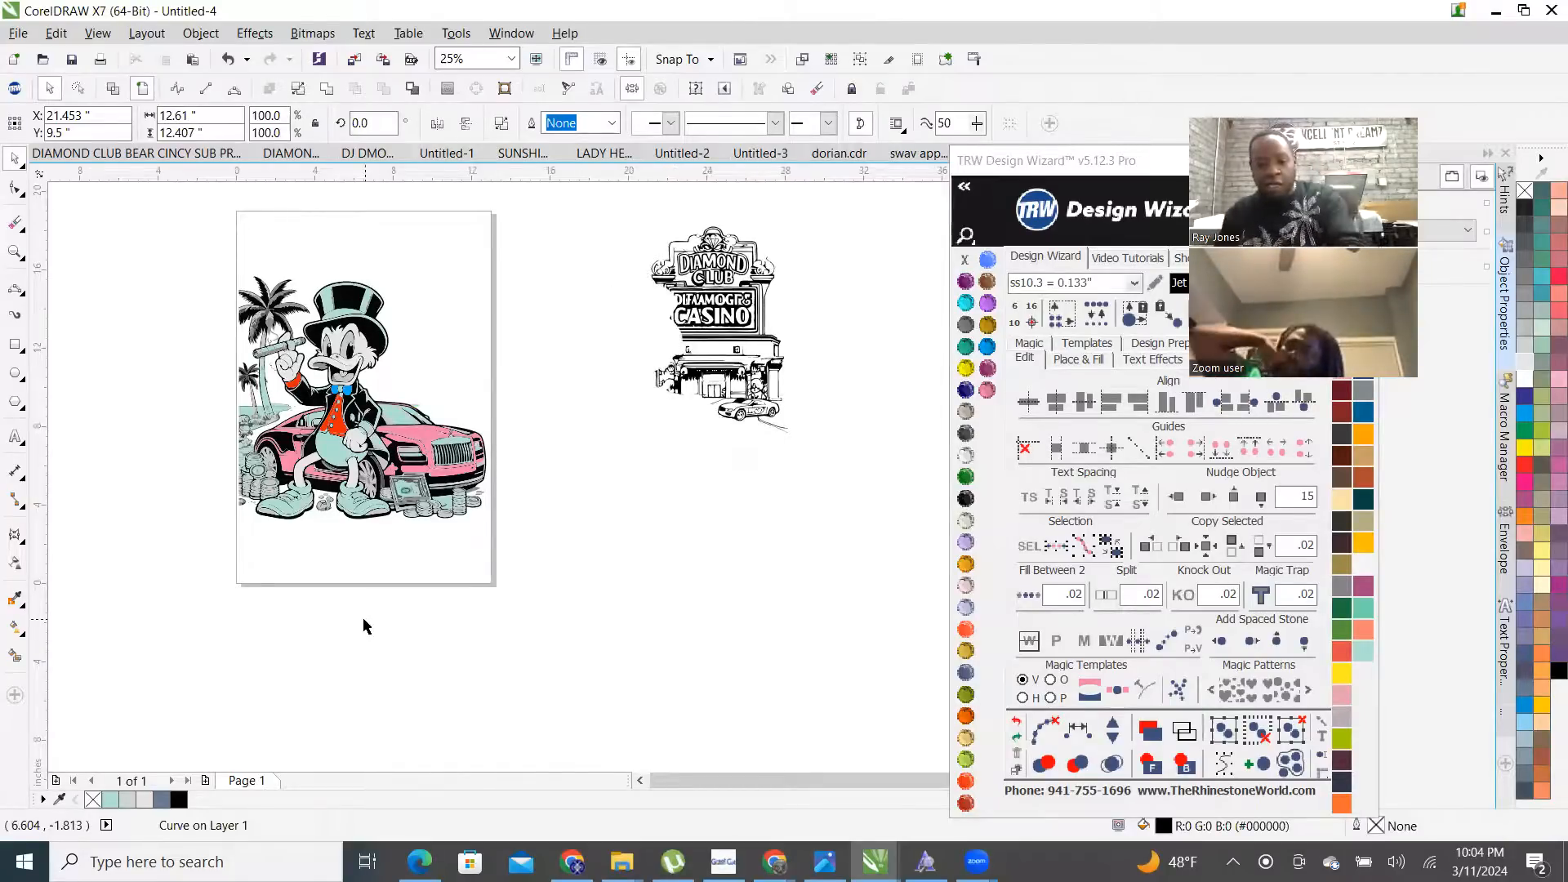
- Delete the black silhouette and nudge the casino sign 15 inches left onto the page
key("Delete")
left_click(671, 315)
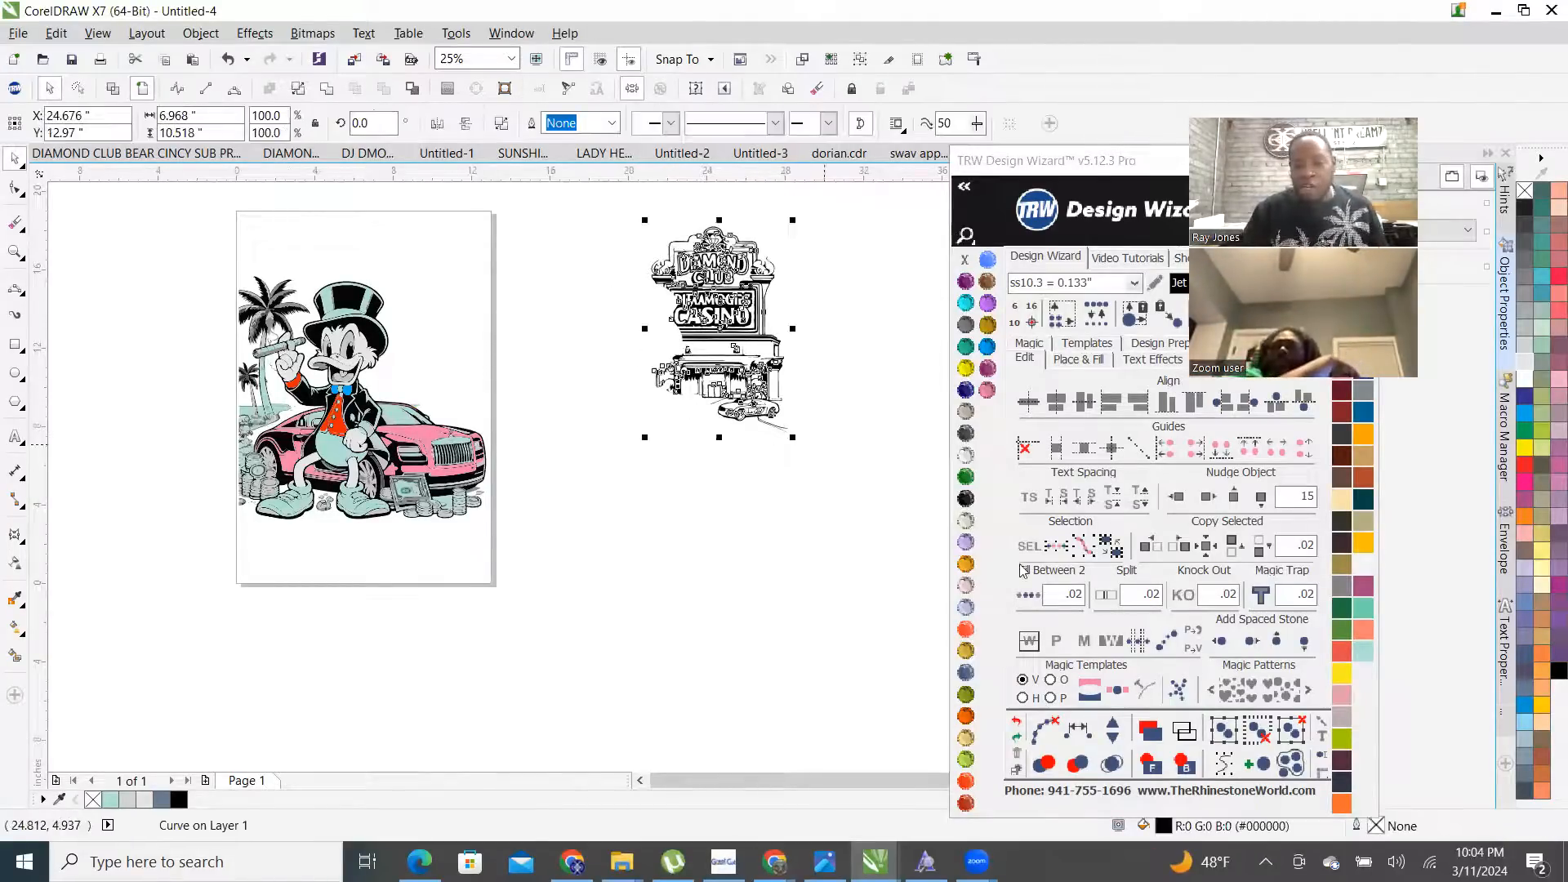
left_click(1177, 496)
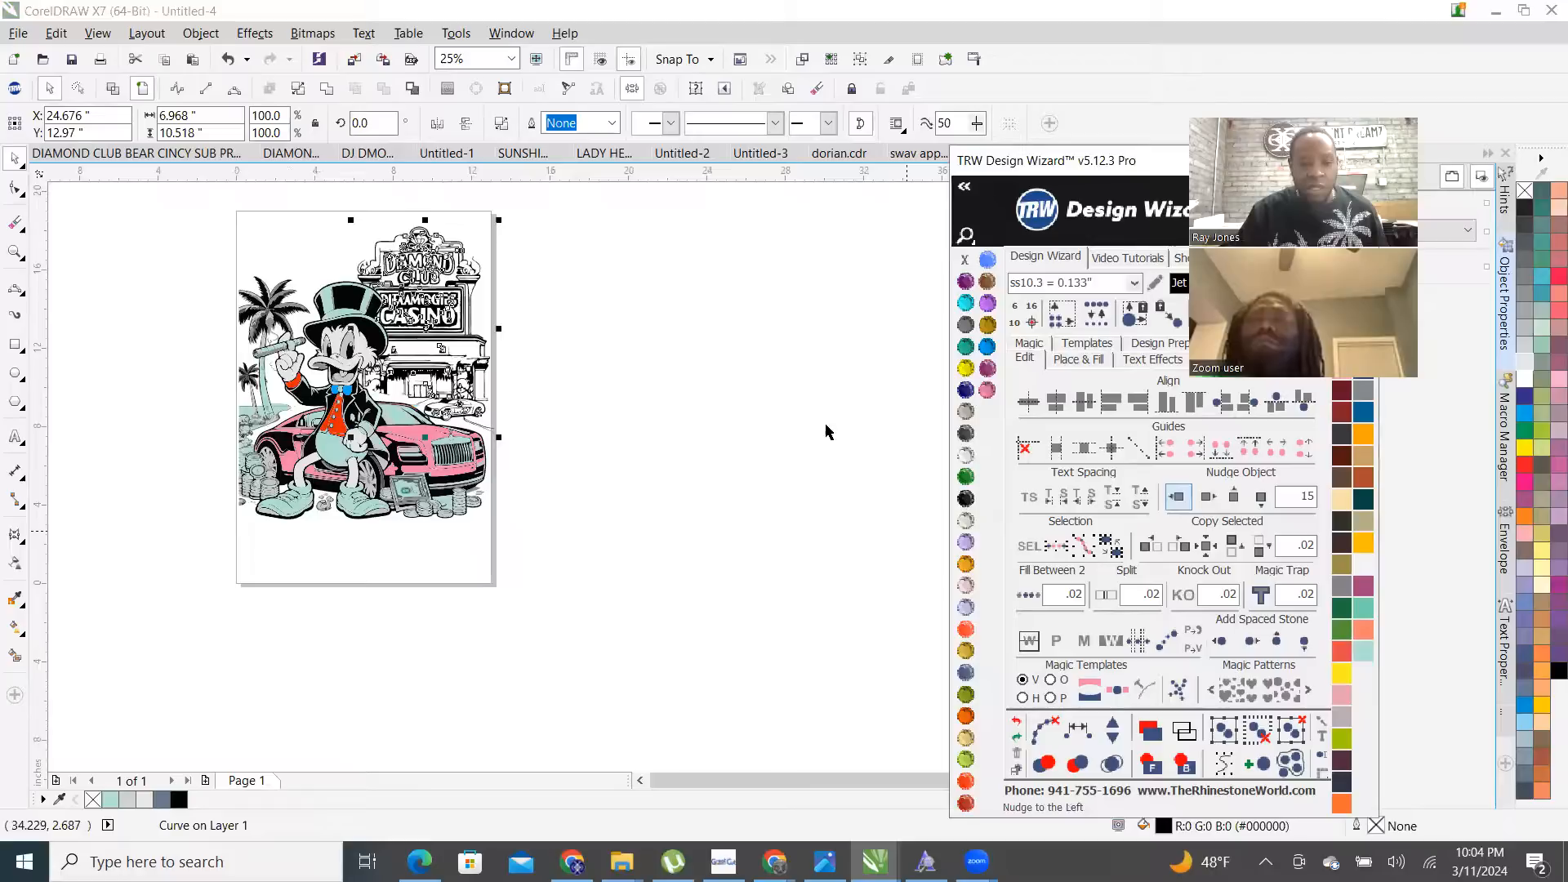
key("Escape")
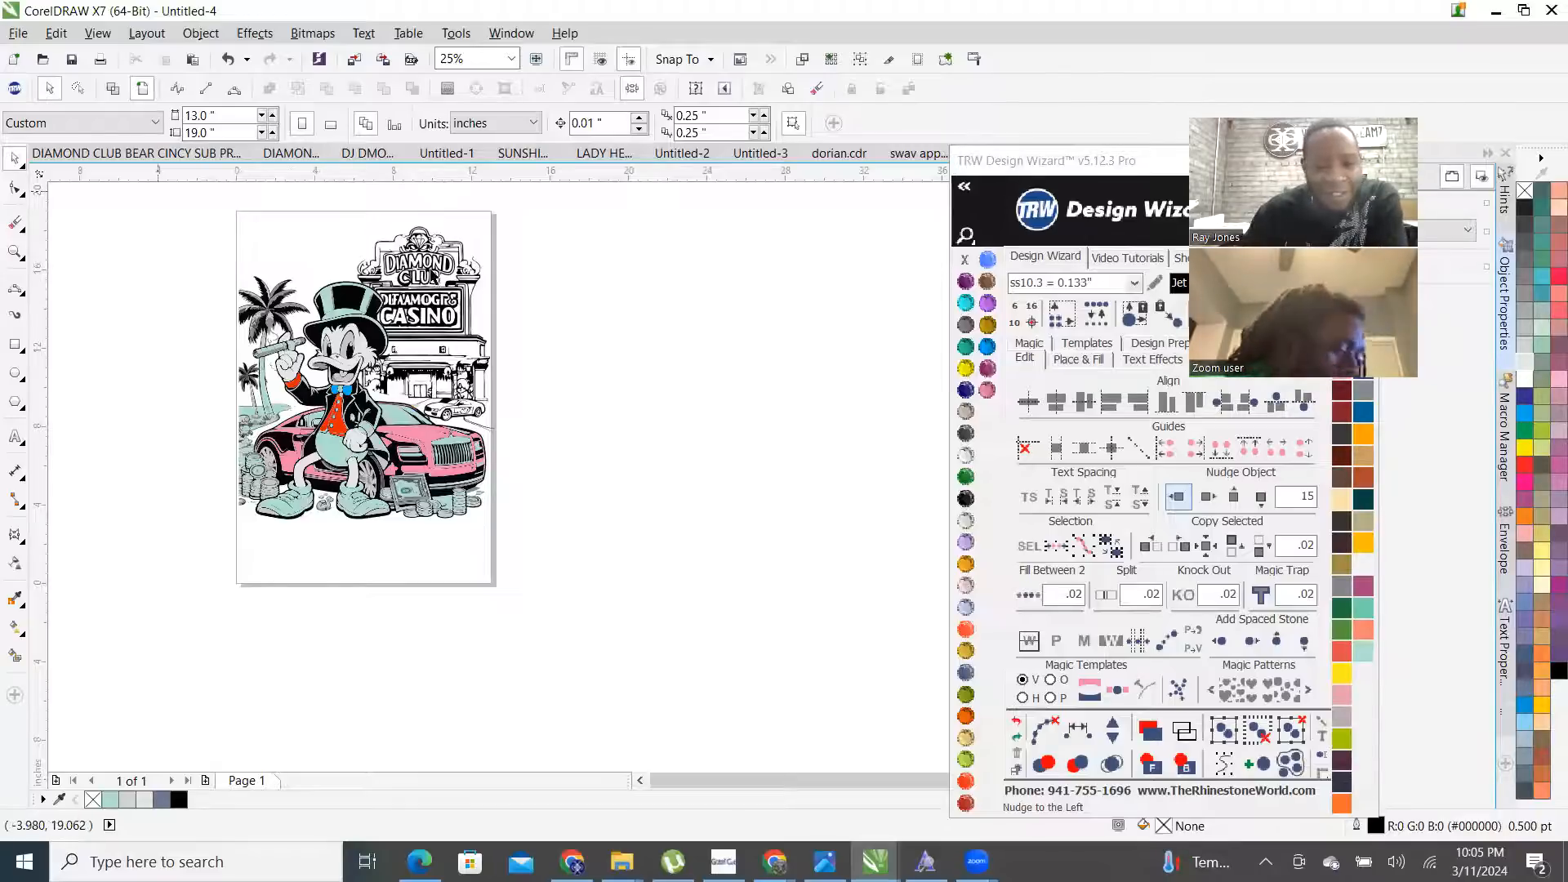
- Smart Fill each letter of DIAMOND, CLUB and CASINO
scroll(435, 282, "up", 1)
scroll(531, 324, "up", 1)
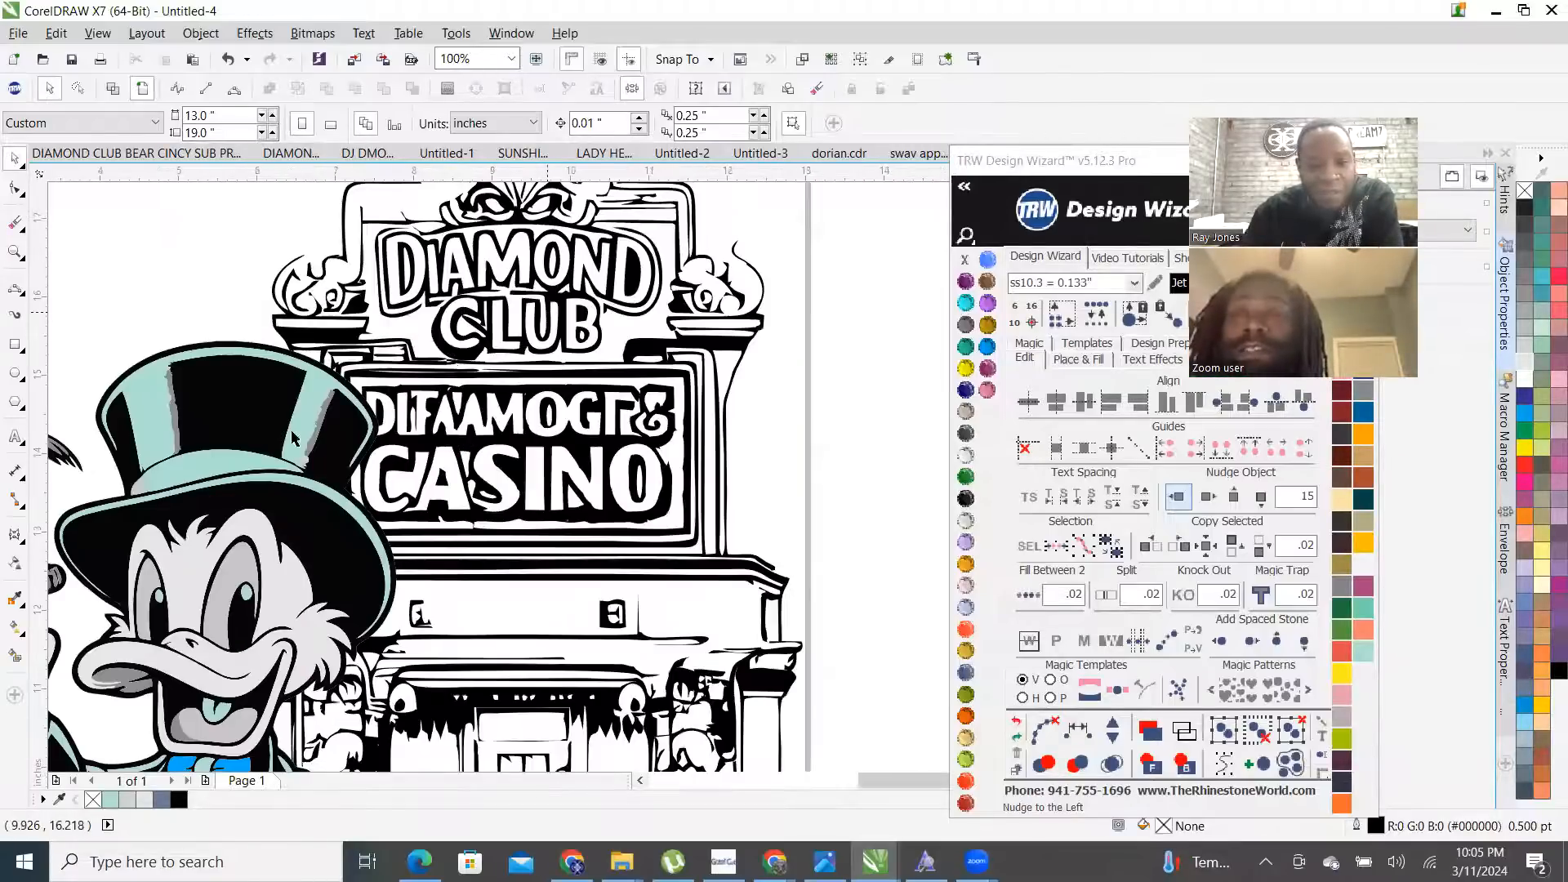
left_click(14, 657)
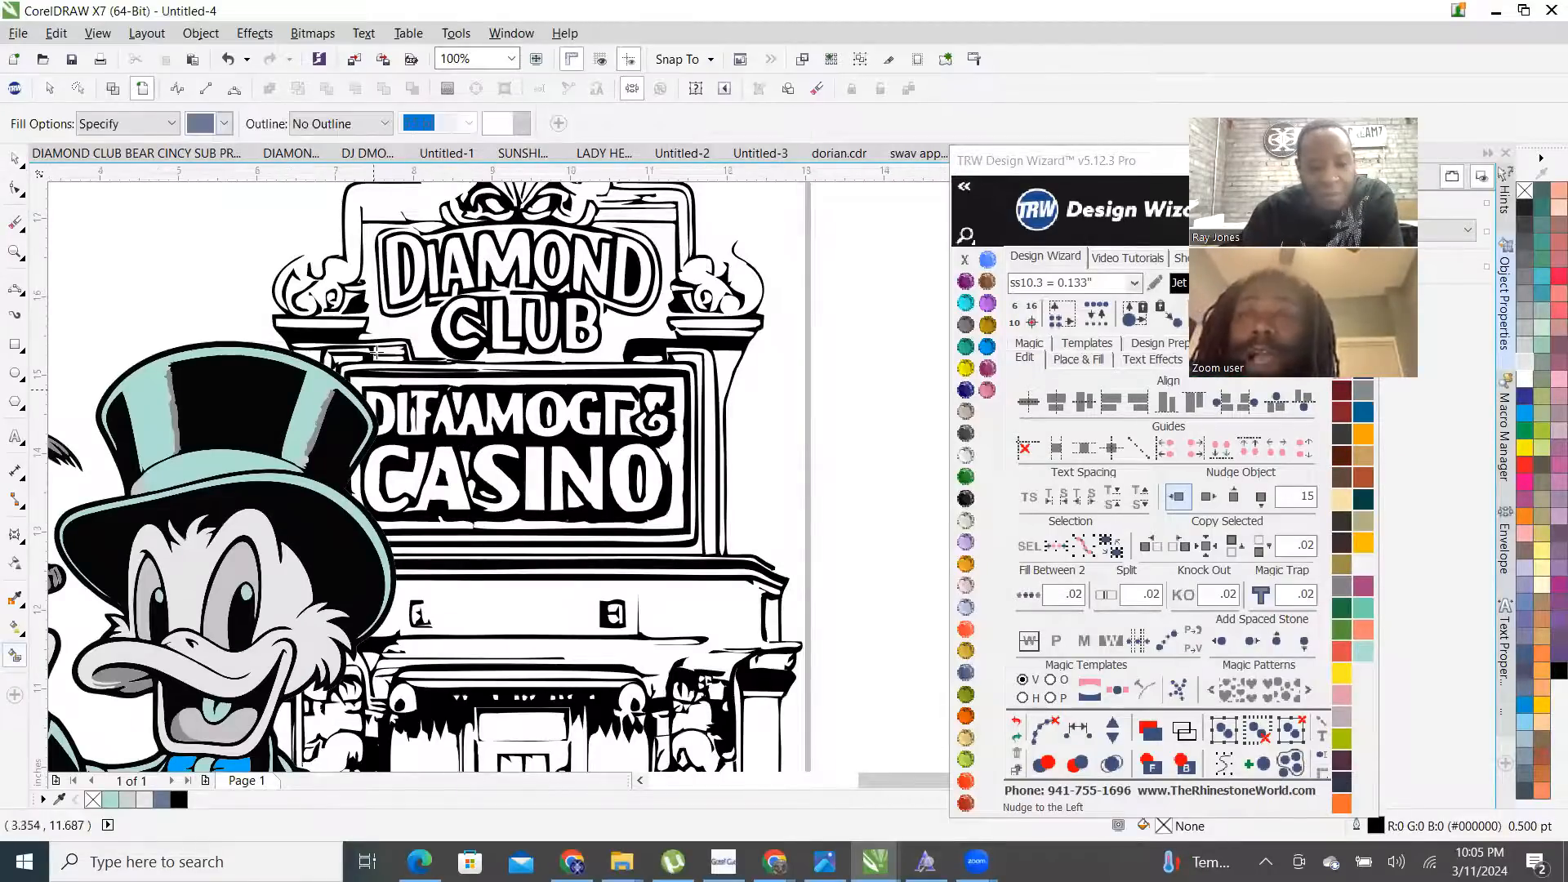
scroll(412, 266, "up", 1)
left_click(417, 250)
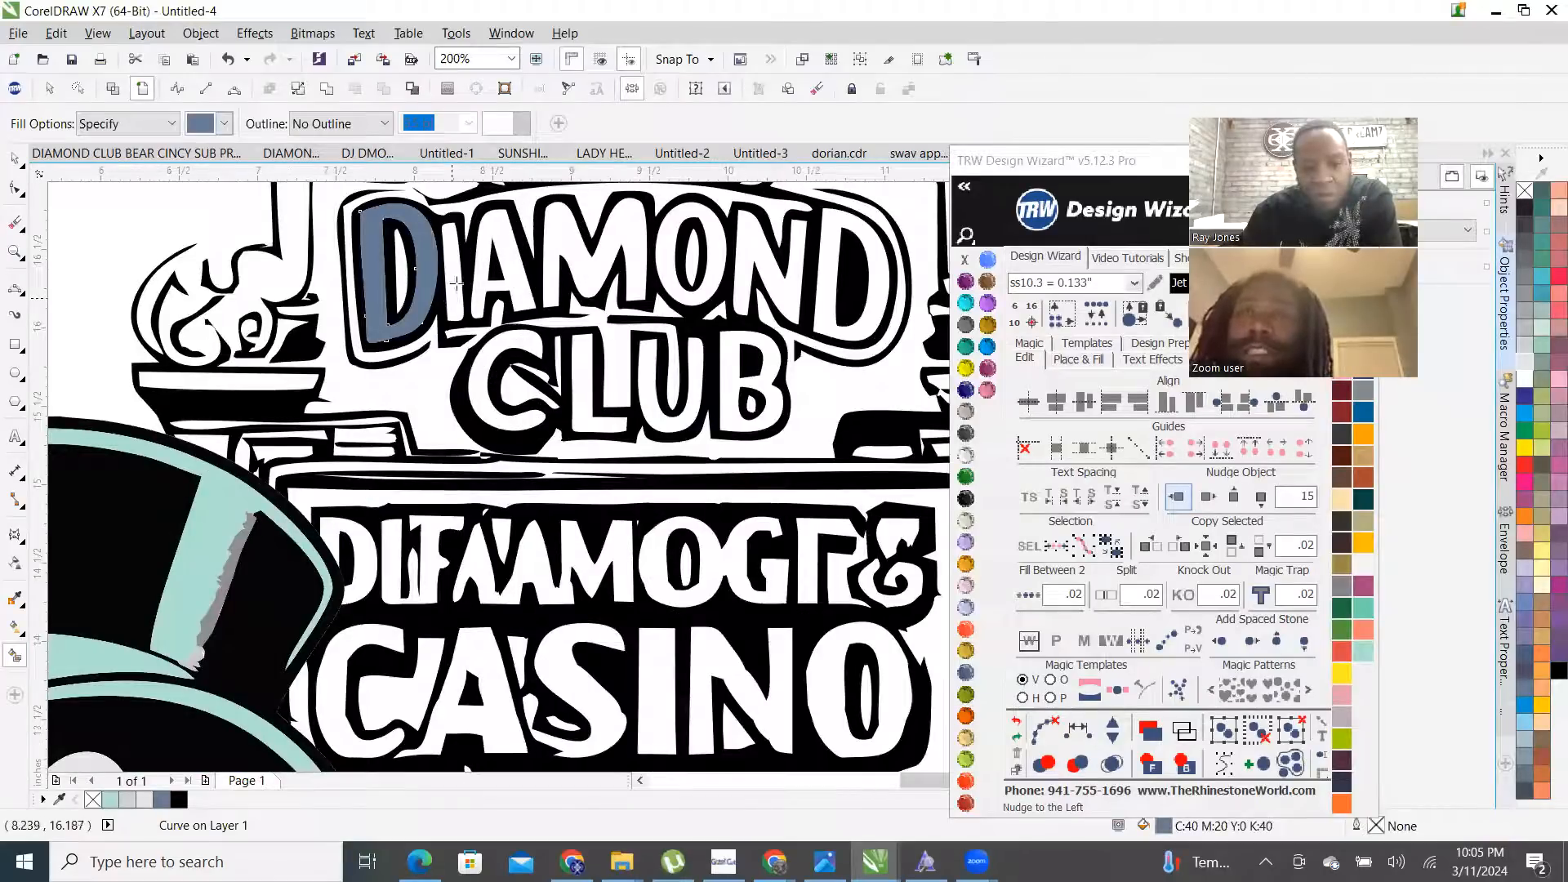
left_click(456, 283)
left_click(527, 228)
left_click(610, 229)
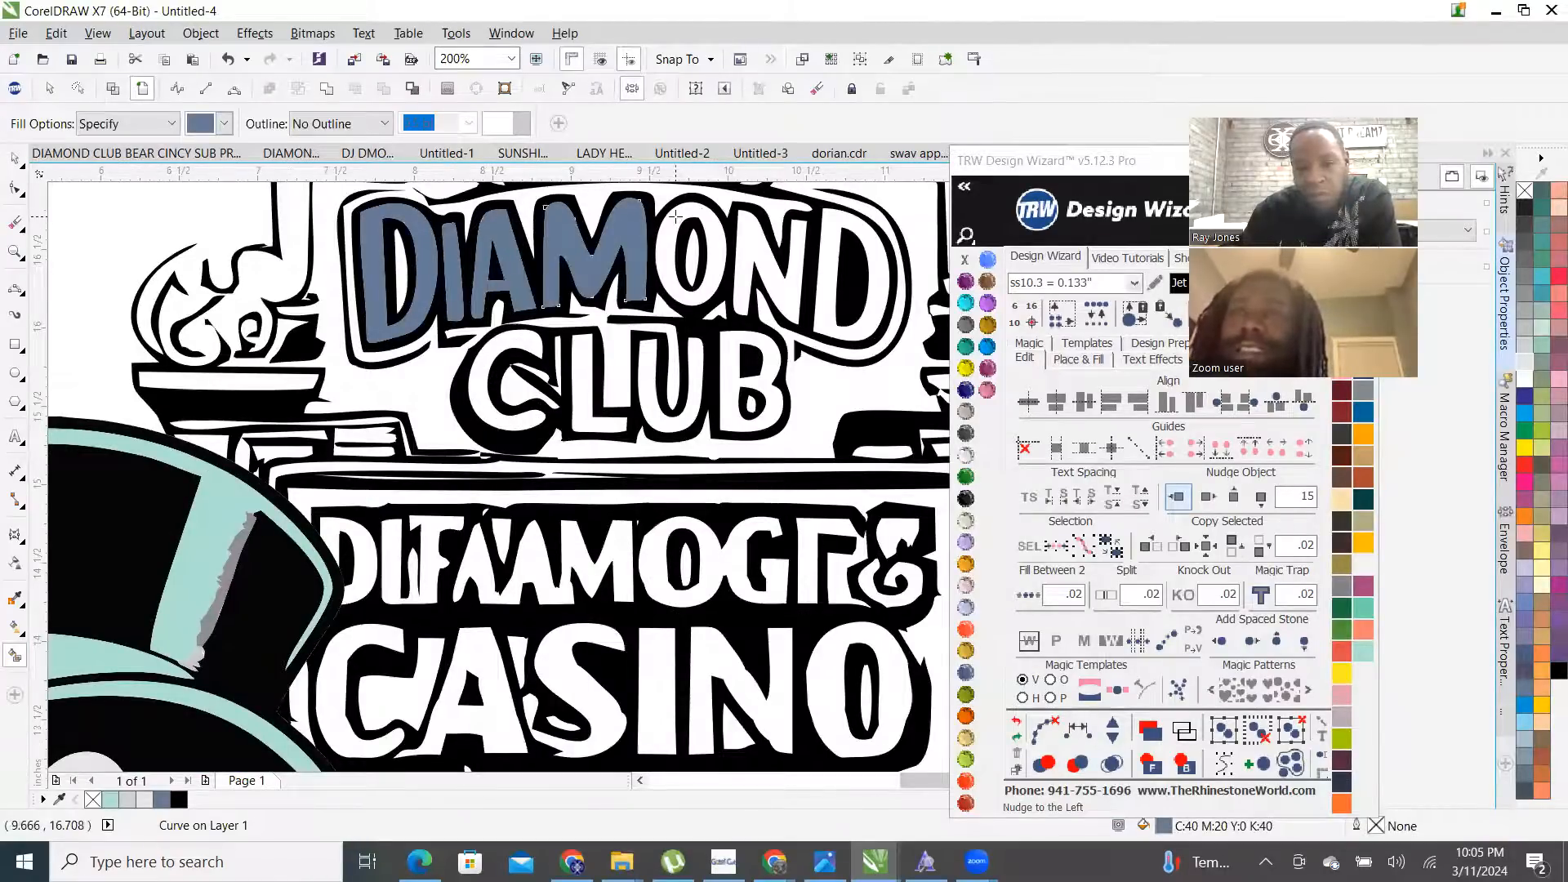
left_click(675, 216)
left_click(776, 245)
left_click(832, 236)
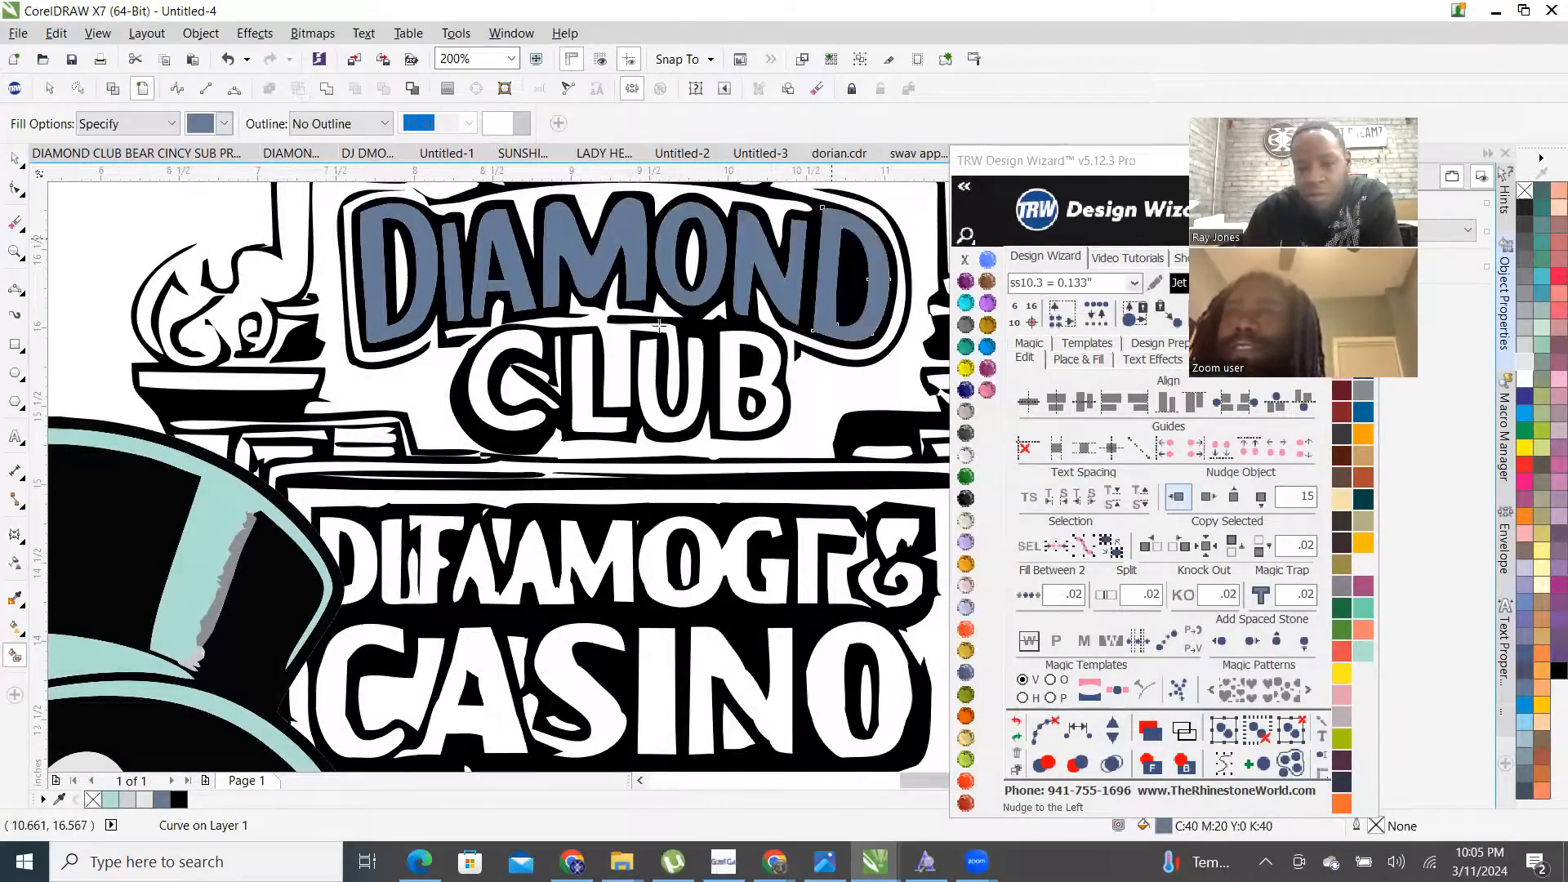
left_click(608, 352)
left_click(651, 369)
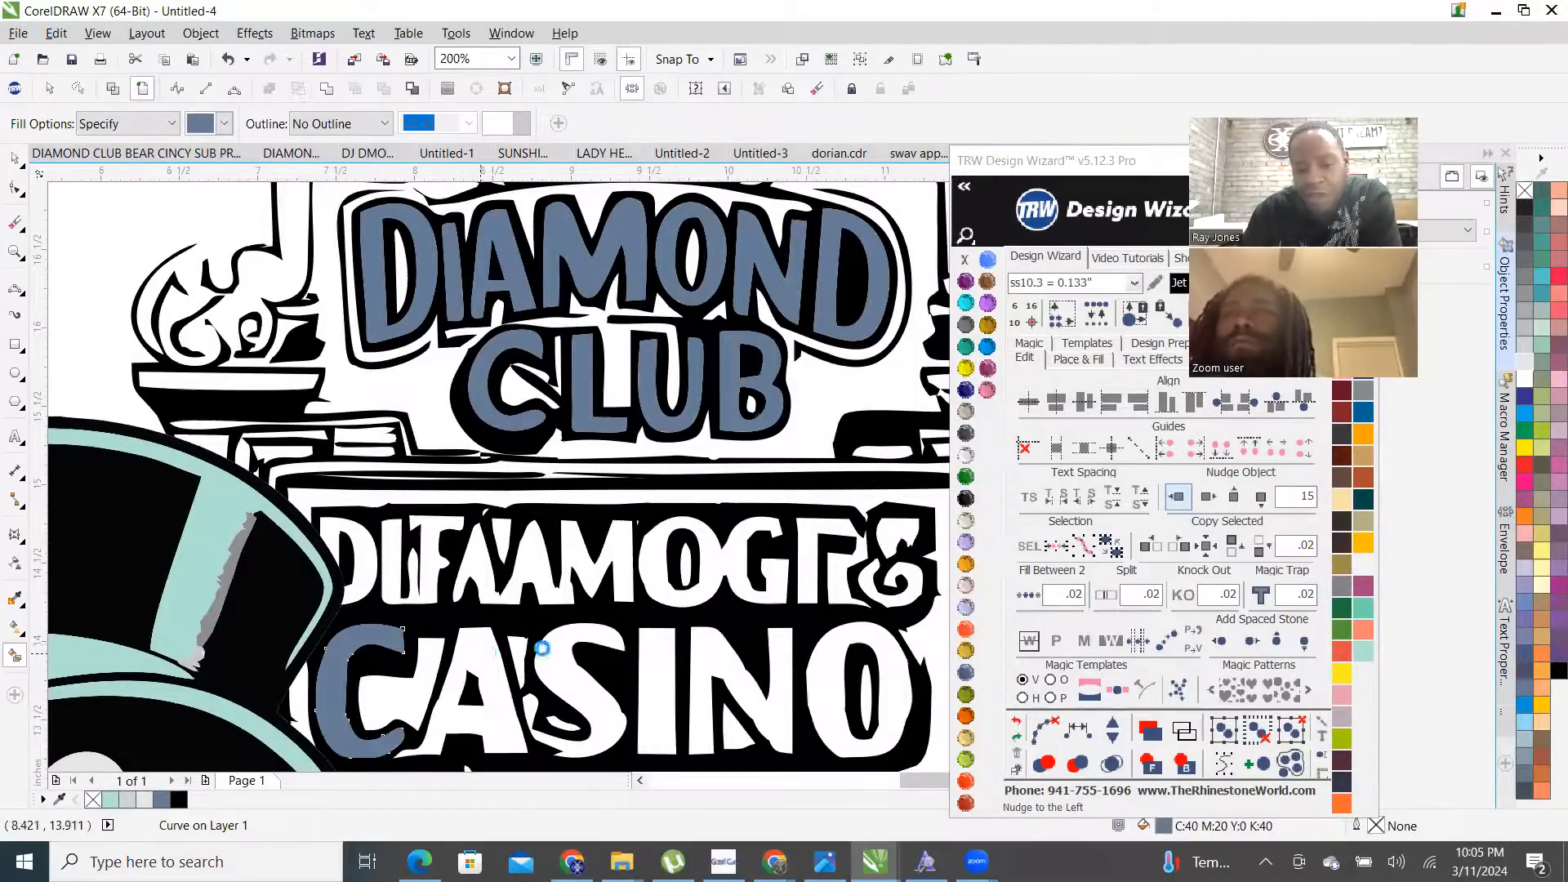
left_click(480, 666)
left_click(576, 682)
left_click(657, 690)
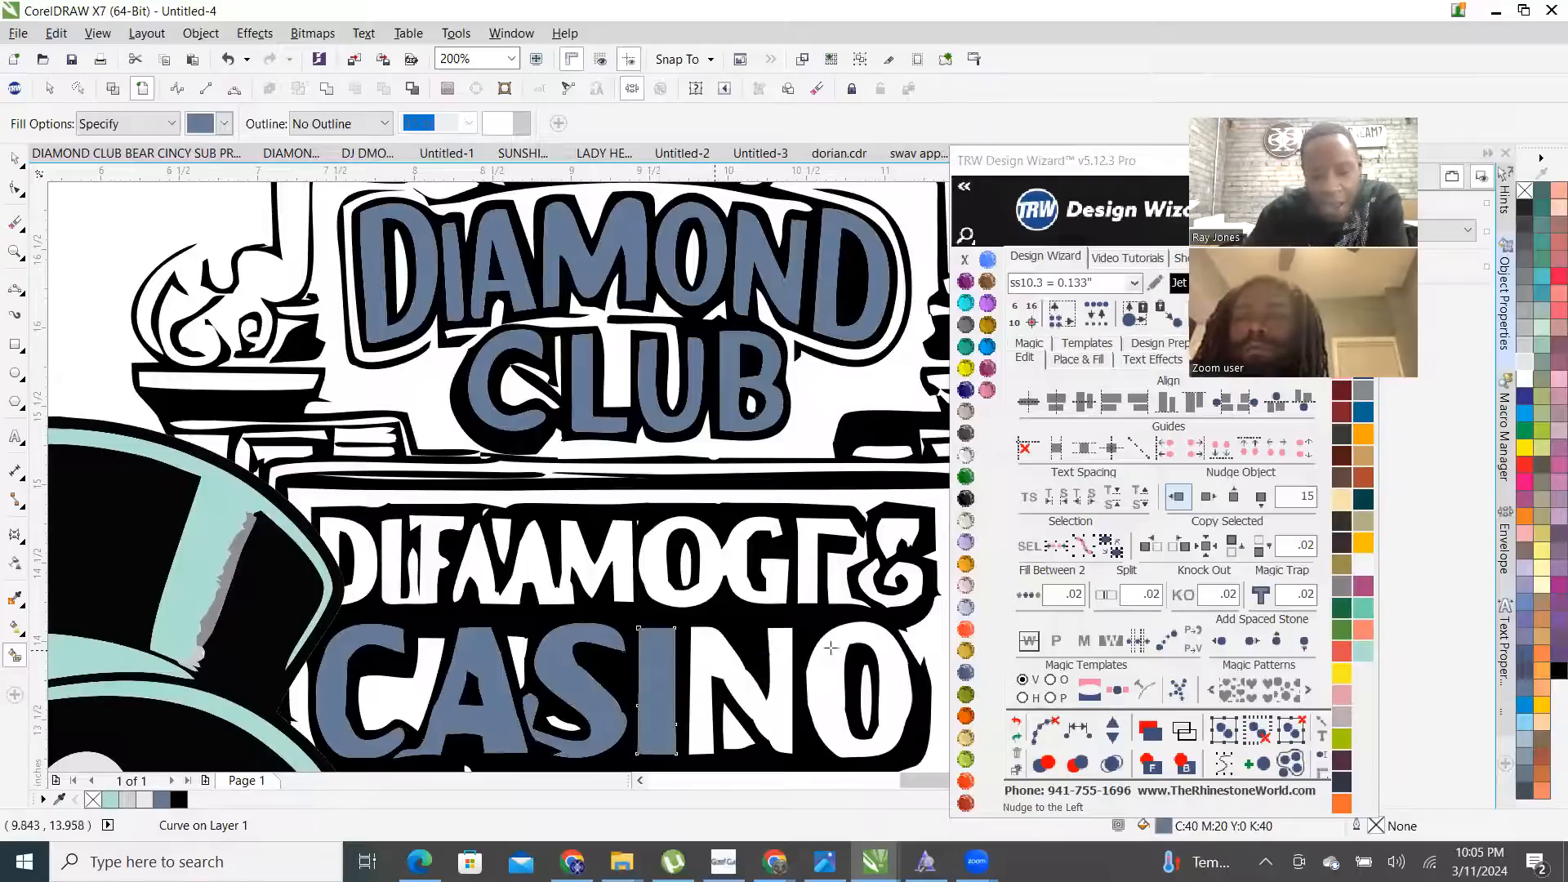
left_click(713, 649)
left_click(841, 637)
- Select all letters sharing the grey-blue fill and recolour them Aquamarine
scroll(627, 548, "down", 2)
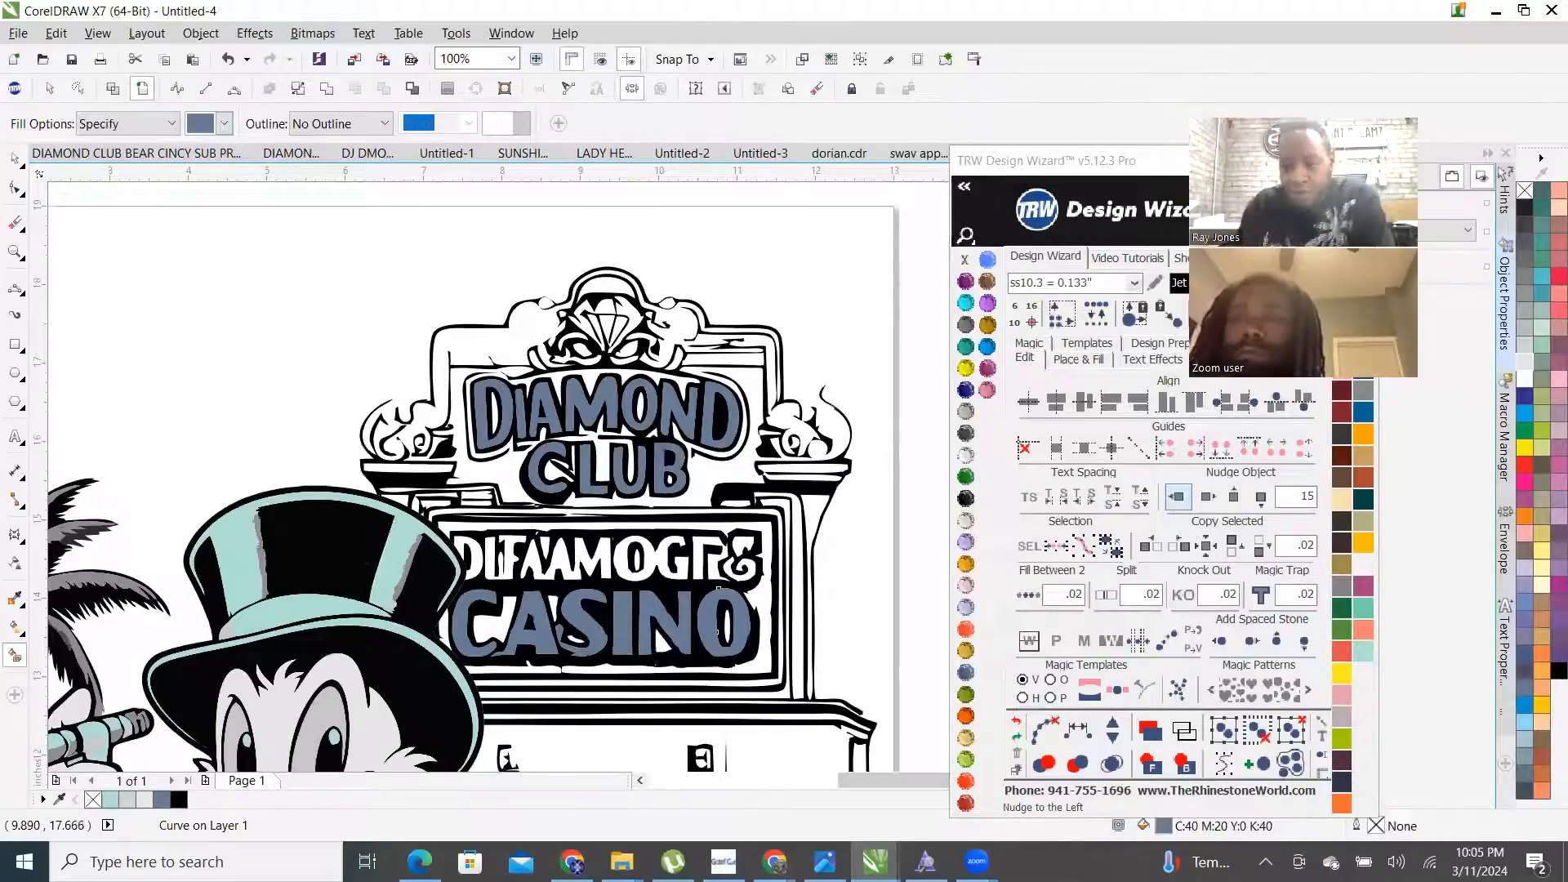
left_click(1247, 317)
left_click(966, 303)
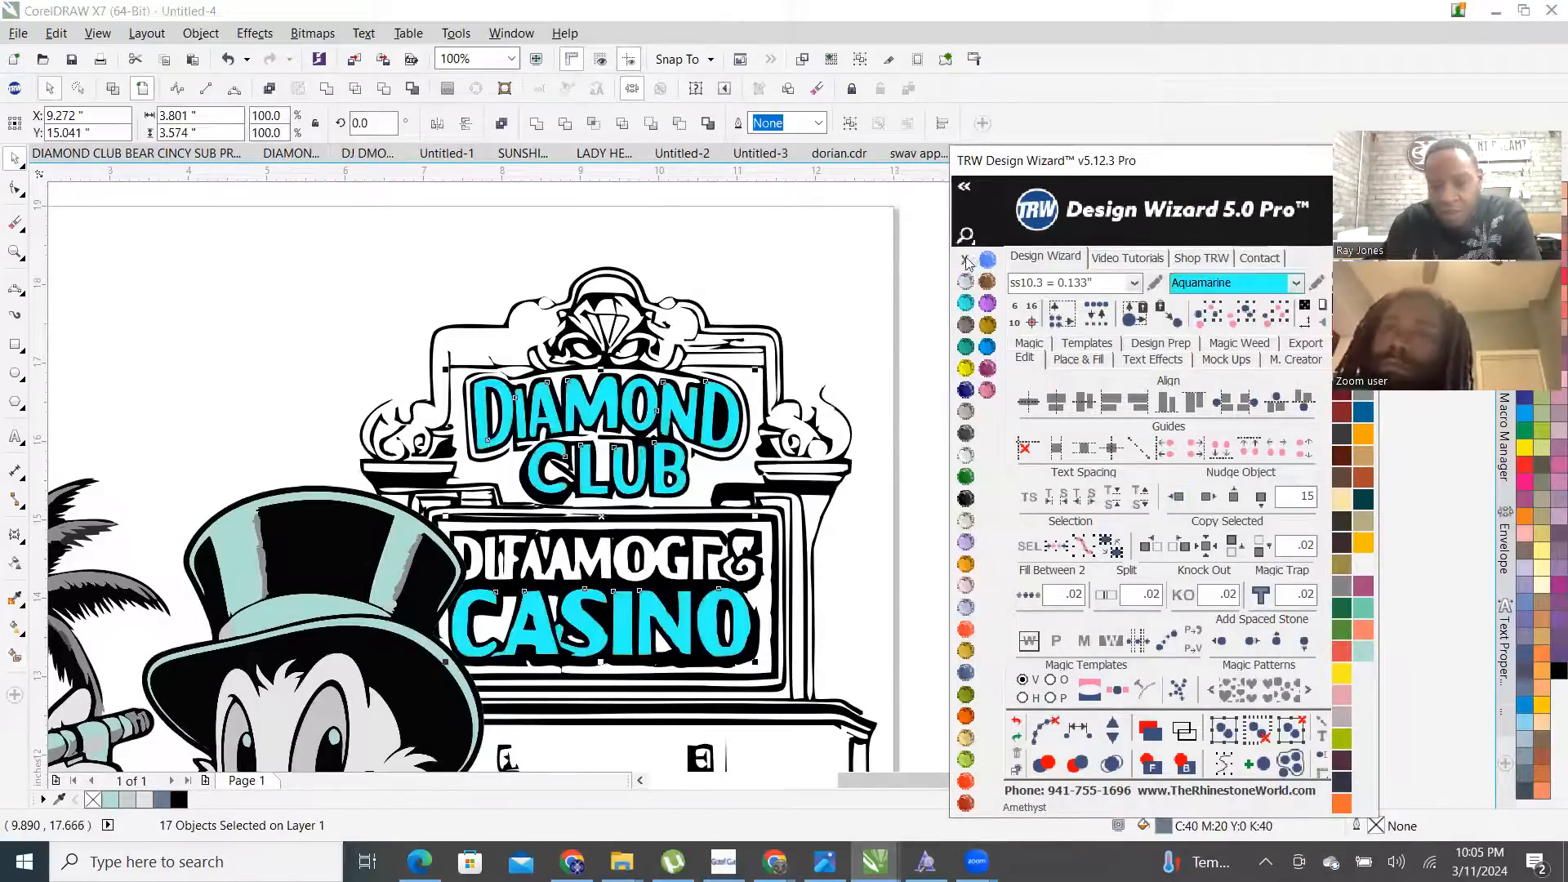
left_click(811, 286)
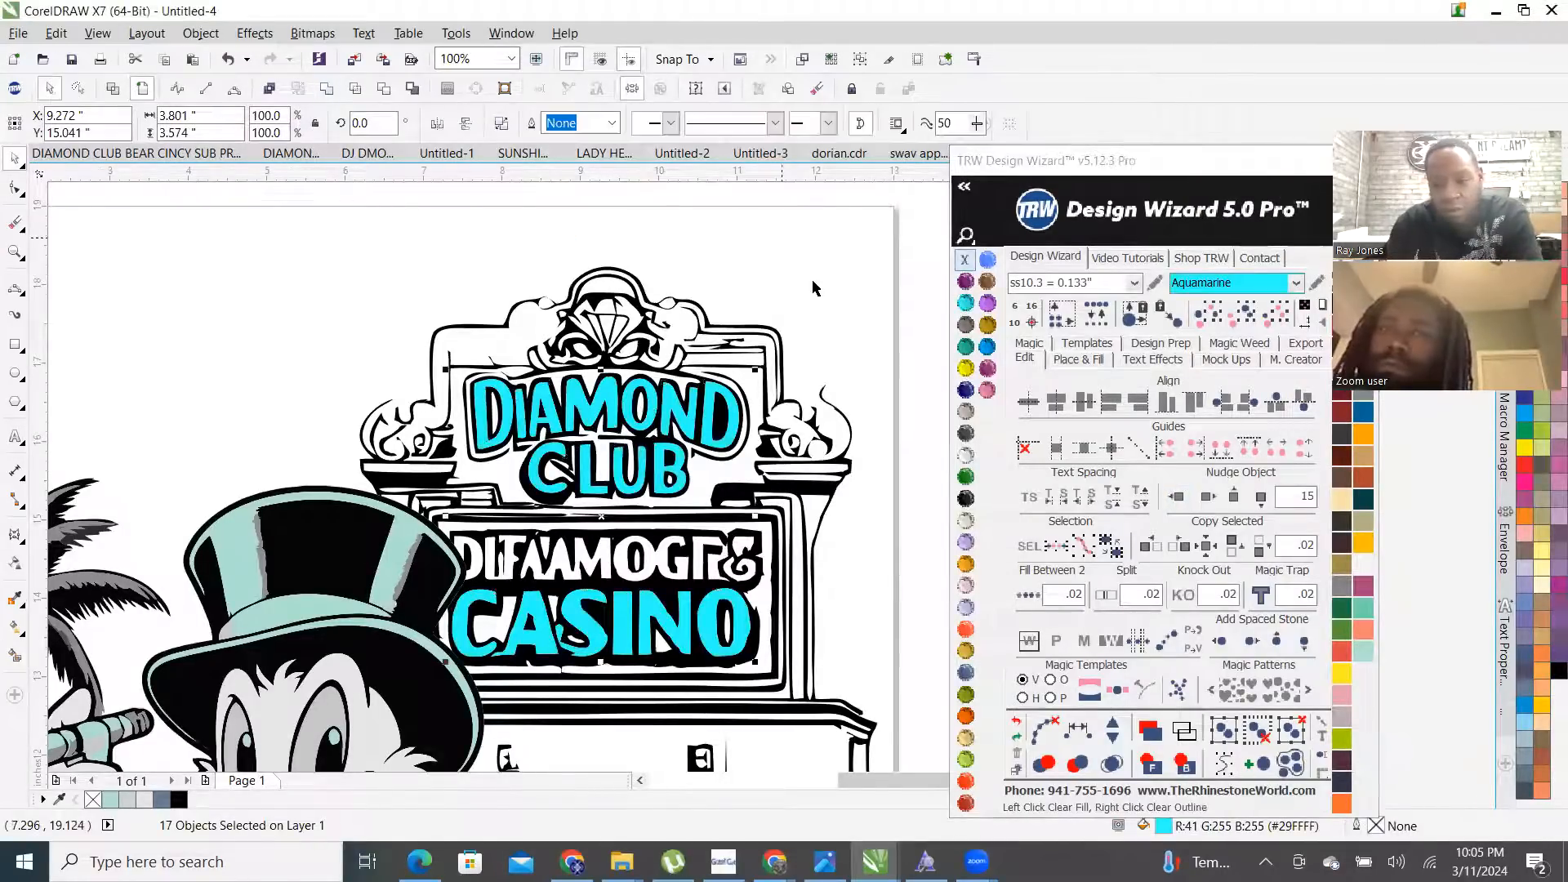
left_click(1058, 360)
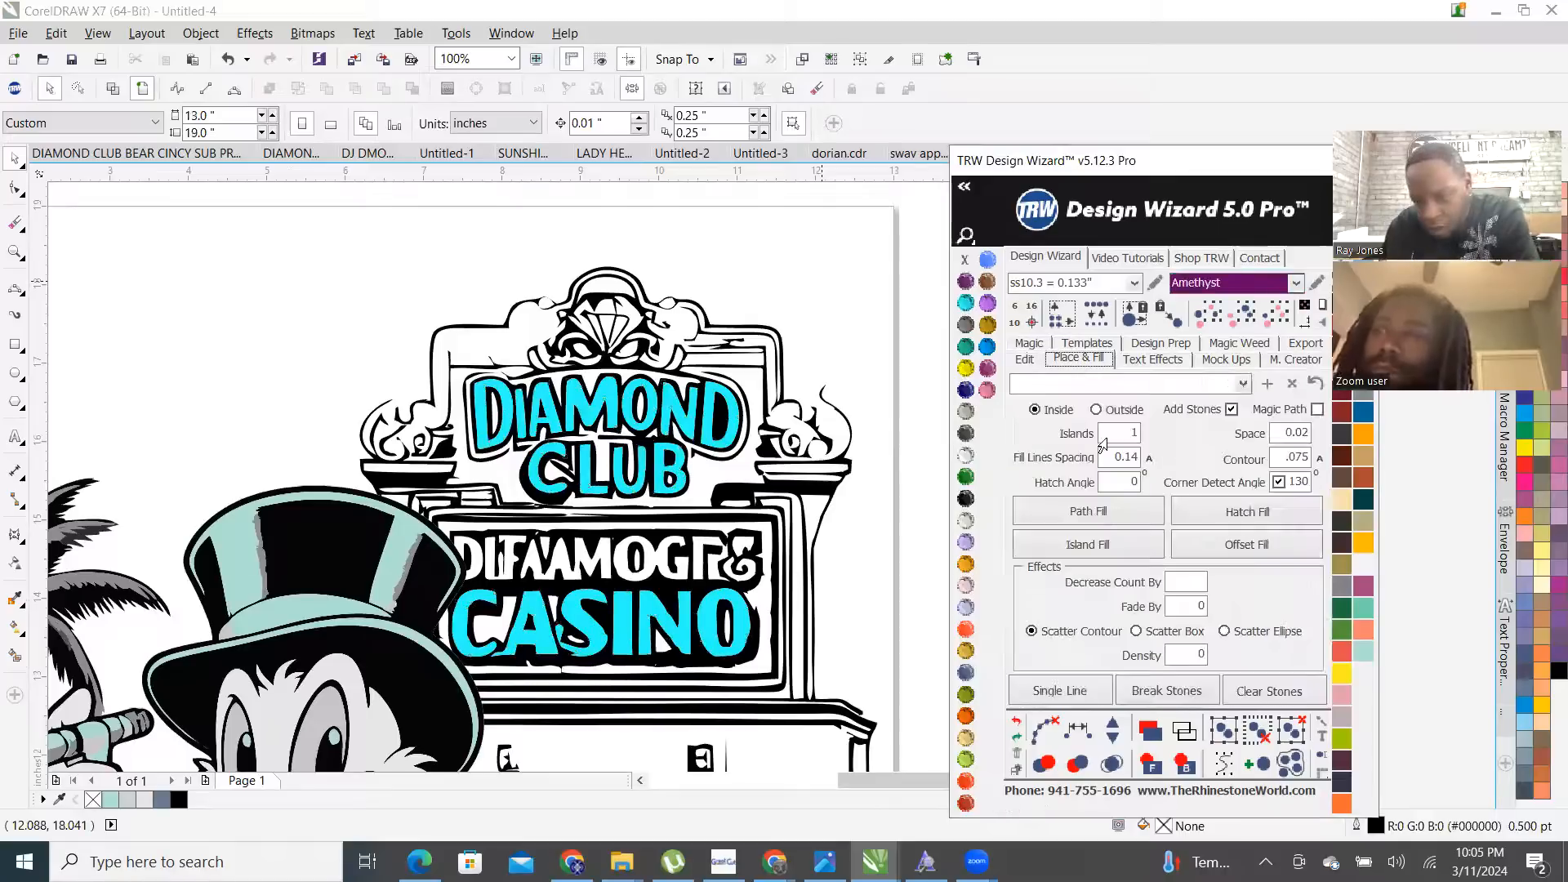
- Try an island rhinestone fill, then check the artwork in outline view and back to full colour
left_click(1109, 547)
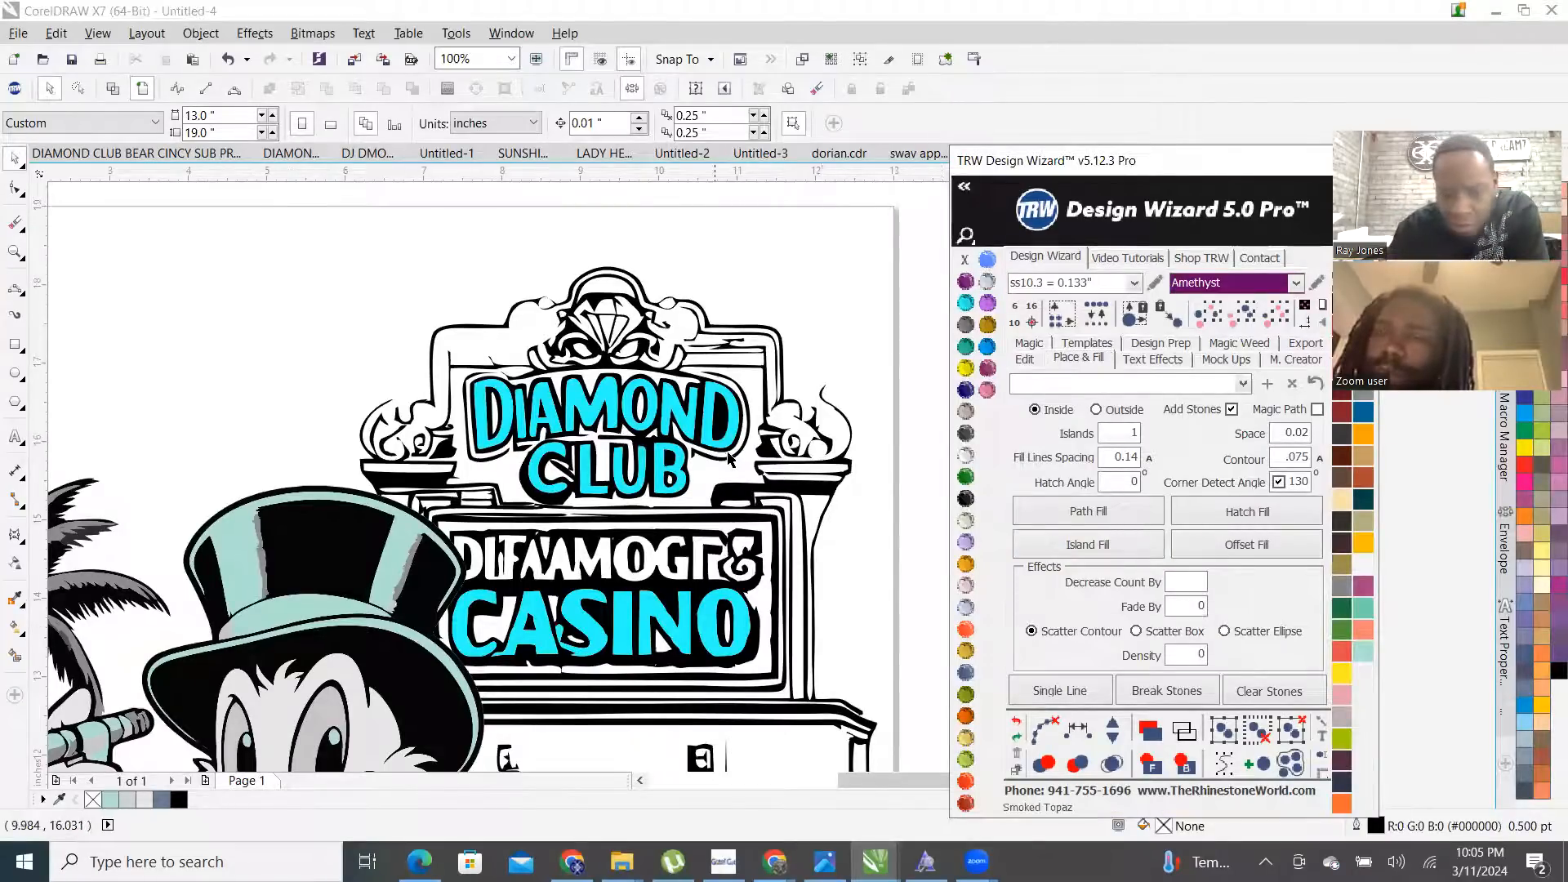
scroll(655, 429, "up", 1)
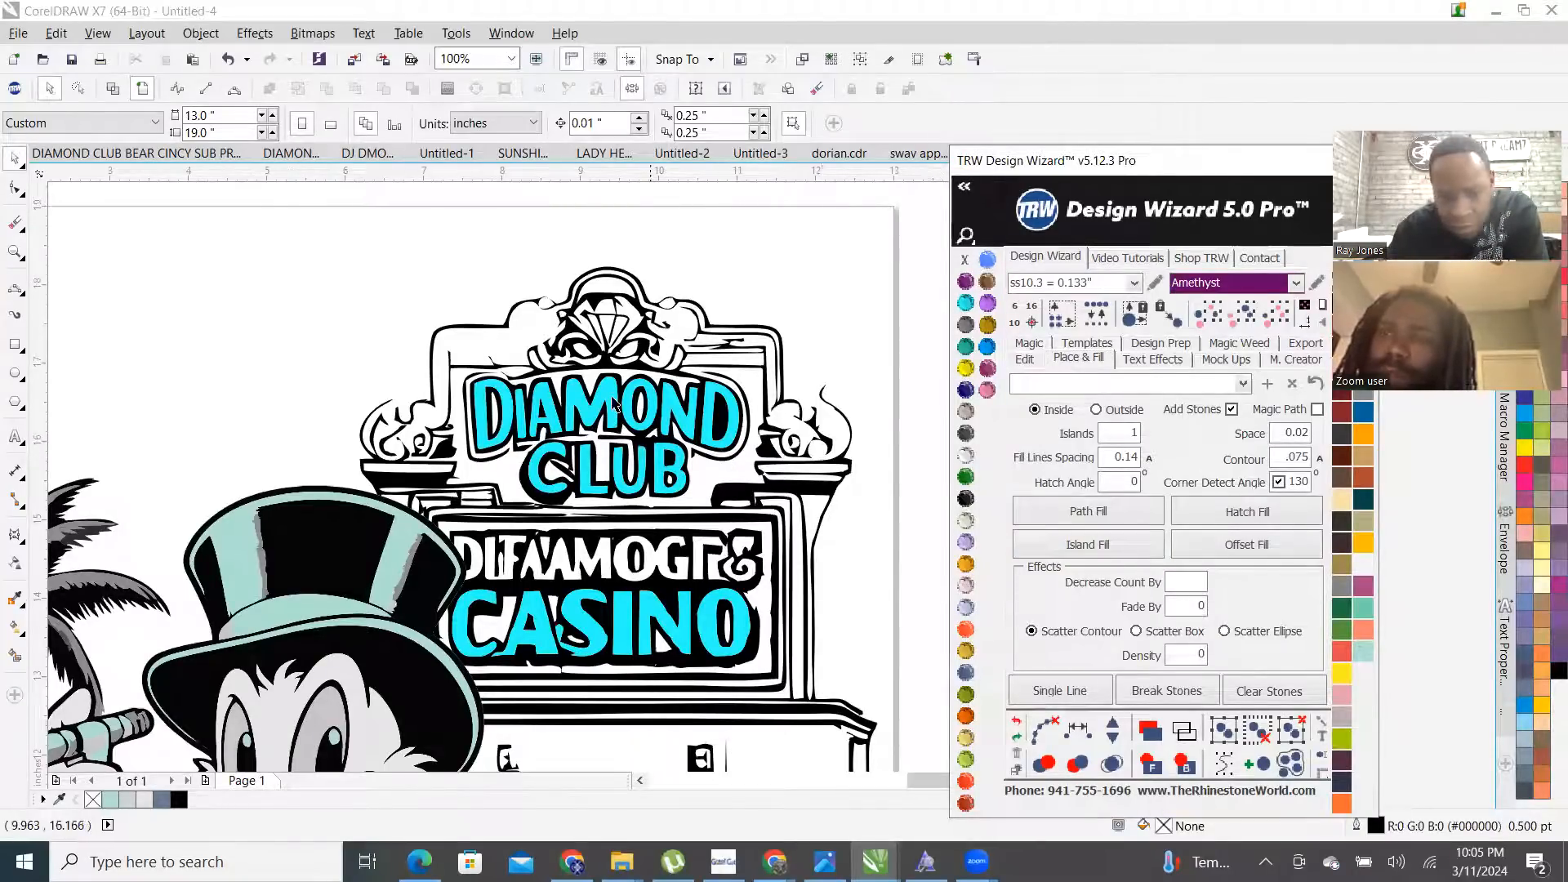
scroll(574, 381, "down", 1)
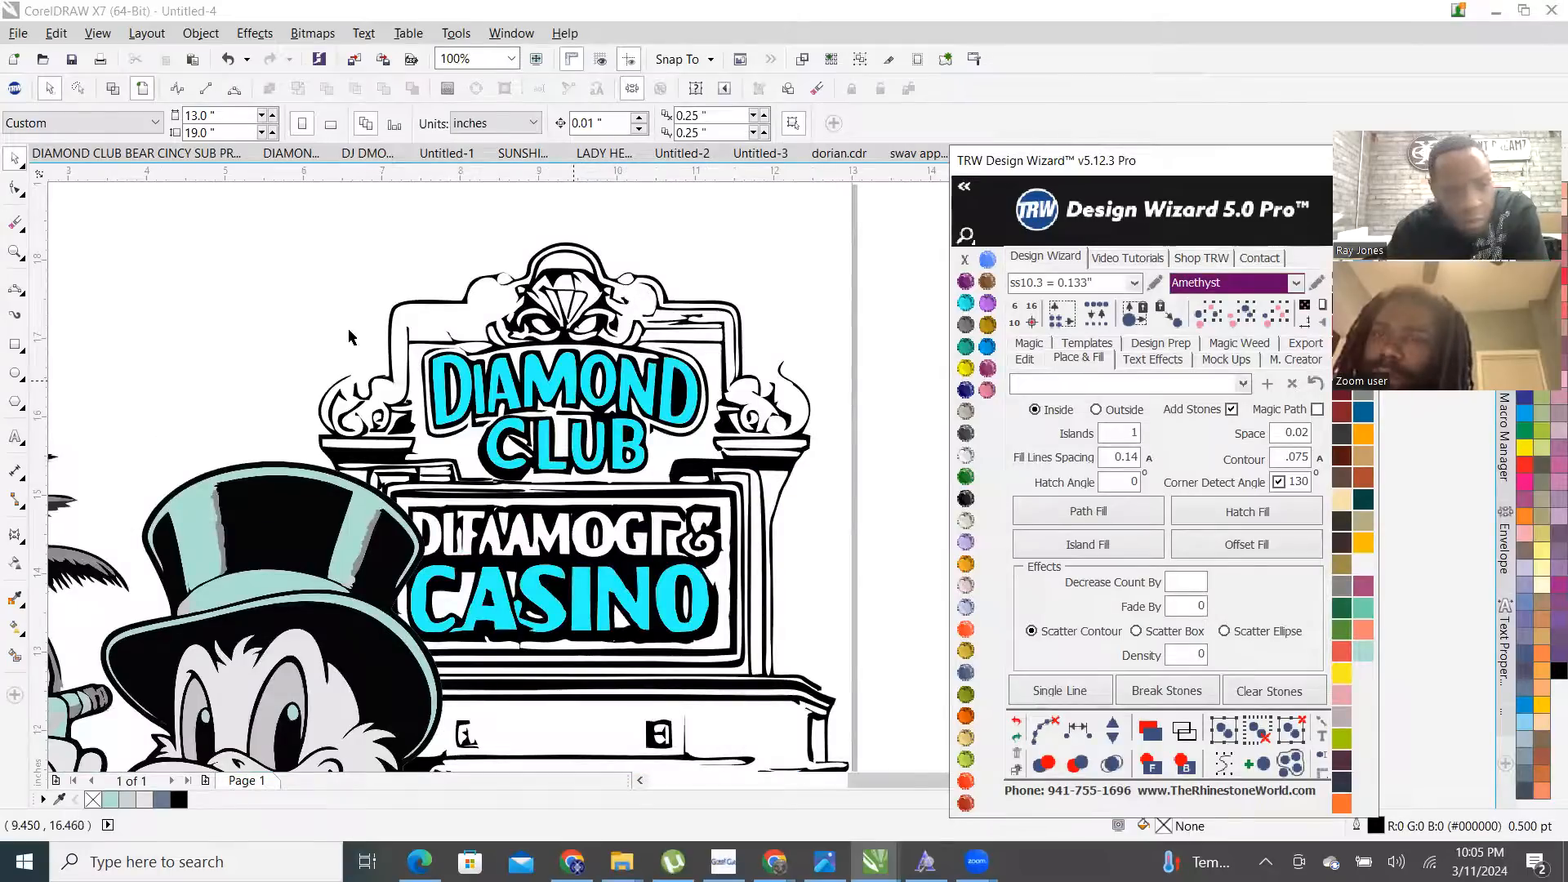
scroll(351, 335, "up", 1)
left_click(117, 95)
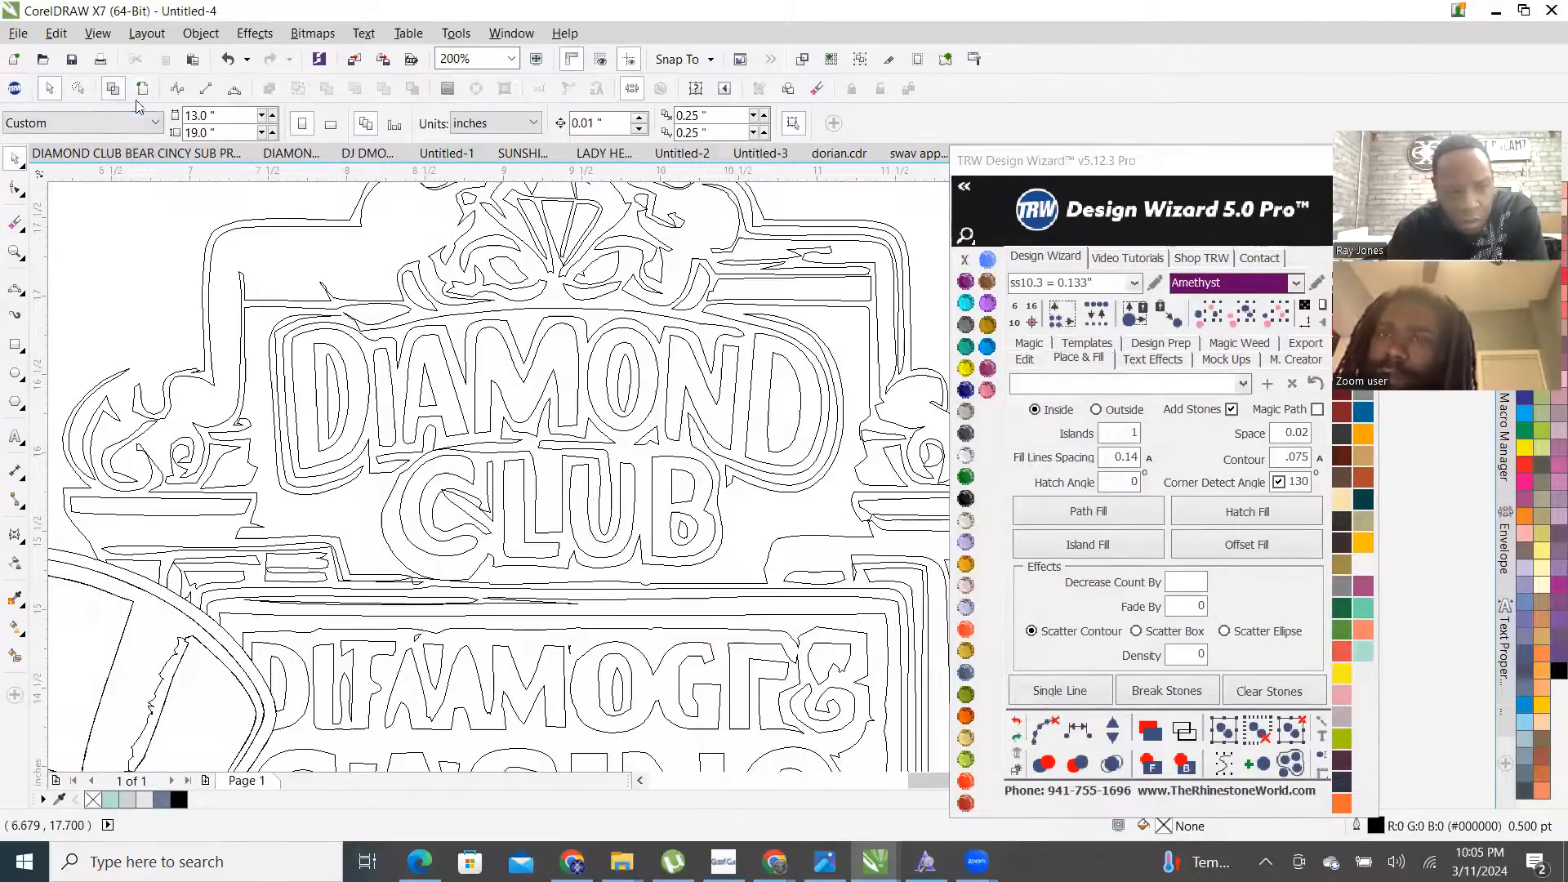
left_click(141, 93)
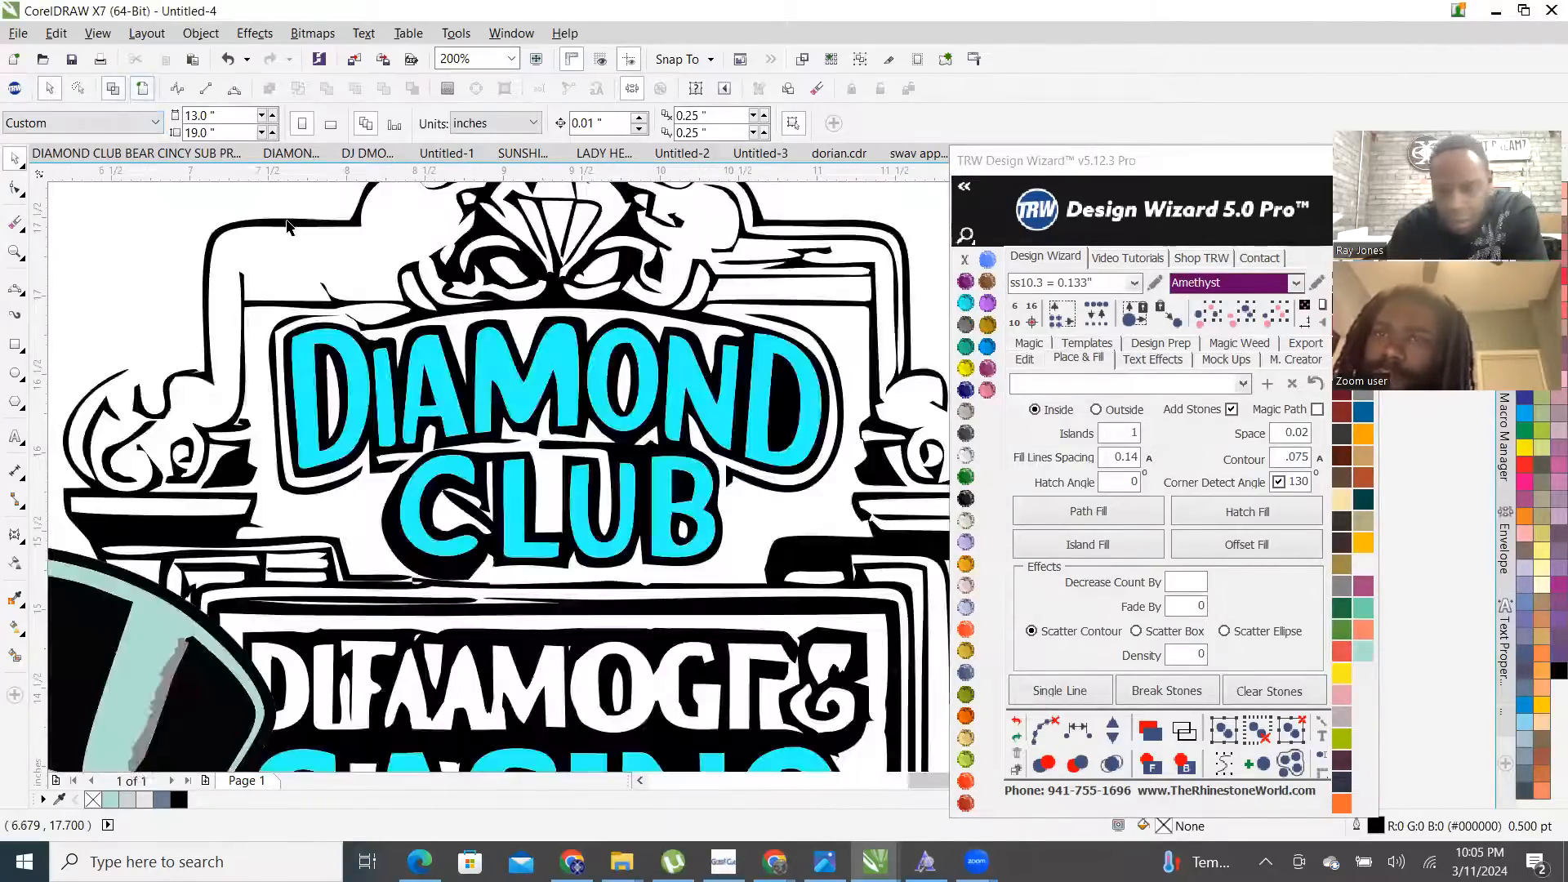
- Island-fill the aquamarine DIAMOND CLUB letters with purple rhinestones and merge the overlapping stones
left_click(574, 367)
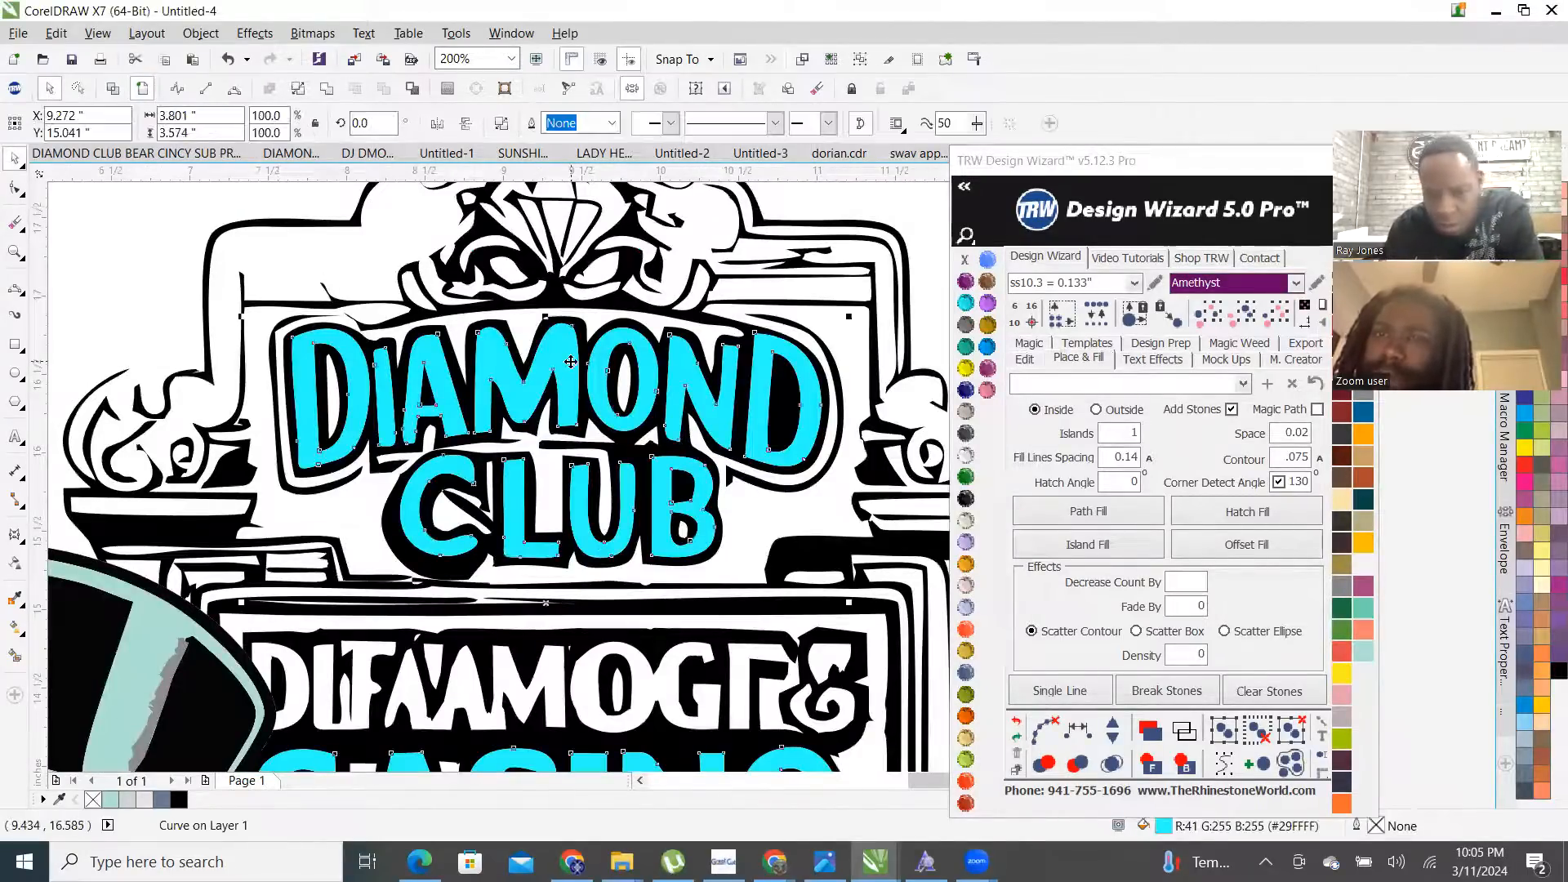
left_click(1125, 552)
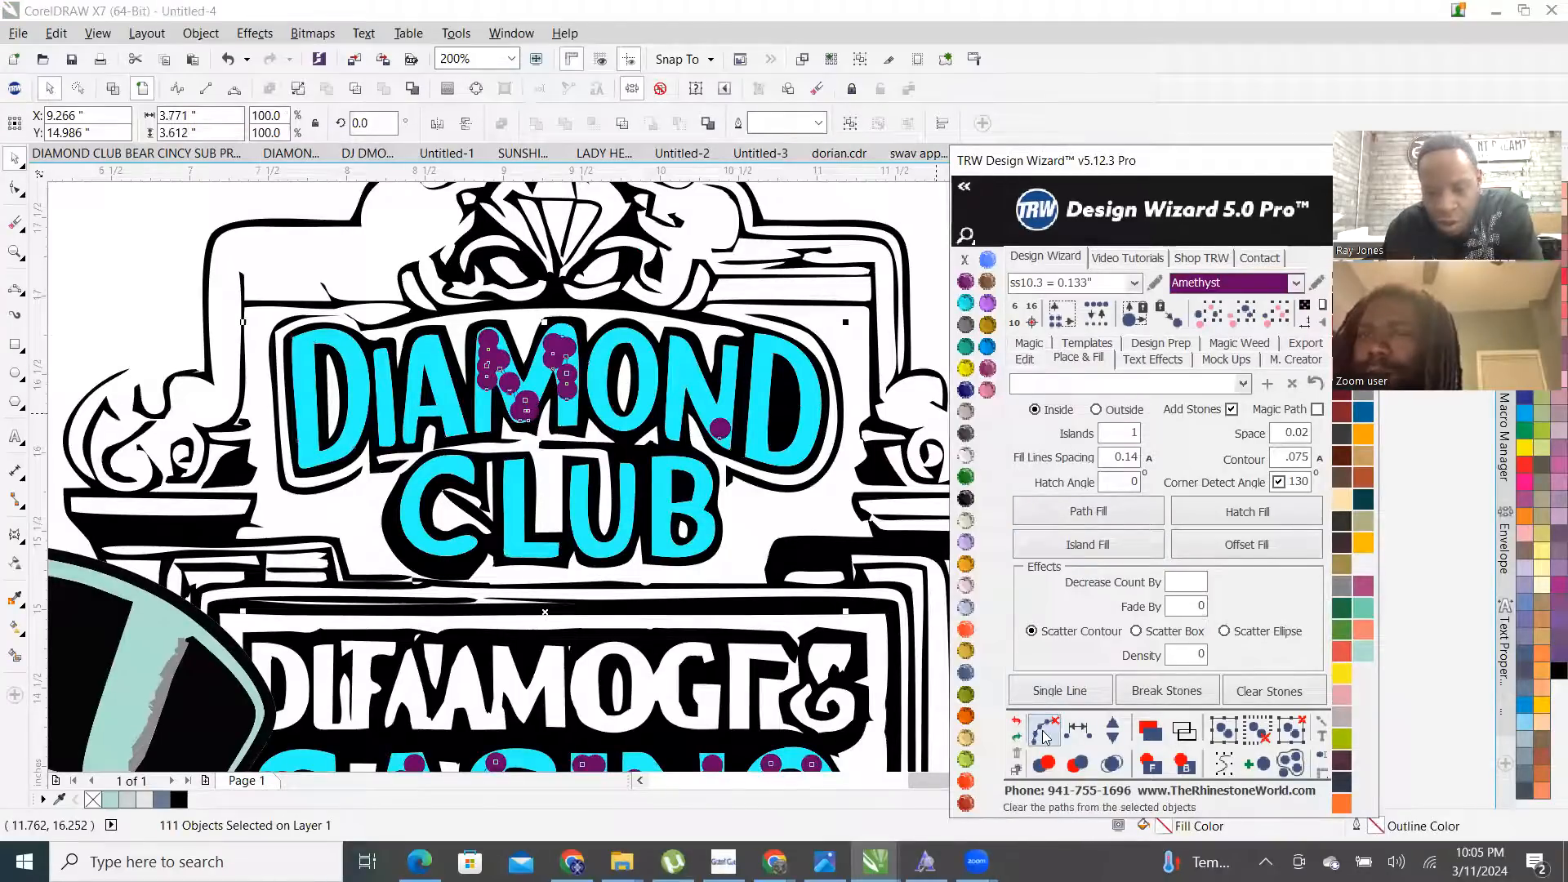
left_click(1113, 764)
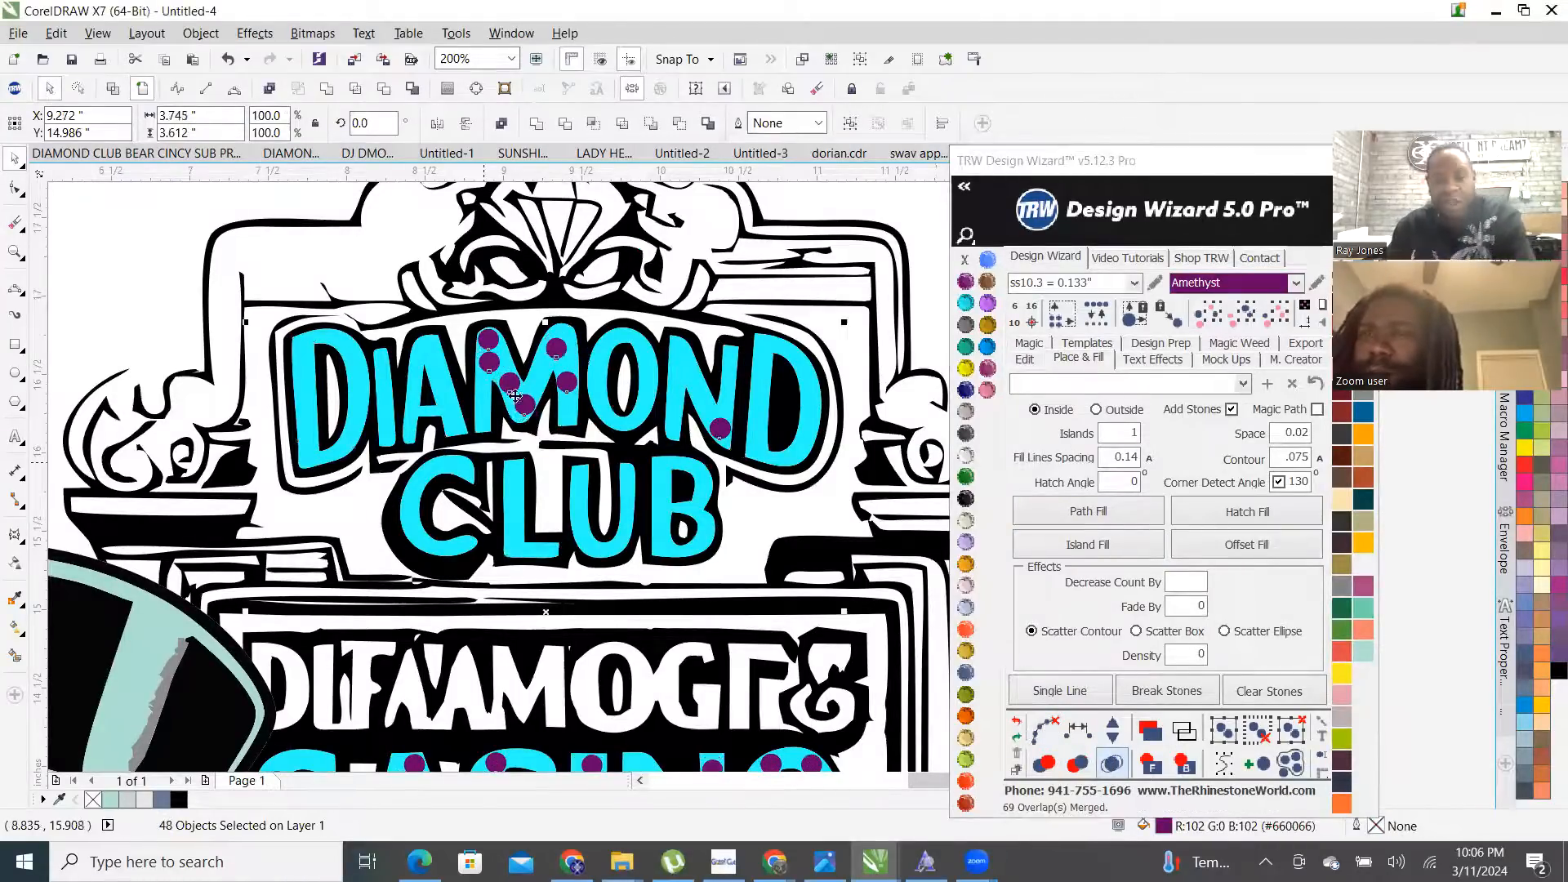
scroll(515, 396, "down", 2)
left_click(445, 257)
- Nudge a single rhinestone slightly and reposition a stone at the bottom of the D
scroll(463, 353, "up", 1)
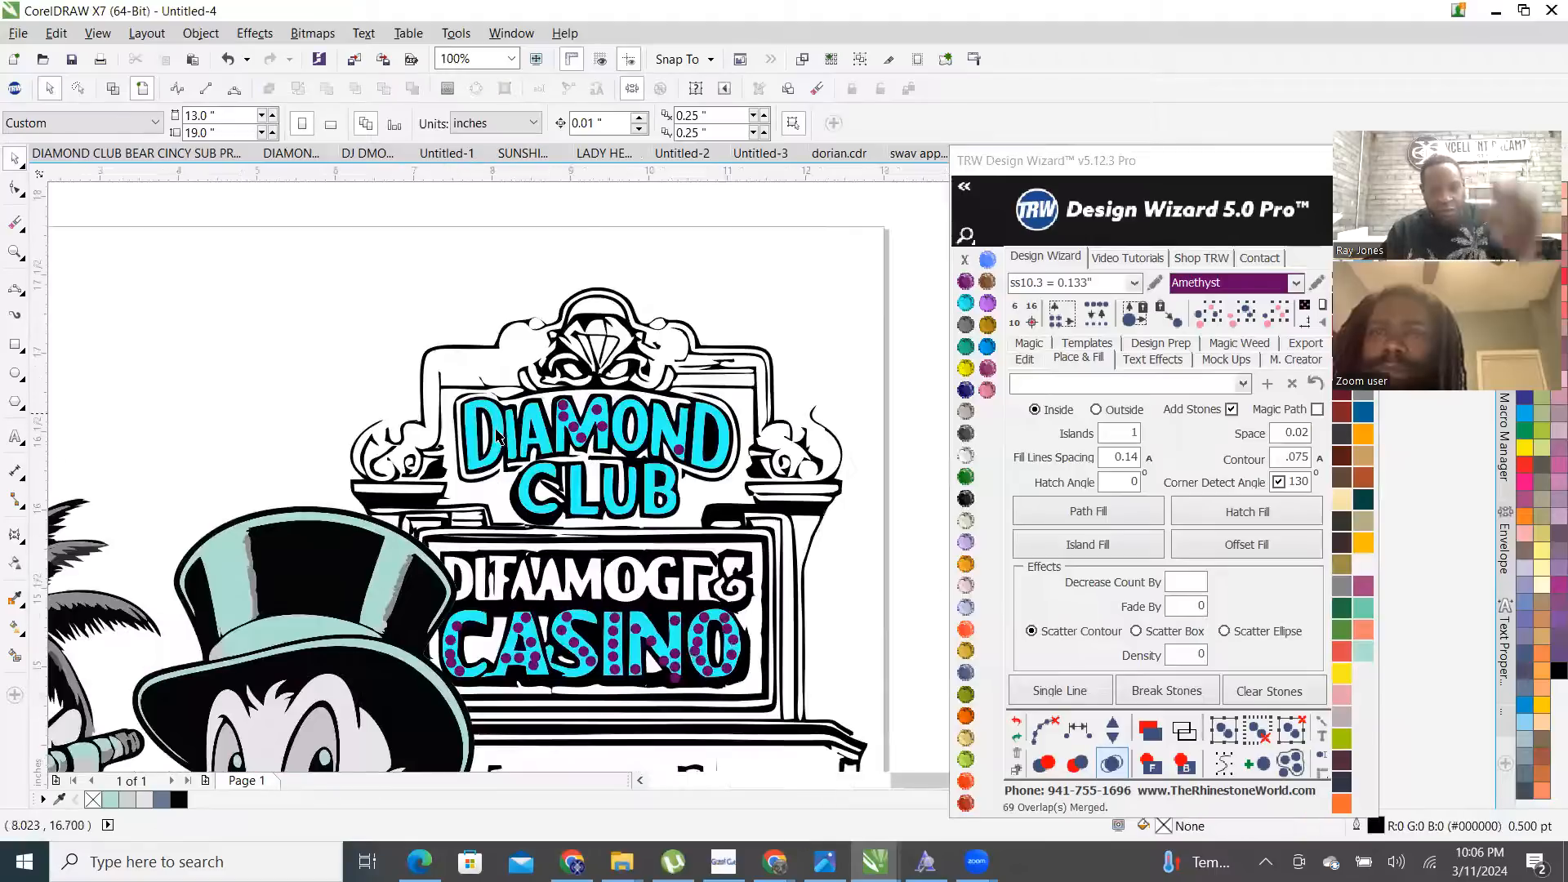
scroll(499, 437, "up", 2)
left_click(389, 378)
left_click_drag(389, 378, 386, 381)
left_click_drag(388, 618, 399, 599)
scroll(384, 571, "down", 4)
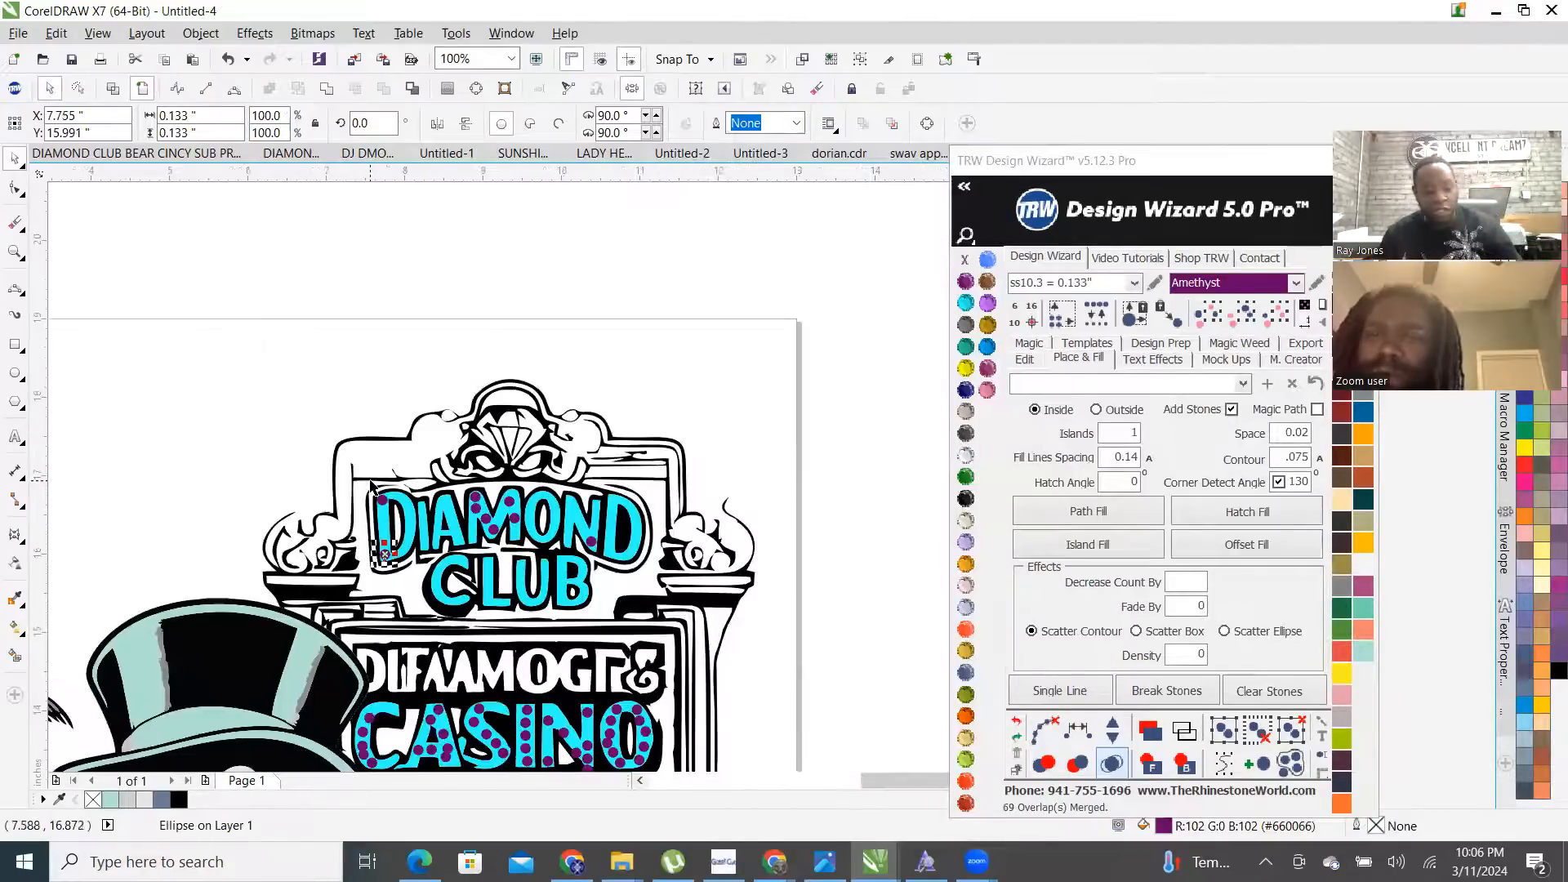
- Undo the four recent stone edits and select the rhinestone group
key("ctrl+z")
key("ctrl+z")
key("ctrl+z")
key("ctrl+z")
key("ctrl+z")
key("ctrl+z")
key("ctrl+z")
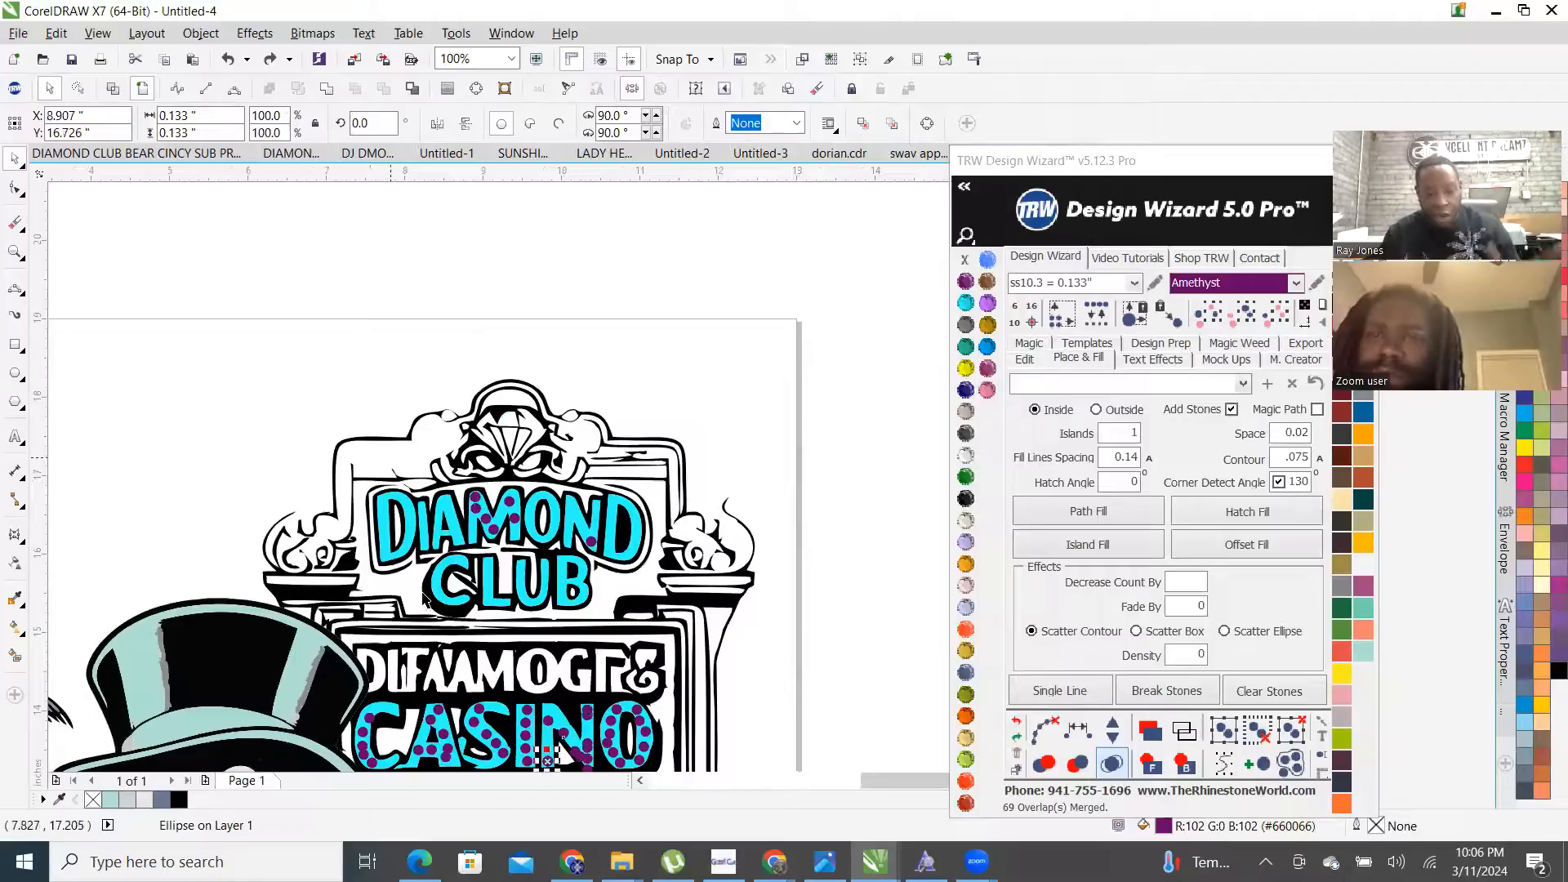
key("ctrl+z")
key("ctrl+z")
key("ctrl+z")
key("ctrl+z")
key("ctrl+z")
key("ctrl+z")
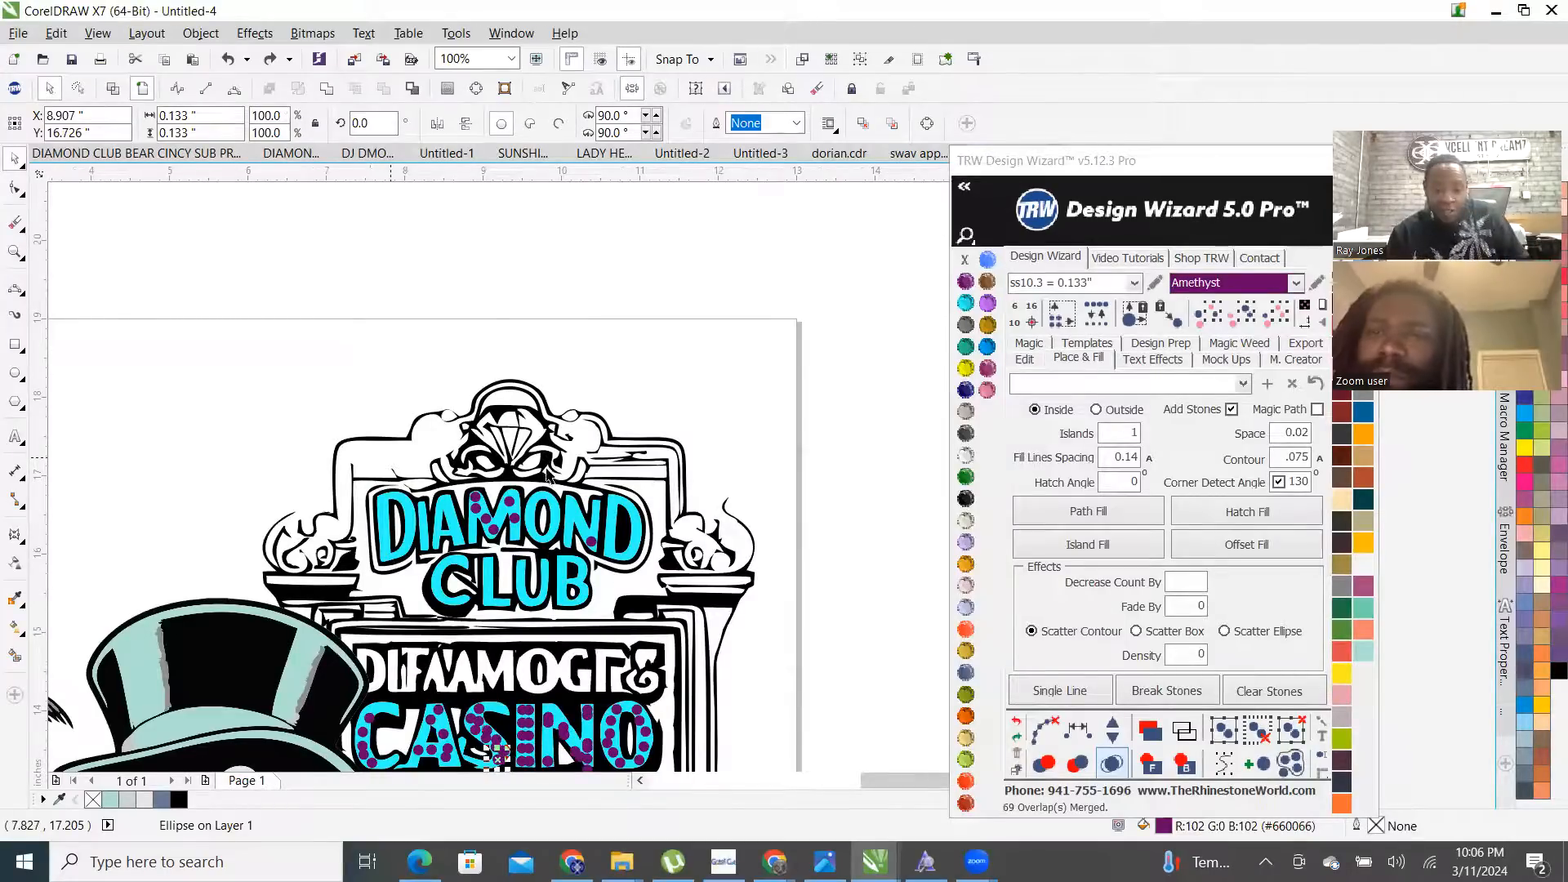
key("ctrl+z")
key("ctrl+z")
key("ctrl+z")
key("ctrl+z")
key("ctrl+z")
key("ctrl+z")
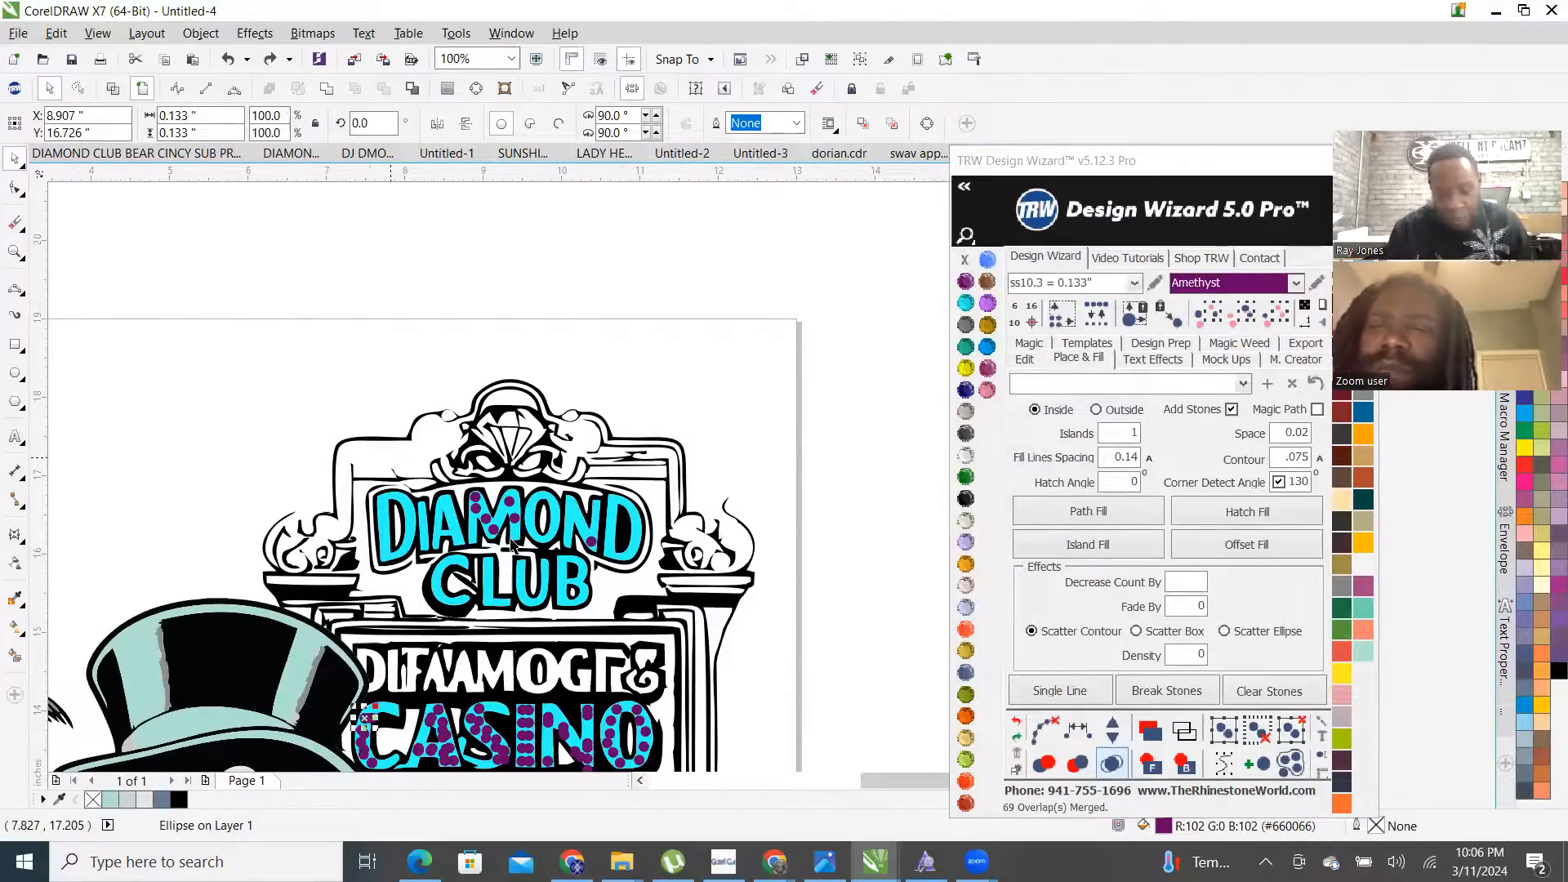
key("ctrl+z")
key("ctrl+z")
key("ctrl+z")
key("ctrl+z")
key("ctrl+z")
key("ctrl+z")
key("ctrl+z")
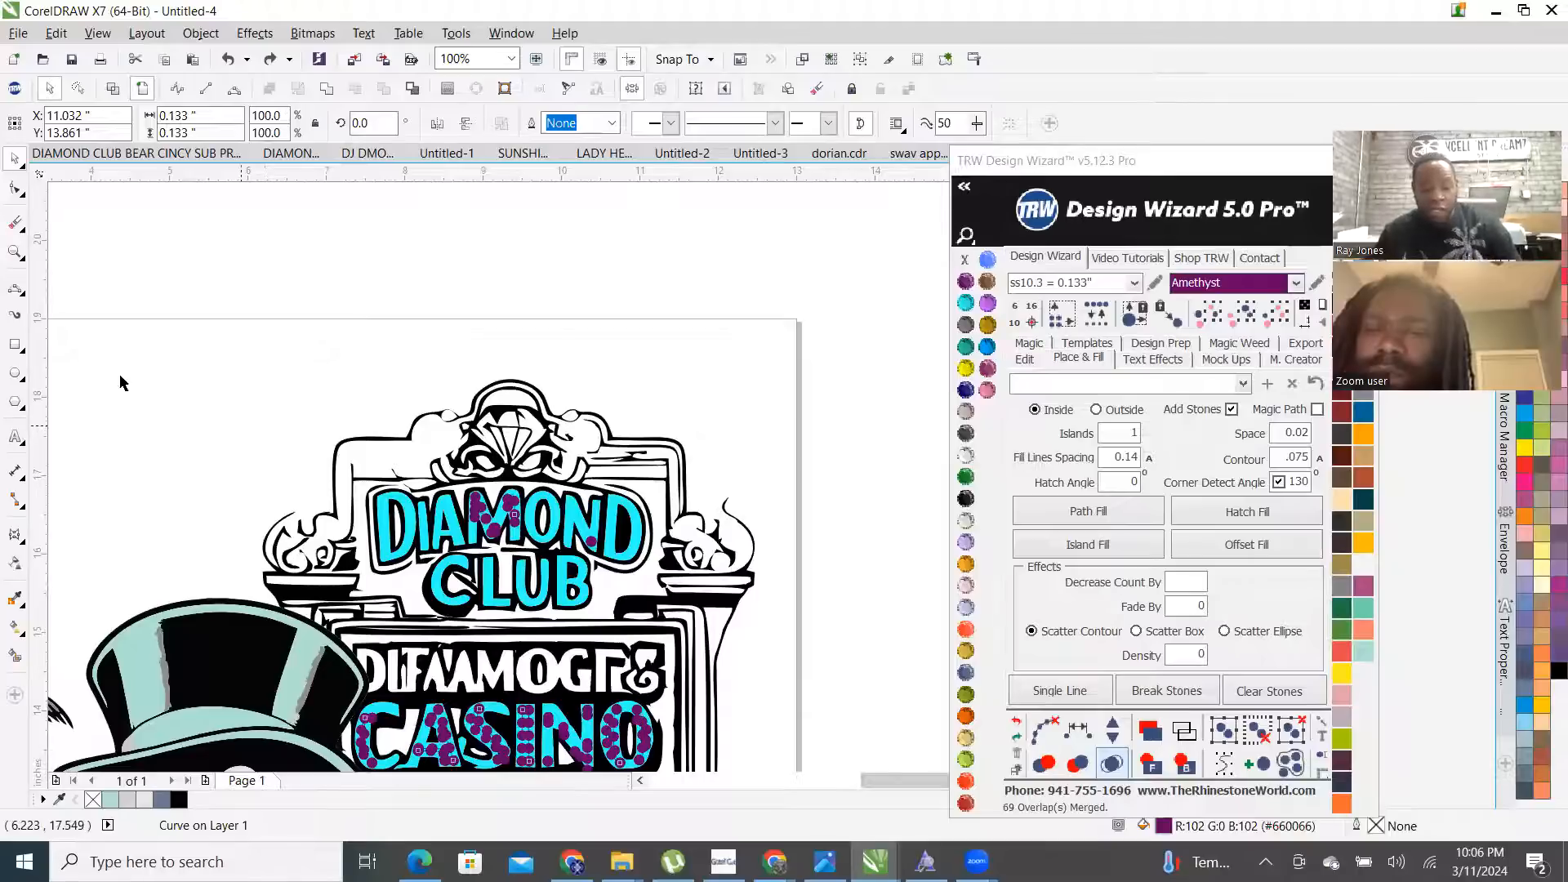
left_click(465, 499)
scroll(490, 478, "up", 2)
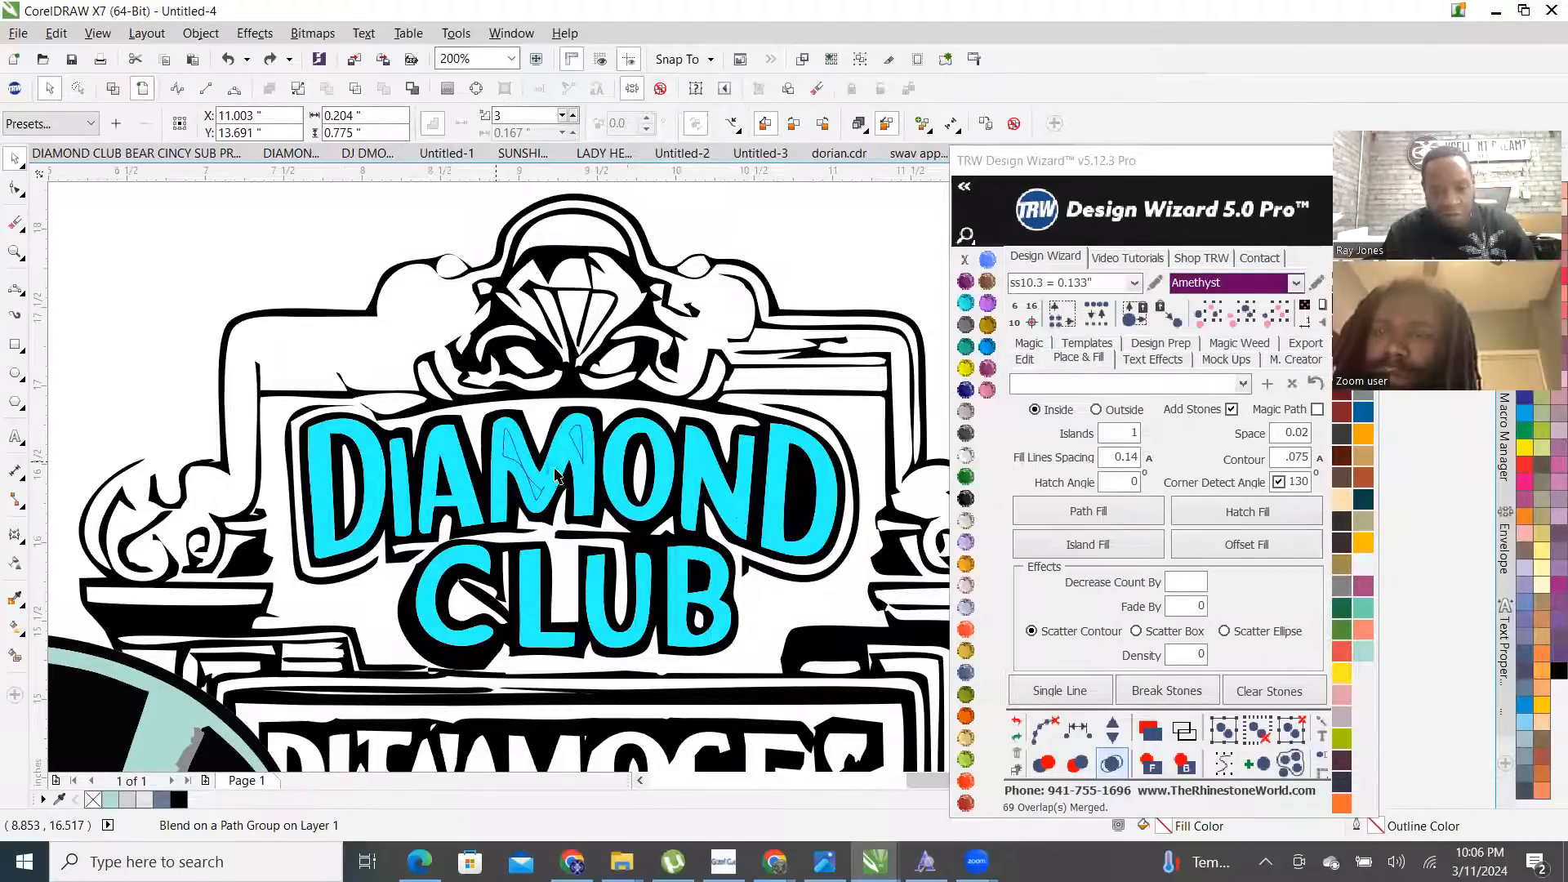
scroll(553, 469, "up", 3)
- Add an Outside, stone-free island outline around DIAMOND CLUB, colour it Amethyst, and edit the contour distance
left_click(520, 461)
scroll(520, 460, "down", 3)
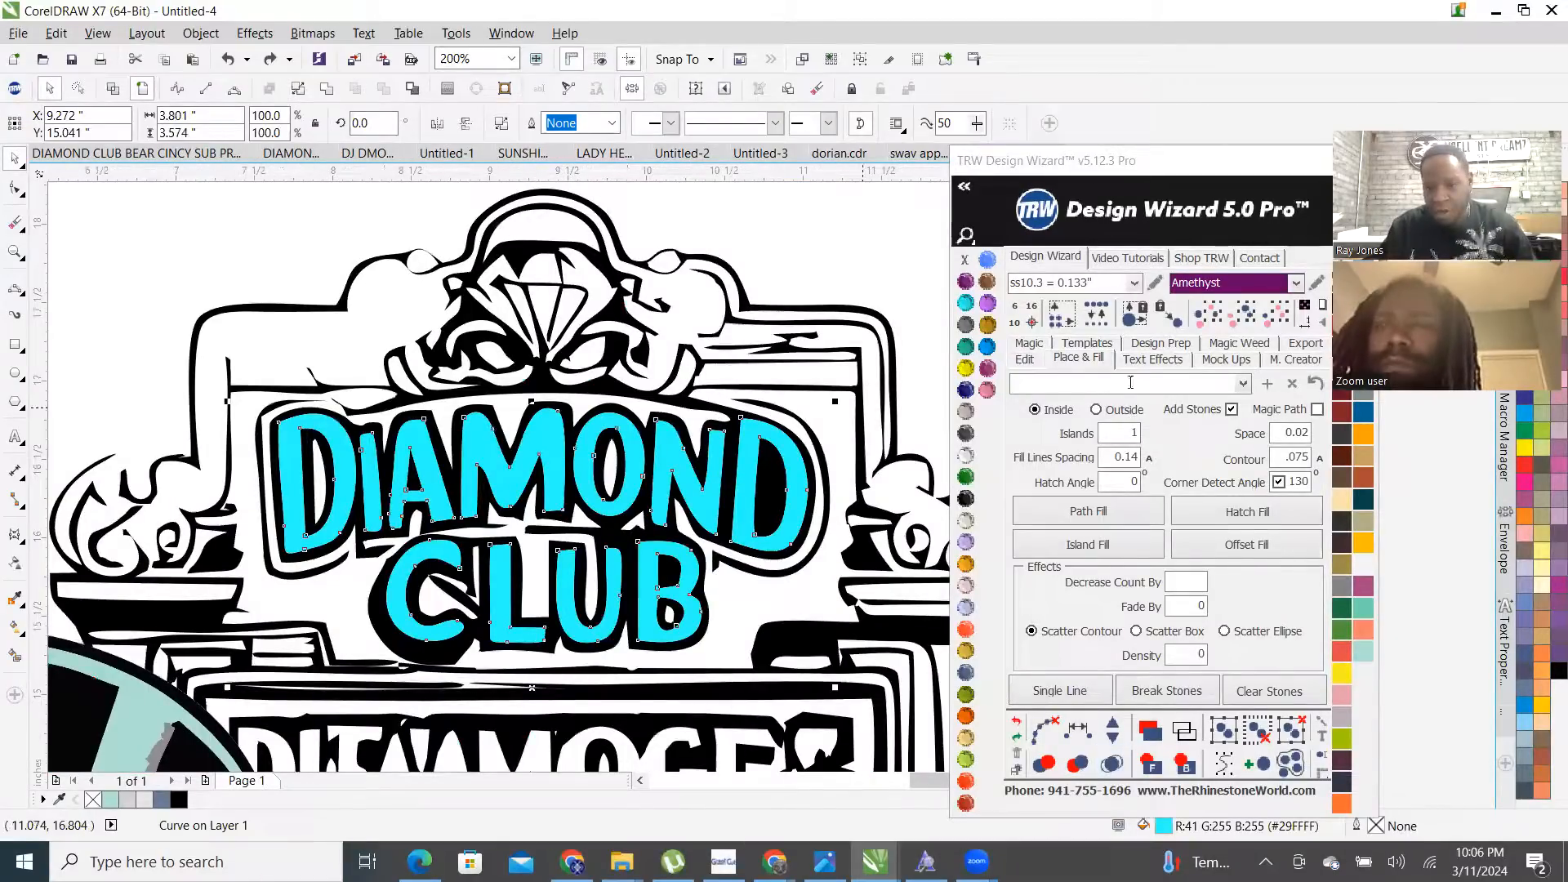
left_click(1107, 415)
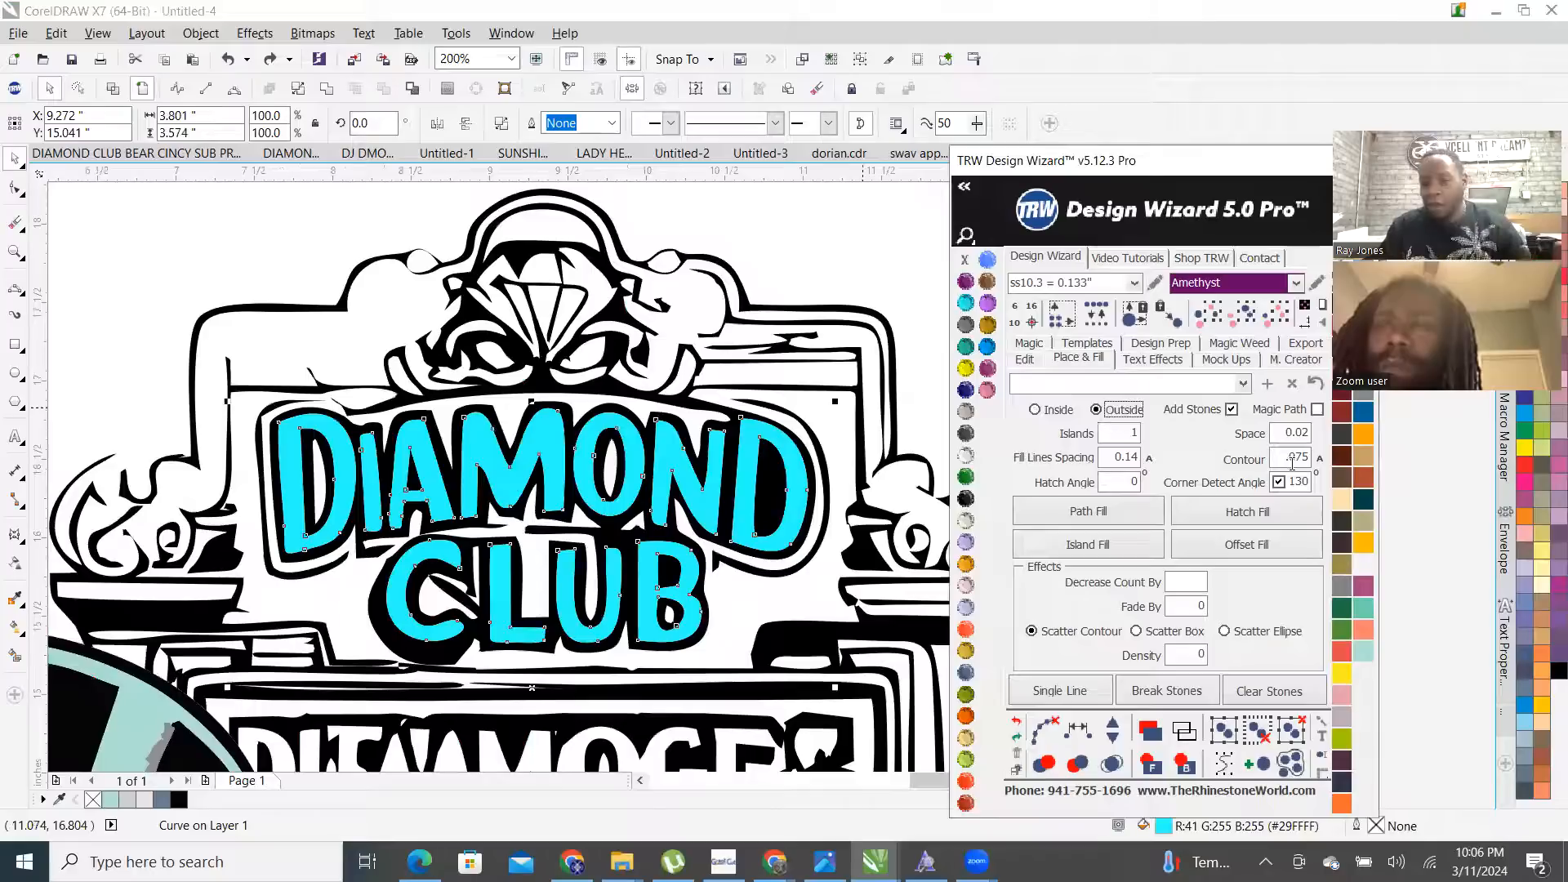
left_click(1232, 409)
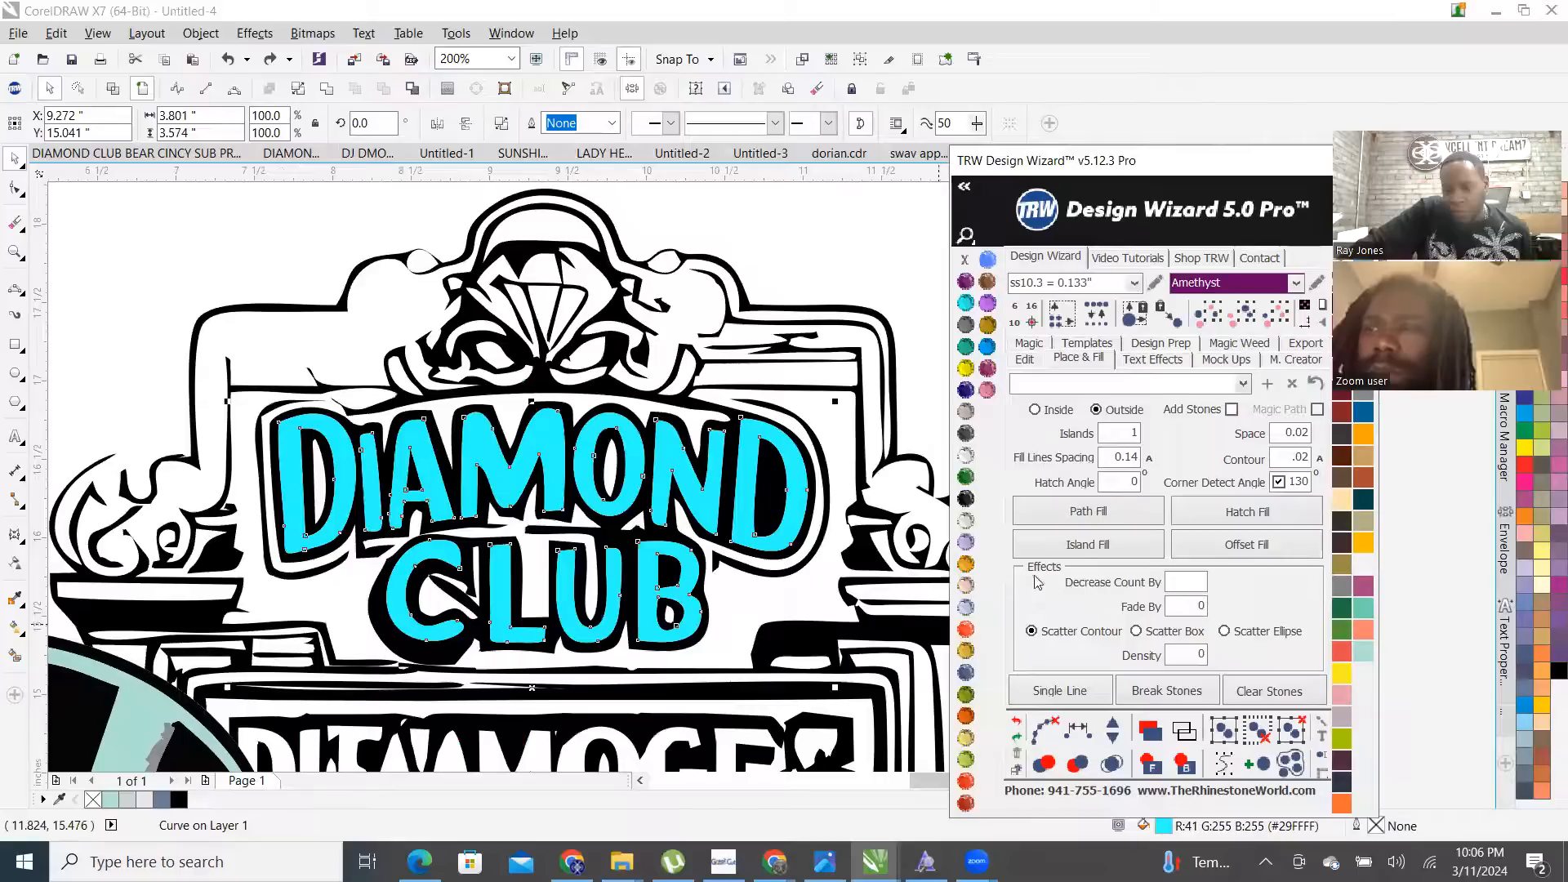
left_click(1130, 554)
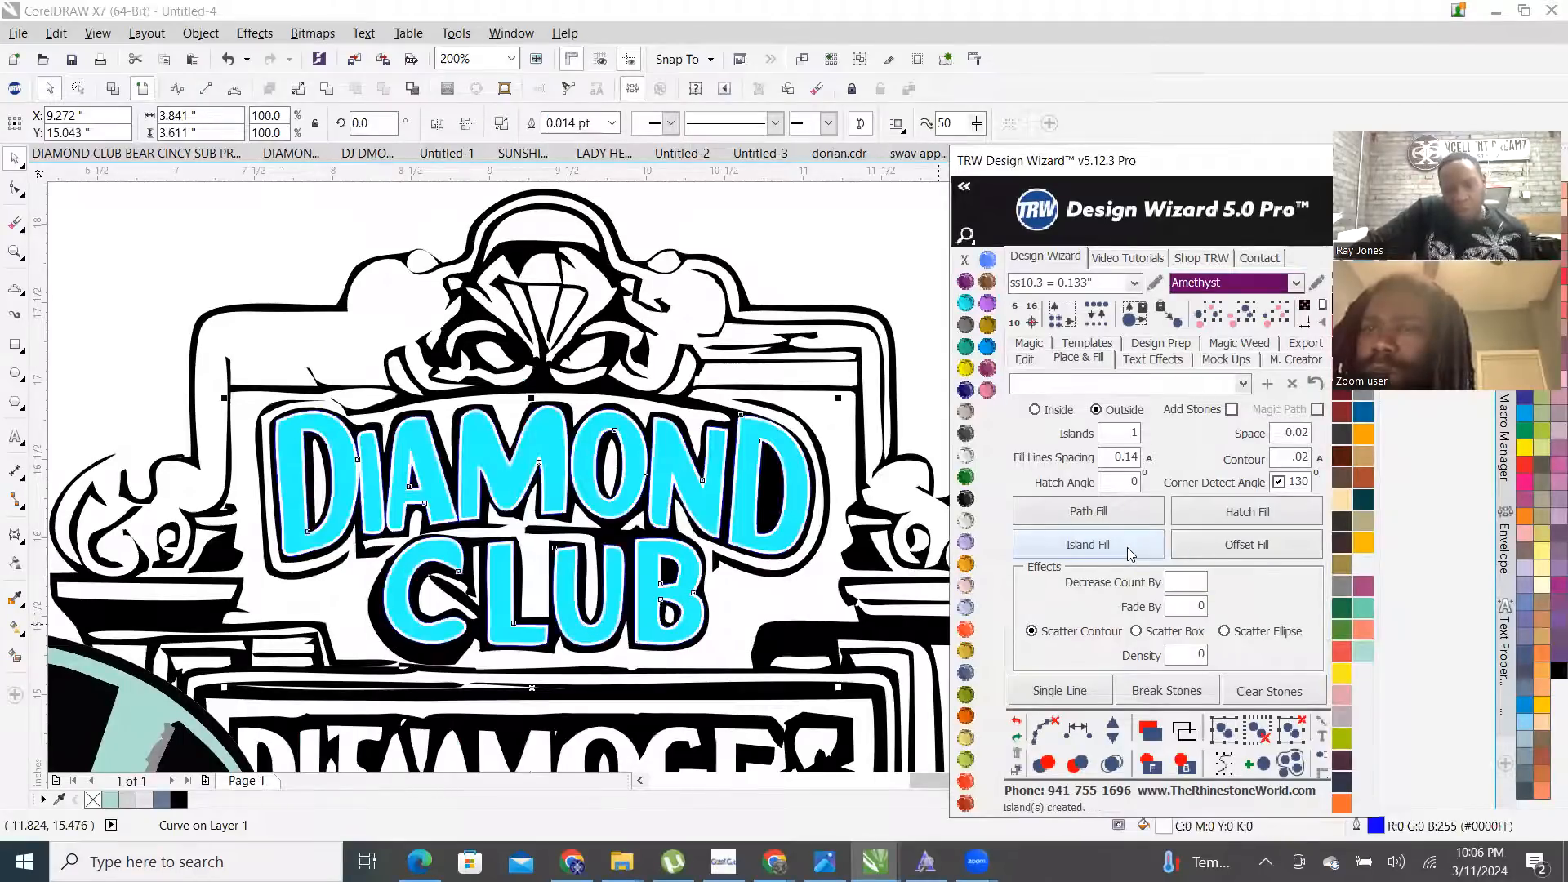
scroll(662, 445, "up", 2)
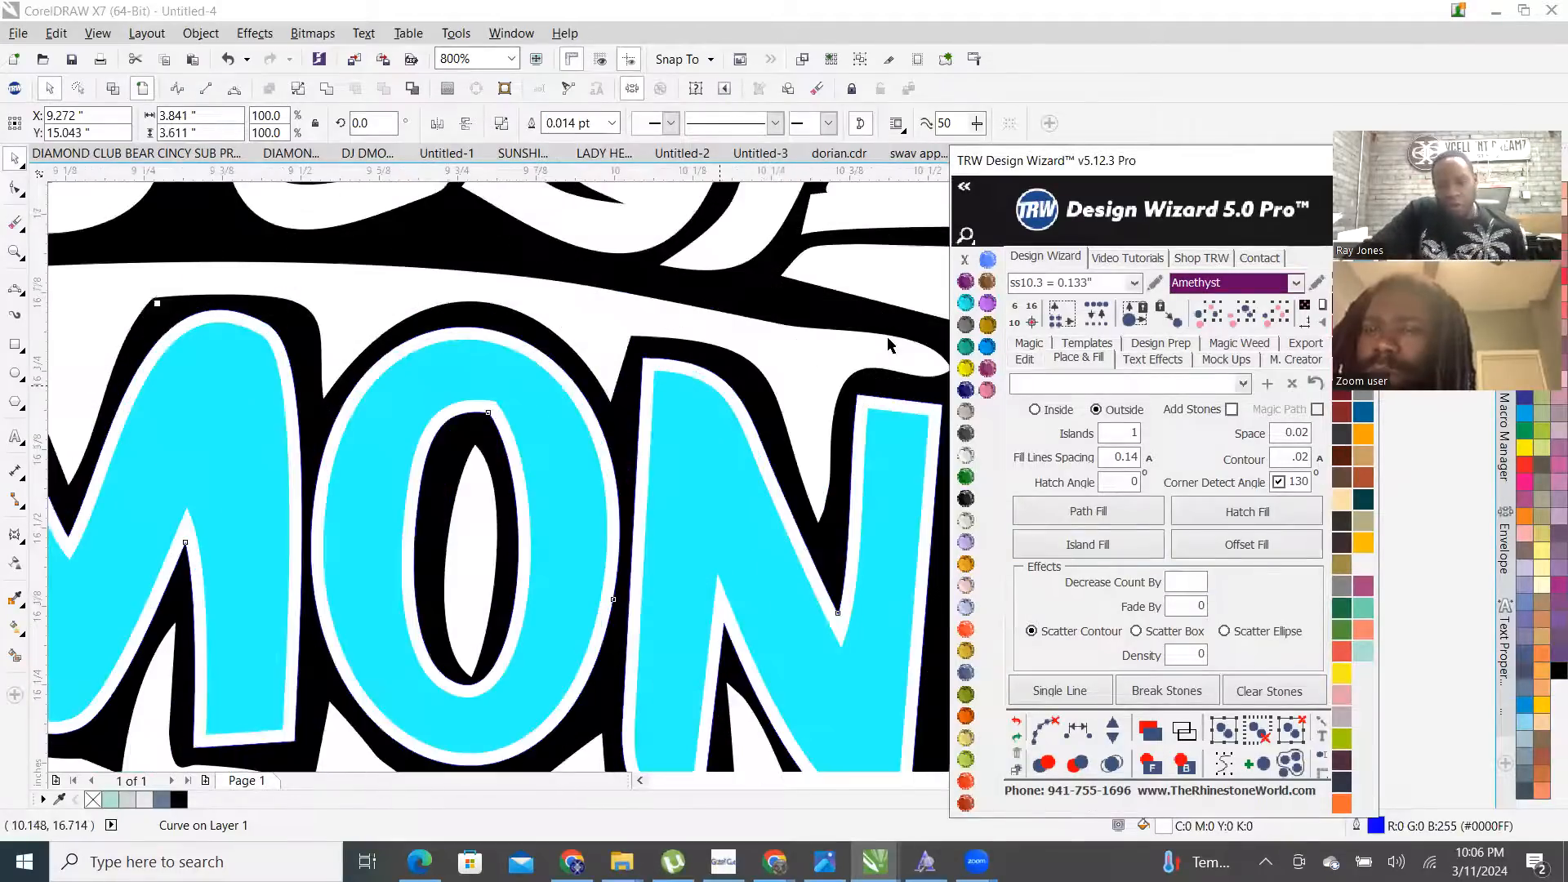
left_click(971, 286)
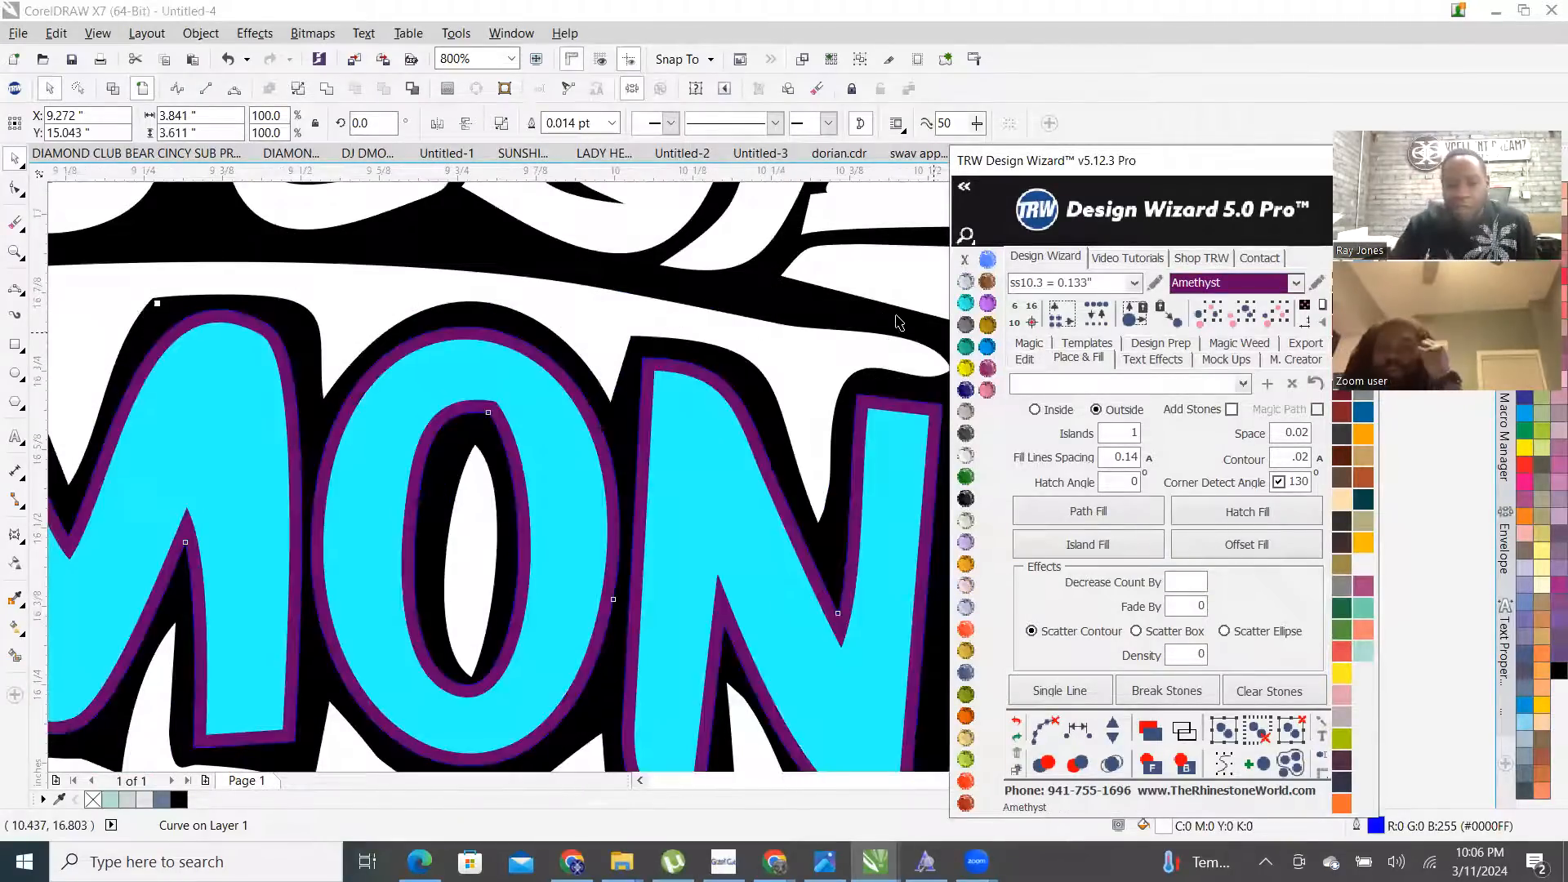
scroll(675, 520, "down", 2)
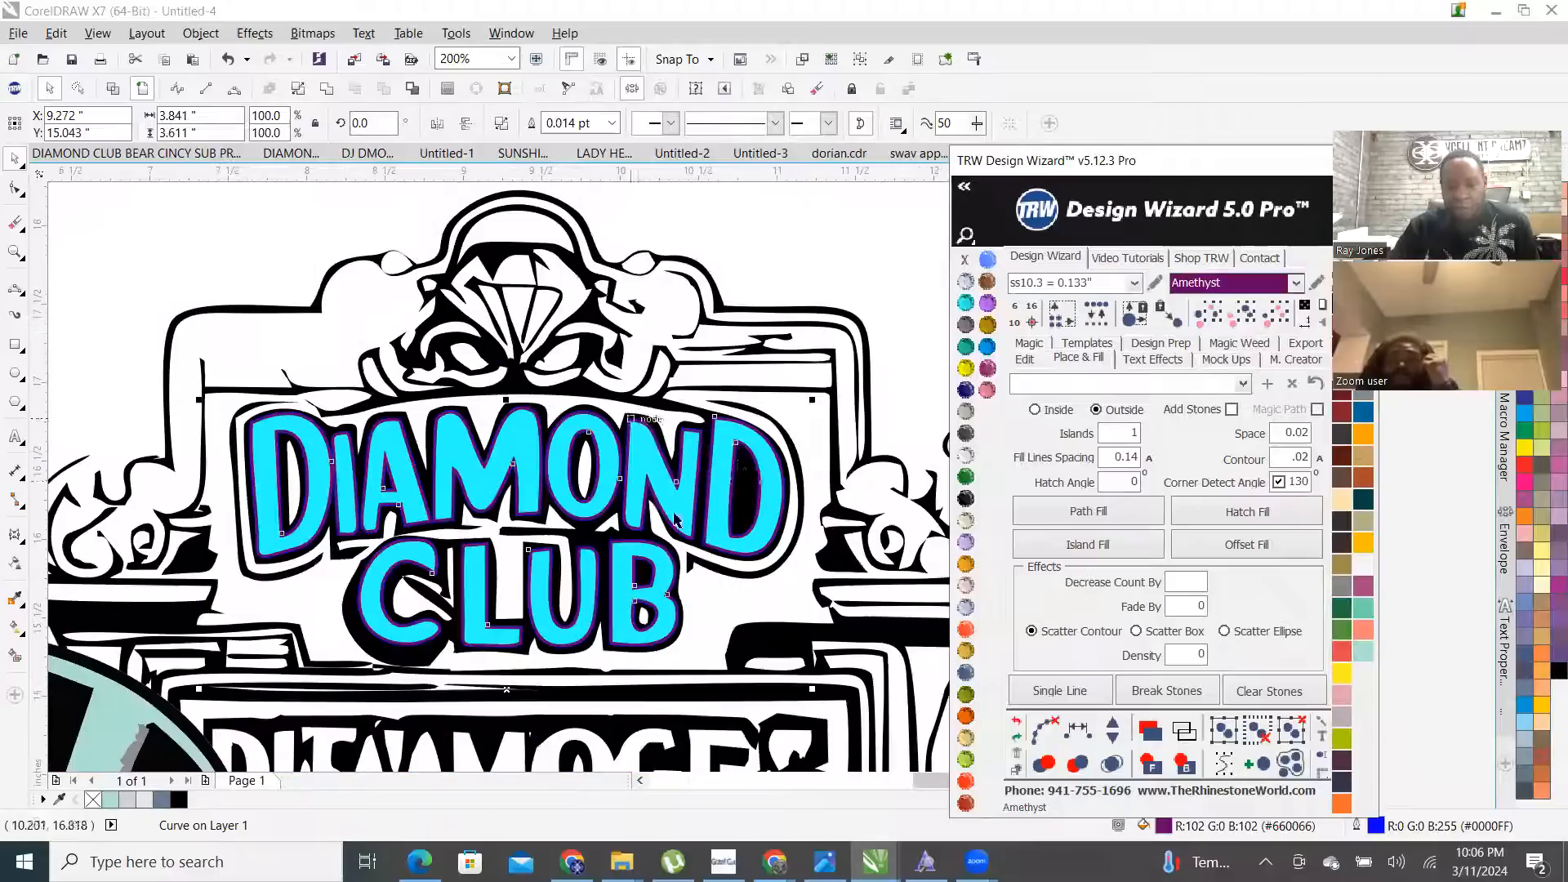
left_click(792, 243)
left_click(1276, 460)
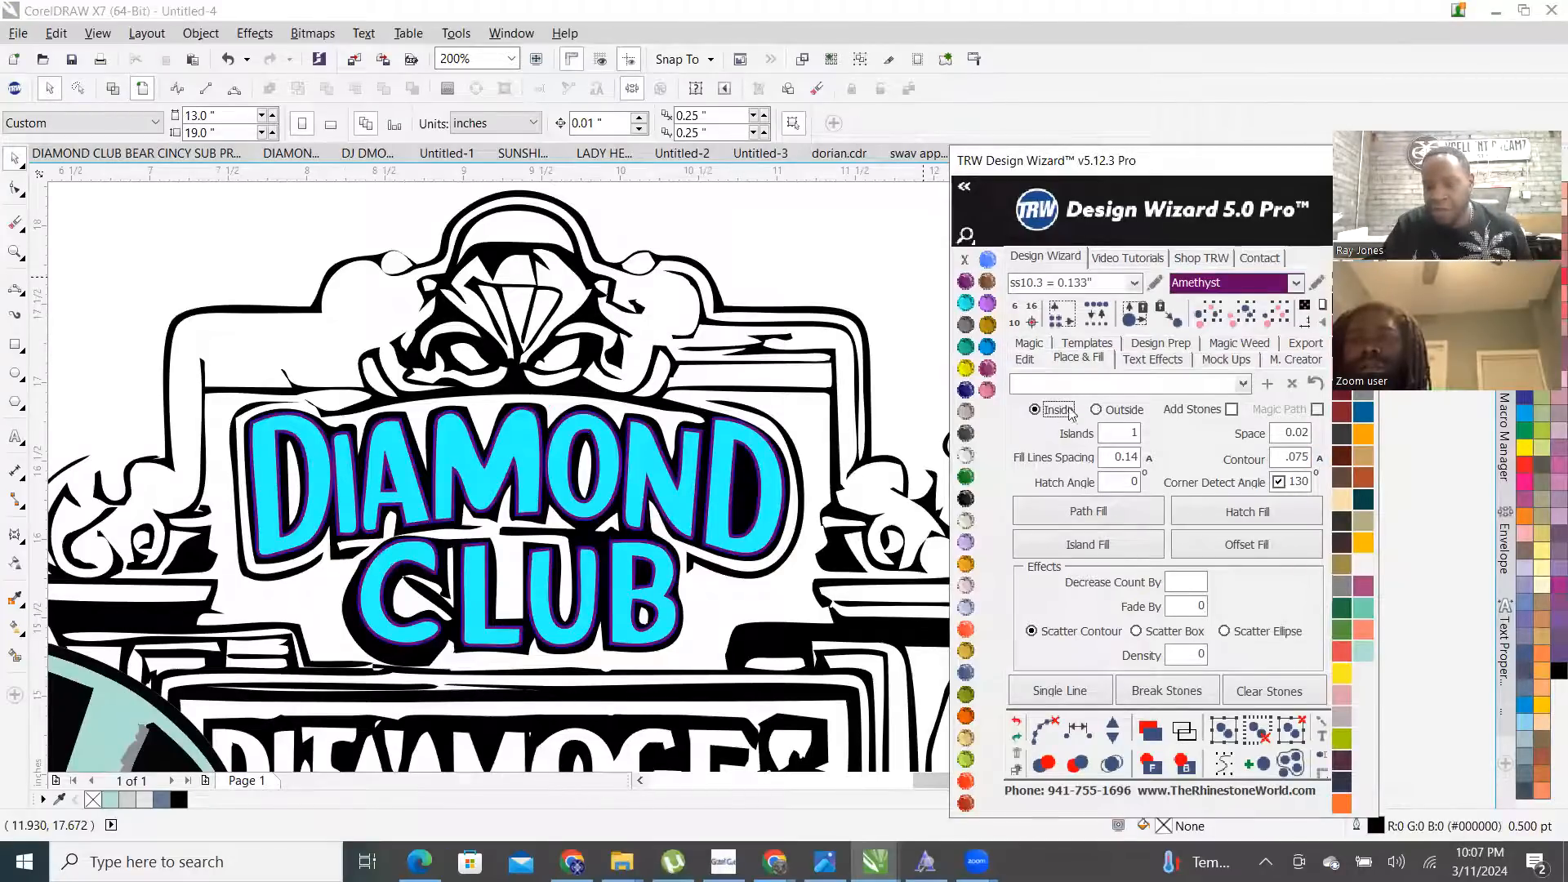
- Re-enable Add Stones in TRW Pink and island-fill the DIAMOND CLUB letters with pink rhinestones
left_click(1234, 410)
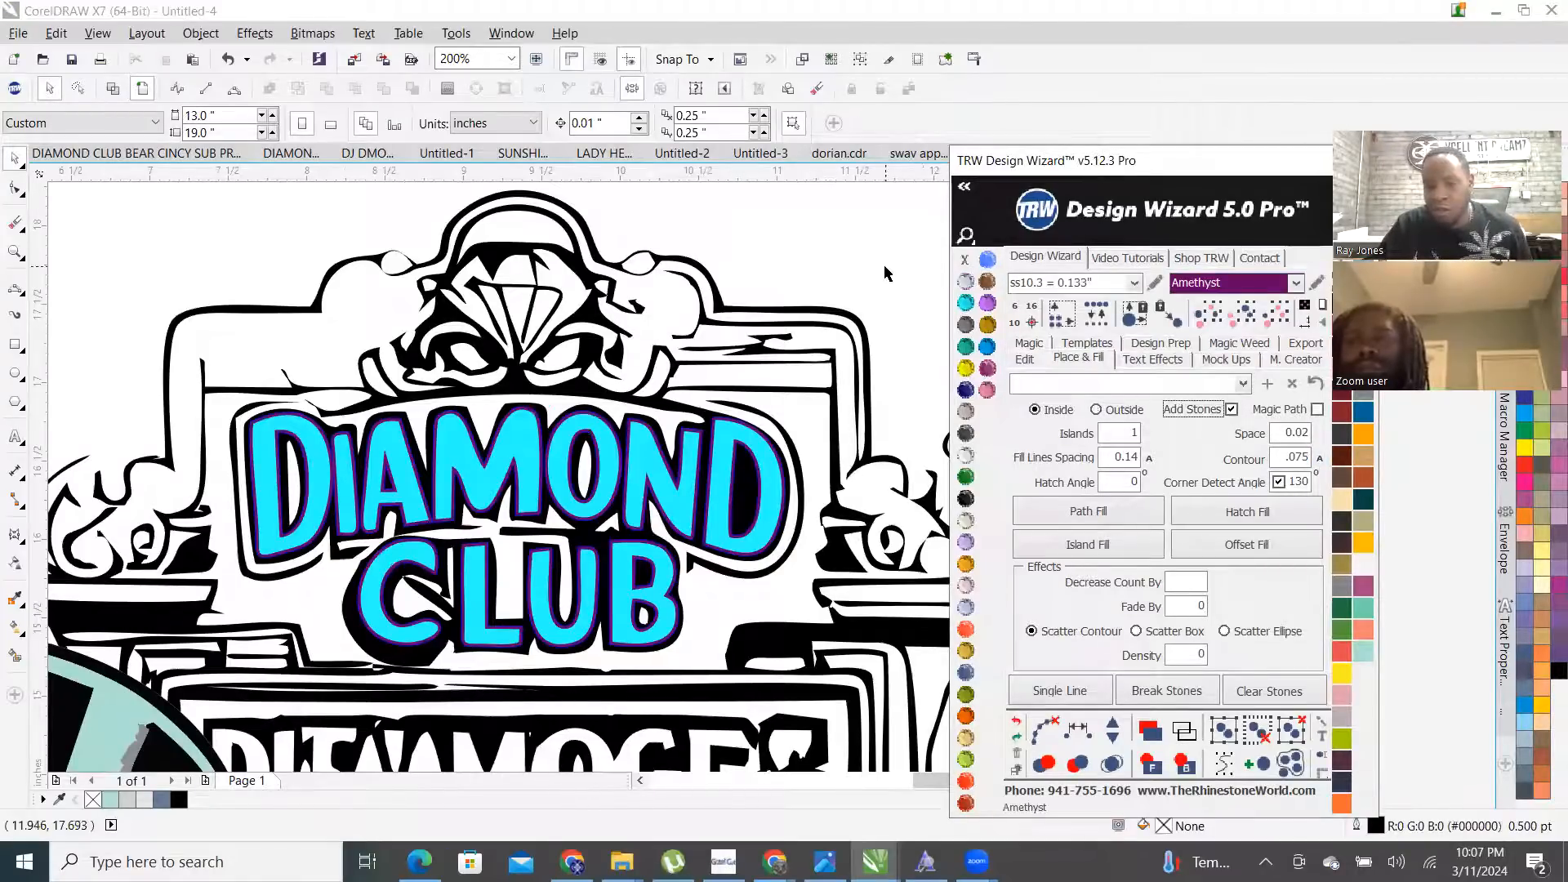
left_click(988, 391)
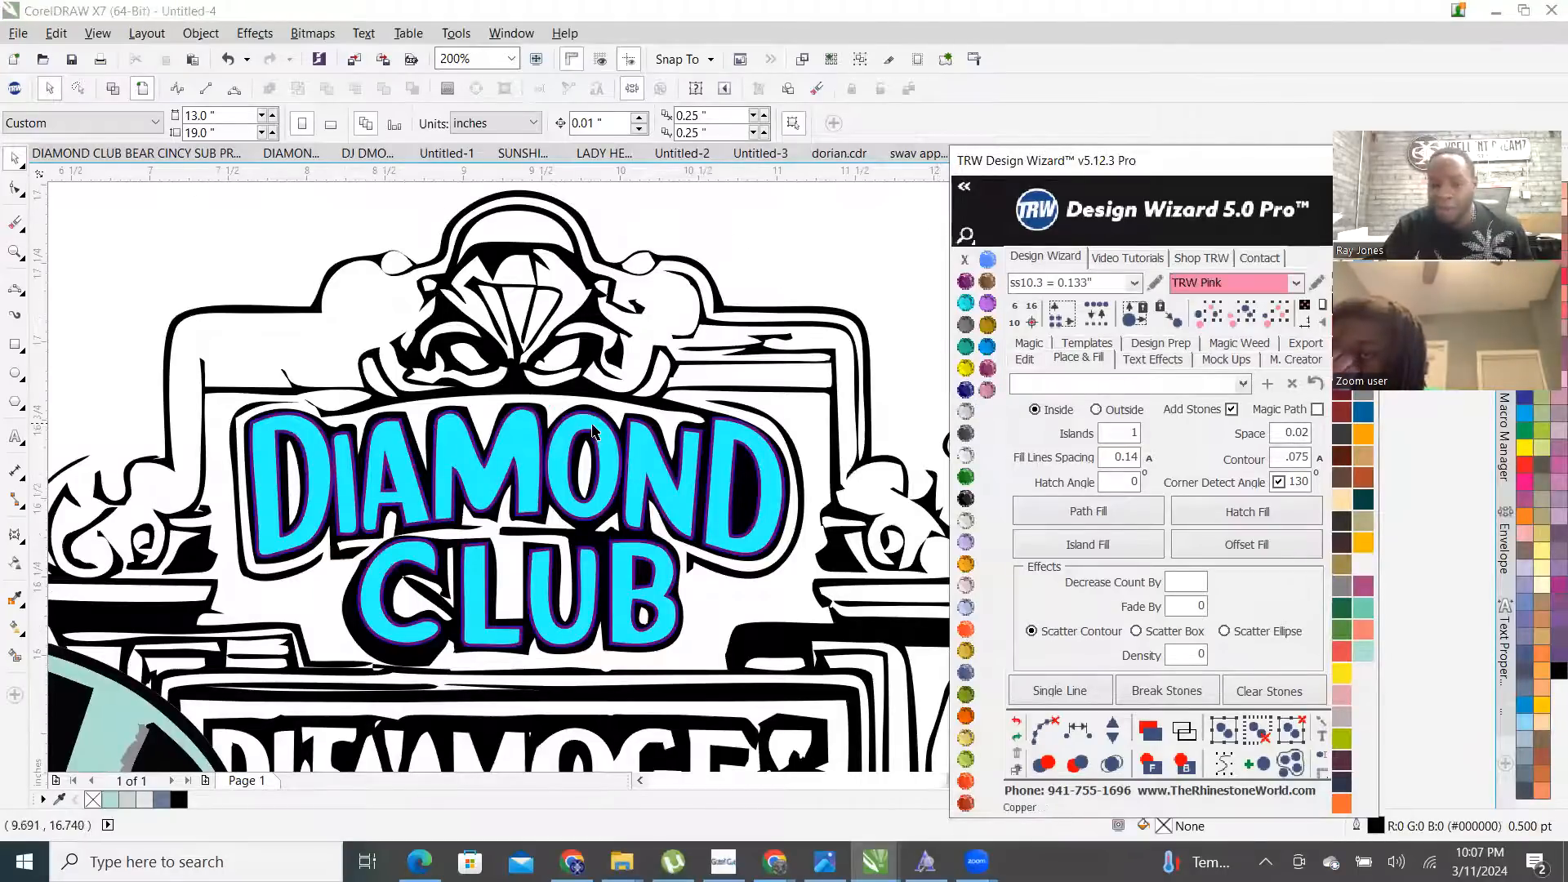
scroll(593, 431, "up", 5)
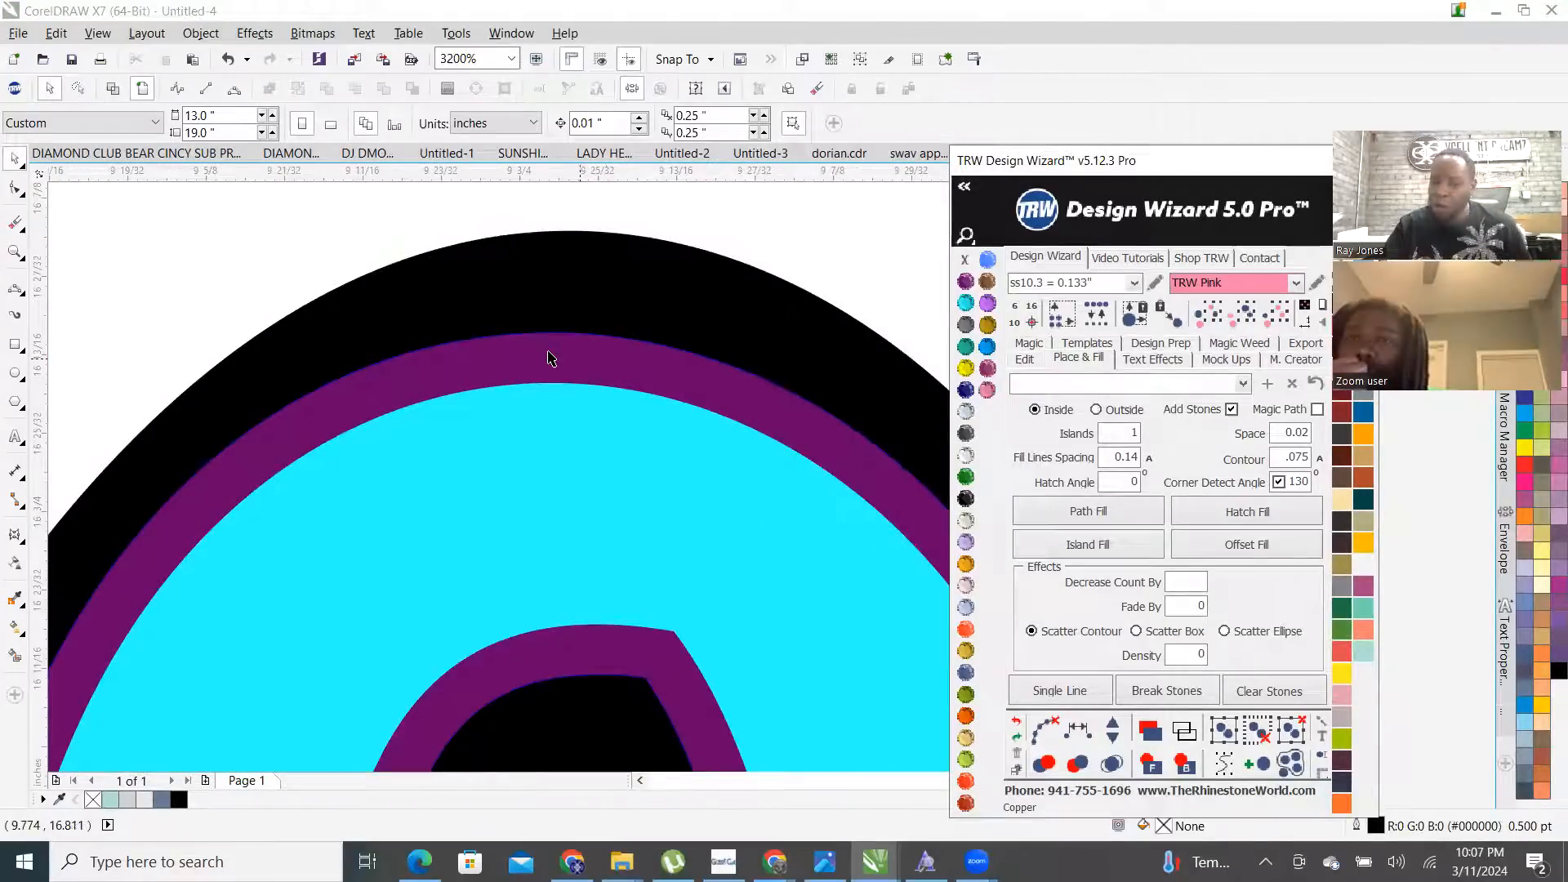
left_click(549, 357)
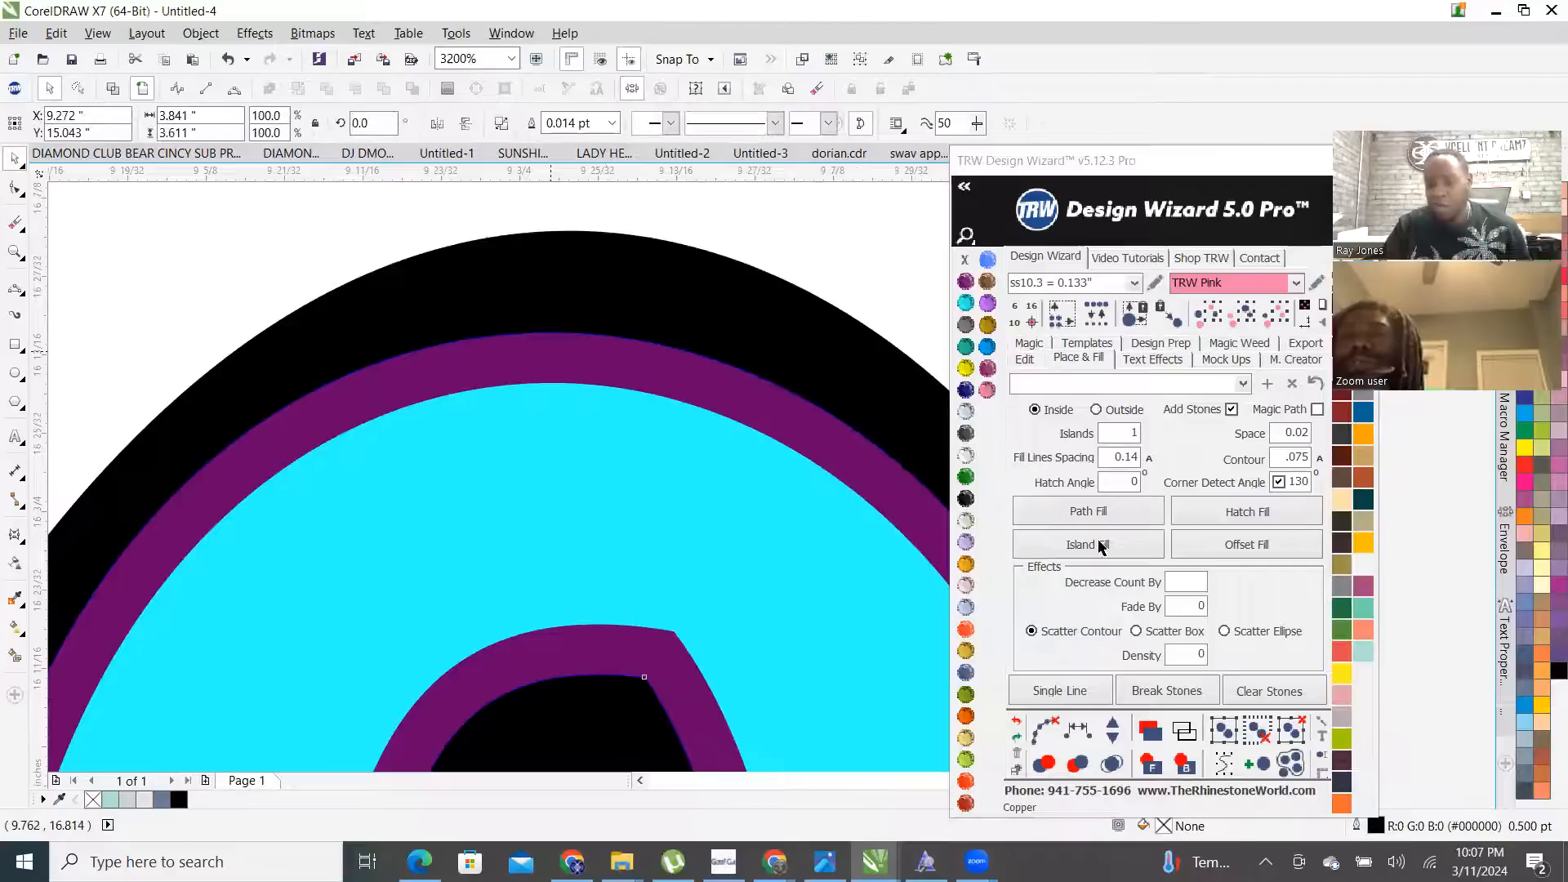
scroll(602, 383, "down", 2)
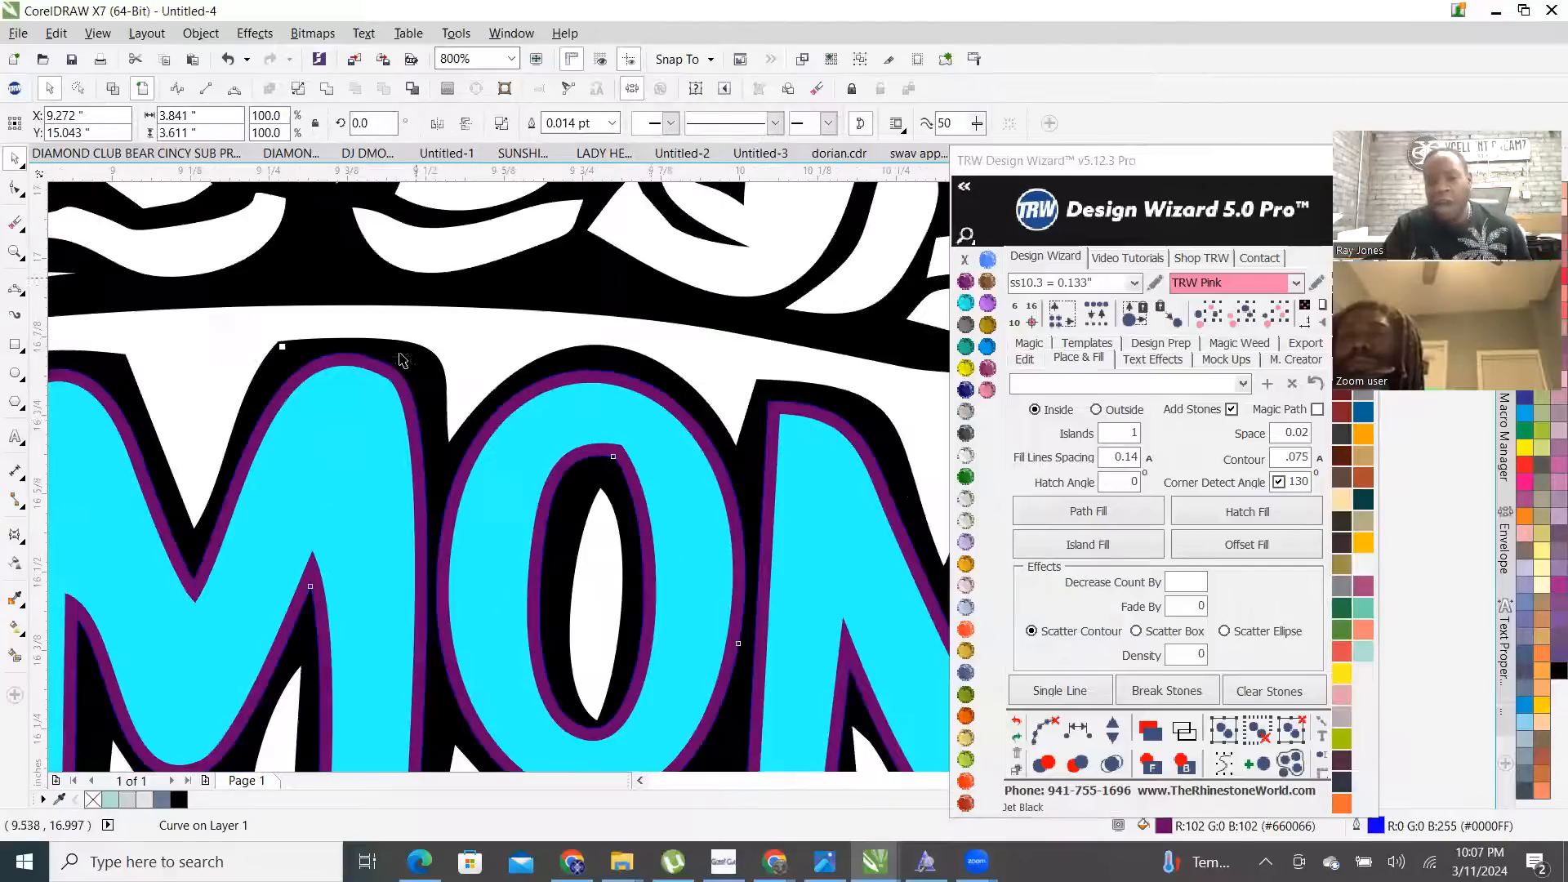
left_click(1100, 547)
scroll(450, 402, "down", 2)
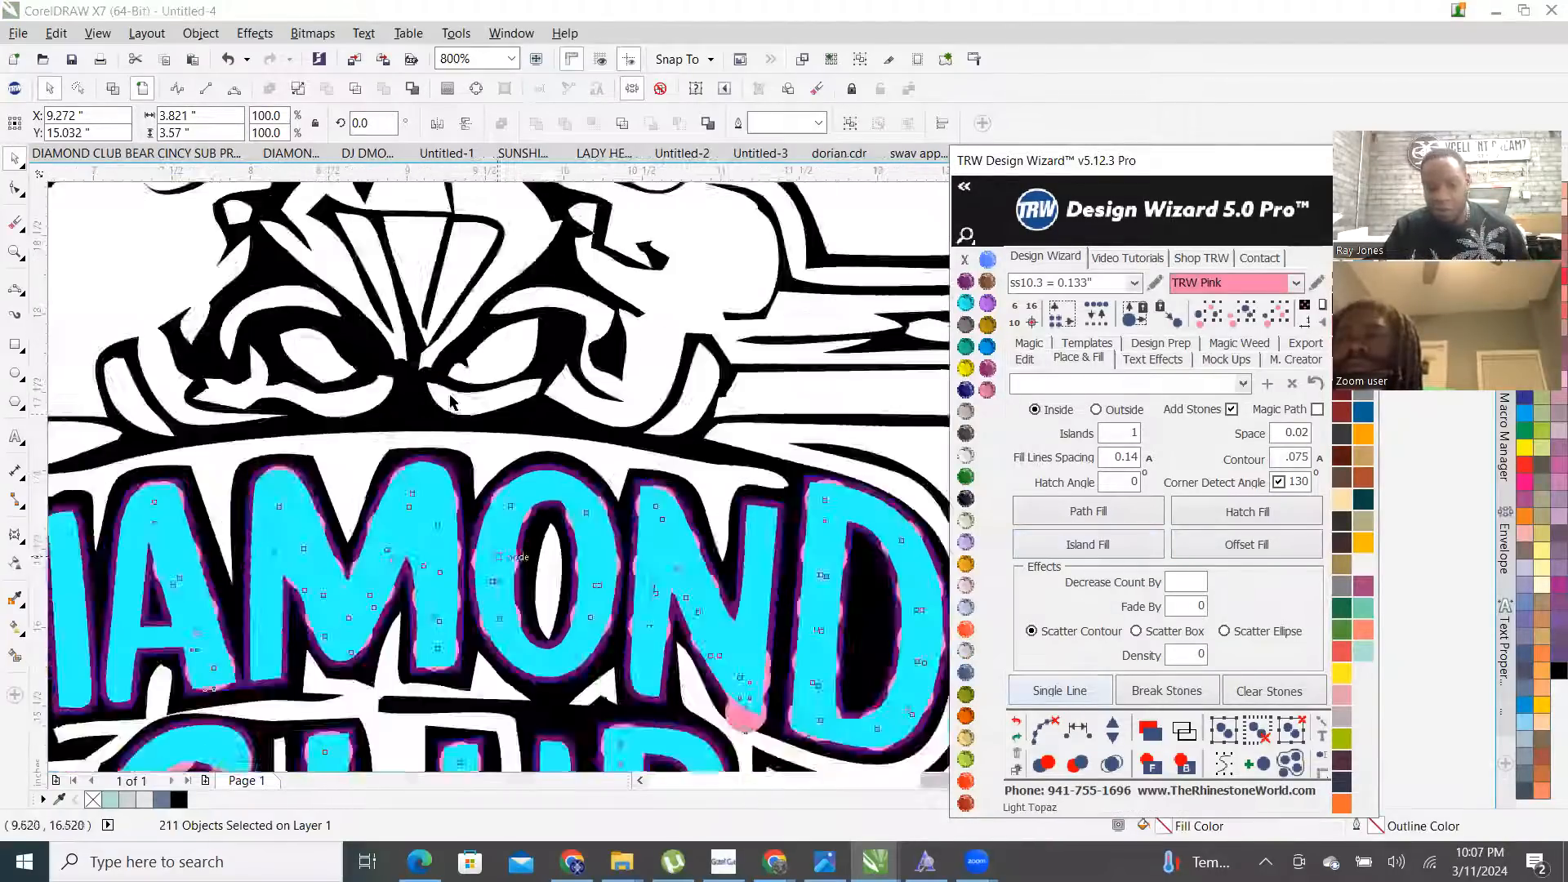
scroll(450, 402, "down", 2)
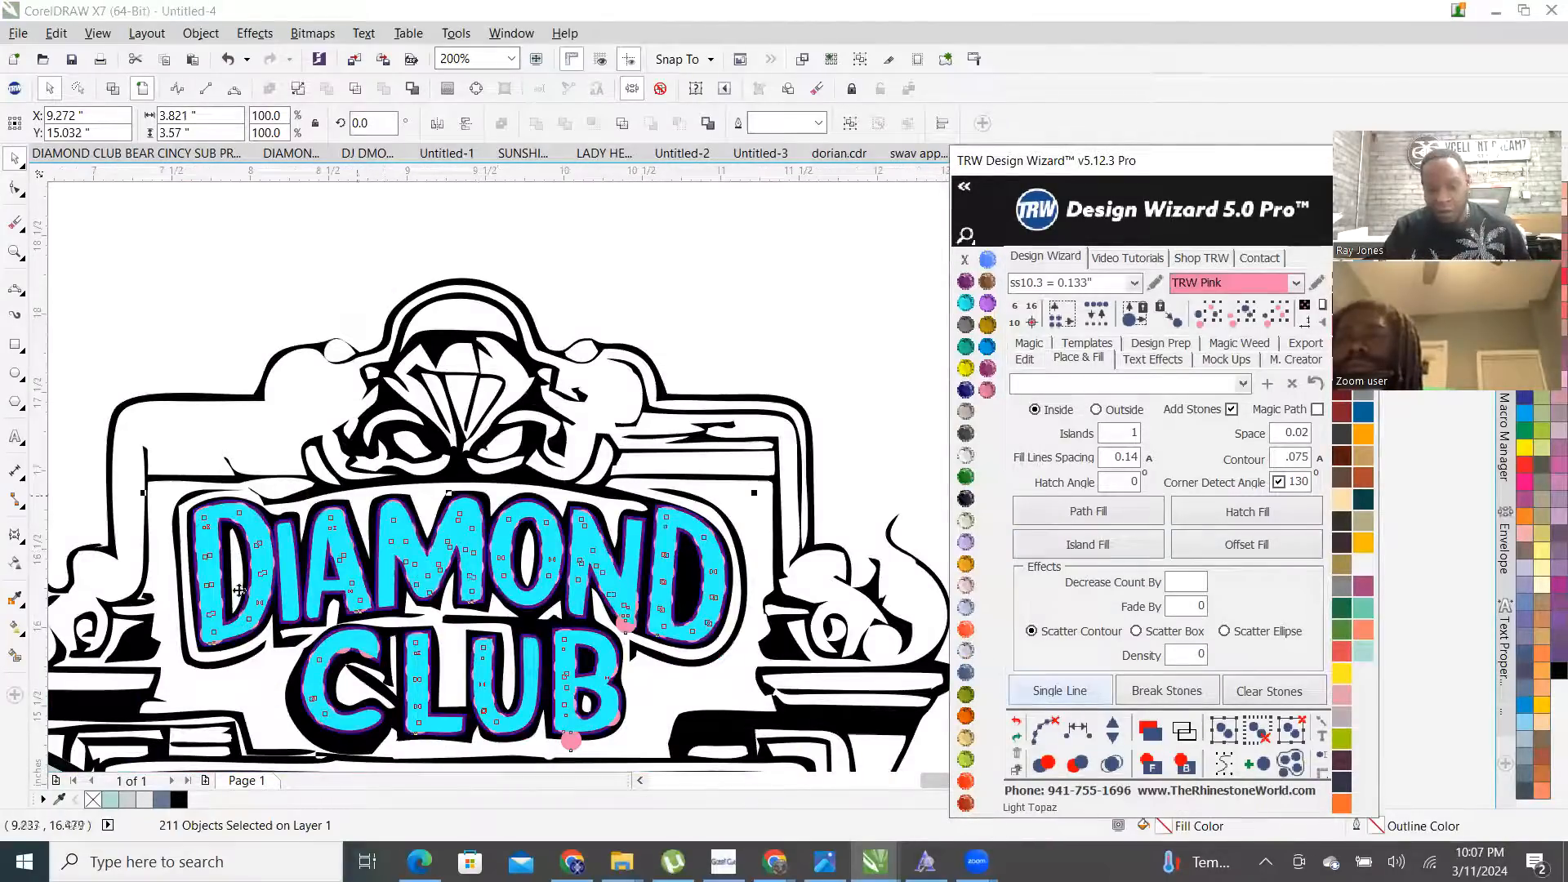
- Merge the pink stones, bring them in front of the letters, and delete the stray purple curve
left_click(1048, 729)
left_click(1112, 764)
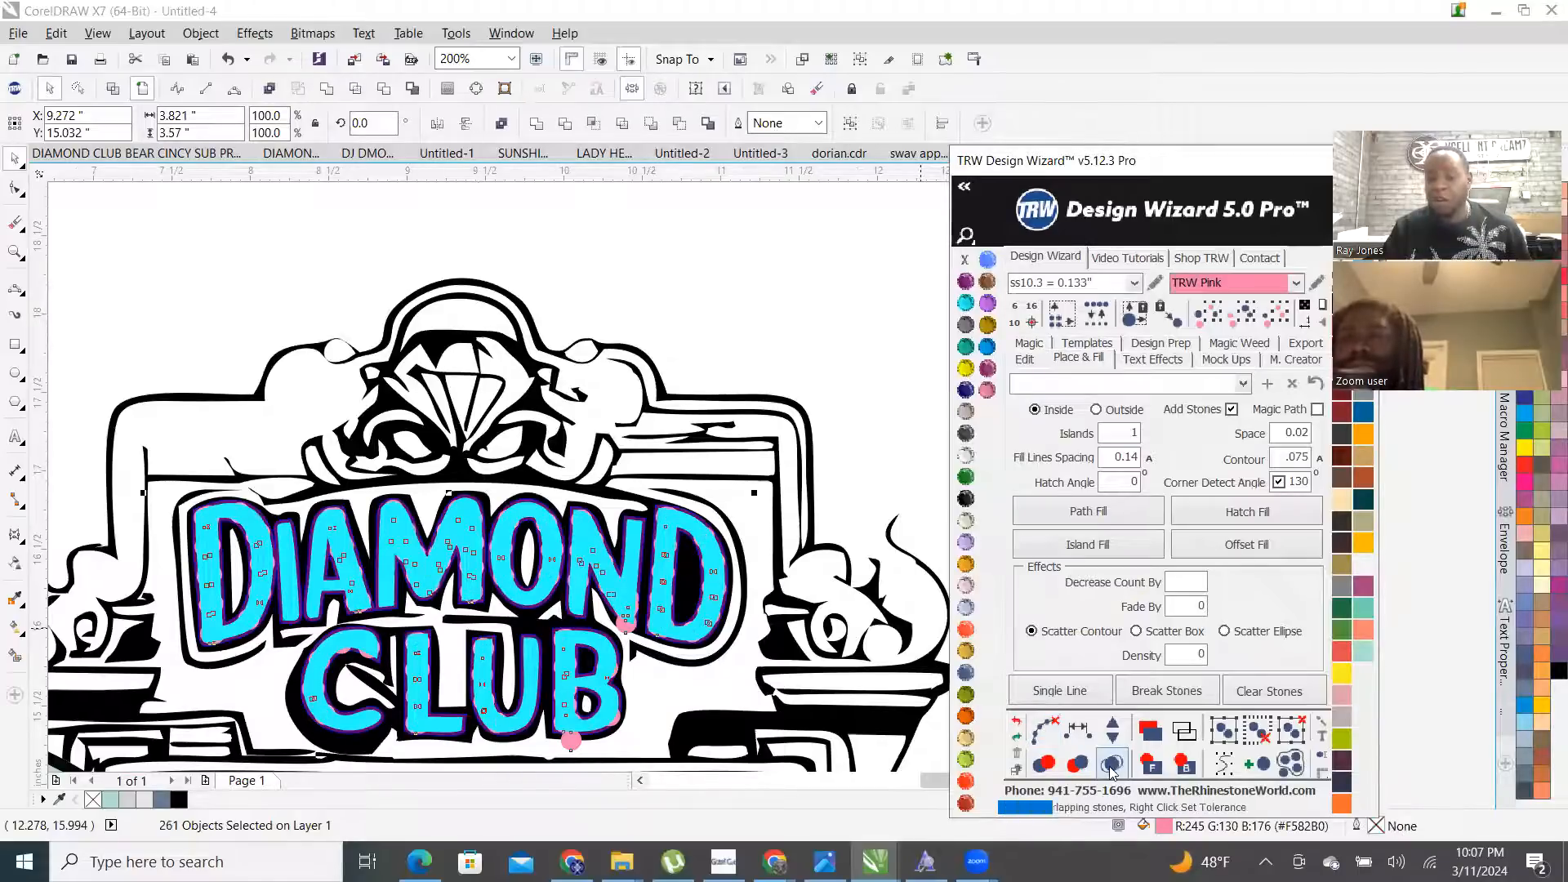
left_click(1153, 766)
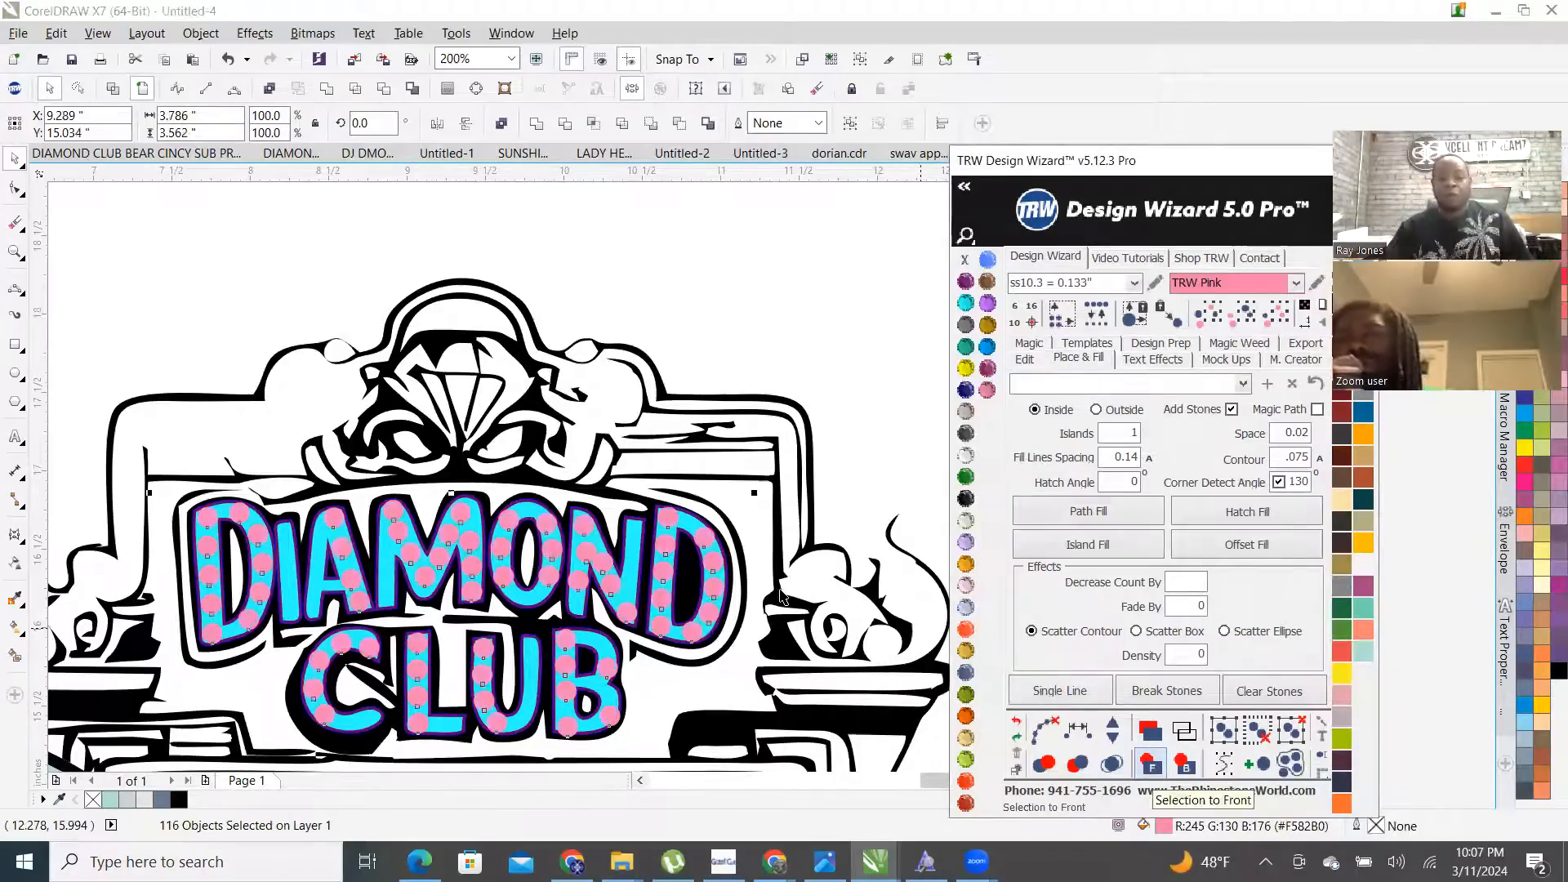
left_click(786, 308)
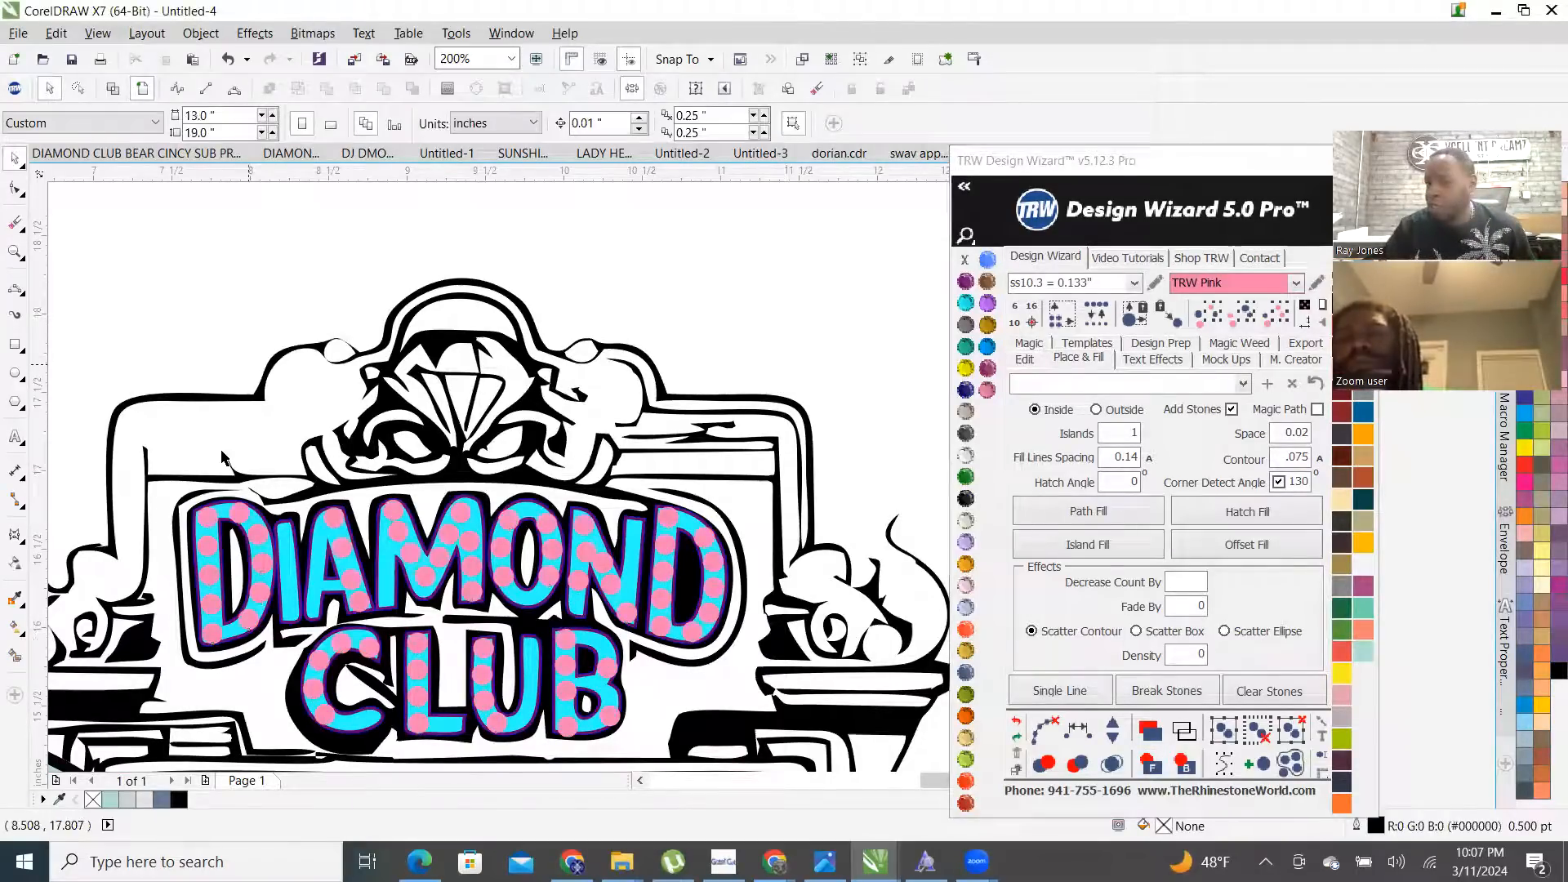
scroll(553, 512, "up", 6)
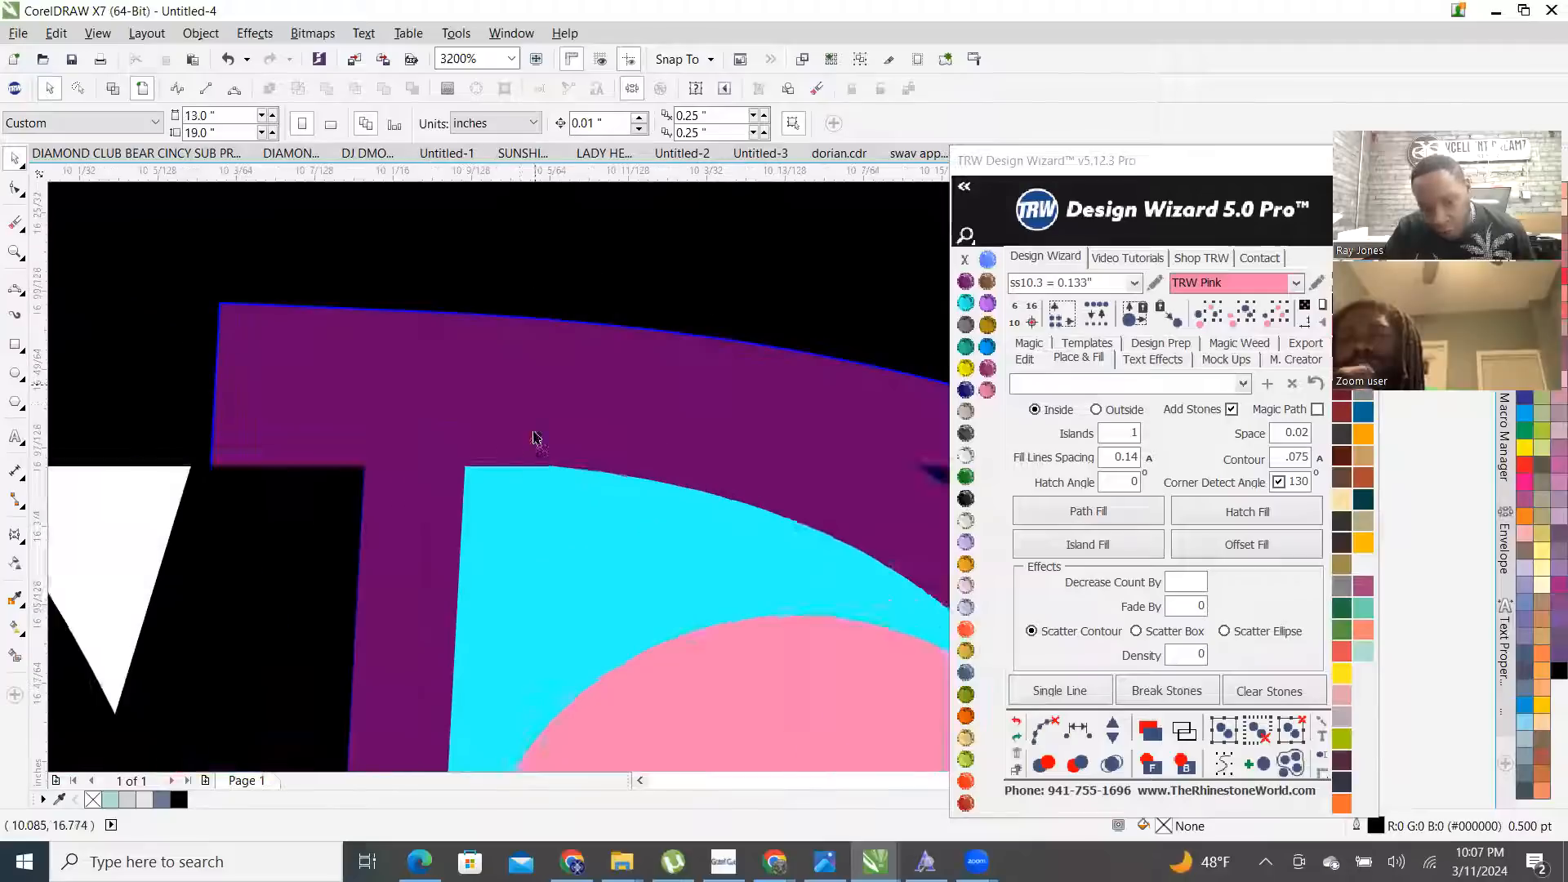
left_click(522, 410)
scroll(522, 410, "down", 4)
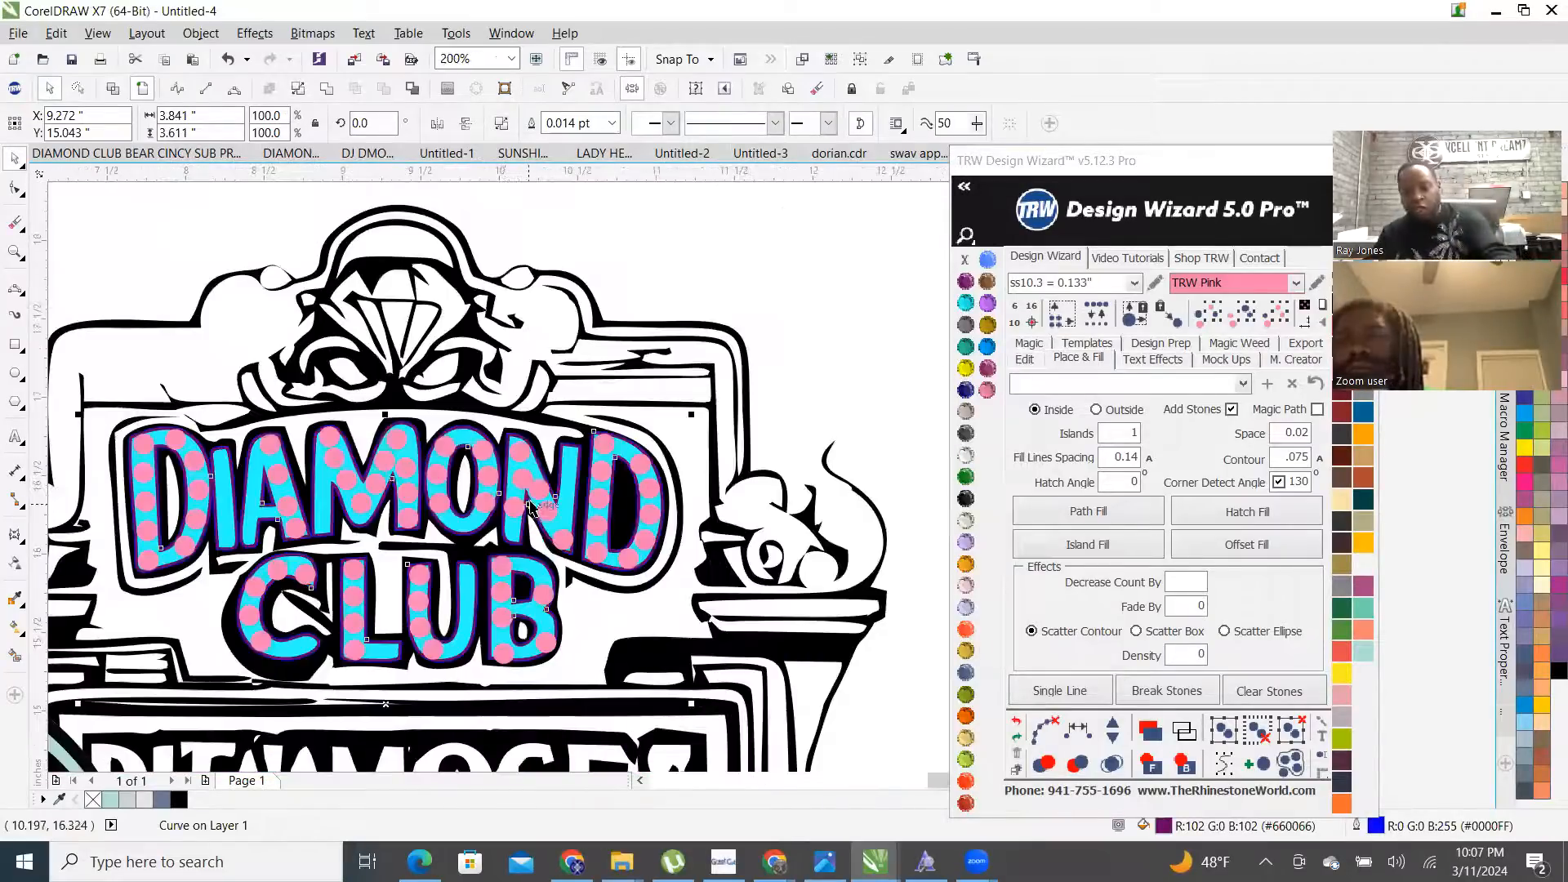
key("Delete")
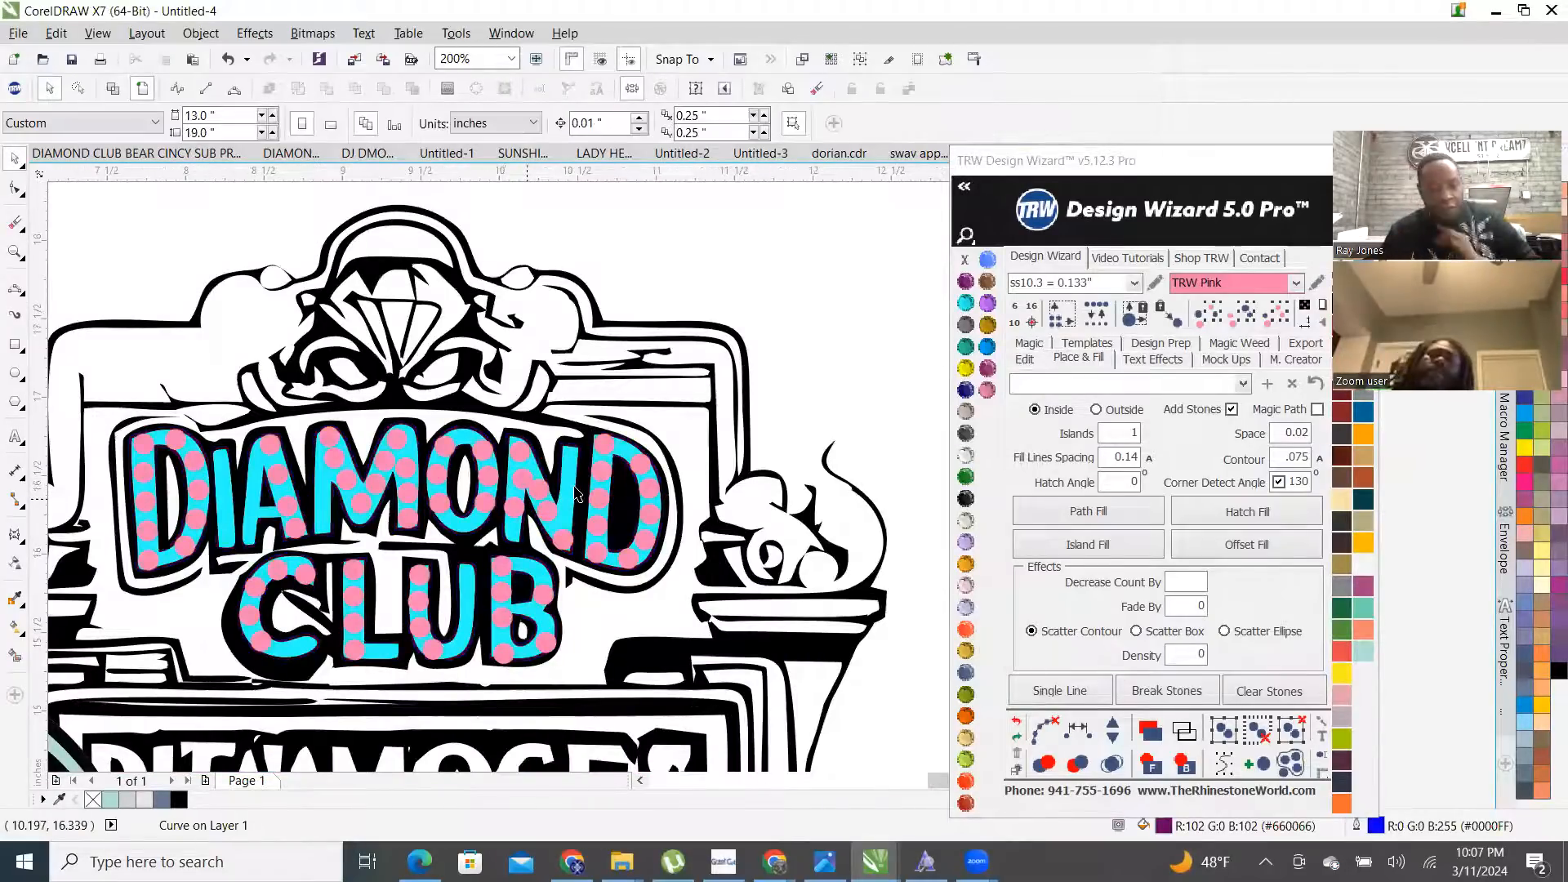
scroll(569, 491, "down", 1)
scroll(291, 489, "down", 3)
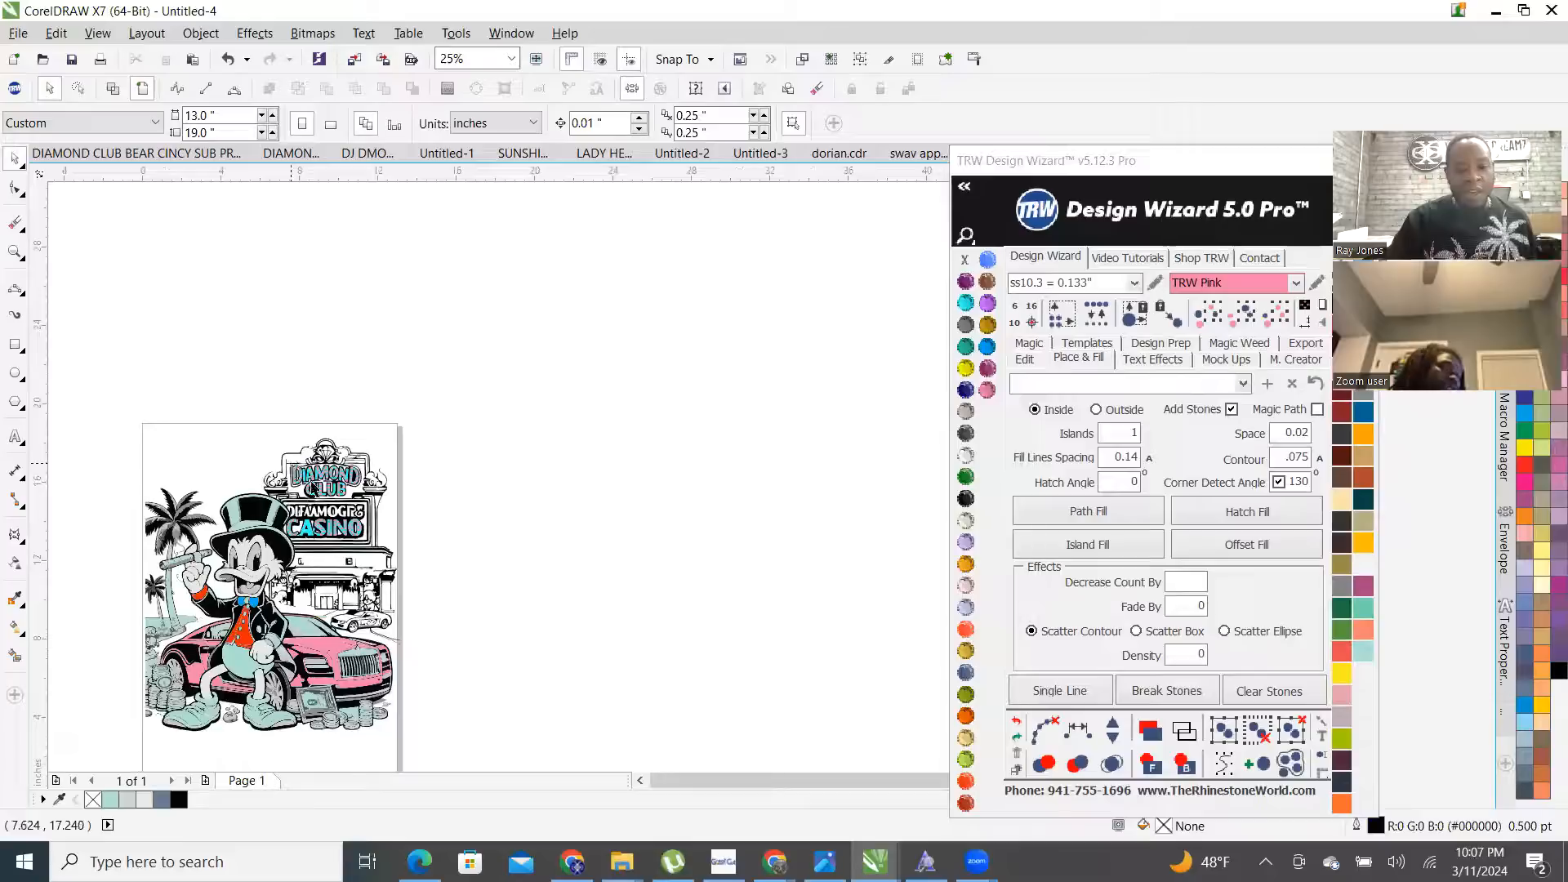
- Select the overlapping pink stones on DIAMOND's first D and start merging them
scroll(300, 497, "up", 1)
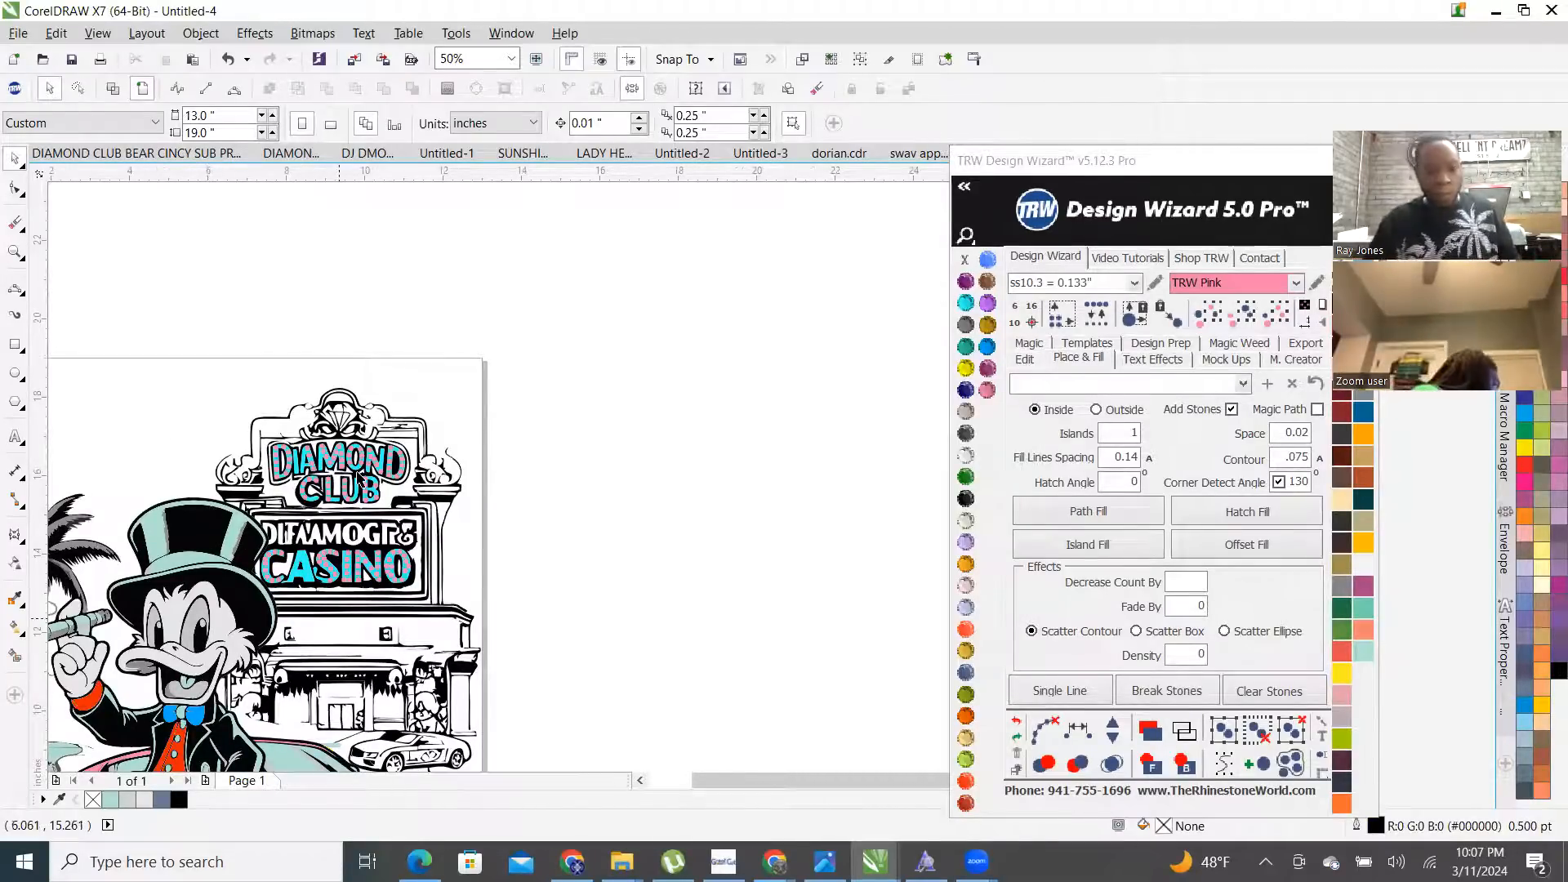
scroll(357, 477, "up", 3)
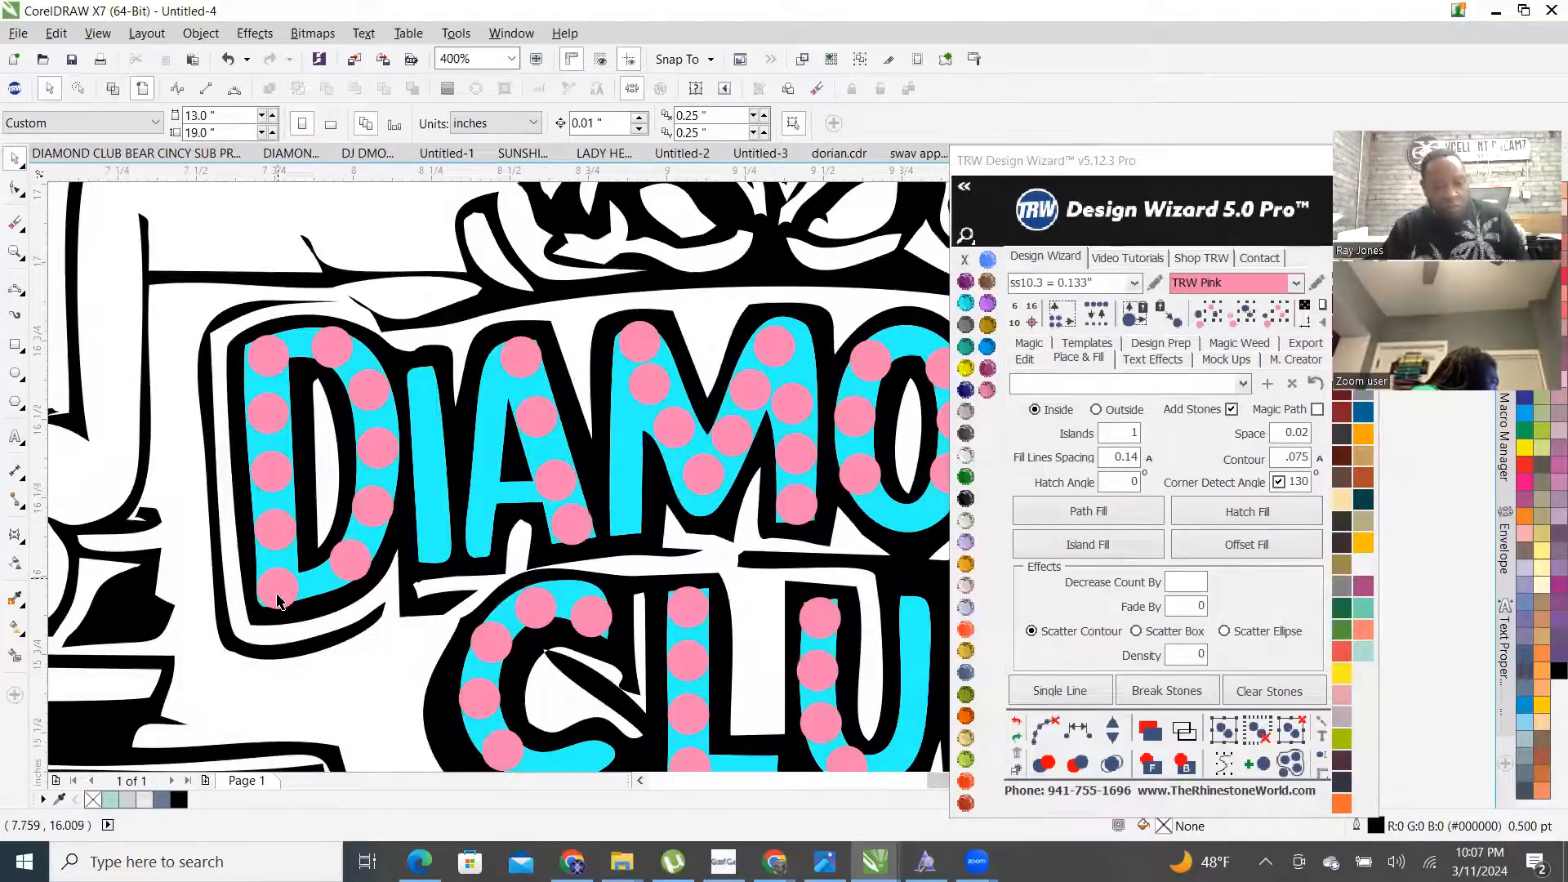
left_click(277, 600)
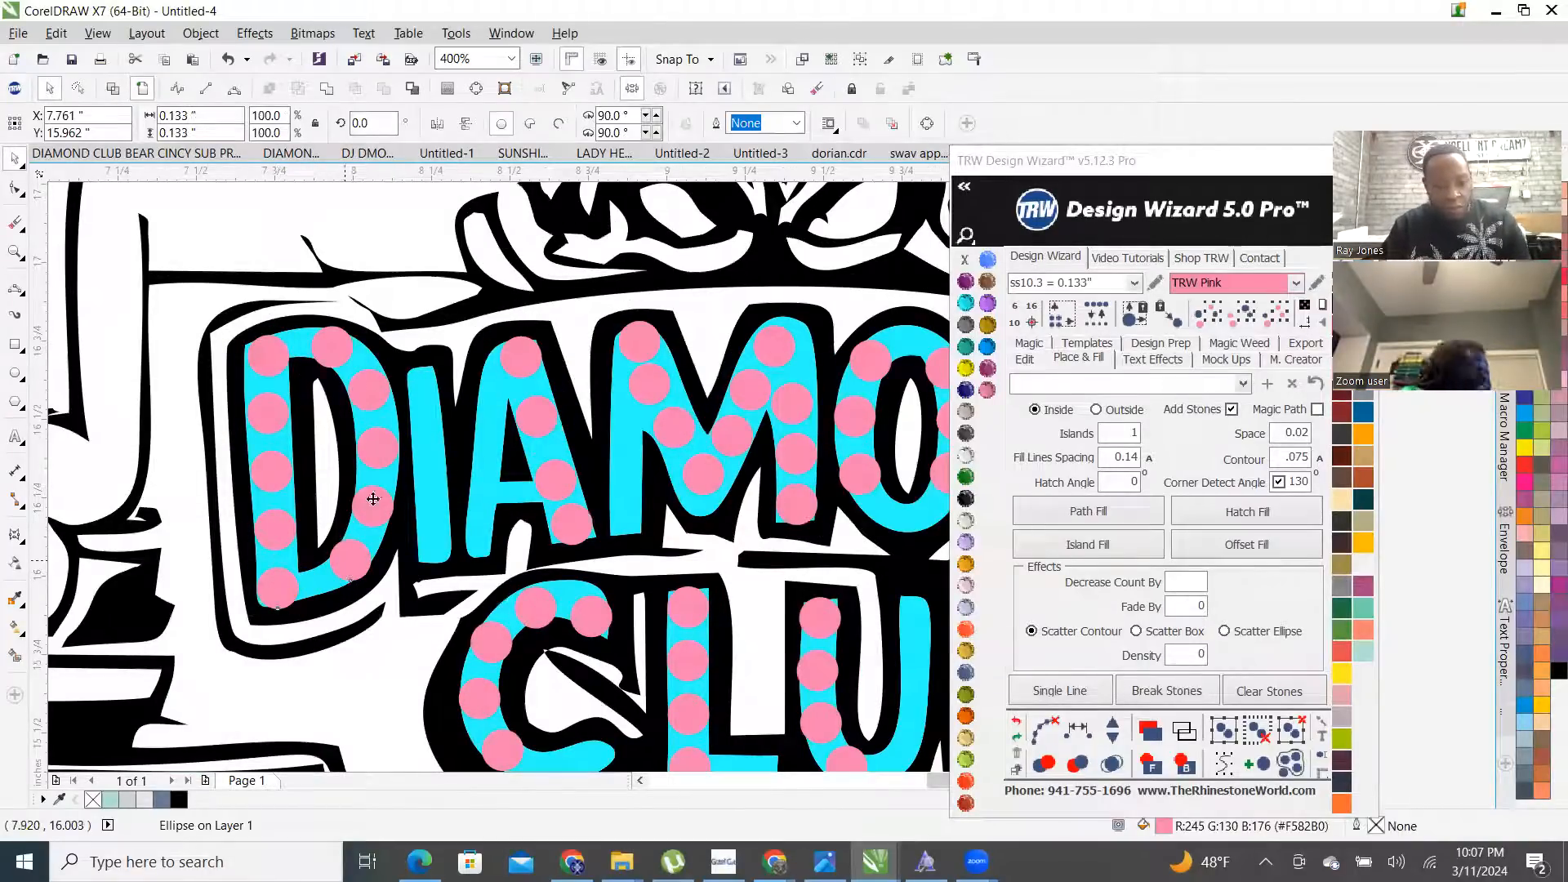
left_click(378, 448, "shift")
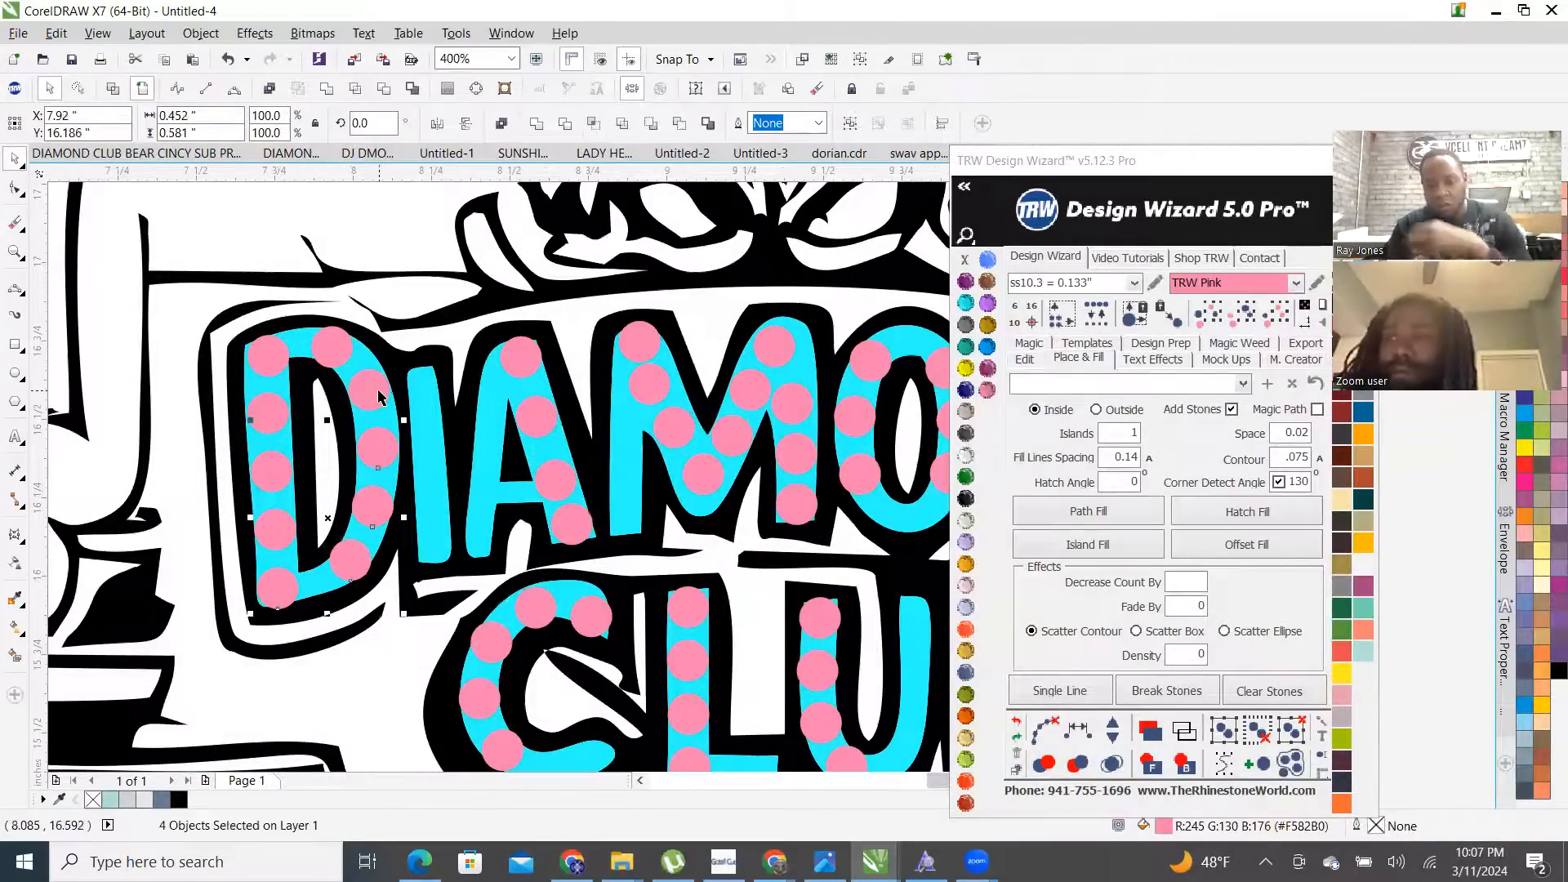
left_click(1113, 764)
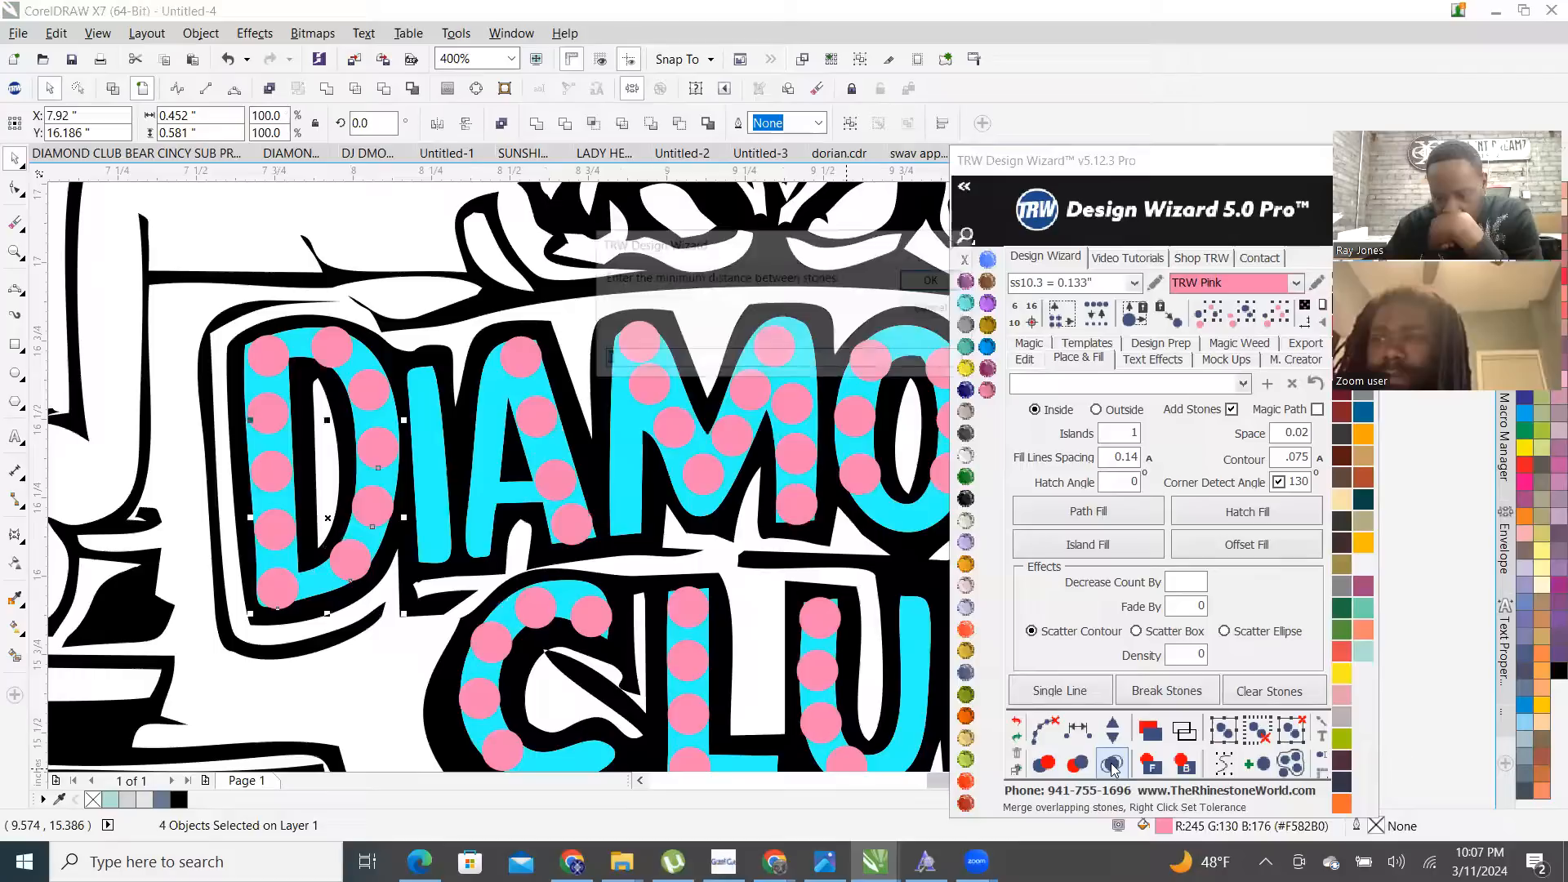
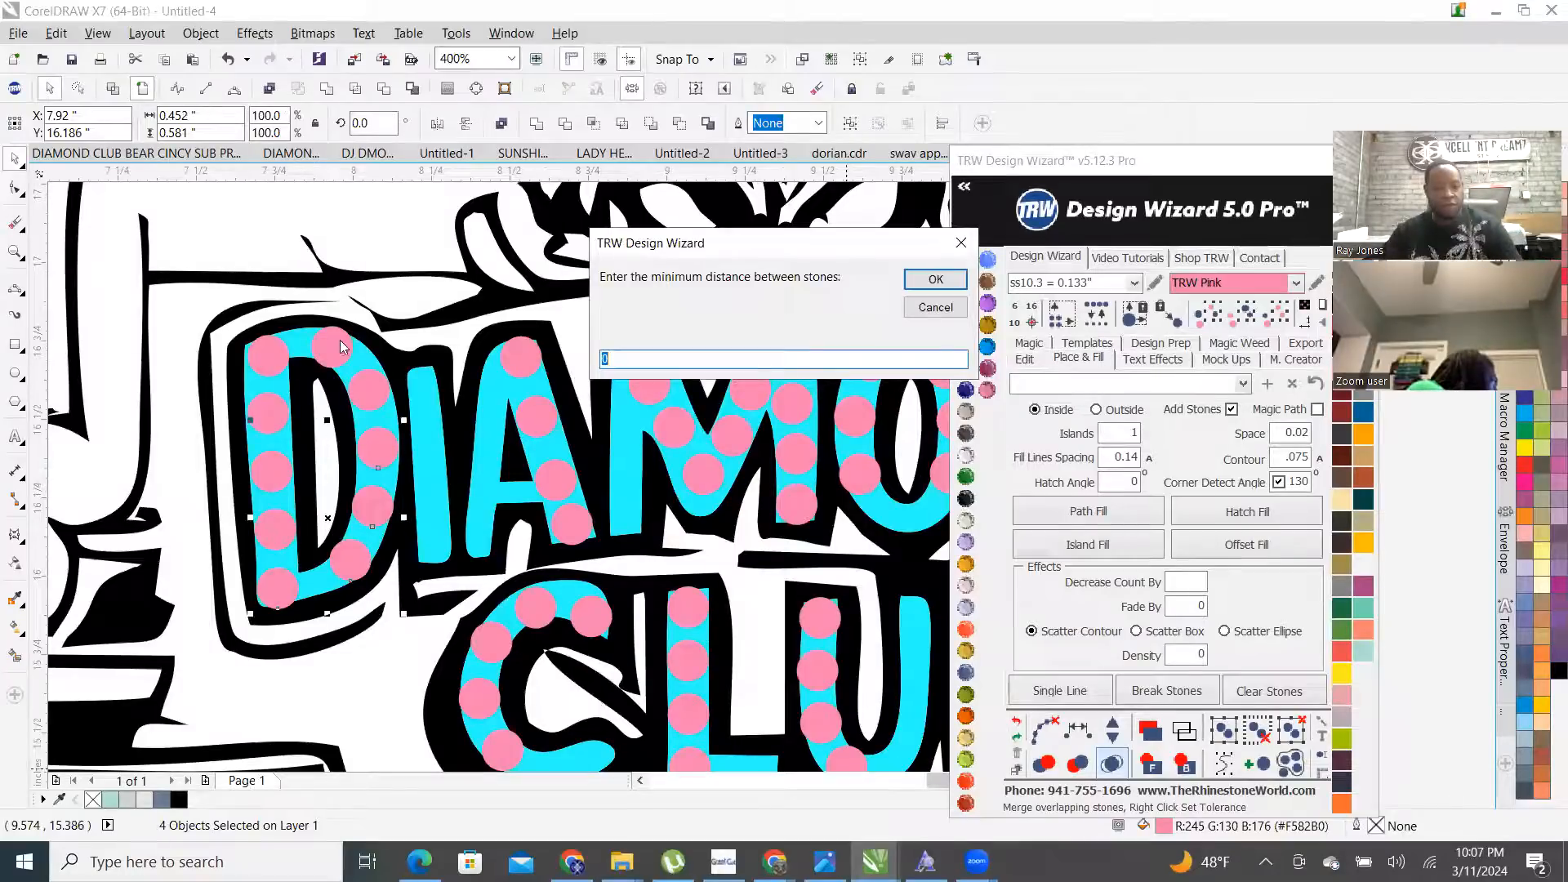
- Evenly respace the pink stones along the D's right curve, fine-tuning the count with Plus/Minus one
left_click(936, 308)
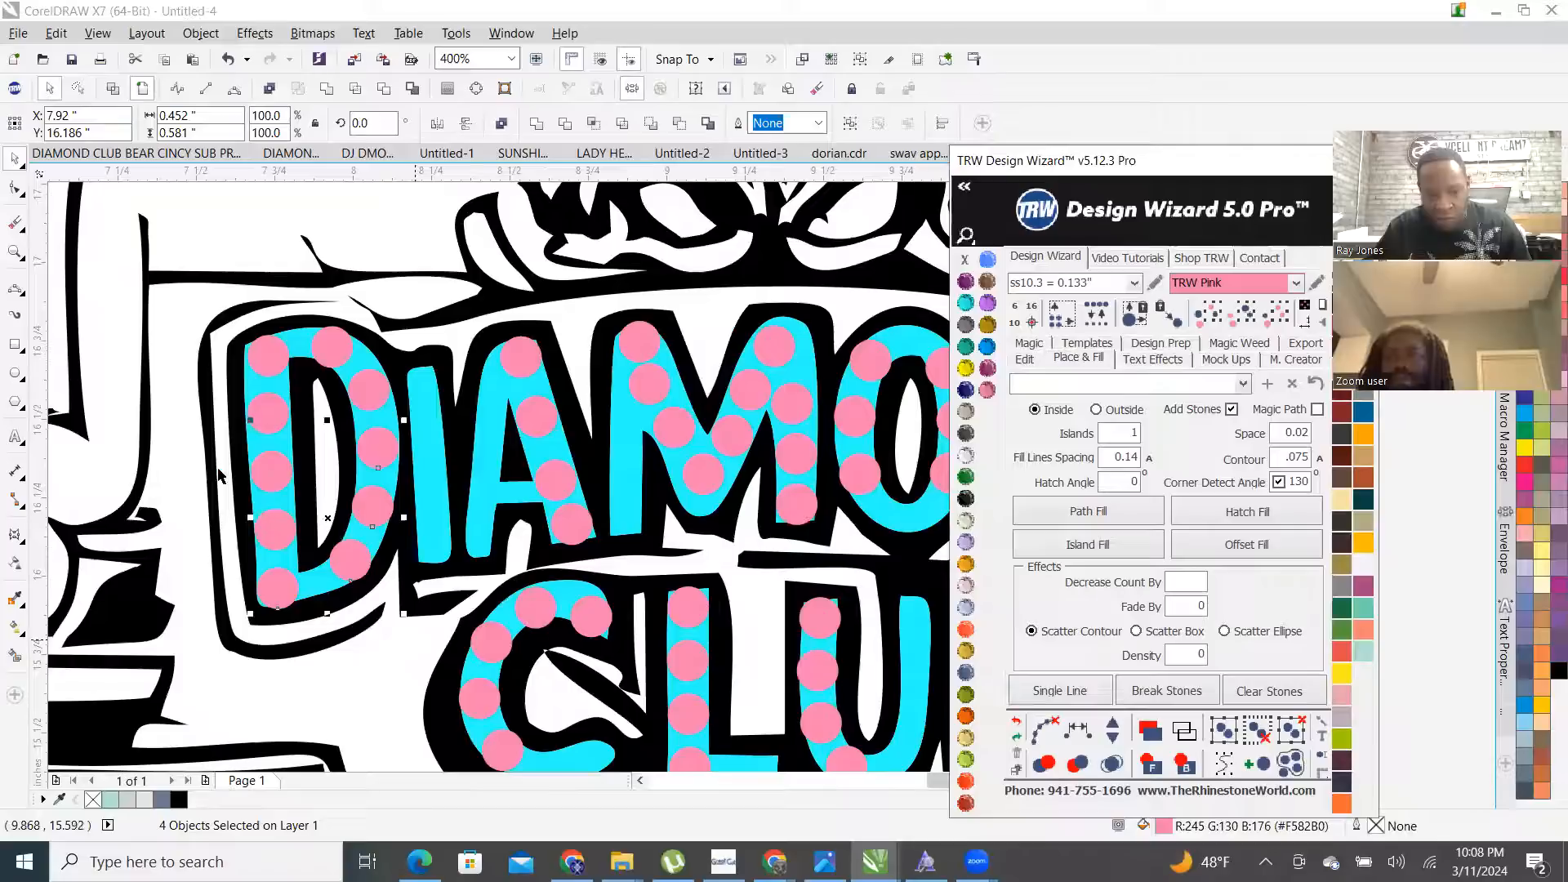
left_click_drag(364, 400, 345, 377)
left_click(337, 339, "shift")
left_click(262, 348, "shift")
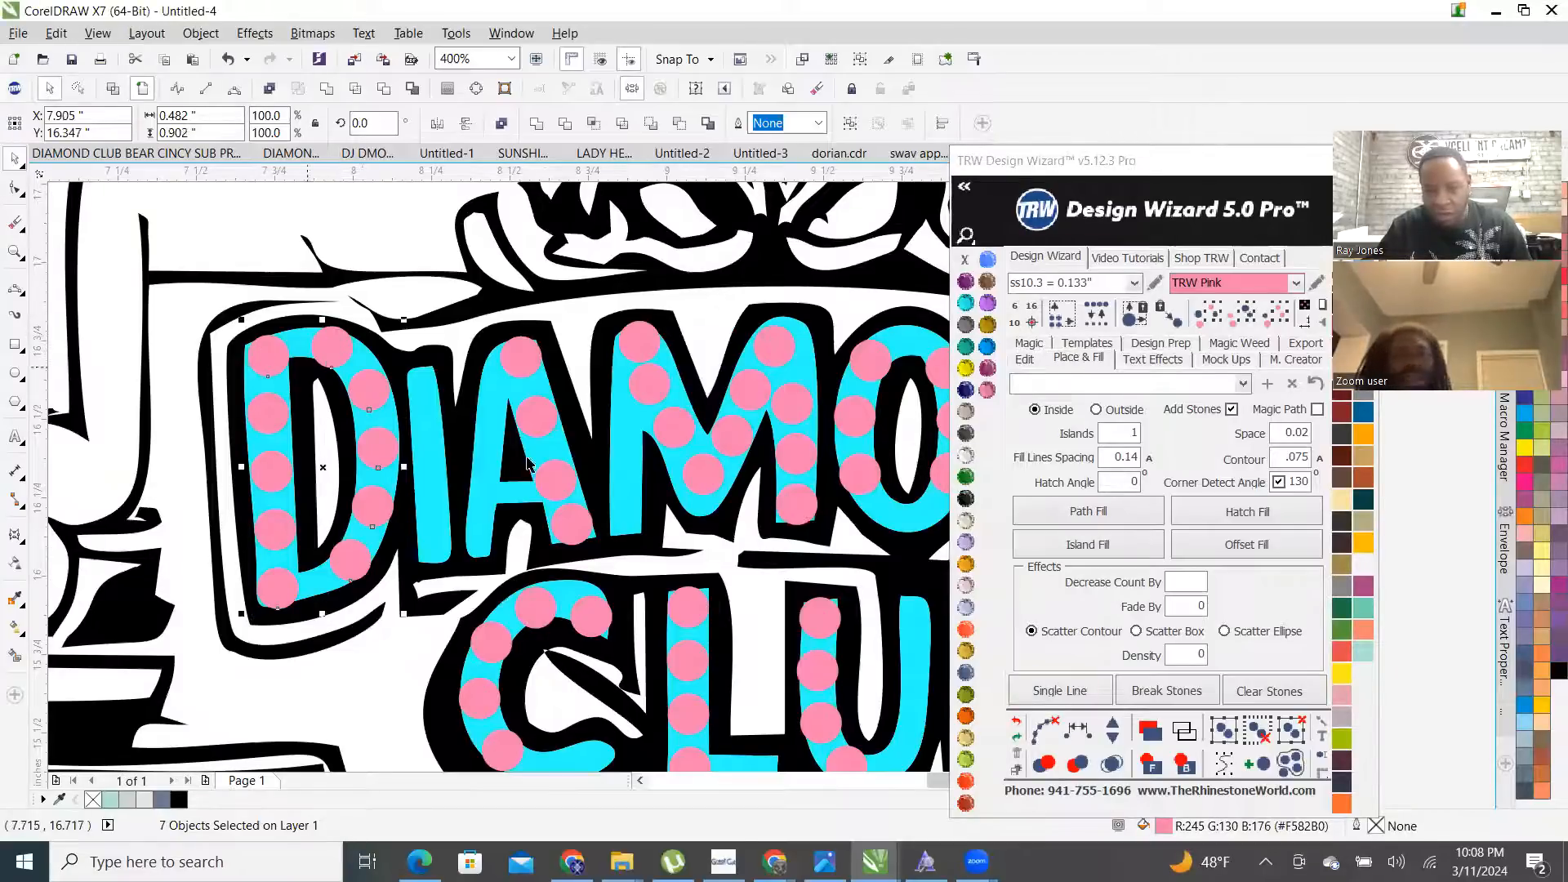
left_click(1080, 733)
left_click(1113, 727)
left_click(1114, 726)
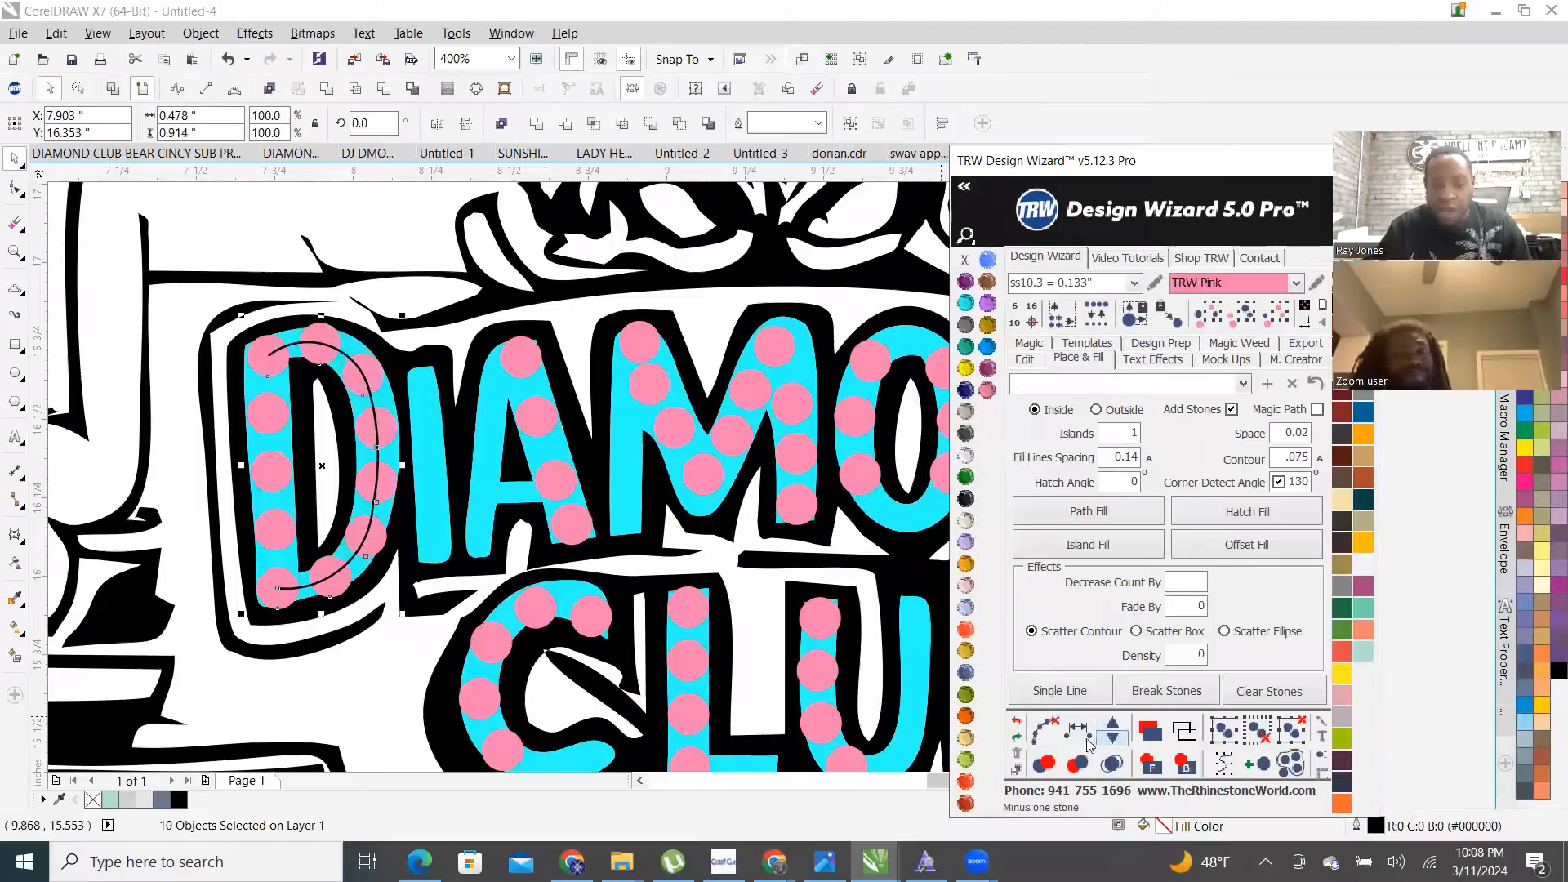
left_click(1115, 739)
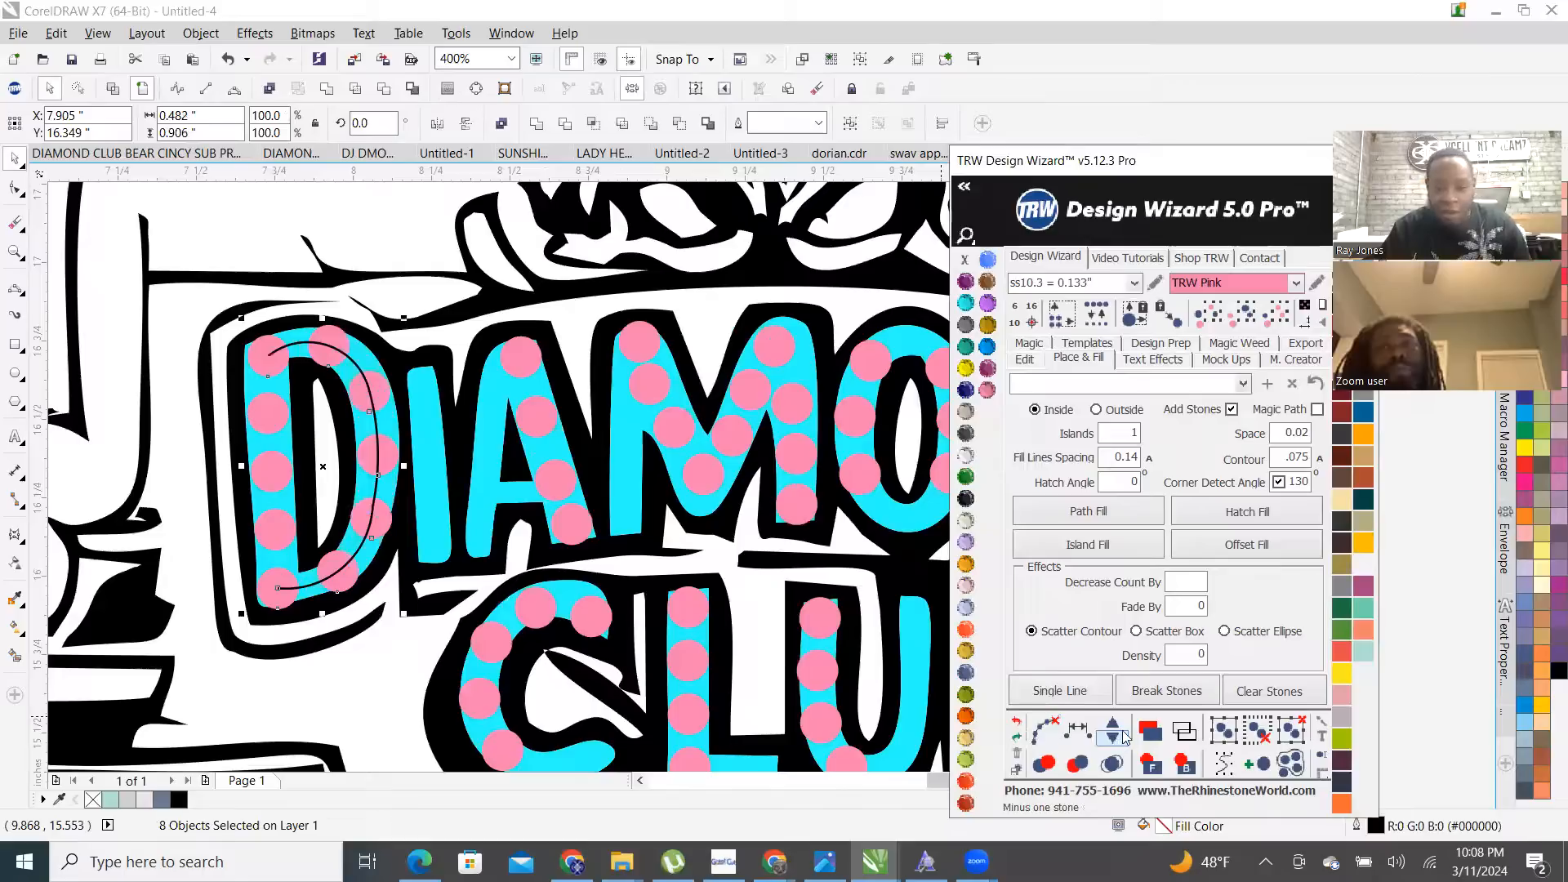
left_click(1113, 726)
left_click(1113, 726)
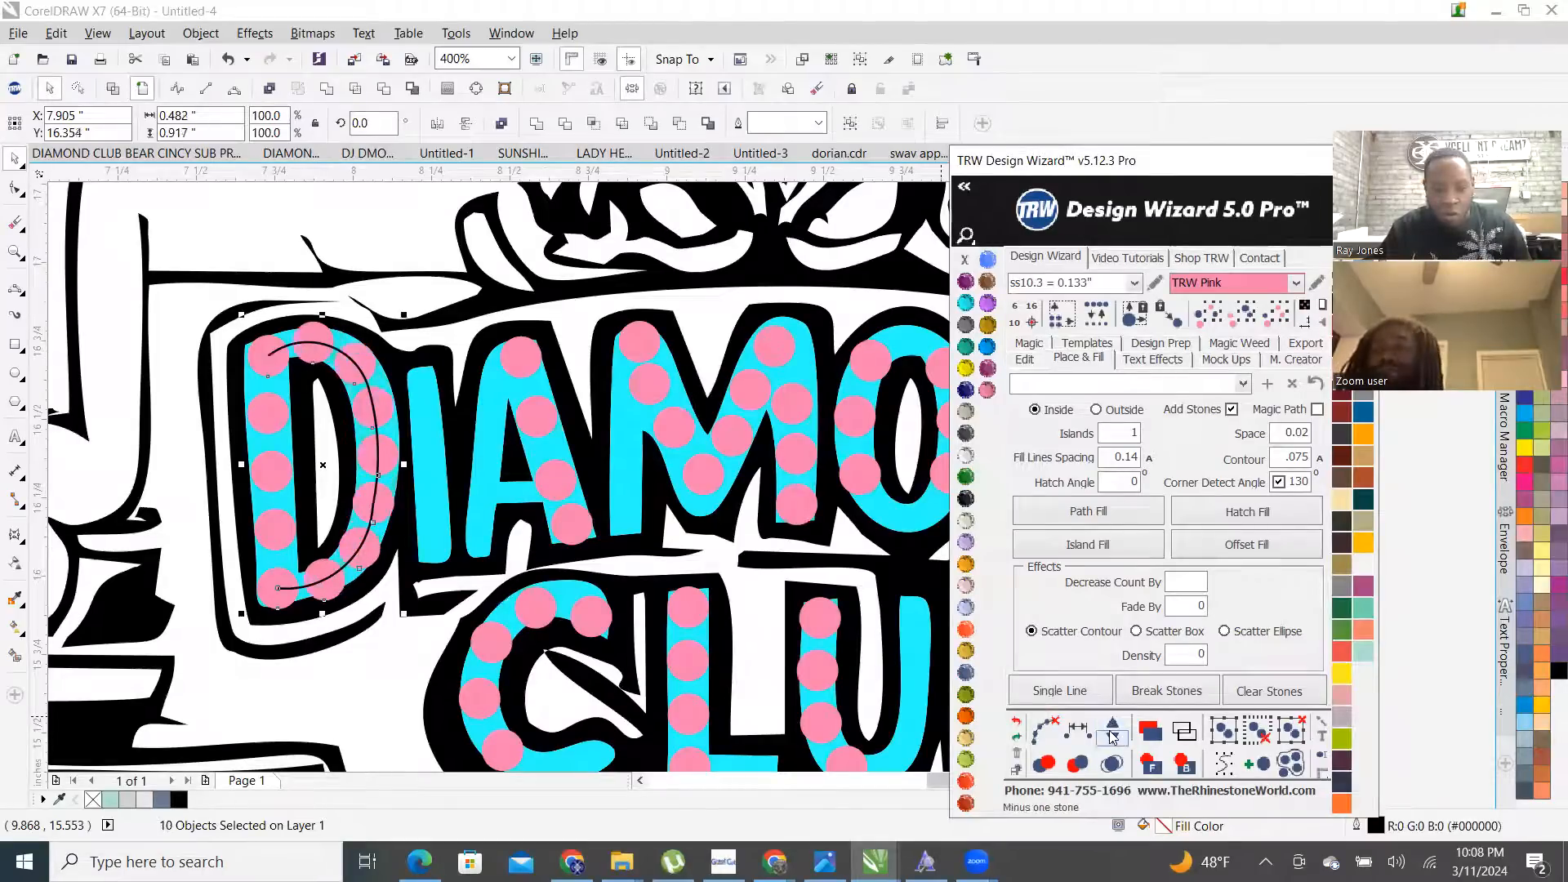
left_click(1112, 739)
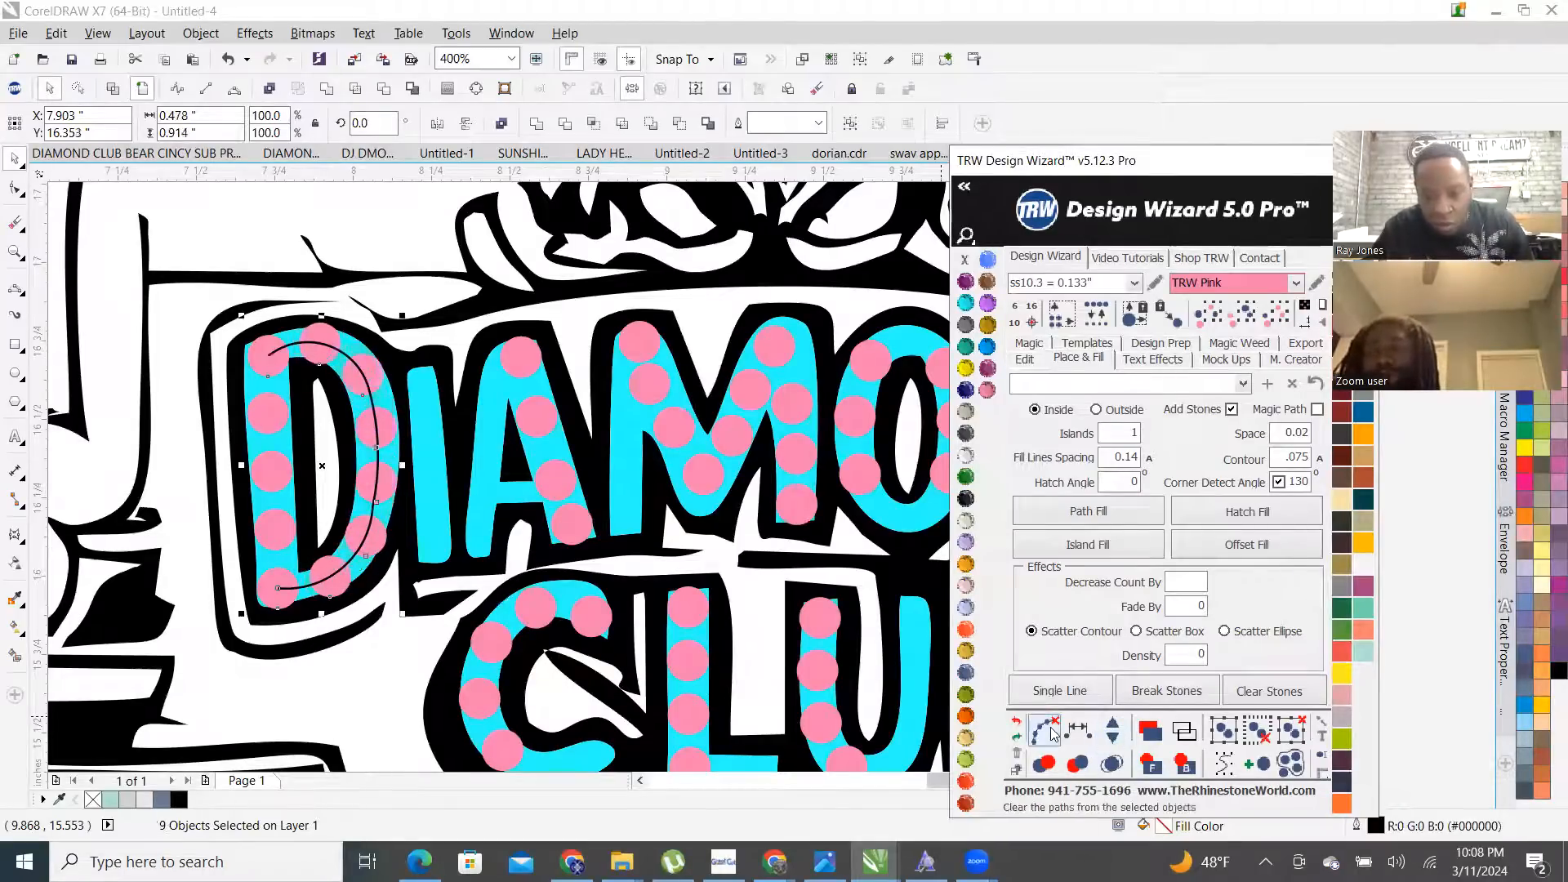
- Delete the middle stones on the D's left stroke and select its top and bottom end stones
left_click(252, 232)
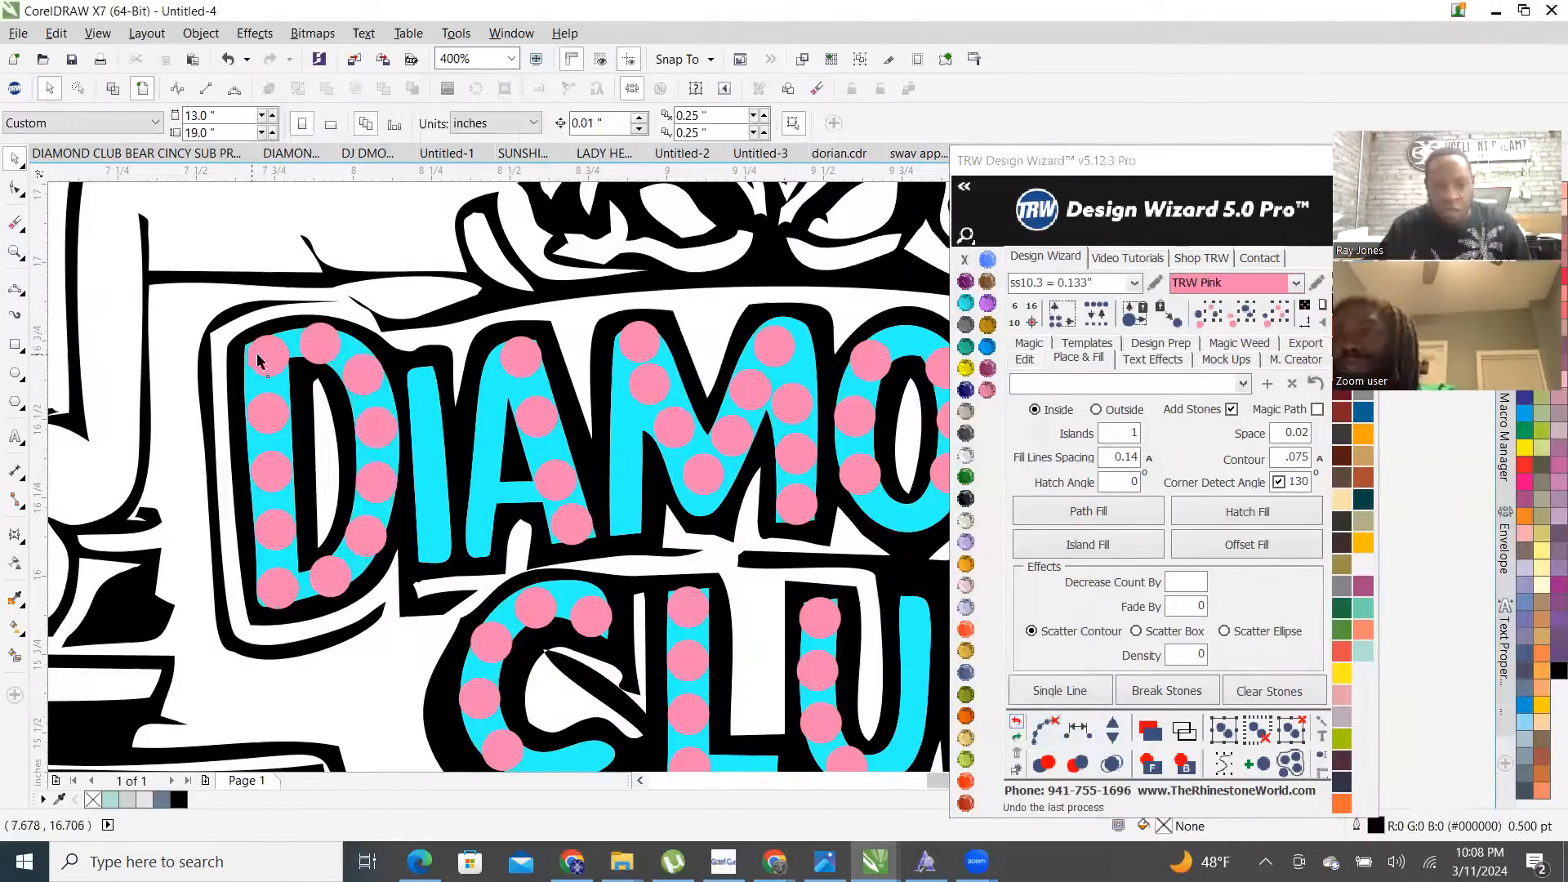
left_click(276, 415)
key("Delete")
left_click(277, 461)
key("Delete")
left_click(281, 530)
key("Delete")
left_click(279, 586)
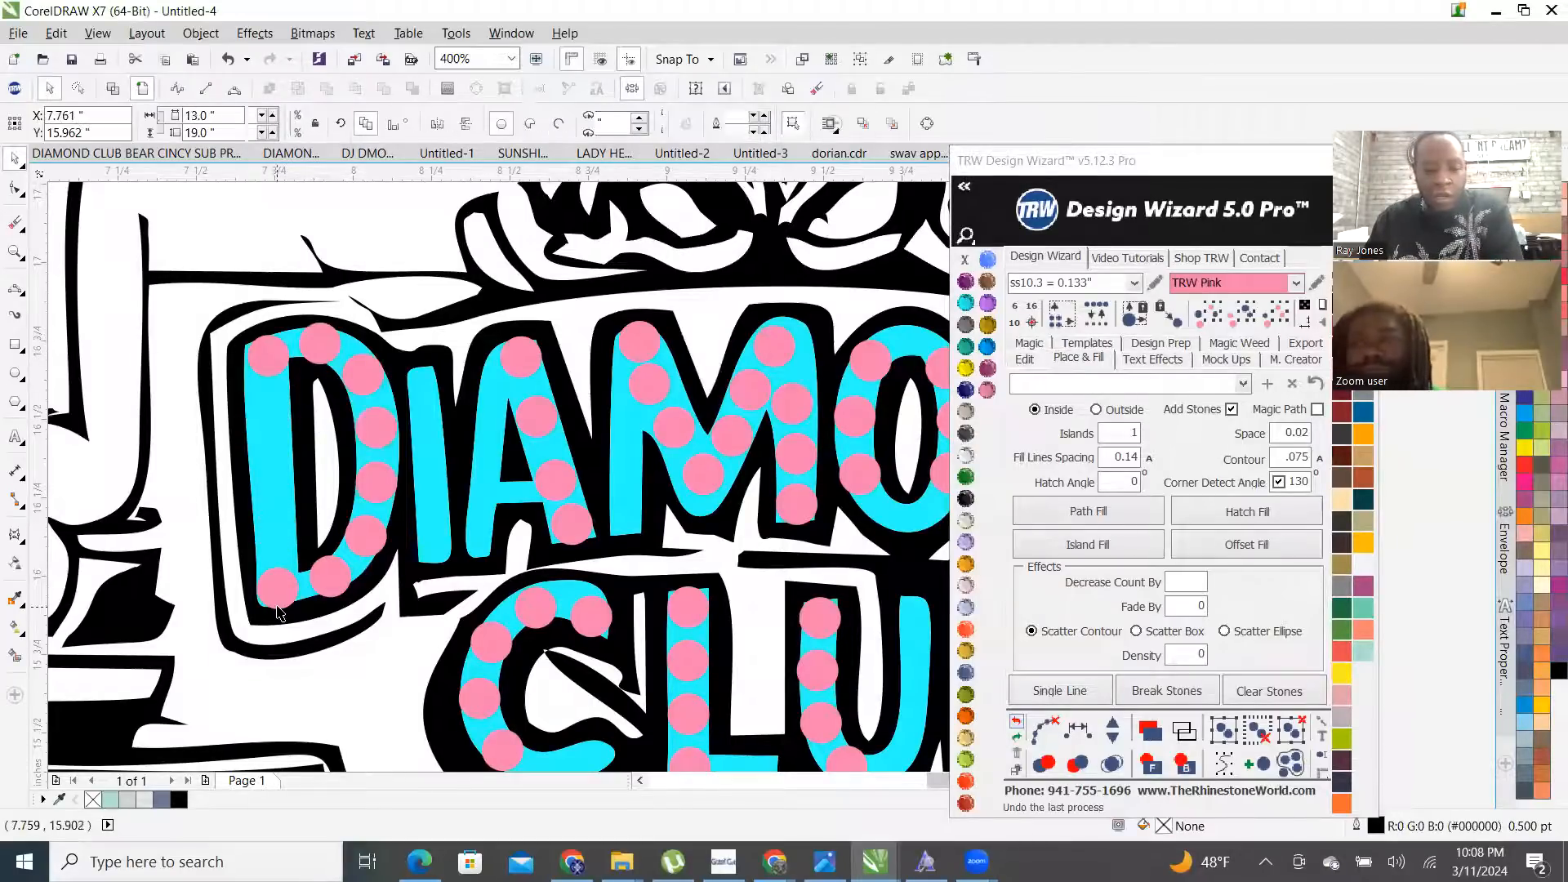
left_click(285, 362, "shift")
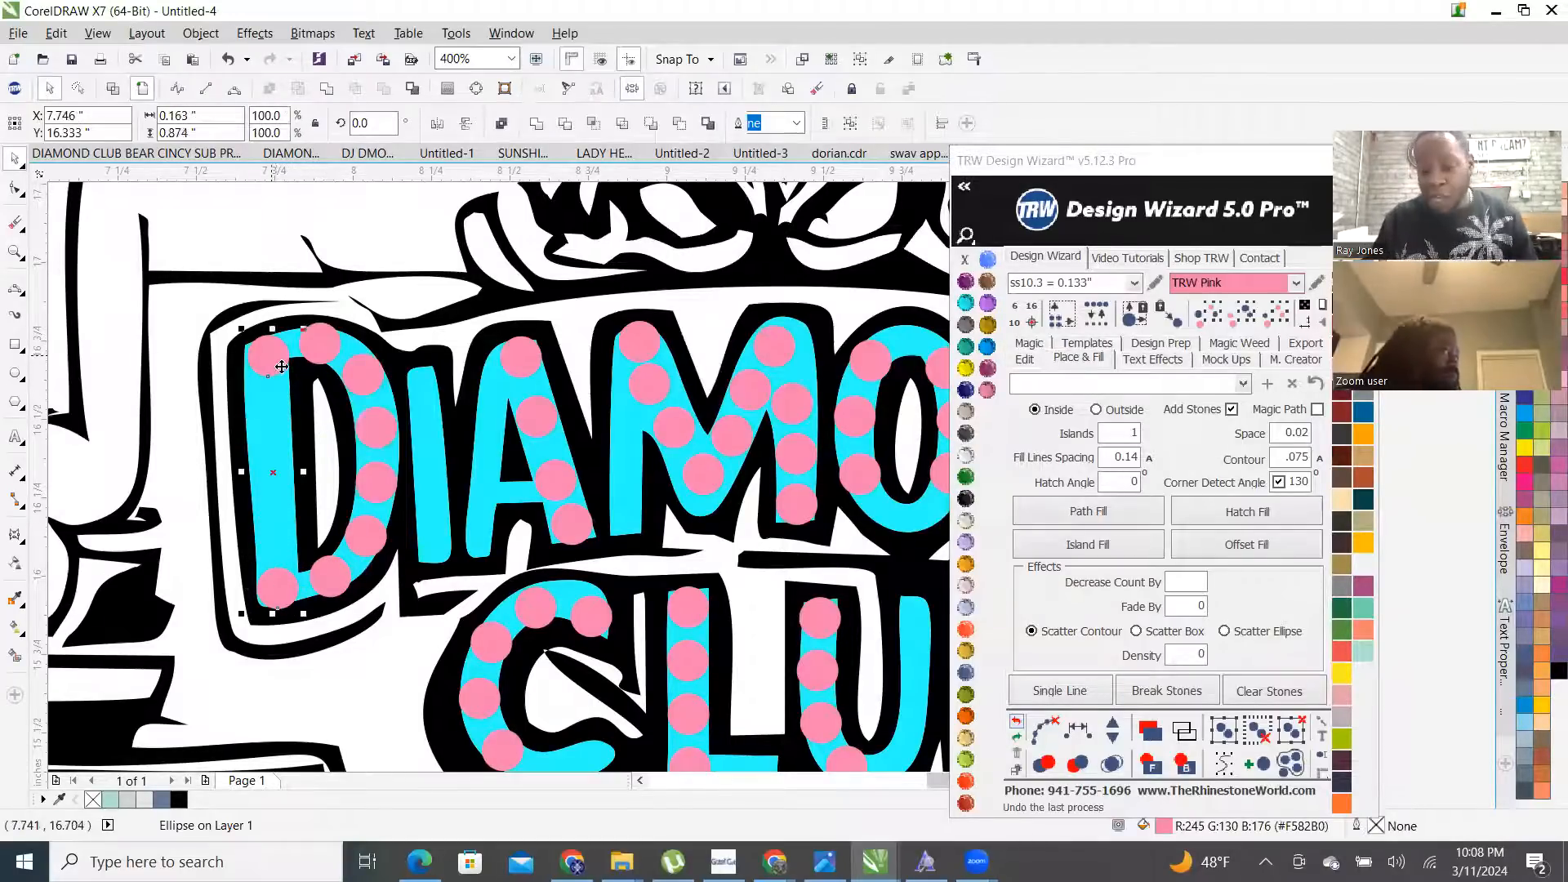
left_click(1024, 358)
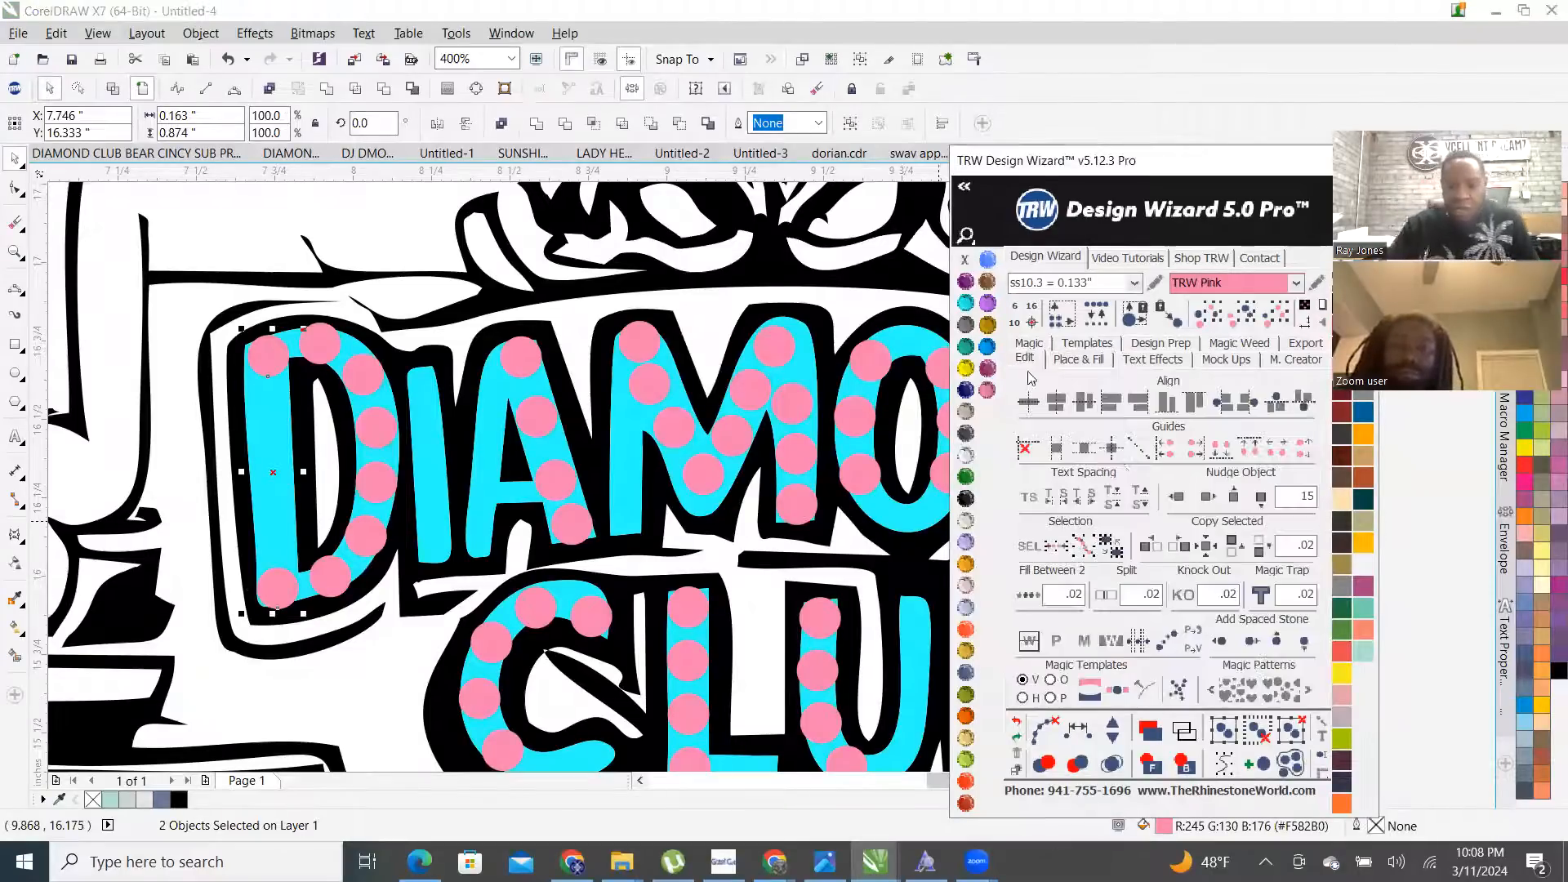
- Fill the D's left stroke and the A's left leg with evenly spaced pink stones
left_click(1028, 597)
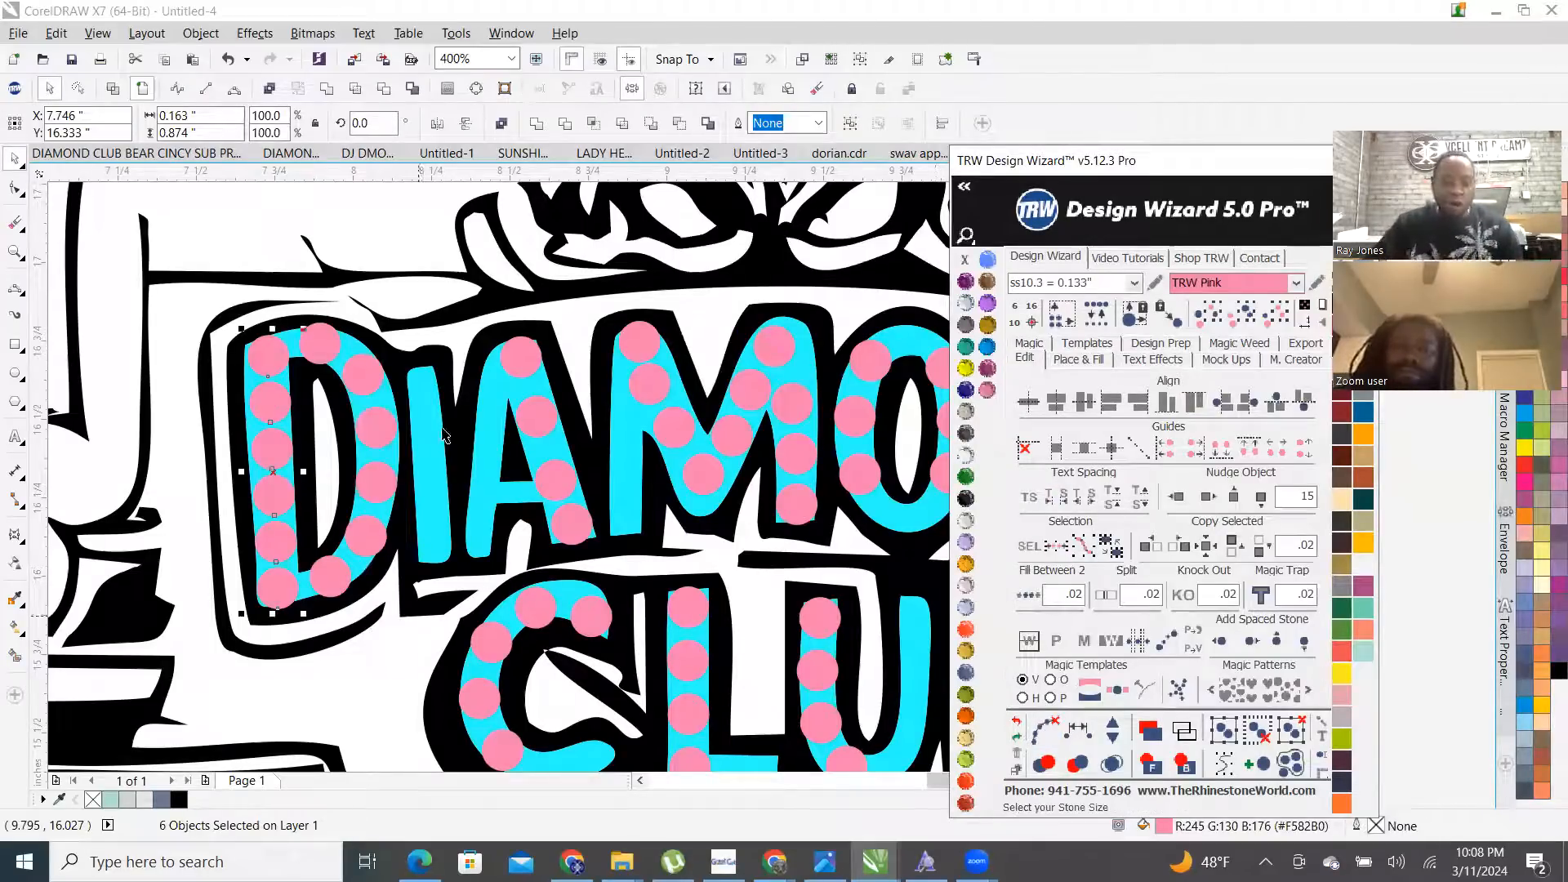
scroll(520, 364, "up", 2)
left_click_drag(542, 315, 473, 679)
key("space")
left_click(502, 398, "shift")
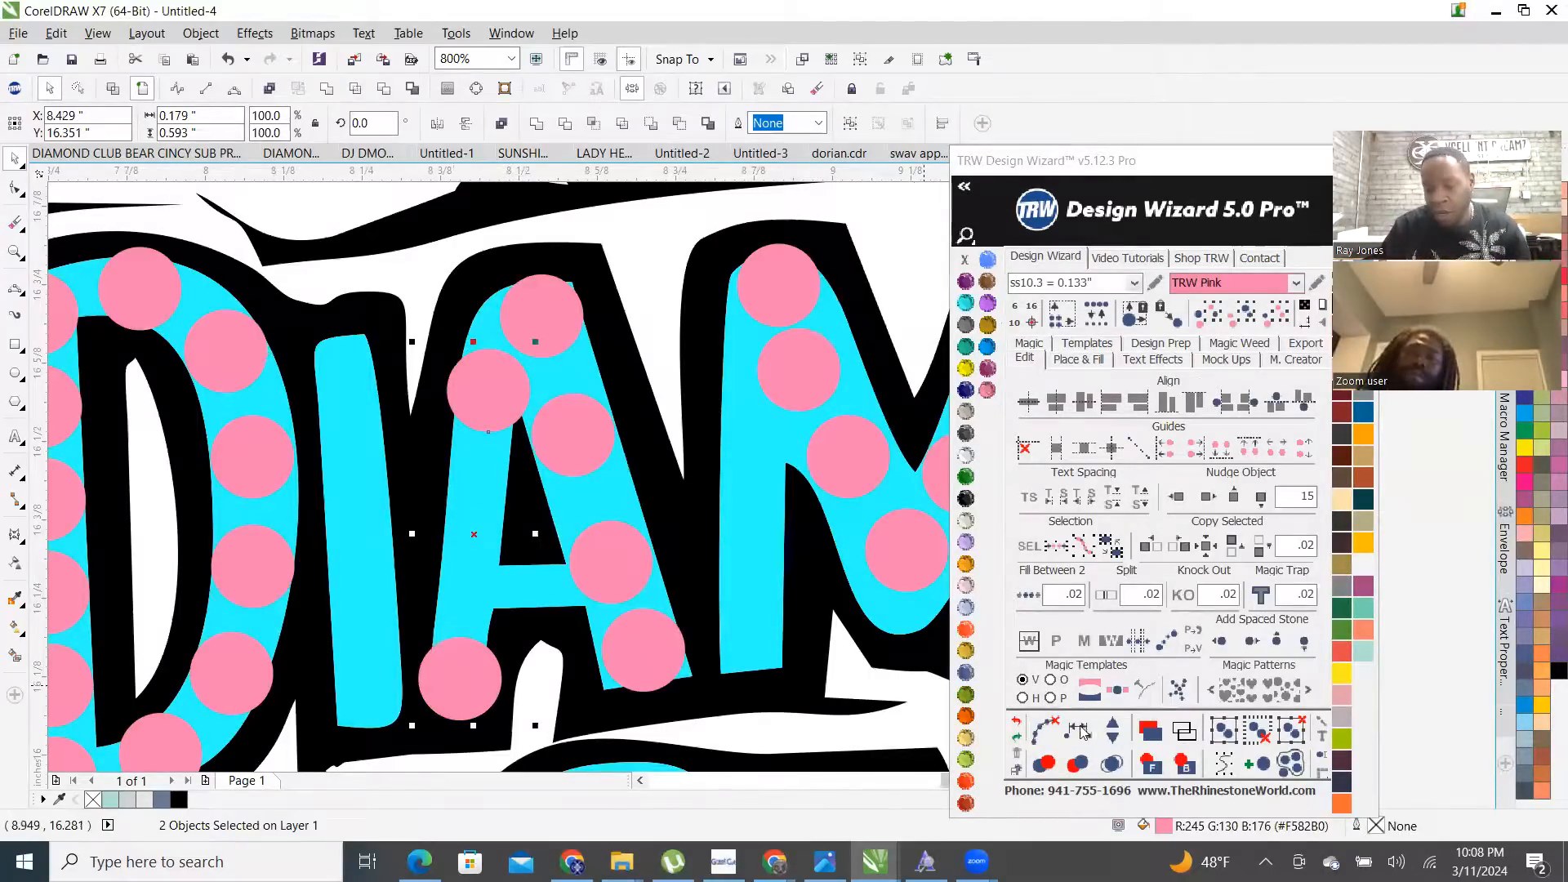
left_click(1078, 729)
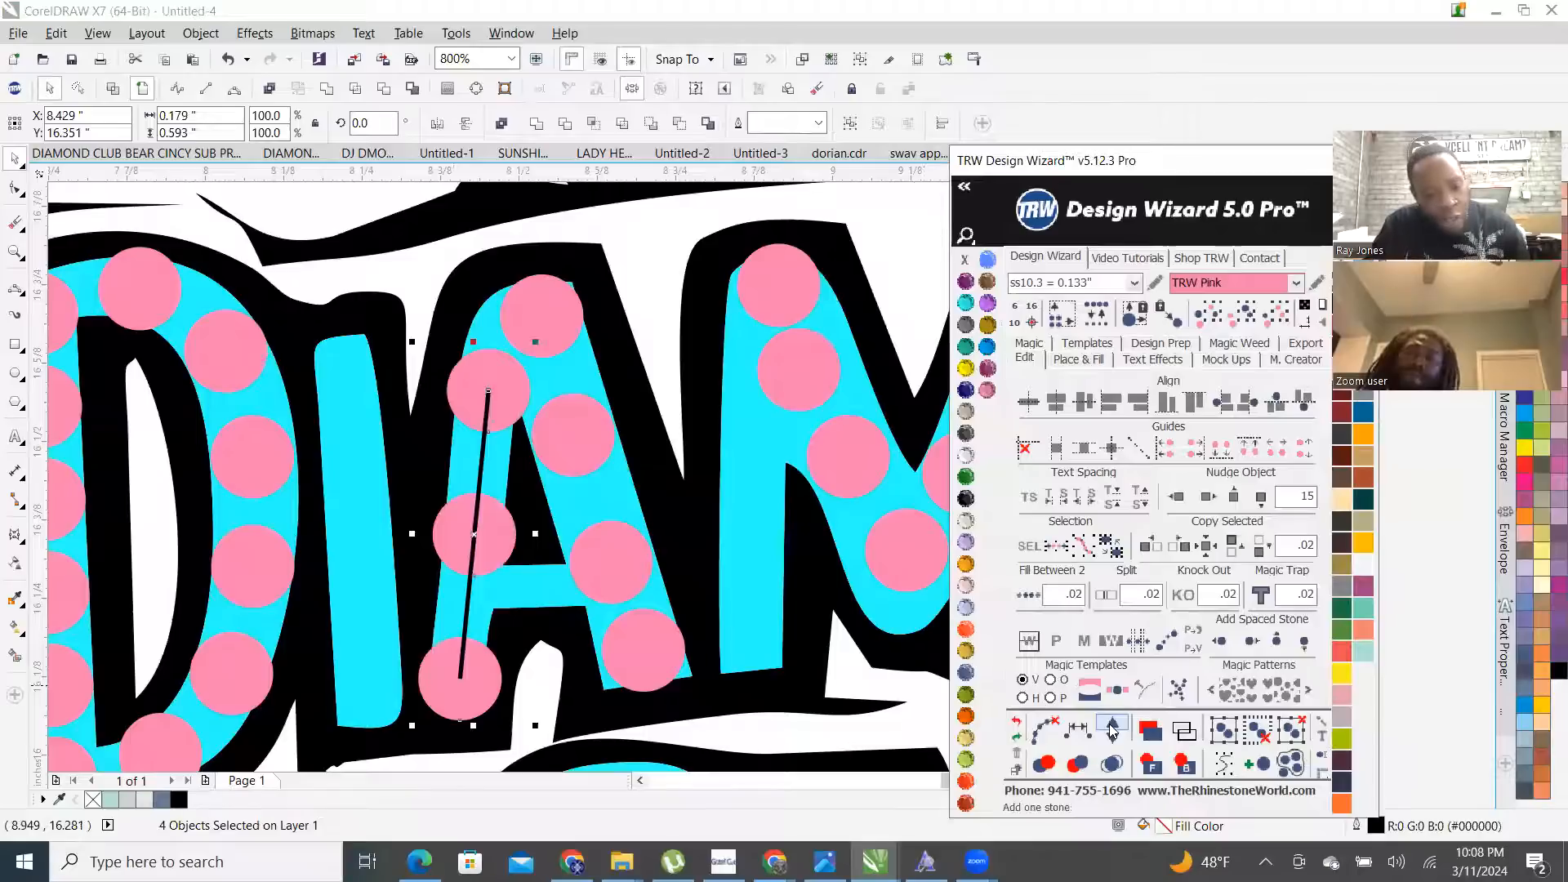
left_click(1112, 729)
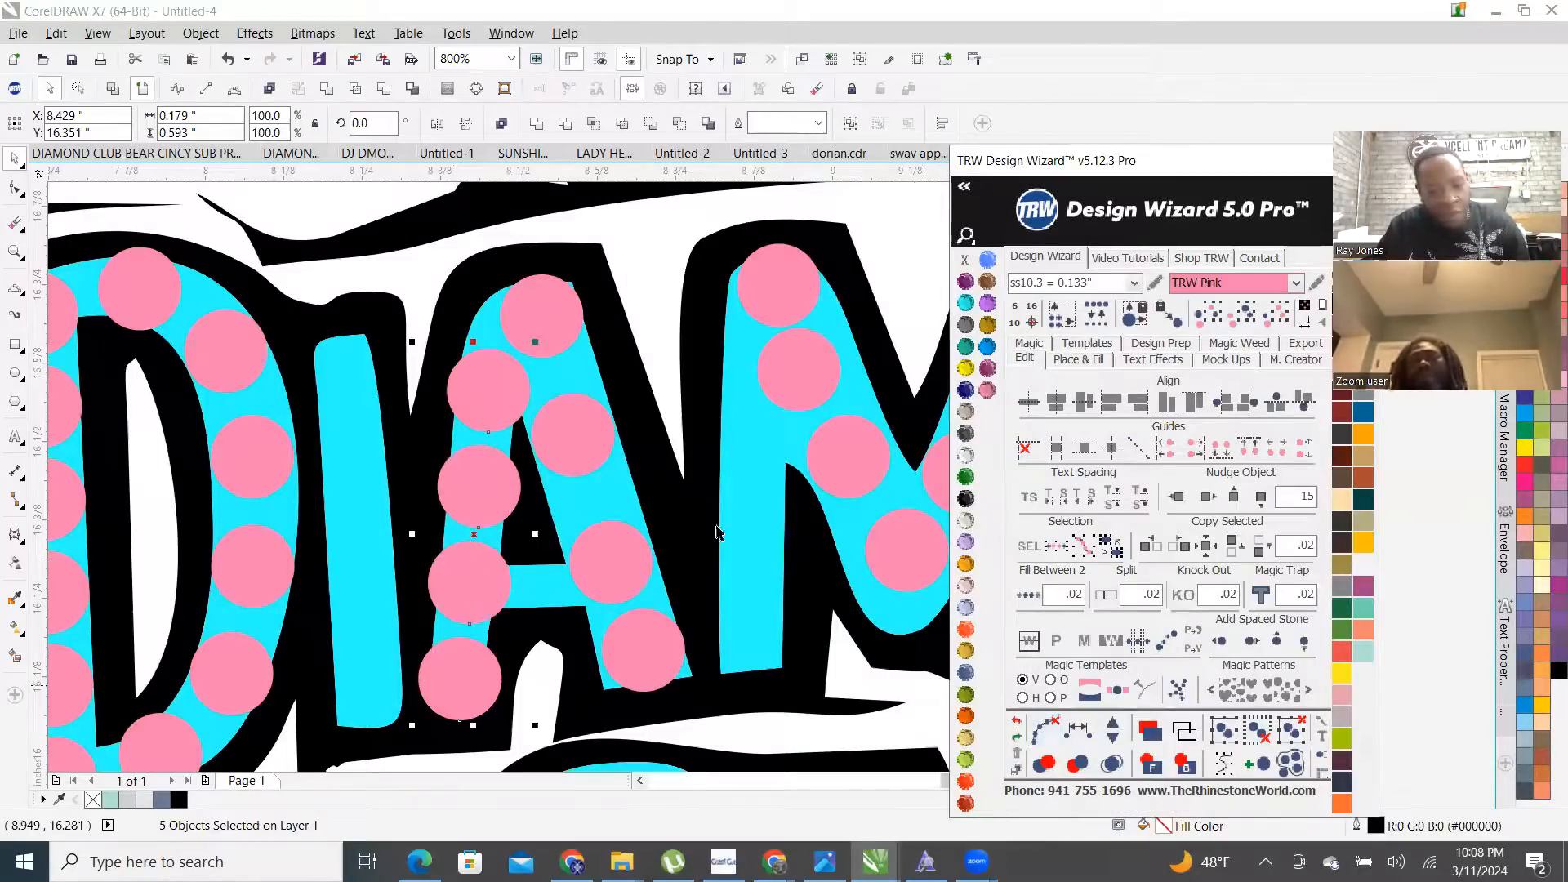
- Delete a misplaced stone and evenly respace the stones along the A's right stroke
left_click(581, 431)
left_click(613, 587)
key("Delete")
left_click(641, 645)
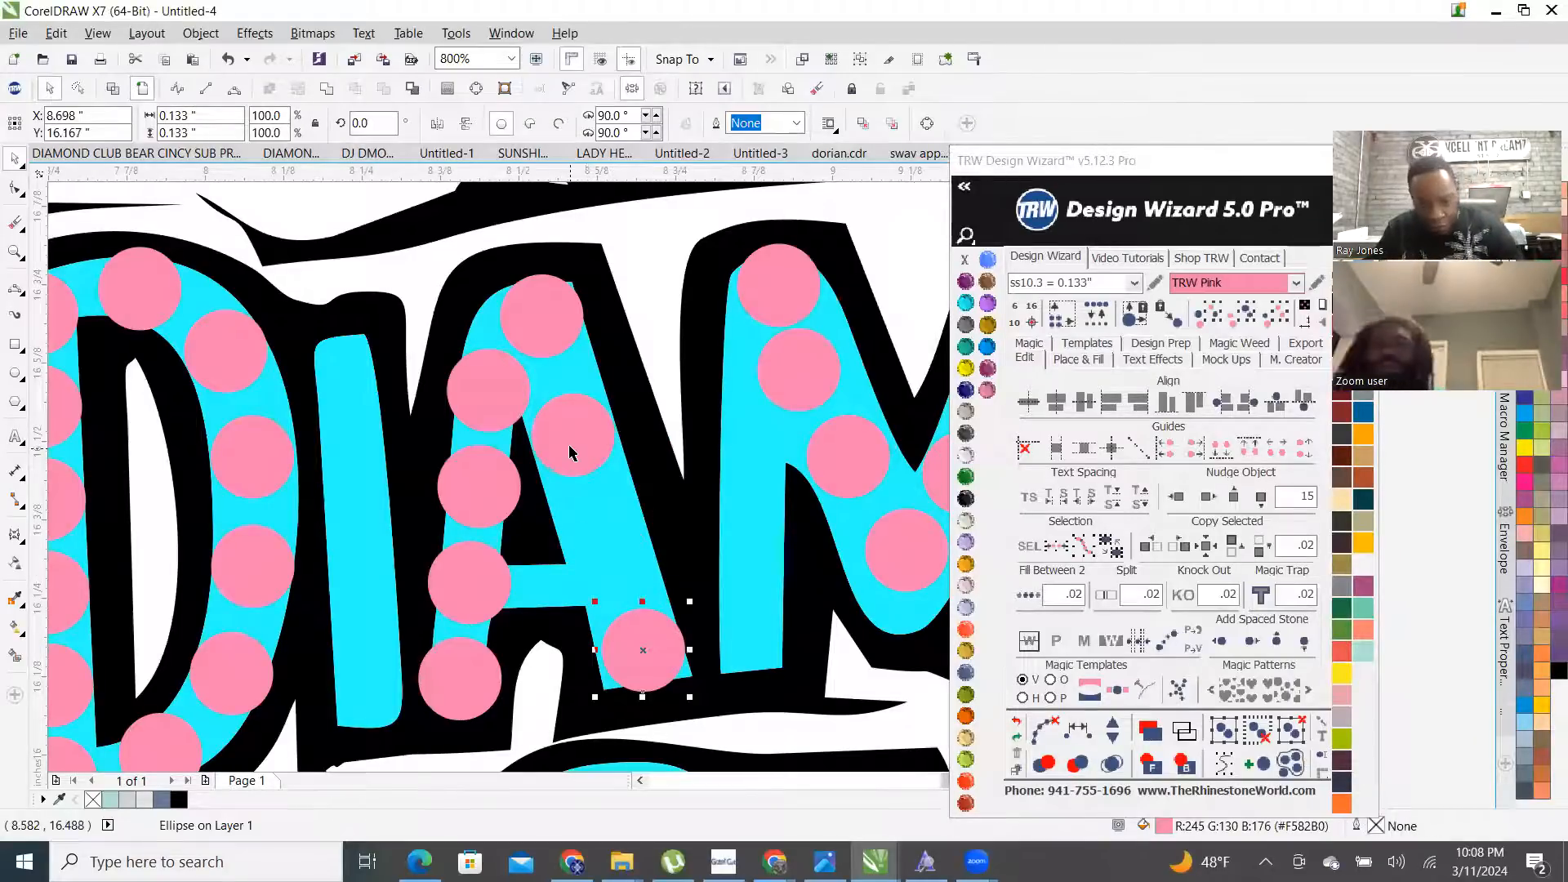
left_click(570, 453, "shift")
left_click(1113, 729)
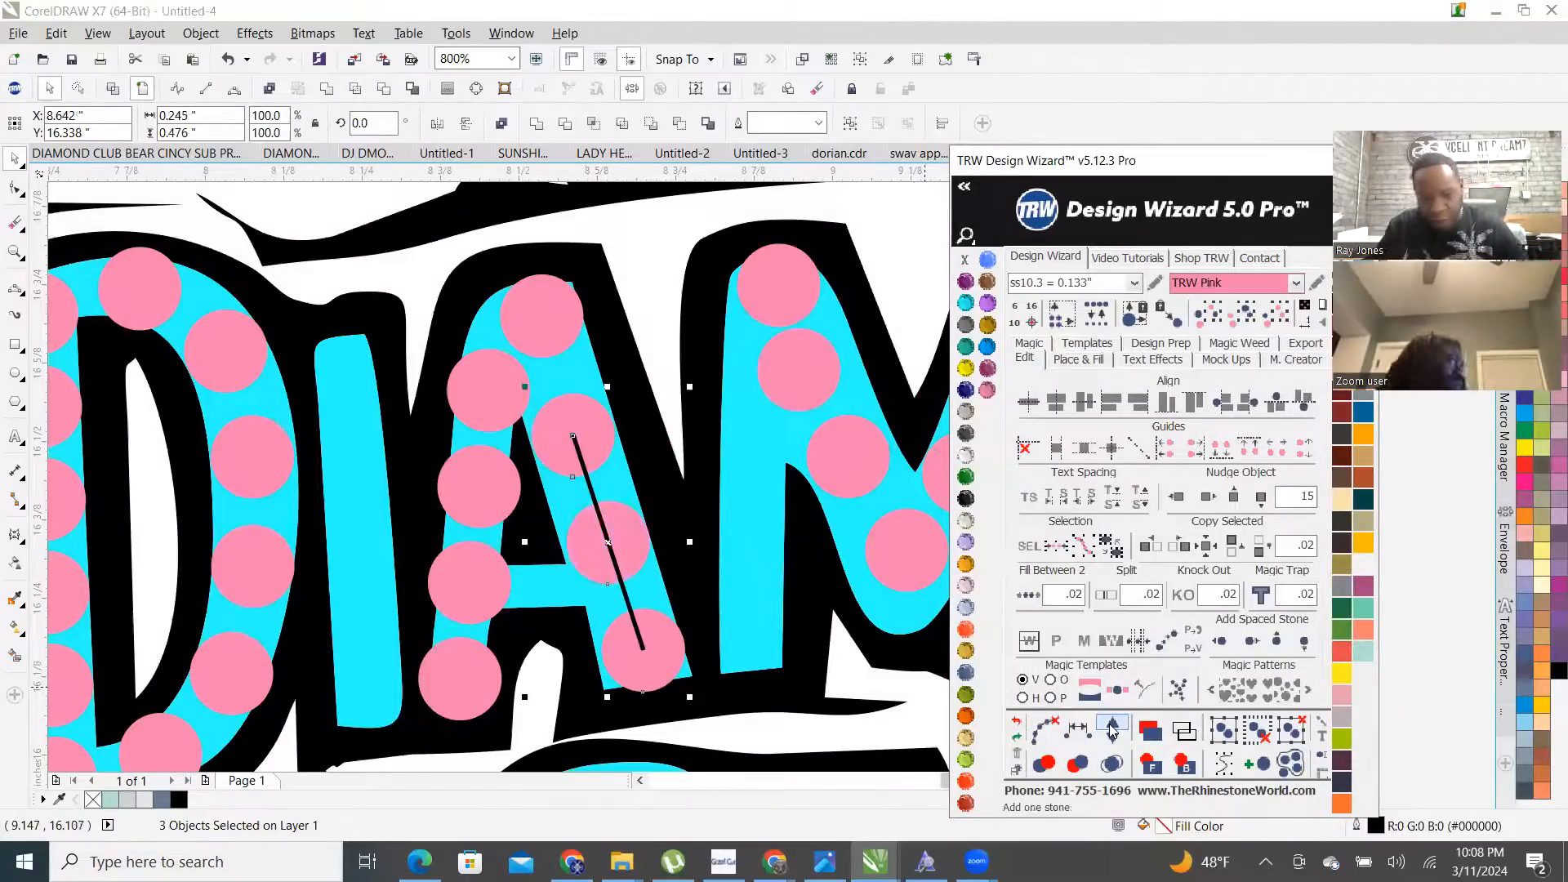
left_click(1112, 729)
left_click(1113, 738)
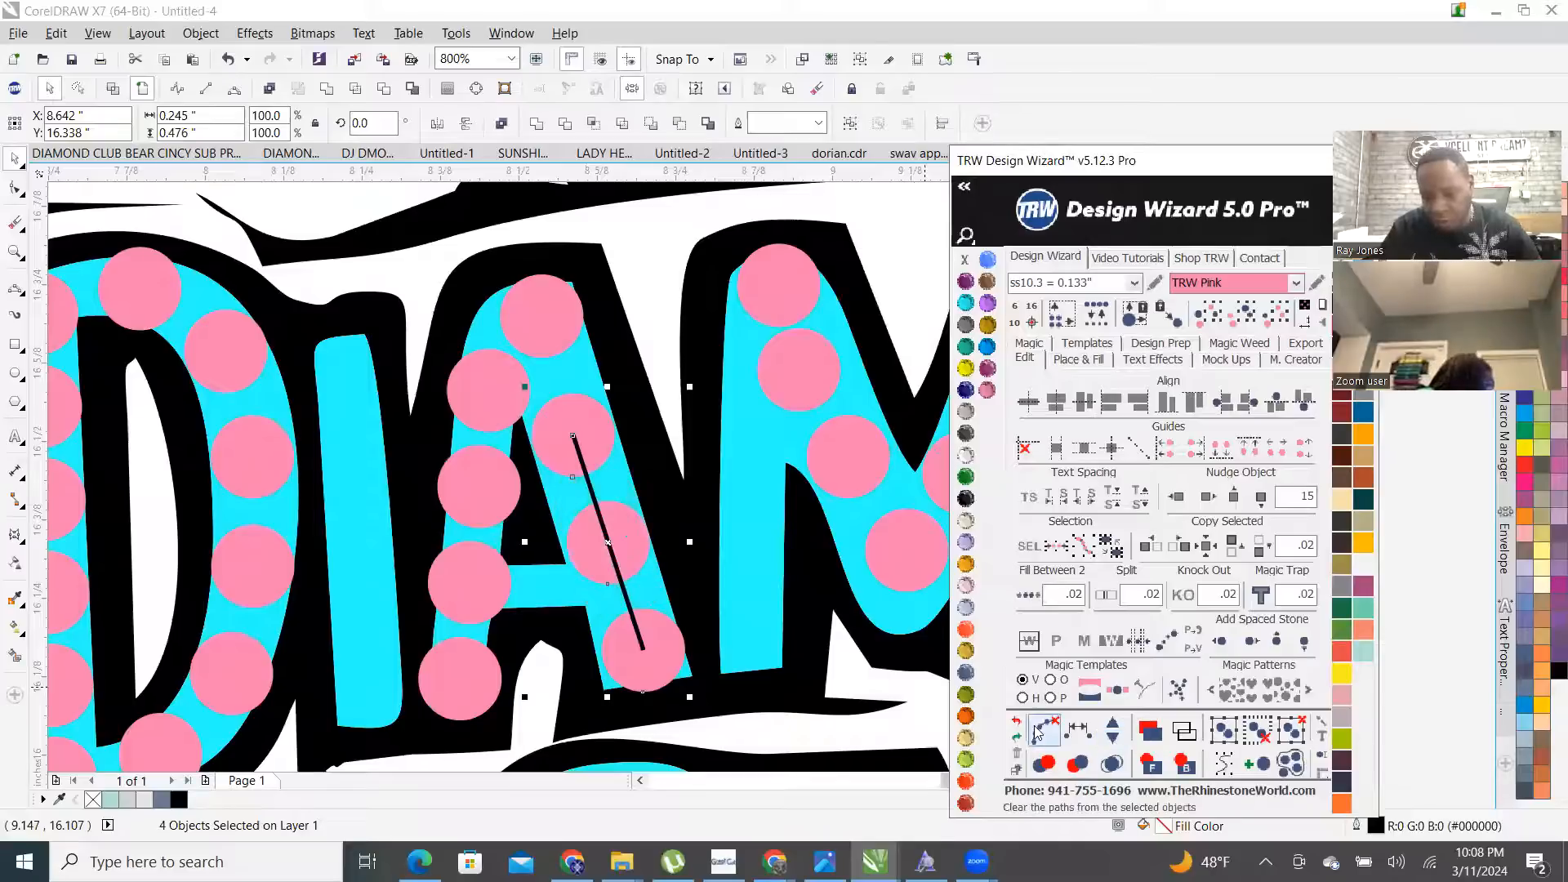
scroll(441, 396, "up", 1)
- Put a pink stone at the I's top, review the page, then copy one to the I's bottom
mouse_move(527, 398)
left_mouse_down()
mouse_move(254, 382)
mouse_move(253, 364)
mouse_move(285, 372)
left_mouse_up()
scroll(331, 406, "down", 2)
scroll(331, 406, "down", 4)
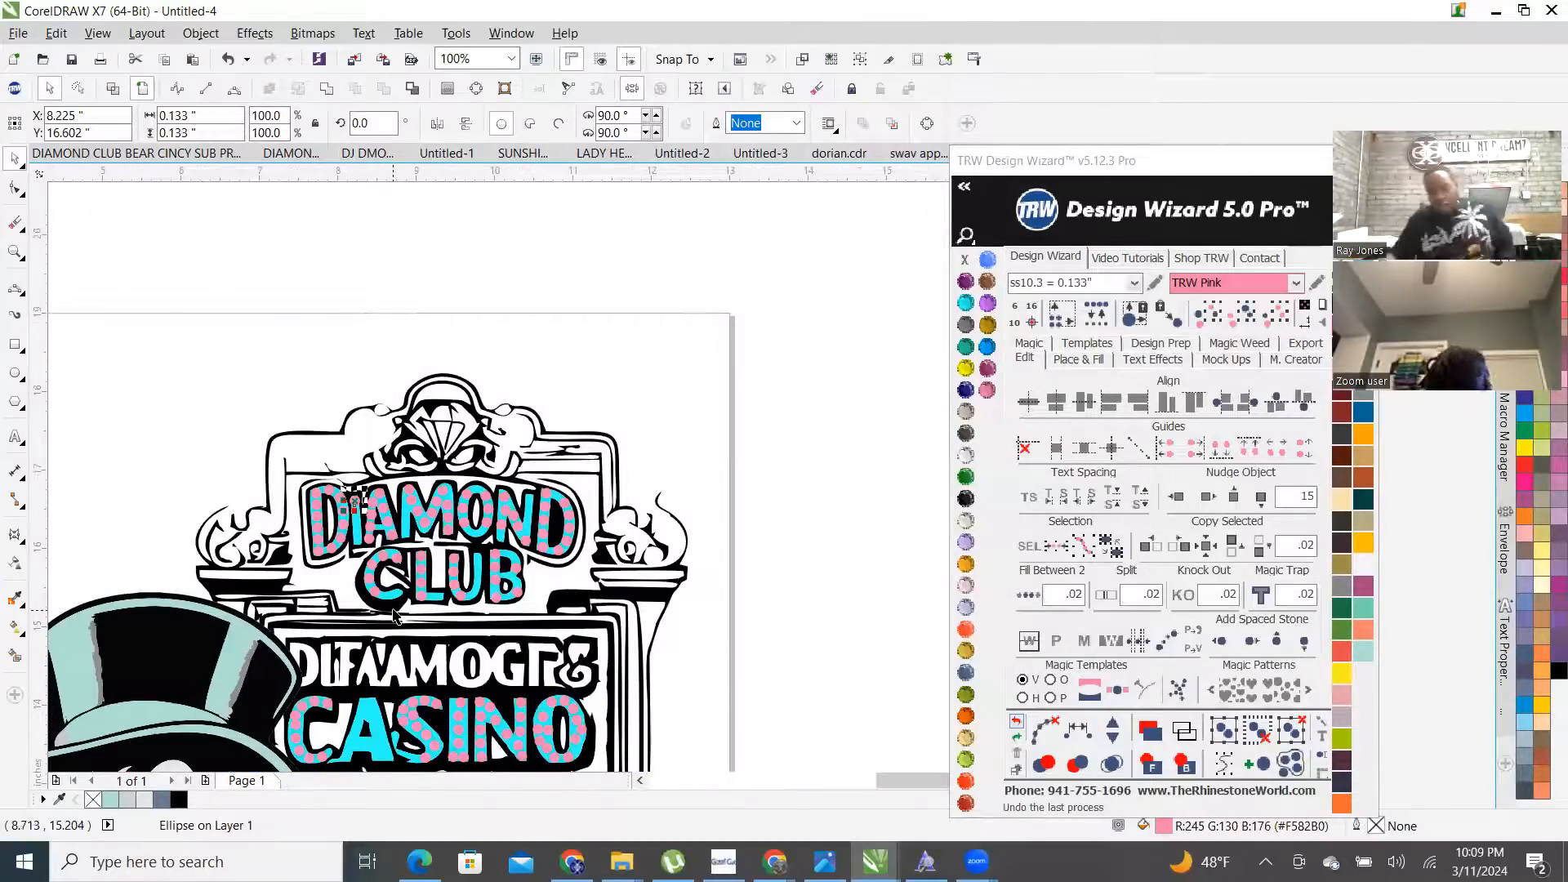
scroll(221, 460, "down", 4)
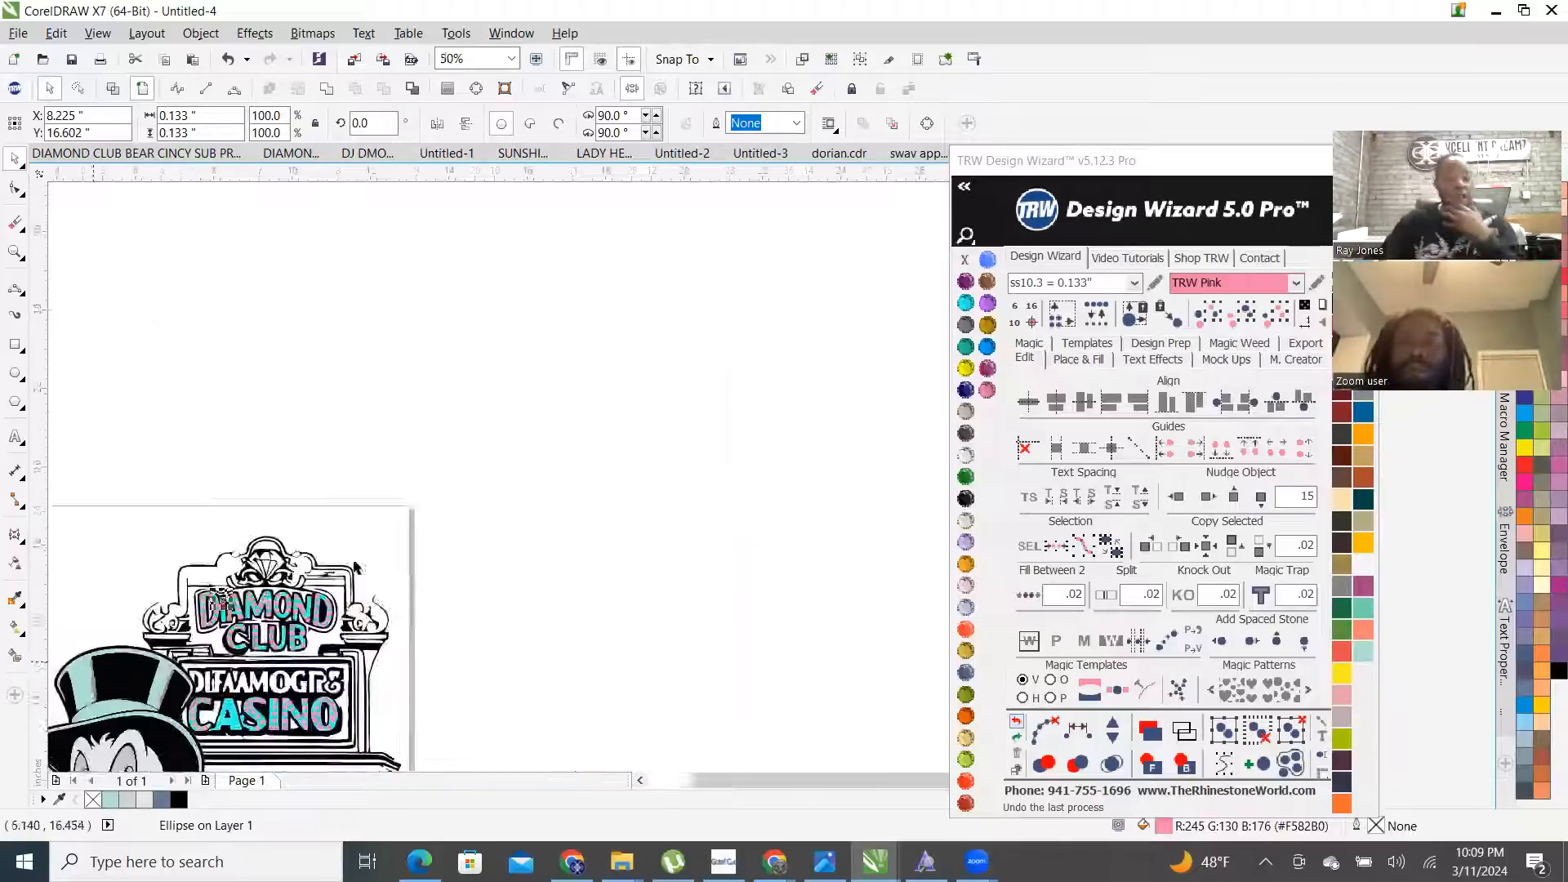
scroll(207, 698, "up", 2)
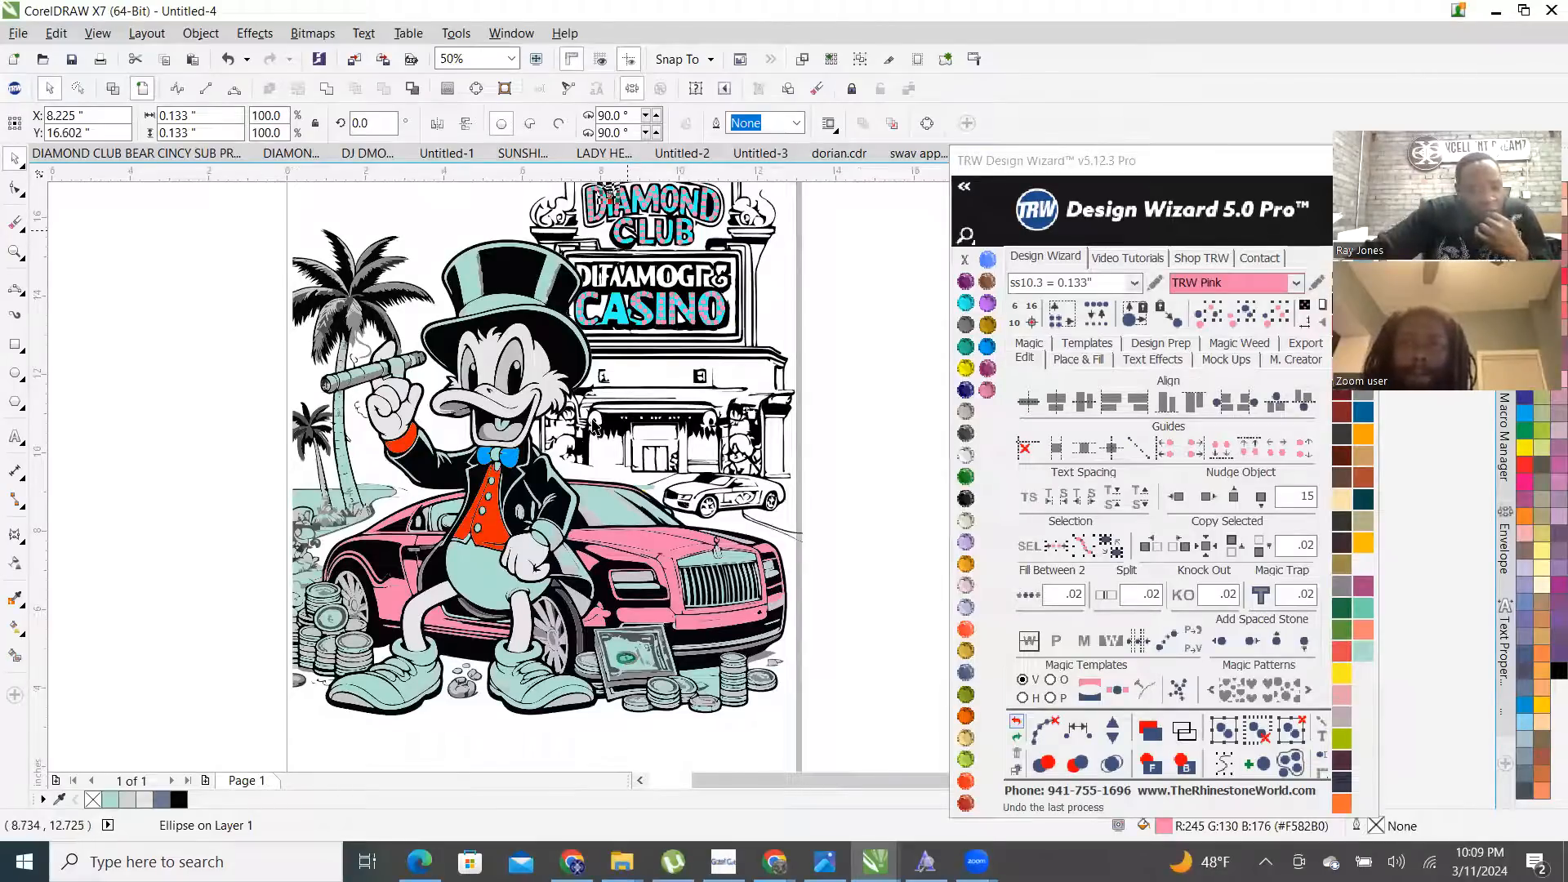
left_click_drag(648, 186, 594, 328)
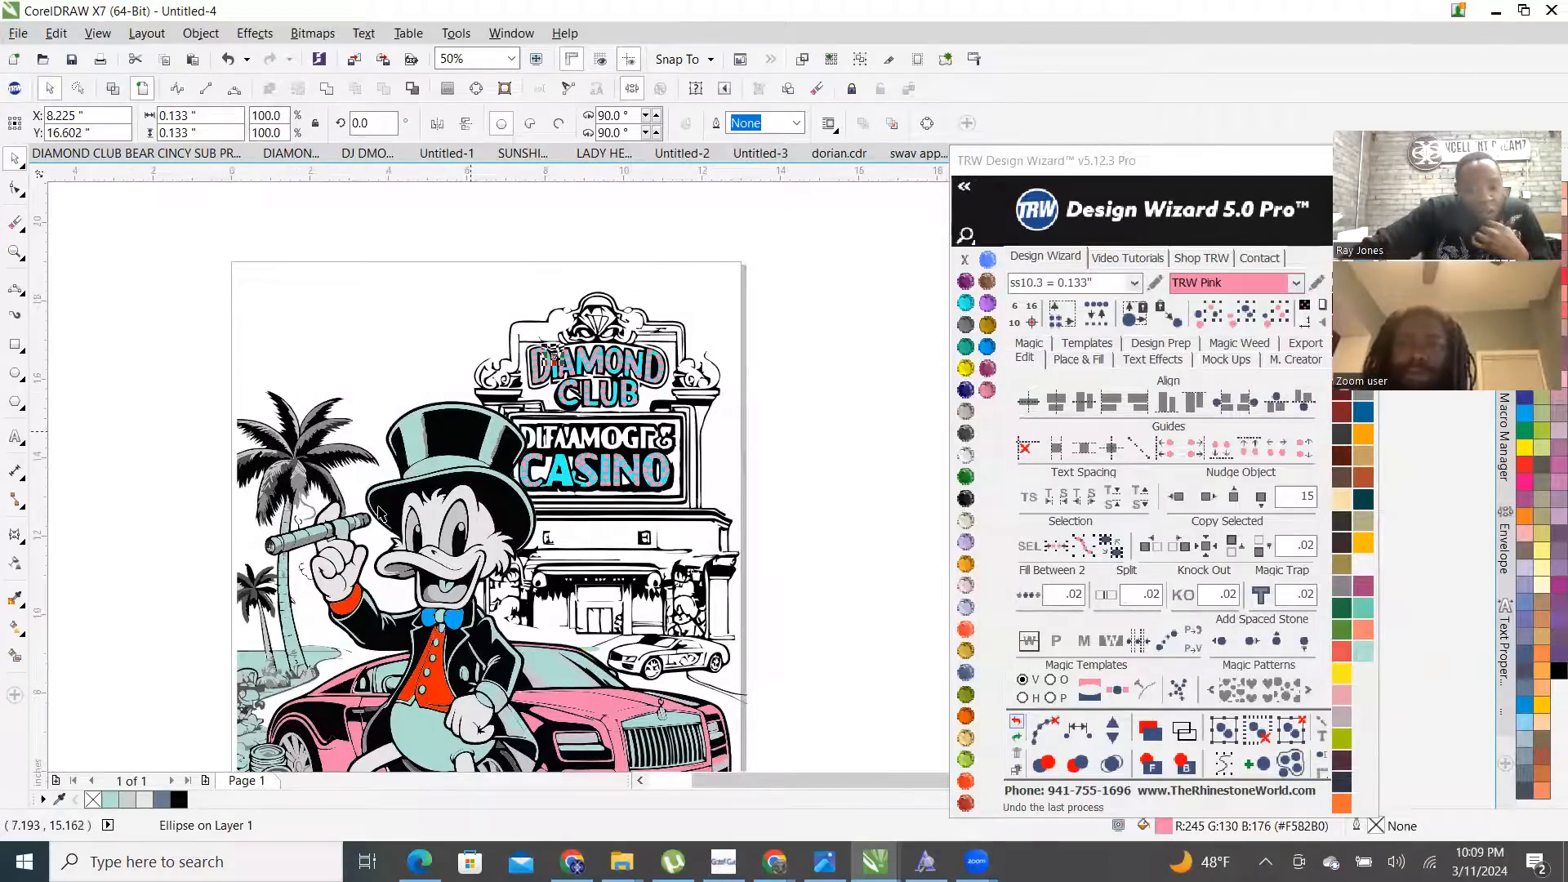
scroll(417, 421, "down", 1)
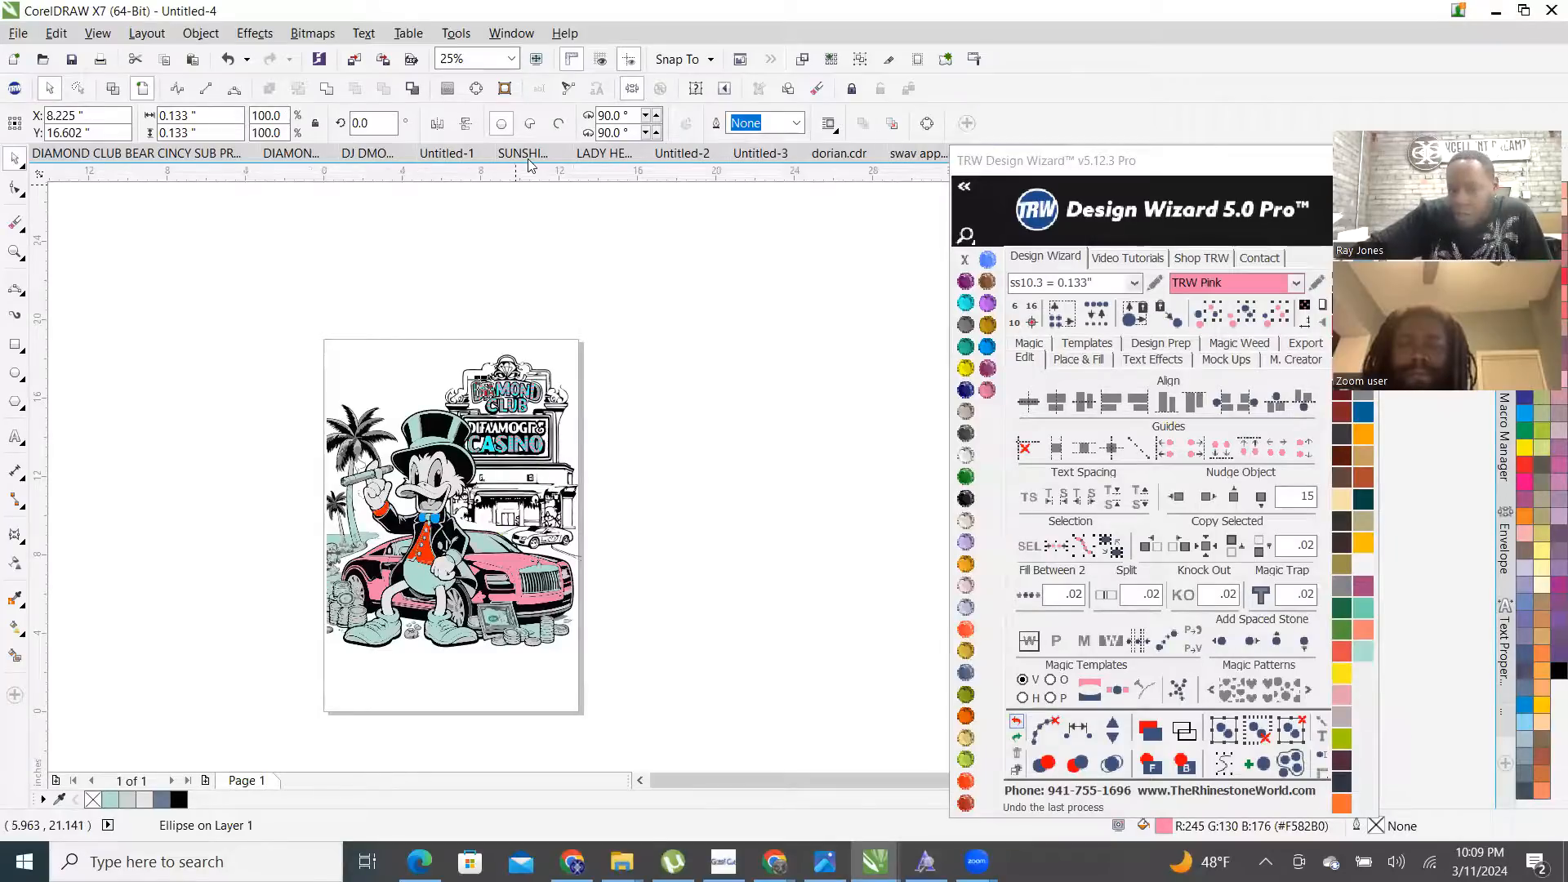
left_click(640, 307)
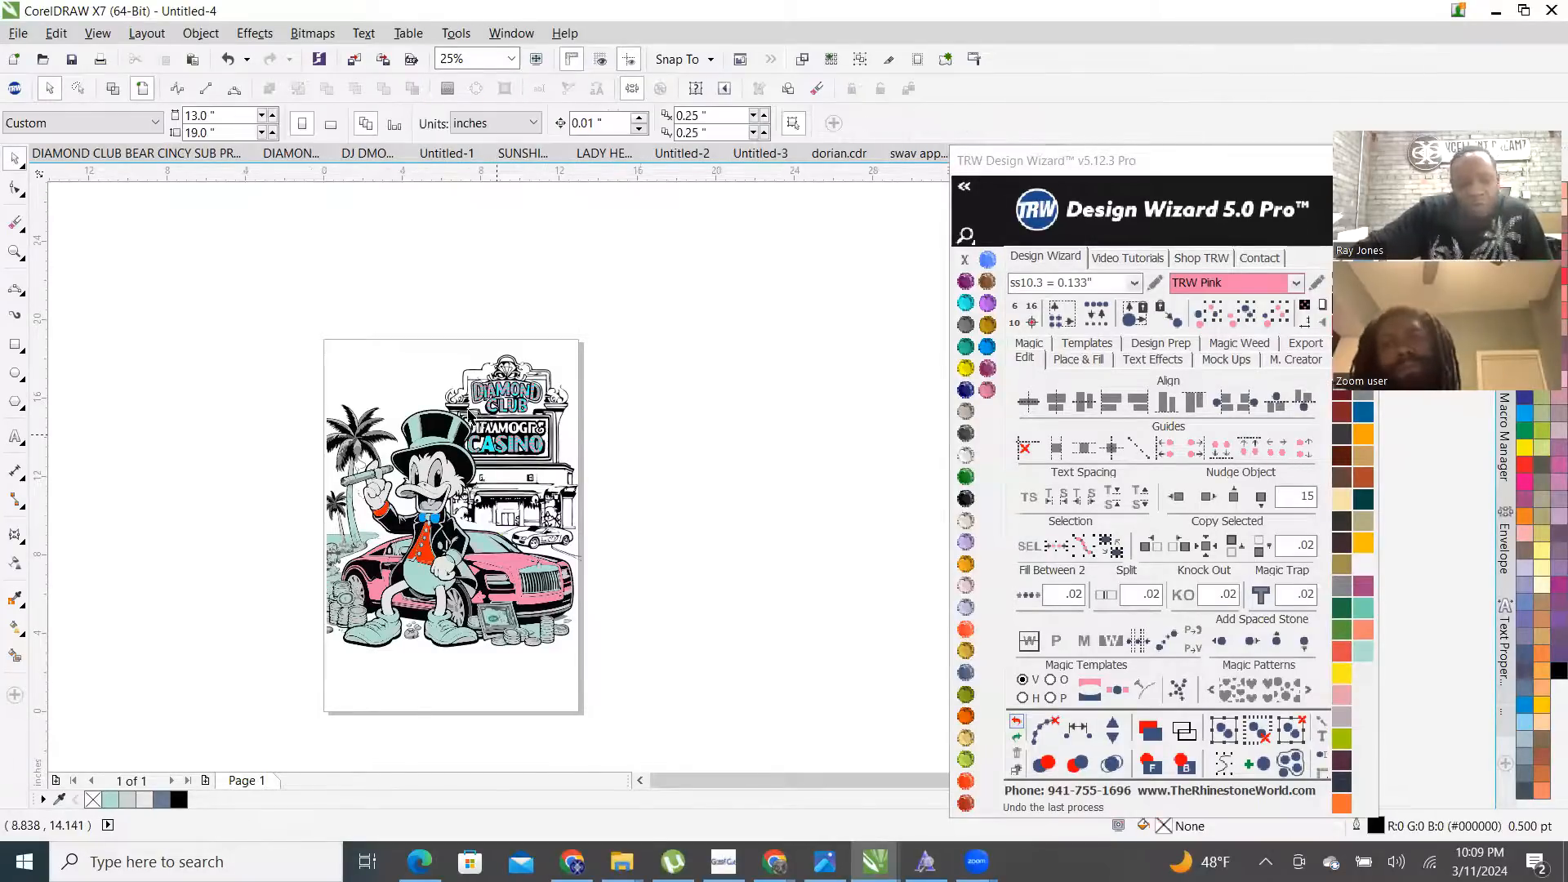
scroll(468, 415, "up", 5)
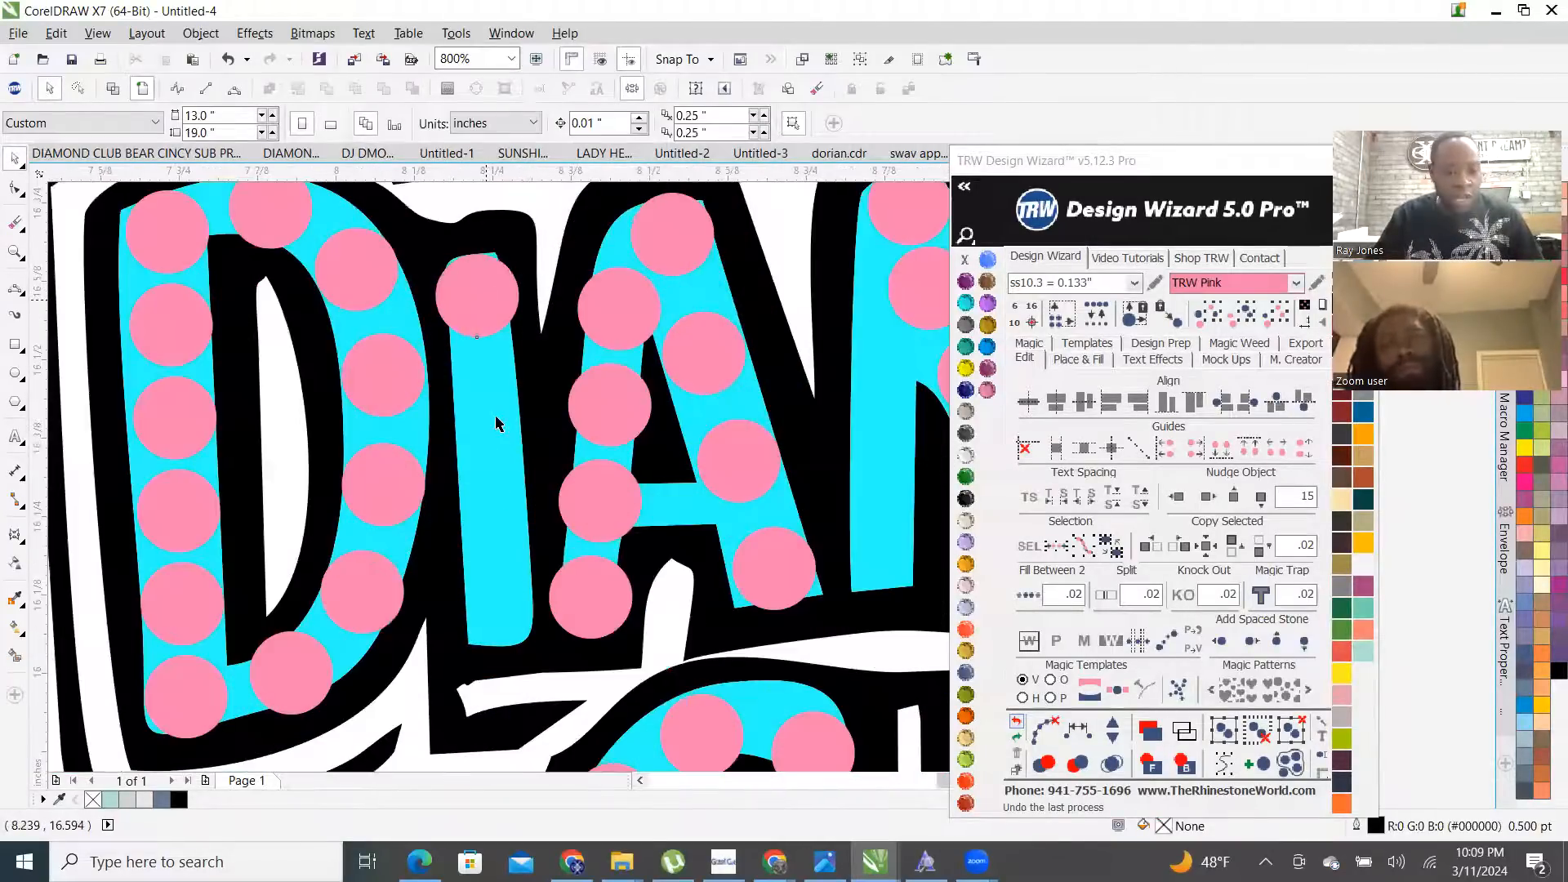
left_click_drag(486, 300, 499, 611)
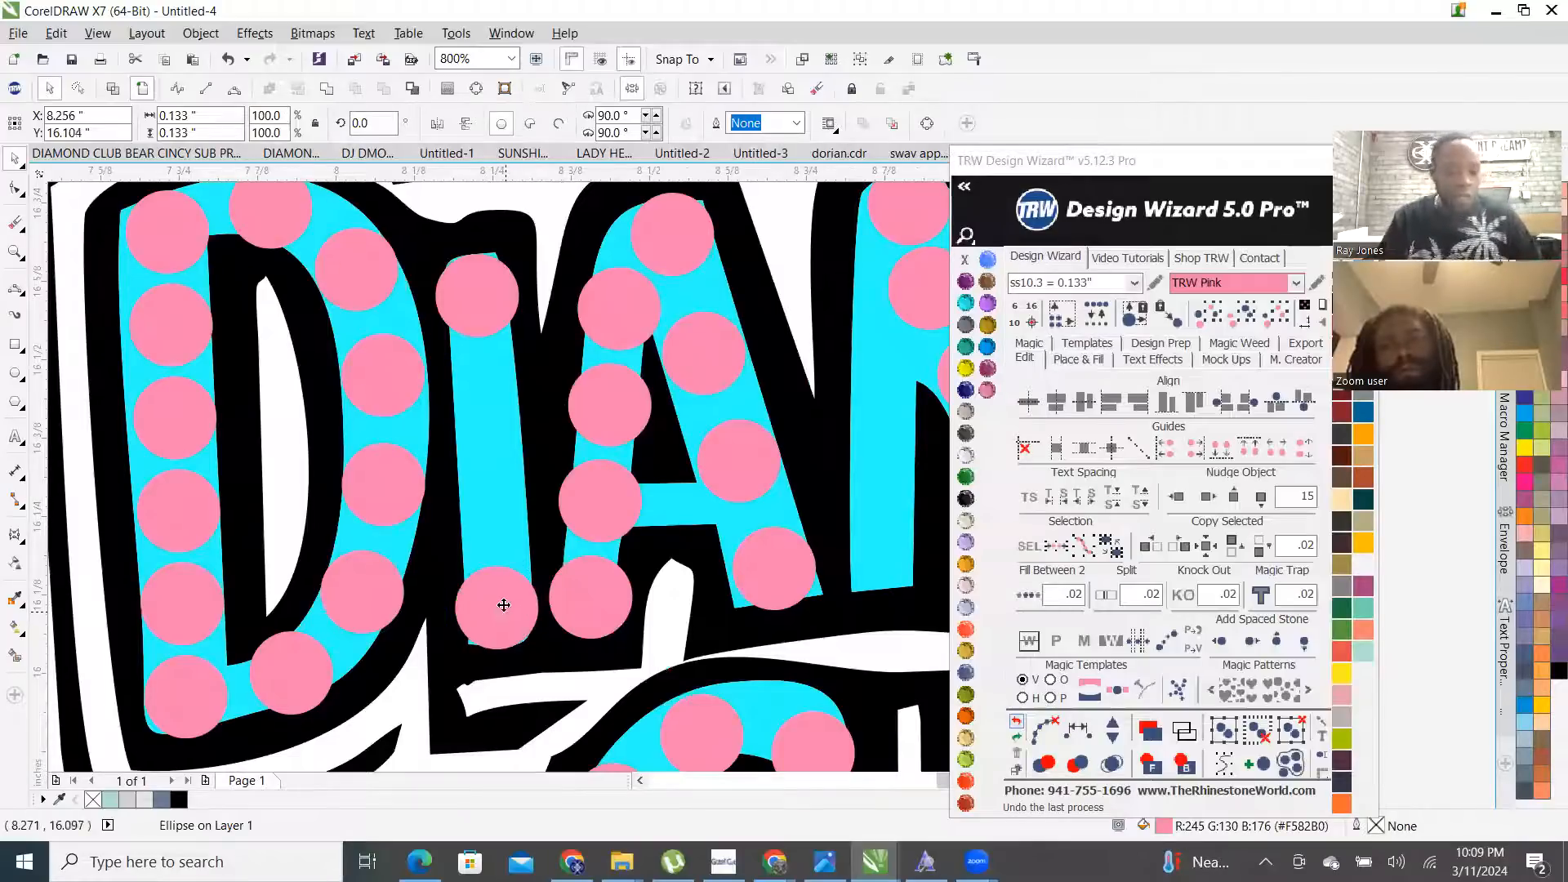
- Fill the I's stroke between its top and bottom stones and clear the guide path
left_click(493, 307, "shift")
left_click(1029, 595)
left_click(1050, 733)
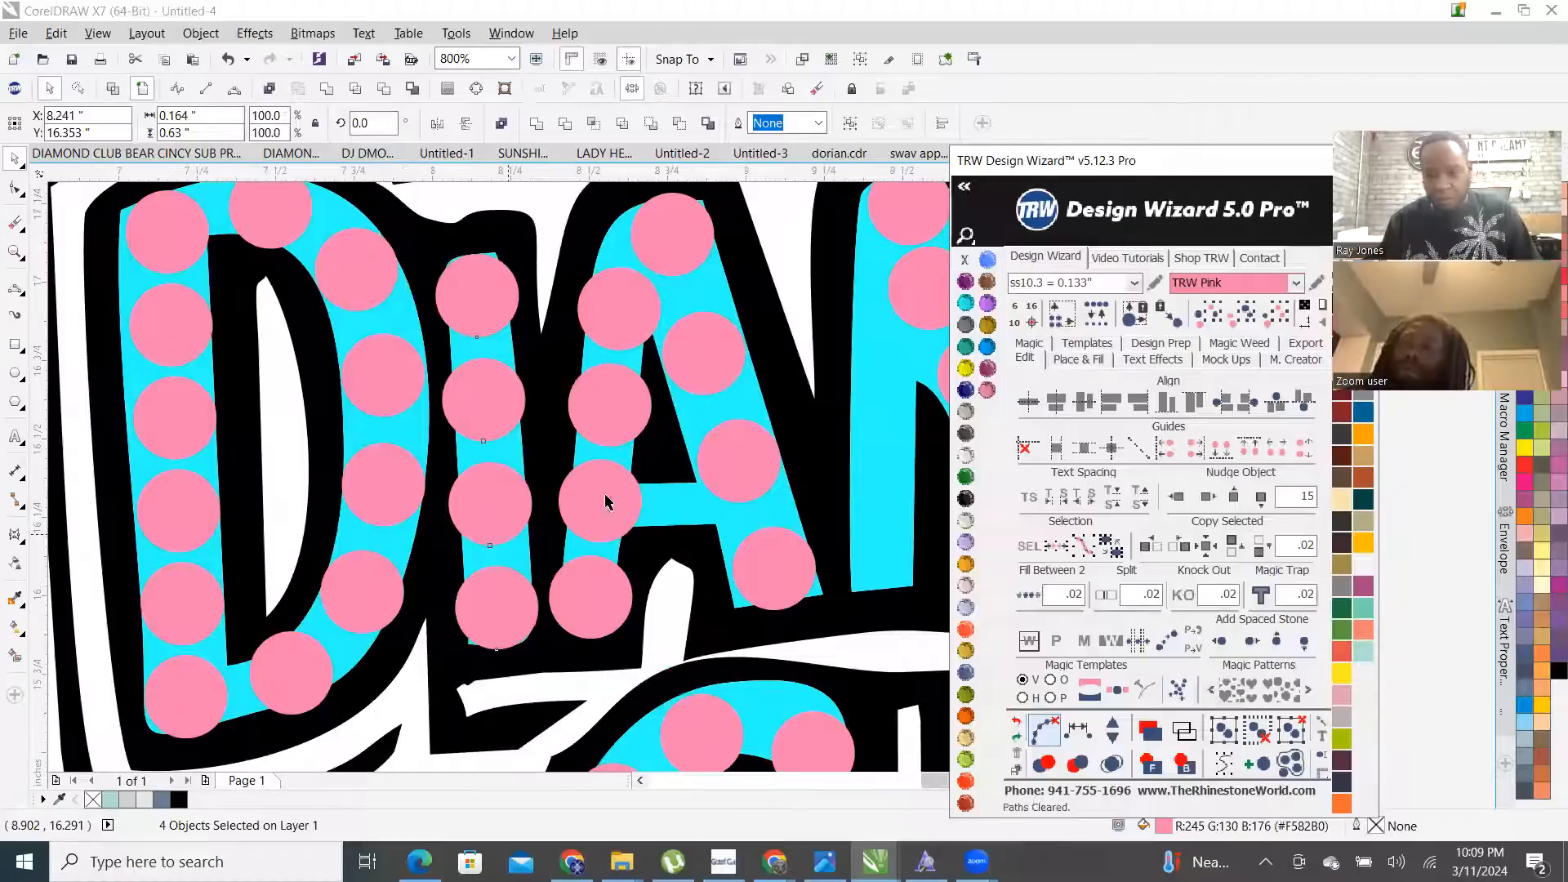
scroll(608, 501, "down", 2)
scroll(724, 410, "up", 1)
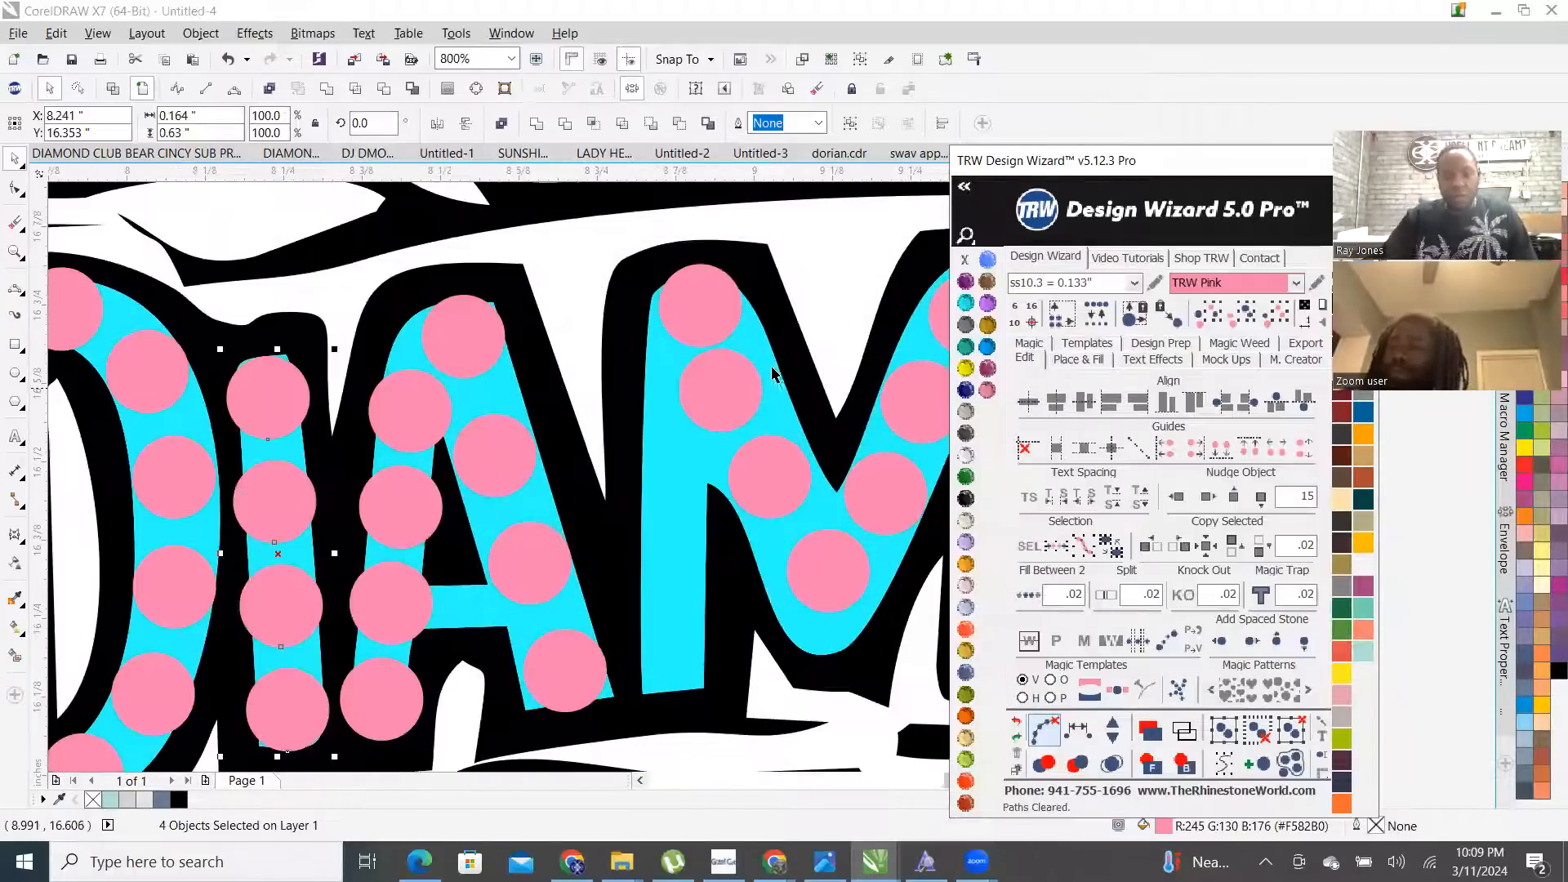
scroll(585, 444, "up", 2)
- Drag stray stones into the strokes, placing one at the bottom of the M's left stem
left_click(689, 416)
left_click_drag(688, 416, 776, 405)
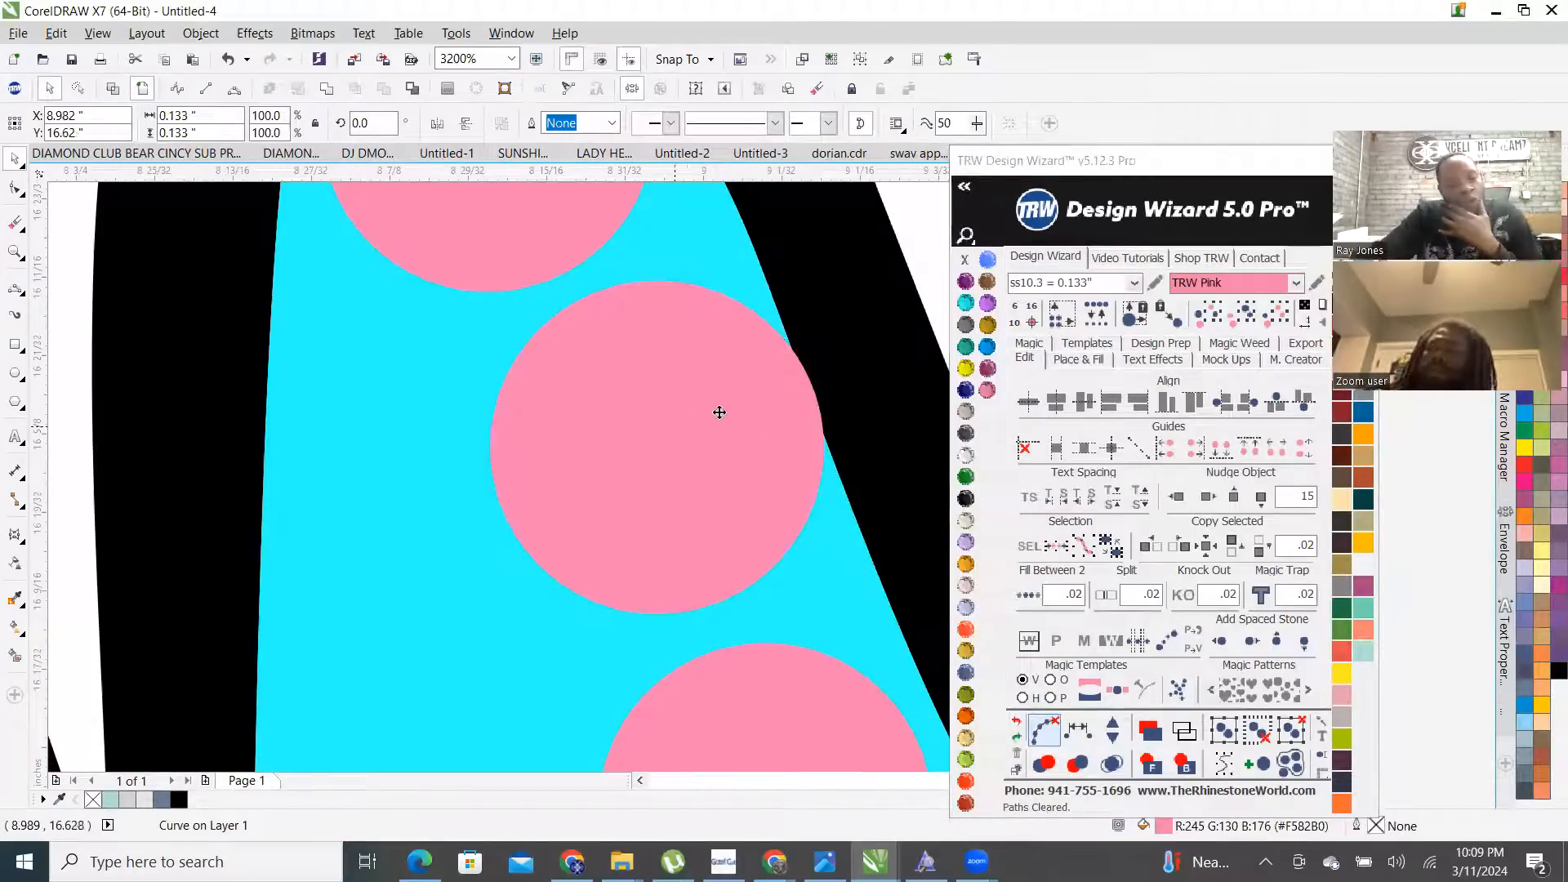
scroll(719, 425, "down", 2)
scroll(709, 441, "up", 1)
left_click_drag(701, 343, 586, 466)
scroll(586, 466, "down", 2)
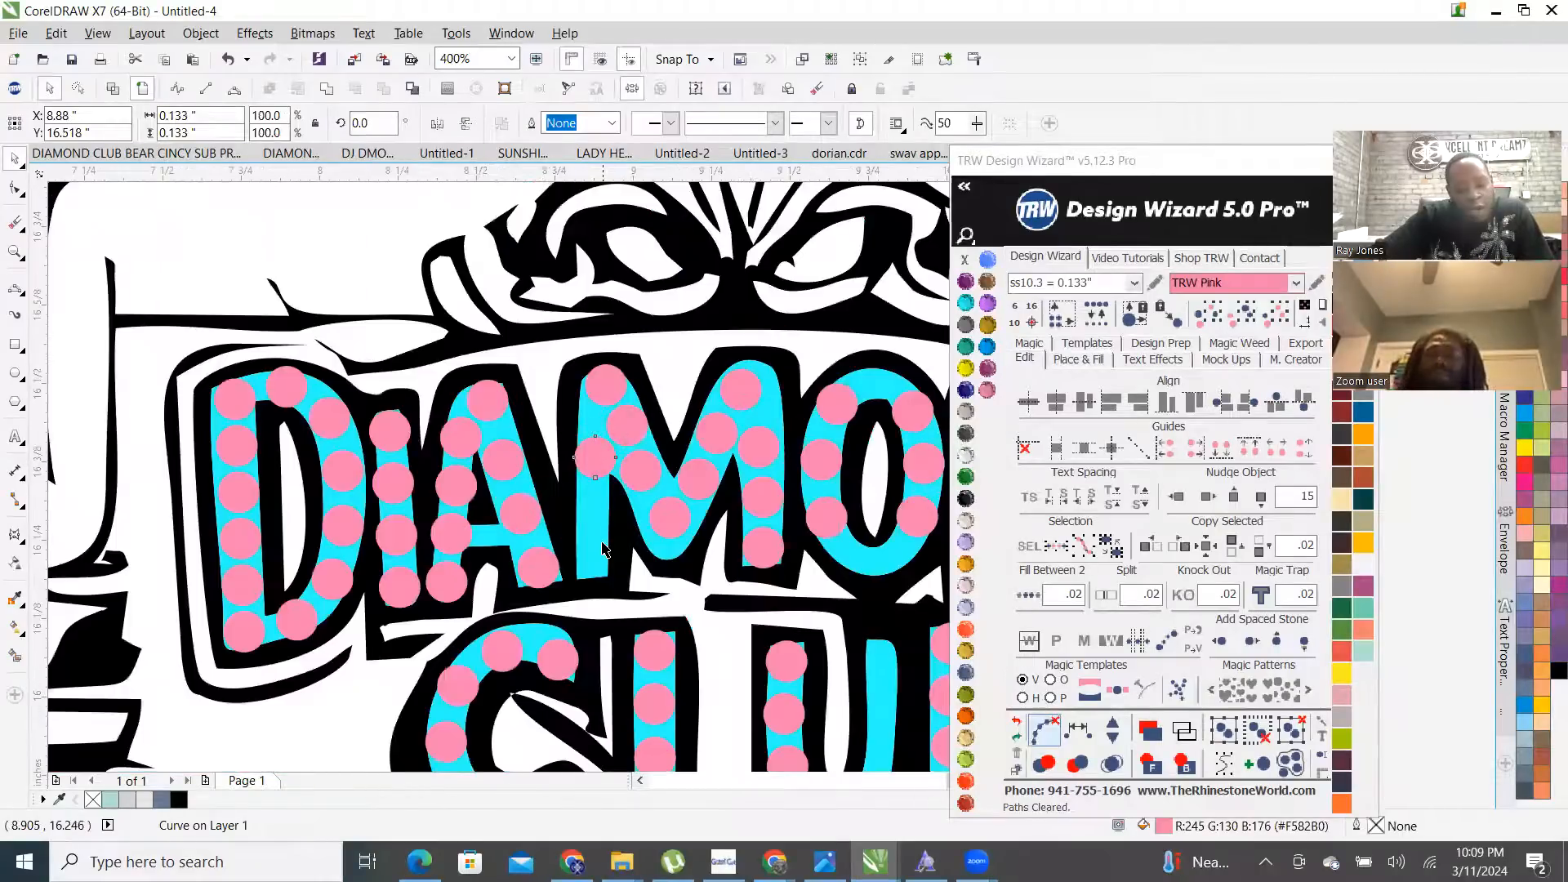
scroll(602, 448, "up", 1)
left_click_drag(578, 379, 572, 579)
- Add one stone midway up the M's left stem and lower a pink stone in the M
scroll(578, 417, "up", 1)
left_click(560, 351, "shift")
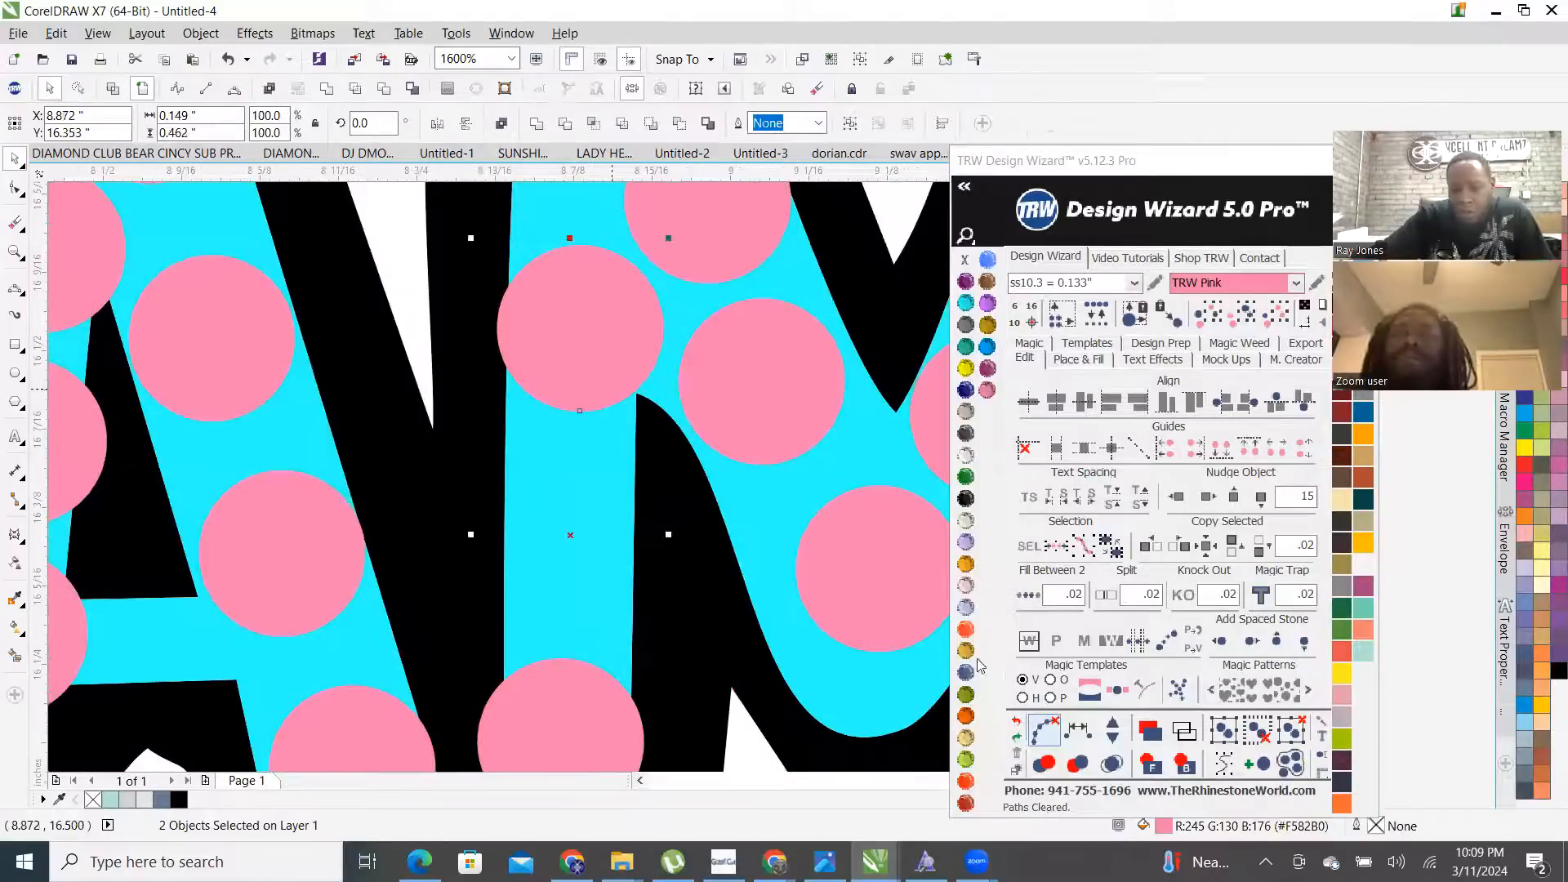
left_click(1111, 727)
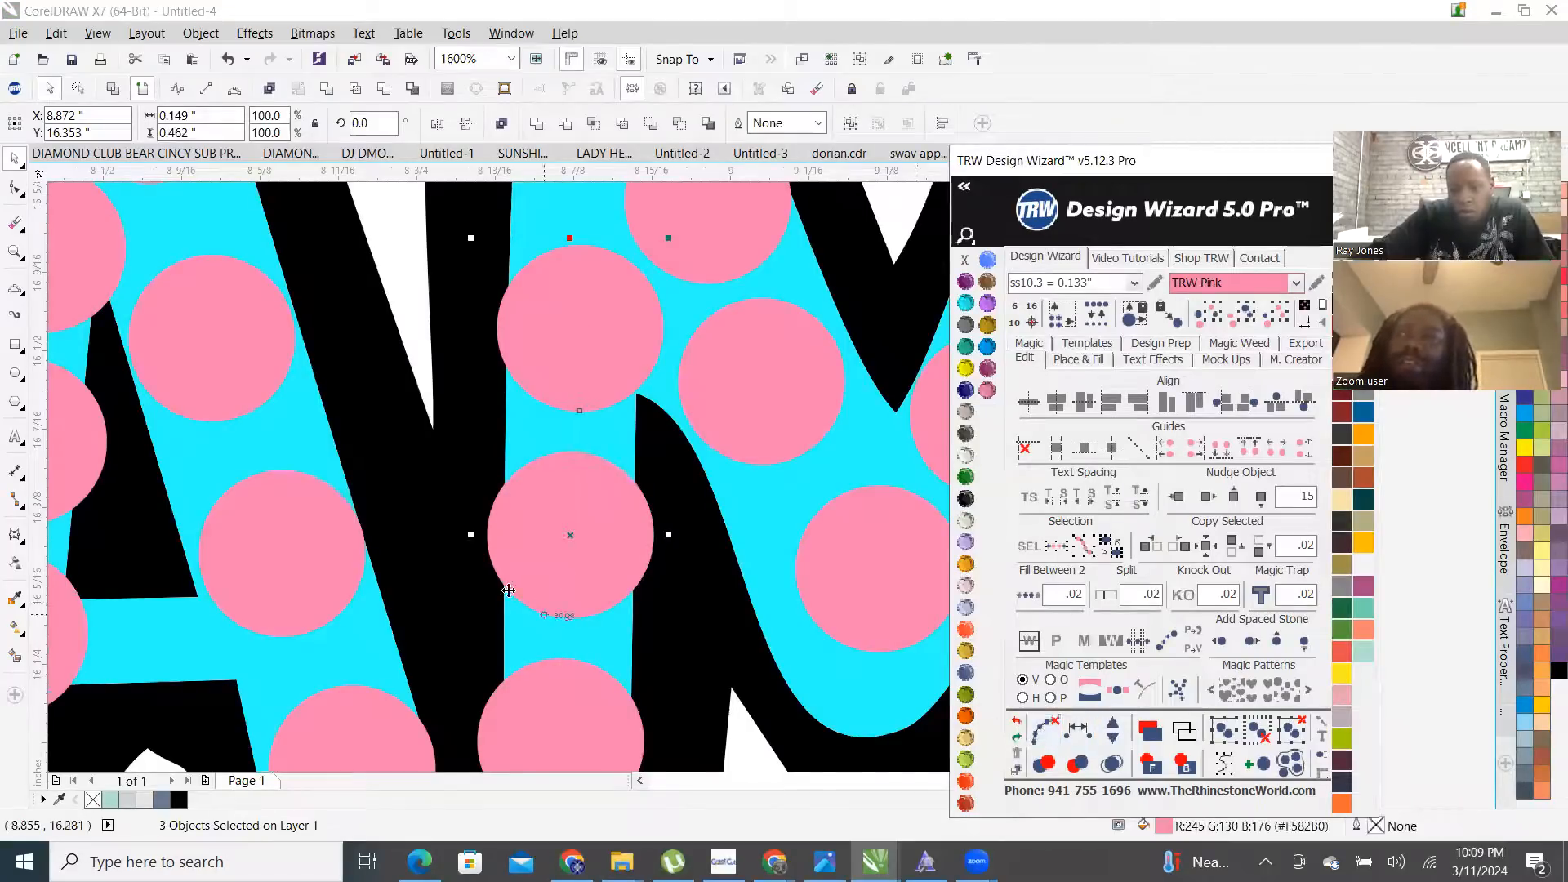
scroll(662, 602, "down", 2)
scroll(564, 616, "up", 2)
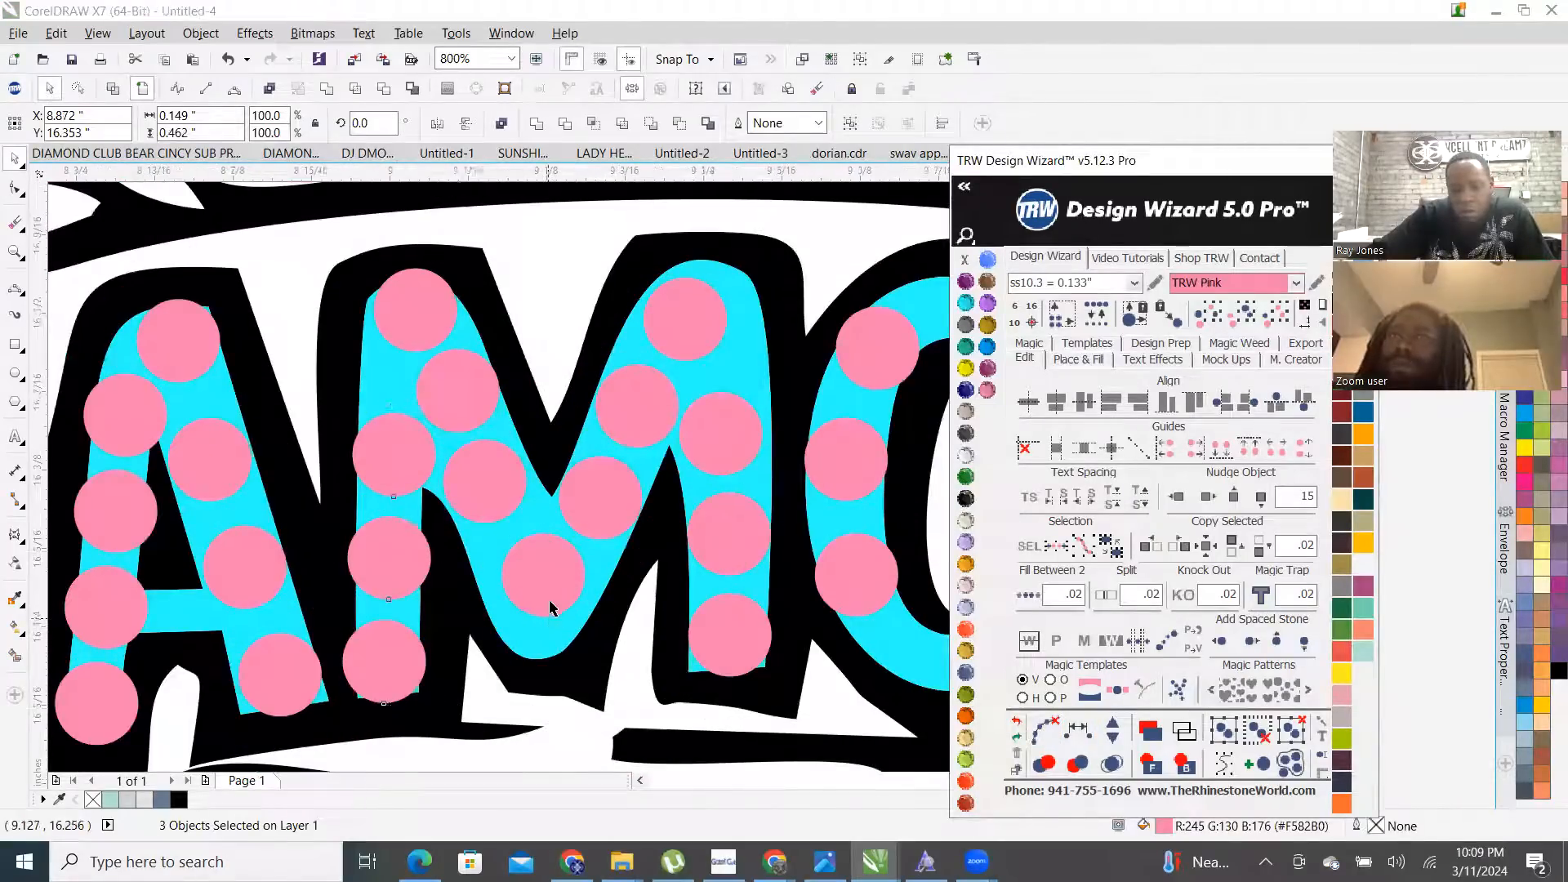
scroll(540, 575, "up", 2)
left_click_drag(539, 574, 535, 629)
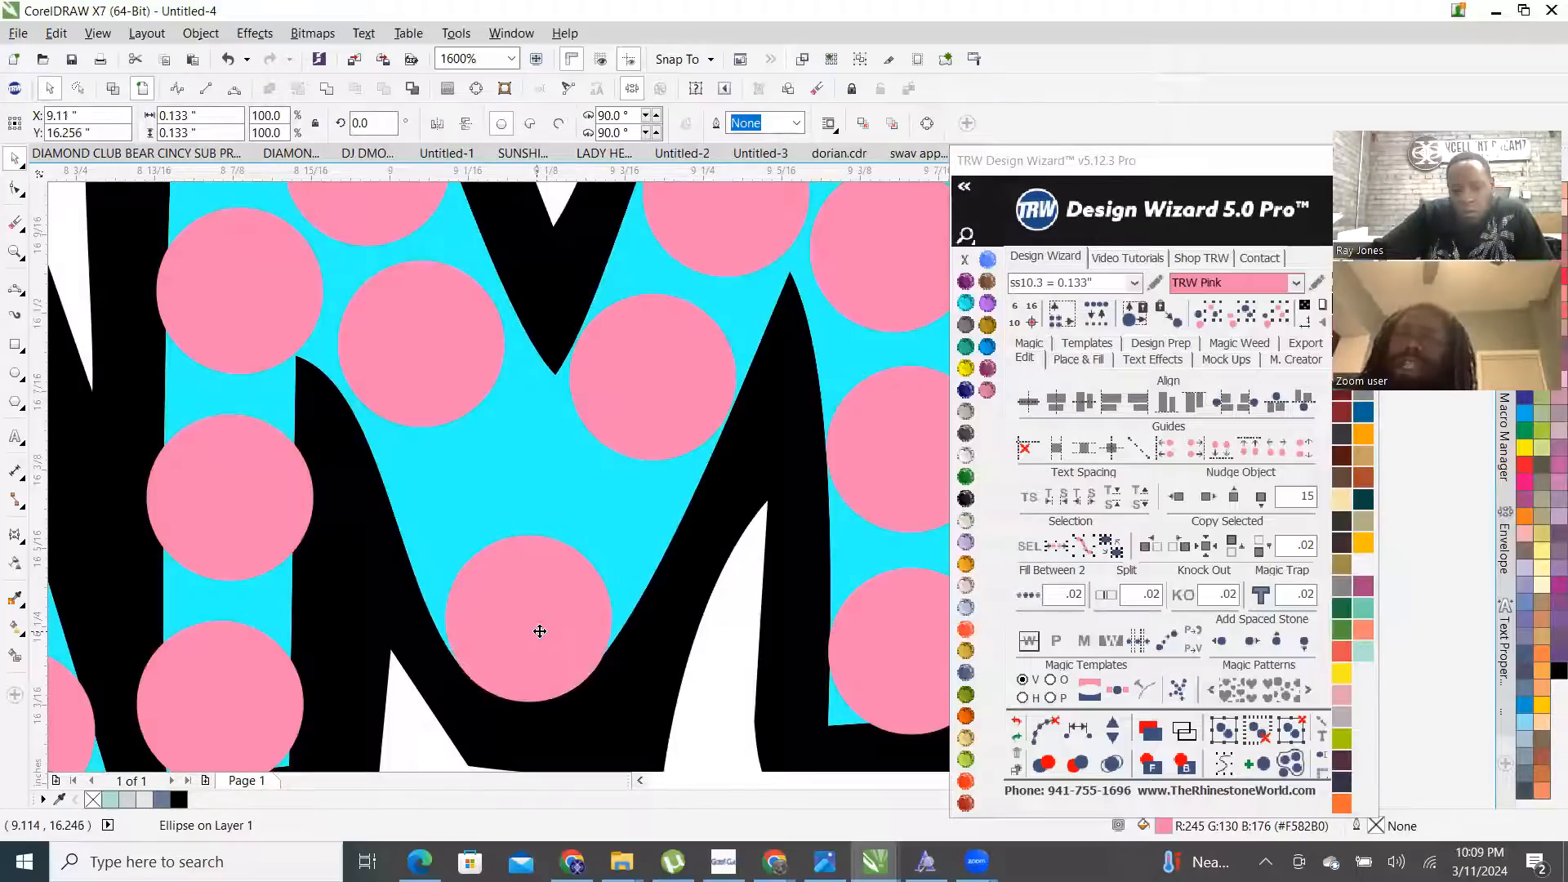
scroll(535, 630, "down", 1)
- Respace the M's left diagonal stones evenly, removing one stone, and clear the guide path
left_click(513, 496, "shift")
left_click(450, 394, "shift")
left_click(424, 309, "shift")
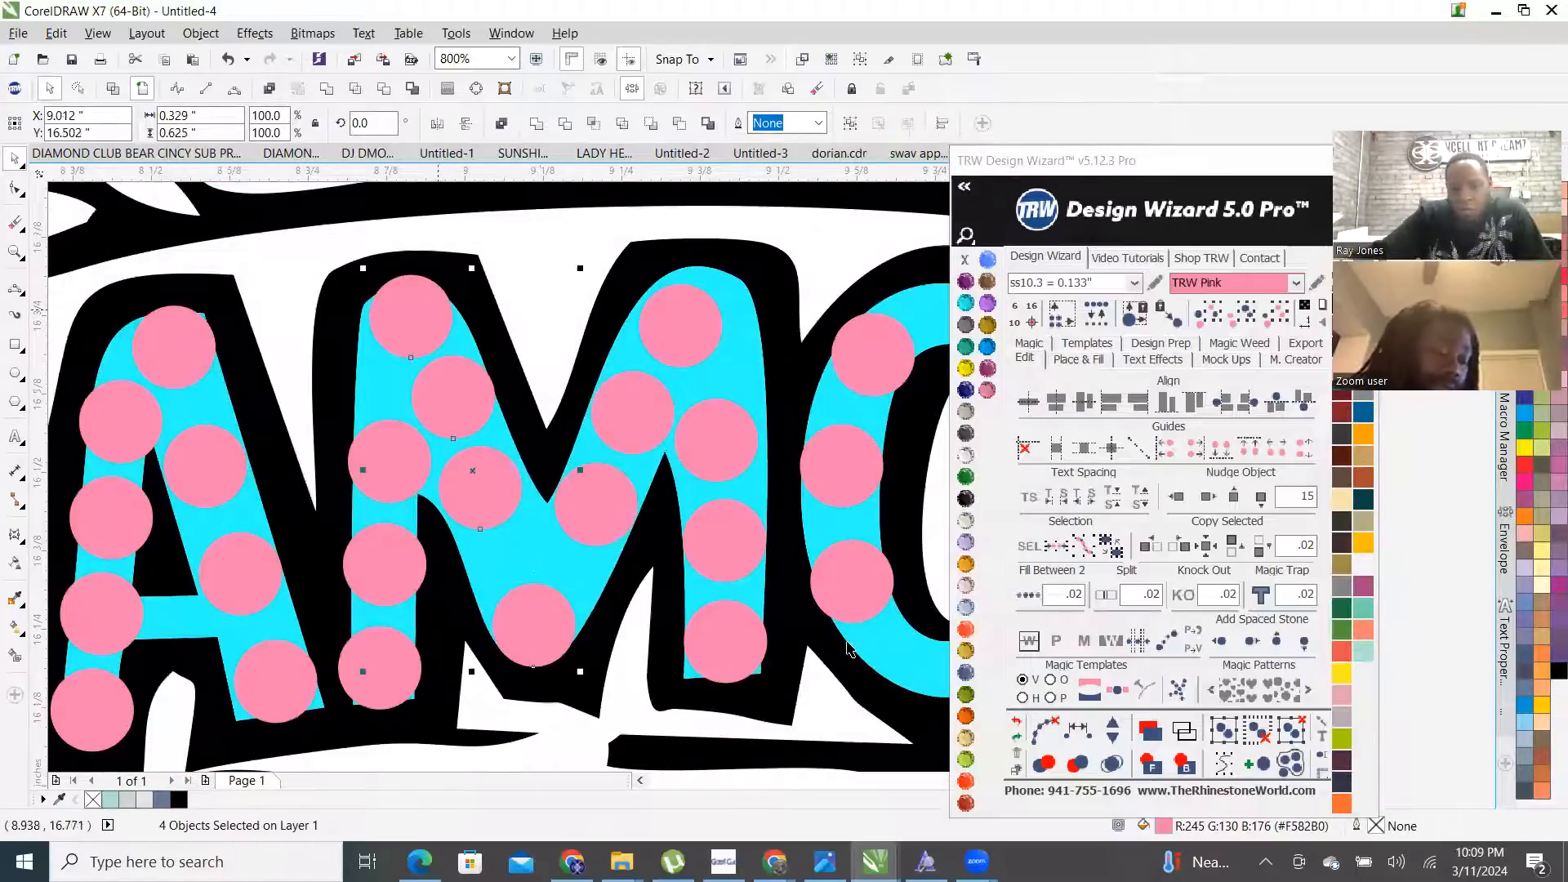
left_click(1073, 739)
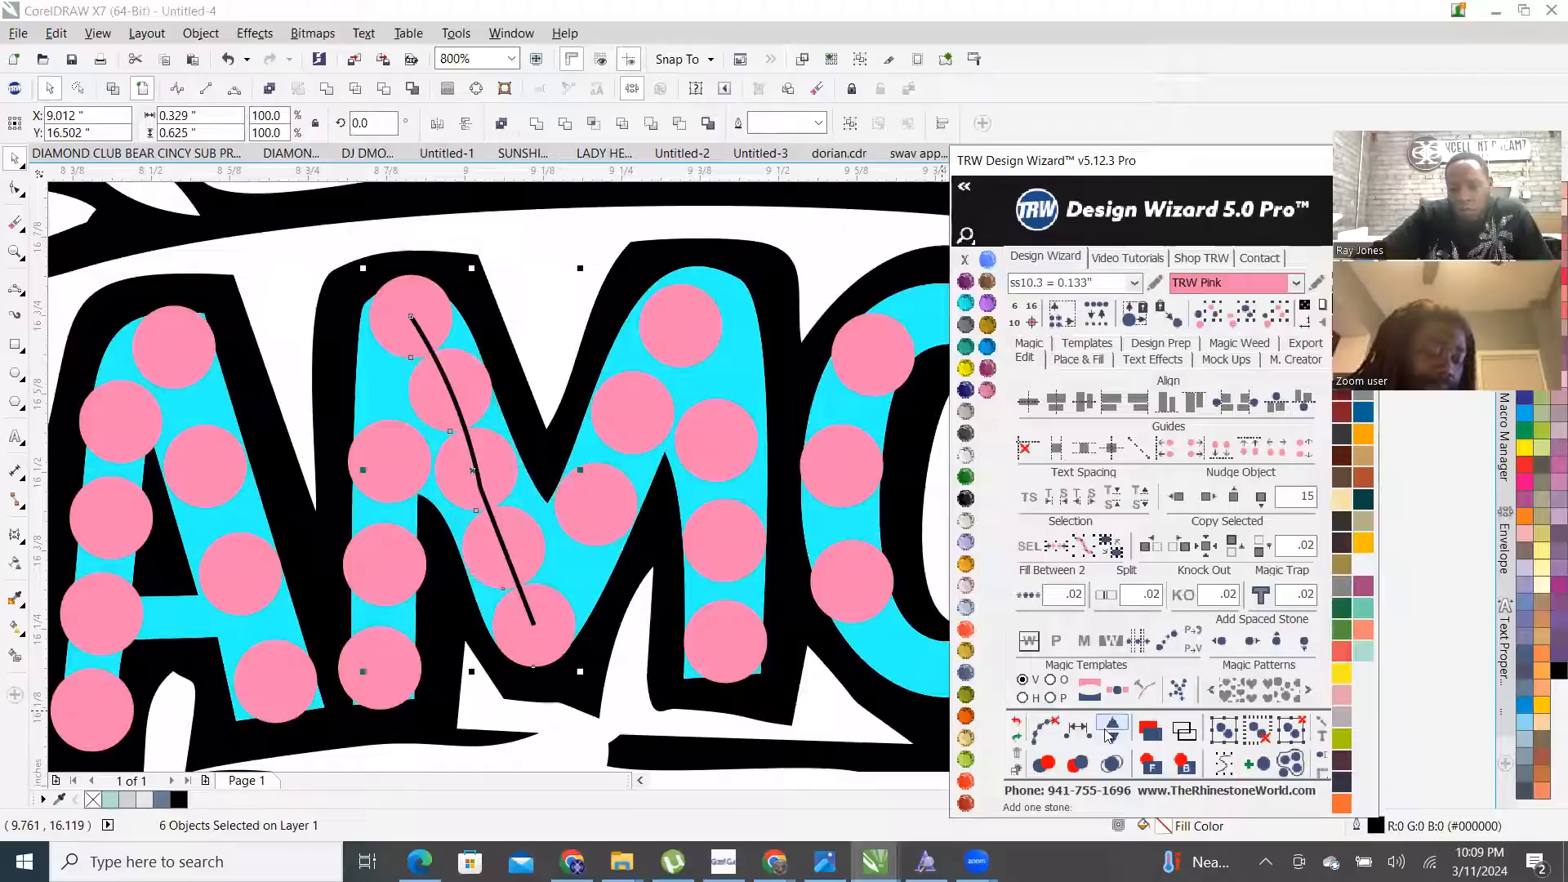
left_click(1113, 740)
left_click(1044, 730)
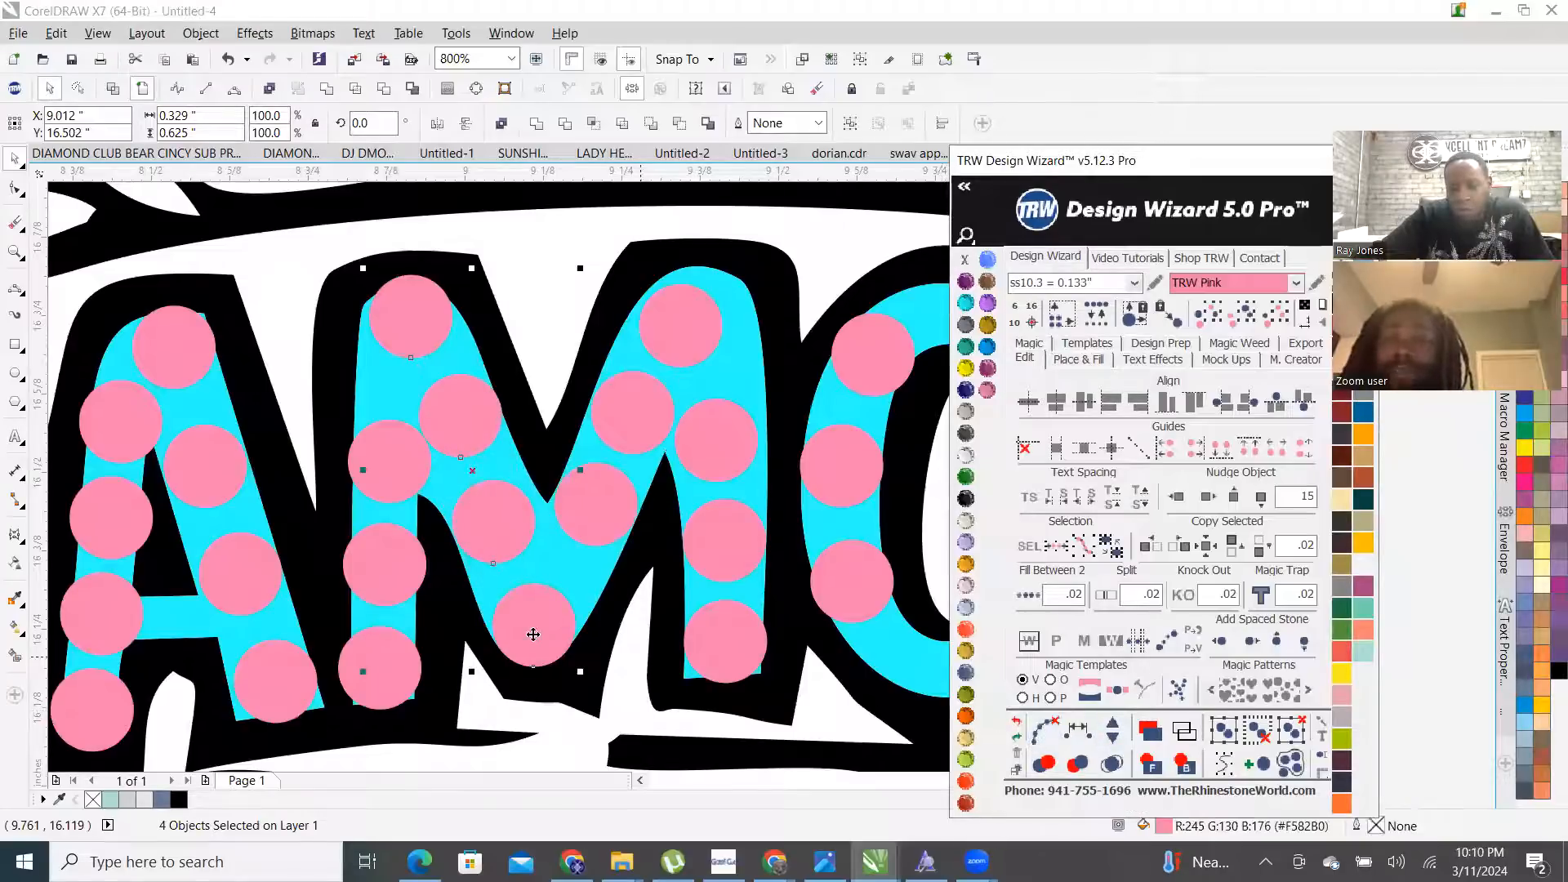
- Respace the M's right diagonal stones evenly along a path and clear the guide path
left_click(678, 311)
left_click(633, 411, "shift")
left_click(599, 517, "shift")
left_click(1078, 731)
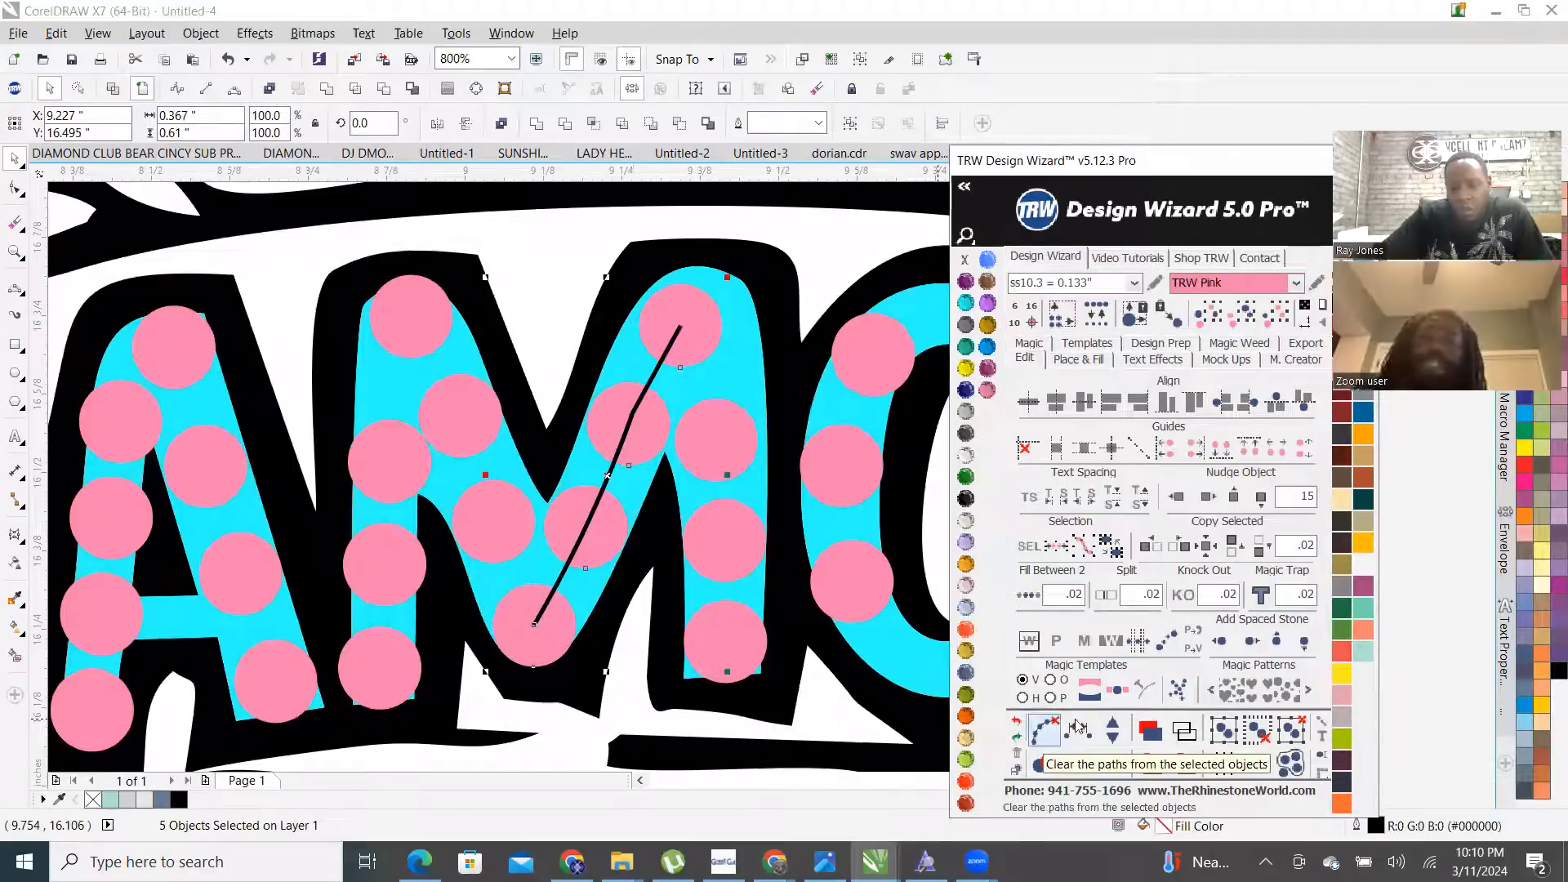
left_click(1112, 723)
left_click(1119, 739)
left_click(1045, 730)
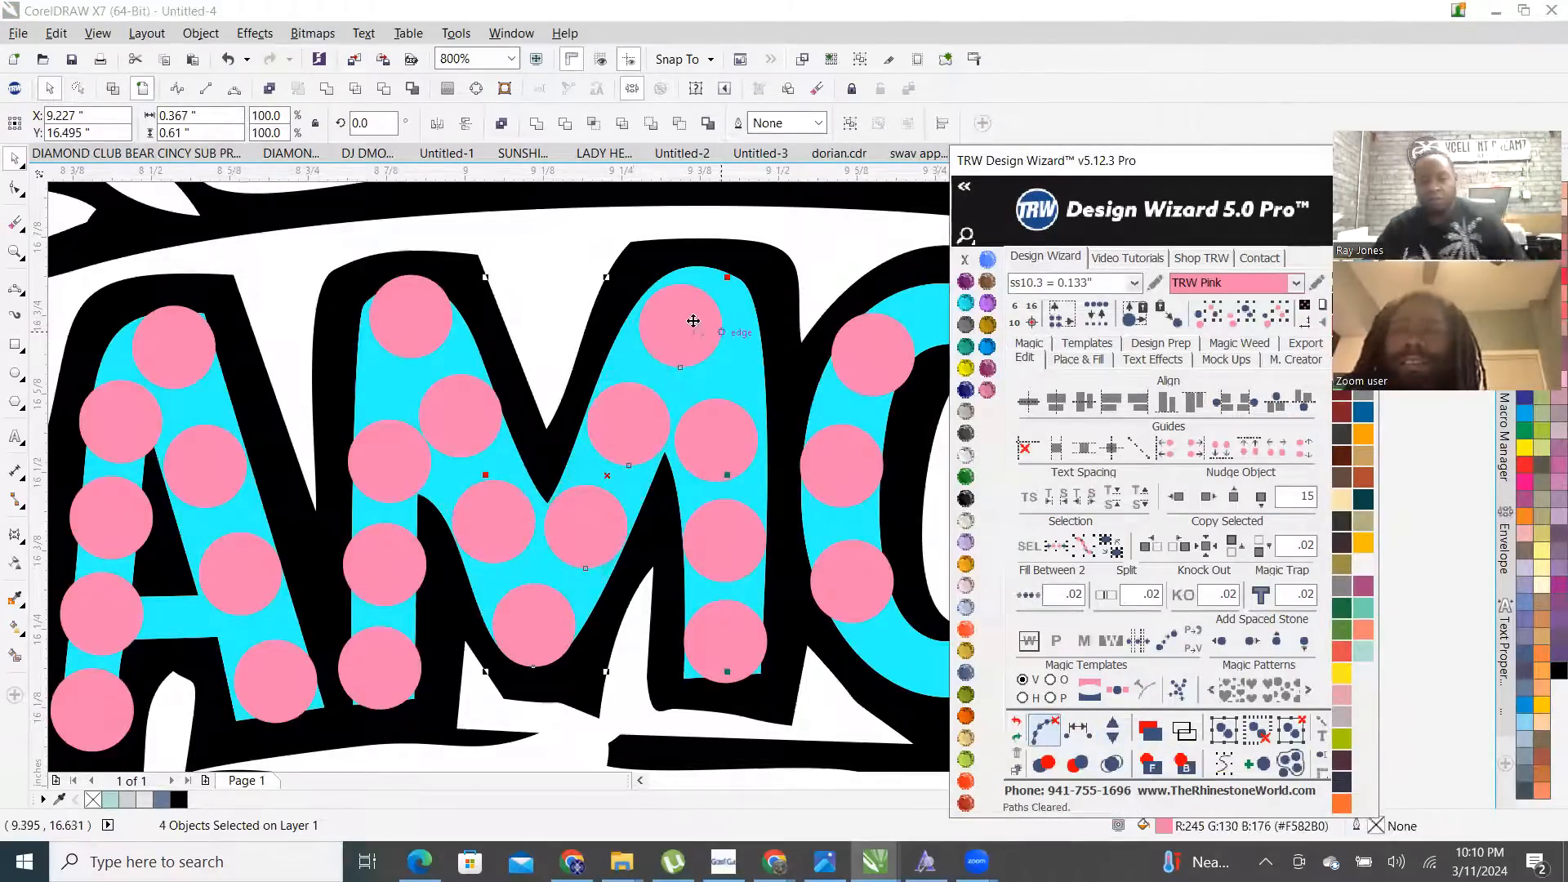
- Reposition a stone and evenly respace the stones down the M's right stem
scroll(736, 572, "up", 1)
scroll(690, 581, "down", 1)
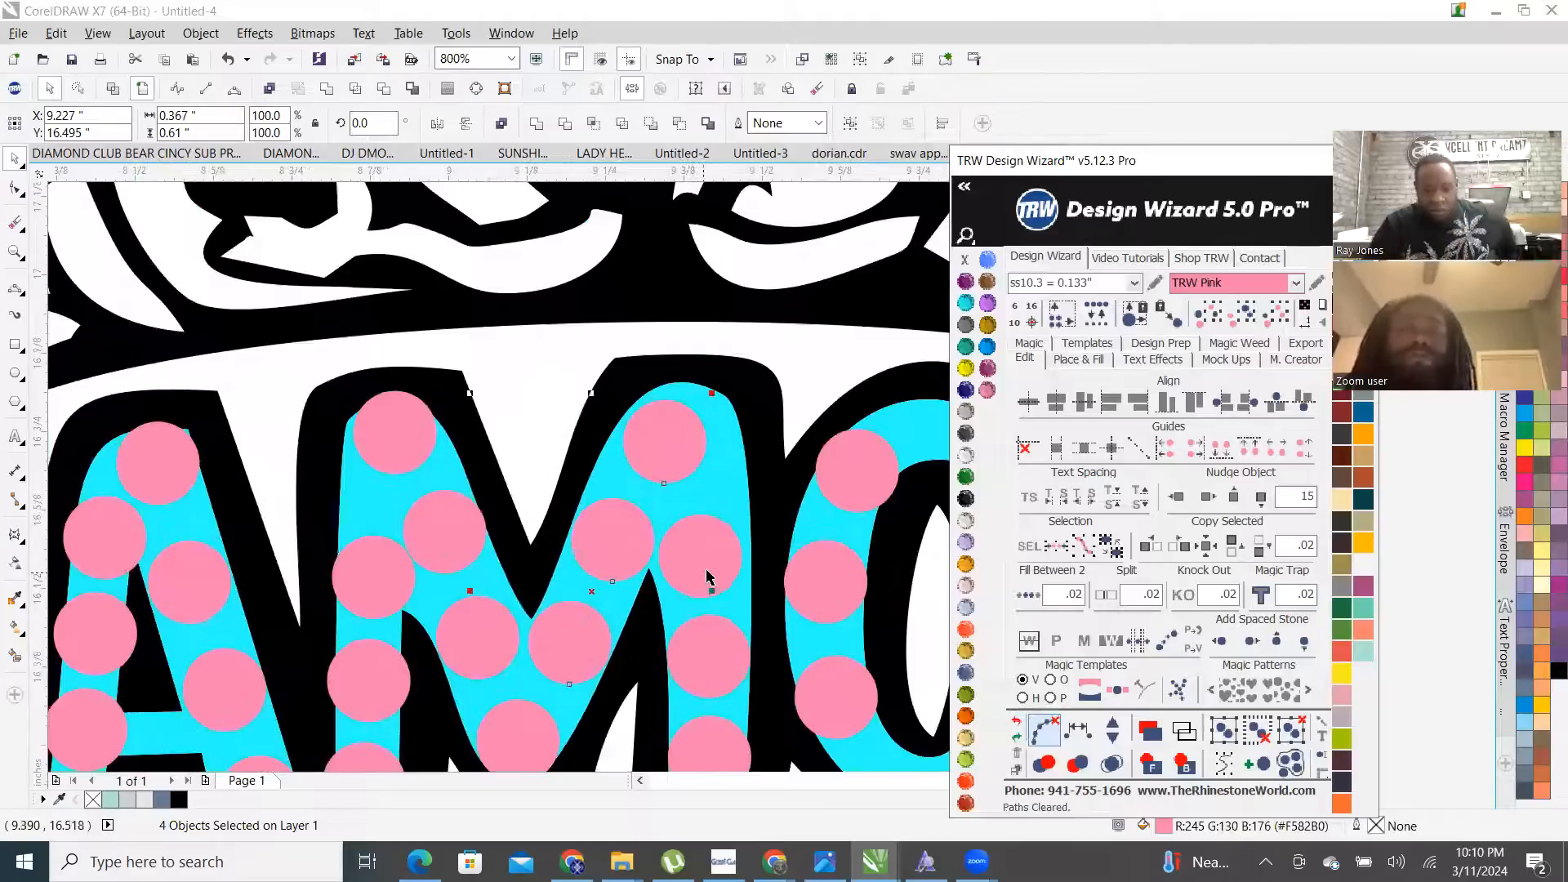
scroll(707, 577, "up", 1)
left_click_drag(735, 553, 735, 487)
scroll(736, 486, "down", 1)
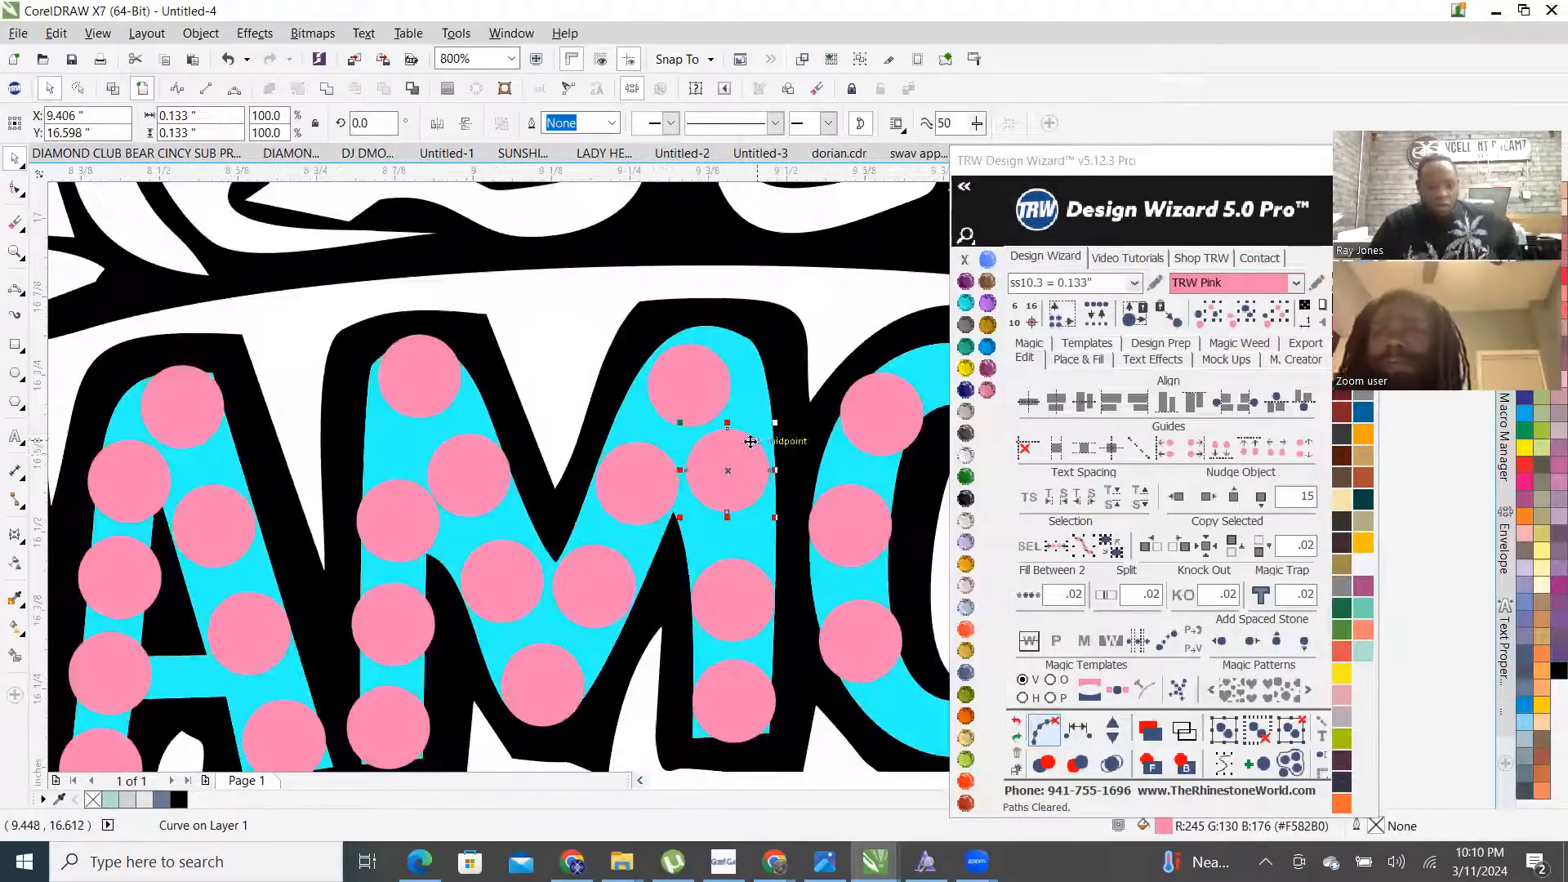
left_click(692, 384)
left_click(713, 596, "shift")
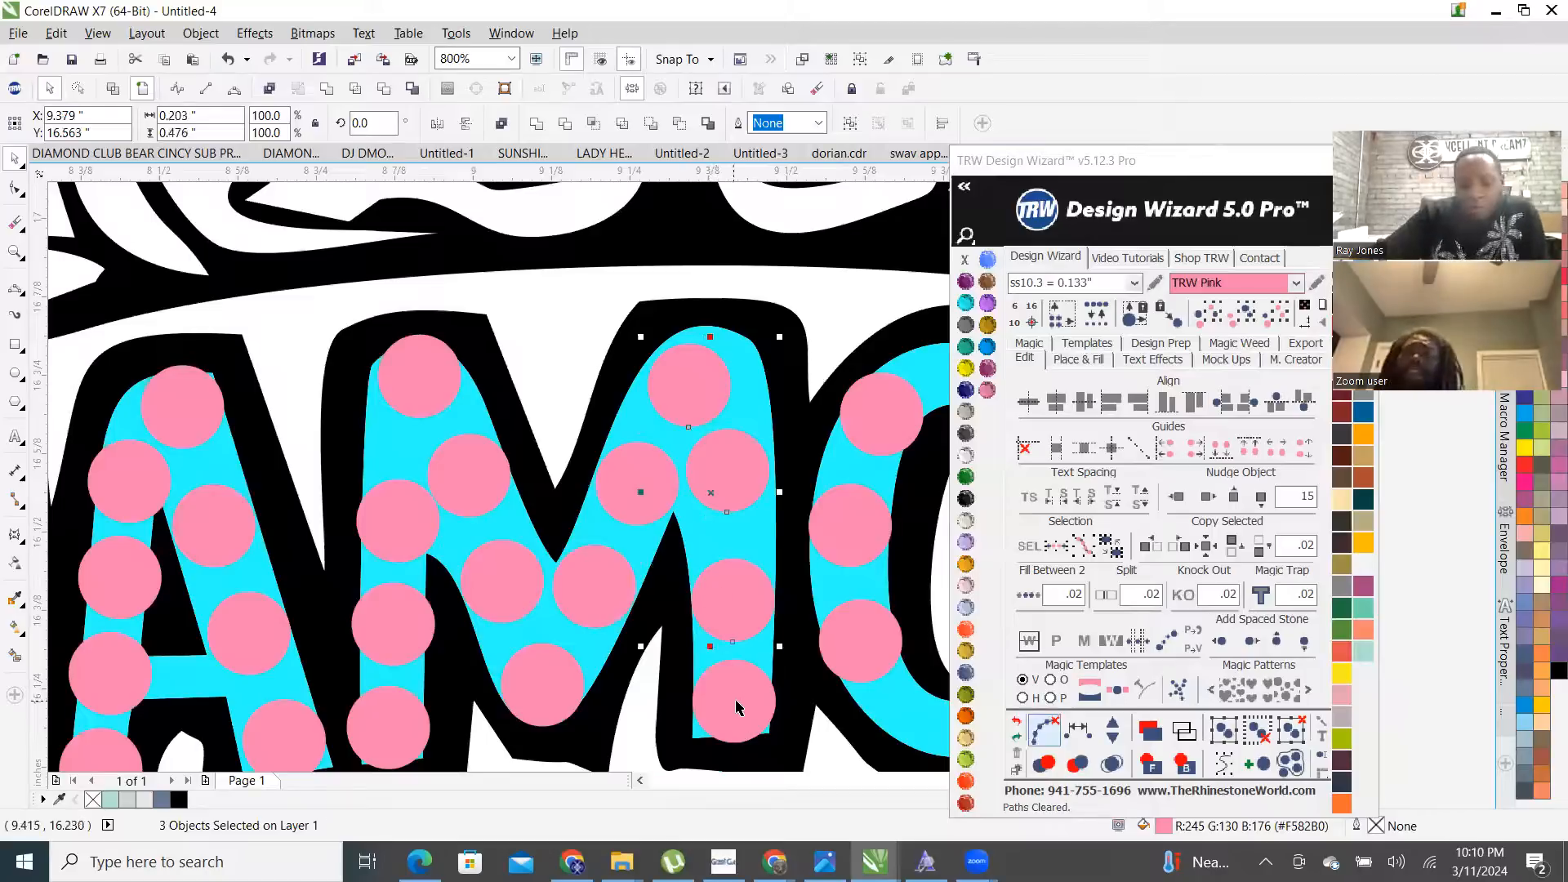
left_click(1079, 733)
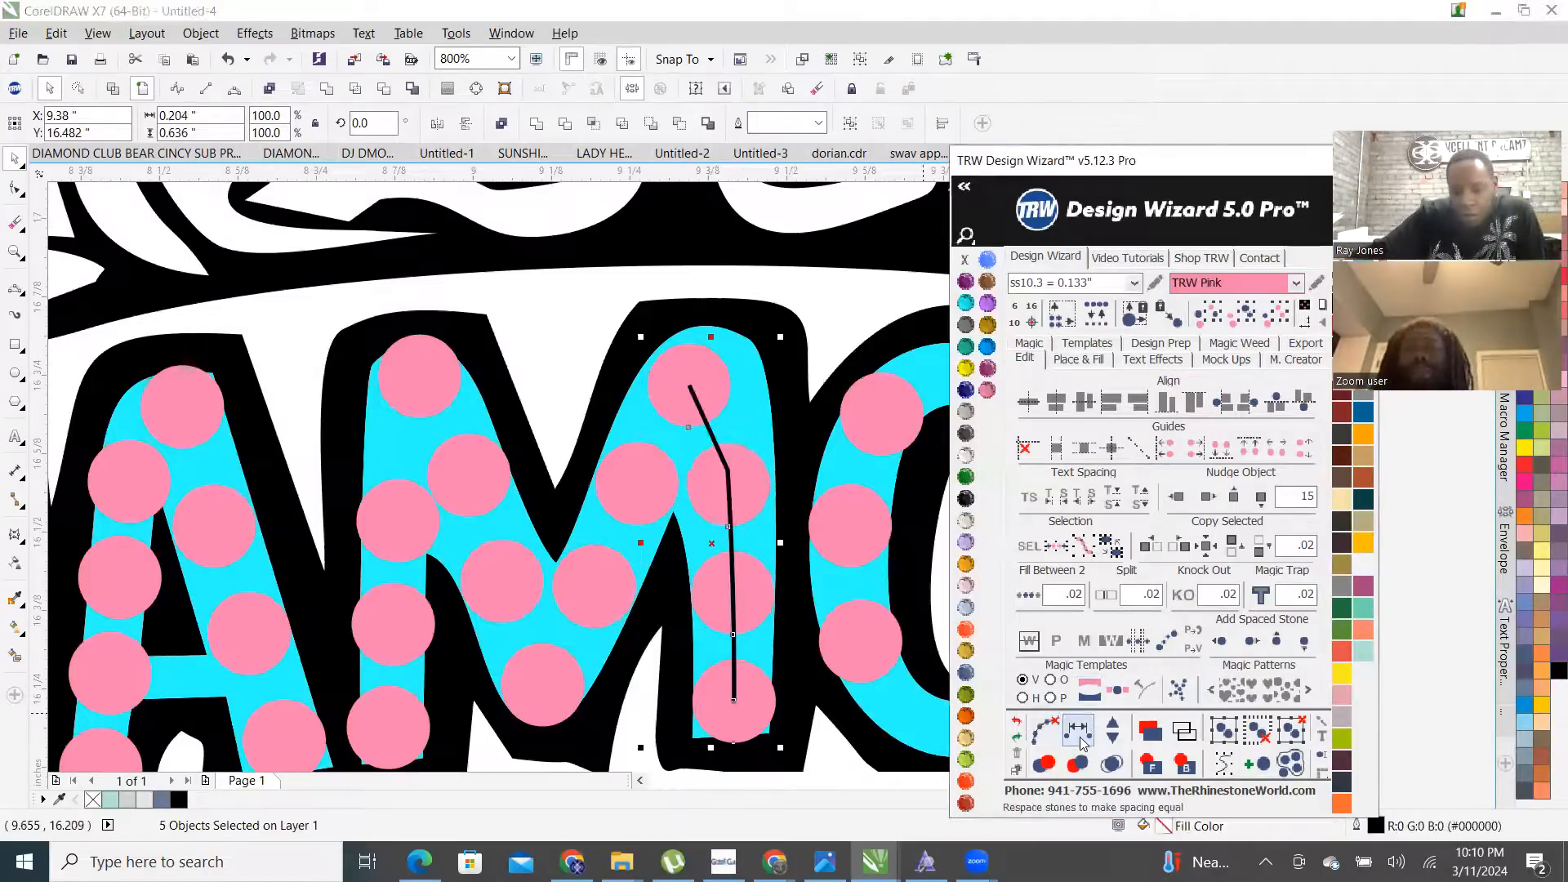
left_click(1112, 724)
left_click(1114, 739)
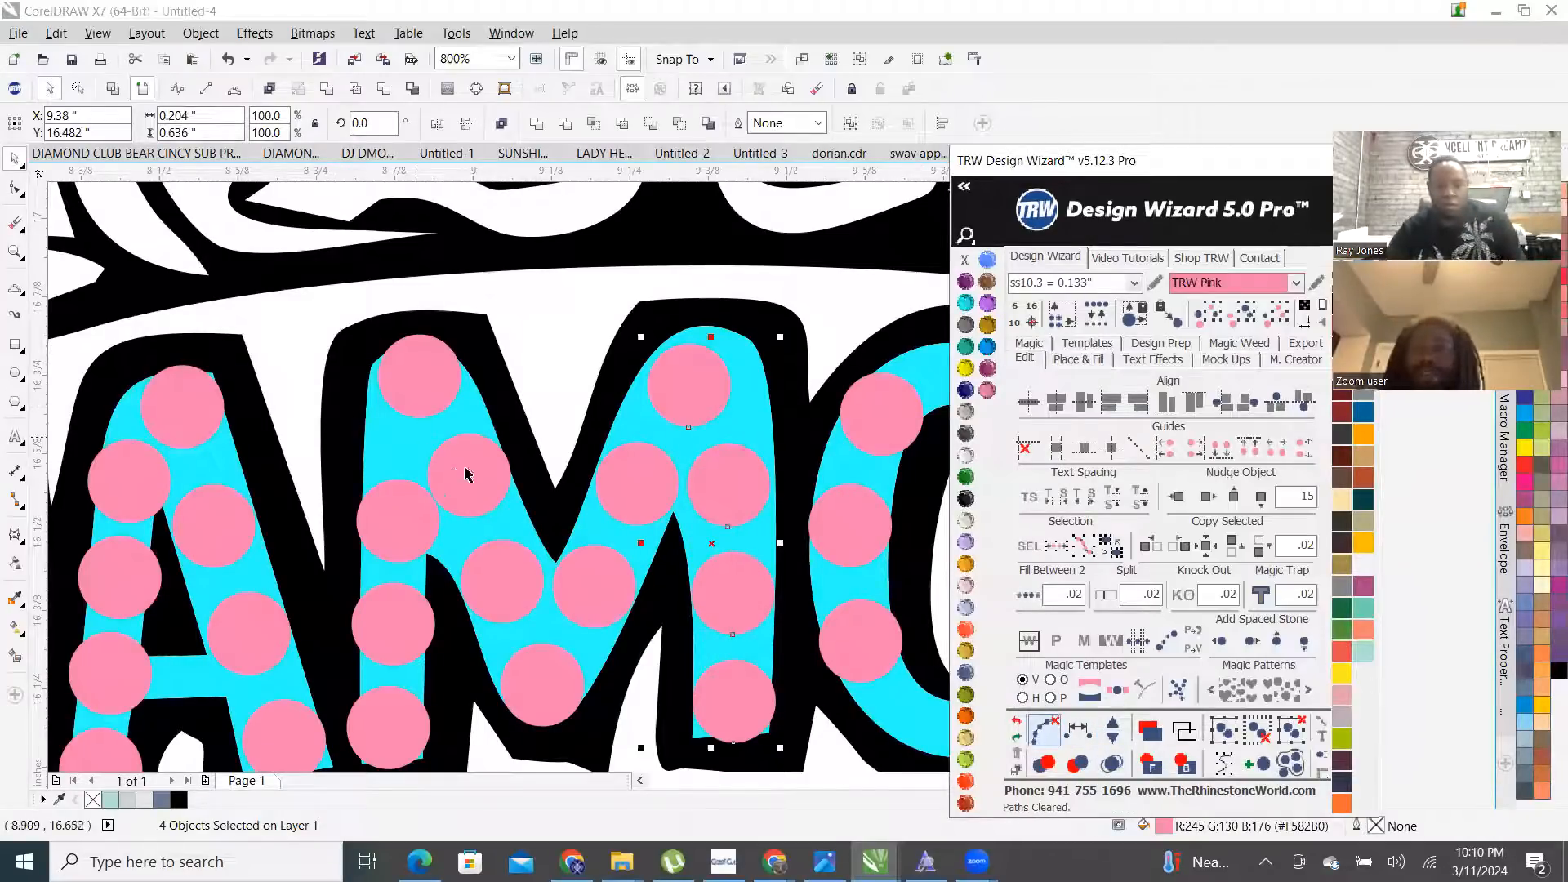
- Select another stone in the M for adjustment and zoom to check its position
scroll(464, 475, "up", 2)
left_click(525, 457)
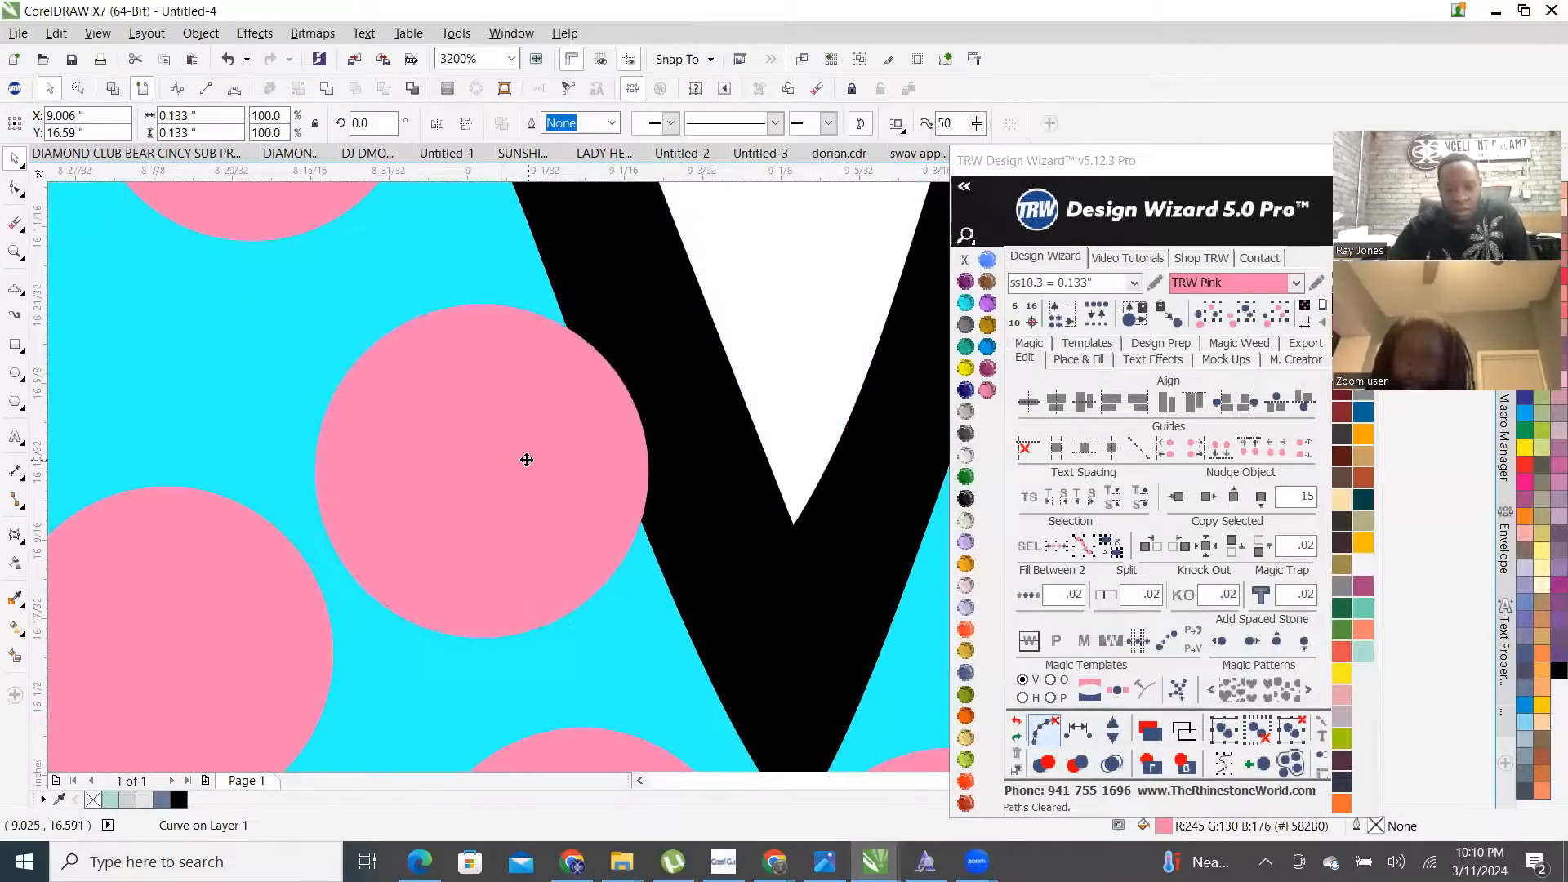
scroll(525, 458, "down", 1)
scroll(412, 437, "down", 2)
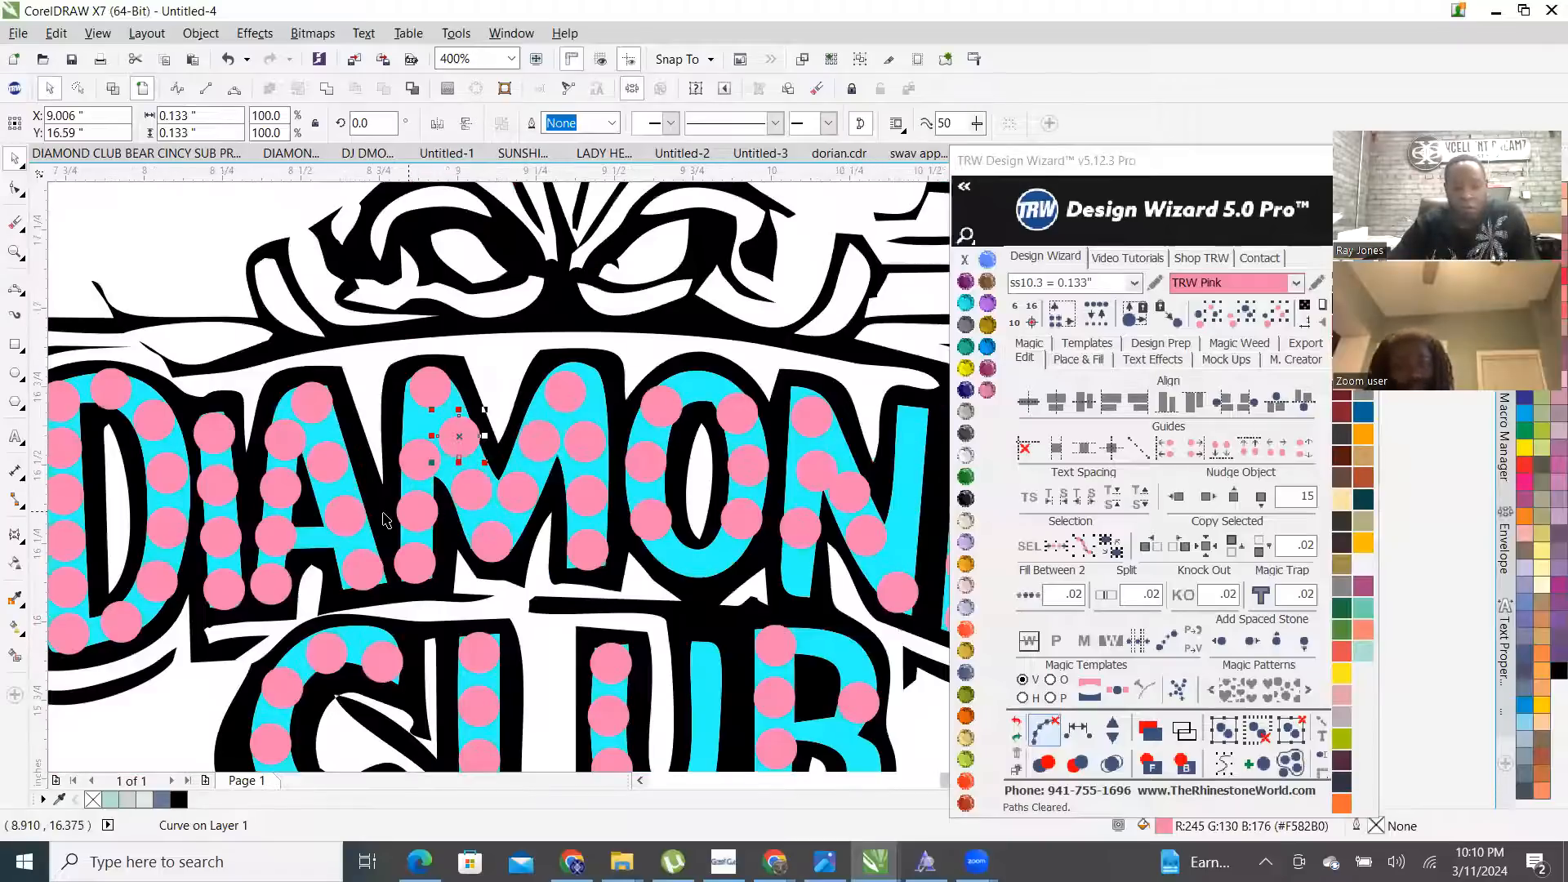
scroll(480, 493, "up", 1)
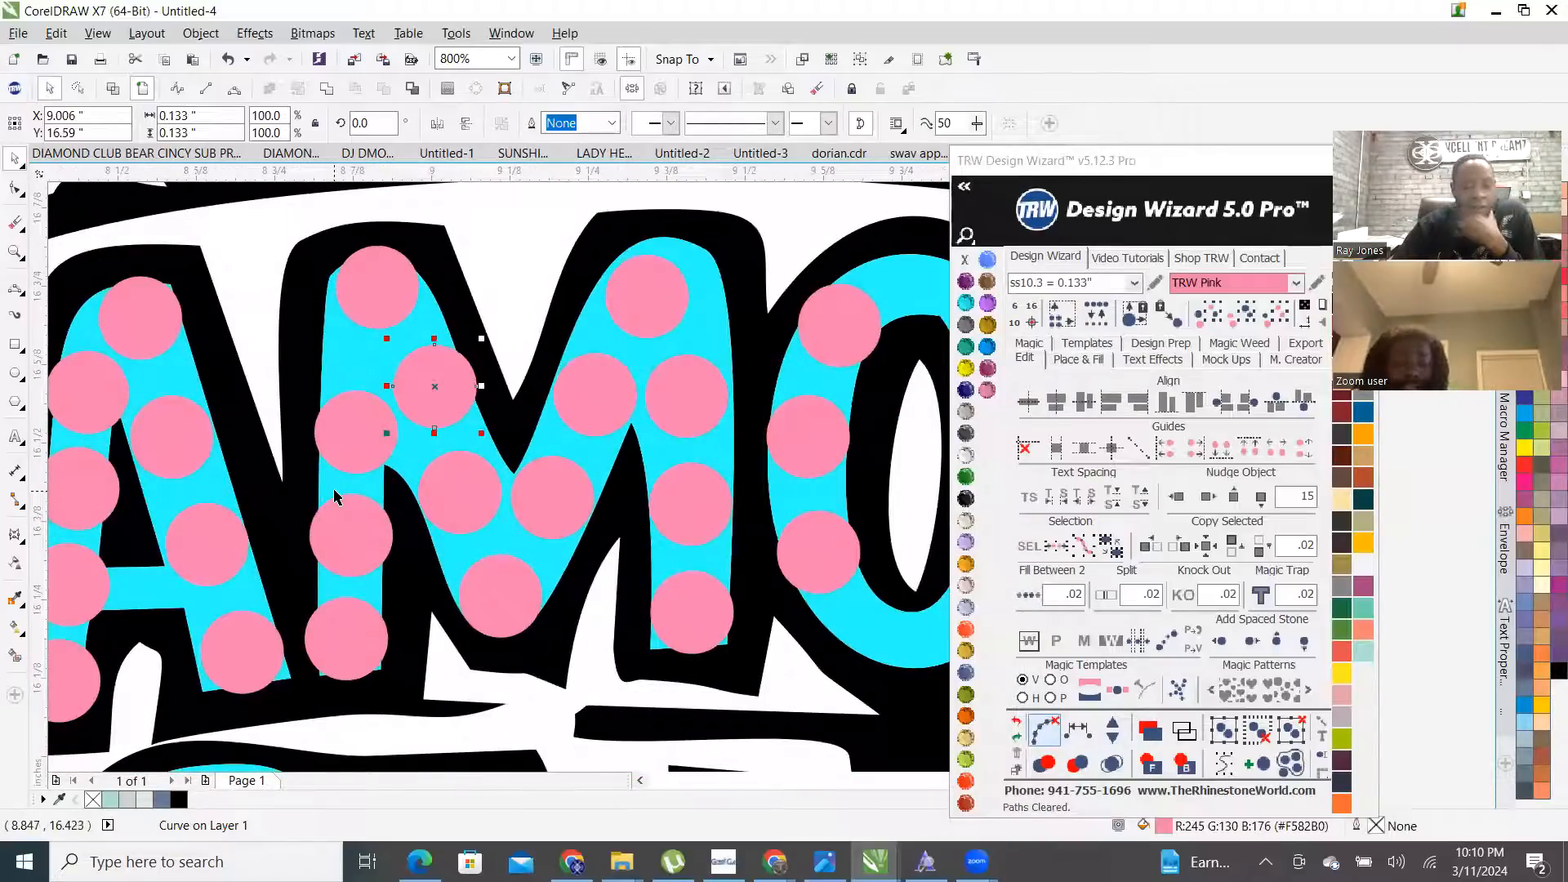
scroll(253, 445, "down", 1)
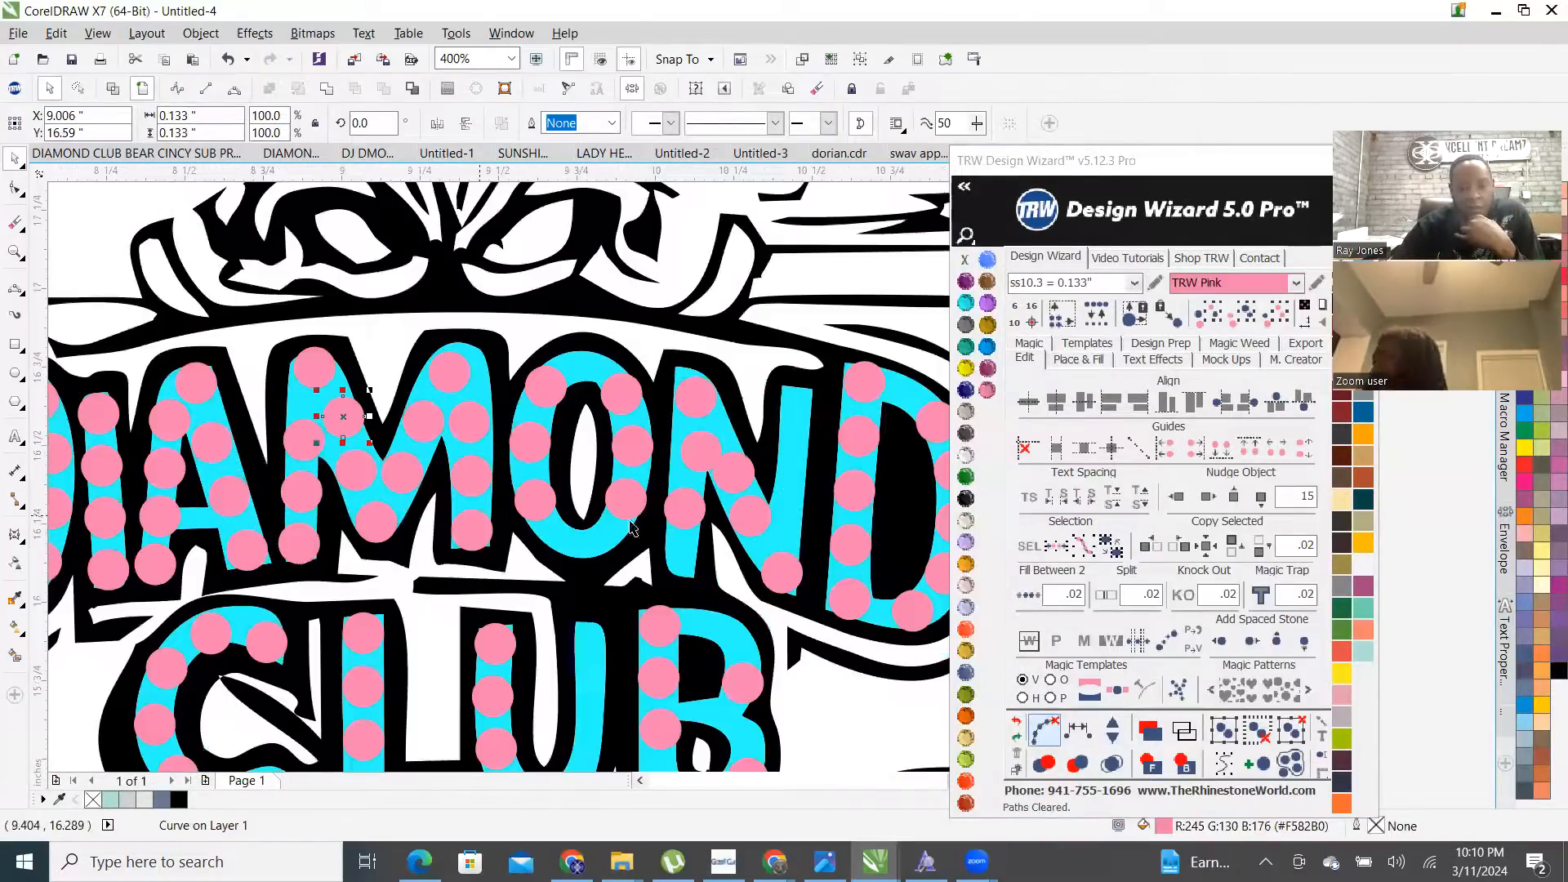
scroll(643, 544, "up", 2)
- Move one stone lower in the letter stroke and another along the cyan arch
left_click_drag(750, 424, 564, 590)
scroll(635, 594, "down", 2)
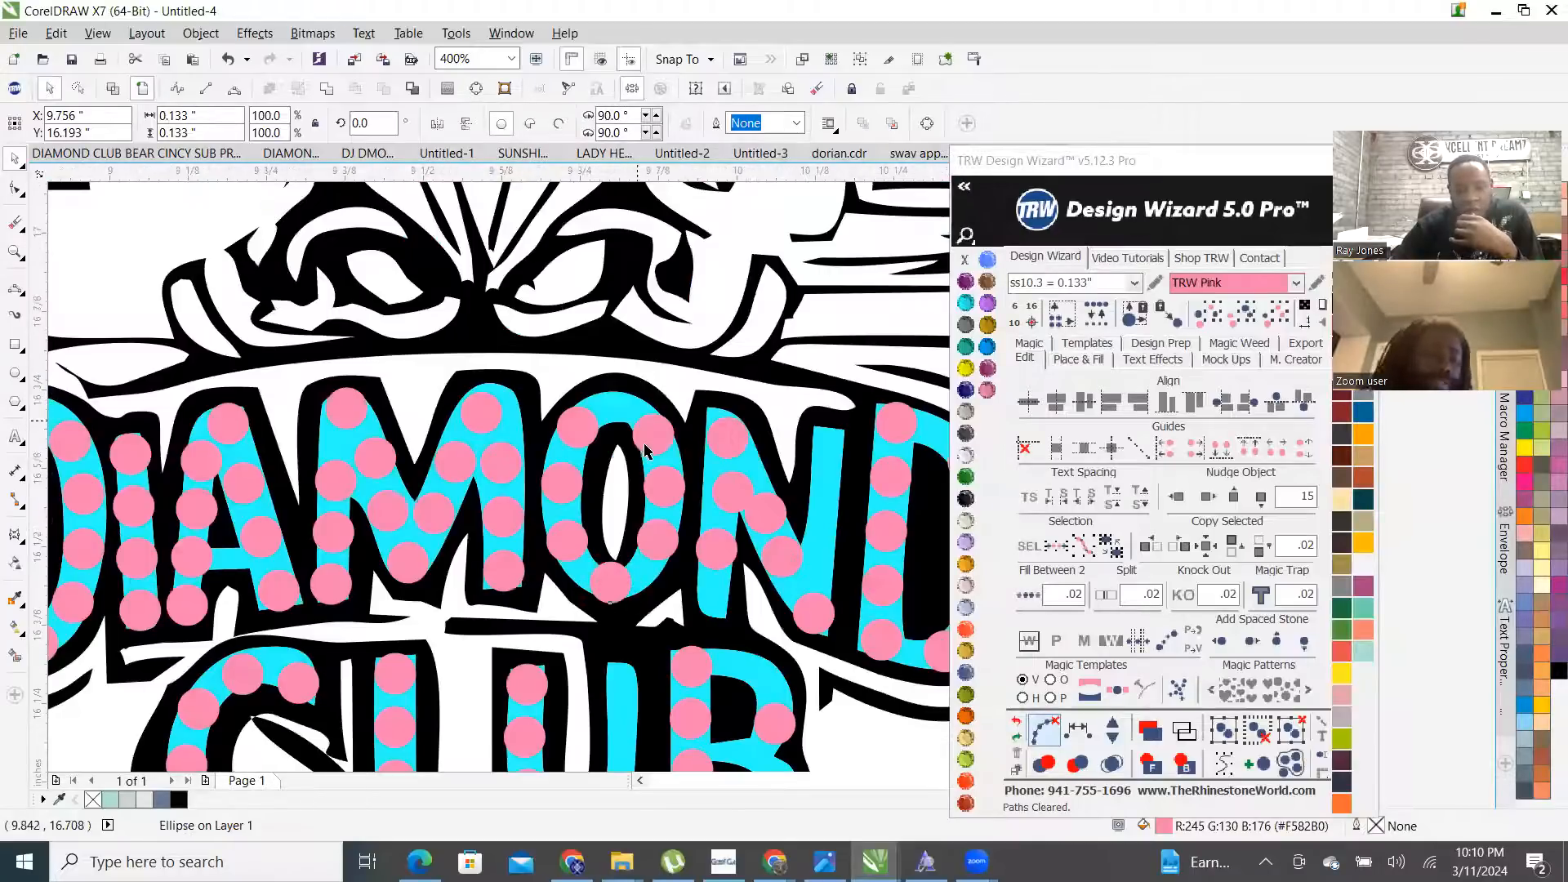
scroll(644, 427, "up", 2)
left_click_drag(579, 369, 560, 342)
scroll(564, 341, "down", 2)
scroll(629, 348, "up", 1)
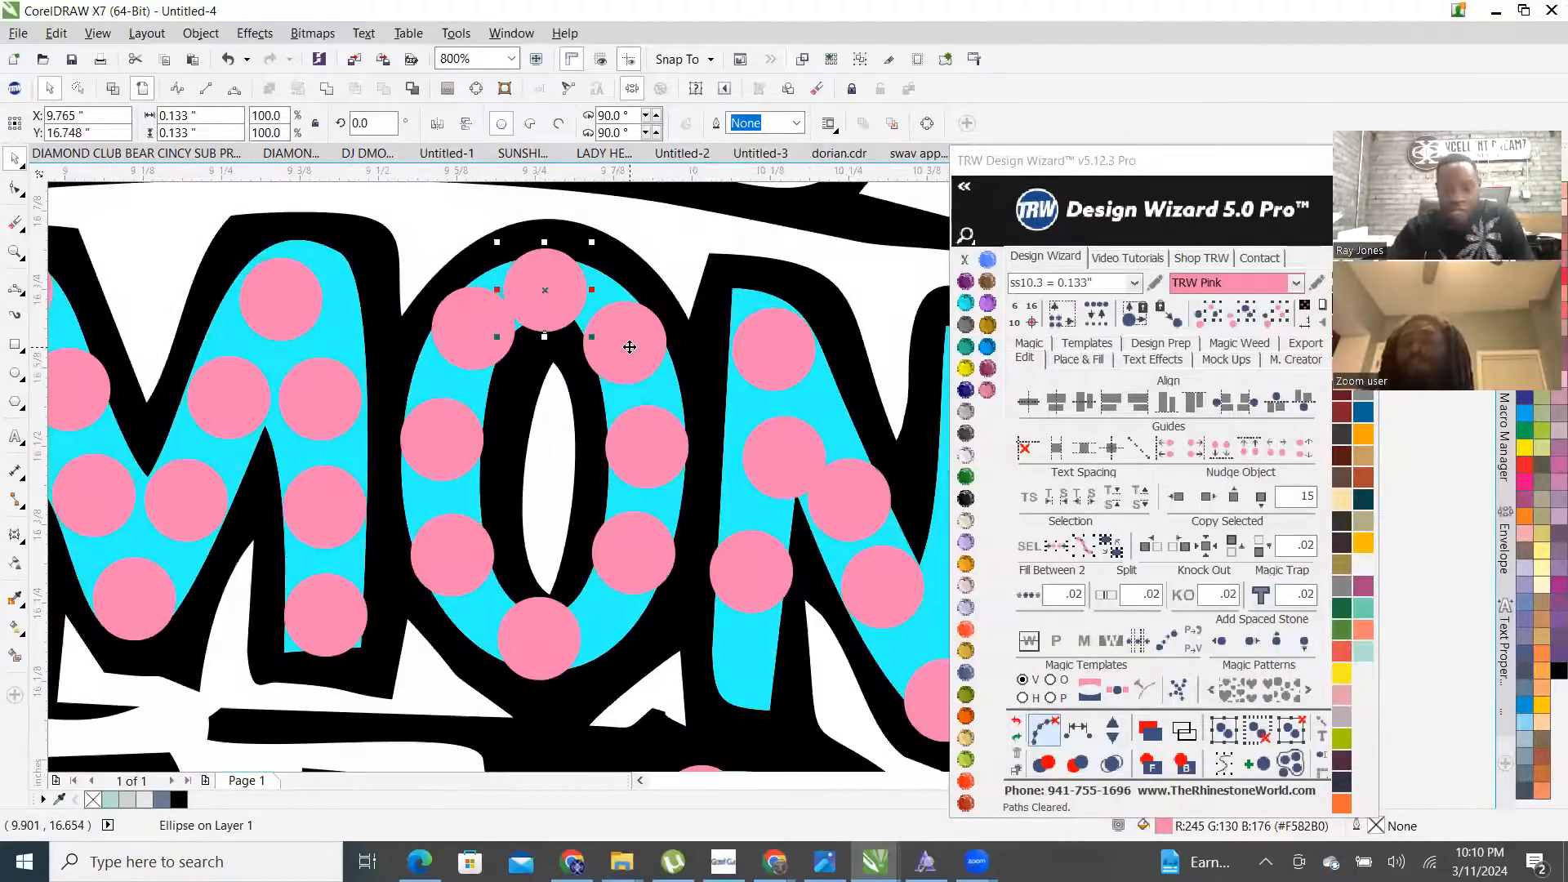
- Add one more stone to the O's ring along a guide path, then clear the path
left_click(629, 347, "shift")
left_click(647, 448, "shift")
left_click(639, 557, "shift")
left_click(540, 647, "shift")
left_click(454, 469, "shift")
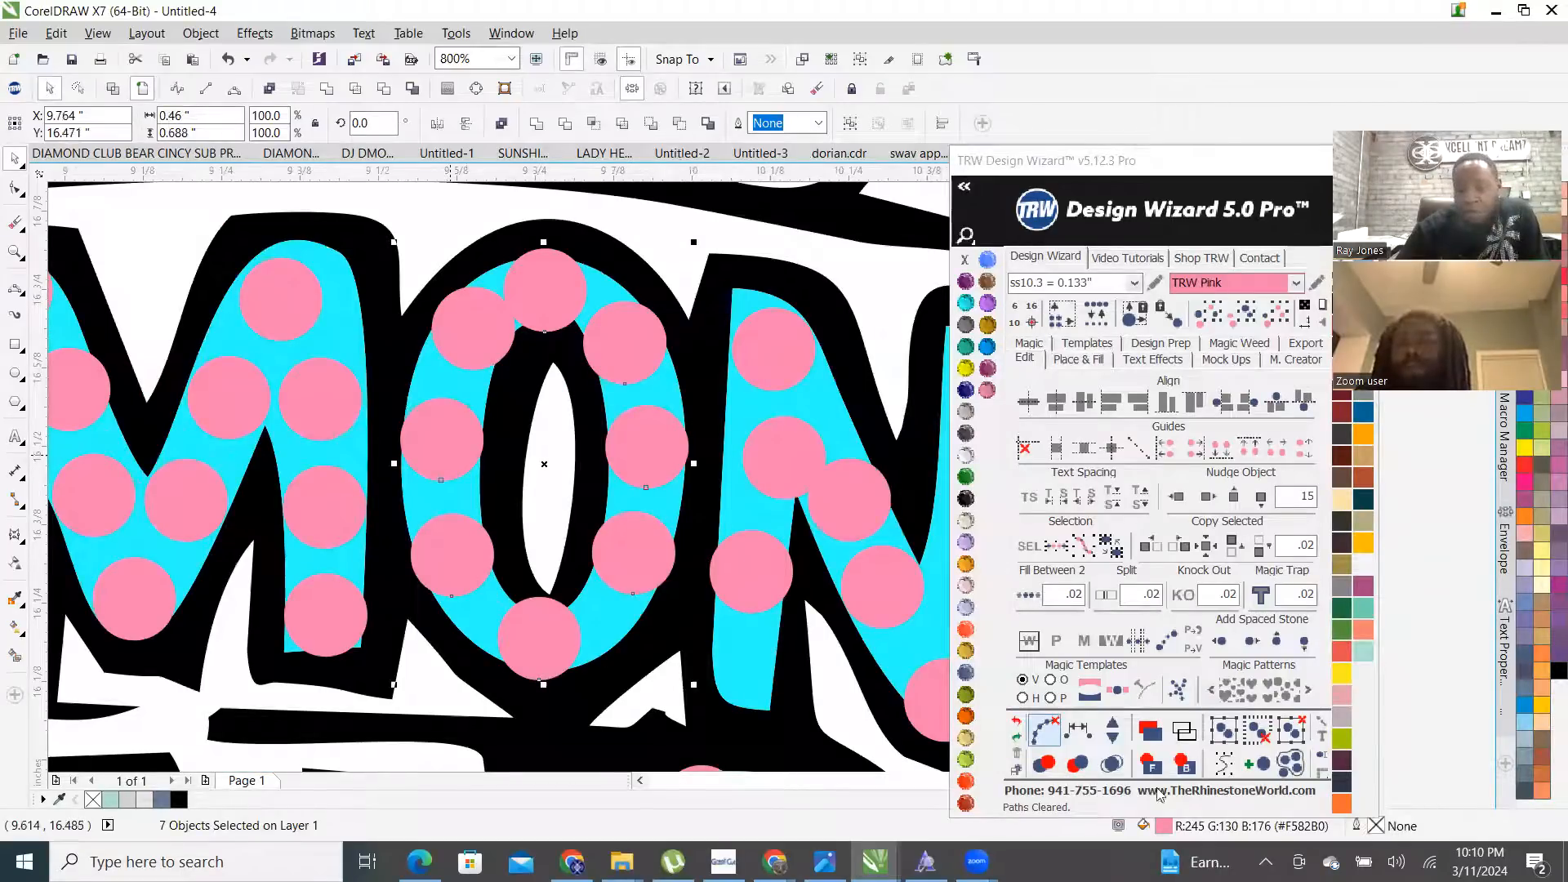
left_click(1039, 728)
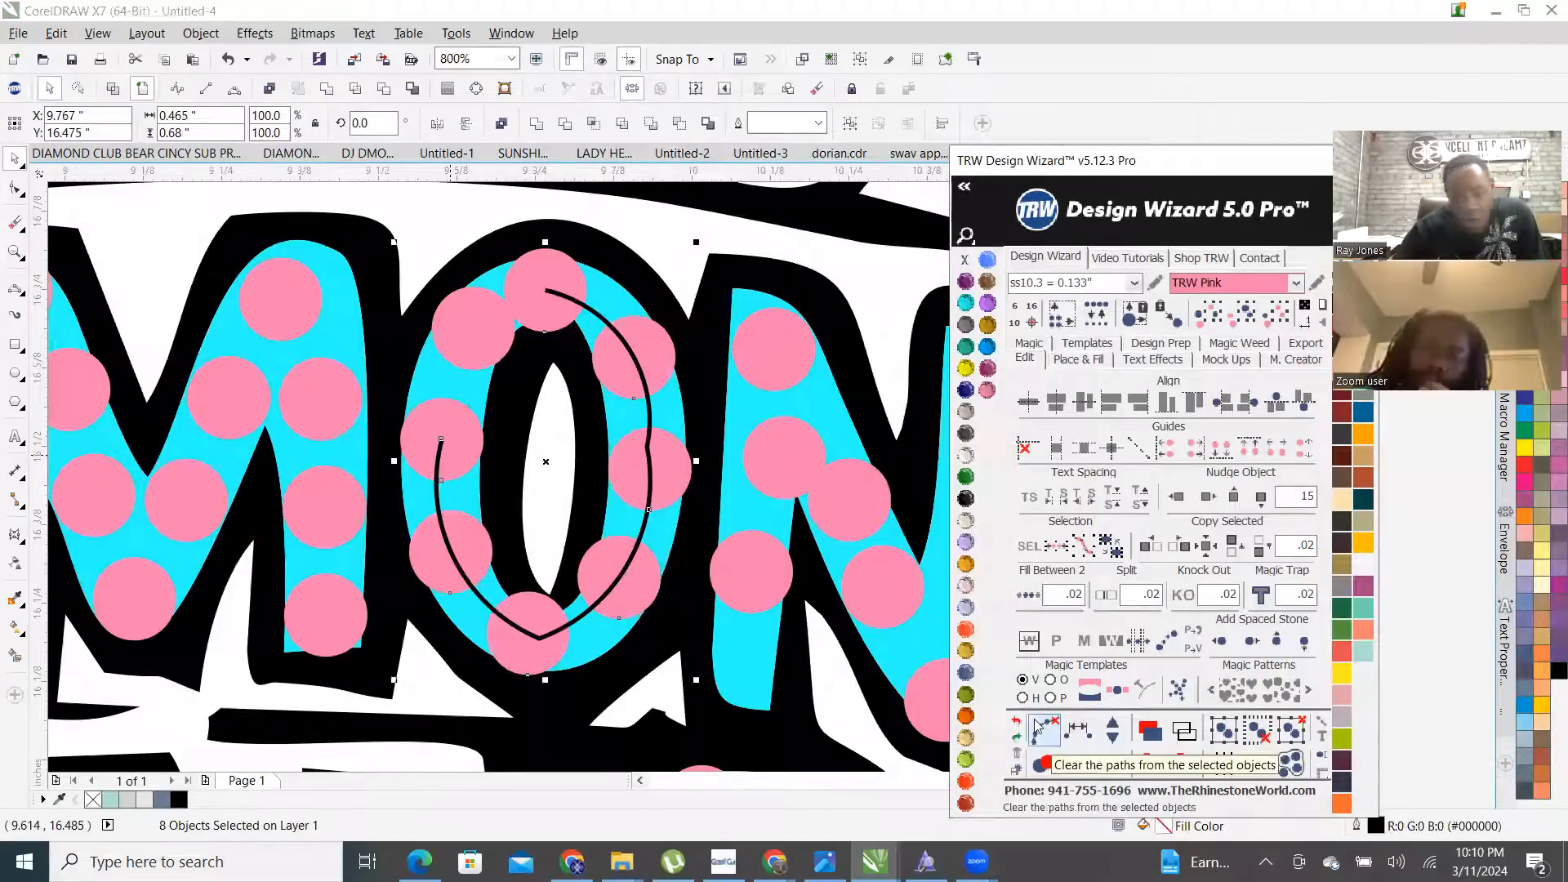
left_click(1113, 729)
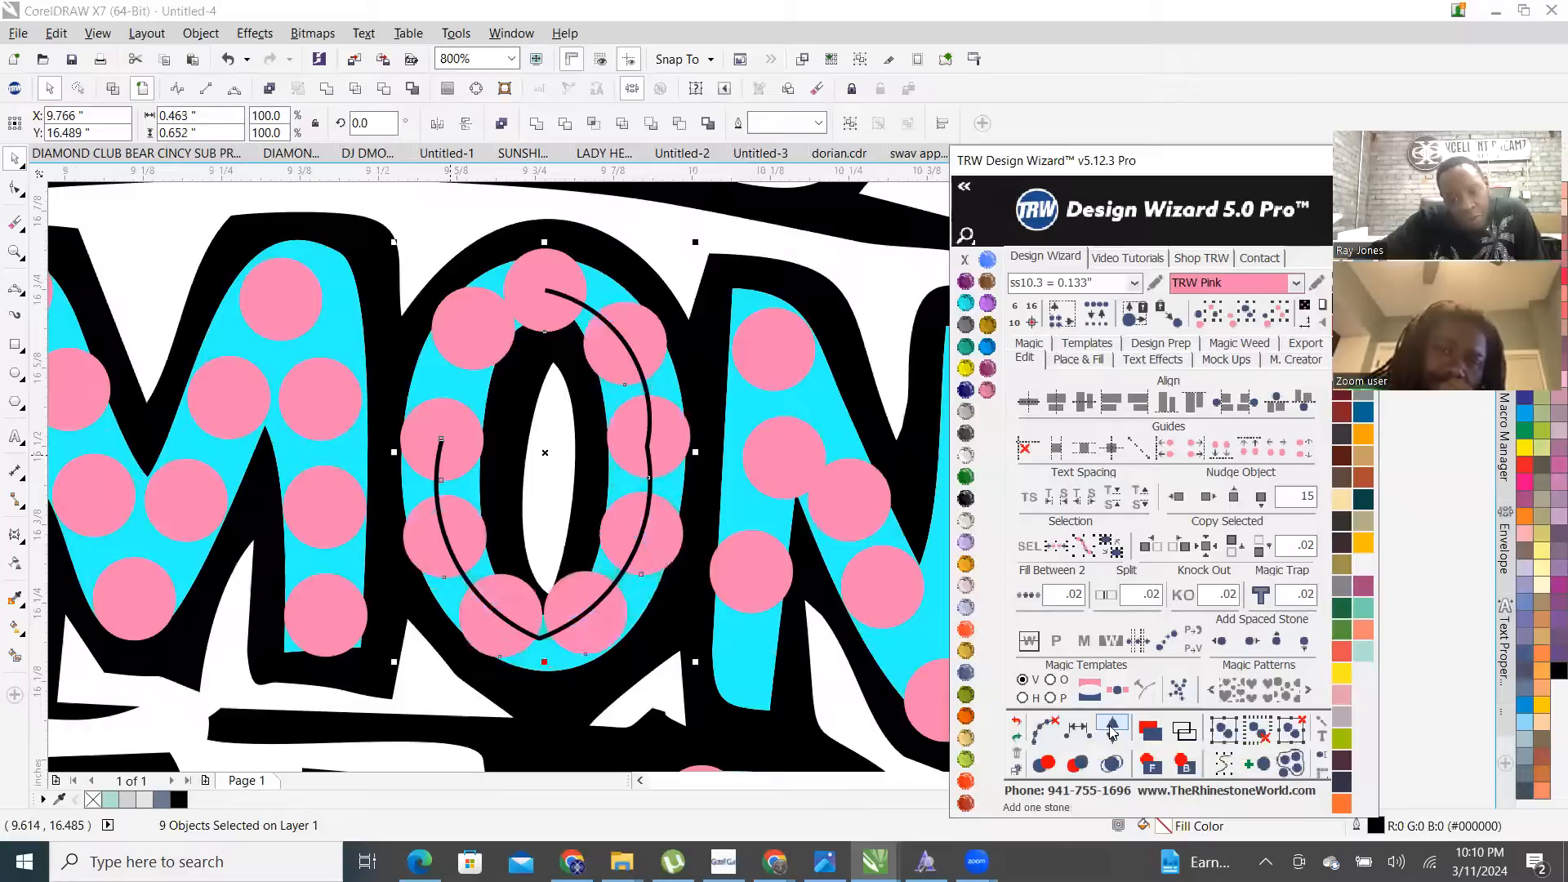
left_click(1046, 729)
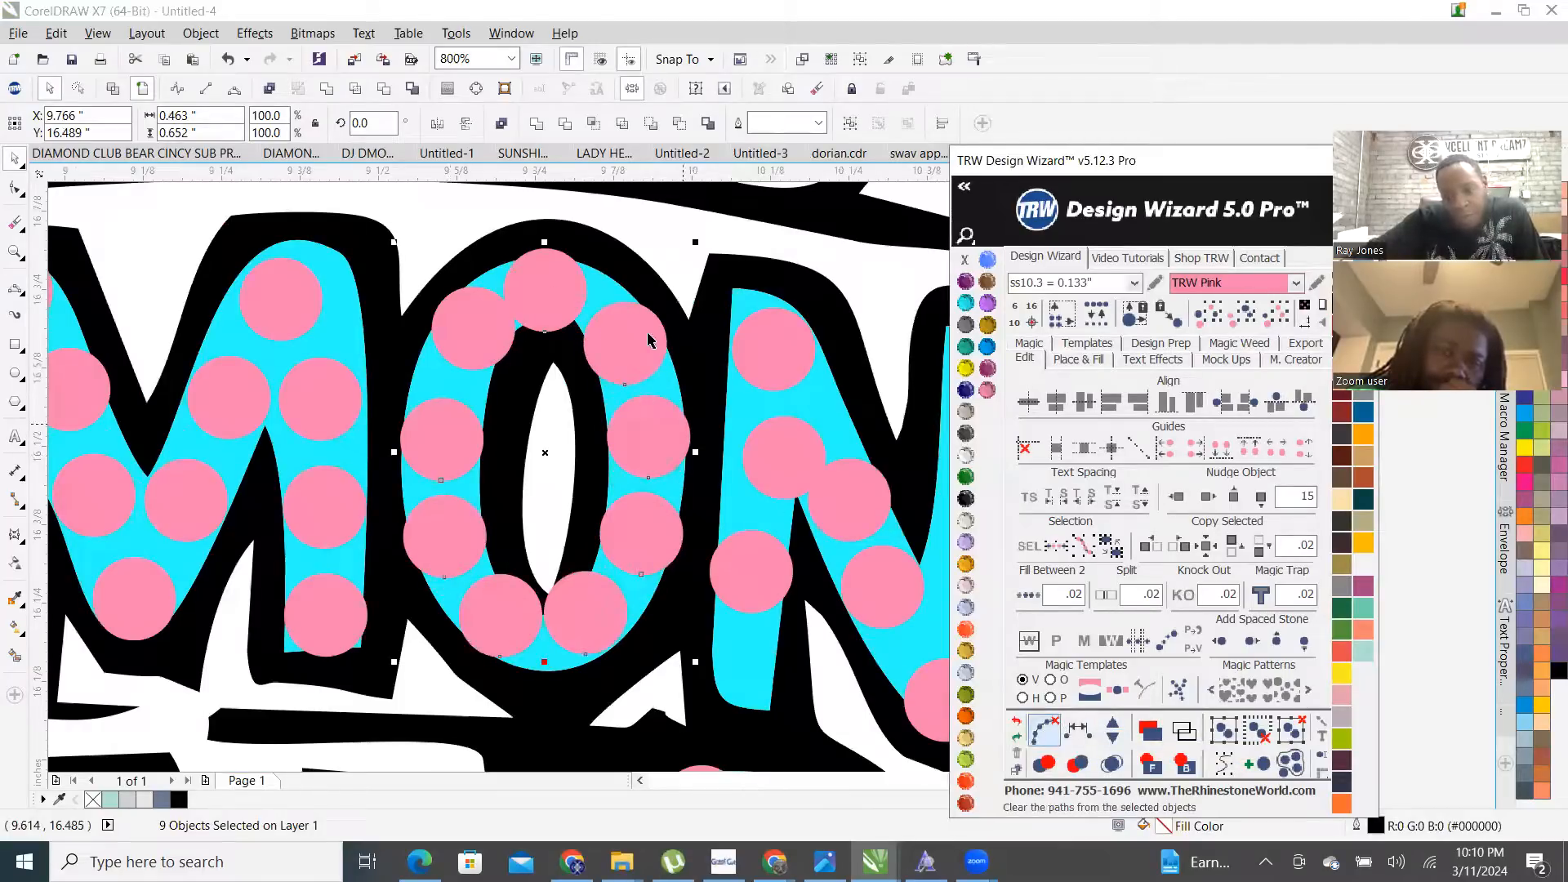
key("Escape")
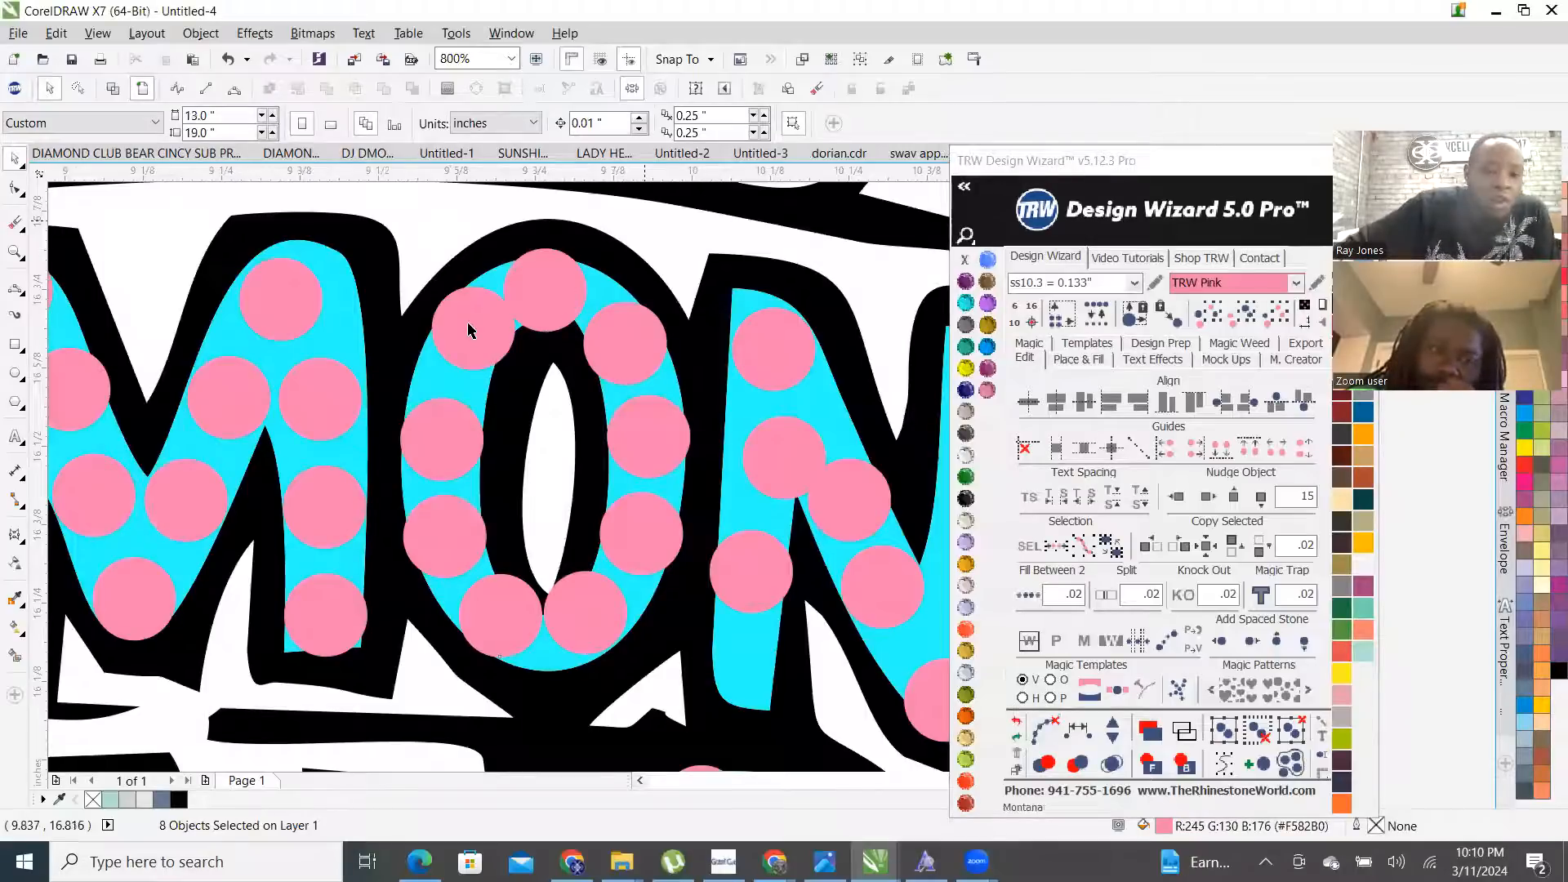
- Reselect the O's ring stones and respace them evenly around the letter
left_click(544, 290)
left_click(451, 453, "shift")
left_click(445, 551, "shift")
left_click(494, 611, "shift")
left_click(584, 622, "shift")
left_click(648, 541, "shift")
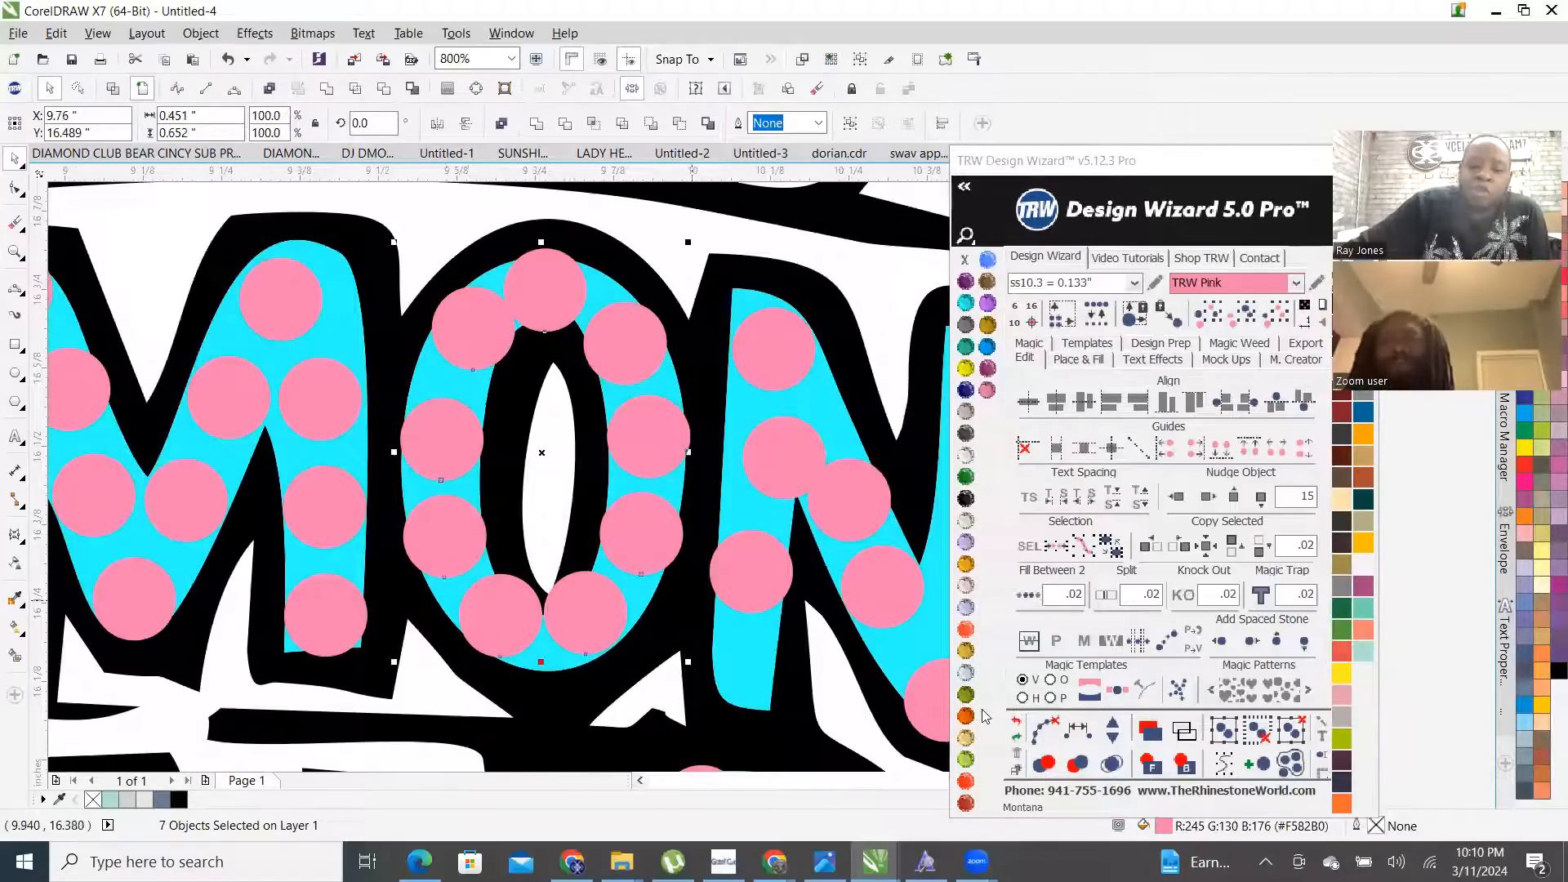
left_click(1075, 733)
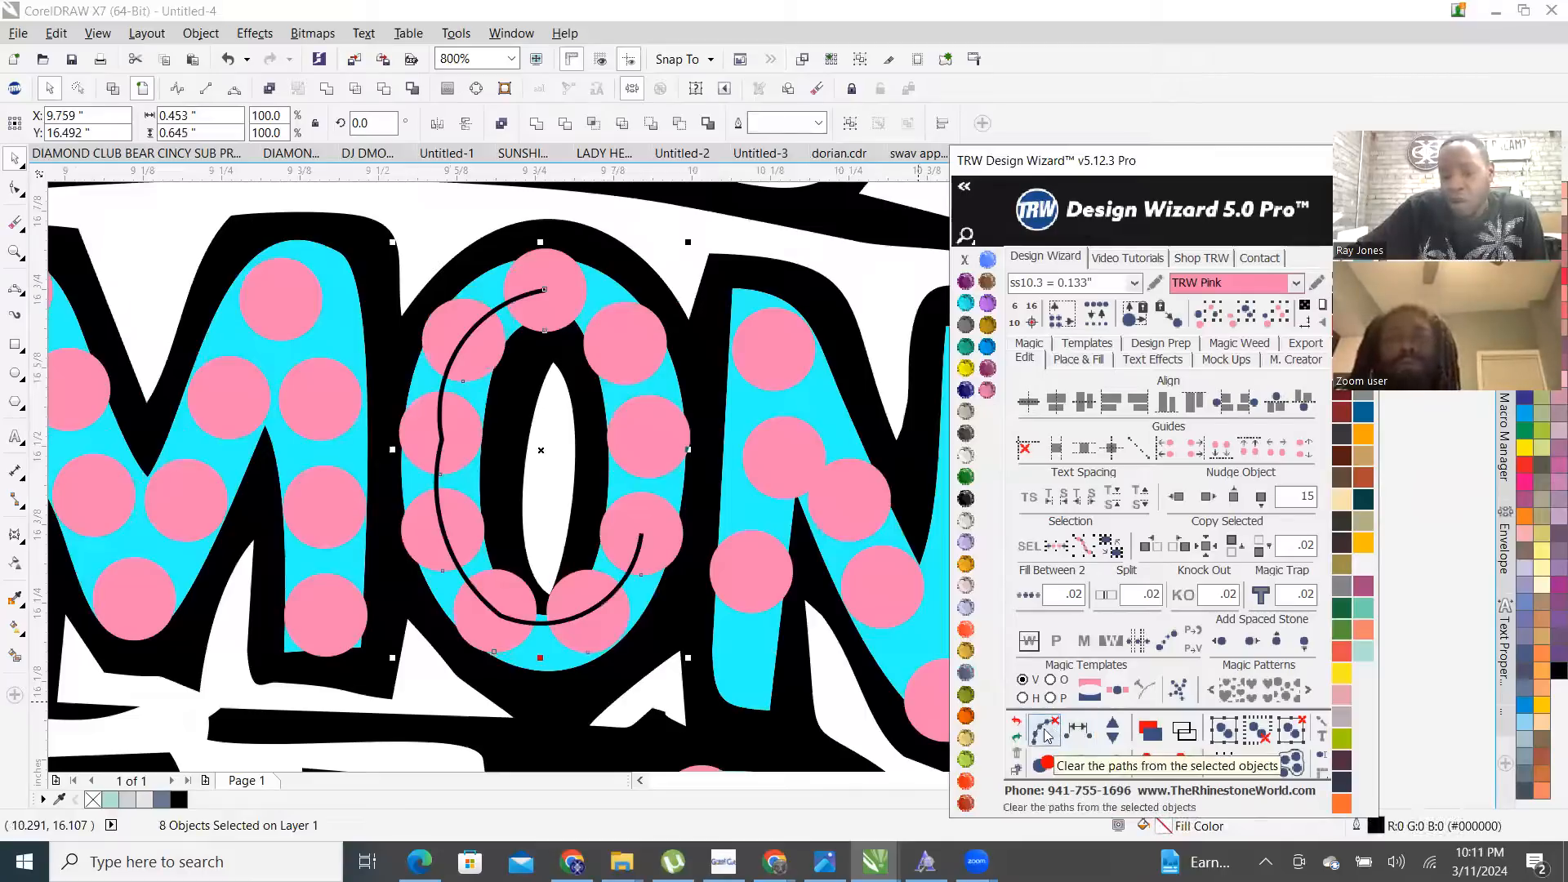
left_click(707, 645)
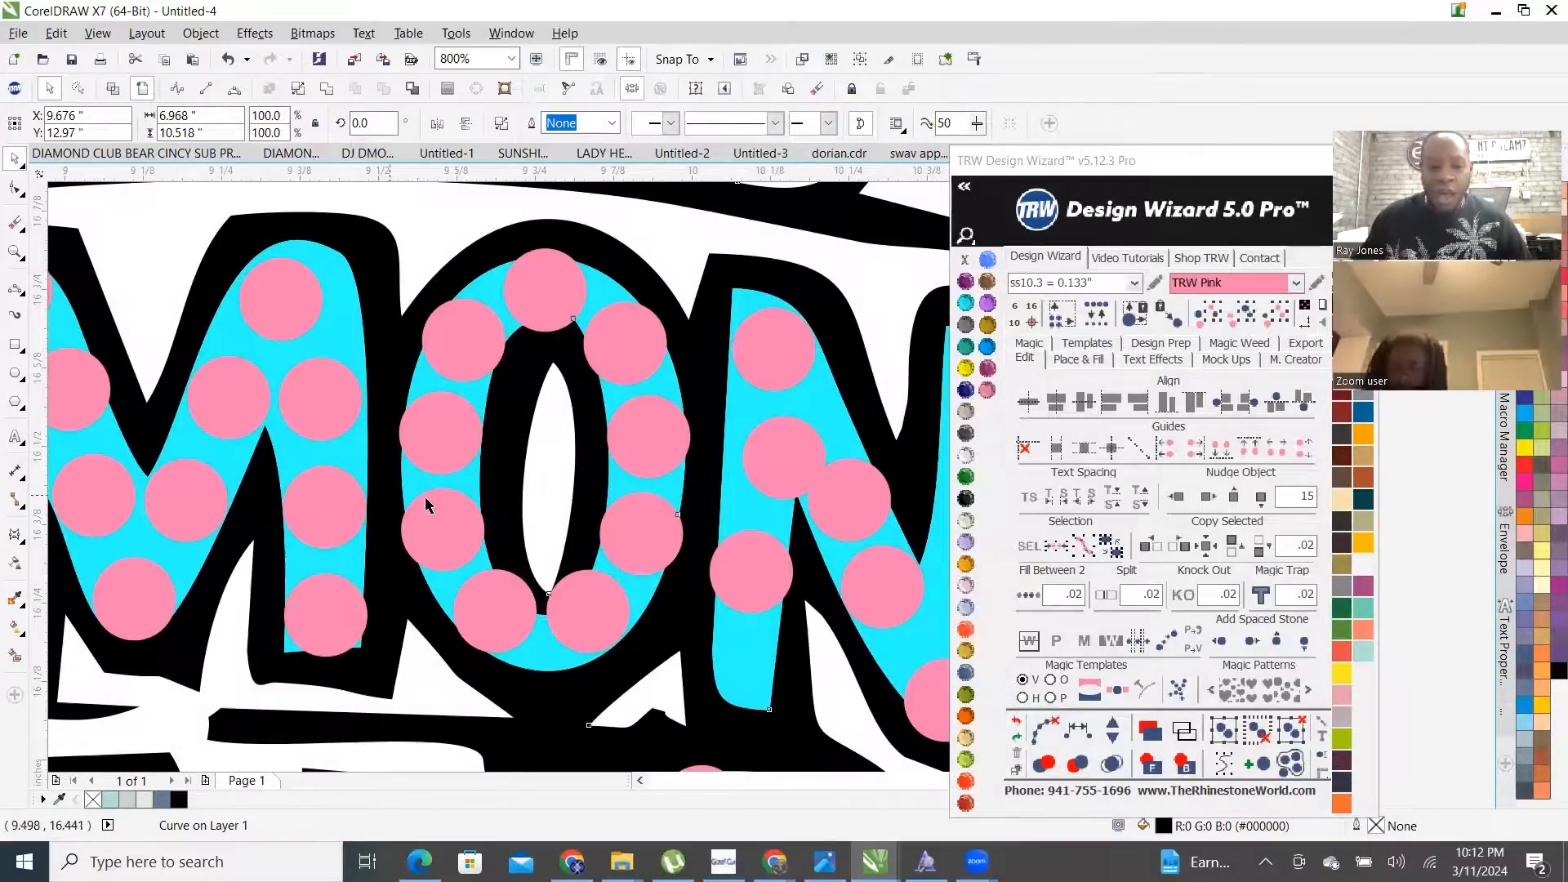
- Drag a stray pink stone into place at the bottom of the O
scroll(426, 504, "down", 1)
scroll(460, 535, "up", 4)
scroll(432, 577, "down", 4)
scroll(459, 565, "up", 1)
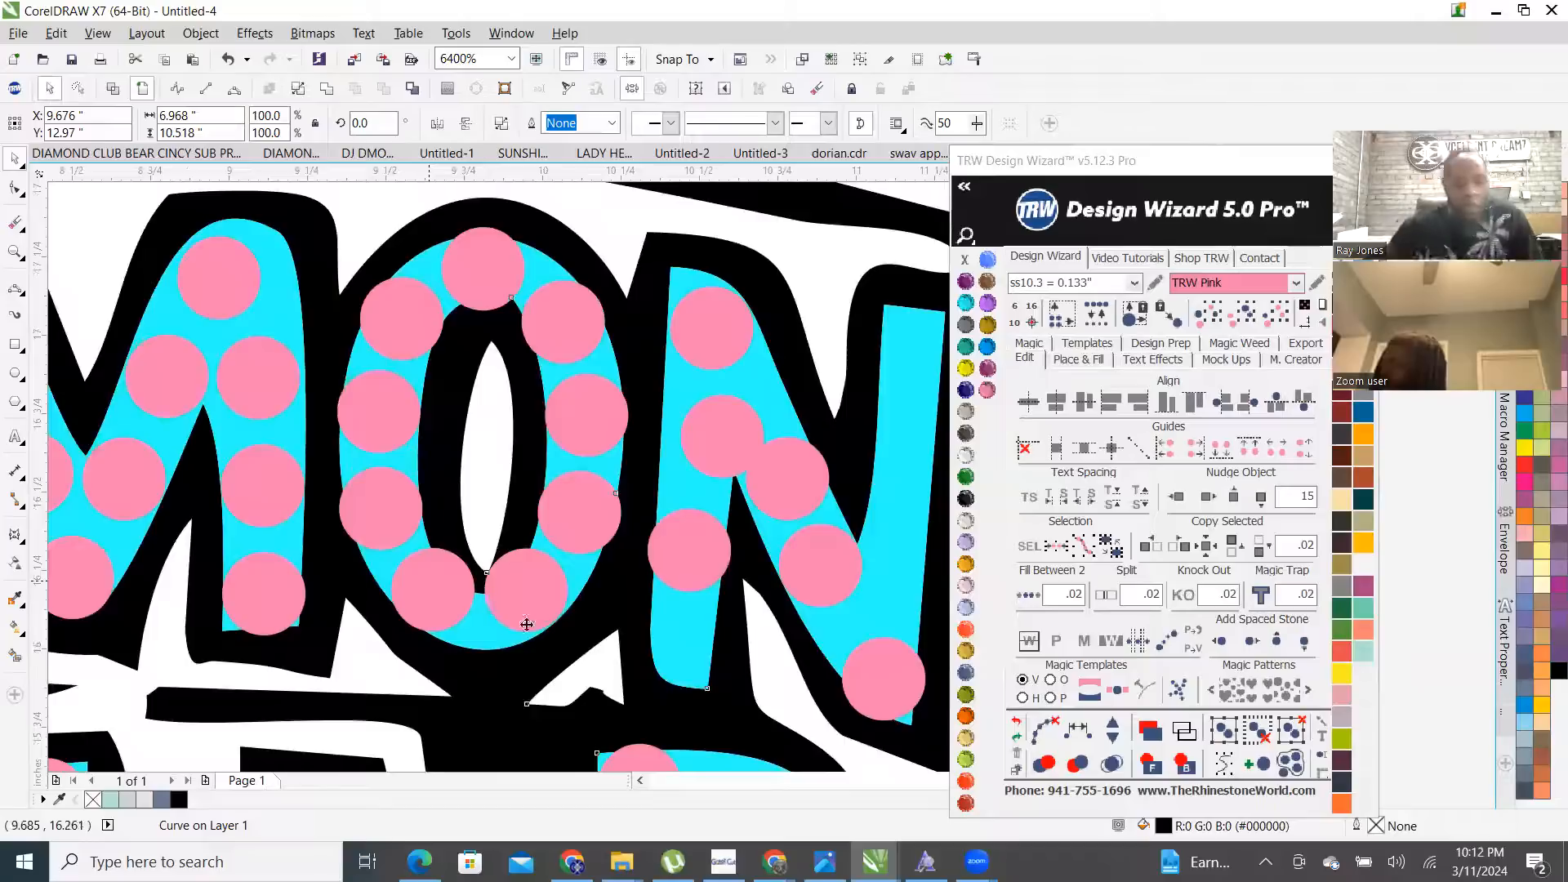
scroll(527, 624, "down", 1)
scroll(322, 349, "up", 2)
left_click(391, 377)
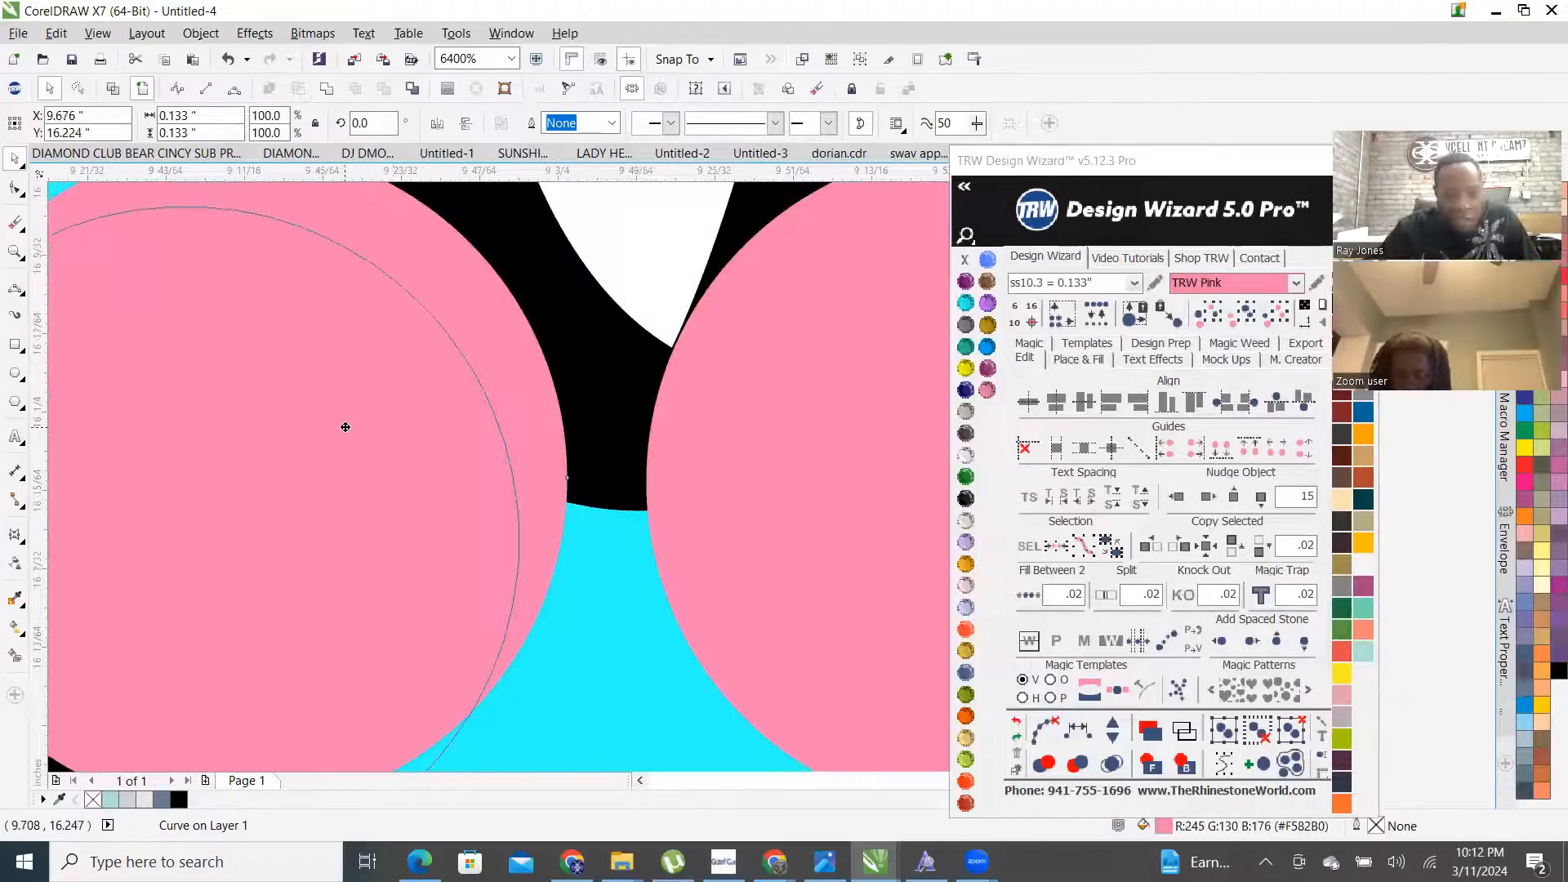
scroll(340, 389, "down", 4)
left_click(535, 447)
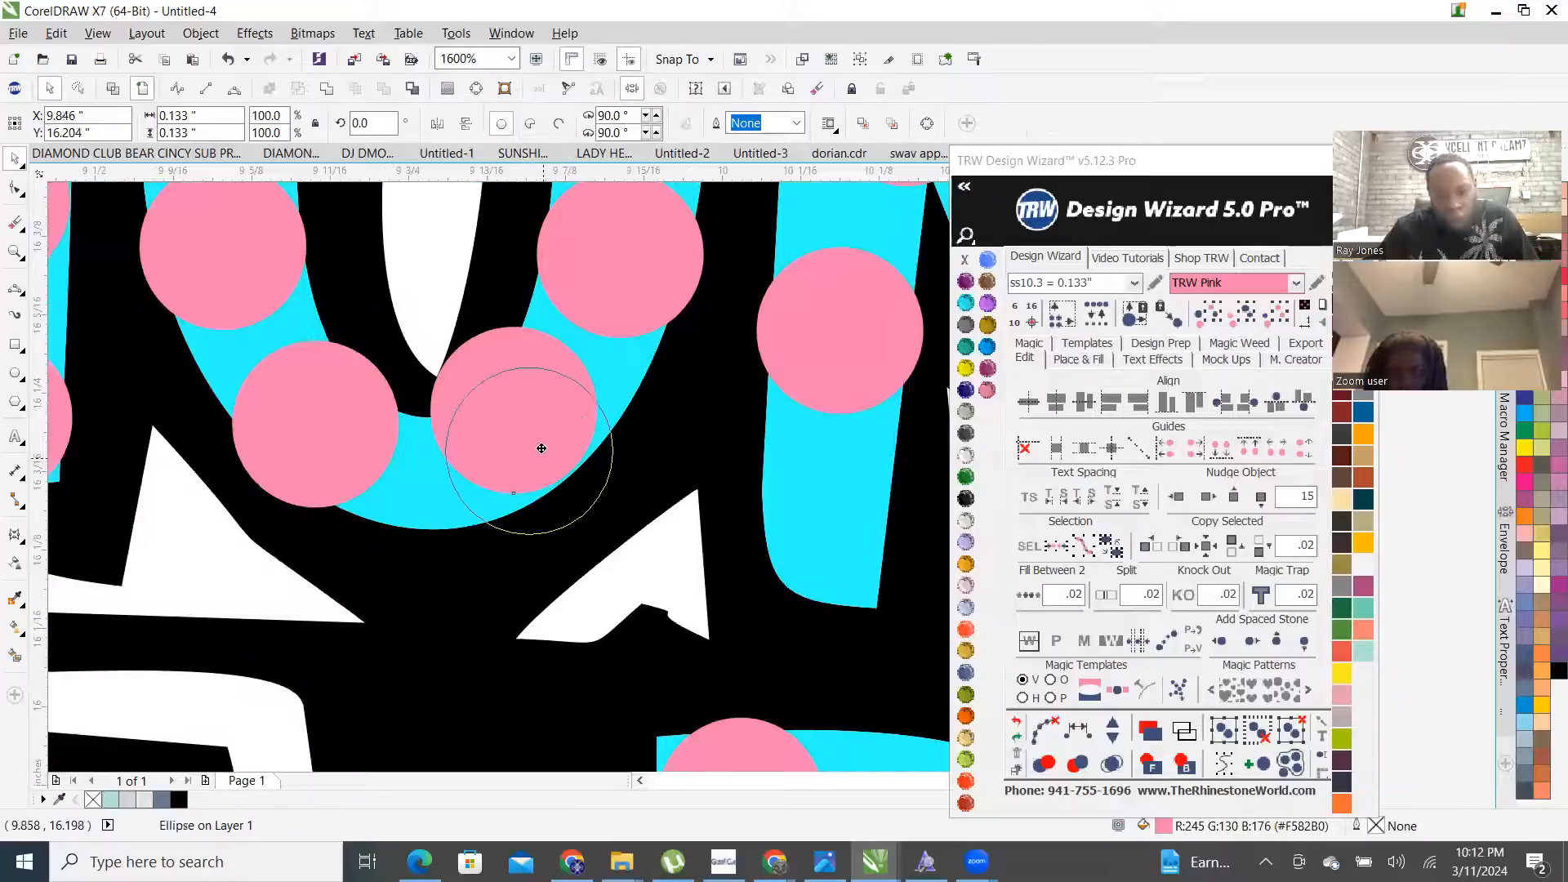
scroll(533, 449, "down", 6)
scroll(523, 456, "up", 4)
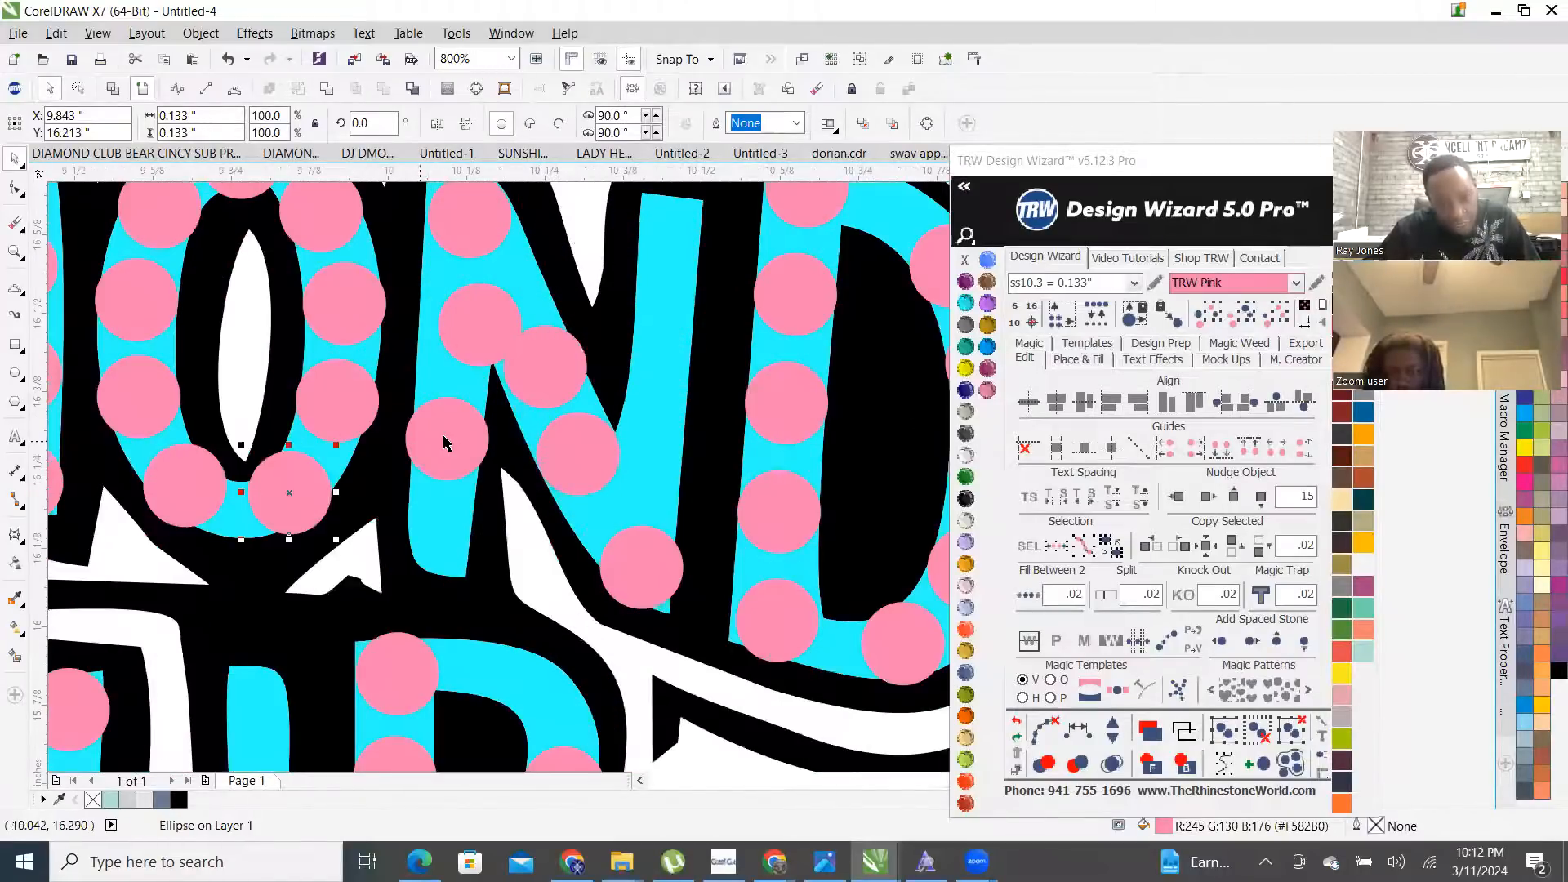
scroll(470, 408, "up", 2)
left_click_drag(458, 572, 461, 569)
- Nudge the stone at the O's lower right up and to the left
scroll(473, 498, "down", 1)
scroll(457, 310, "up", 1)
left_click_drag(561, 324, 517, 342)
scroll(517, 326, "down", 2)
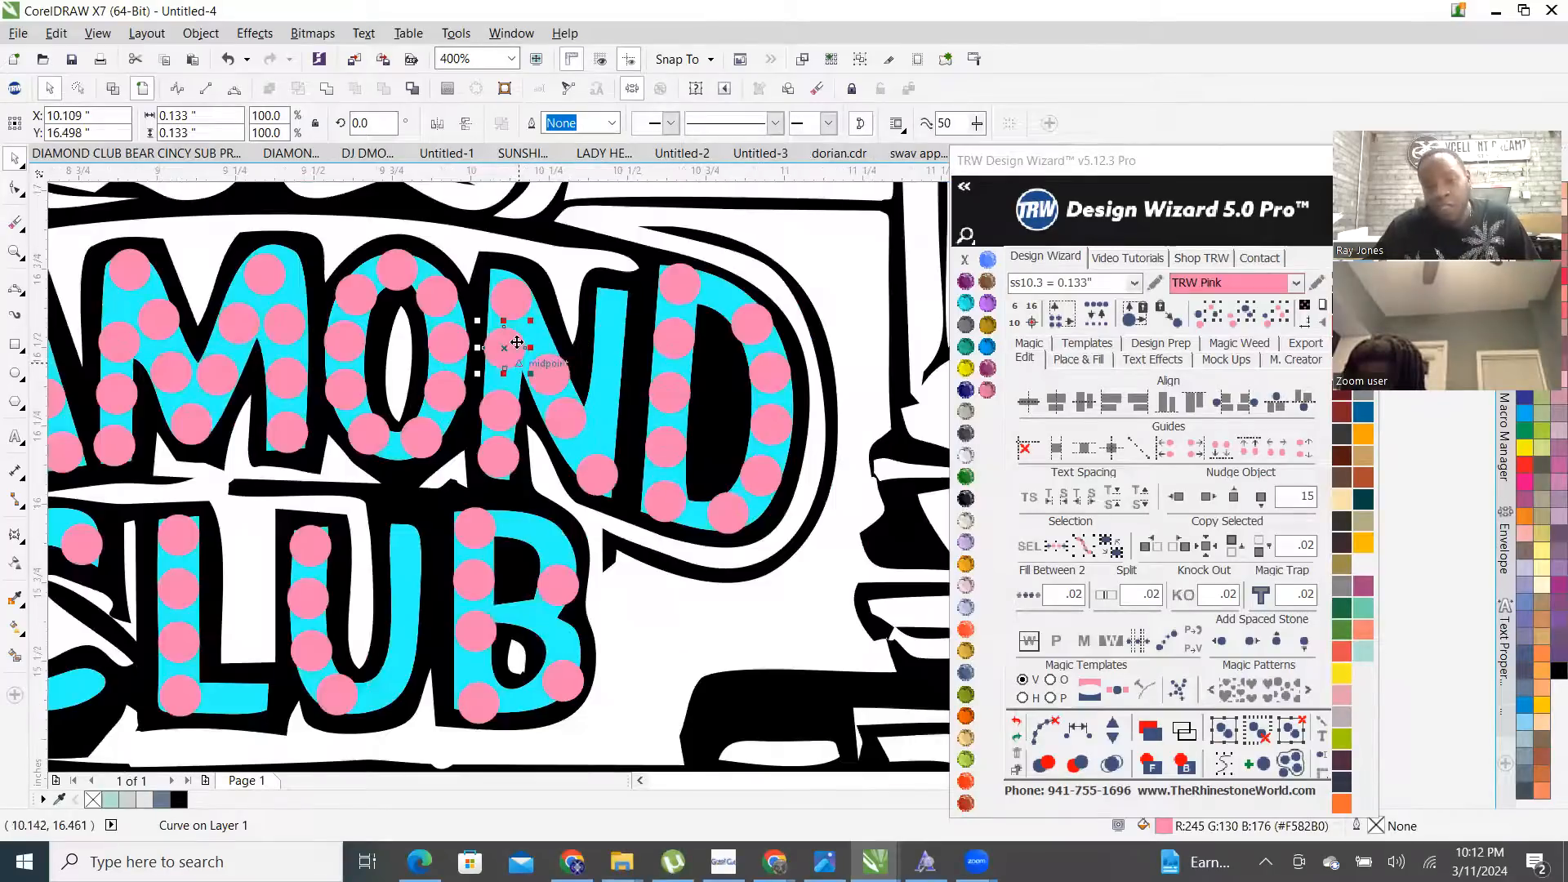
scroll(507, 298, "up", 2)
- Select the stones down the N's left stroke, moving one further down the stroke
left_click(507, 294)
scroll(515, 270, "down", 2)
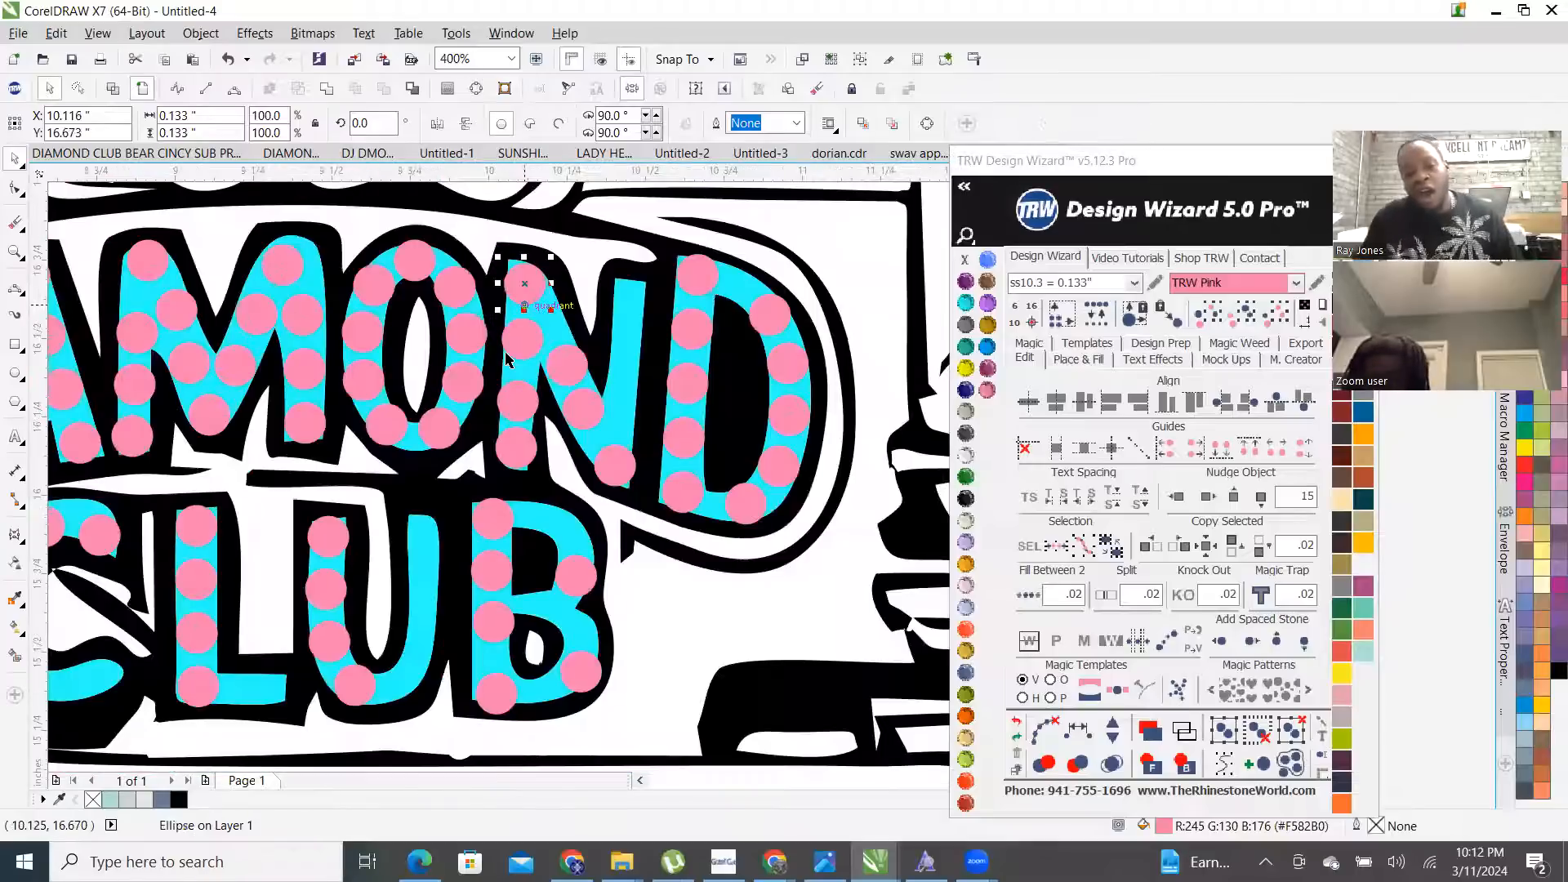
left_click(523, 348, "shift")
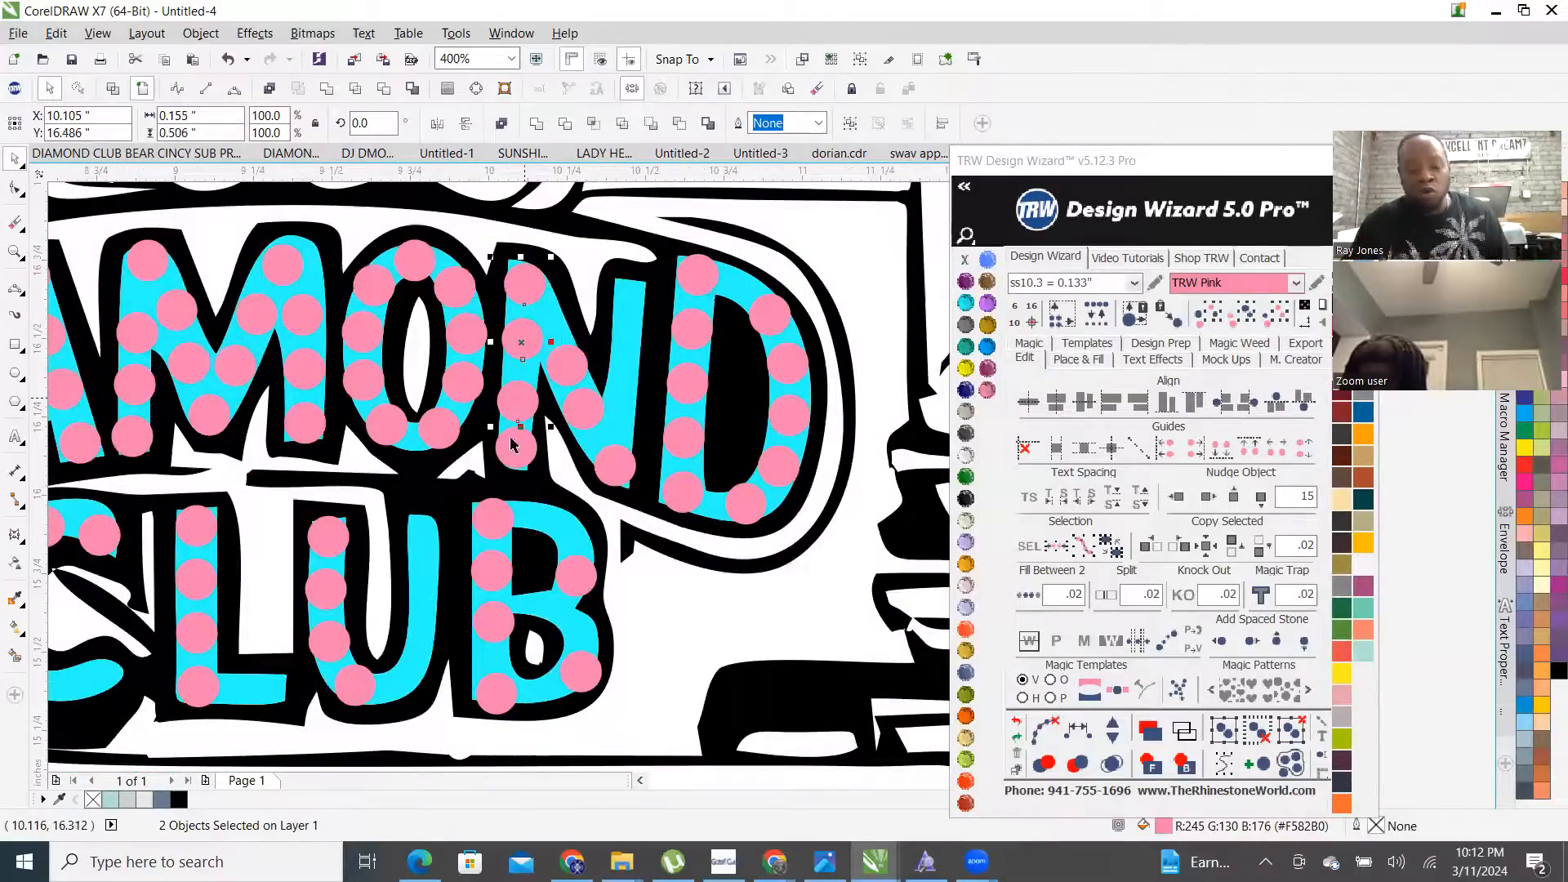
scroll(445, 464, "up", 2)
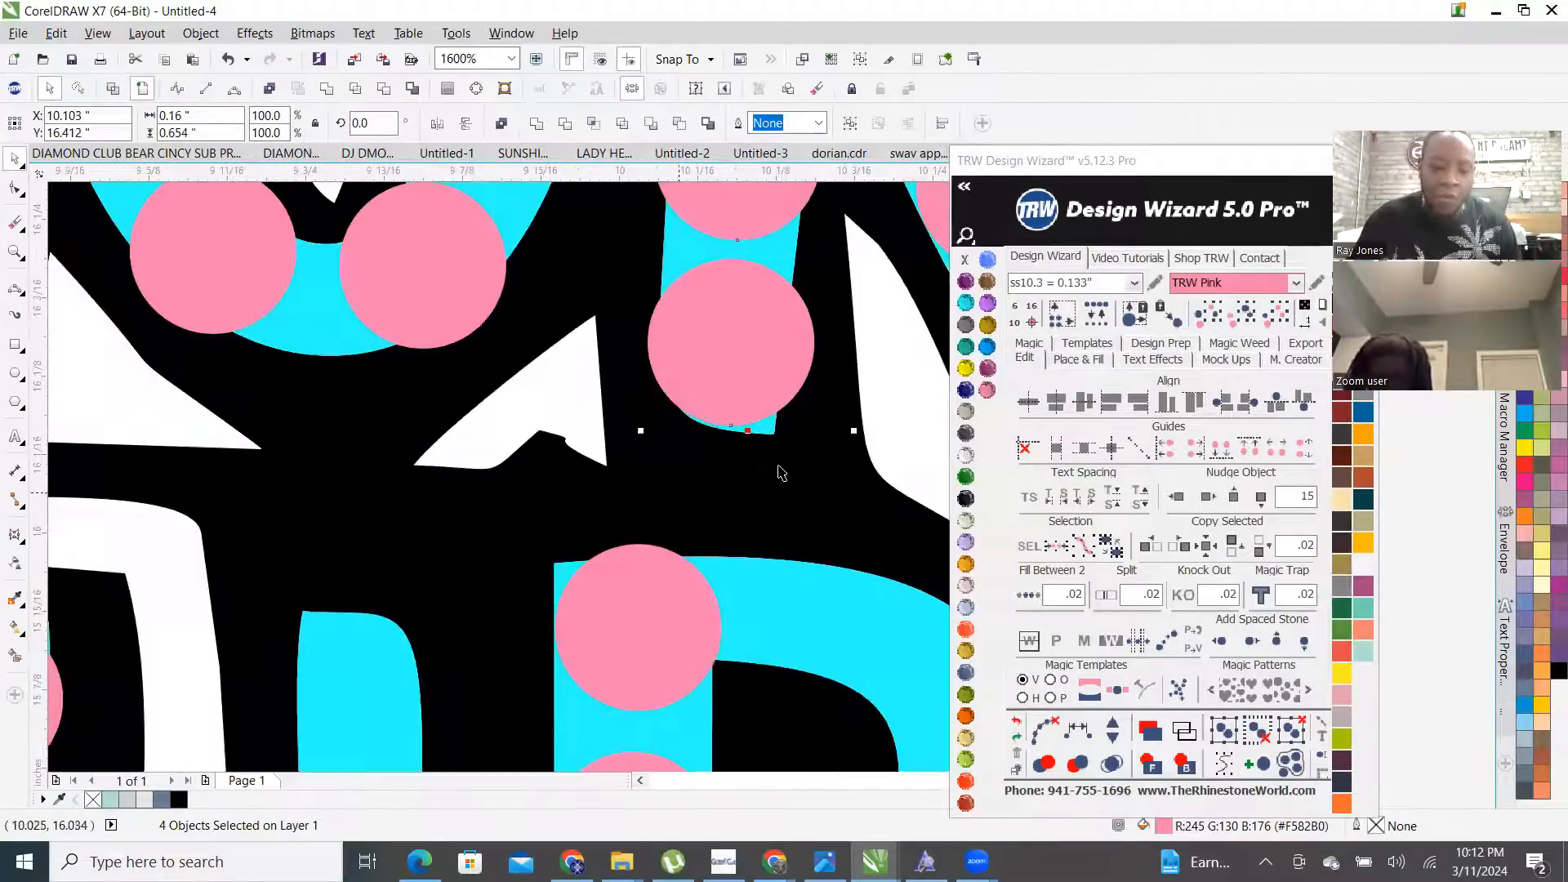
left_click(783, 472, "shift")
scroll(765, 361, "up", 1)
left_click_drag(750, 341, 718, 467)
scroll(719, 482, "down", 3)
scroll(723, 468, "up", 2)
left_click(722, 463, "shift")
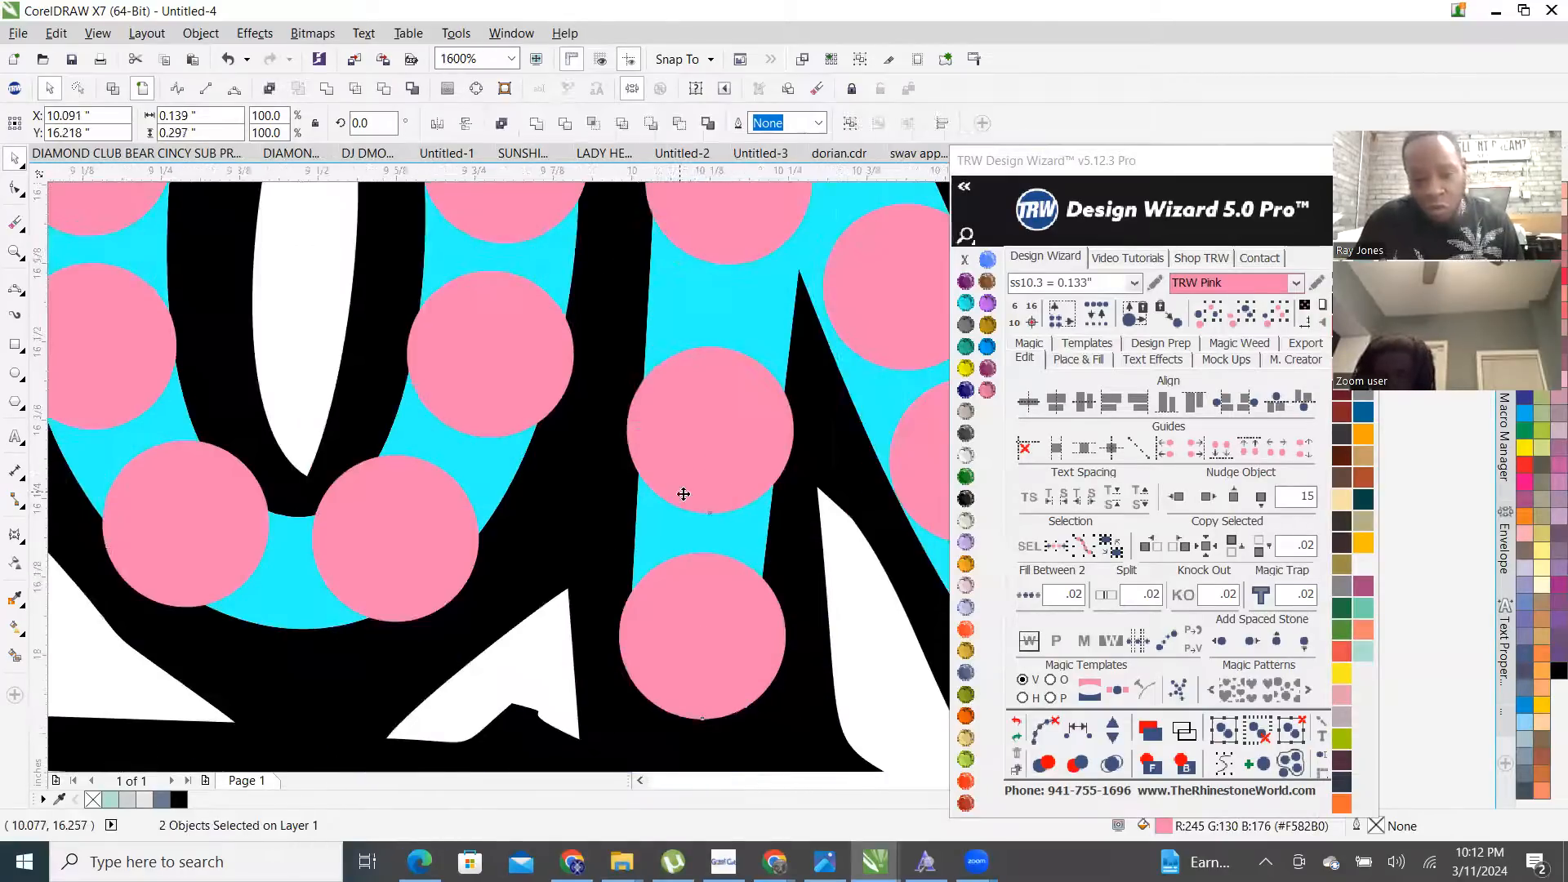
scroll(684, 493, "down", 2)
scroll(699, 425, "up", 1)
- Space the four N stroke stones evenly along a straight path with the TRW tool, then clear the guide path
left_click(1071, 546)
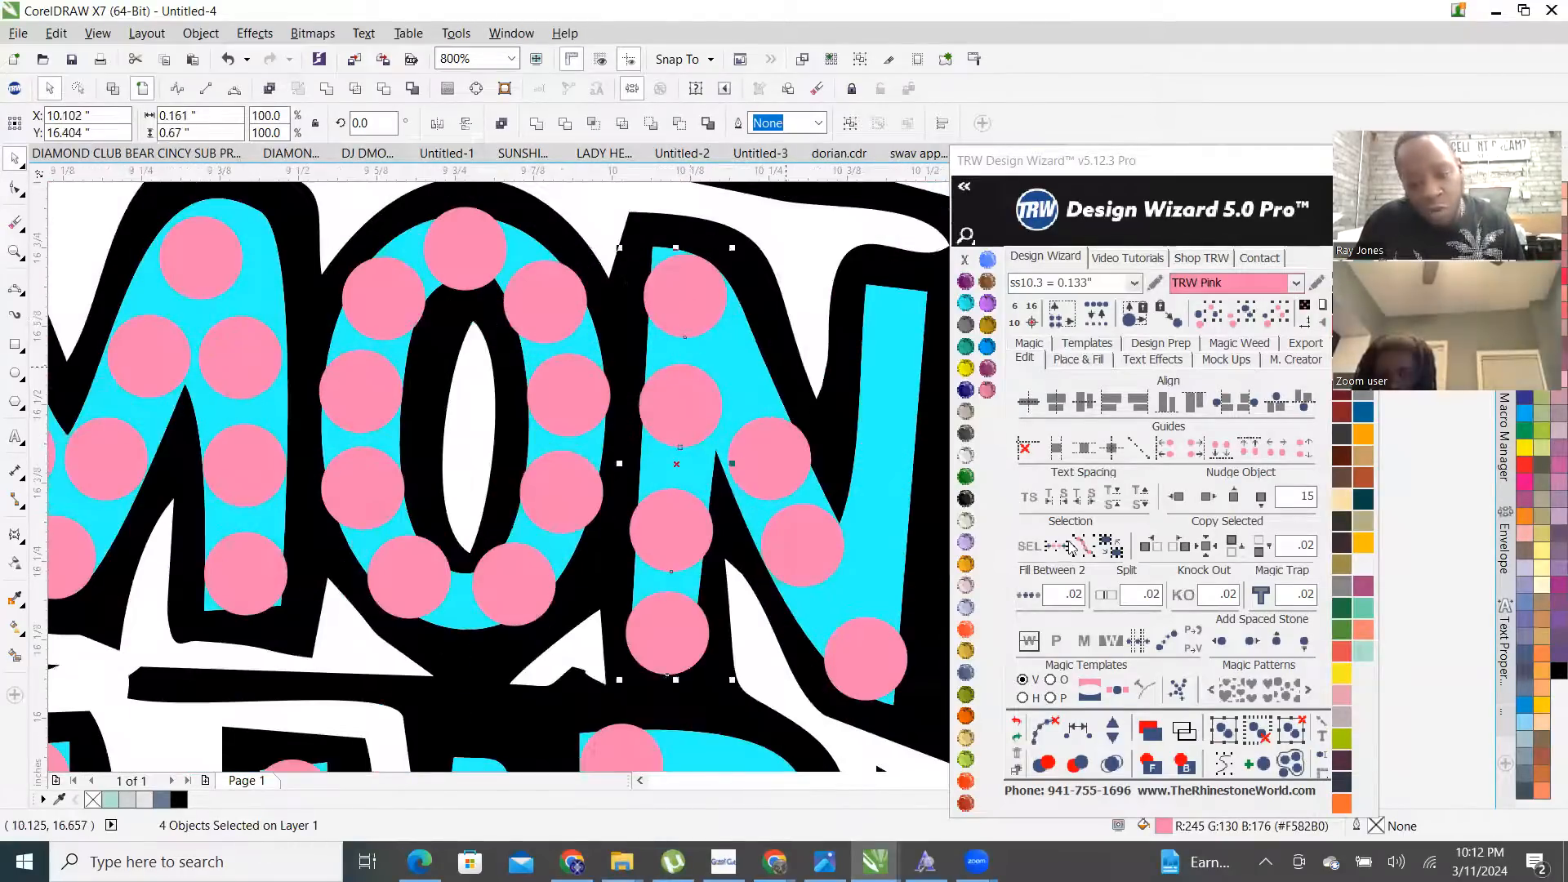
left_click(1076, 729)
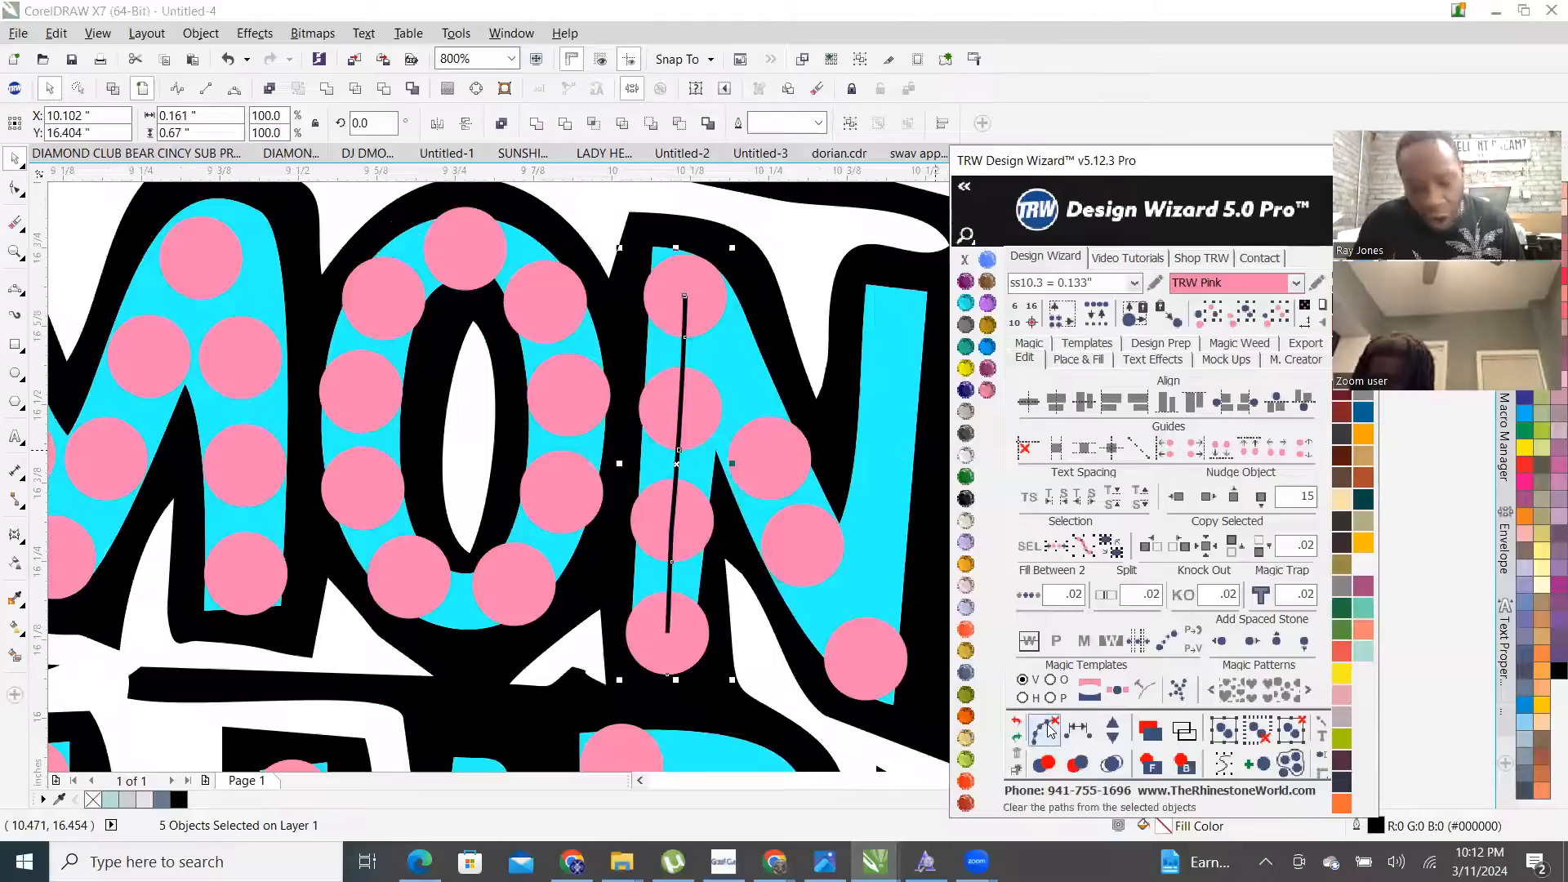
left_click(1051, 729)
scroll(780, 449, "down", 2)
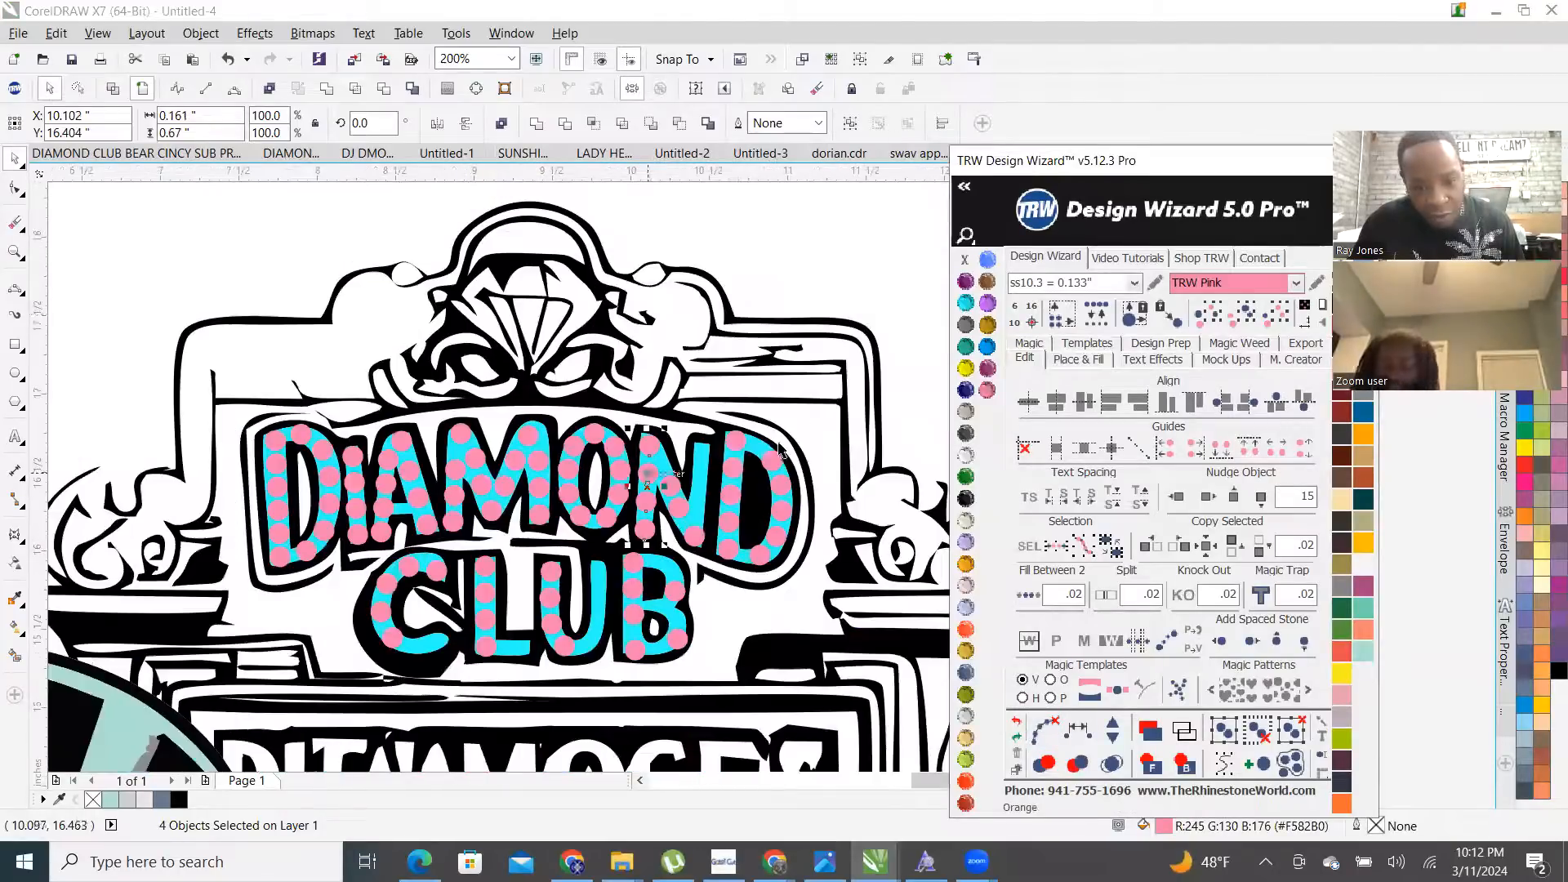
left_click(838, 218)
scroll(708, 423, "down", 1)
scroll(738, 461, "up", 1)
scroll(482, 616, "down", 2)
scroll(490, 646, "up", 1)
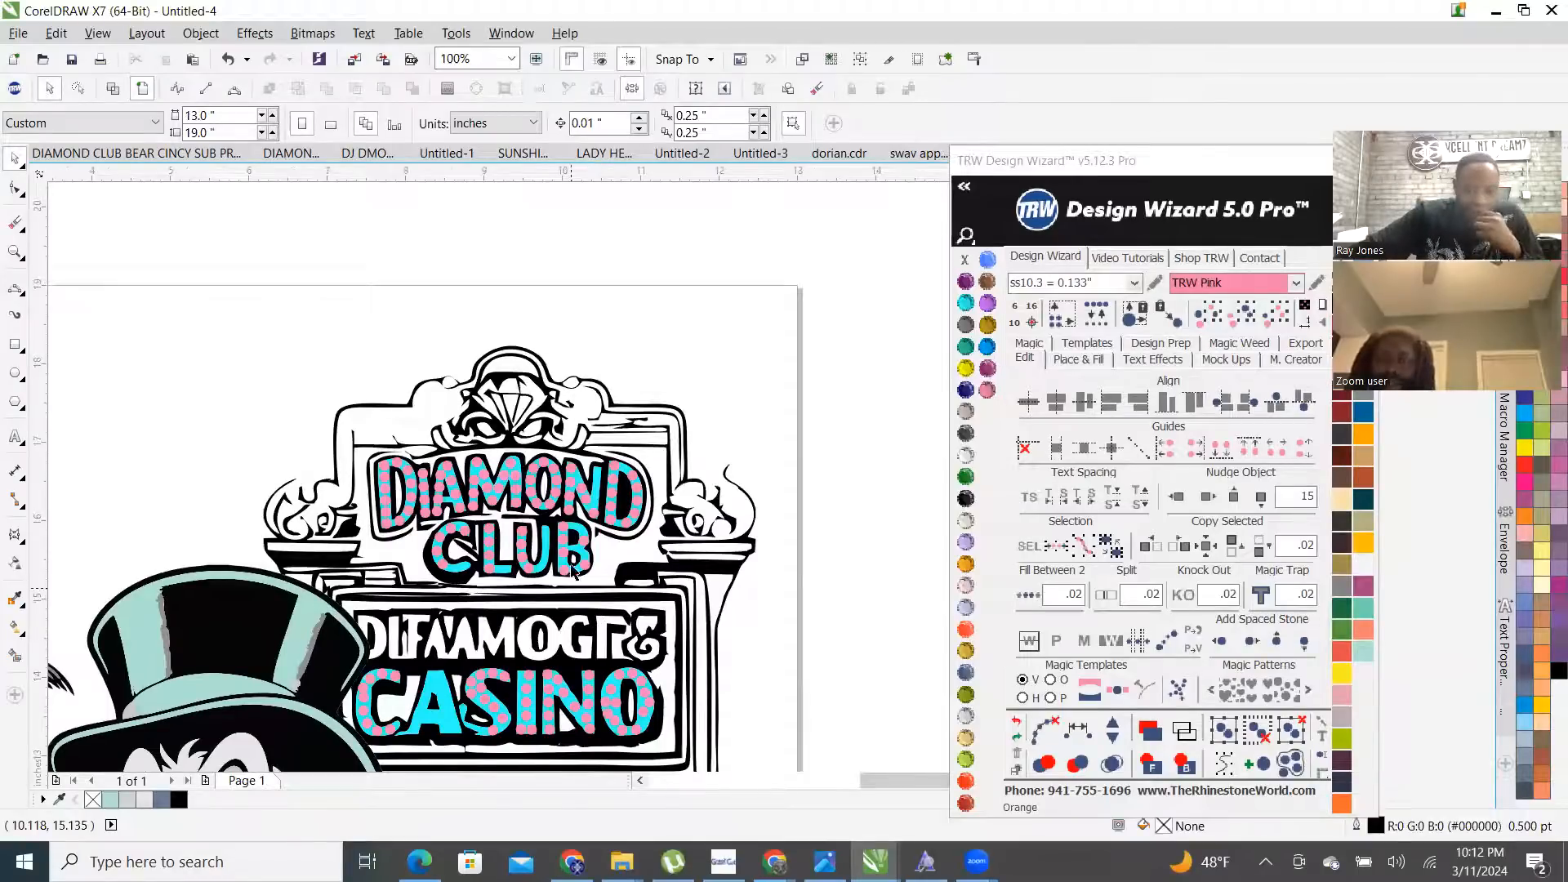
scroll(574, 569, "down", 1)
scroll(604, 621, "up", 4)
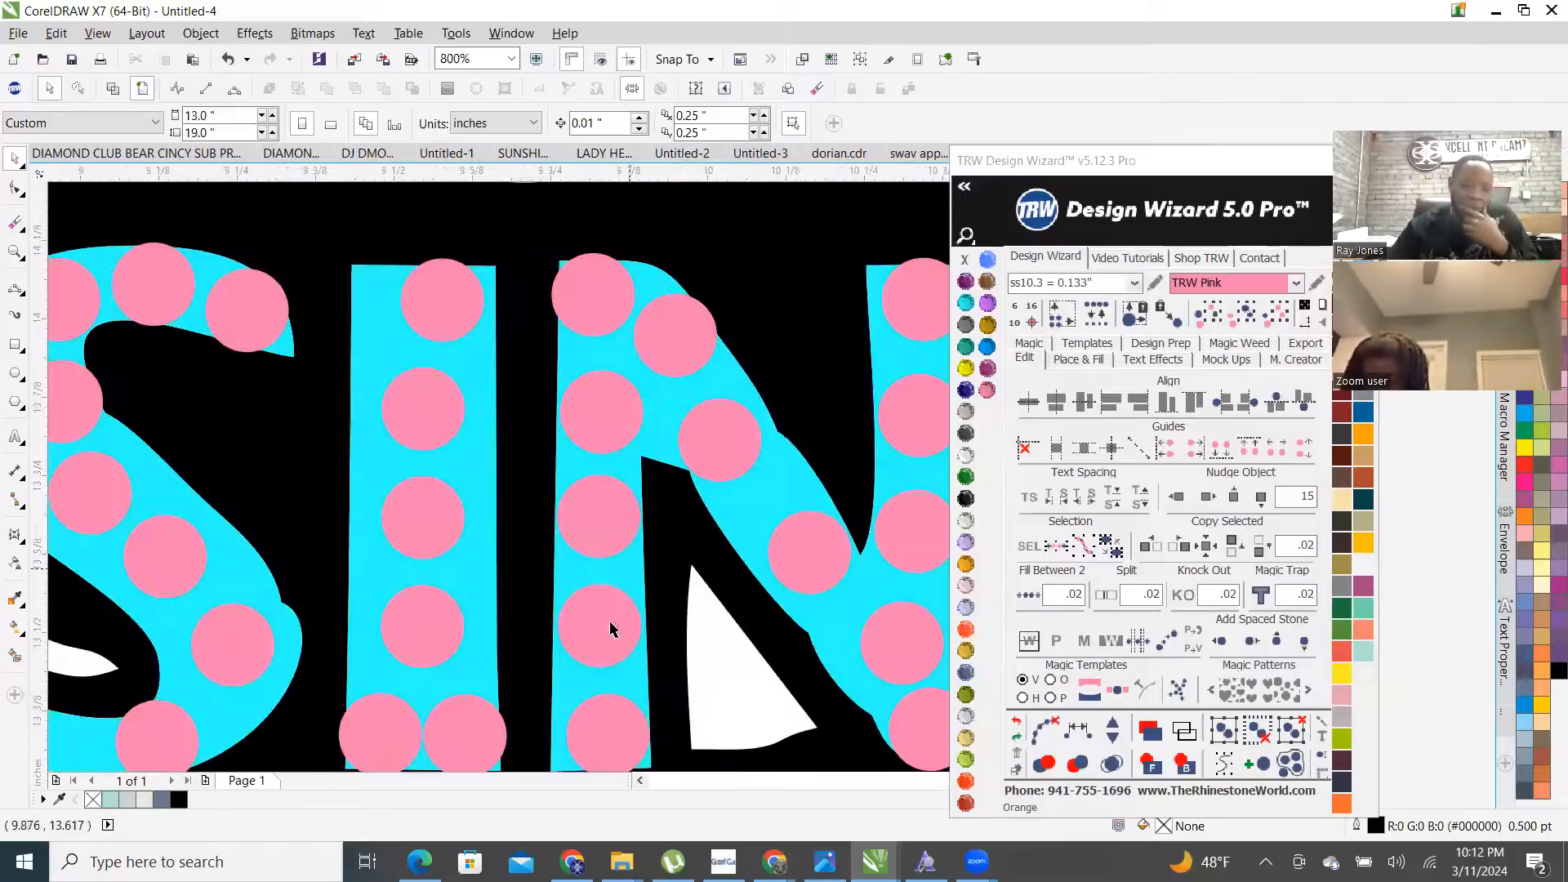
scroll(613, 630, "down", 2)
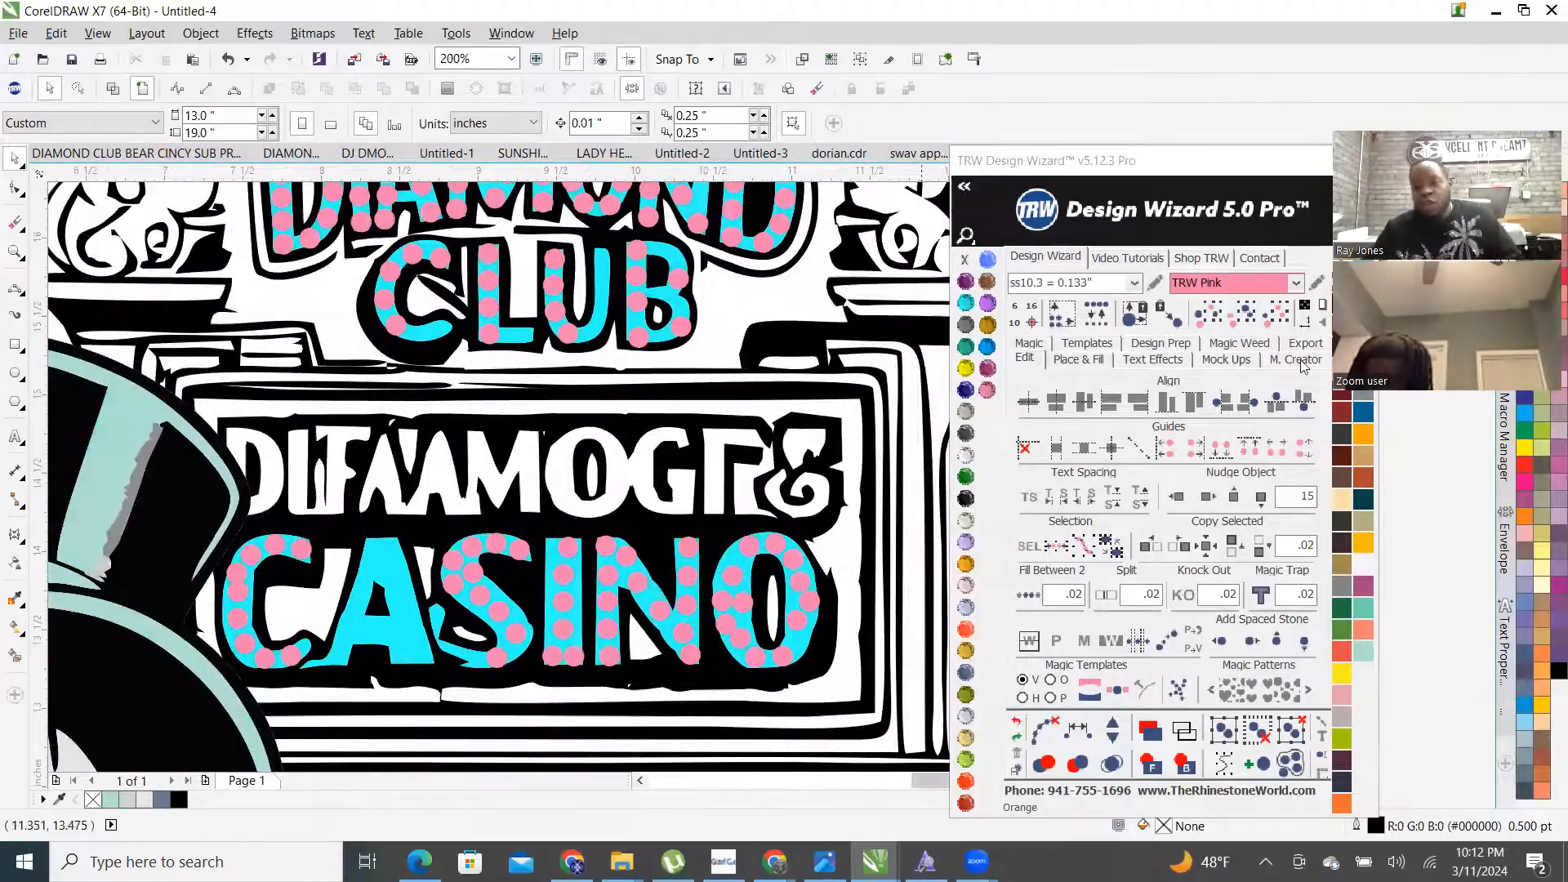
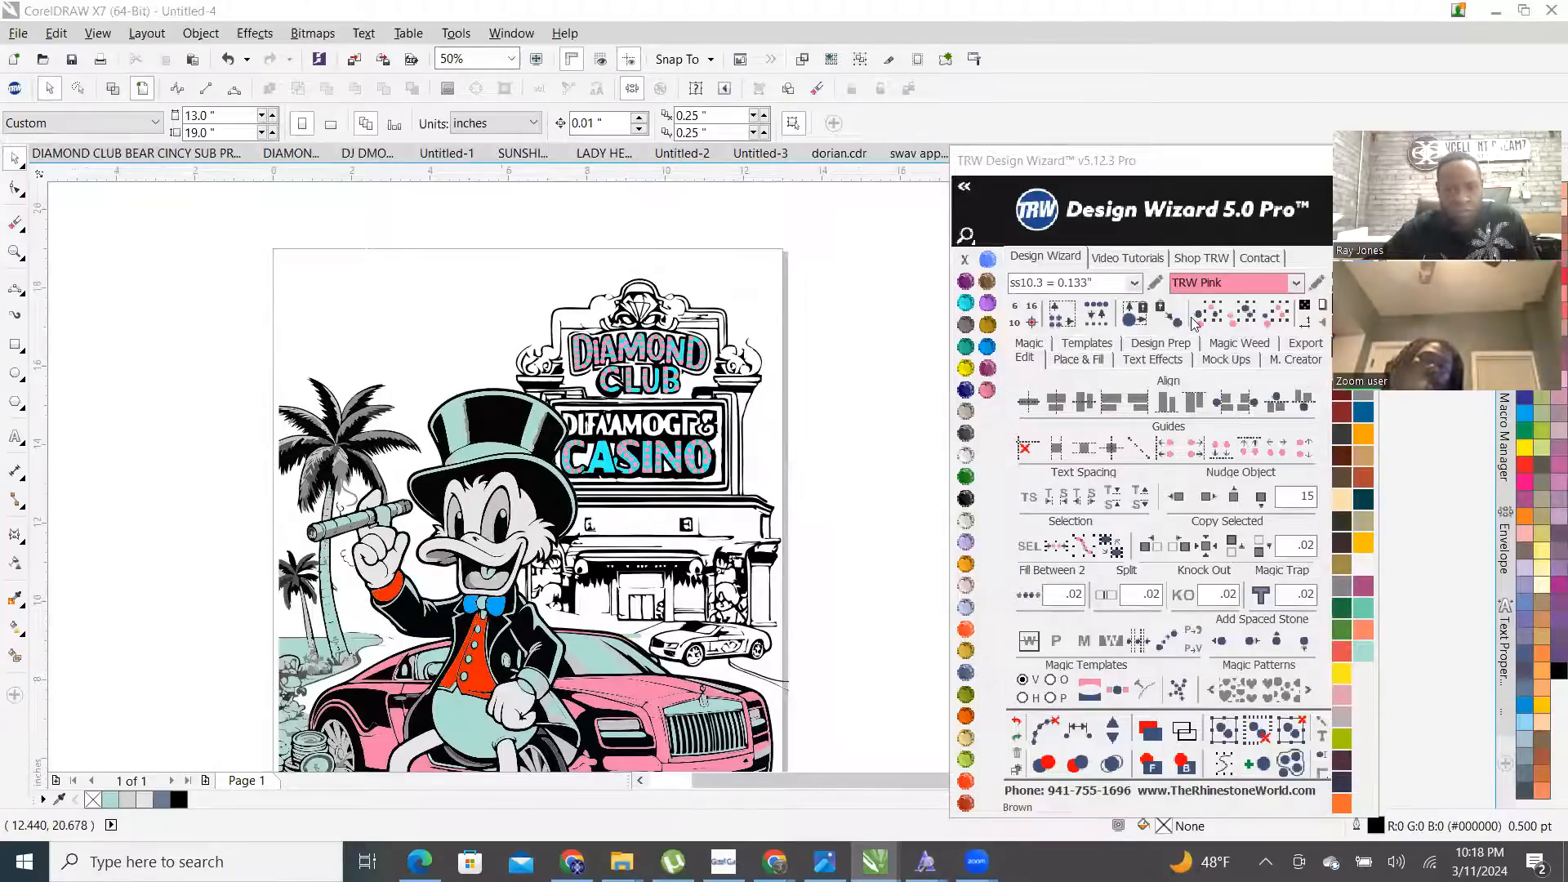
- Move the Design Wizard panel aside and create a new blank Letter document, Untitled-5
left_click_drag(1051, 157, 1185, 294)
key("ctrl+n")
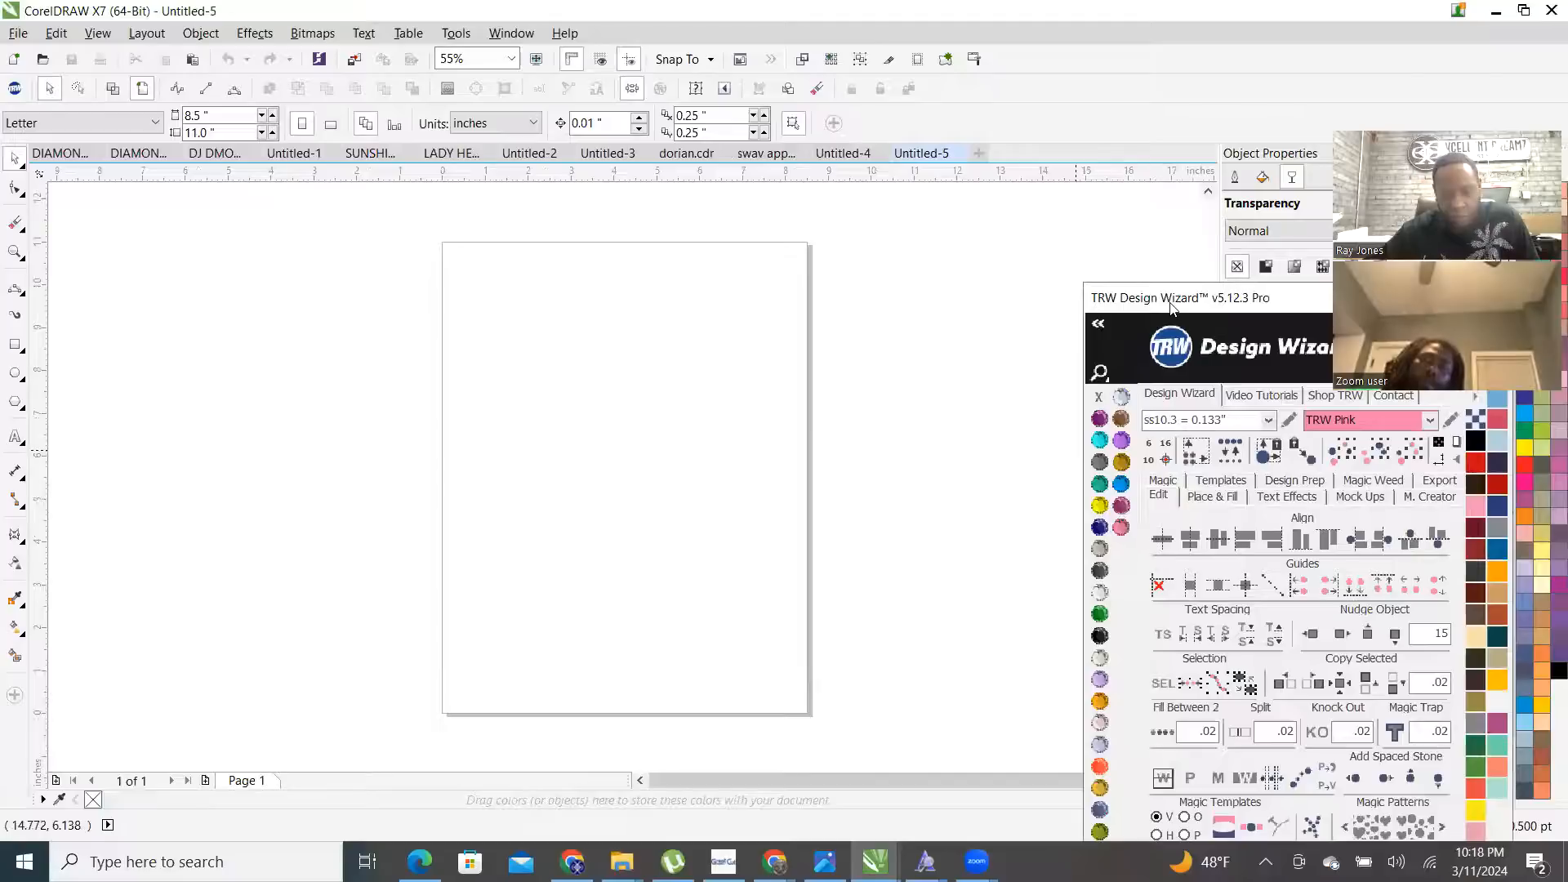
left_click_drag(1171, 307, 1066, 131)
mouse_move(622, 861)
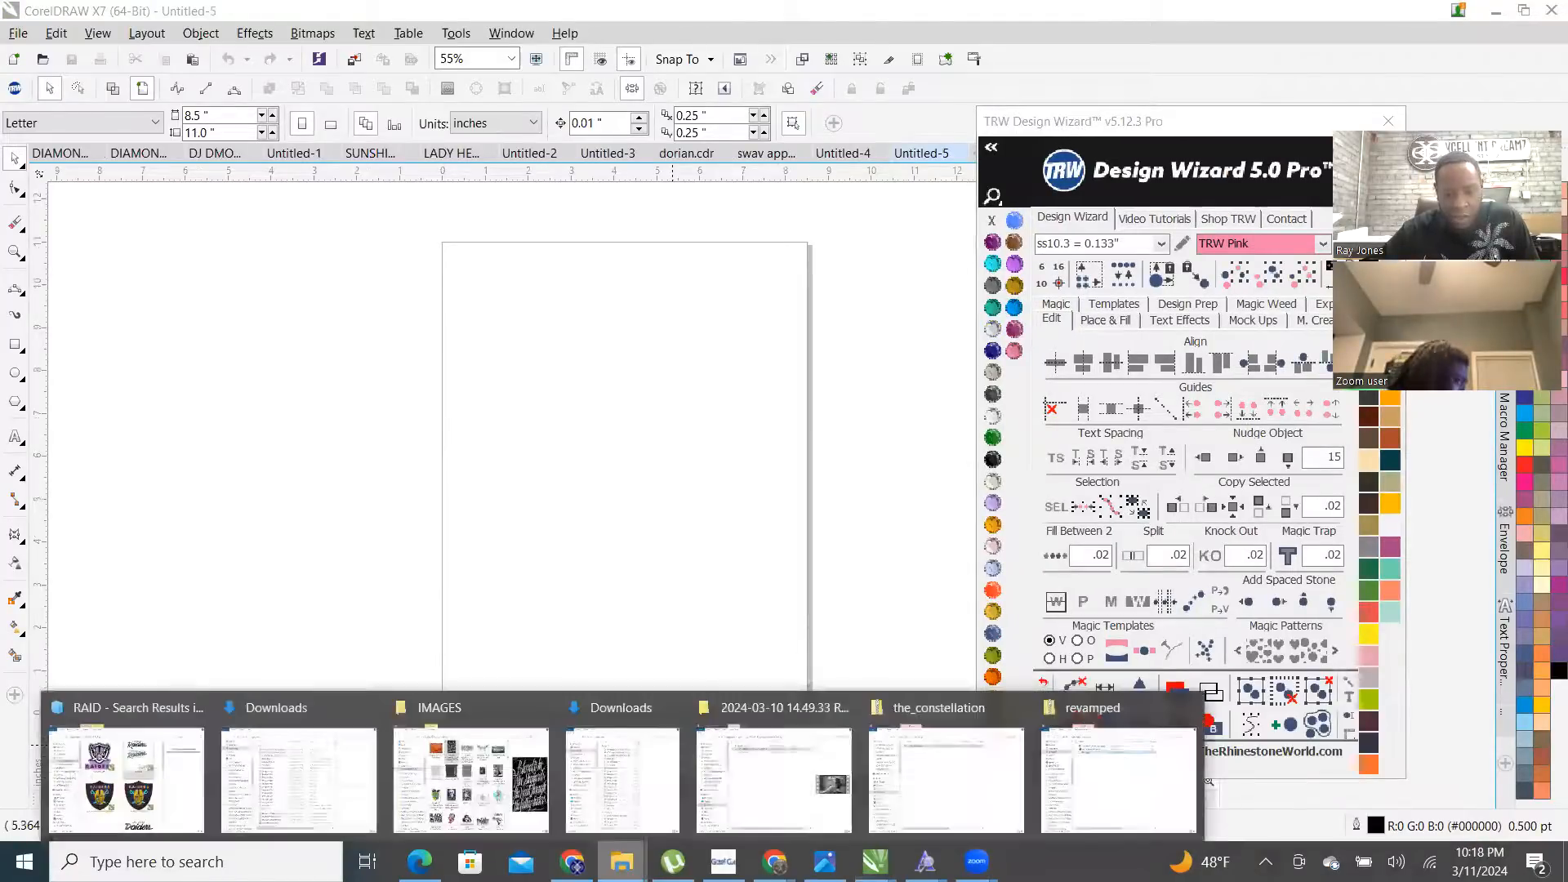
left_click(626, 708)
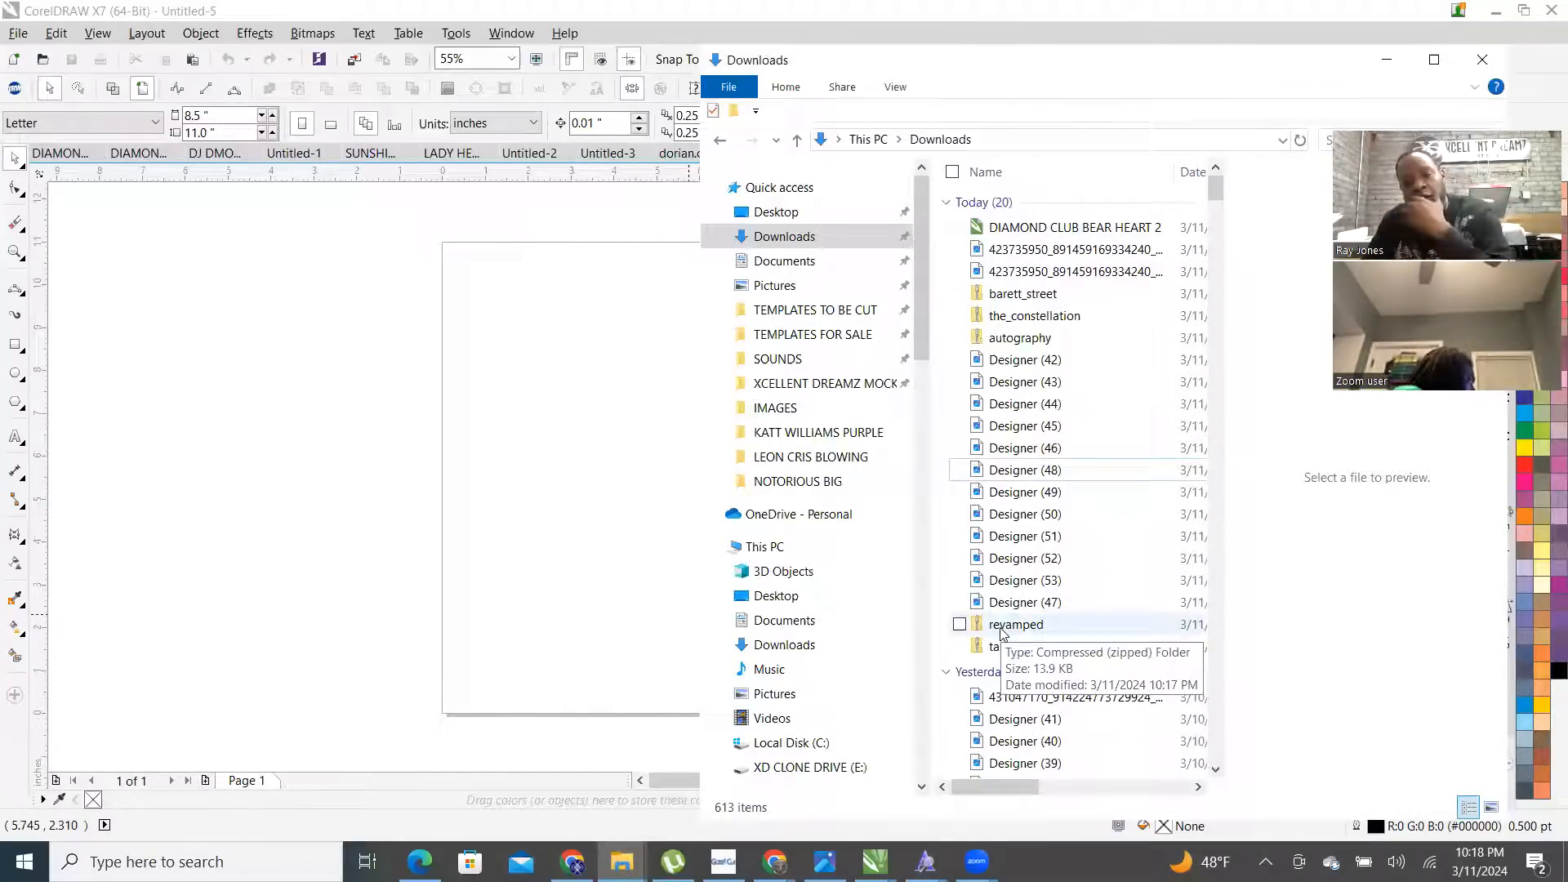
left_click(22, 442)
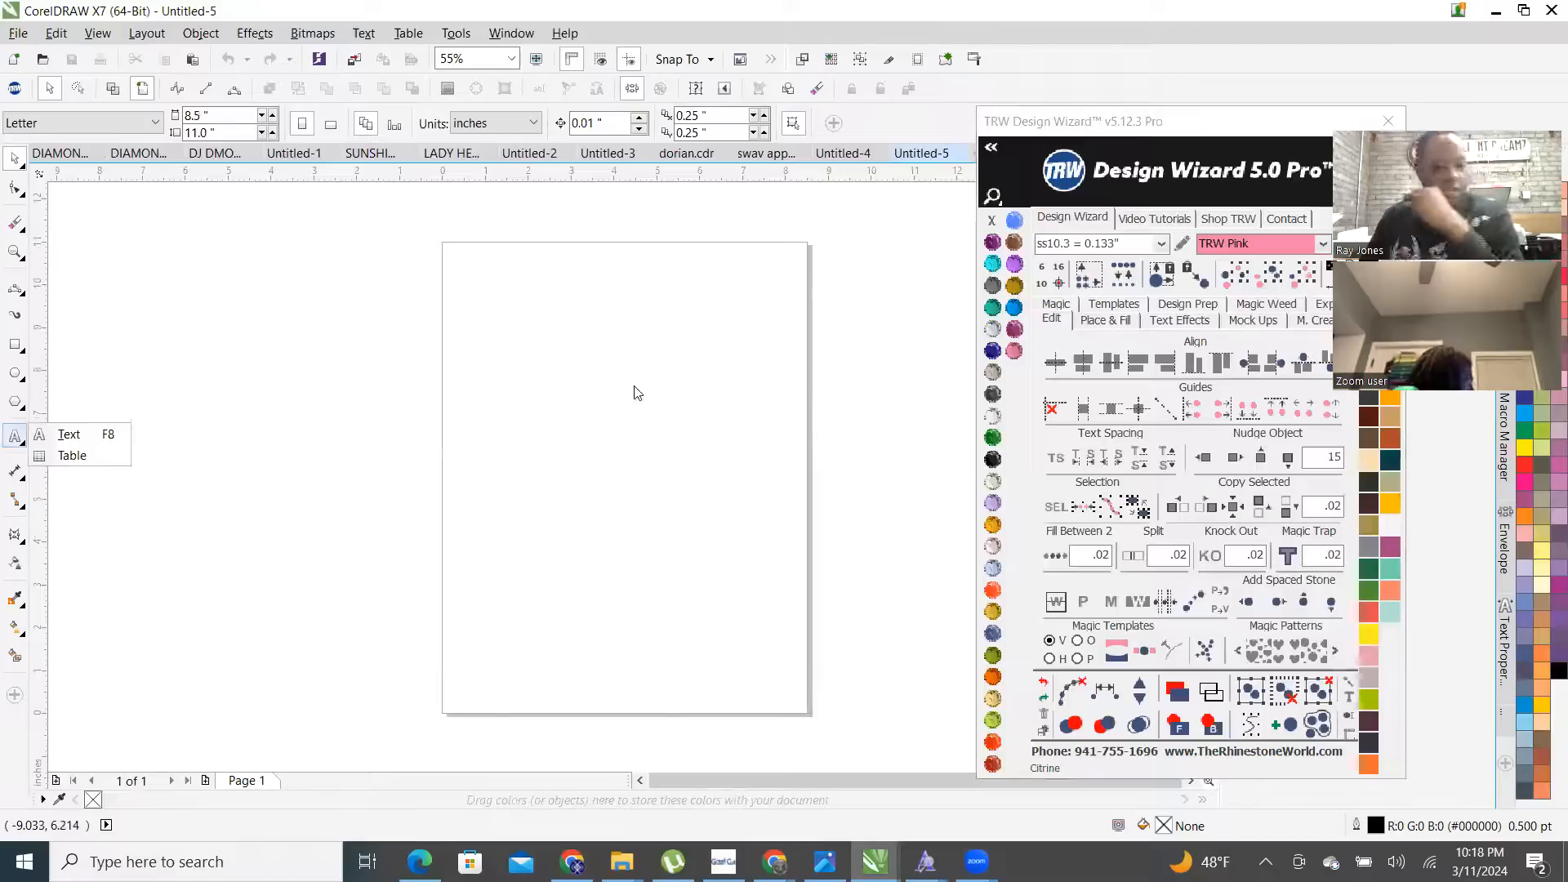
left_click(107, 435)
left_click(565, 349)
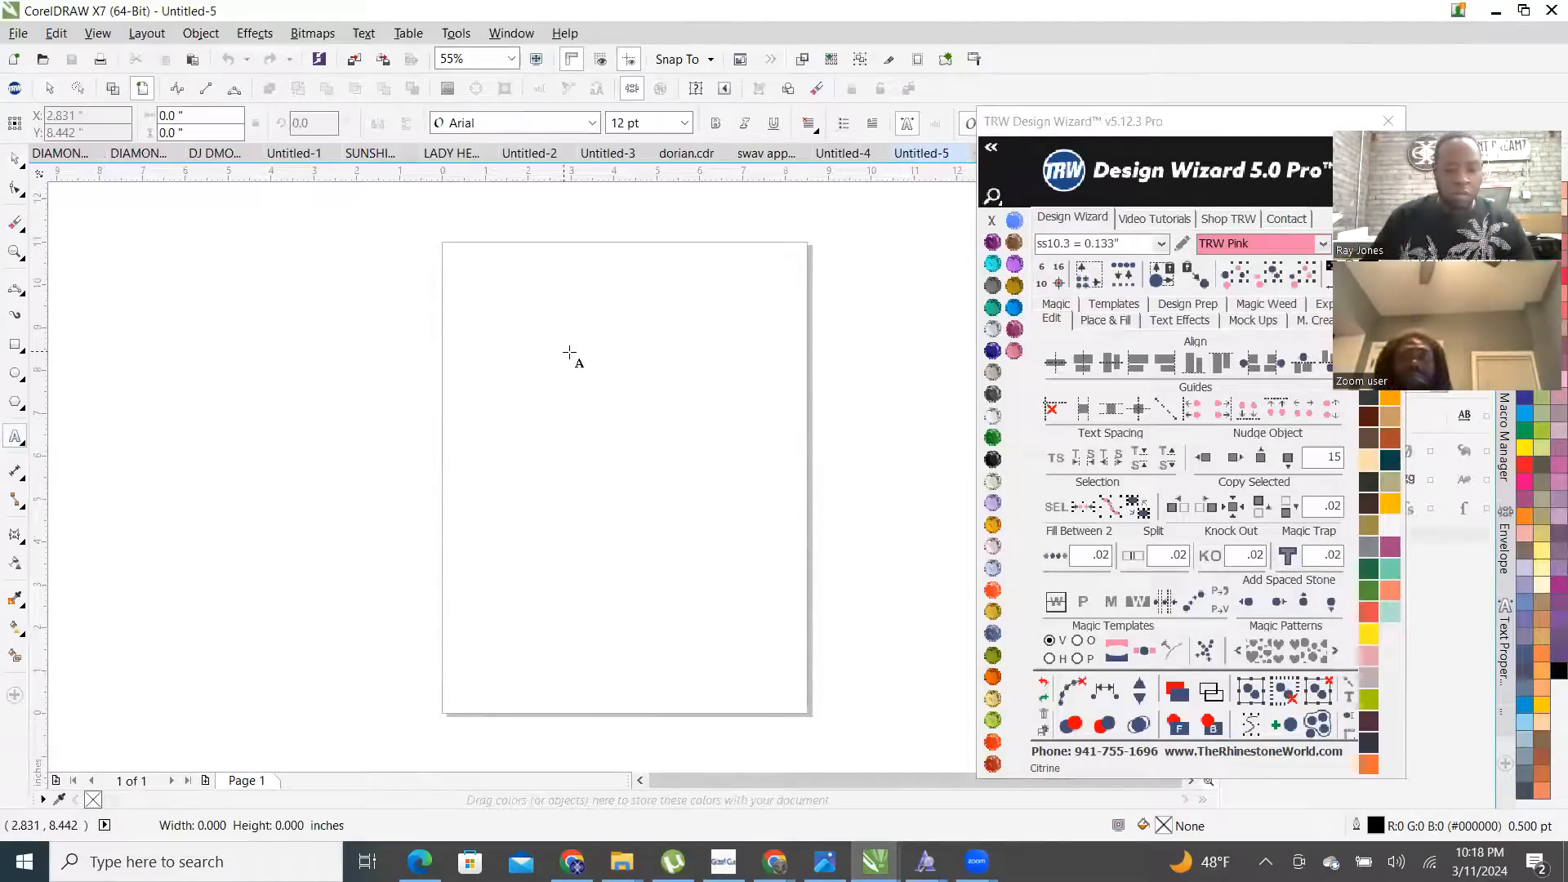
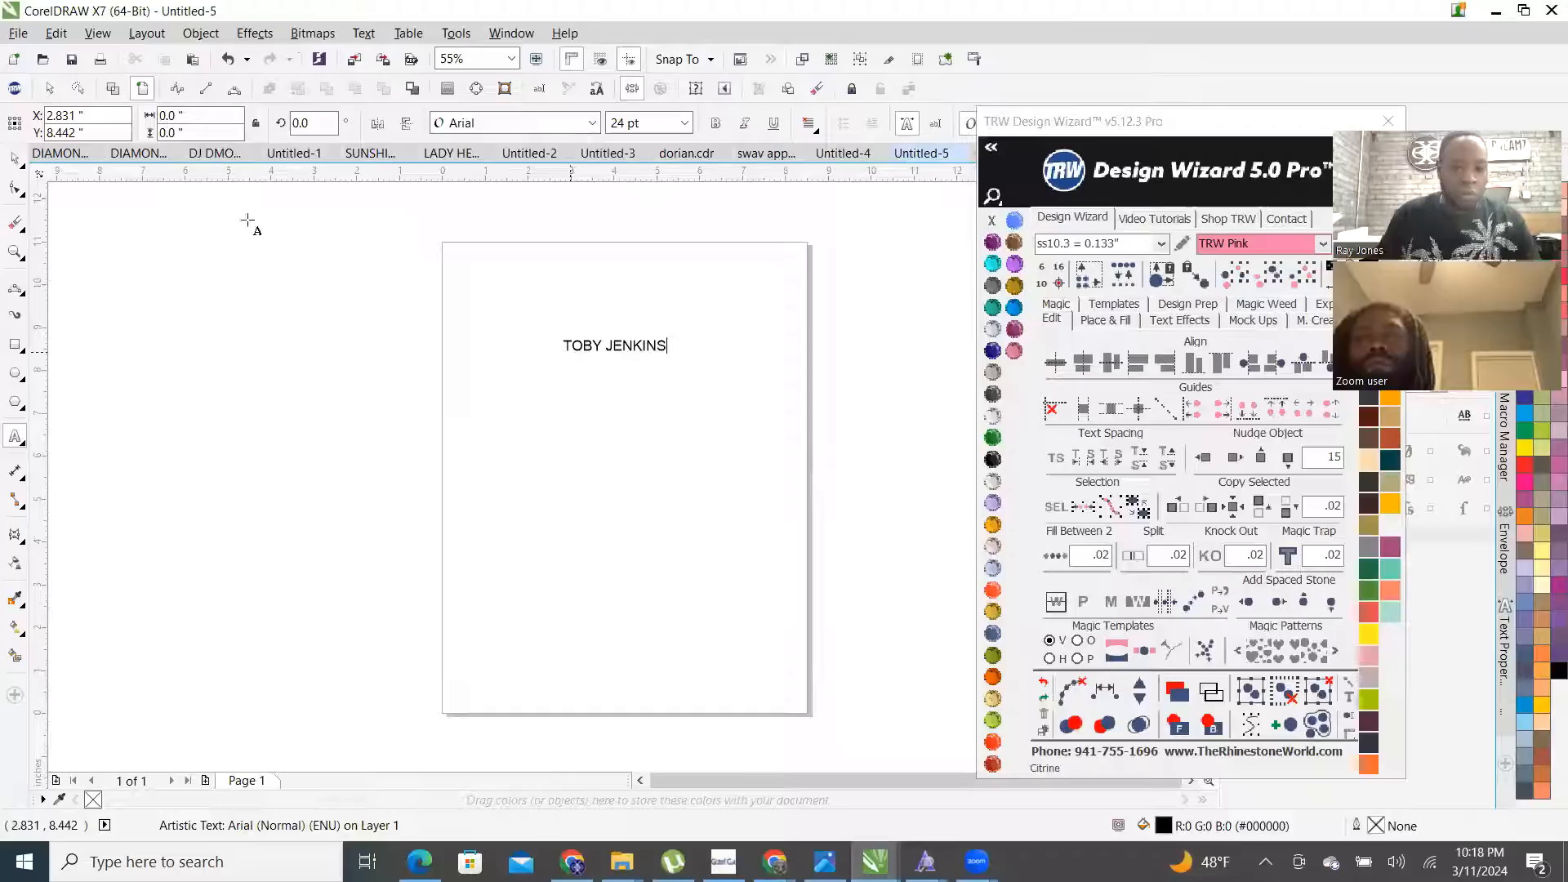
key("Escape")
left_click_drag(559, 359, 445, 414)
scroll(549, 378, "up", 2)
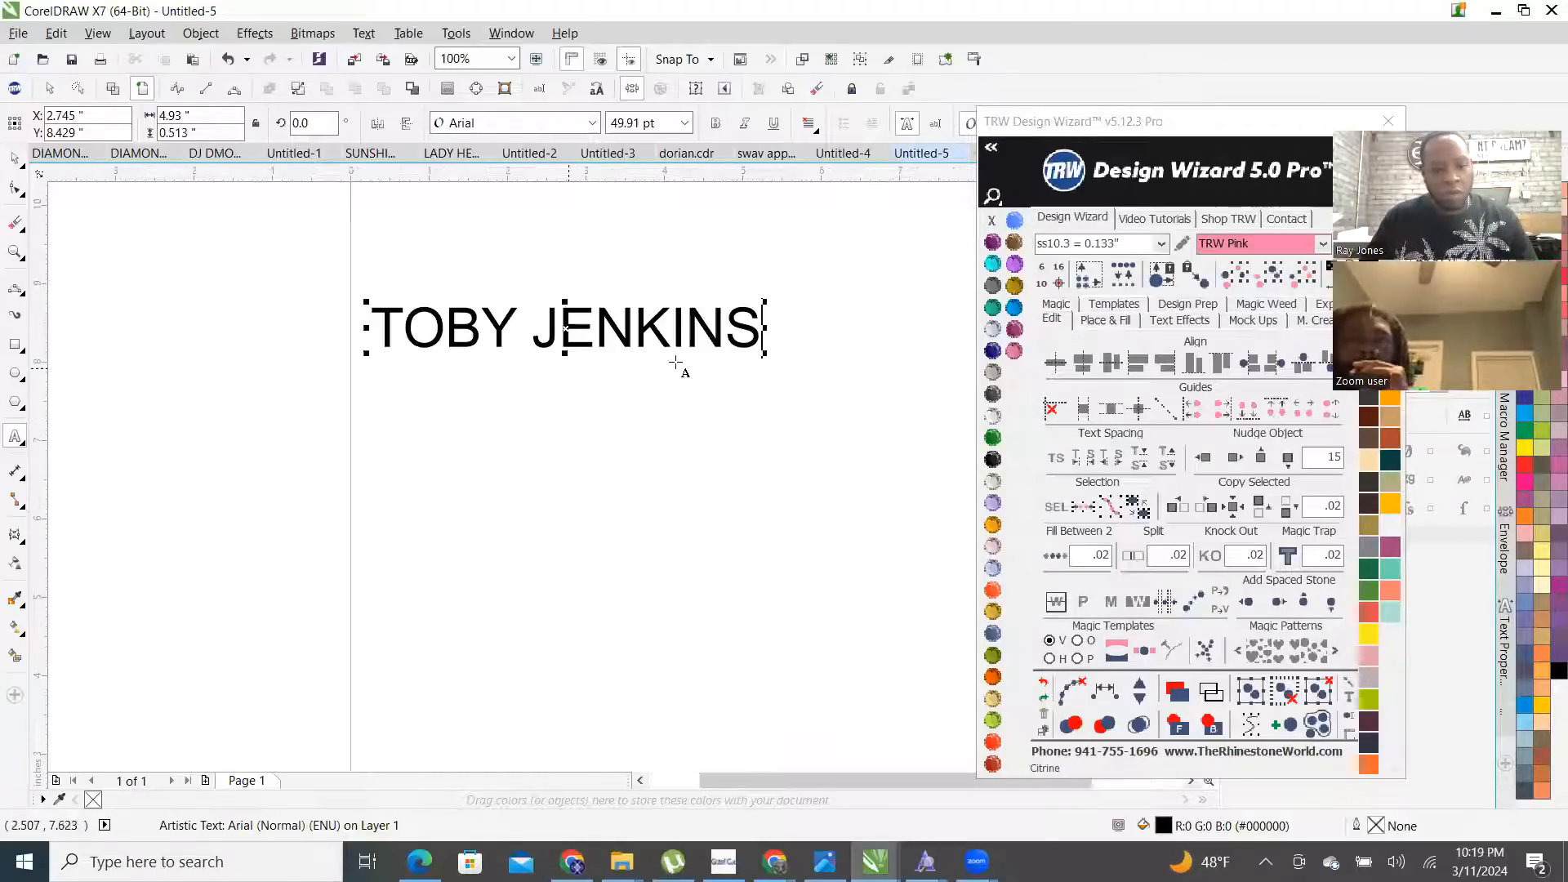
left_click_drag(765, 302, 946, 211)
scroll(441, 367, "down", 2)
double_click(532, 344)
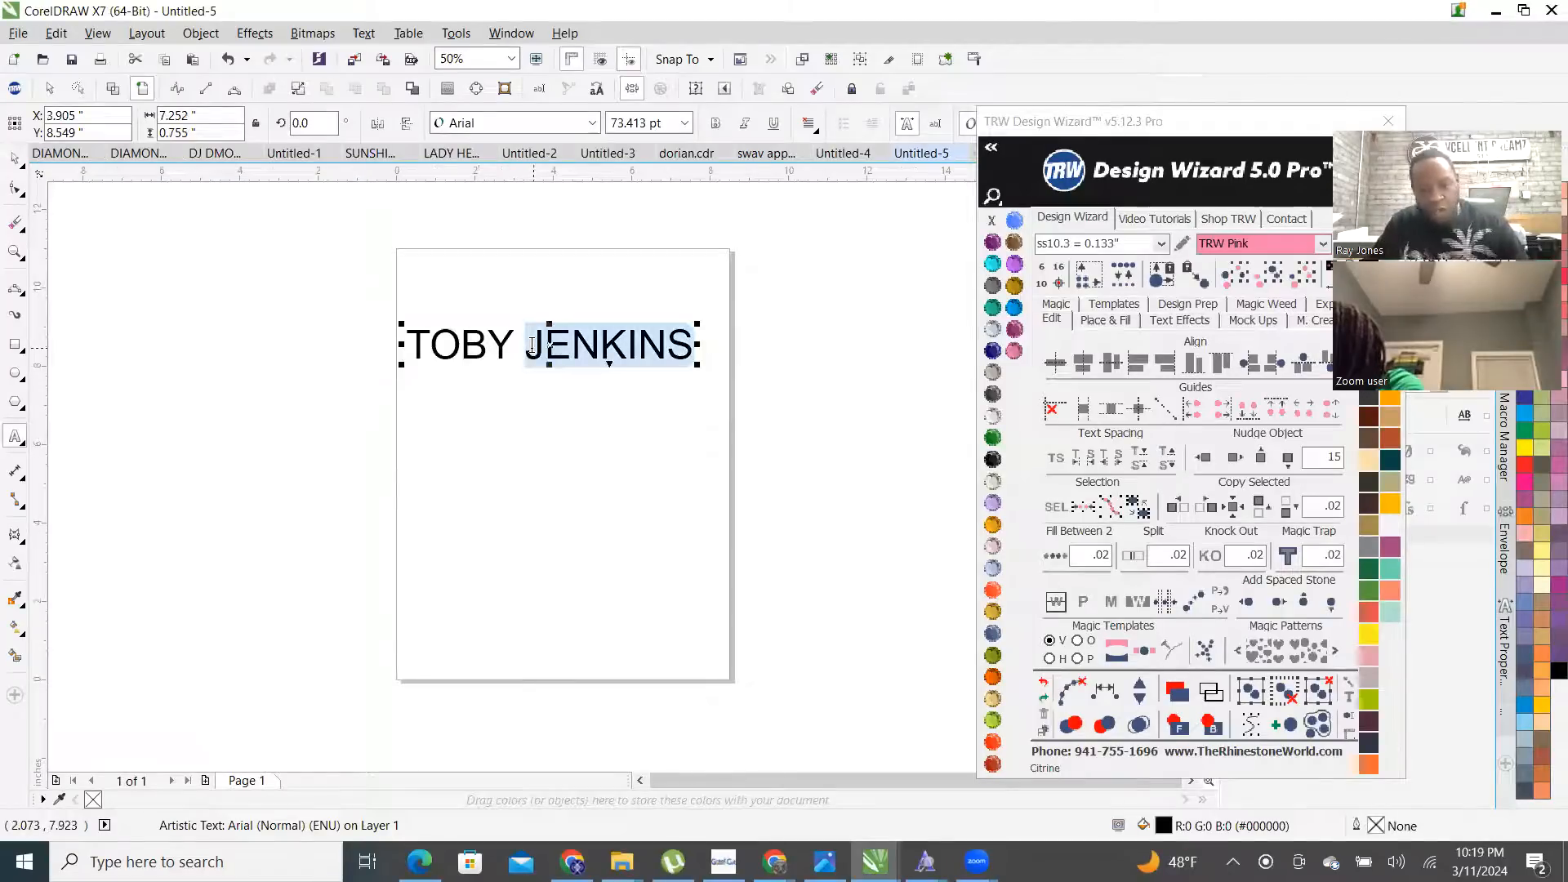
key("Delete")
key("BackSpace")
key("Escape")
- Scale TOBY up with the Pick tool to span the page width
left_click(16, 161)
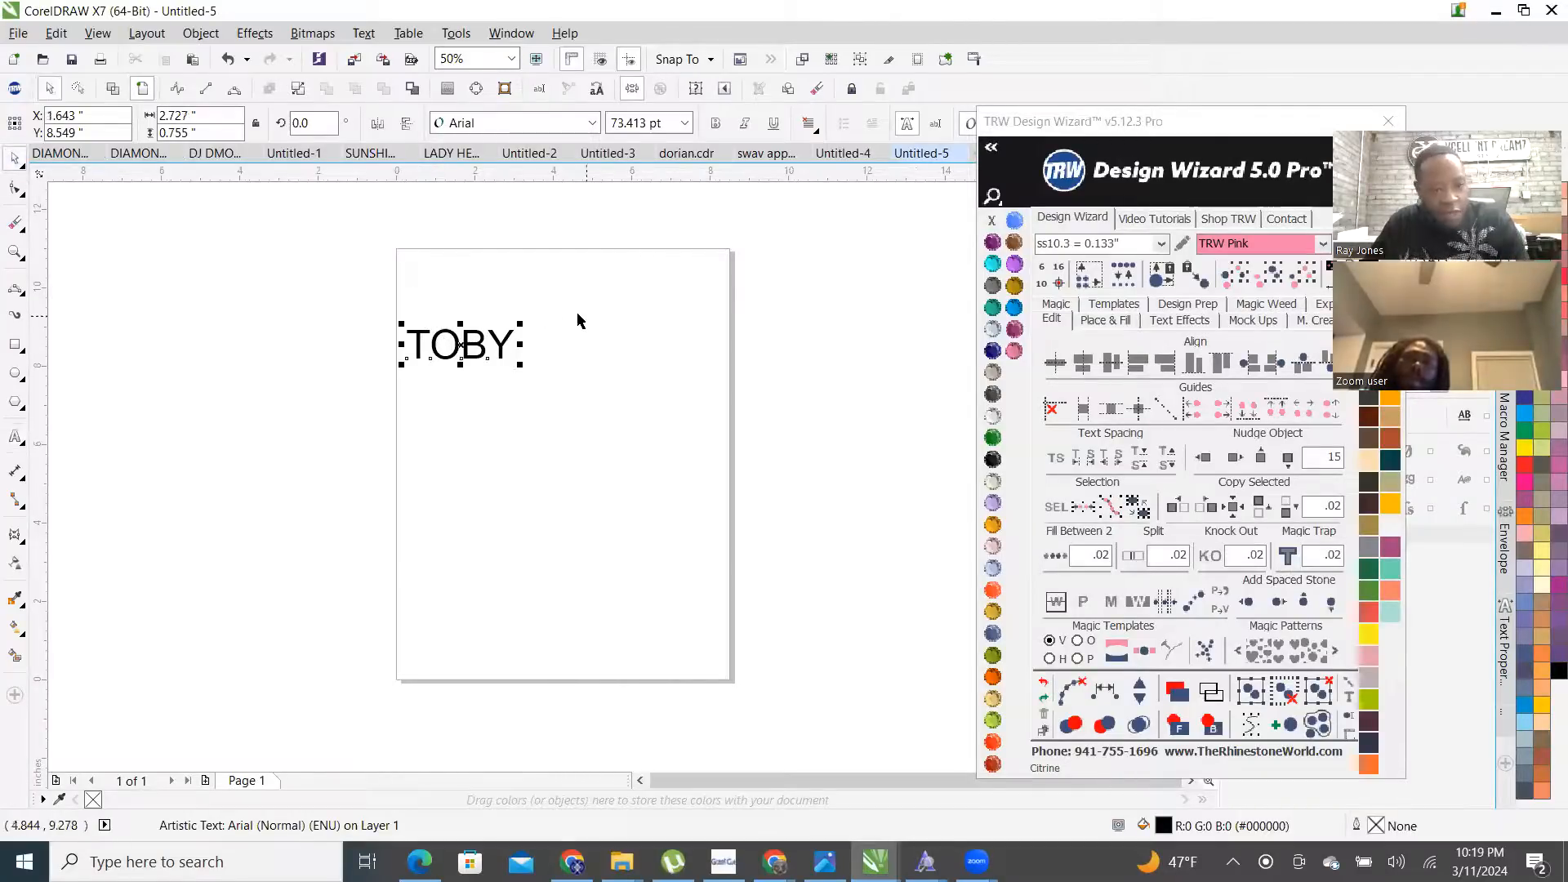
left_click_drag(522, 325, 787, 252)
scroll(665, 264, "up", 1)
scroll(591, 367, "down", 1)
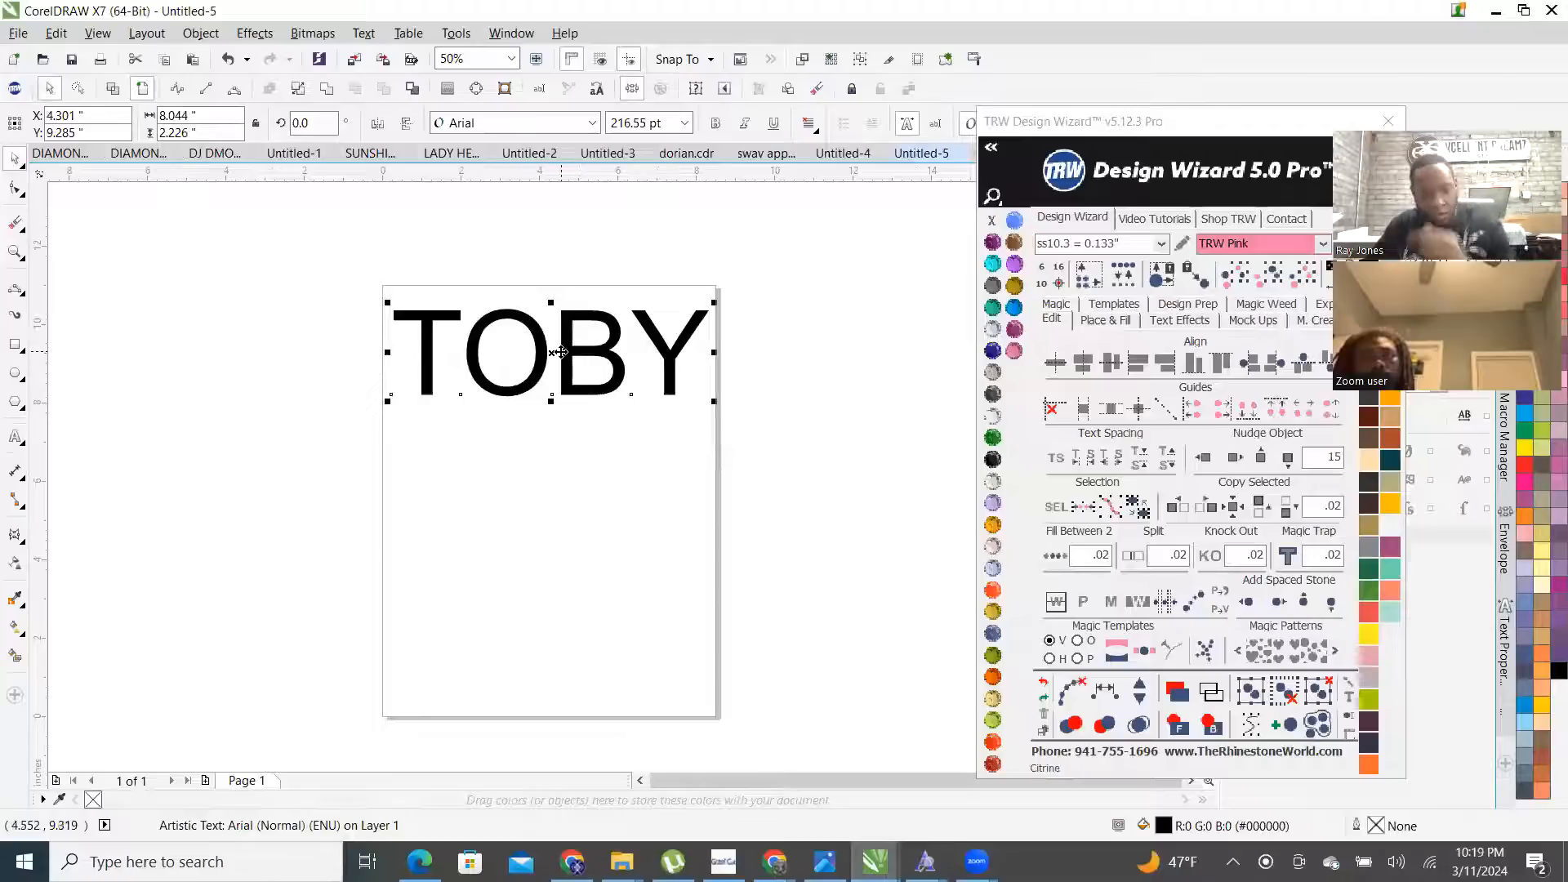
- Set the page size to 13 × 19 inches and reselect TOBY
left_click(573, 238)
left_click(215, 114)
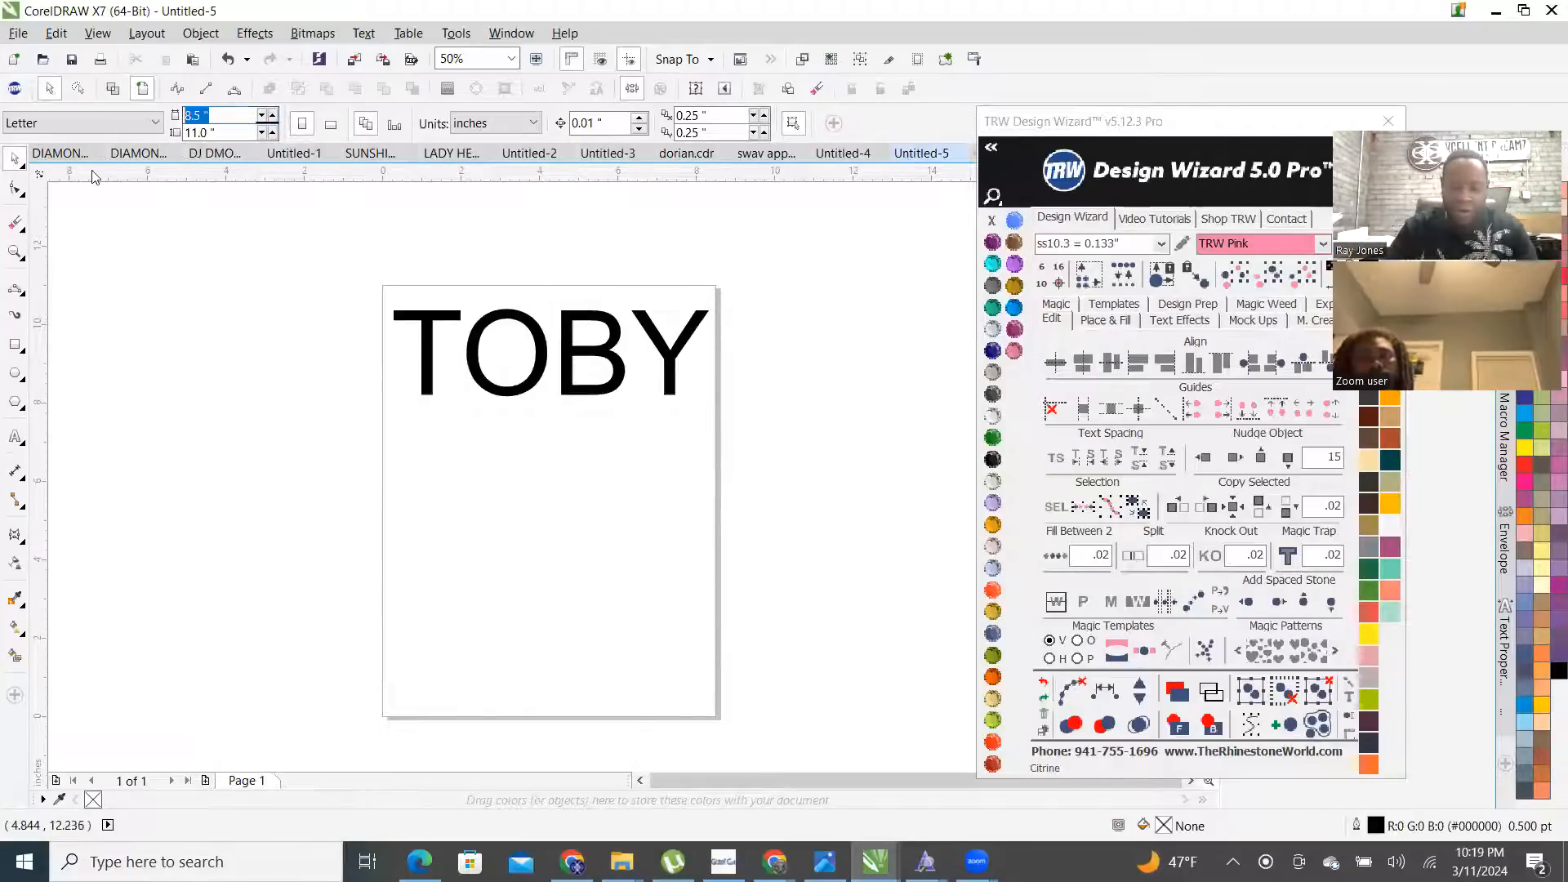
type("19")
key("Return")
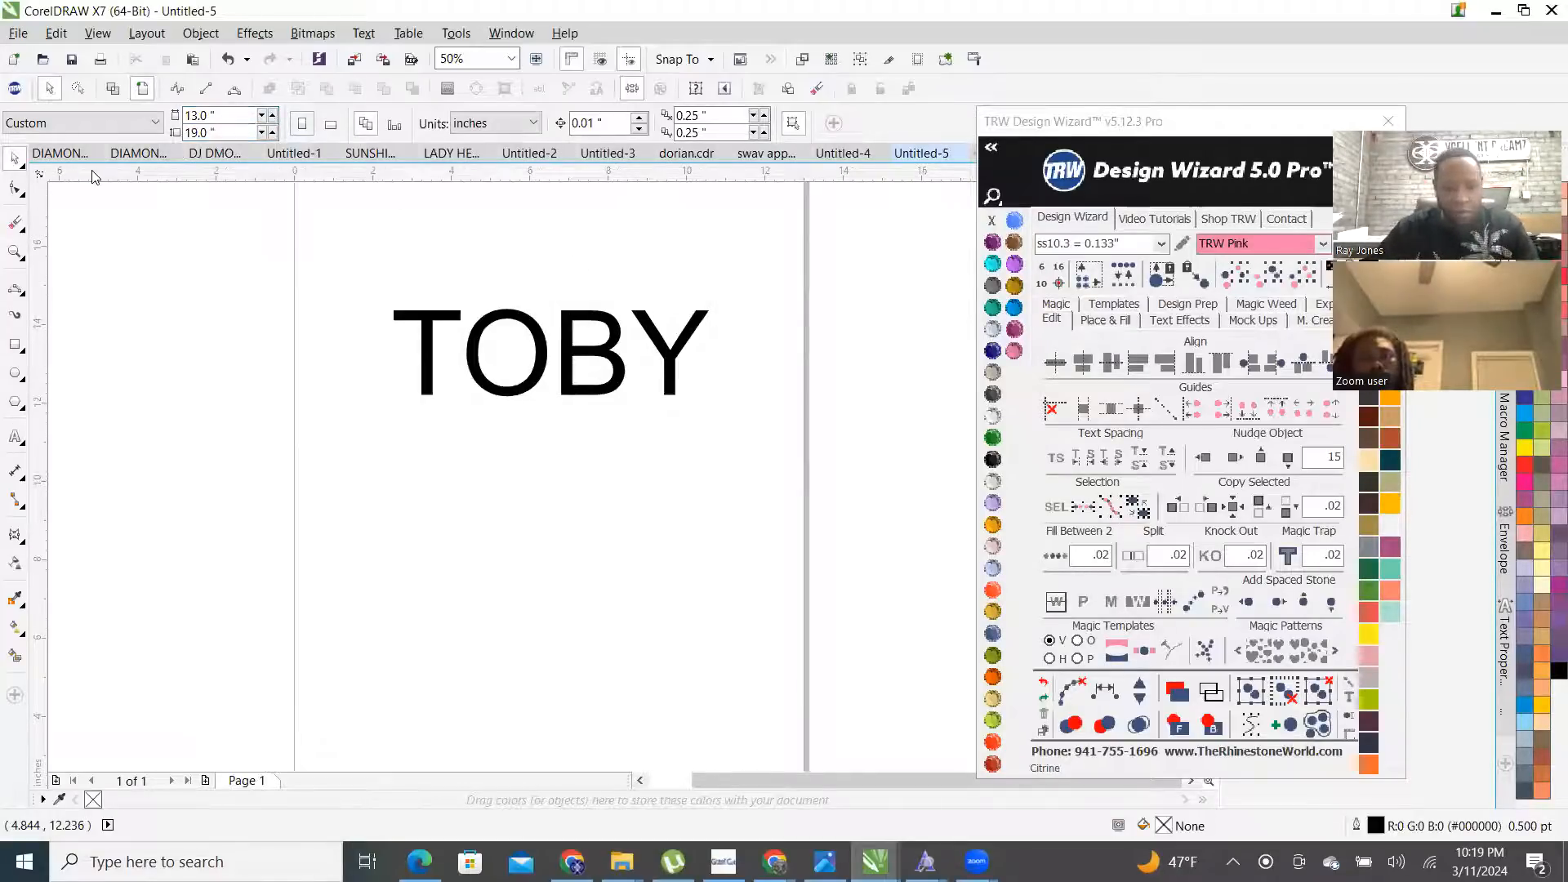
left_click(488, 316)
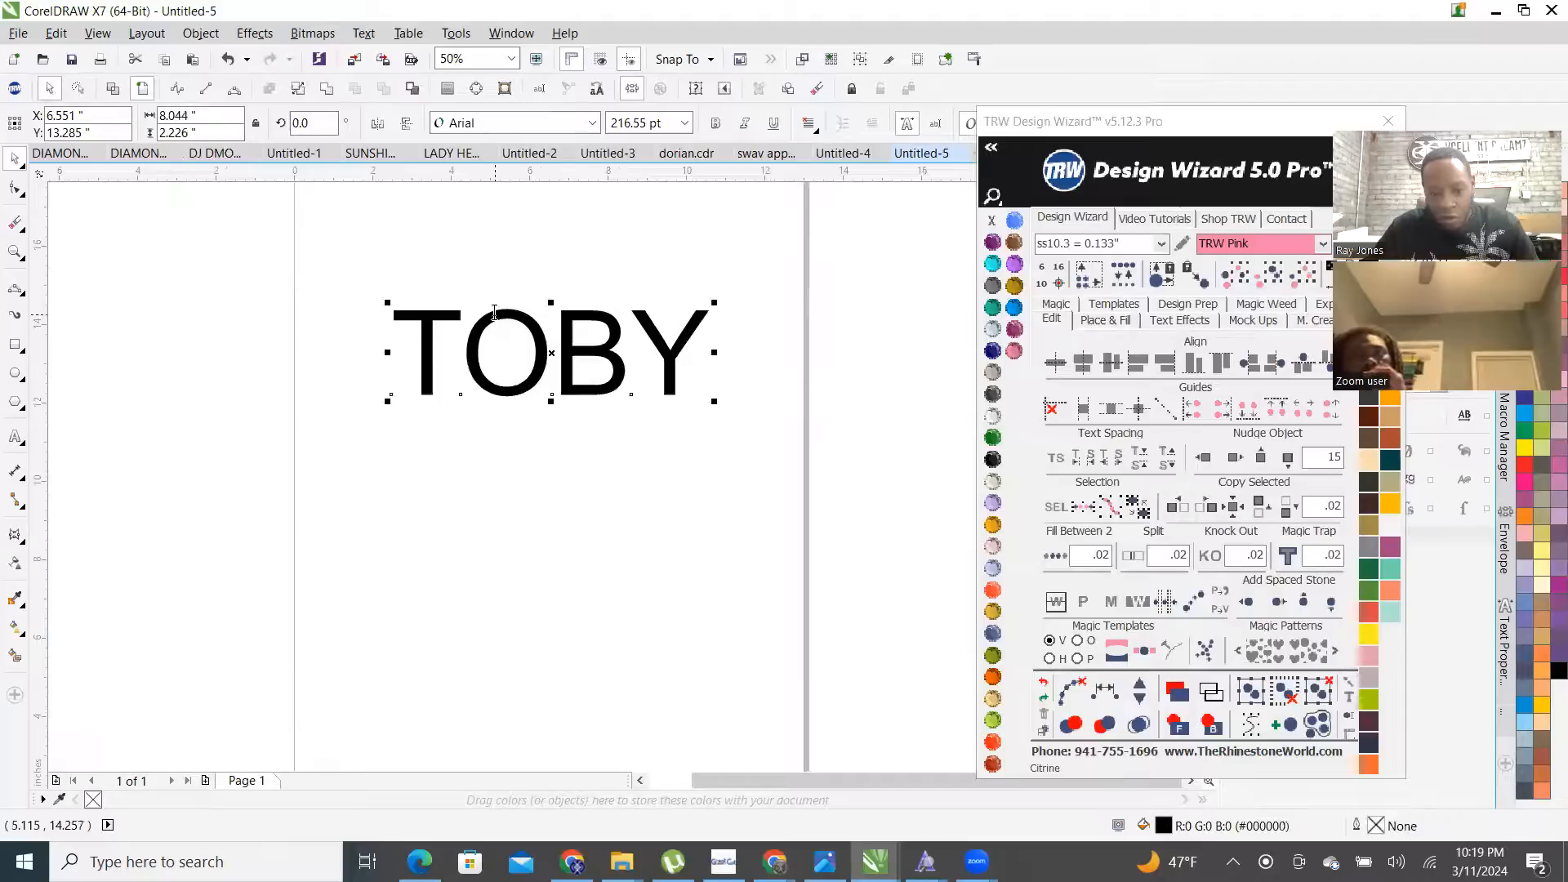
left_click(622, 861)
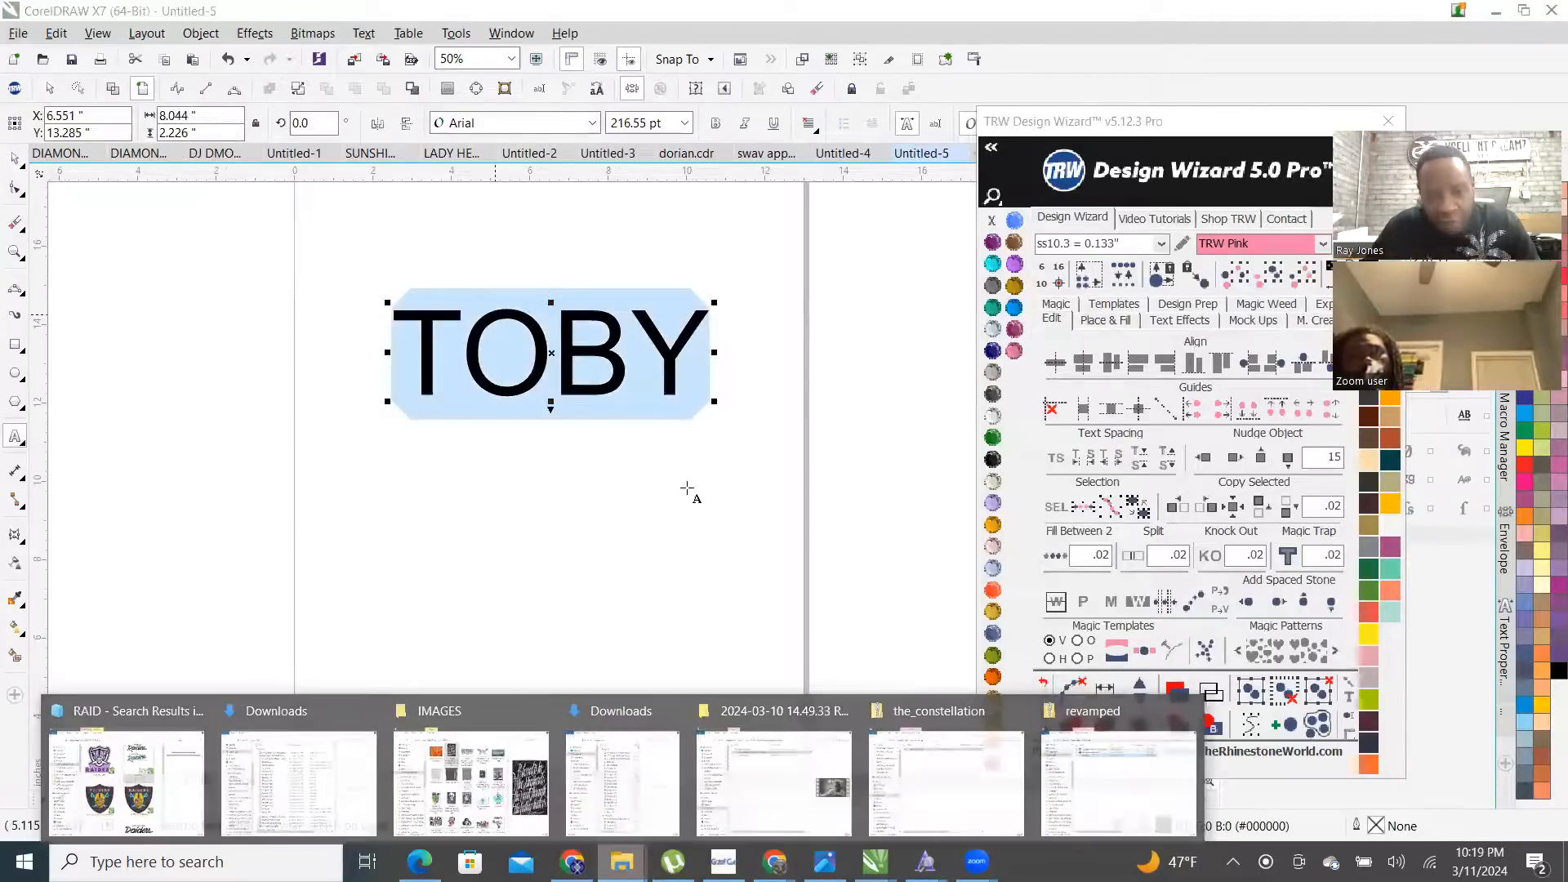
- Apply the Revamped font to TOBY from the add-on's font browser
left_click(991, 147)
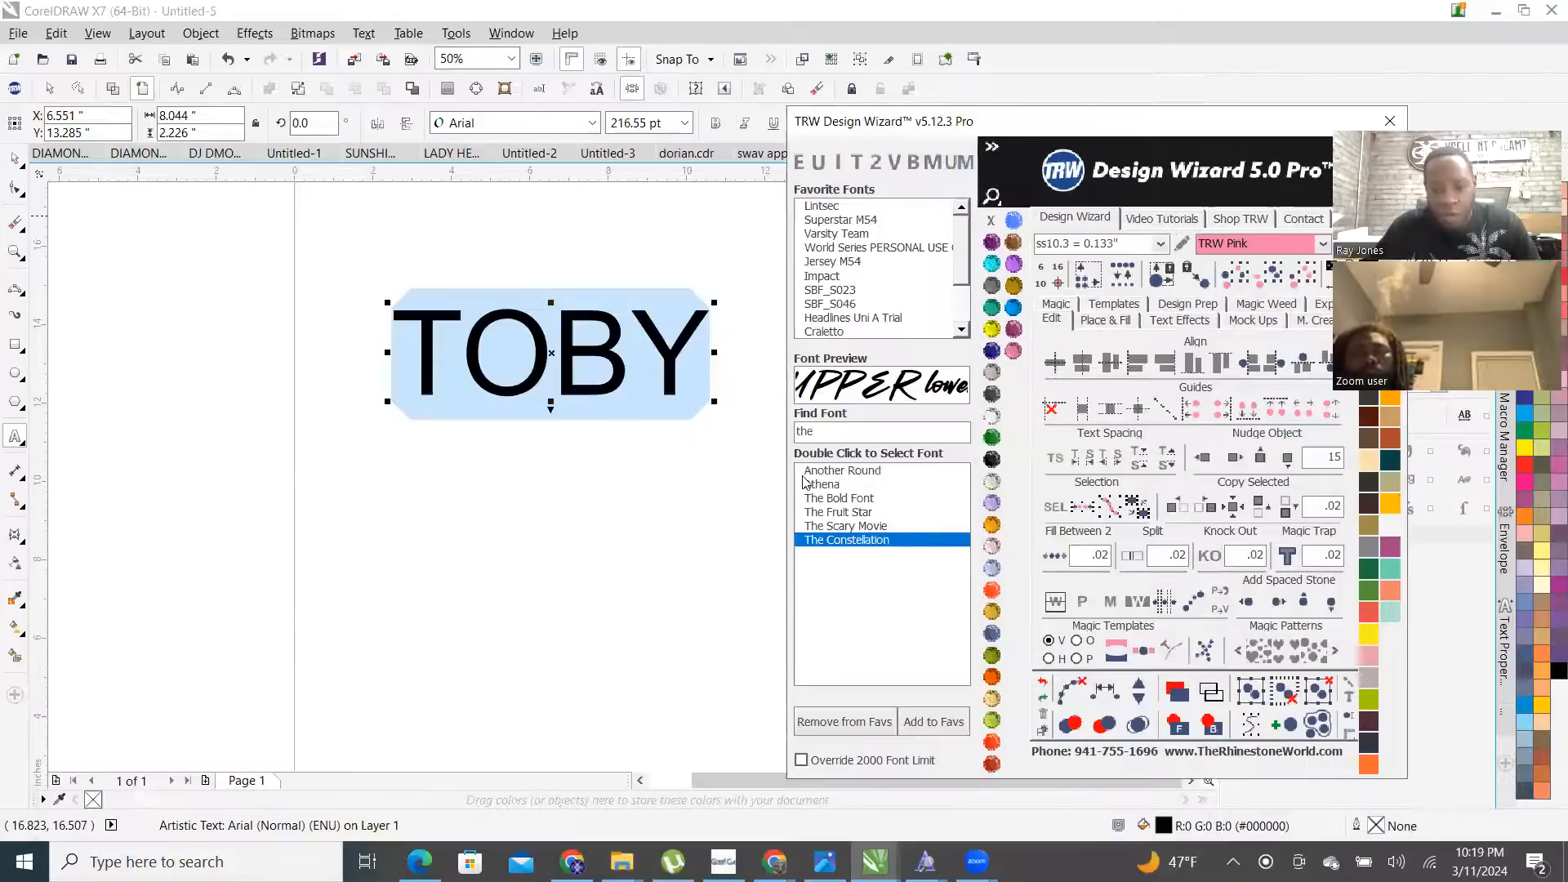
type("REV")
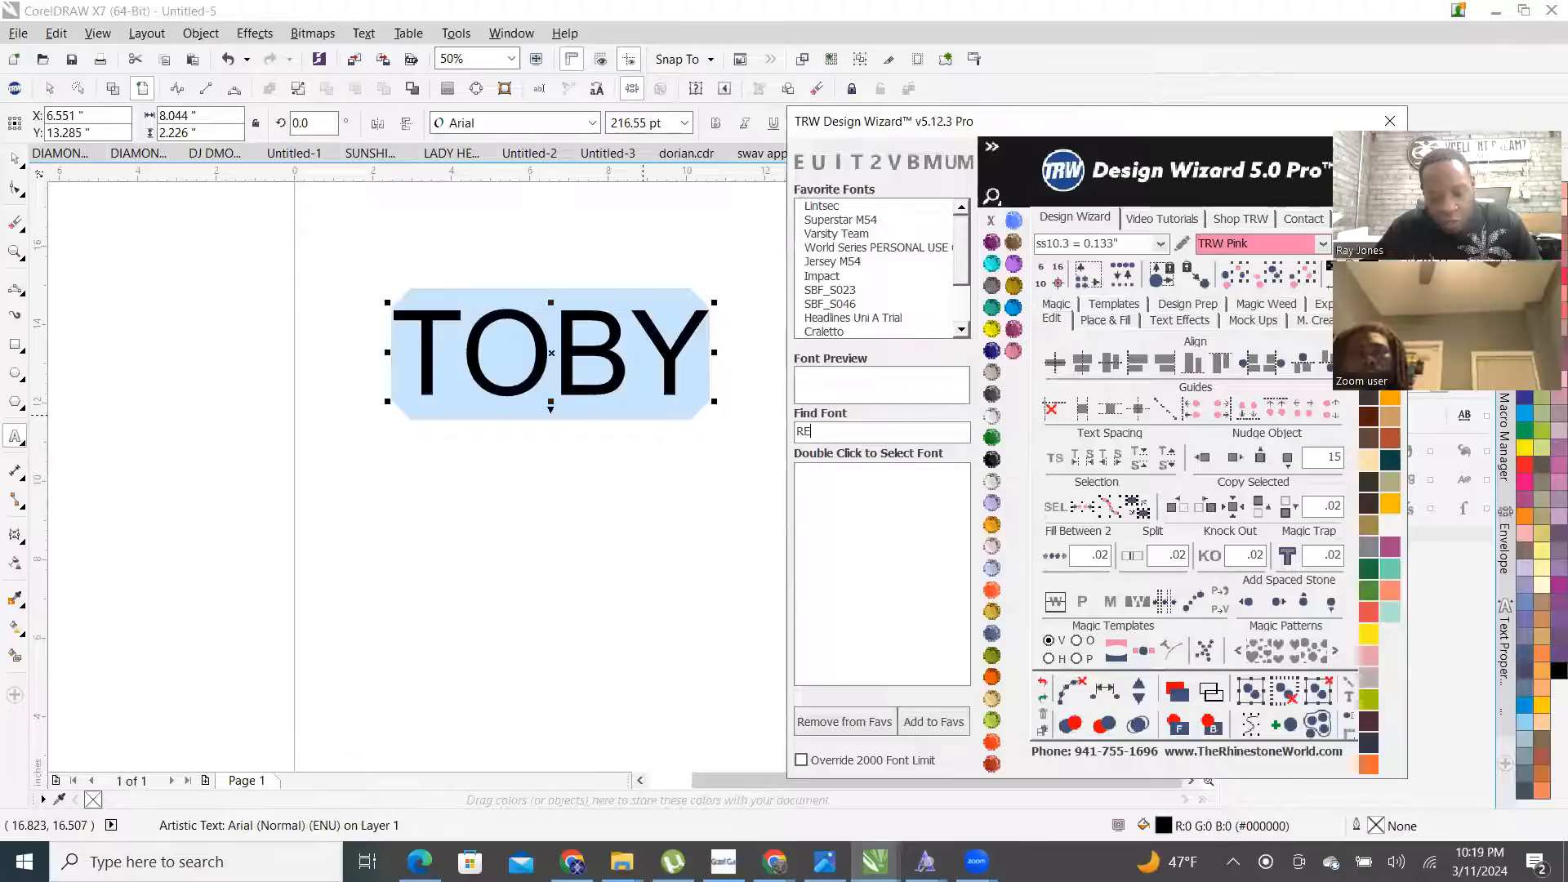
double_click(832, 472)
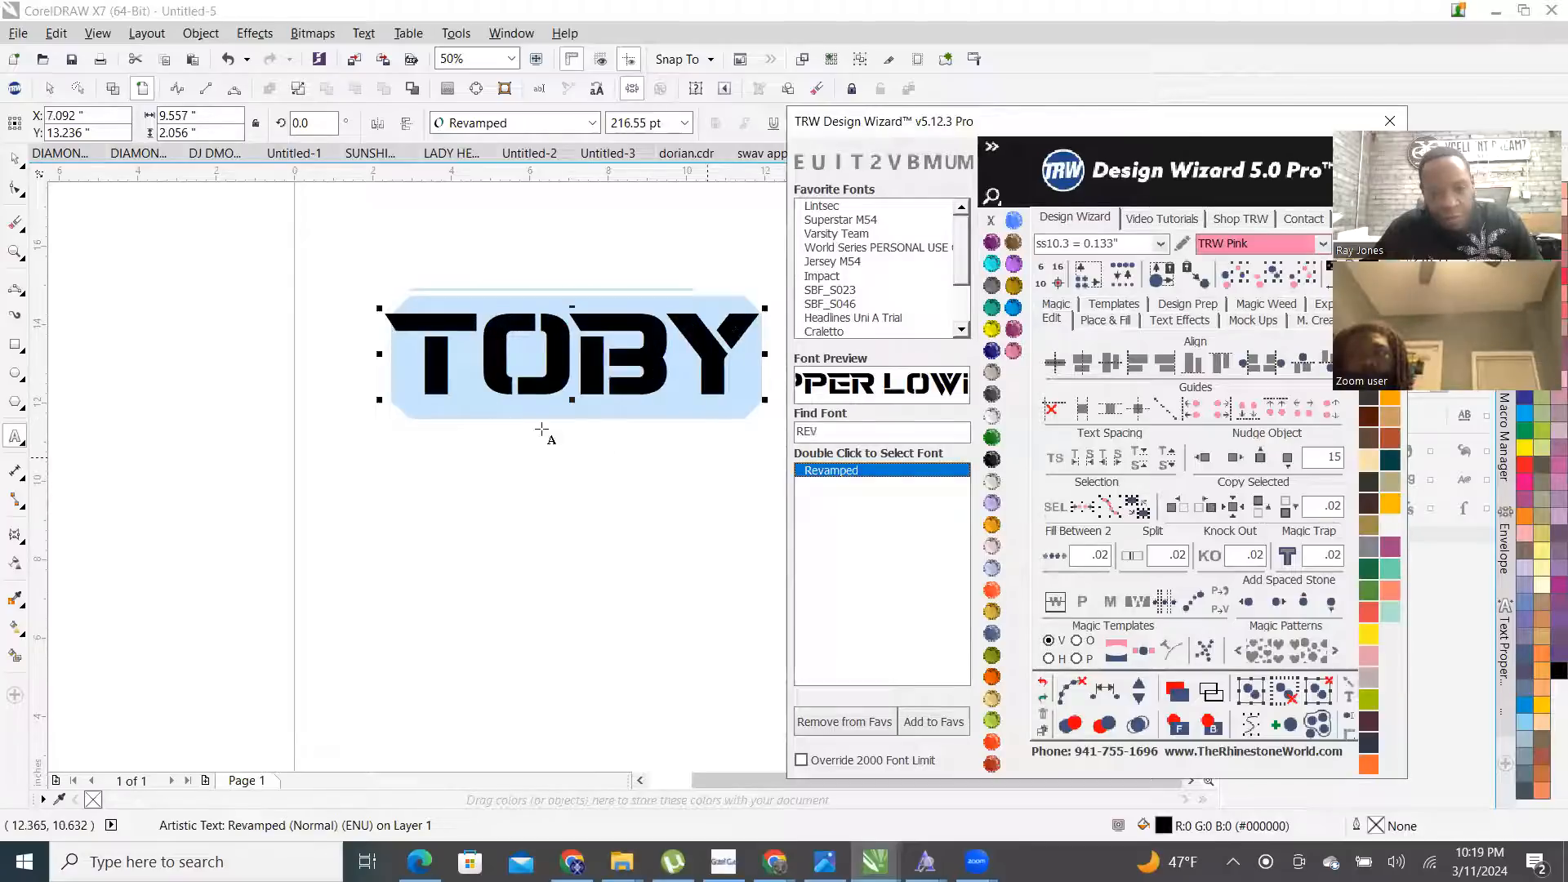
left_click(14, 158)
scroll(516, 360, "down", 1)
left_click_drag(531, 358, 531, 417)
scroll(567, 407, "up", 2)
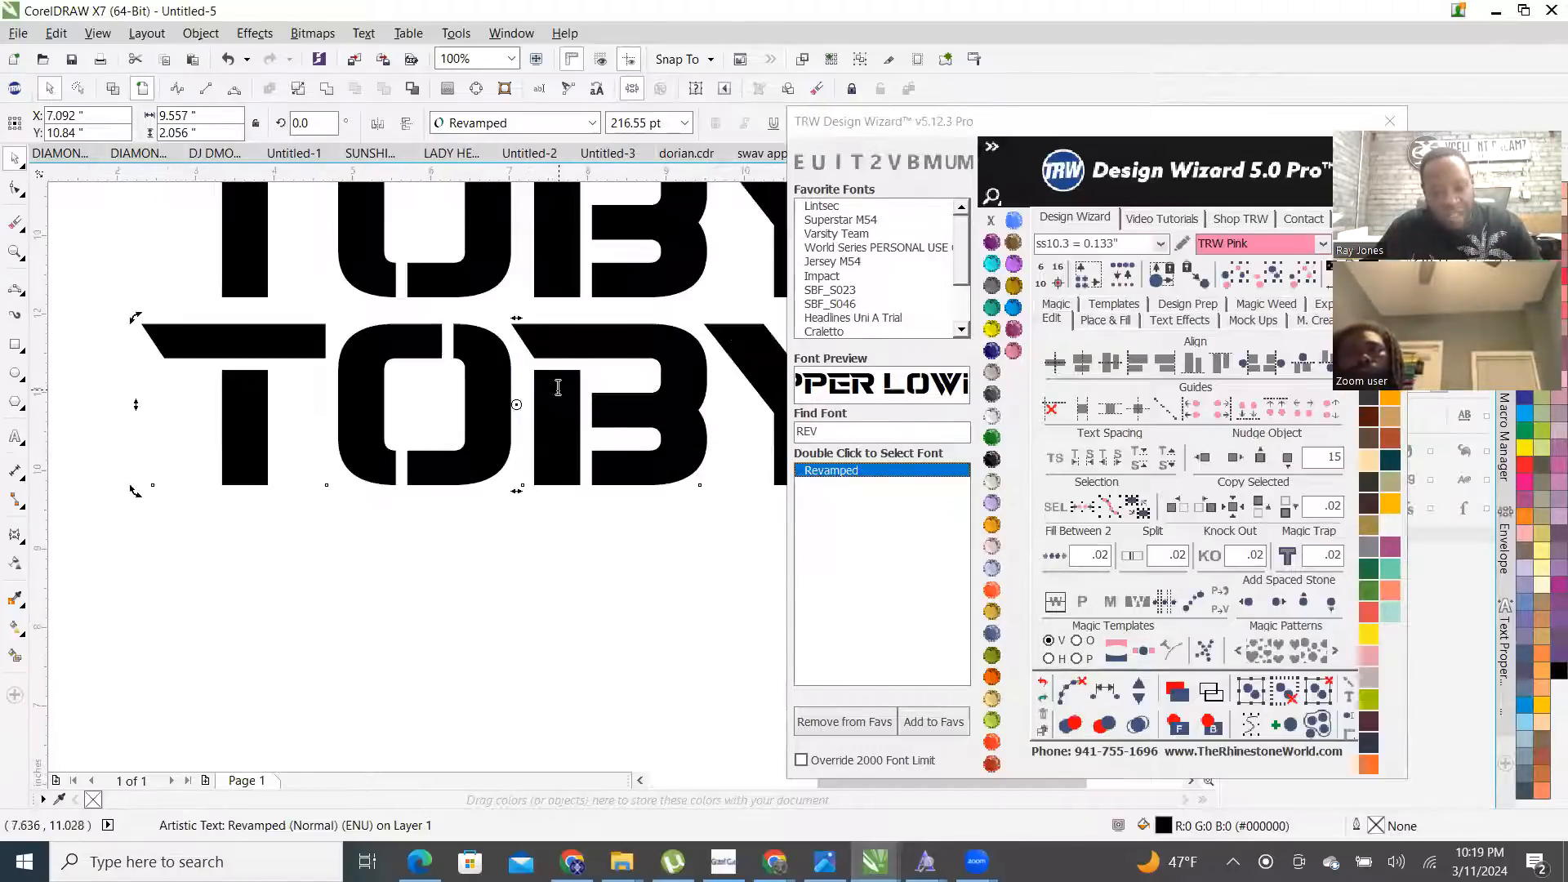
double_click(558, 387)
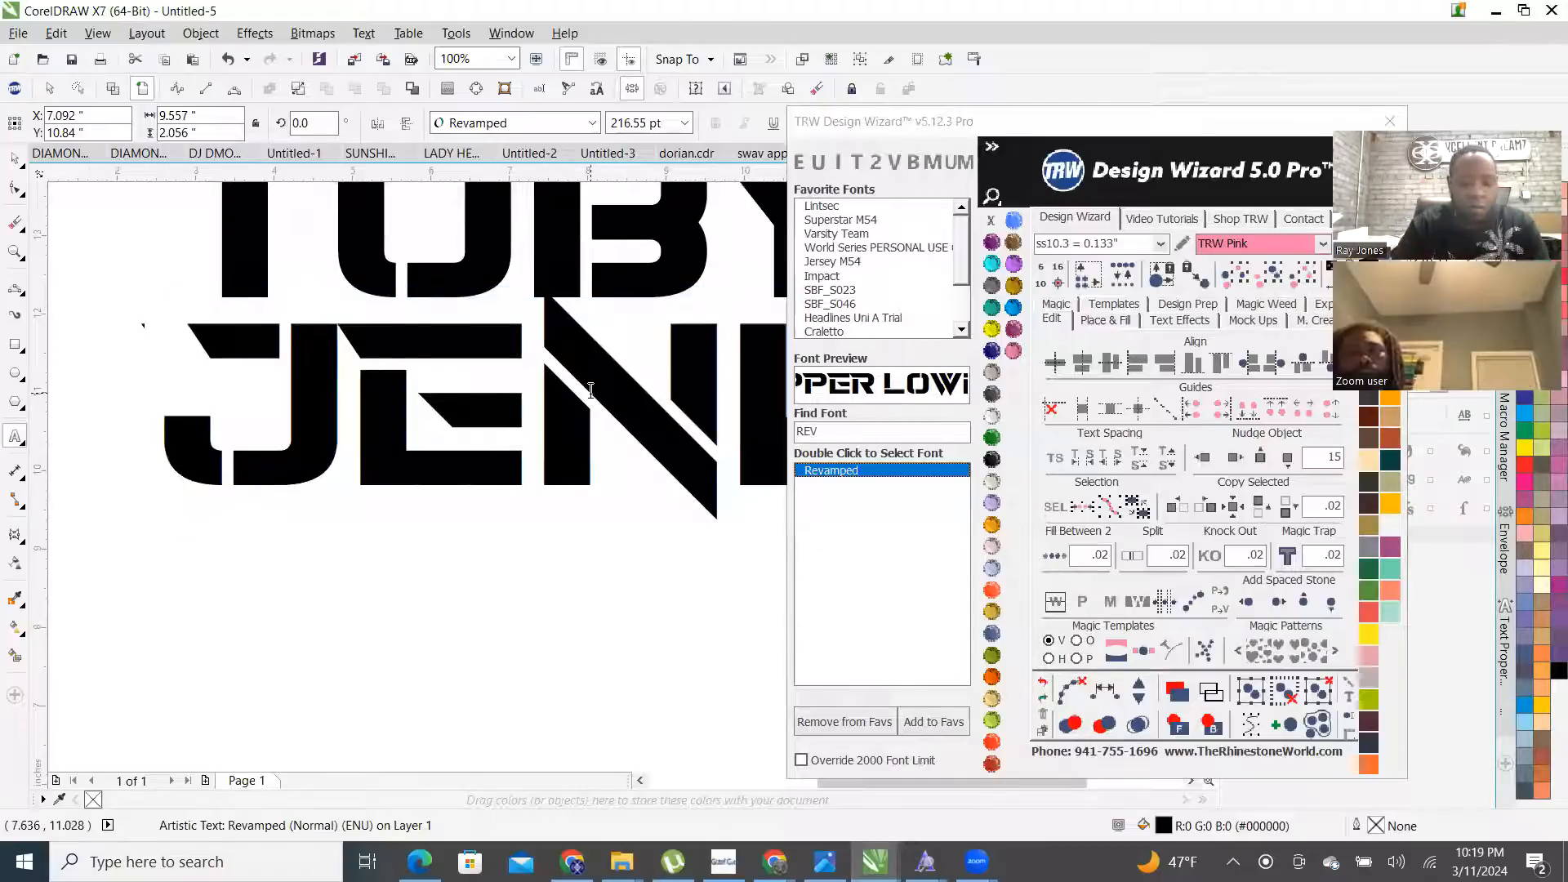
left_click(3, 163)
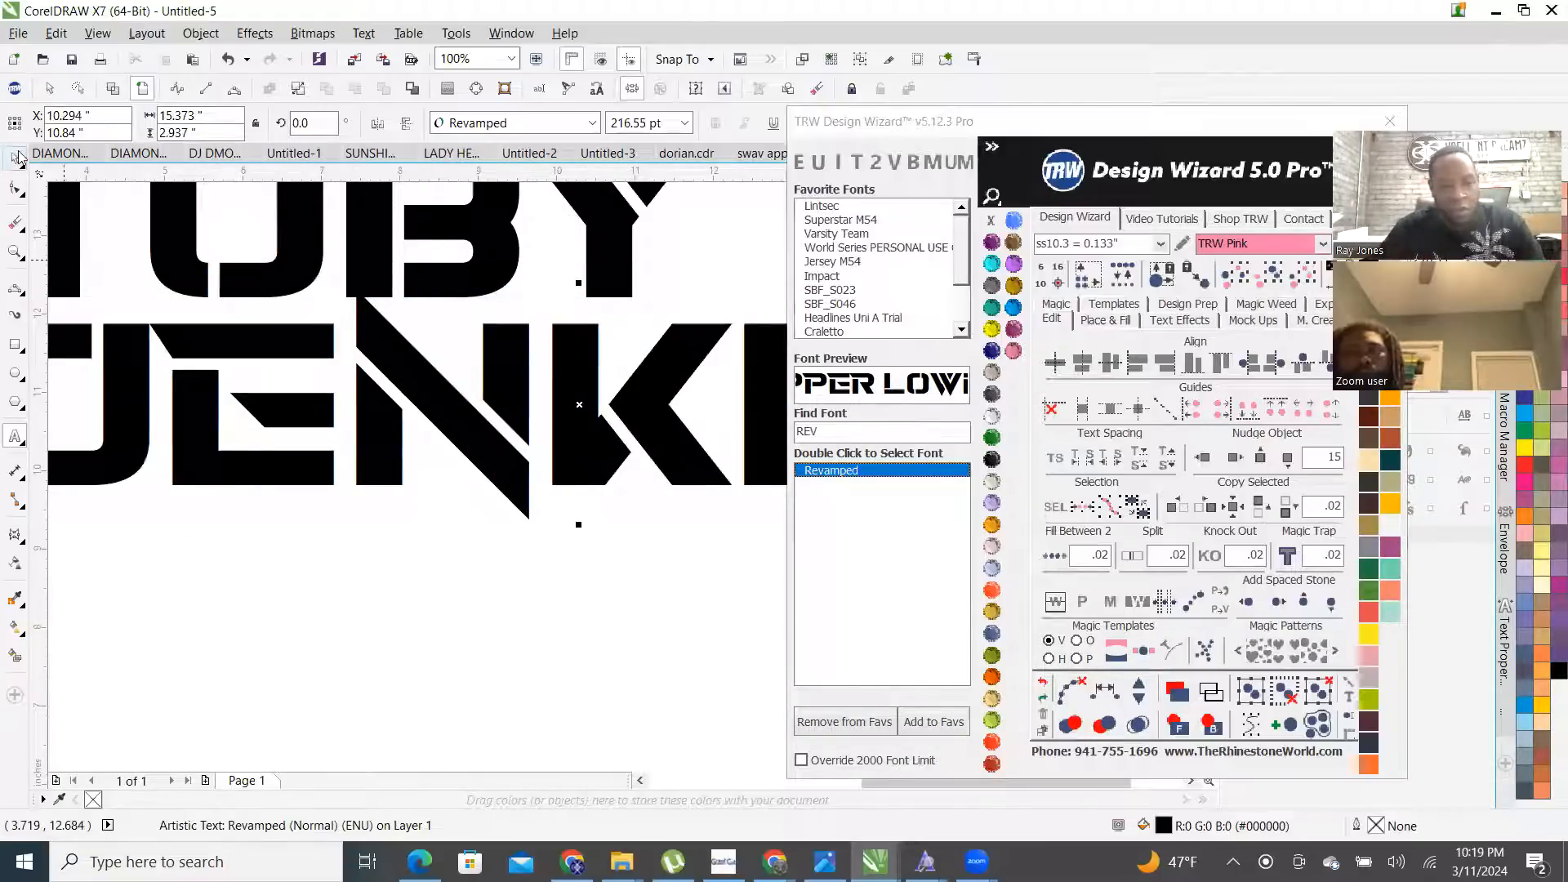
scroll(482, 551, "down", 4)
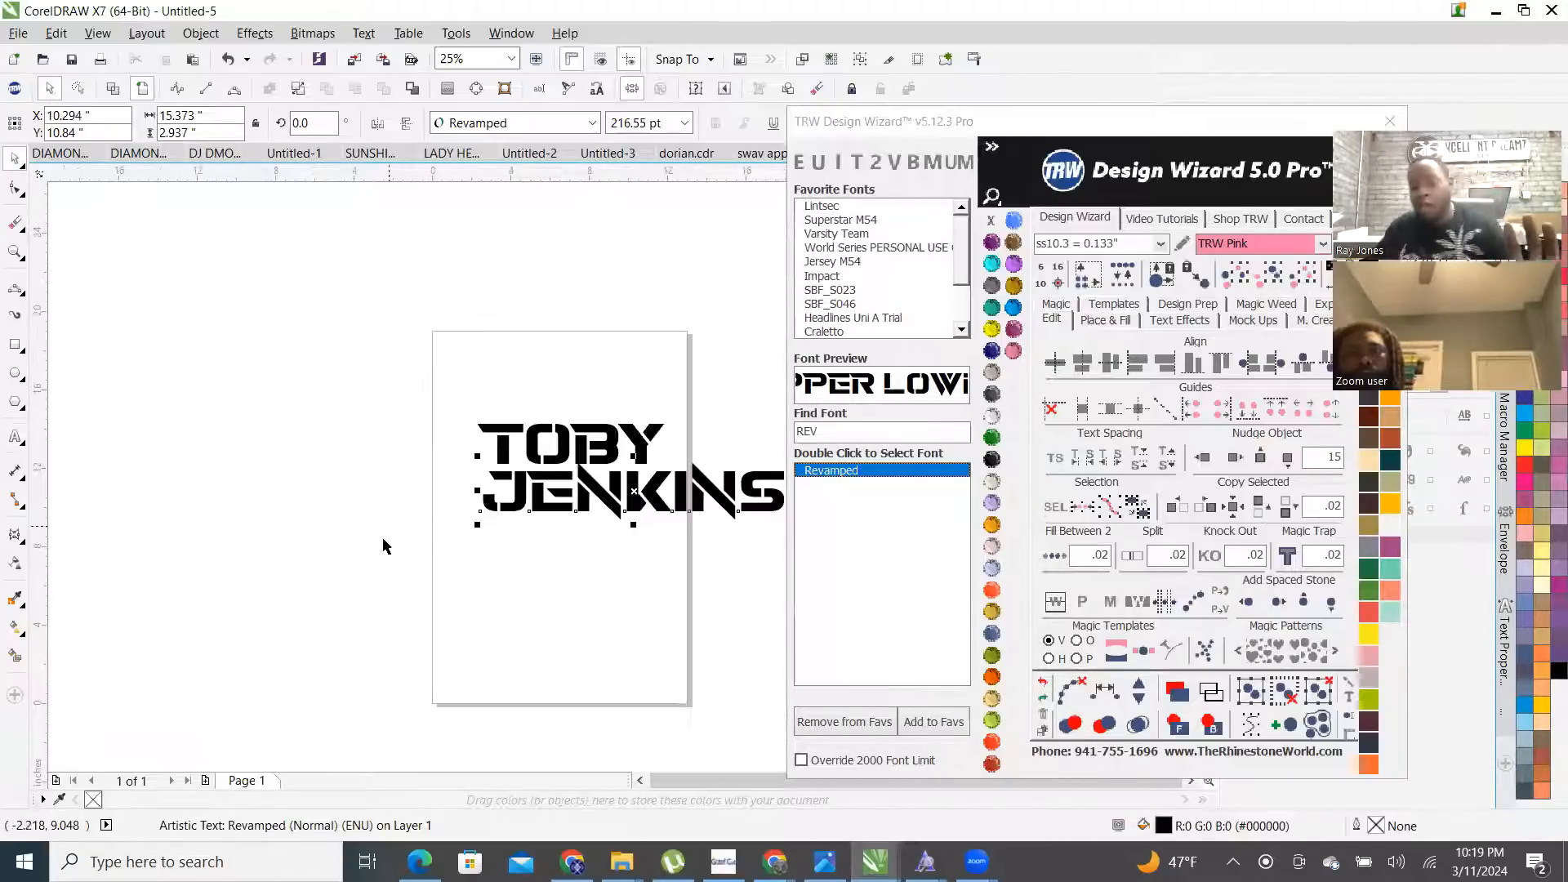
left_click(638, 443, "shift")
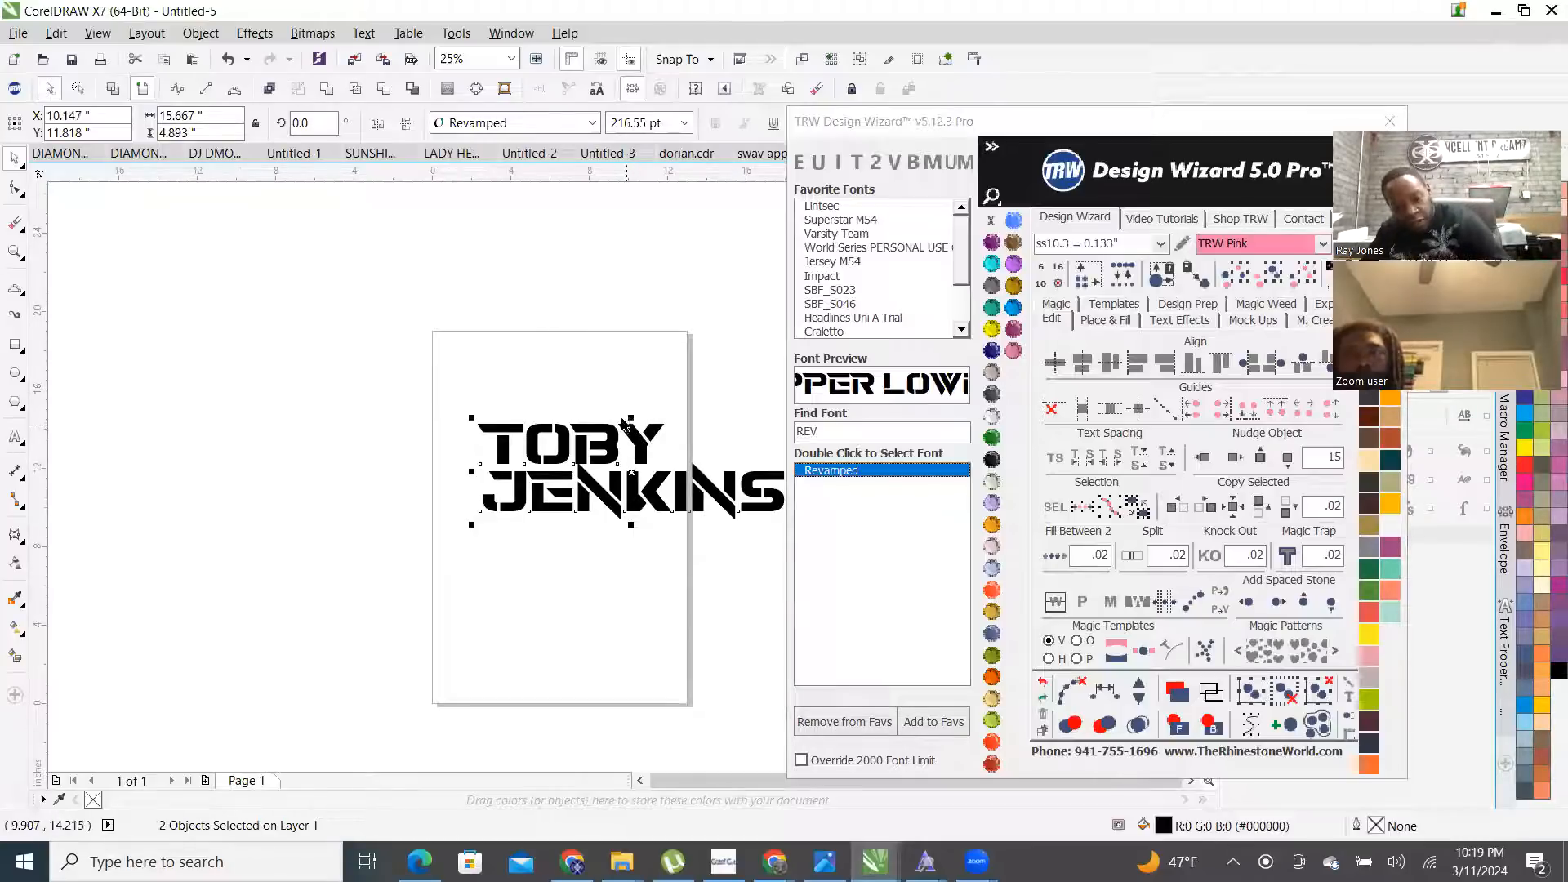
key("c")
left_click(658, 342)
scroll(701, 456, "up", 4)
scroll(693, 456, "down", 4)
scroll(695, 456, "up", 4)
scroll(719, 368, "down", 2)
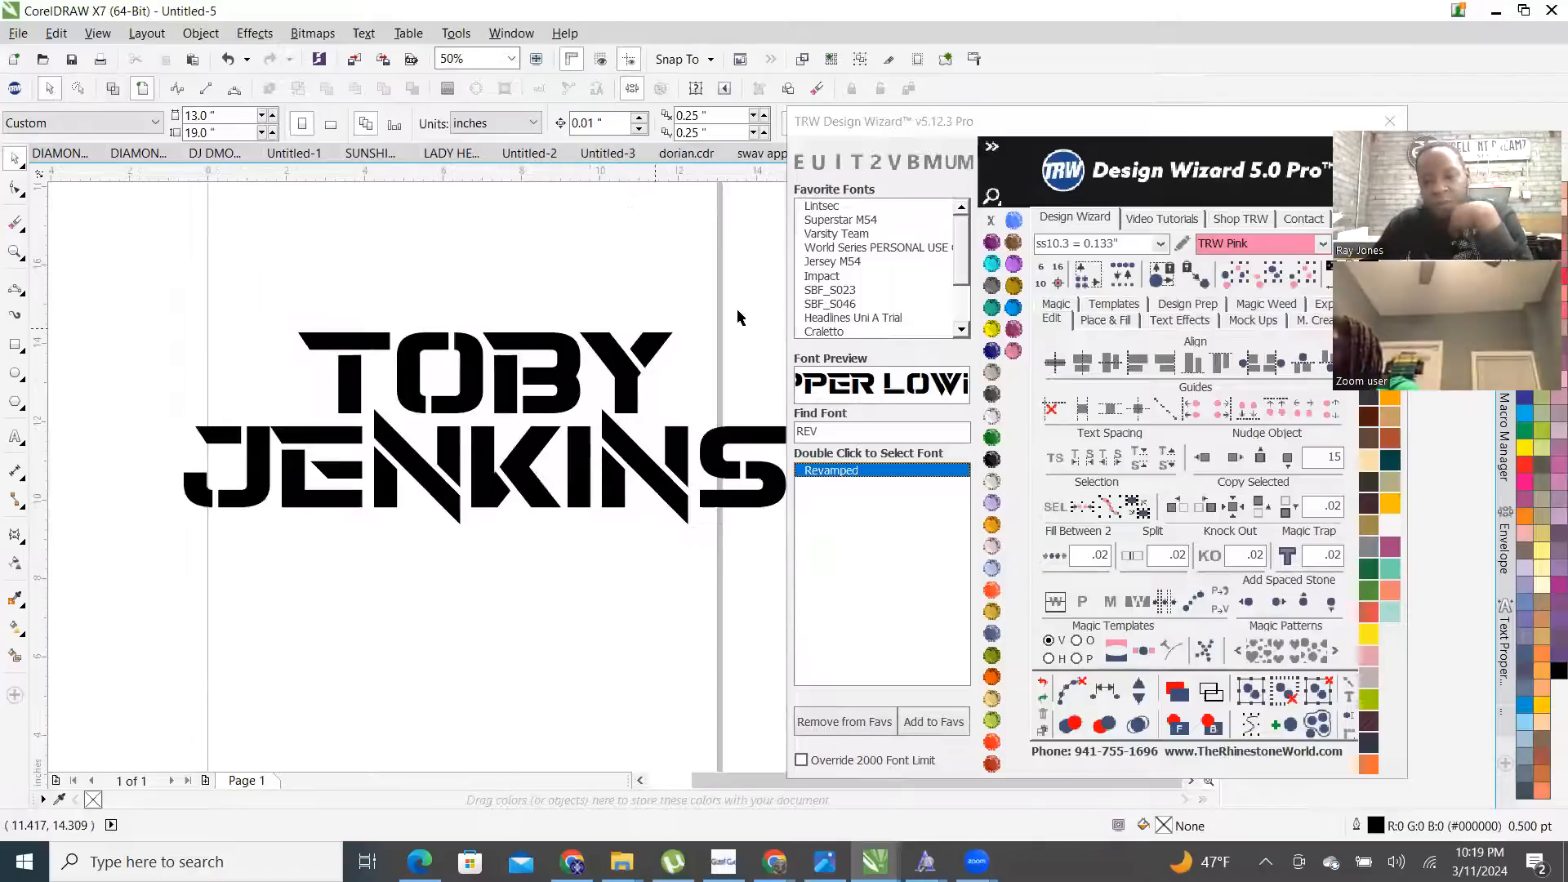
- Preview the lettering in wireframe, then convert it to curves and select both lines
left_click(618, 372)
scroll(597, 353, "up", 2)
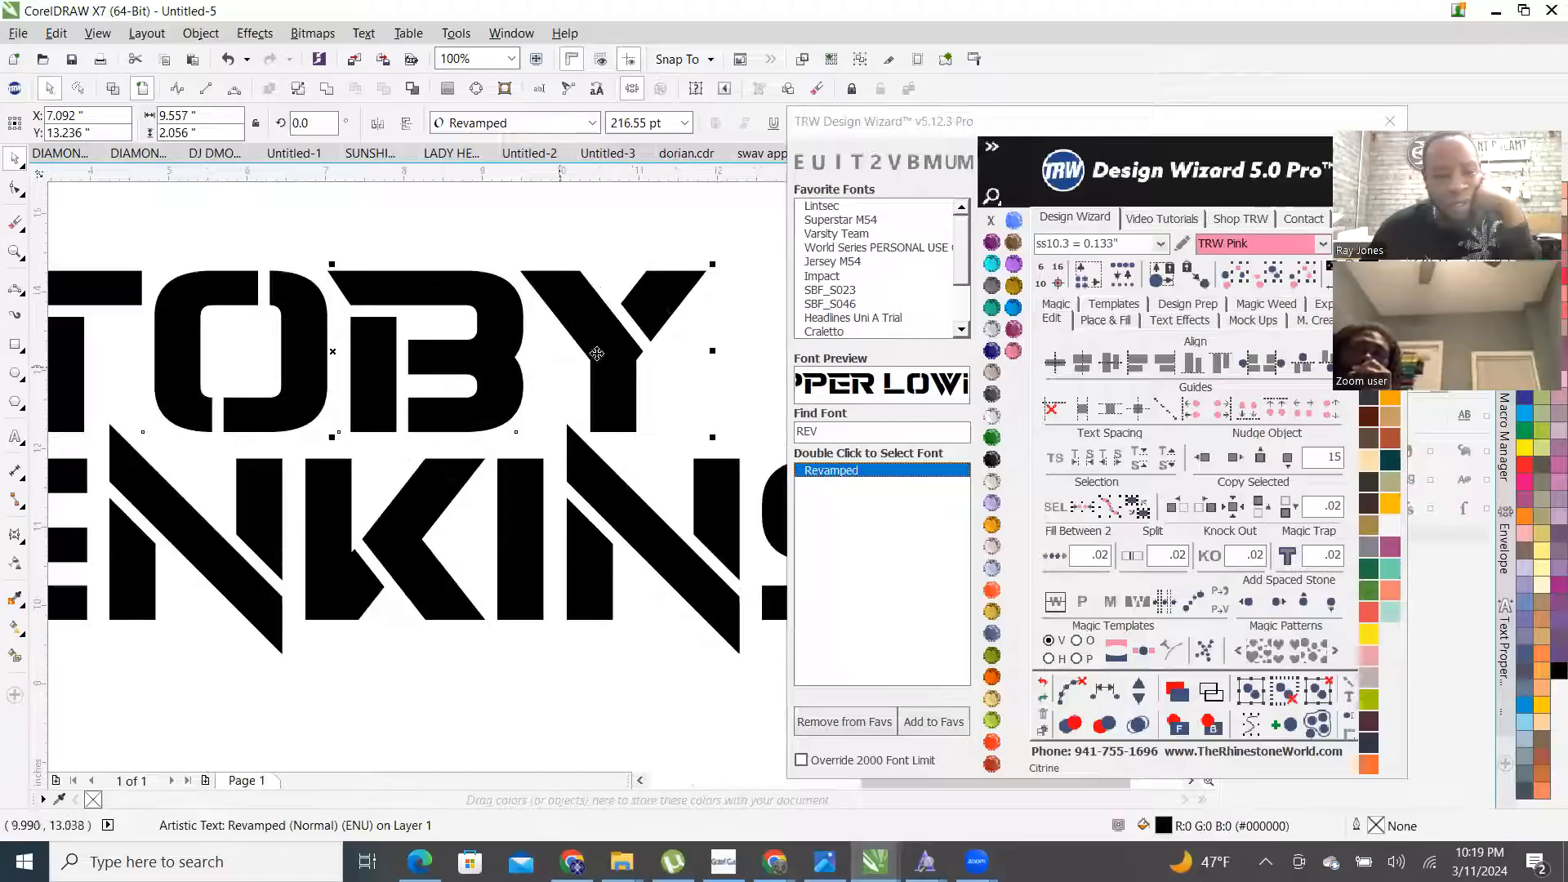
left_click(113, 88)
scroll(430, 342, "down", 2)
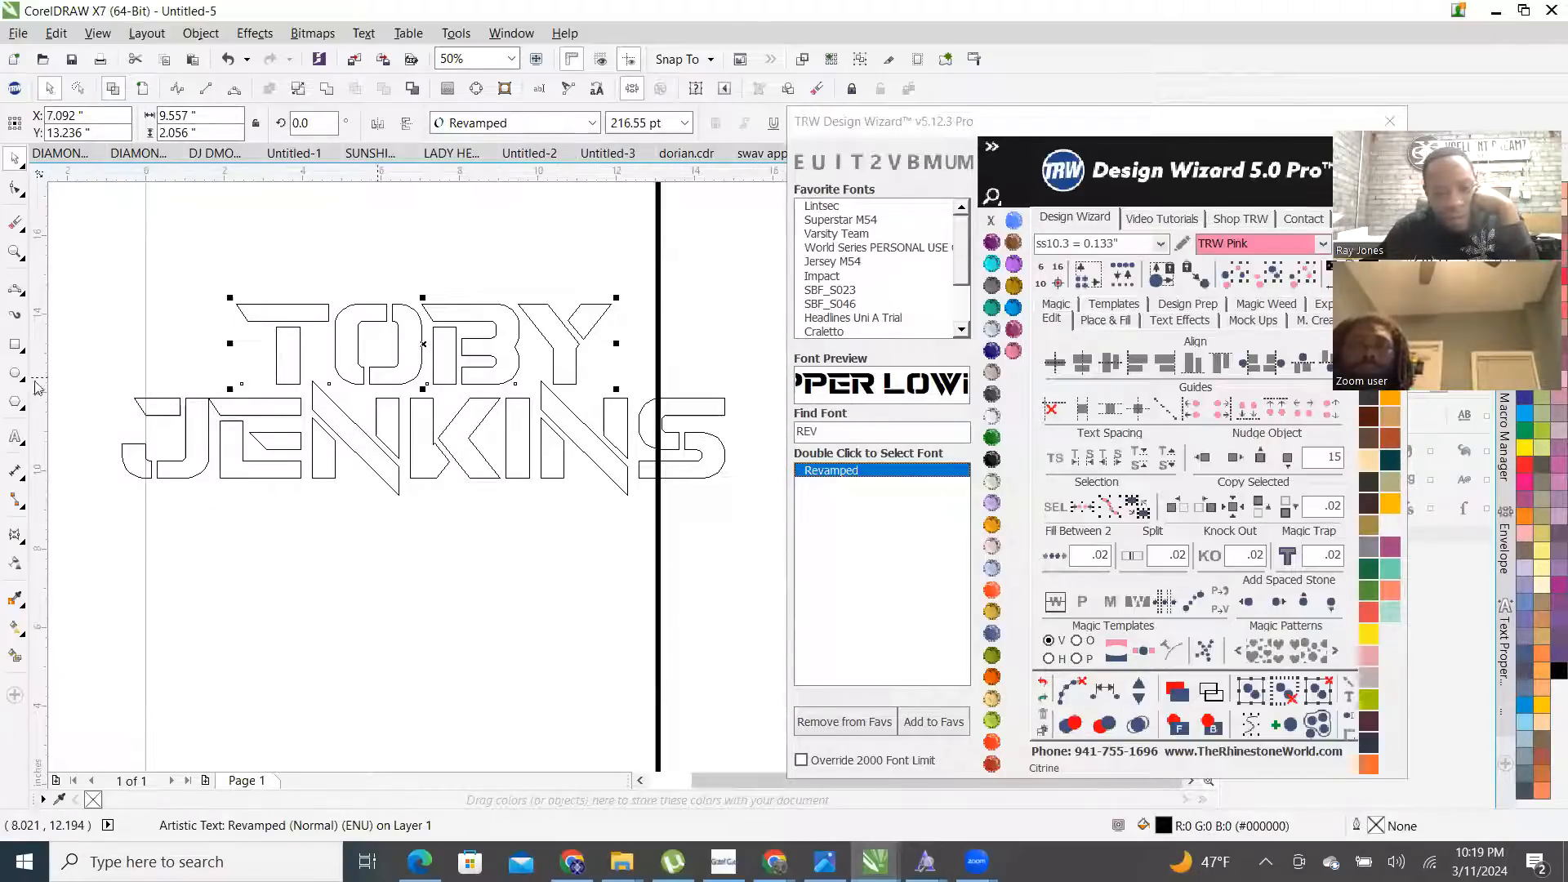
scroll(149, 417, "up", 6)
scroll(382, 504, "down", 2)
scroll(240, 529, "down", 2)
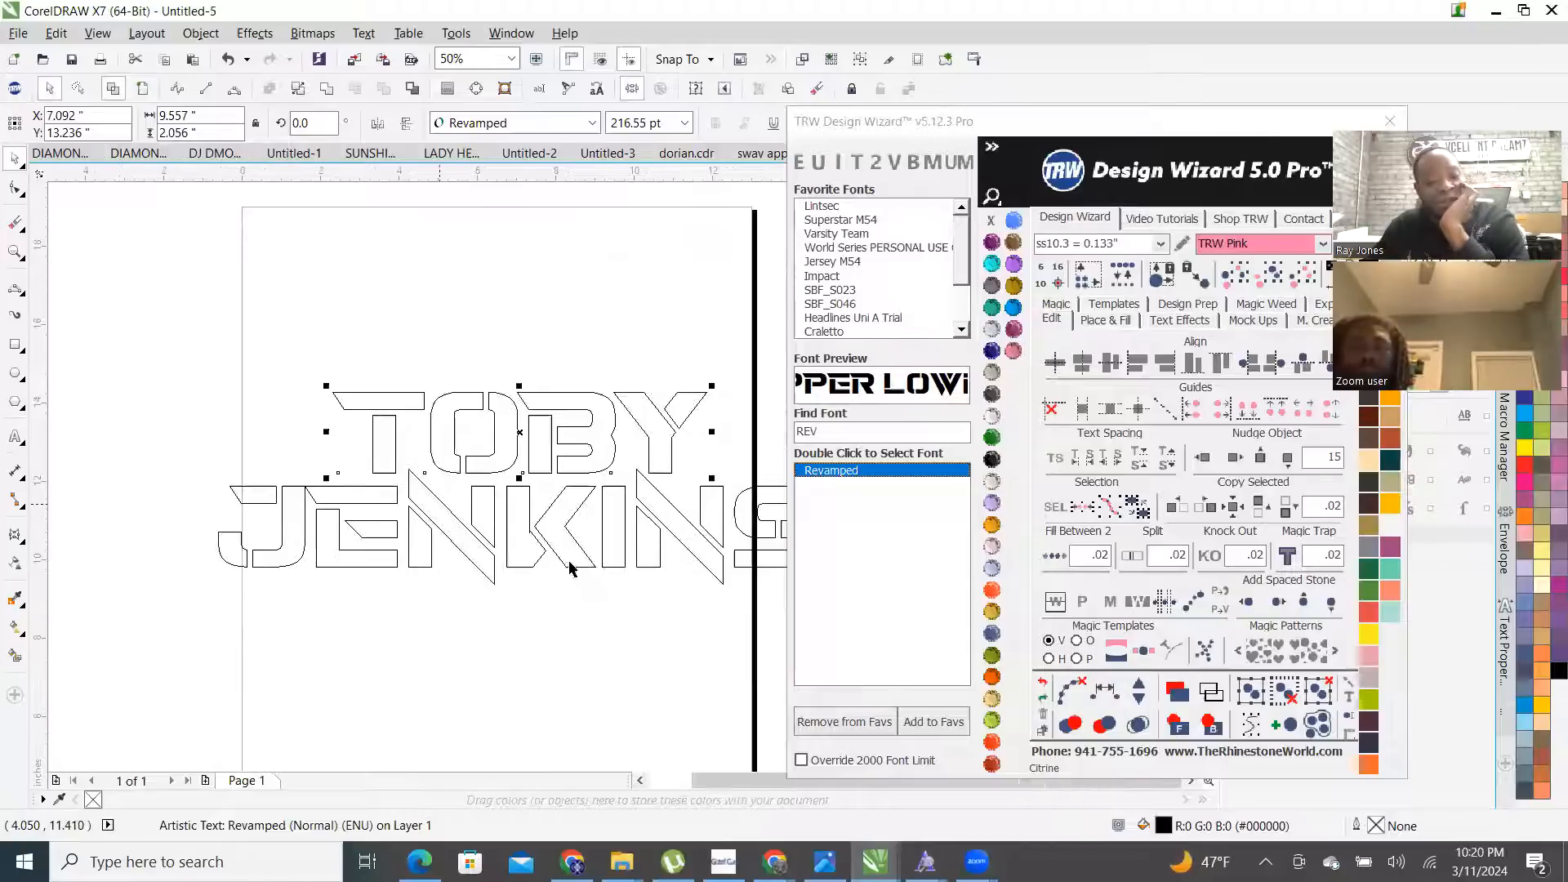
left_click(145, 89)
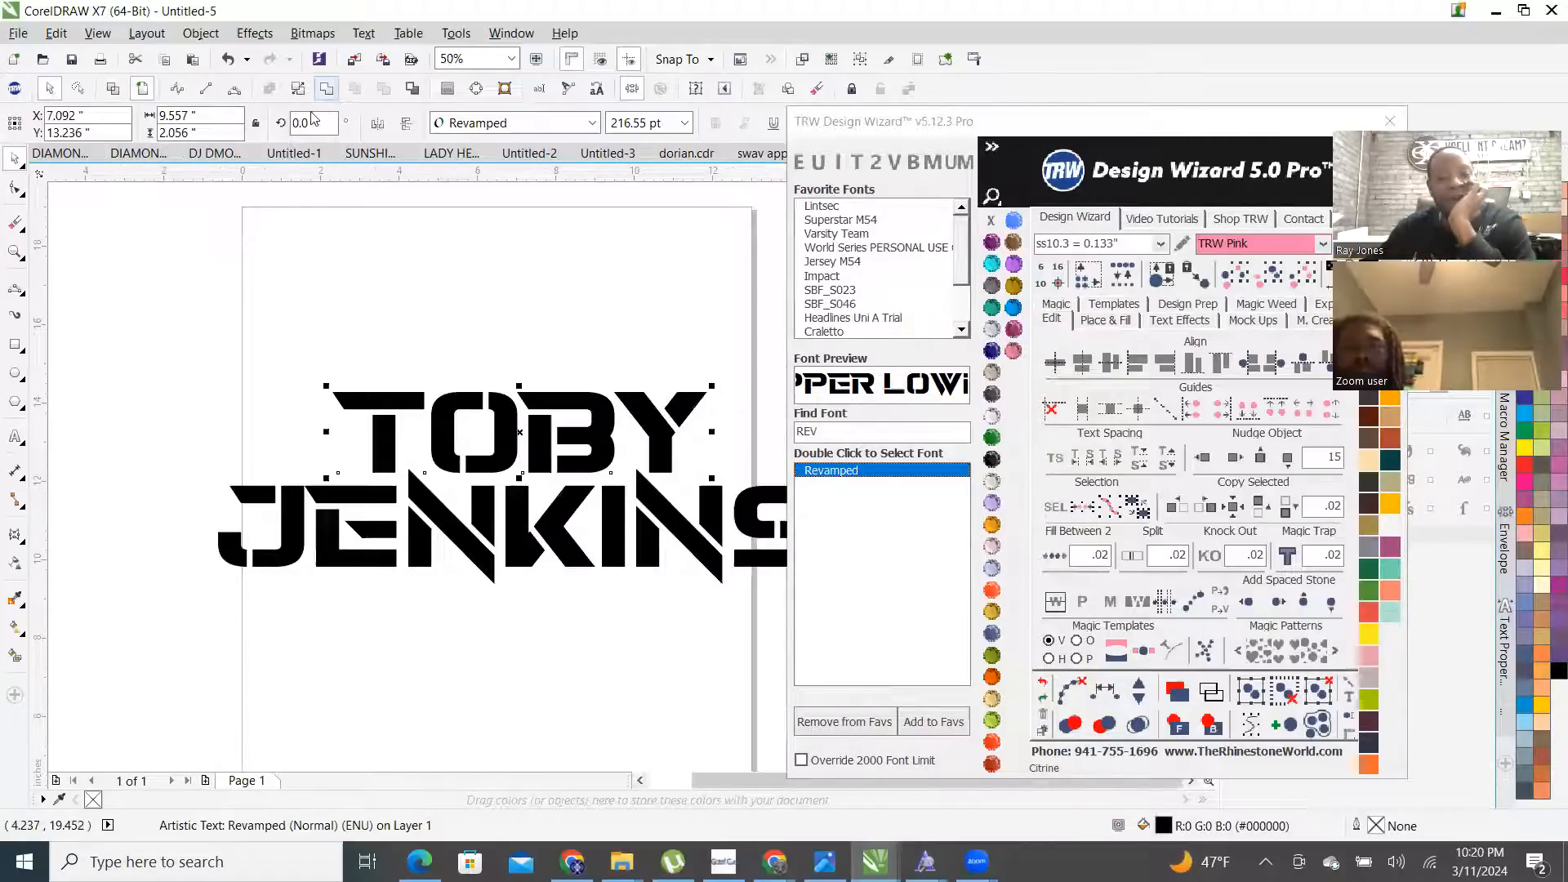
scroll(294, 233, "down", 2)
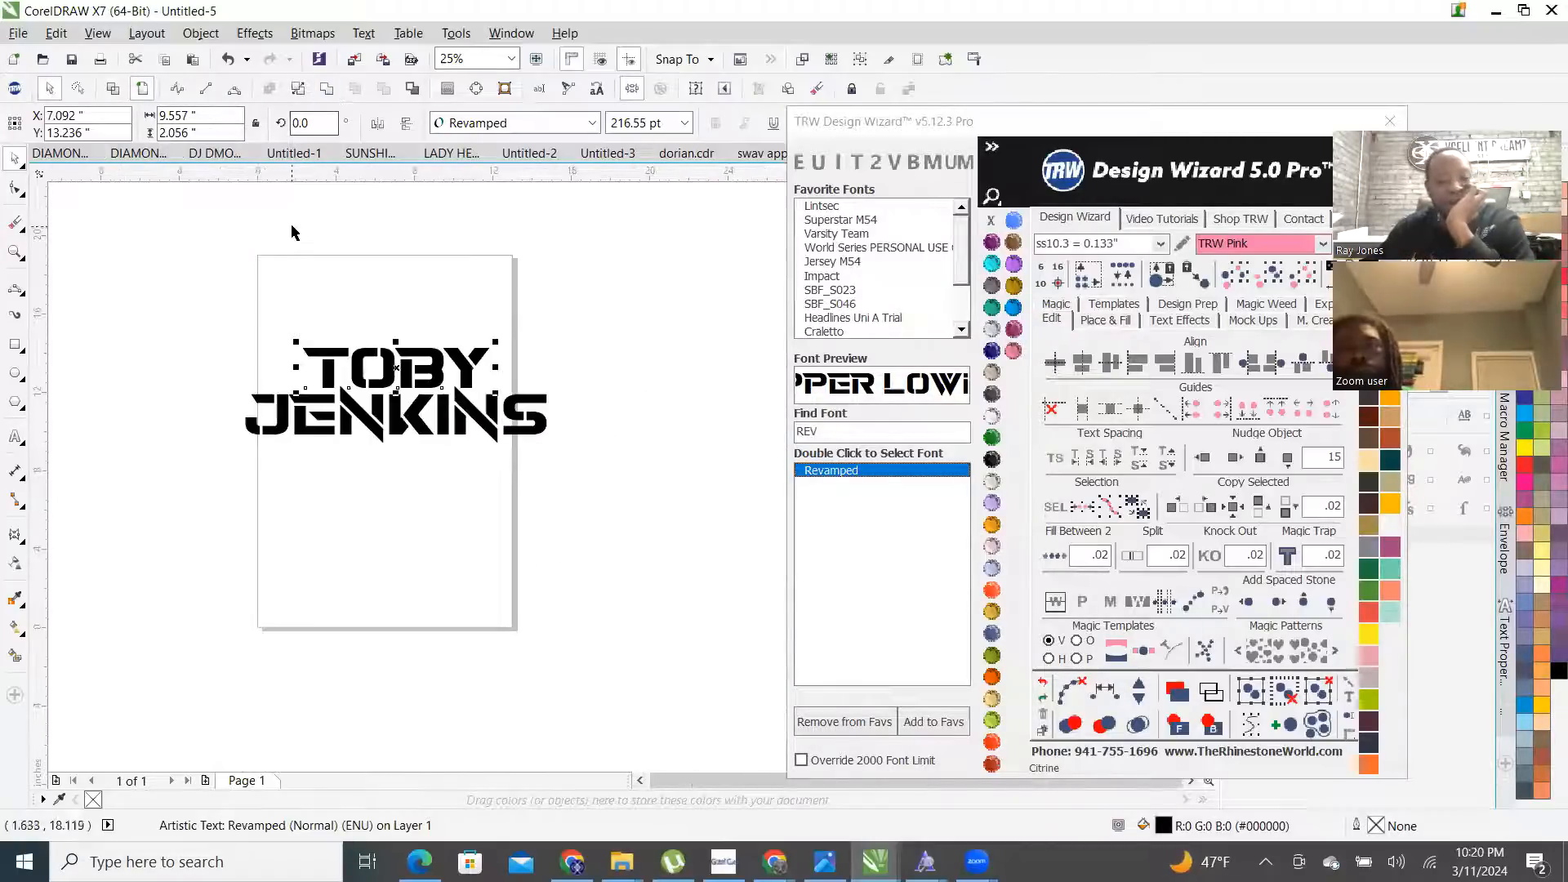
left_click(327, 89)
left_click_drag(370, 446, 645, 497)
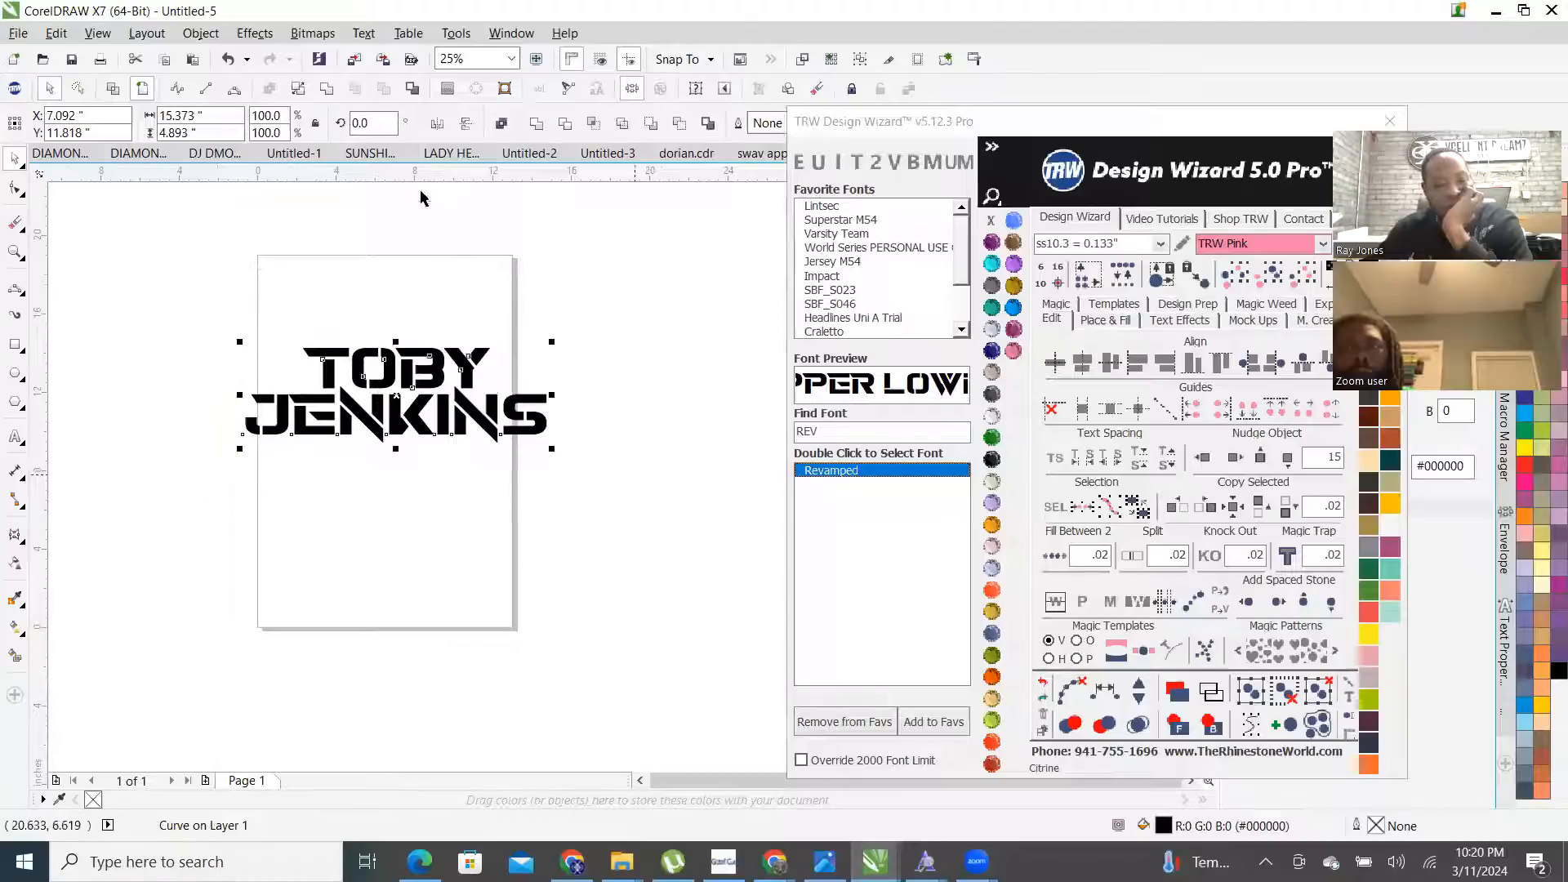
- Combine both lines into one curve and bring up the wizard's Place & Fill options
left_click(326, 89)
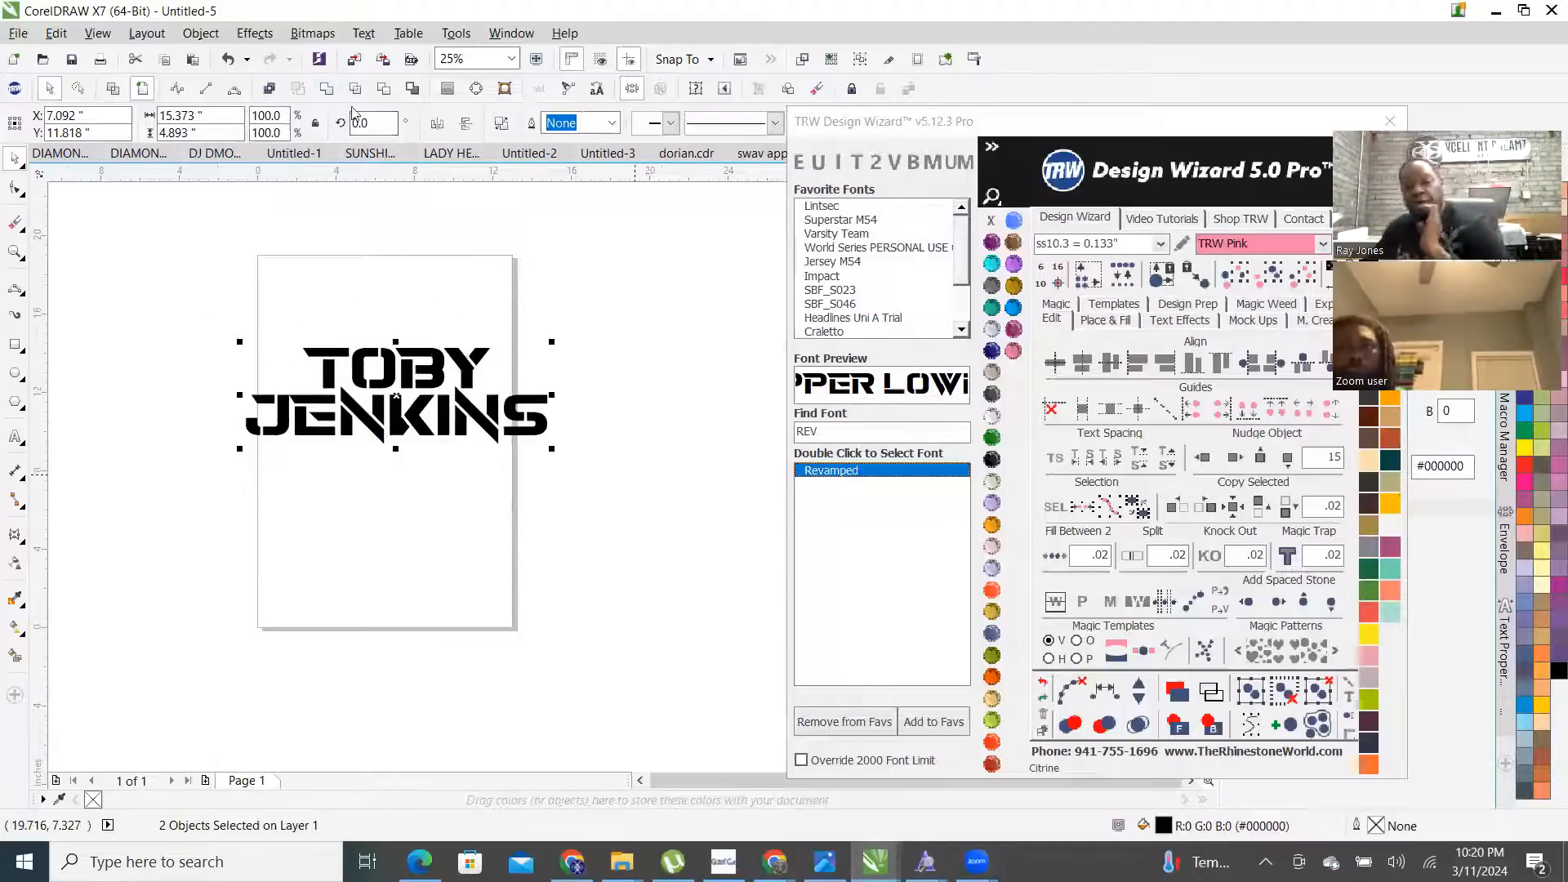
left_click(1110, 324)
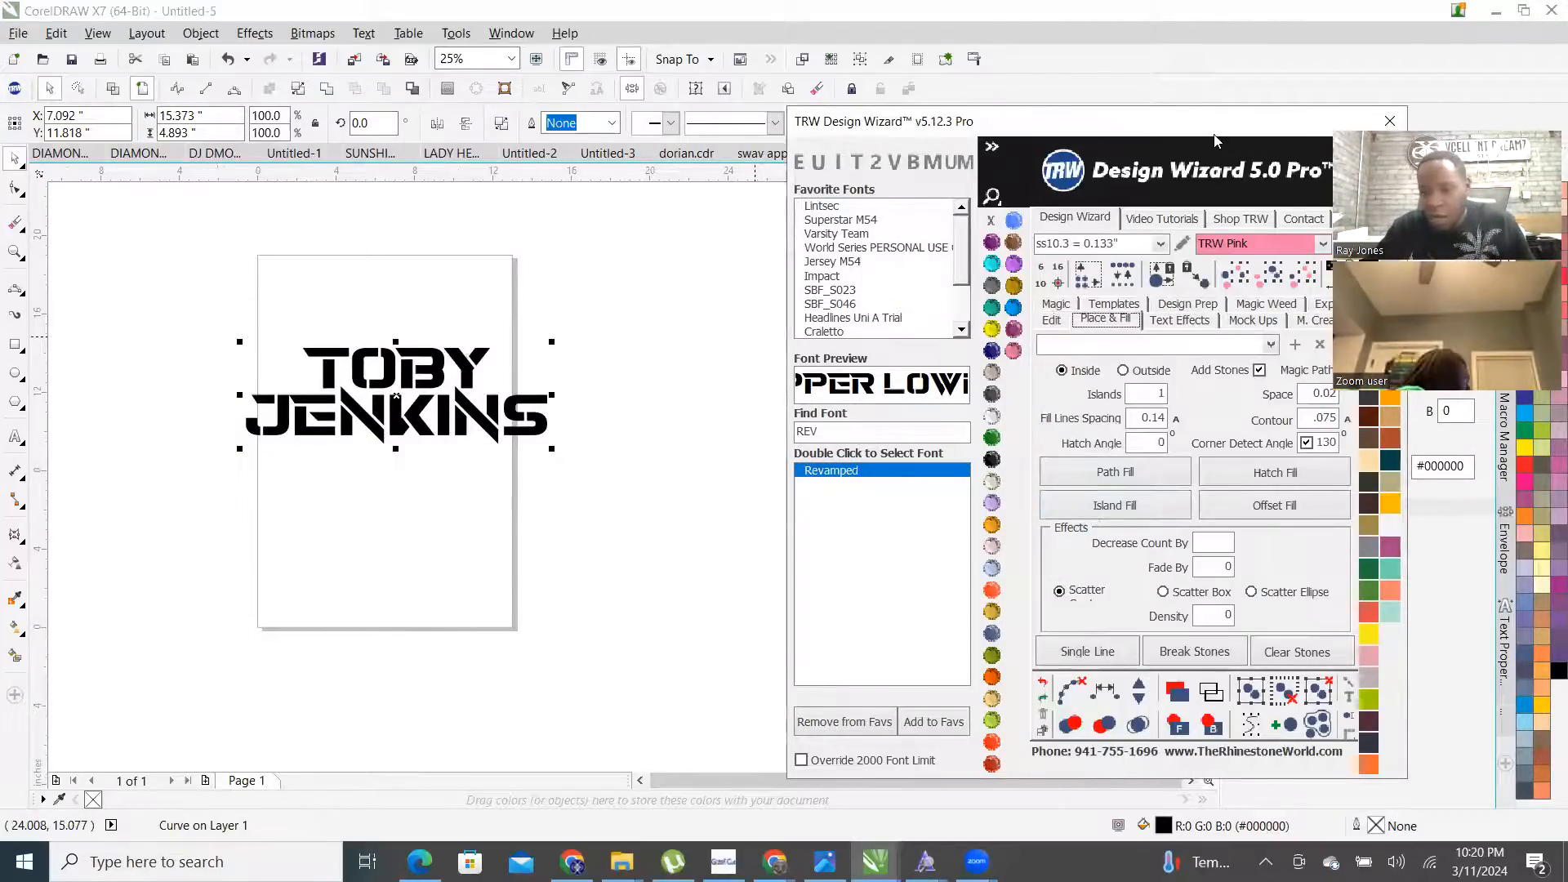
left_click_drag(877, 121, 758, 123)
scroll(514, 346, "up", 3)
scroll(513, 310, "down", 2)
scroll(539, 303, "up", 1)
- Island-fill the lettering with pink rhinestones and merge the overlapping stones
left_click(994, 513)
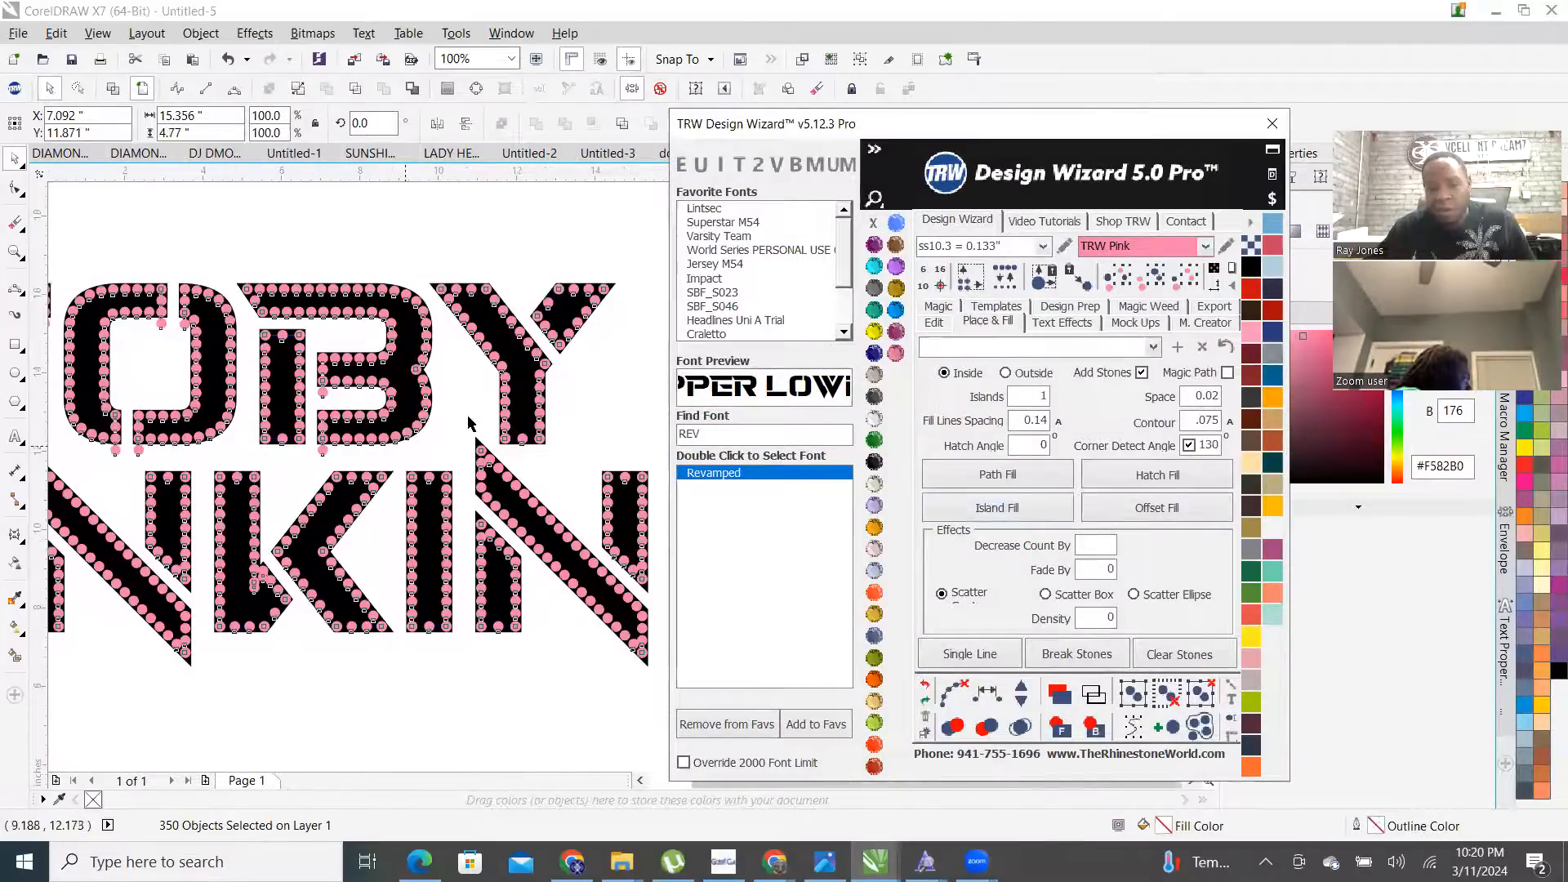
scroll(469, 424, "down", 2)
scroll(453, 424, "up", 1)
left_click(953, 655)
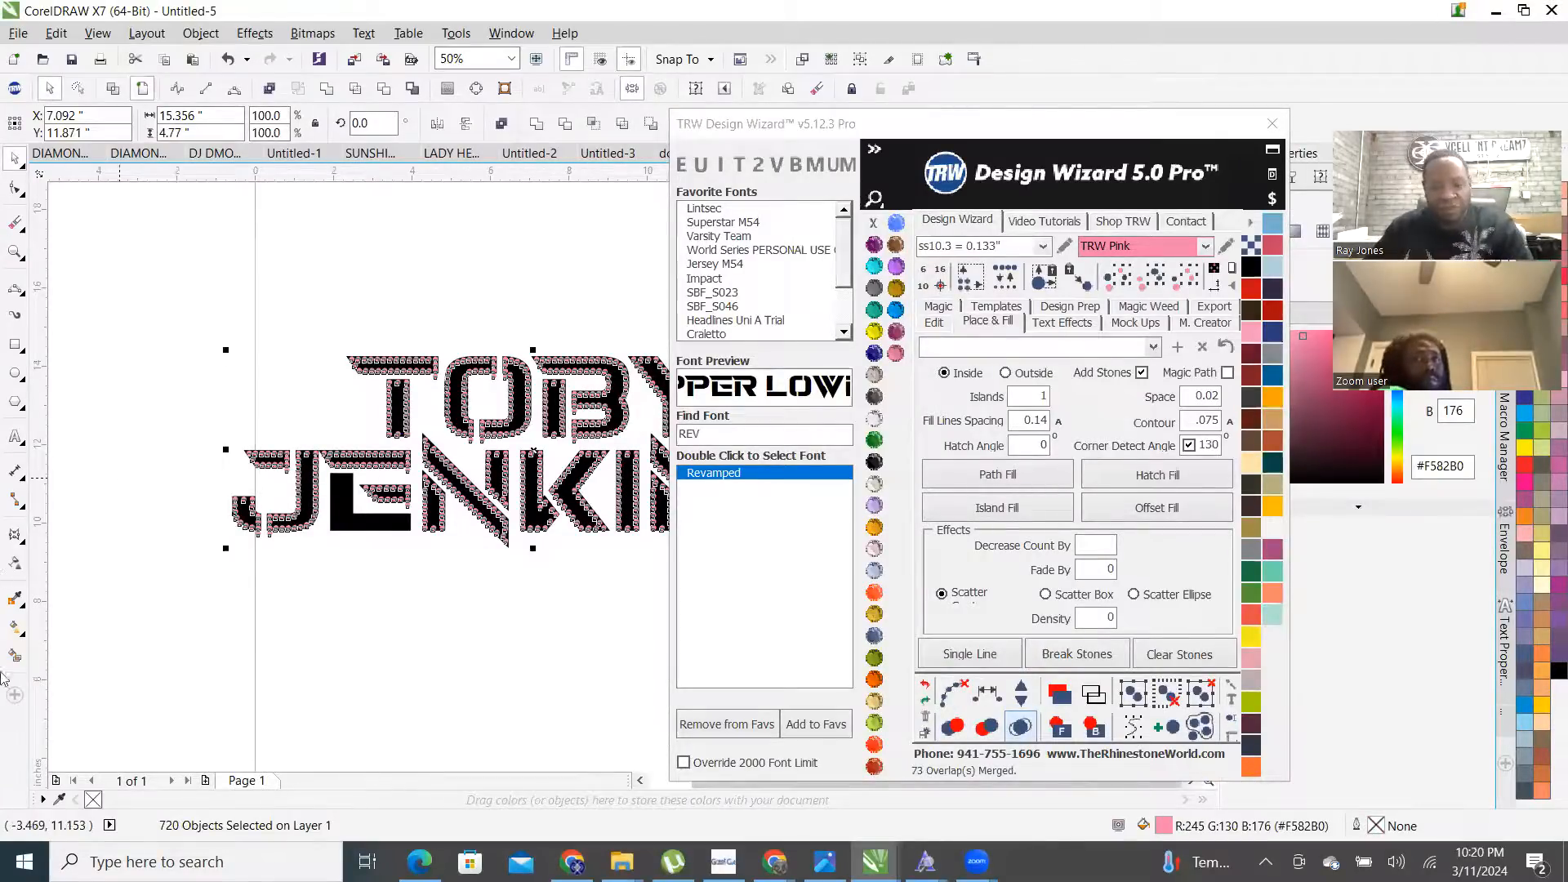
scroll(433, 684, "down", 1)
- Delete the stray stone below the B
left_click(553, 634)
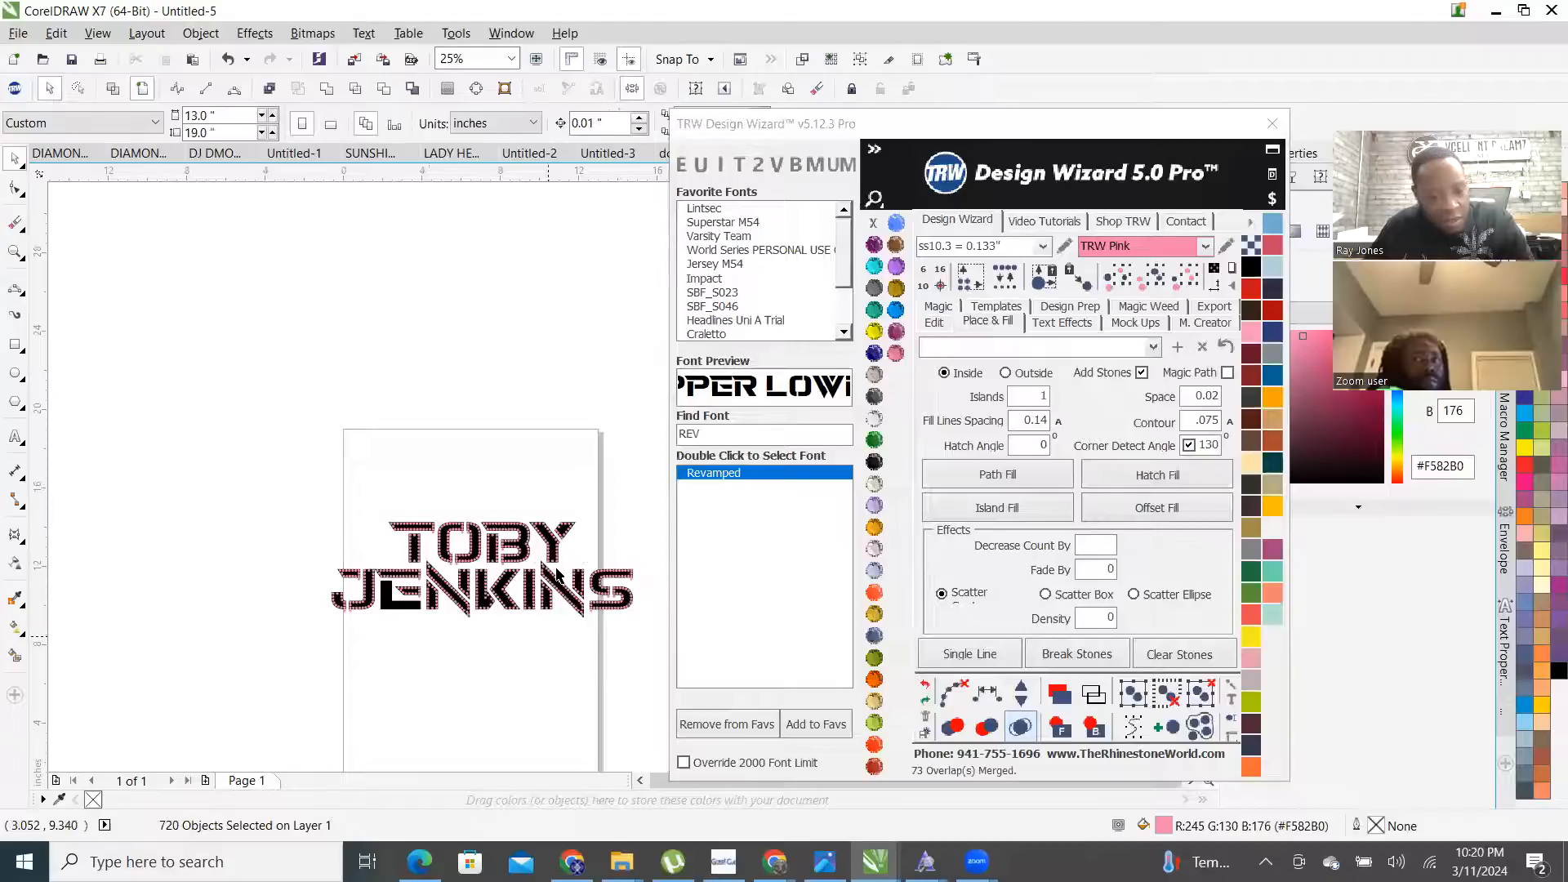
scroll(557, 569, "up", 1)
scroll(477, 585, "up", 1)
scroll(442, 517, "down", 1)
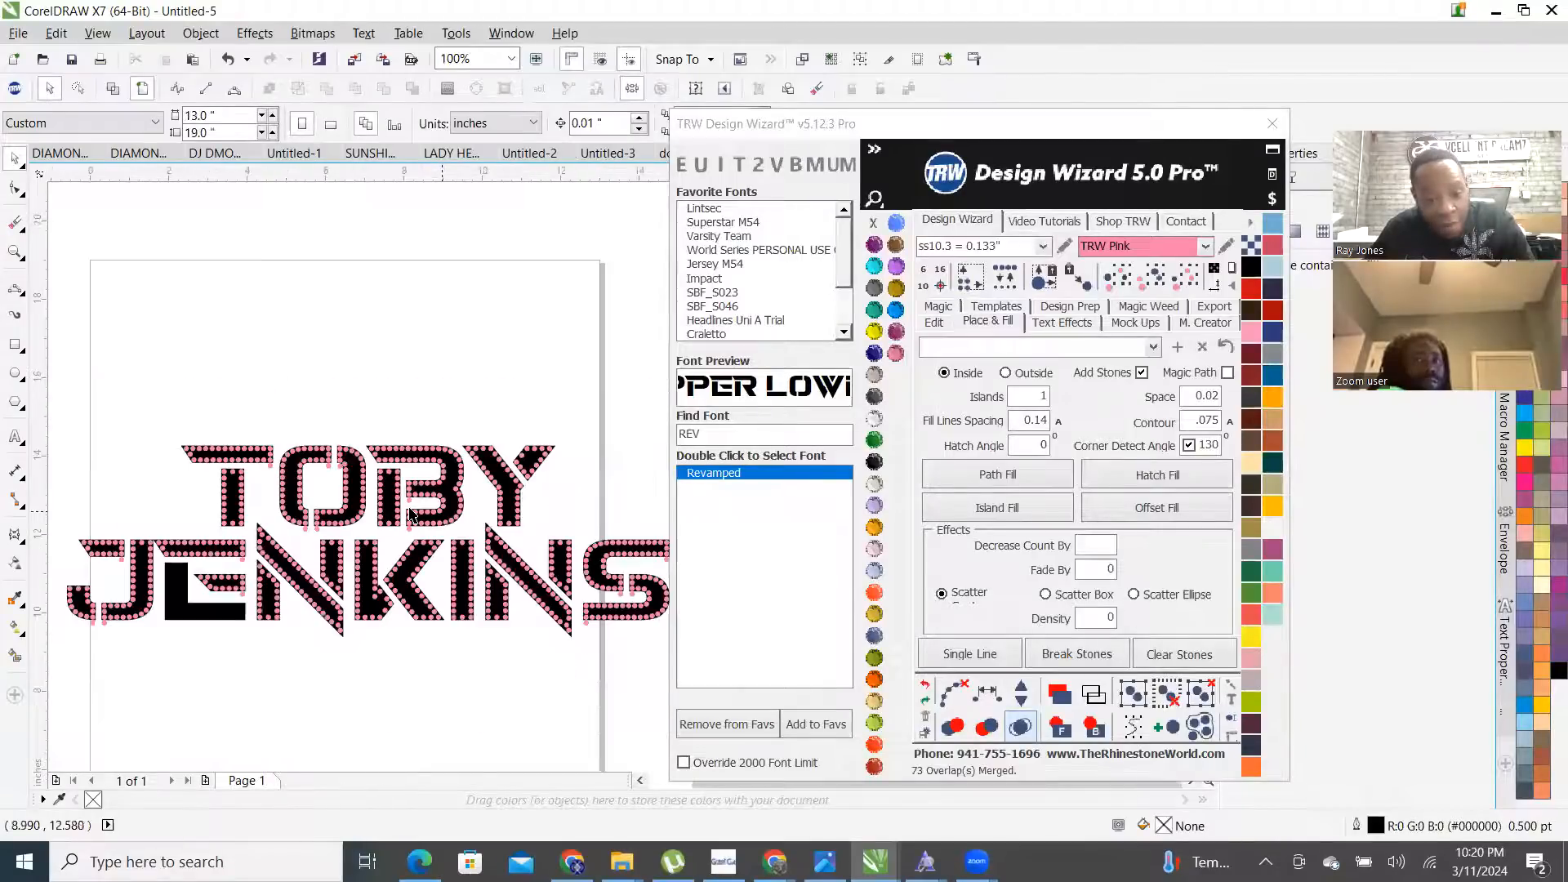
scroll(413, 502, "up", 2)
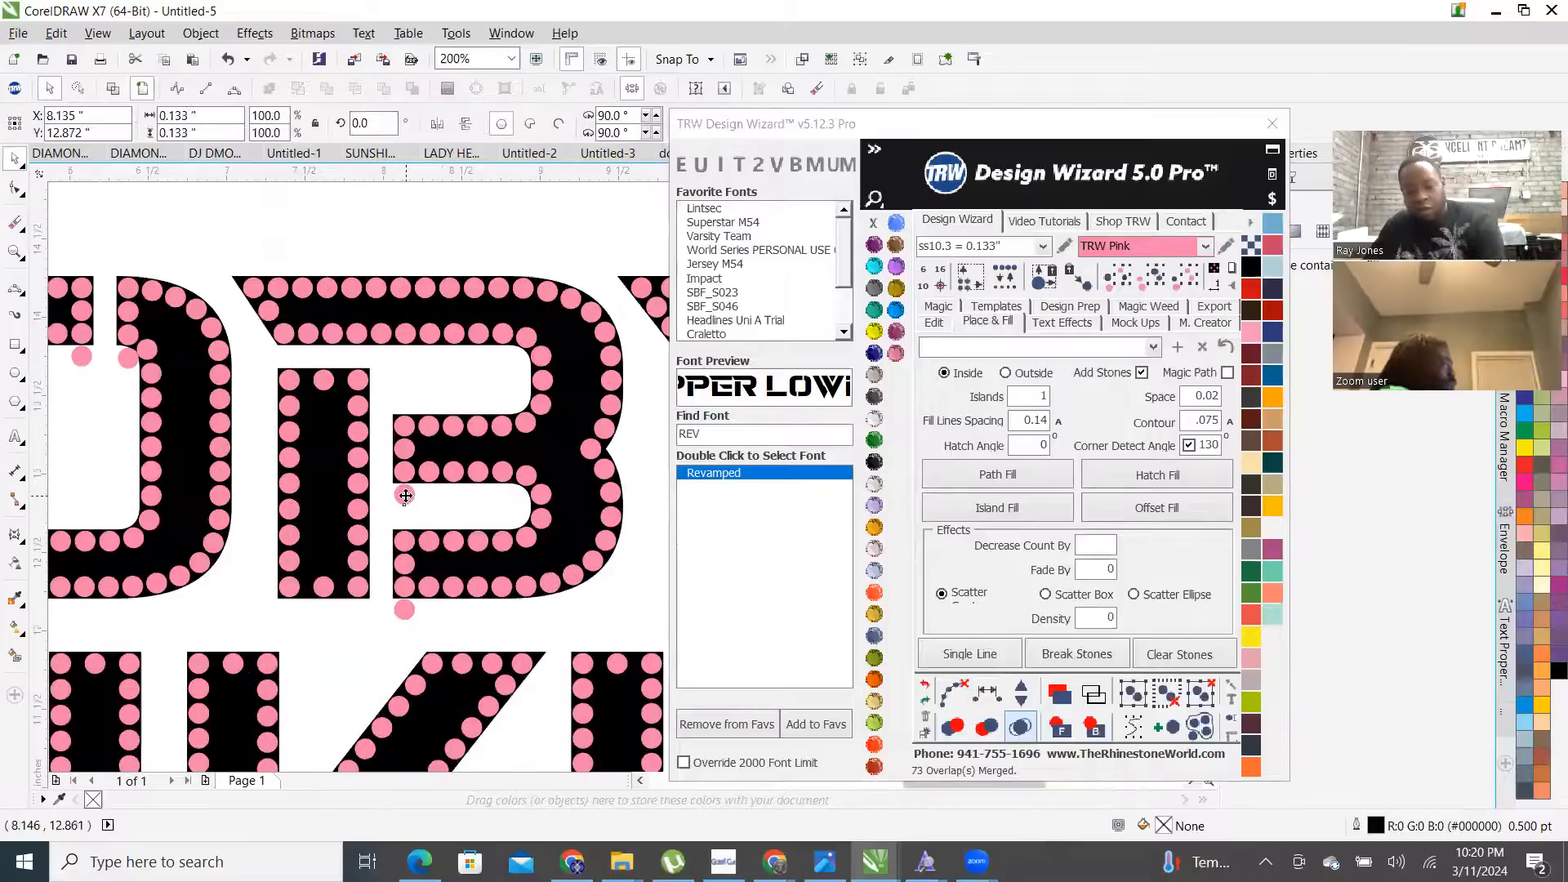
left_click(403, 612)
key("Delete")
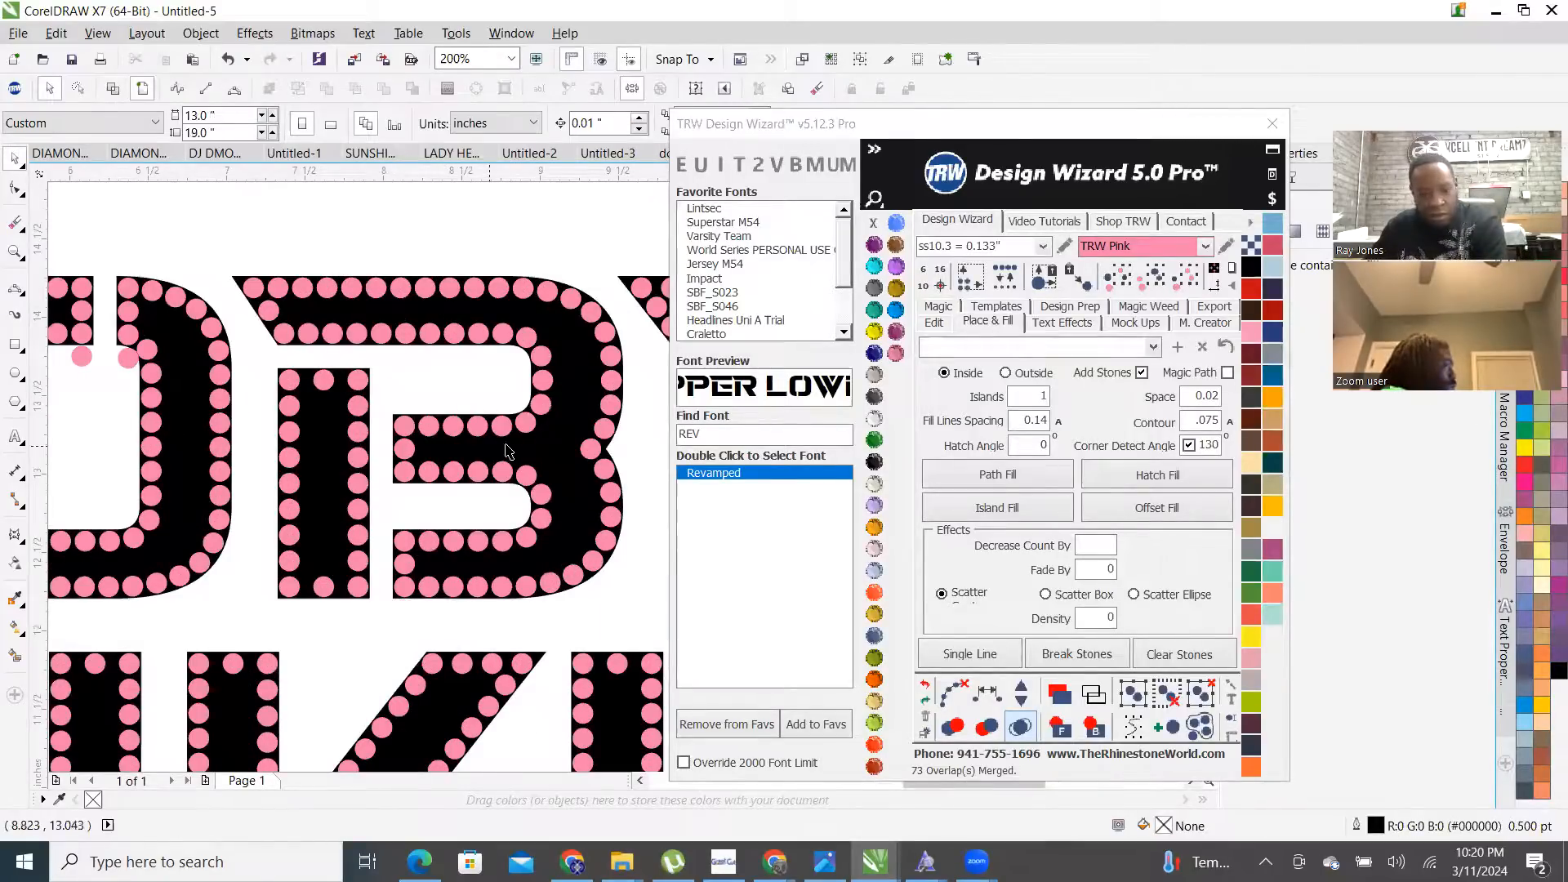
scroll(507, 450, "down", 2)
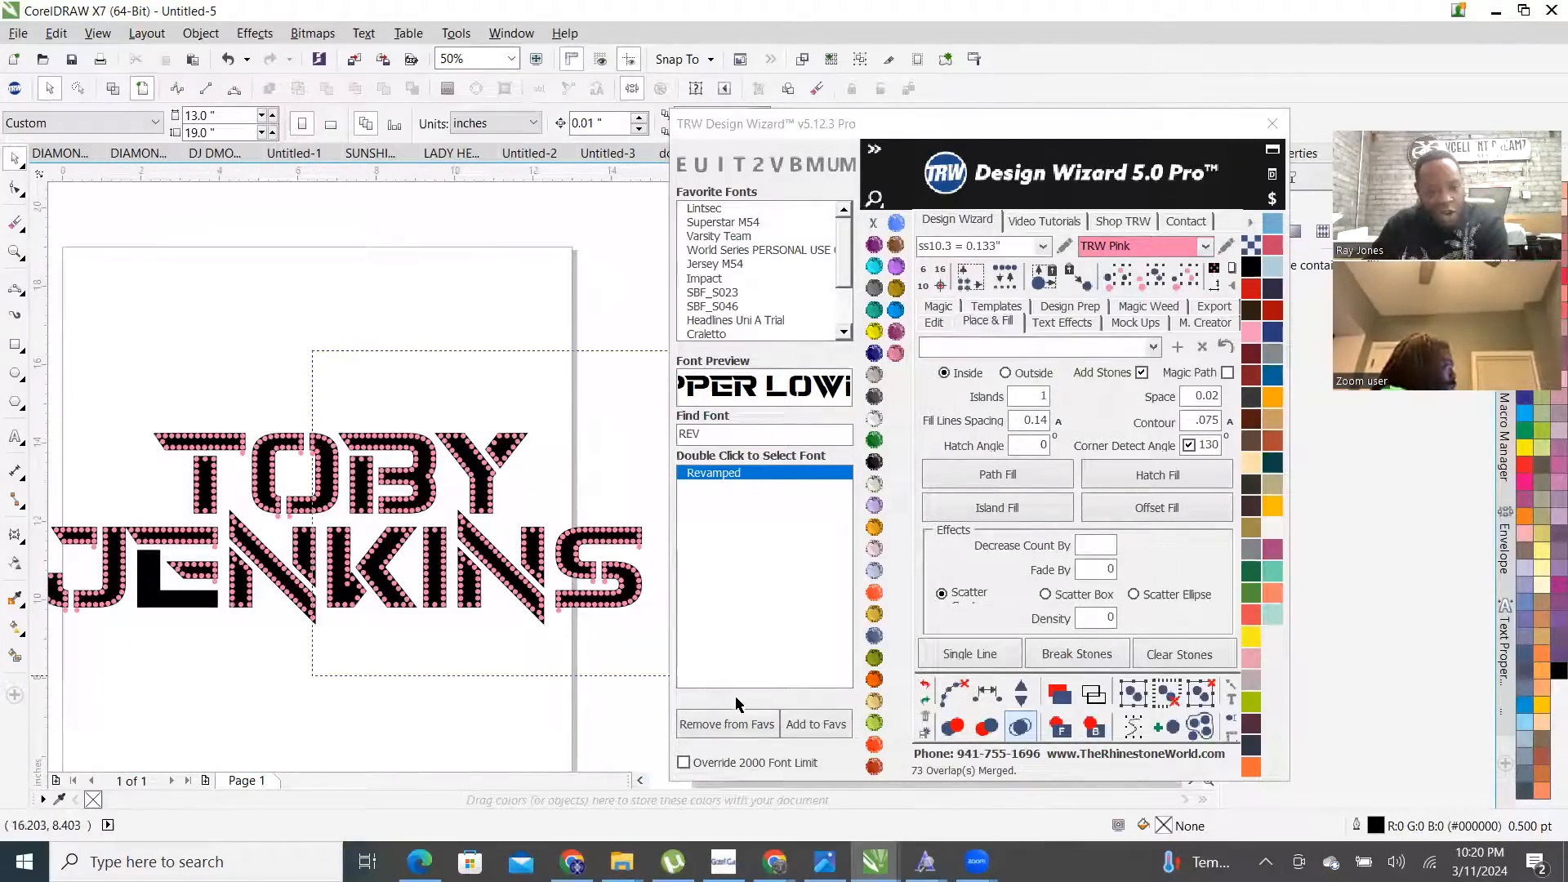
scroll(401, 554, "down", 1)
left_click_drag(182, 434, 400, 658)
key("Delete")
double_click(1026, 402)
type("0")
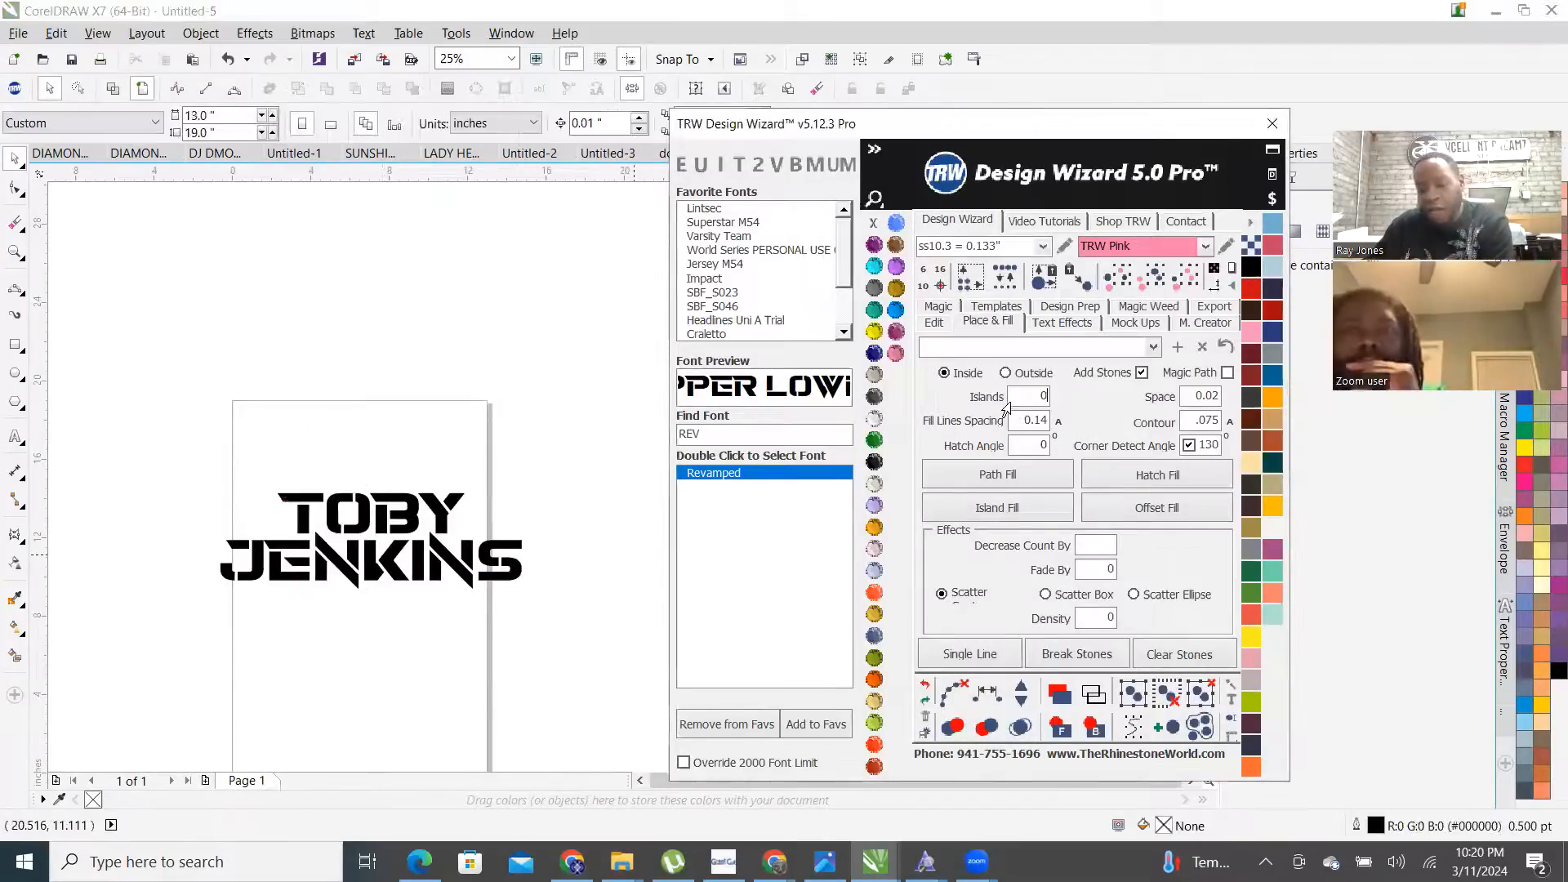
scroll(479, 465, "up", 2)
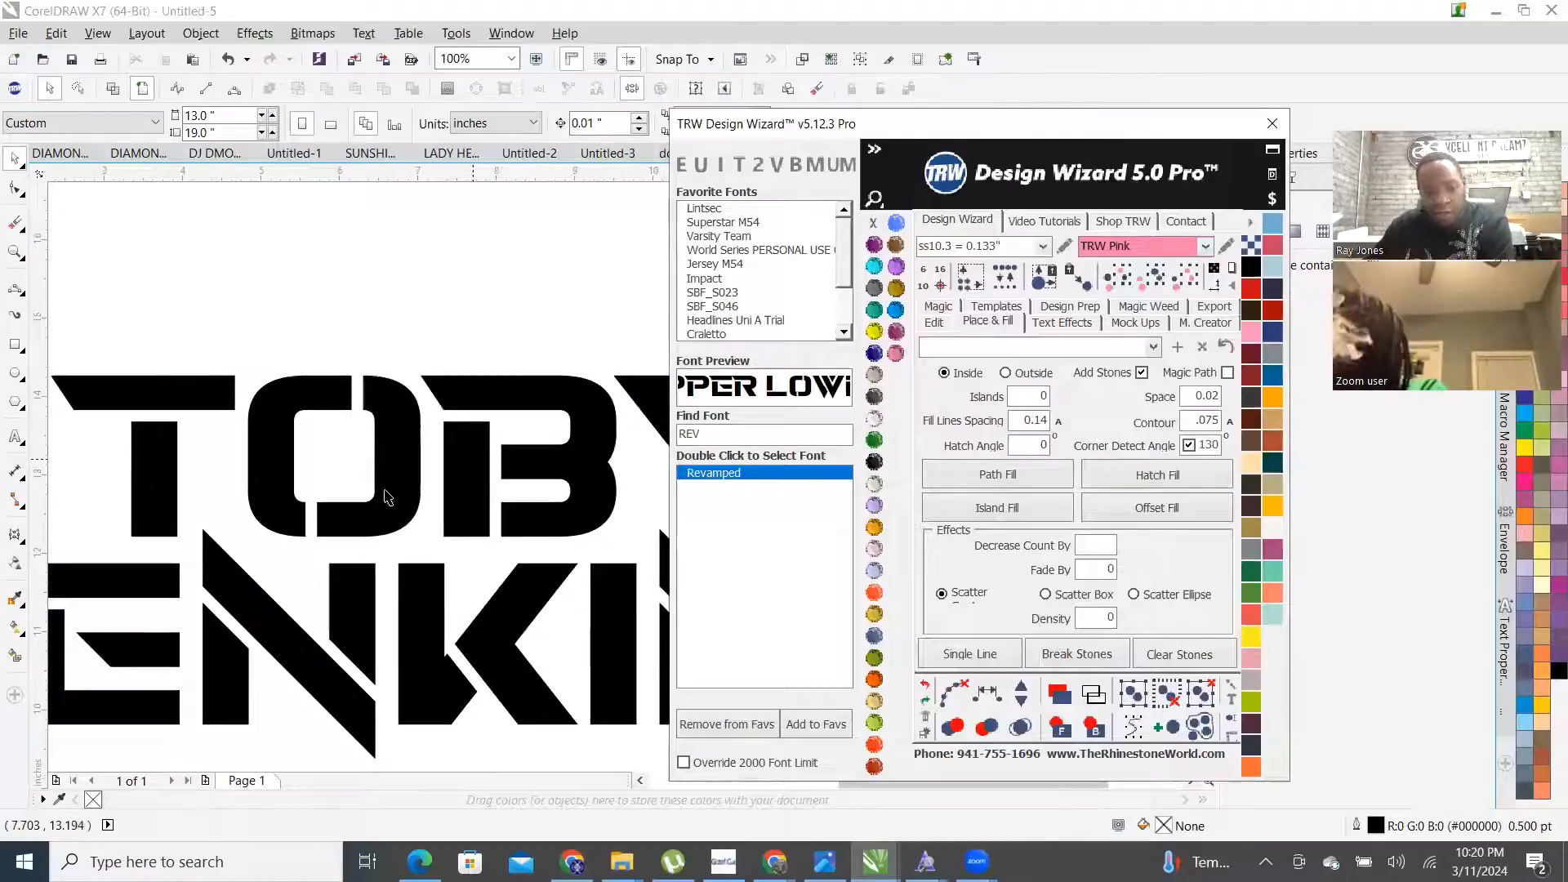
scroll(310, 506, "down", 1)
scroll(137, 552, "up", 1)
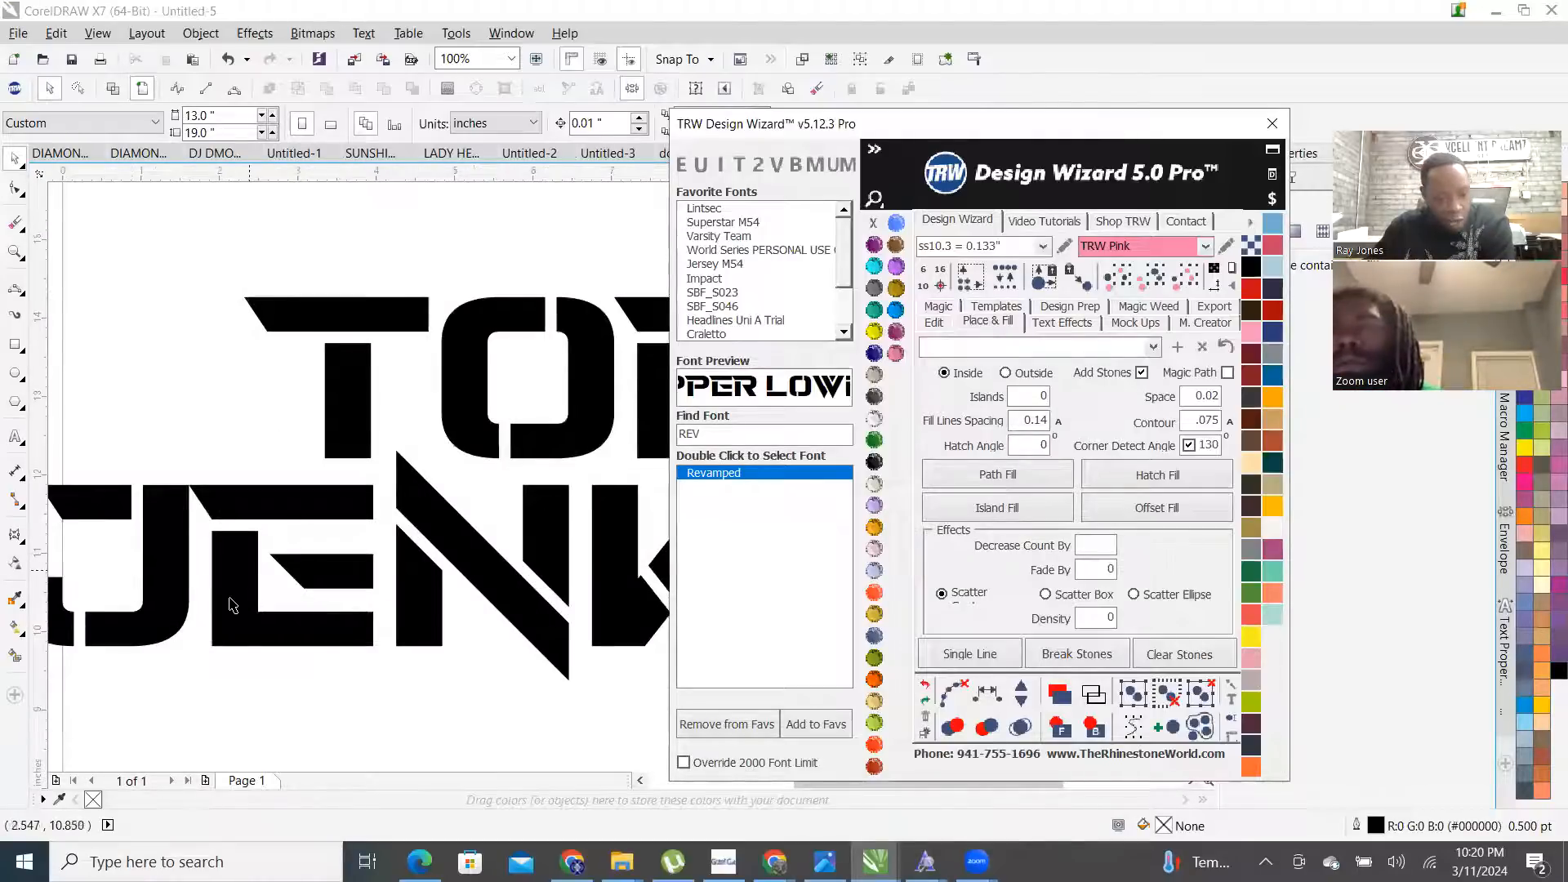
left_click(232, 604)
scroll(200, 498, "down", 1)
left_click(325, 92)
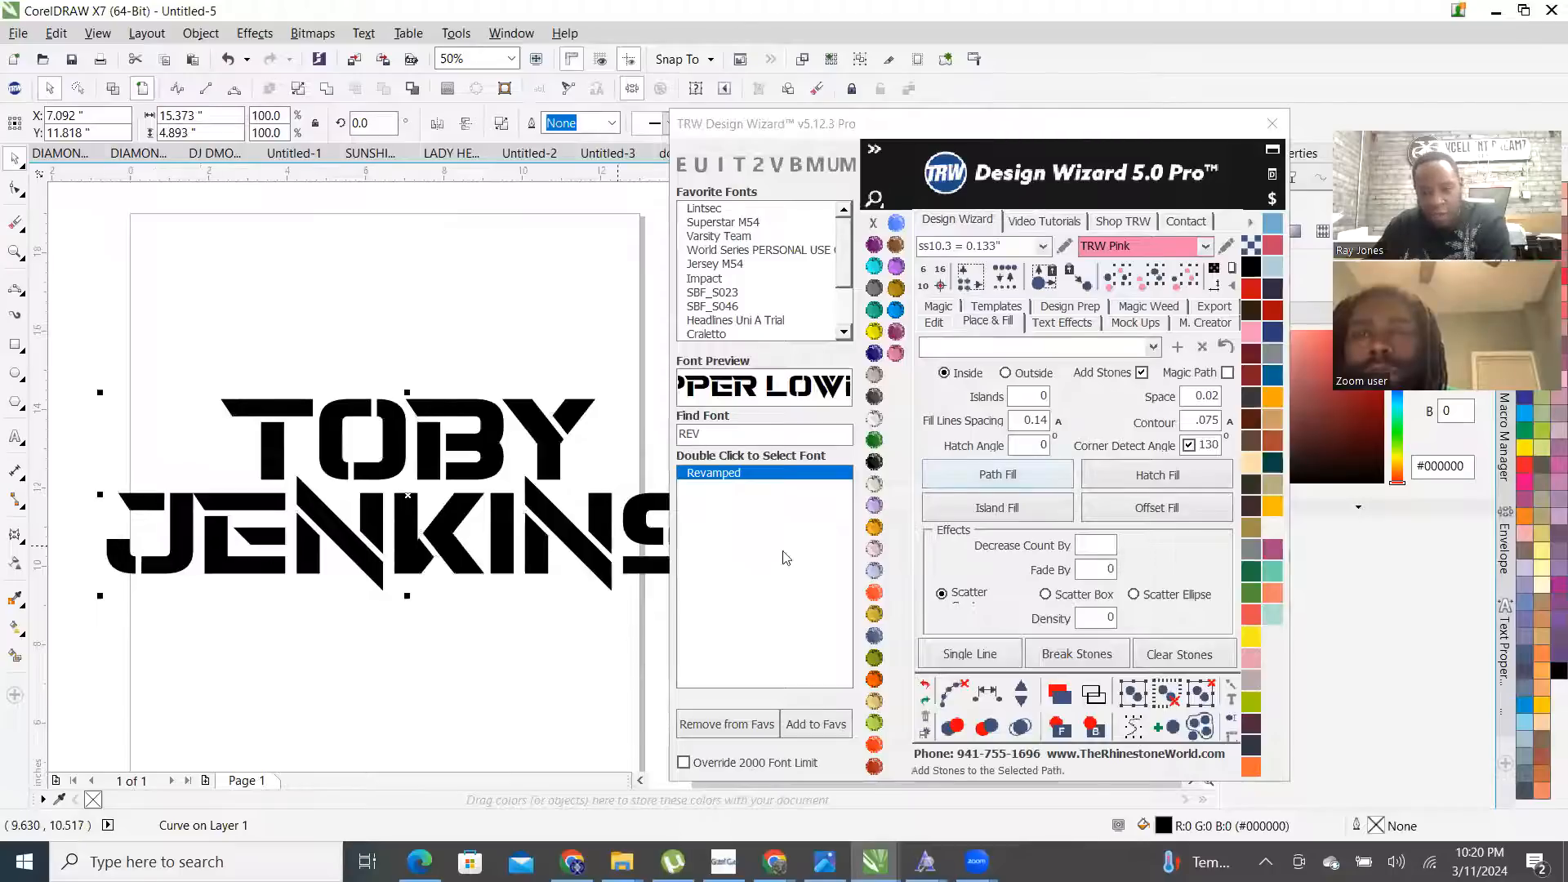
left_click(1042, 515)
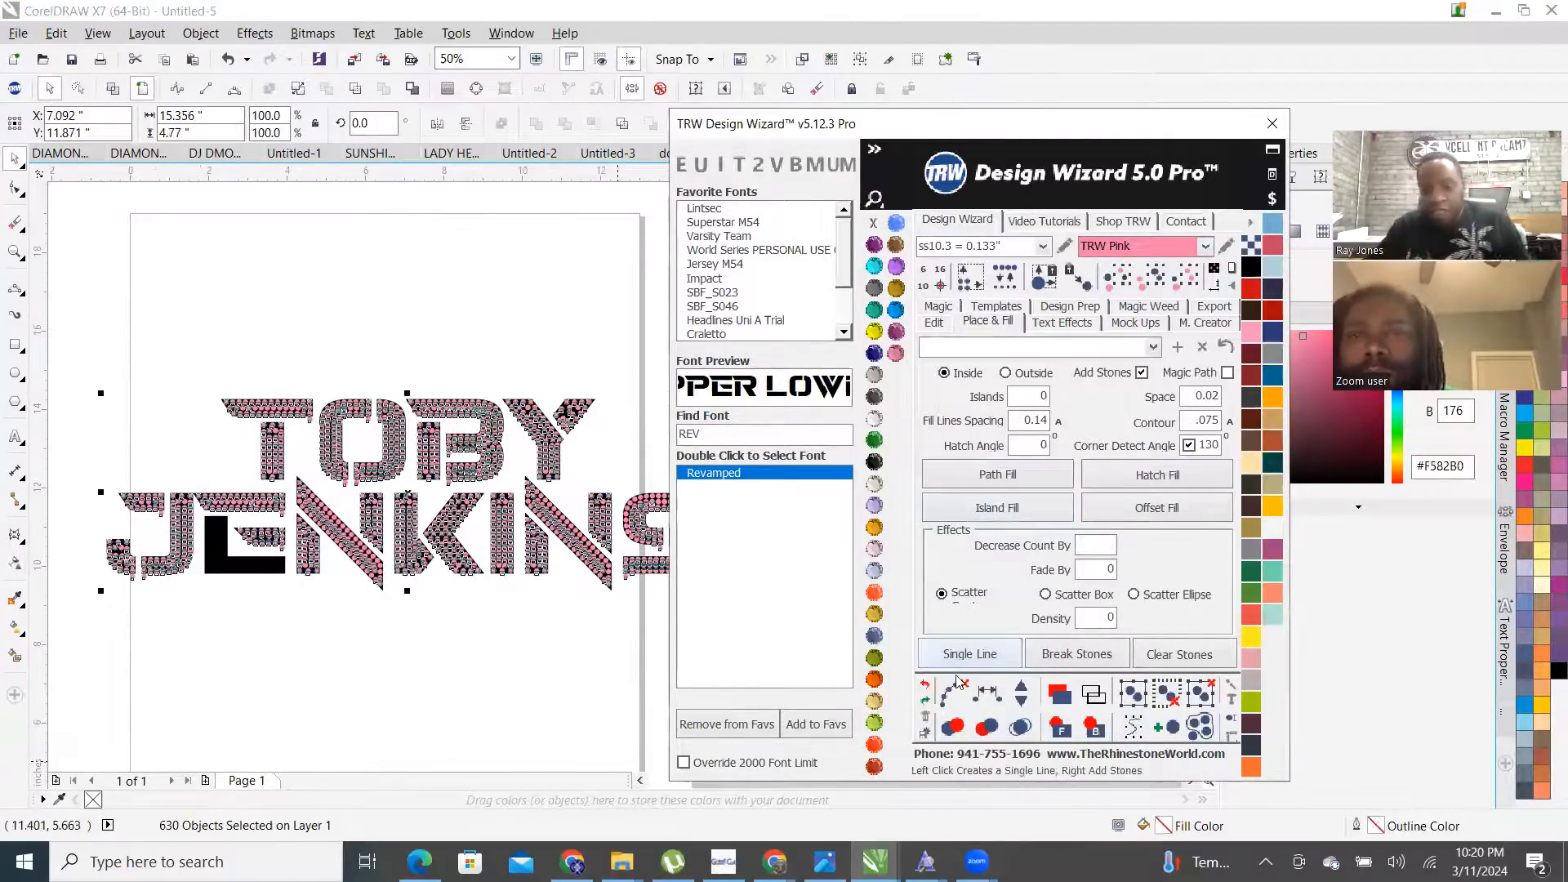
left_click(1020, 726)
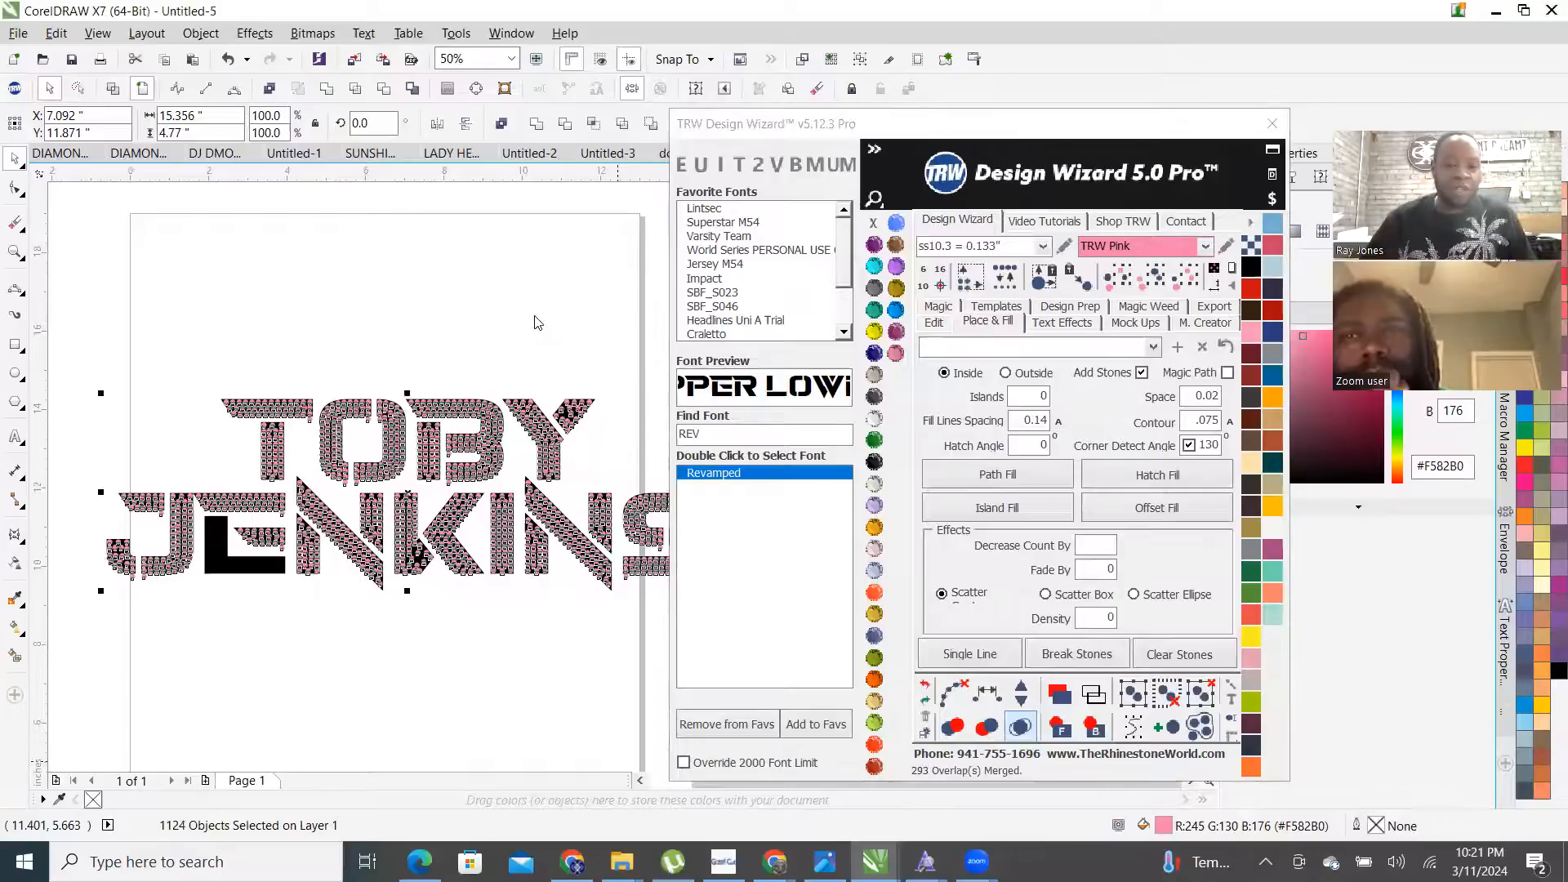
scroll(411, 391, "down", 2)
scroll(410, 390, "up", 2)
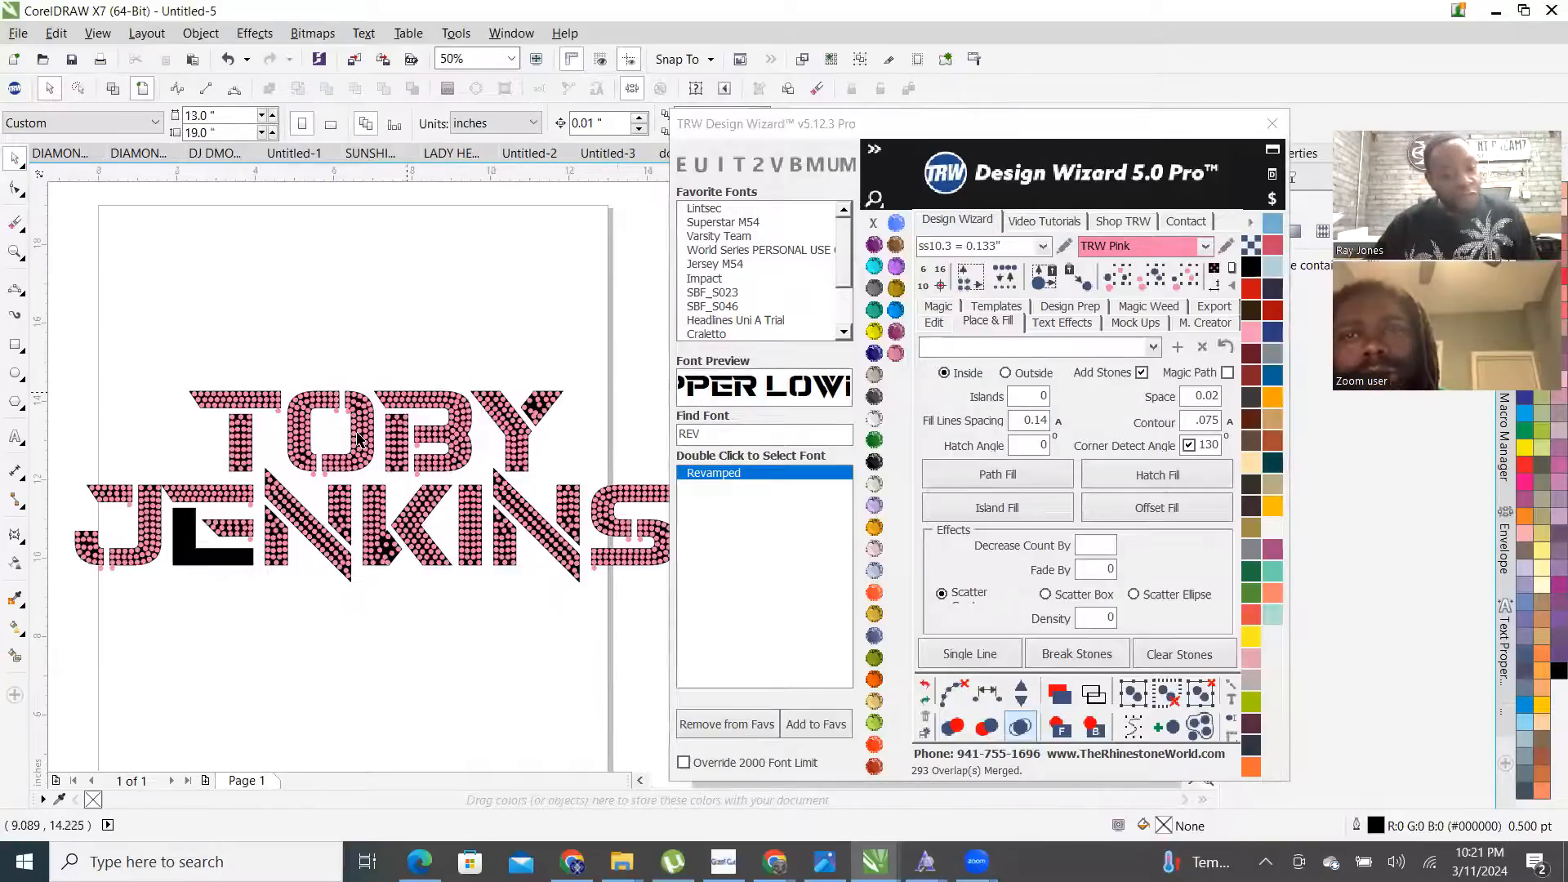
scroll(476, 406, "up", 4)
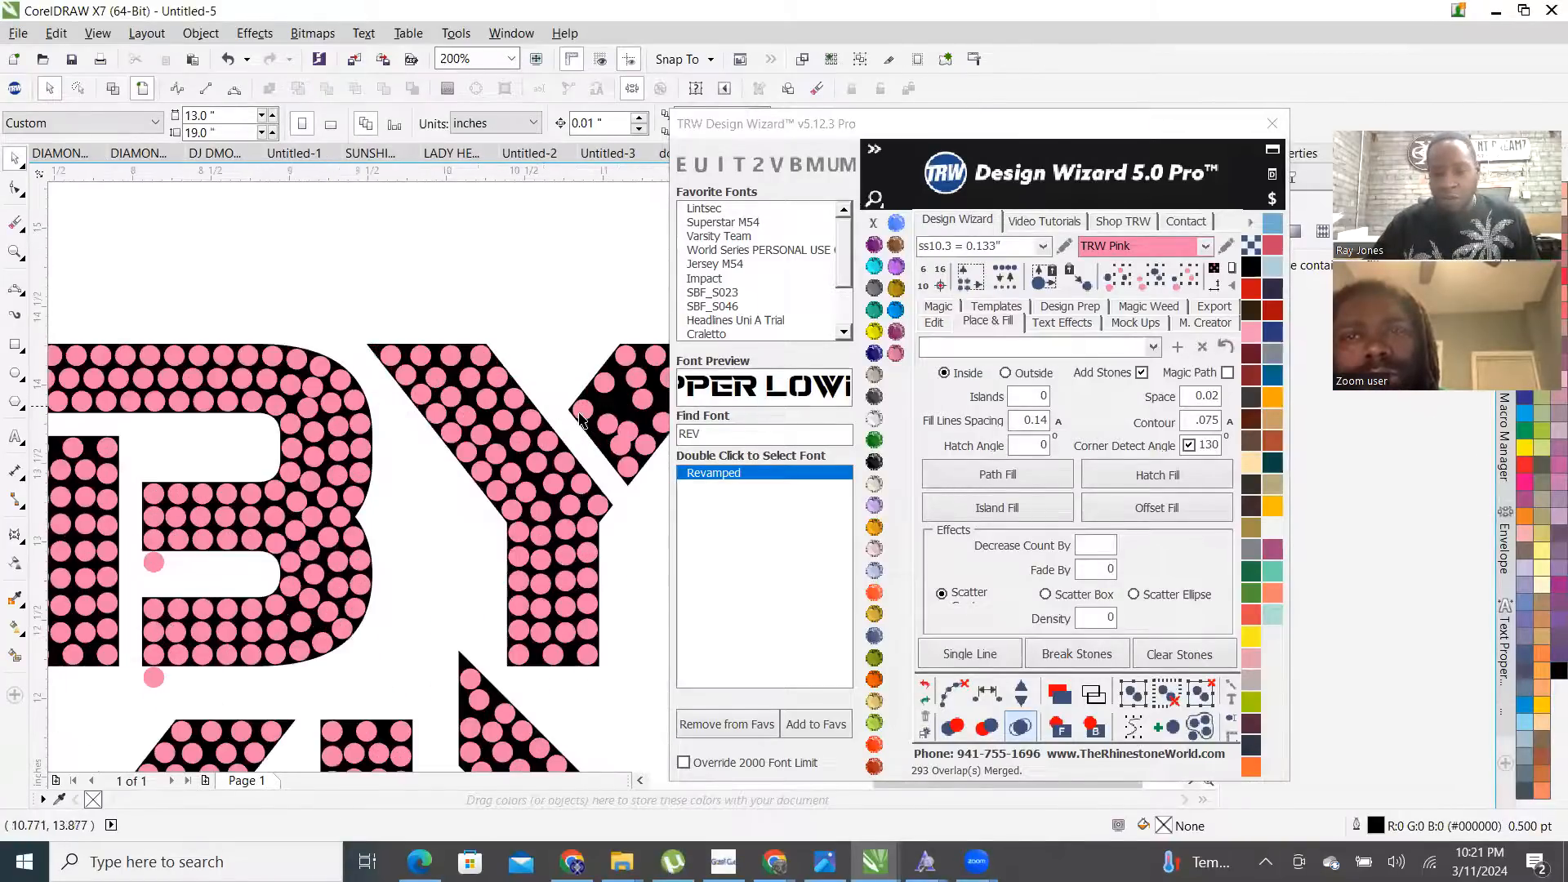
scroll(611, 421, "down", 4)
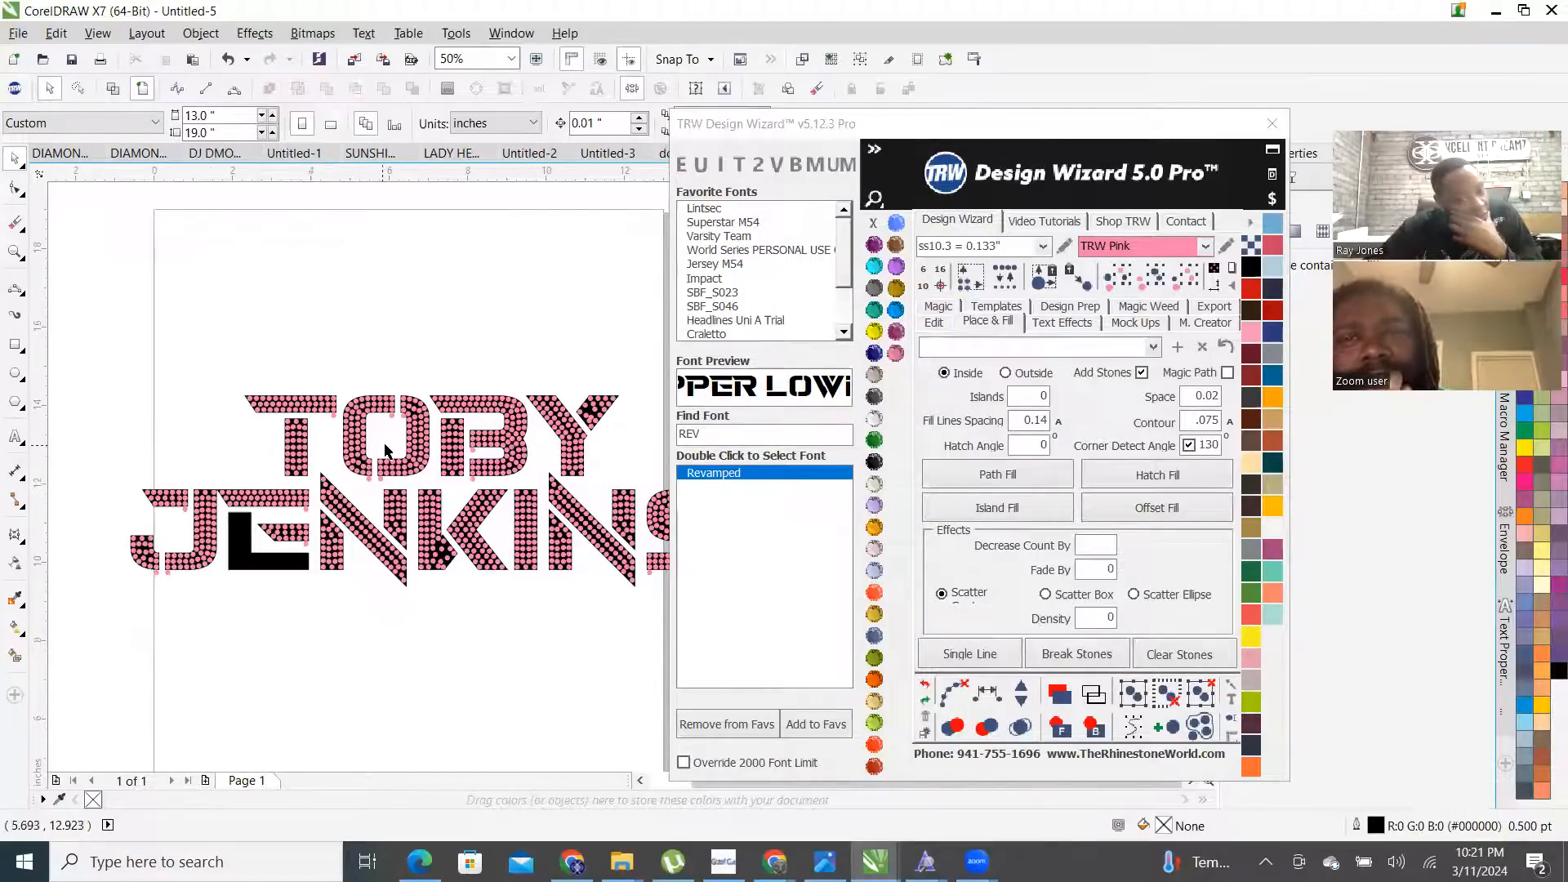
scroll(384, 450, "up", 2)
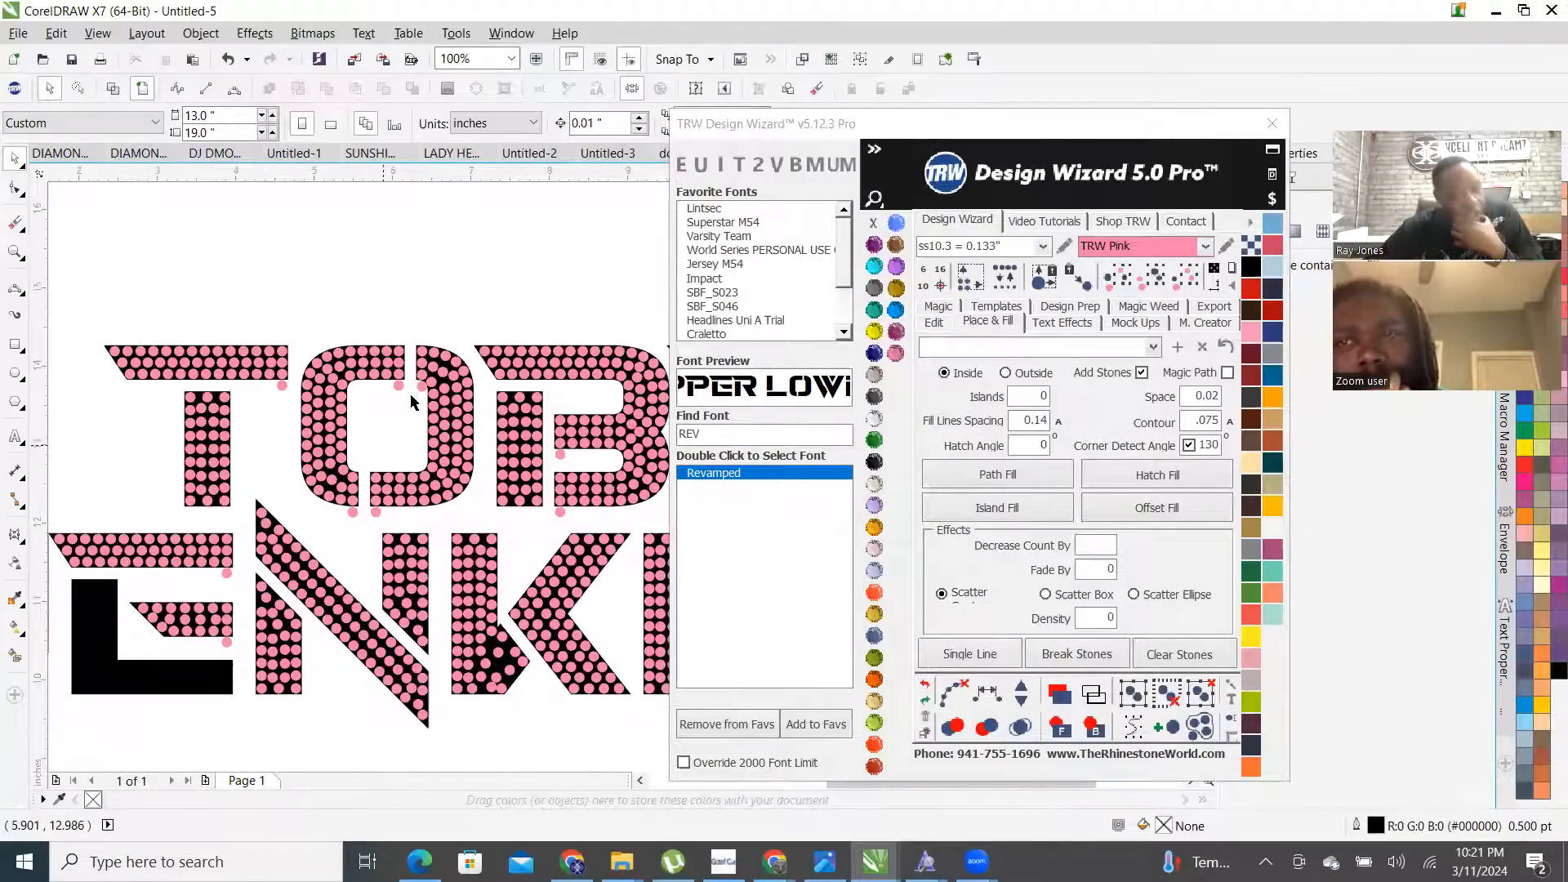
scroll(408, 396, "up", 4)
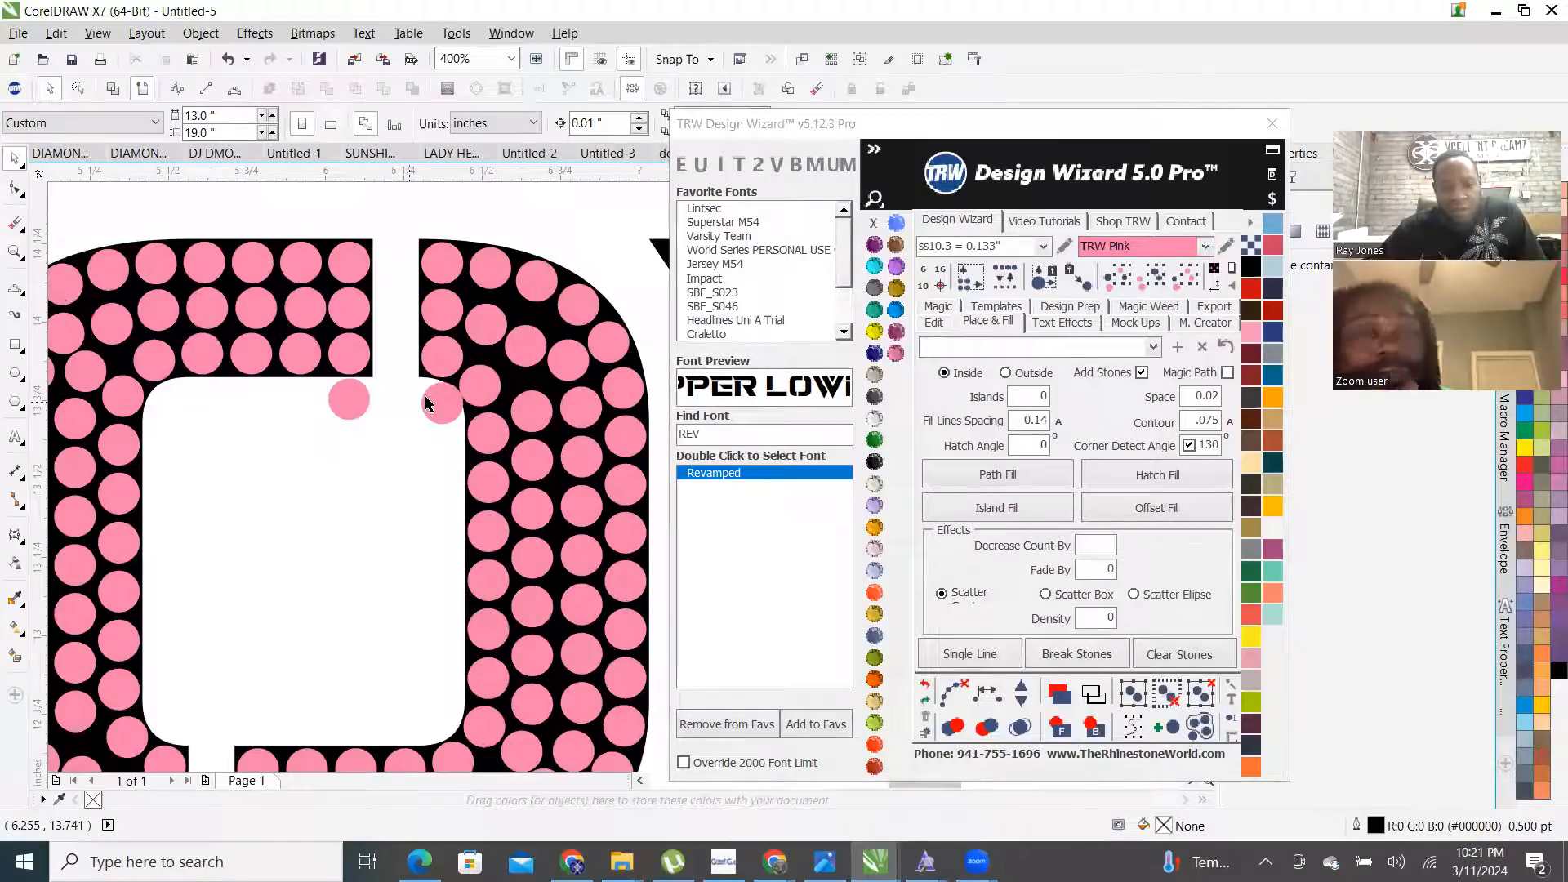
scroll(379, 401, "down", 4)
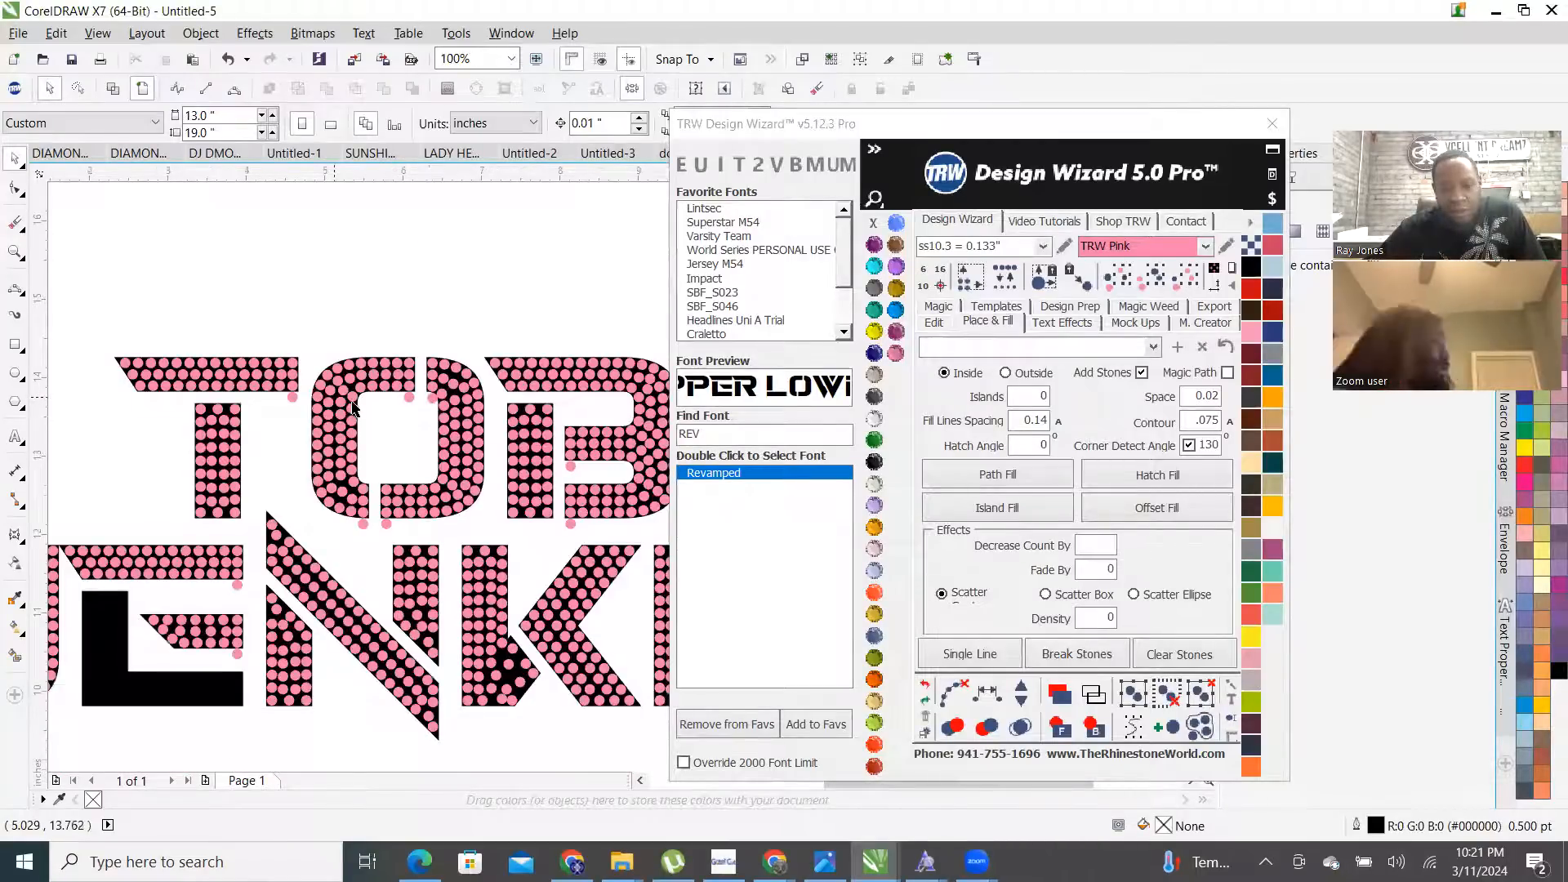
scroll(351, 404, "up", 4)
scroll(270, 511, "up", 3)
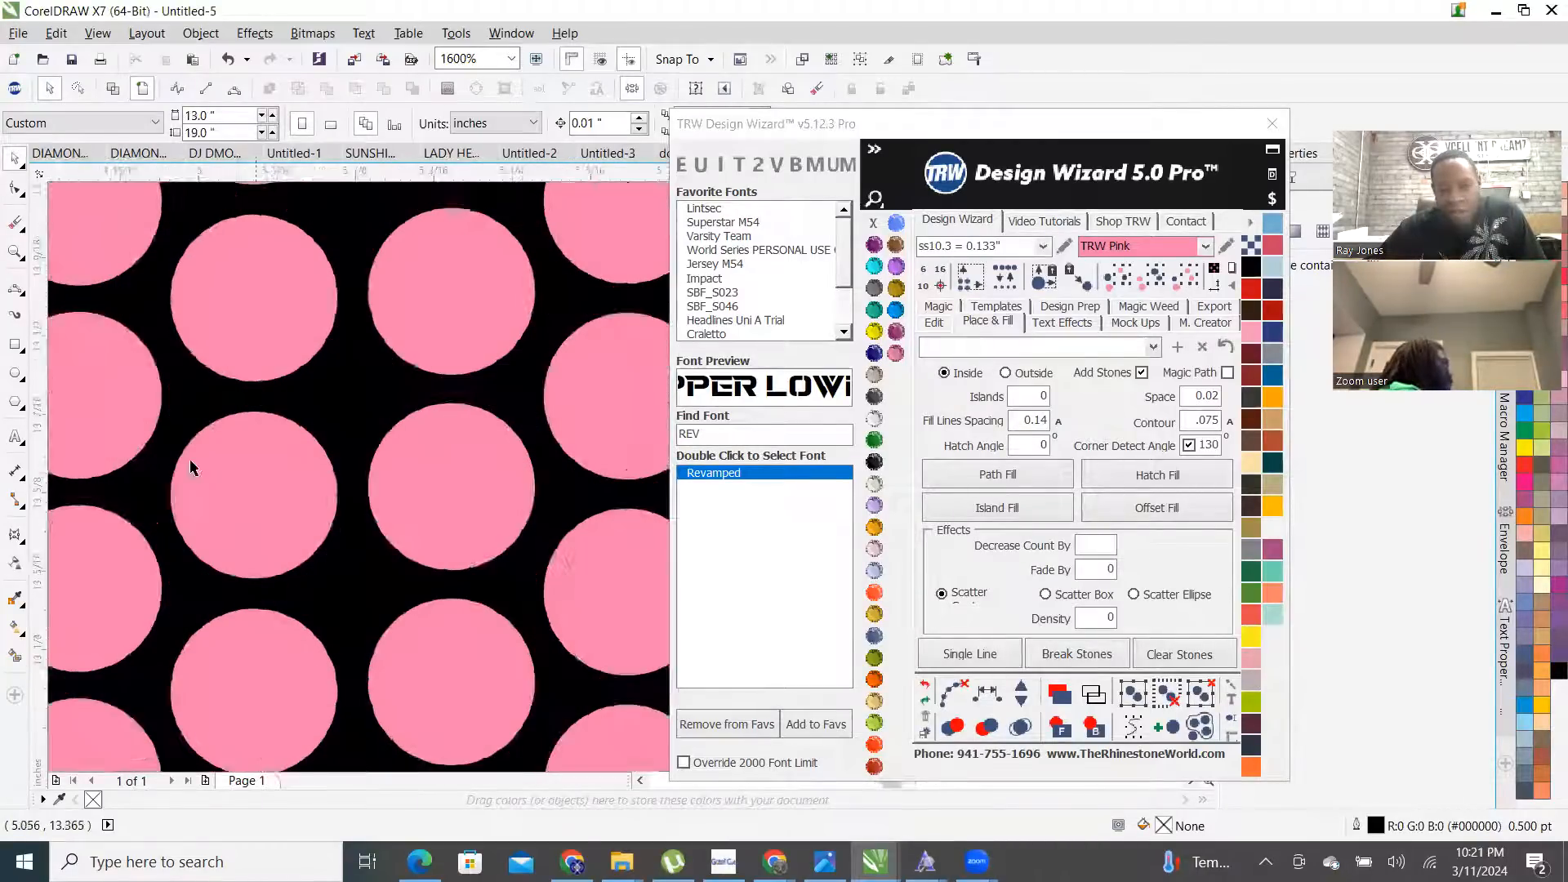
scroll(193, 462, "down", 3)
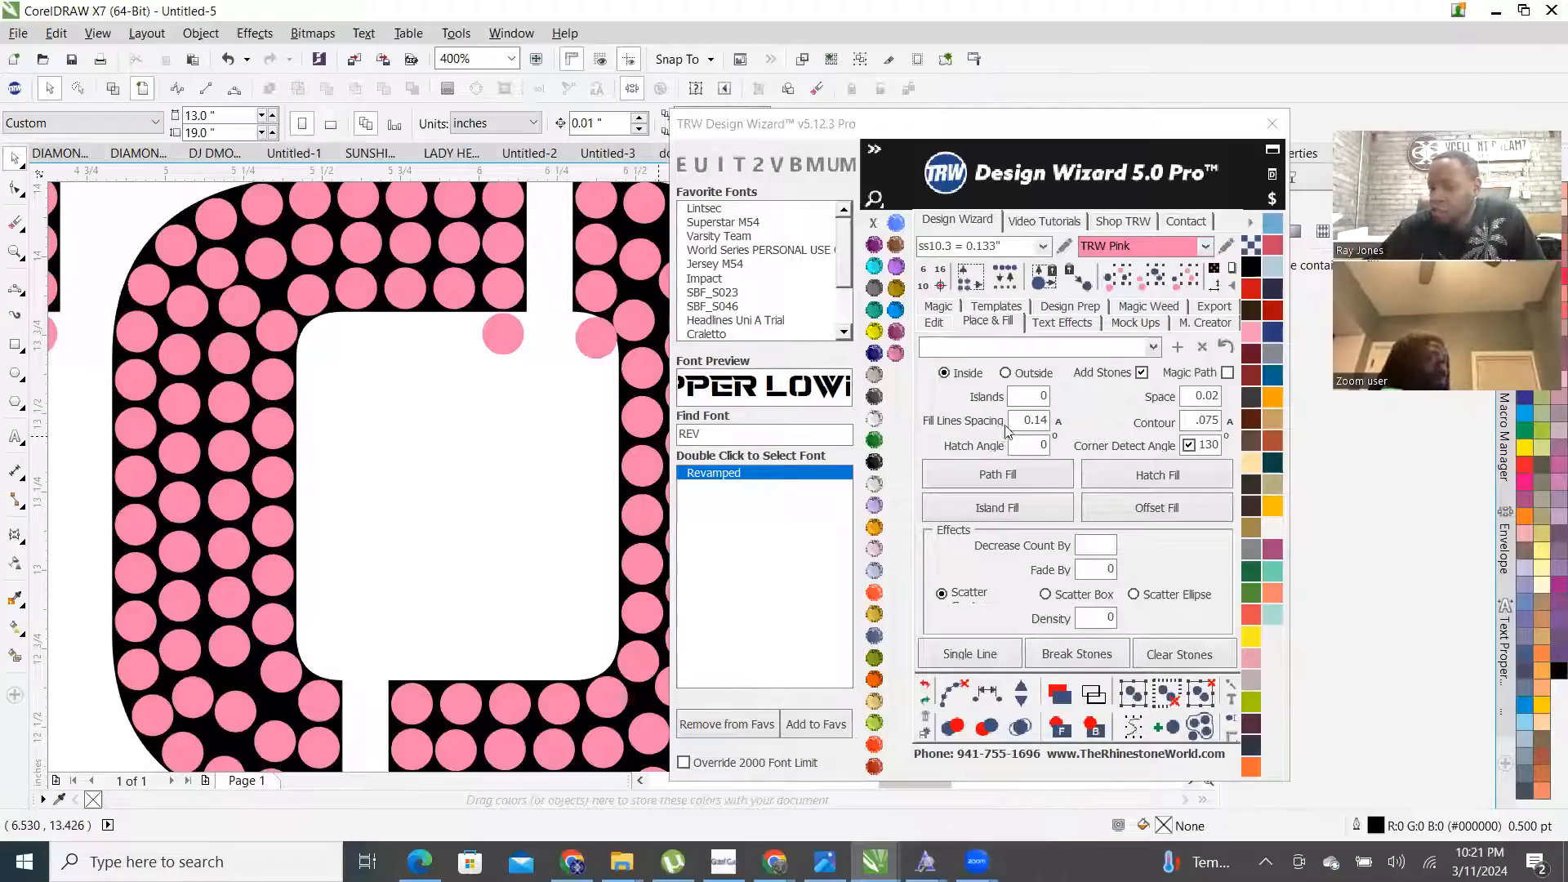
- Set fill line spacing to Auto and delete all existing stones, including those on the T and J
left_click(1058, 422)
scroll(504, 559, "down", 6)
left_click_drag(504, 553, 631, 567)
key("Delete")
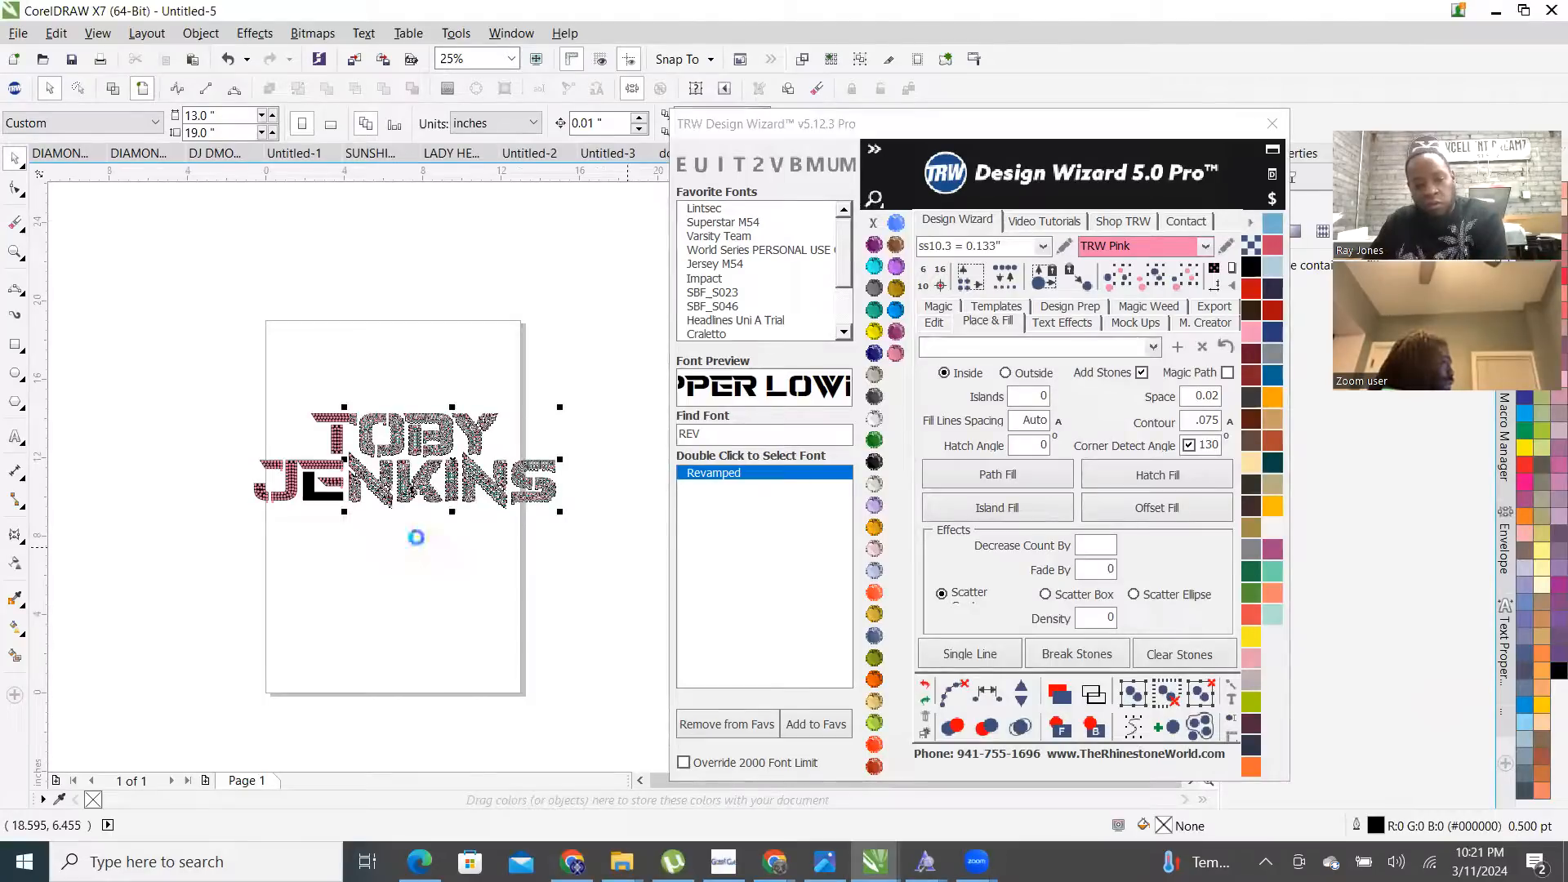
key("Delete")
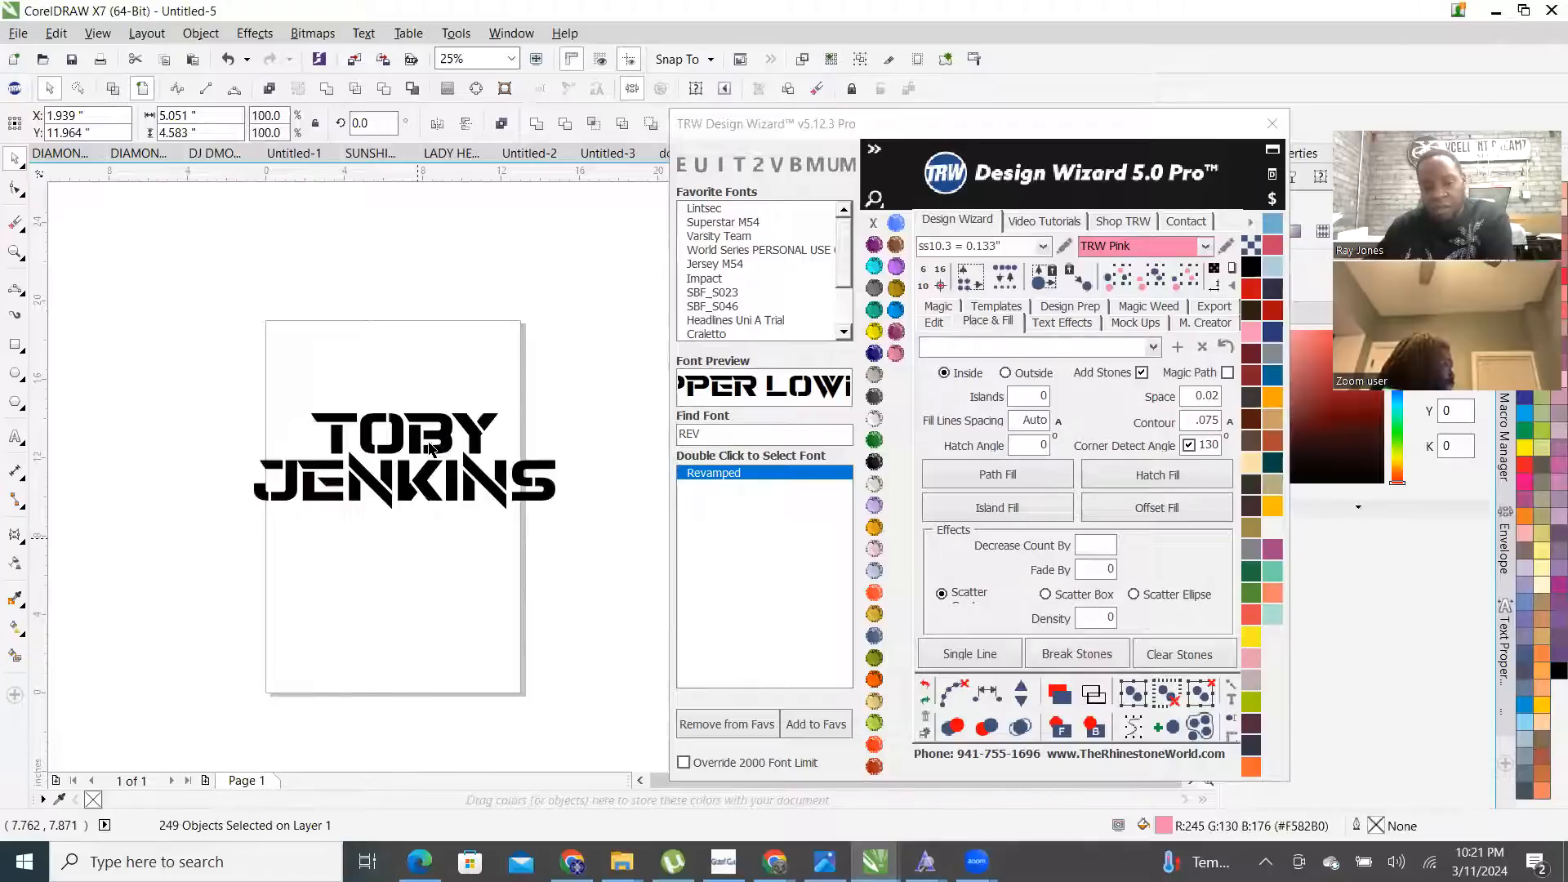
scroll(422, 454, "up", 1)
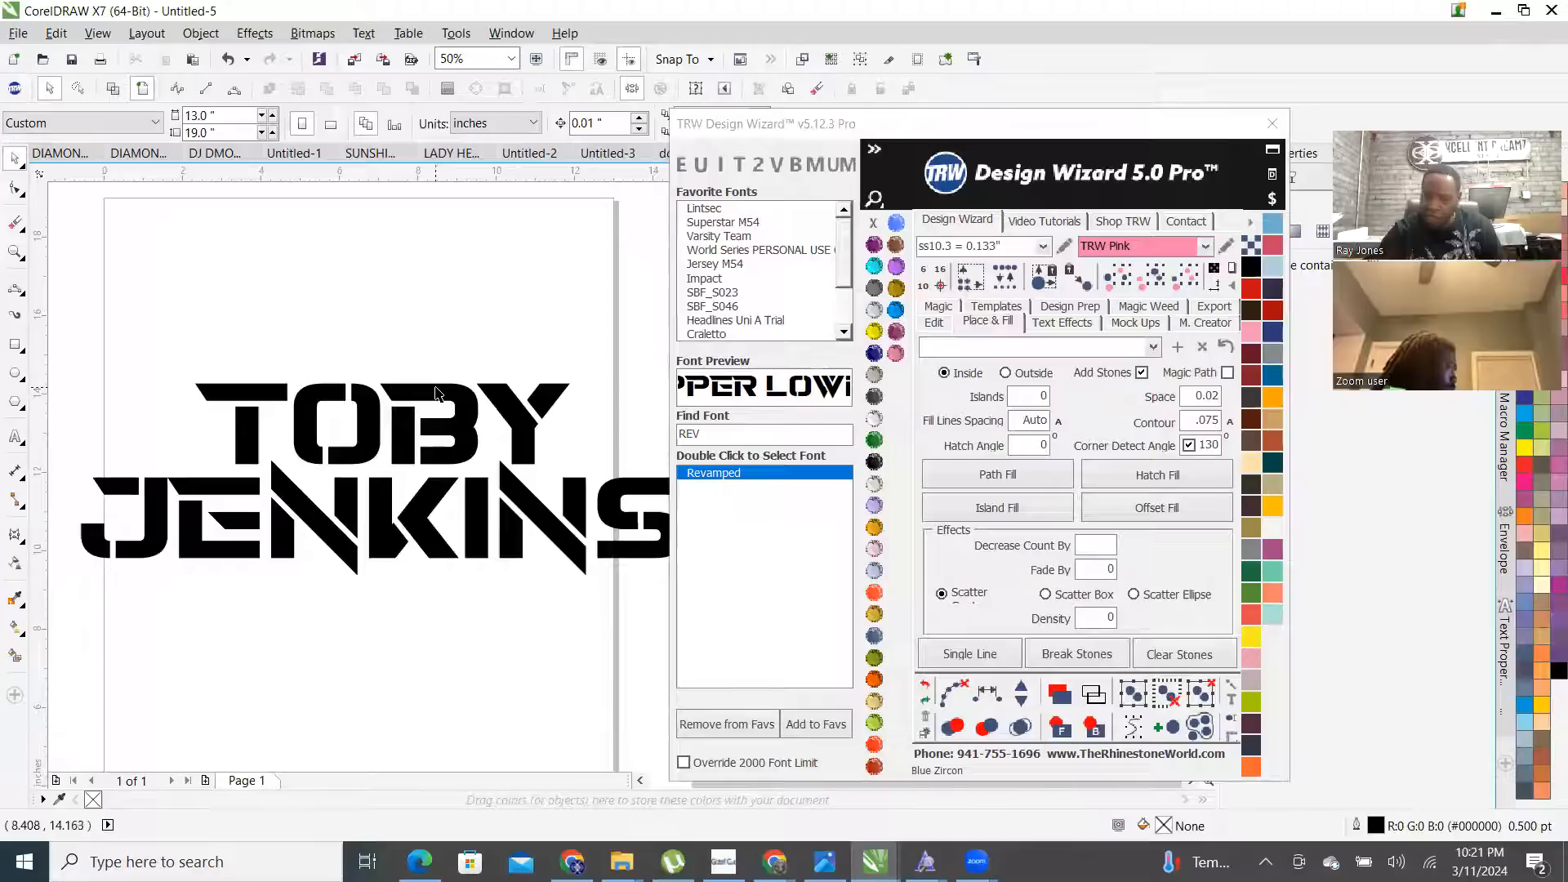
left_click(437, 392)
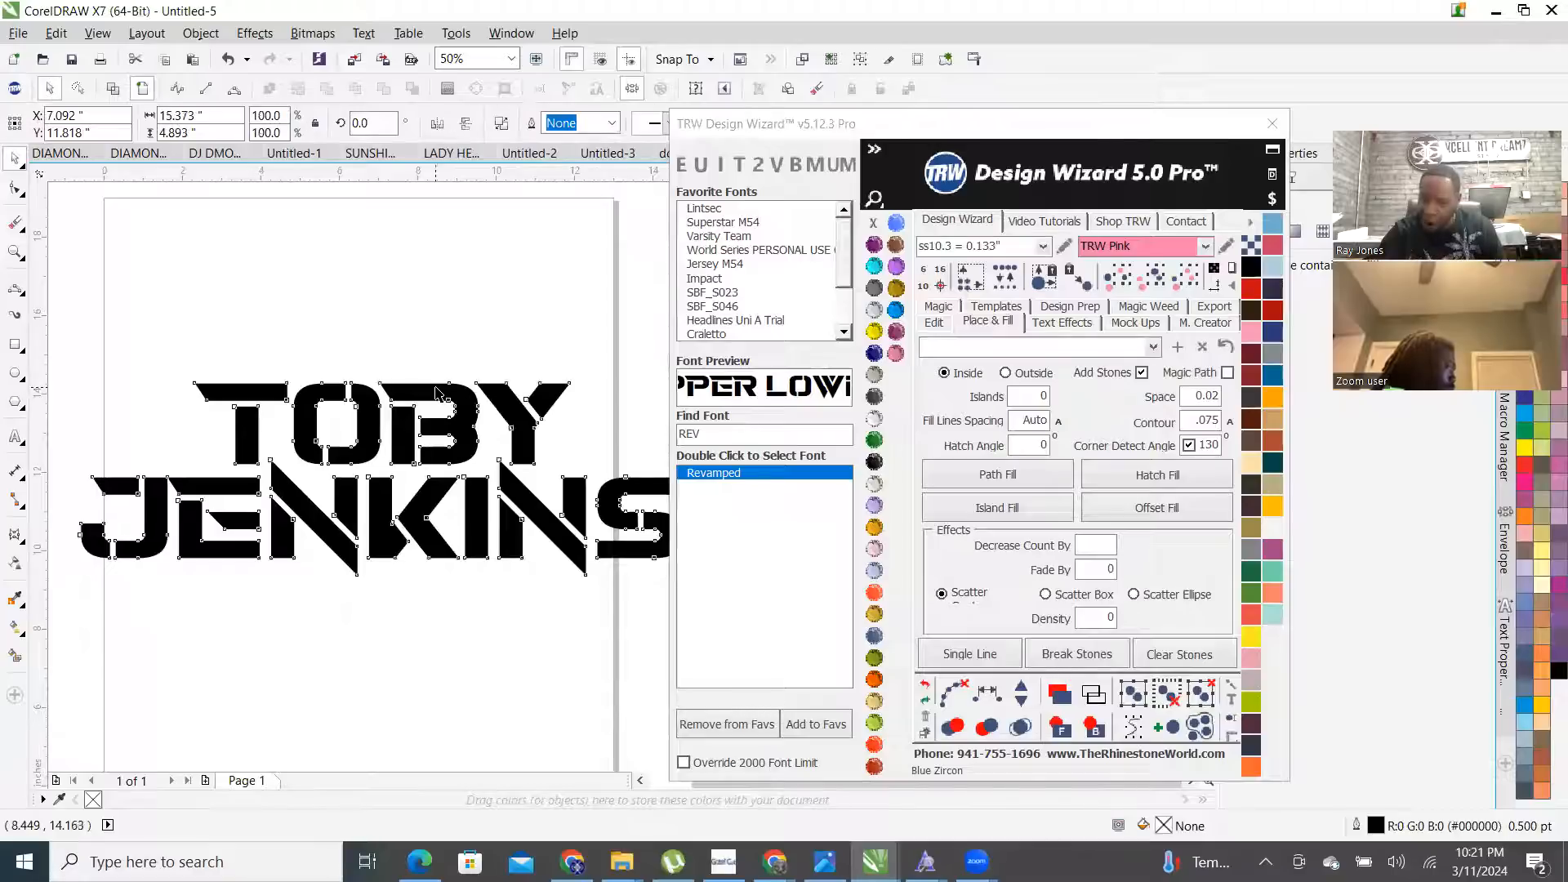
left_click(1023, 506)
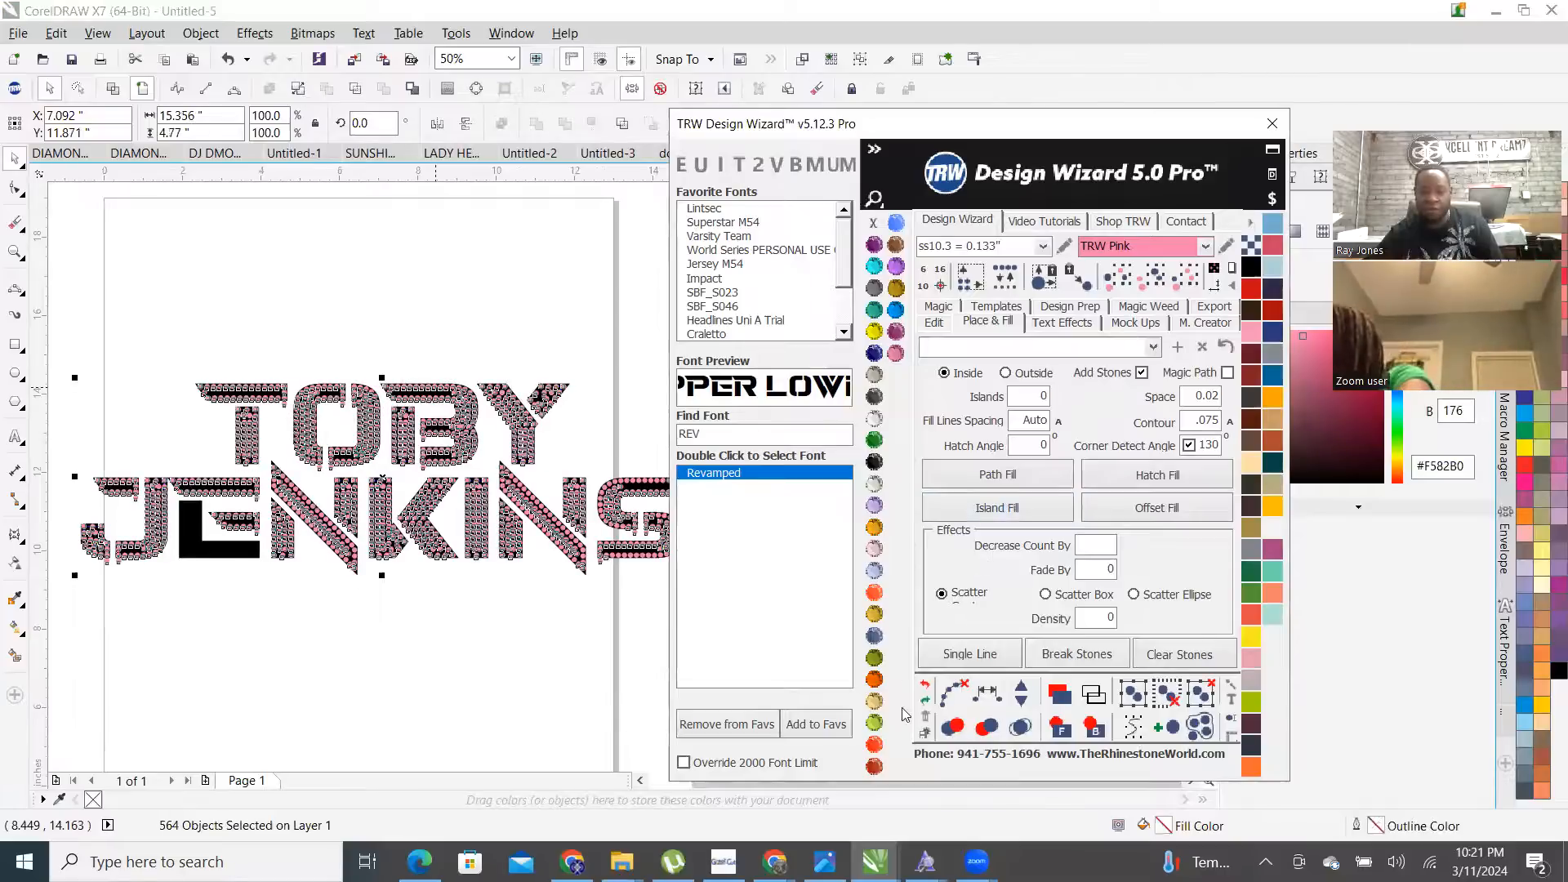
left_click(987, 692)
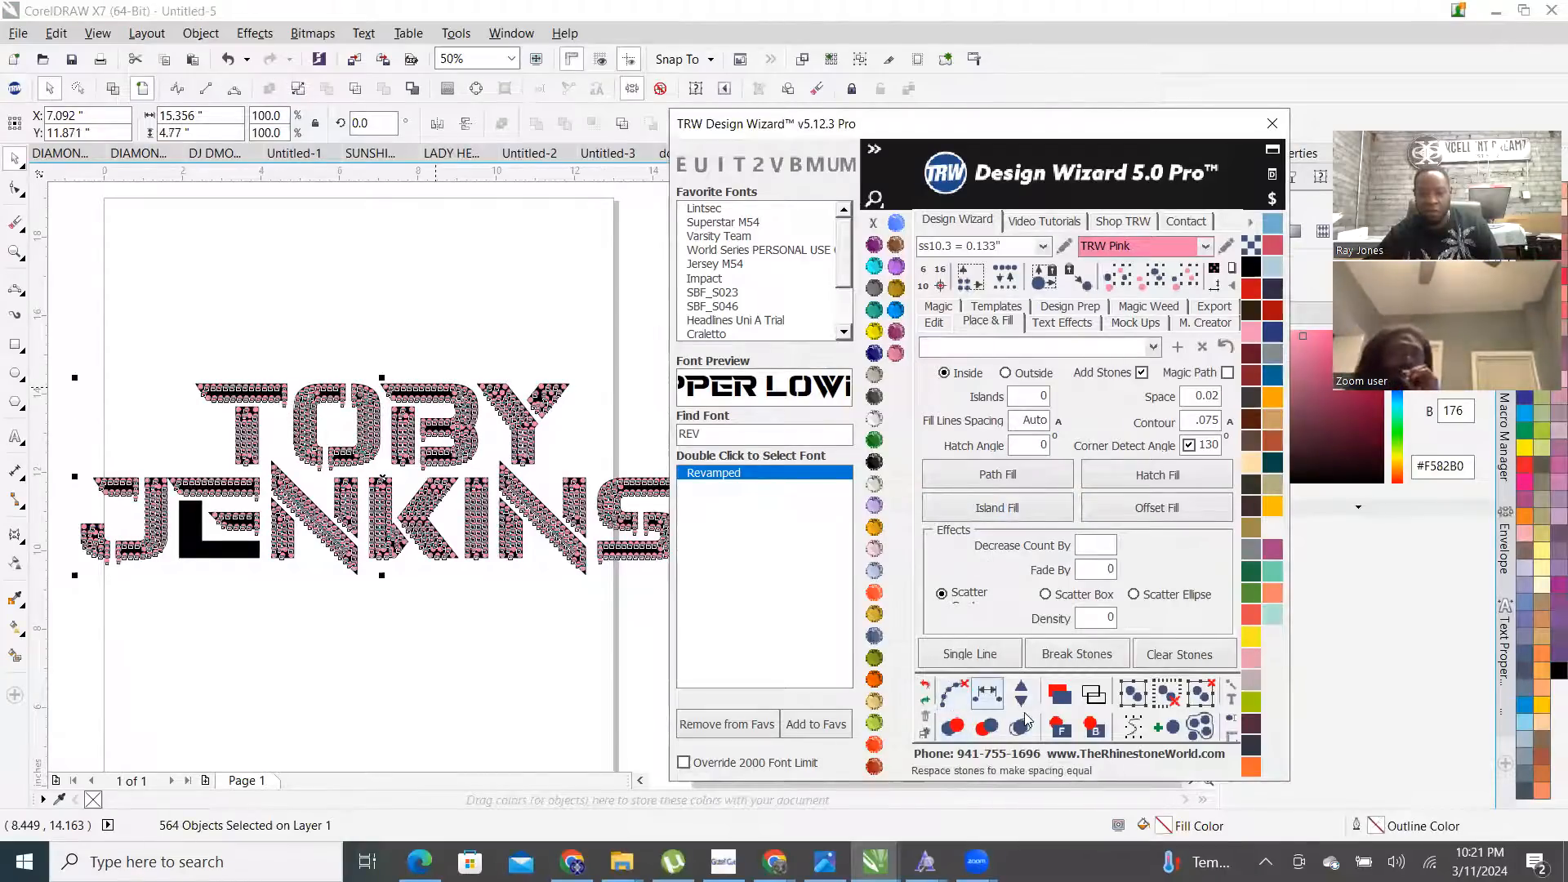
left_click(1022, 727)
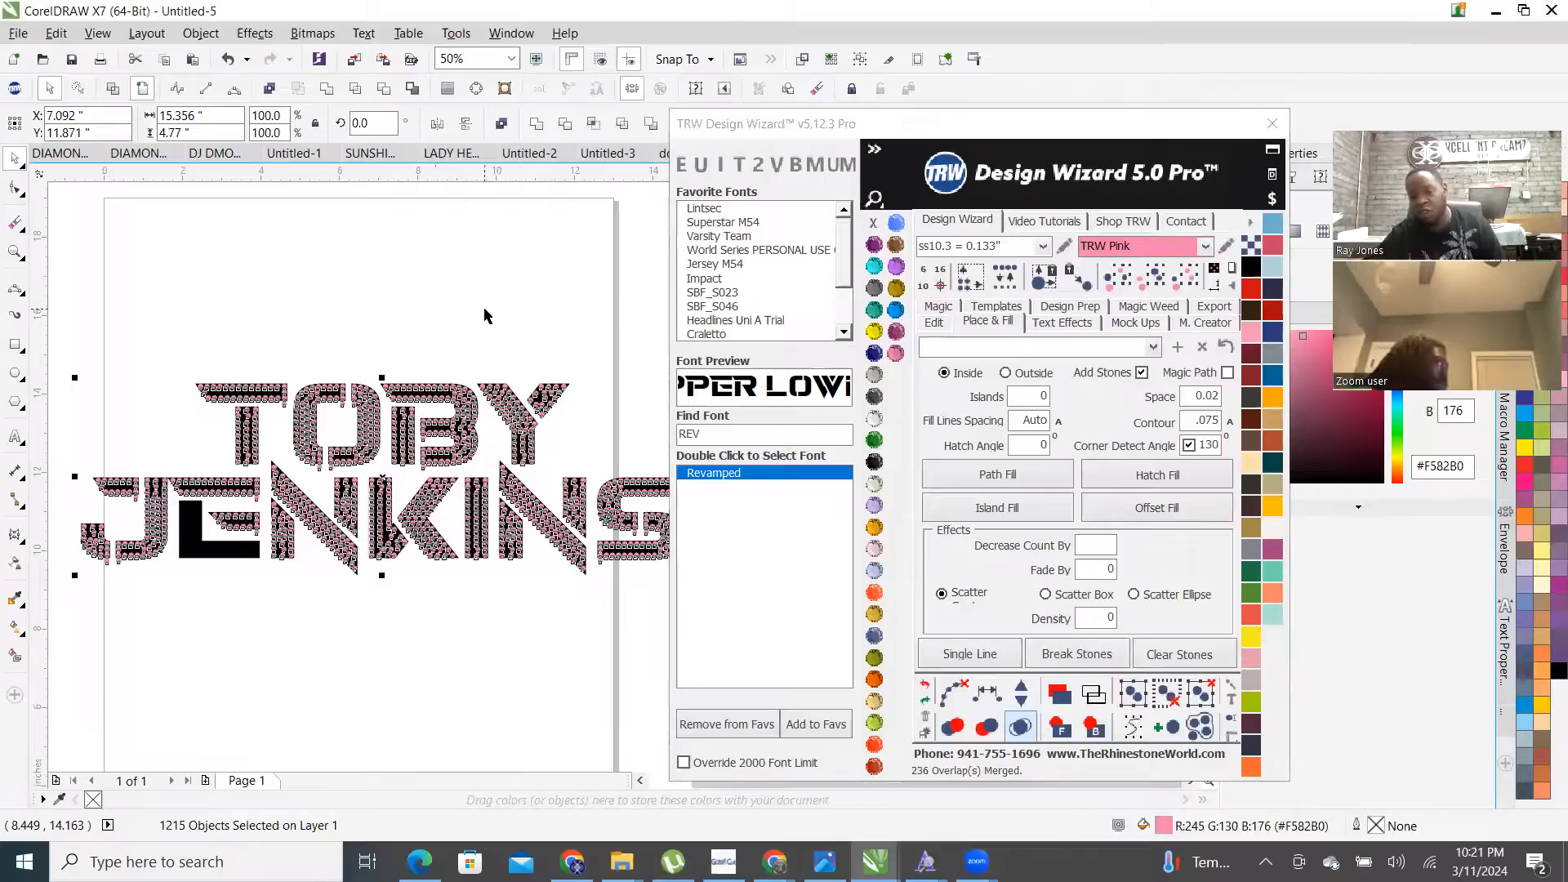
left_click(471, 351)
scroll(460, 441, "up", 2)
scroll(483, 423, "down", 2)
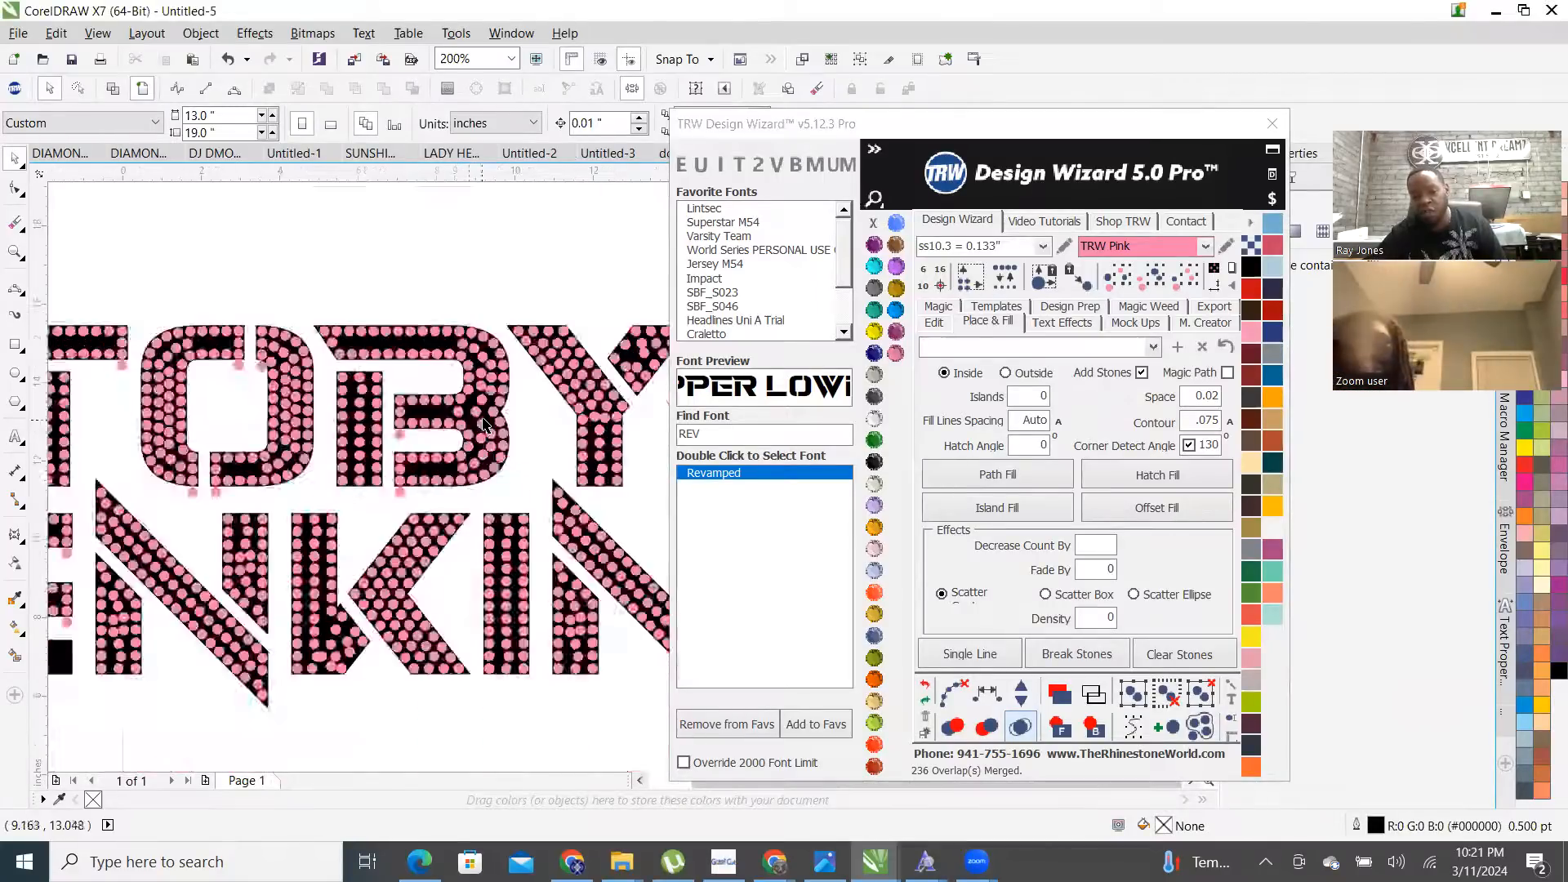
scroll(396, 543, "up", 2)
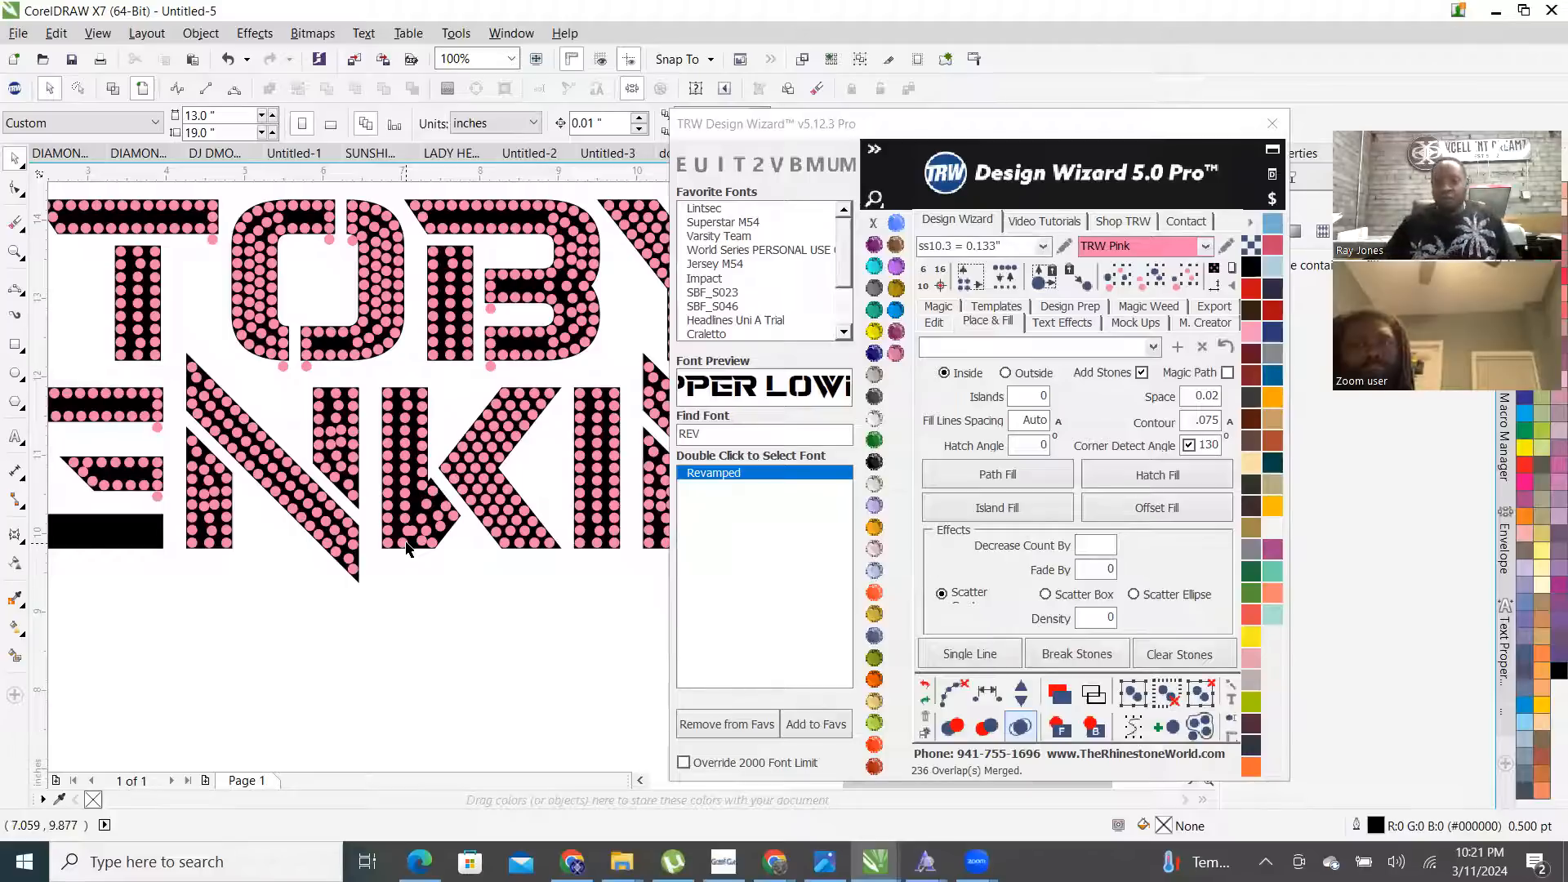
- Set fill line spacing to .014, clear the stones, and island-fill the letters again
left_click_drag(1047, 422, 1005, 426)
type(".014")
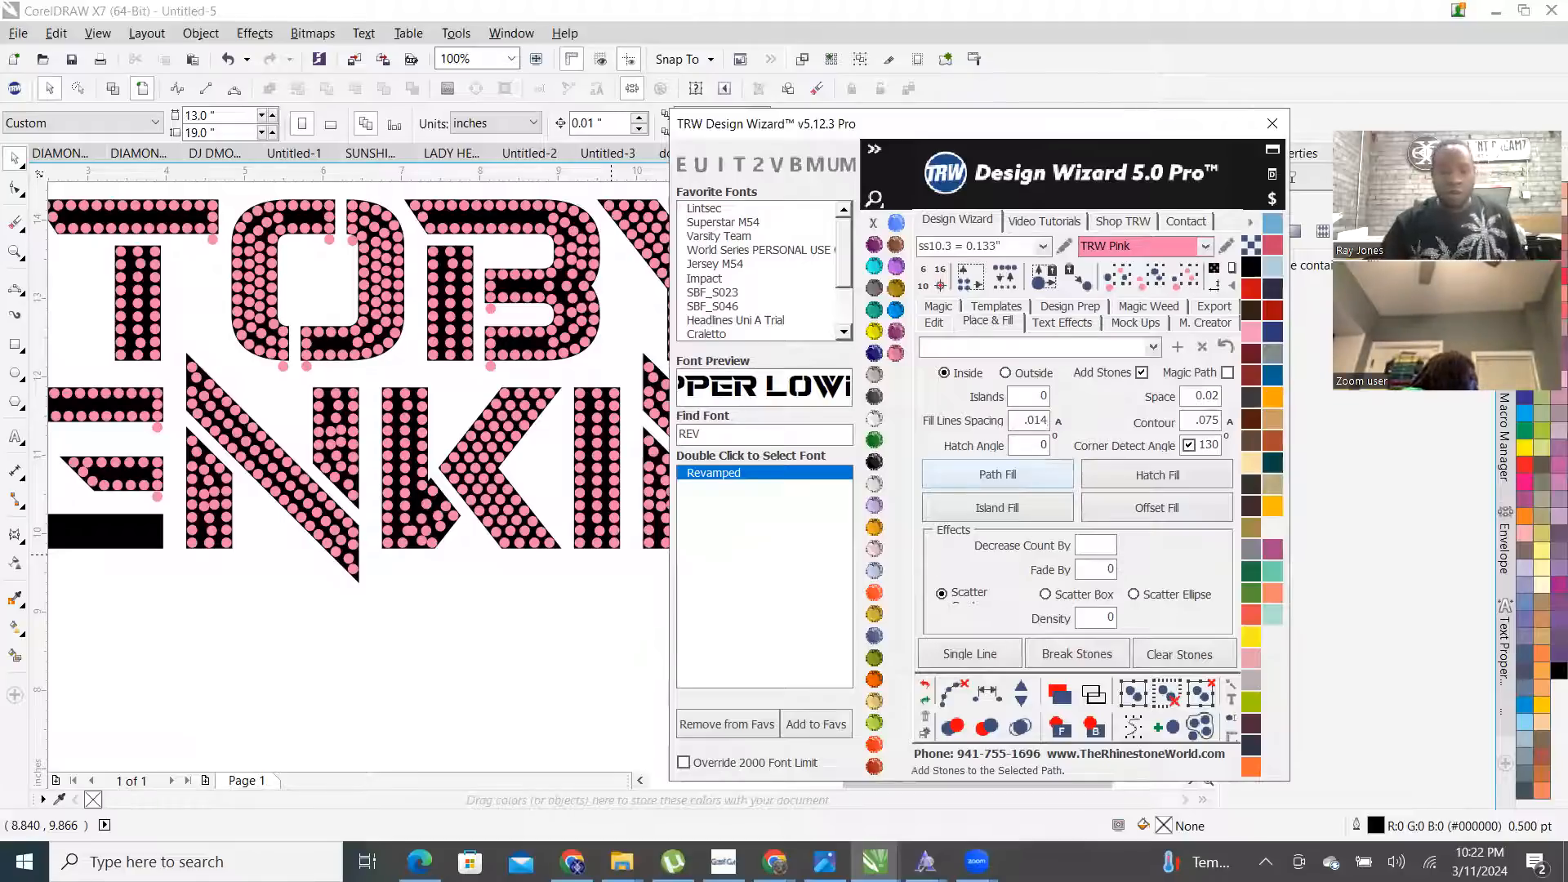
left_click(998, 474)
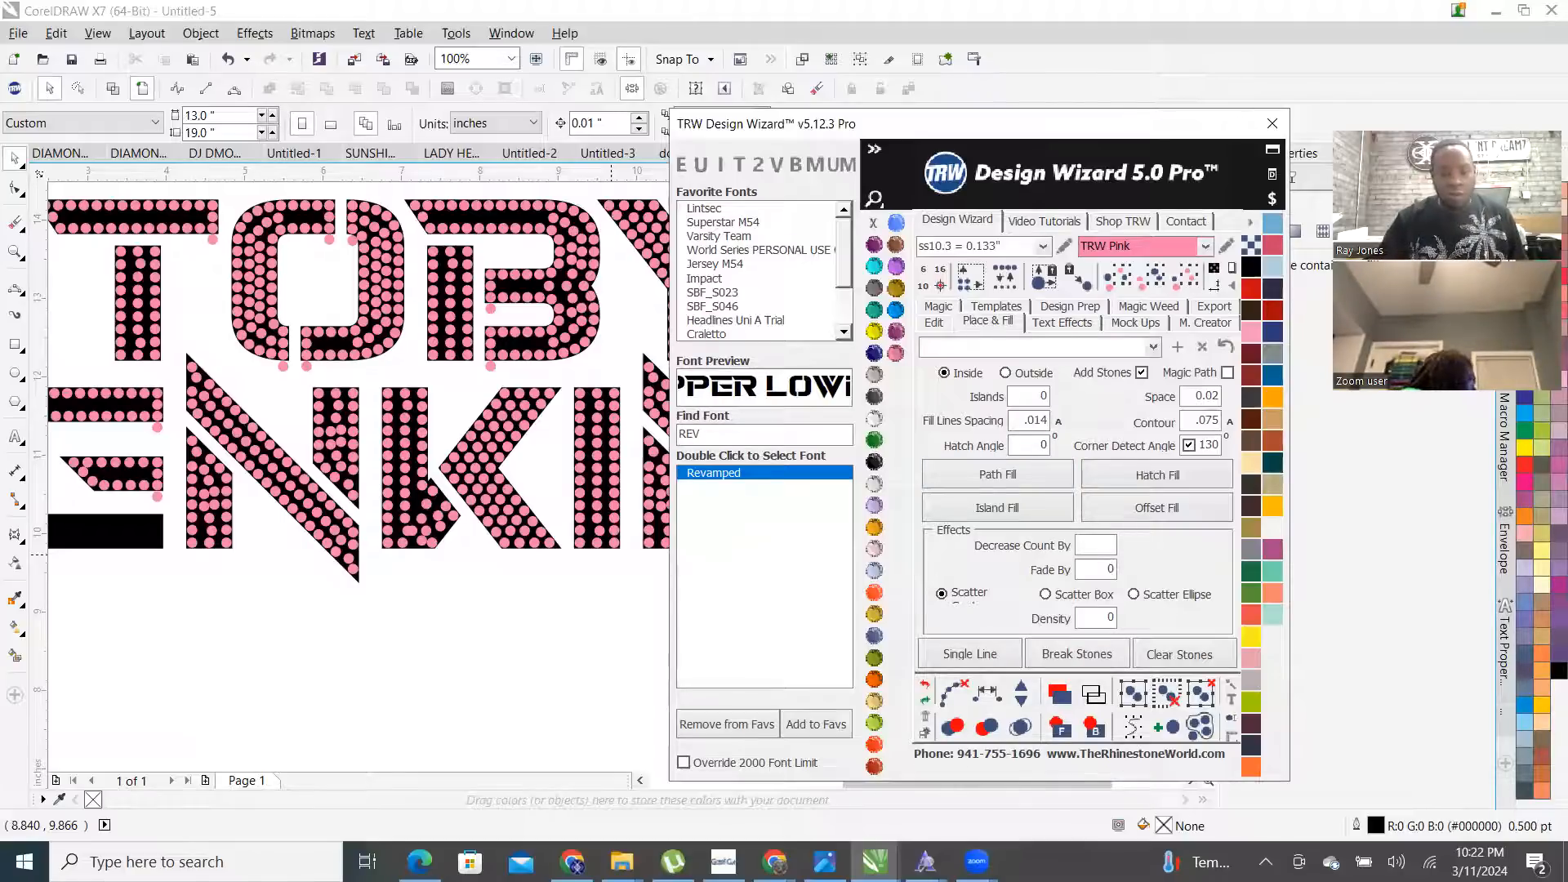
left_click(1176, 275)
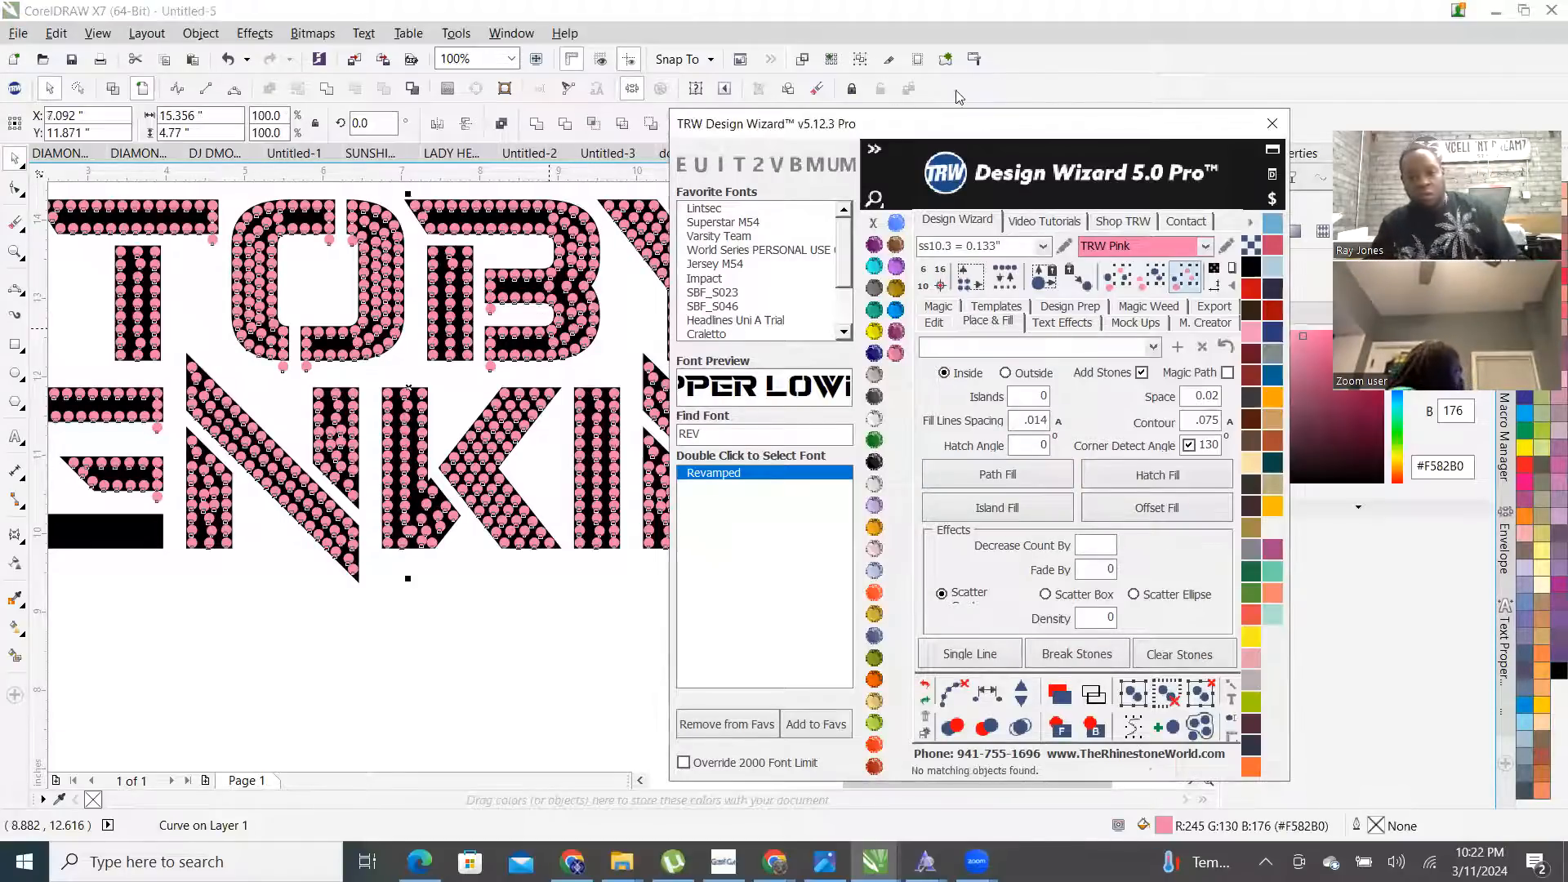
key("ctrl+z")
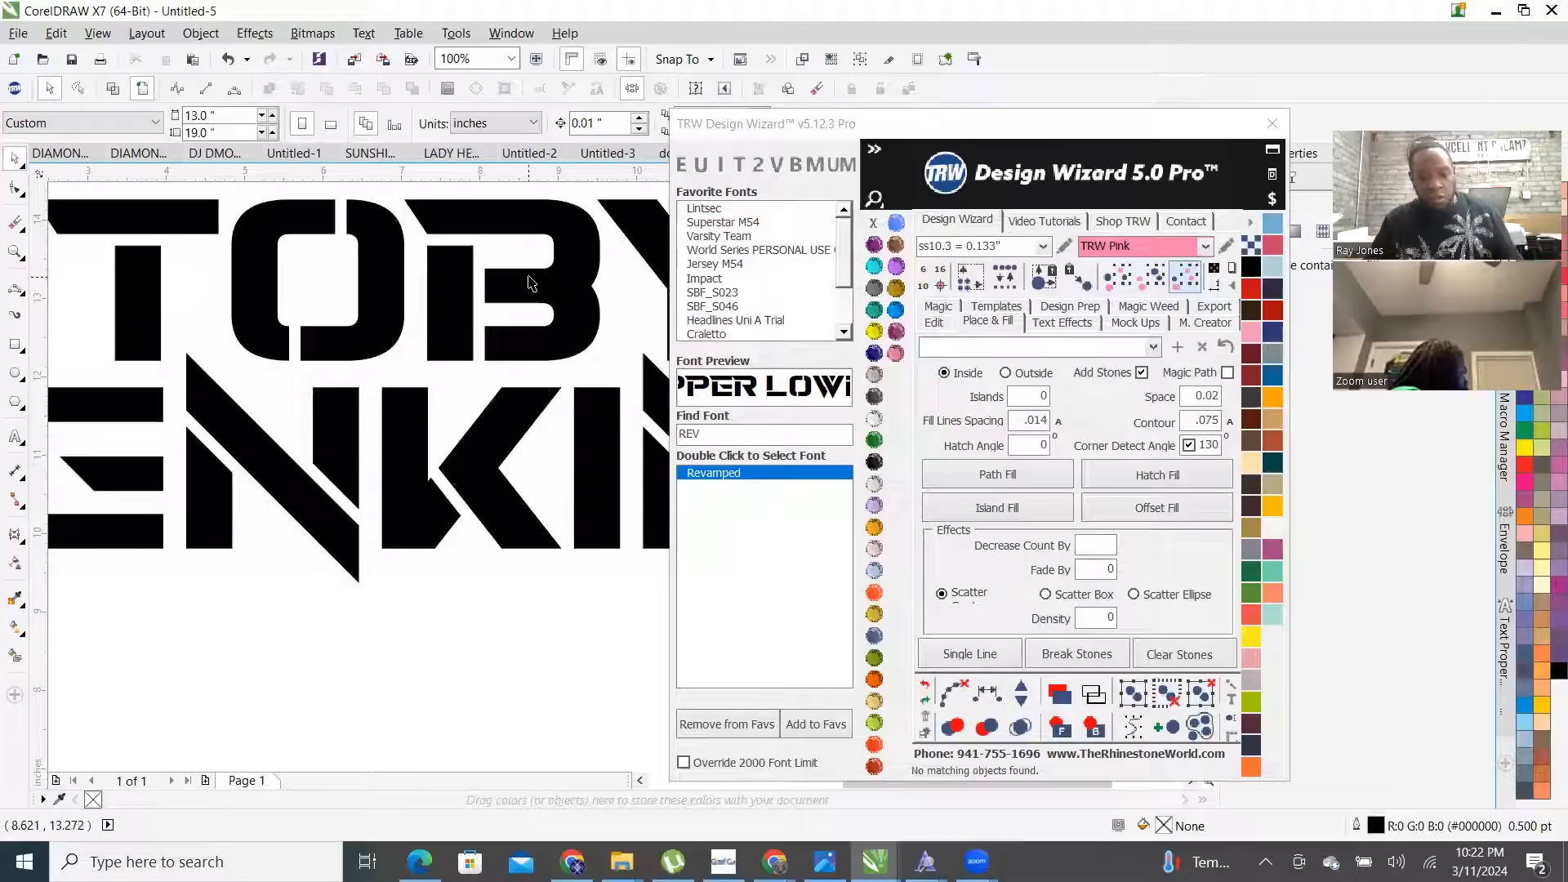
left_click(1027, 521)
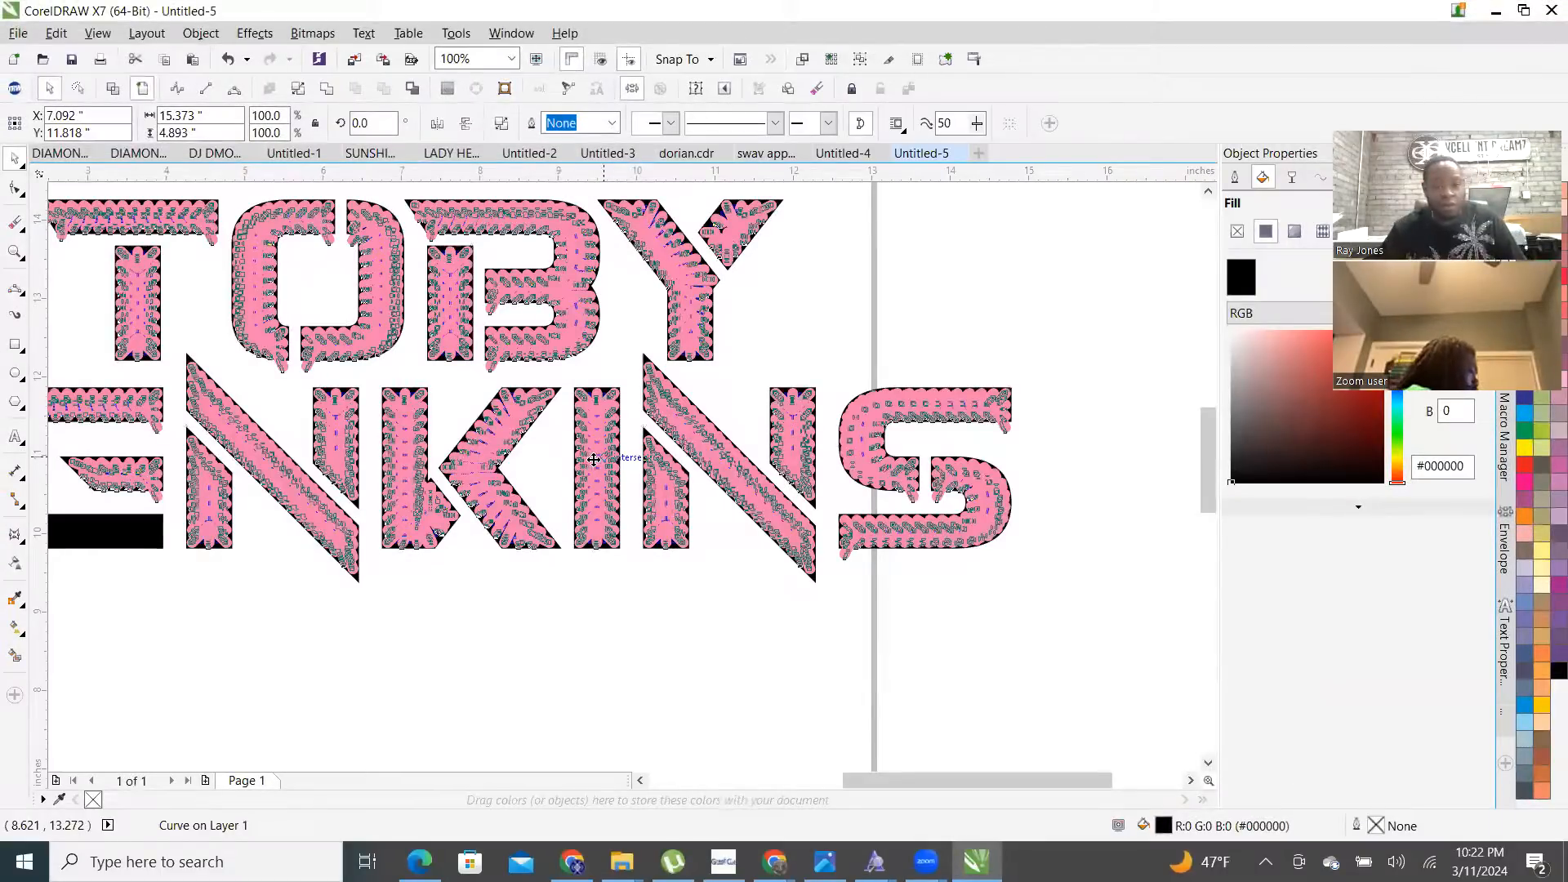
scroll(403, 381, "down", 1)
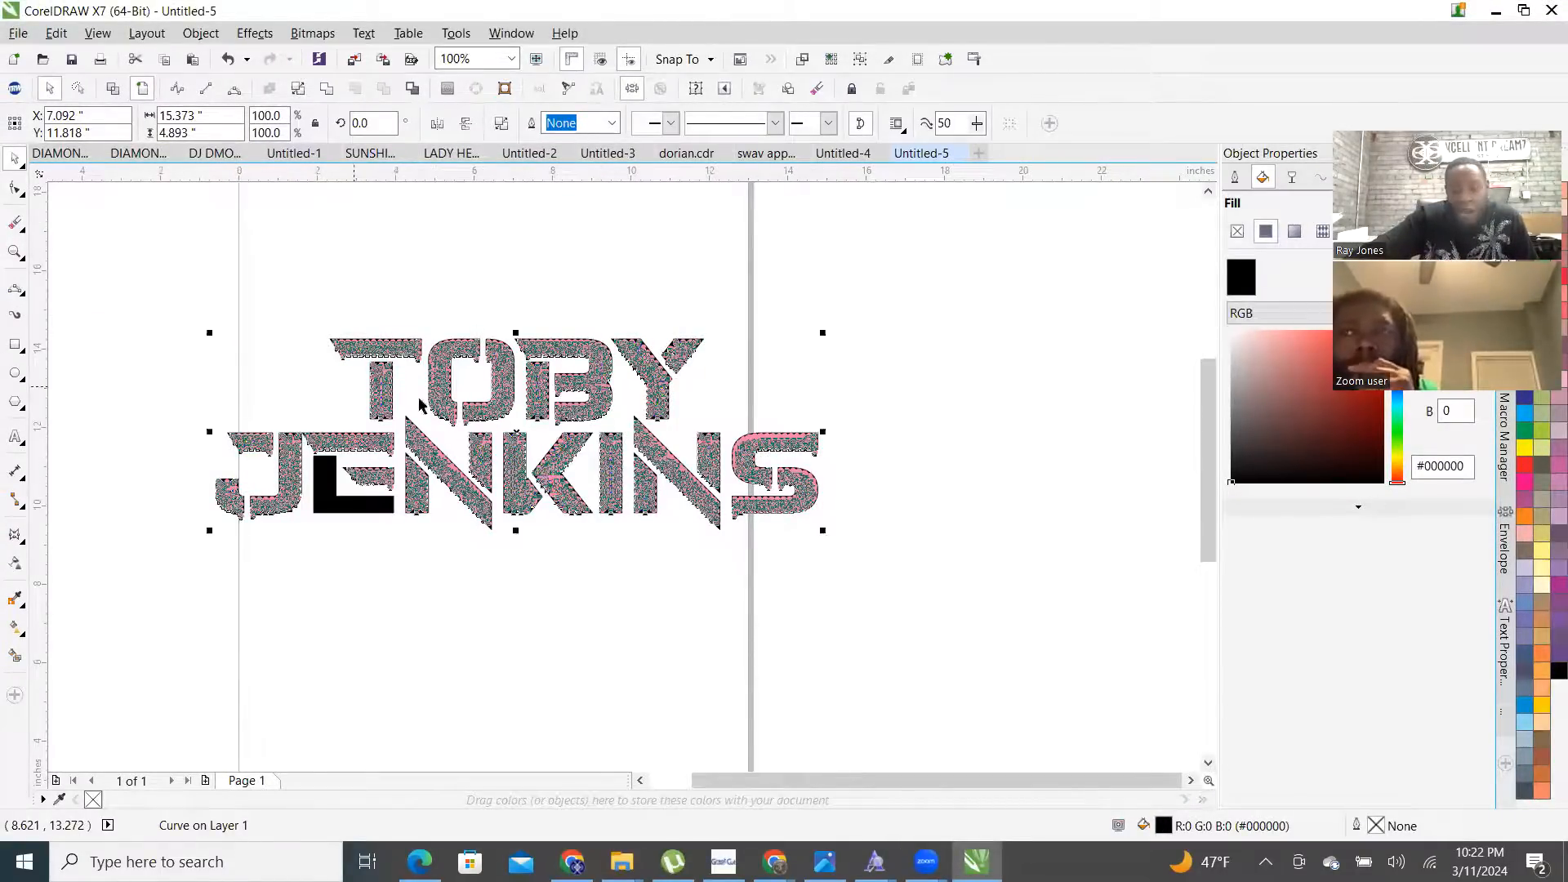
scroll(419, 403, "up", 2)
scroll(406, 325, "down", 1)
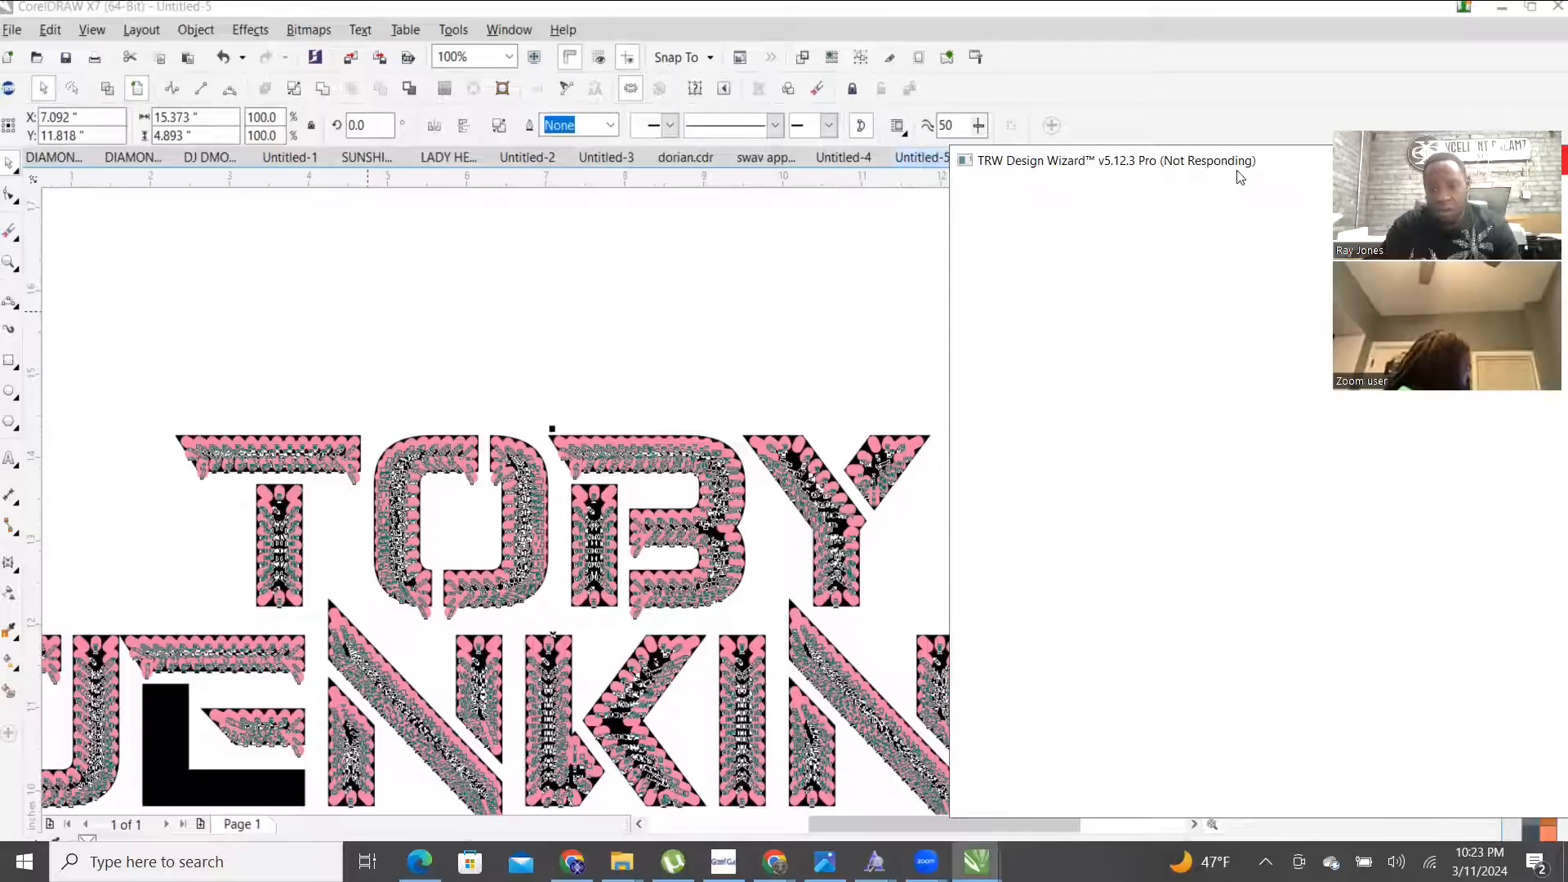
- Close the frozen TRW Design Wizard and answer the Not Responding prompt
left_click_drag(1240, 178, 809, 177)
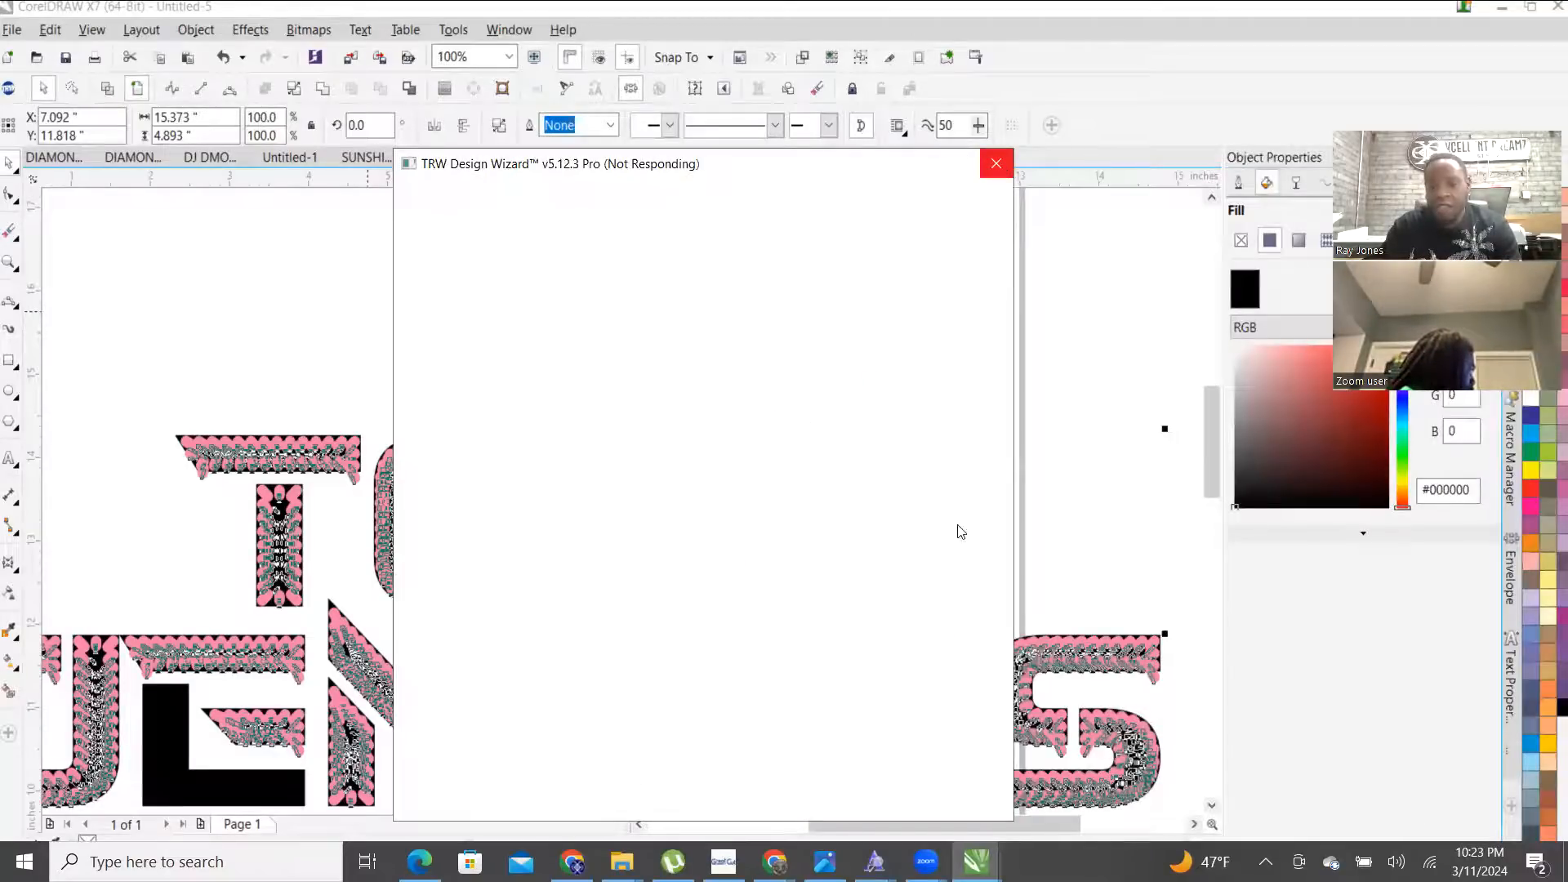
left_click(995, 165)
left_click(621, 525)
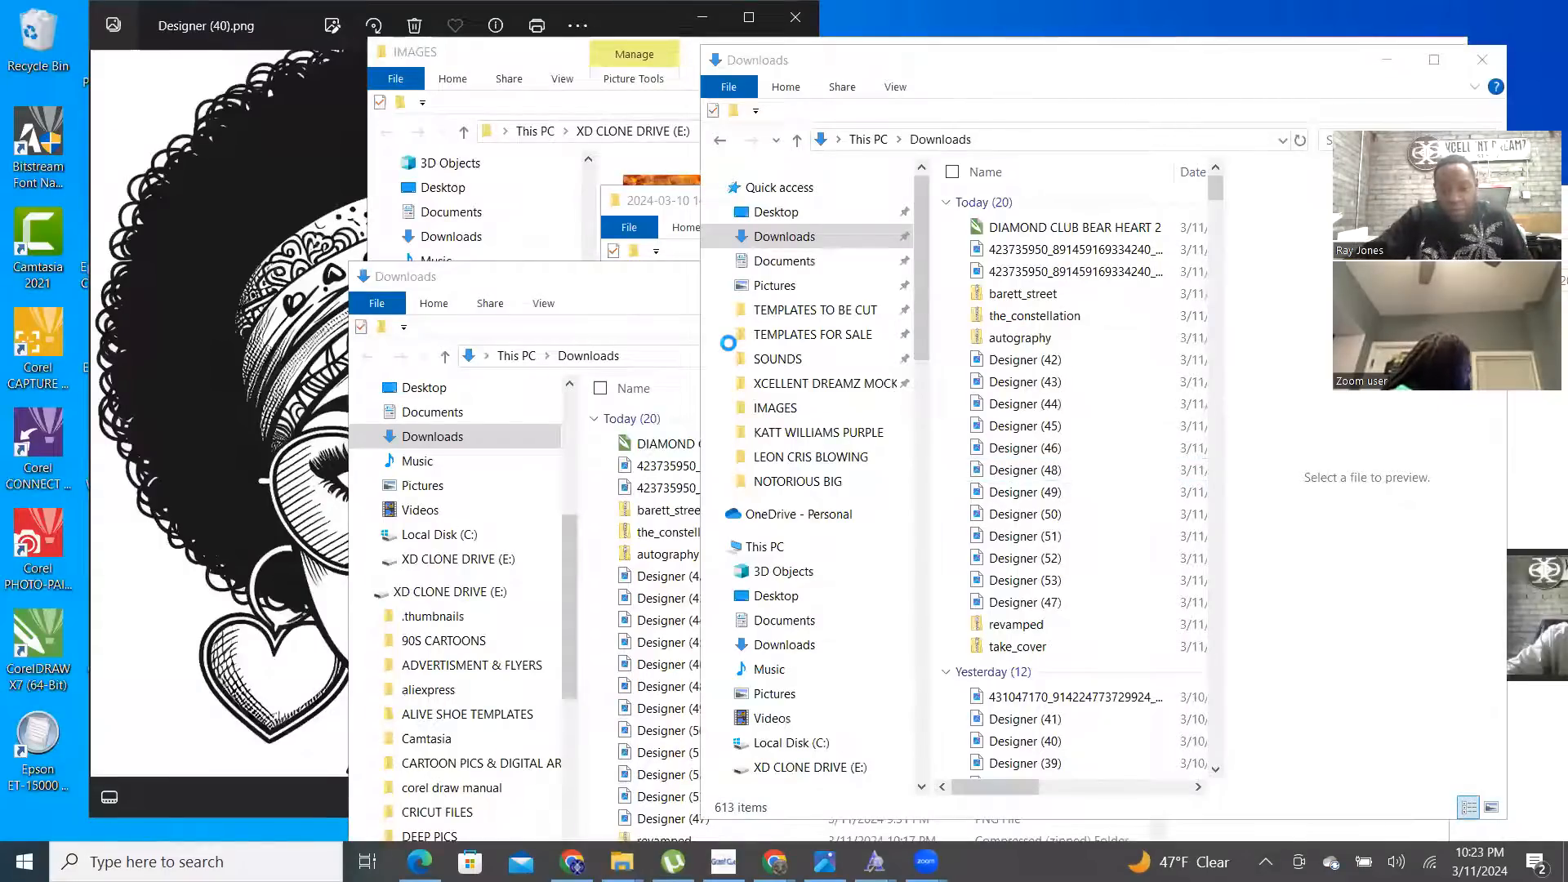
- Bring Designer (40).png forward in Photos and zoom in and back out
left_click(273, 45)
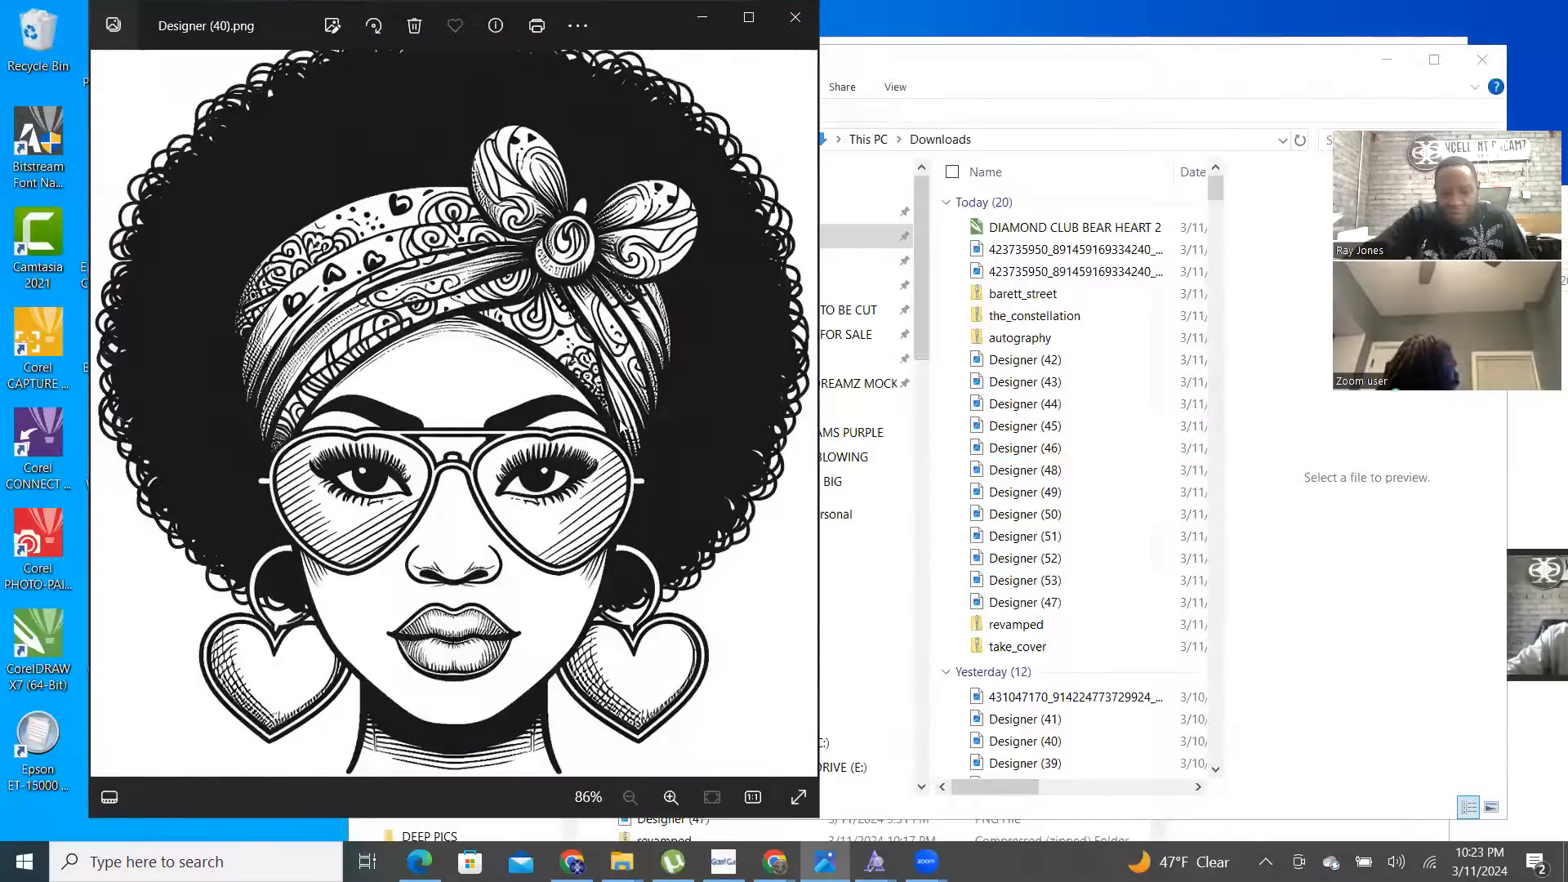
scroll(621, 427, "up", 1)
scroll(621, 425, "down", 1)
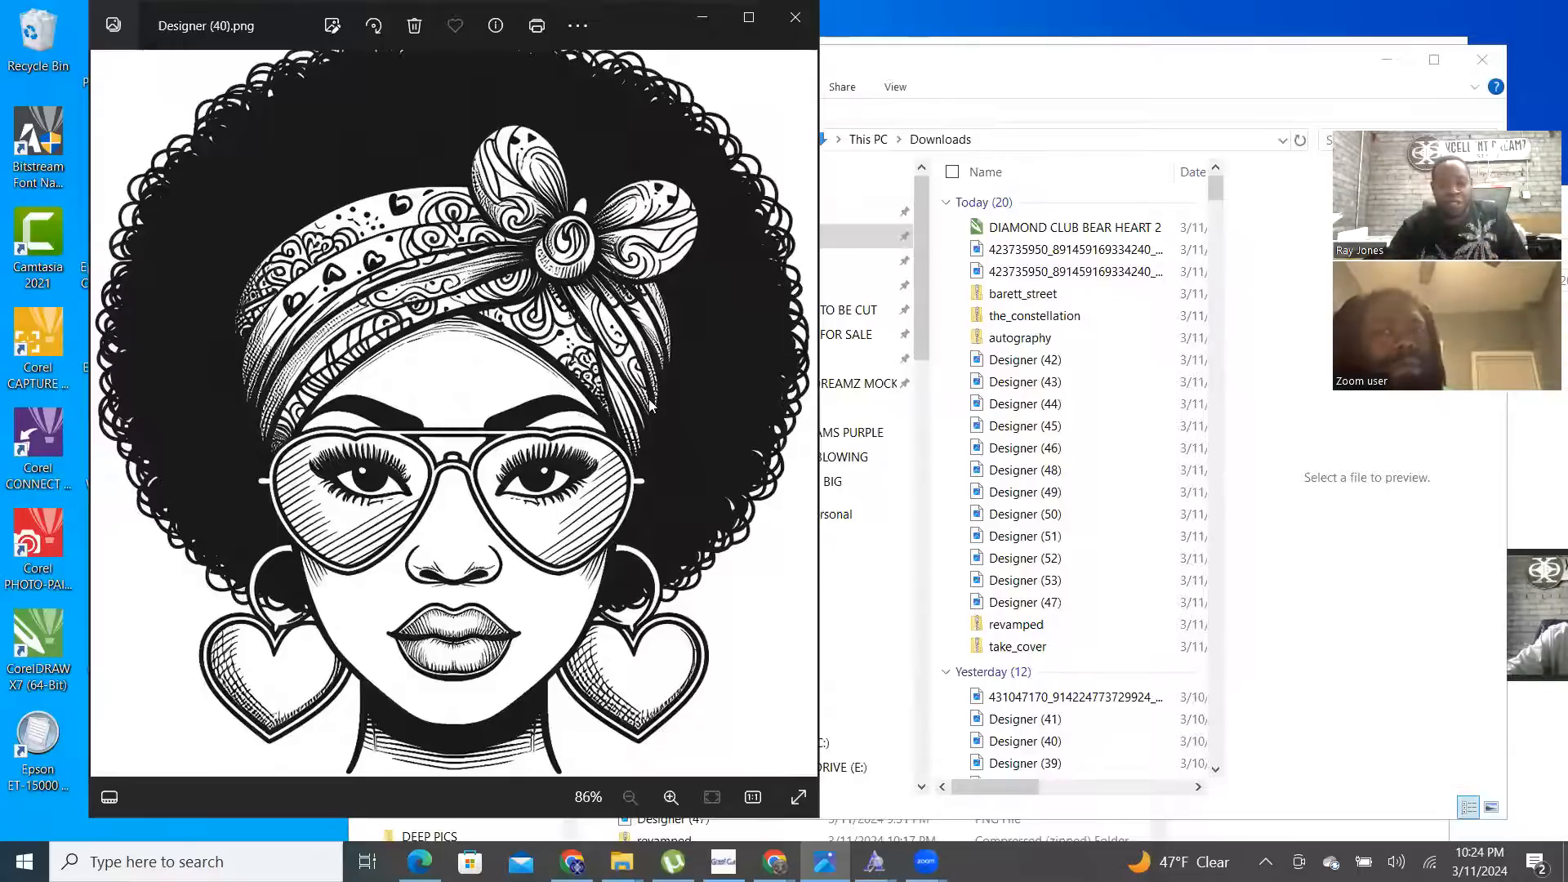
- Step from Designer (41).png through the heart portraits and teddy bears to the grey cartoon boy
left_click(98, 423)
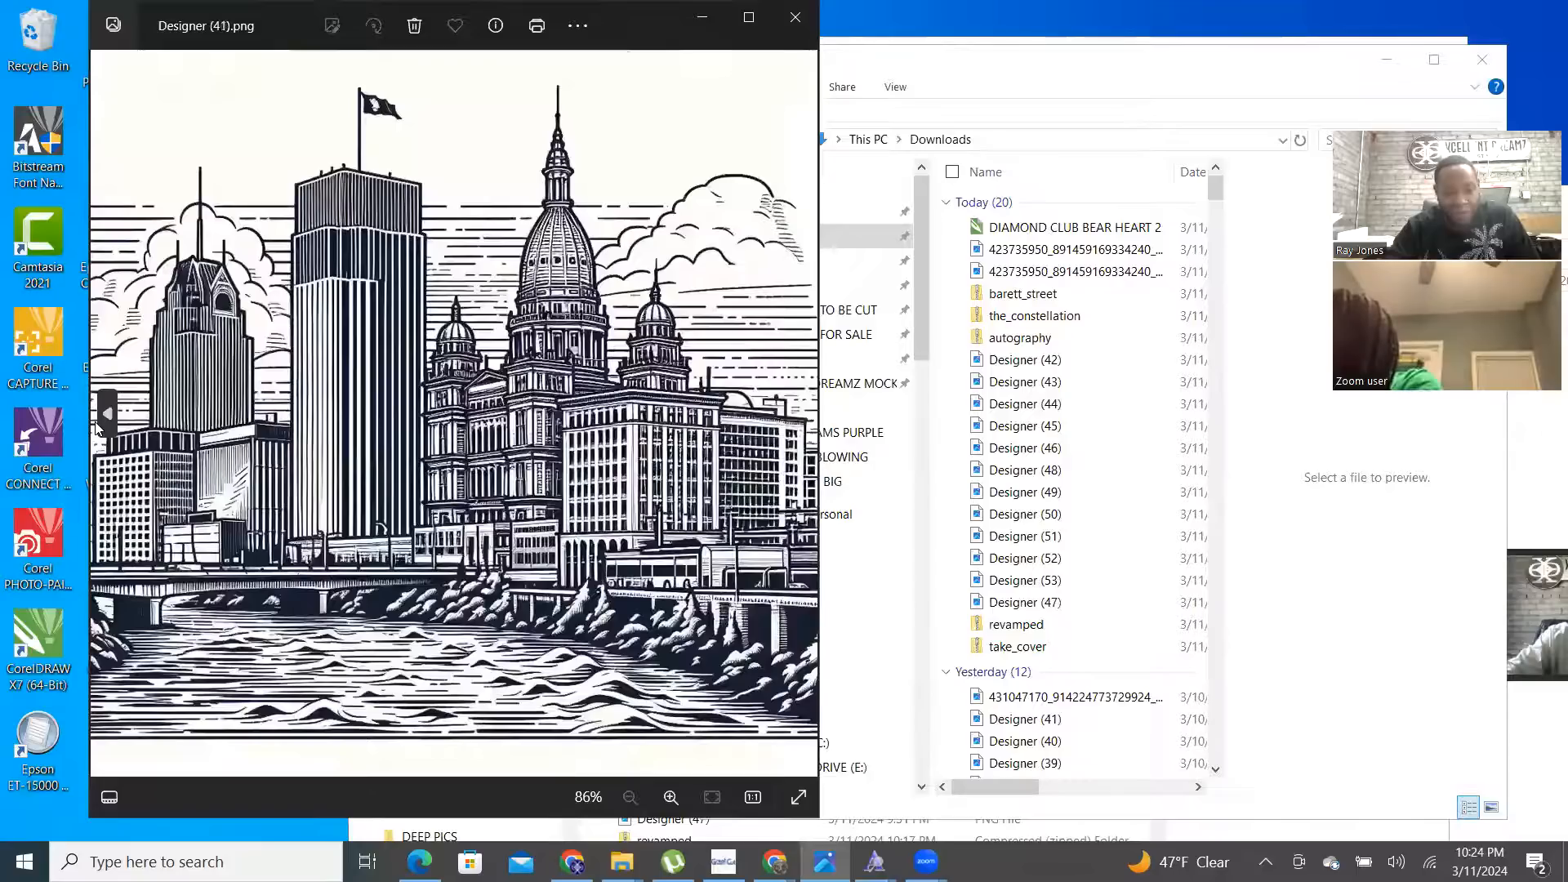
left_click(801, 414)
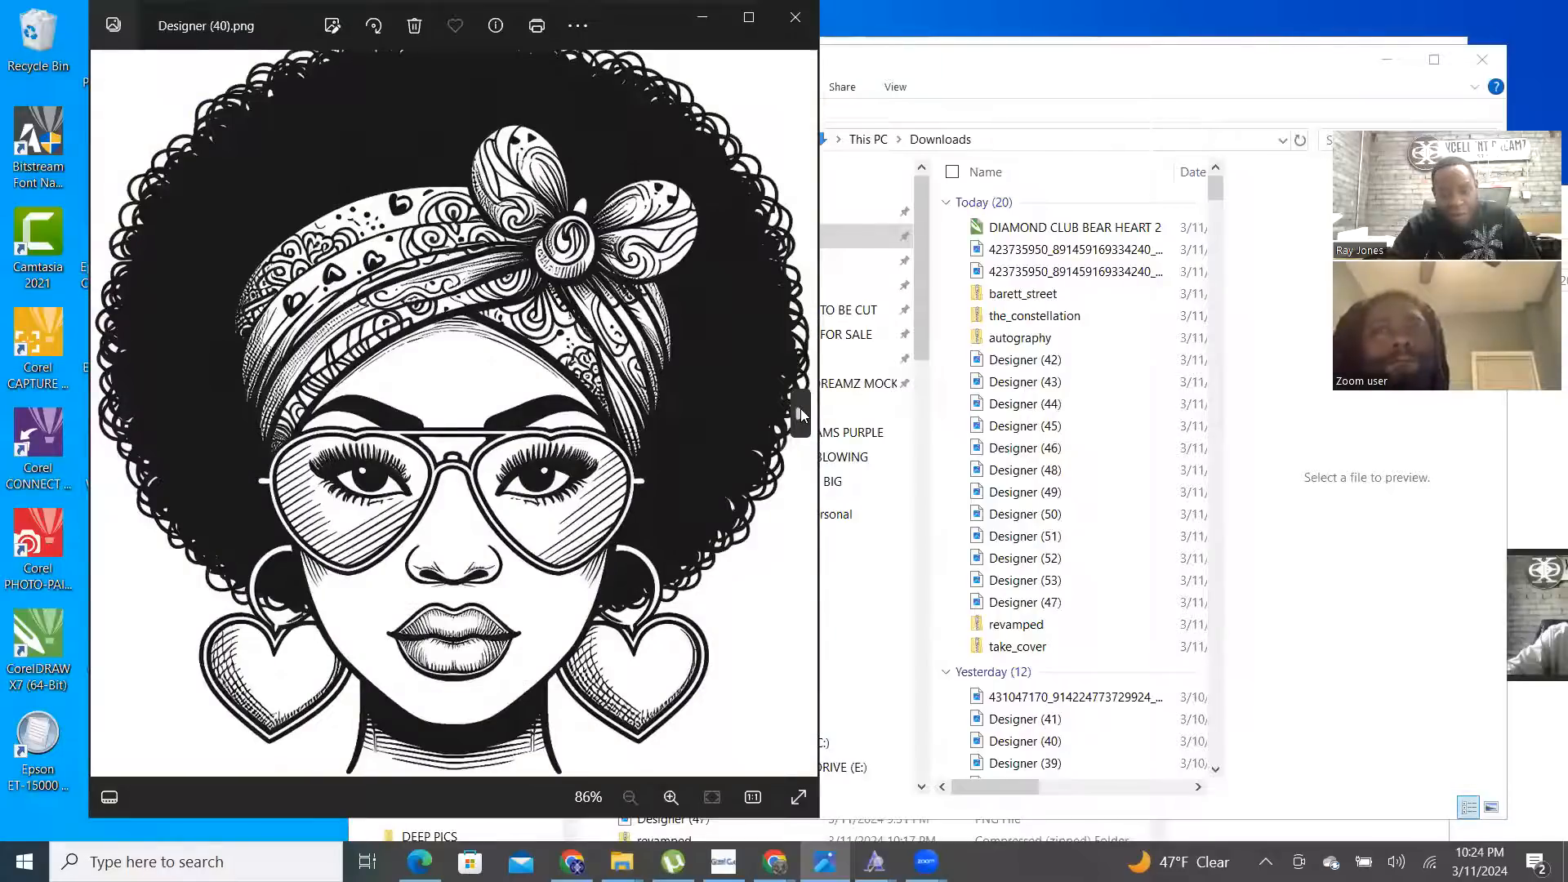
left_click(800, 414)
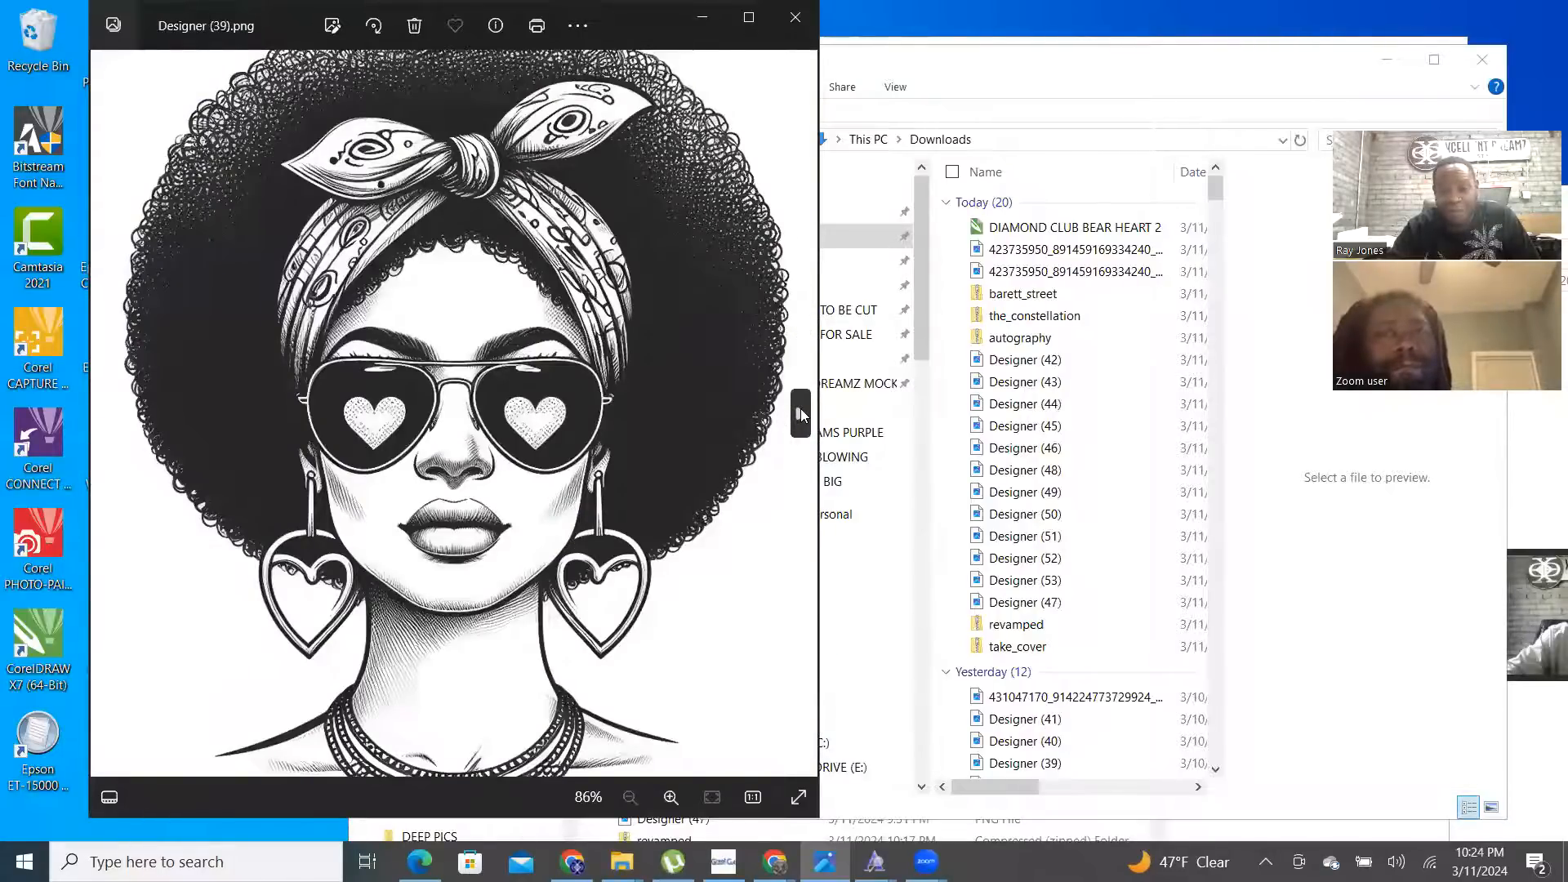
left_click(800, 414)
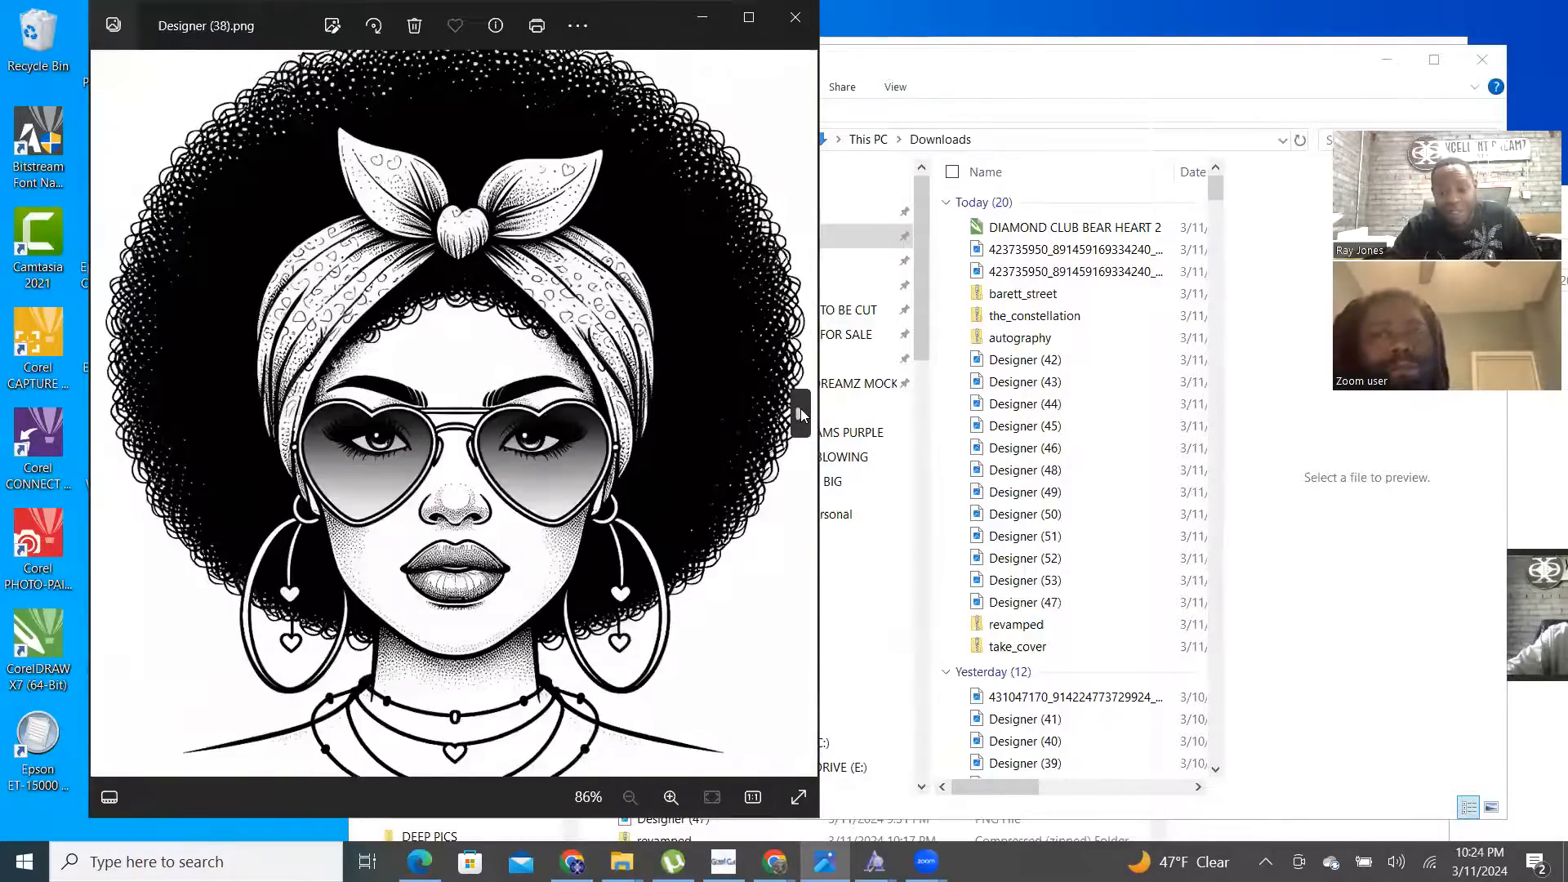
left_click(800, 414)
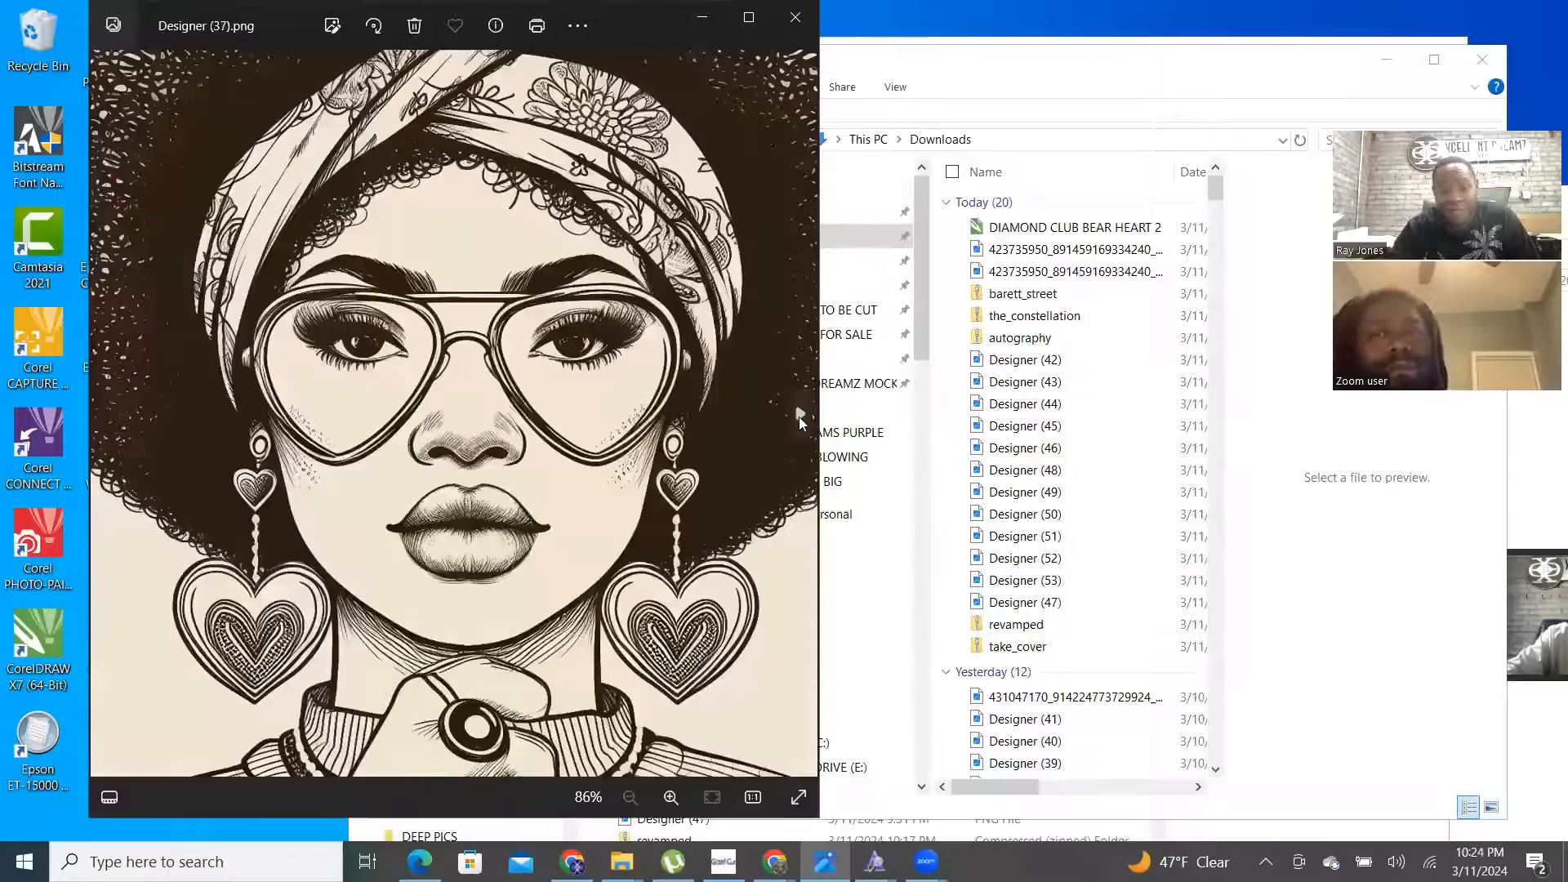
left_click(800, 415)
left_click(799, 414)
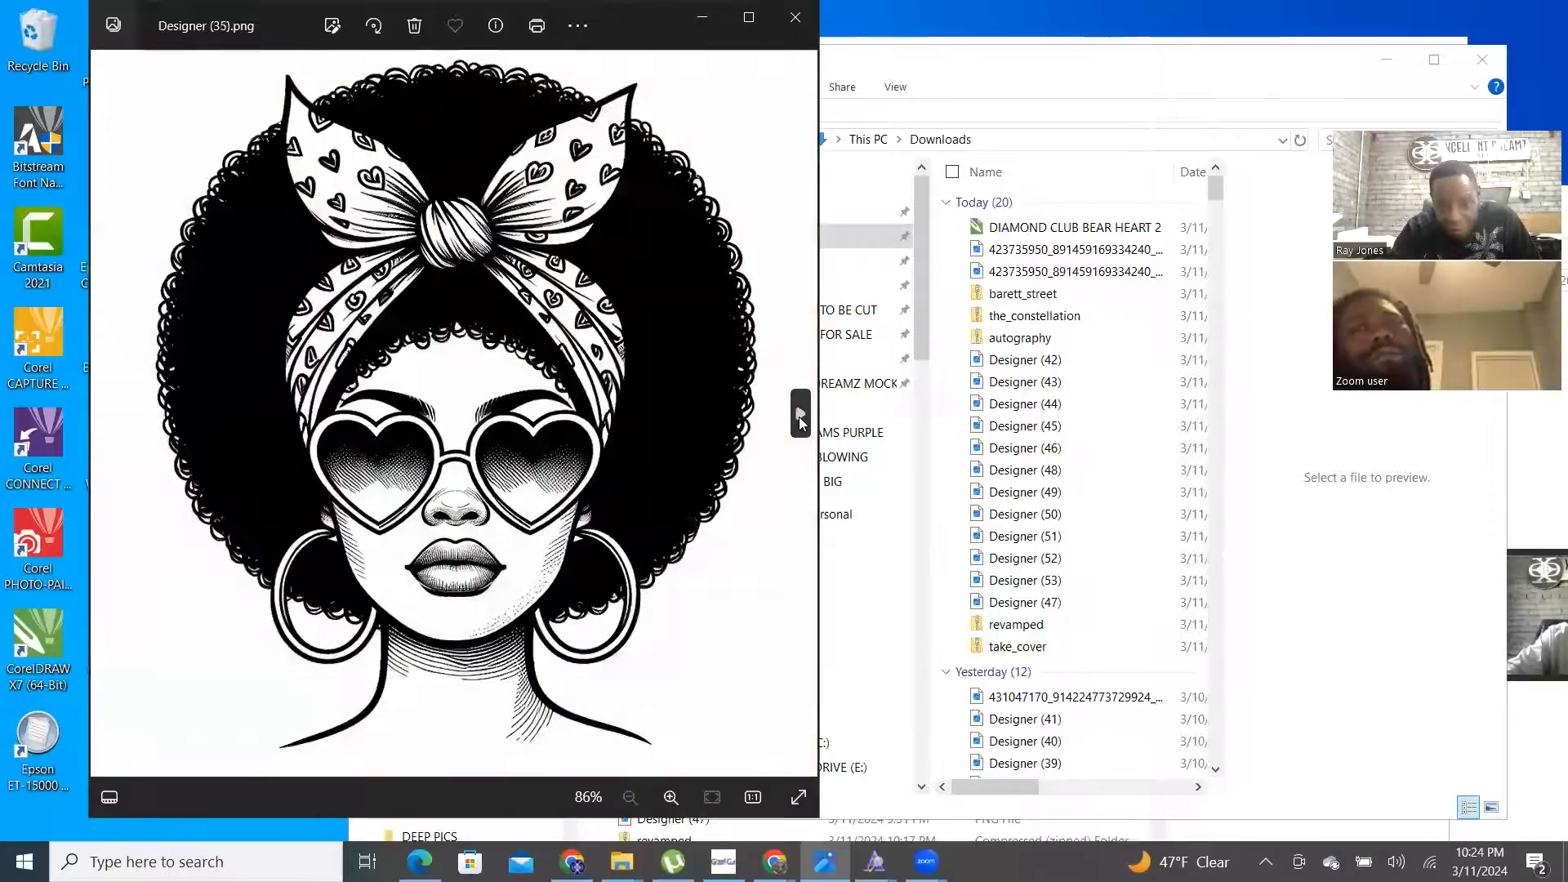
left_click(799, 415)
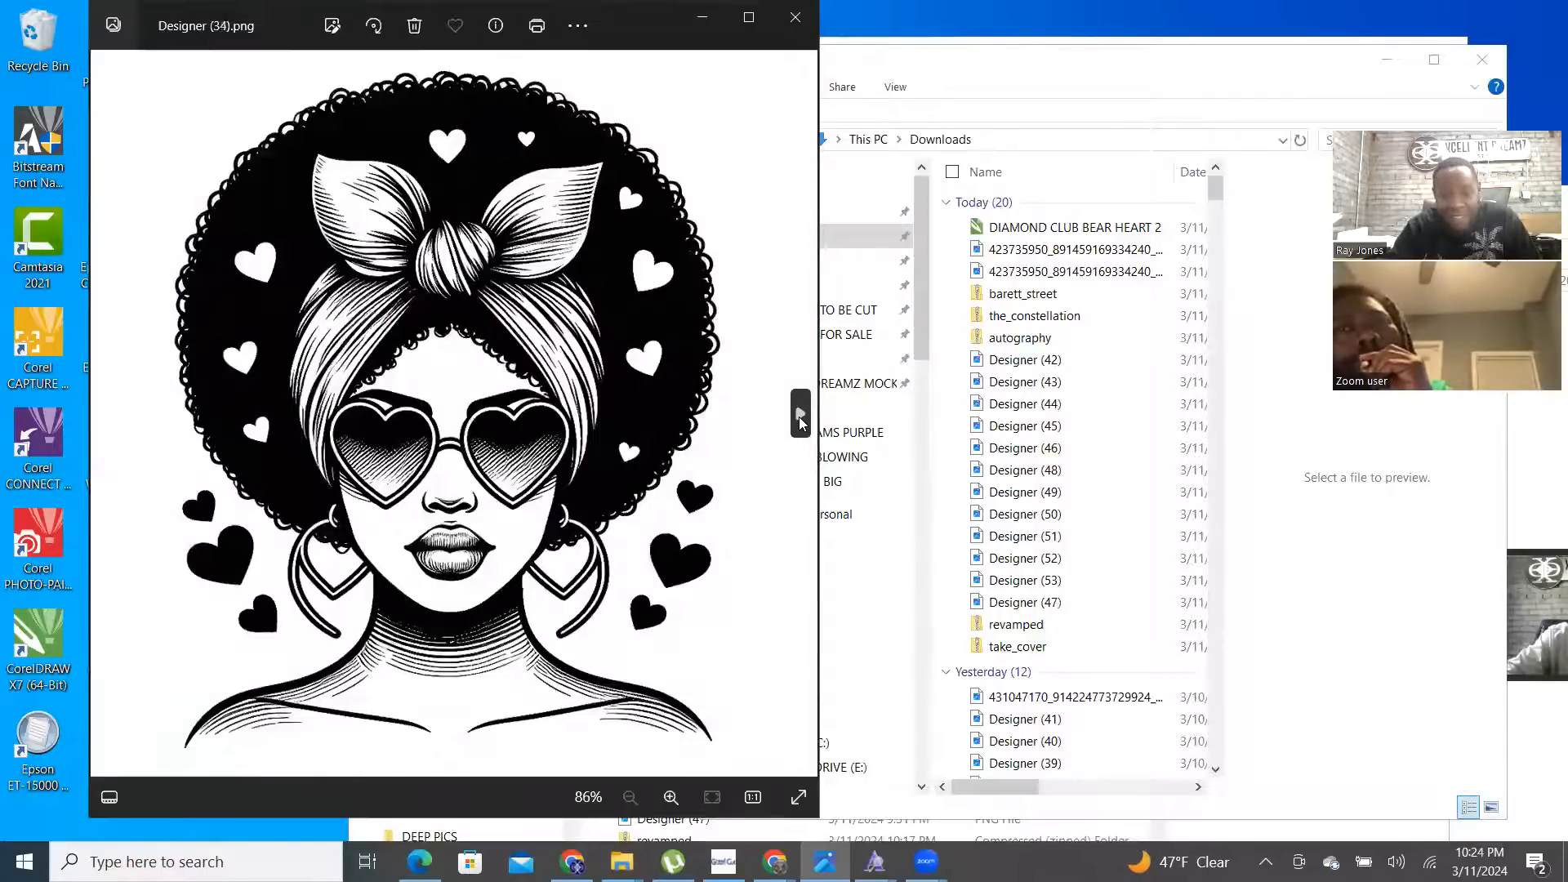
left_click(800, 415)
left_click(799, 415)
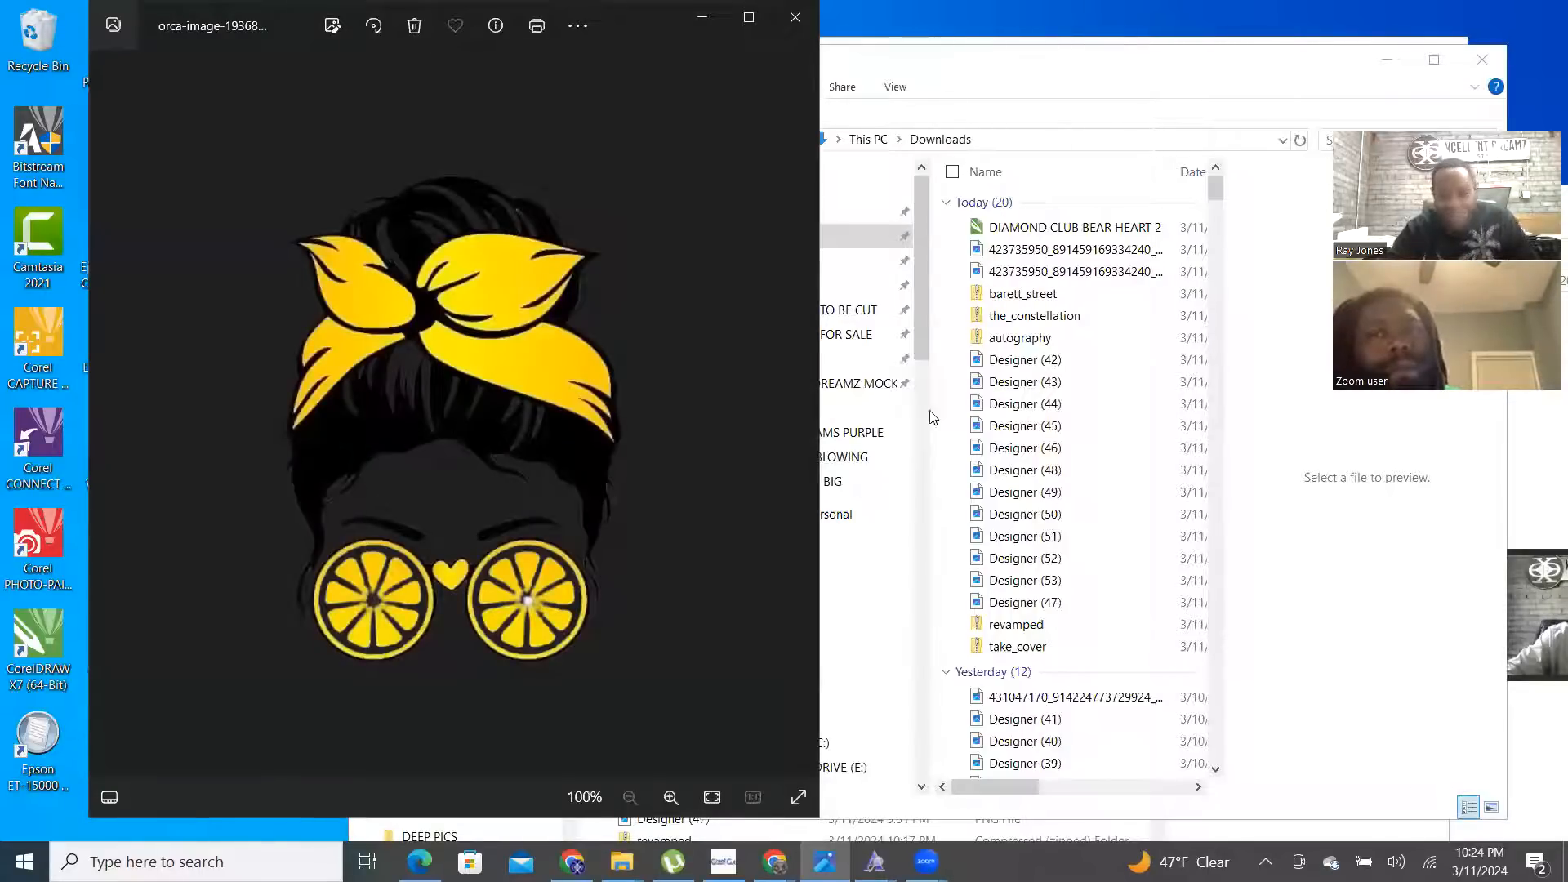
left_click(800, 418)
left_click(800, 417)
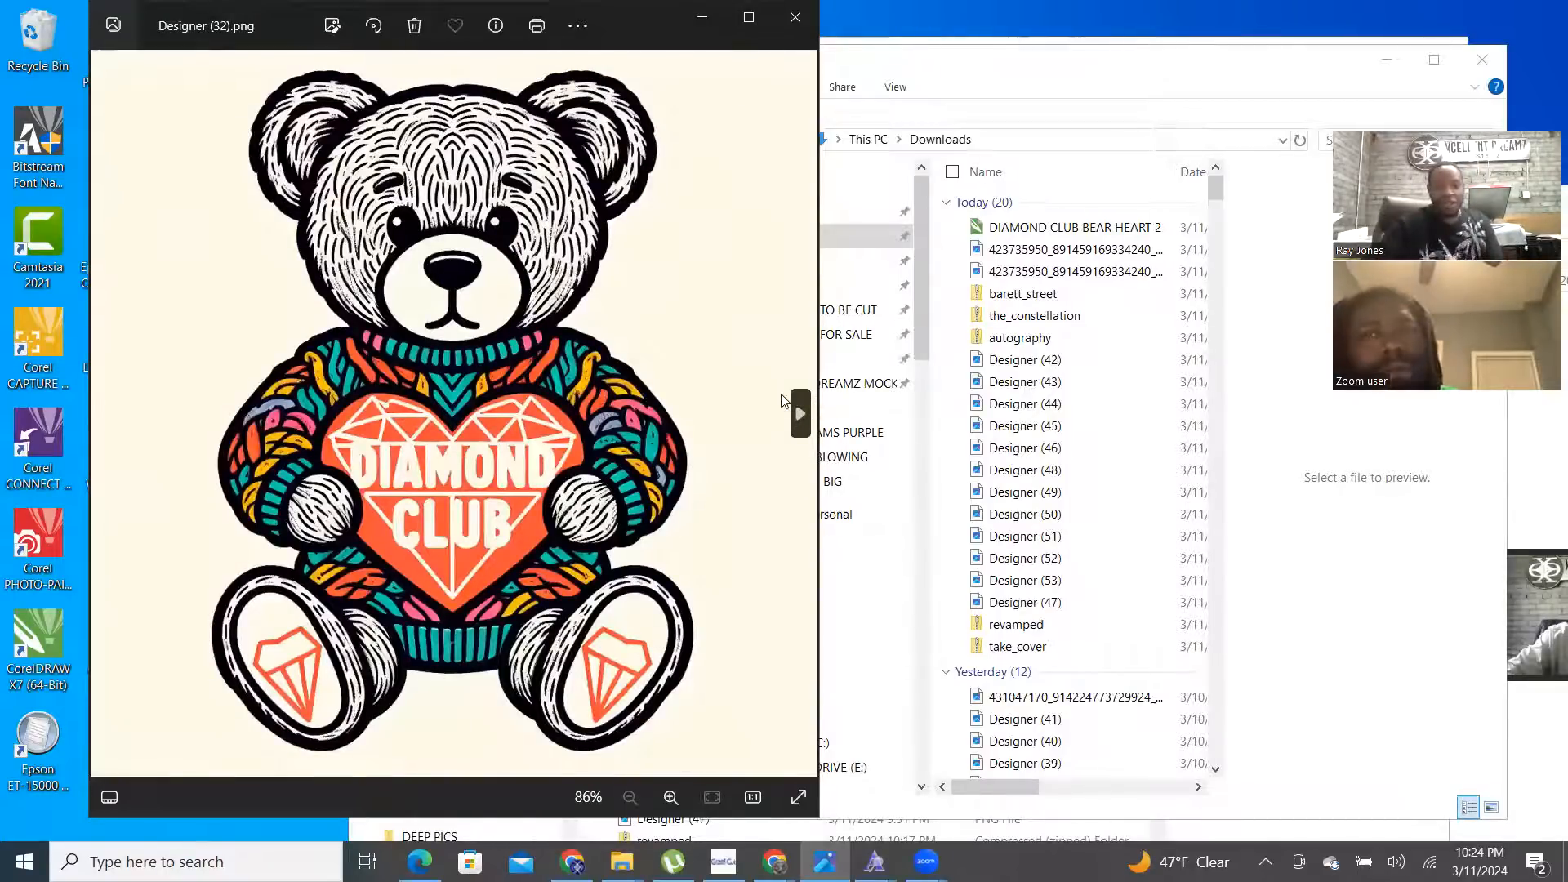
left_click(801, 418)
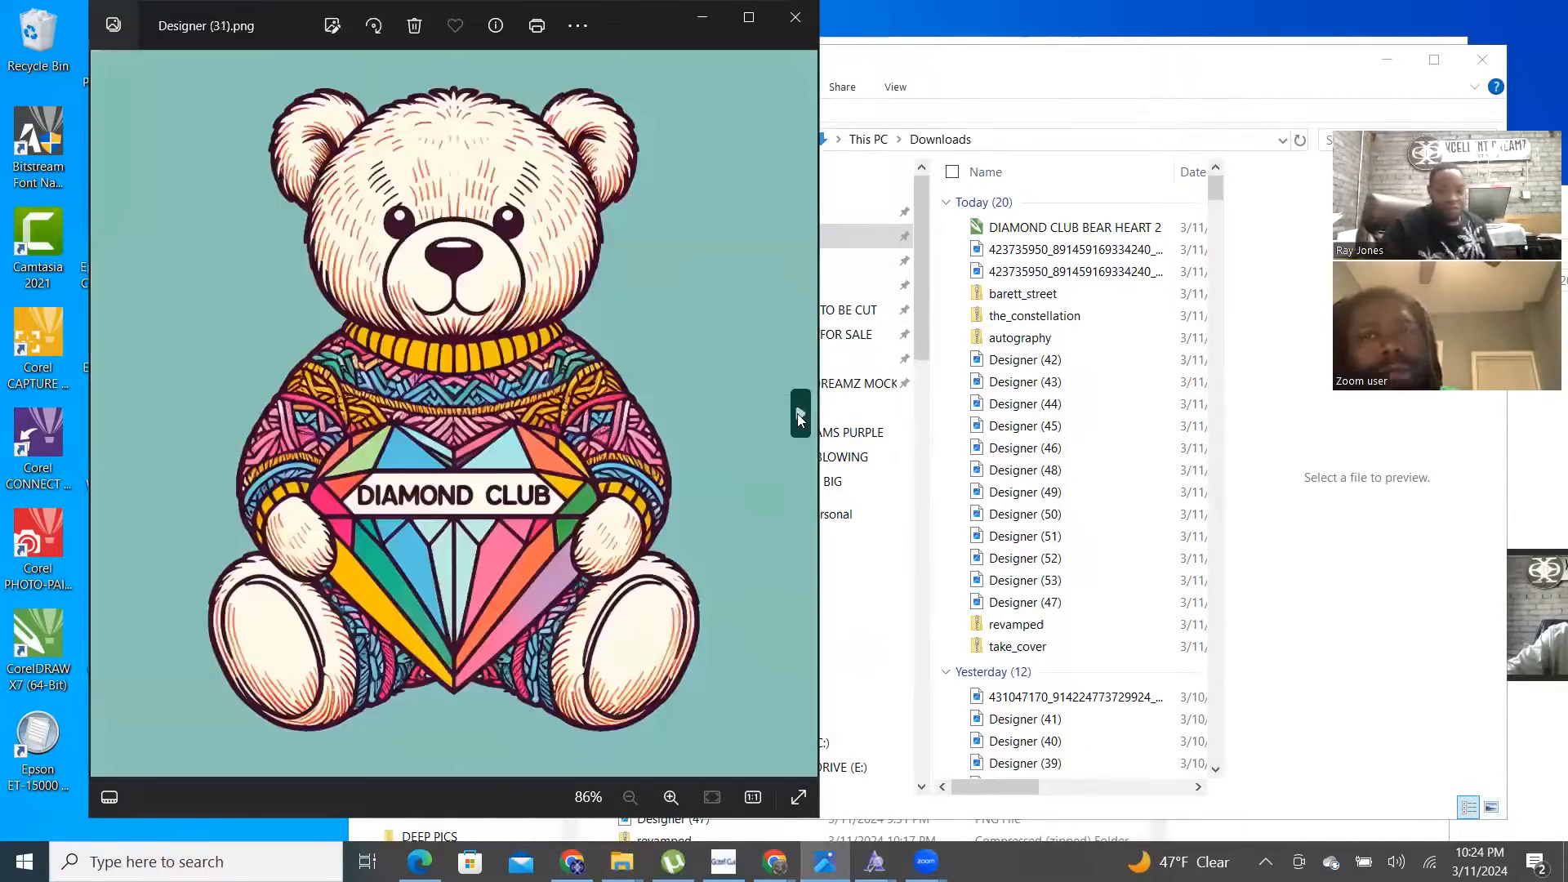
left_click(801, 418)
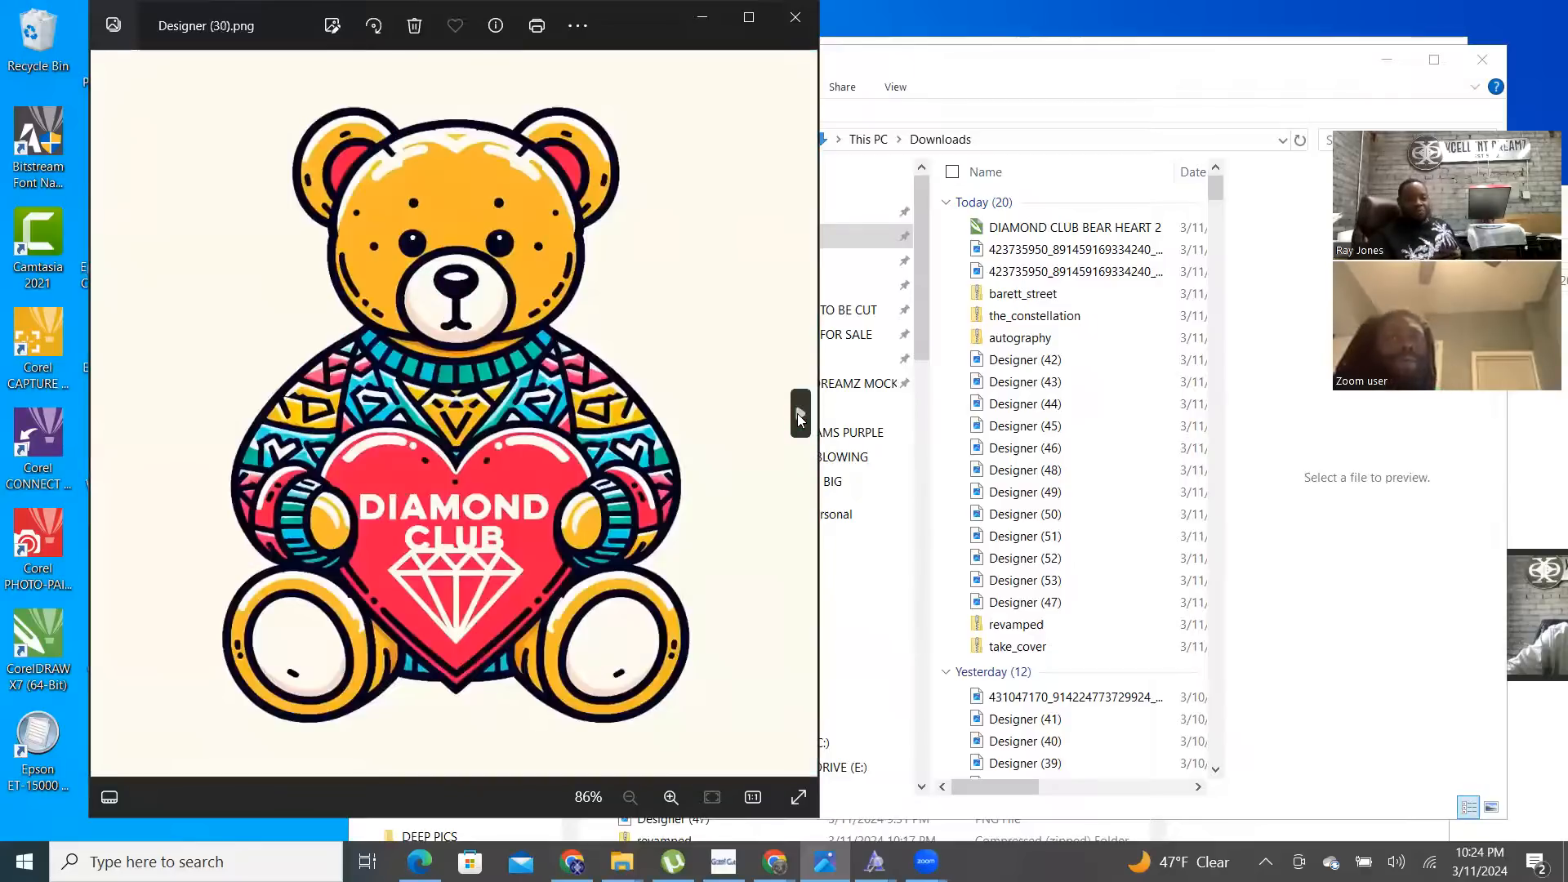
left_click(800, 418)
left_click(801, 419)
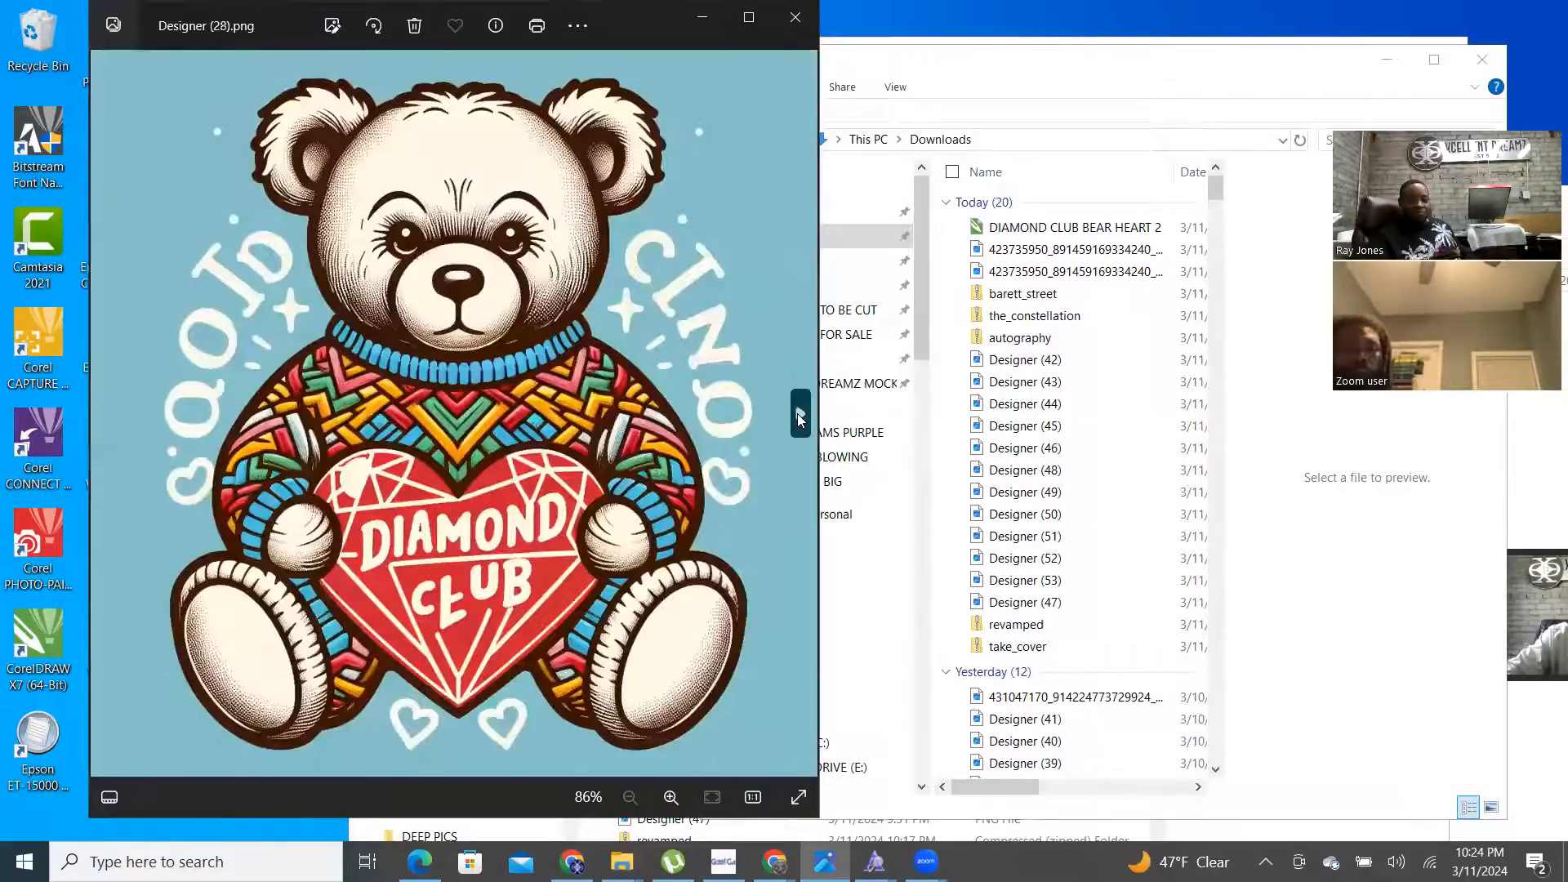
left_click(801, 418)
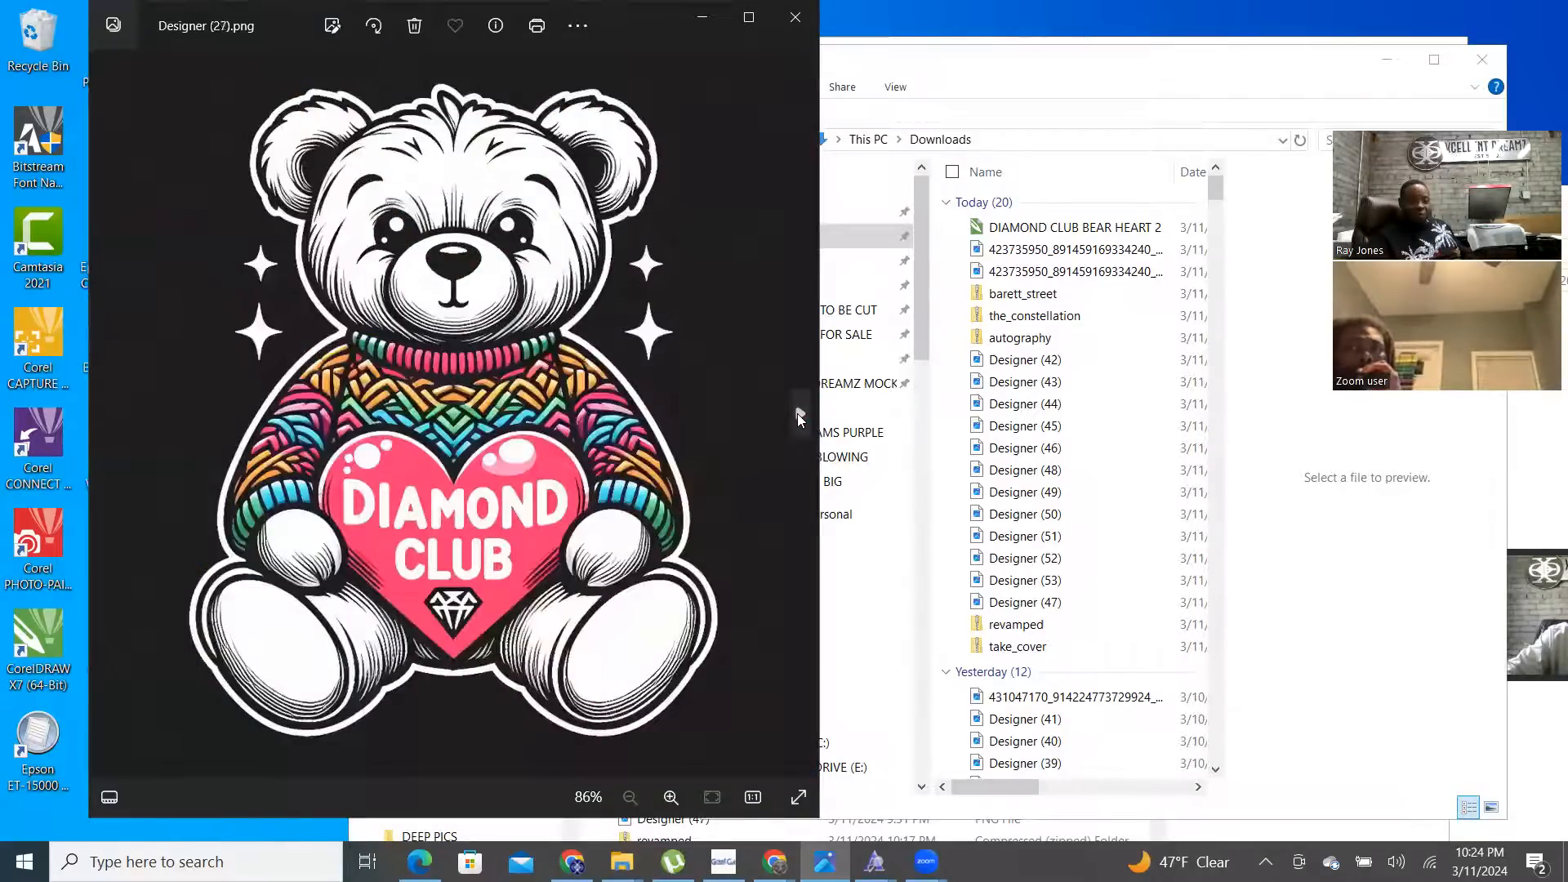
left_click(800, 419)
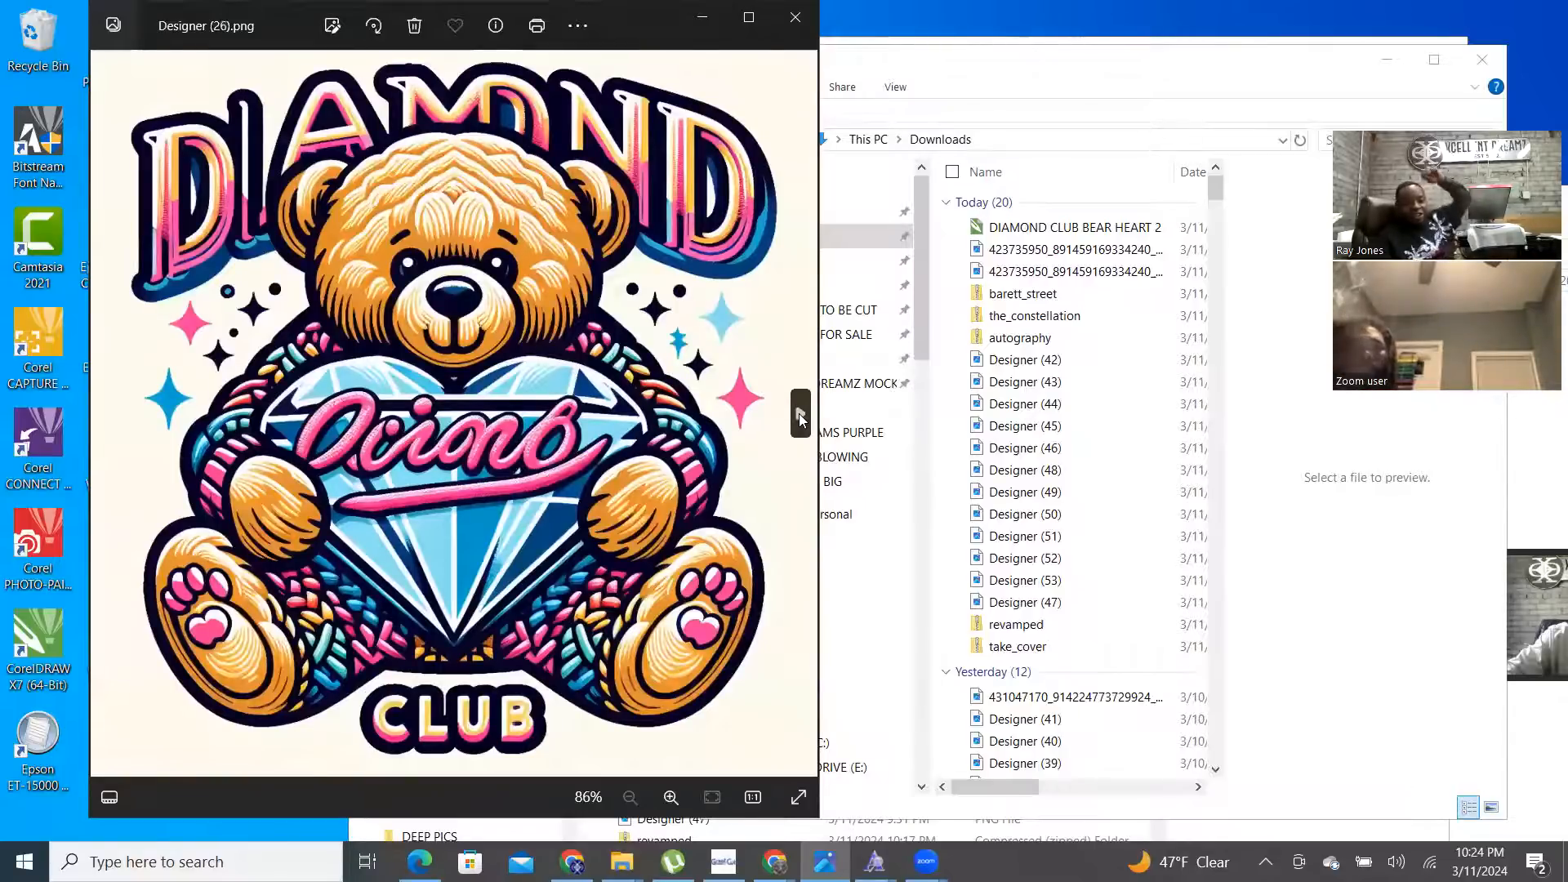
left_click(801, 418)
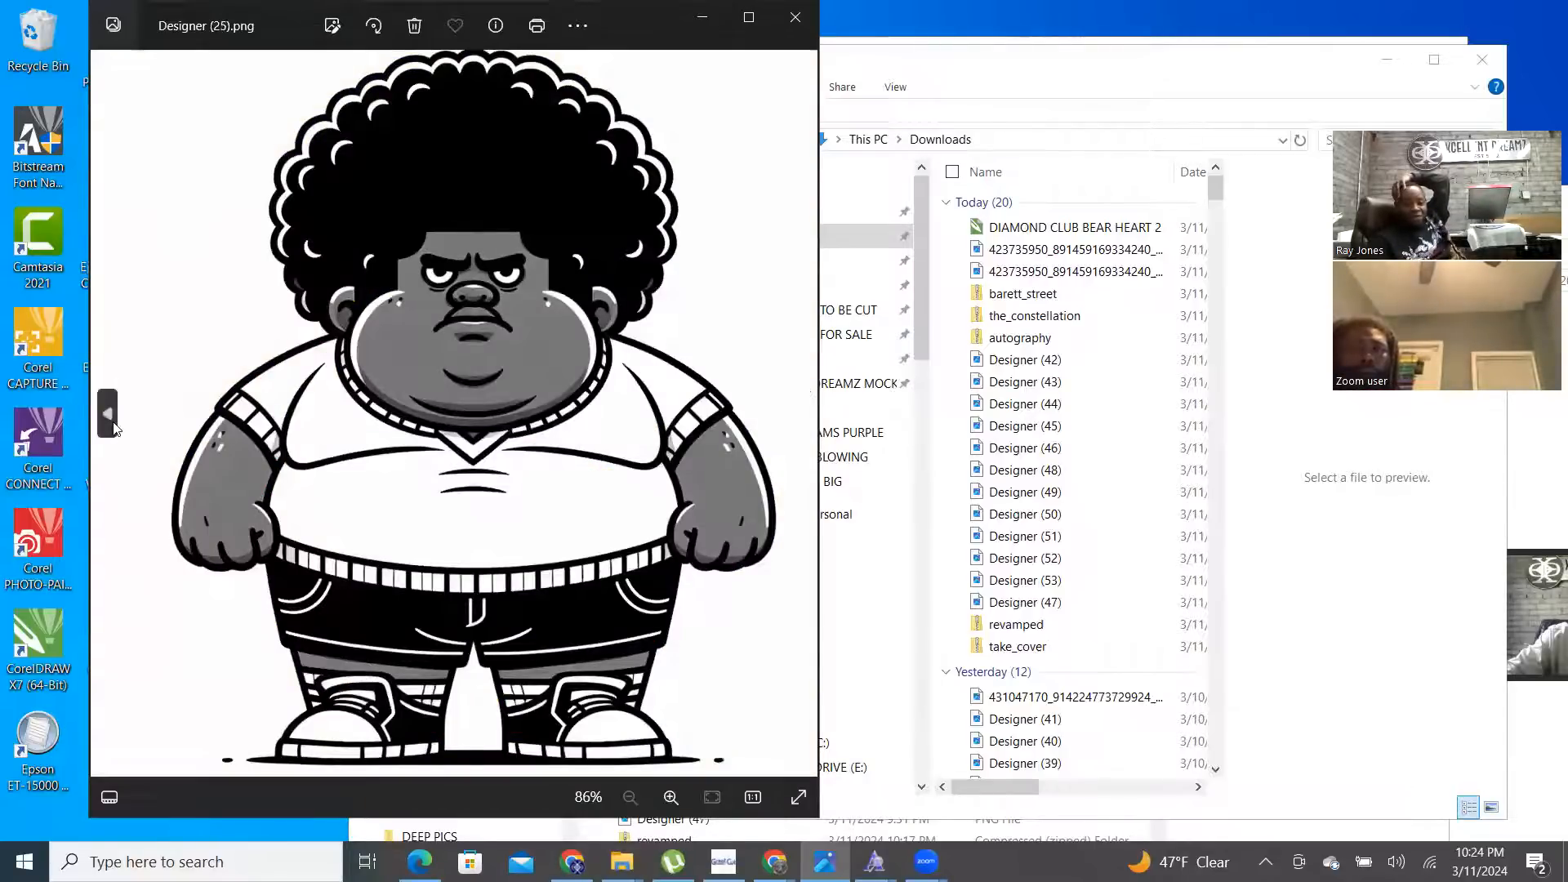
- Go back to the diamond bear image, then page forward from Designer (25).png to Designer (19).png
left_click(115, 427)
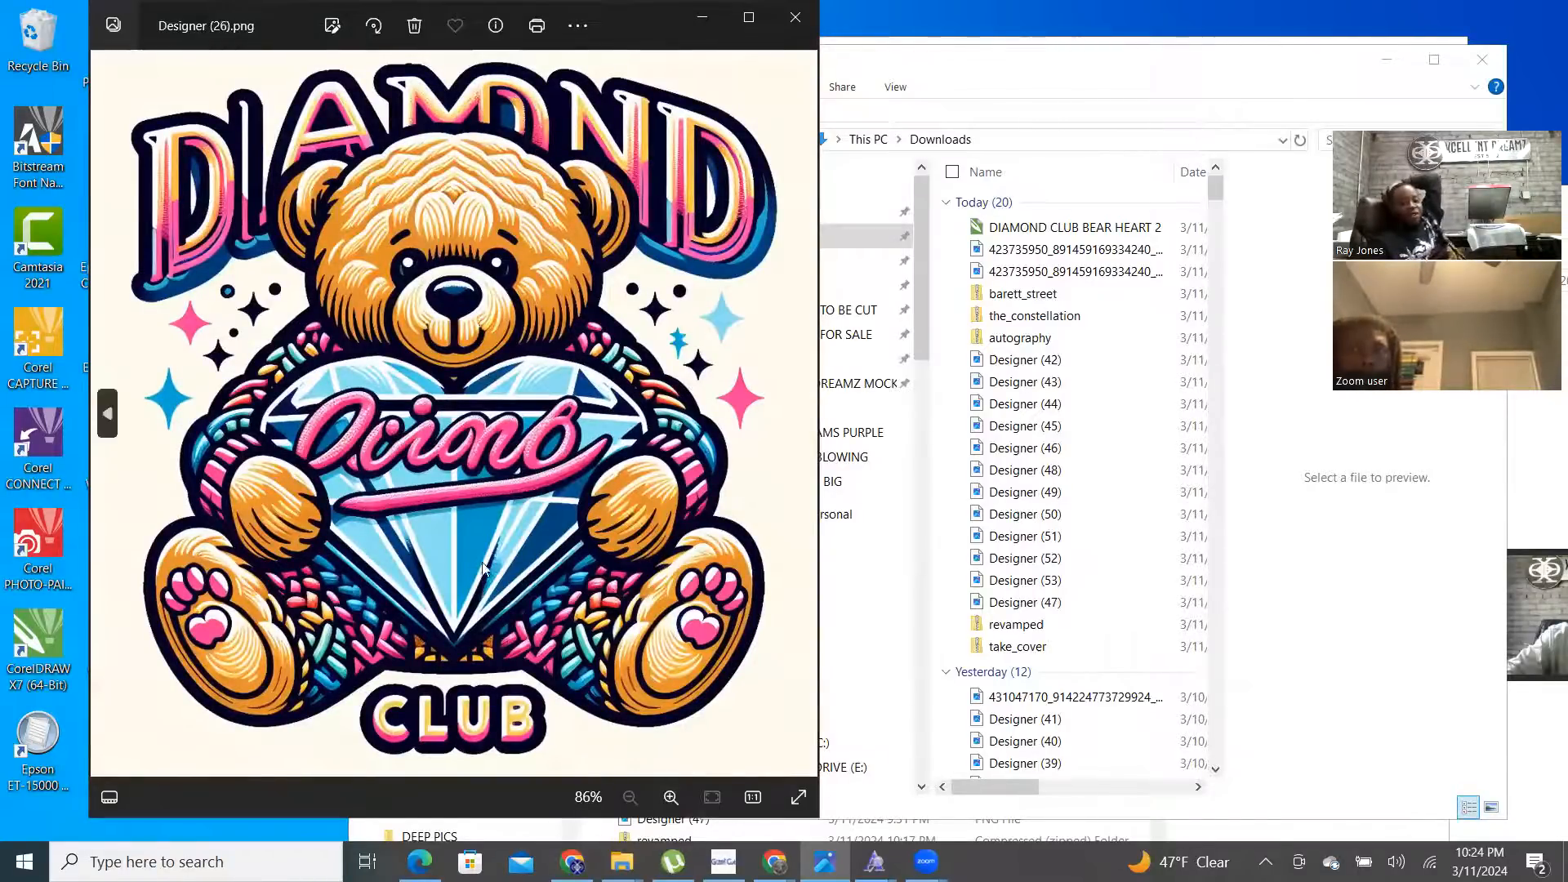
left_click(802, 418)
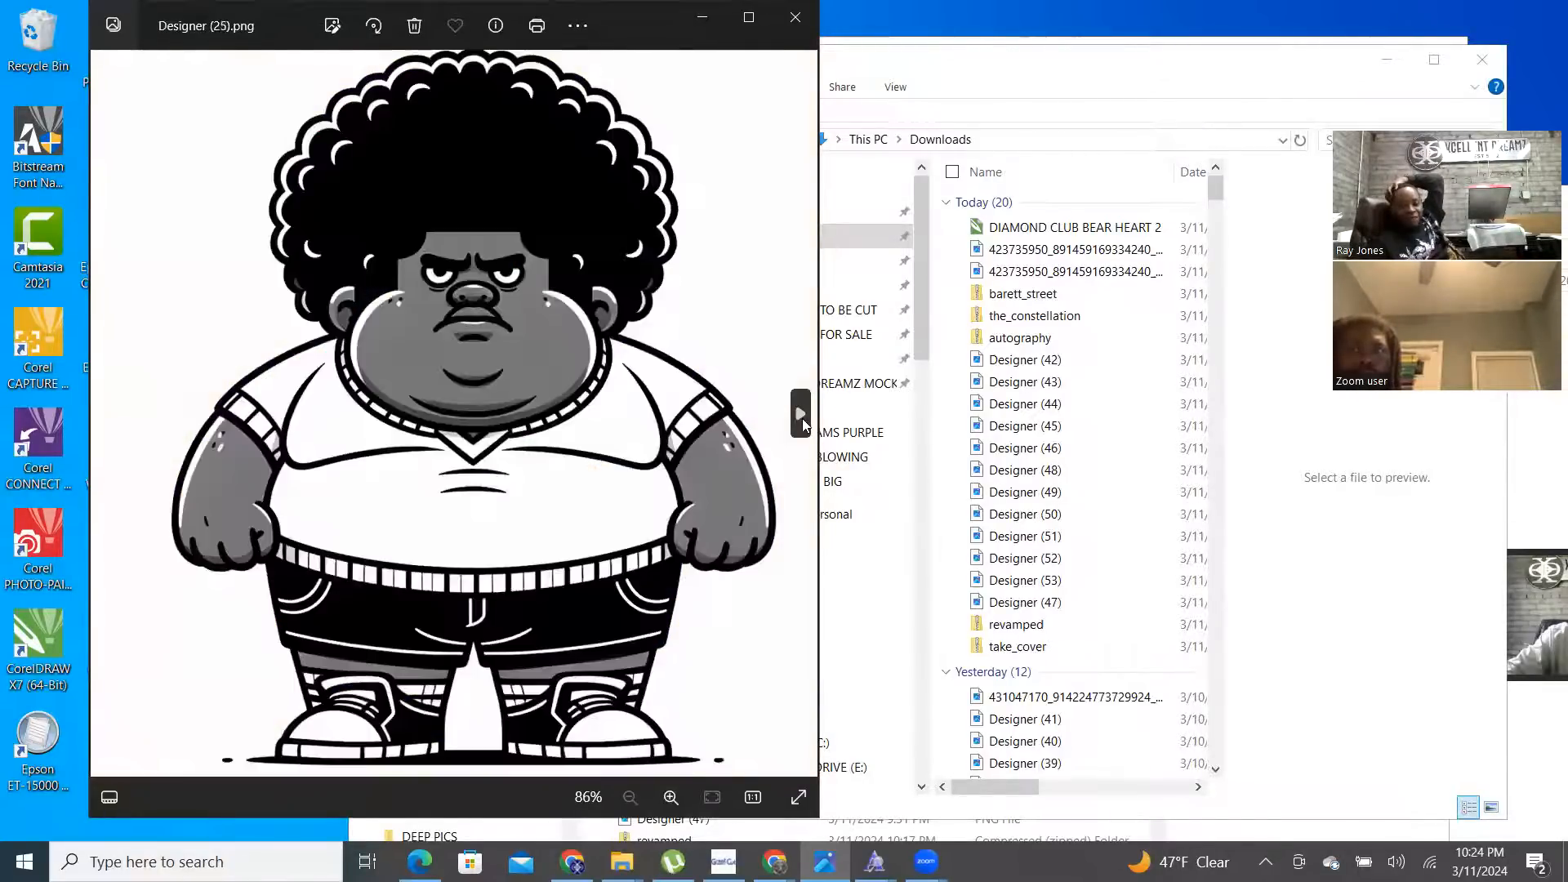
left_click(802, 418)
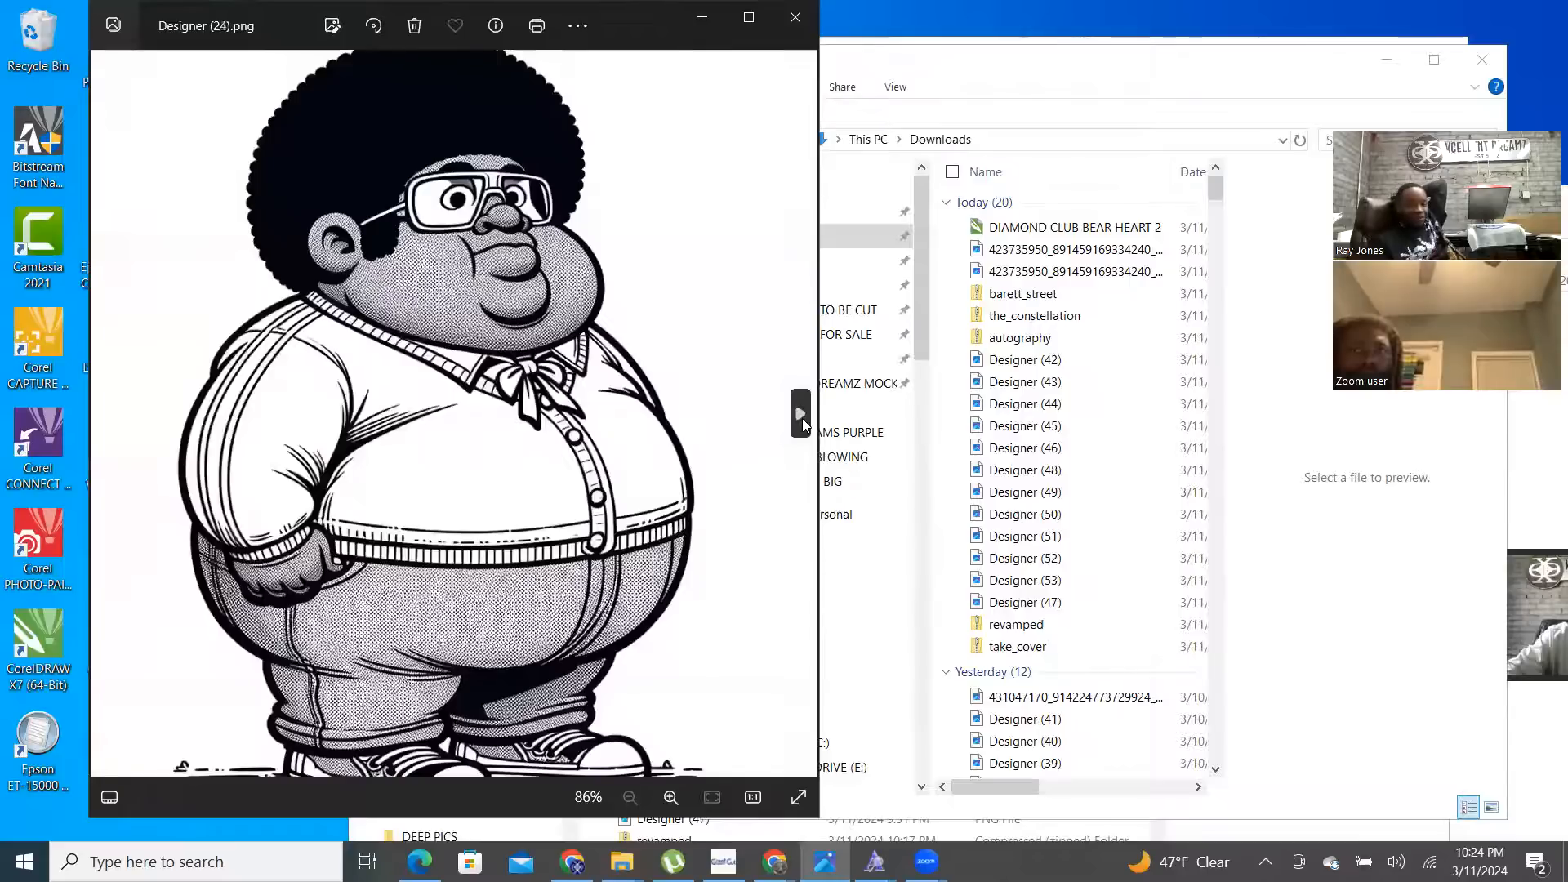
left_click(802, 418)
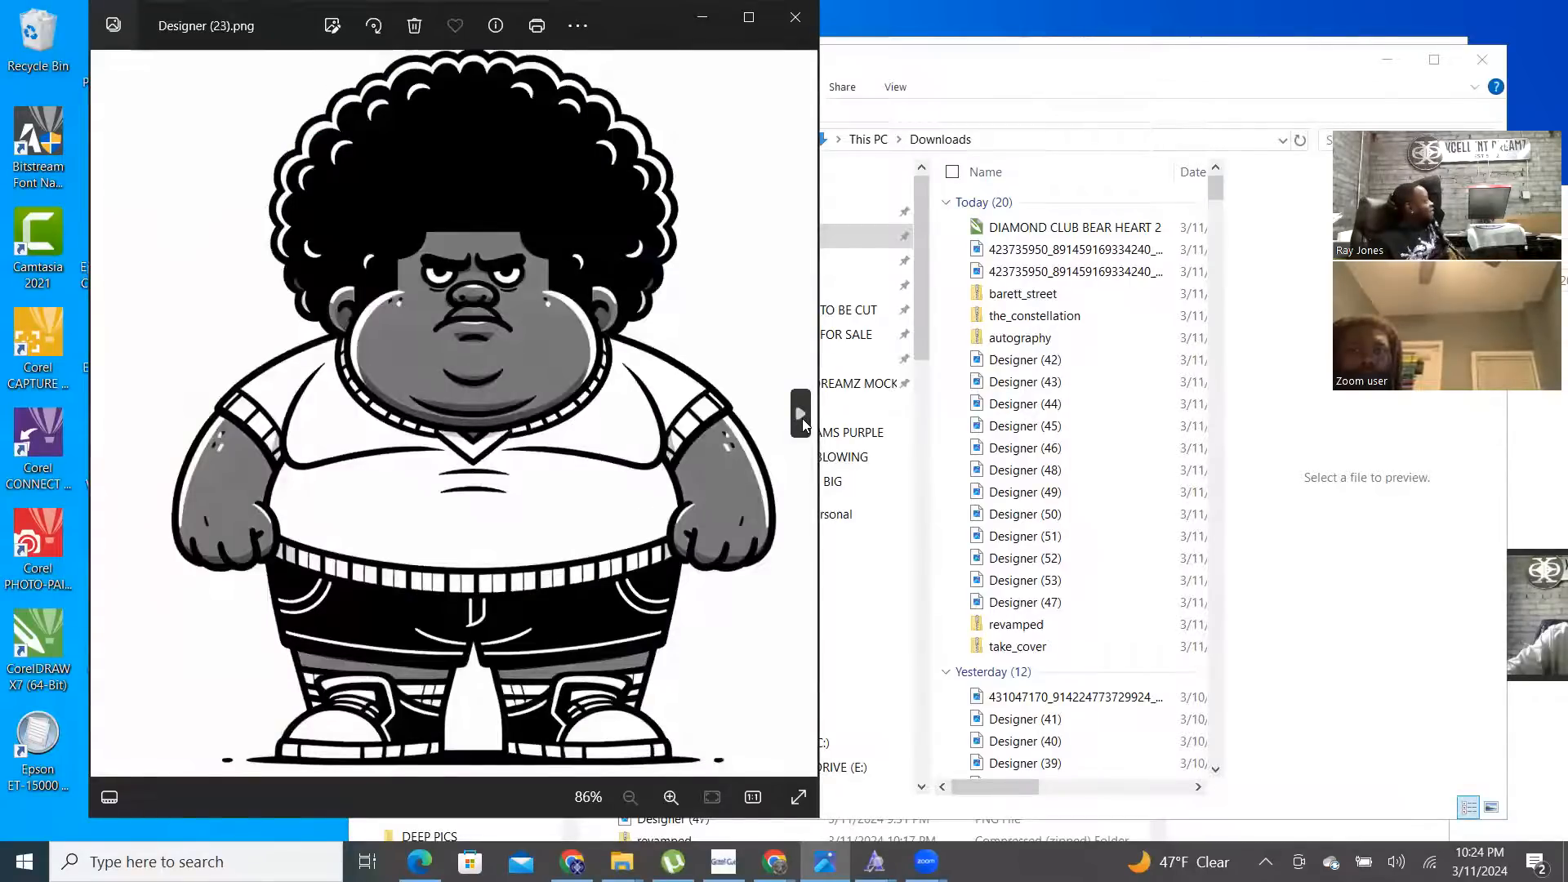
left_click(802, 418)
left_click(802, 418)
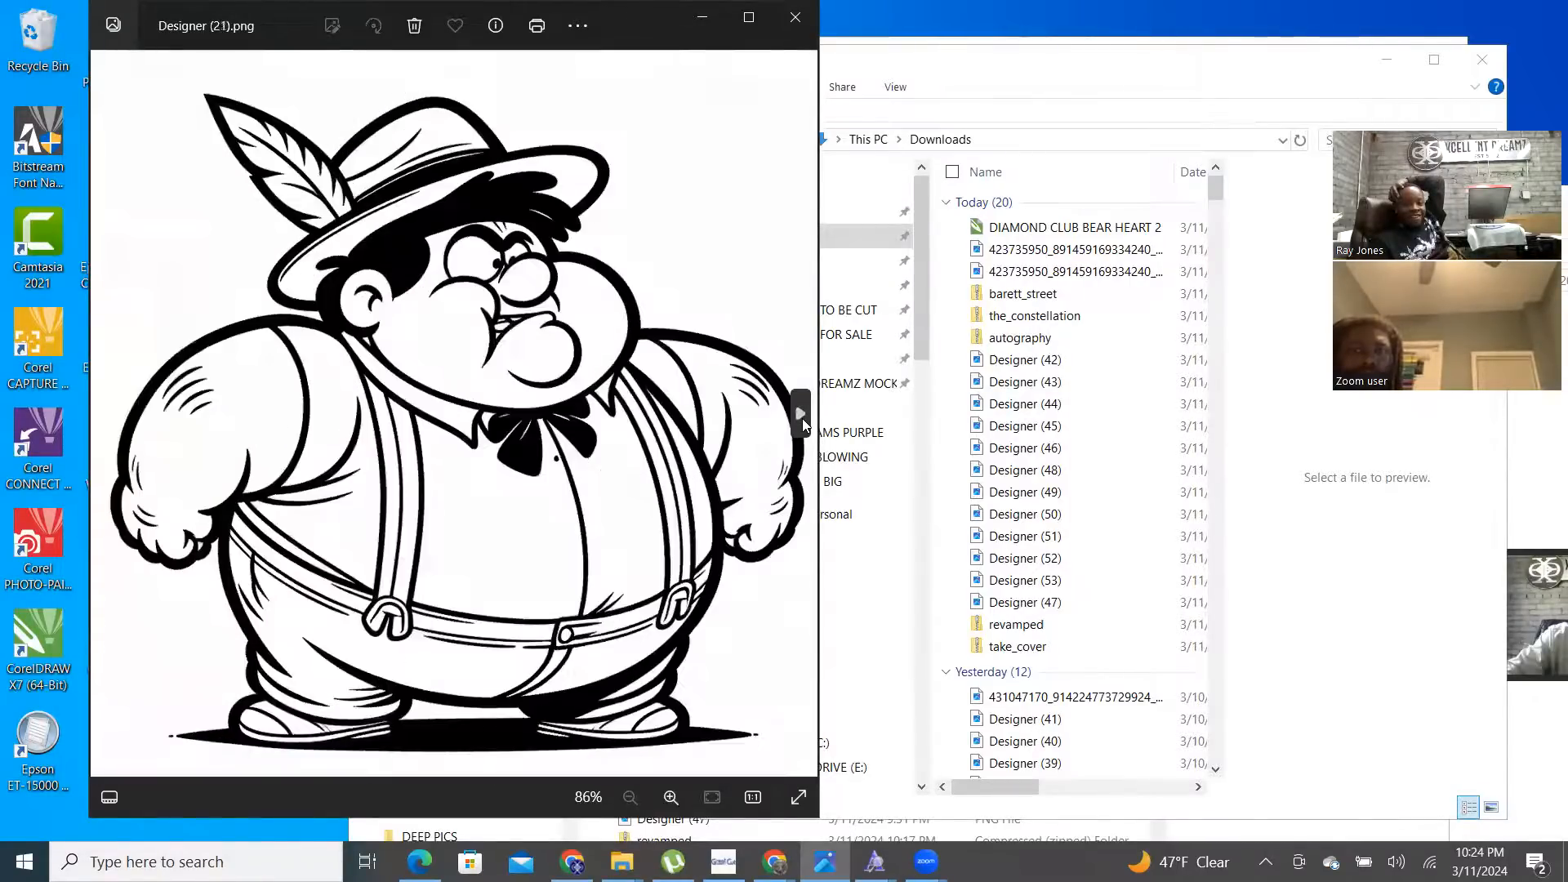
left_click(802, 418)
left_click(802, 419)
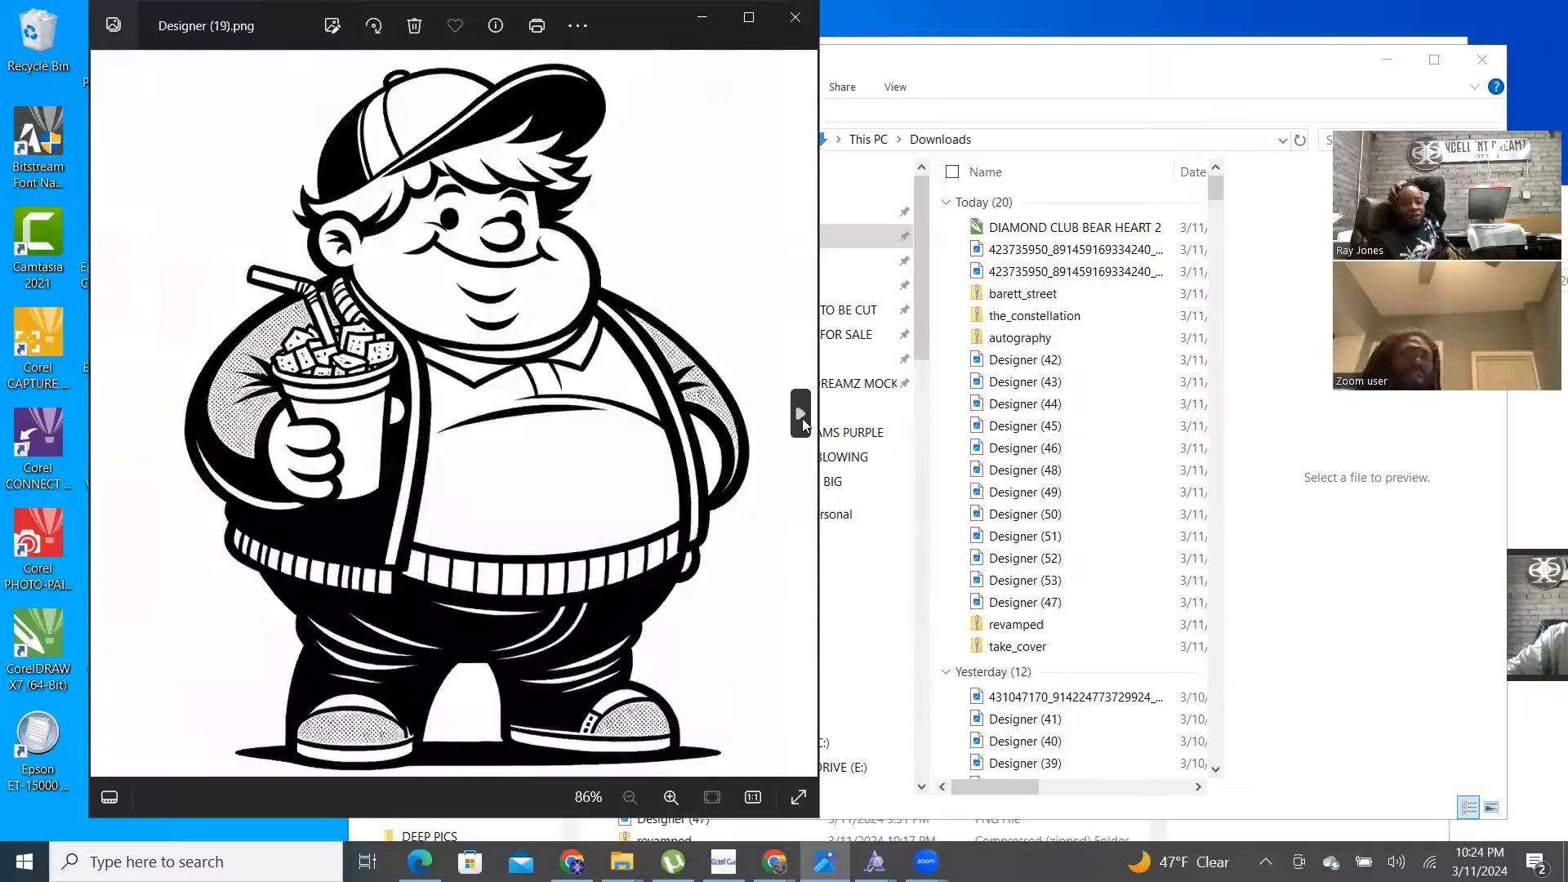
left_click(802, 418)
- Step back through the saved images to Designer (23).png
left_click(111, 414)
left_click(111, 414)
left_click(111, 414)
left_click(111, 414)
left_click(111, 414)
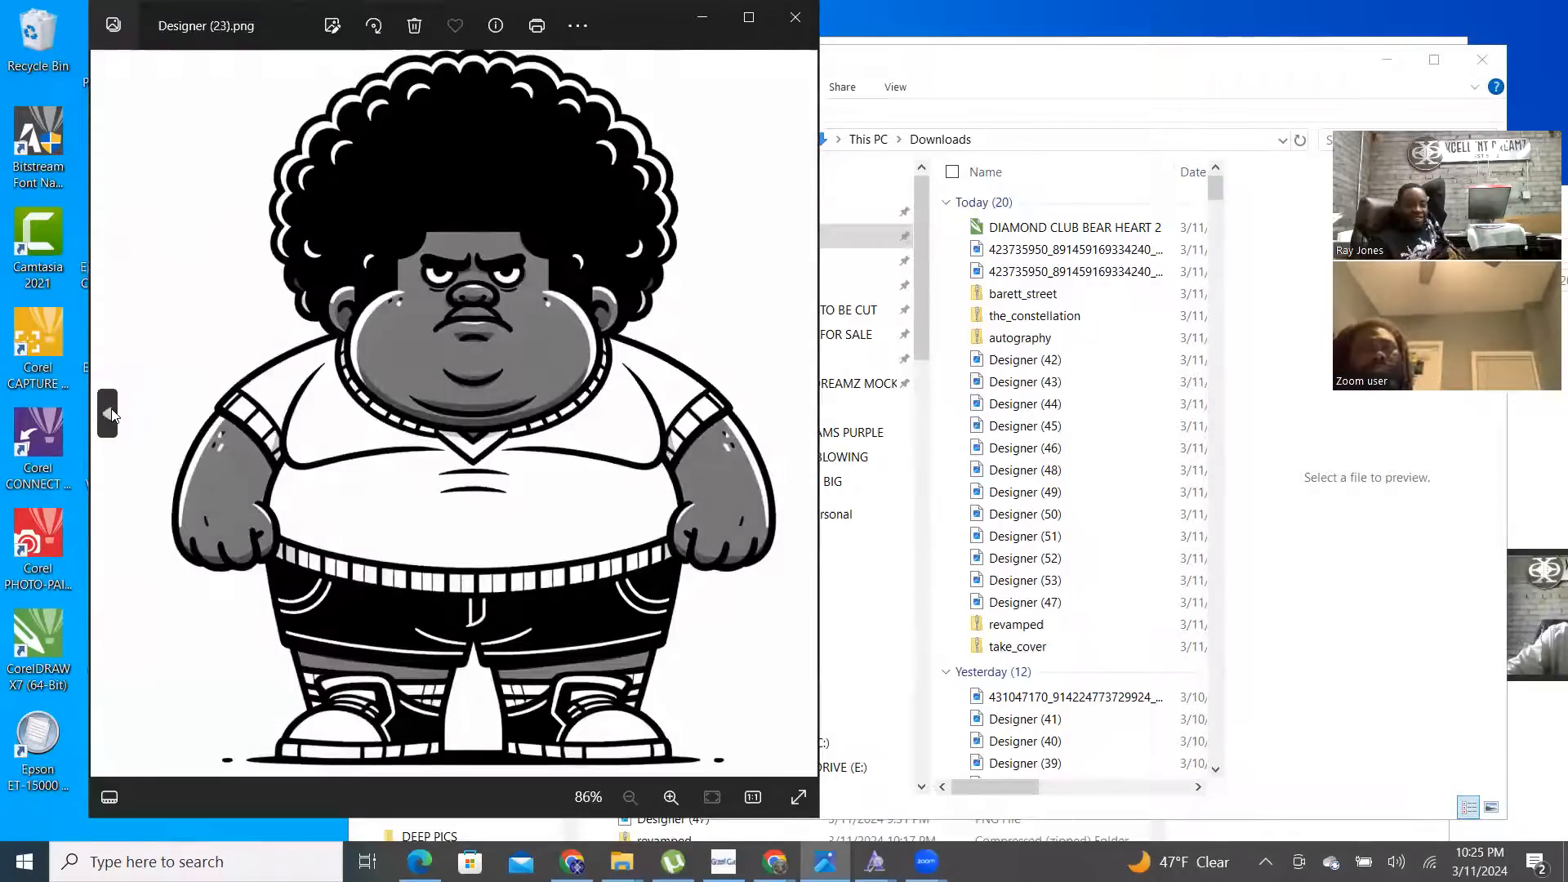
left_click(111, 414)
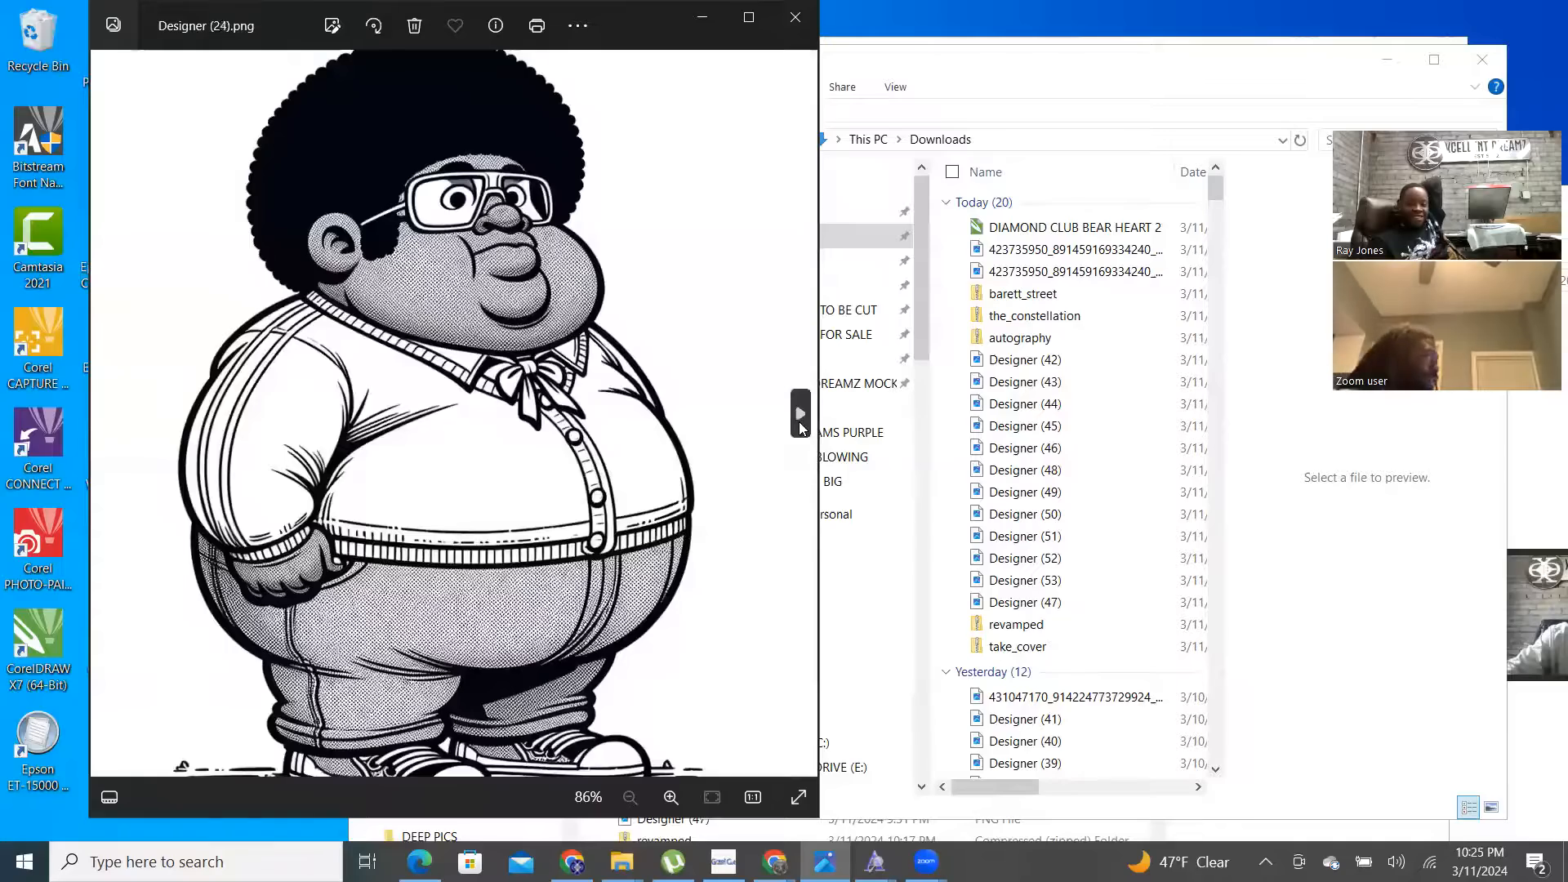
- Page ahead through Designer (18).png, SKUD, star and baseball Designer (17).png, then close Photos
left_click(801, 422)
left_click(801, 422)
left_click(801, 422)
left_click(801, 422)
left_click(801, 422)
left_click(801, 422)
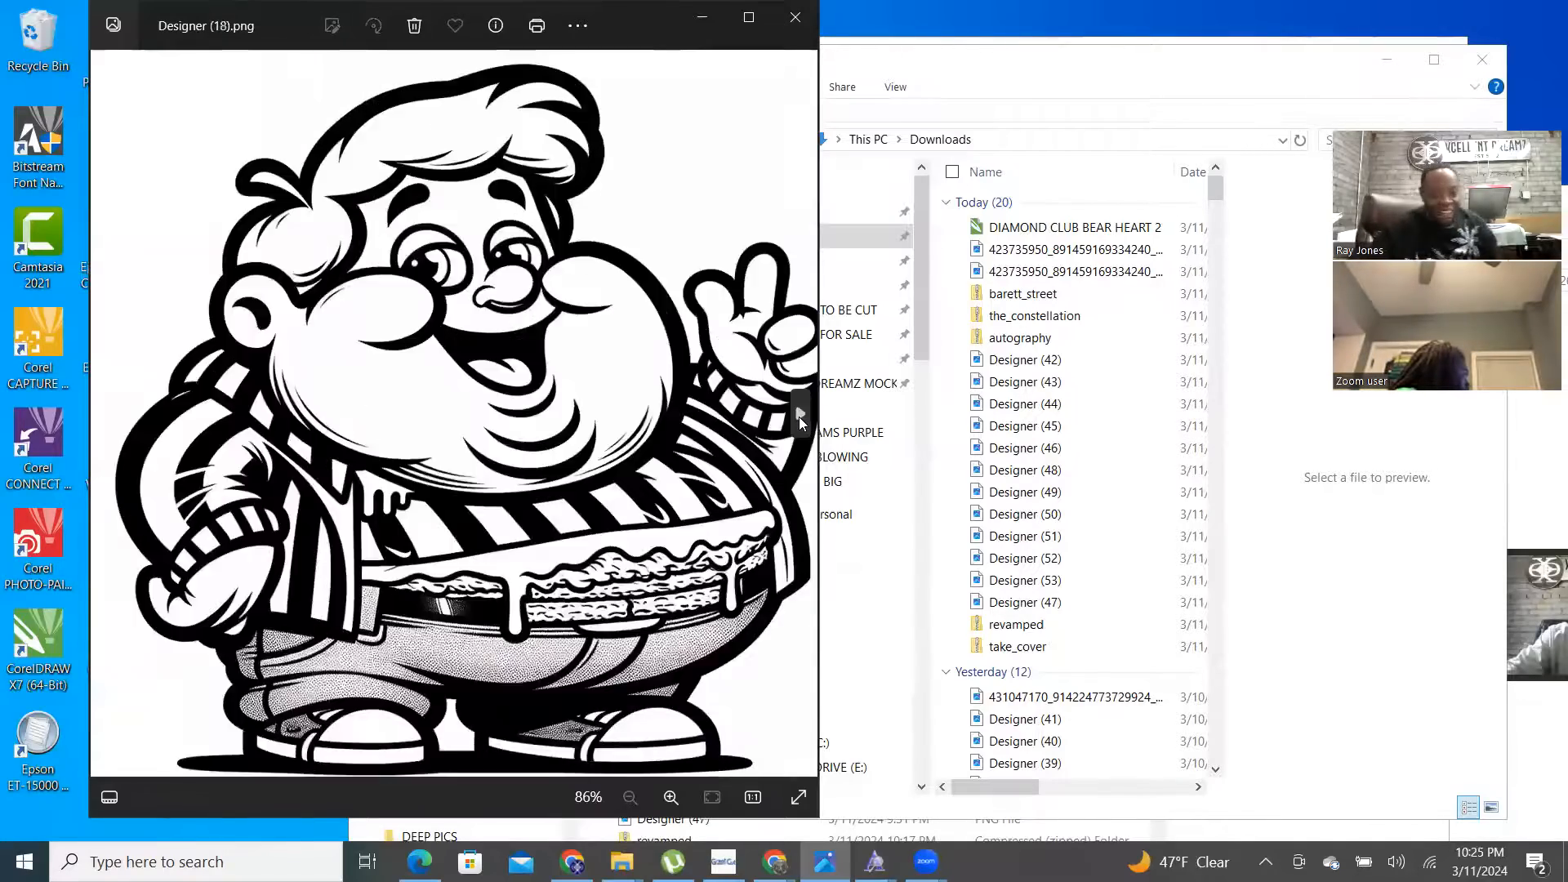
left_click(799, 417)
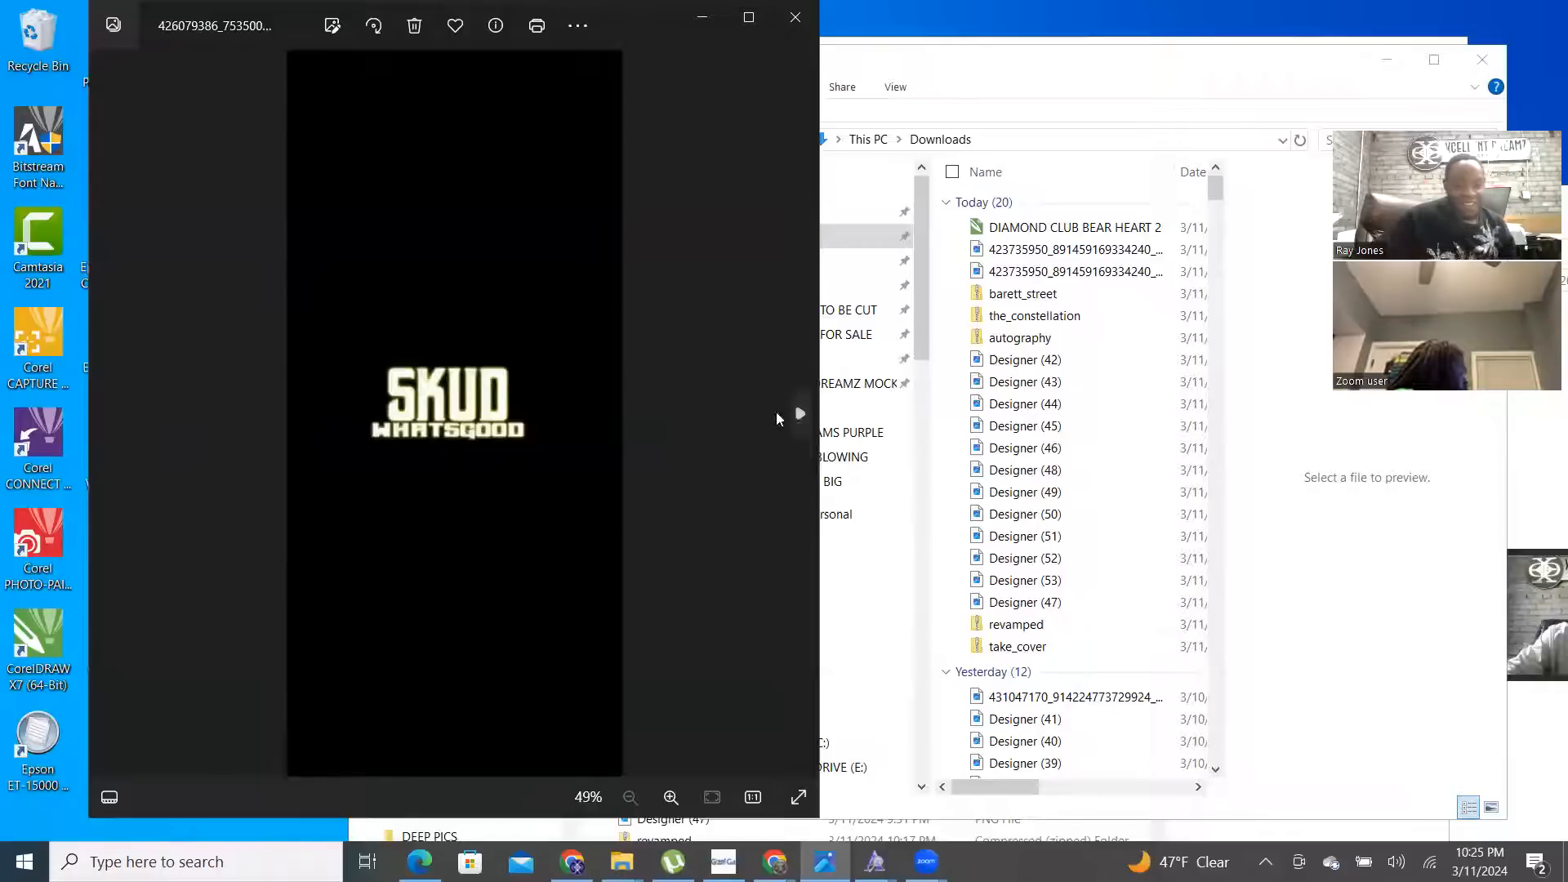
left_click(784, 417)
left_click(799, 413)
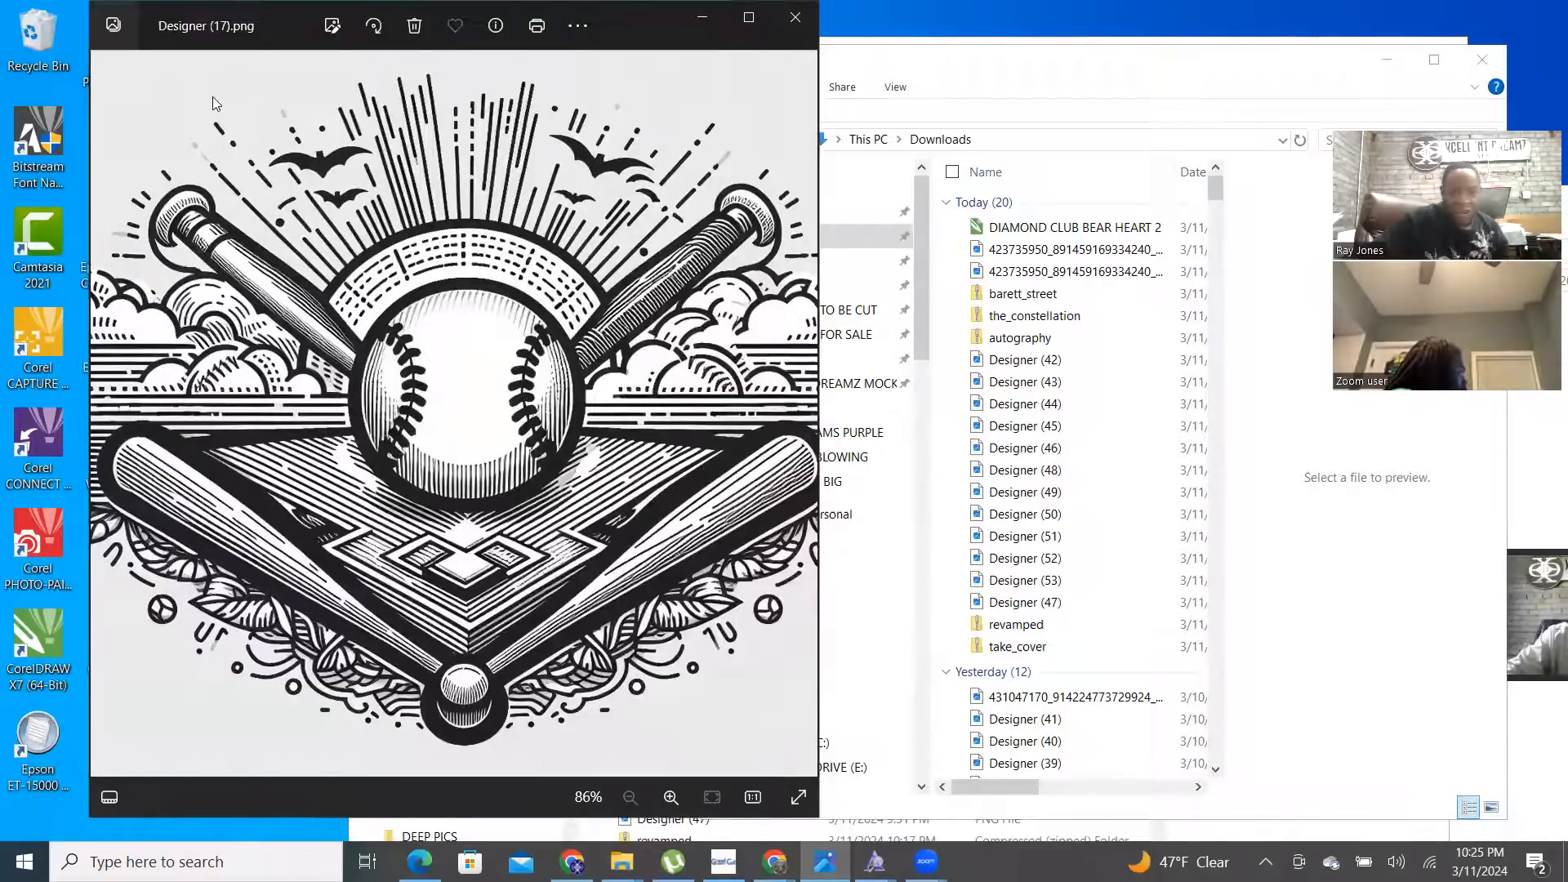
left_click(795, 18)
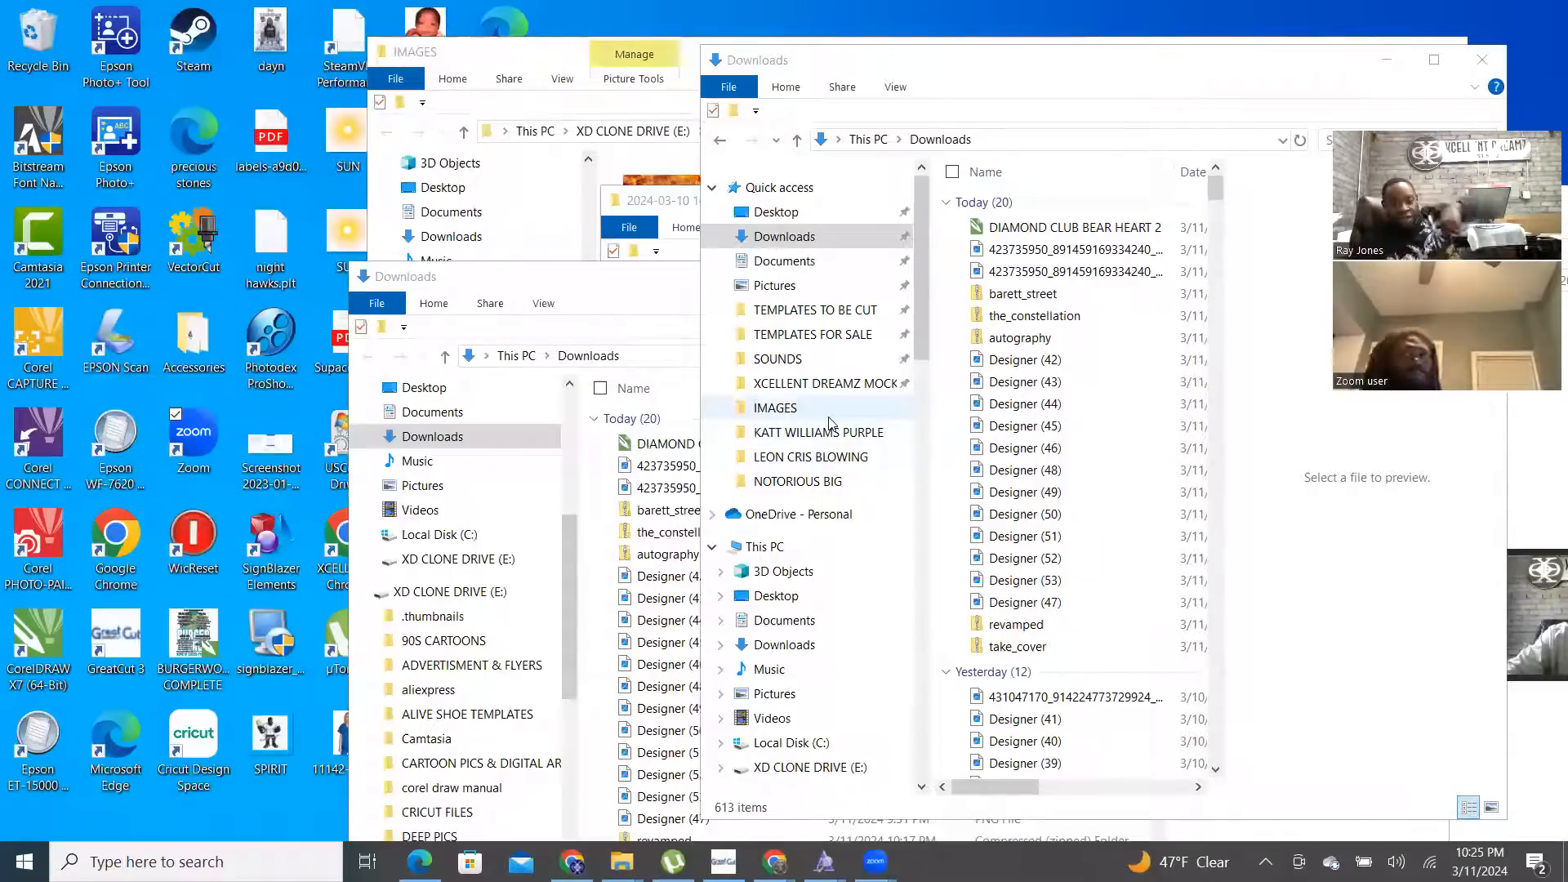